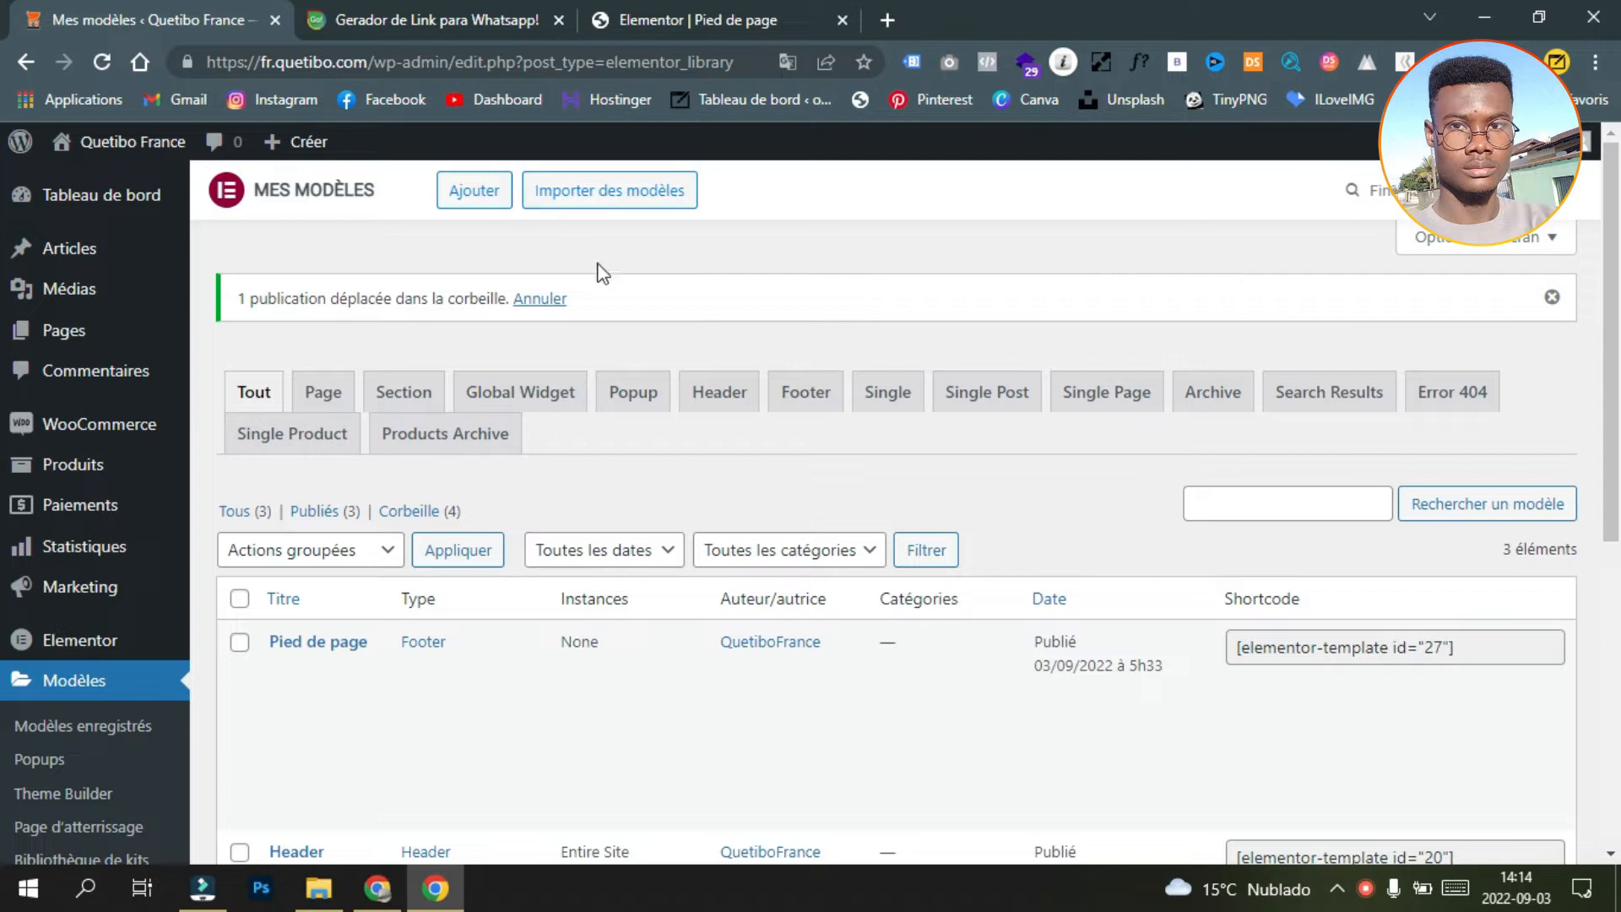
Step: Create a new Elementor template of type Footer named "Footer principal"
left_click(467, 192)
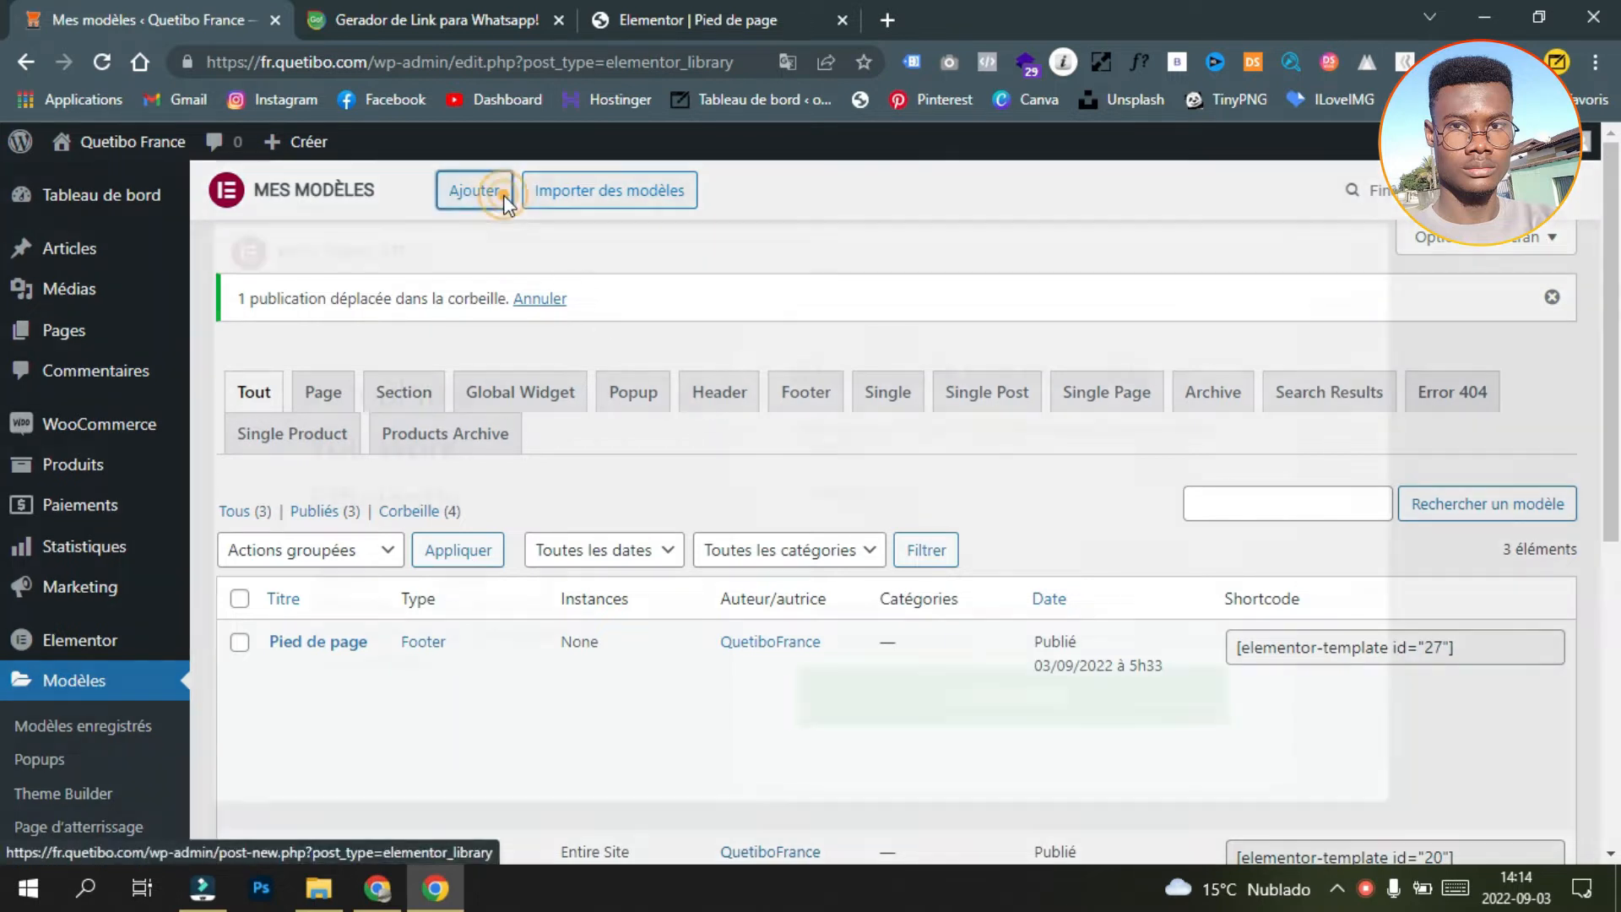
left_click(1068, 505)
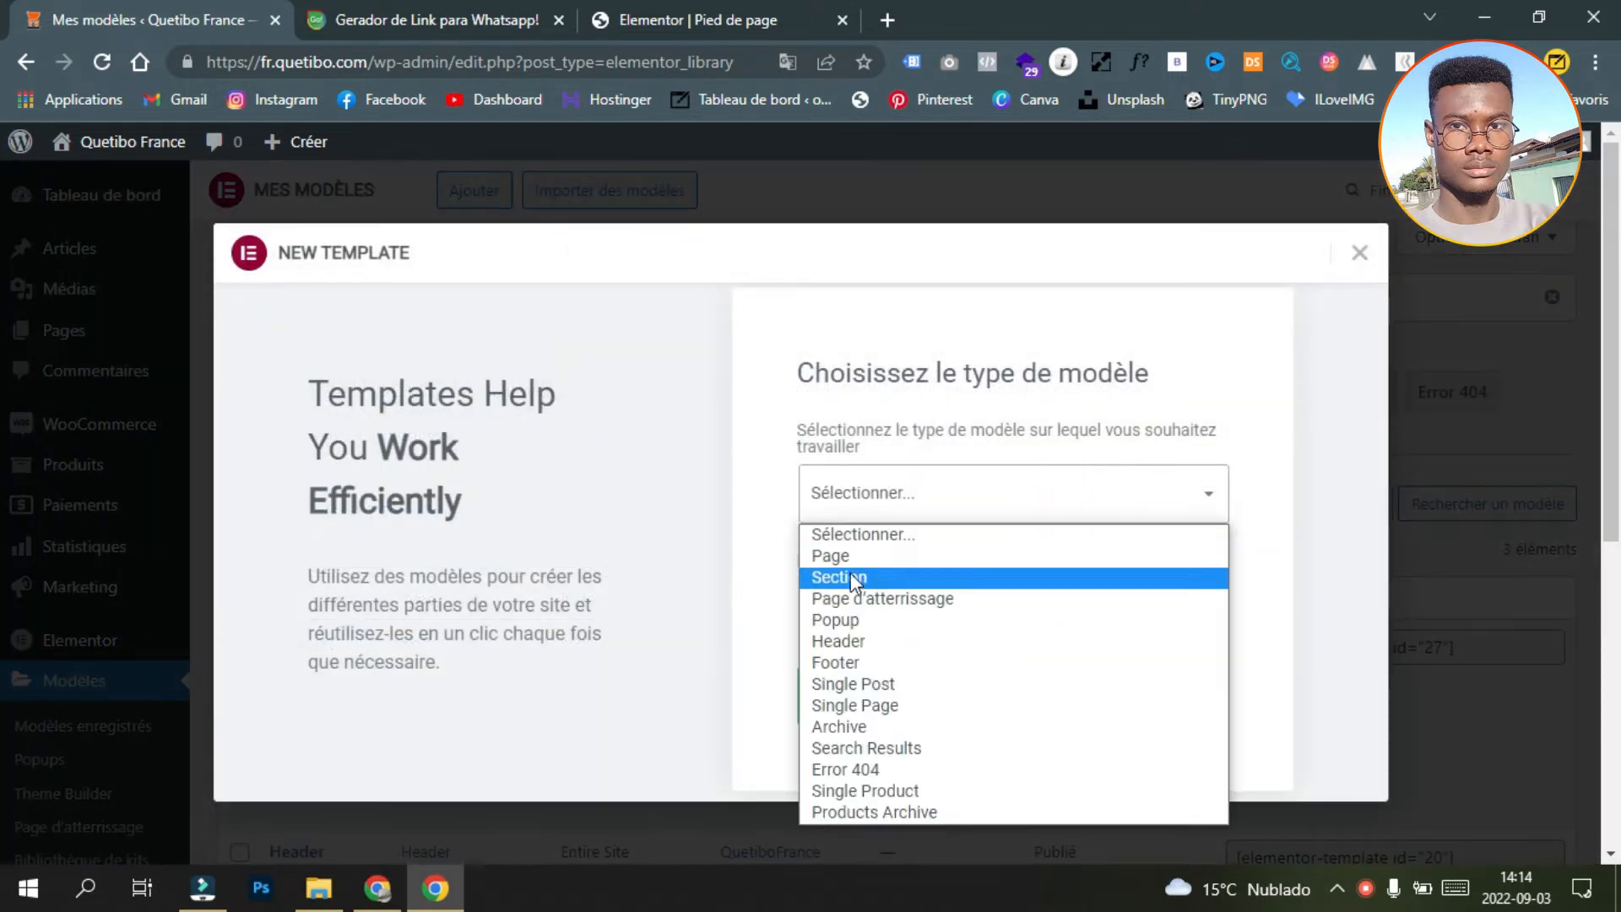
left_click(919, 662)
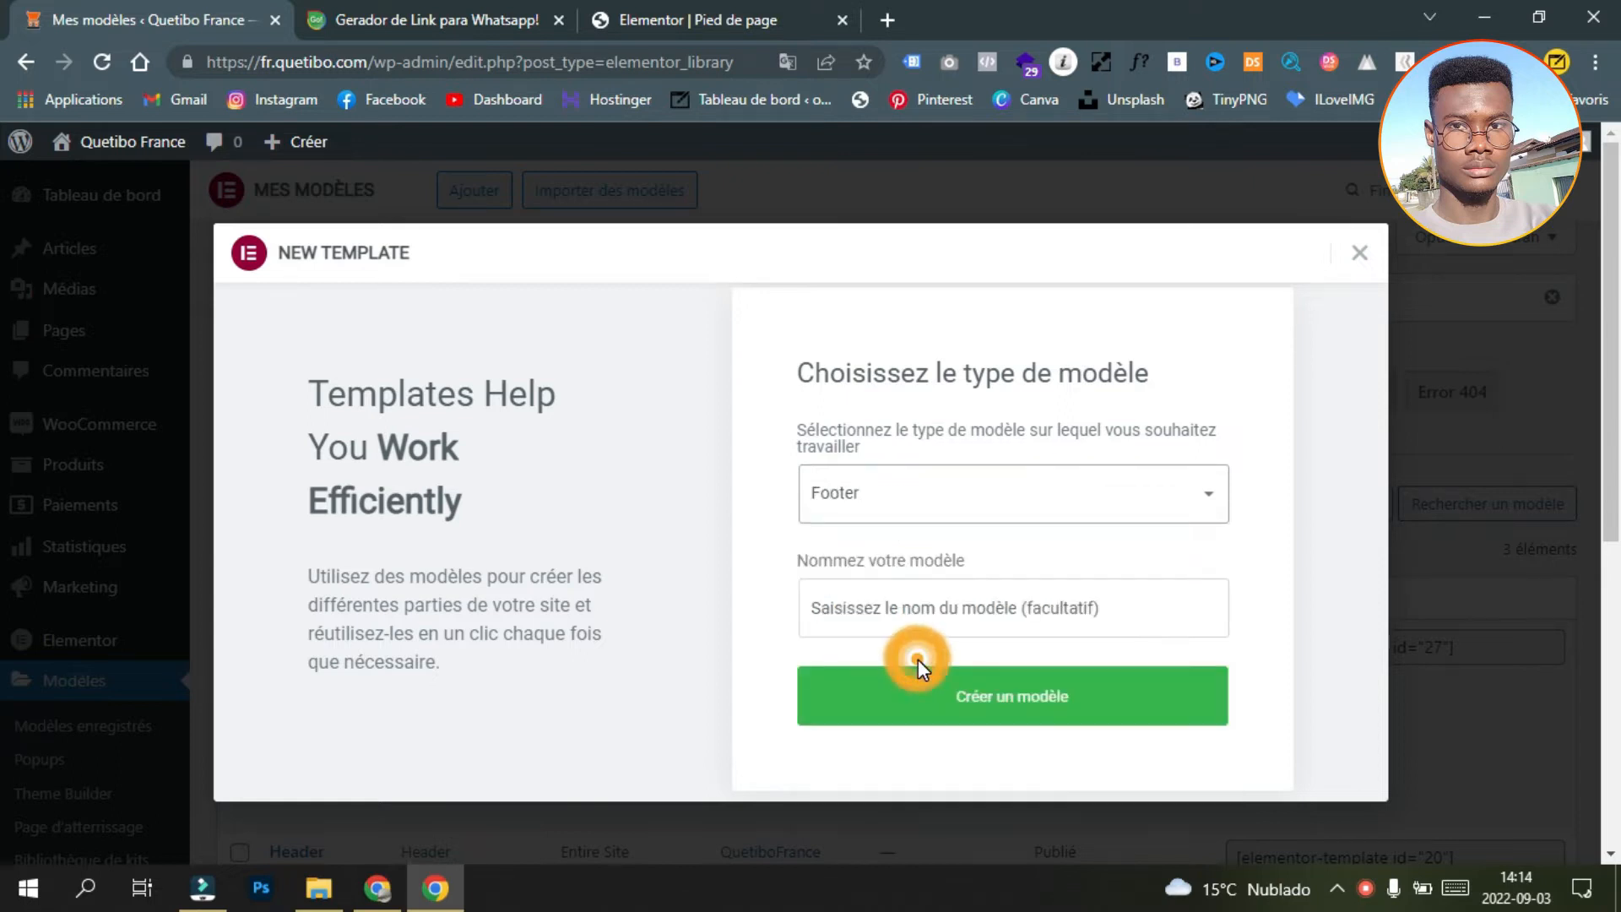
left_click(961, 608)
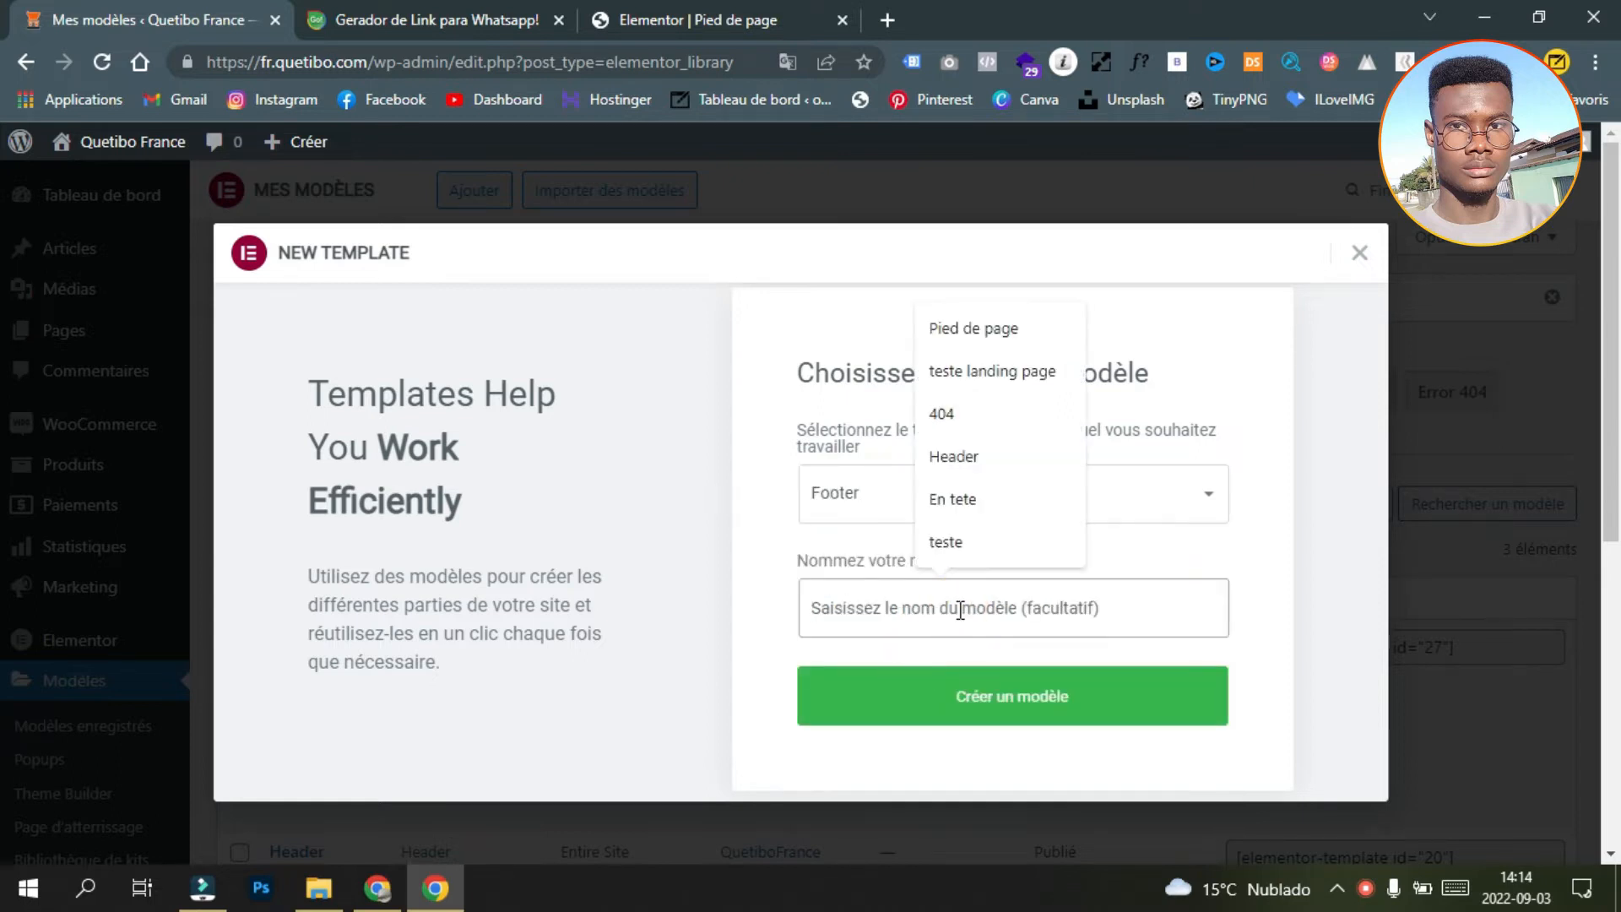
type("Fo")
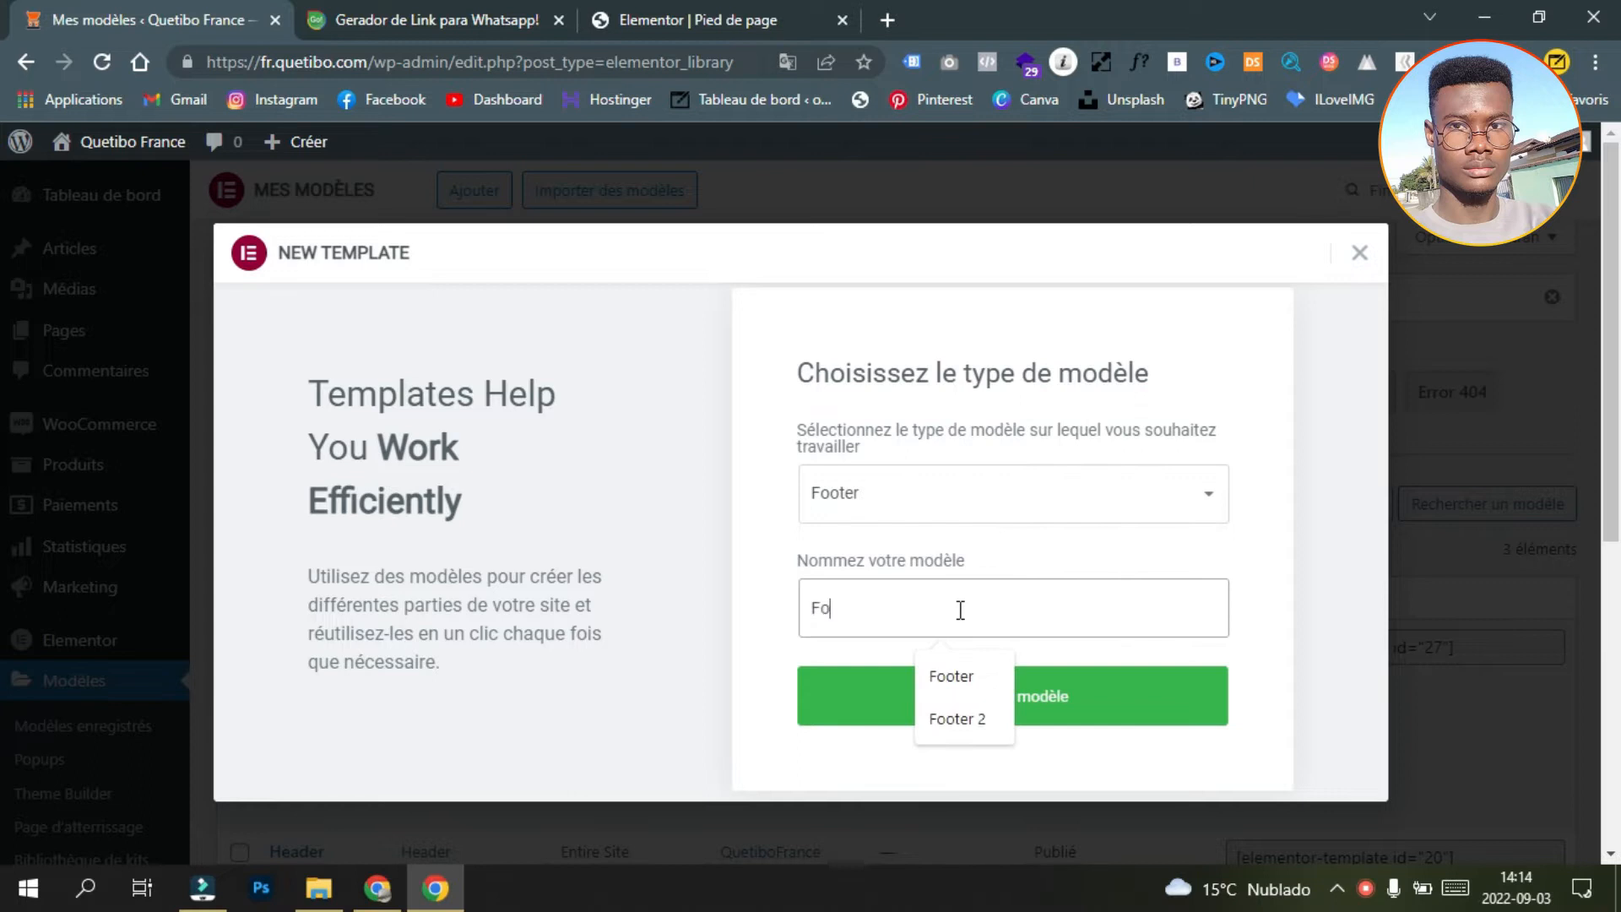
type("oter ")
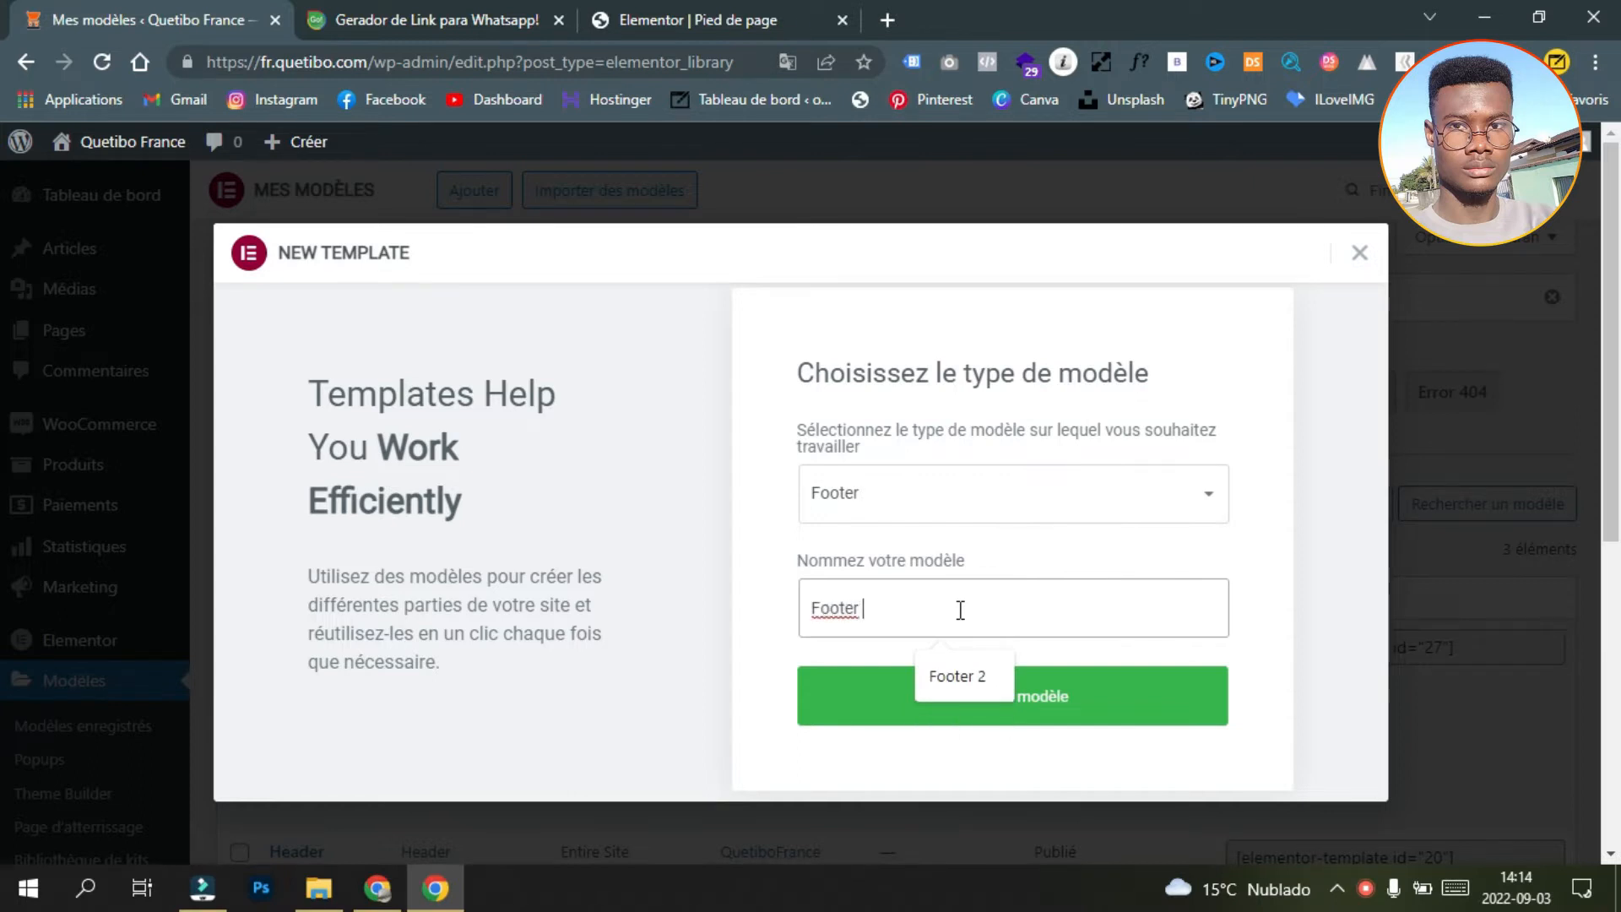
type("principal")
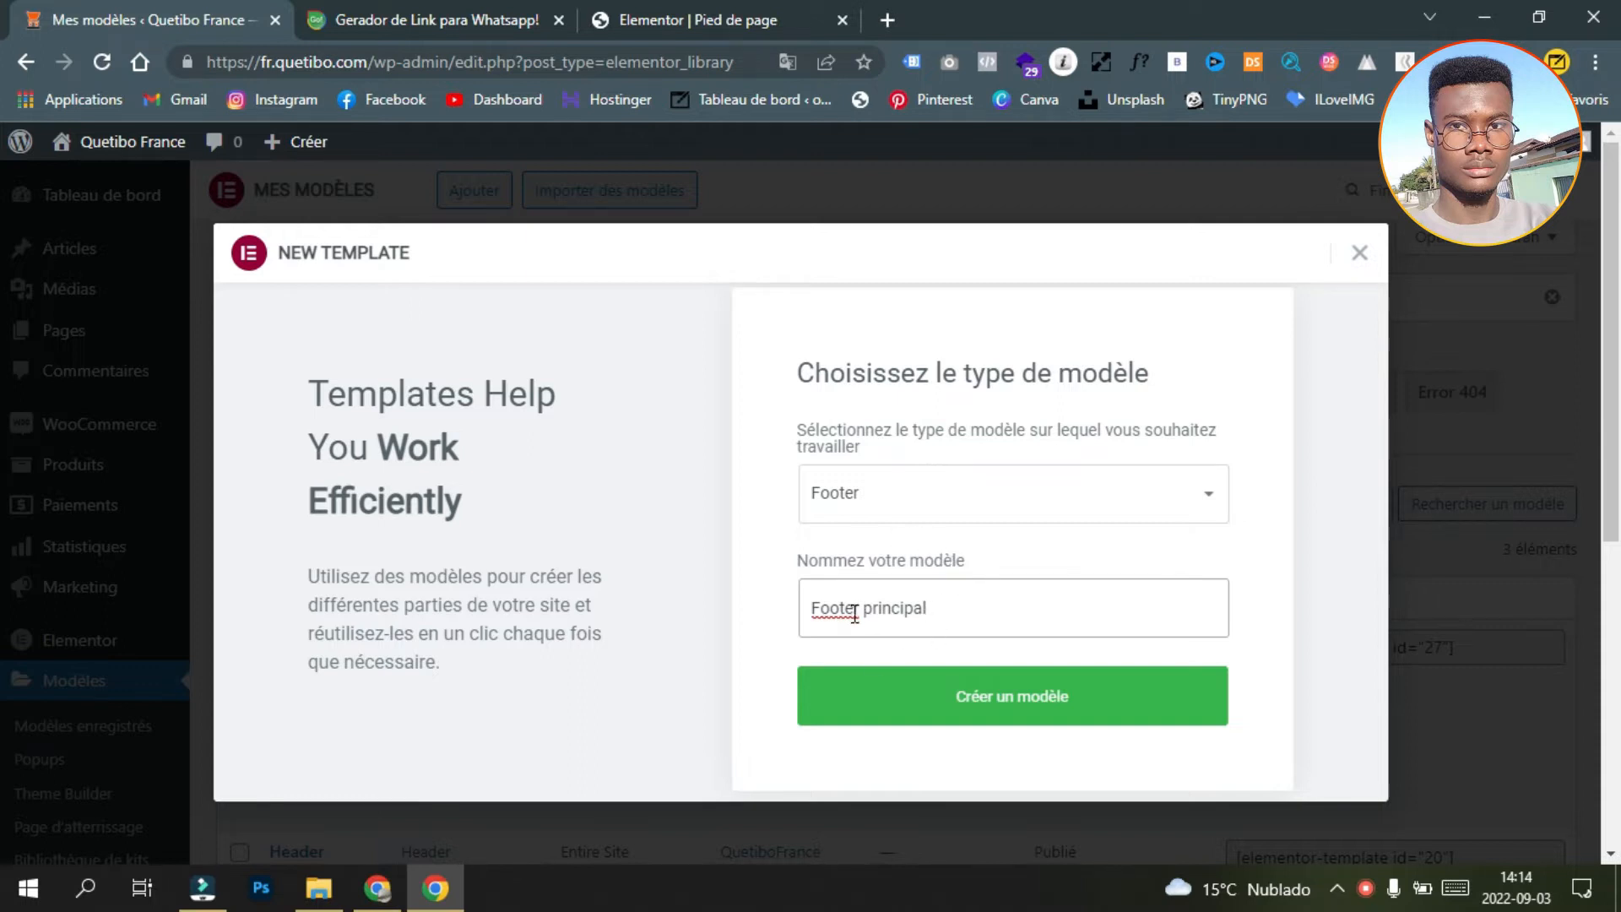
left_click(1093, 706)
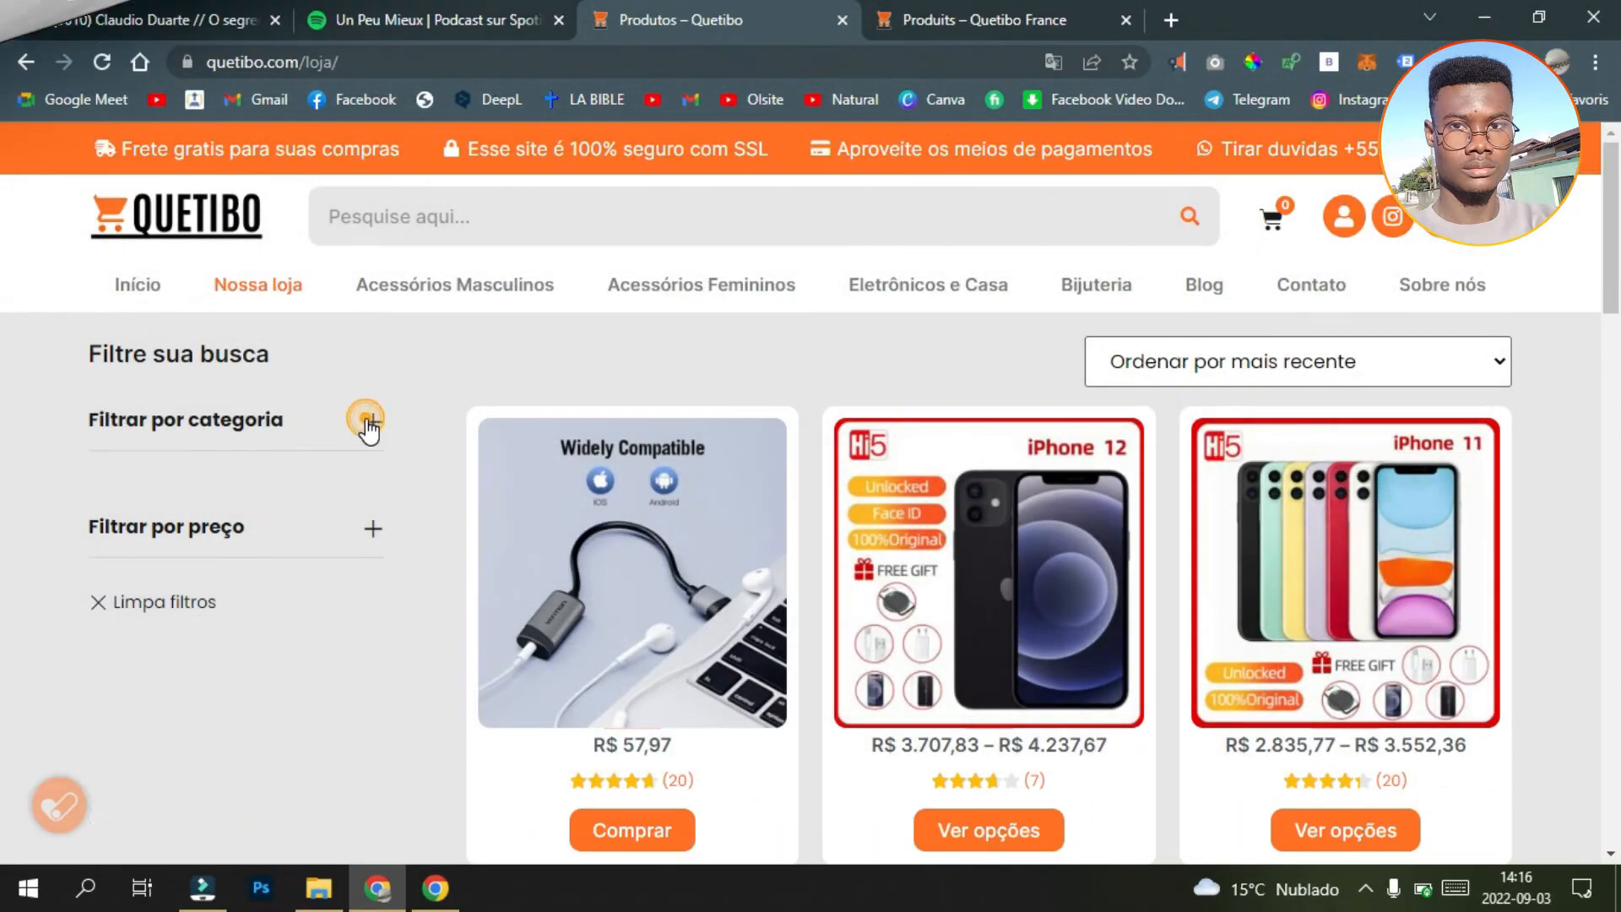
Step: Switch to the Portuguese Quetibo store and examine the footer layout on its shop page and on the Sobre nós page
left_click(368, 422)
scroll(424, 602, "down", 10)
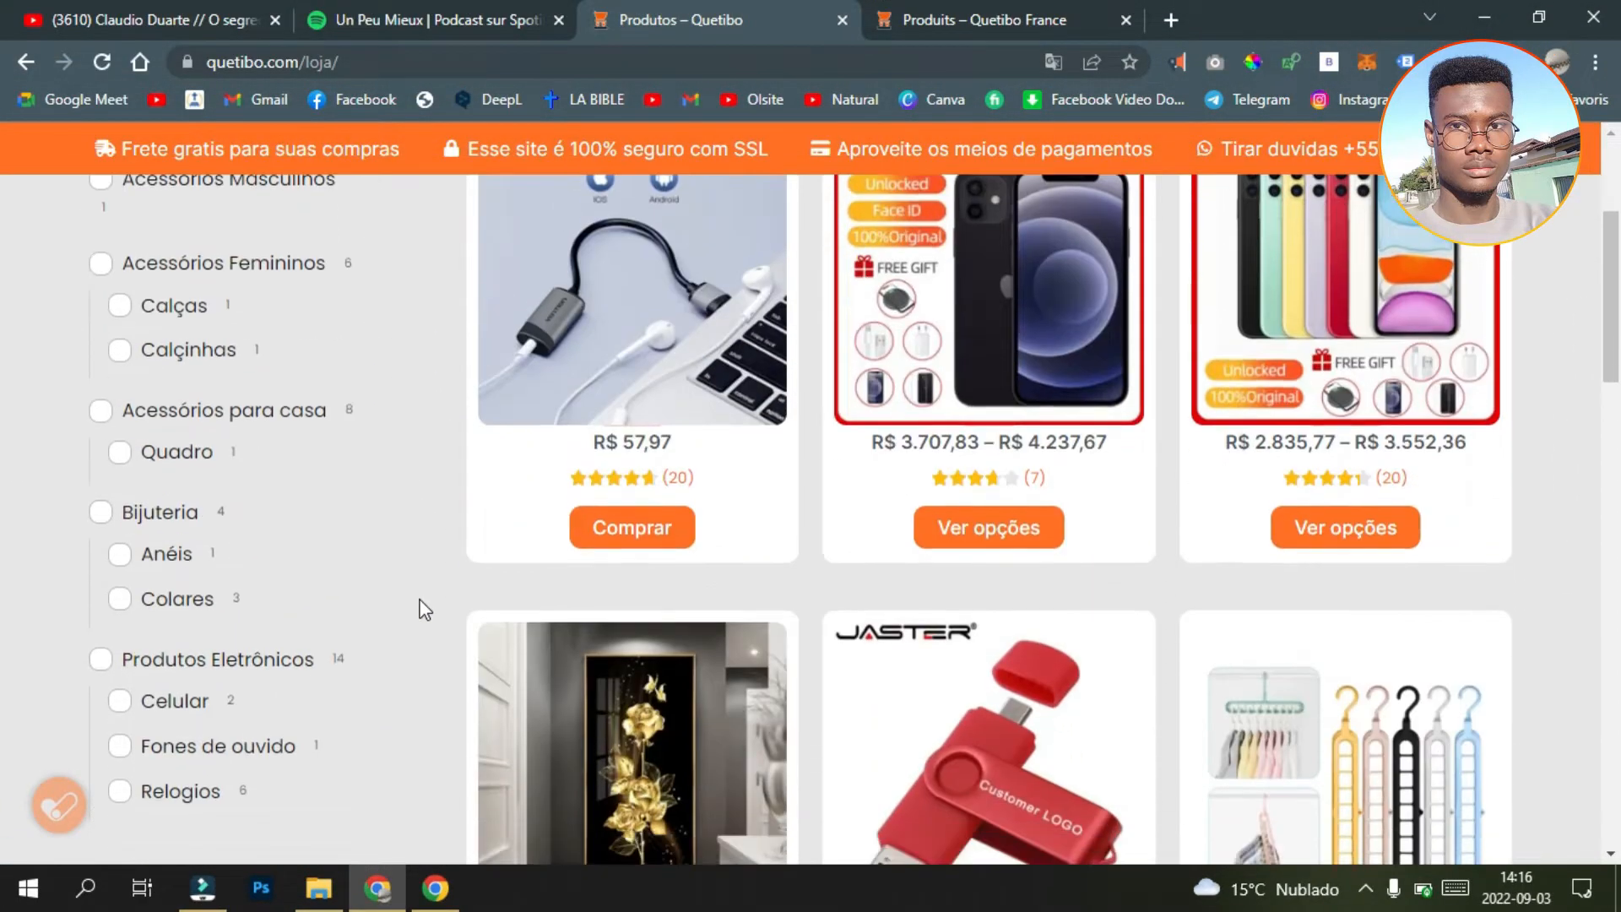
scroll(424, 610, "down", 10)
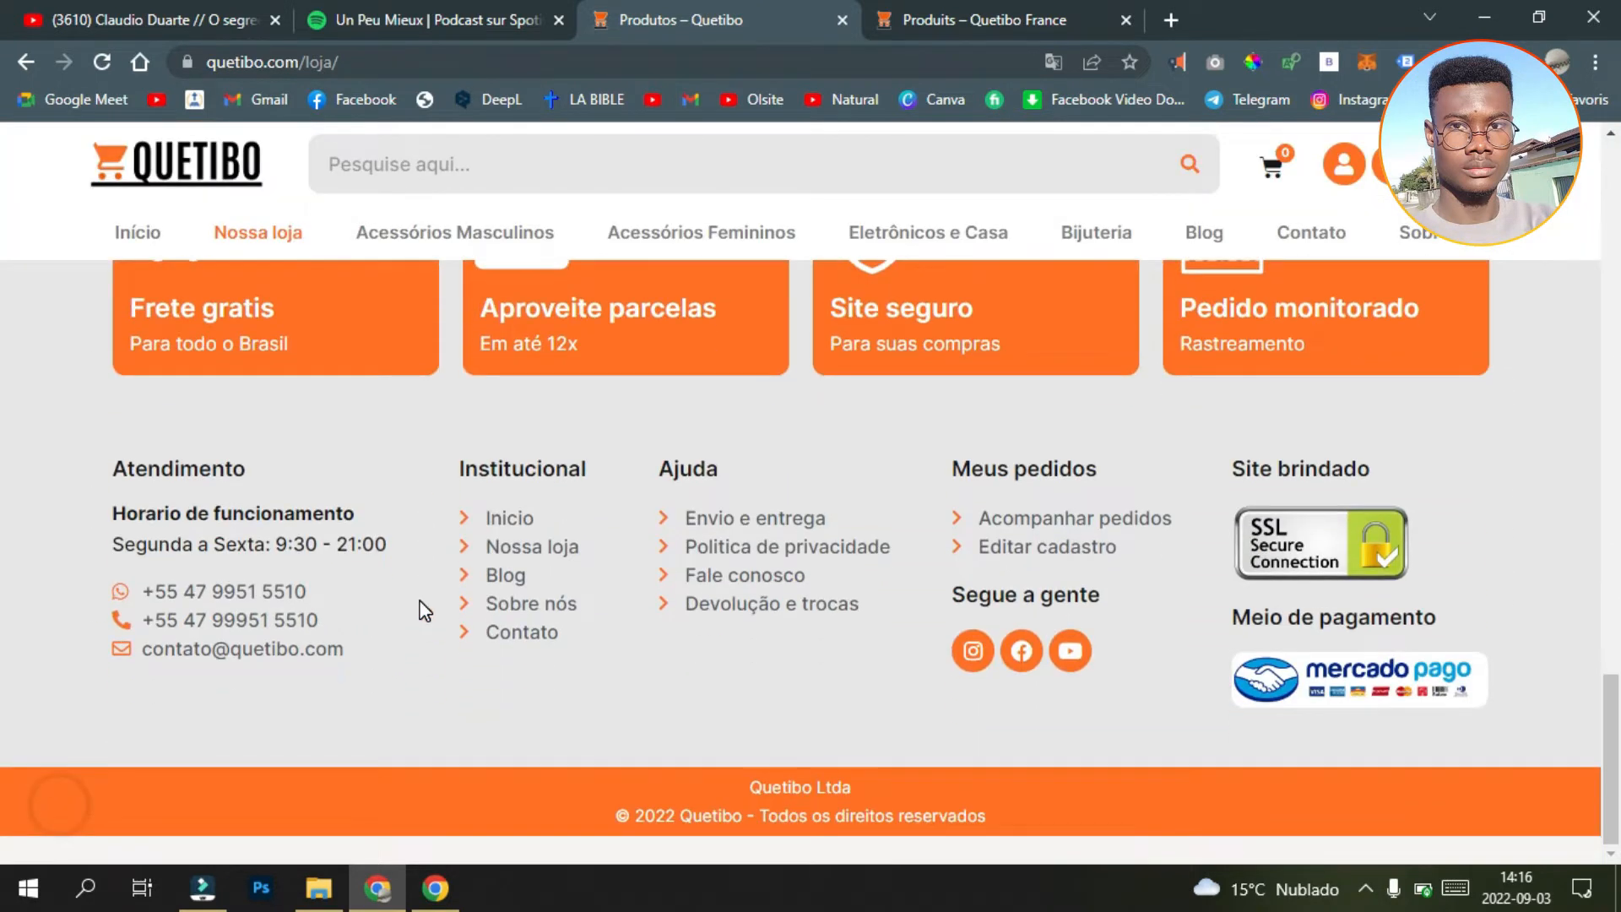
scroll(422, 606, "up", 1)
scroll(423, 608, "down", 2)
scroll(844, 507, "up", 6)
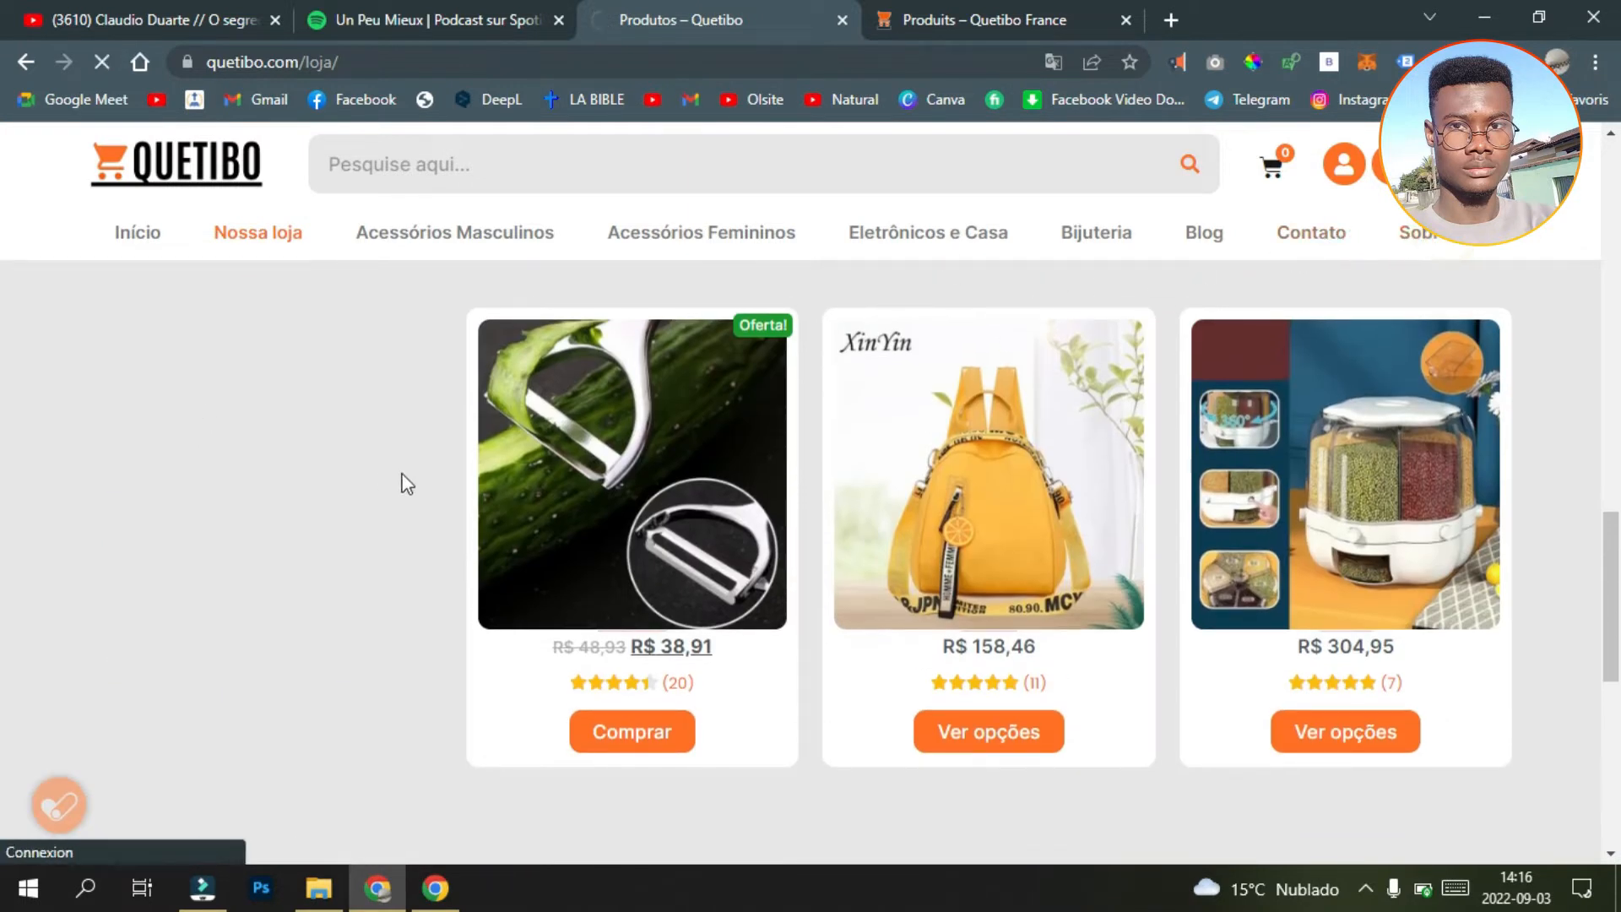
left_click(534, 504)
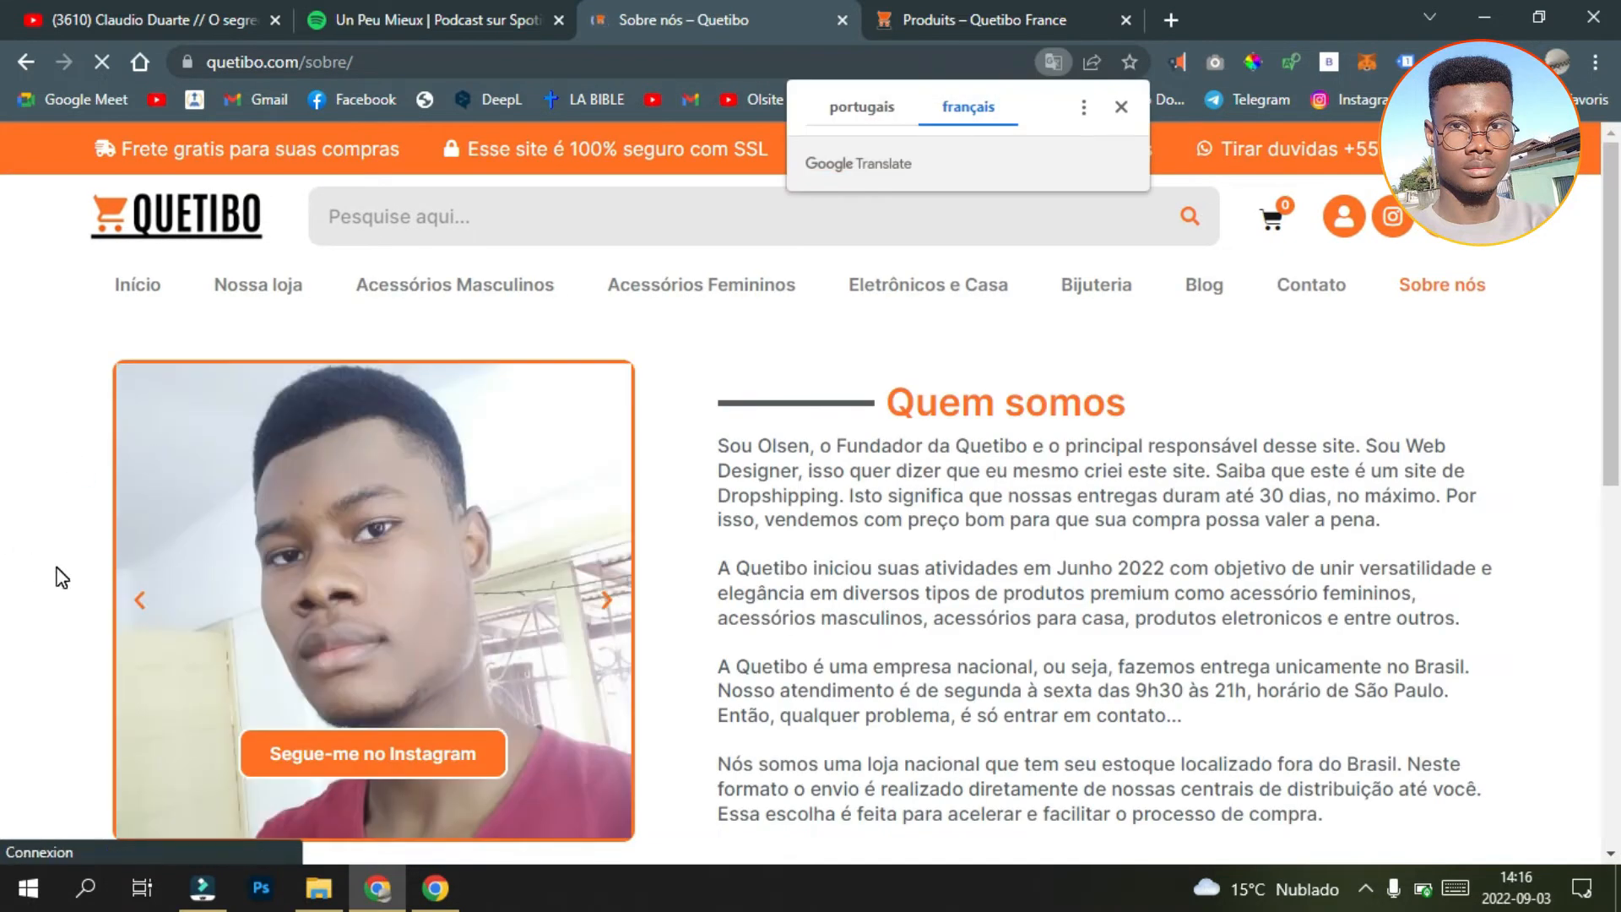
scroll(62, 578, "down", 10)
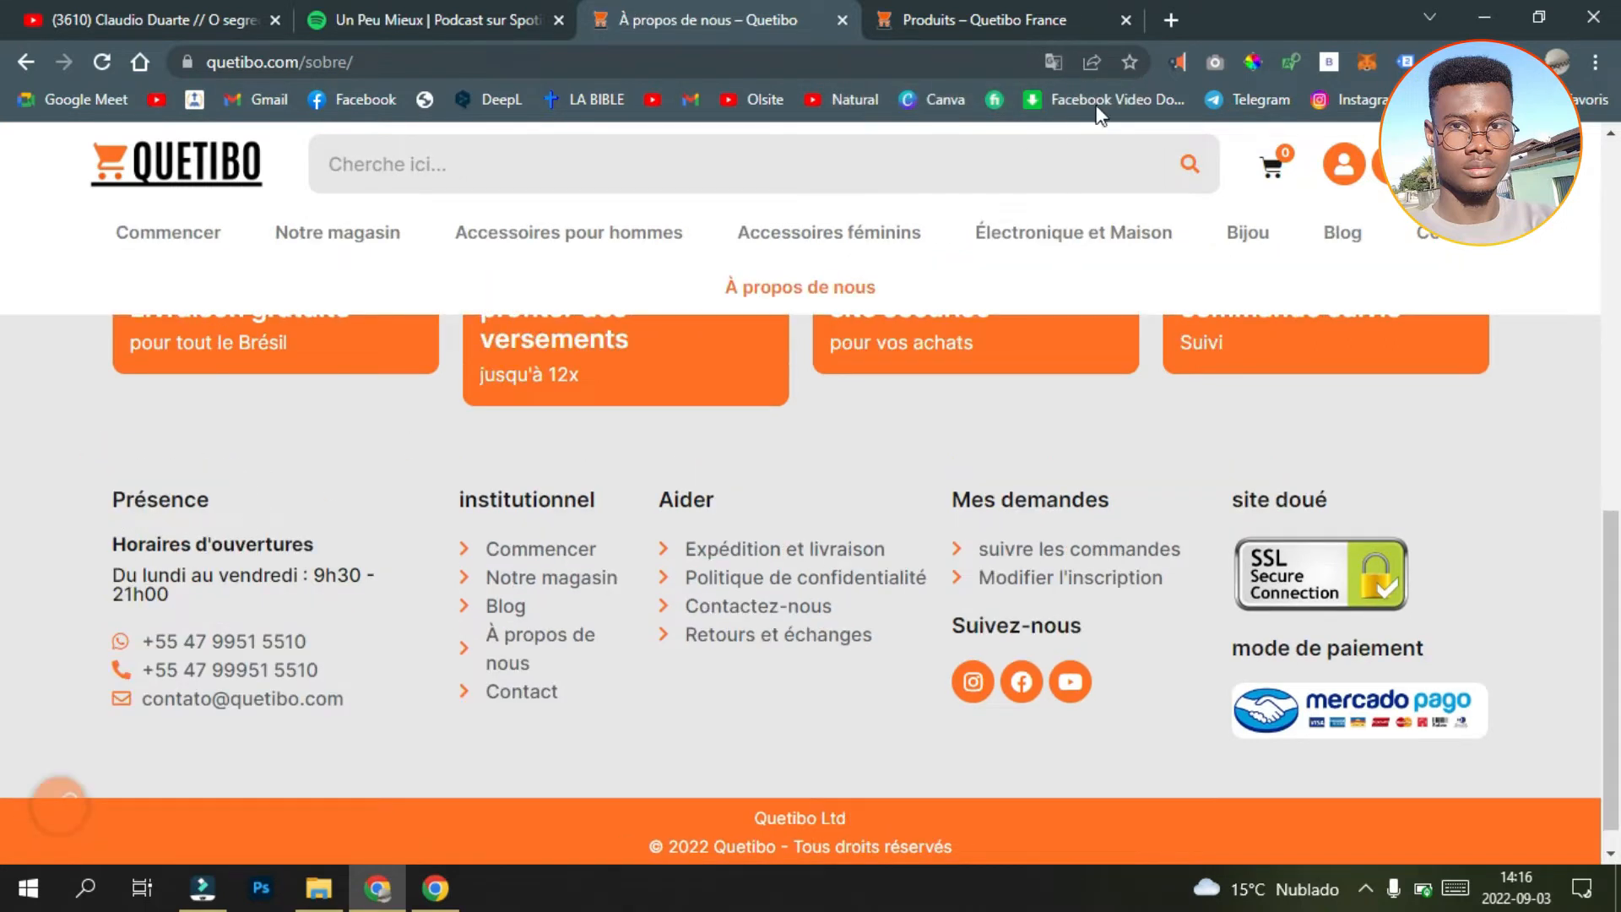
Step: Show the Sobre nós page in its original Portuguese and check the translation options without changing them
left_click(1056, 57)
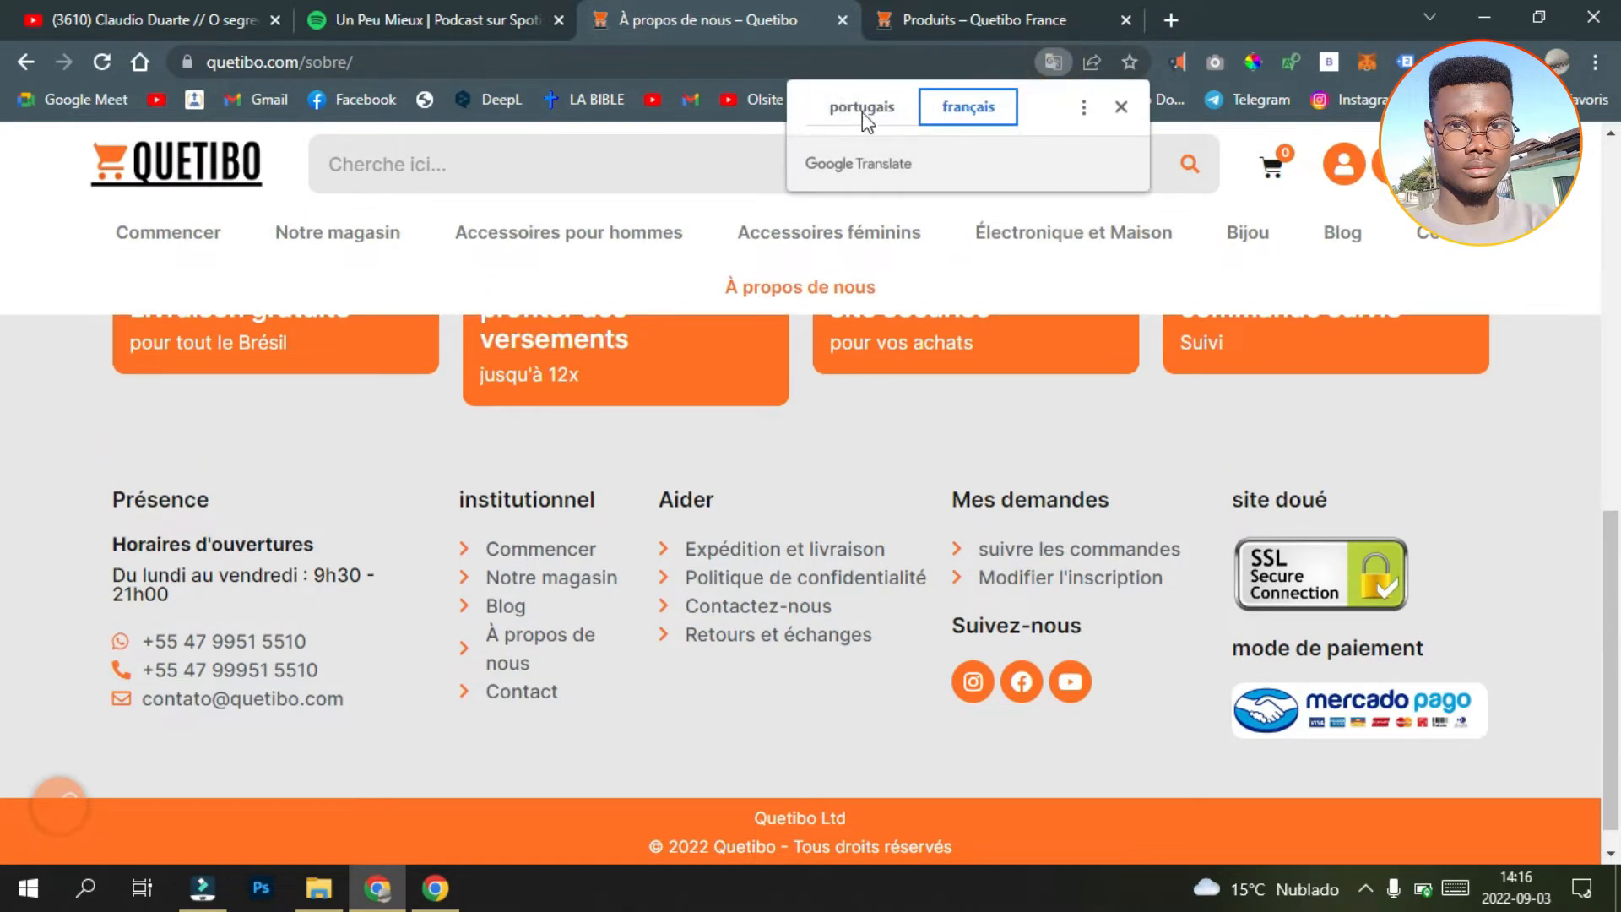
left_click(863, 108)
left_click(1083, 108)
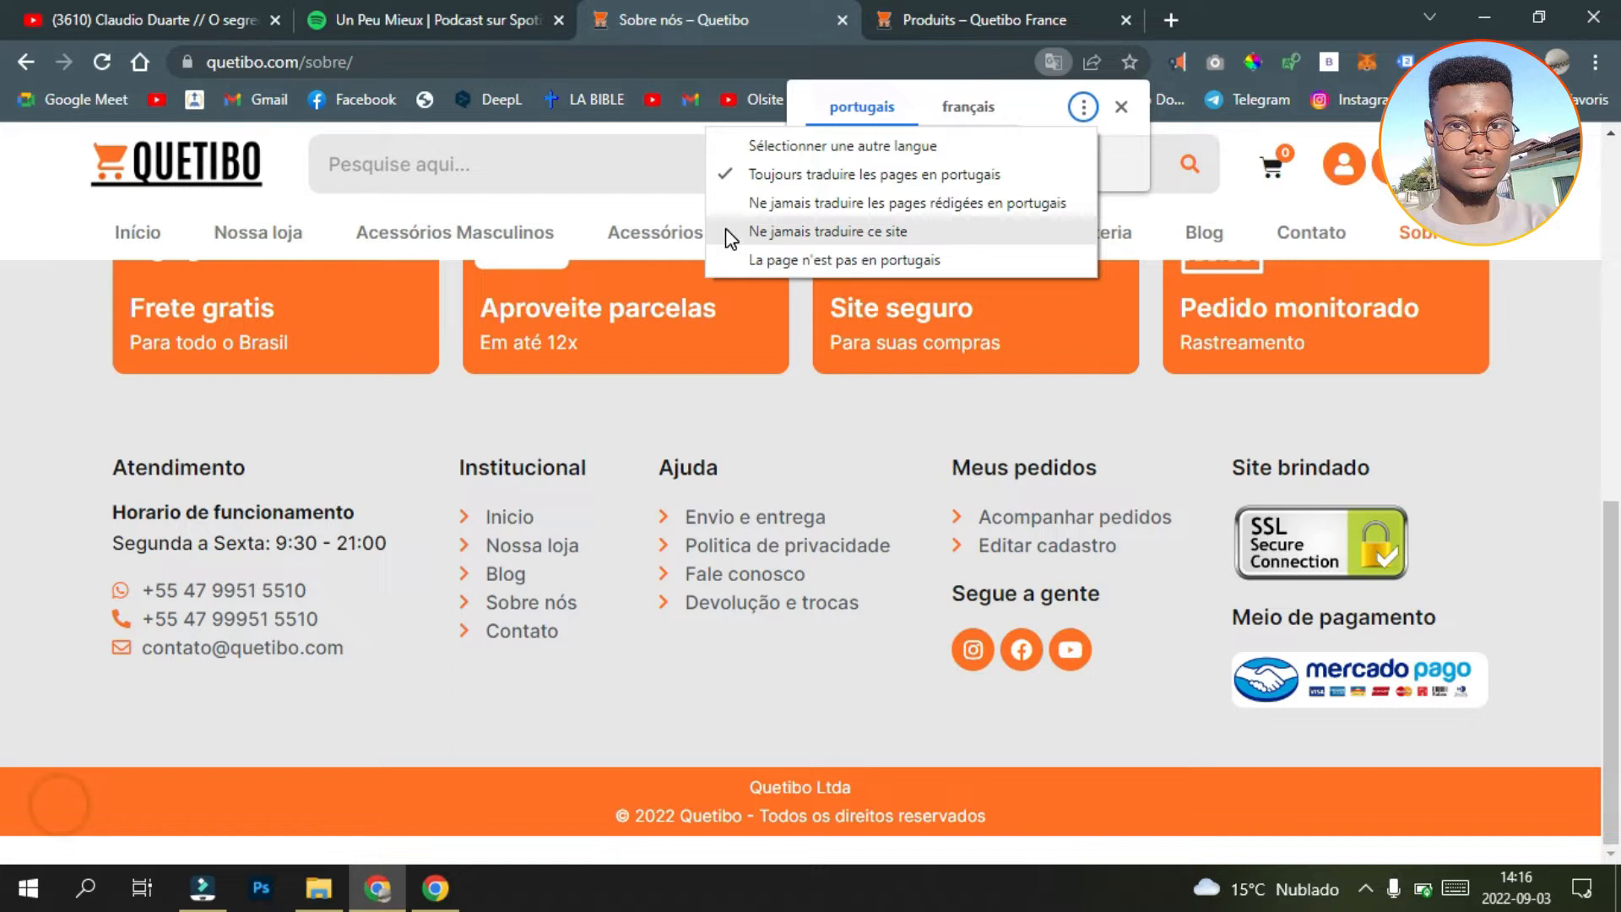
left_click(818, 400)
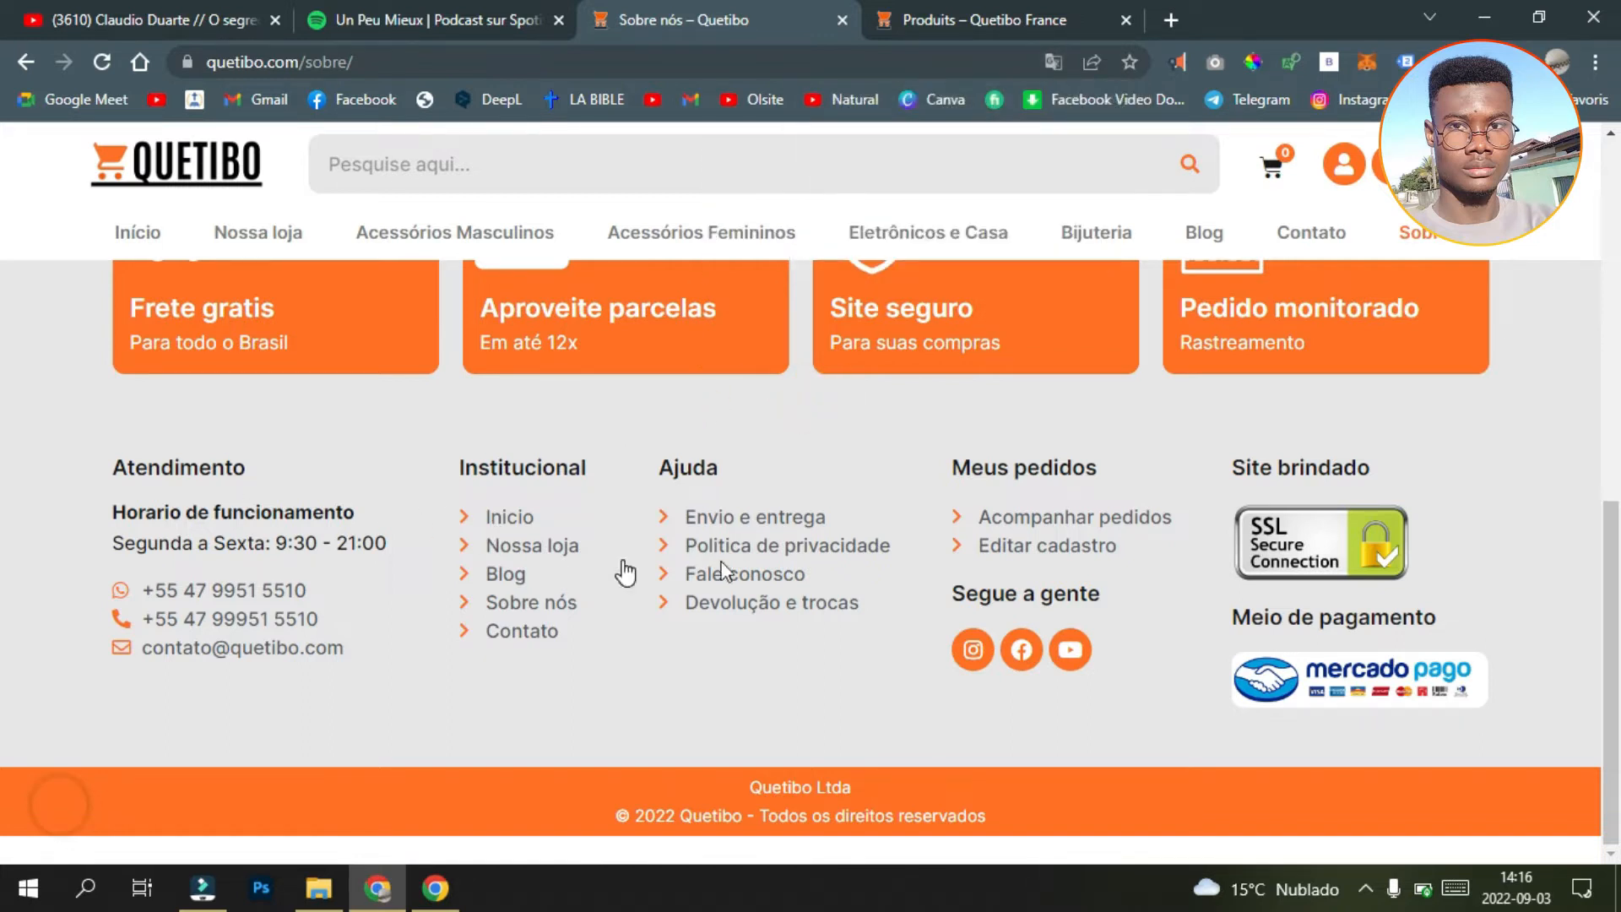
Step: Switch to the Elementor footer editor, dismiss the template library and add a single-column section with a content width of 1200
left_click(436, 888)
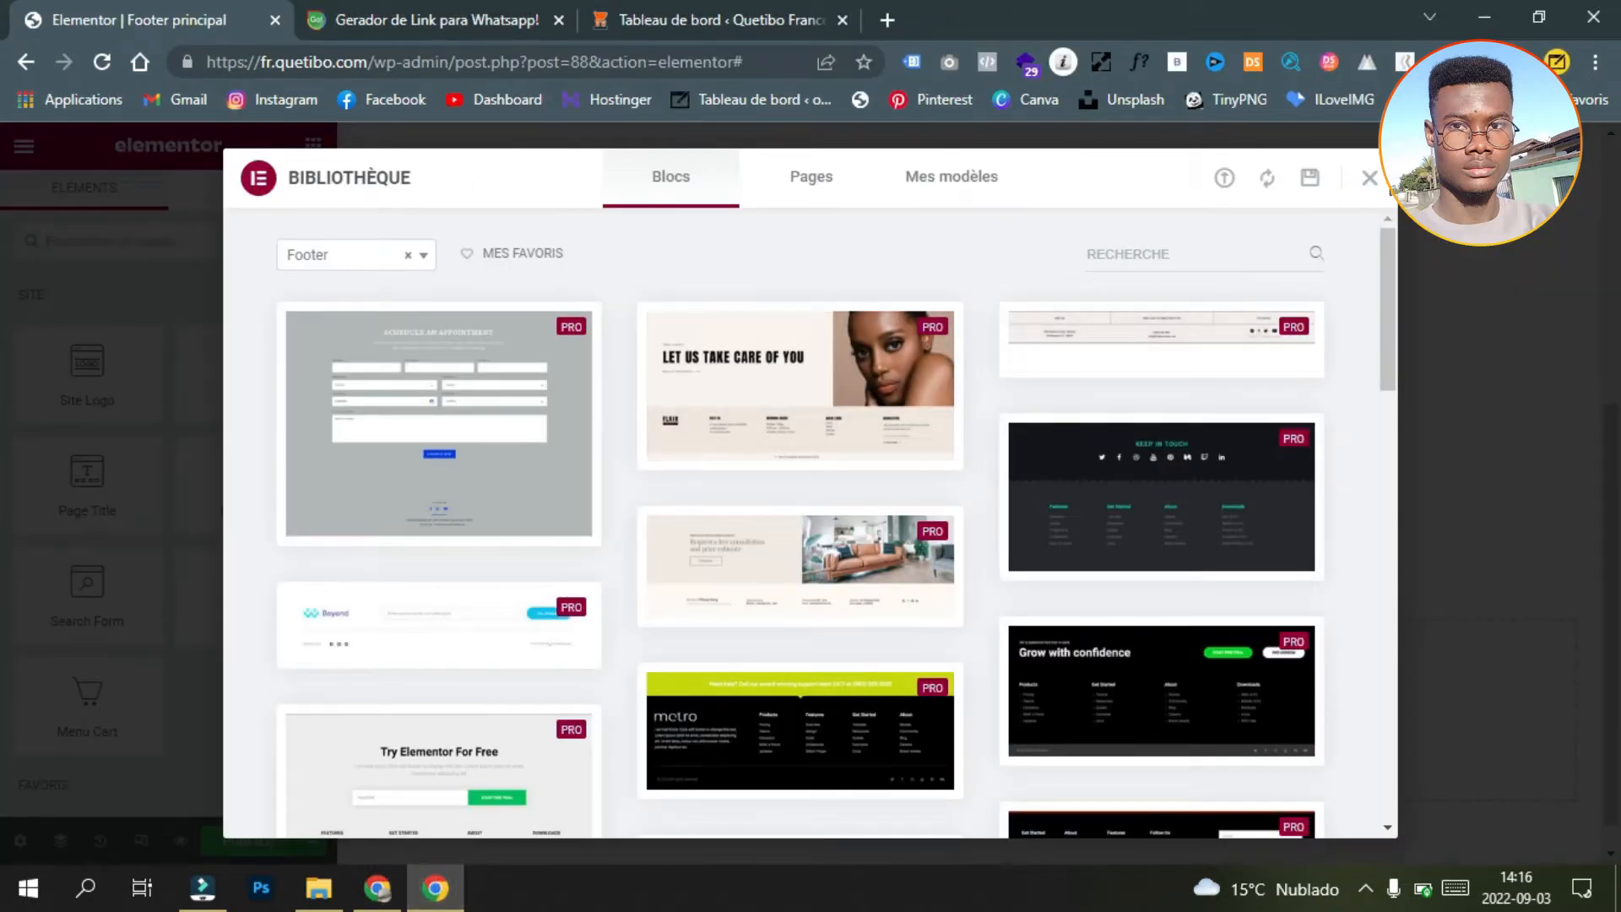
left_click(1369, 178)
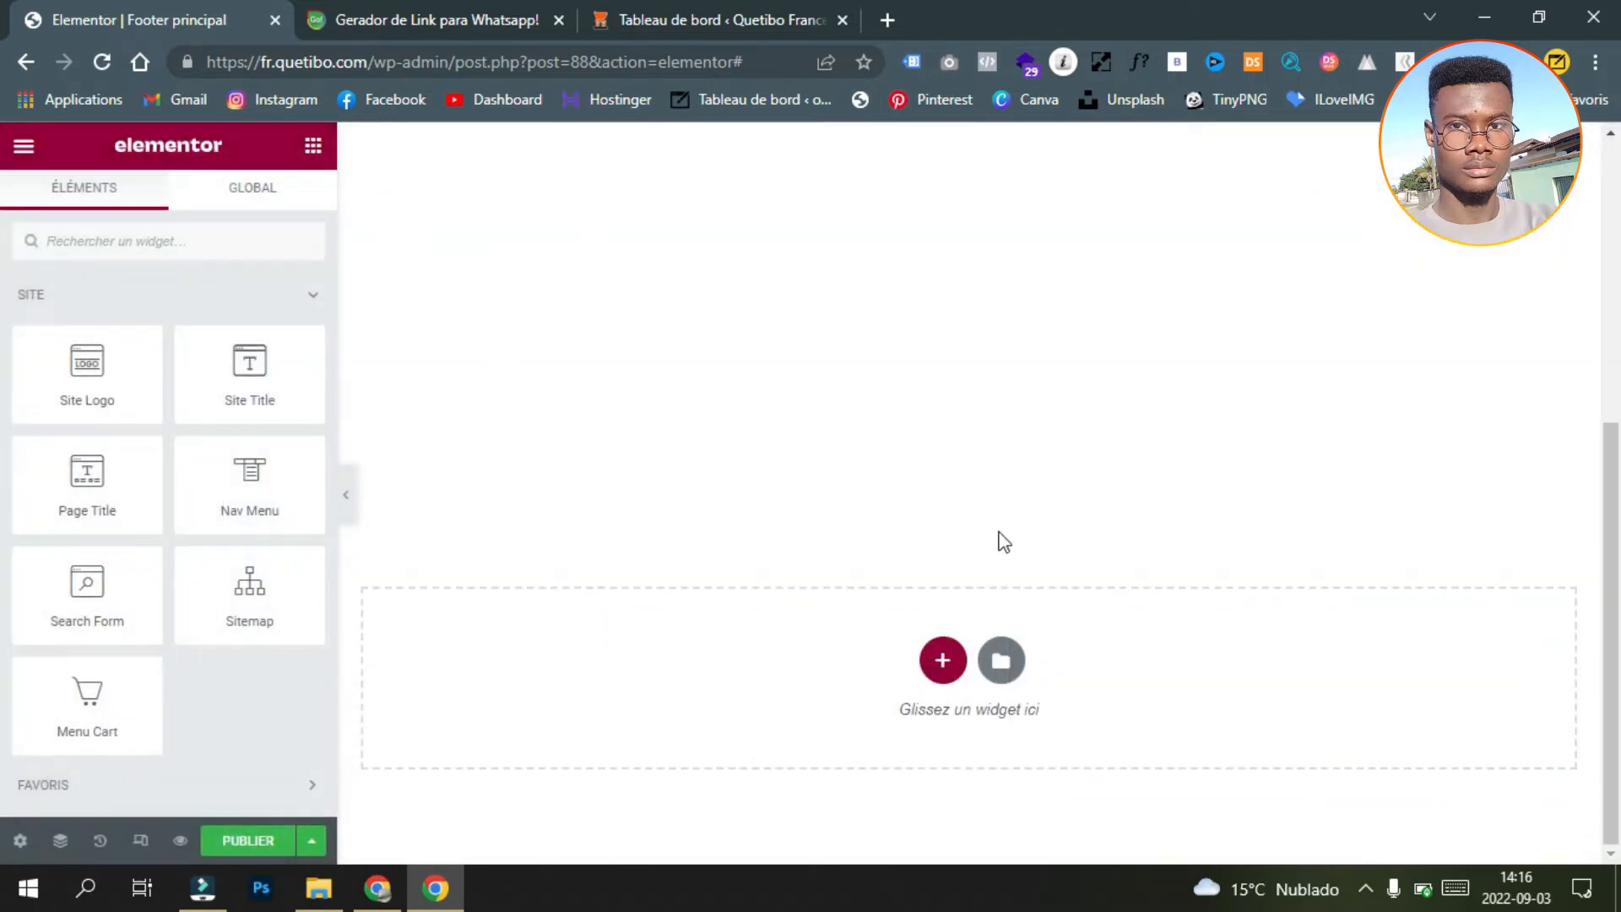
left_click(945, 654)
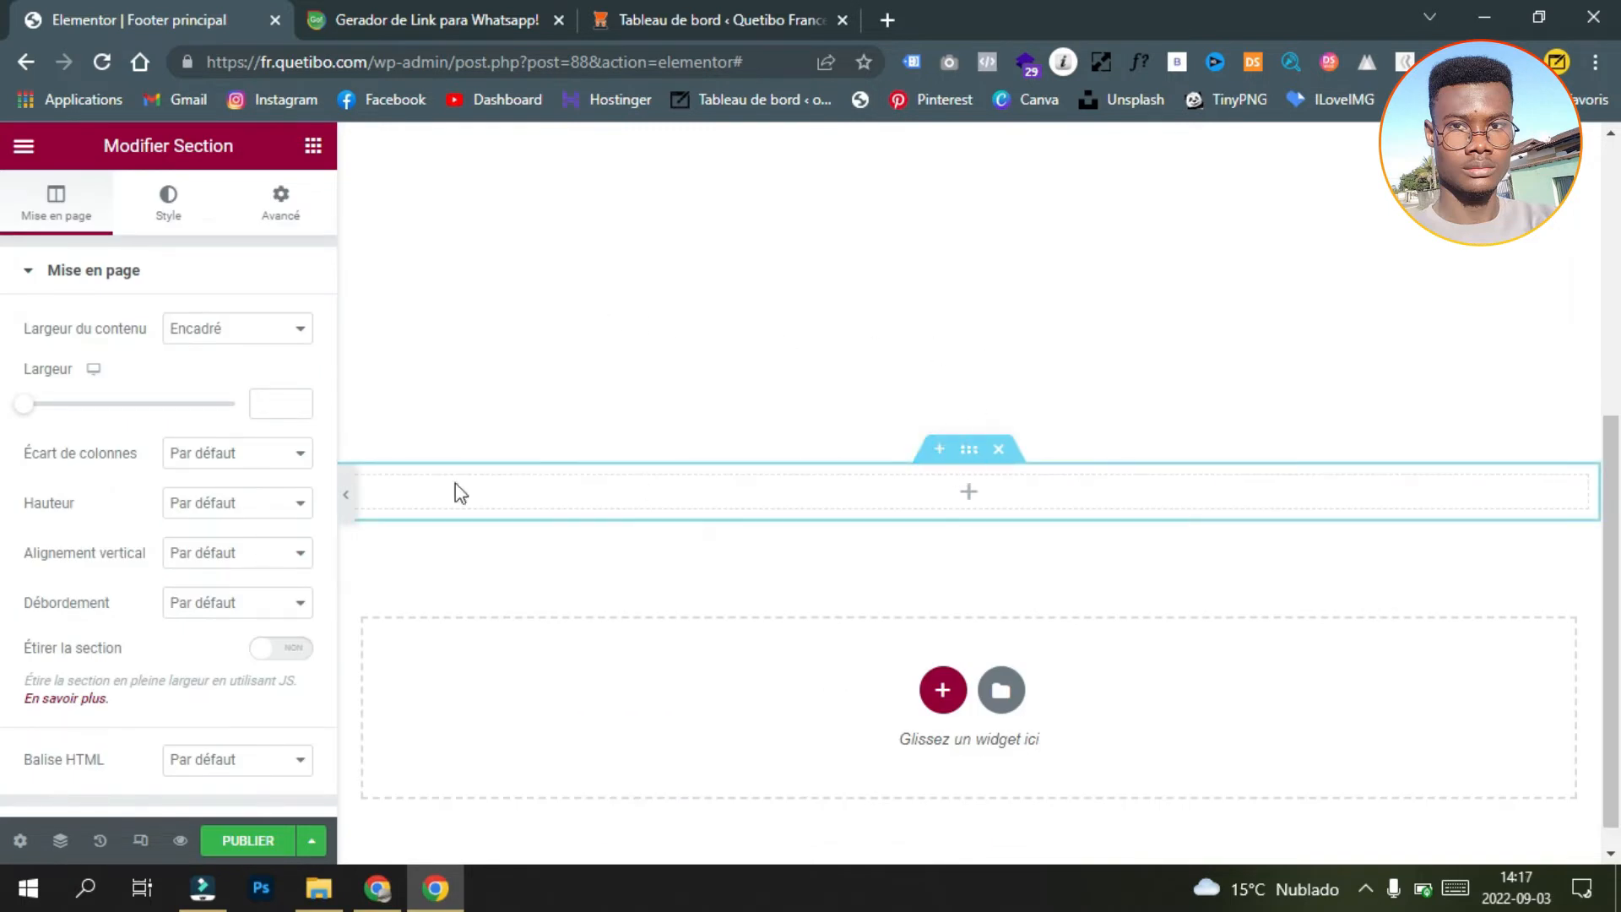
left_click(271, 403)
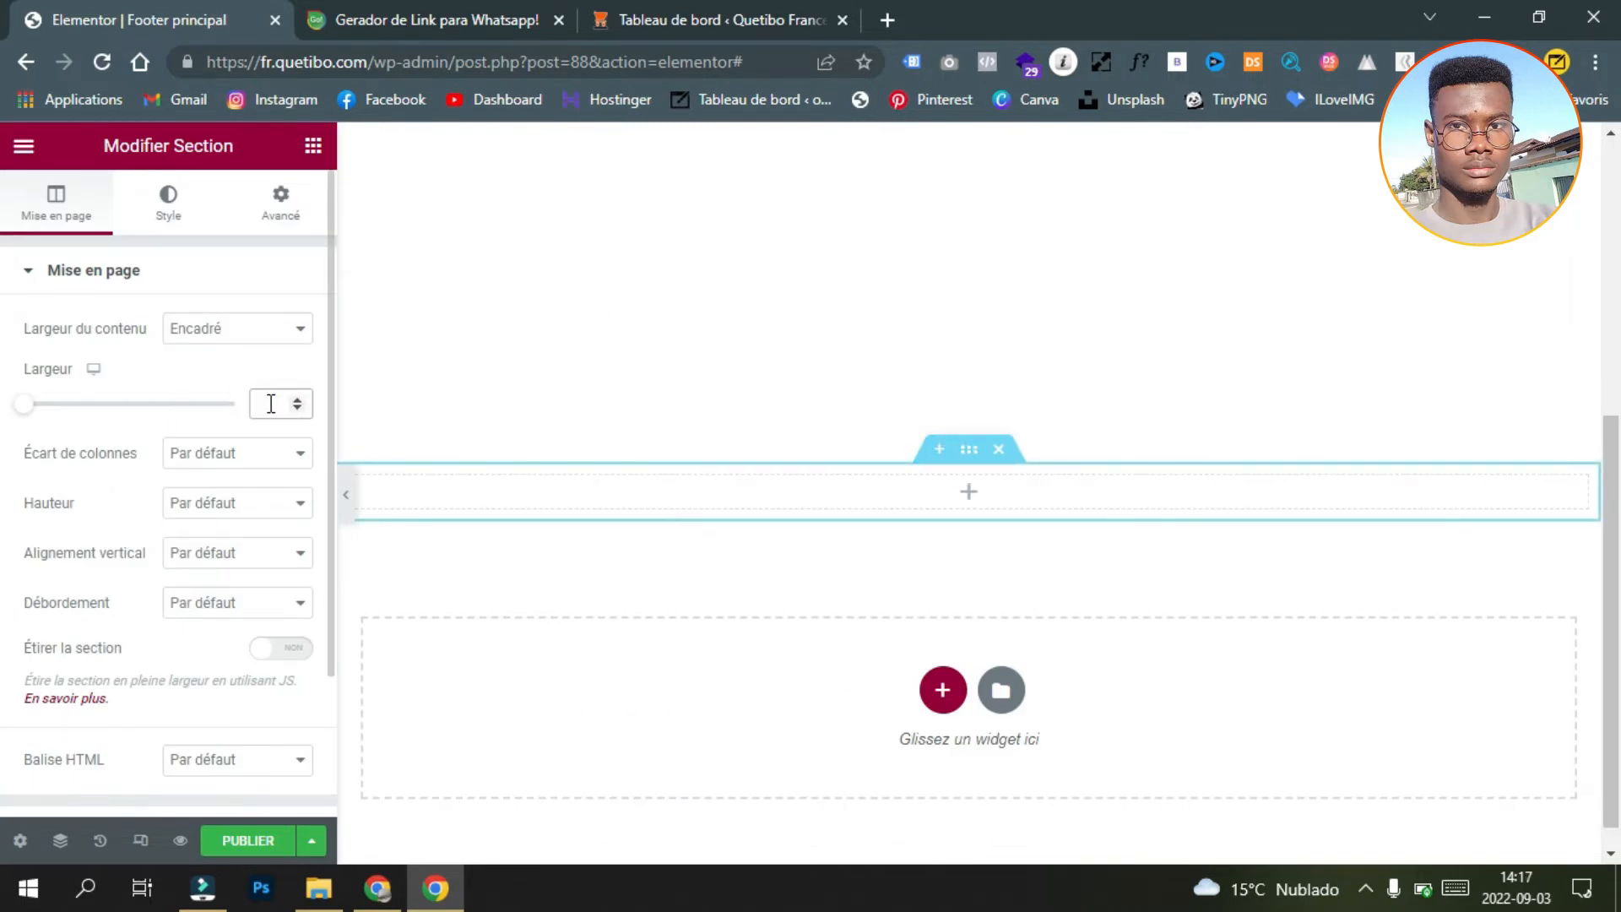
type("1200")
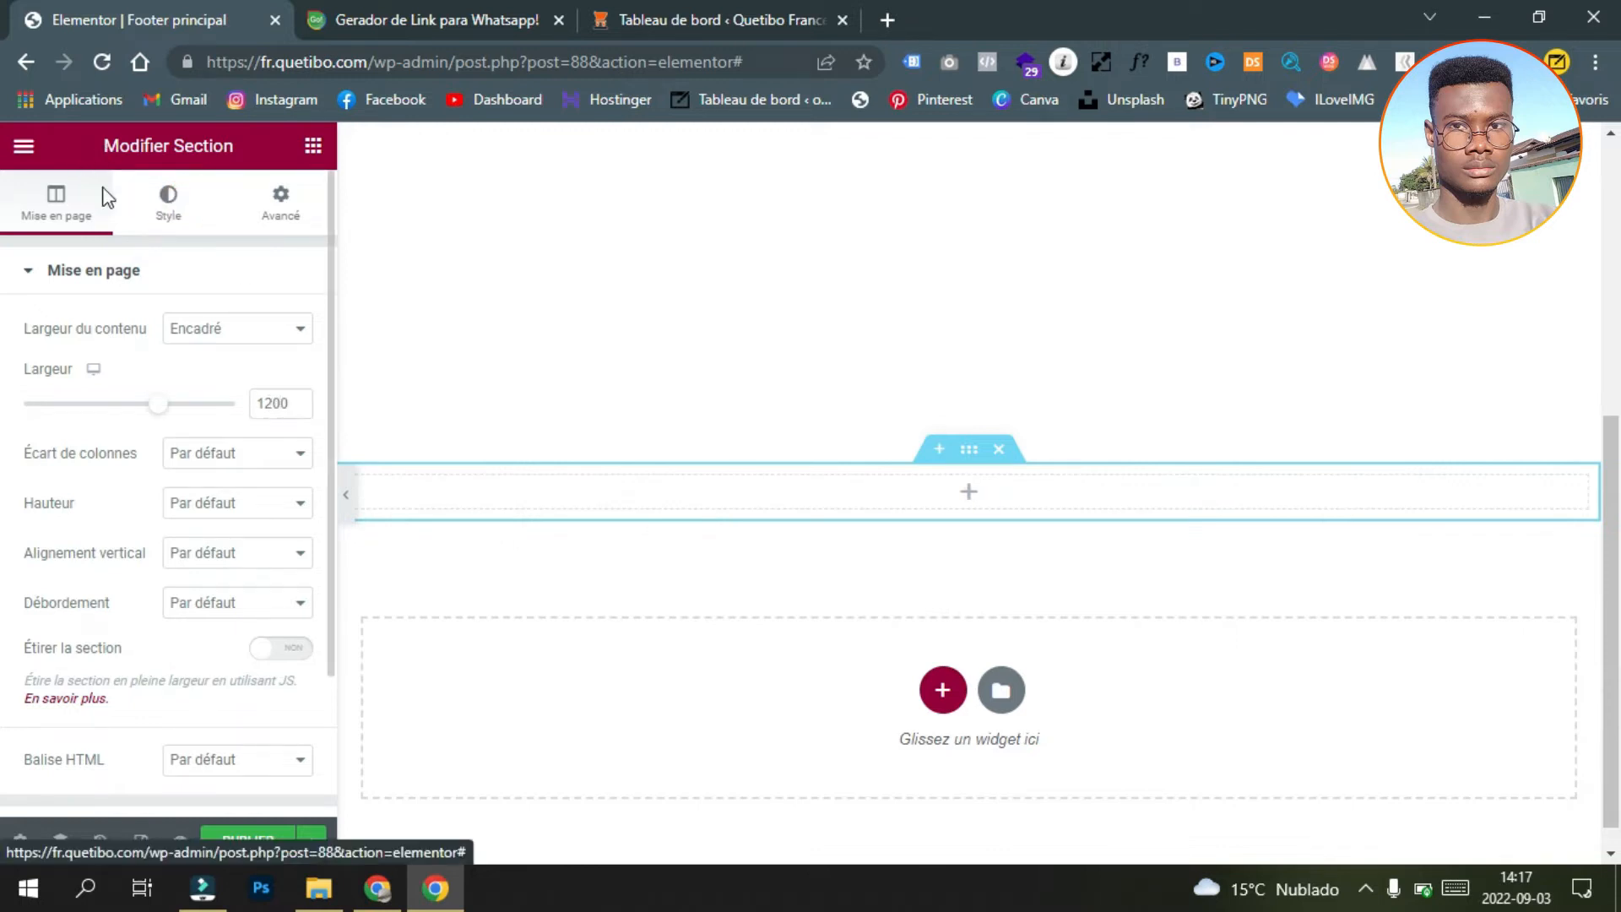
Step: Give the section a classic background in the global colour Orange
left_click(168, 201)
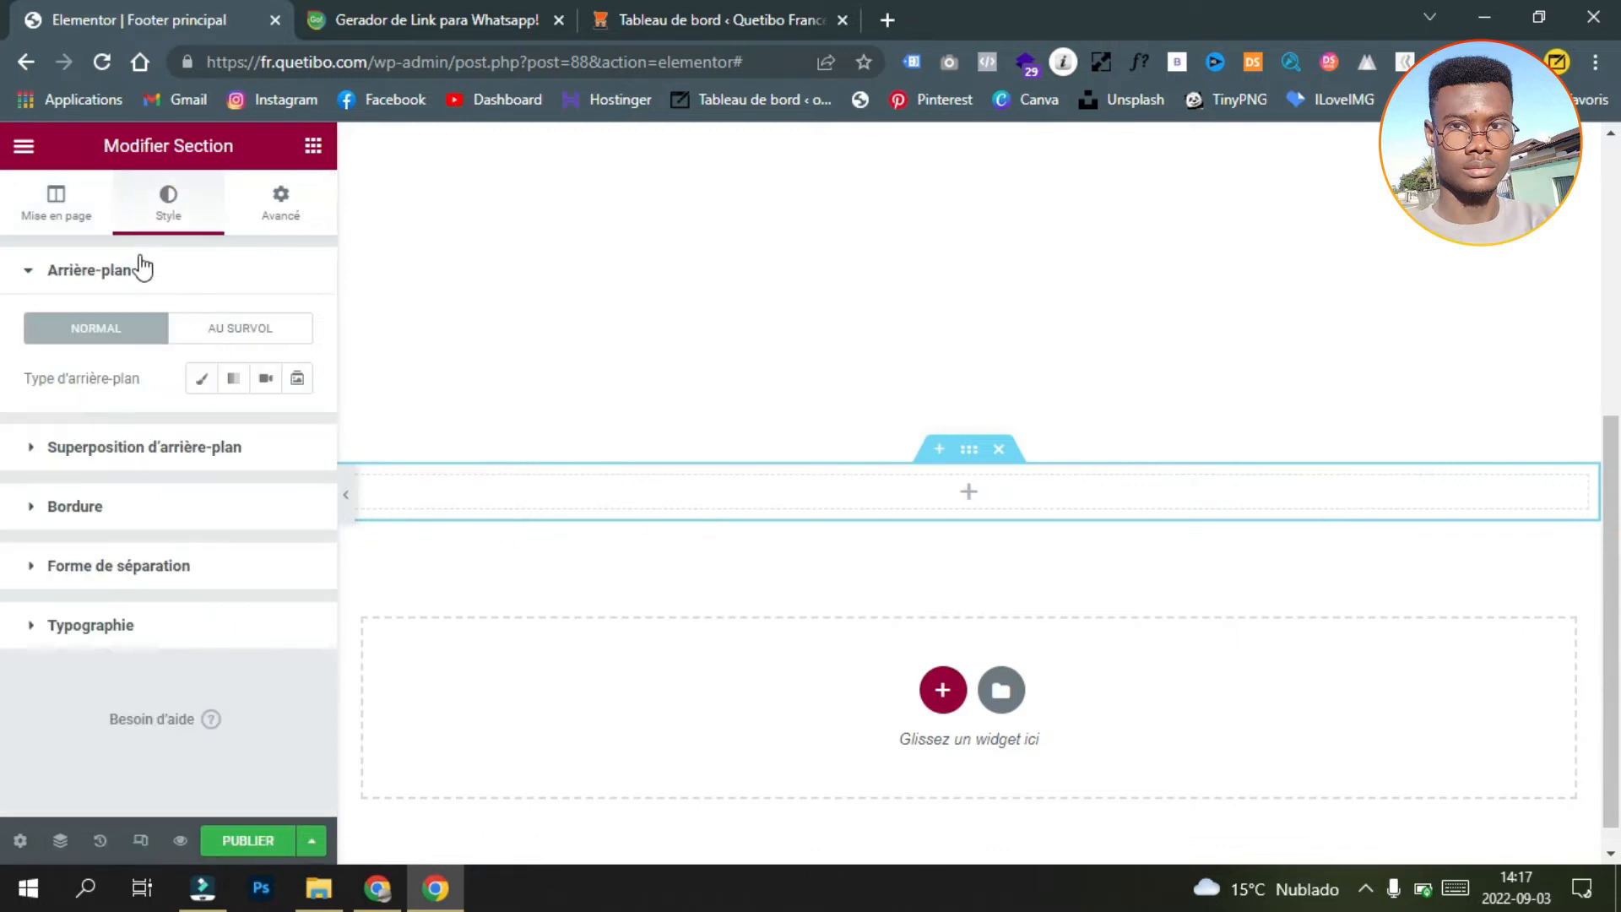
left_click(202, 380)
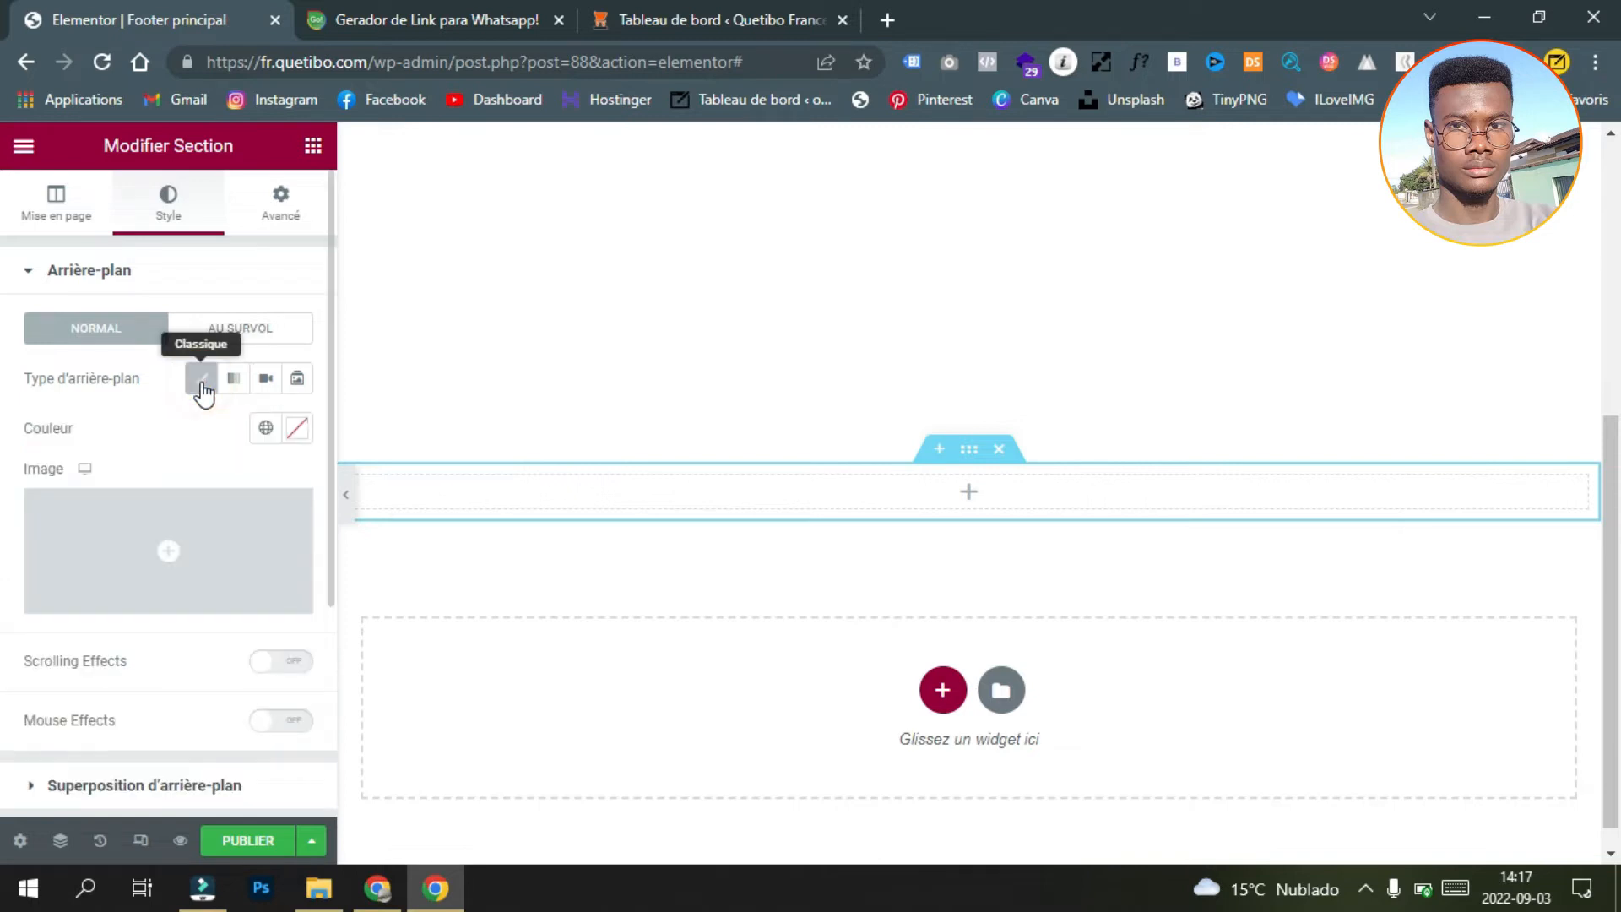
left_click(266, 429)
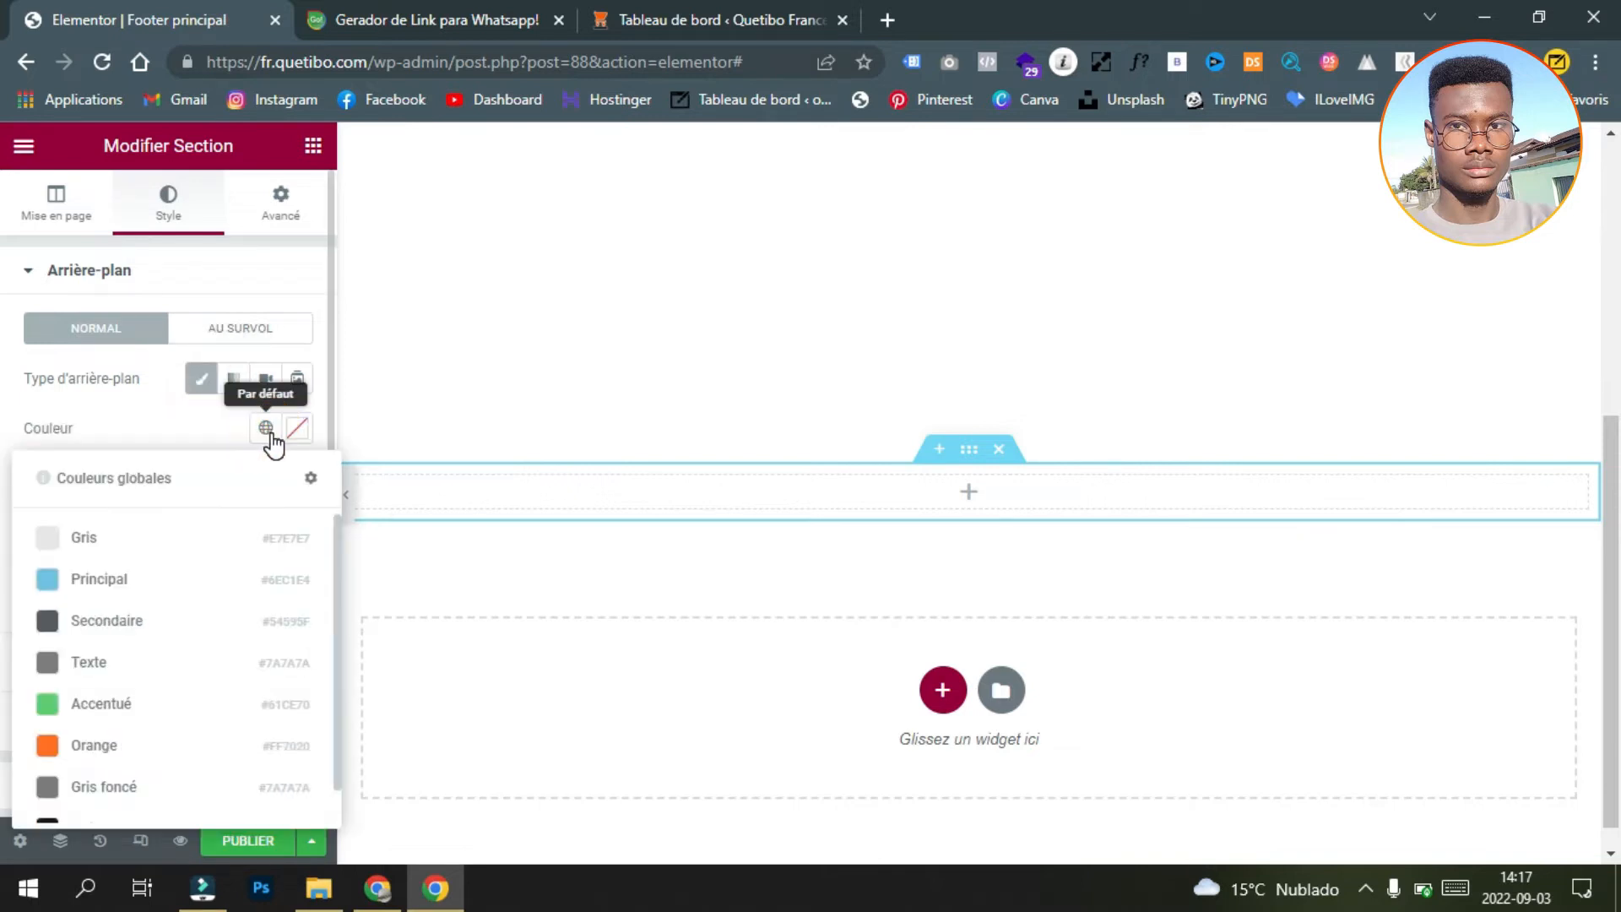
left_click(188, 750)
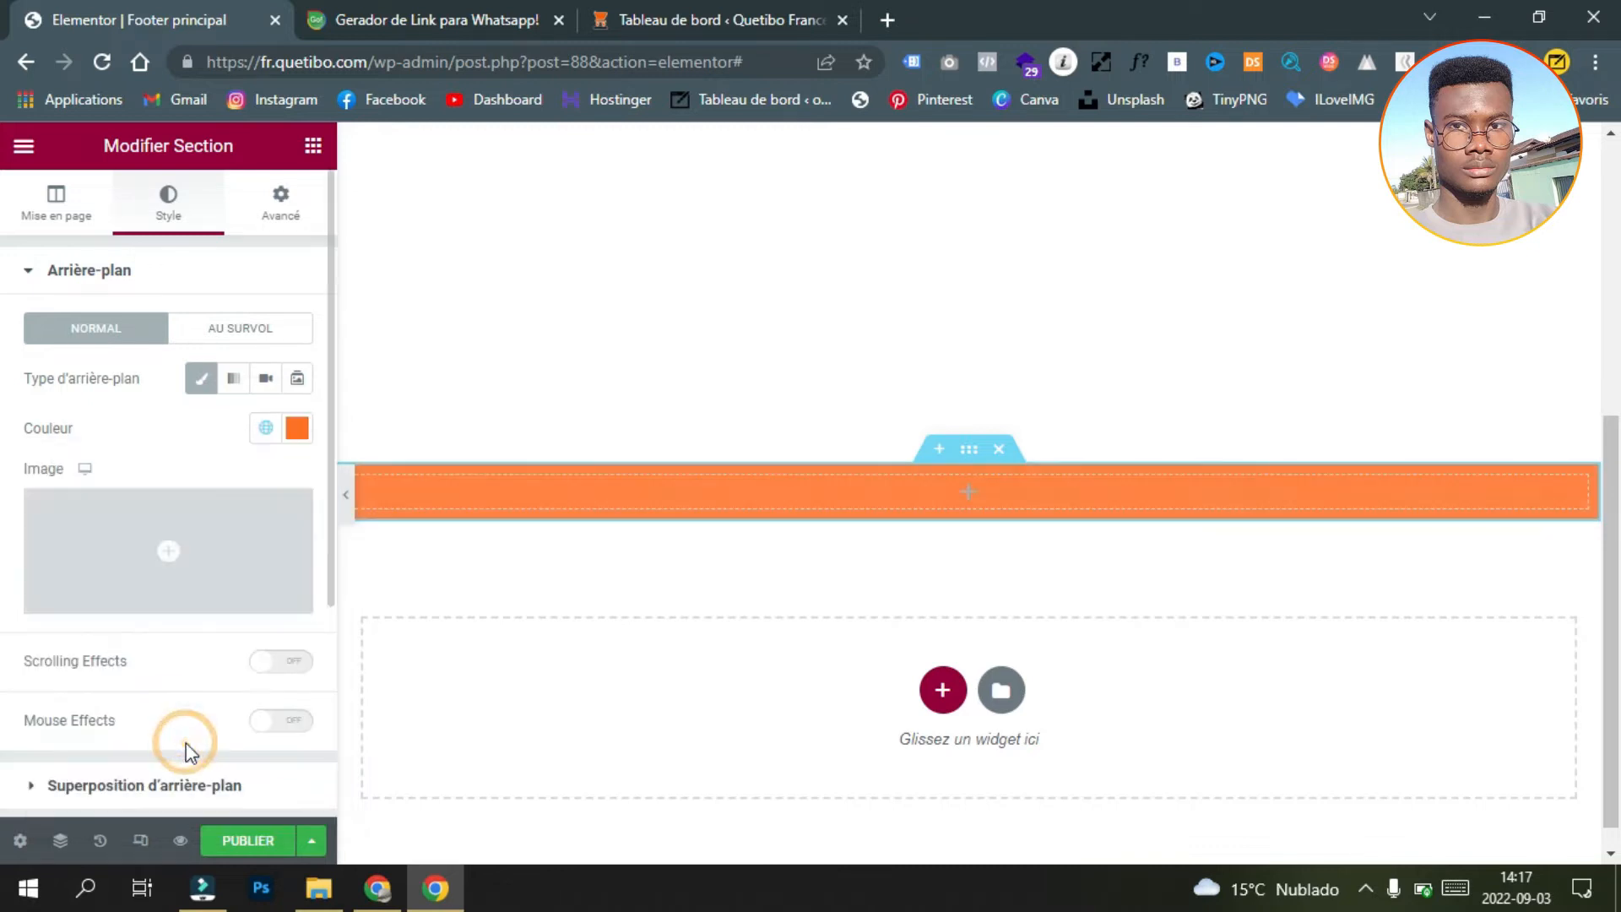
Step: Add a heading widget to the orange section and clear its placeholder title text
left_click(313, 145)
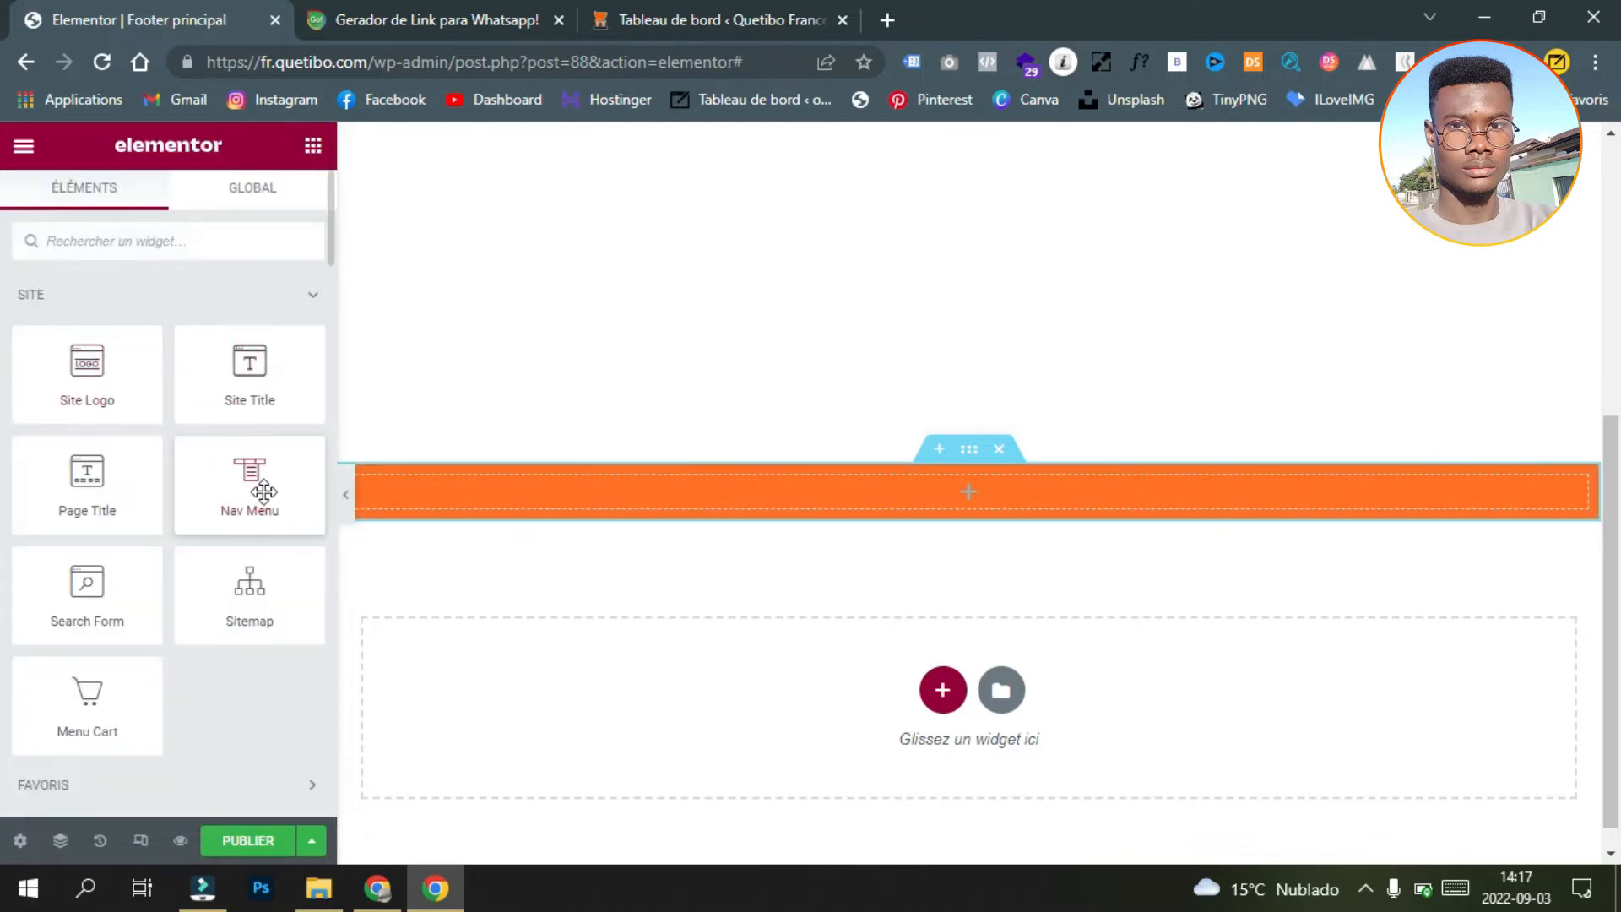
scroll(264, 492, "down", 5)
left_click_drag(250, 439, 853, 508)
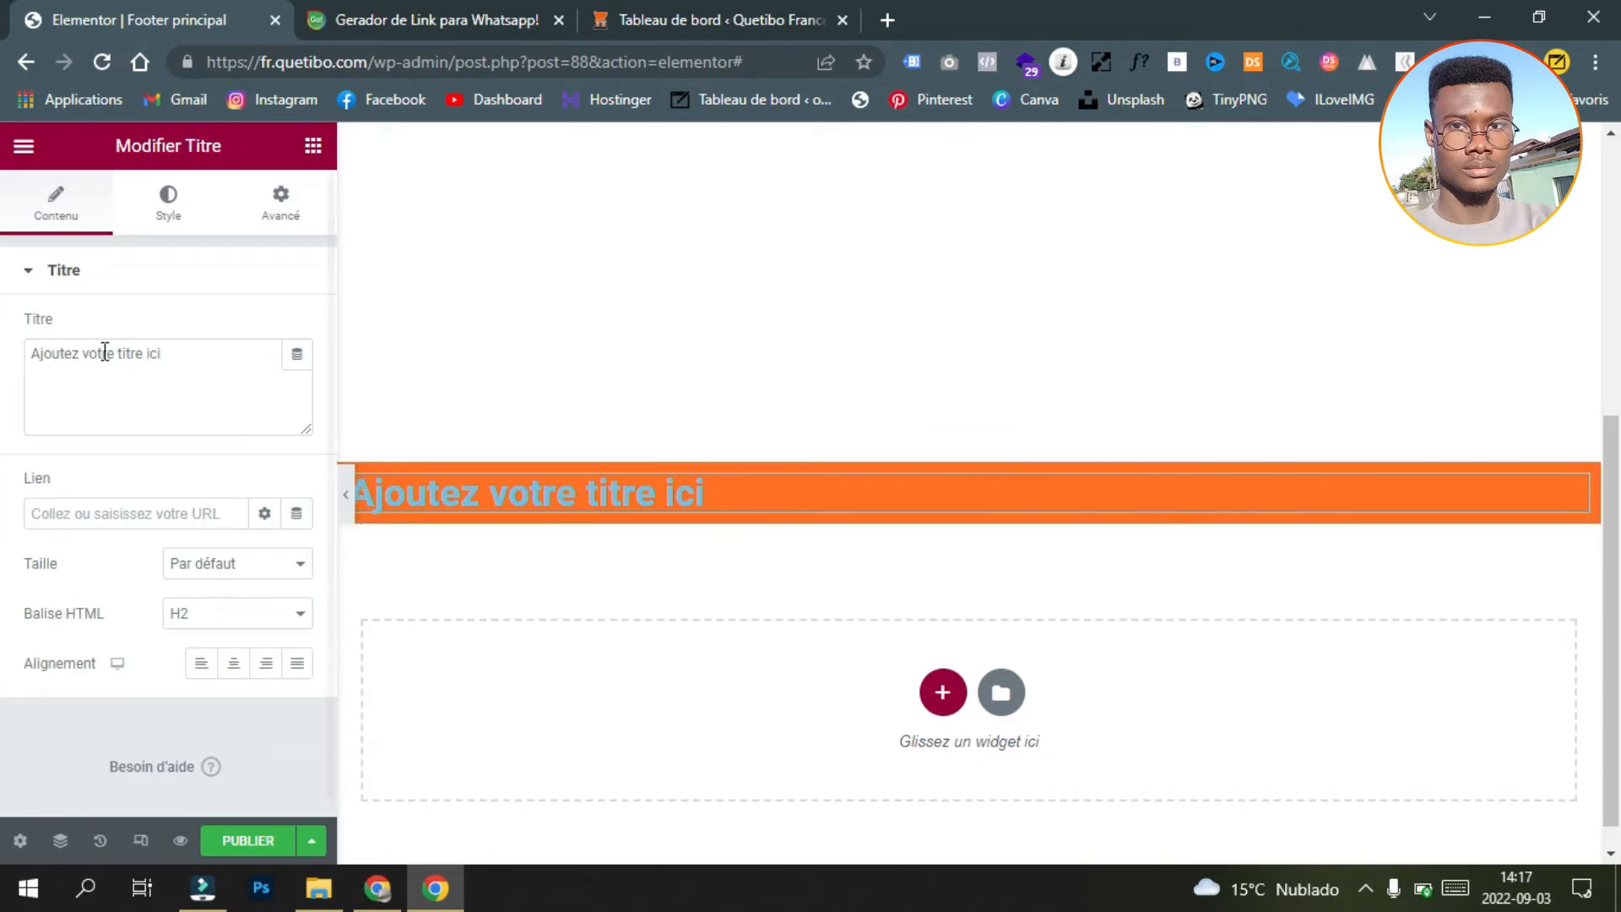
left_click(217, 354)
left_click_drag(196, 361, 26, 365)
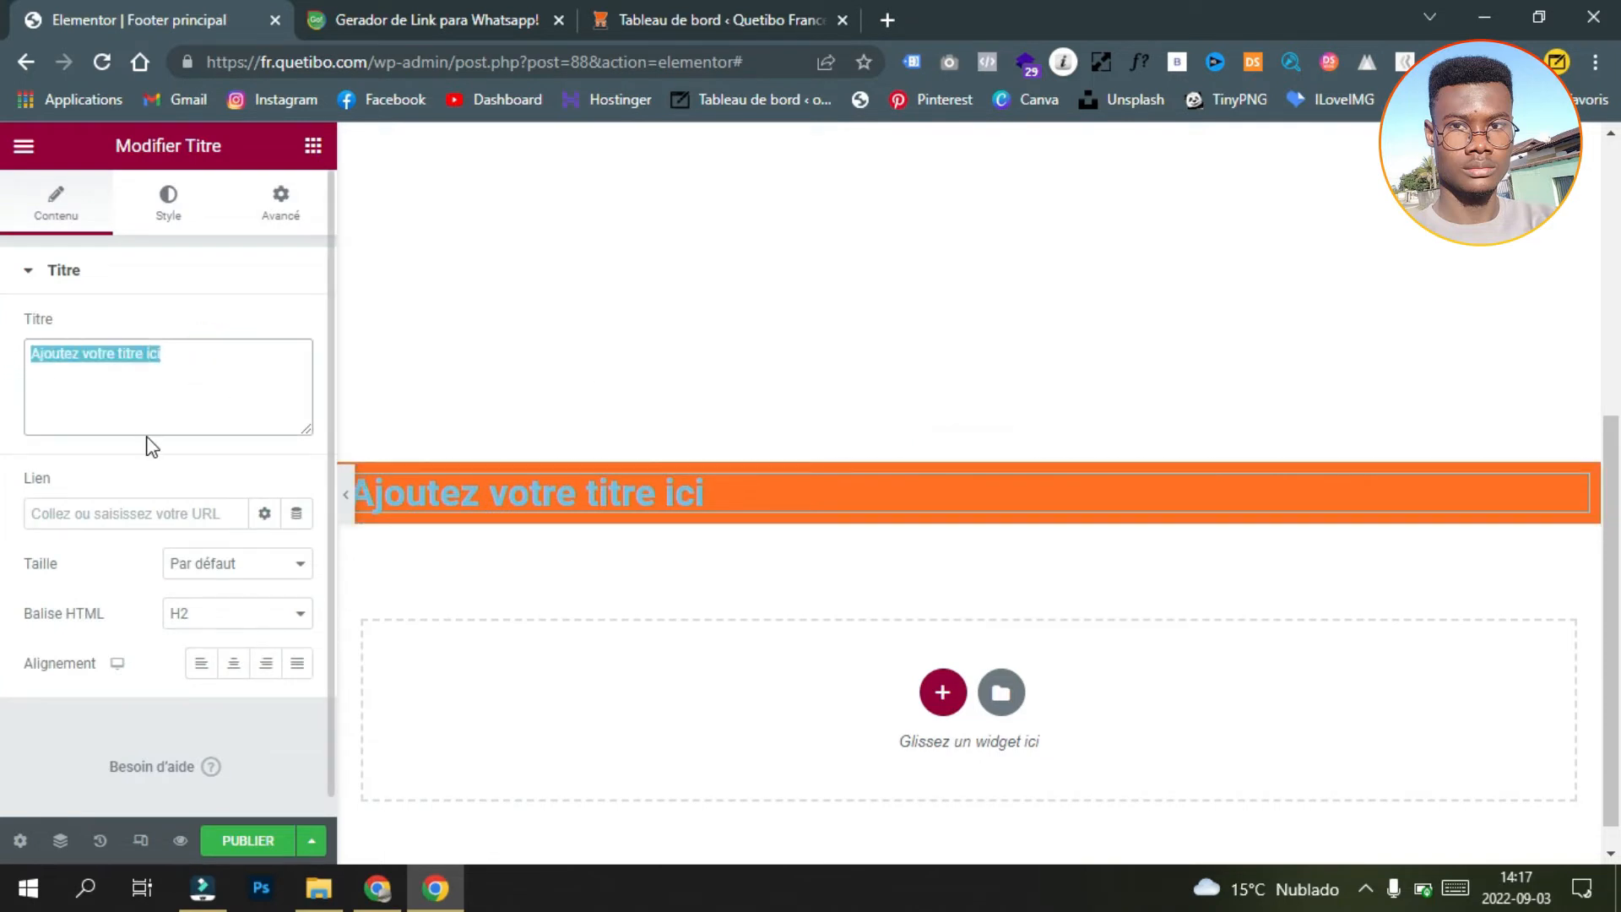
key("BackSpace")
Step: Switch to the Portuguese Quetibo page and copy "Quetibo Ltda" from the orange strip of its footer
left_click(363, 894)
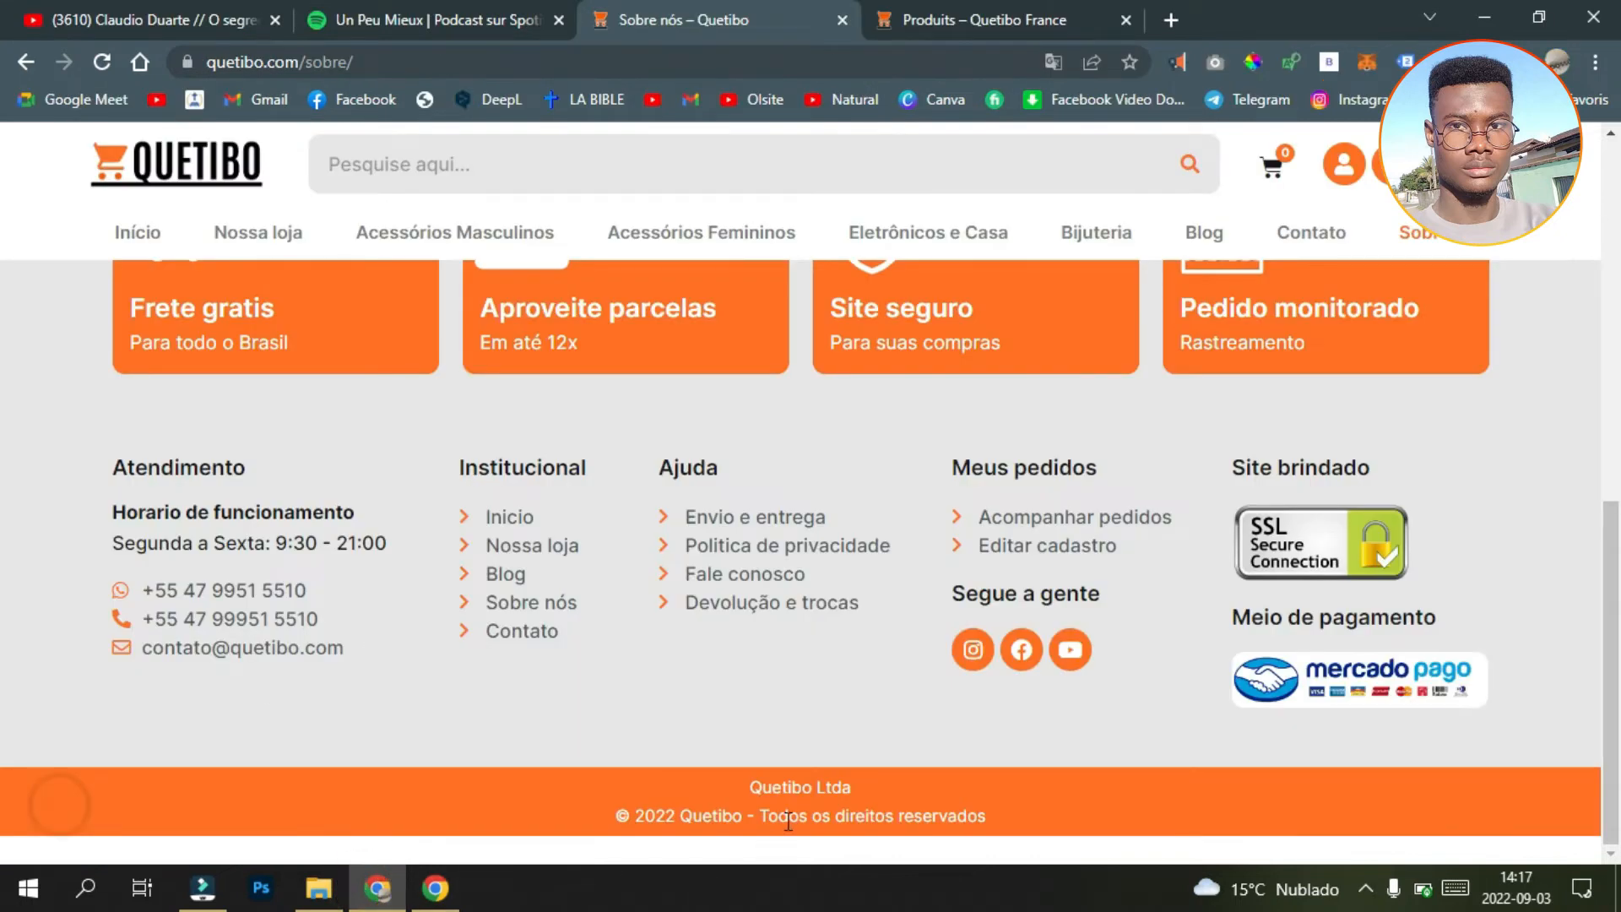
left_click_drag(868, 787, 707, 789)
key("super+c")
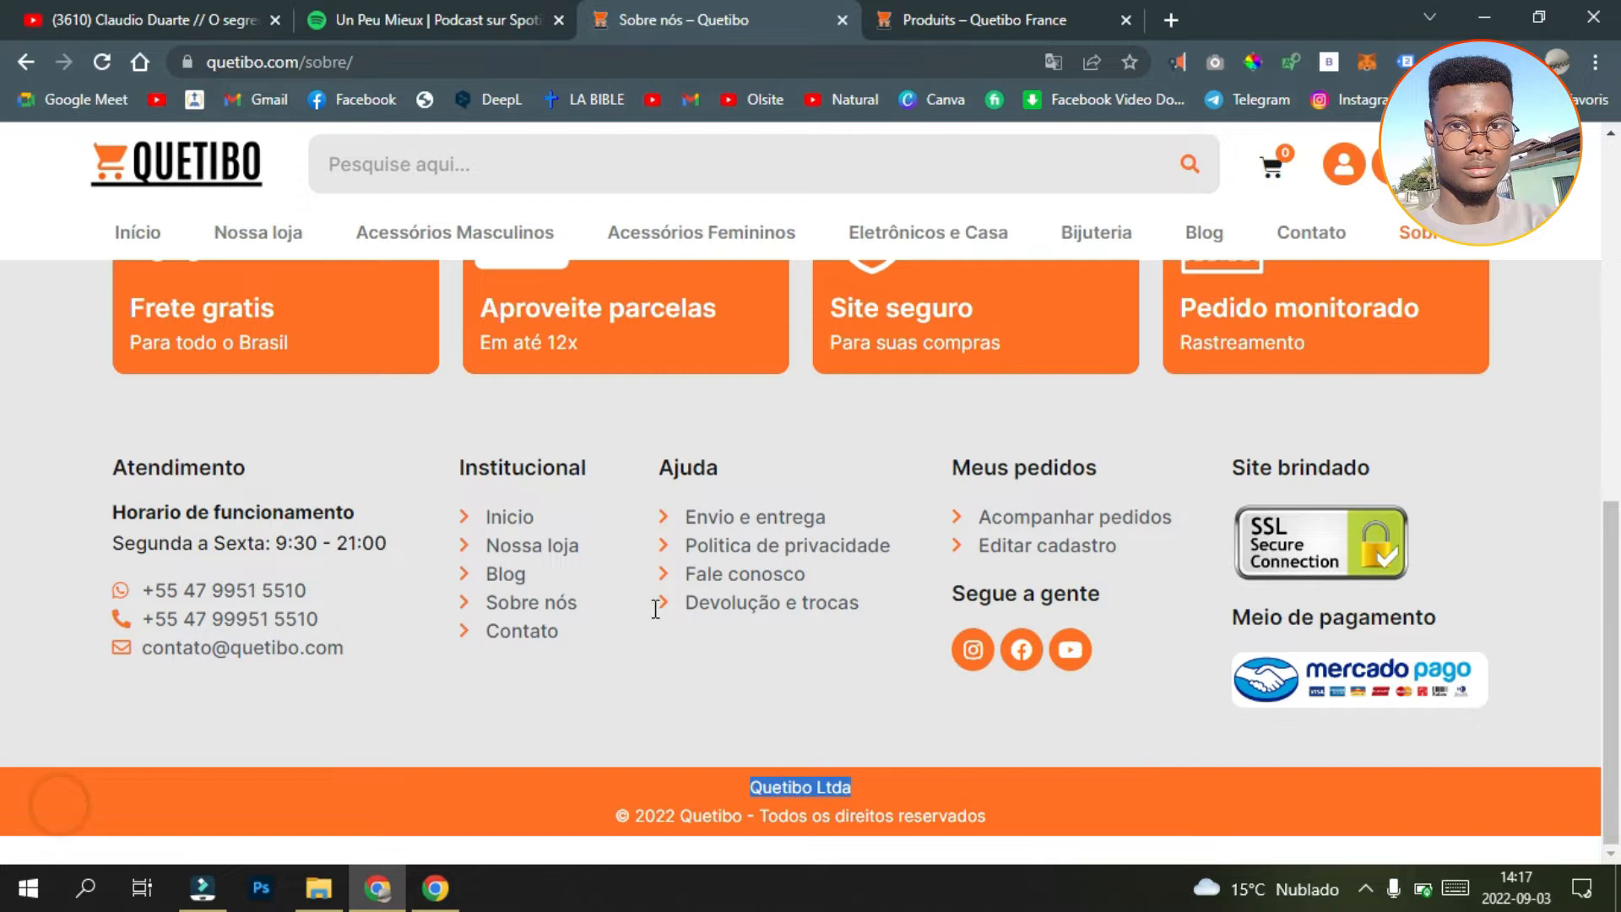
right_click(769, 511)
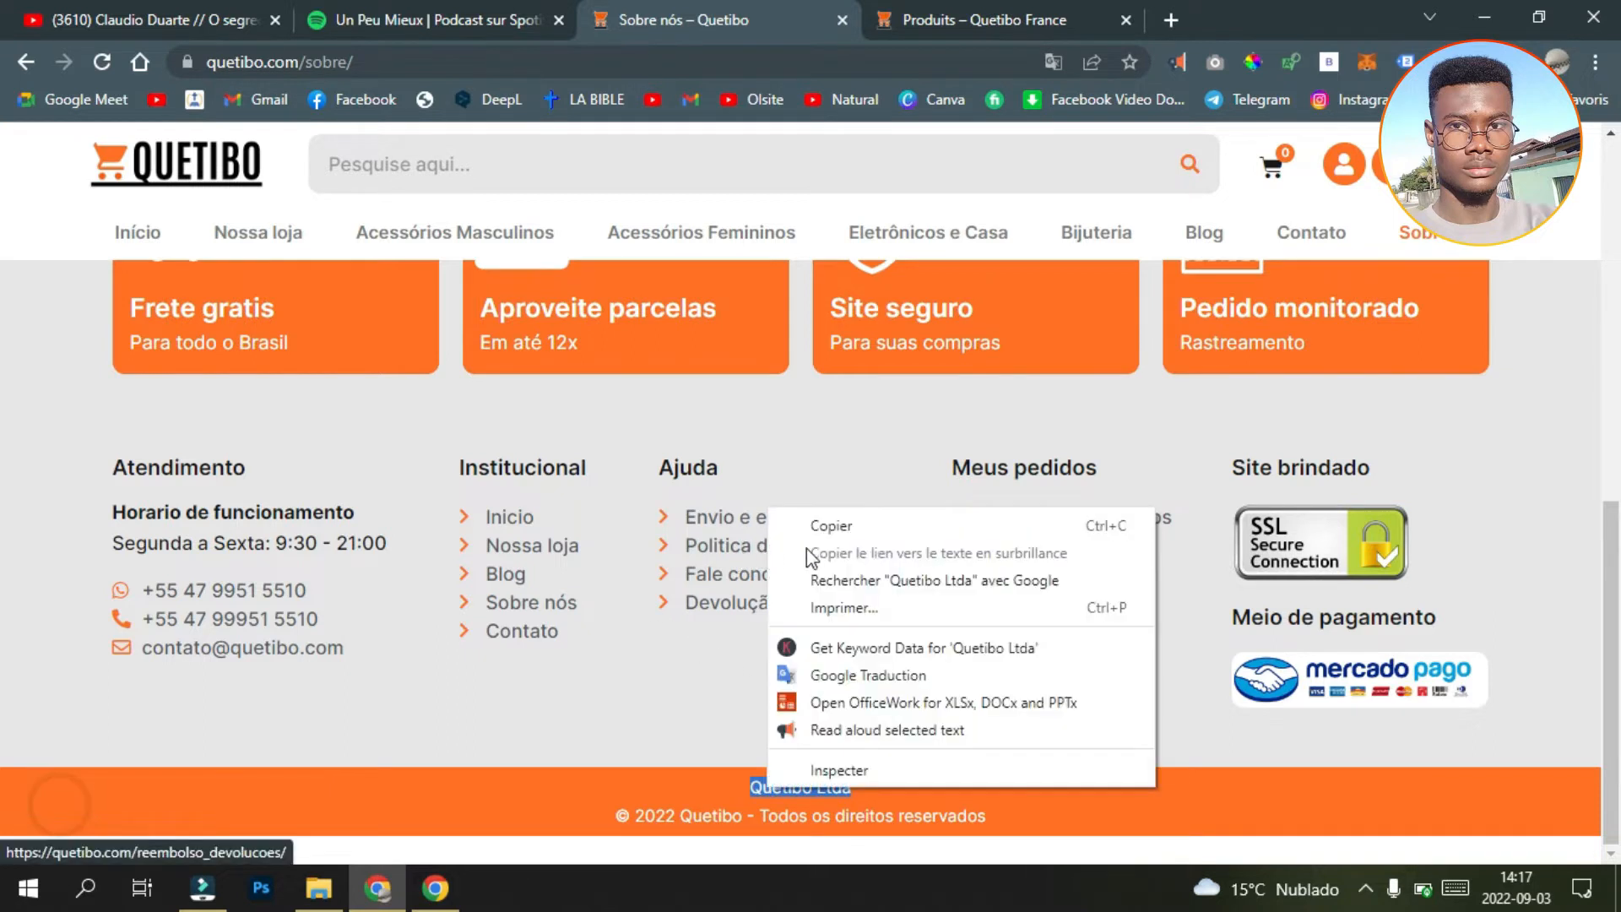
left_click(905, 535)
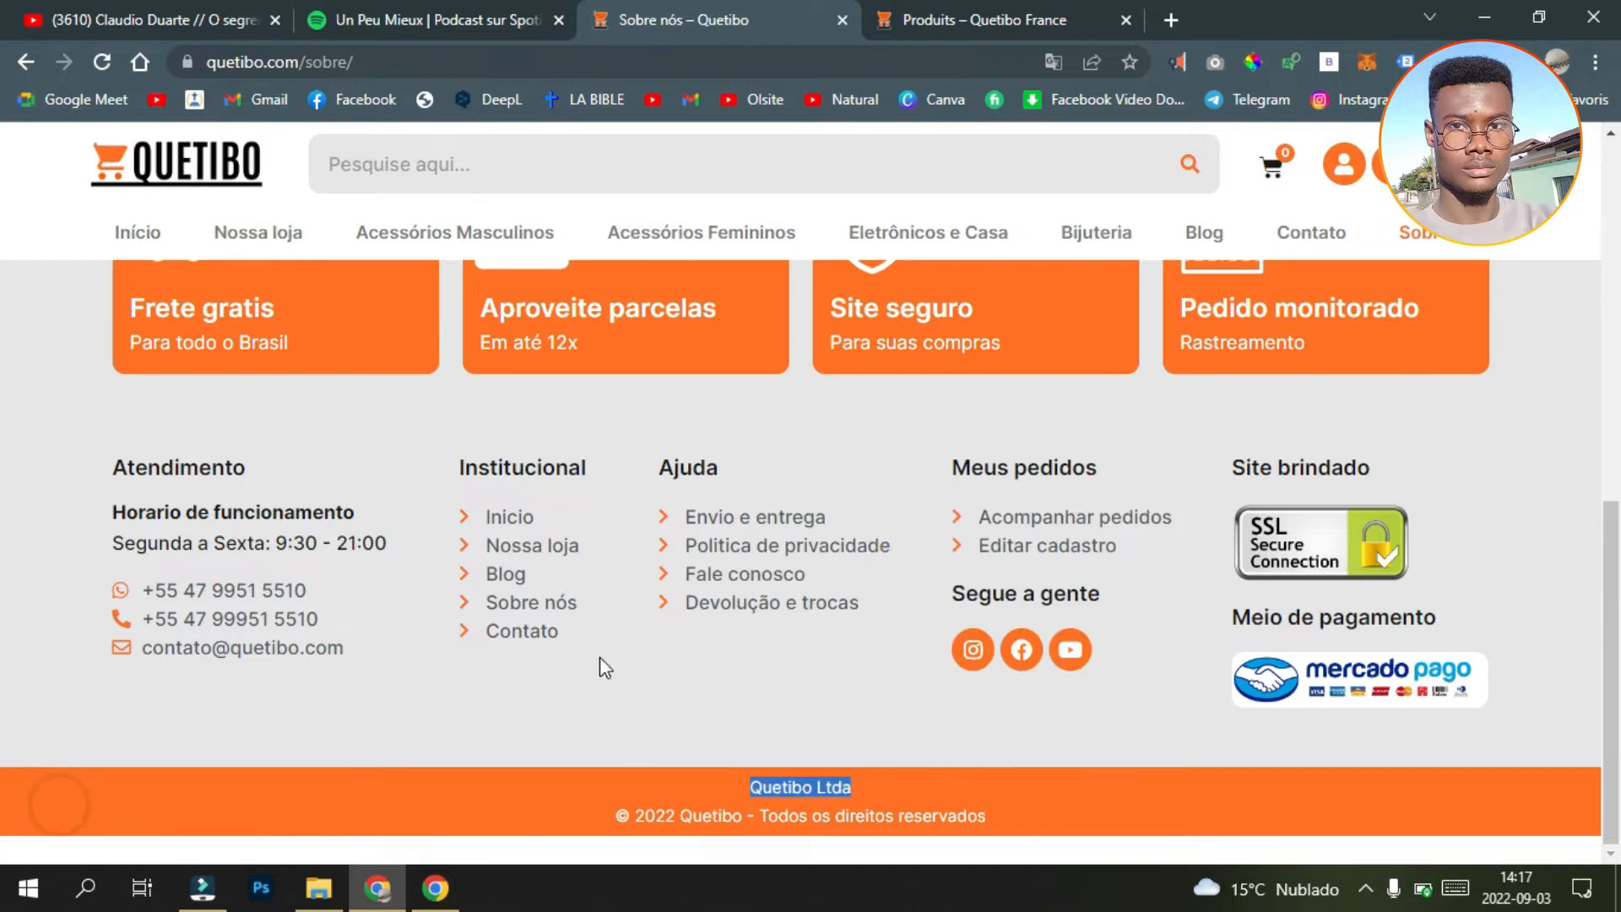
Step: Translate the reference page into French to read its footer wording, and return to the Elementor footer editor
left_click(1047, 61)
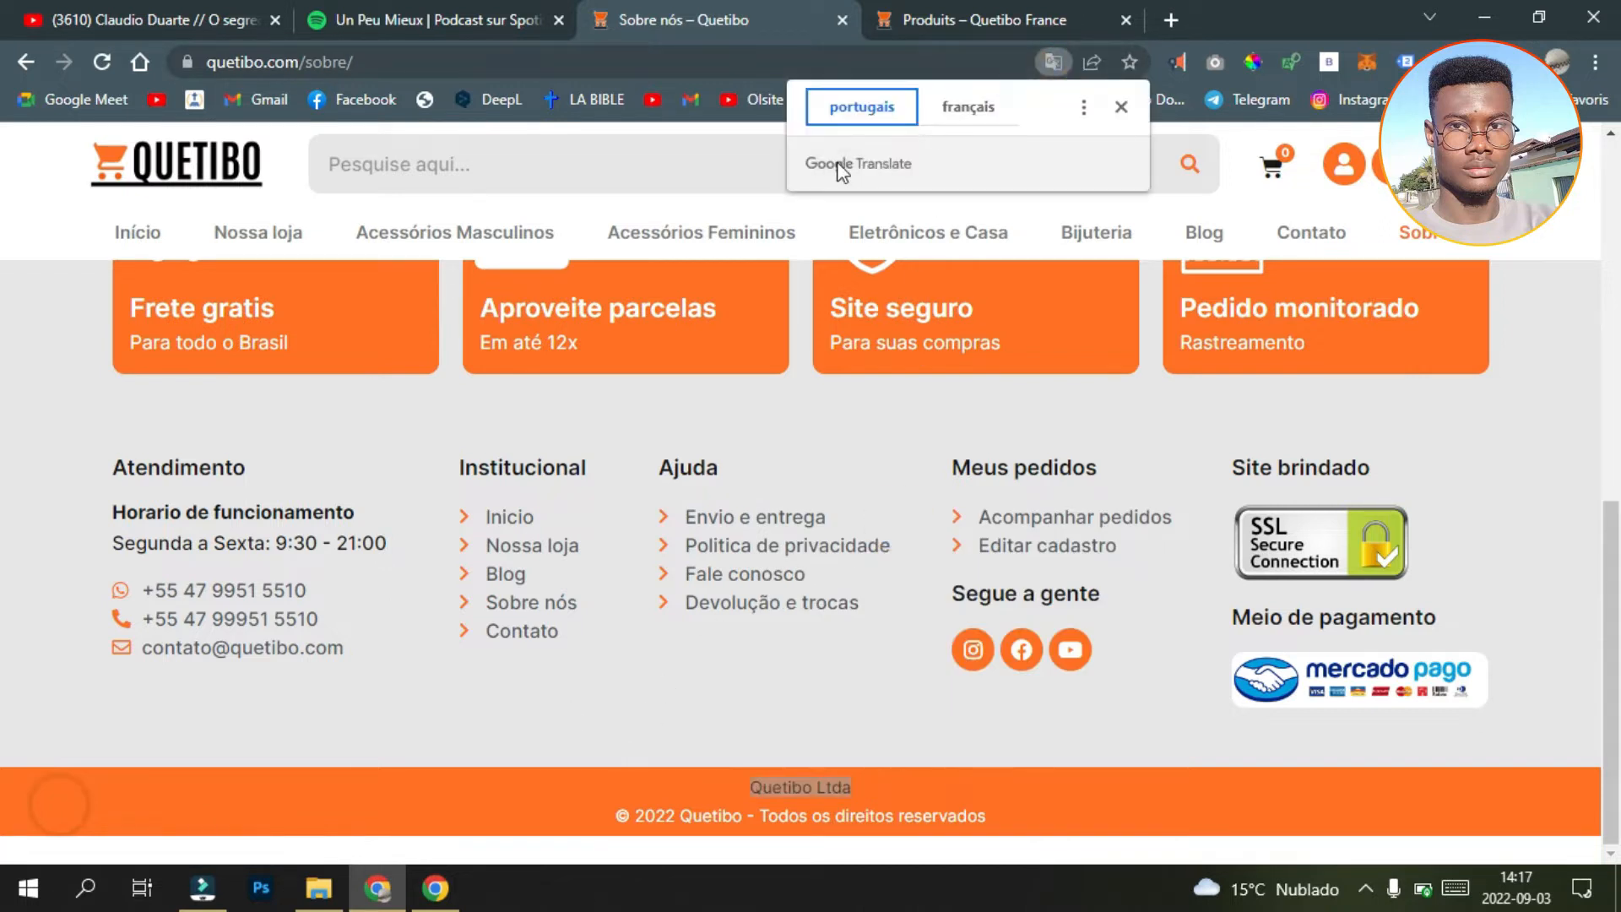
left_click(971, 104)
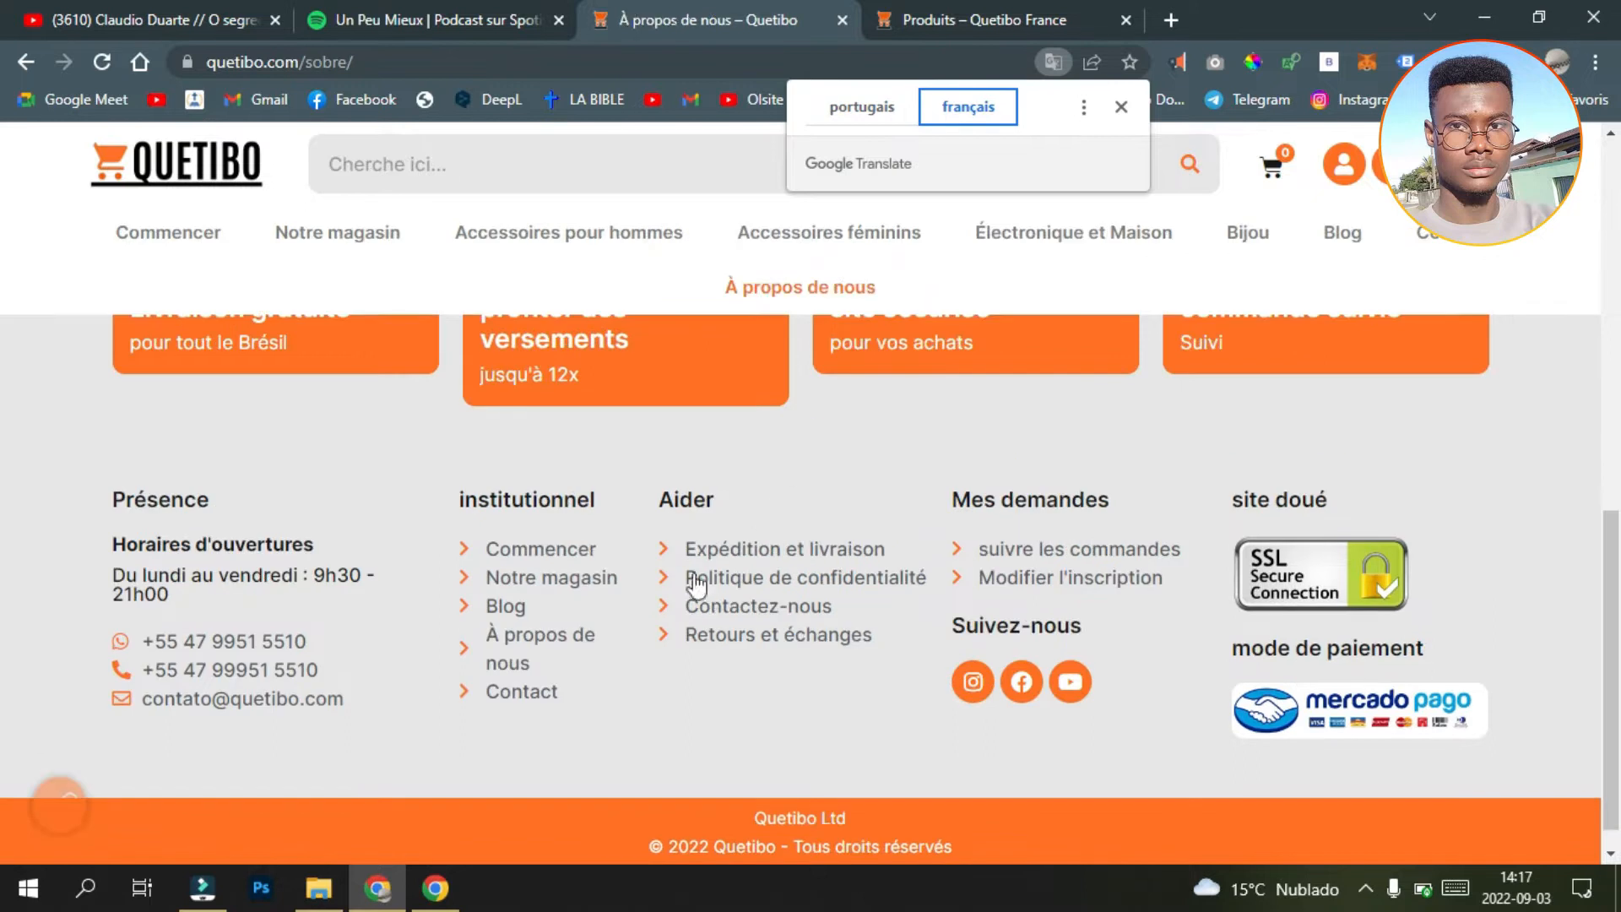
left_click(435, 887)
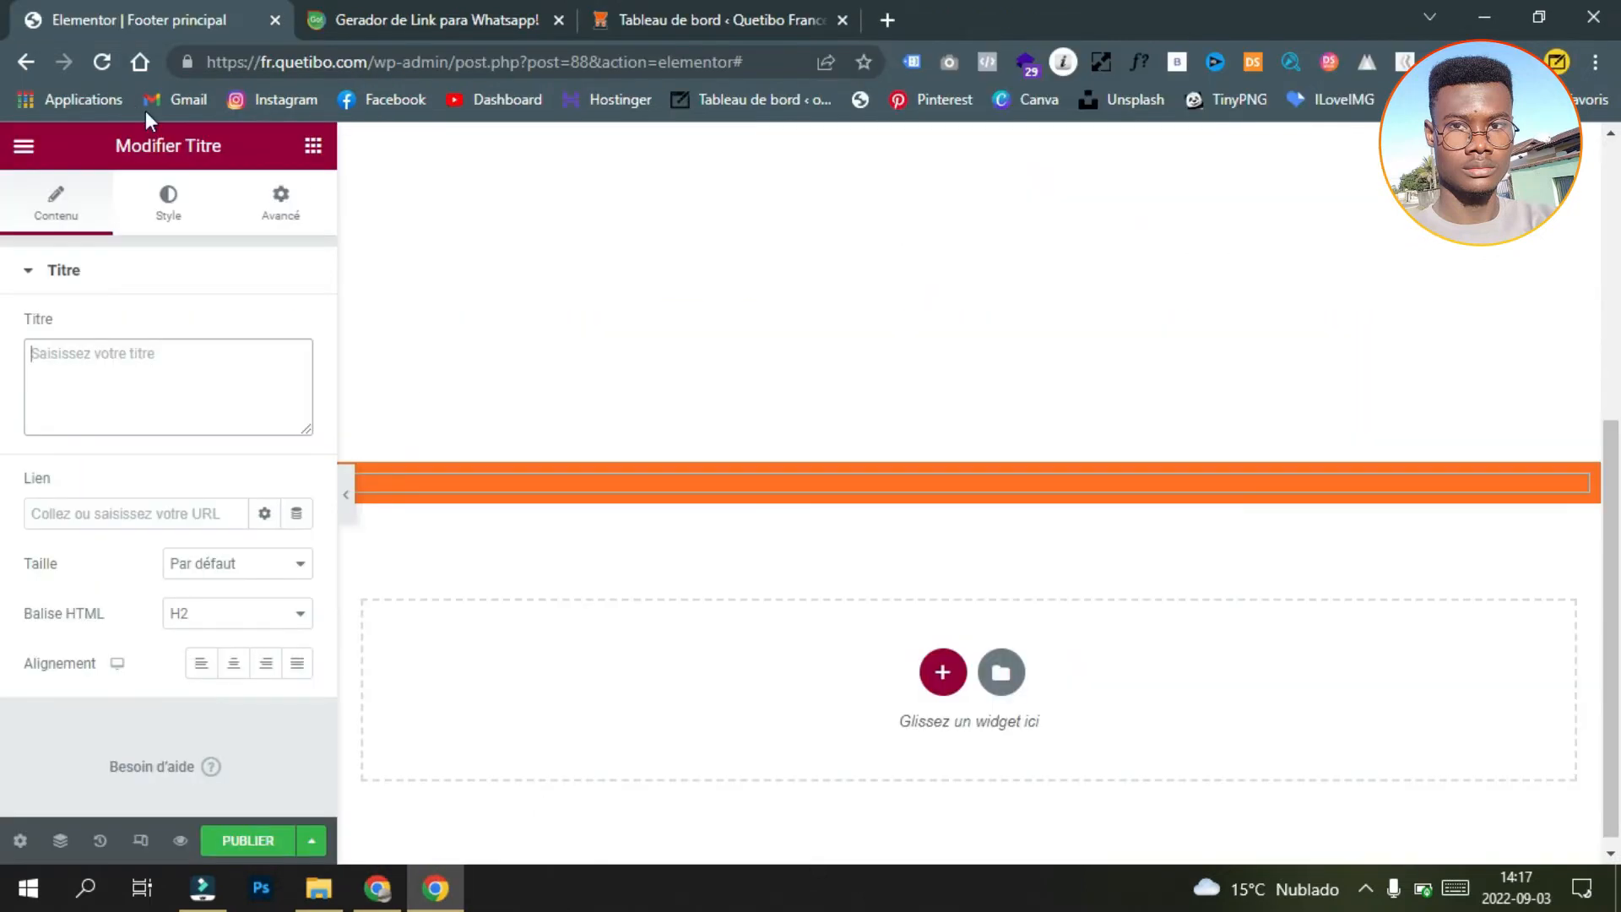
Step: Paste the copied "Quetibo Ltda" as the heading's title and centre its alignment
right_click(94, 362)
left_click(206, 547)
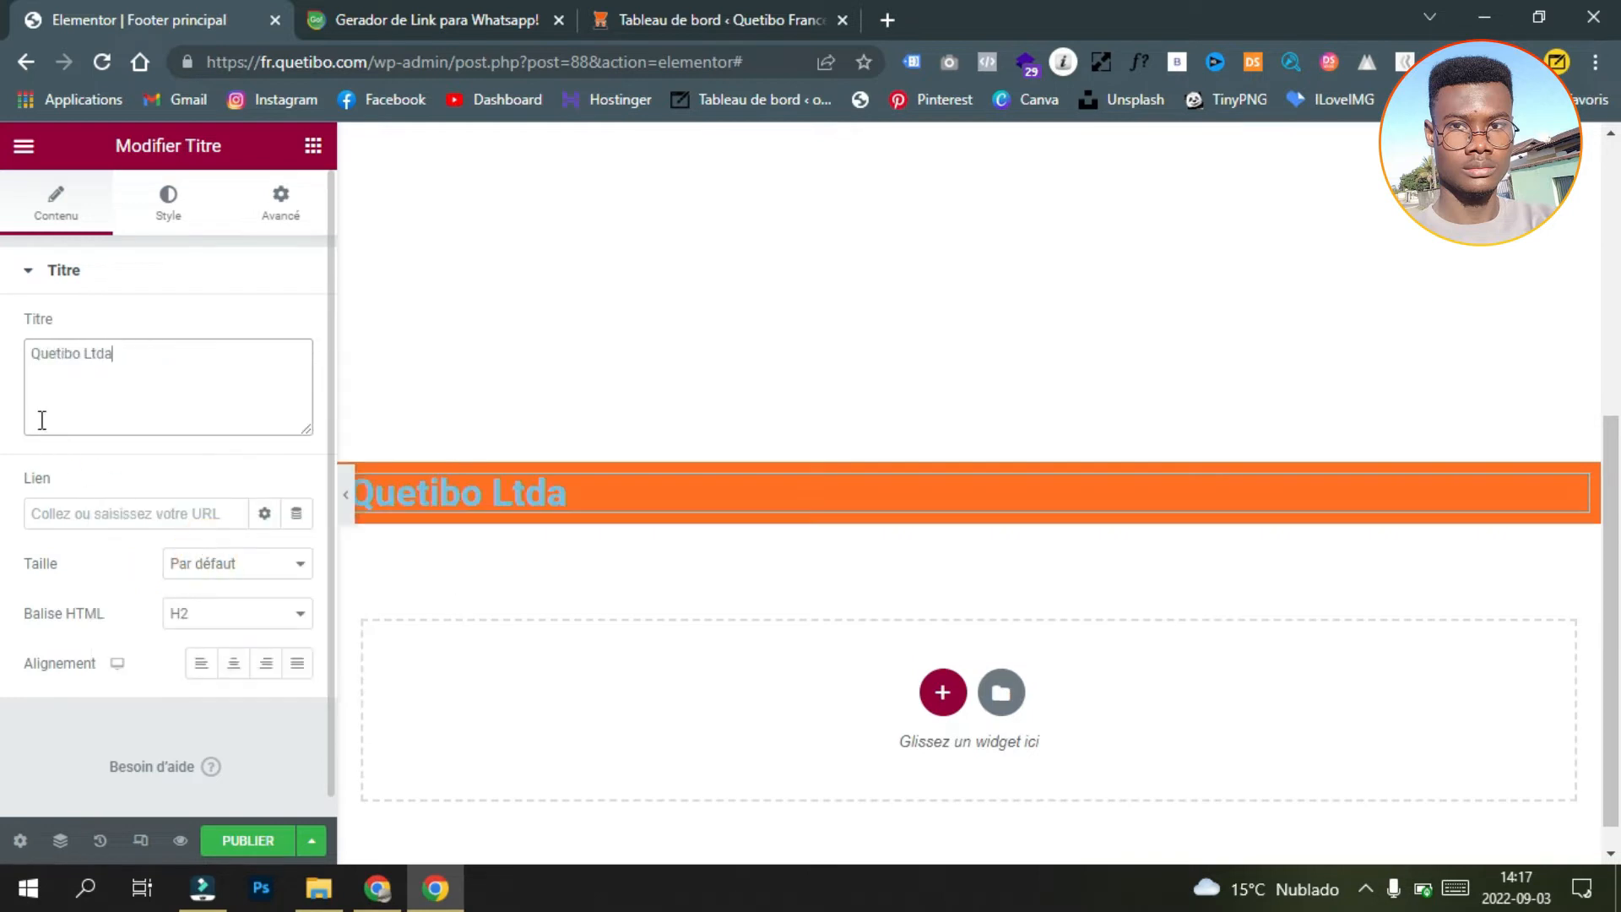
left_click(234, 664)
Step: Set the "Quetibo Ltda" heading's text colour to white
left_click(168, 196)
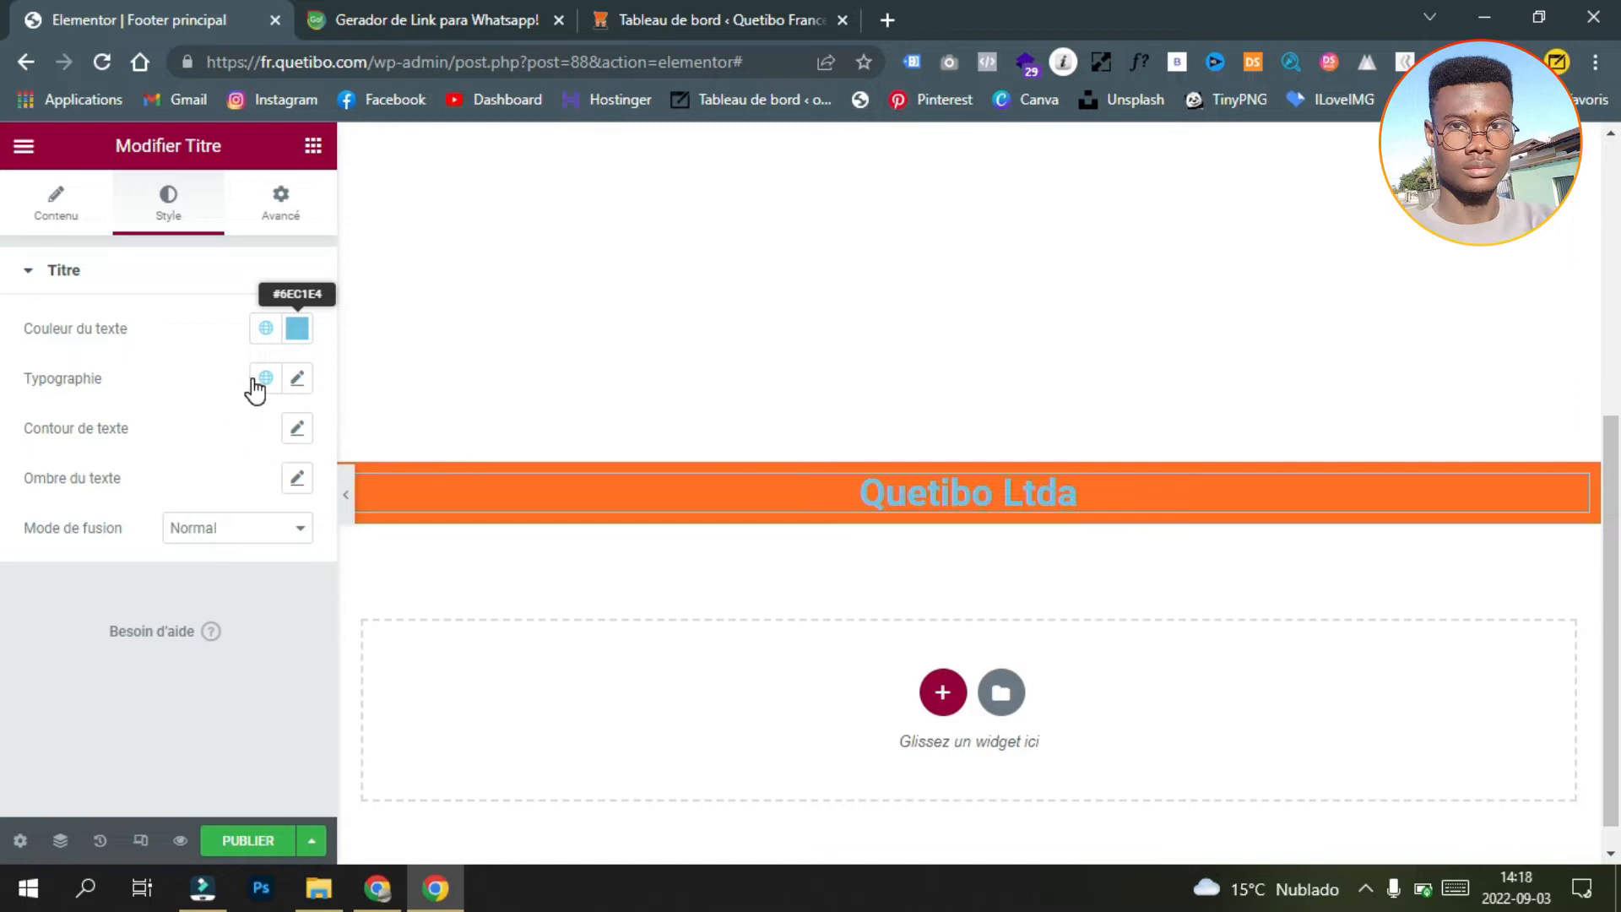
left_click(297, 328)
type("#FFFFFF")
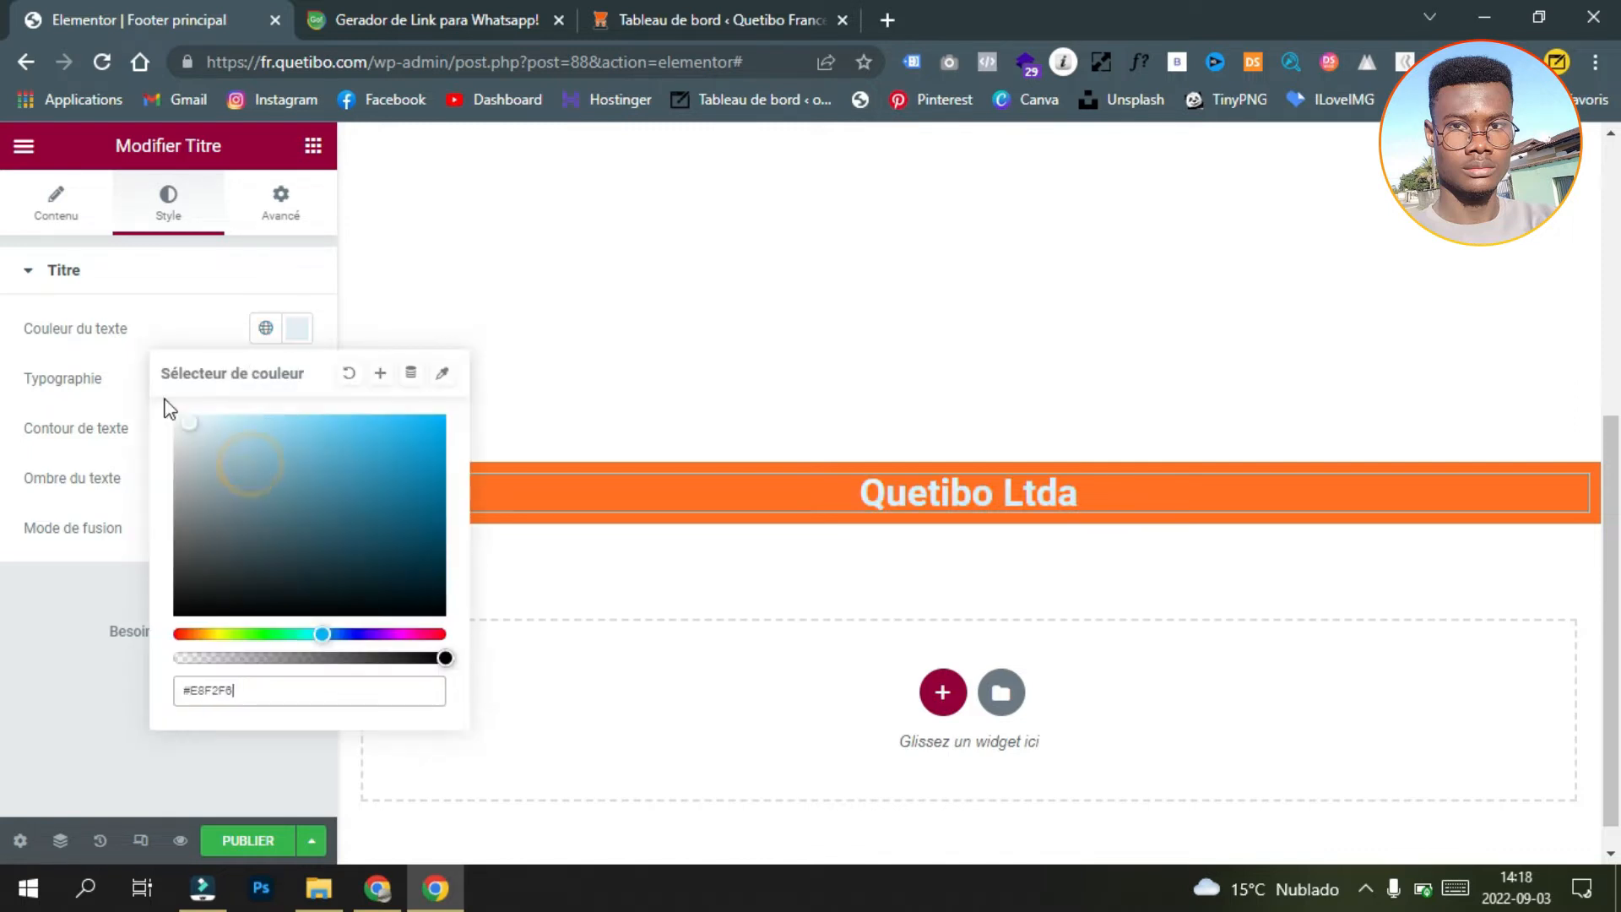
left_click(215, 324)
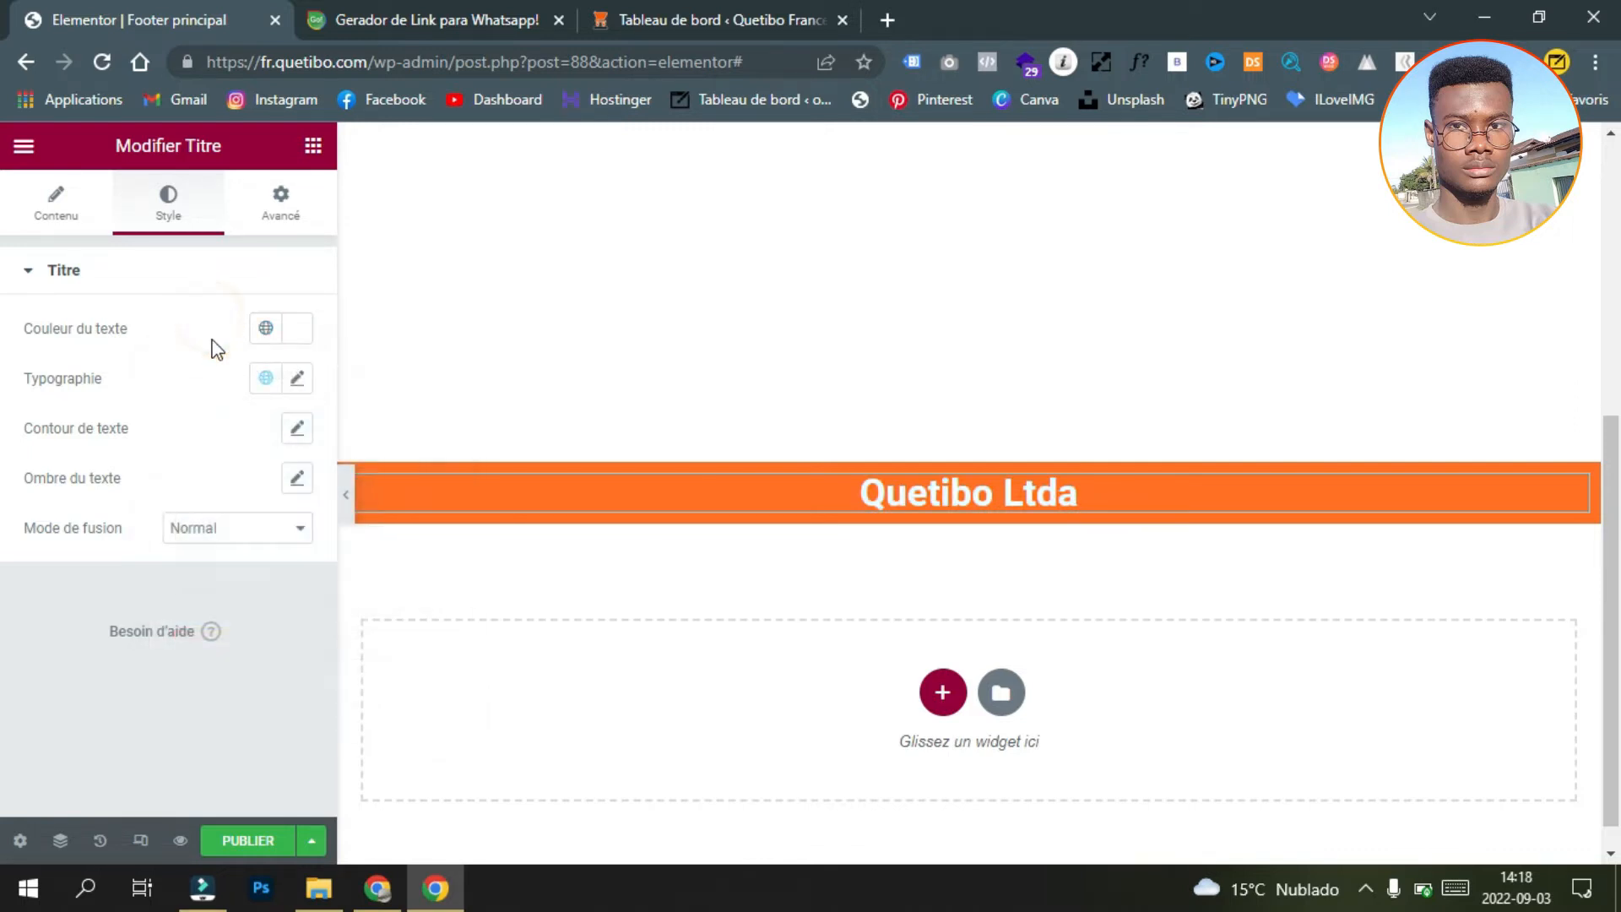
Step: Set the heading's typography to a size of 15 px and a weight of 500
left_click(298, 384)
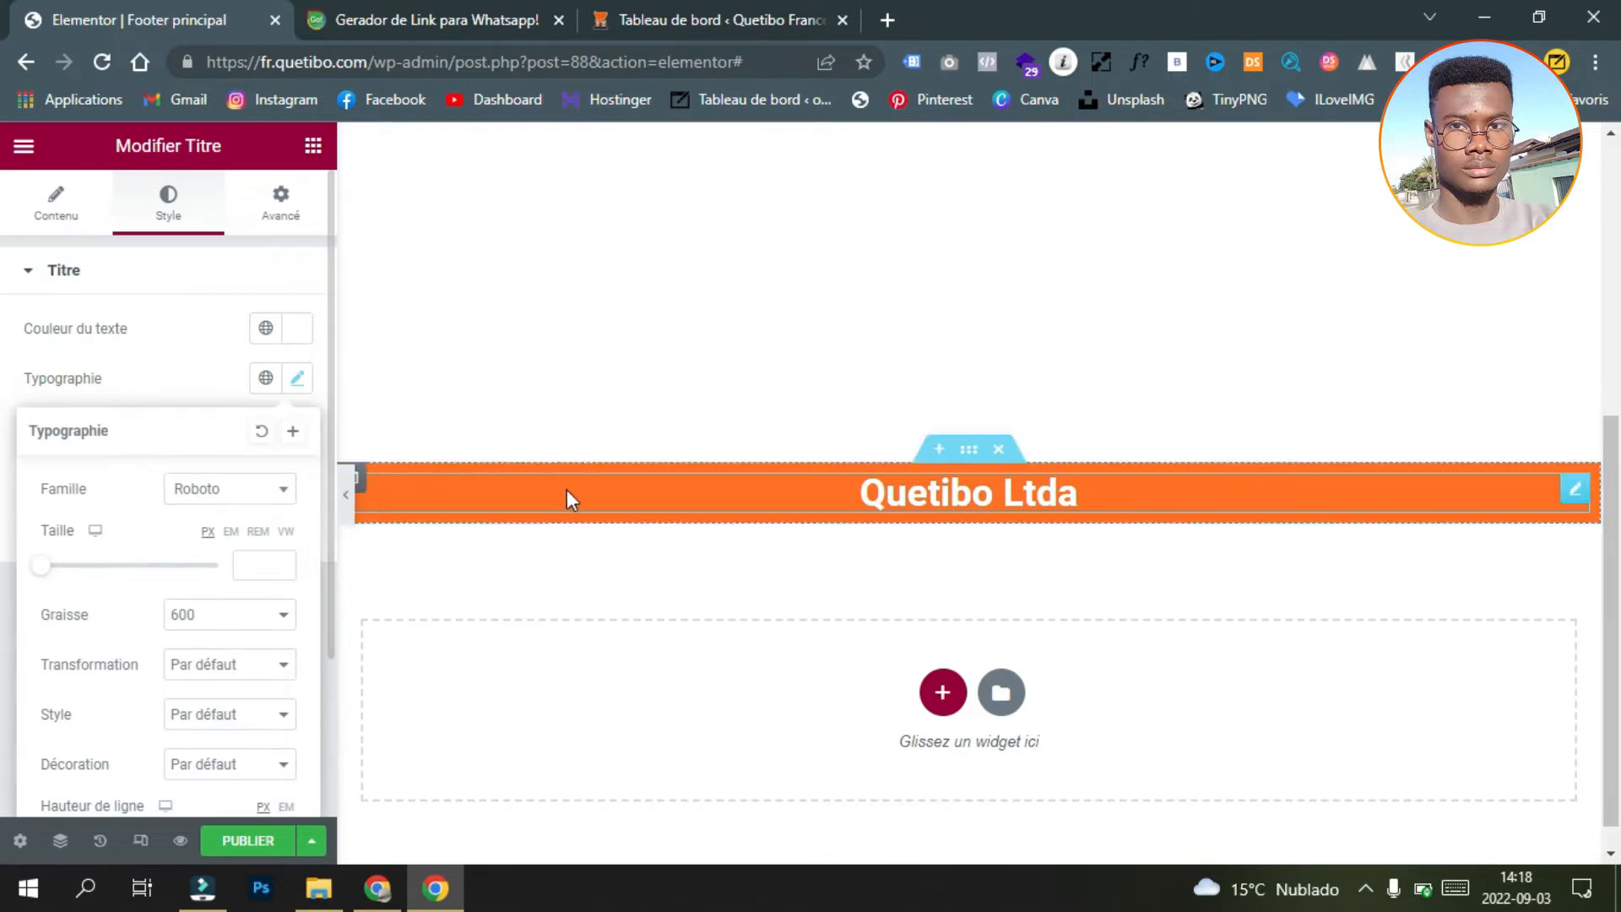
left_click(260, 565)
left_click(260, 566)
type("15")
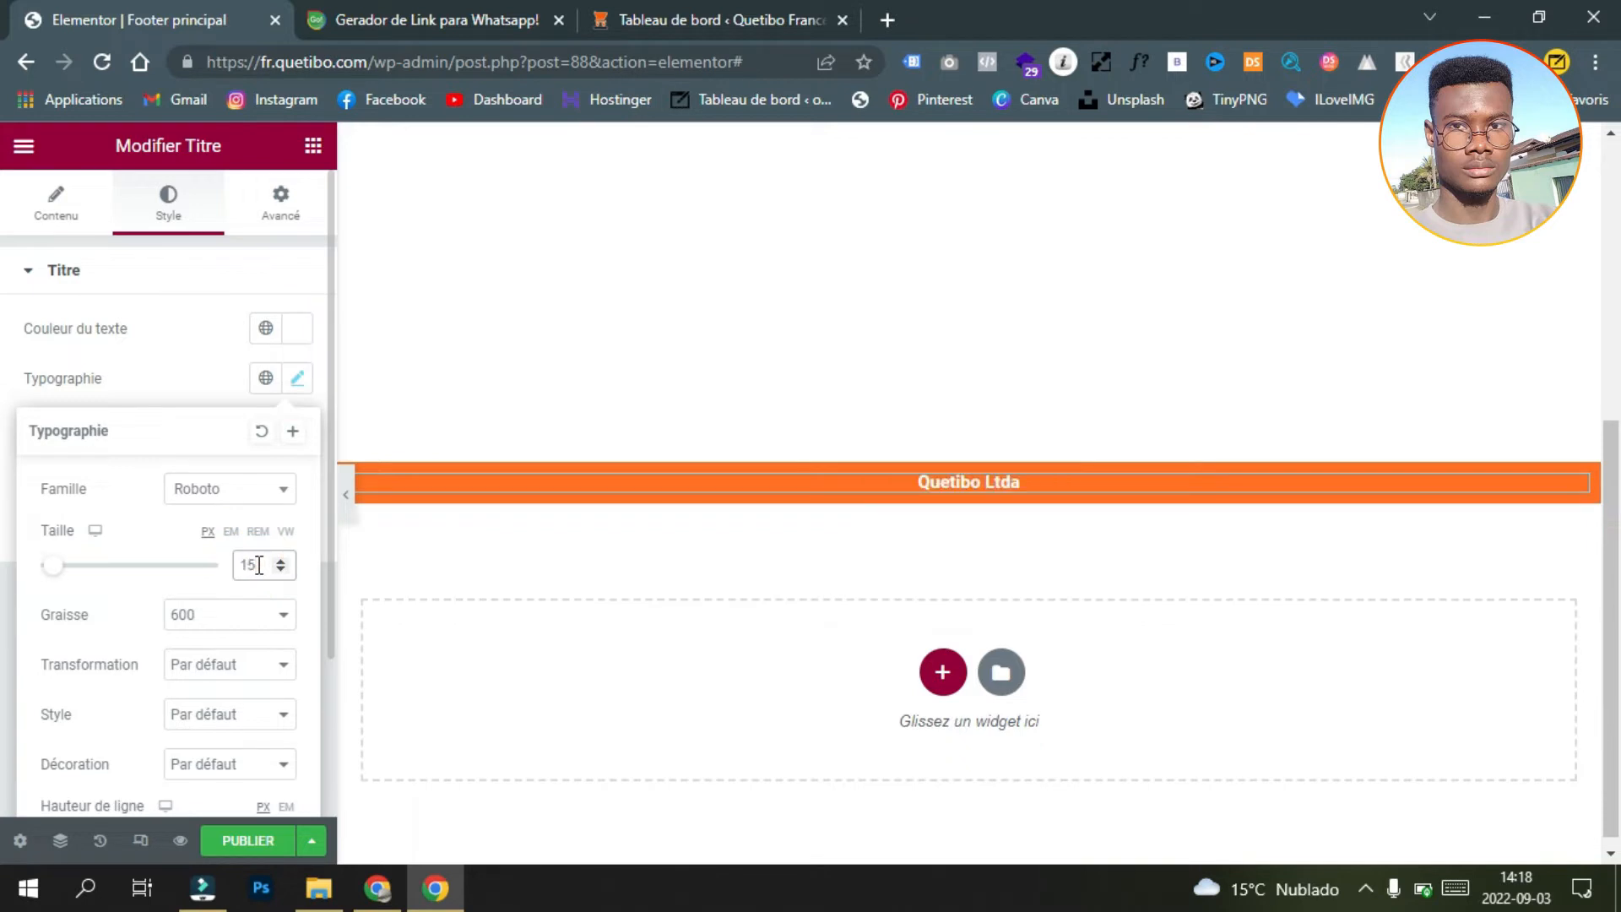
left_click(229, 615)
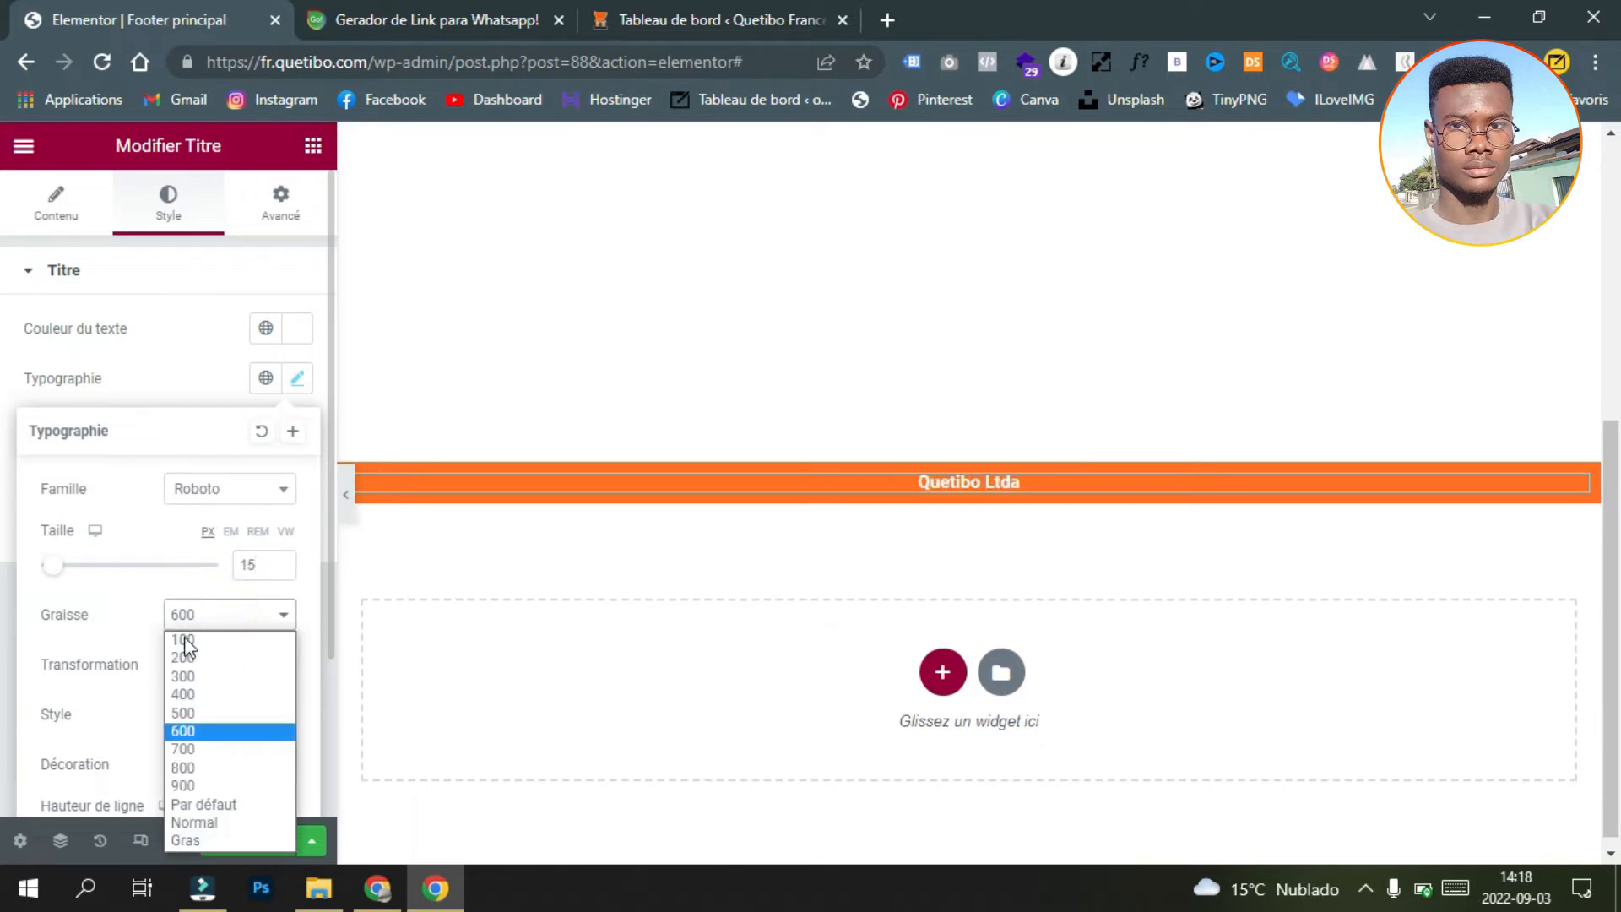
left_click(213, 712)
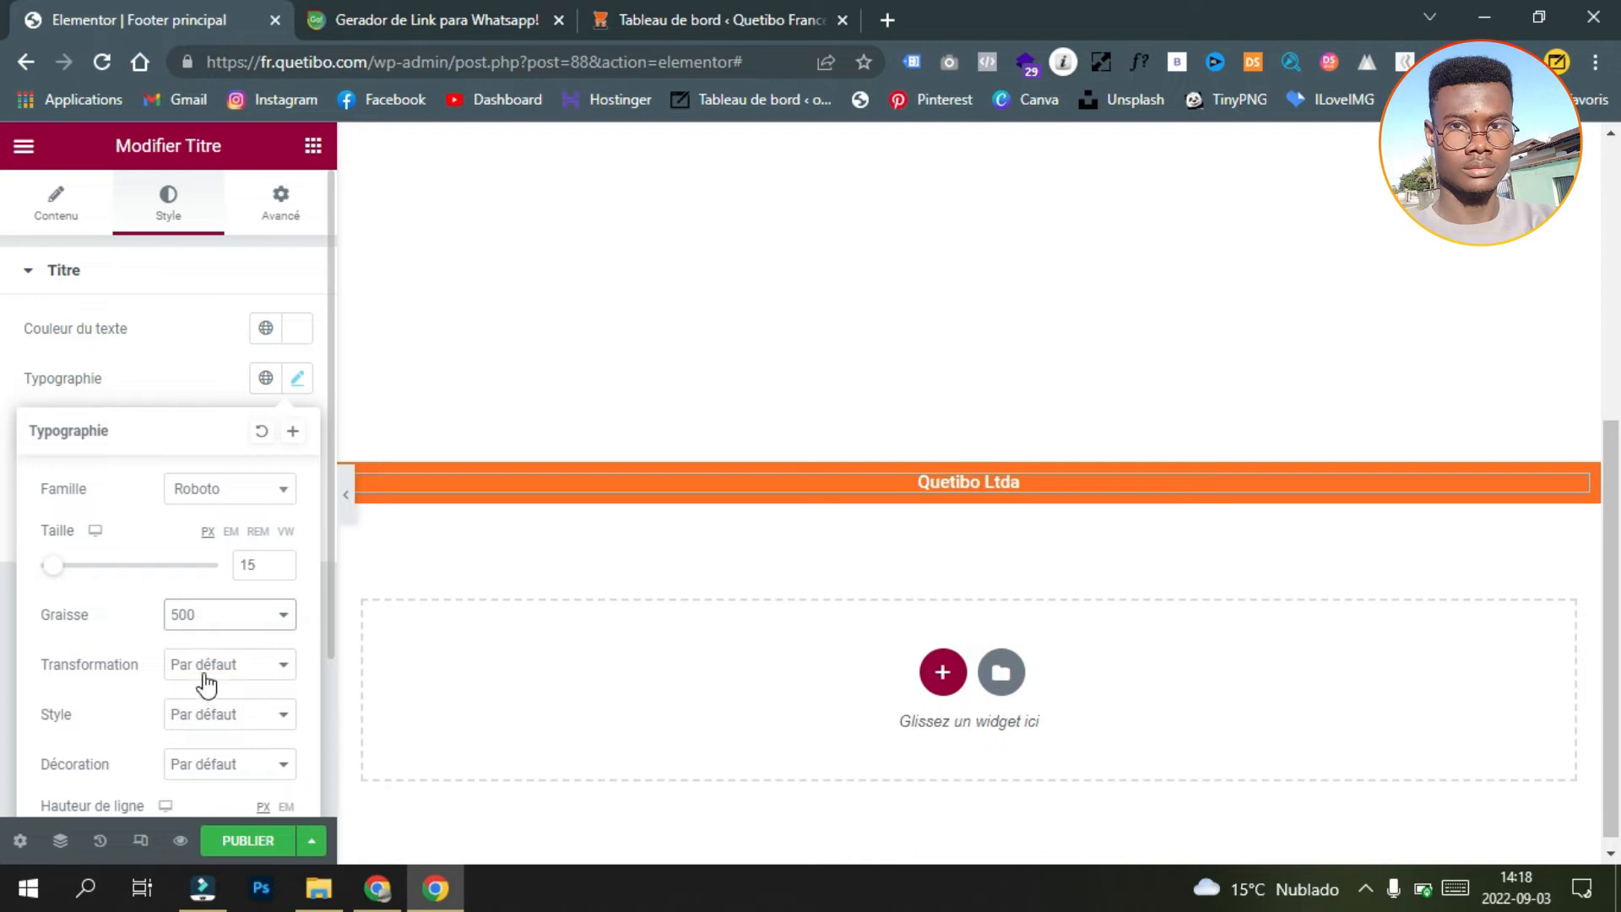
Step: Change the heading's font family to Poppins
left_click(187, 497)
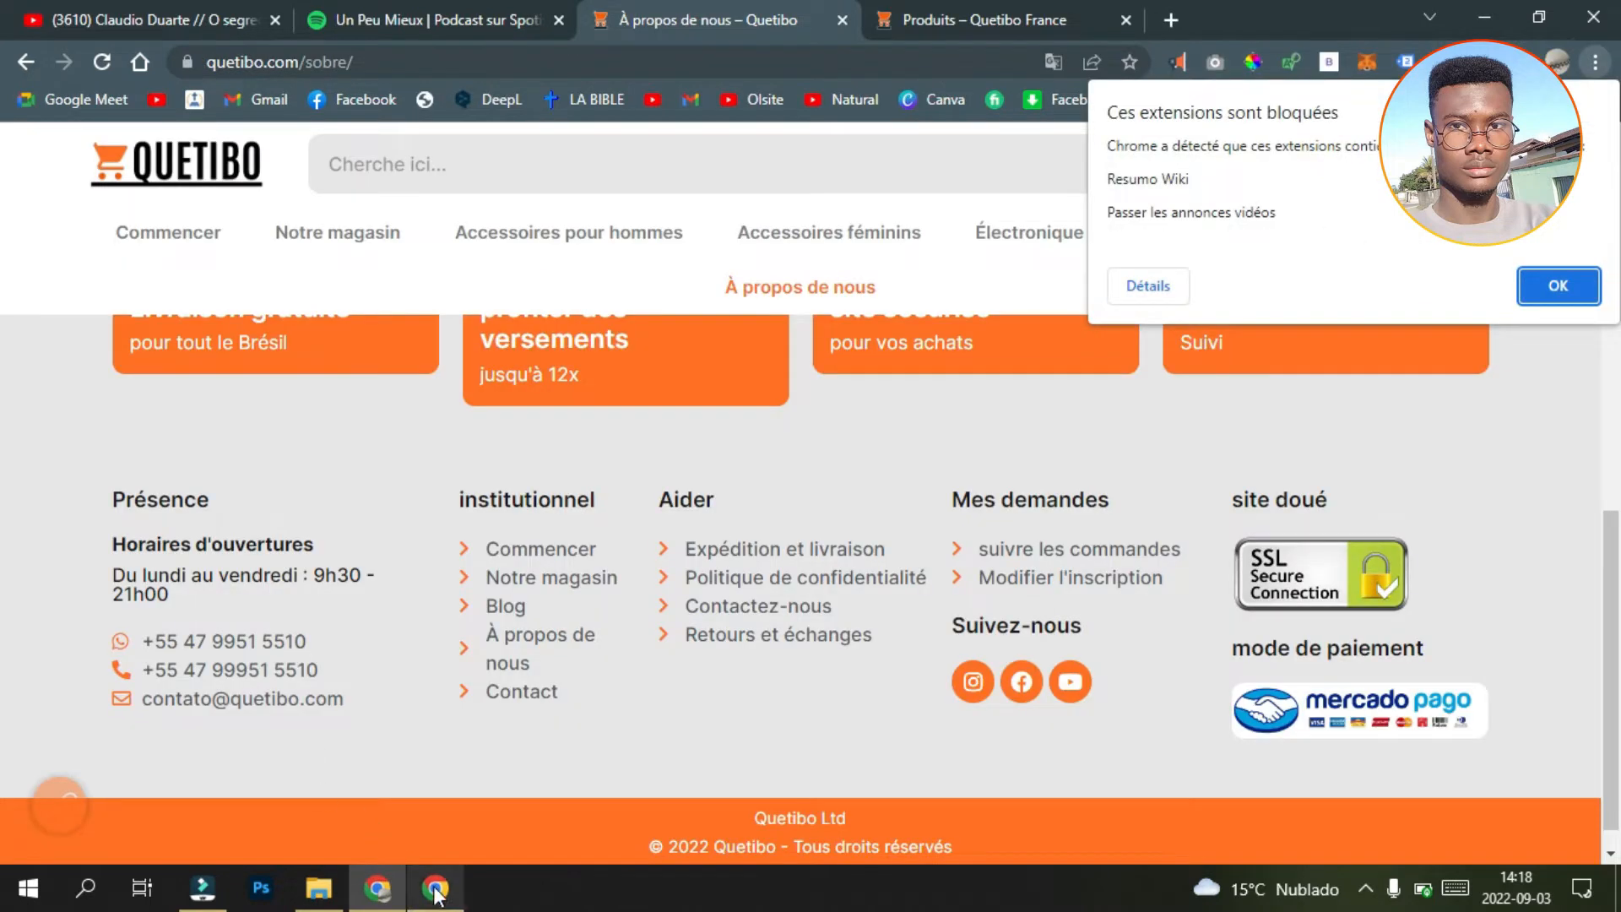
left_click(435, 895)
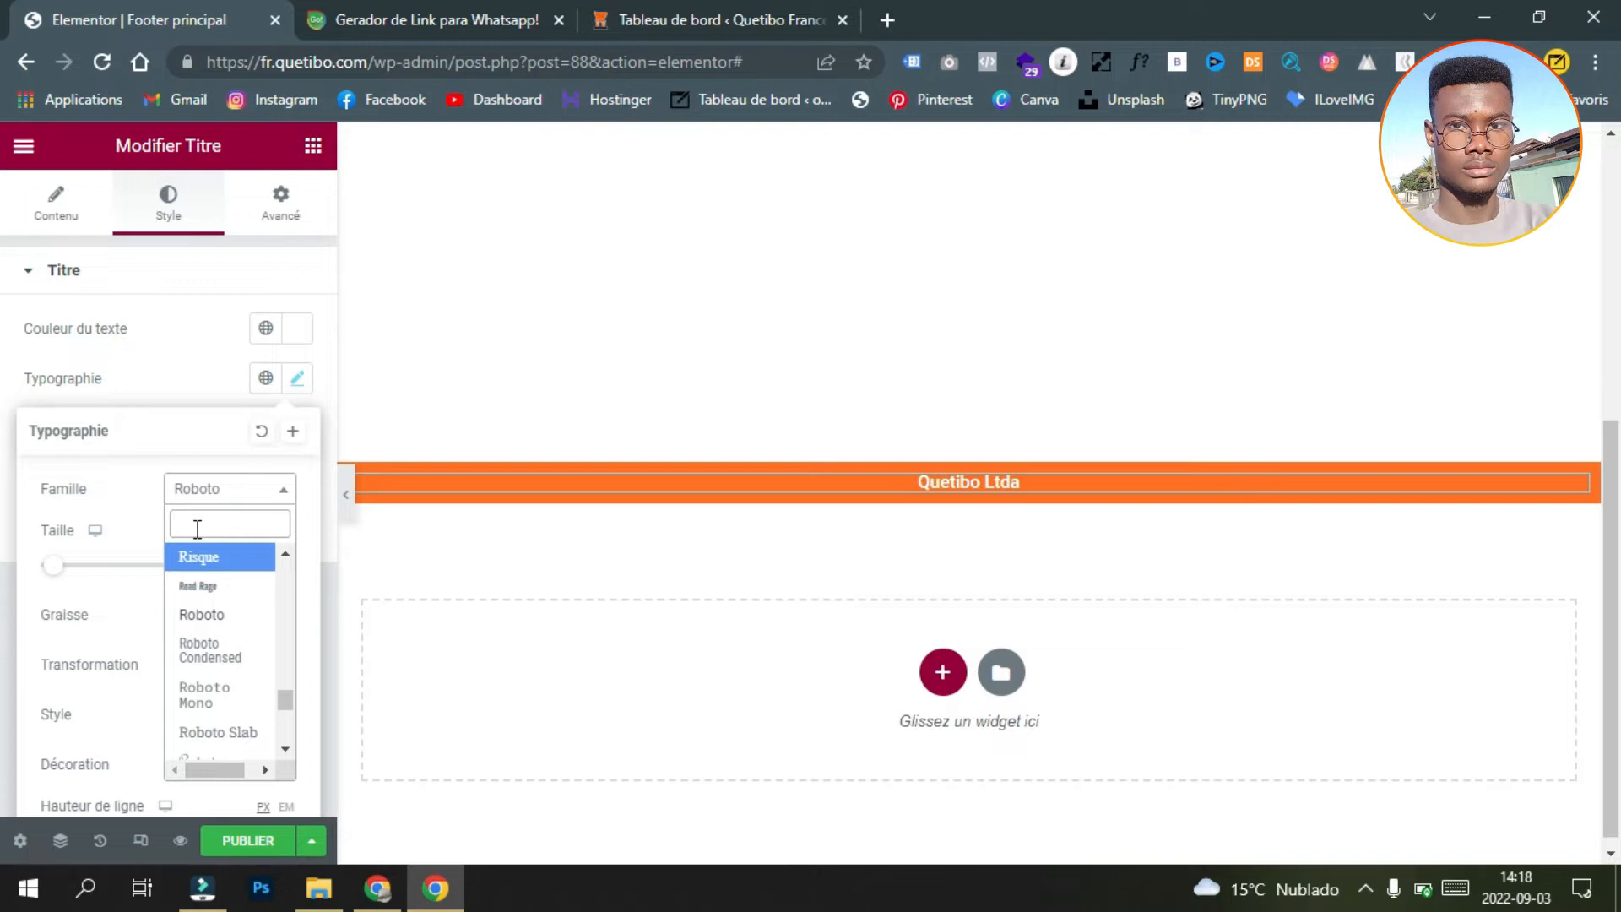
type("popp")
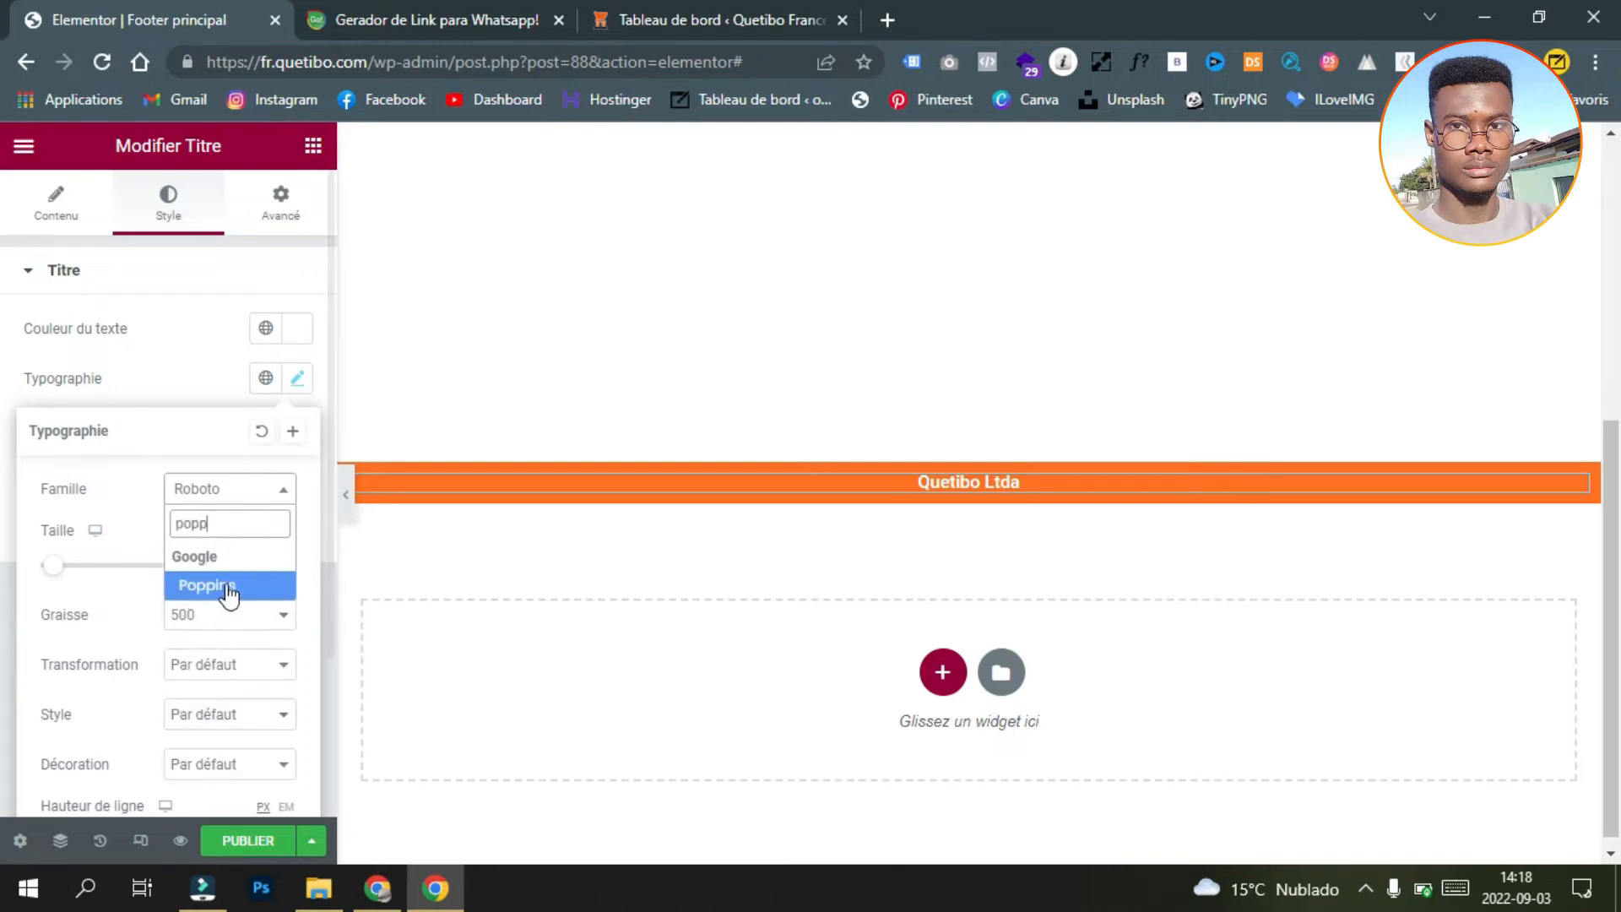
left_click(228, 585)
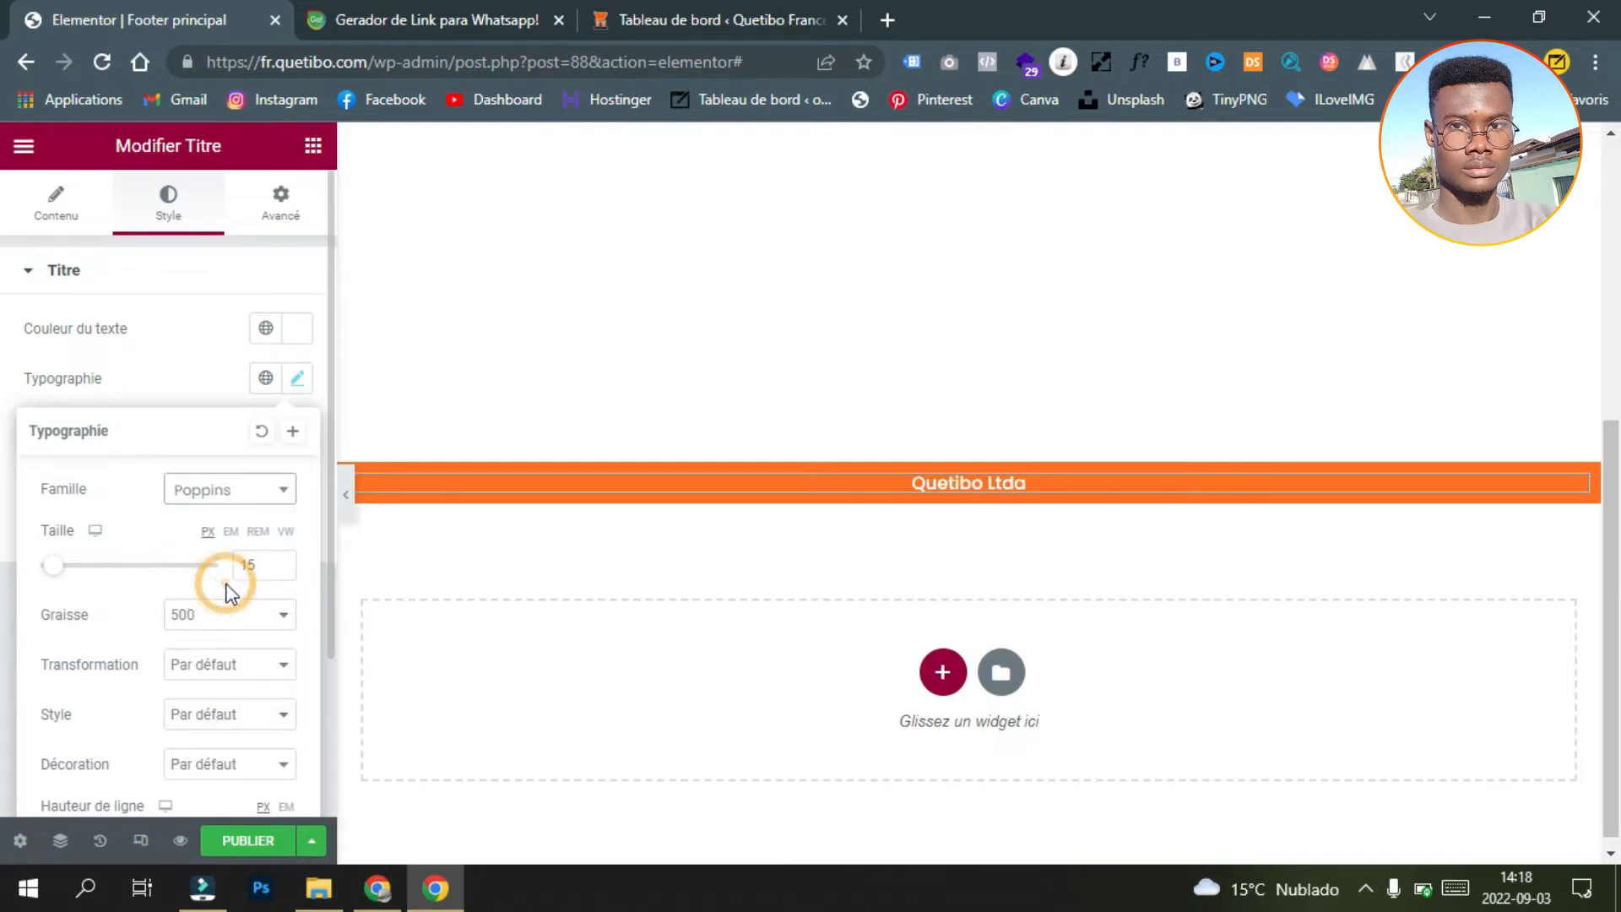
left_click(201, 398)
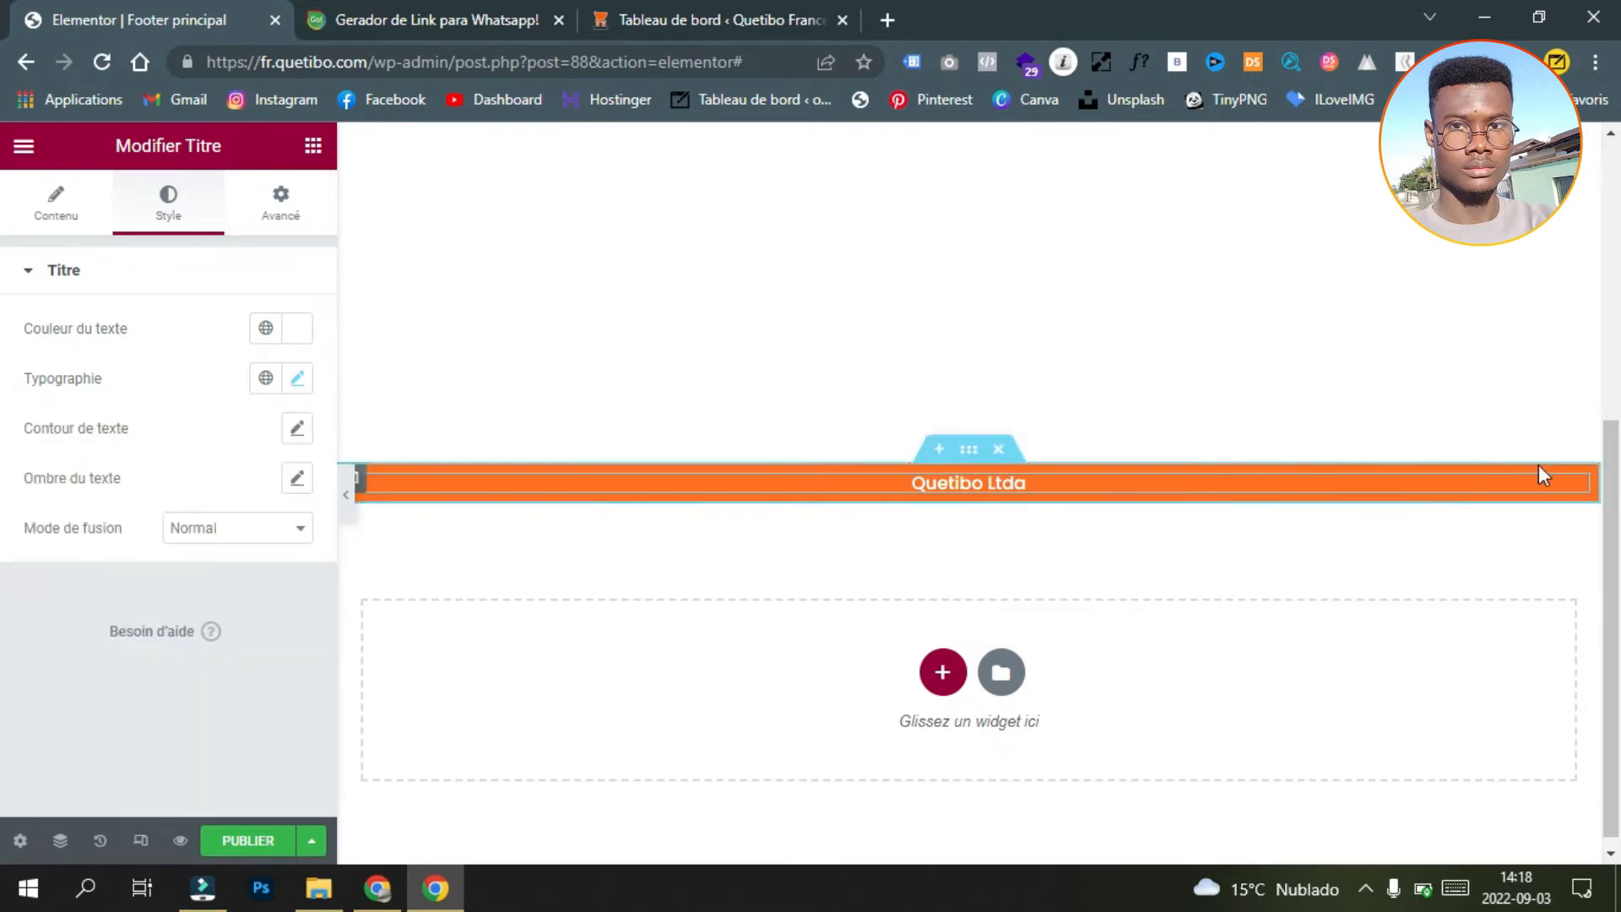
Step: Duplicate the "Quetibo Ltda" heading and select the title text of the lower copy for replacement
right_click(1572, 502)
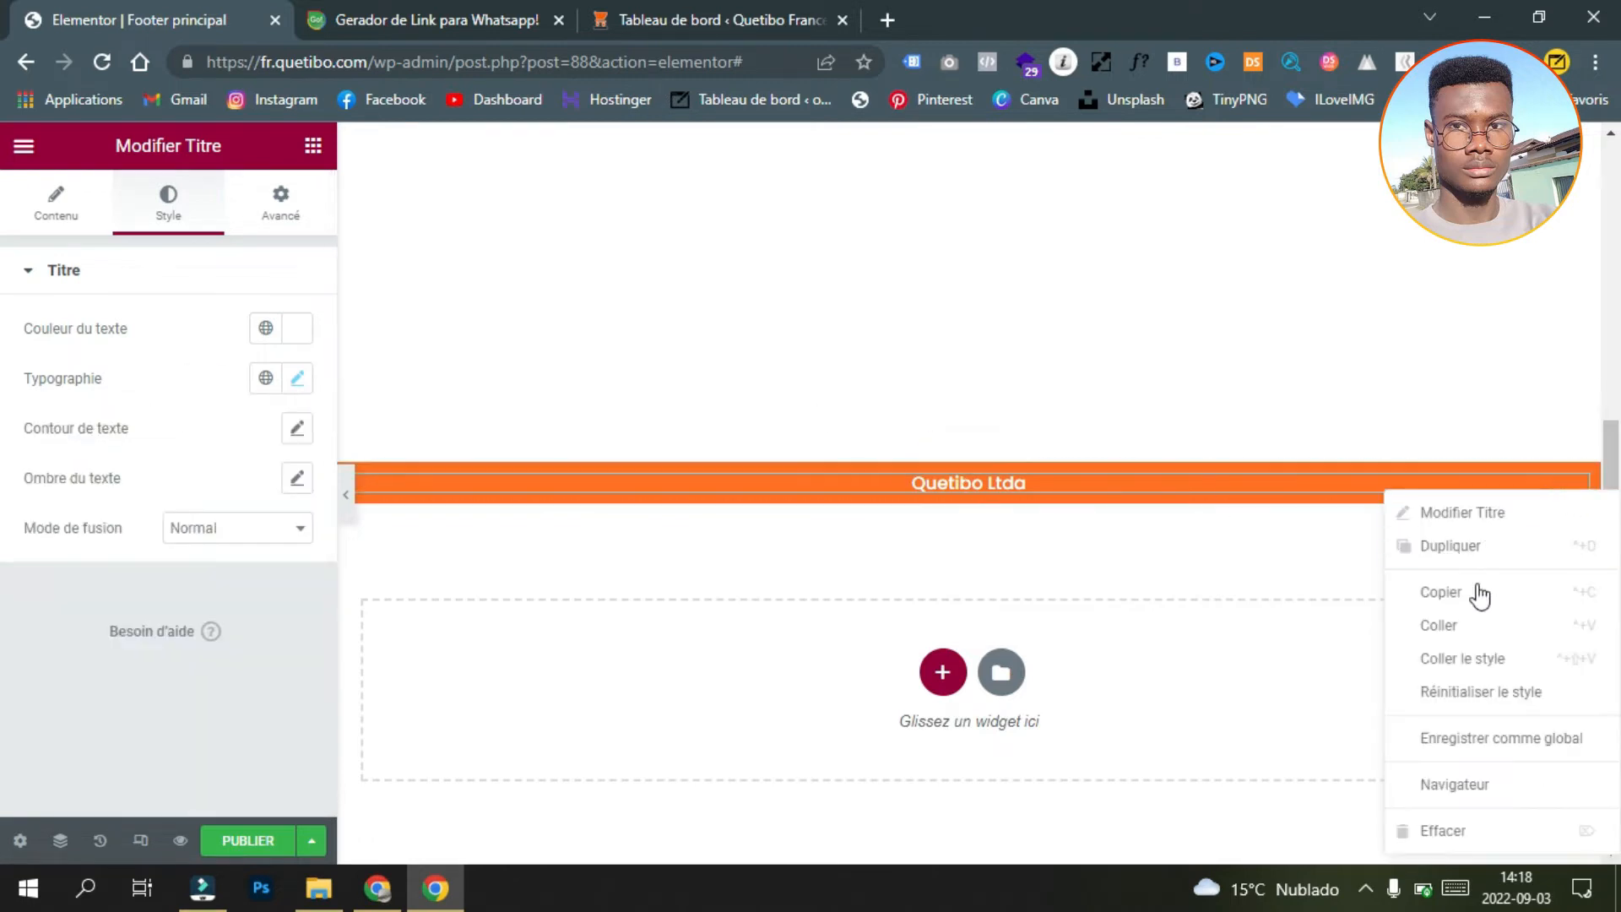
left_click(1471, 550)
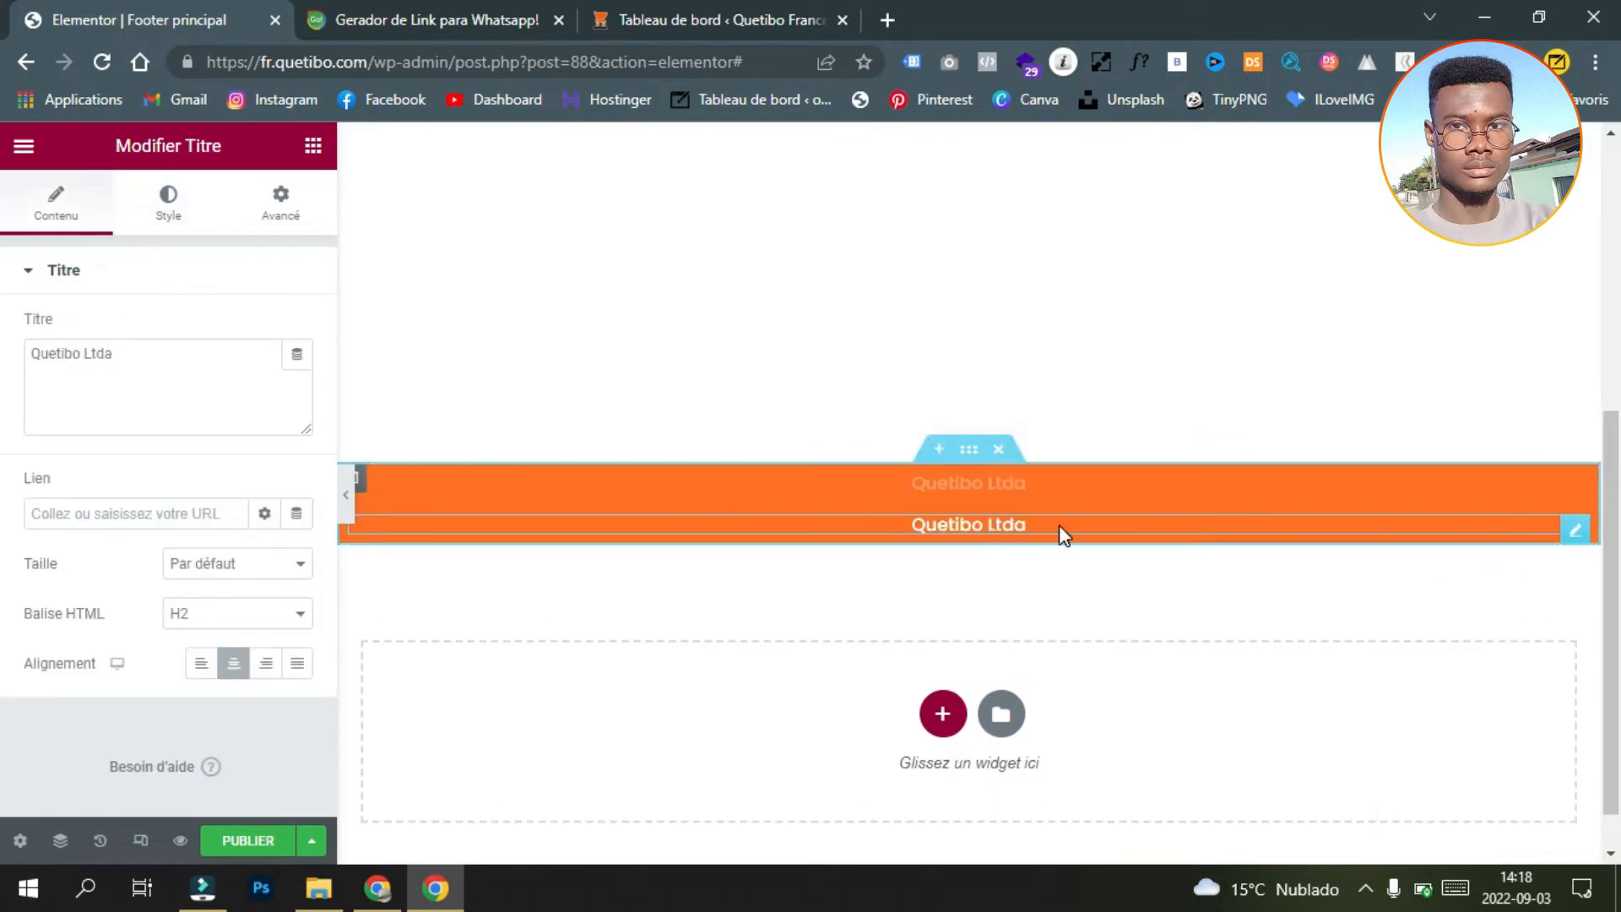
left_click(1059, 525)
left_click(108, 359)
left_click_drag(124, 353, 12, 387)
Step: Copy "© 2022 Quetibo - Tous droits réservés" from the translated reference footer and paste it as the duplicated heading's title in the Elementor editor
left_click(372, 885)
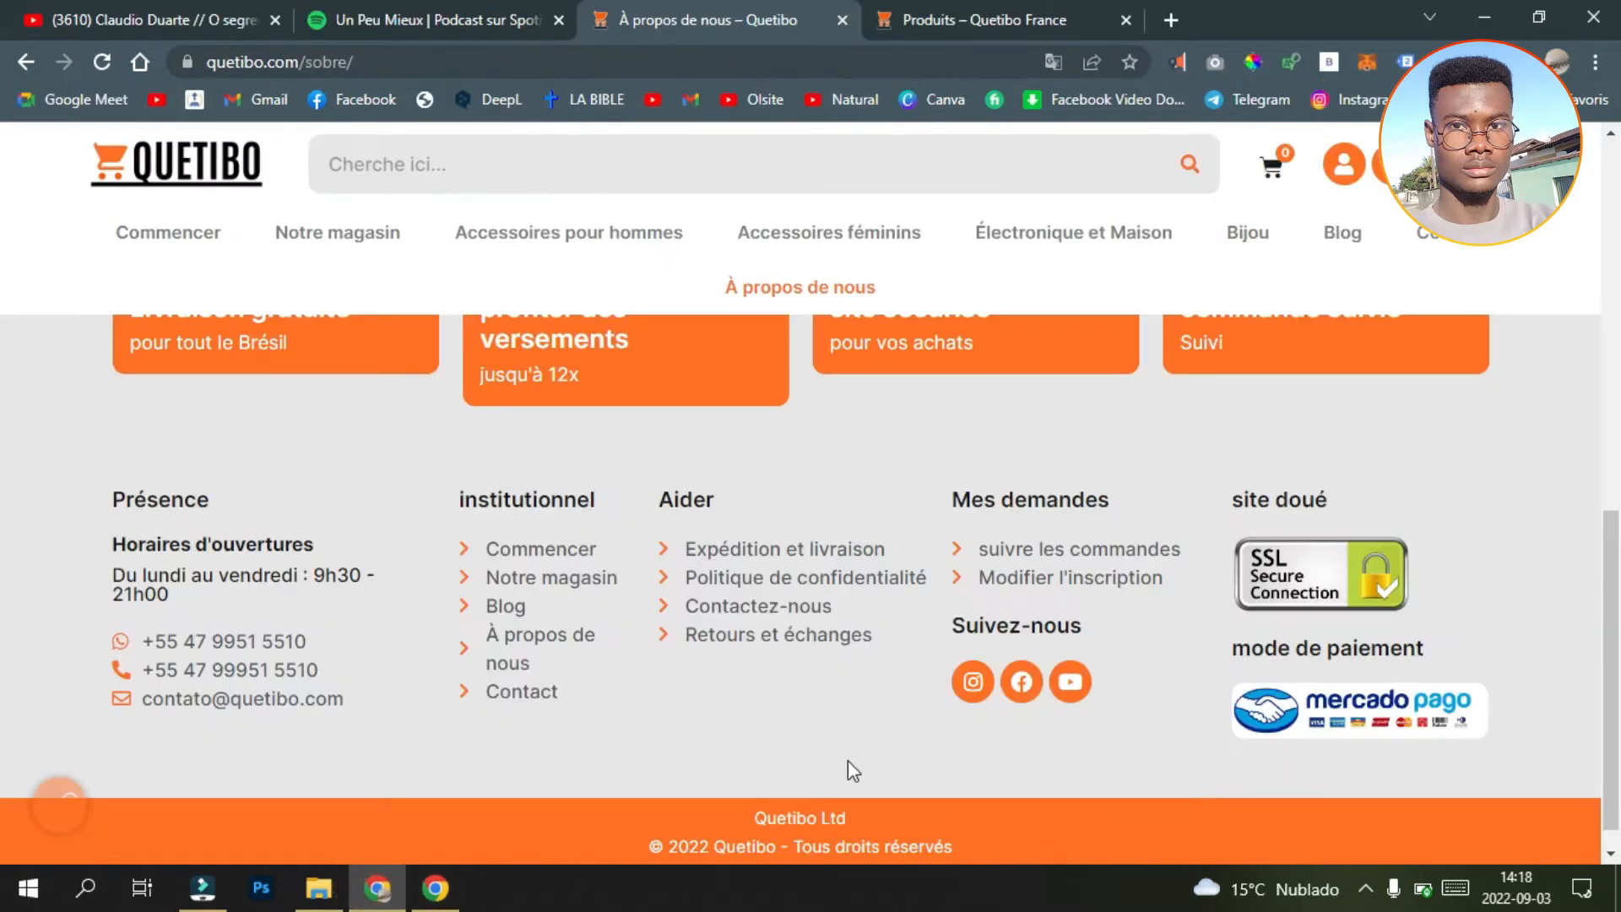
scroll(950, 851, "down", 1)
left_click_drag(950, 851, 713, 819)
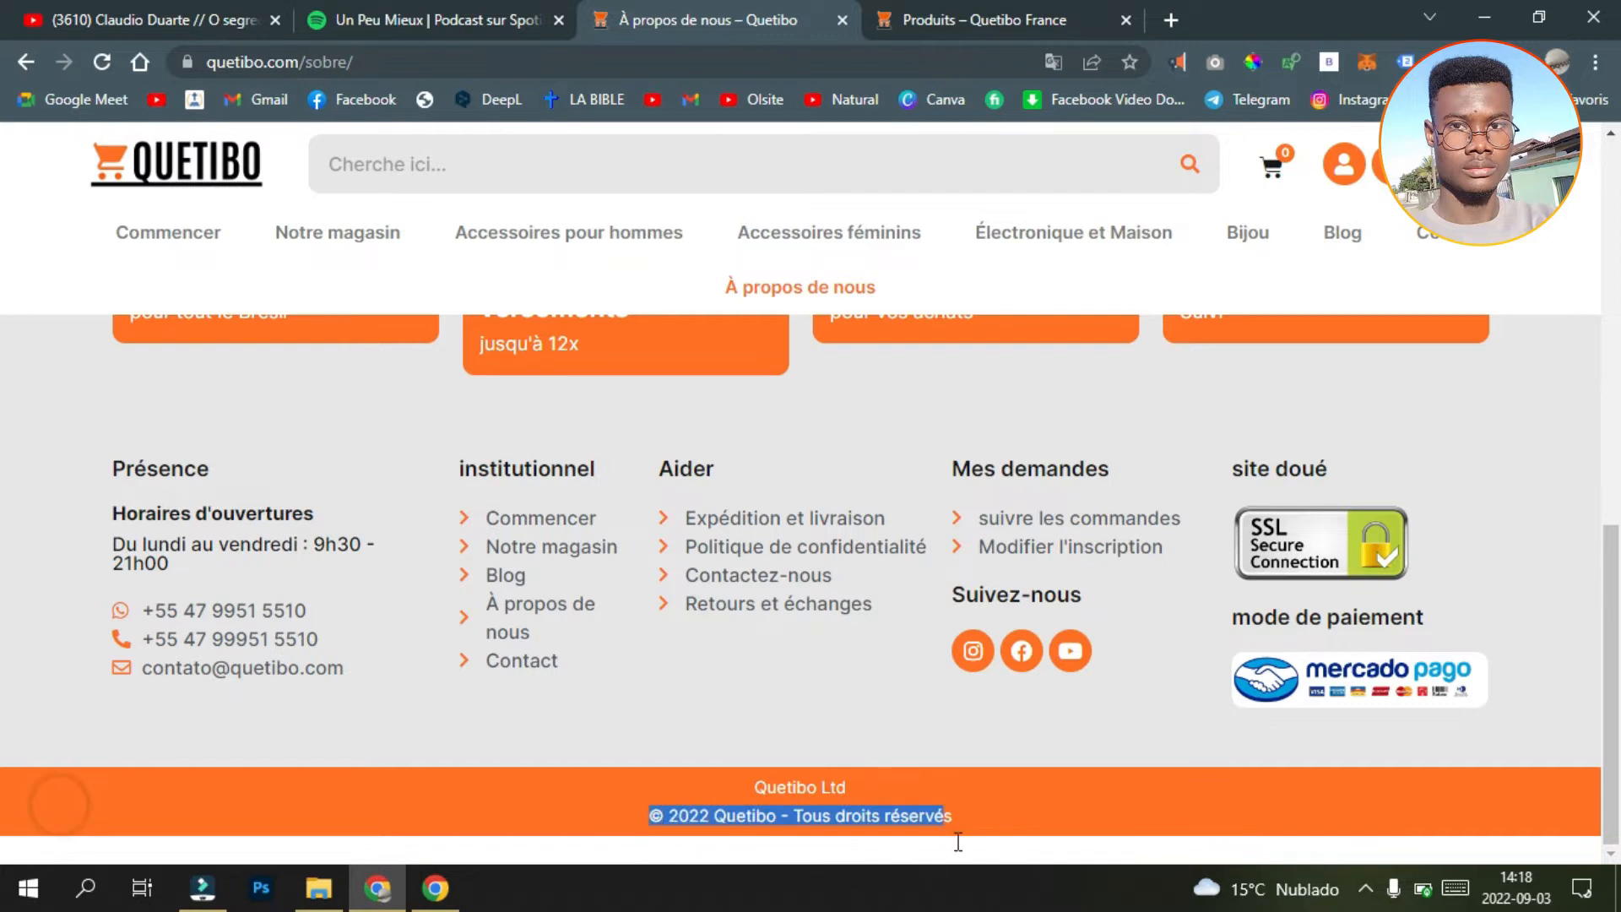
right_click(981, 816)
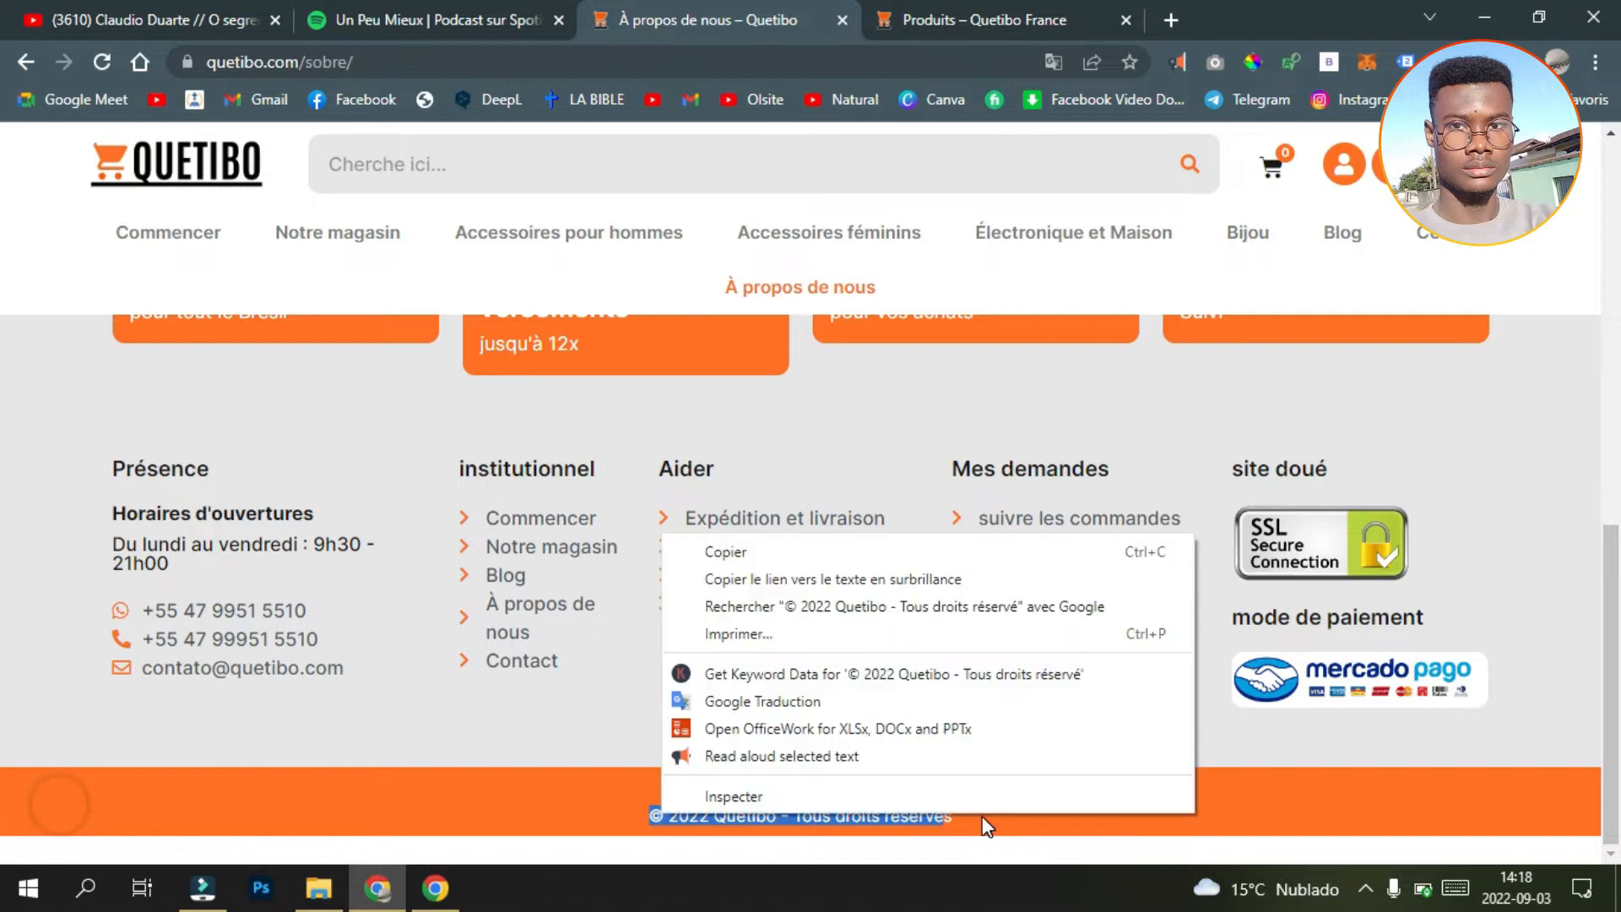
left_click(756, 549)
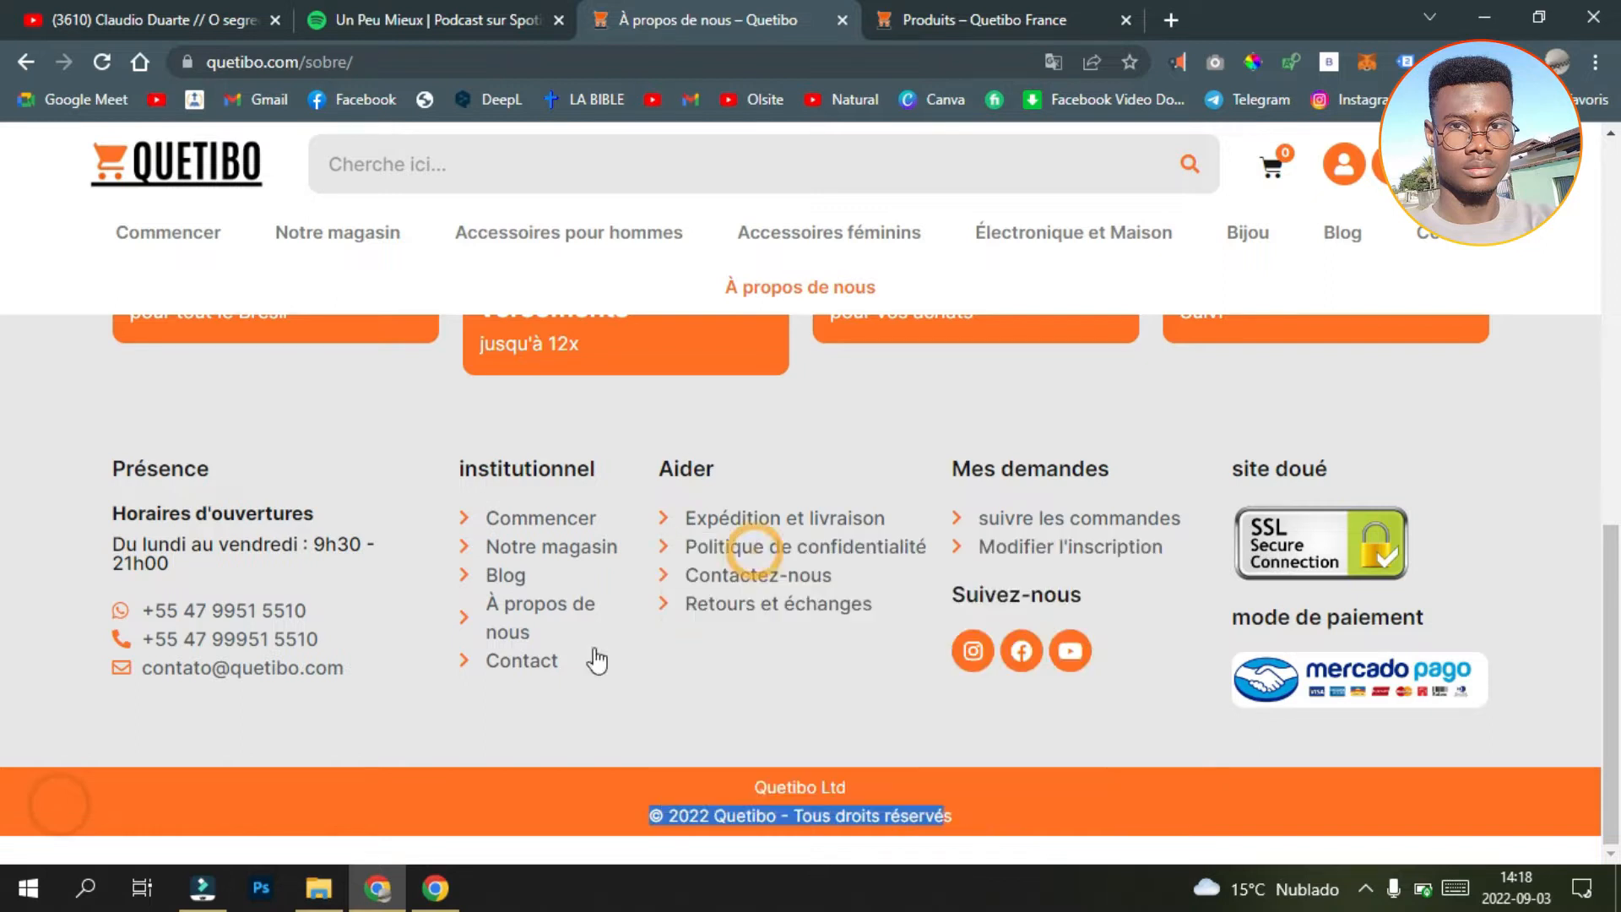
left_click(435, 887)
right_click(85, 360)
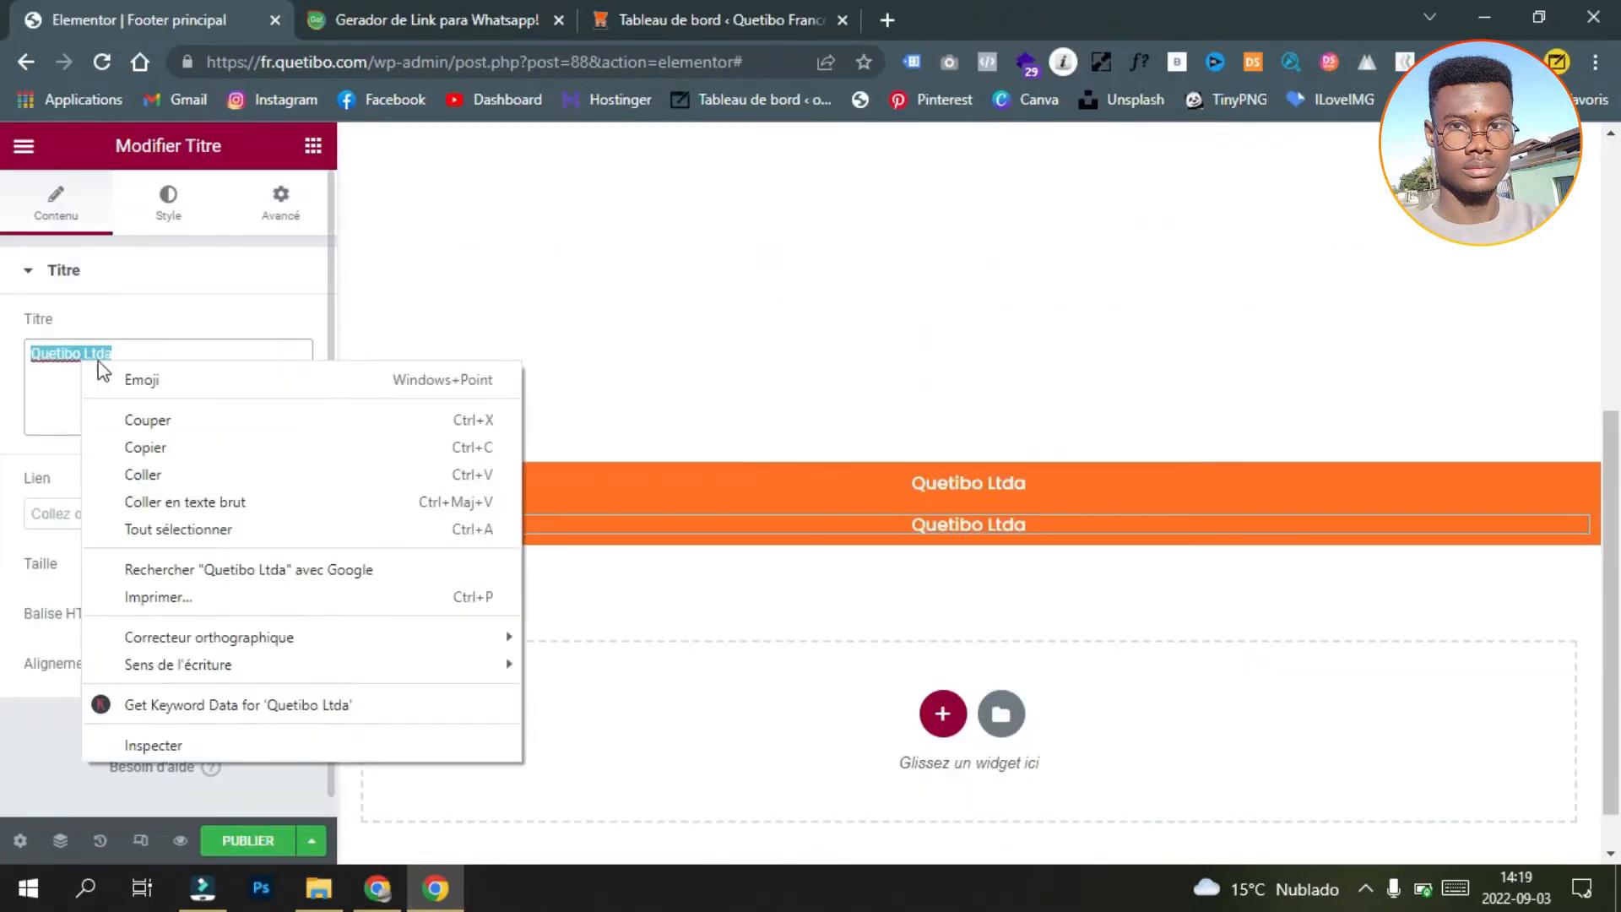
left_click(220, 474)
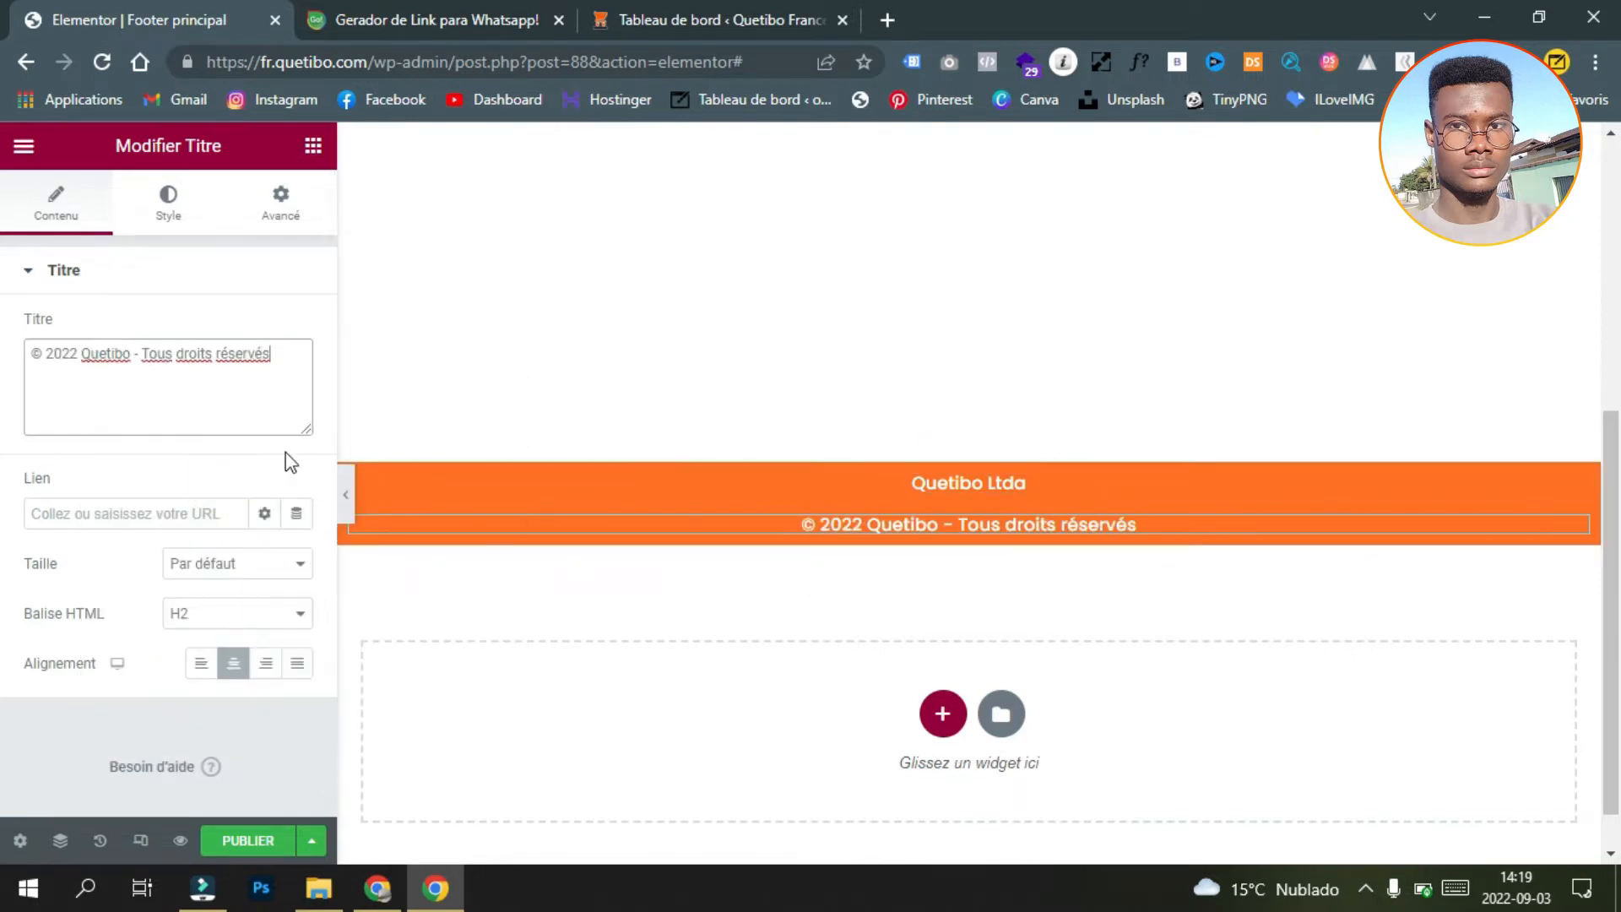
Step: Unlink the copyright heading's margin and padding values, set its top margin to -10 px, and preview the footer
left_click(346, 499)
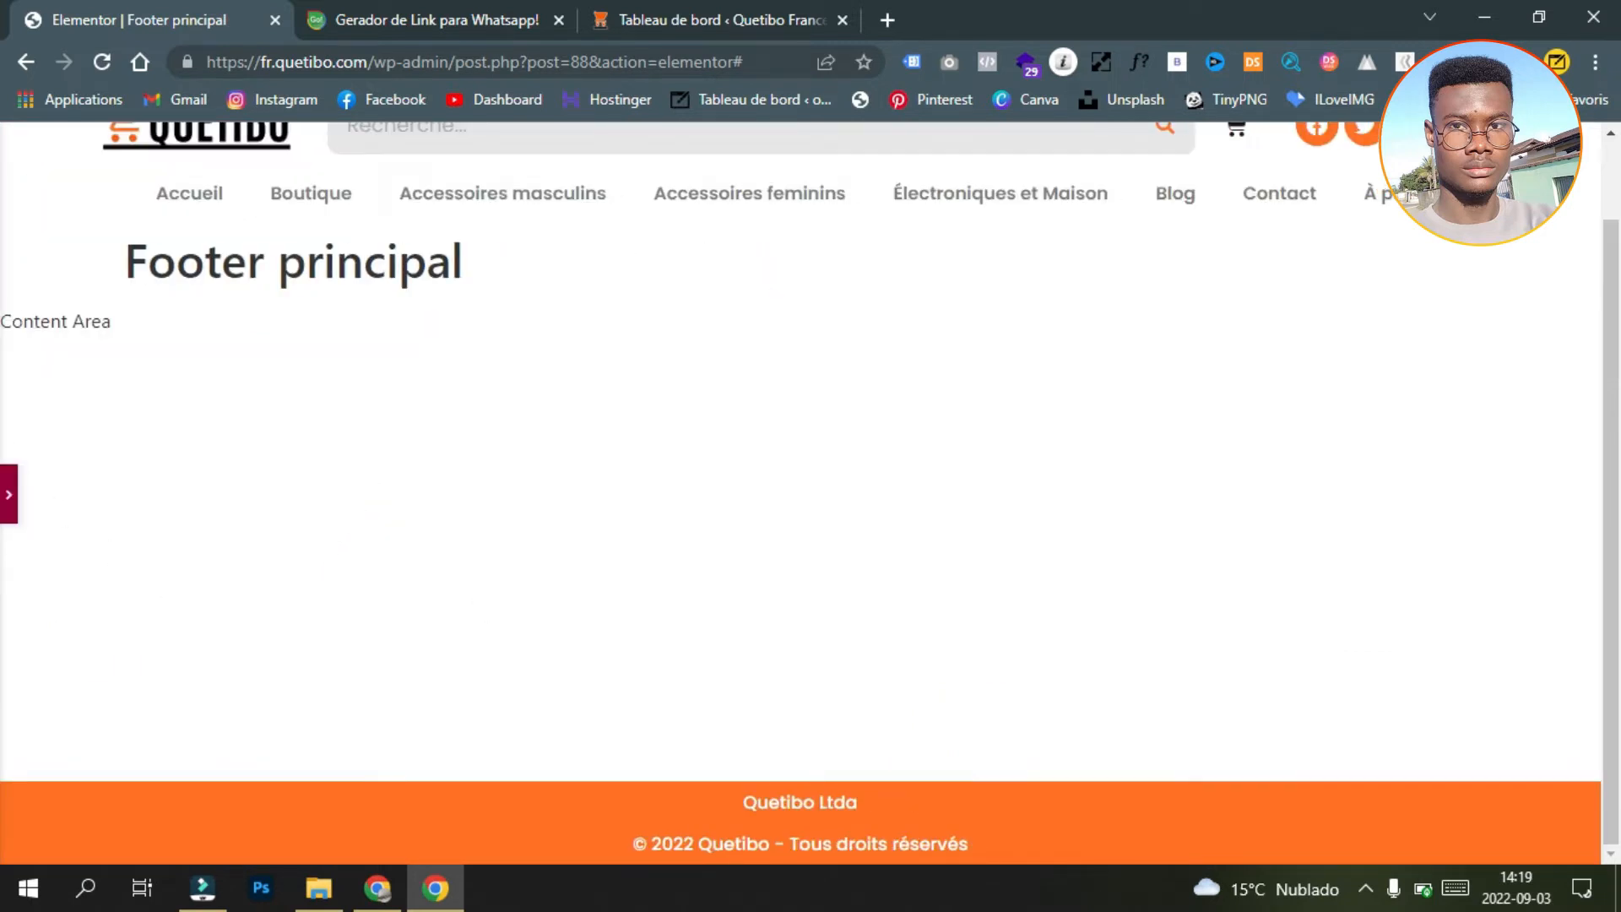
left_click(9, 494)
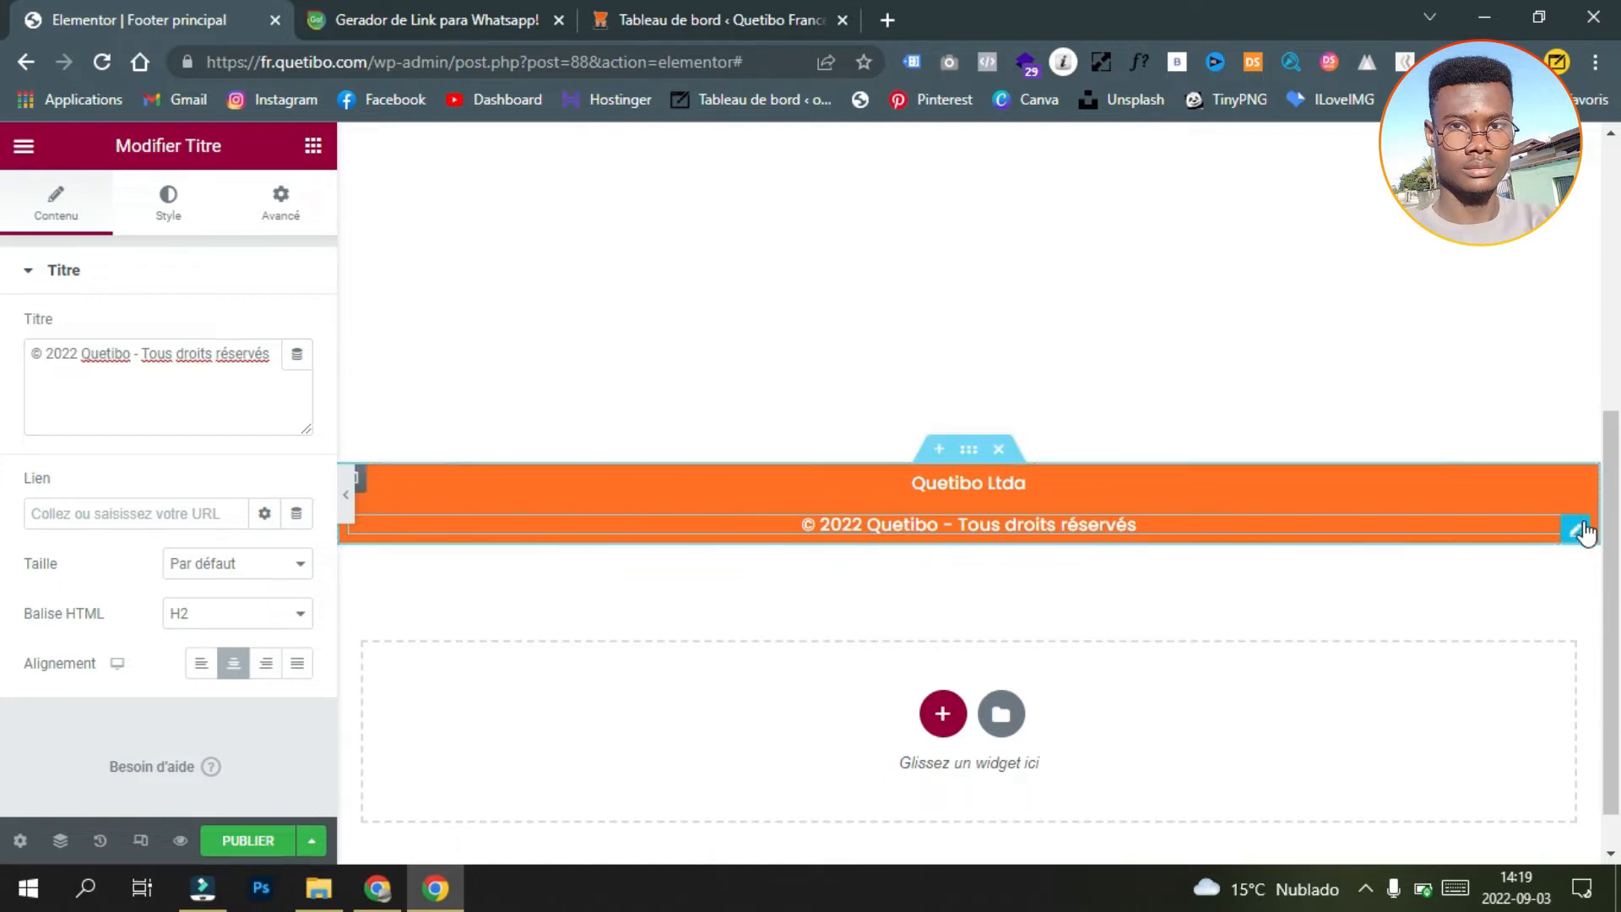
left_click(290, 201)
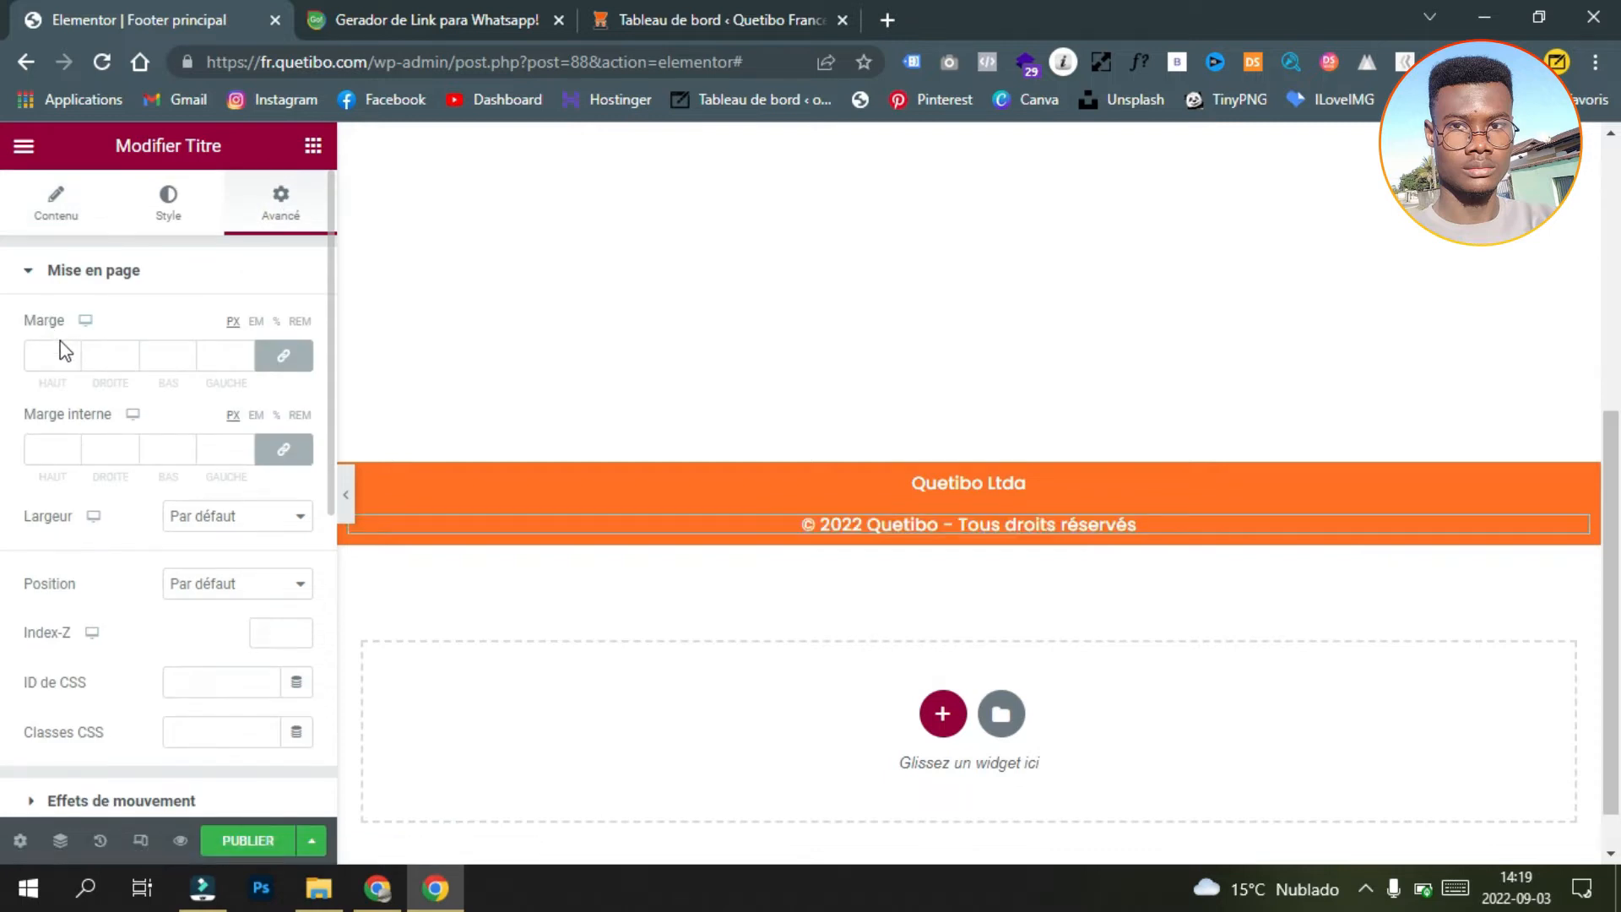
left_click(280, 358)
left_click(283, 452)
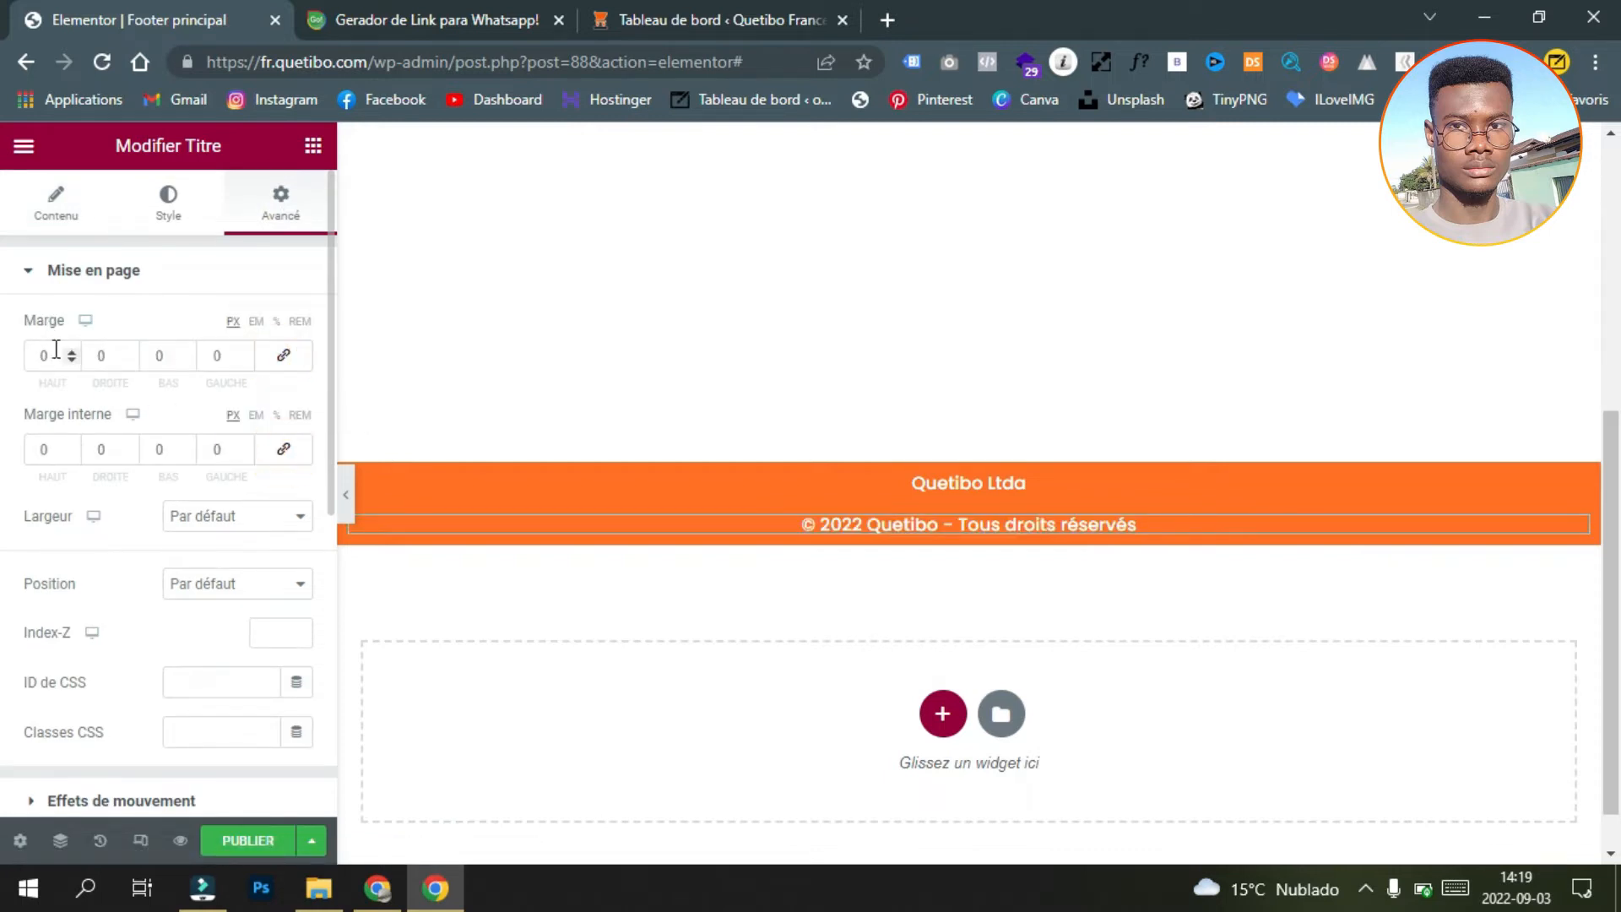
left_click(71, 364)
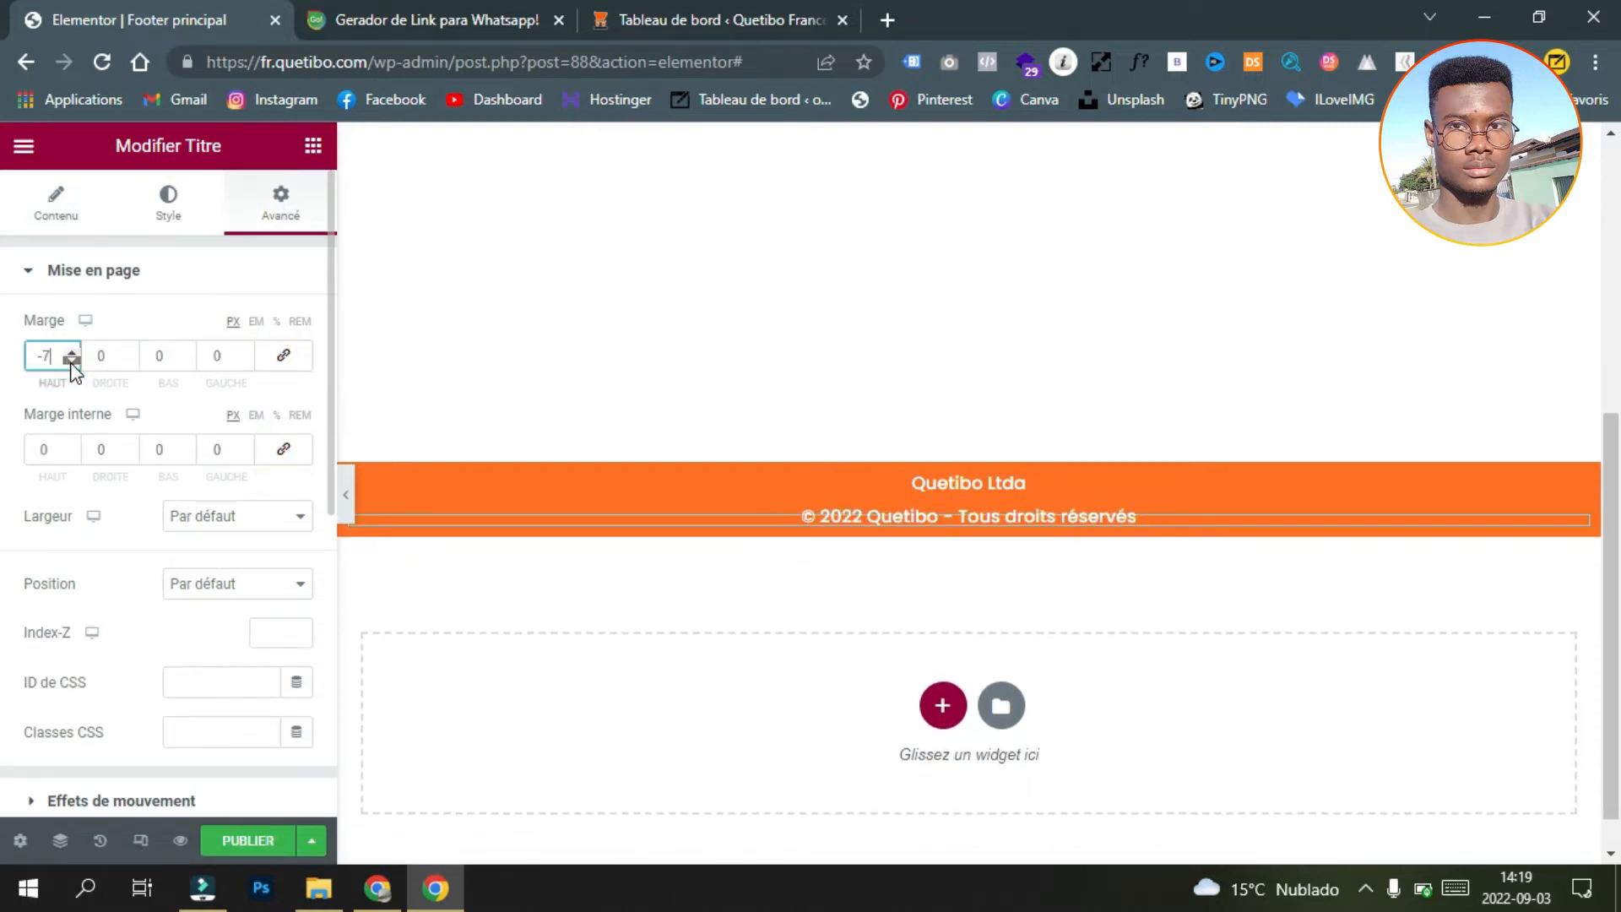
left_click(72, 361)
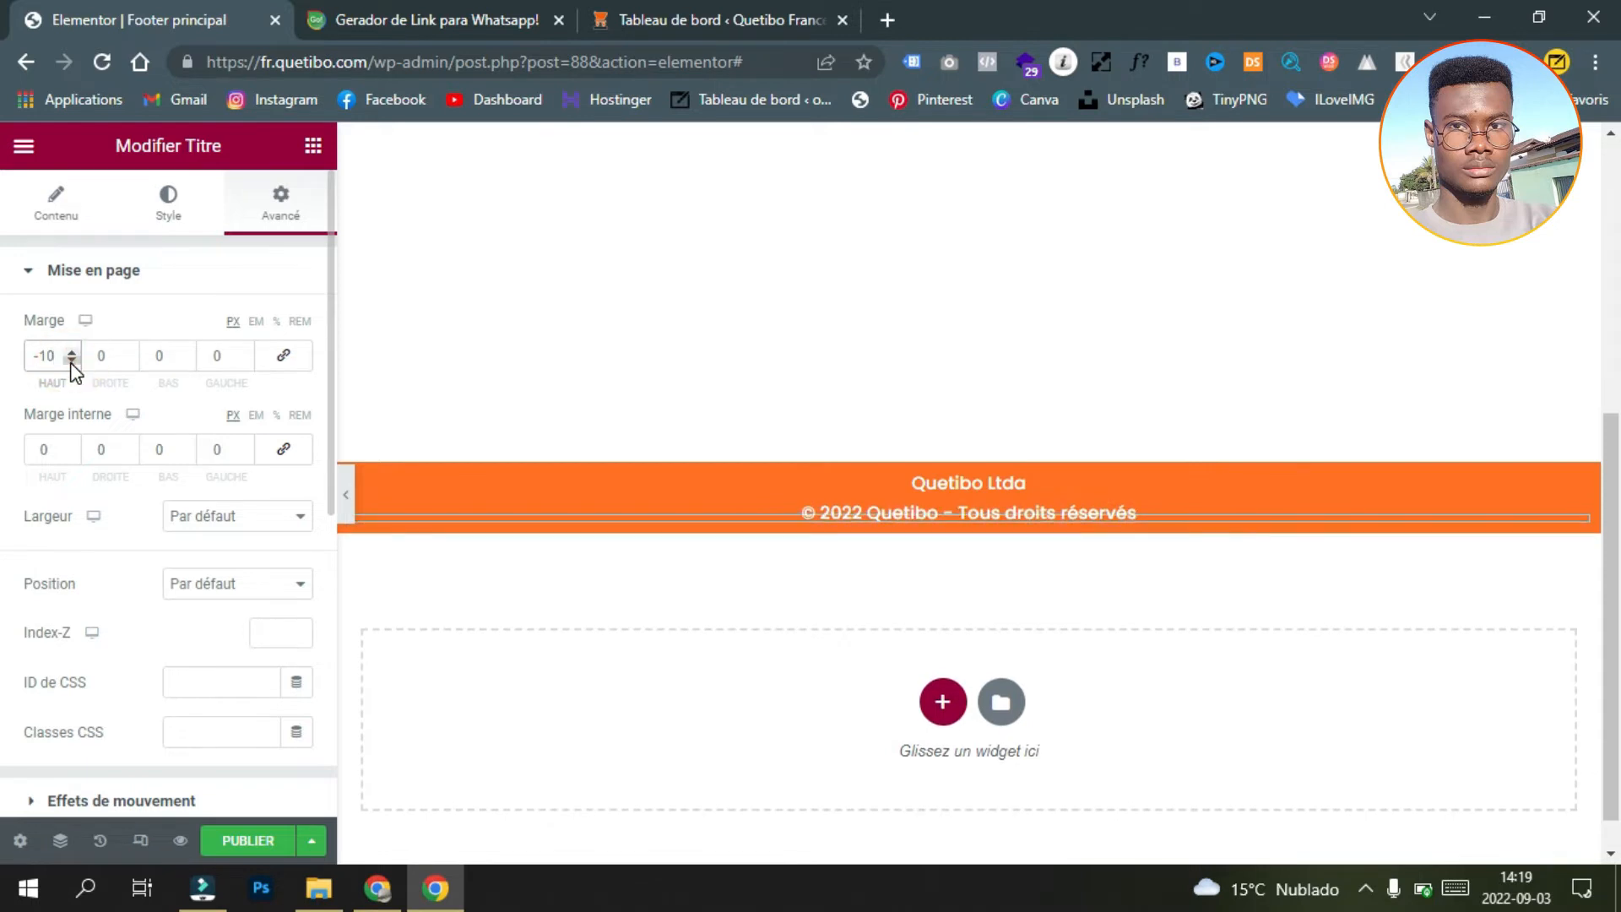
left_click(346, 511)
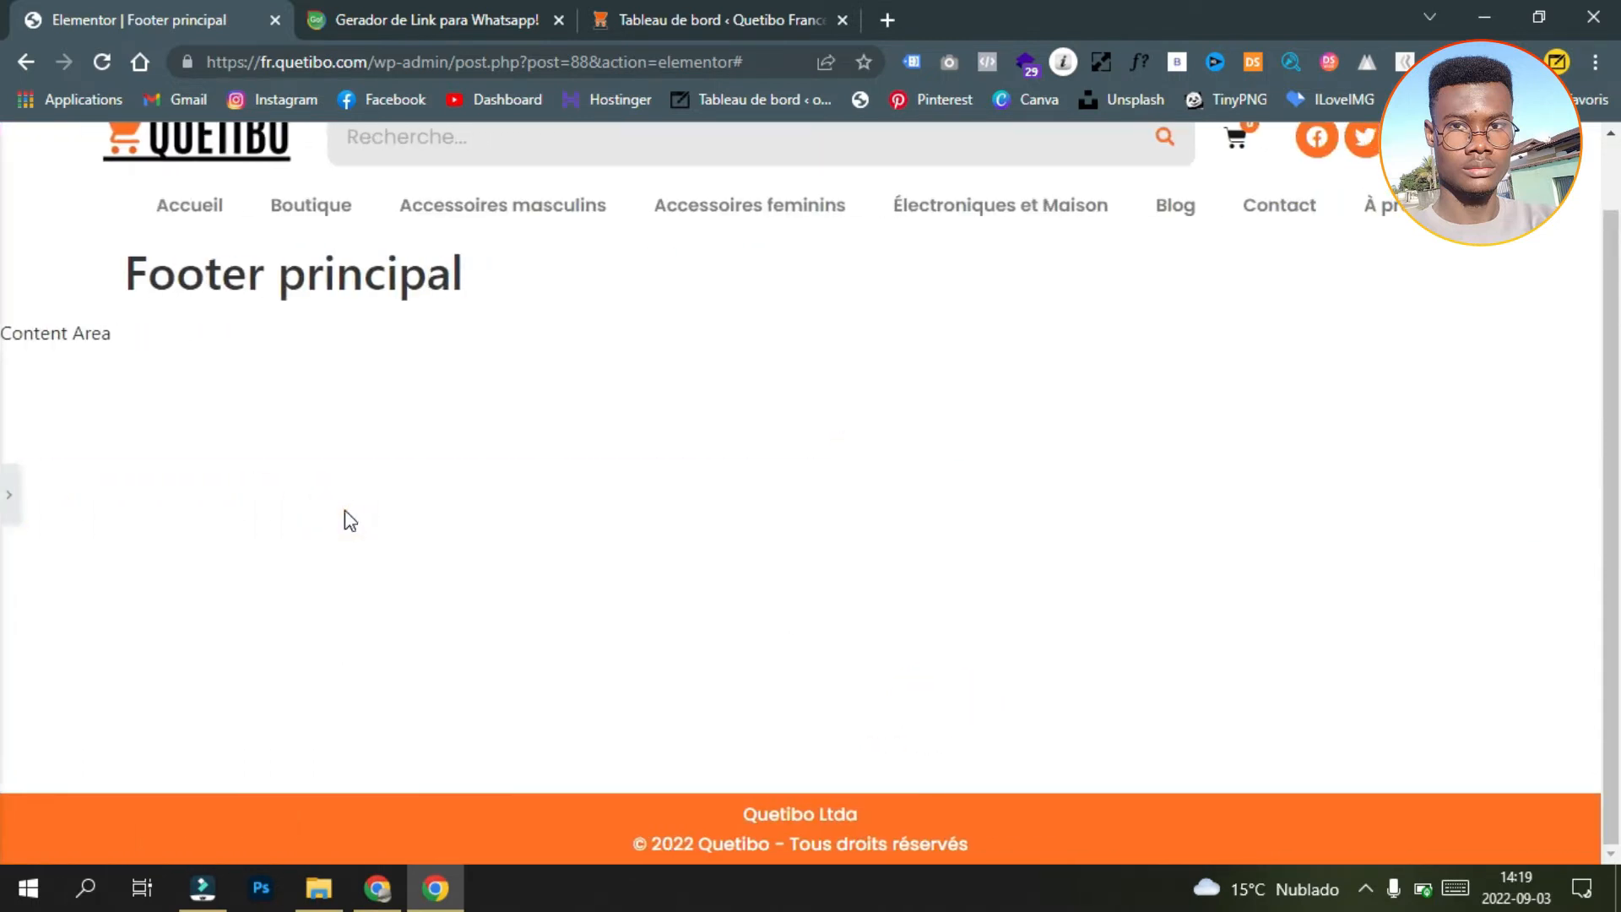
left_click(10, 494)
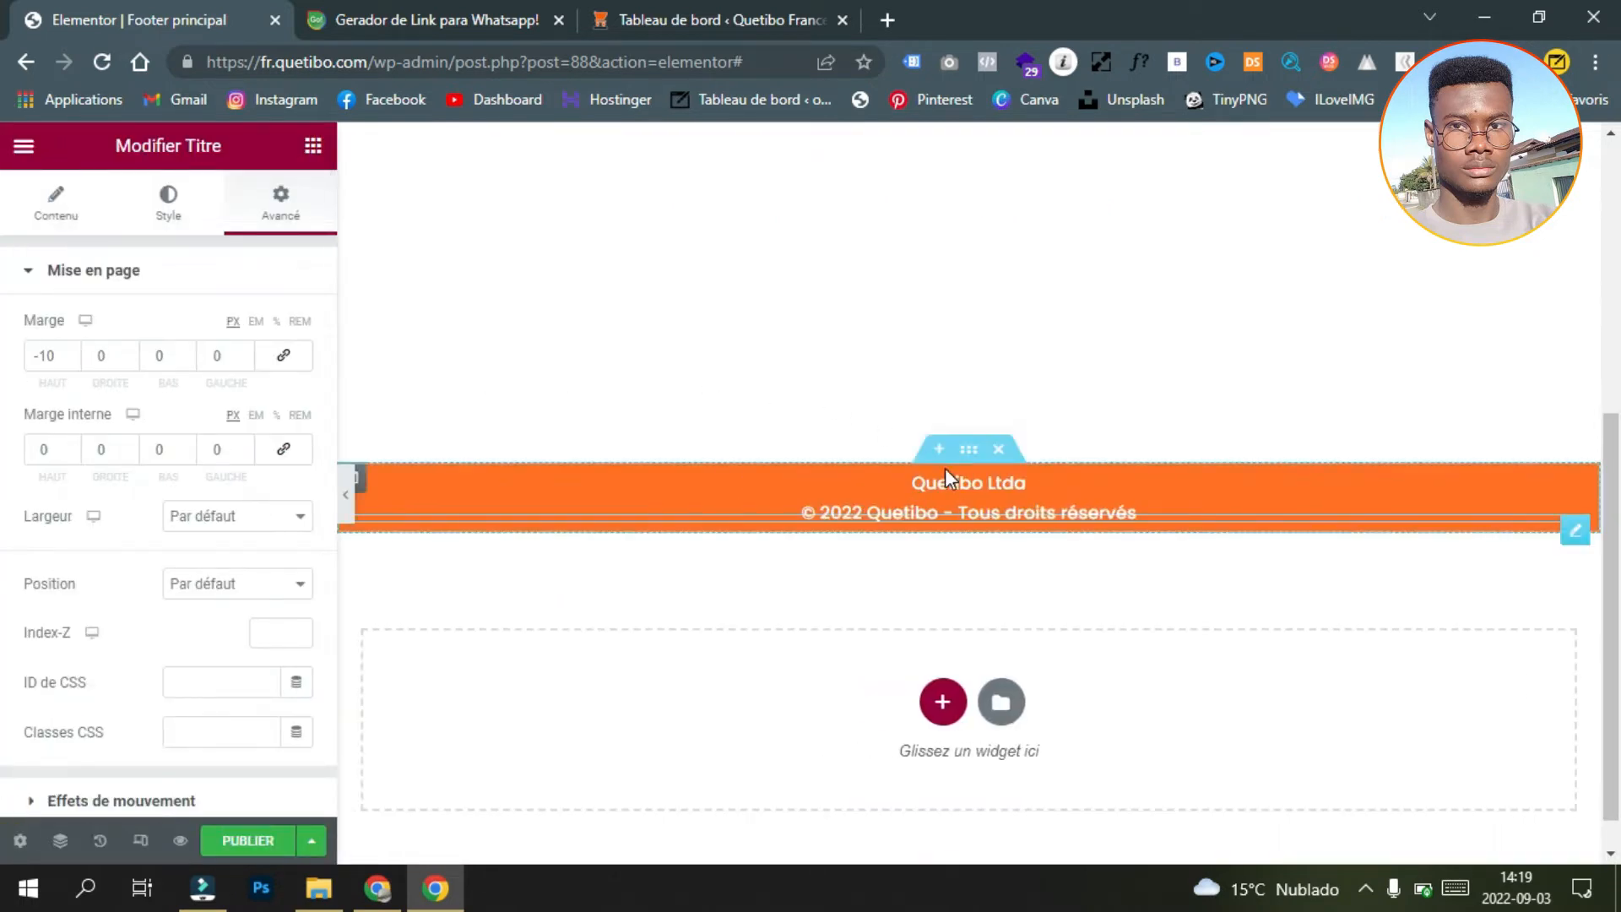
Step: Insert a five-column section above the orange strip and set its boxed content width to 1200
left_click(937, 456)
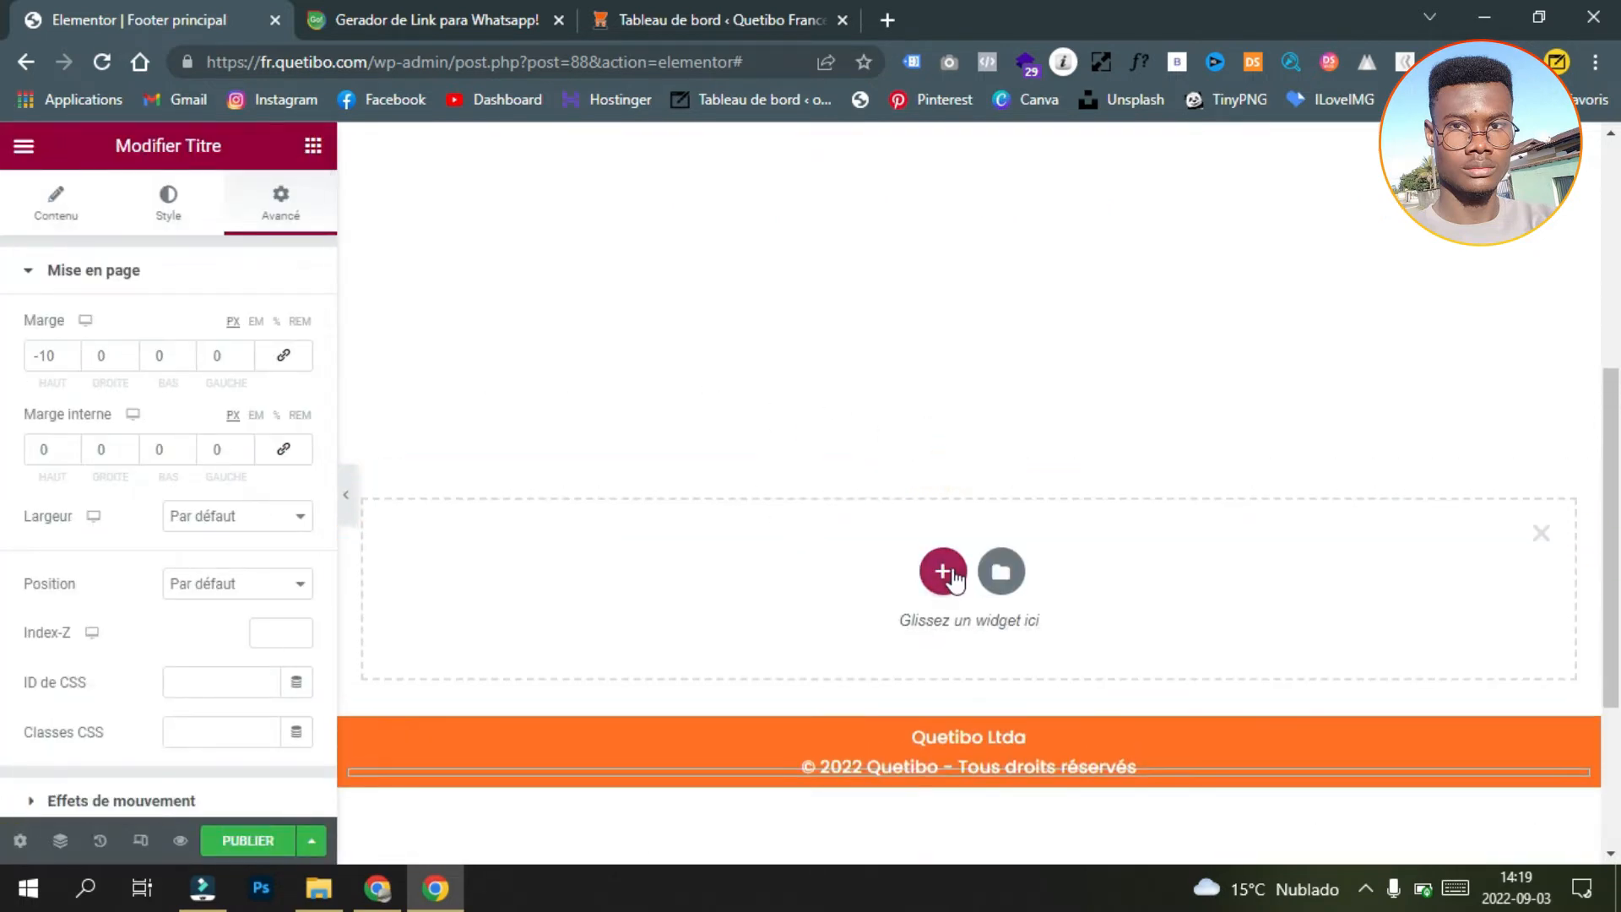
left_click(944, 574)
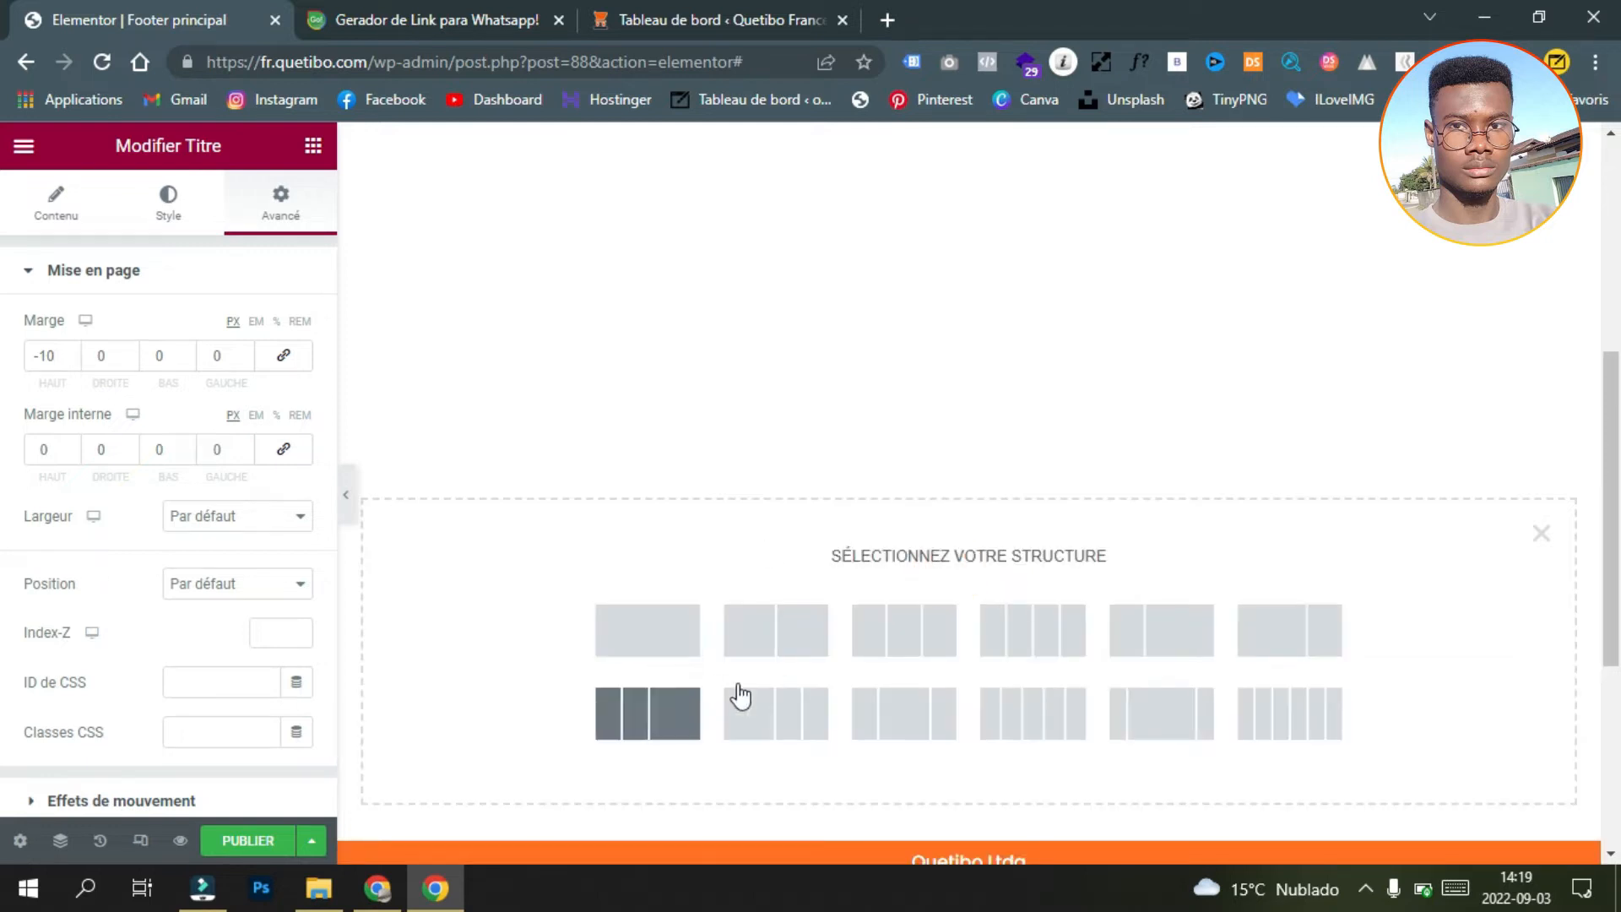
left_click(1003, 714)
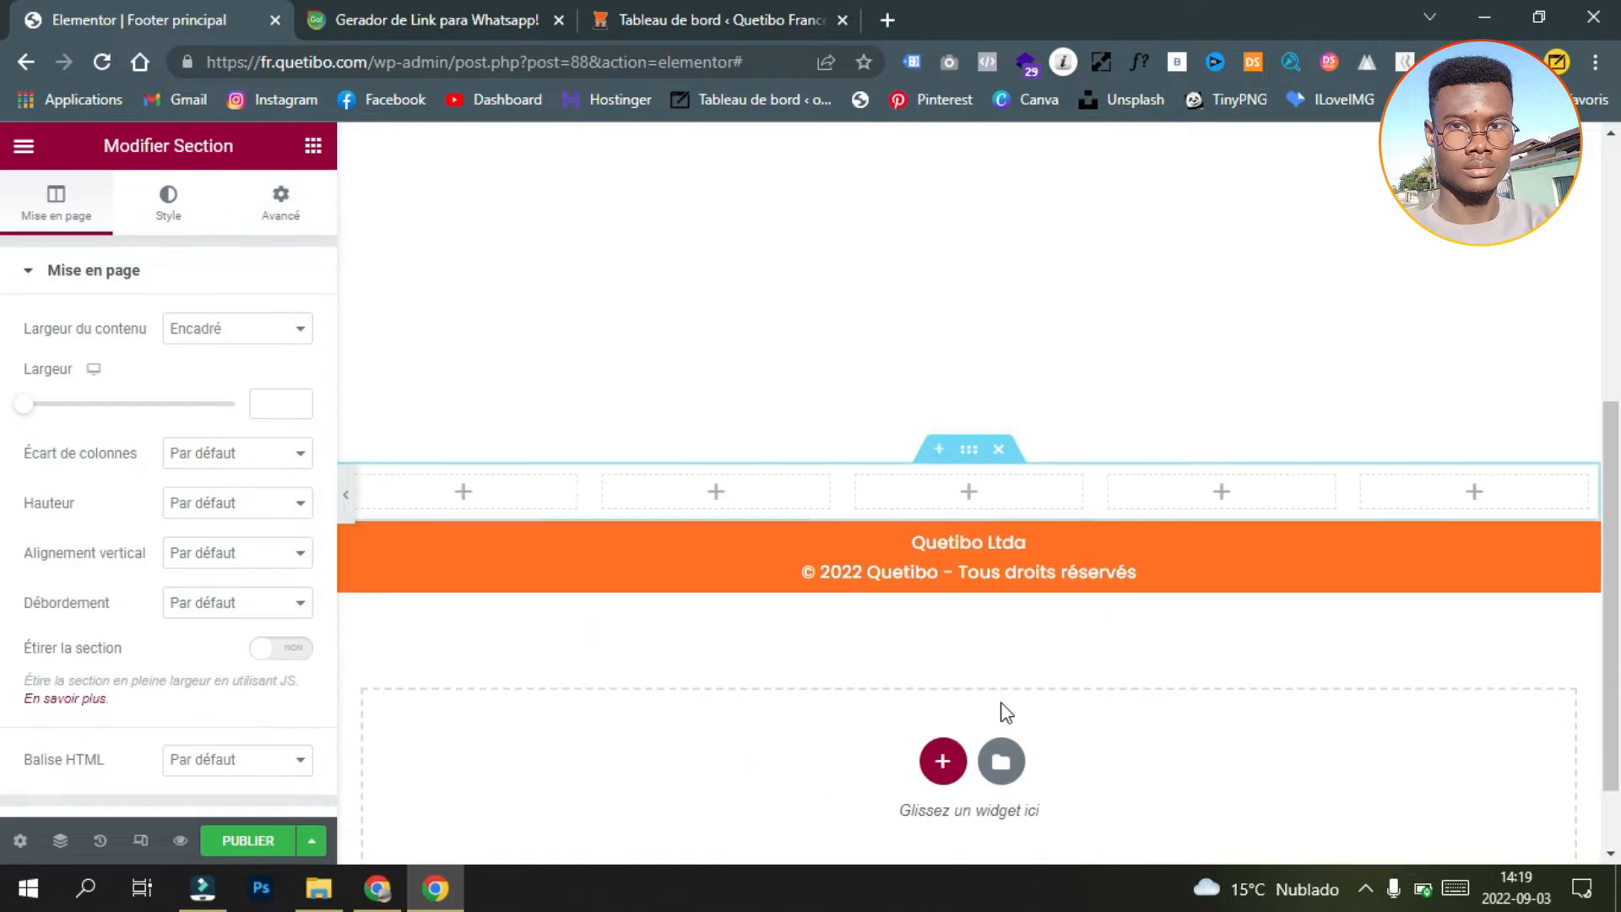
left_click(266, 403)
type("1200")
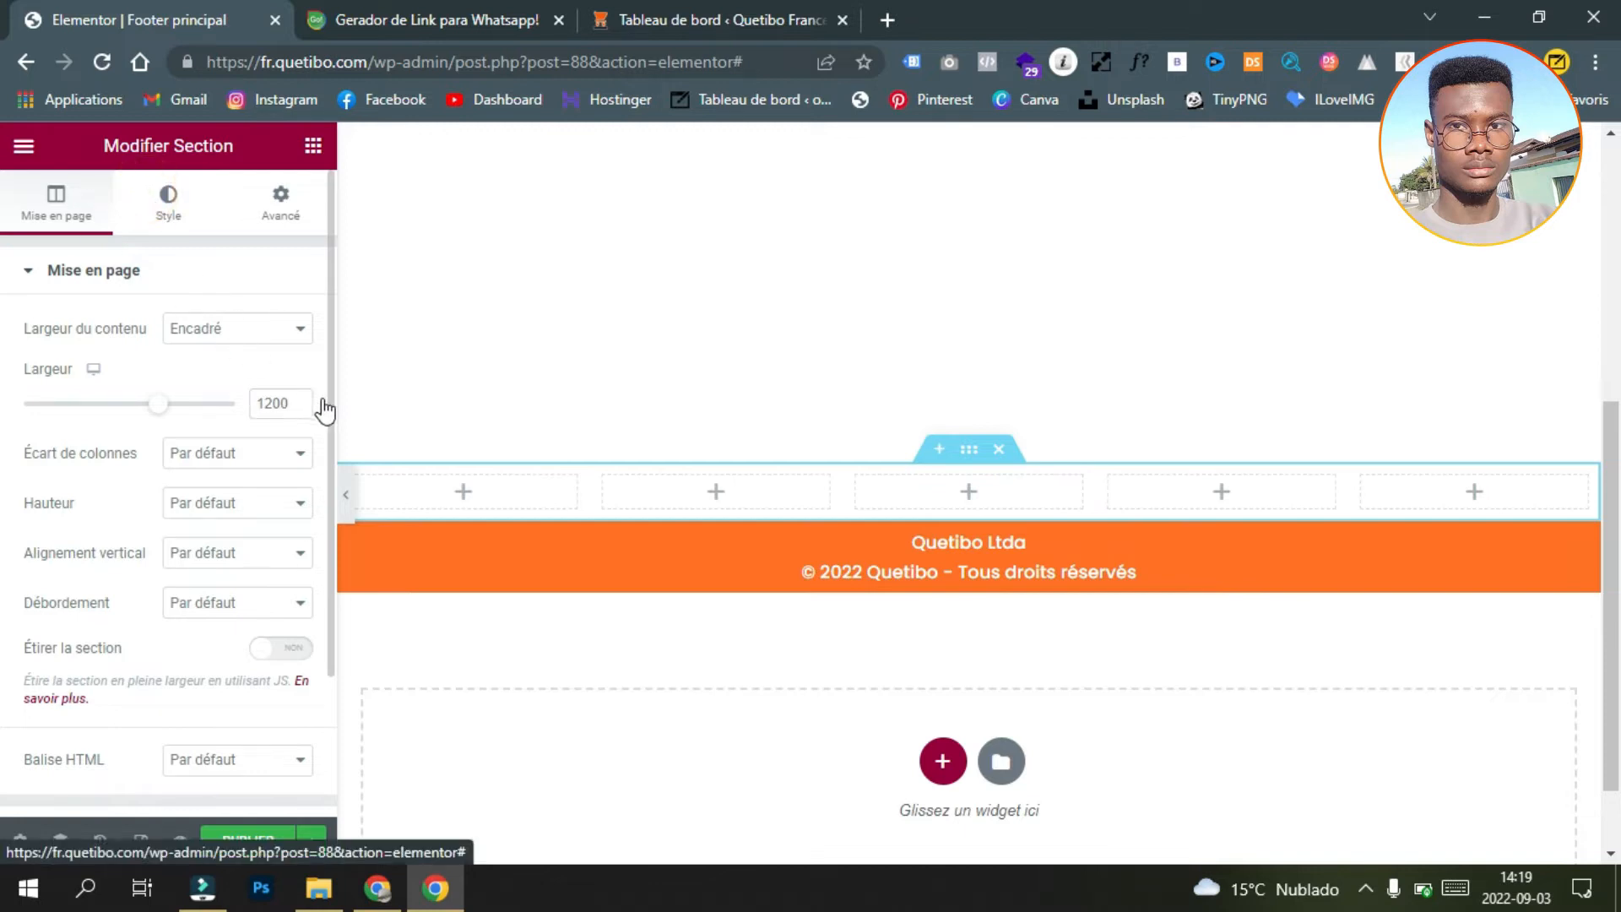
Step: Give the five-column section a classic background in the global colour Gris
left_click(178, 207)
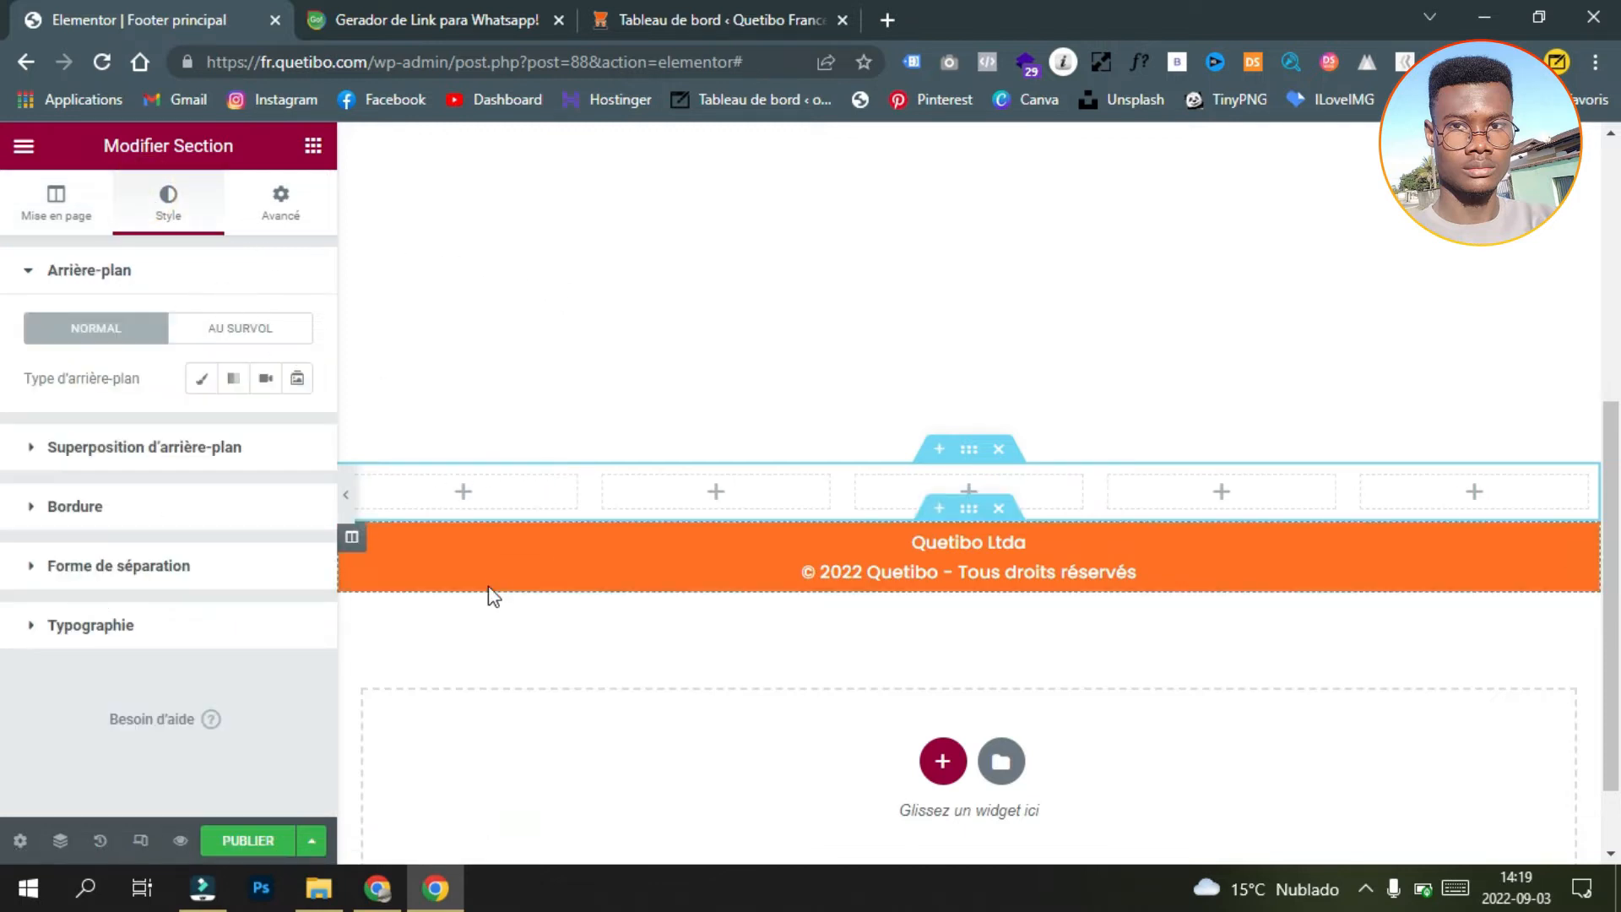
left_click(201, 380)
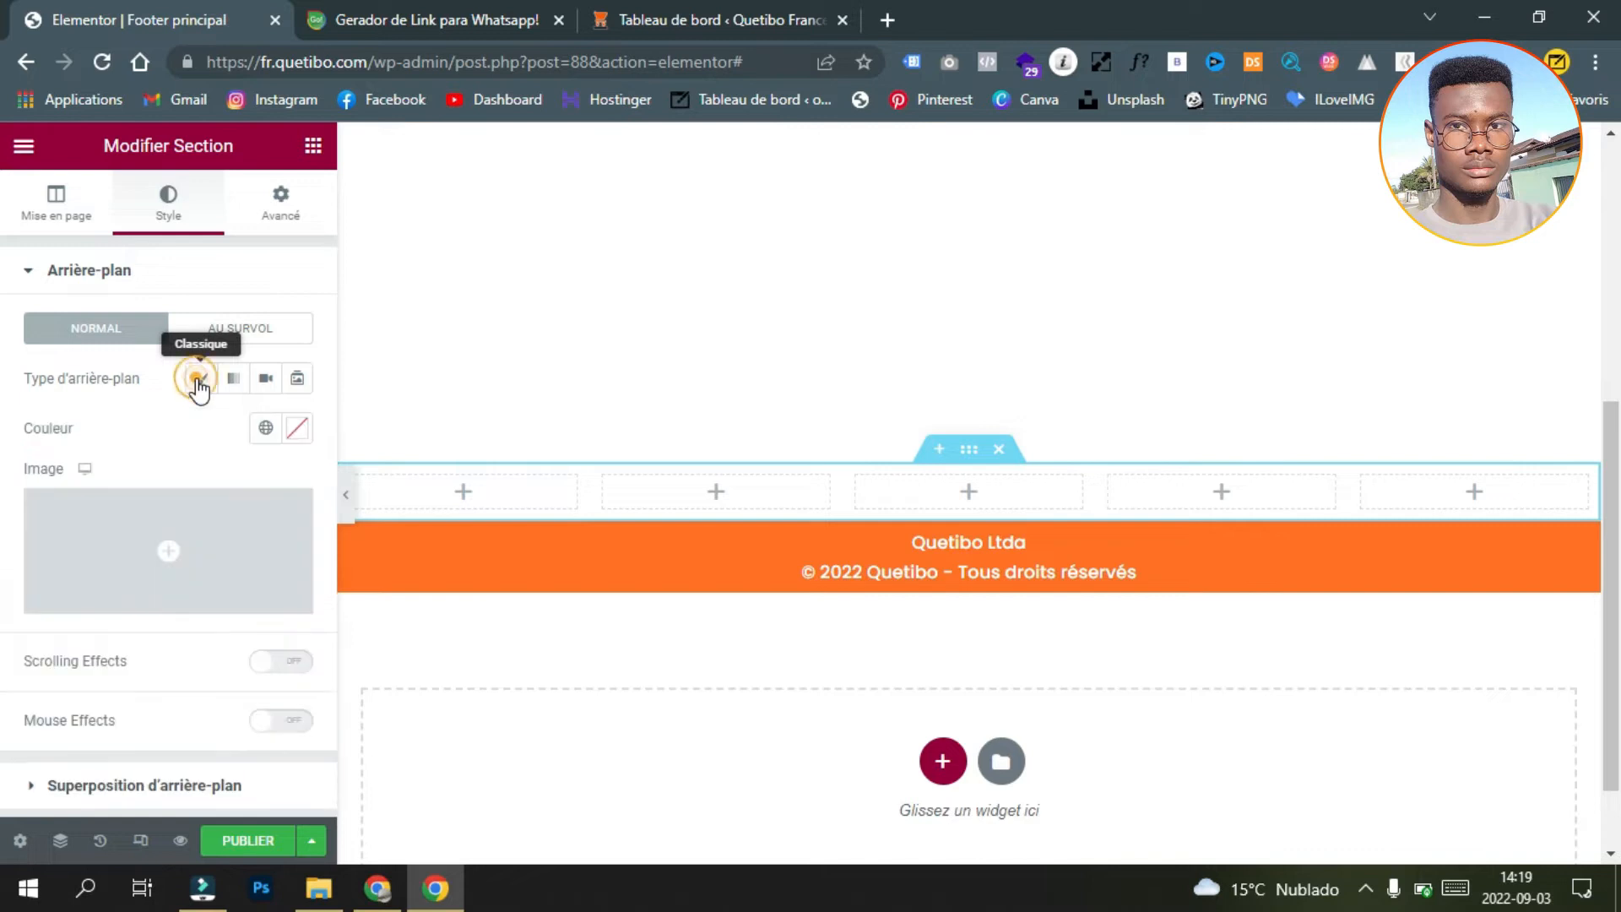
left_click(267, 428)
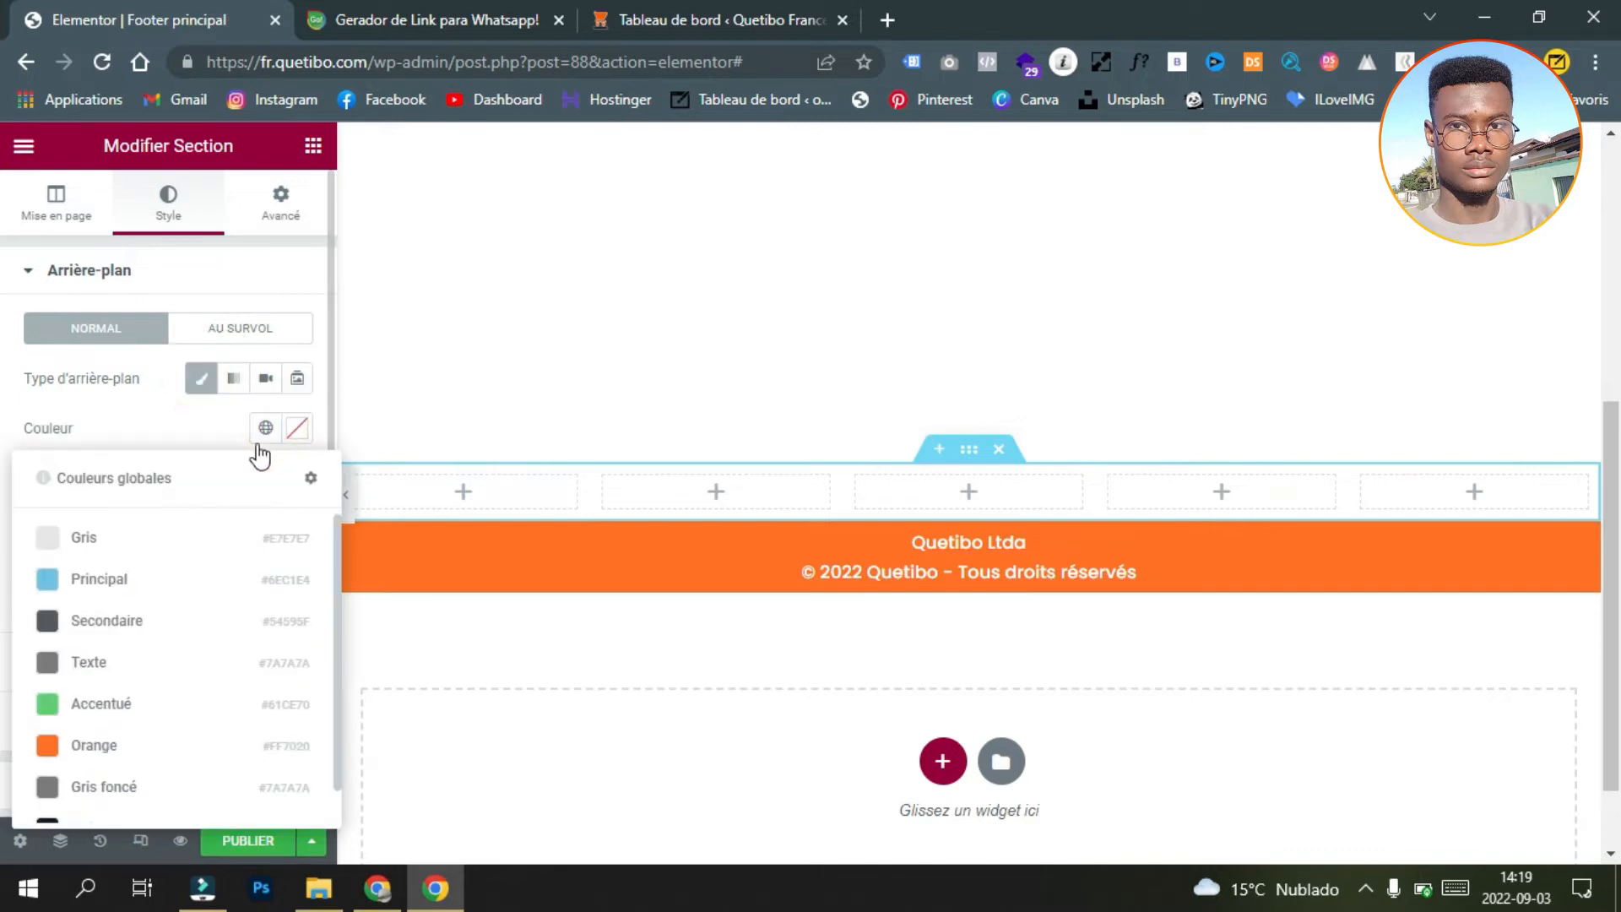
left_click(147, 551)
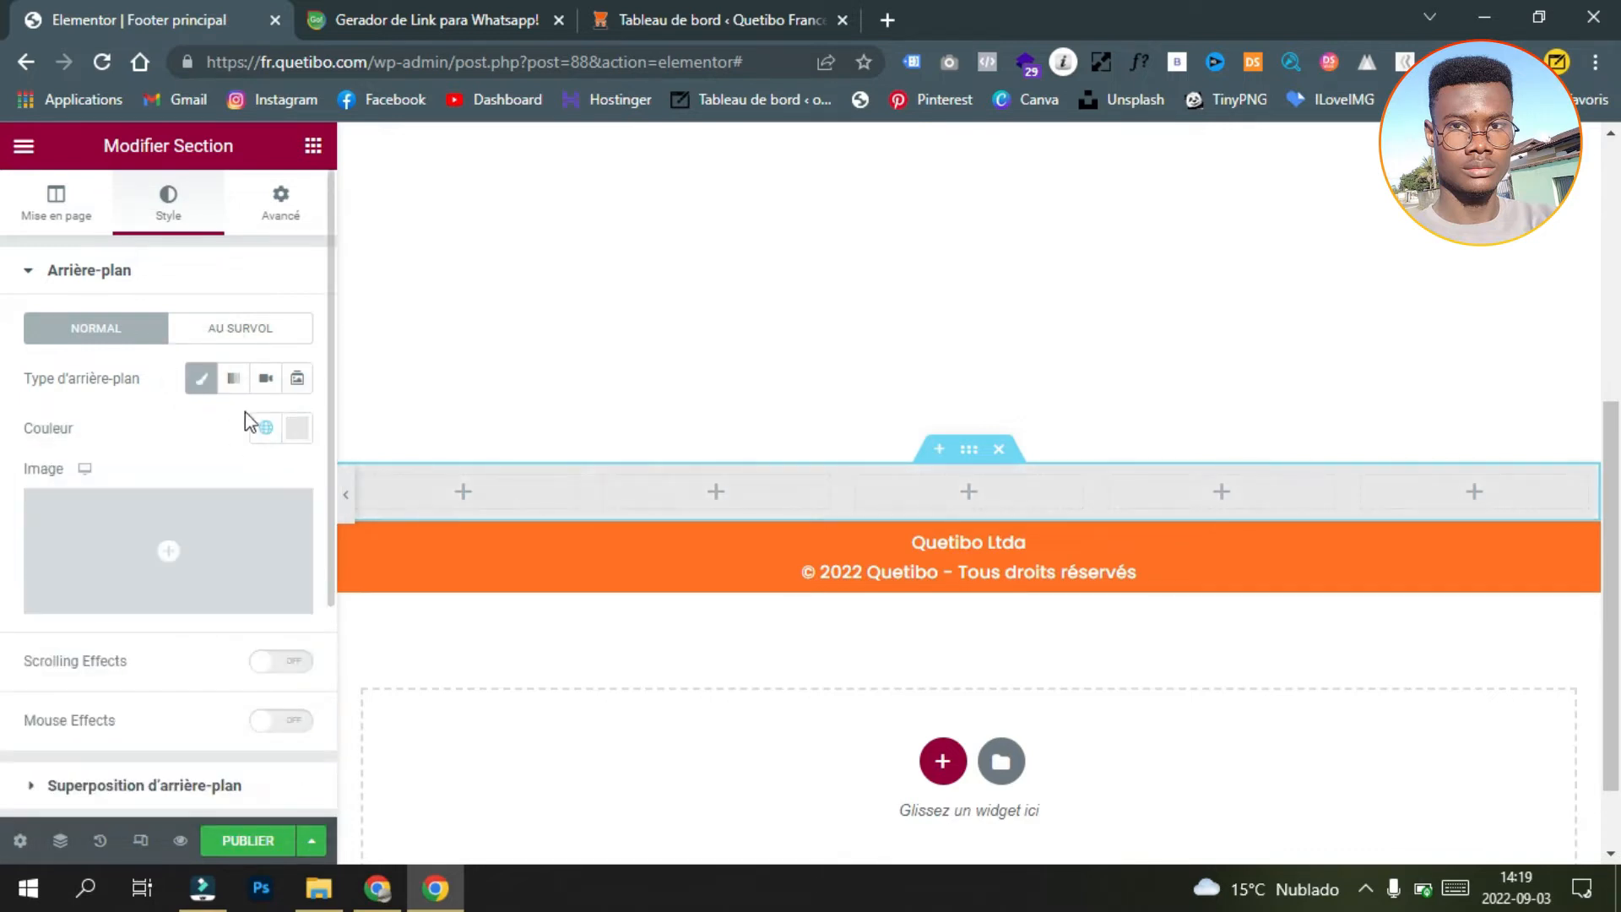
Step: Add a heading widget to the first column of the grey section
left_click(311, 150)
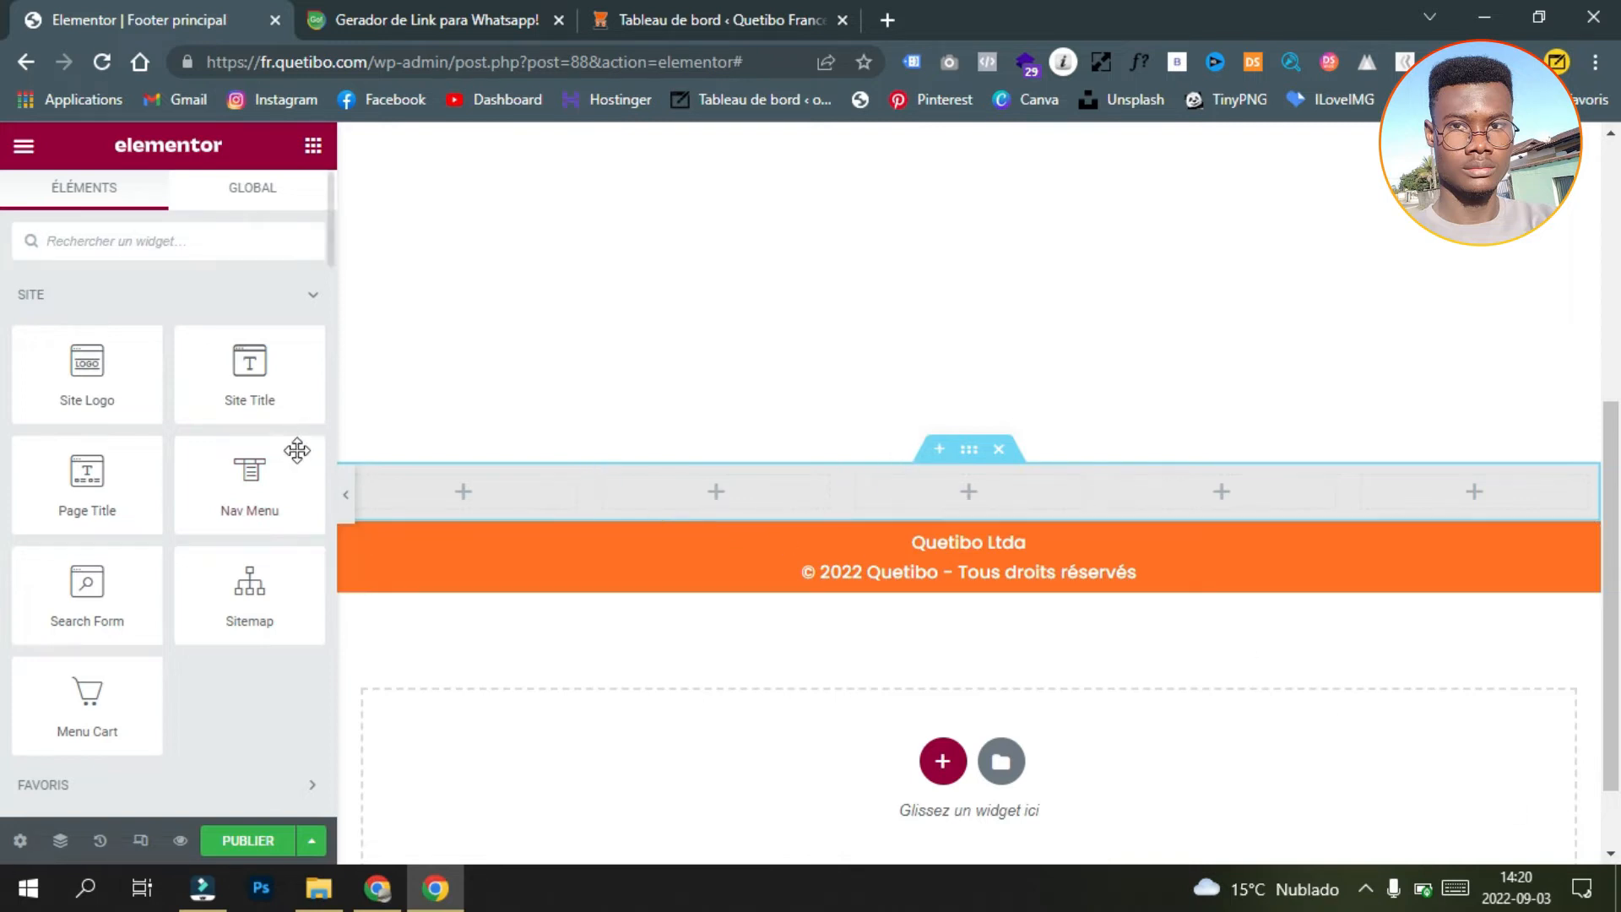
scroll(254, 448, "down", 5)
left_click_drag(244, 452, 465, 503)
Step: Switch to the translated reference site and copy the "Horaires d'ouvertures" text from its footer
left_click(334, 895)
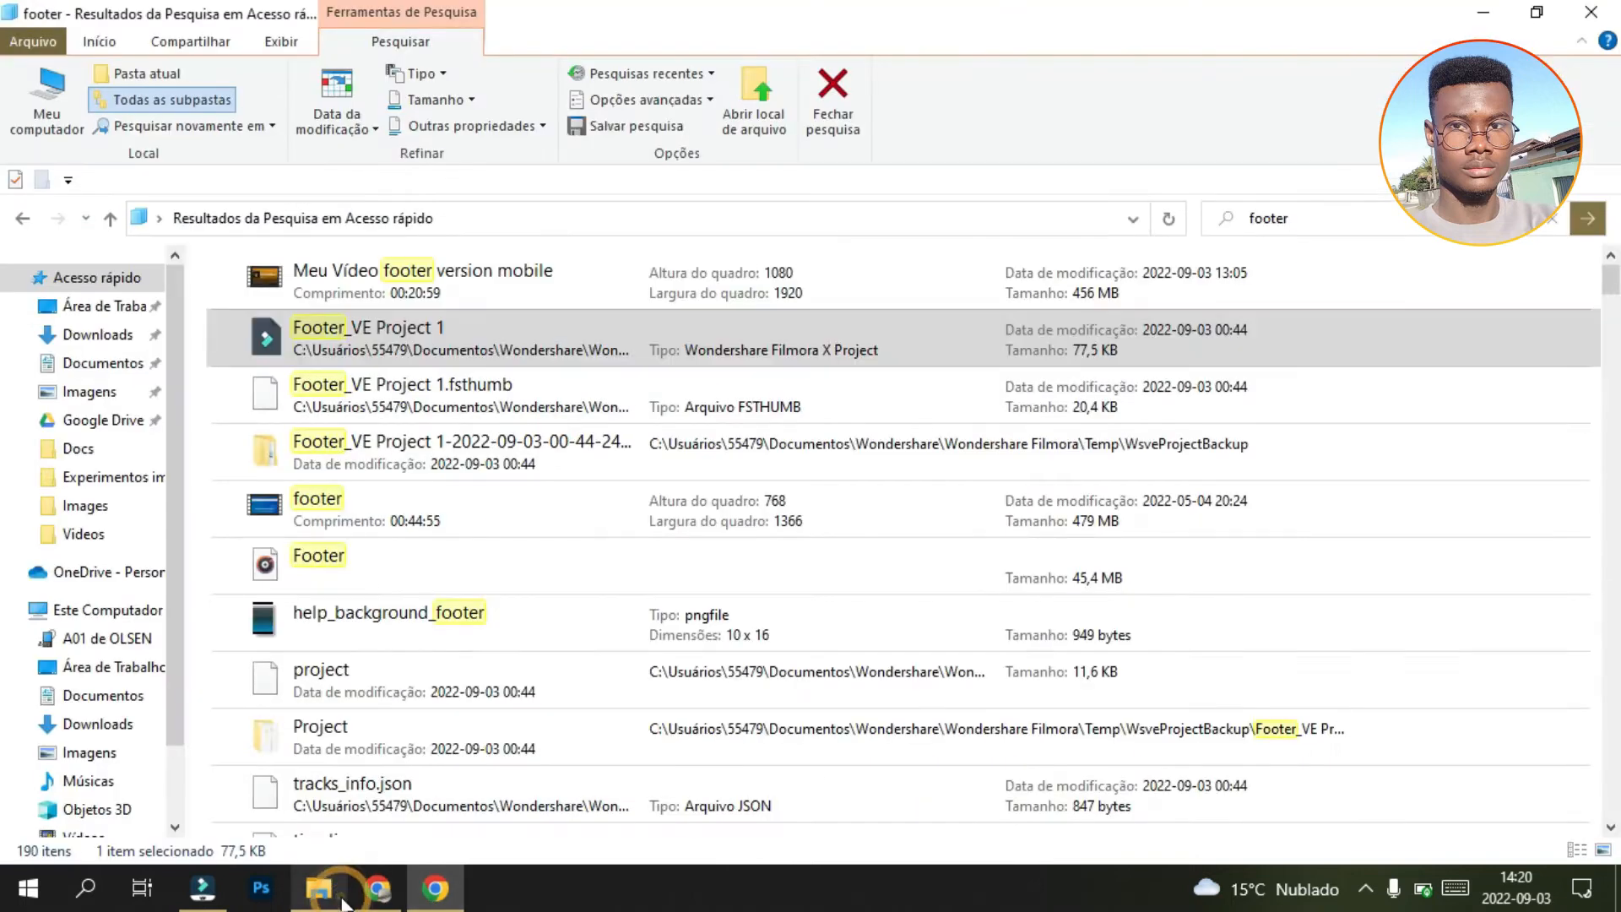
left_click(378, 887)
left_click_drag(114, 515, 272, 532)
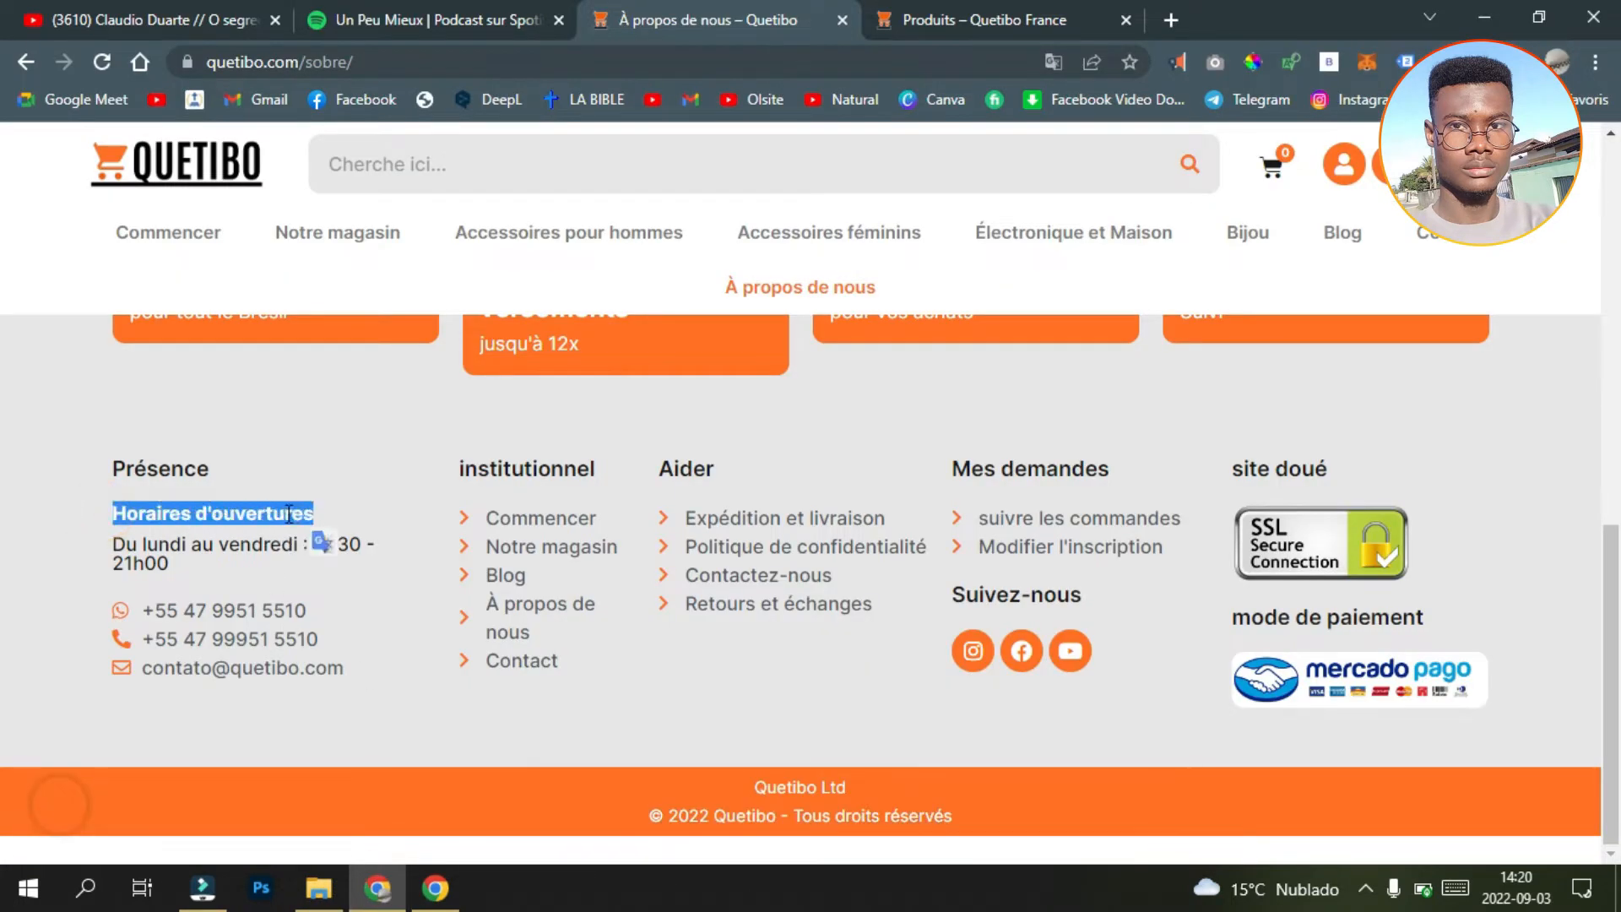
right_click(289, 513)
left_click(359, 534)
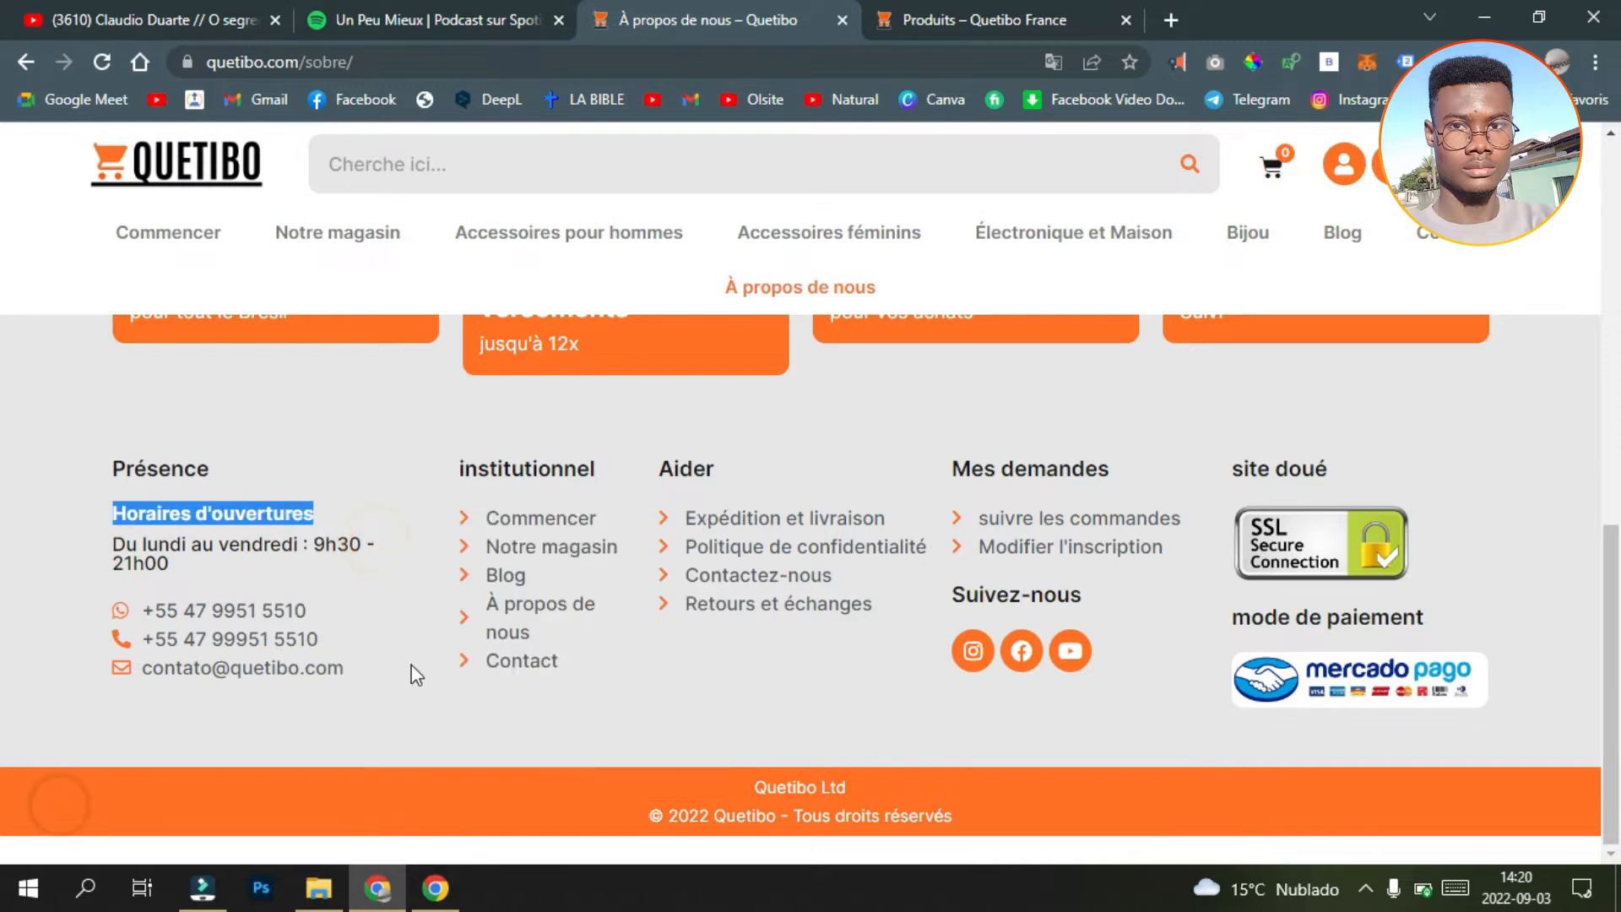
Step: Back in the Elementor editor, replace the new heading's placeholder title with the copied "Horaires d'ouvertures" and align it left
left_click(449, 903)
left_click(162, 353)
left_click_drag(162, 353, 28, 365)
right_click(80, 358)
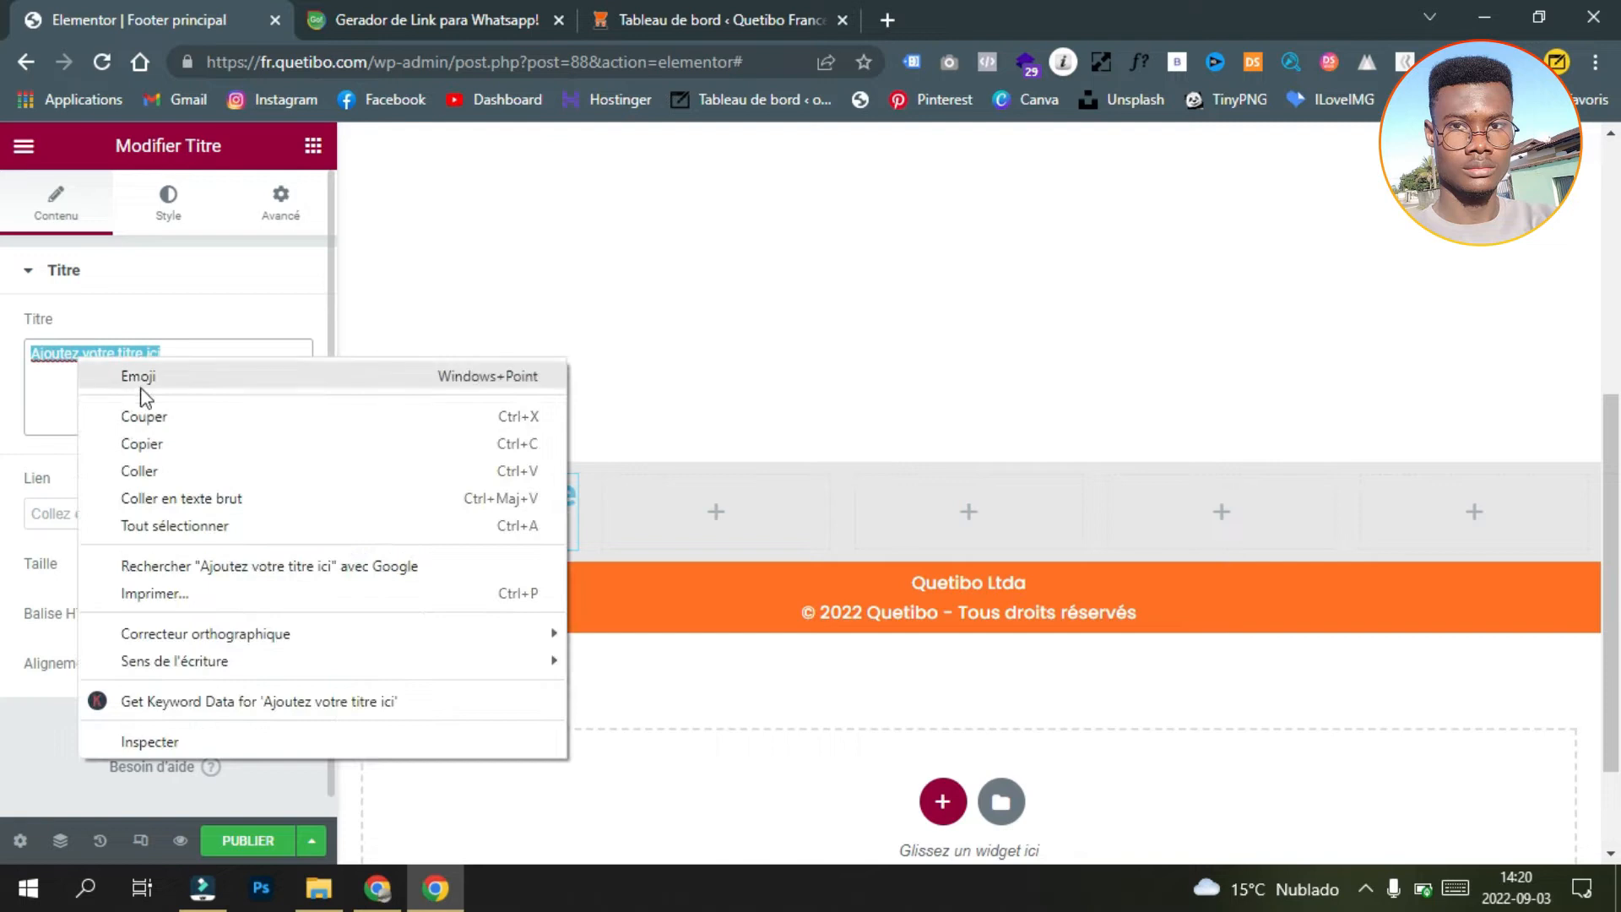
left_click(143, 469)
left_click(201, 663)
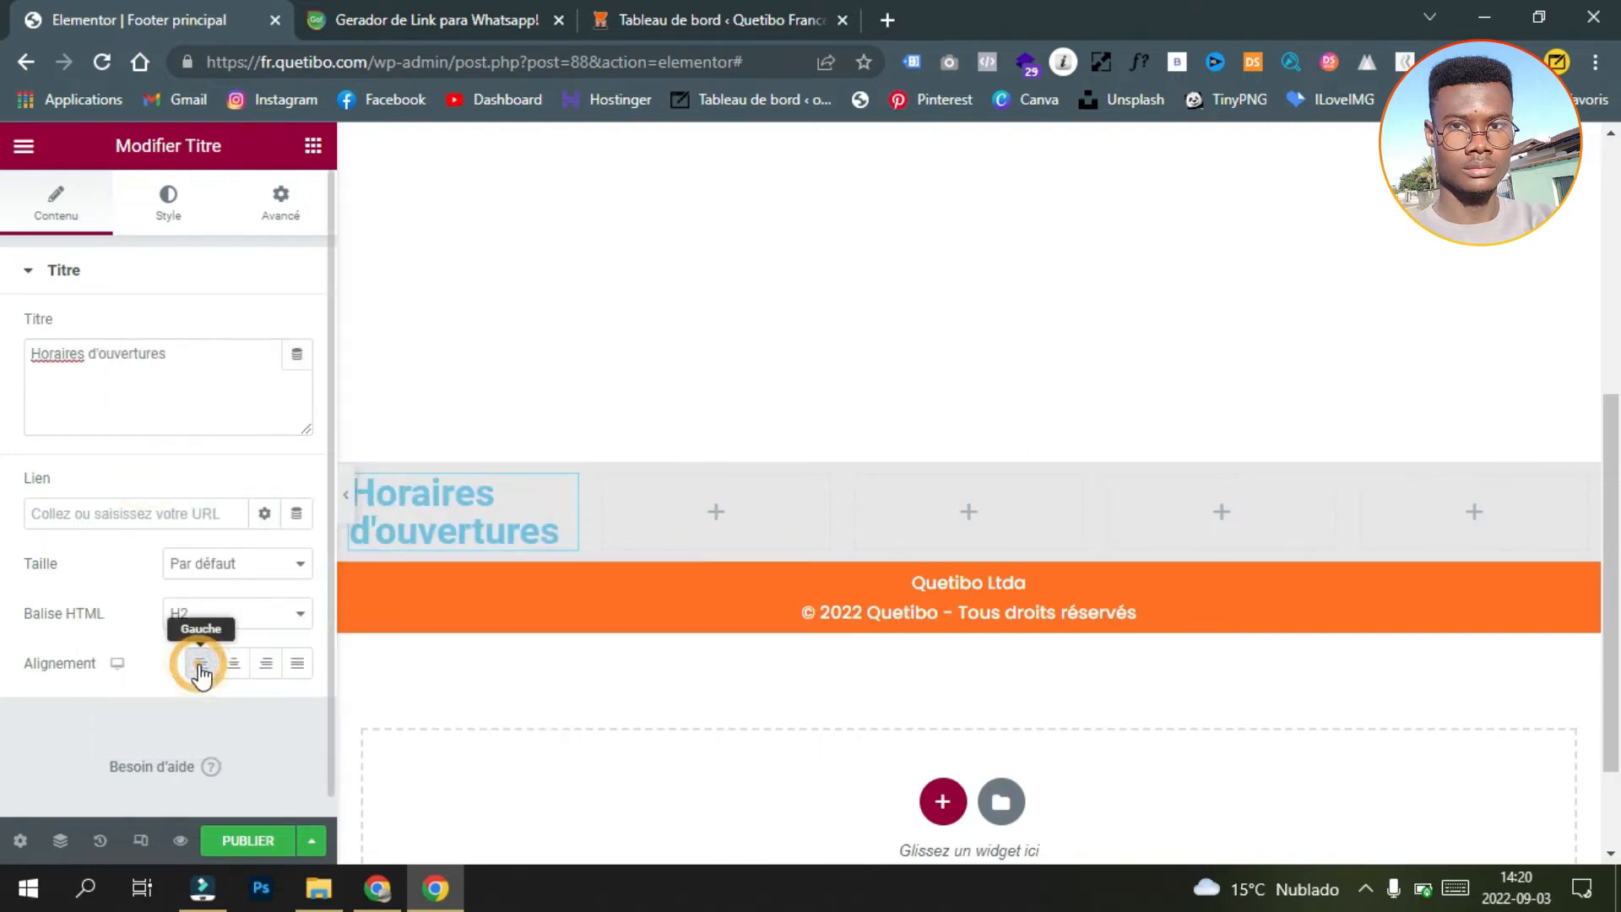
Step: Set the "Horaires d'ouvertures" heading's text colour to the black global colour
left_click(167, 221)
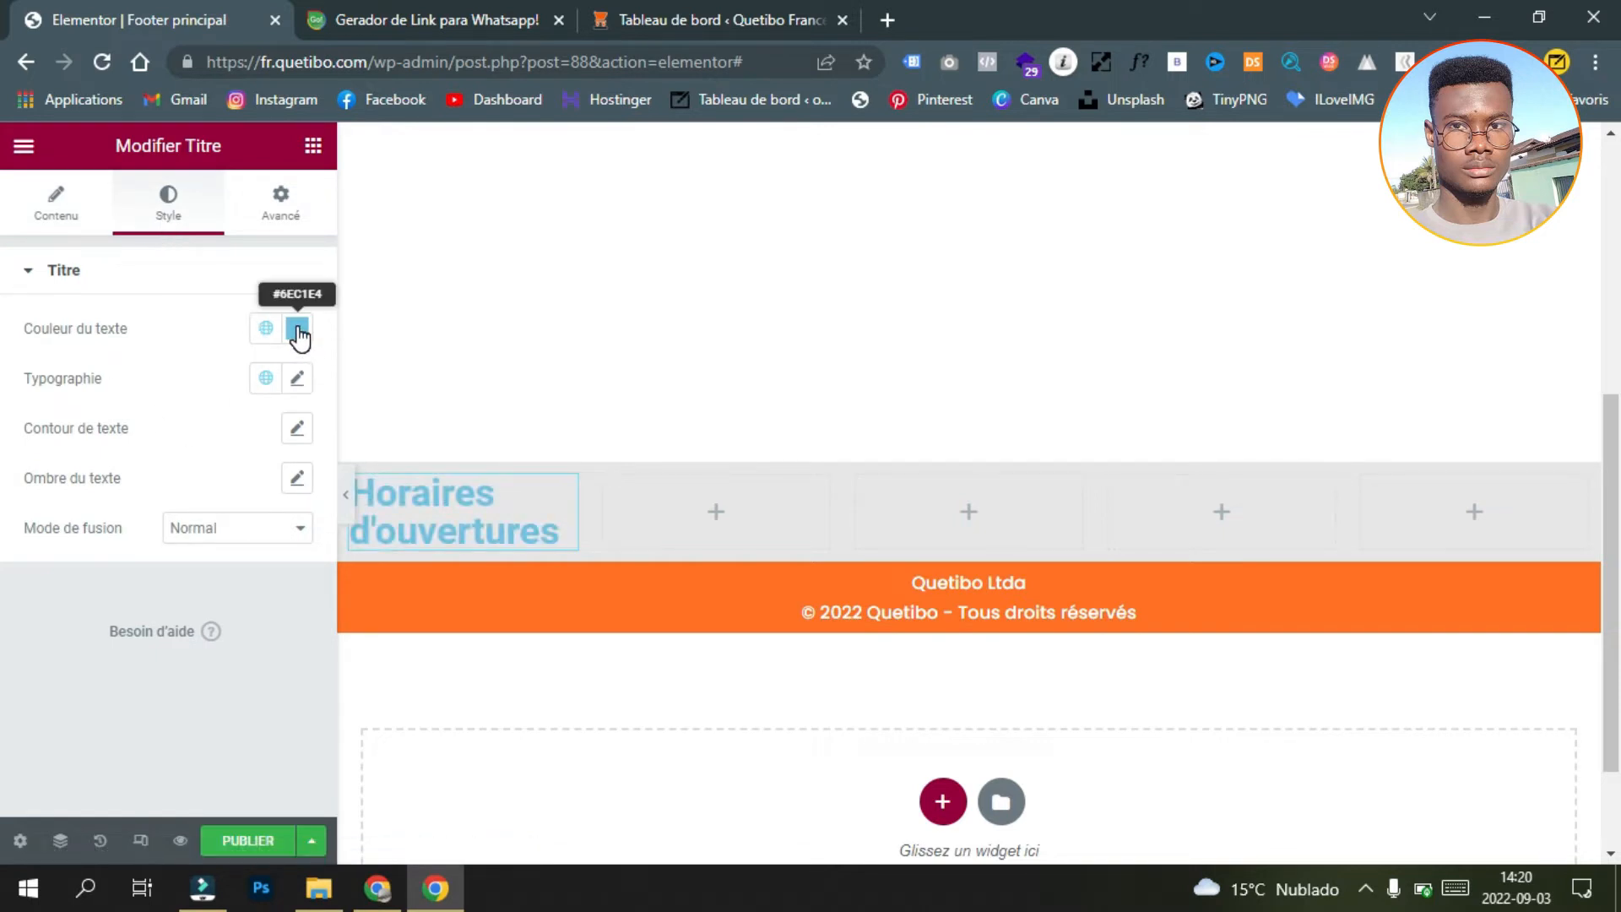
left_click(265, 330)
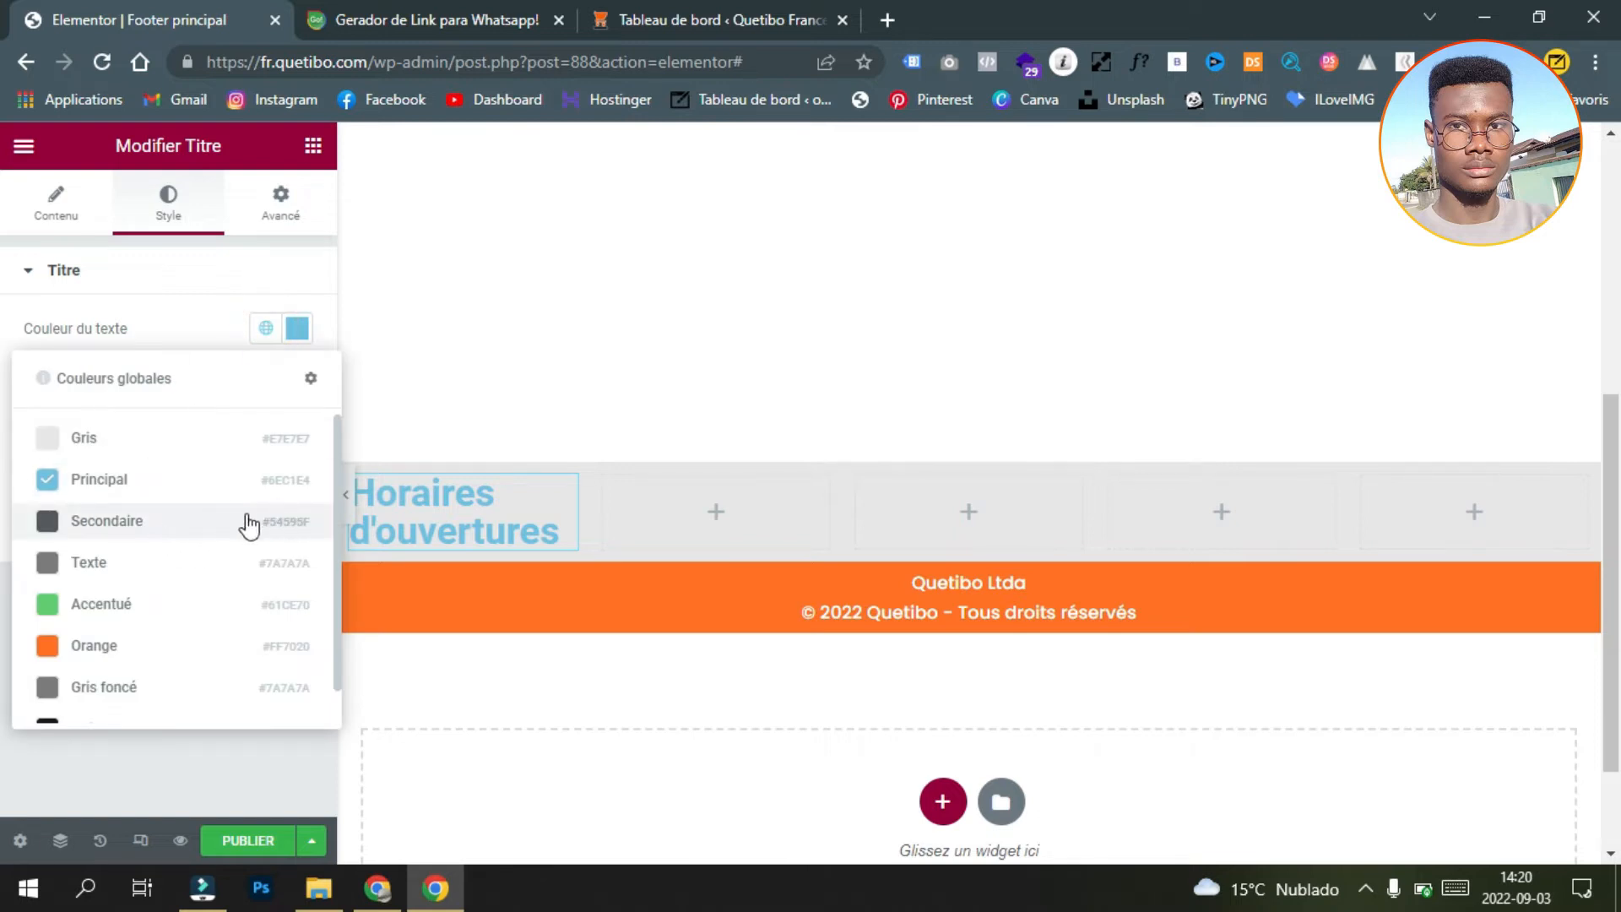
left_click(222, 518)
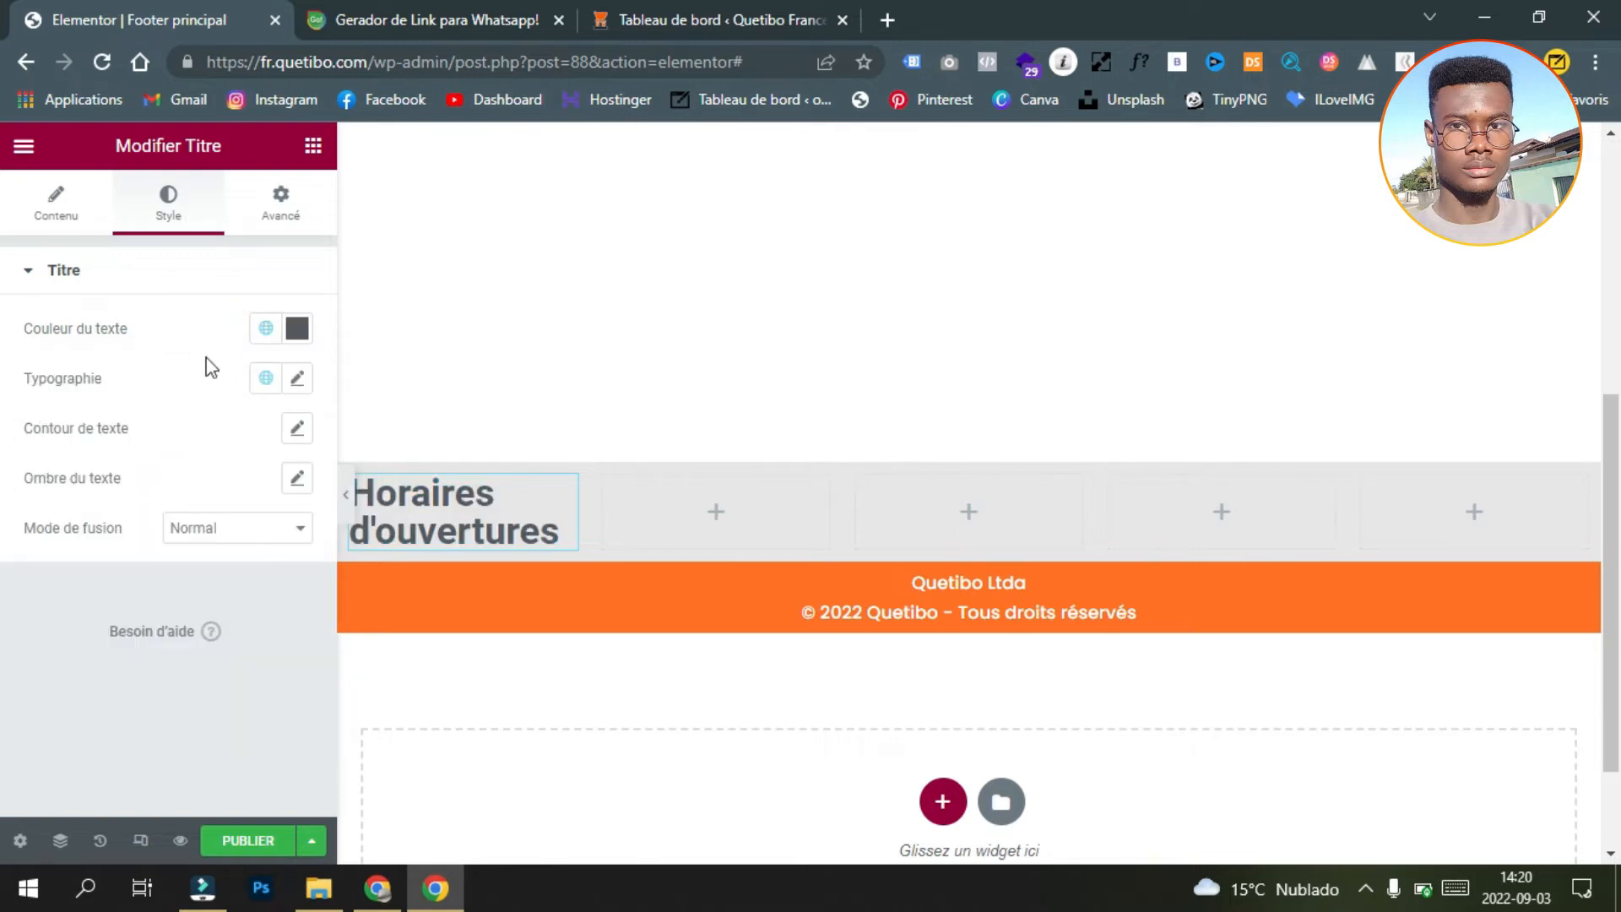
left_click(265, 329)
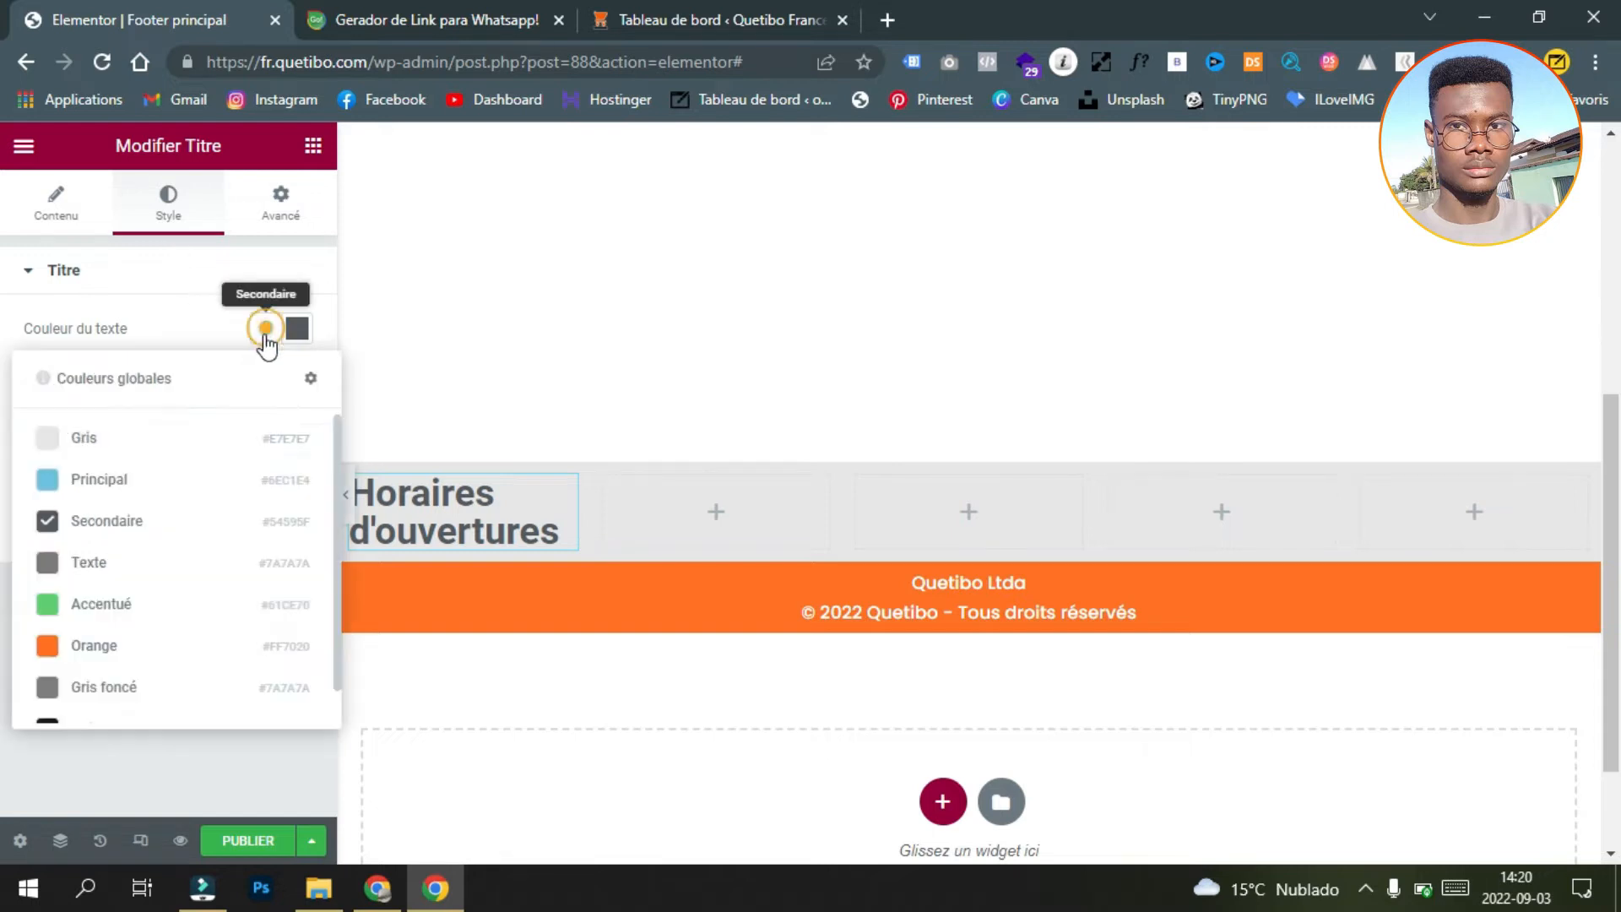
scroll(106, 712, "down", 1)
left_click(148, 700)
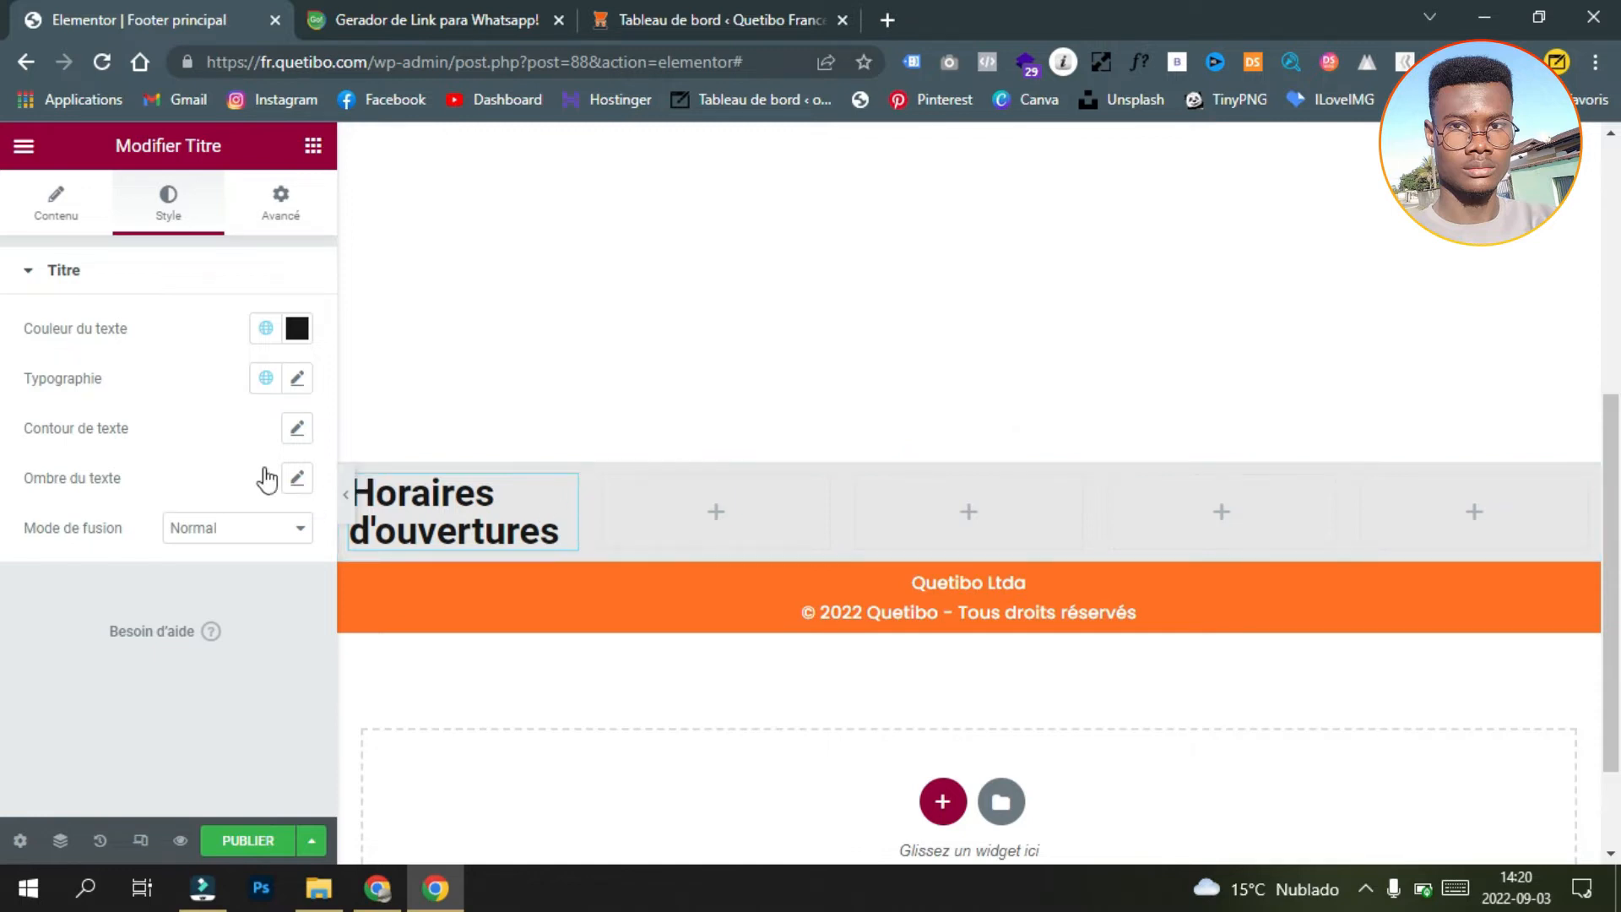
Step: Apply the global font Poppins medium to the "Horaires d'ouvertures" heading
left_click(298, 379)
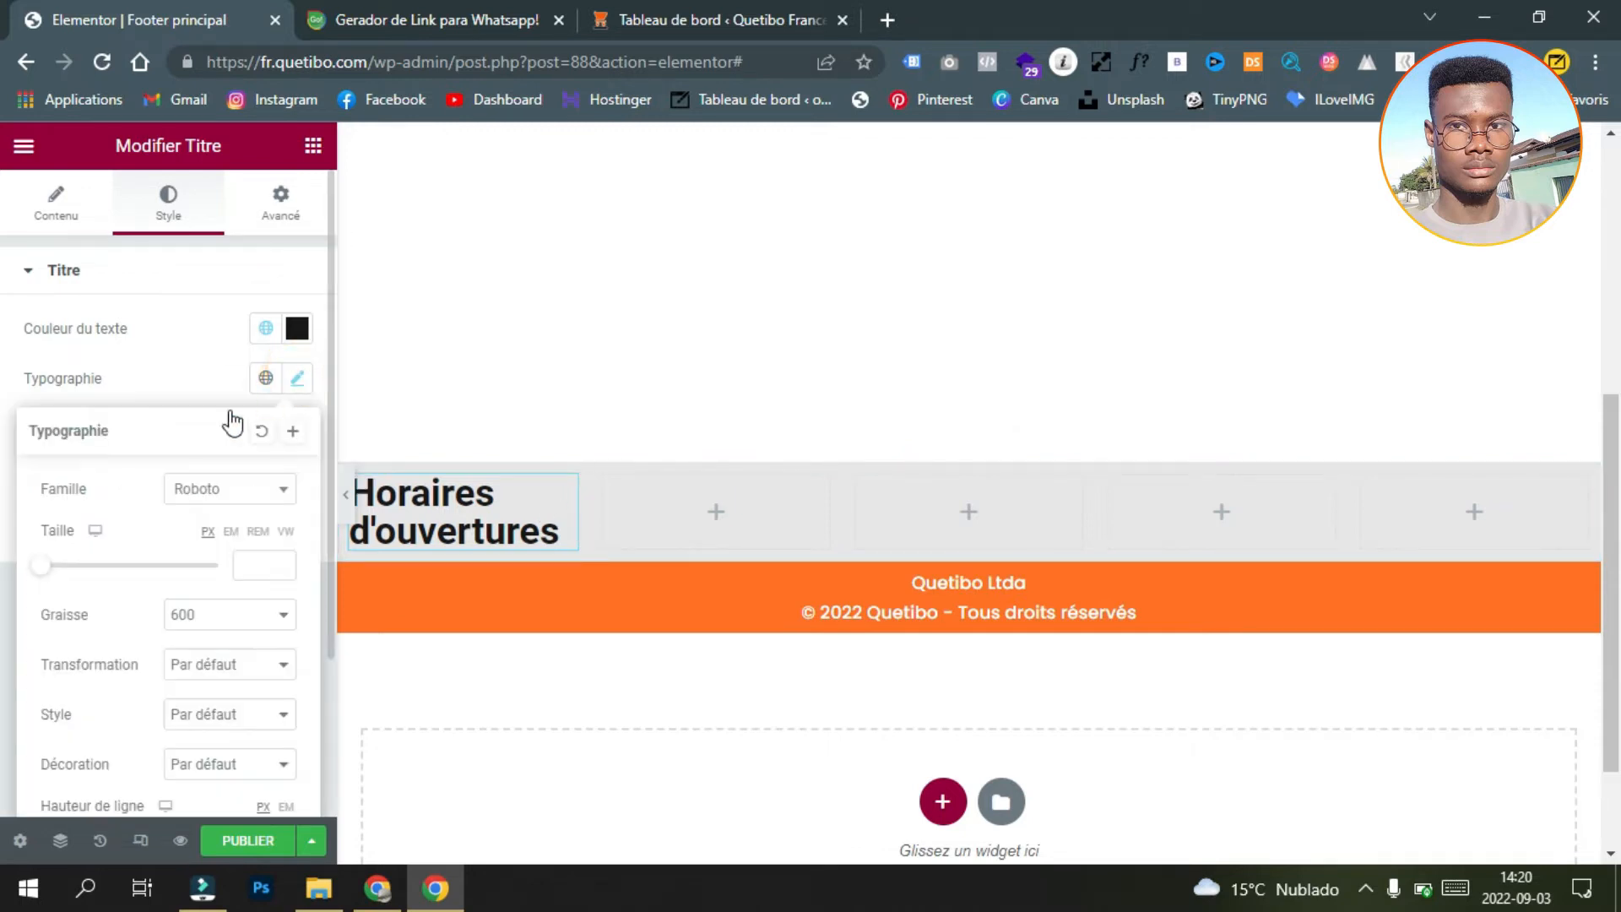
left_click(266, 378)
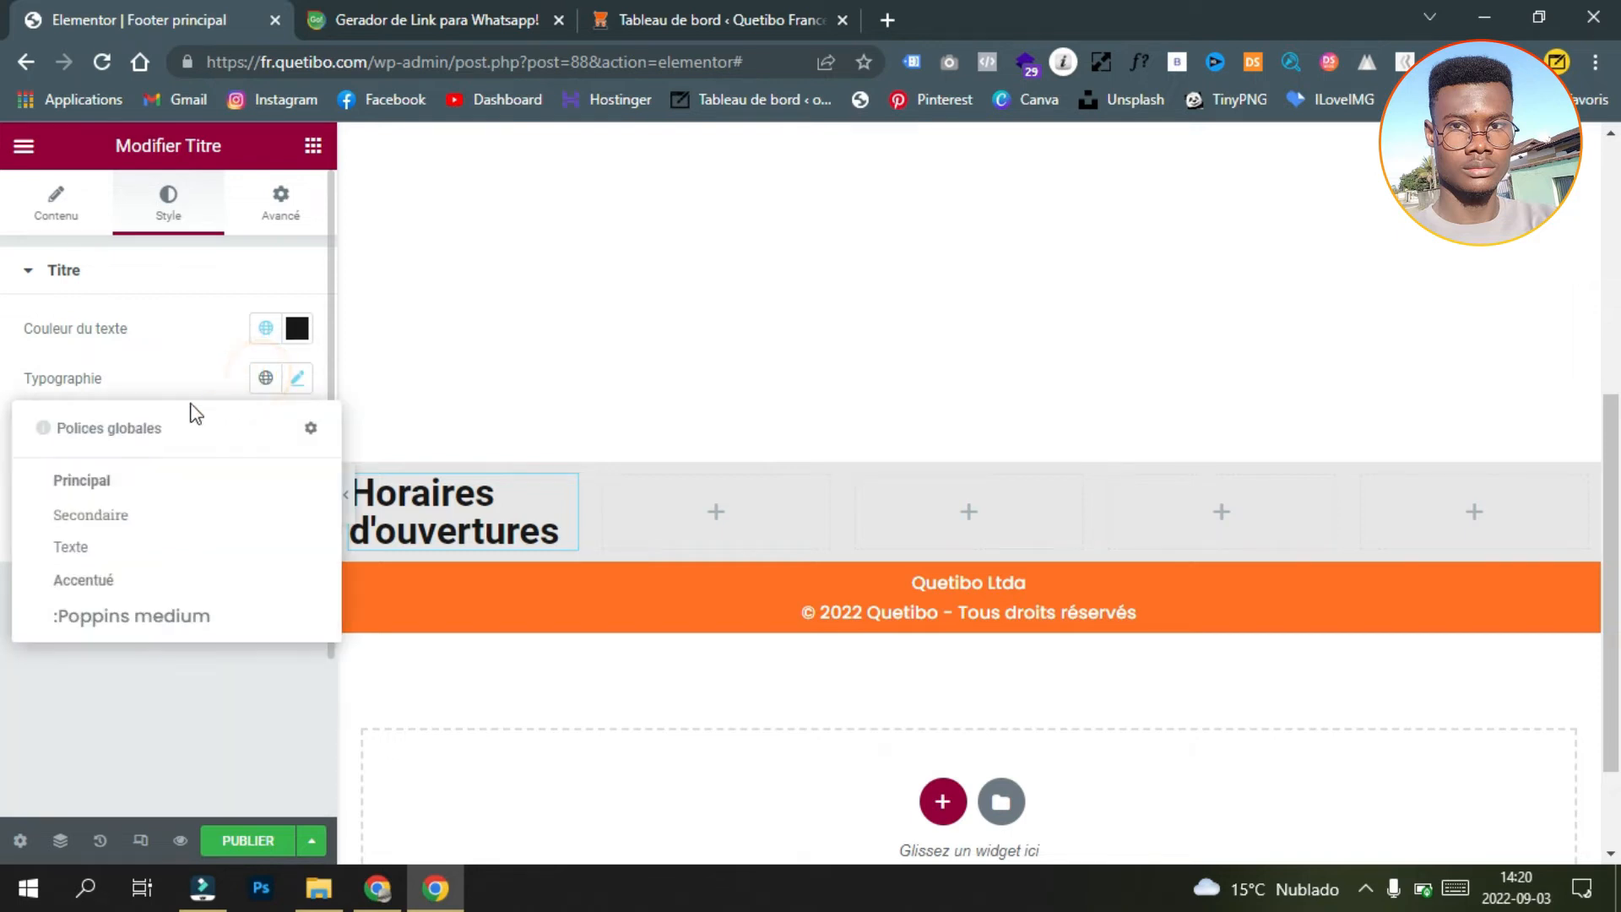
left_click(175, 617)
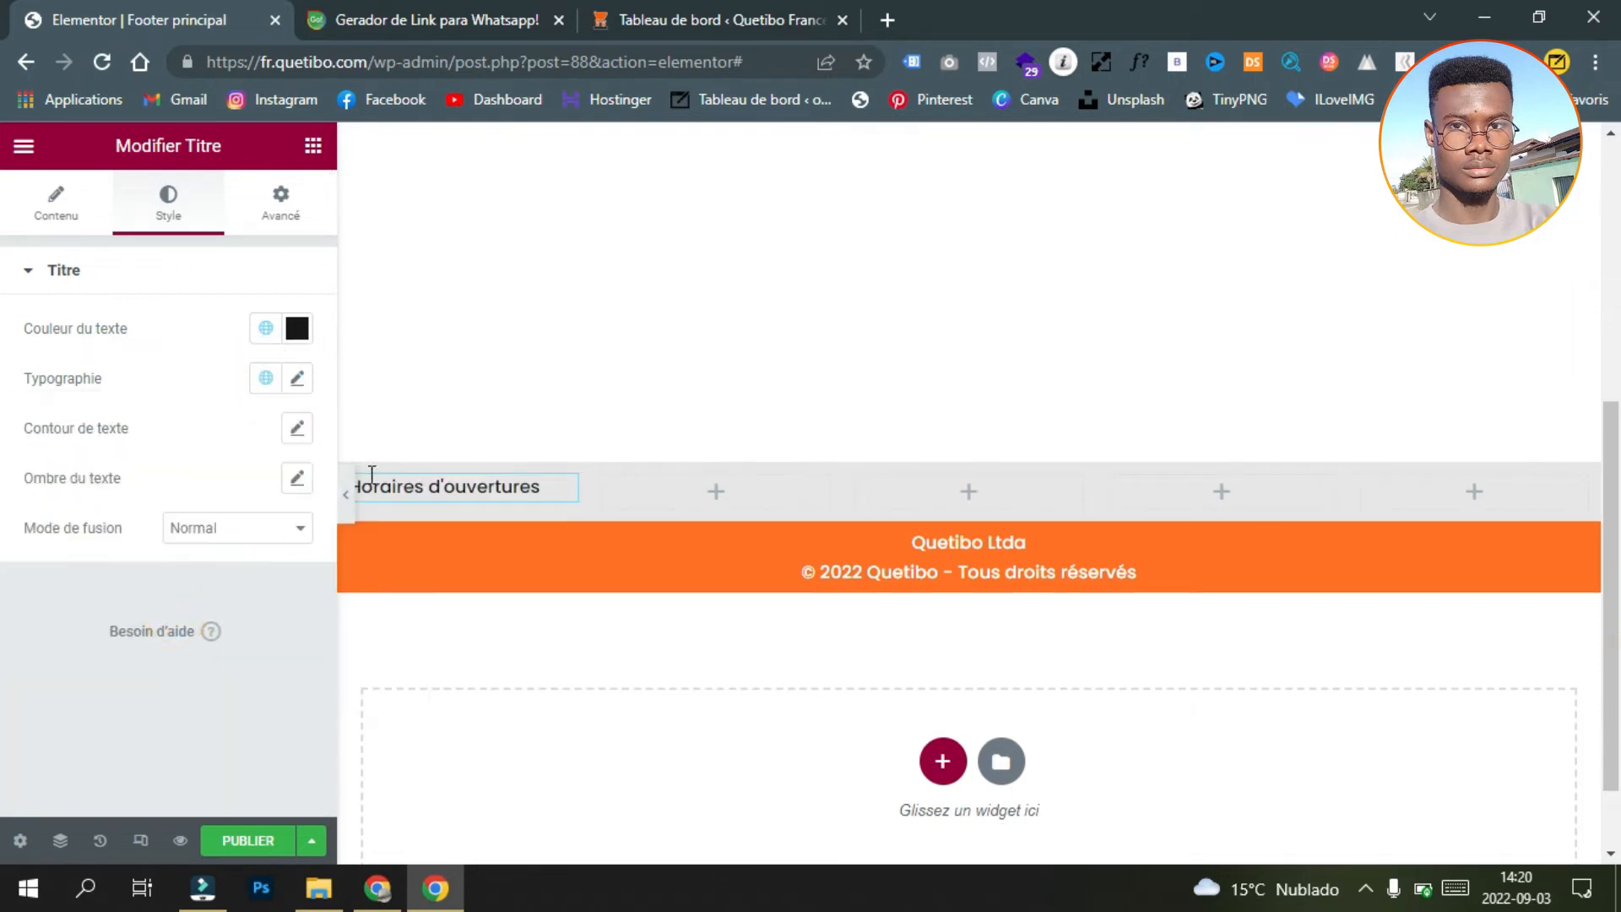
Step: Set the opening-hours heading's font size to 18 px and its weight to 600
left_click(295, 382)
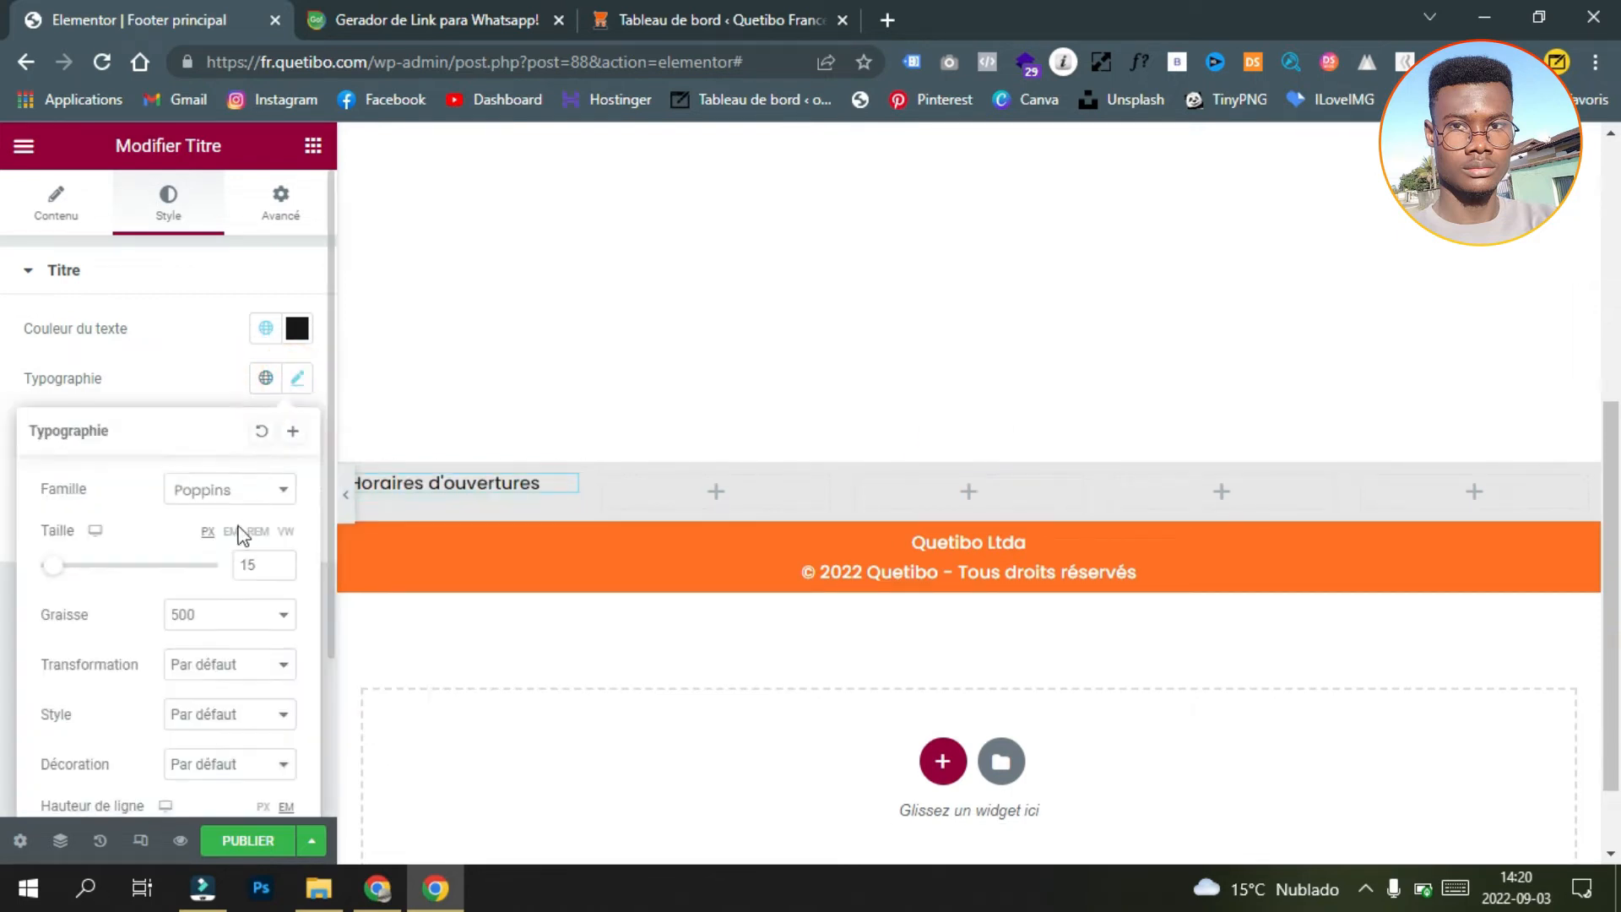
left_click(280, 562)
left_click(281, 561)
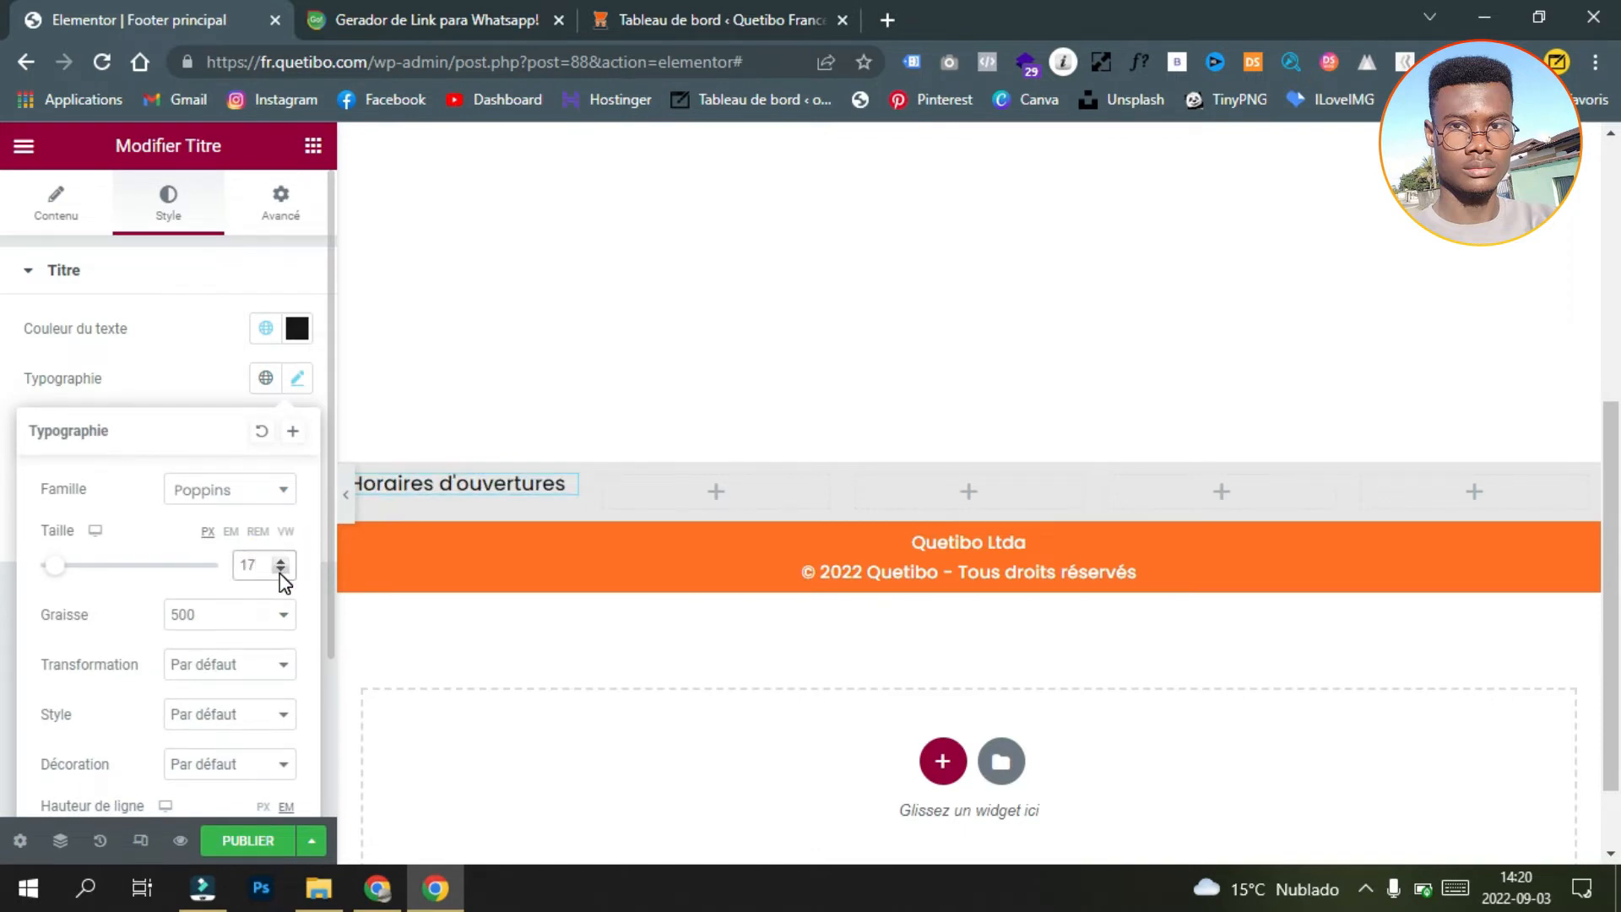
left_click(281, 561)
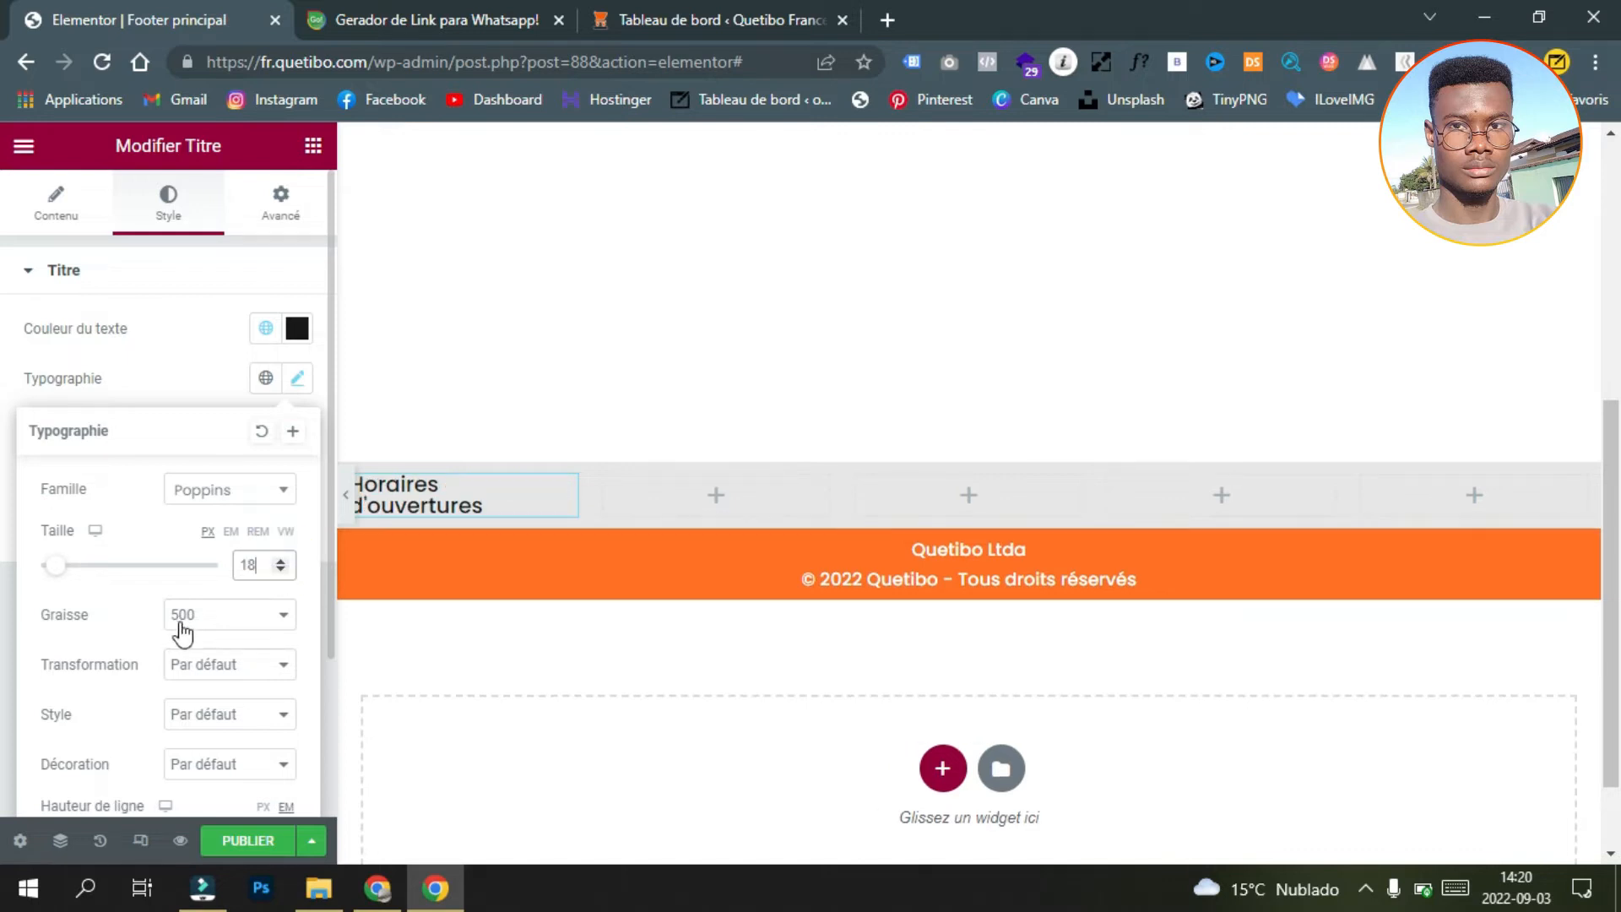
left_click(228, 625)
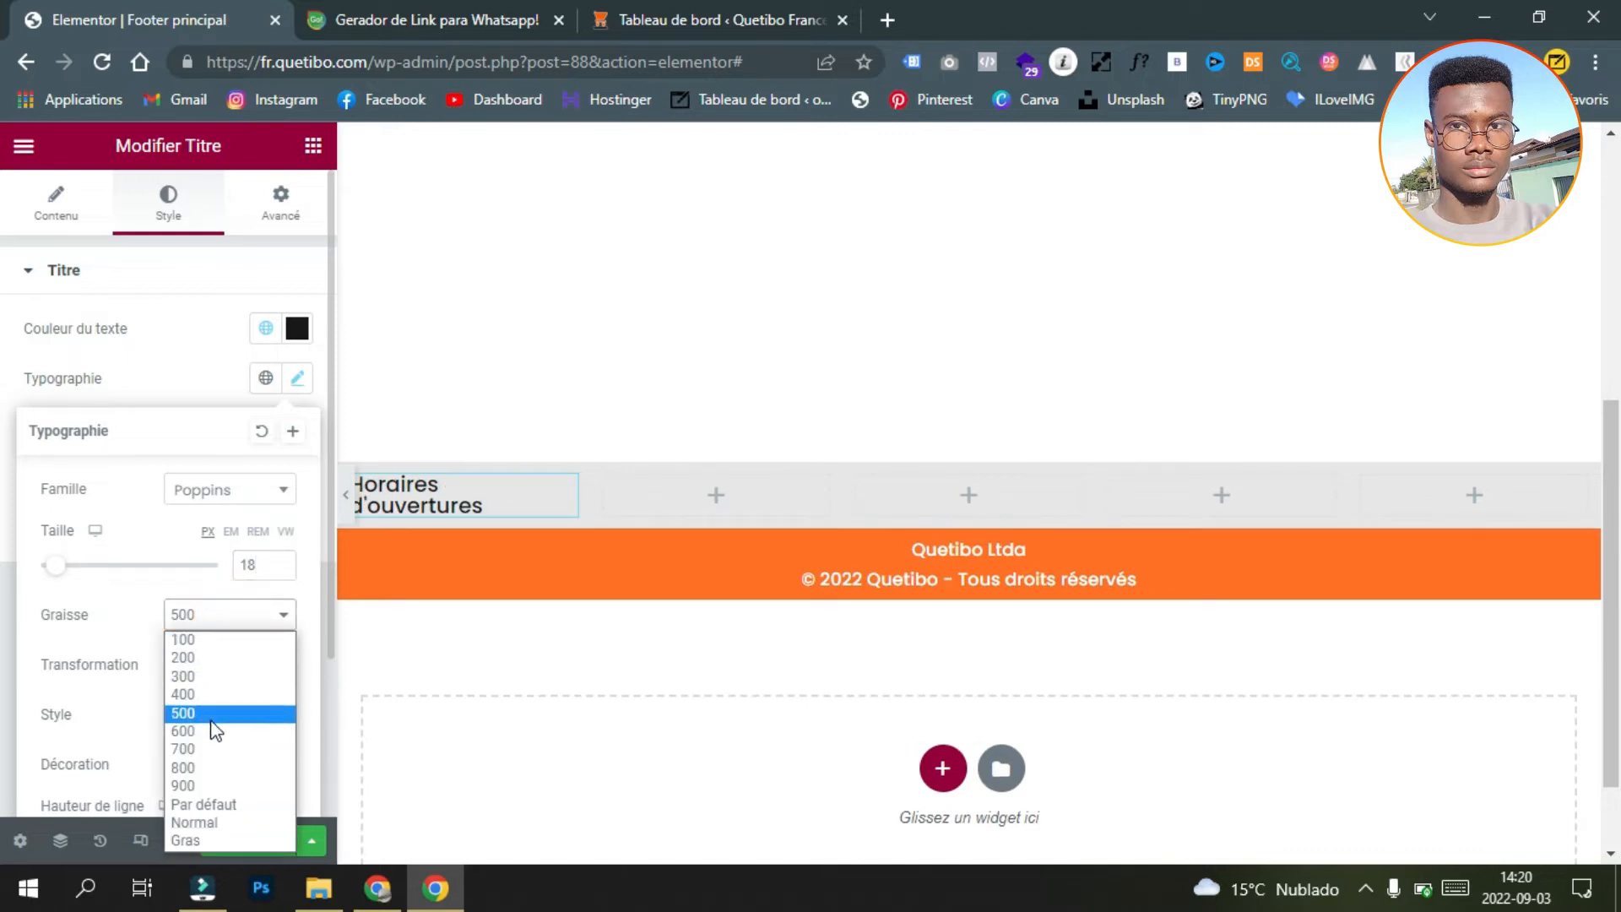
left_click(216, 739)
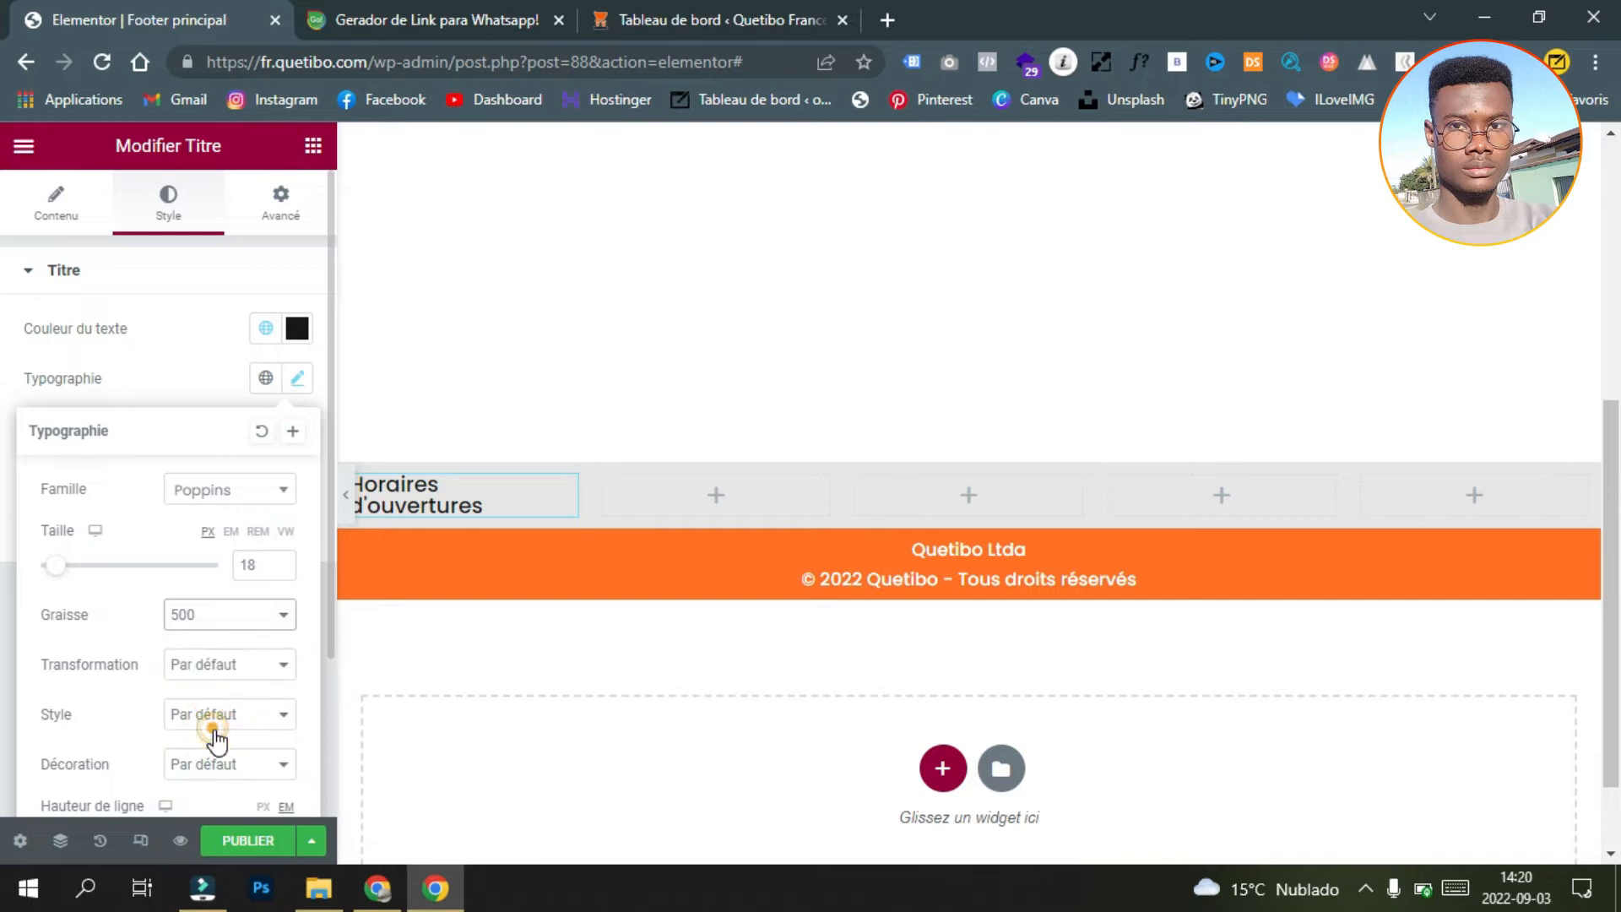
Step: Preview the footer at full width and check the opening-hours heading's typography settings
left_click(344, 496)
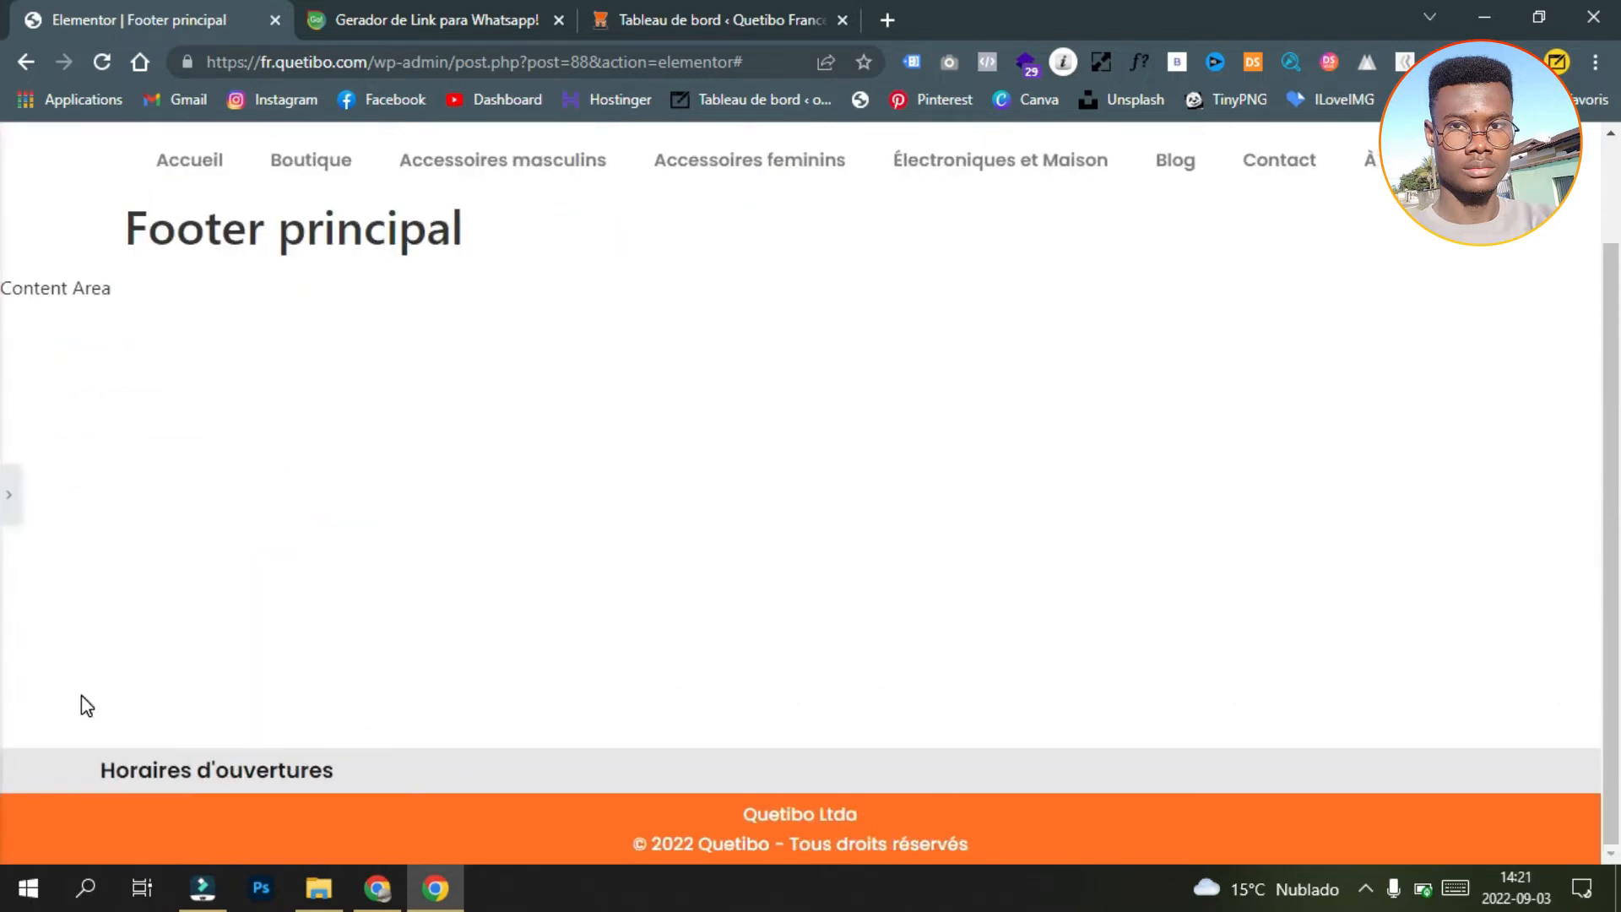
left_click(9, 495)
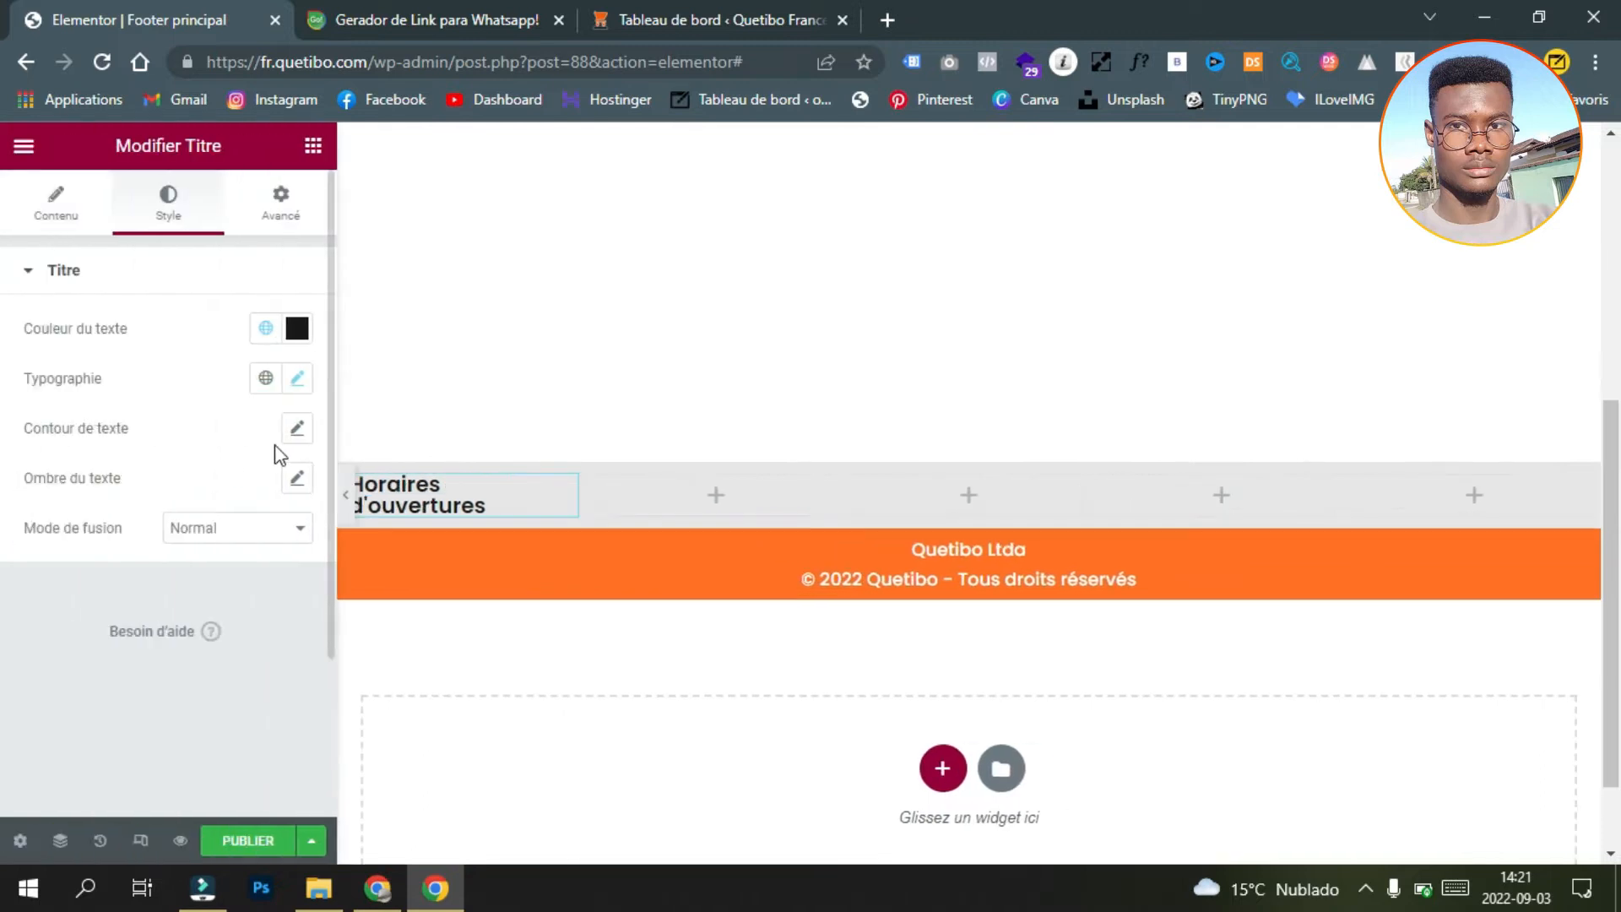
left_click(297, 378)
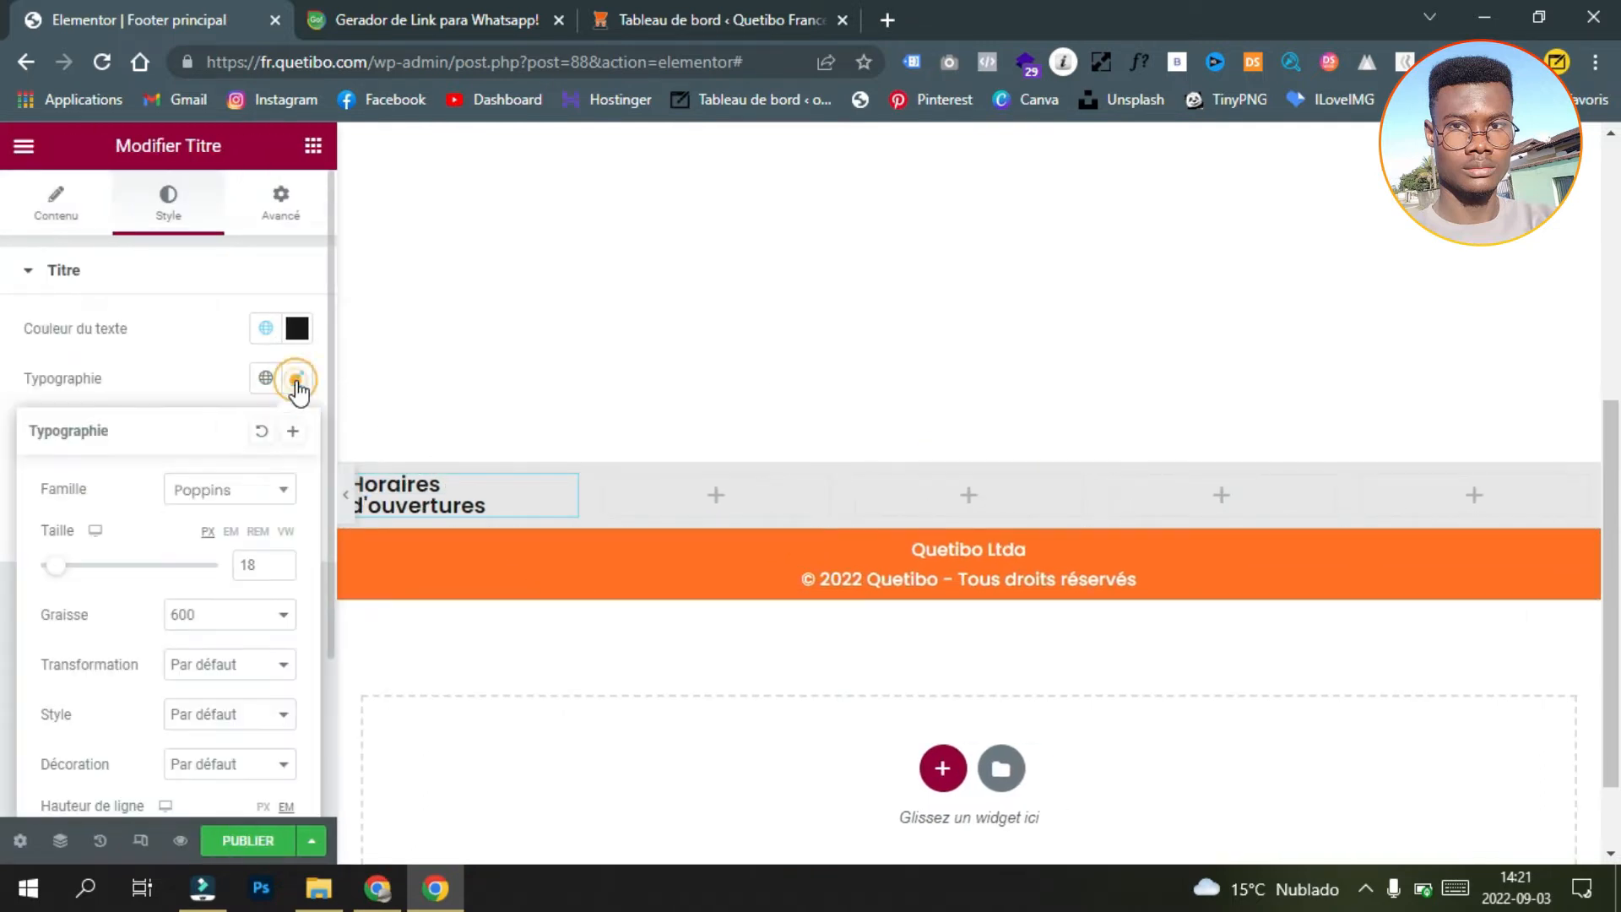
left_click(212, 359)
Step: Unlink the grey five-column section's padding values and set its top and bottom padding to 50 px
left_click(977, 447)
left_click(971, 450)
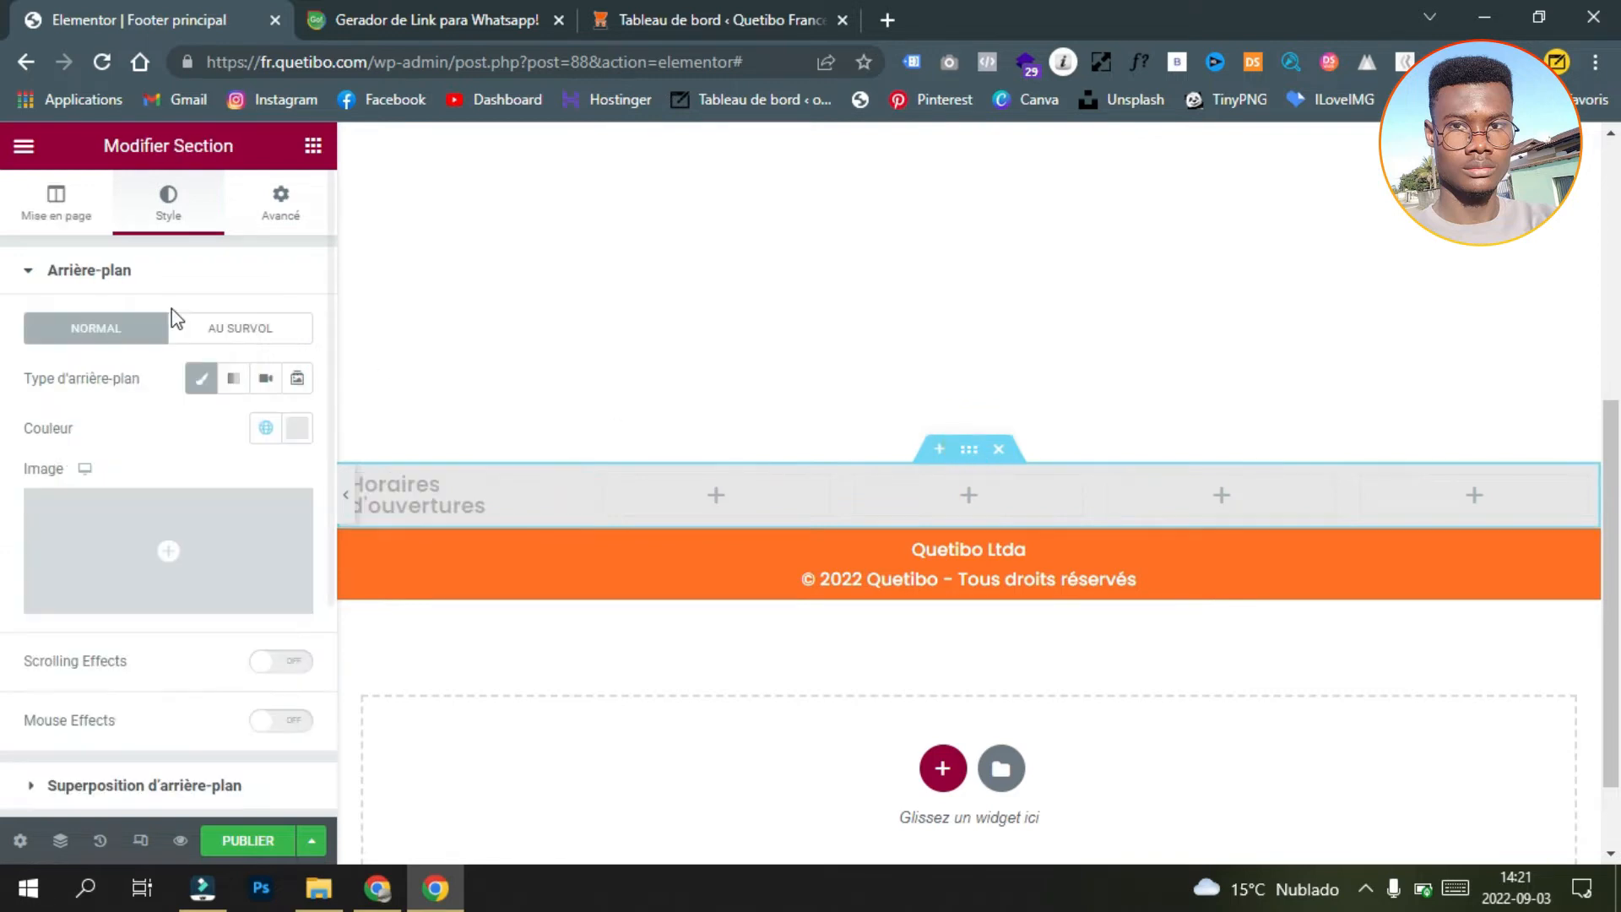
left_click(254, 220)
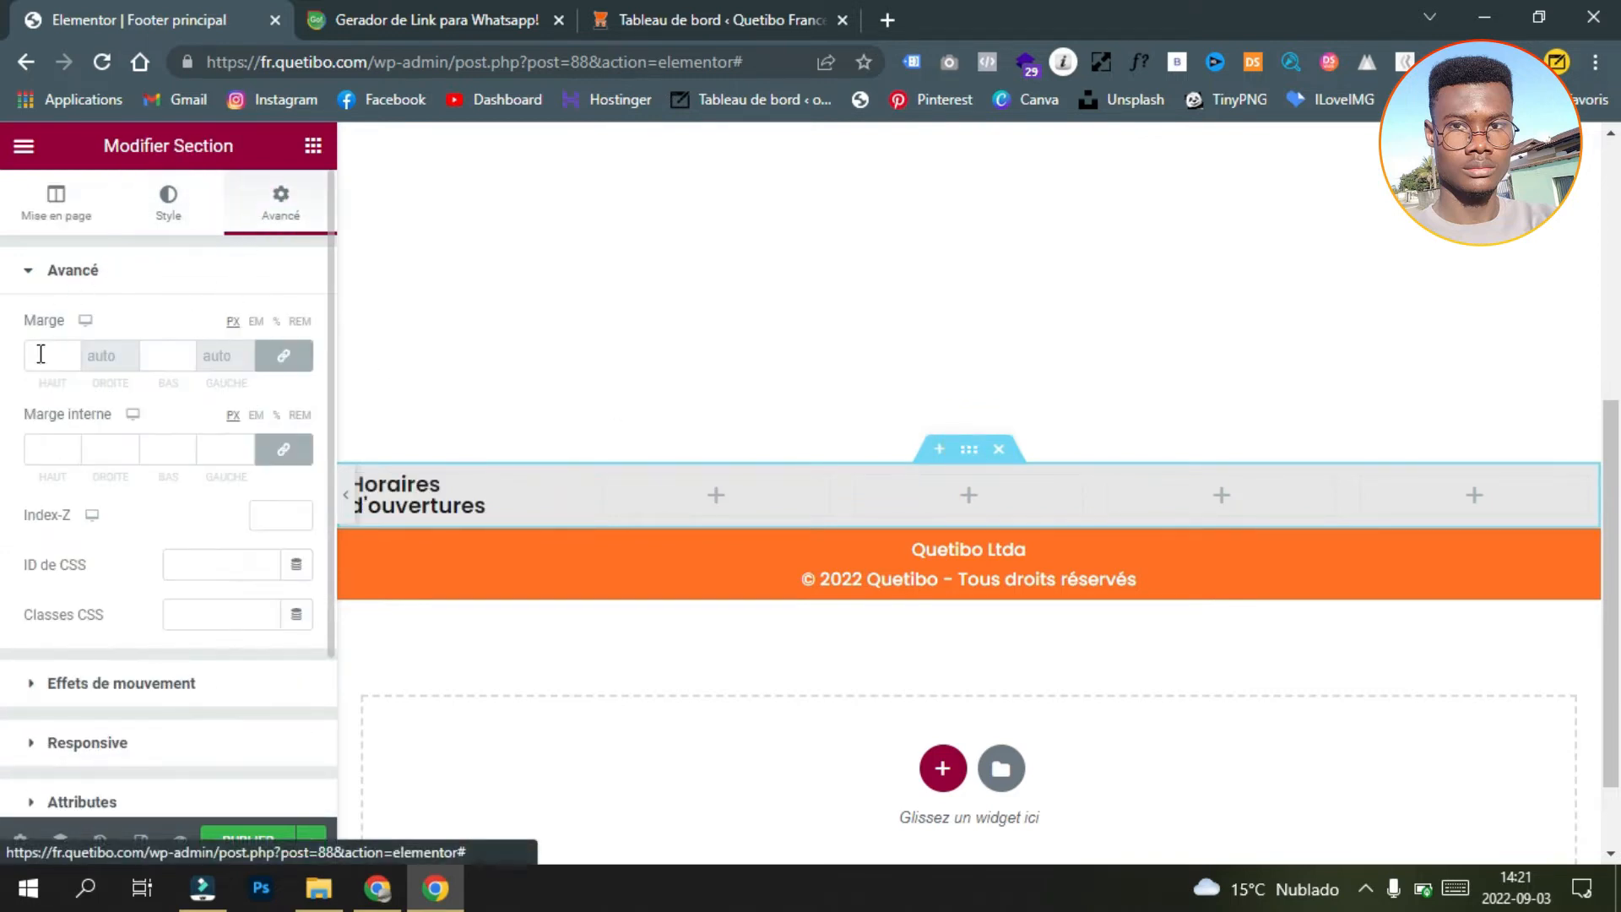
left_click(284, 449)
left_click(52, 449)
type("1")
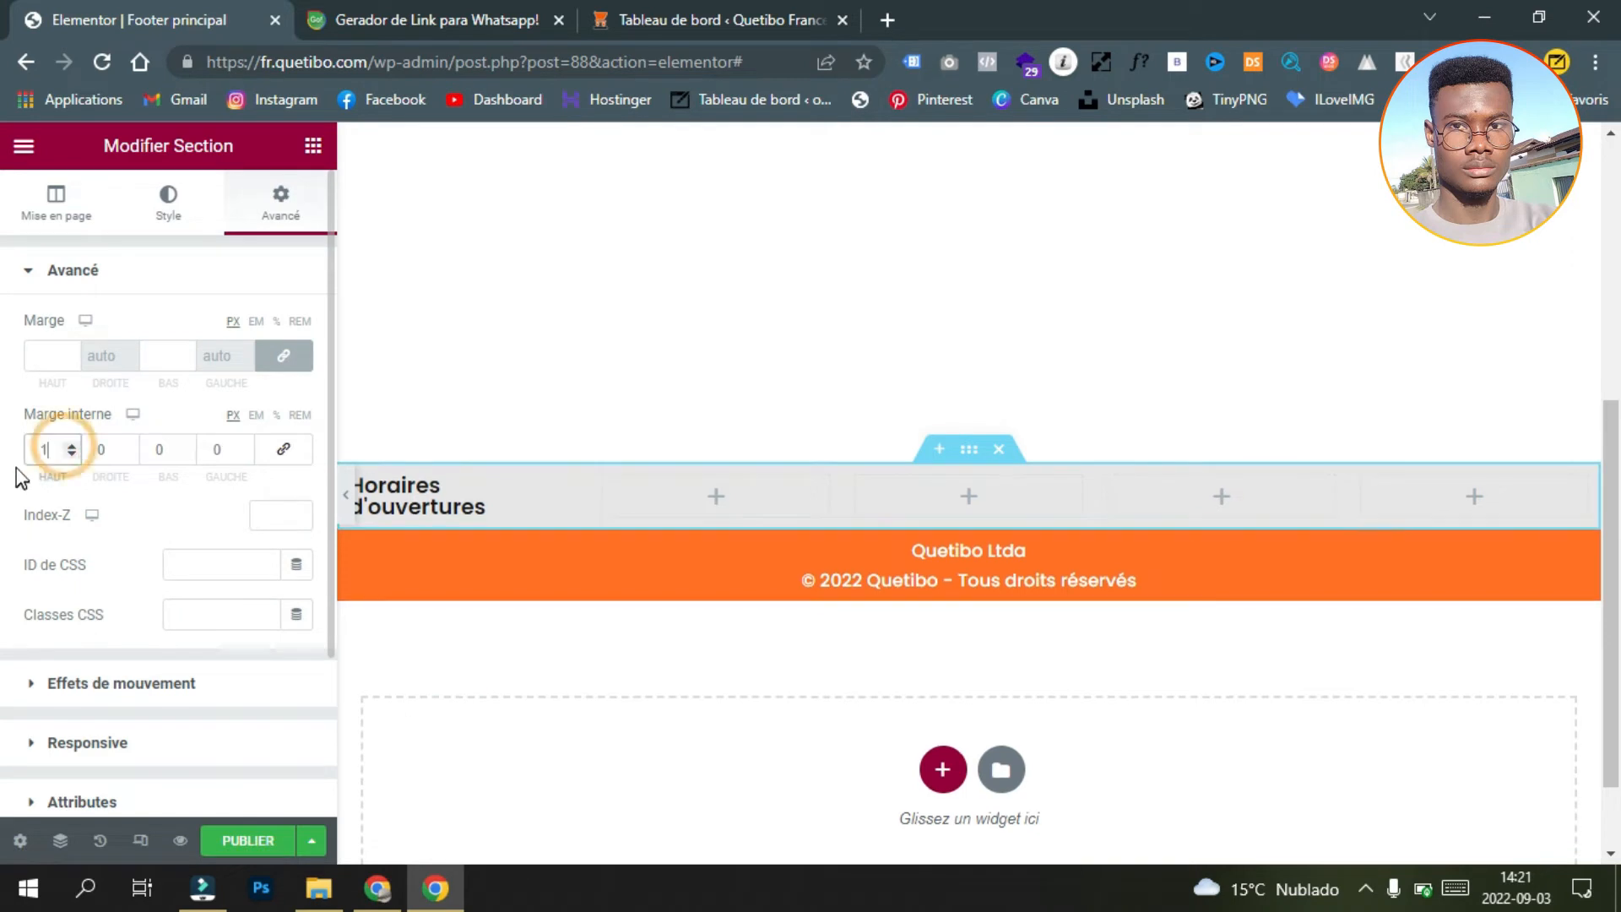
key("BackSpace")
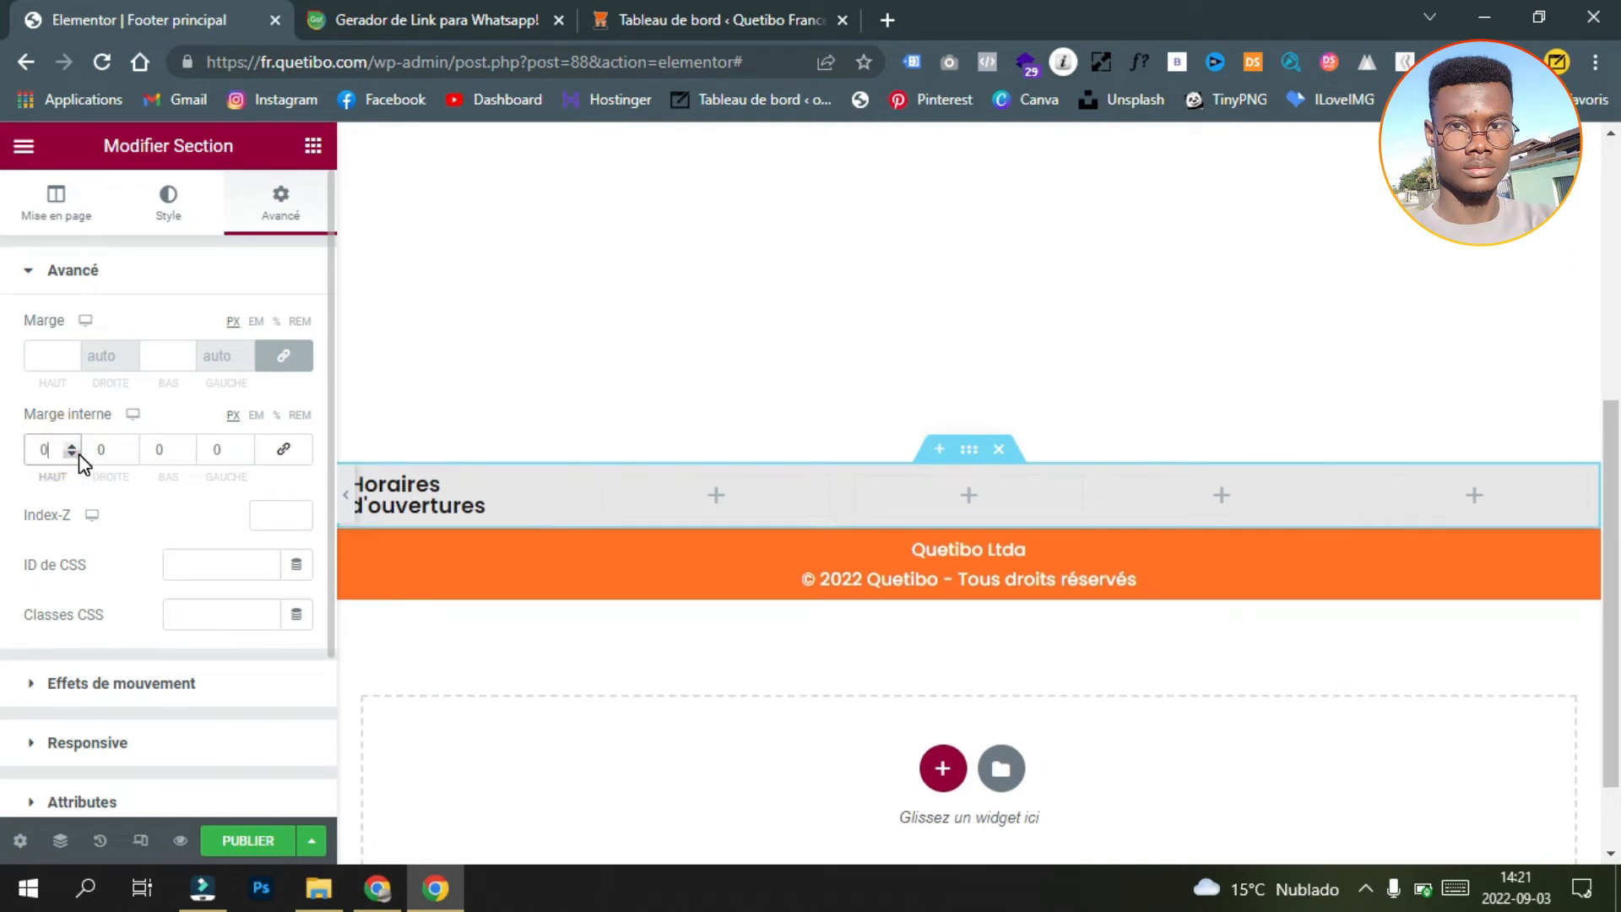
type("50")
left_click(163, 448)
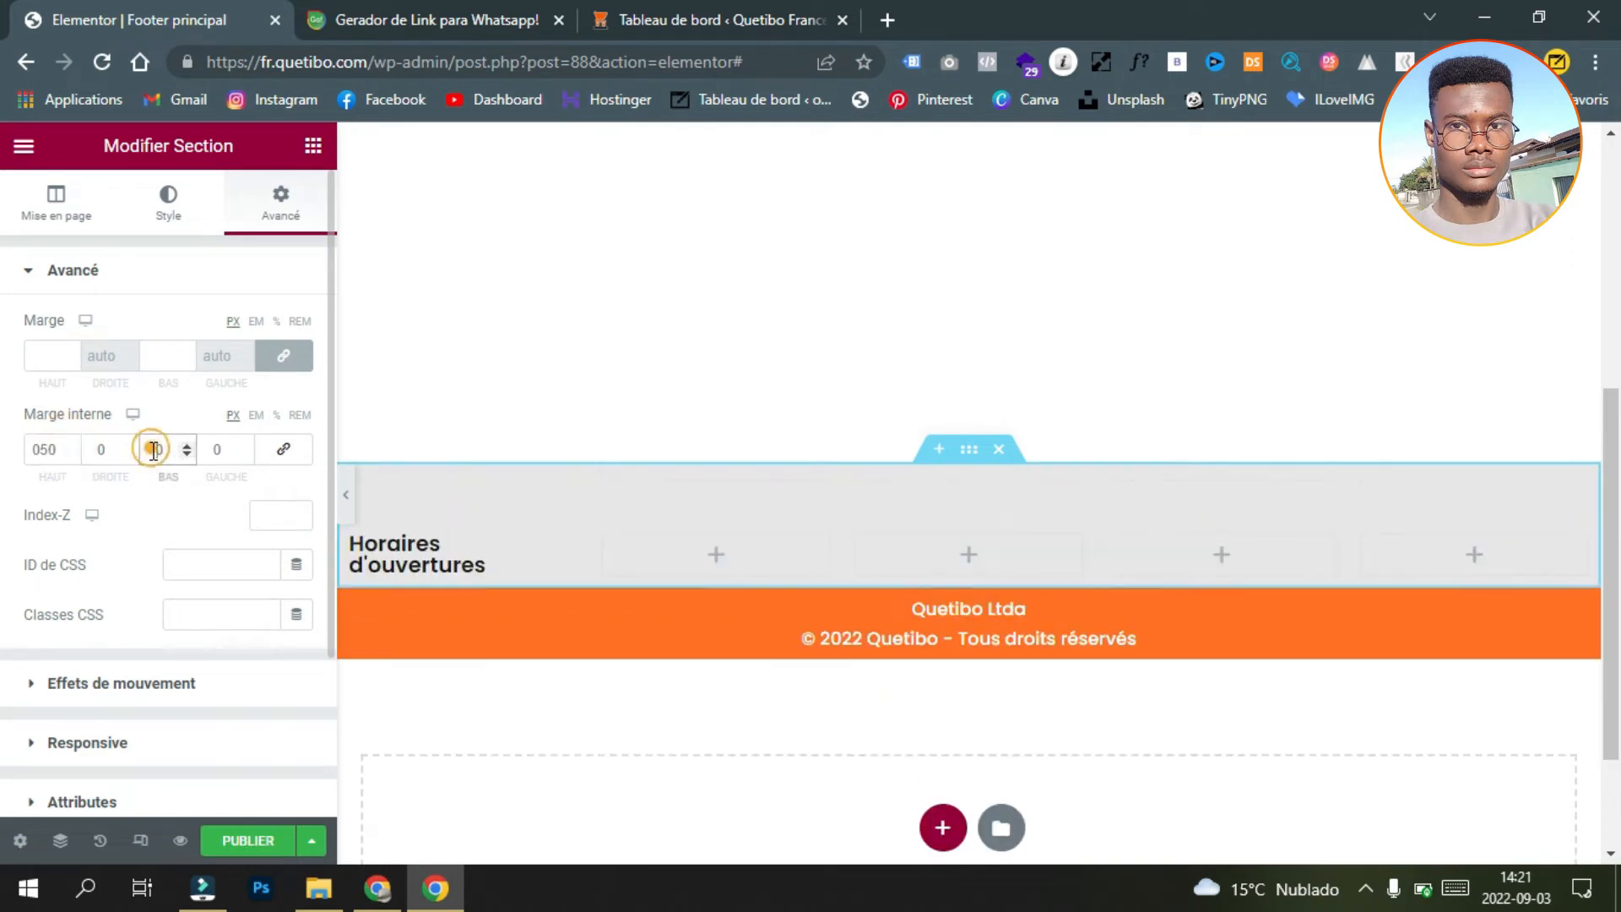
type("5")
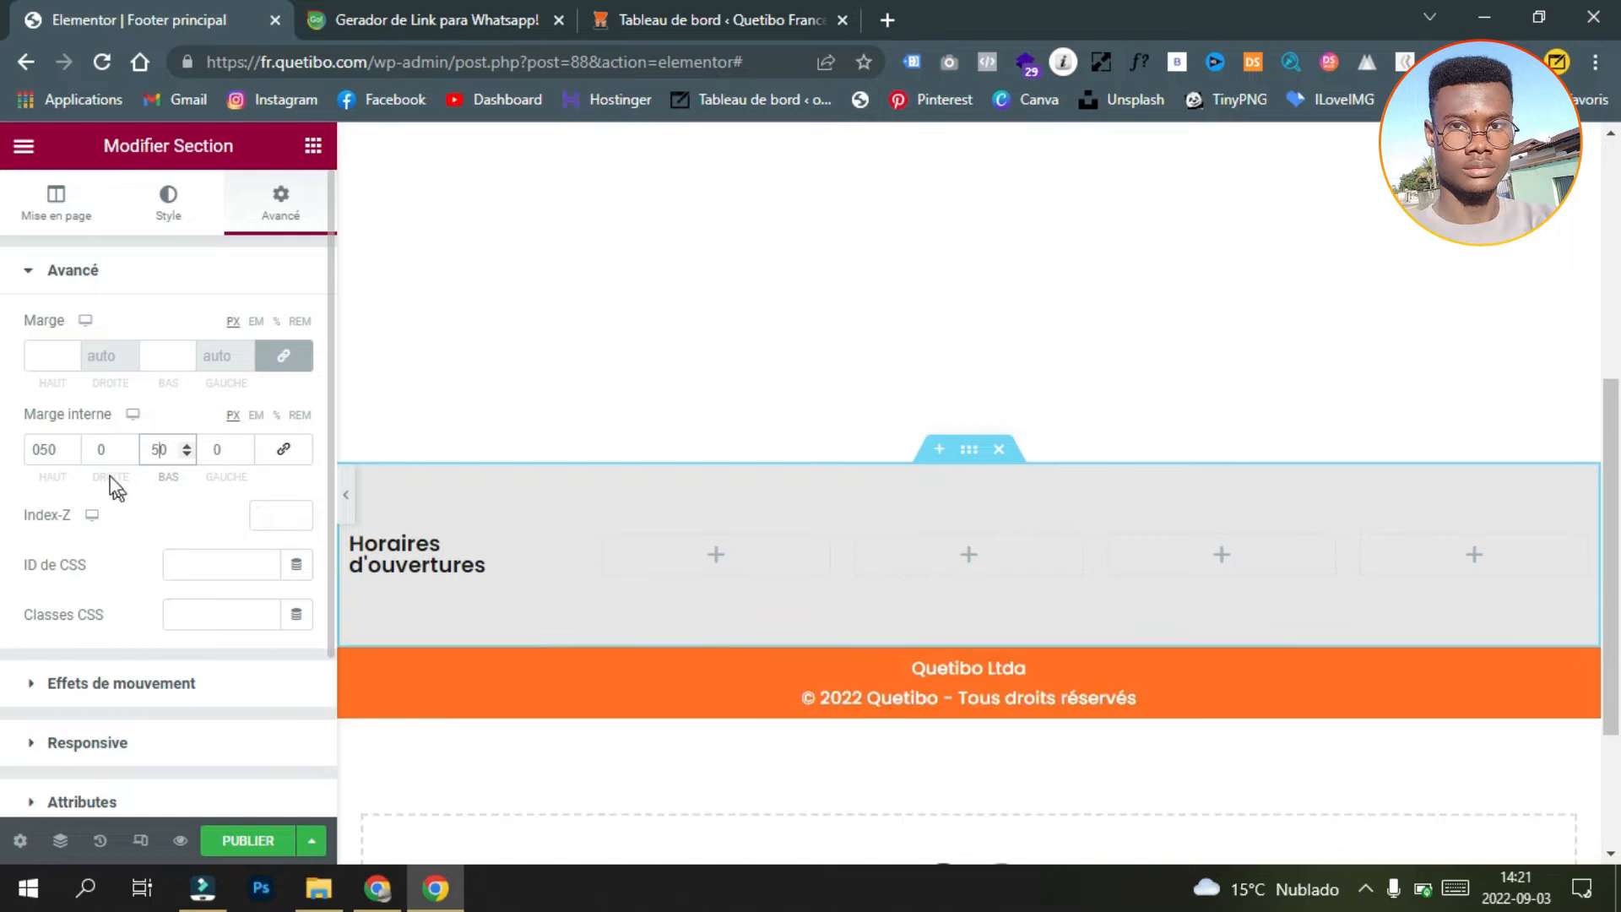
Step: Duplicate the "Horaires d'ouvertures" heading in the first column
left_click(69, 216)
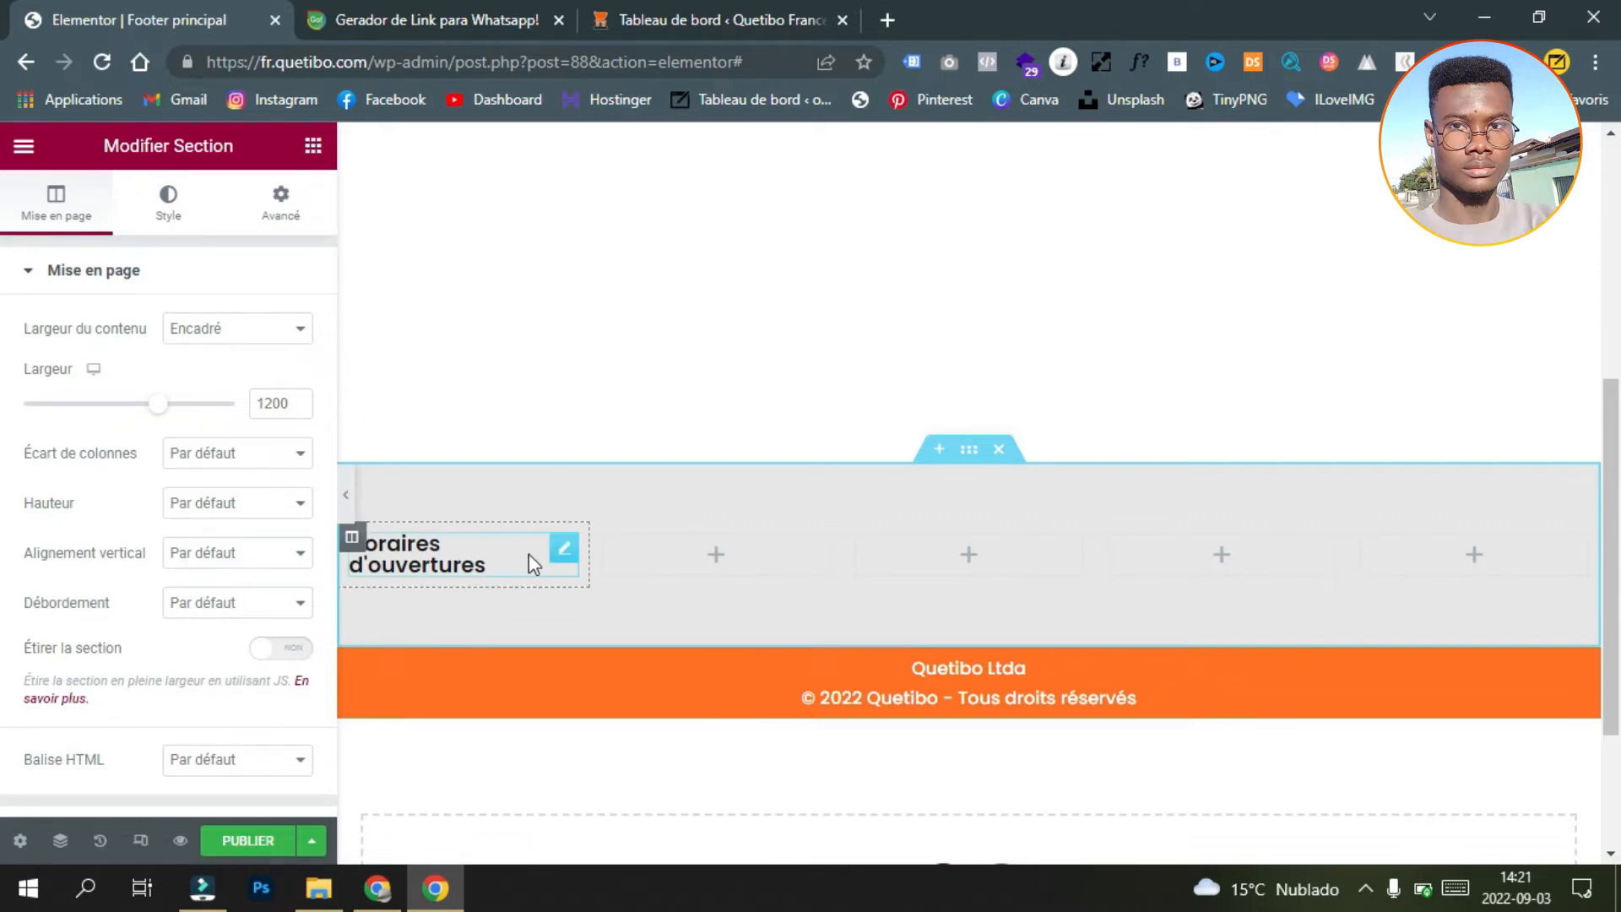
right_click(562, 553)
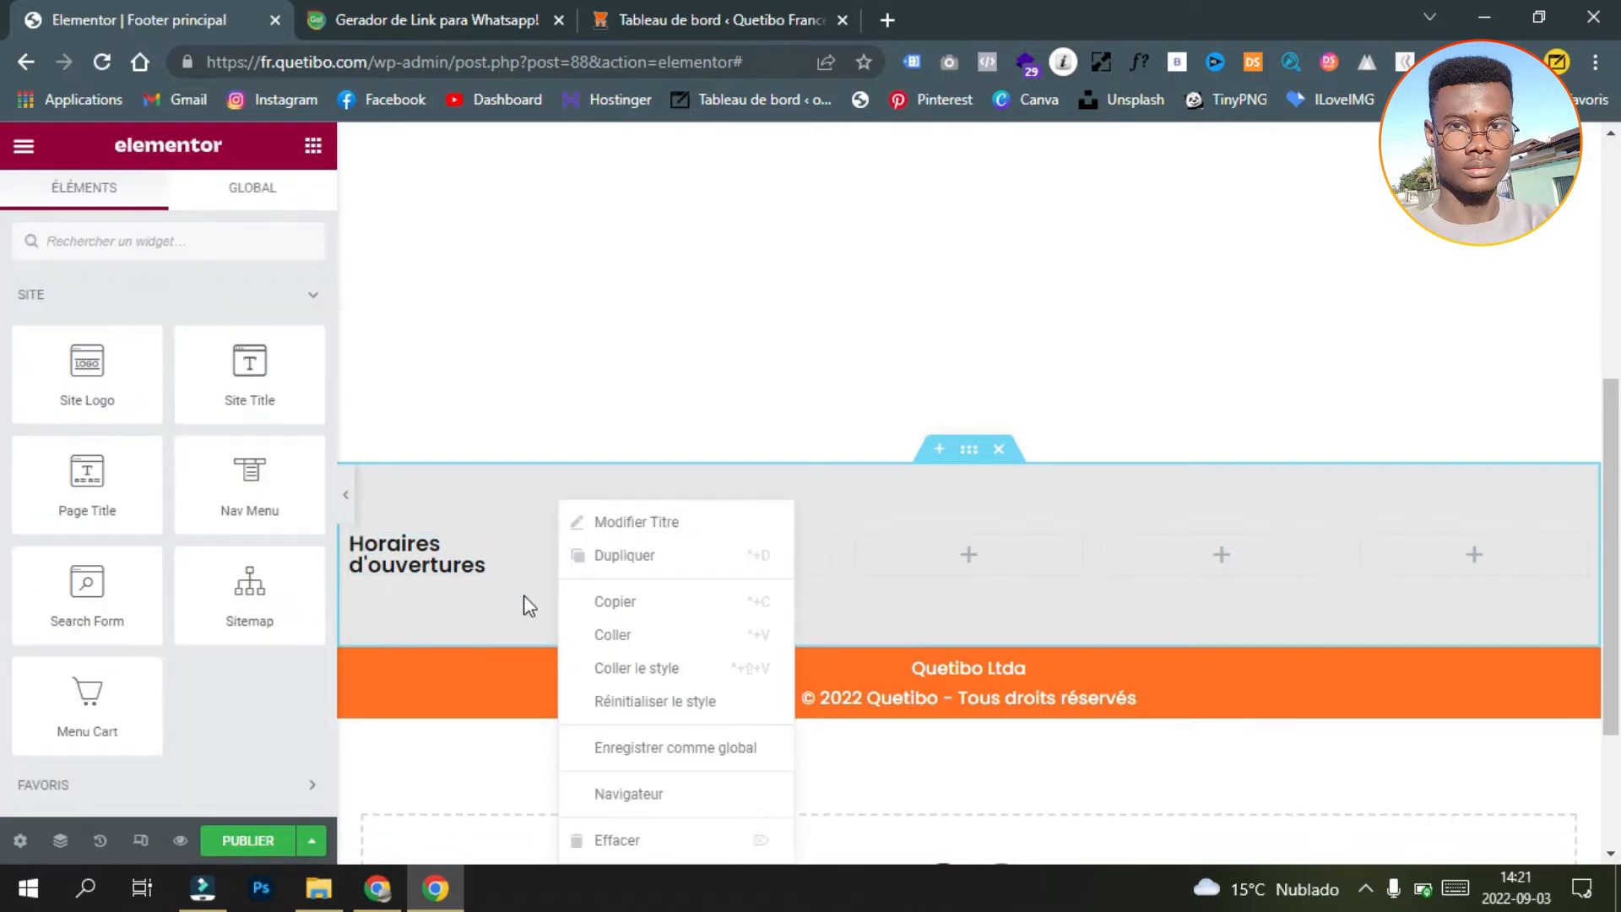
left_click(625, 556)
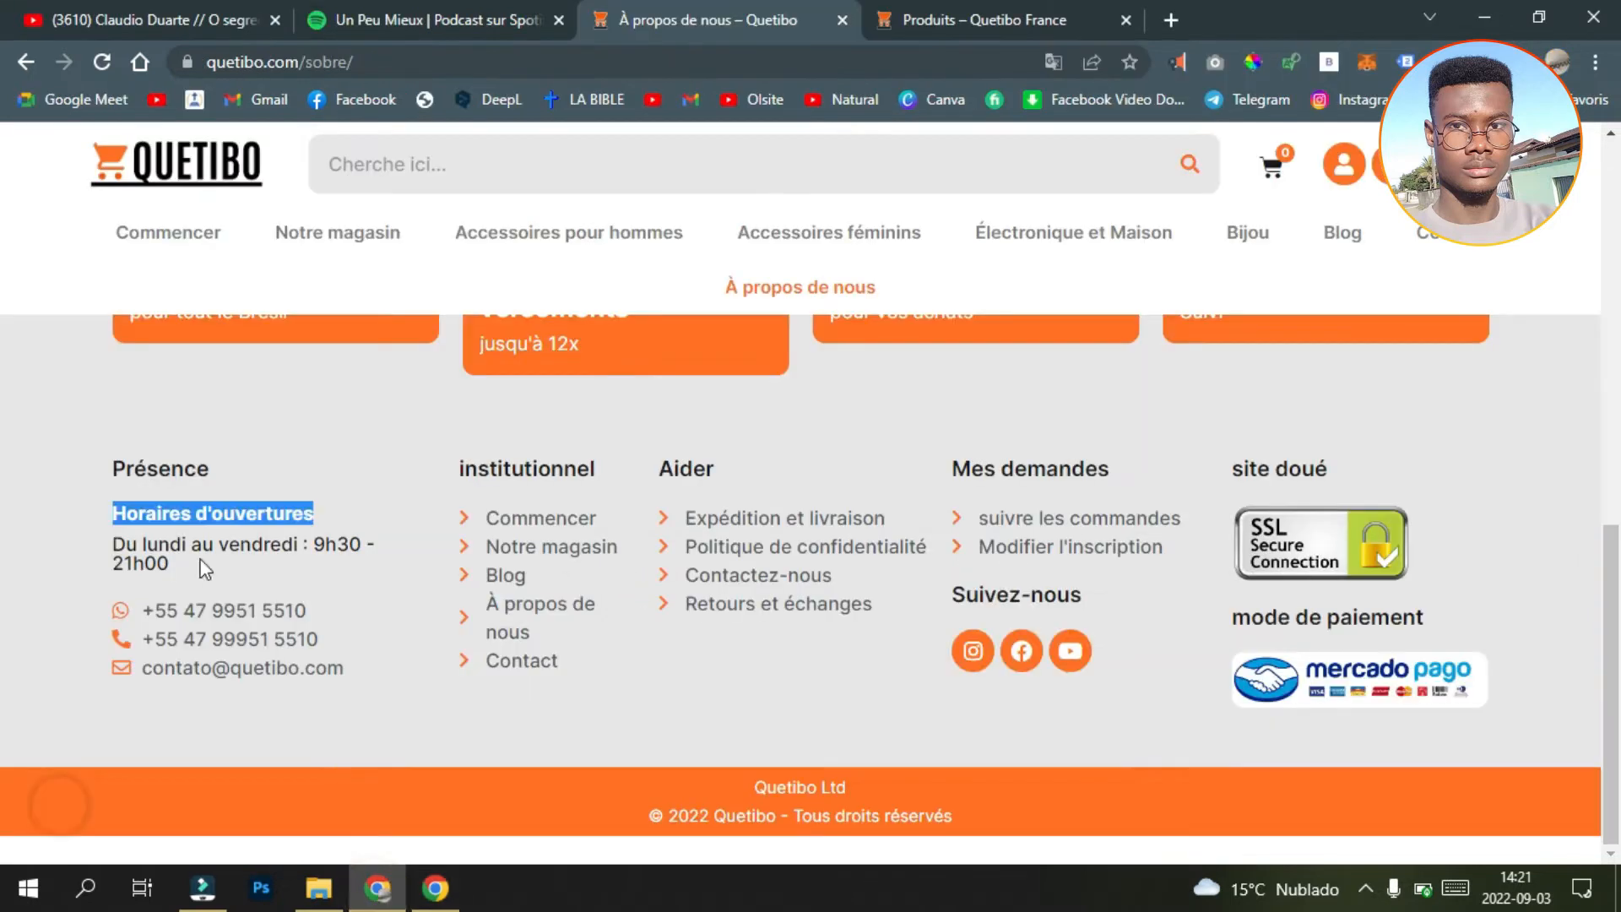
Step: Replace the duplicated heading's text with "Du lundi au vendredi : 9h30 - 21h00", copied from the reference site's footer
left_click_drag(170, 564, 103, 545)
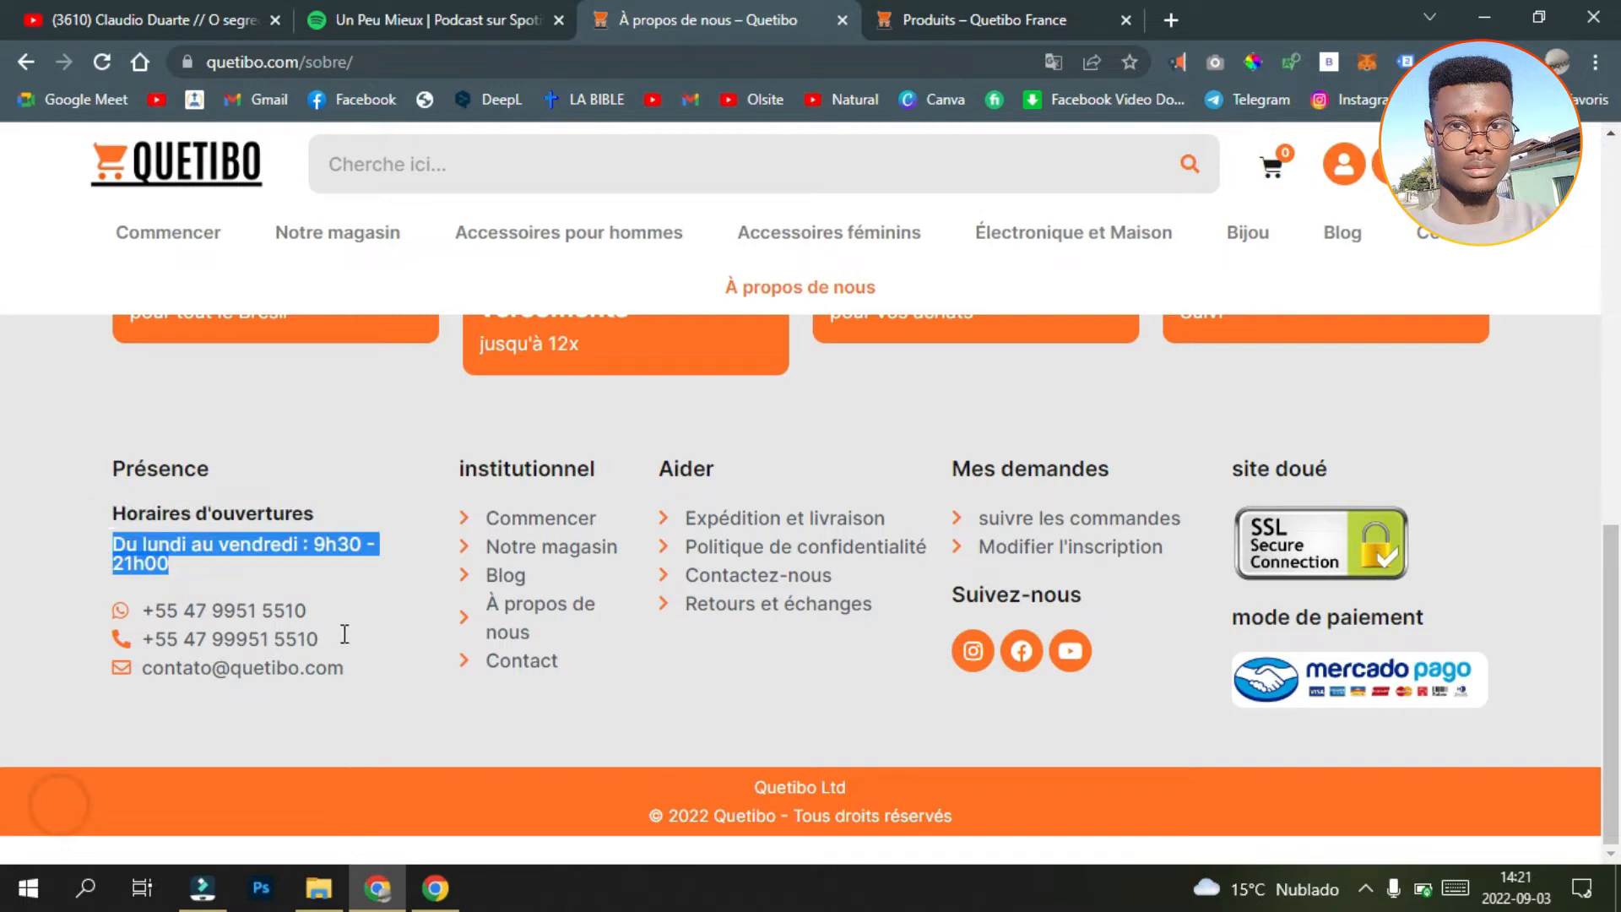
right_click(129, 550)
left_click(275, 574)
left_click(432, 883)
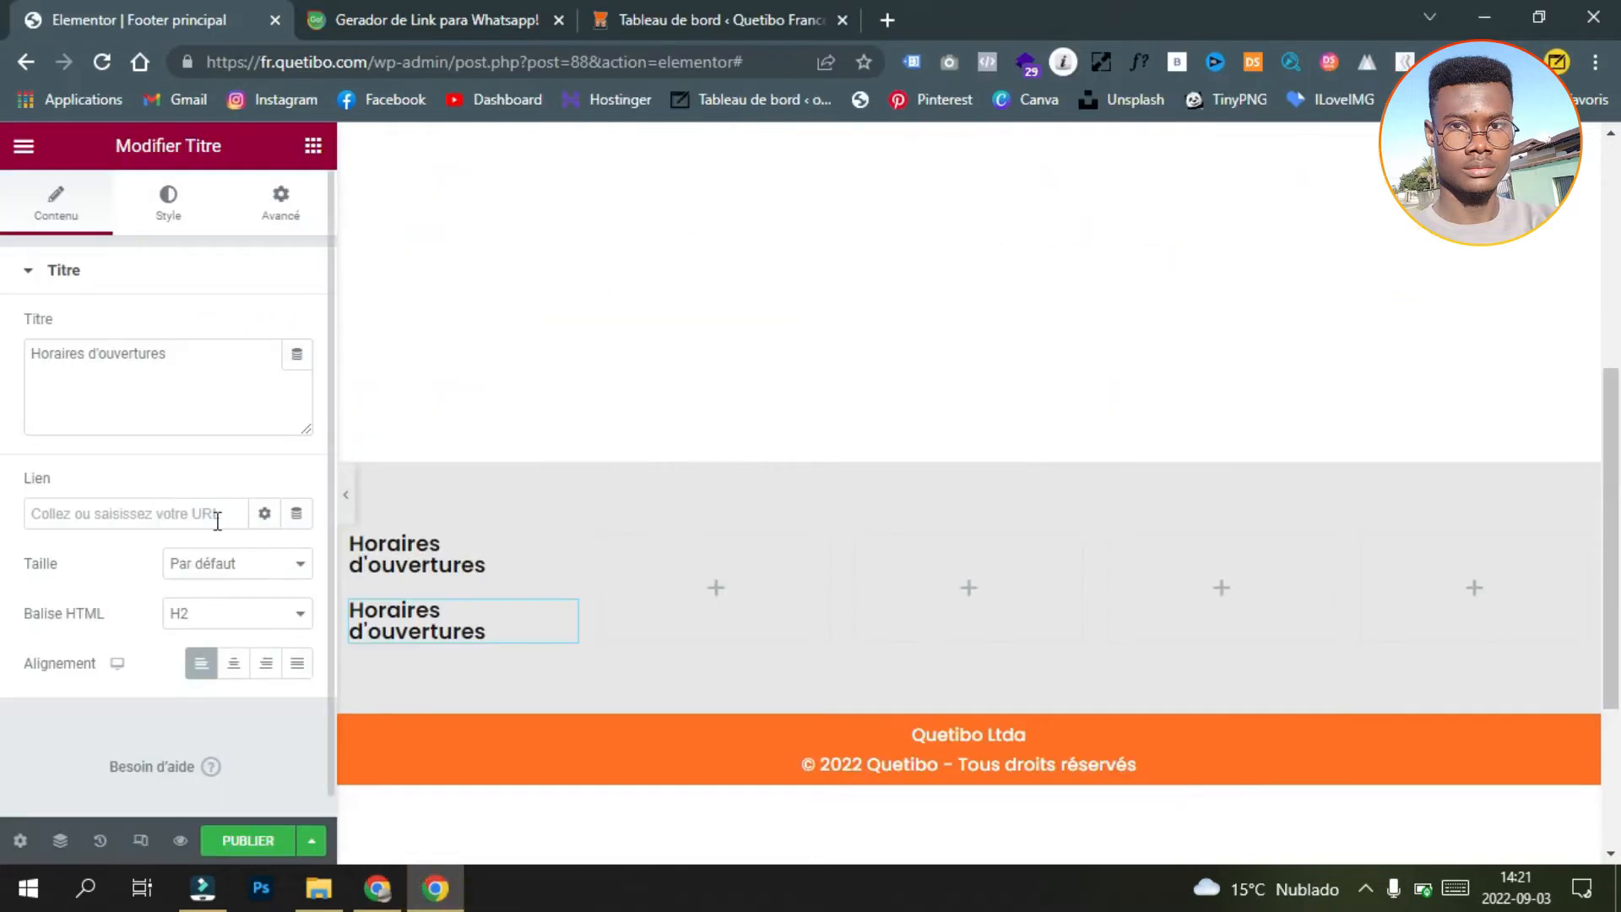
left_click_drag(171, 356, 58, 353)
right_click(59, 353)
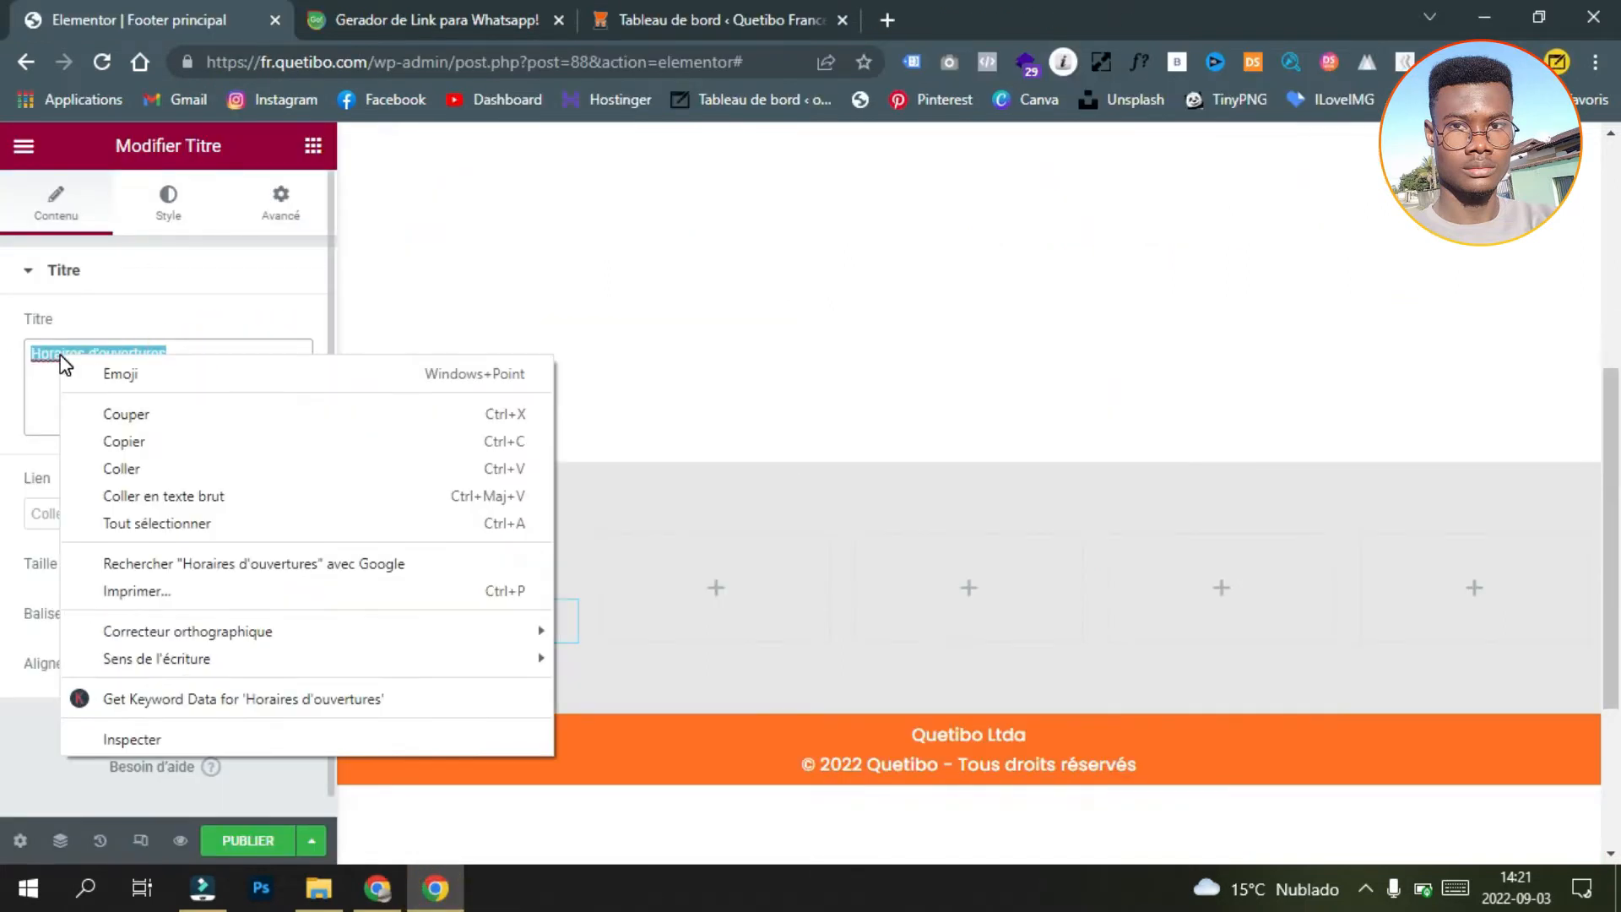
left_click(124, 470)
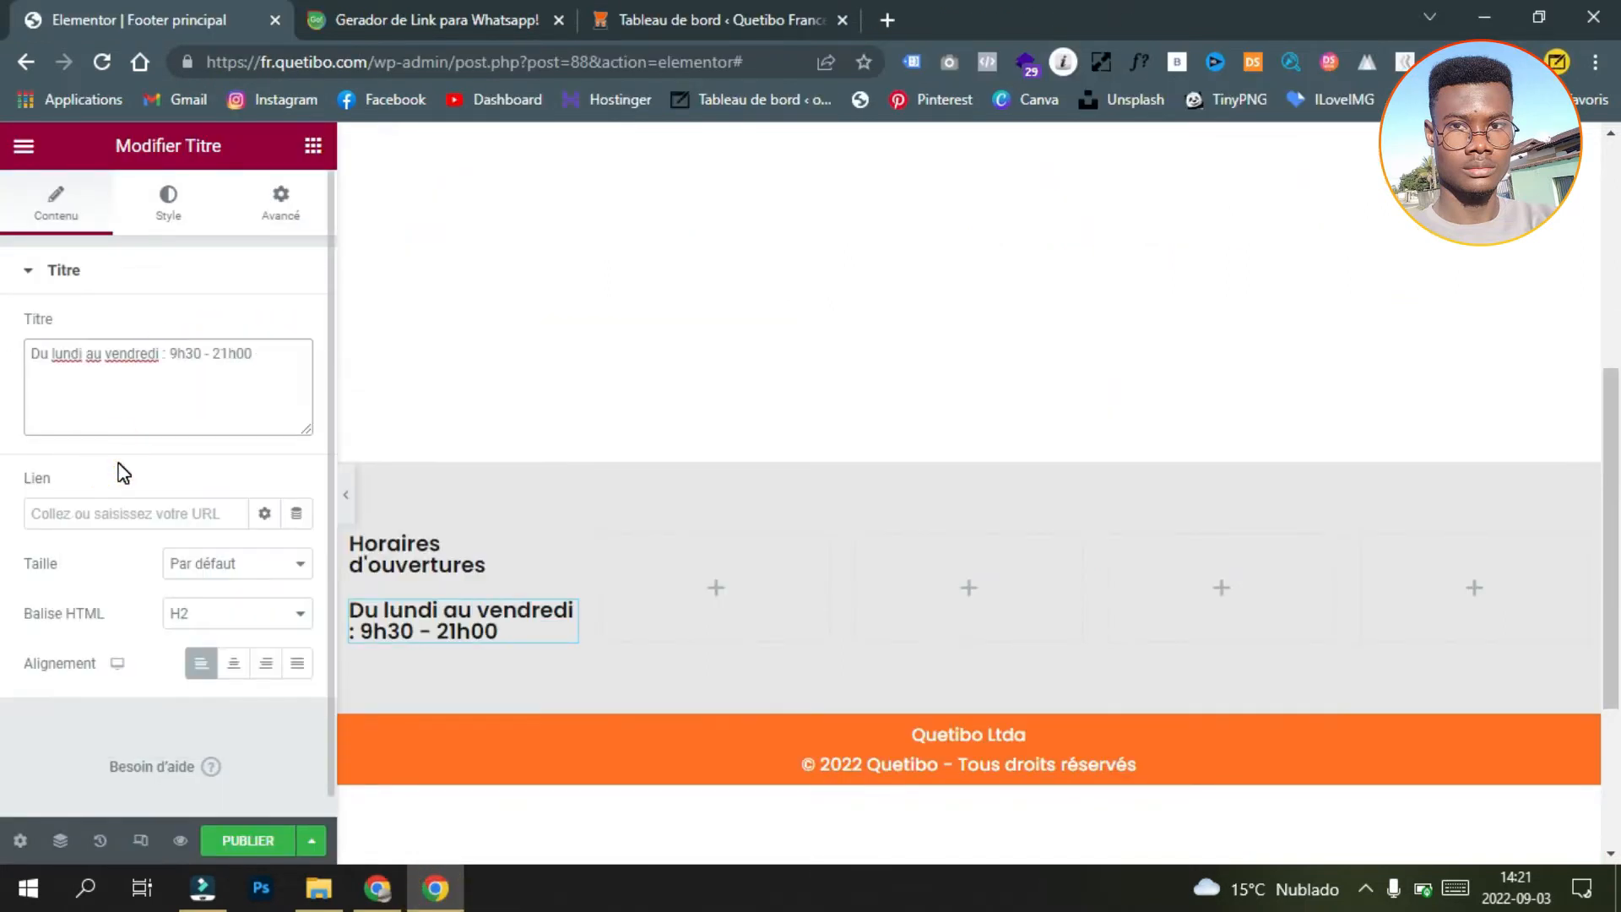
Step: Set the "Du lundi au vendredi" heading's font size to 16 px and weight to 500, and preview the footer at full width
left_click(167, 222)
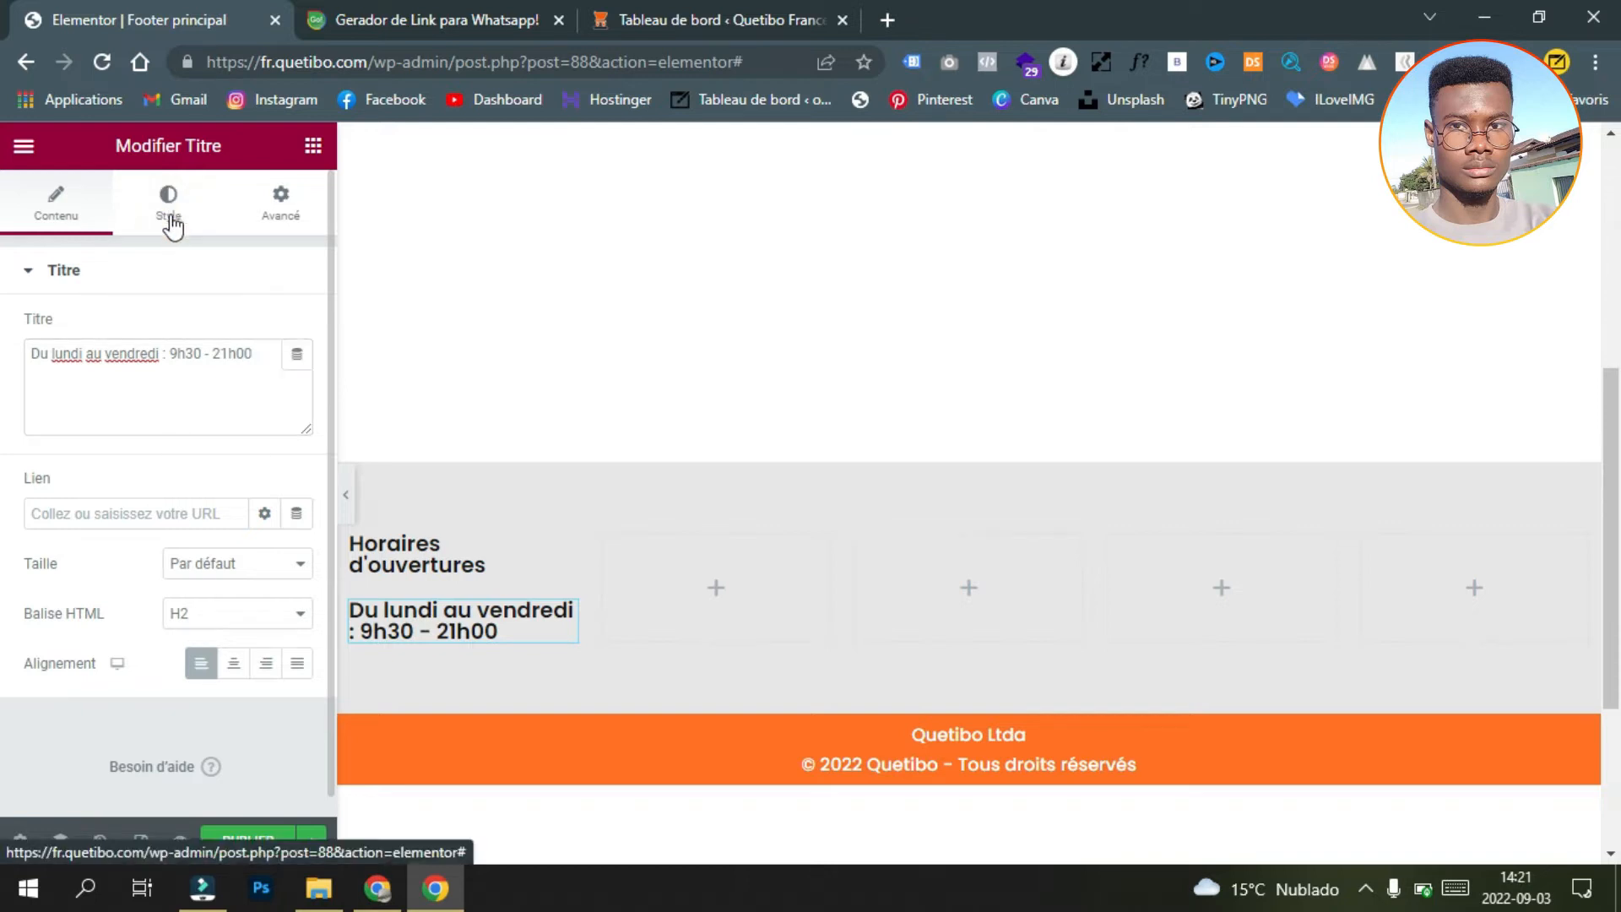
left_click(297, 378)
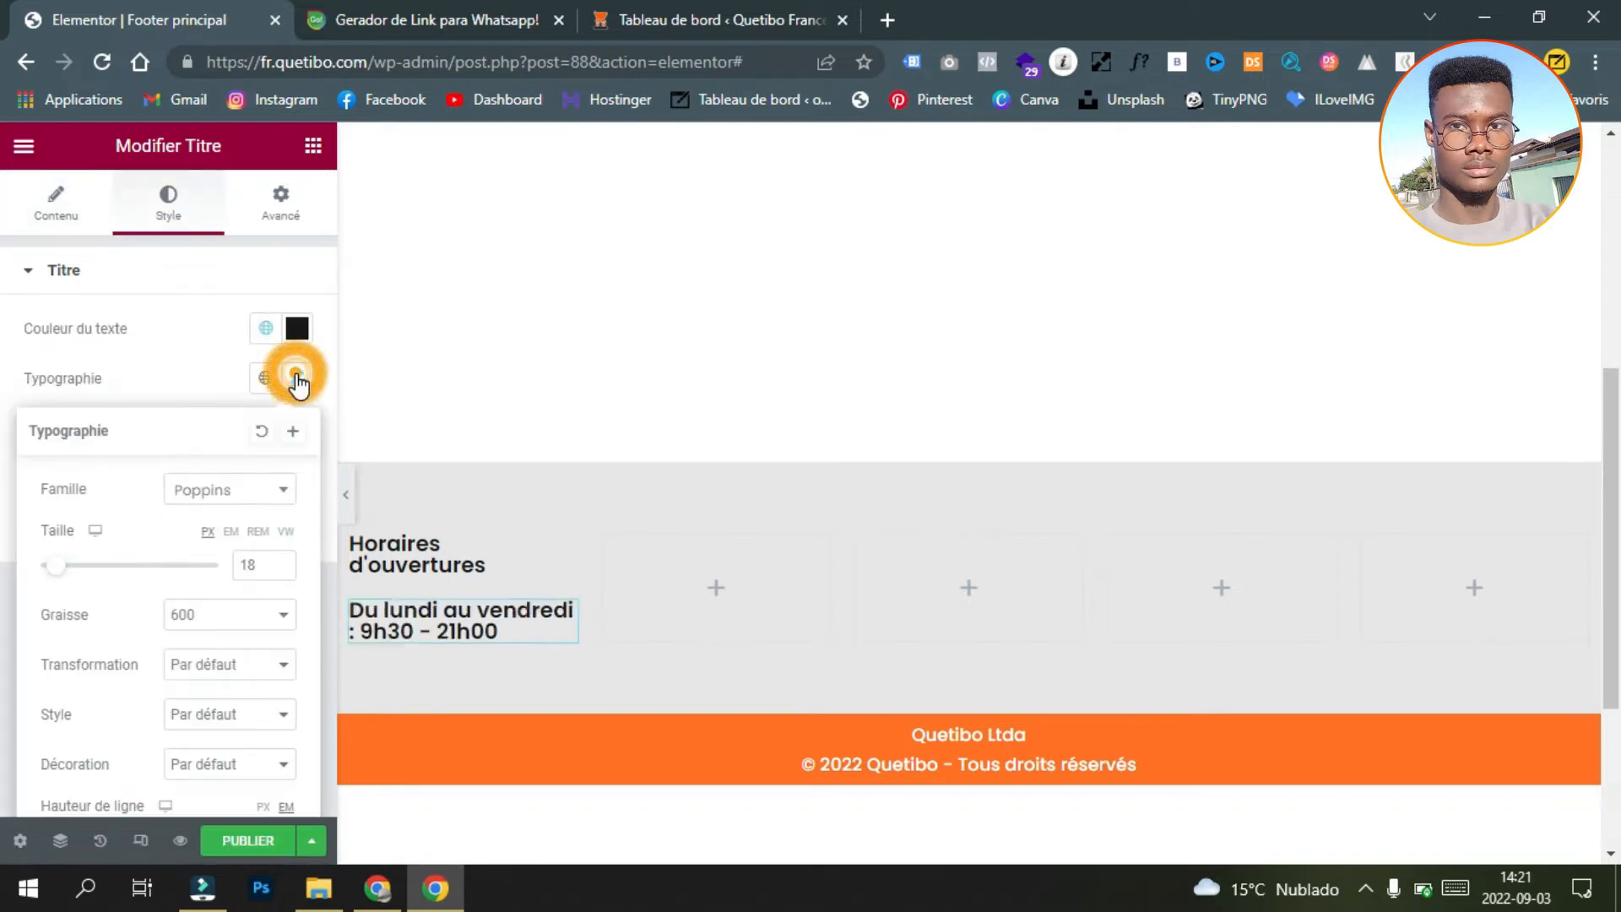
left_click(281, 570)
left_click(281, 570)
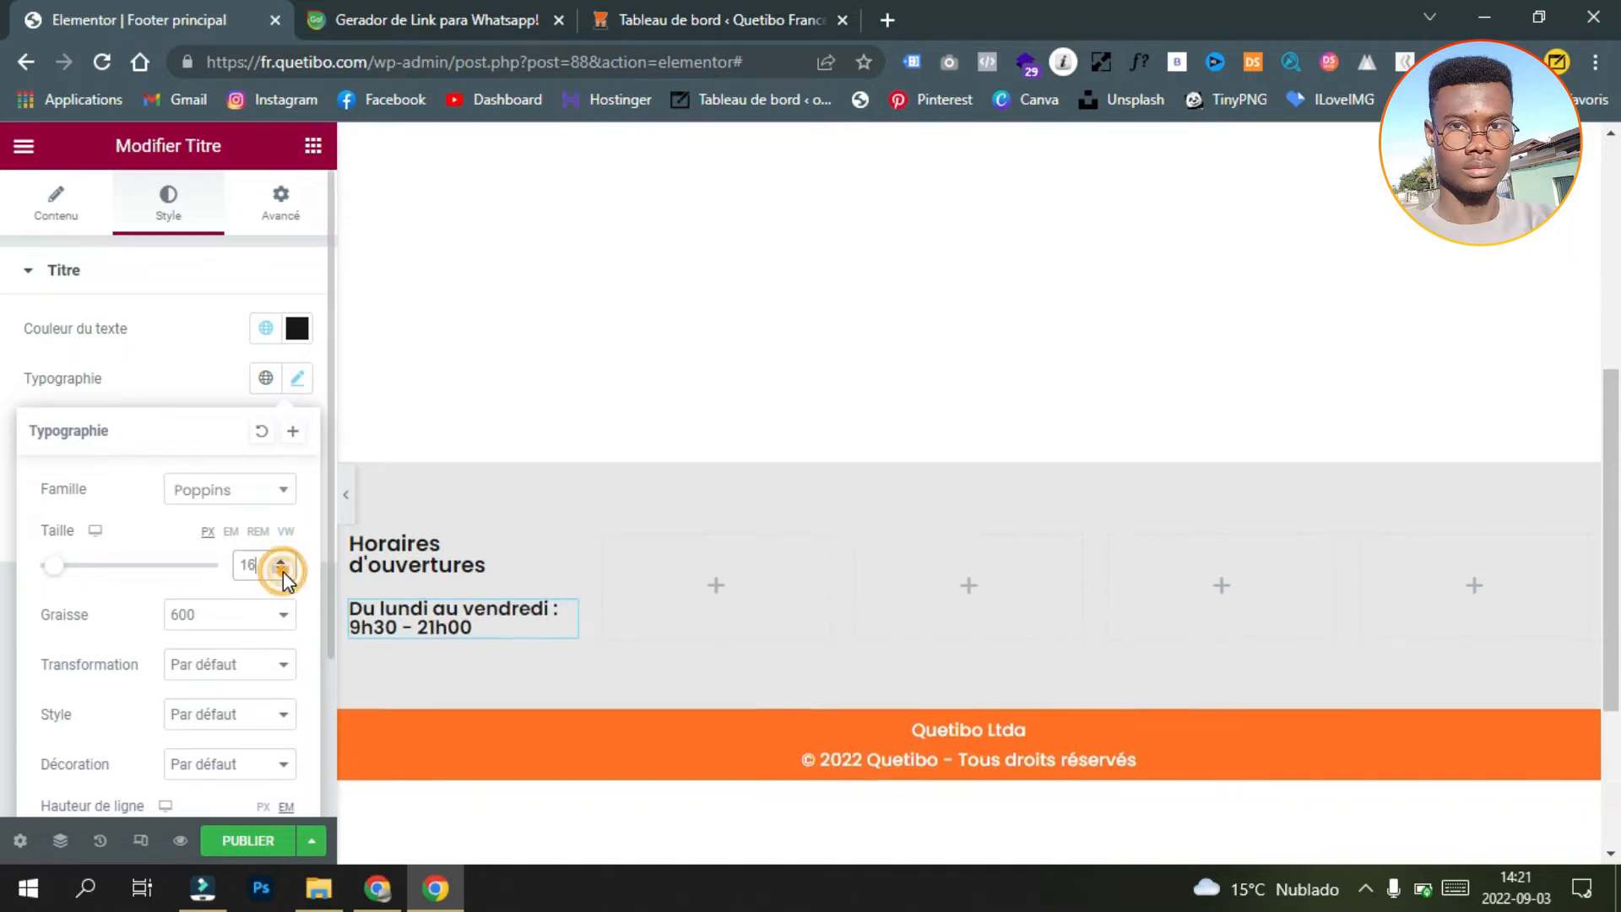
left_click(272, 627)
left_click(224, 716)
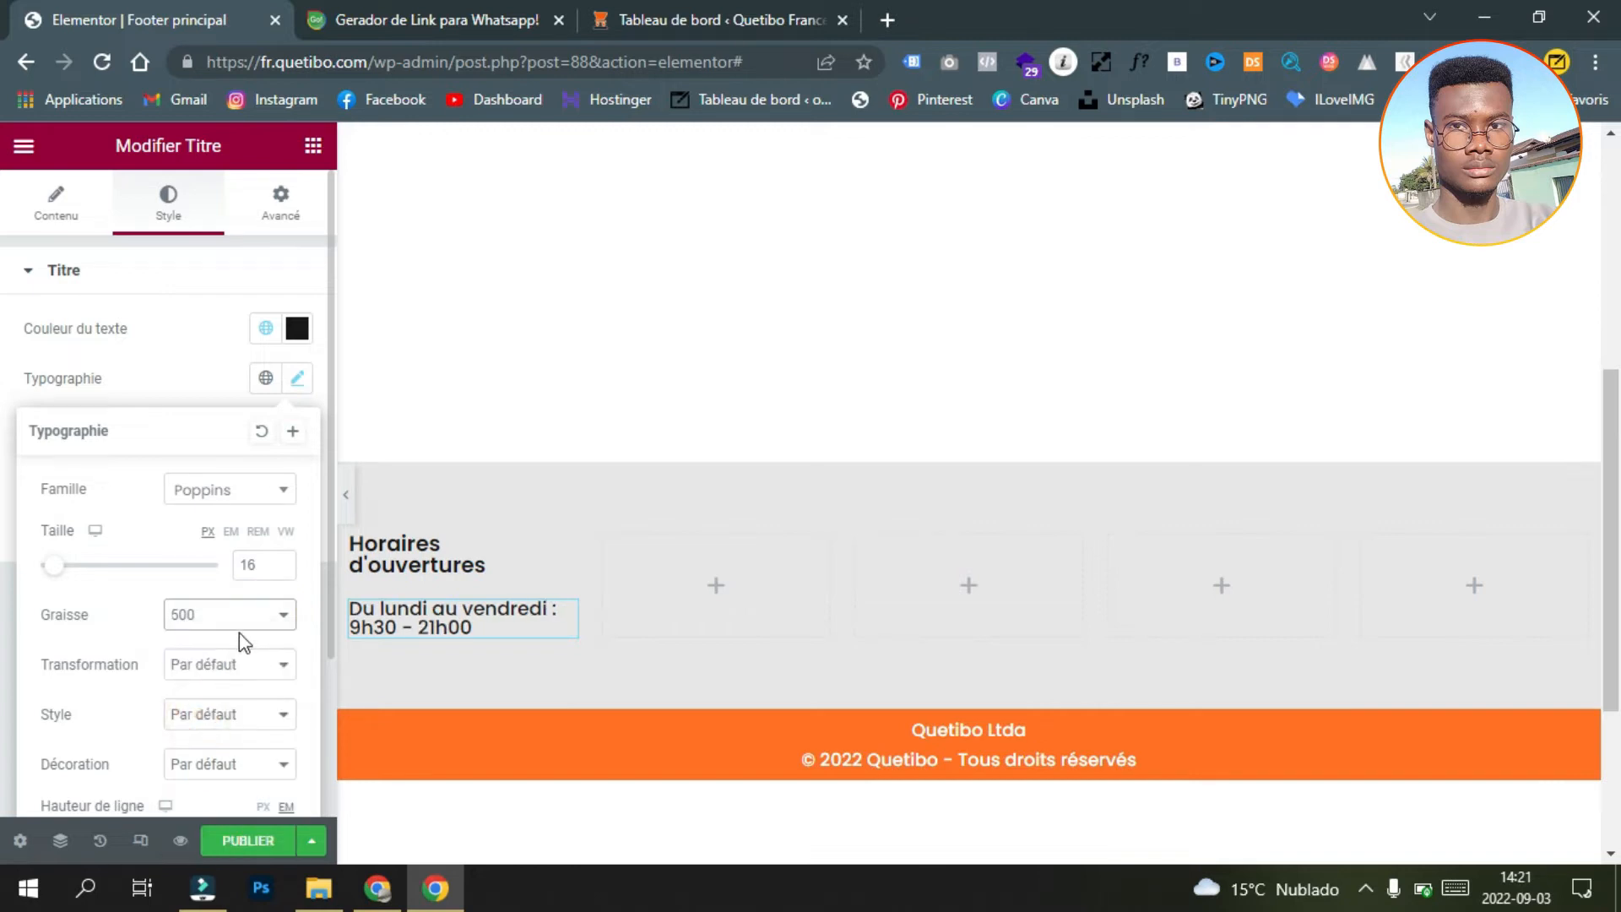
left_click(347, 506)
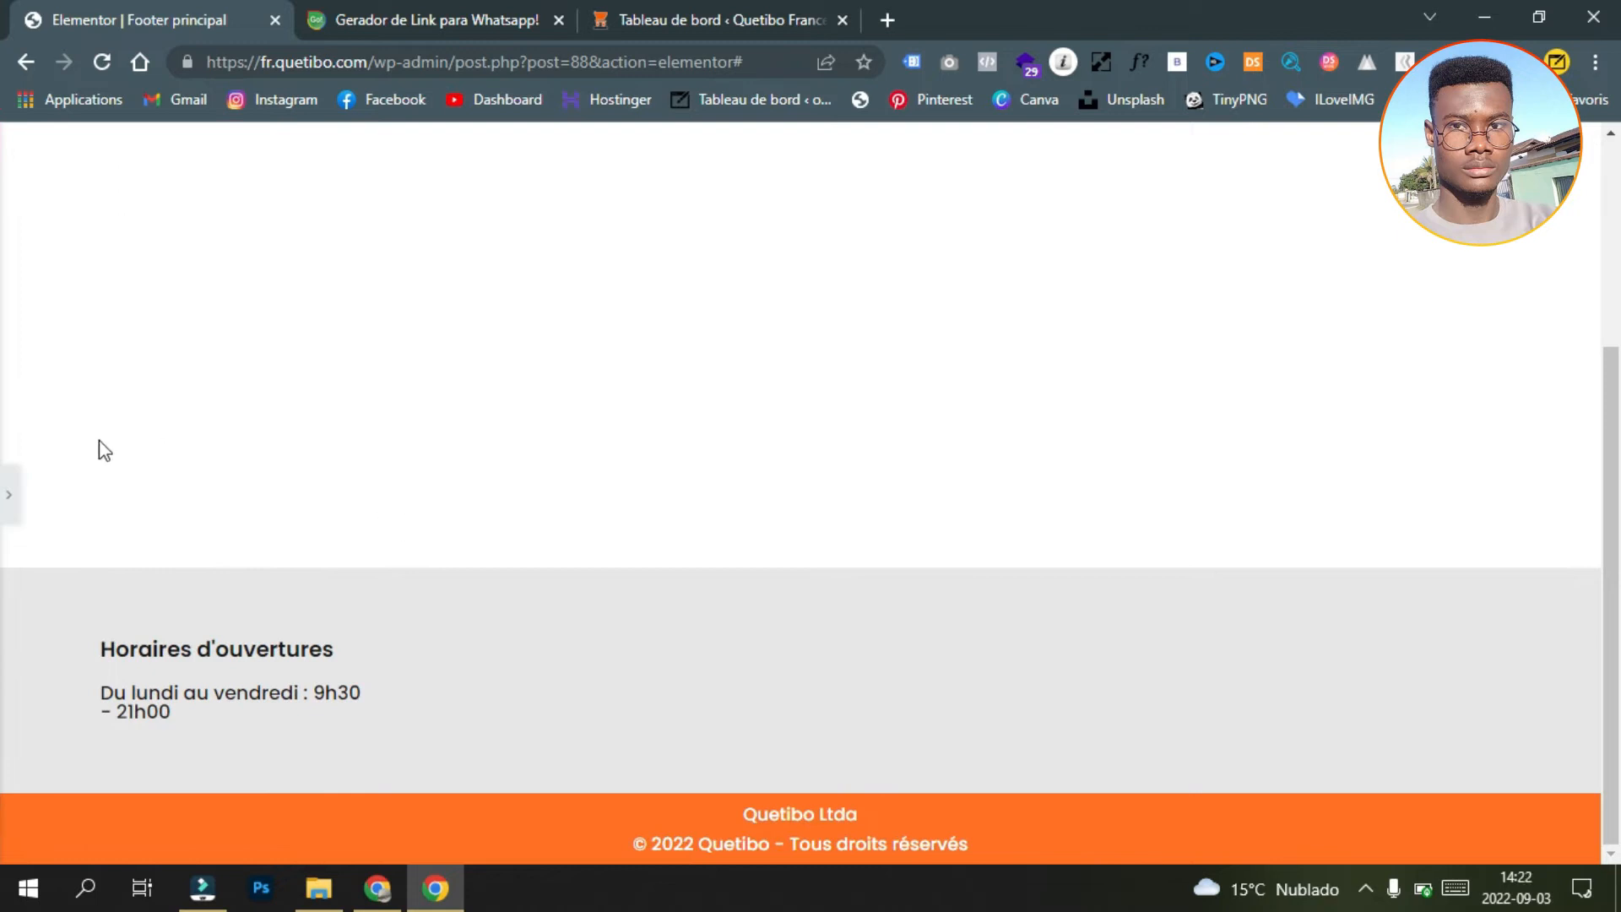
left_click(8, 495)
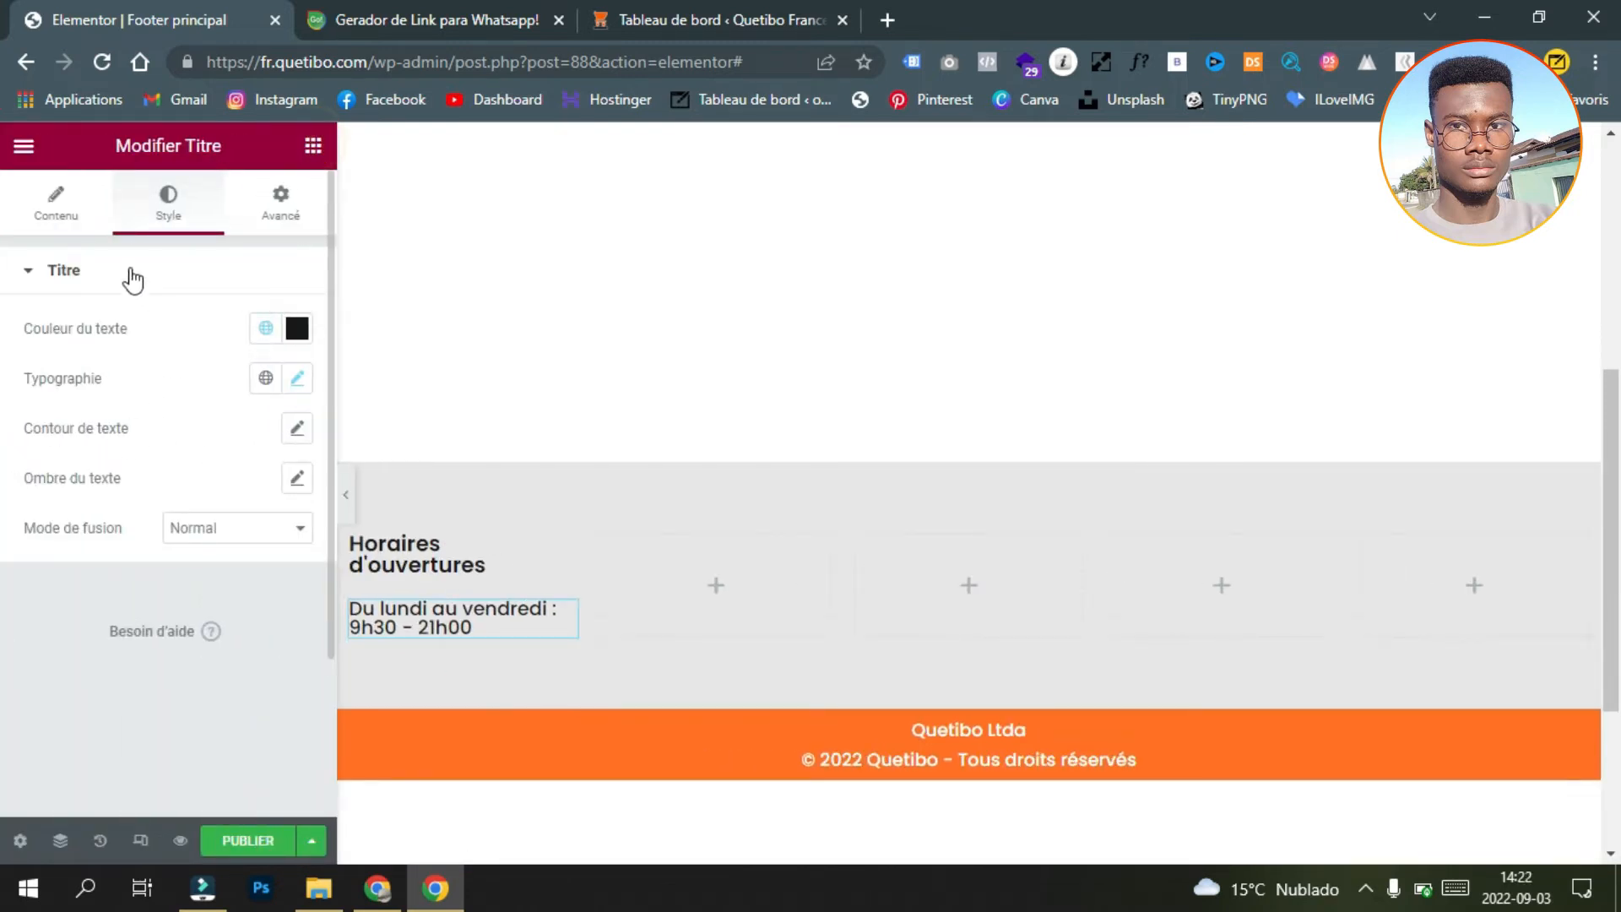
Step: Find the "Liste d'icône" widget and add it below the opening-hours text in the first column
left_click(311, 147)
left_click(146, 236)
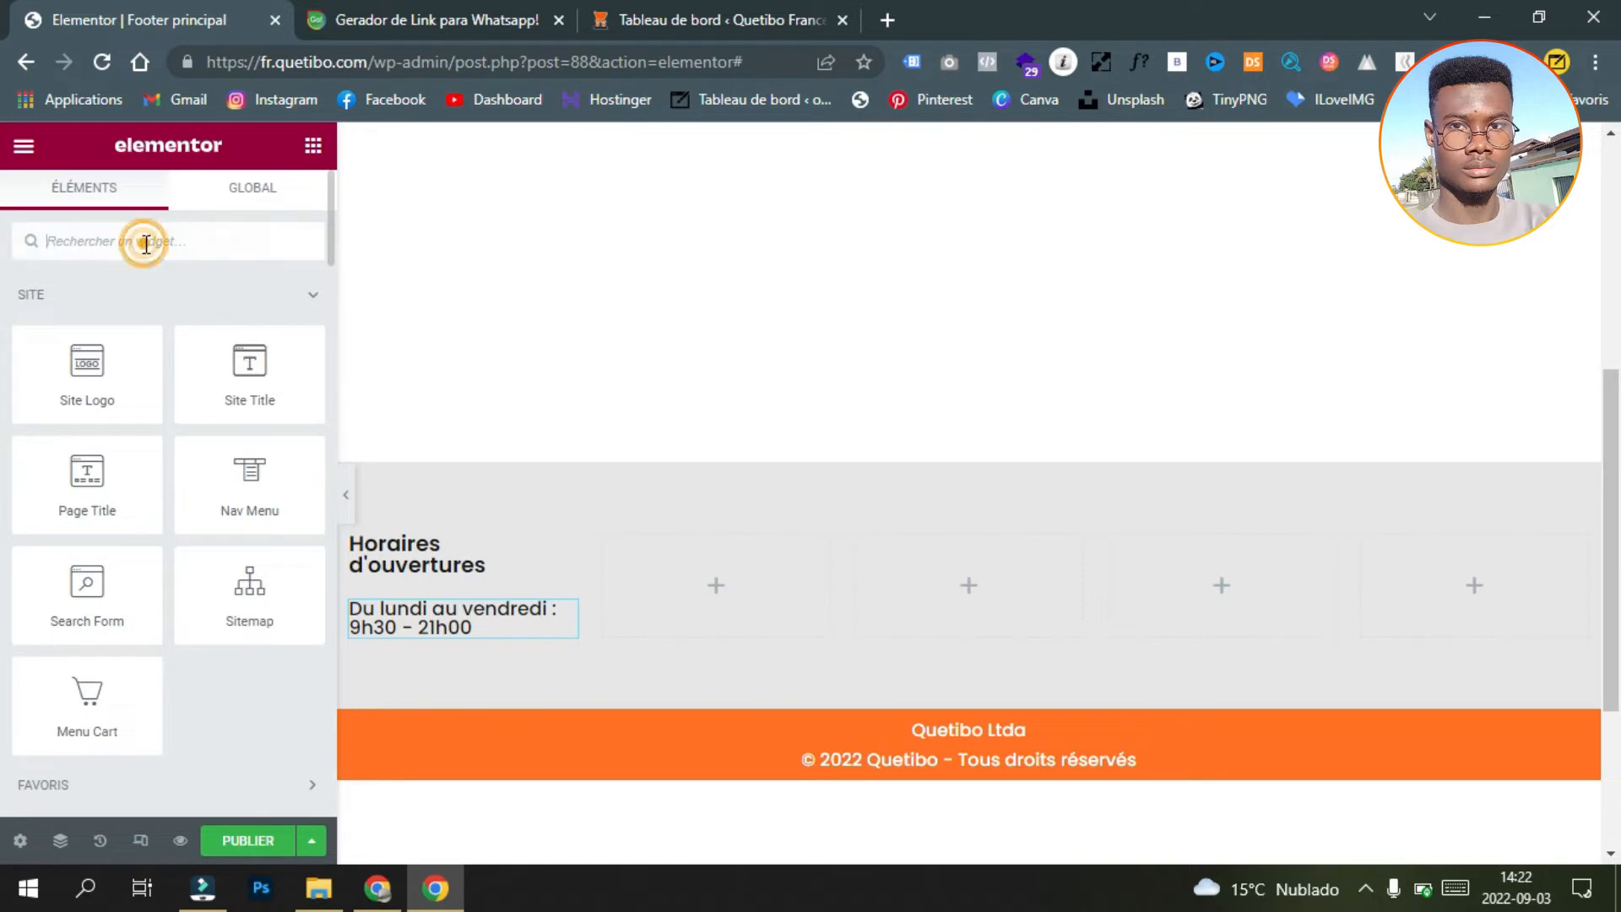
type("list")
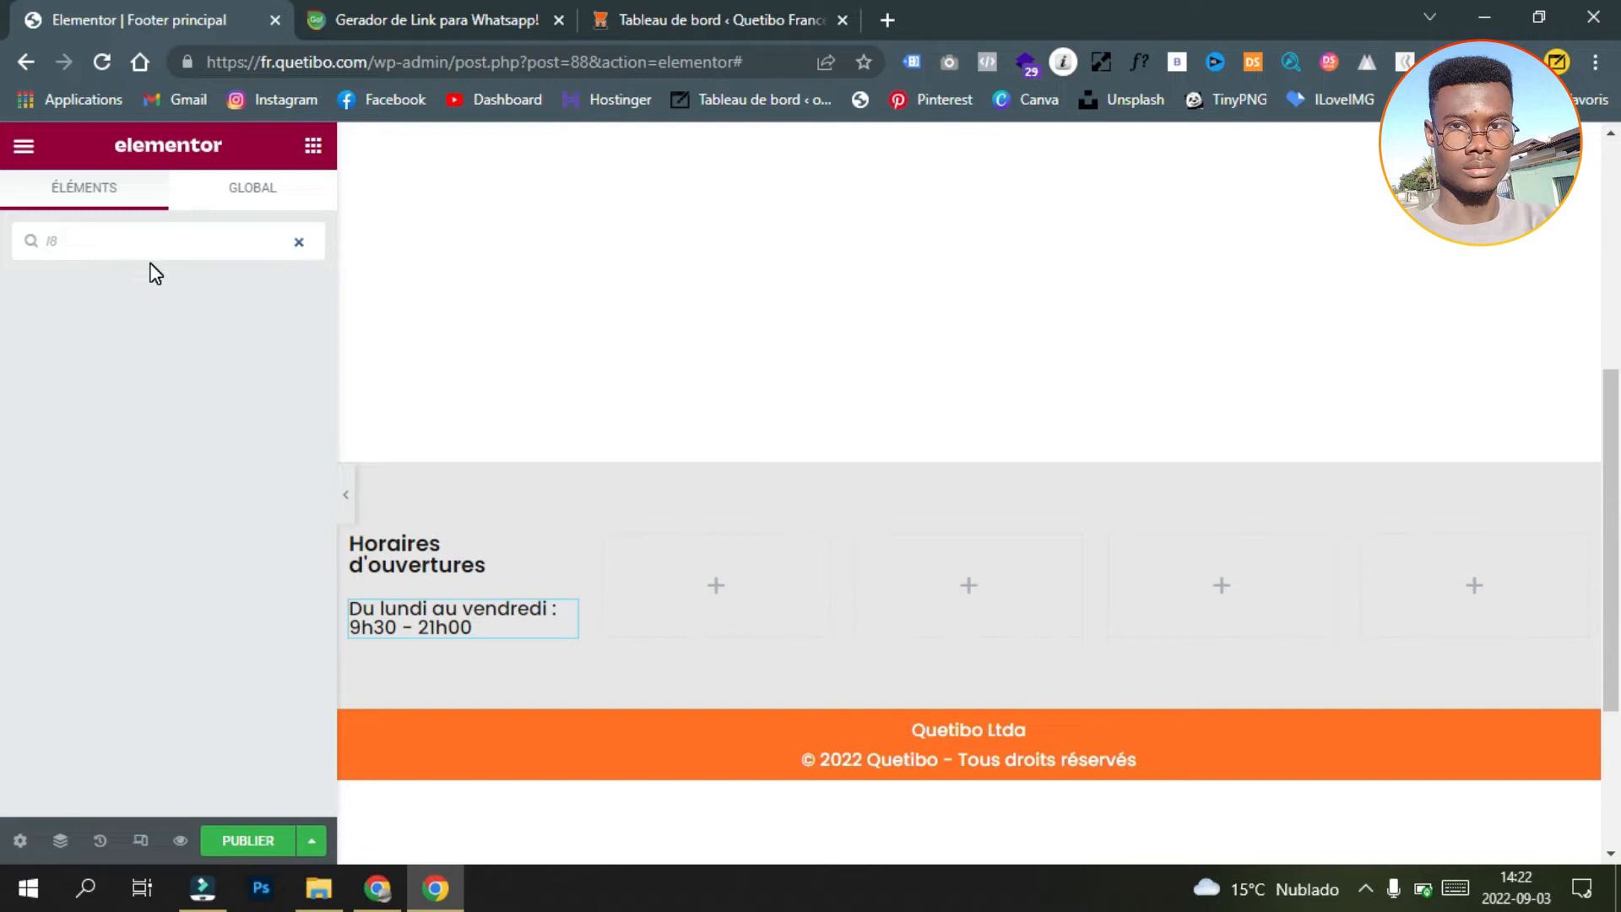
key("BackSpace")
key("BackSpace")
type("lit")
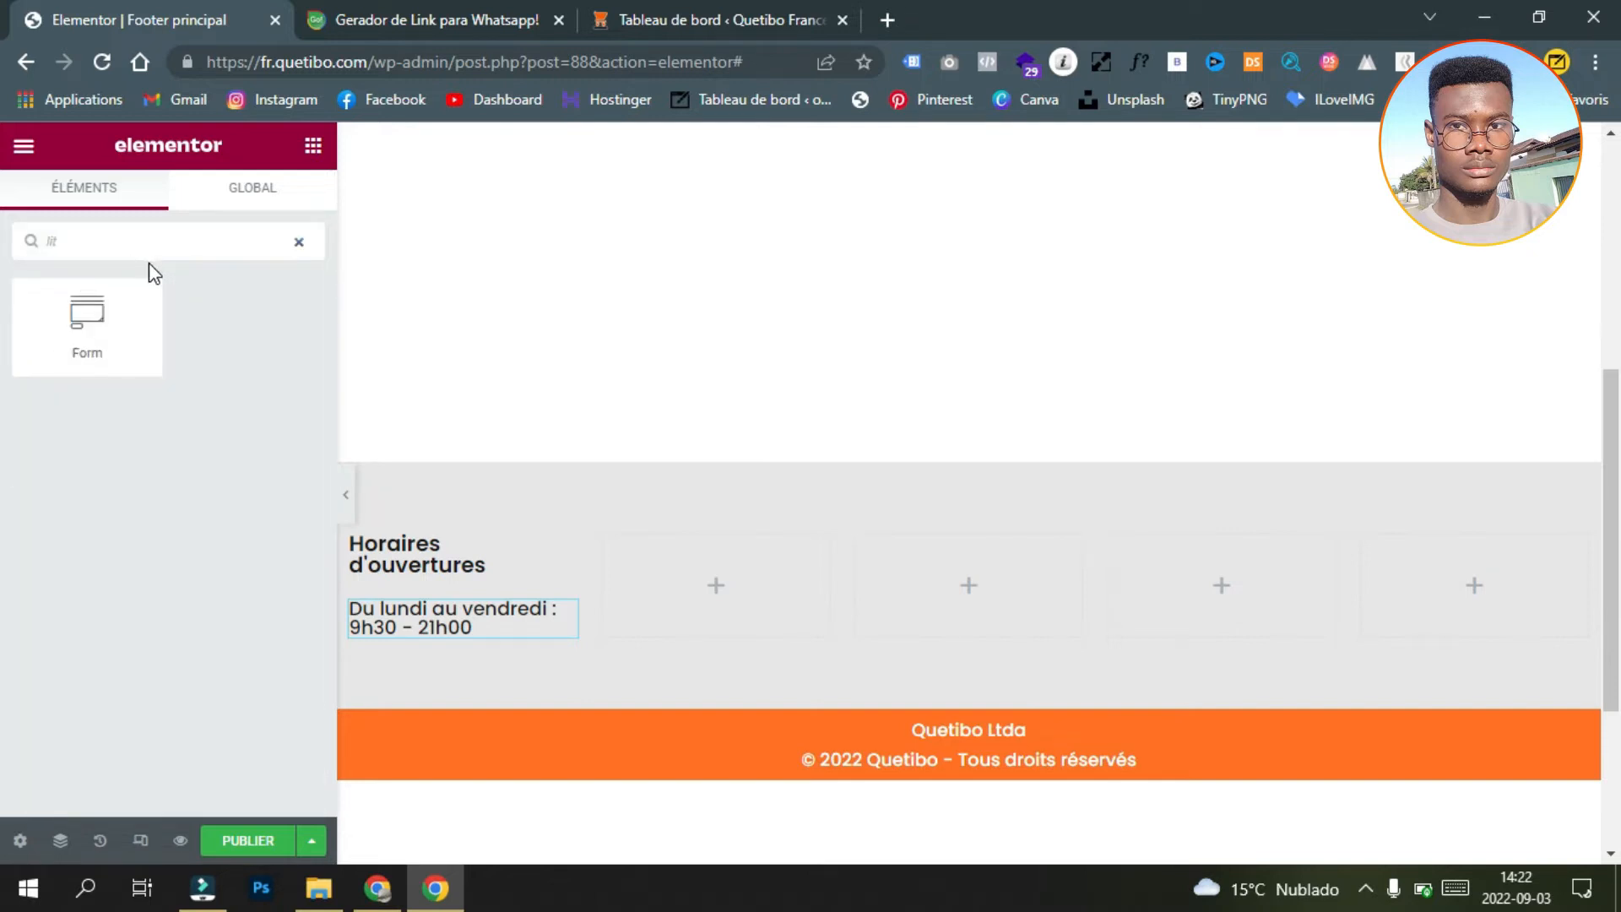
key("BackSpace")
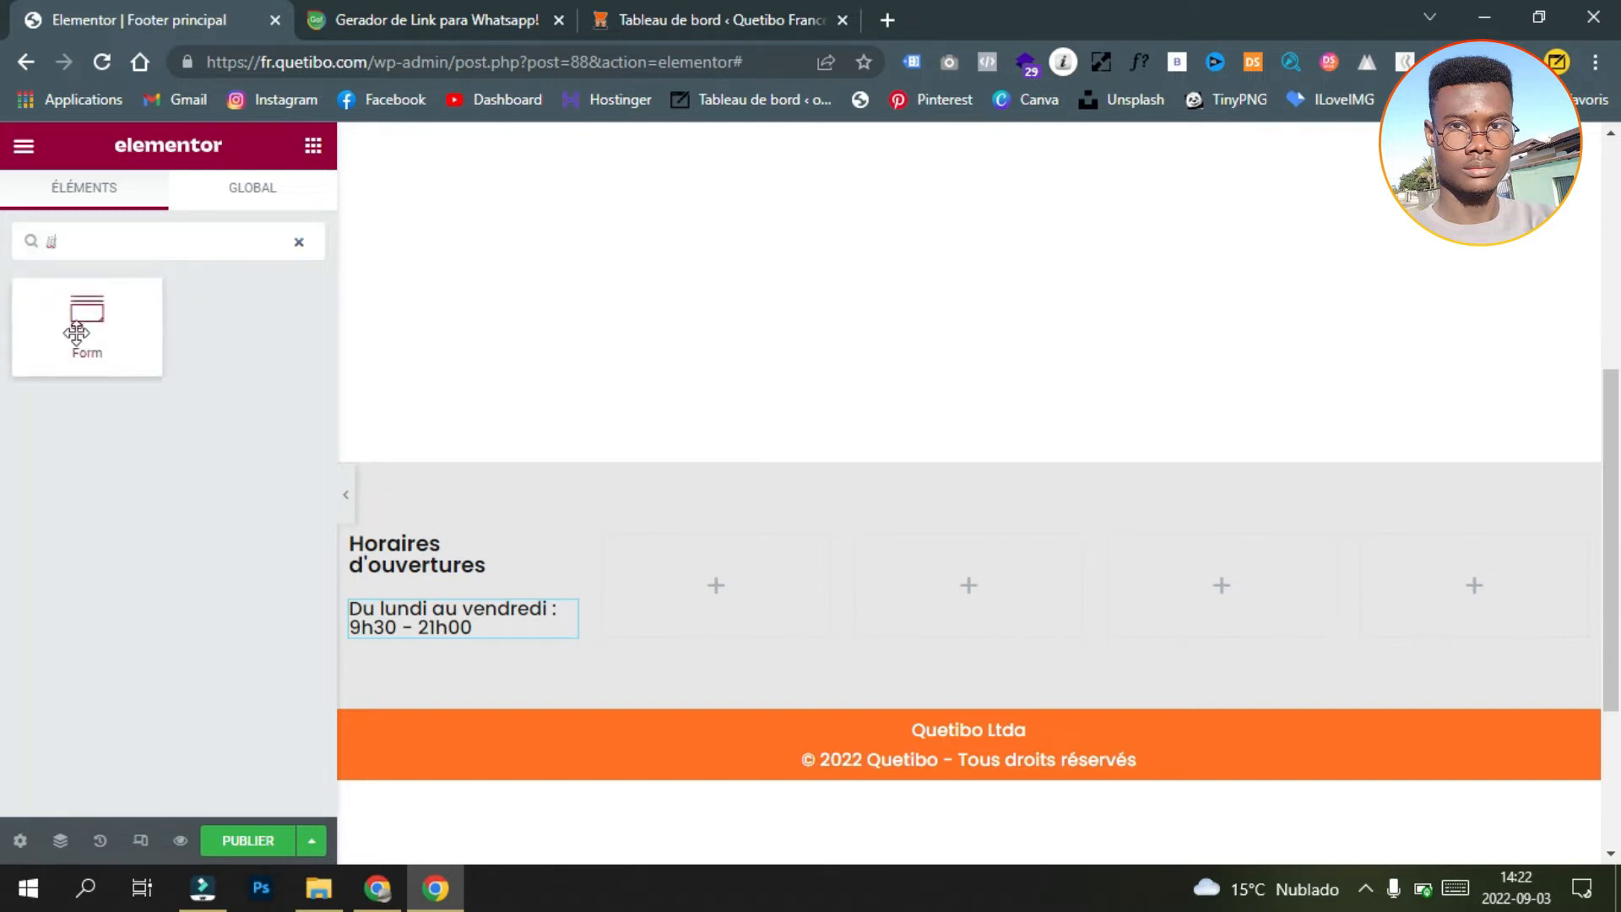
type("st")
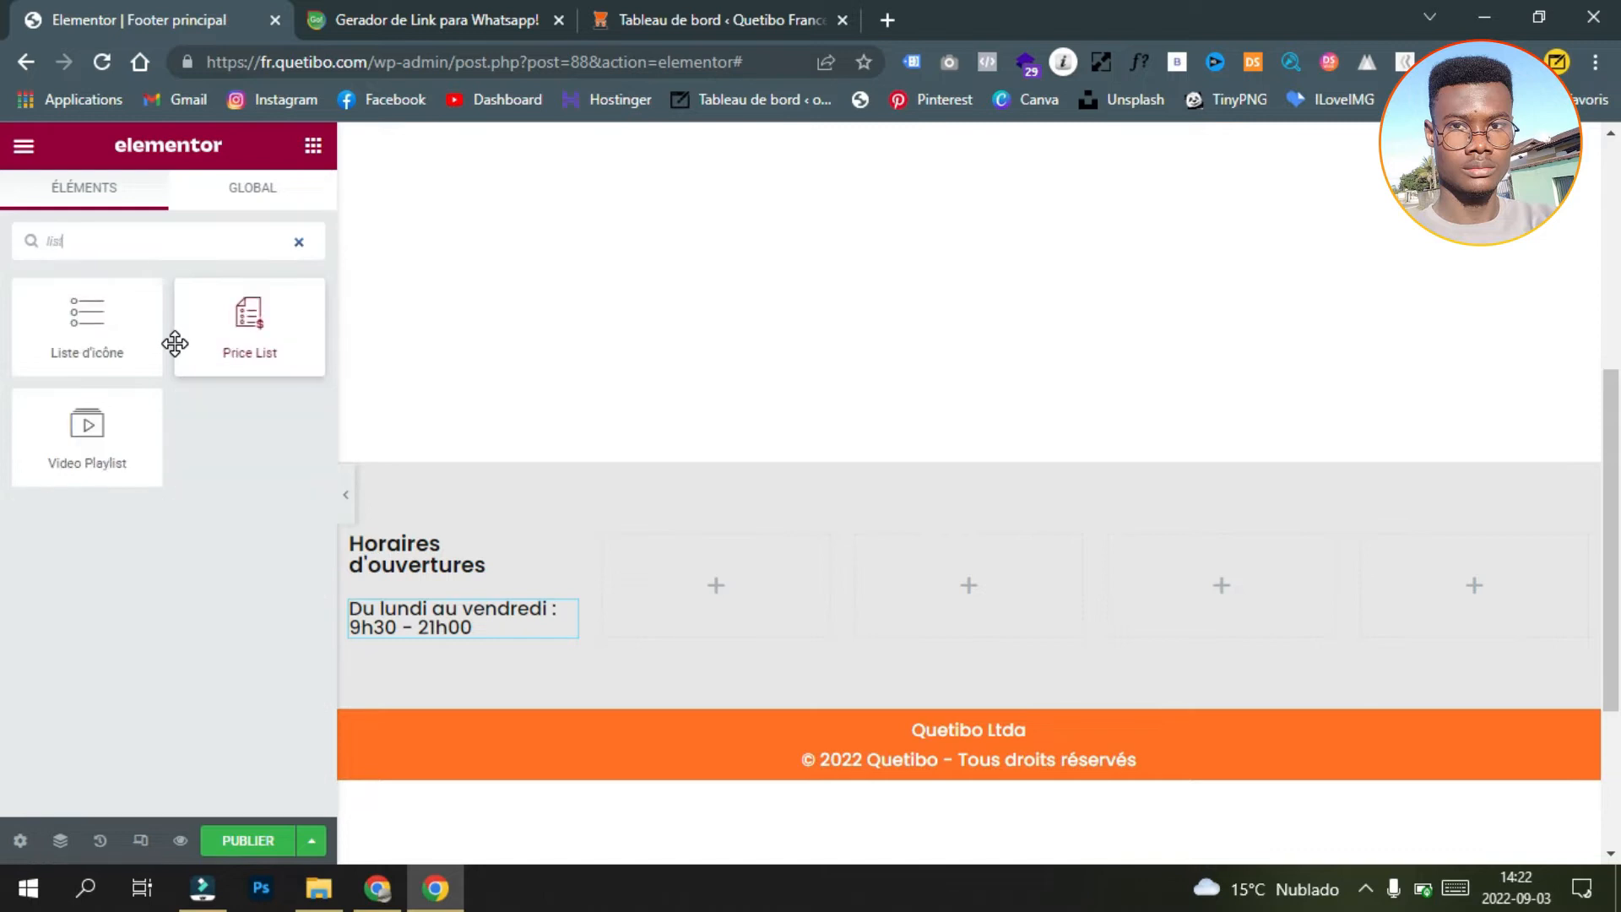
left_click_drag(39, 327, 456, 639)
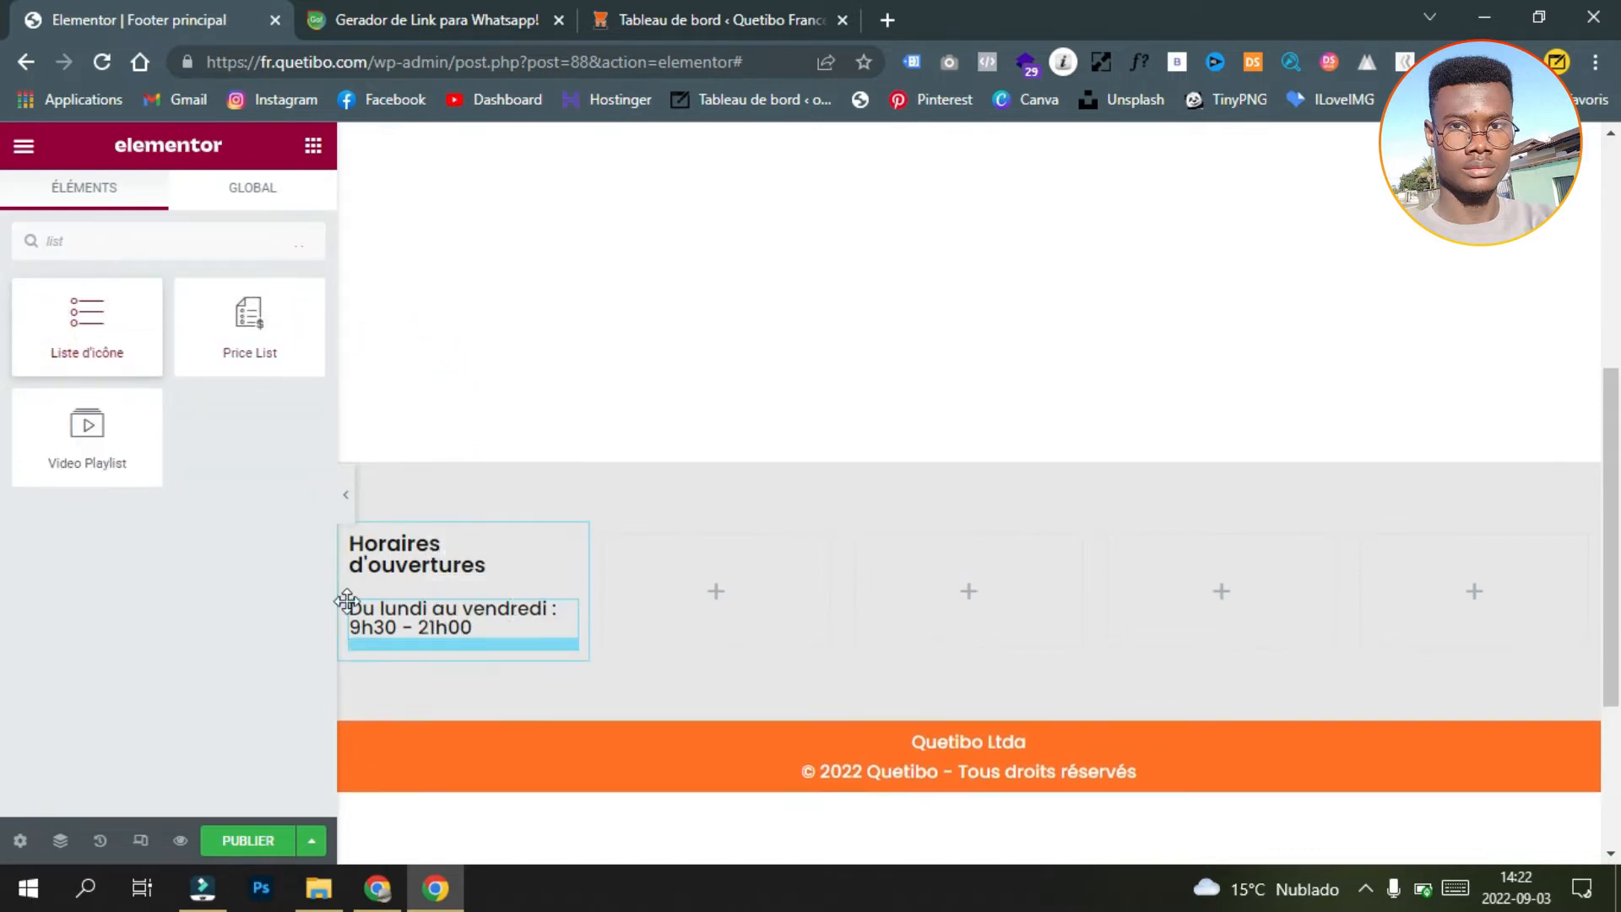
left_click(564, 678)
Step: Replace the first list item's text with the WhatsApp phone number copied from the reference site's footer
left_click(145, 413)
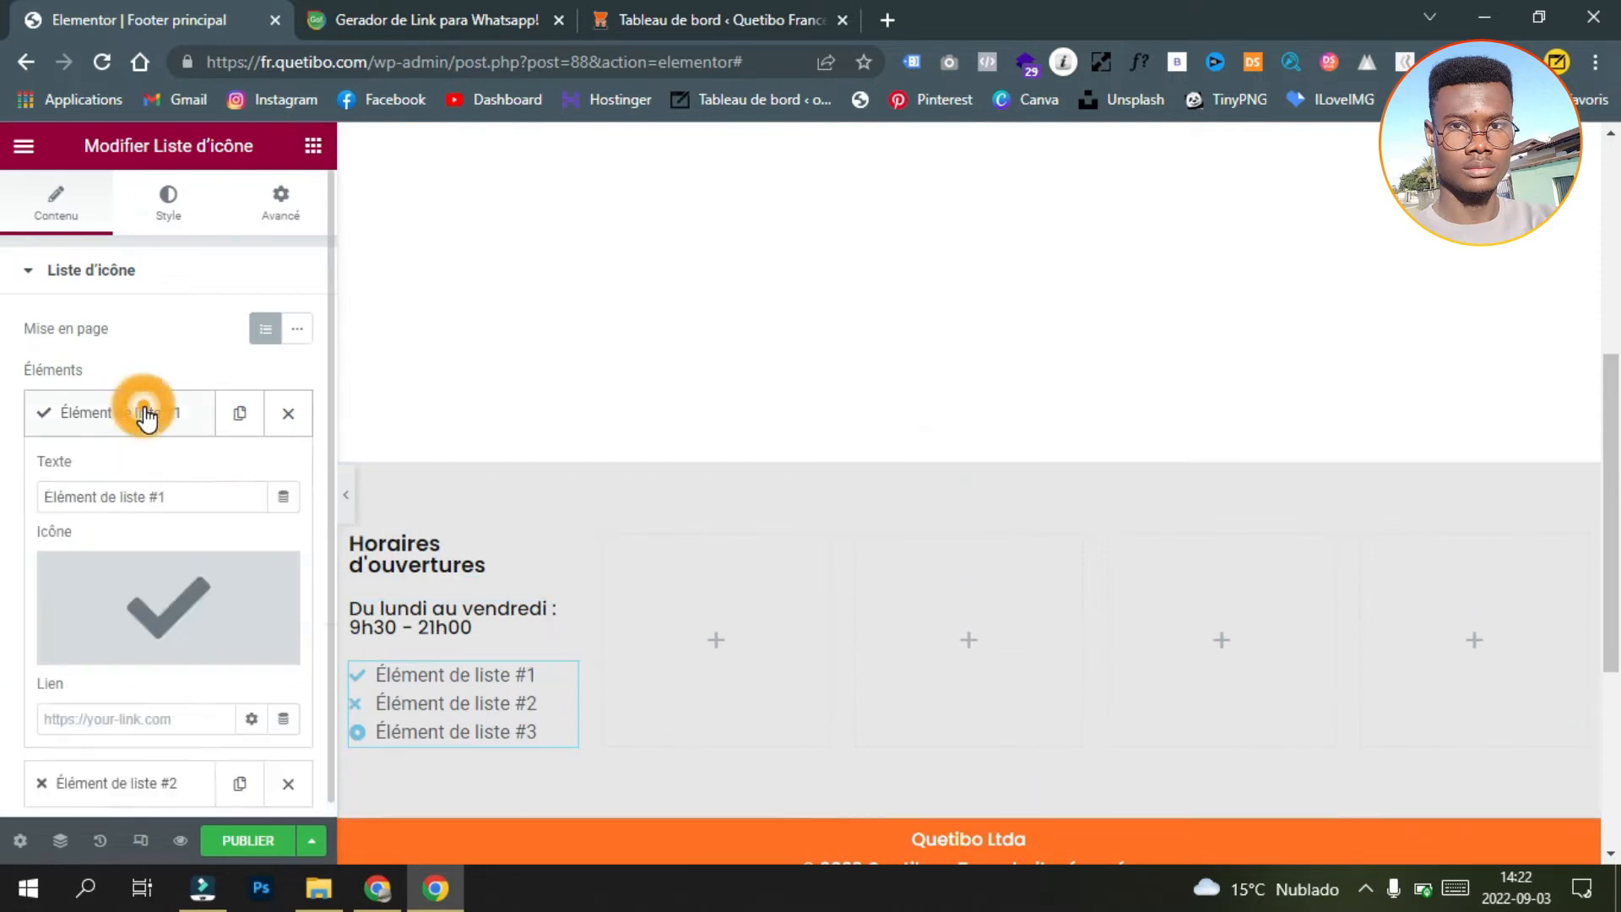
left_click(377, 888)
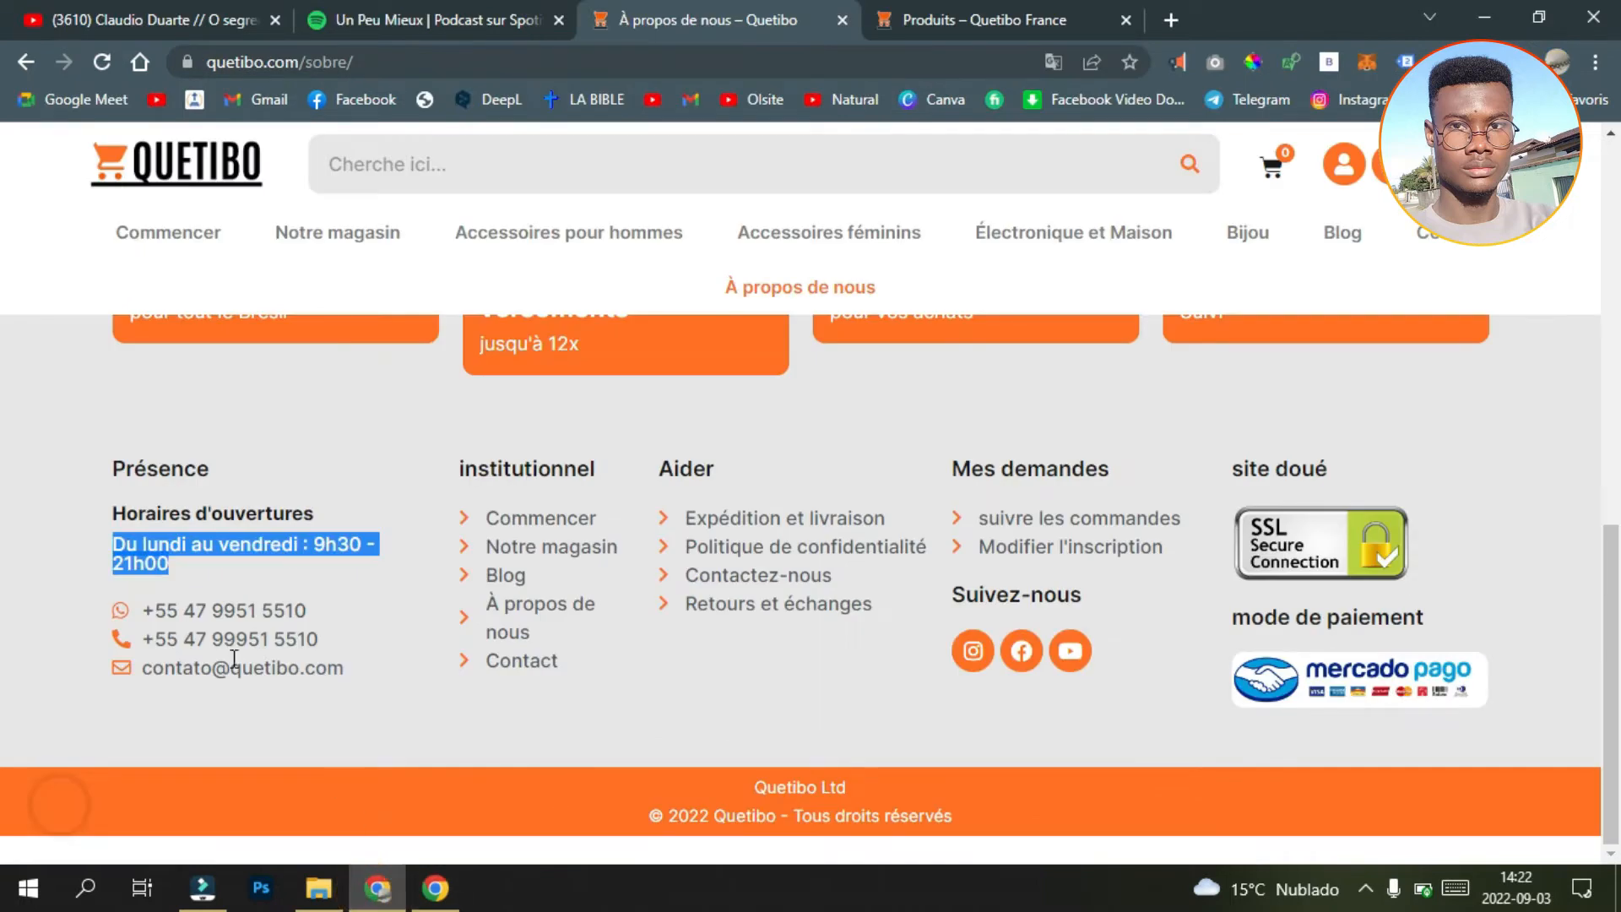
left_click_drag(309, 611, 137, 616)
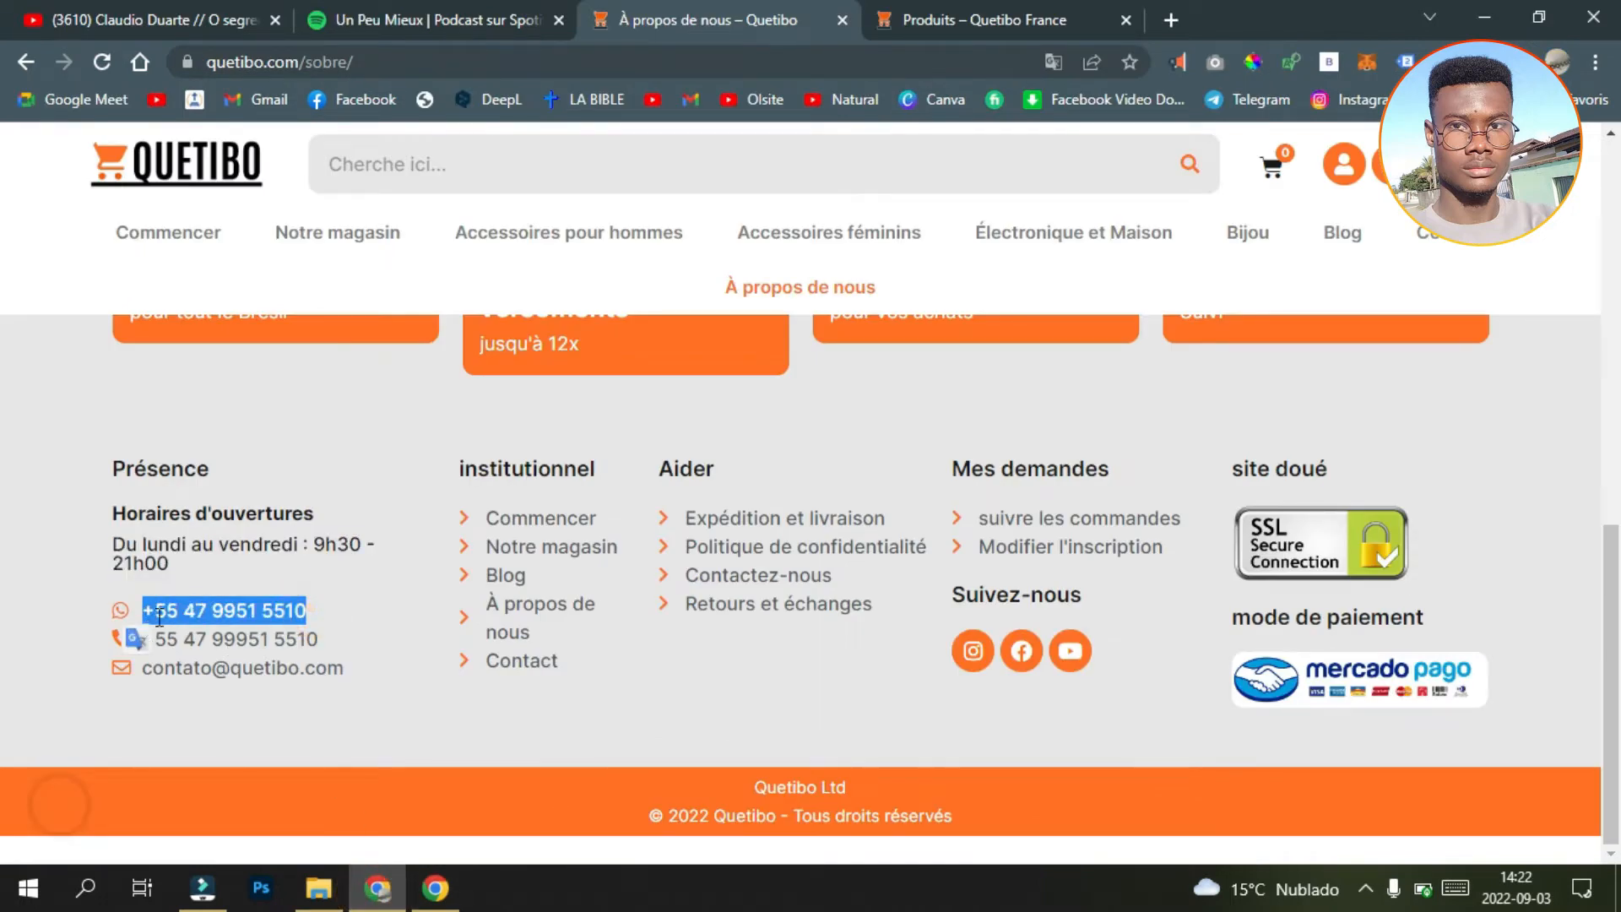
right_click(162, 618)
left_click(242, 304)
left_click(435, 888)
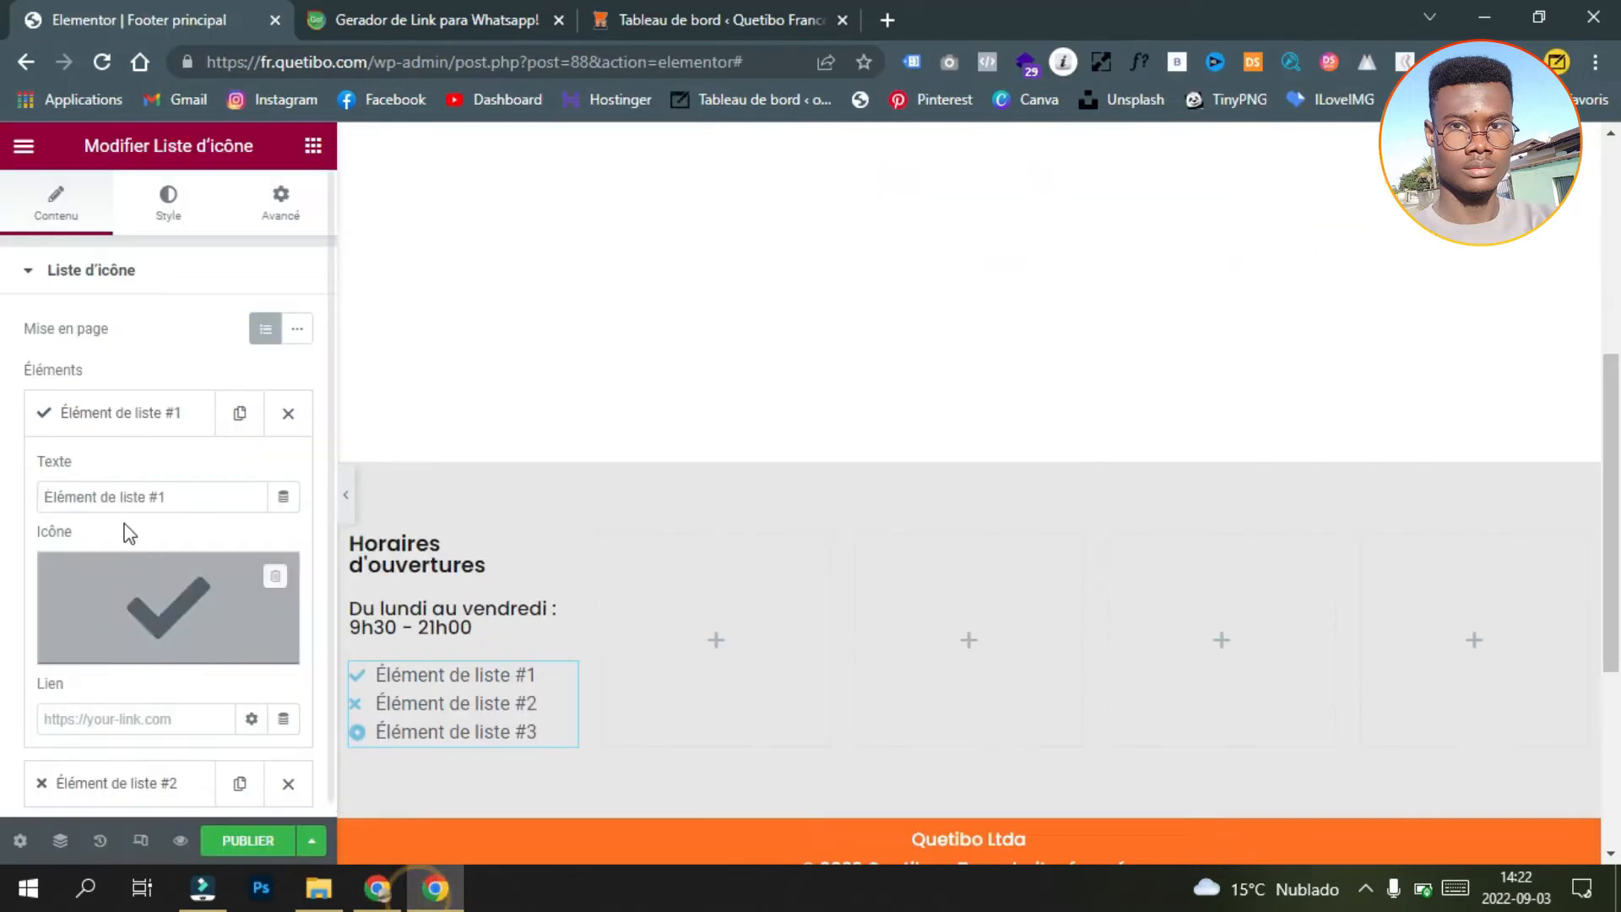
left_click(173, 422)
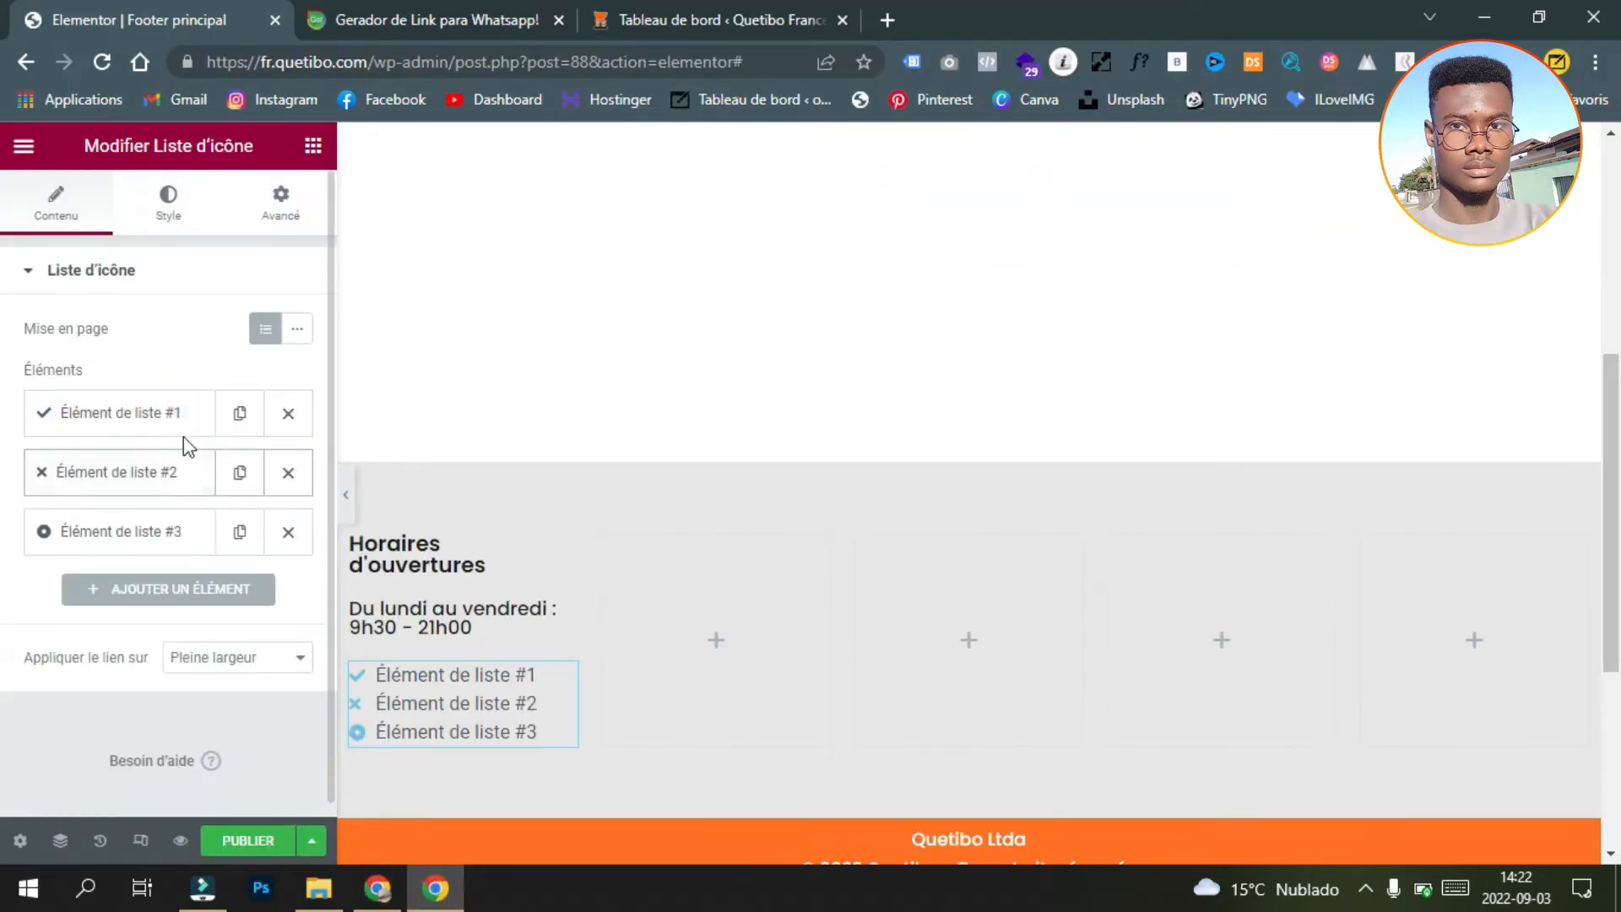
left_click(188, 419)
left_click_drag(199, 494, 11, 474)
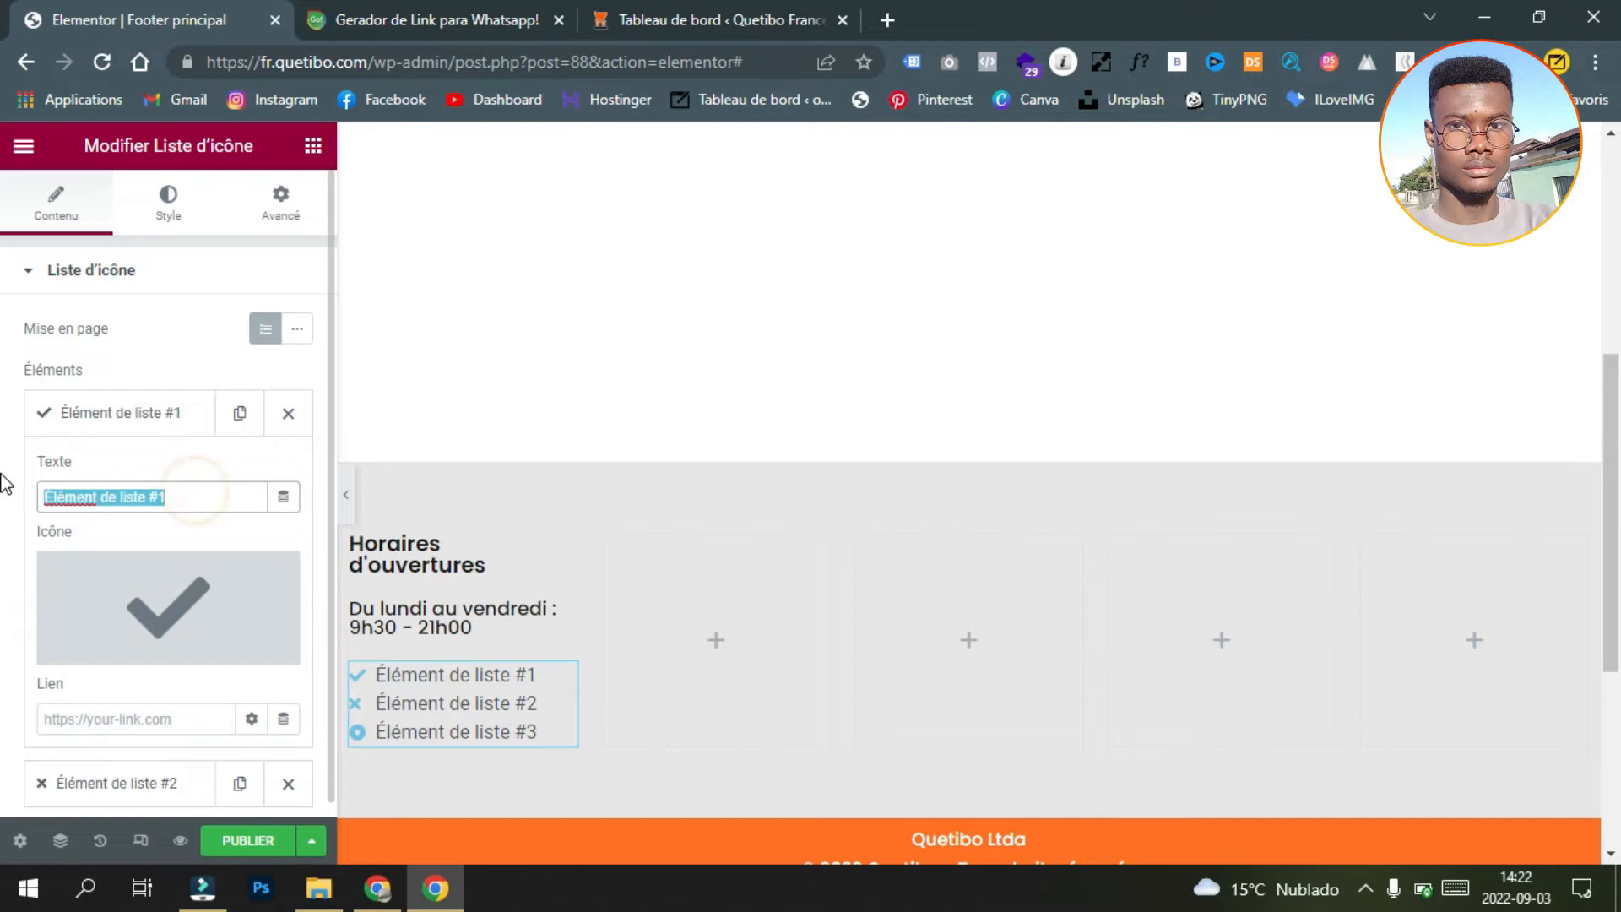
key("ctrl+v")
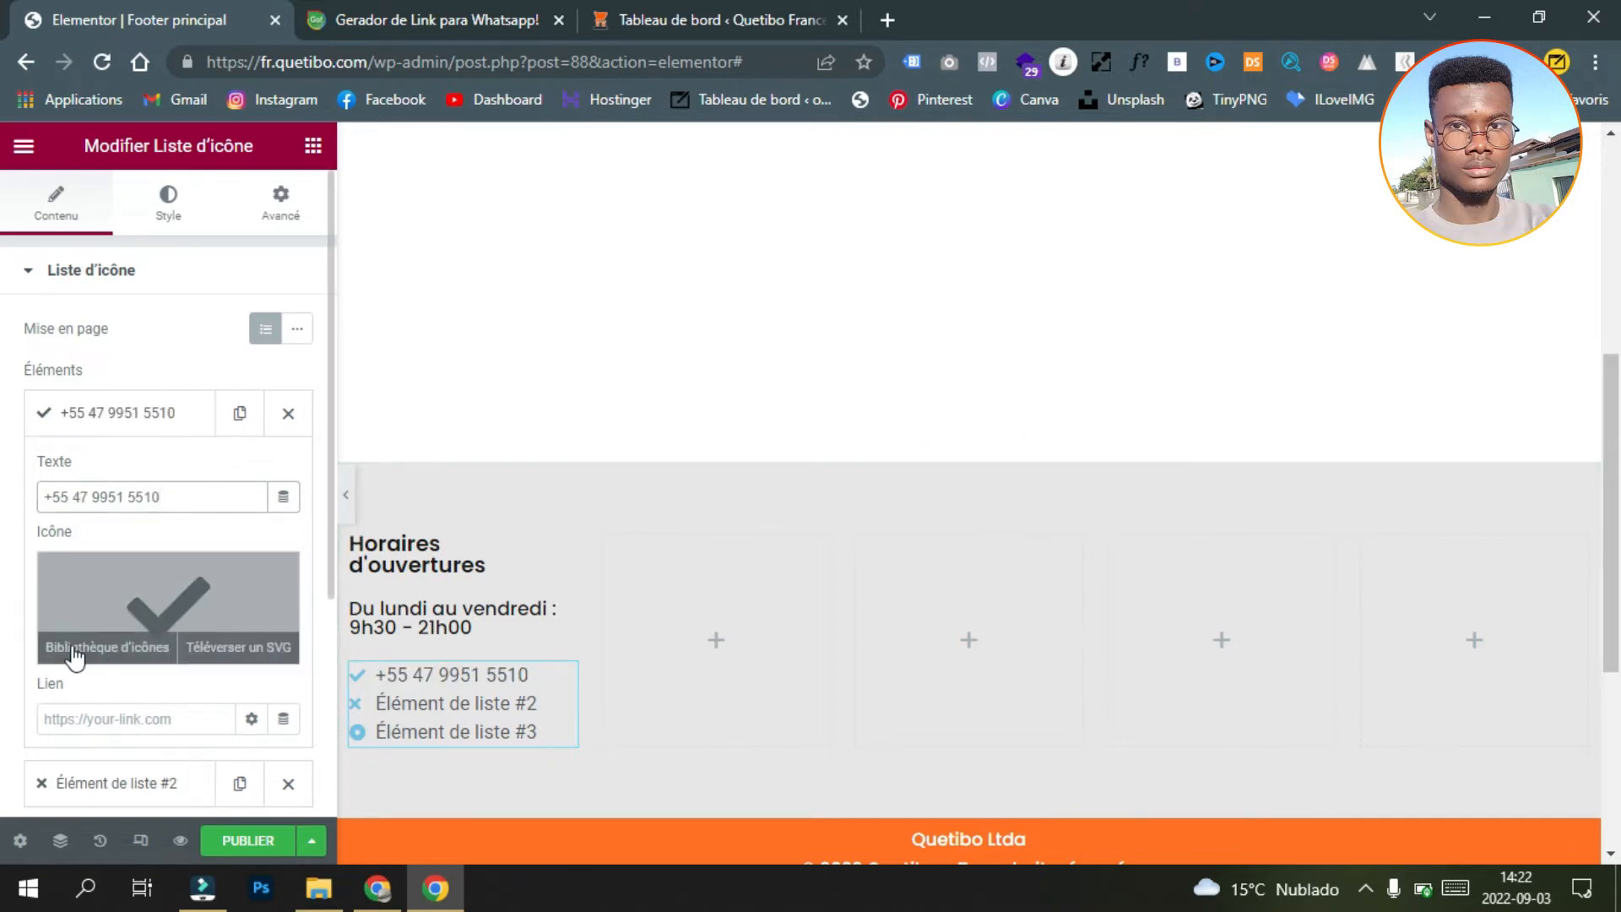
Step: Duplicate the phone number list item and edit the copy's text to match the reference site's second phone number
left_click(181, 415)
left_click(241, 416)
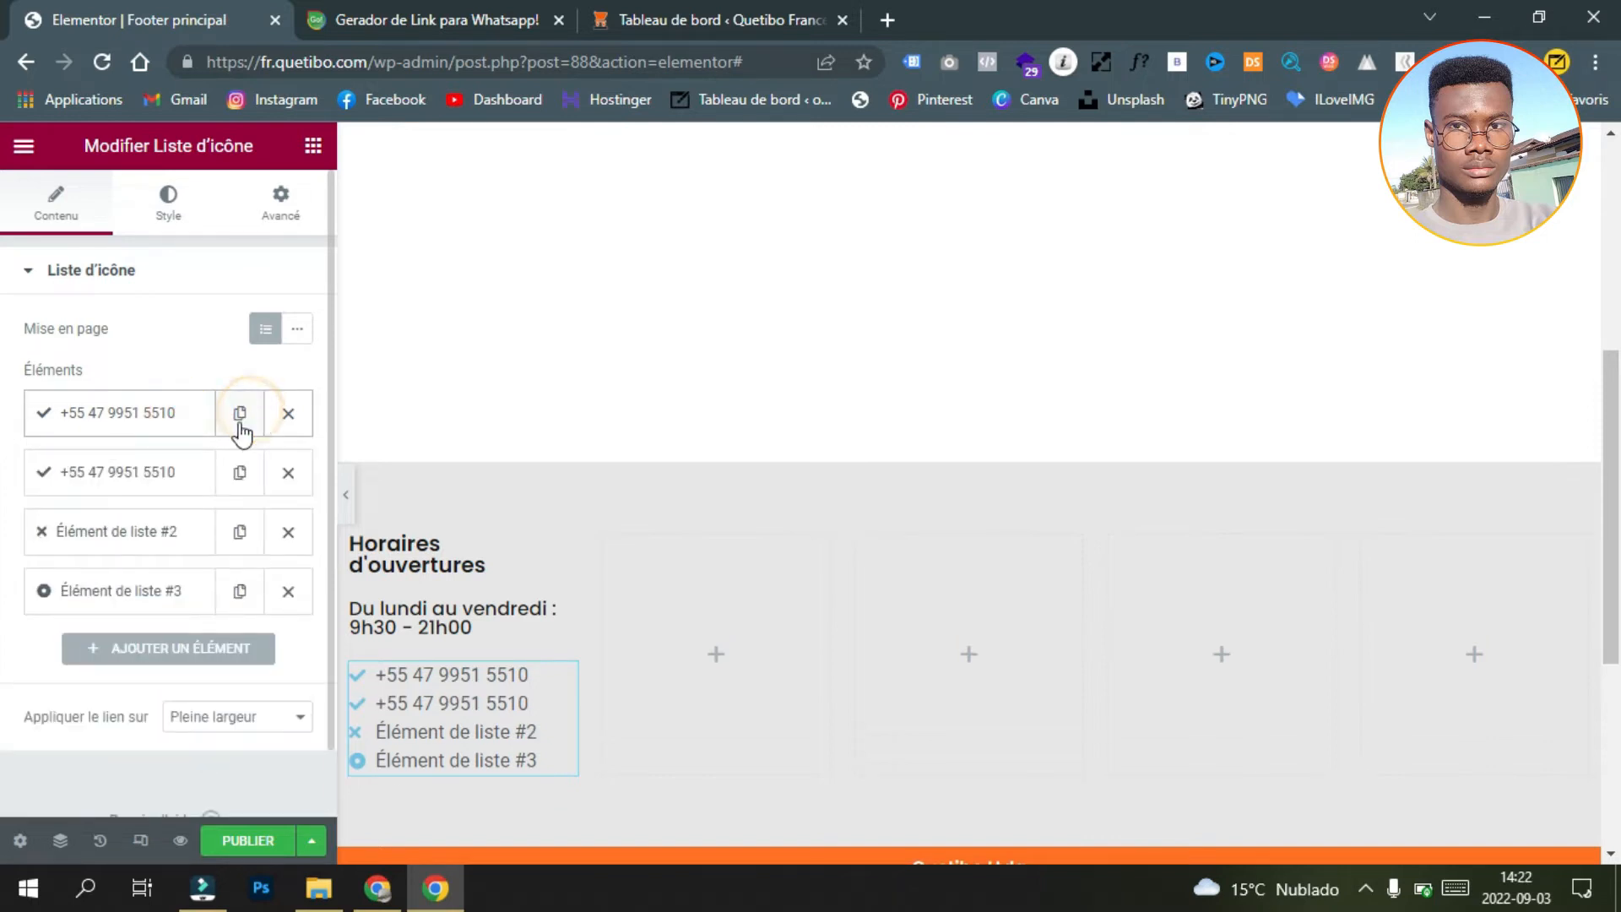
left_click(165, 471)
left_click(104, 555)
type("9")
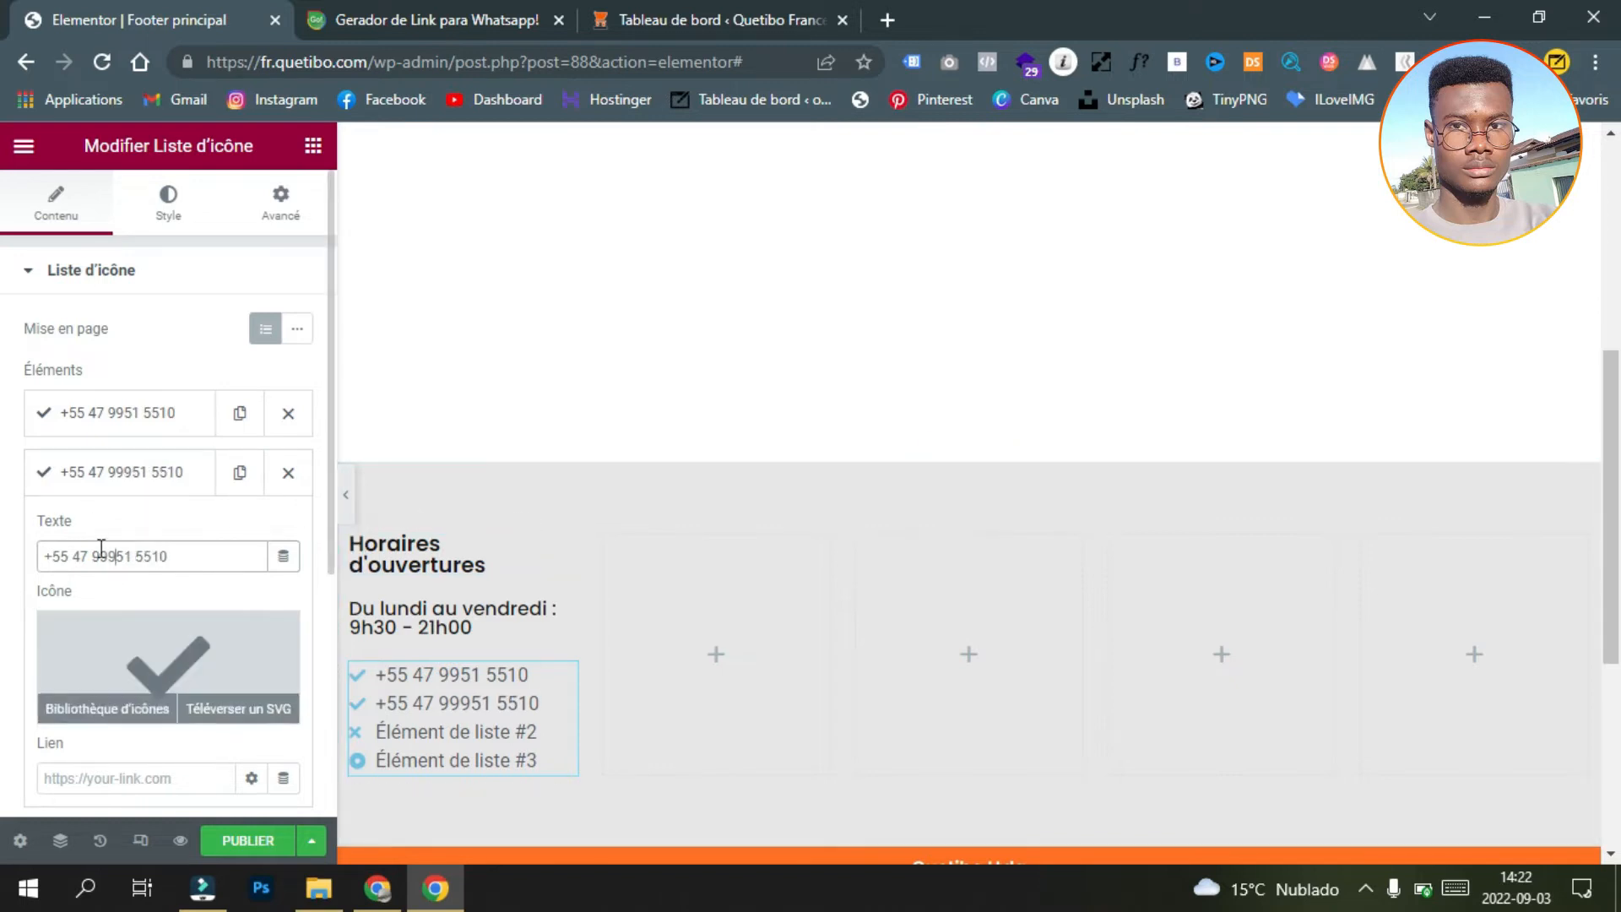
left_click(138, 468)
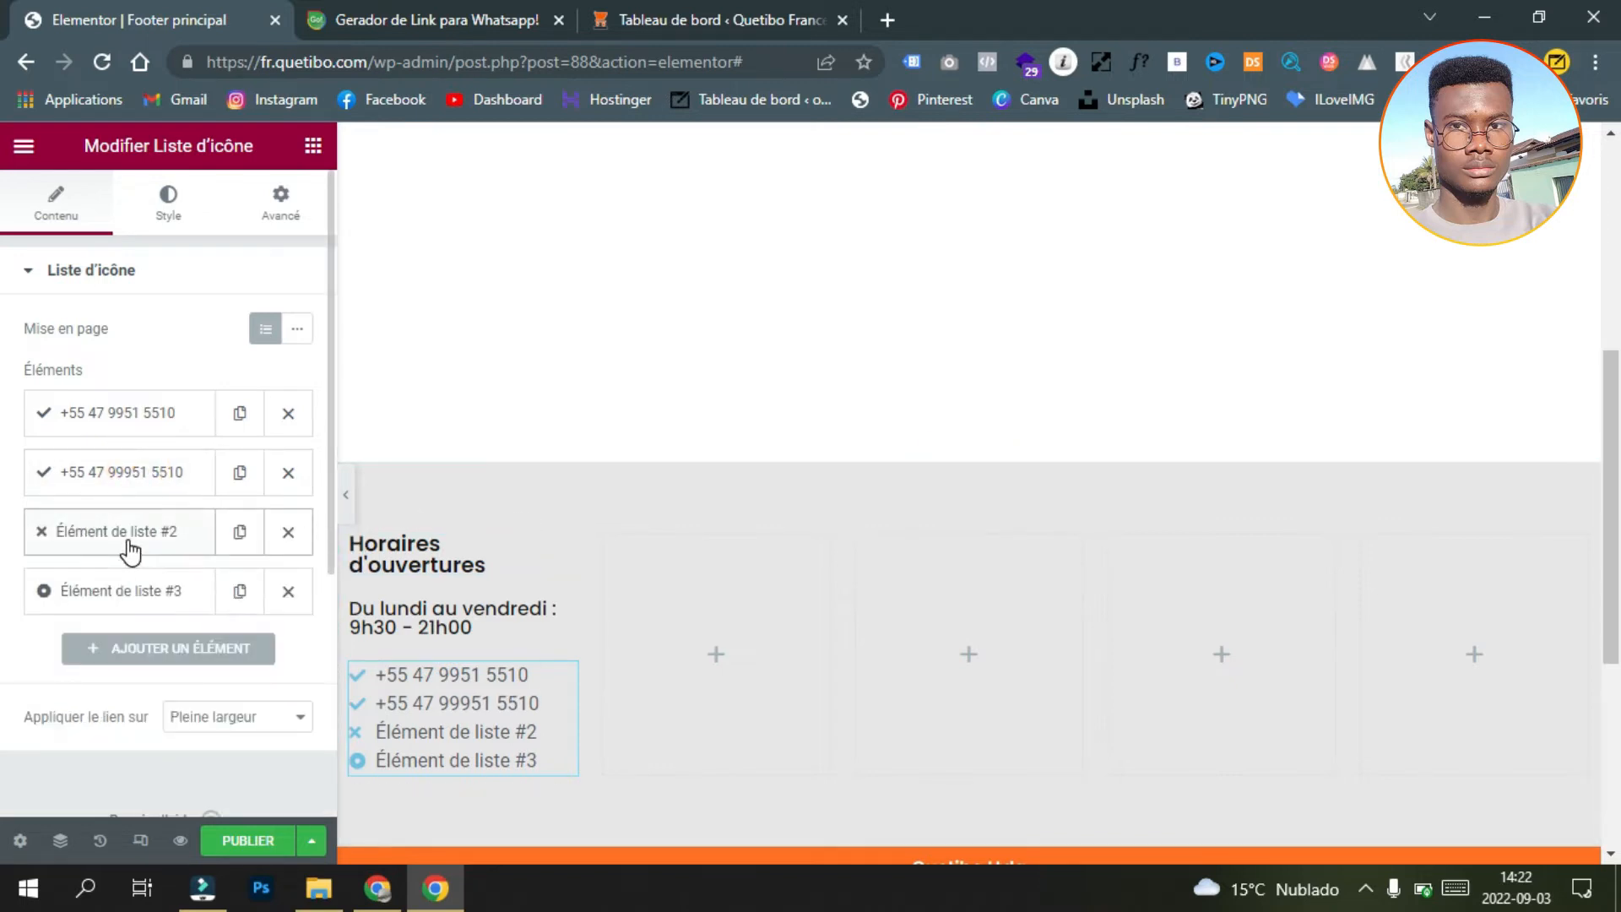
Step: Delete "Élément de liste #2" and replace the last item's text with the contact e-mail copied from the reference site's footer
left_click(284, 539)
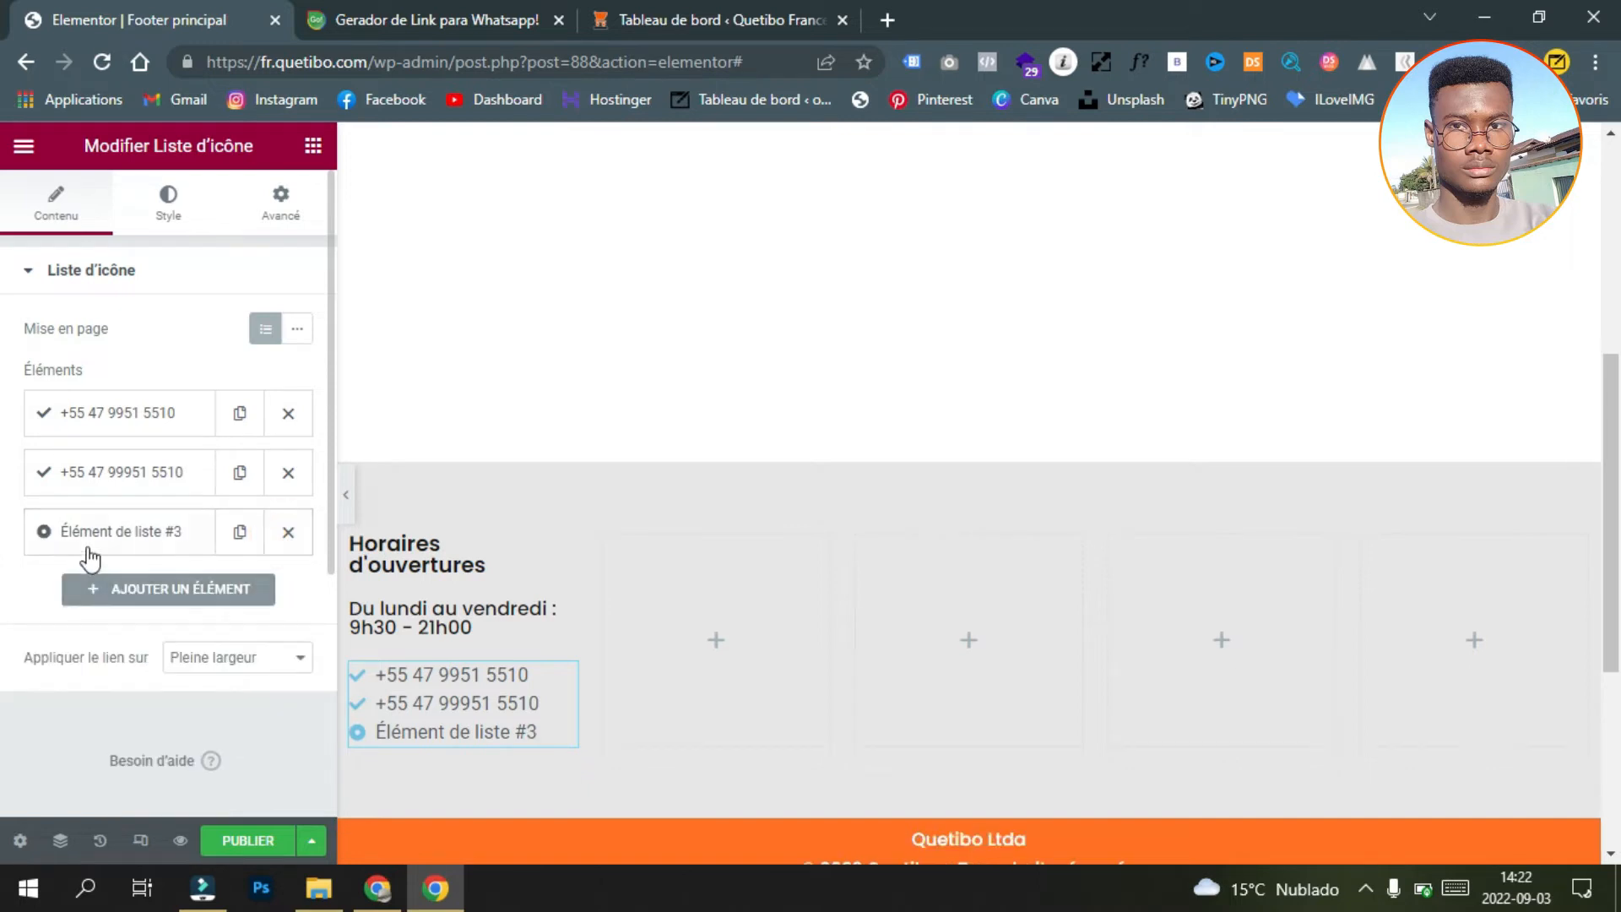
left_click(122, 545)
left_click(378, 889)
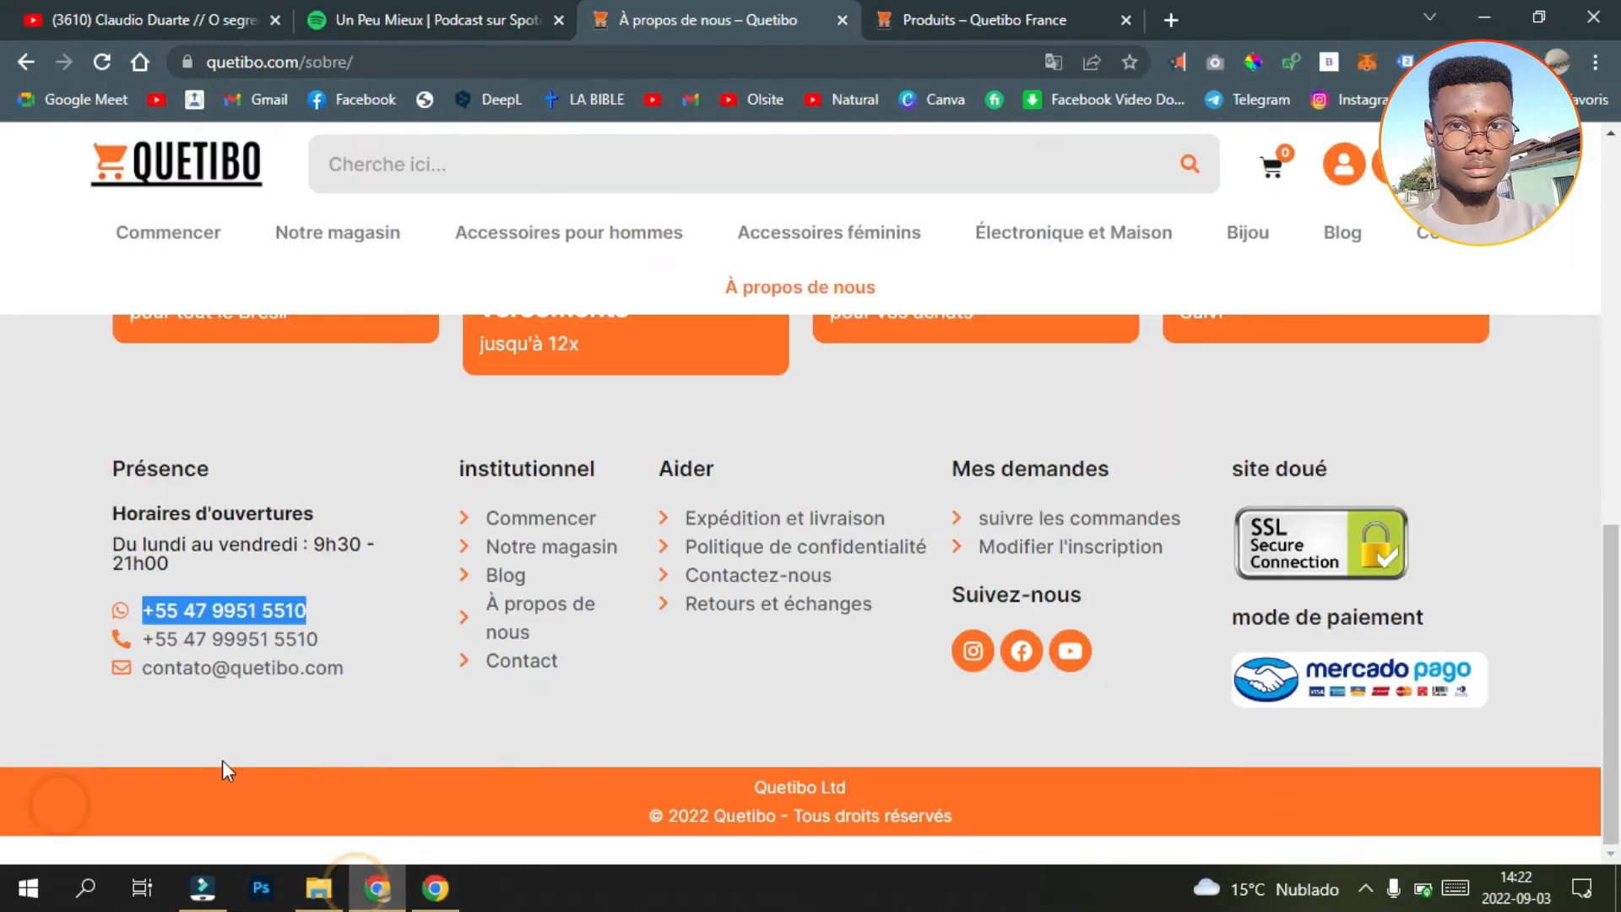
left_click_drag(350, 668, 146, 675)
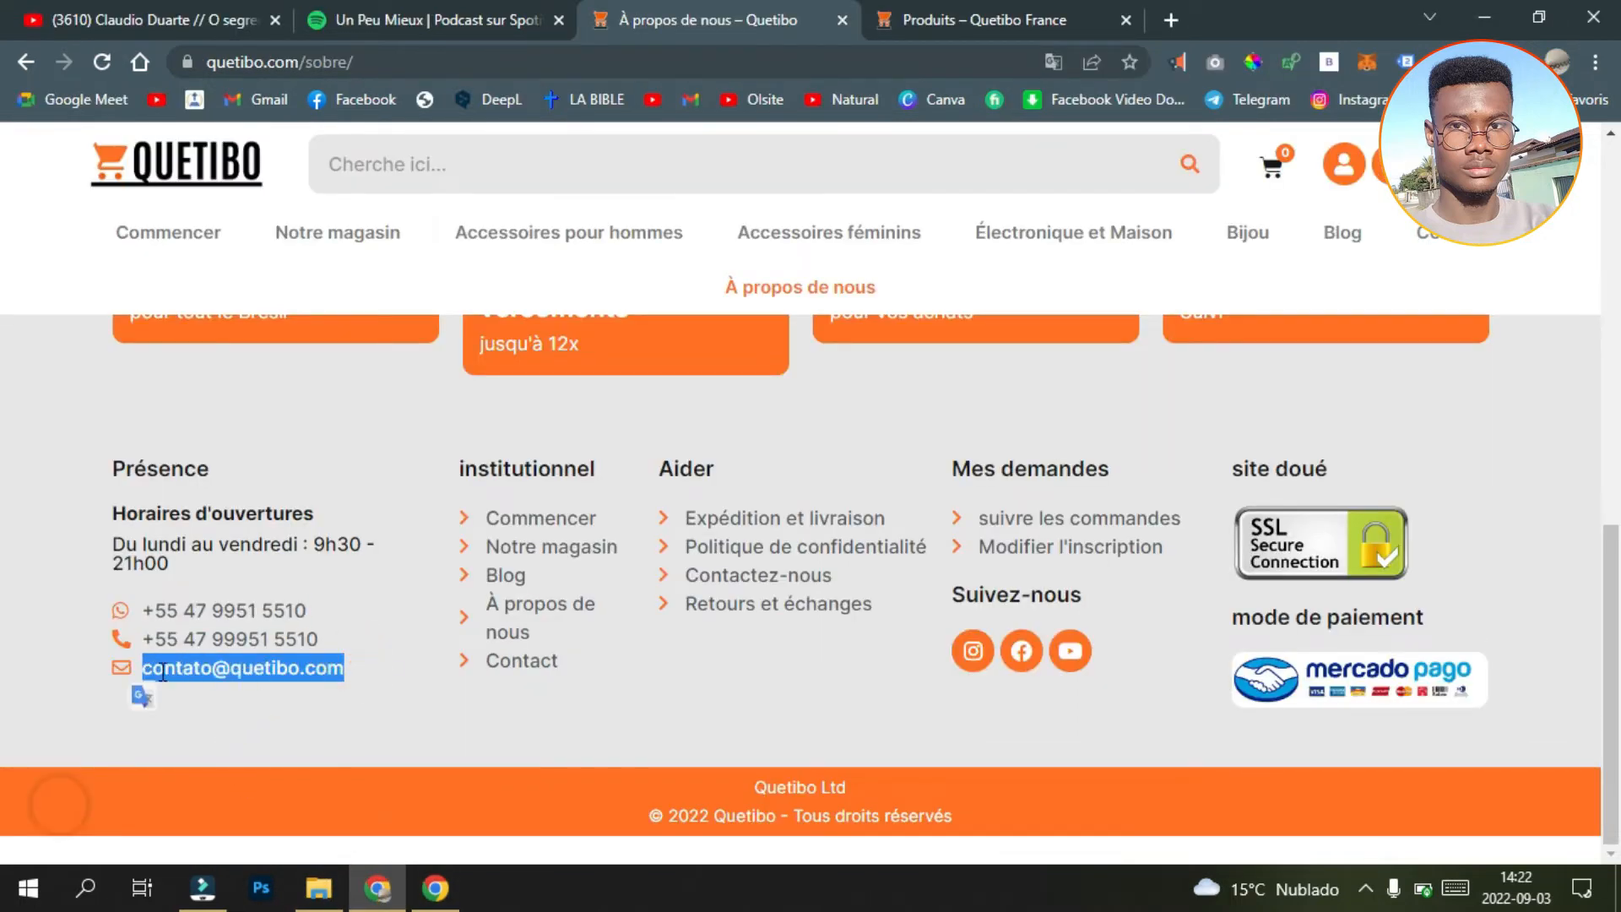
right_click(165, 671)
left_click(229, 407)
left_click(435, 888)
triple_click(207, 618)
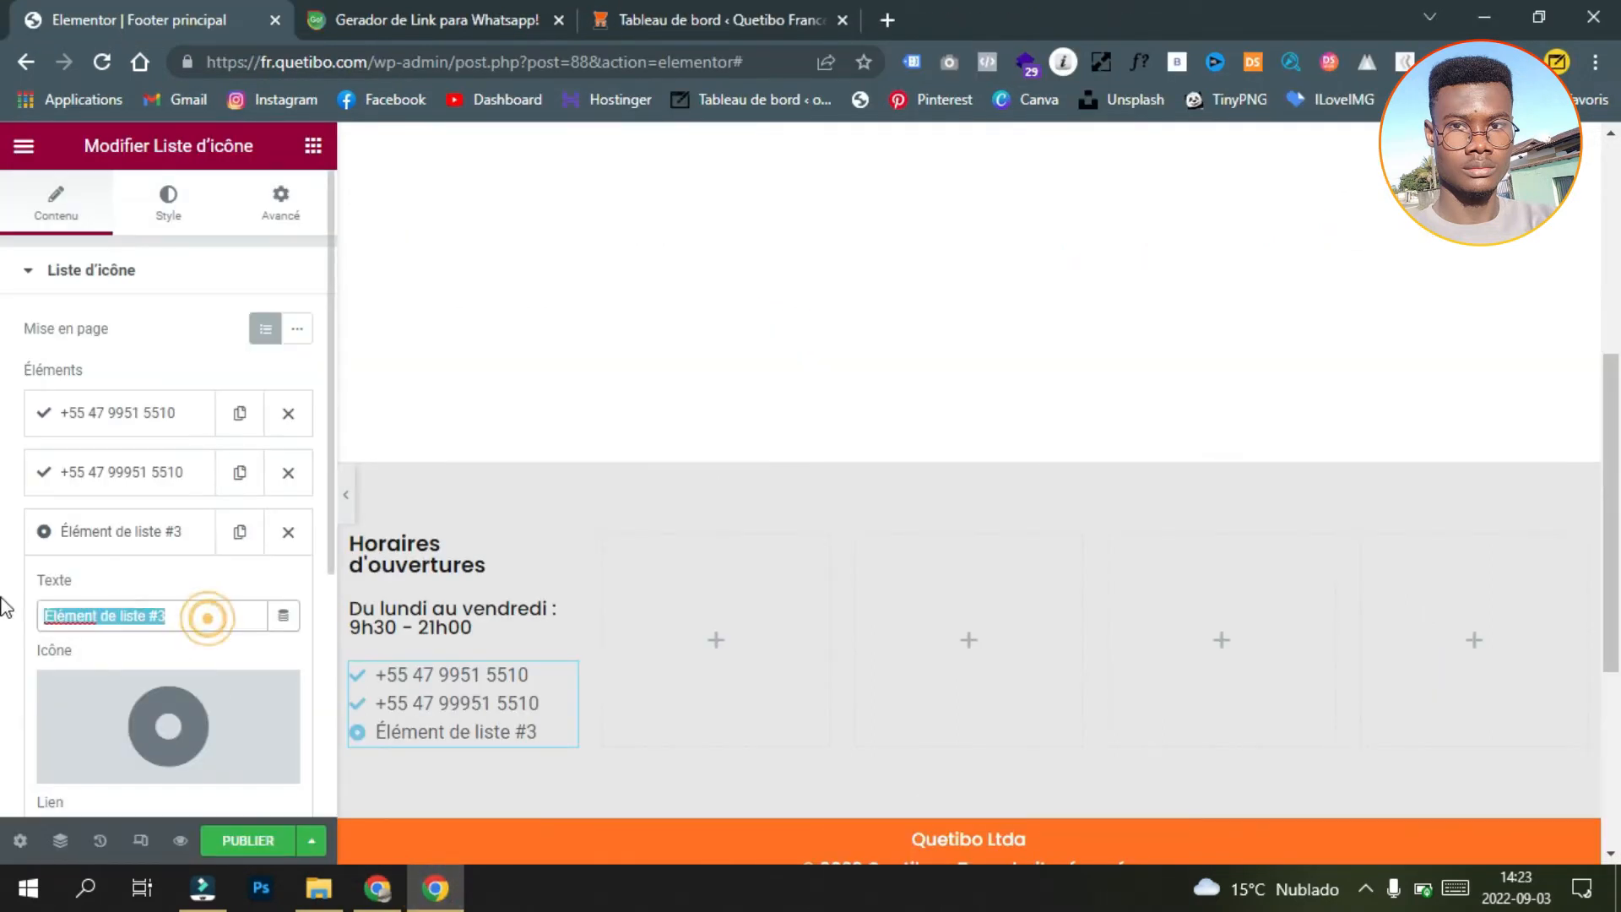
right_click(203, 617)
left_click(303, 347)
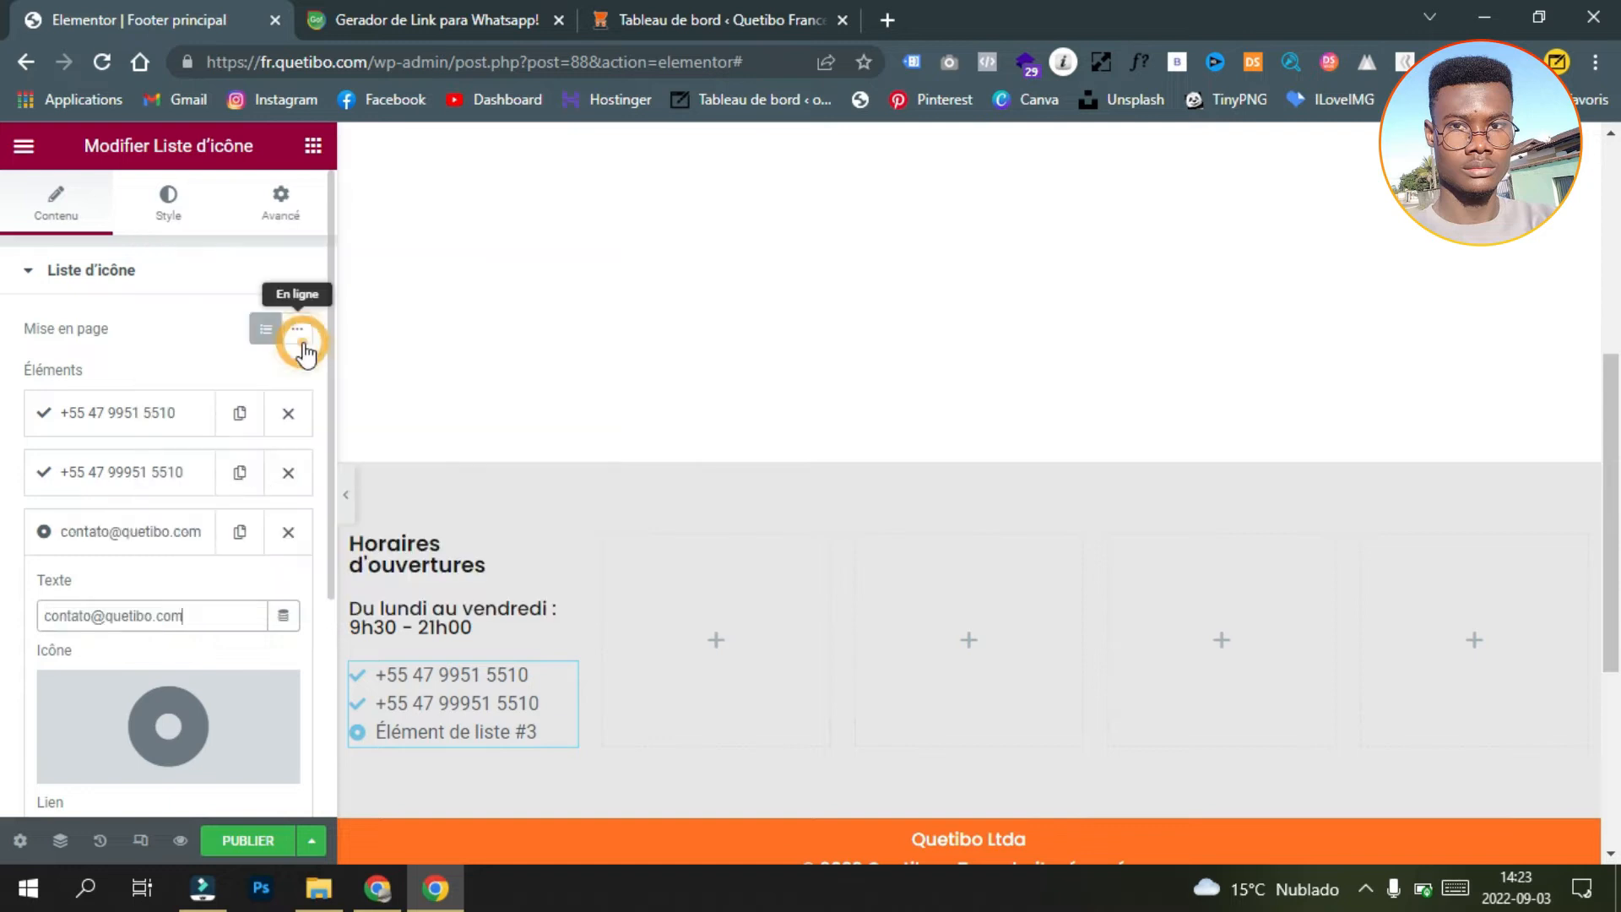
Step: Preview the footer's contact list at full width and return to the e-mail item's icon settings
scroll(131, 629, "down", 1)
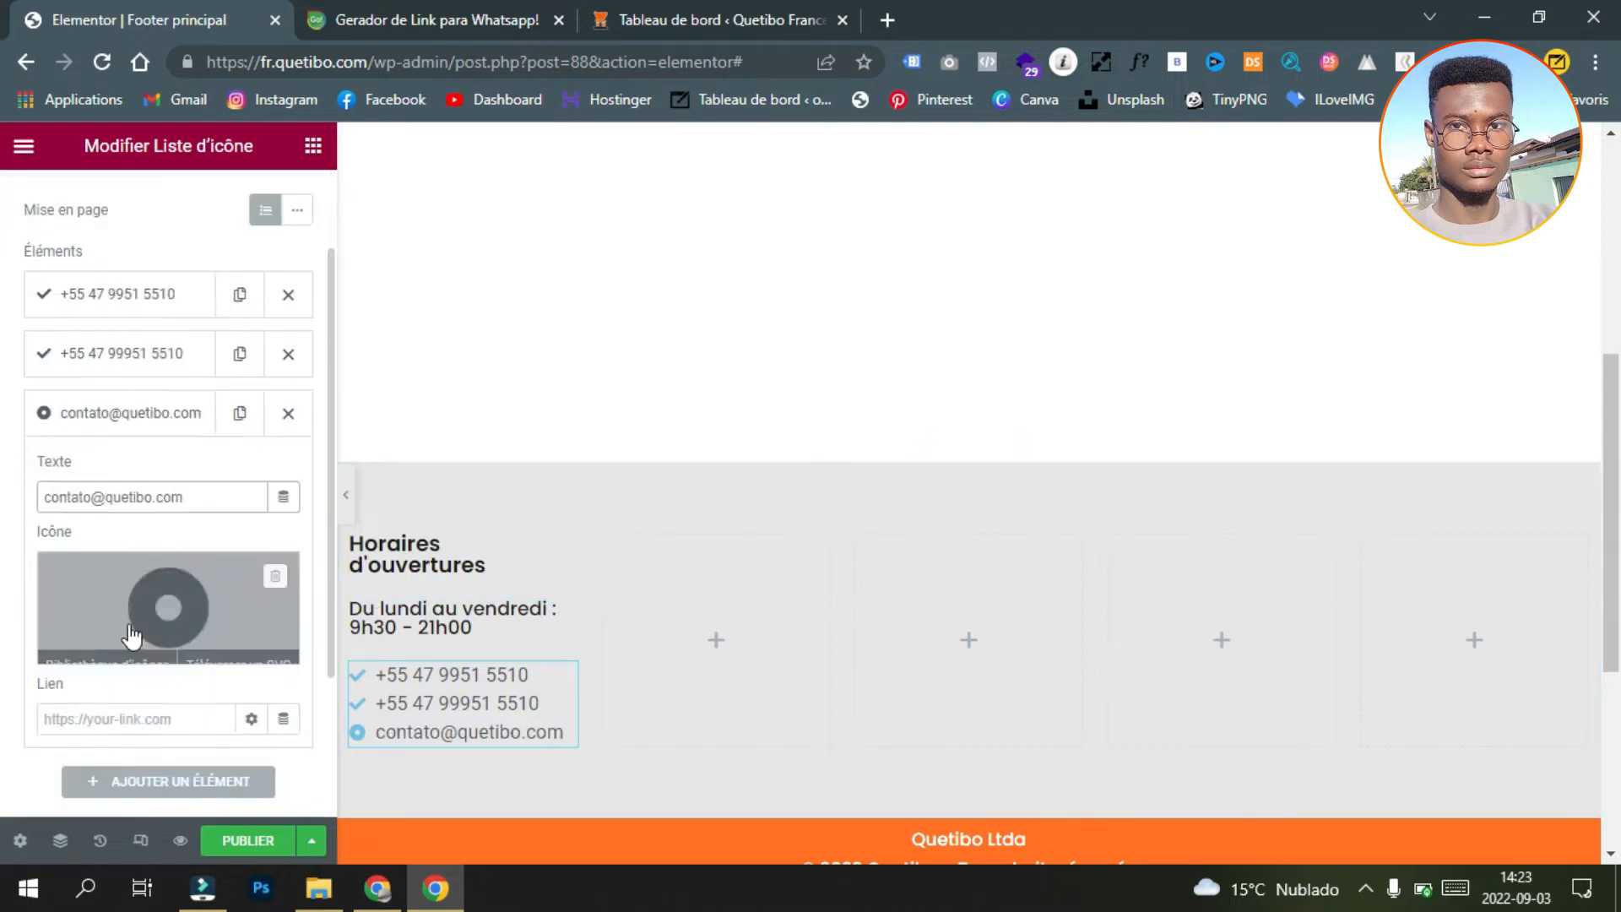
scroll(130, 634, "down", 1)
left_click(345, 497)
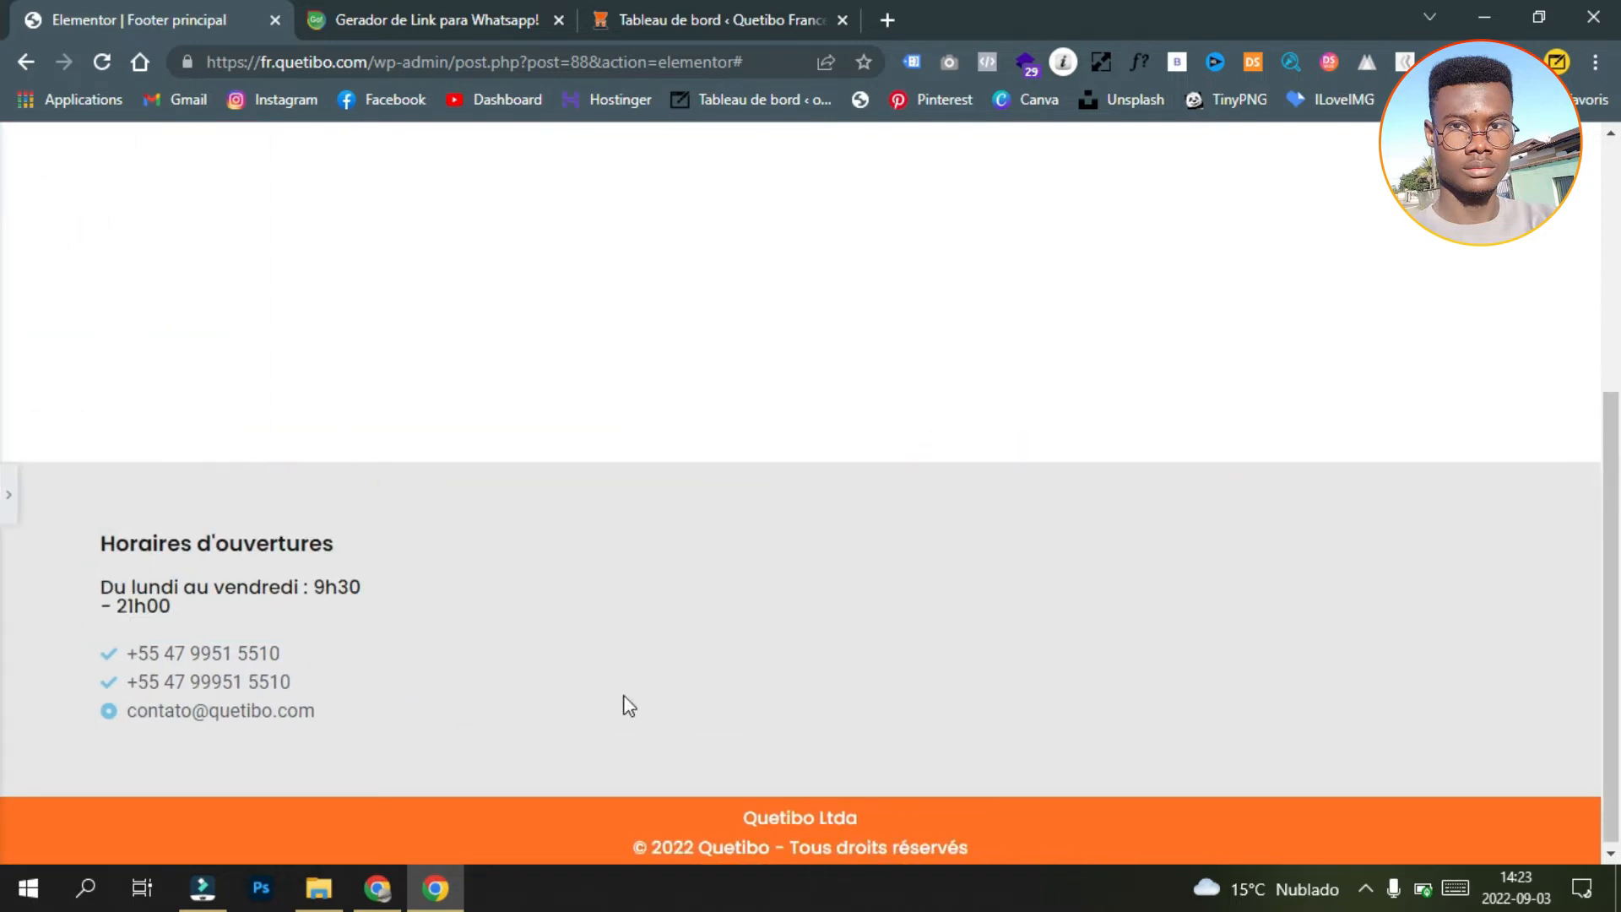
left_click(8, 495)
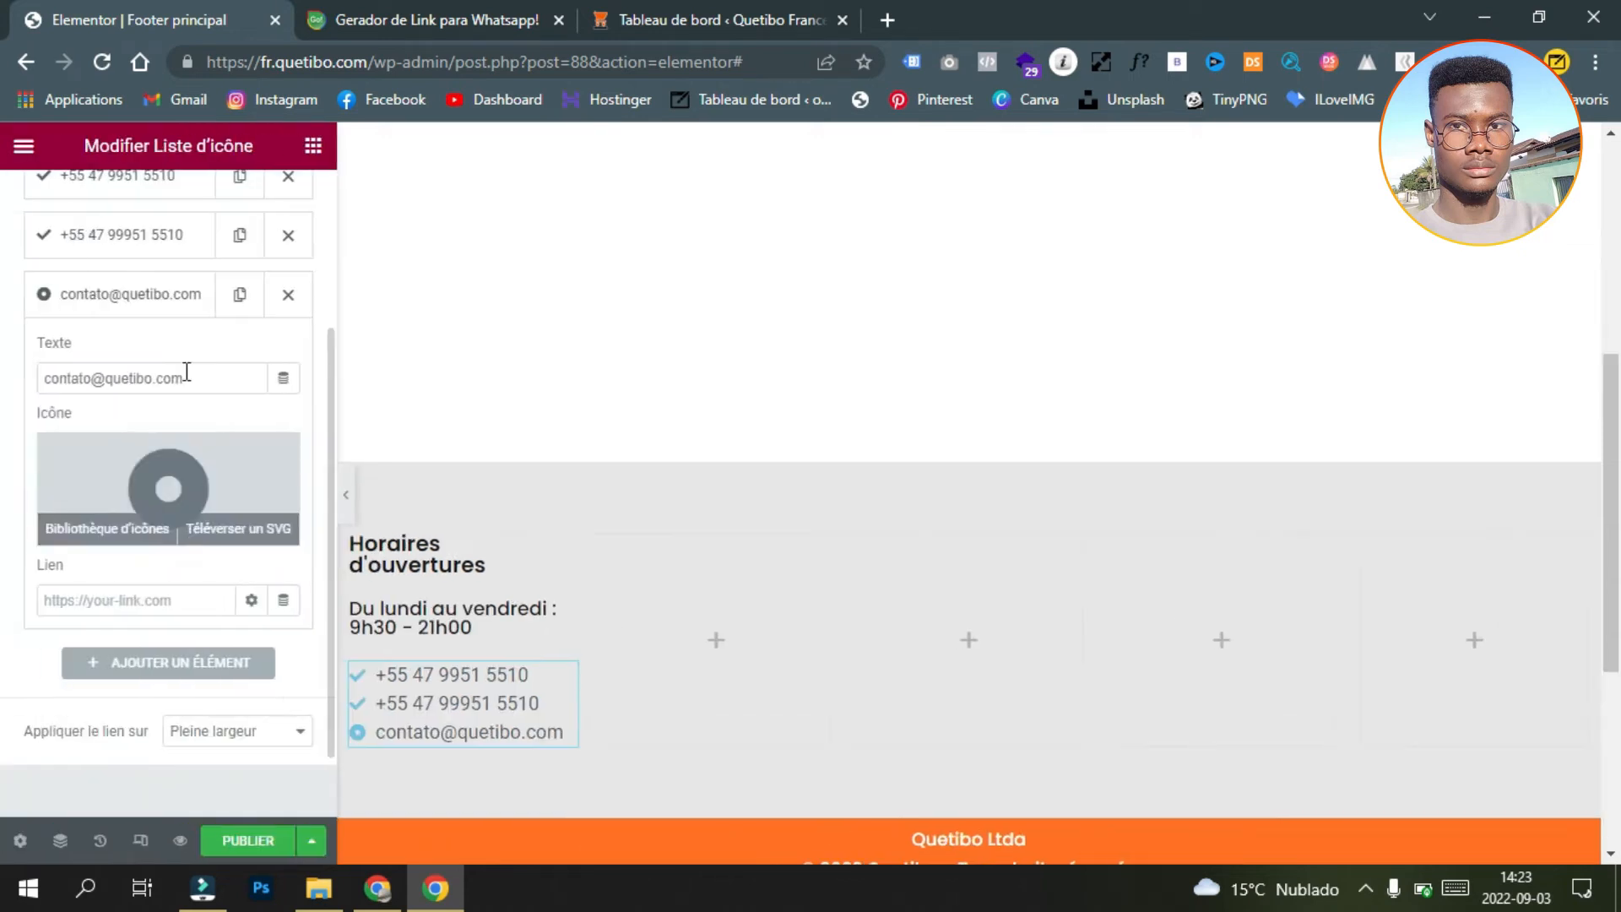
mouse_move(127, 494)
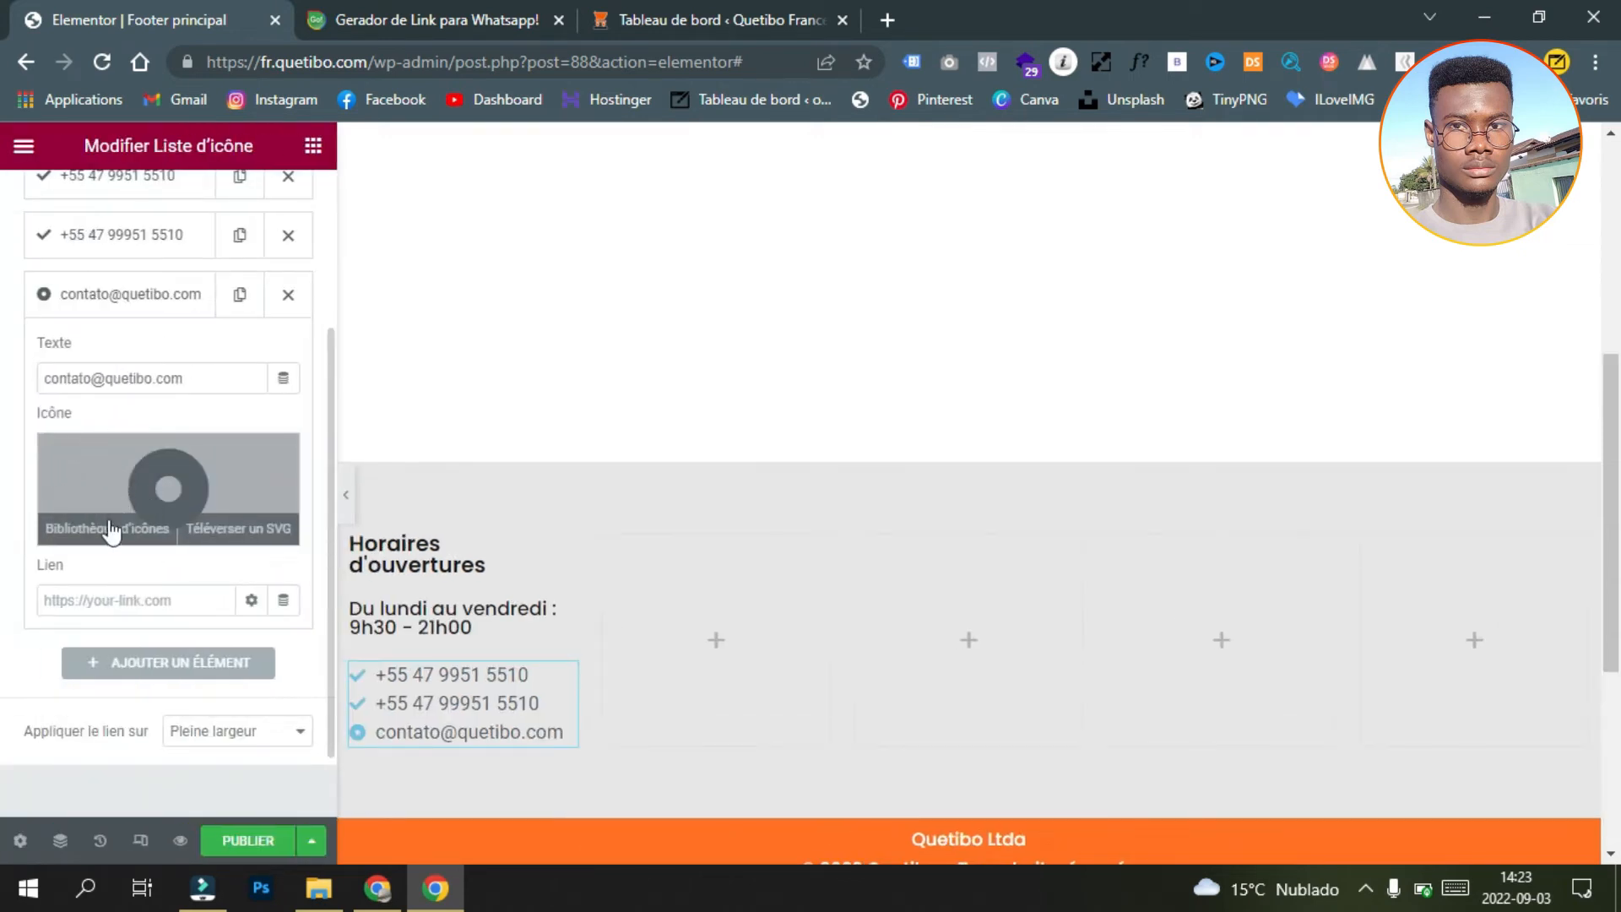
Step: Change the e-mail list item's icon to the outlined Envelope from the icon library
left_click(117, 530)
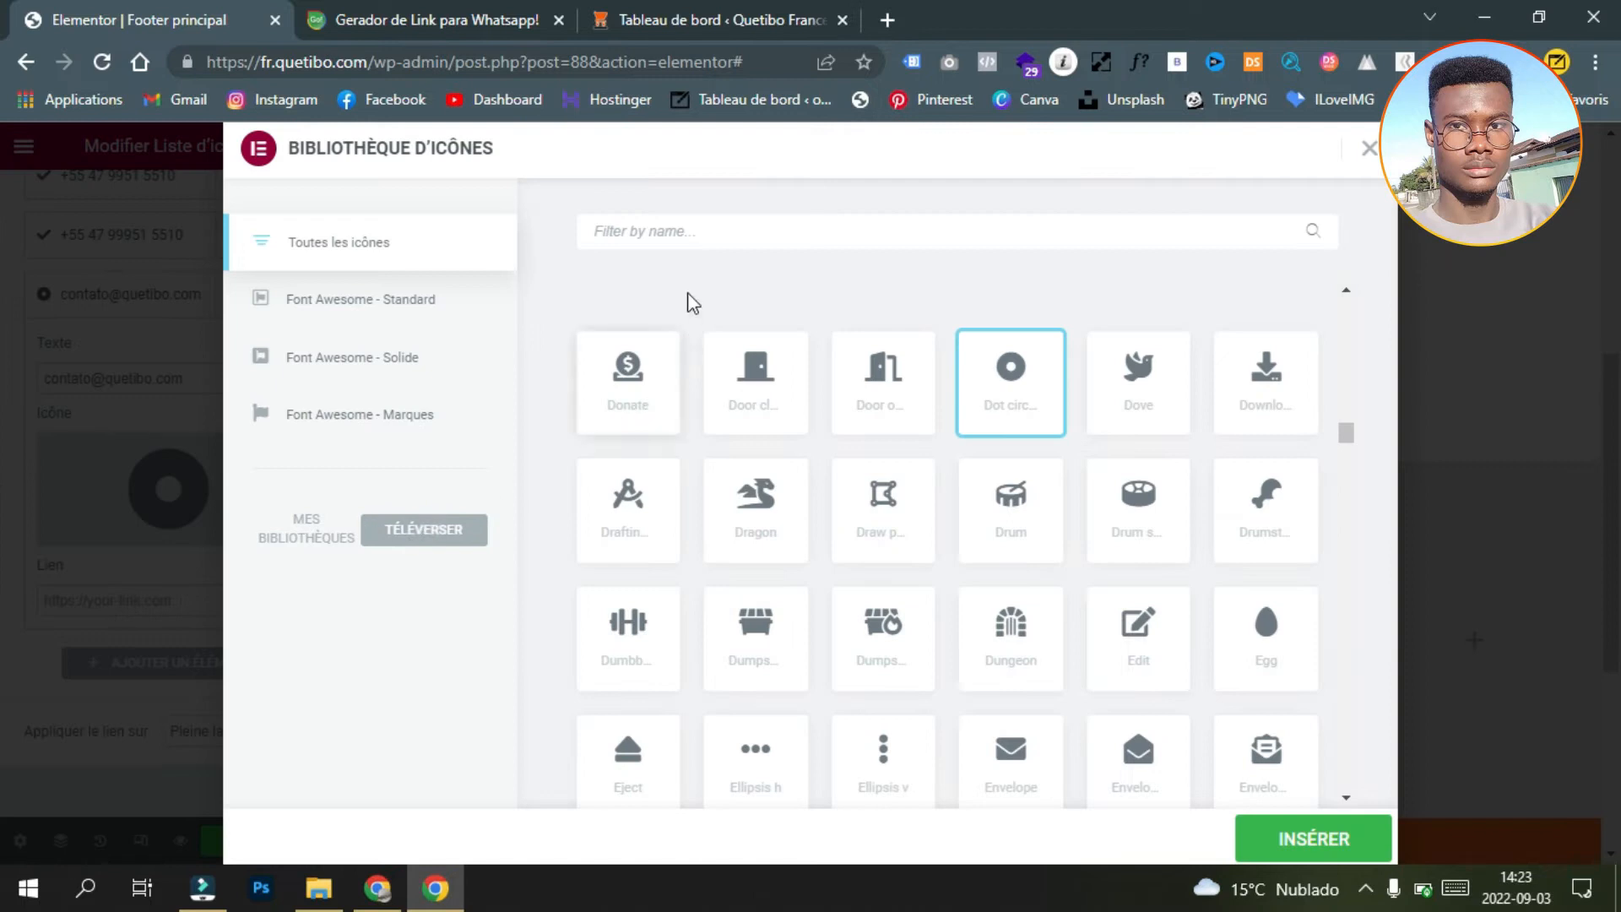
left_click(688, 233)
type("envol")
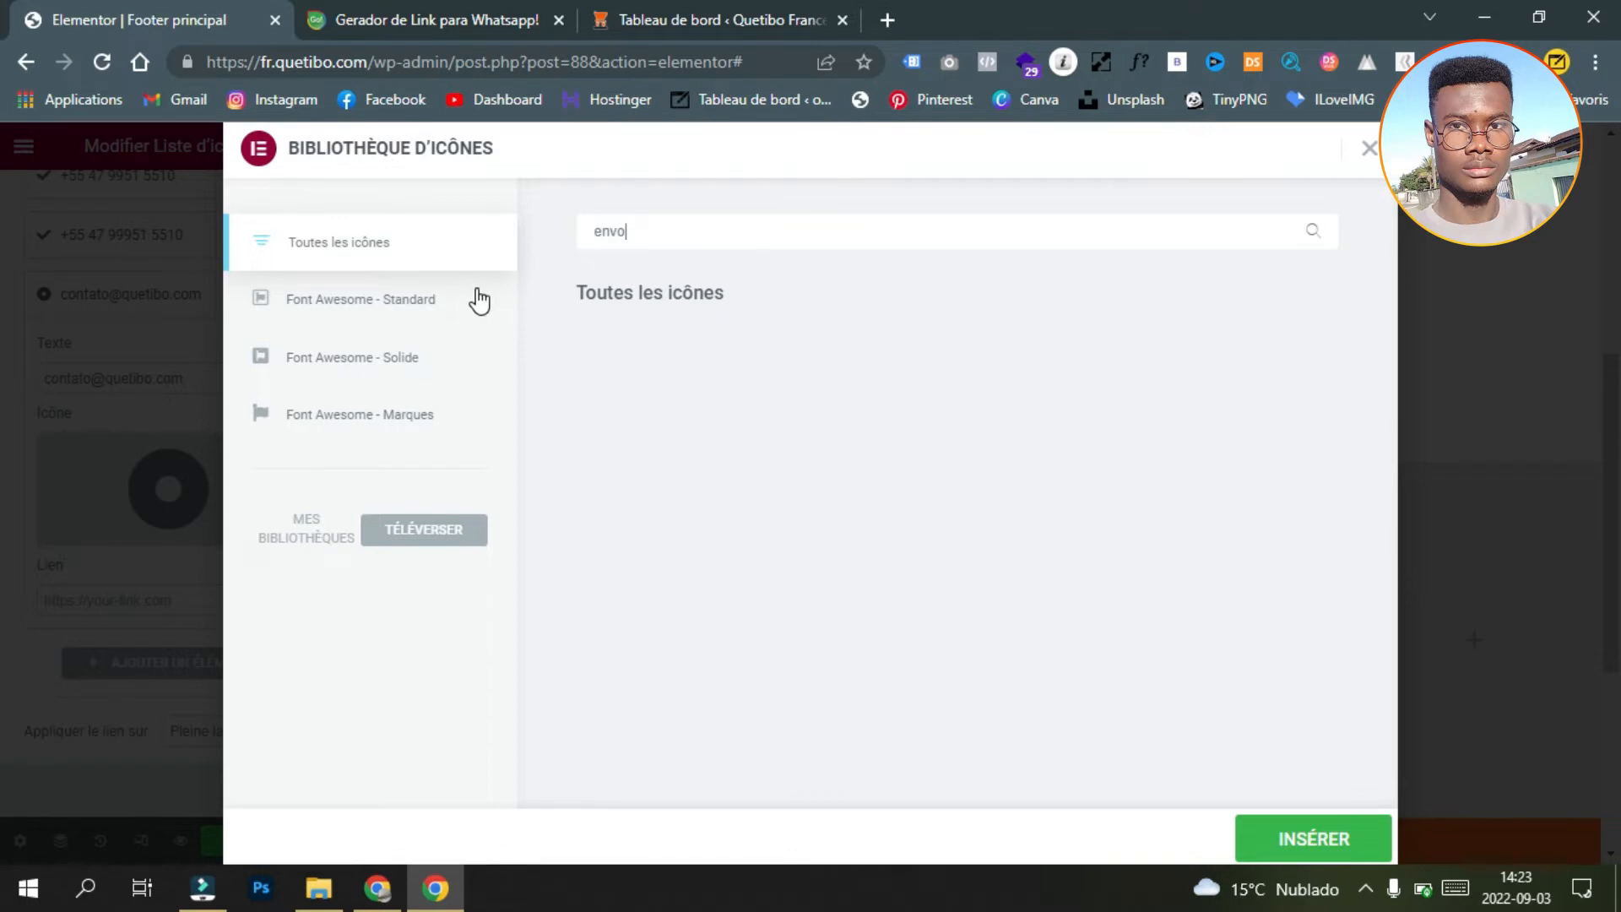
key("BackSpace")
left_click(640, 401)
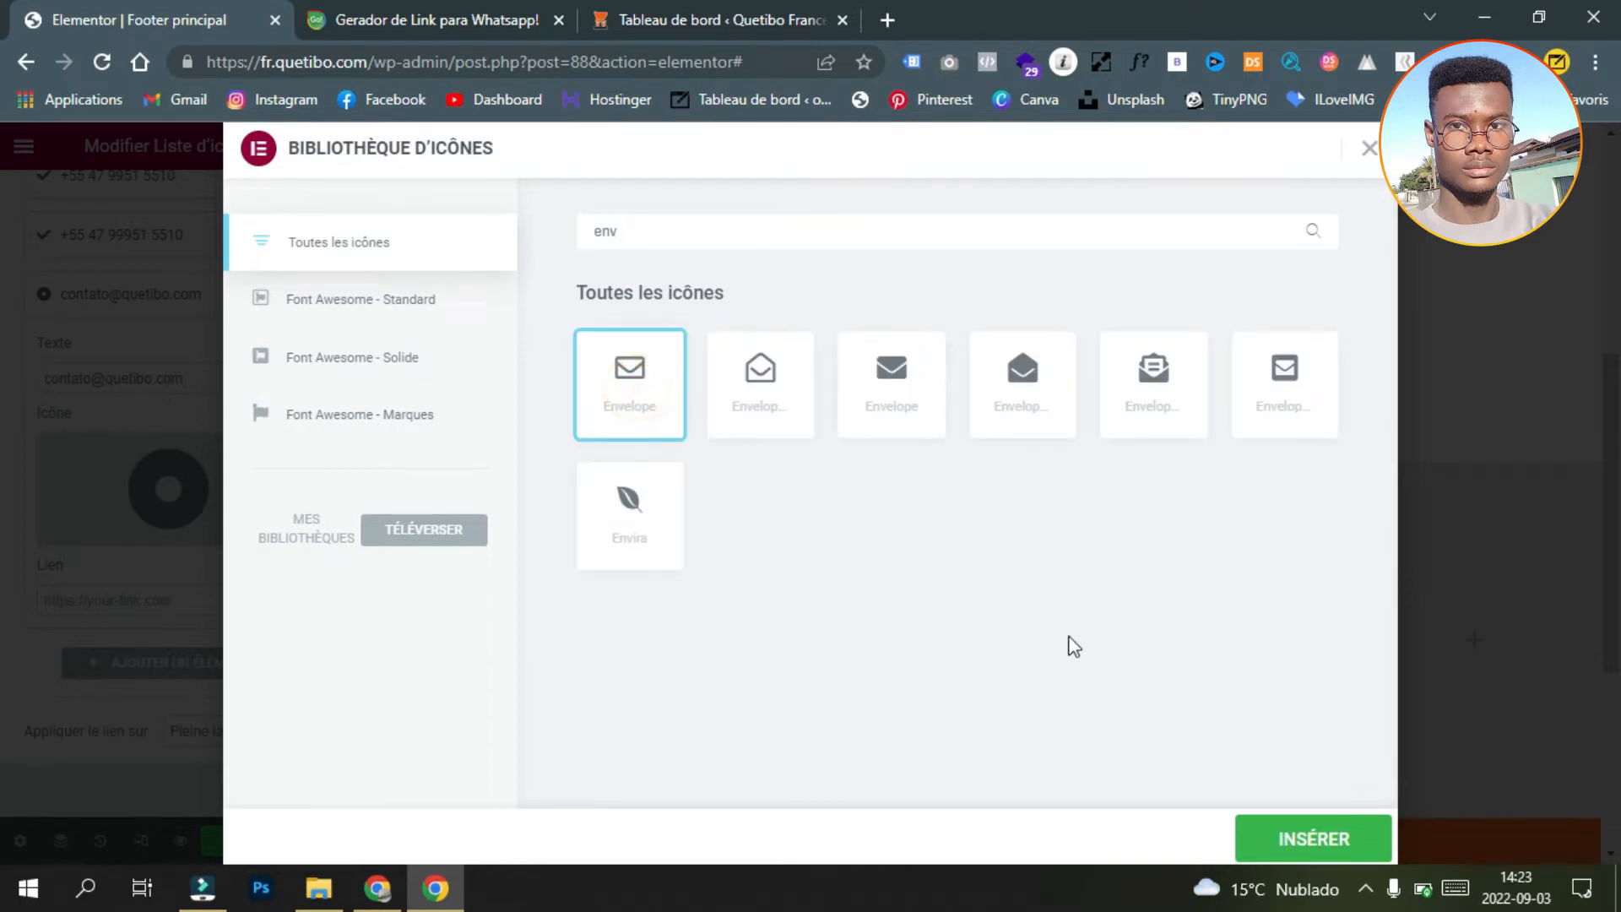
left_click(1277, 847)
left_click(135, 294)
Step: Change the second phone number item's icon to "Phone alt" from the icon library
left_click(106, 235)
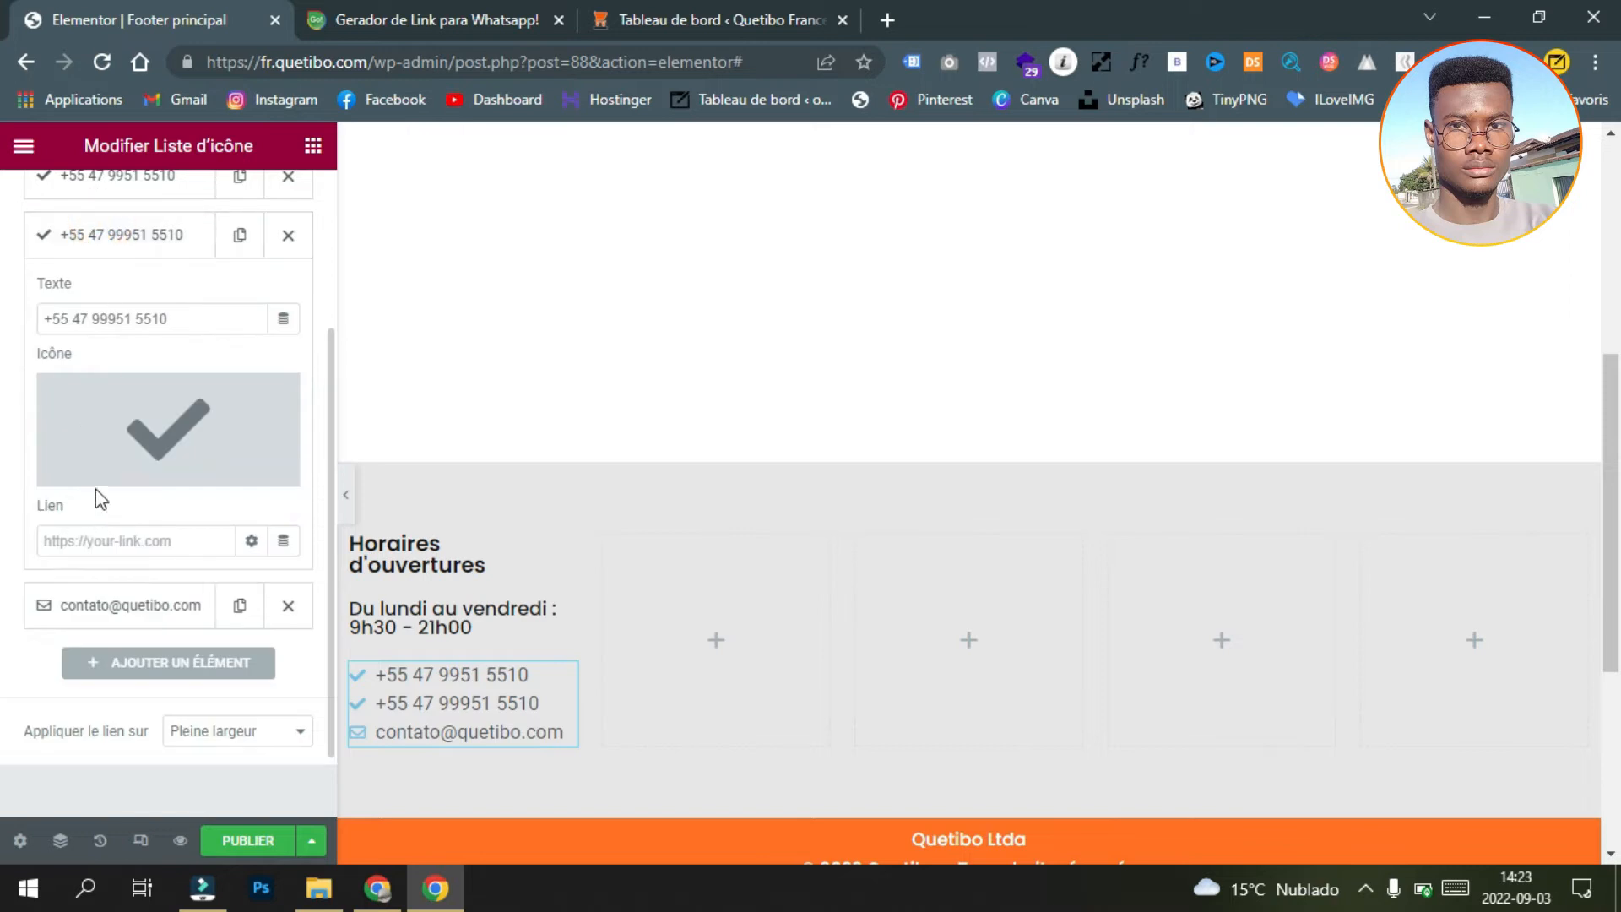
left_click(68, 469)
left_click(698, 226)
type("ca")
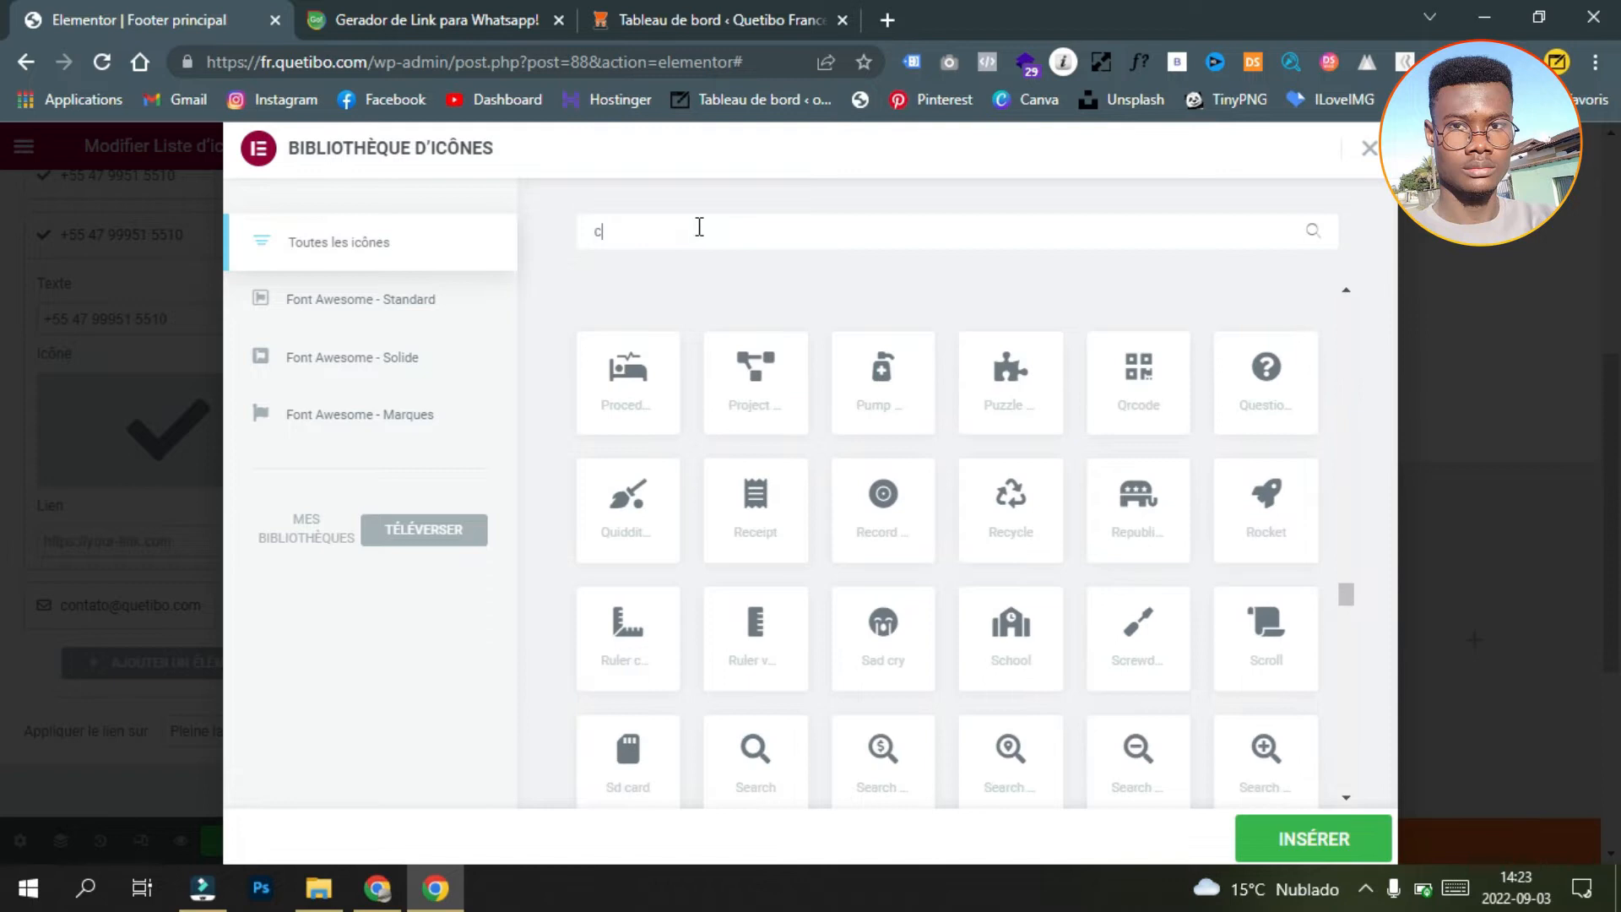
key("BackSpace")
key("BackSpace")
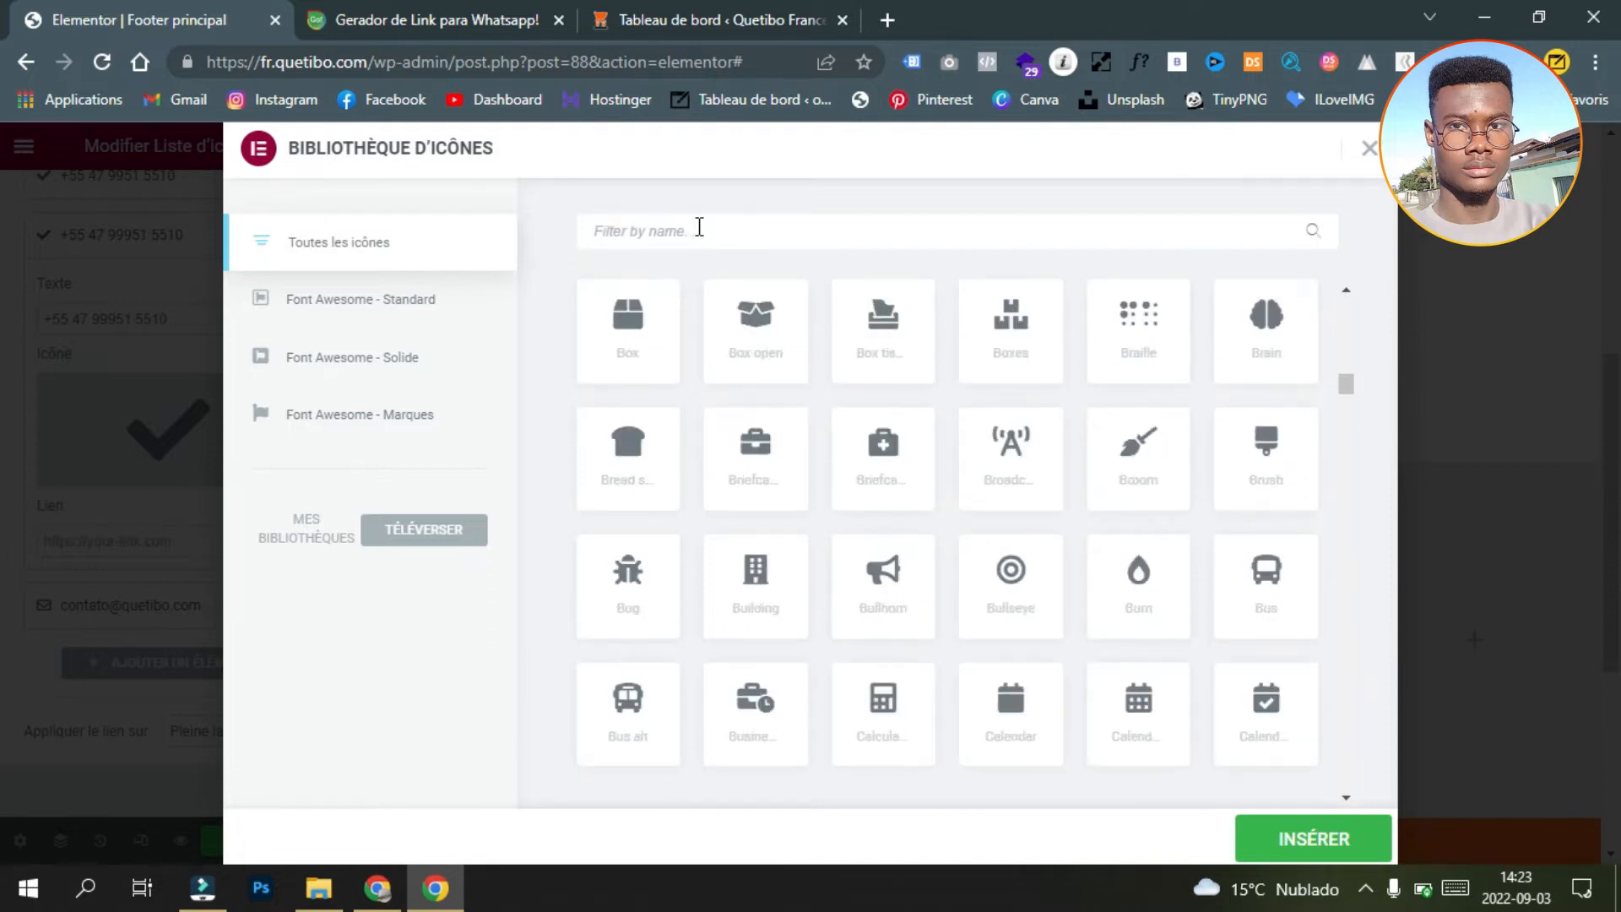
type("pho")
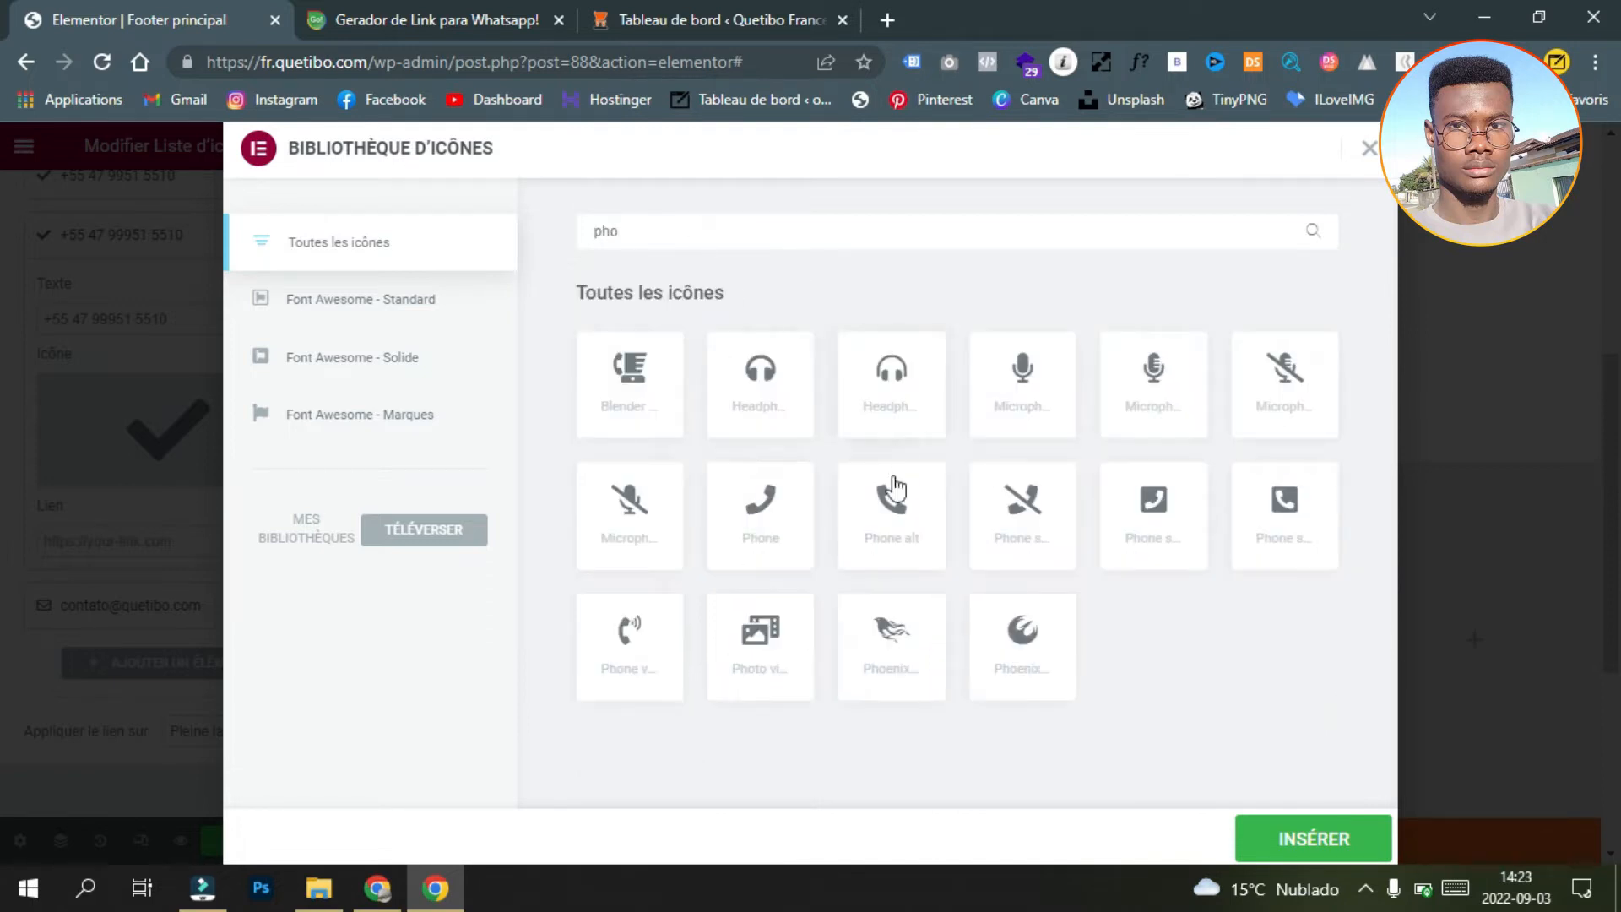
left_click(890, 488)
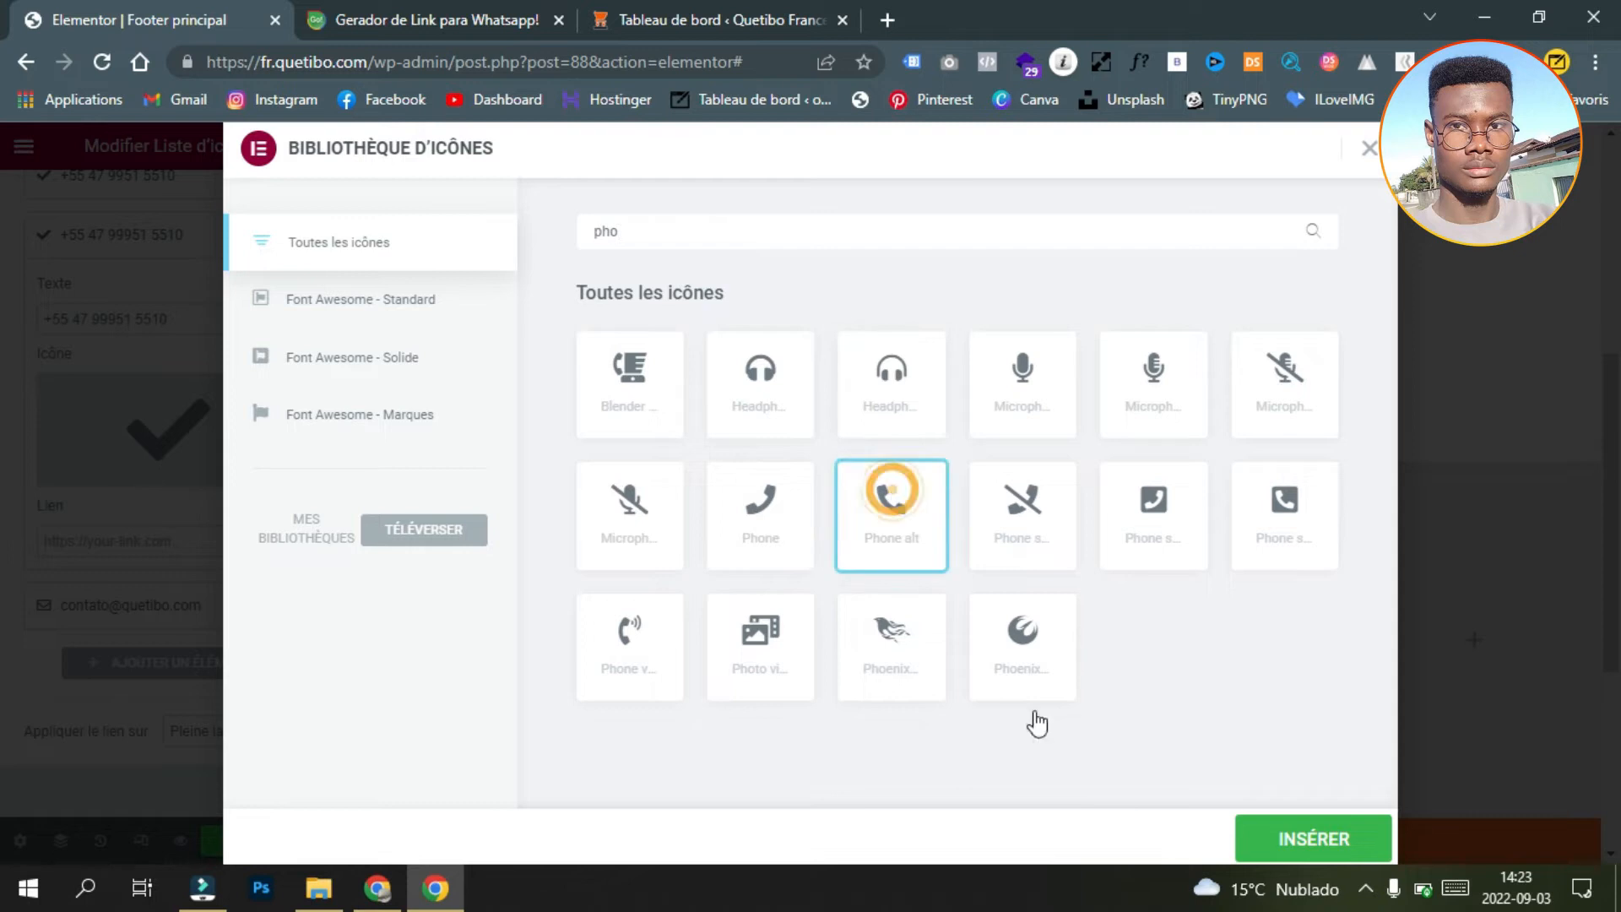
left_click(1258, 836)
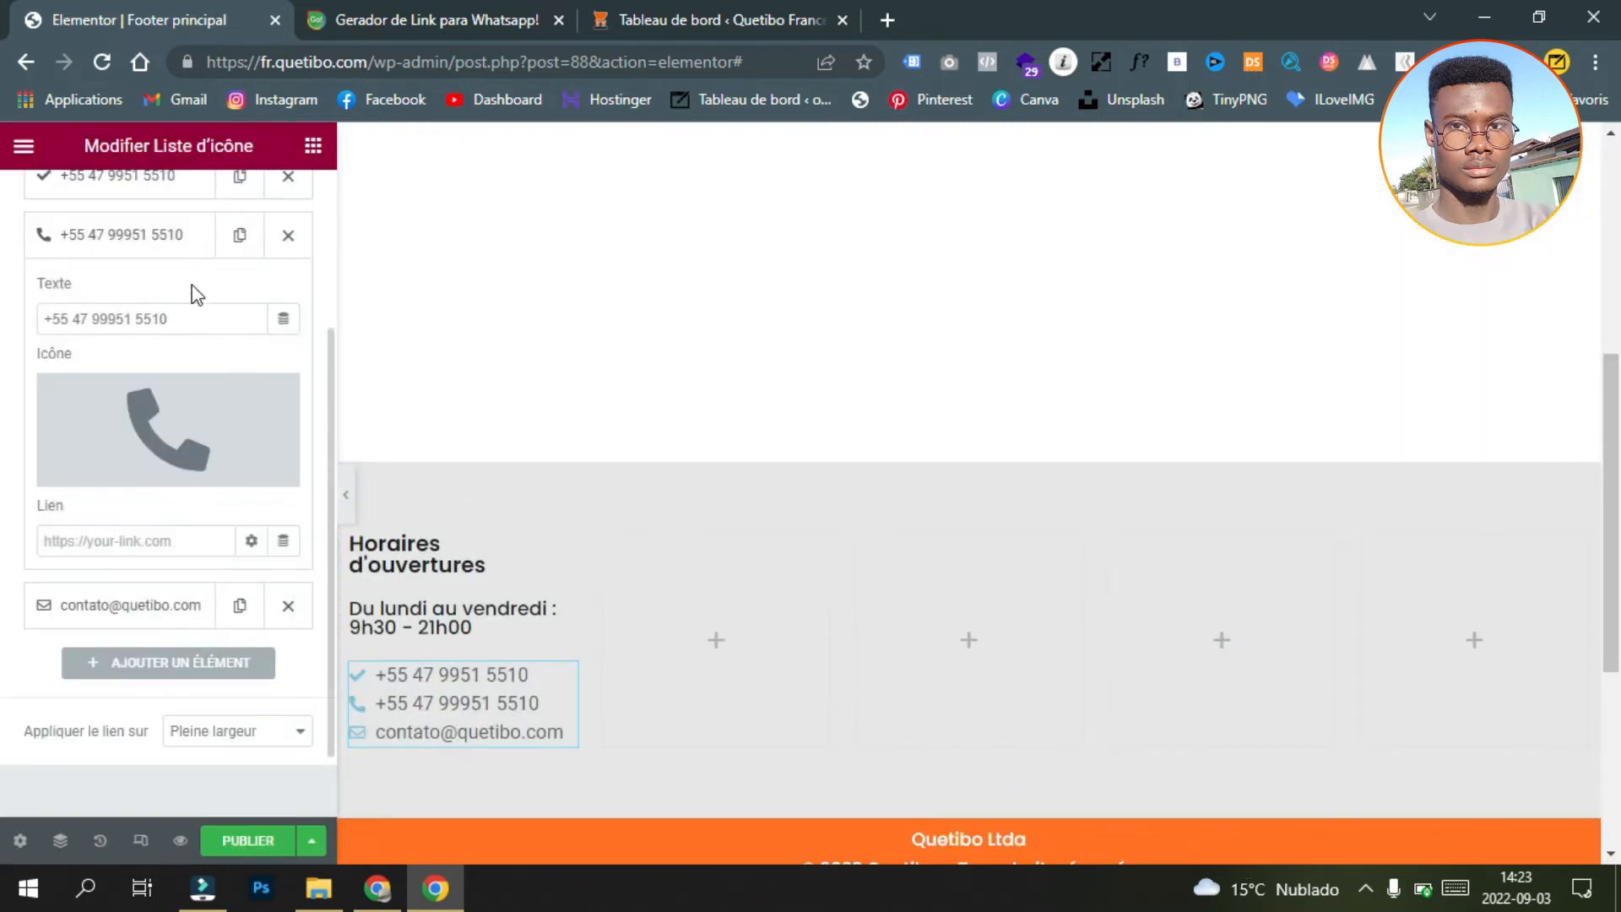
left_click(130, 238)
Step: Change the first phone number item's icon to the round WhatsApp logo from the icon library
left_click(98, 413)
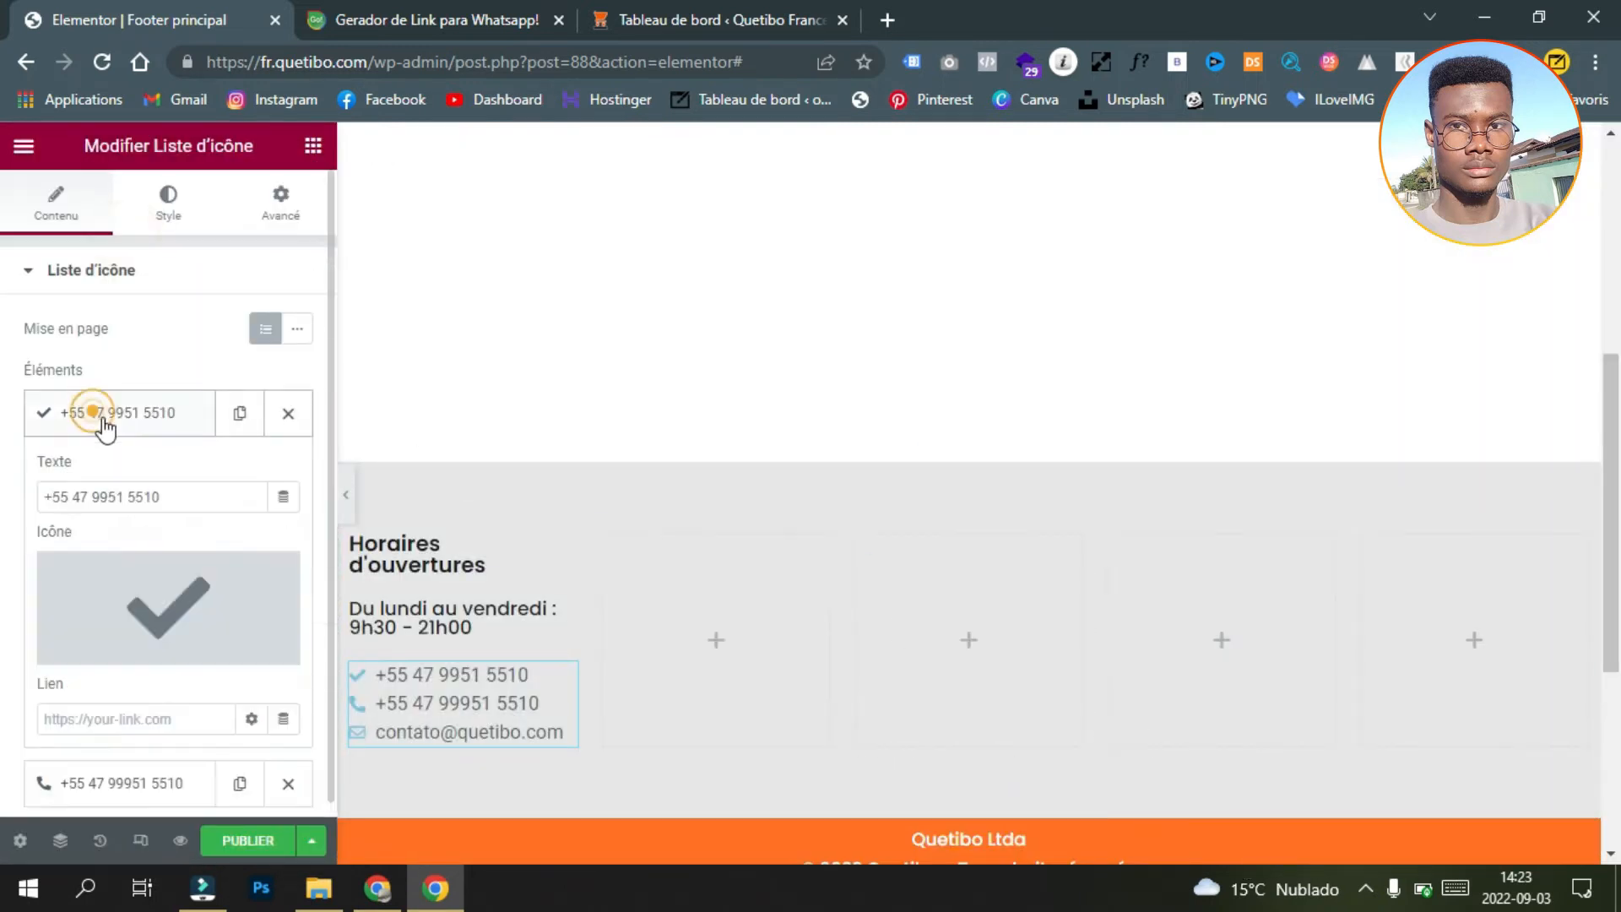
left_click(104, 648)
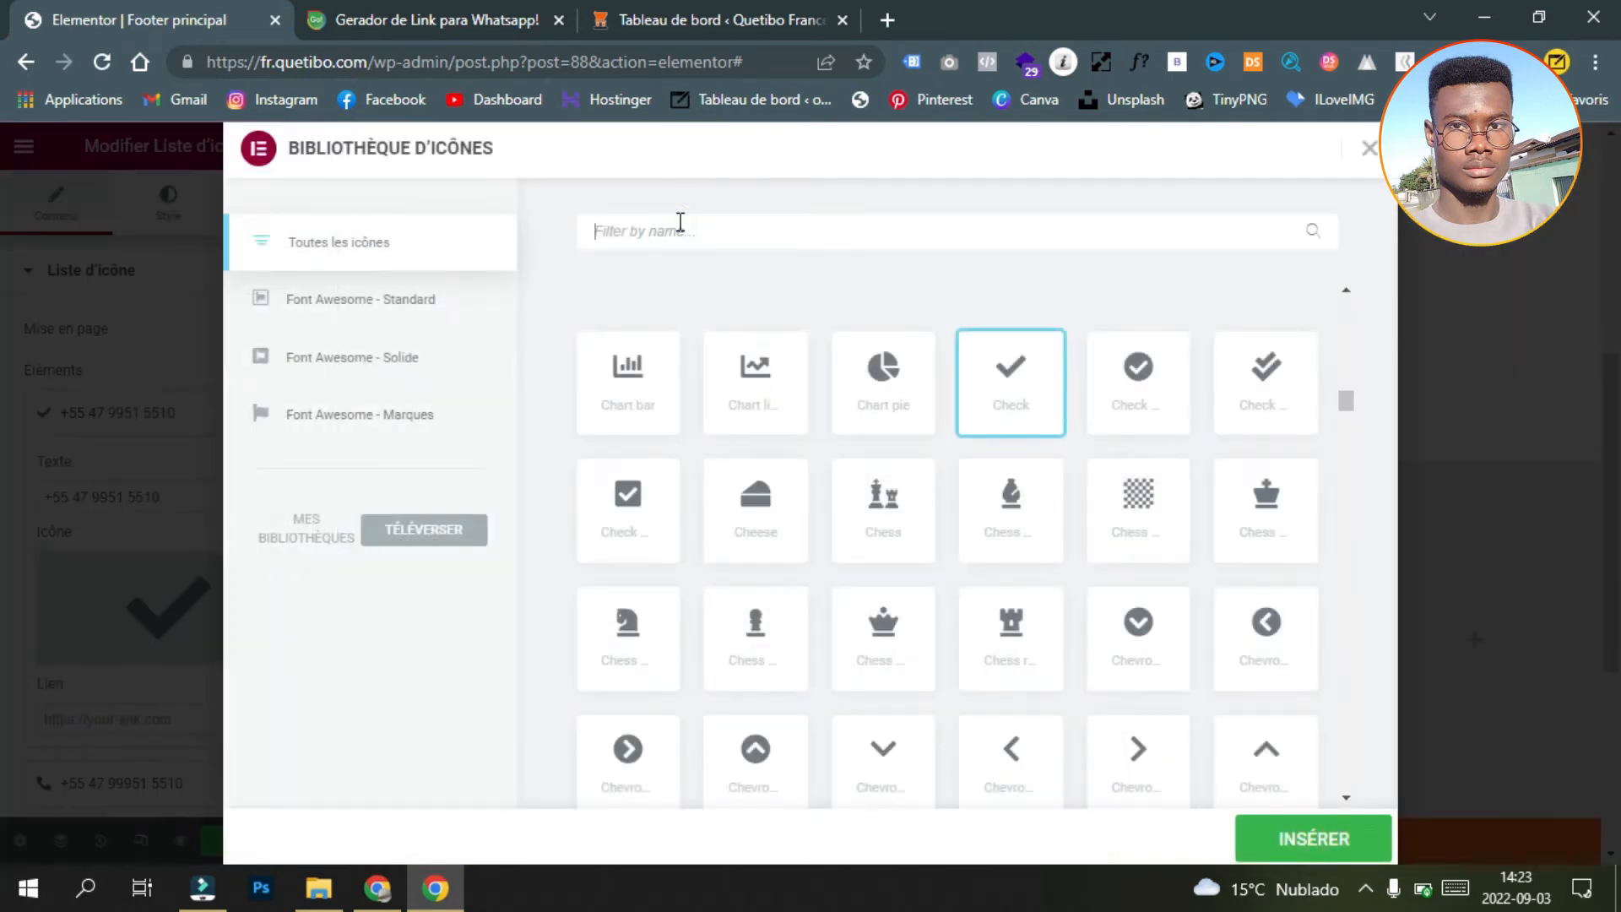
type("whtsa")
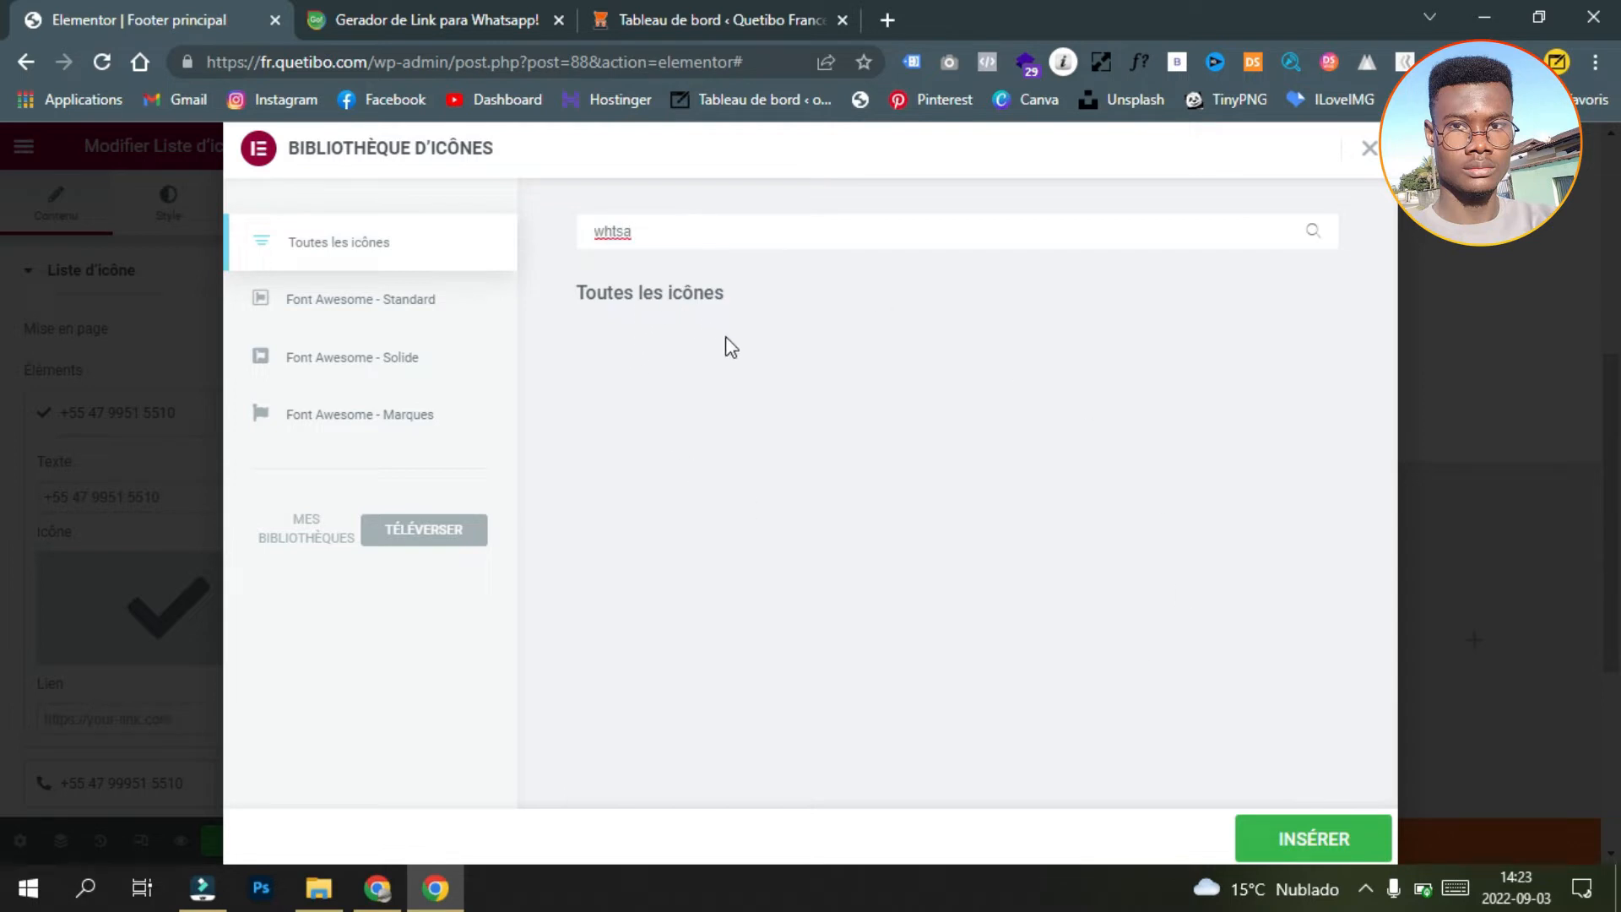
key("BackSpace")
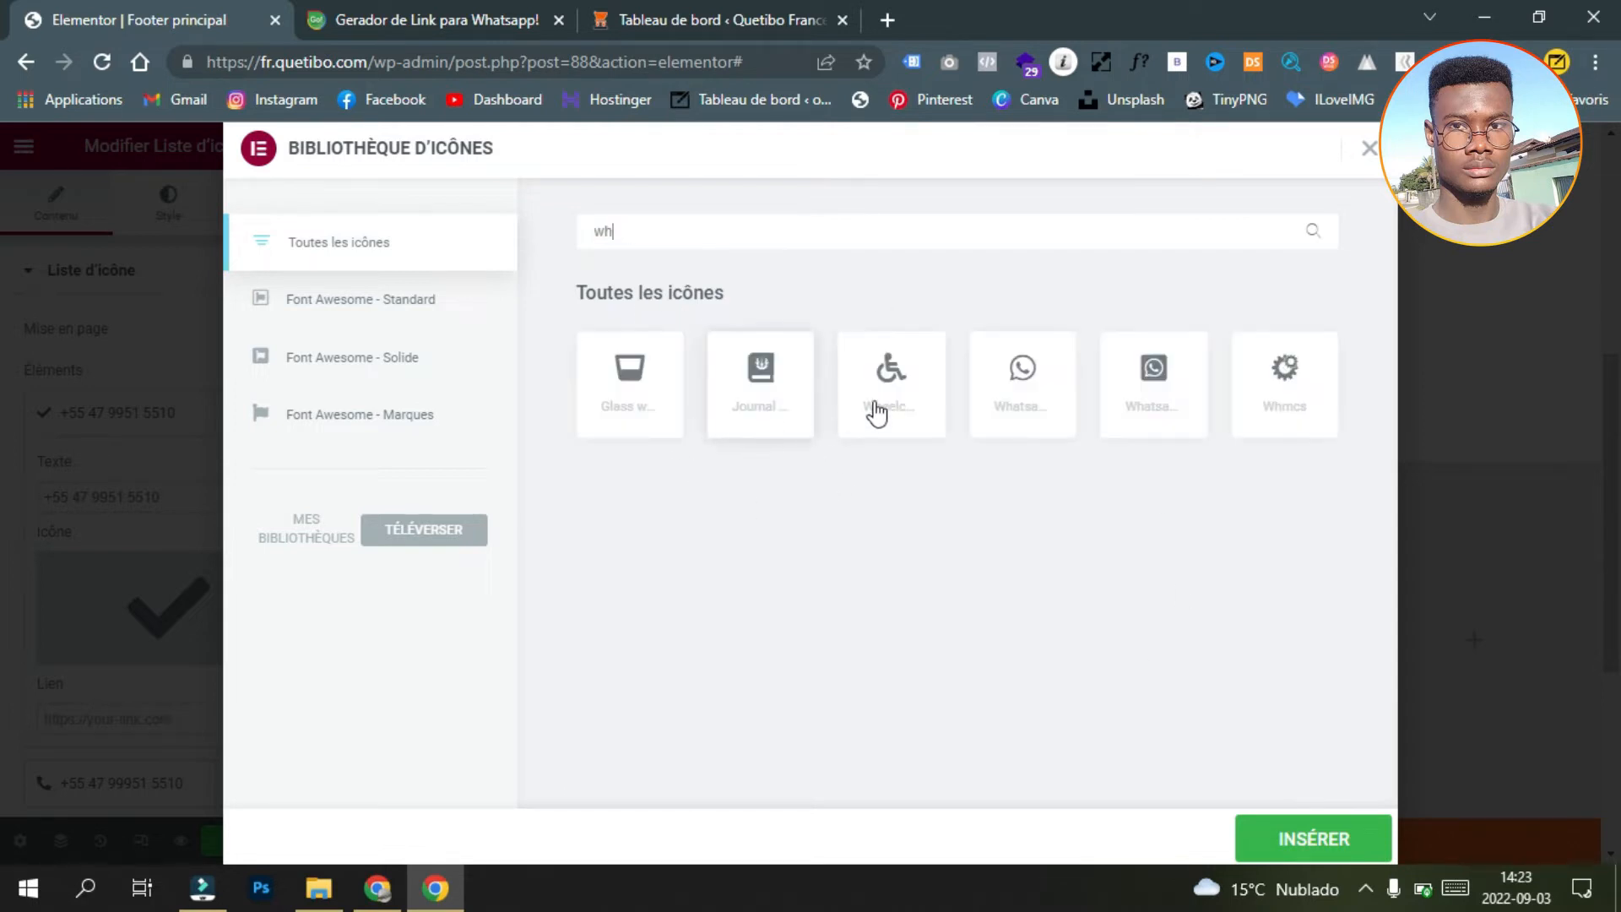
left_click(1008, 405)
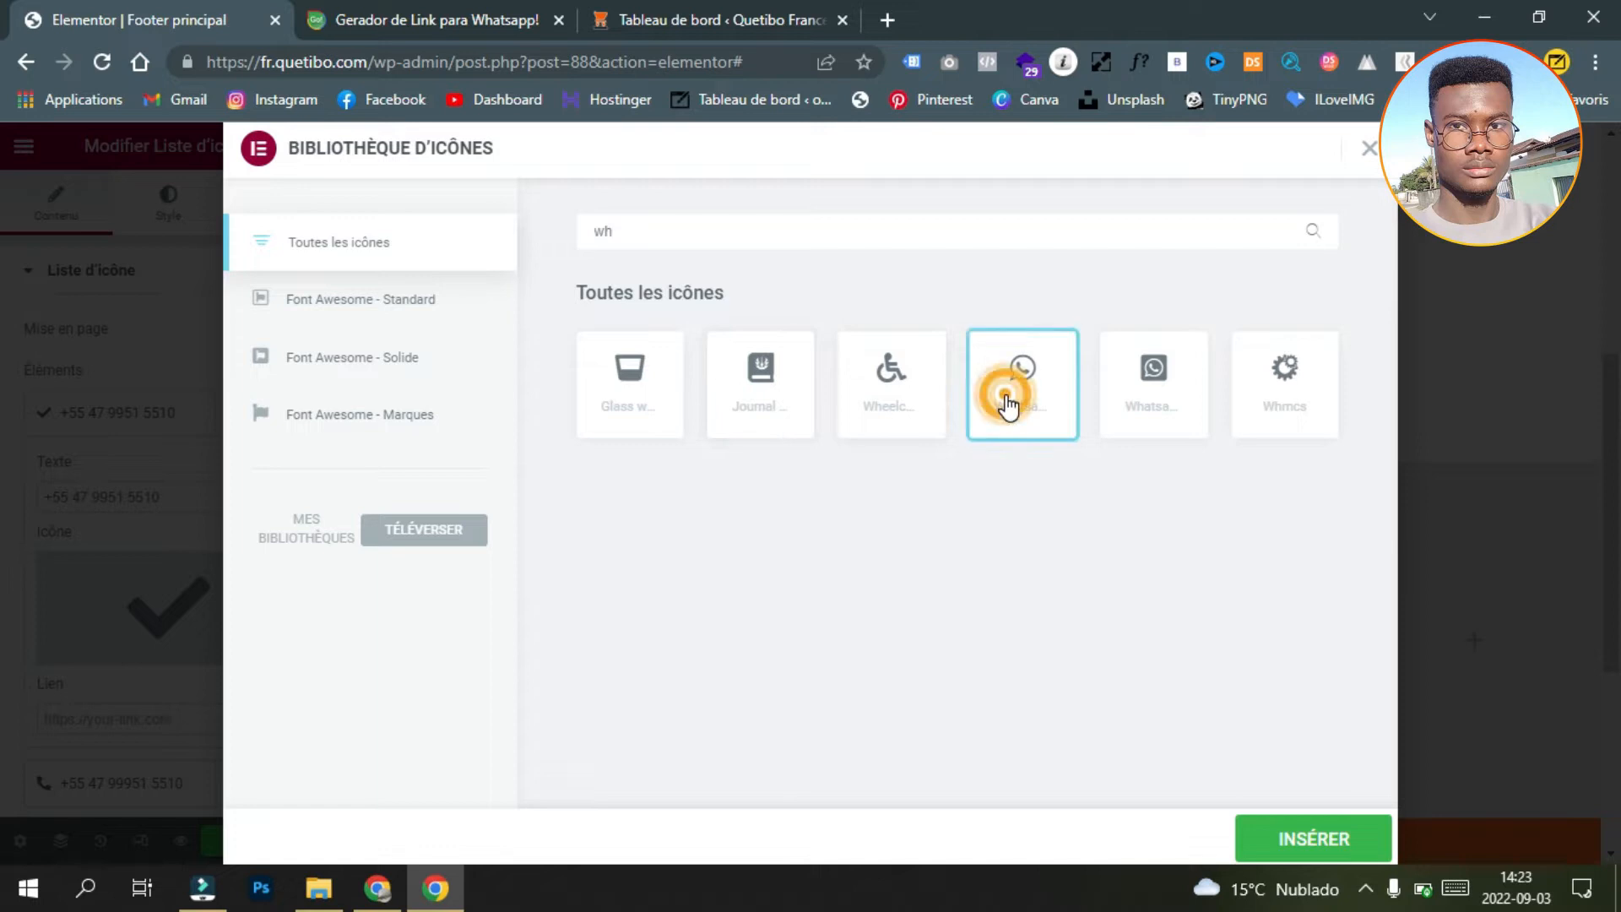
left_click(1347, 838)
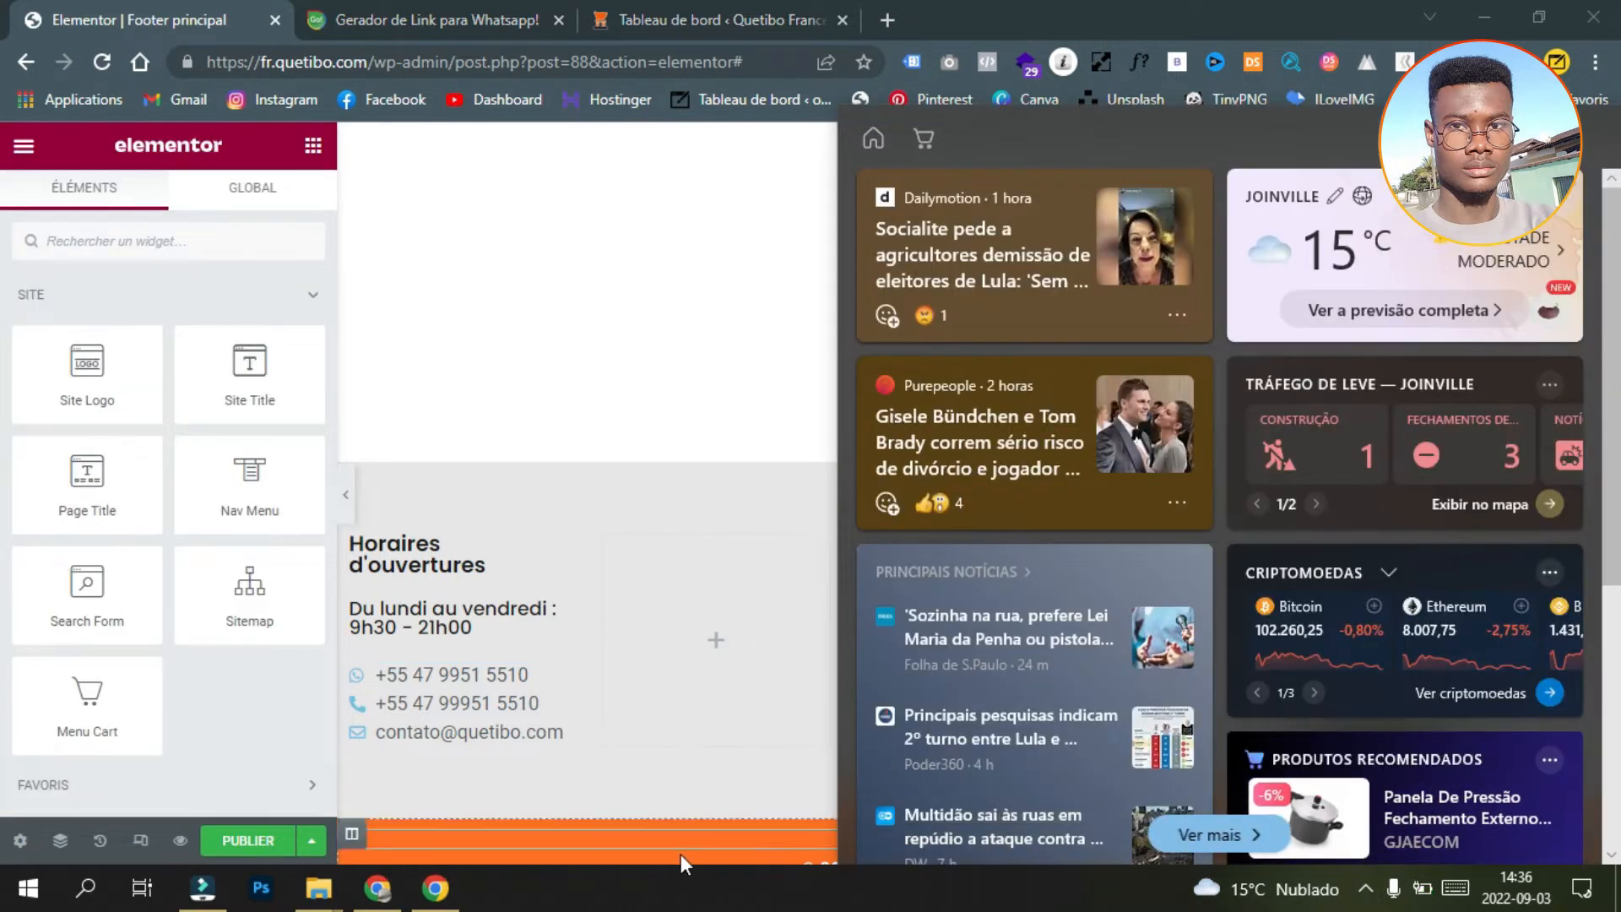
Step: Set the contact icon list's alignment to left in its style settings
left_click(671, 900)
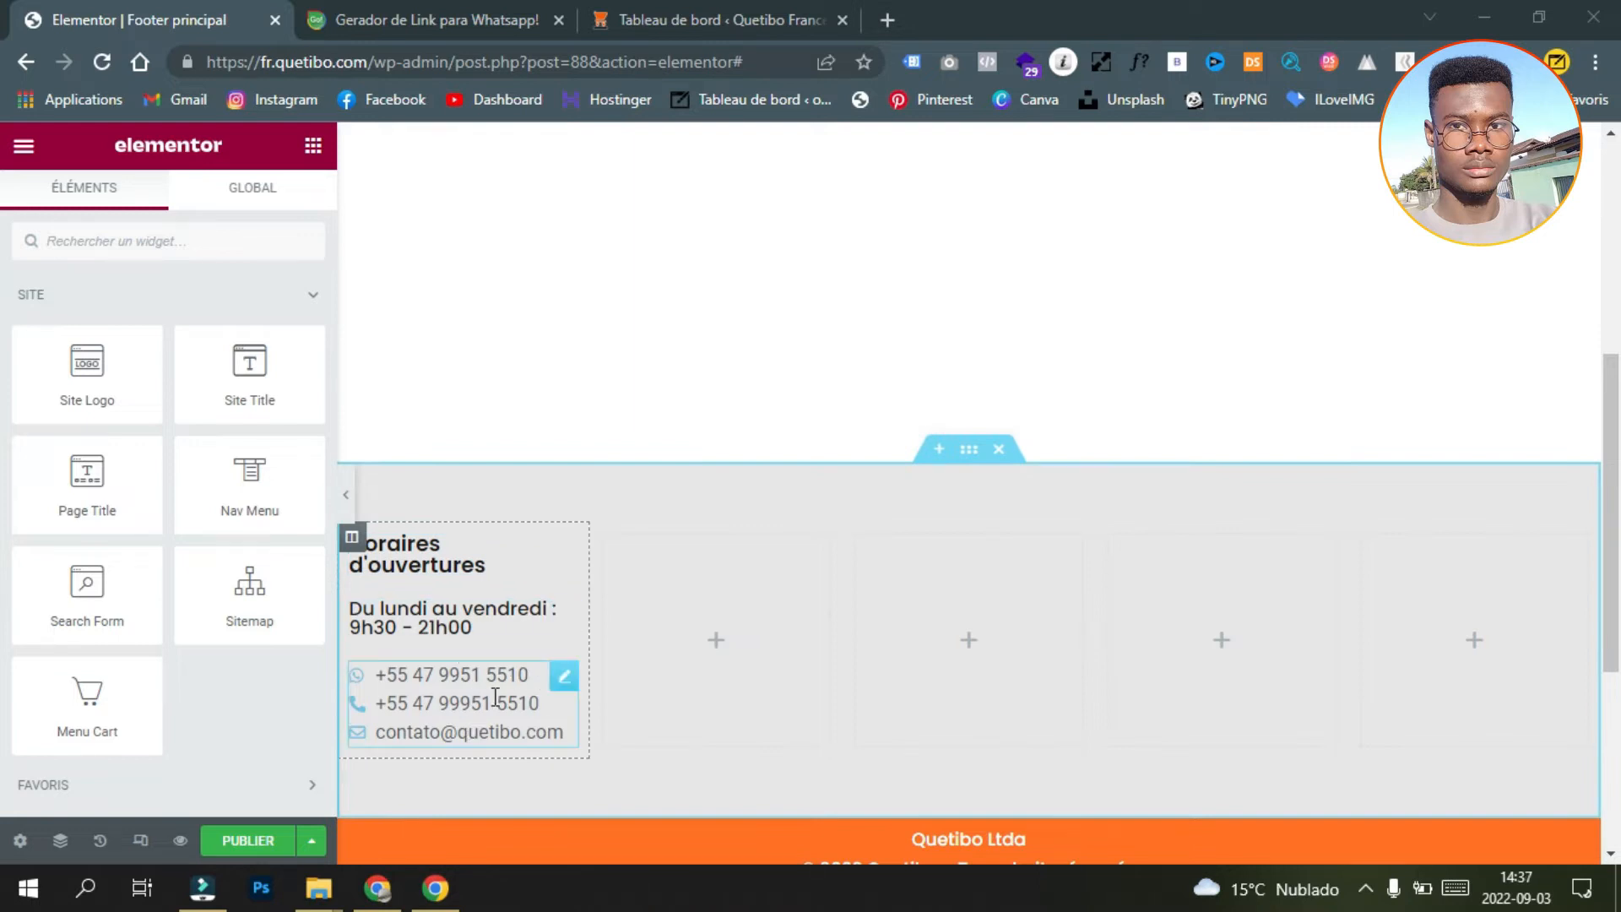
left_click(563, 677)
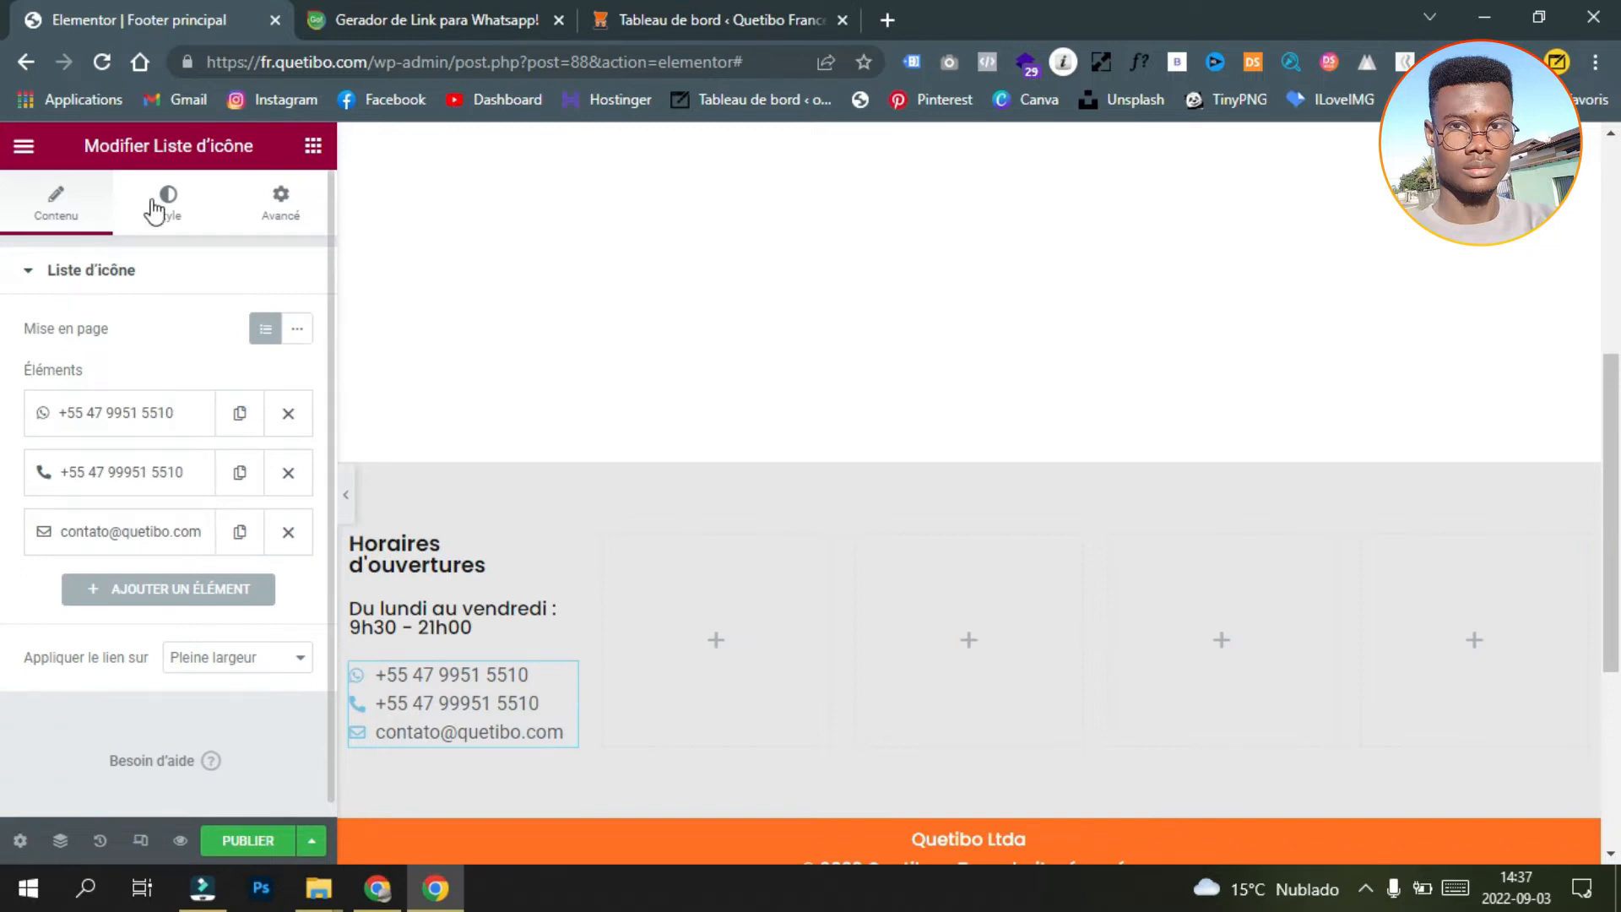
left_click(168, 201)
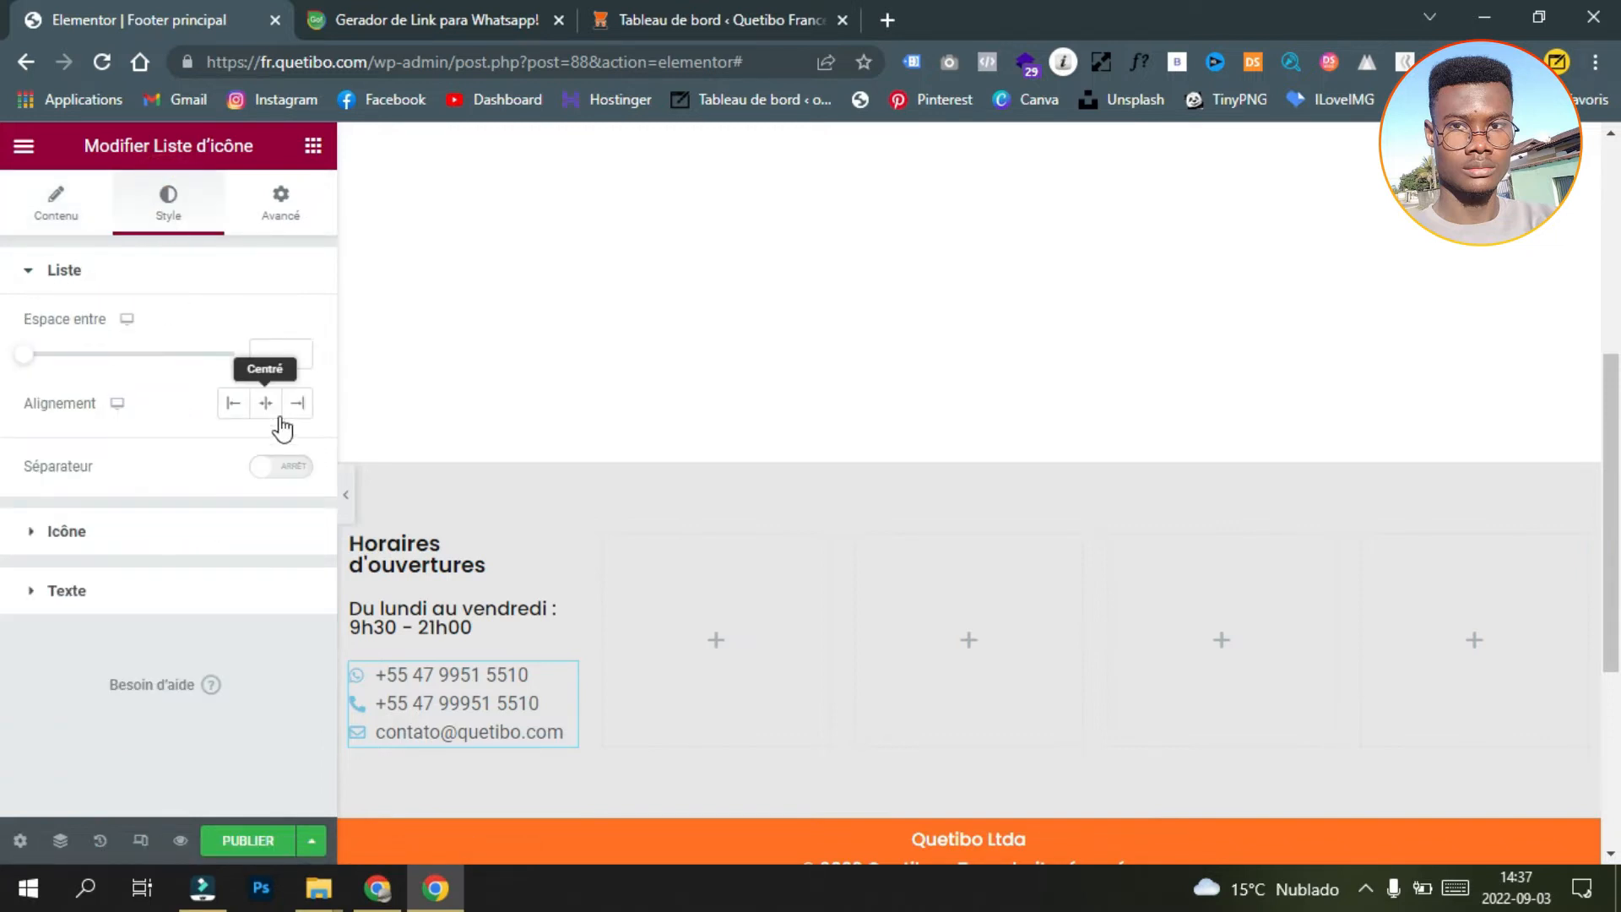
left_click(234, 403)
left_click(264, 405)
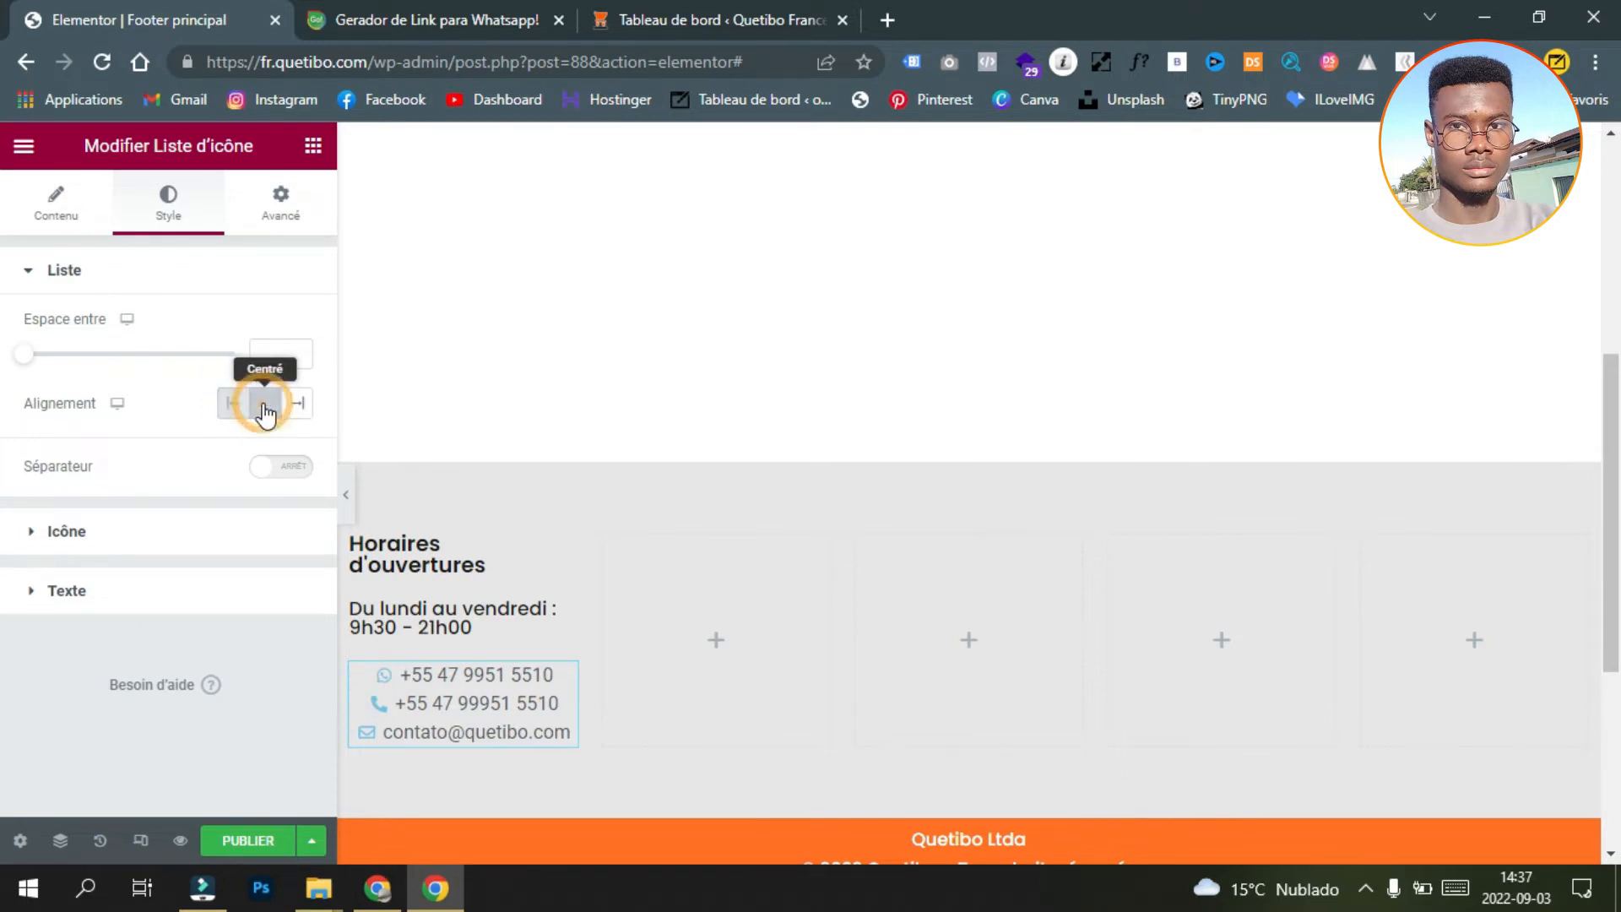
left_click(230, 407)
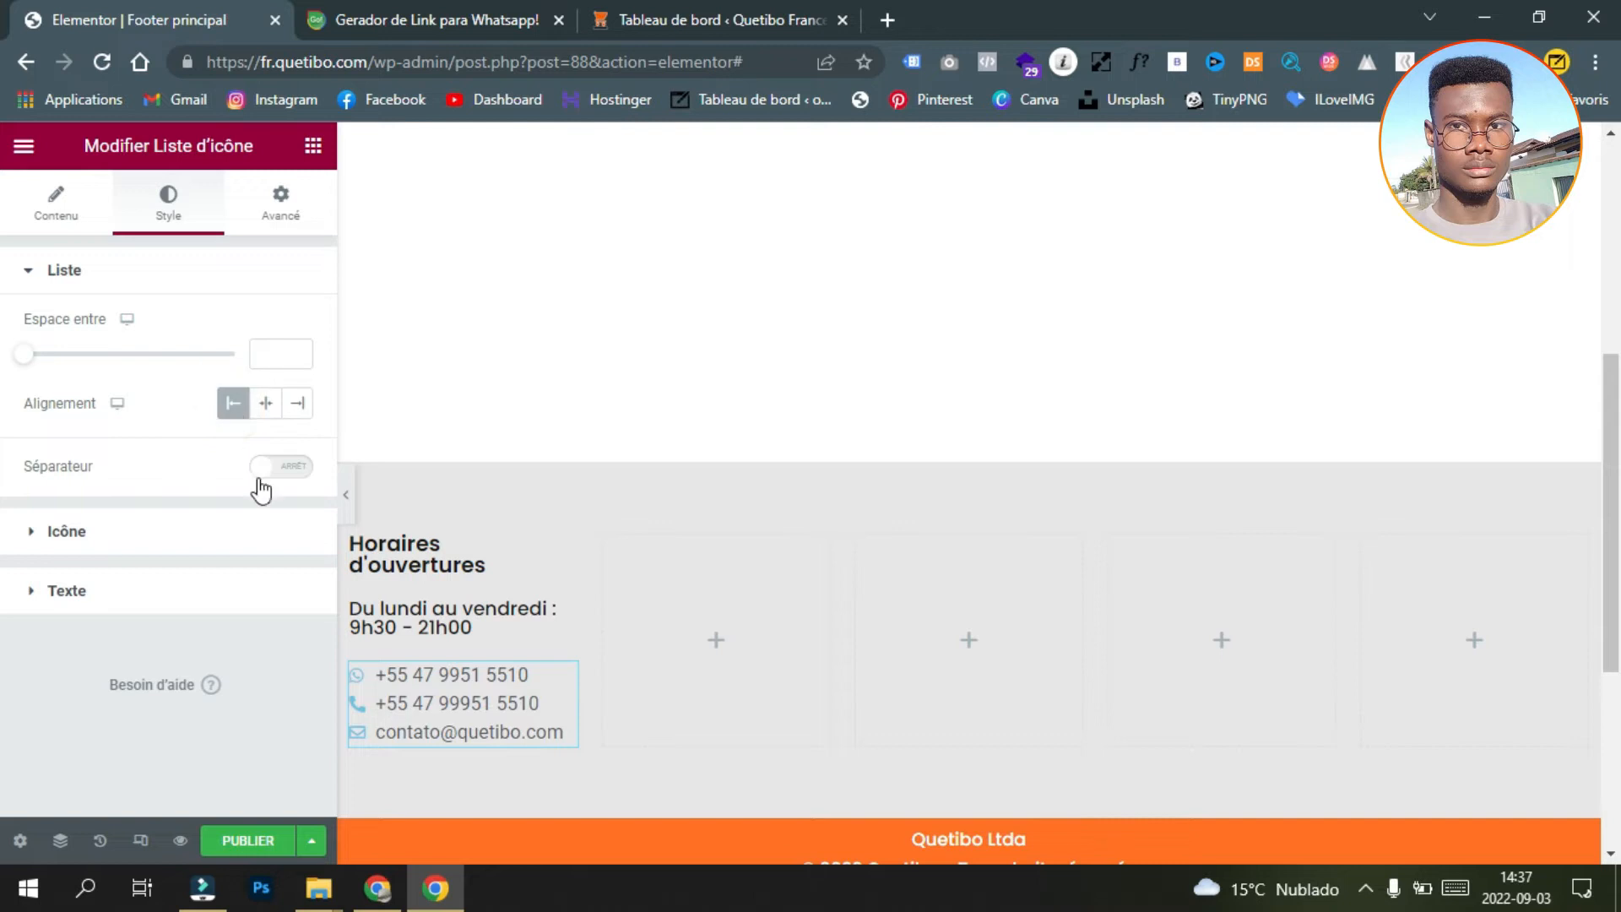
Step: Set the contact list's icon colour to the global colour Orange
left_click(229, 534)
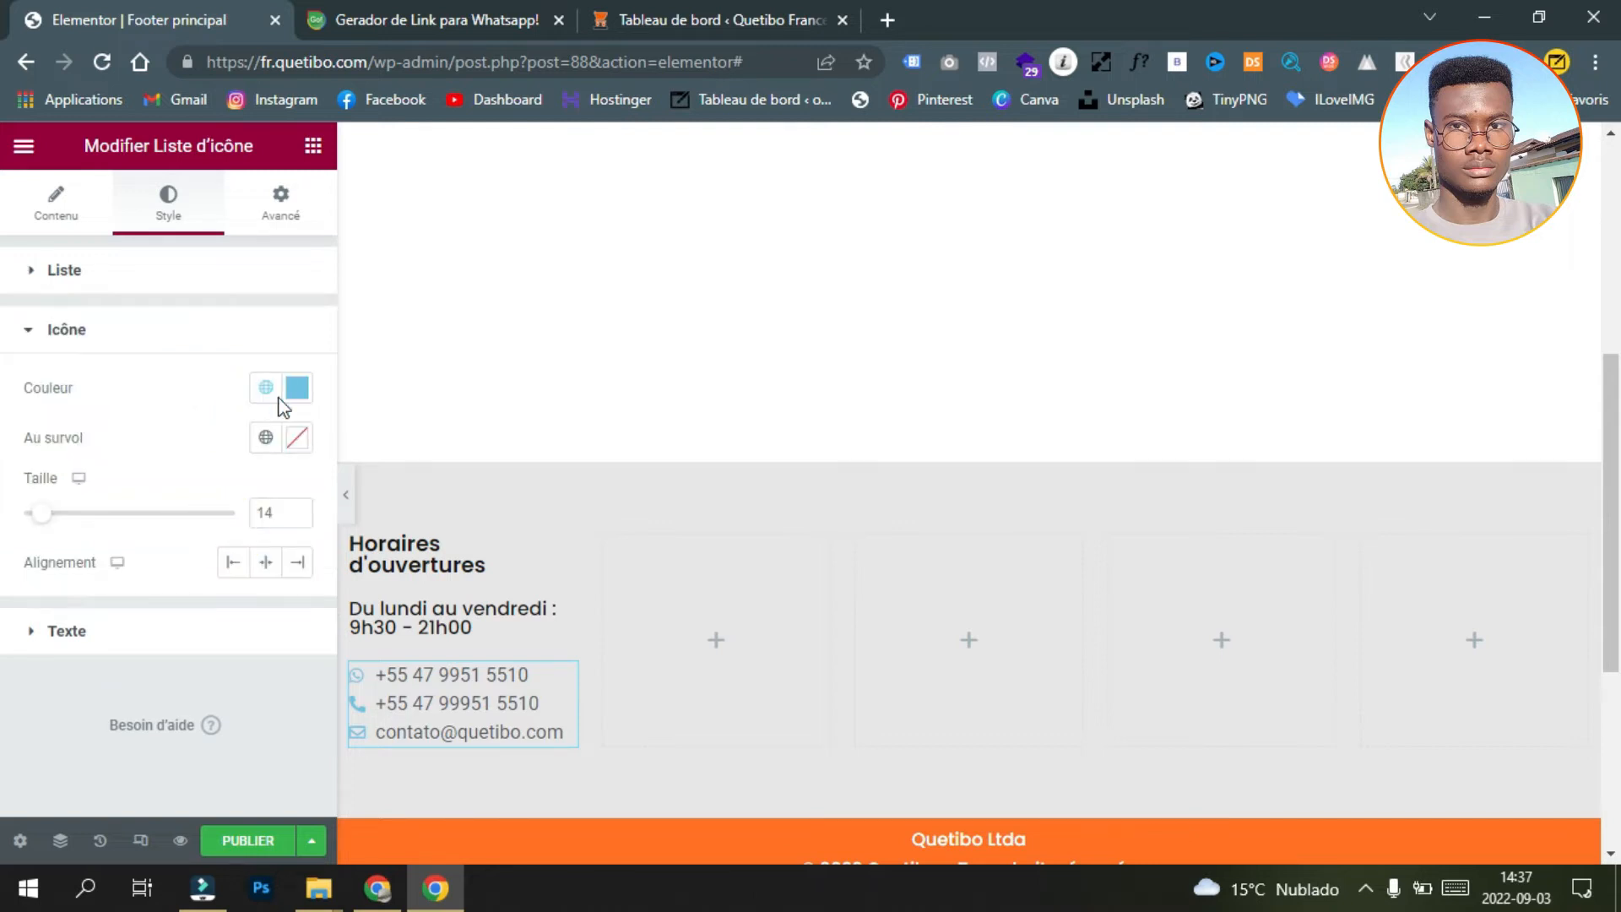
left_click(266, 396)
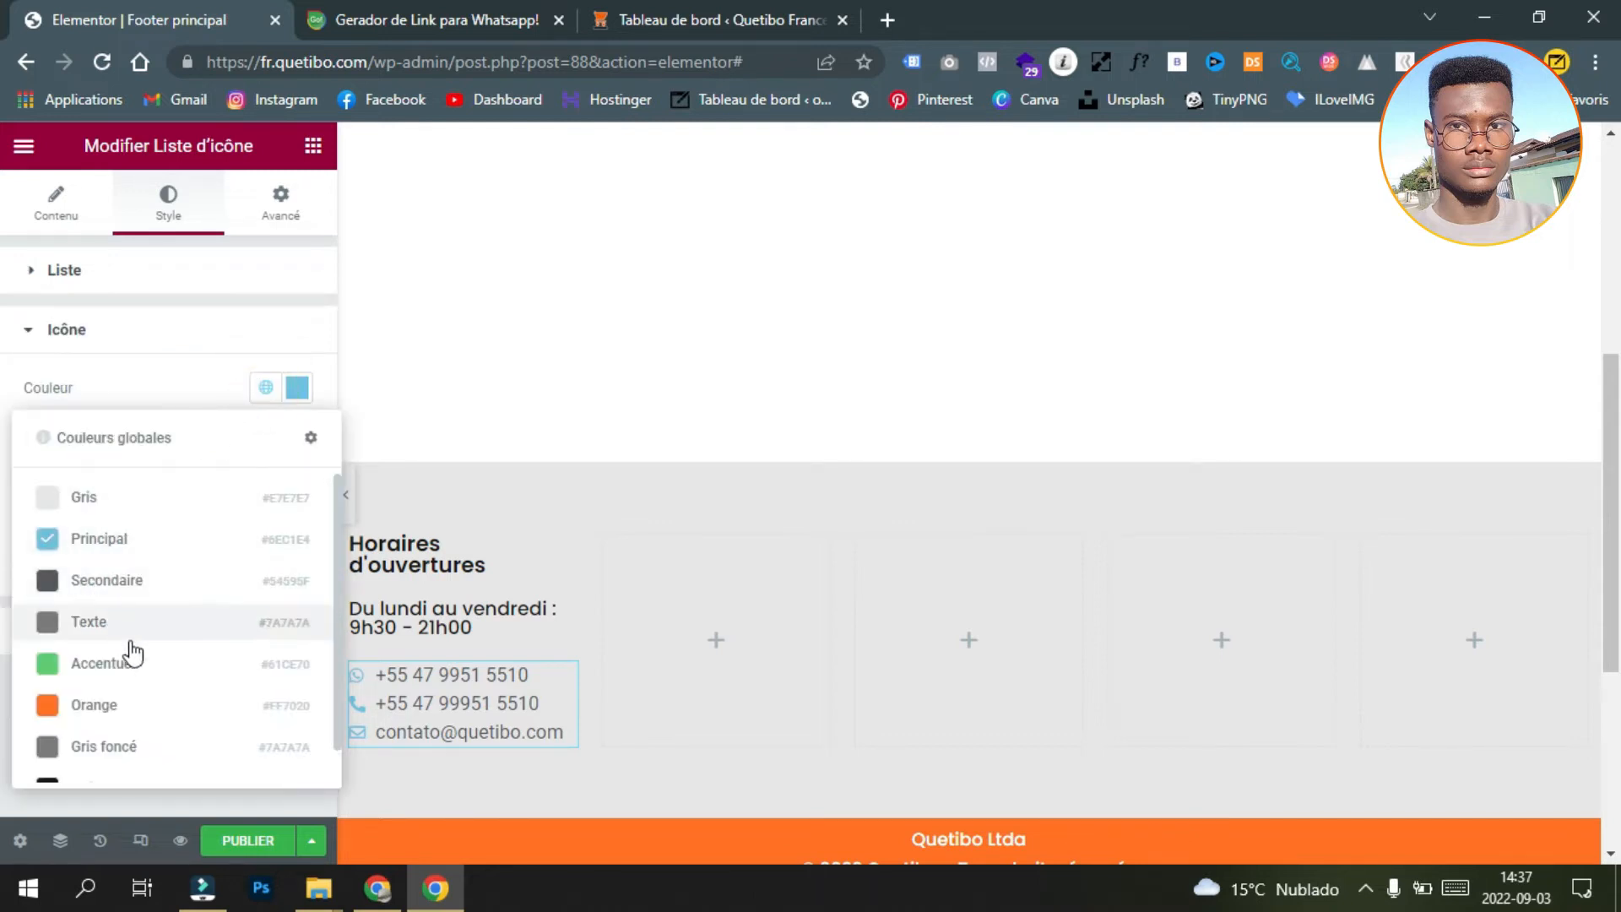
left_click(142, 702)
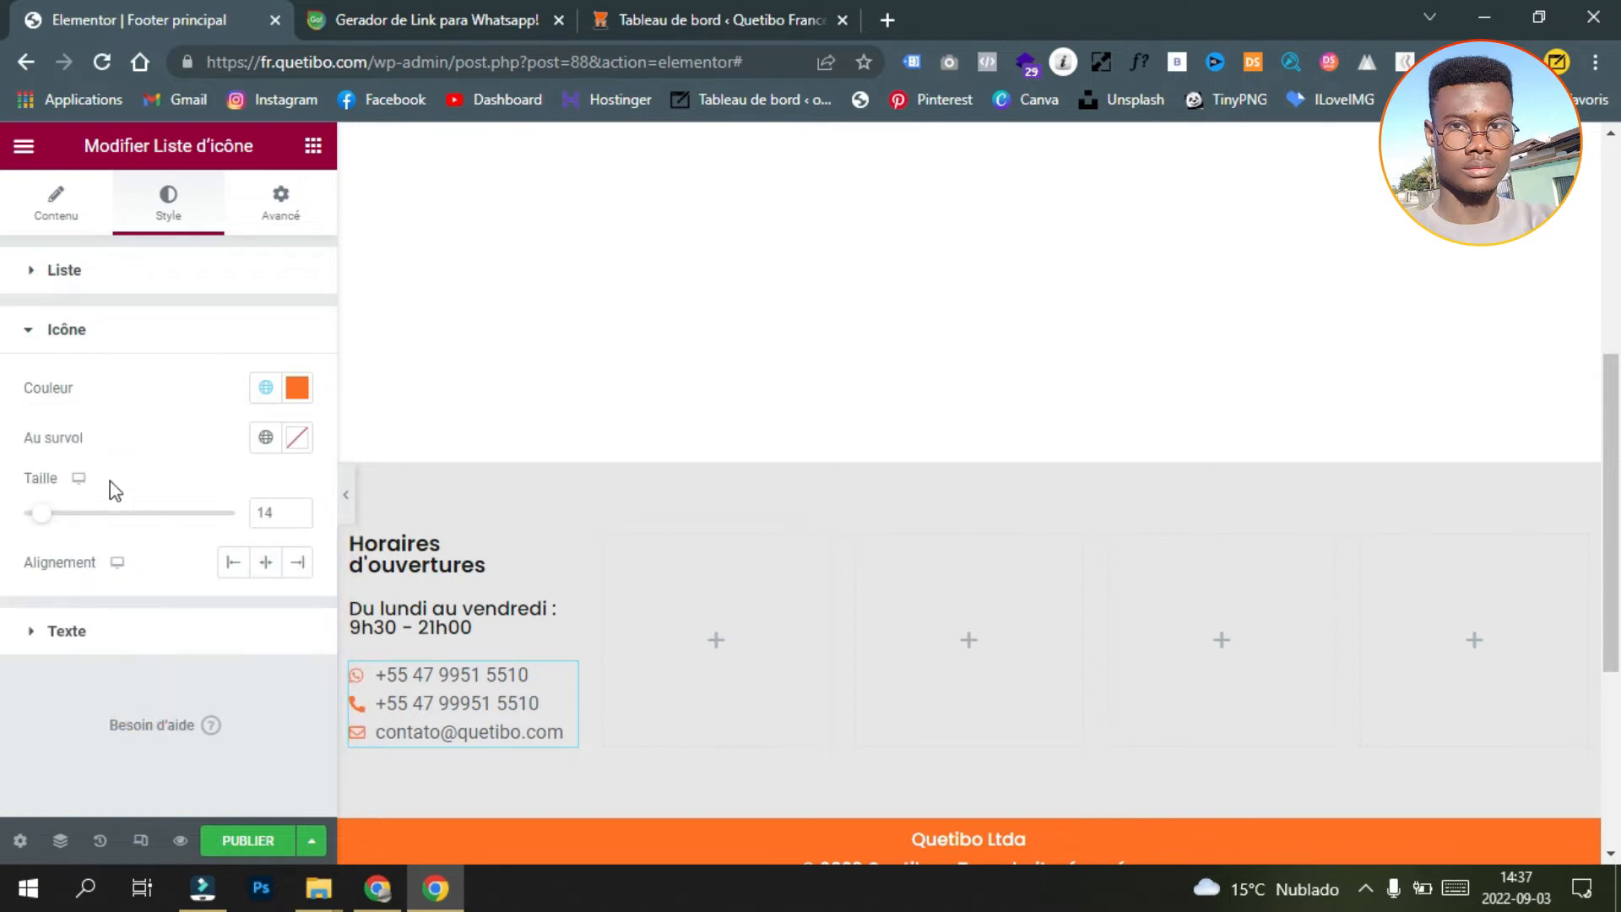
Step: Set the contact list's icon size to 15 and the icon alignment to left
left_click(296, 510)
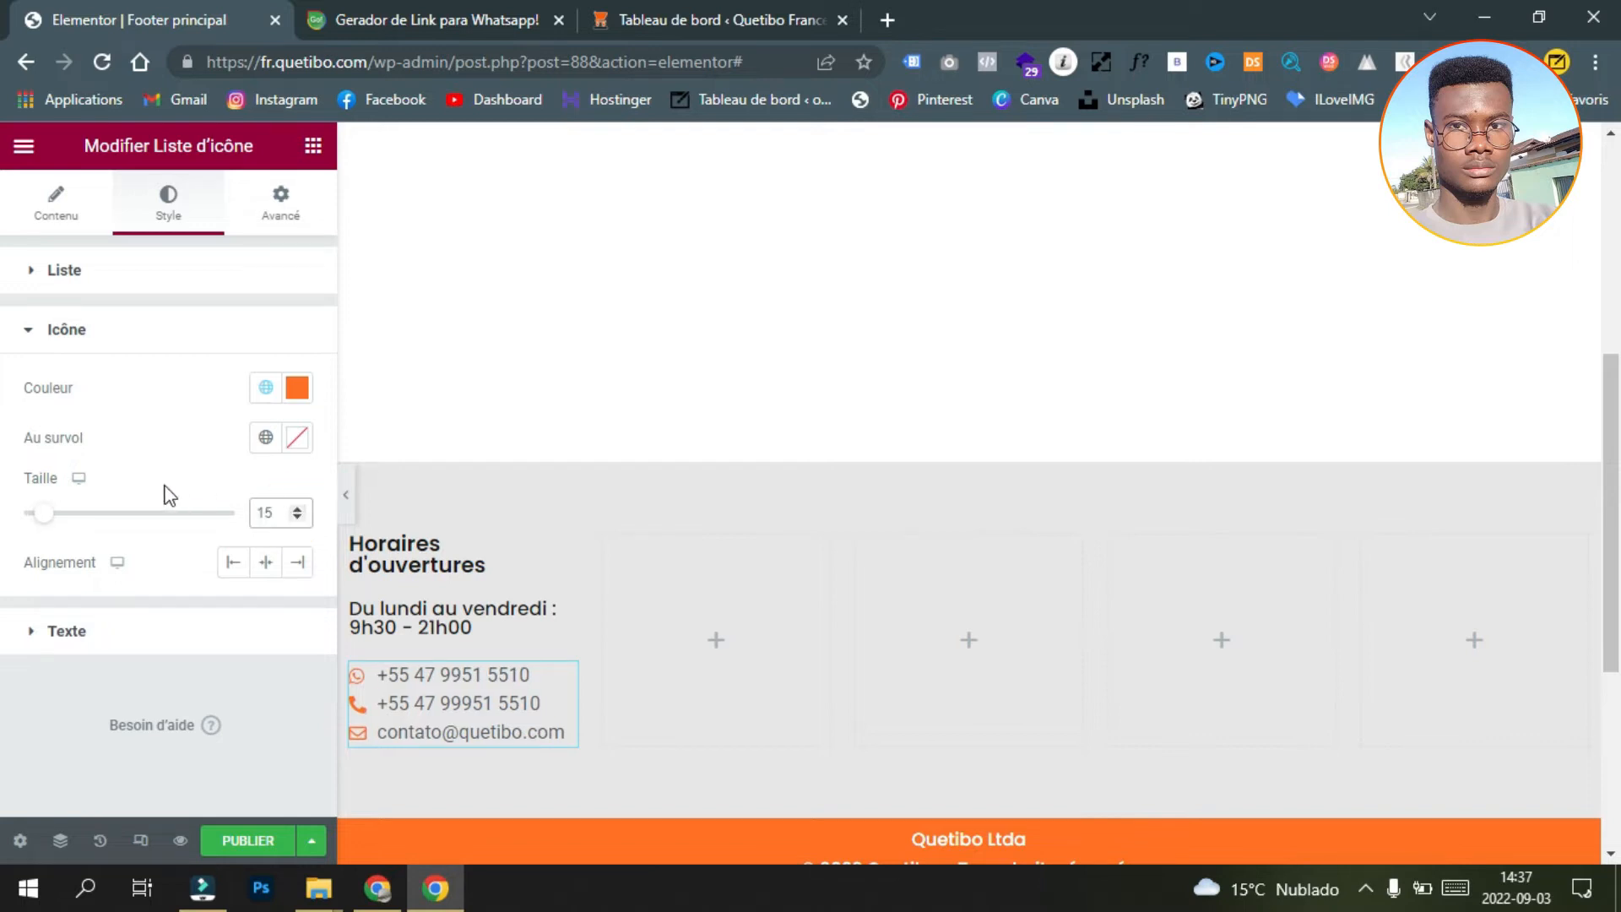
left_click(234, 562)
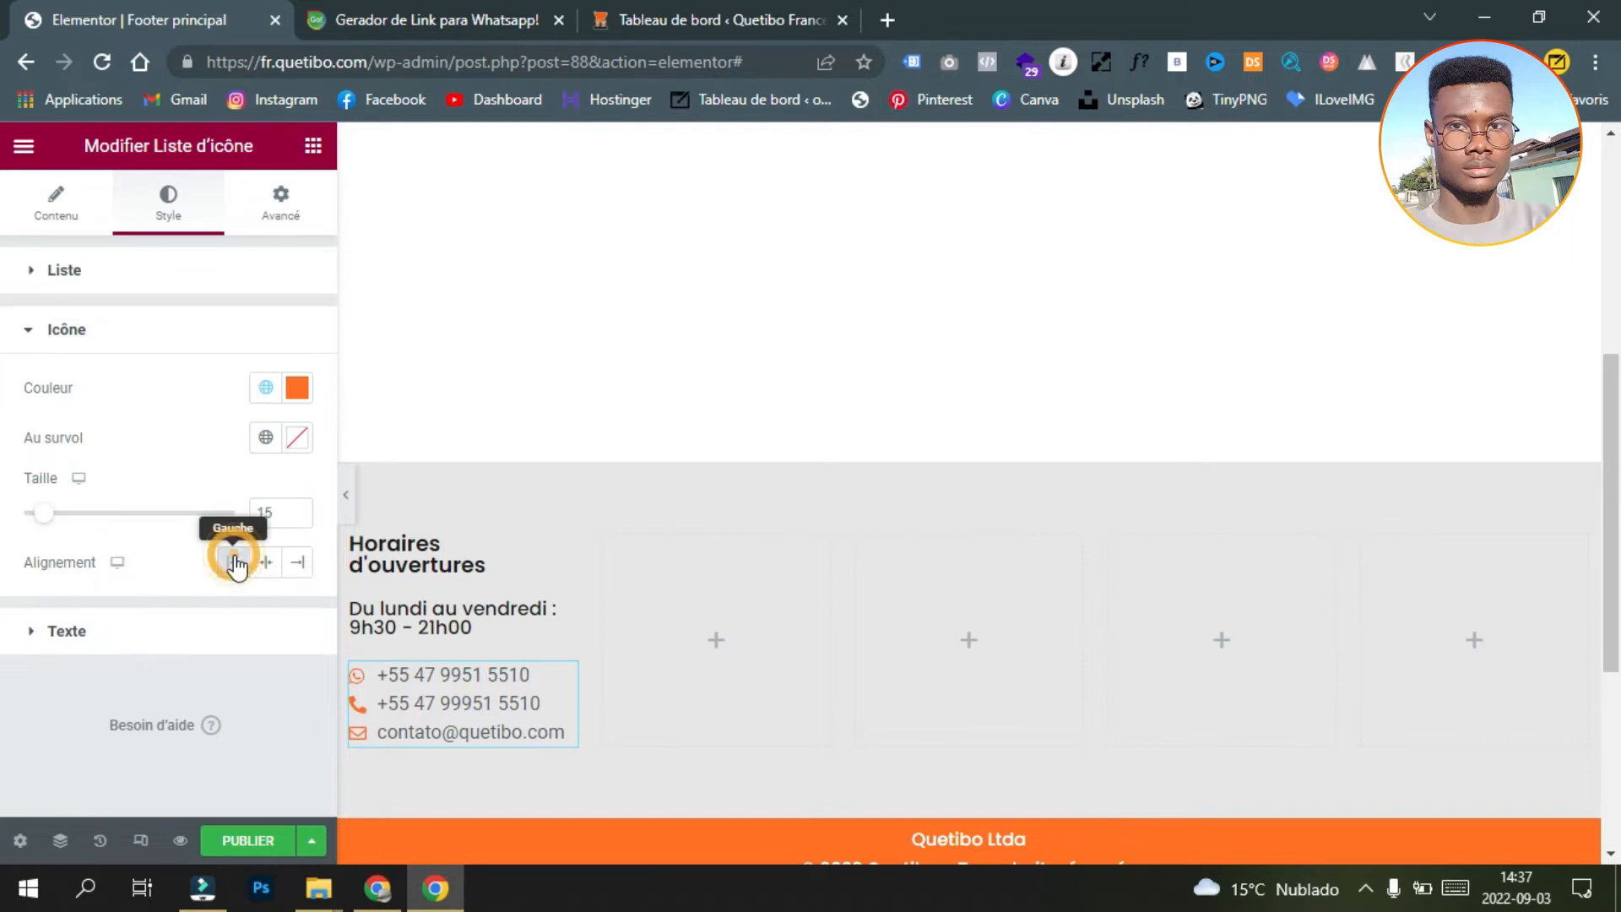
left_click(265, 562)
left_click(235, 565)
Step: Set the text indent of the contact list to 16
left_click(123, 642)
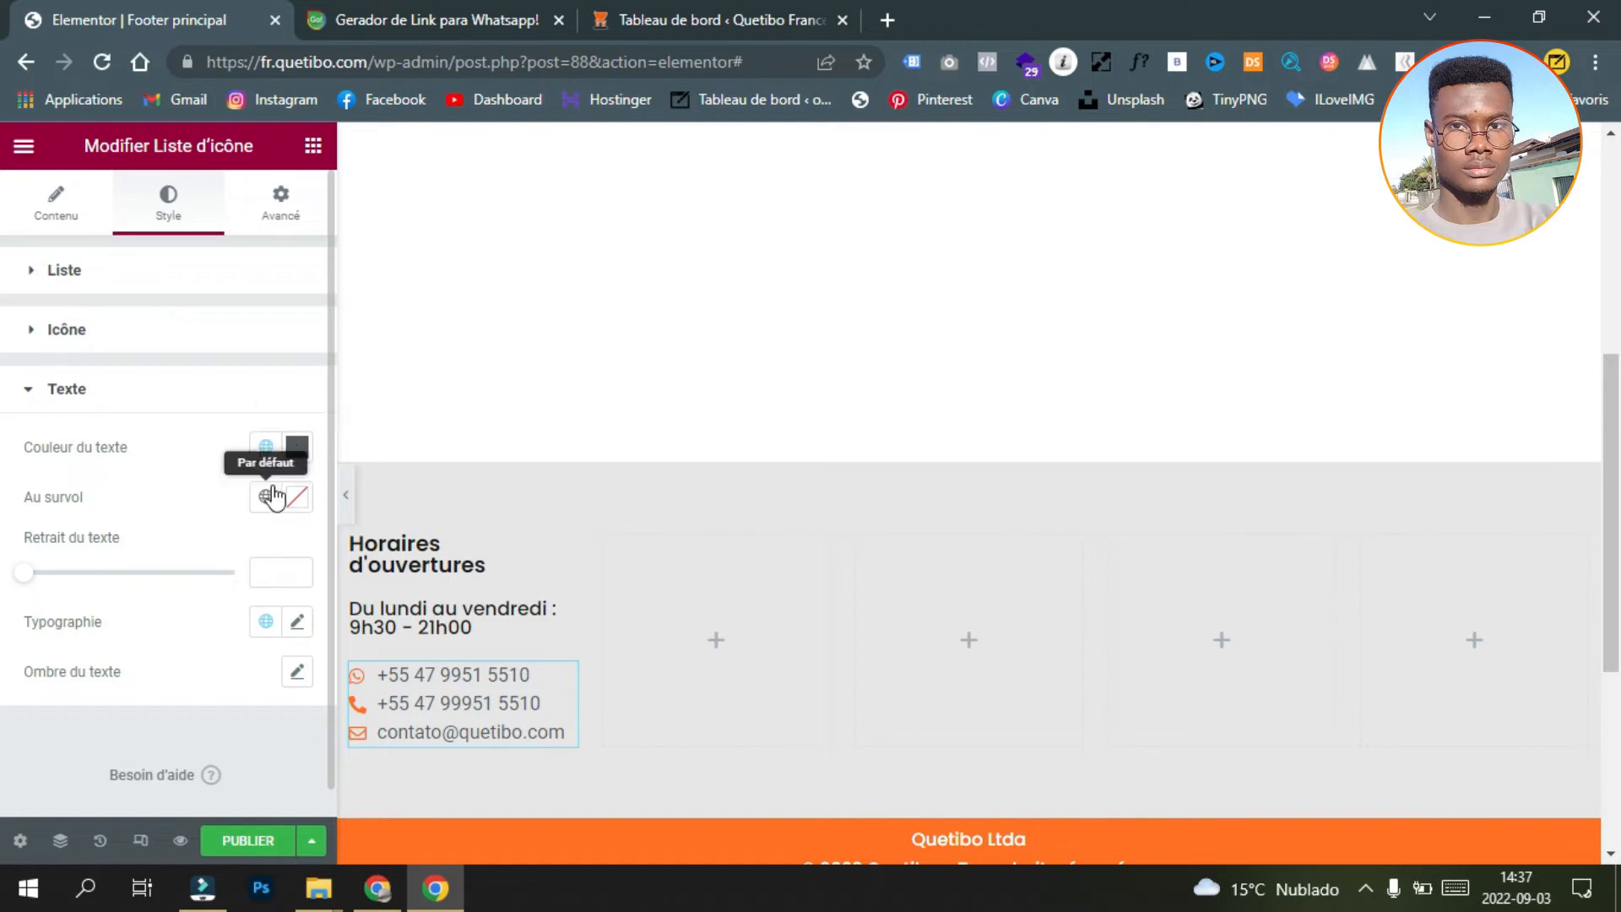
left_click(296, 446)
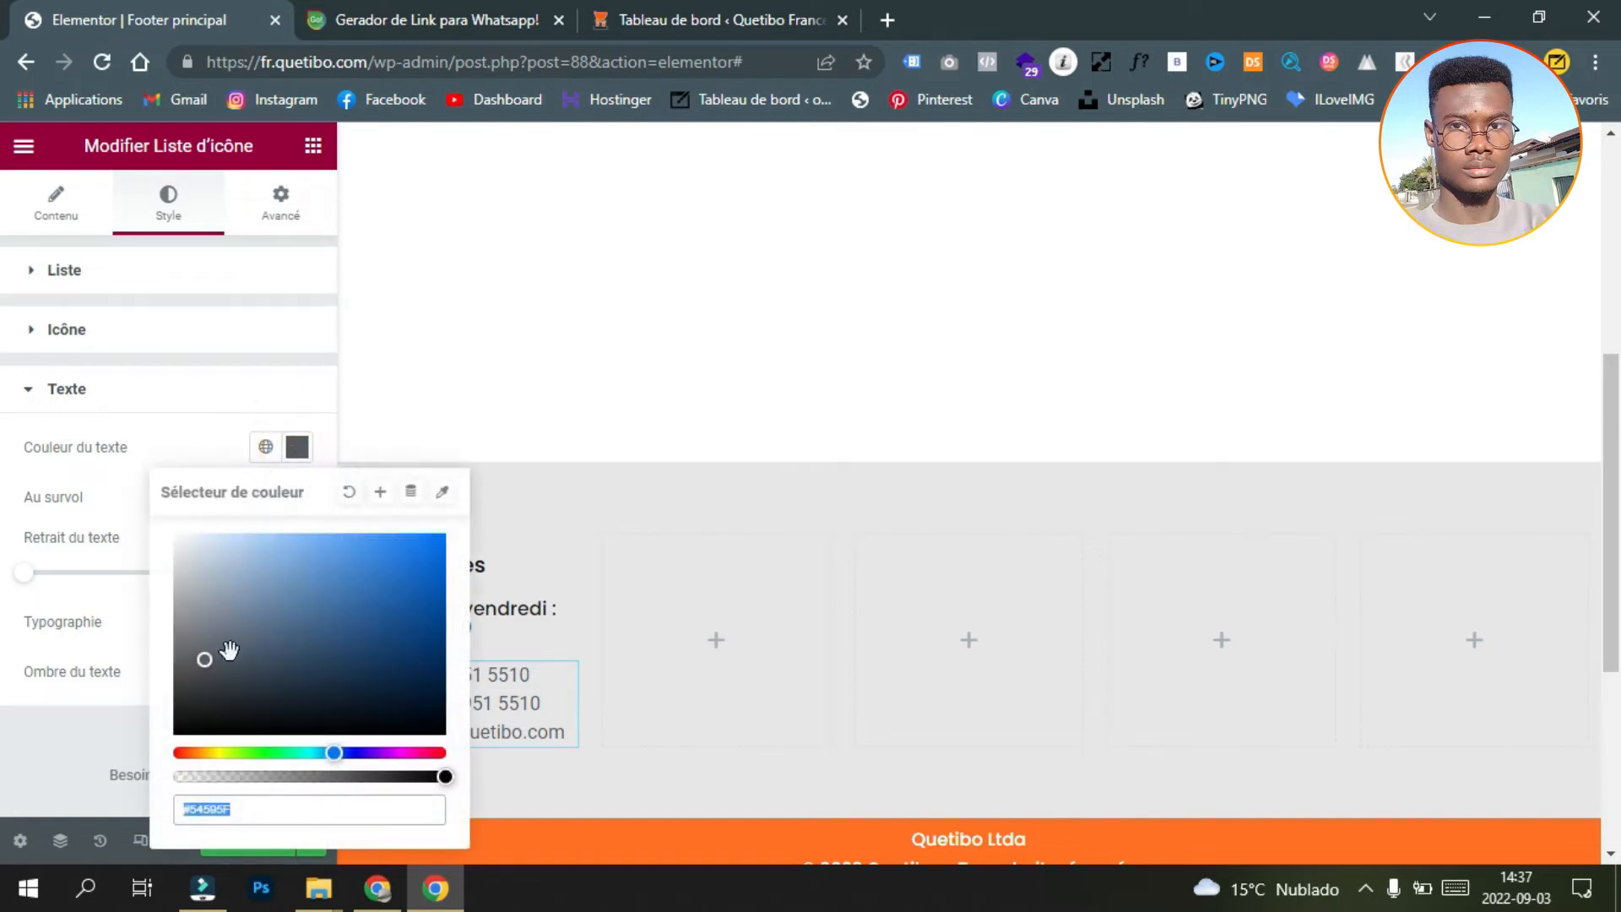
left_click(247, 806)
left_click(78, 709)
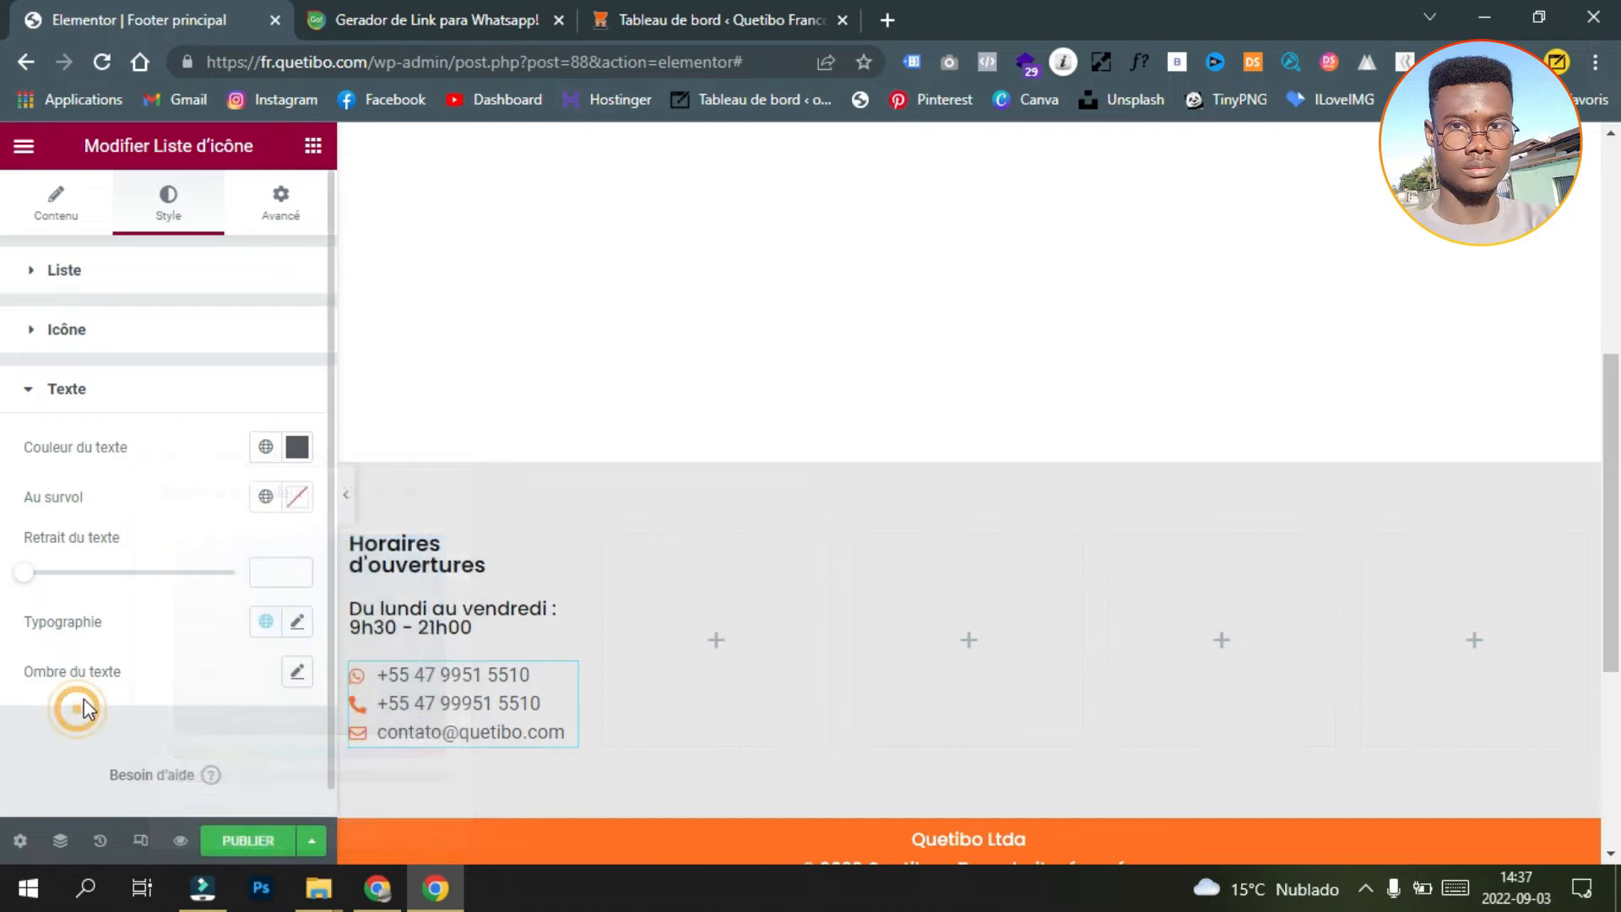
left_click(275, 577)
type("16")
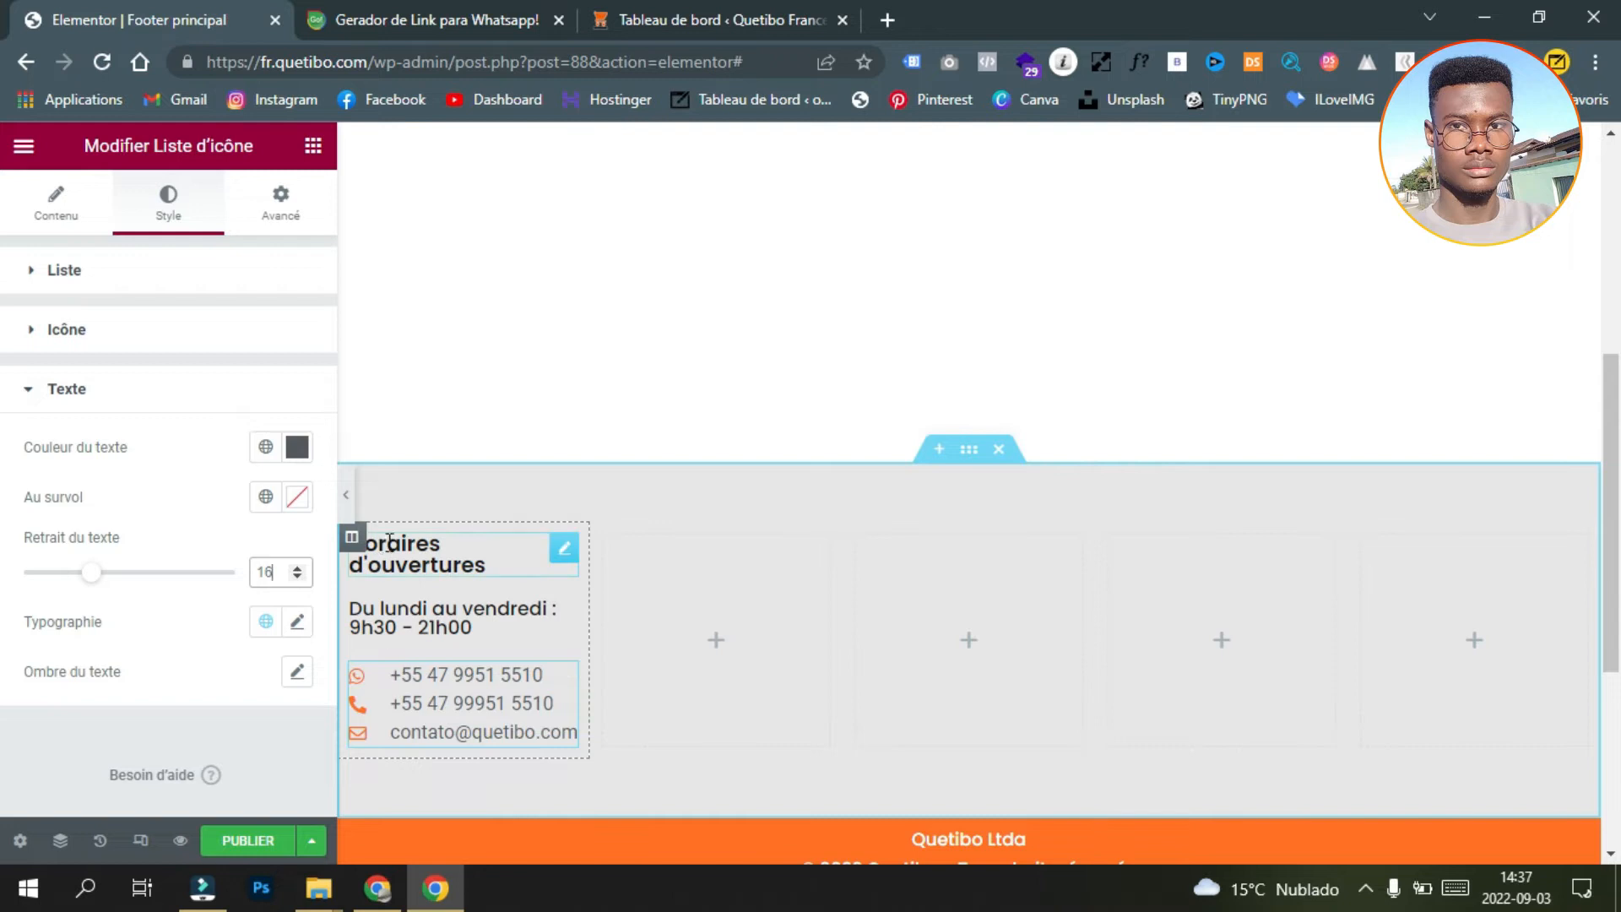
Step: Copy the "Horaires d'ouvertures" heading and paste it into the second, empty footer column
right_click(564, 549)
left_click(685, 621)
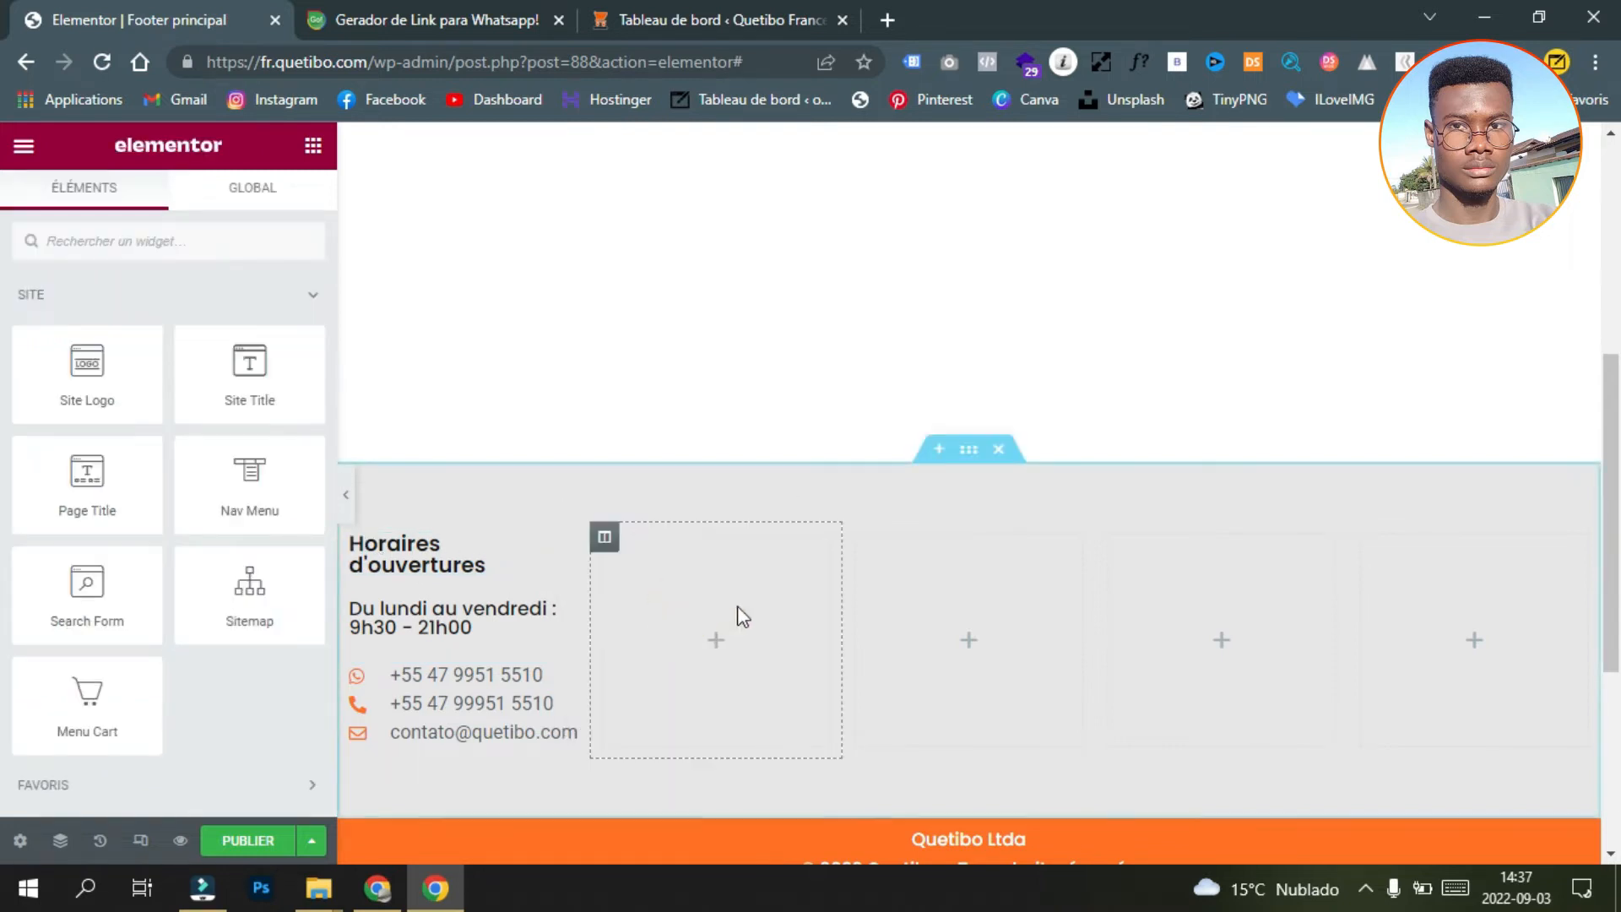
right_click(737, 605)
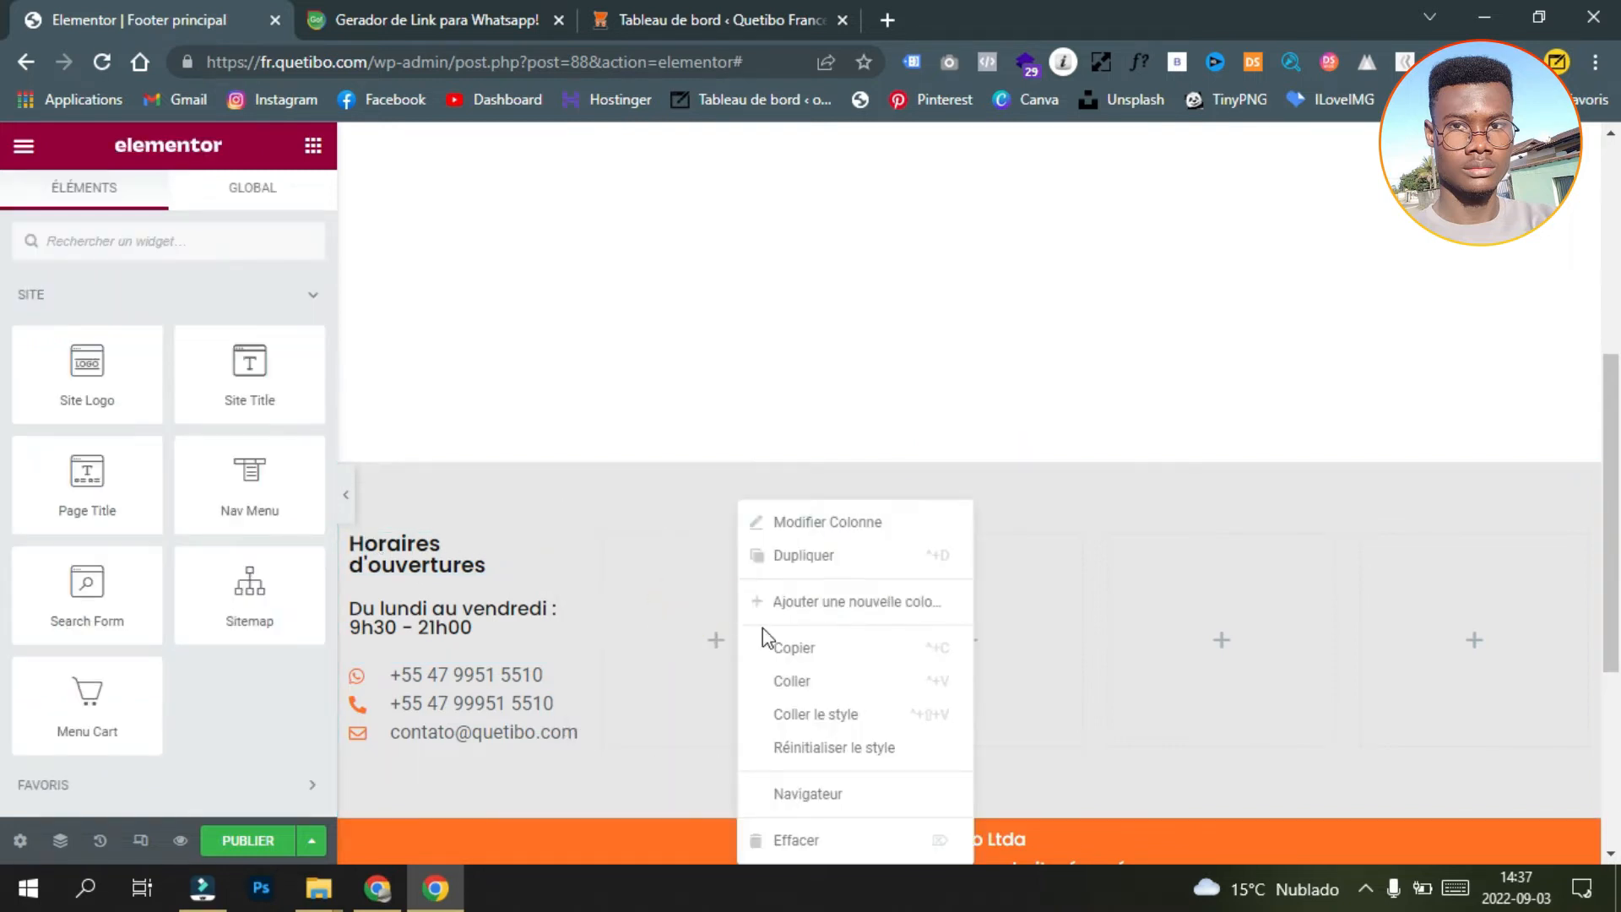
left_click(816, 681)
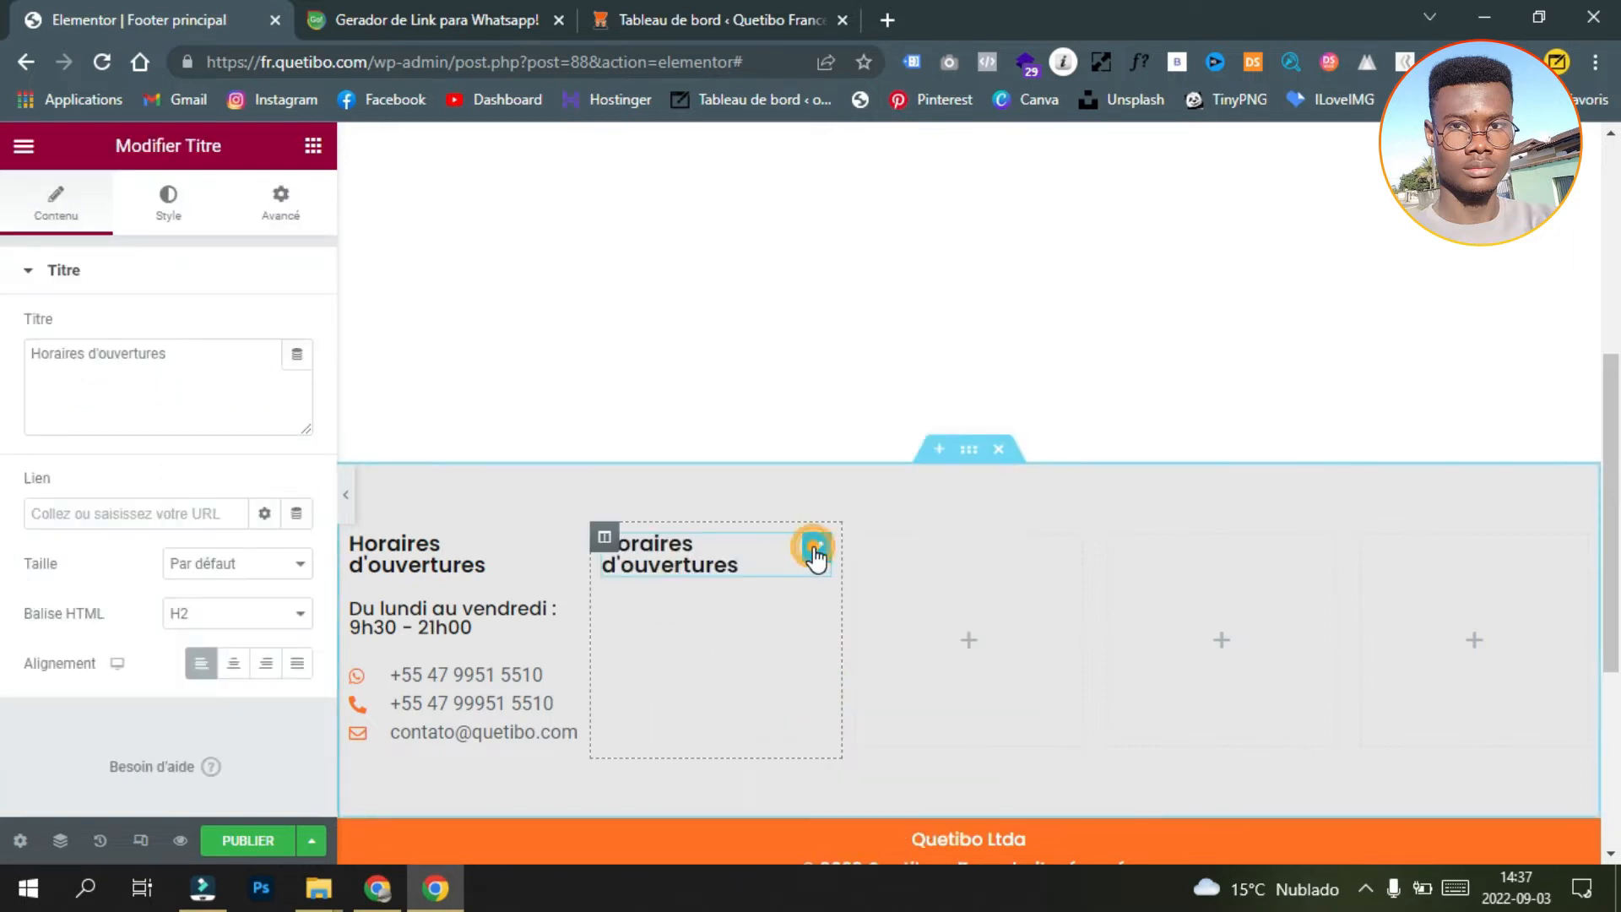
Step: Replace the second column's heading text with "institutionnel", copied from the footer of the reference Quetibo site
left_click(372, 888)
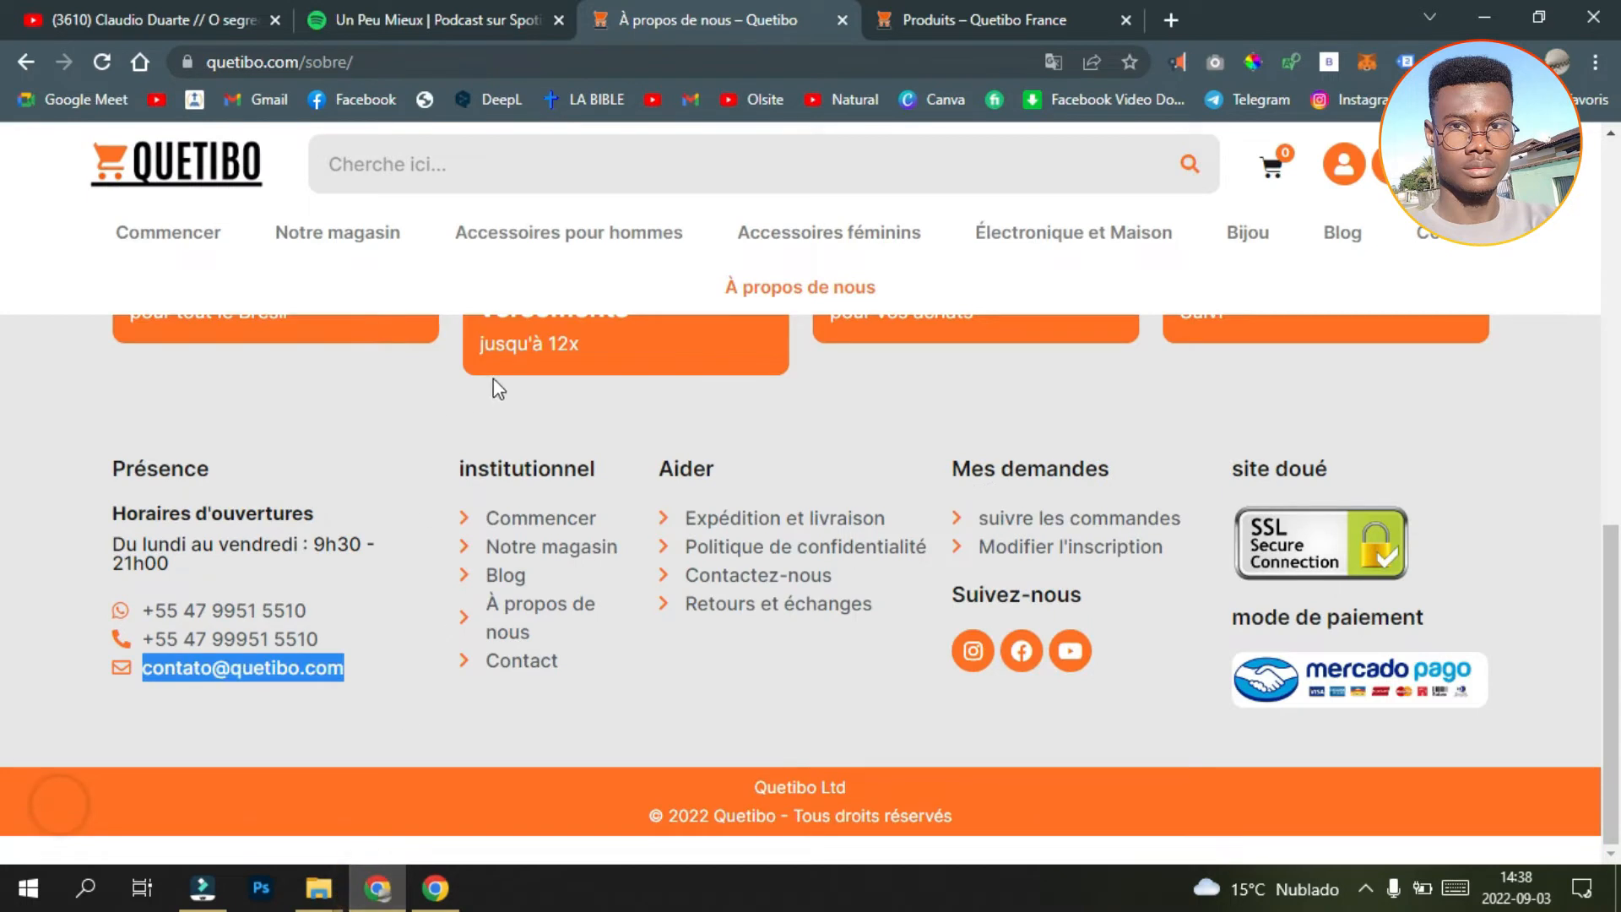
left_click_drag(597, 457, 456, 480)
right_click(476, 462)
left_click(539, 478)
left_click(436, 888)
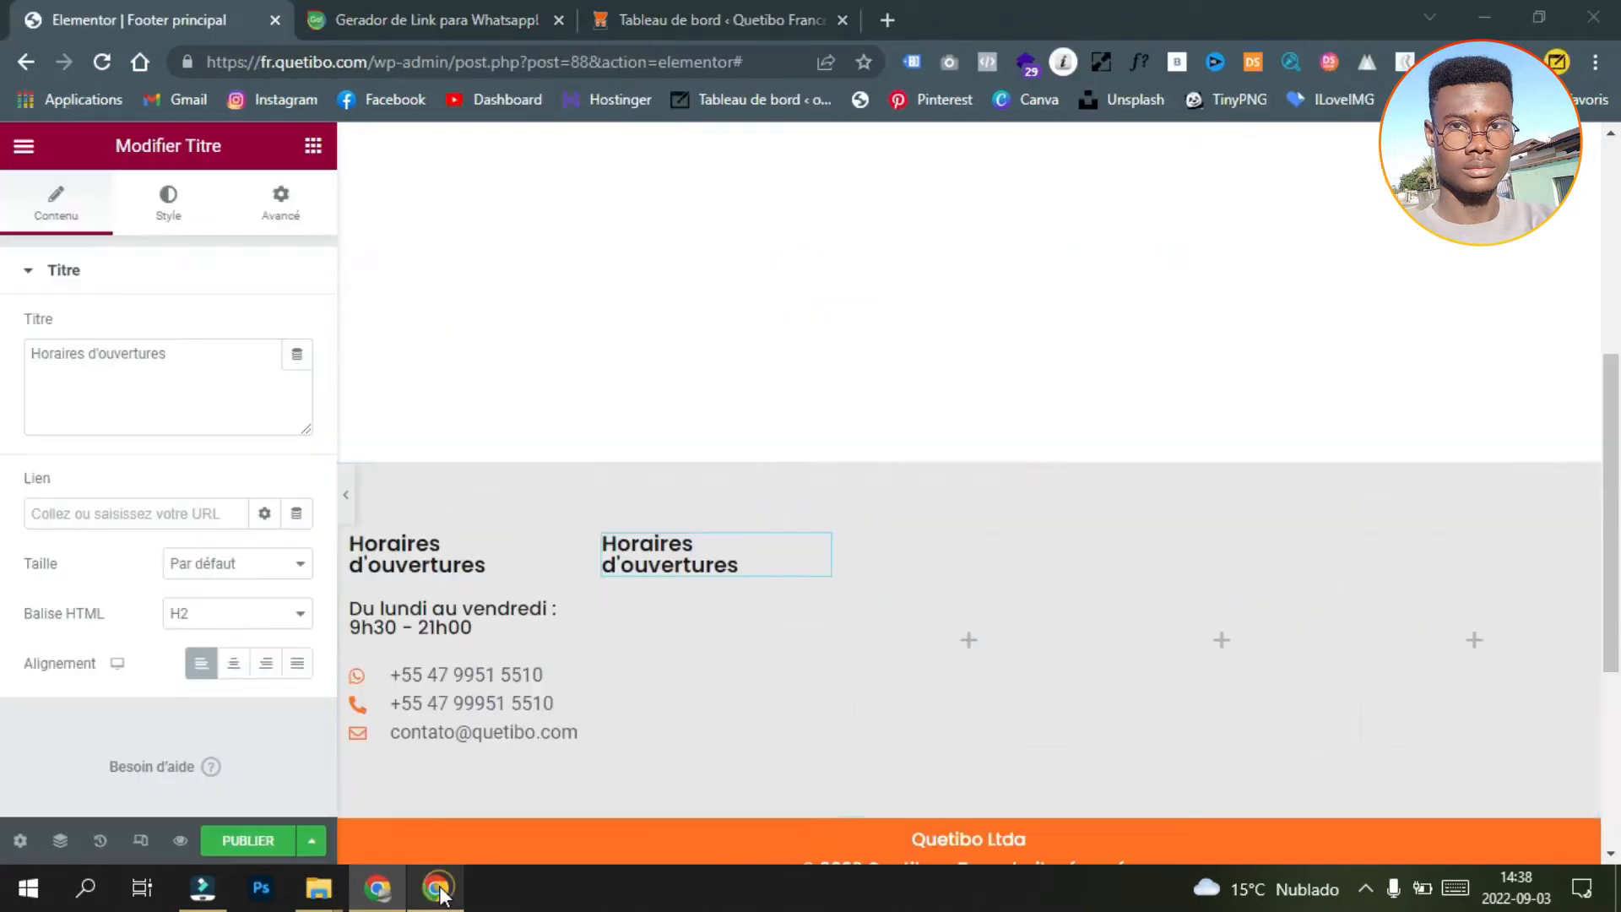
left_click_drag(174, 360, 7, 346)
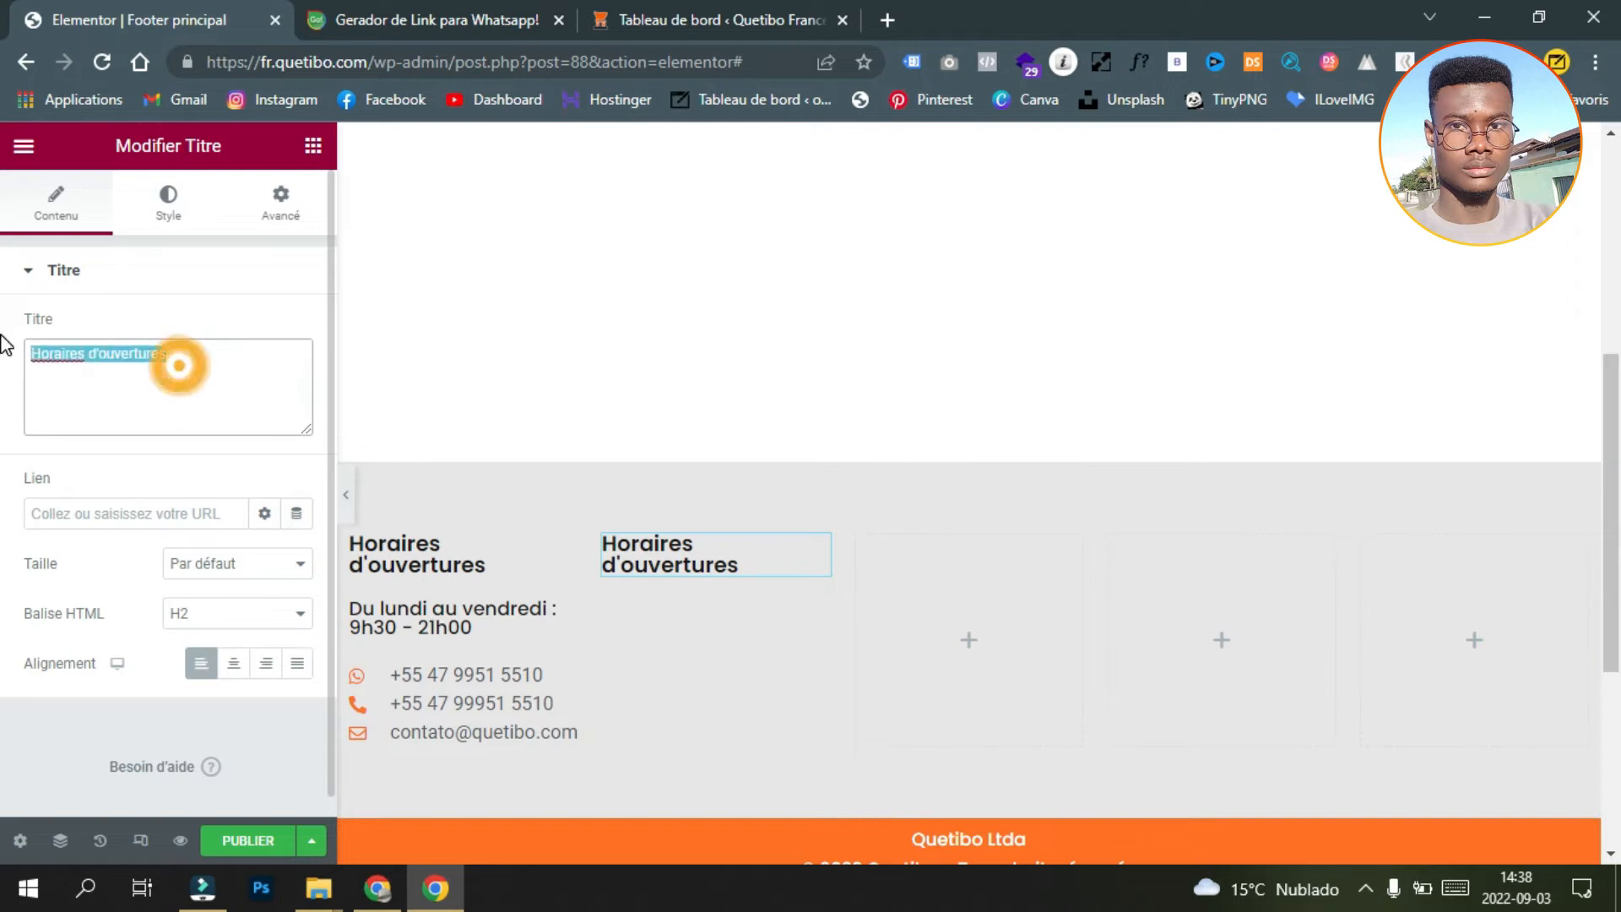
right_click(76, 351)
left_click(239, 466)
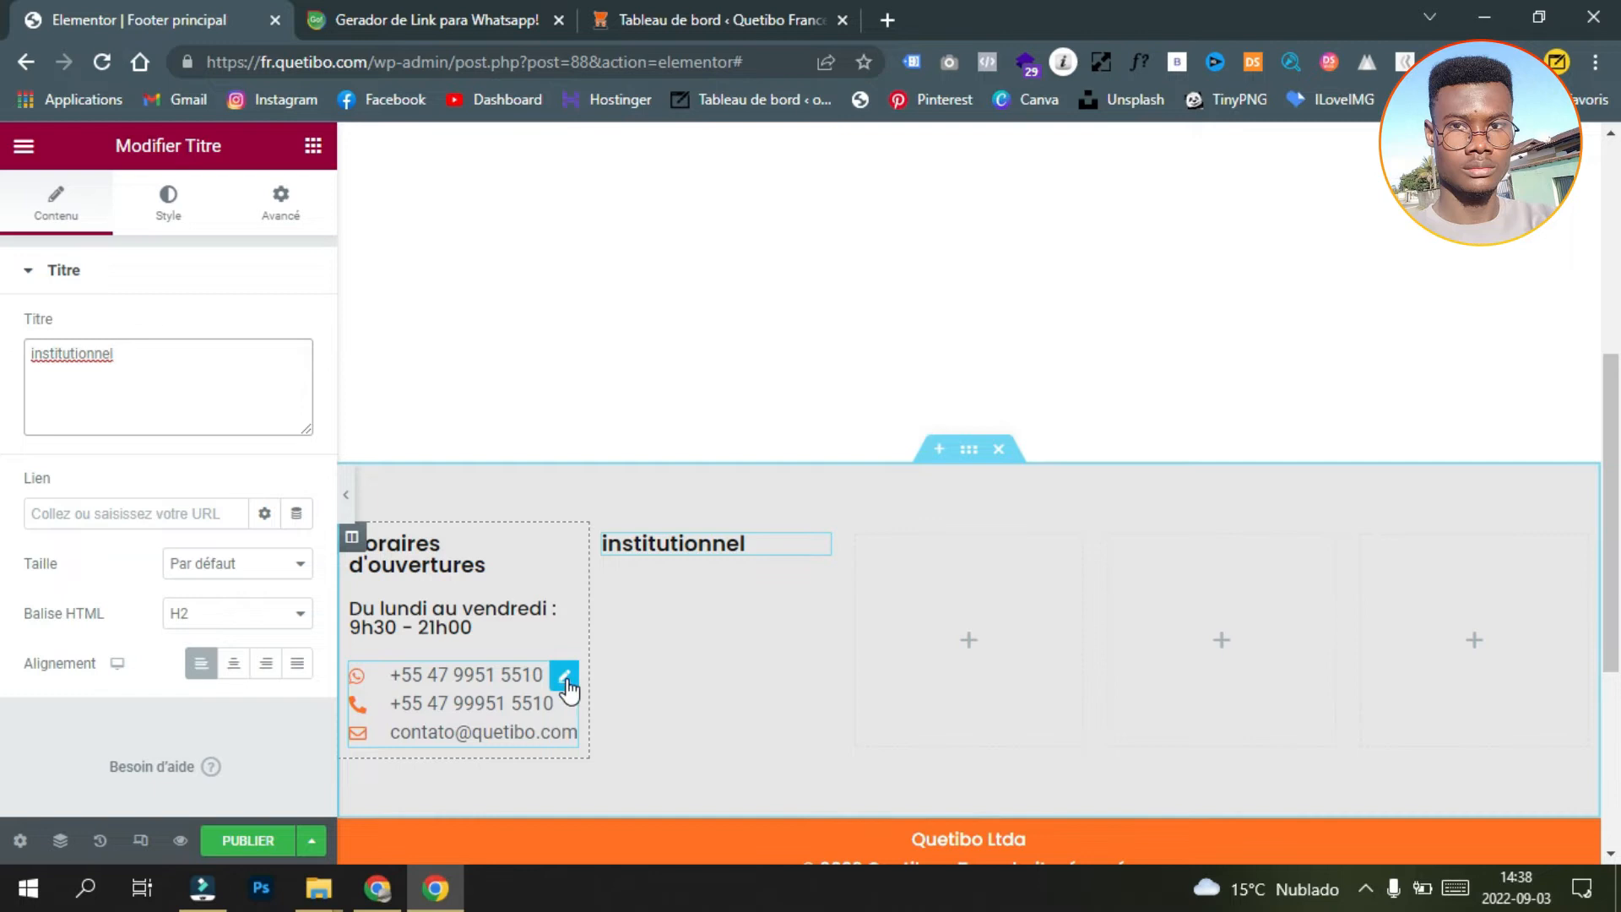
Step: Paste a copy of the contact icon list under the "institutionnel" heading and delete the copy's WhatsApp and phone entries
right_click(565, 681)
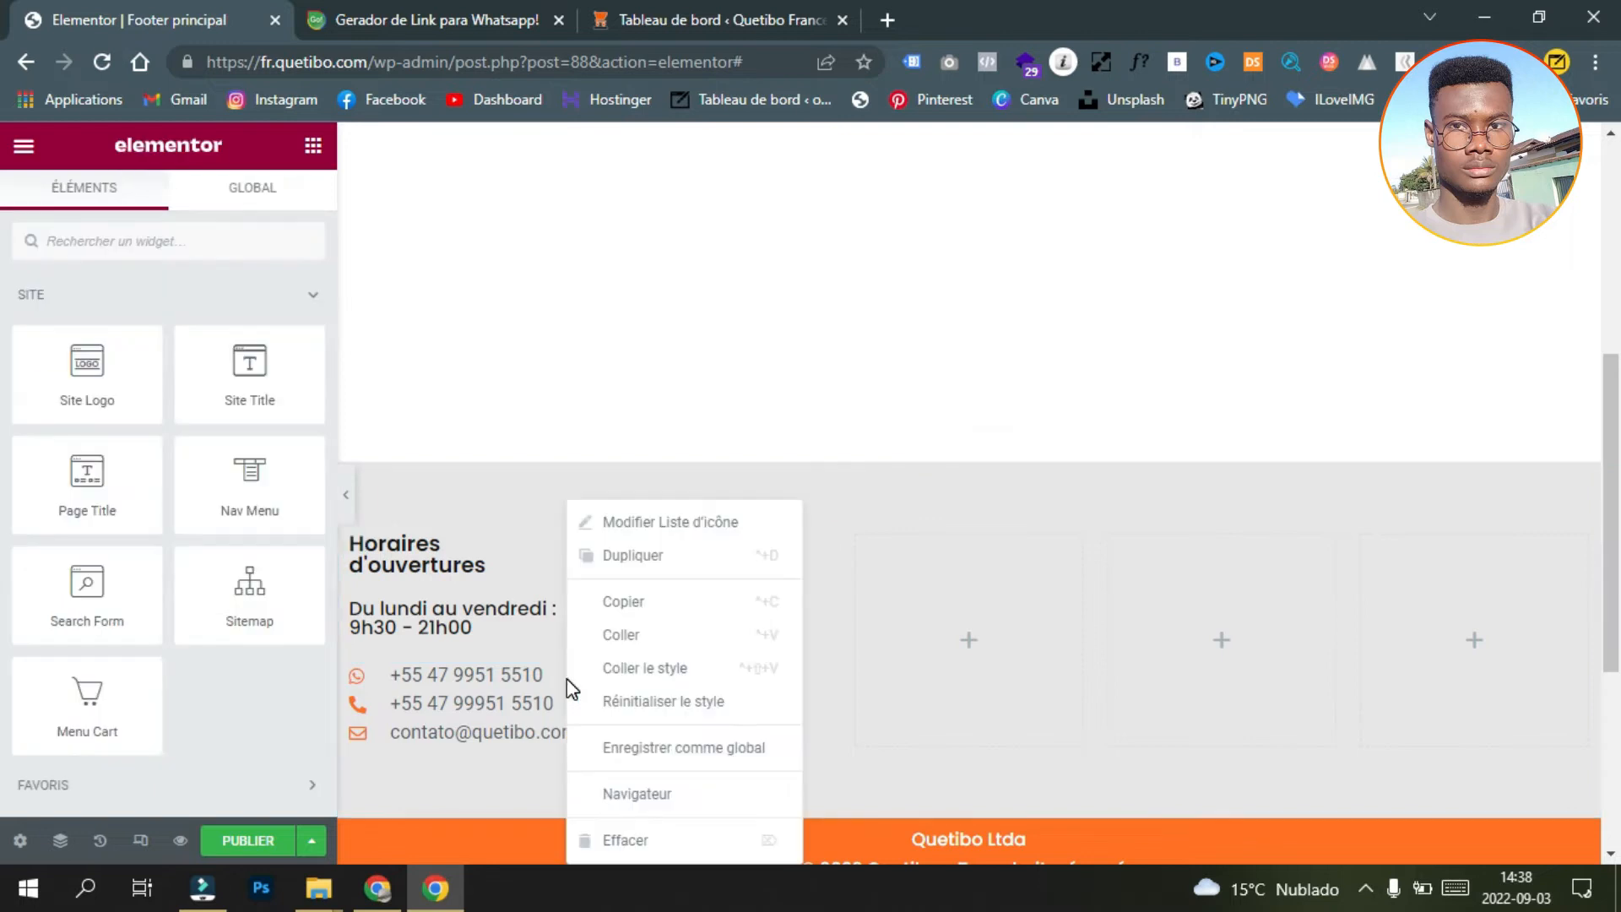
left_click(692, 610)
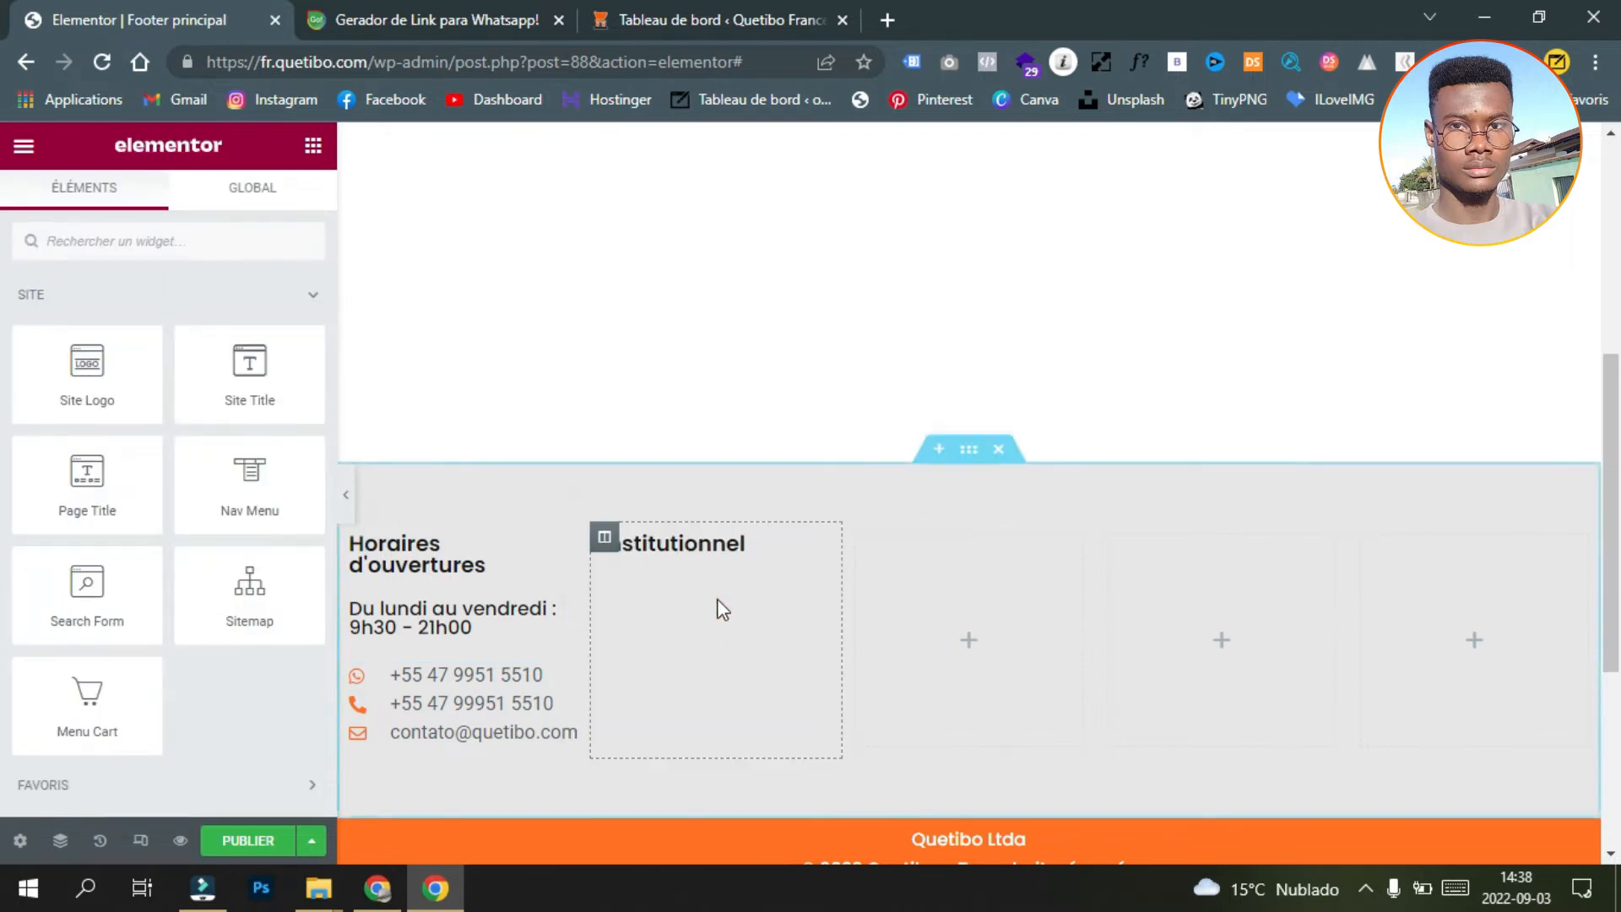
right_click(723, 632)
left_click(795, 682)
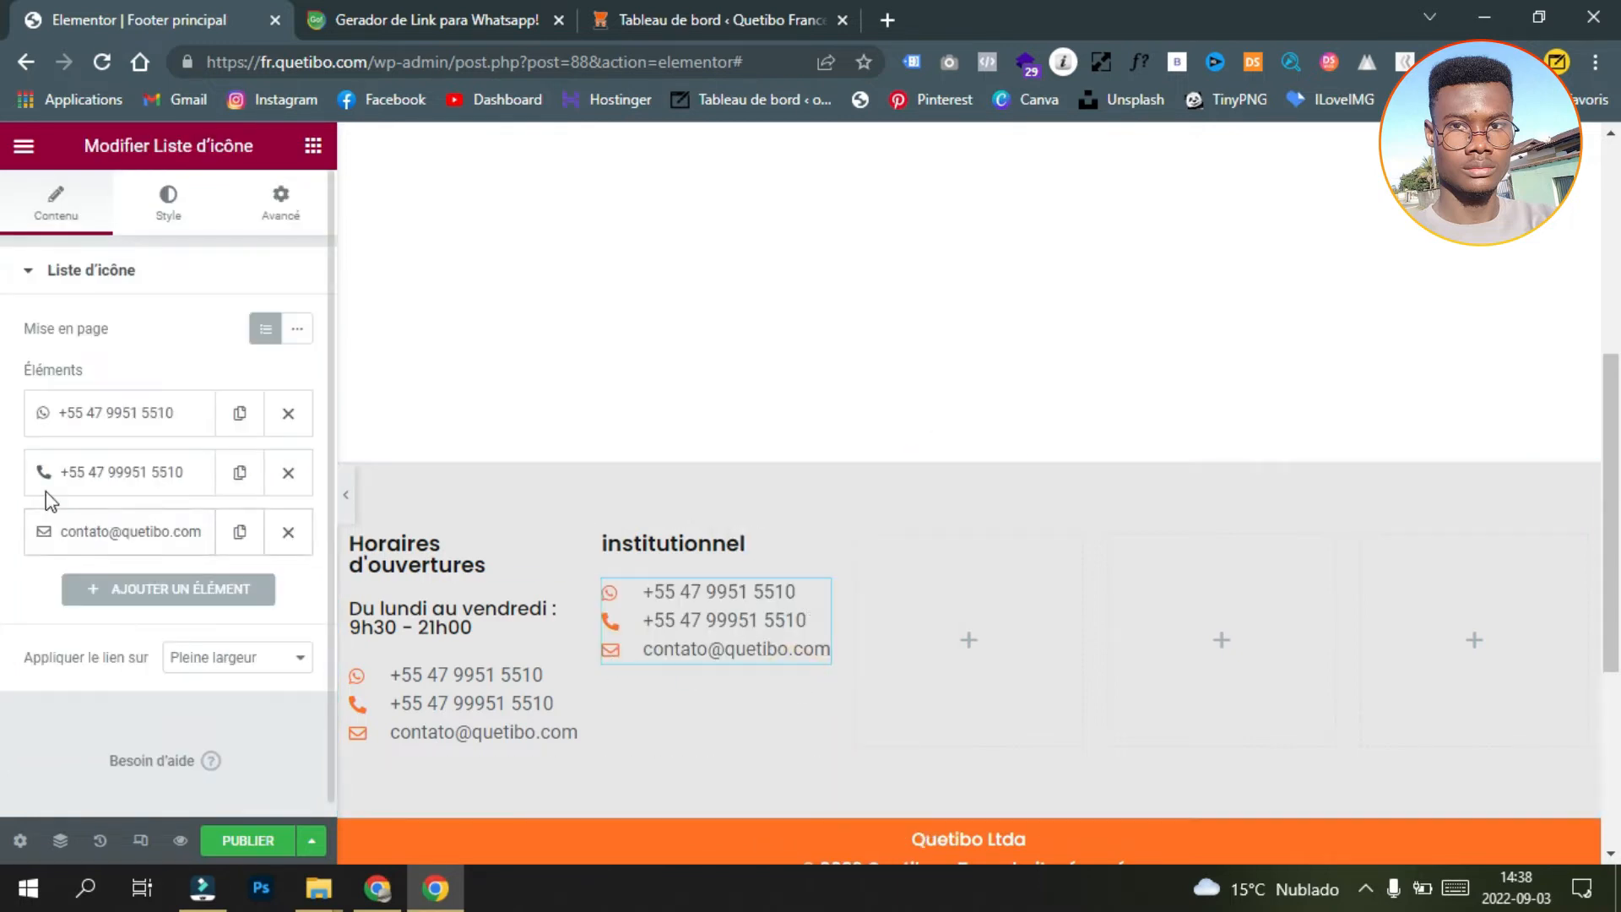
left_click(285, 414)
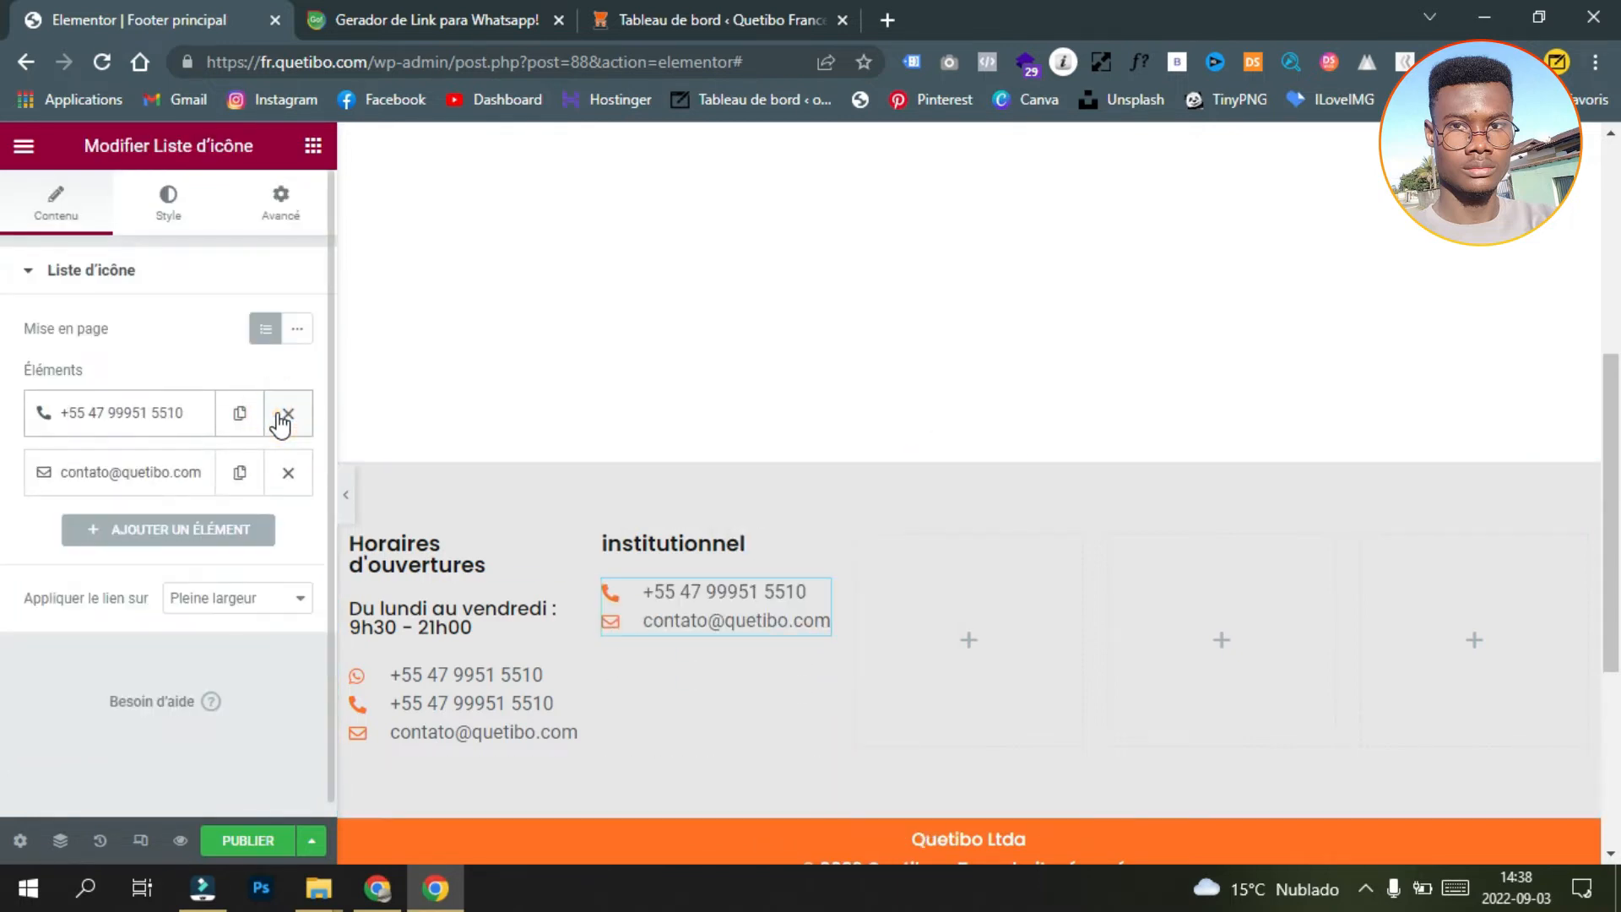
left_click(283, 418)
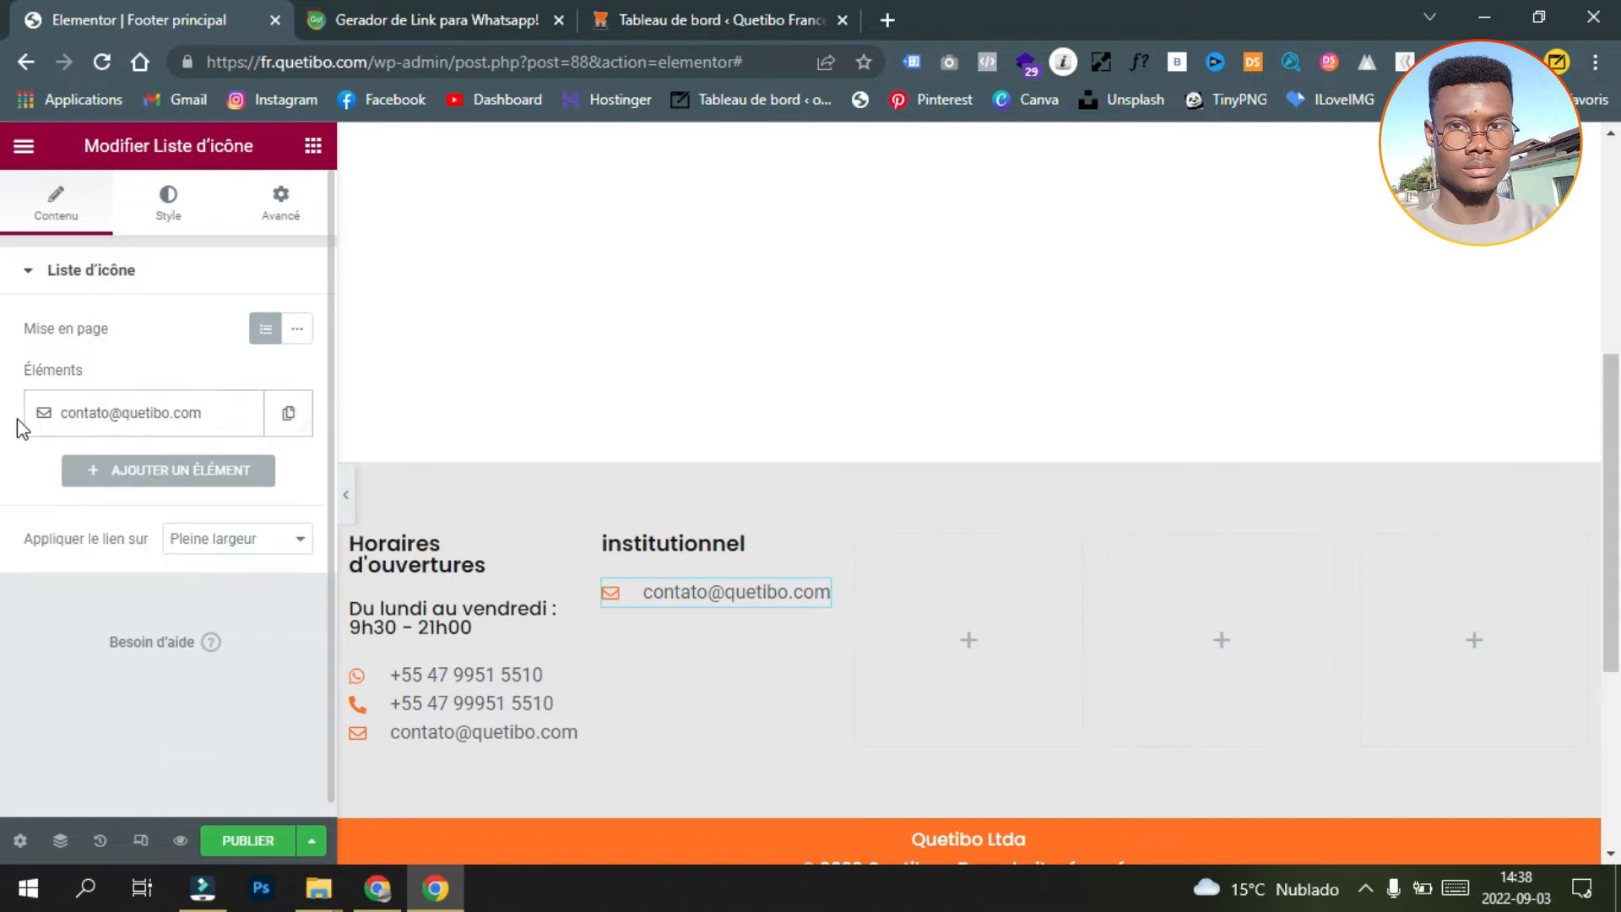
Step: Replace the envelope icon of the remaining list entry with the right-pointing chevron from the icon library
left_click(134, 415)
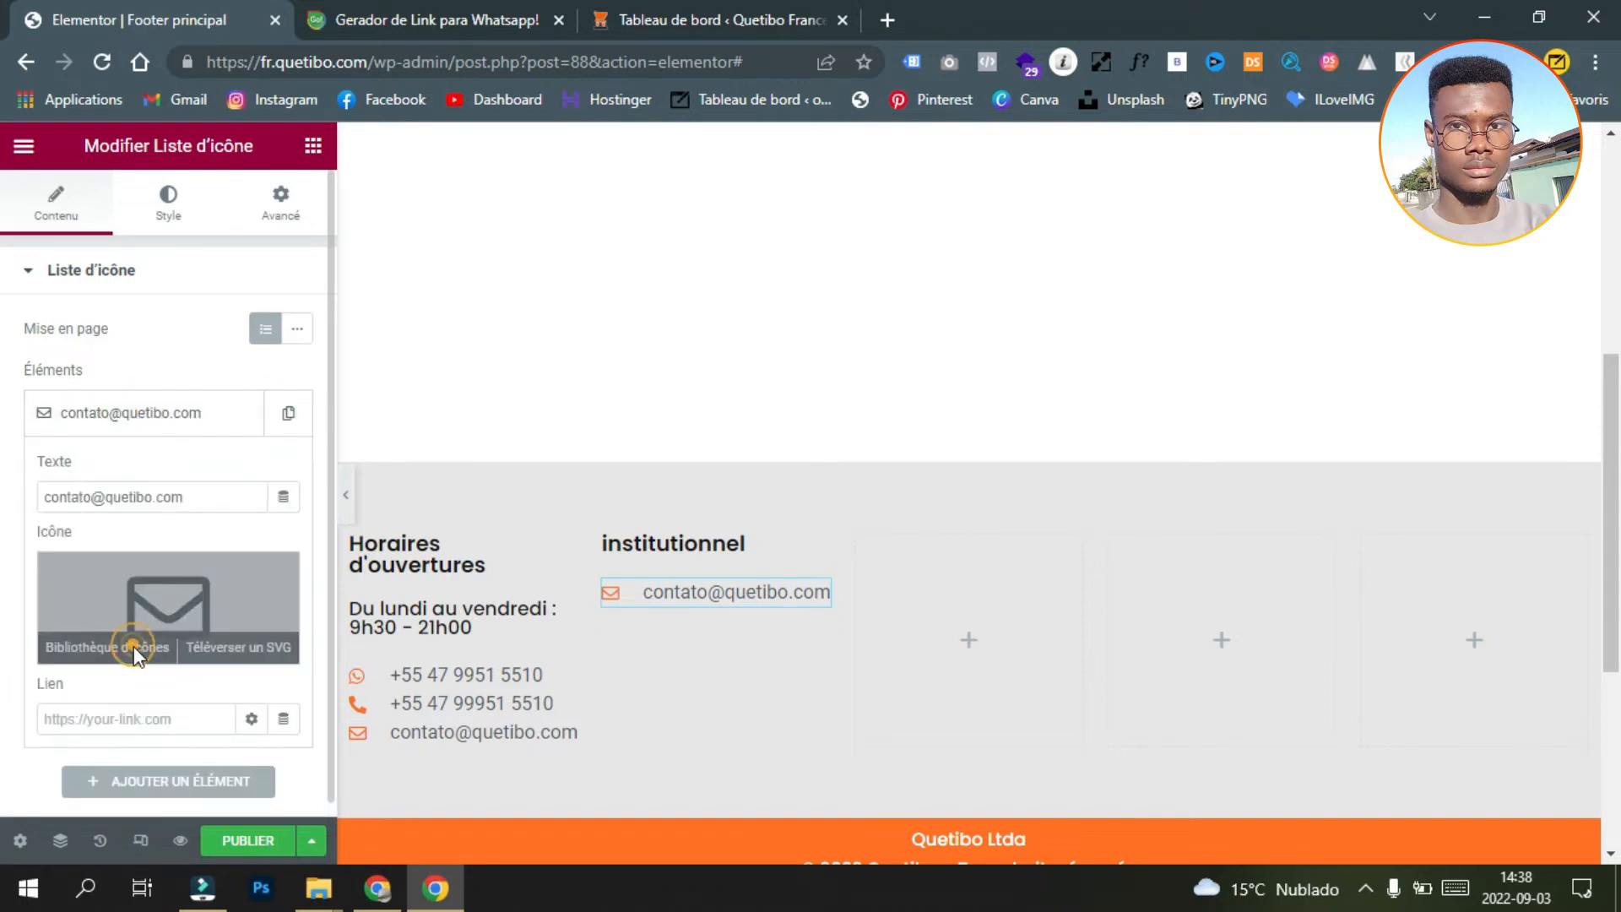
left_click(134, 646)
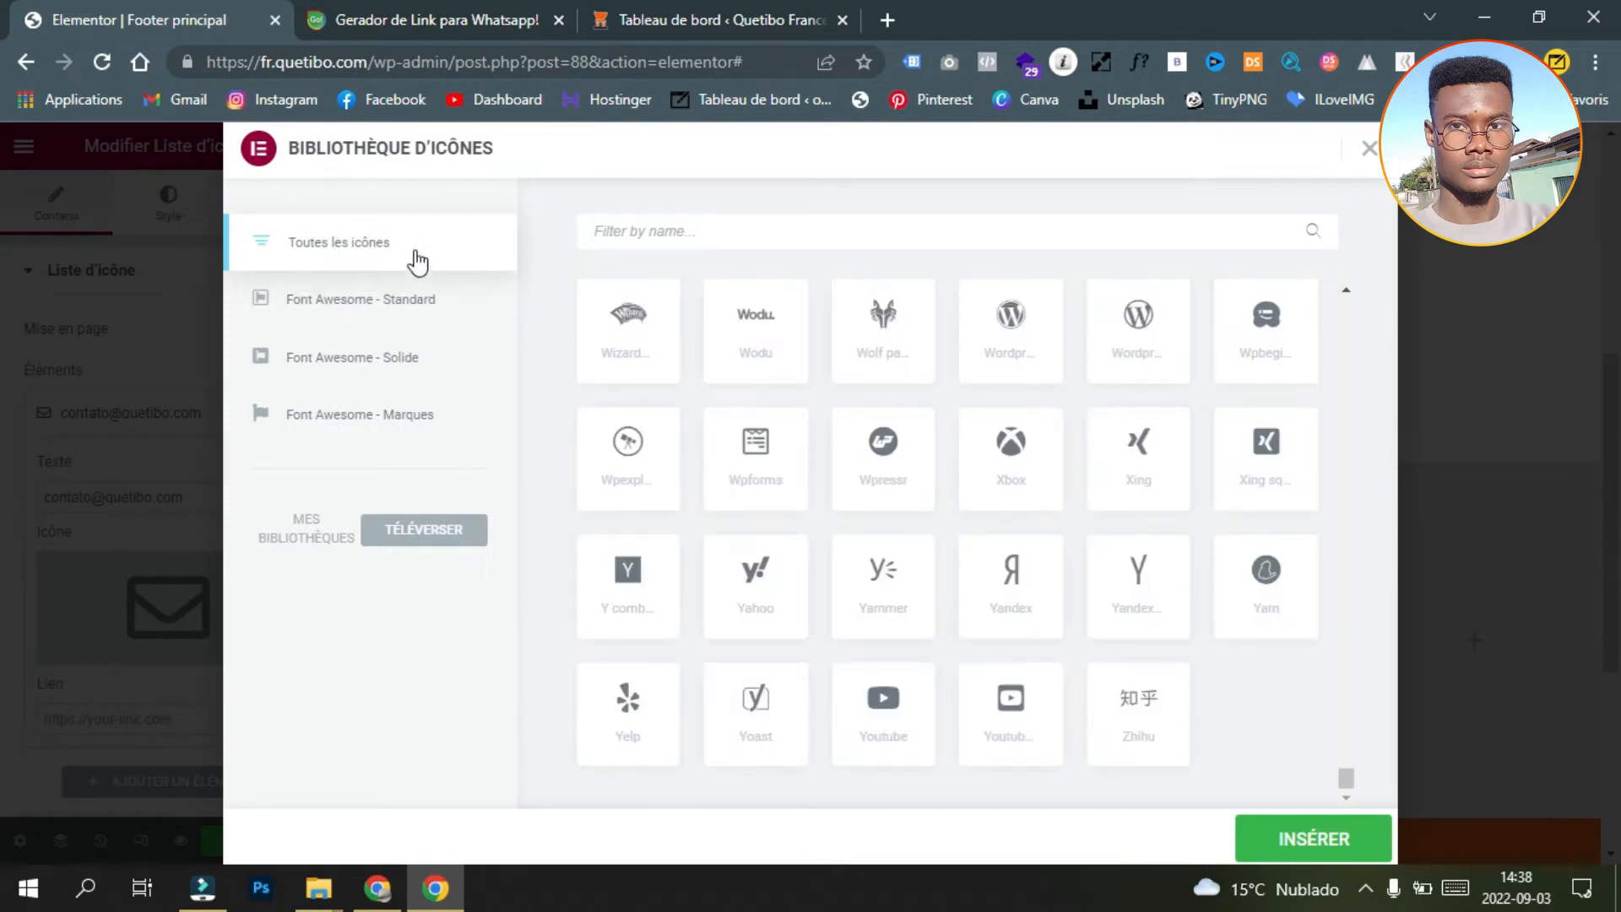
left_click(634, 233)
type("chev")
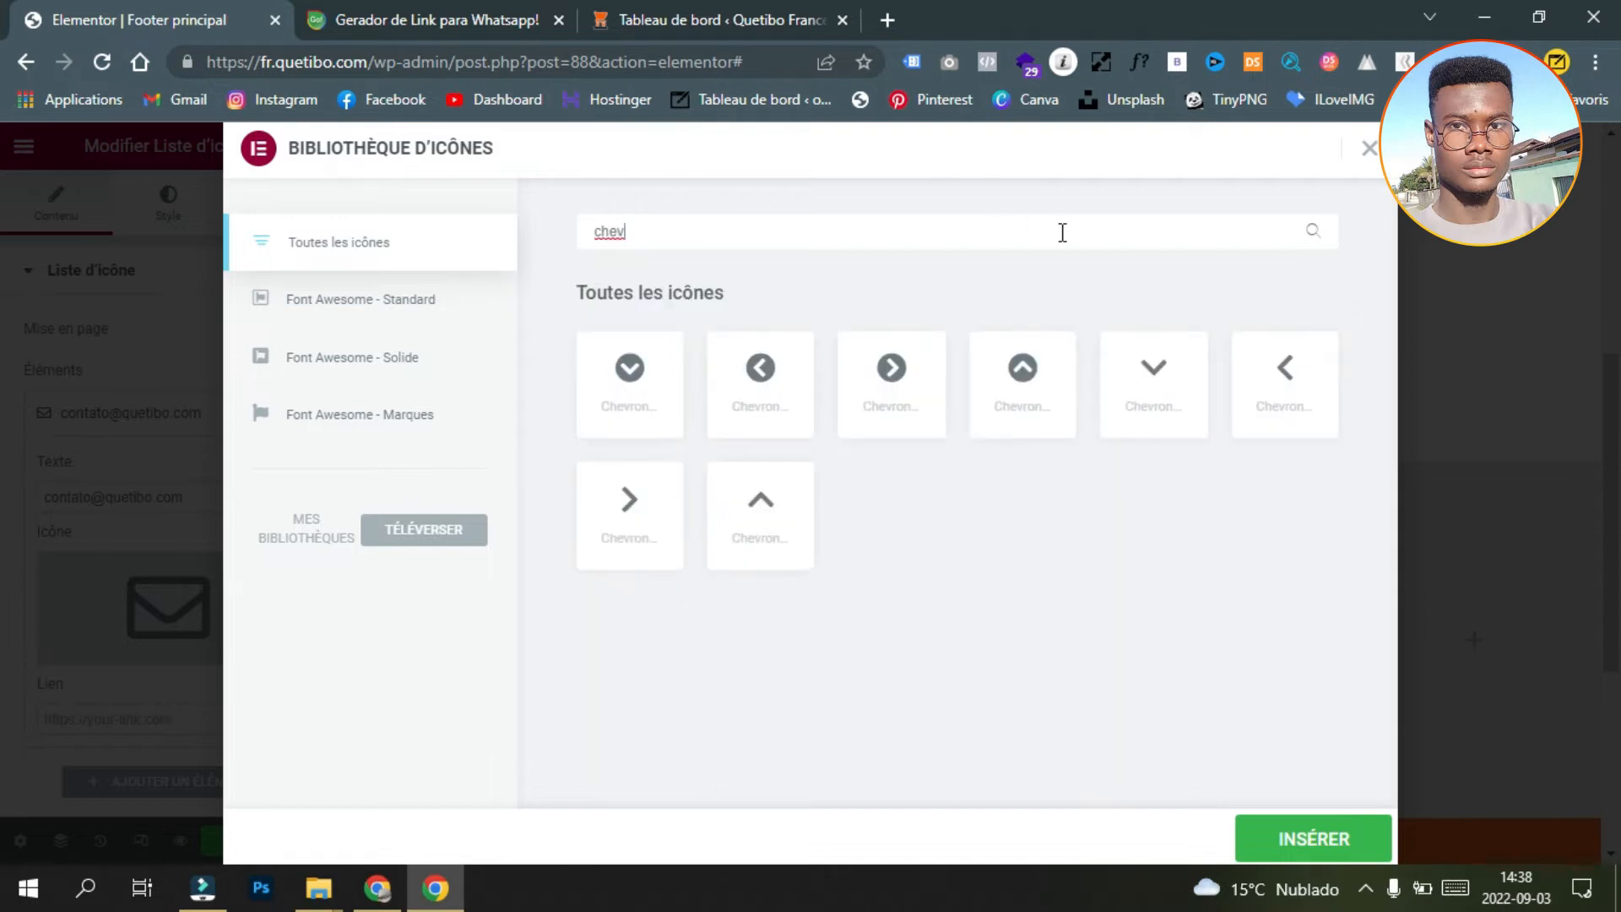
left_click(625, 531)
left_click(1267, 838)
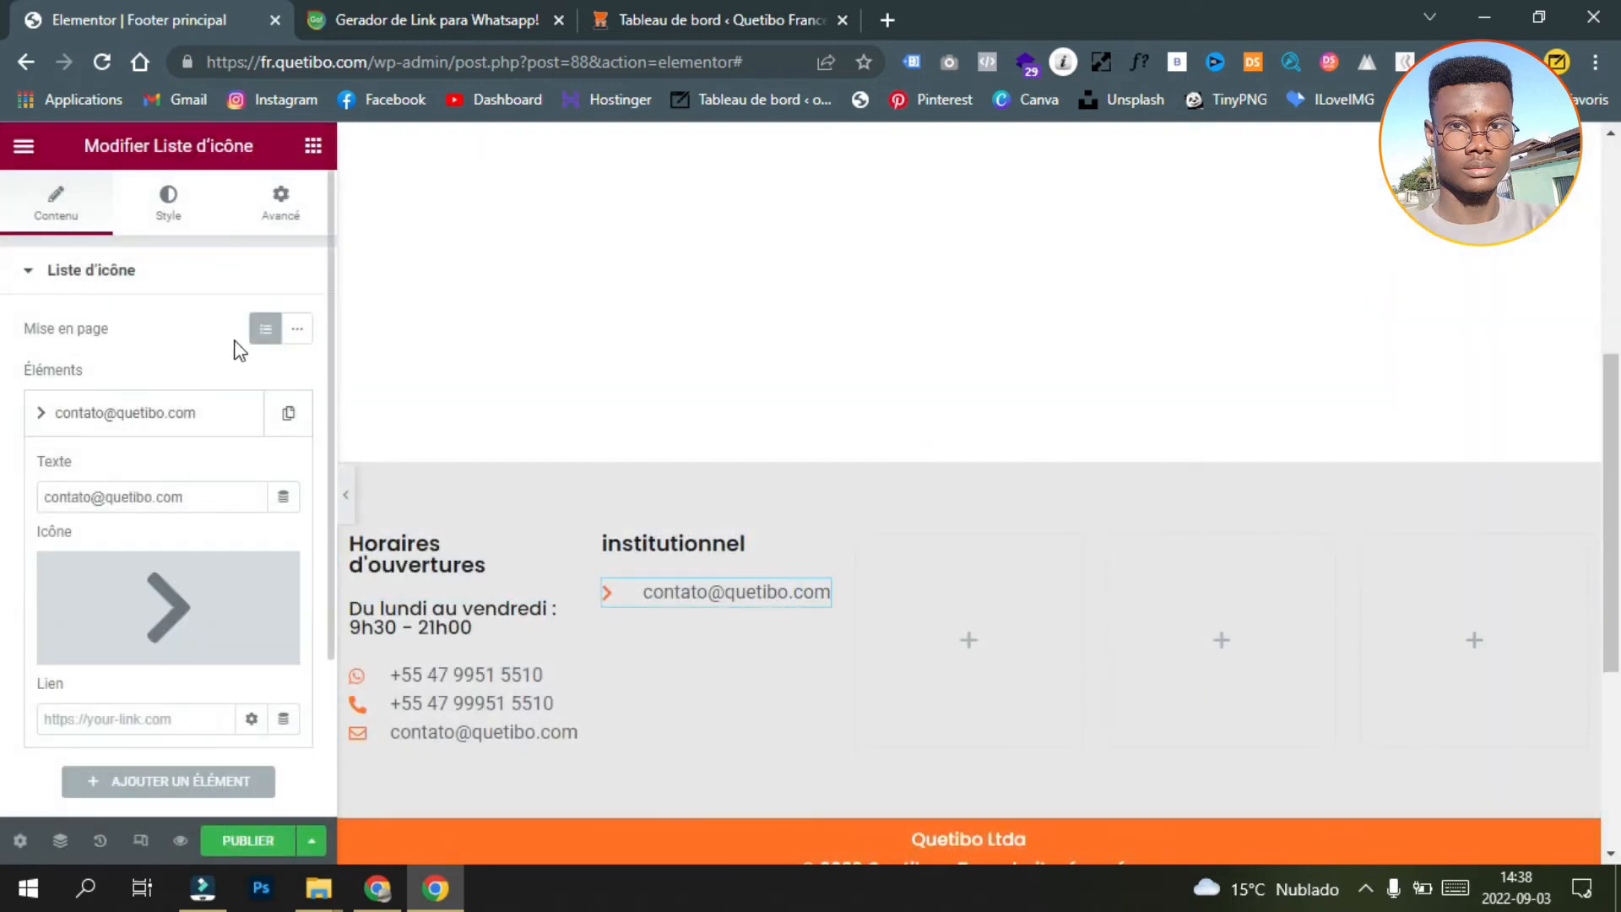
Step: Change the chevron entry's text to "Accueil", using the reference footer and site menu as a guide
triple_click(178, 495)
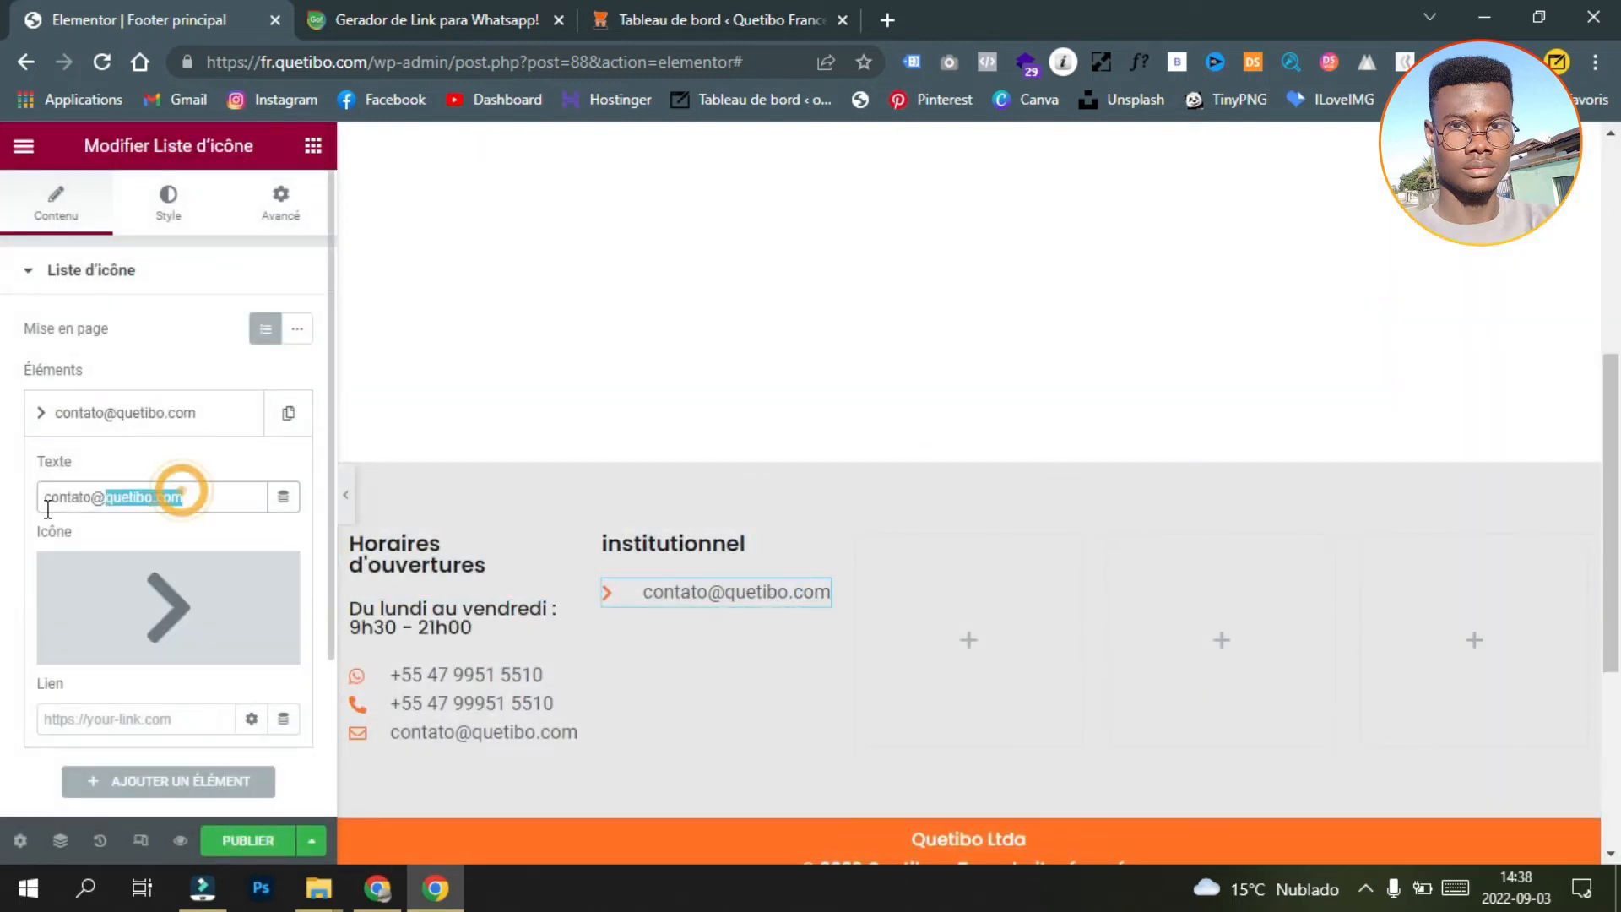
left_click(379, 894)
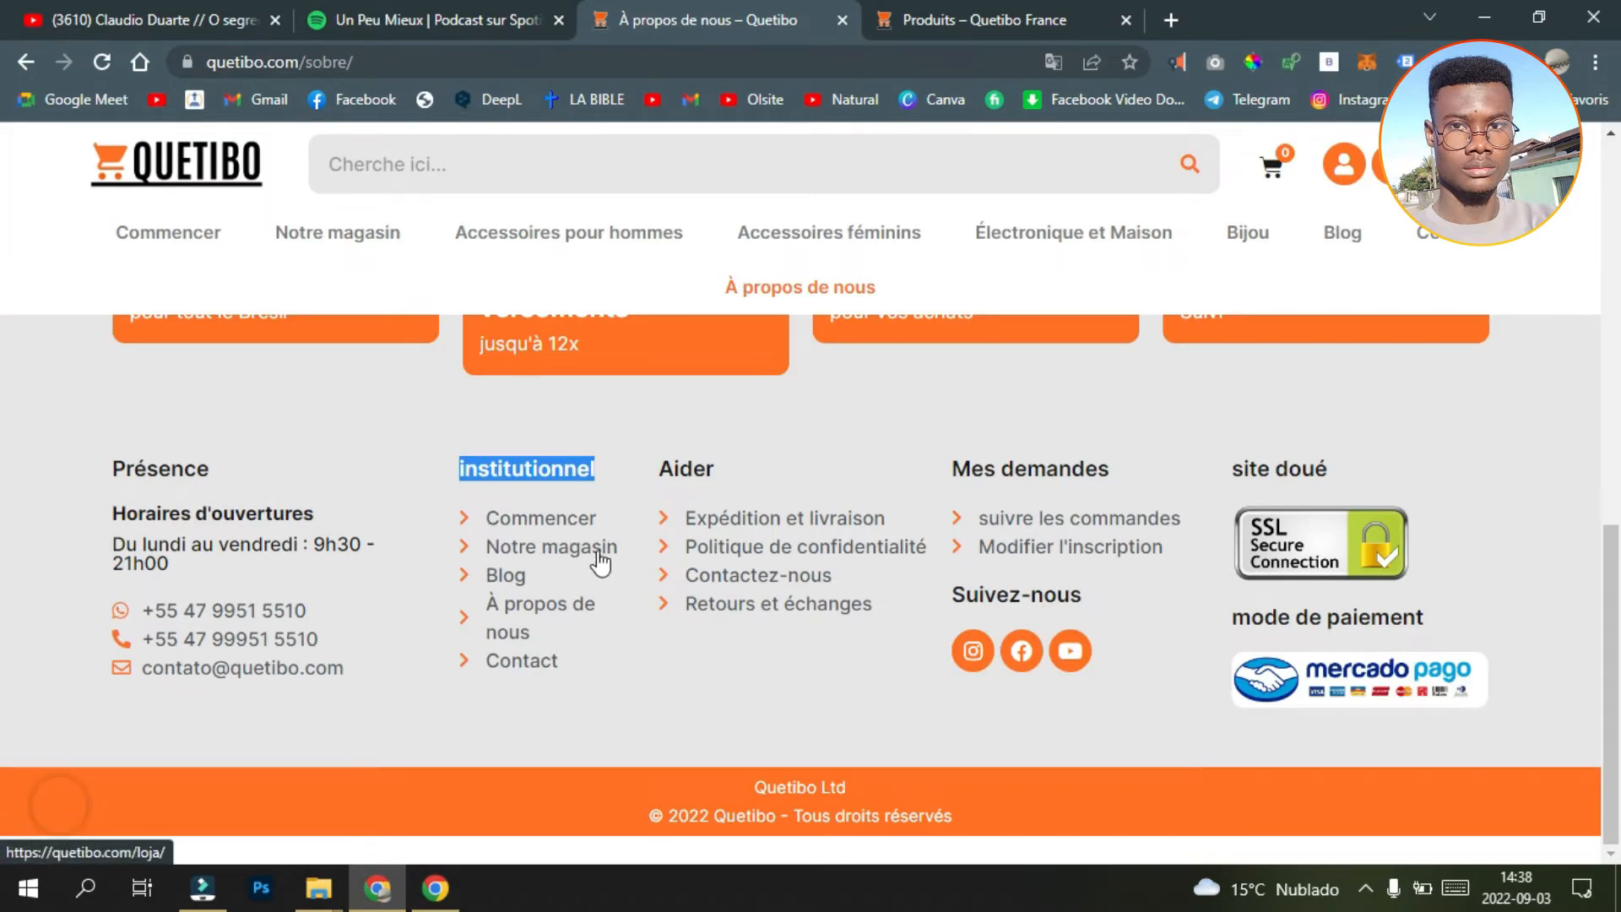
left_click(435, 888)
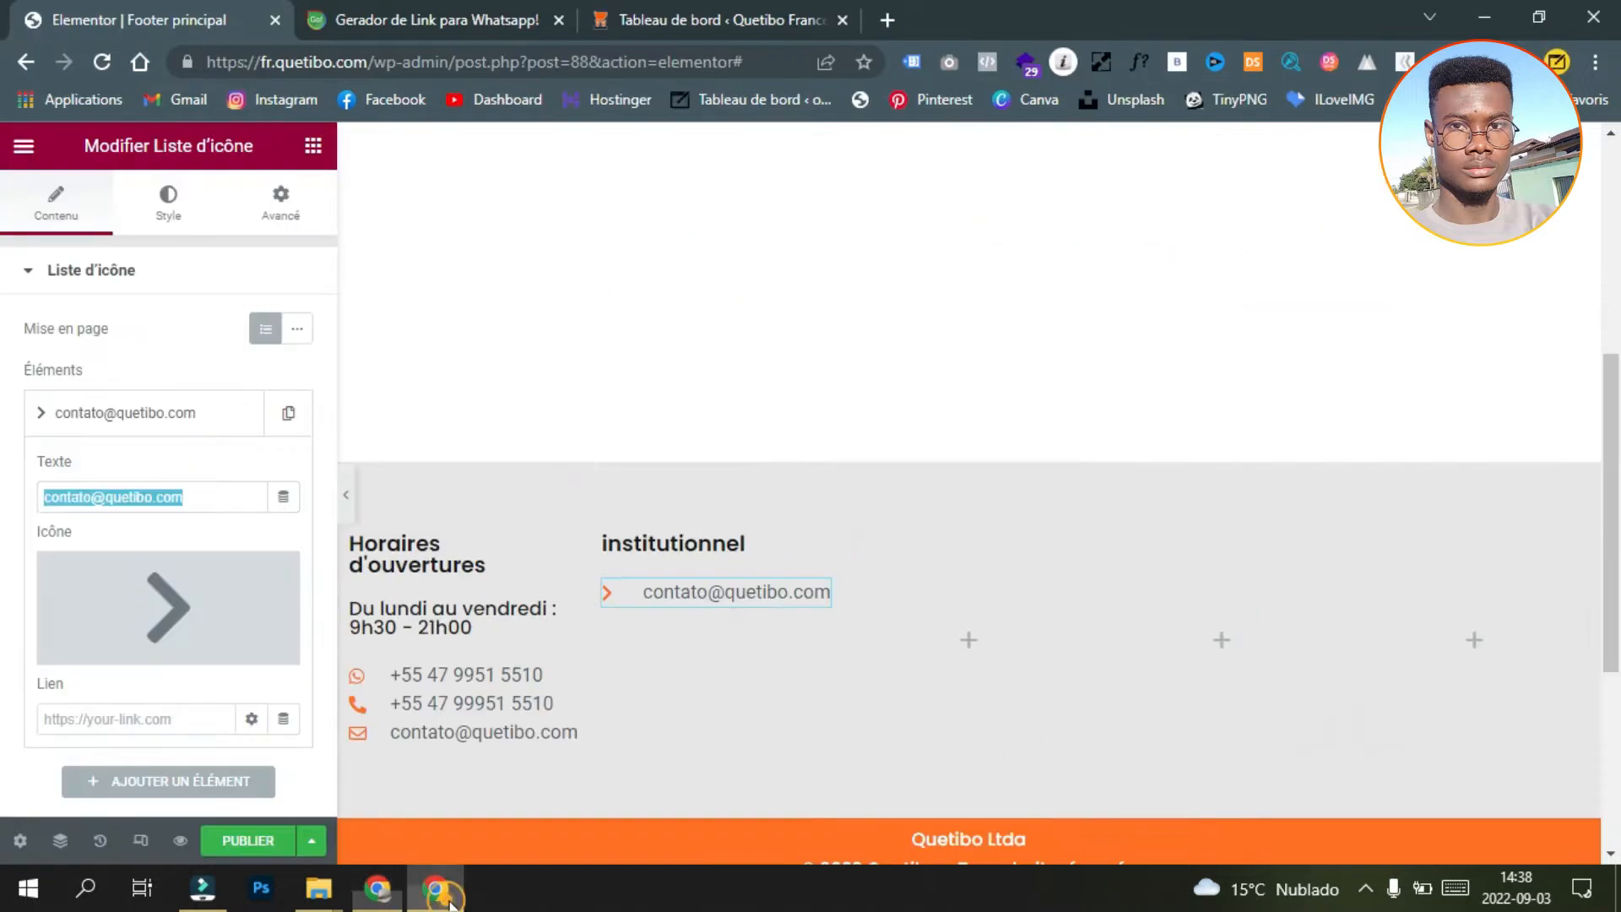
scroll(528, 317, "up", 1)
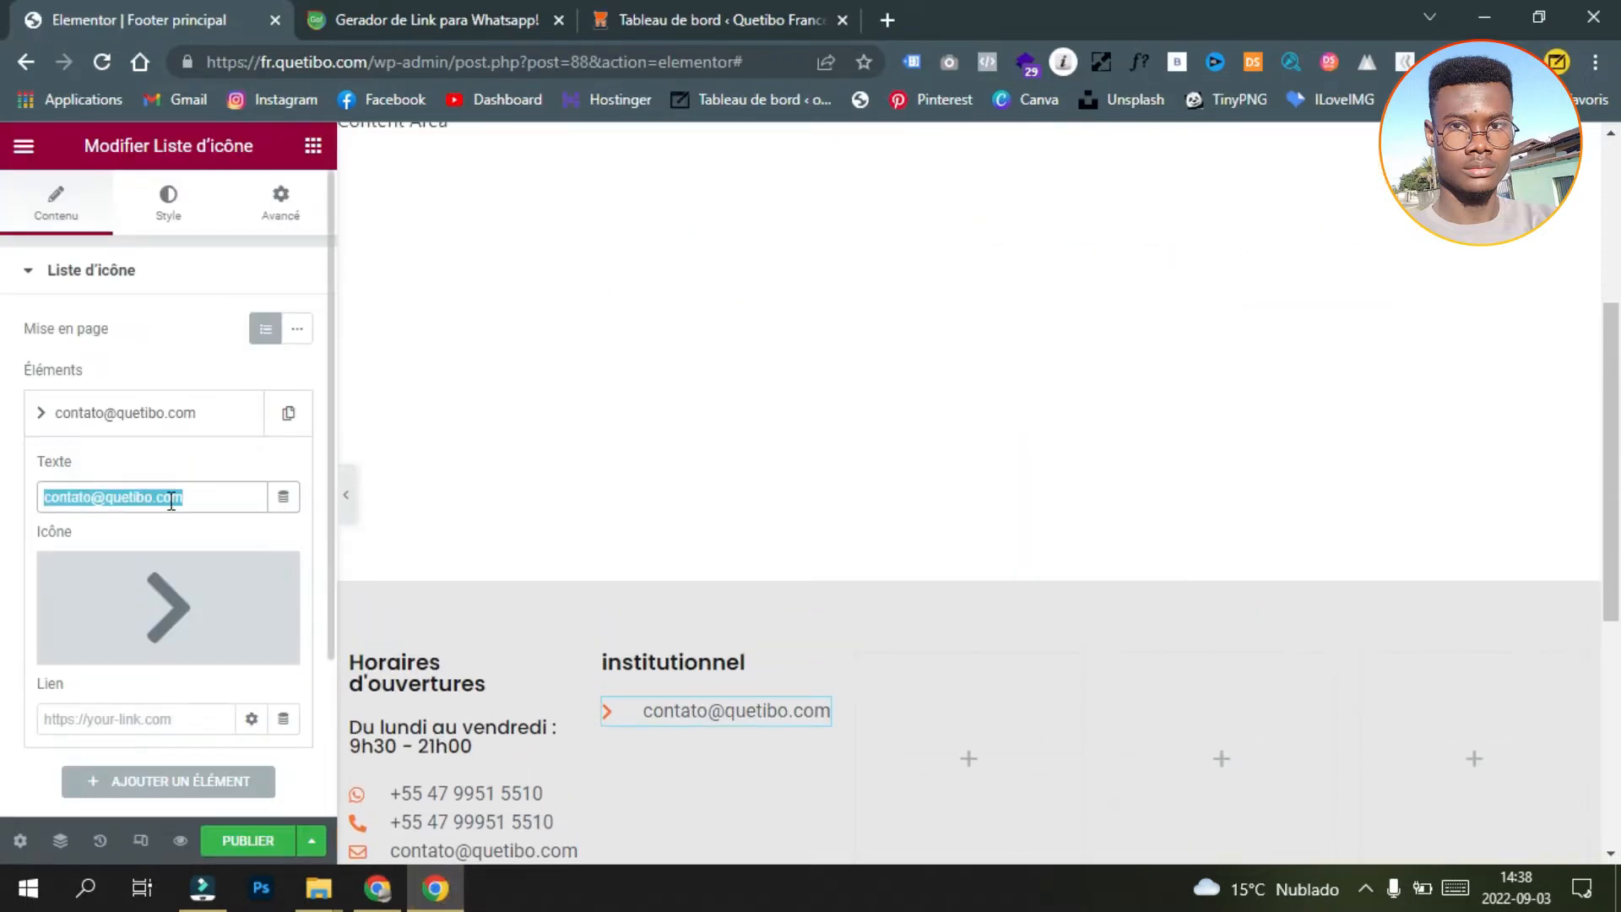
type("Accueil")
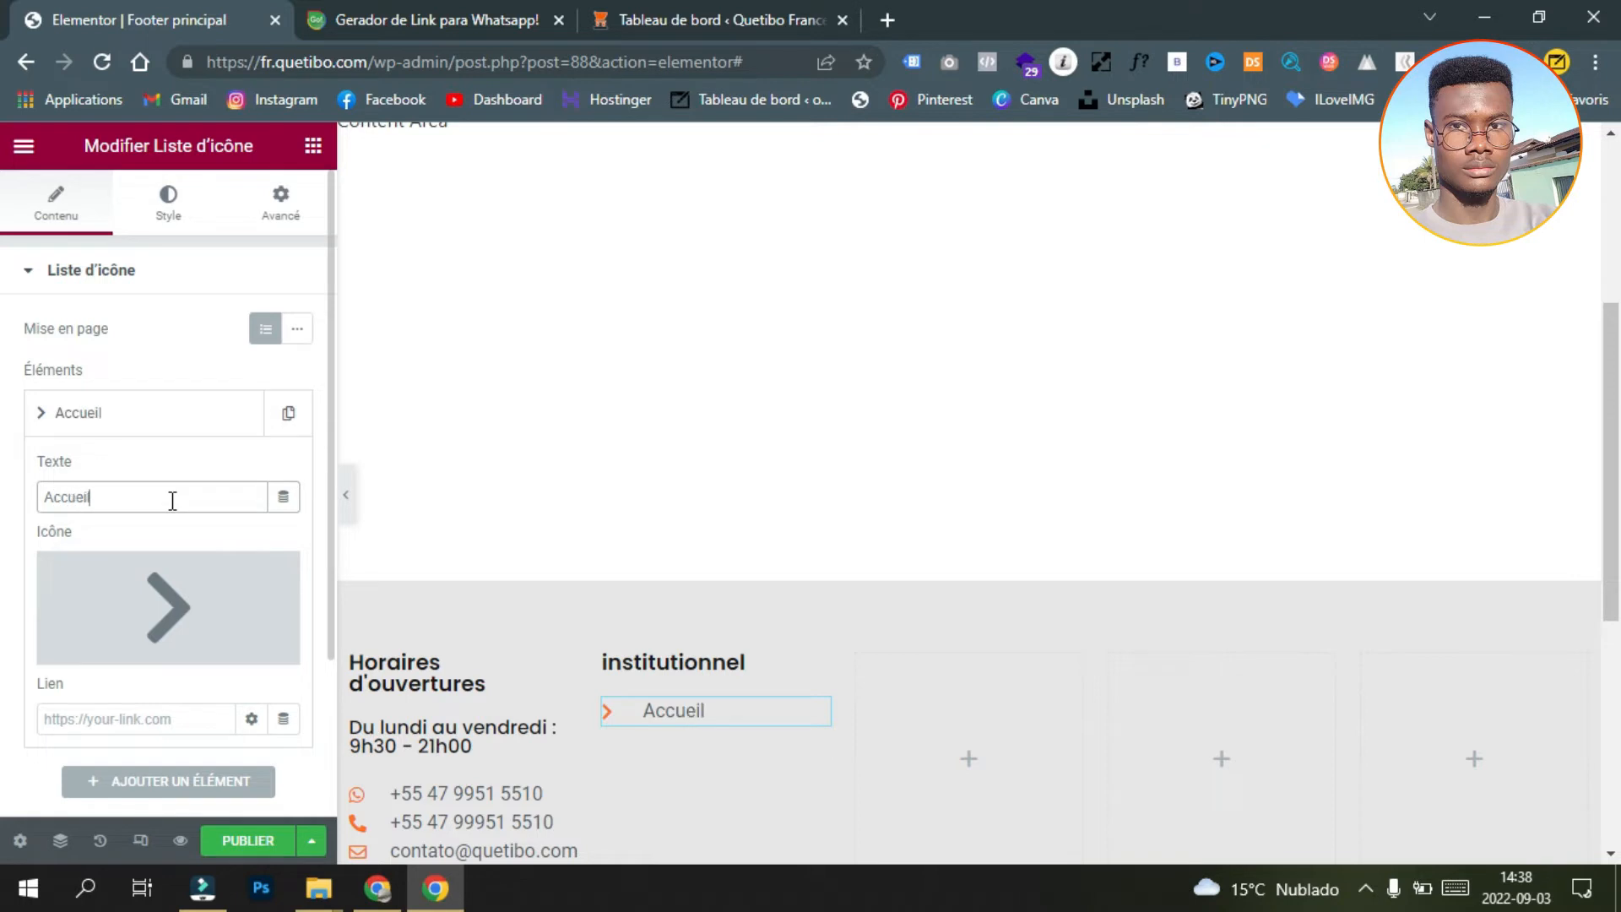
scroll(637, 369, "up", 4)
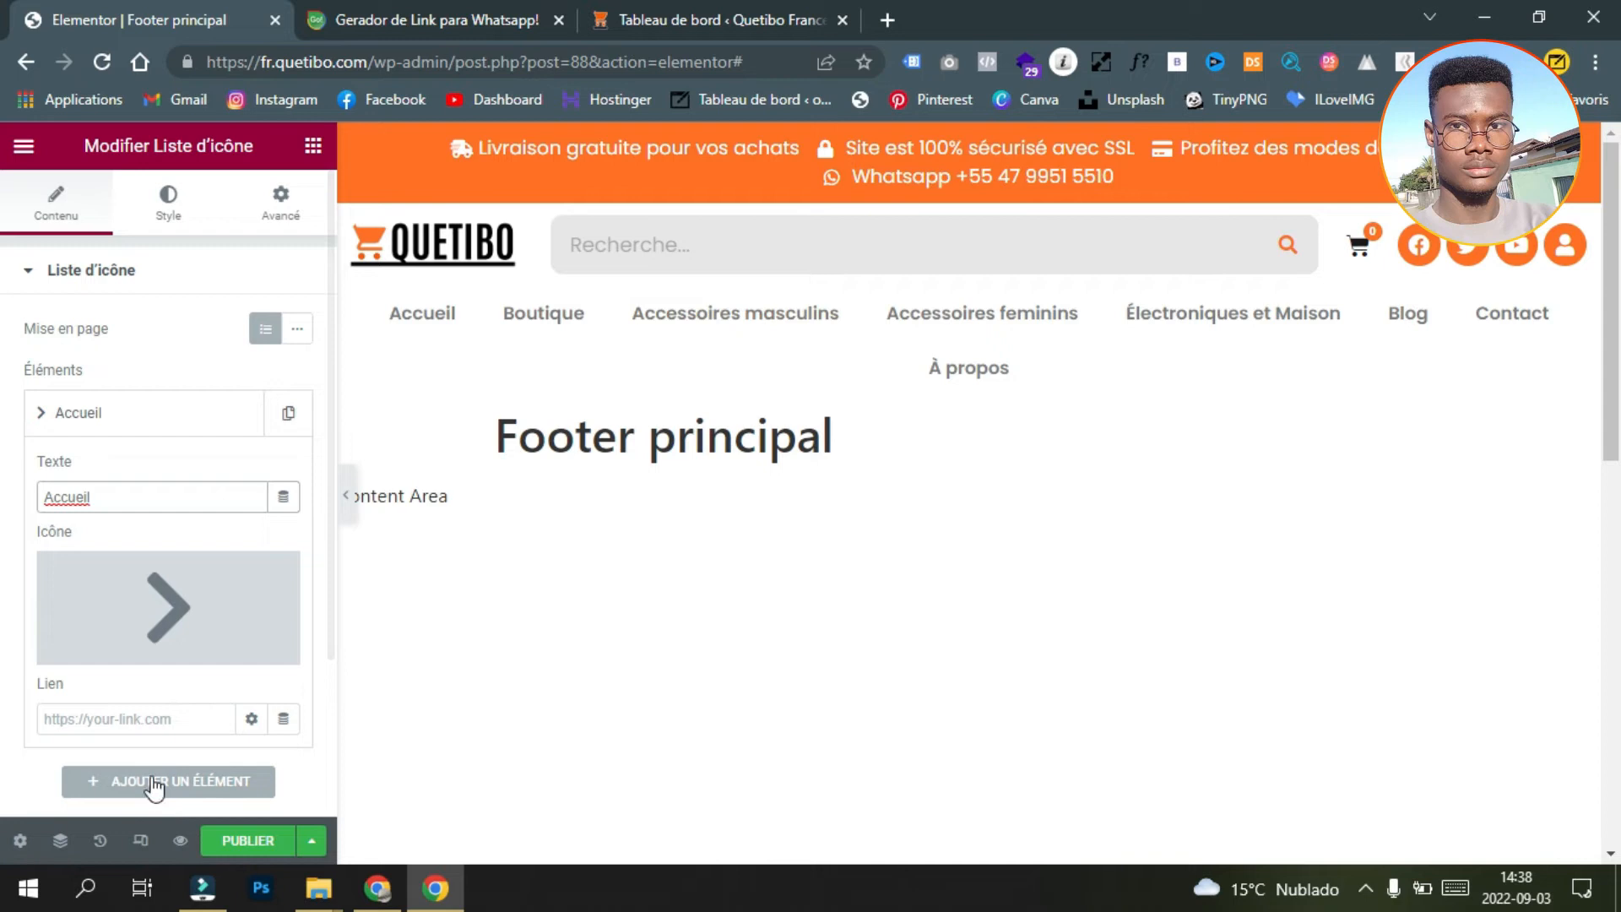
left_click(188, 416)
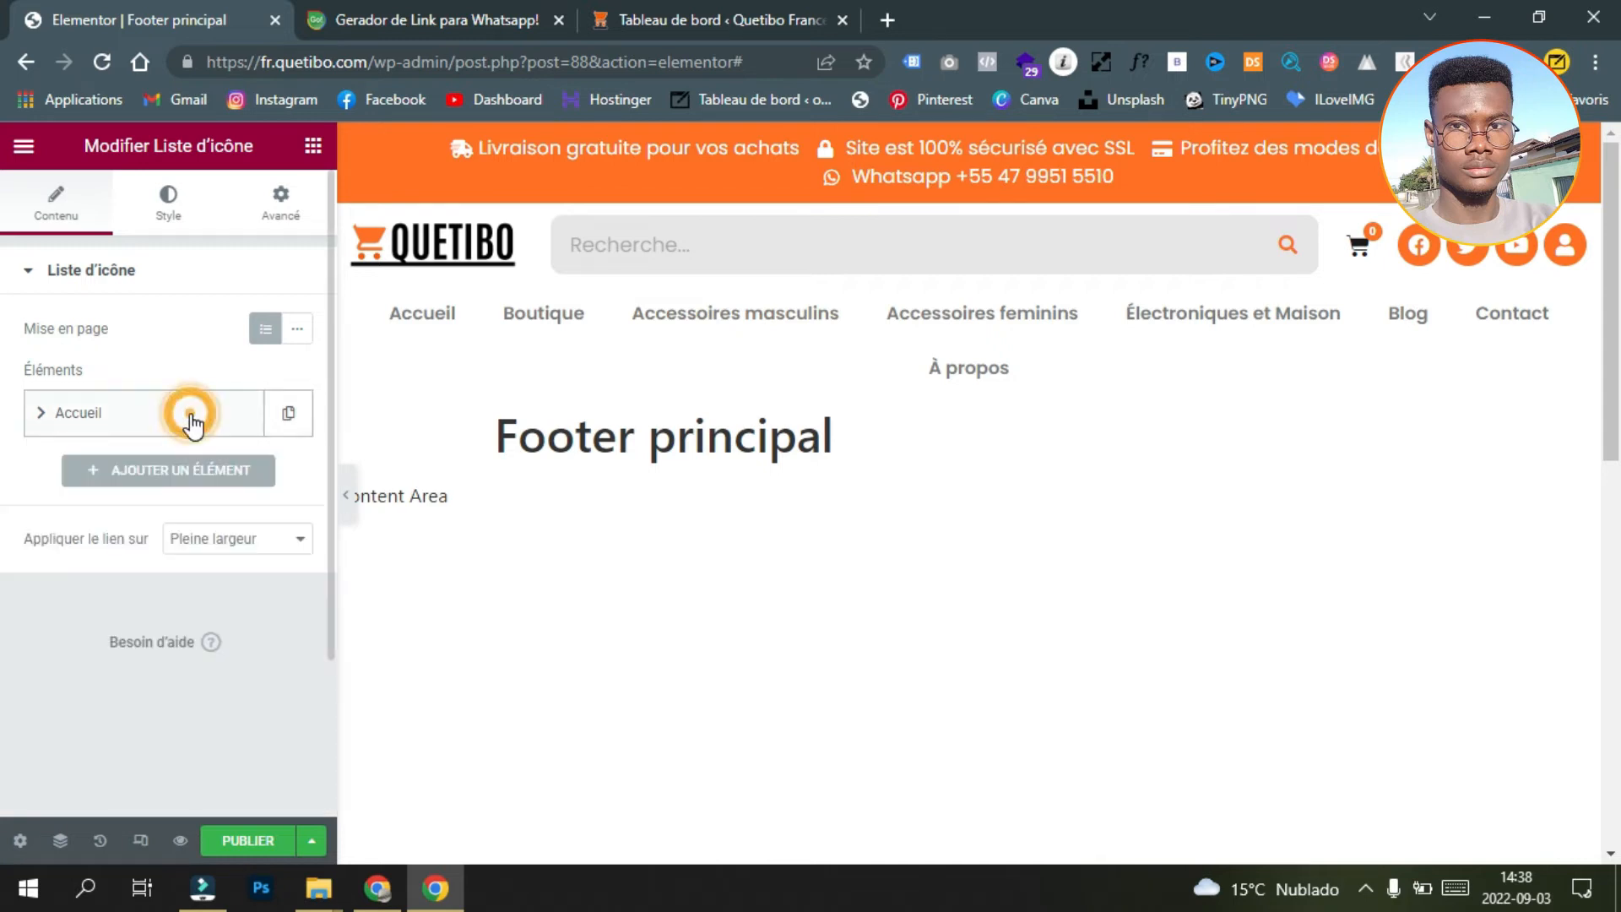
Step: Duplicate the "Accueil" entry and rename the copy "Boutique"
left_click(288, 418)
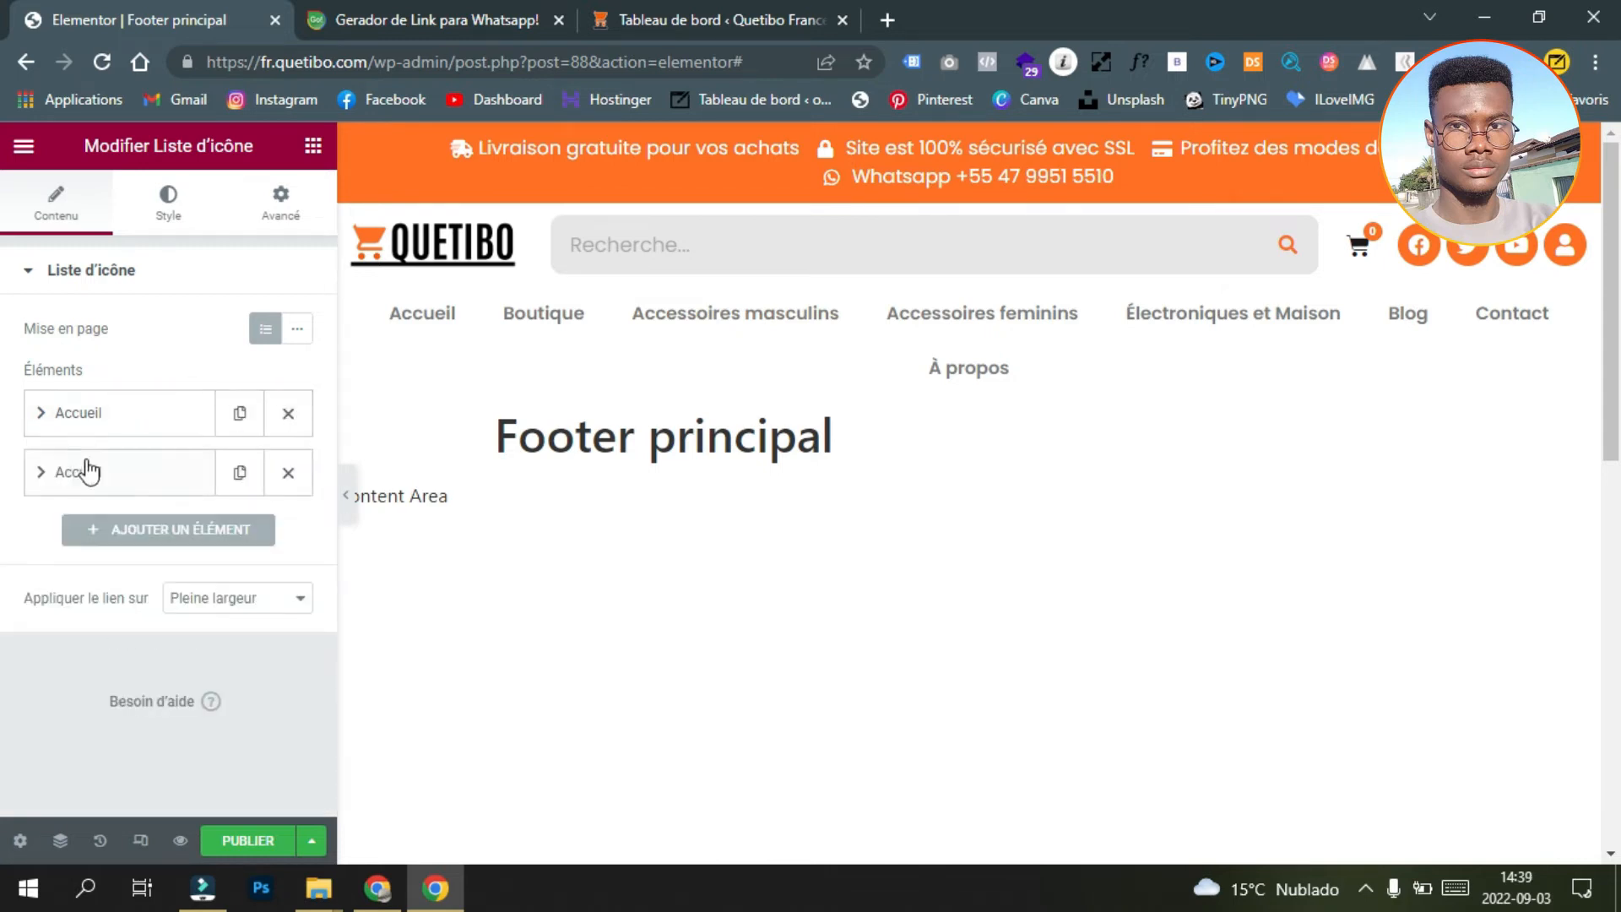
left_click(130, 472)
double_click(109, 564)
type("Boutiqu")
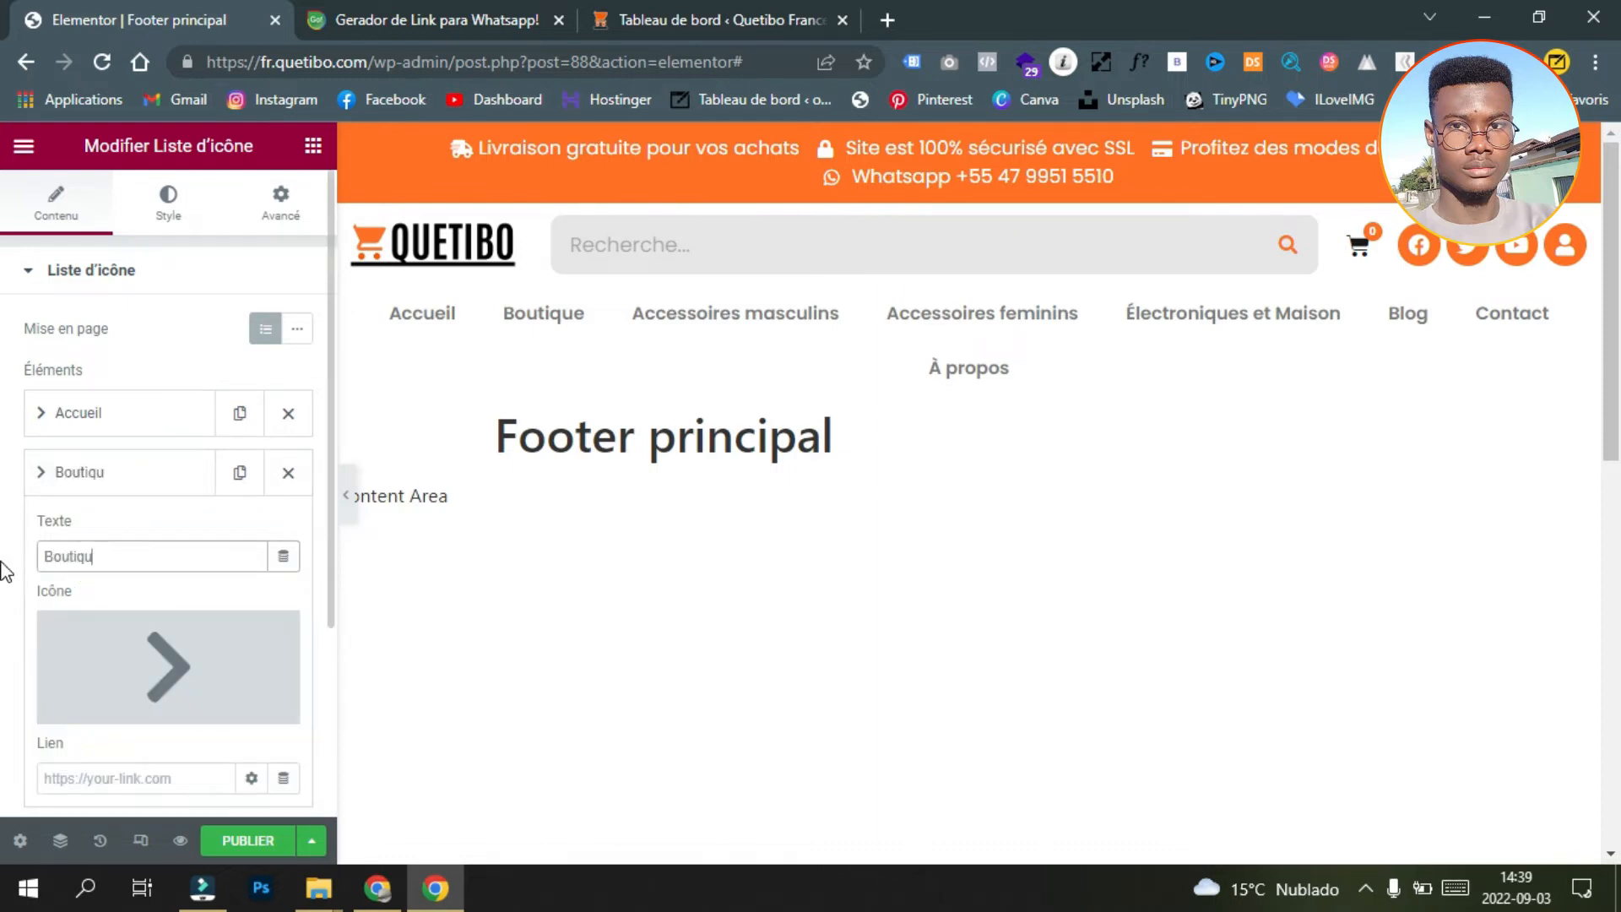
left_click(173, 472)
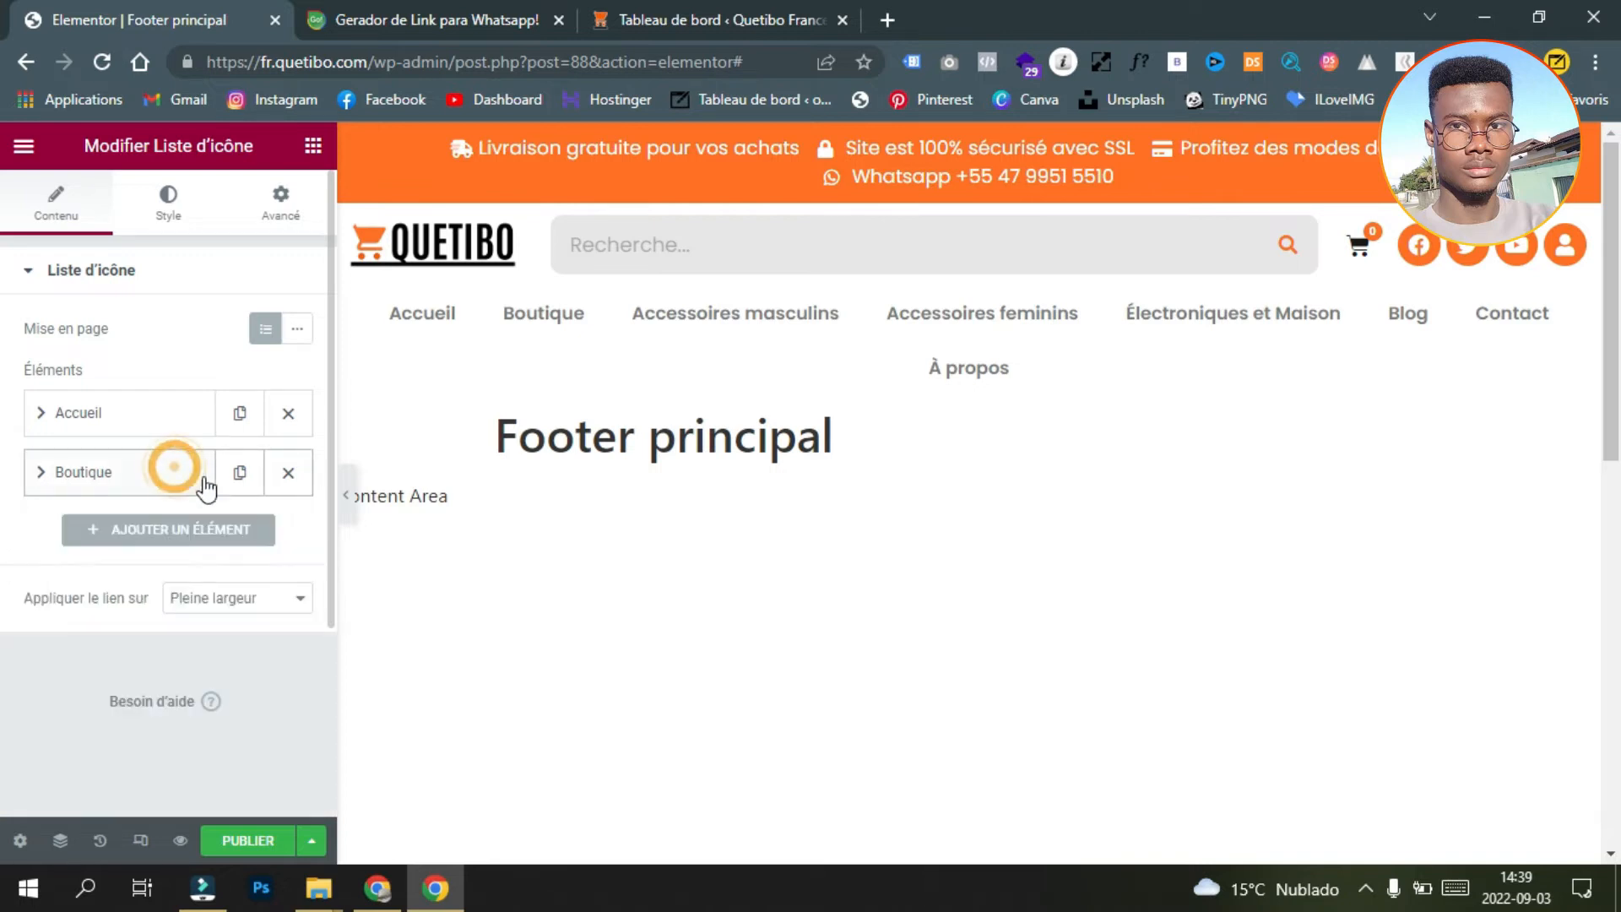
Step: Duplicate the "Boutique" entry and rename the copy "Accessoires masculins"
left_click(240, 472)
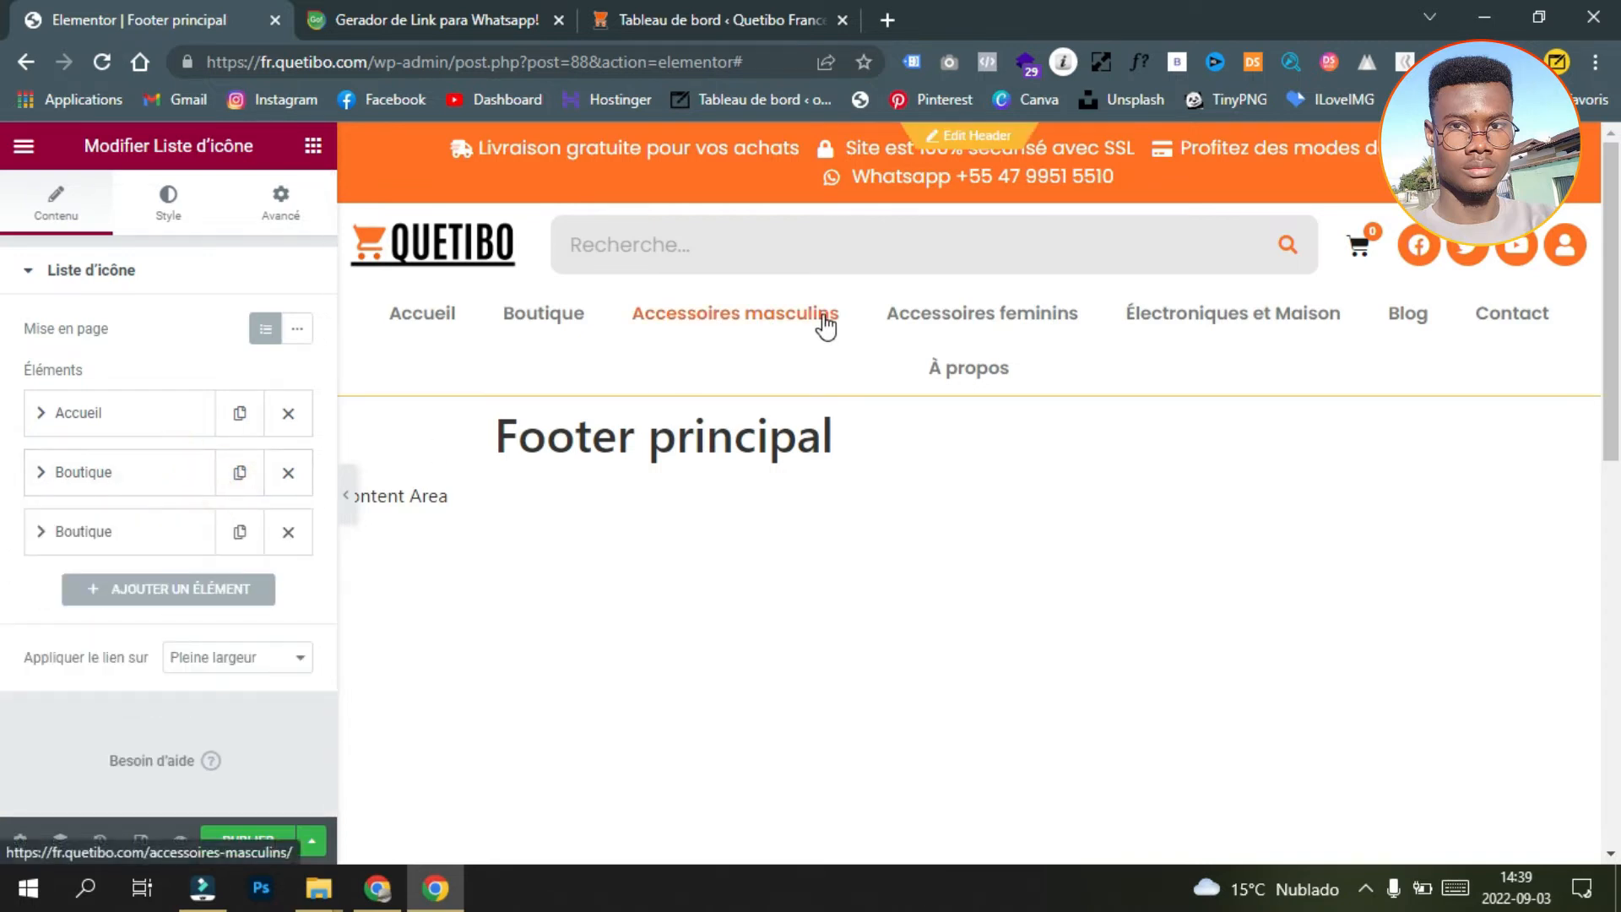
left_click(160, 533)
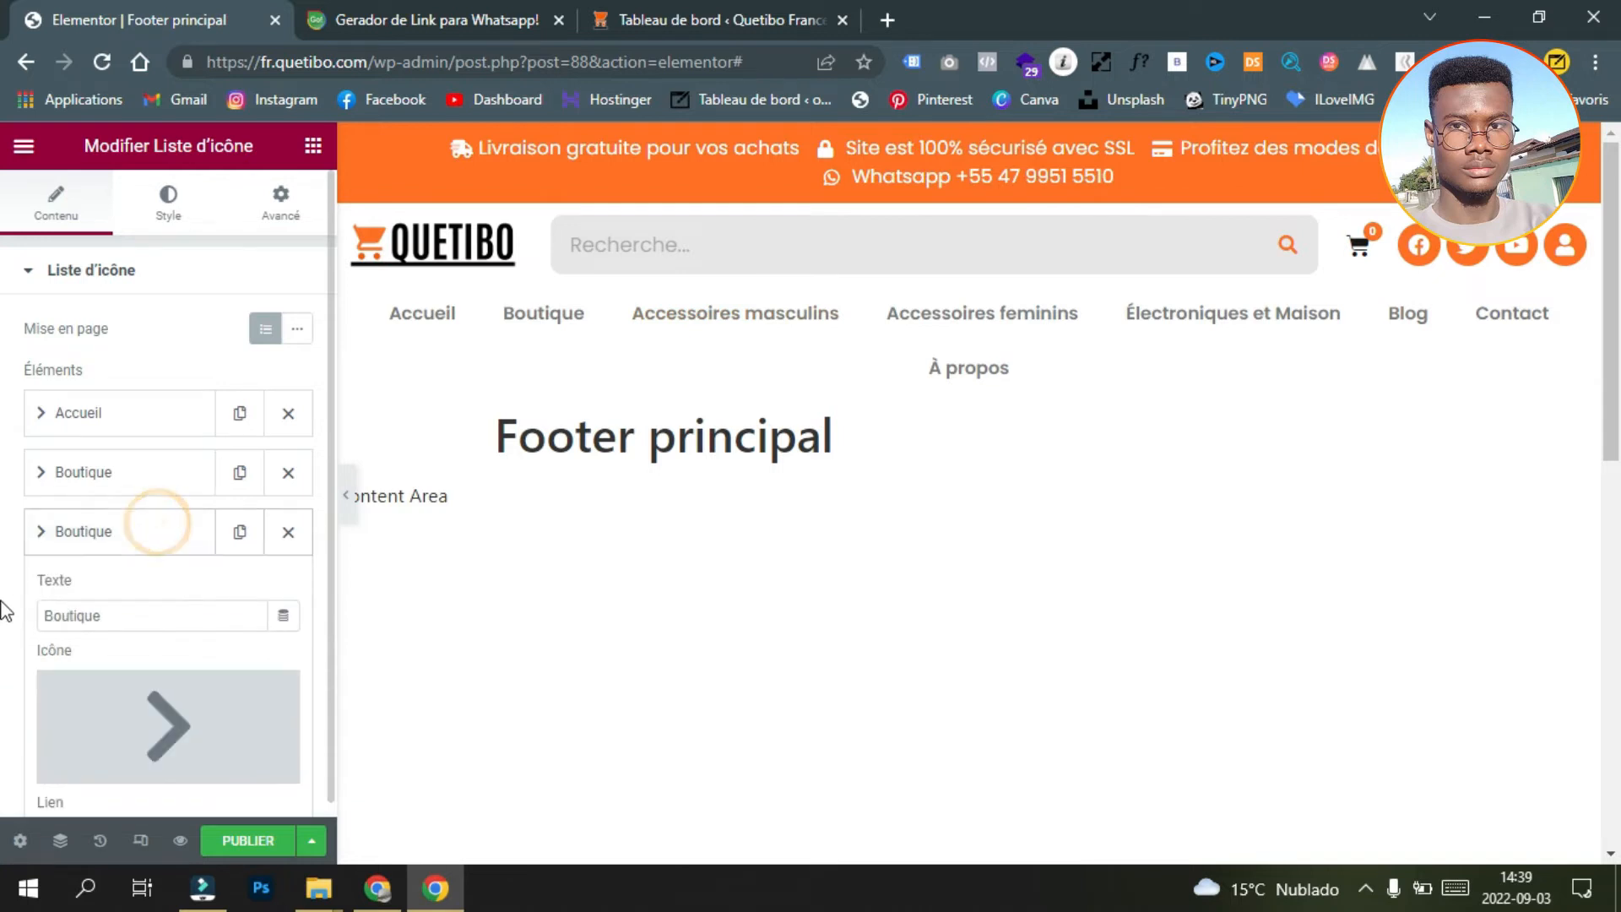
left_click_drag(137, 612, 5, 612)
type("Accessoires masculins")
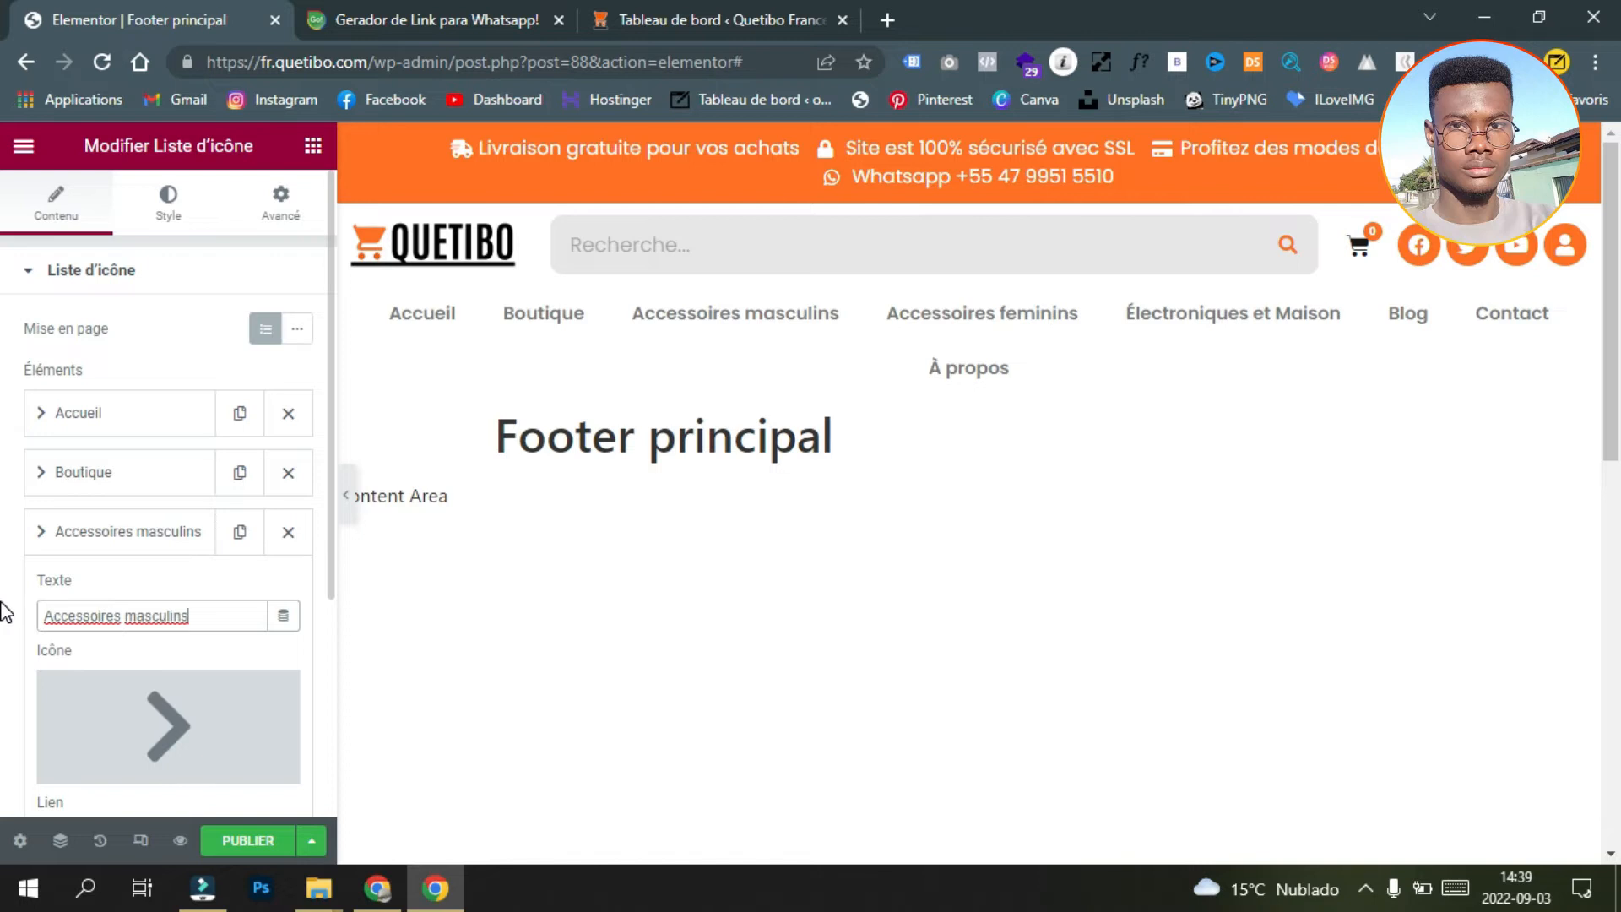
left_click(102, 541)
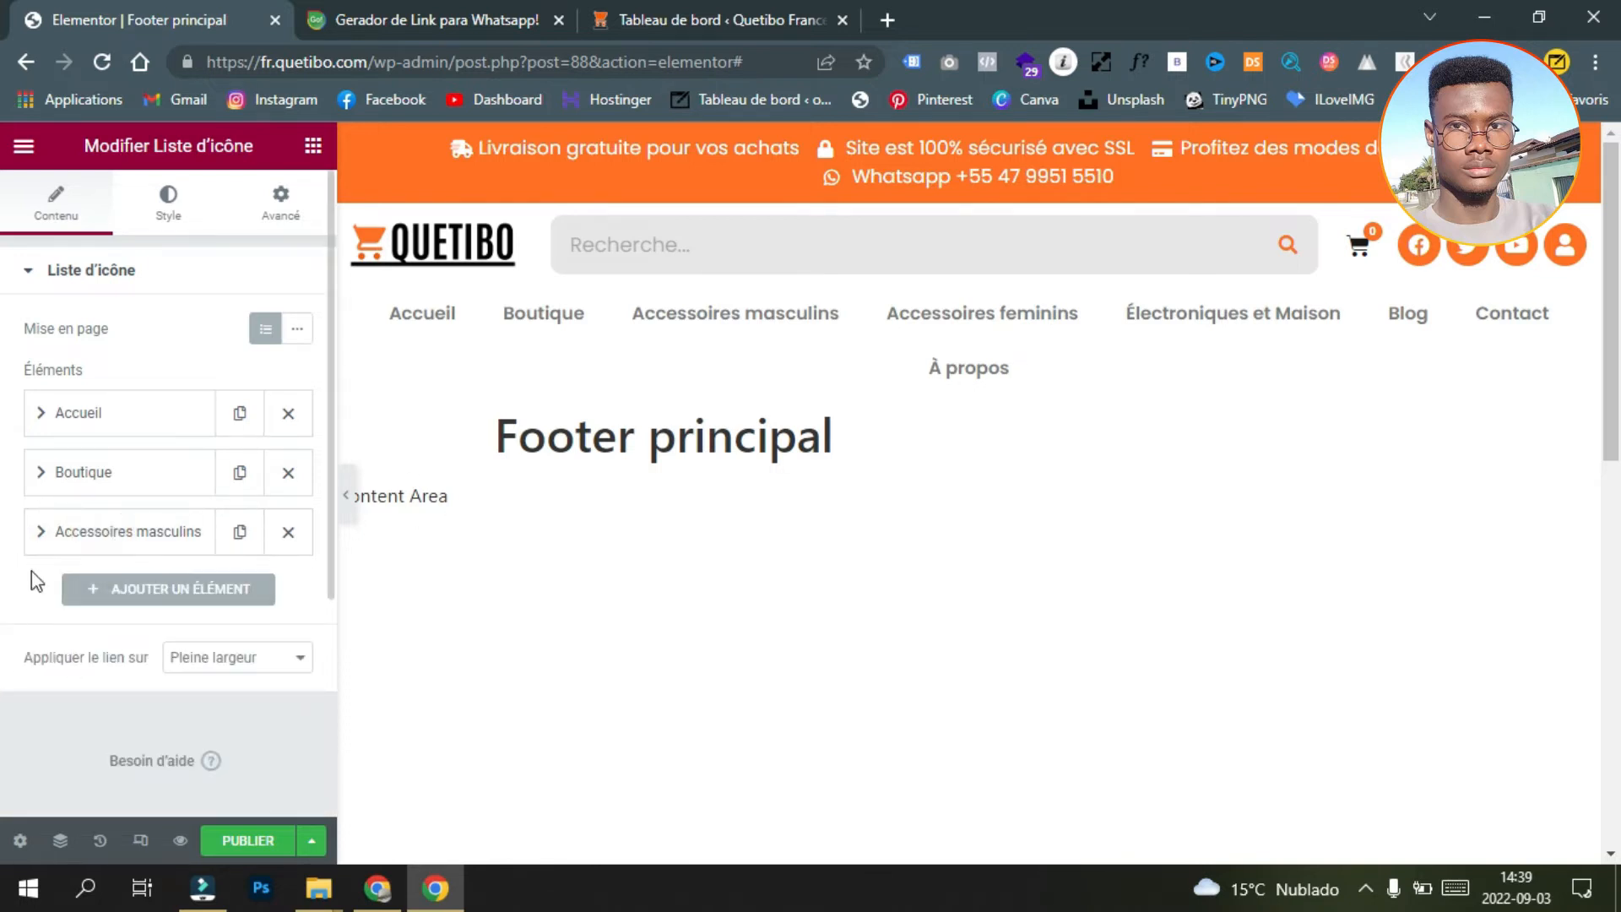
Step: Duplicate the "Accessoires masculins" entry and change the copy's text to "Accessoires feminins"
left_click(239, 534)
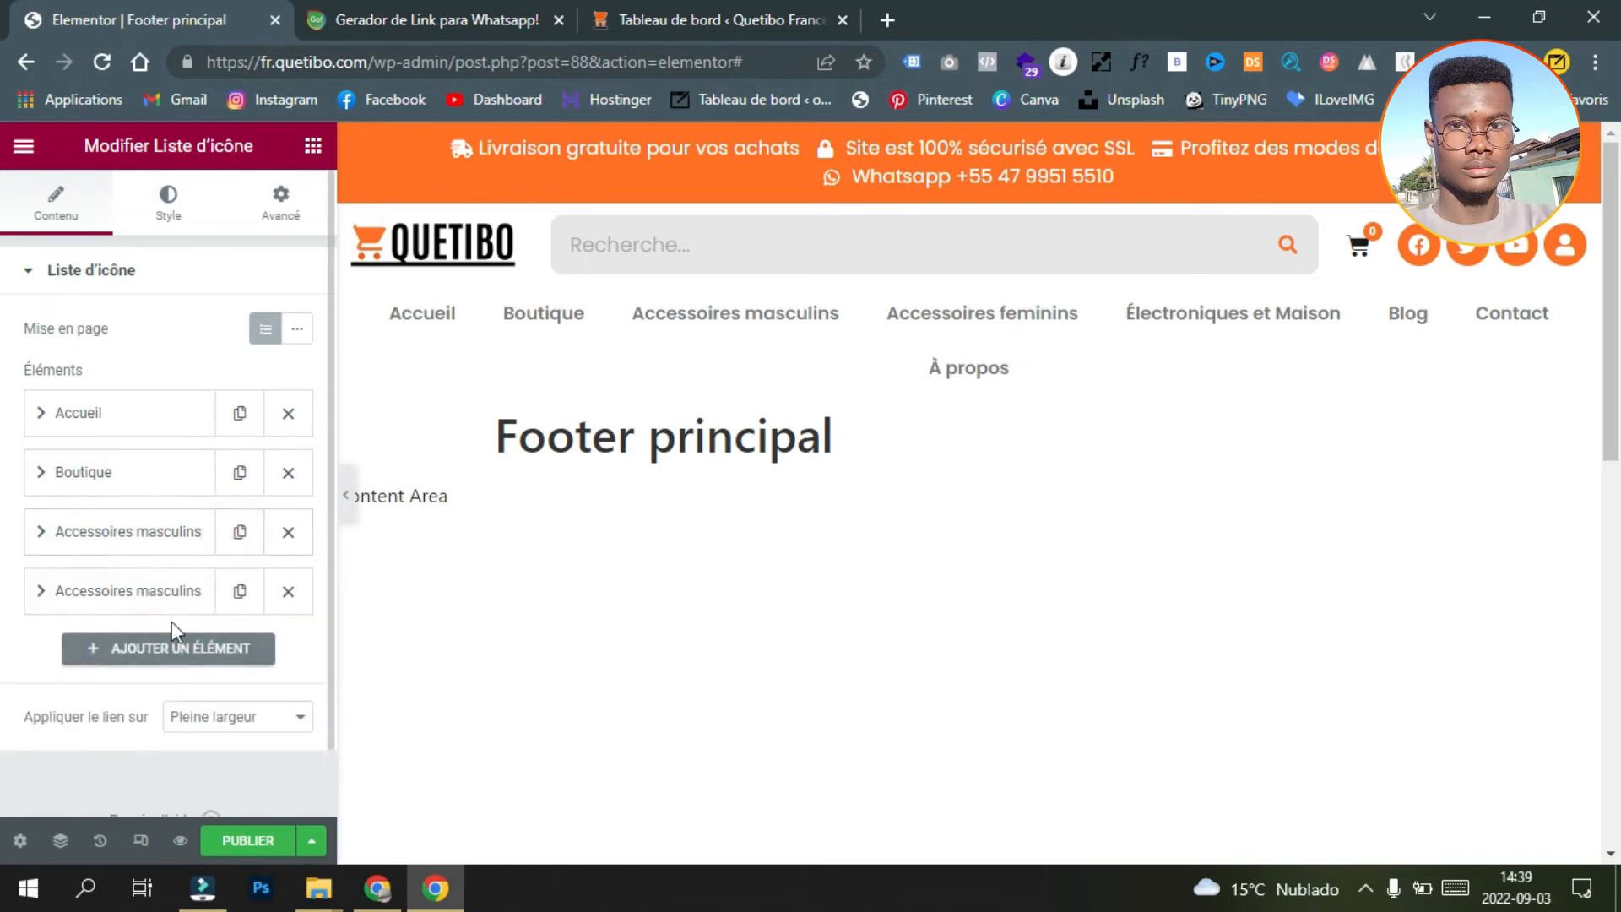
left_click(161, 593)
left_click(189, 676)
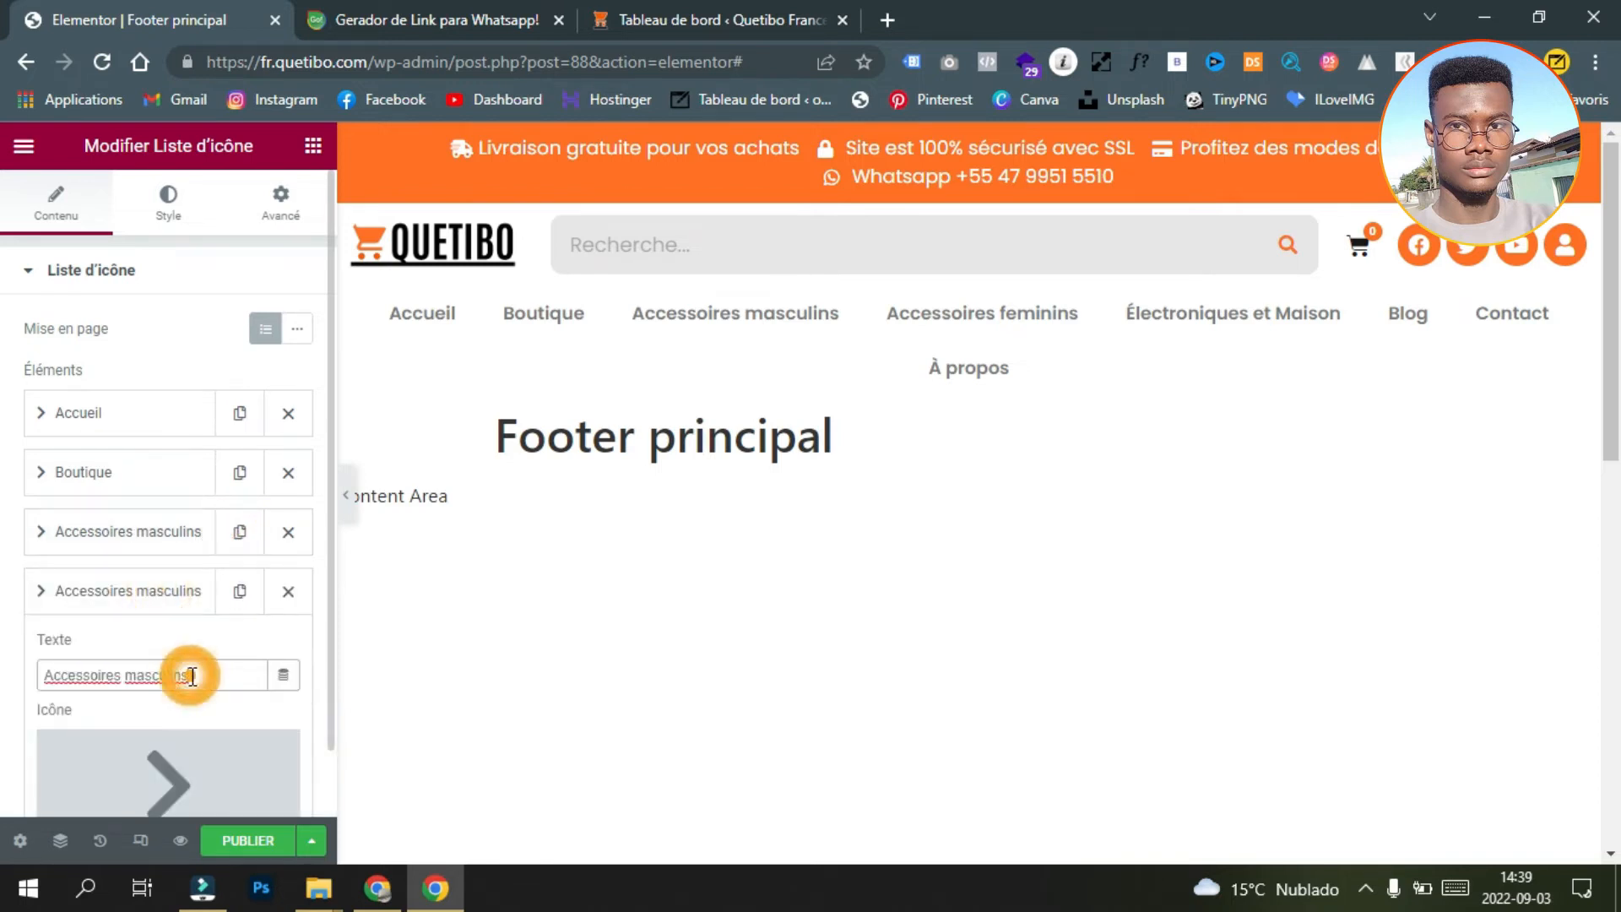
left_click_drag(168, 676, 147, 682)
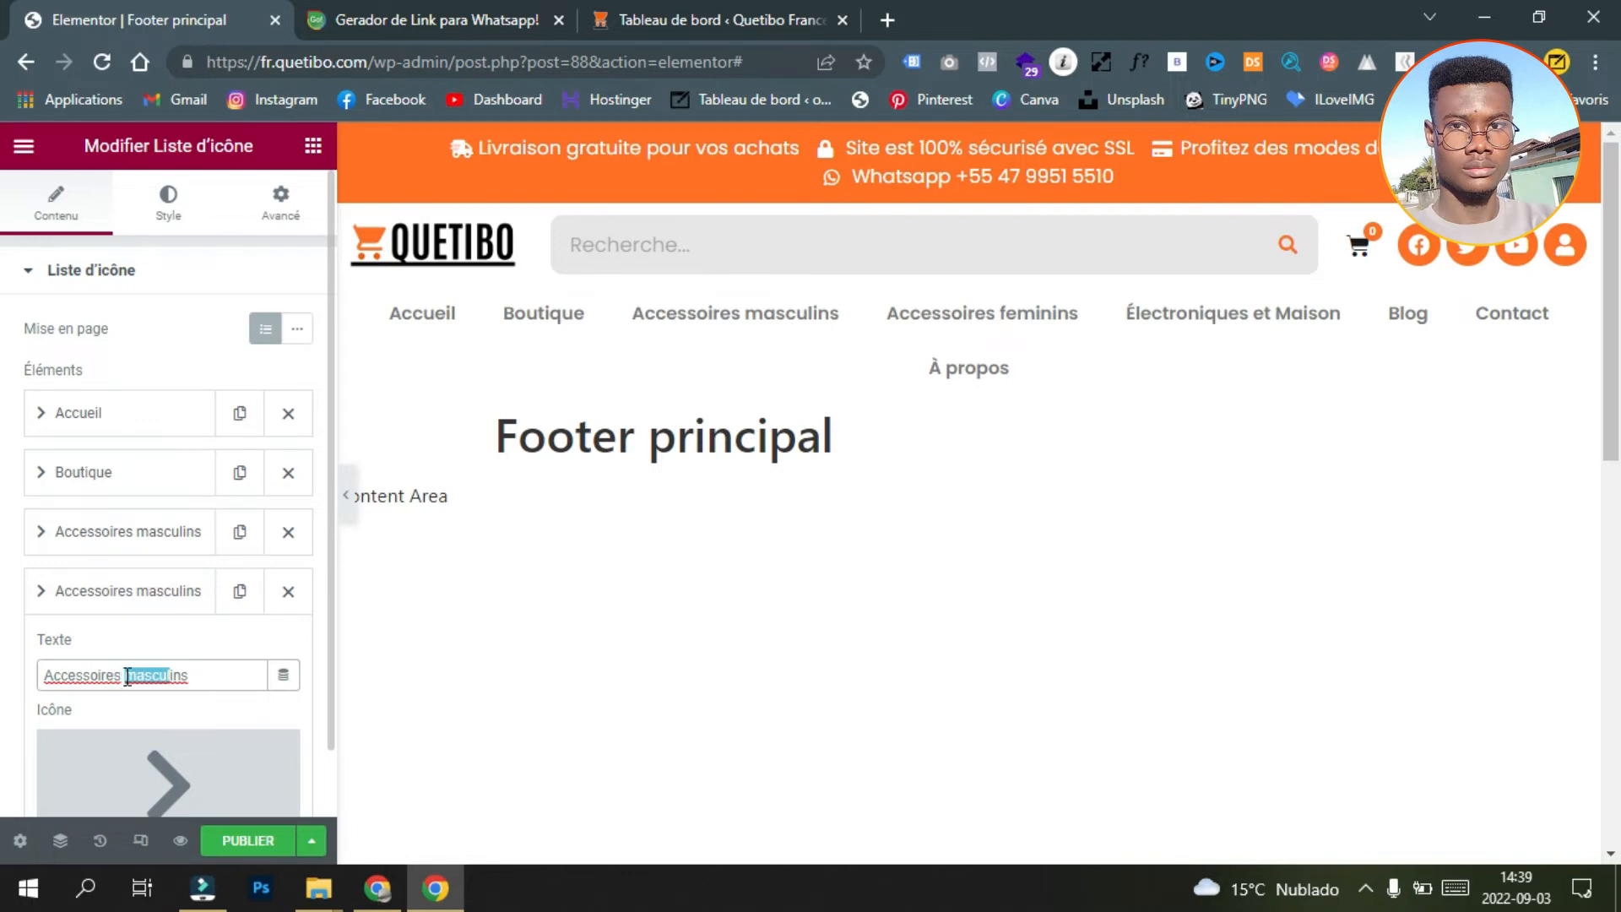
type("femin")
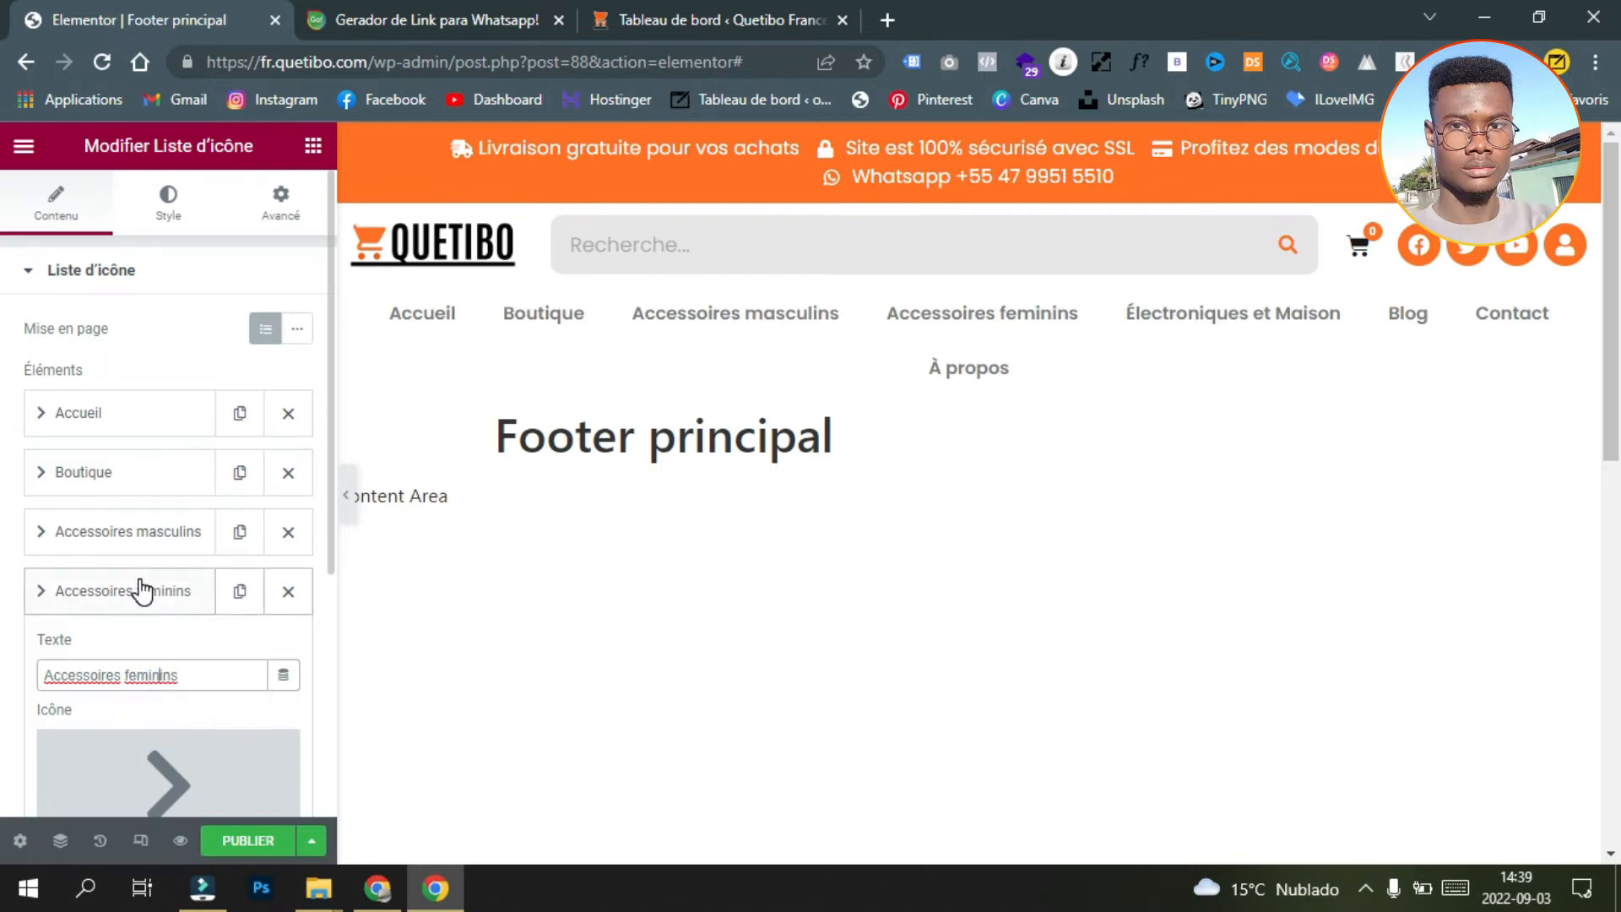
Step: Delete the "Accessoires feminins" and "Accessoires masculins" entries from the icon list
left_click(288, 591)
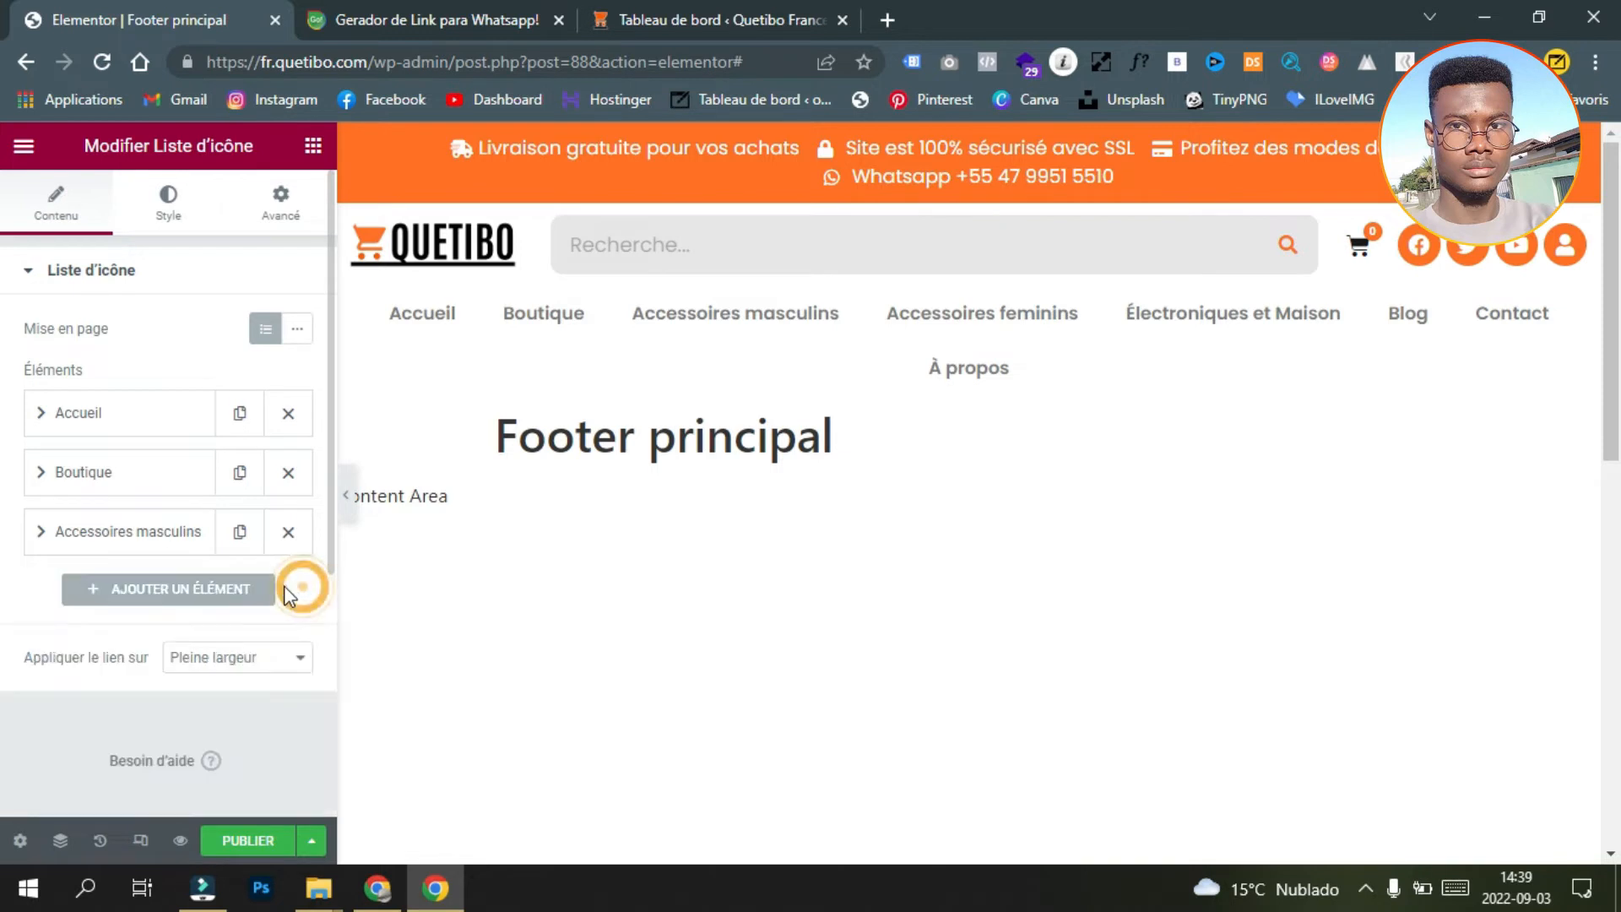
left_click(288, 532)
Step: Duplicate the "Boutique" entry and rename the copy "Blog"
left_click(240, 474)
left_click(225, 476)
left_click(109, 532)
double_click(111, 614)
type("Blog")
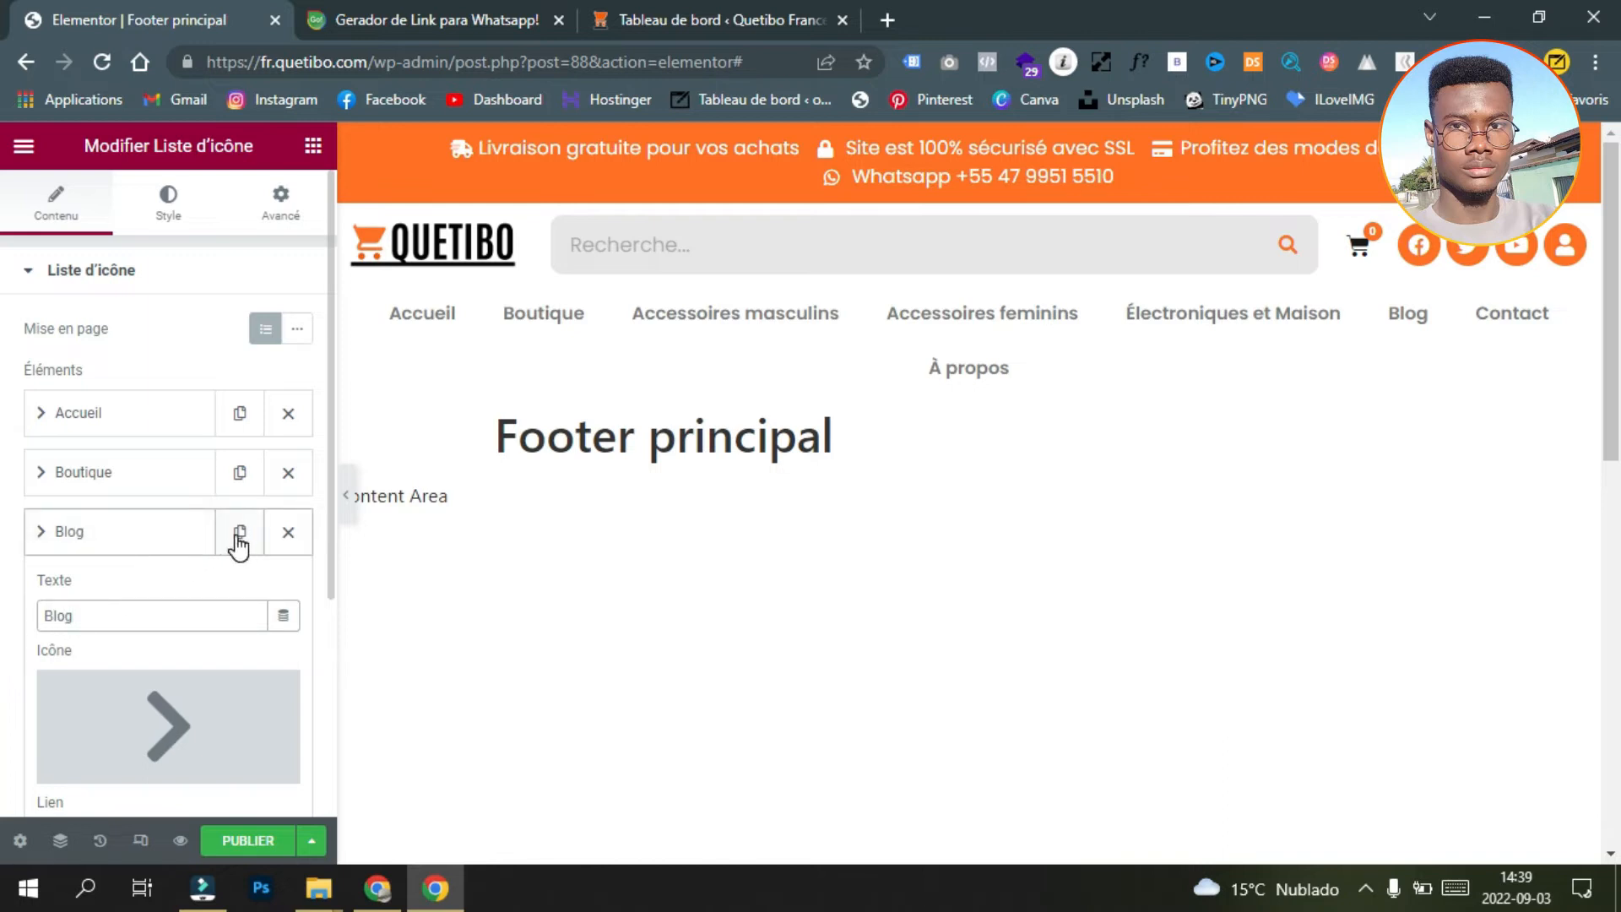
left_click(165, 533)
Step: Duplicate the "Blog" entry and rename the copy "Contact"
left_click(239, 532)
left_click(132, 595)
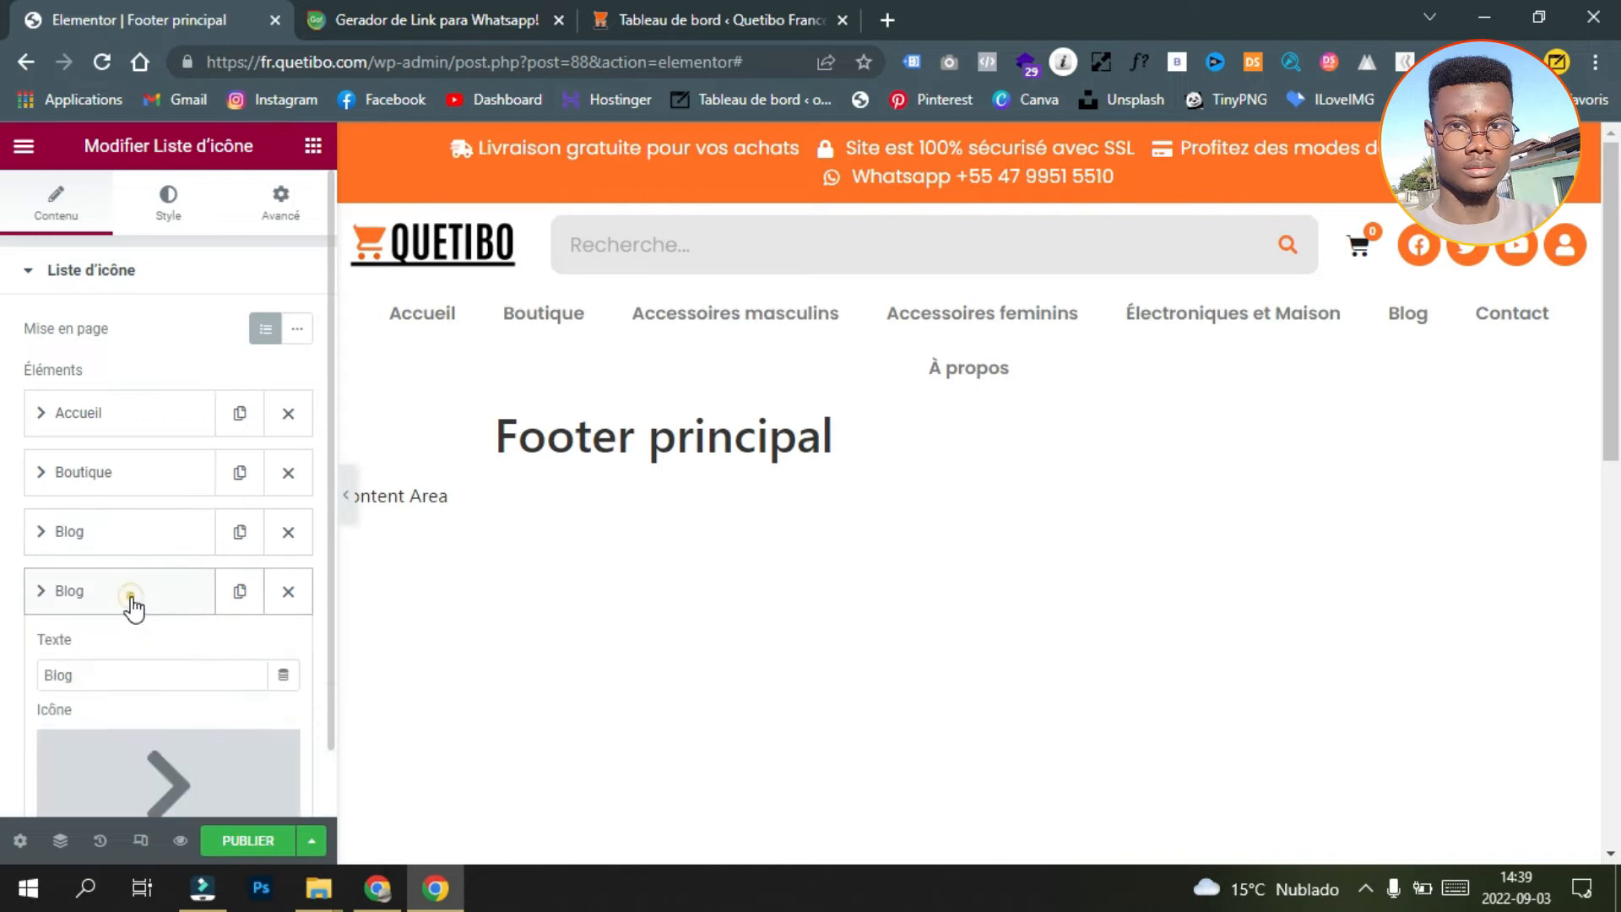
left_click_drag(90, 676, 4, 699)
type("Contact")
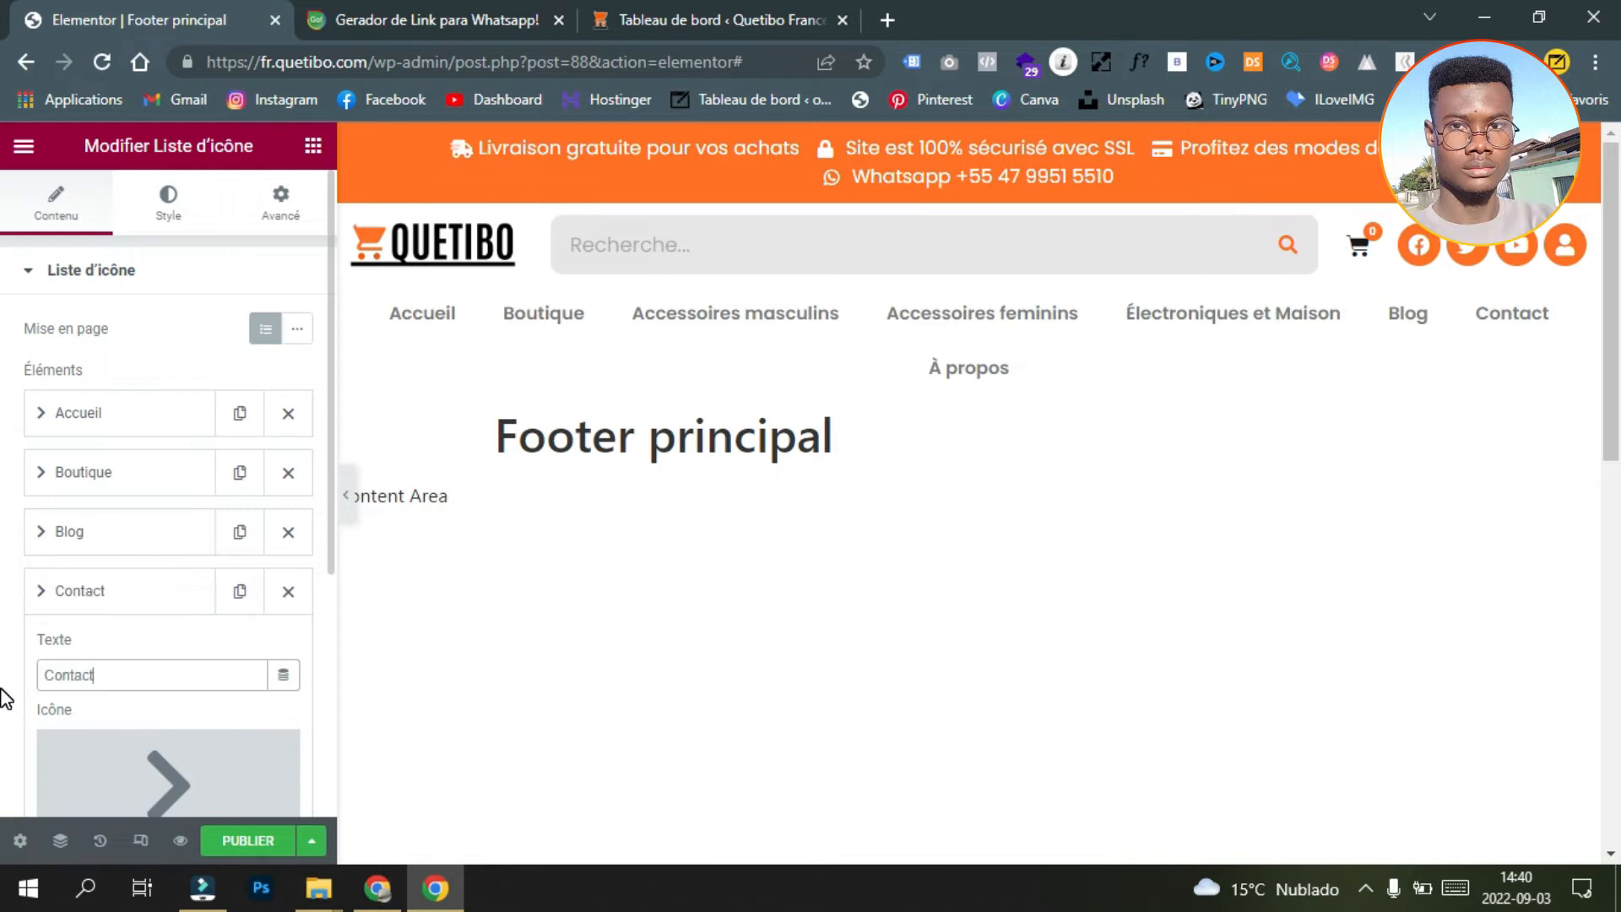
Step: Duplicate the "Contact" entry in the icon list and rename the copy "À propos"
left_click(127, 591)
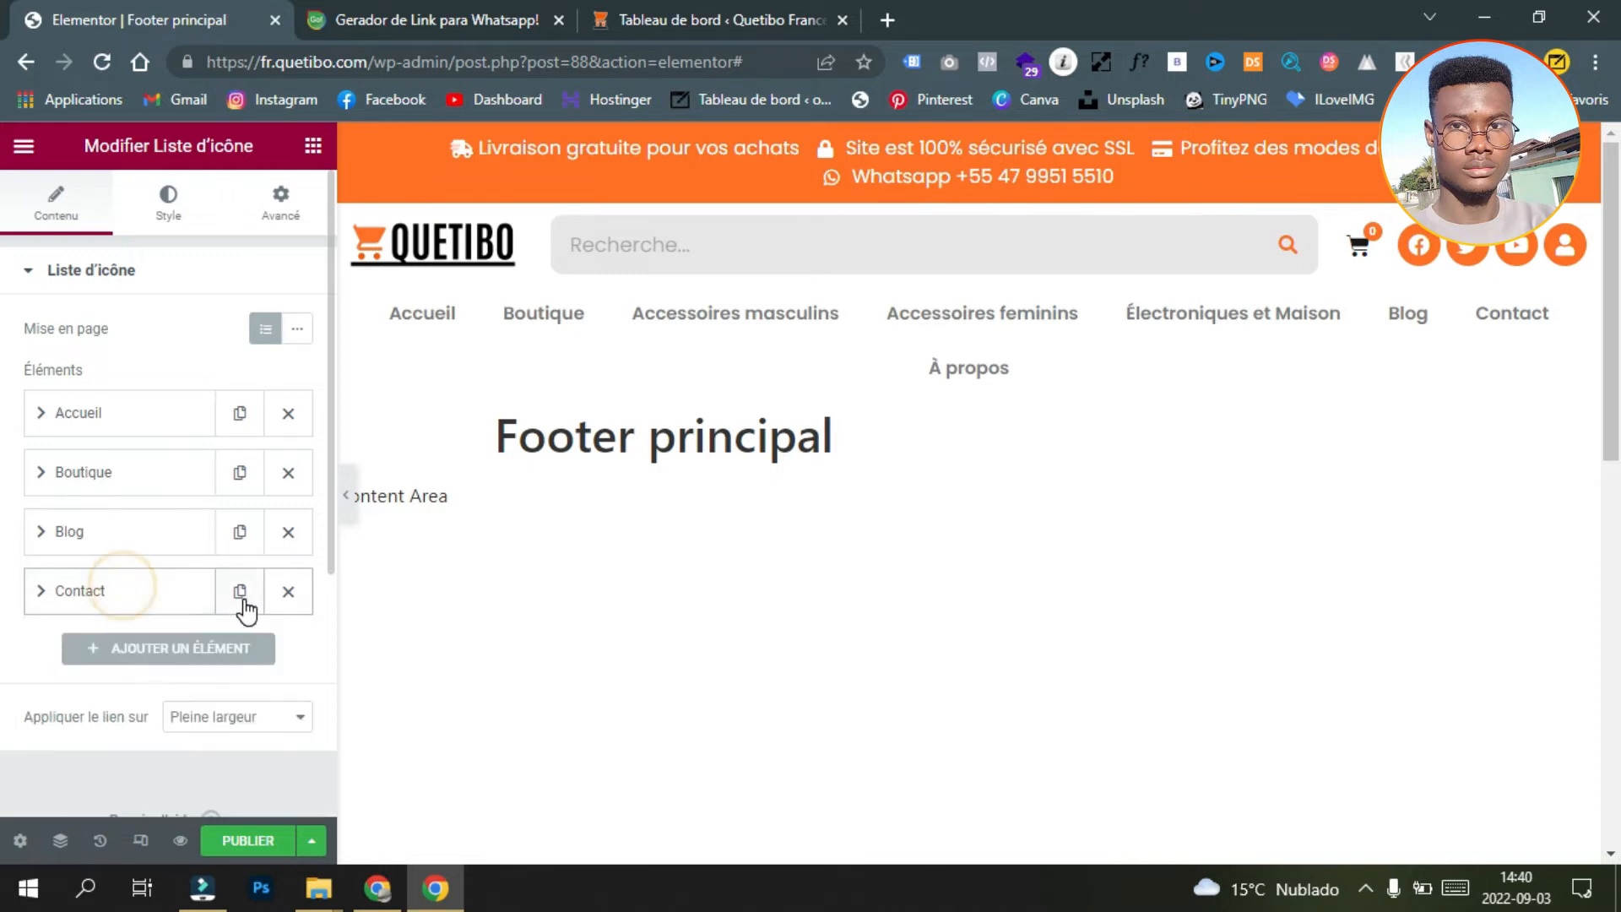
left_click(239, 591)
left_click(122, 652)
double_click(108, 733)
scroll(150, 691, "down", 3)
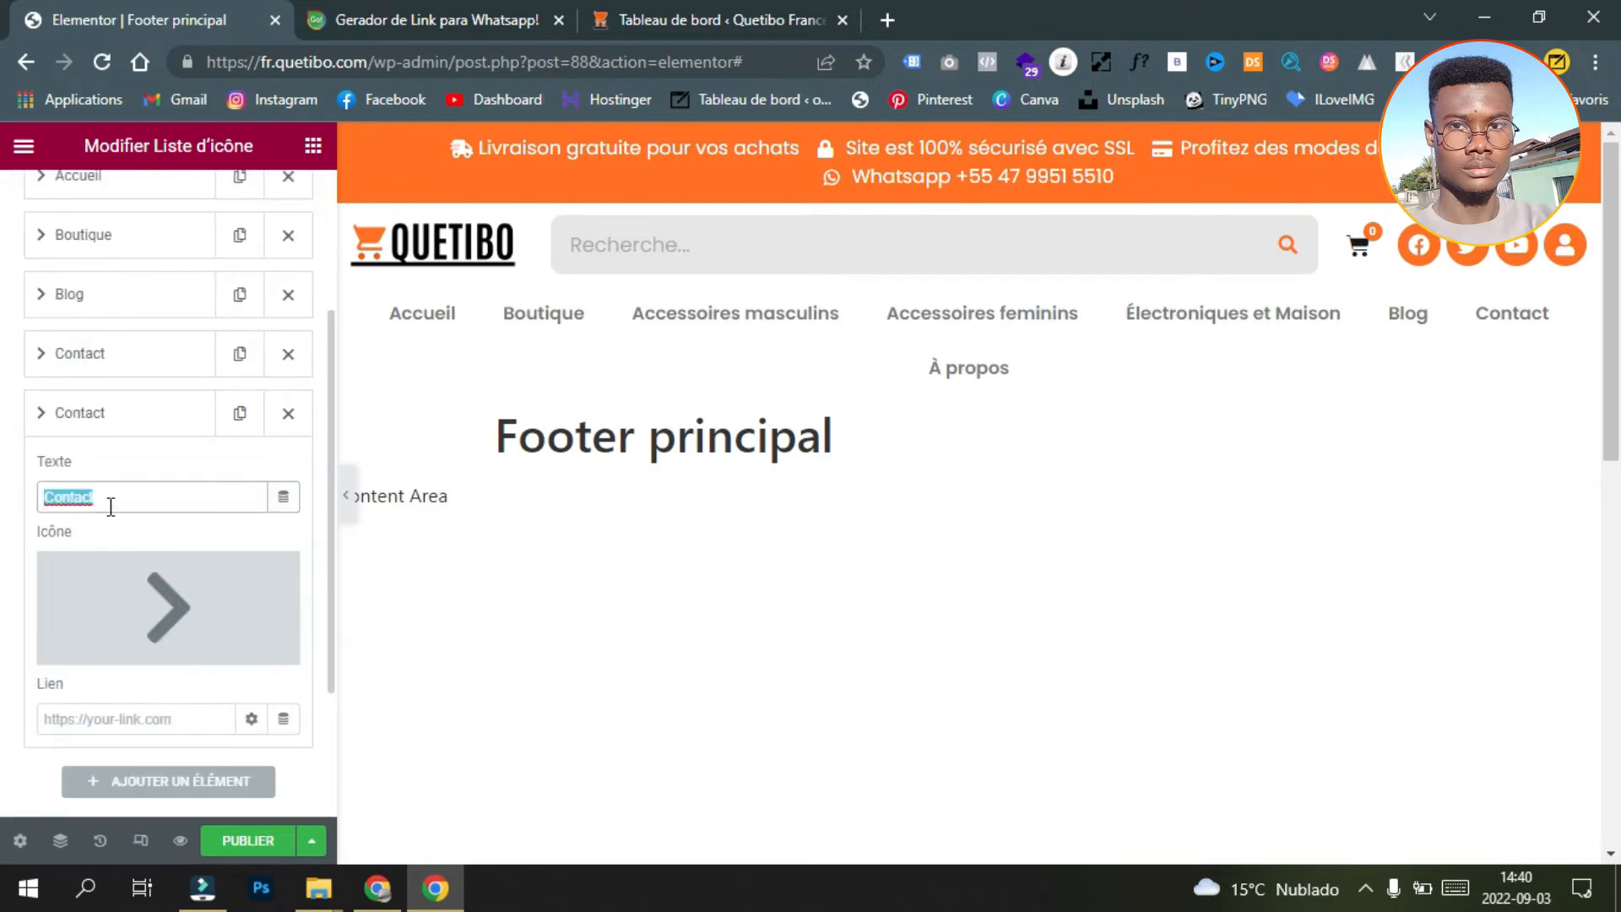
type("À propos")
Step: Link the "À propos" entry to the site's "À propos" page by searching for "a pr"
scroll(126, 490, "down", 2)
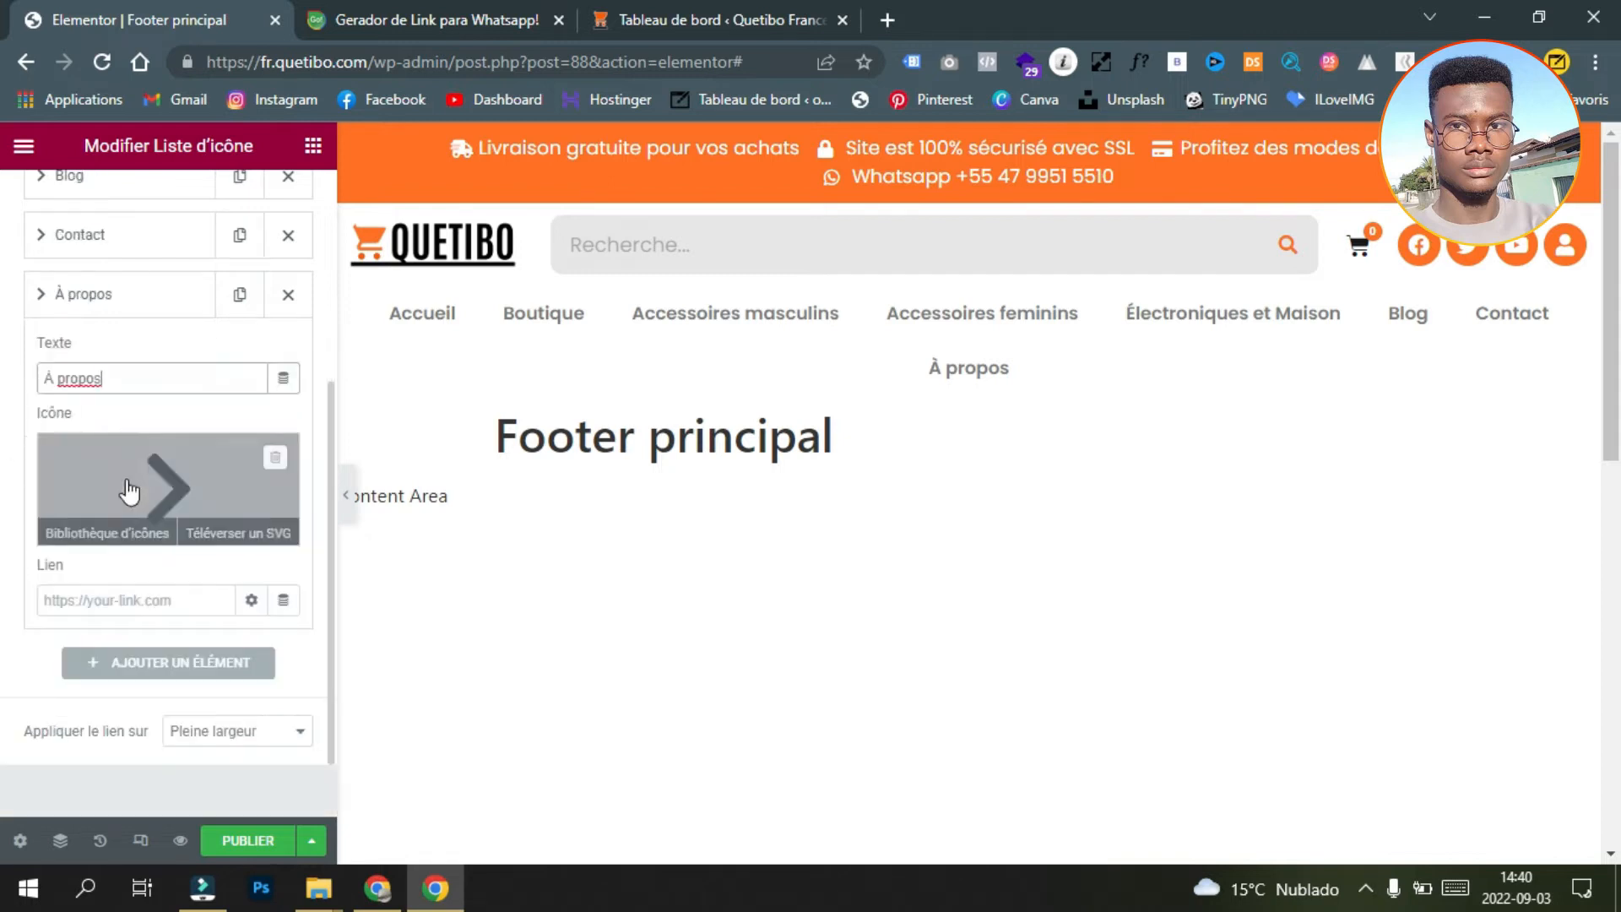
left_click(93, 601)
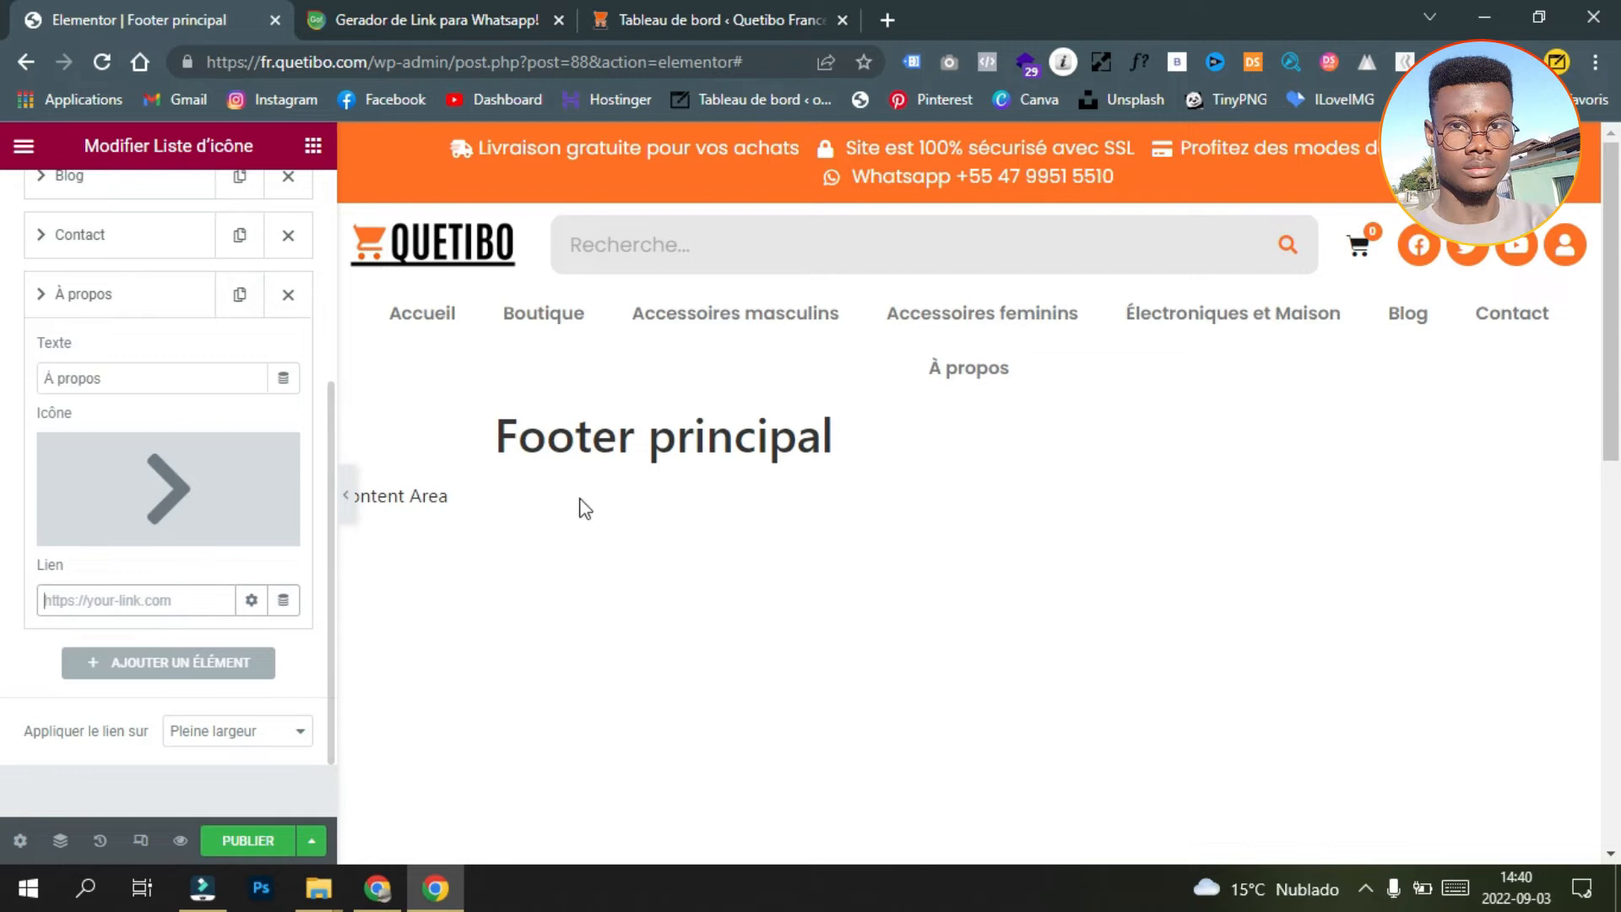
left_click(139, 601)
type("a pr")
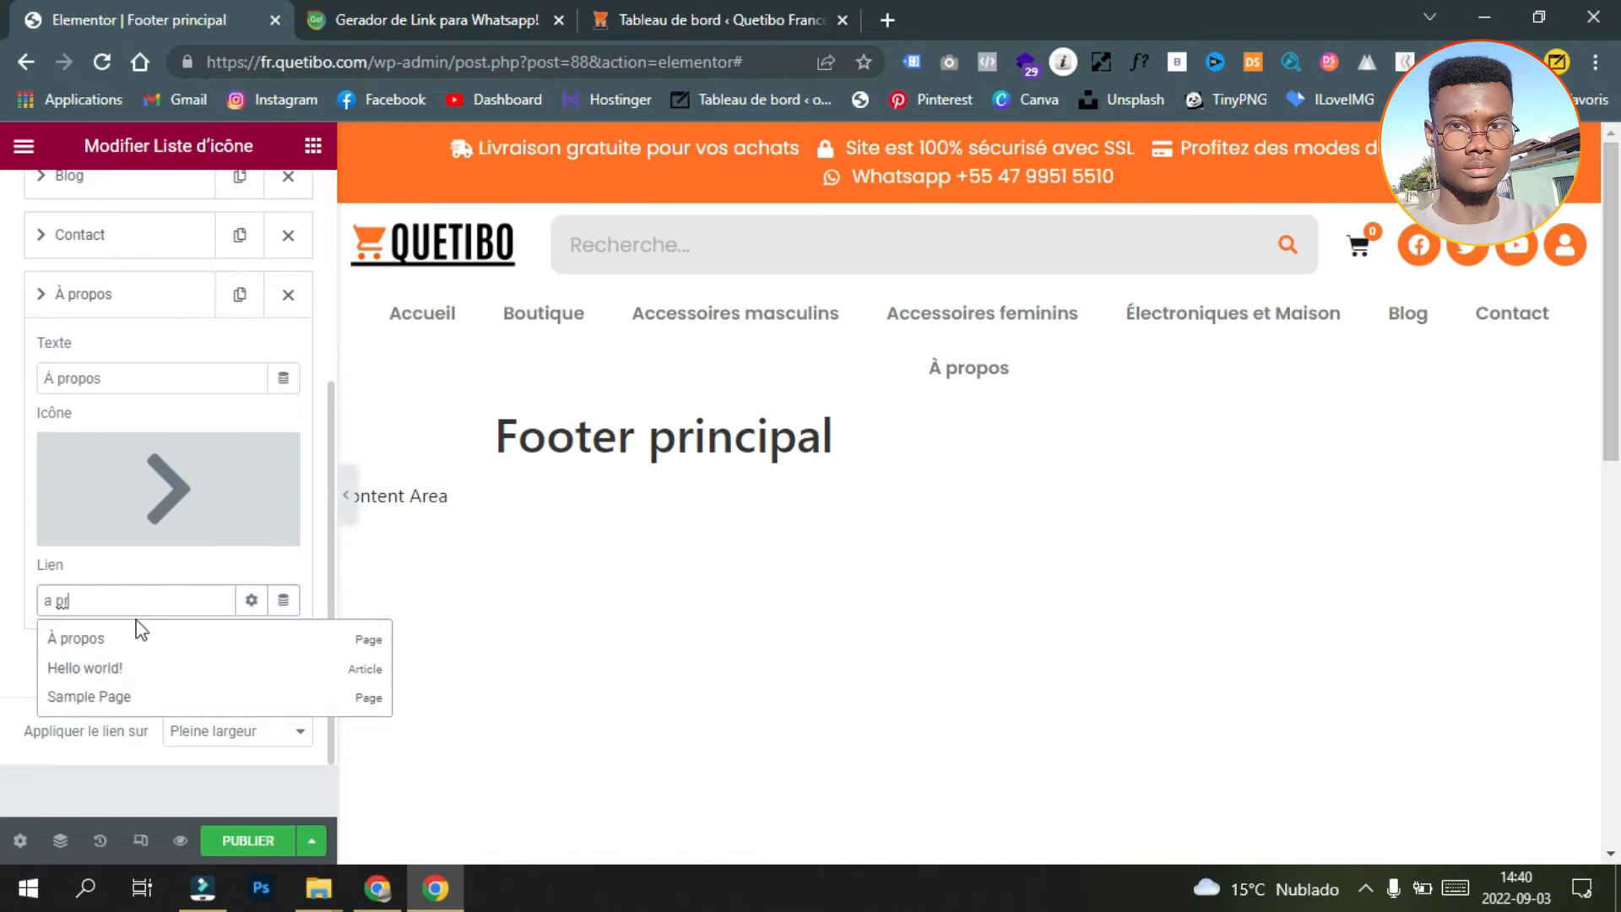
left_click(253, 640)
scroll(101, 470, "up", 2)
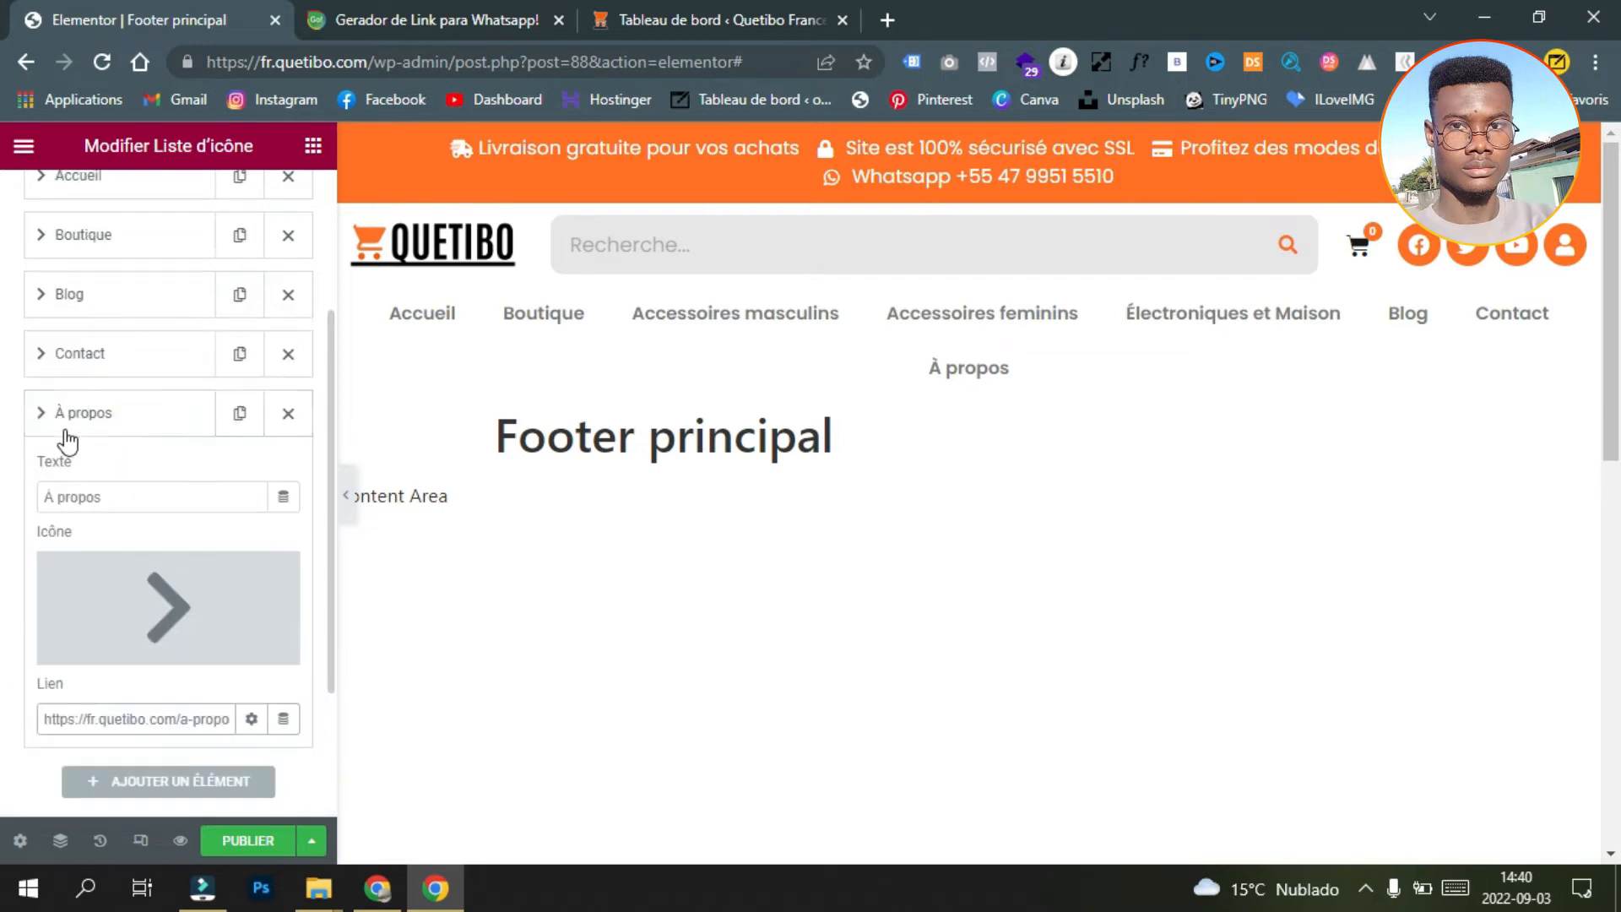
left_click(106, 425)
Step: Link the "Contact" entry to the site's "Contact" page by searching for "conta"
left_click(123, 354)
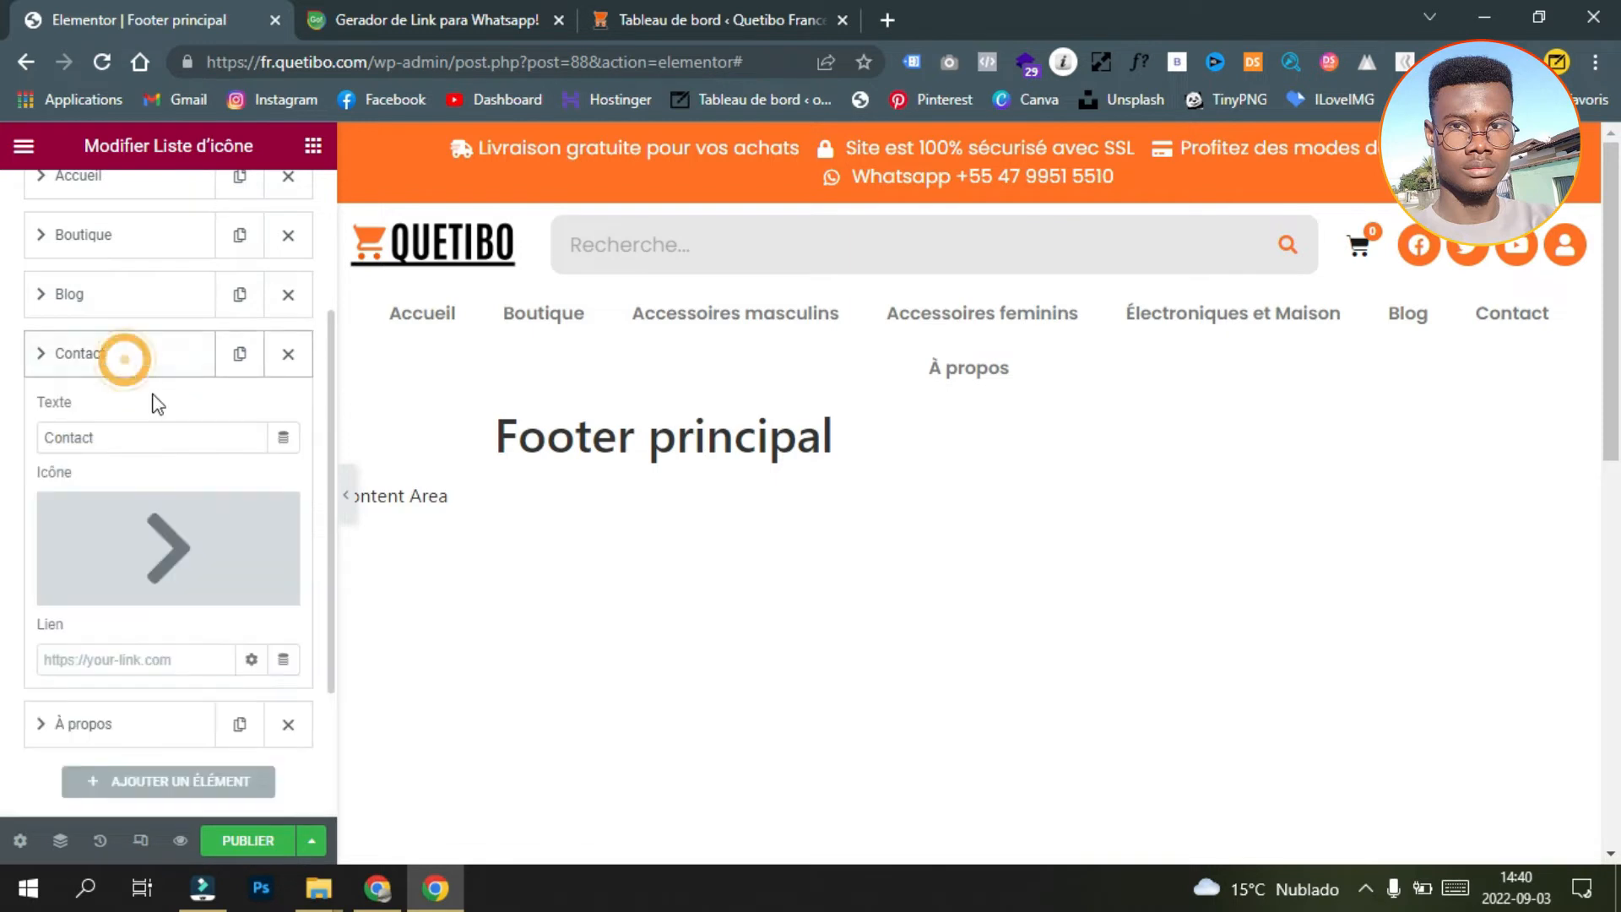
left_click(102, 656)
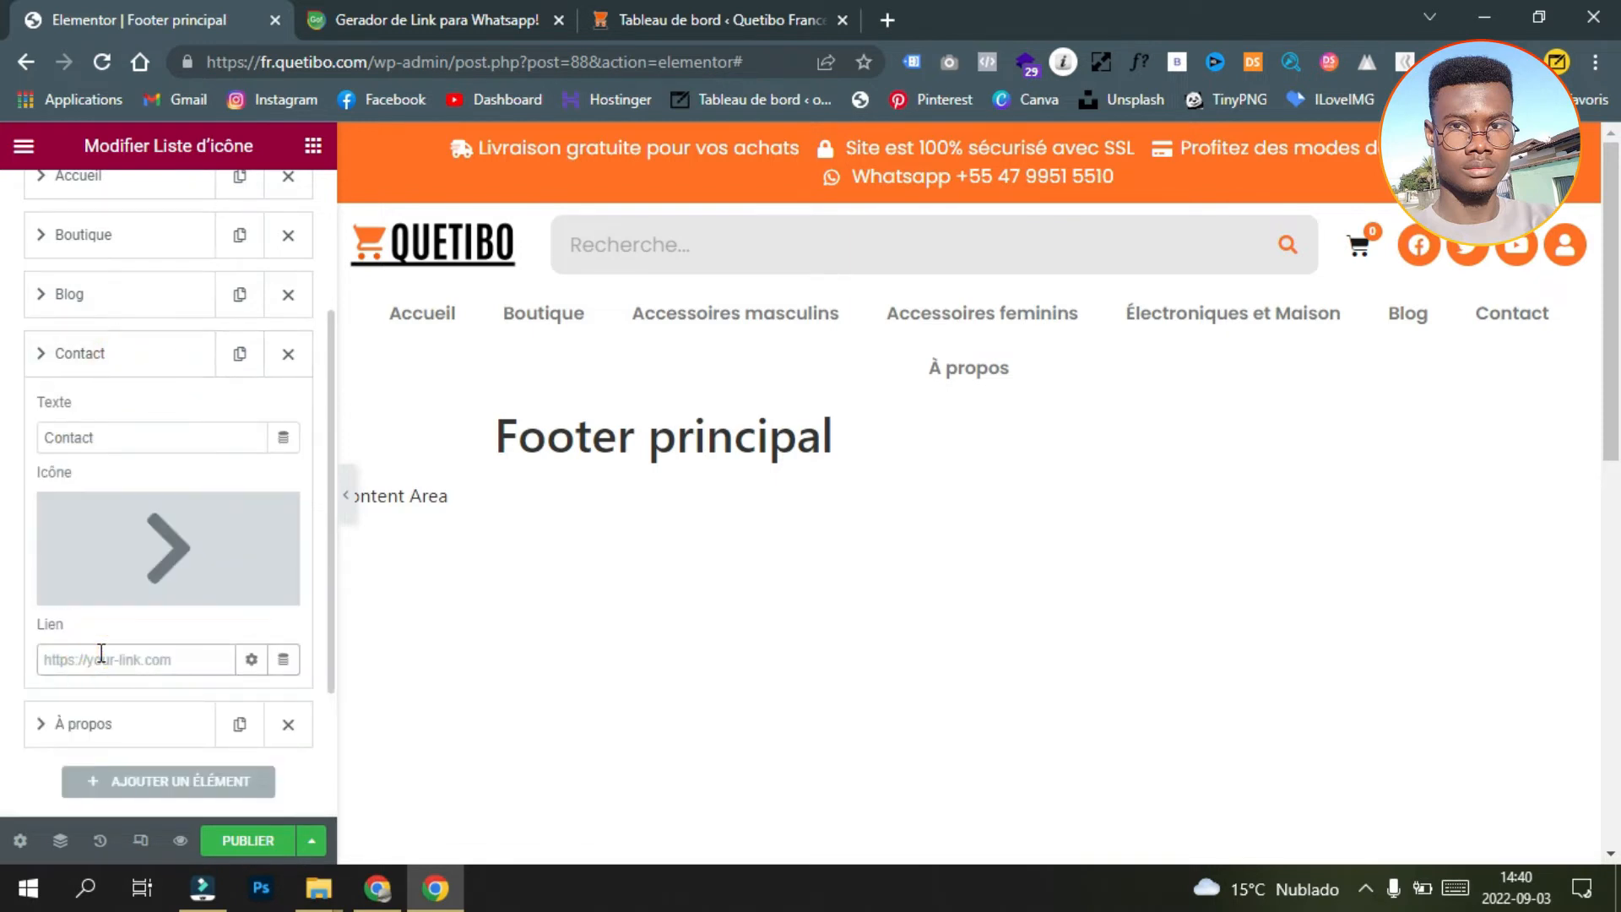
type("conta")
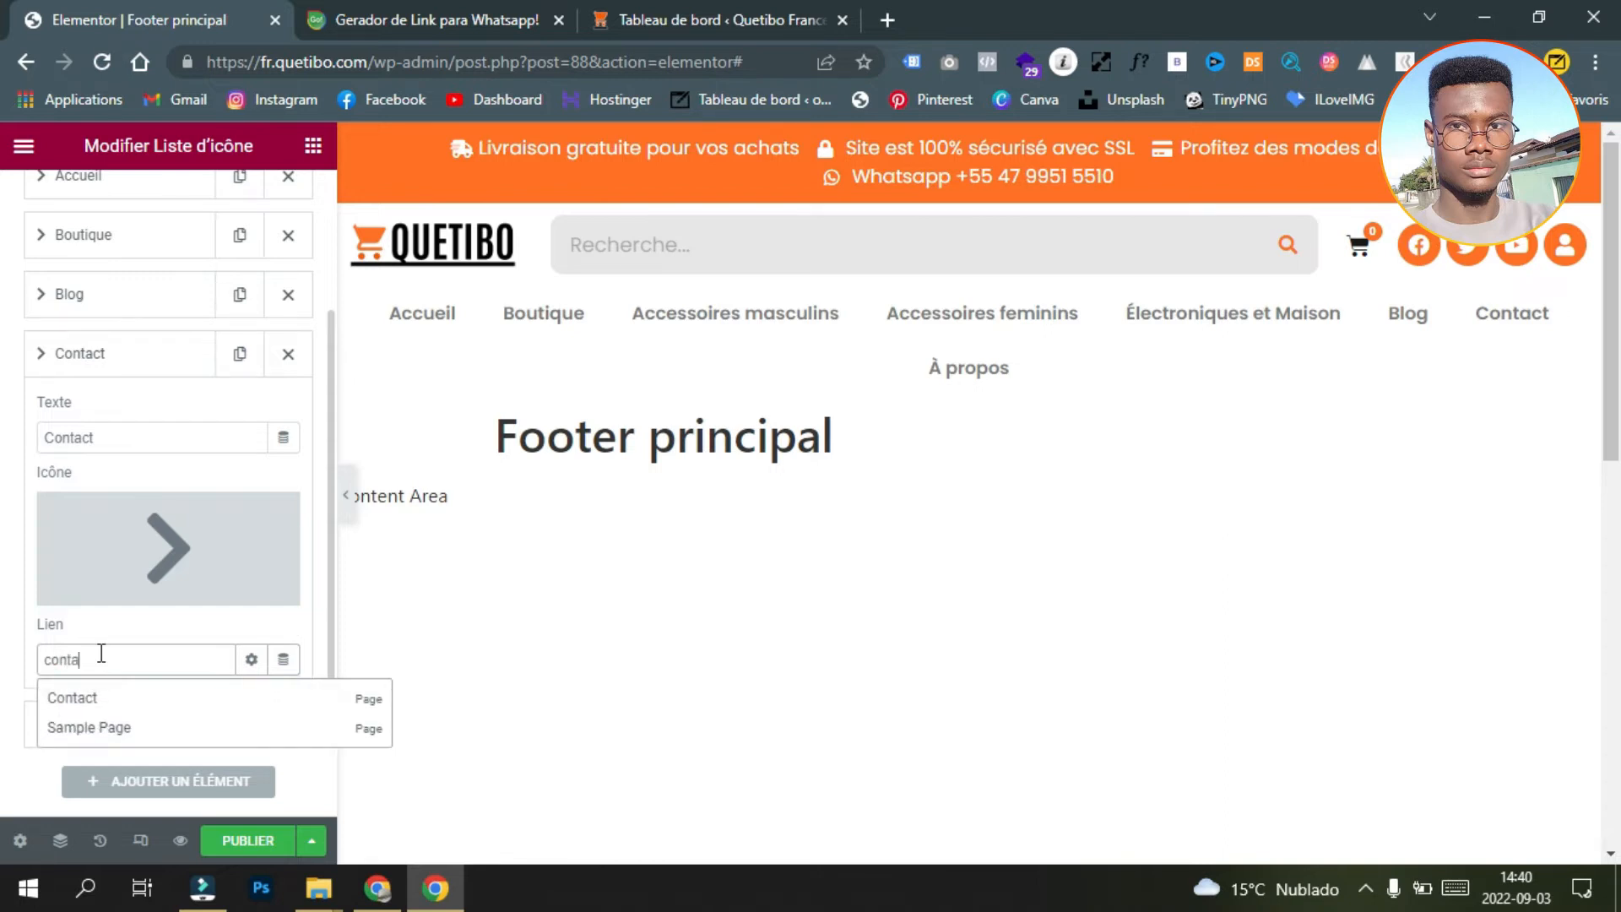
left_click(103, 702)
left_click_drag(228, 659, 49, 662)
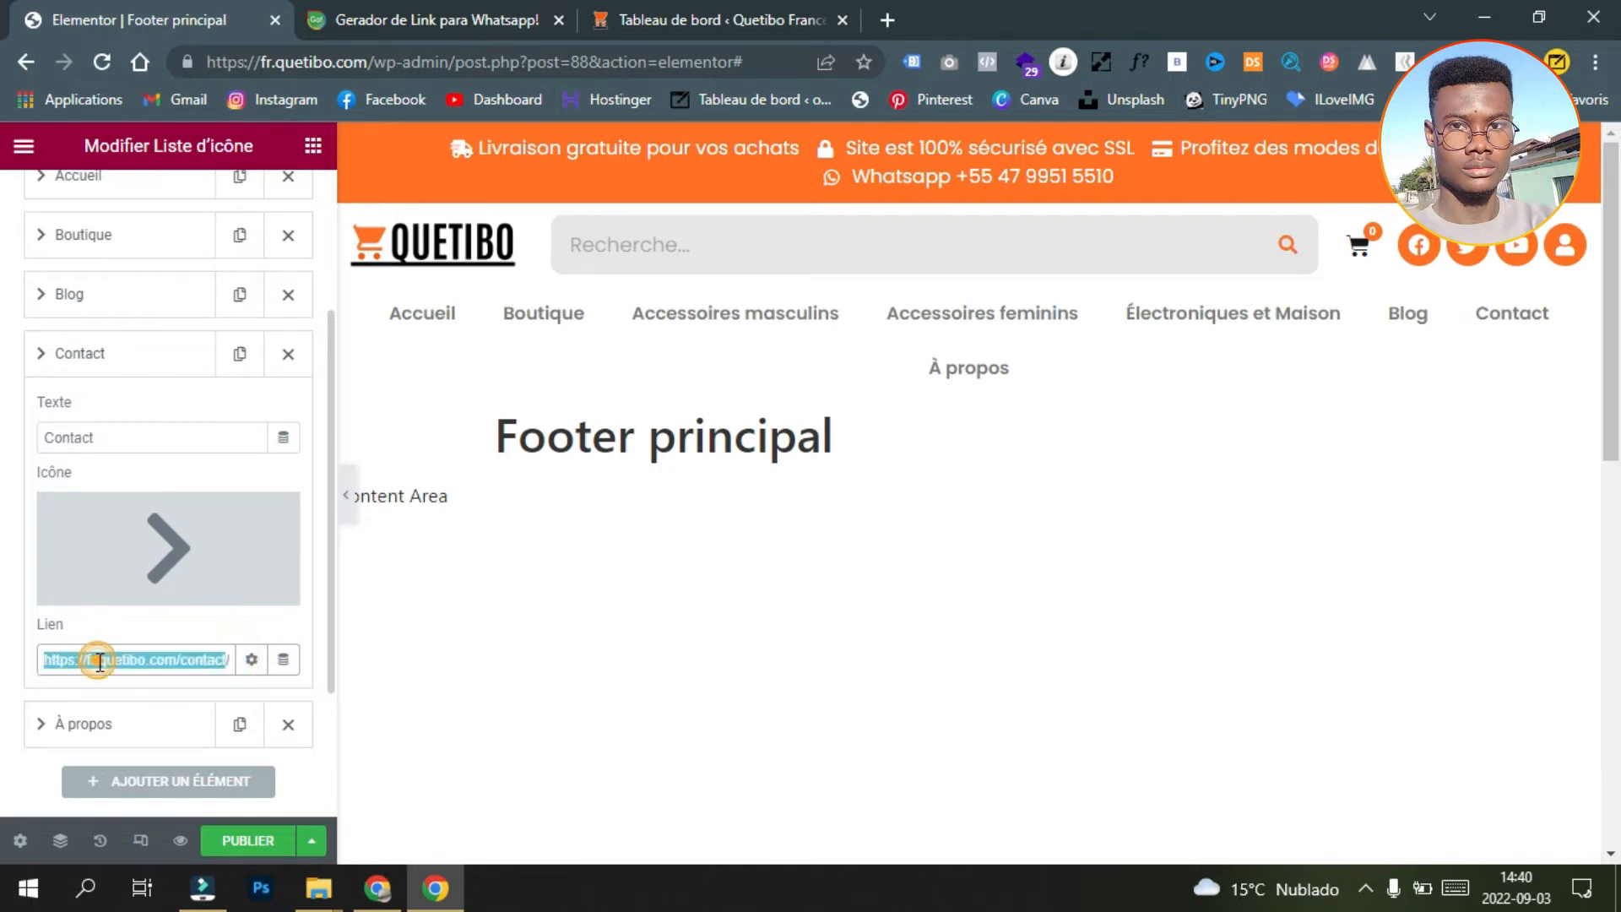
left_click(132, 655)
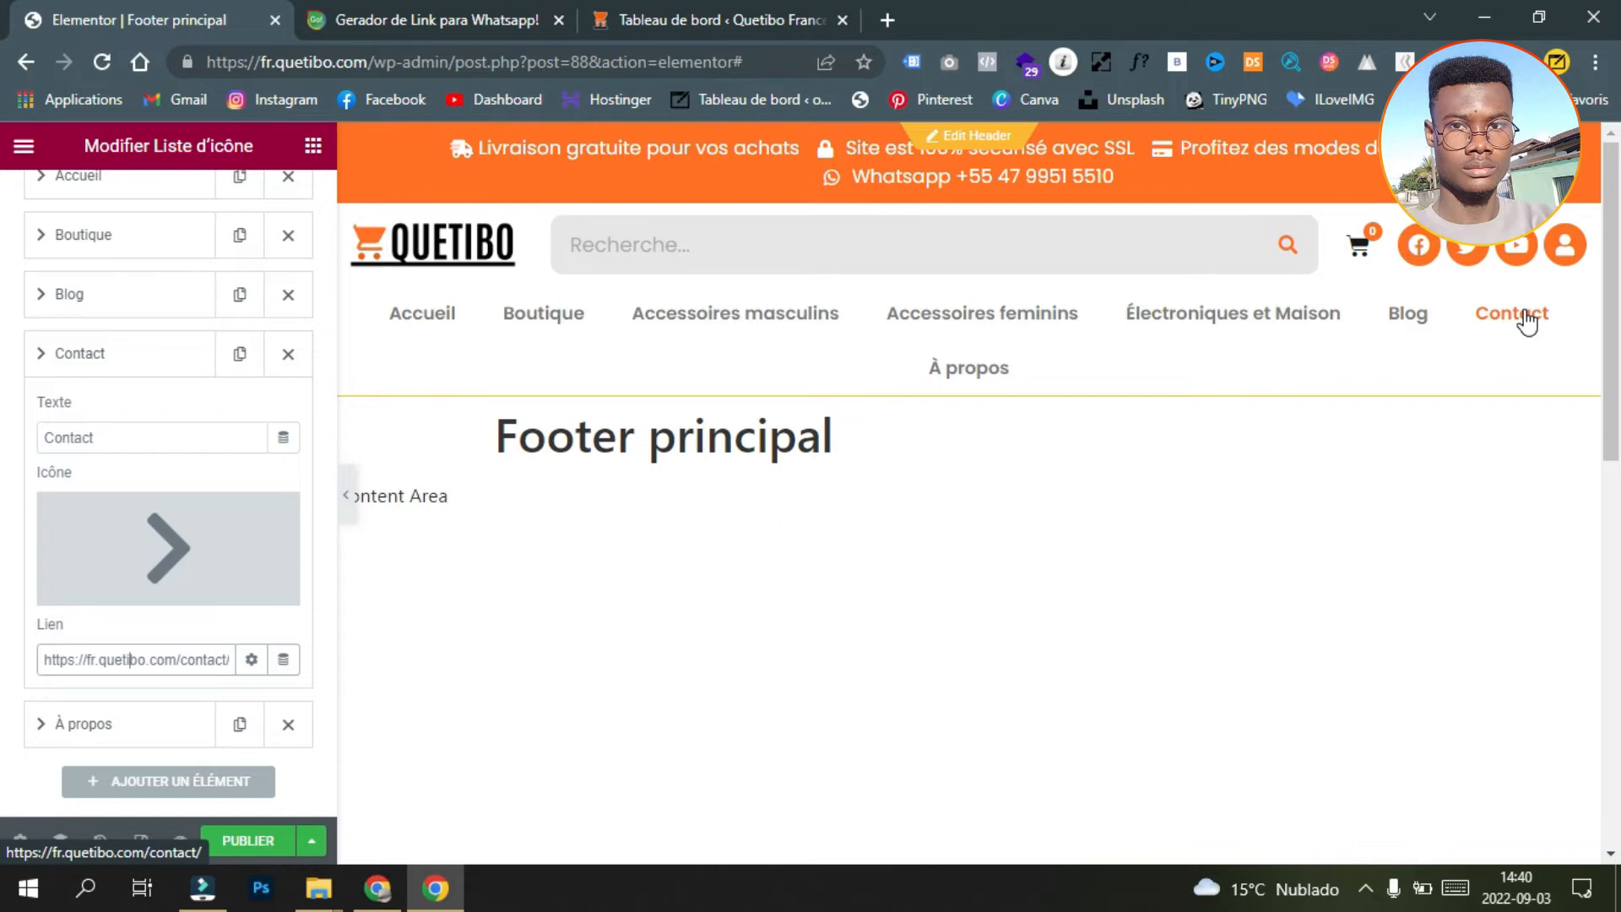
Step: Copy the link address of the "À propos" item in the header menu
right_click(954, 382)
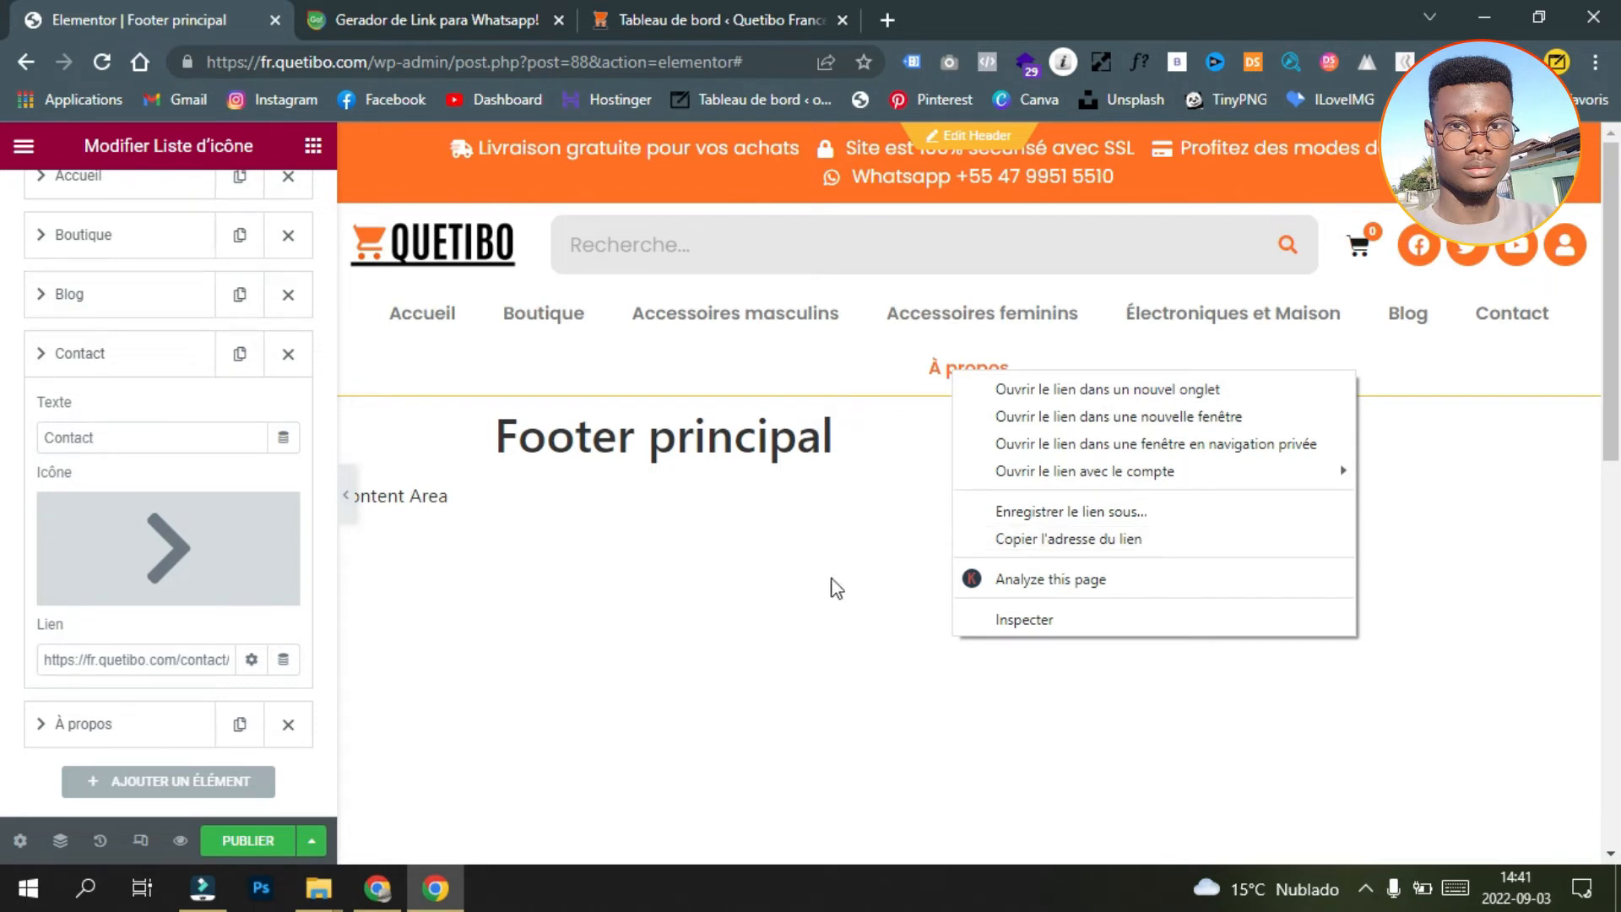
left_click(1169, 539)
left_click(797, 597)
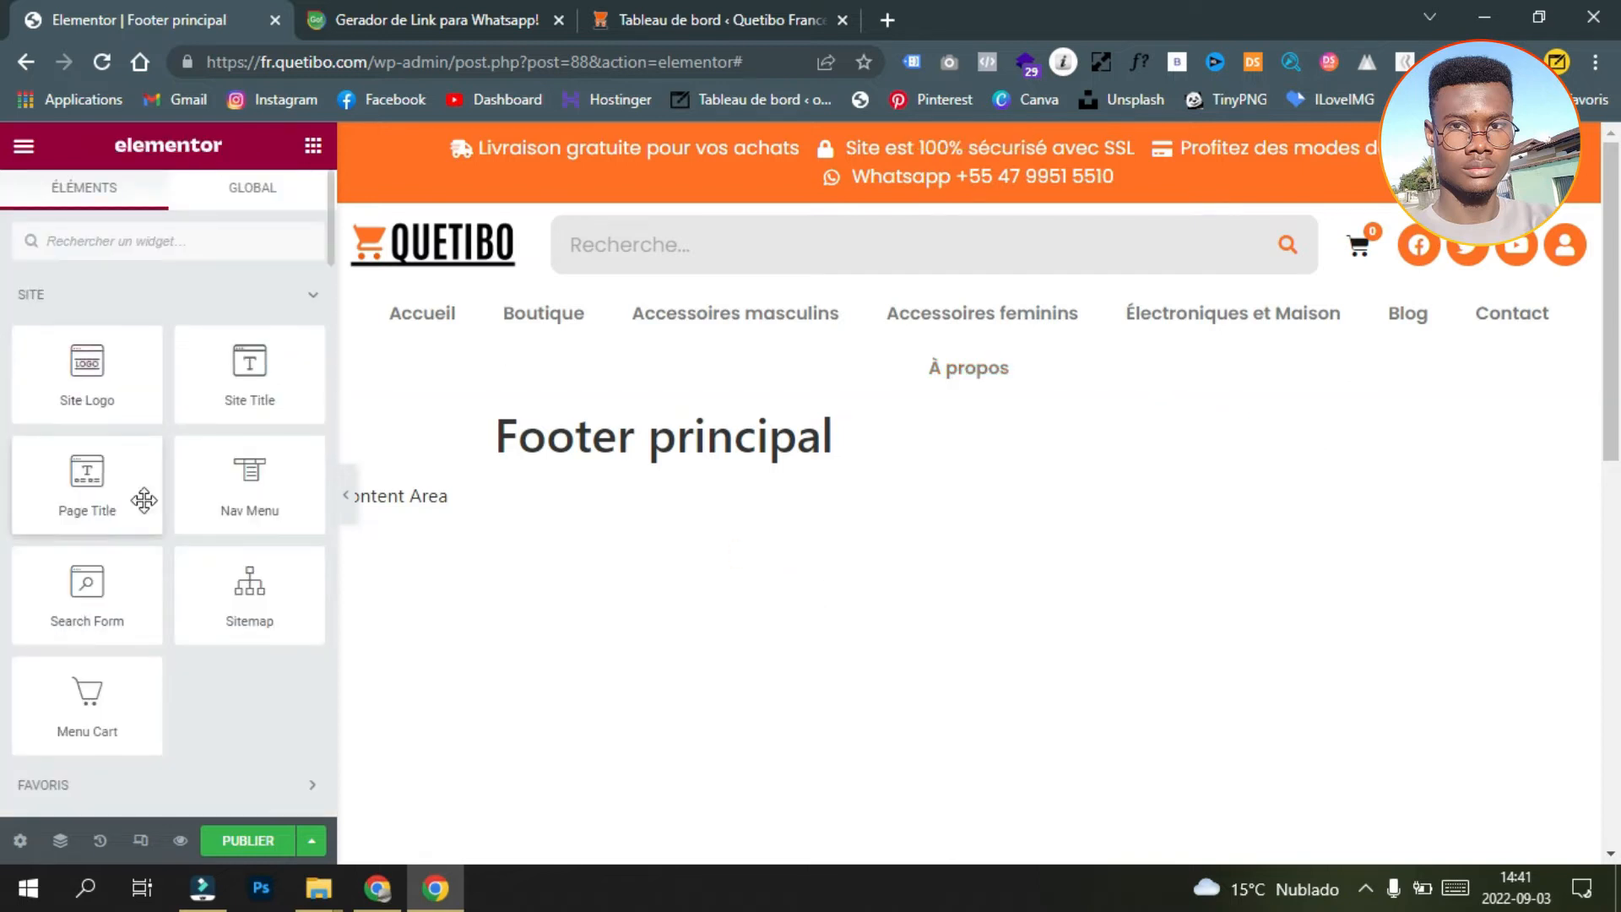
right_click(1404, 321)
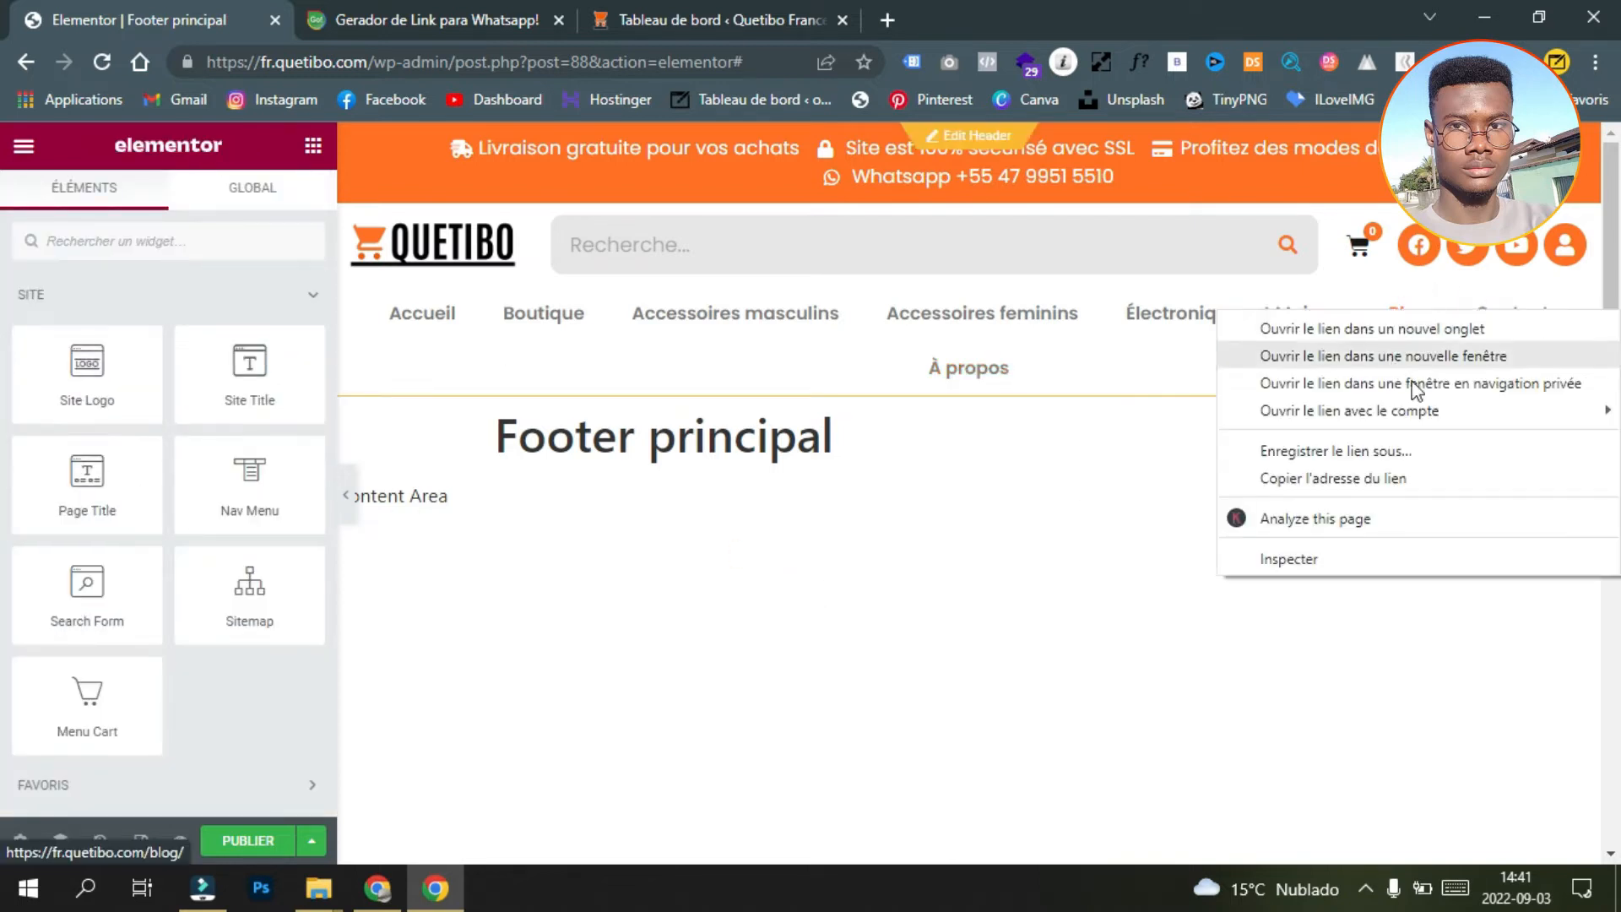
left_click(1433, 479)
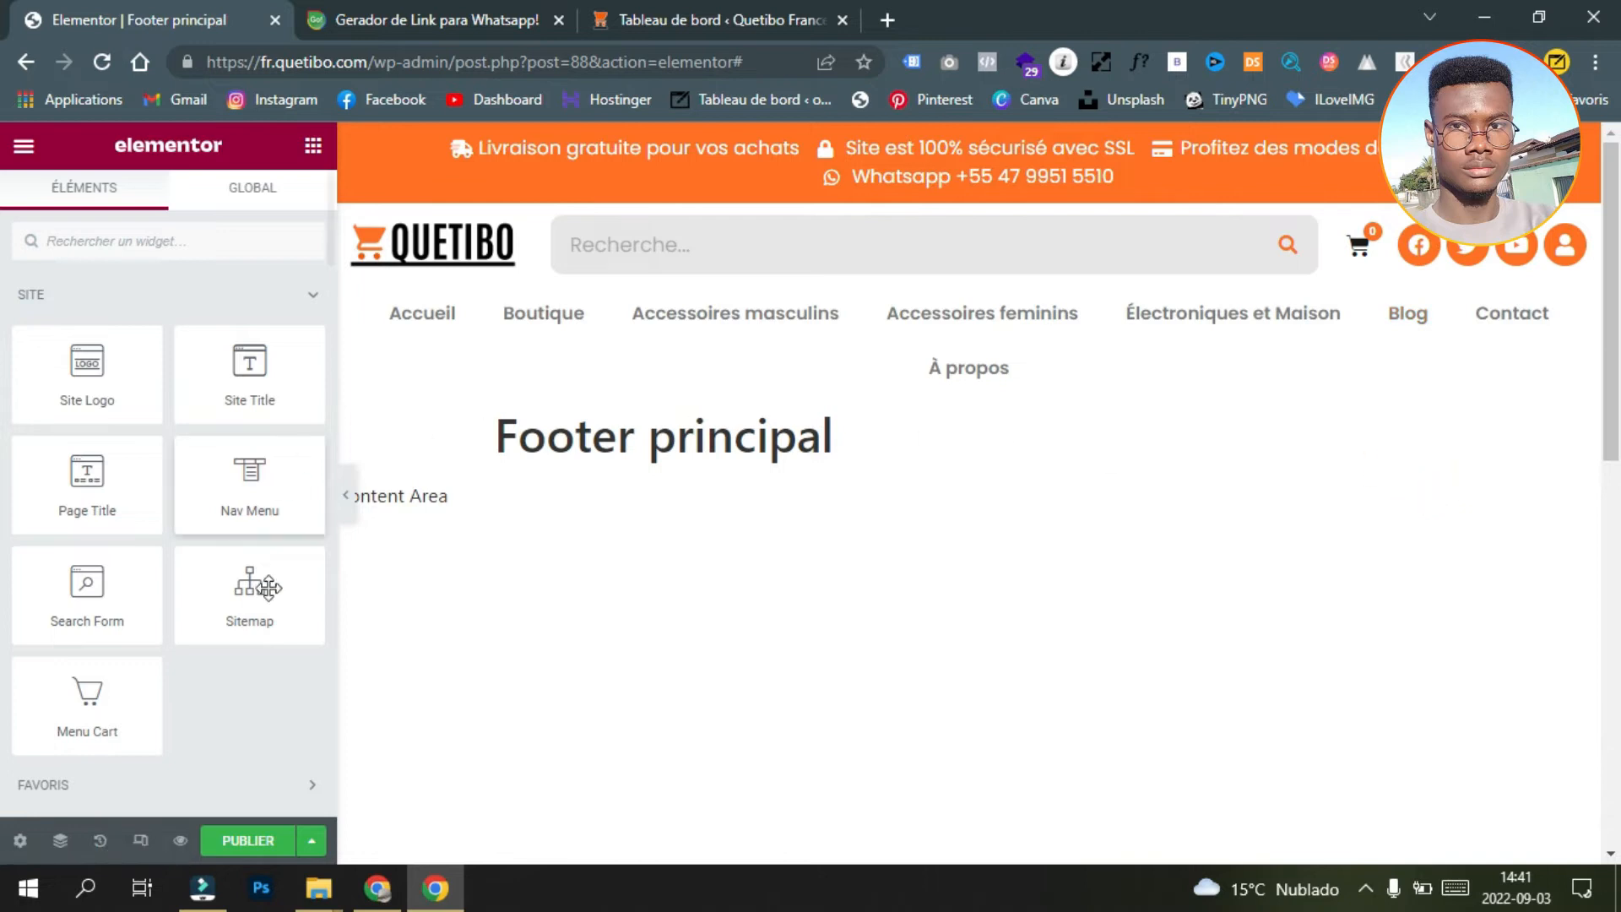
scroll(758, 578, "down", 6)
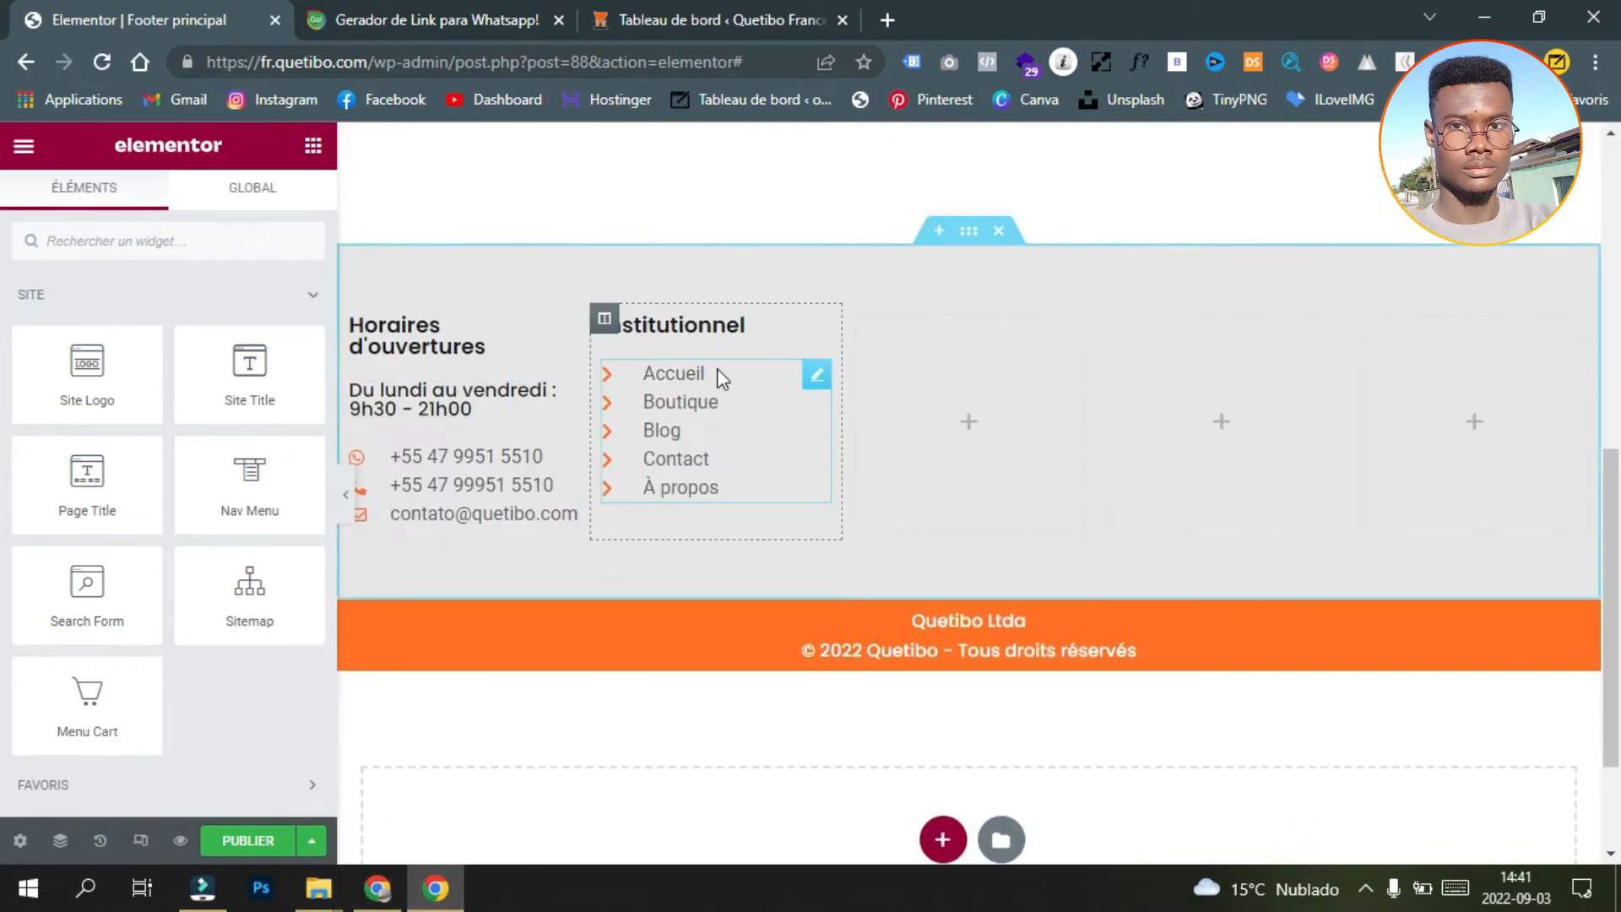
left_click(816, 376)
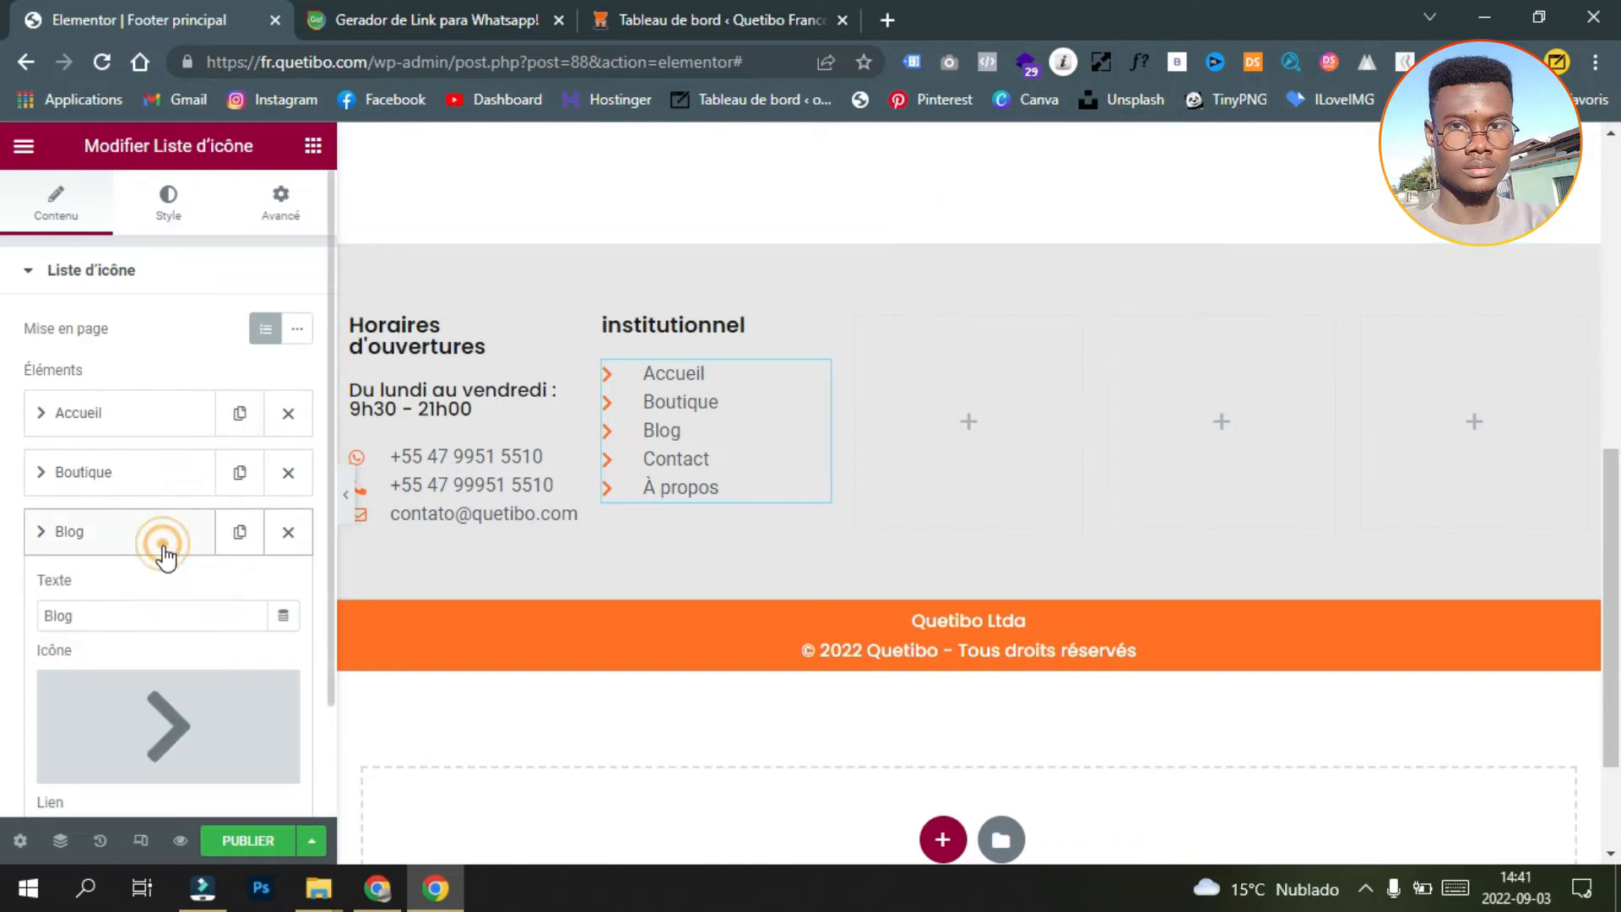
scroll(119, 625, "down", 3)
left_click(134, 598)
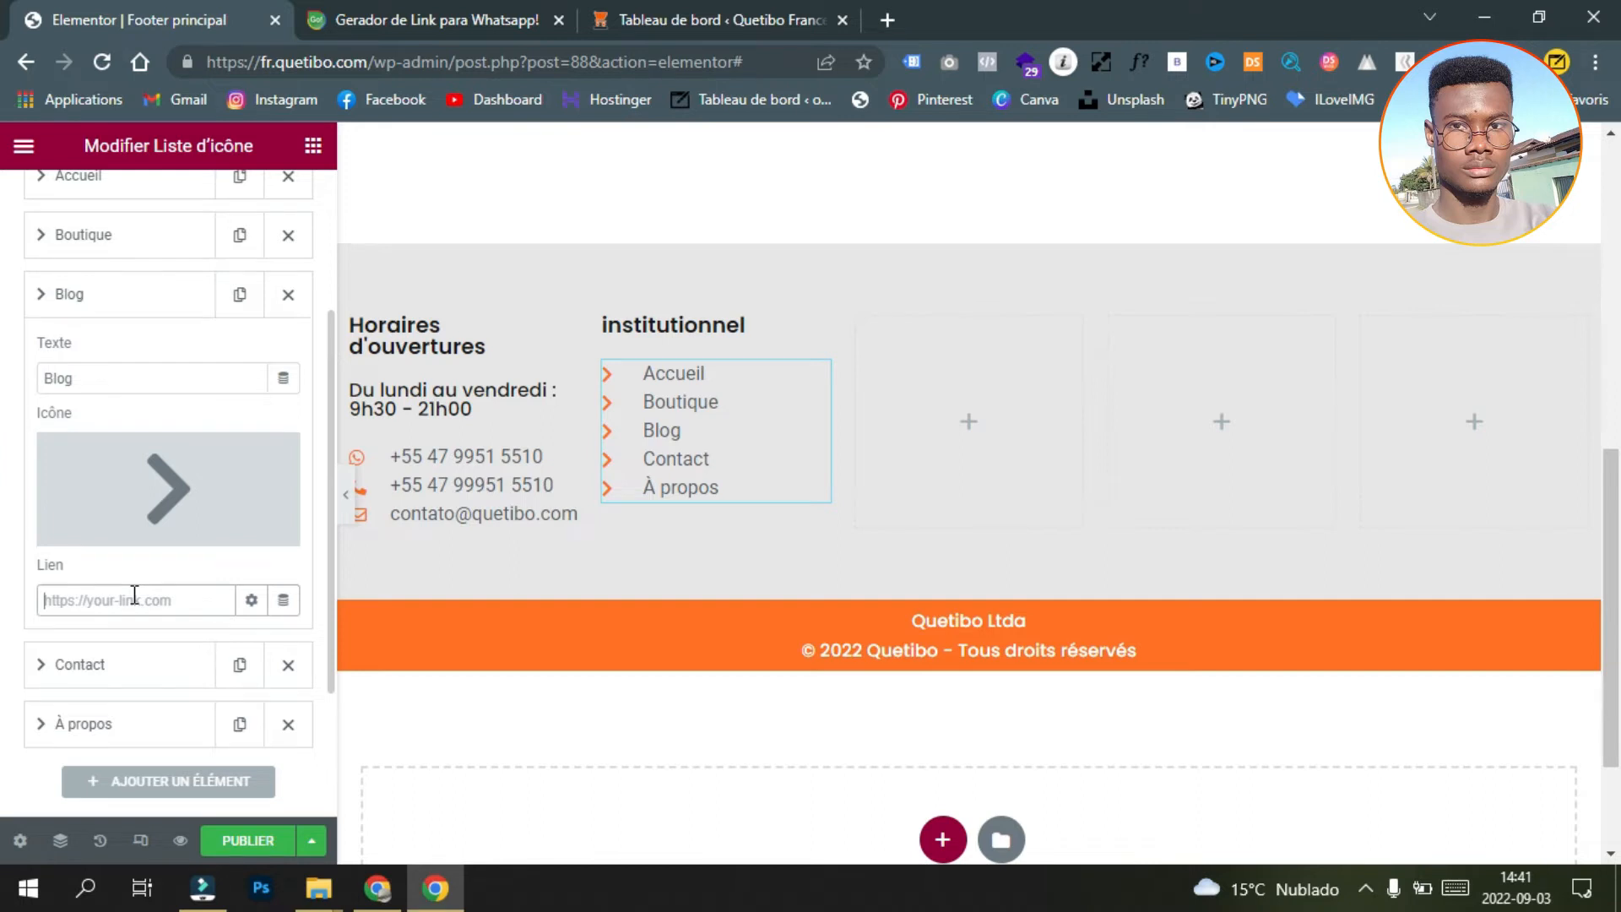
right_click(134, 602)
left_click(233, 413)
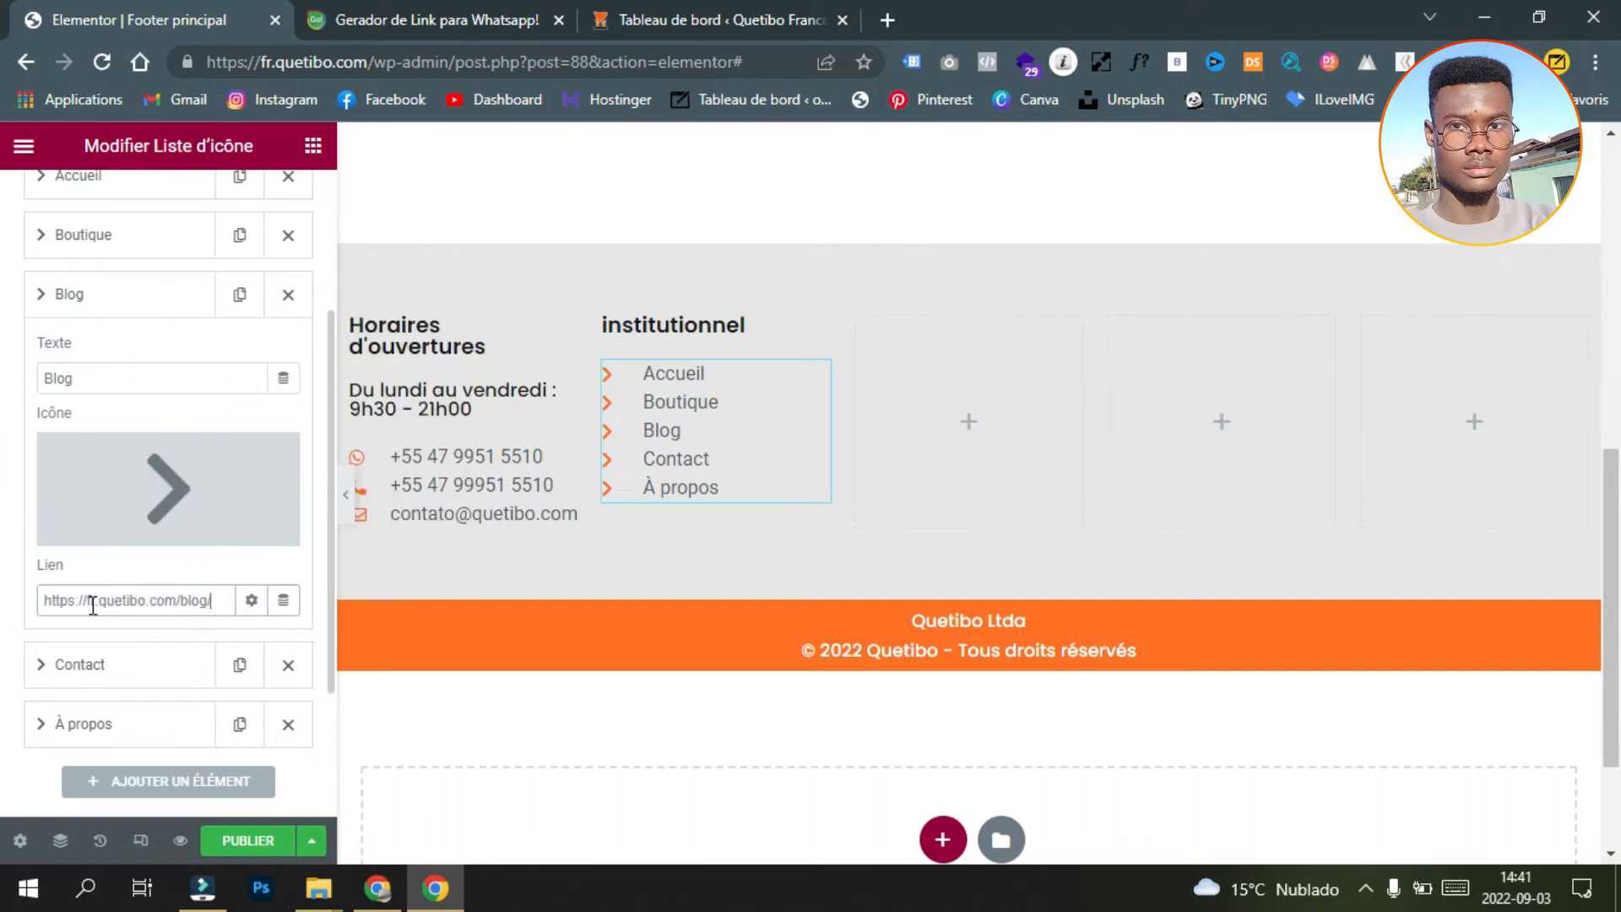
left_click(135, 294)
Step: Link the "Boutique" entry to the site's "Boutique" page by searching for "bou"
left_click(130, 353)
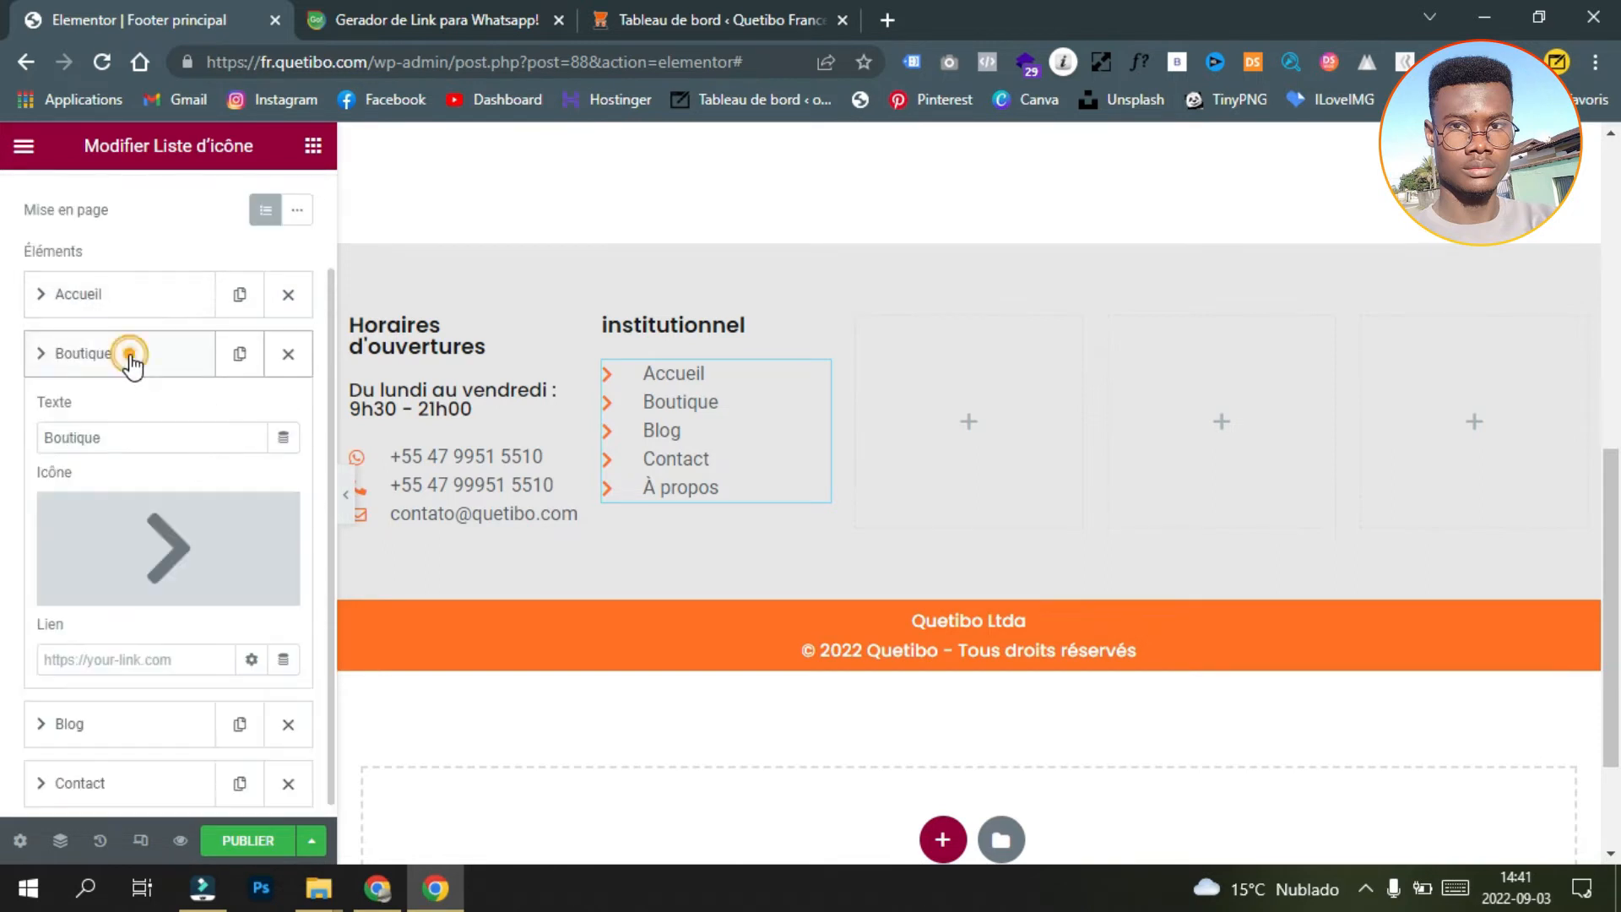
left_click(131, 661)
type("bou")
left_click(41, 658)
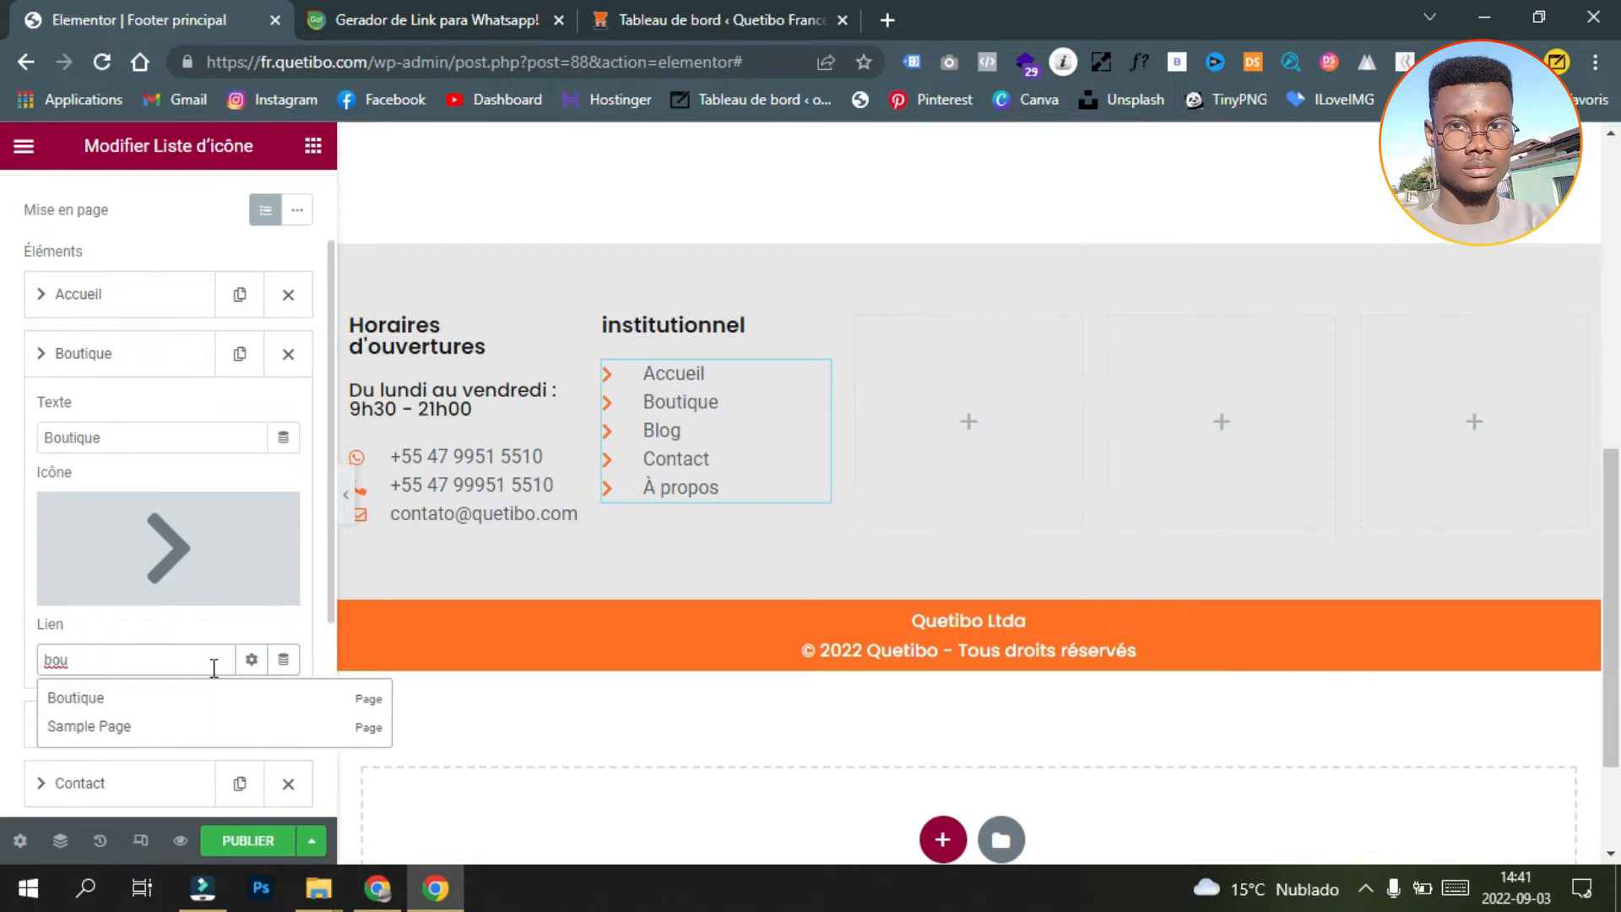
left_click(270, 699)
left_click(119, 353)
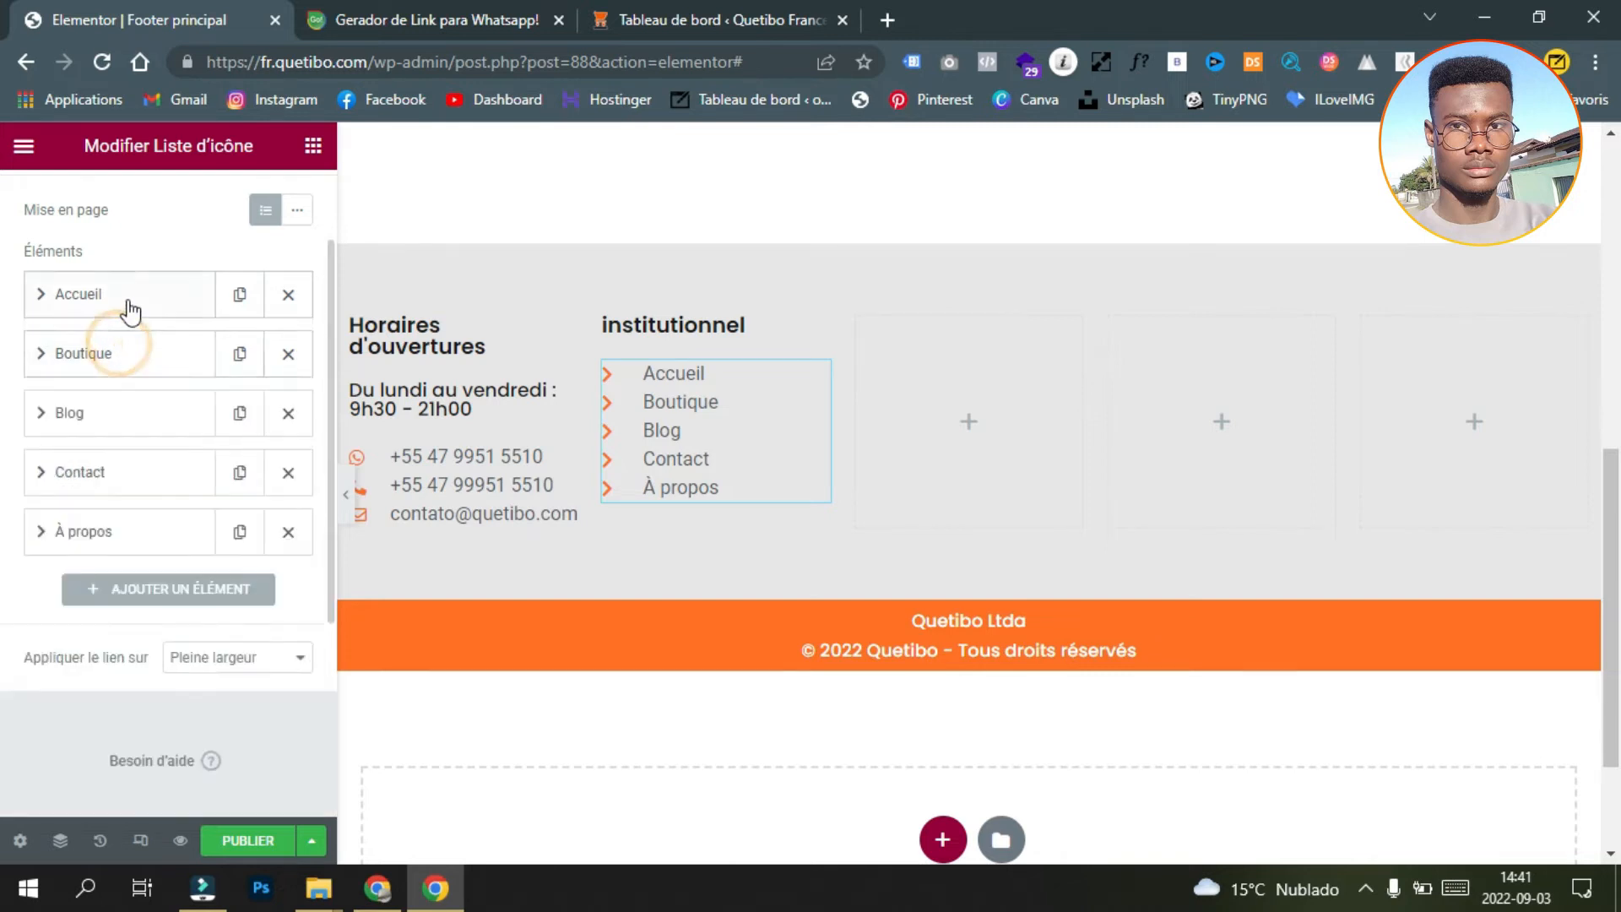
Step: Set the "Accueil" entry's link to the dynamic Site URL tag and preview the footer at full width
left_click(127, 300)
left_click(102, 604)
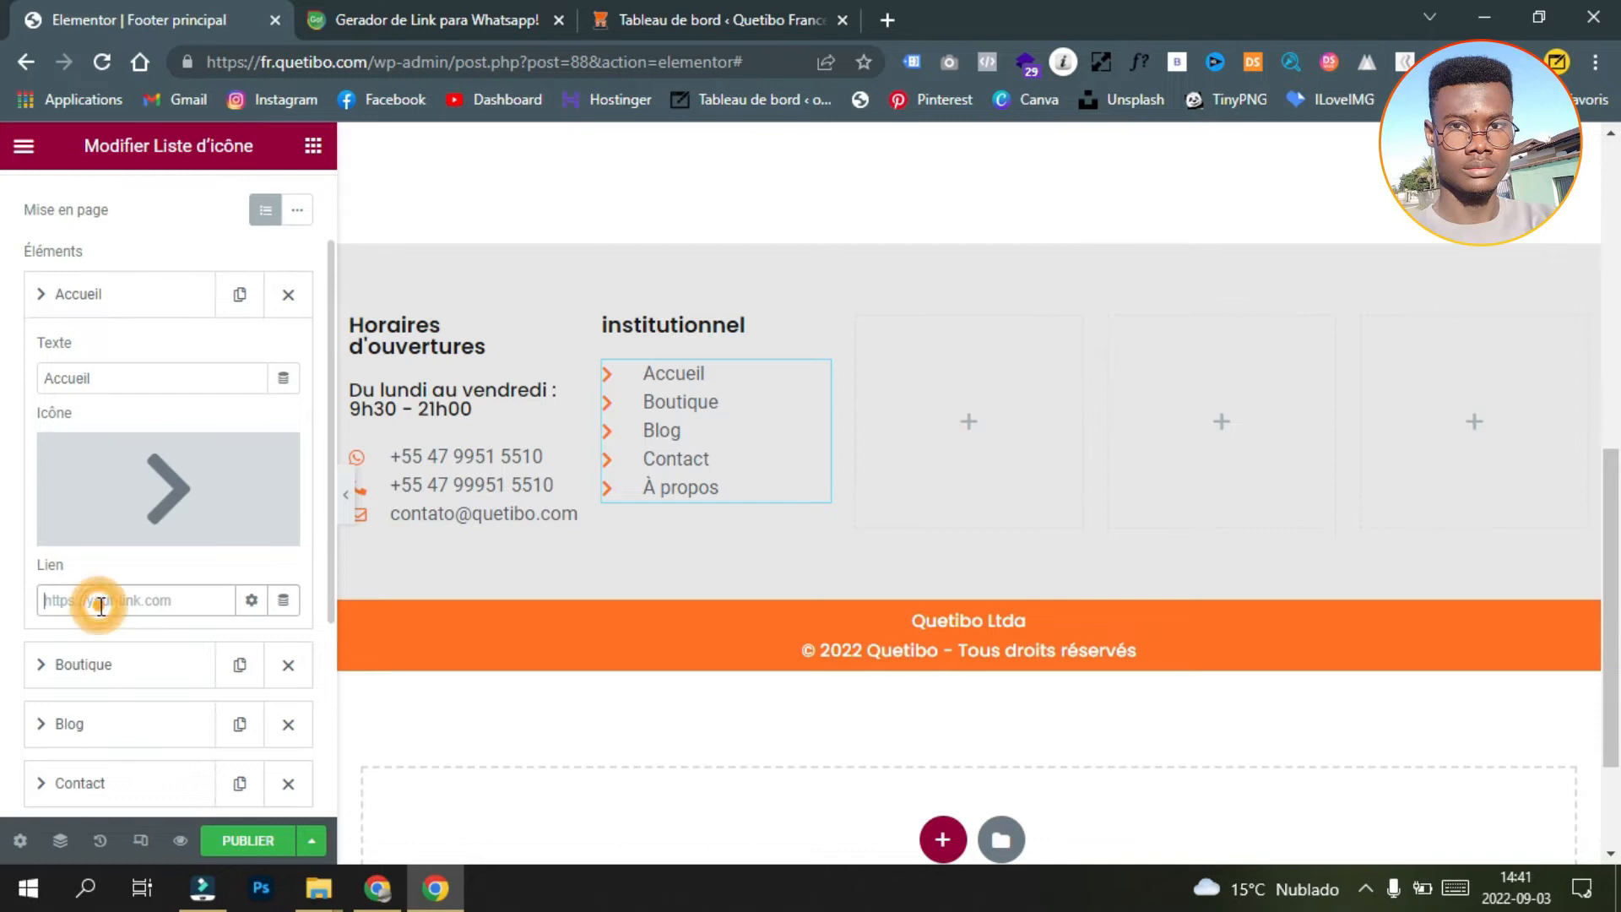
left_click(284, 601)
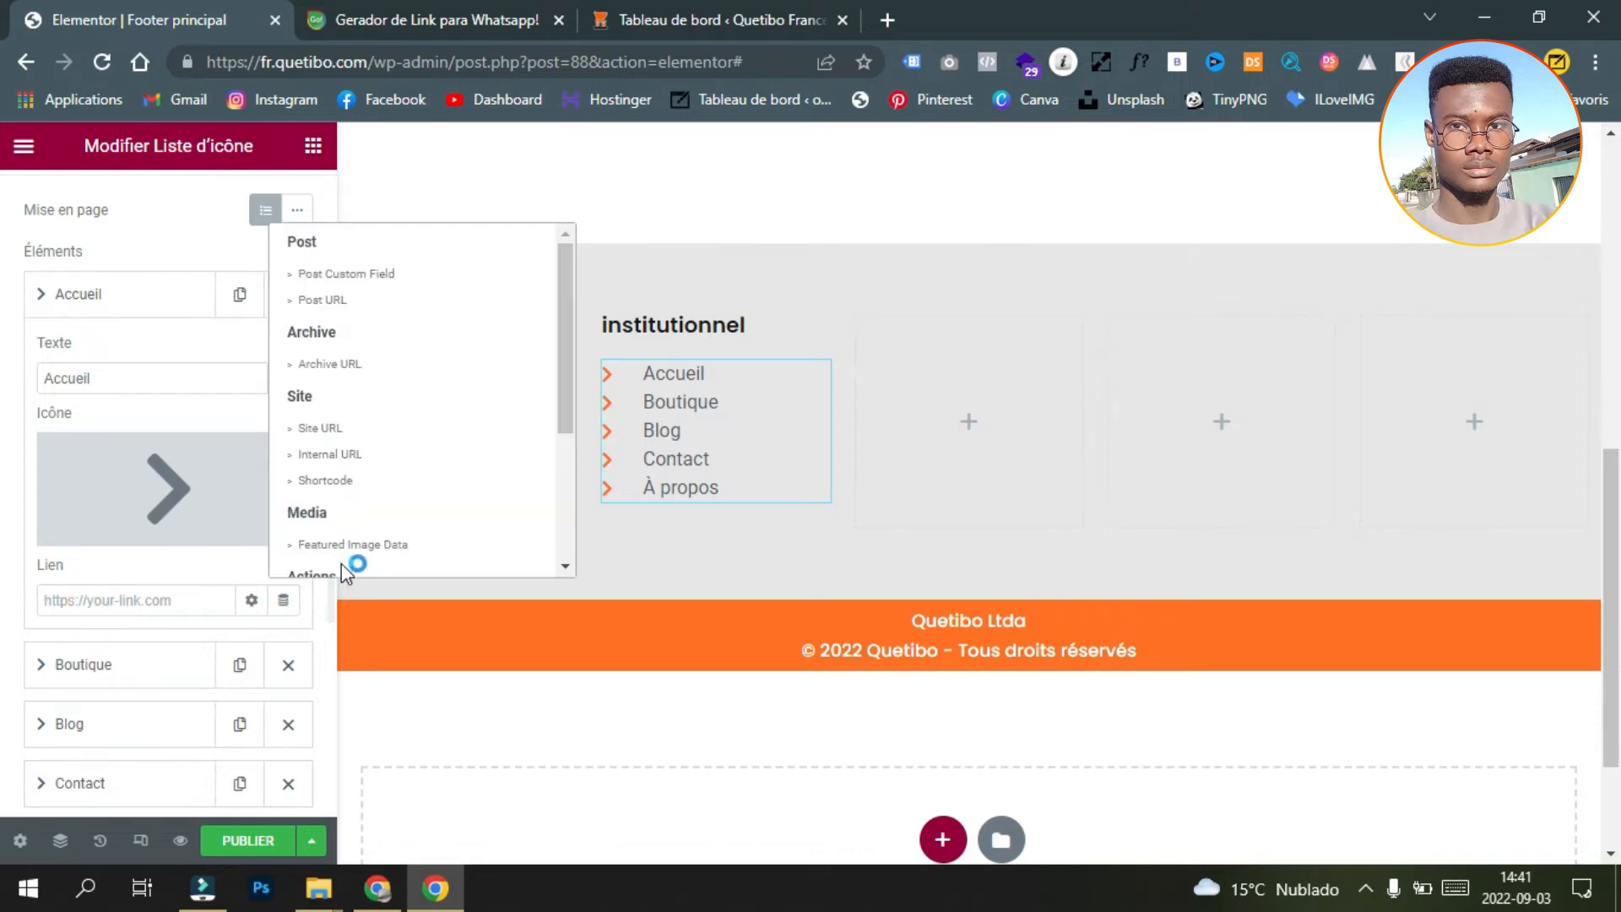
left_click(420, 438)
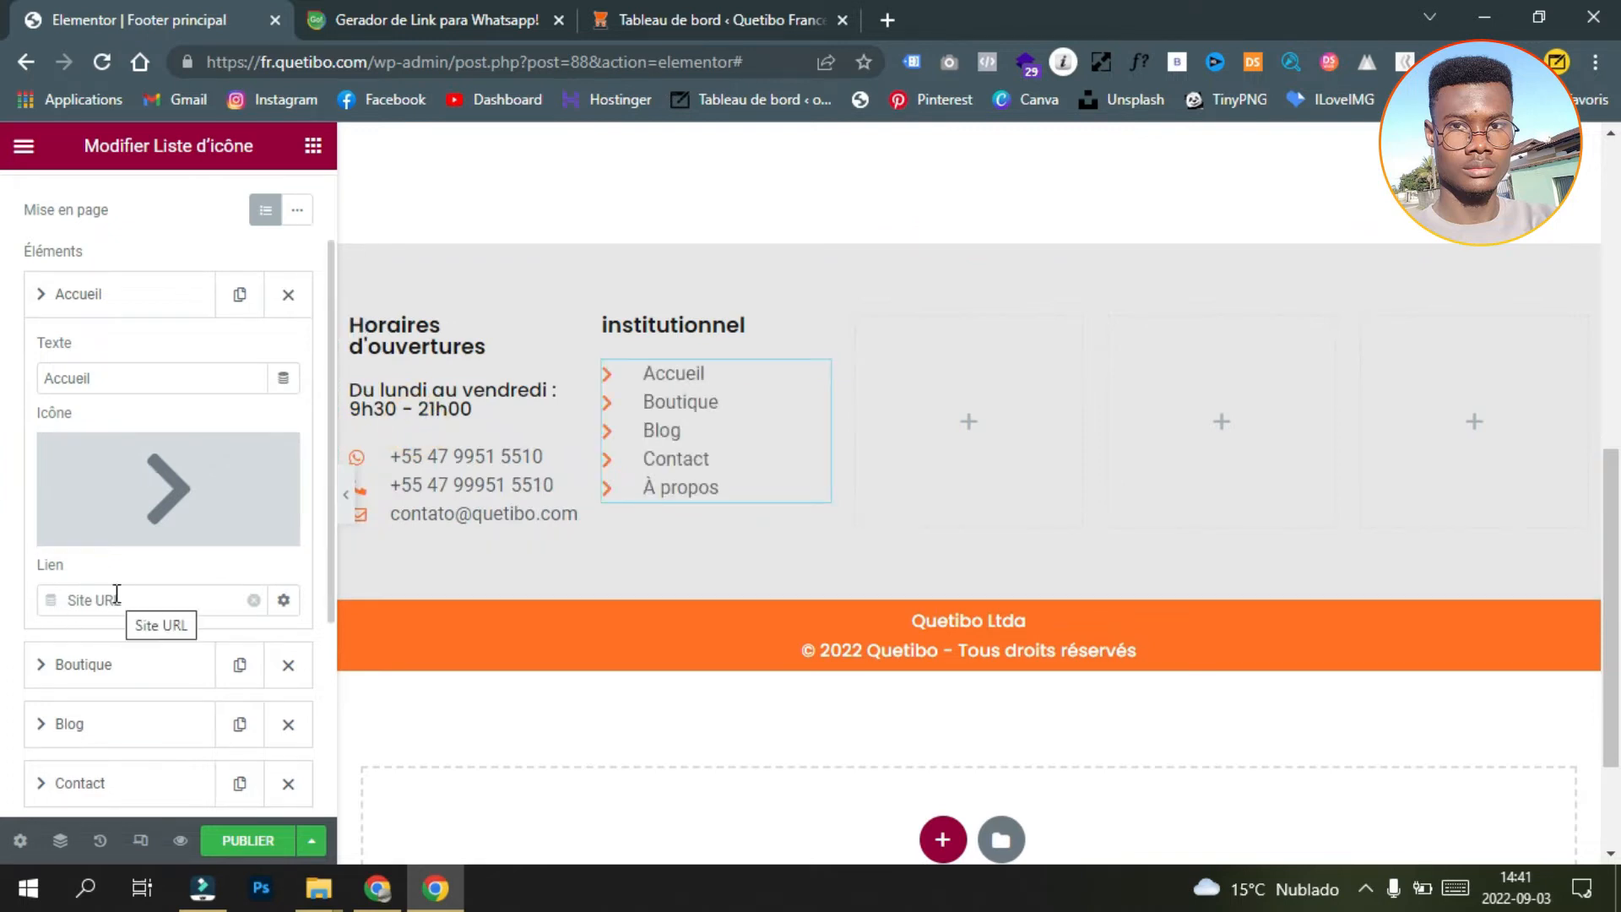
scroll(204, 595, "up", 2)
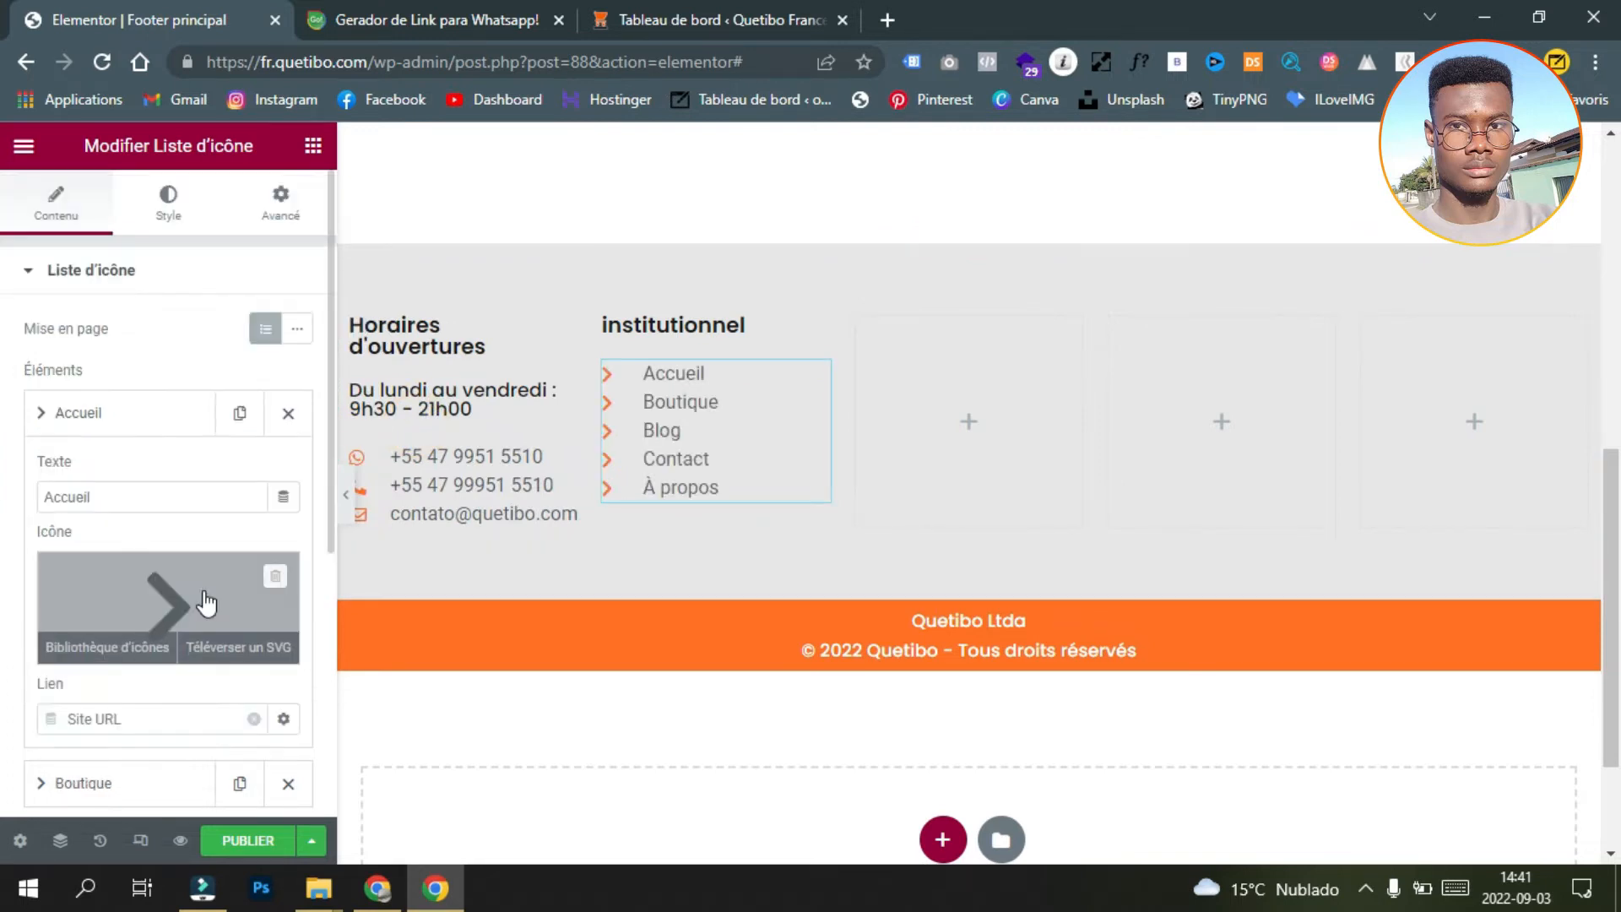
left_click(128, 416)
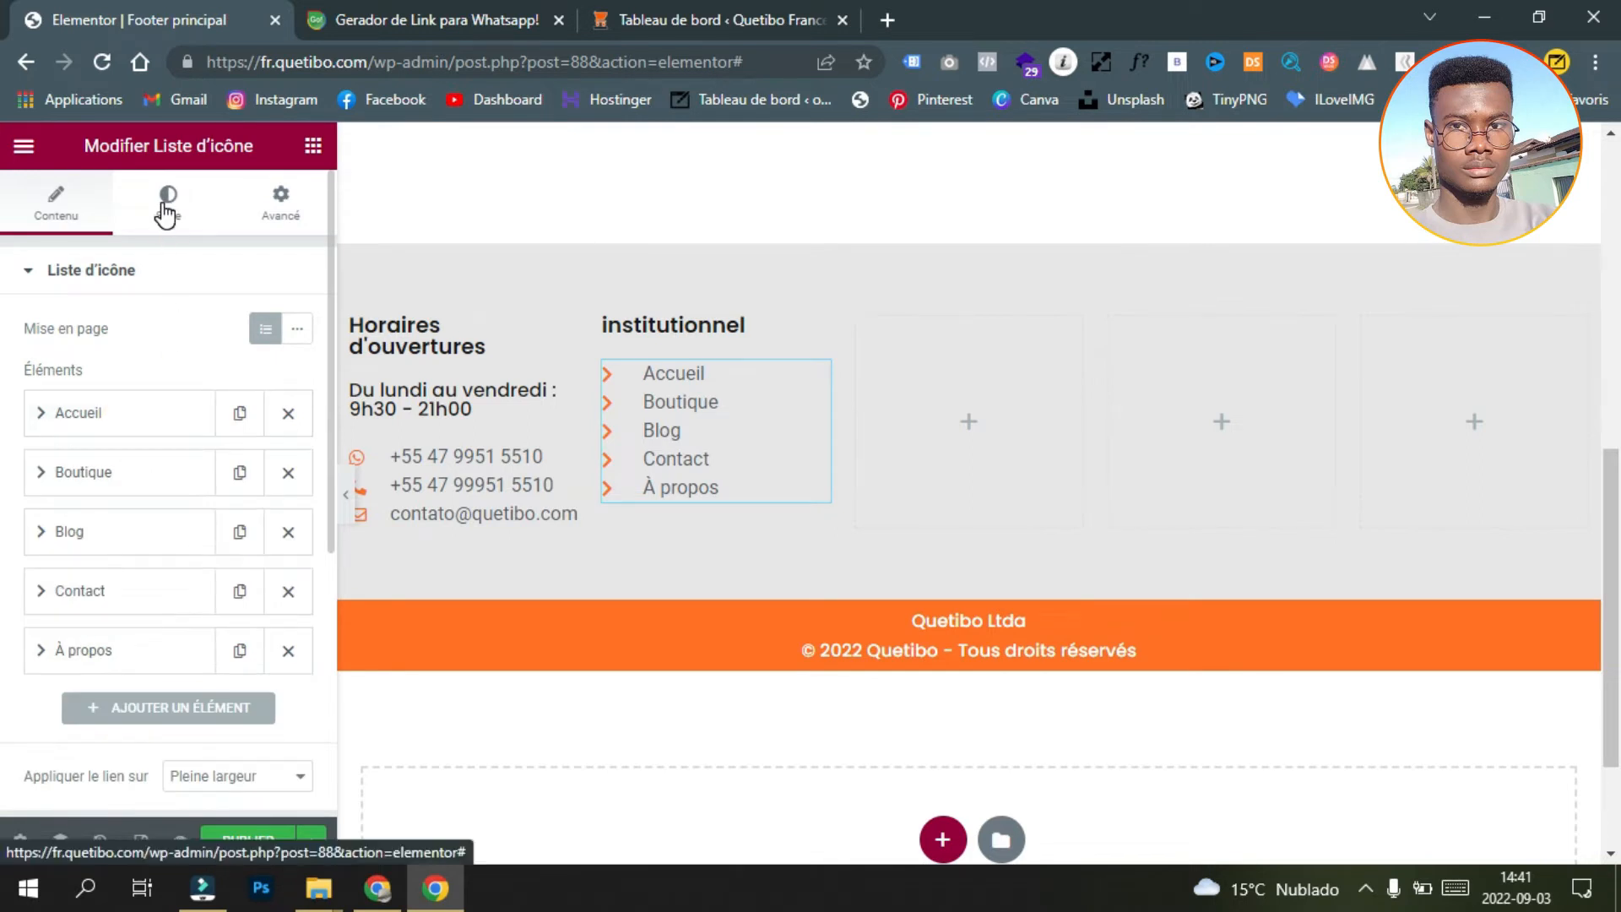
left_click(346, 496)
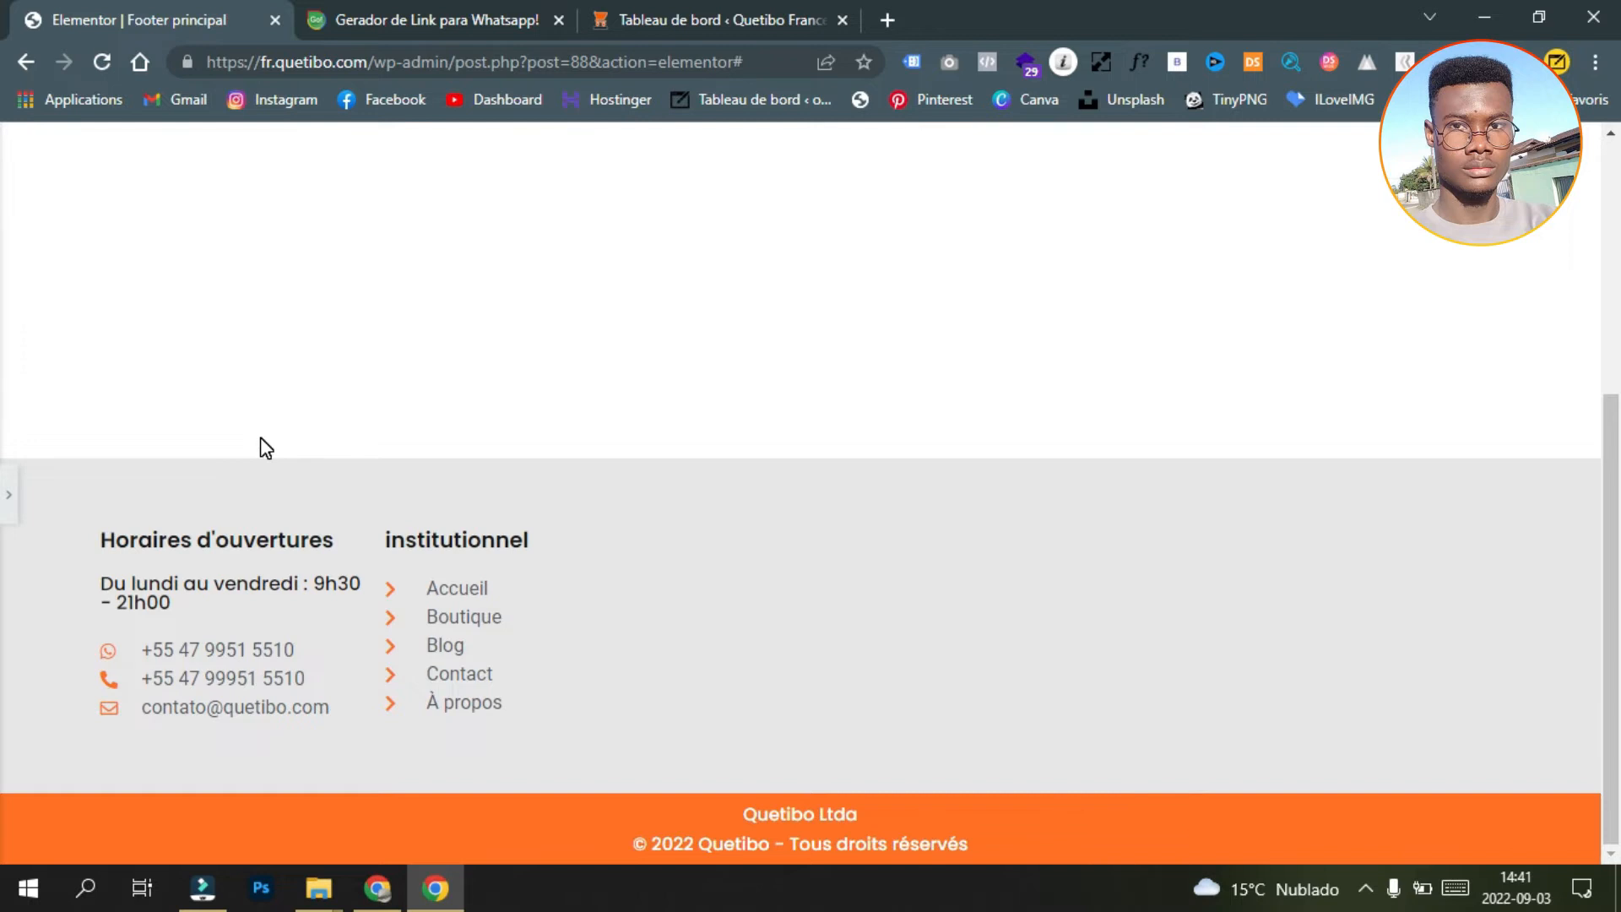
left_click(9, 495)
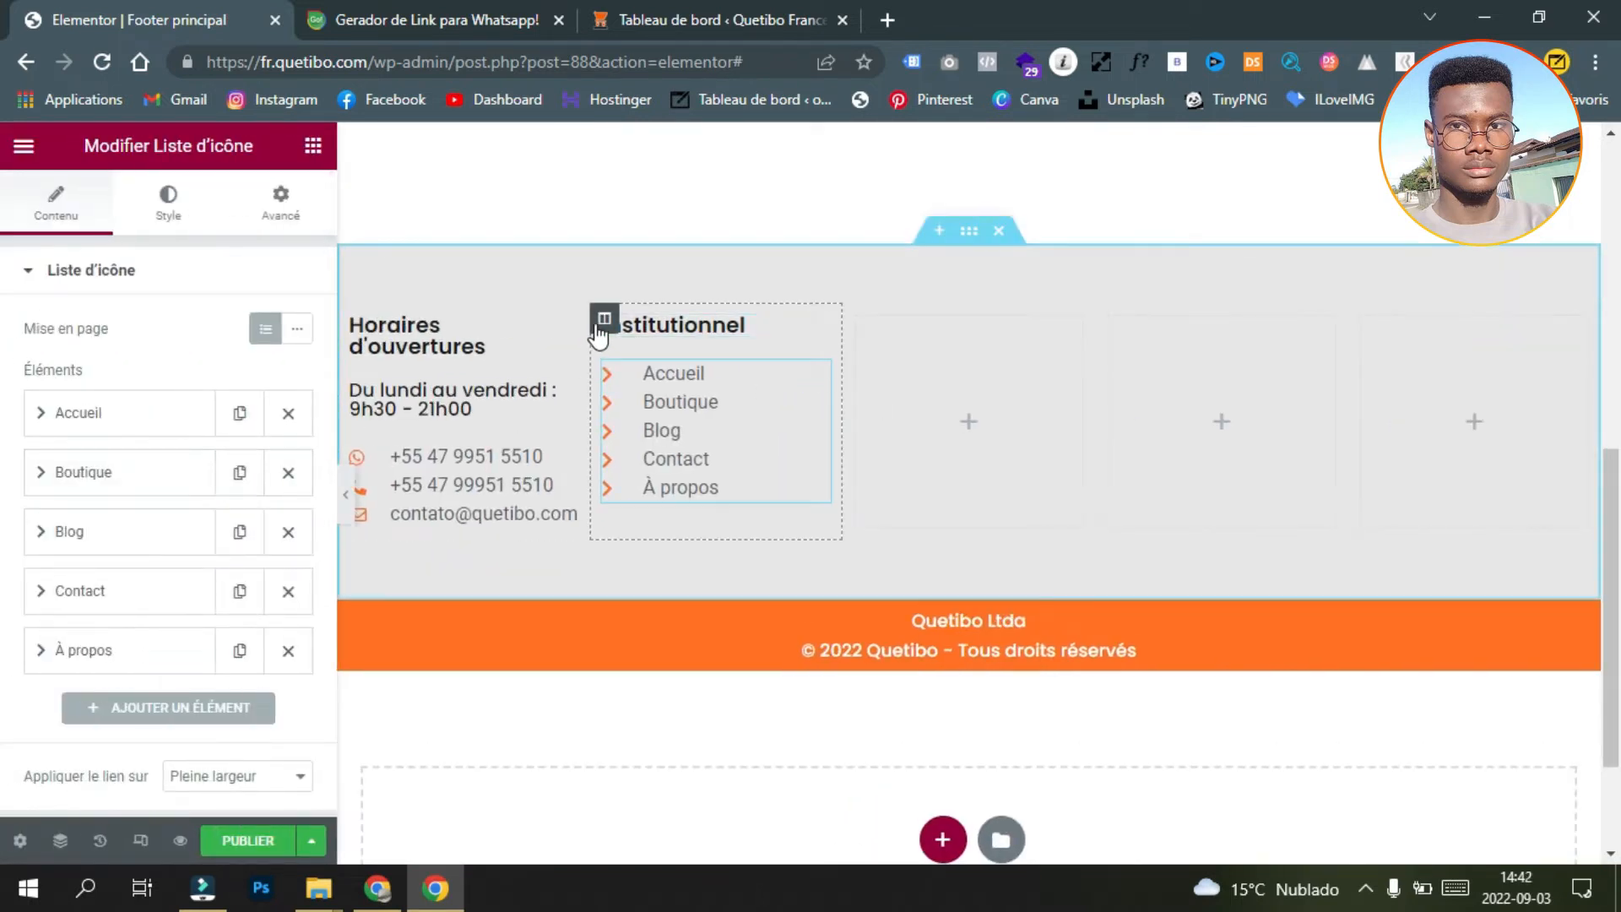
Step: Duplicate the "institutionnel" column twice to make three identical link columns in the footer section
right_click(604, 325)
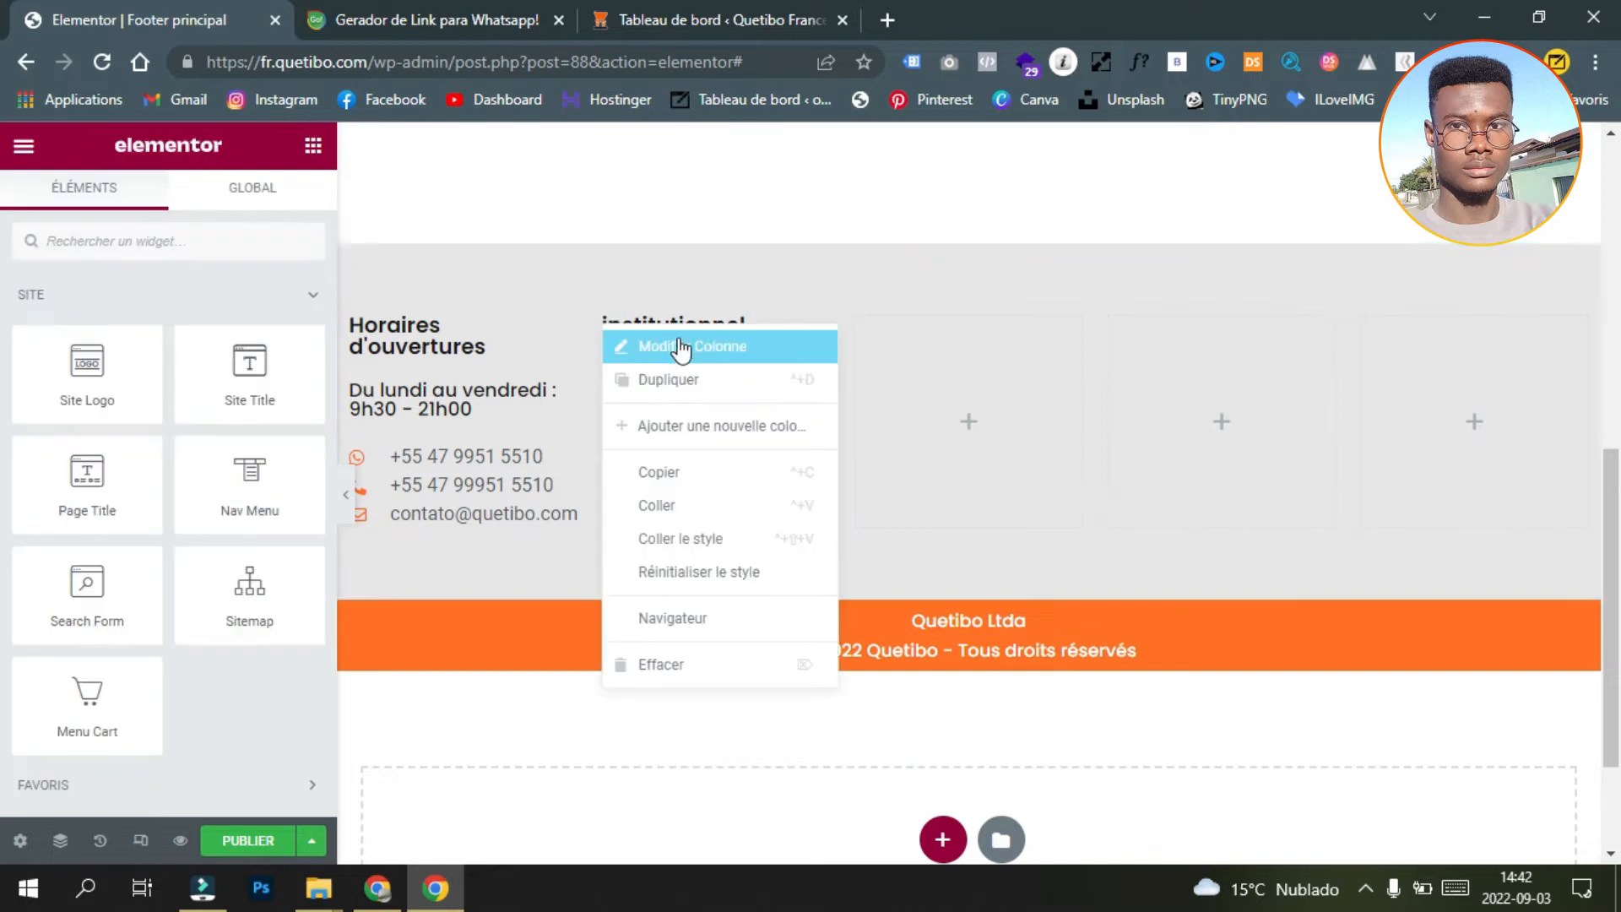
left_click(781, 387)
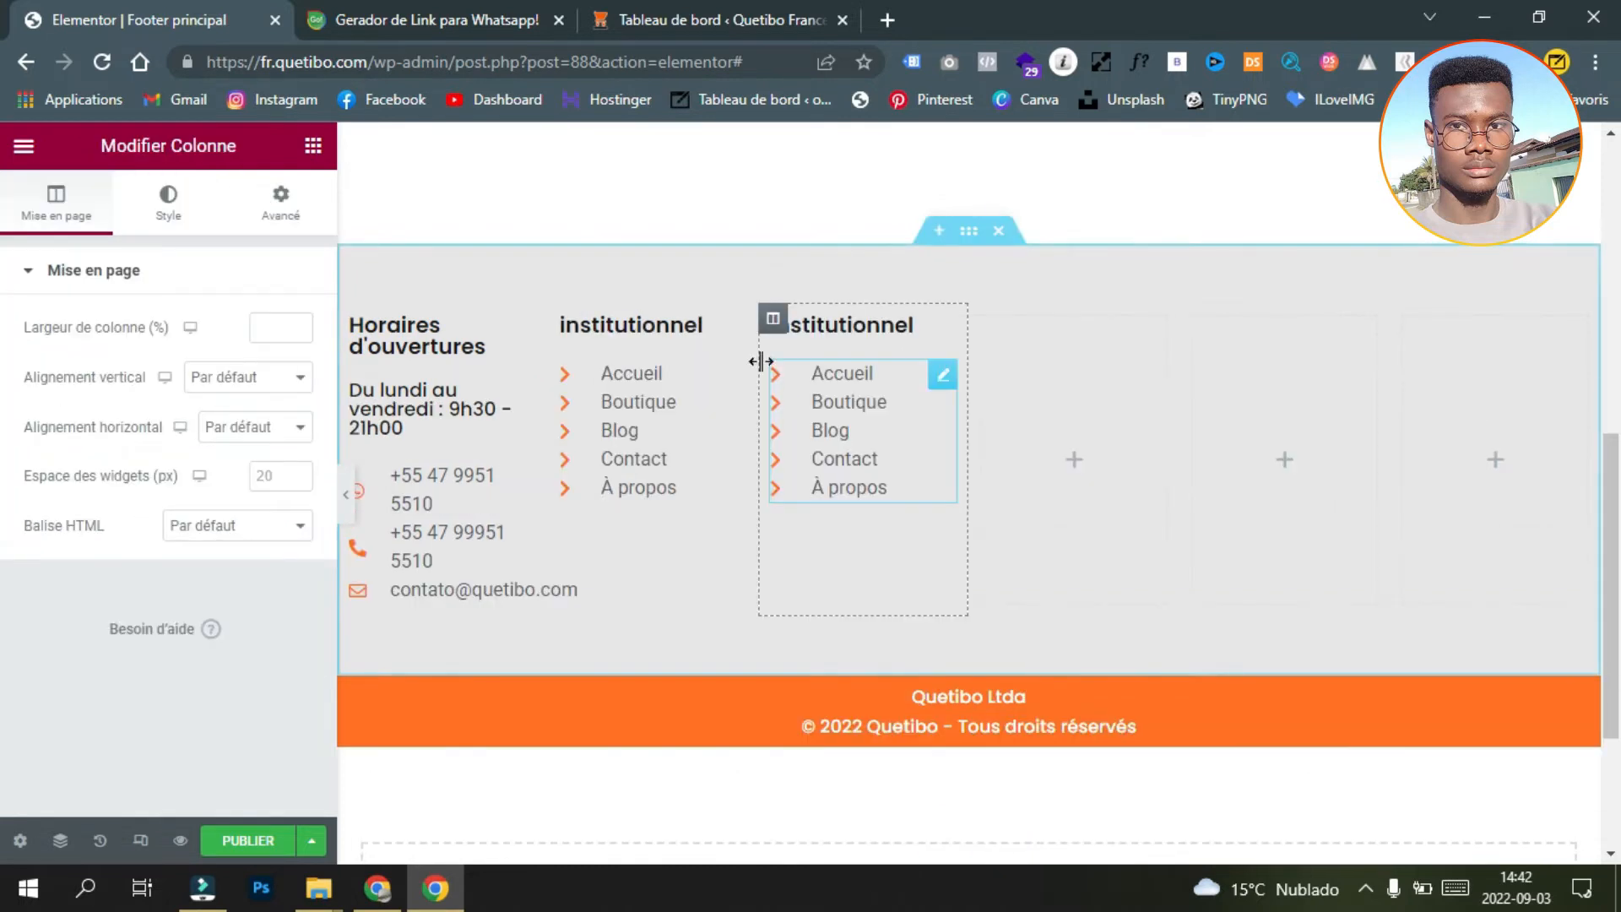
right_click(774, 332)
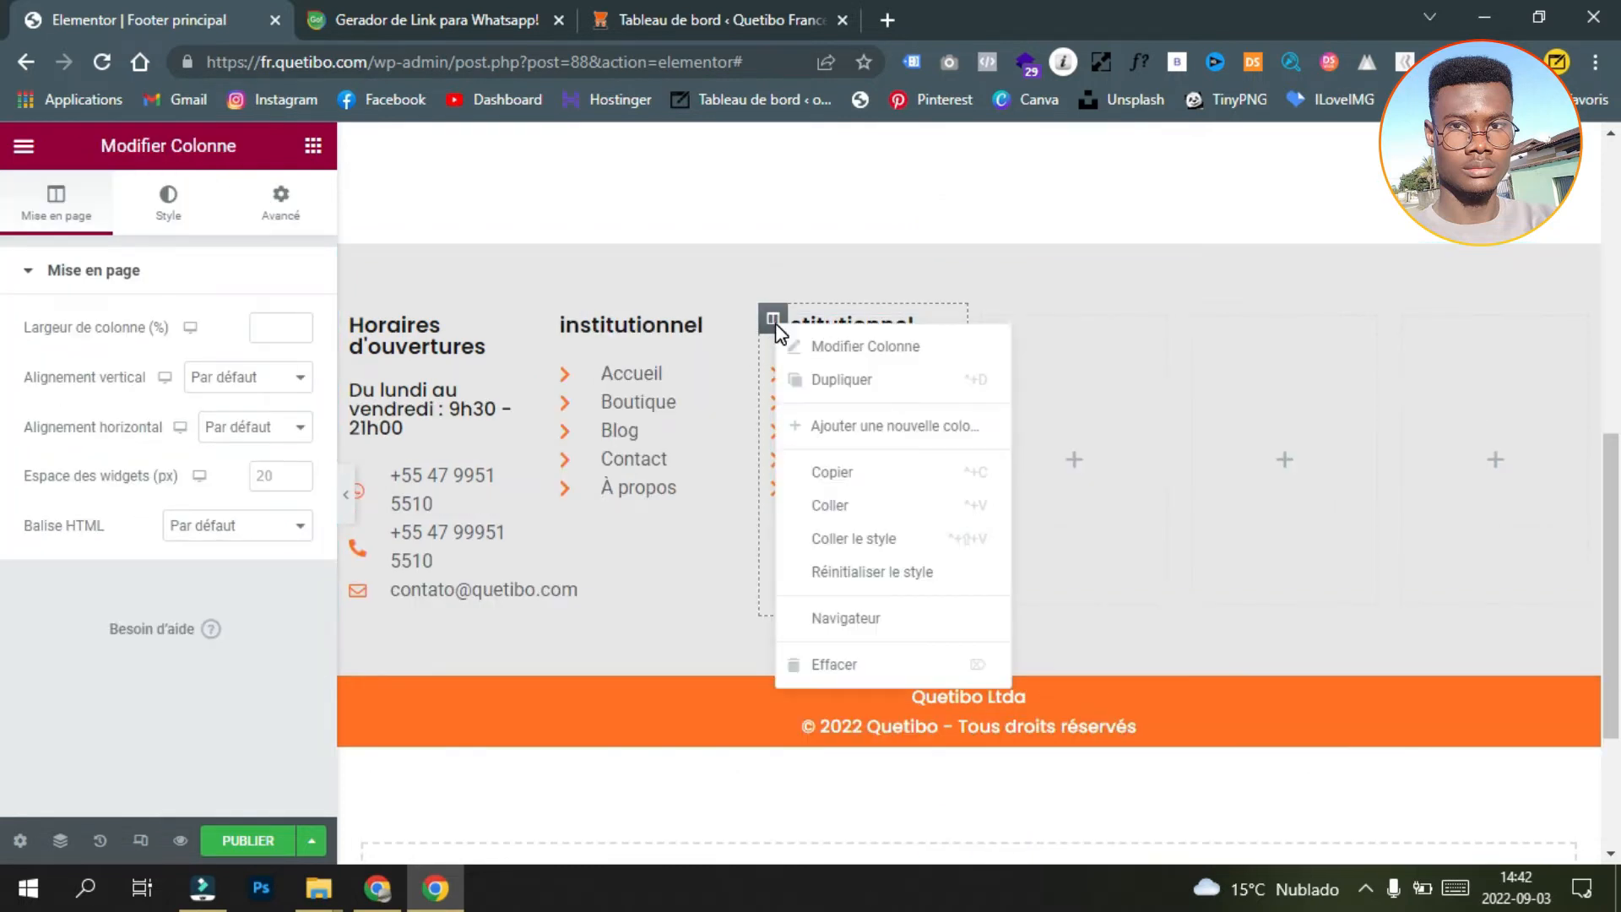
left_click(957, 387)
Step: Delete two of the empty columns beside the link columns in the grey footer section
right_click(1076, 324)
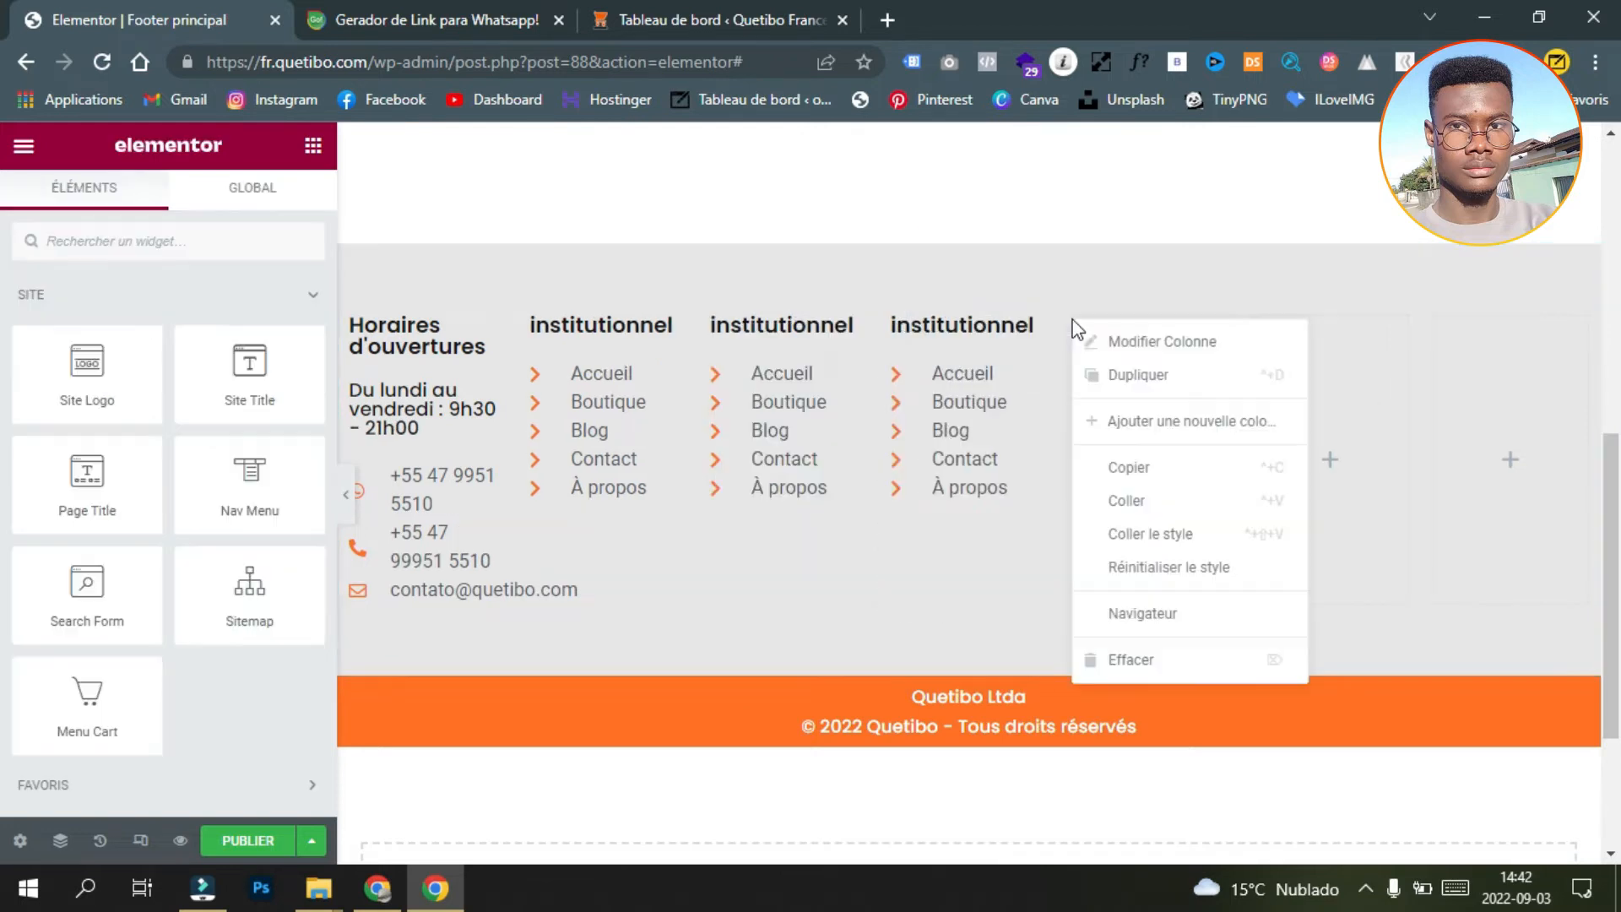
left_click(1235, 659)
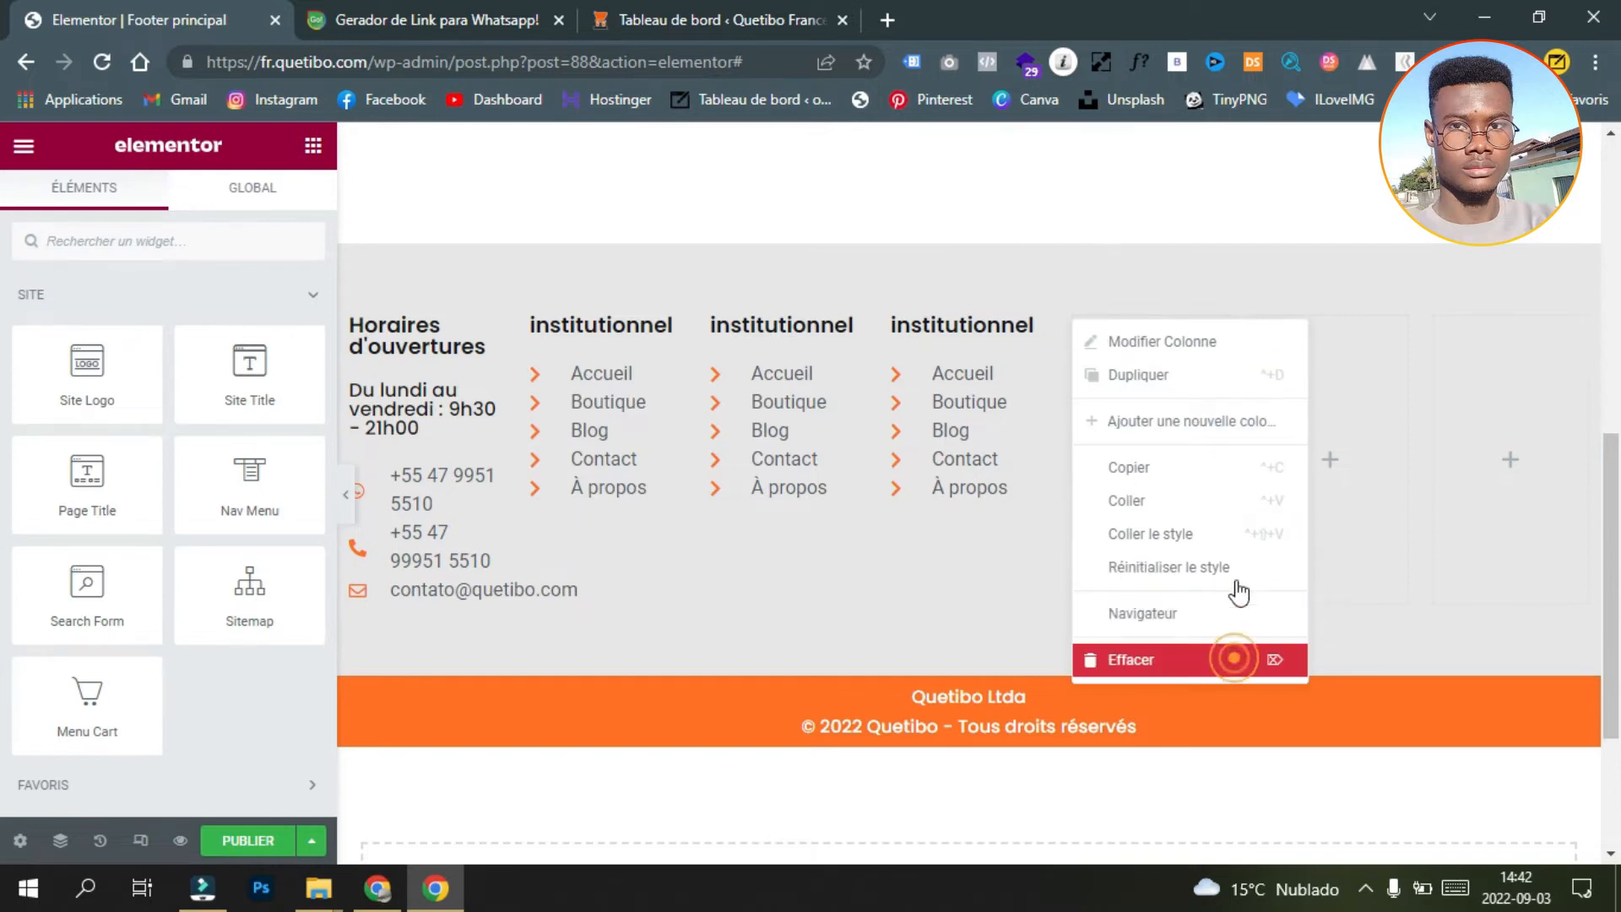
right_click(1201, 323)
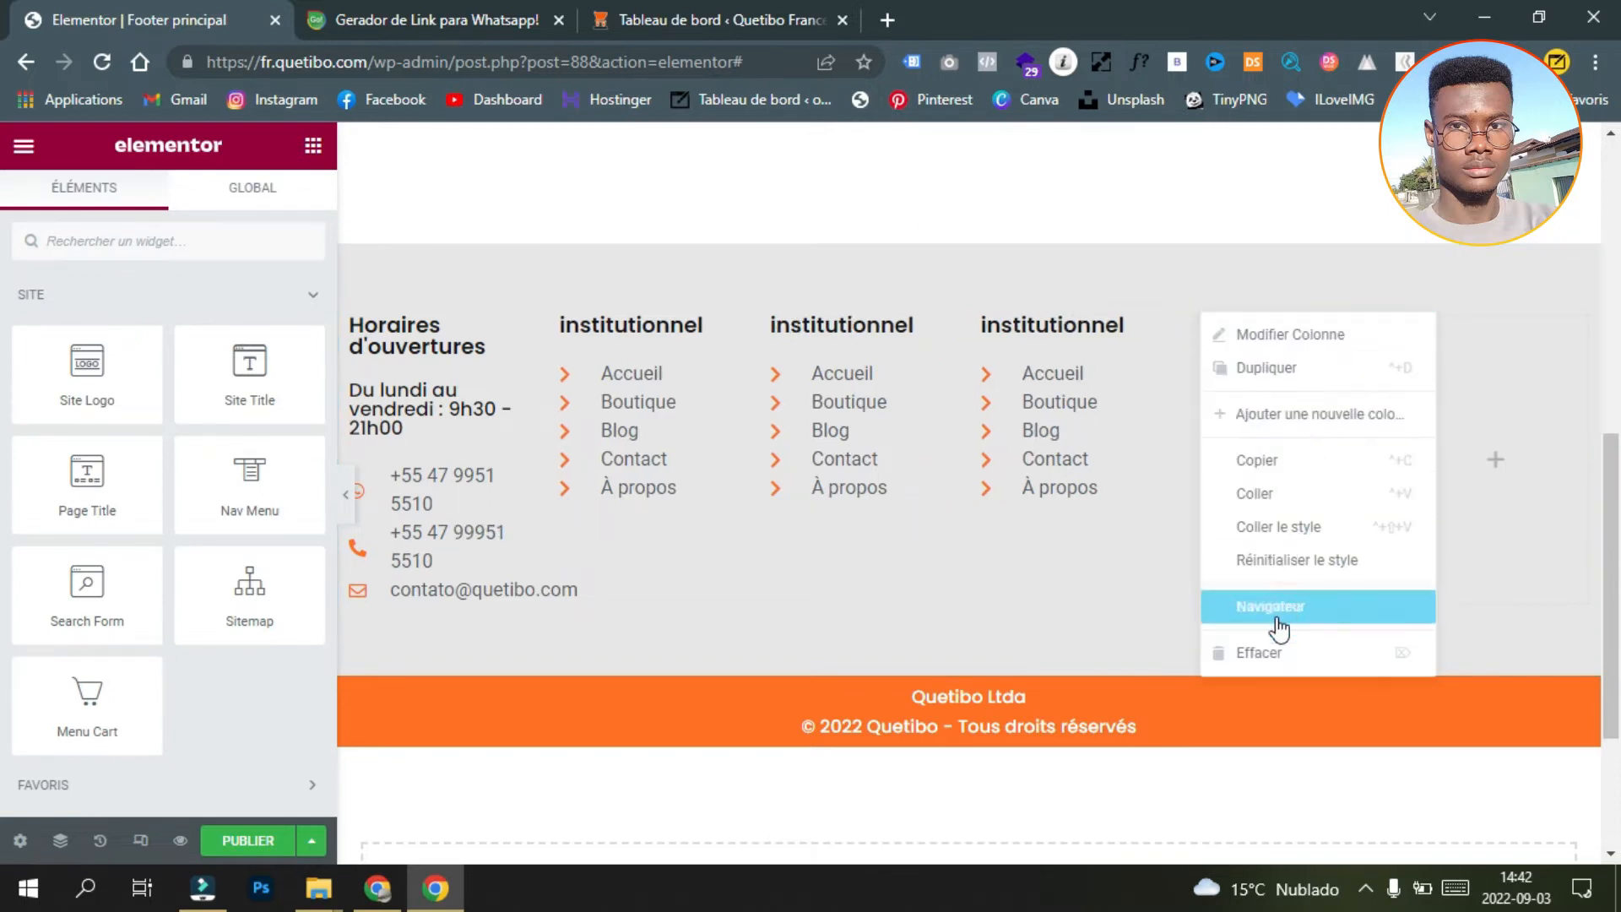
left_click(1260, 655)
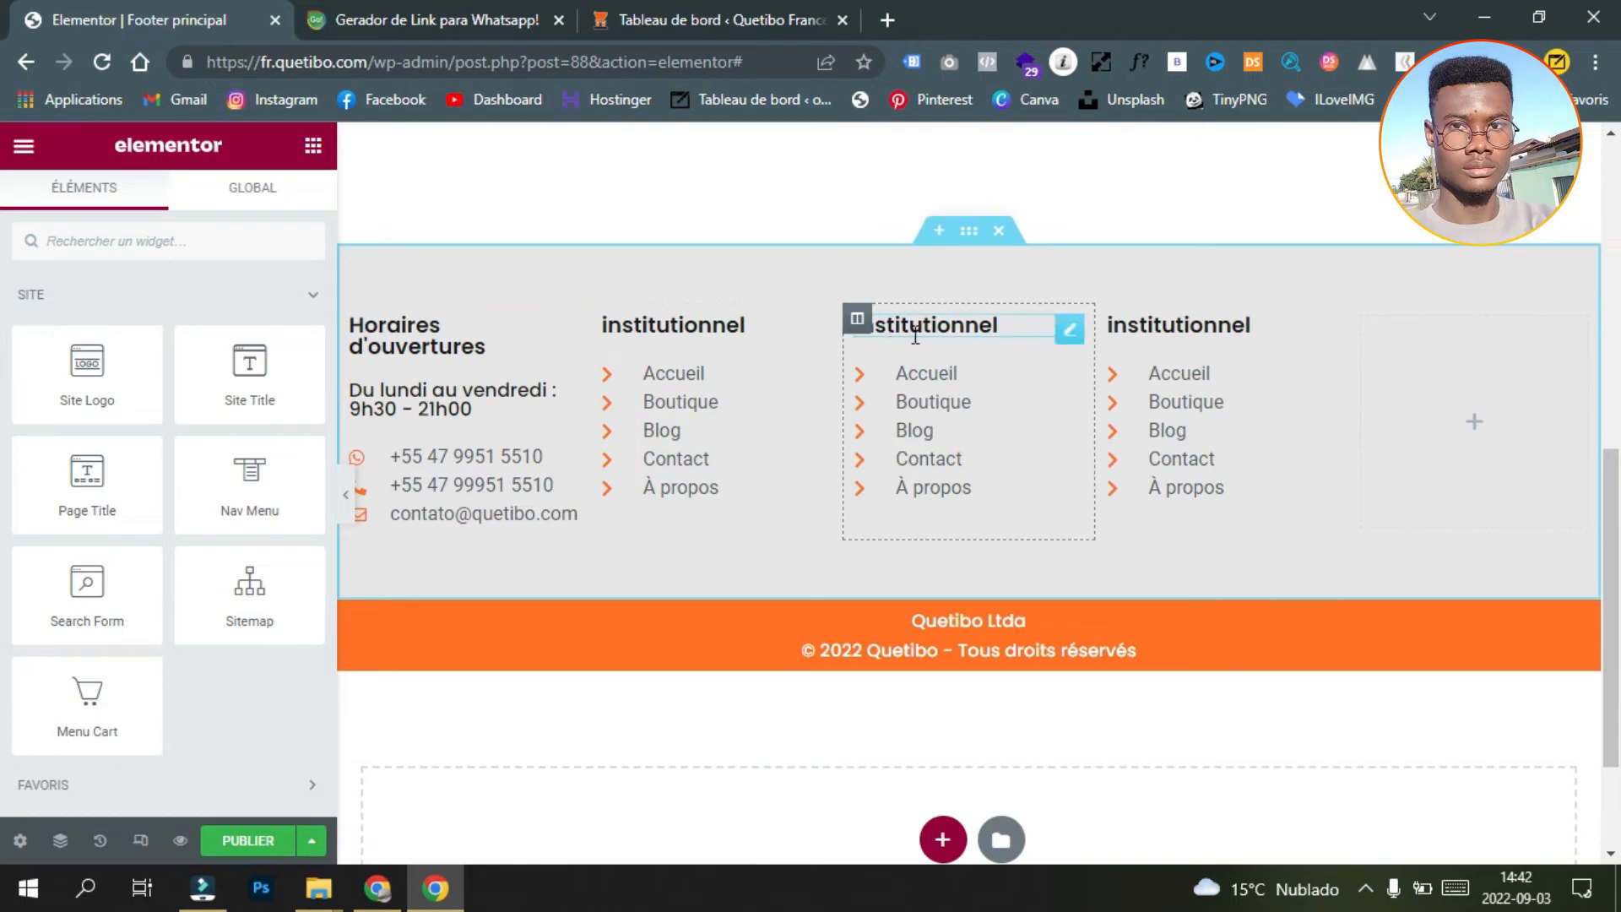
Step: Open the middle "institutionnel" heading for editing and copy the "Aider" heading from the reference site's footer
left_click(1067, 332)
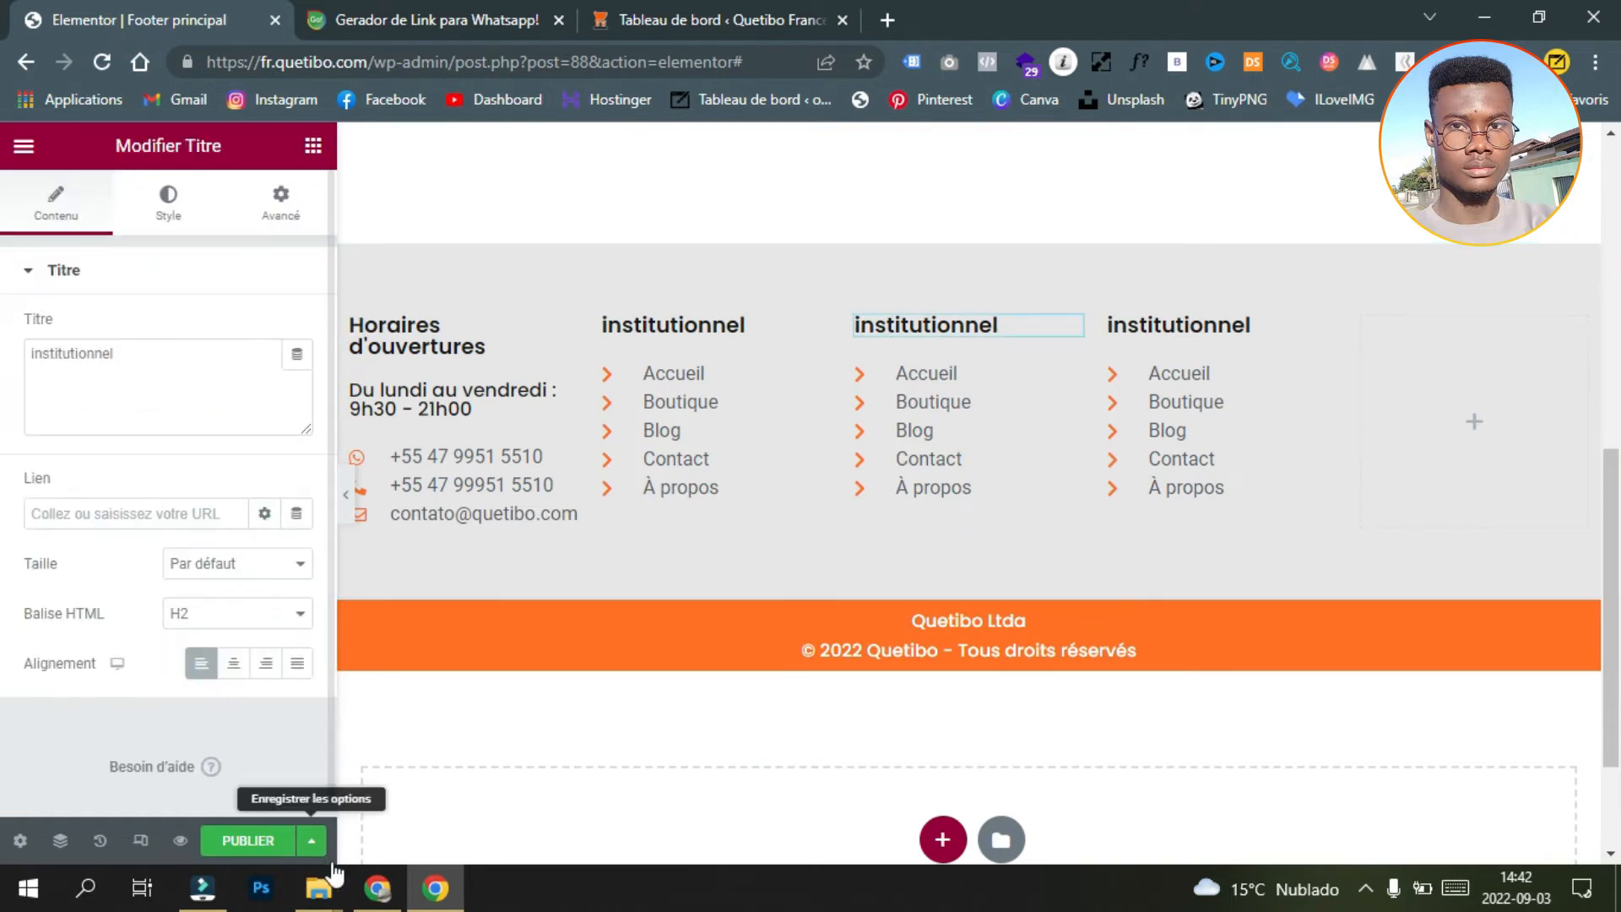
left_click(378, 888)
double_click(696, 469)
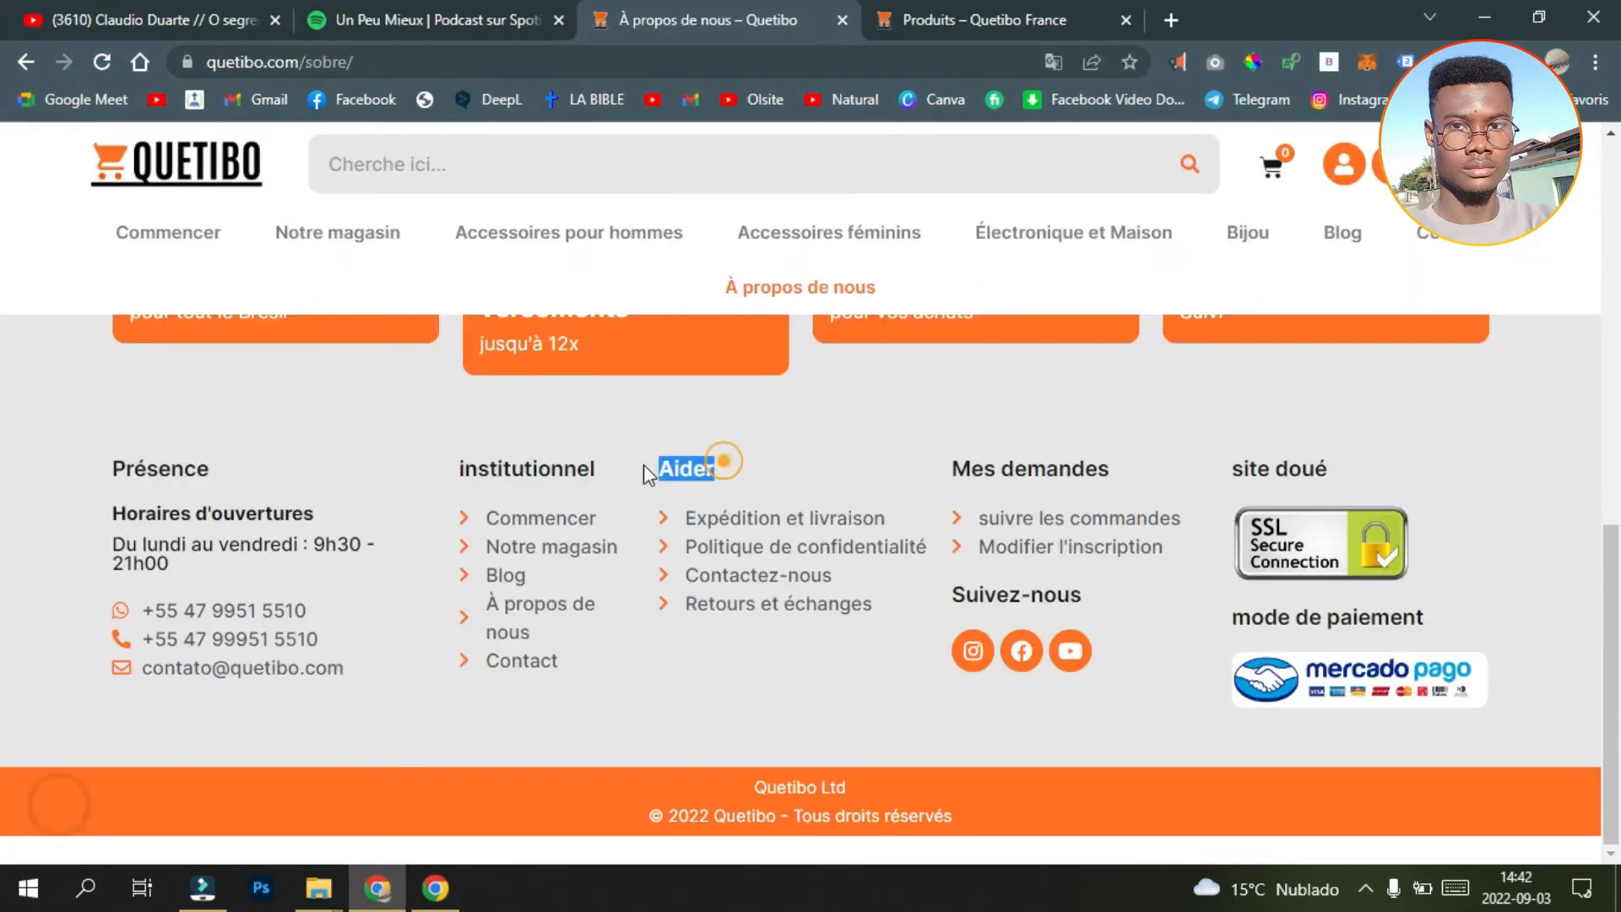
left_click(687, 467)
left_click_drag(713, 460, 666, 474)
key("super+c")
right_click(678, 470)
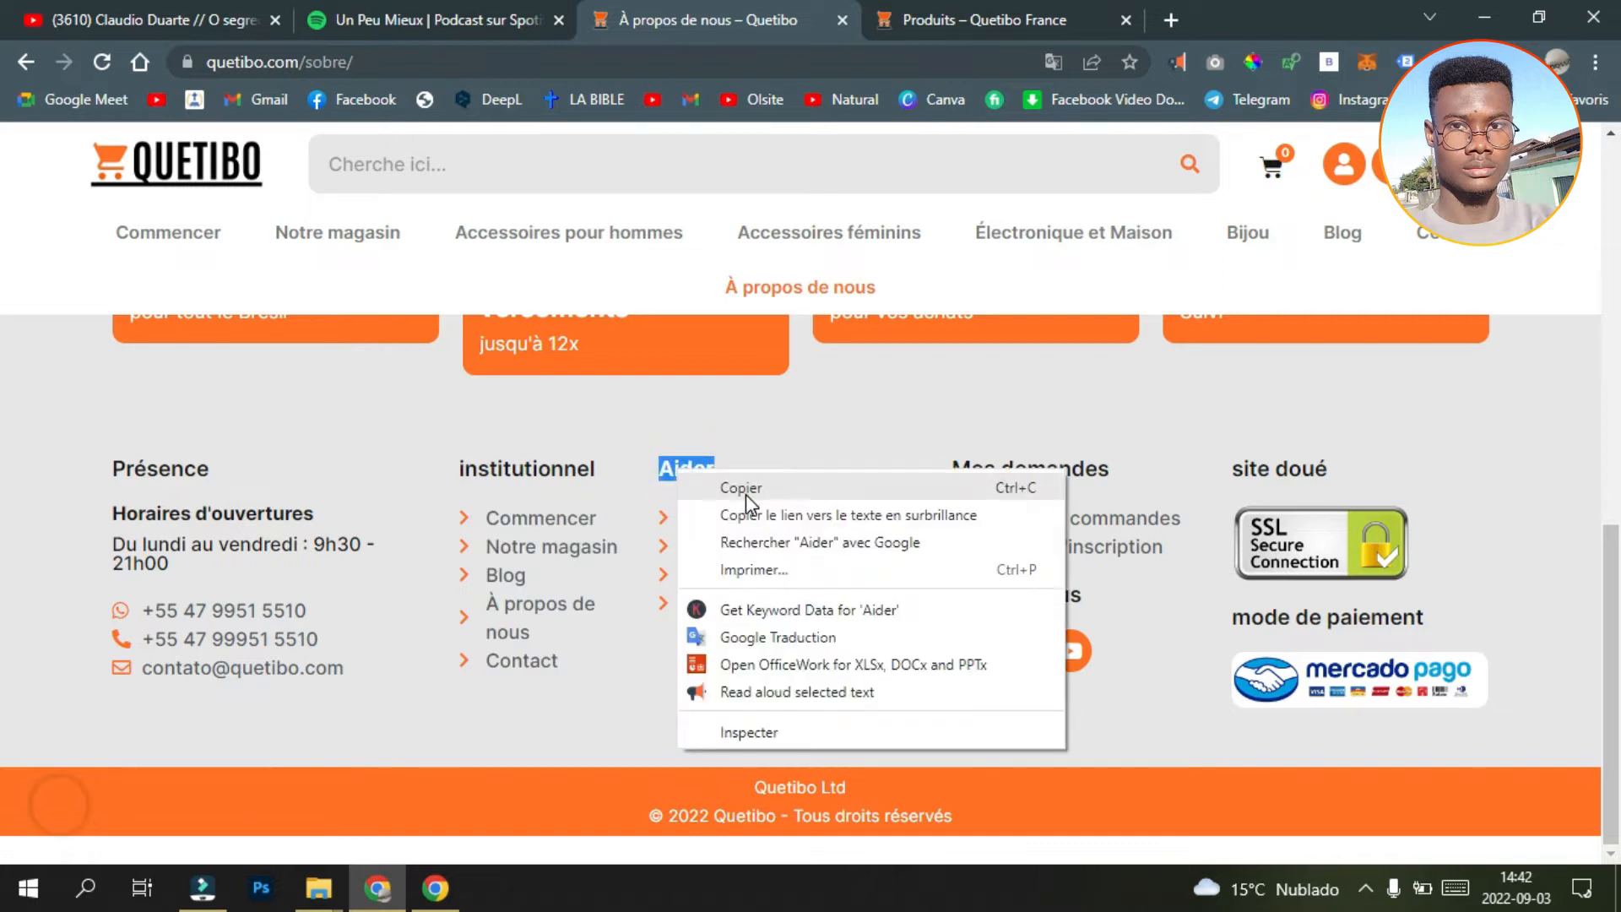
left_click(748, 490)
Step: Copy the "Expédition et livraison" link text from the reference footer and return to the Elementor editor
left_click_drag(907, 499, 693, 521)
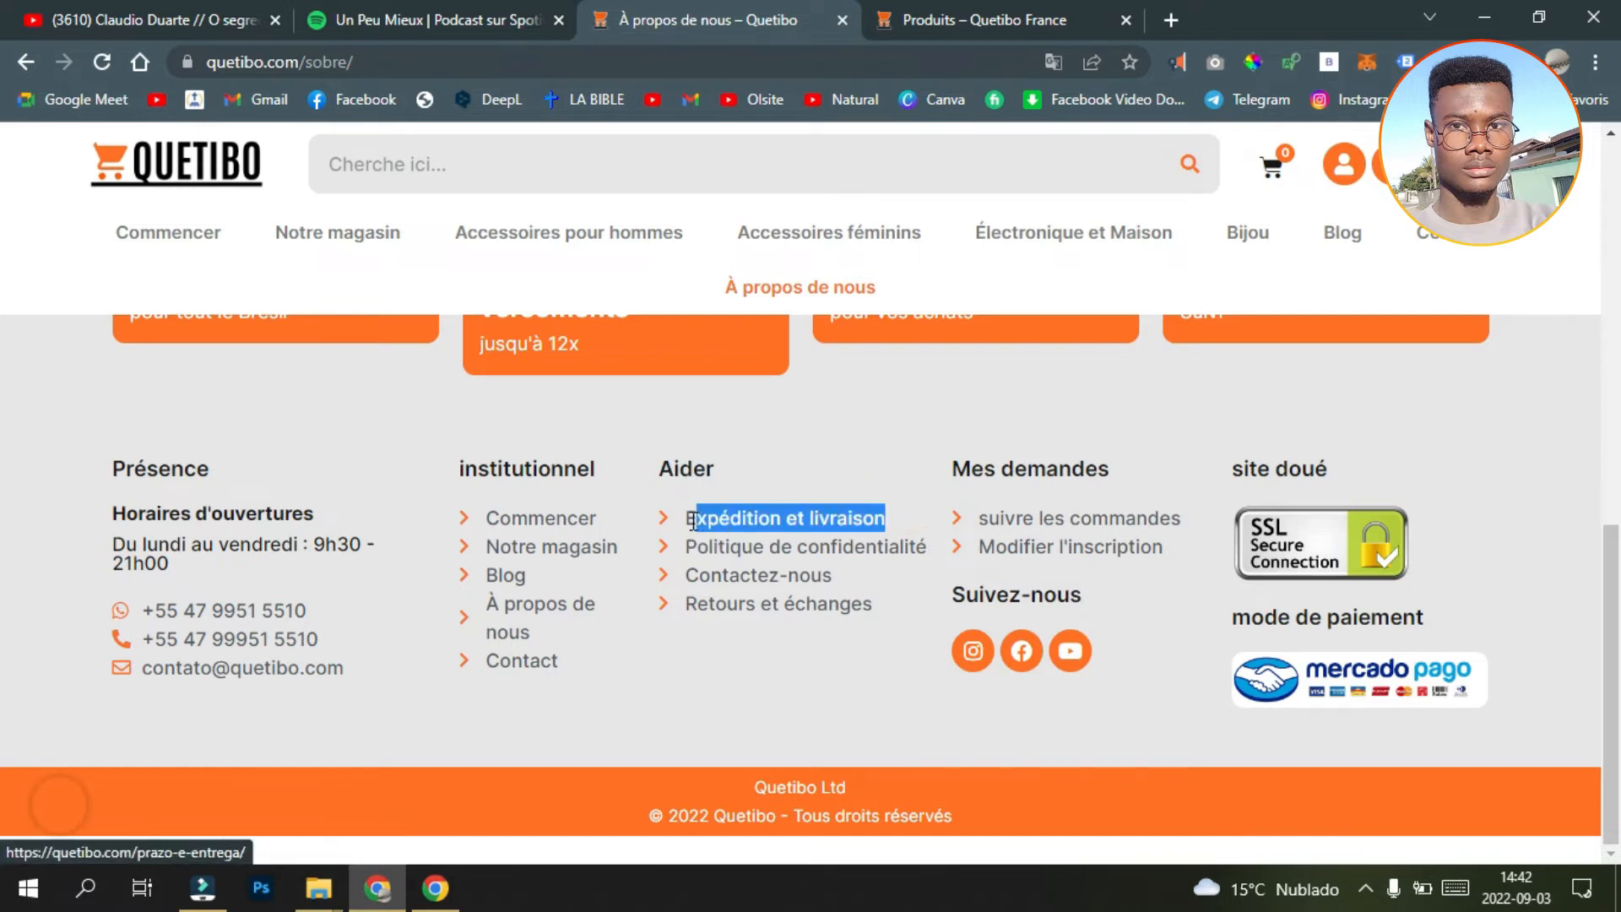
right_click(697, 525)
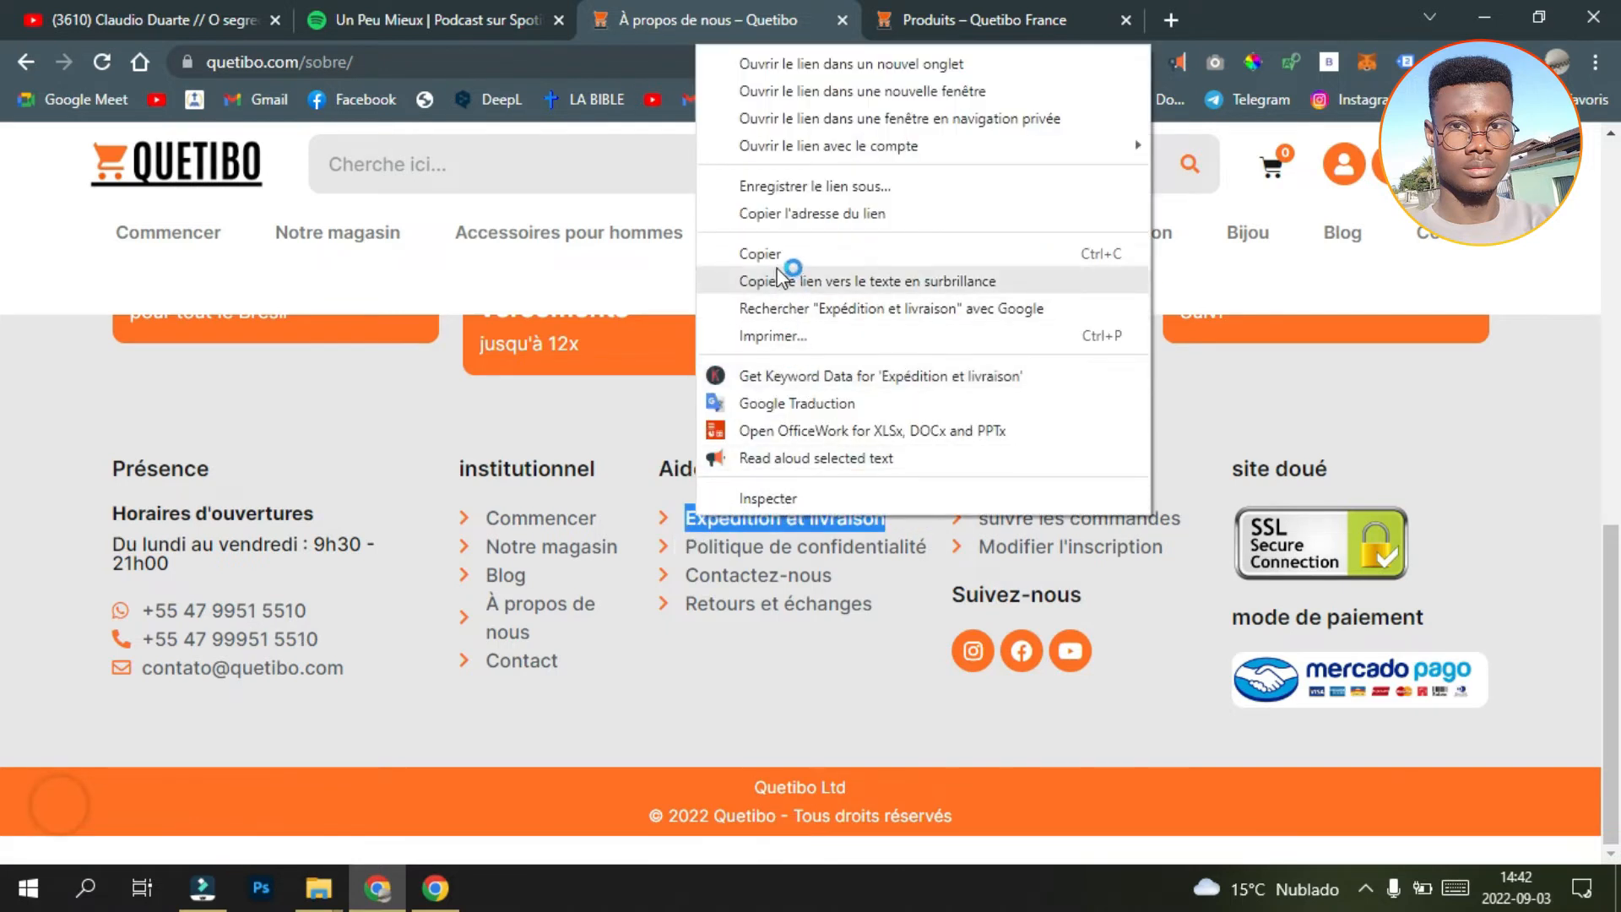
left_click(743, 250)
left_click(435, 887)
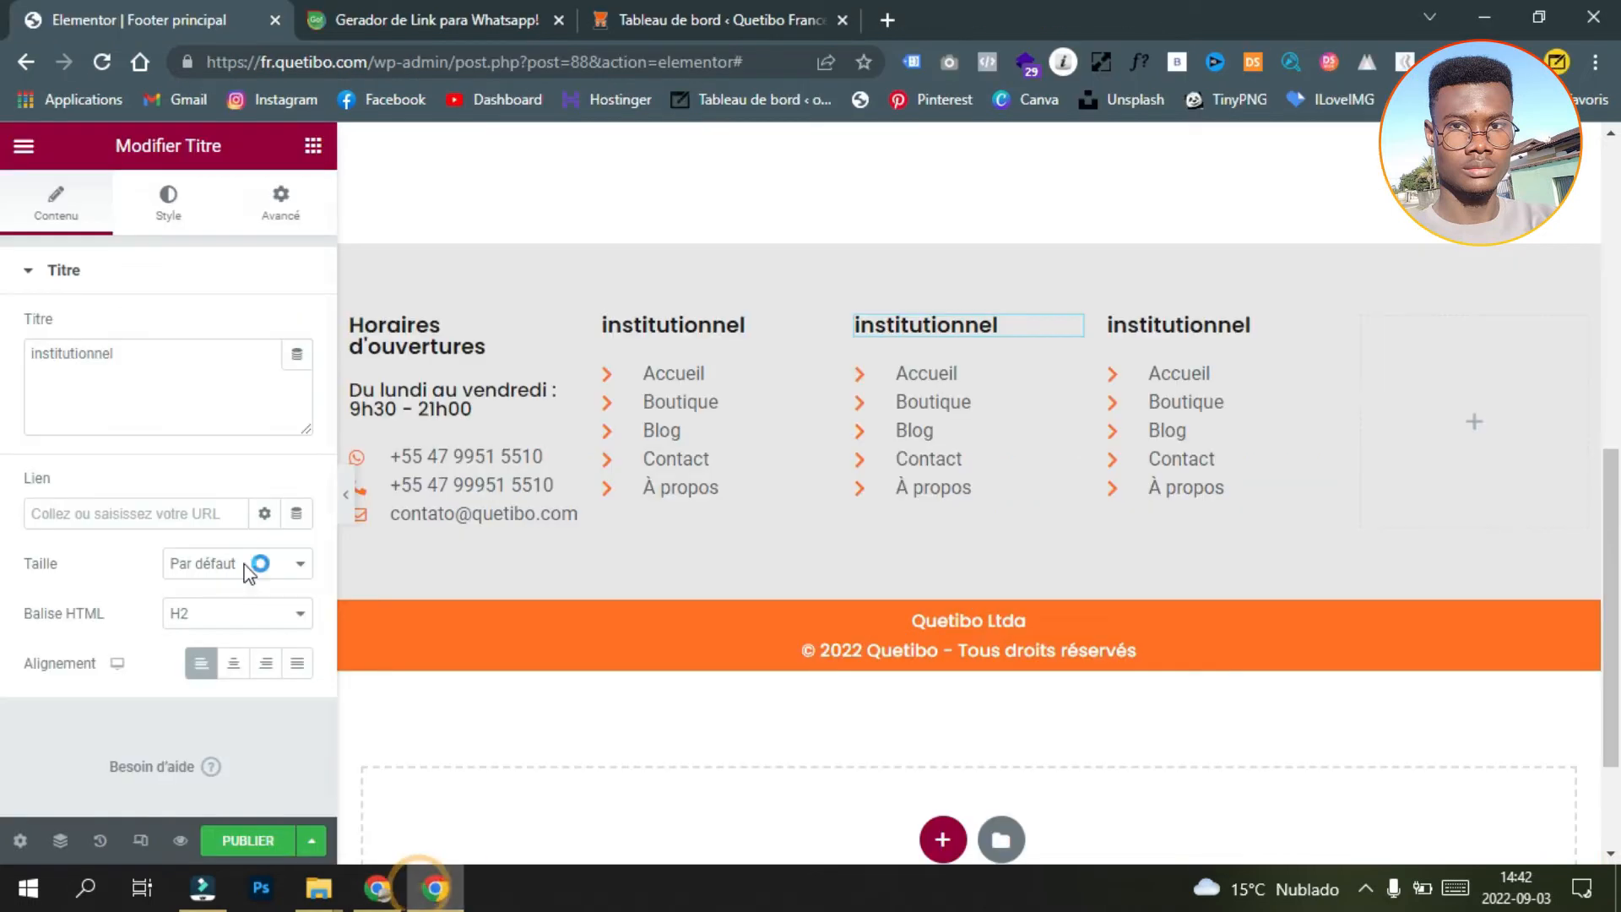
Step: Replace the middle "institutionnel" heading's title with "Aide", starting from the copied "Aider" text in the clipboard history
double_click(133, 365)
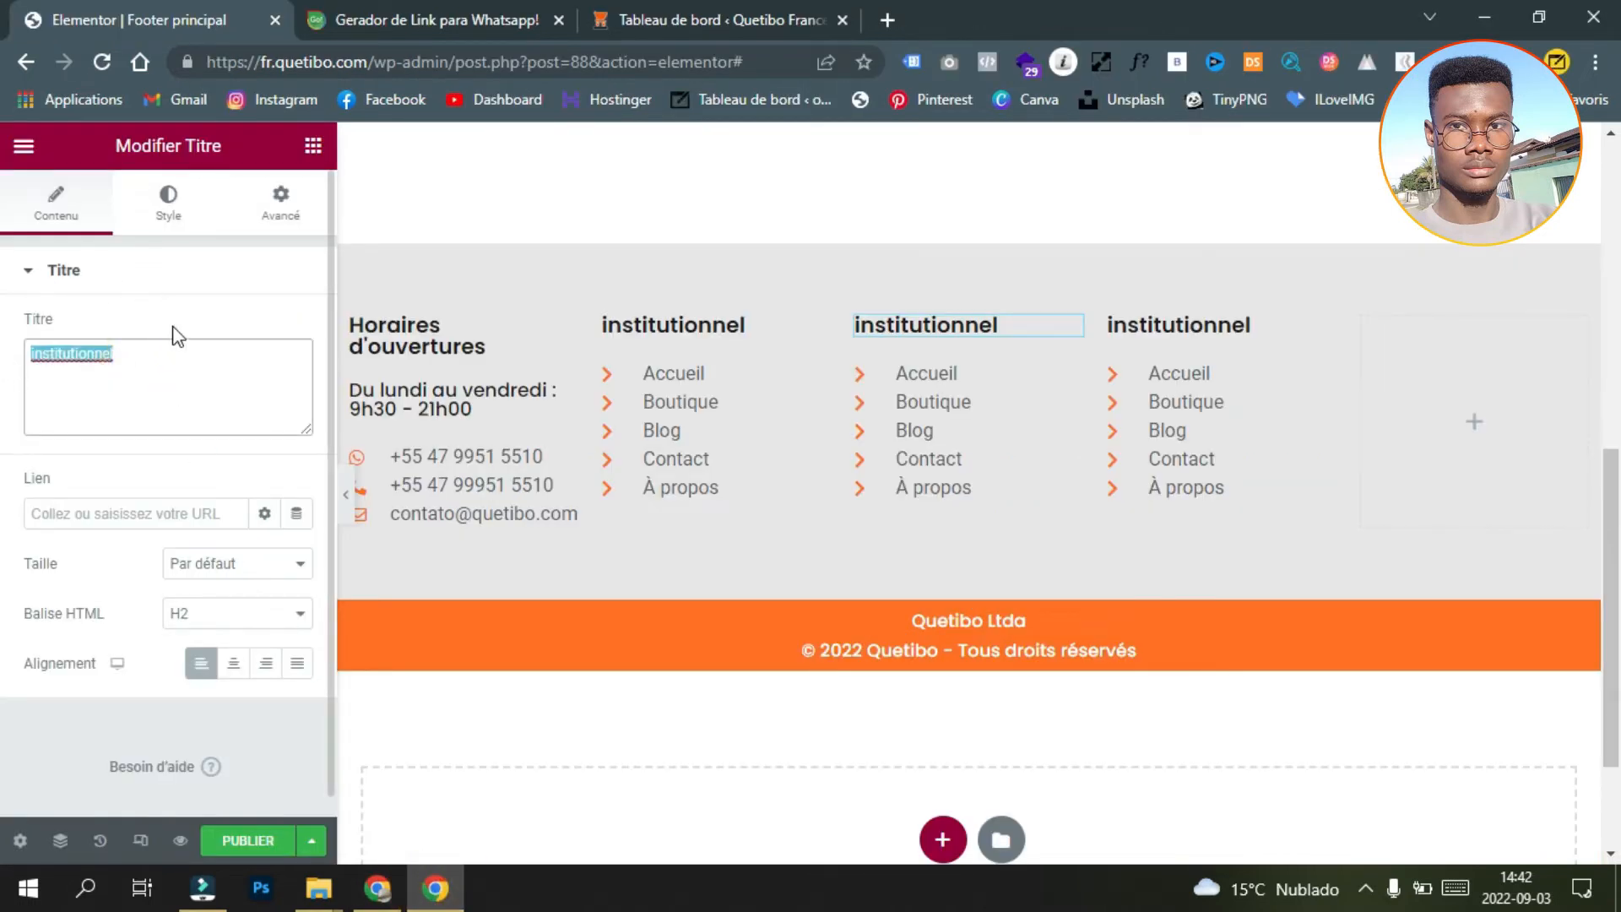
key("super+v")
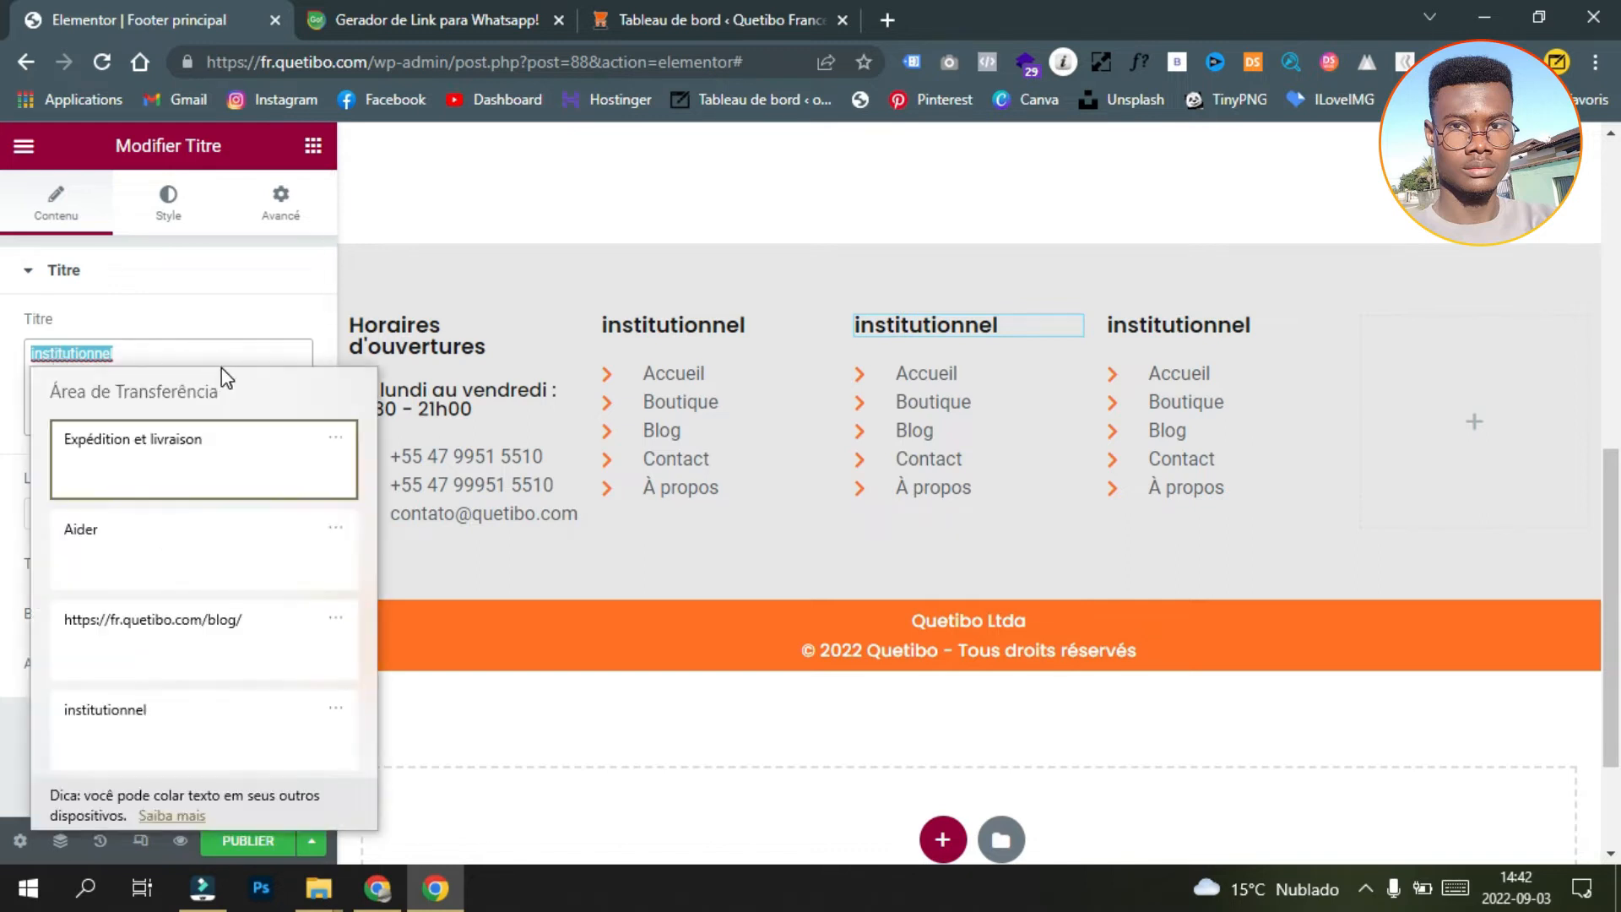
left_click(130, 540)
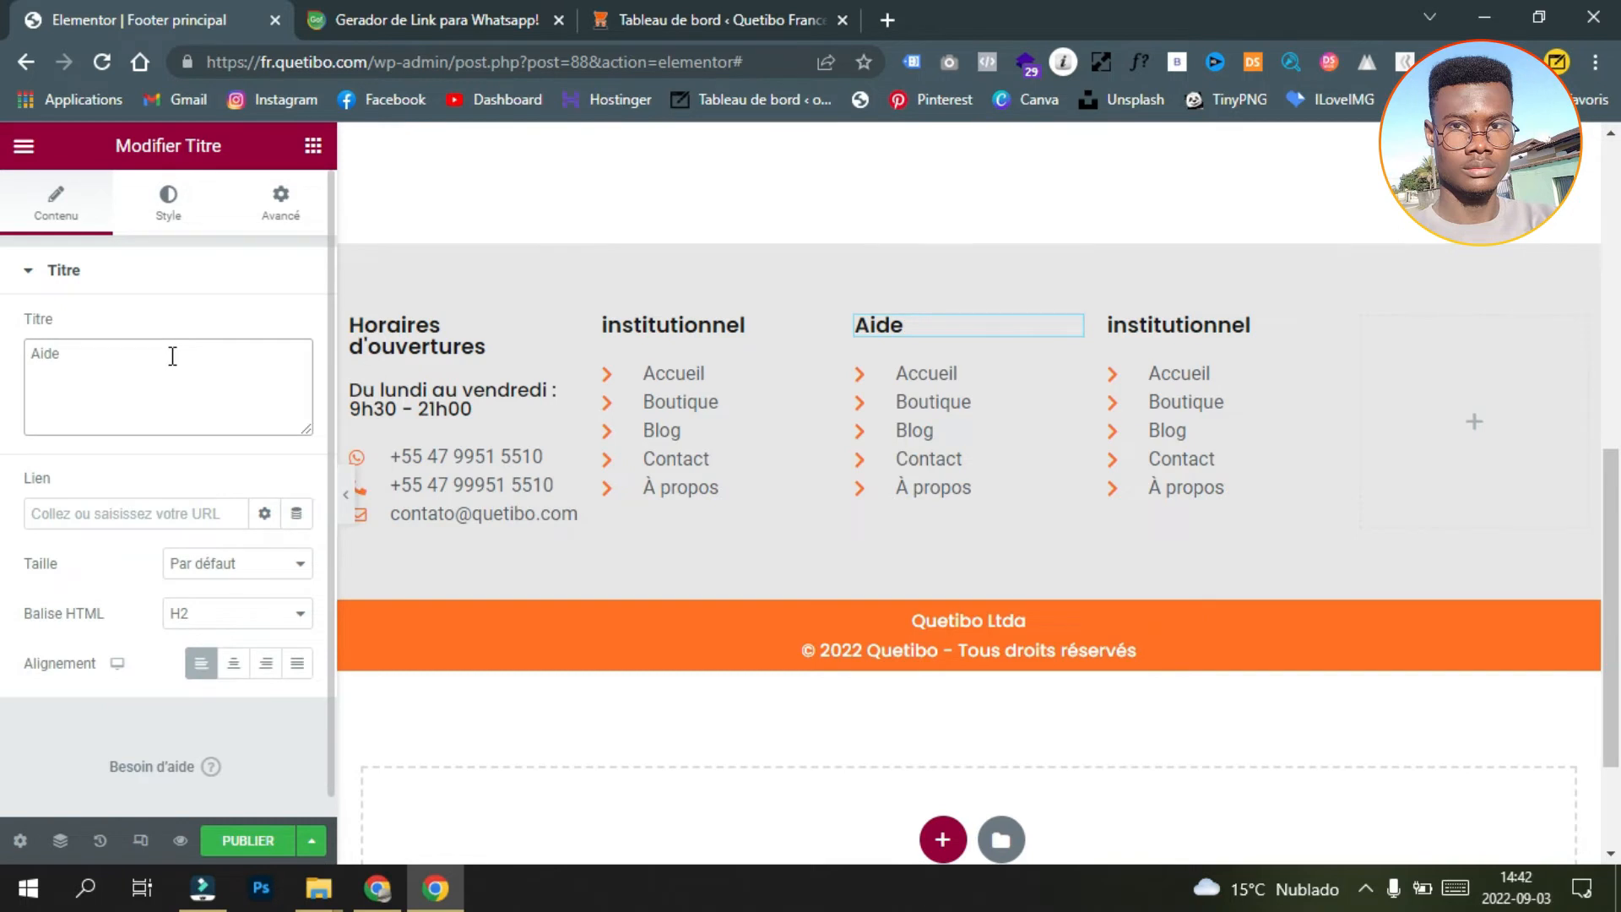
Step: Remove the four entries below "Accueil" from the Aide column's icon list and expand "Accueil"
left_click(1069, 374)
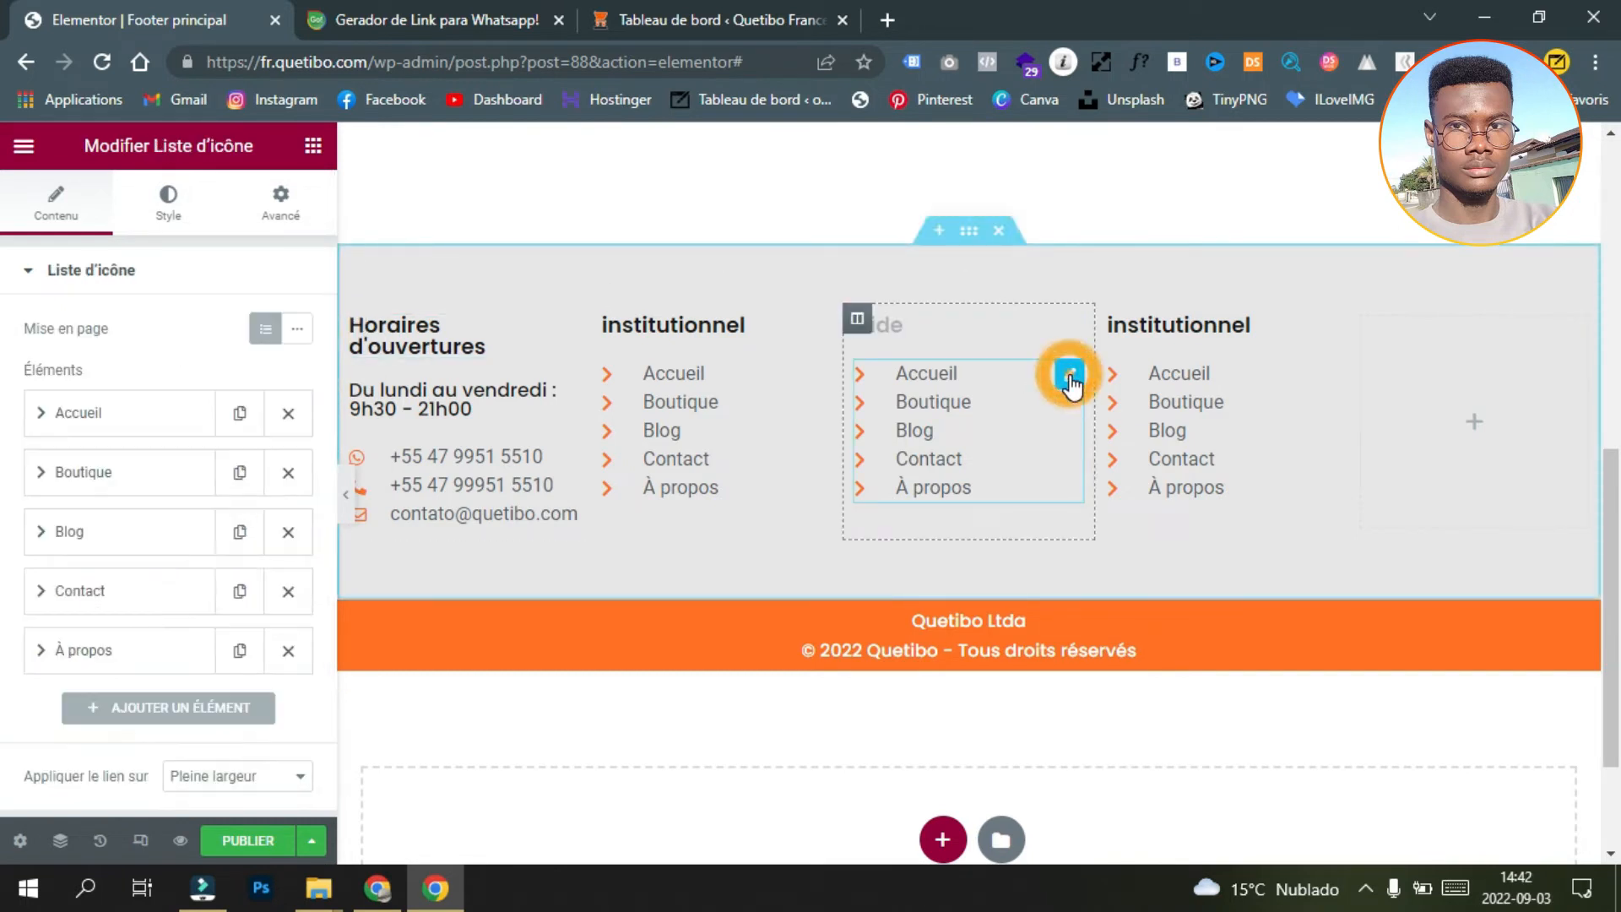
left_click(291, 466)
left_click(292, 466)
left_click(291, 466)
left_click(292, 467)
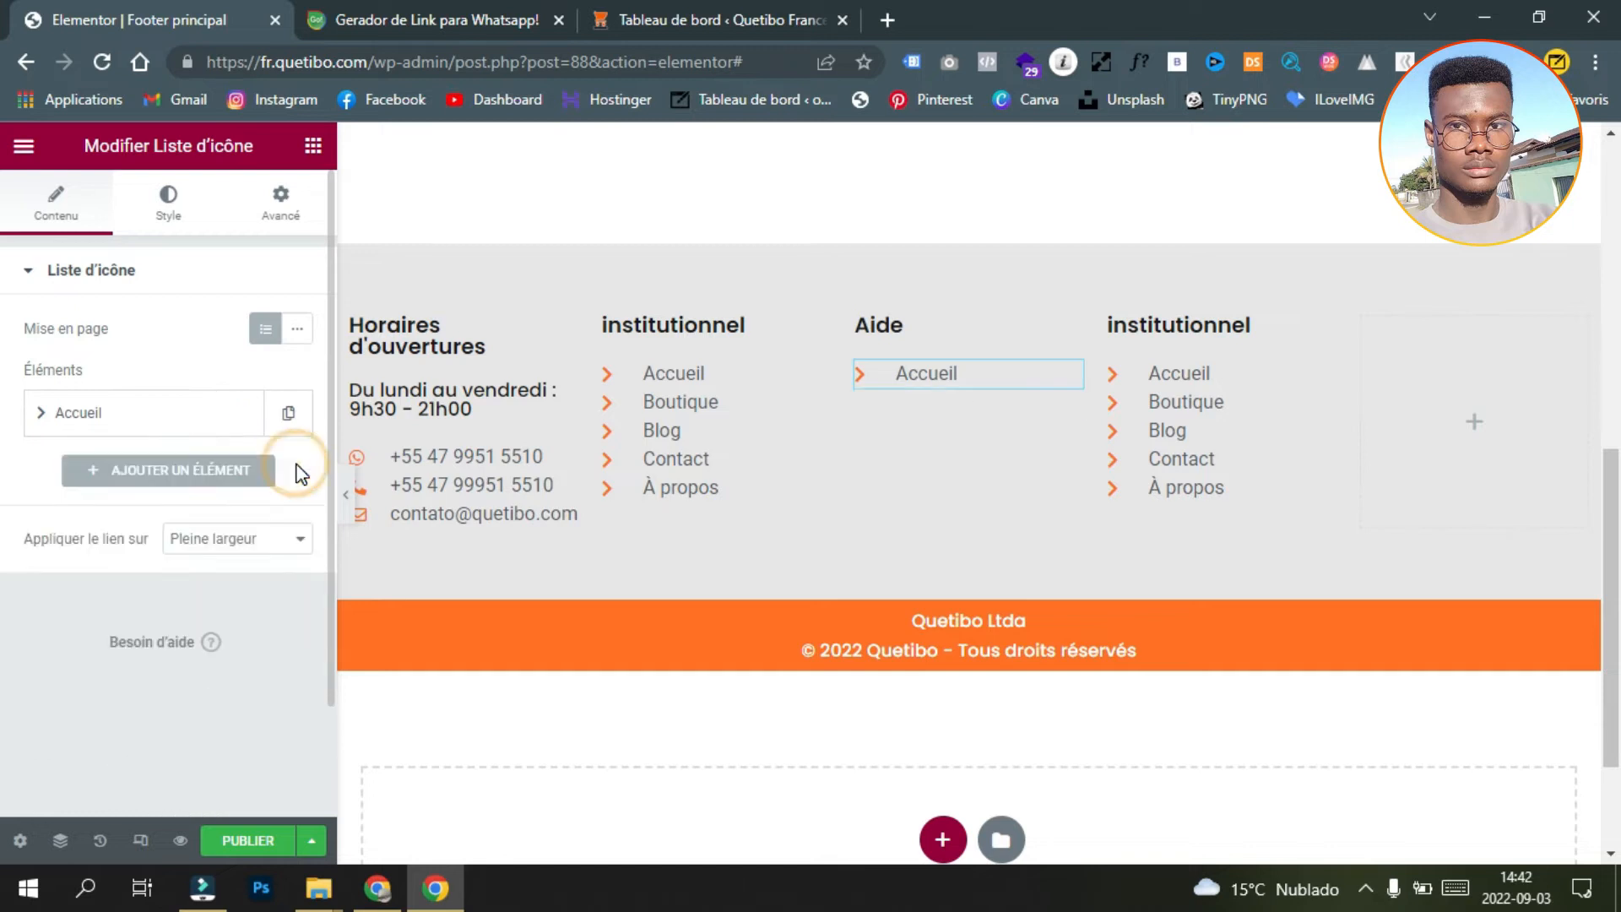
left_click(113, 413)
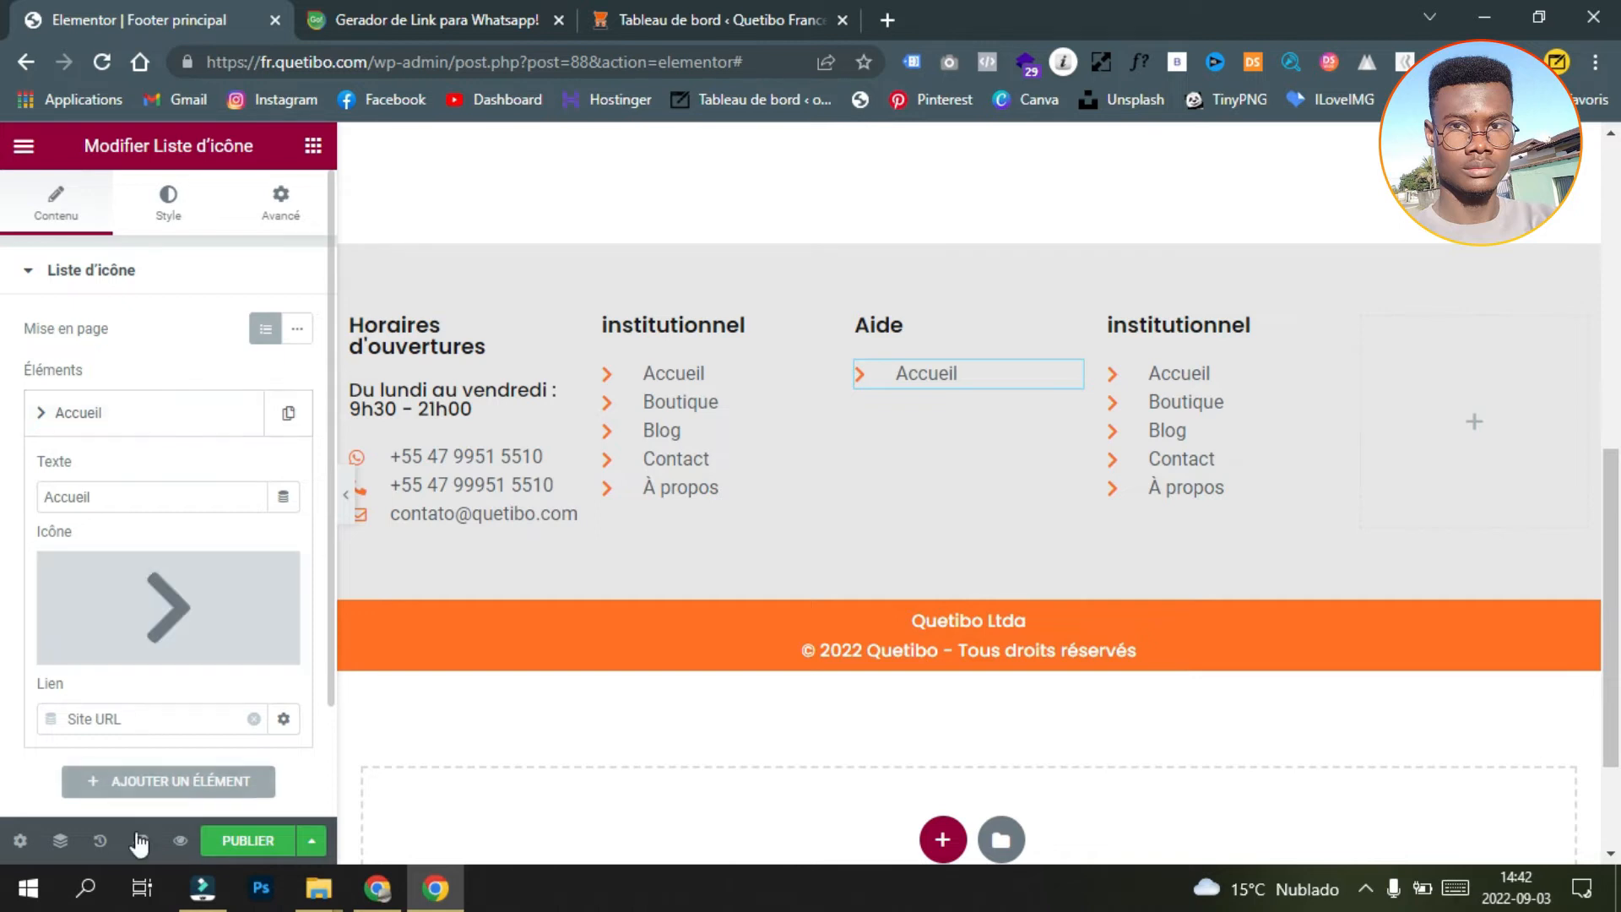
Step: Revert the edit history to the last title change to undo the icon list removals
left_click(99, 840)
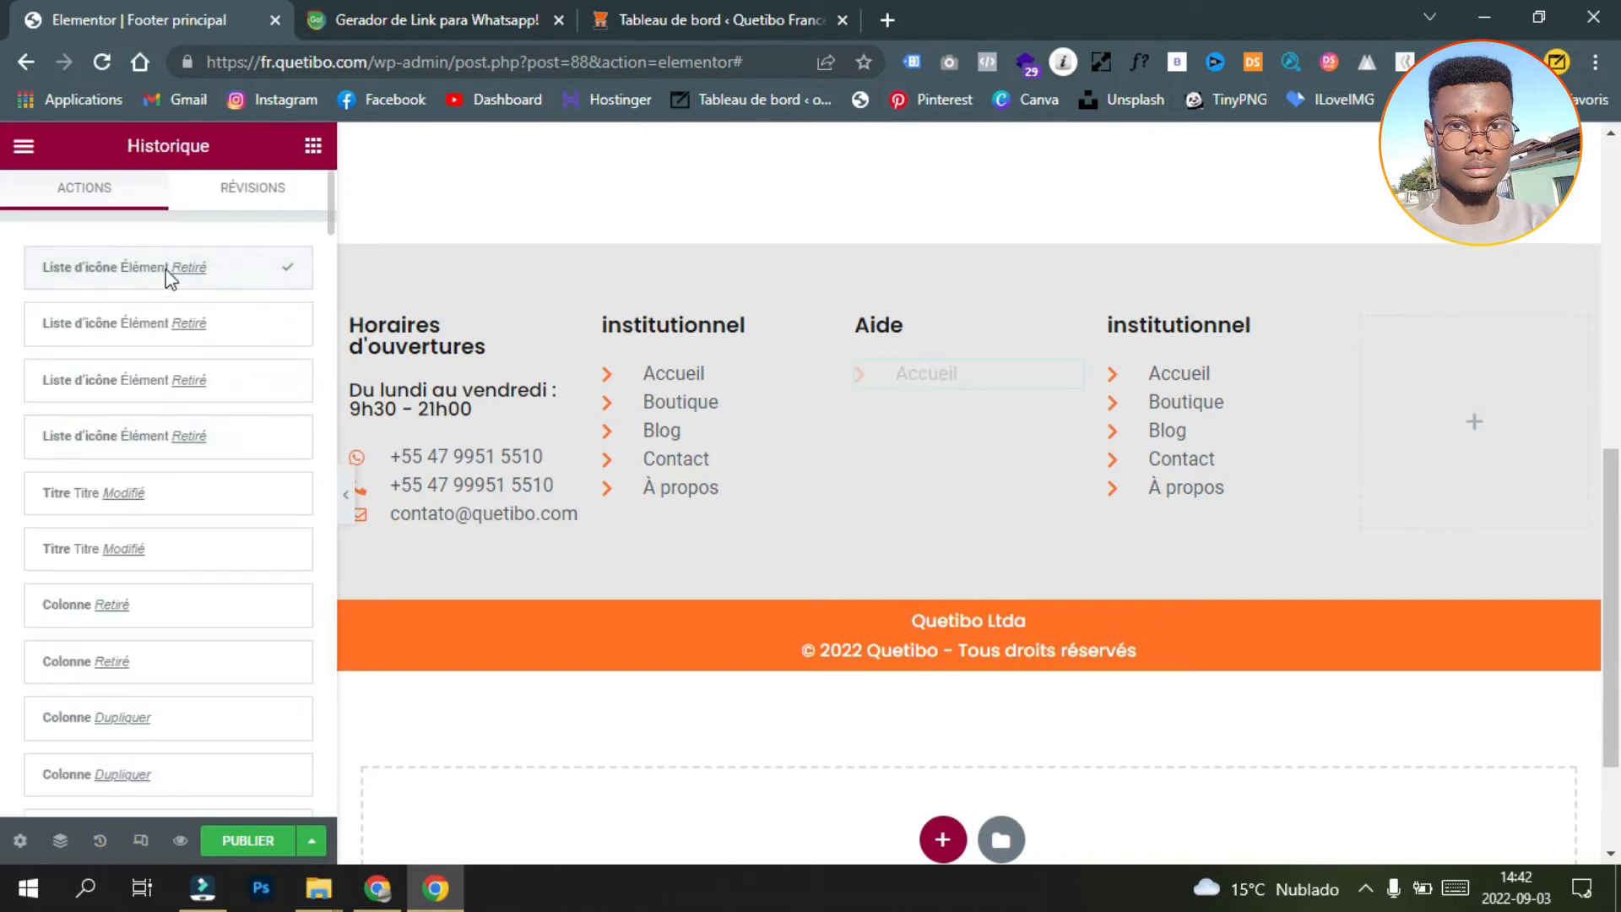
left_click(34, 506)
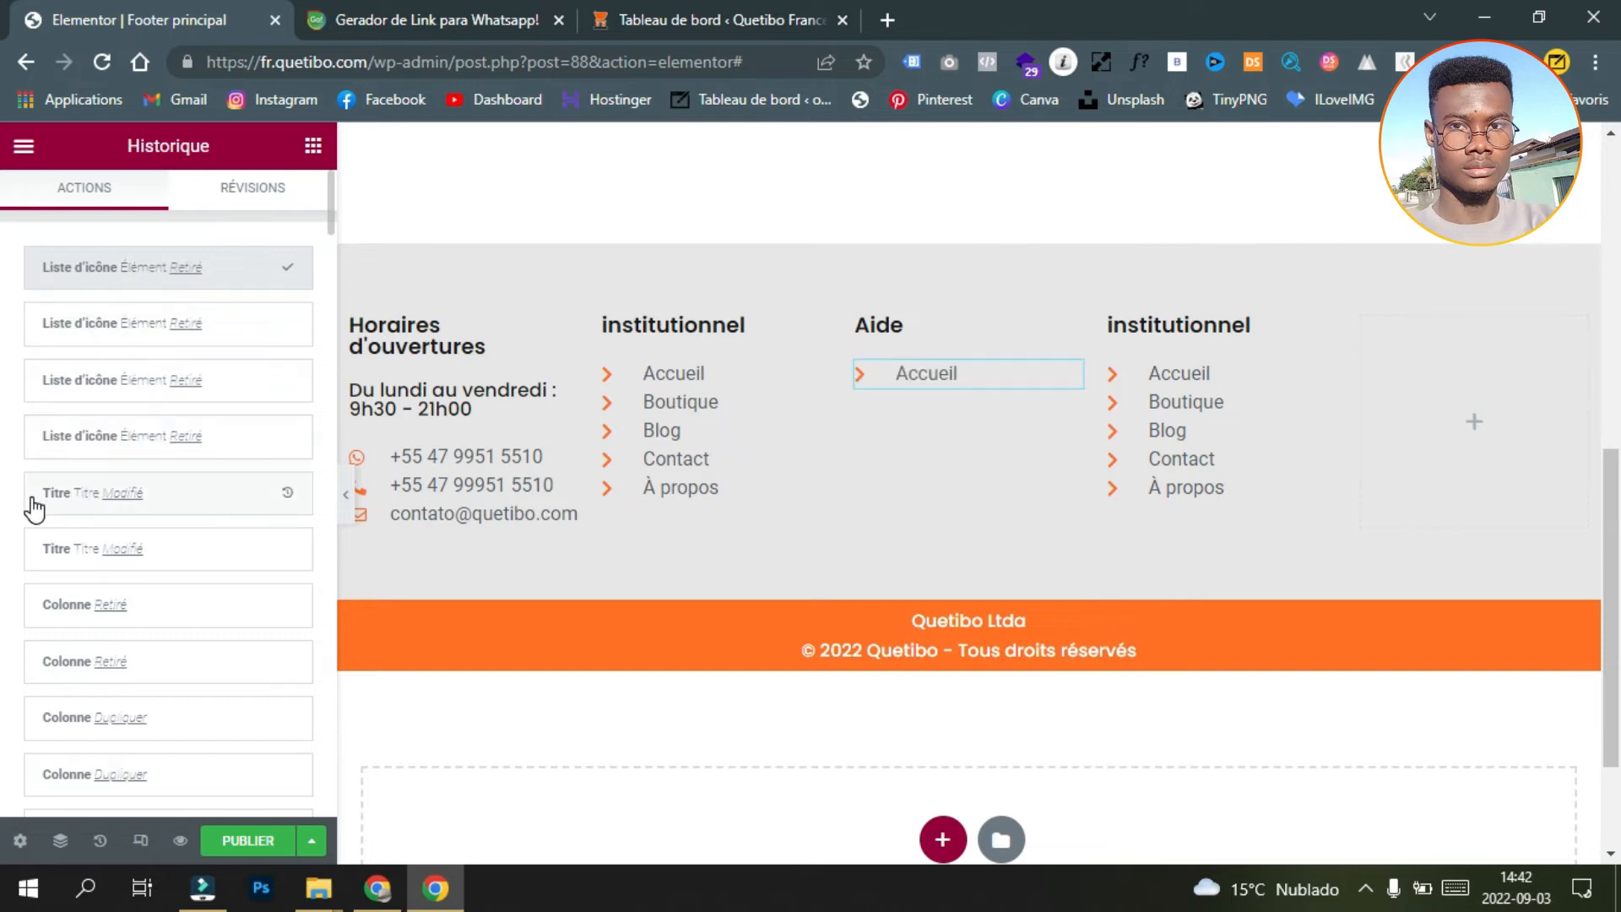
left_click(72, 489)
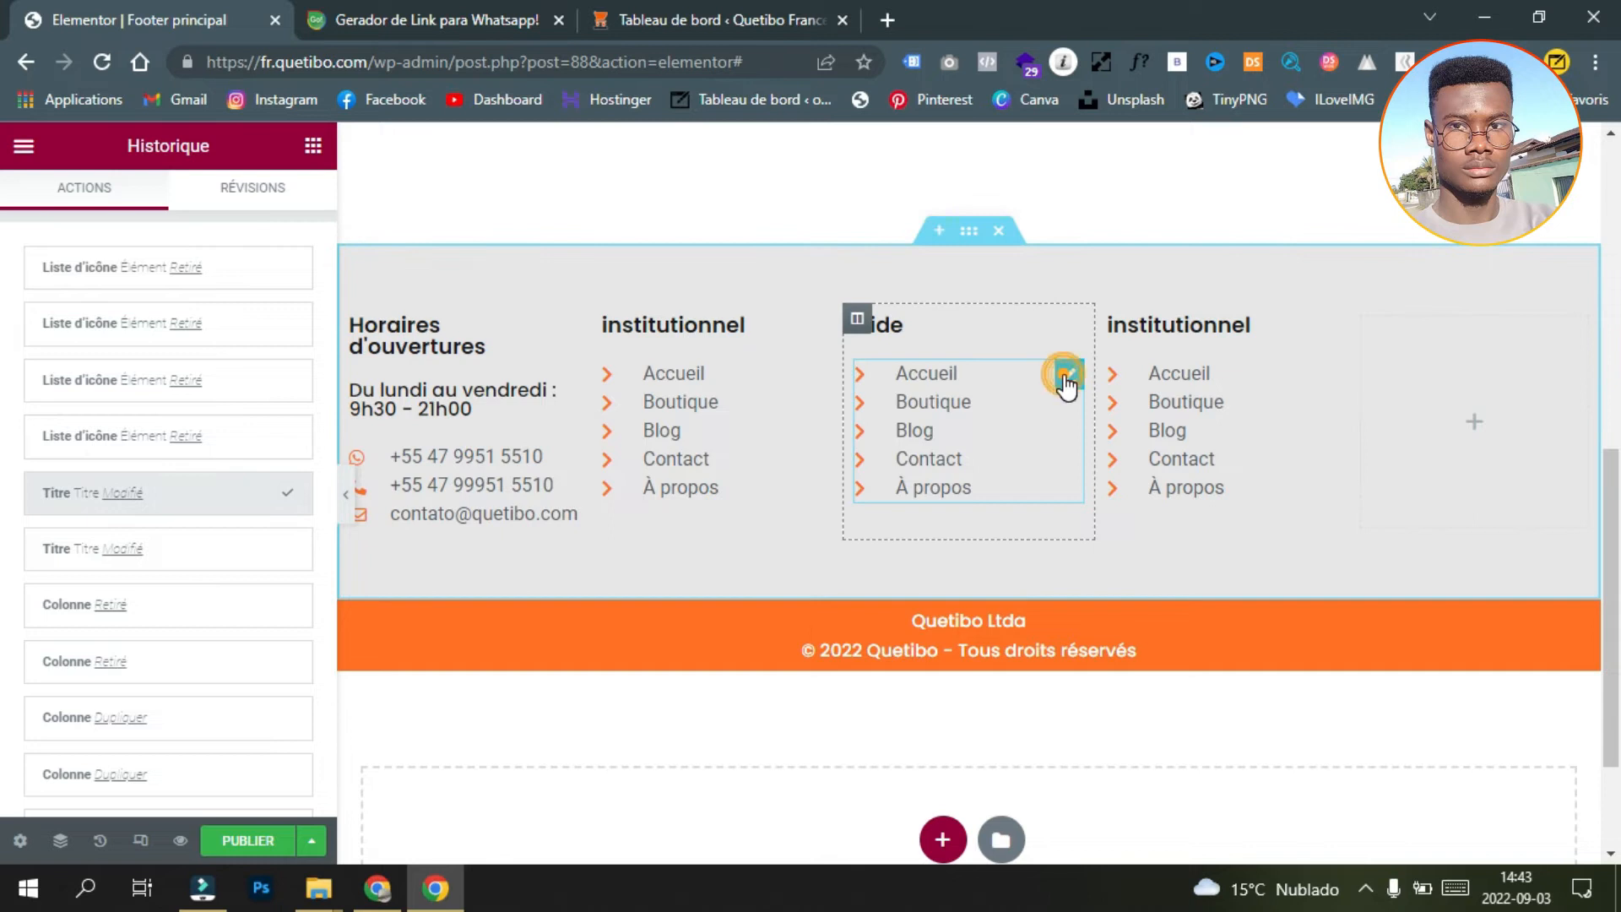
Step: Change the "Accueil" entry's text in the Aide column's icon list to the copied "Expédition et livraison"
left_click(1066, 378)
left_click(165, 414)
double_click(143, 495)
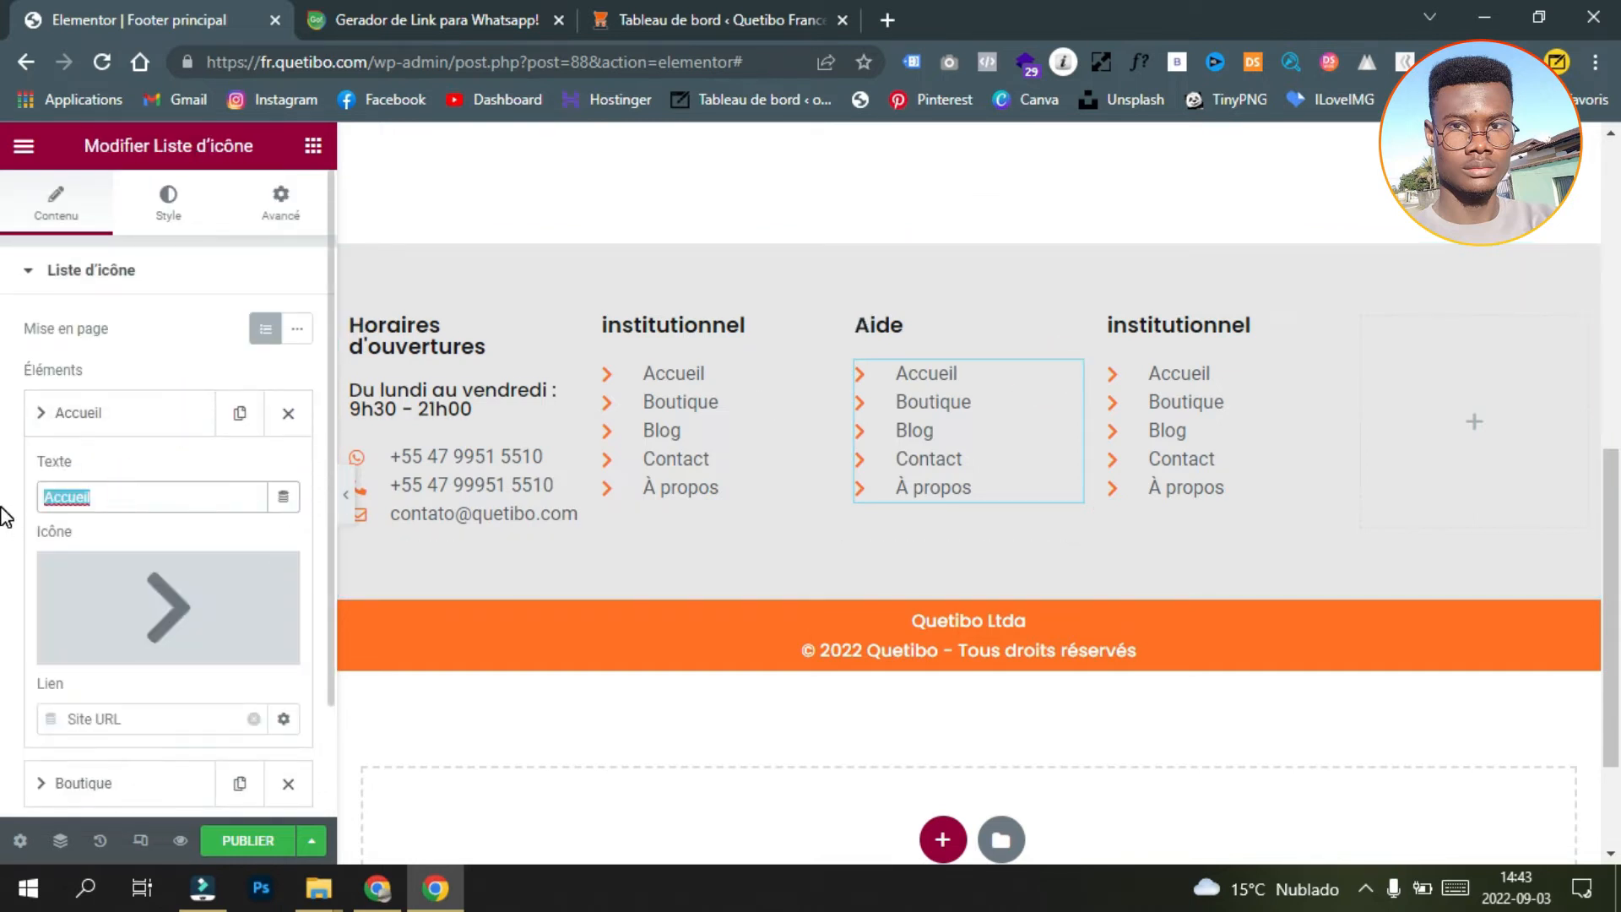
key("super+v")
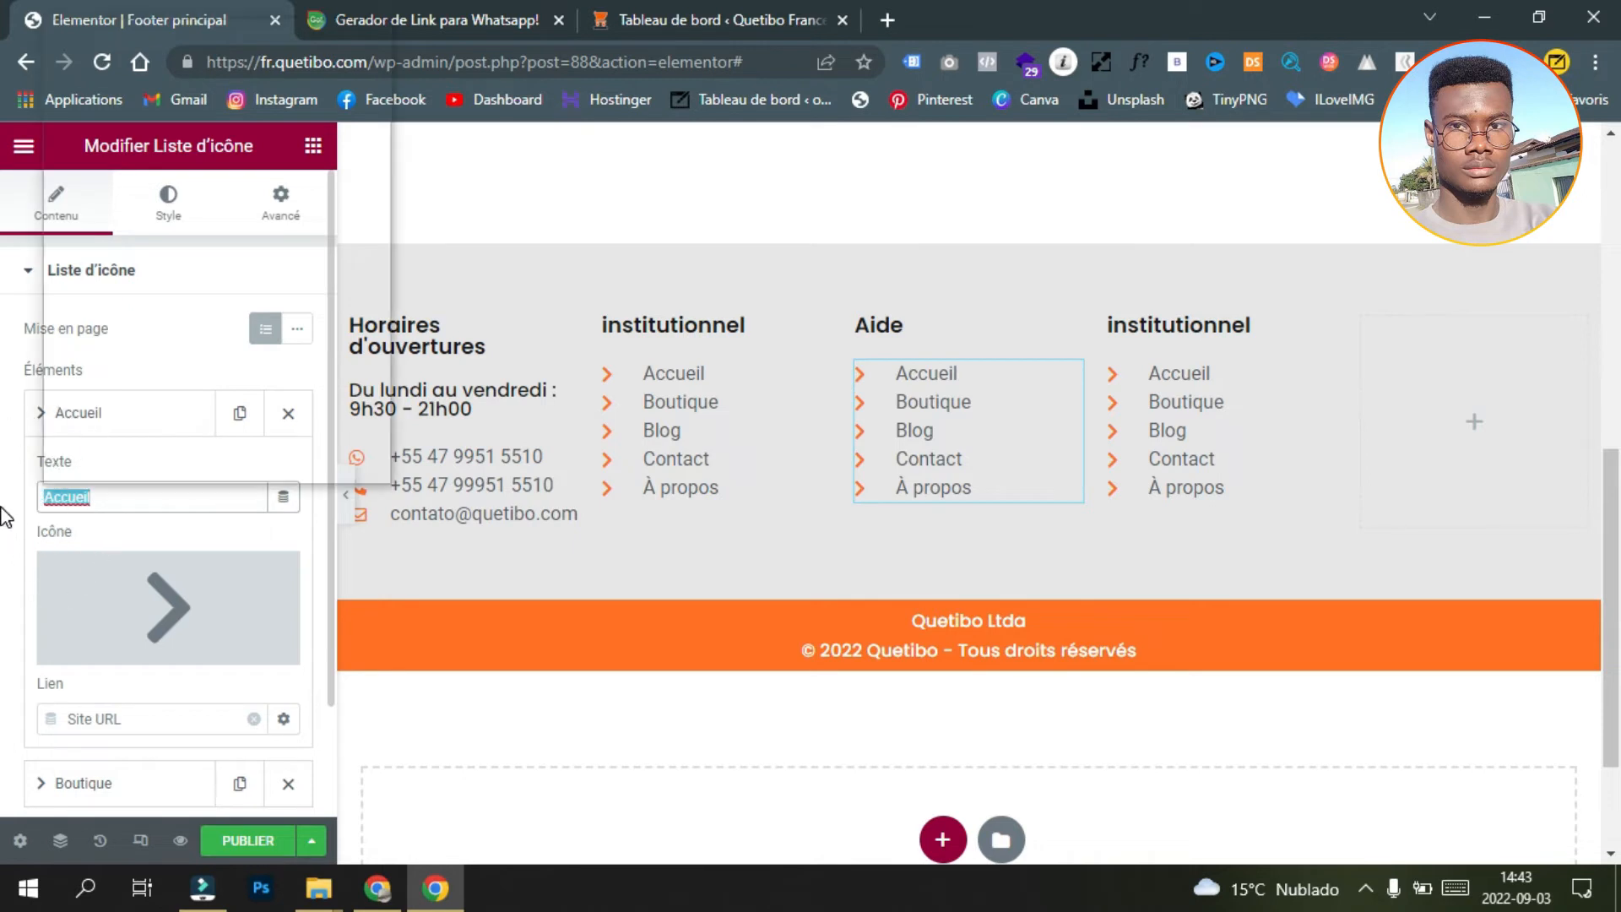
left_click(139, 95)
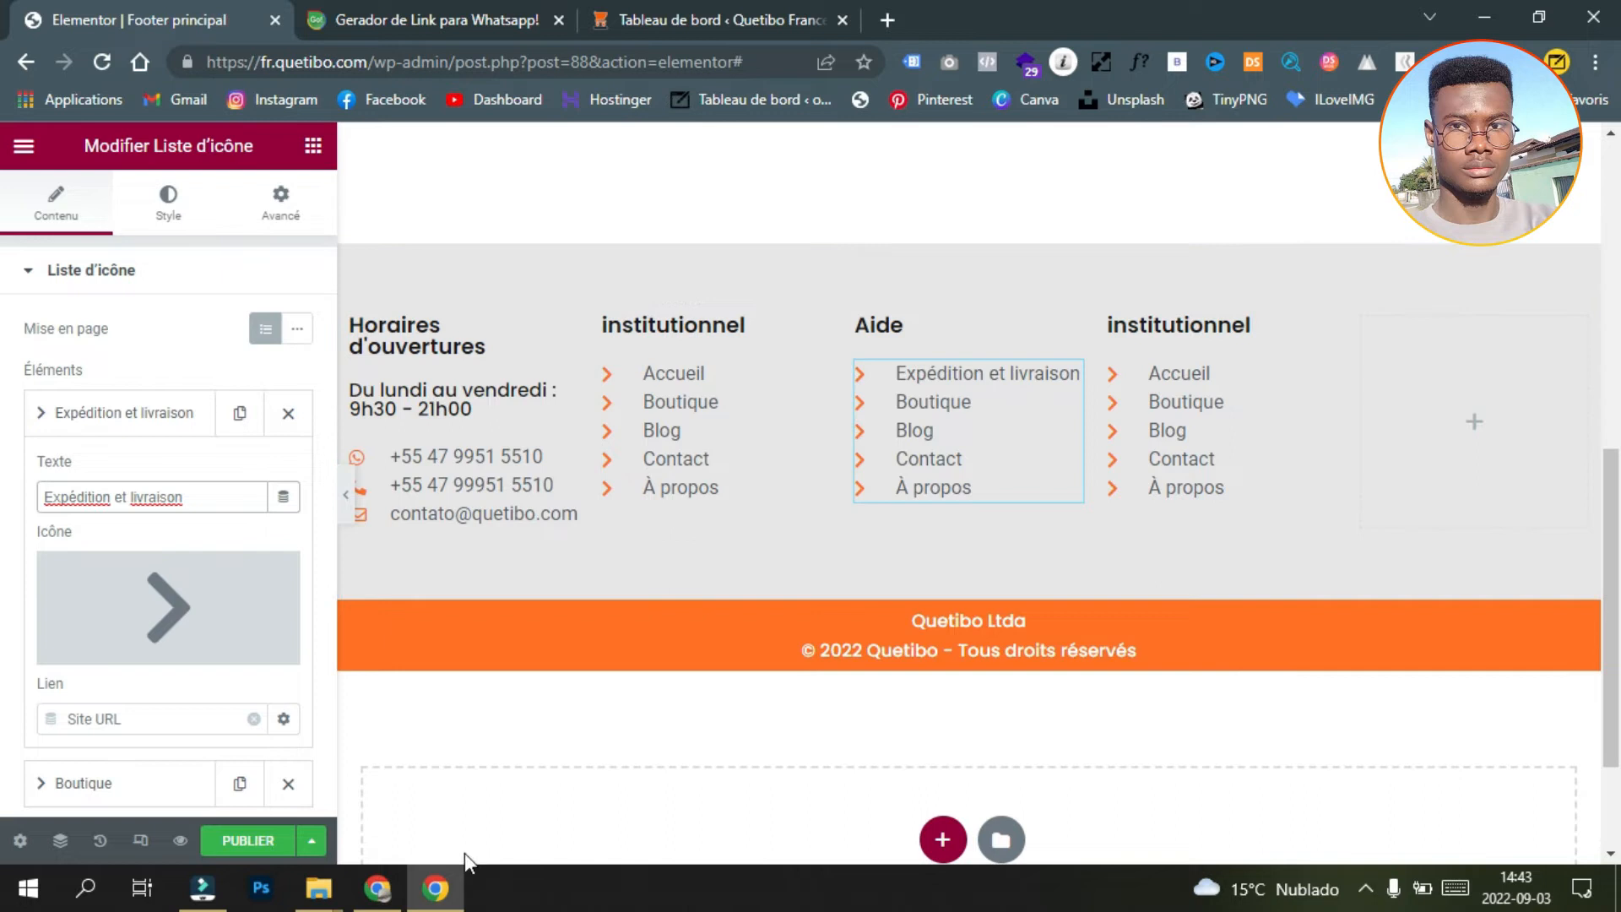
Step: Copy the "Politique de confidentialité" link text from the reference site's footer and return to the Elementor editor
left_click(377, 887)
left_click_drag(874, 604, 861, 605)
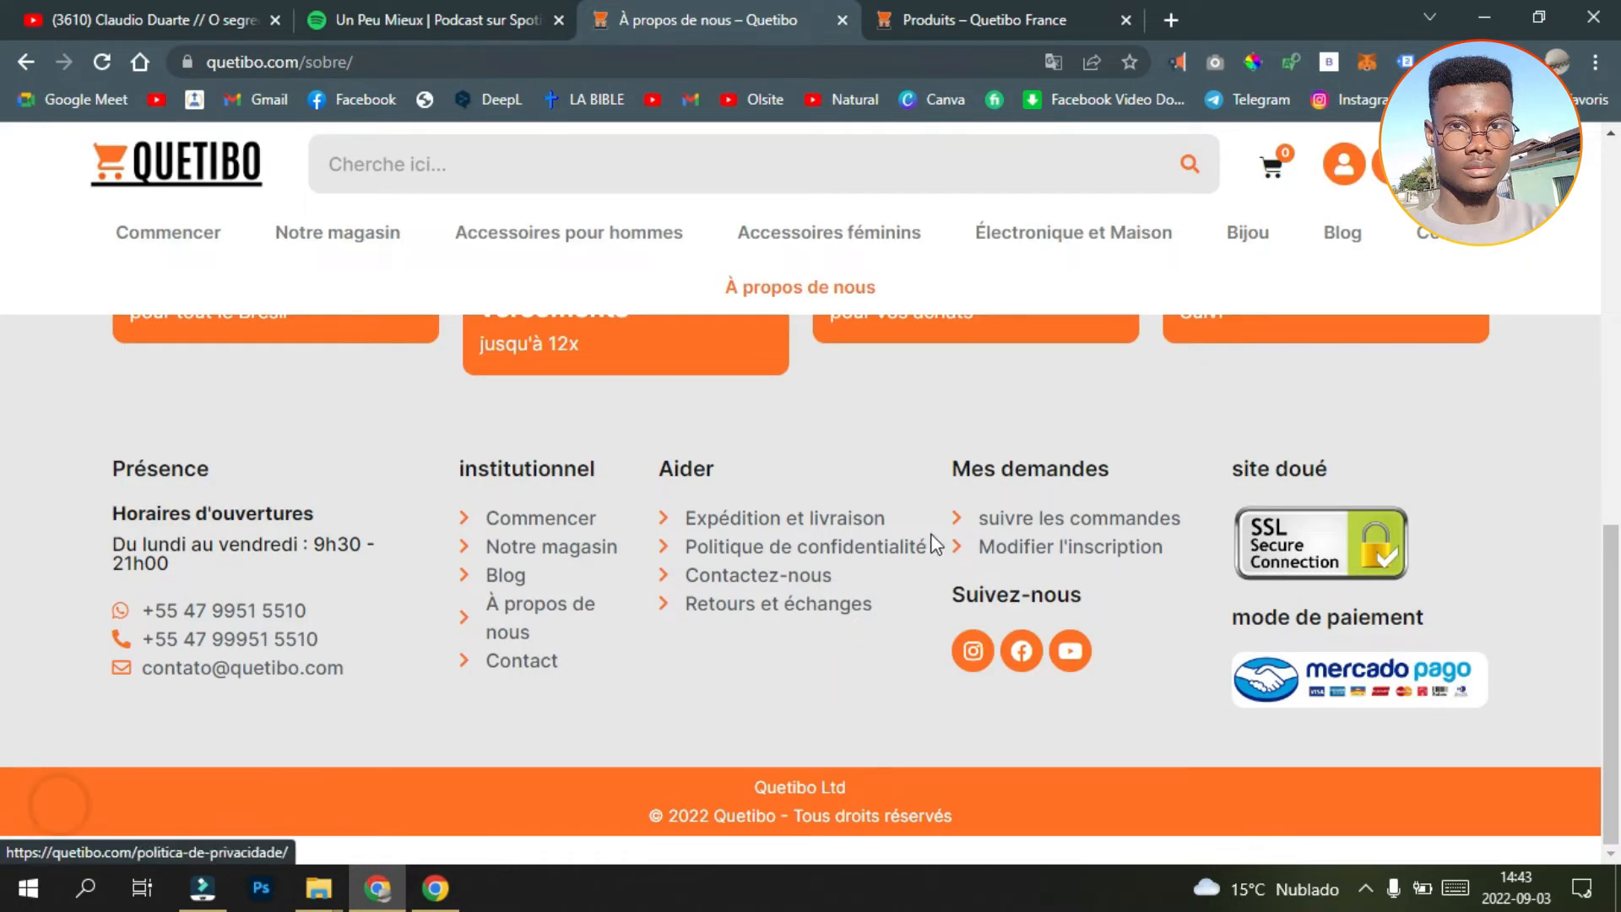
left_click_drag(928, 547, 707, 559)
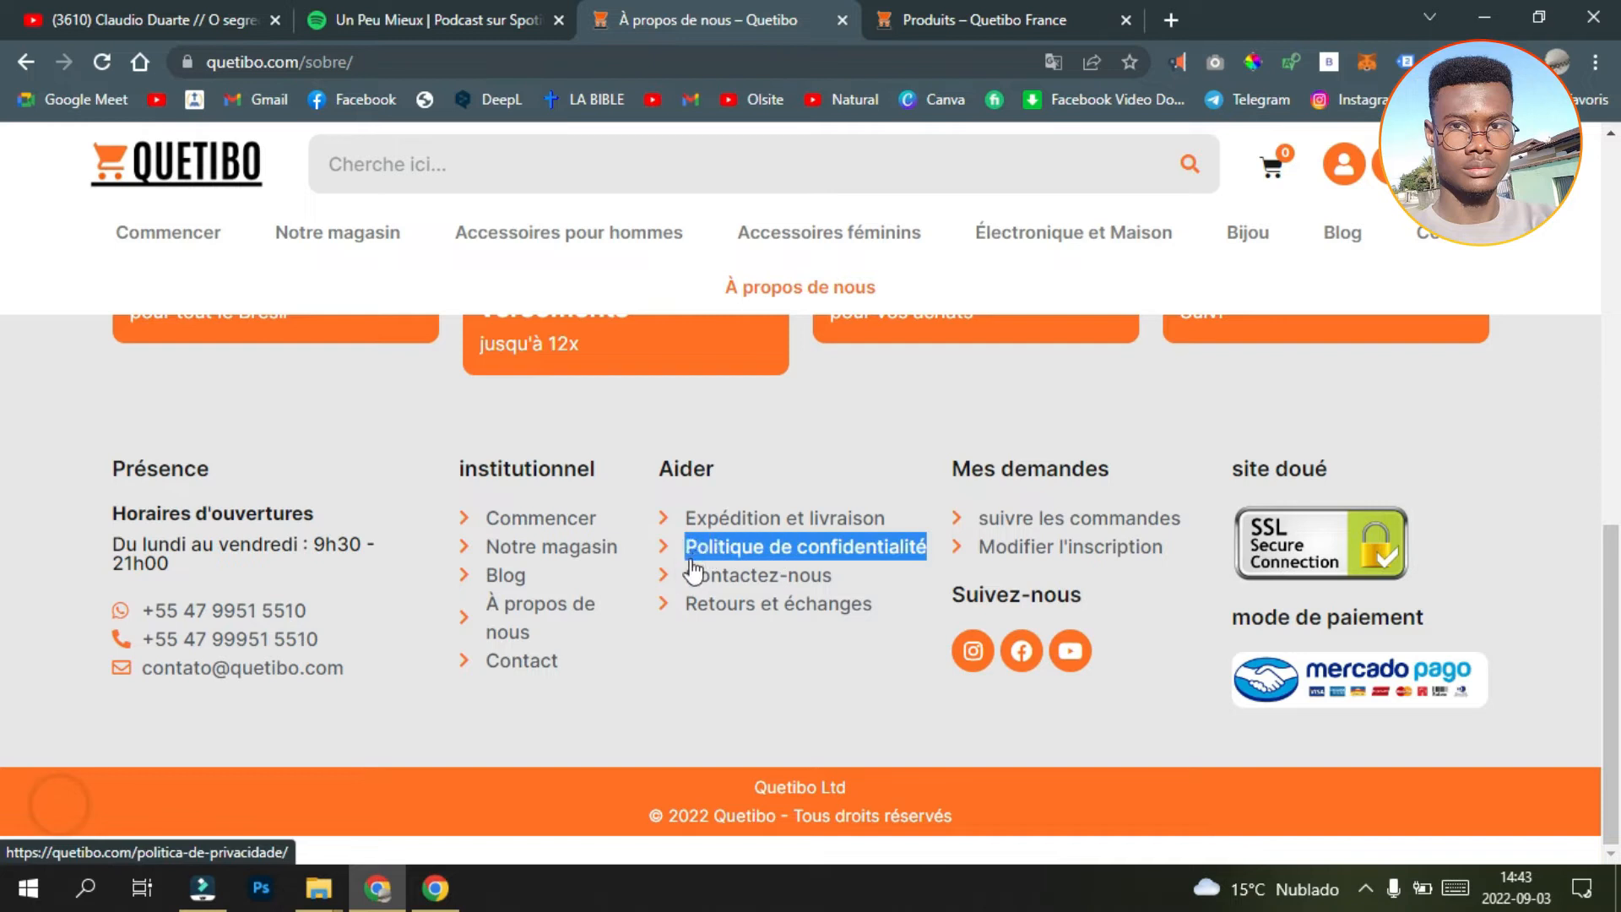
right_click(697, 564)
left_click(735, 290)
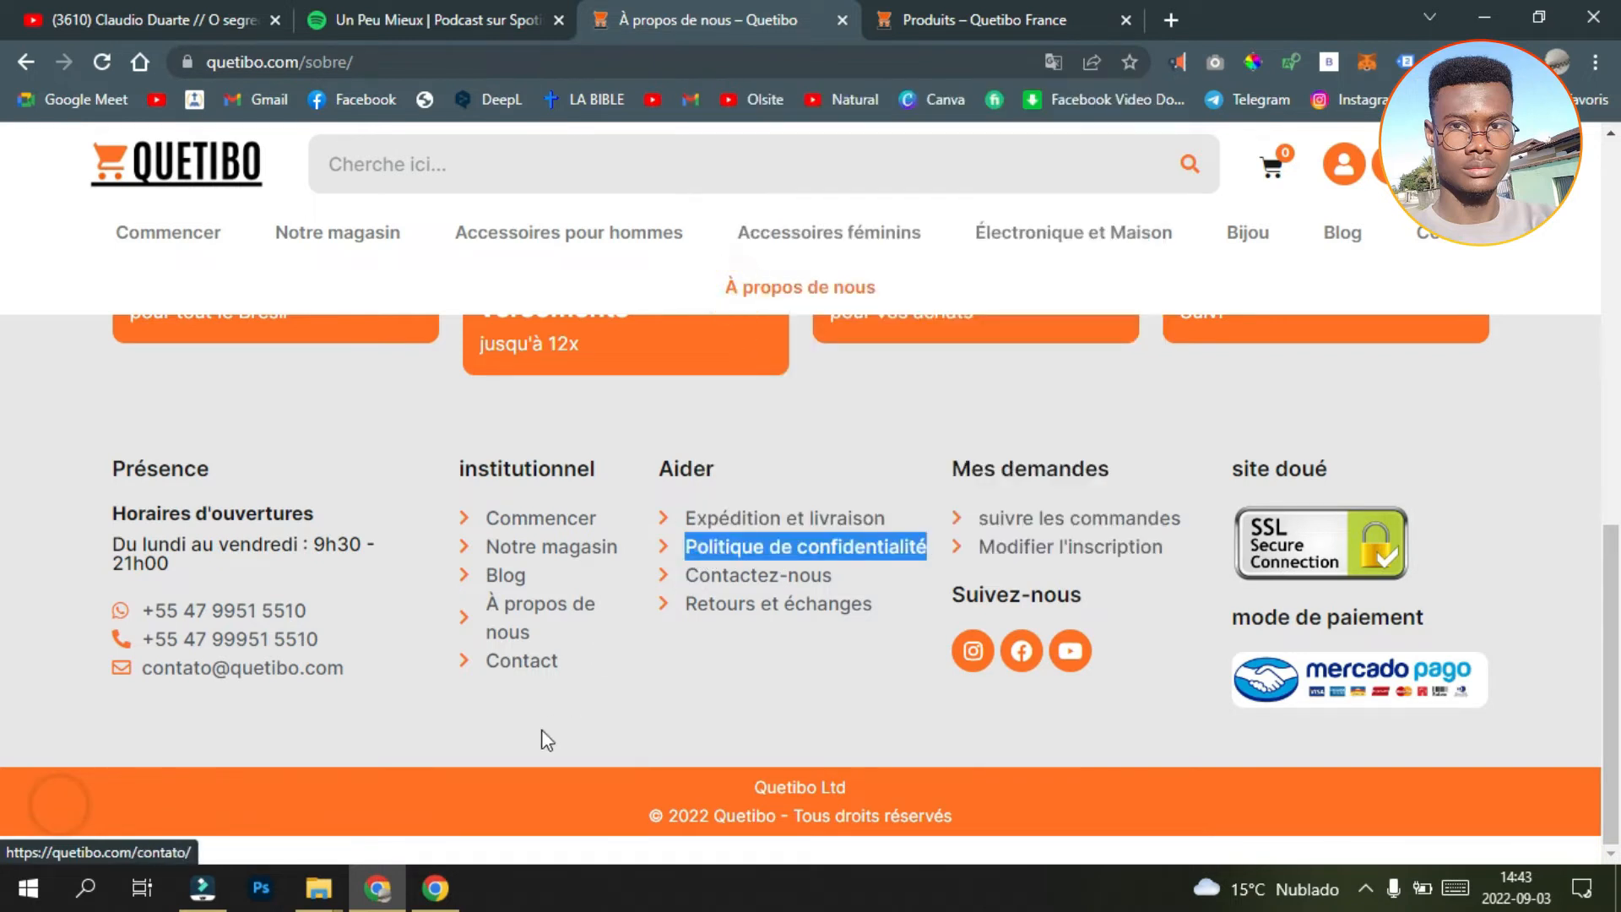
left_click(445, 902)
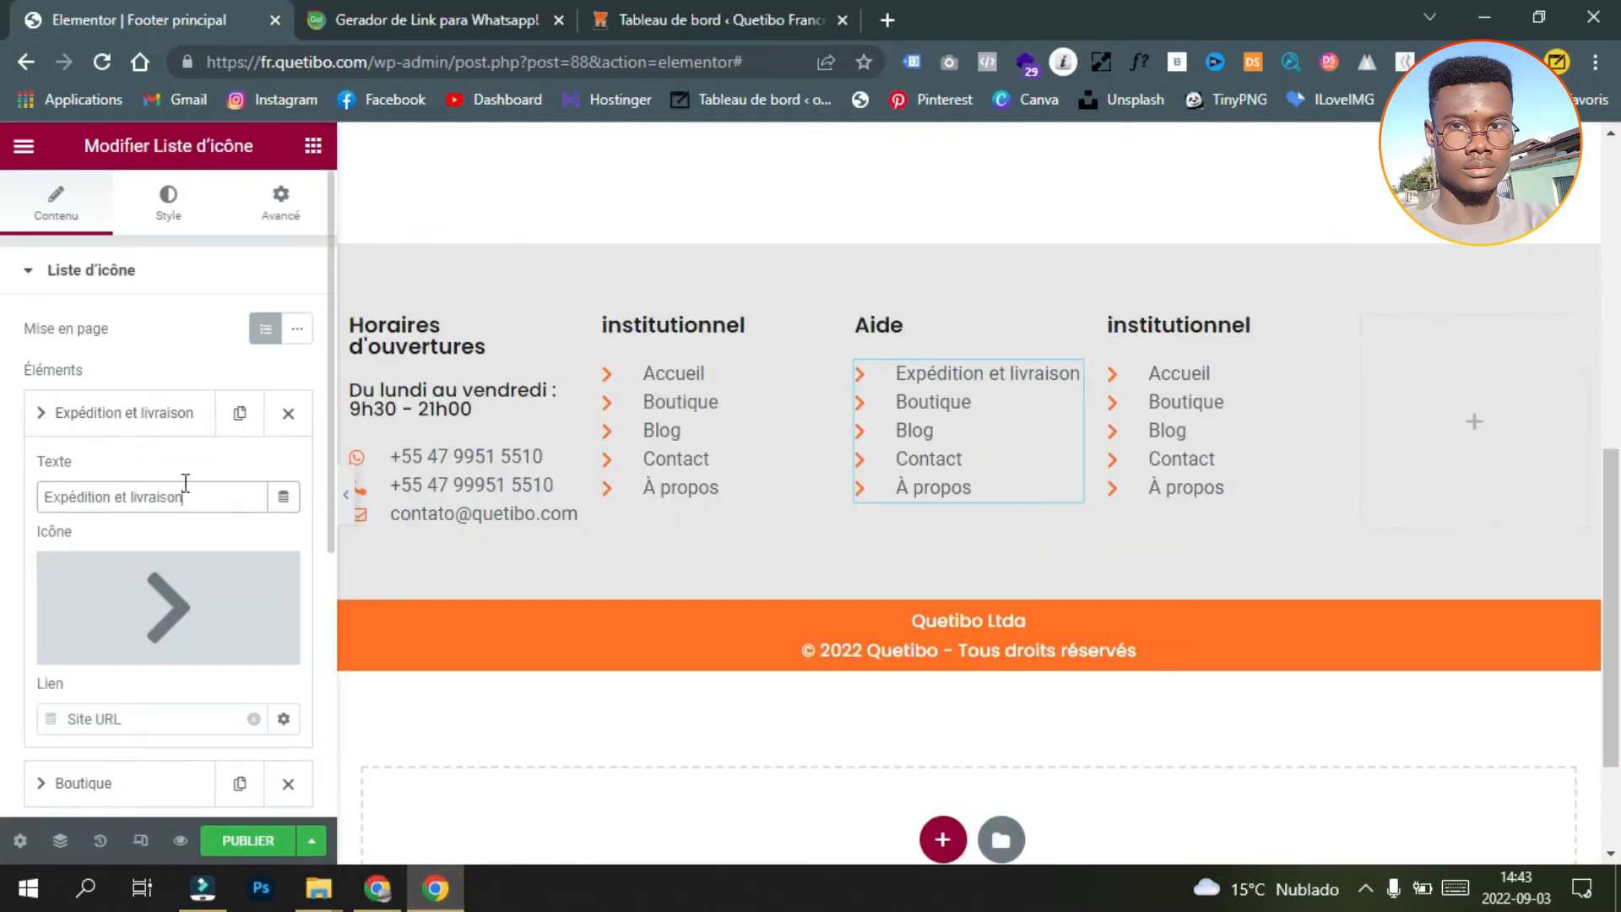
Step: Change the "Boutique" entry's text in the Aide column's icon list to the copied "Politique de confidentialité"
left_click(137, 415)
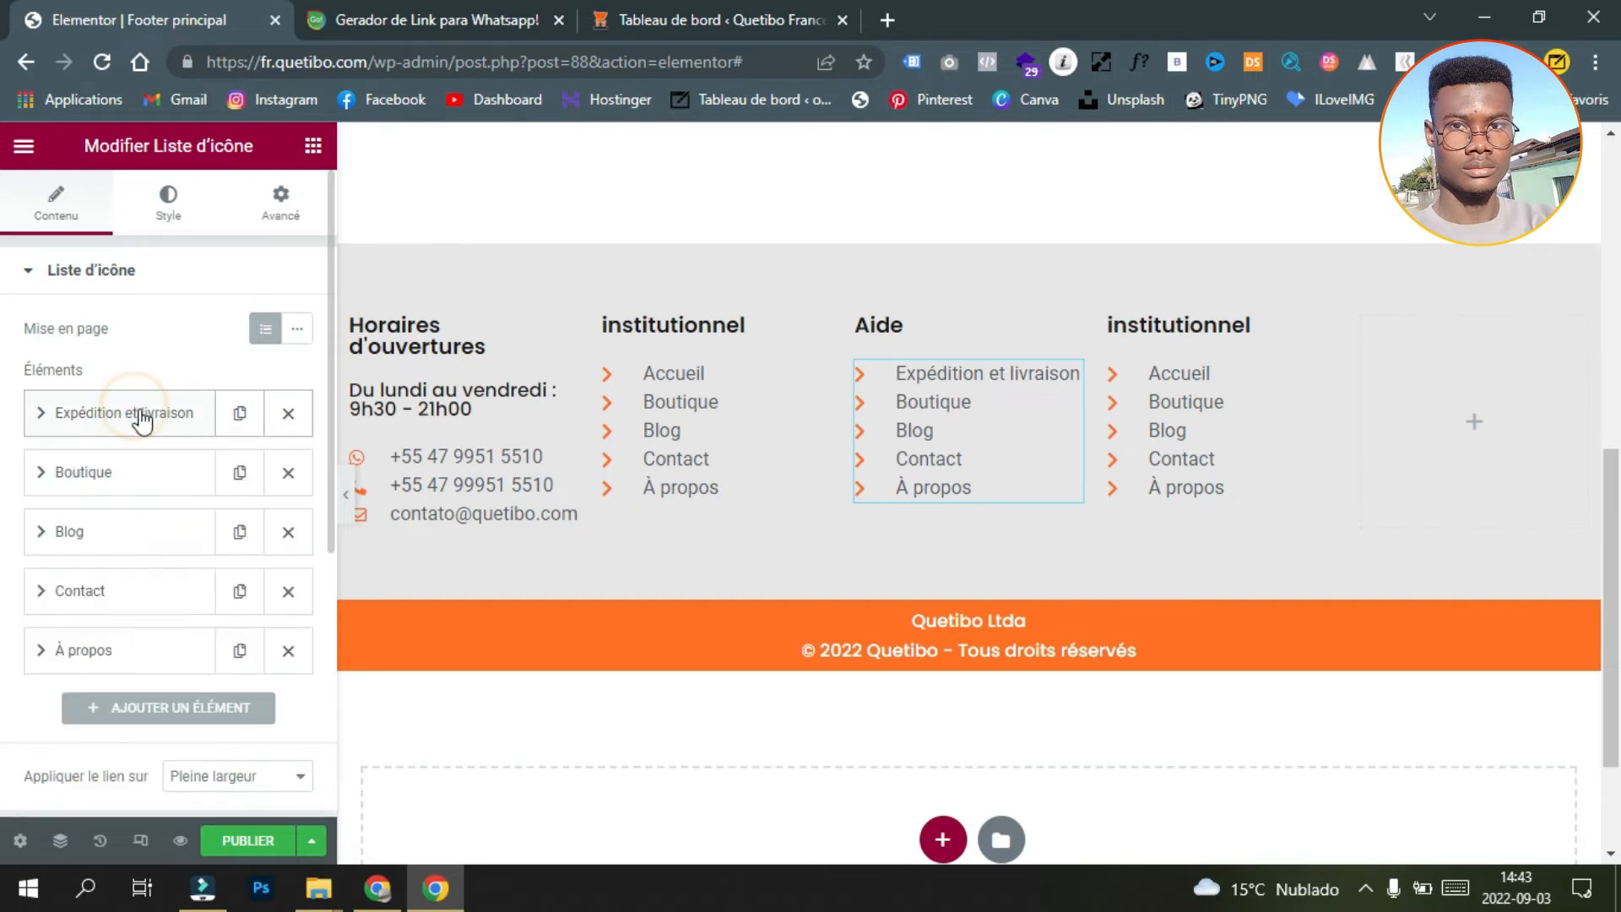
left_click(138, 471)
left_click_drag(136, 549, 54, 549)
right_click(76, 551)
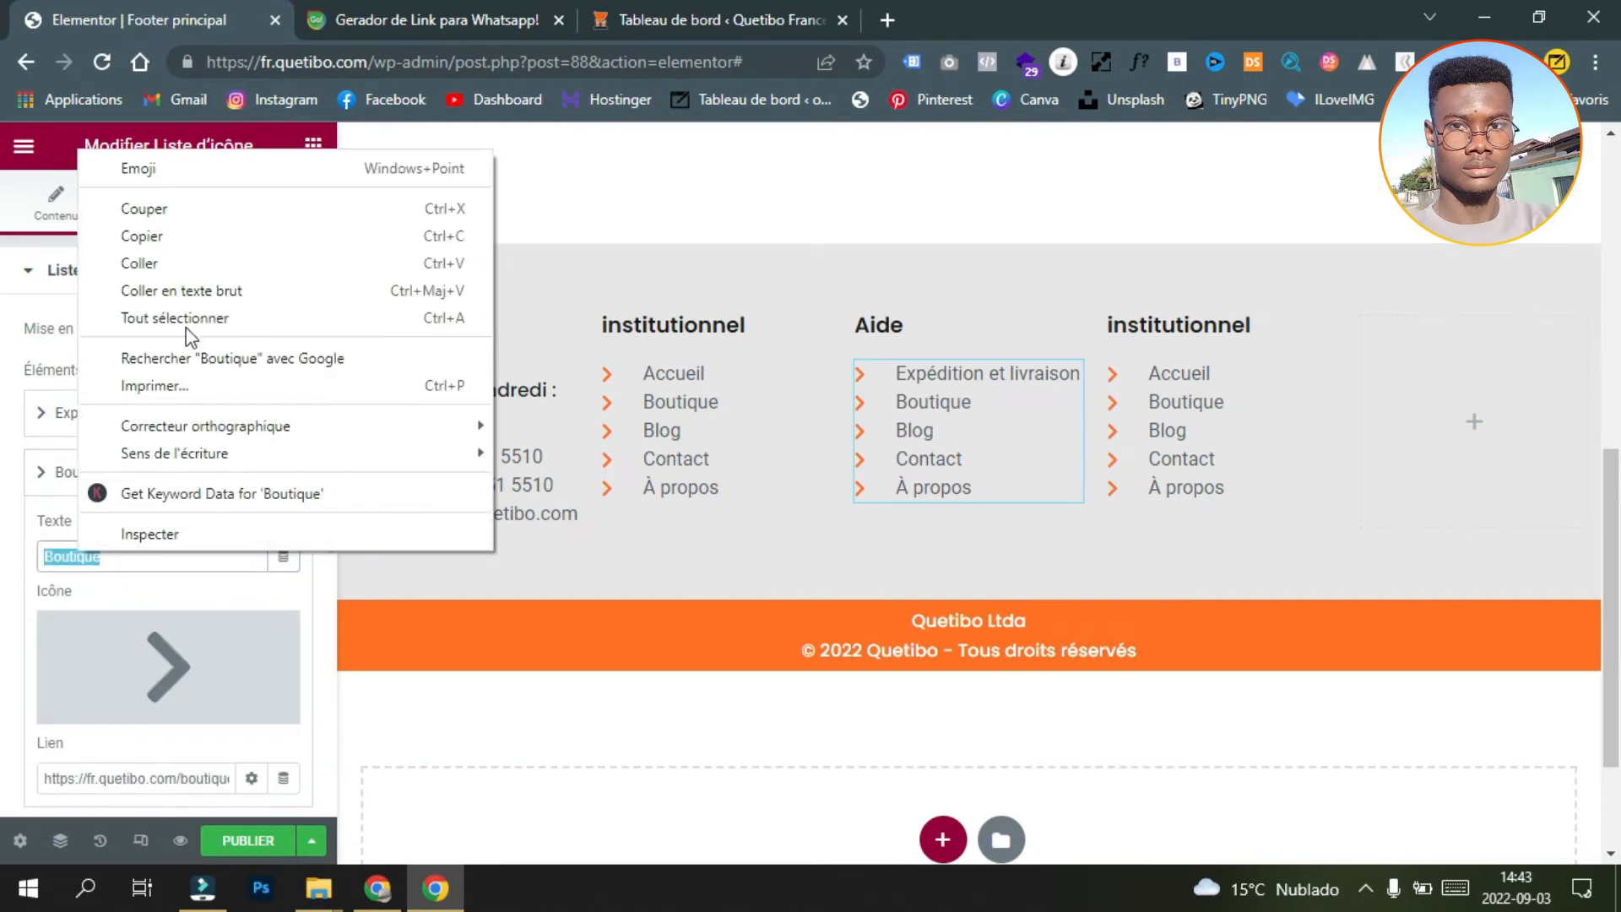
left_click(139, 264)
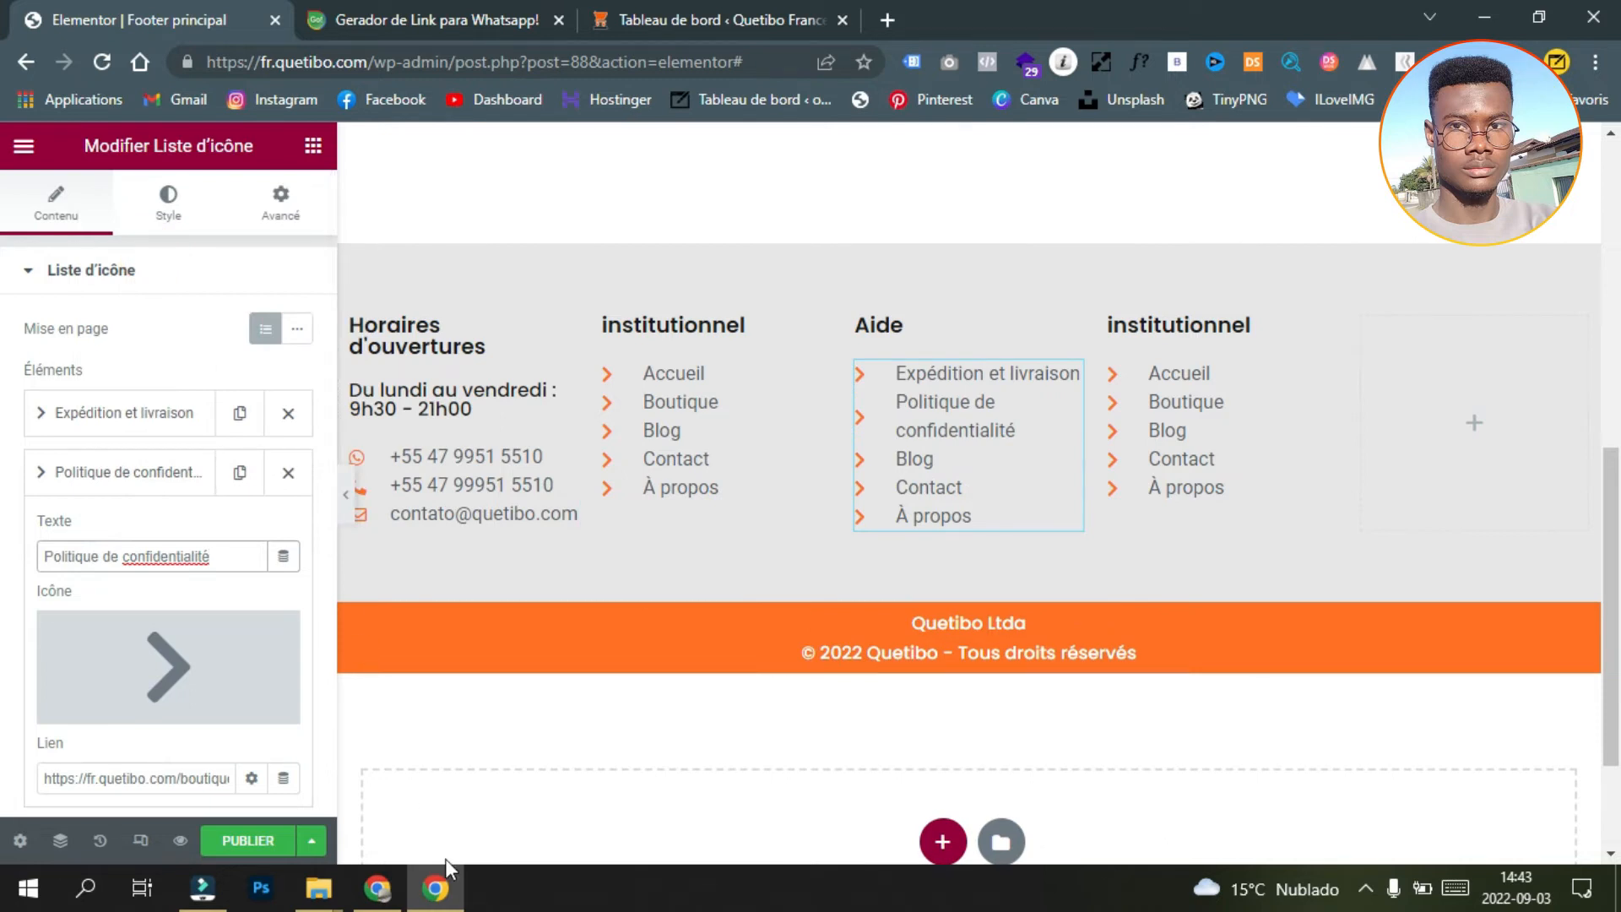
Step: Copy the "Retours et échanges" link text from the reference site's footer and return to the Elementor editor
left_click(382, 893)
left_click(895, 581)
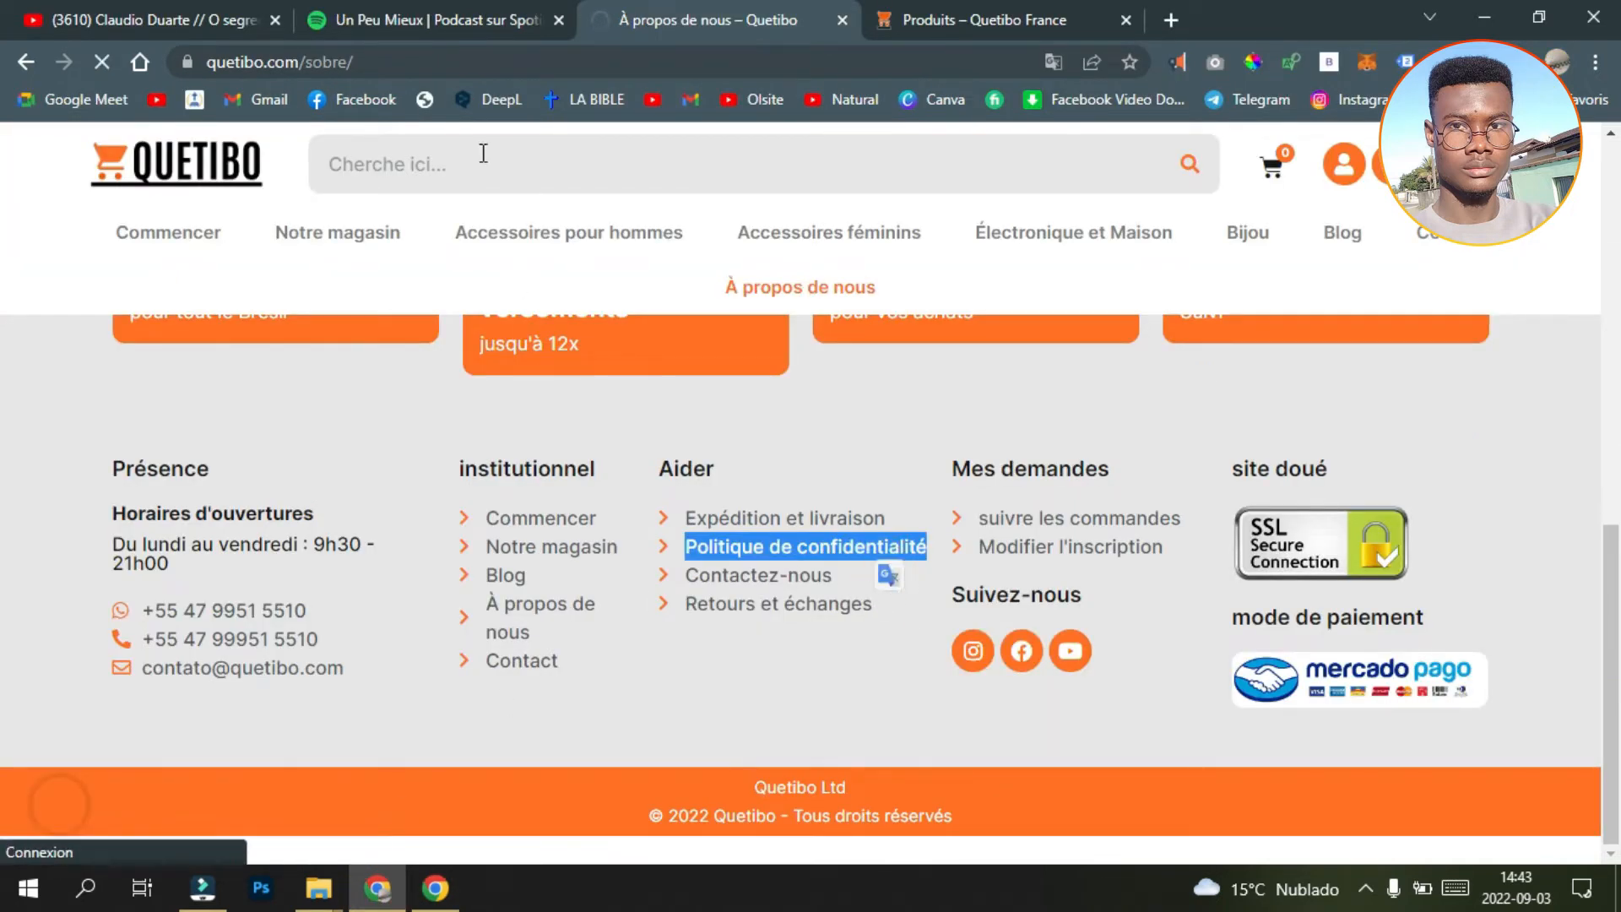
left_click(102, 61)
left_click(799, 702)
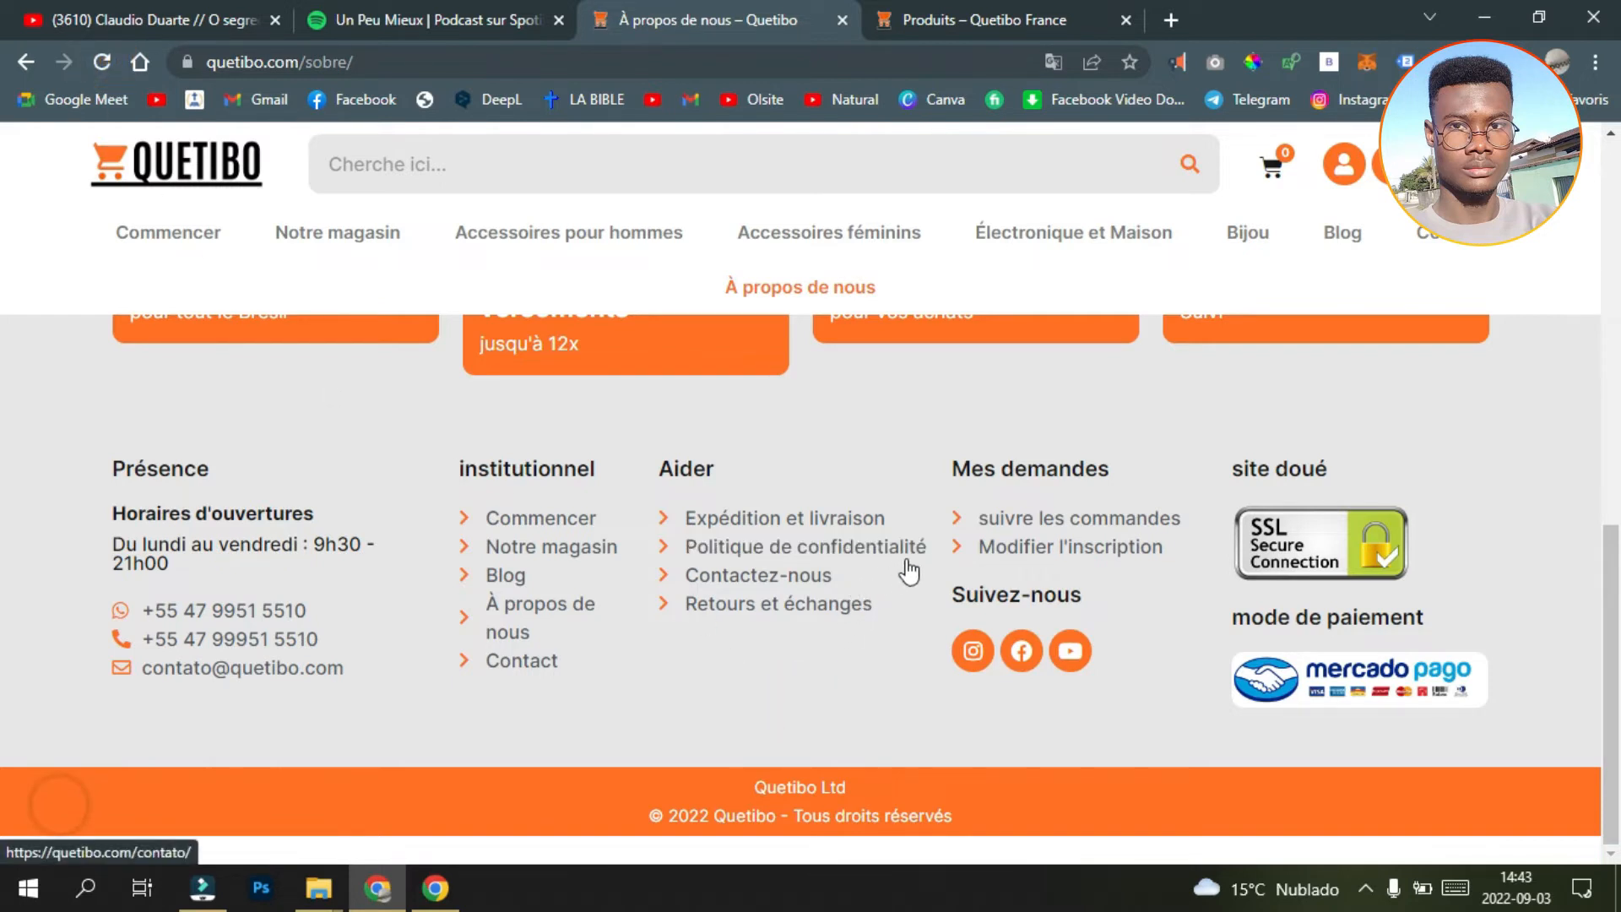
left_click_drag(943, 582, 686, 576)
left_click(834, 629)
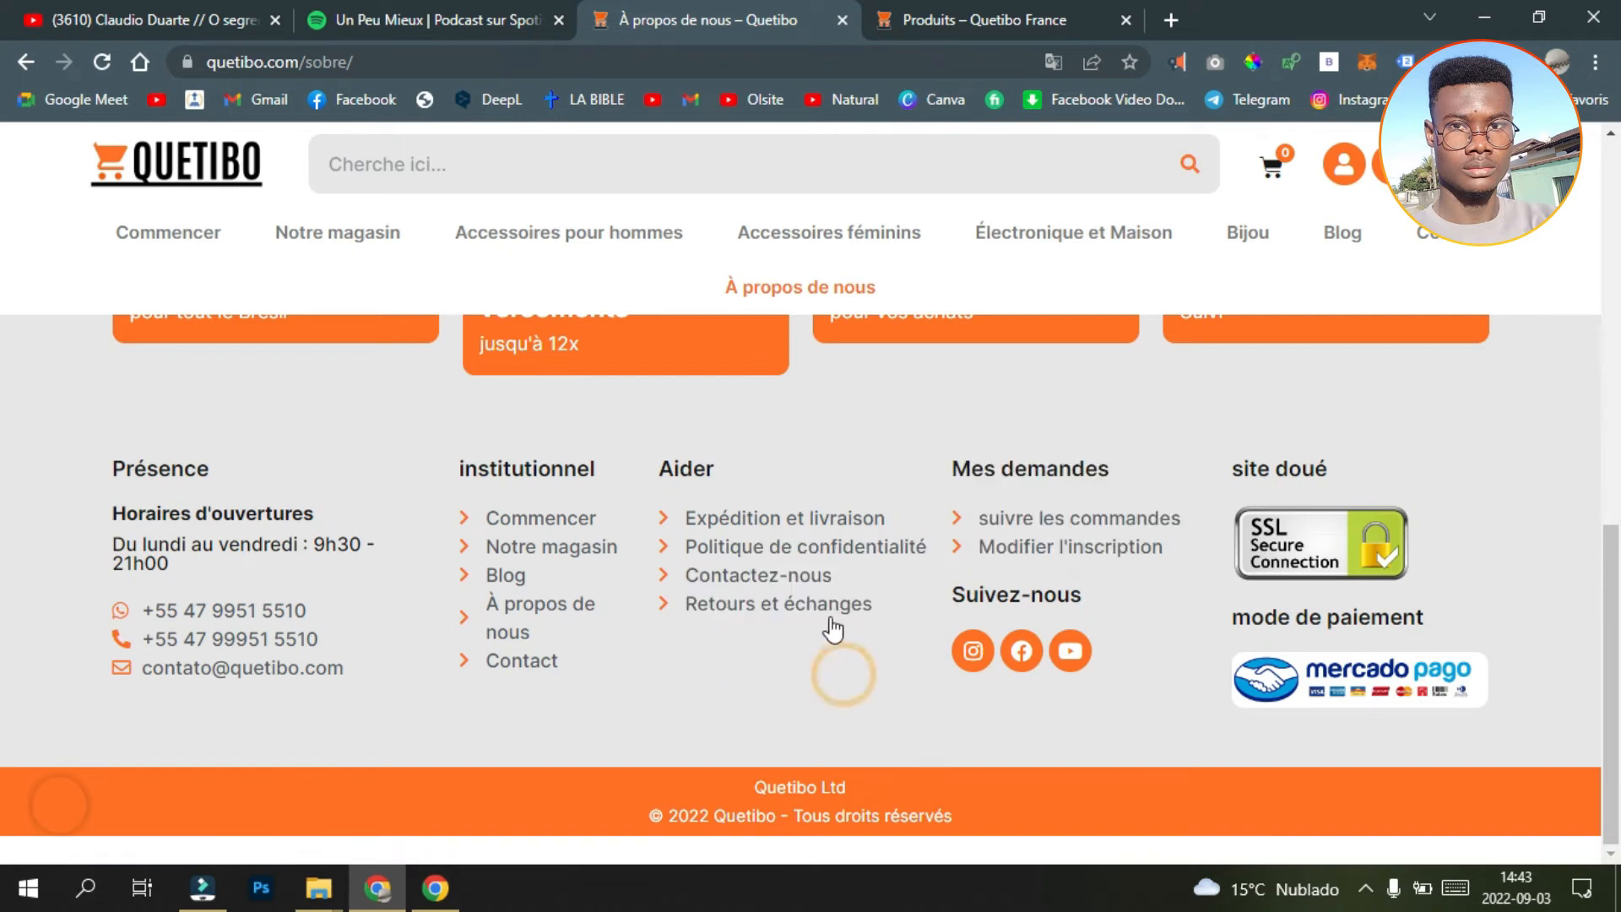
left_click_drag(885, 613, 764, 686)
left_click_drag(901, 620, 694, 603)
right_click(695, 603)
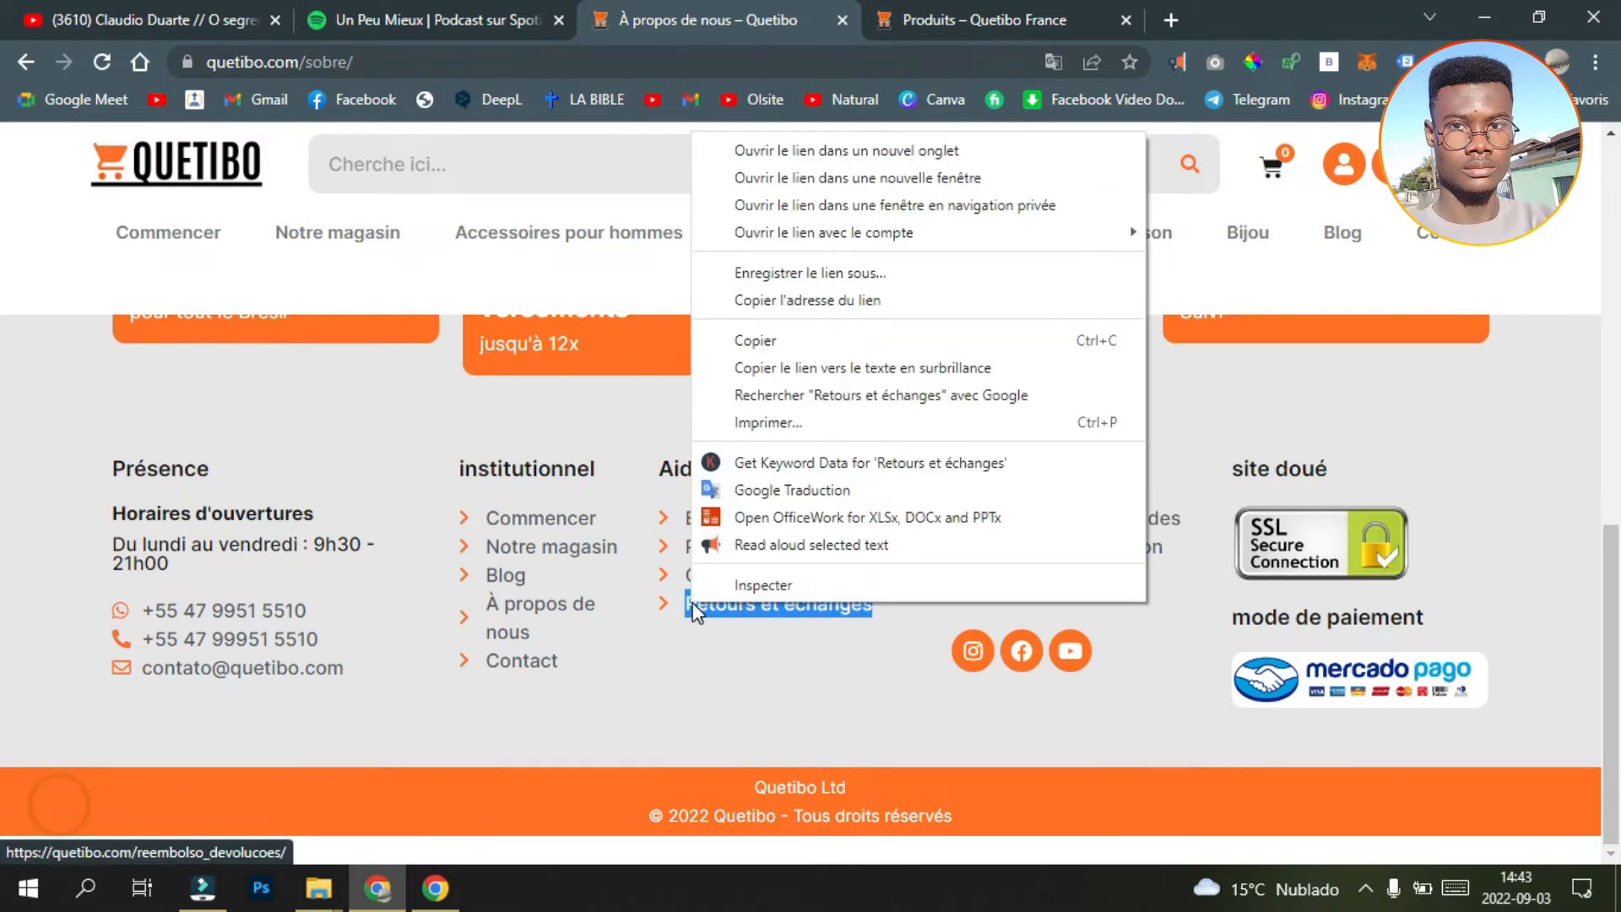
left_click(855, 338)
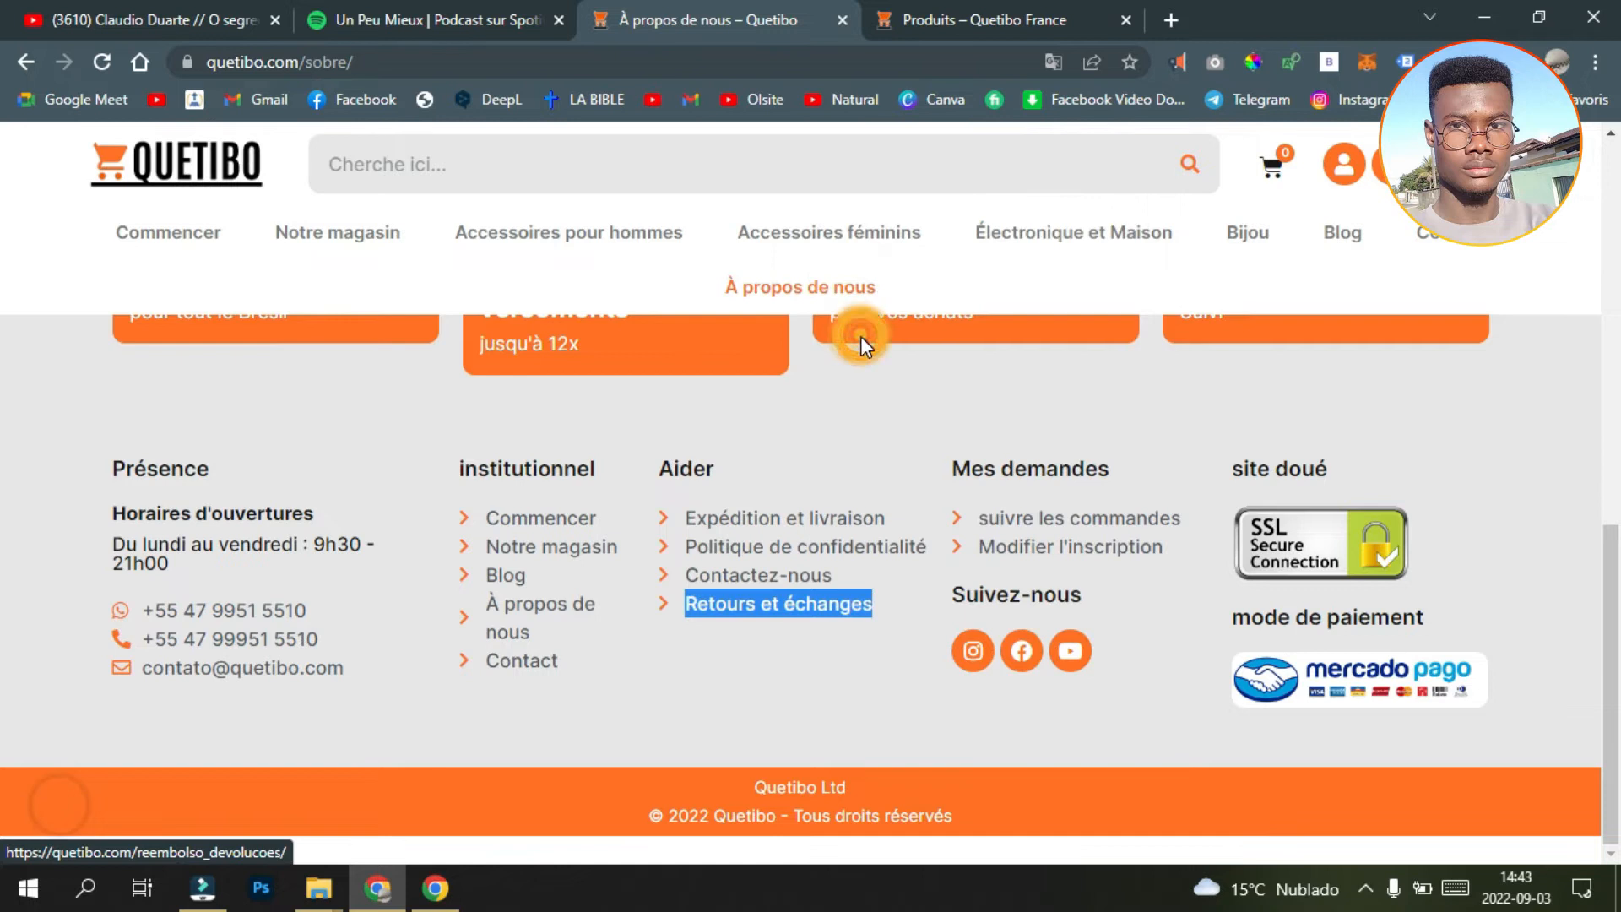
left_click(435, 900)
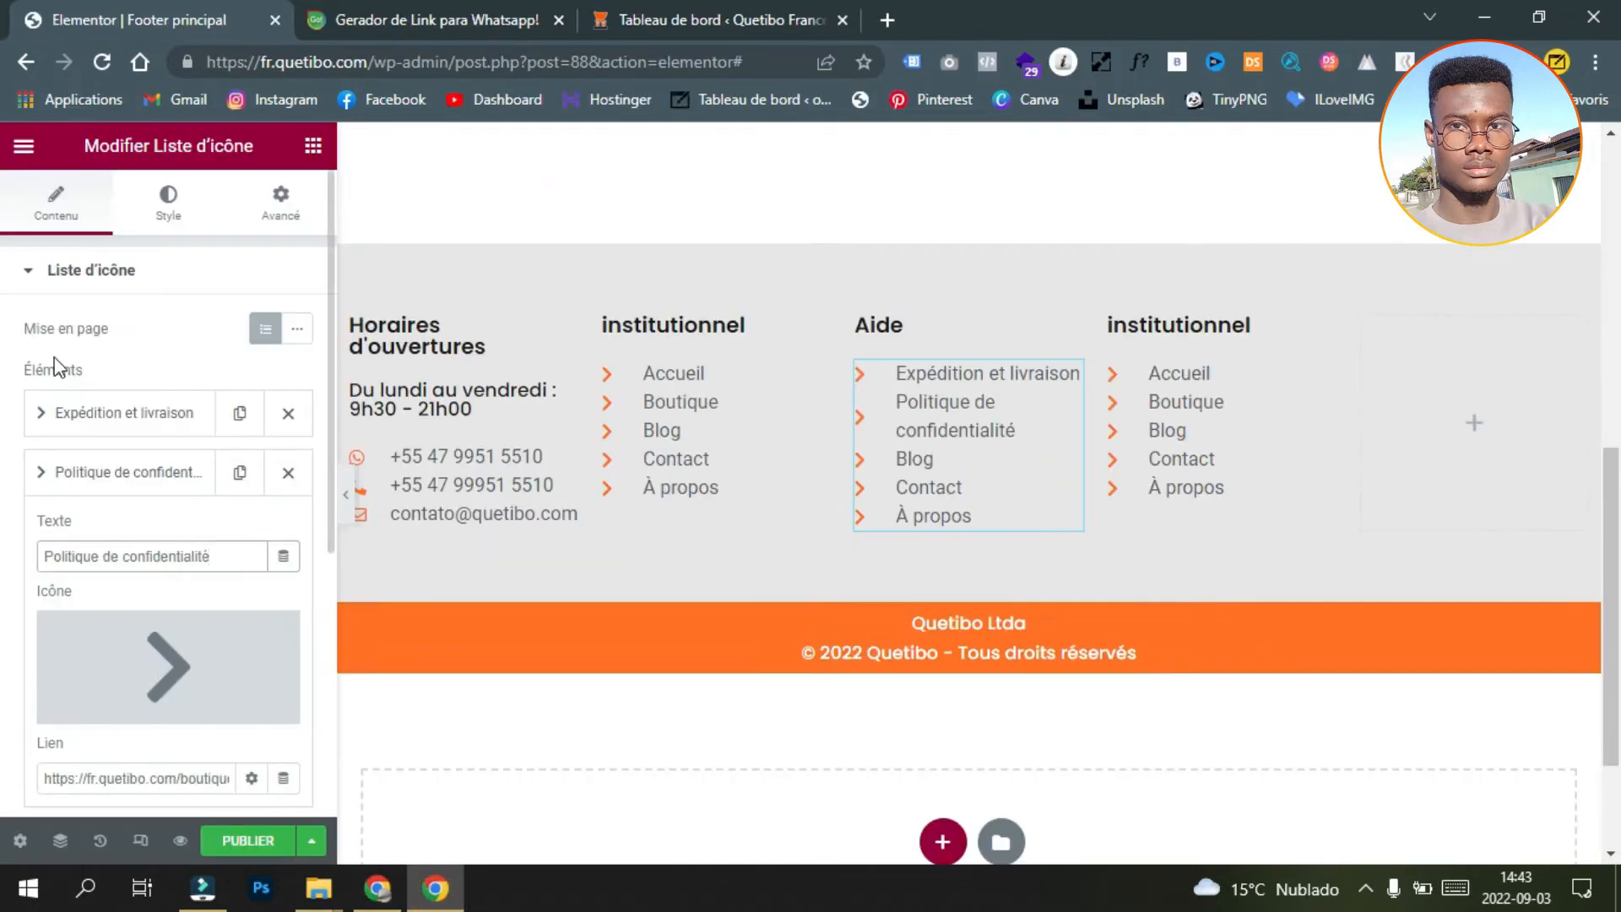
Step: Change the "Blog" entry's text in the Aide column's icon list to the copied "Retours et échanges" and move the "Contact" entry above it
left_click(99, 473)
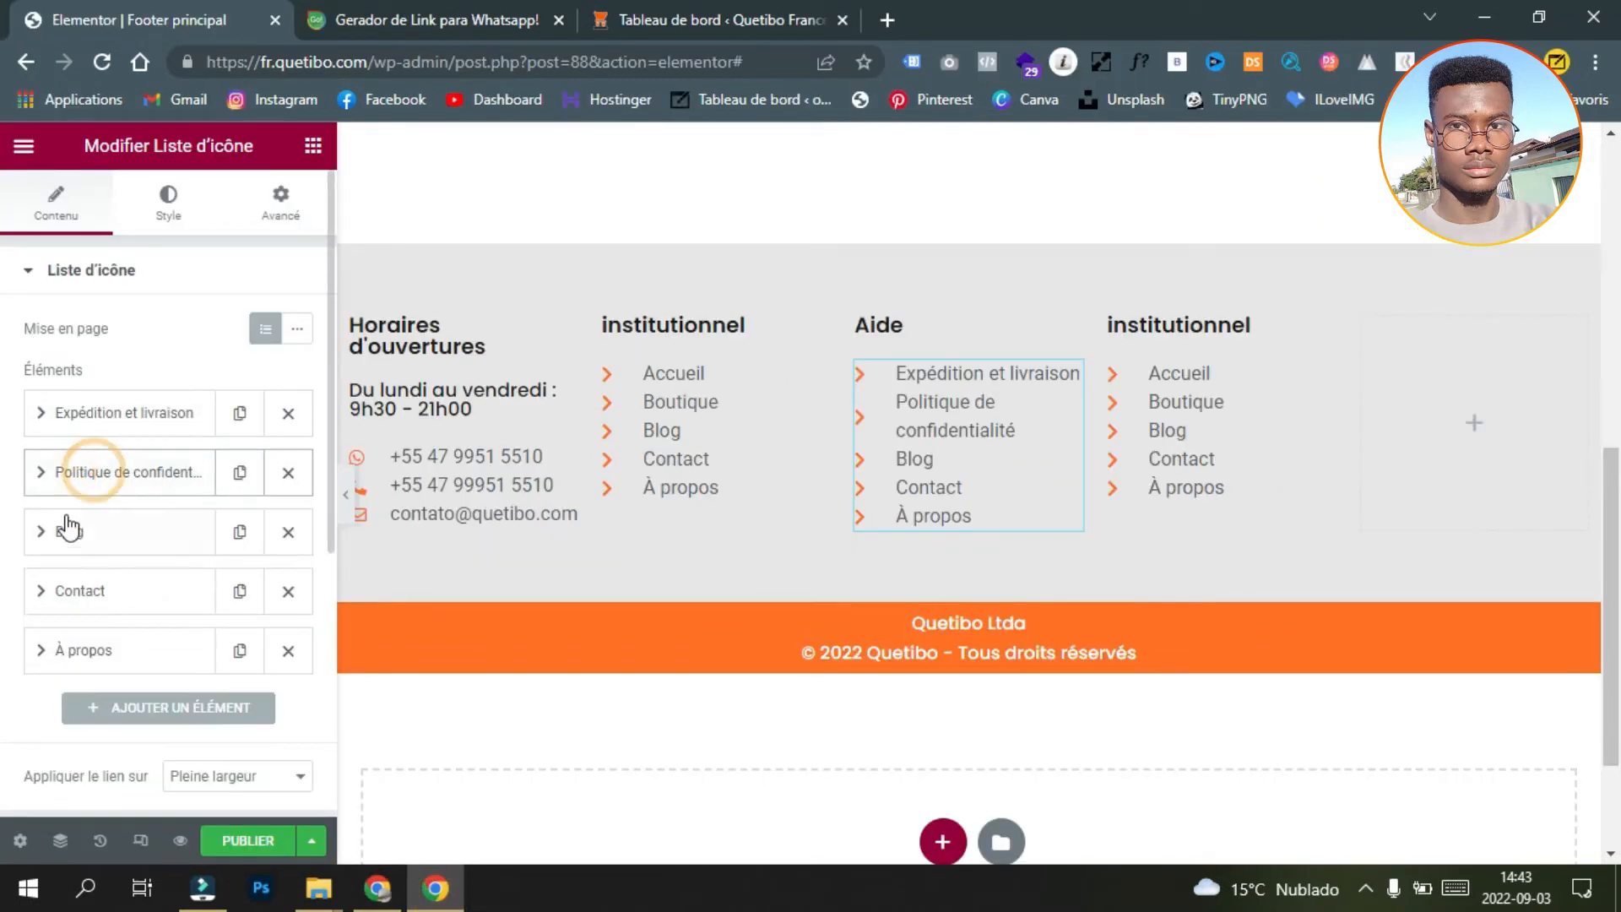
left_click(160, 600)
left_click(131, 596)
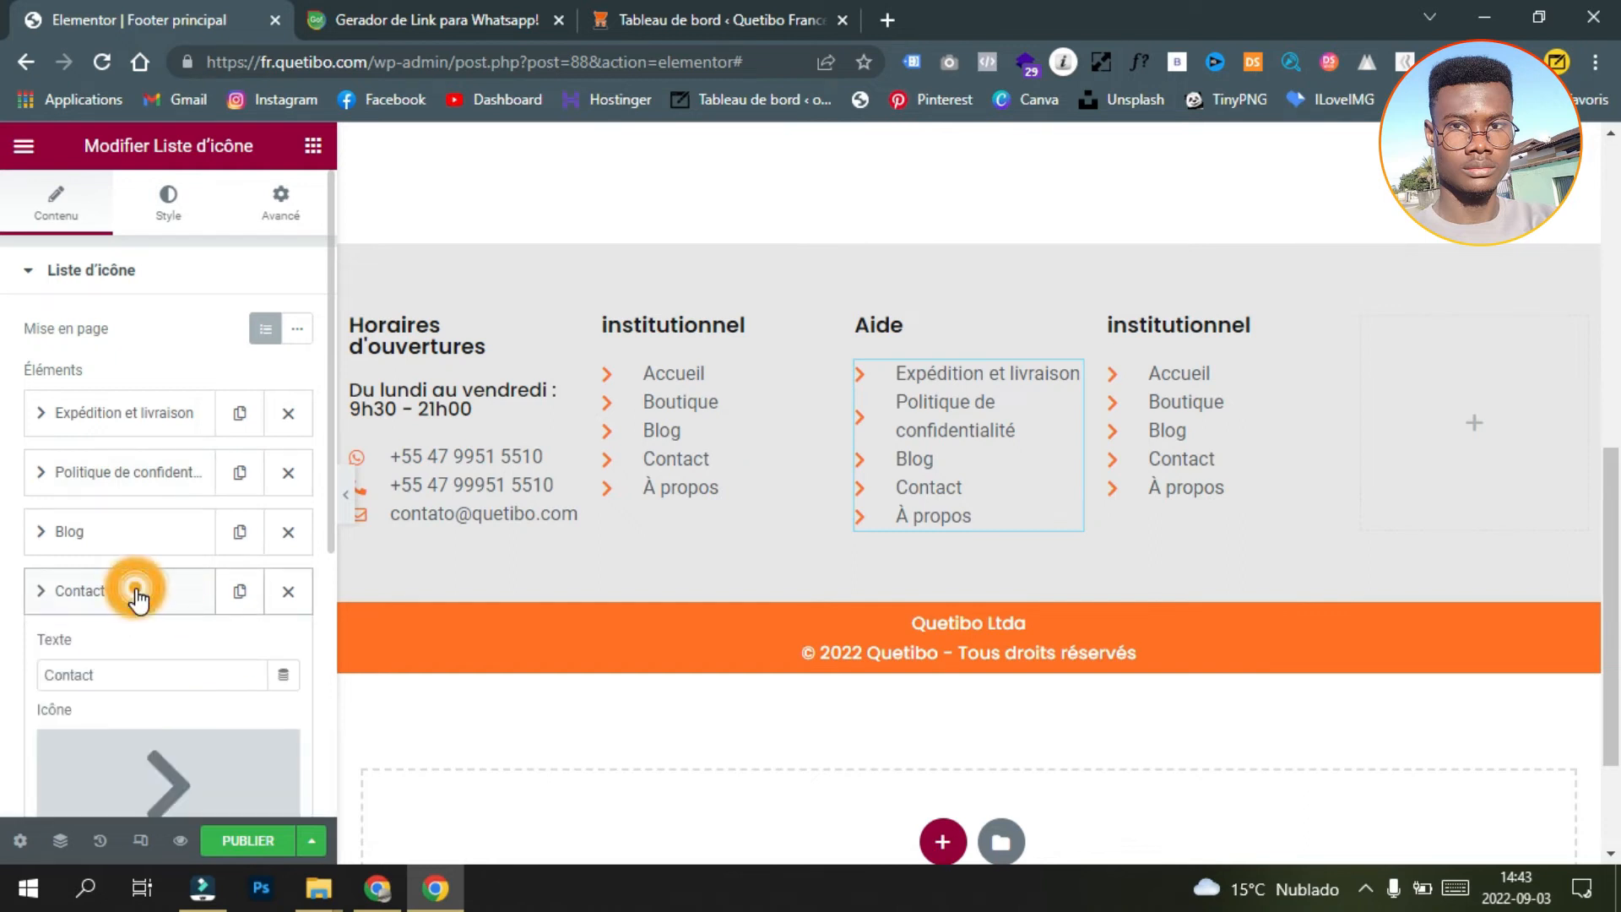
left_click(133, 530)
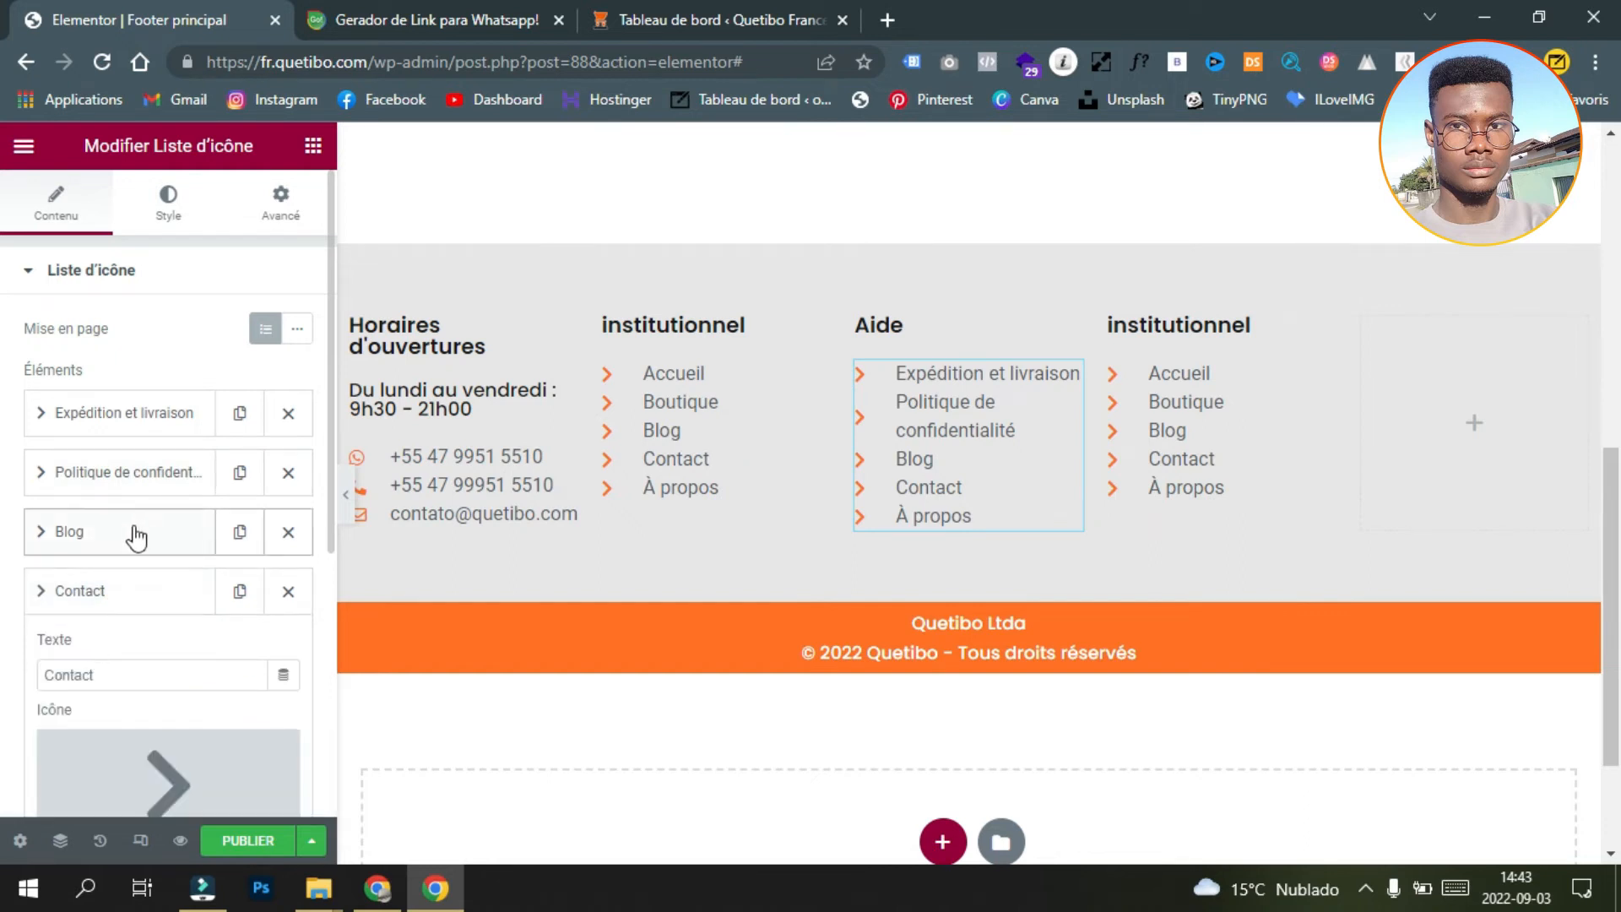
left_click(103, 616)
double_click(82, 615)
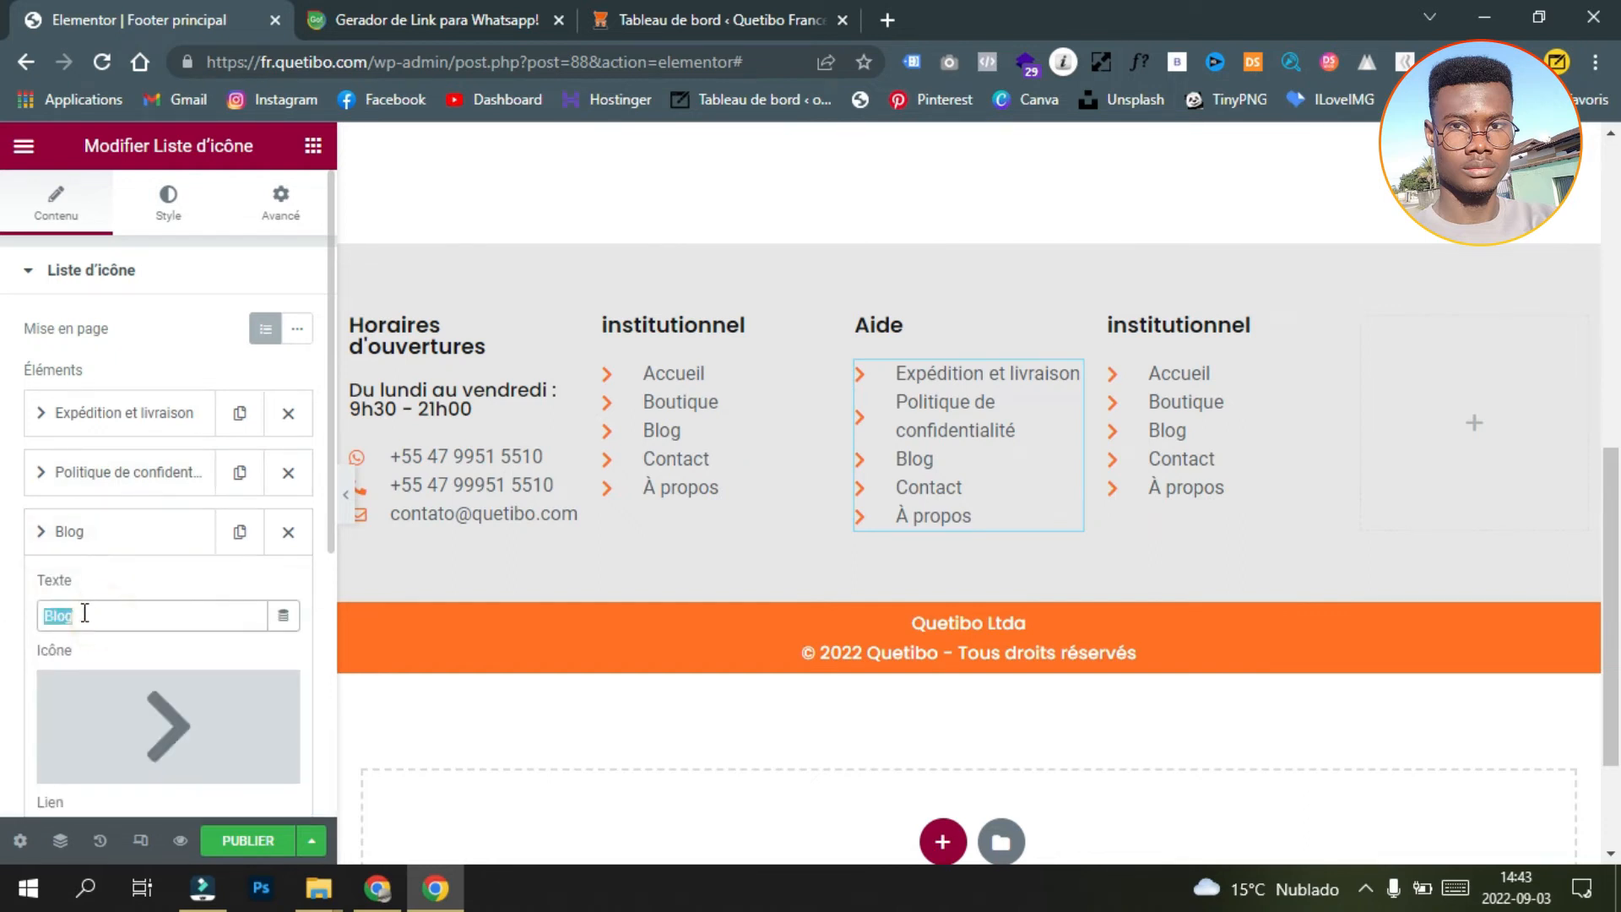
right_click(81, 617)
left_click(230, 332)
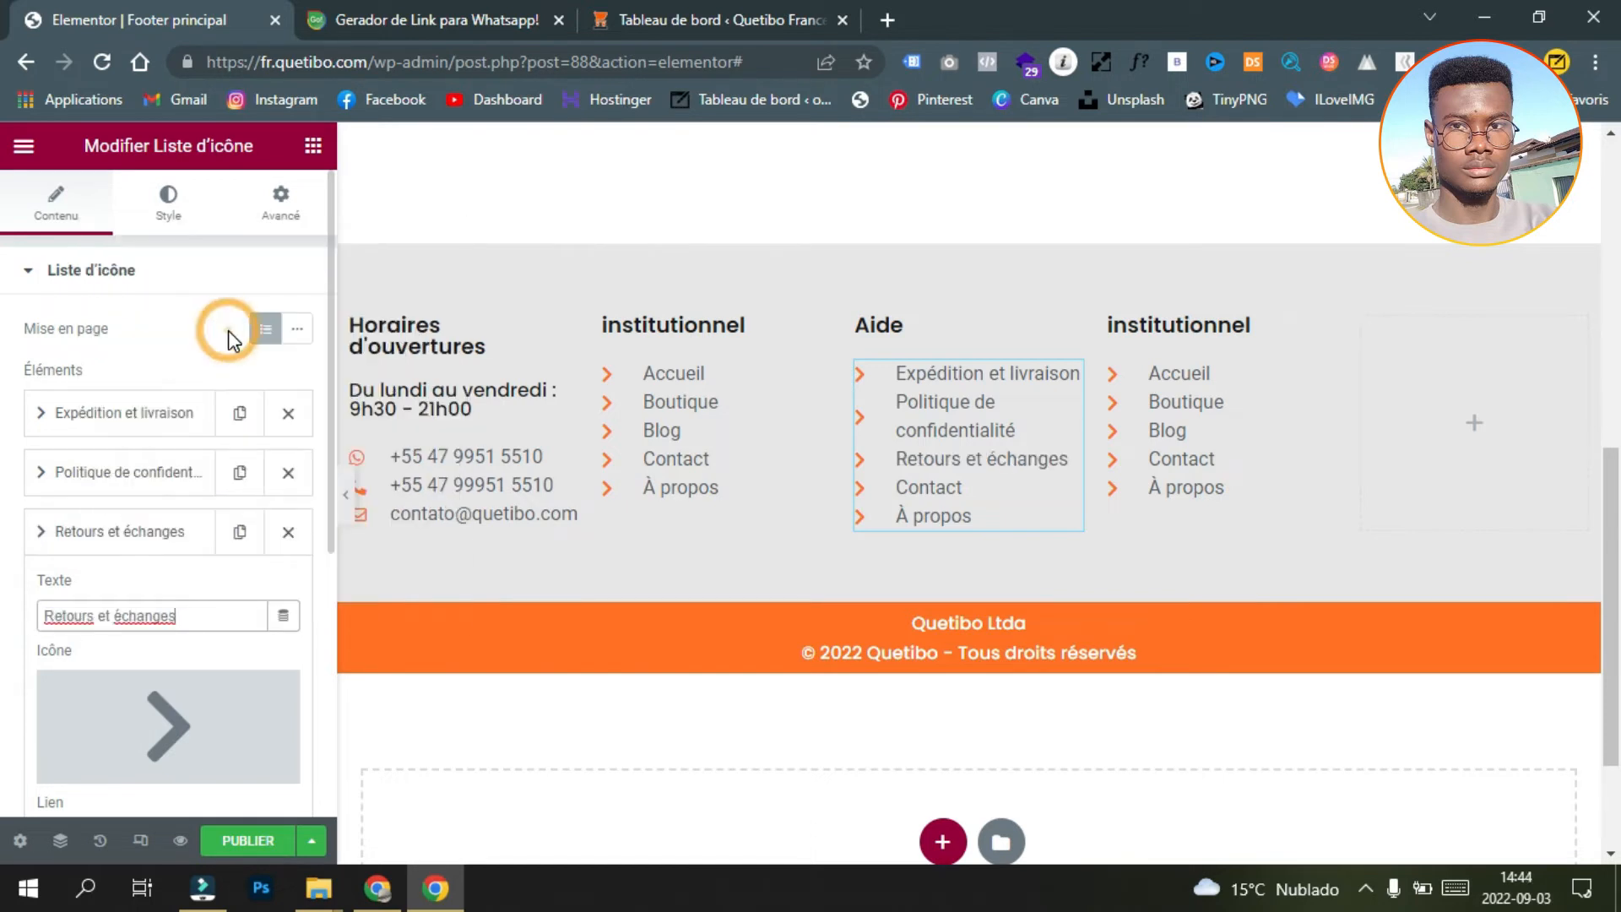
left_click(116, 534)
left_click_drag(102, 589, 114, 529)
Step: Rename the "Contact" entry in the Aide column's icon list to "Contactez-nous" and delete the "À propos" entry
left_click(114, 530)
left_click(113, 614)
type("ez-nous")
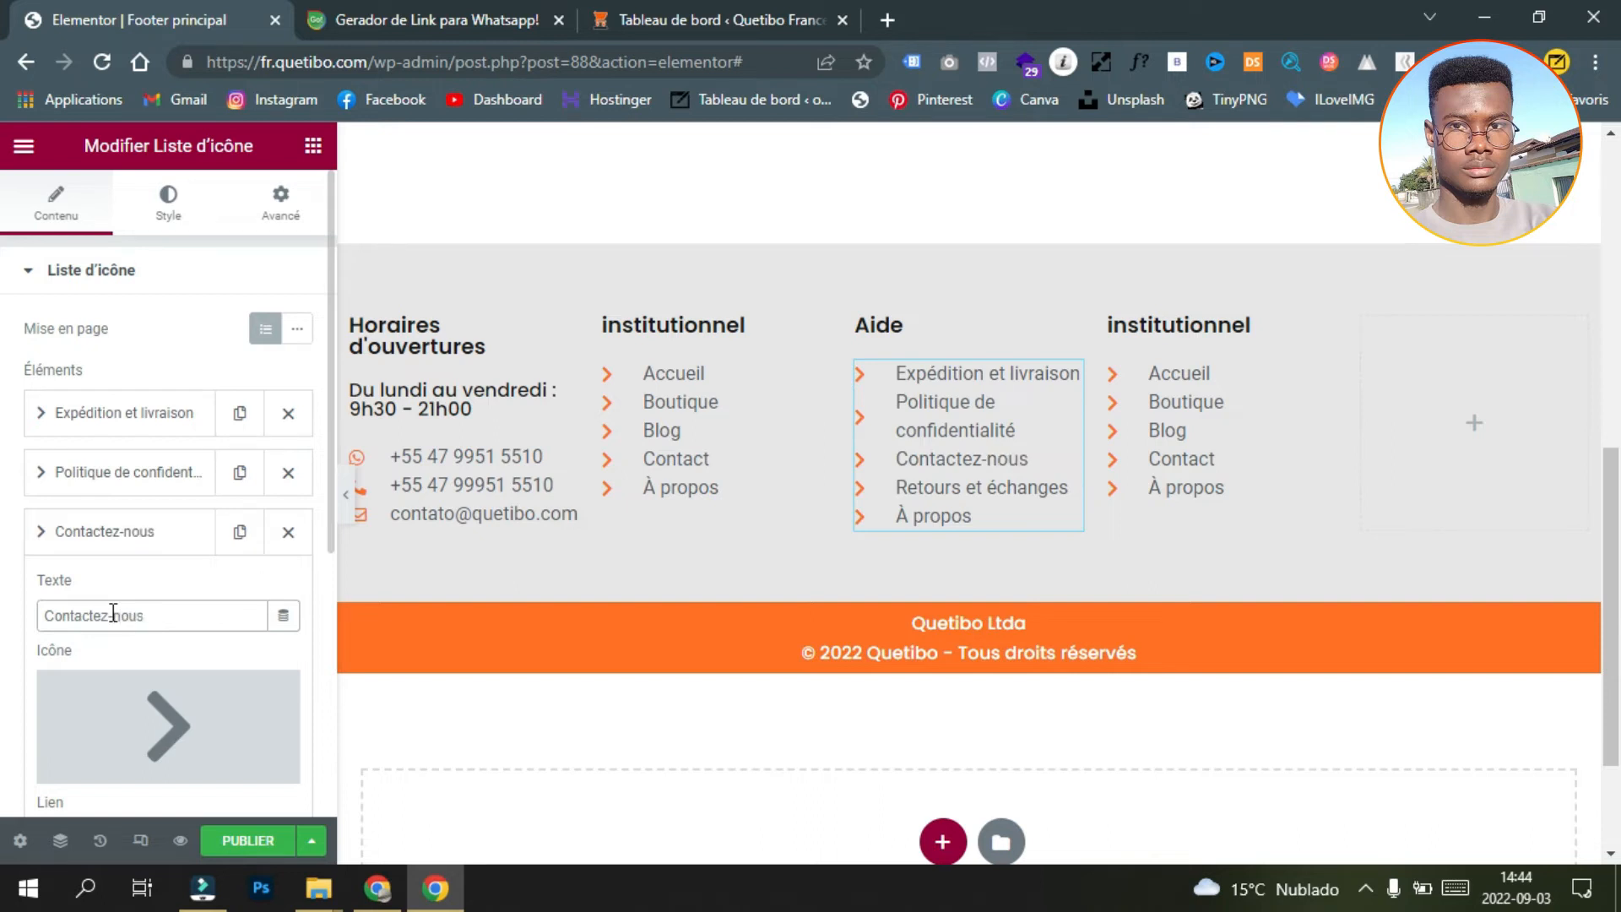
left_click(98, 544)
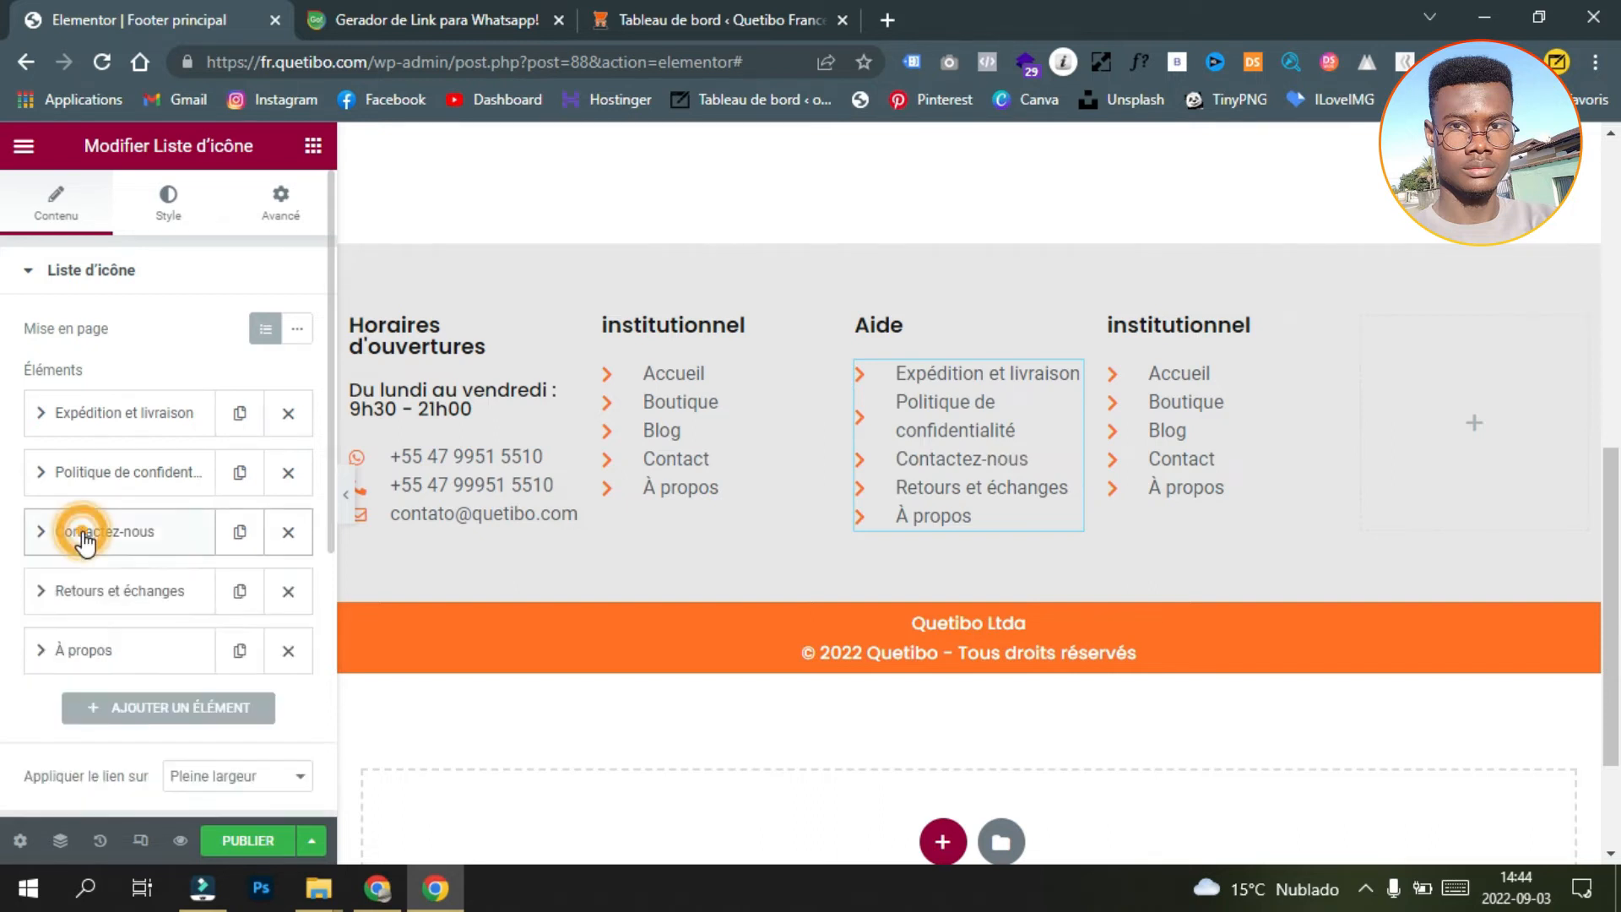
left_click(288, 651)
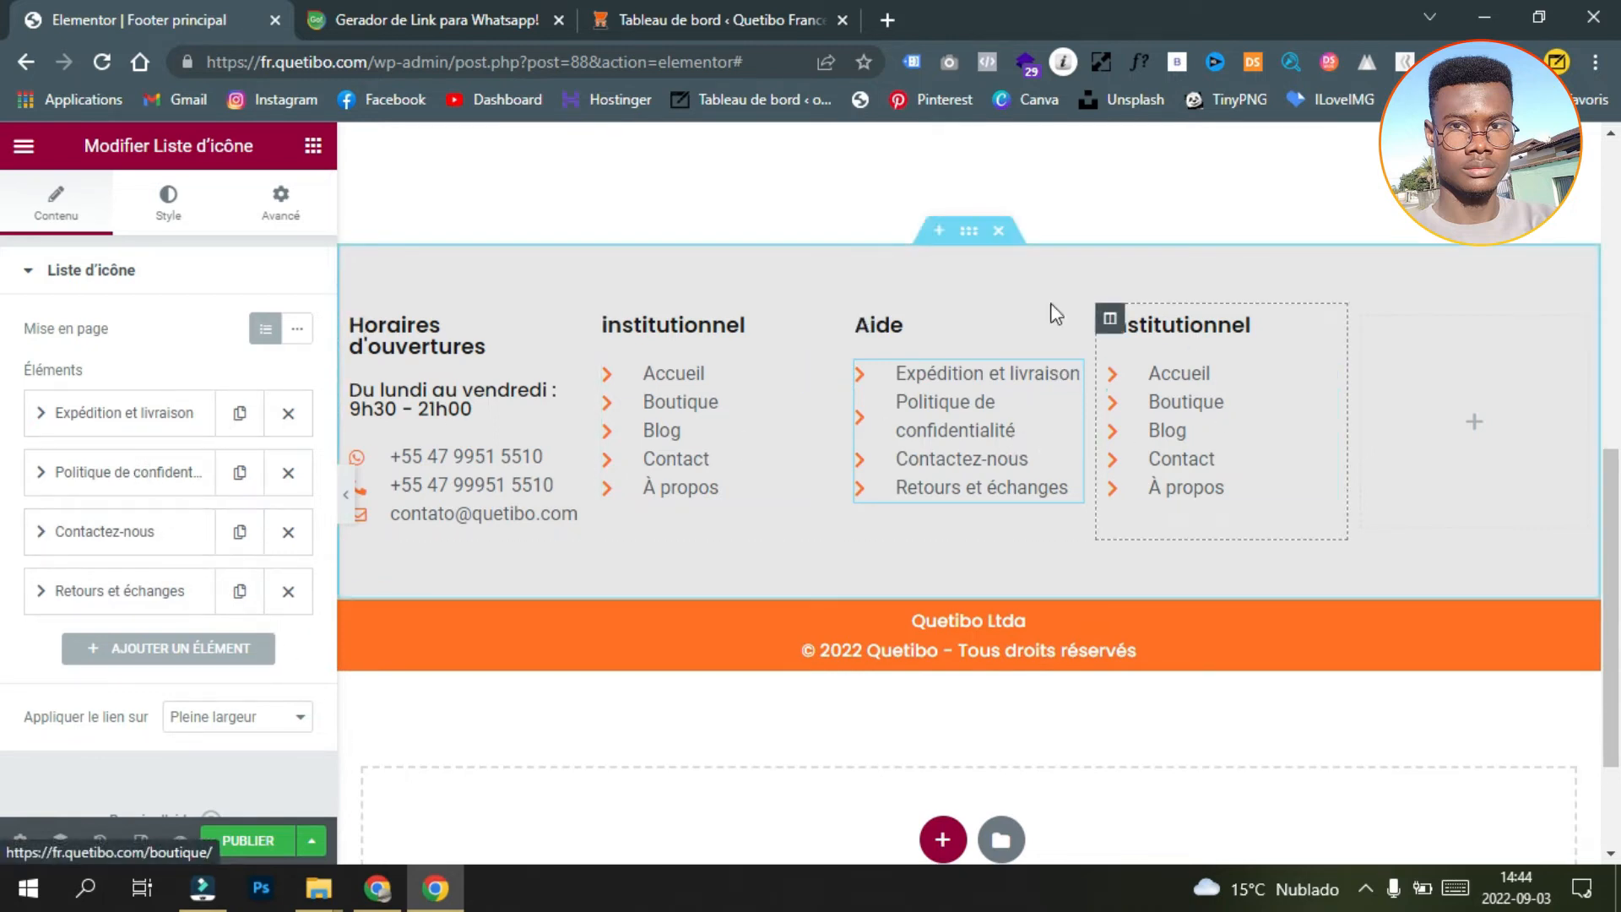
Step: Copy the "suivre les commandes" link text from the reference site's footer and return to the Elementor editor
left_click(378, 889)
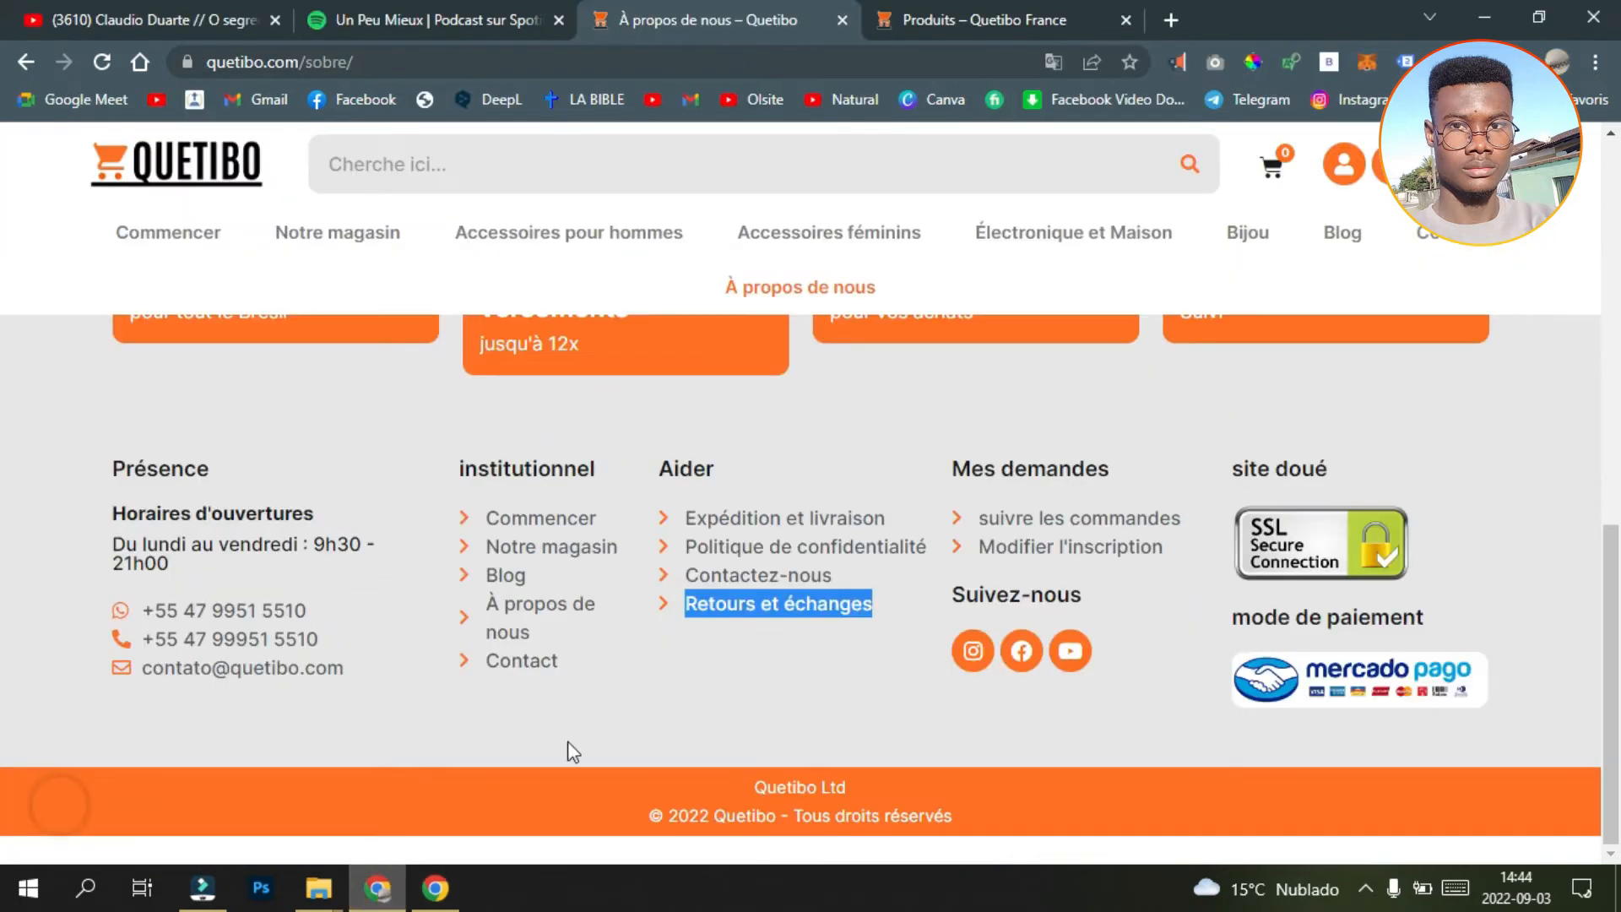
left_click(782, 704)
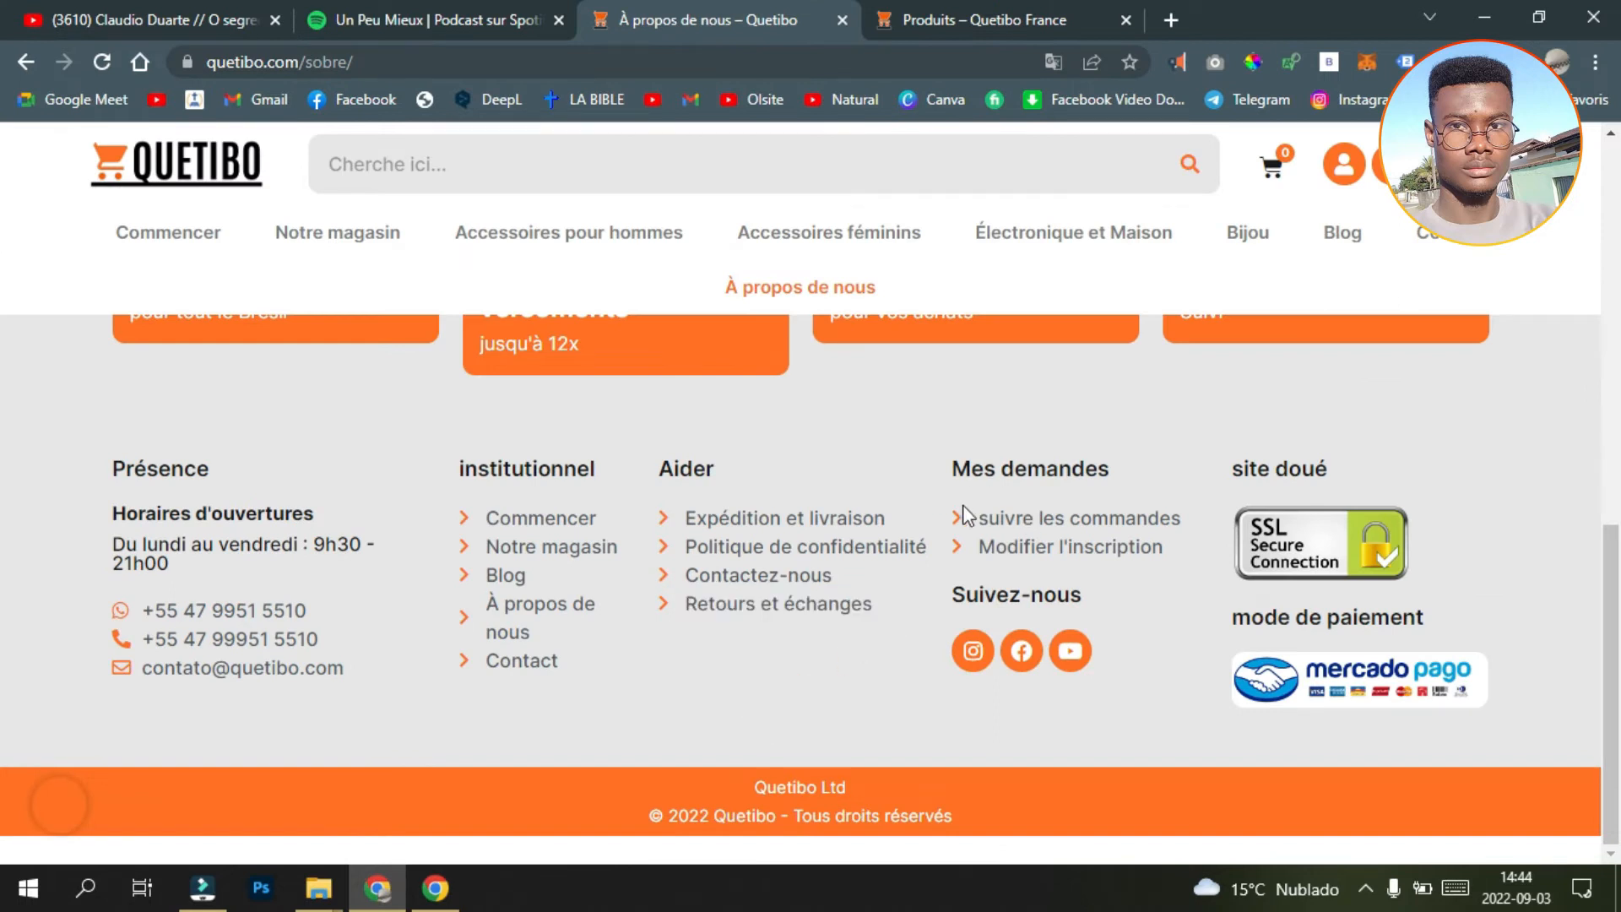
left_click(1182, 518)
left_click(101, 62)
left_click_drag(1194, 493, 994, 520)
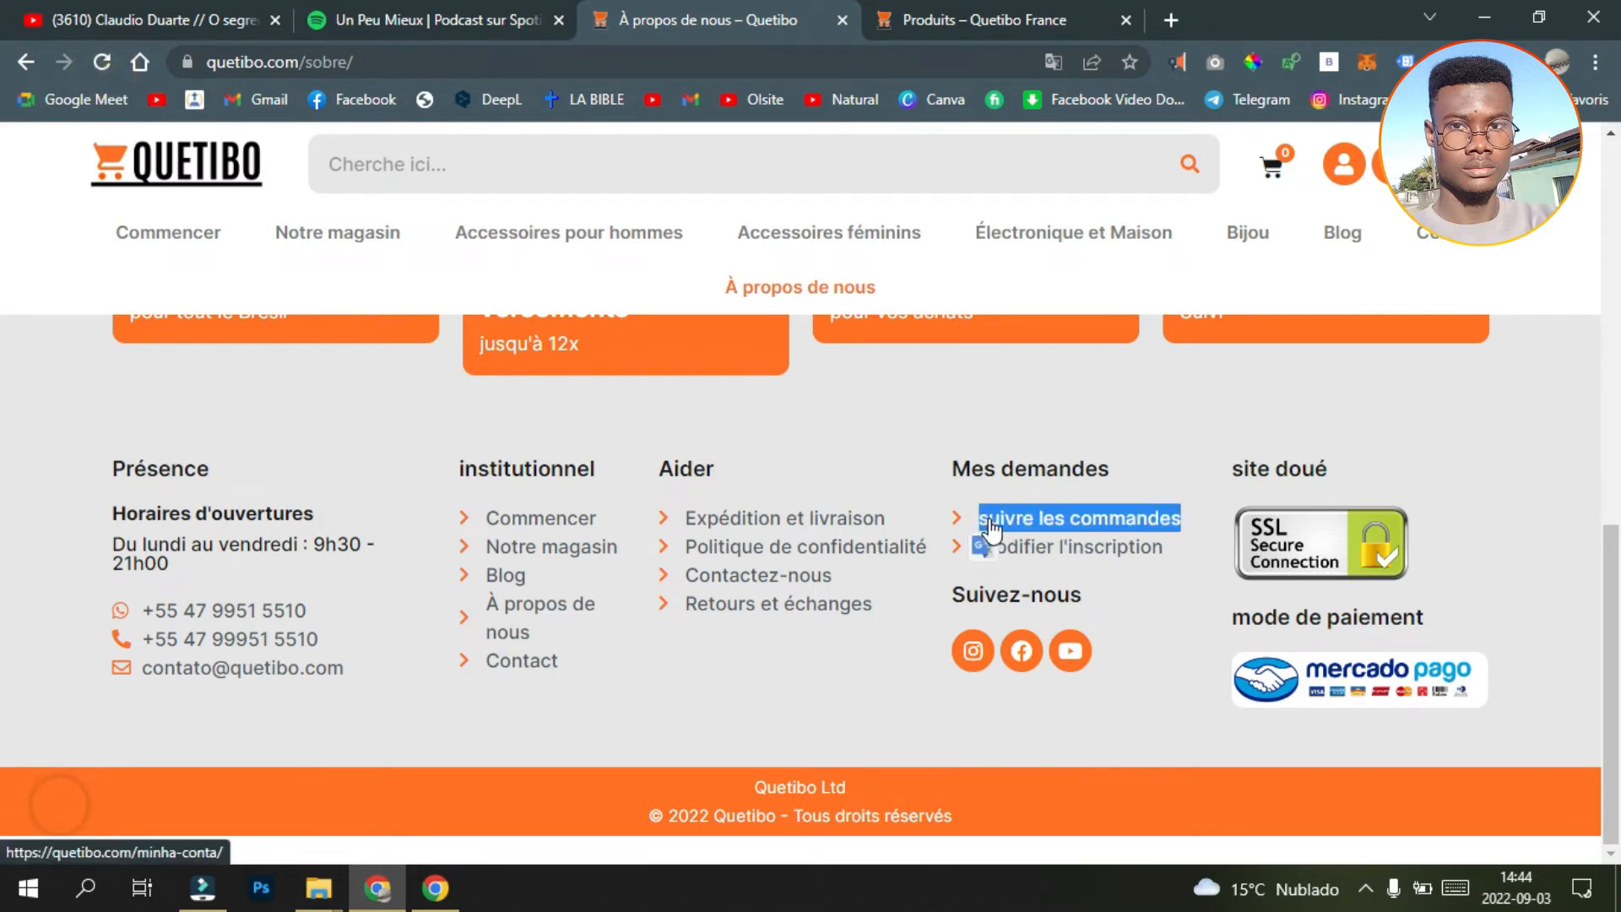
right_click(989, 522)
left_click(1069, 253)
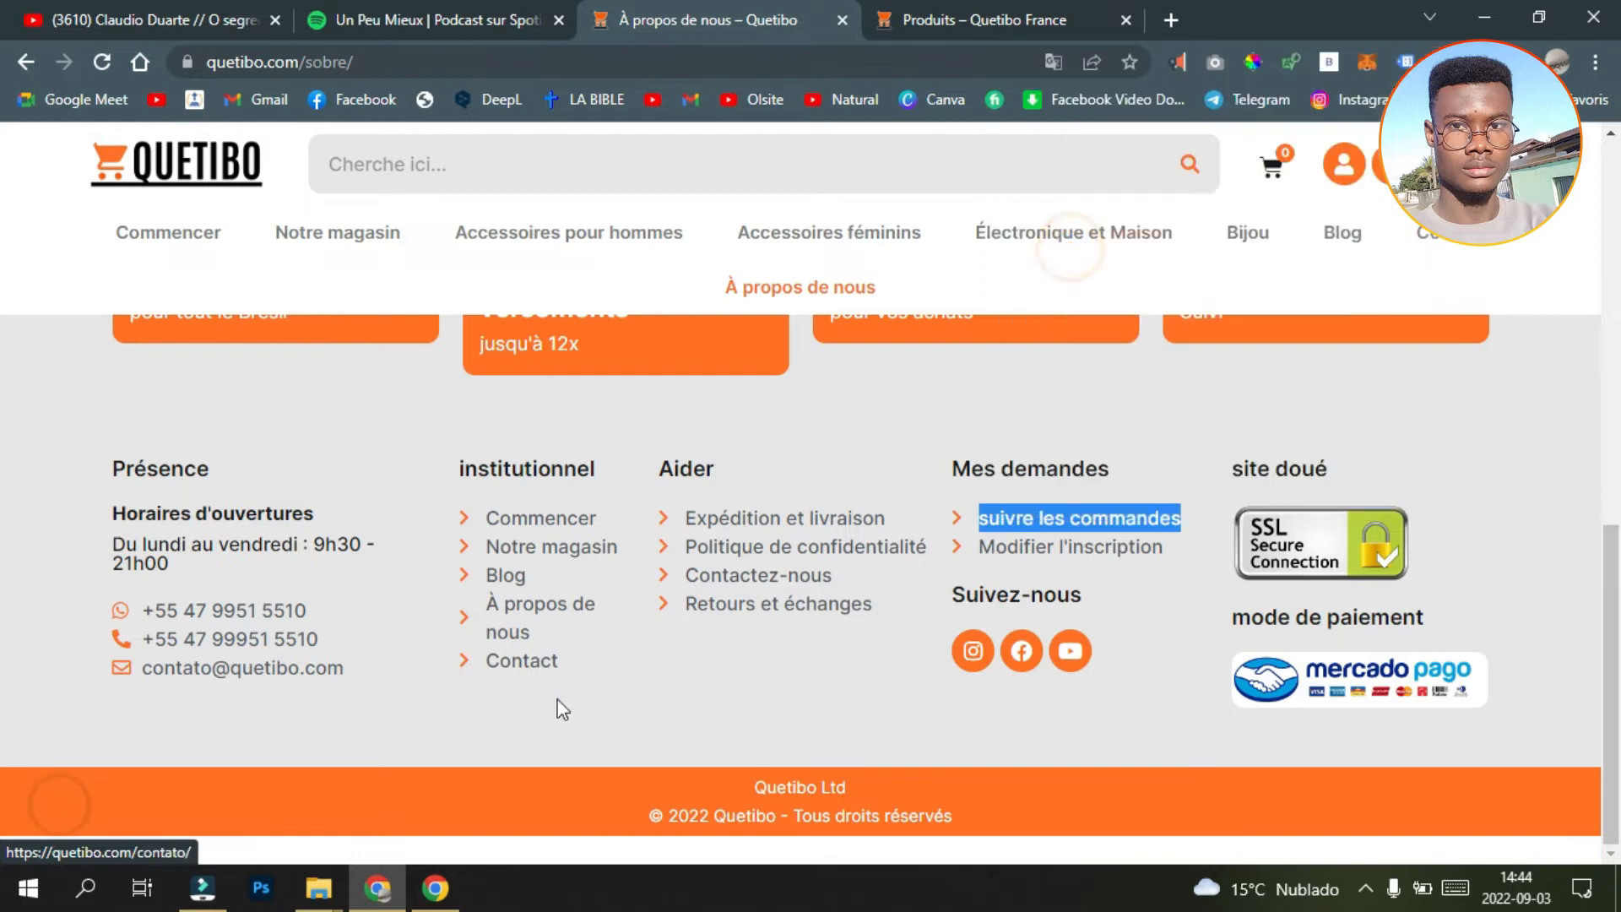
left_click(436, 888)
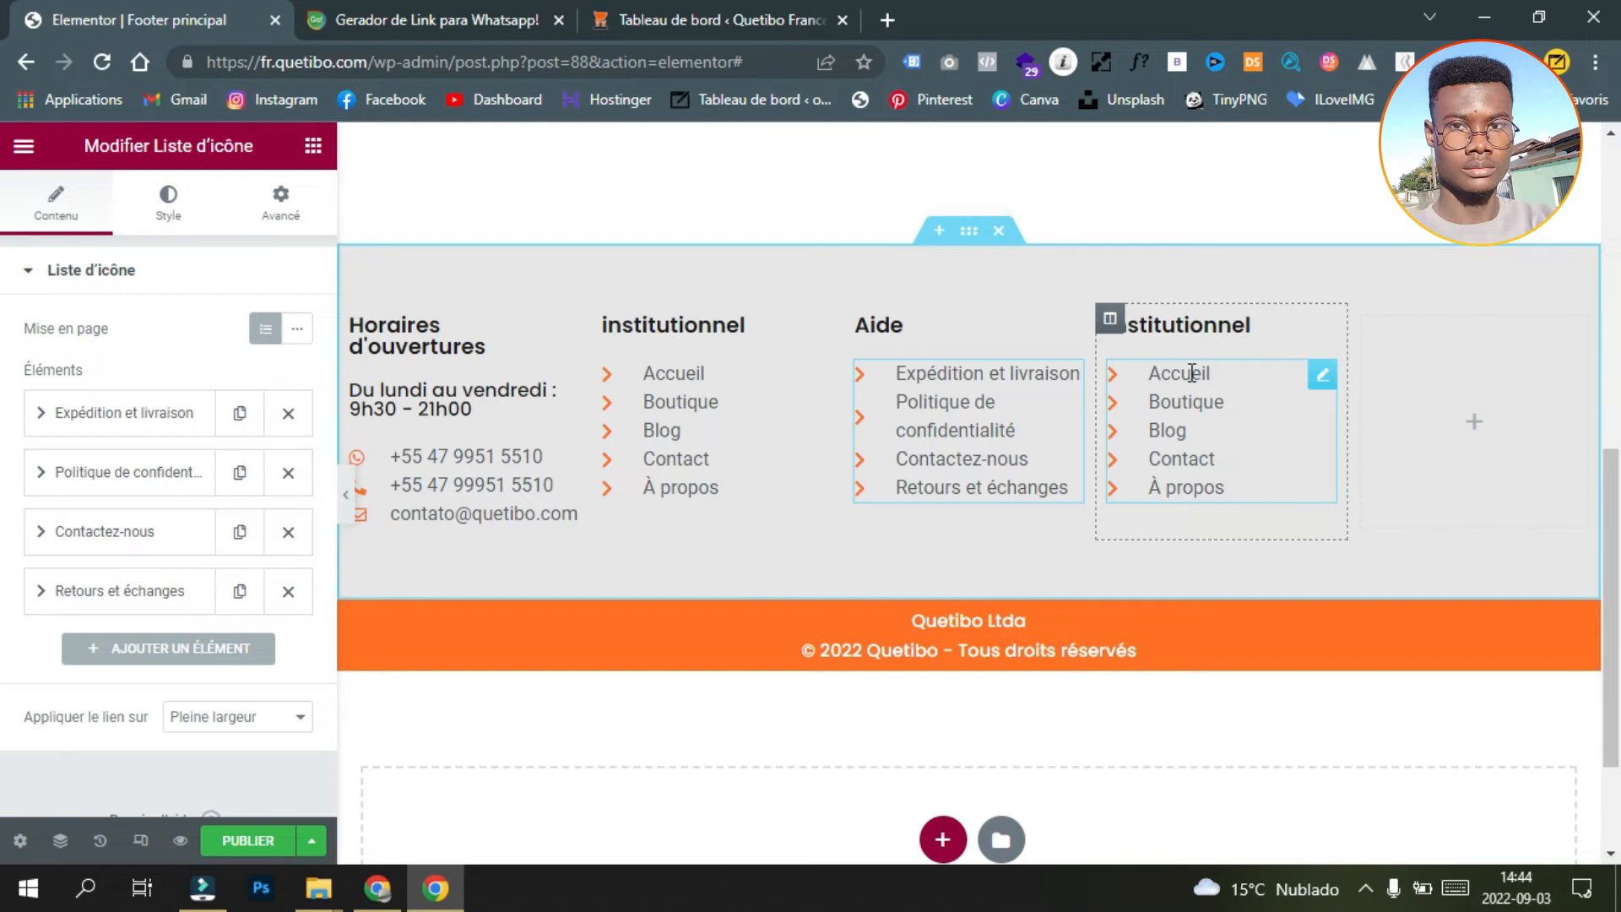
Step: Change the "Accueil" entry's text in the fourth column's icon list to the copied text, capitalized as "Suivre les commandes"
left_click(1321, 378)
left_click(145, 412)
double_click(133, 497)
right_click(119, 500)
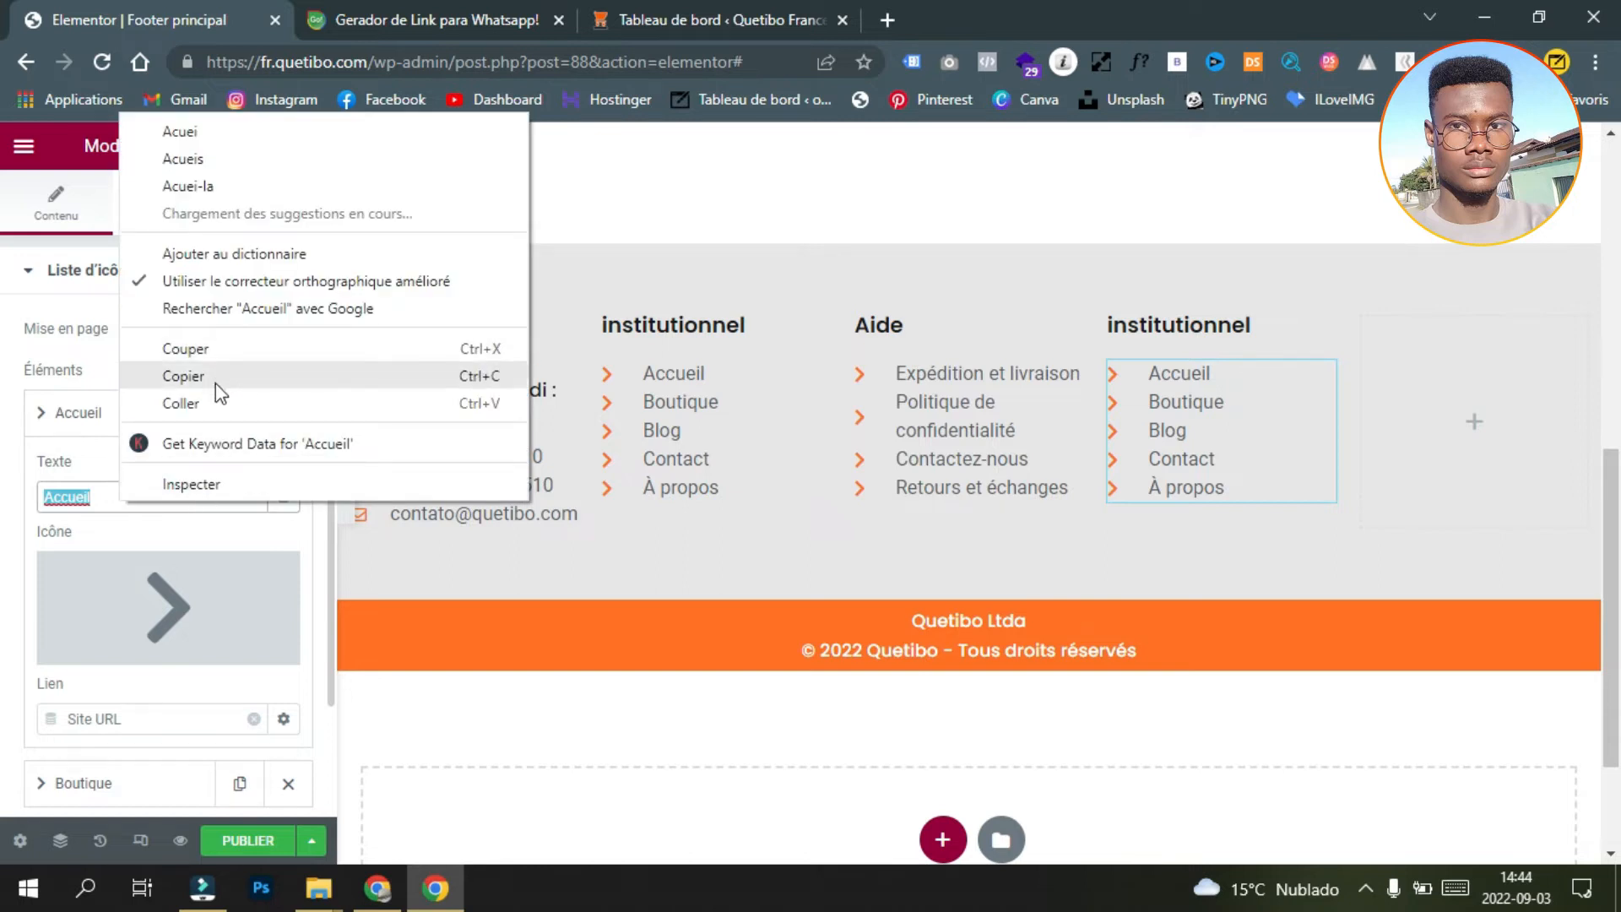
left_click(217, 403)
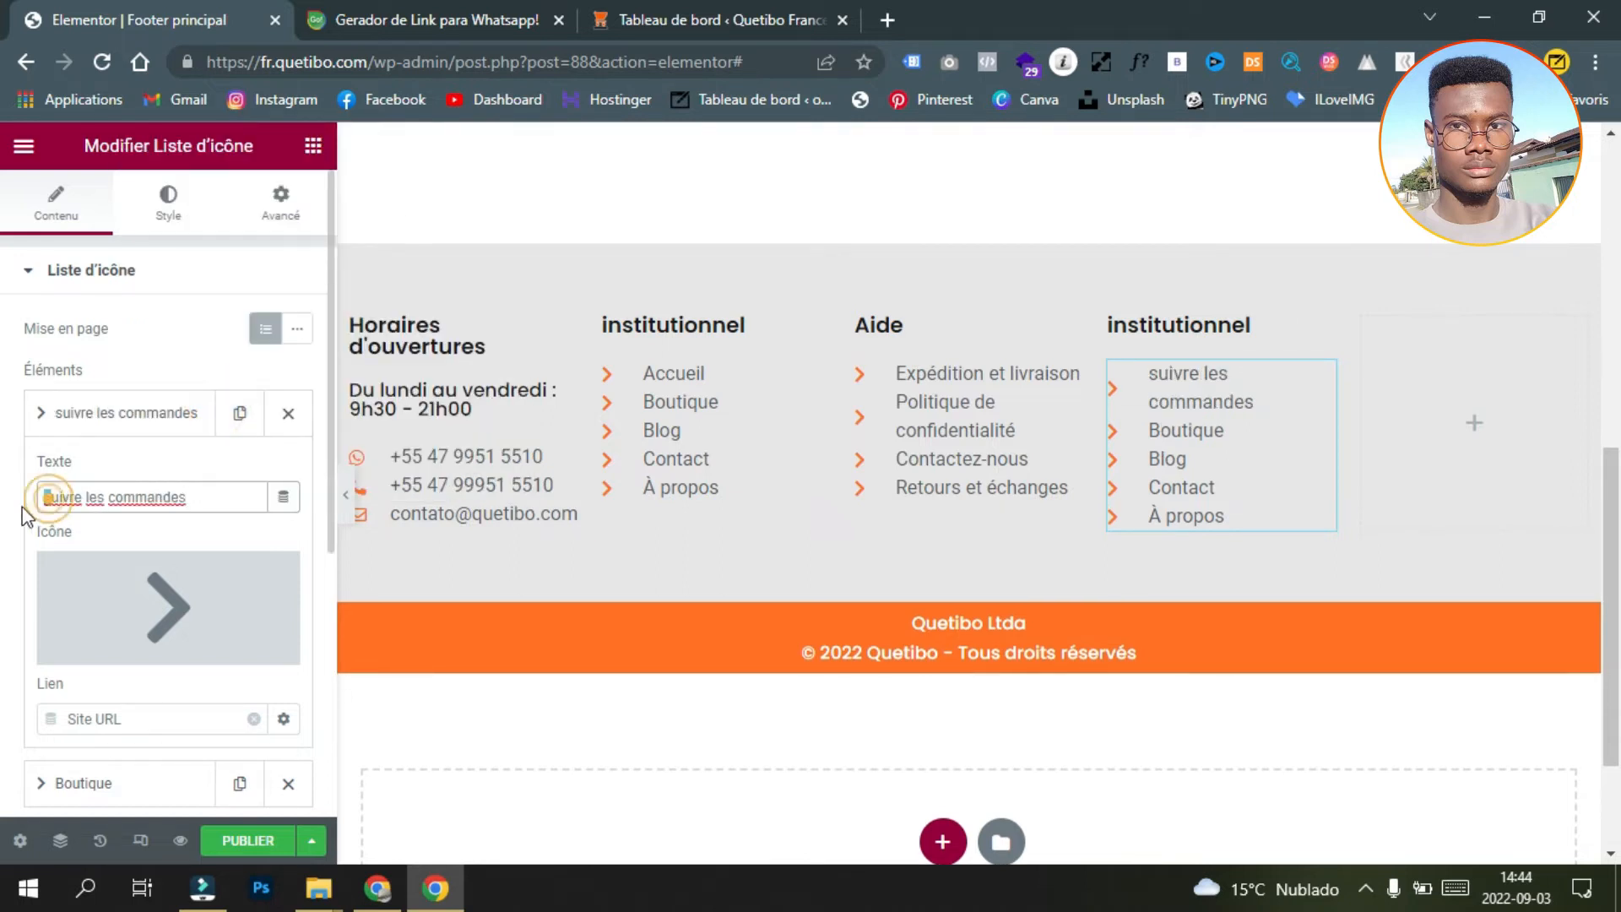
type("S")
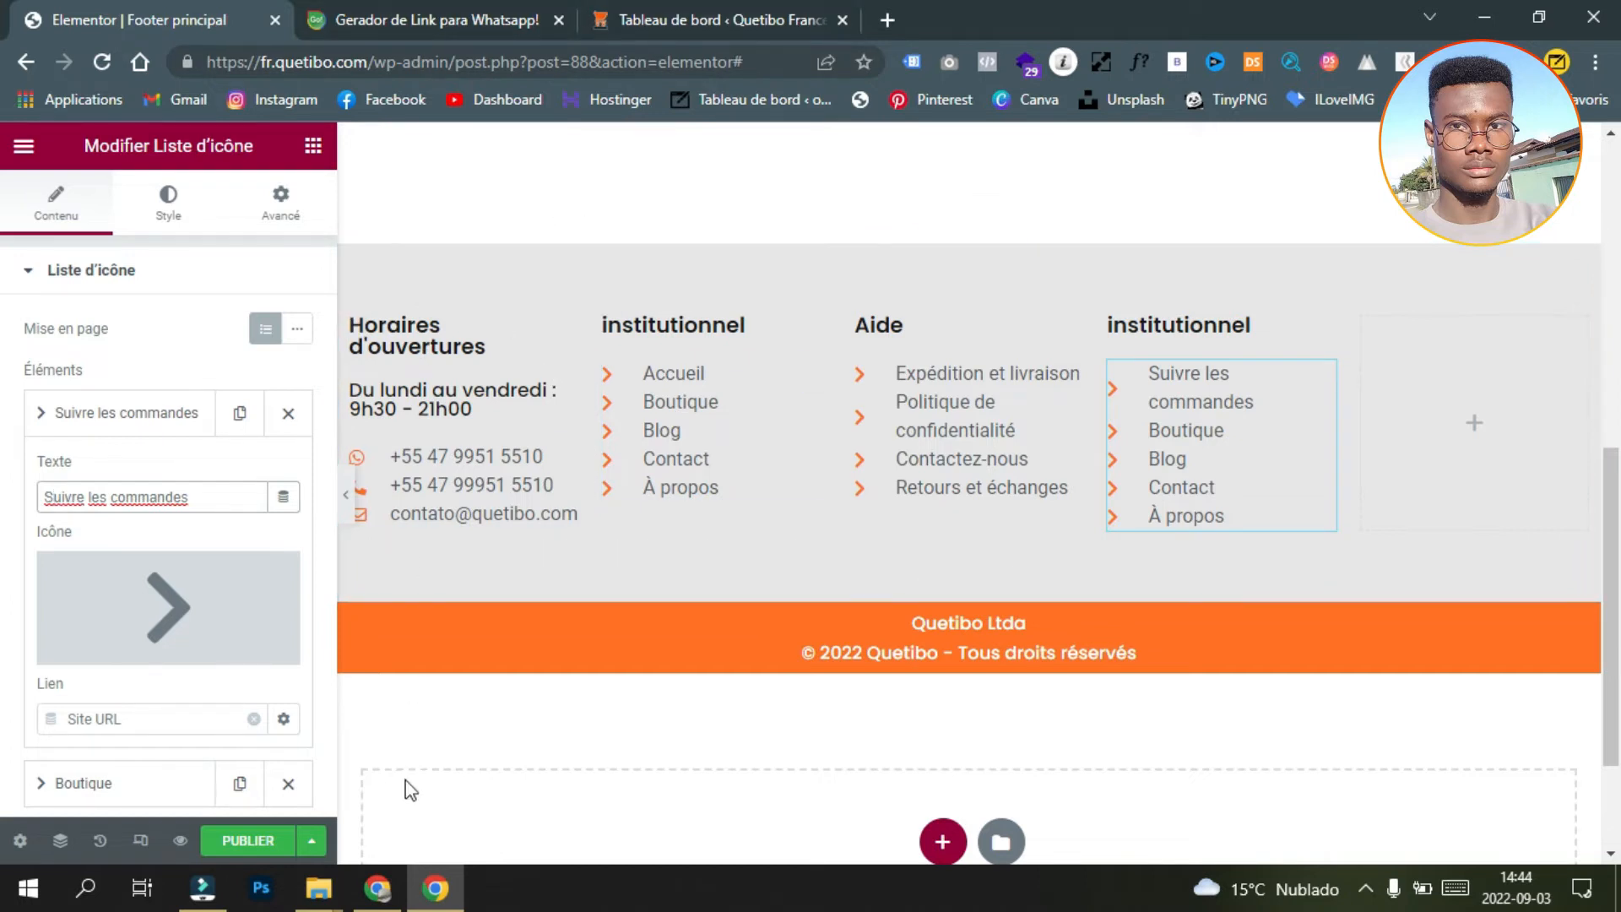
Step: Copy the link text "Modifier l'inscription" from the "Mes demandes" column in the reference site's footer
left_click(378, 888)
left_click(1152, 632)
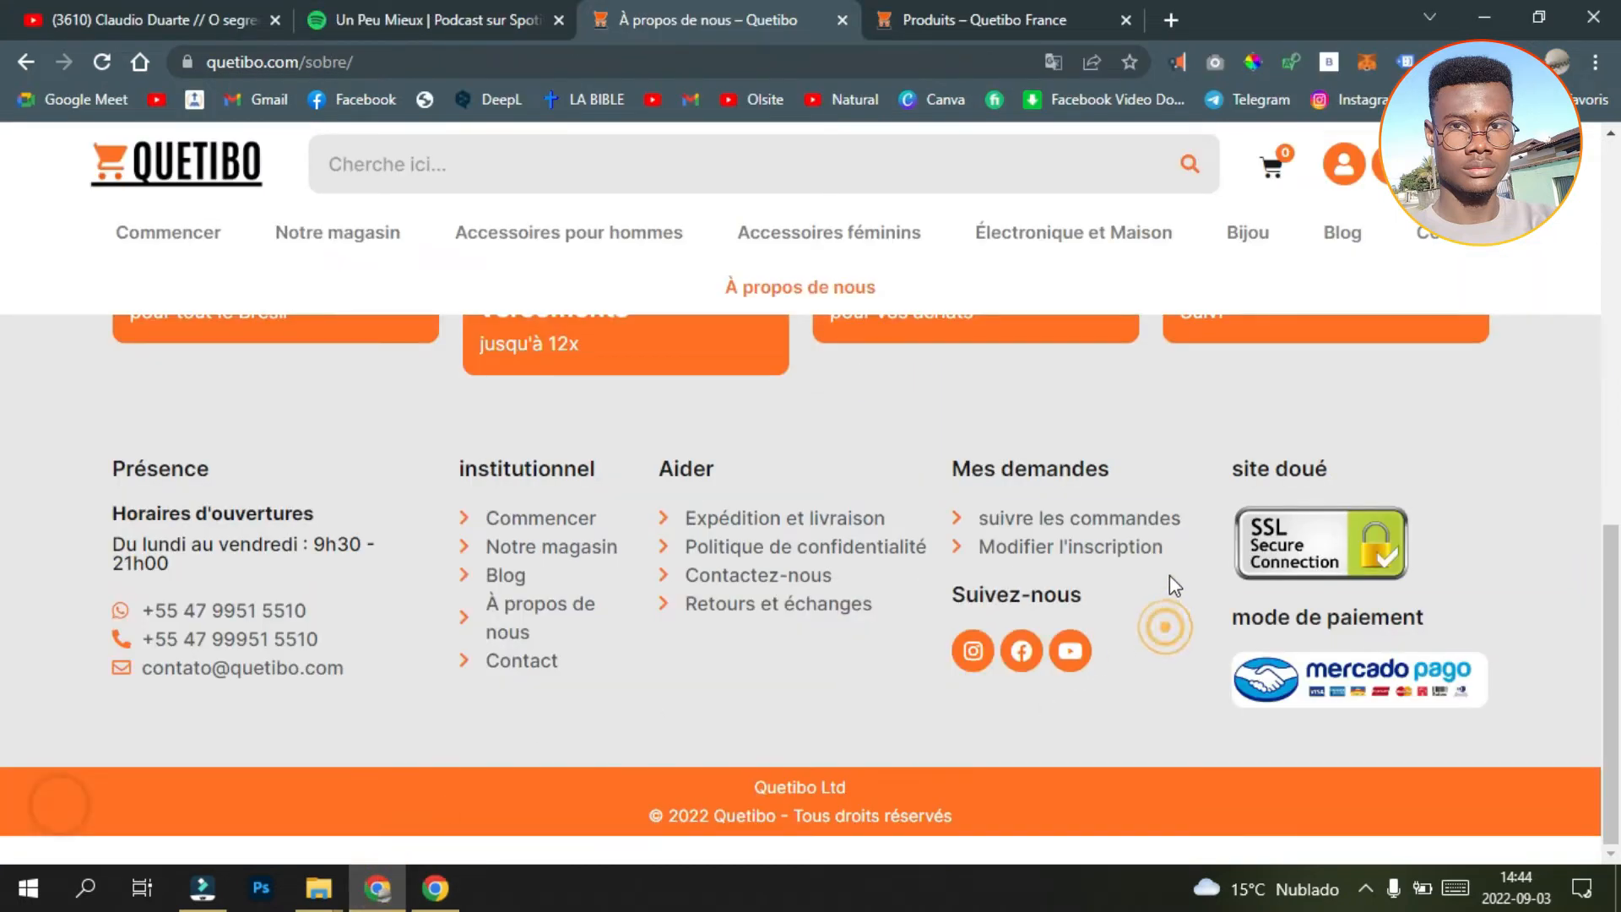
left_click_drag(1178, 554, 997, 558)
right_click(997, 557)
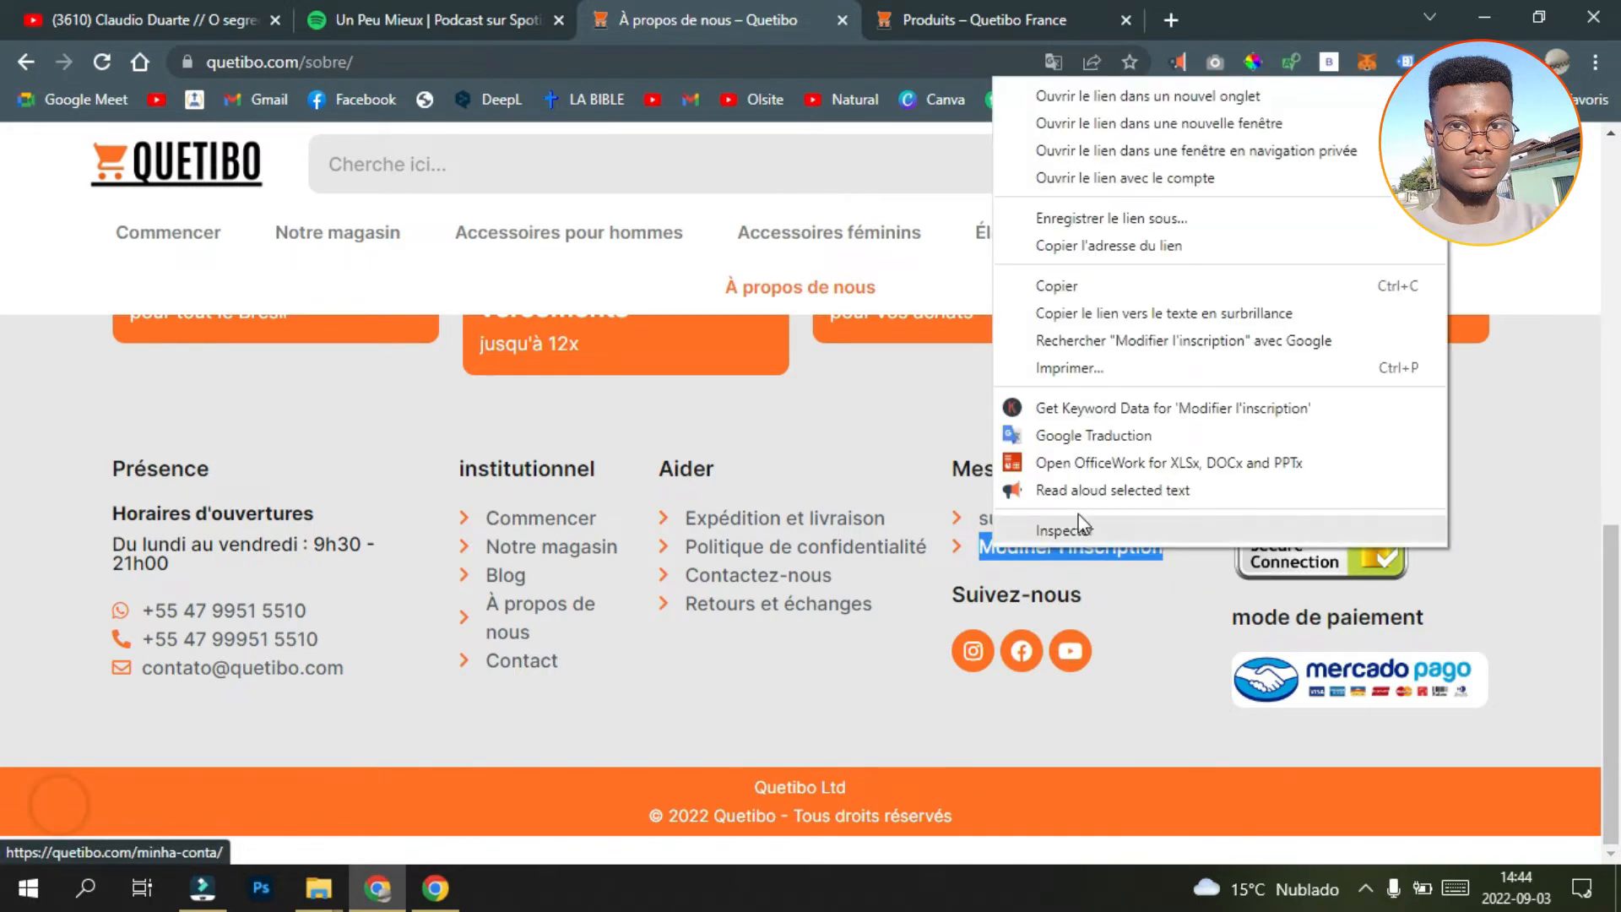
left_click(1064, 292)
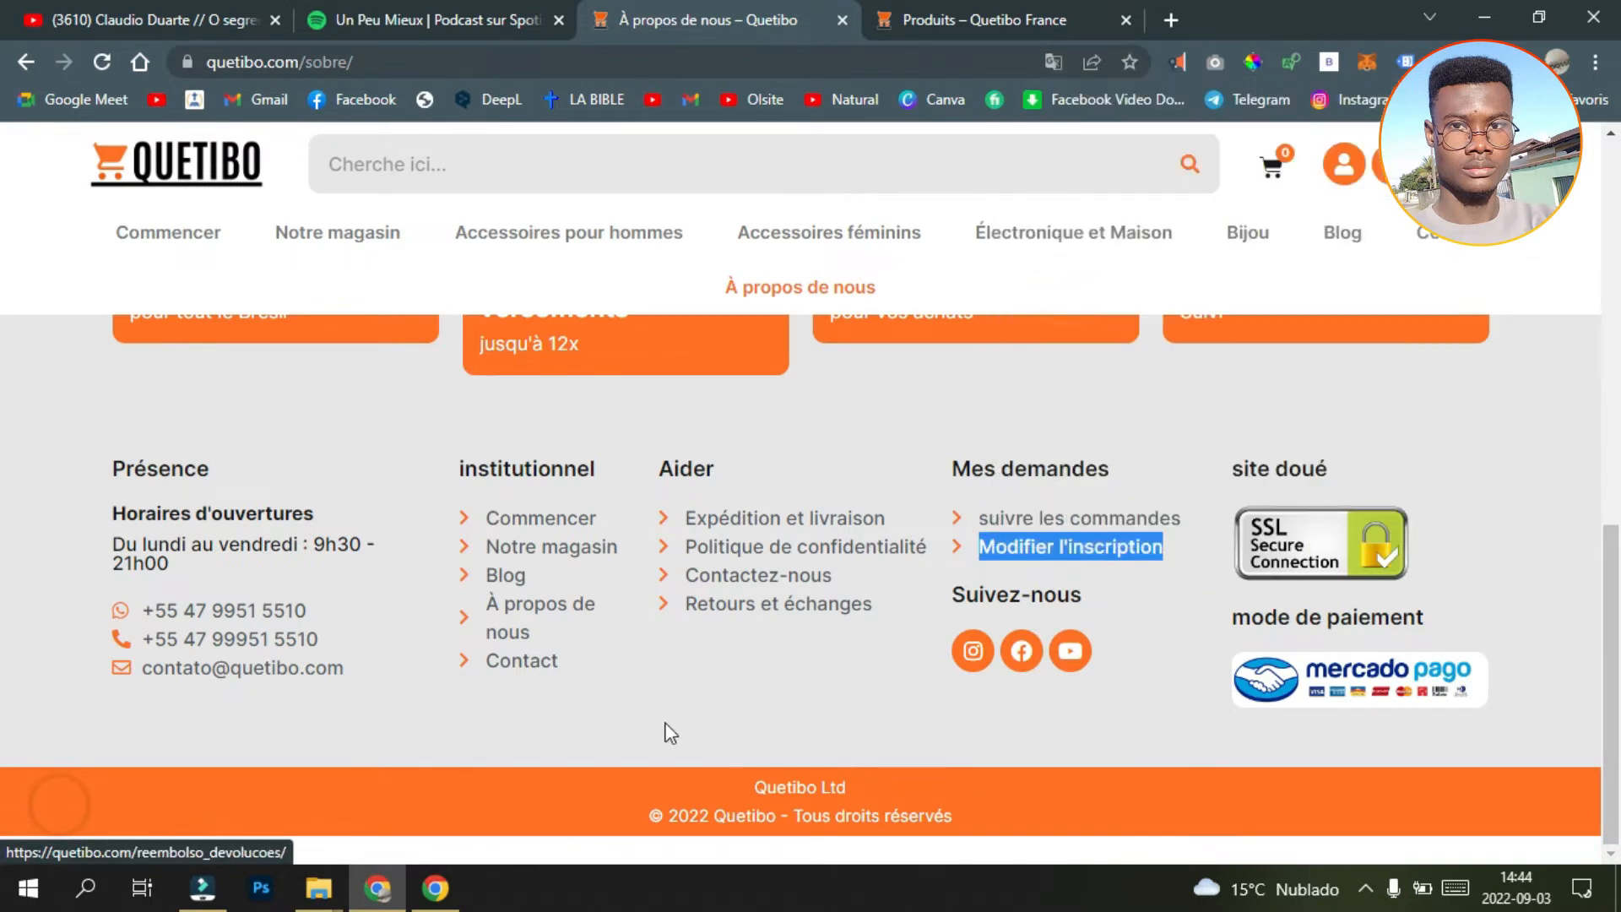
Step: Back in the footer editor, replace the text of the fourth column's "Boutique" list item with the copied "Modifier l'inscription"
left_click(435, 887)
left_click(135, 411)
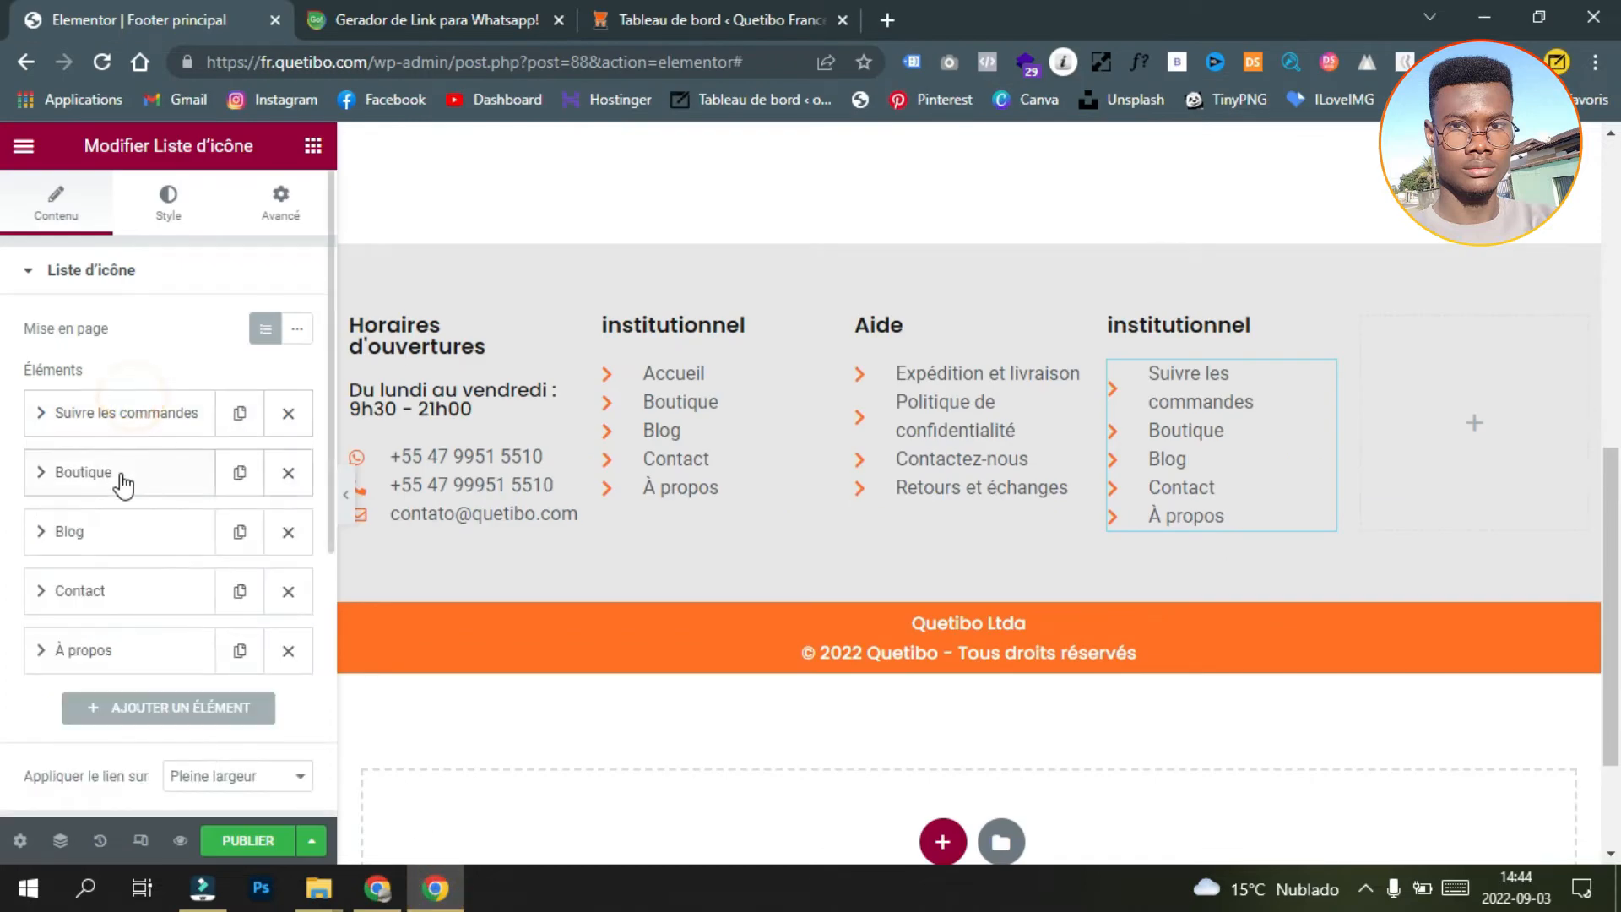
left_click(126, 472)
left_click(122, 556)
double_click(122, 556)
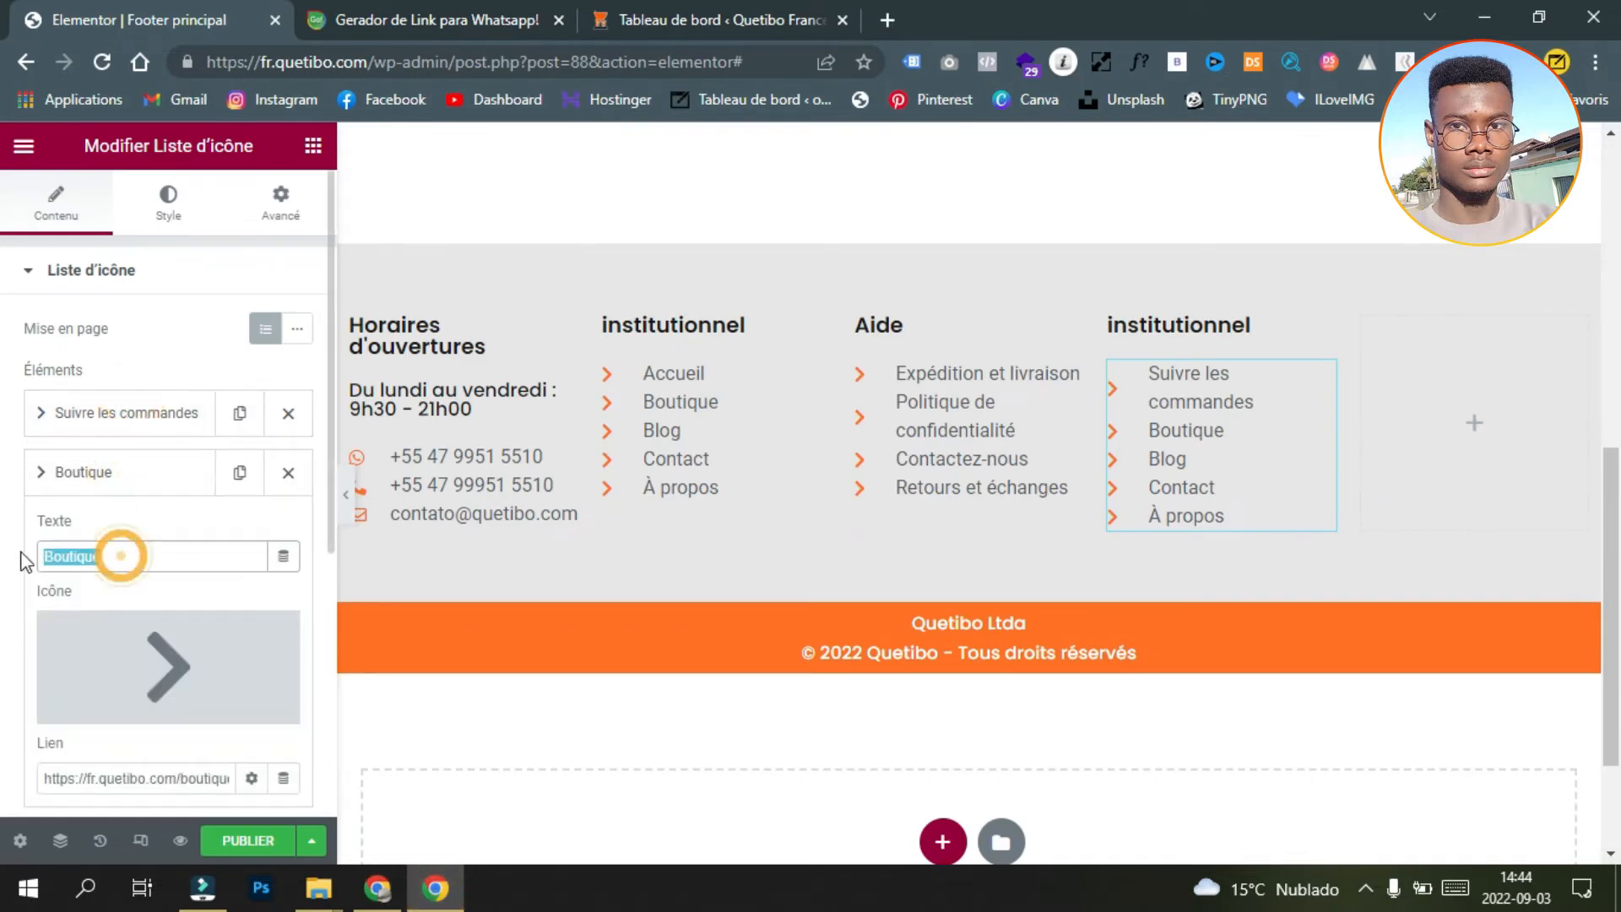
right_click(68, 554)
left_click(185, 269)
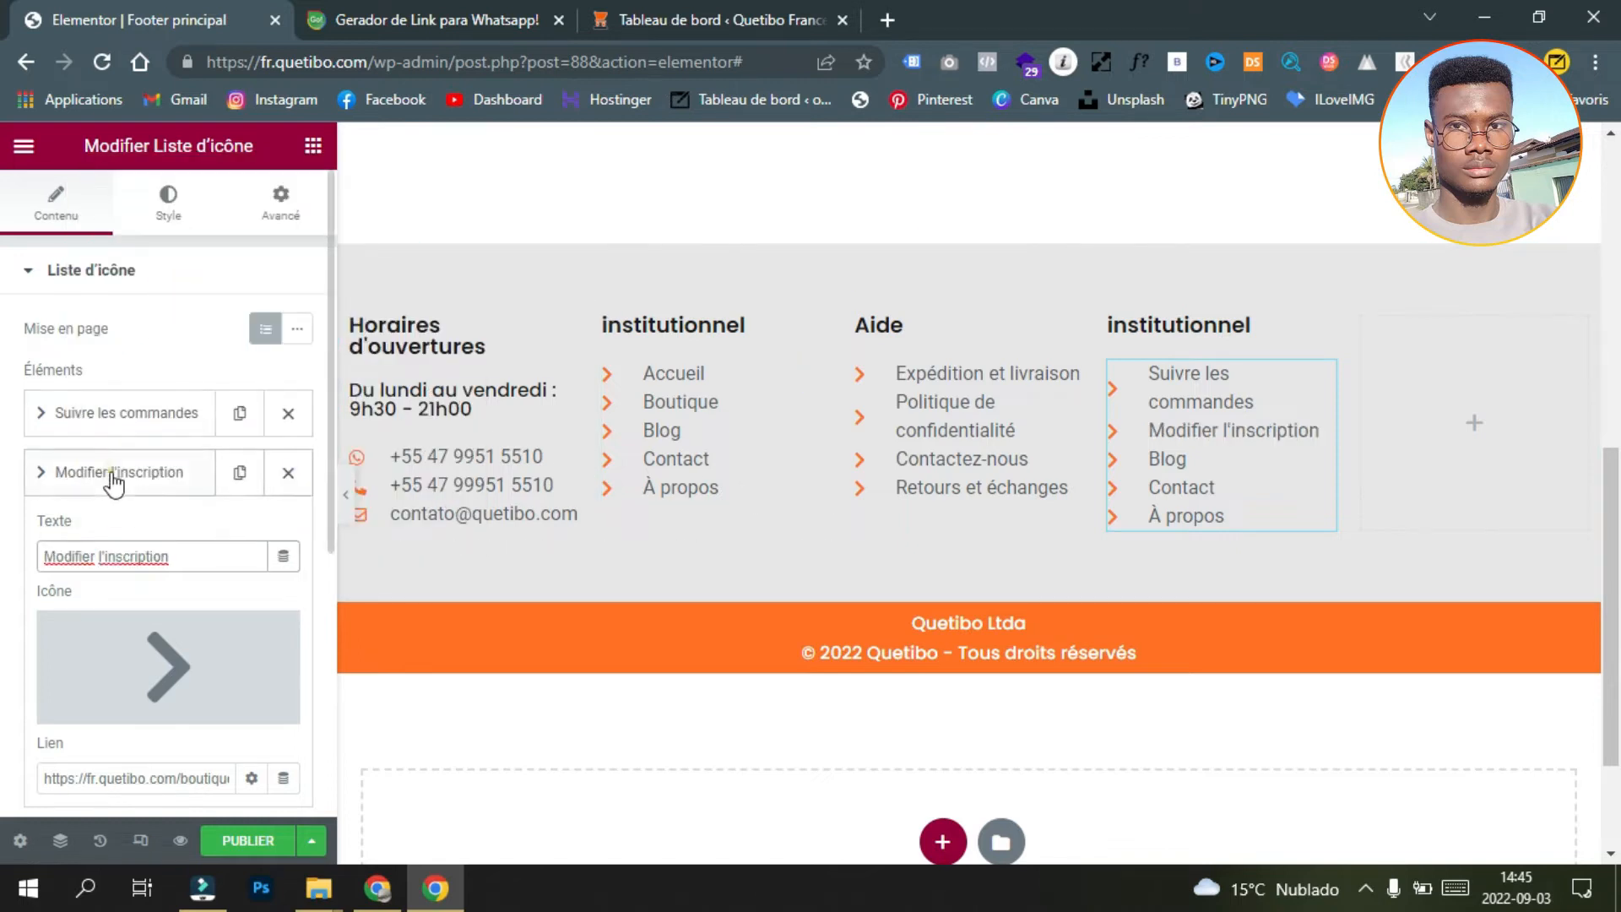
Step: Delete the Blog, Contact and À propos items from the fourth column's icon list
left_click(161, 472)
left_click(288, 531)
left_click(288, 531)
left_click(288, 532)
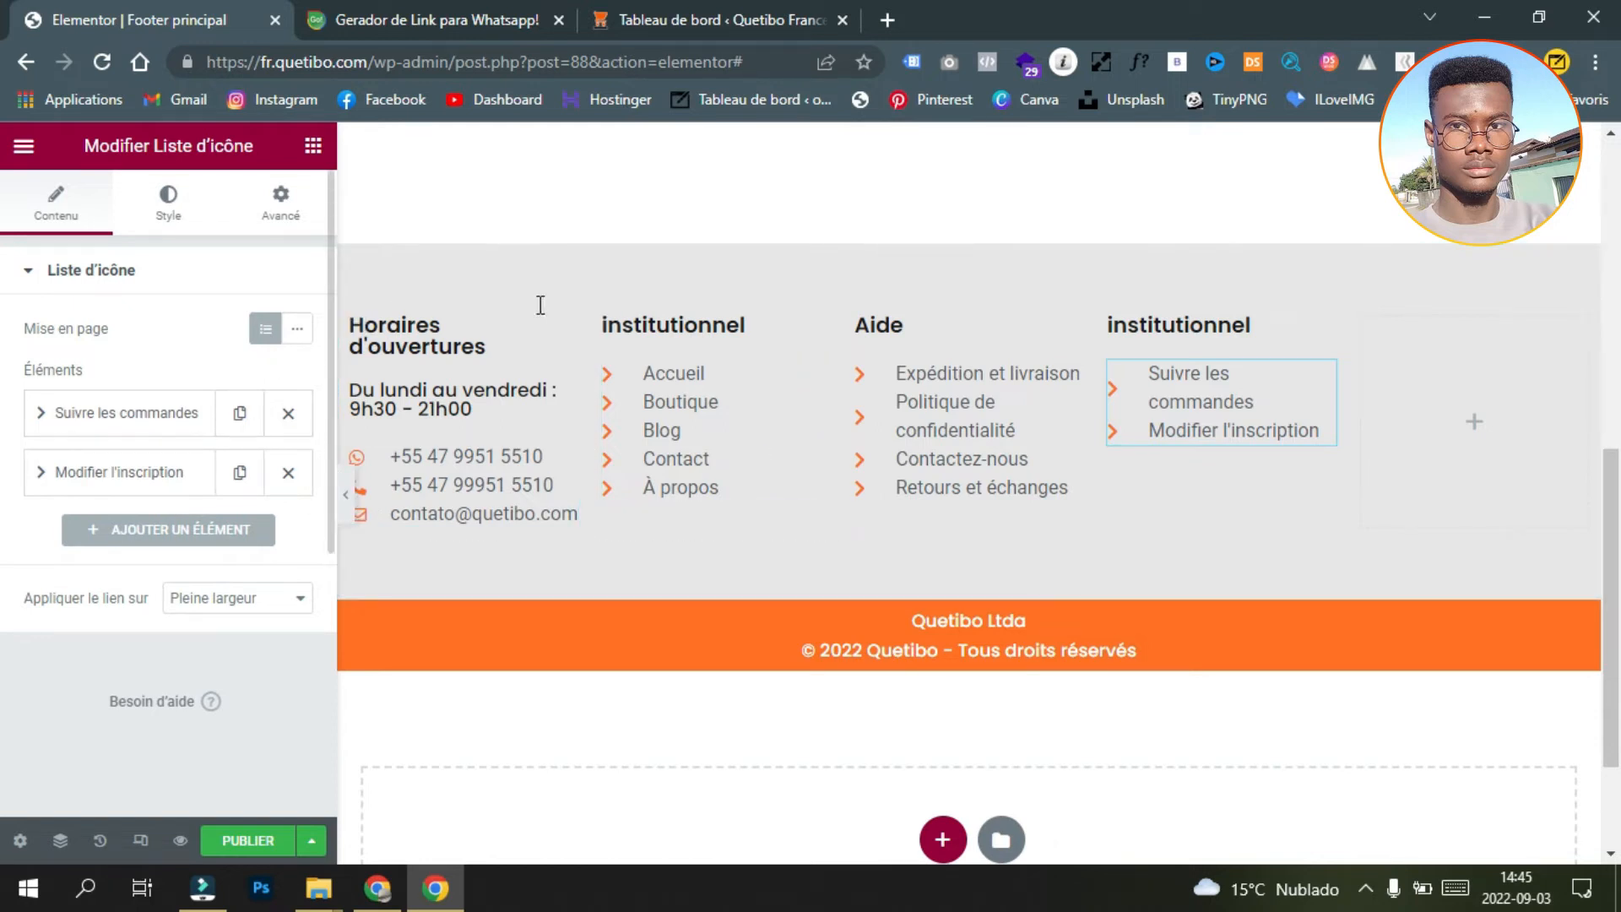
Step: Replace the fourth column's heading with "Mes demandes", copied from the reference site's footer
left_click(1326, 336)
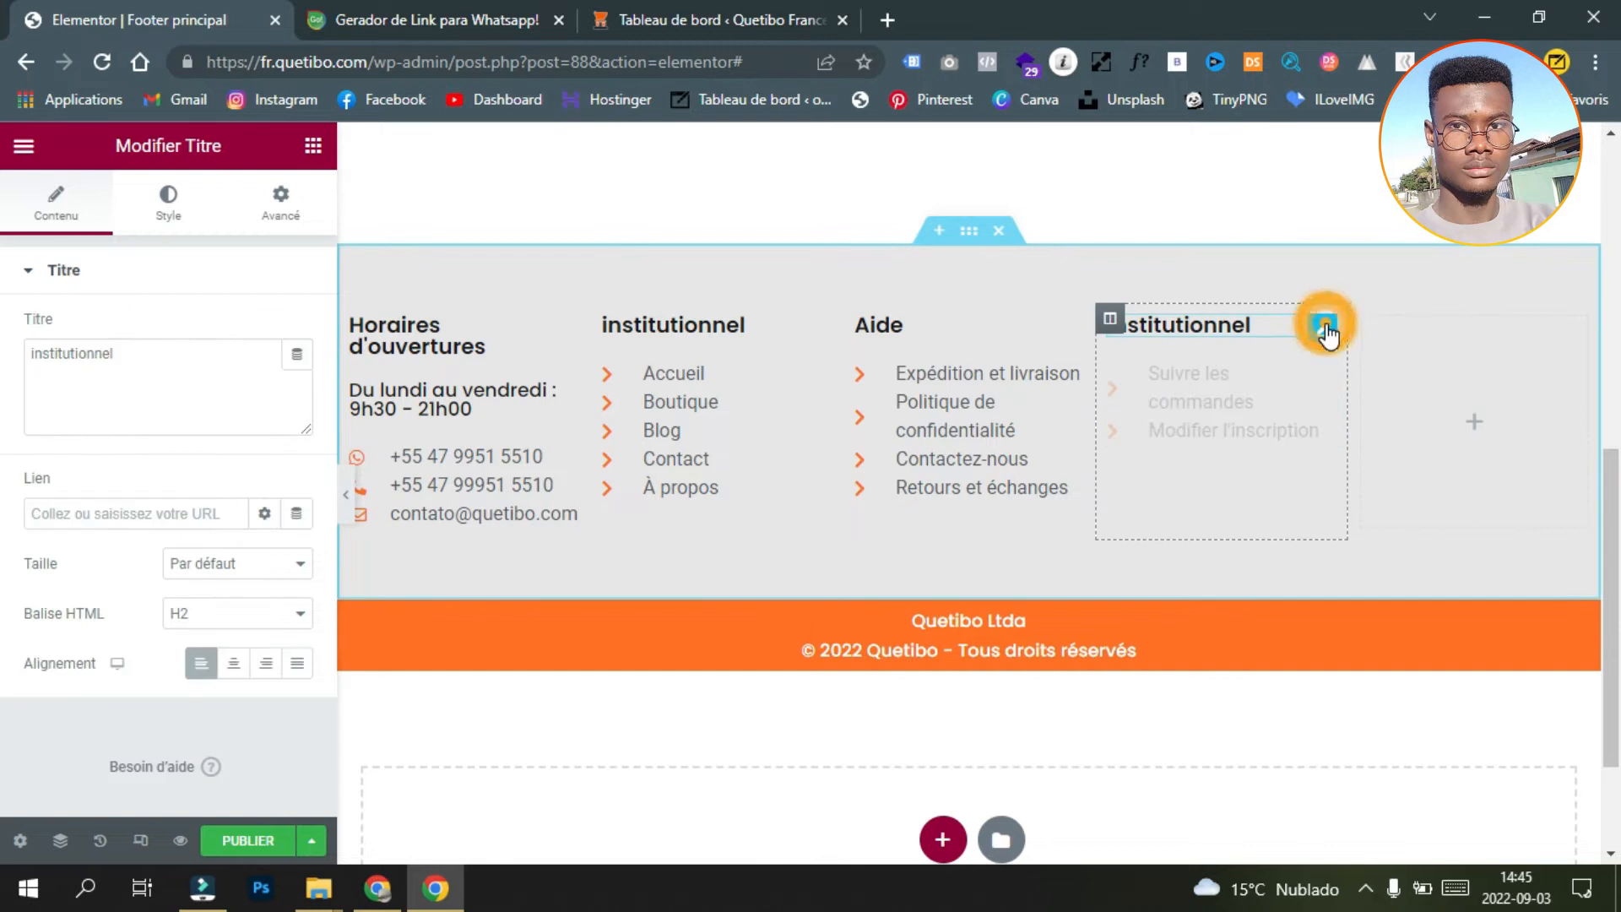
left_click(377, 887)
left_click_drag(1121, 471, 965, 468)
right_click(955, 471)
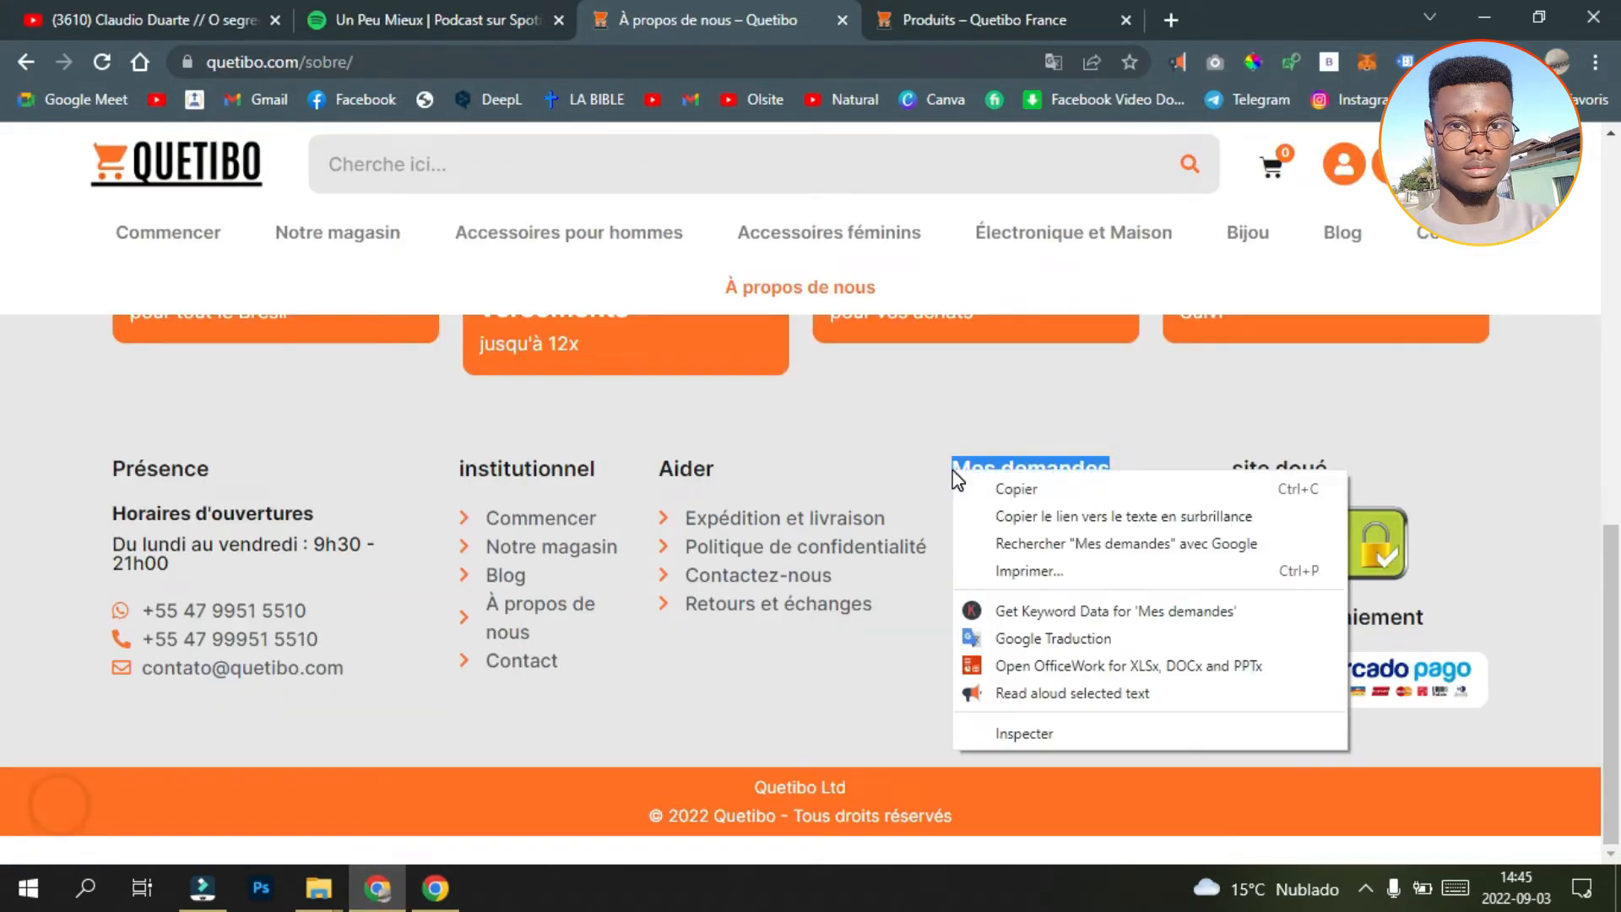
left_click(991, 496)
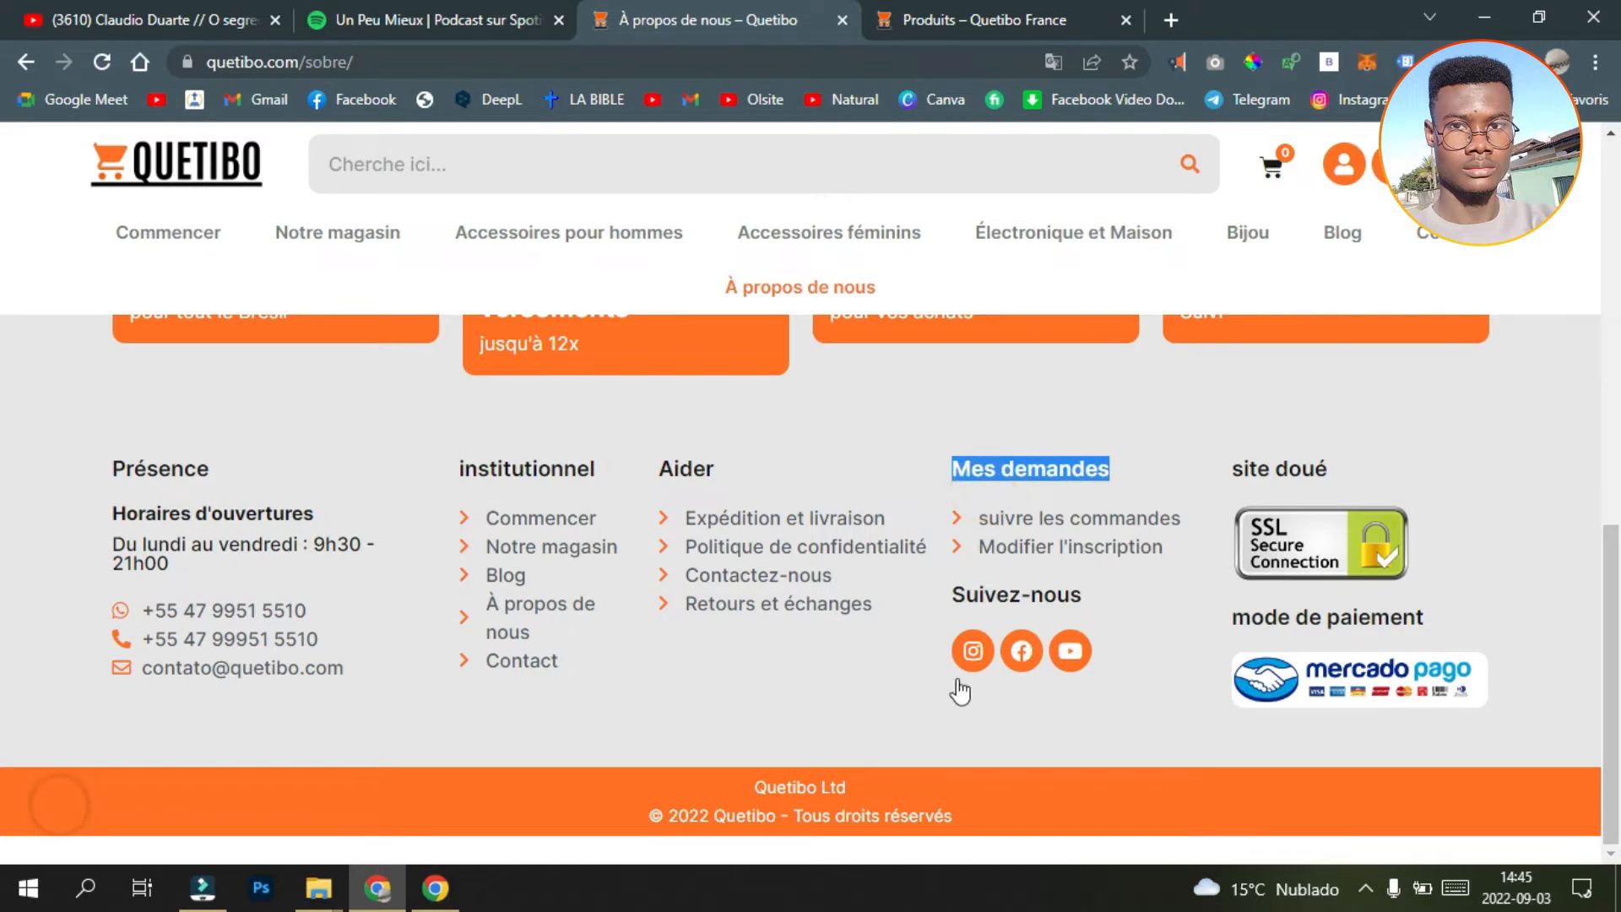
left_click(435, 887)
left_click(124, 347)
double_click(123, 348)
right_click(78, 353)
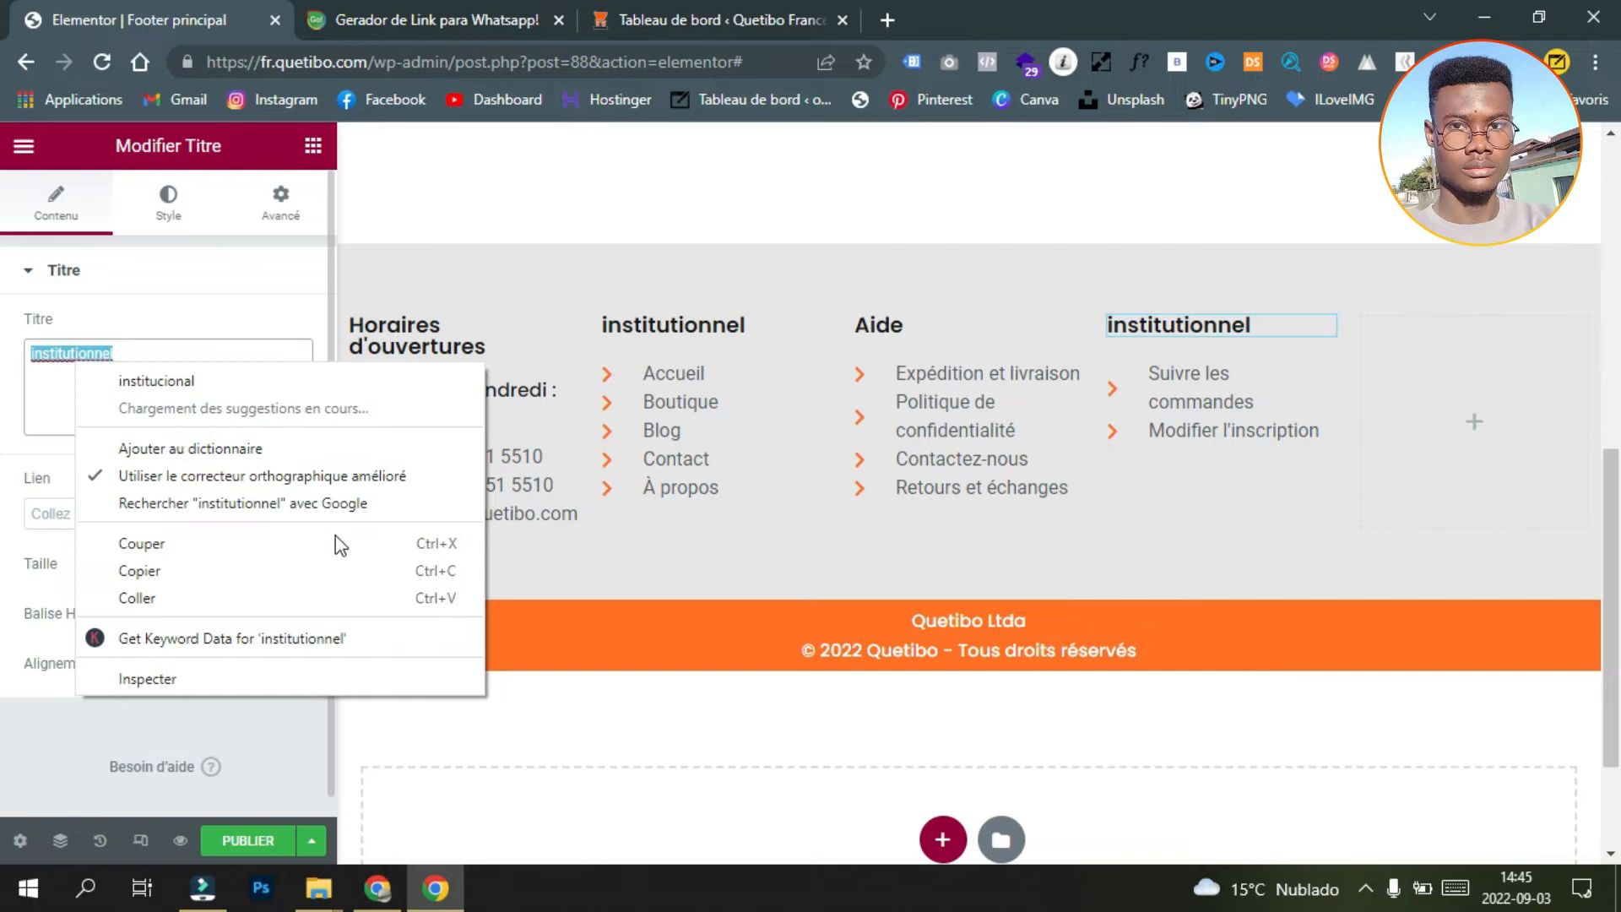
left_click(383, 600)
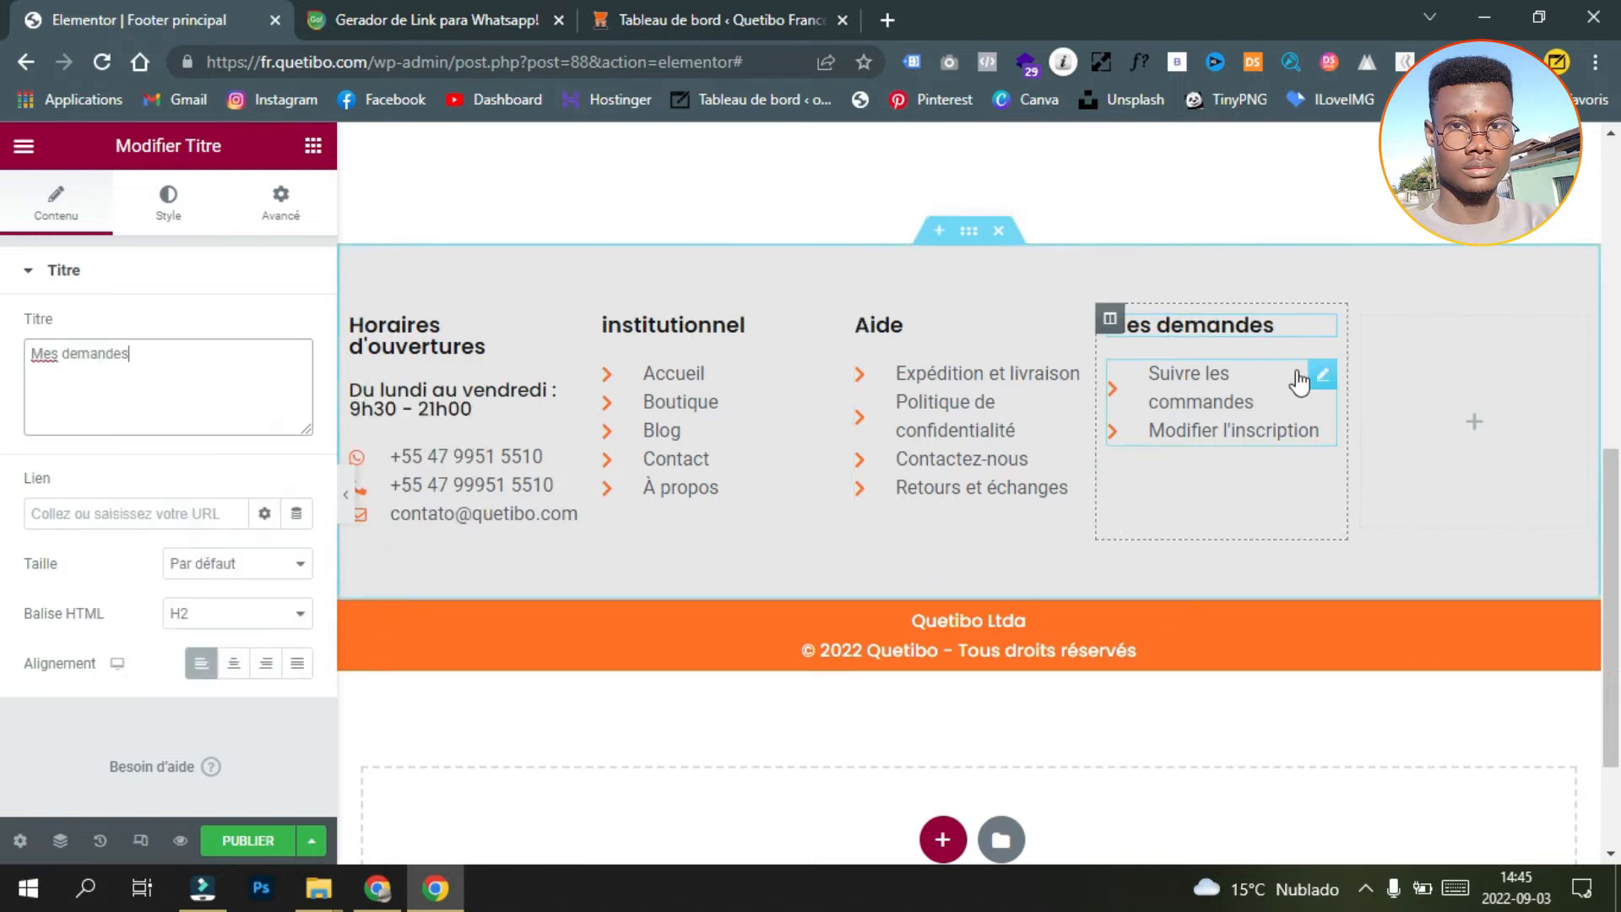
Step: Duplicate the "Mes demandes" heading and place the copy below the icon list in the same column
right_click(1326, 338)
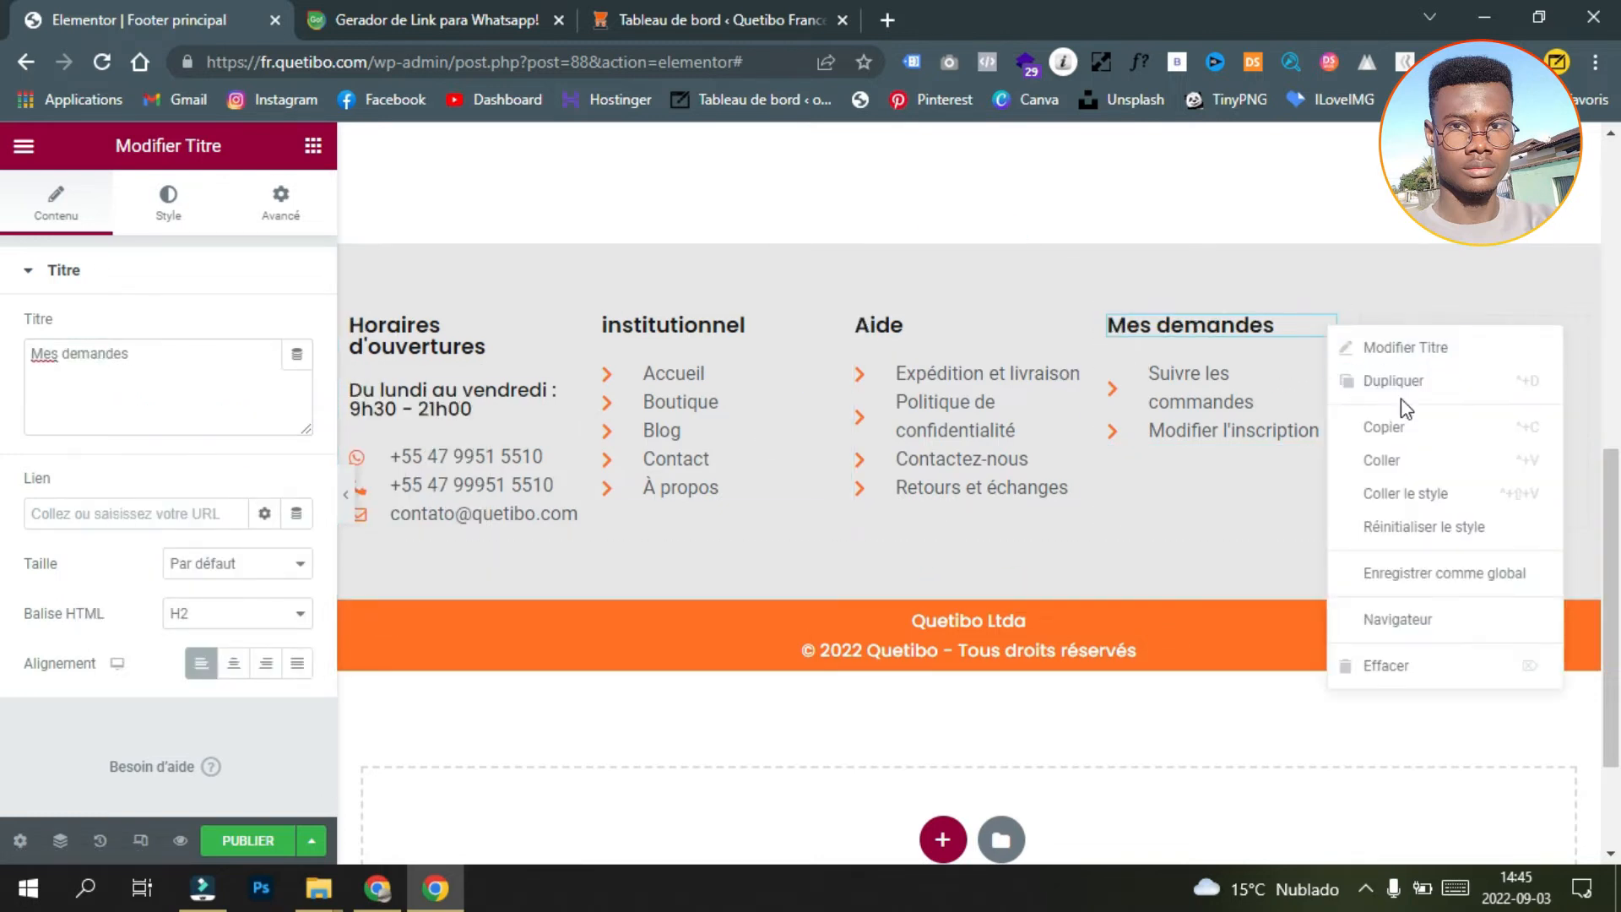
left_click(1404, 377)
left_click_drag(1326, 374, 1285, 460)
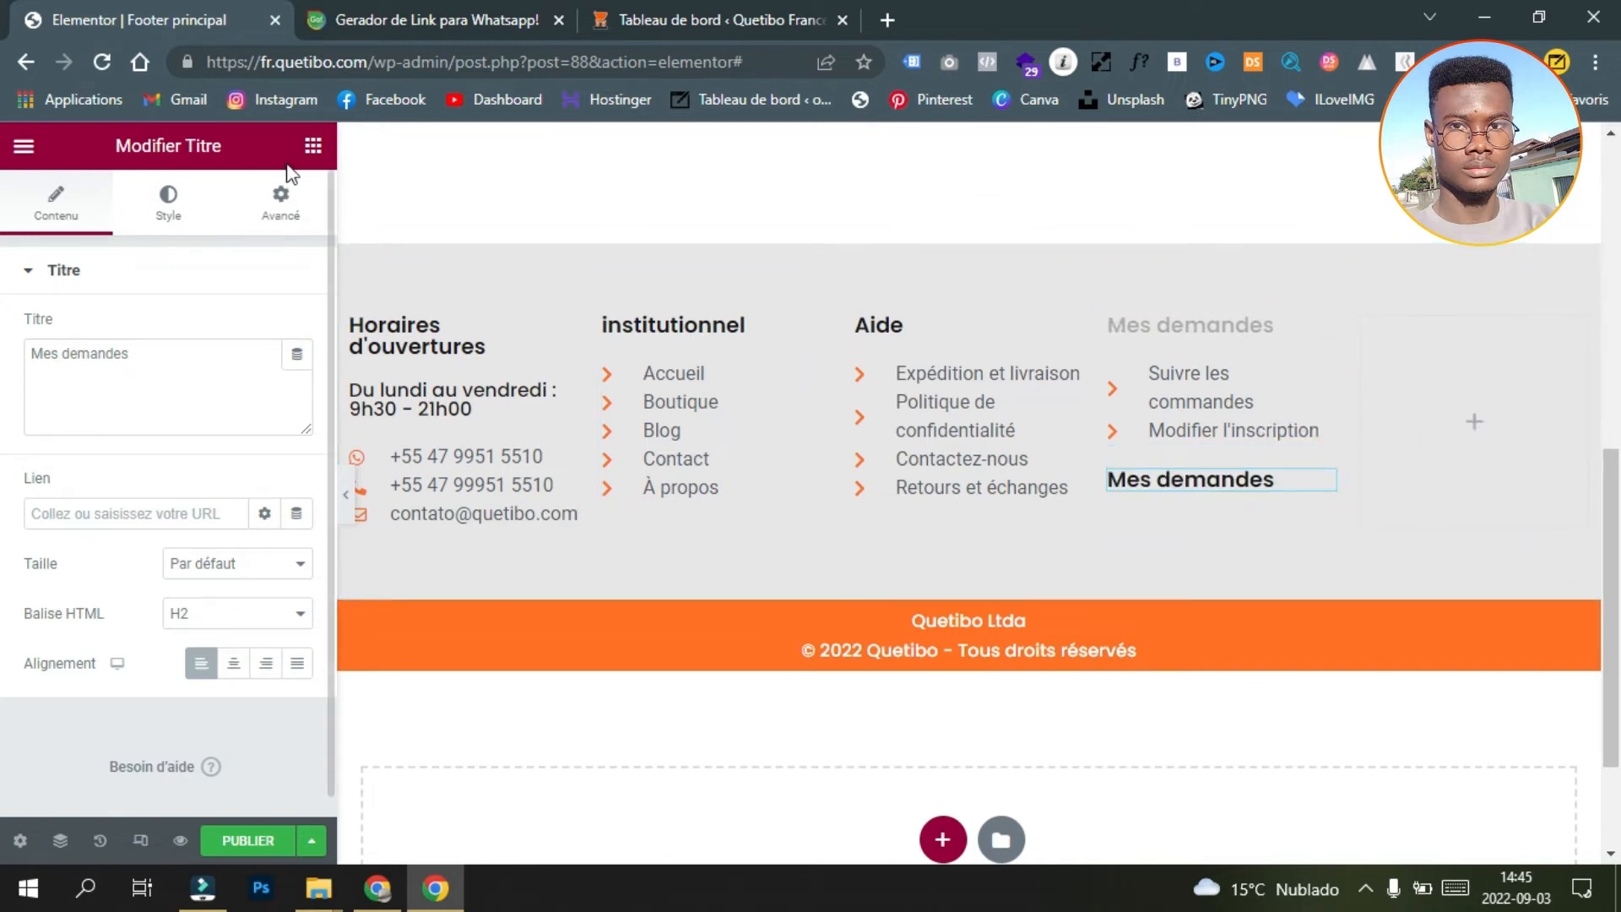
Step: Find the social icons widget by searching "socia" and place it under the duplicated heading in the fourth column
left_click(313, 145)
left_click(90, 234)
type("socia")
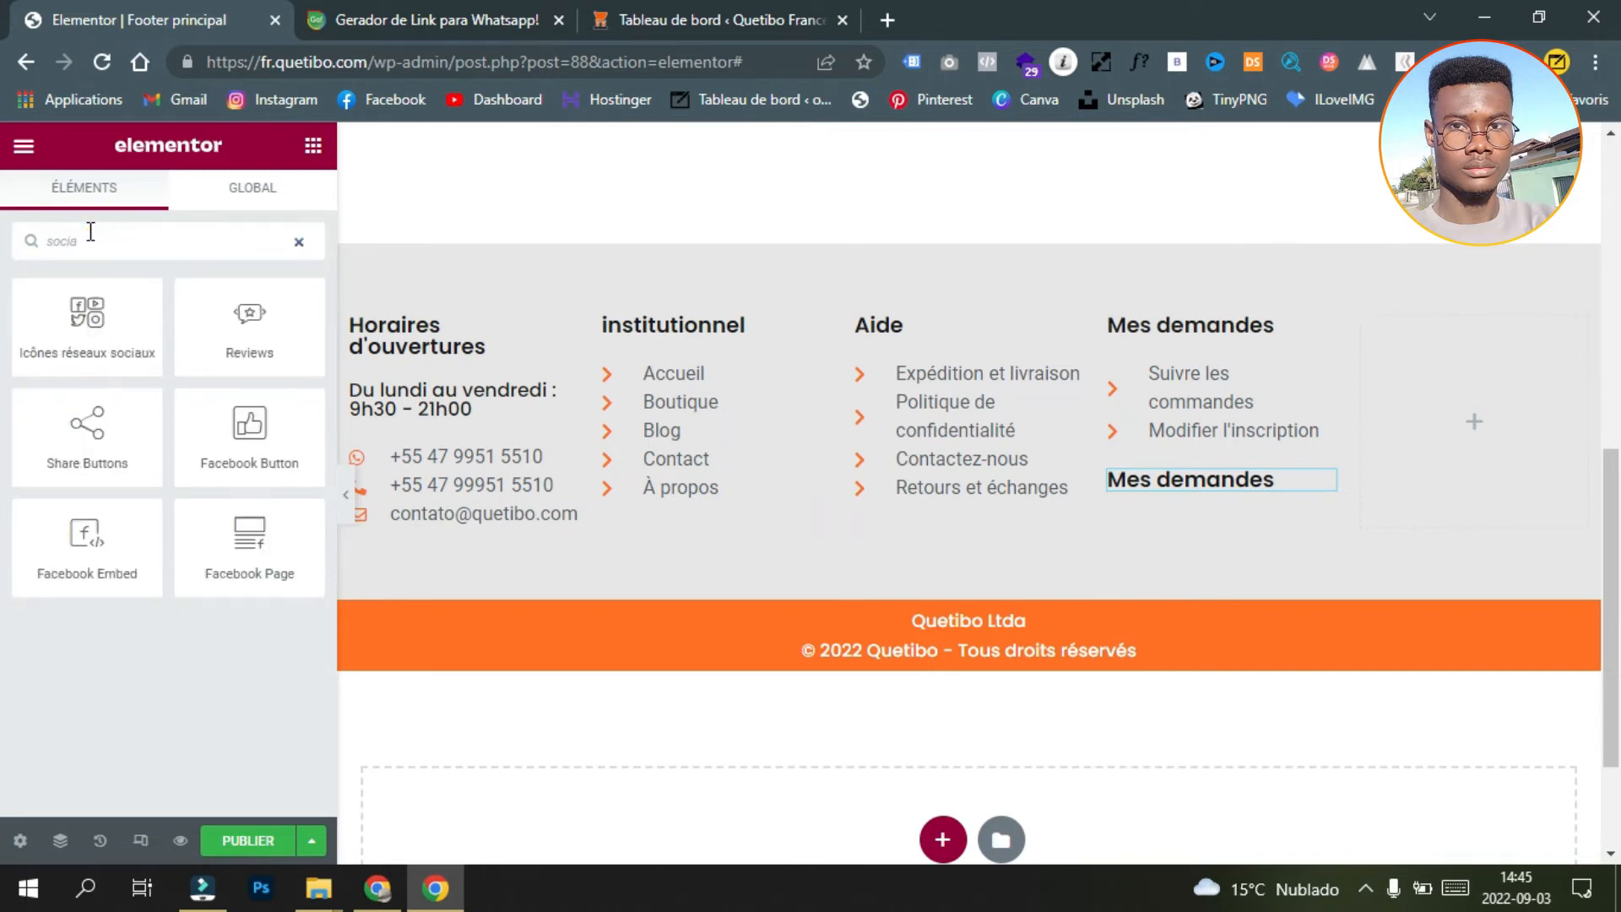
left_click_drag(73, 279, 1164, 485)
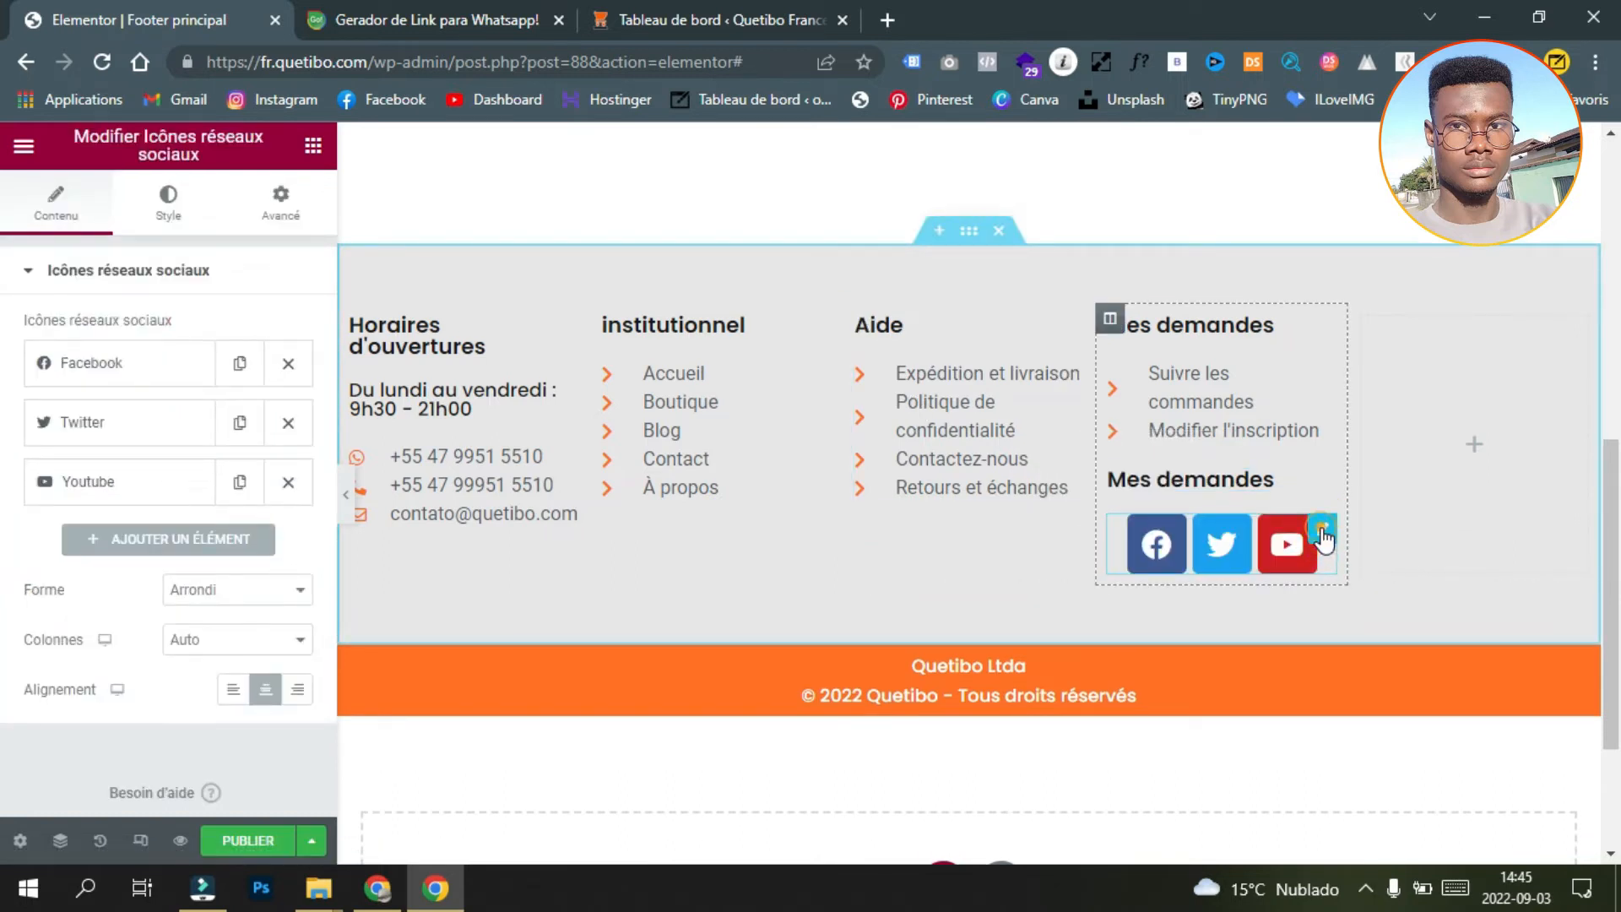
Step: Set the social icons' shape to Cercle and align them left
left_click(297, 597)
left_click(257, 650)
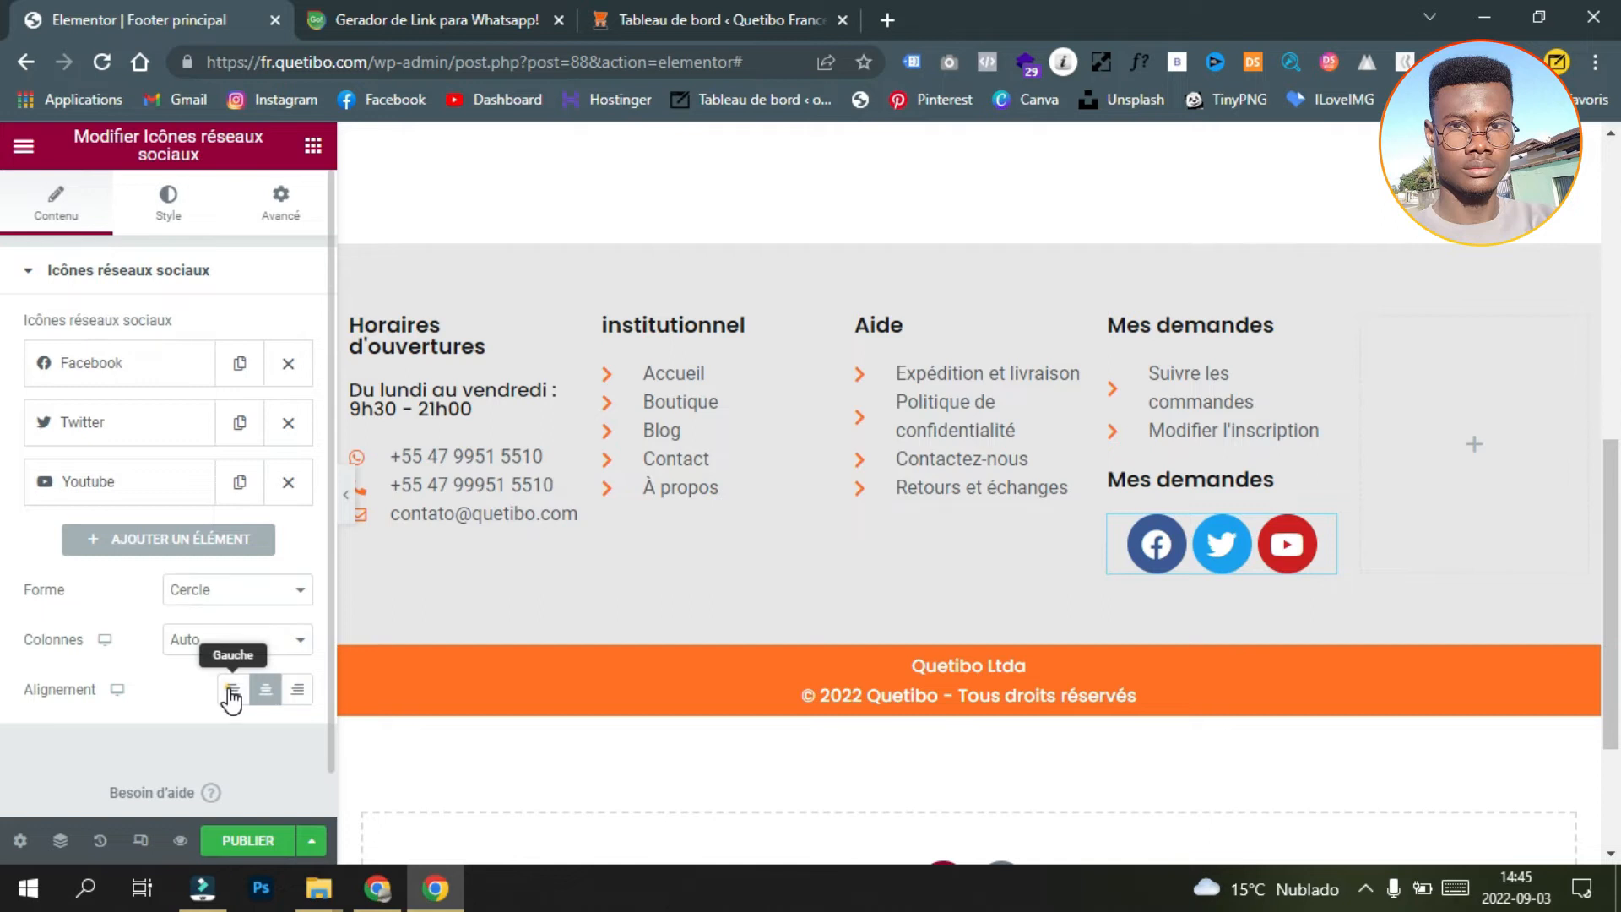
left_click(231, 692)
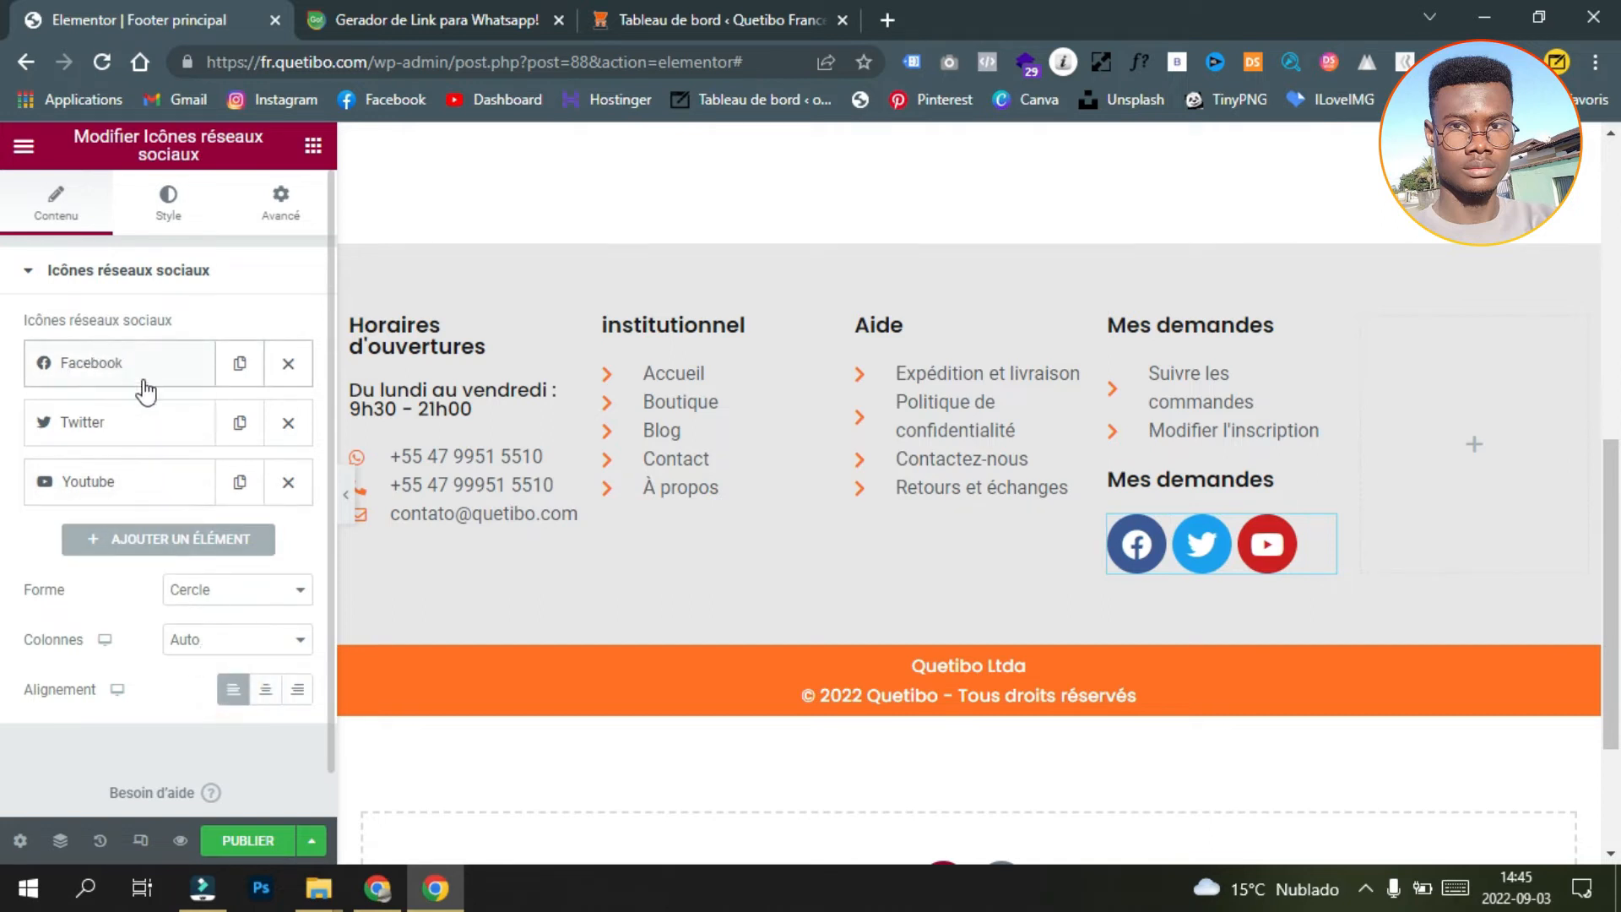
Step: Replace the Twitter icon with Instagram from the icon library and move the Instagram item above Facebook
left_click(139, 426)
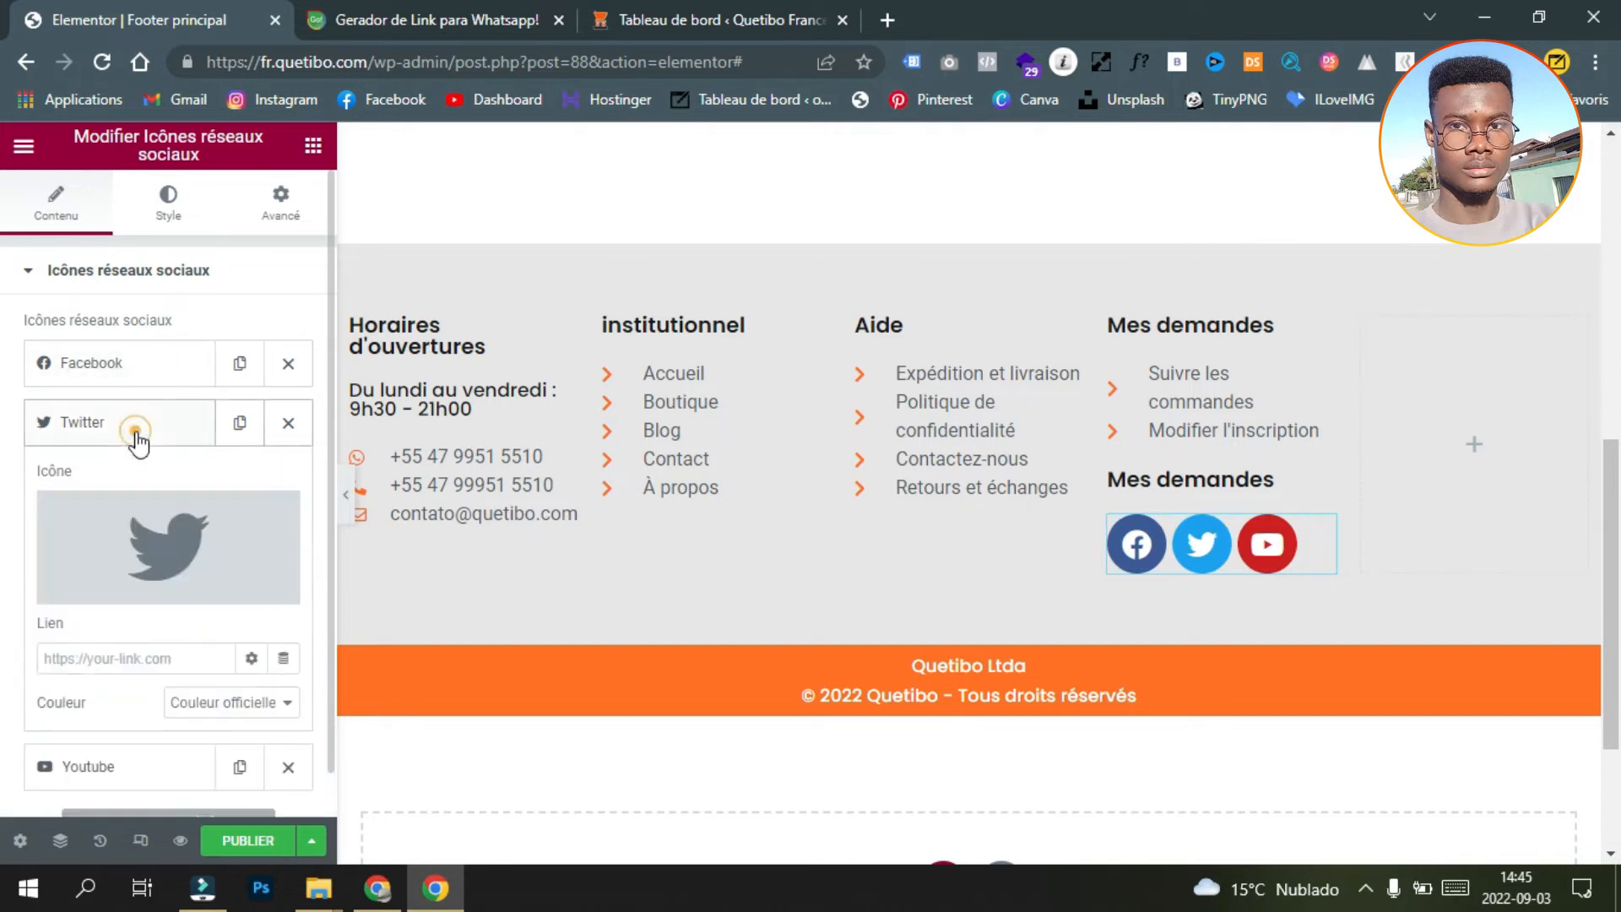
left_click(110, 585)
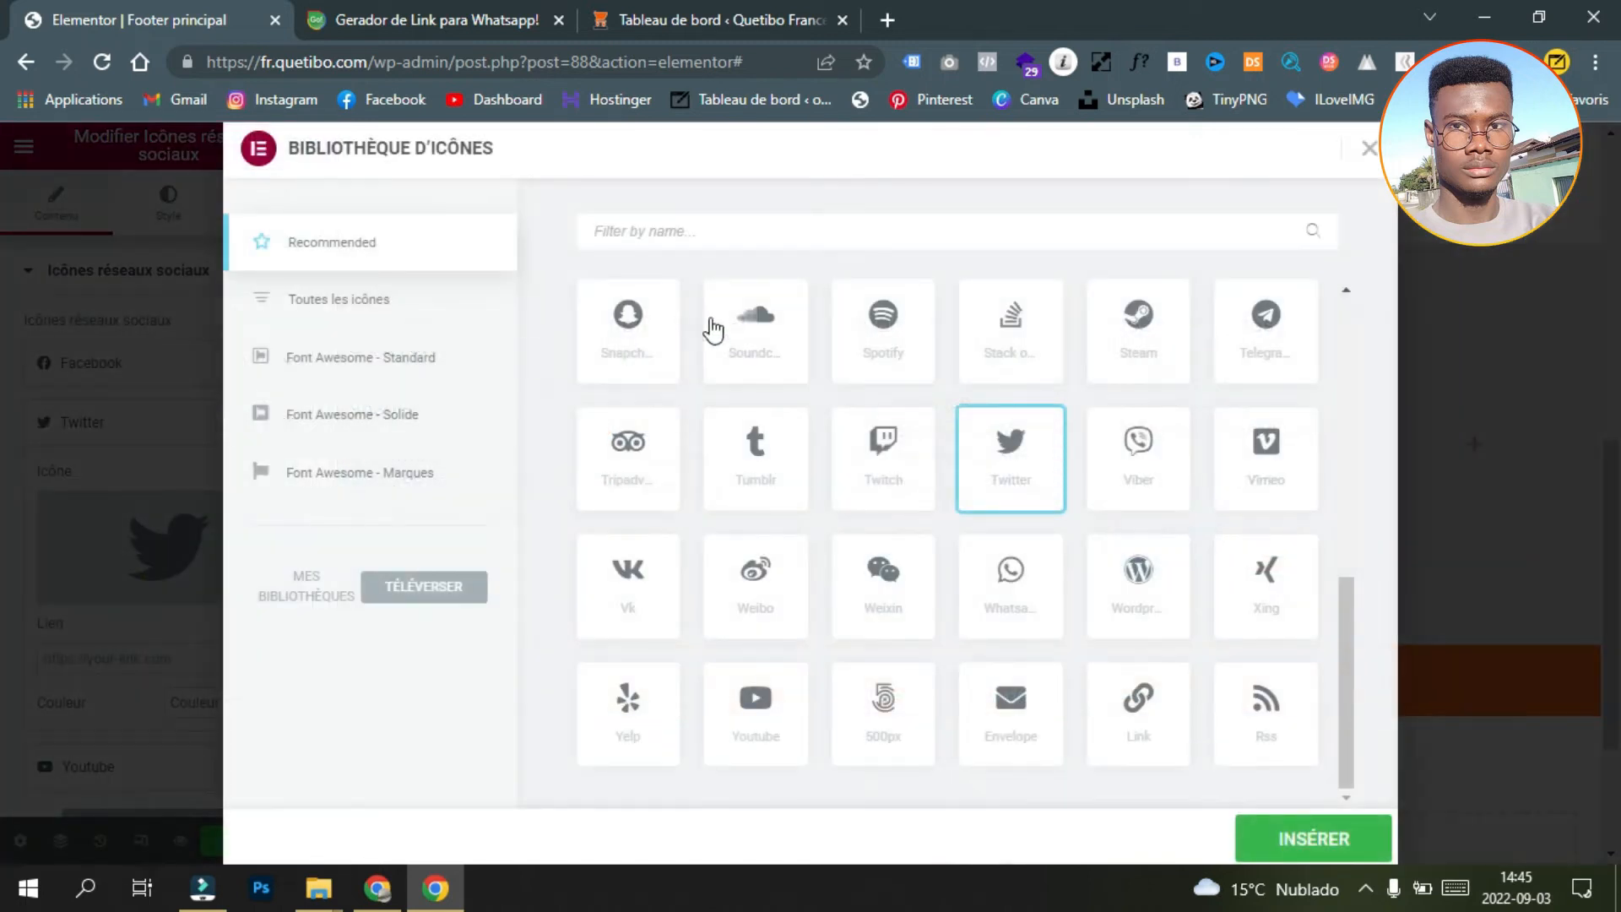
left_click(733, 230)
type("i")
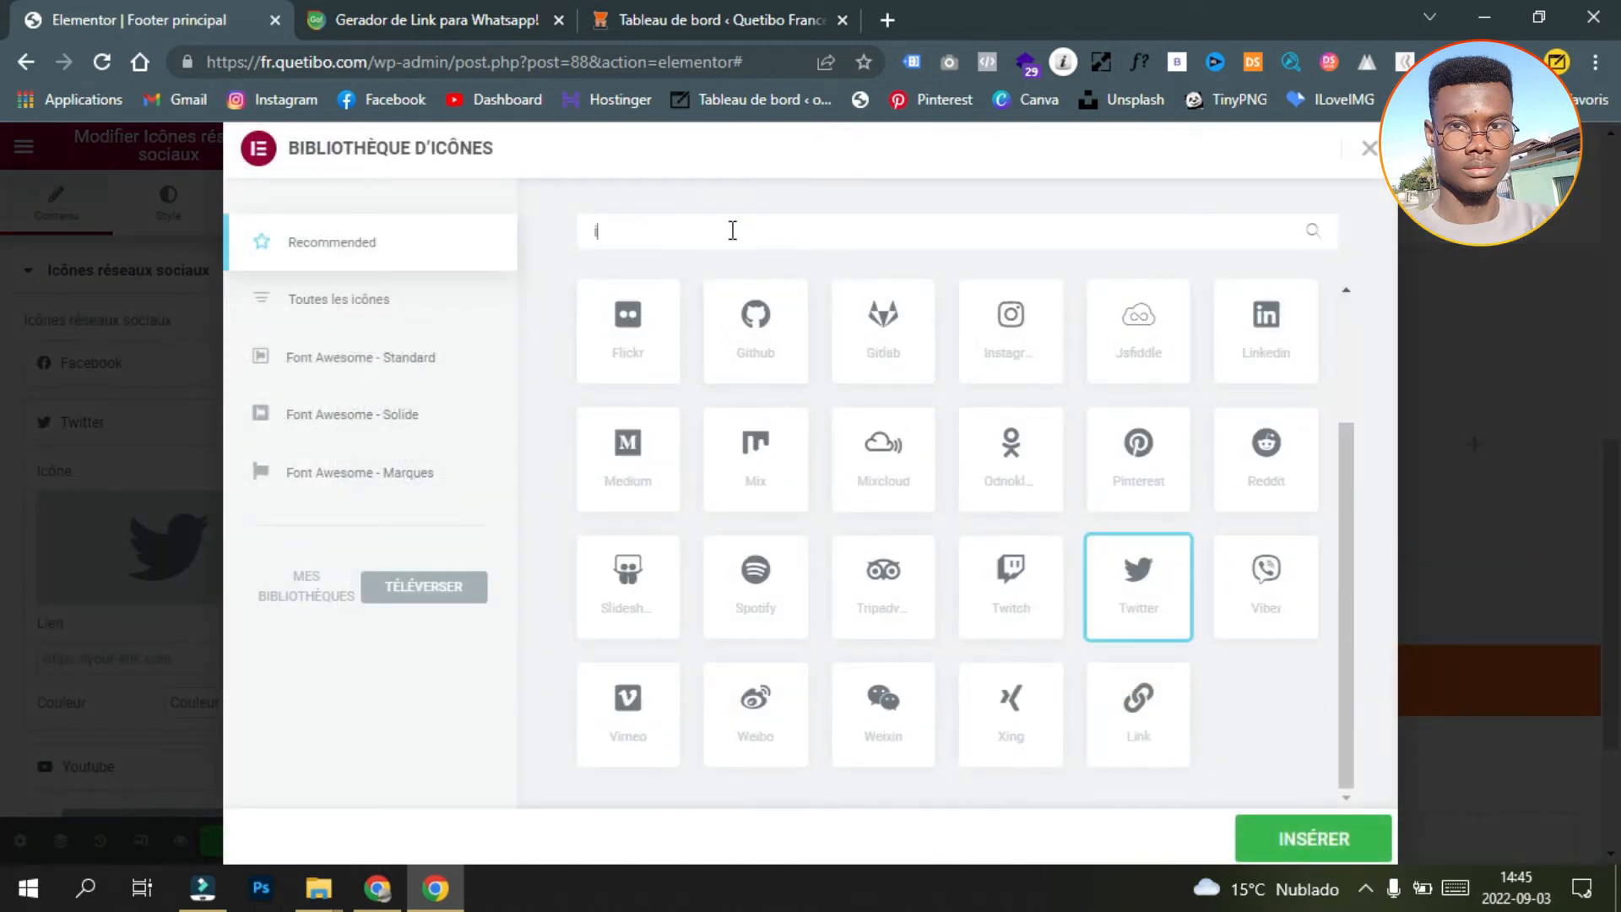
type("ns")
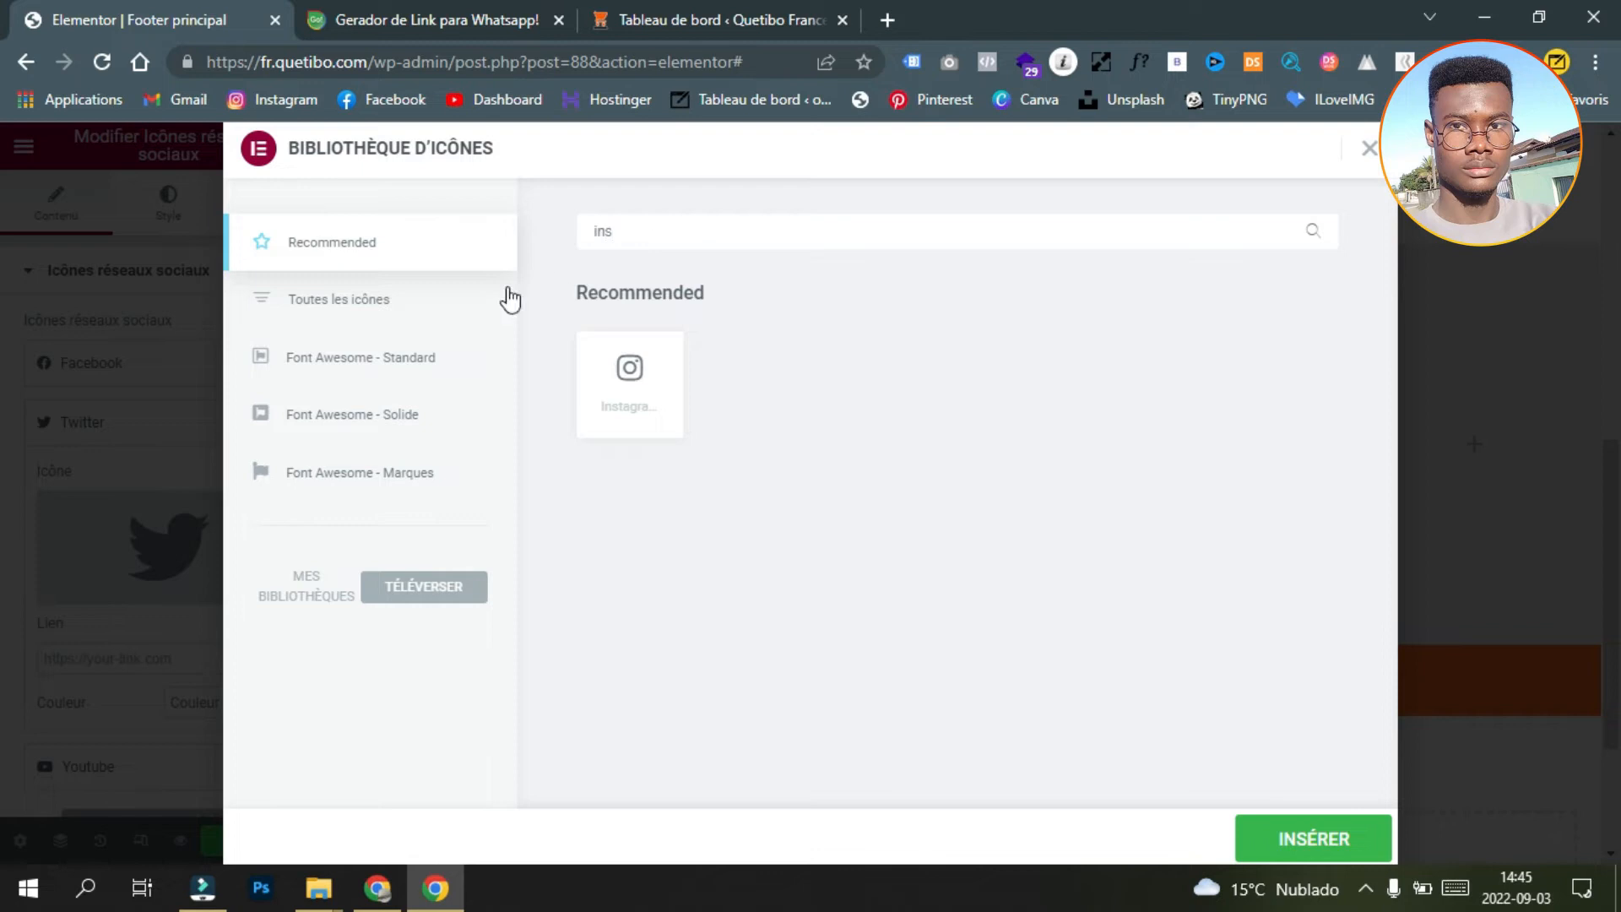
left_click(617, 400)
left_click(1280, 839)
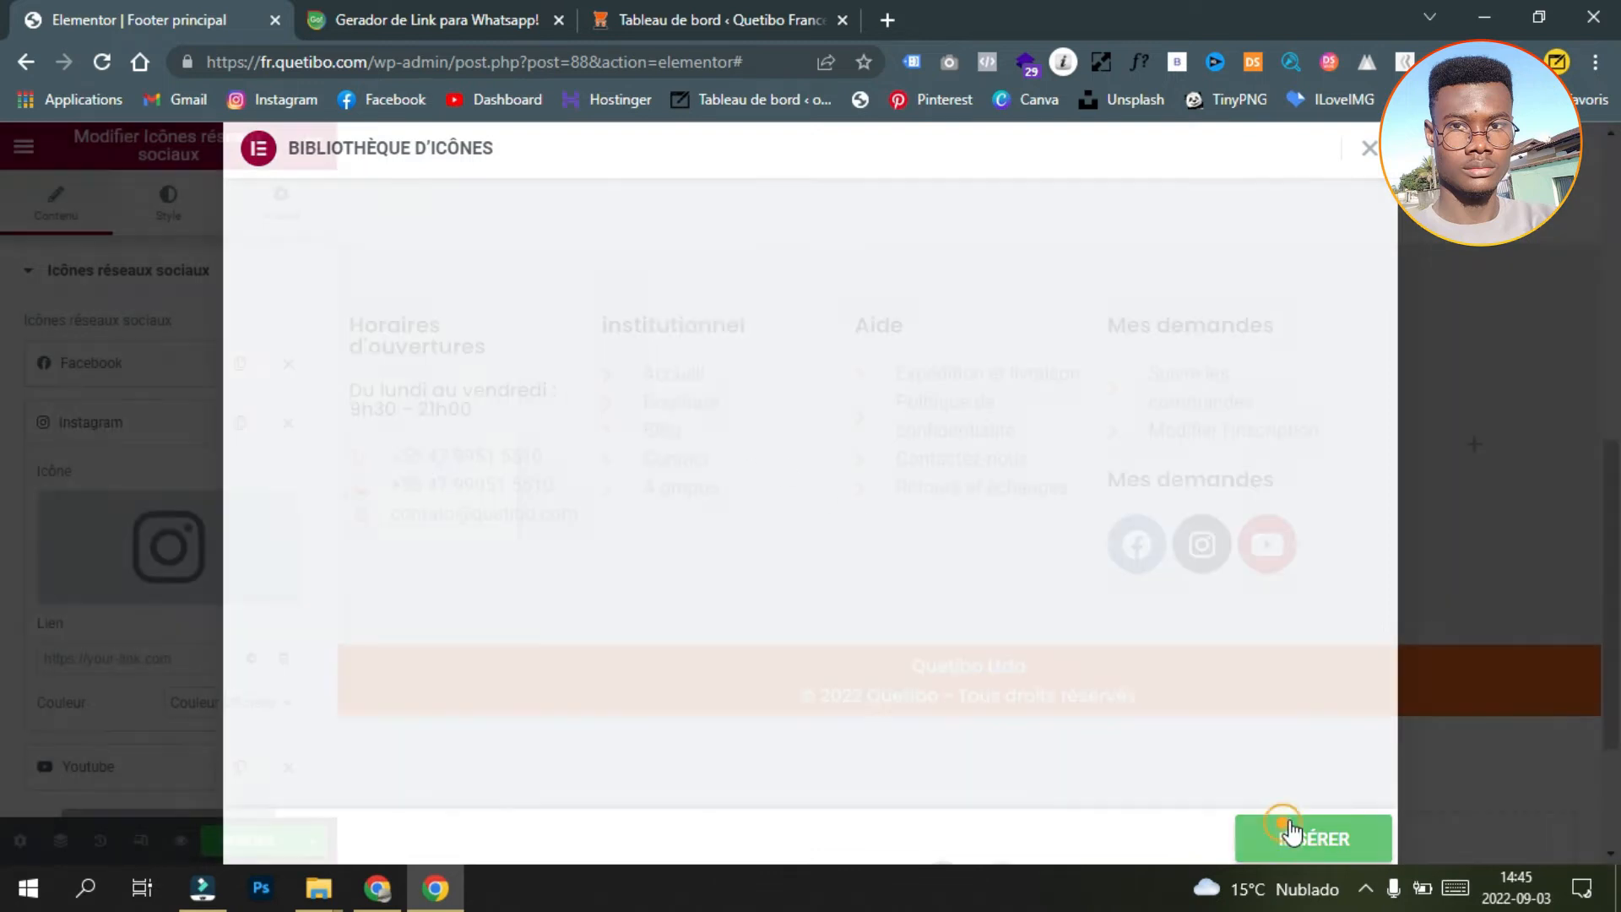
left_click(91, 425)
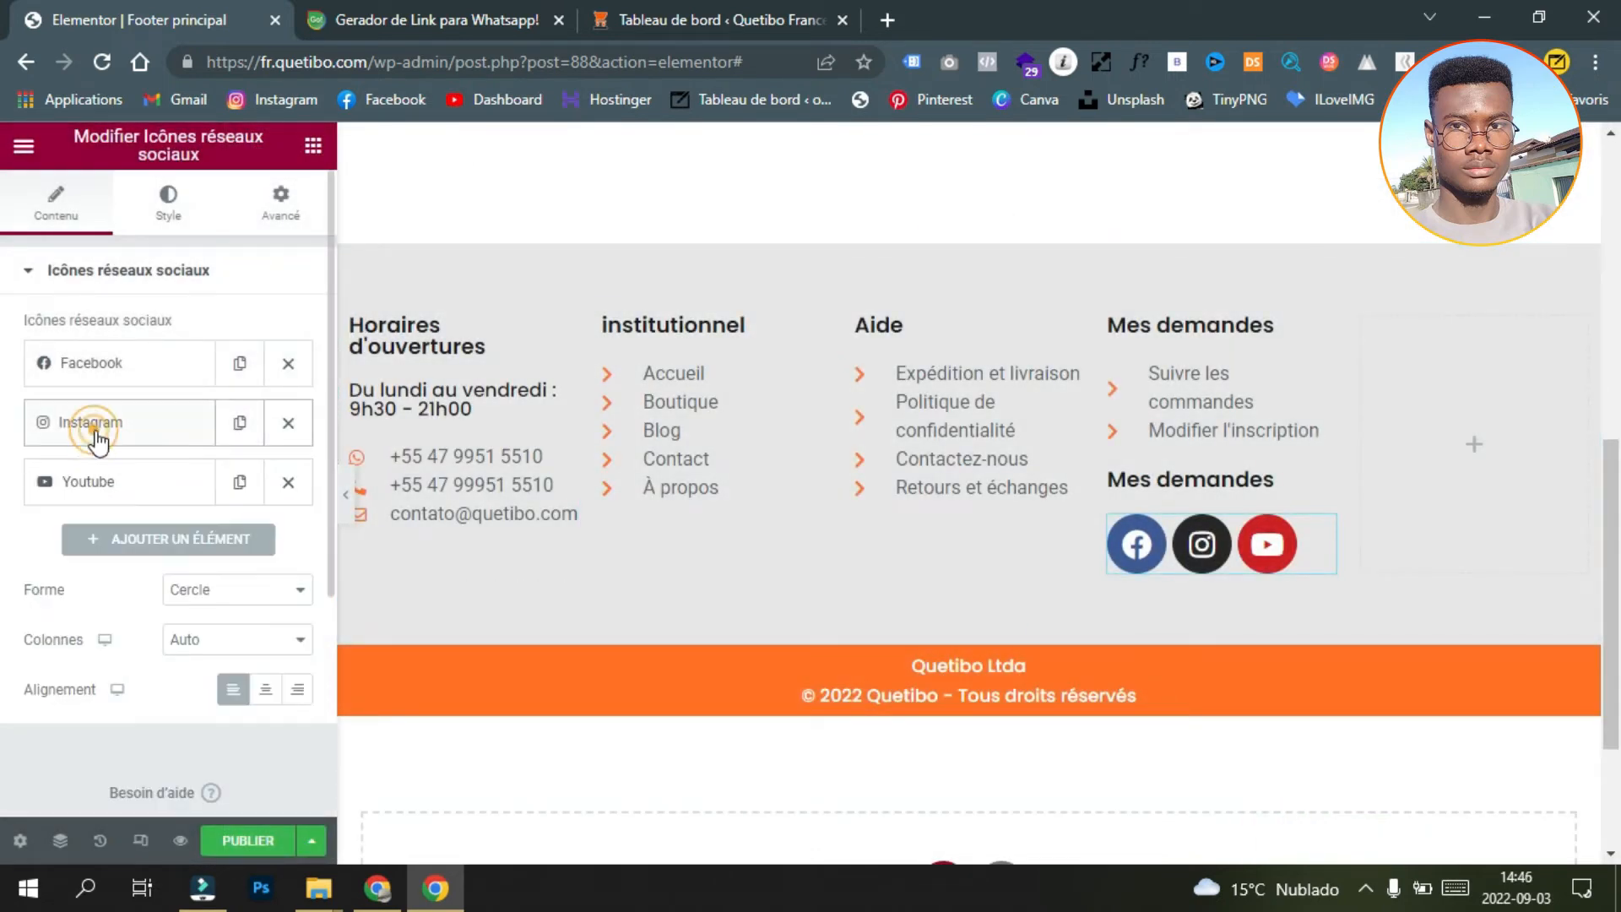
left_click_drag(93, 431, 108, 365)
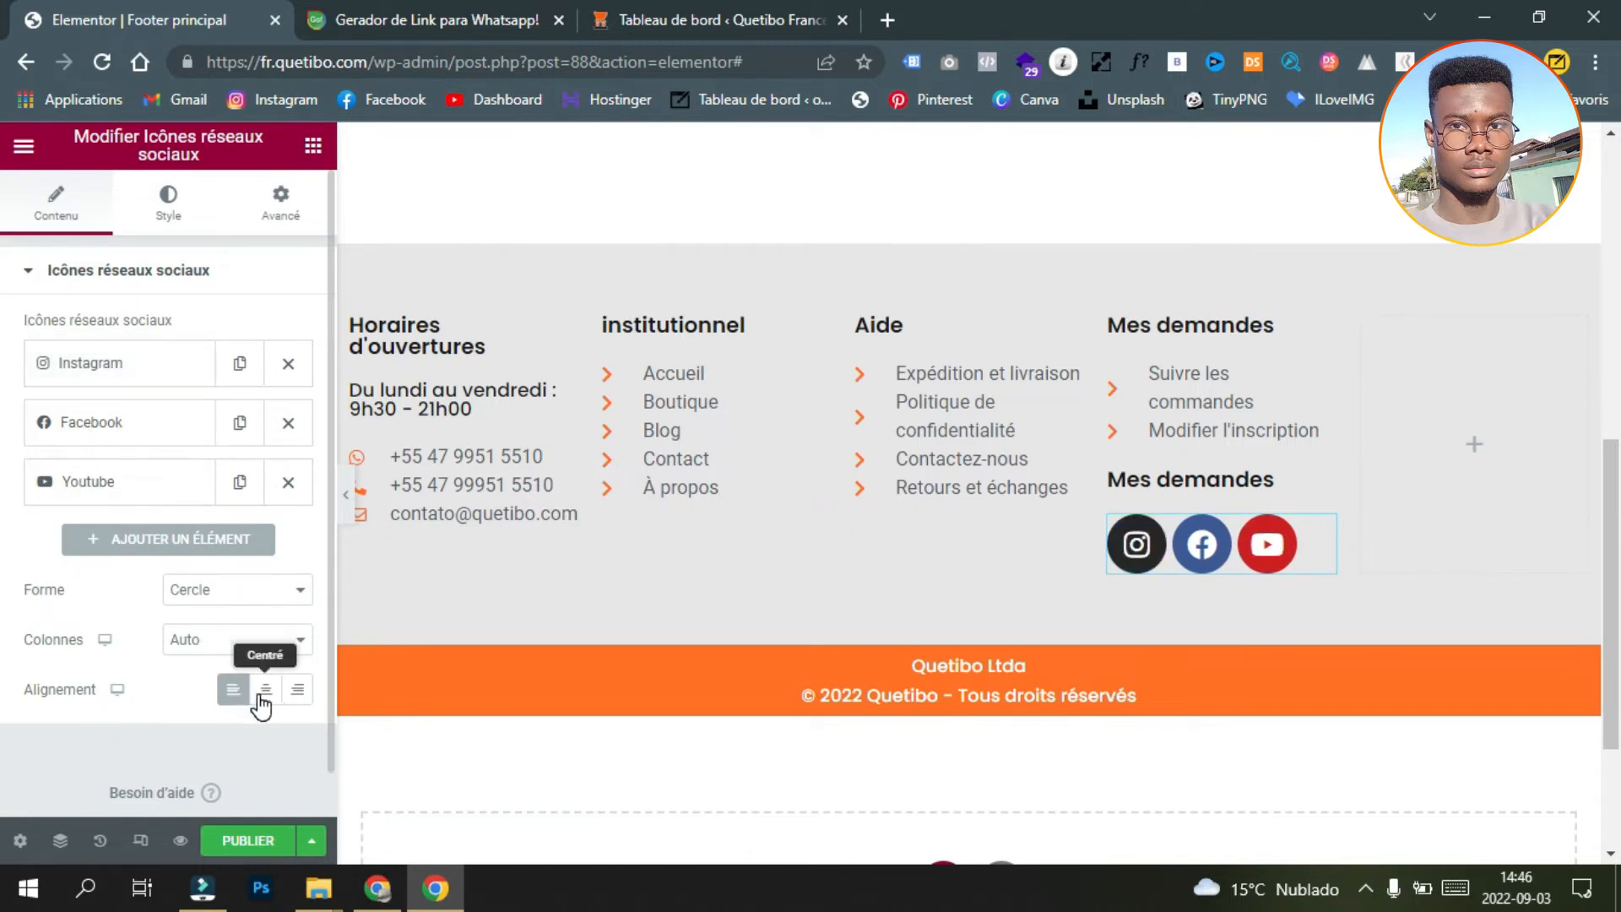
Step: Switch the social icons' colour to Personnalisé and set the secondary colour to #FFFFFF
left_click(168, 218)
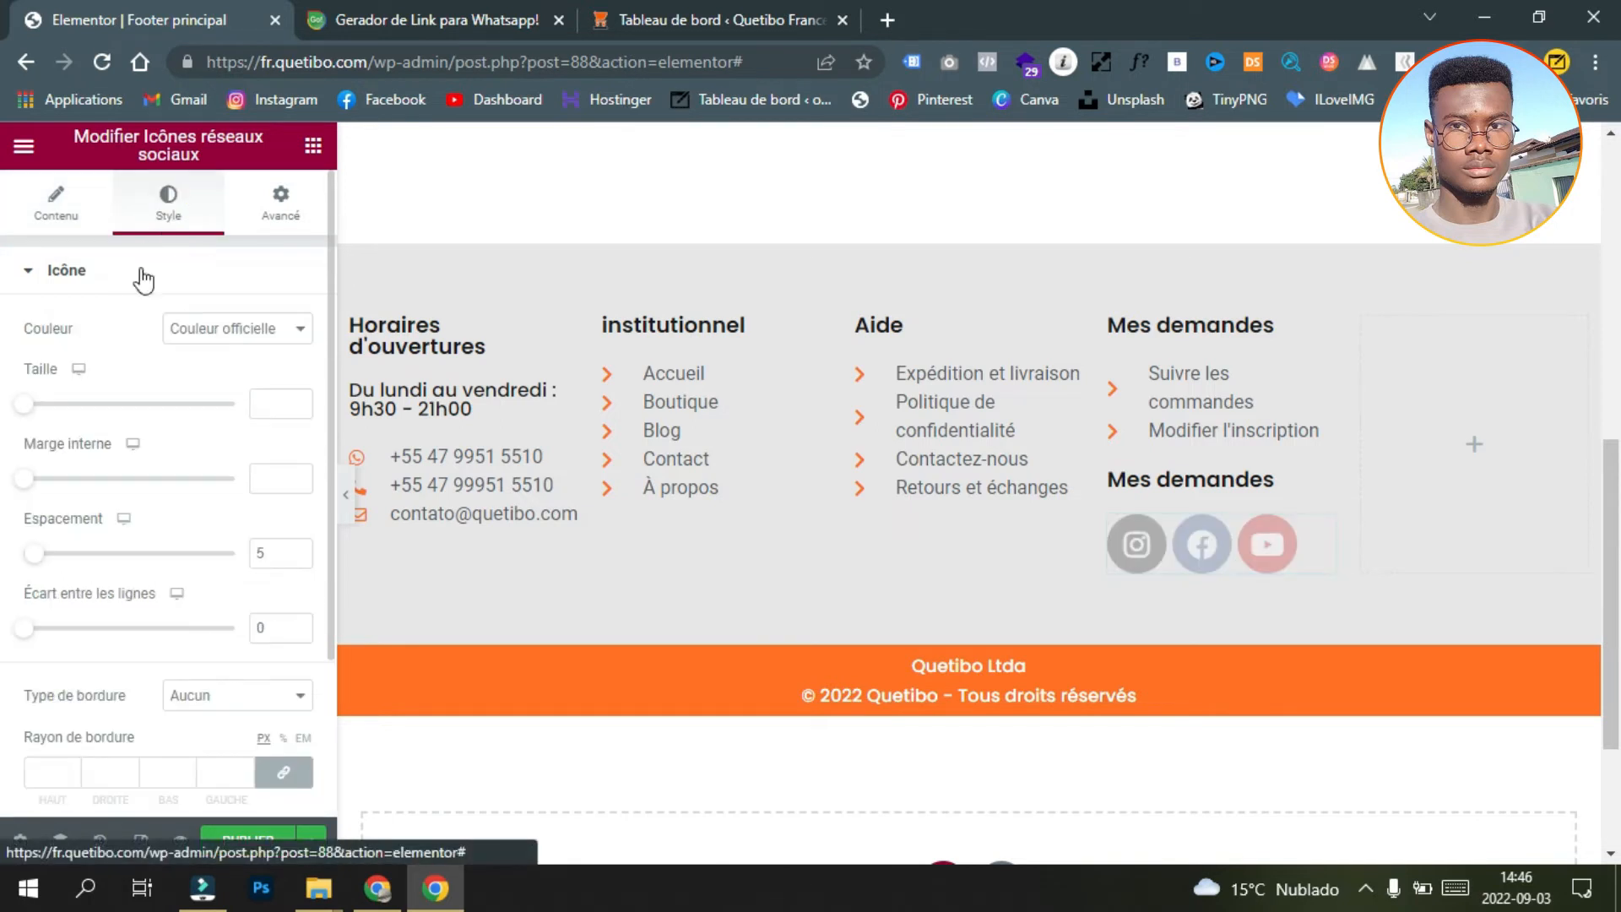
left_click(302, 339)
left_click(258, 369)
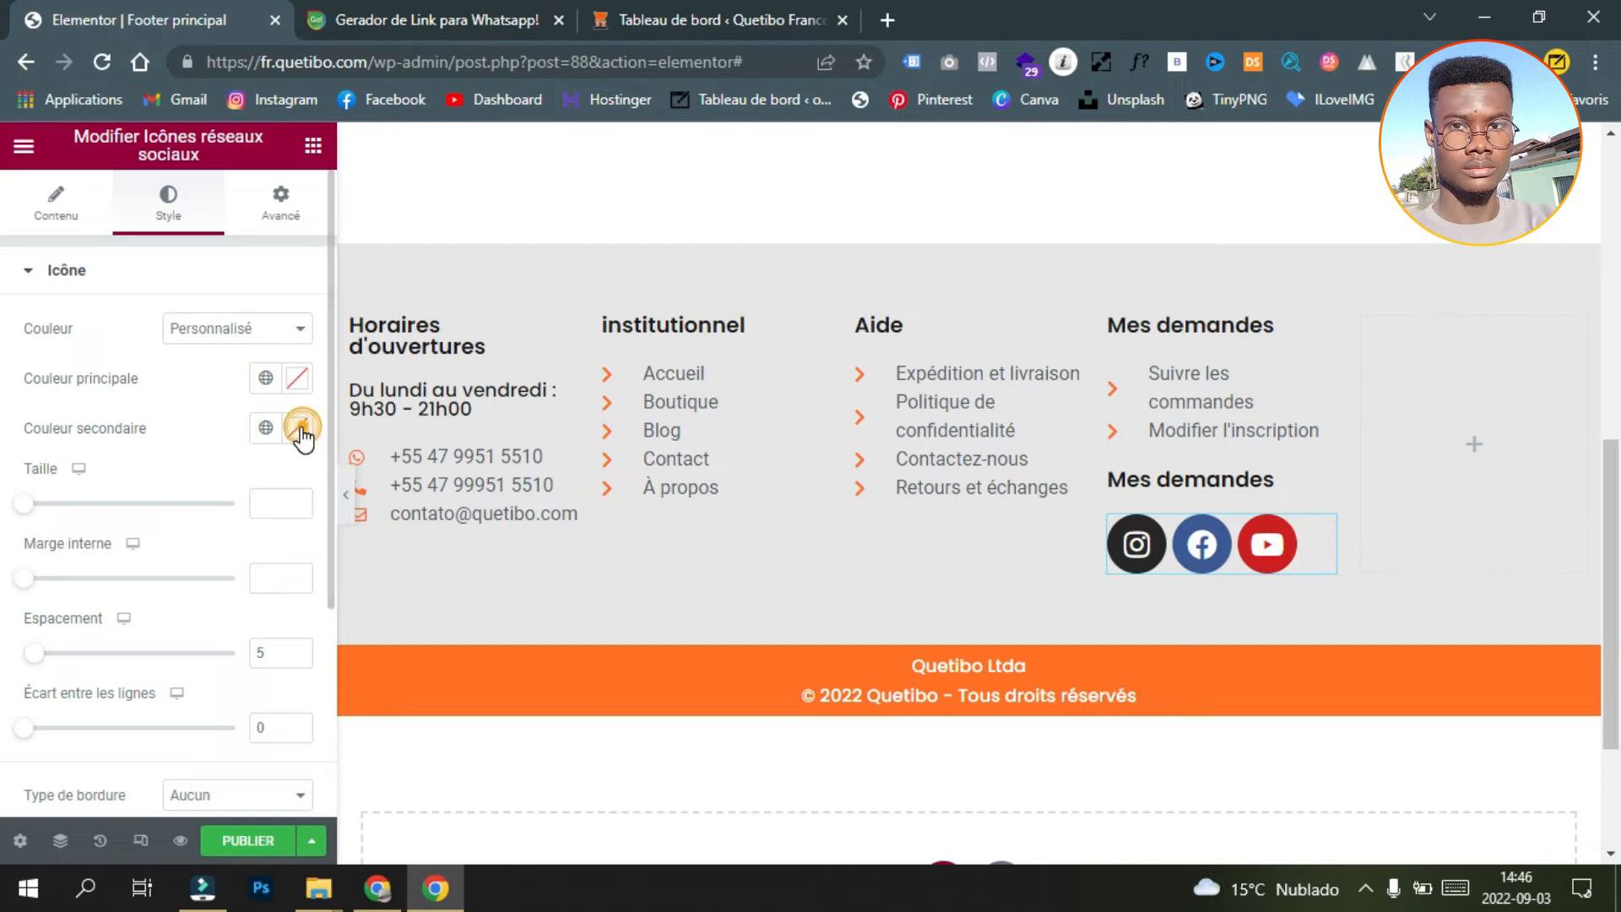
left_click(296, 429)
type("#FFFFFF")
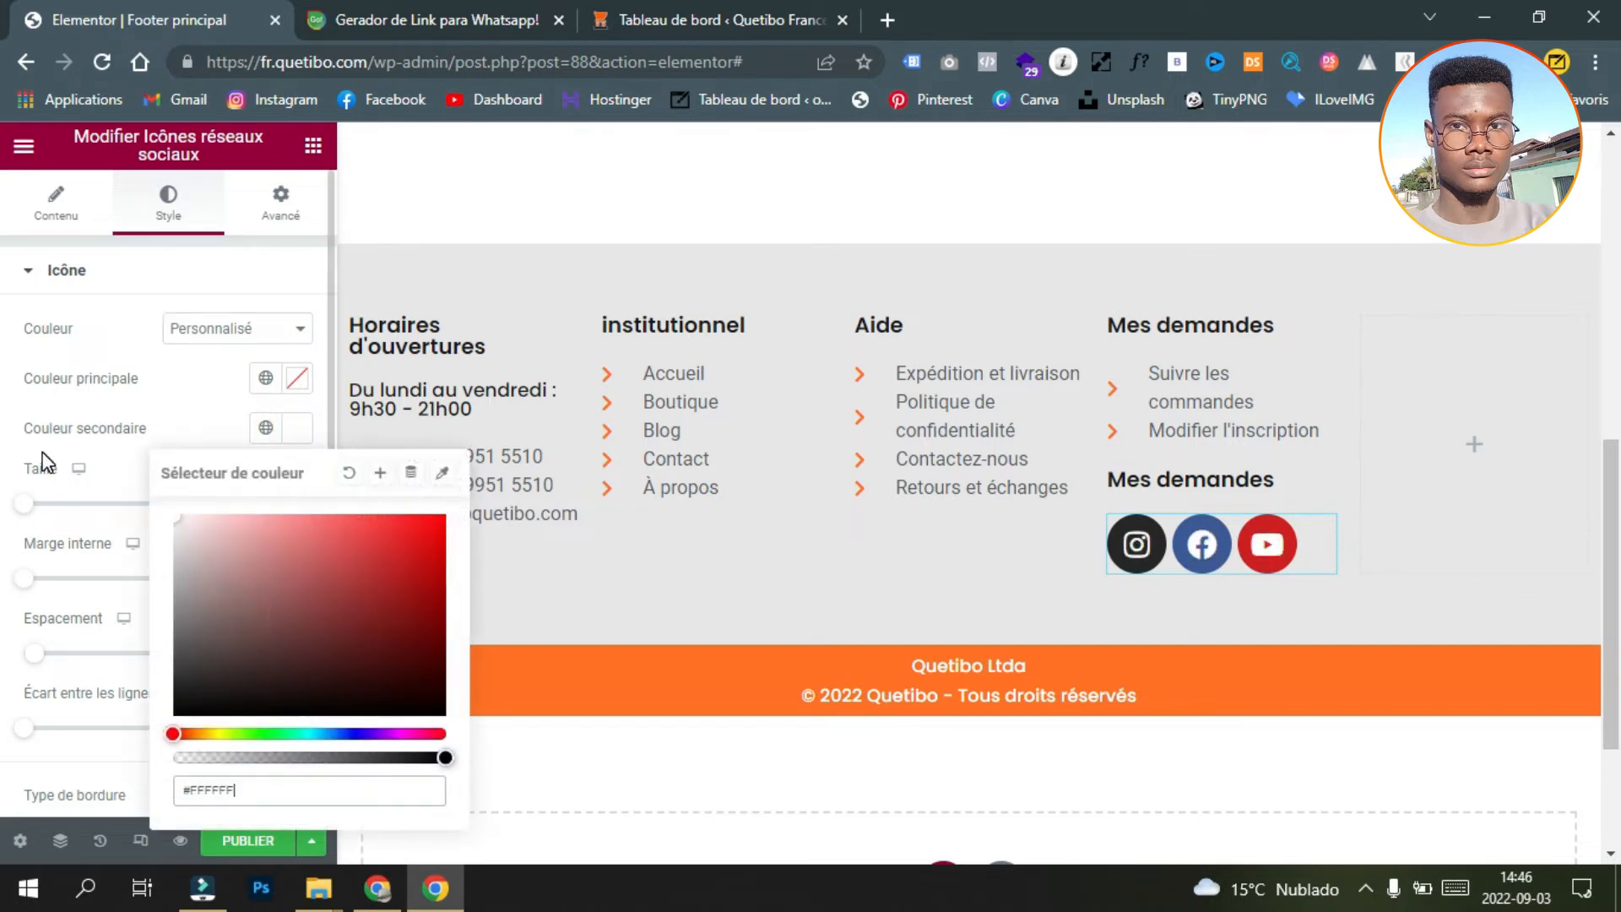
left_click(163, 420)
Step: Set the social icons' primary colour to the global colour Orange
left_click(296, 377)
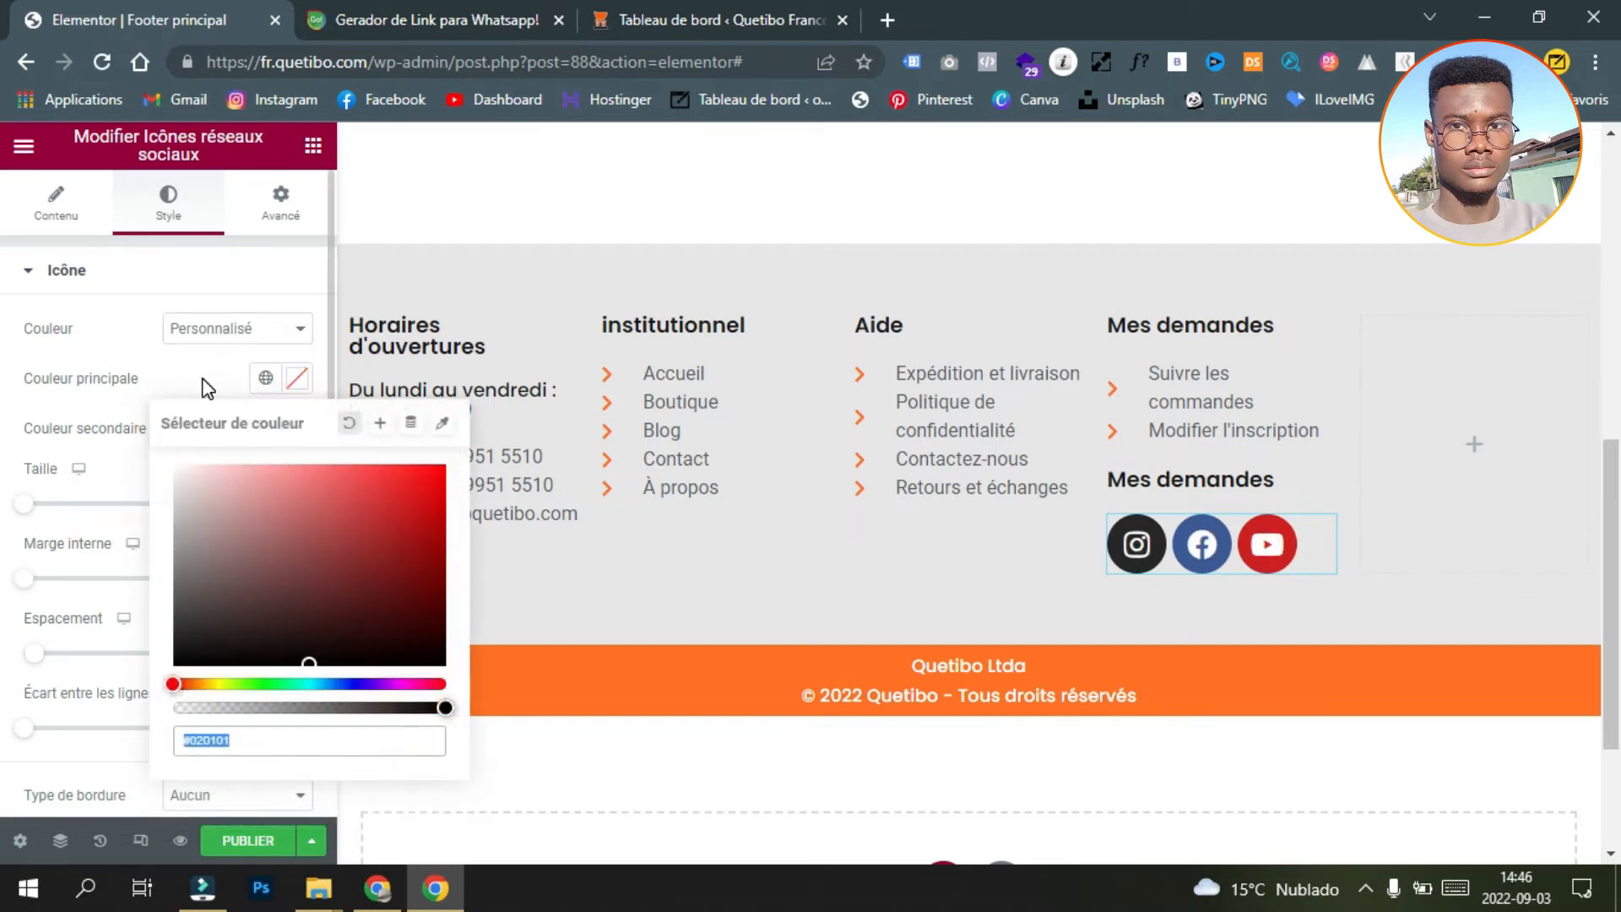
left_click(207, 388)
left_click(265, 378)
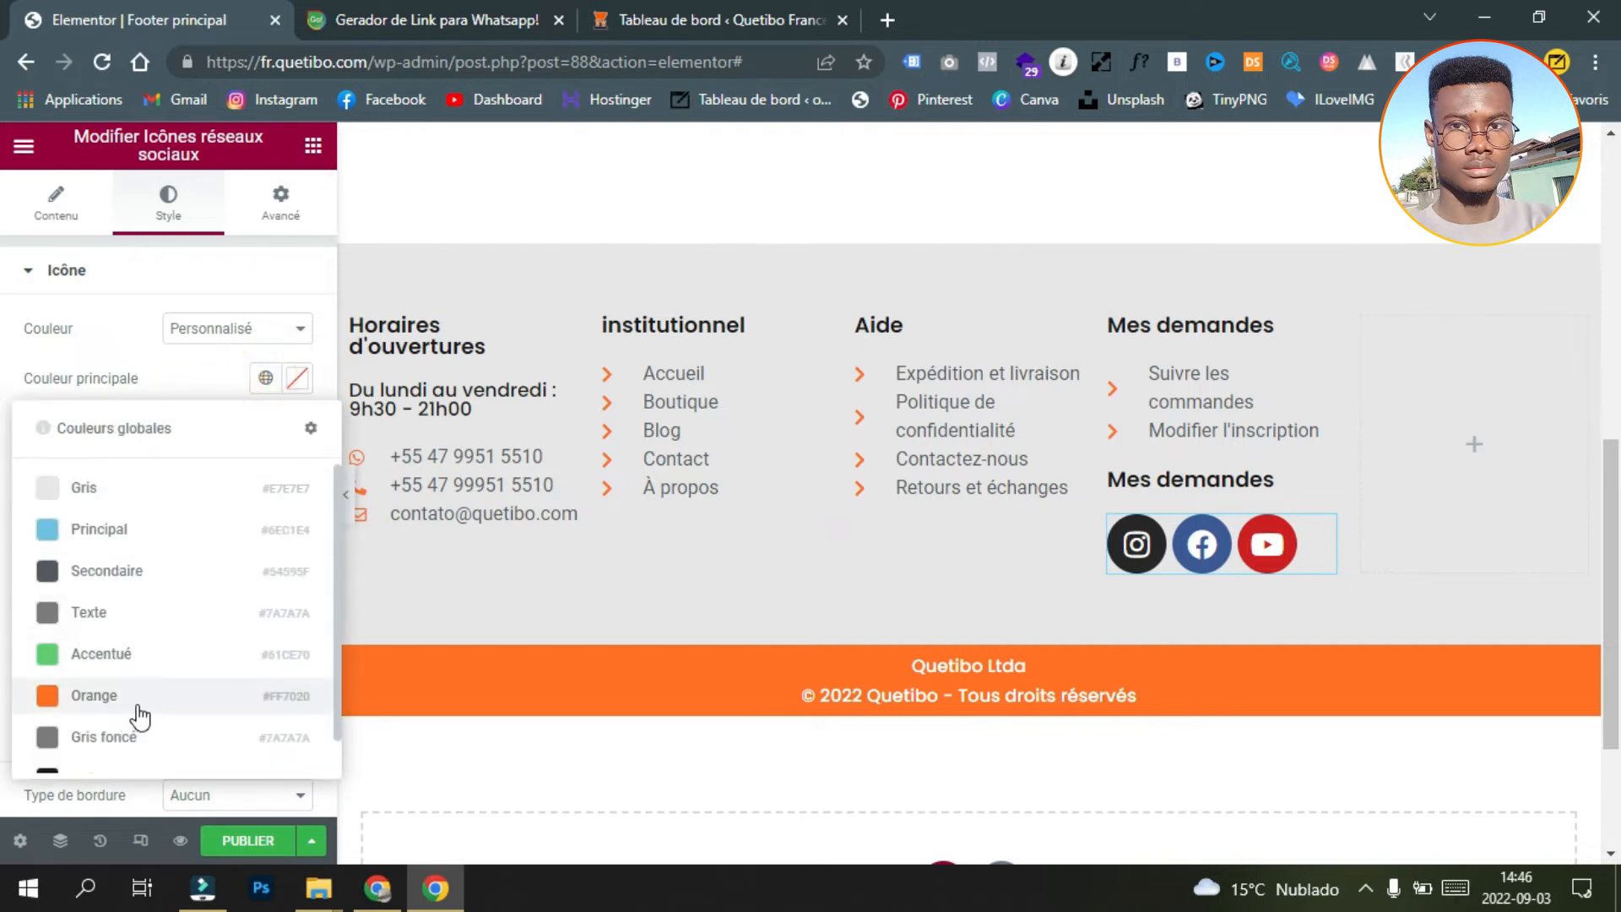
left_click(193, 698)
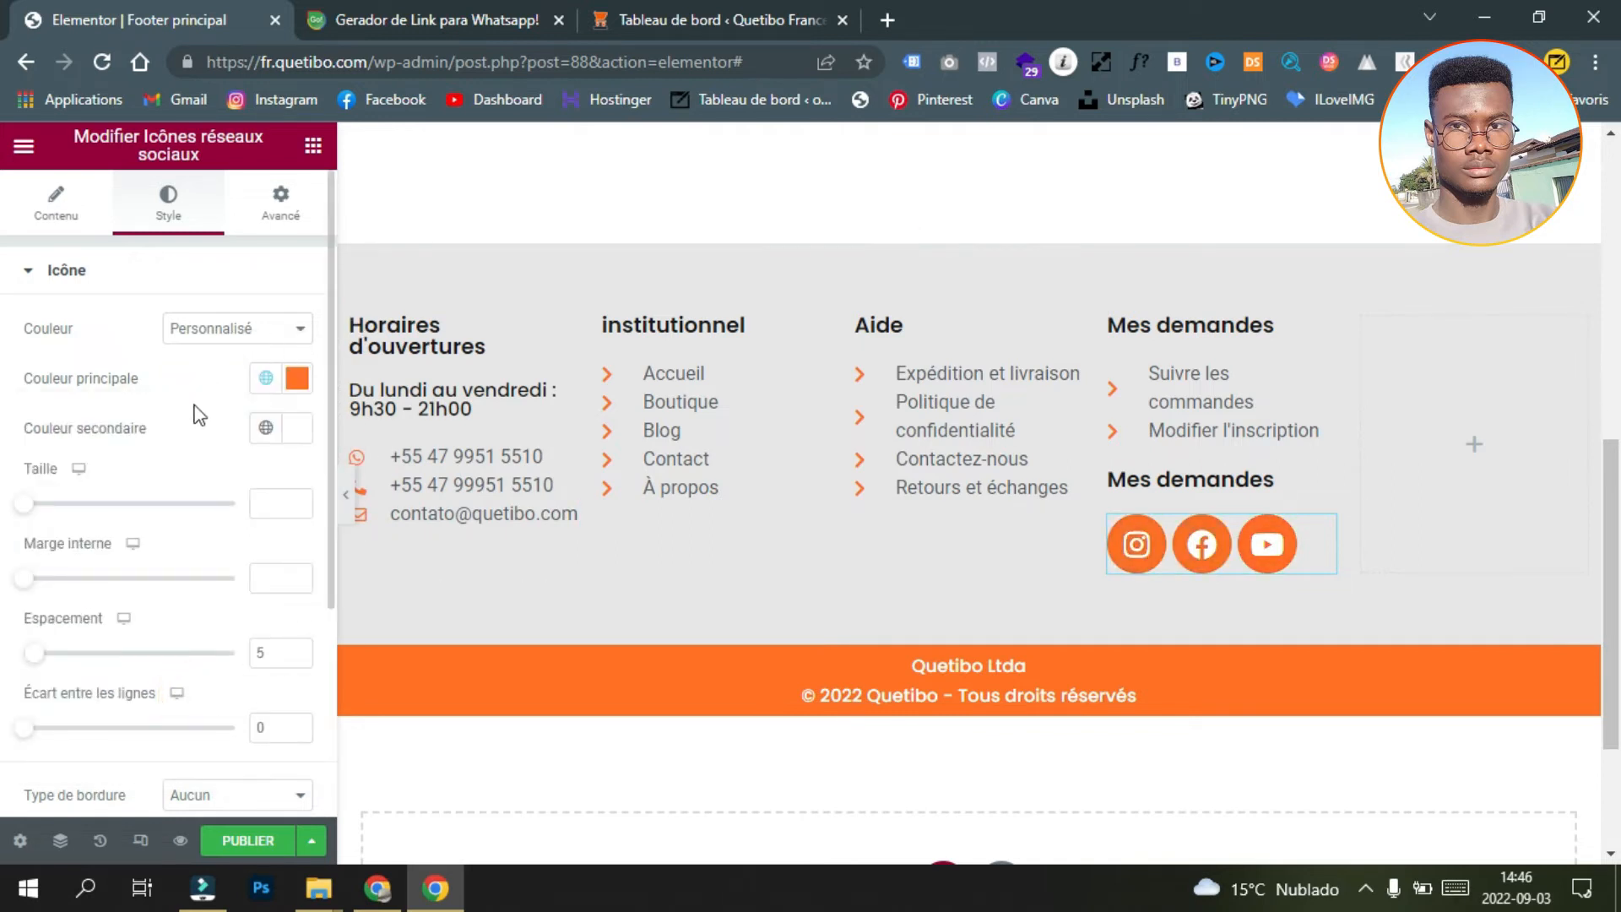
Step: Try an inner padding of 15 on the social icons and clear the value again
left_click(281, 576)
type("15")
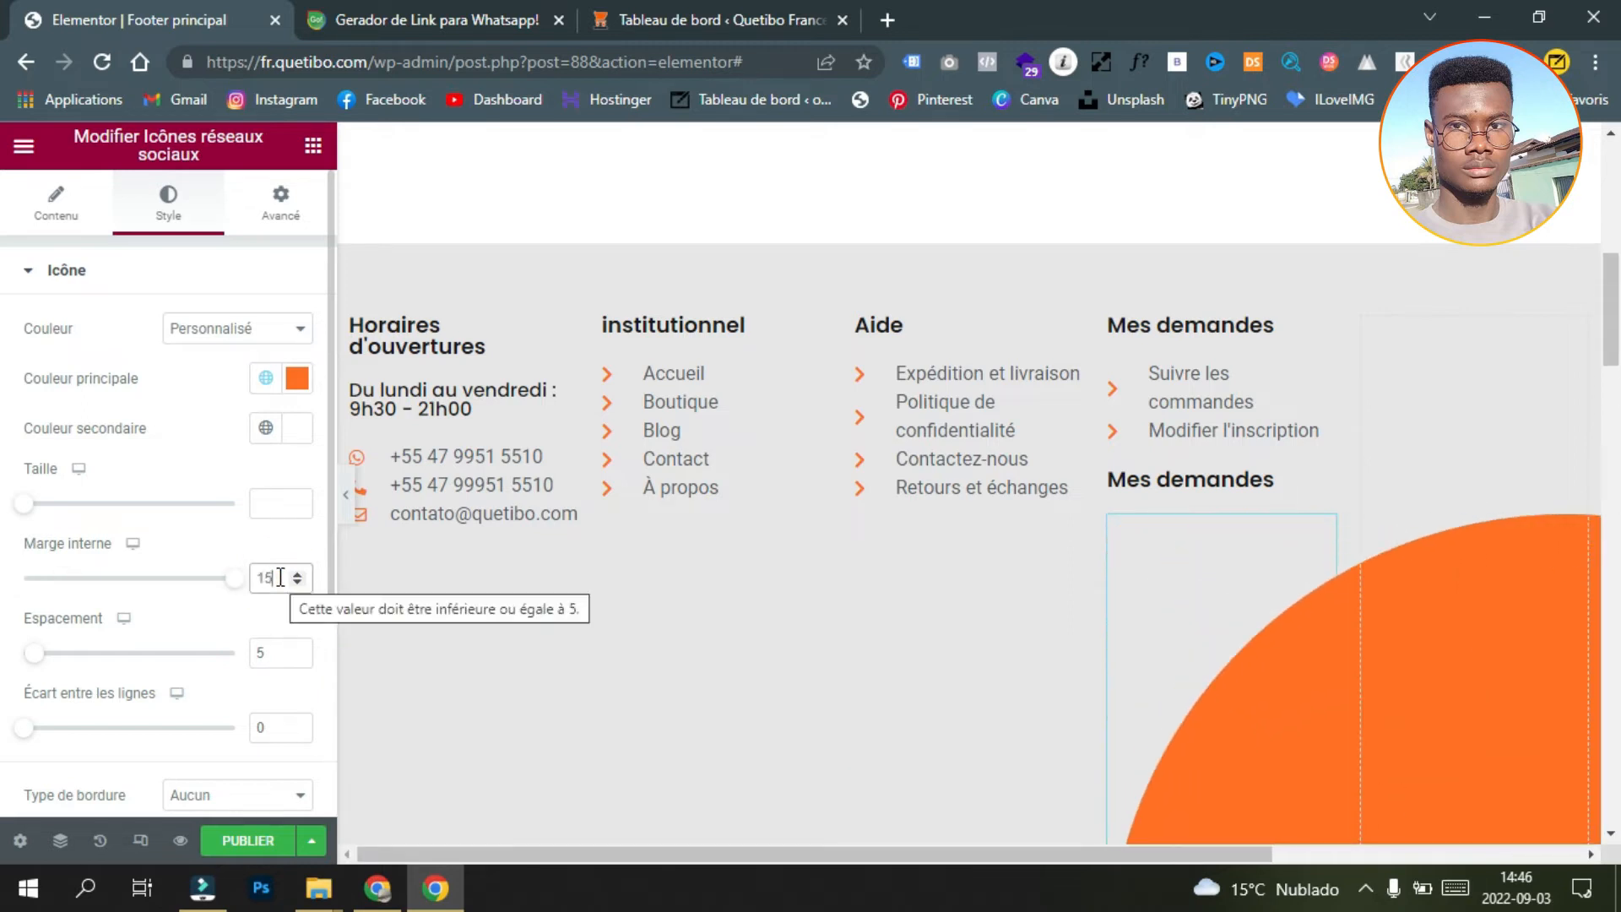
key("BackSpace")
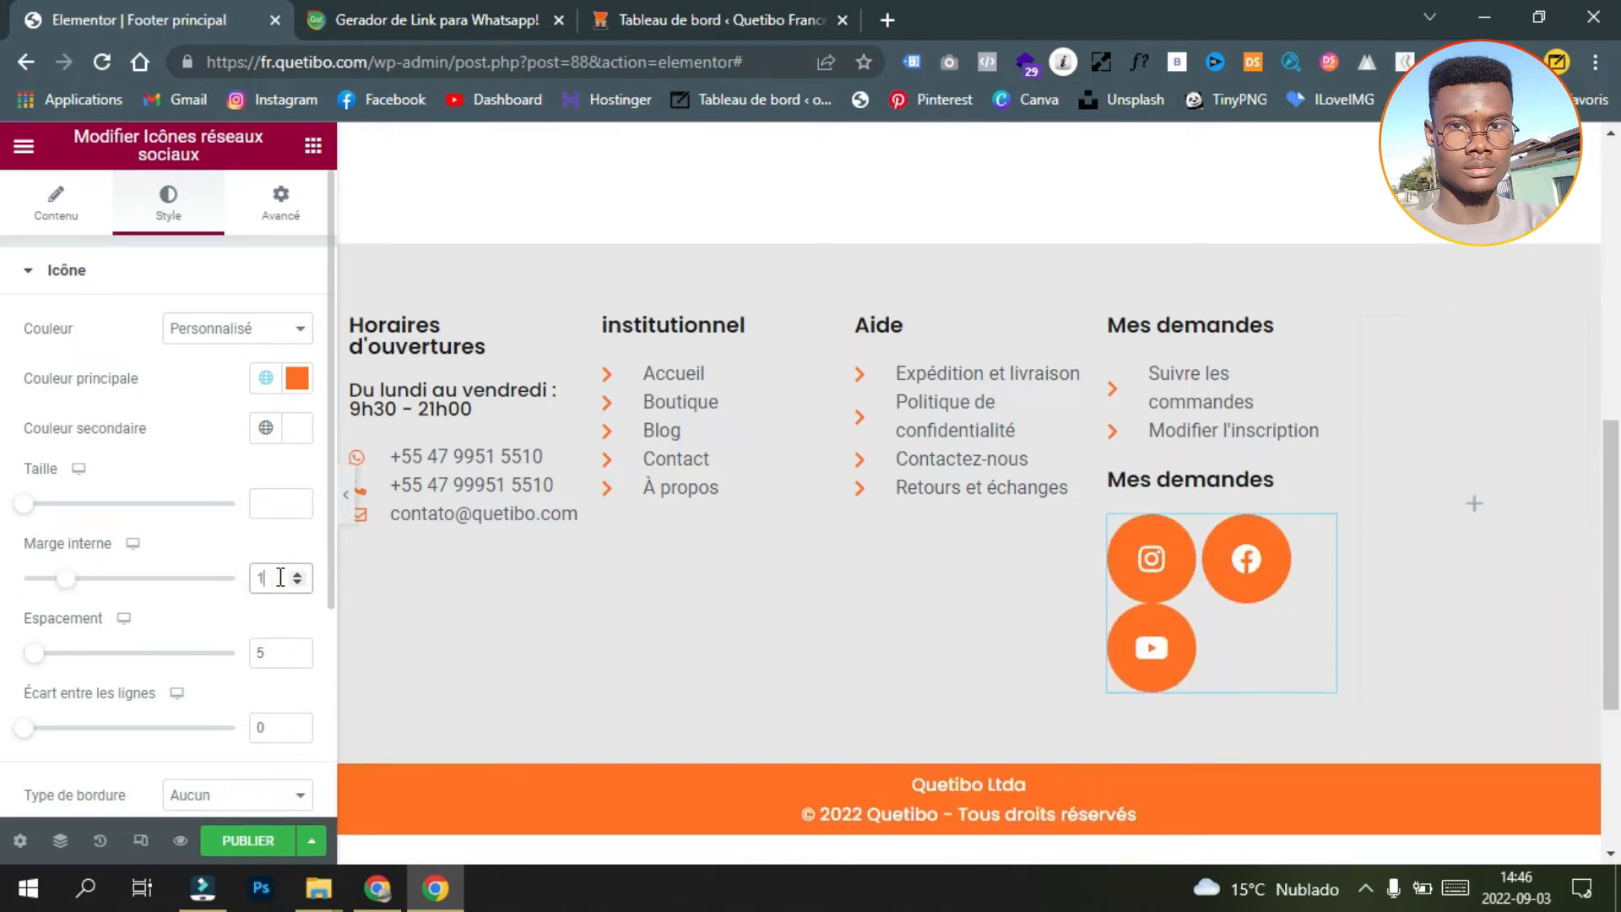
key("BackSpace")
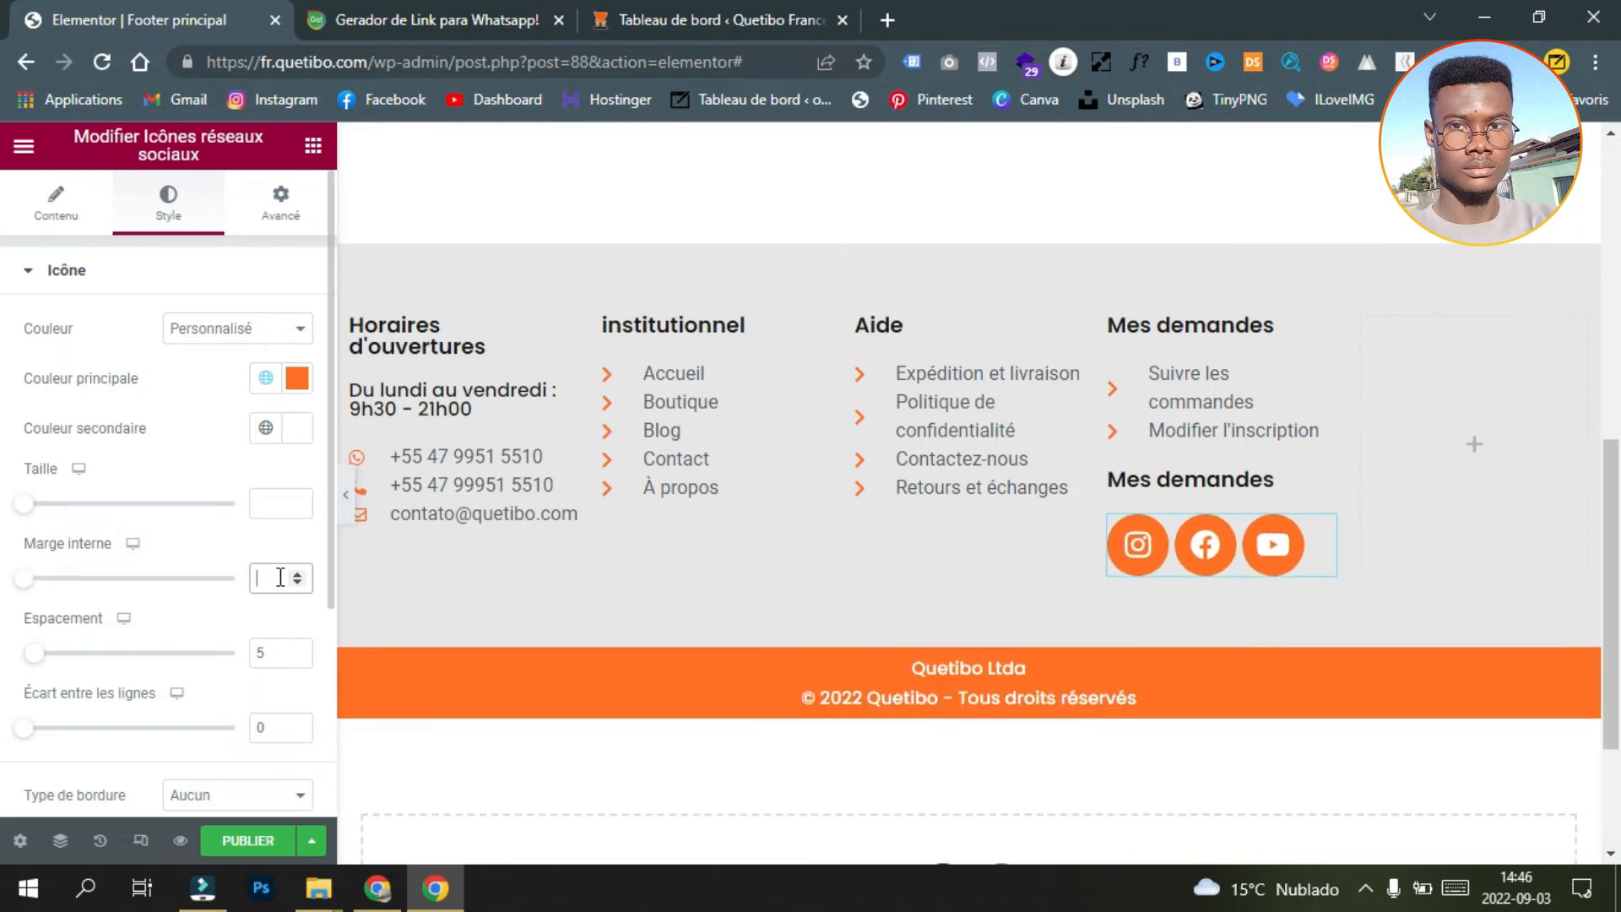
Step: Set the social icons' size to 16 and preview the footer at full width
left_click(272, 501)
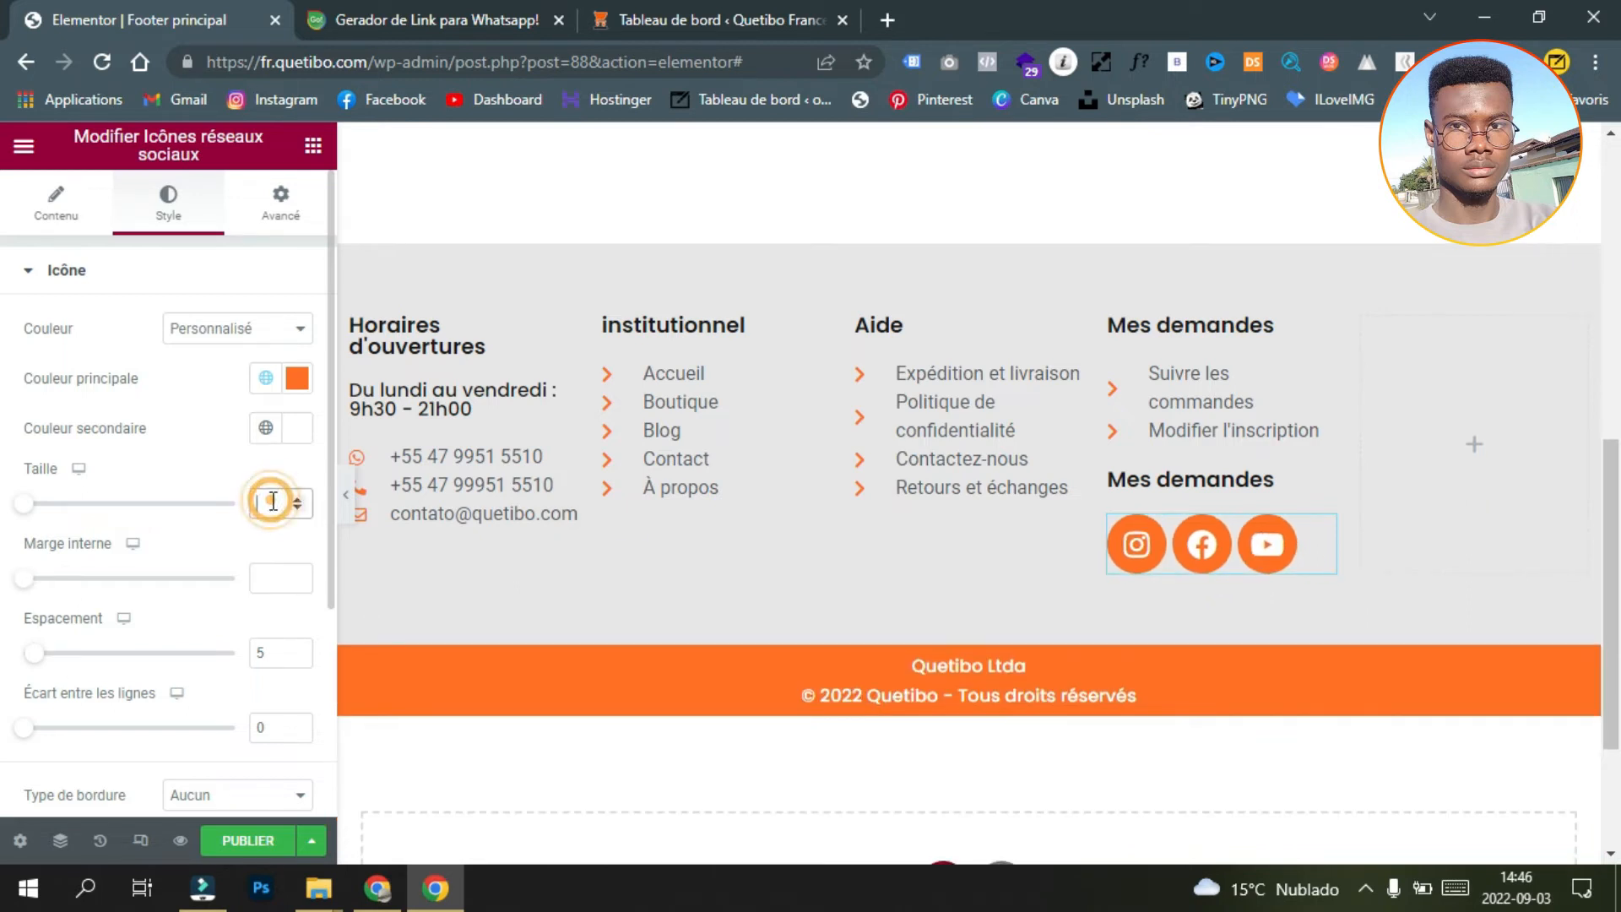
type("16")
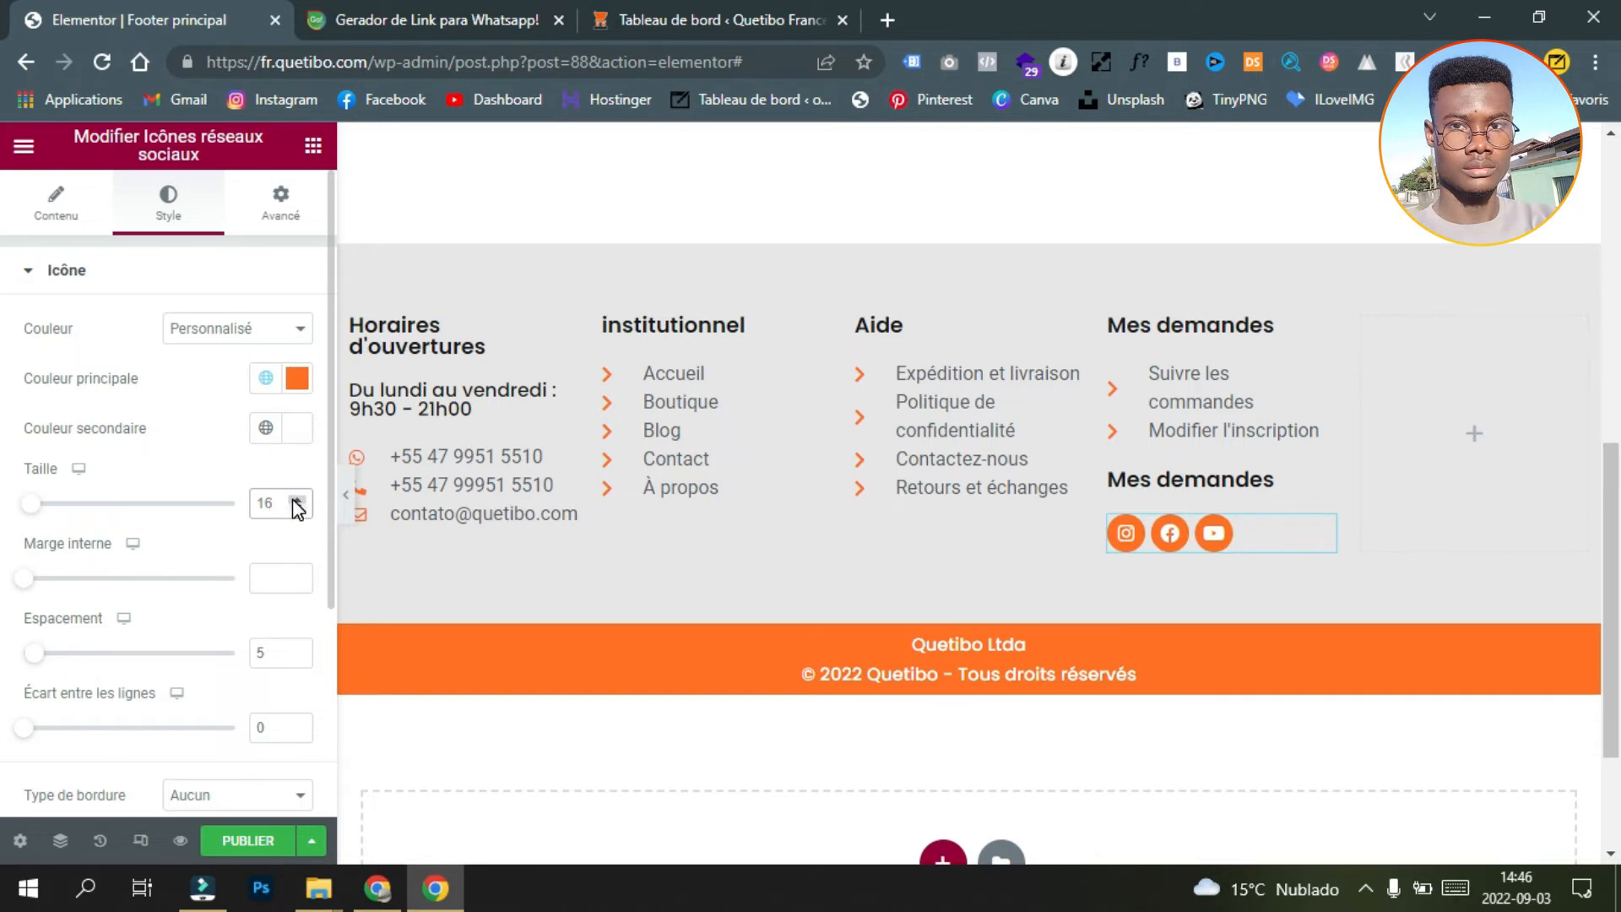
left_click(194, 423)
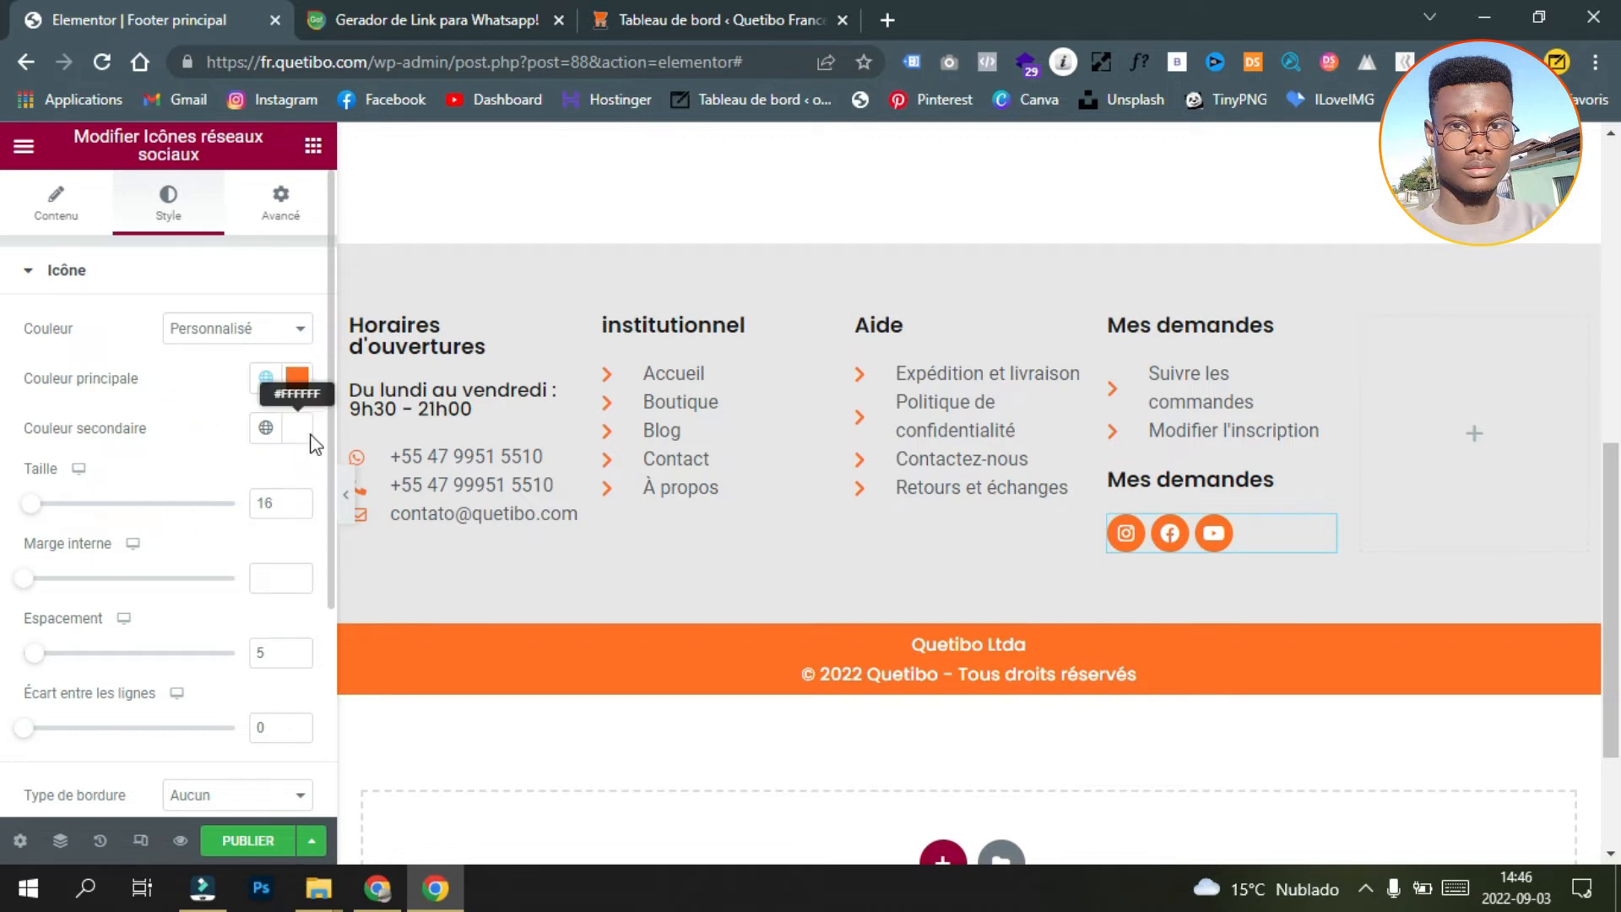
left_click(347, 517)
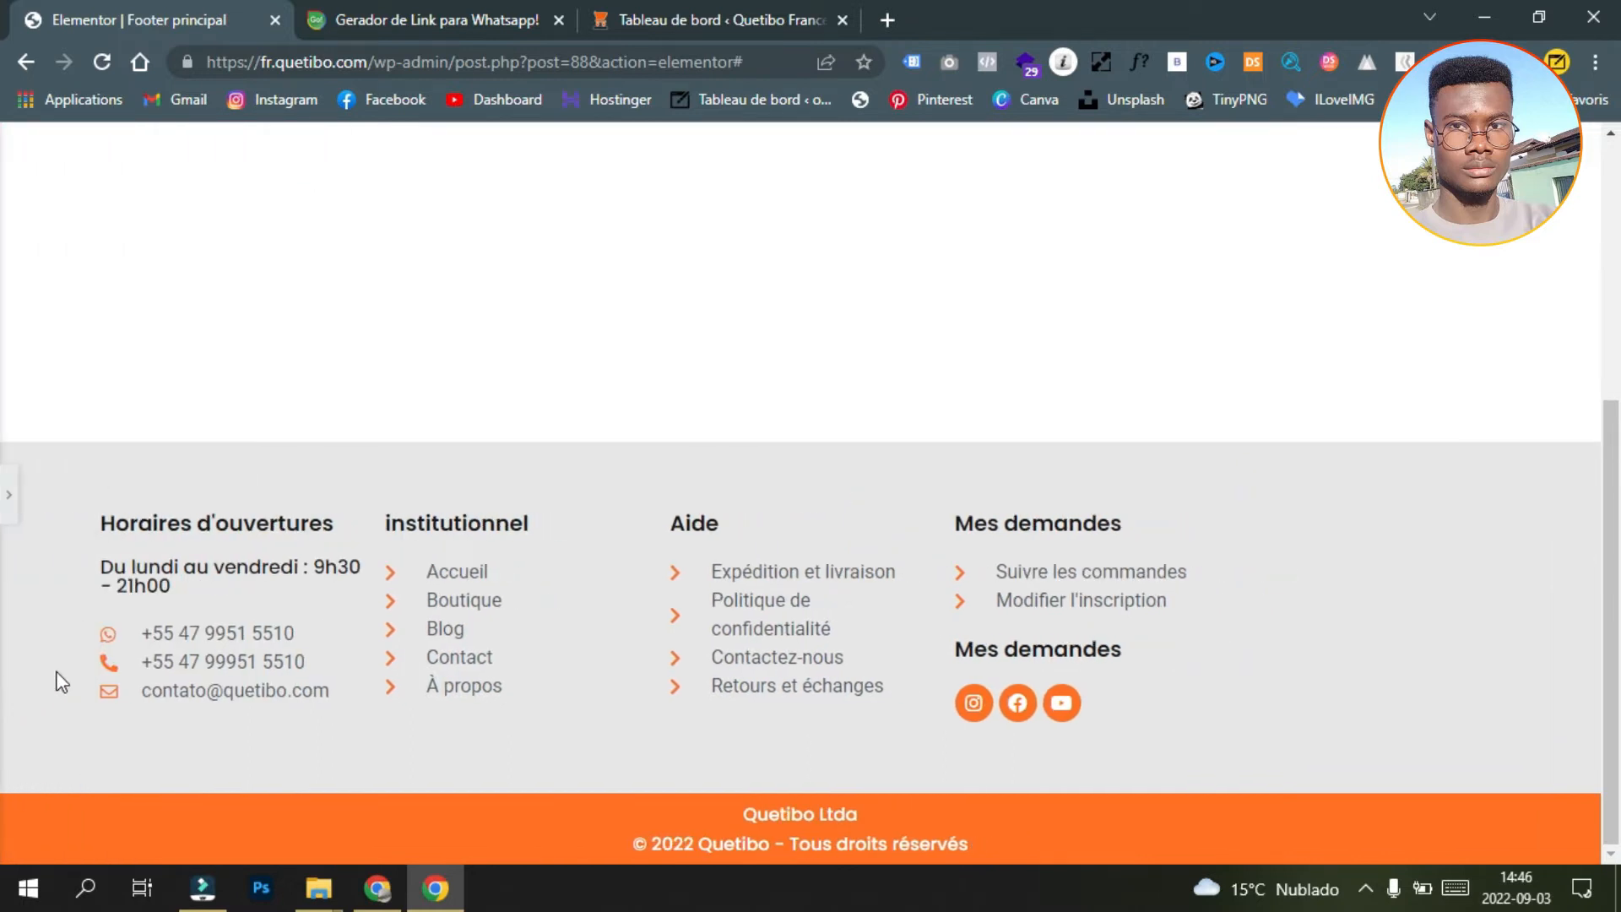
scroll(8, 507, "down", 2)
left_click(8, 498)
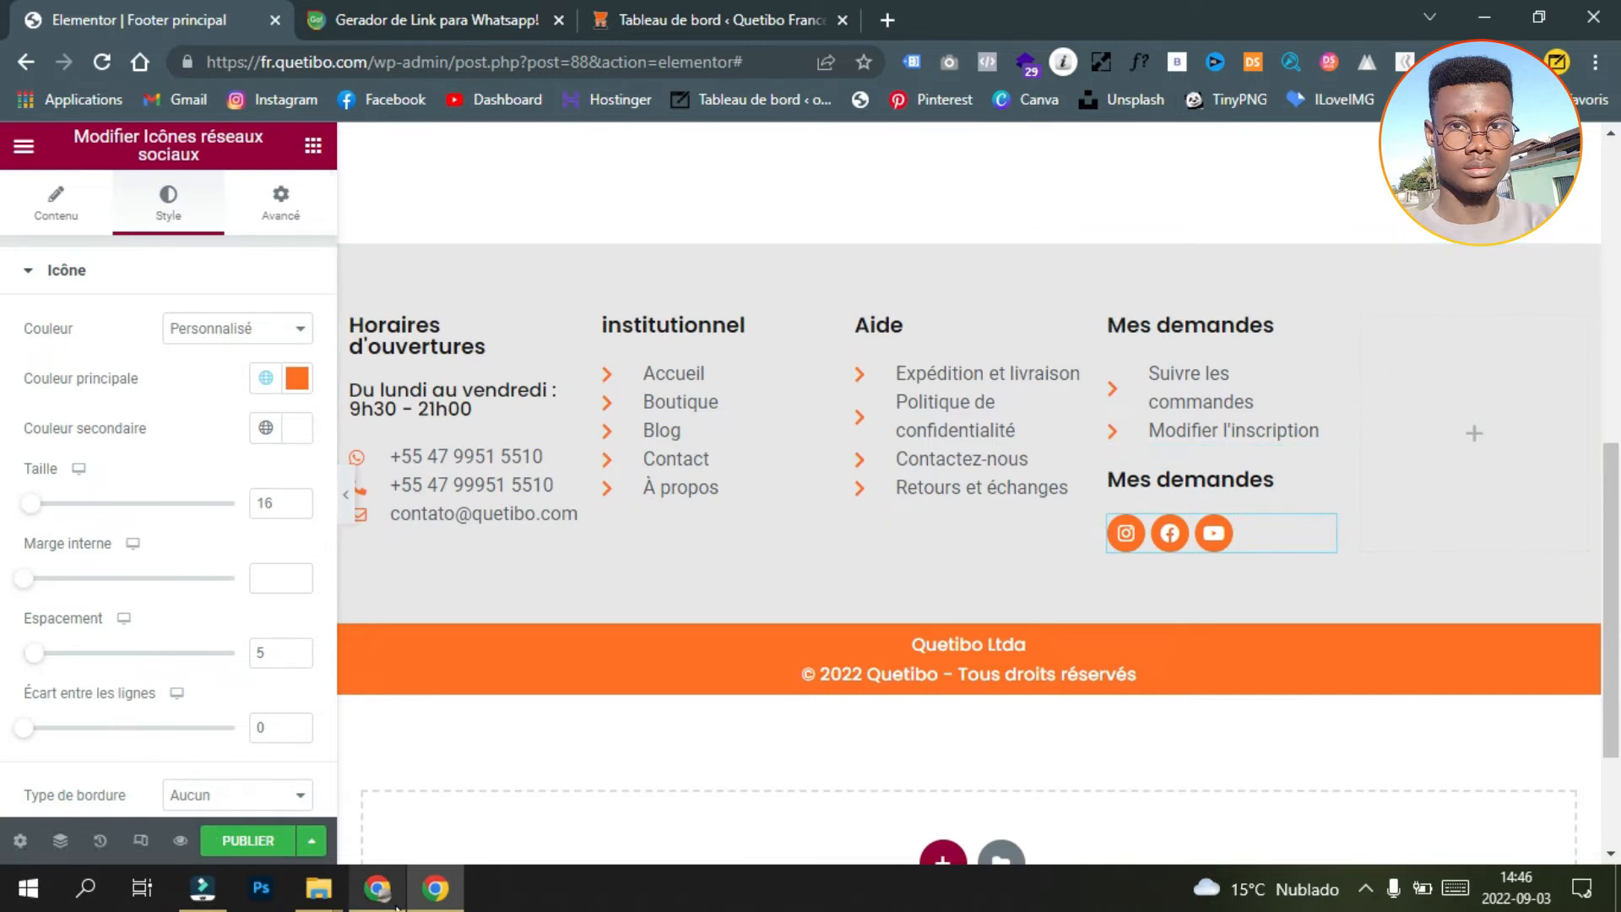
Step: Check the reference site's footer, then copy the "Aide" heading into the empty fifth column
left_click(377, 889)
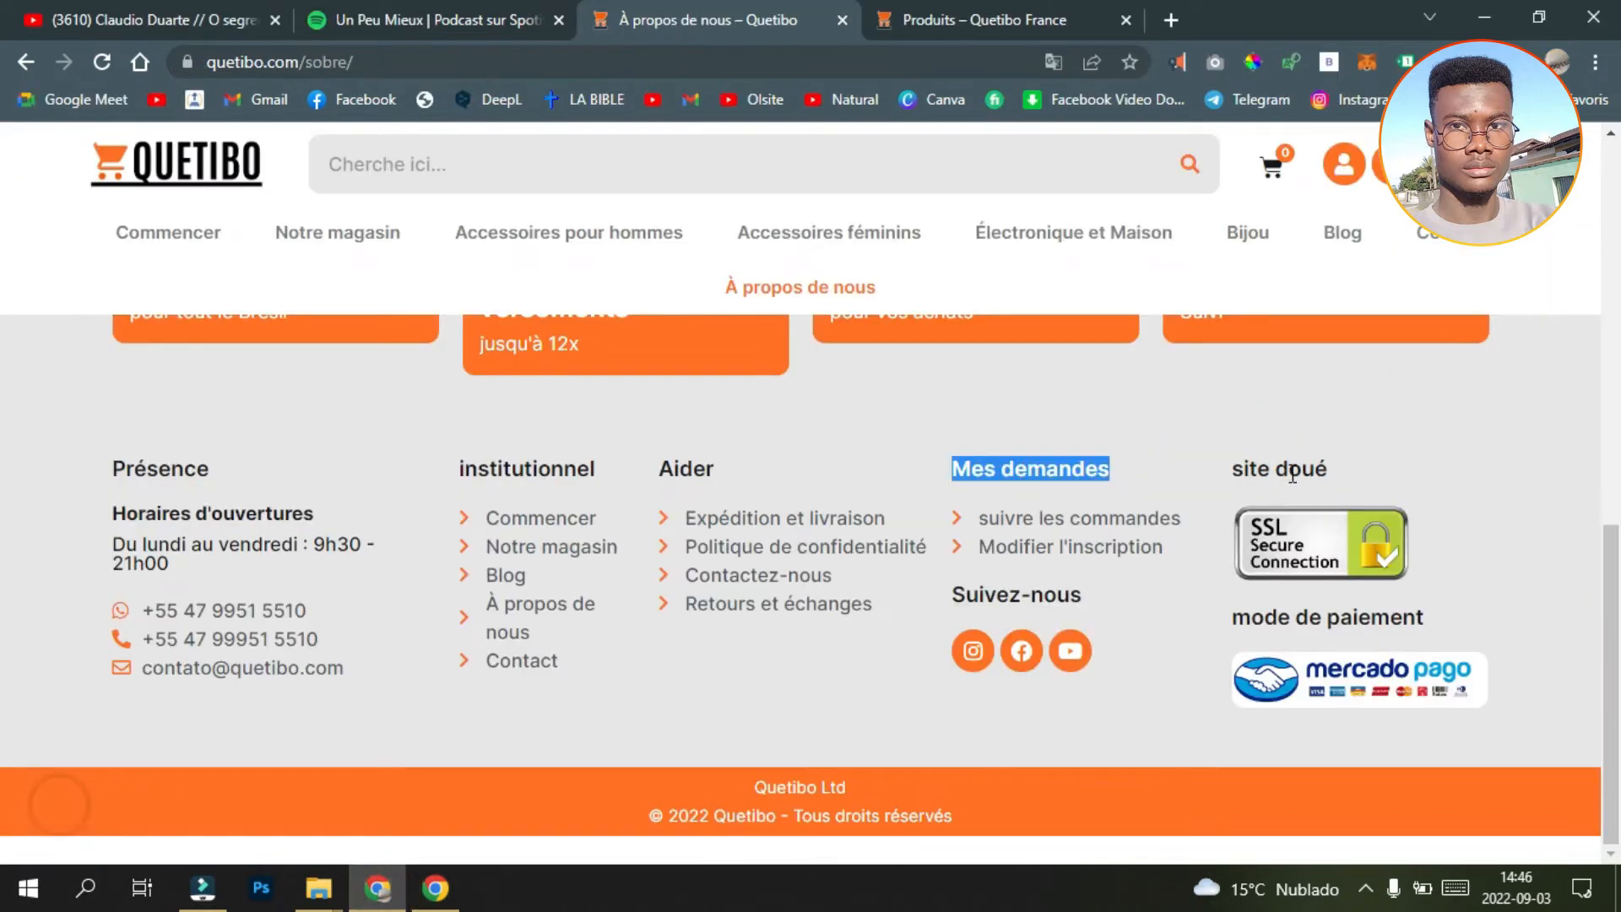
left_click(435, 889)
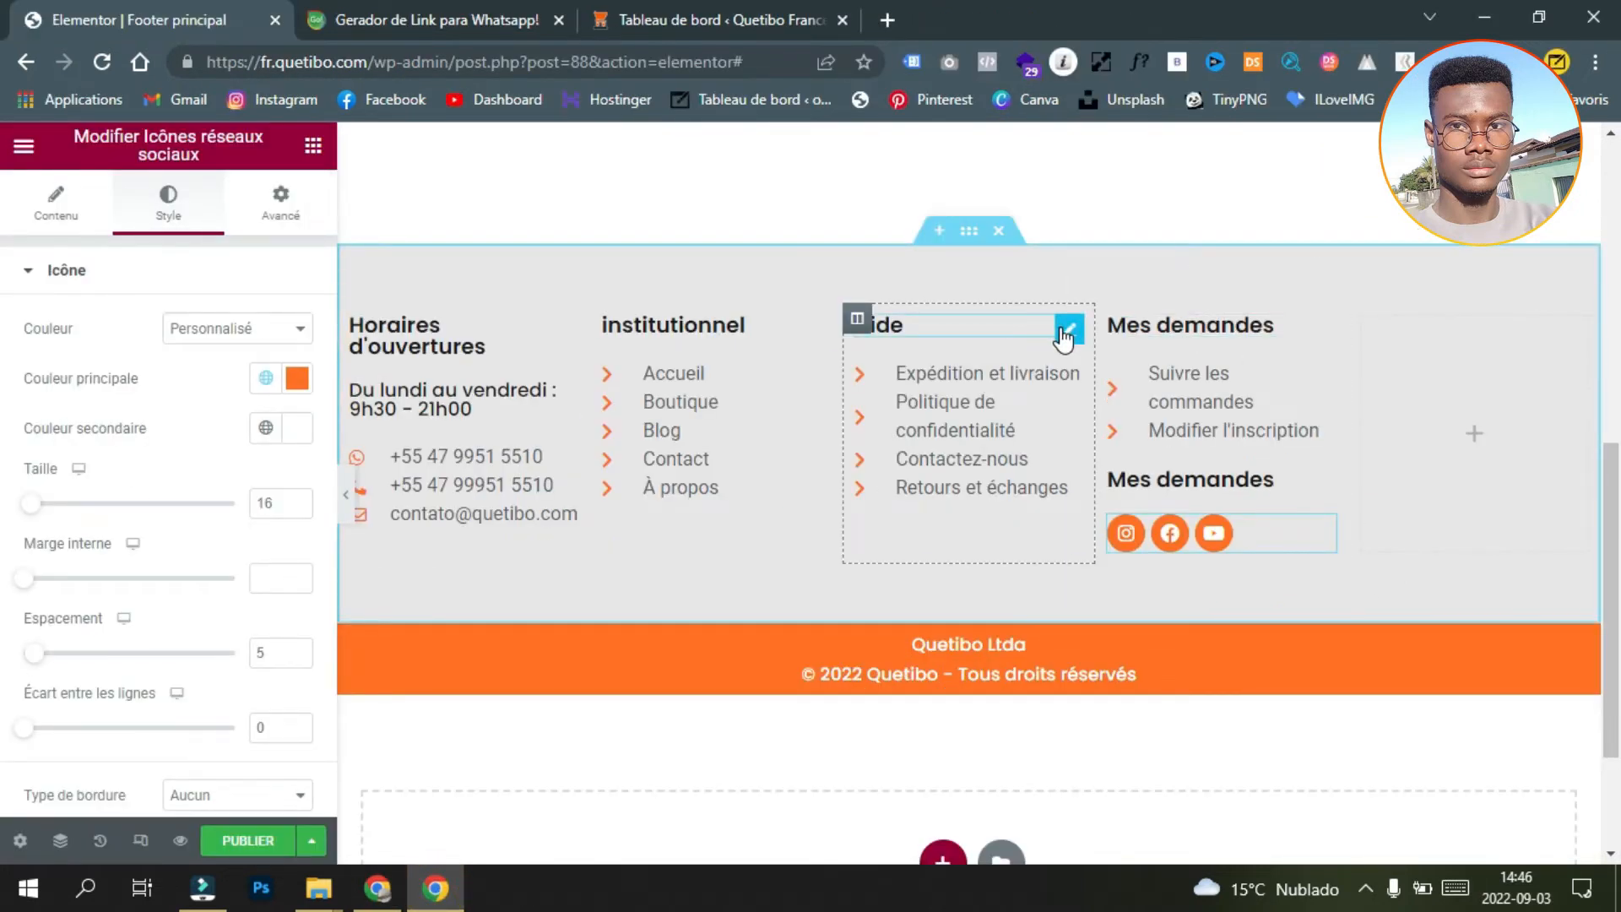
right_click(1064, 336)
left_click(1176, 431)
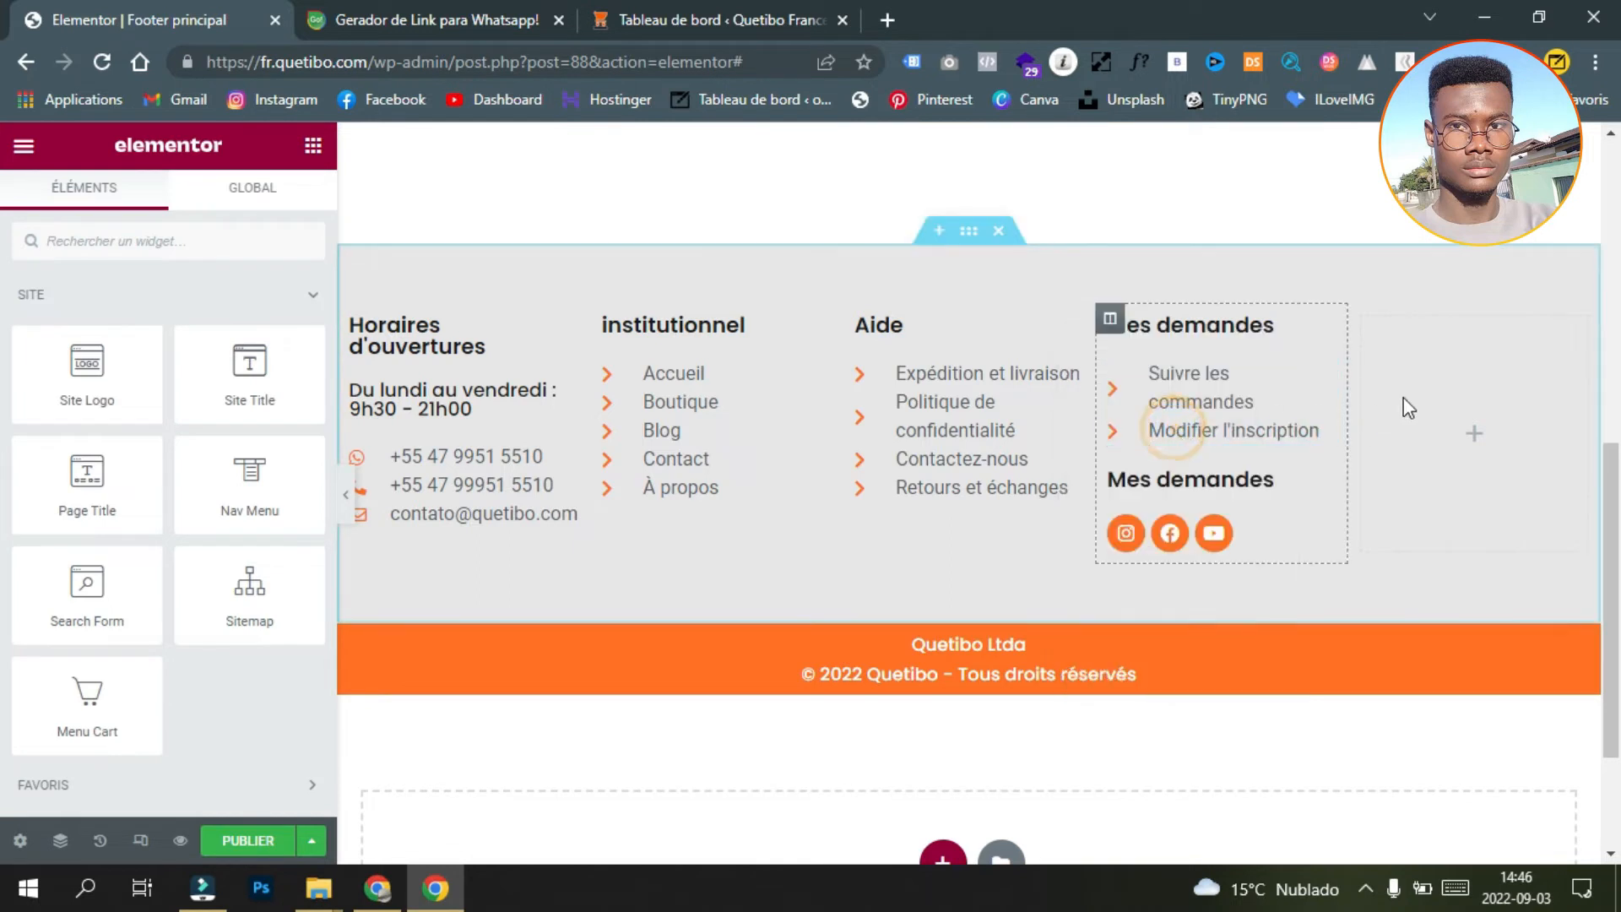
right_click(1430, 382)
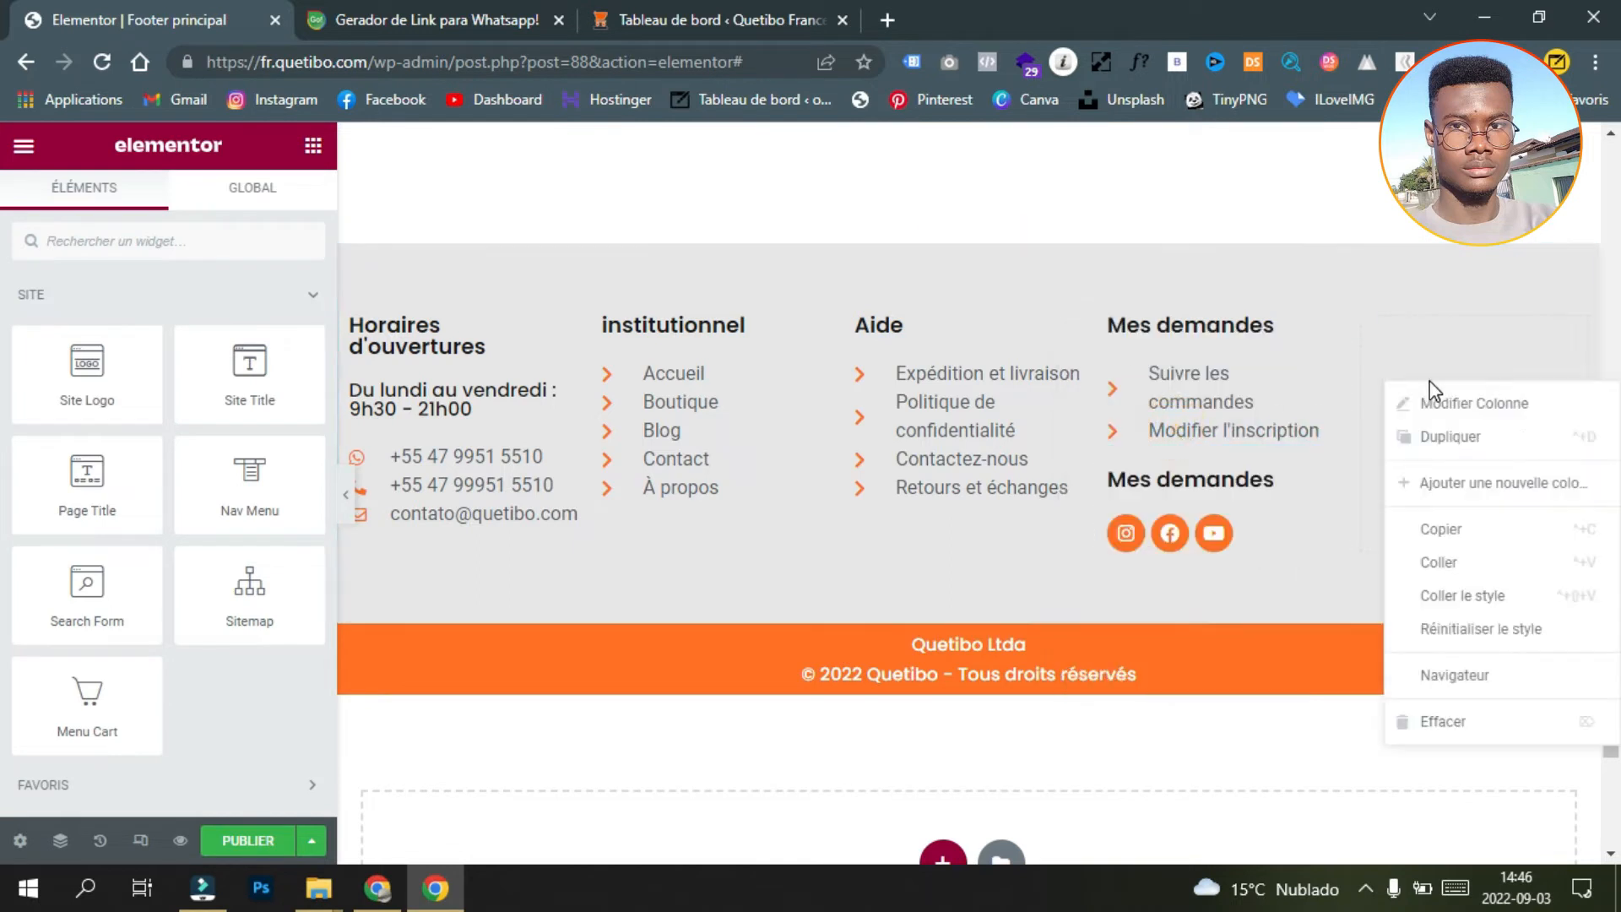
left_click(1434, 563)
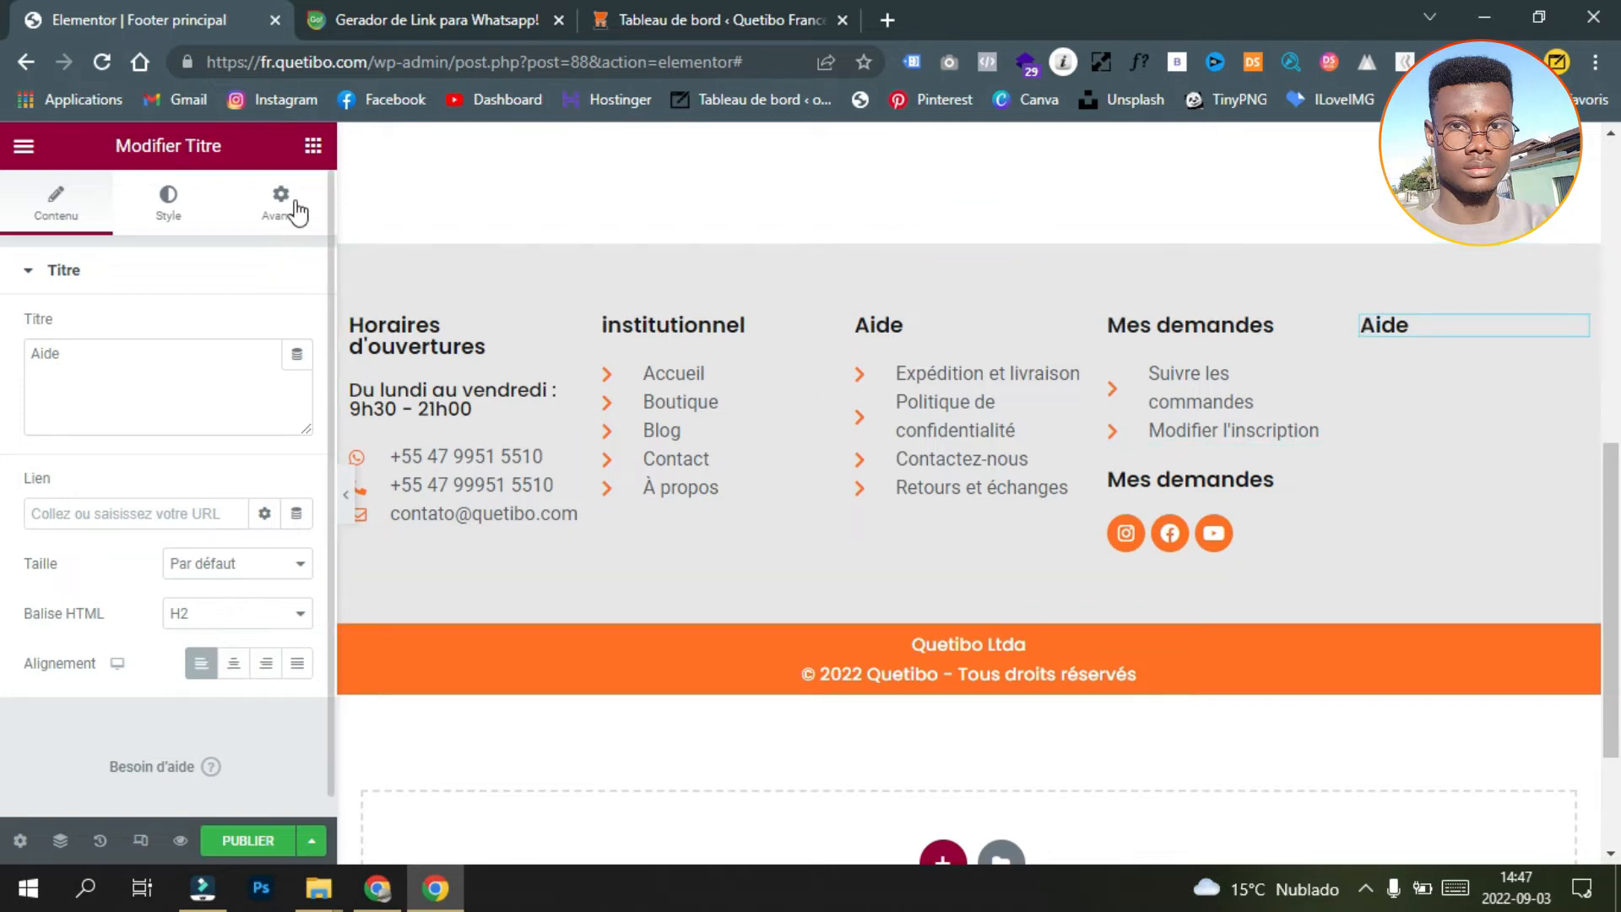
Step: Add an Image widget below the pasted heading in the fifth column and retitle that heading "Site sécurisé"
left_click(313, 147)
scroll(101, 540, "down", 5)
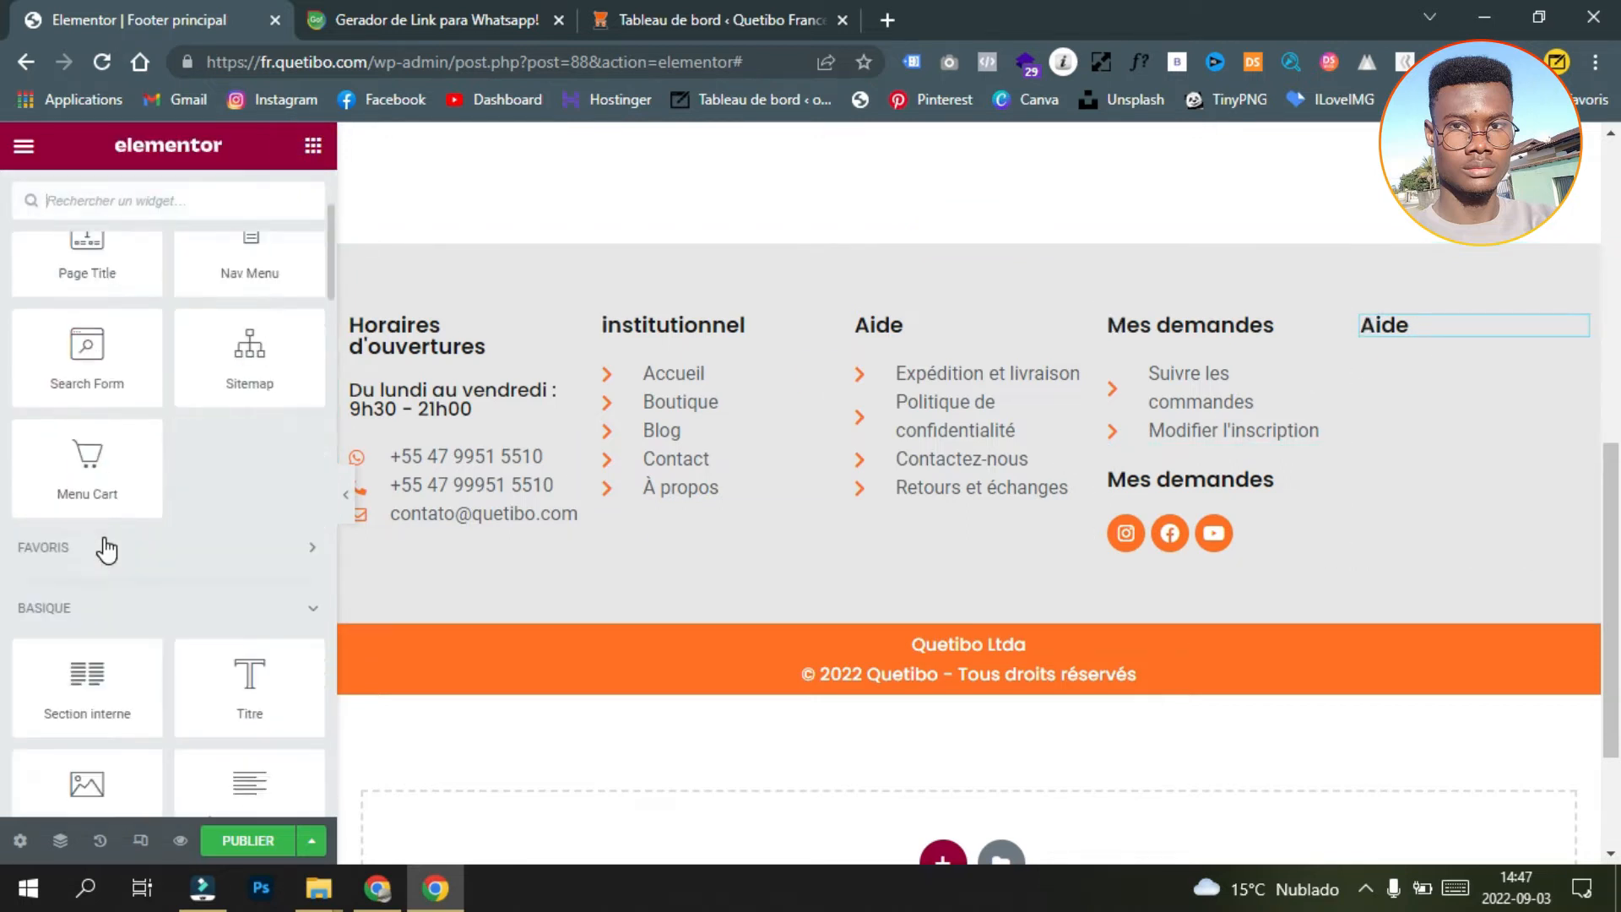
left_click_drag(87, 561, 1442, 348)
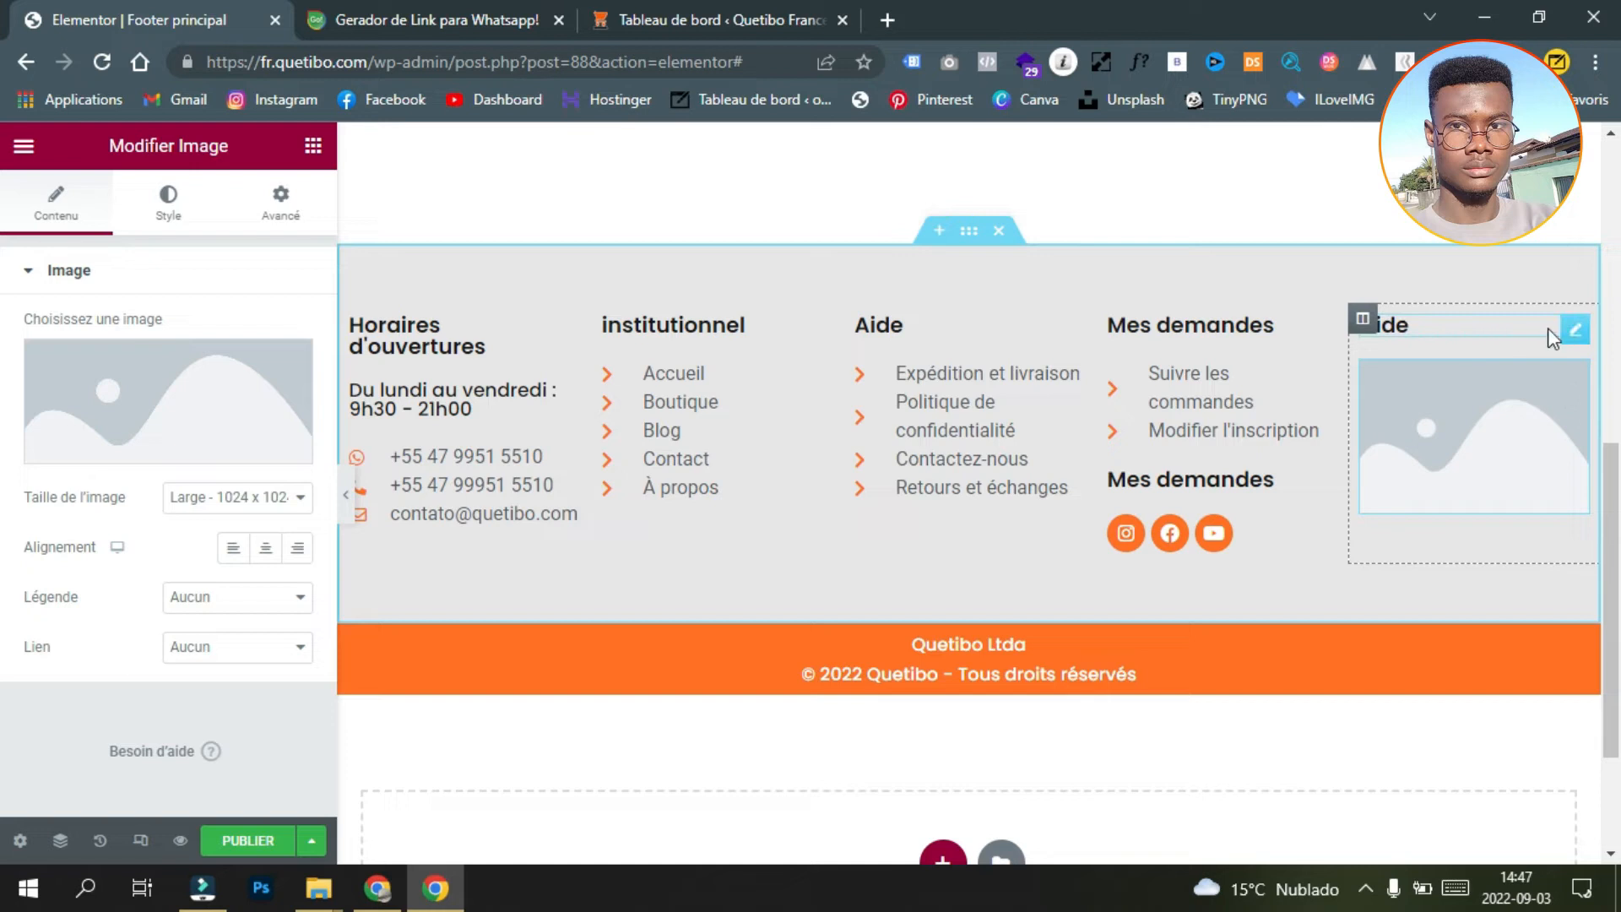
left_click(1576, 337)
left_click_drag(84, 365, 32, 350)
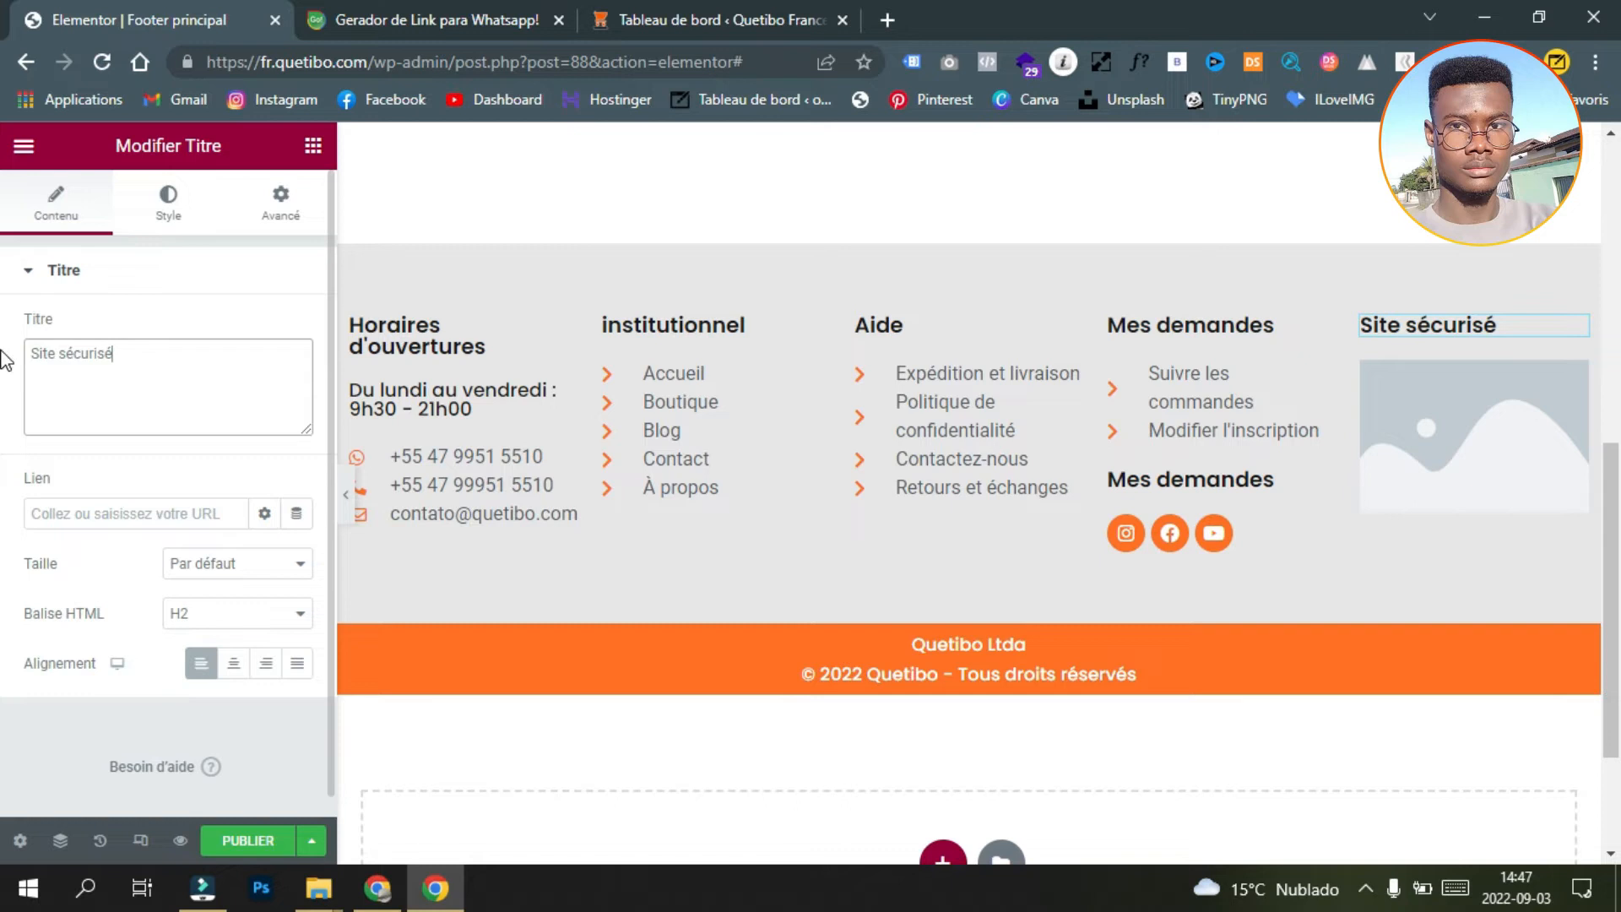
Step: Insert hostgerente-ssl-3.png from the media library into the image placeholder under "Site sécurisé"
left_click(1419, 428)
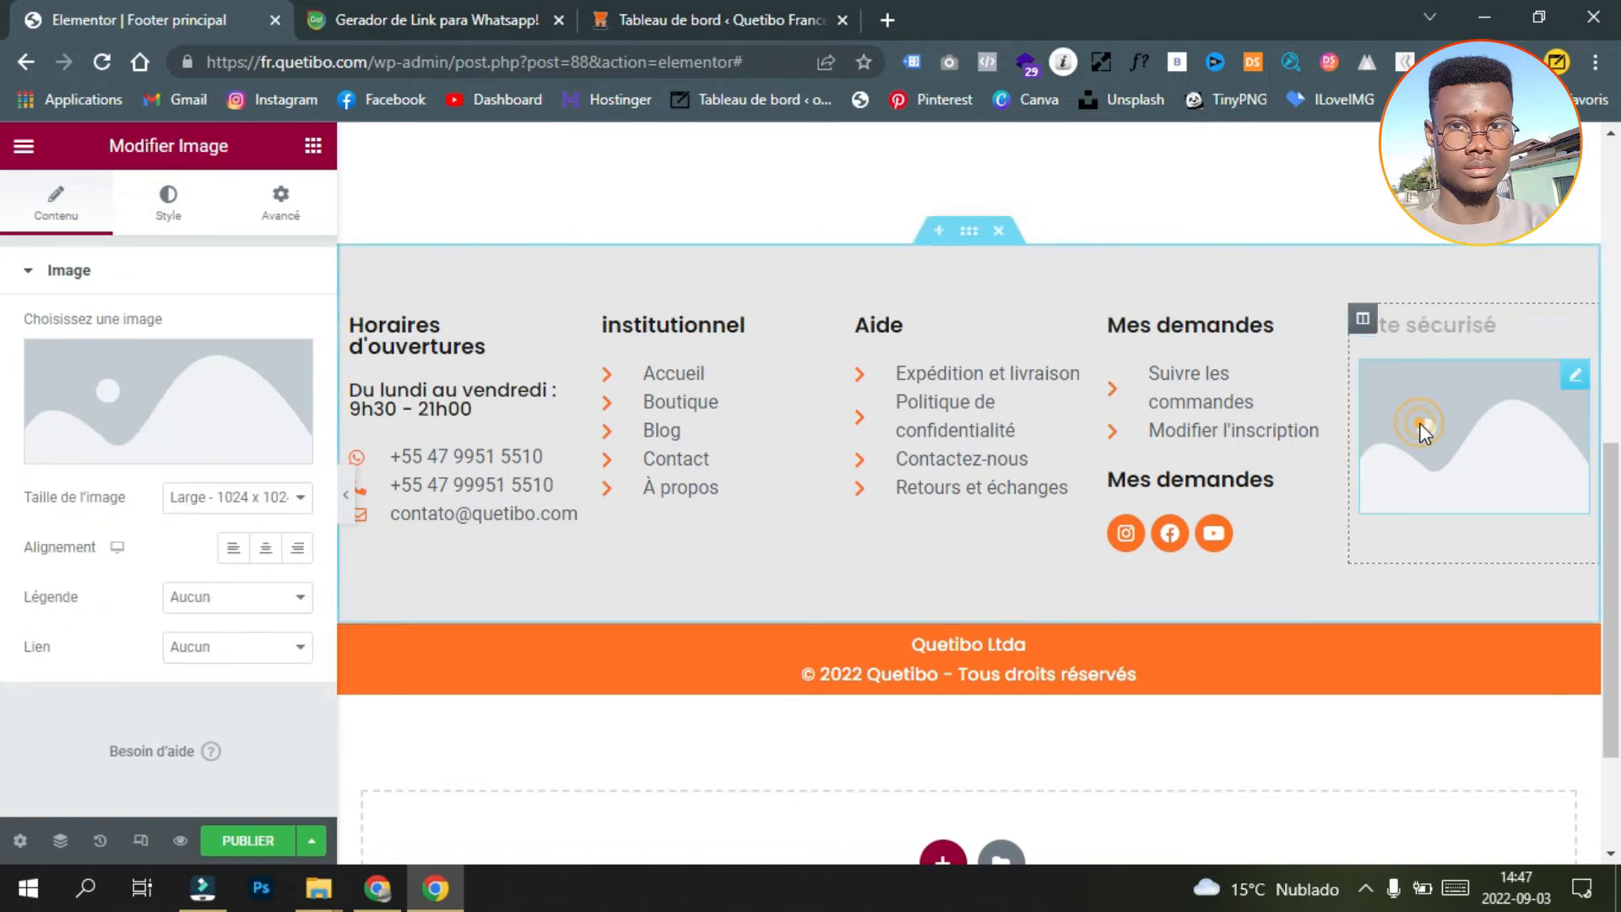
left_click(134, 411)
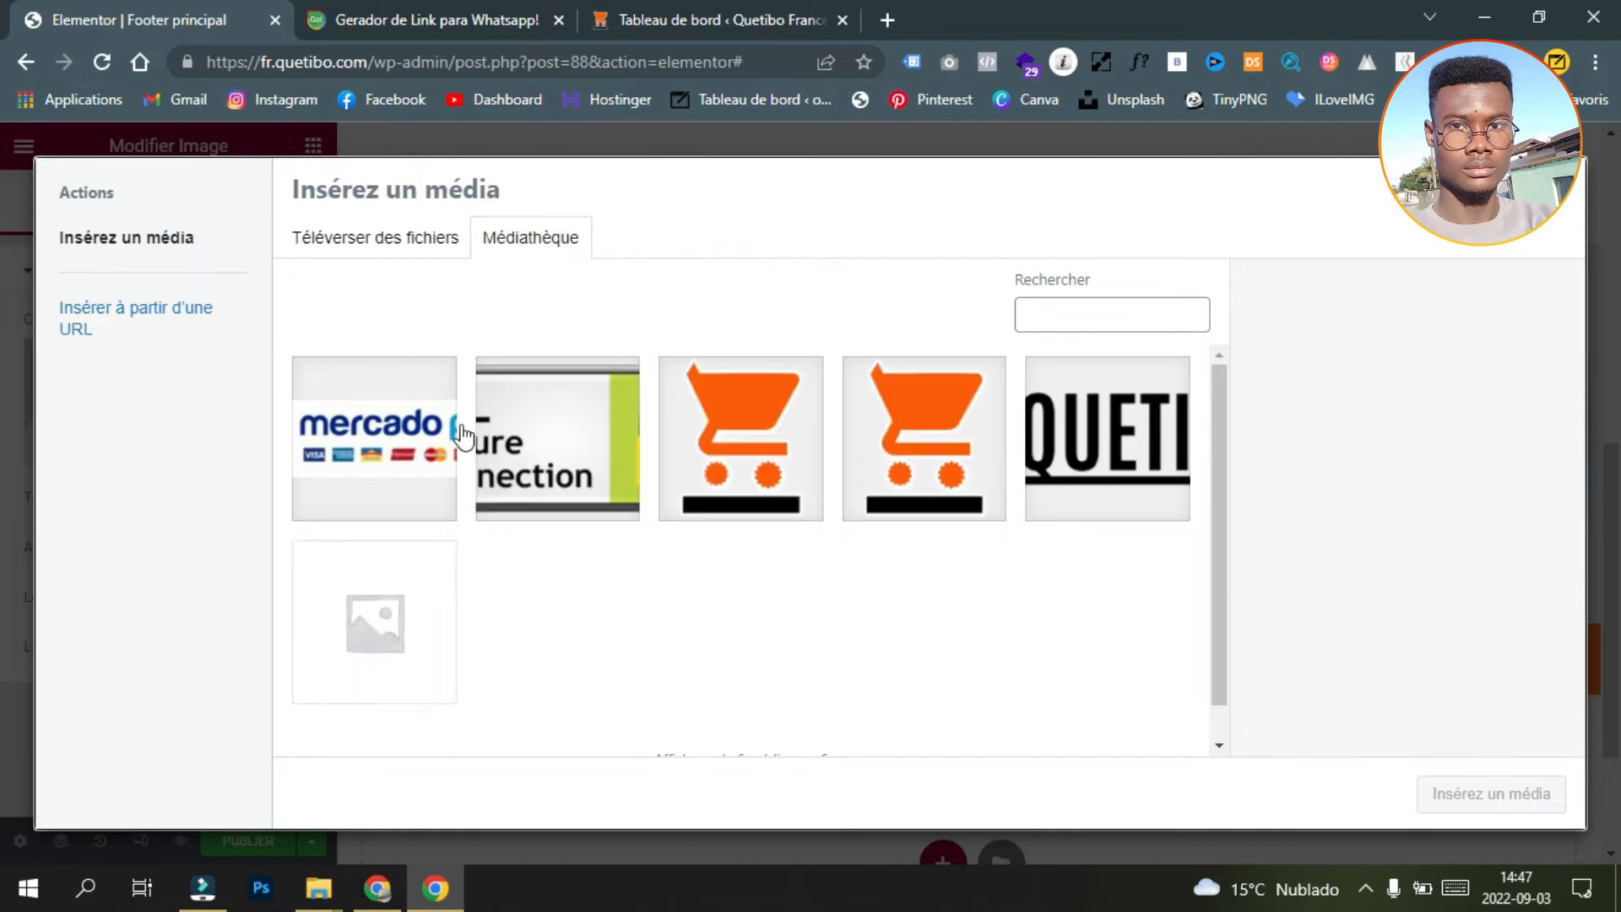
left_click(555, 437)
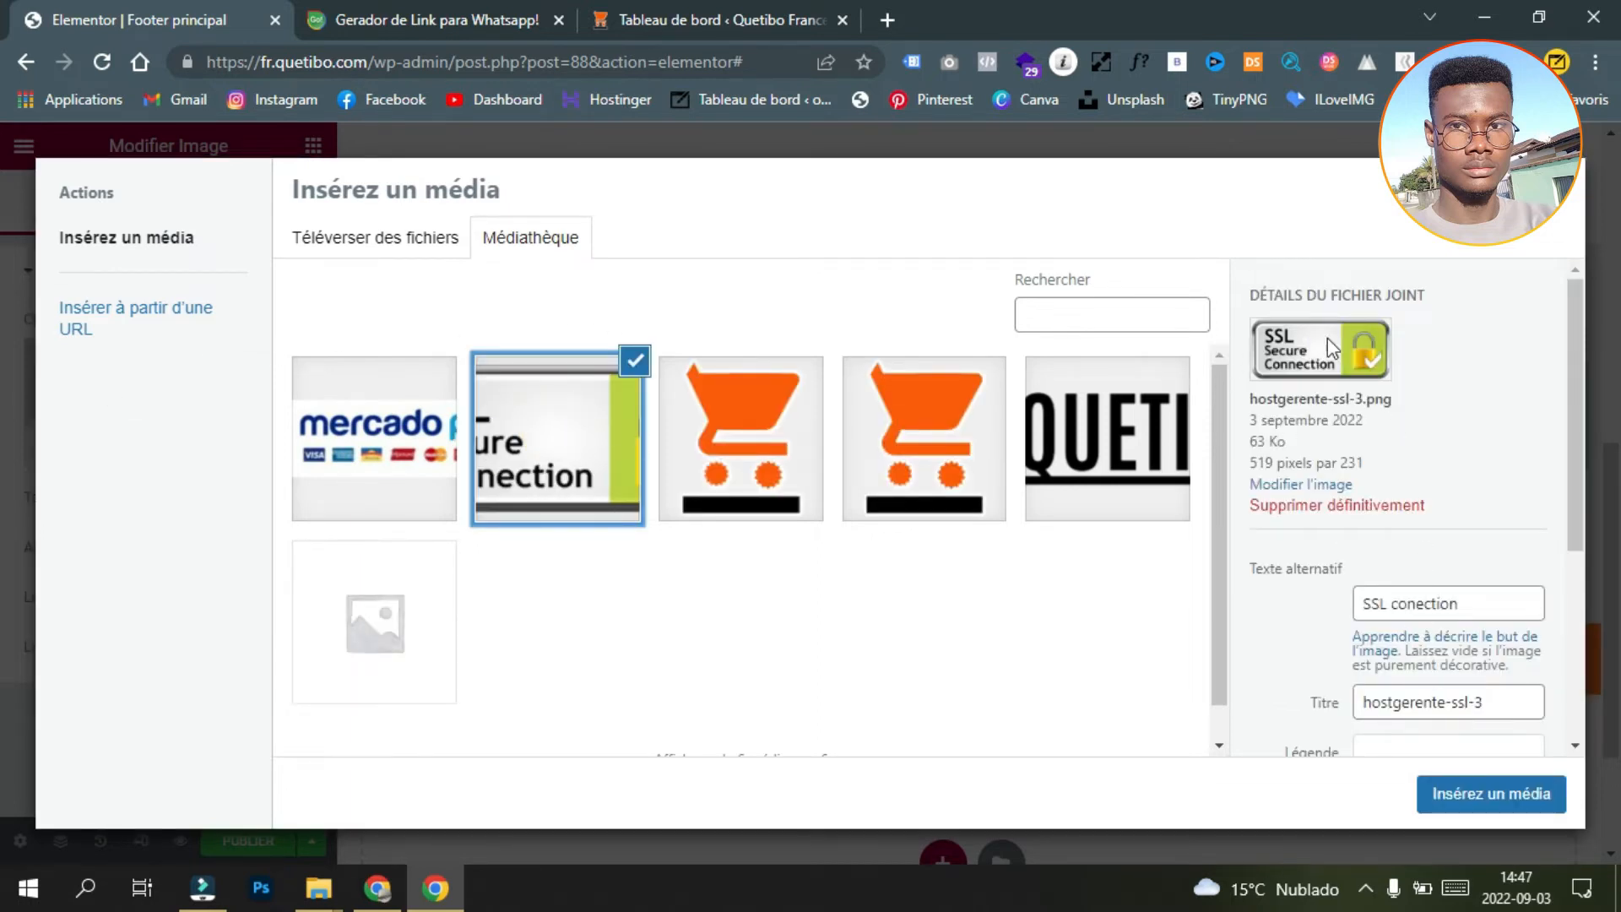
left_click(1478, 798)
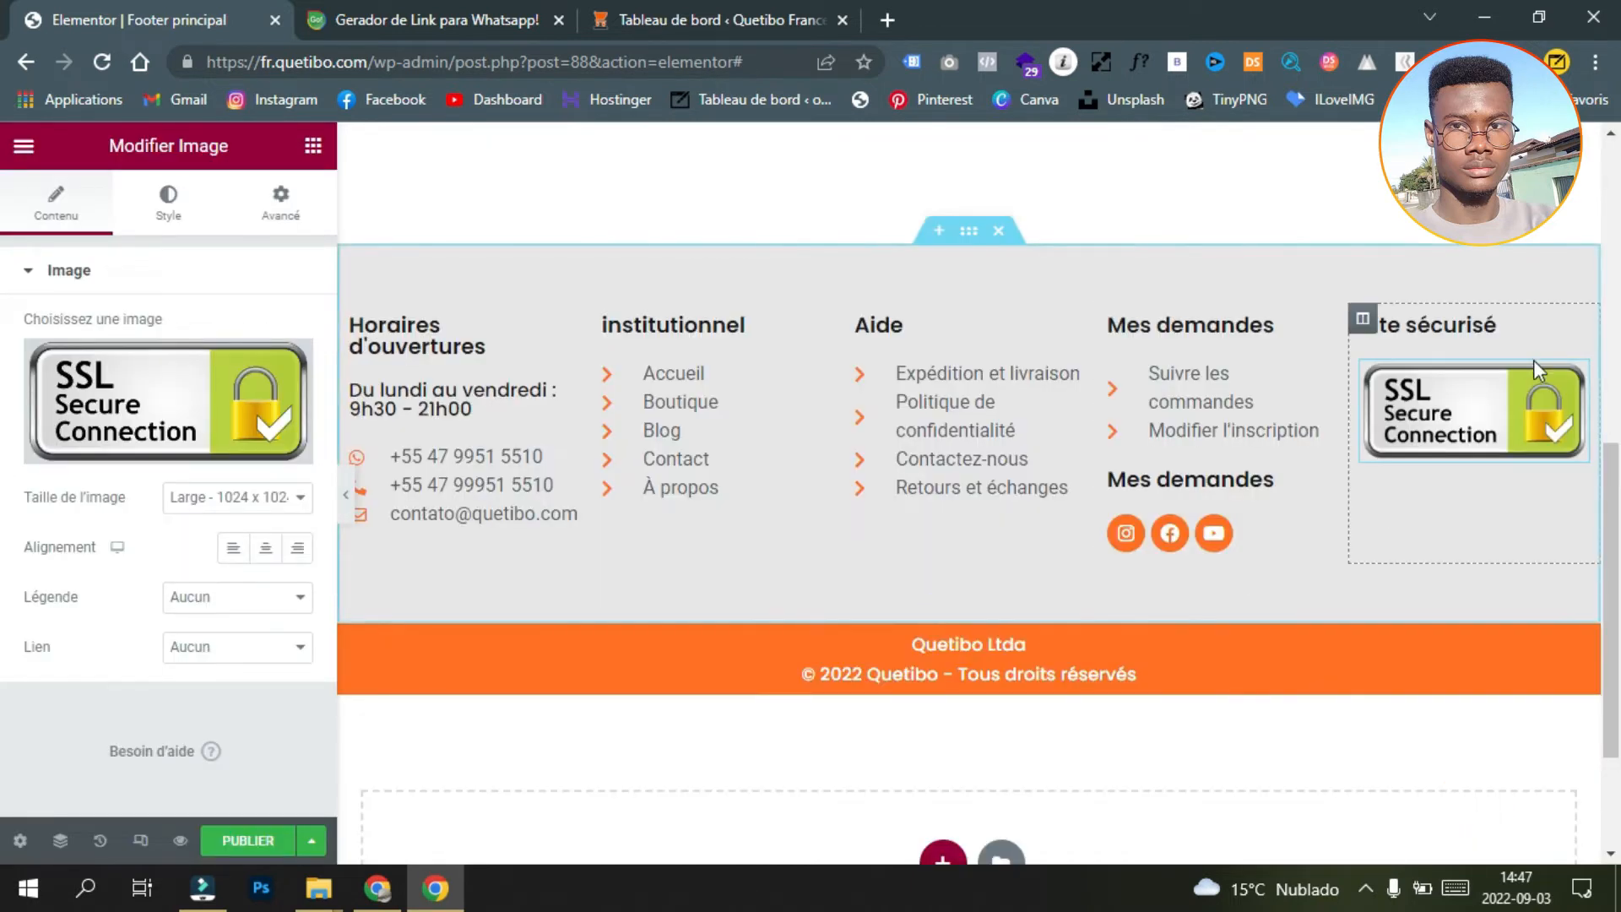
Step: Duplicate the "Site sécurisé" heading and the SSL image, and place the second heading between the two images
right_click(1575, 337)
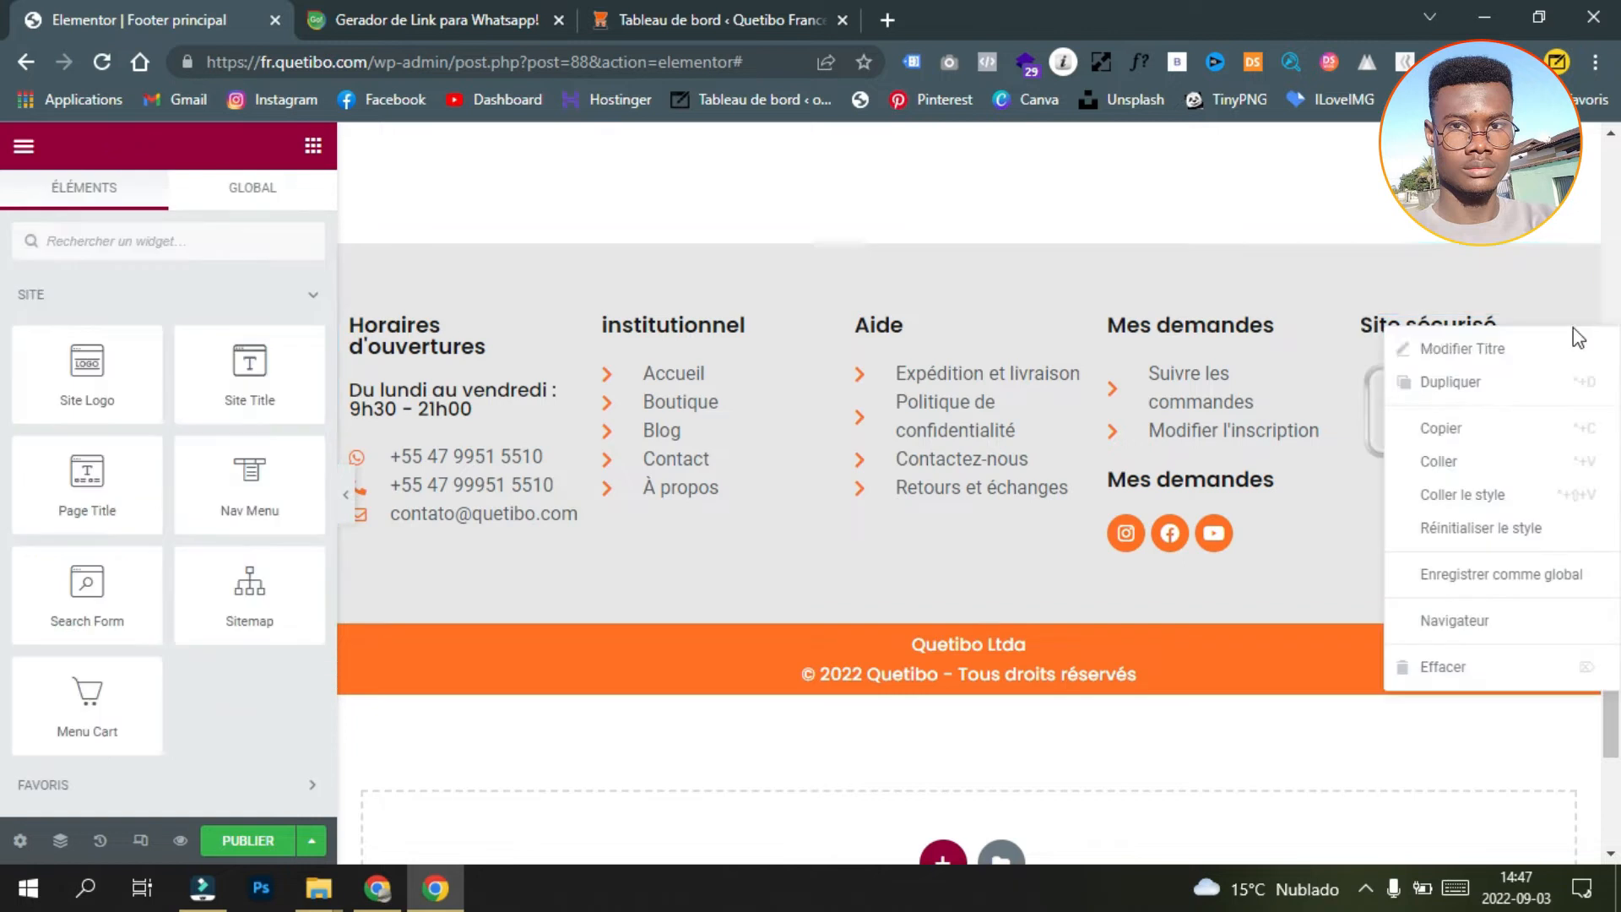
left_click(1486, 393)
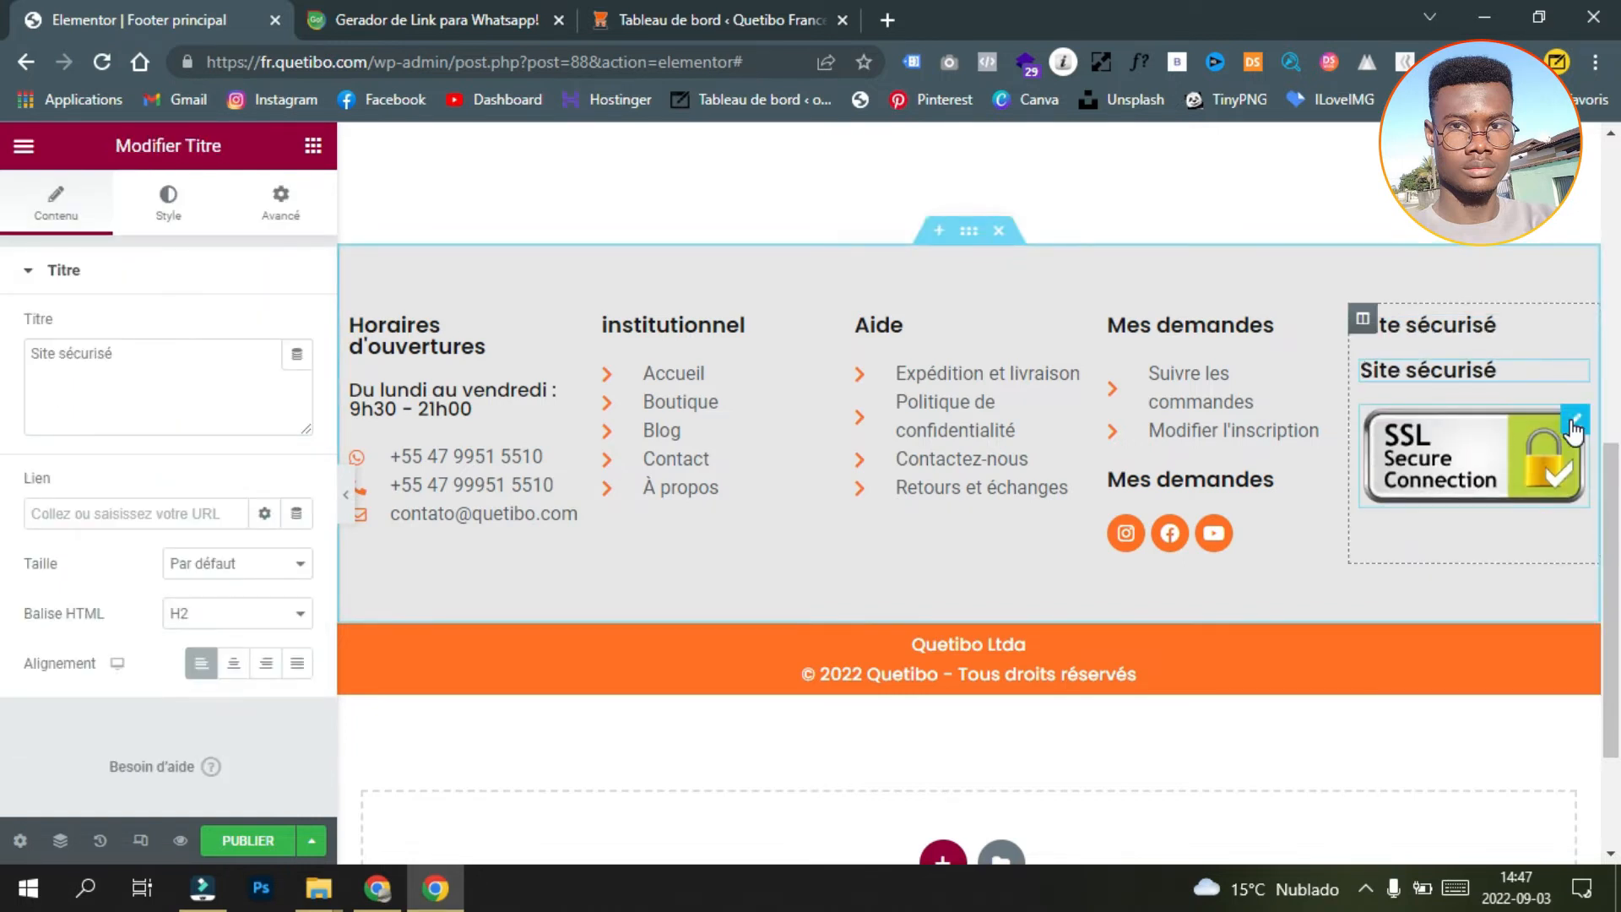
right_click(1572, 430)
left_click(1510, 474)
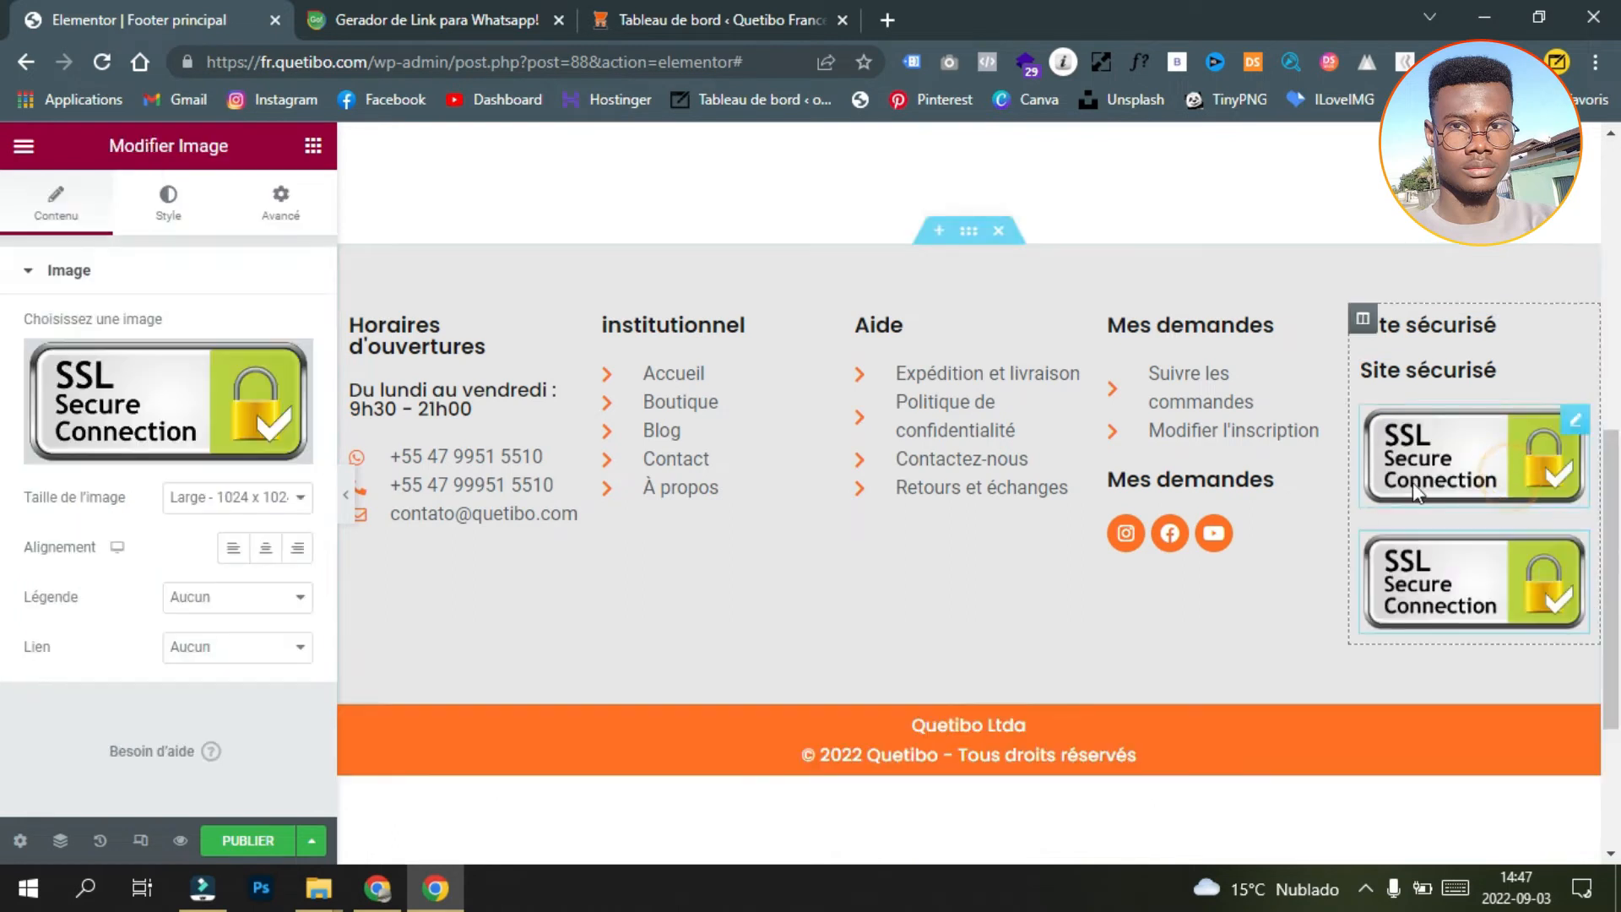
left_click_drag(1577, 378, 1407, 449)
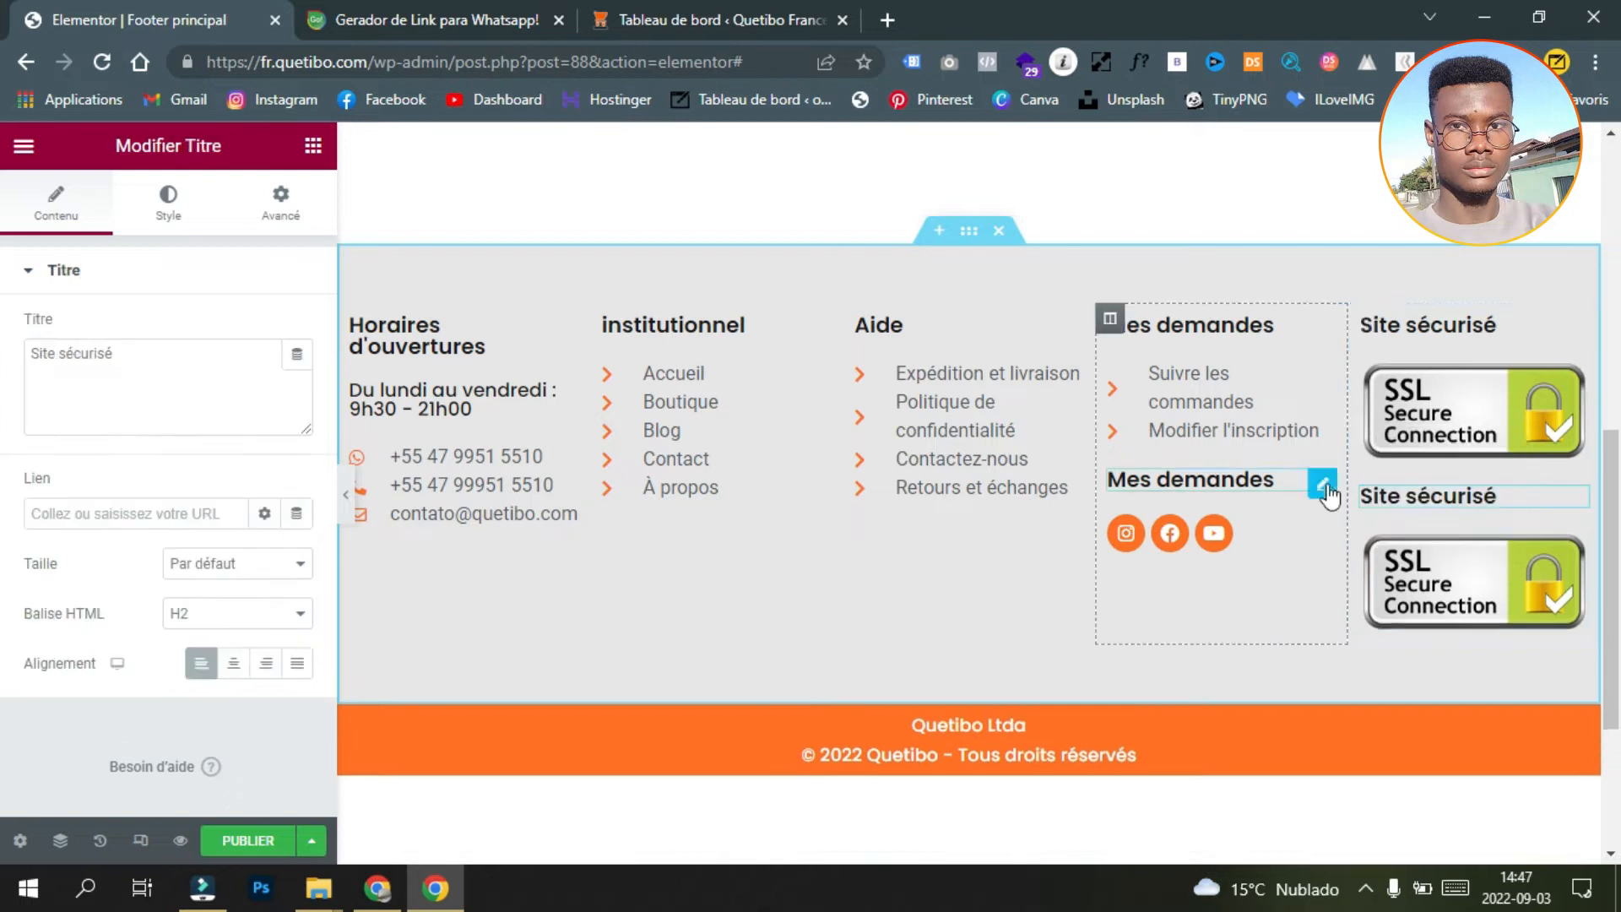
Step: Replace the lower SSL image with formas-de-pagamento.jpg from the media library
left_click(1574, 551)
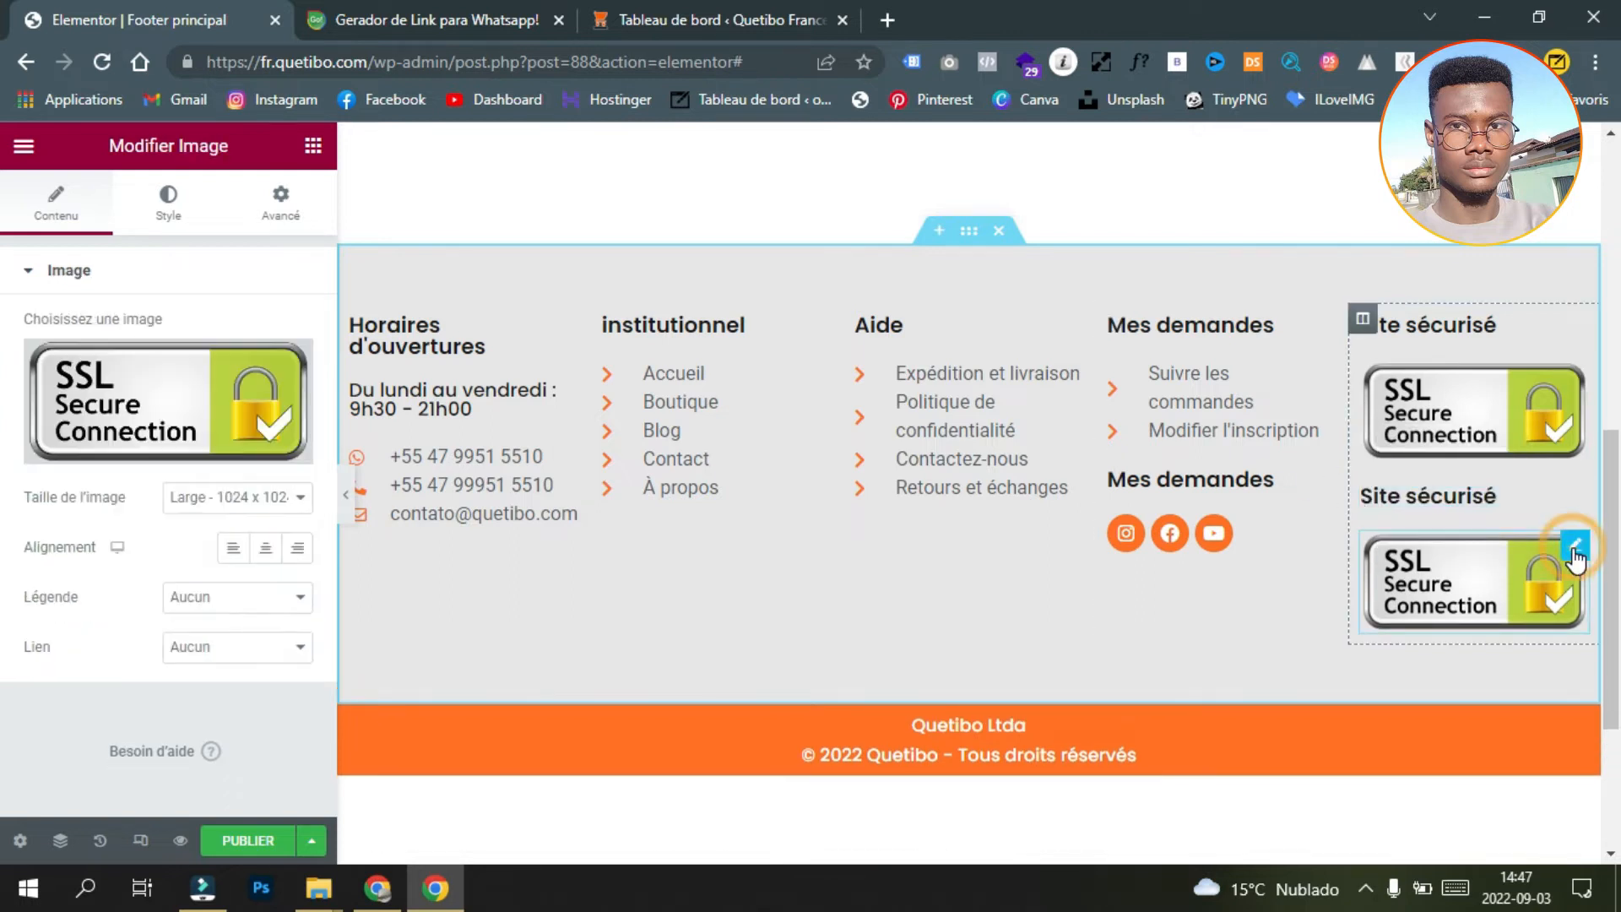
left_click(121, 444)
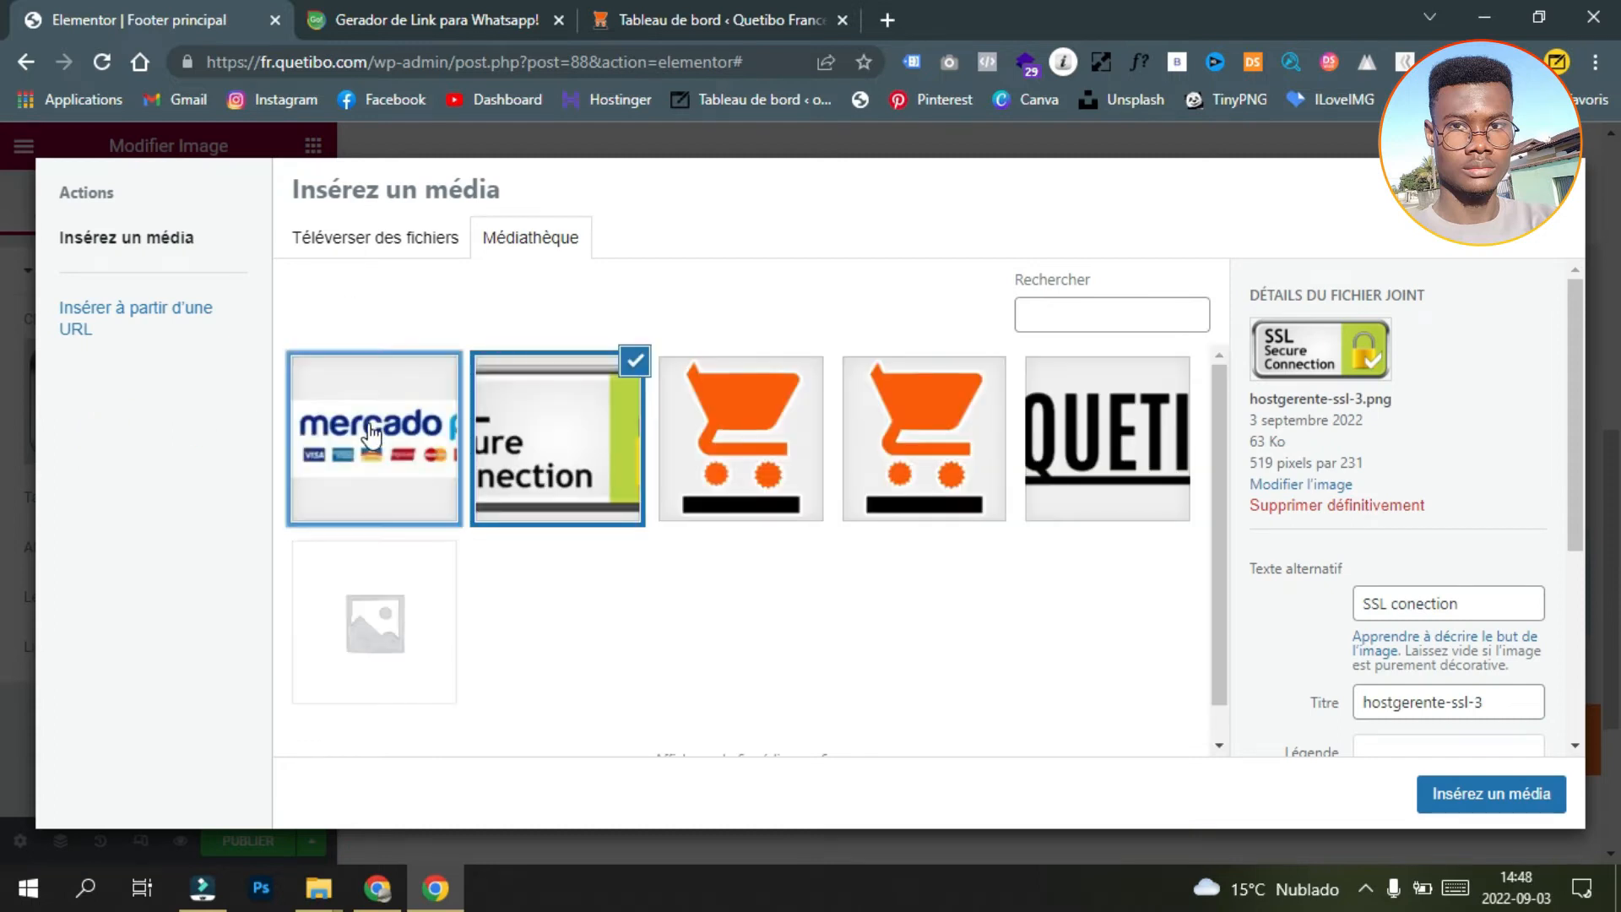
left_click(367, 431)
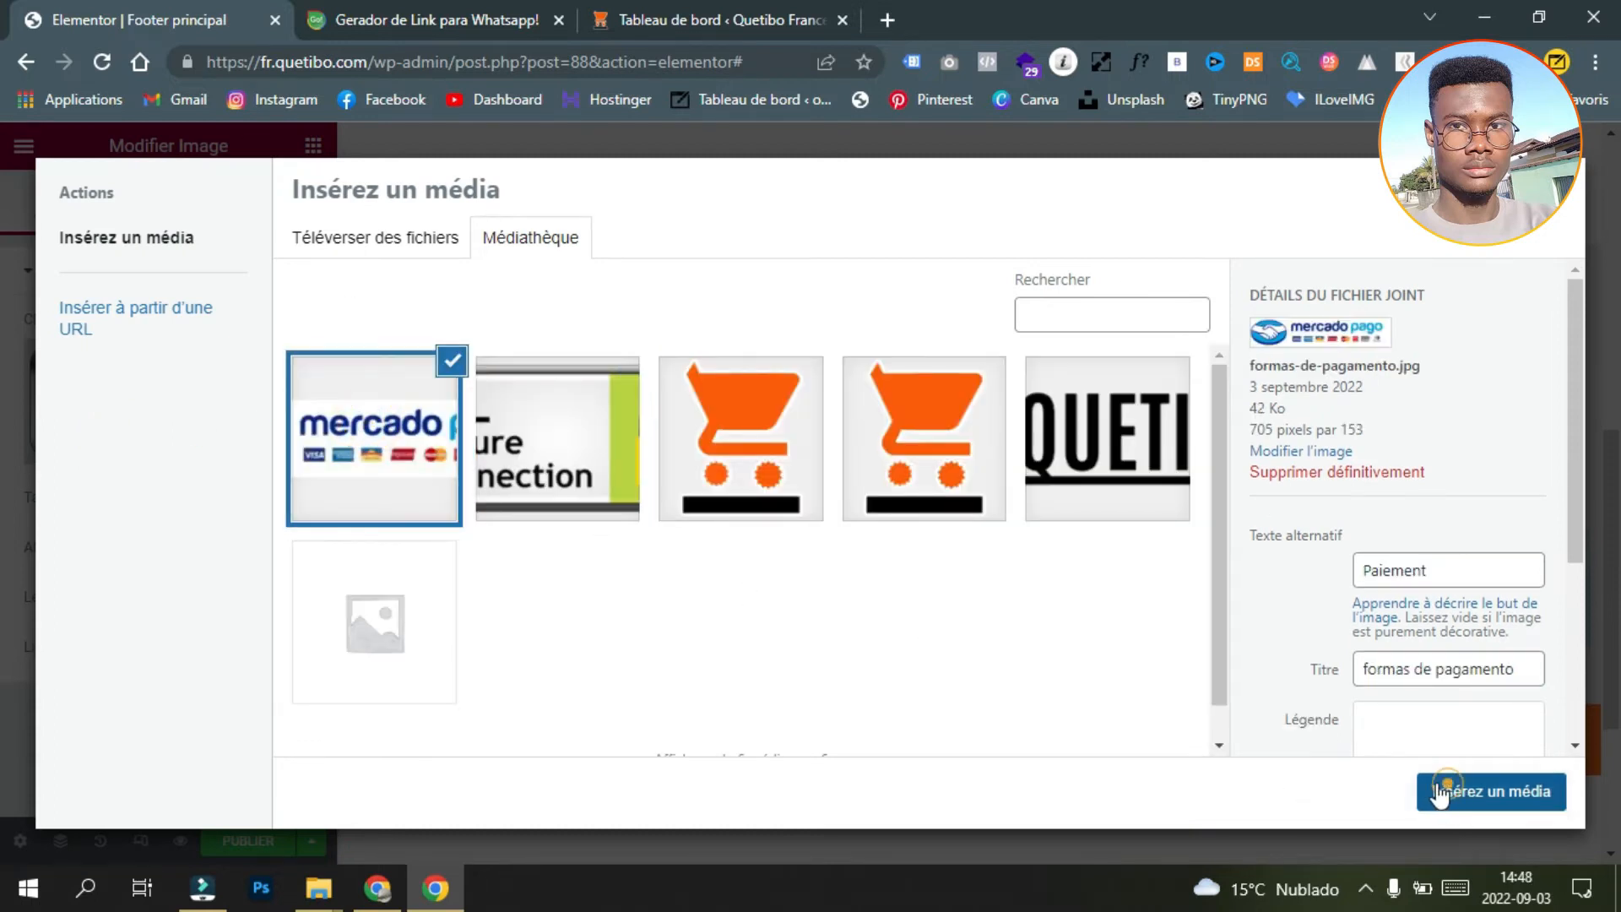
left_click(1457, 794)
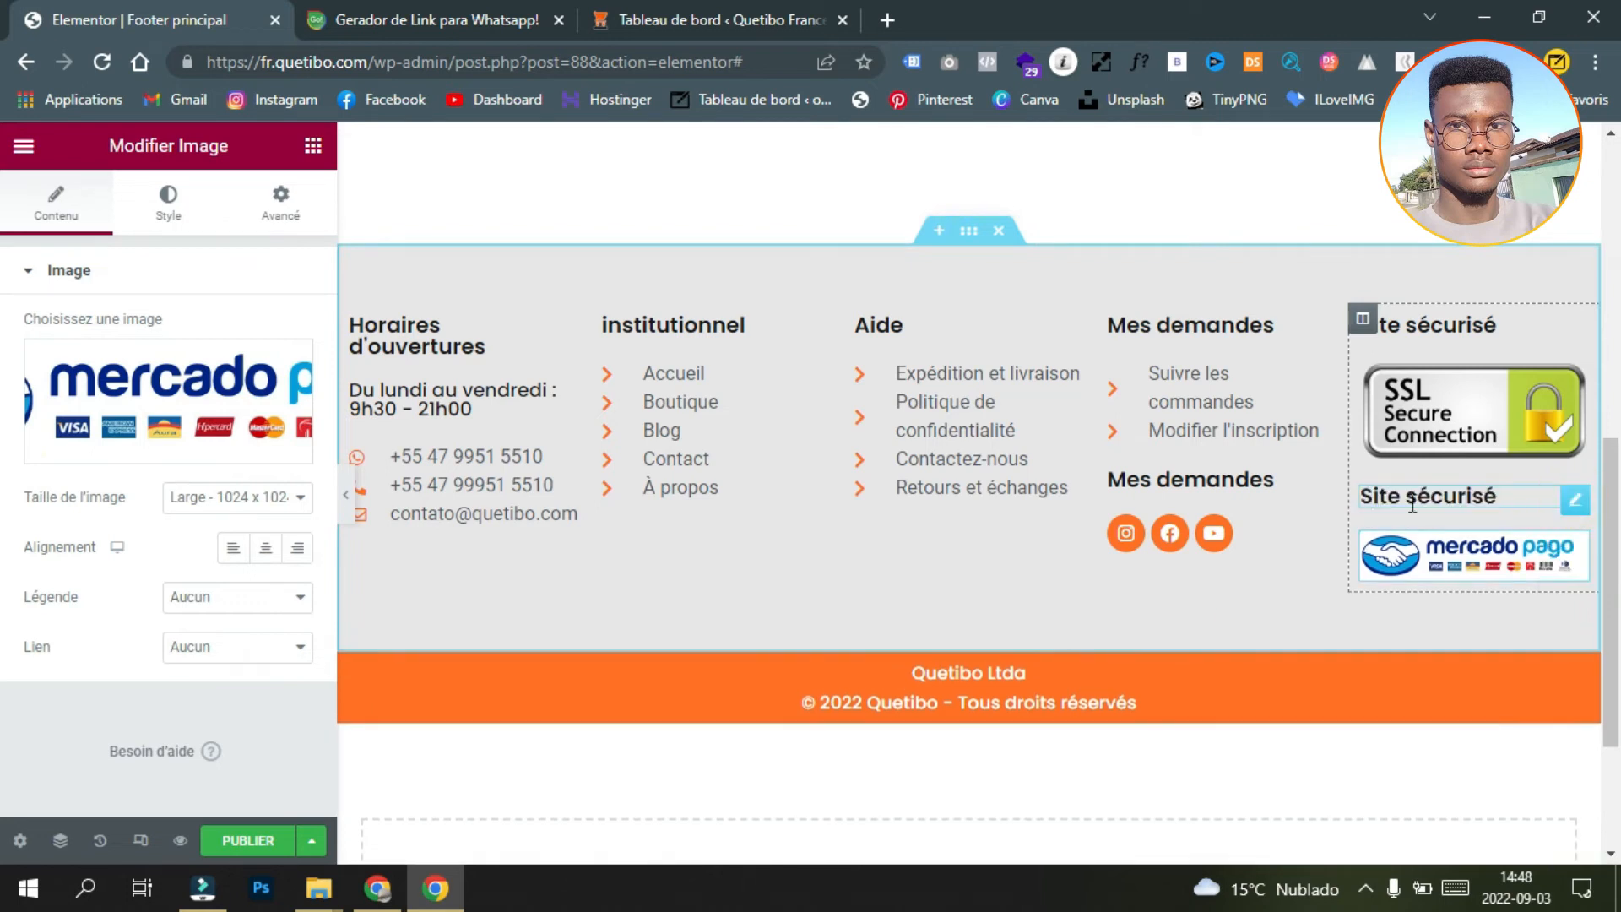
Step: Change the lower "Site sécurisé" heading to "Moyens de paiement" and preview the footer at full width
left_click(1575, 500)
triple_click(134, 358)
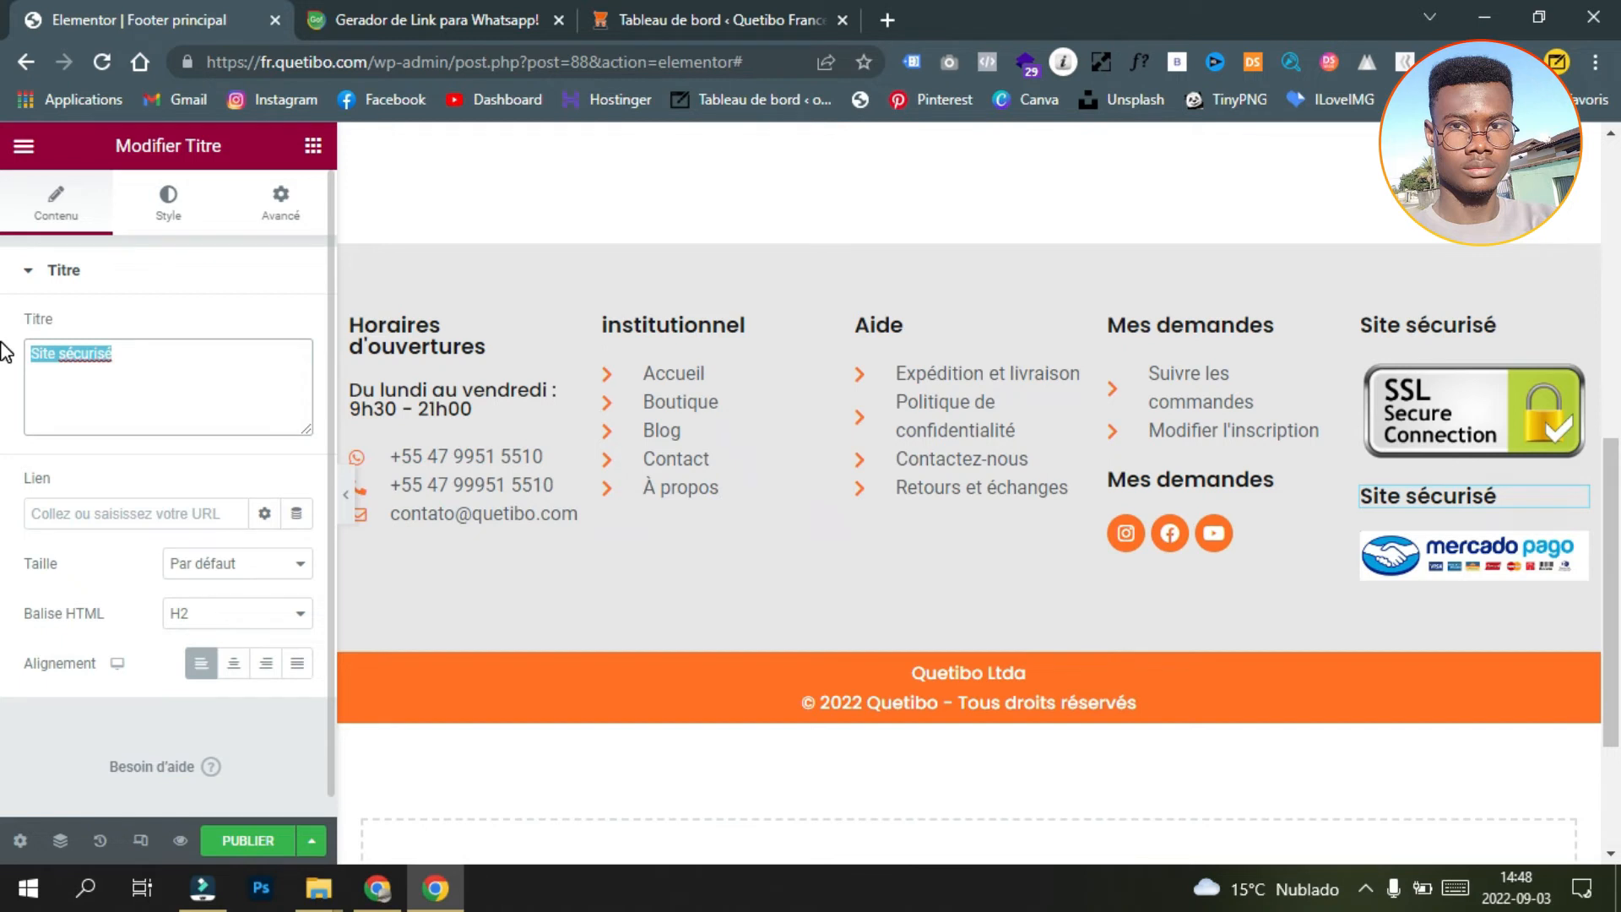
type("Moyens de paiement")
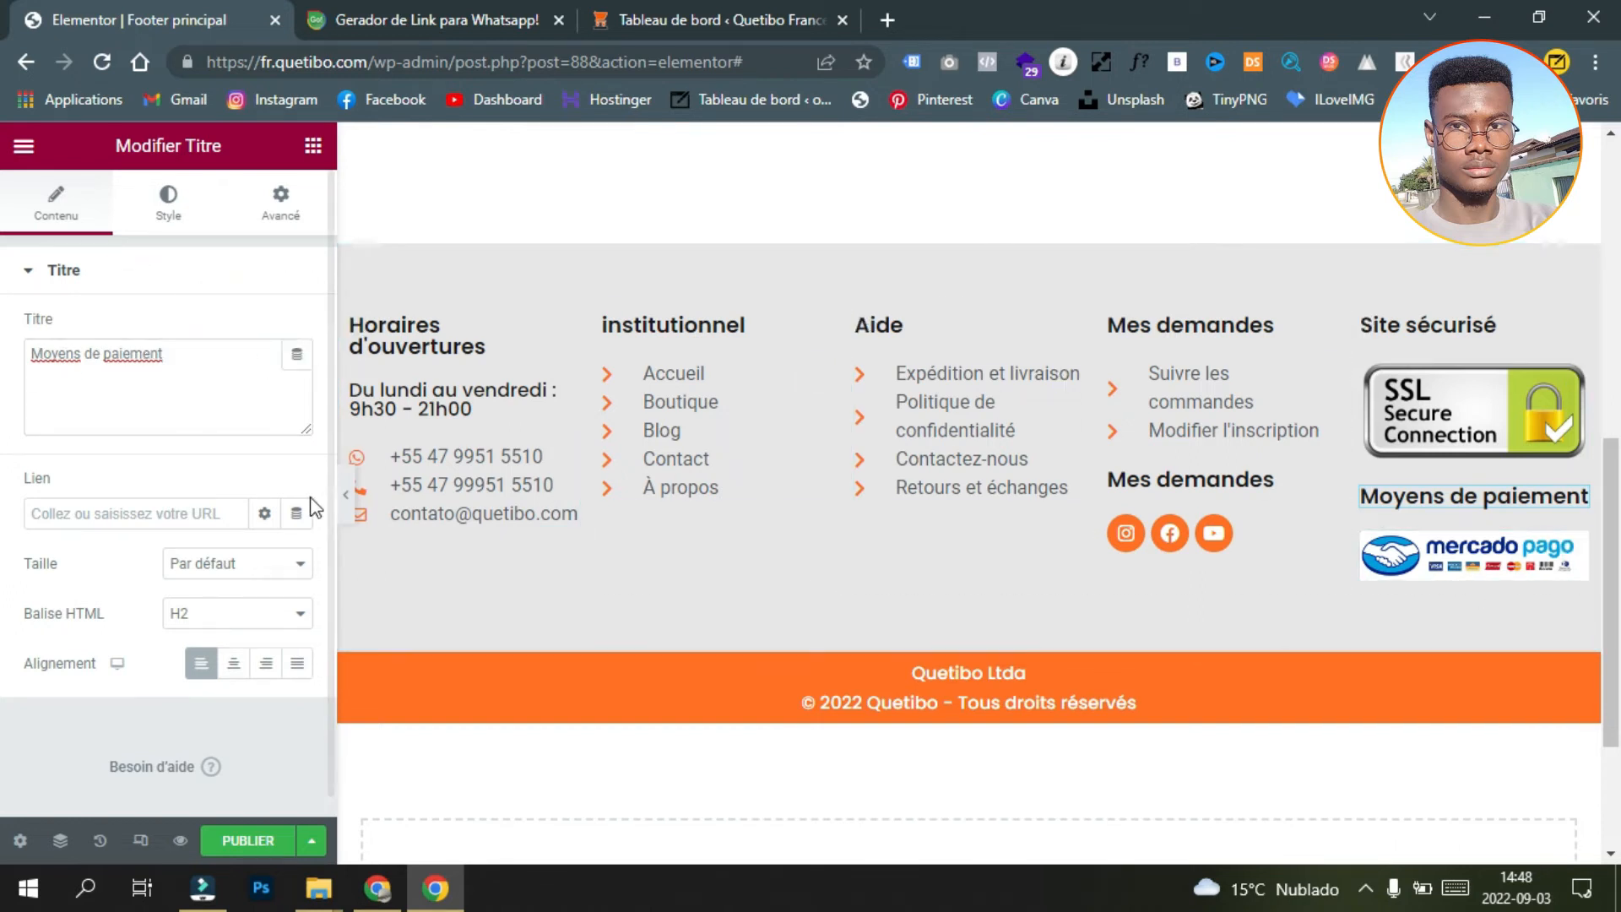
left_click(346, 495)
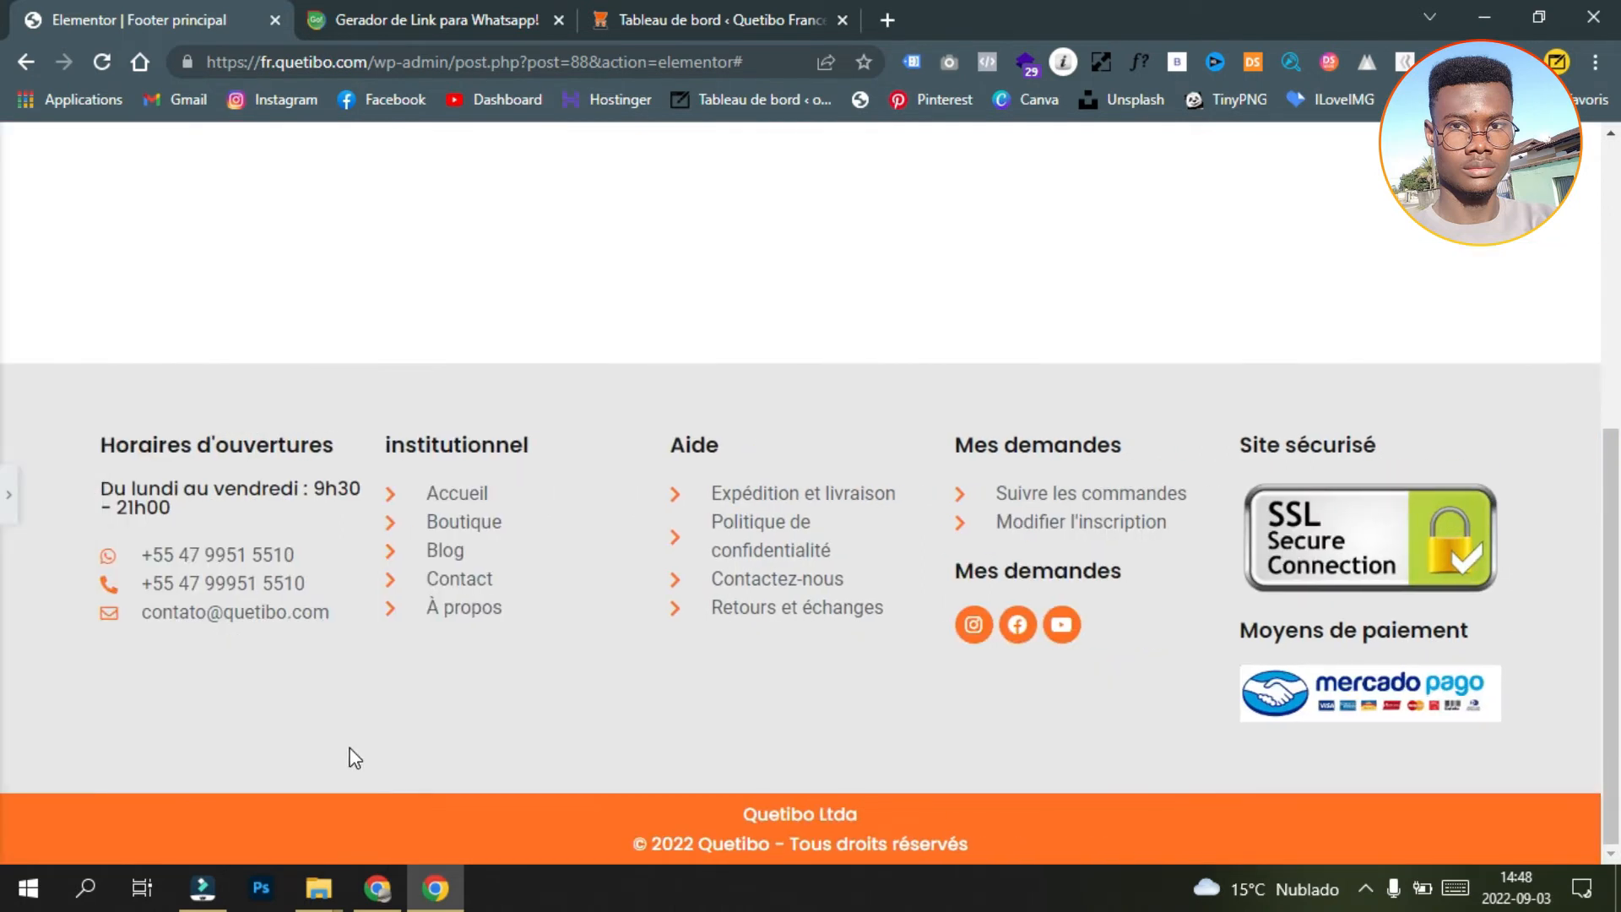
left_click(11, 496)
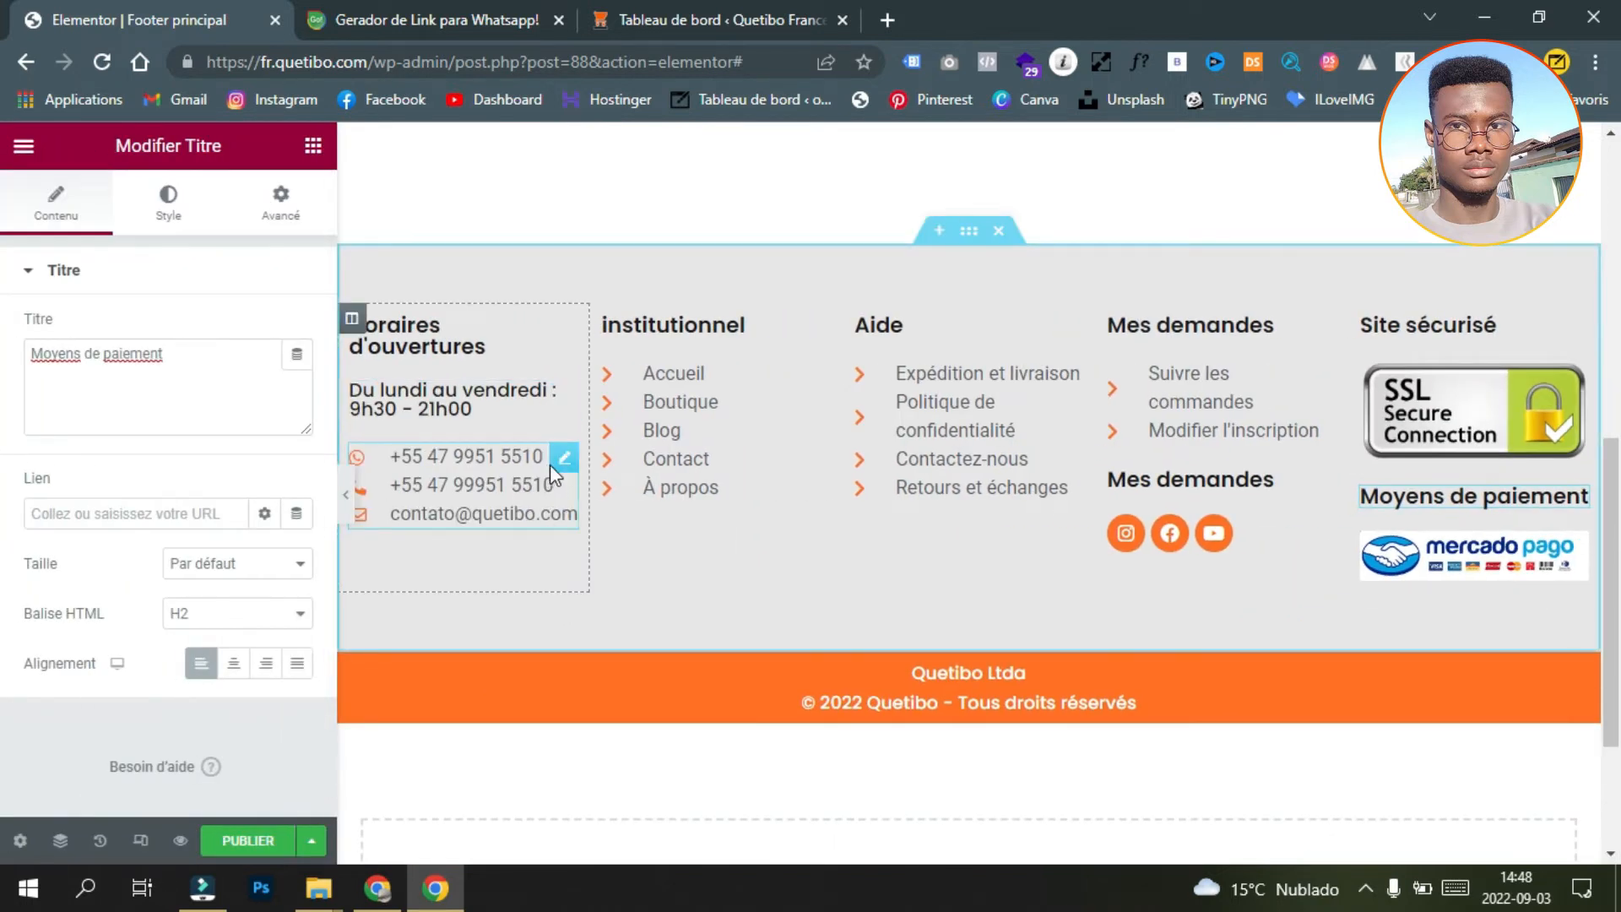
Step: Centre the icon alignment of the contact list under the opening hours and preview the footer
left_click(561, 468)
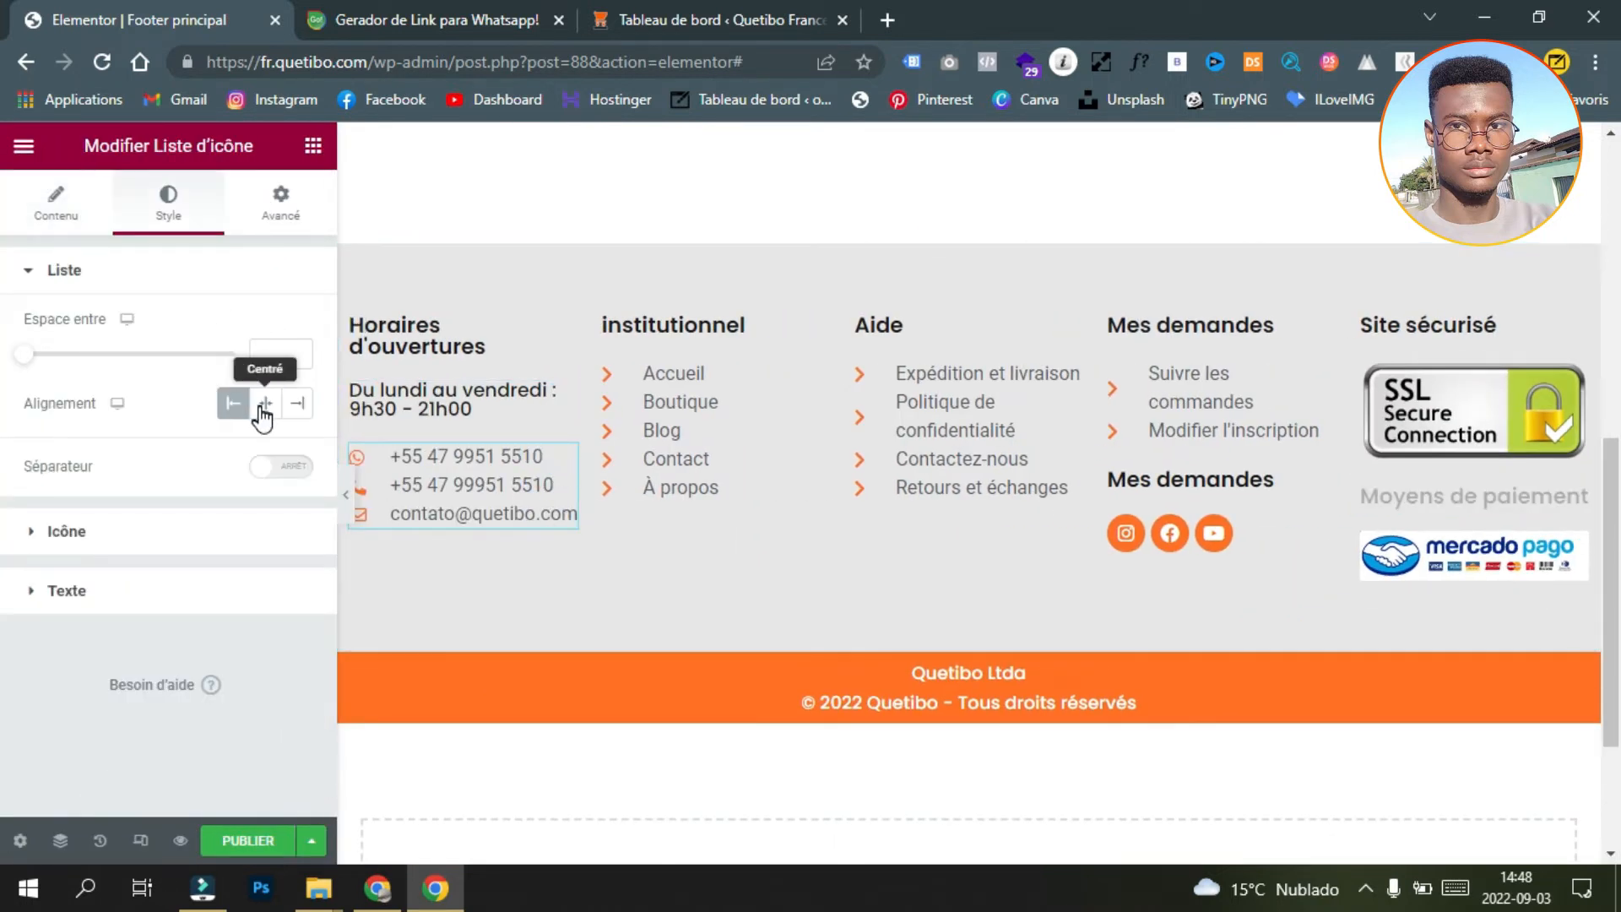
left_click(225, 531)
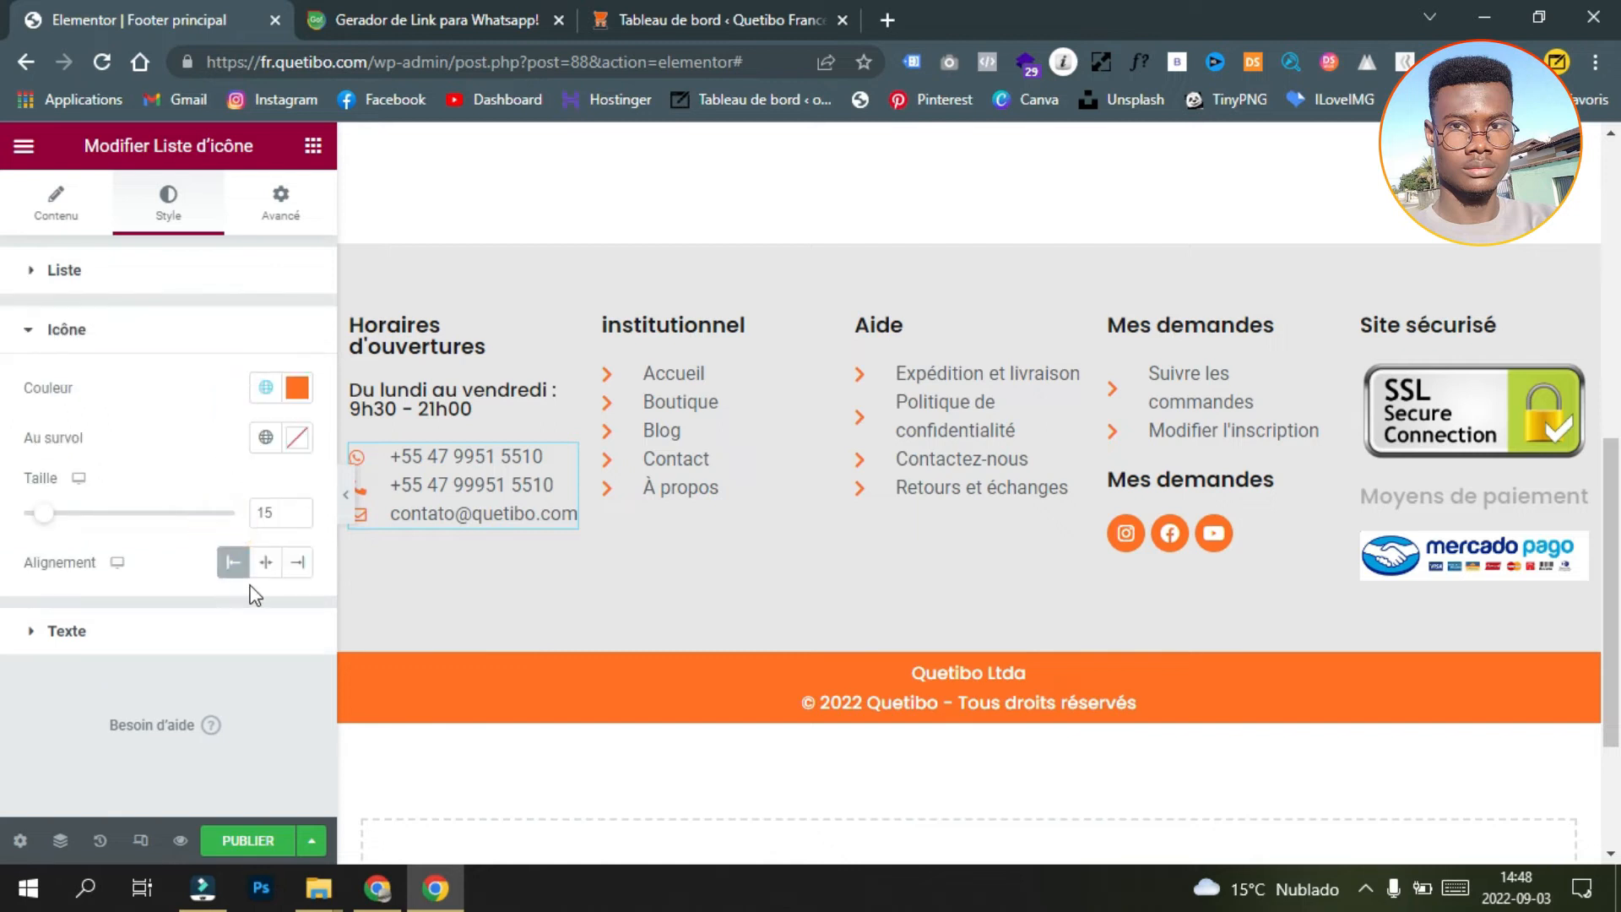
left_click(265, 564)
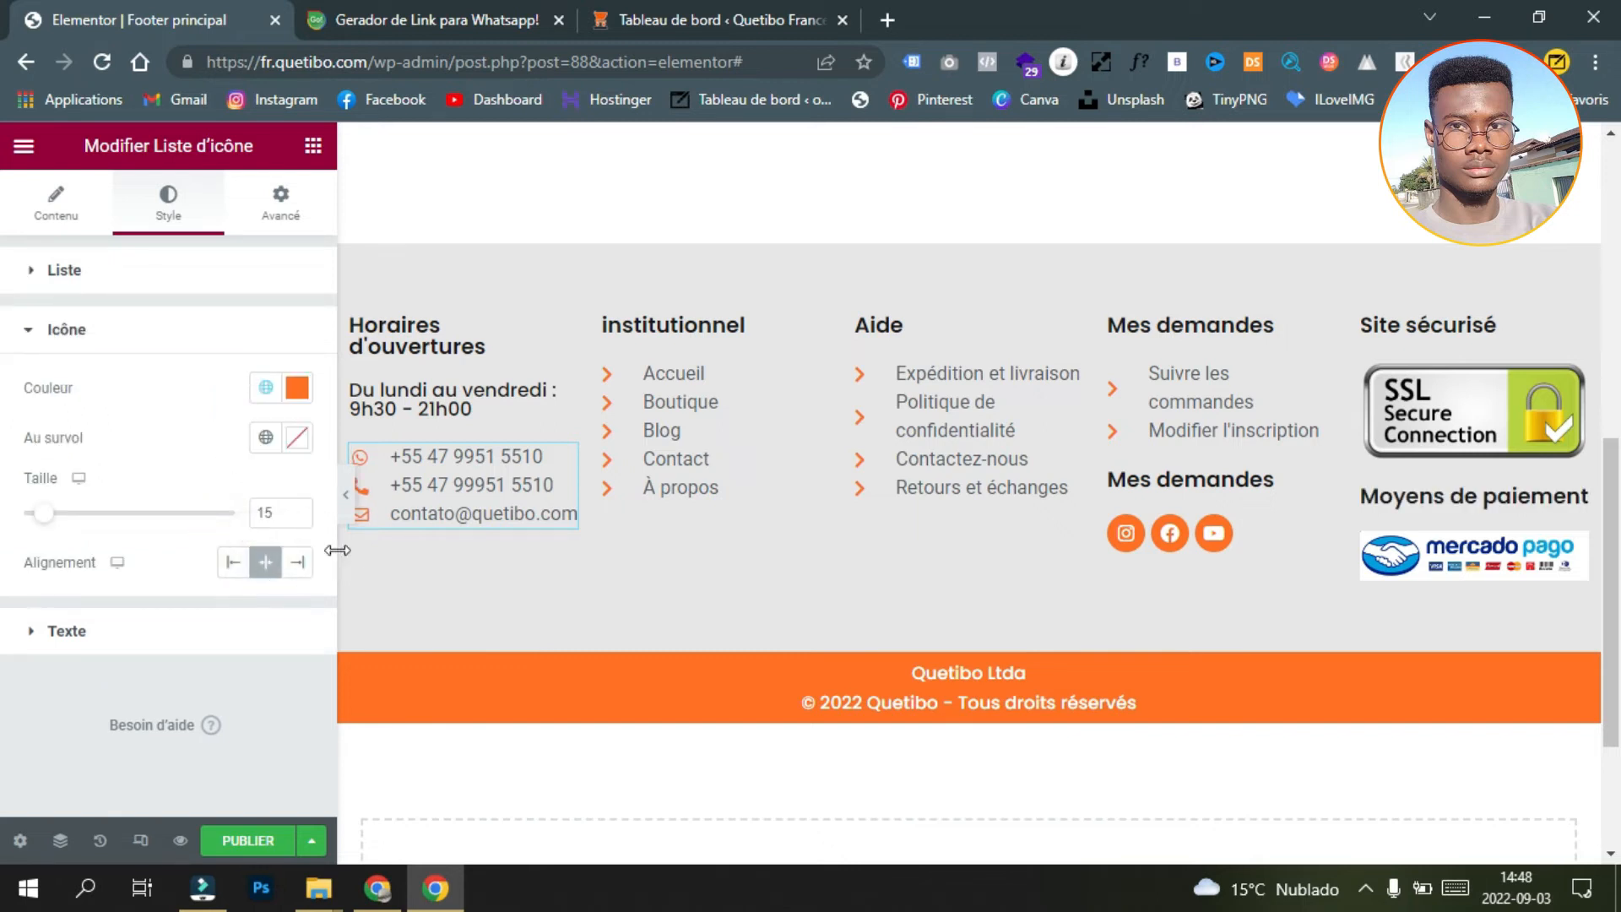
left_click(348, 507)
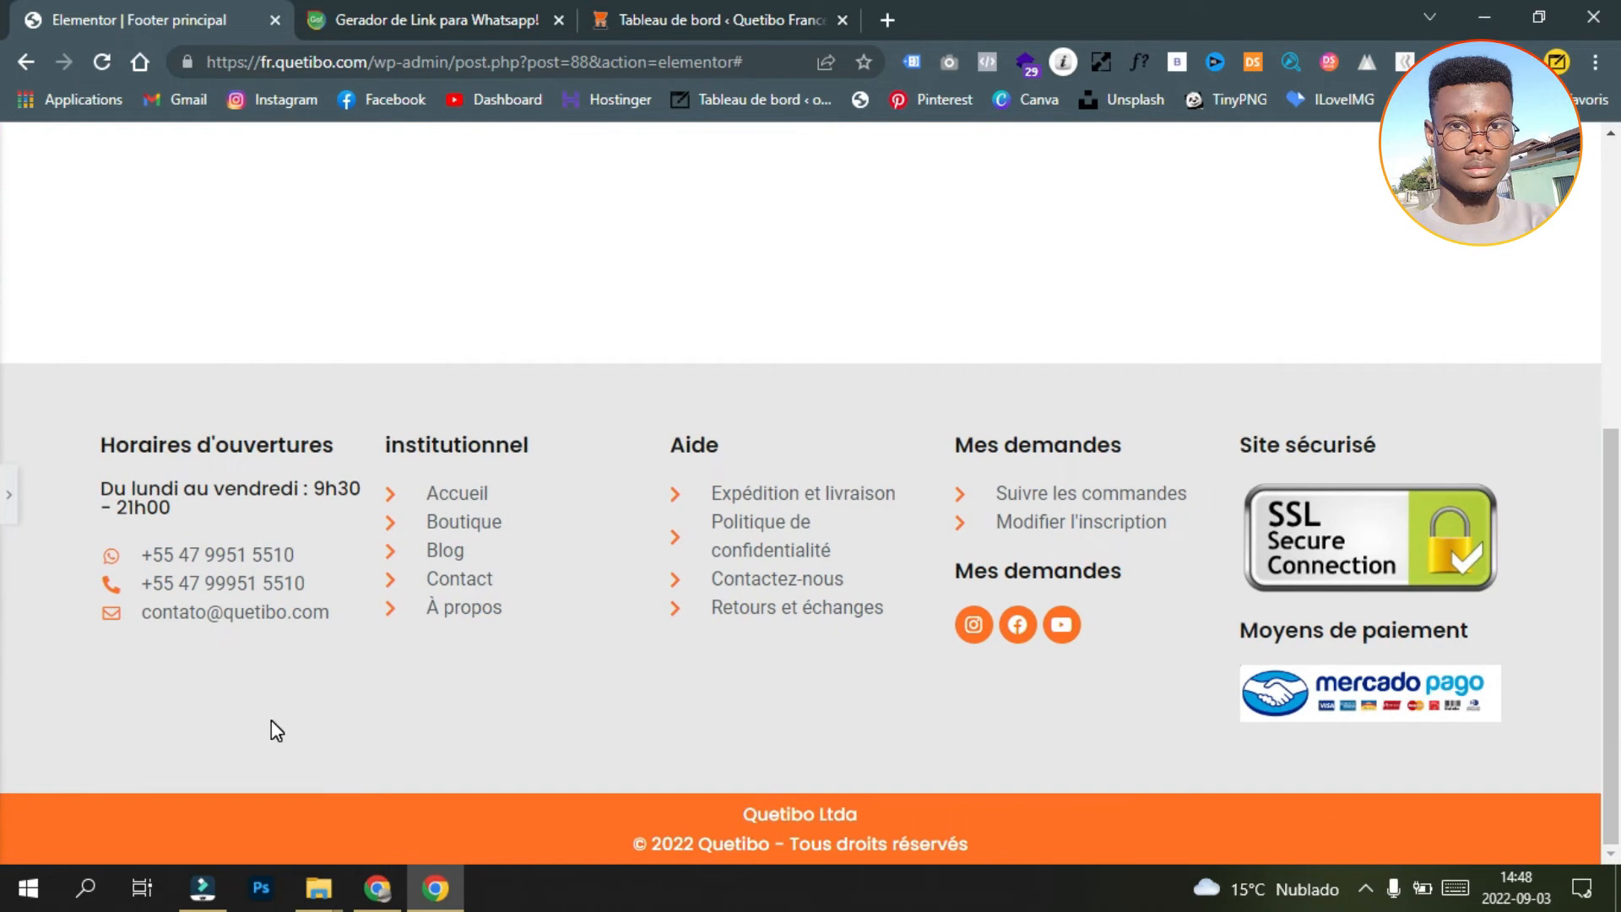
left_click(11, 511)
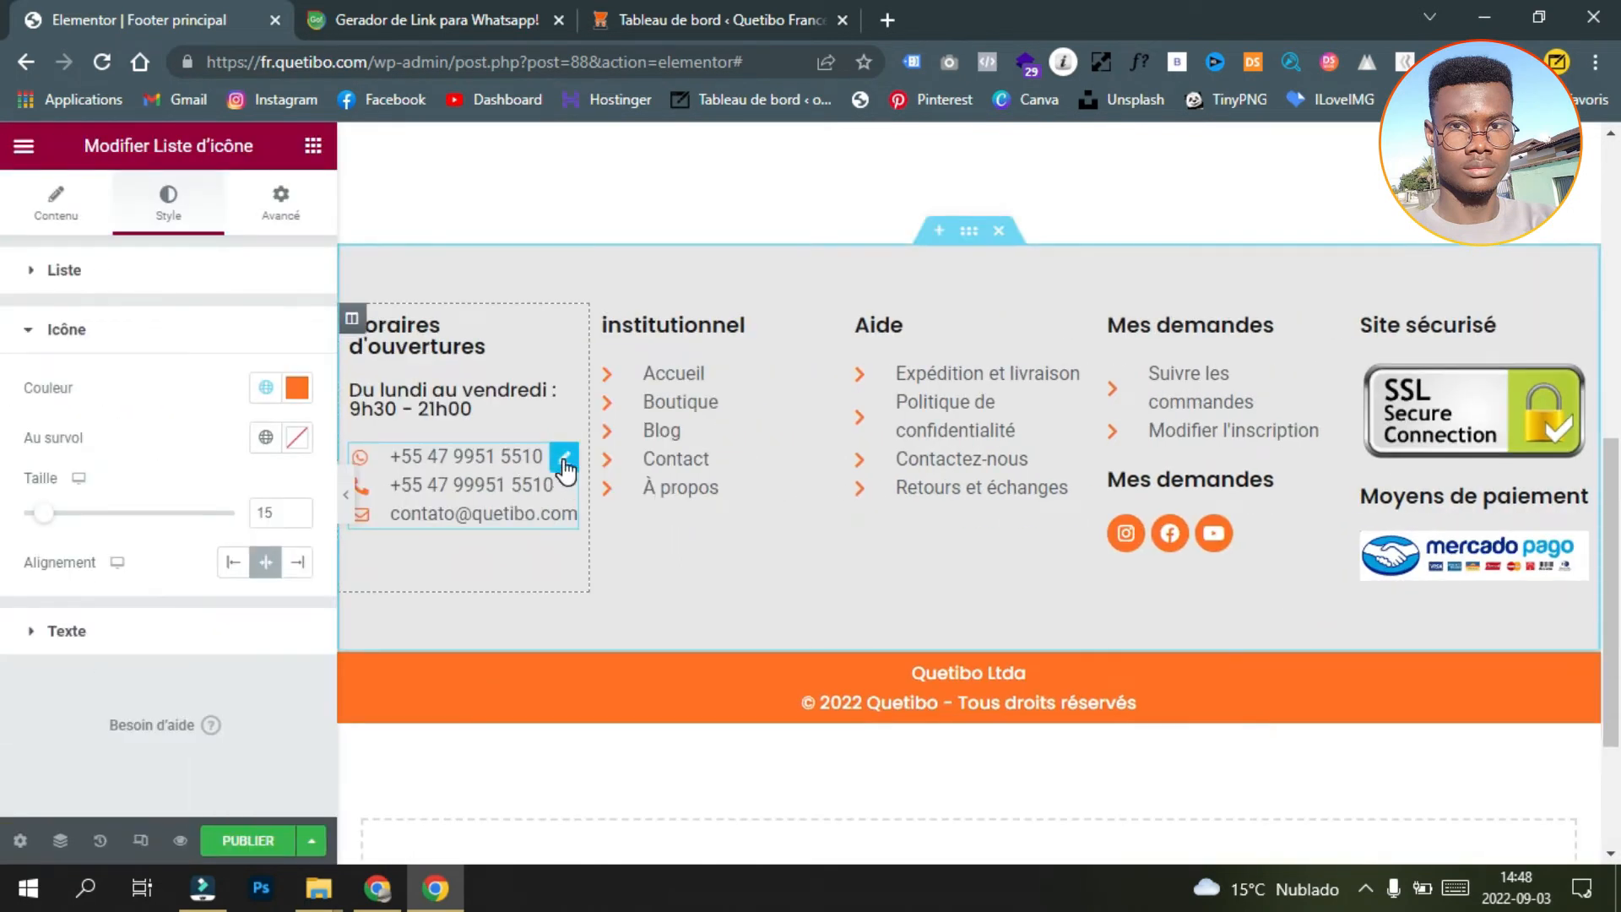
Step: Copy the contact list's style onto the link lists under "institutionnel", "Aide" and "Mes demandes", and preview the footer at full width
right_click(566, 467)
left_click(721, 564)
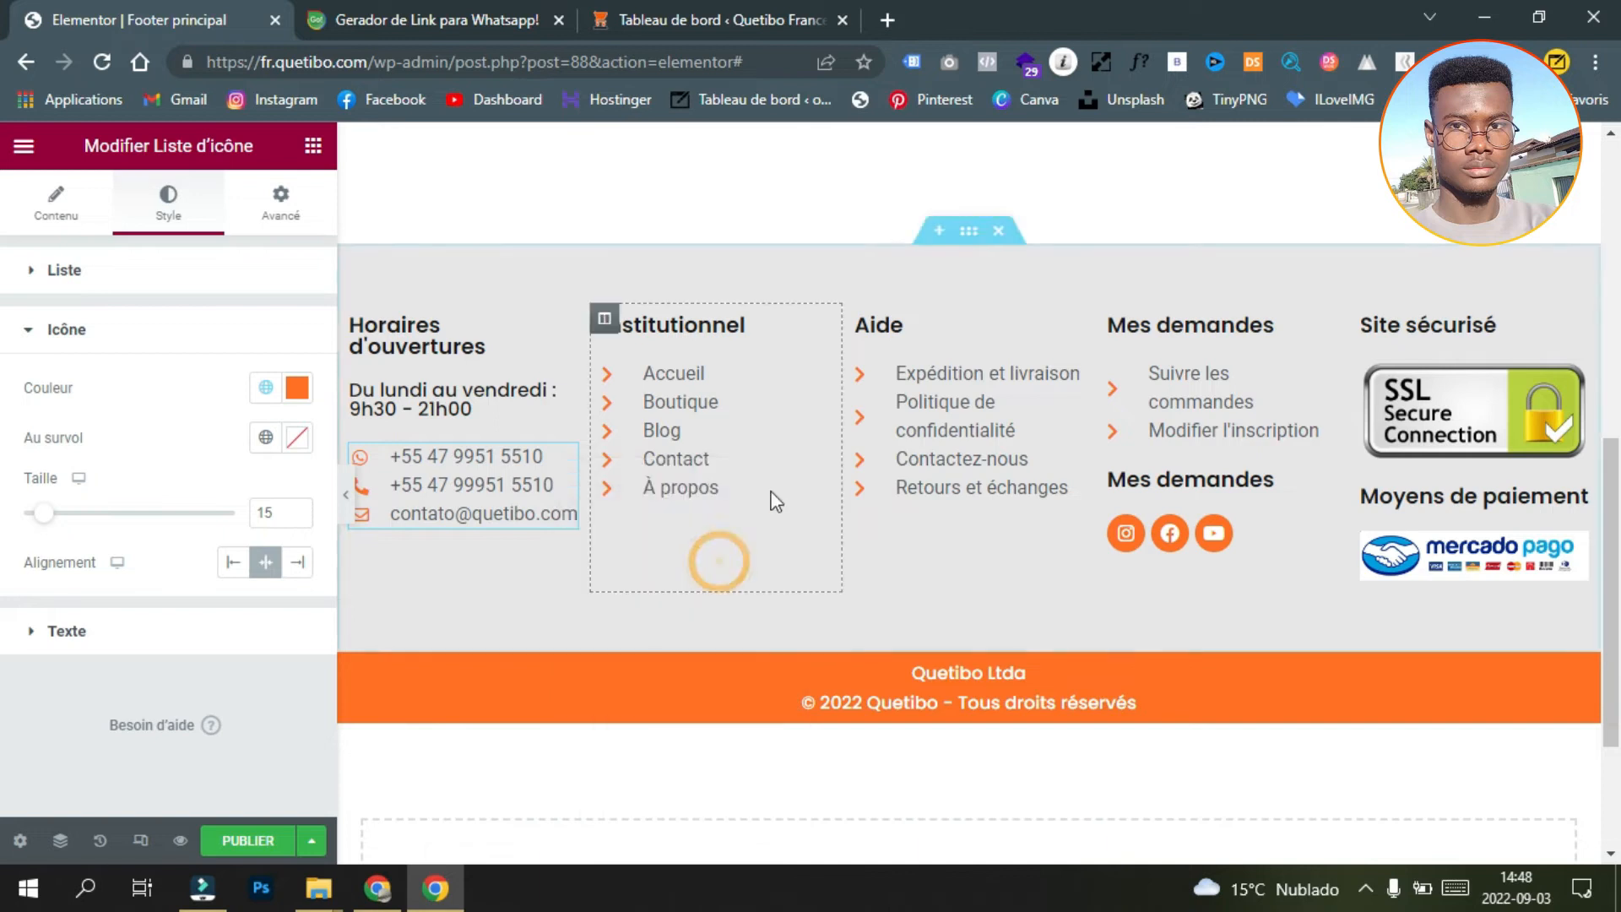
right_click(816, 373)
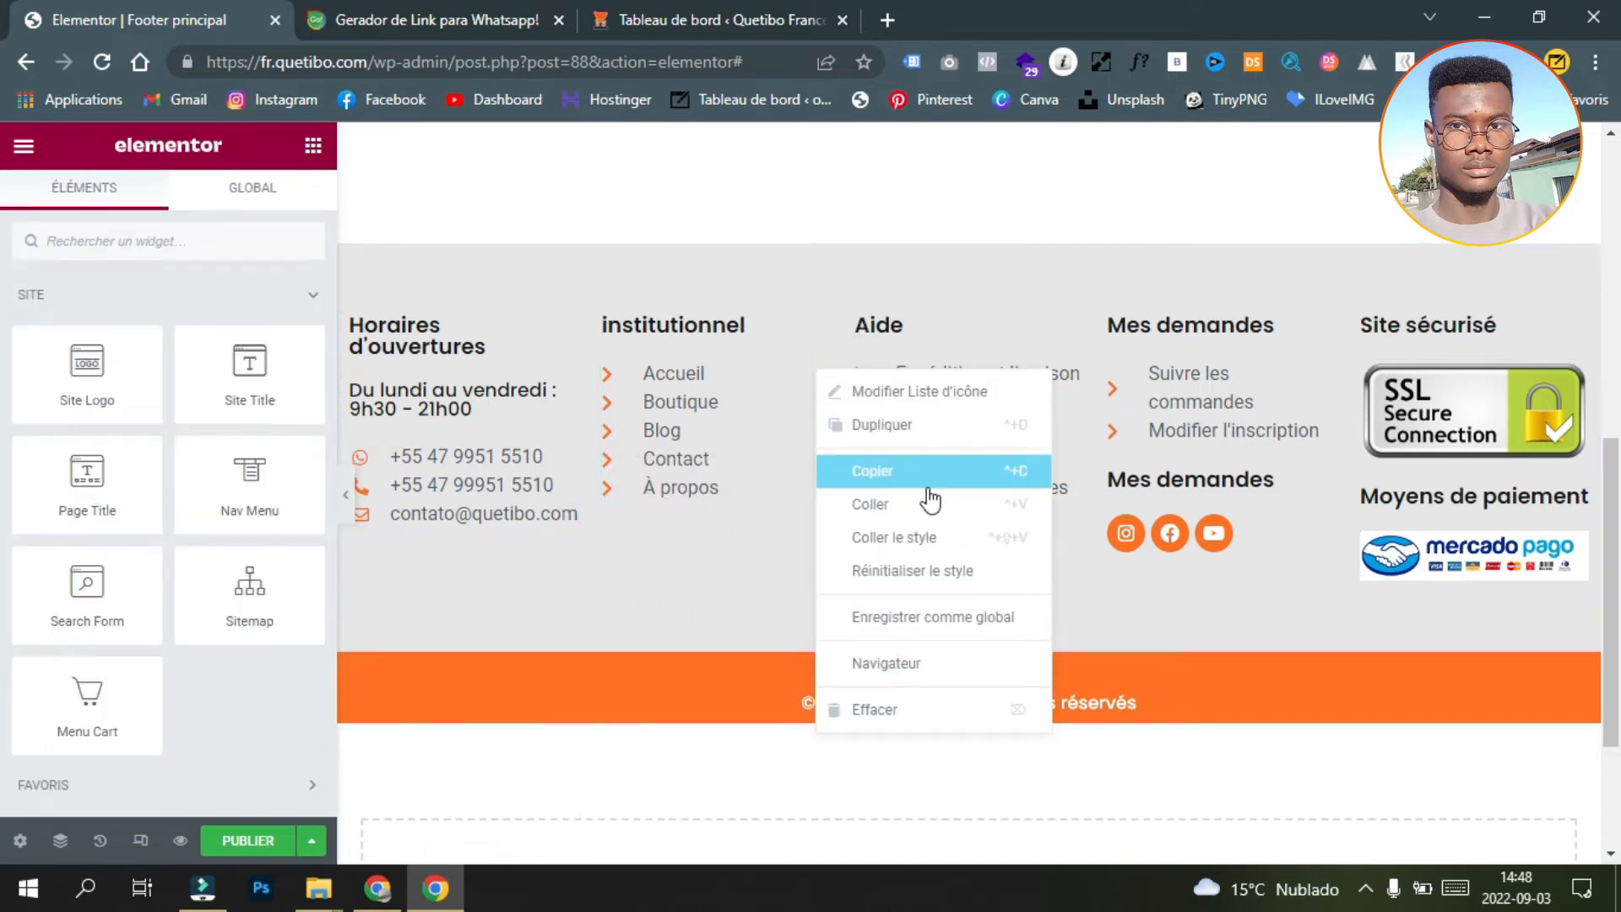
left_click(953, 538)
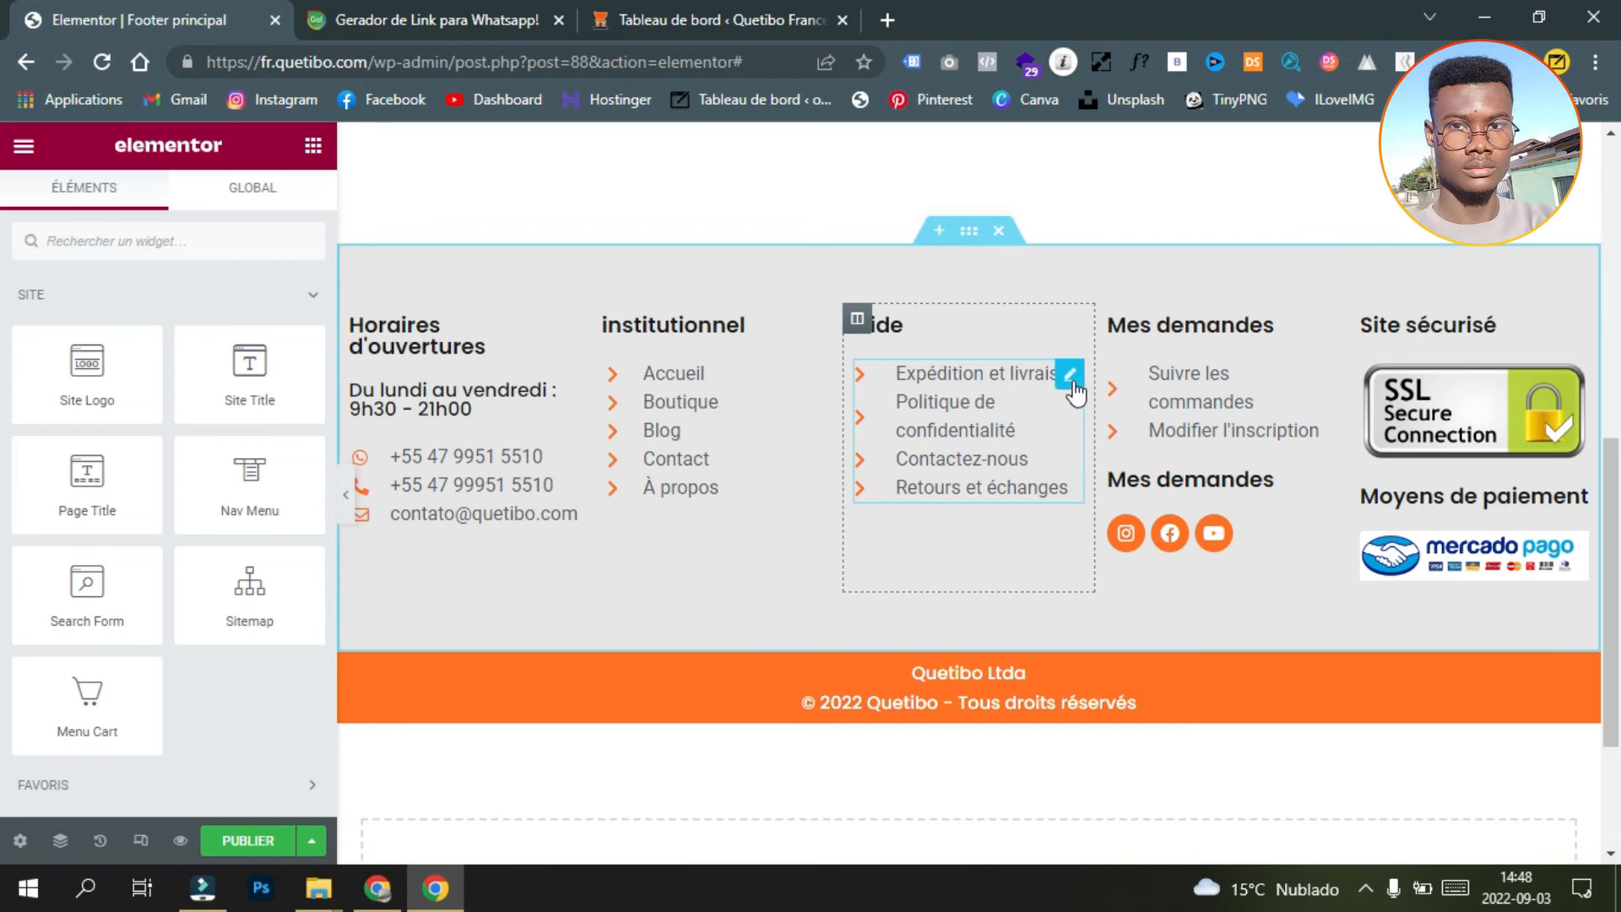
right_click(1073, 382)
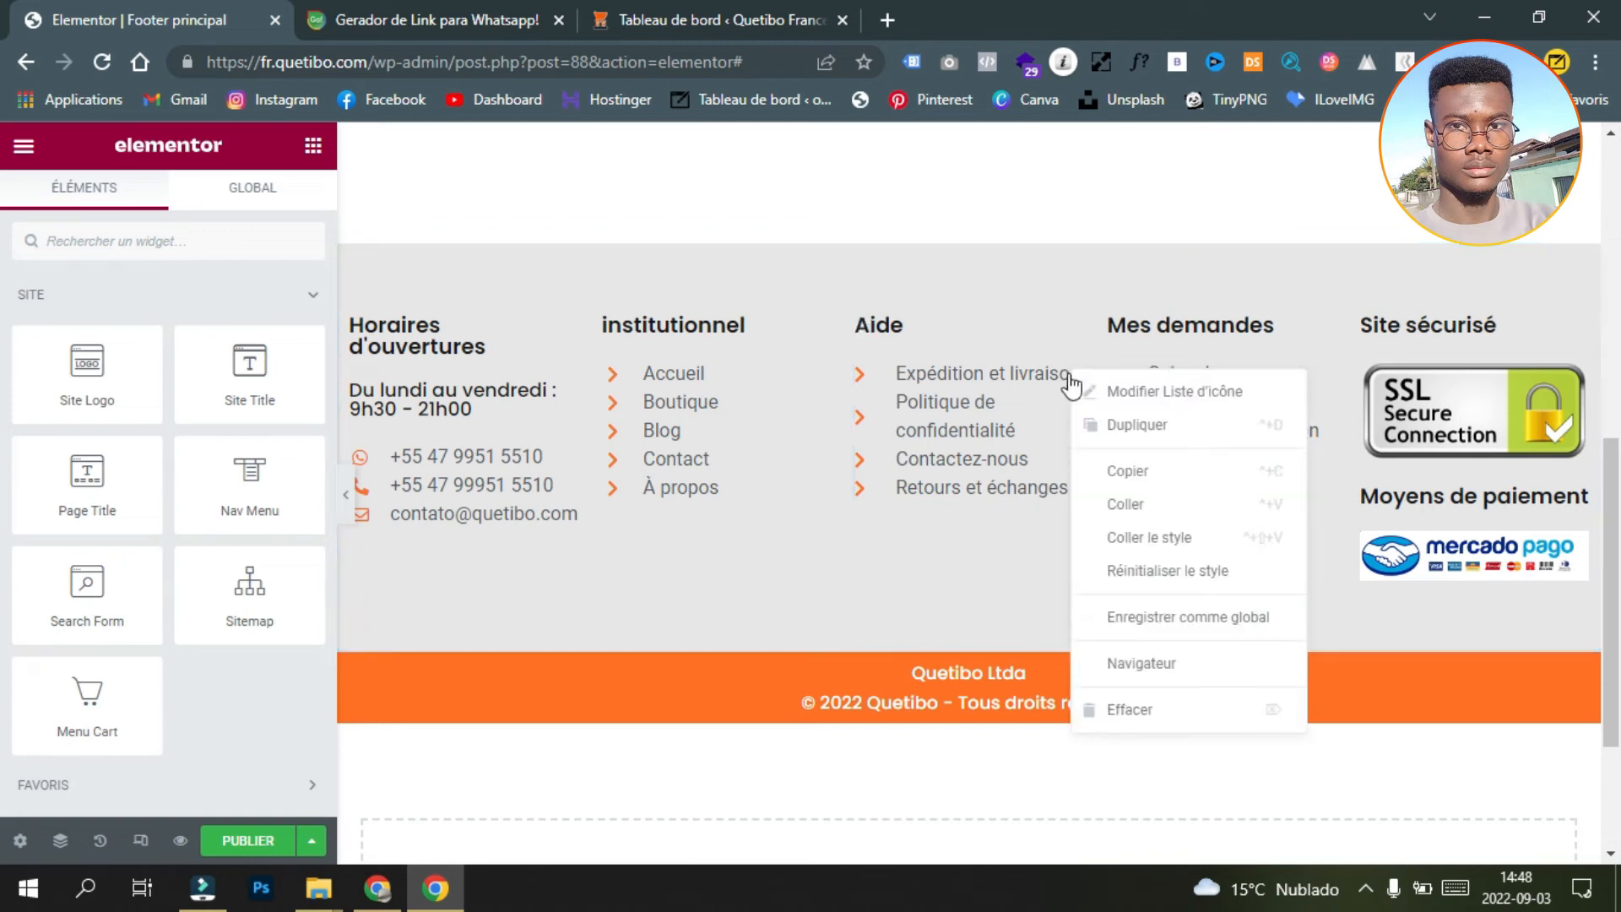
left_click(1205, 551)
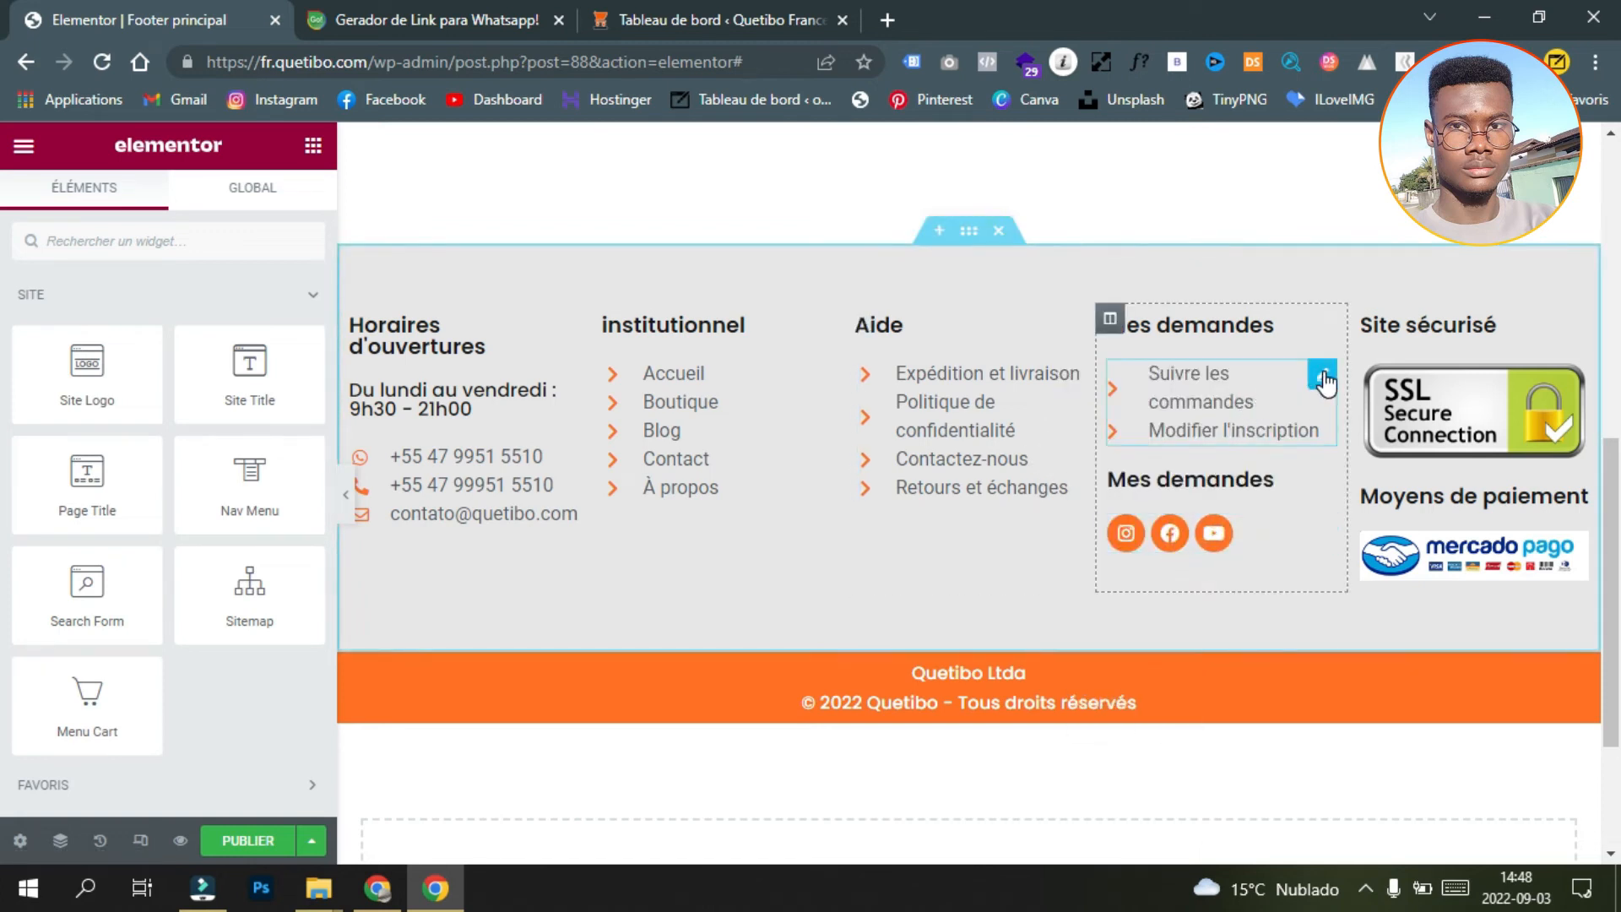
right_click(1314, 375)
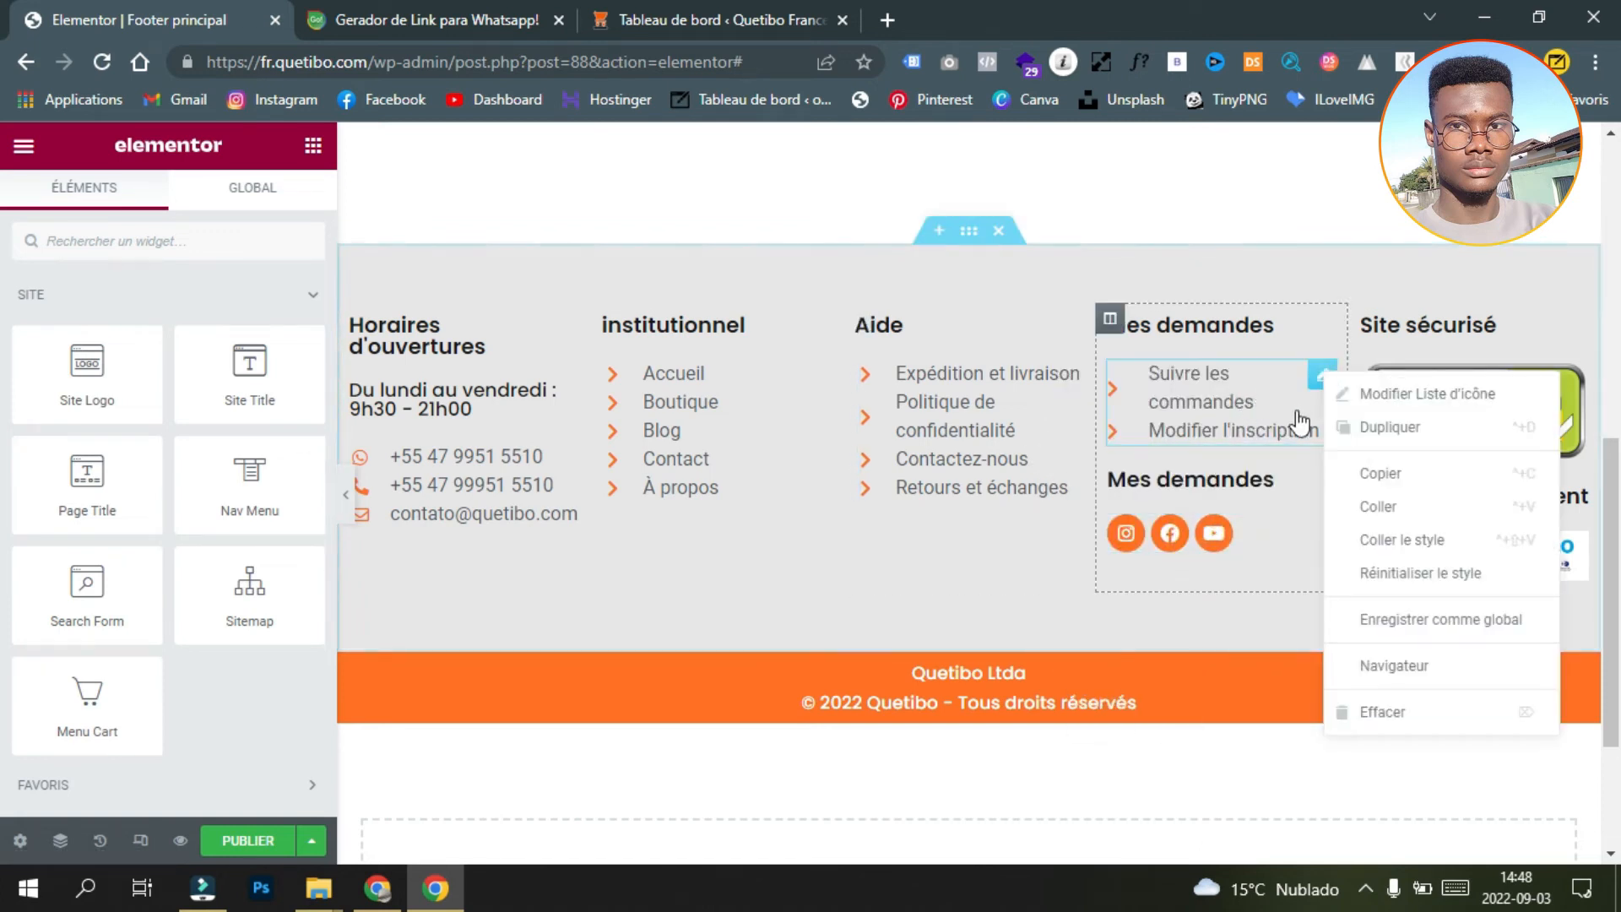
left_click(1536, 539)
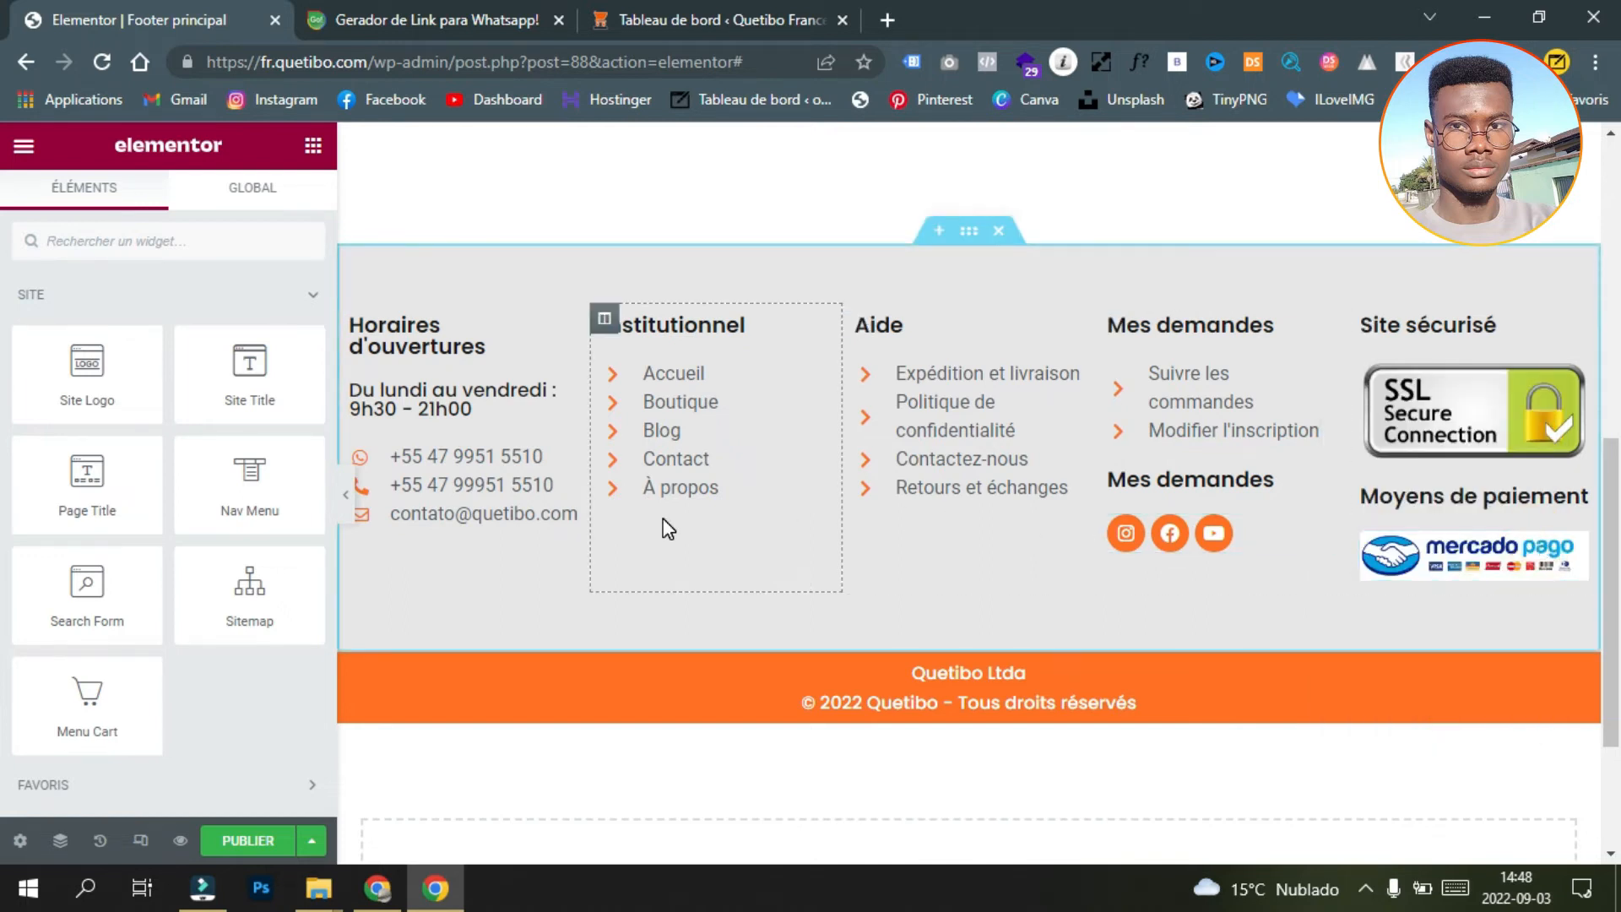
left_click(344, 499)
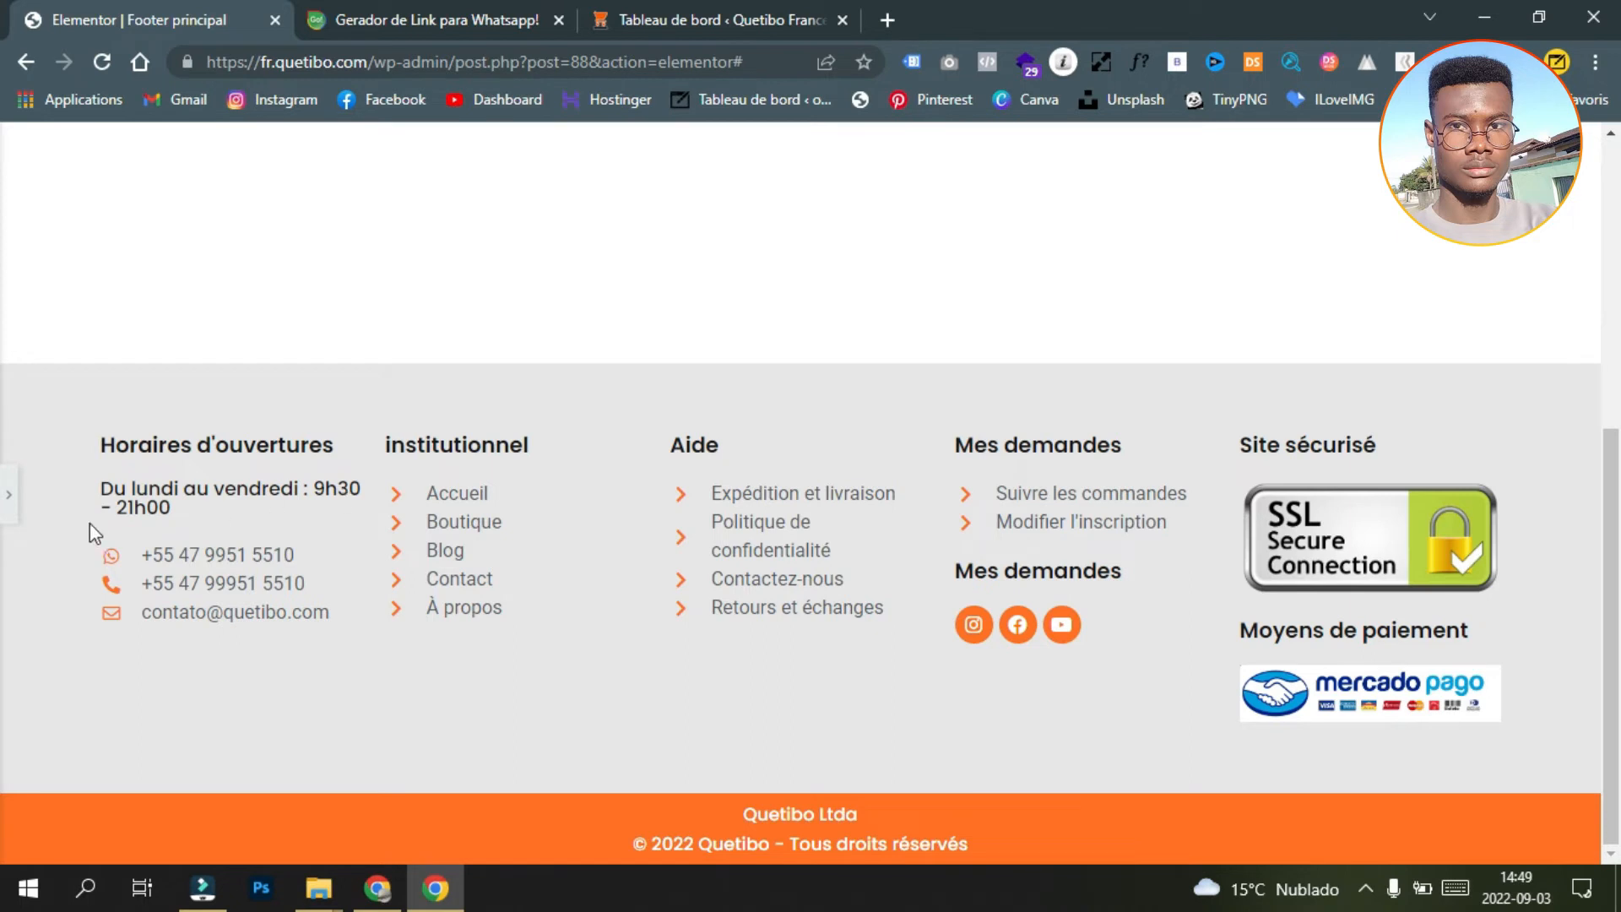
left_click(6, 510)
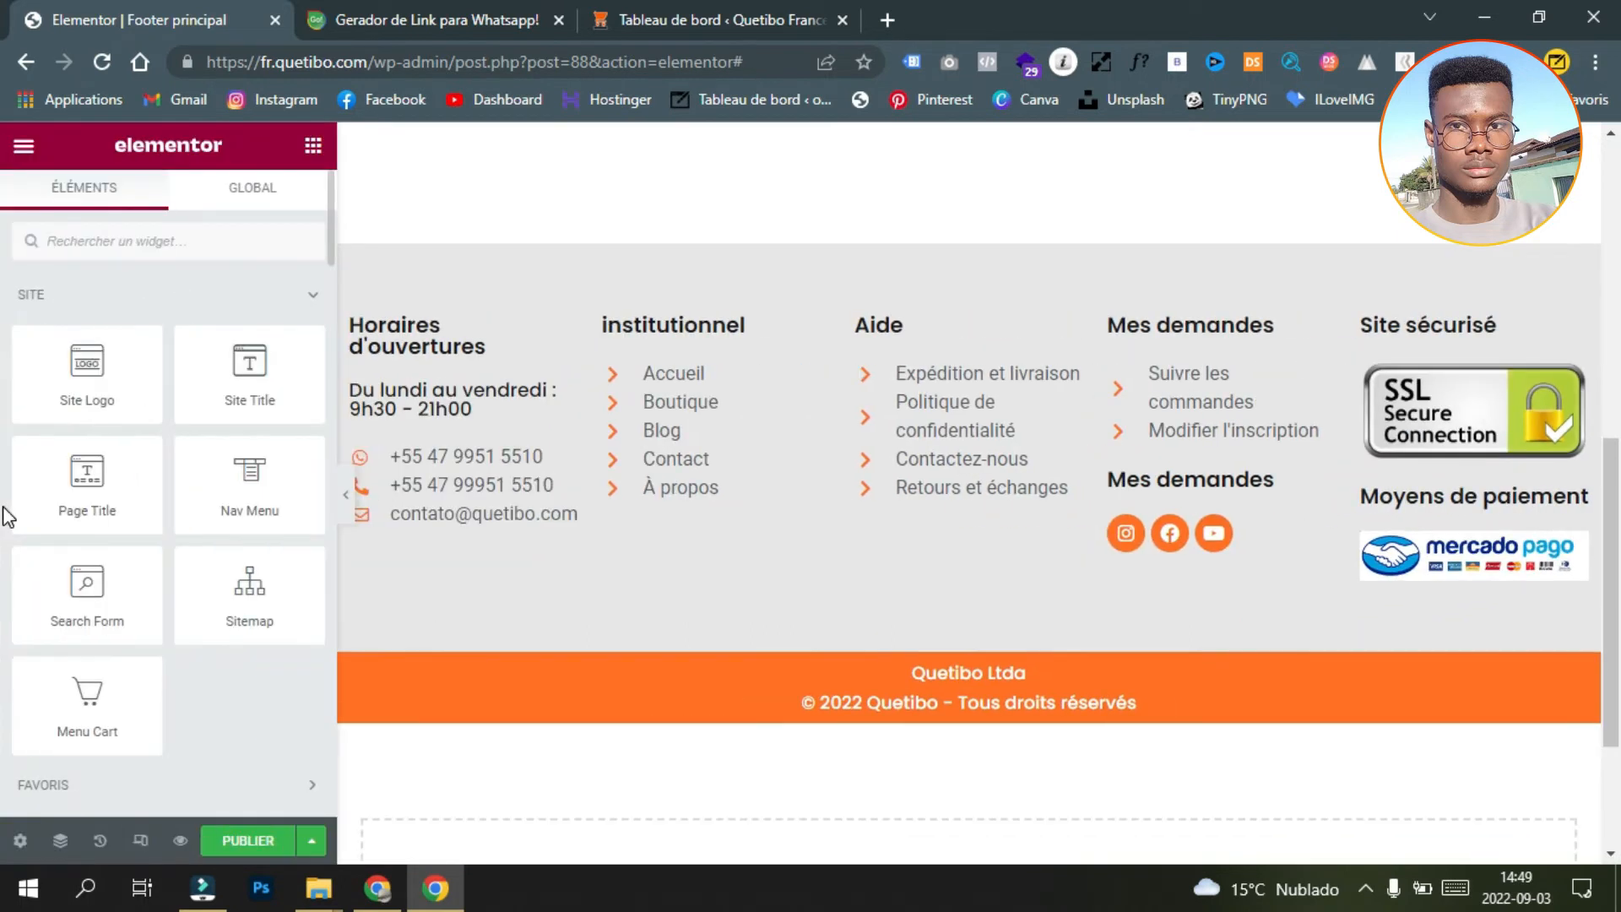
Step: Set the vertical alignment of the "Horaires d'ouvertures" and "institutionnel" columns to Haut
left_click(351, 318)
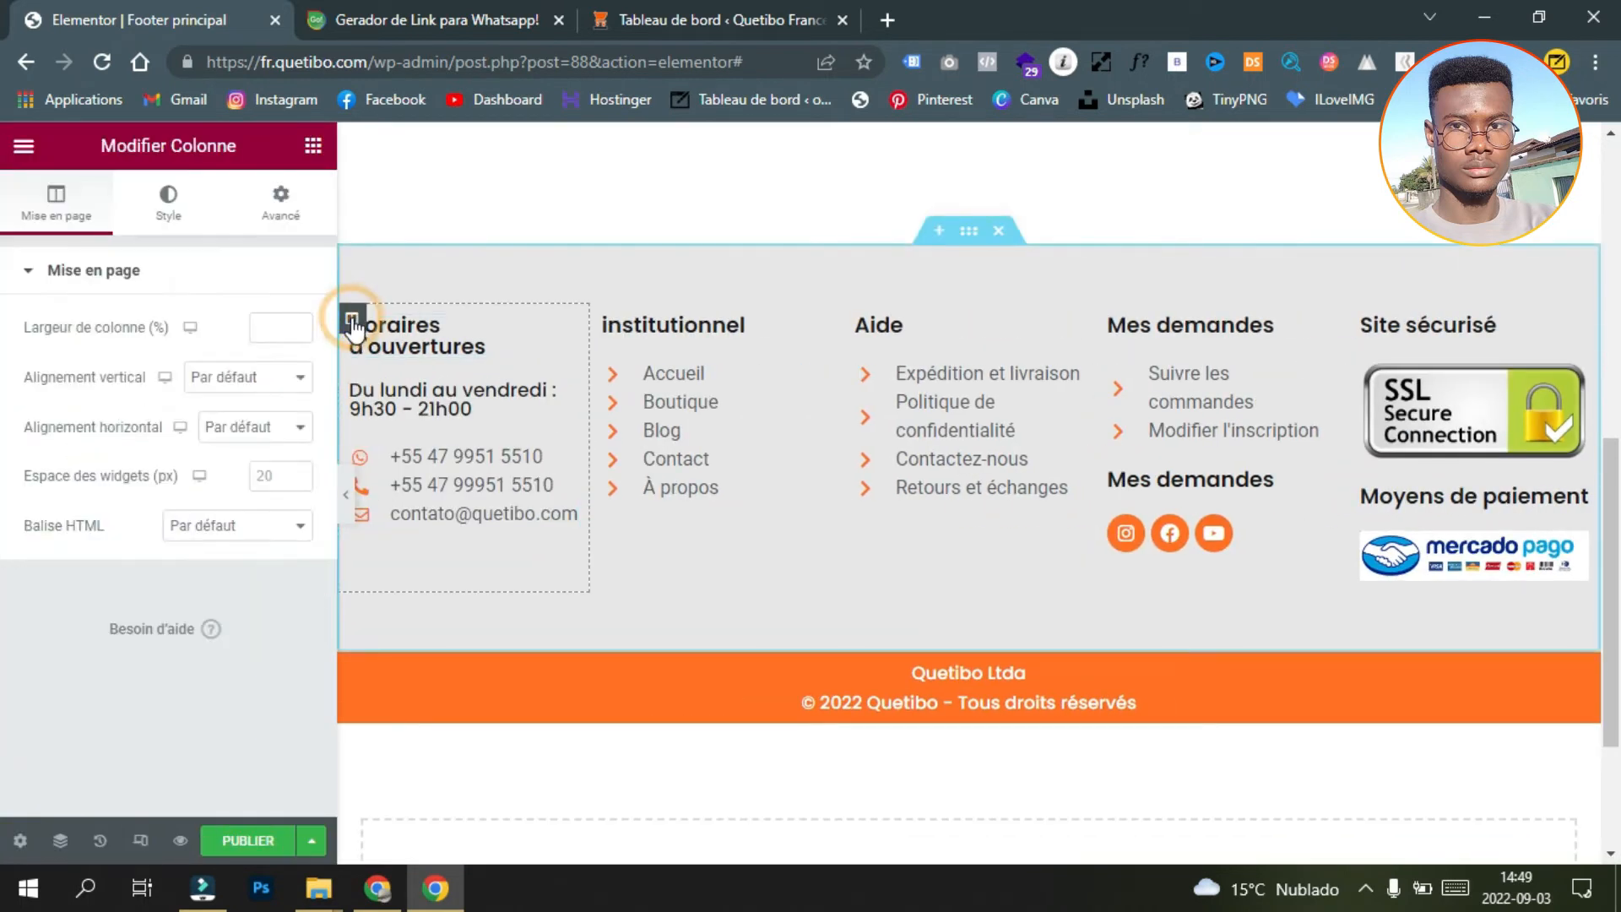
left_click(239, 377)
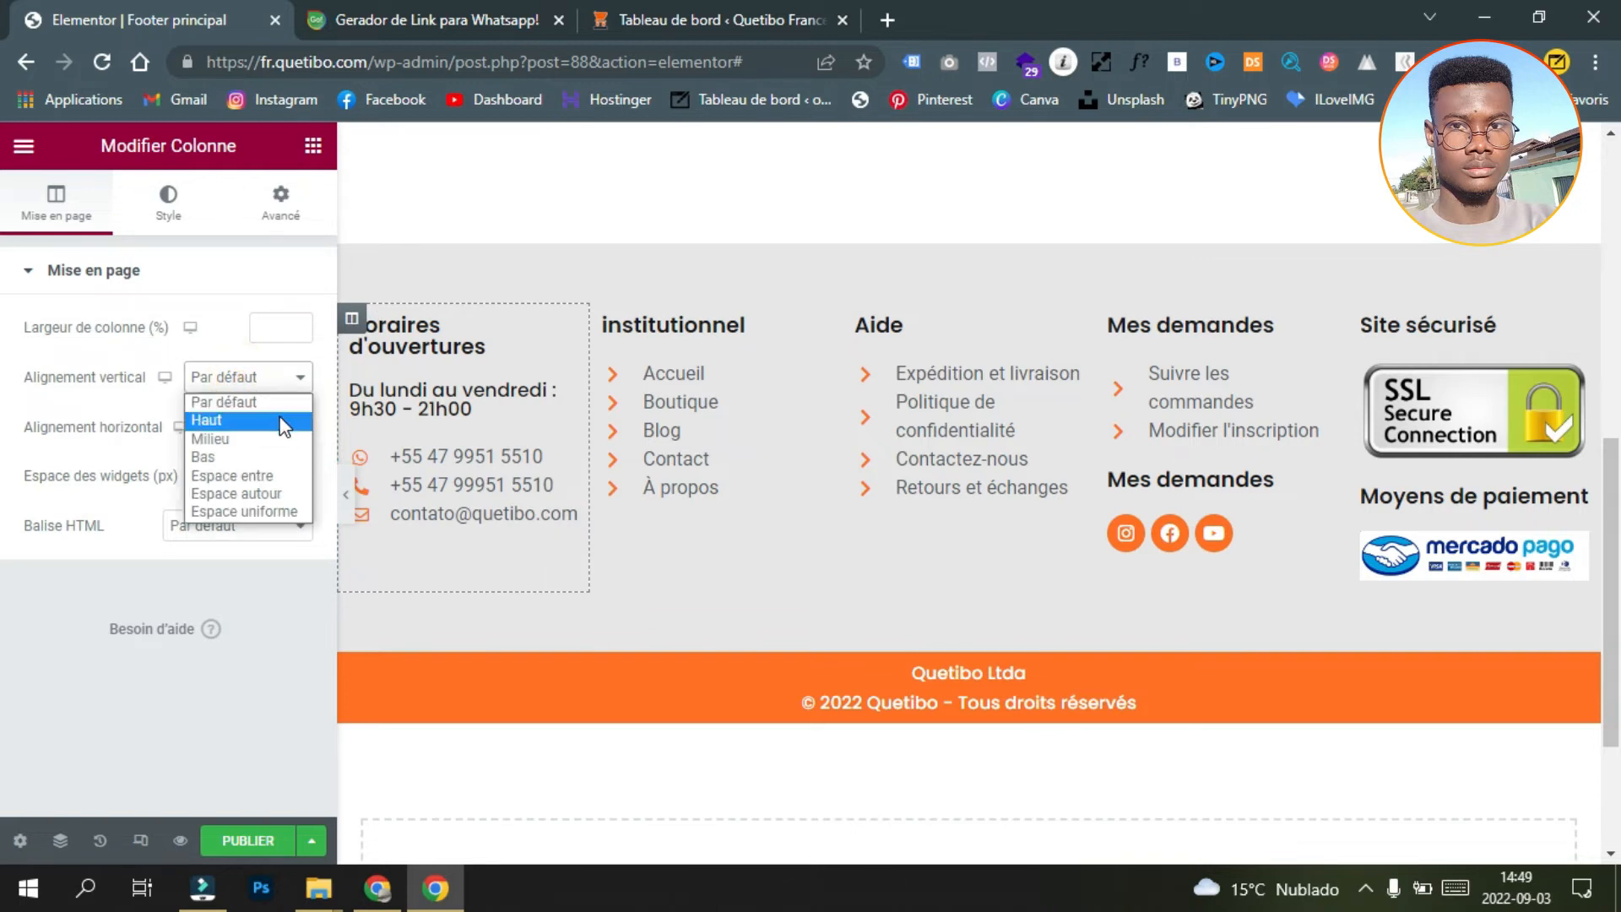
left_click(279, 415)
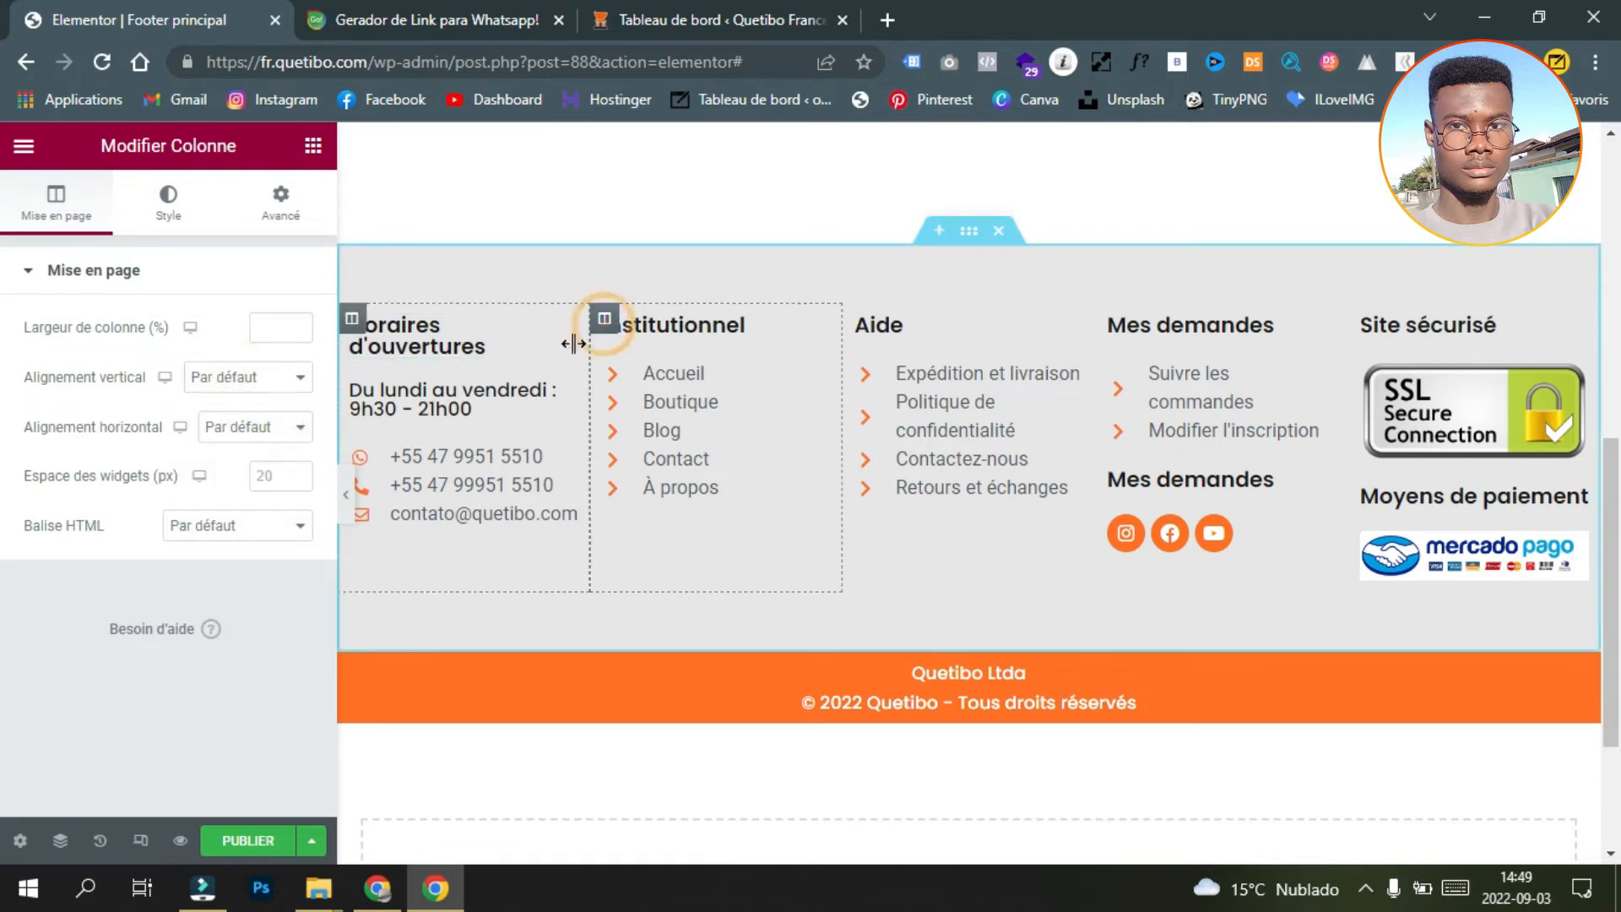
left_click(604, 318)
left_click(256, 390)
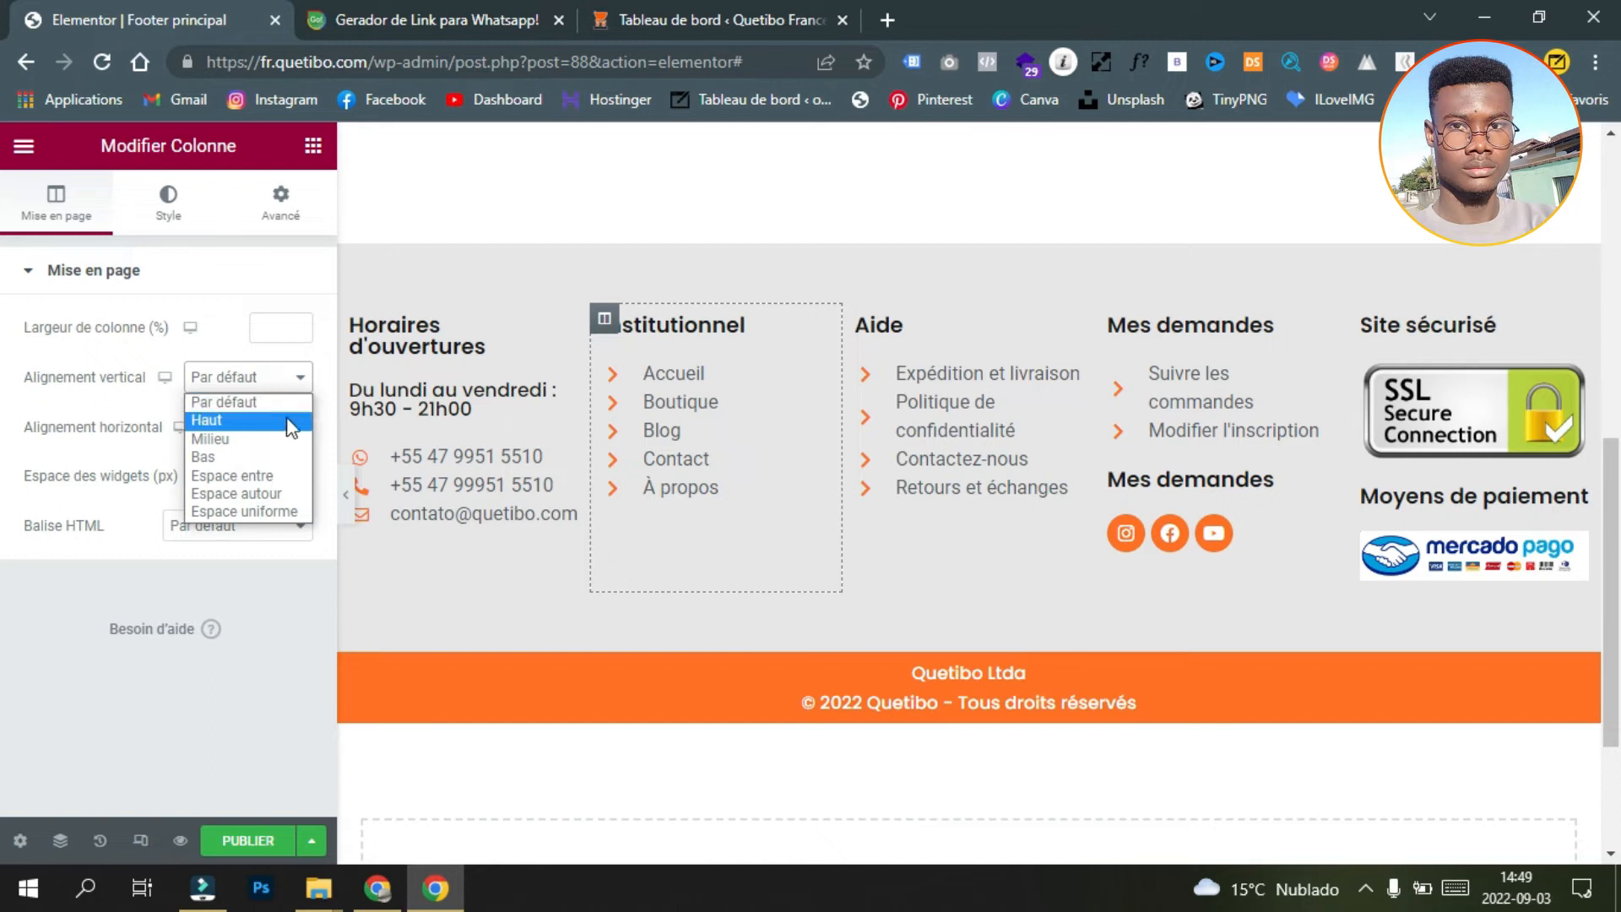
left_click(272, 420)
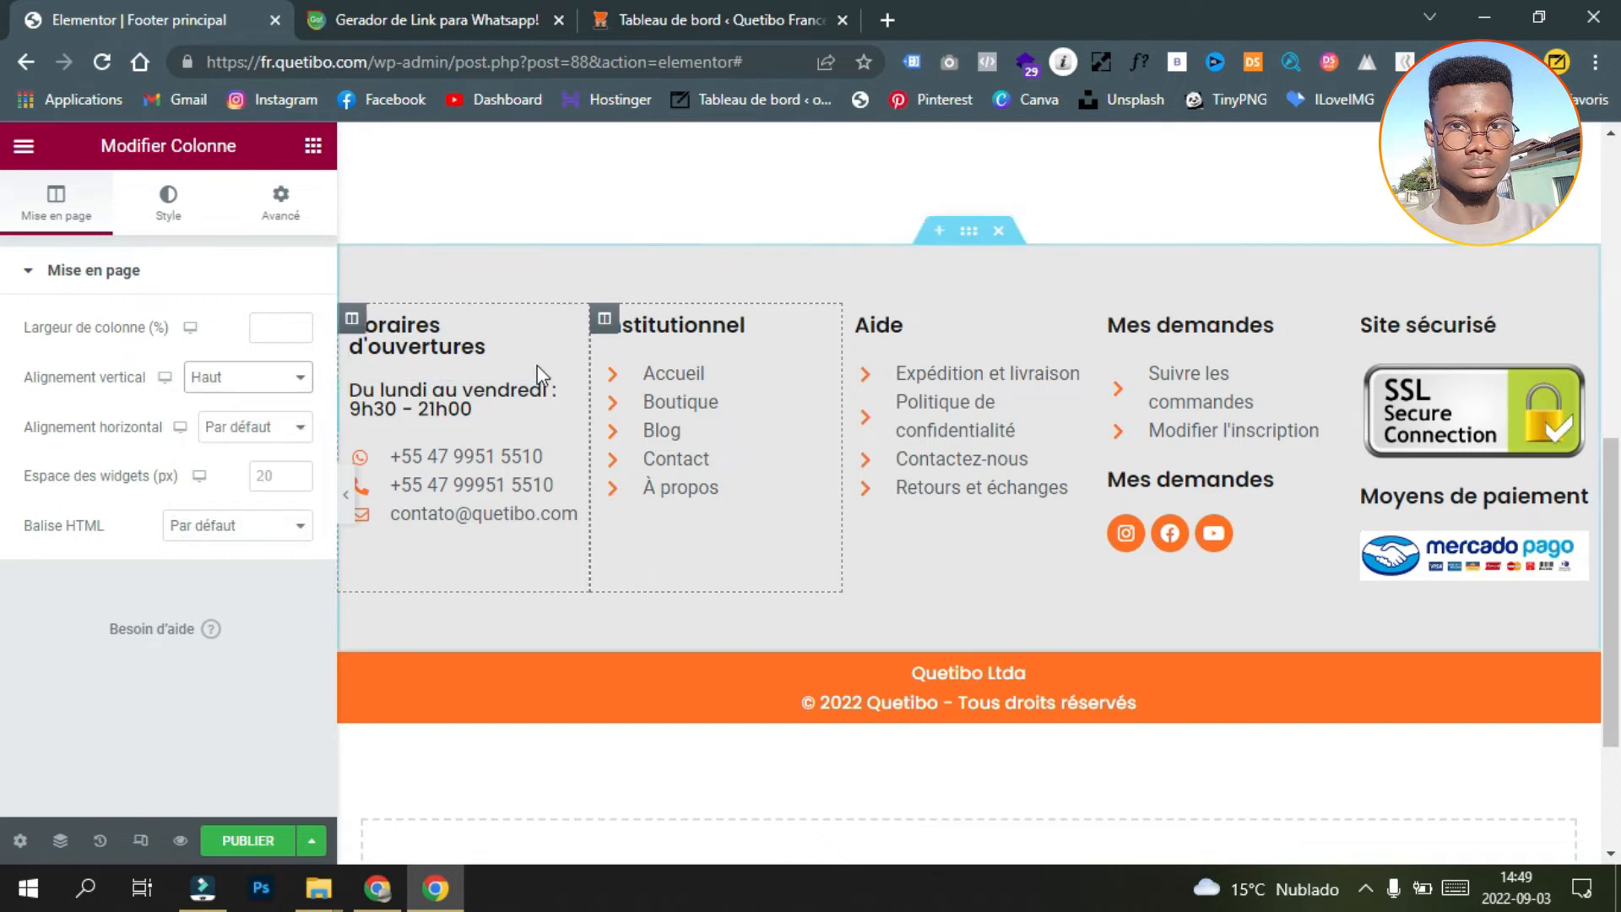
Step: Copy the "institutionnel" column's style onto the "Aide", "Mes demandes" and "Site sécurisé" columns, and preview the footer at full width
right_click(605, 322)
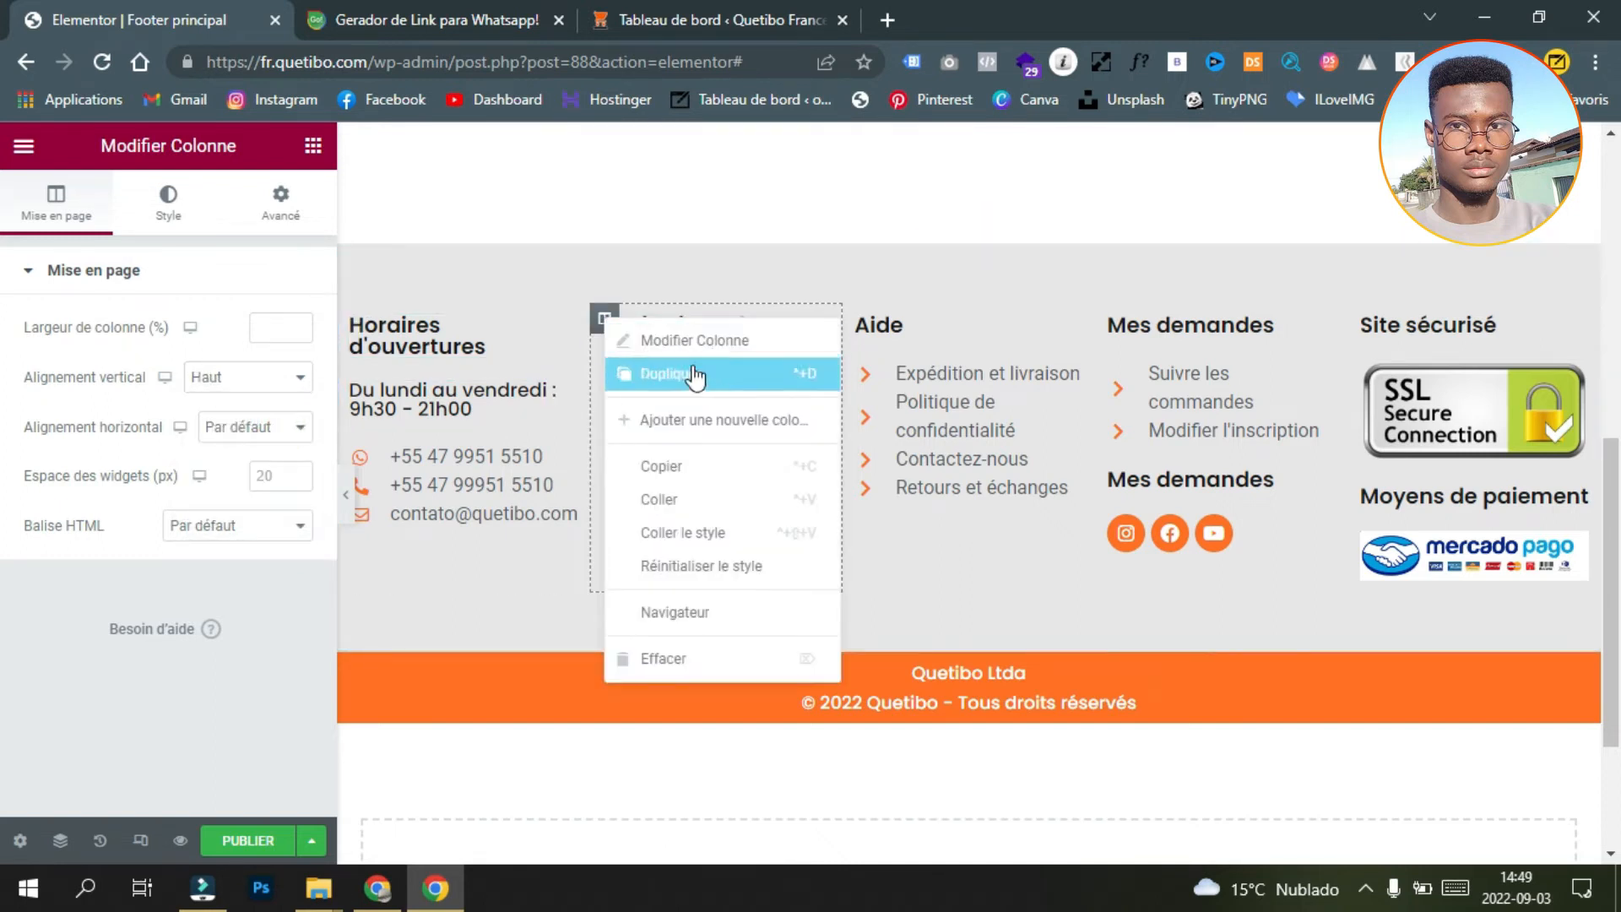
left_click(732, 466)
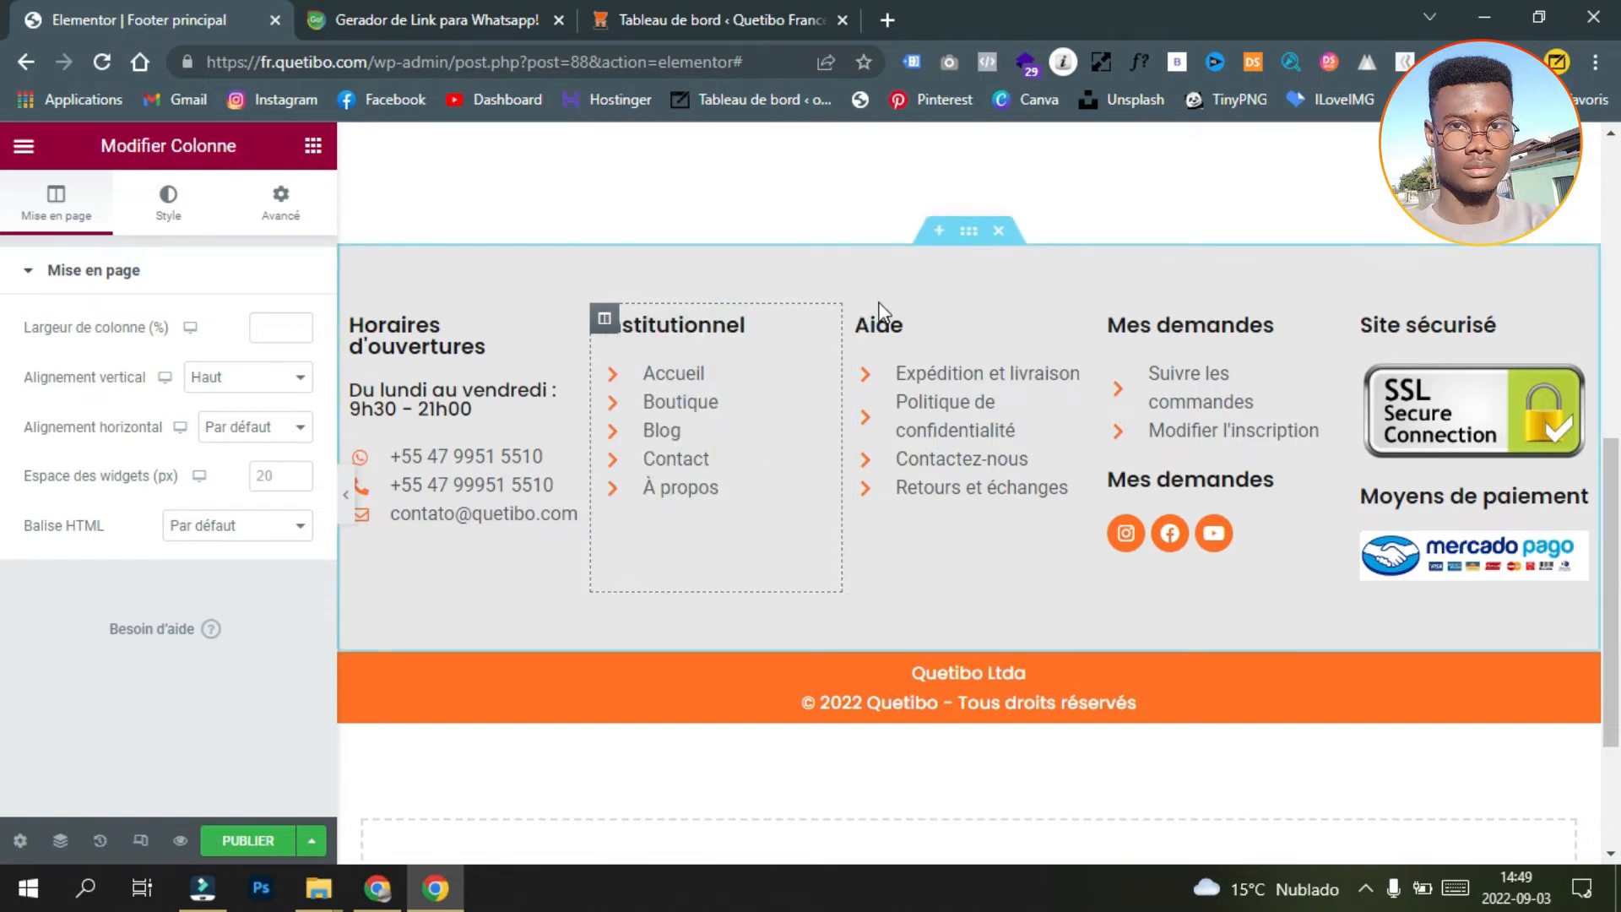
right_click(858, 321)
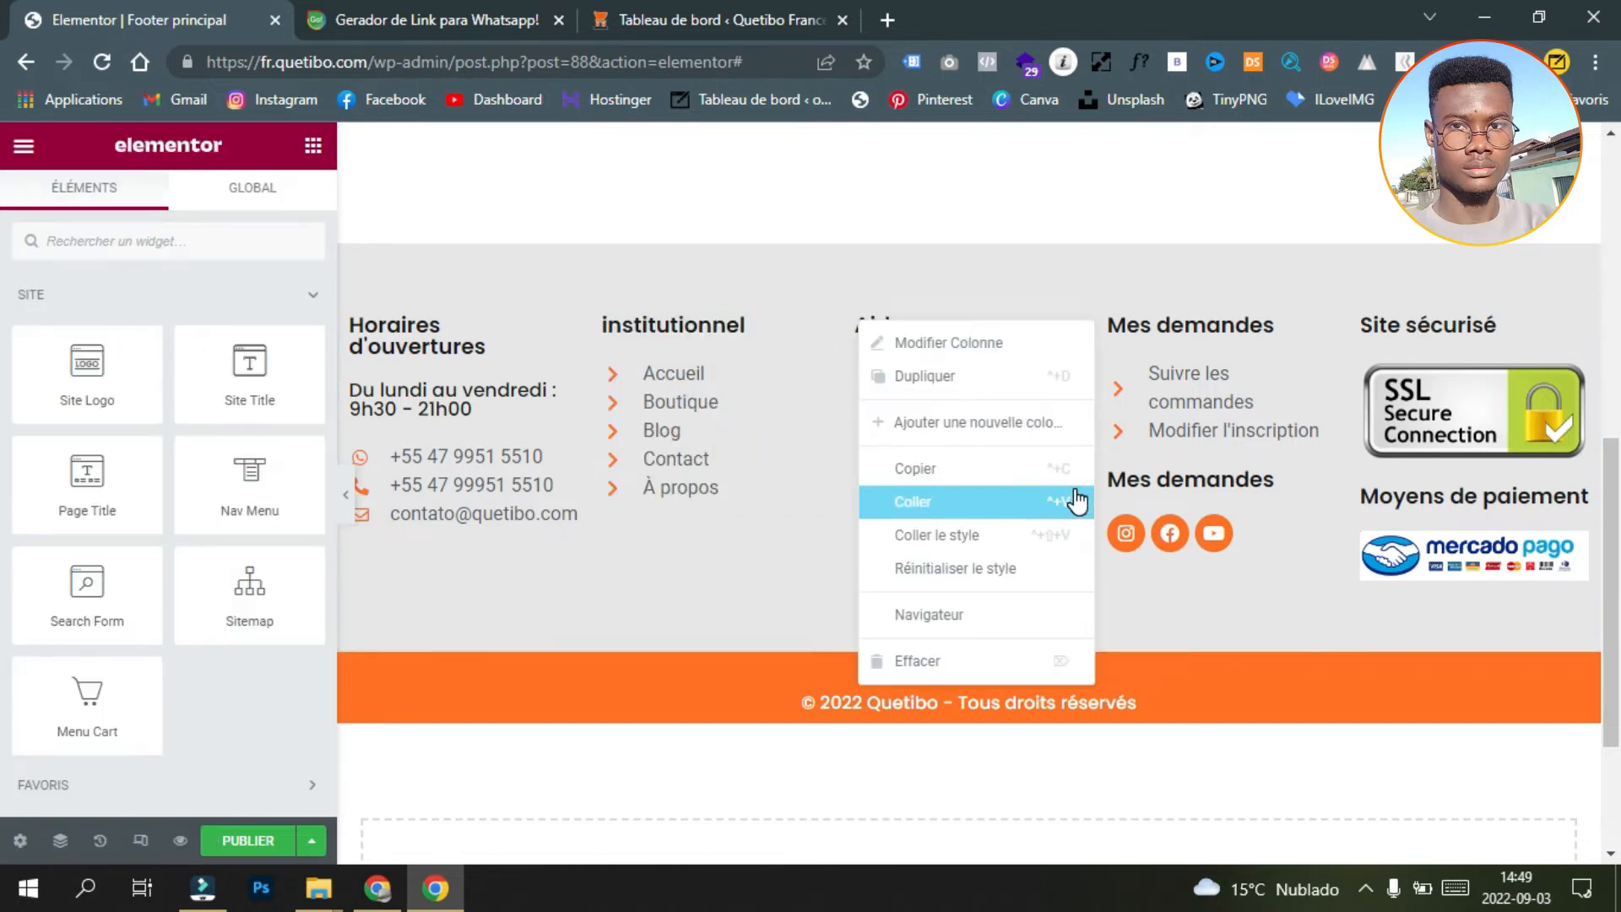
left_click(1068, 533)
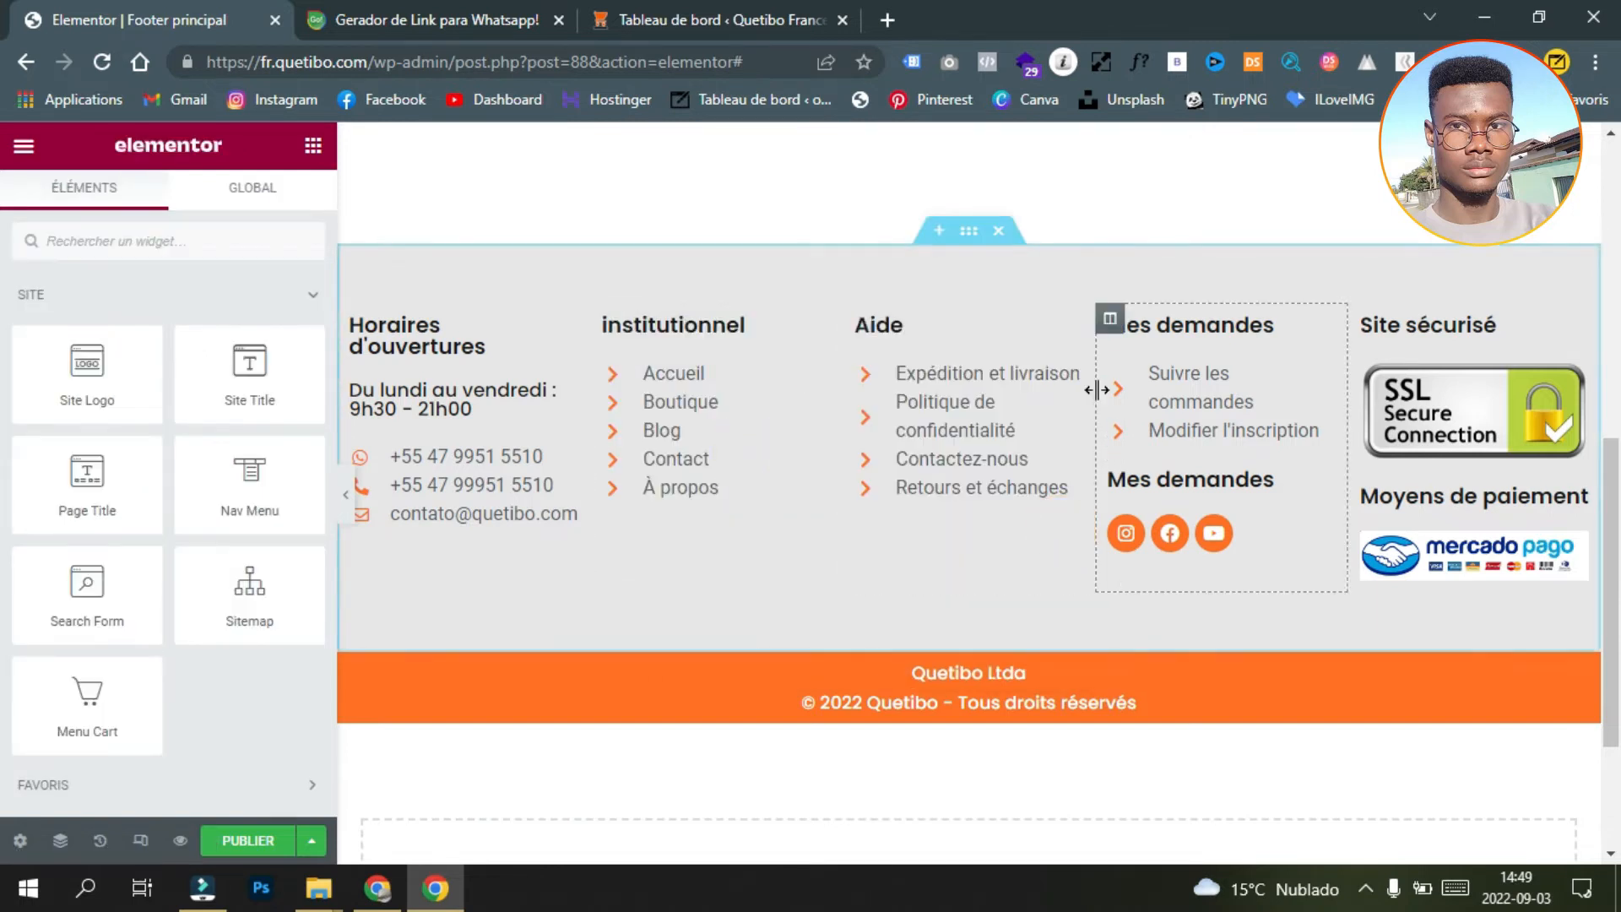
right_click(1111, 328)
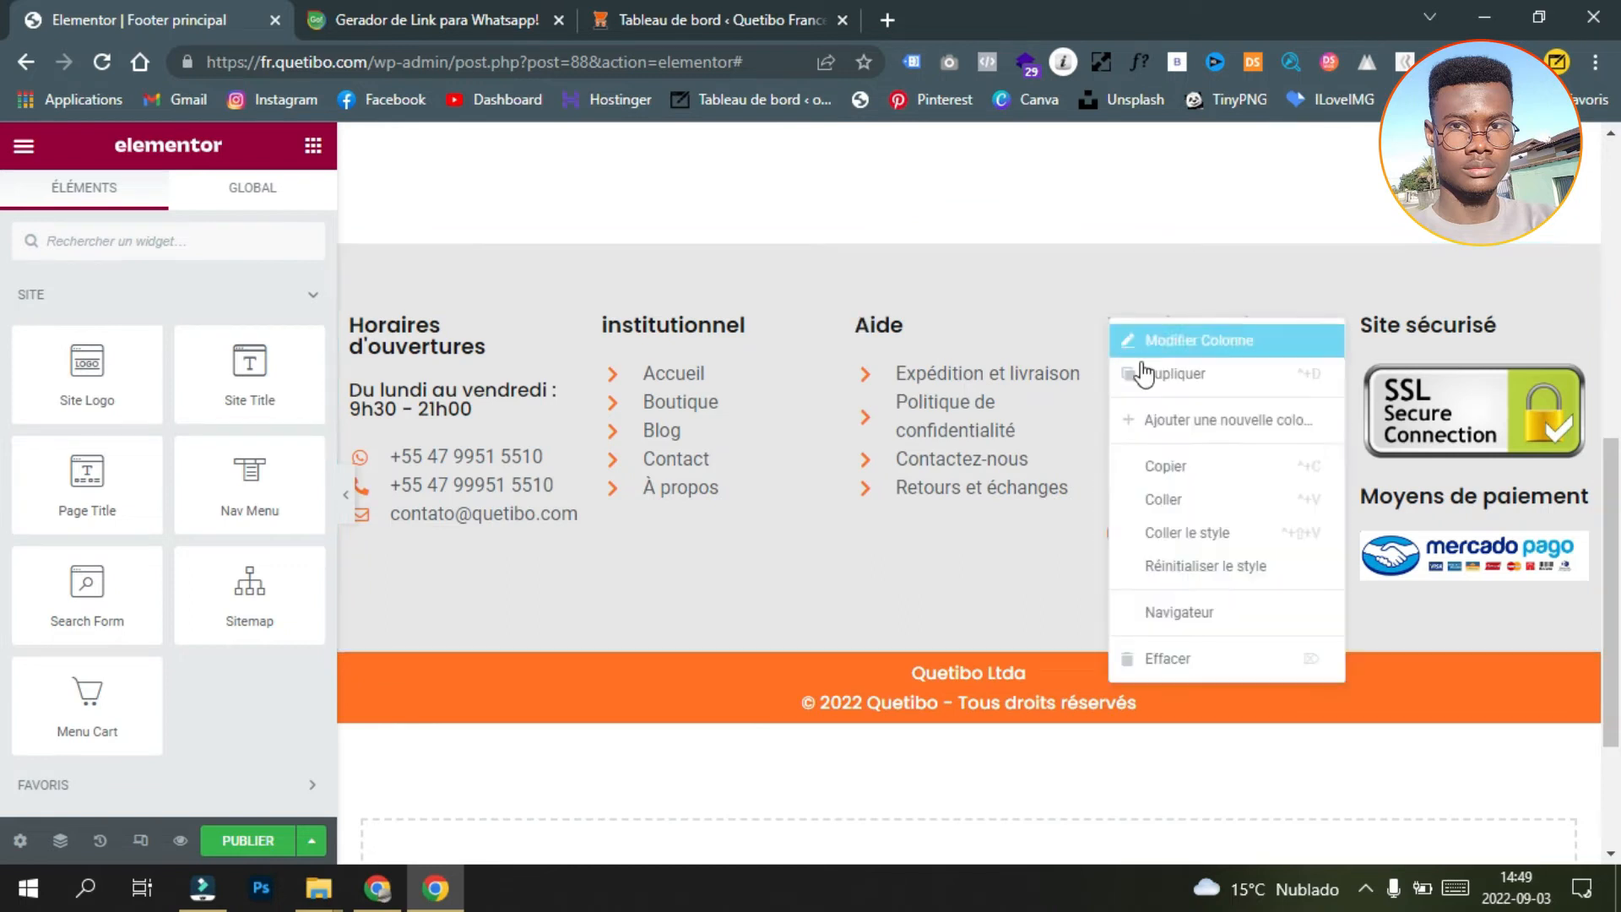
left_click(1248, 532)
right_click(1362, 324)
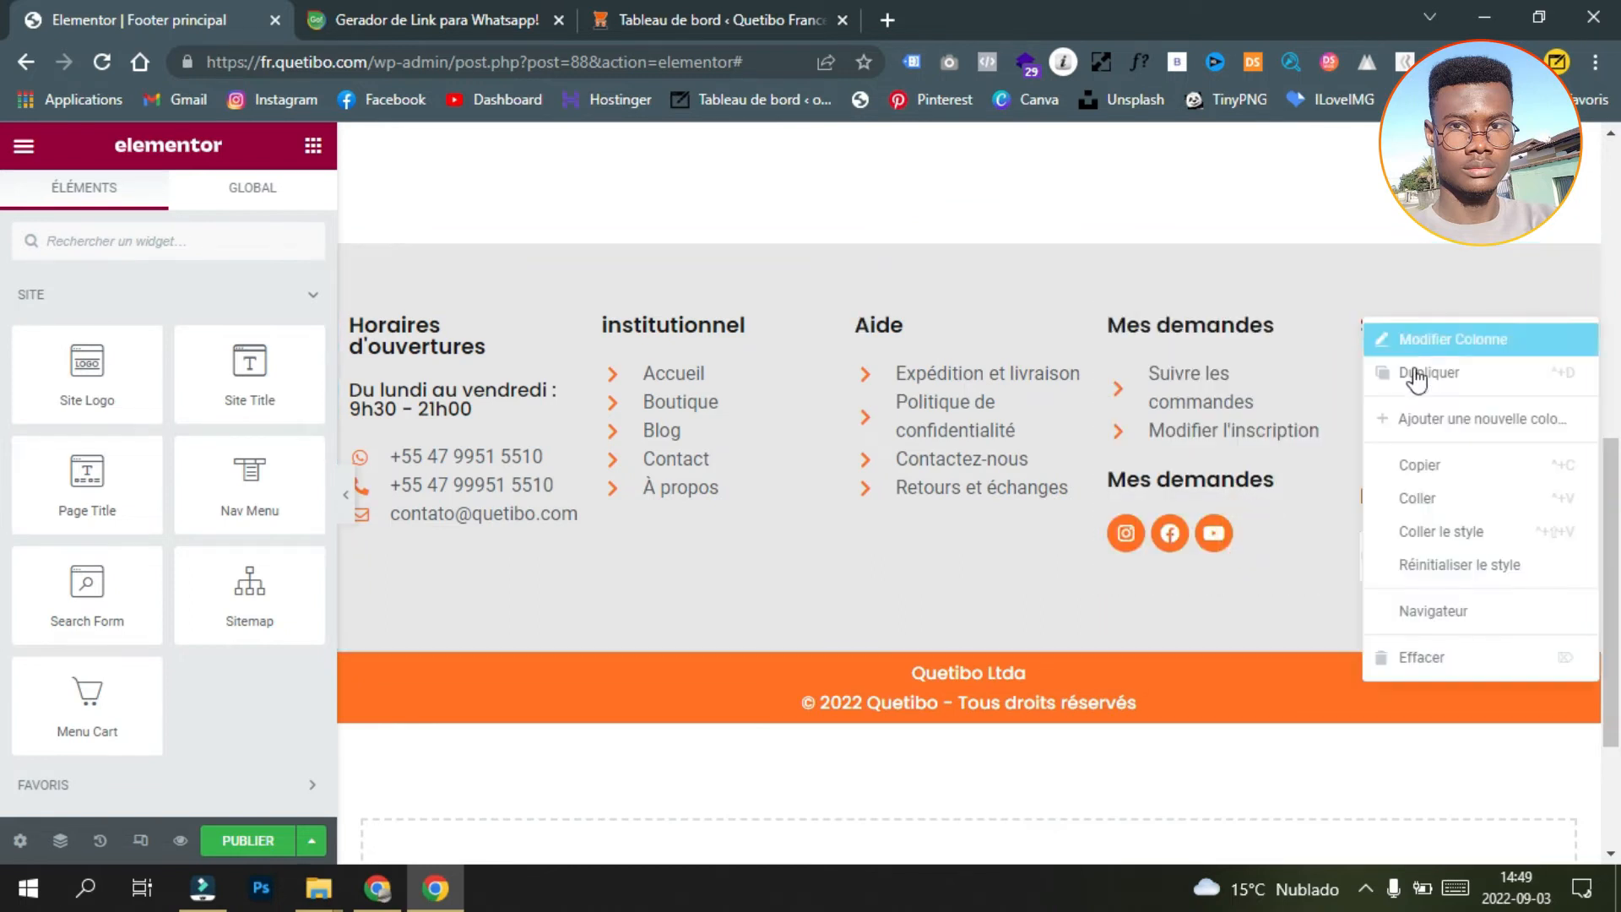
left_click(1497, 533)
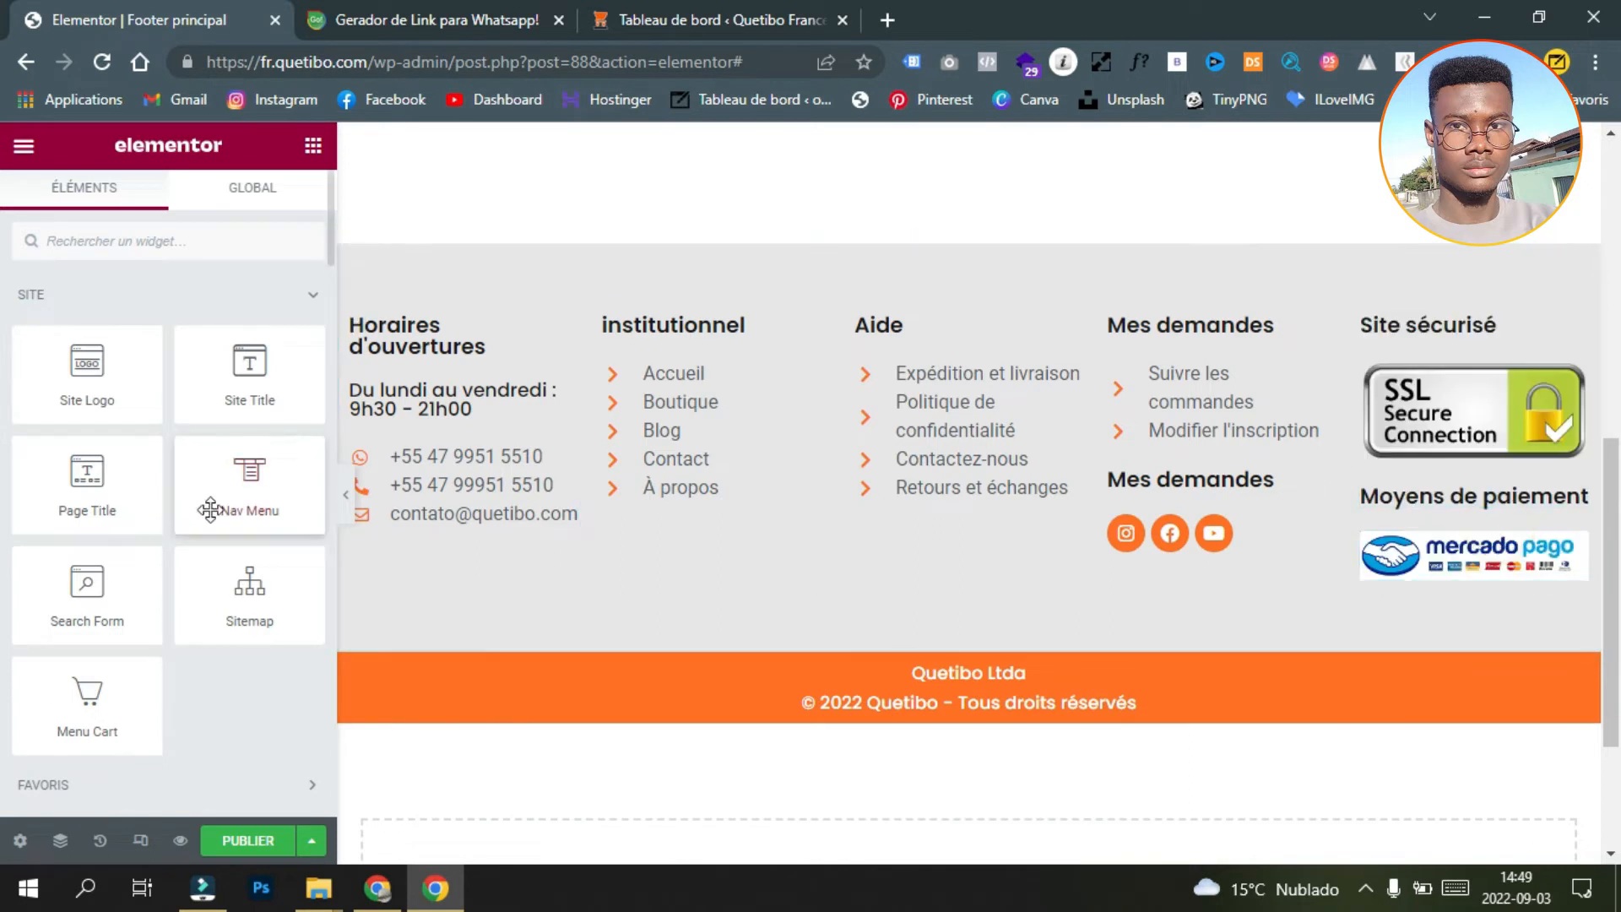
left_click(346, 511)
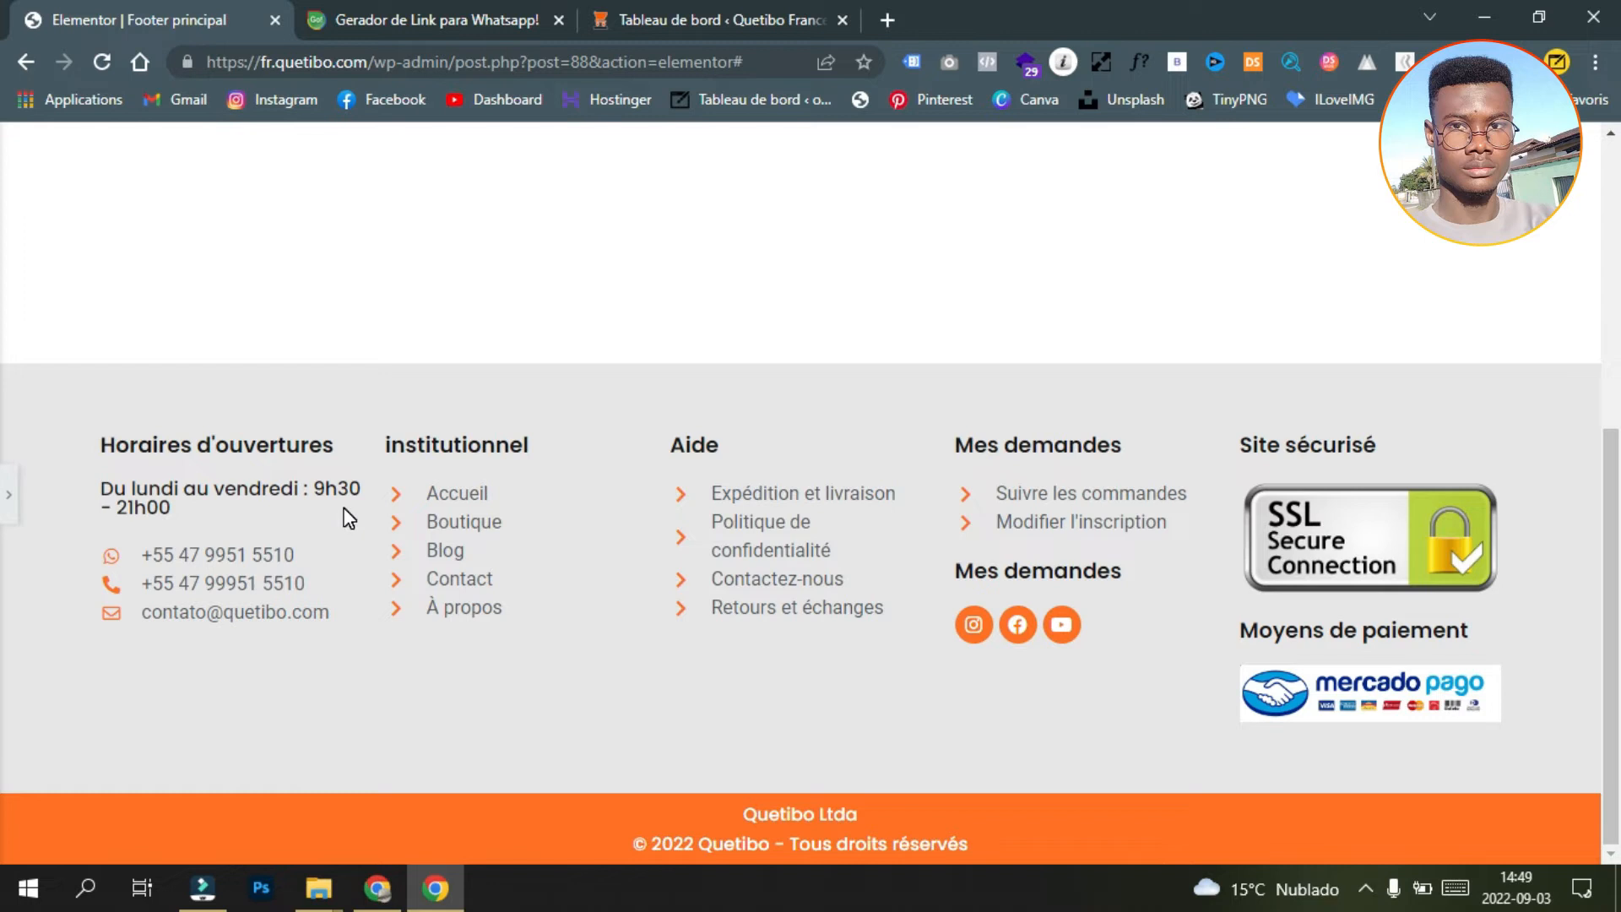
left_click(9, 495)
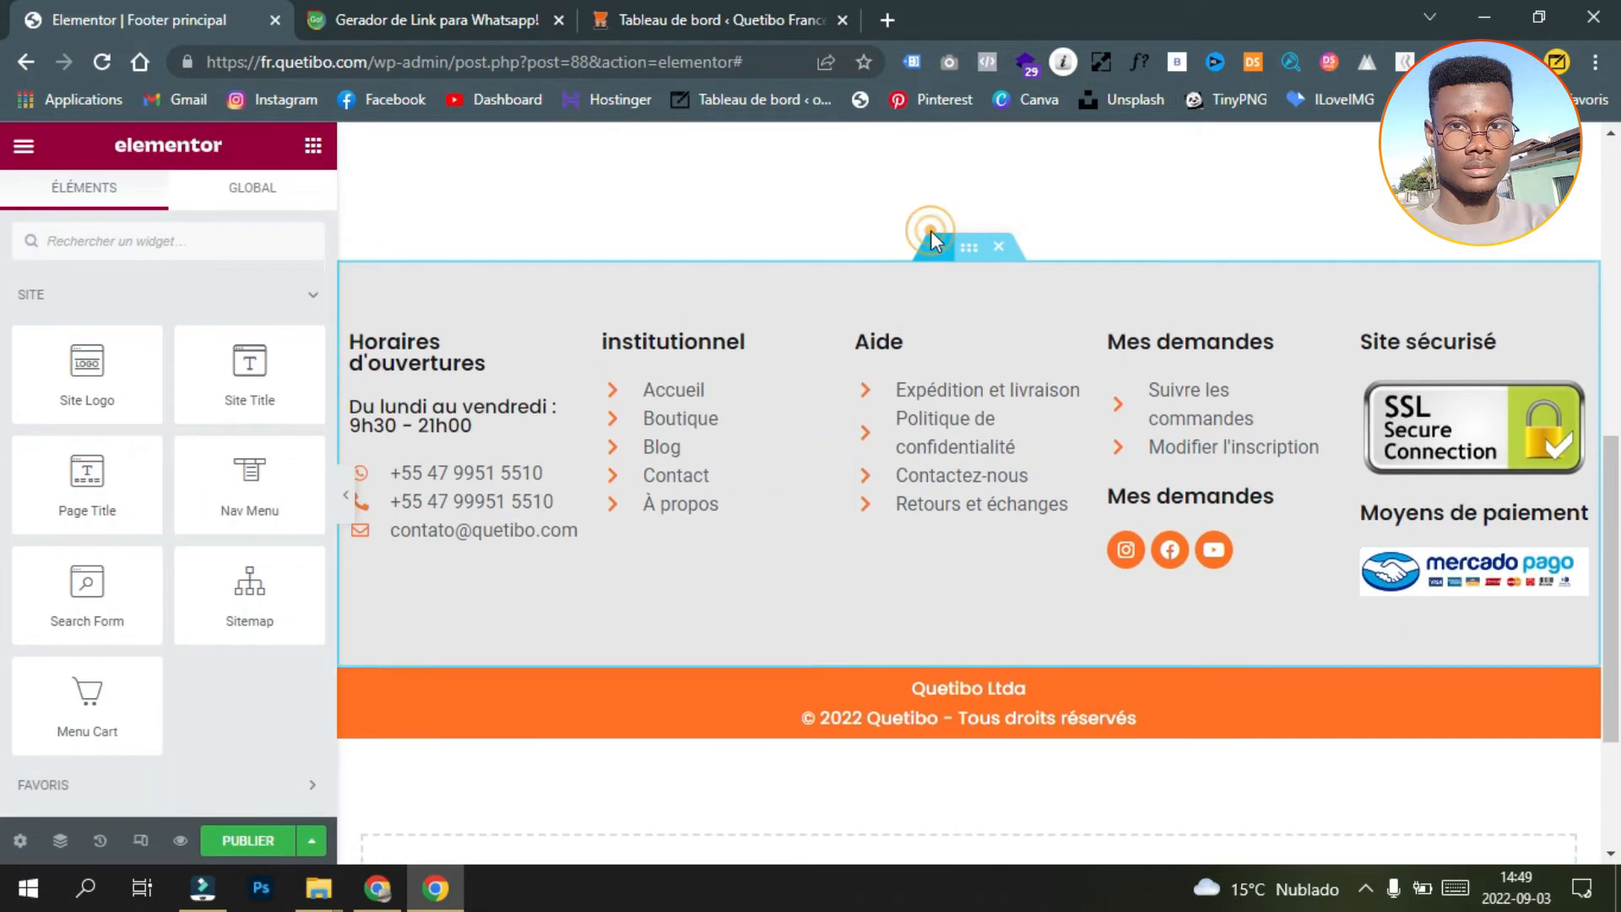
left_click(934, 233)
left_click(936, 357)
left_click(638, 425)
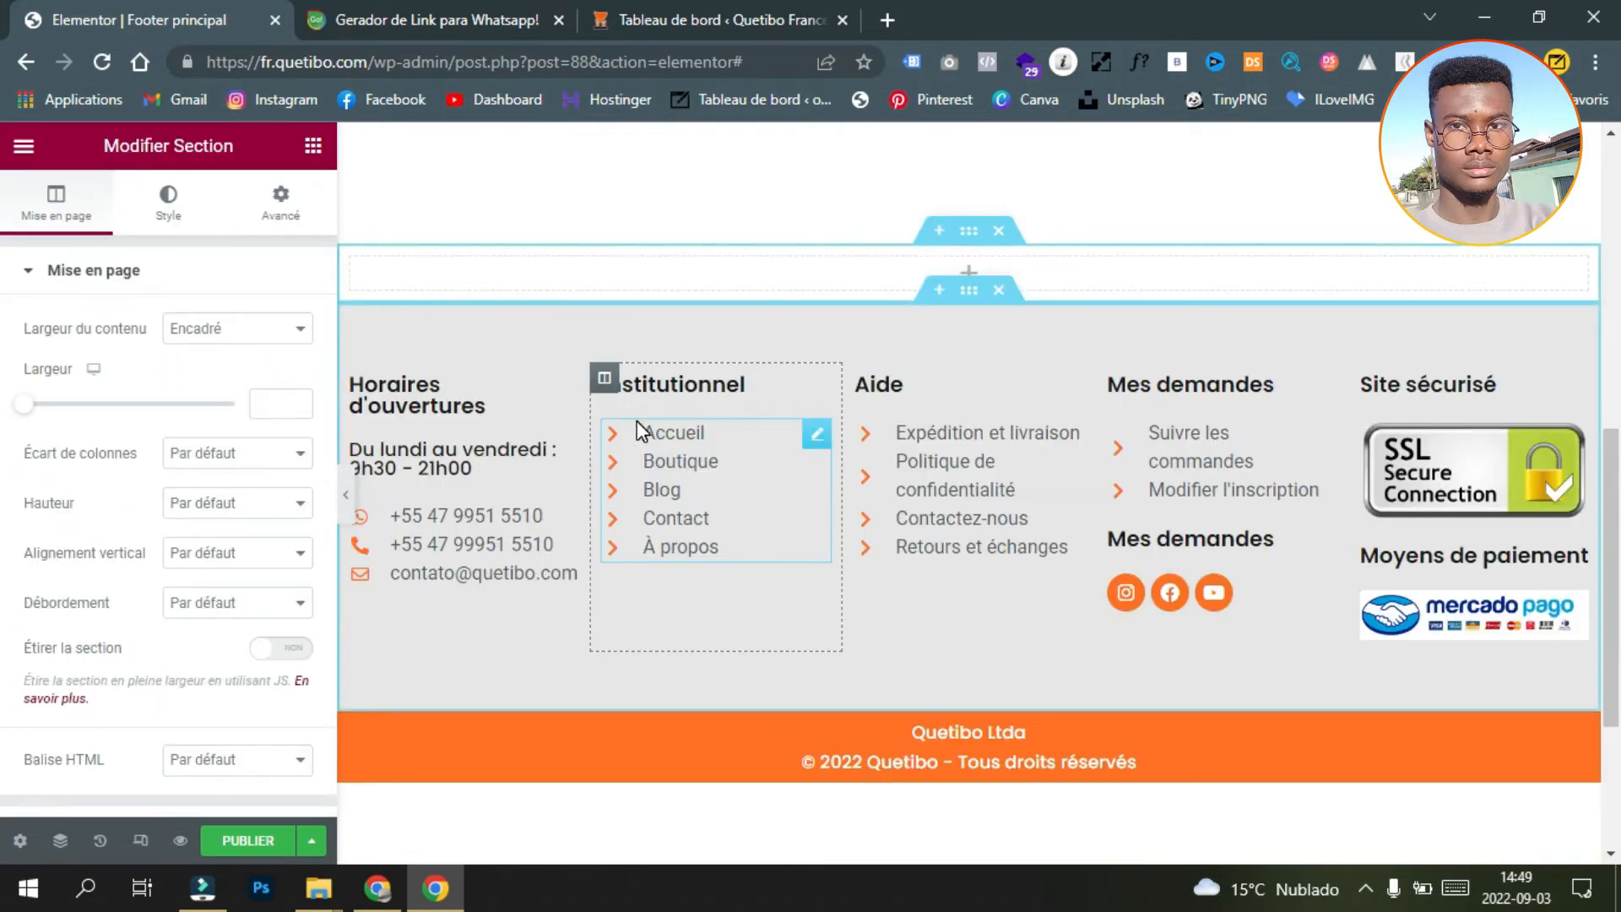
left_click(1000, 233)
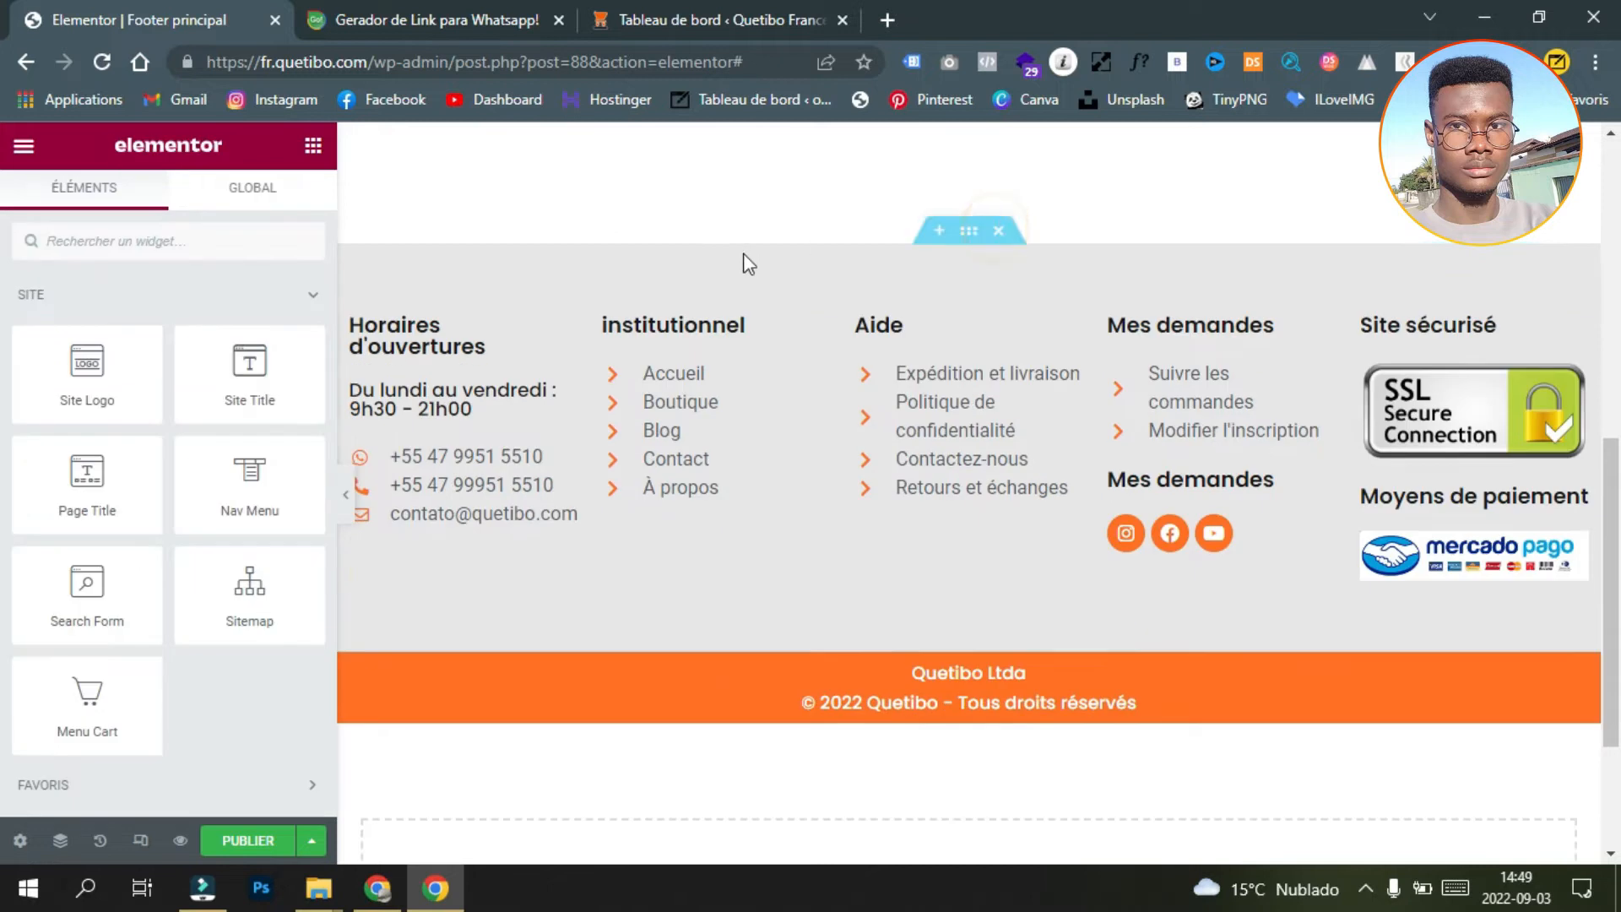
Step: Insert a section with four equal columns above the footer's link columns
left_click(942, 234)
left_click(939, 334)
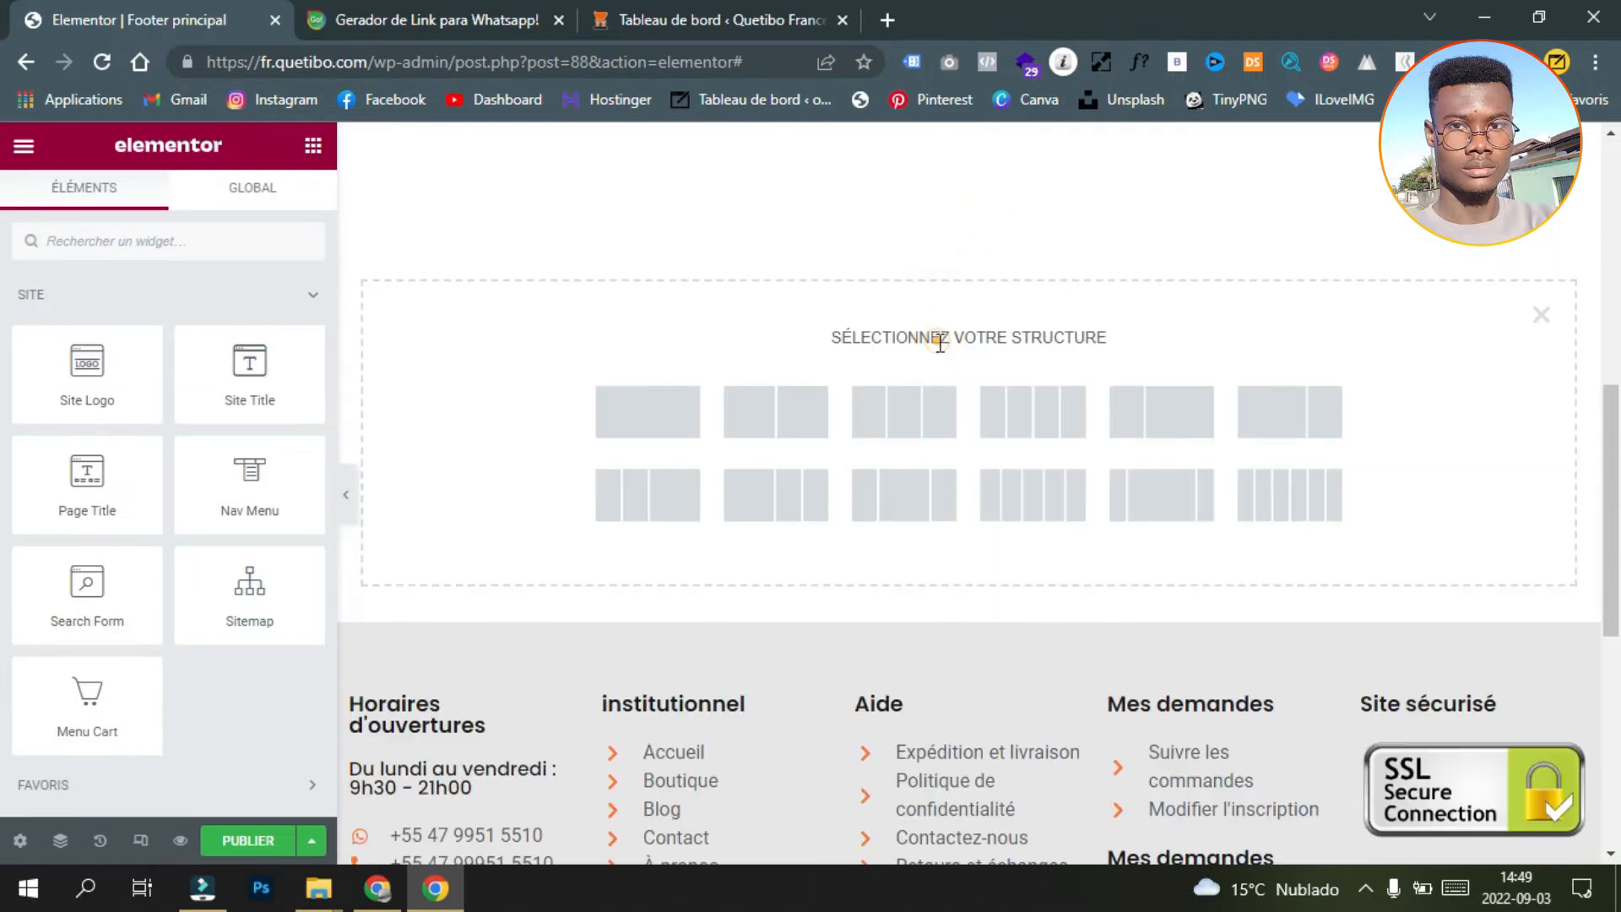
left_click(1011, 427)
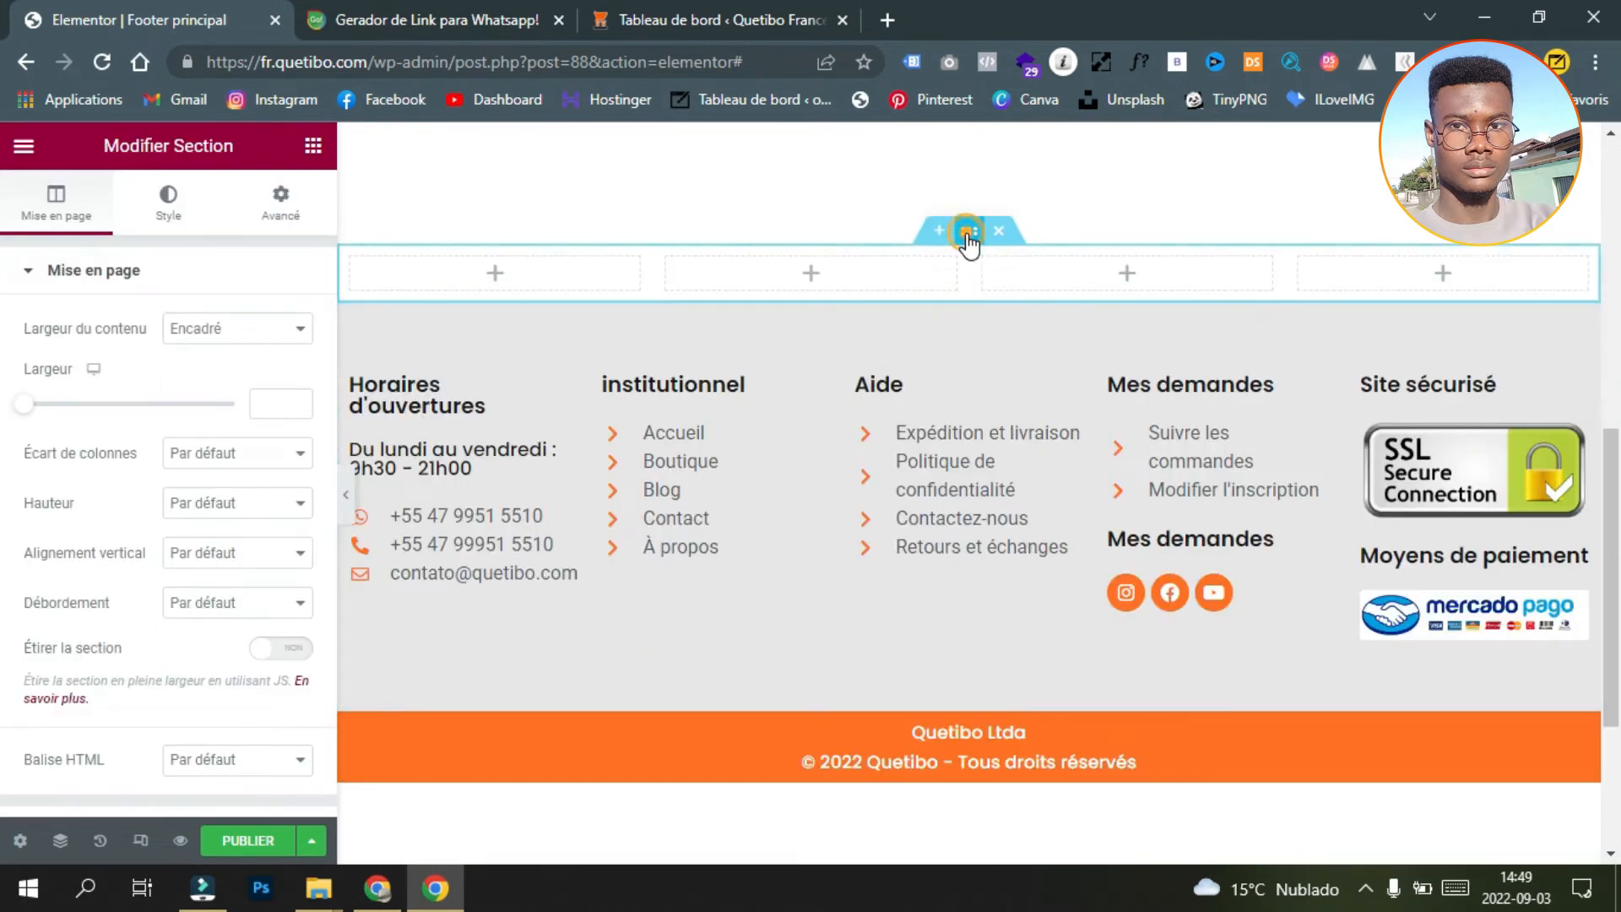
Step: Set the new four-column section's content width to 1200 and its vertical alignment to Milieu
type("1200")
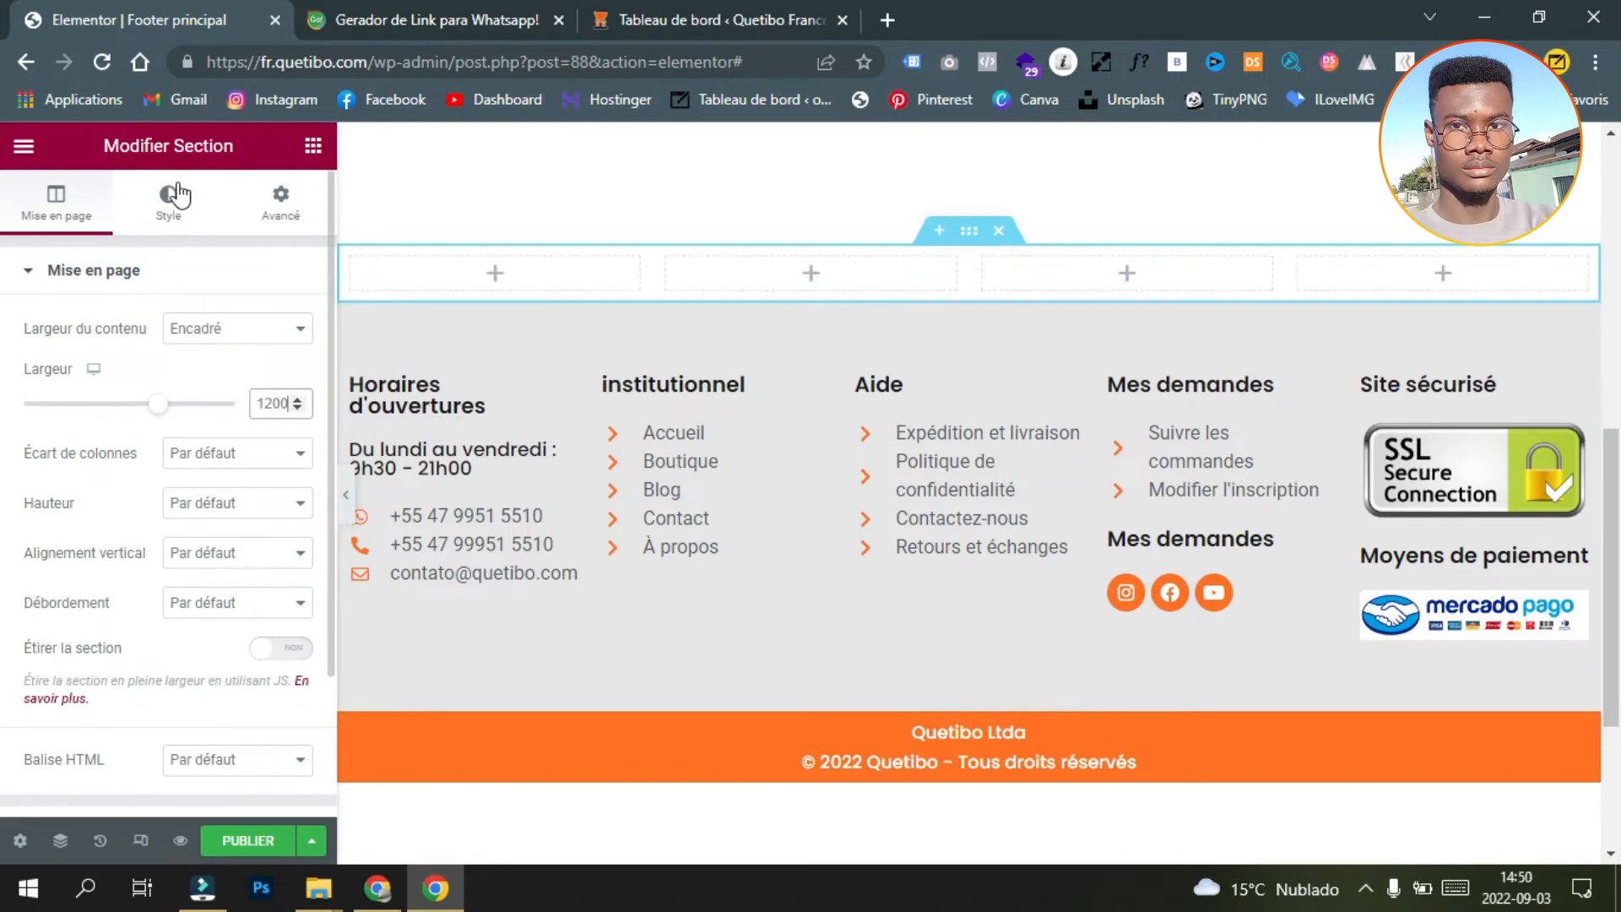
left_click(271, 554)
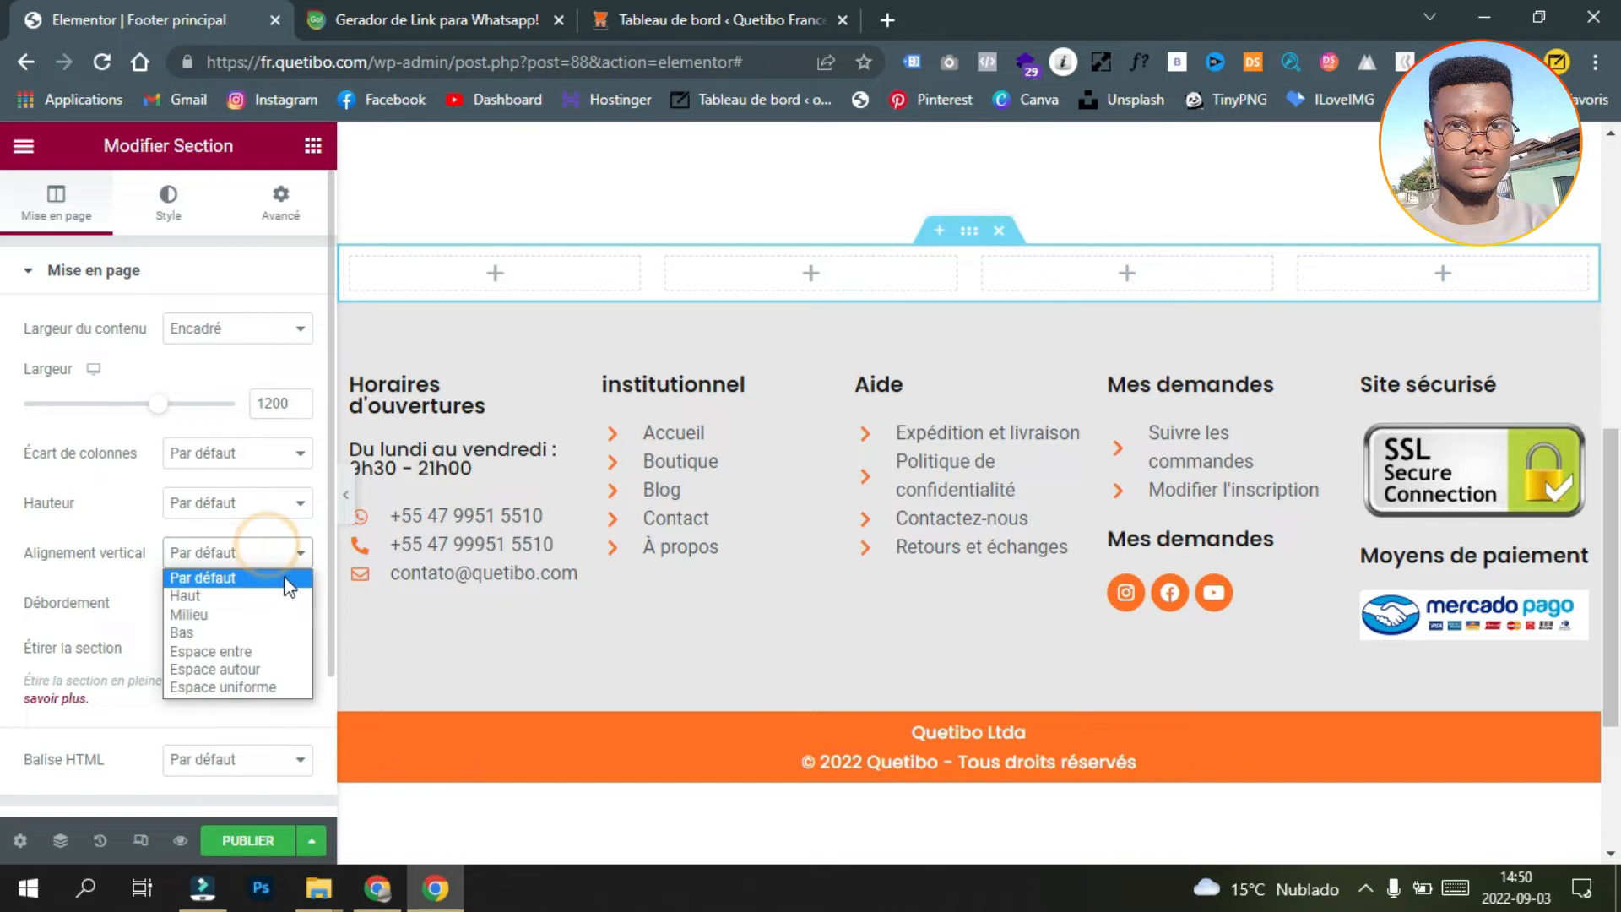
left_click(265, 618)
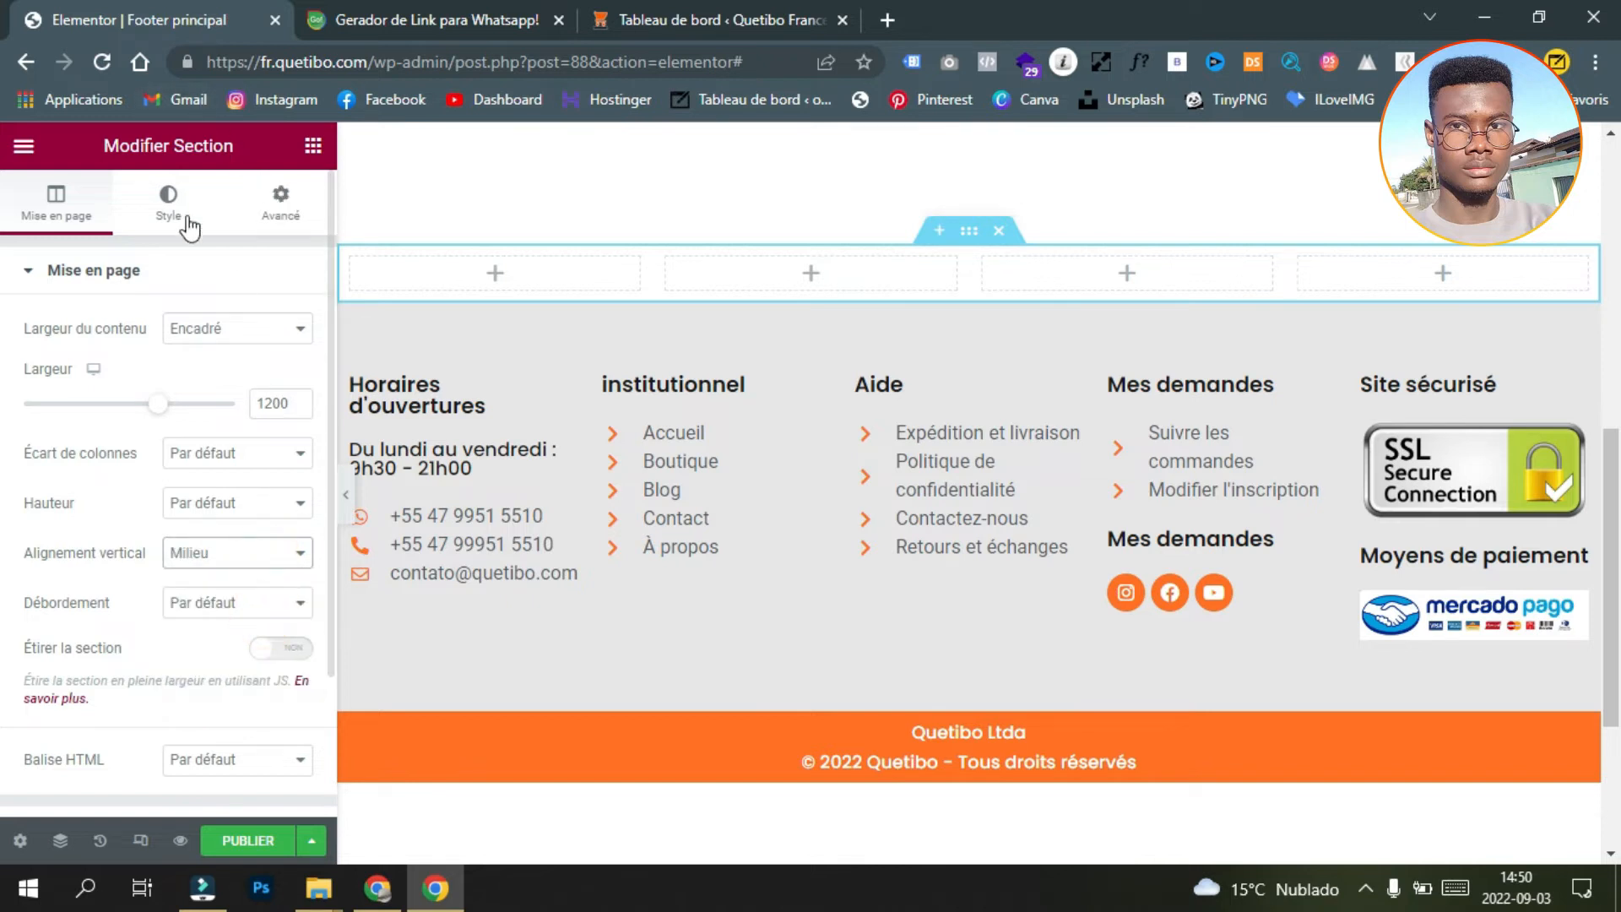
Step: Give the four-column section a classic background in the global colour Gris and return to the widget list
left_click(160, 210)
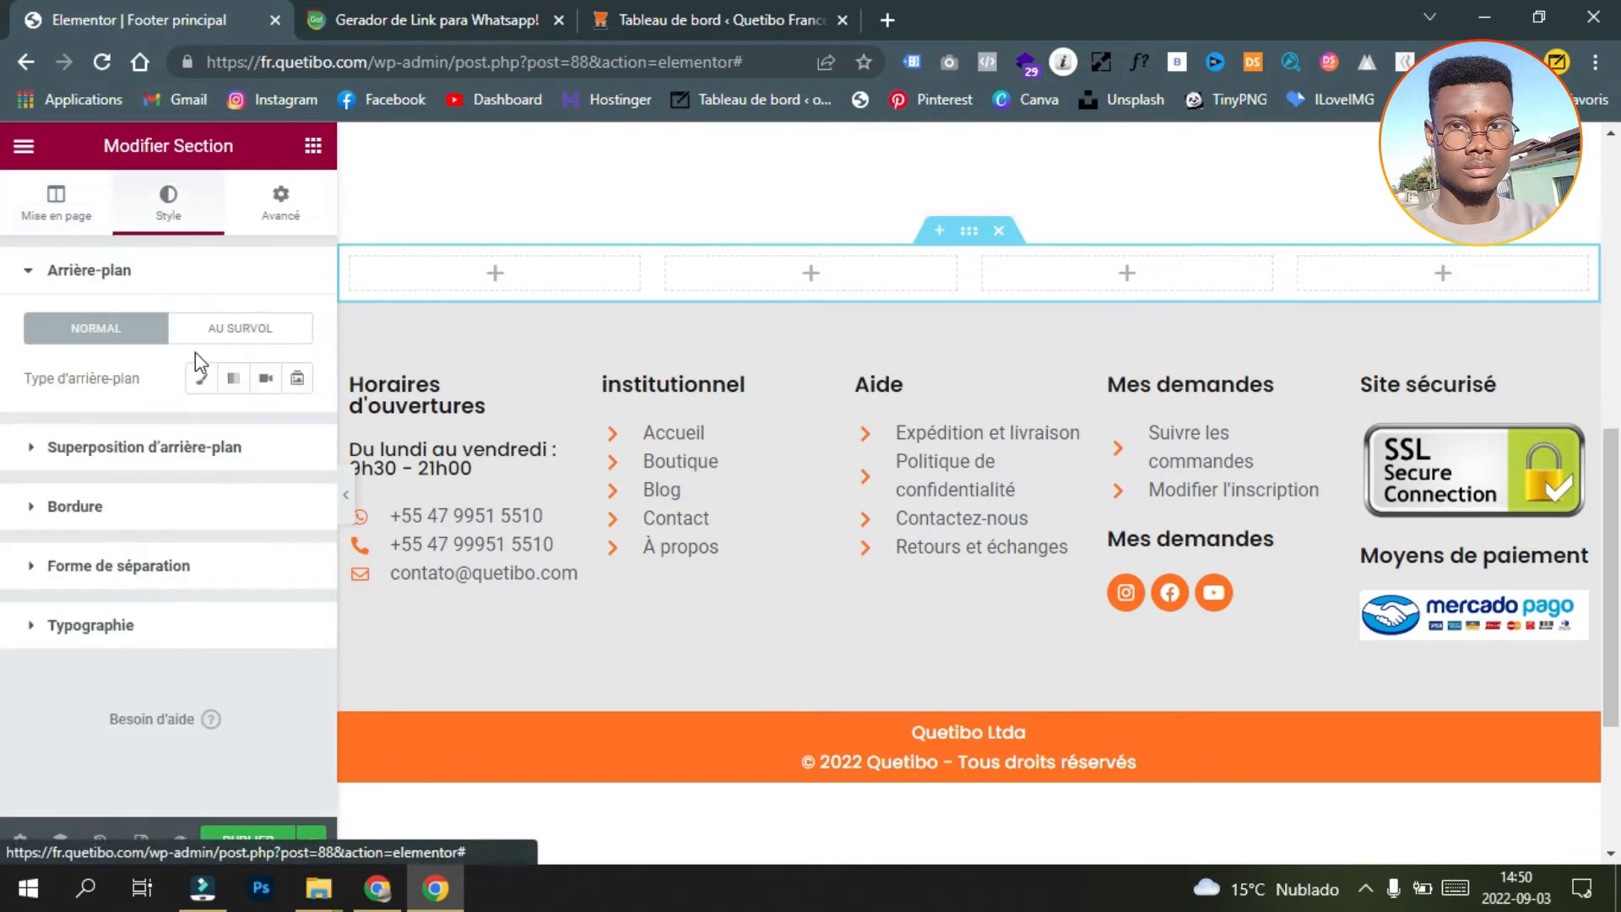
left_click(201, 379)
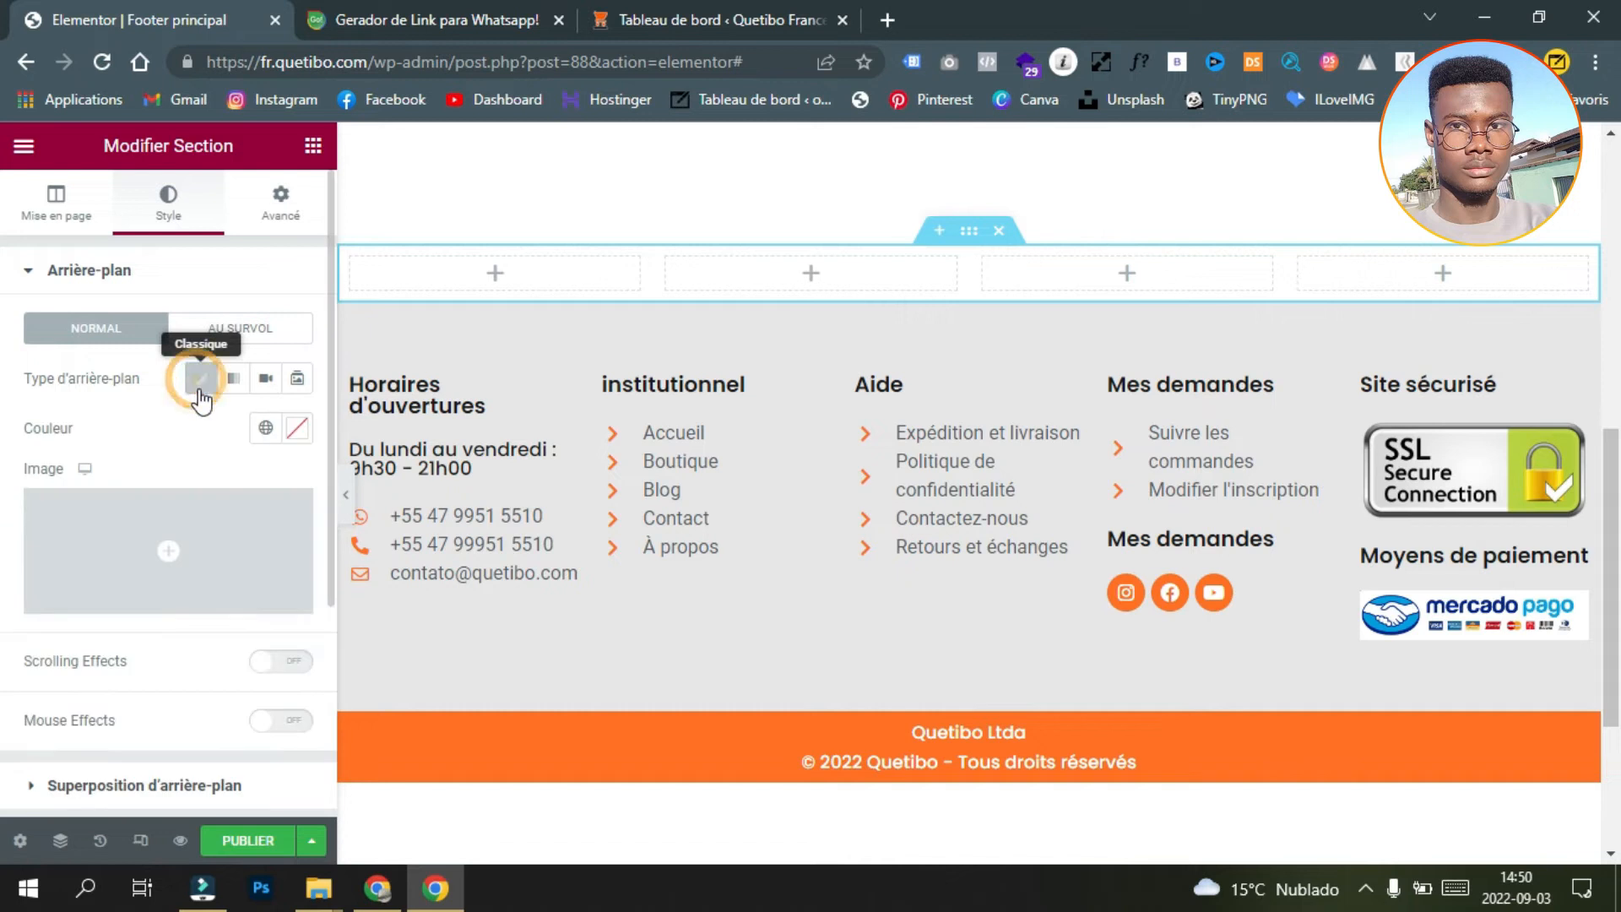
left_click(268, 429)
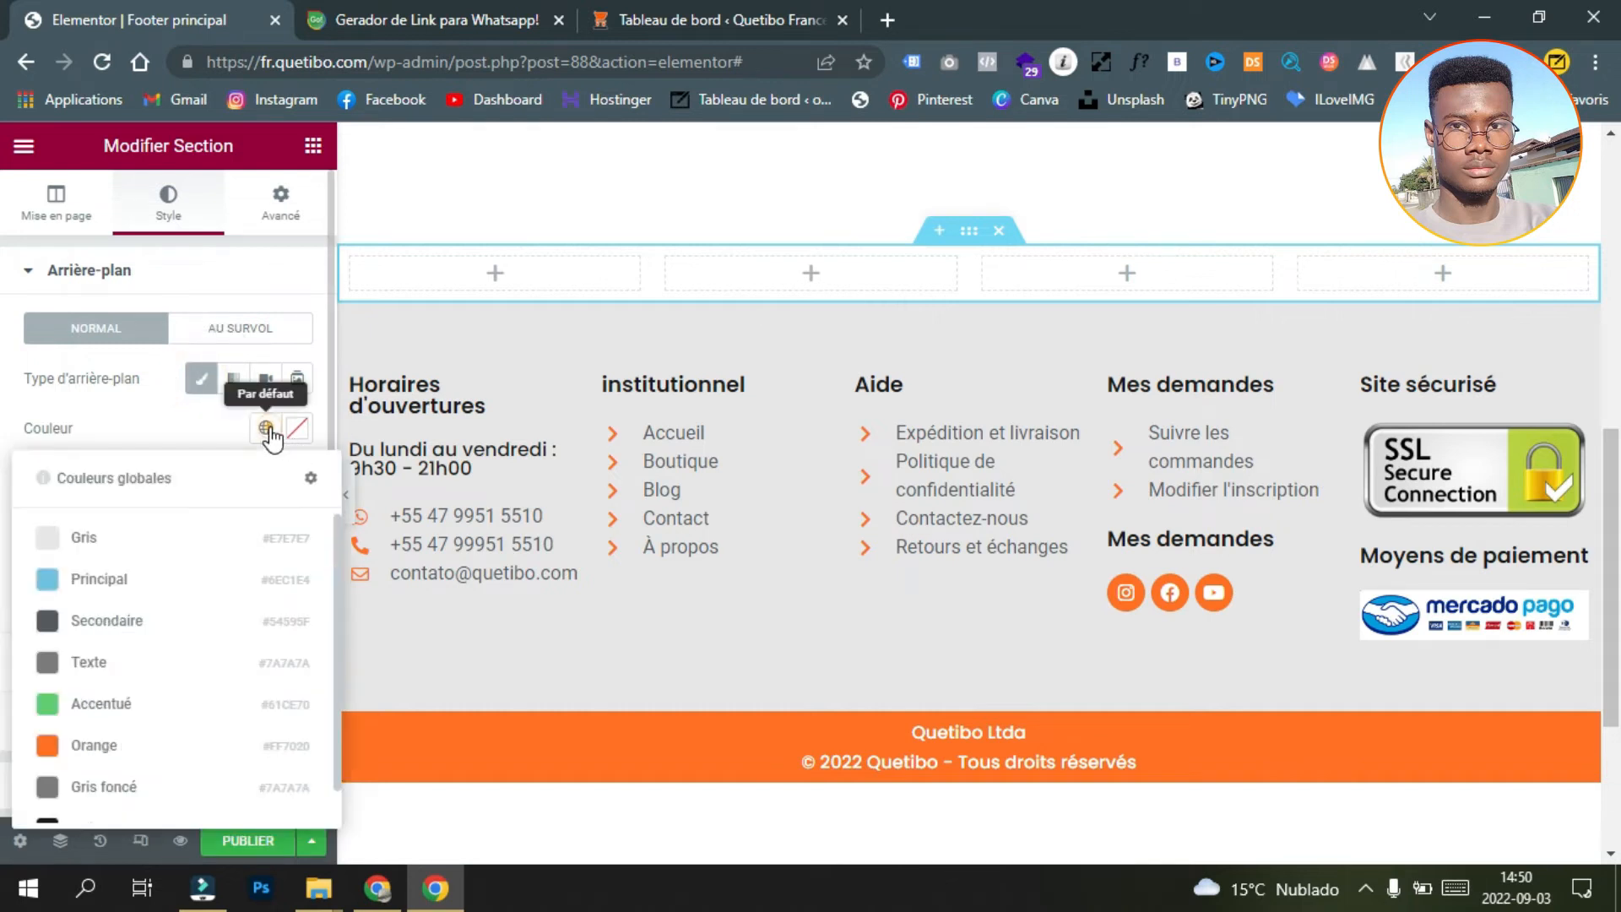
left_click(155, 549)
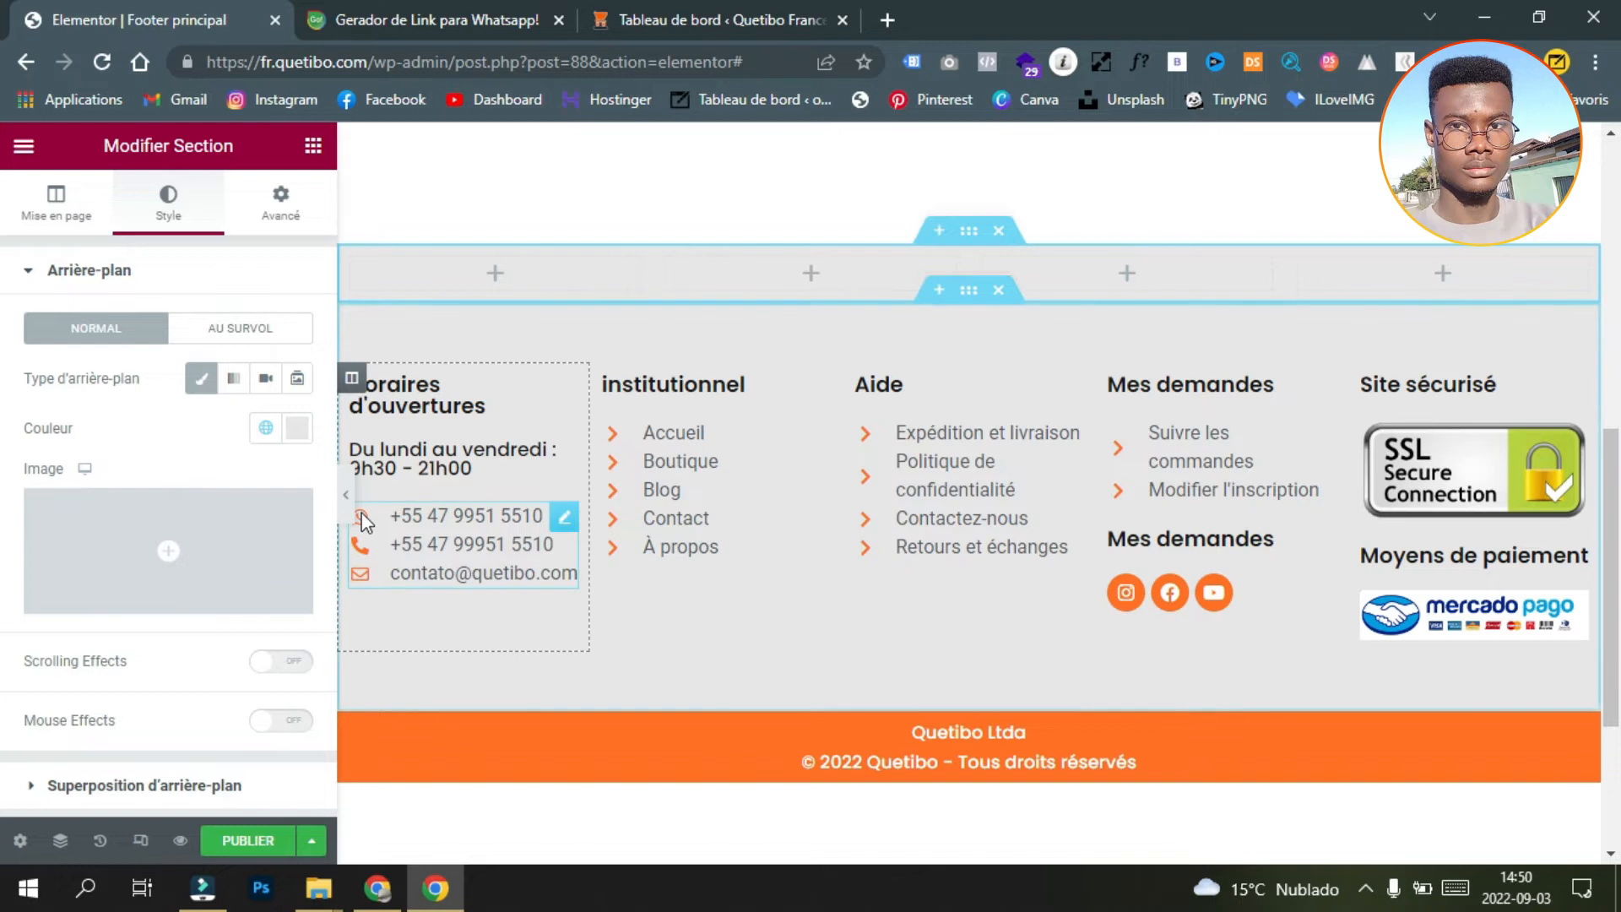
left_click(308, 148)
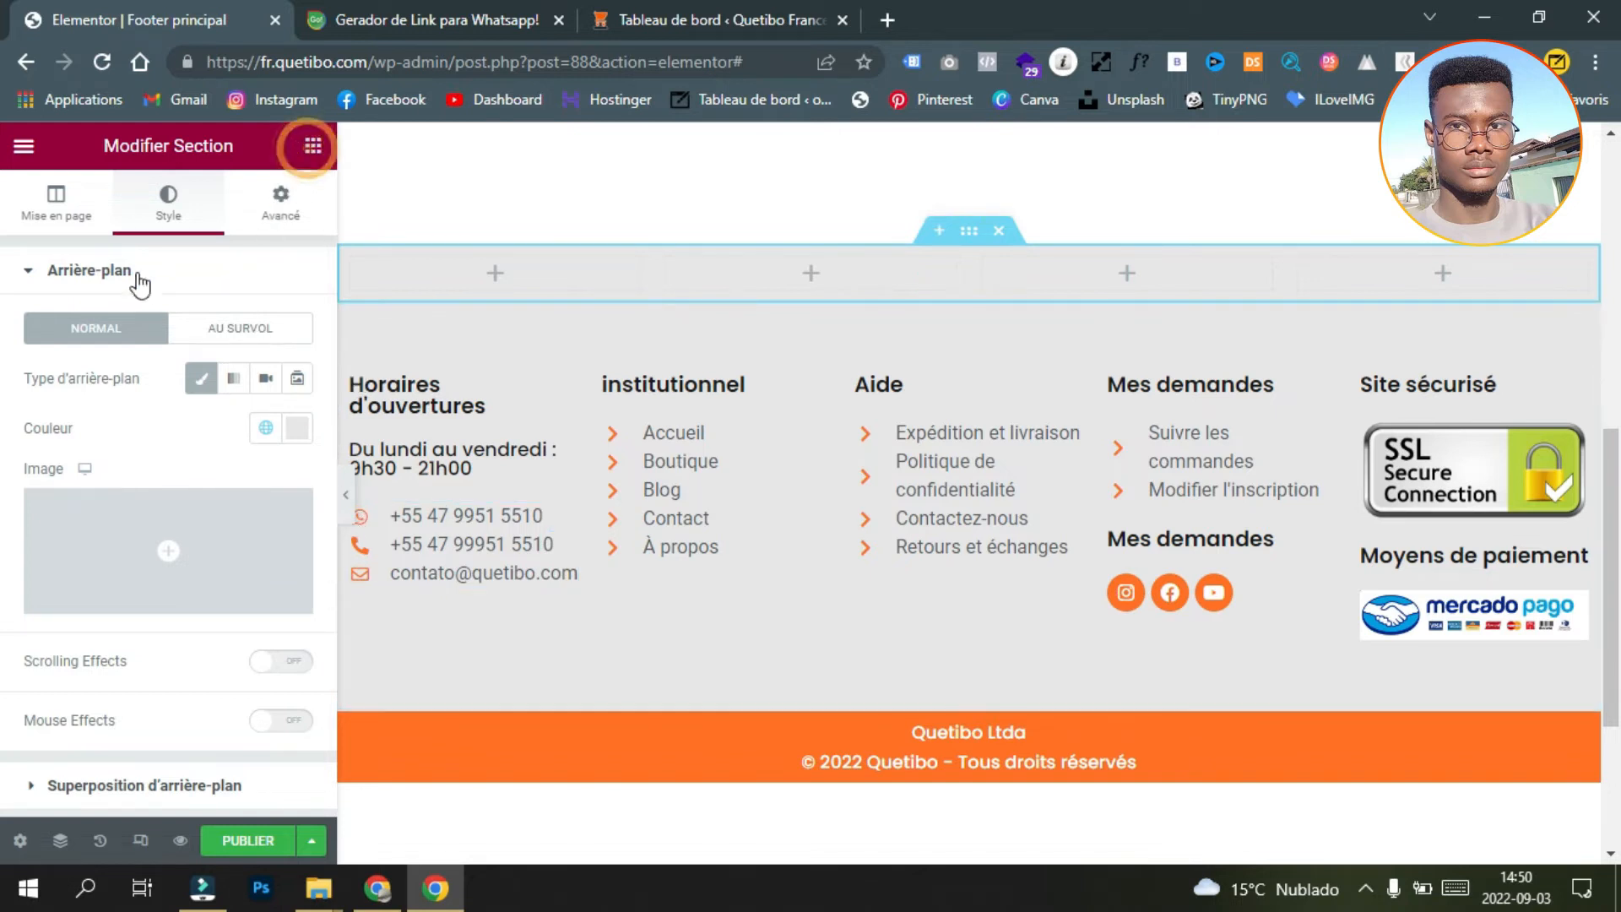
Step: Search the widgets for "icon" and place a Boîte d'icône widget in the first column of the new four-column section
left_click(112, 239)
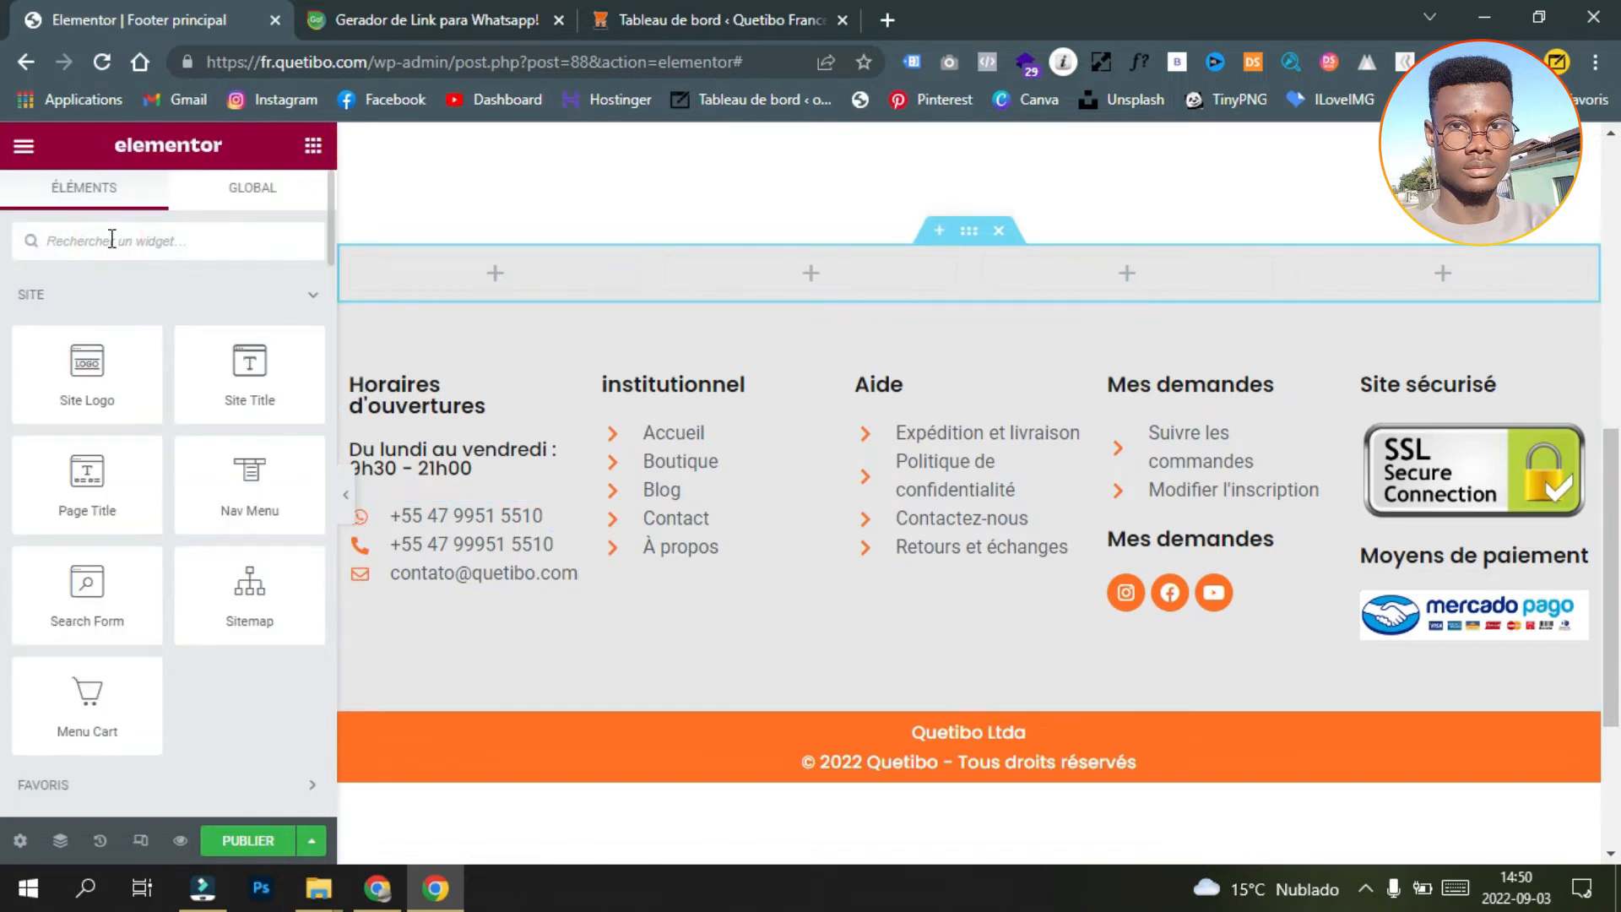
type("b")
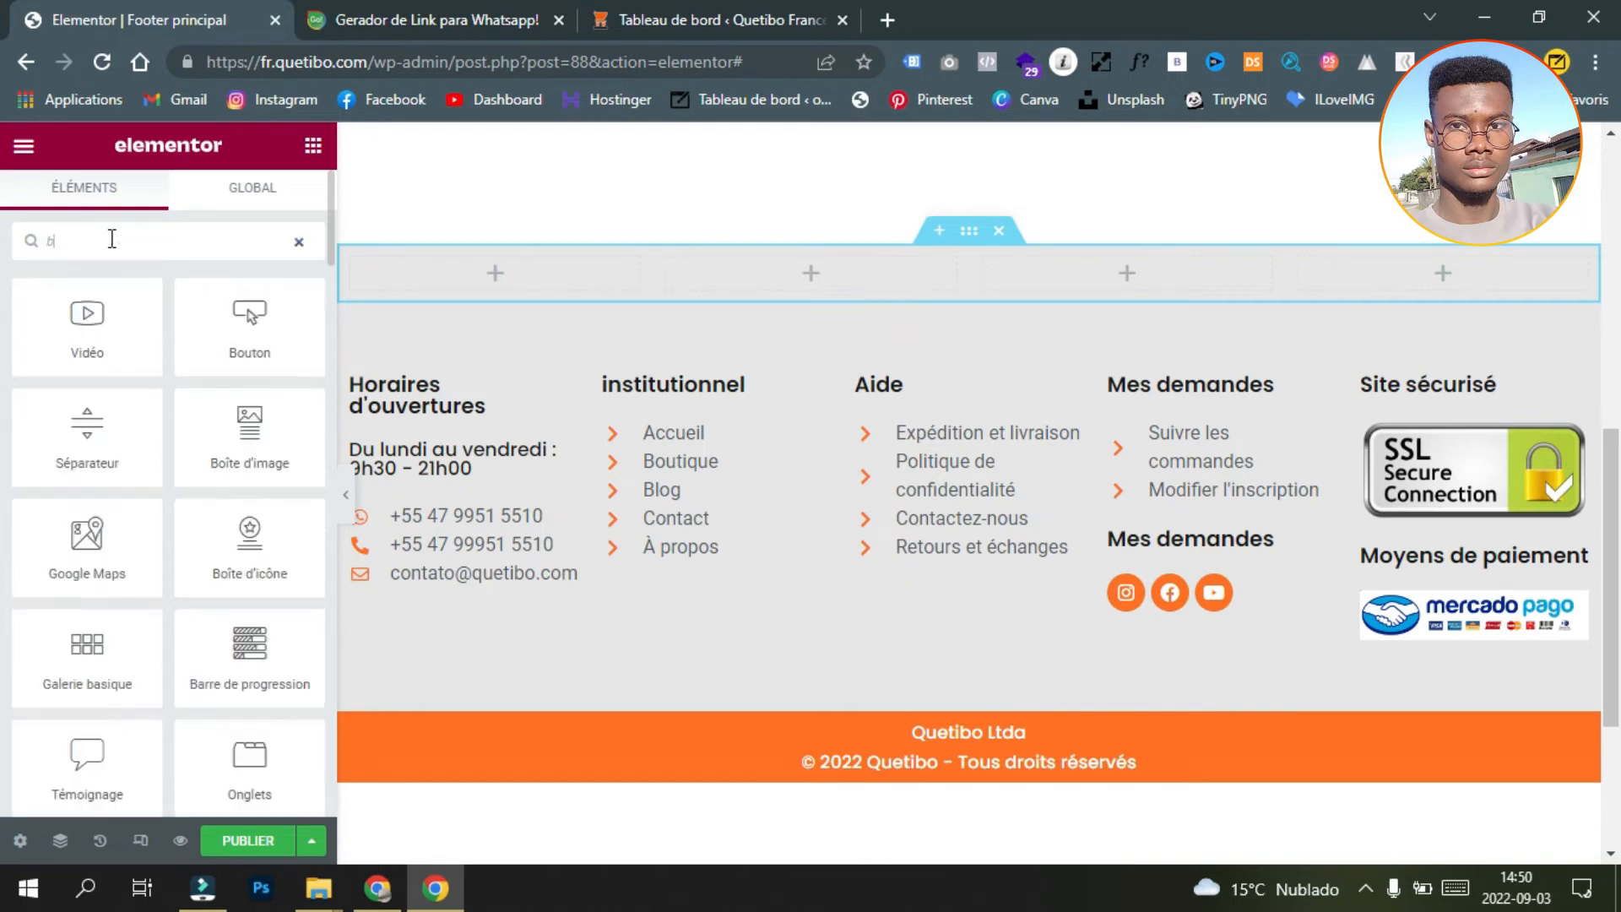
type("oi")
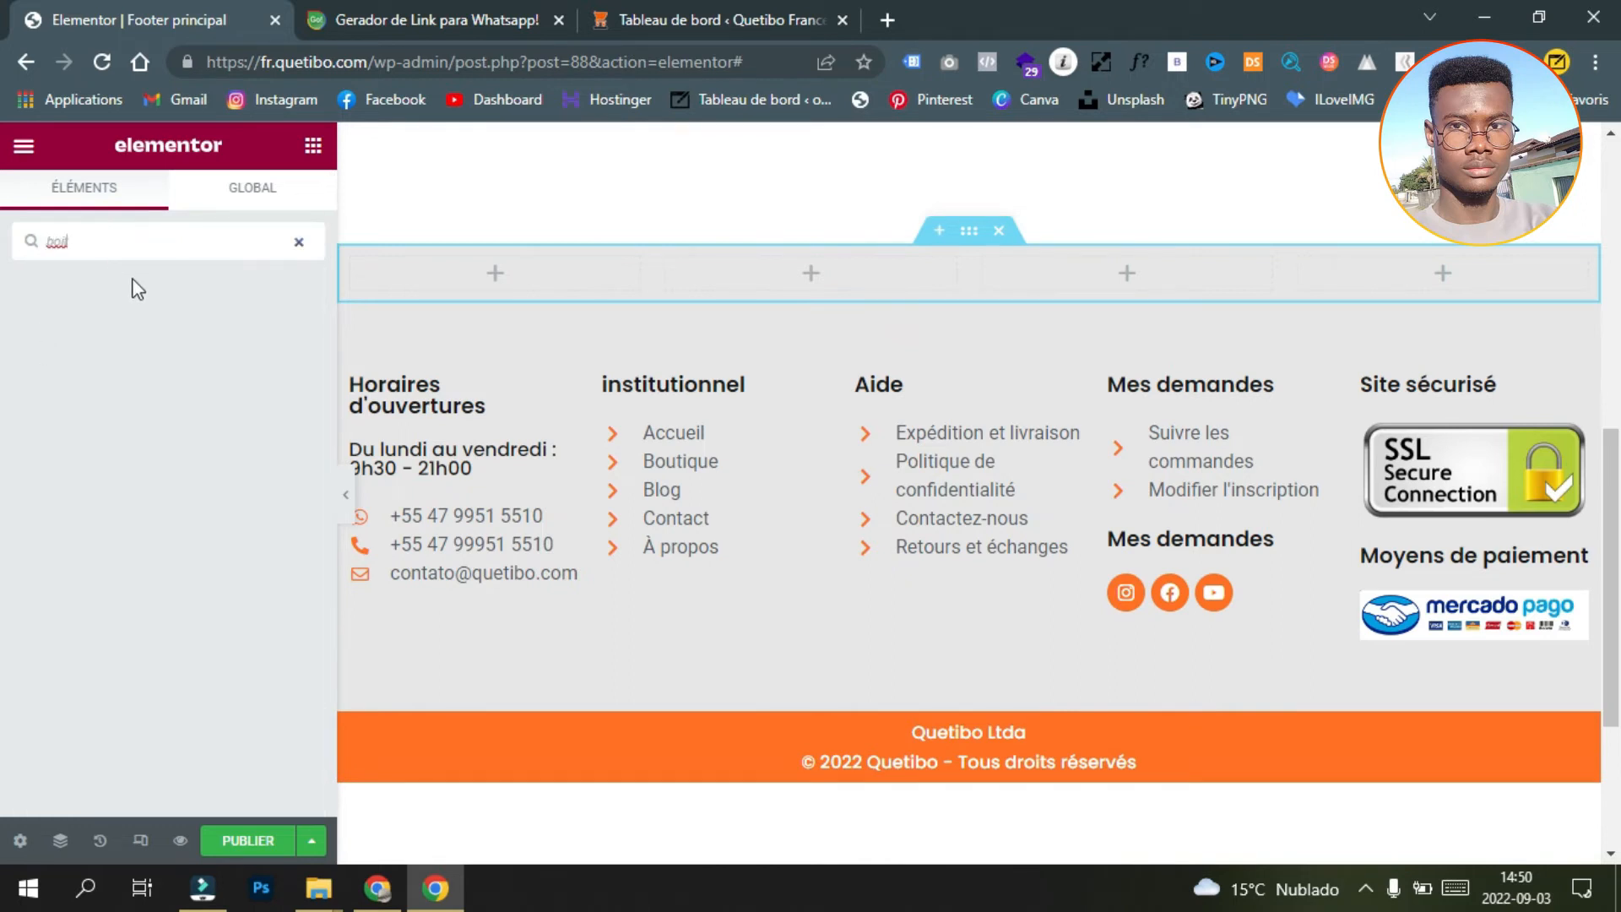
type("t")
key("BackSpace")
key("BackSpace")
key("BackSpace")
key("BackSpace")
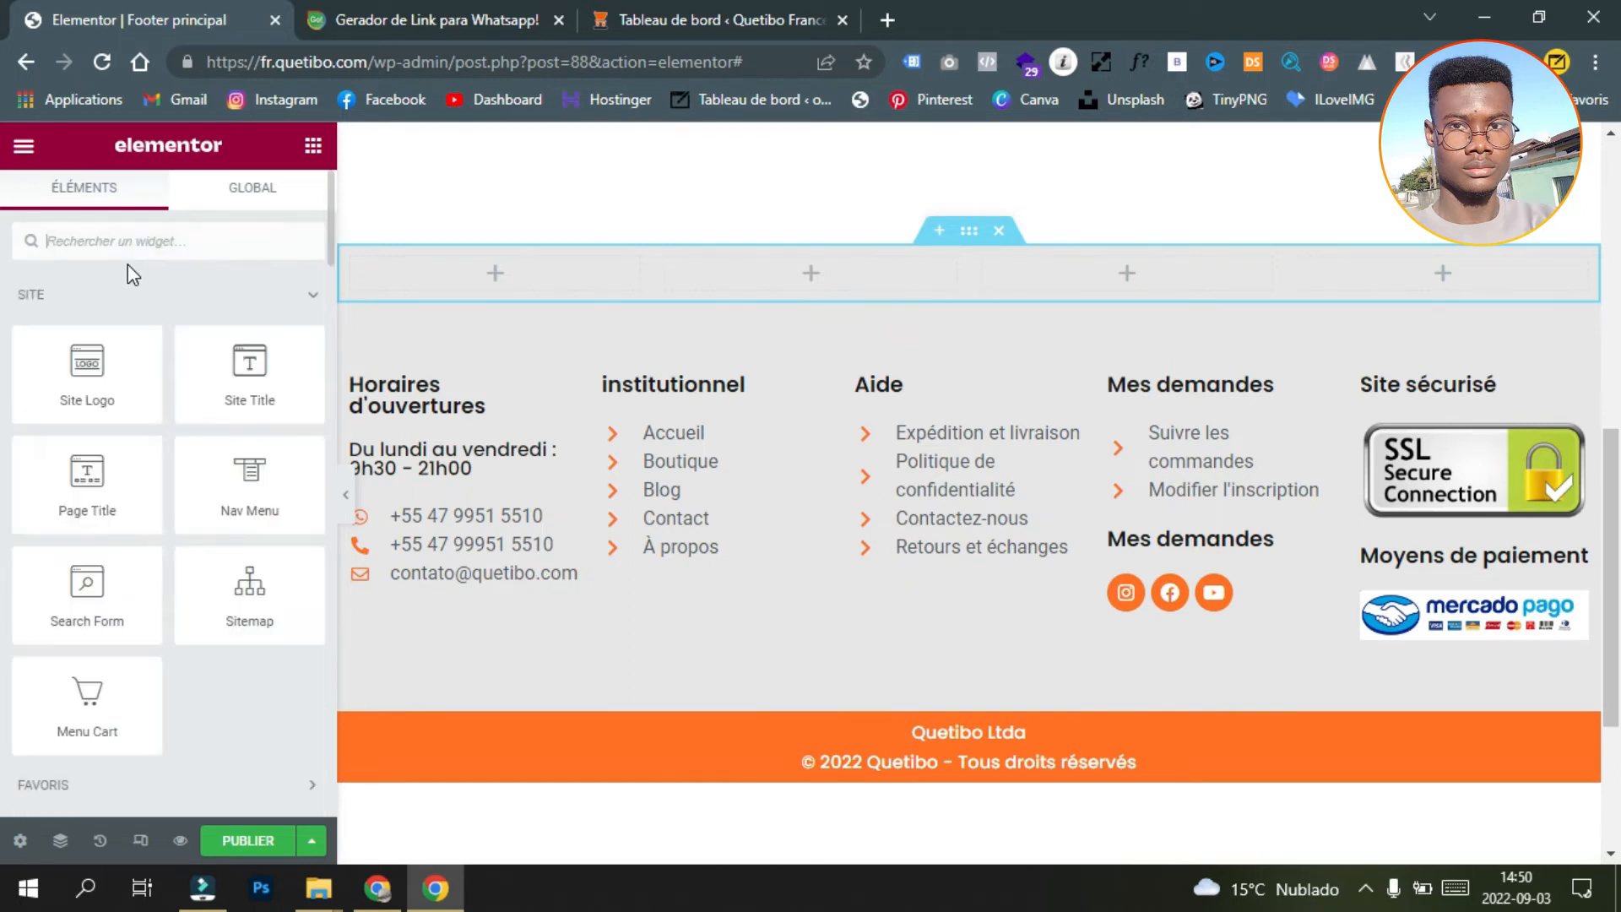
type("icon")
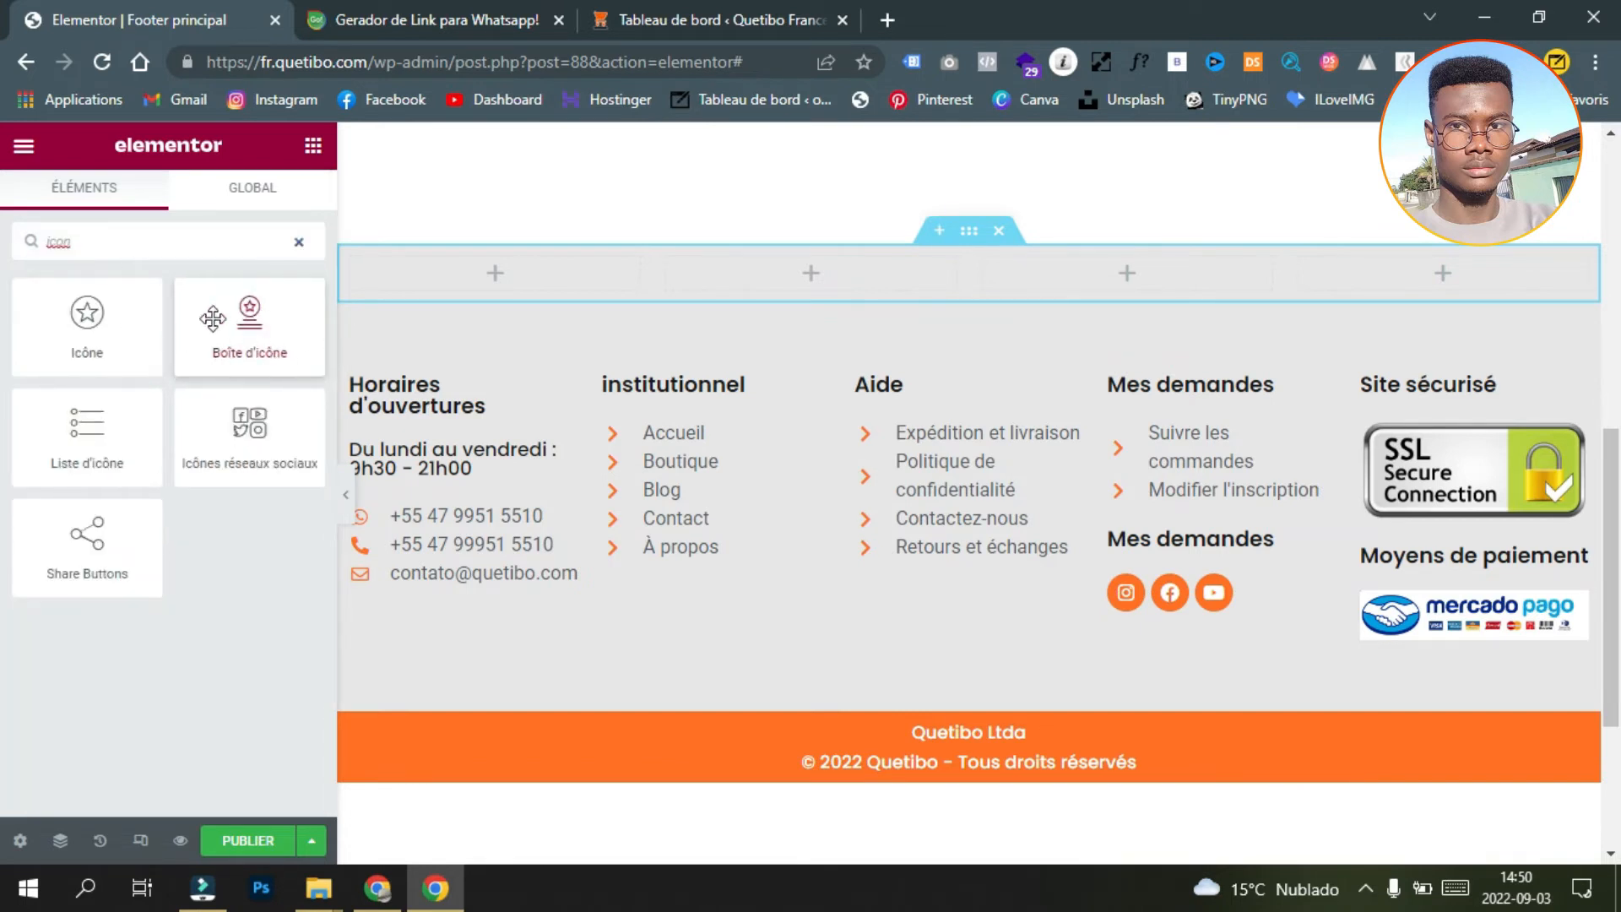
left_click_drag(247, 326, 469, 267)
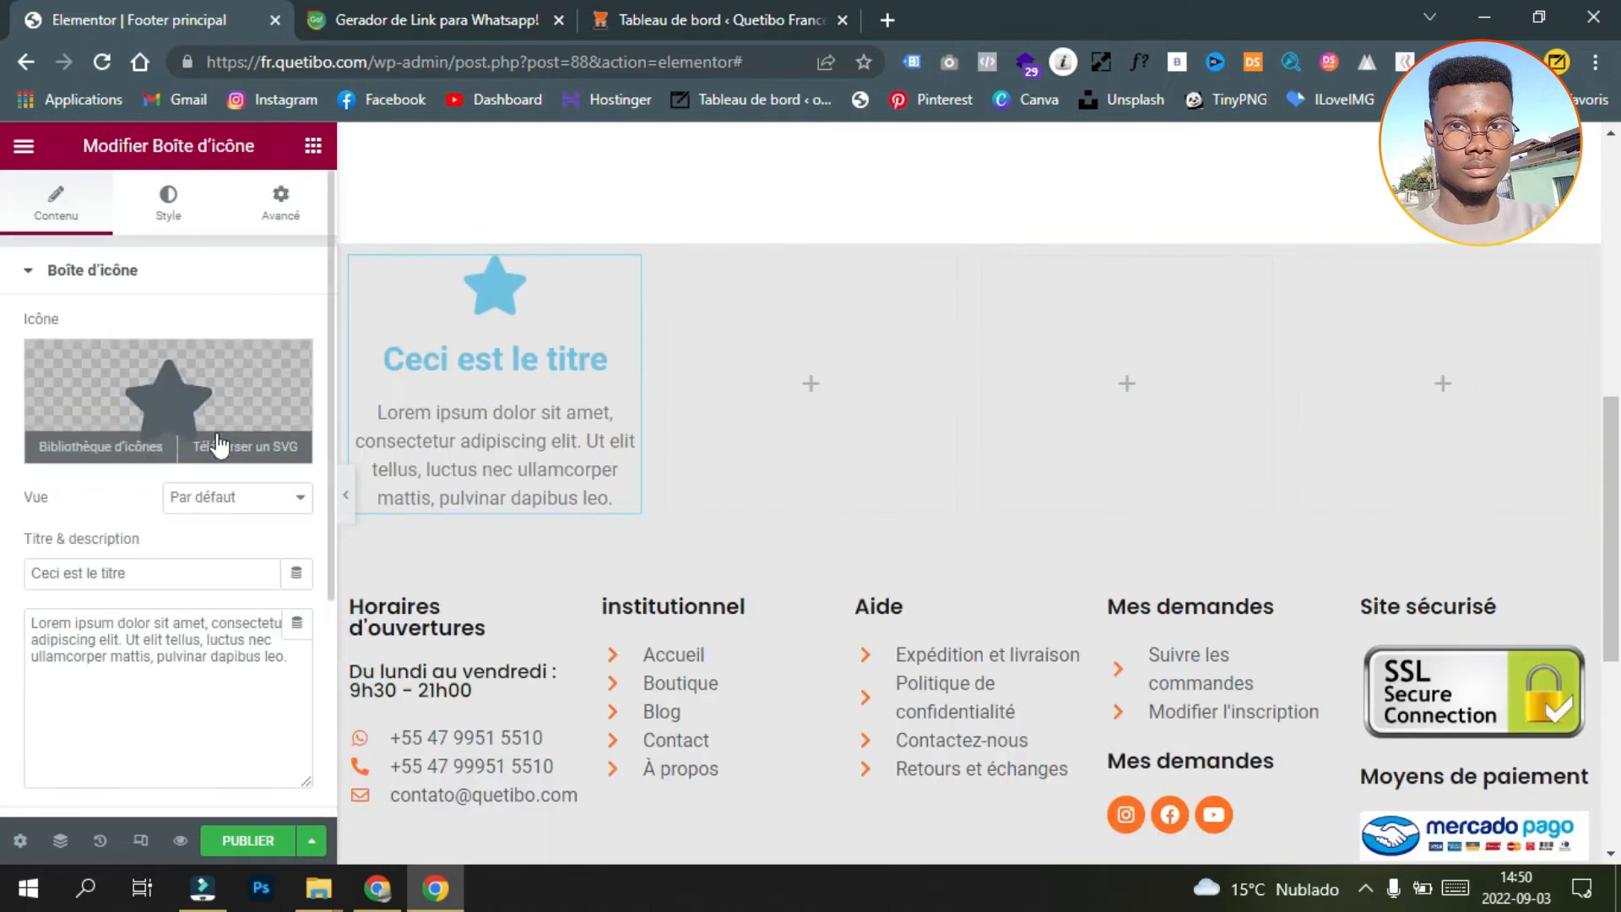
Step: Search the icon library for "ship" and insert the fast delivery truck as the icon box's icon
left_click(102, 454)
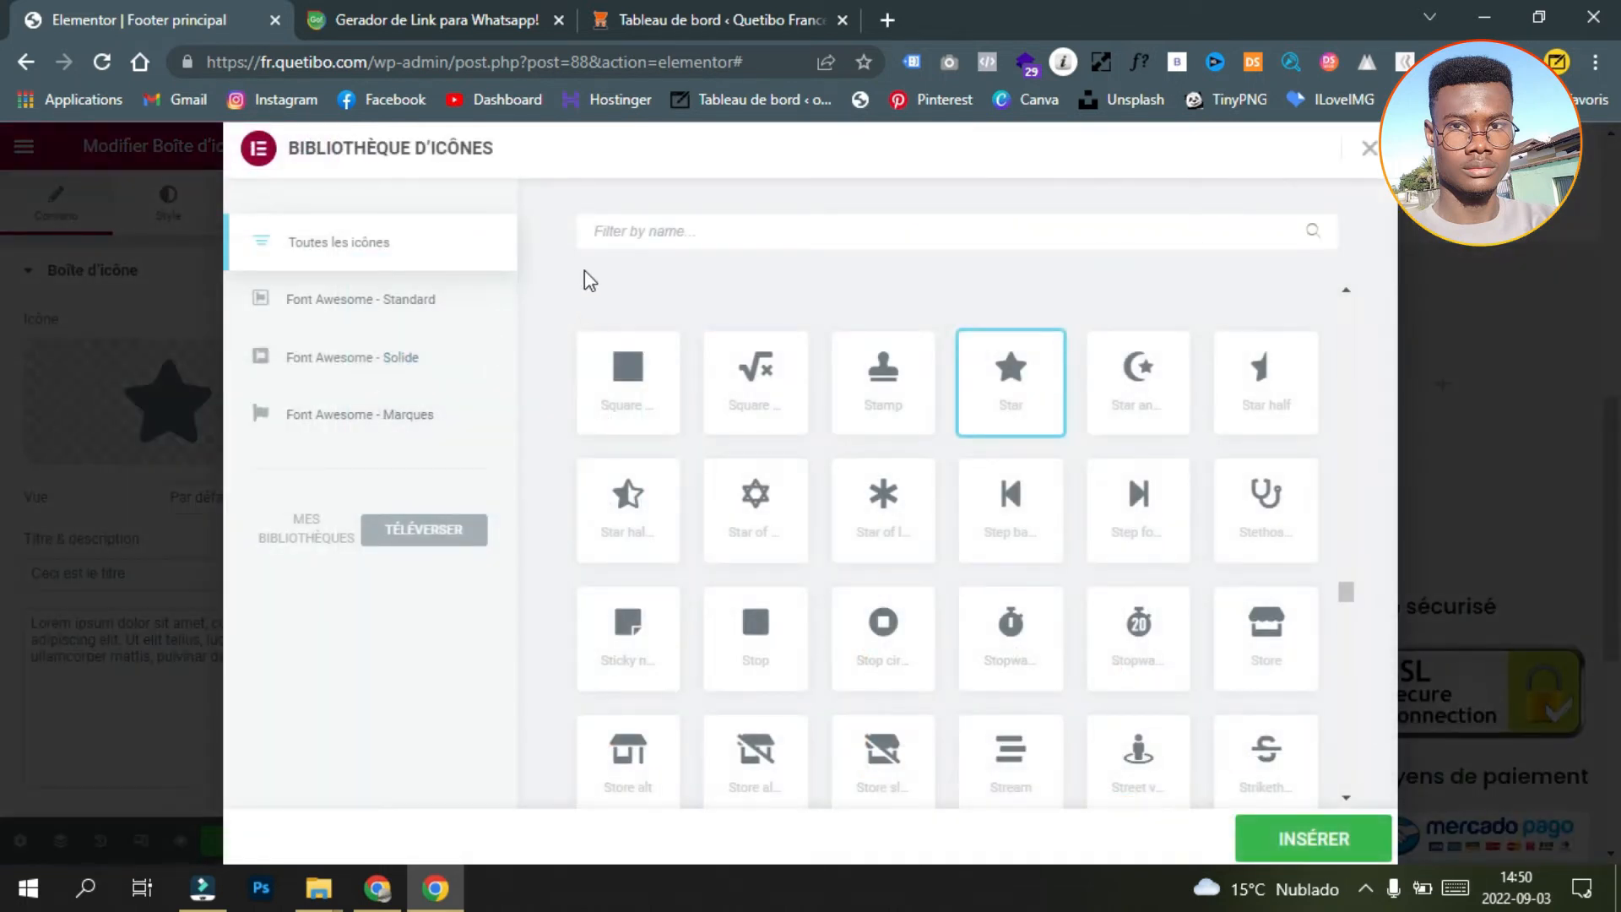
left_click(605, 236)
type("s")
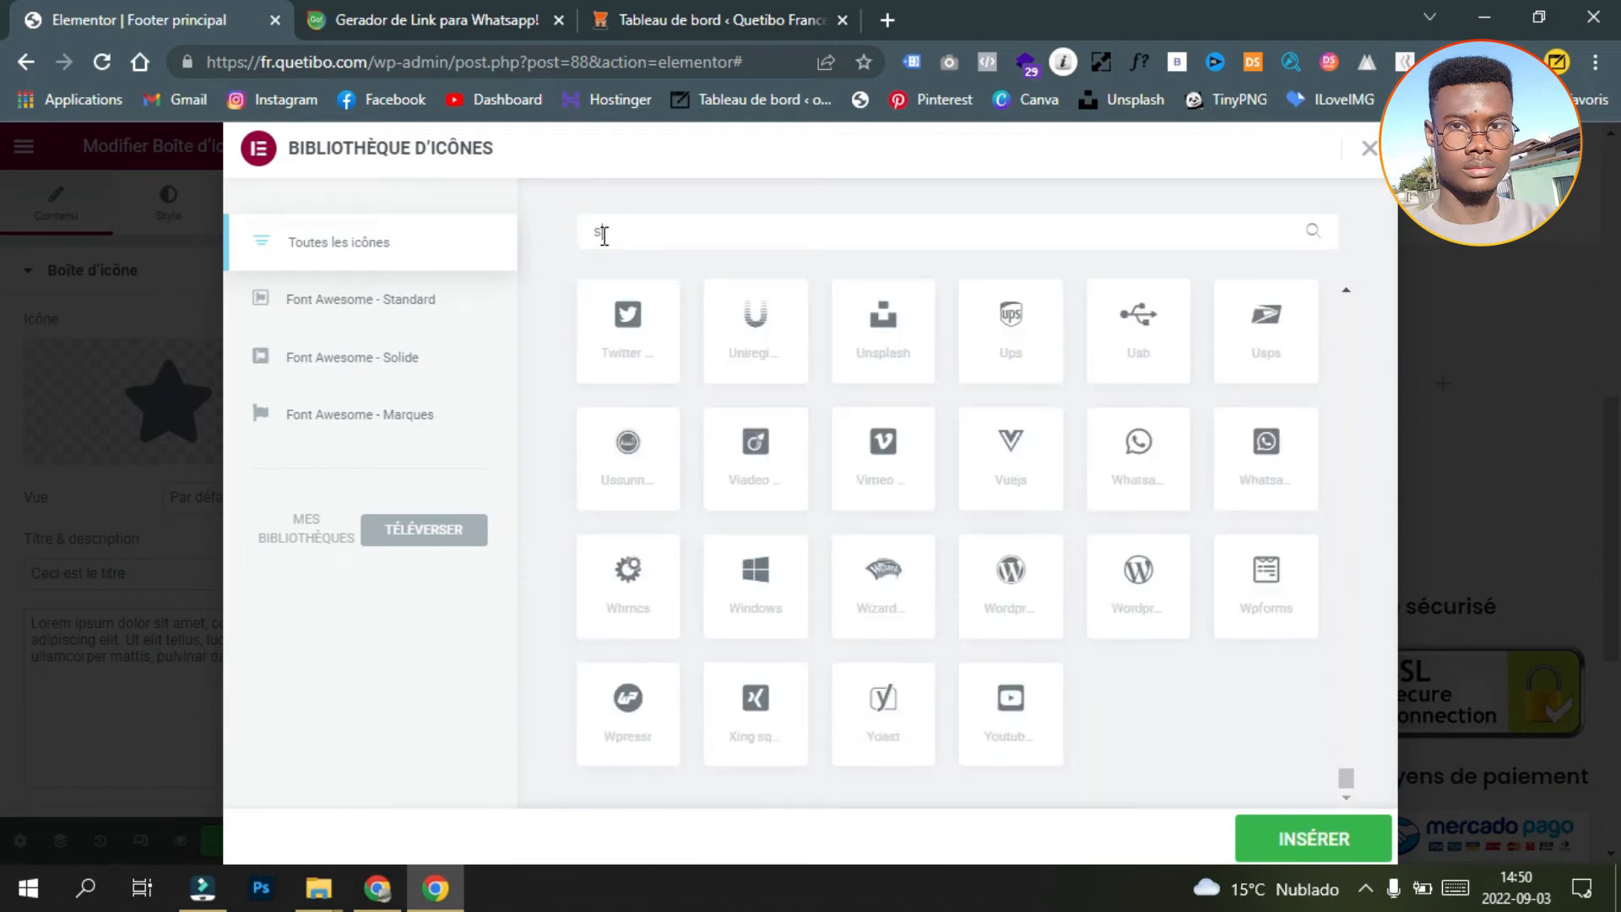
type("hip")
left_click(890, 363)
left_click(1271, 849)
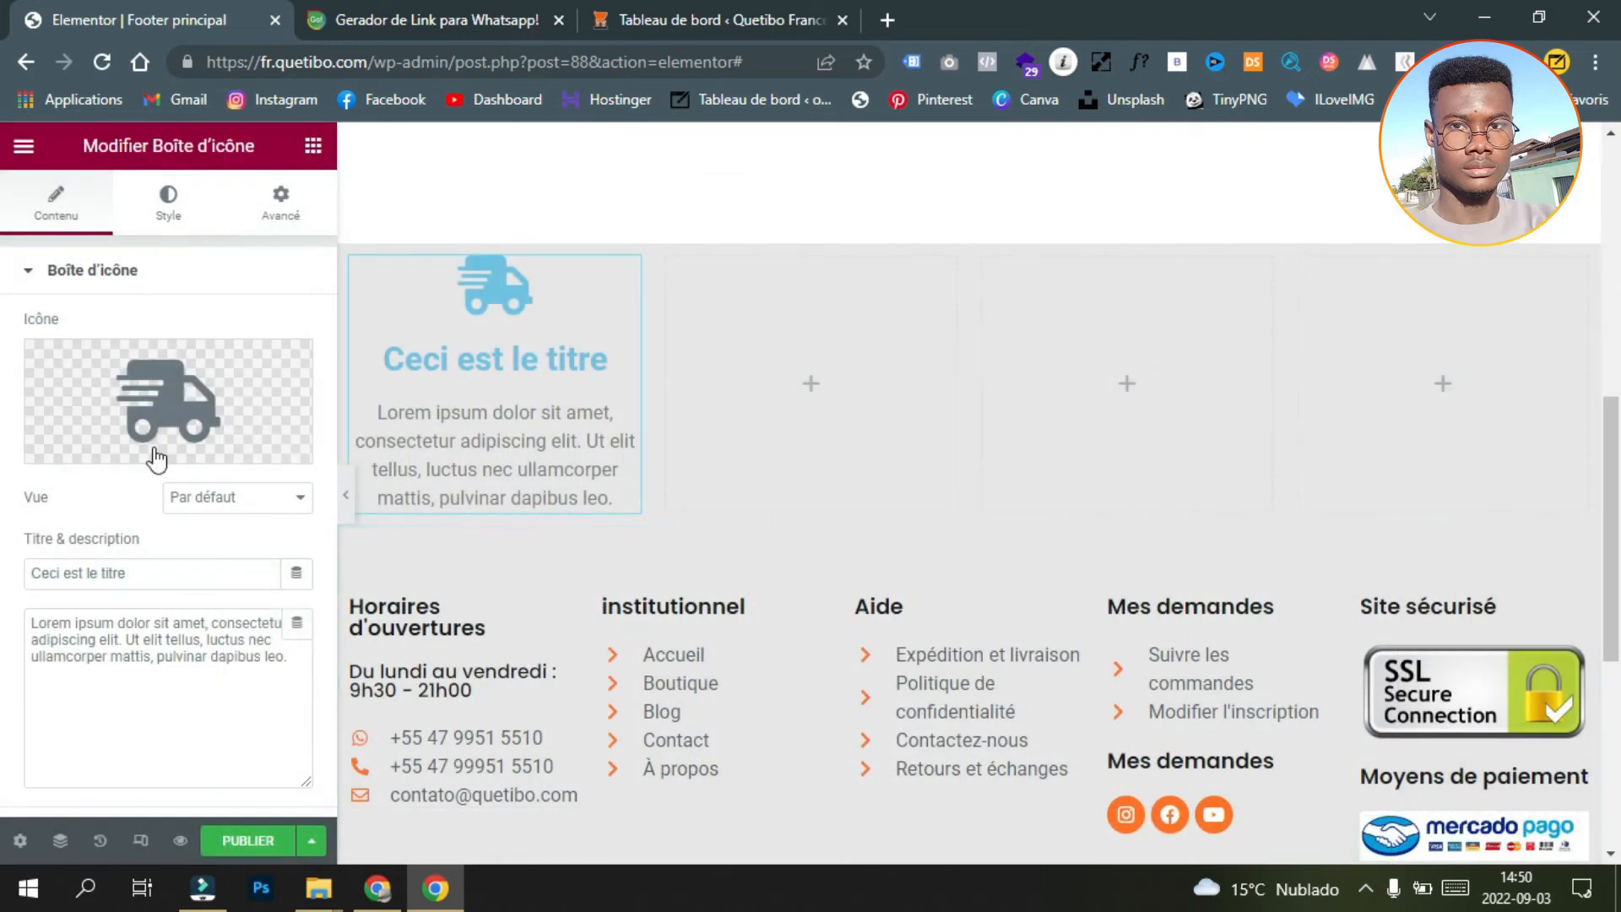
Step: Copy "Livraison gratuite" from the reference site's first card and paste it over the icon box's placeholder title
triple_click(147, 566)
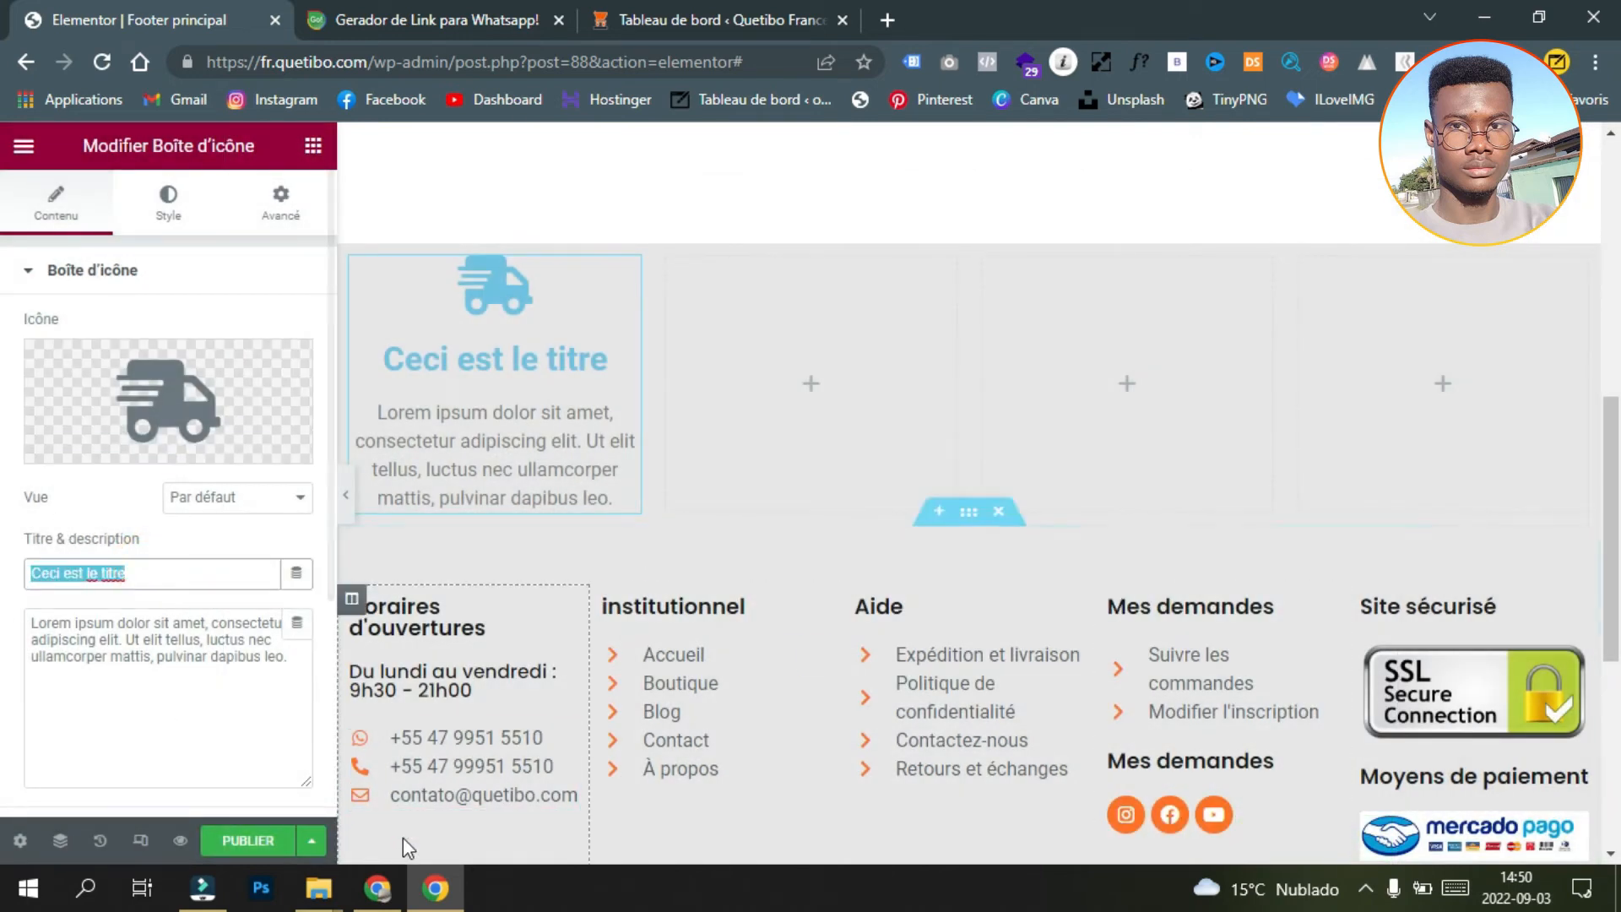
left_click(377, 888)
scroll(257, 465, "up", 3)
left_click_drag(355, 514, 130, 515)
right_click(169, 511)
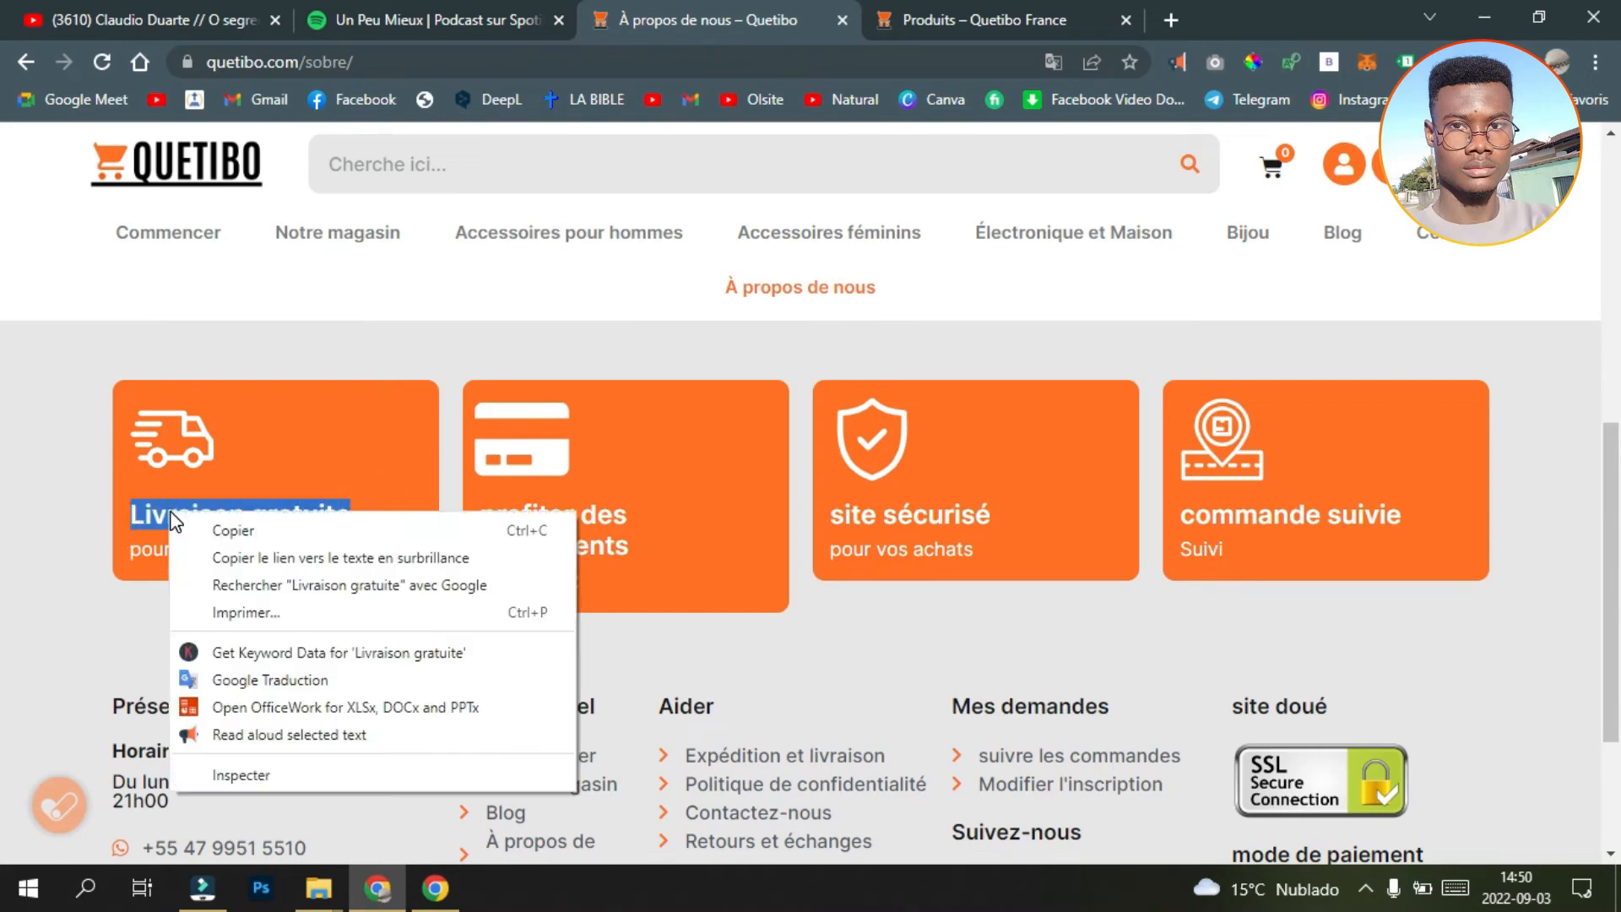
left_click(250, 532)
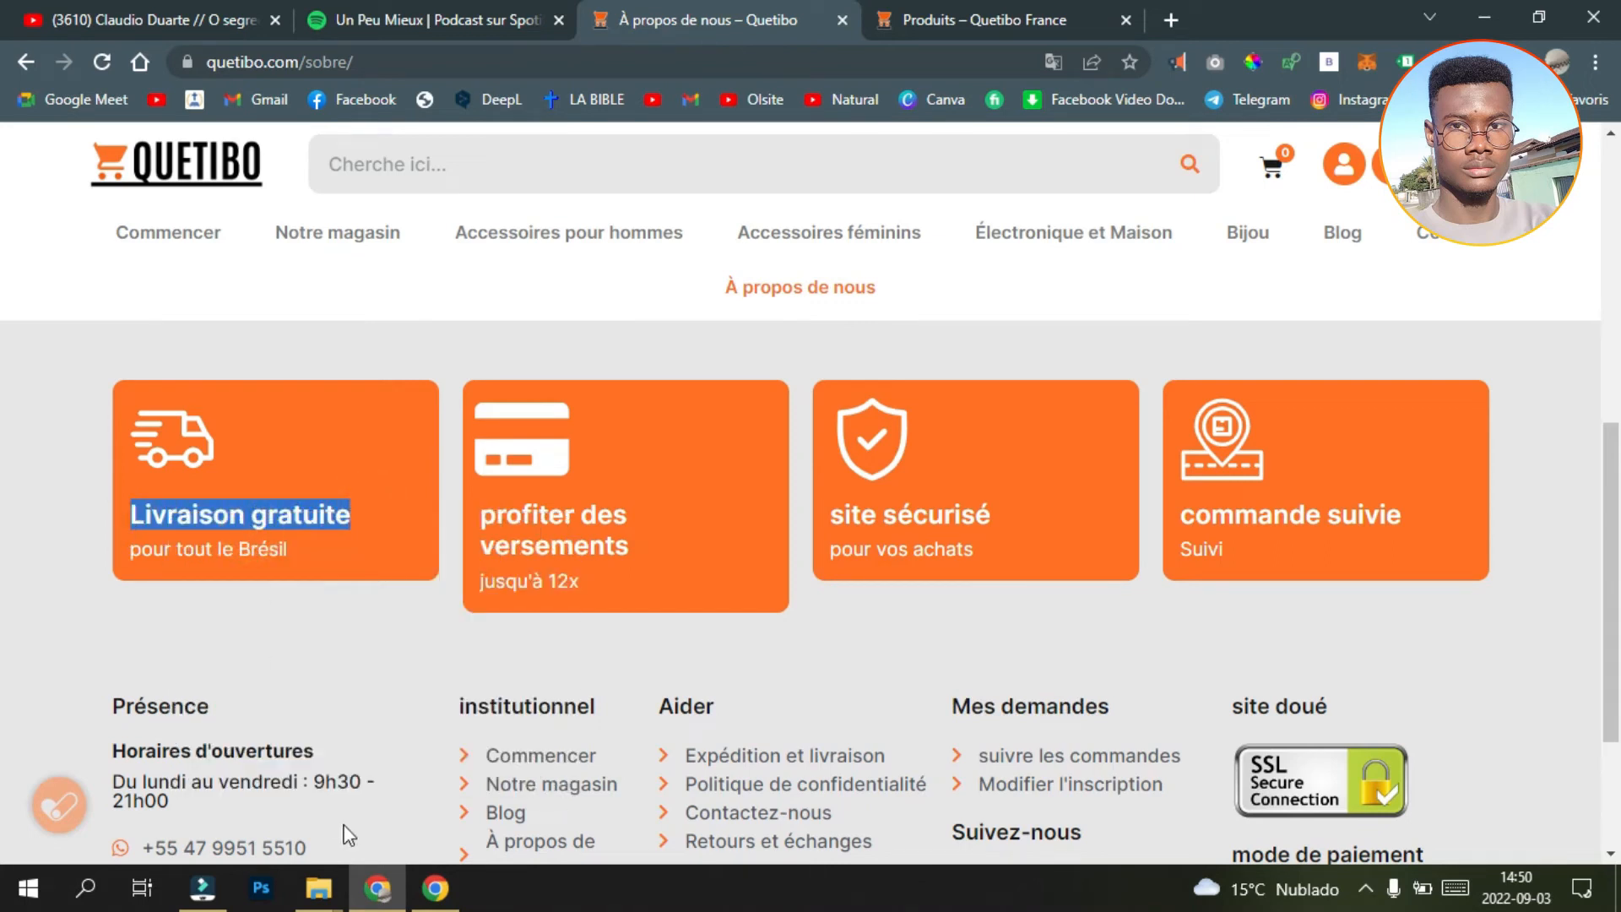
left_click(434, 888)
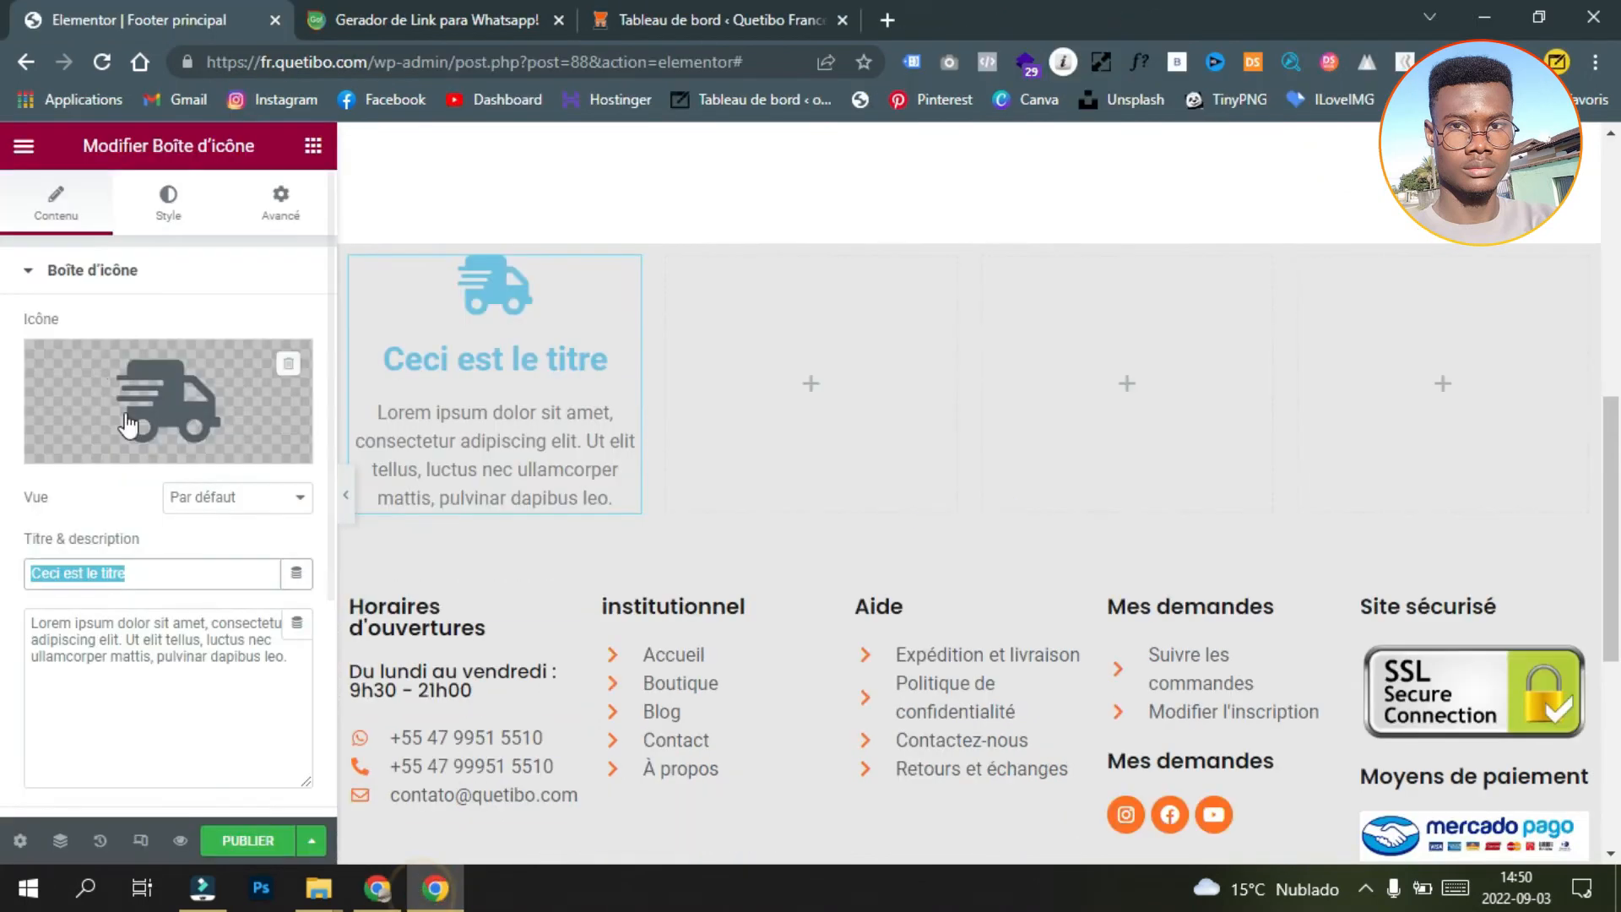
right_click(91, 572)
left_click(242, 285)
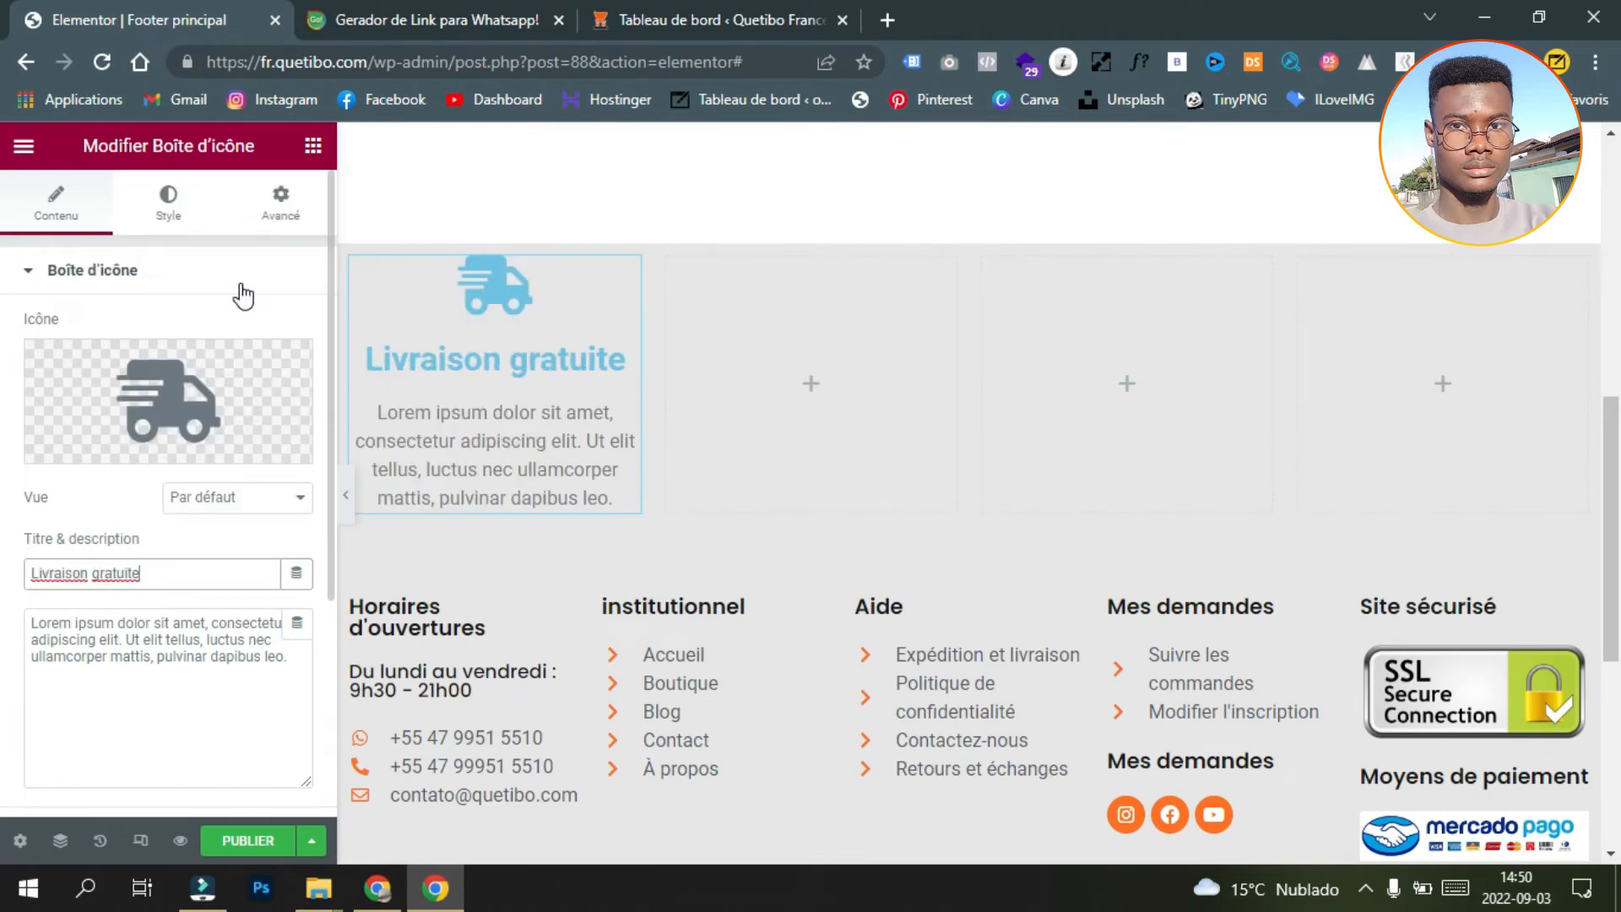
Step: Check the reference card's subtitle, then set the icon box's description to "pour toute la France" and its icon position to top
left_click(378, 889)
left_click_drag(301, 554, 139, 541)
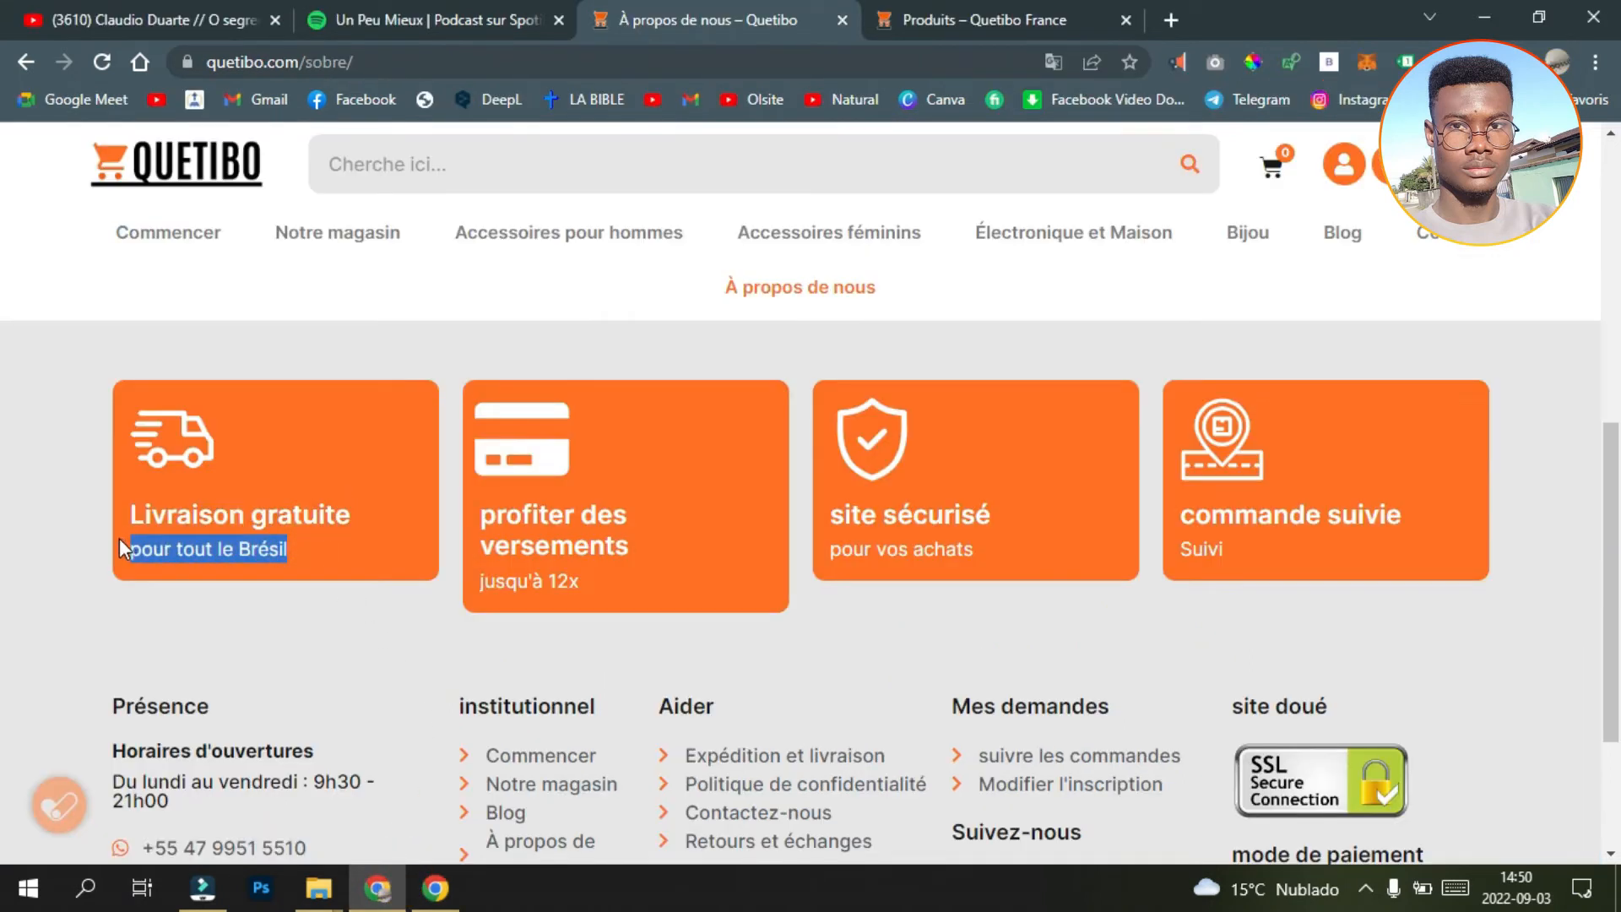
left_click(435, 896)
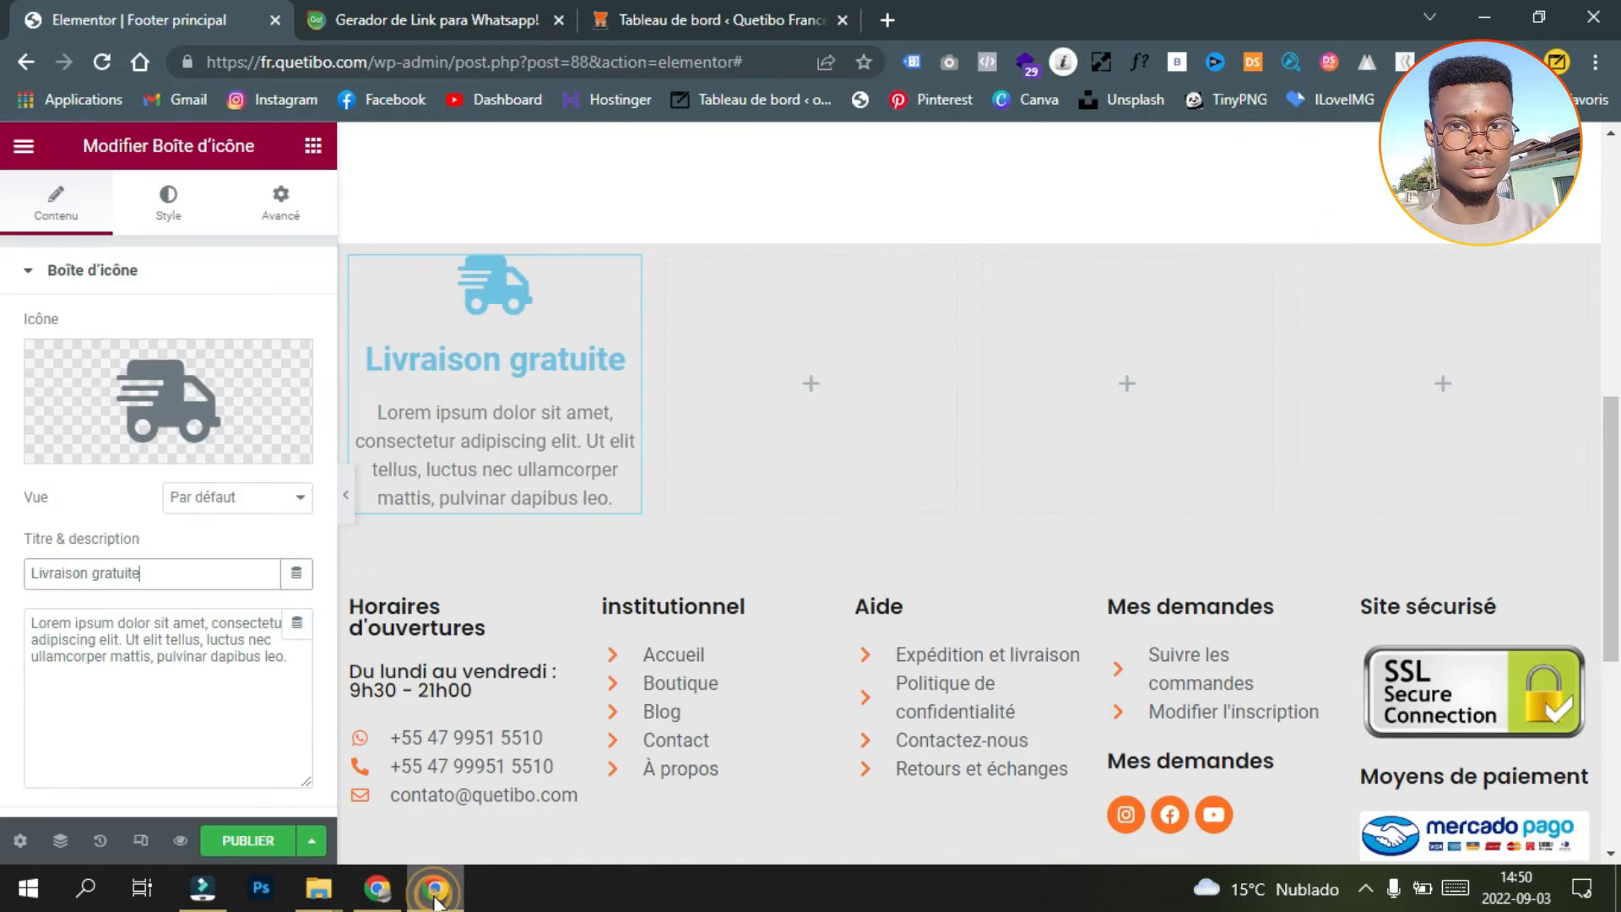
triple_click(306, 670)
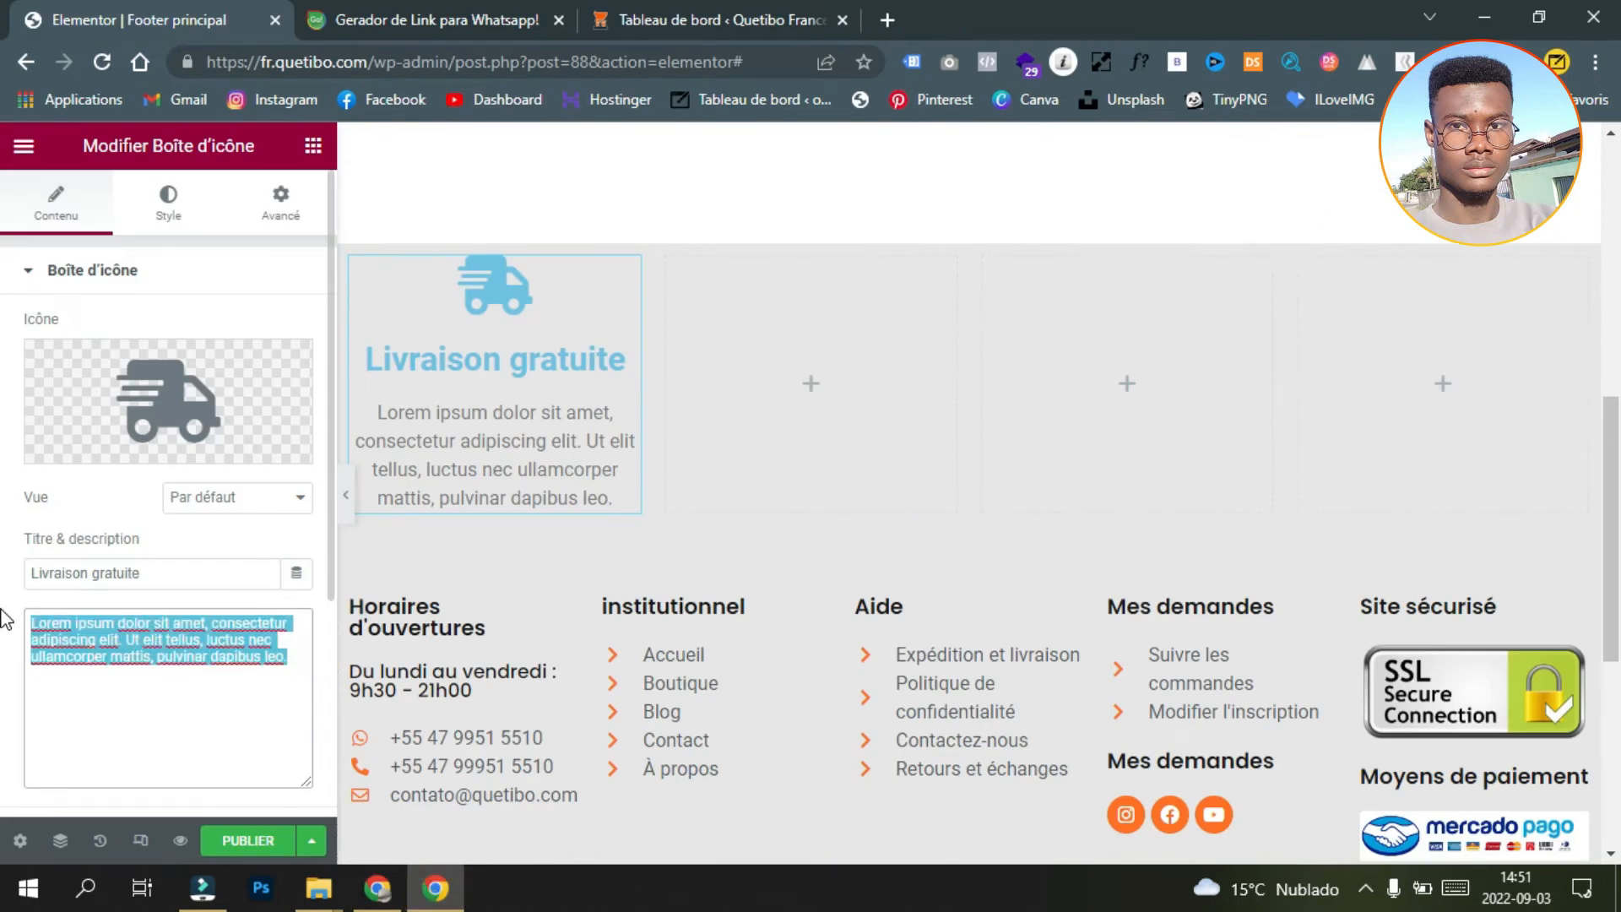
type("po")
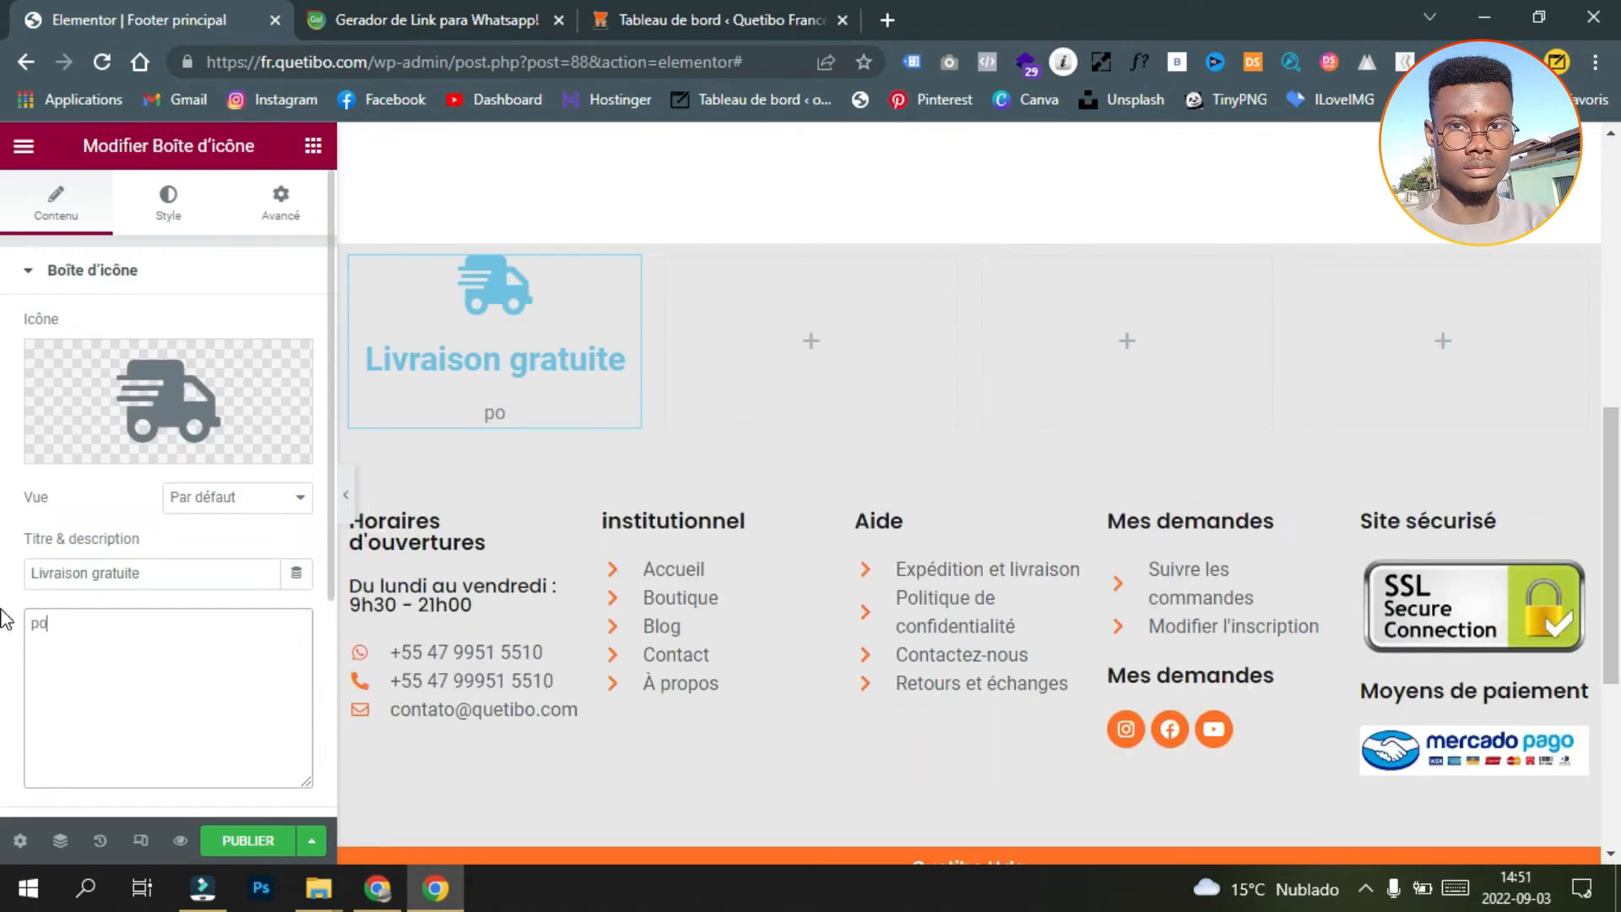
type("ur tout")
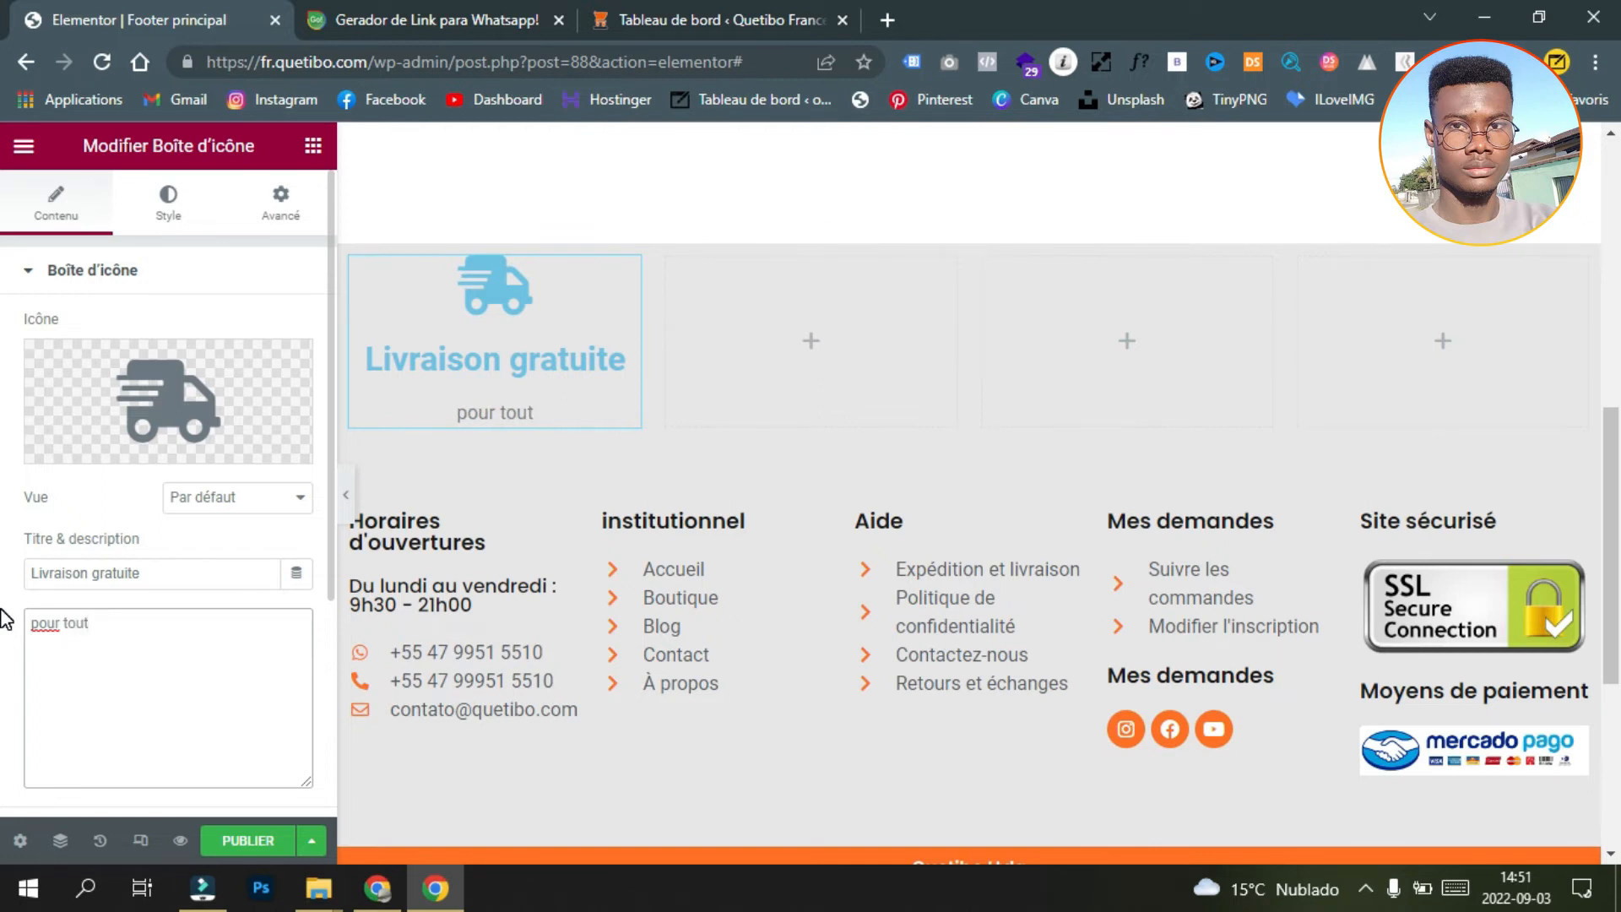
type("e la France")
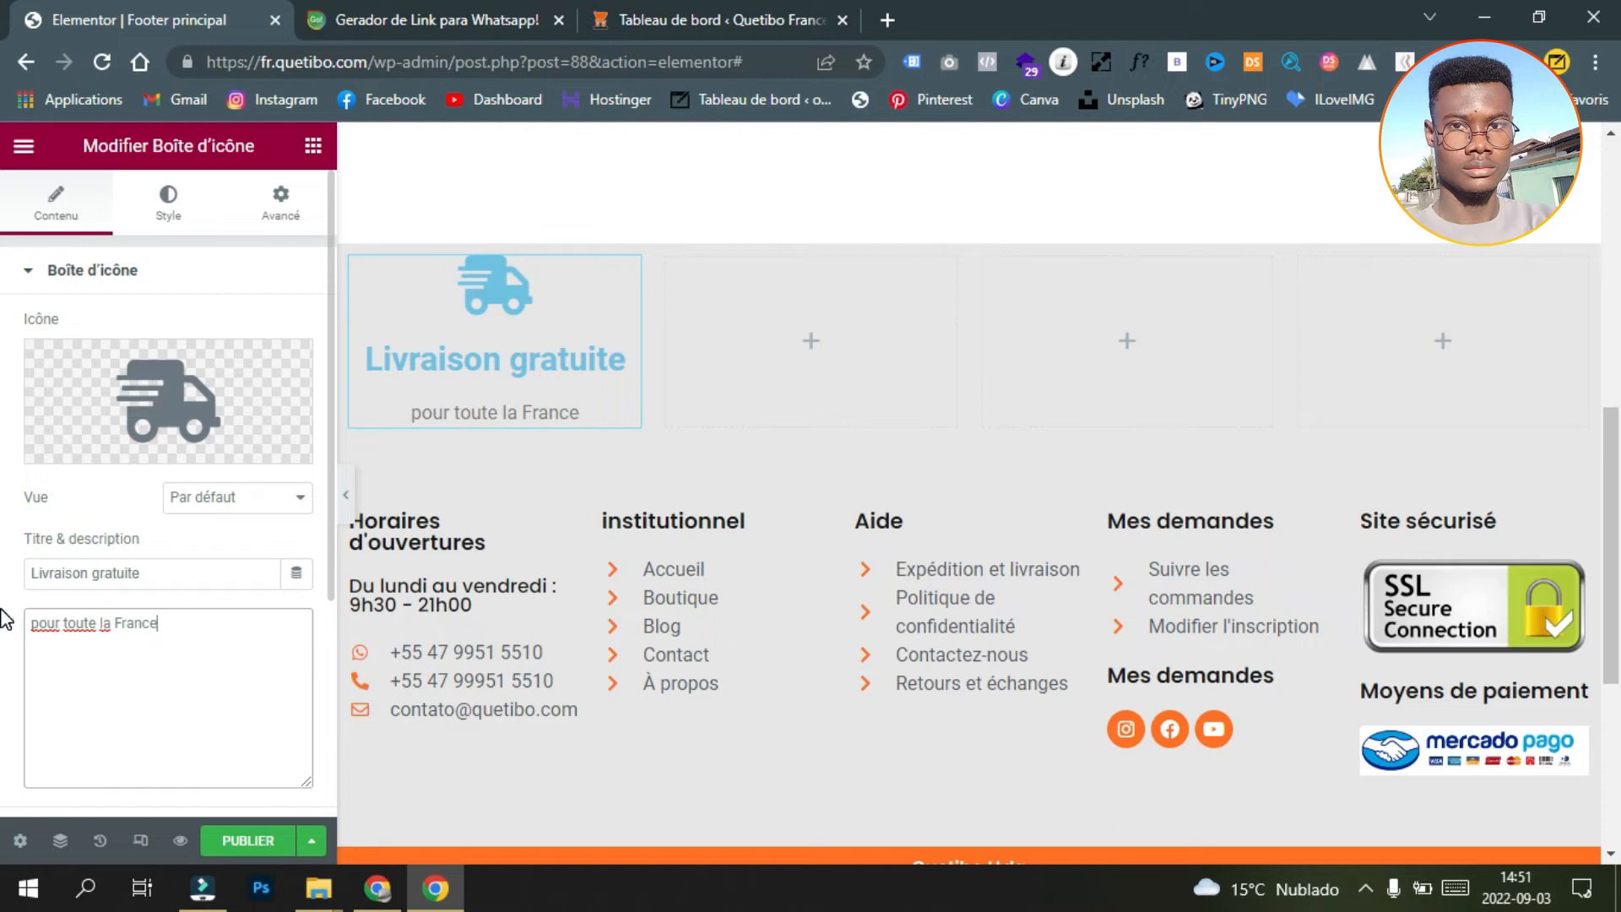
scroll(126, 599, "down", 1)
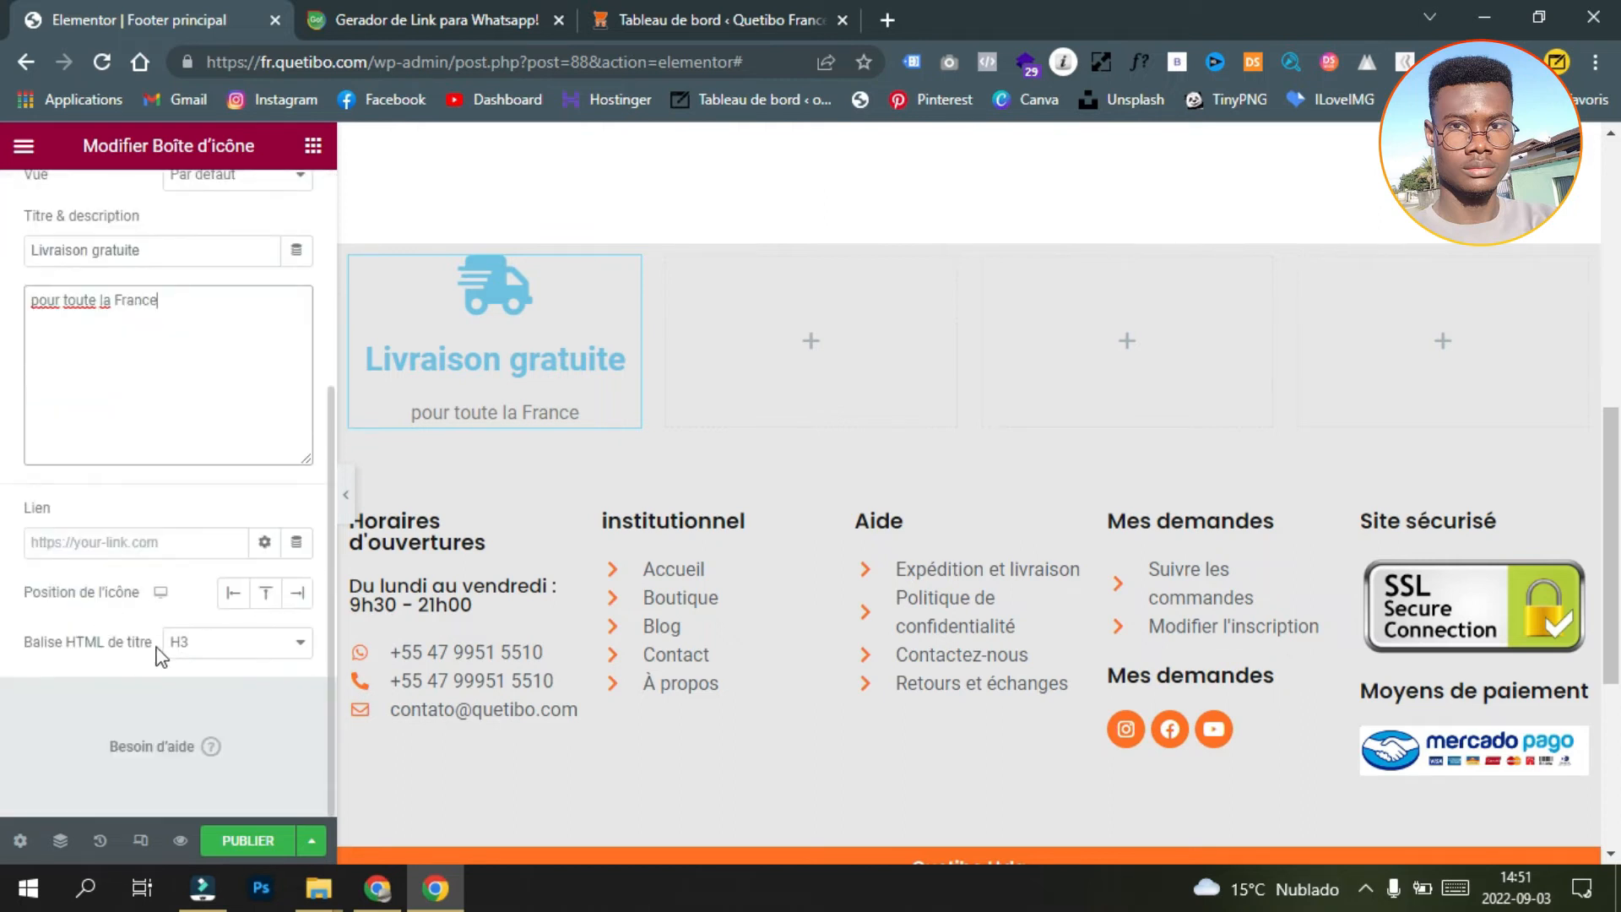
left_click(269, 596)
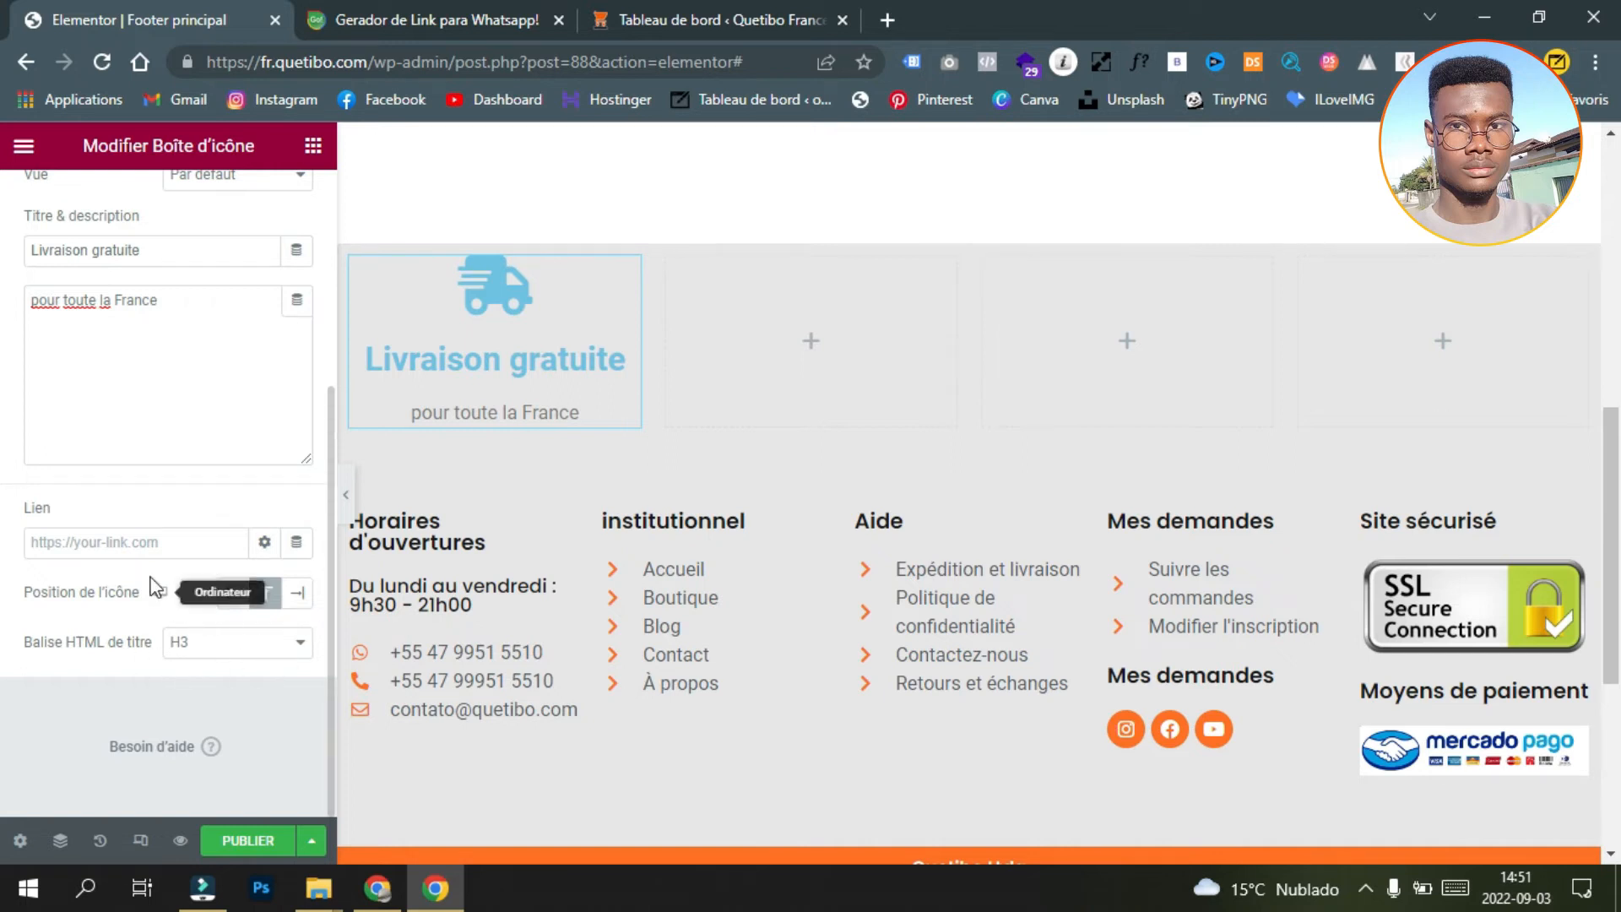
Step: Set the main colour of the icon box's truck icon to the global colour Orange
scroll(148, 572, "up", 4)
left_click(171, 205)
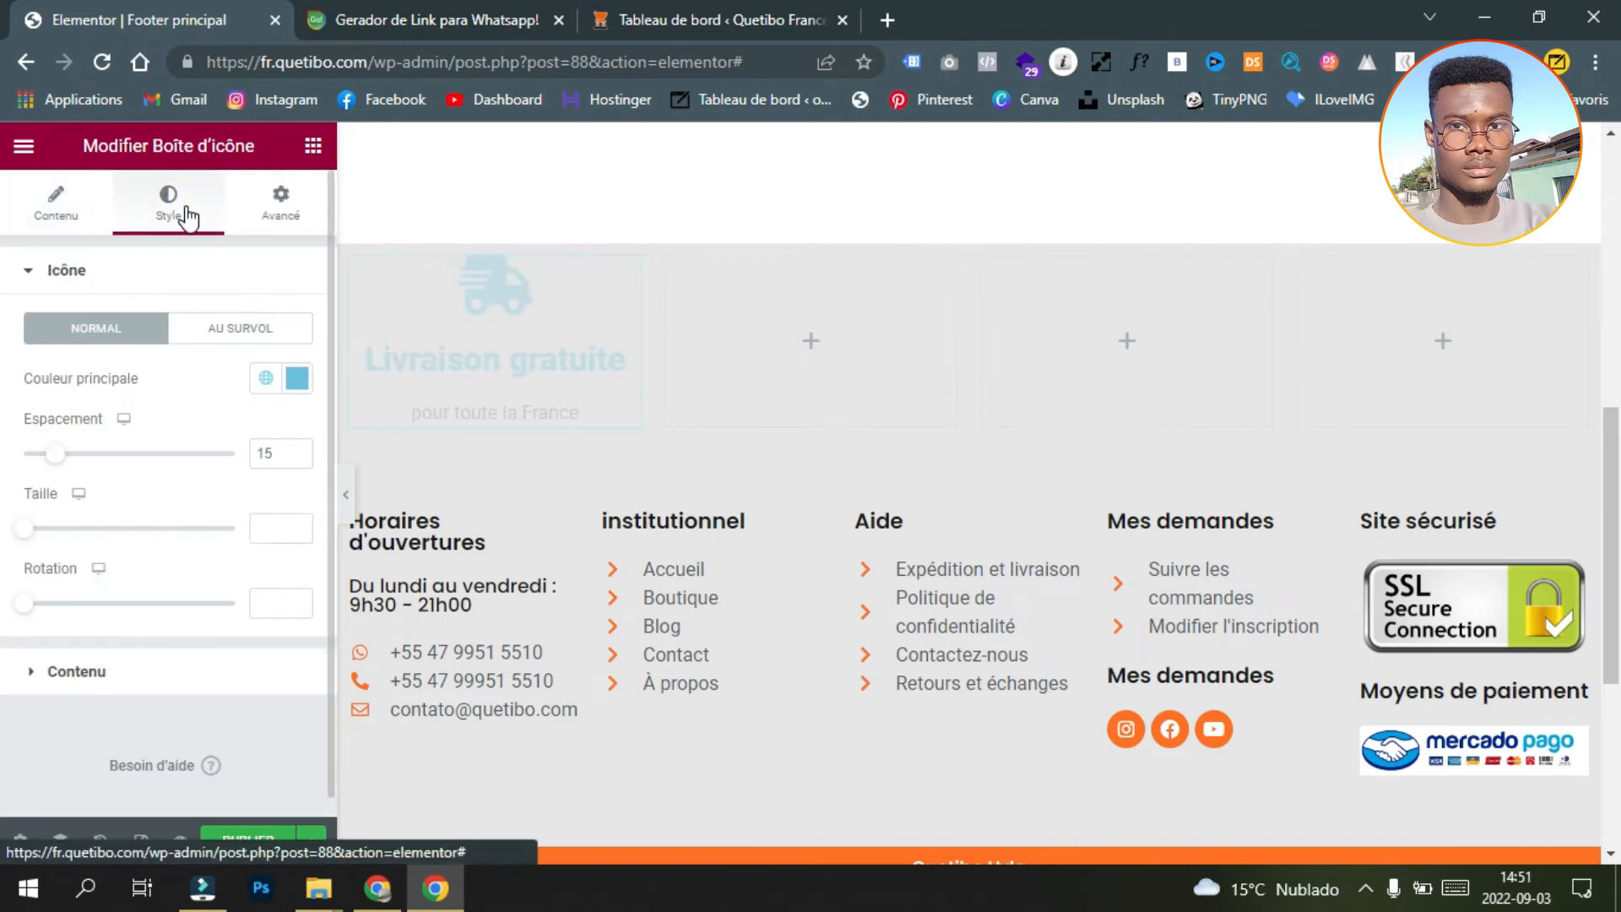
left_click(267, 378)
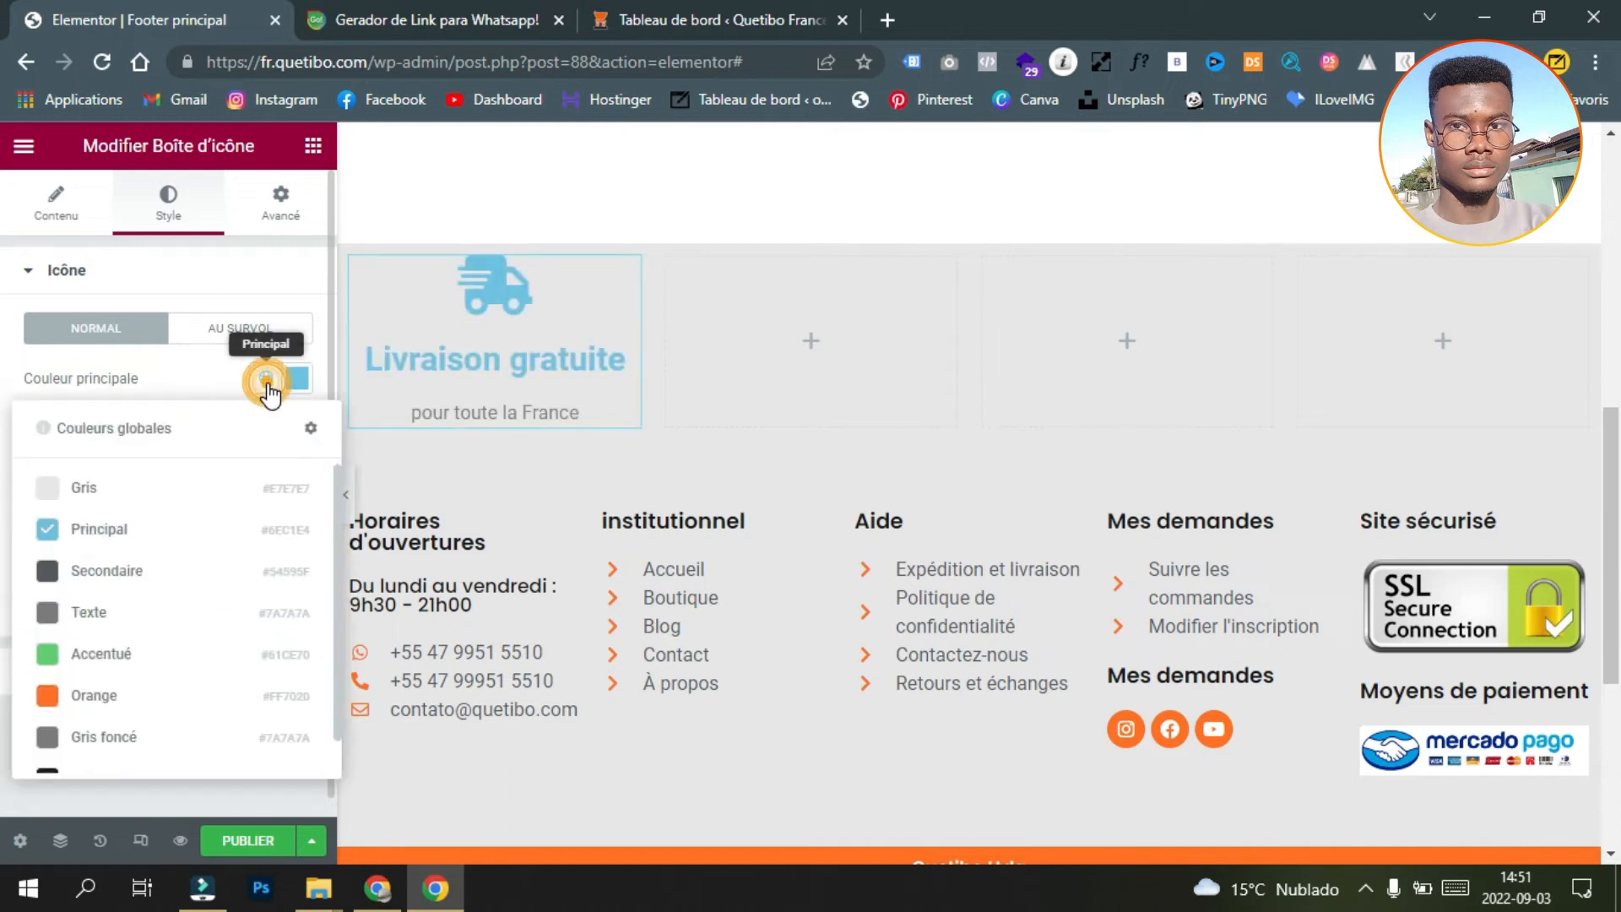
left_click(184, 701)
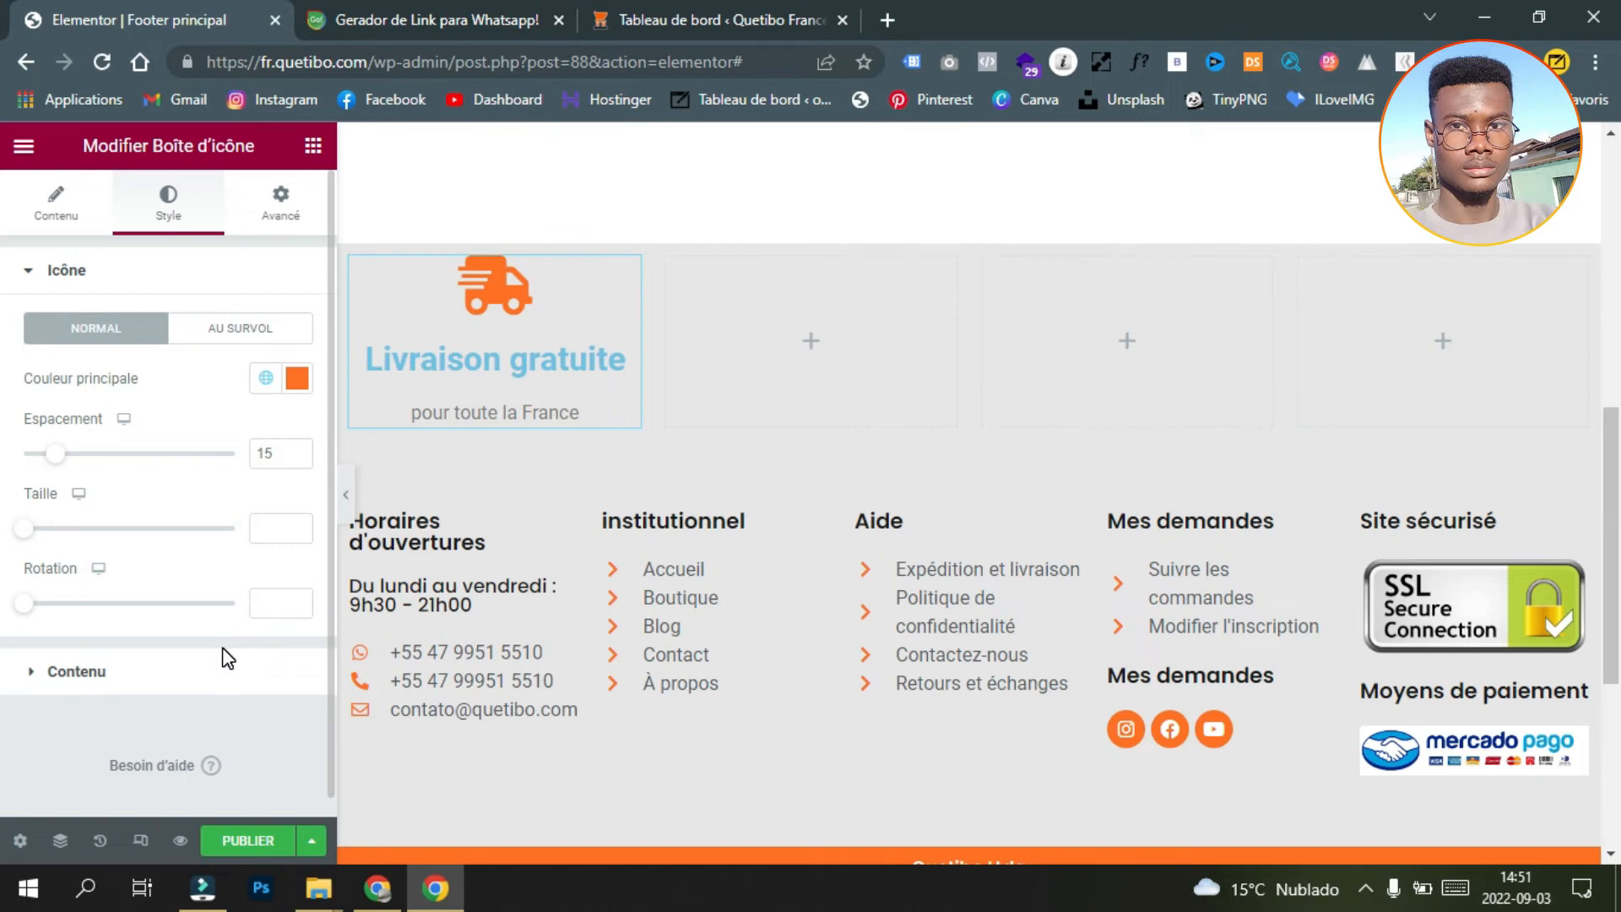
Step: Give the "Livraison gratuite" icon box a classic background in the global colour Orange
left_click(274, 199)
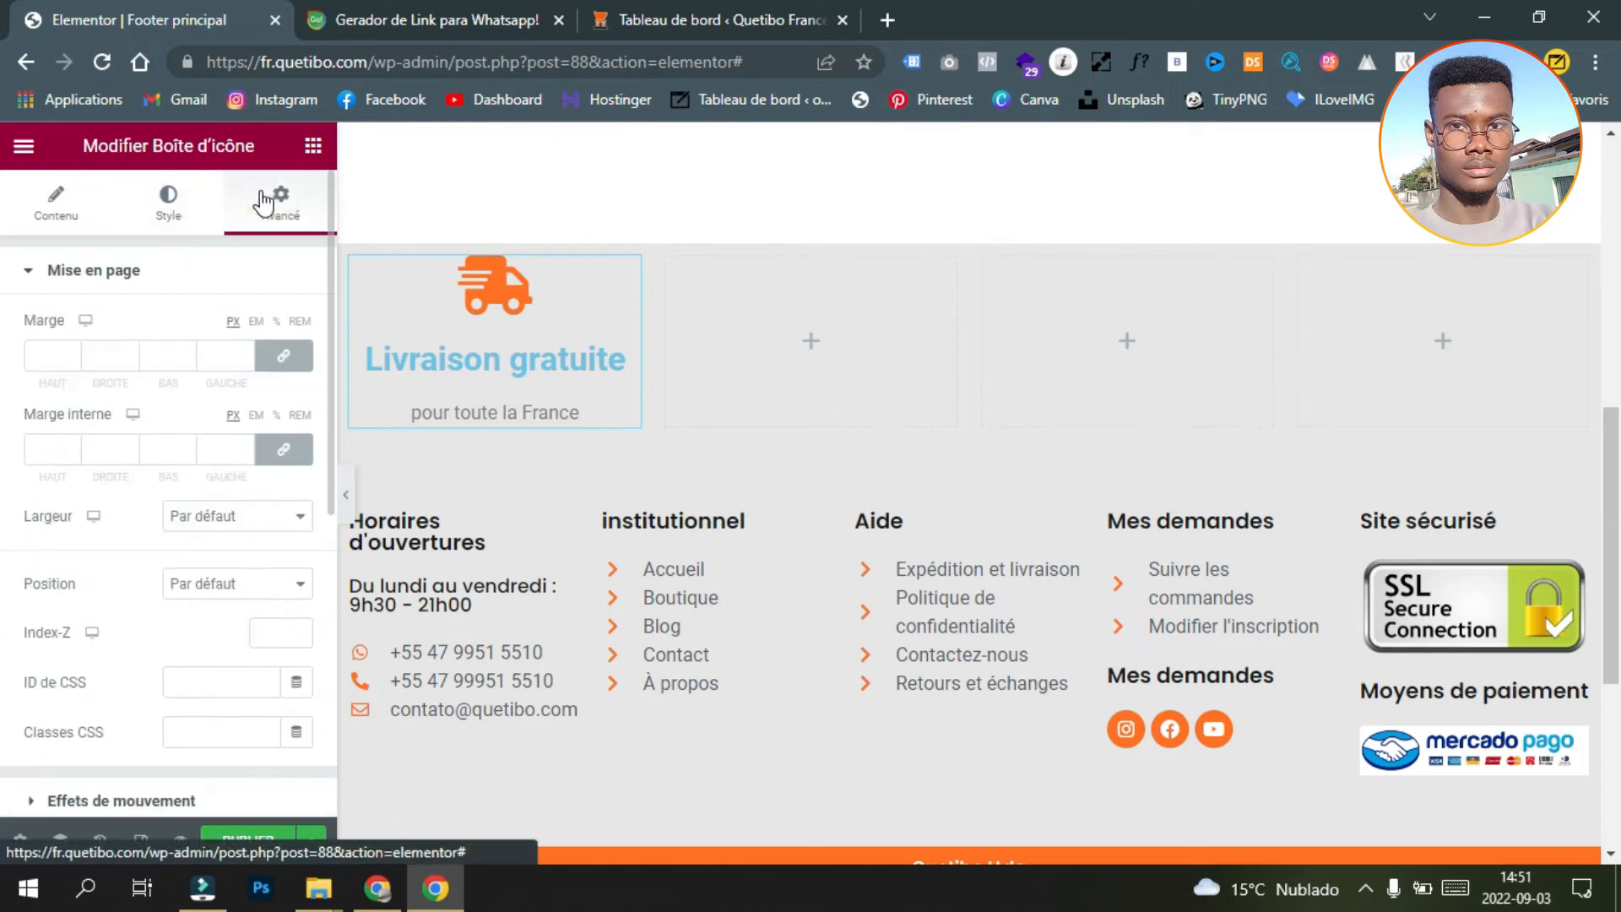
left_click(218, 271)
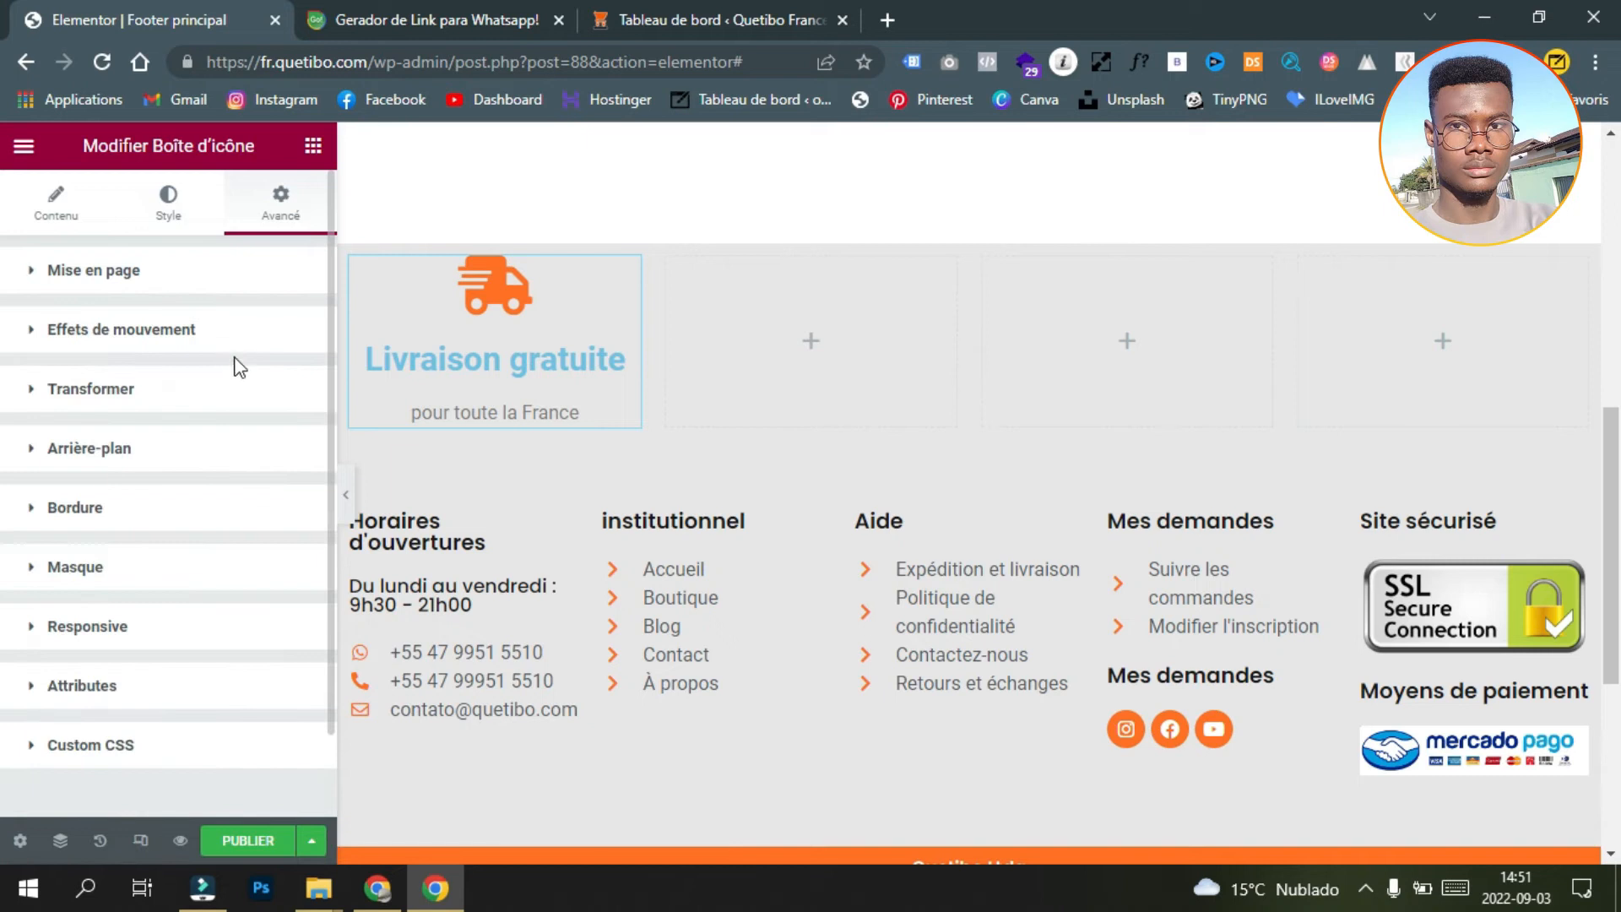
left_click(247, 453)
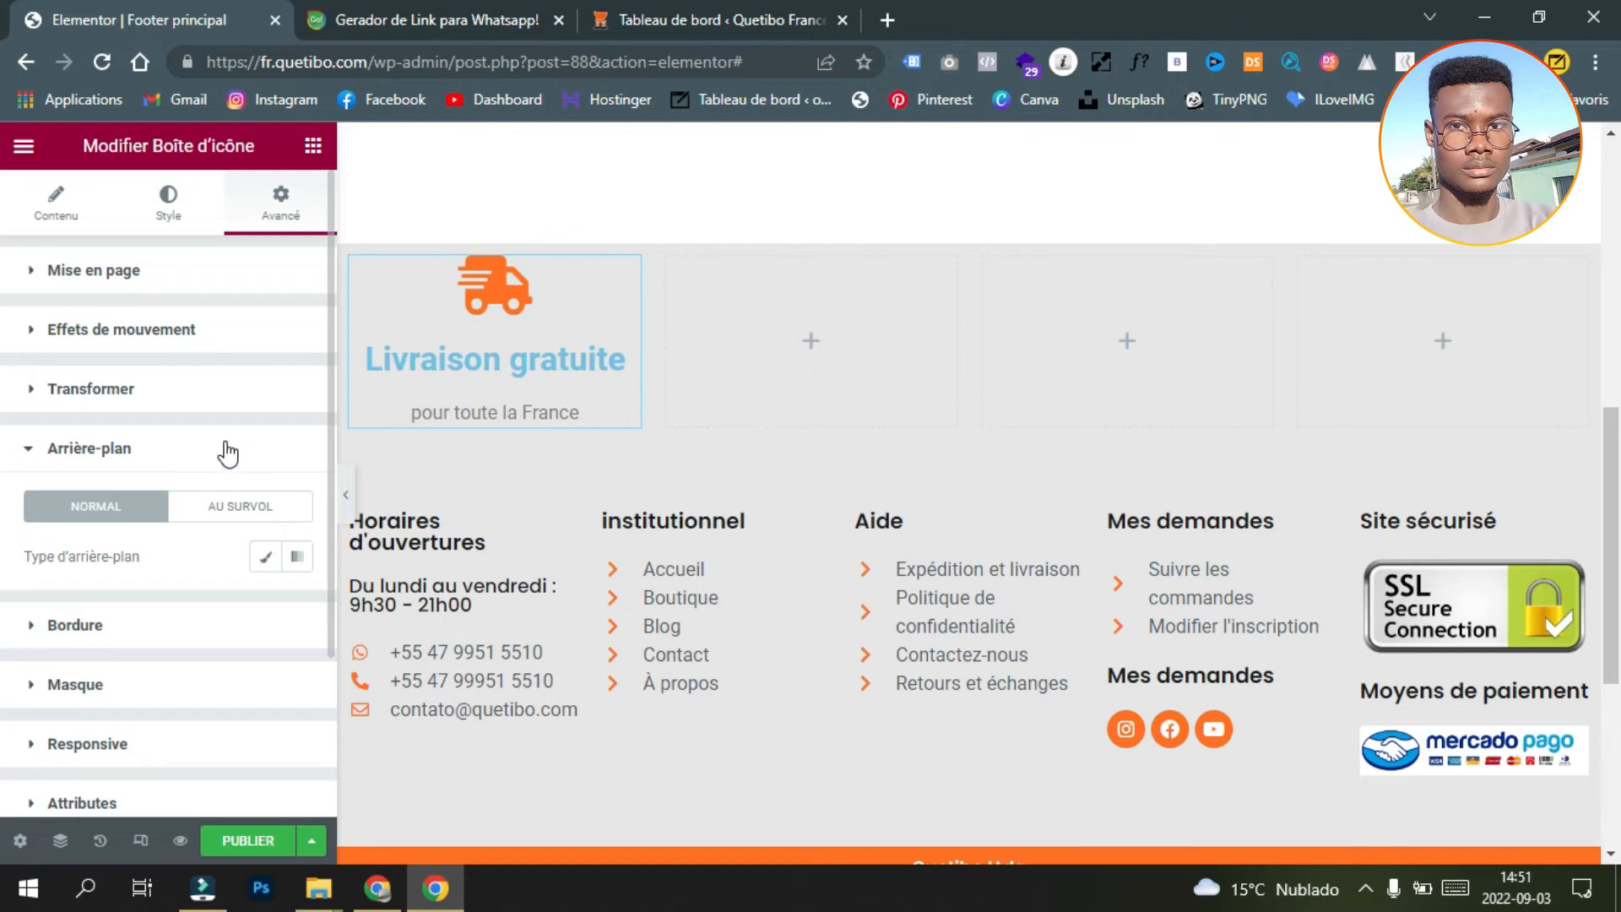
left_click(266, 558)
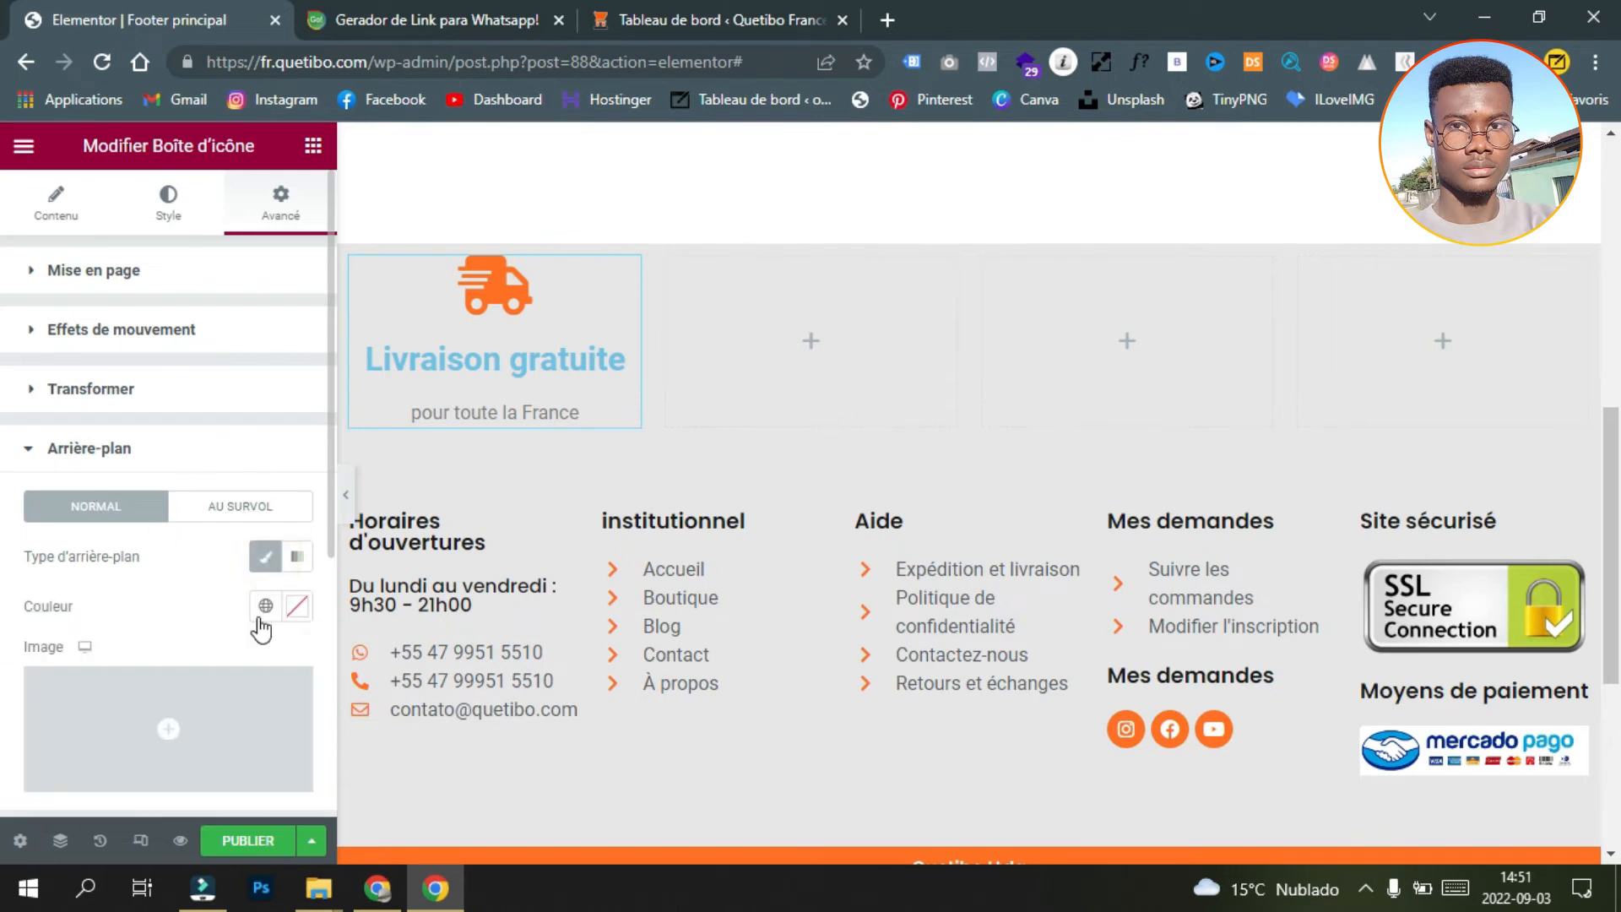
left_click(265, 607)
left_click(138, 500)
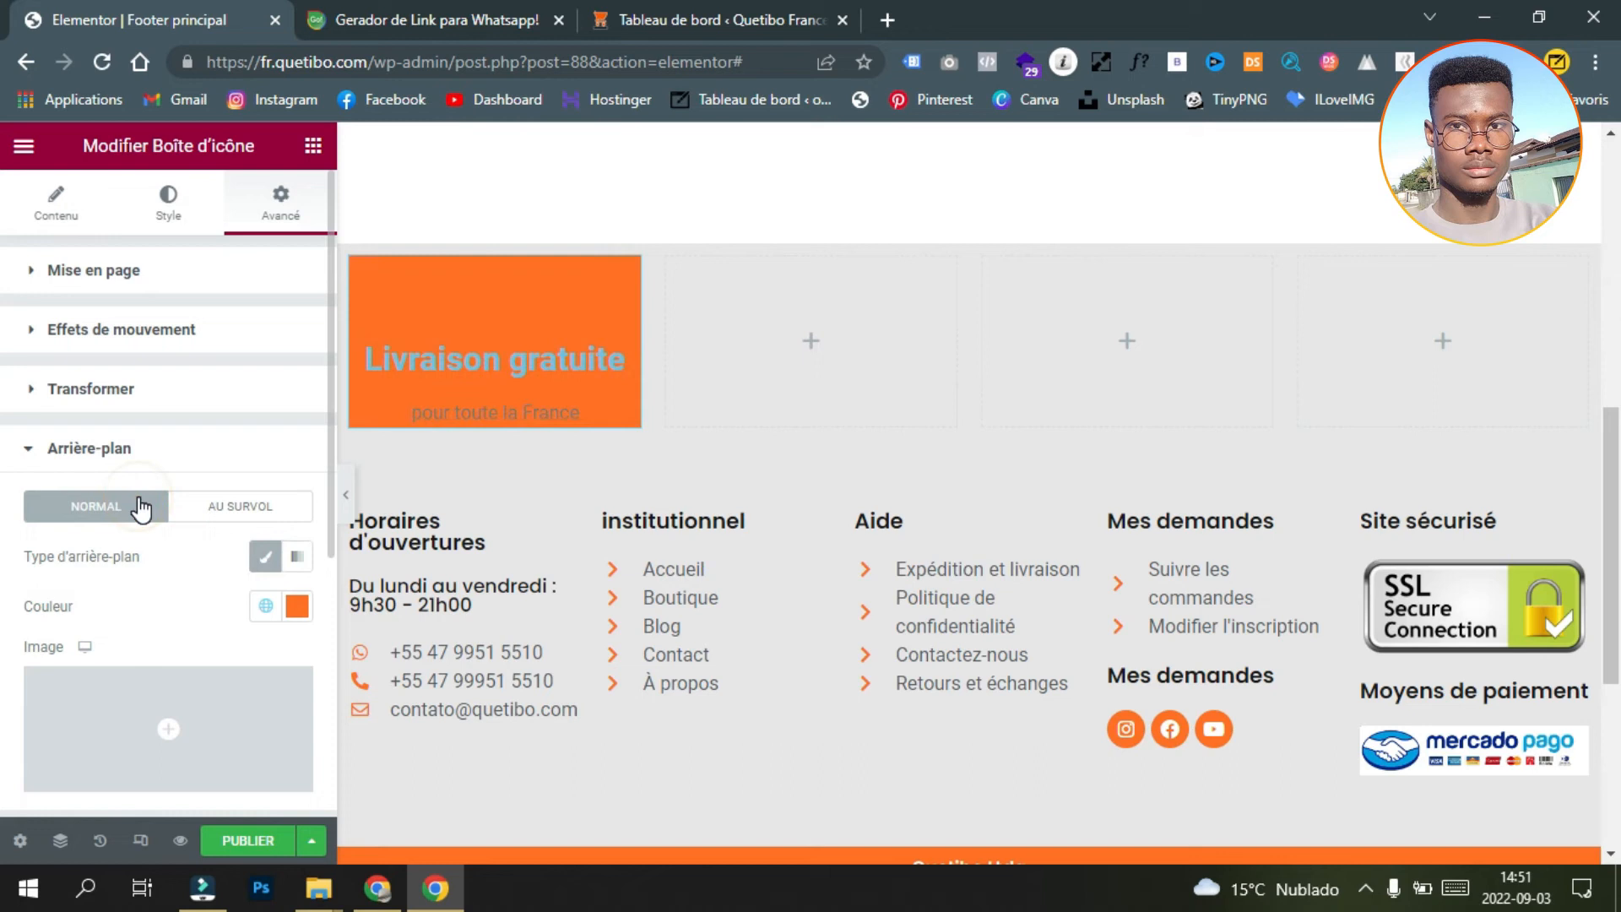
Step: Round the corners of the "Livraison gratuite" icon box with an equal border radius on all sides
scroll(140, 506, "down", 3)
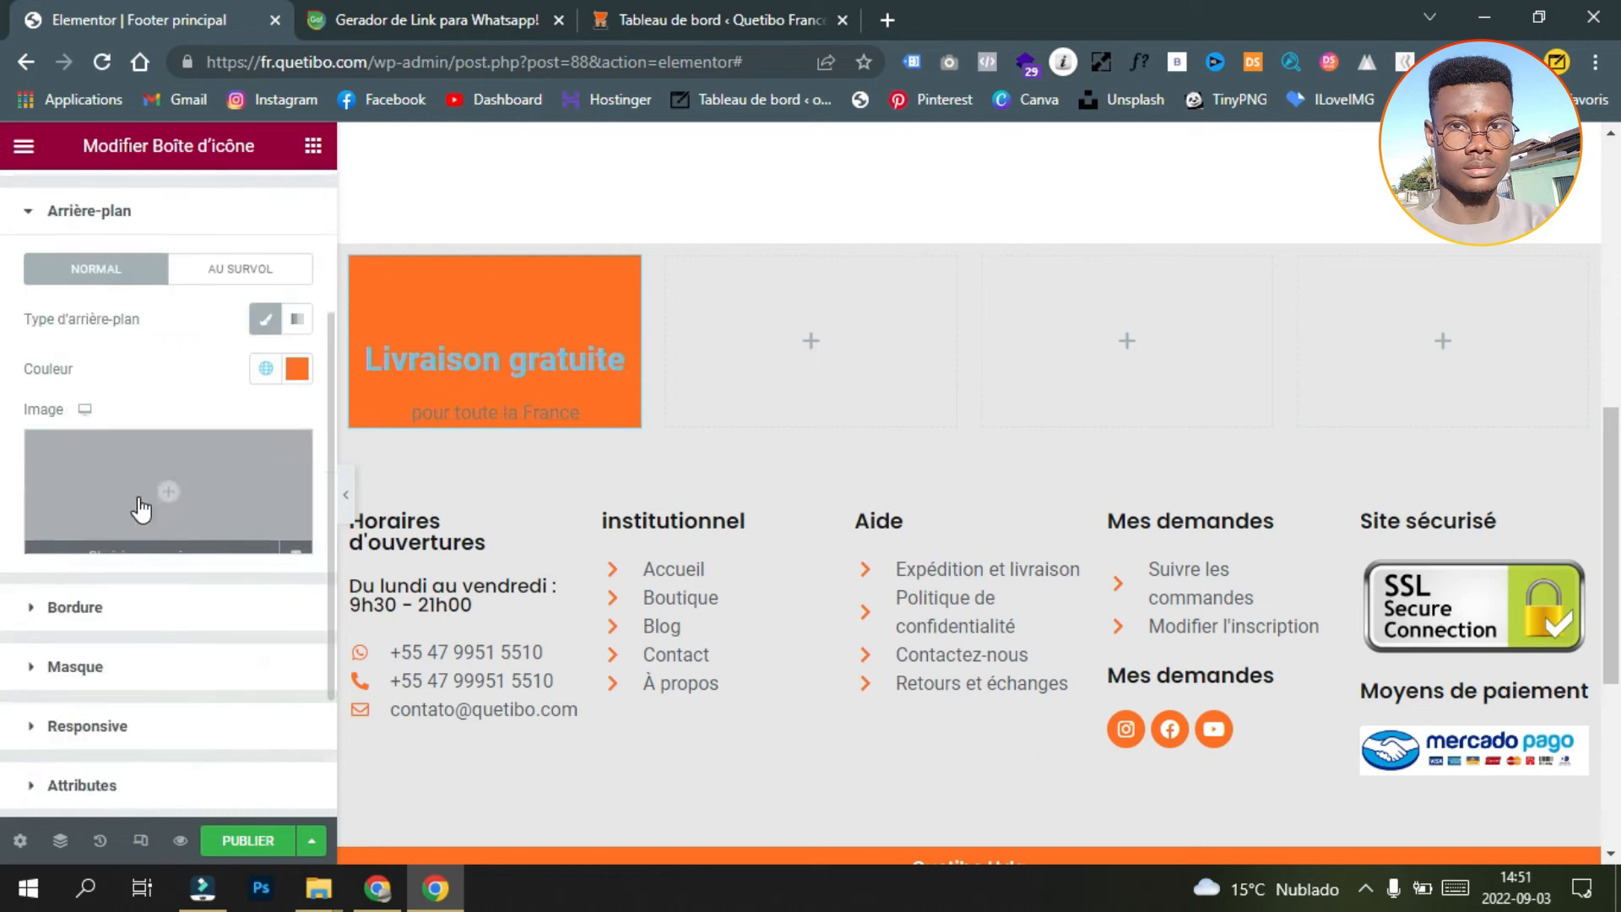
left_click(164, 219)
left_click(189, 512)
scroll(213, 630, "down", 2)
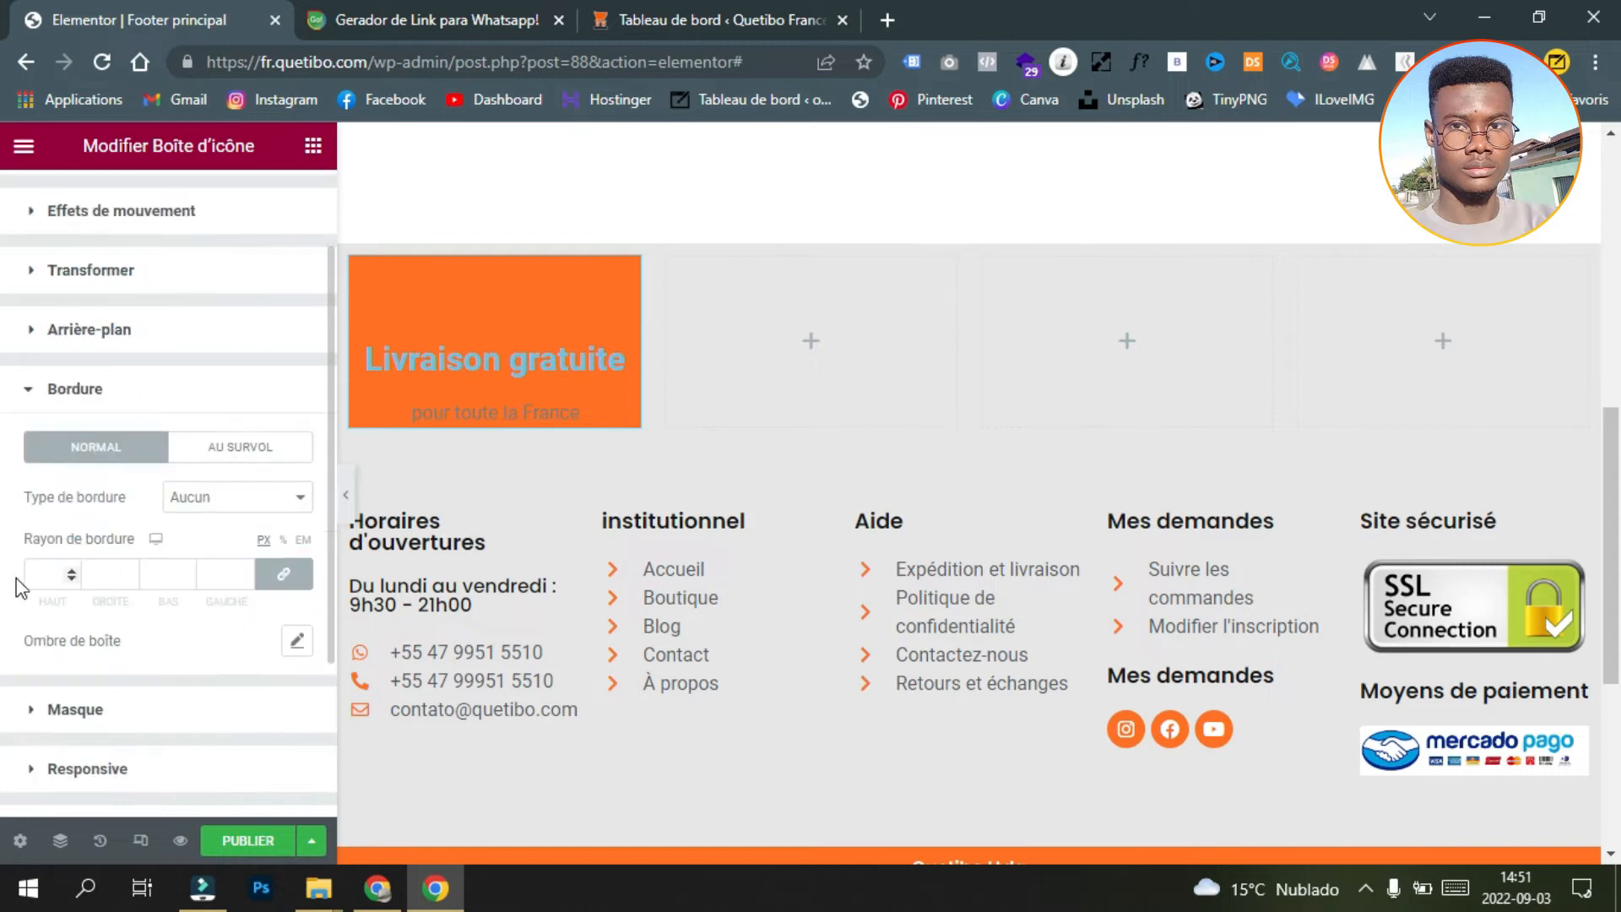
left_click(46, 575)
left_click(159, 389)
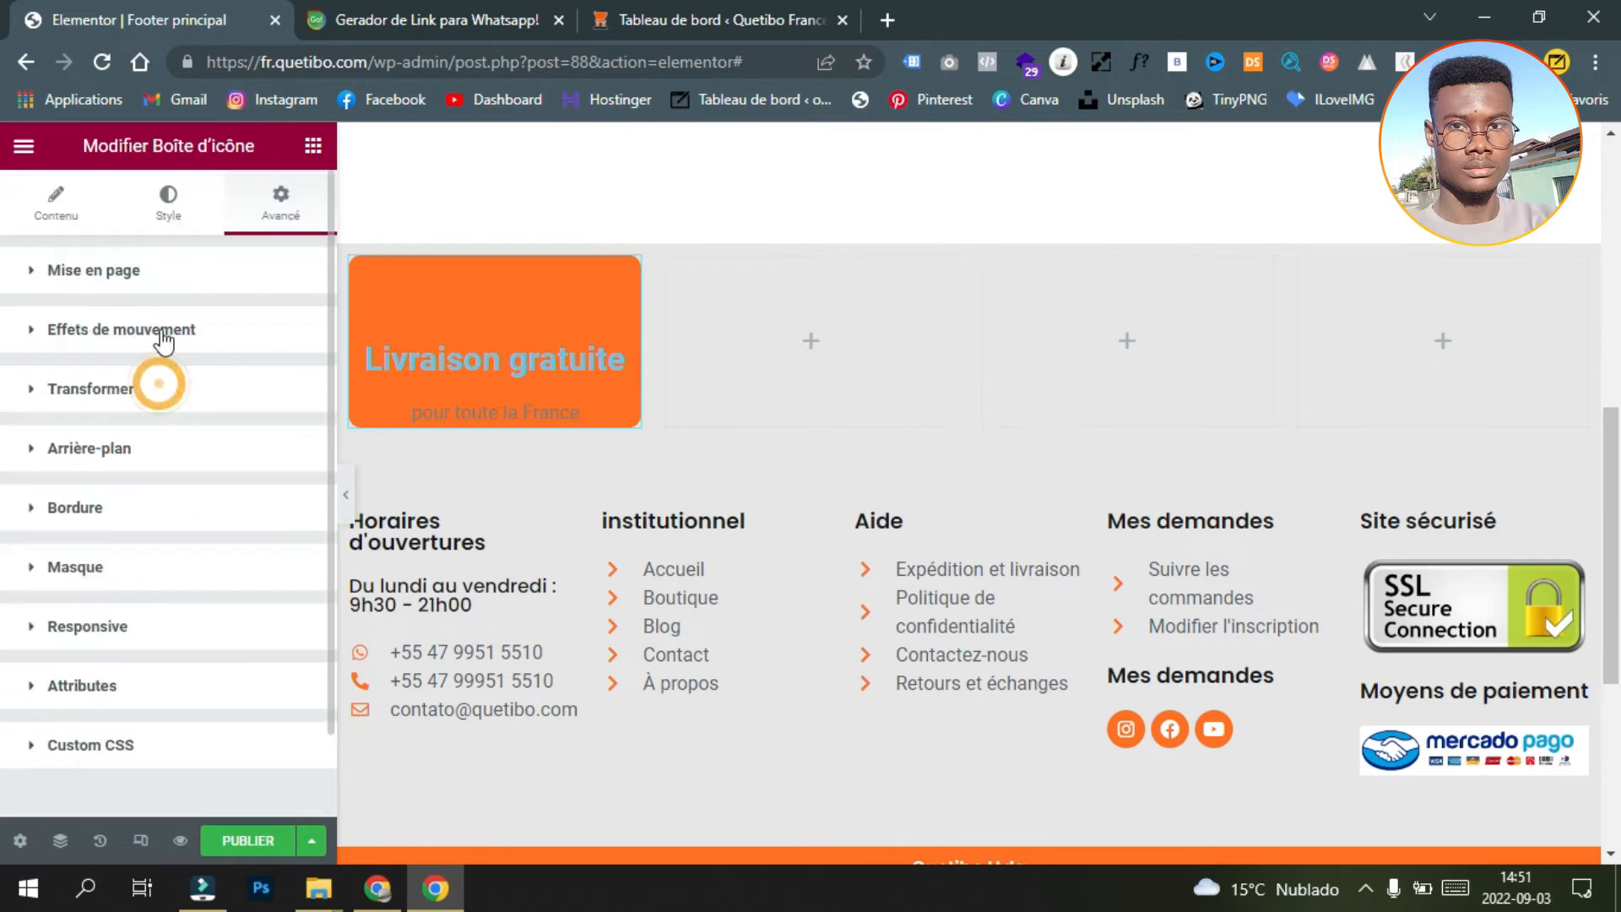
Step: Set the truck icon's main colour to white (#FFFFFF)
left_click(156, 201)
left_click(297, 379)
left_click(261, 506)
left_click_drag(115, 466, 123, 412)
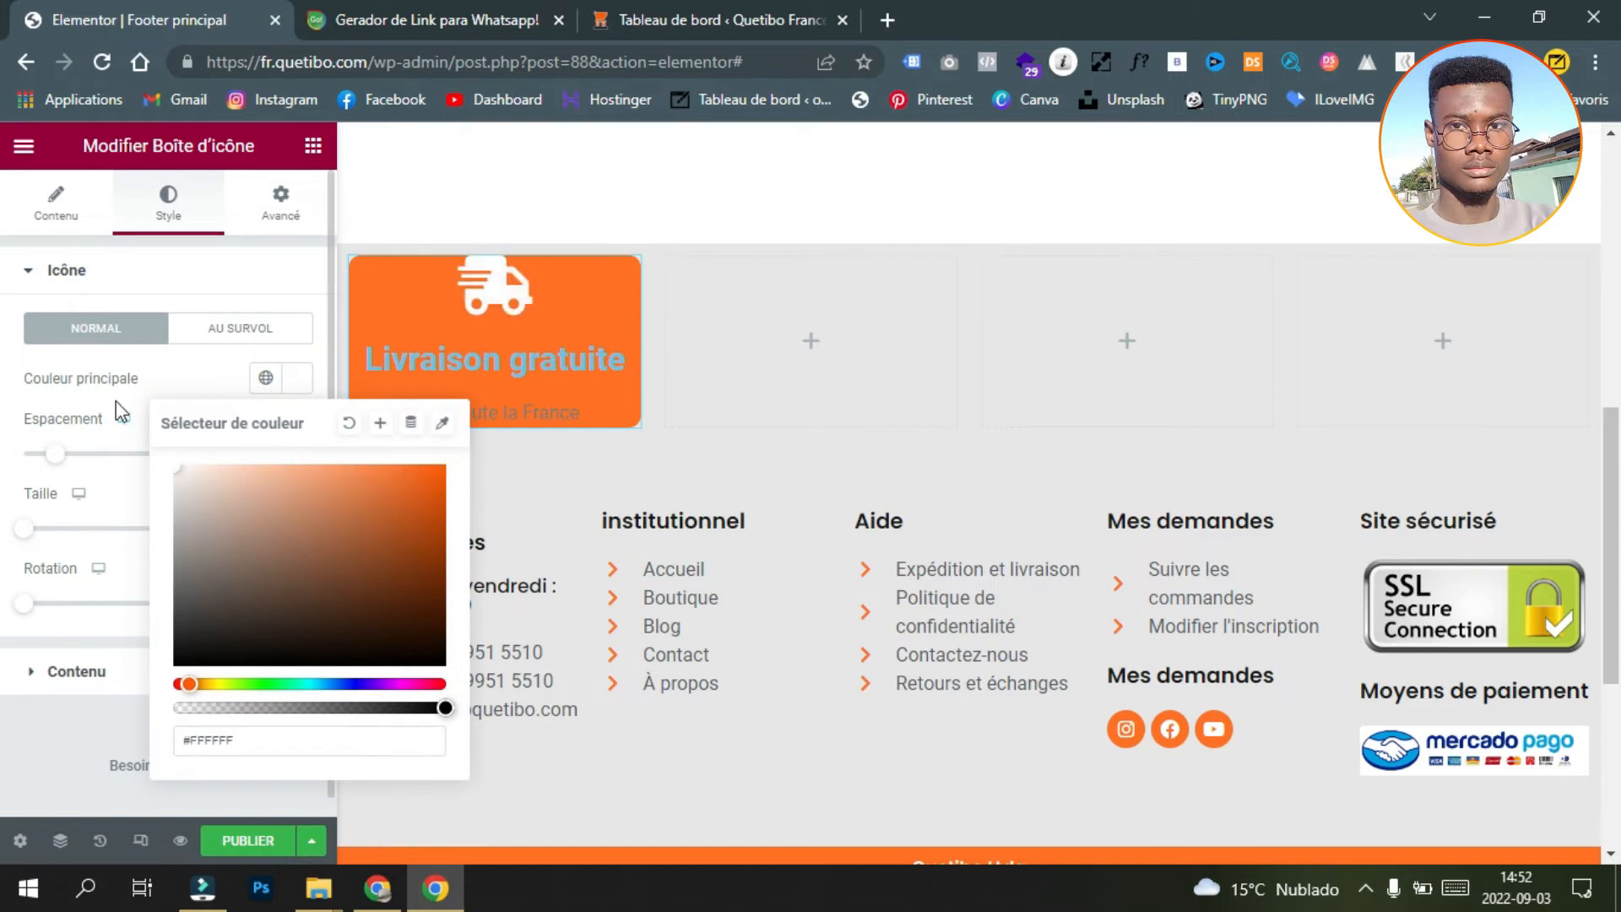
left_click(189, 371)
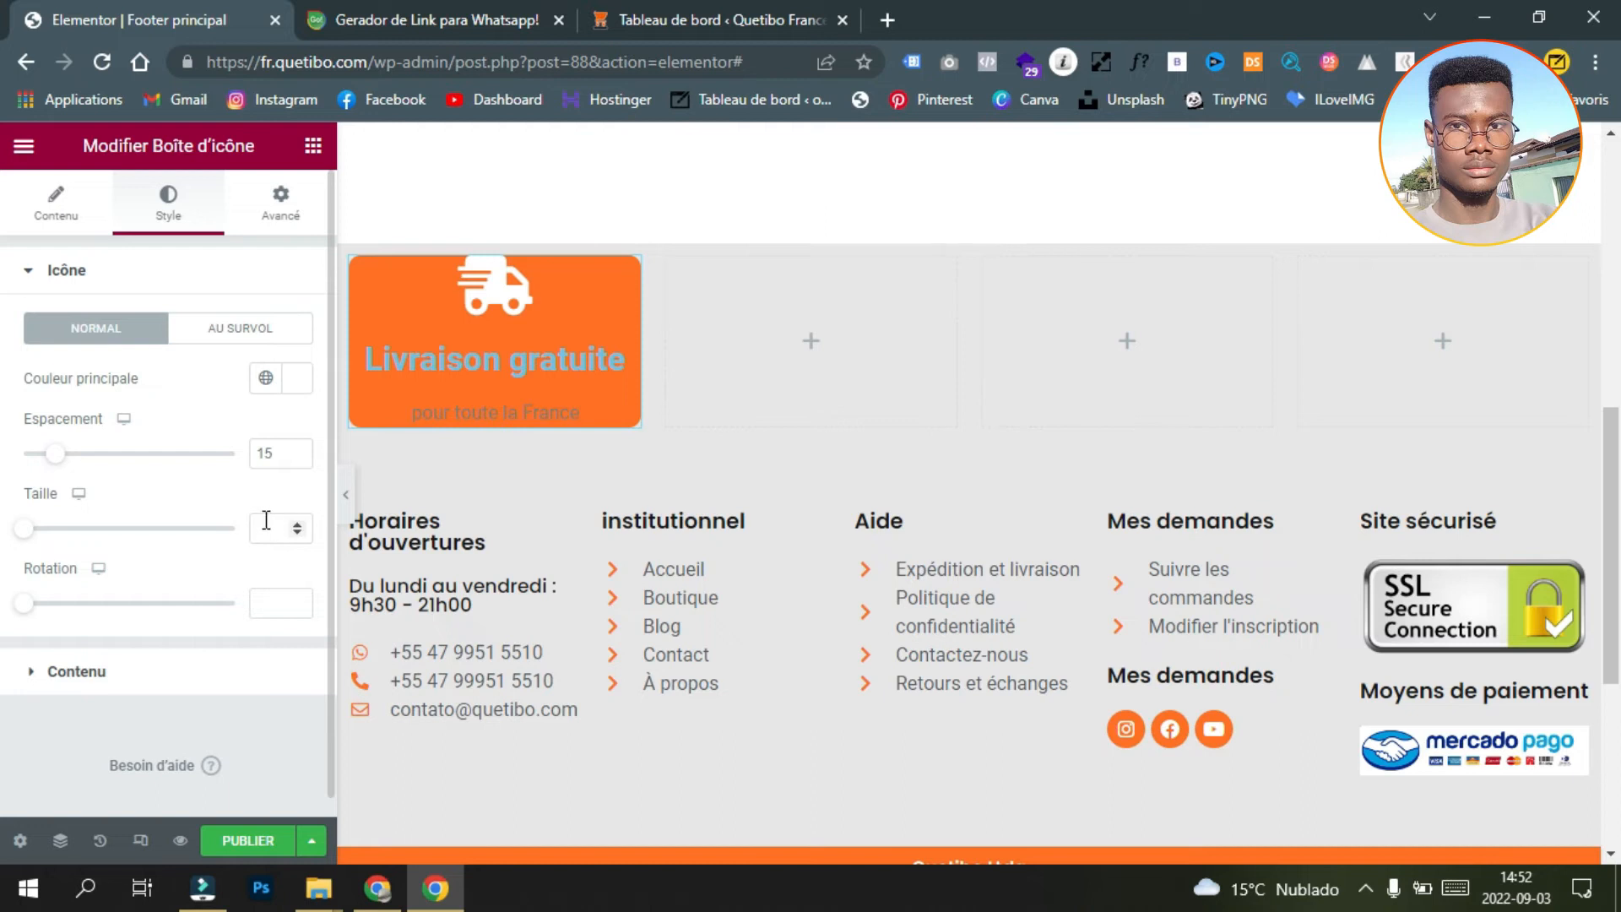
Step: Reduce the spacing below the truck icon in the "Livraison gratuite" icon box to 10
left_click(297, 460)
left_click(297, 459)
left_click(297, 459)
left_click(297, 460)
left_click(297, 459)
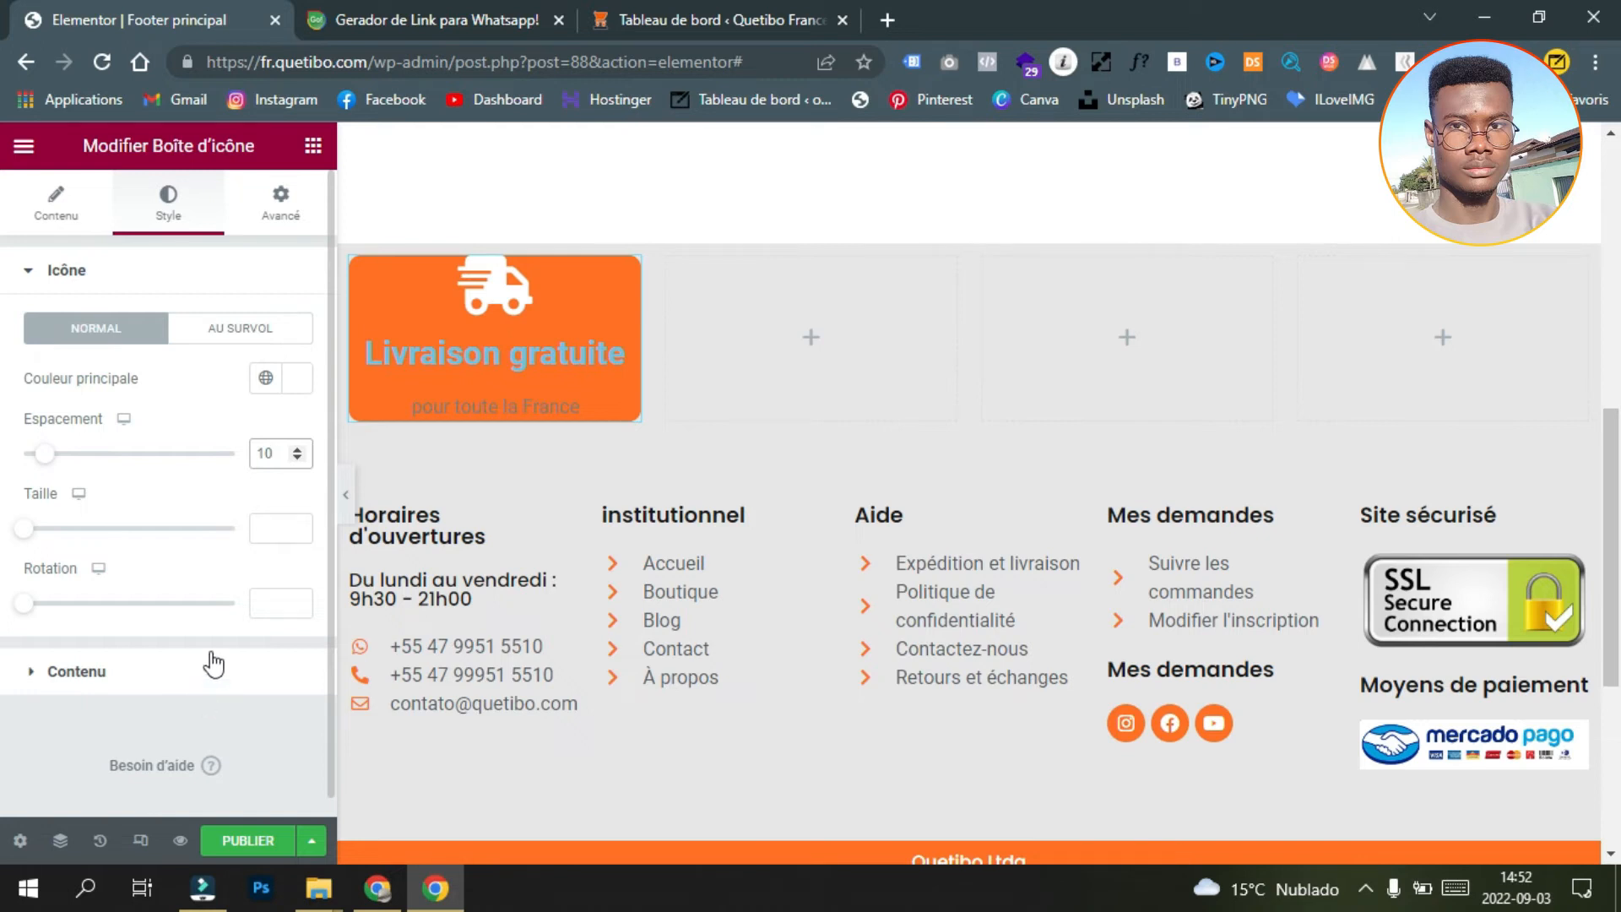
Step: Set the size of the truck icon in the "Livraison gratuite" icon box to 40
left_click(258, 529)
type("10")
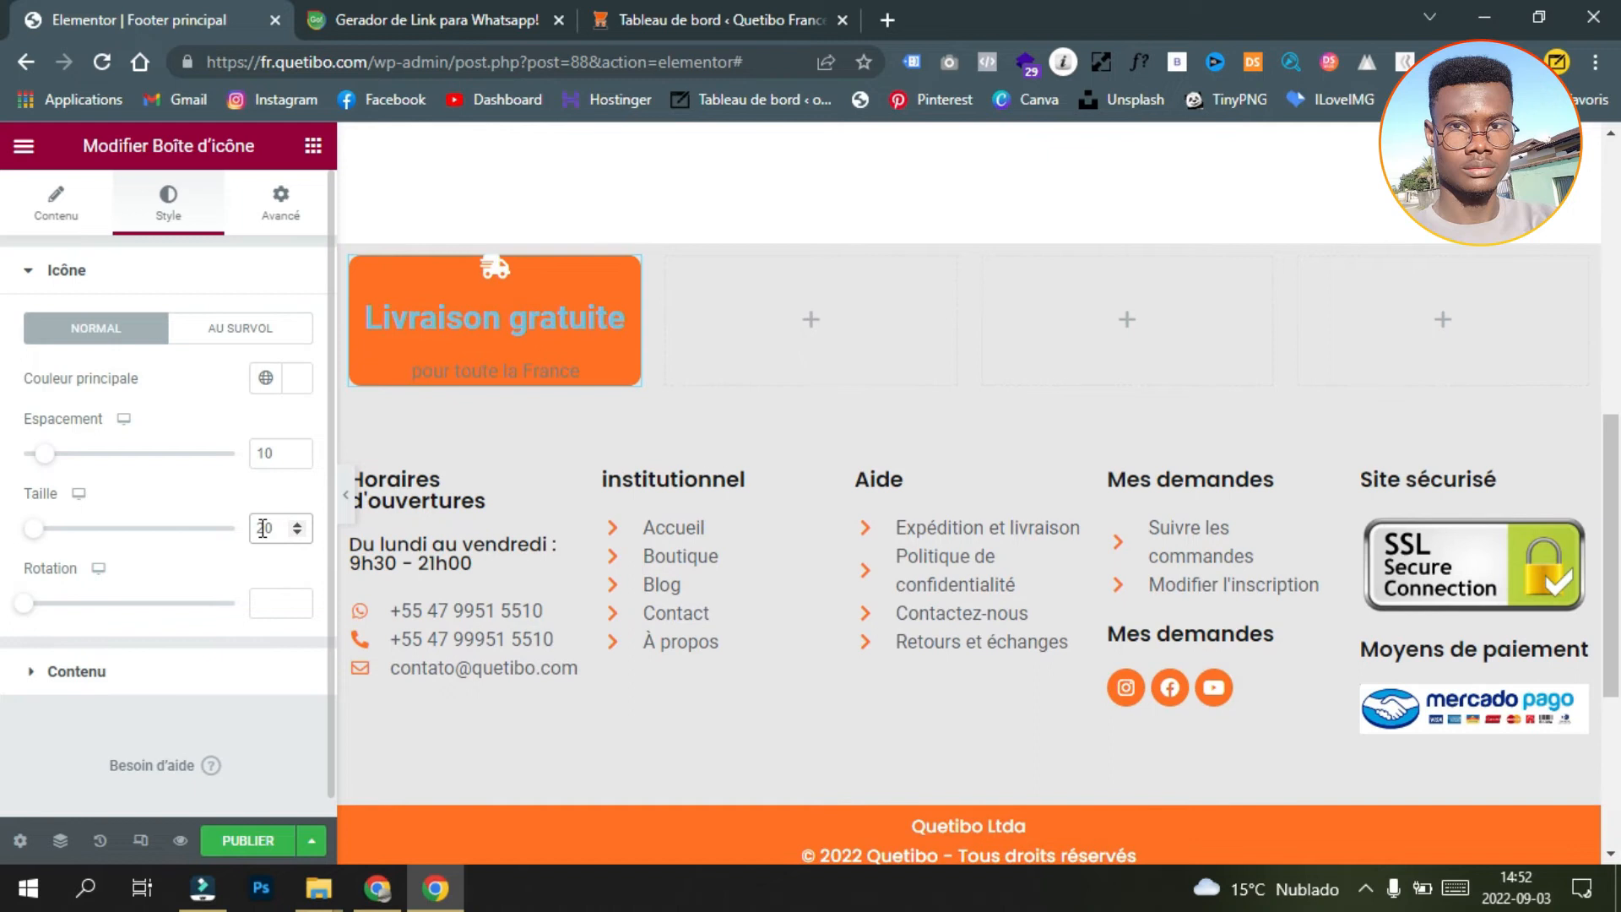
key("BackSpace")
key("BackSpace")
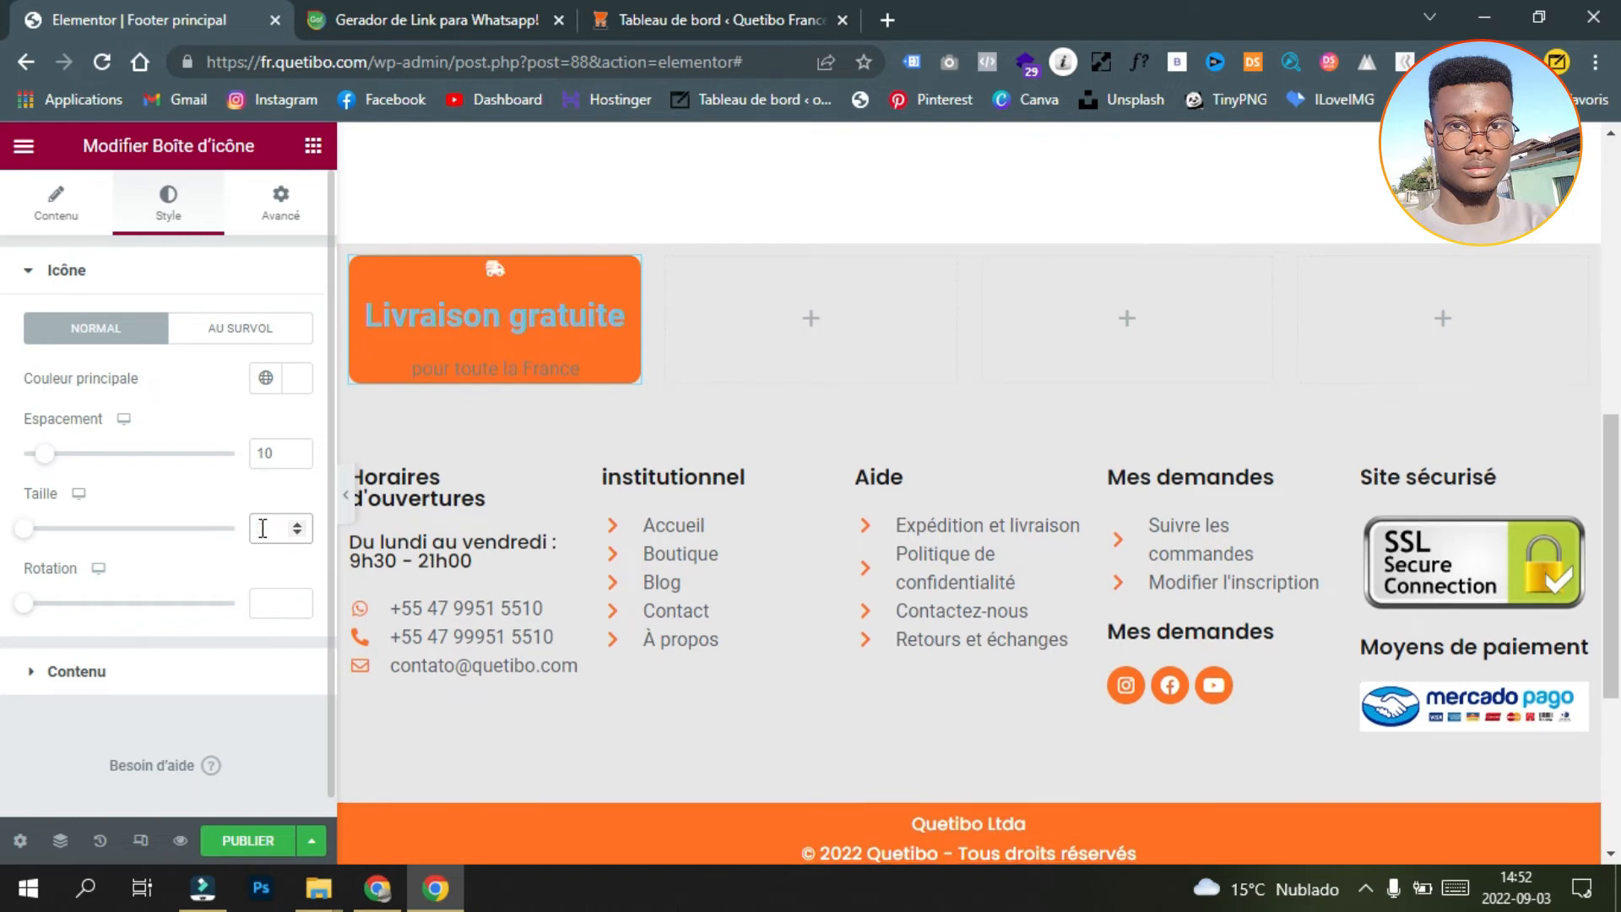
type("190")
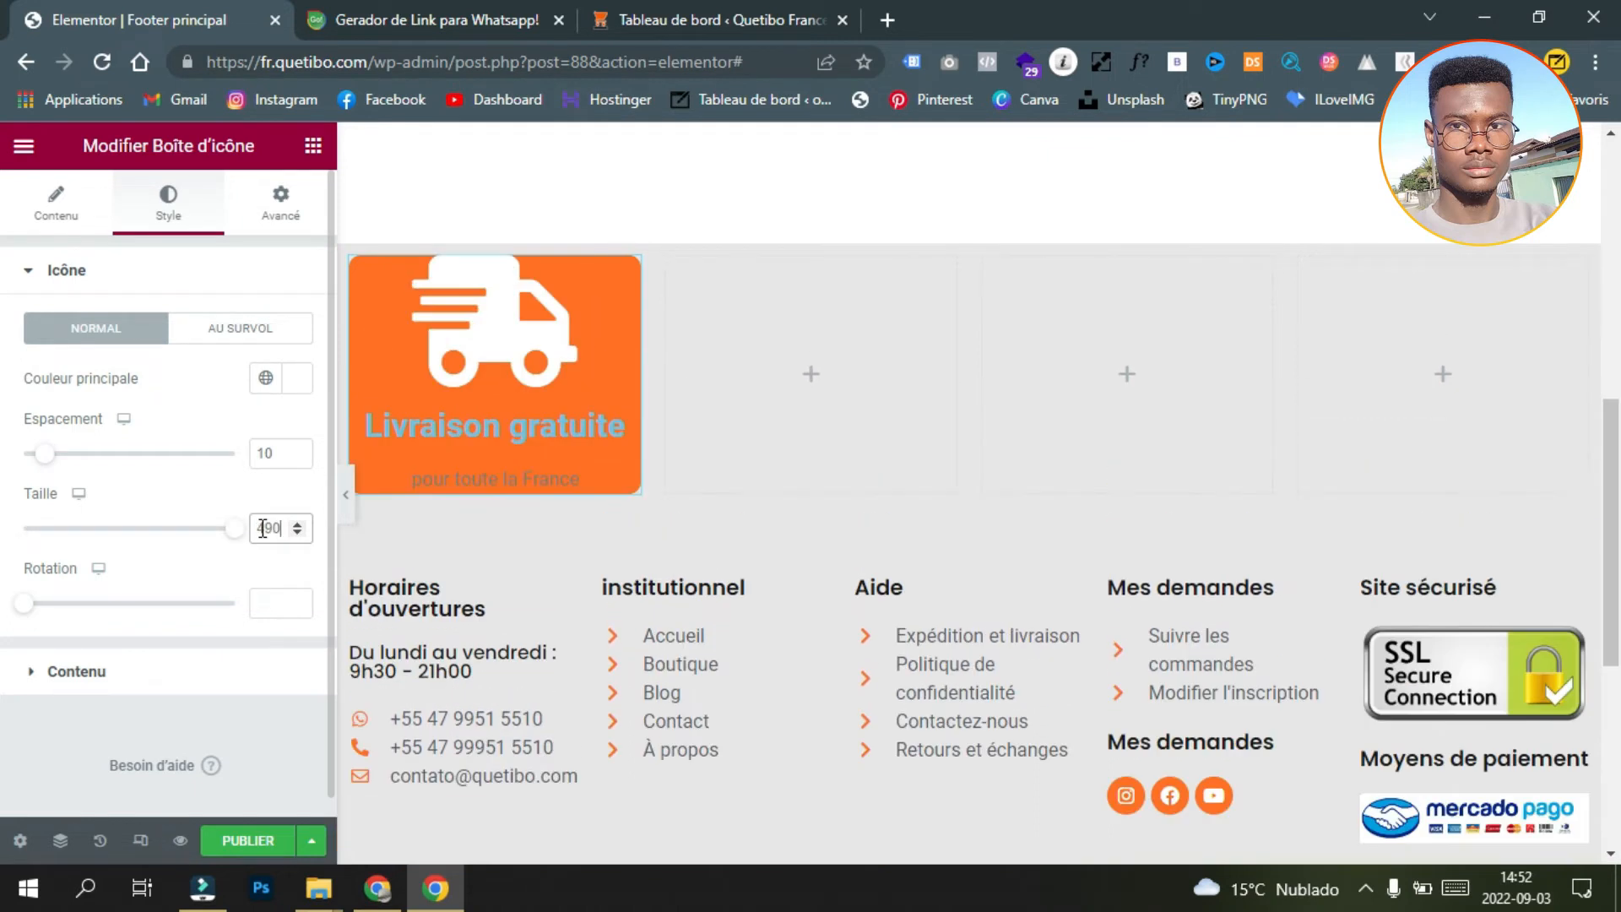
key("BackSpace")
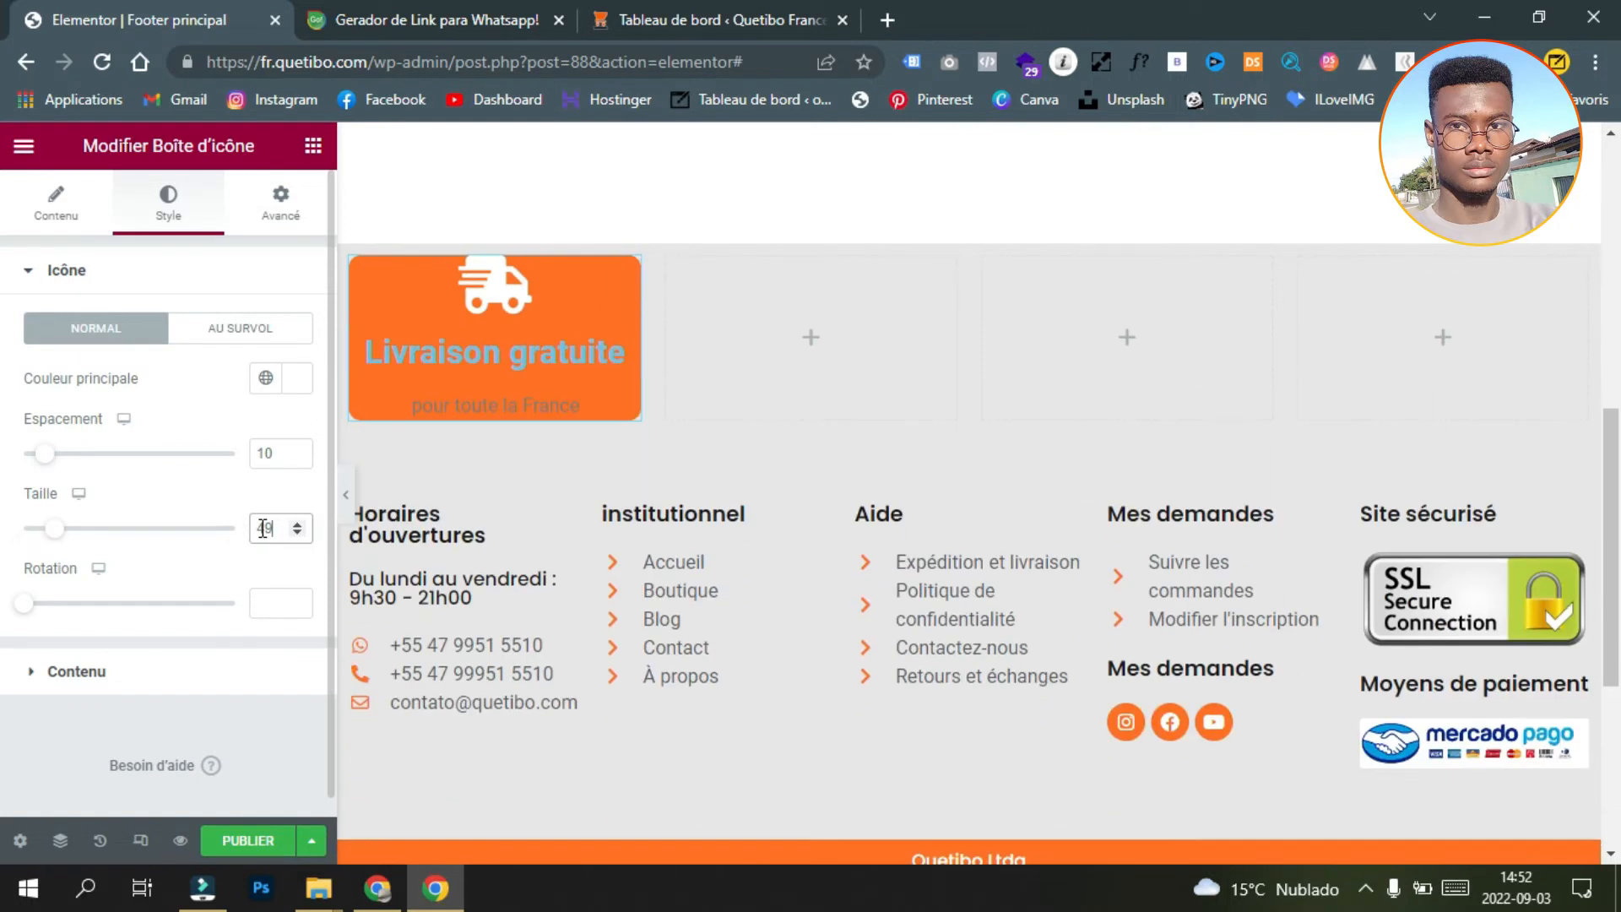
key("BackSpace")
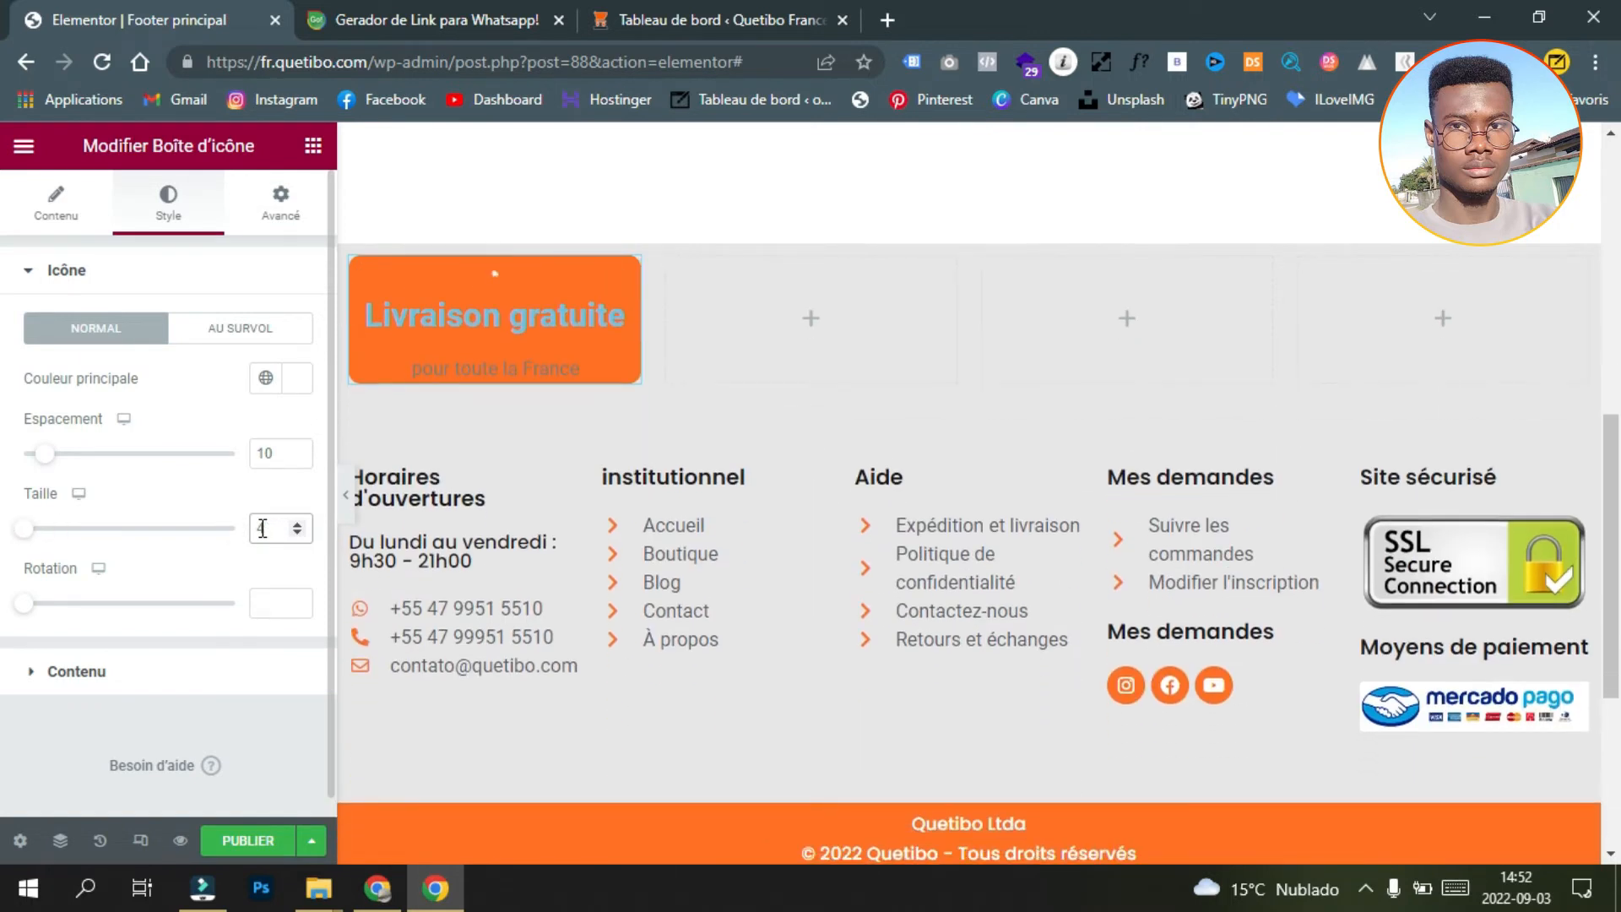
type("0")
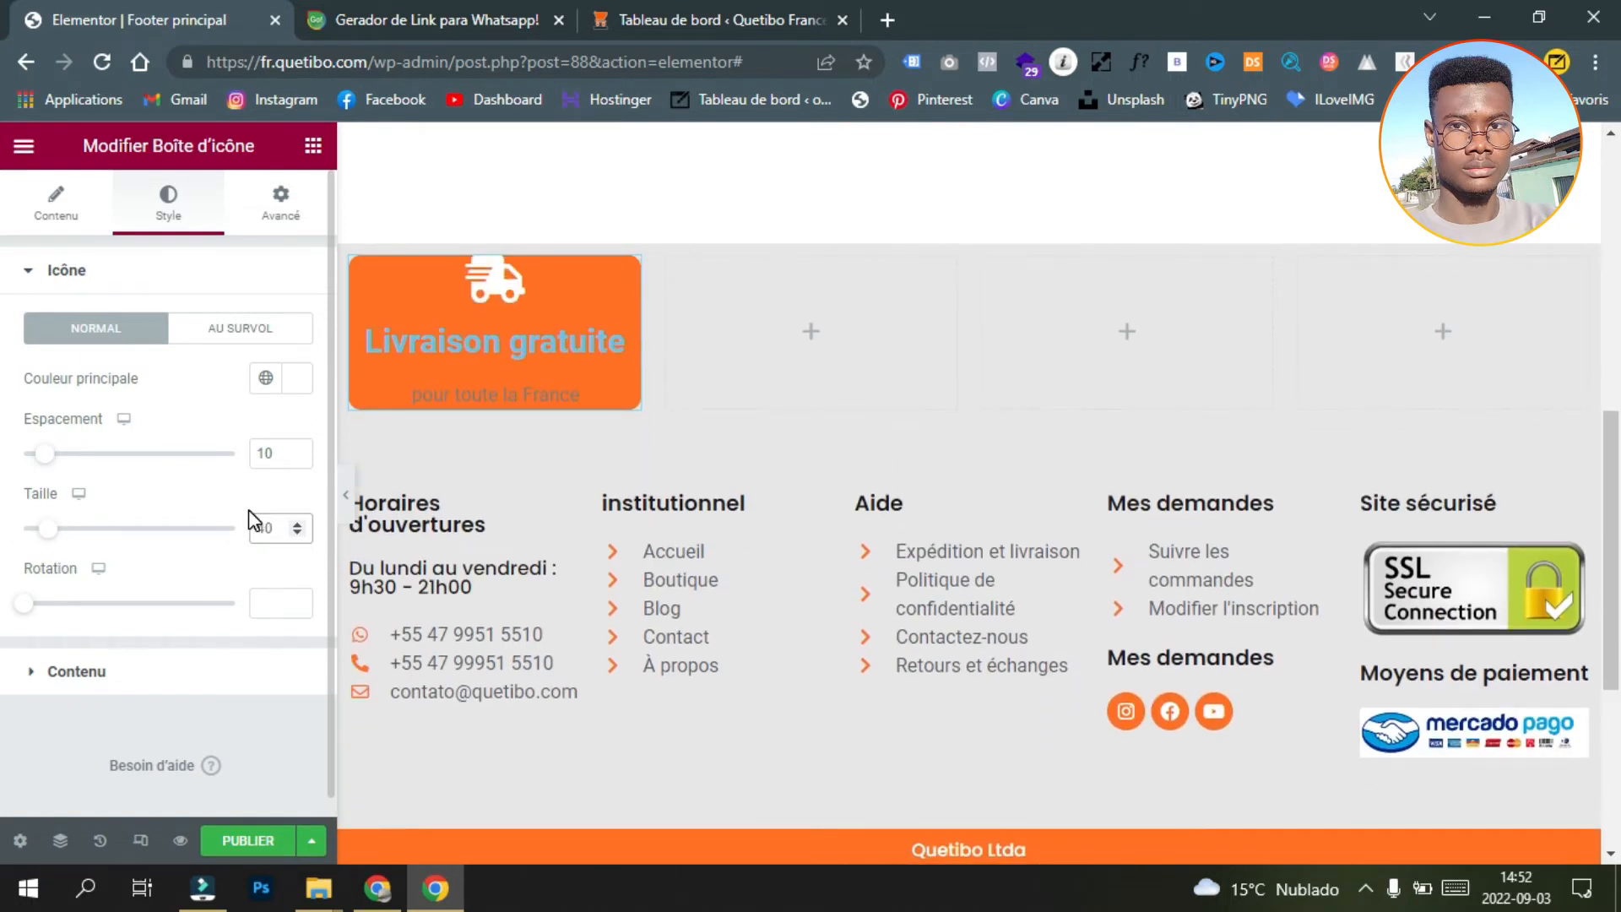
Step: Align the icon box's content to the left and compare it with the cards in the reference site's footer
left_click(108, 672)
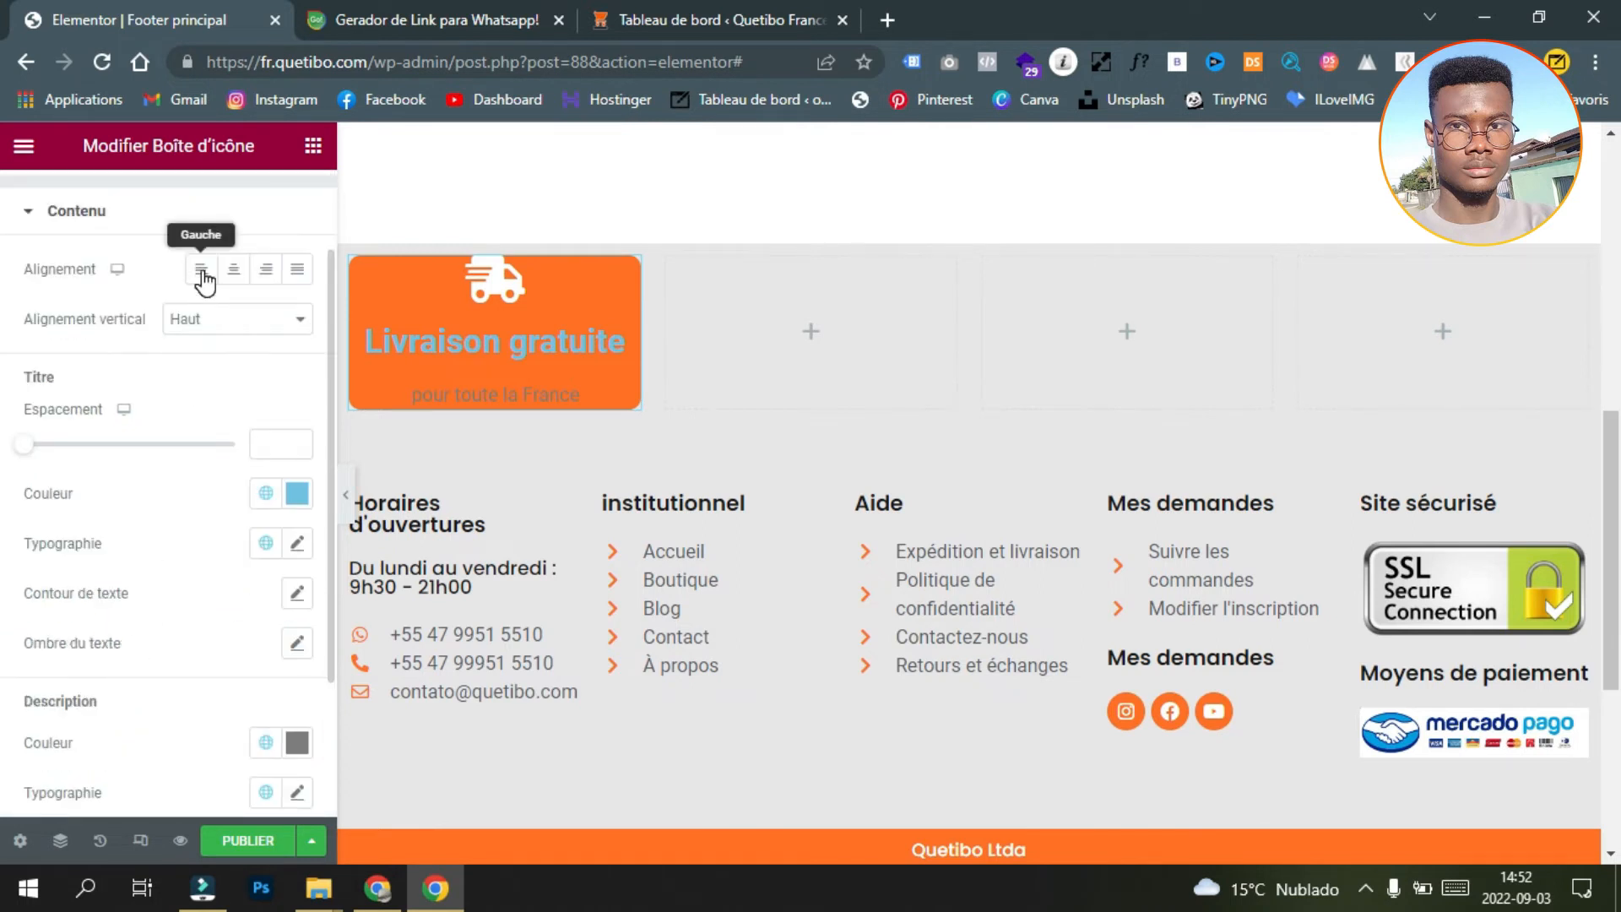
left_click(202, 272)
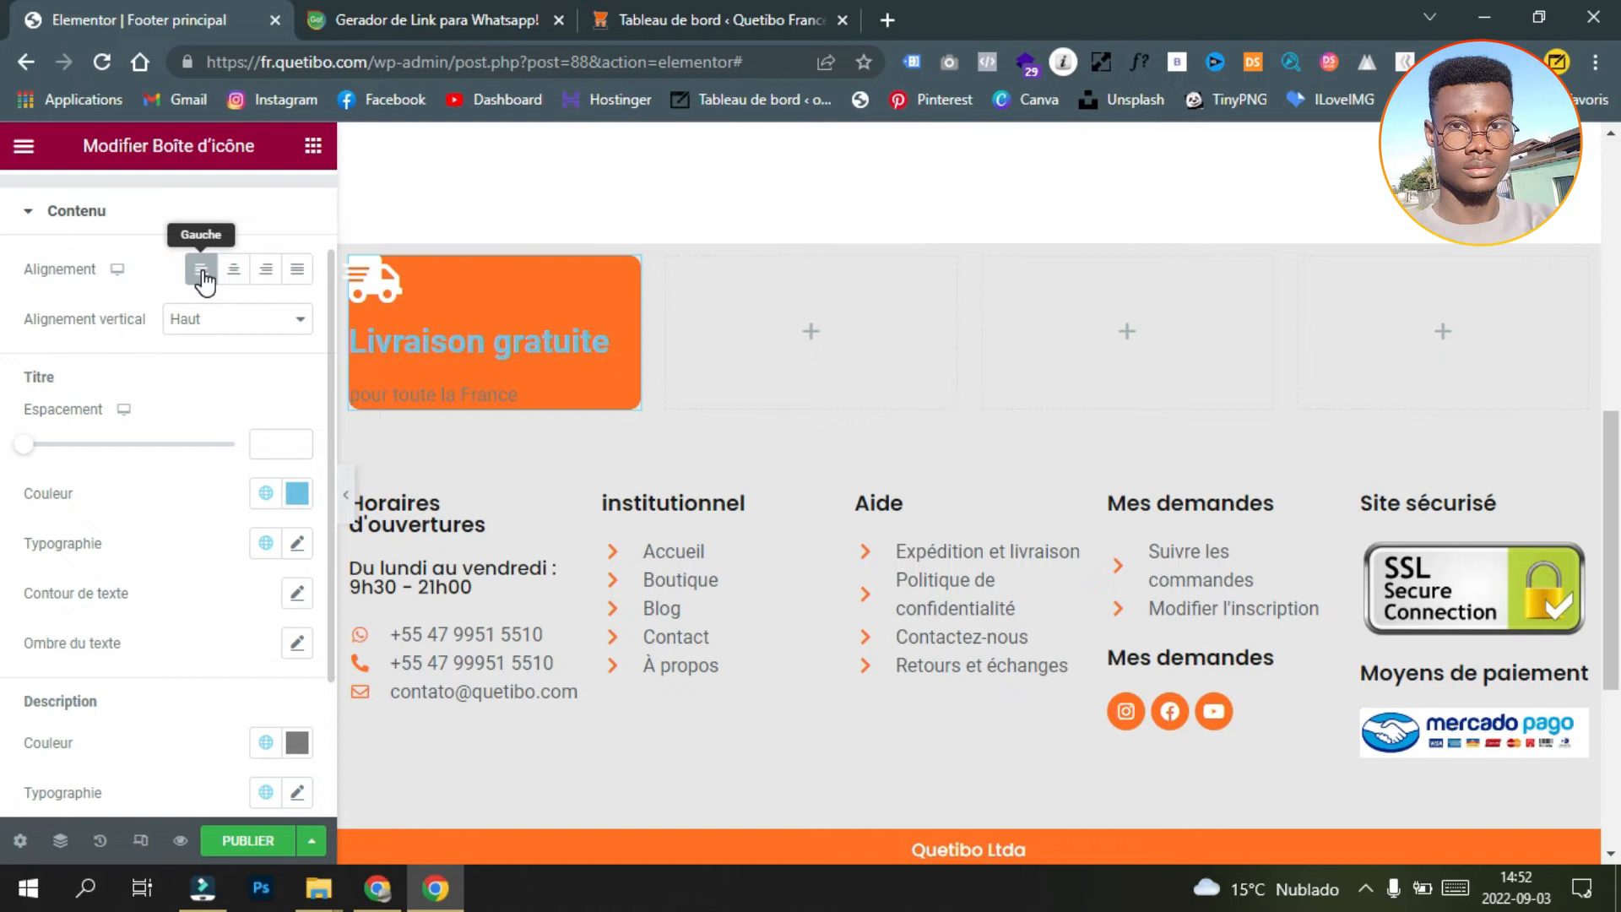
key("alt+Tab")
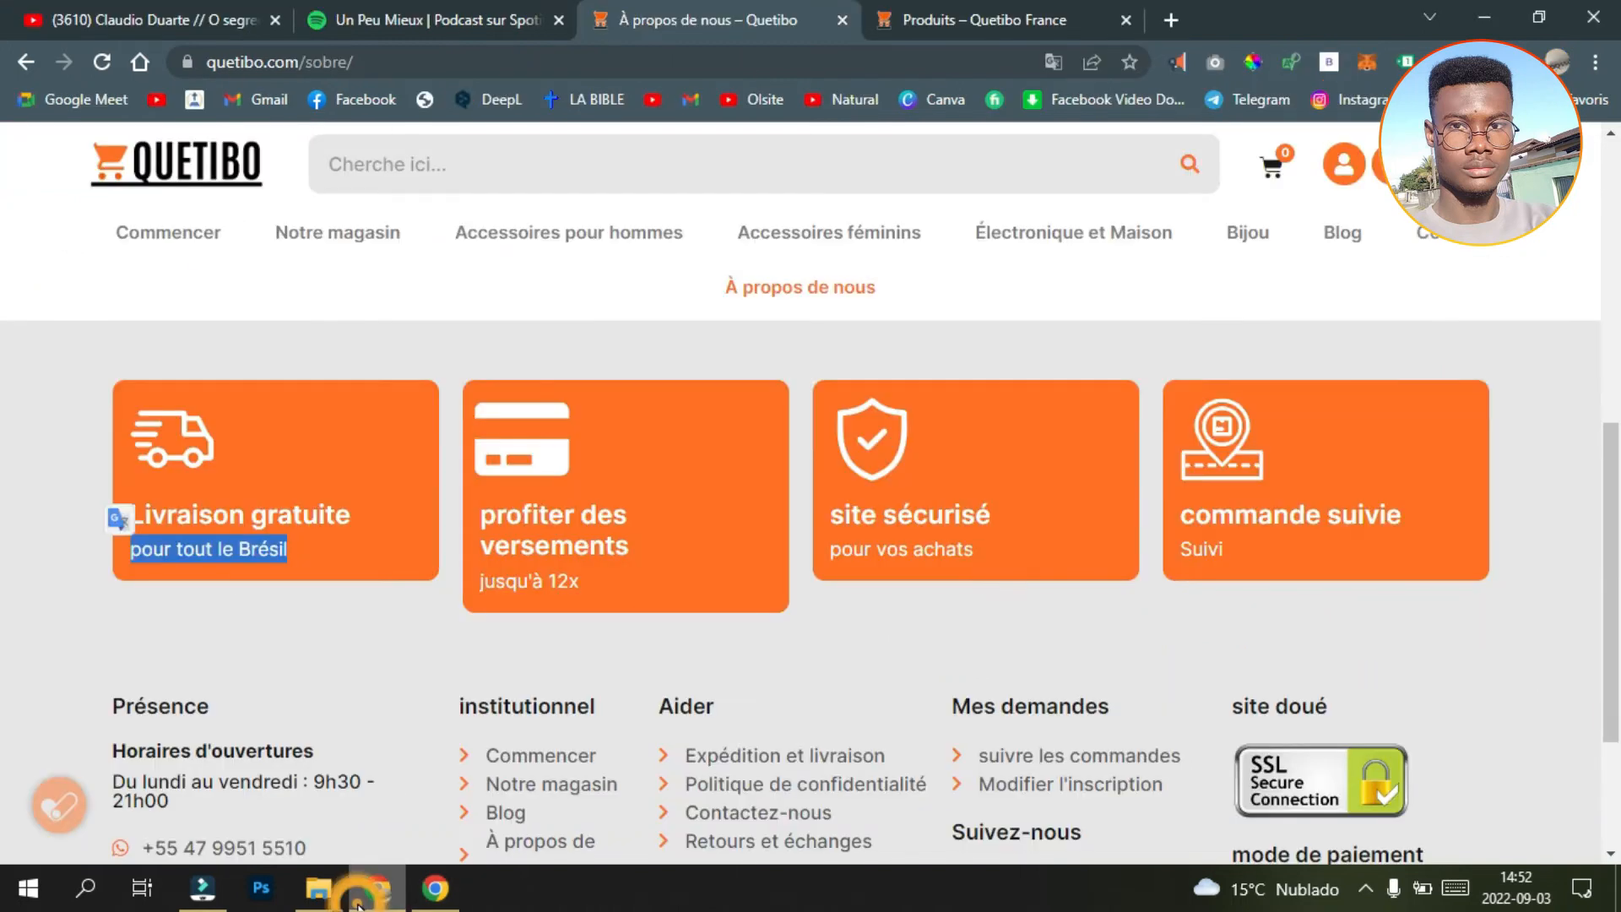
left_click(34, 533)
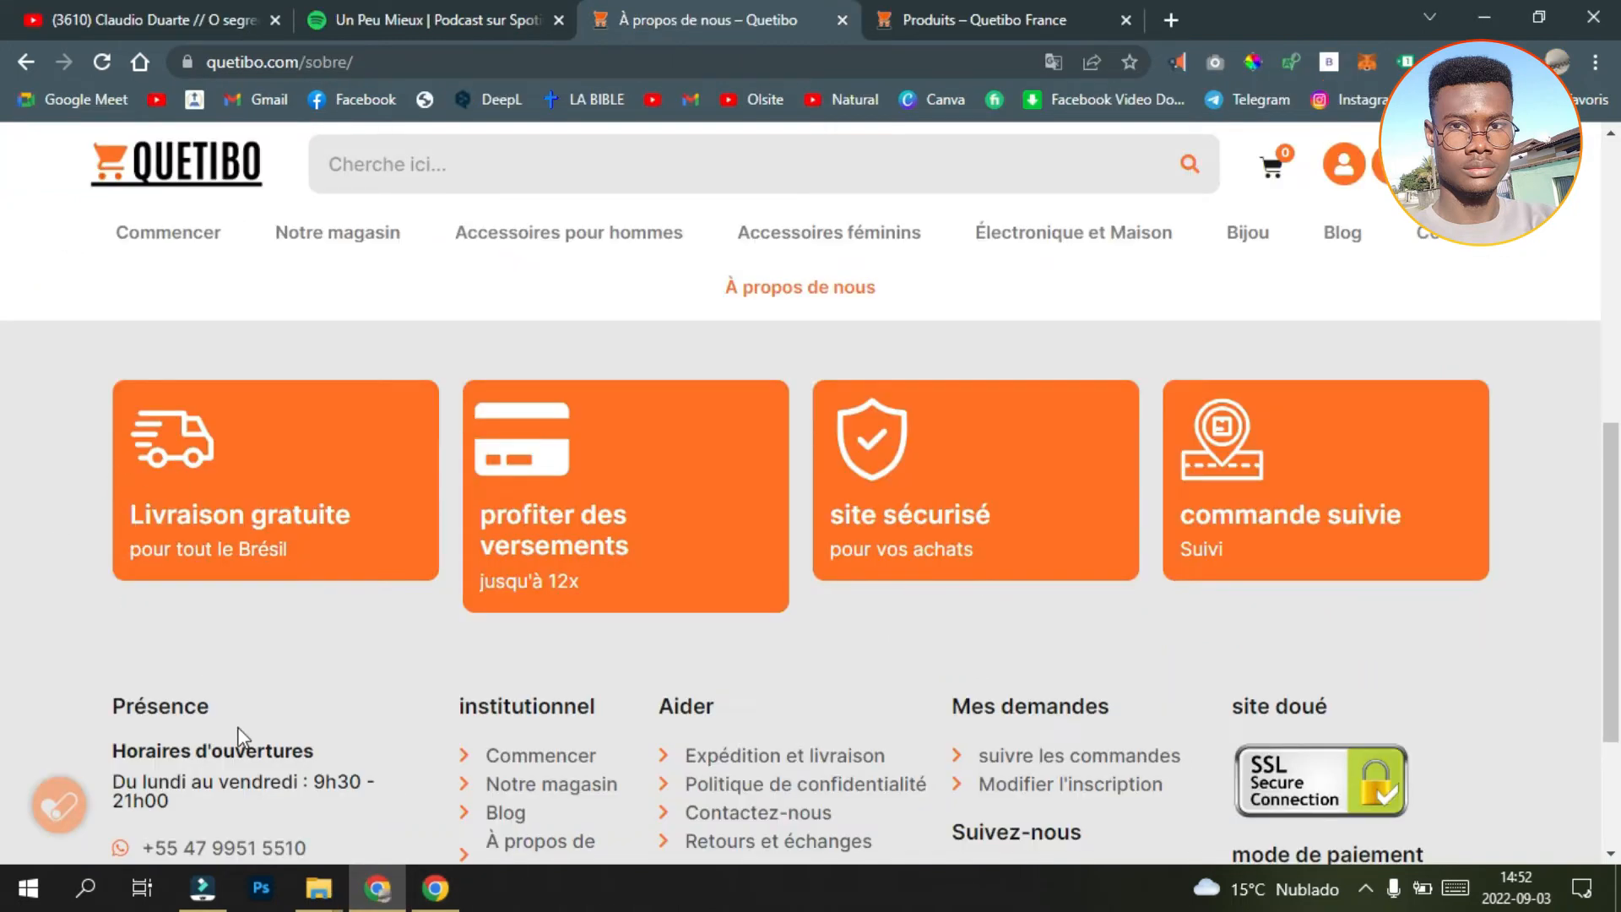
left_click(435, 888)
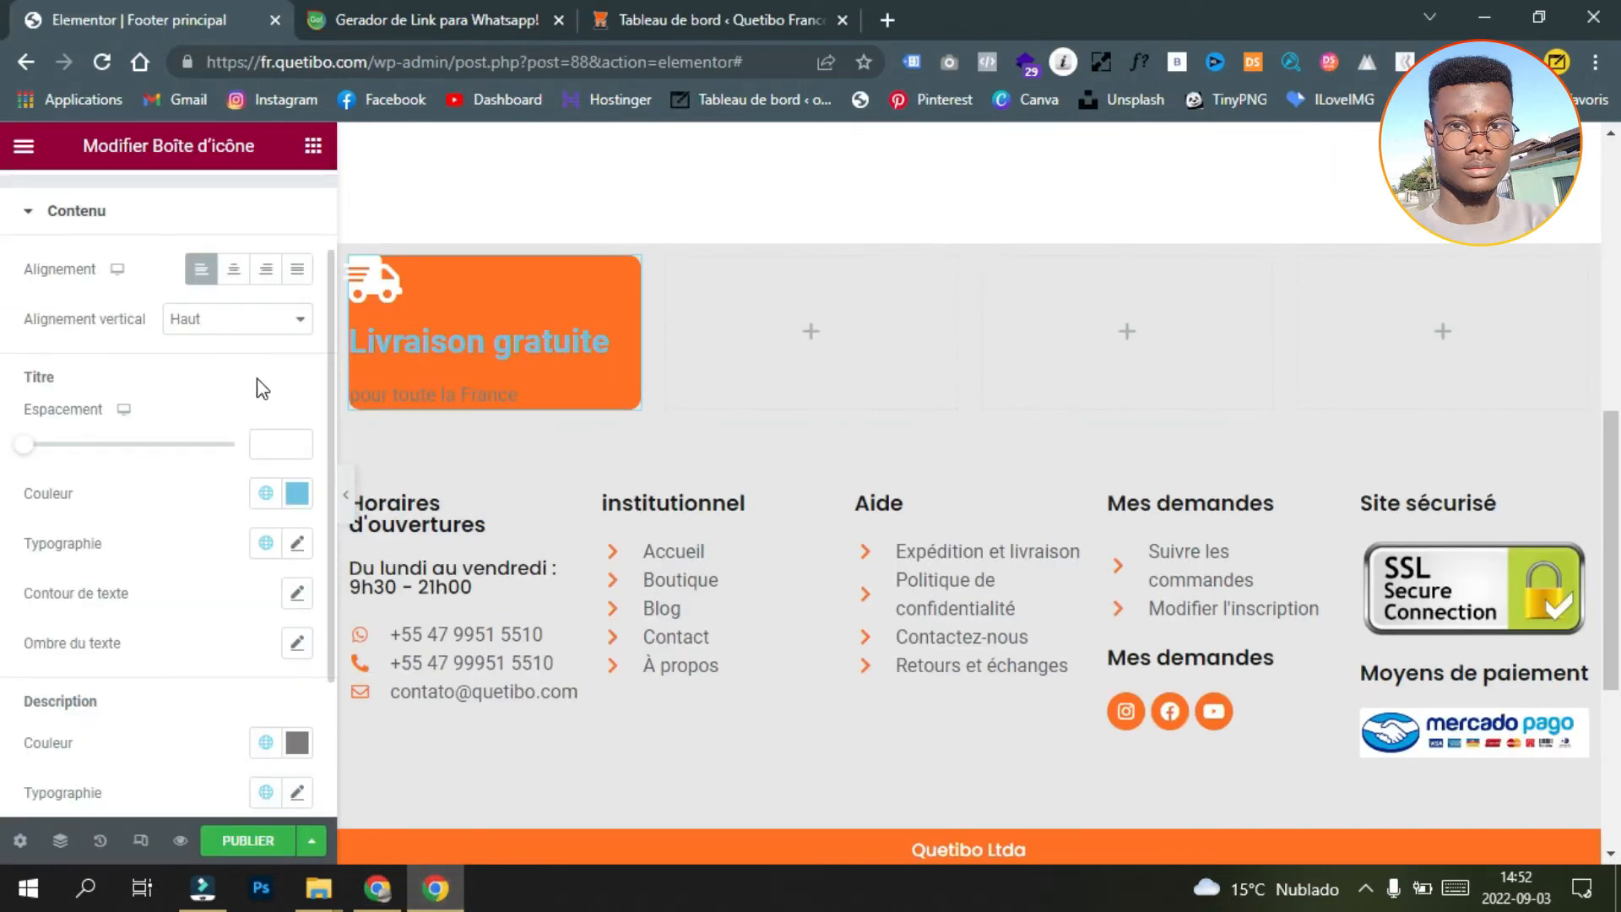
Step: Set the colour of the "Livraison gratuite" title to white (#FFFFFF)
left_click(265, 496)
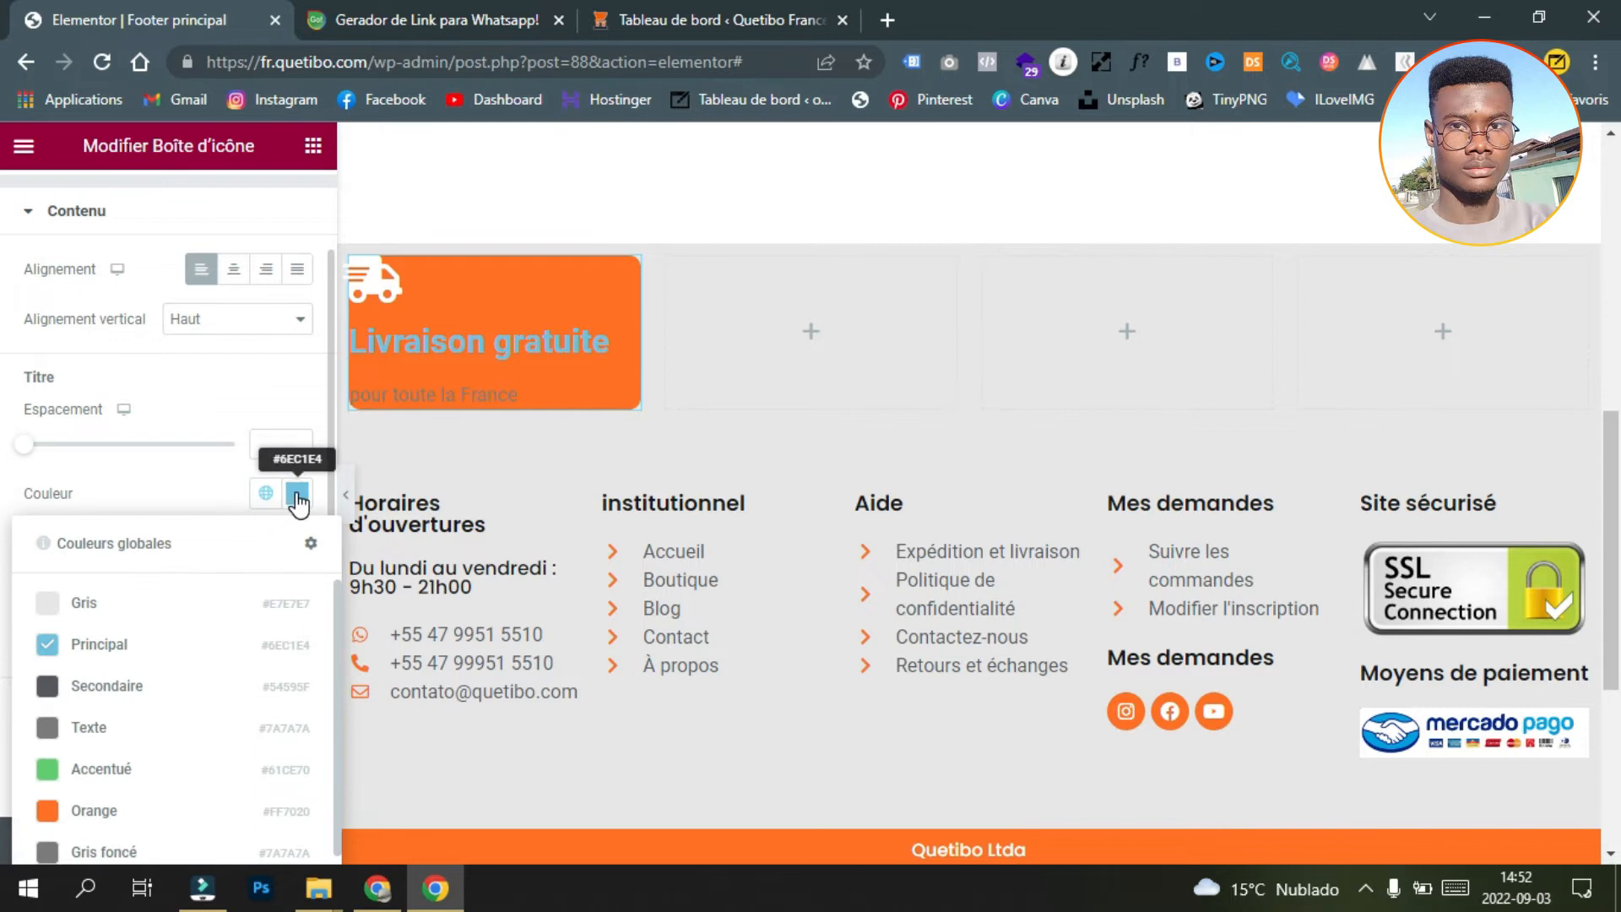
left_click(298, 498)
left_click_drag(442, 271, 304, 150)
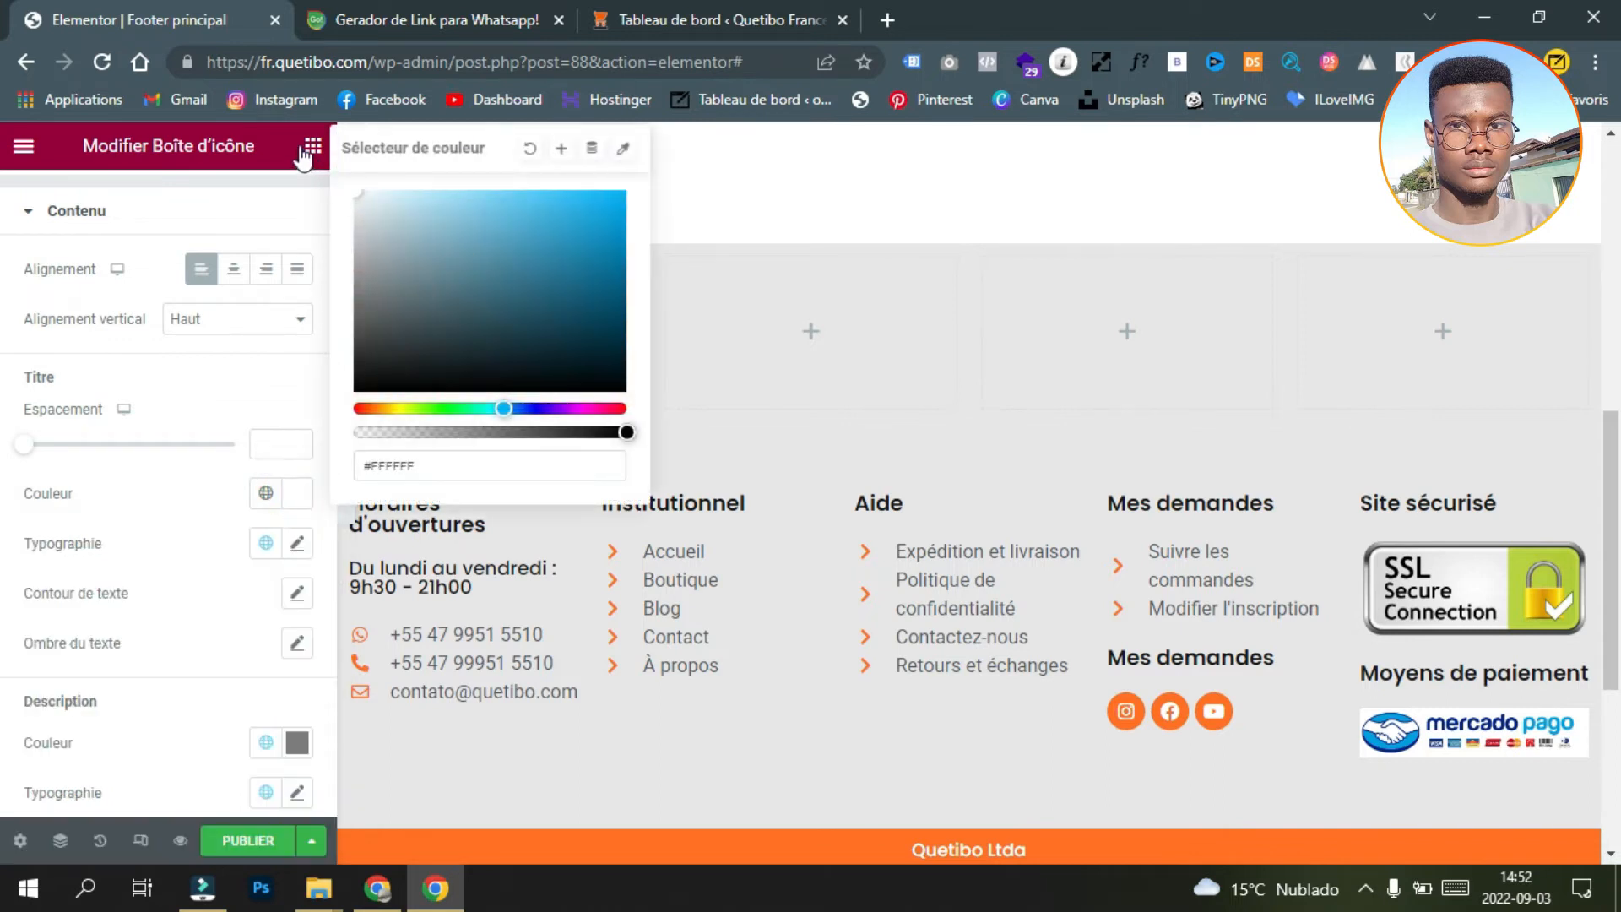
left_click(210, 412)
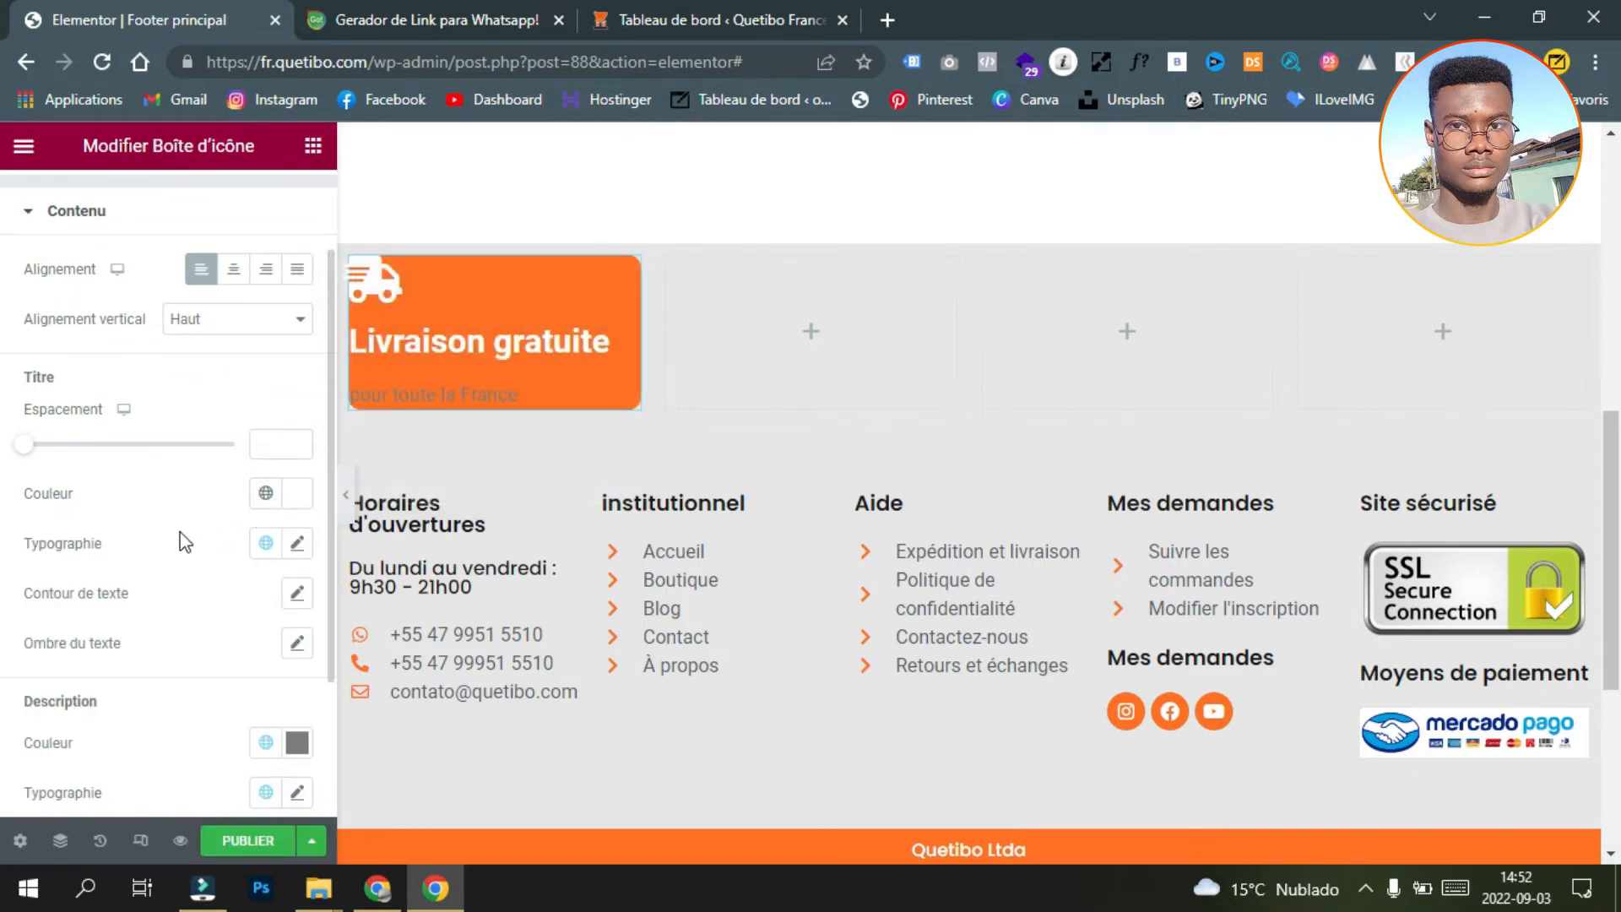
Step: Set the font size of the "Livraison gratuite" title to 20 px
left_click(297, 545)
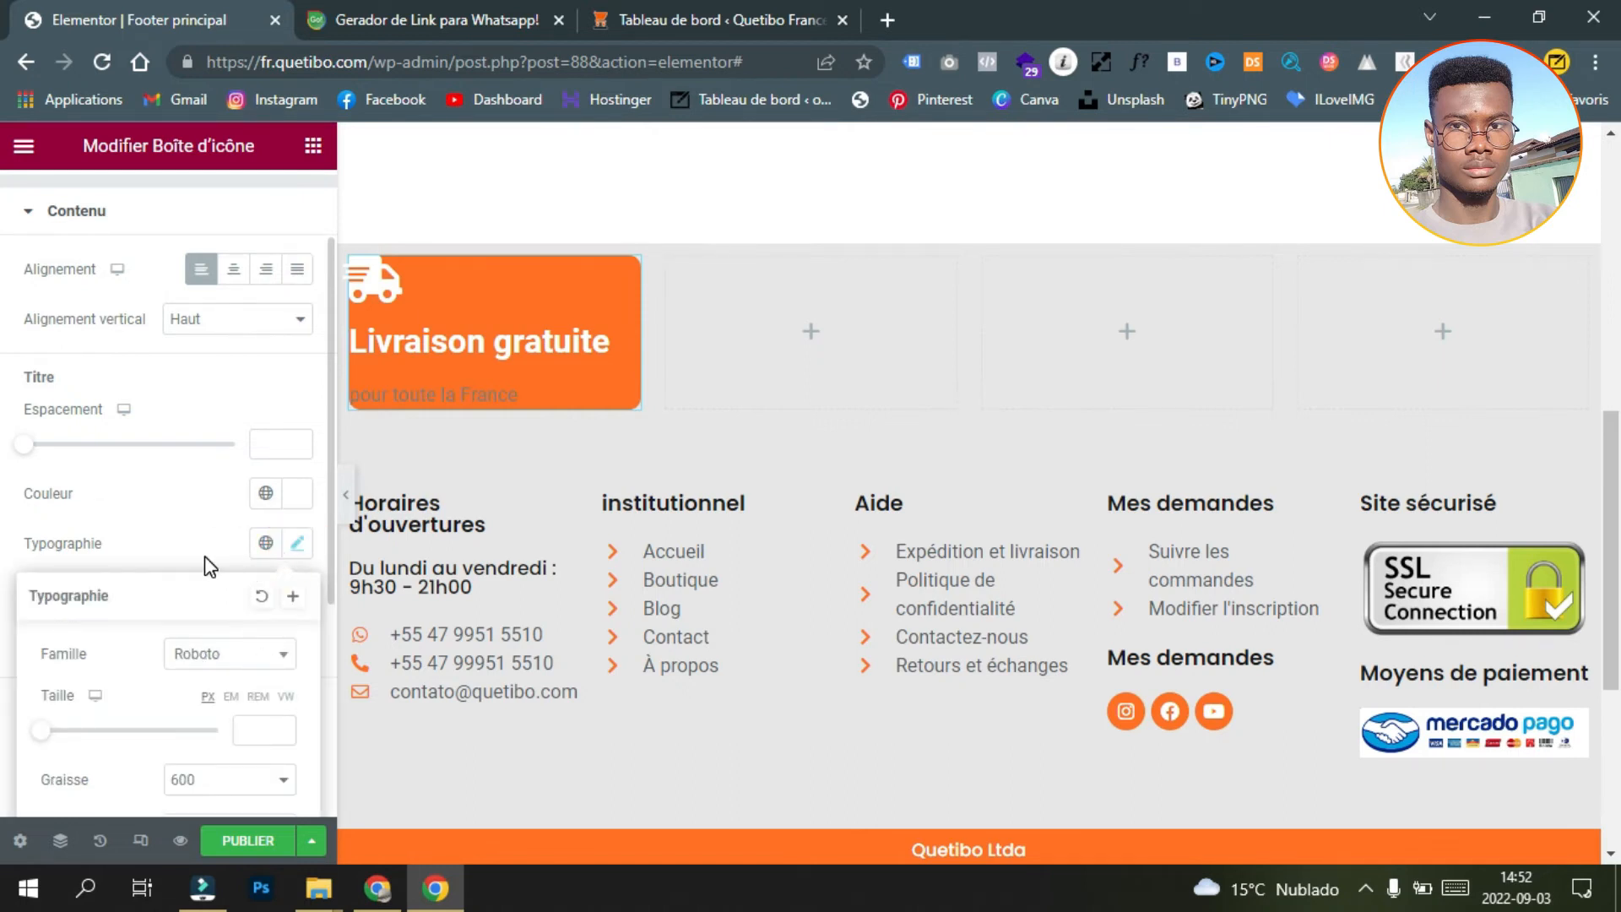
scroll(204, 556, "down", 2)
left_click(281, 607)
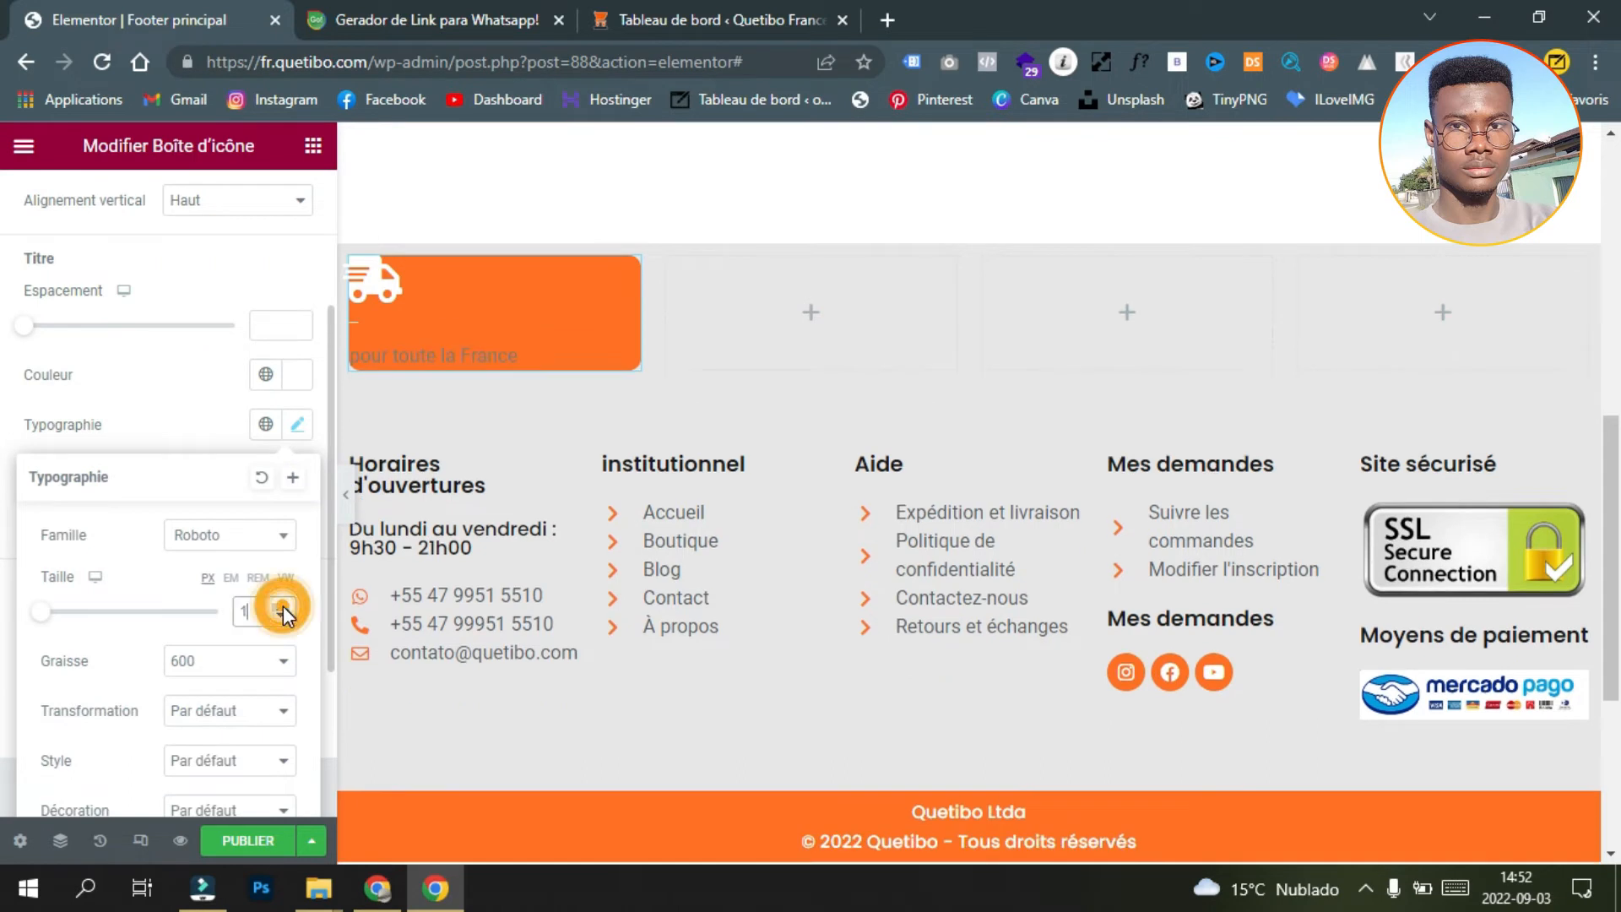
left_click(281, 607)
left_click(281, 607)
left_click(281, 607)
left_click(282, 607)
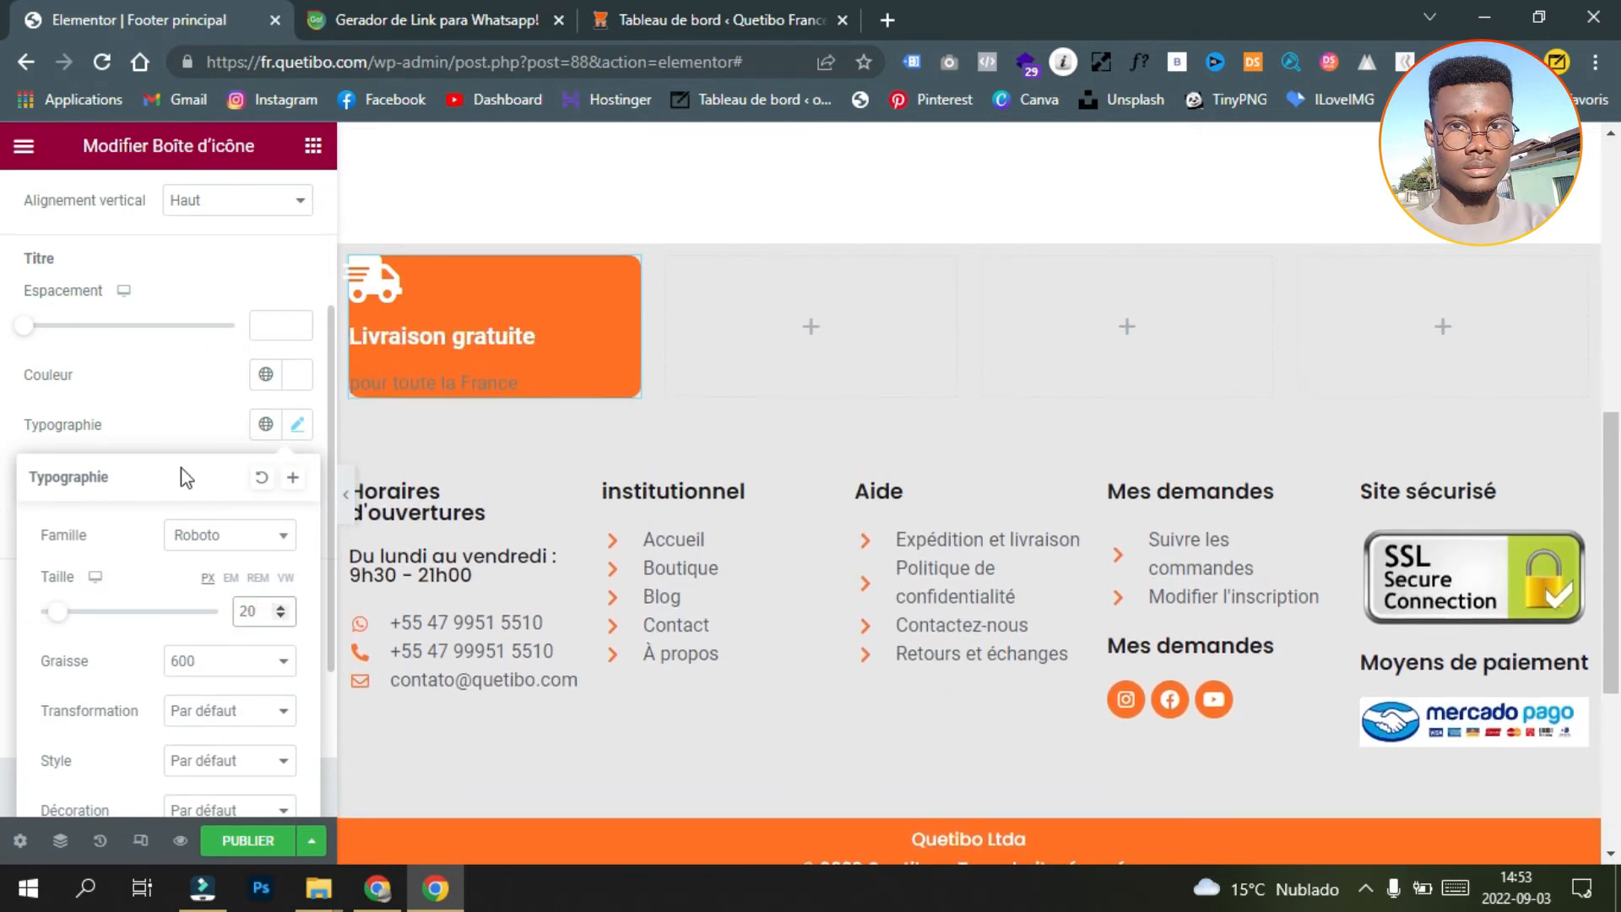
Step: Change the font family of the "Livraison gratuite" title to Poppins
left_click(243, 535)
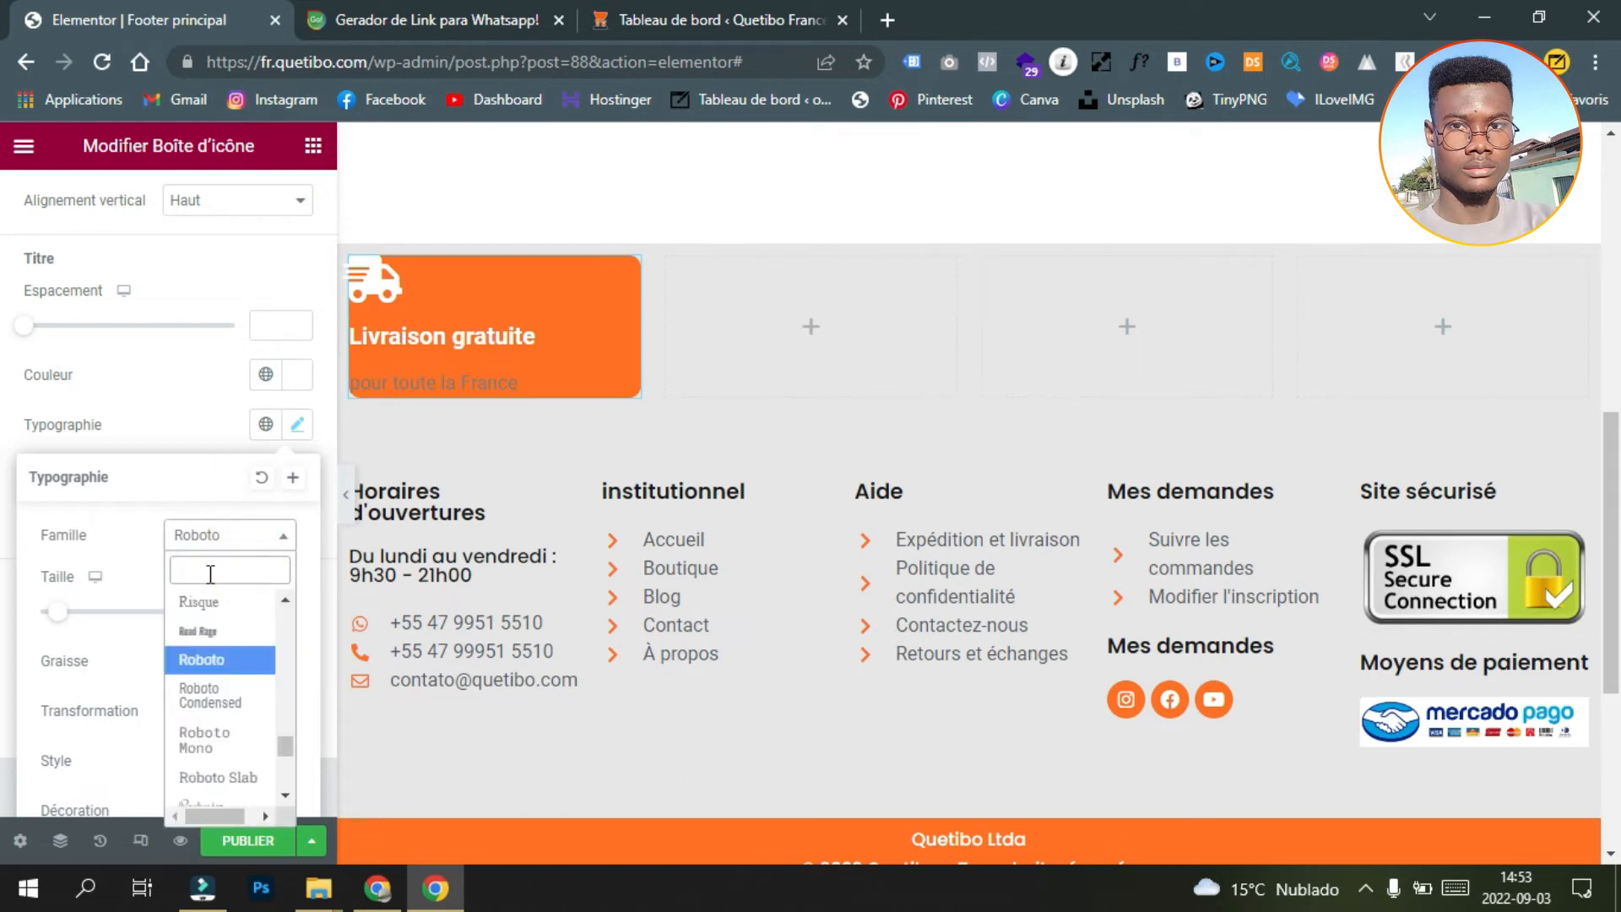
type("popp")
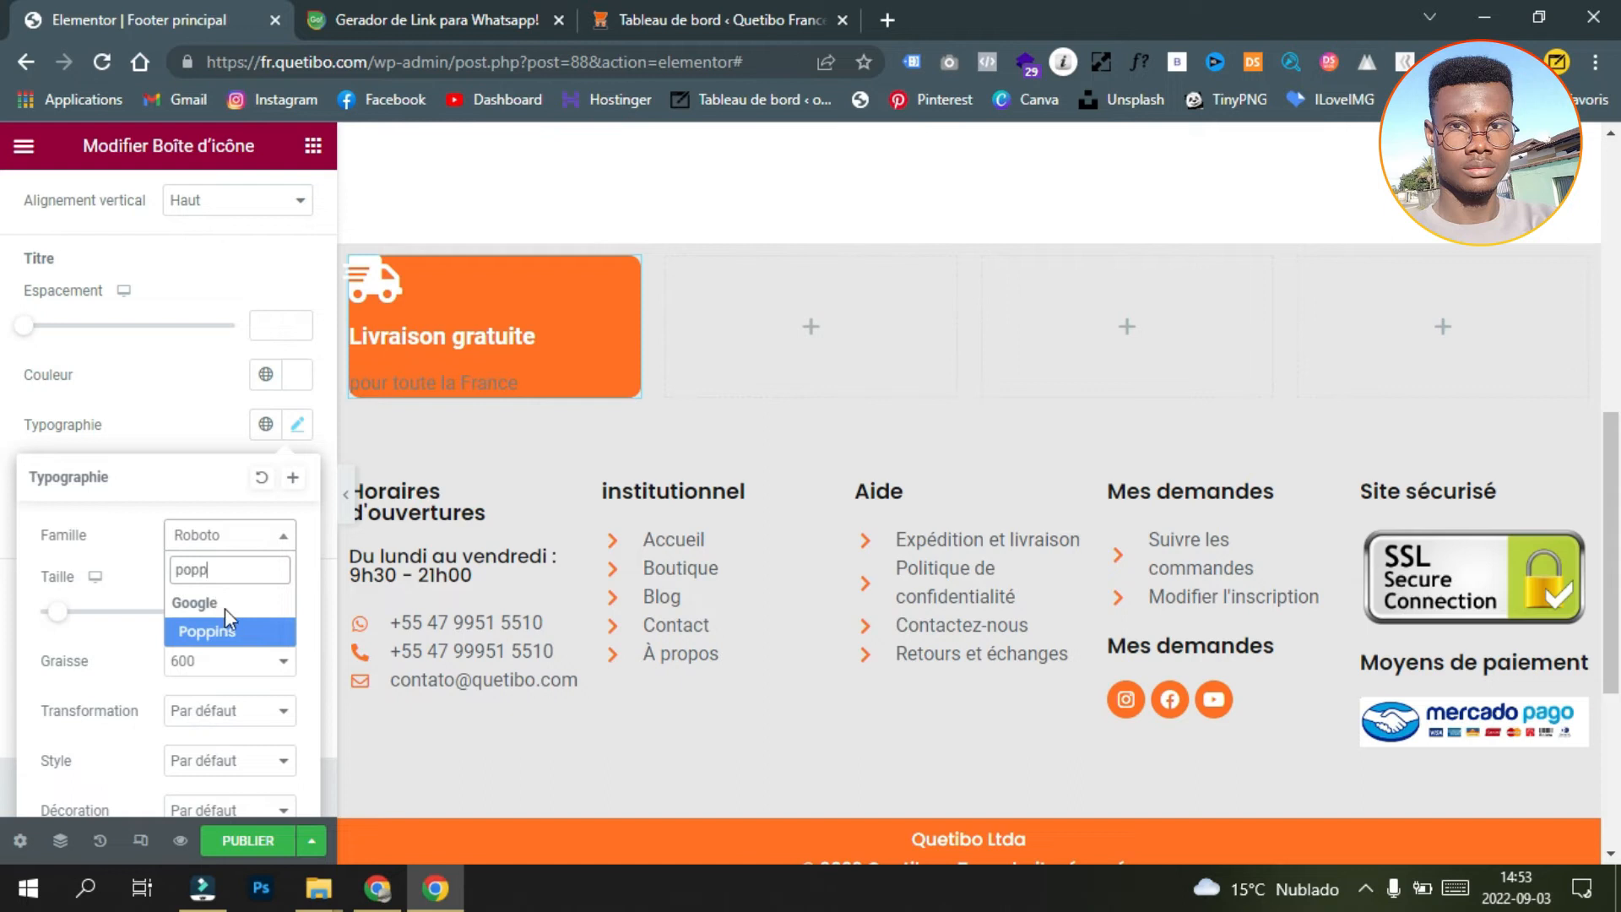
left_click(251, 633)
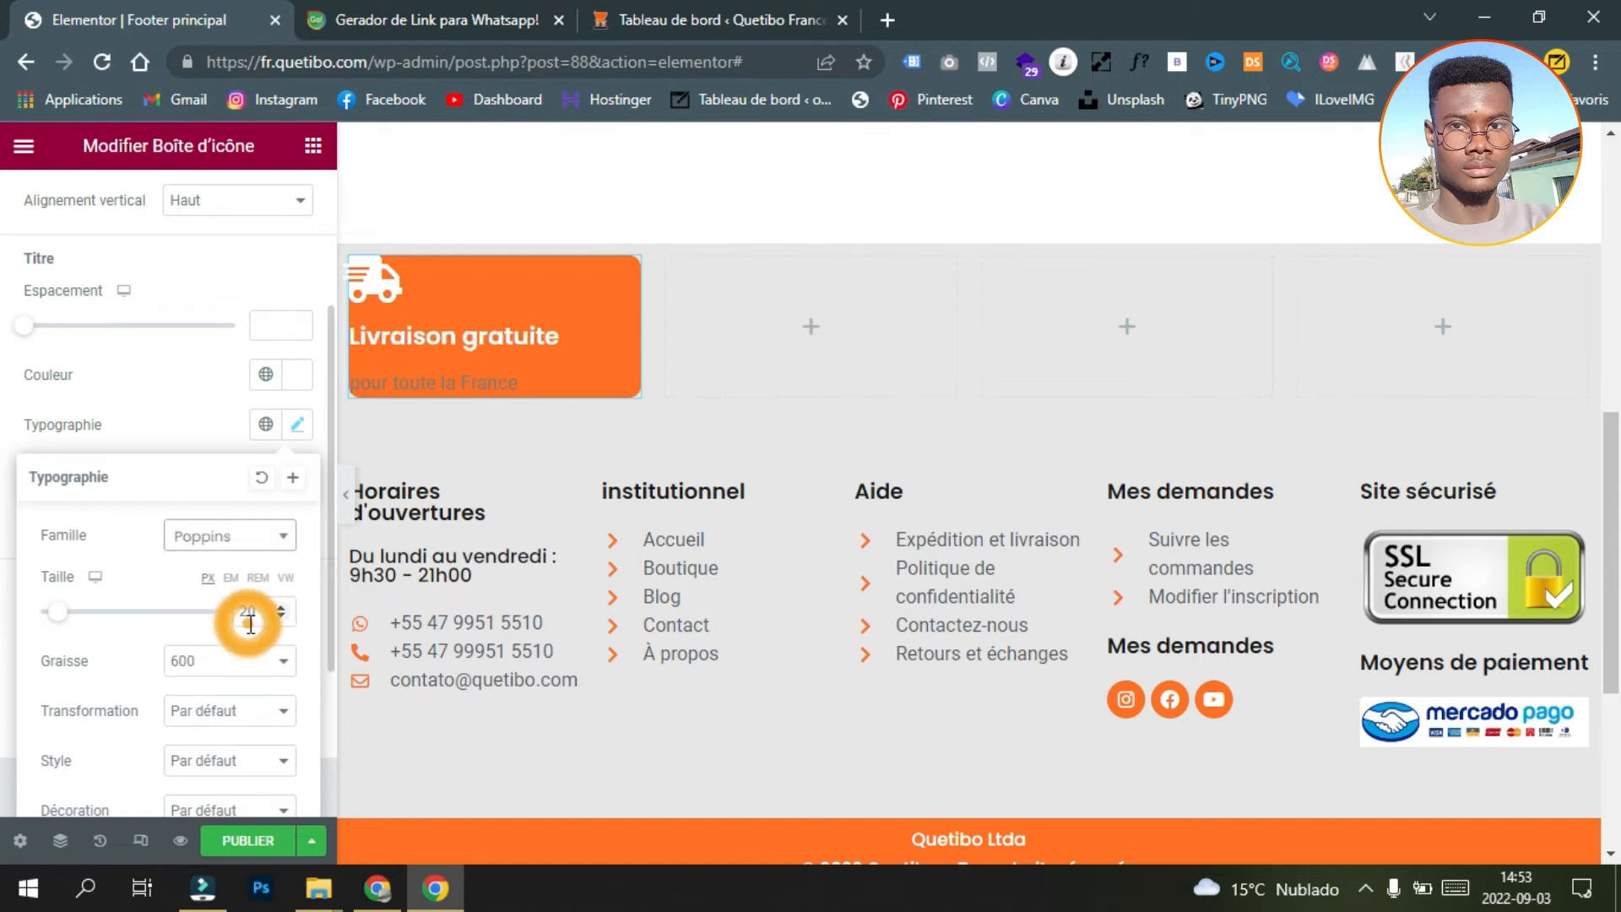
left_click(169, 411)
Step: Set the colour of the description "pour toute la France" to white
scroll(169, 515, "down", 2)
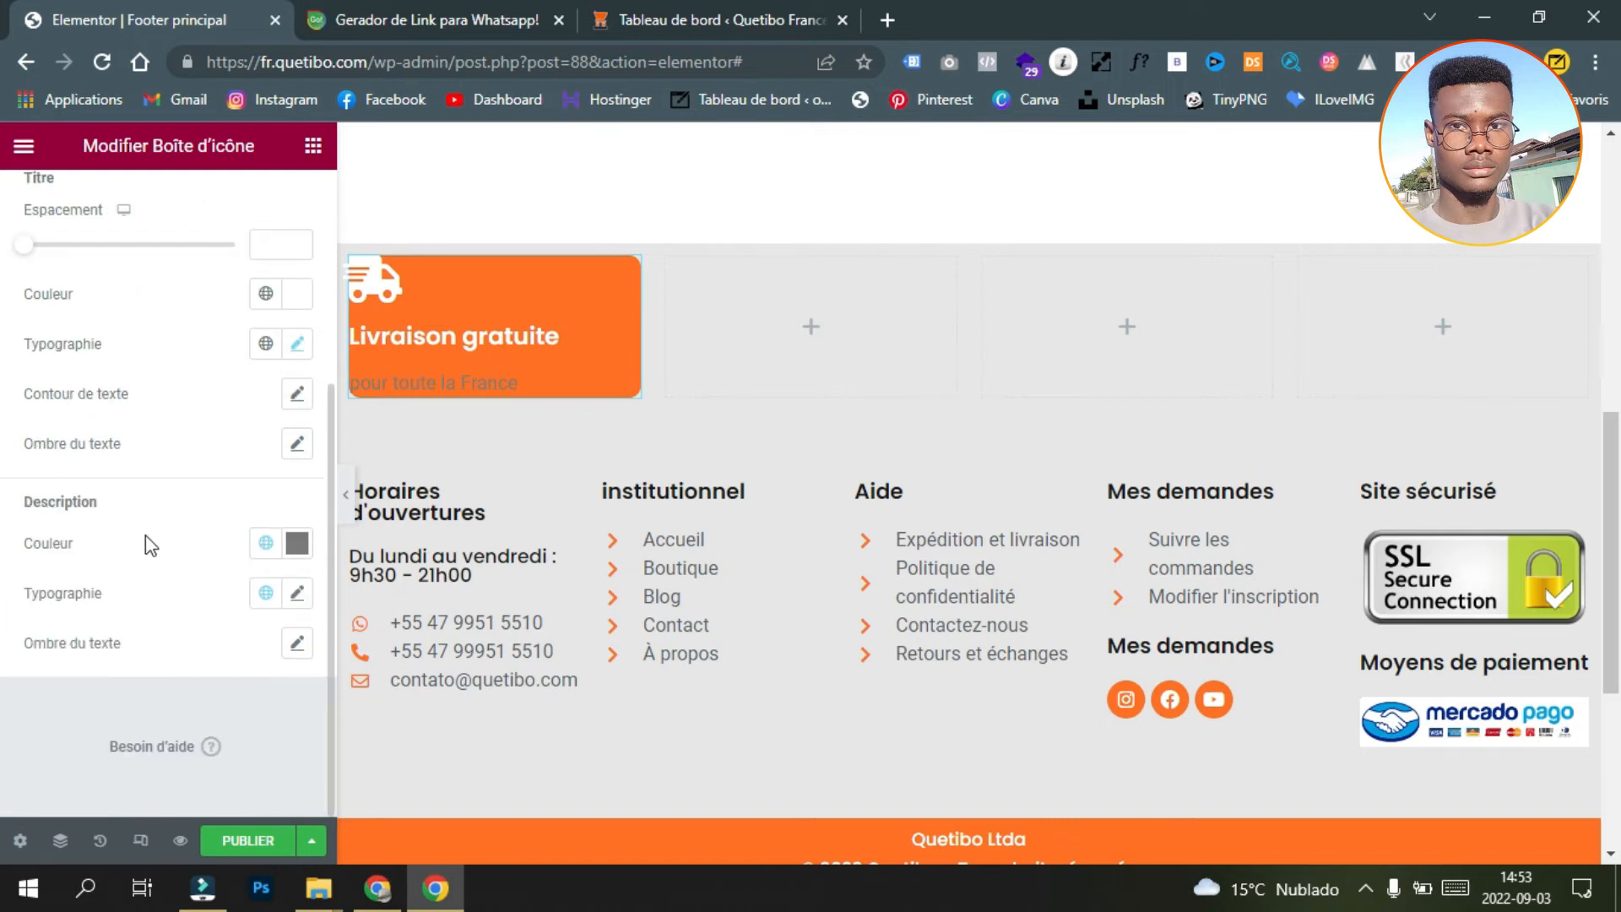
left_click(297, 543)
left_click_drag(233, 279, 57, 110)
left_click(196, 610)
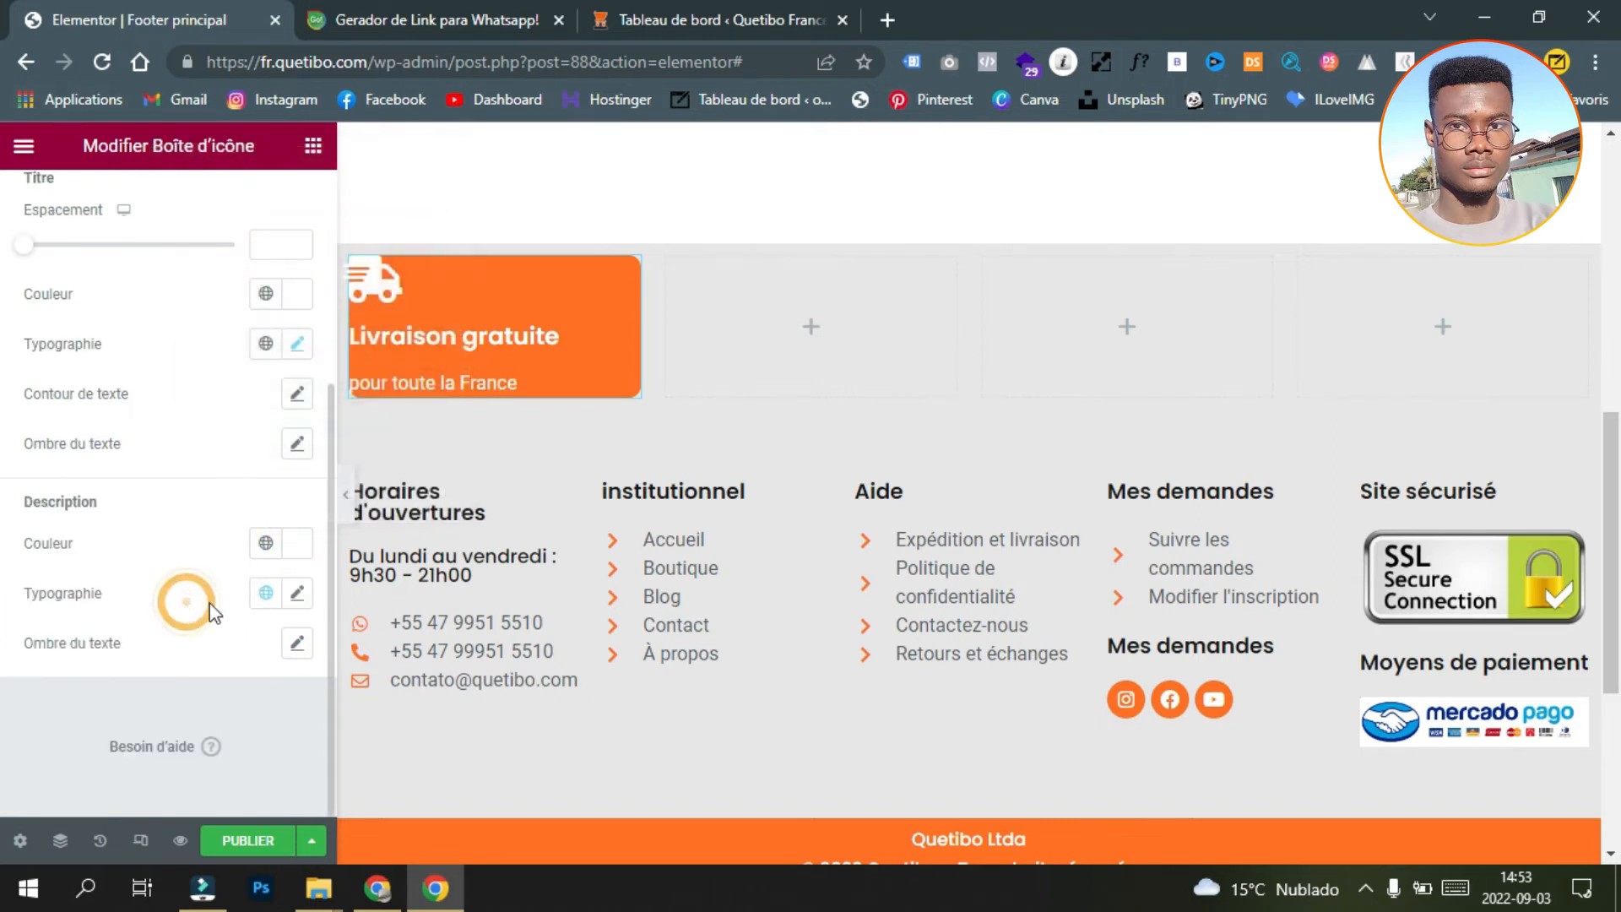
Step: Apply the global font Poppins medium to the description "pour toute la France" and review its typography settings
left_click(297, 594)
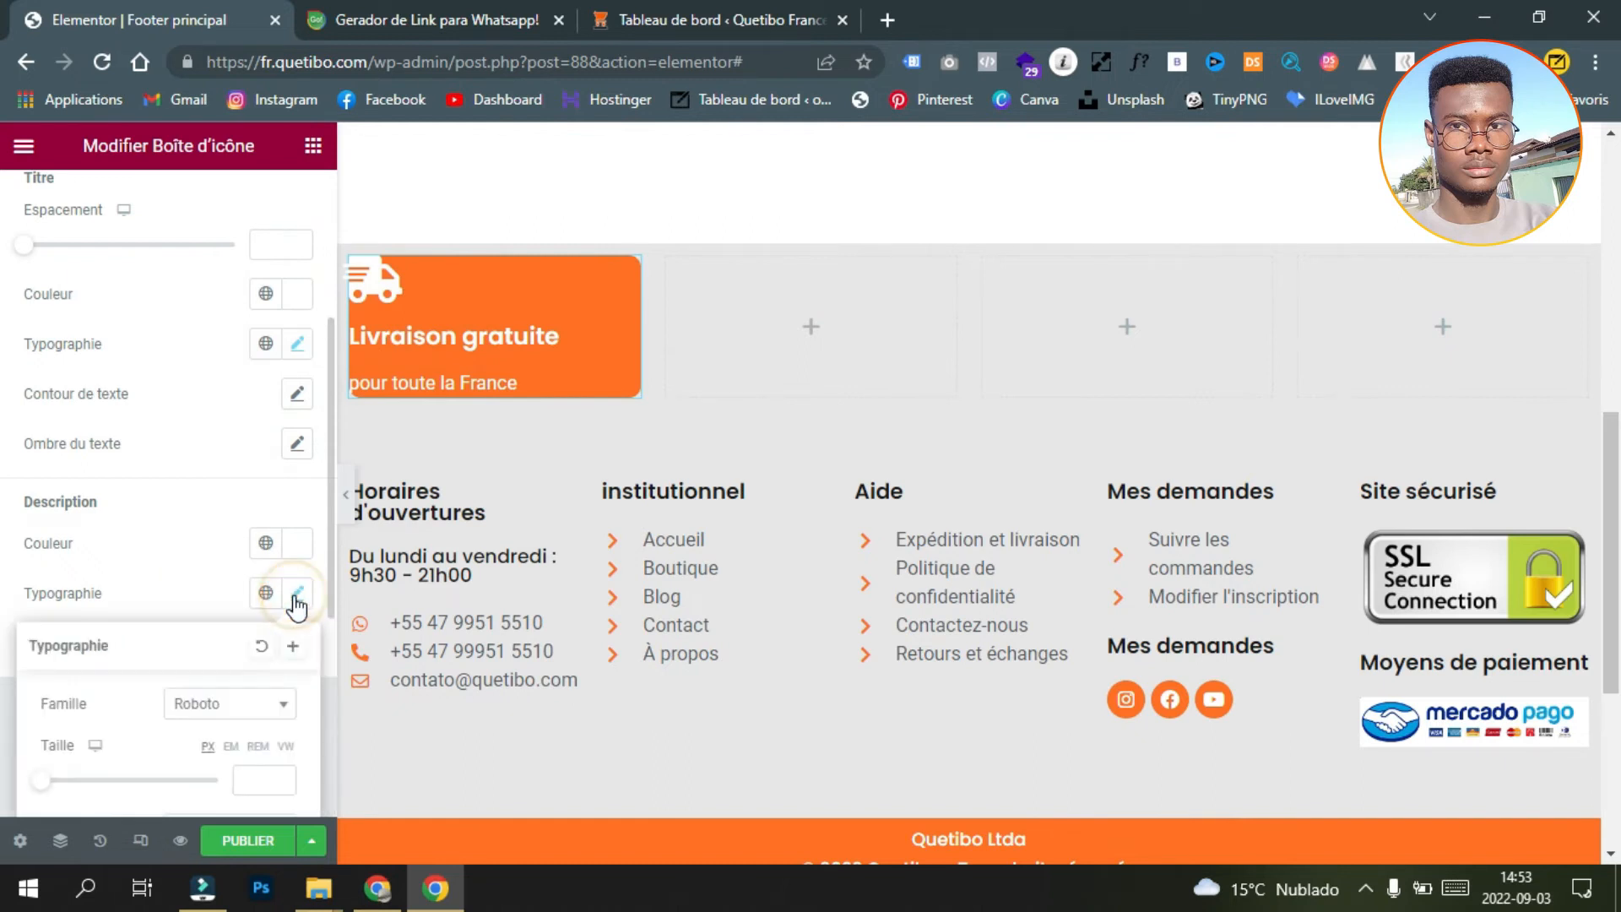
left_click(266, 594)
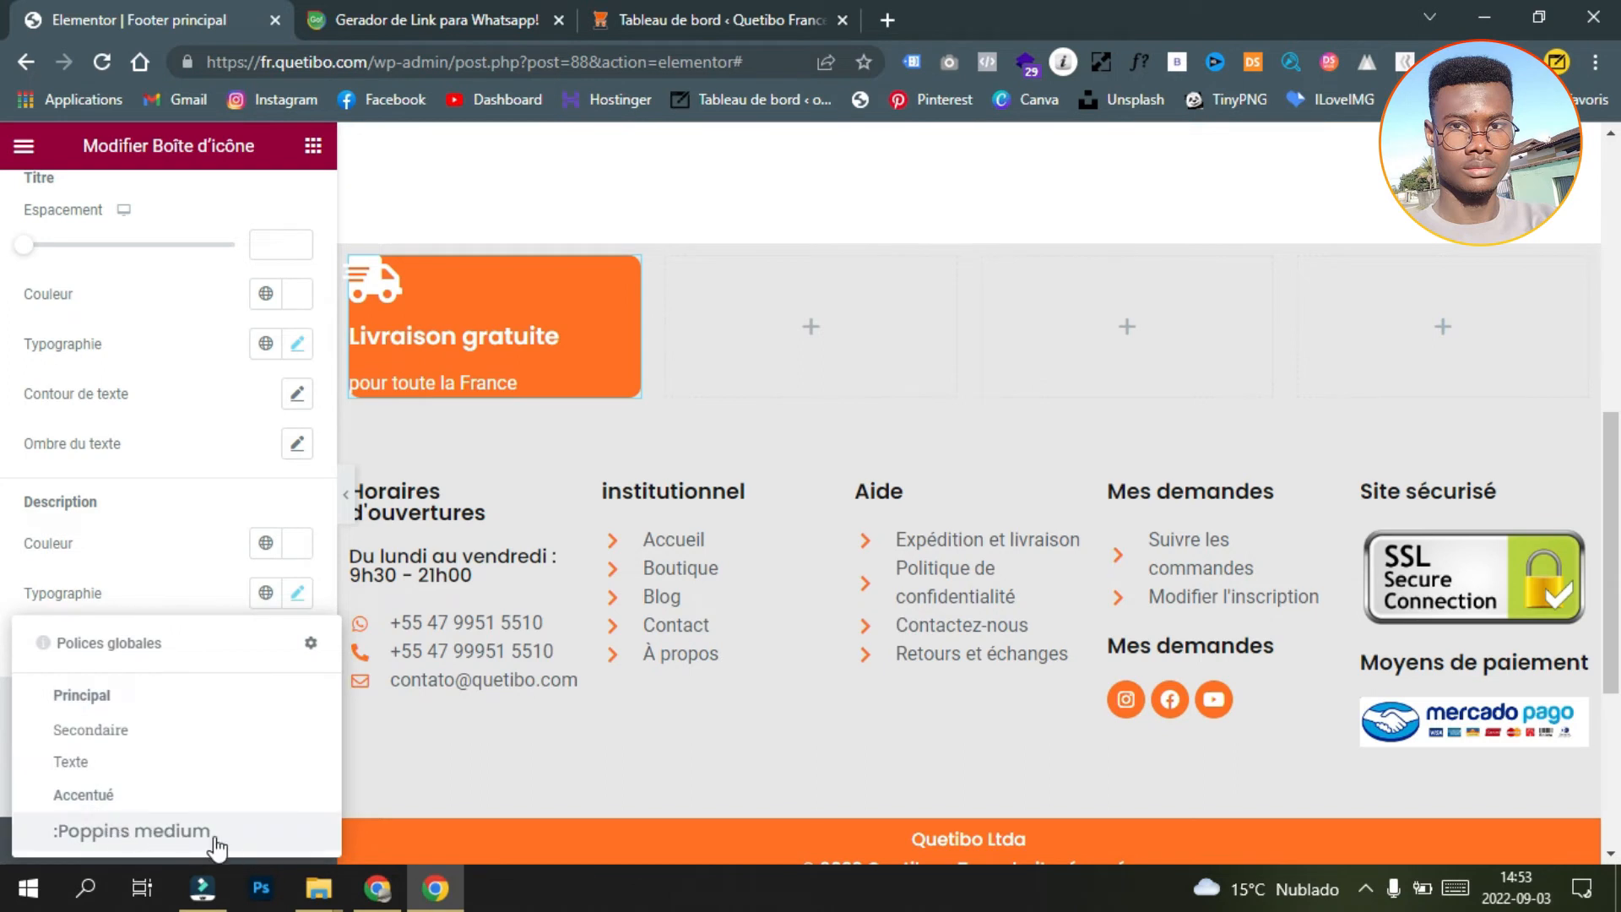
left_click(174, 832)
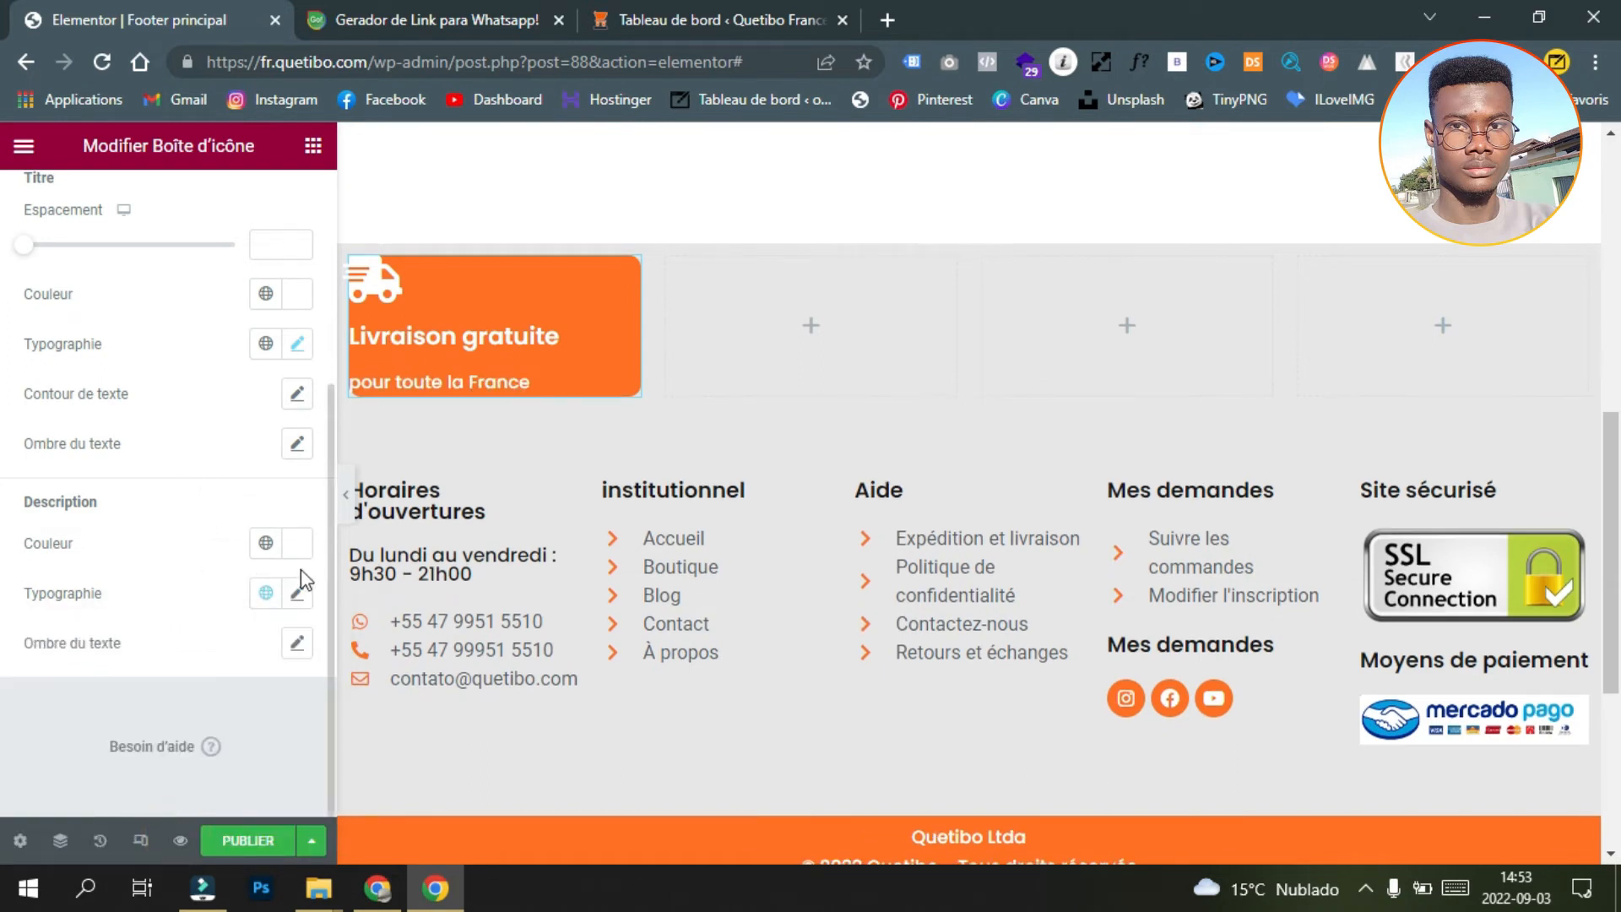
left_click(298, 593)
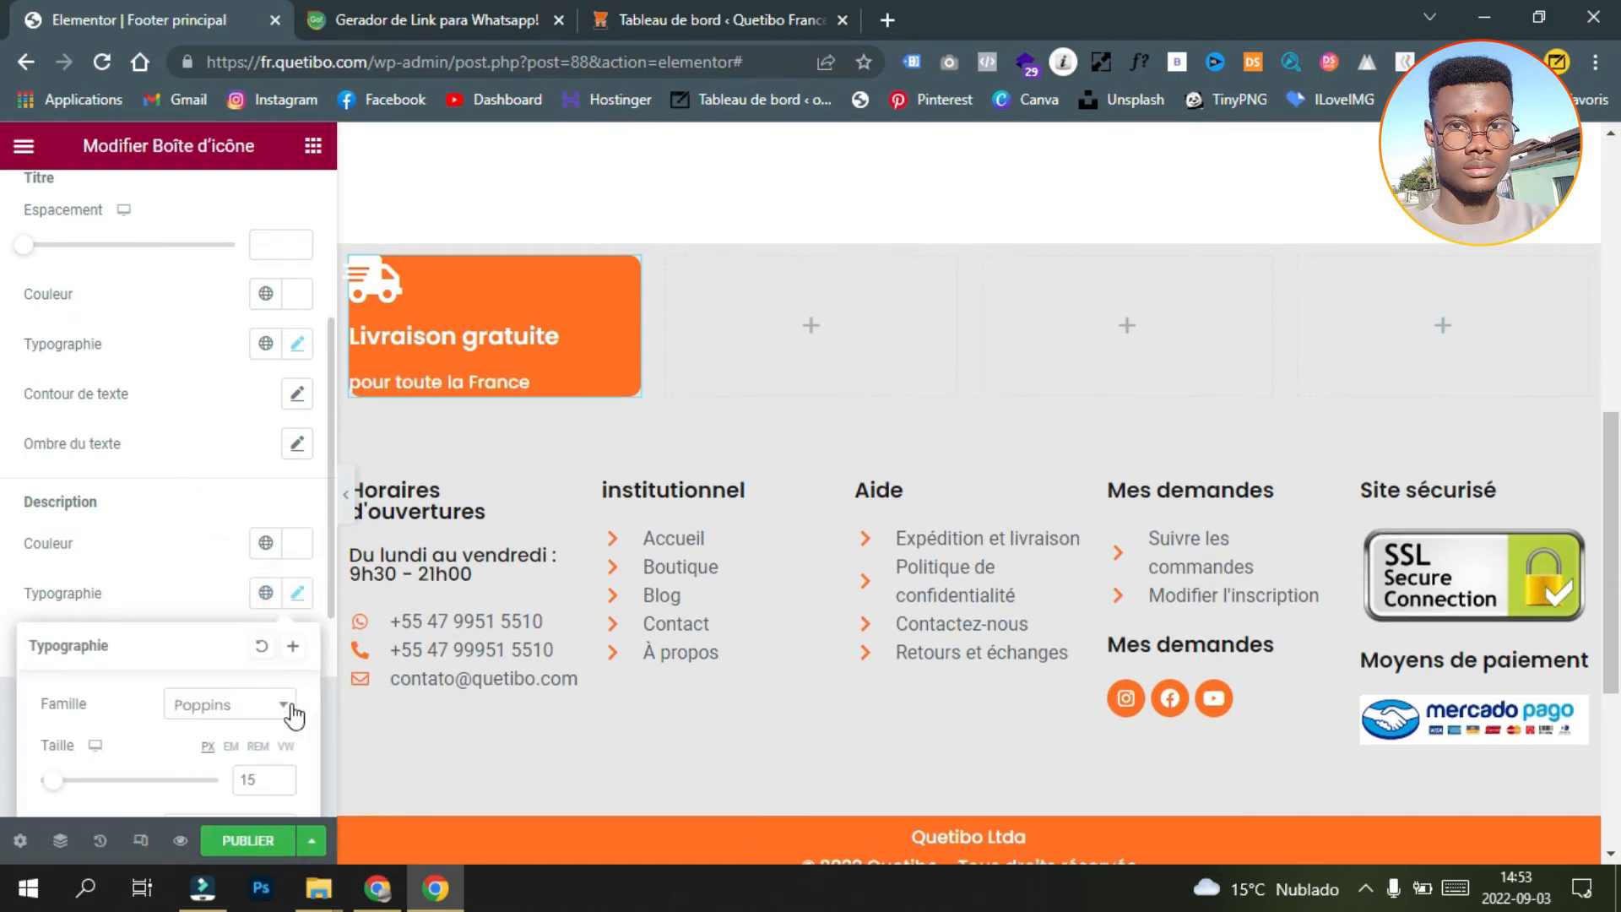
scroll(250, 724, "down", 3)
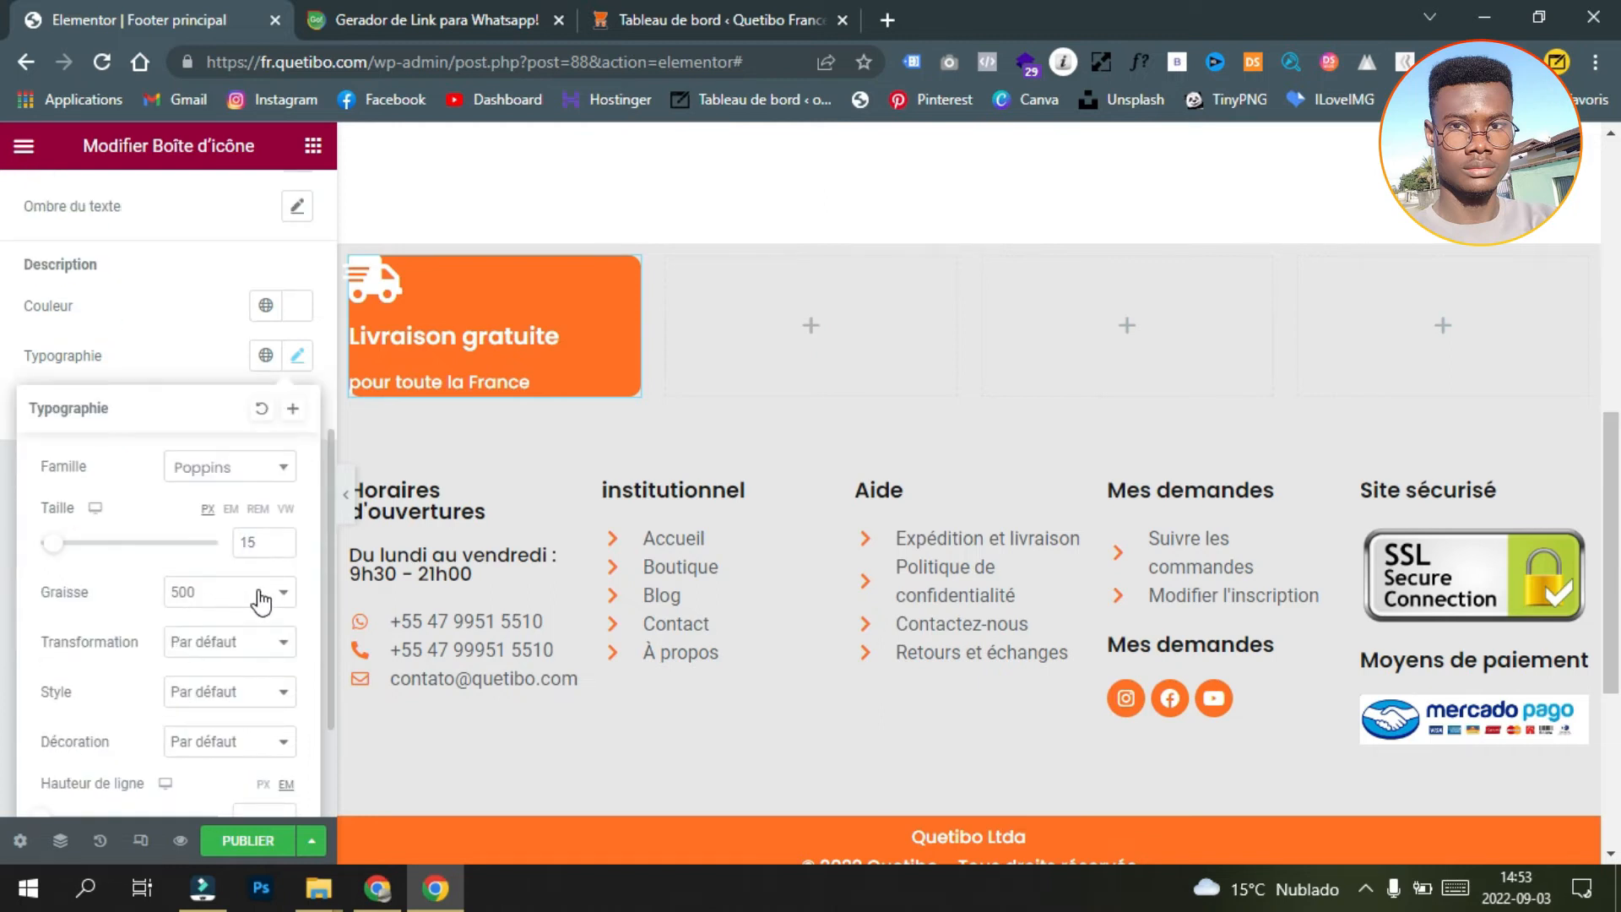
left_click(150, 332)
Step: Set linked inner padding of 20 px on all sides of the "Livraison gratuite" icon box and preview the card
scroll(188, 453, "up", 6)
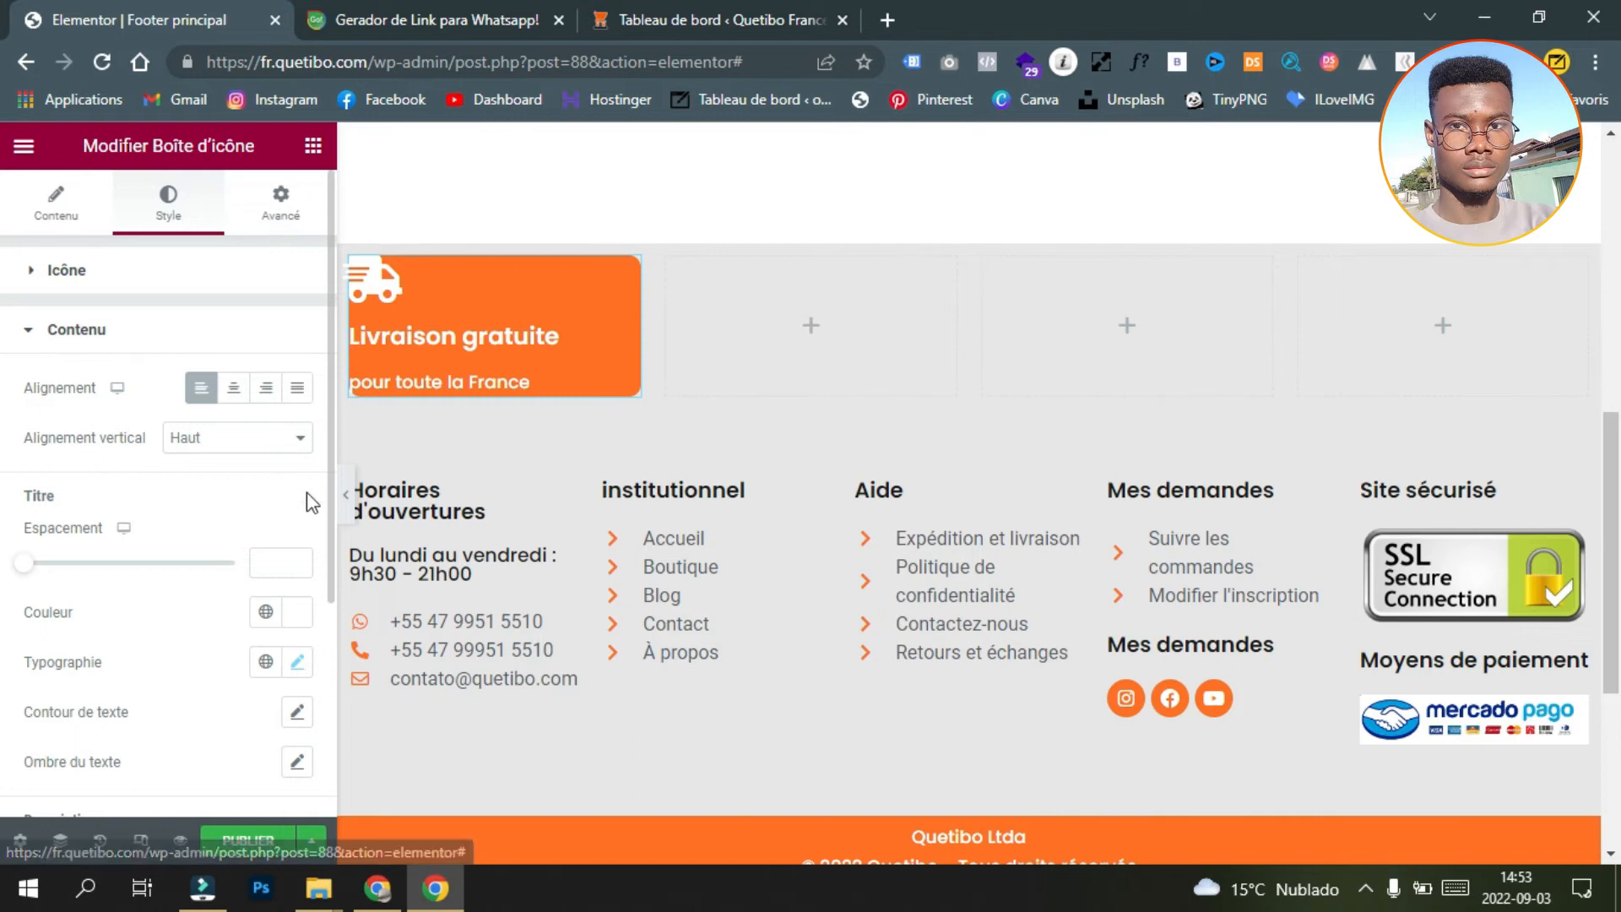
left_click(347, 498)
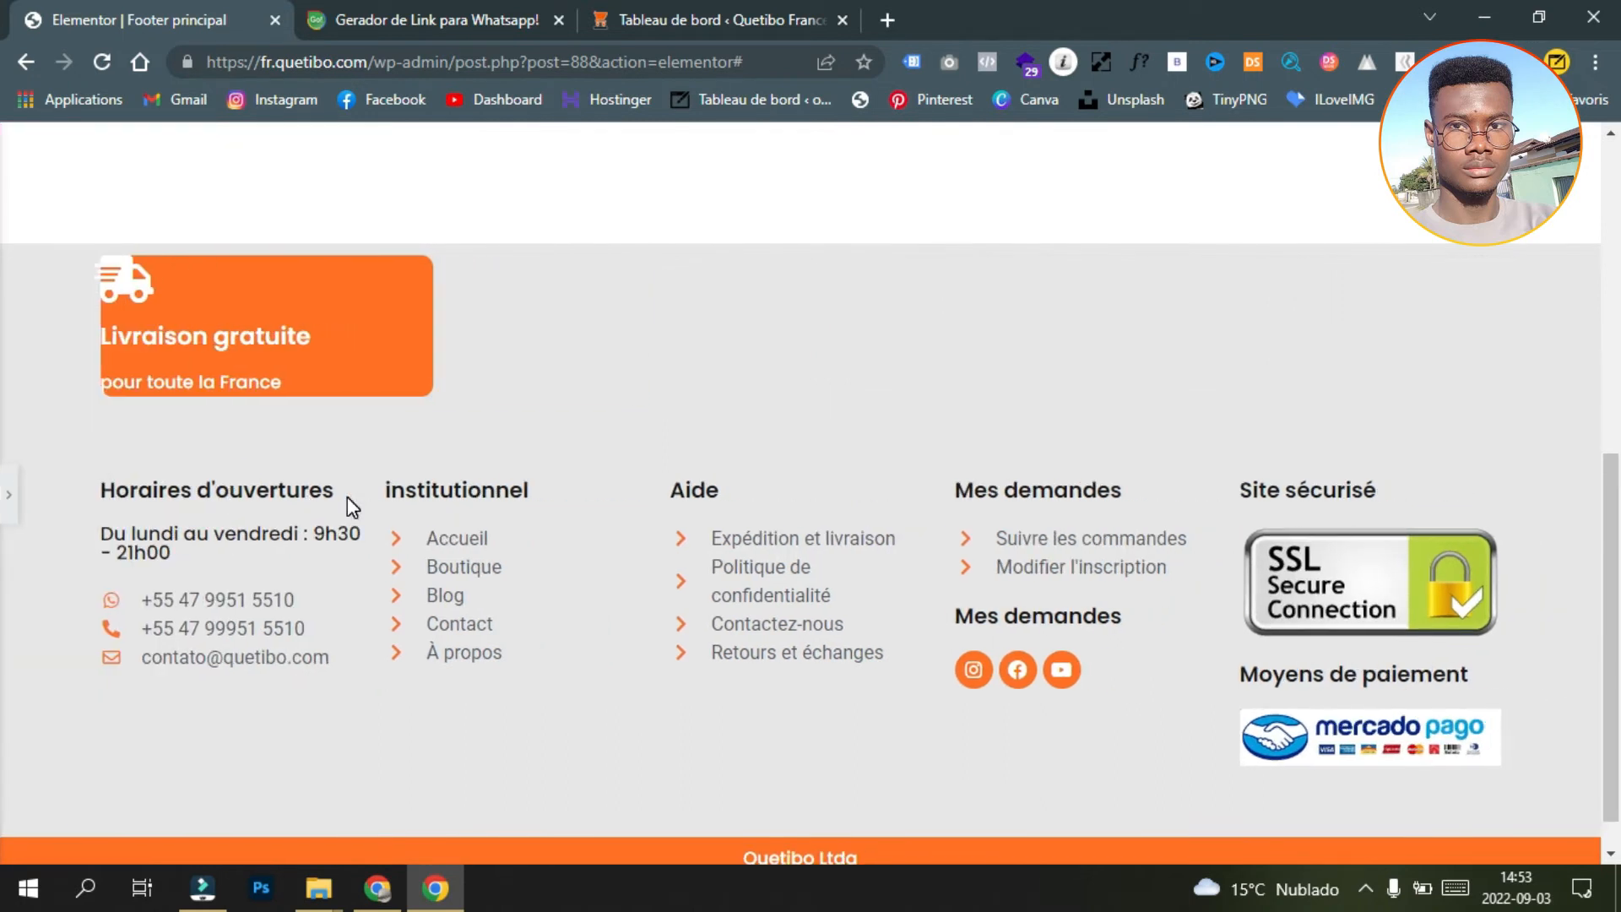
left_click(8, 494)
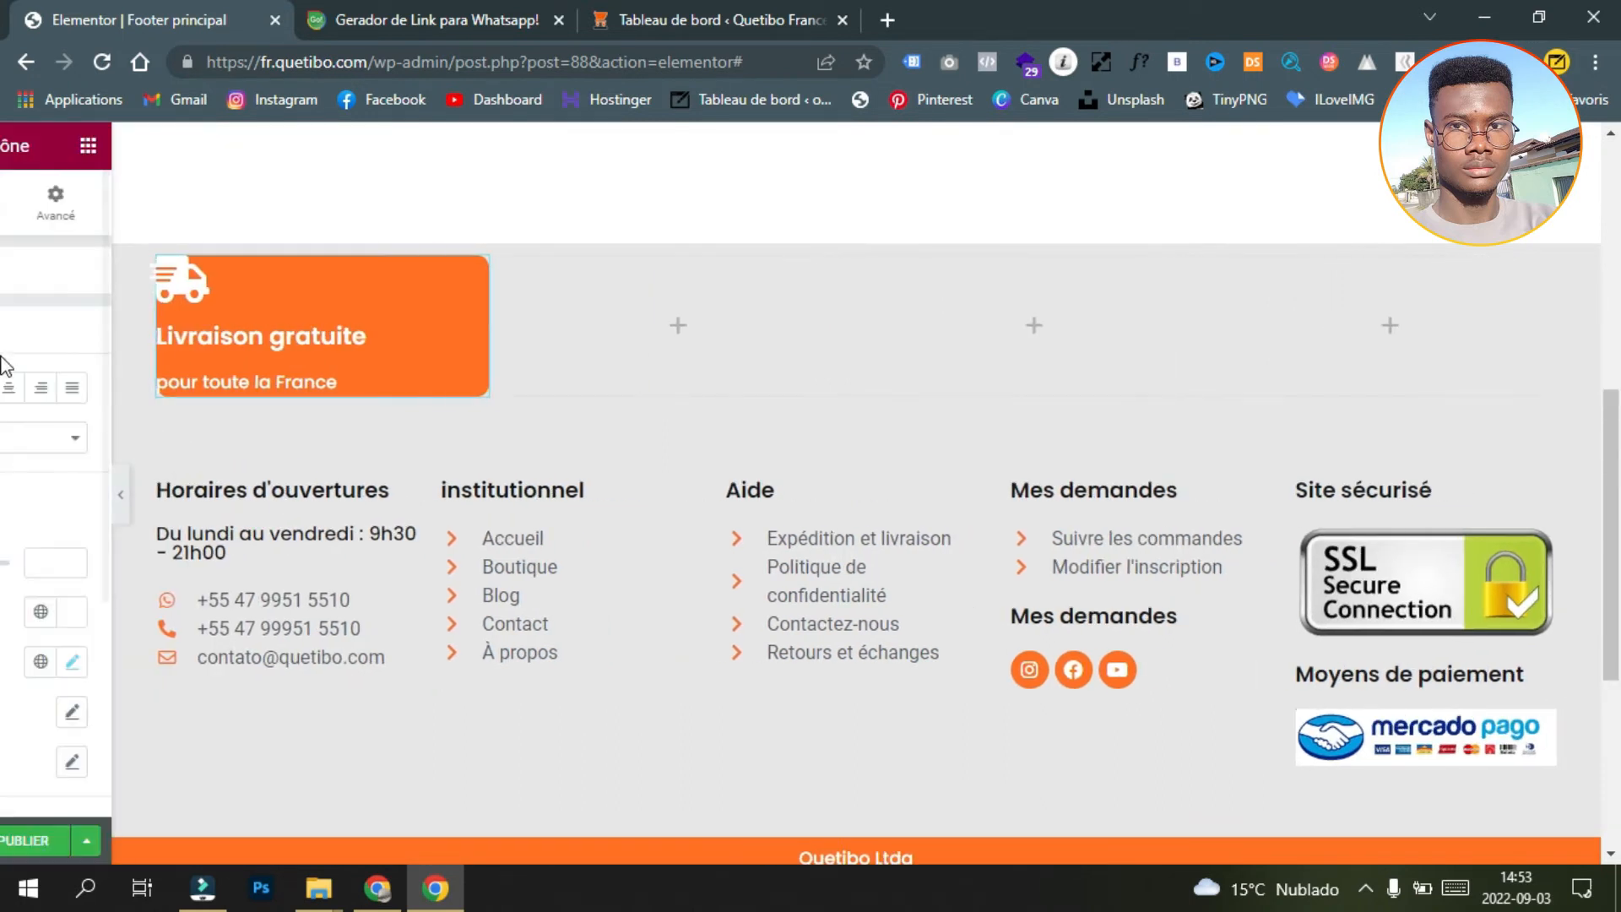
left_click(277, 207)
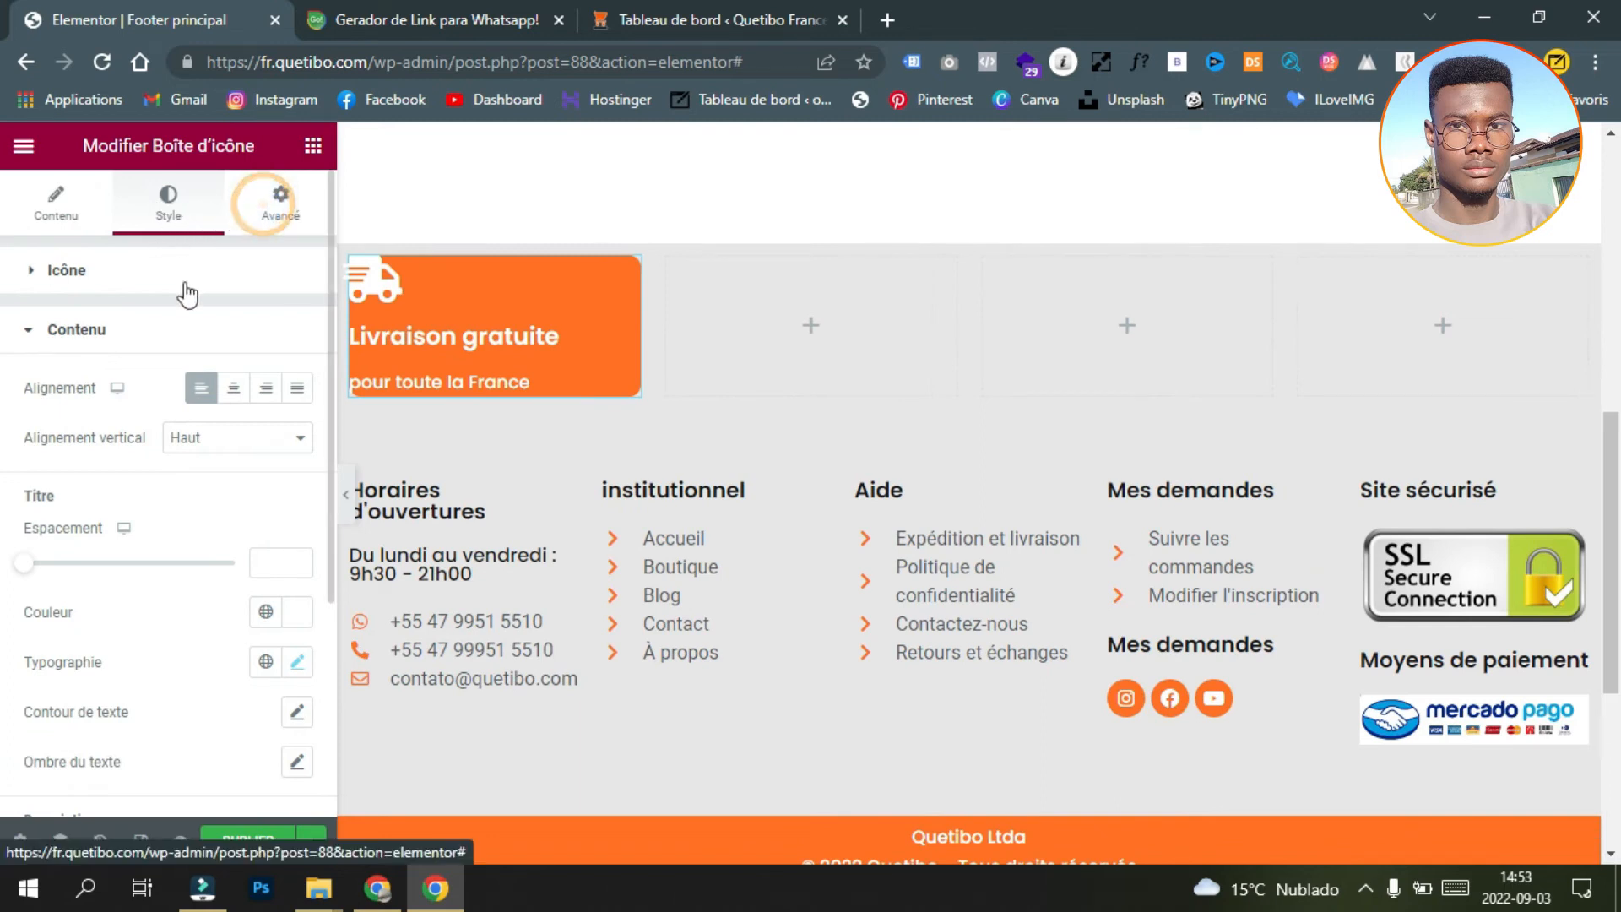
left_click(283, 454)
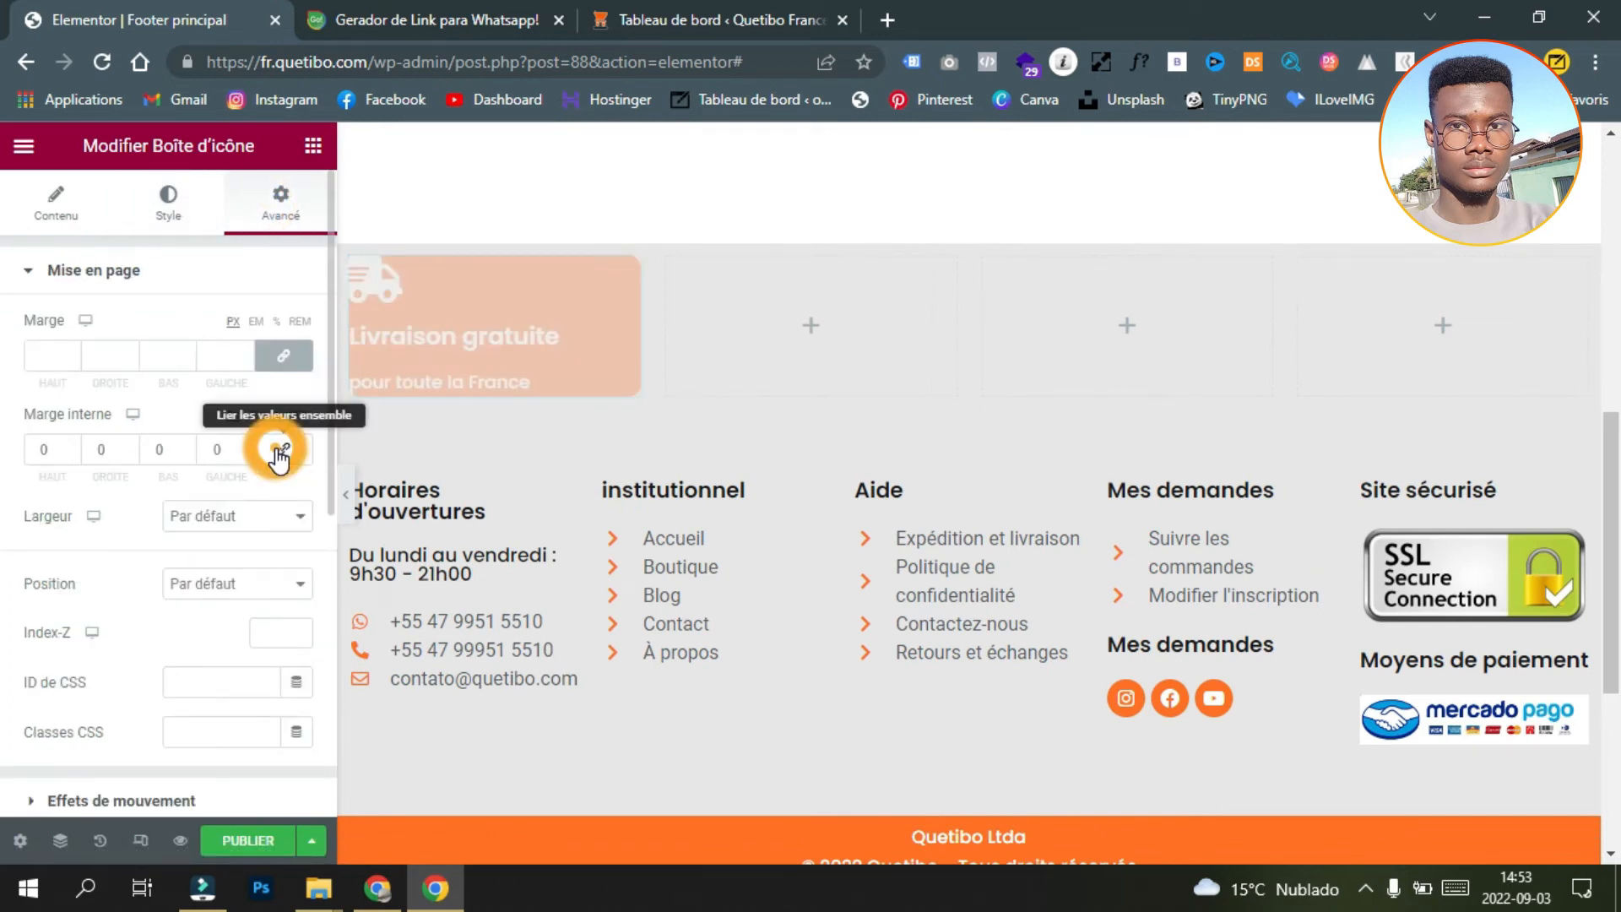
left_click(285, 456)
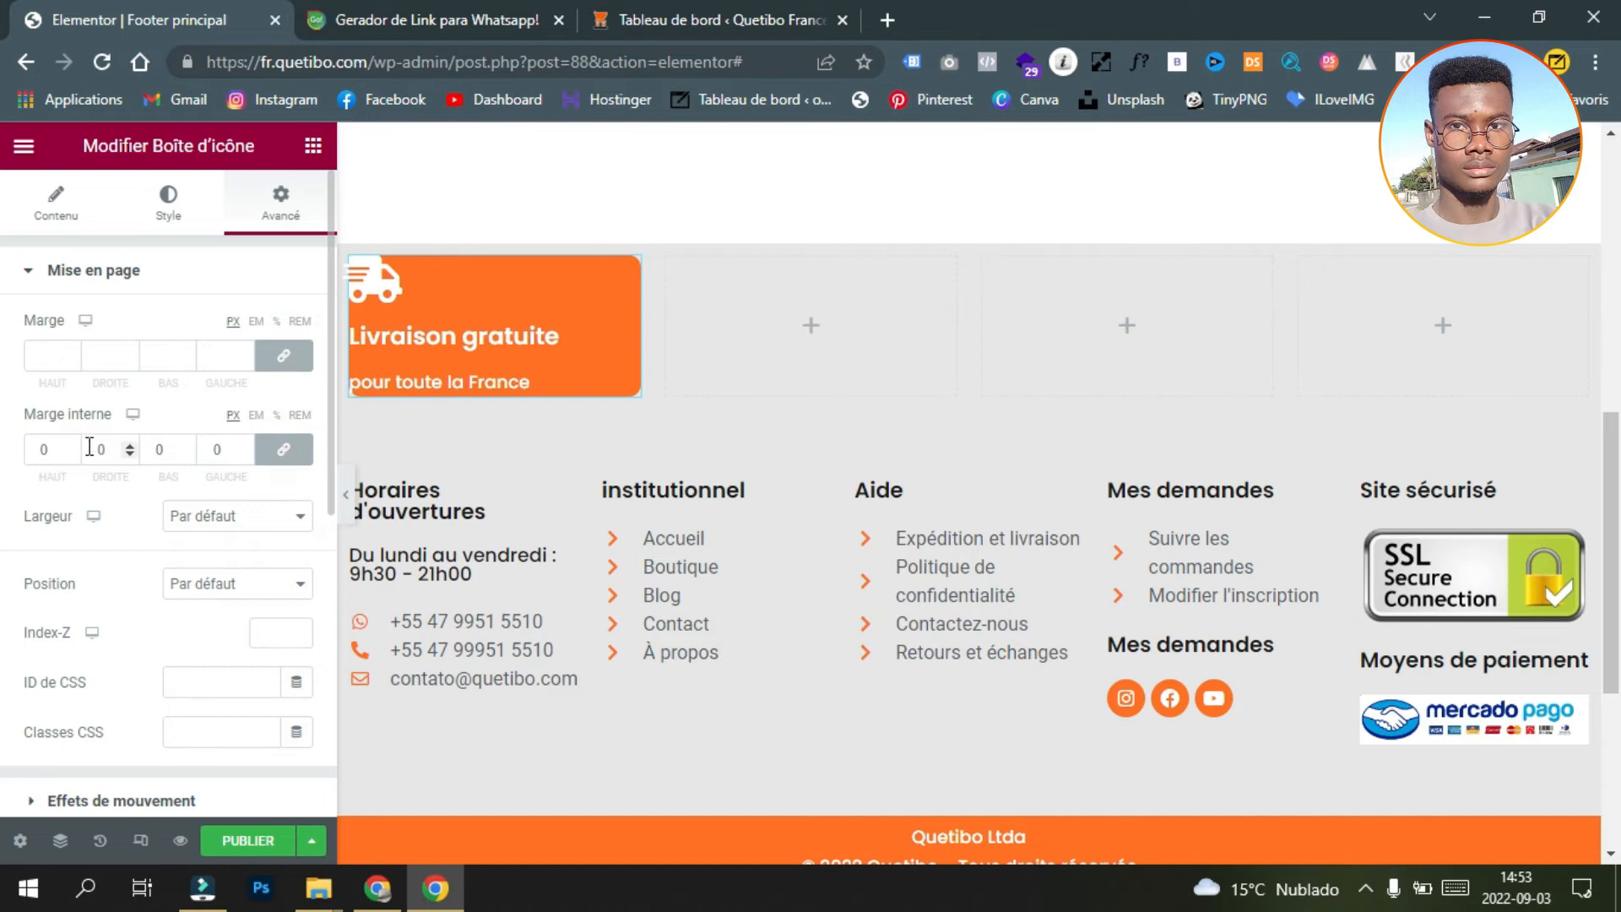
left_click(59, 454)
type("3")
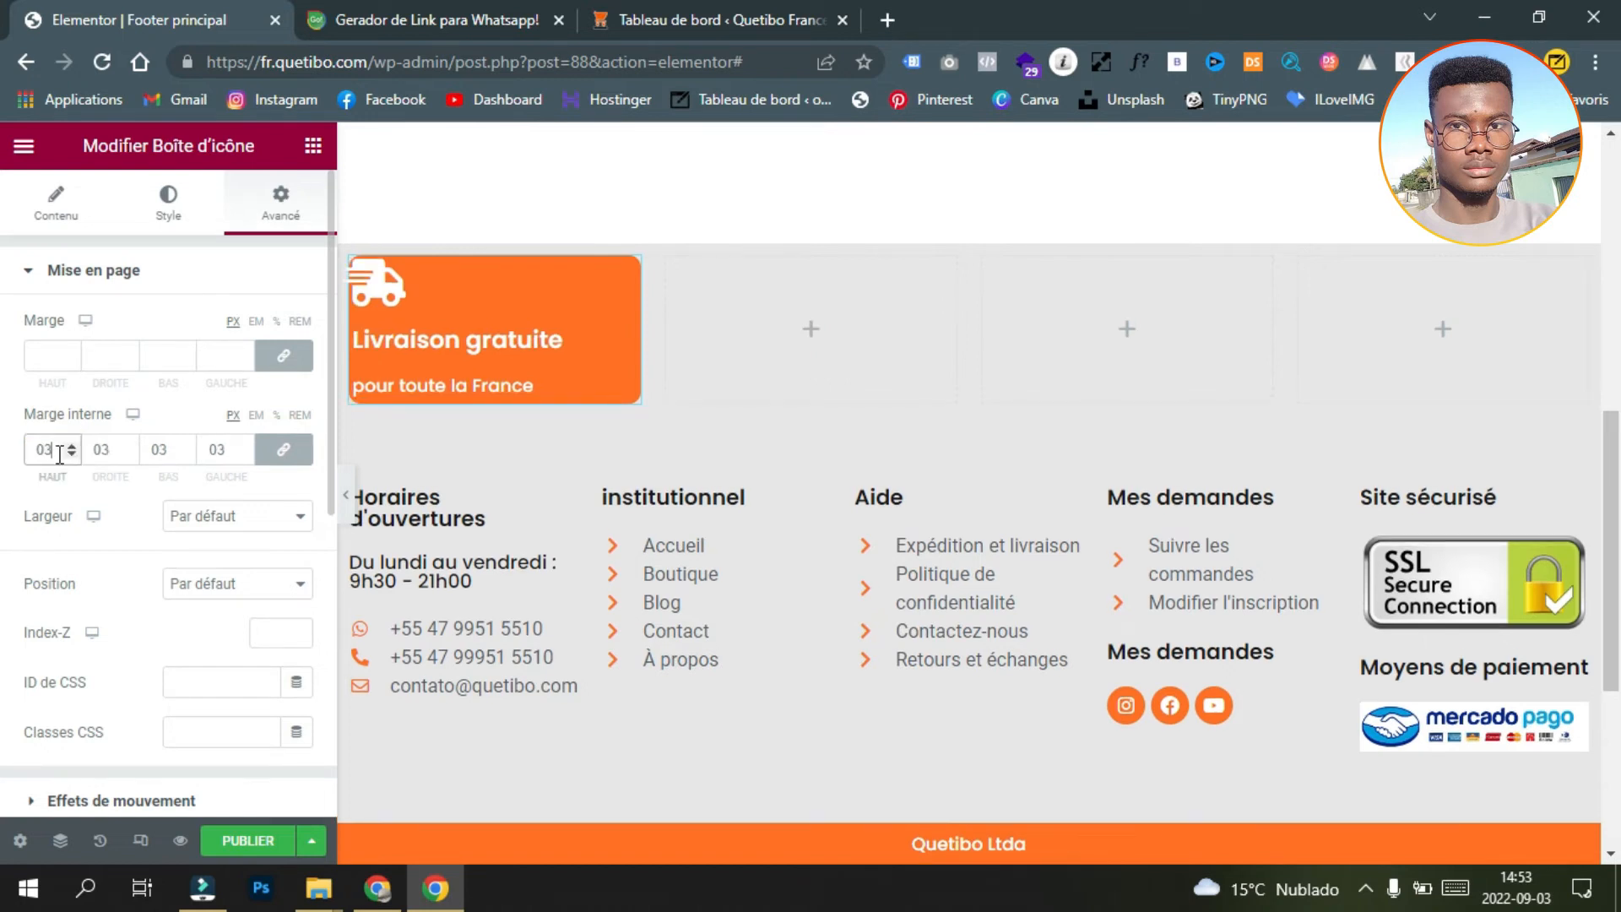
key("BackSpace")
type("2")
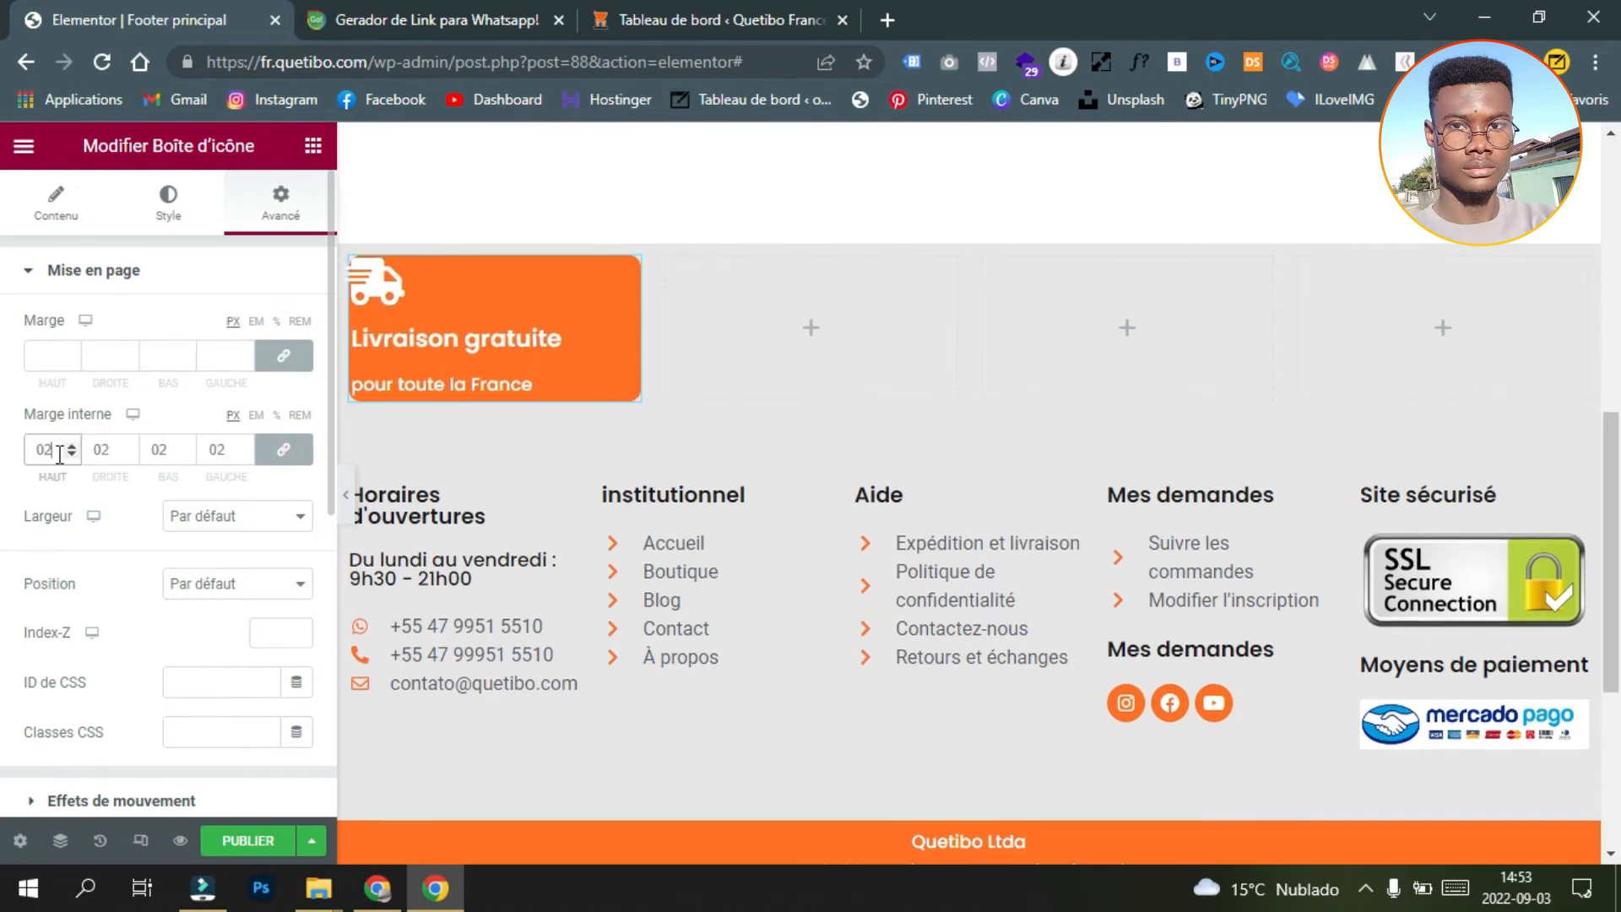
type("0")
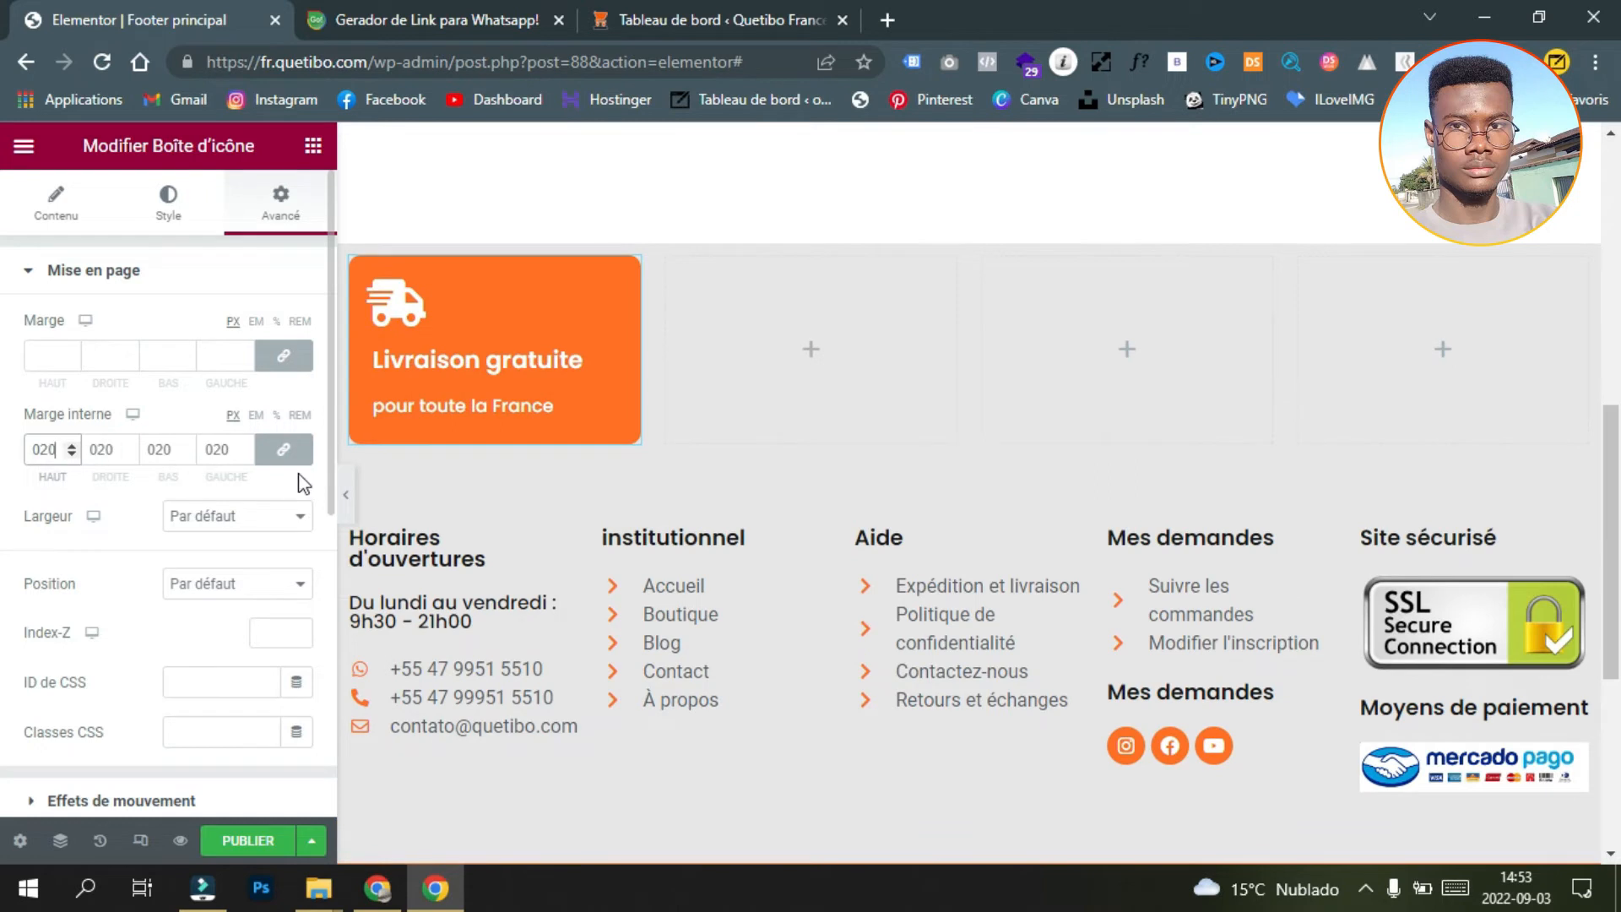
left_click(347, 487)
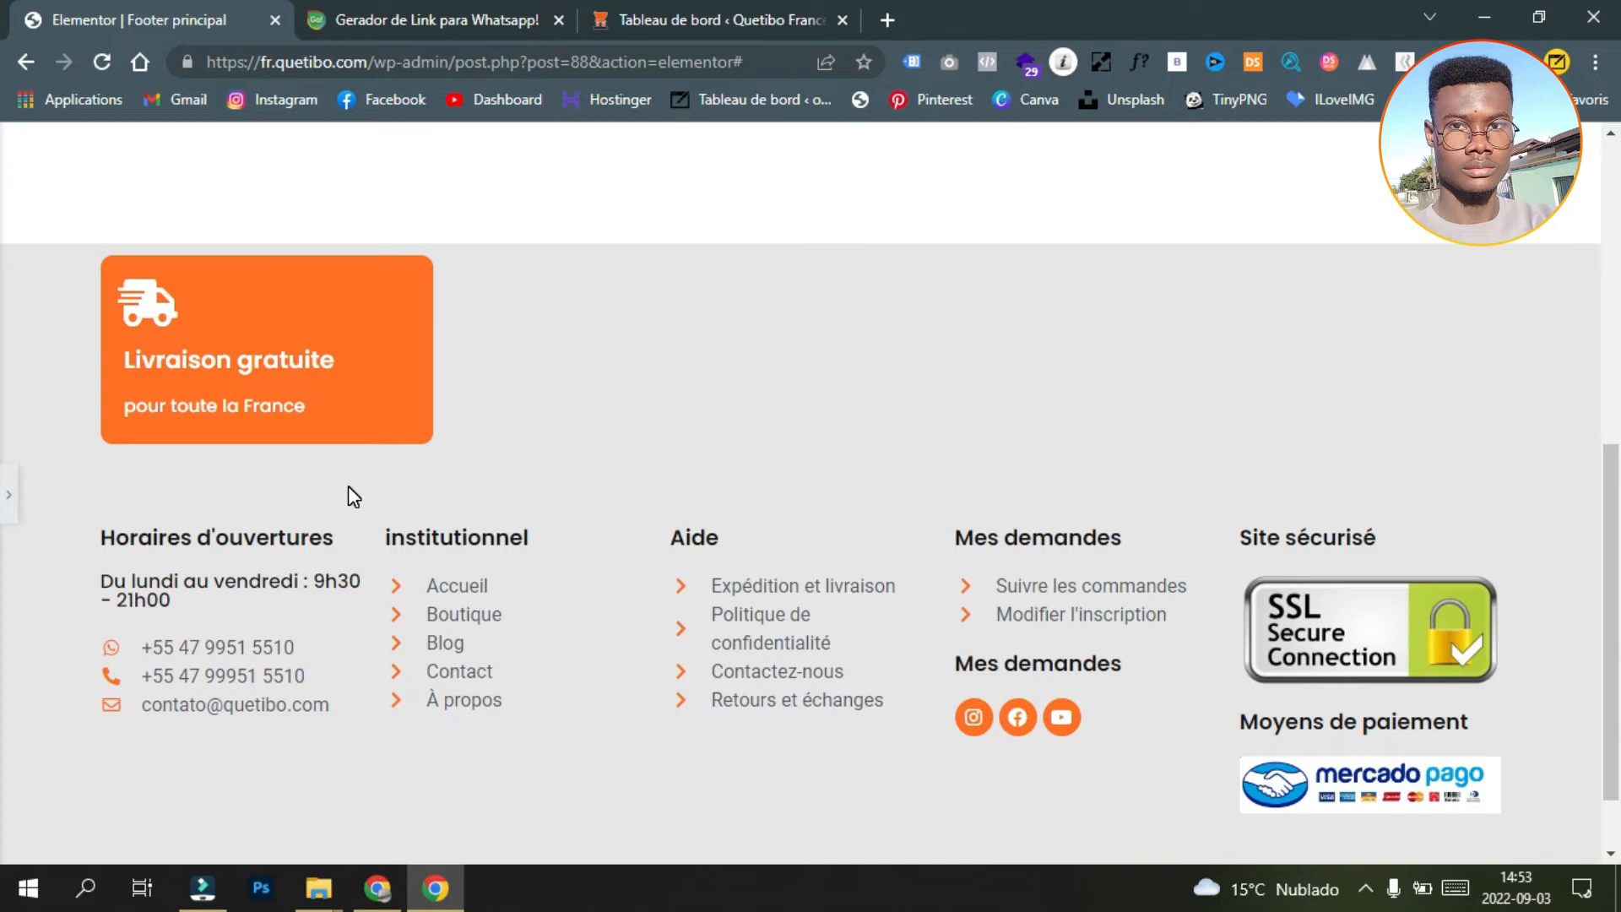
left_click(11, 496)
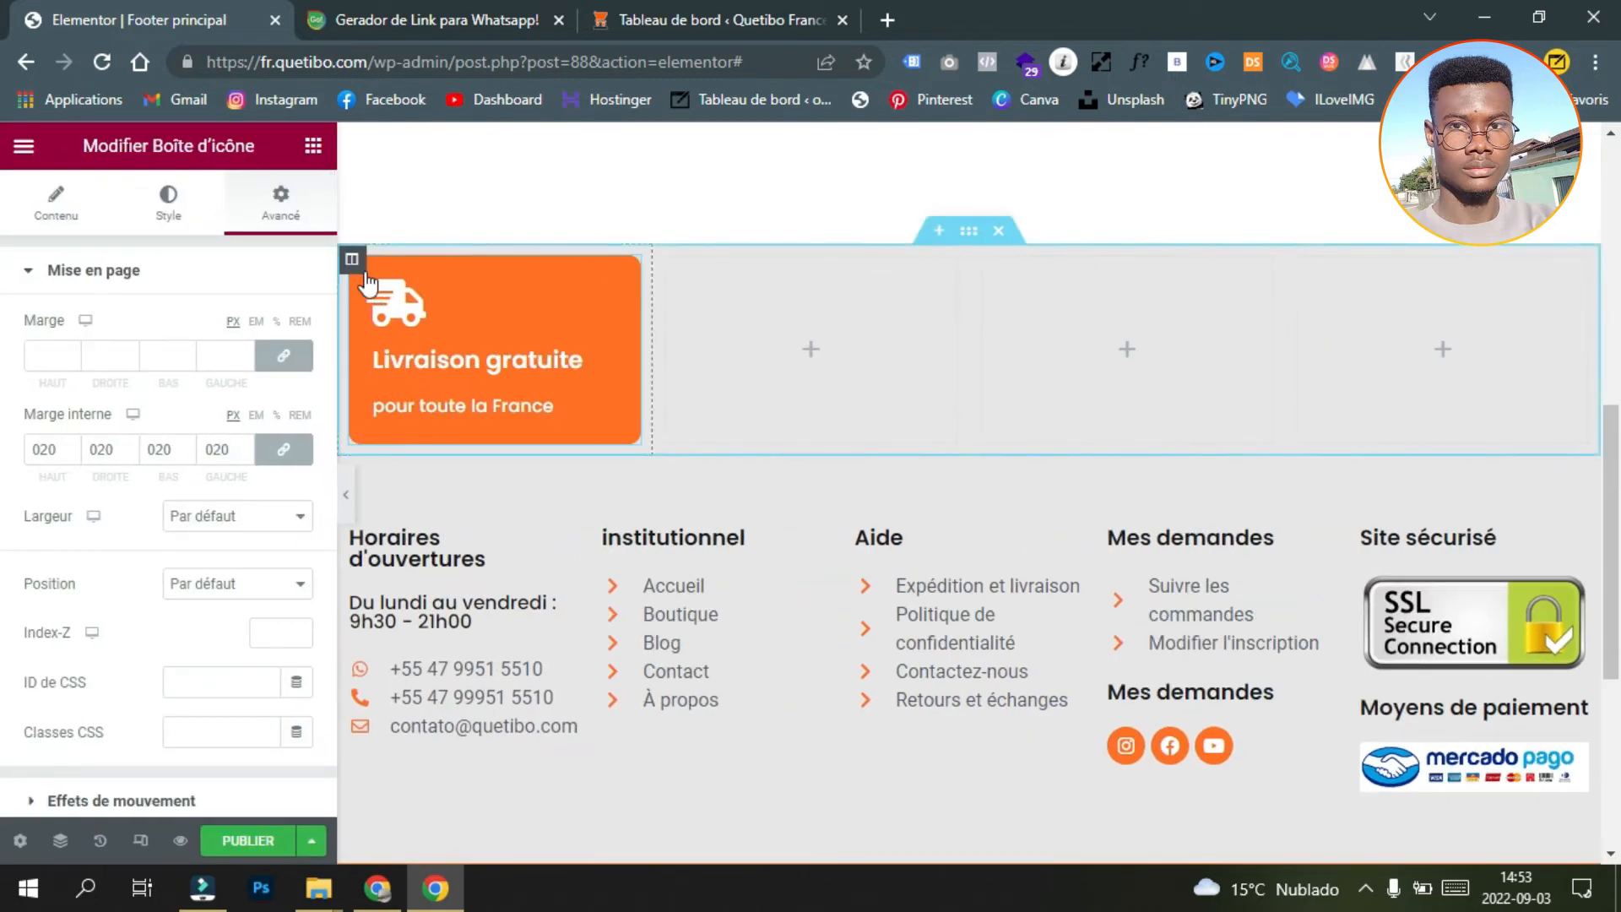
Step: Duplicate the column holding the "Livraison gratuite" card three times to make four identical cards
right_click(348, 262)
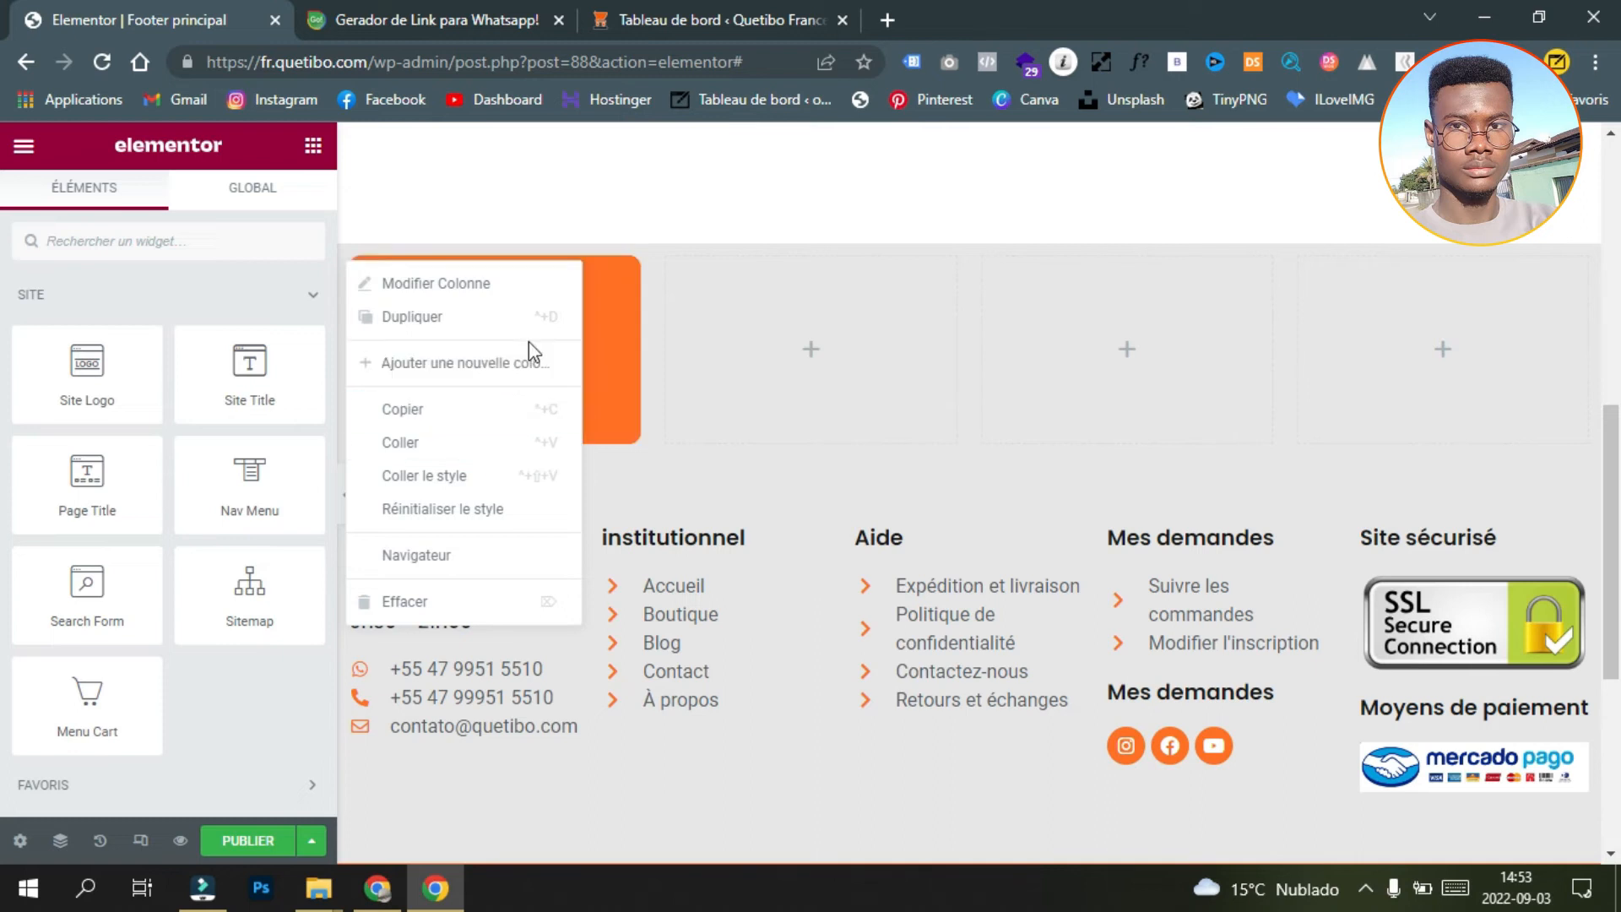
left_click(548, 328)
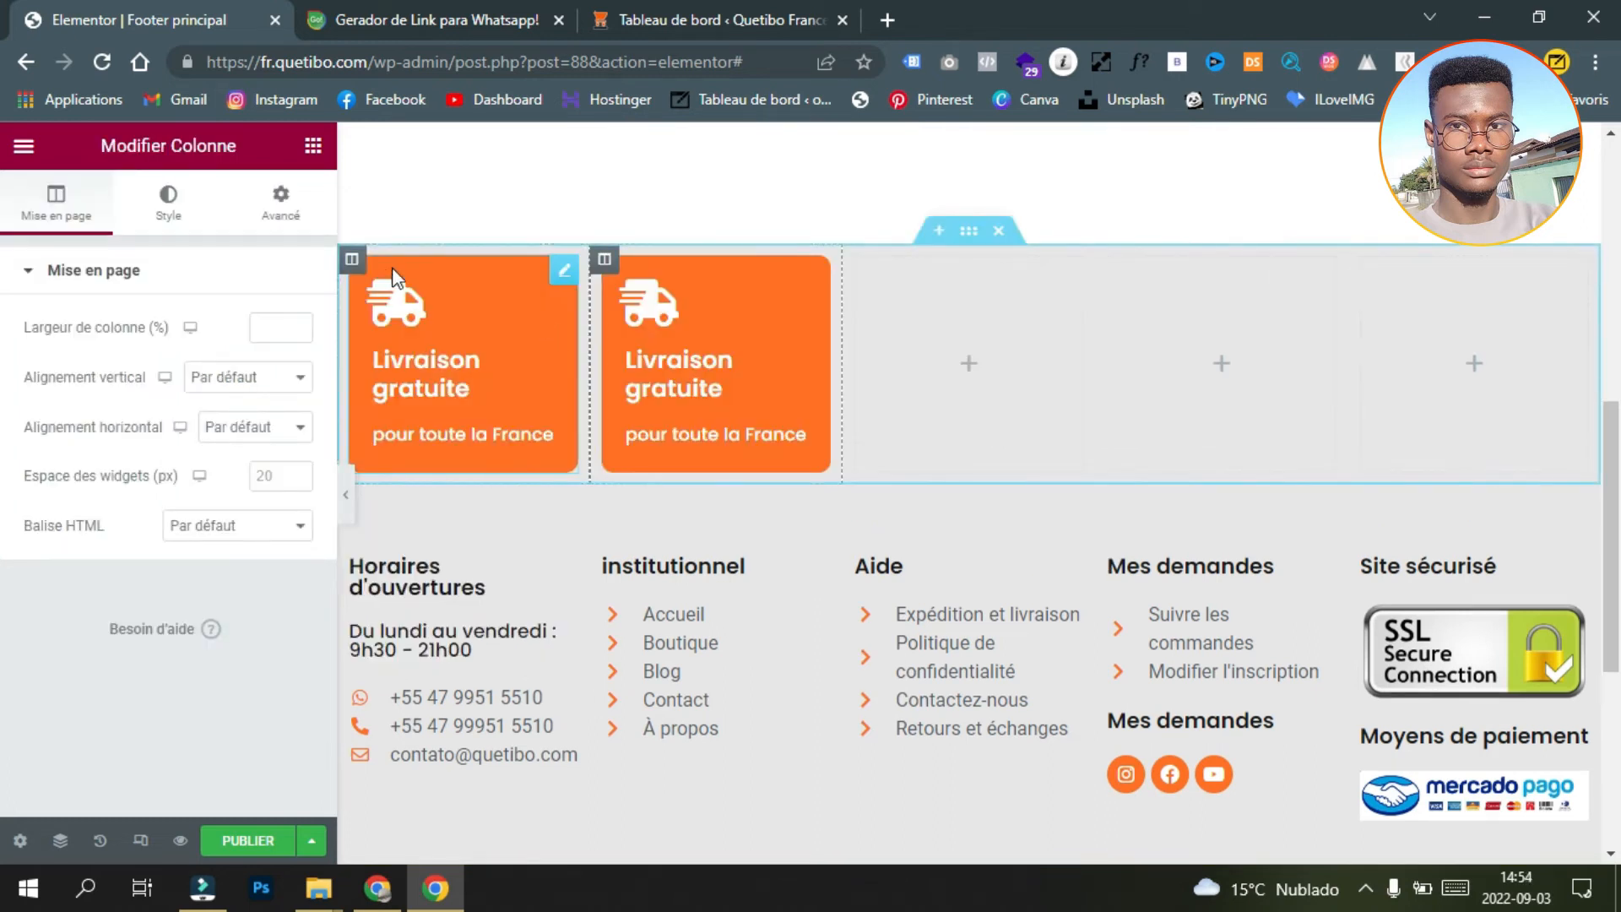
right_click(601, 262)
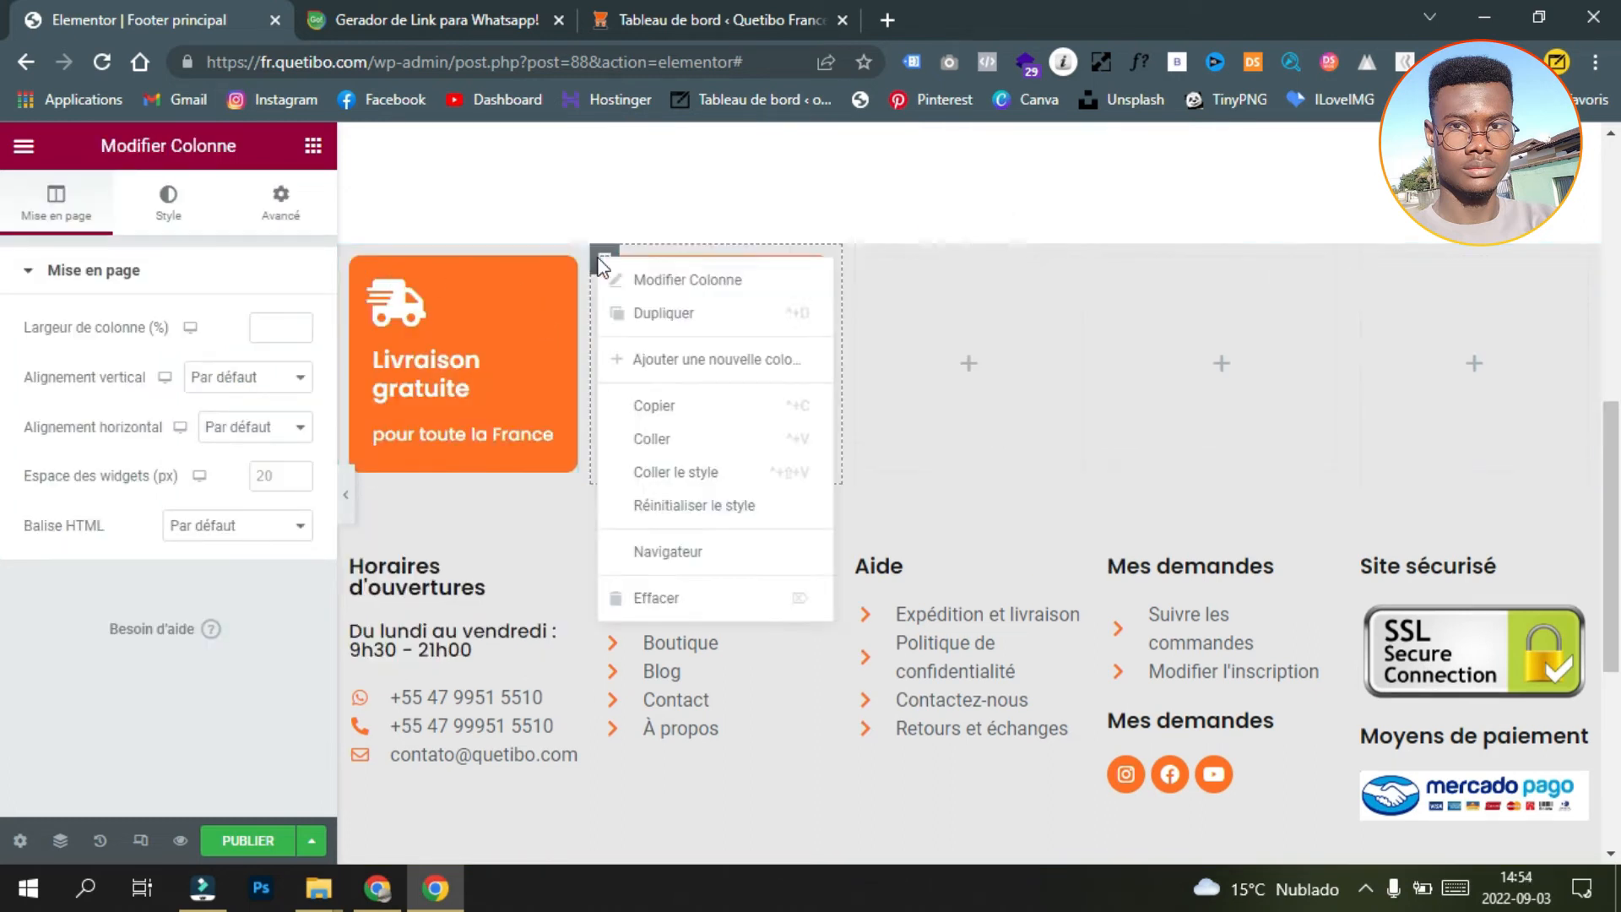
left_click(785, 328)
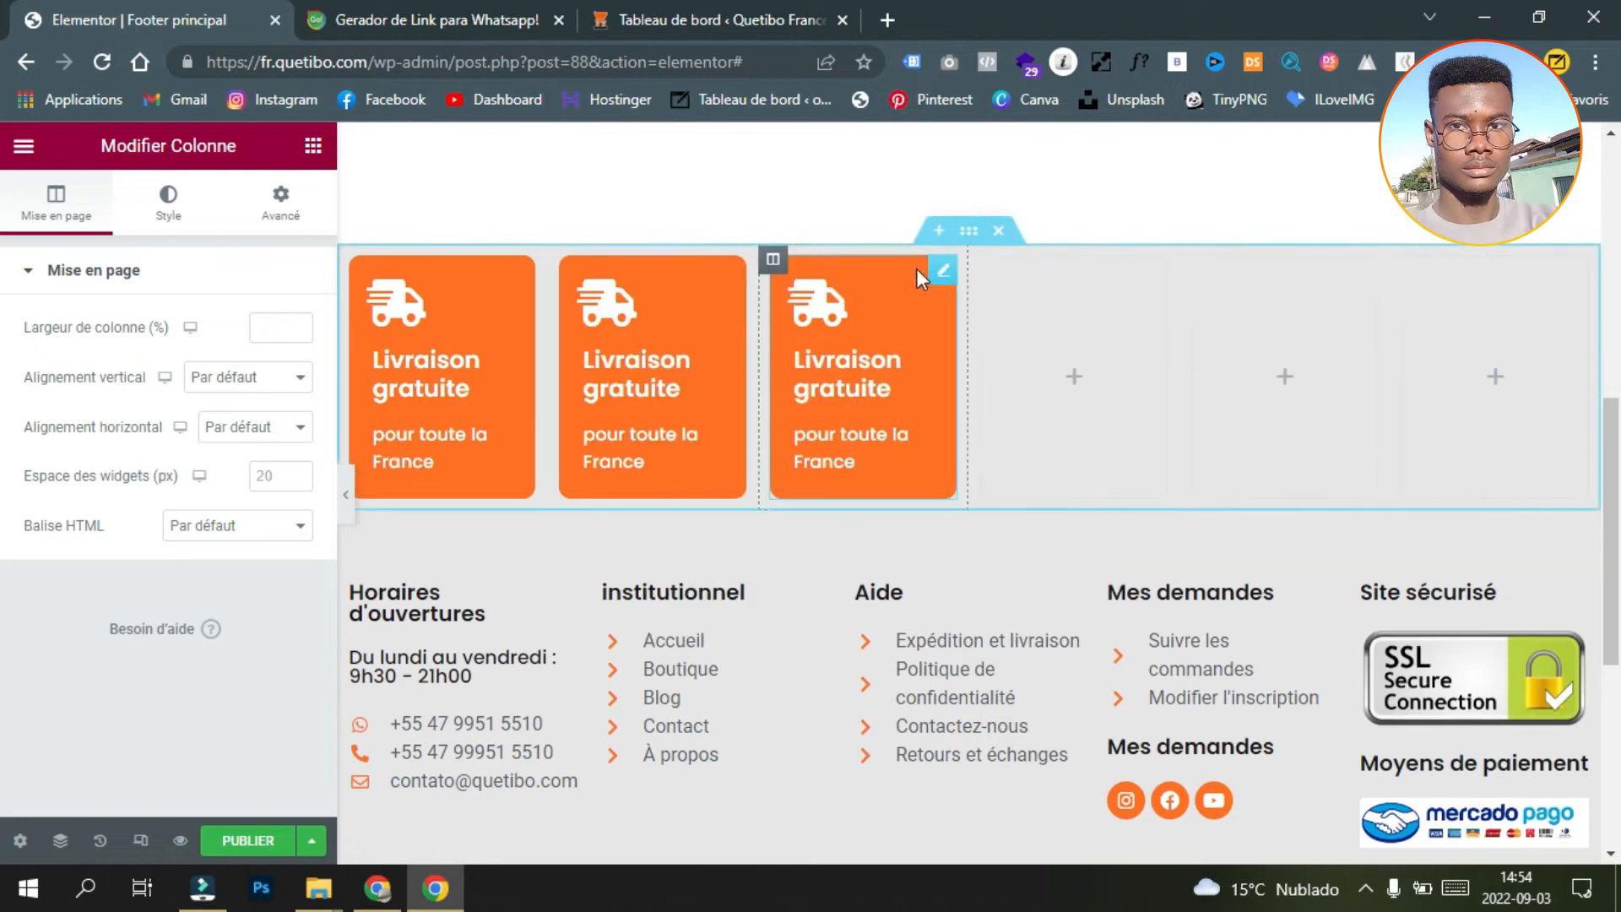
right_click(774, 263)
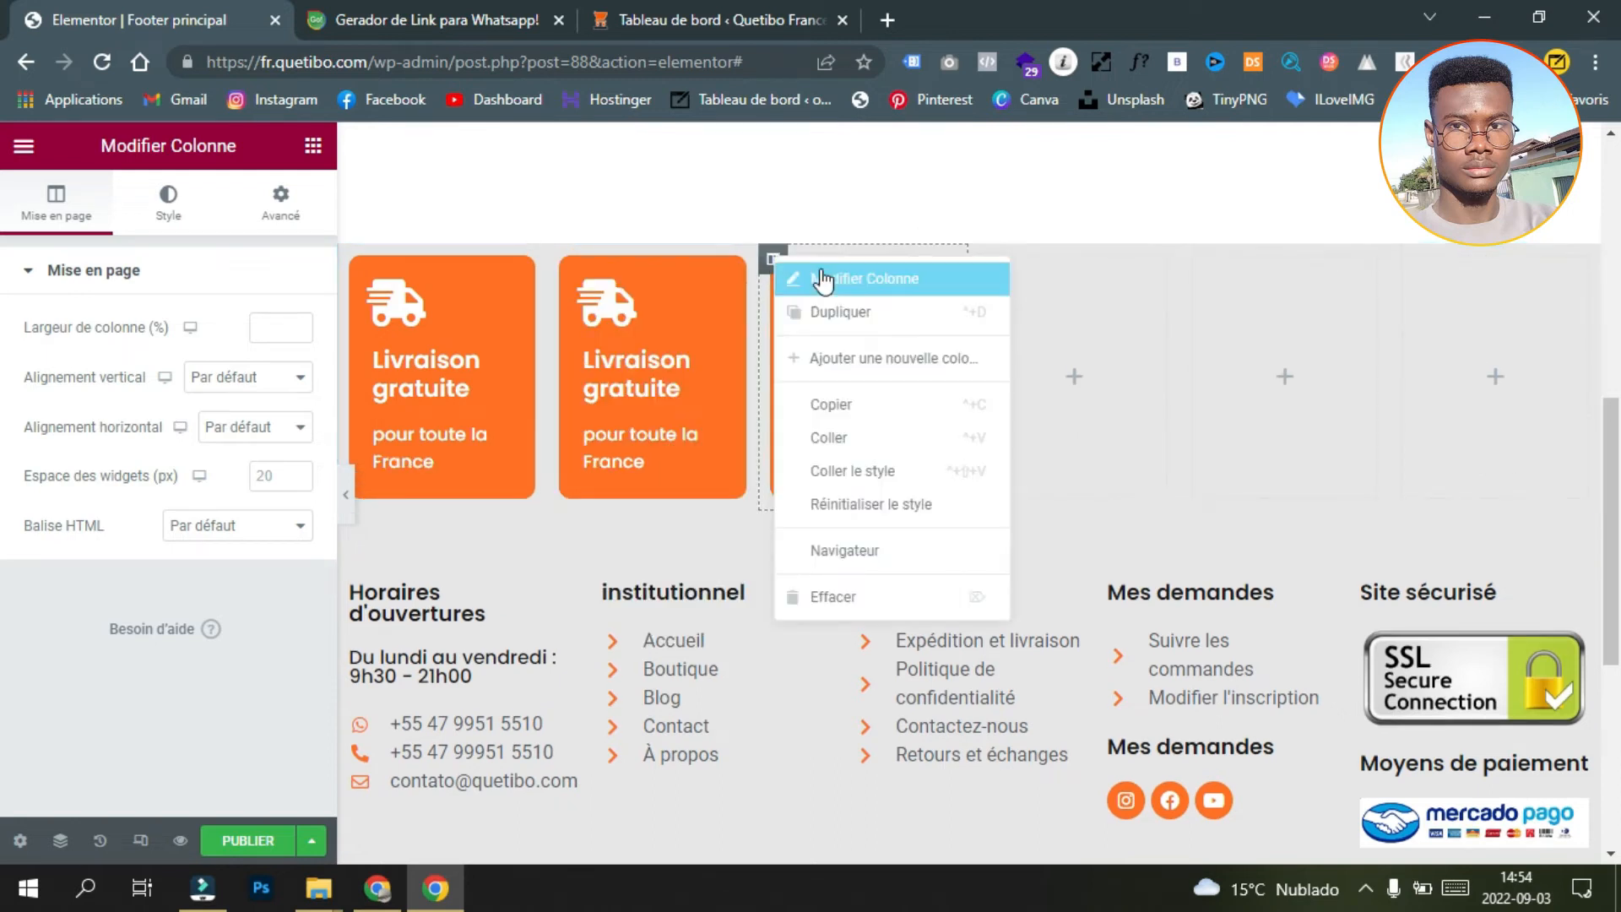
left_click(962, 313)
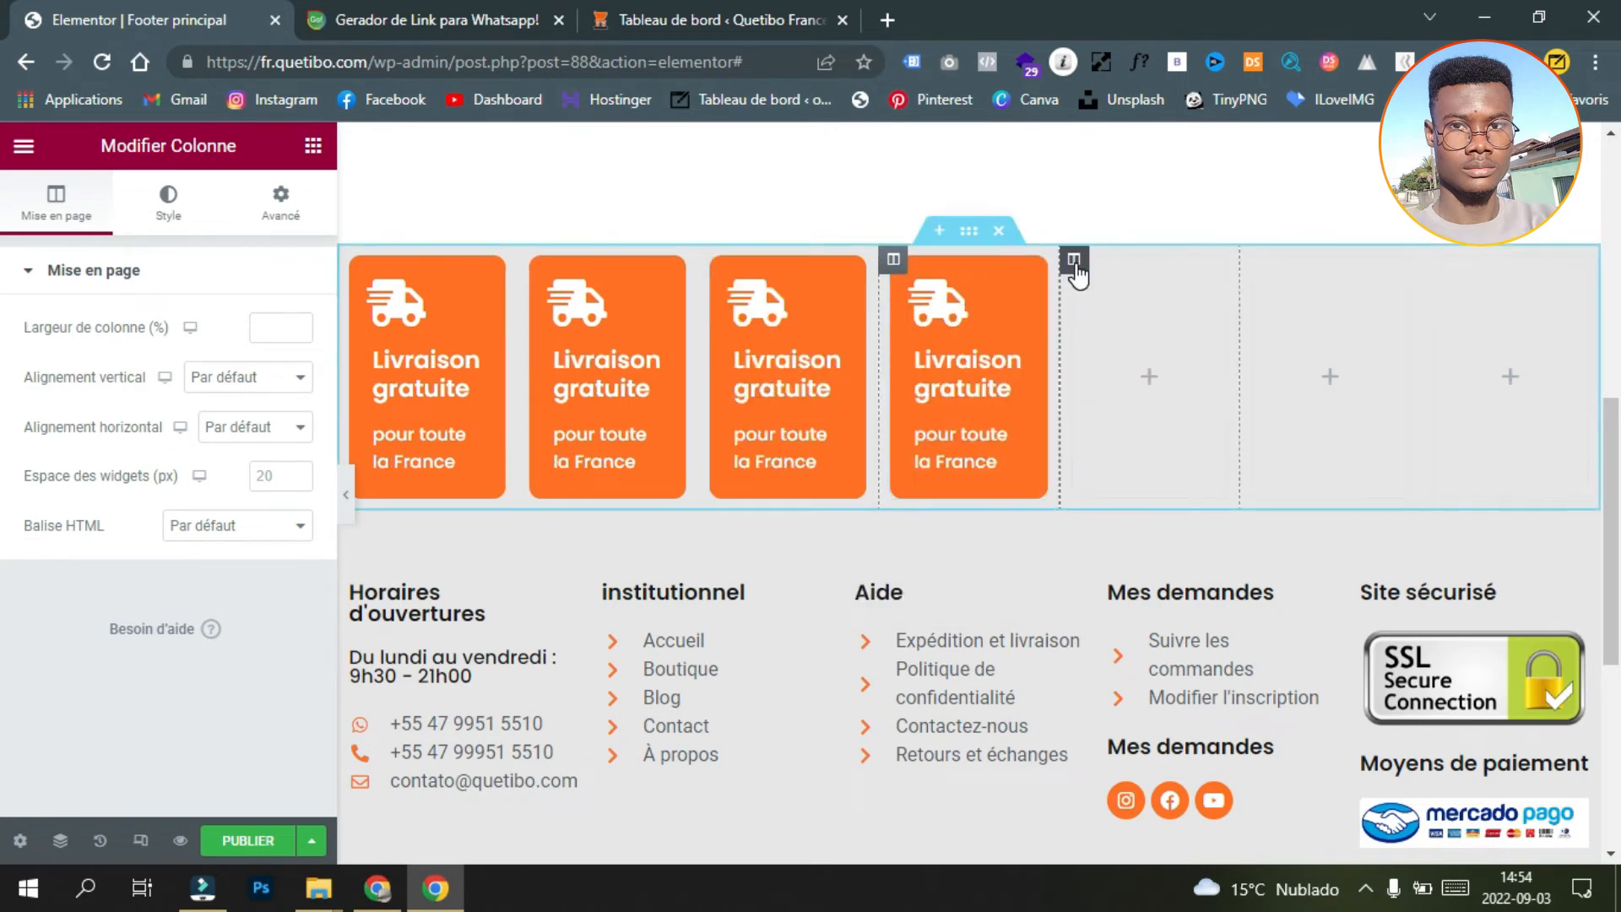
Step: Delete the three empty columns beside the four "Livraison gratuite" cards and preview the row
right_click(1075, 267)
left_click(1283, 598)
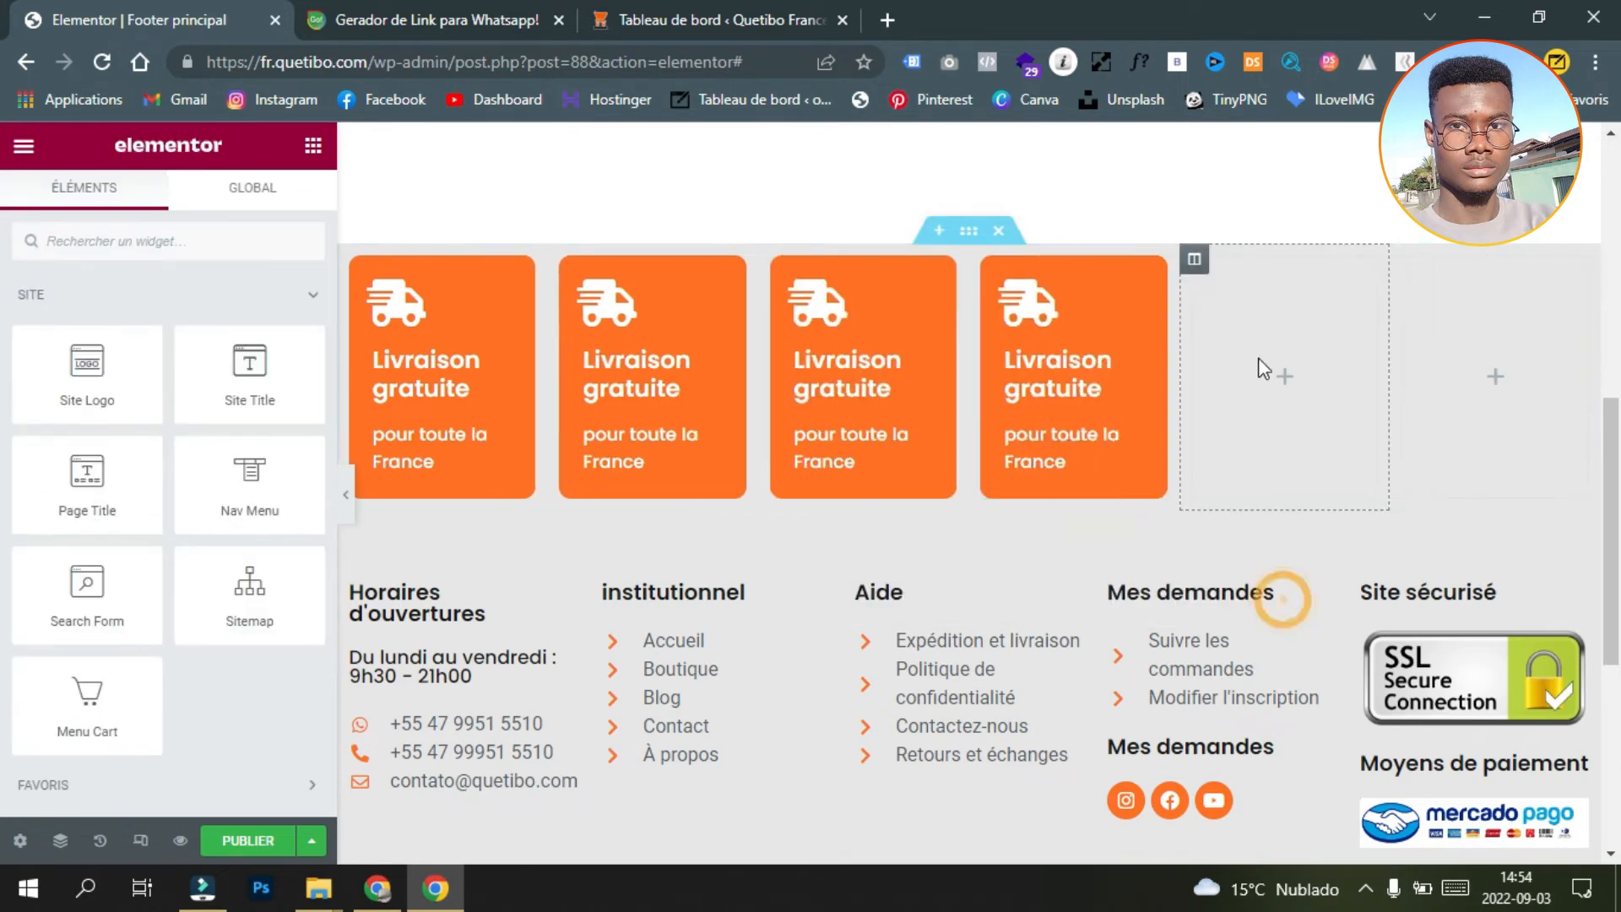
right_click(1199, 268)
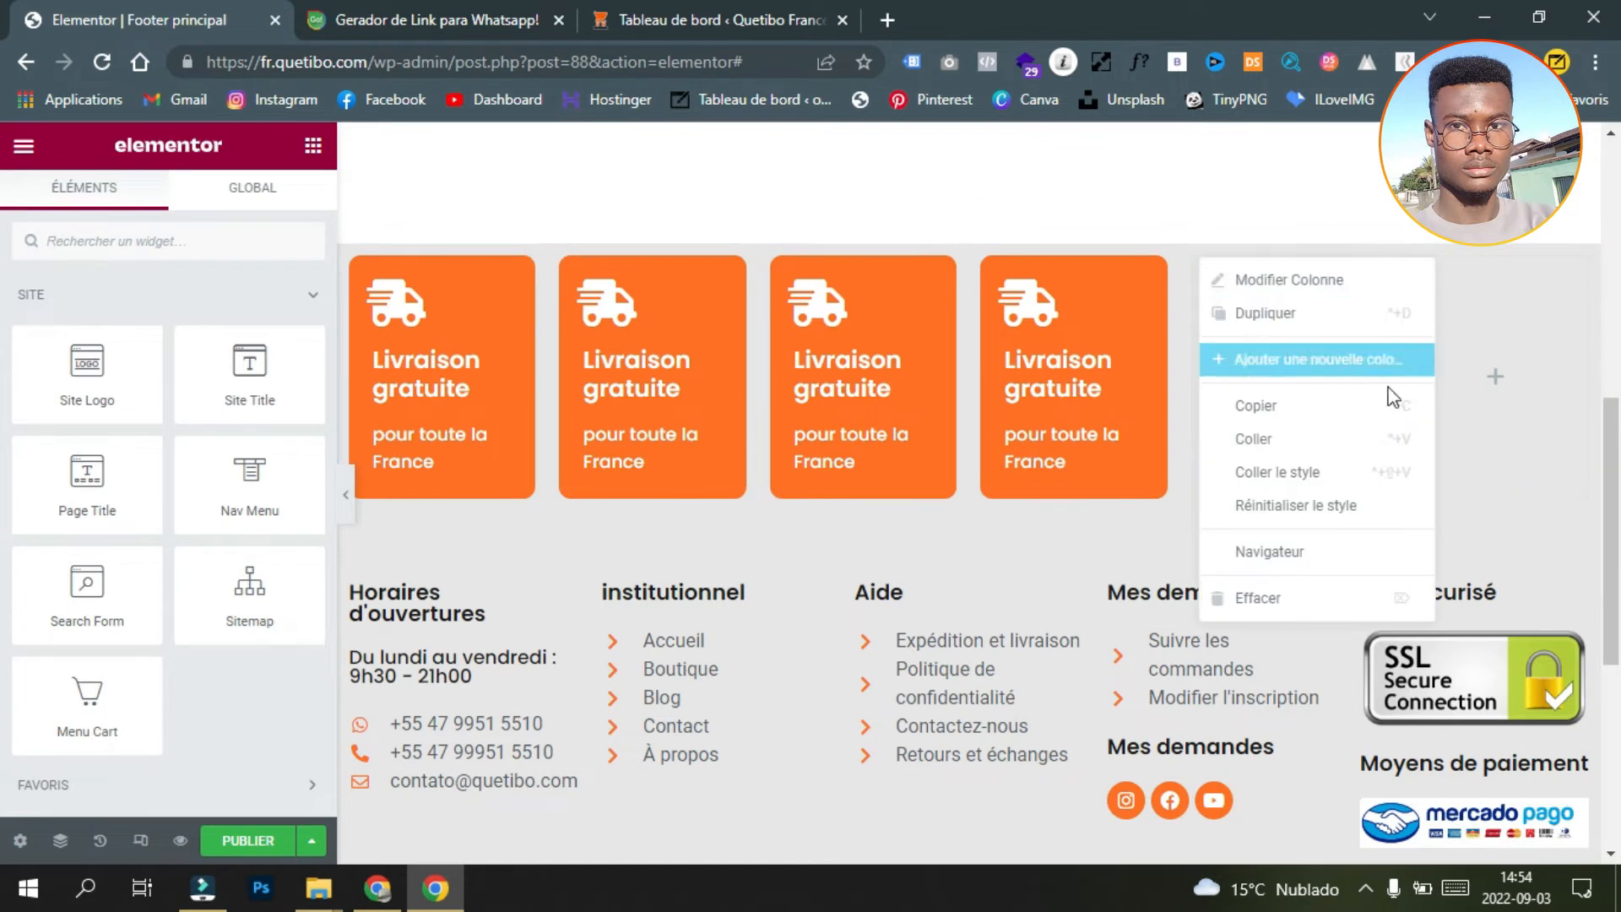
left_click(1402, 593)
right_click(1363, 258)
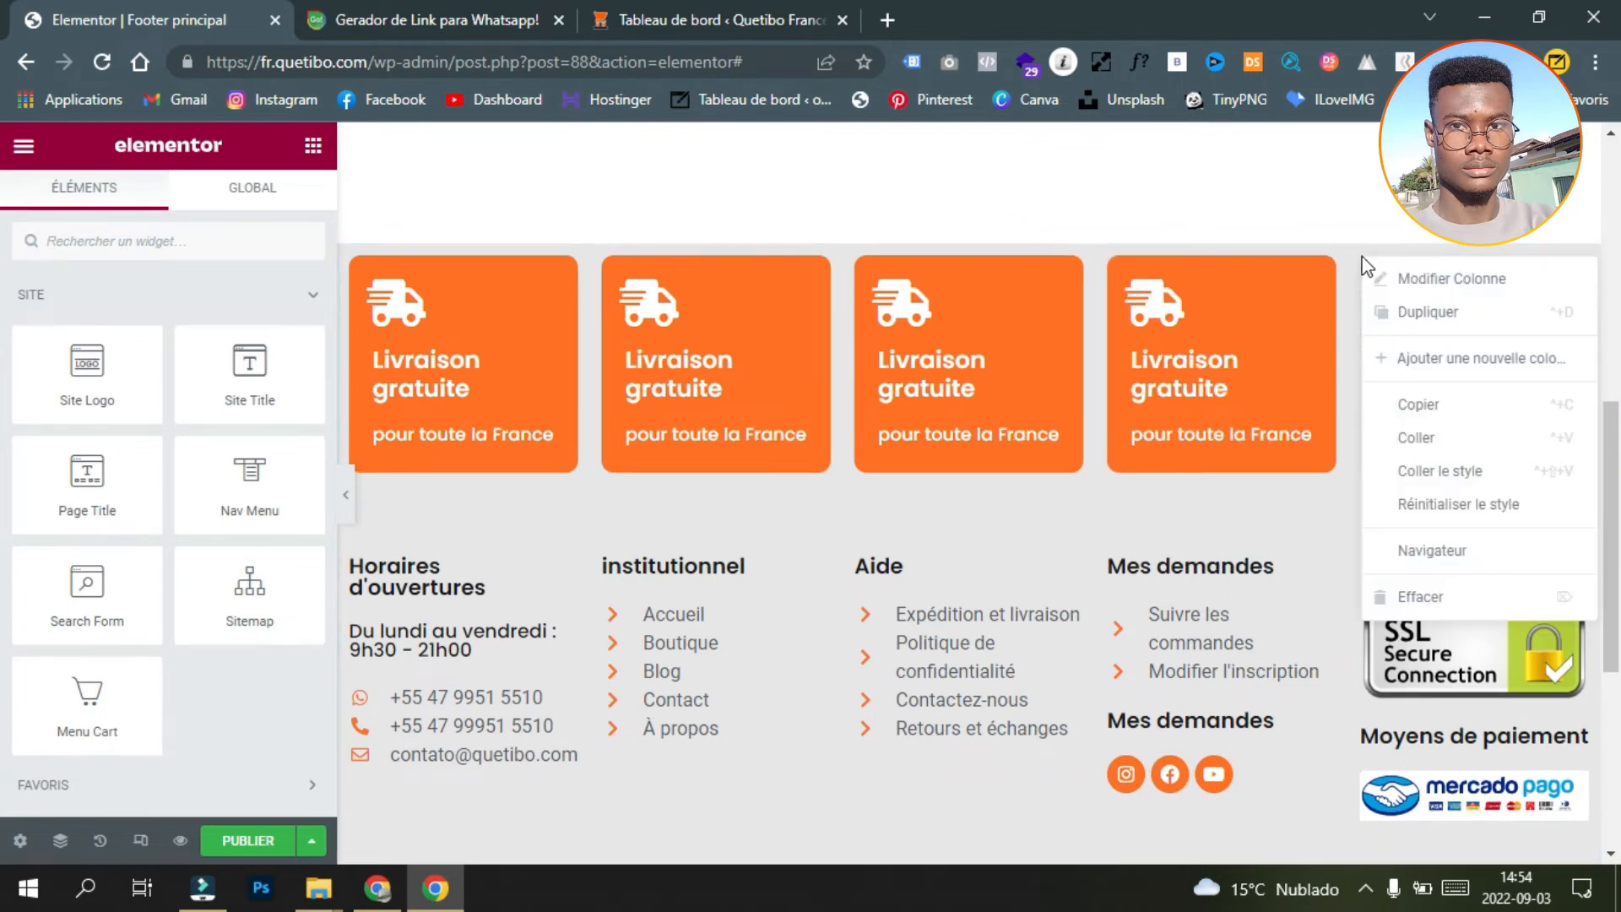
left_click(1537, 600)
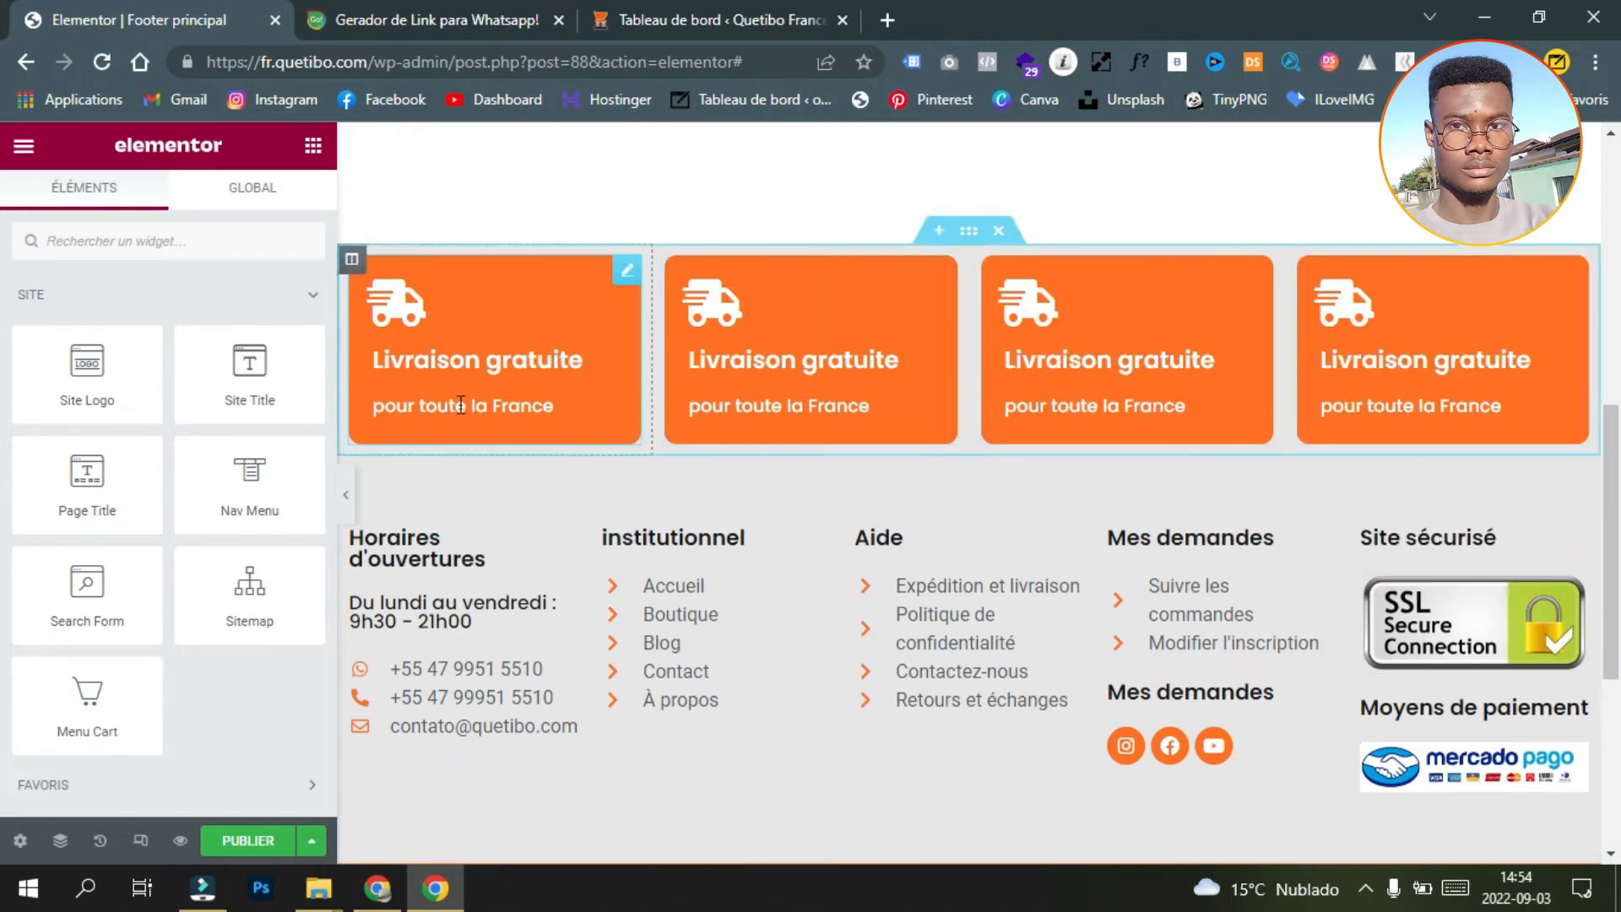
left_click(346, 495)
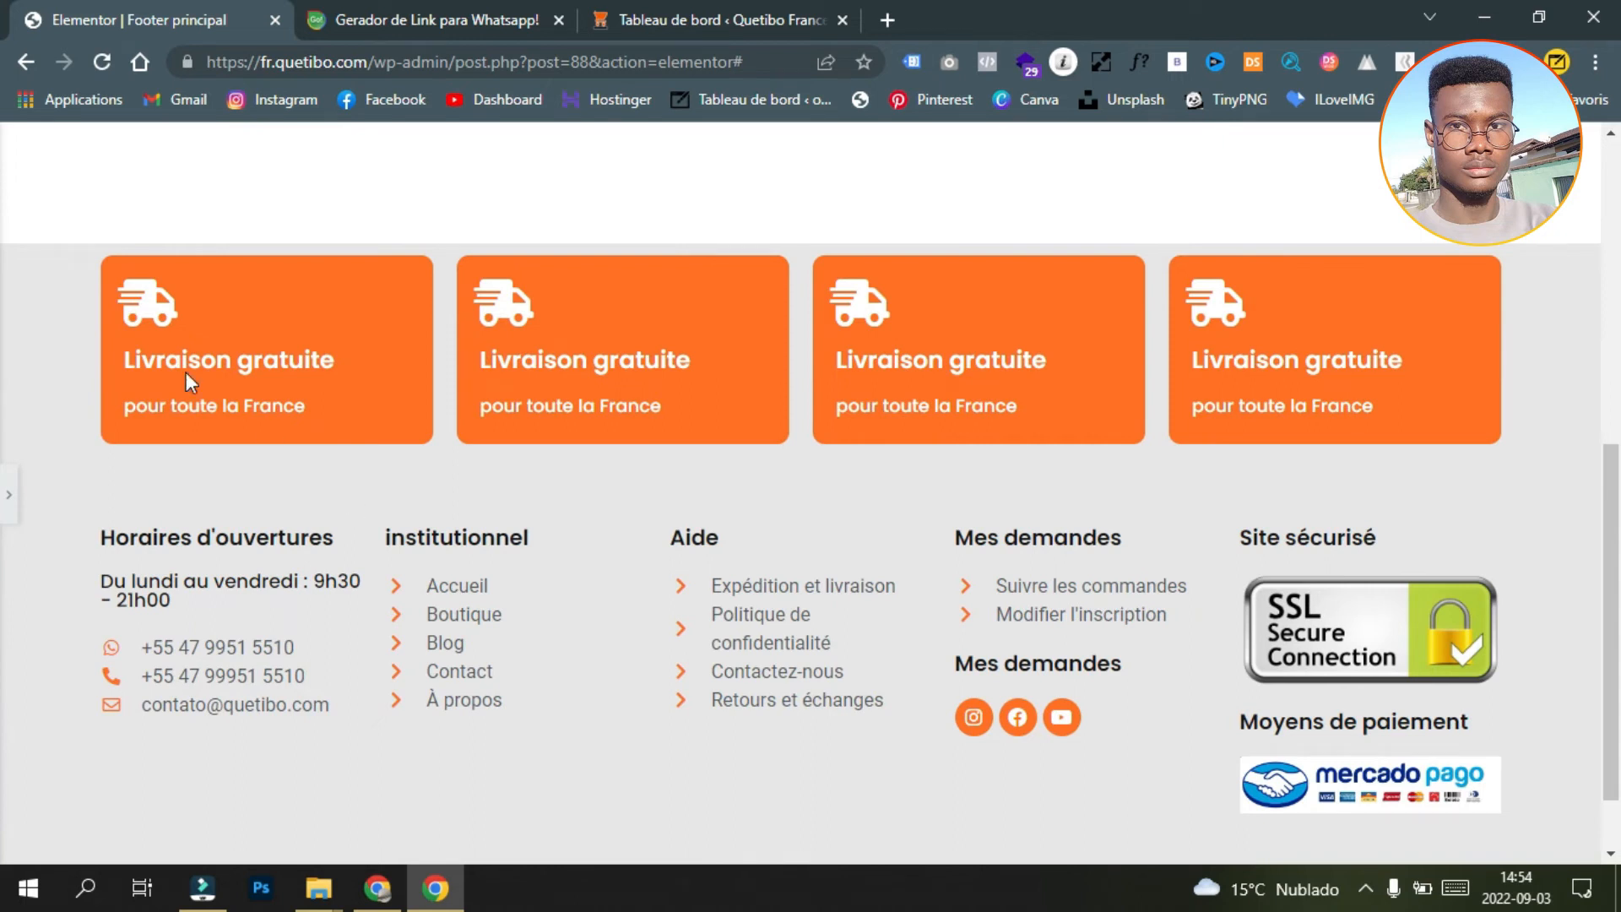
left_click(10, 491)
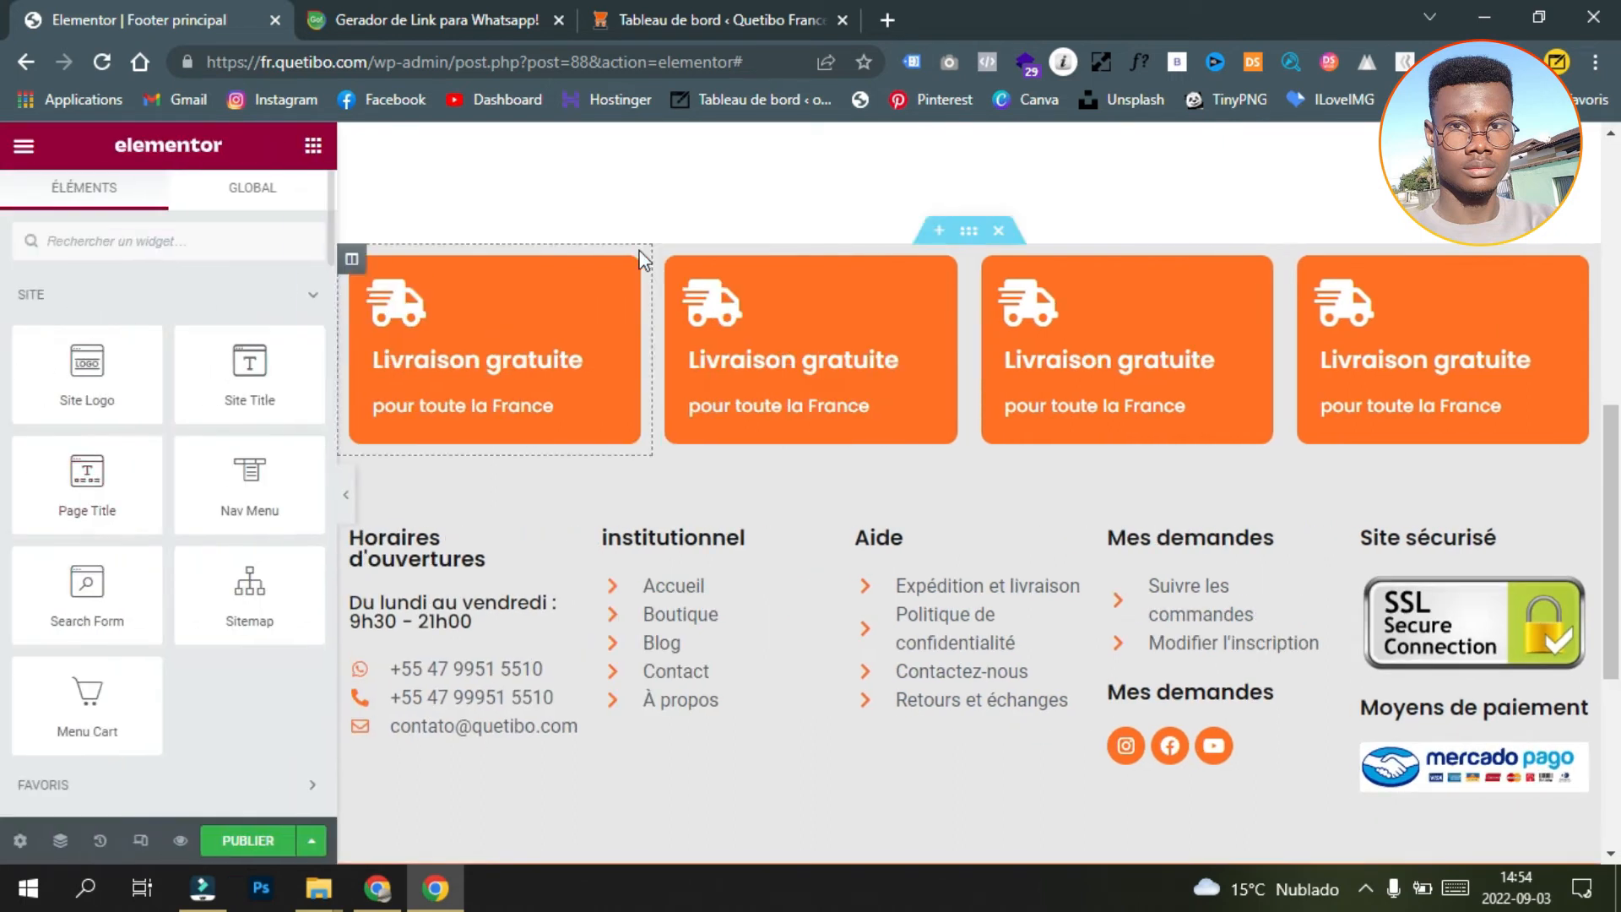
Step: Open the card section's advanced layout settings and unlink its margin and inner padding values
left_click(969, 232)
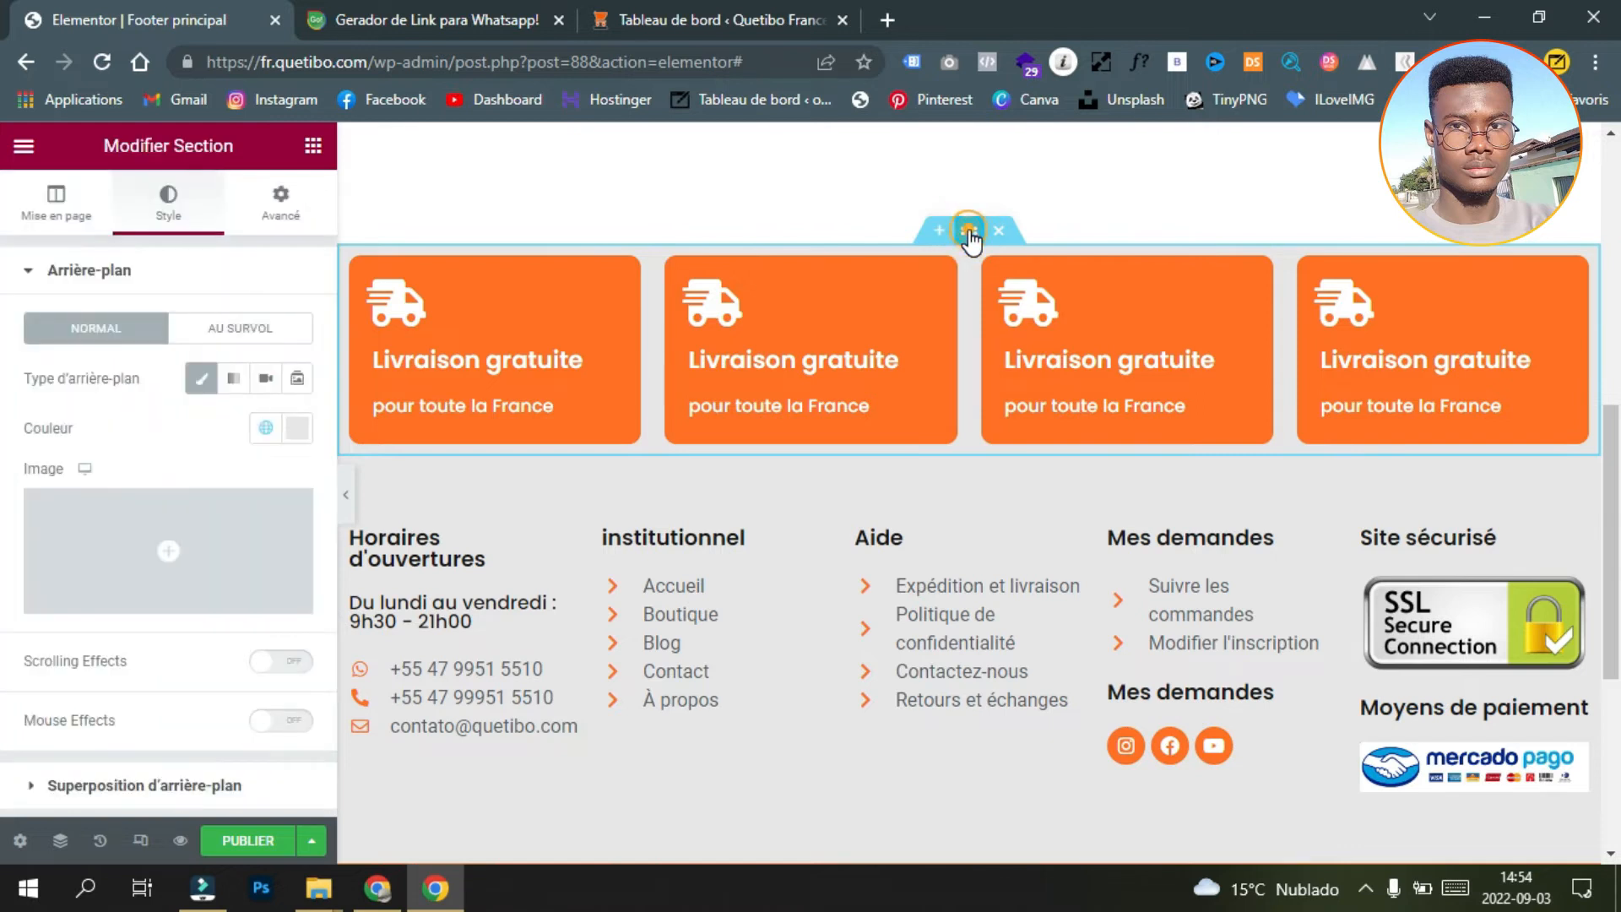
left_click(281, 206)
left_click(282, 368)
left_click(282, 449)
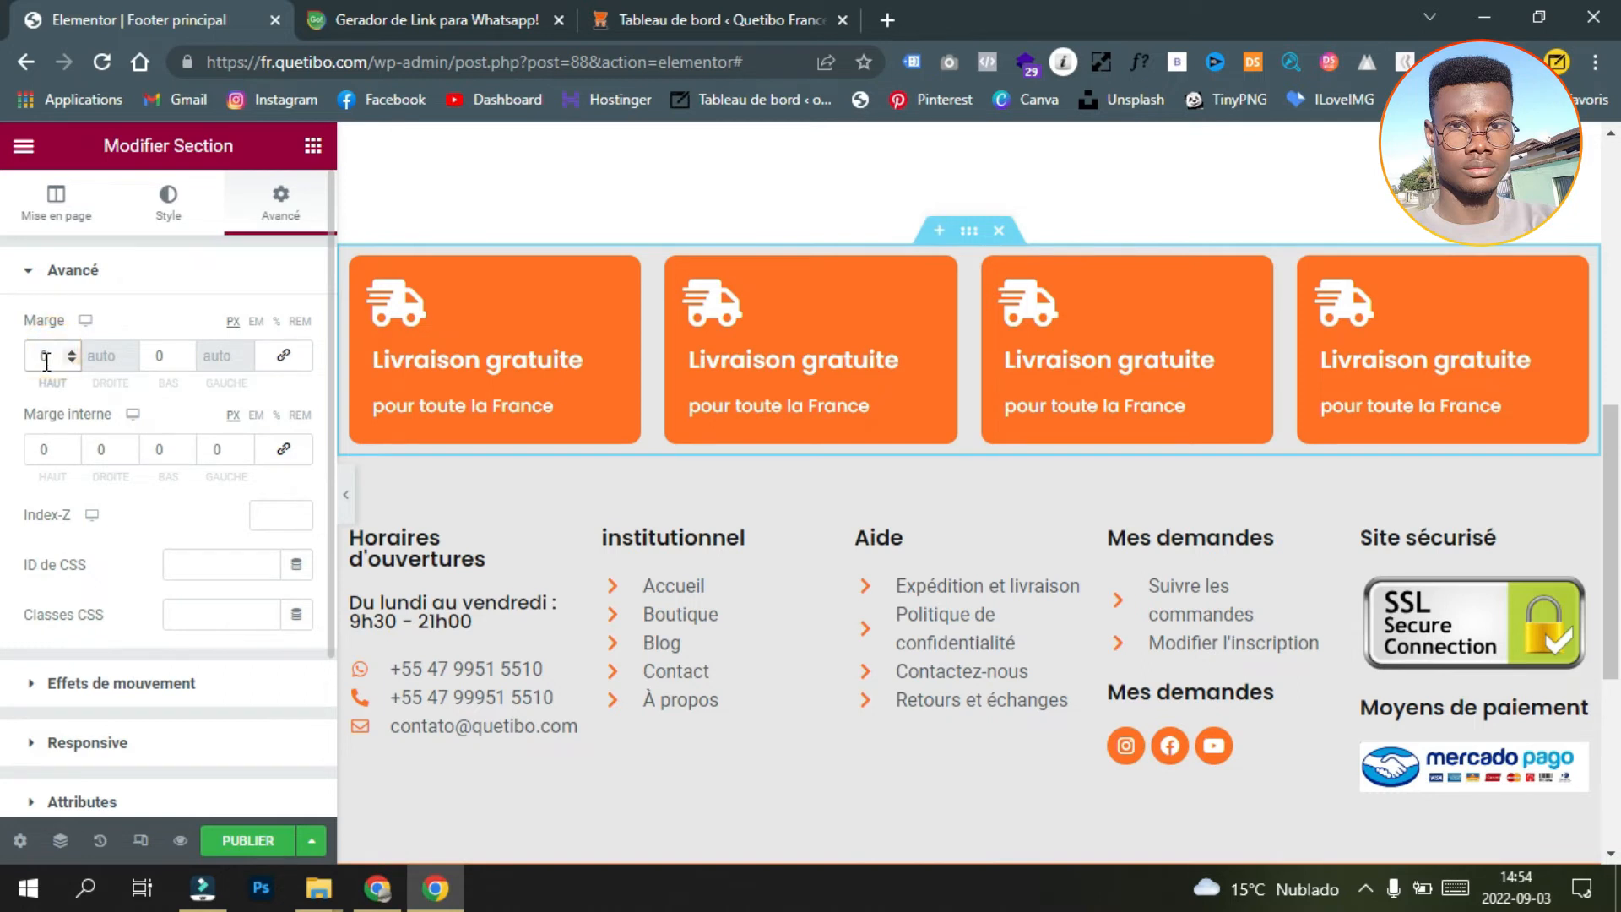
Step: Try a 50 px top margin on the card section
type("0")
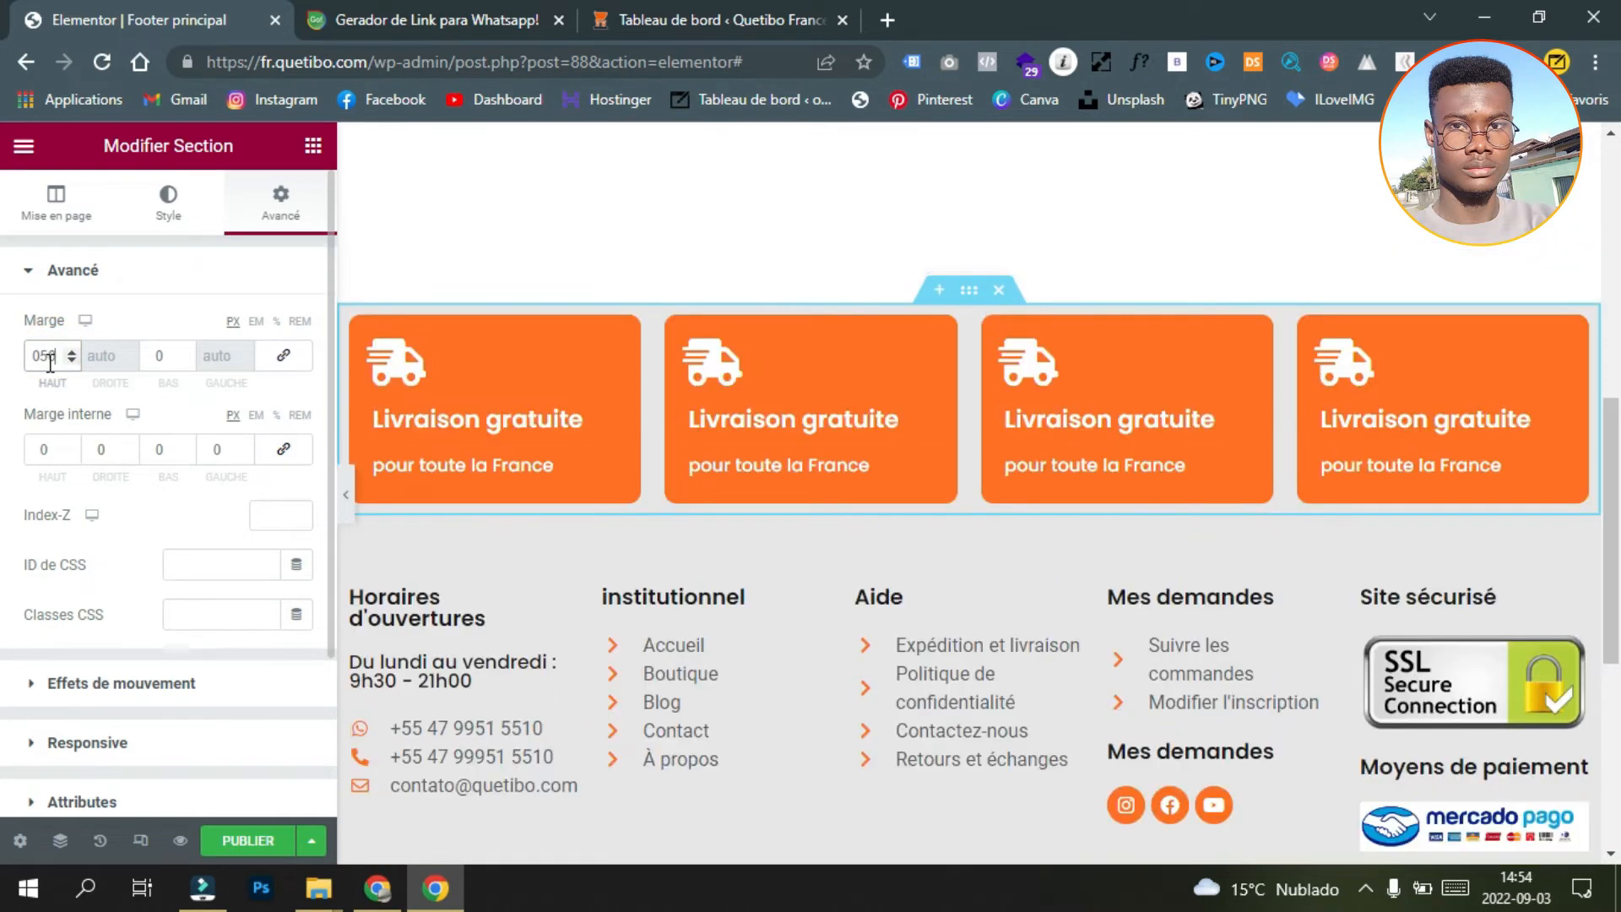
key("BackSpace")
key("BackSpace")
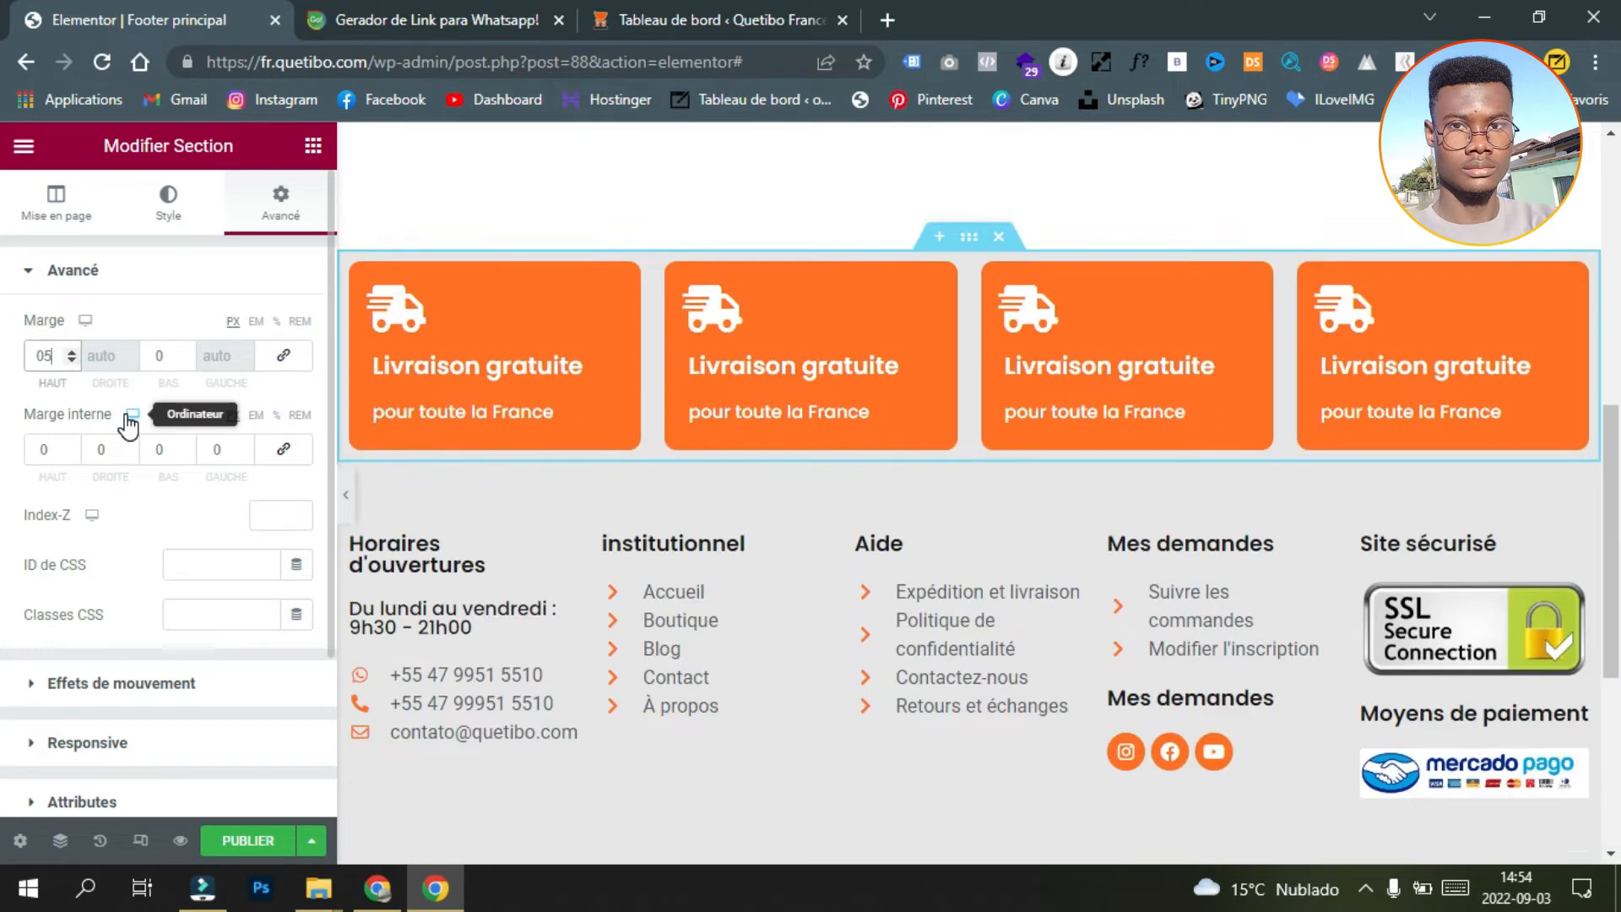
Step: Set the card section's top inner padding to 50 px and preview the whole footer
left_click(51, 453)
type("5")
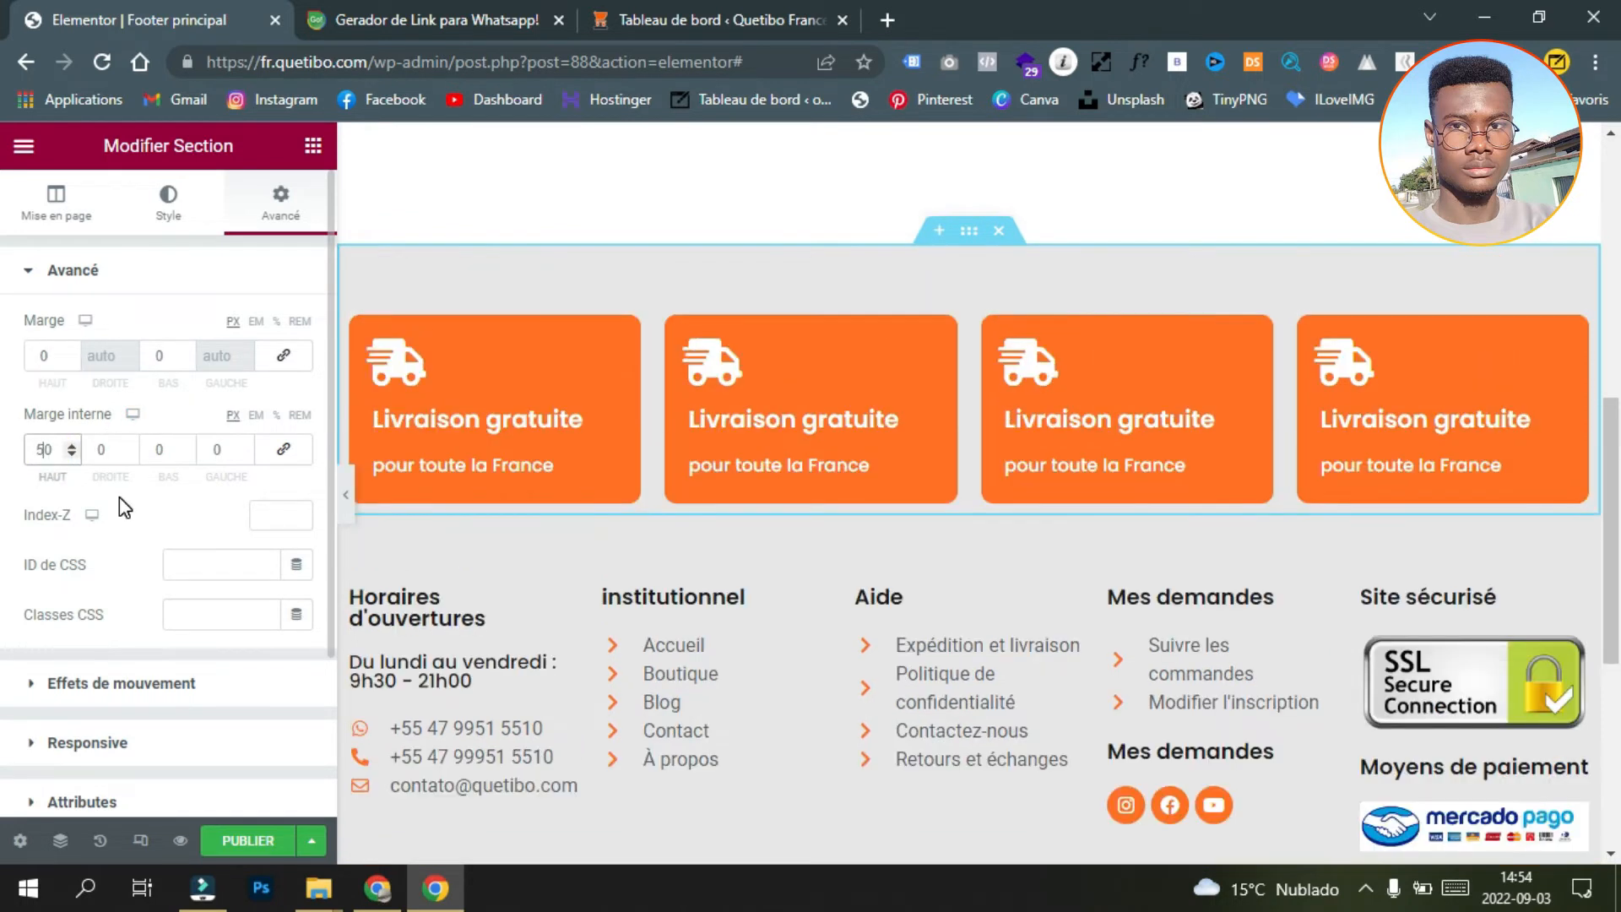
left_click(351, 505)
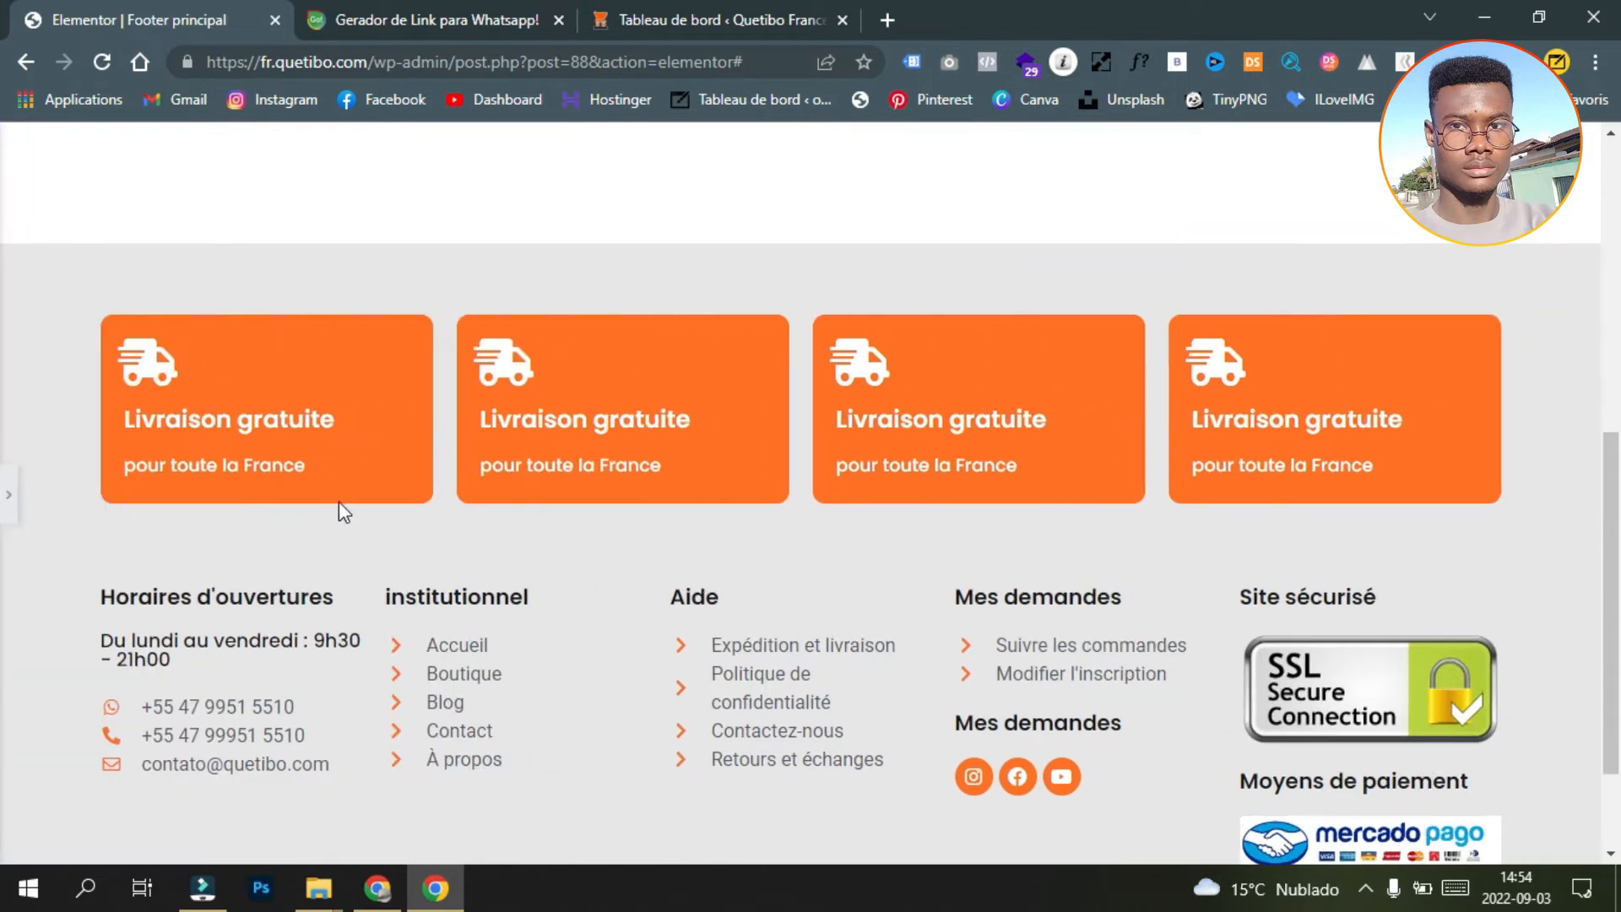
scroll(380, 448, "down", 2)
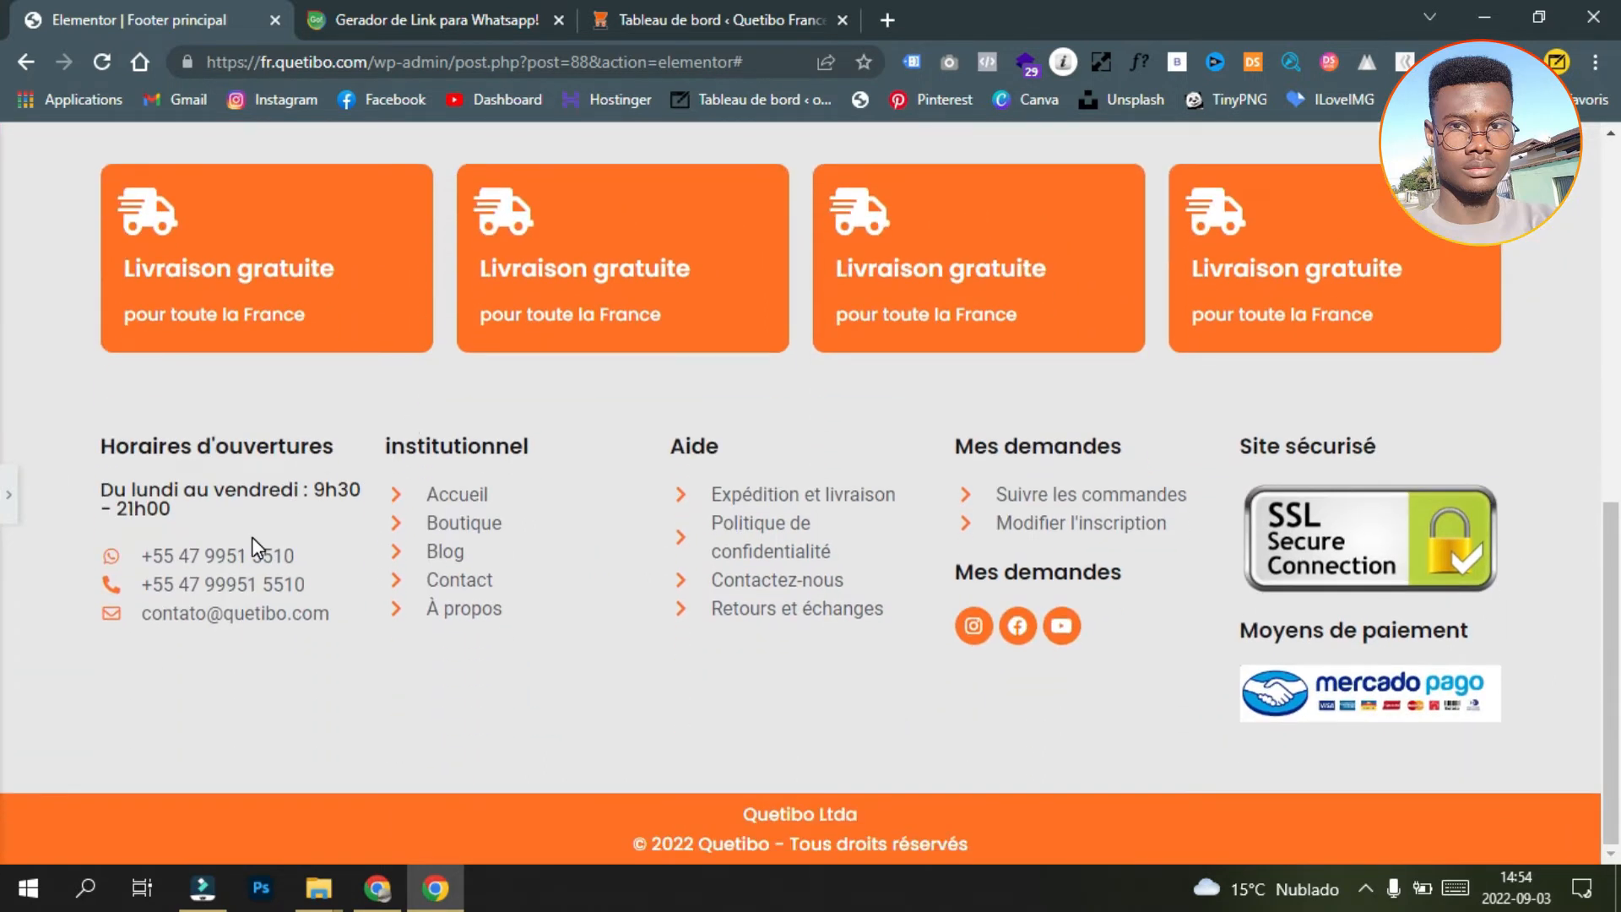
left_click(8, 494)
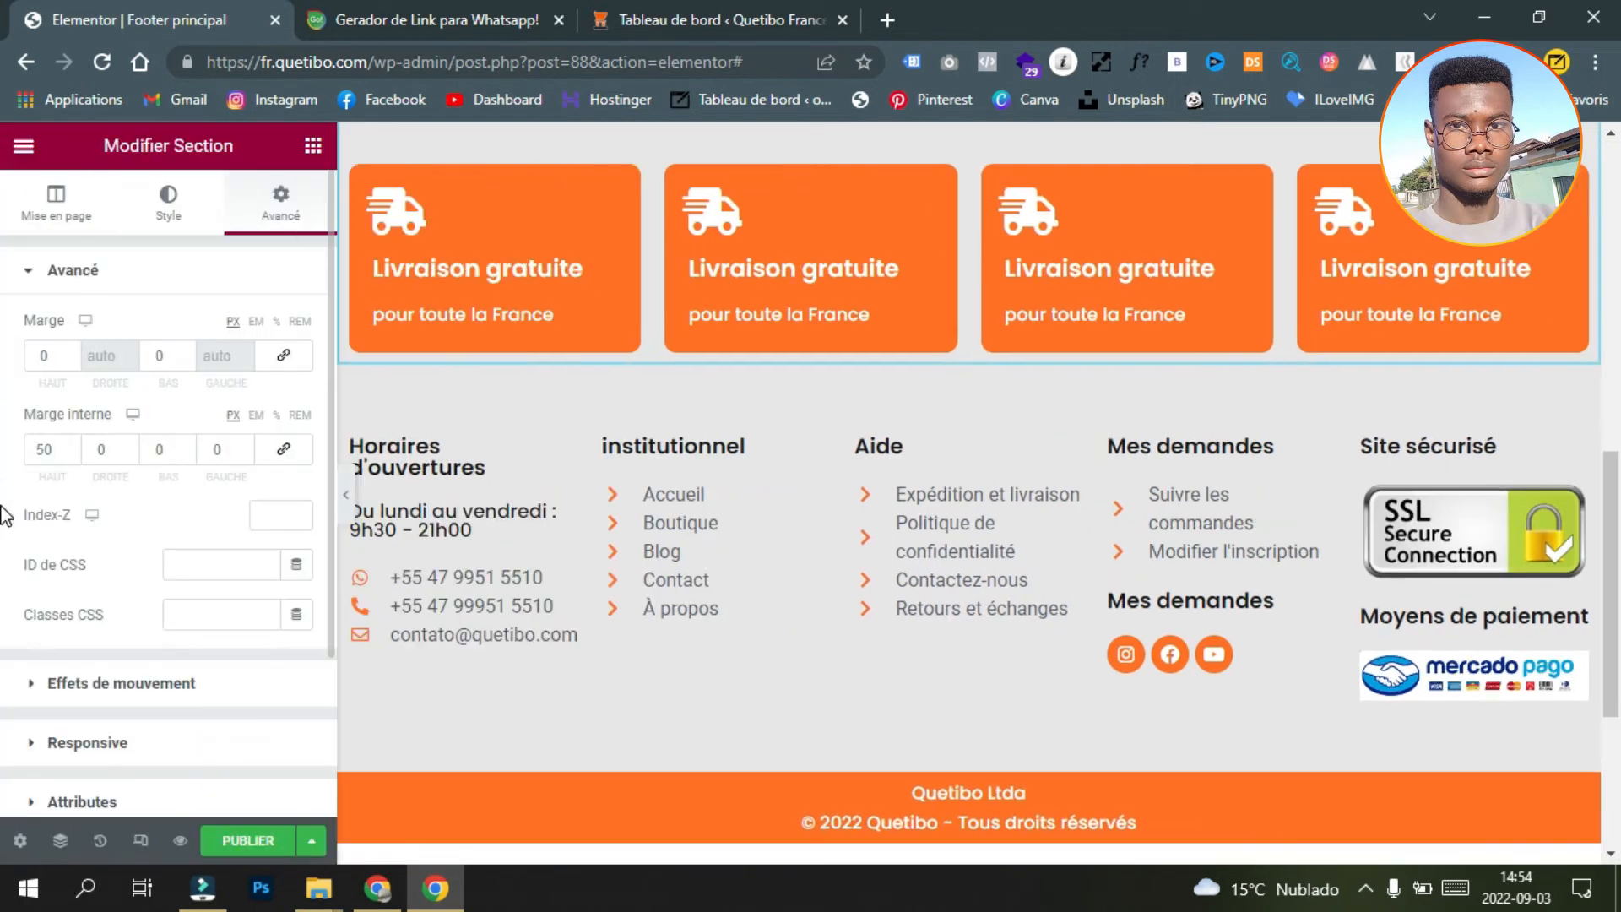
scroll(721, 282, "up", 1)
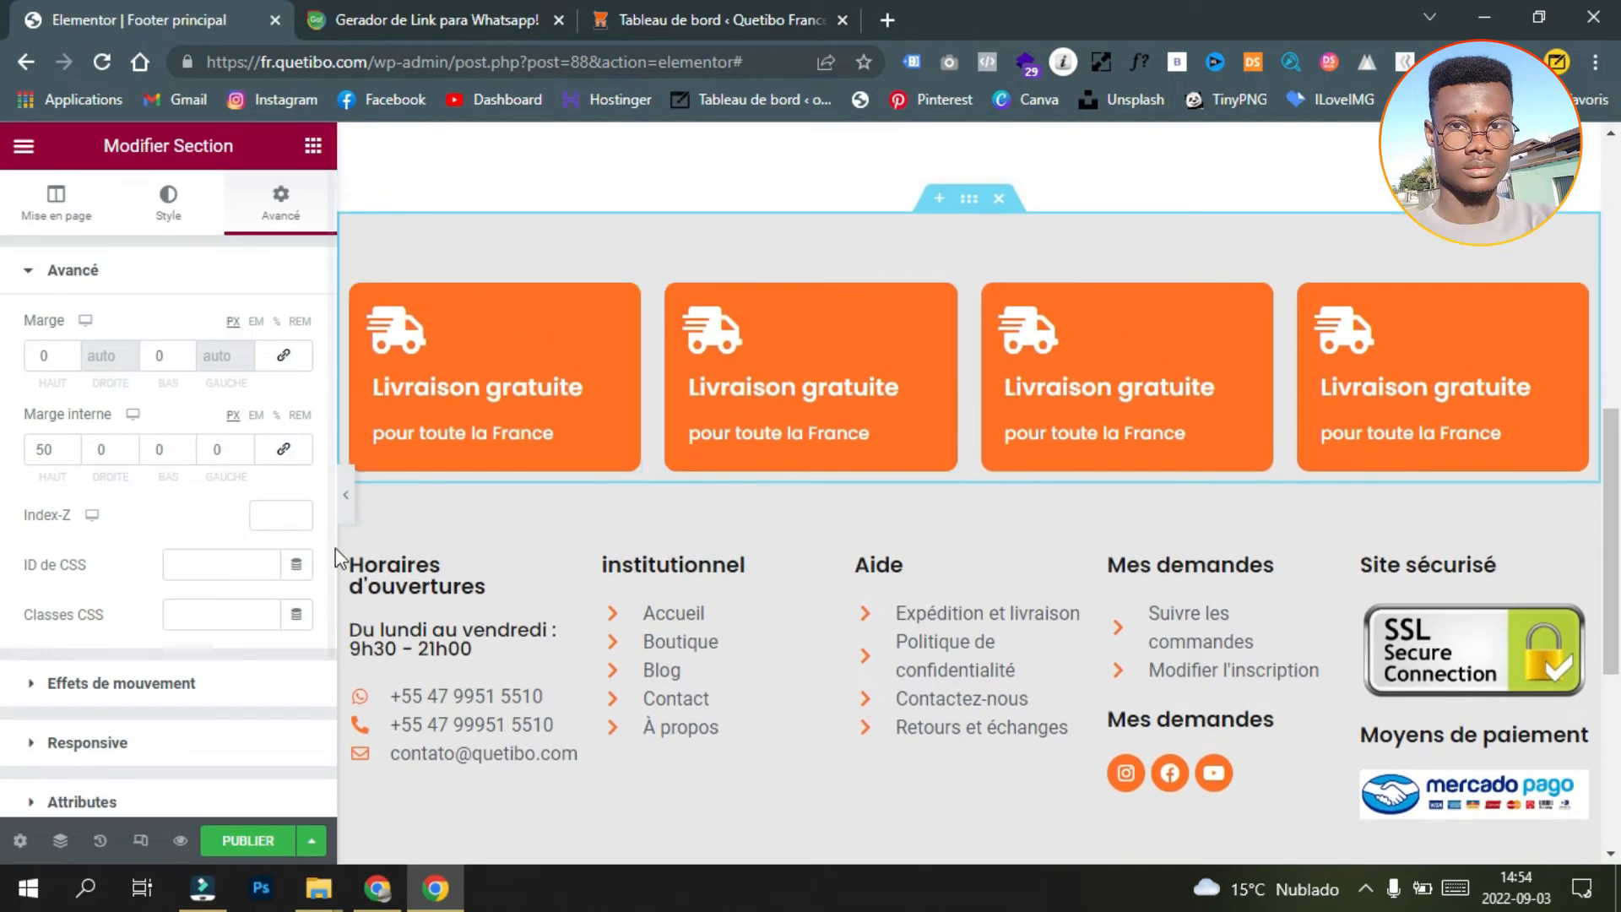
Step: Switch to the reference site and examine the second footer card's icon, title and description before returning to the editor
left_click(378, 889)
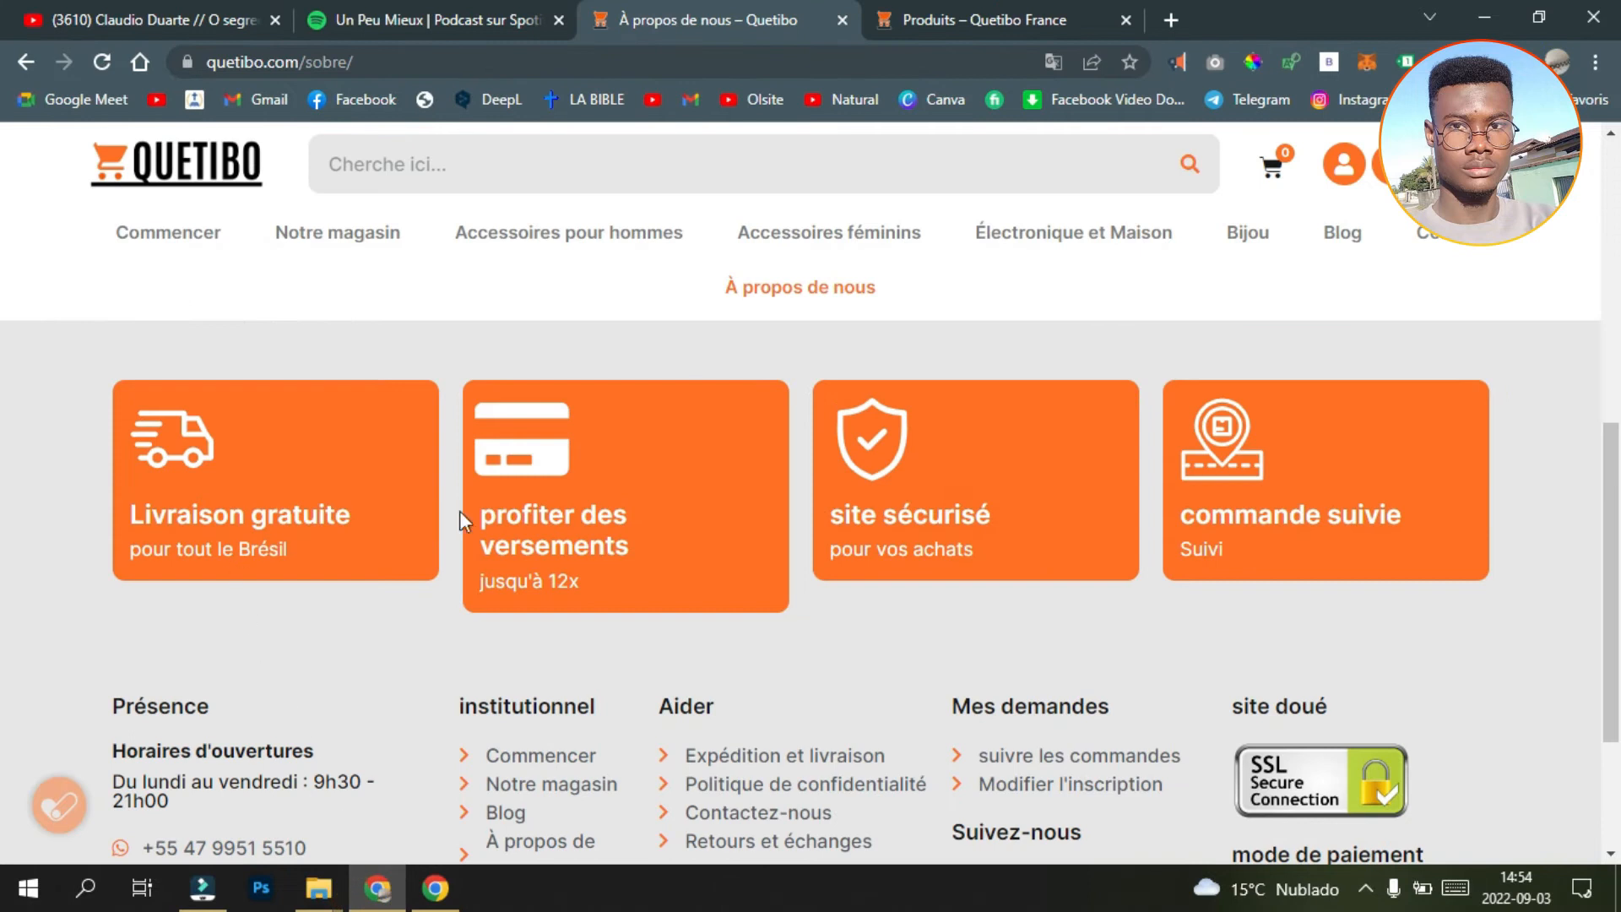
left_click_drag(641, 544, 489, 519)
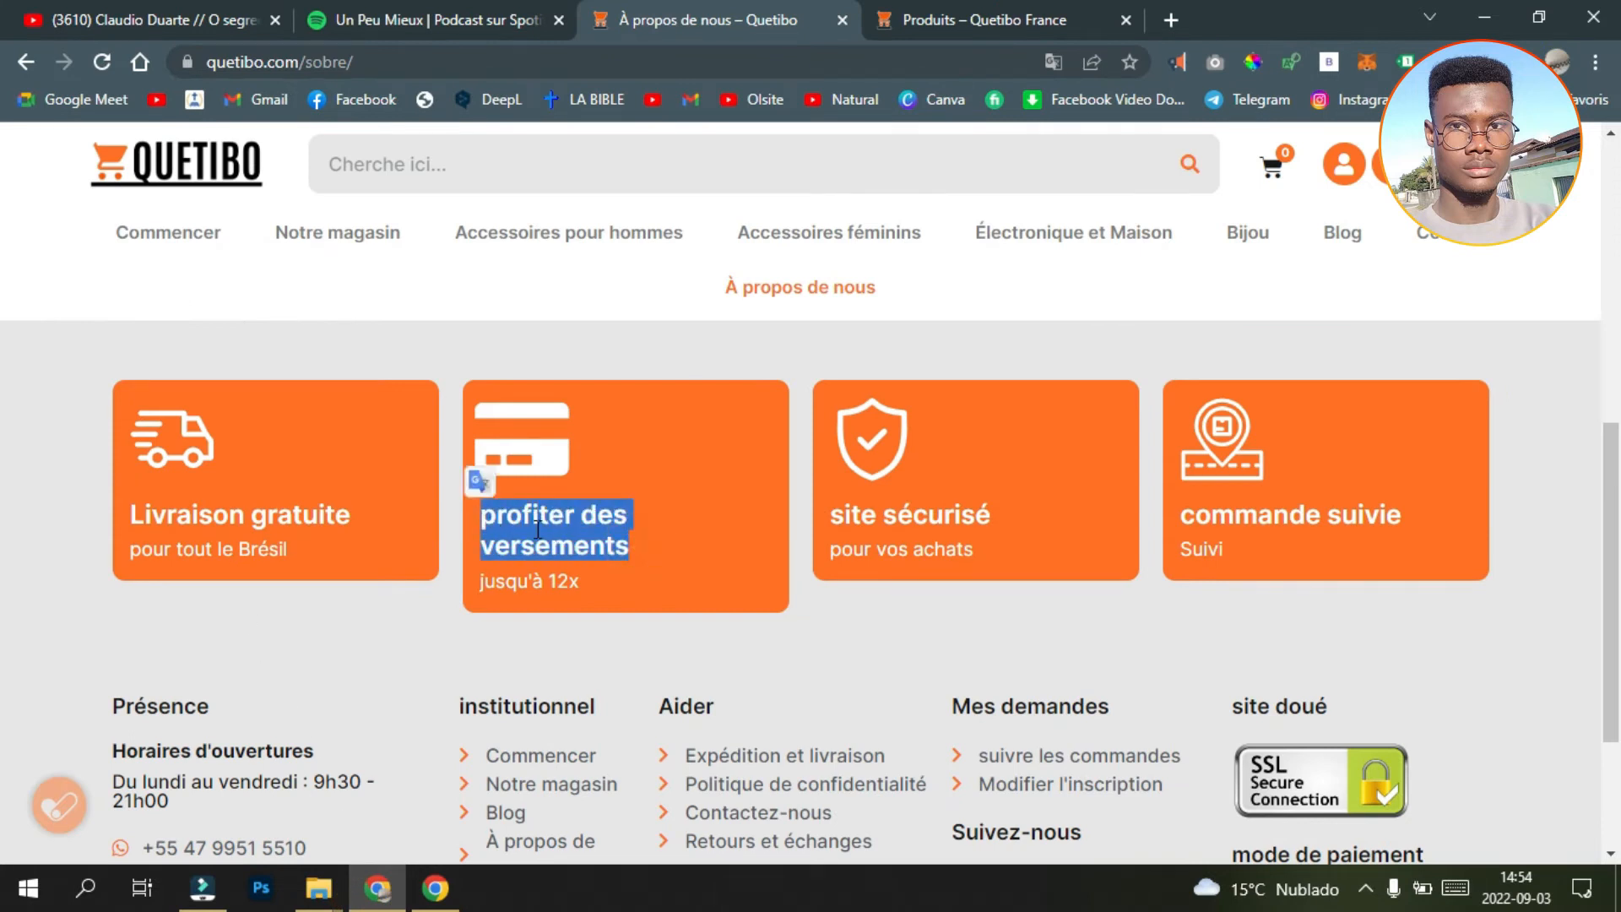
right_click(548, 533)
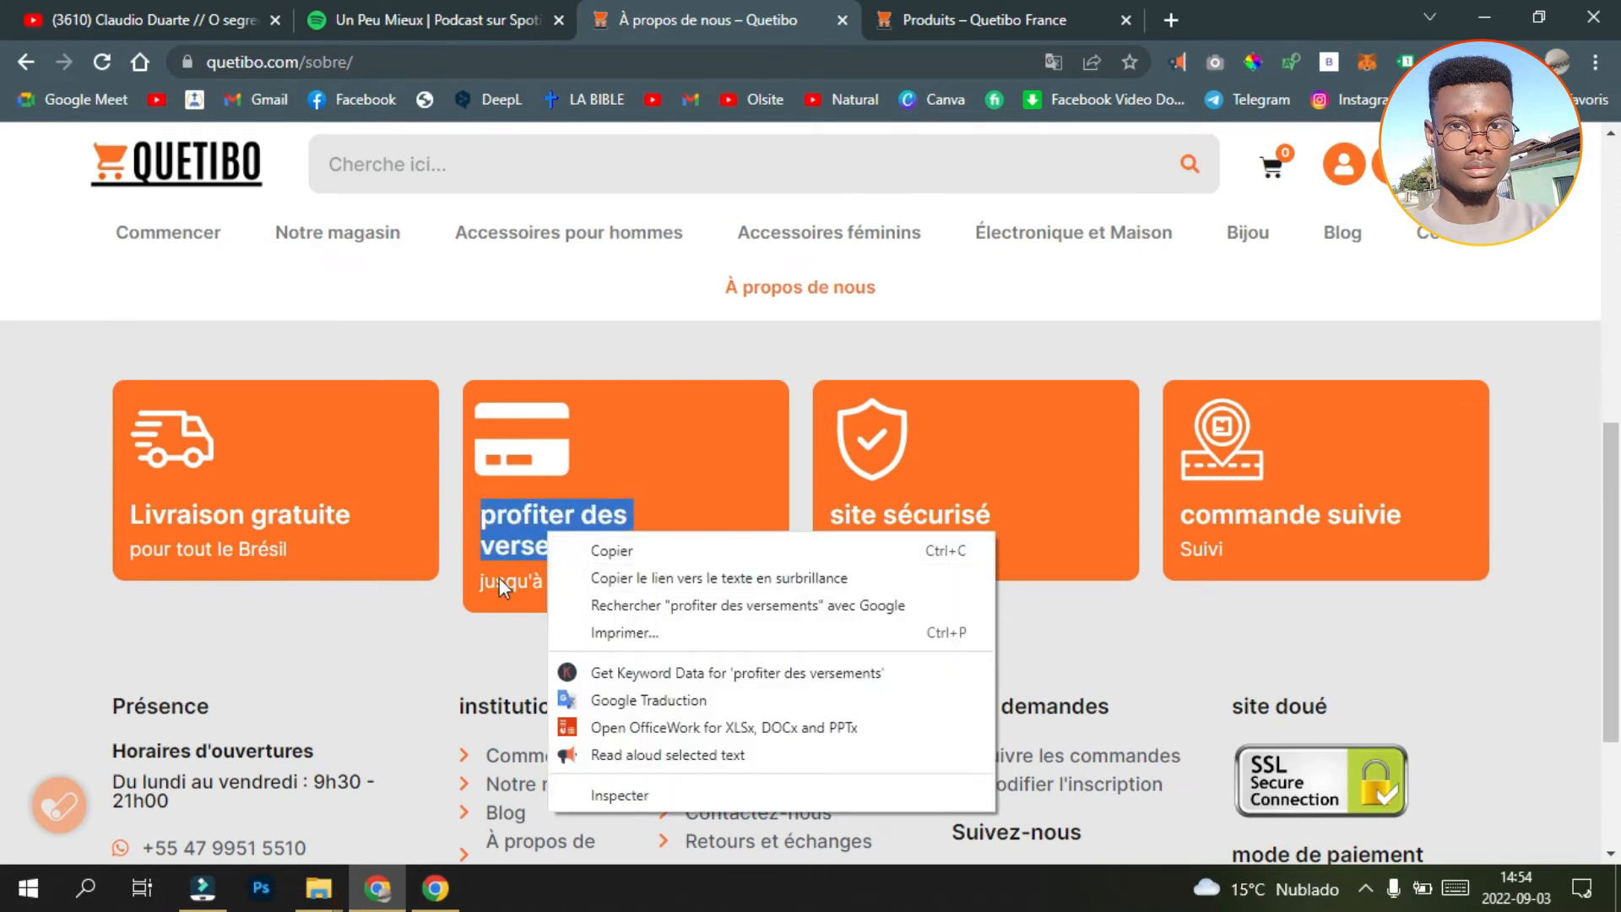
left_click(302, 635)
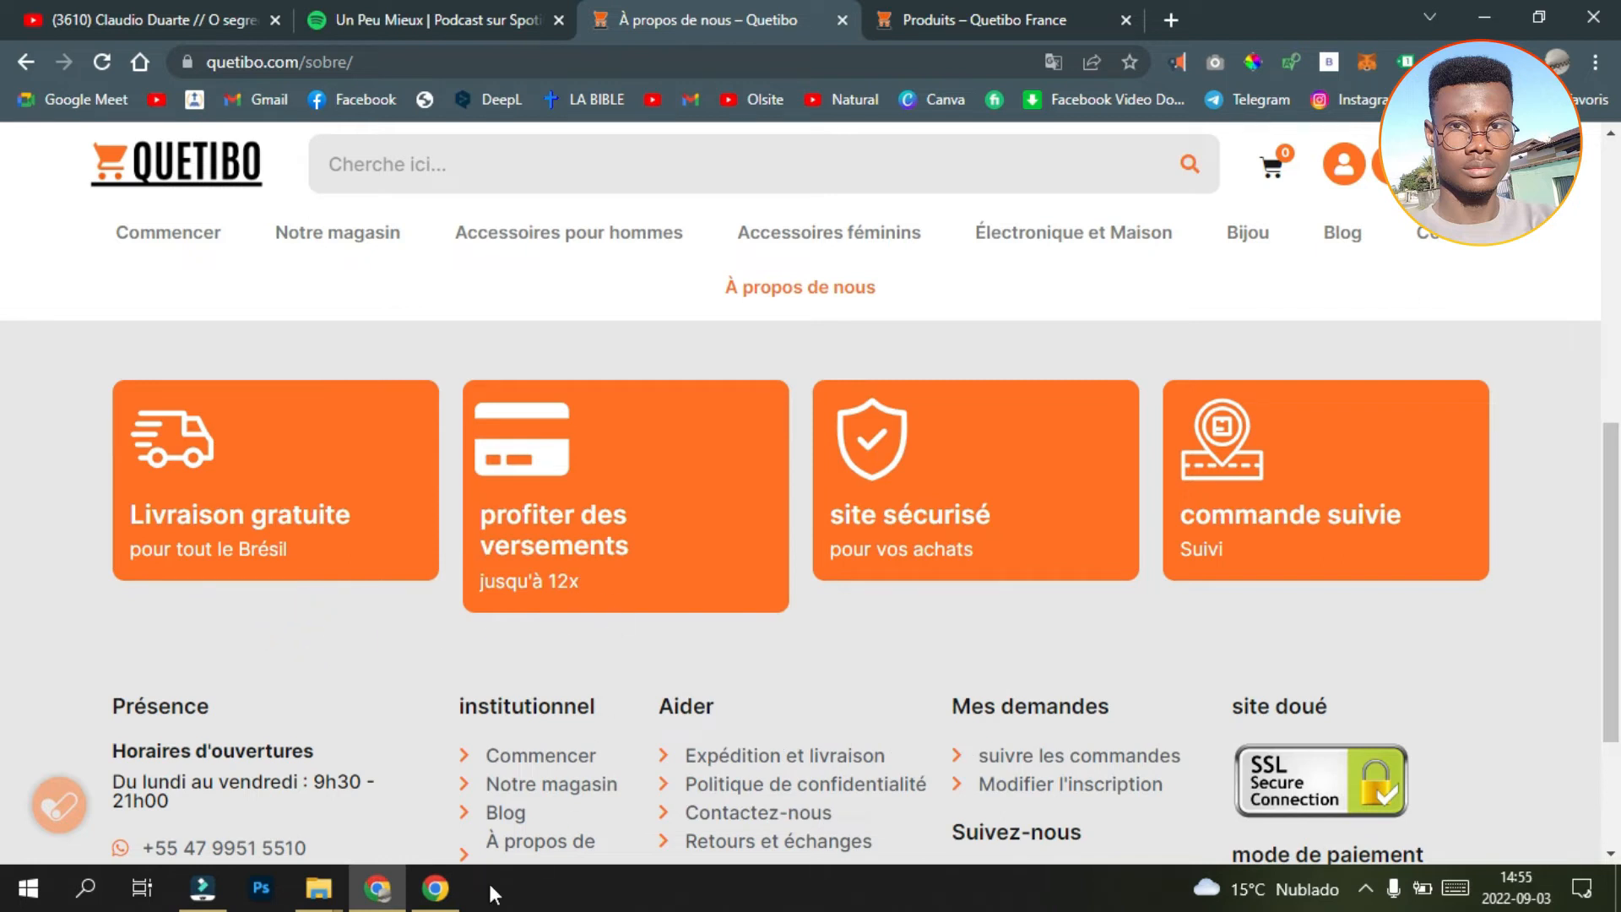
left_click(435, 887)
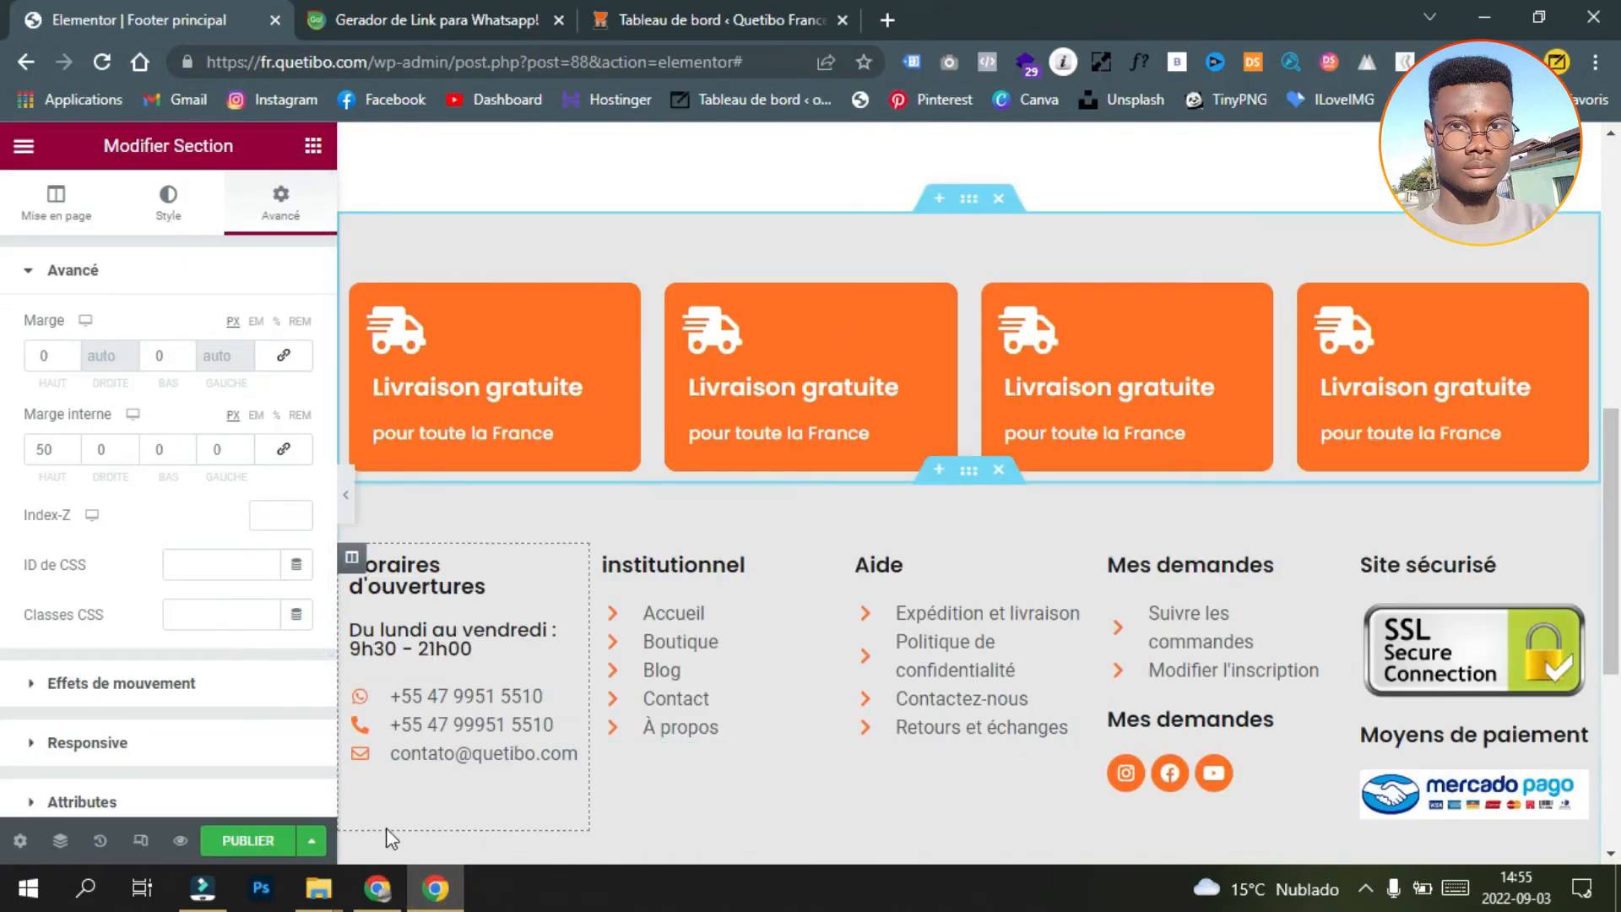
mouse_move(372, 891)
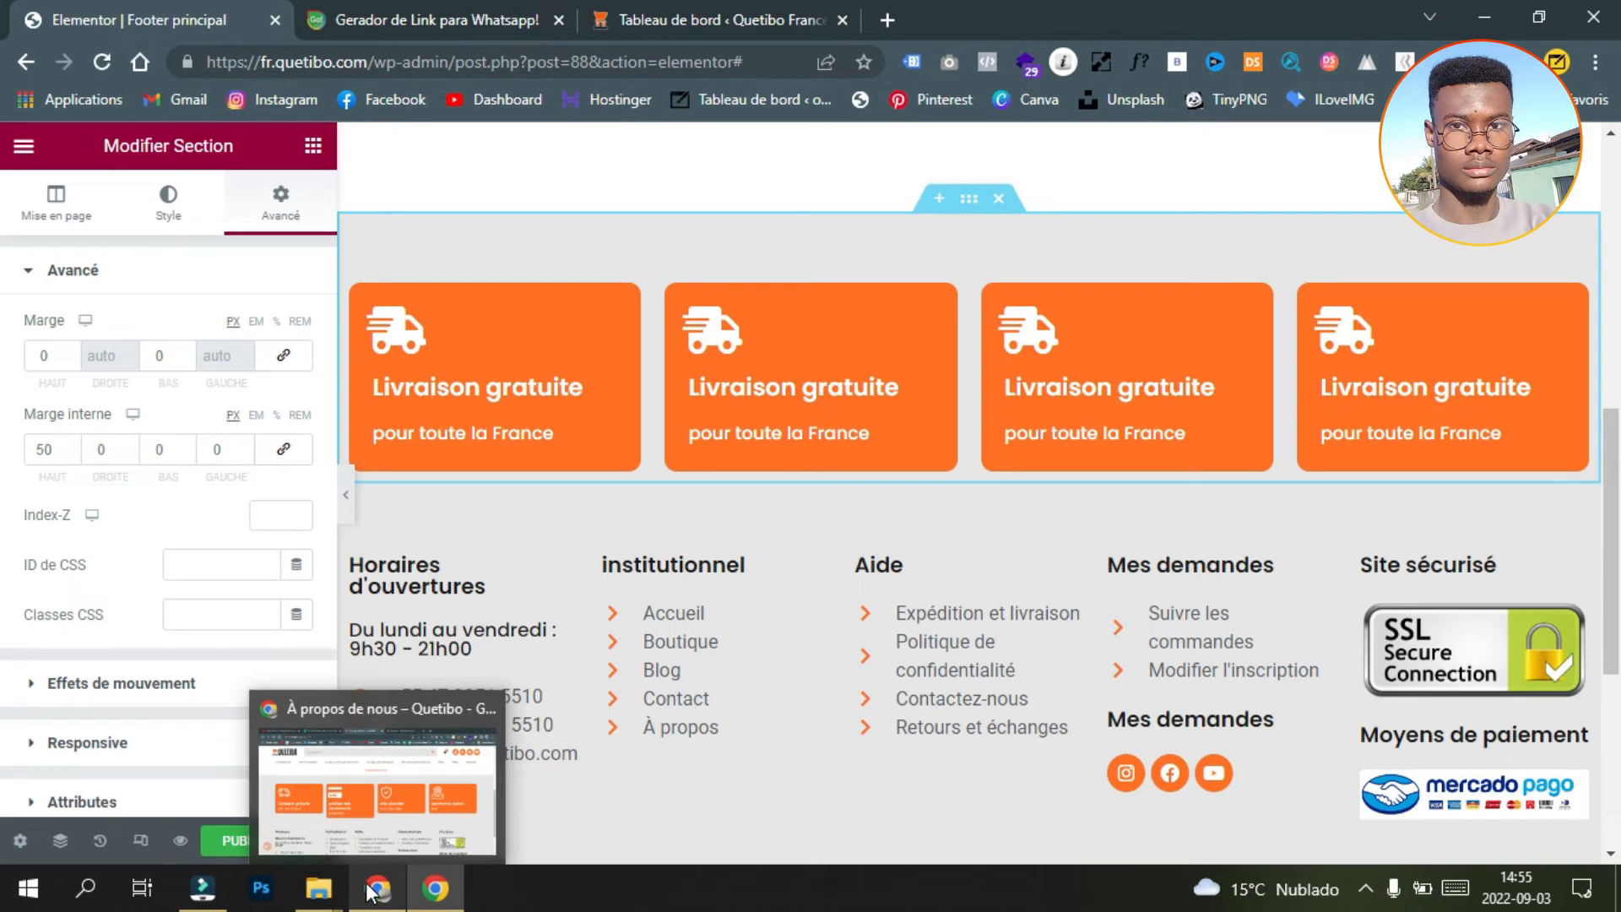
left_click(382, 894)
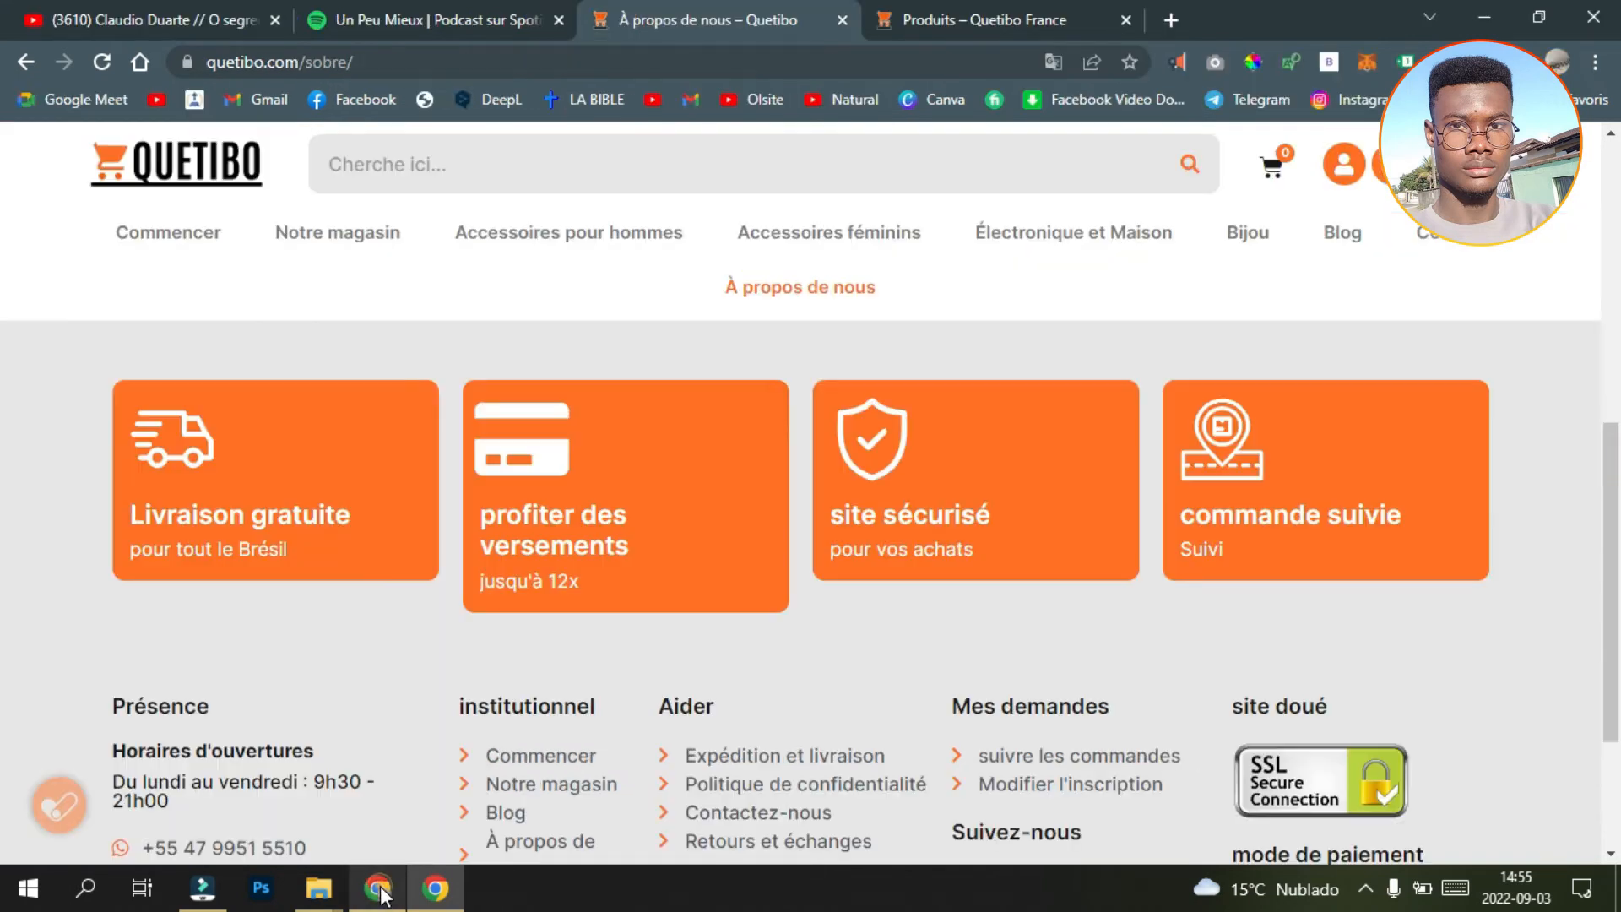
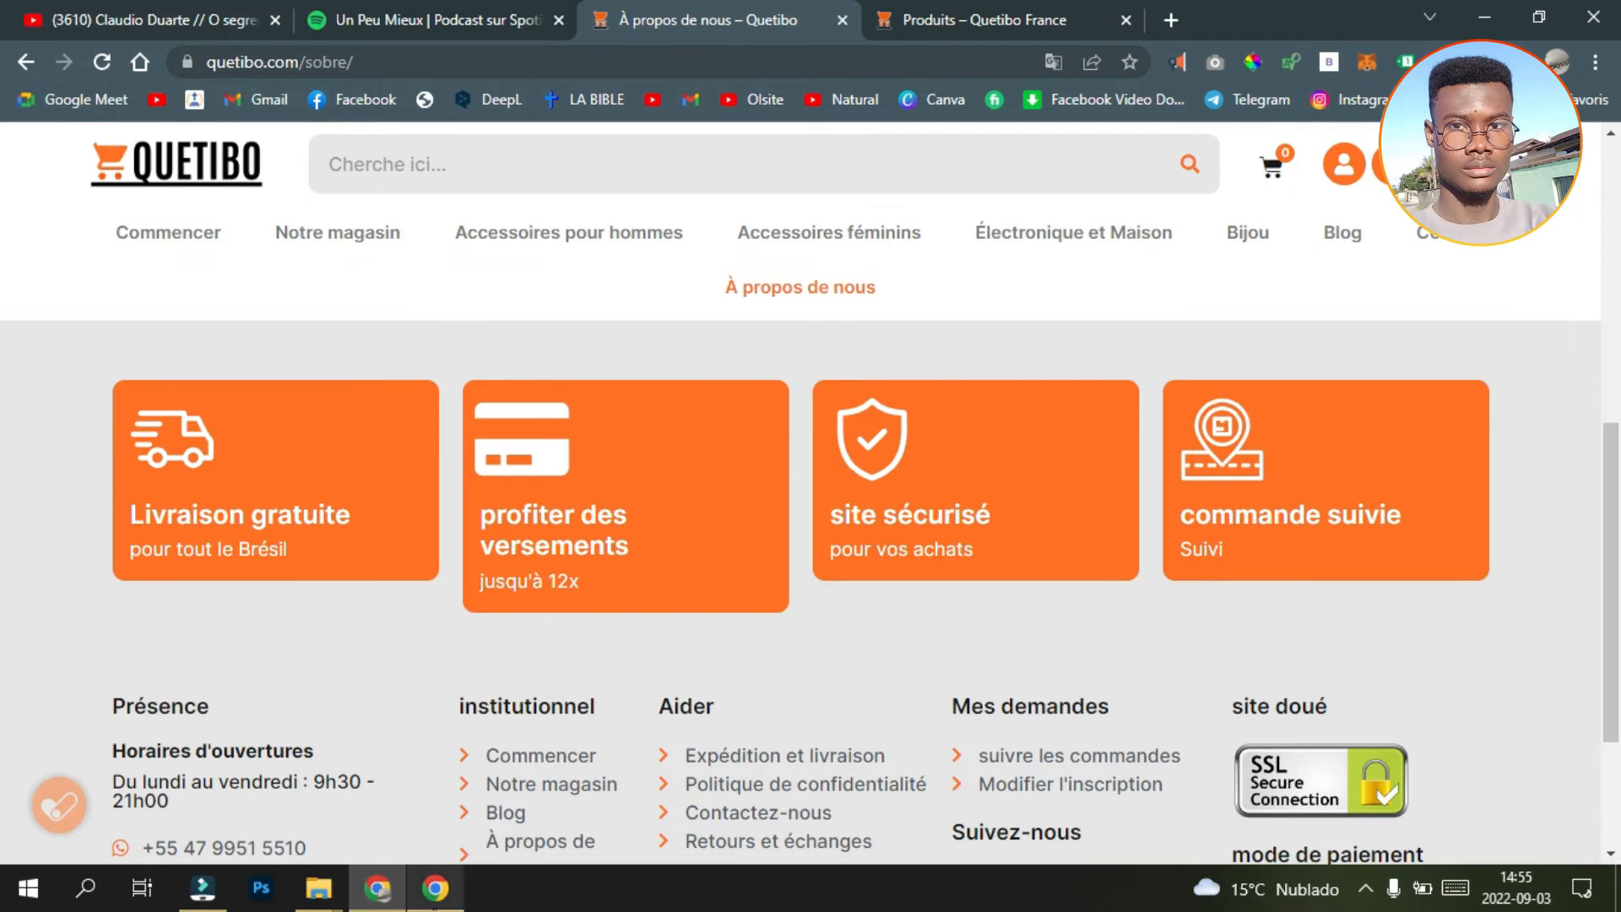
left_click(434, 897)
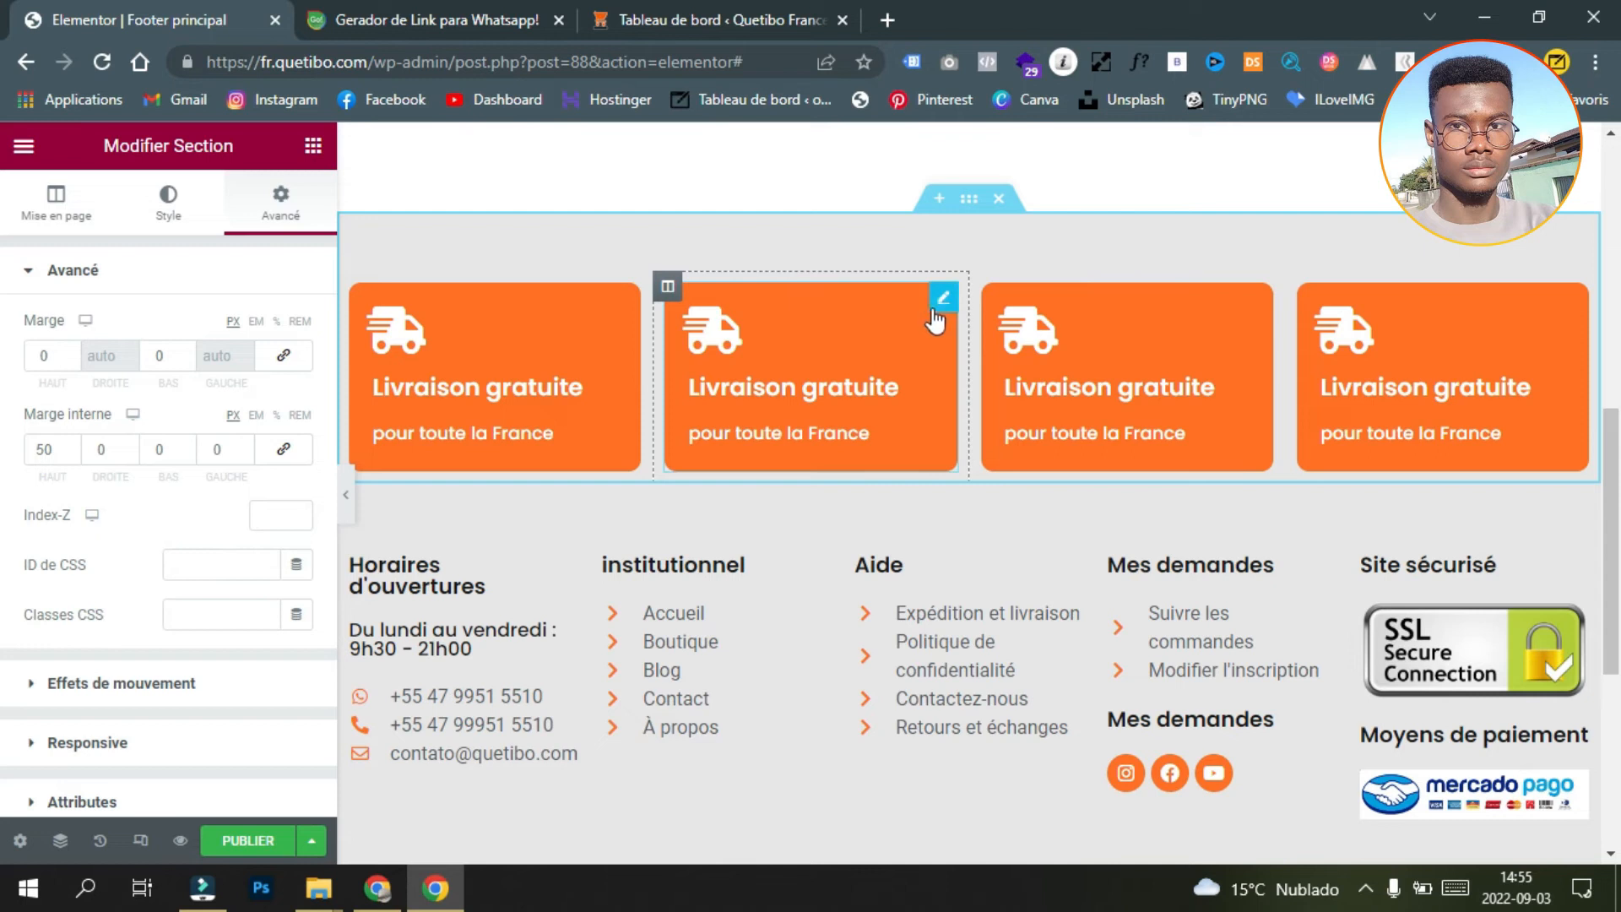
Step: Replace the second card's truck icon with the solid credit card icon found by searching the icon library for "cred"
left_click(940, 304)
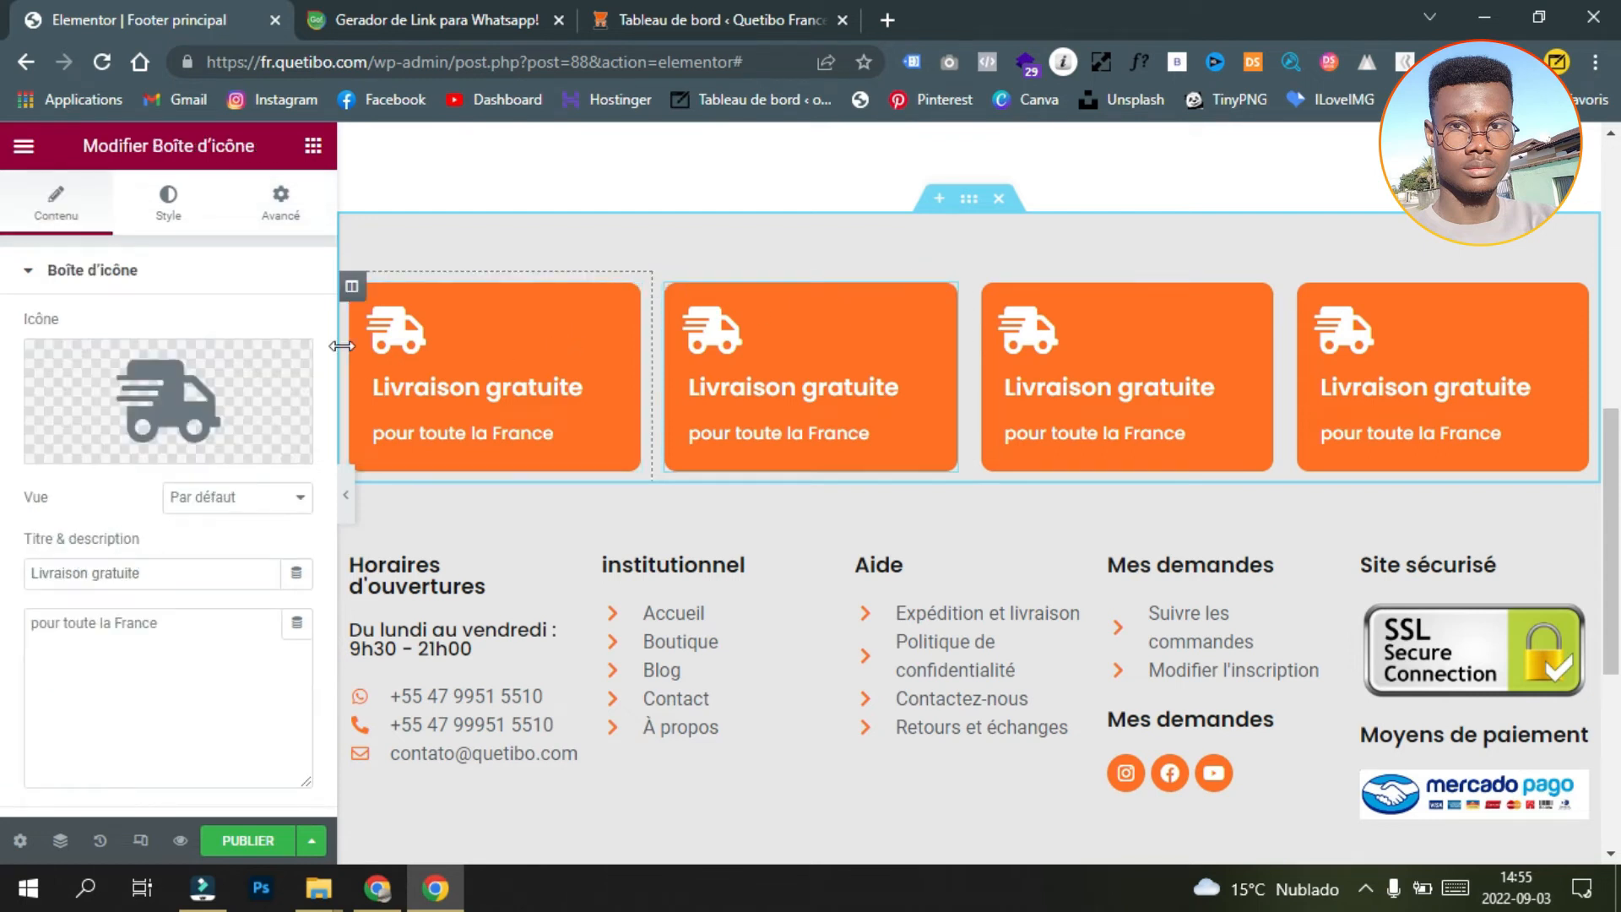
left_click(119, 449)
left_click(640, 241)
type("cre")
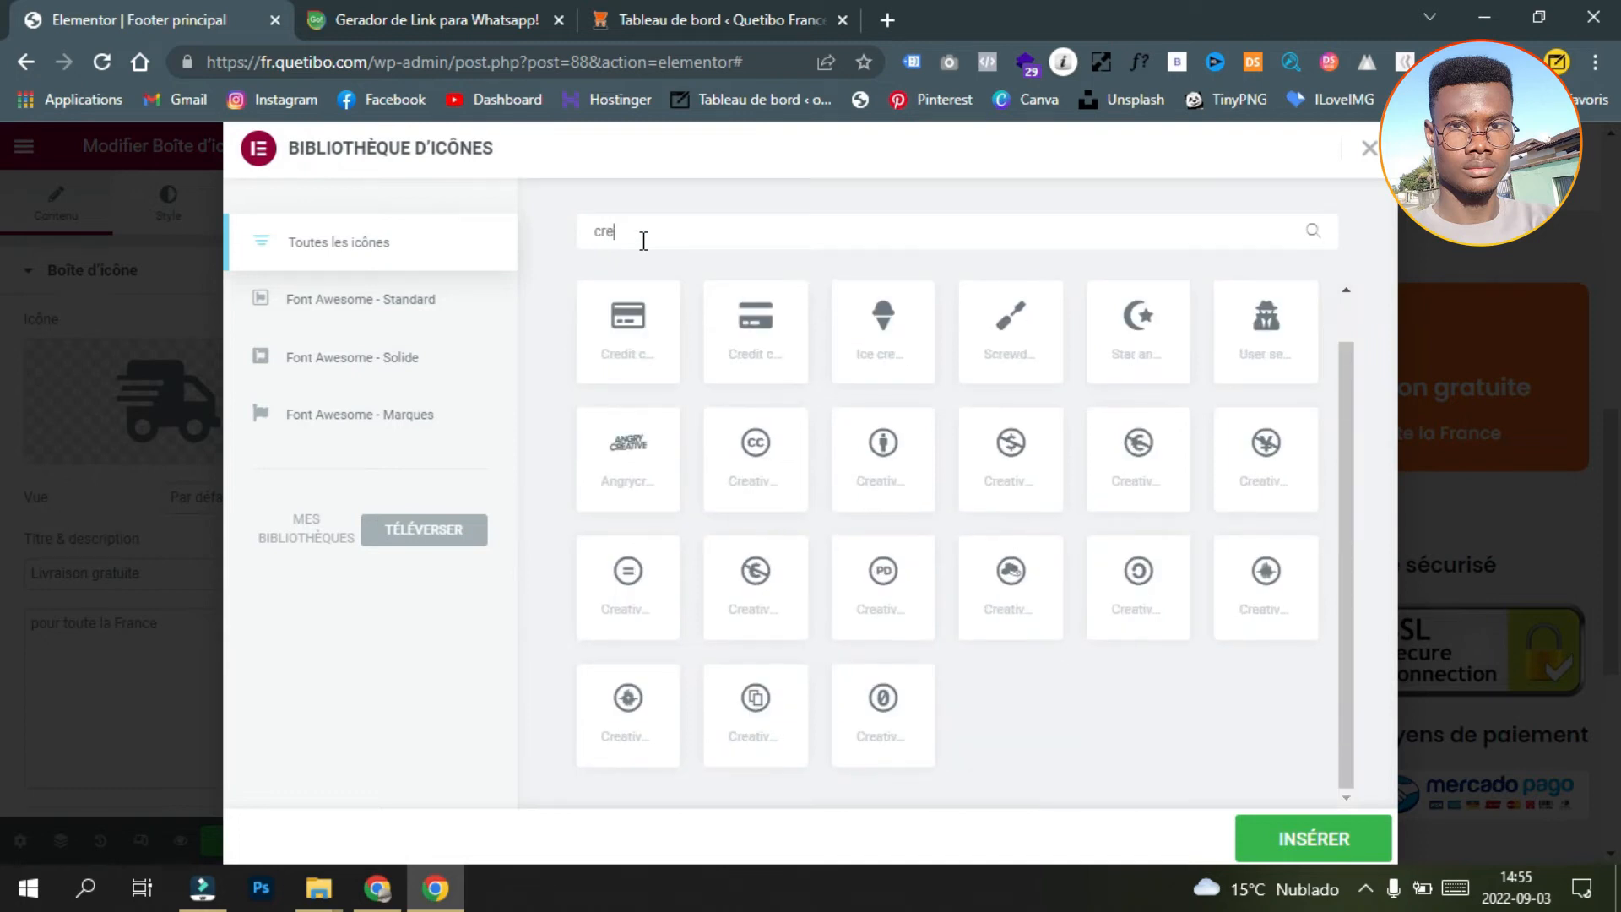
type("d")
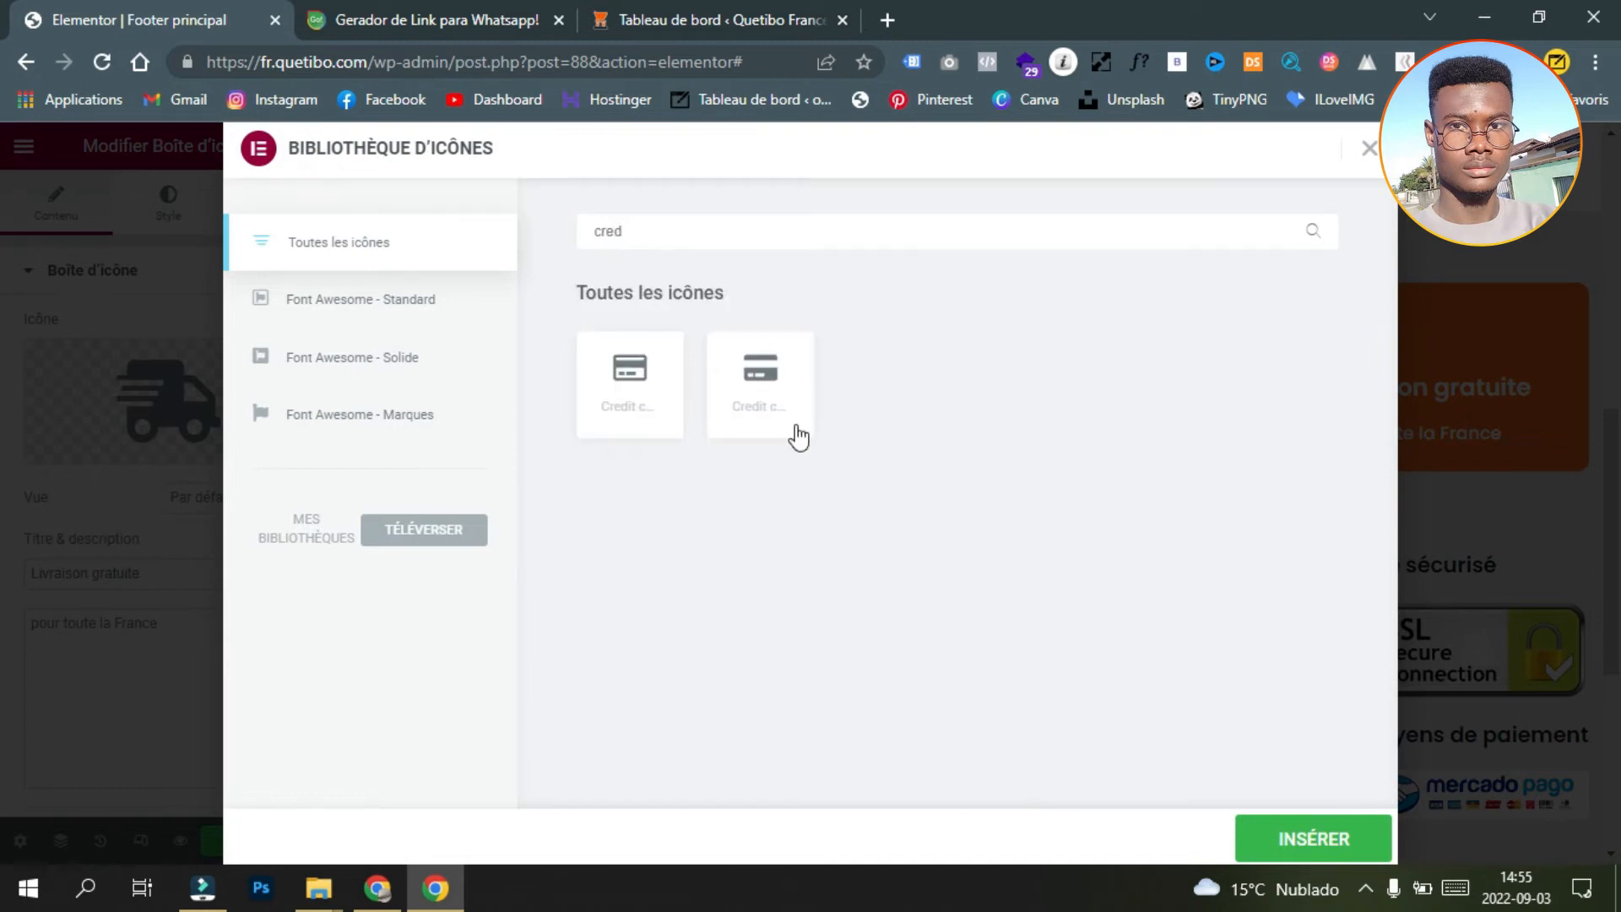
left_click(749, 412)
left_click(1271, 838)
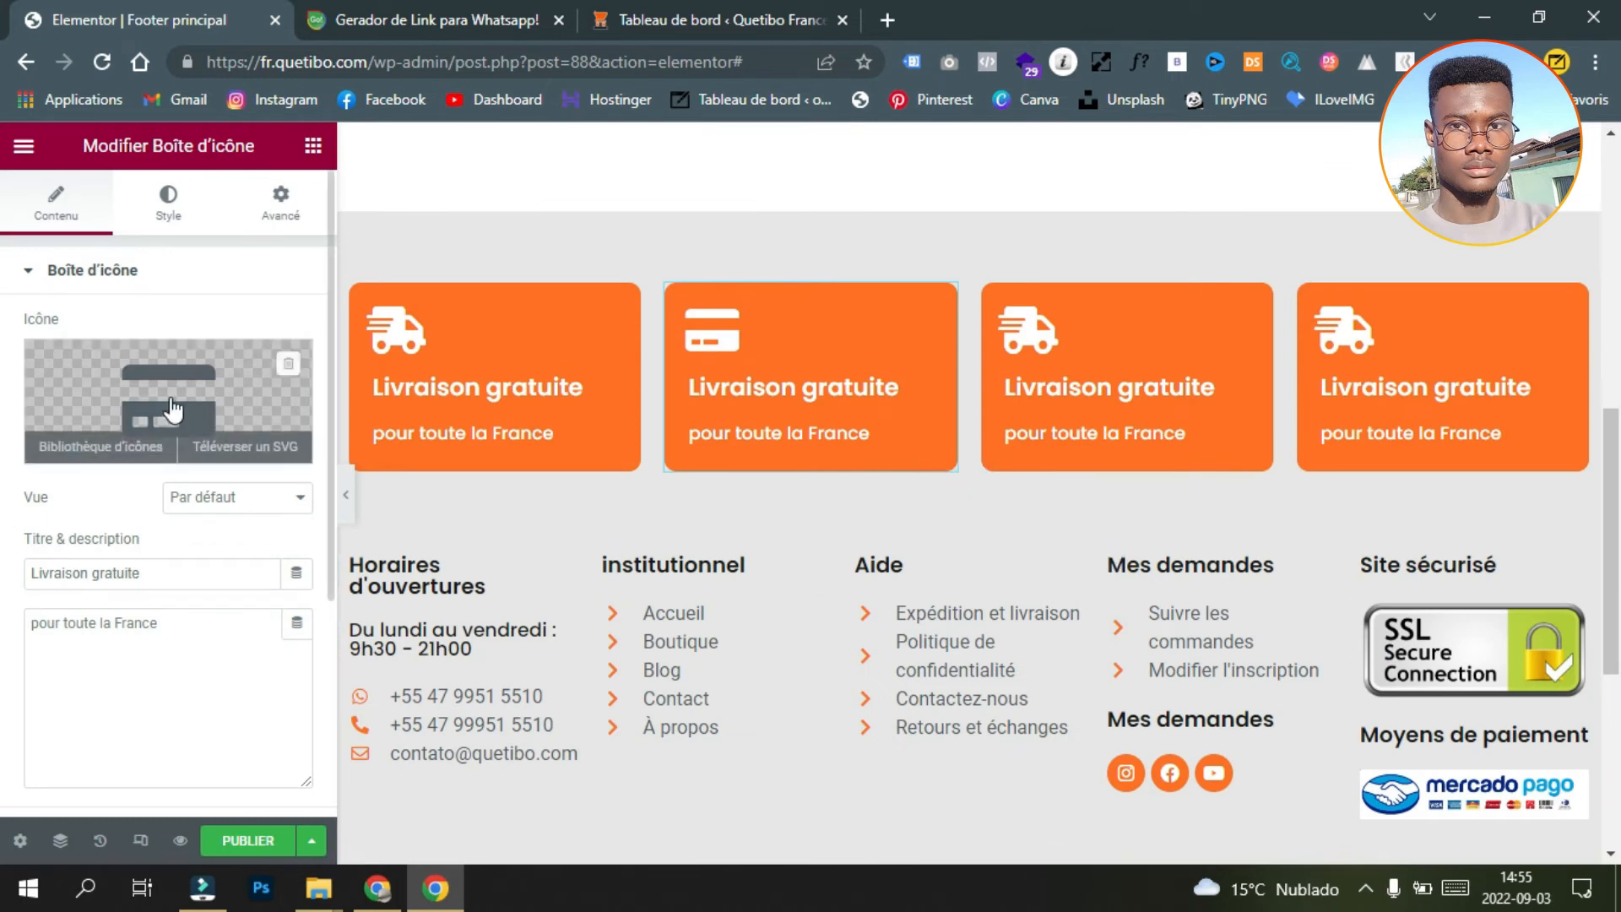
left_click(1372, 889)
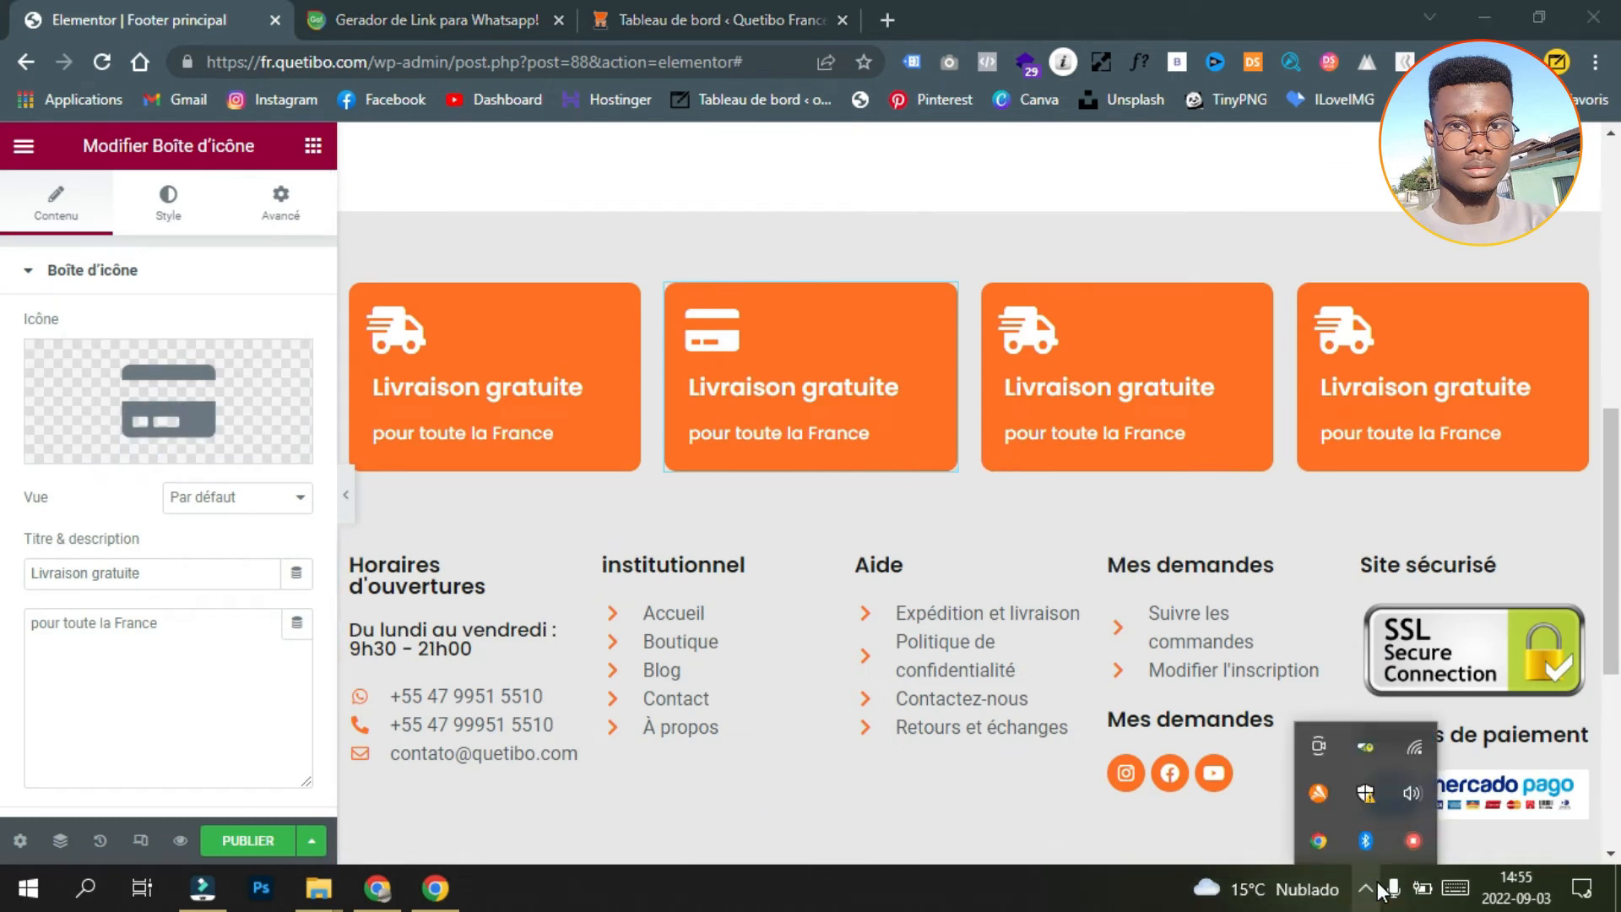
left_click(1061, 885)
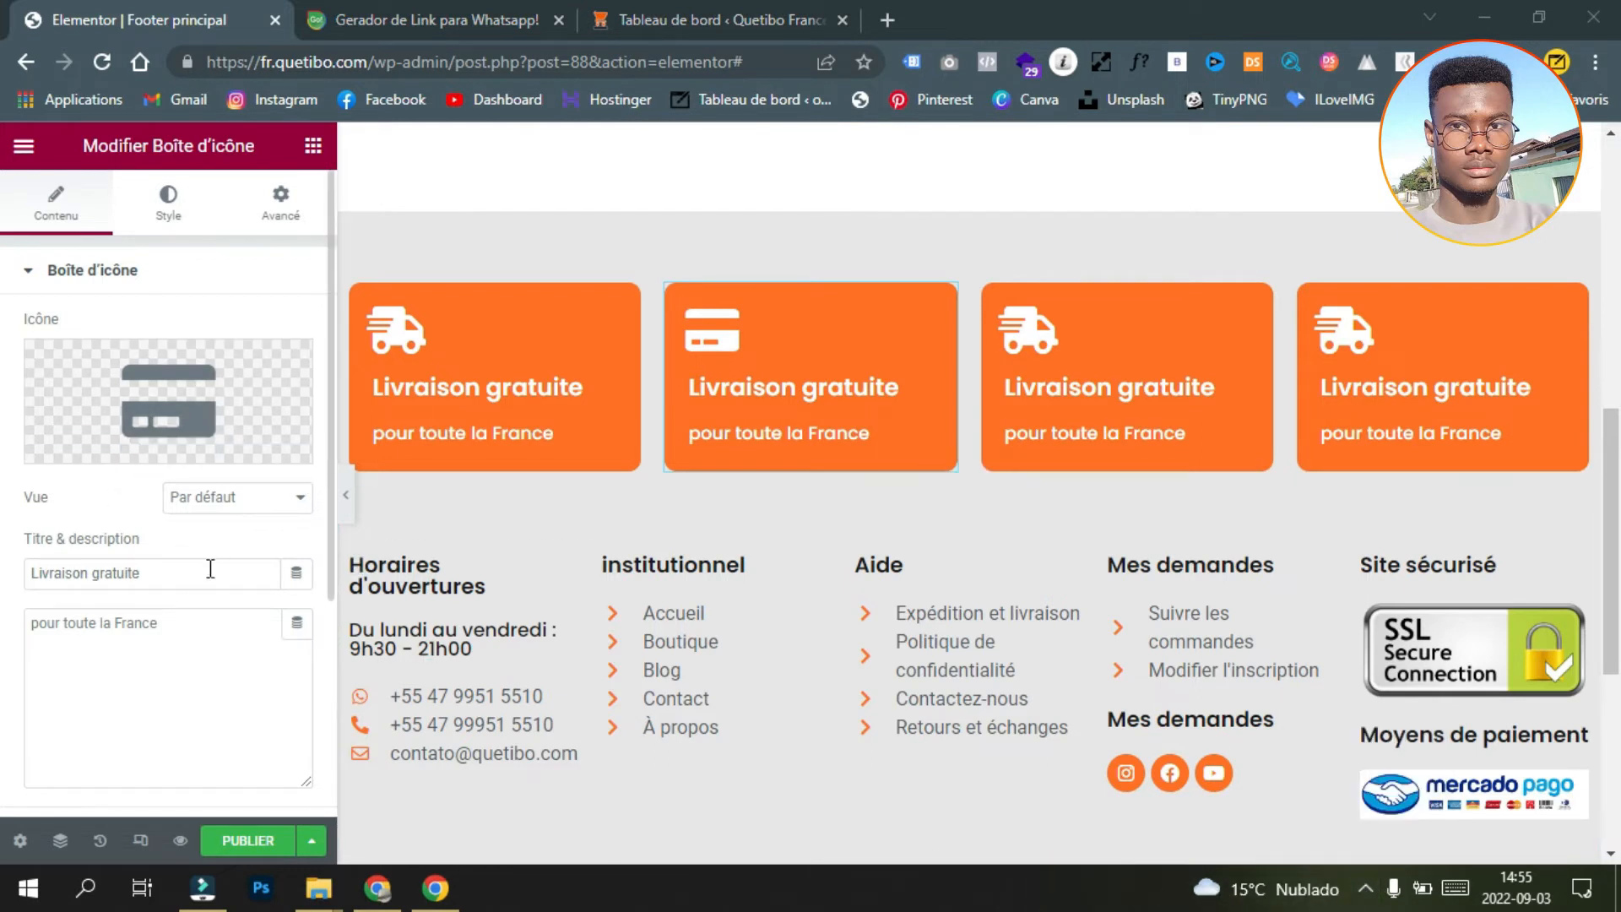
Step: Change the second card's title to "Profitez bien"
left_click_drag(156, 573, 4, 581)
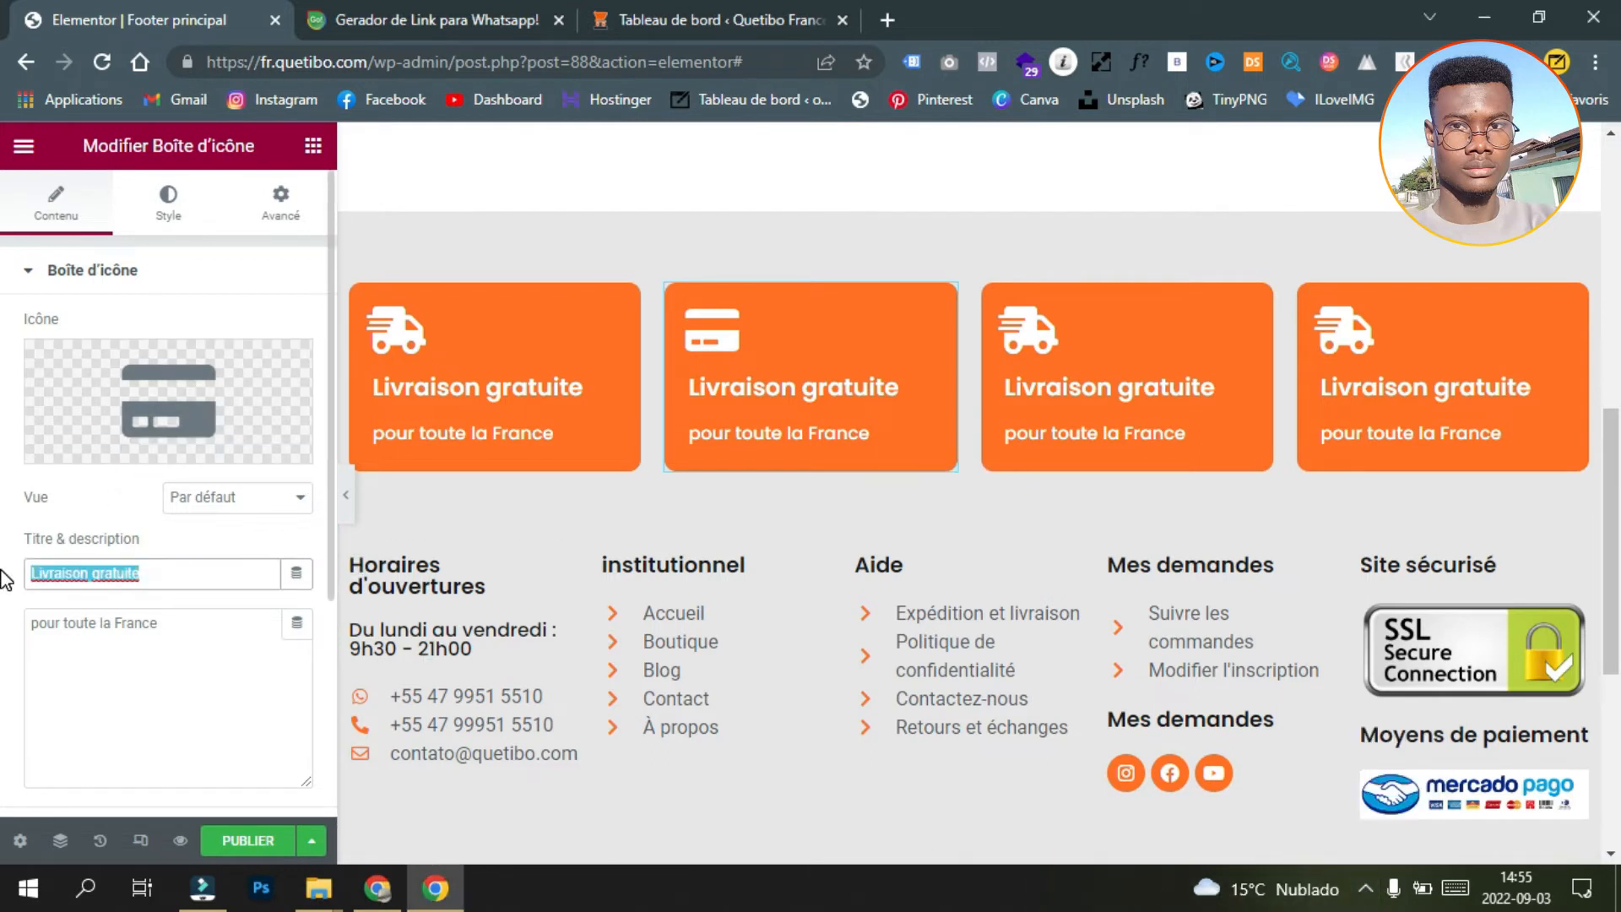
type("Pro")
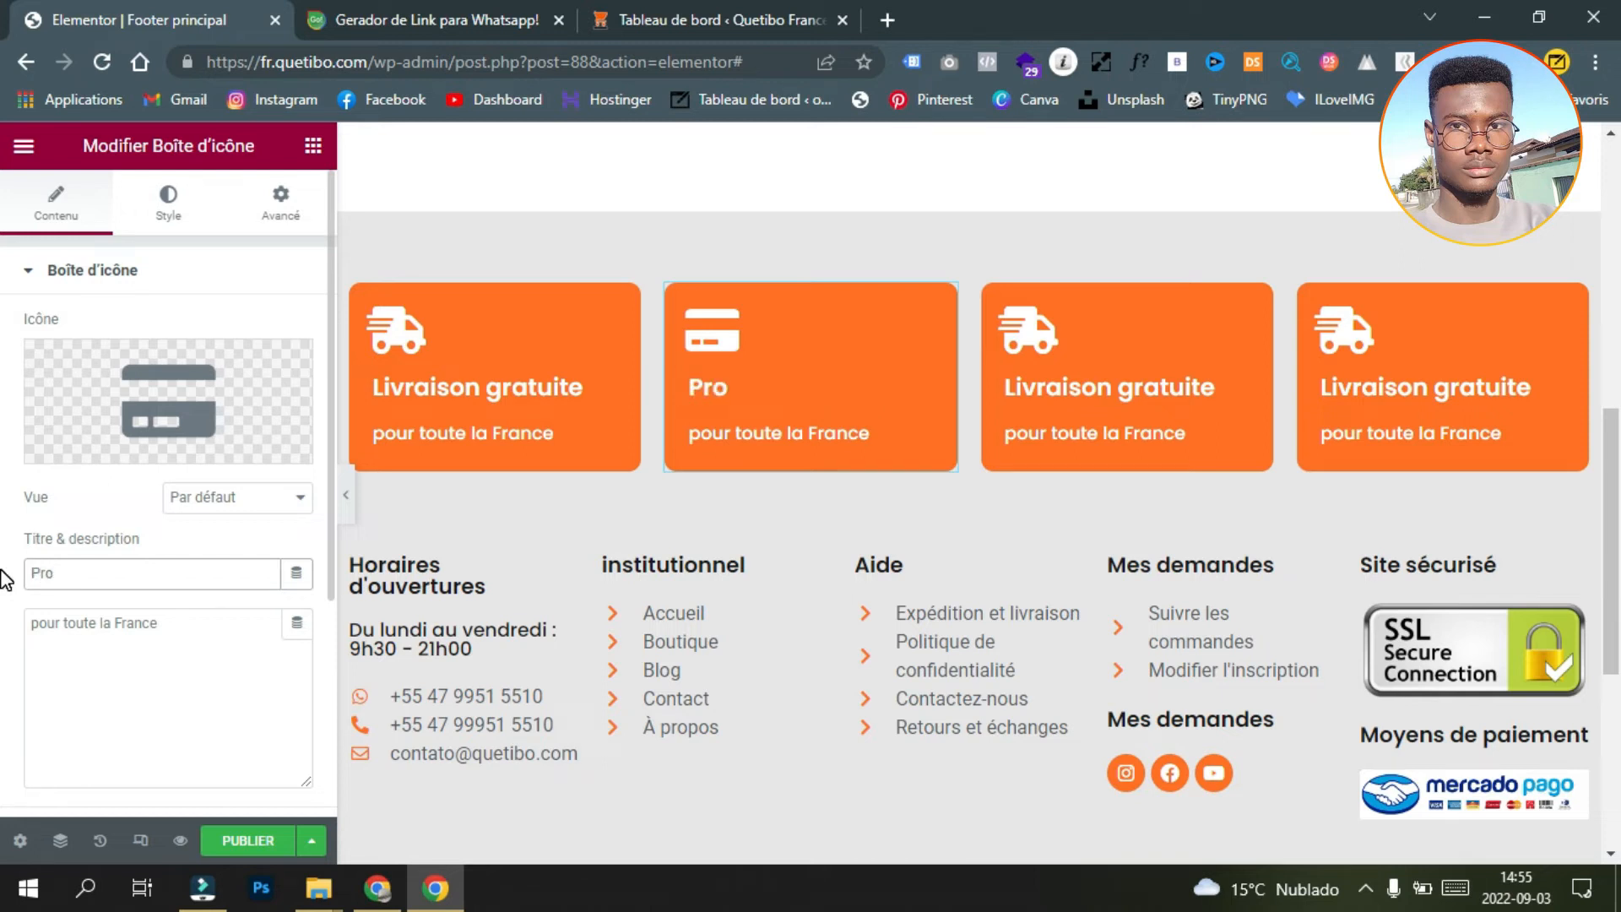
type("fite des")
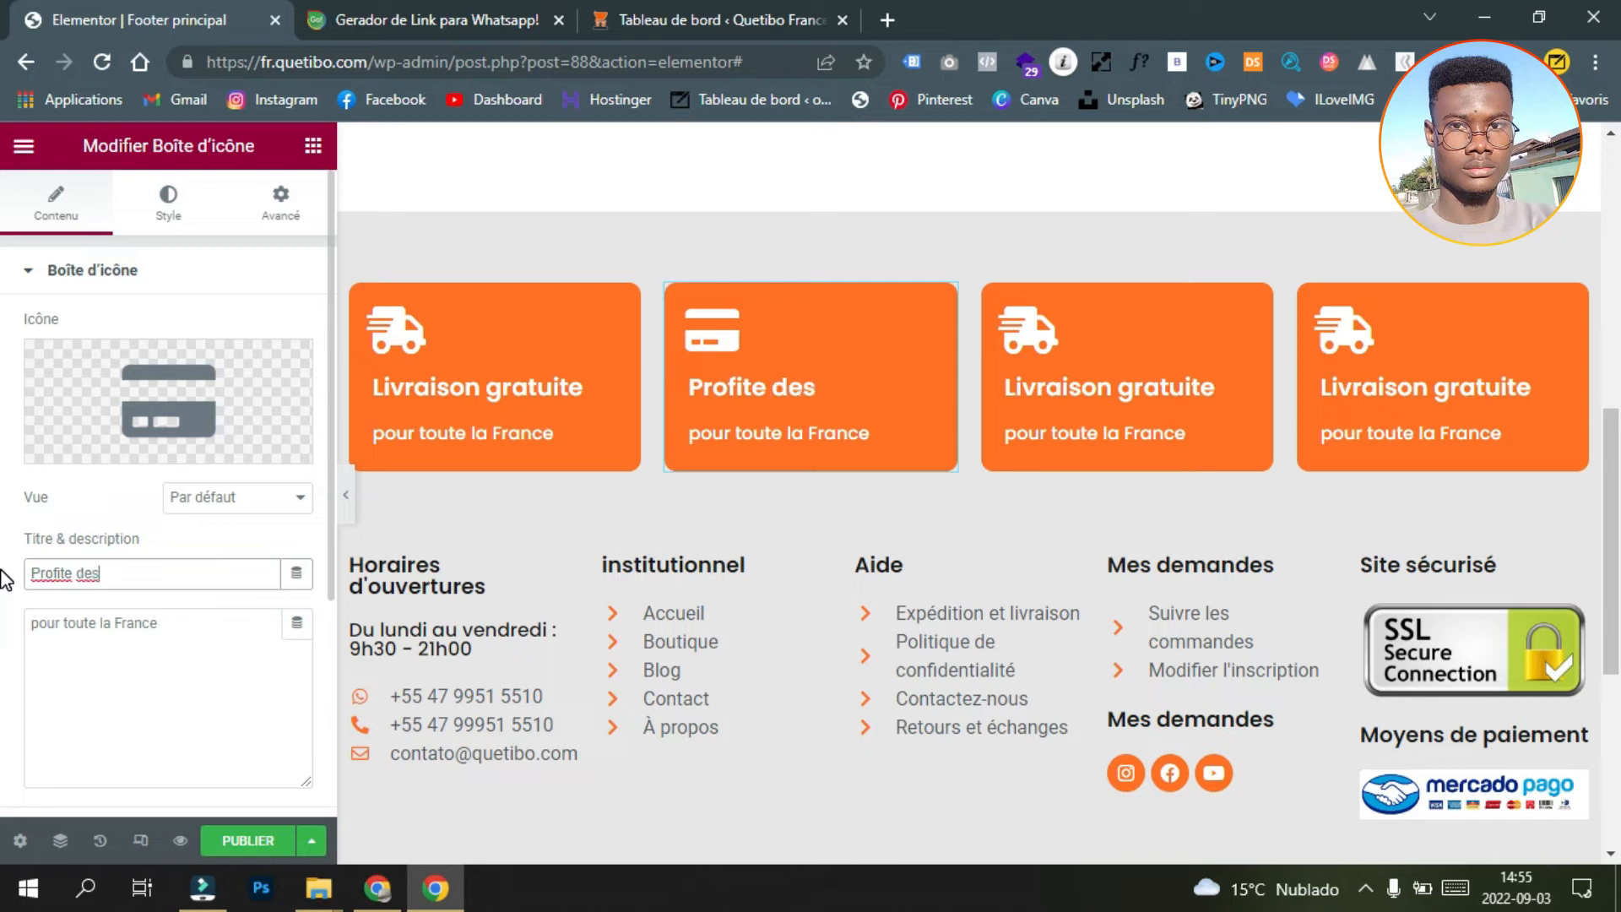
key("BackSpace")
key("BackSpace")
key("BackSpace")
key("BackSpace")
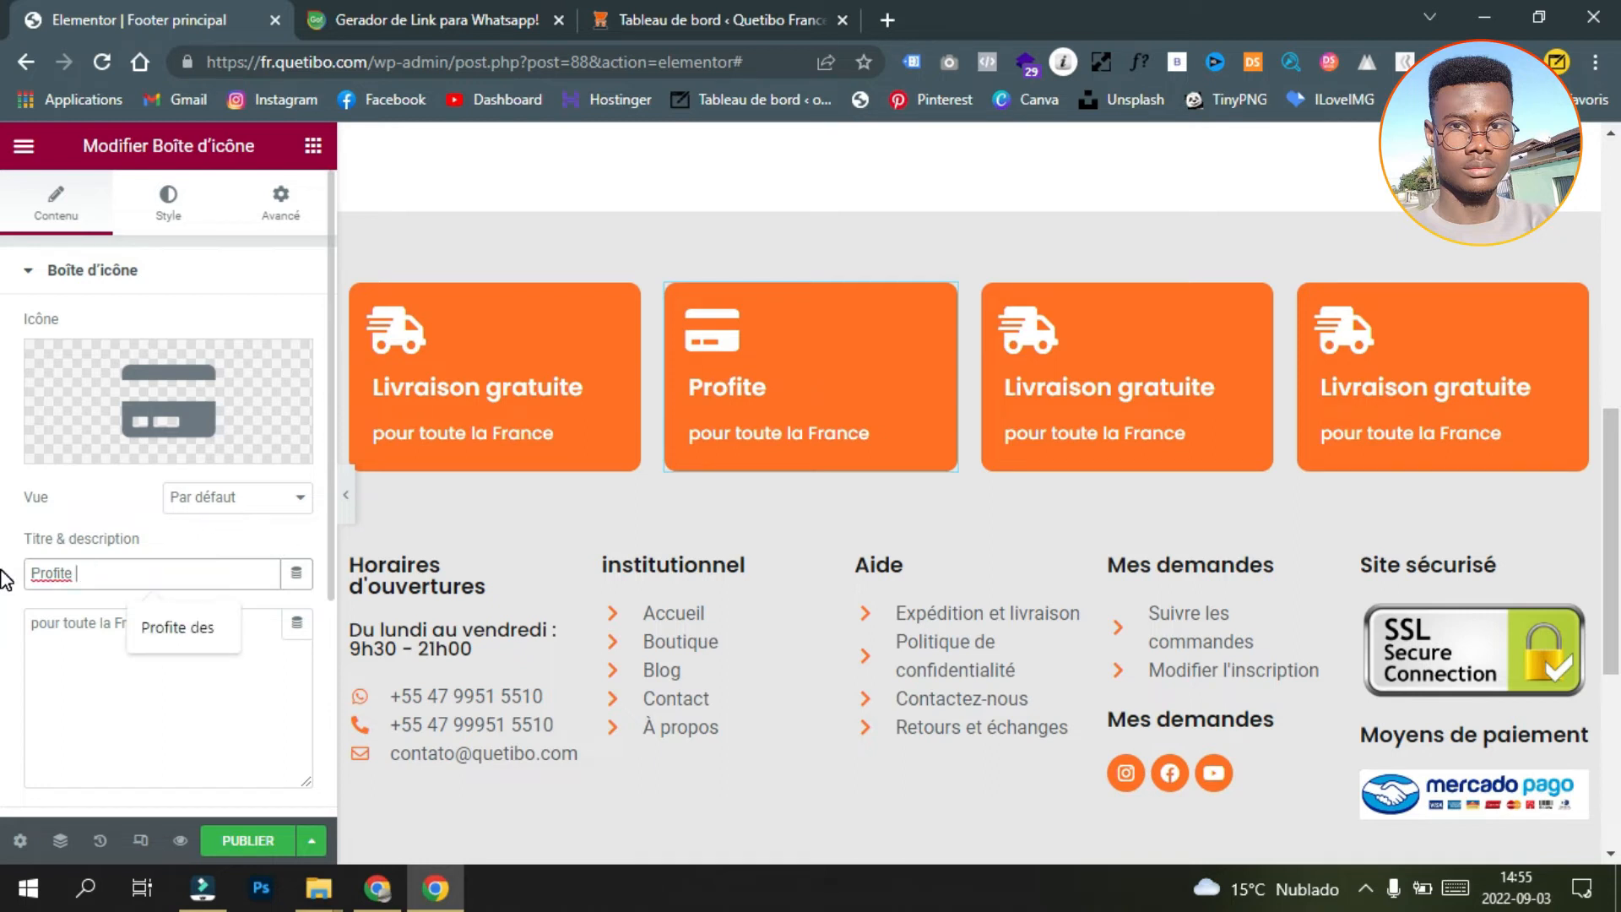
type("z bien")
Step: Replace the second card's description with "des moyens de paiement"
left_click(100, 641)
triple_click(181, 625)
type("d")
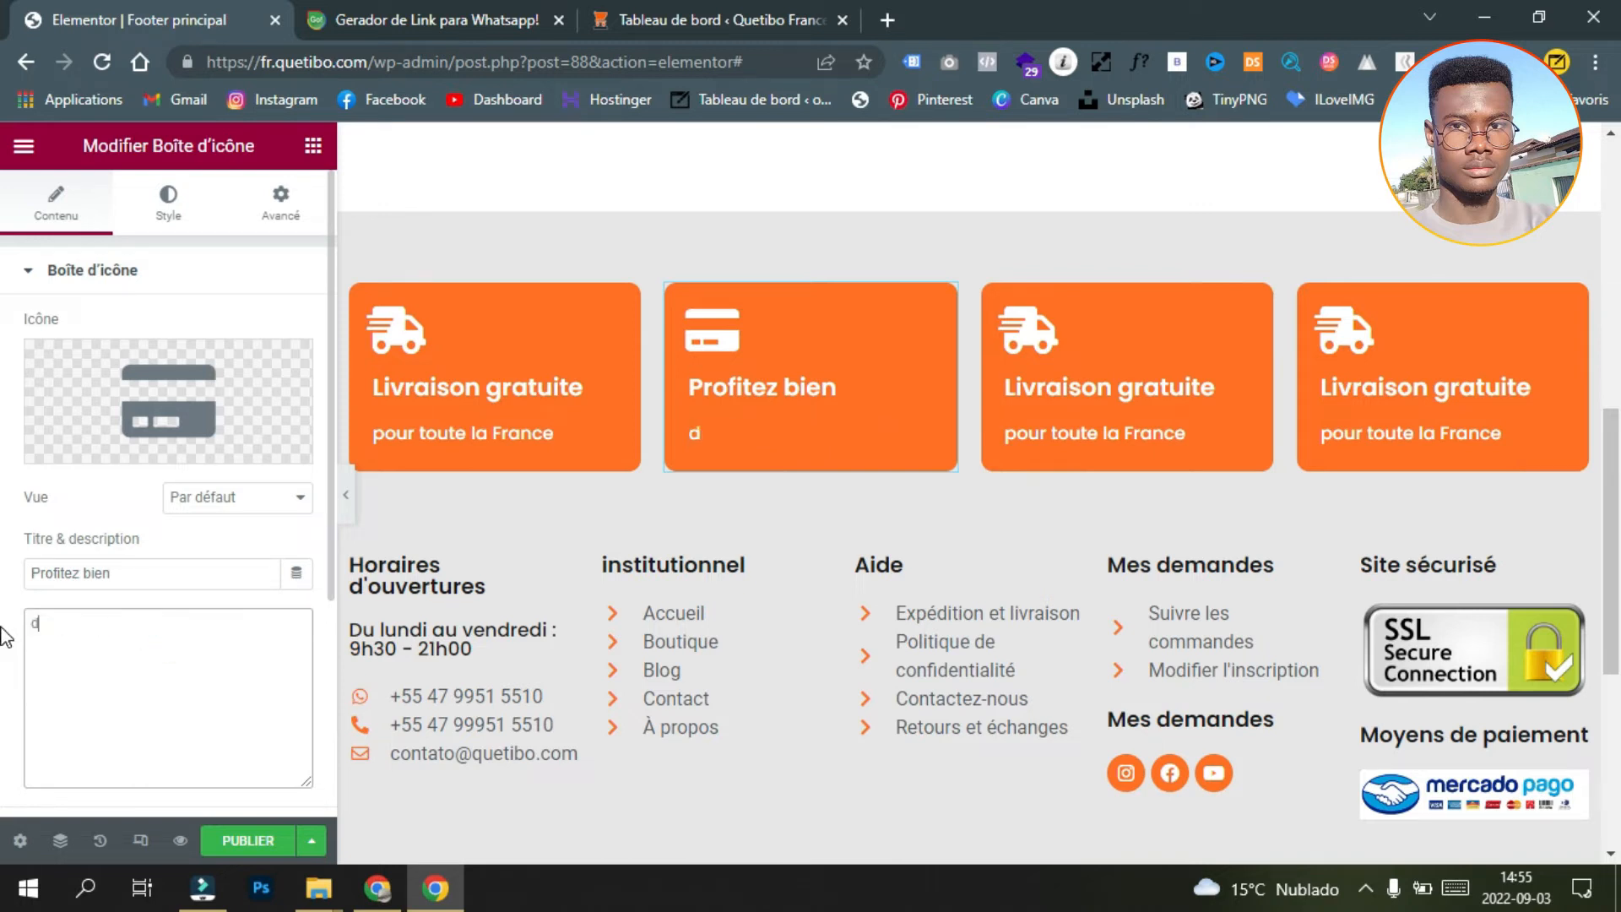
type("es moyens de pa")
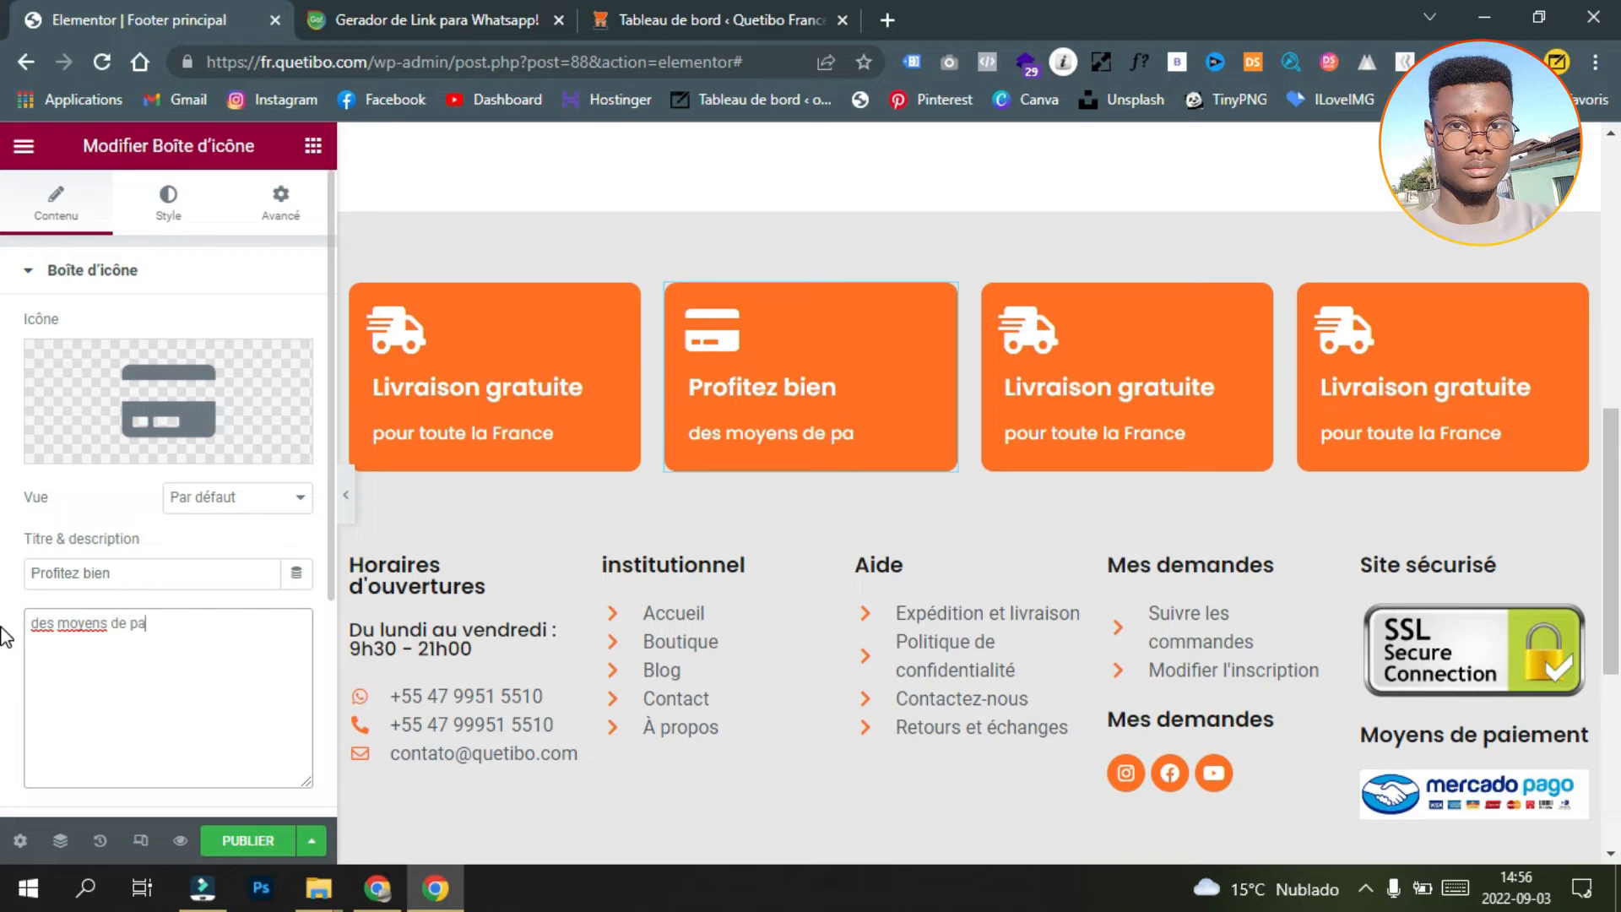
type("iement")
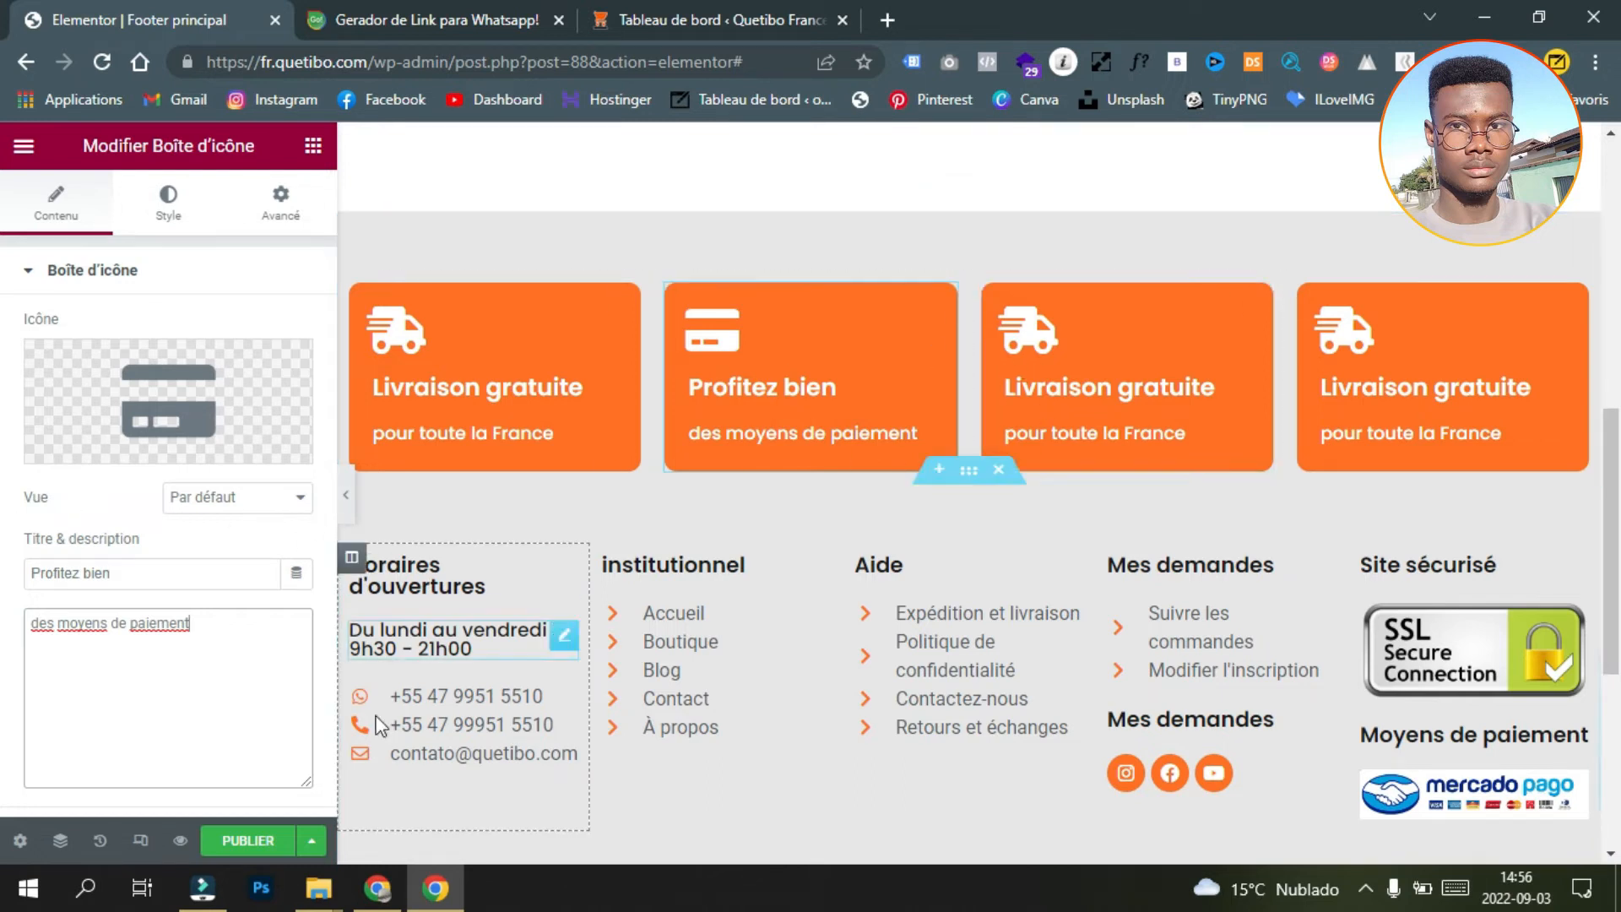
Step: Check the reference site's cards and replace the third card's truck icon with the Lock icon from the icon library
left_click(378, 878)
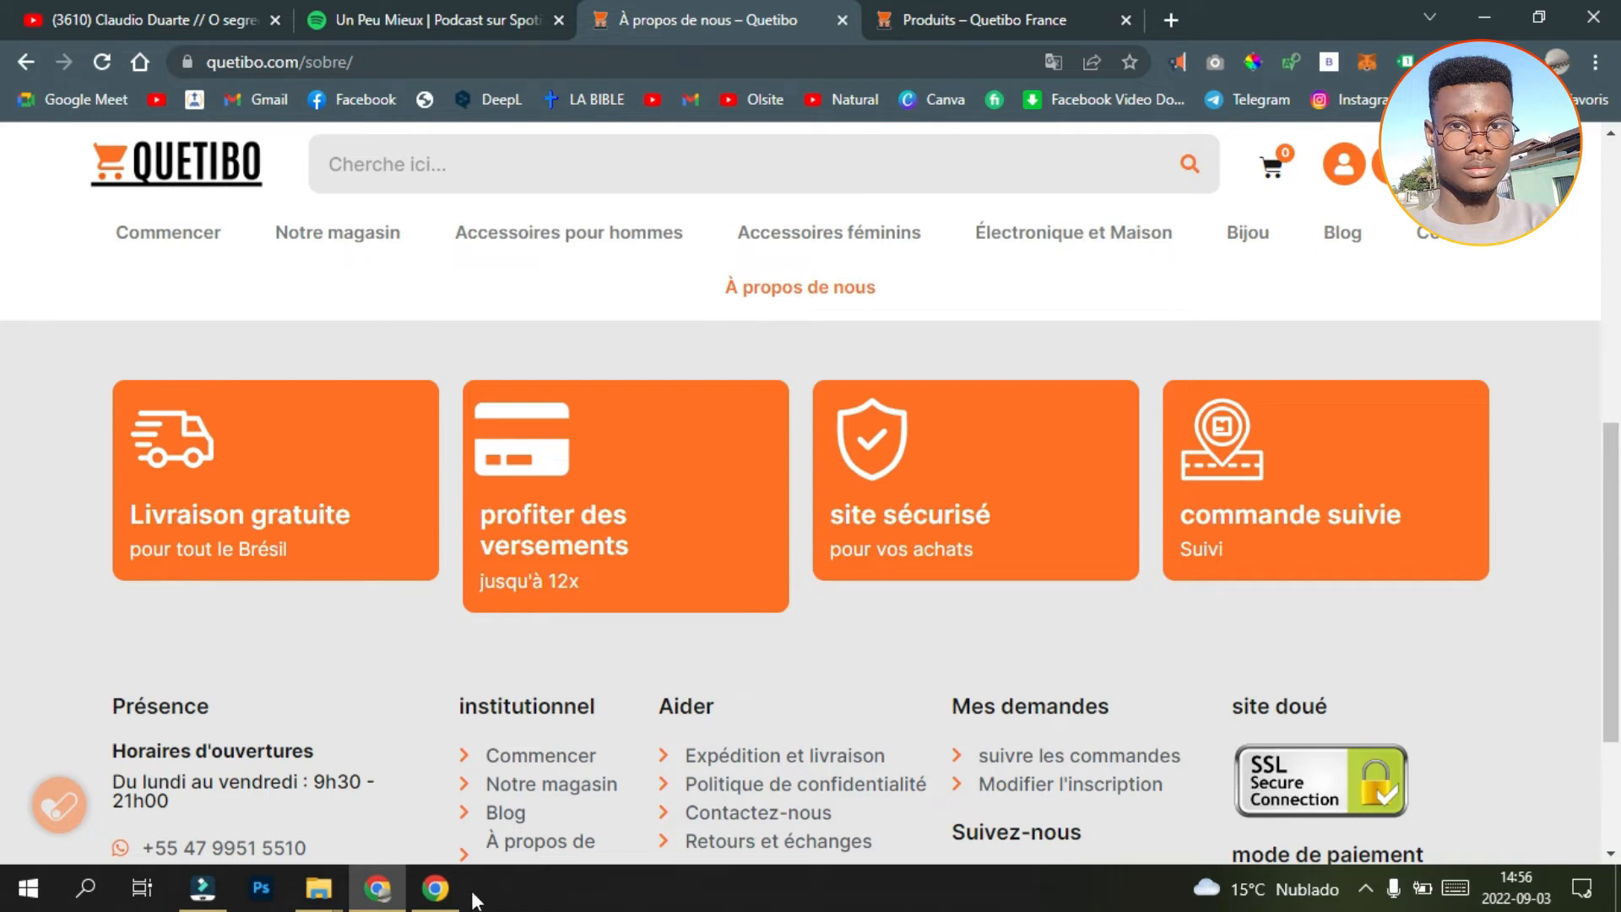
left_click(437, 897)
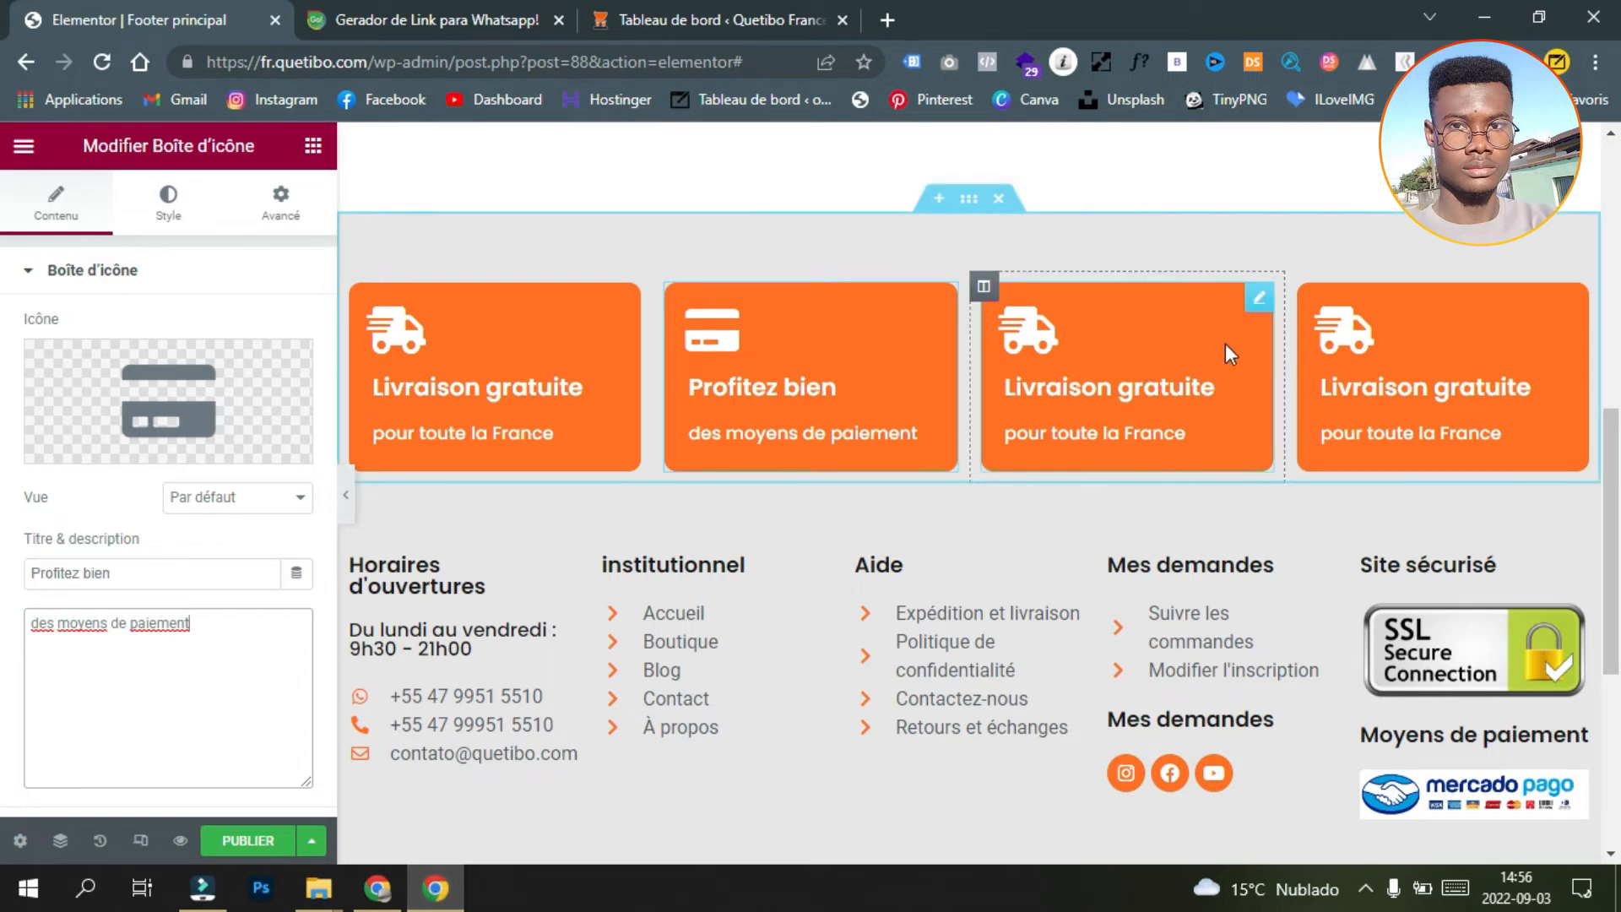
left_click(1261, 301)
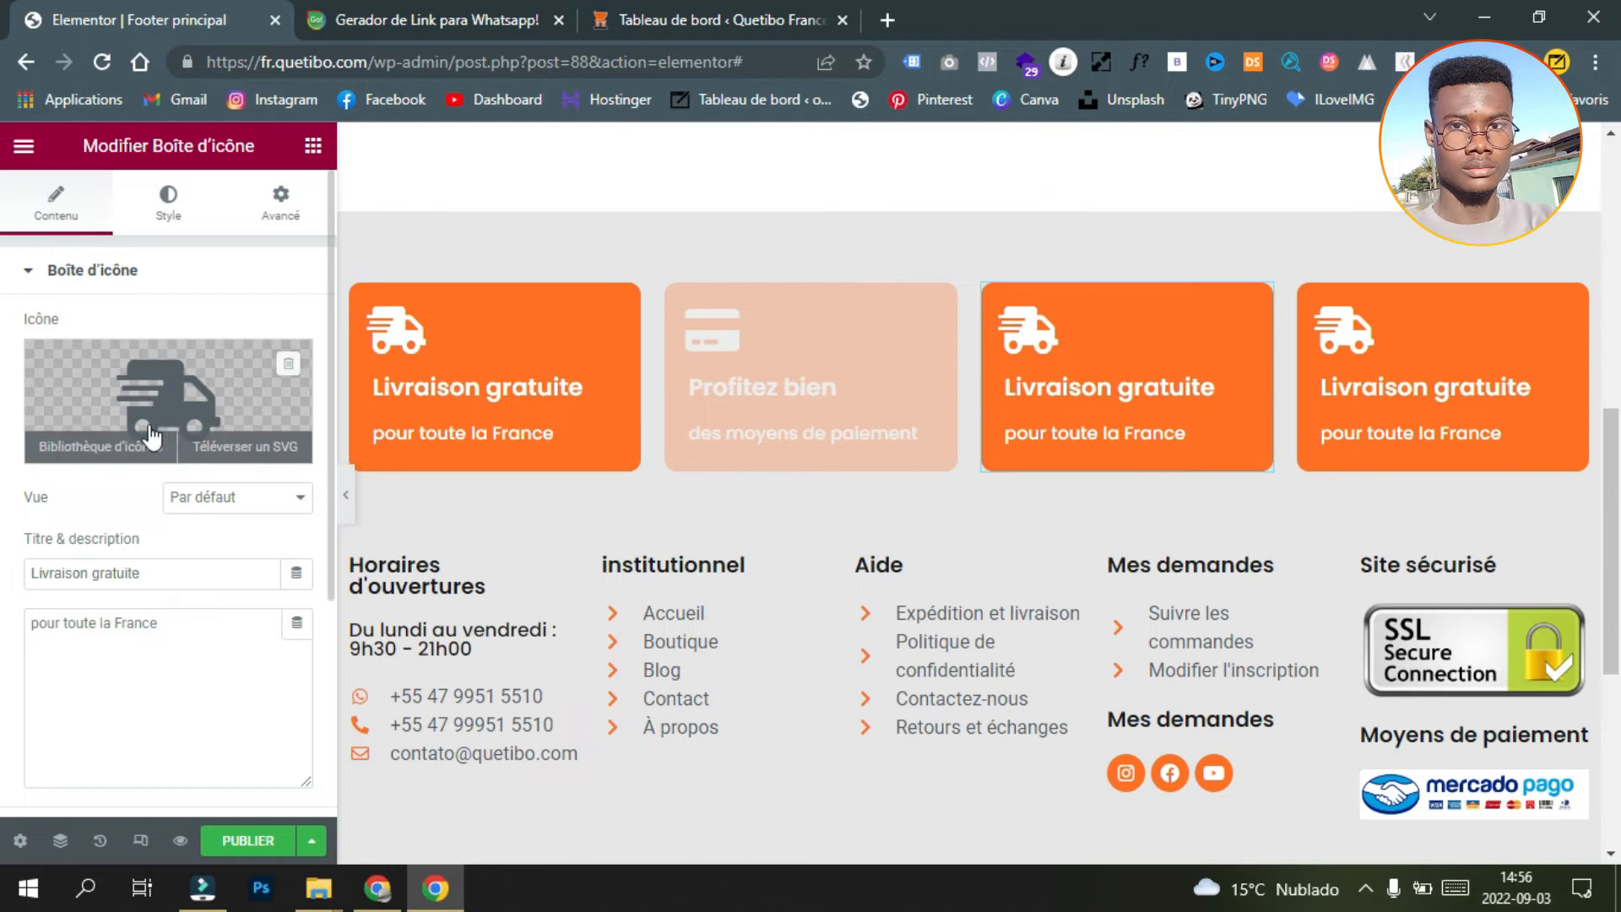
left_click(127, 446)
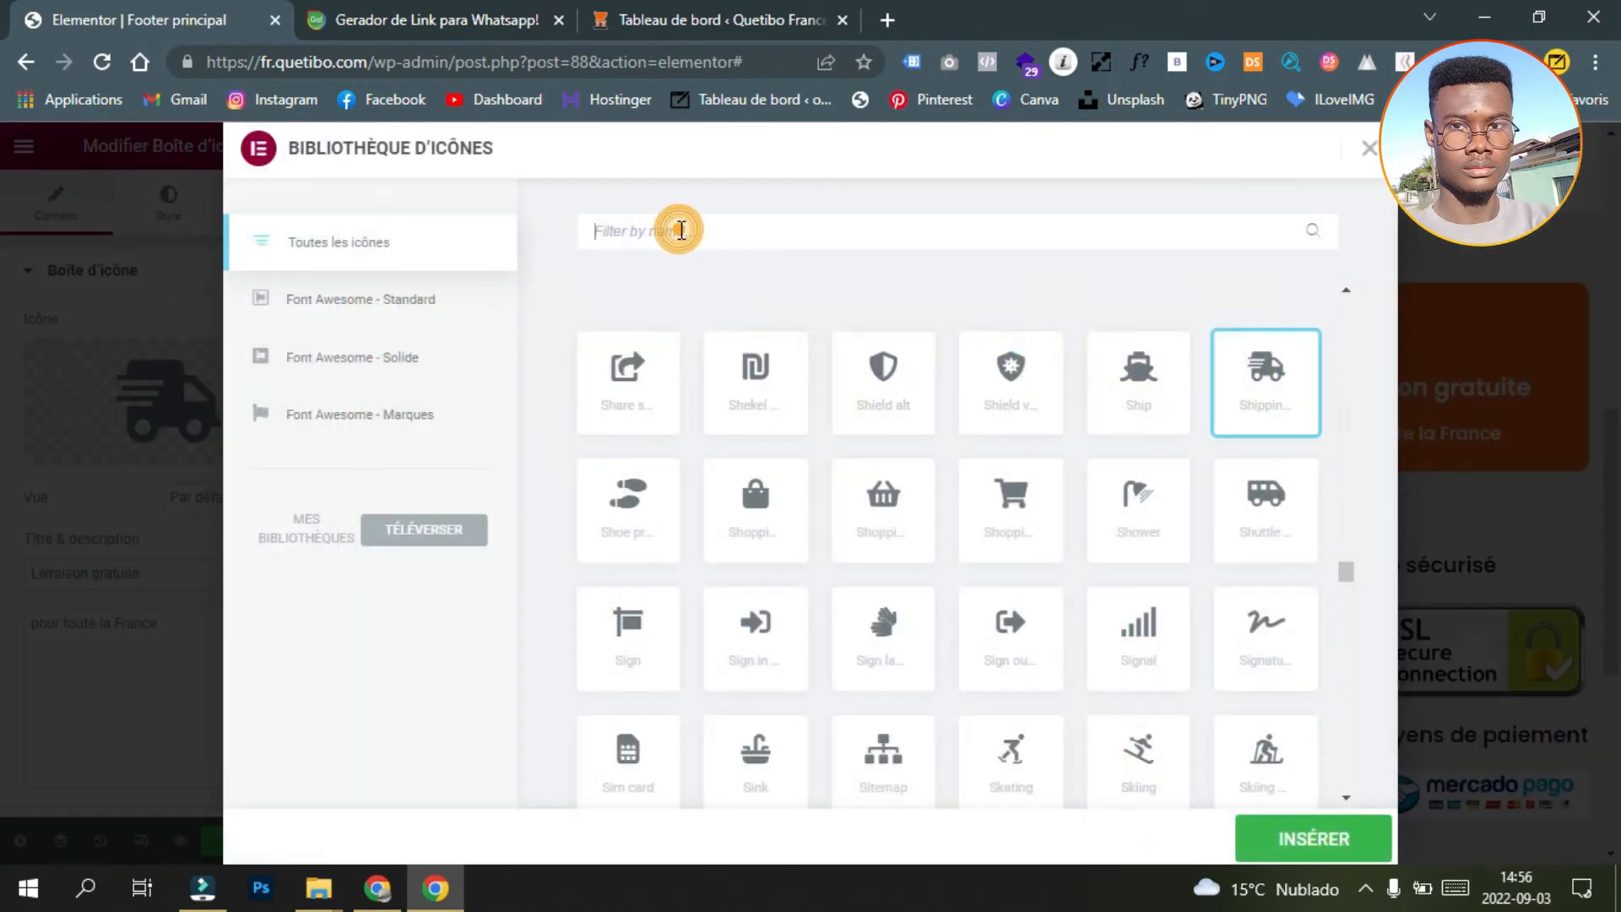
type("loc")
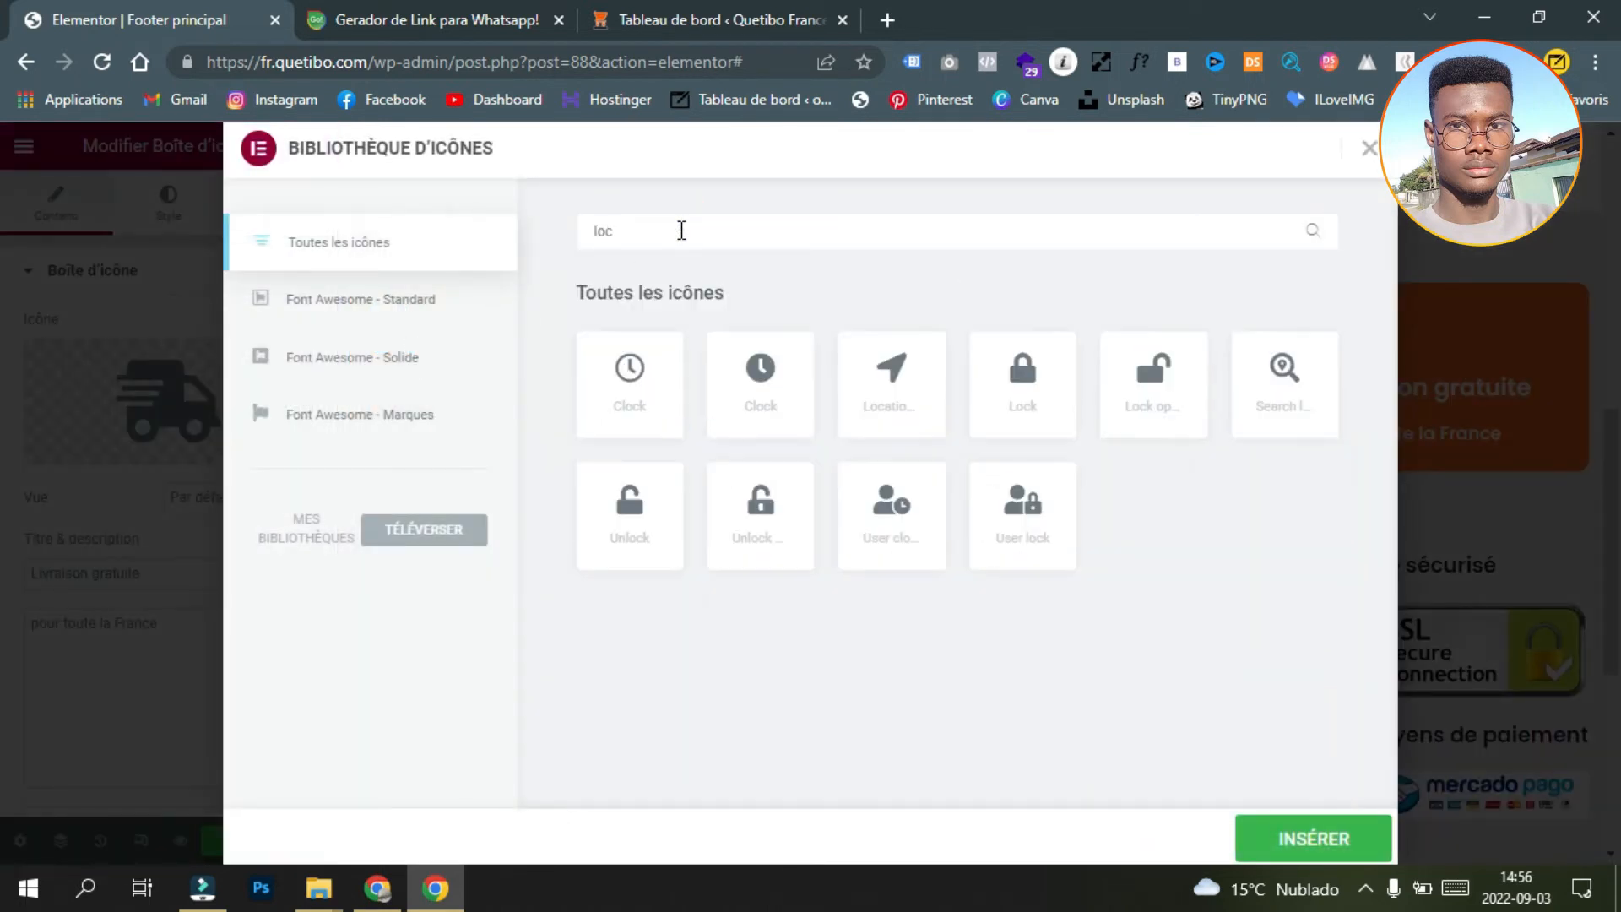
type("k")
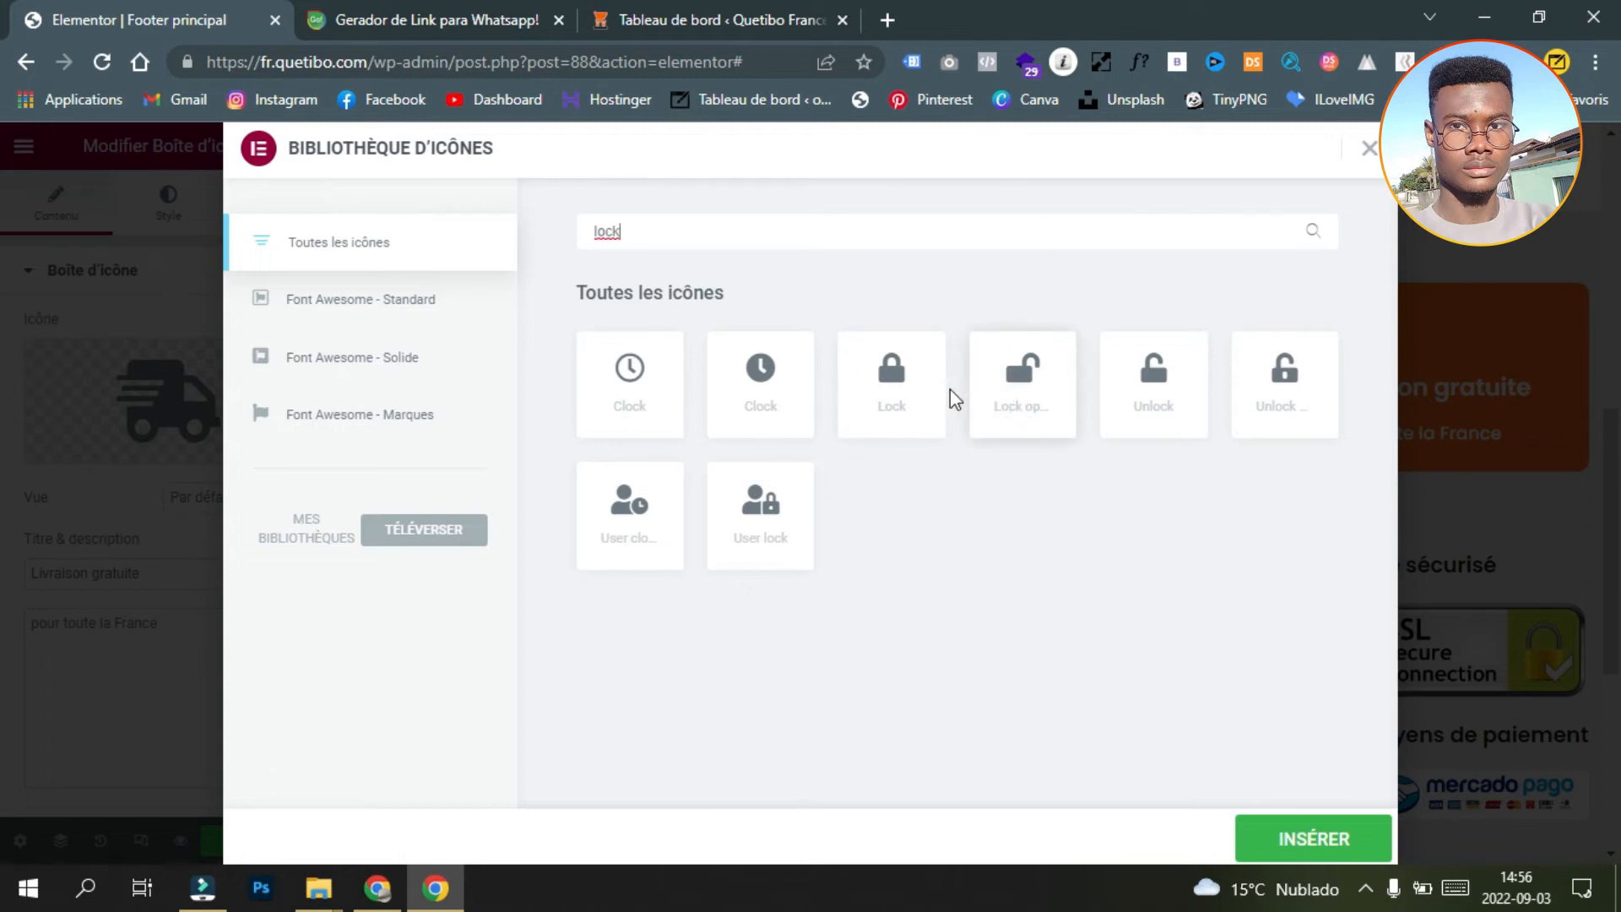
left_click(887, 397)
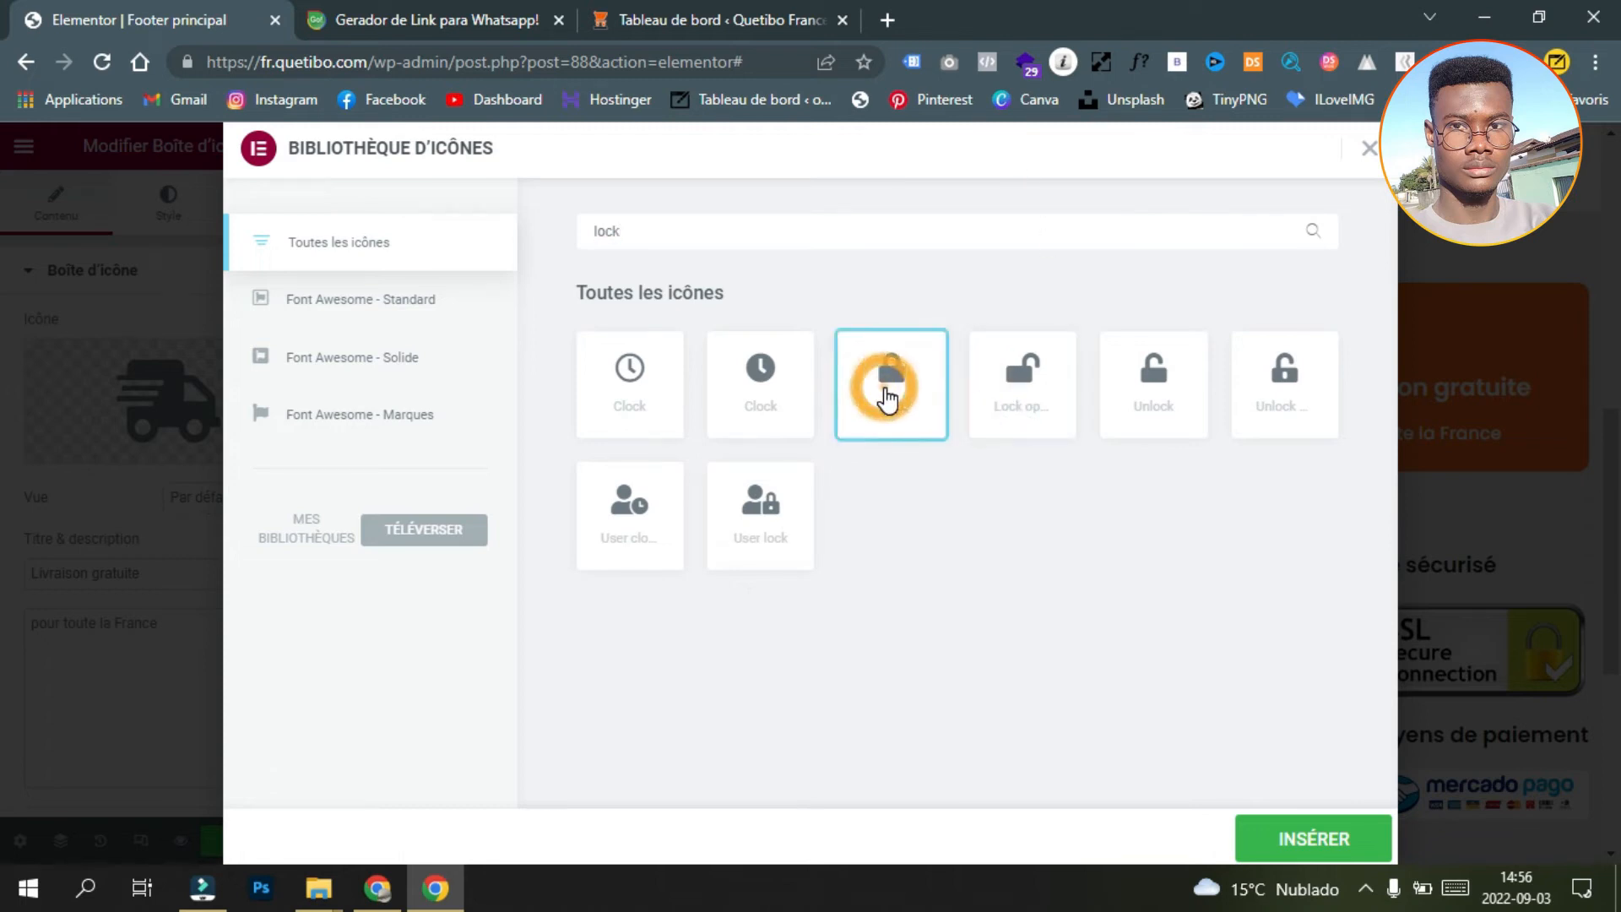
left_click(1343, 840)
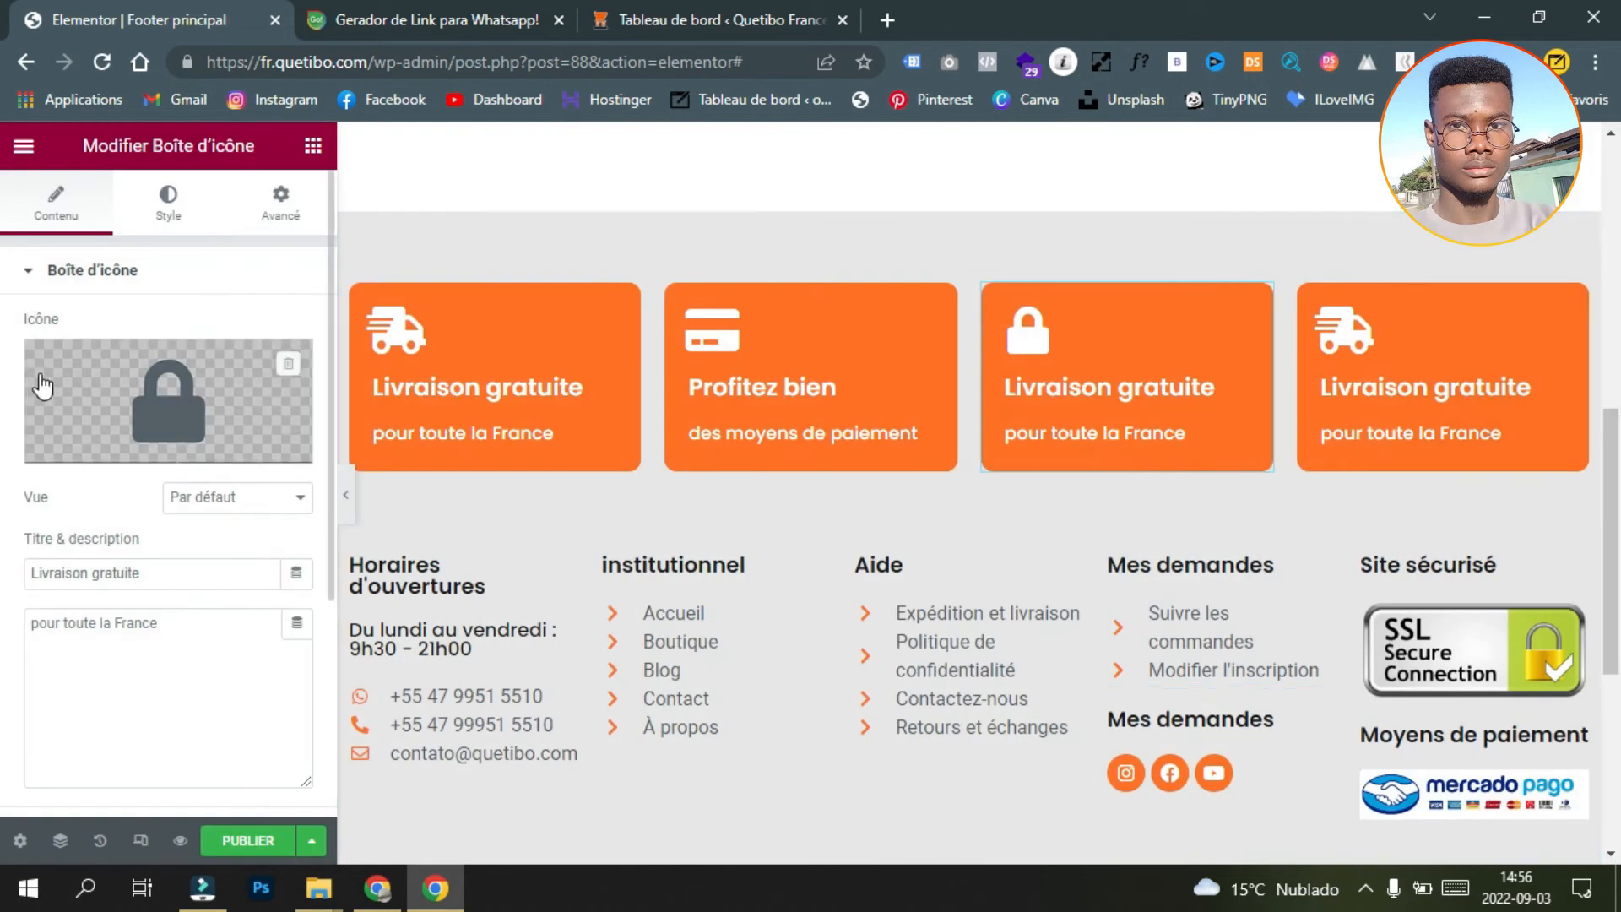
Step: Set the third card's title to "Sécurité" and its description to "pour vos achat sur le site"
triple_click(155, 568)
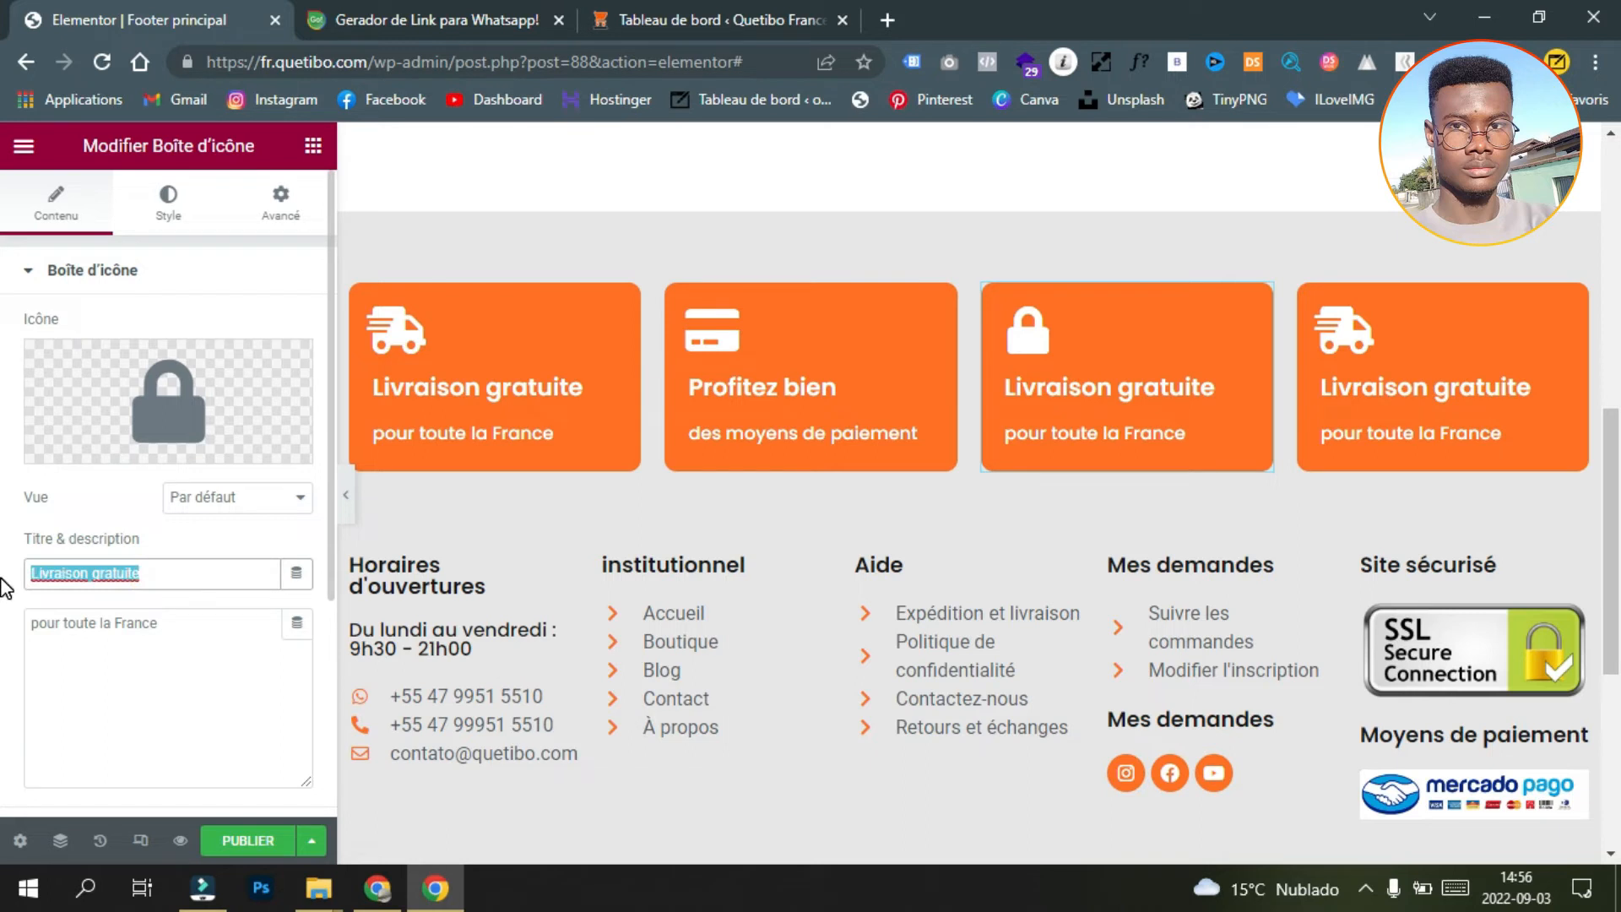
type("Séc")
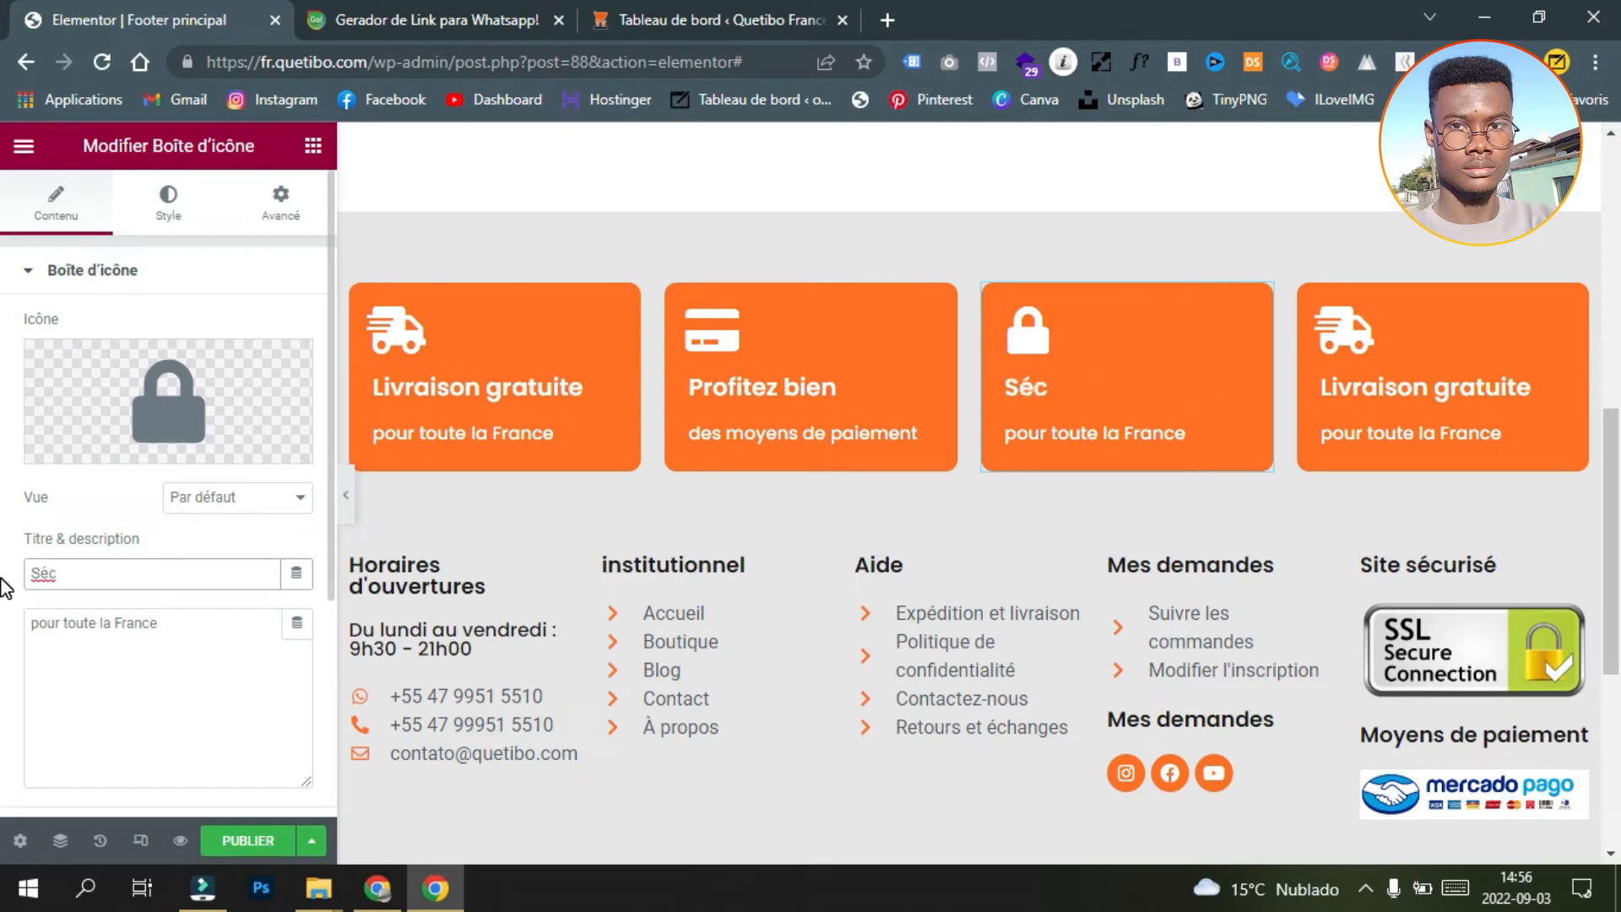
type("urité")
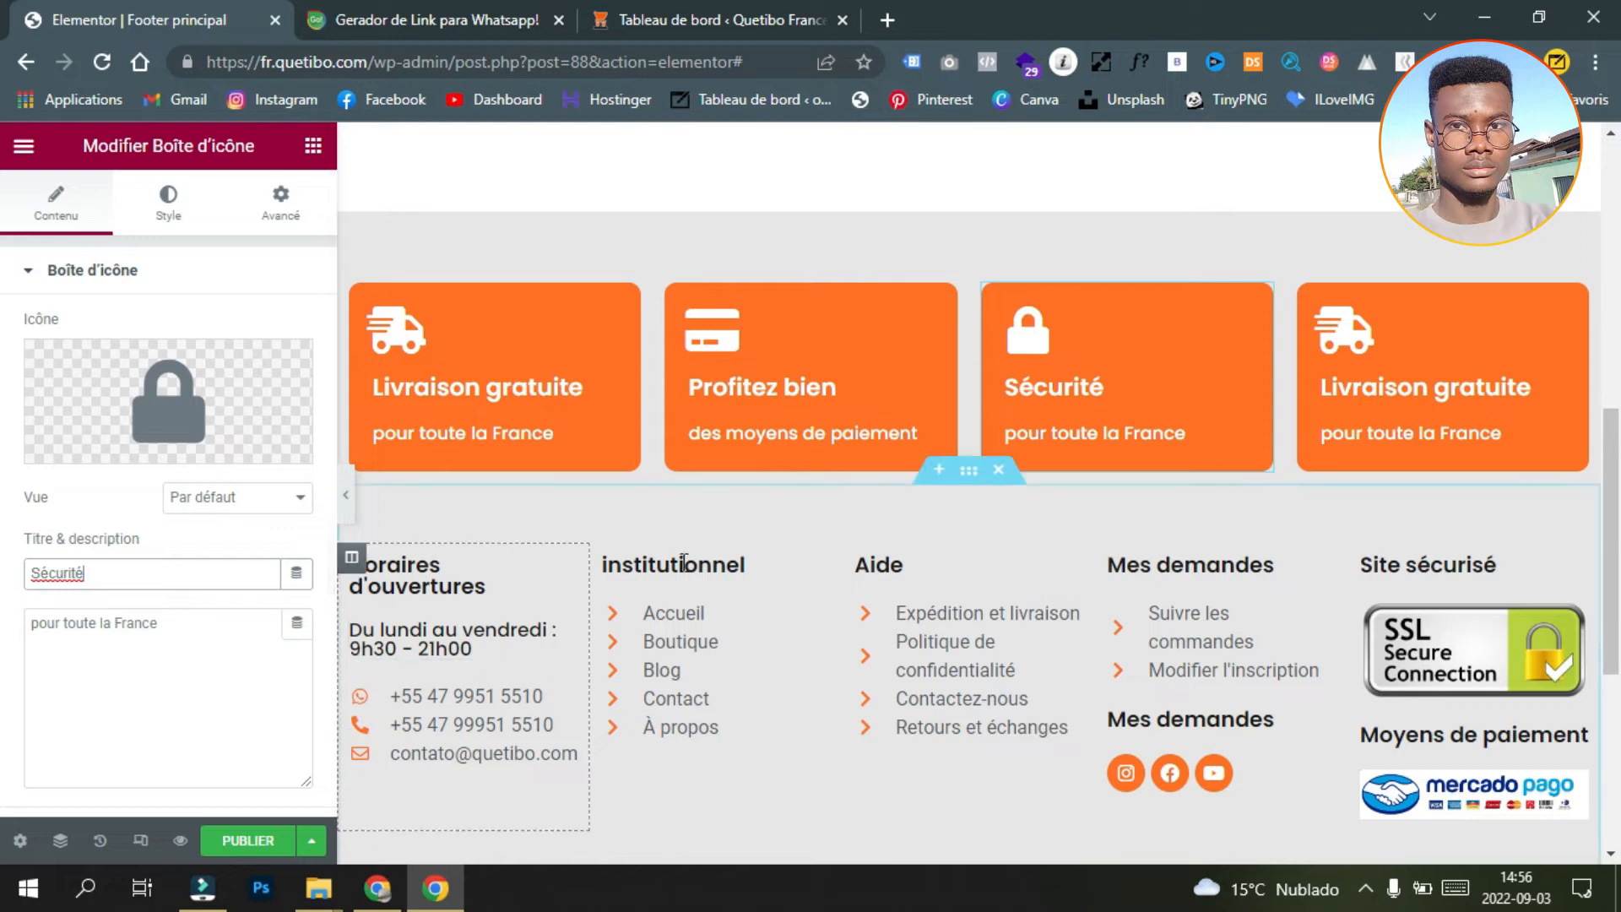
left_click_drag(175, 622, 62, 624)
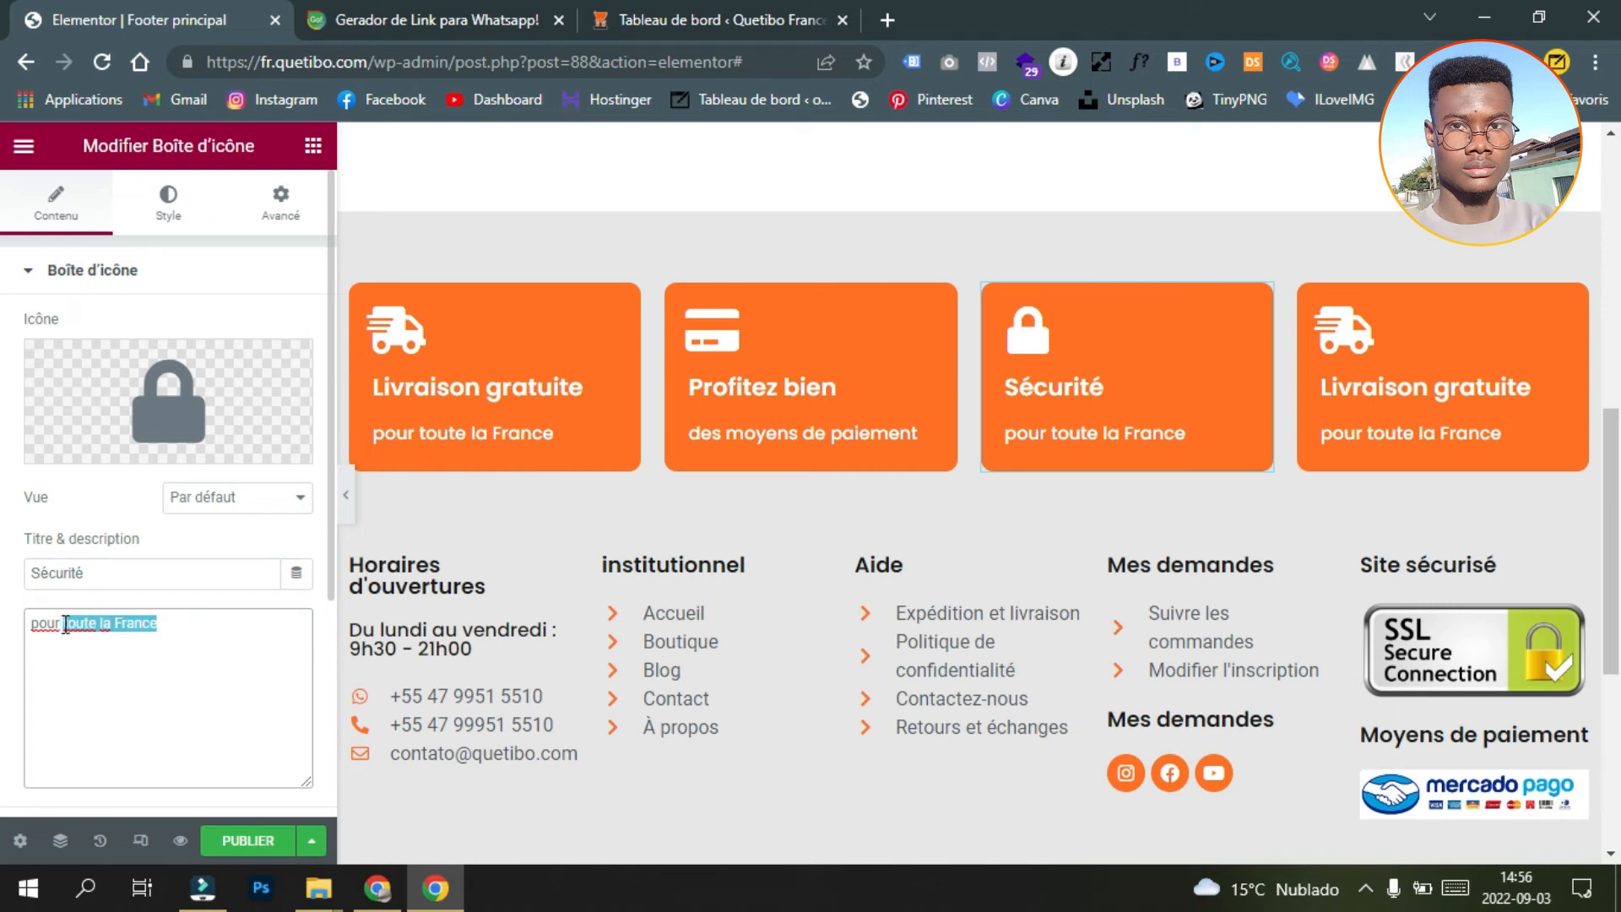
type("vos")
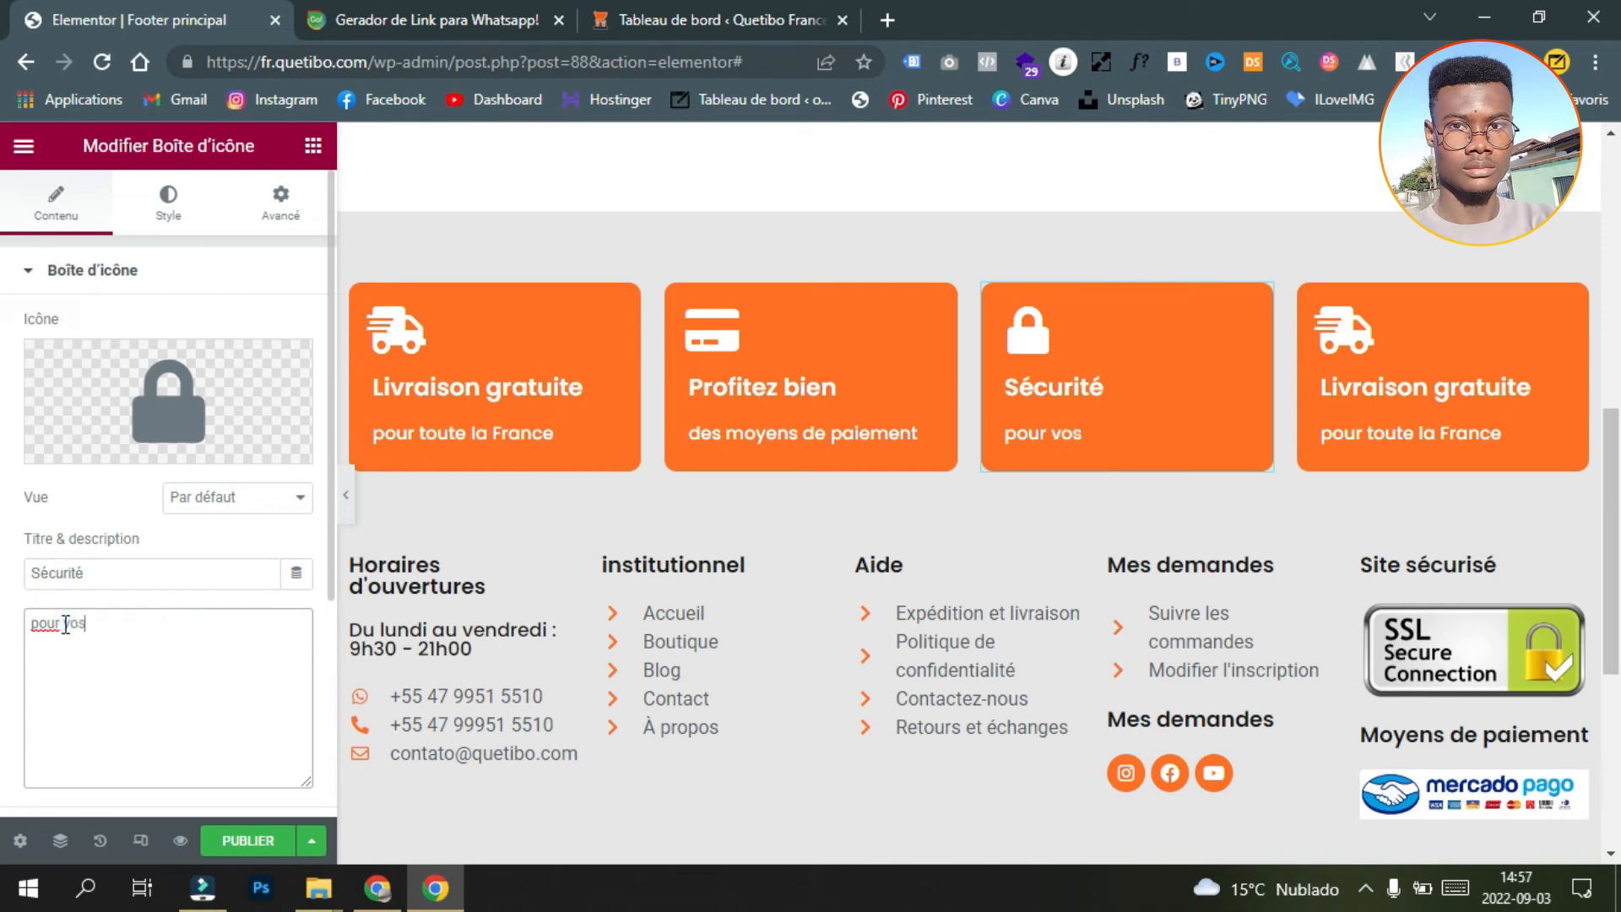
type(" achat sur le site")
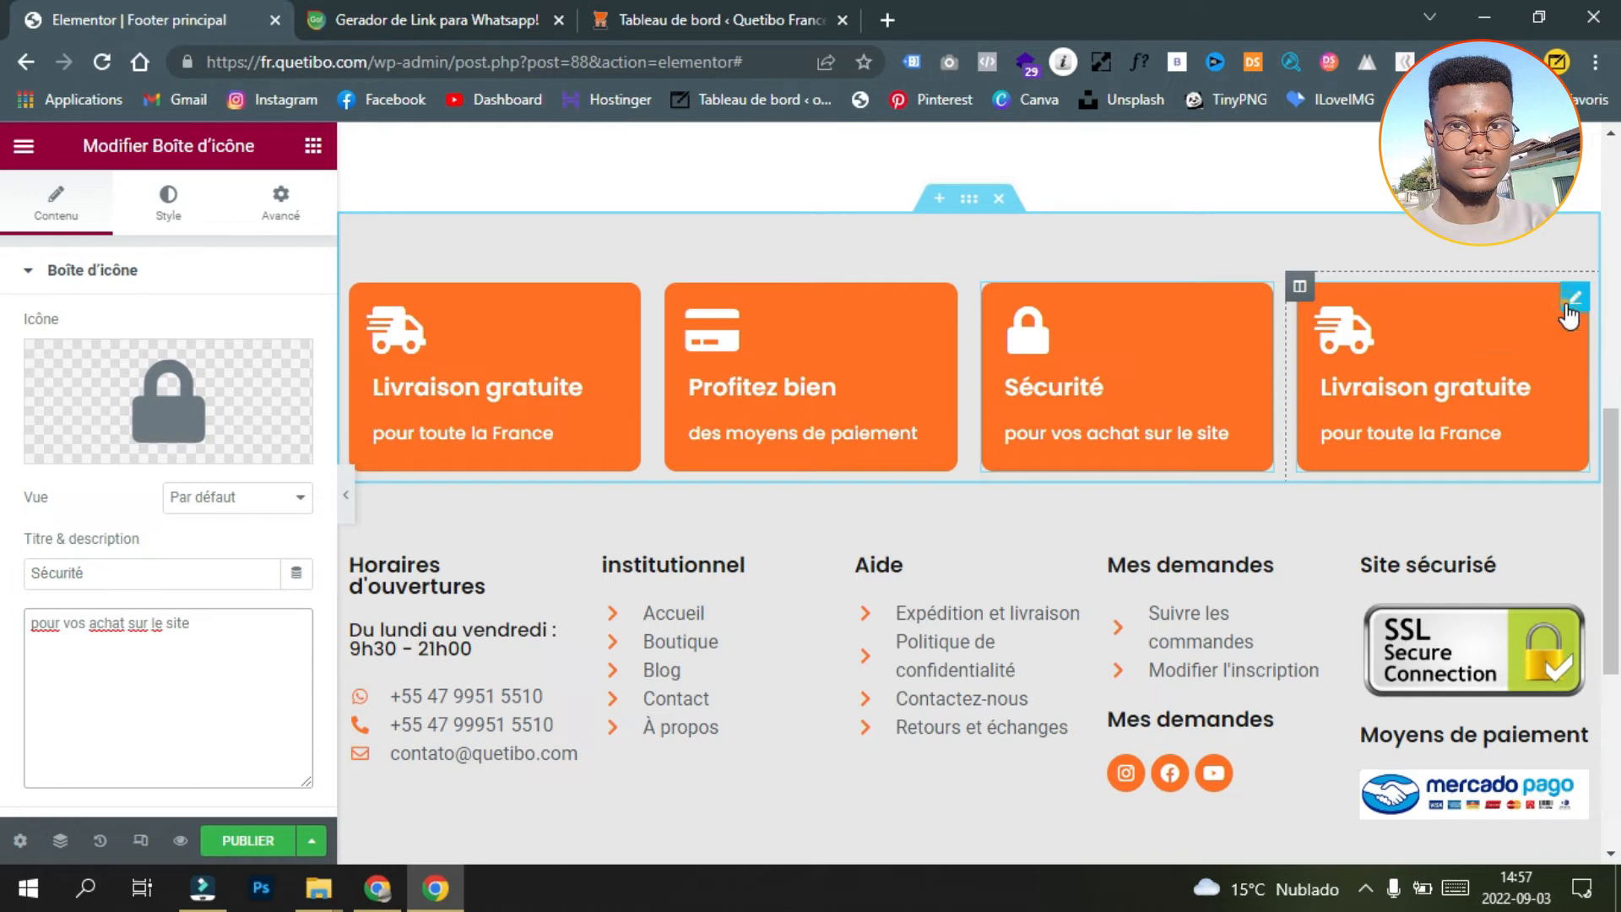
Step: Replace the fourth card's truck icon with the folded map and hollow location pin icon, searching the icon library for "map"
left_click(1573, 301)
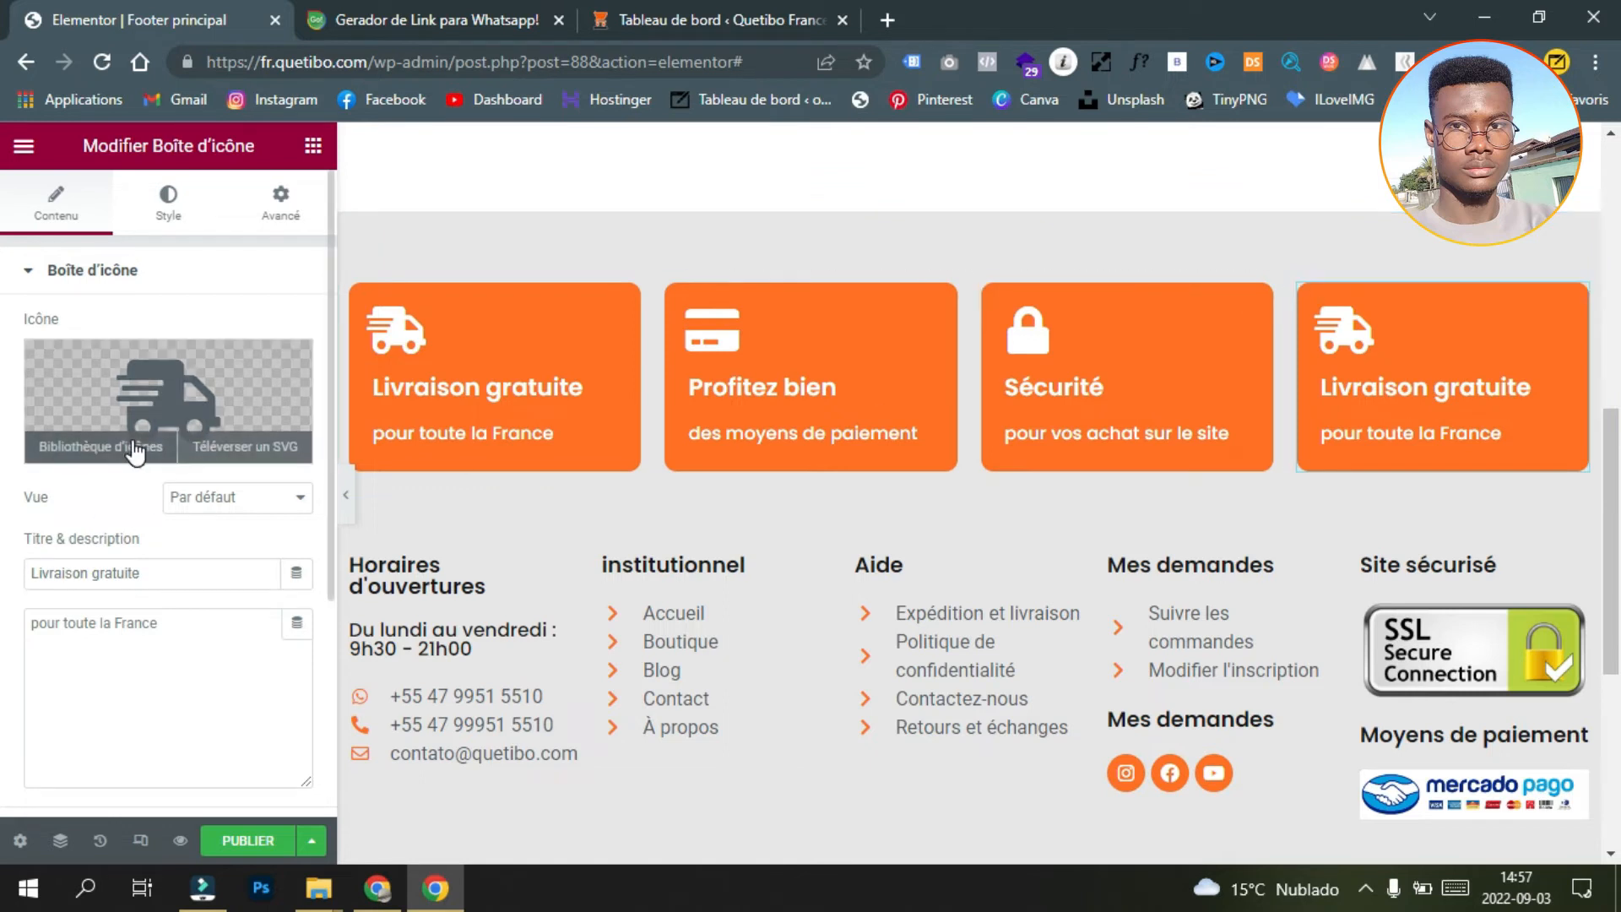
left_click(130, 445)
left_click(651, 221)
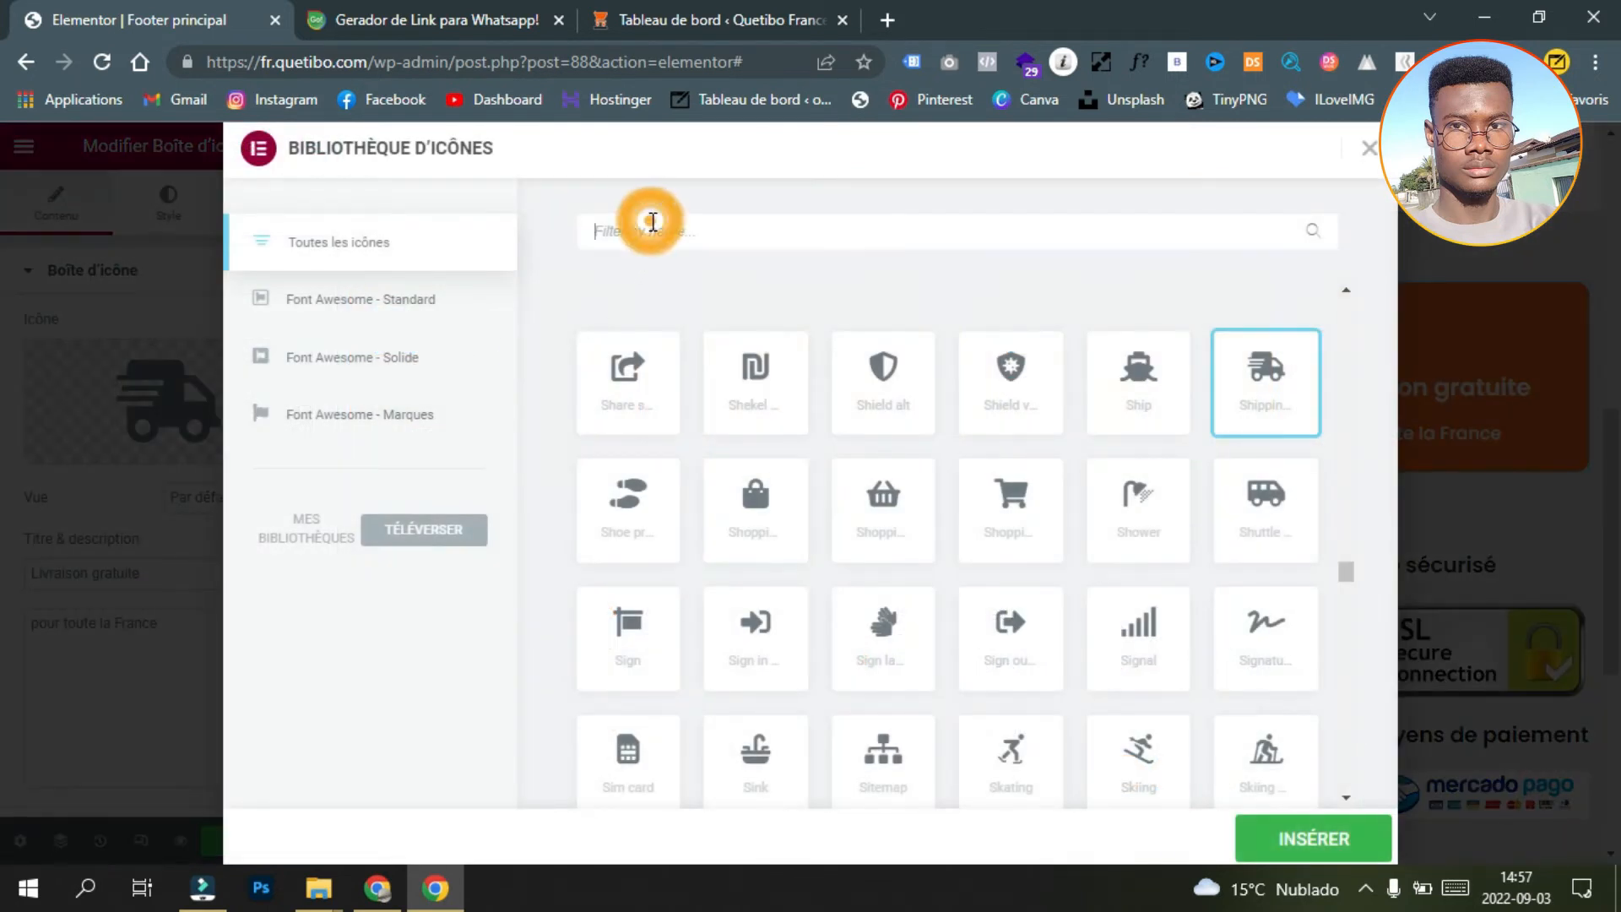
type("ma")
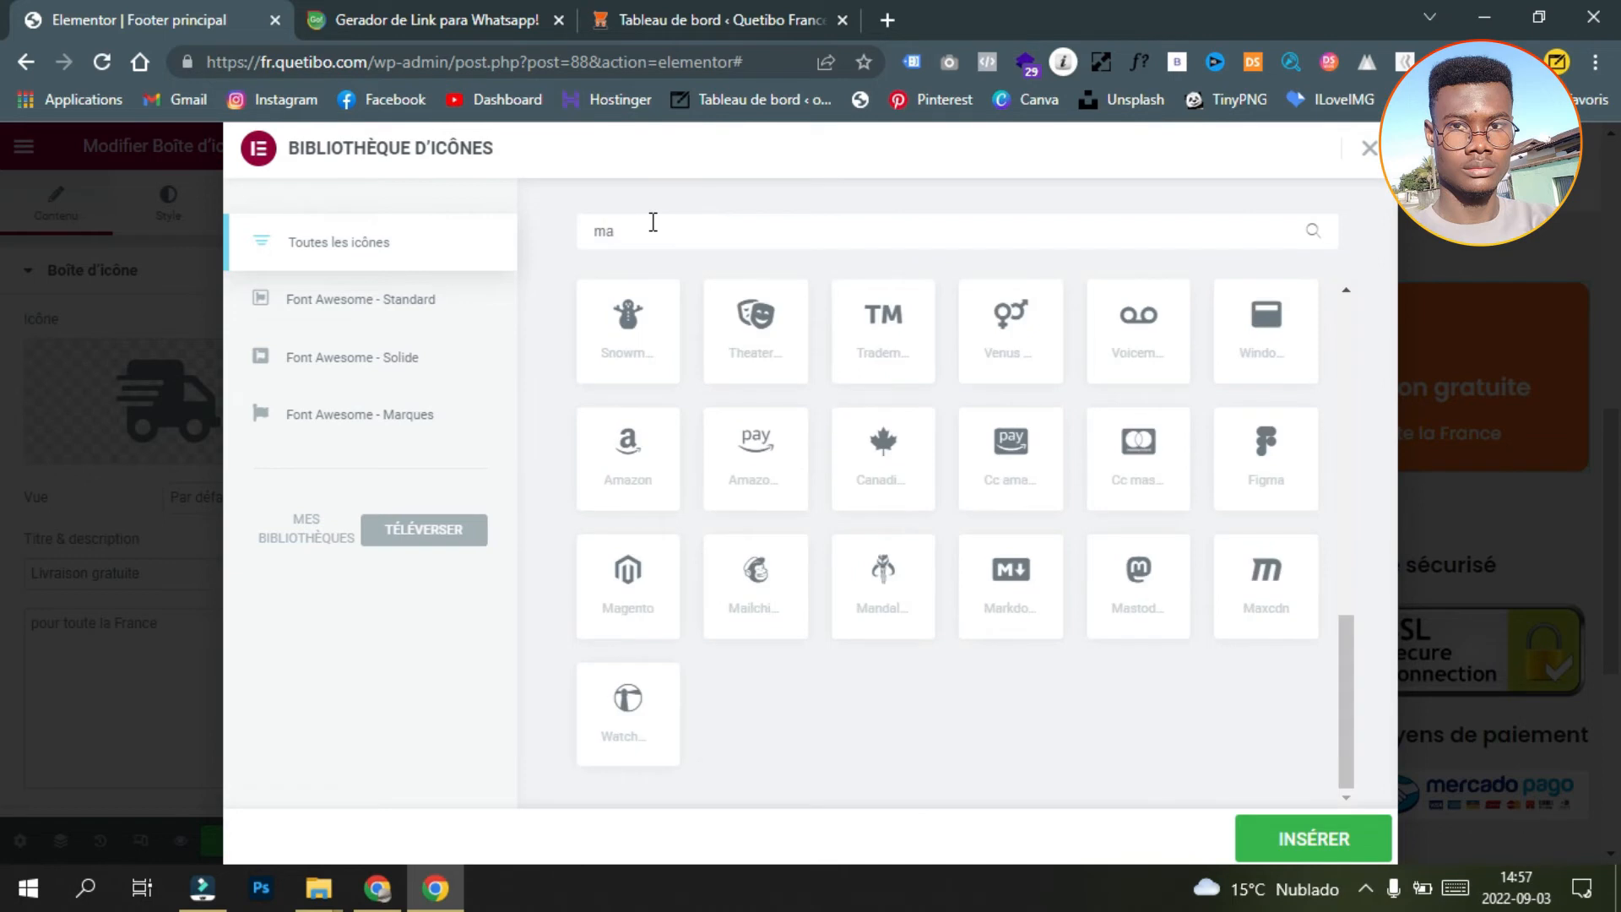
type("p")
left_click(1043, 418)
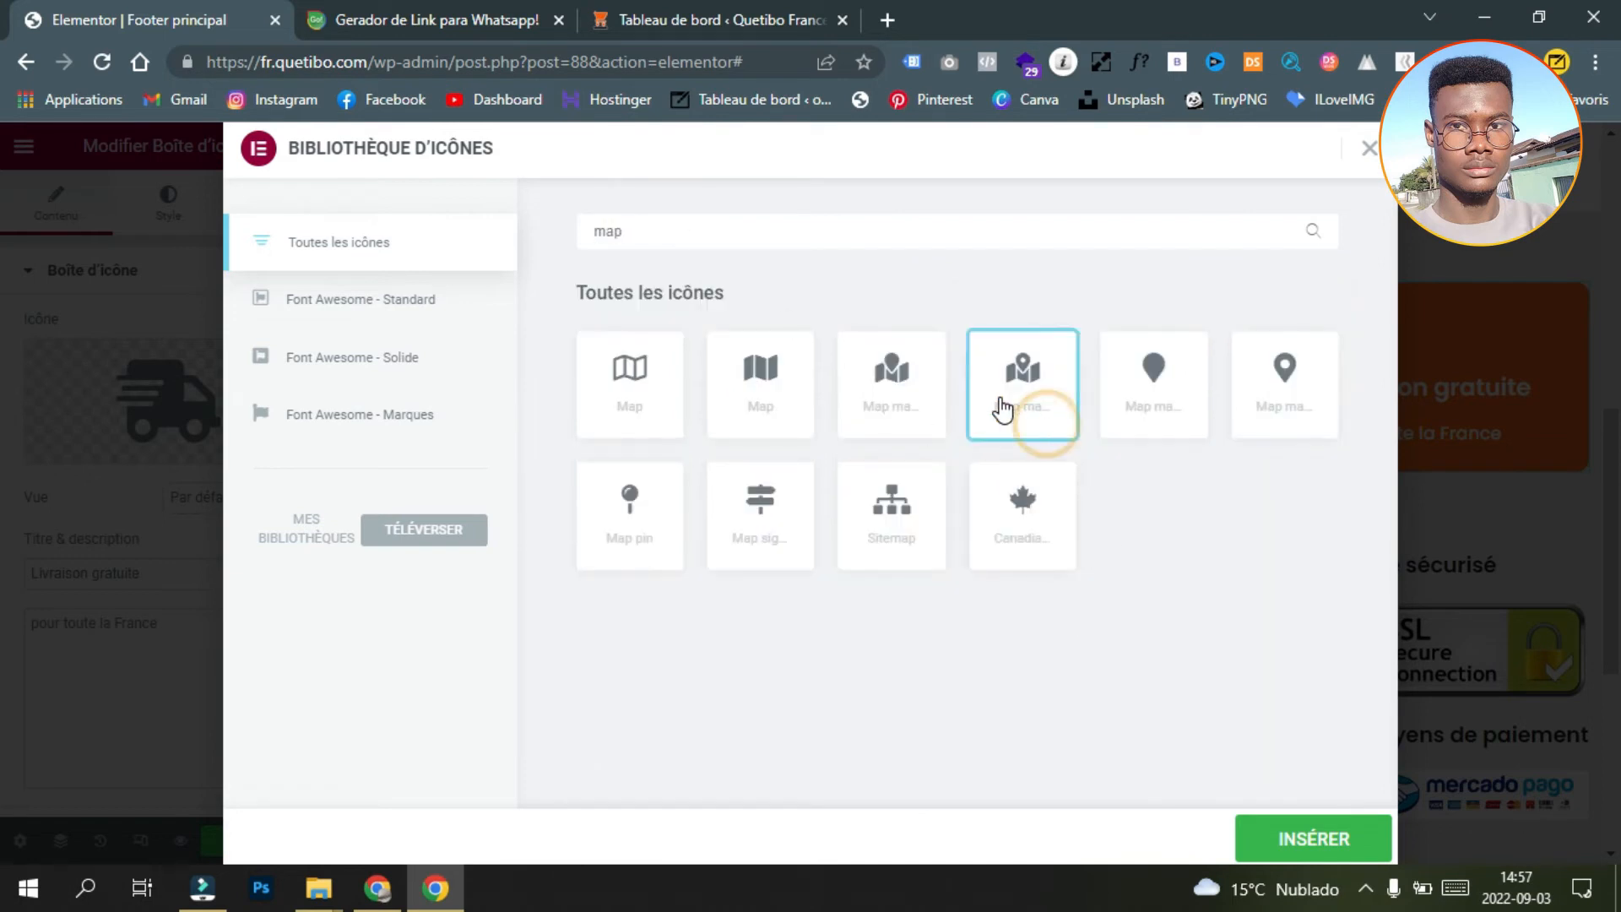
left_click(1263, 836)
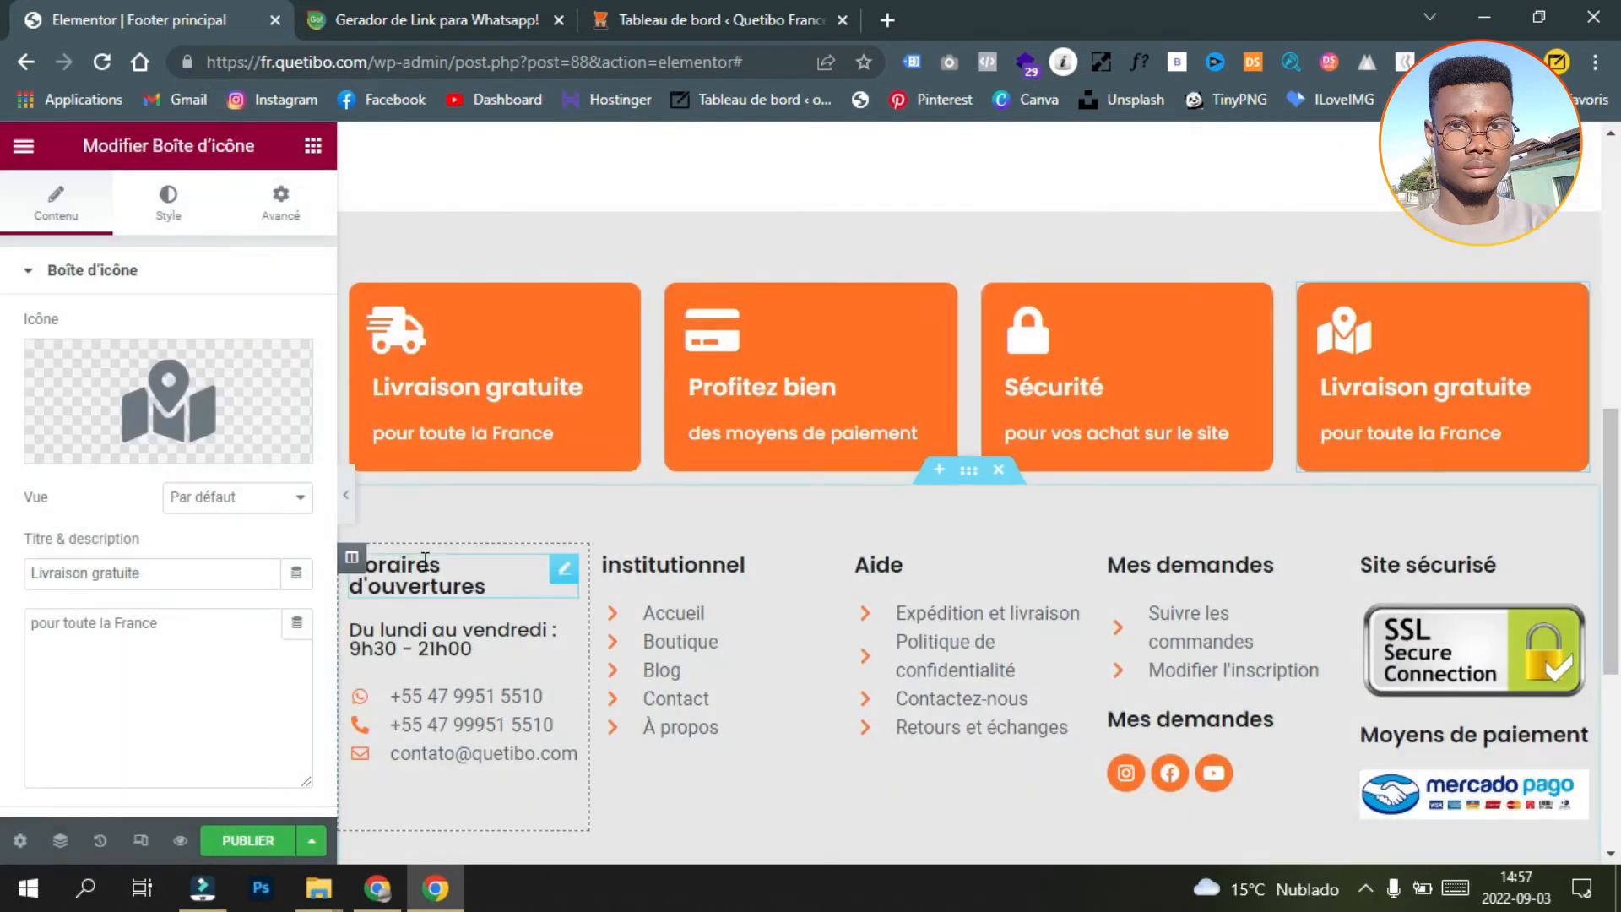
Step: Change the fourth card's title to "Accompanement"
left_click(157, 571)
left_click_drag(157, 570, 34, 571)
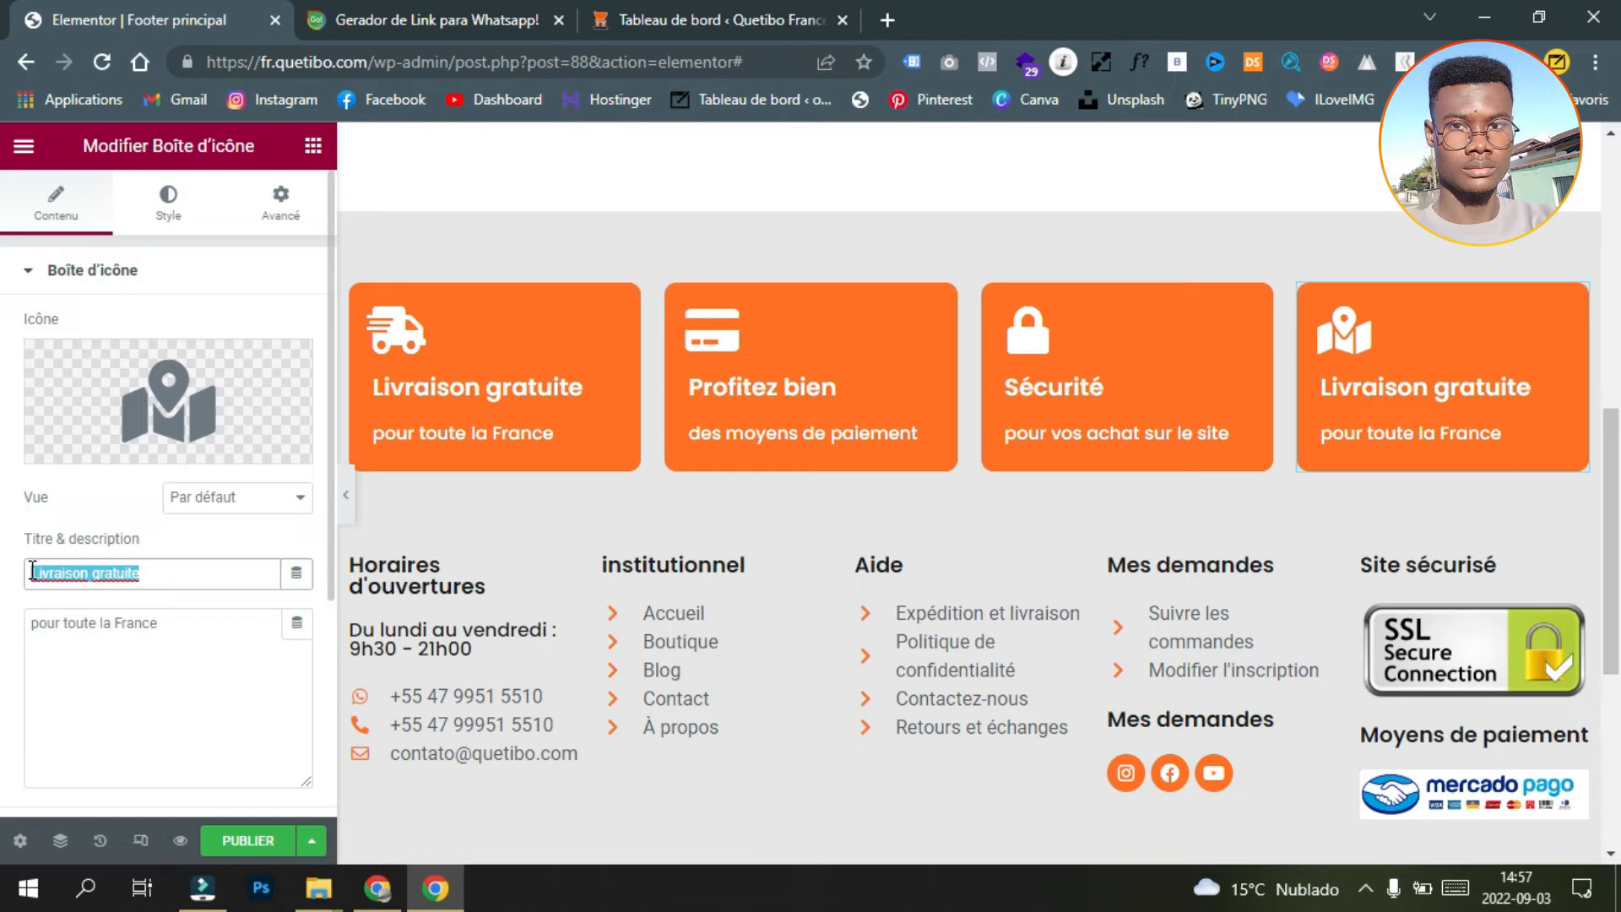
type("Accompa")
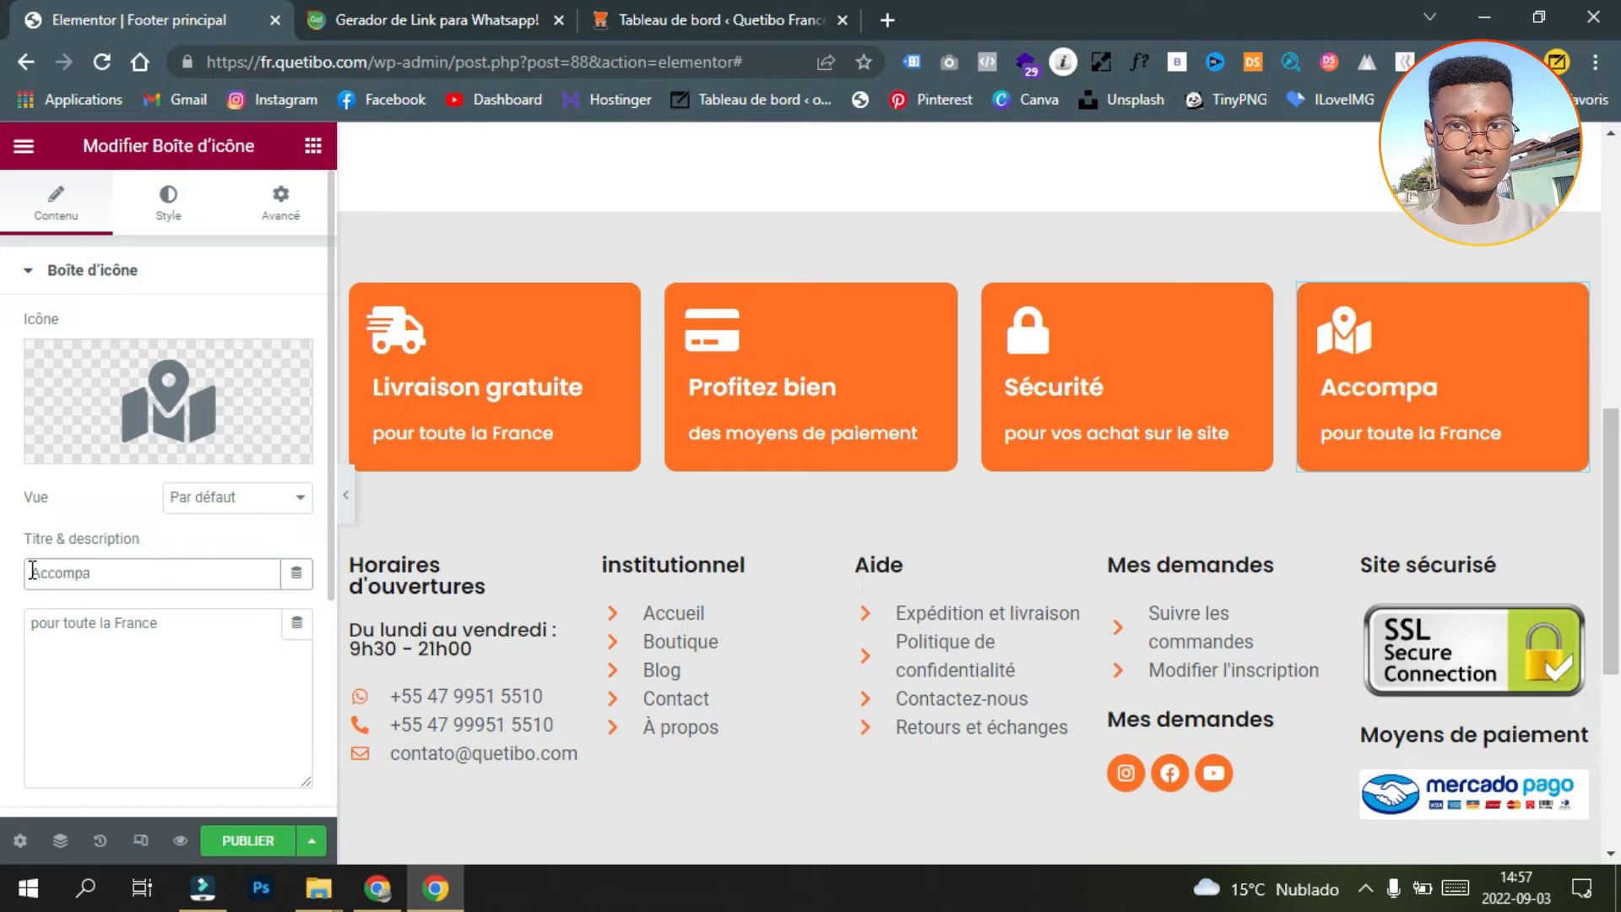
type("nement")
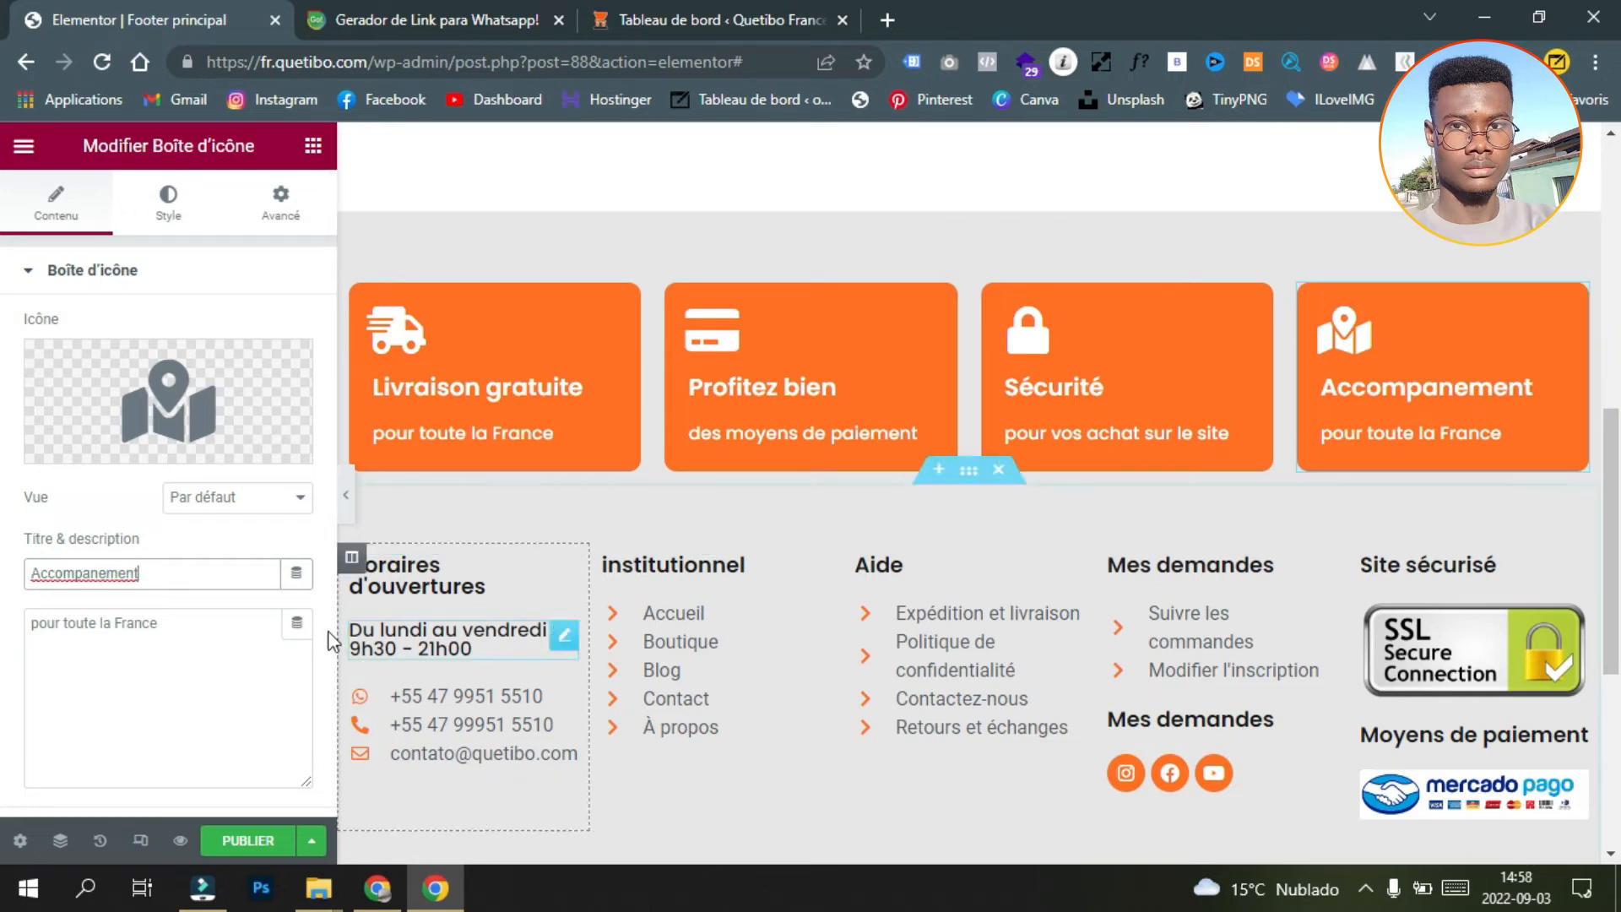
Step: Replace the fourth card's description with "pour tes commandes"
left_click_drag(150, 644, 19, 633)
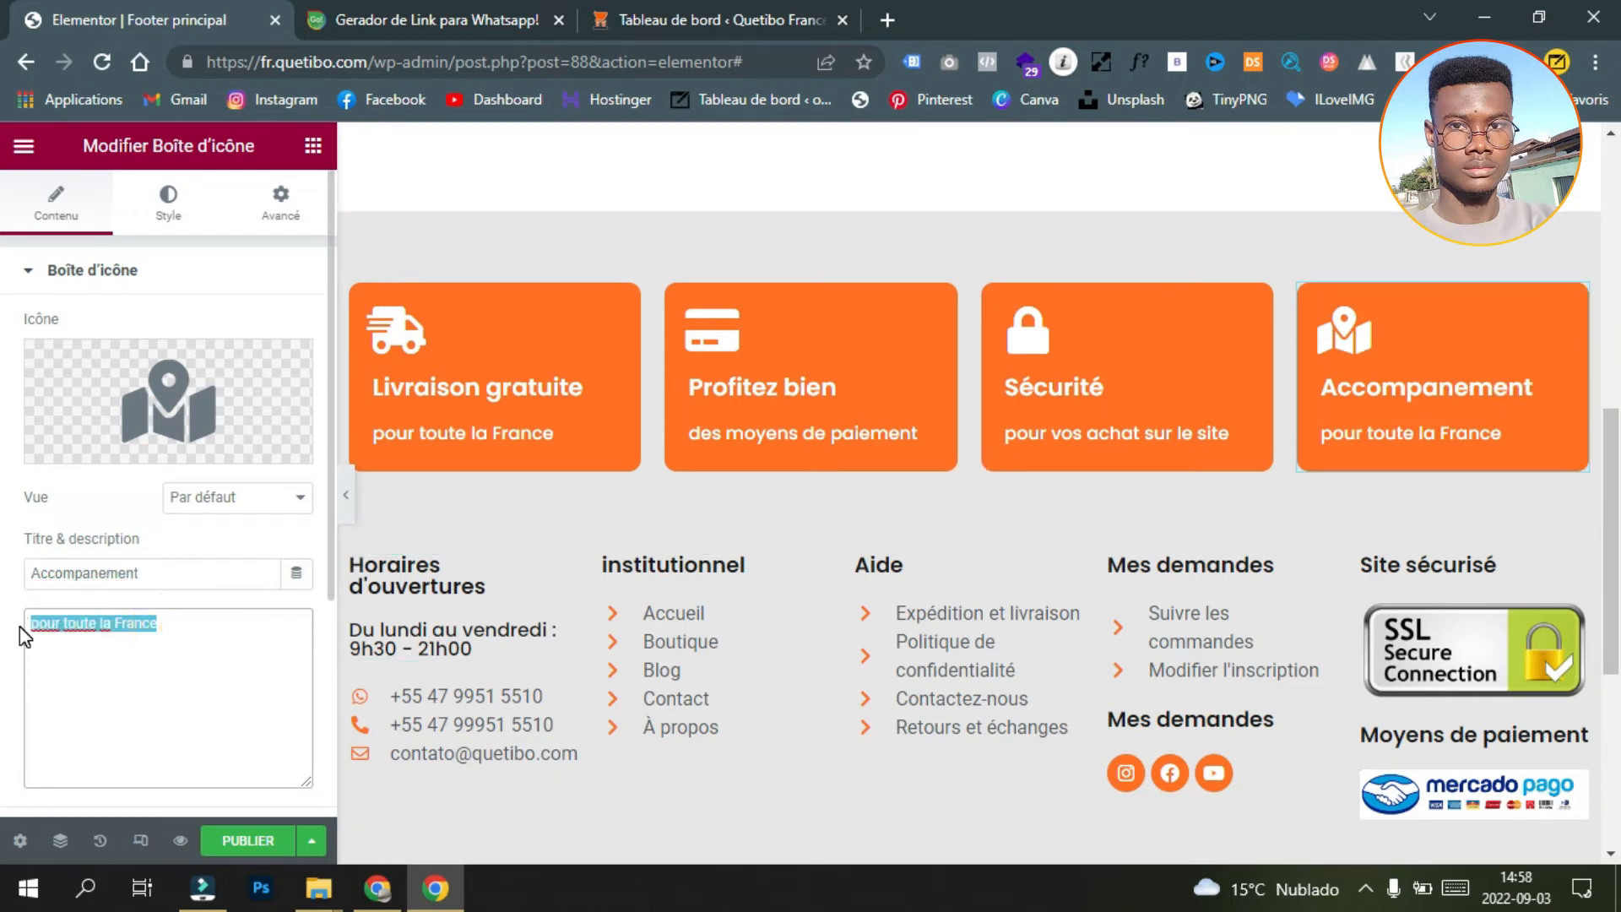
type("Sui")
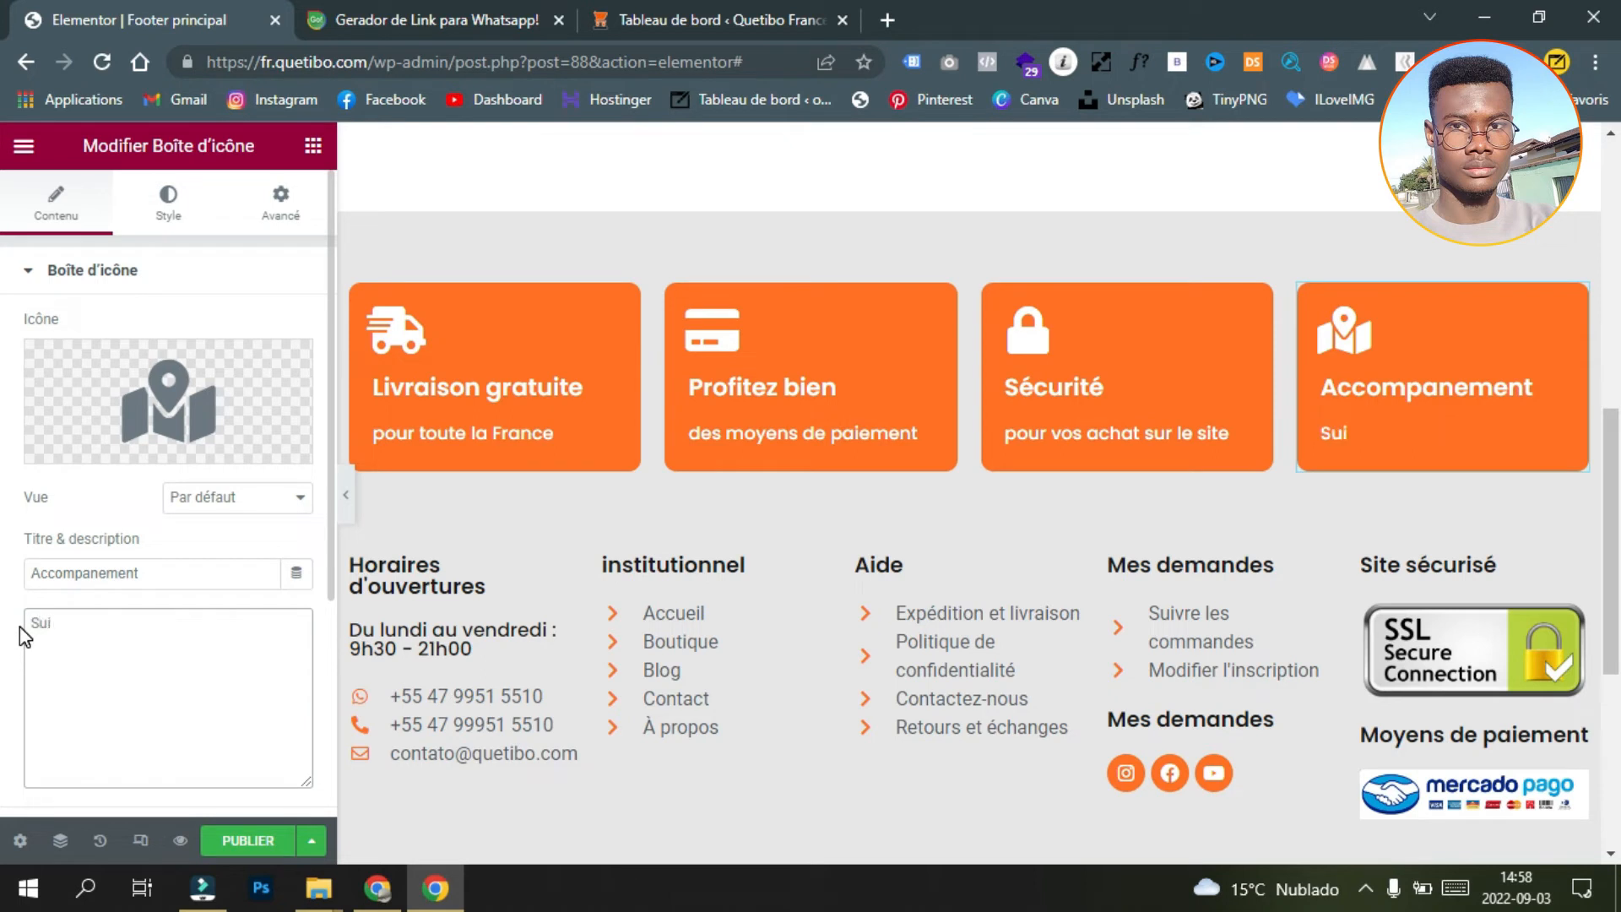
key("BackSpace")
key("BackSpace")
key("BackSpace")
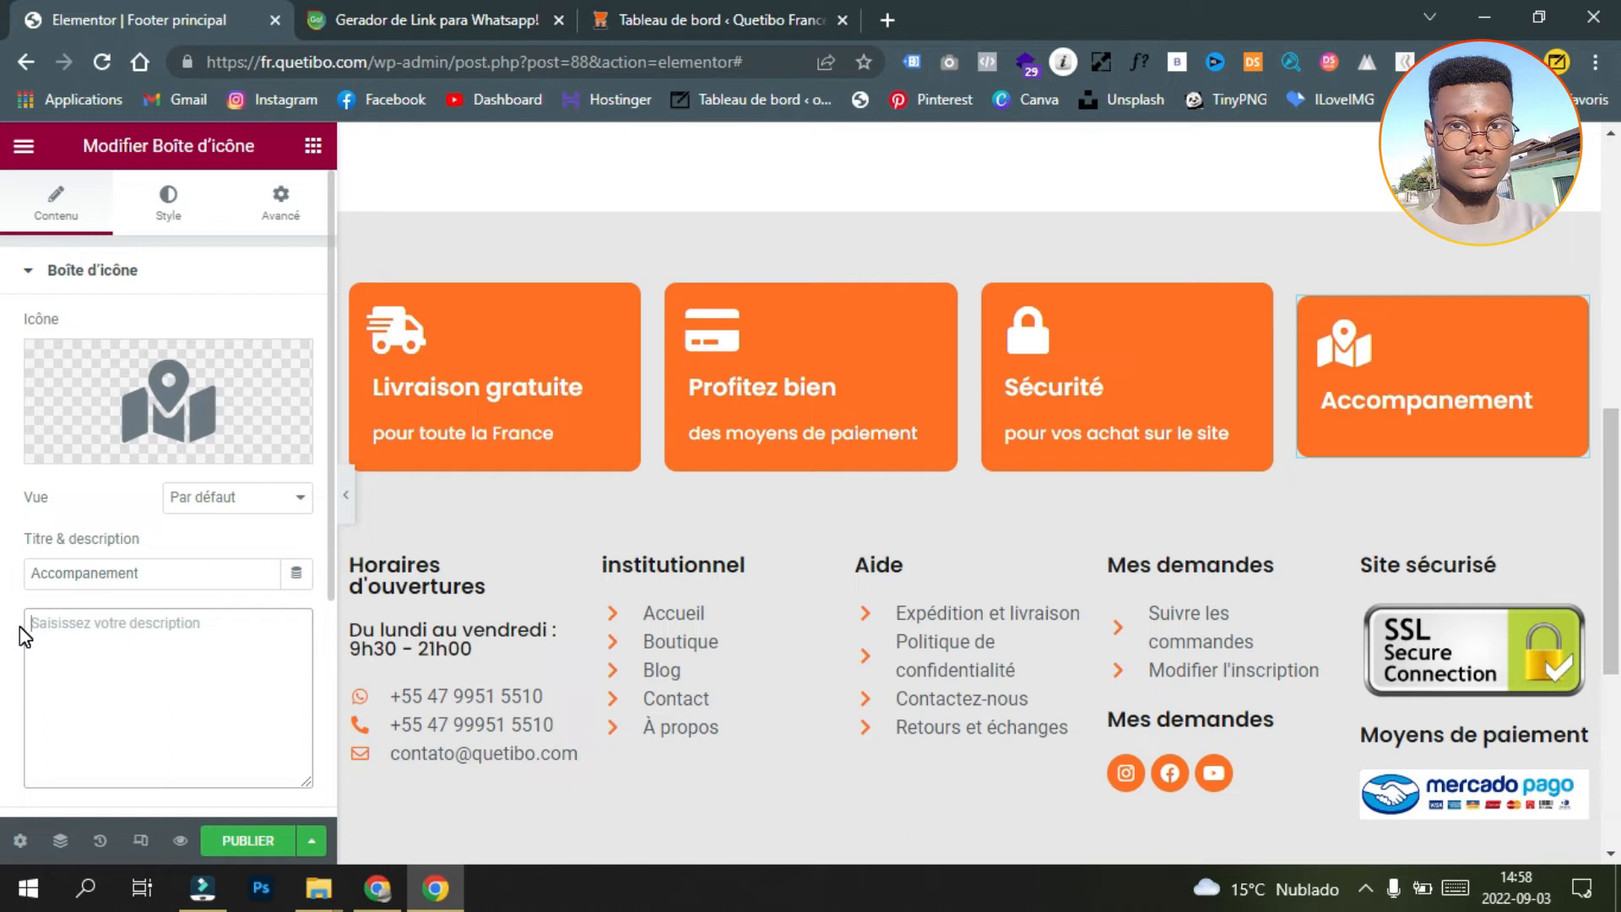
type("Suivre tes")
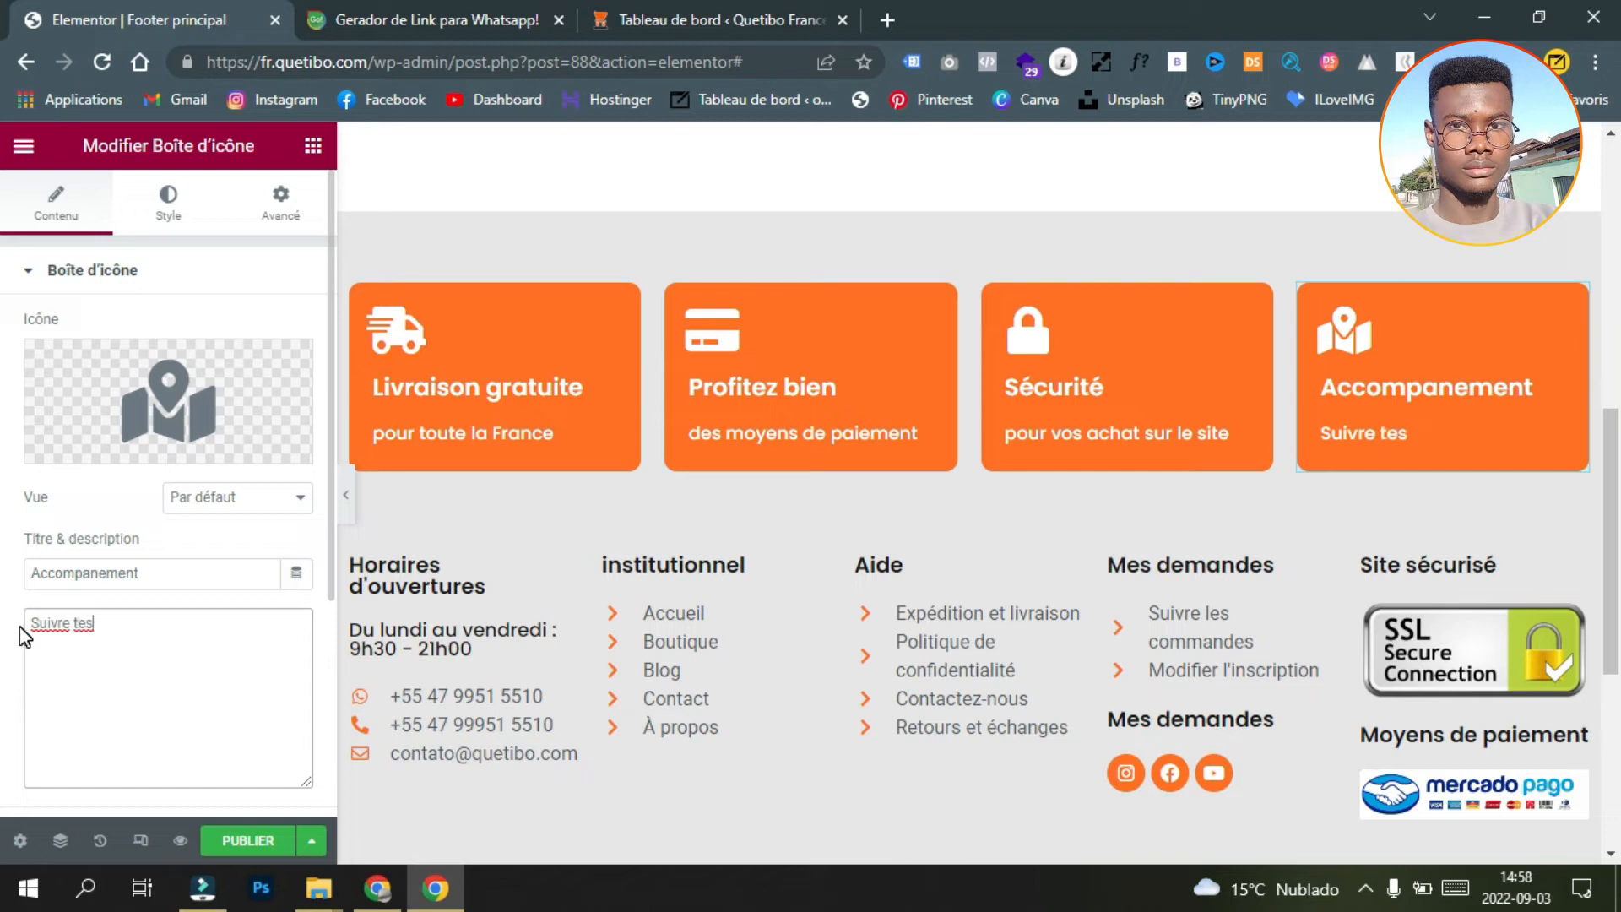
key("BackSpace")
key("BackSpace")
key("BackSpace")
key("BackSpace")
key("BackSpace")
key("BackSpace")
key("BackSpace")
key("BackSpace")
key("BackSpace")
key("BackSpace")
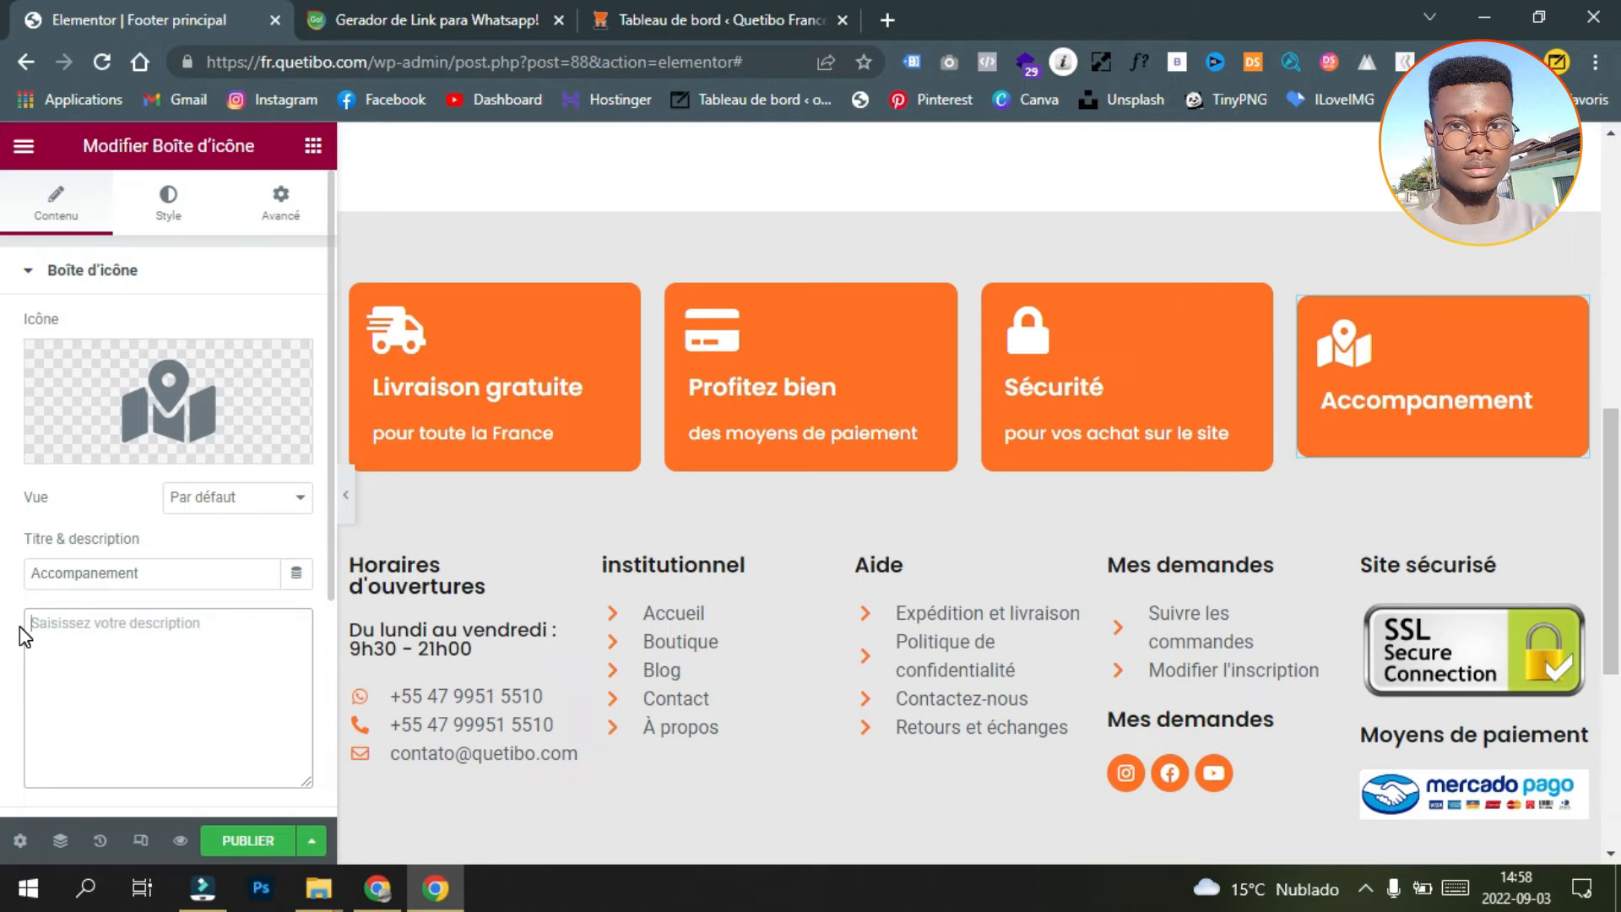
type("pour tes ")
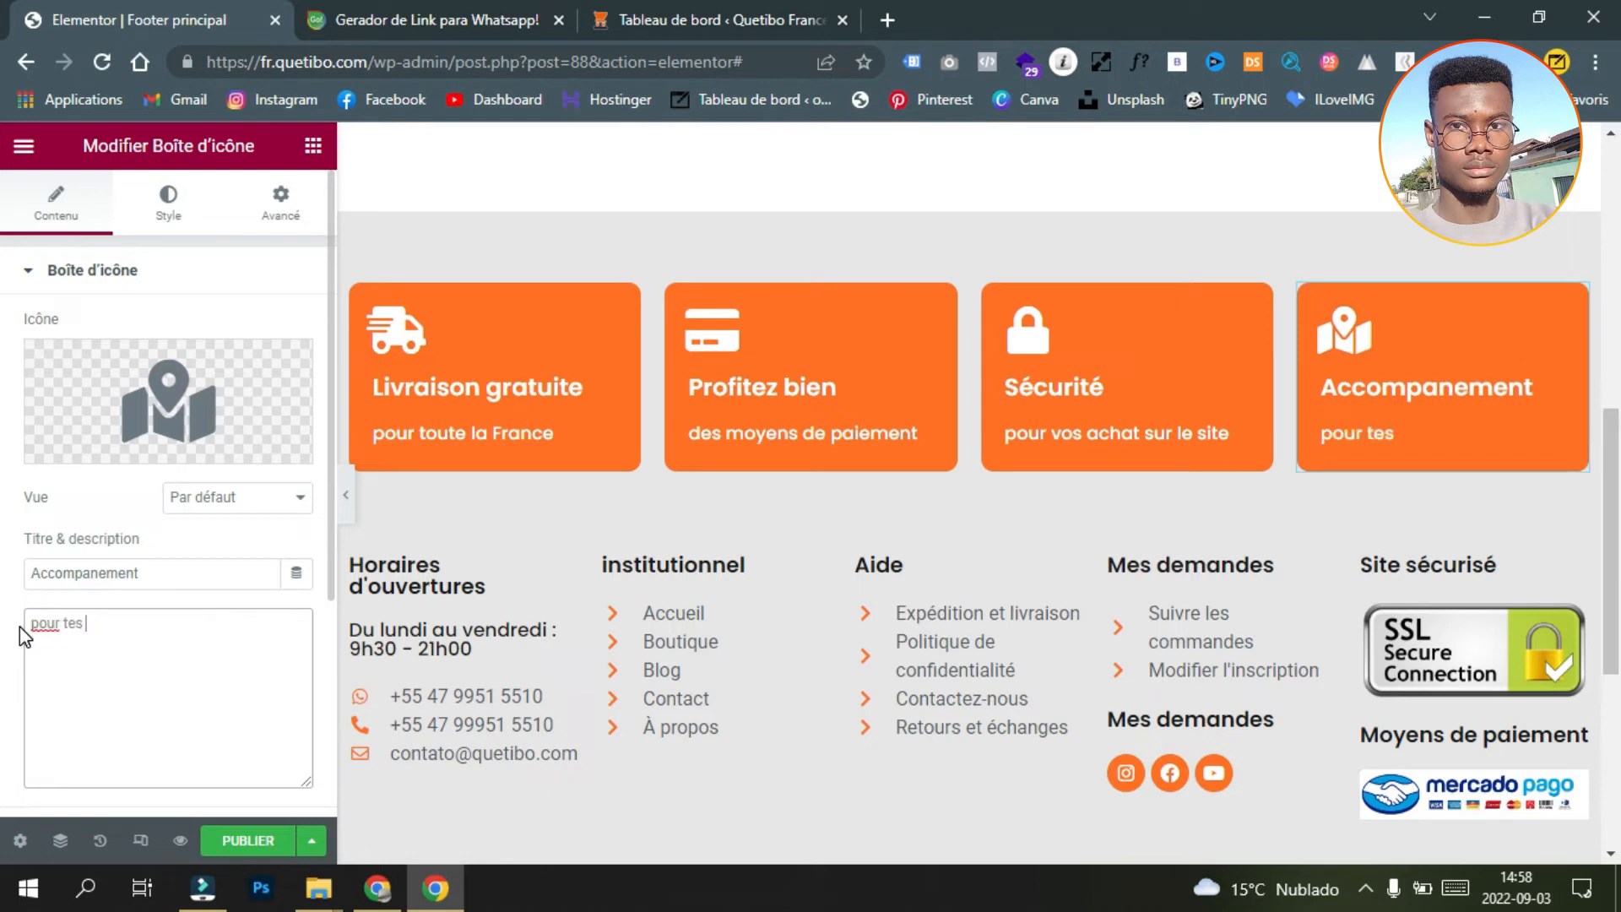
type("comman")
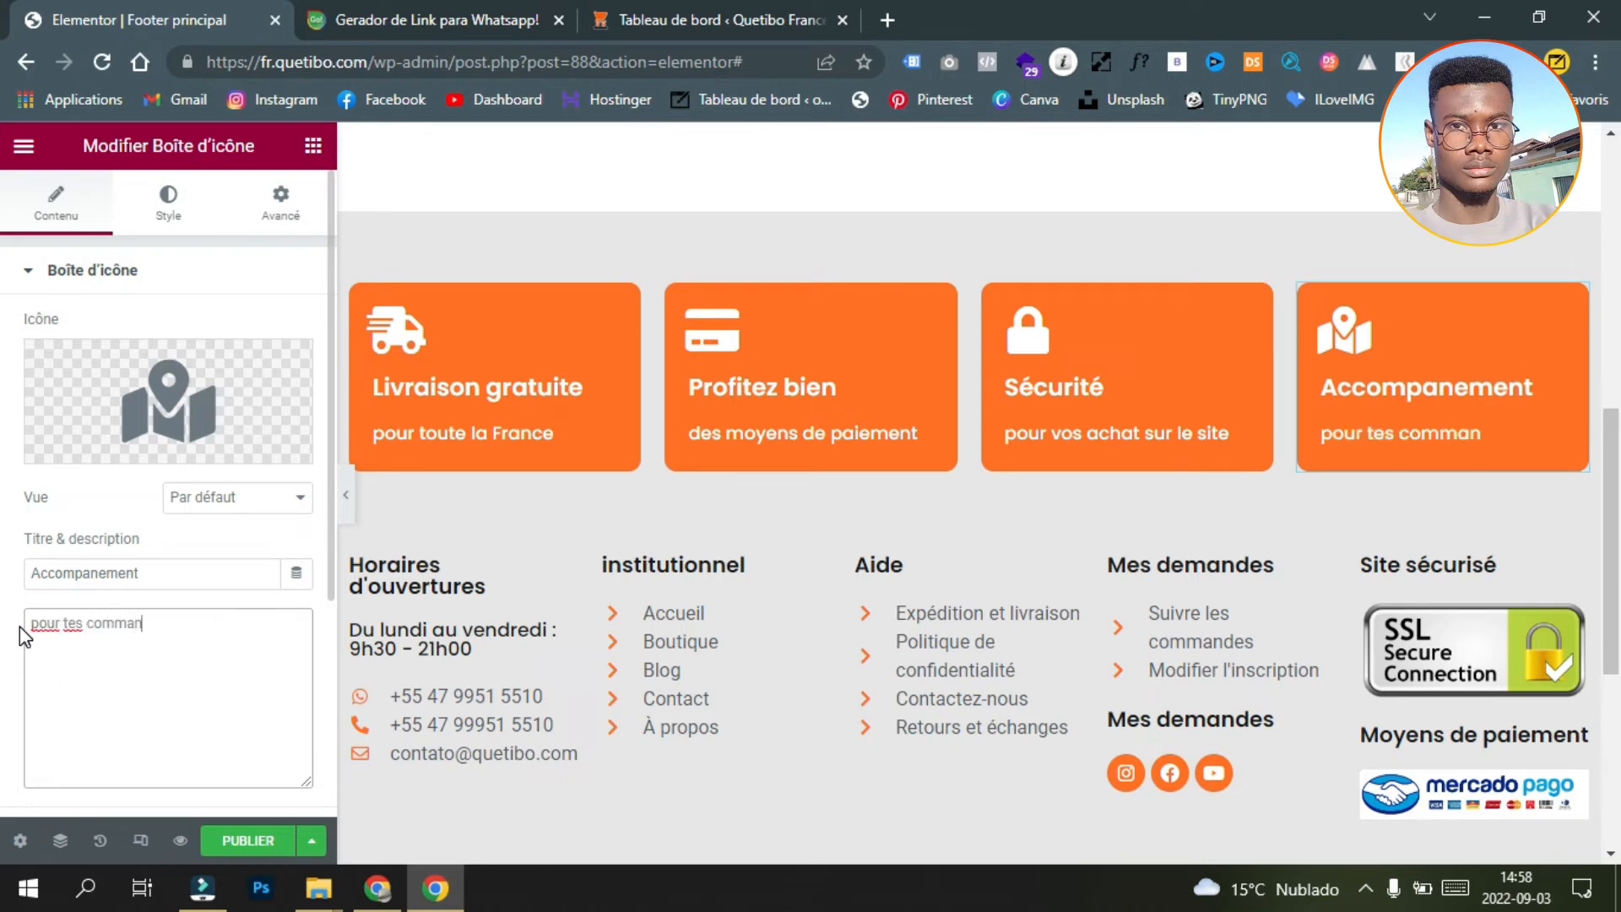
type("des")
Step: Save the footer as a draft and hide the editing panel to check the whole footer at full width
left_click(313, 841)
left_click(181, 684)
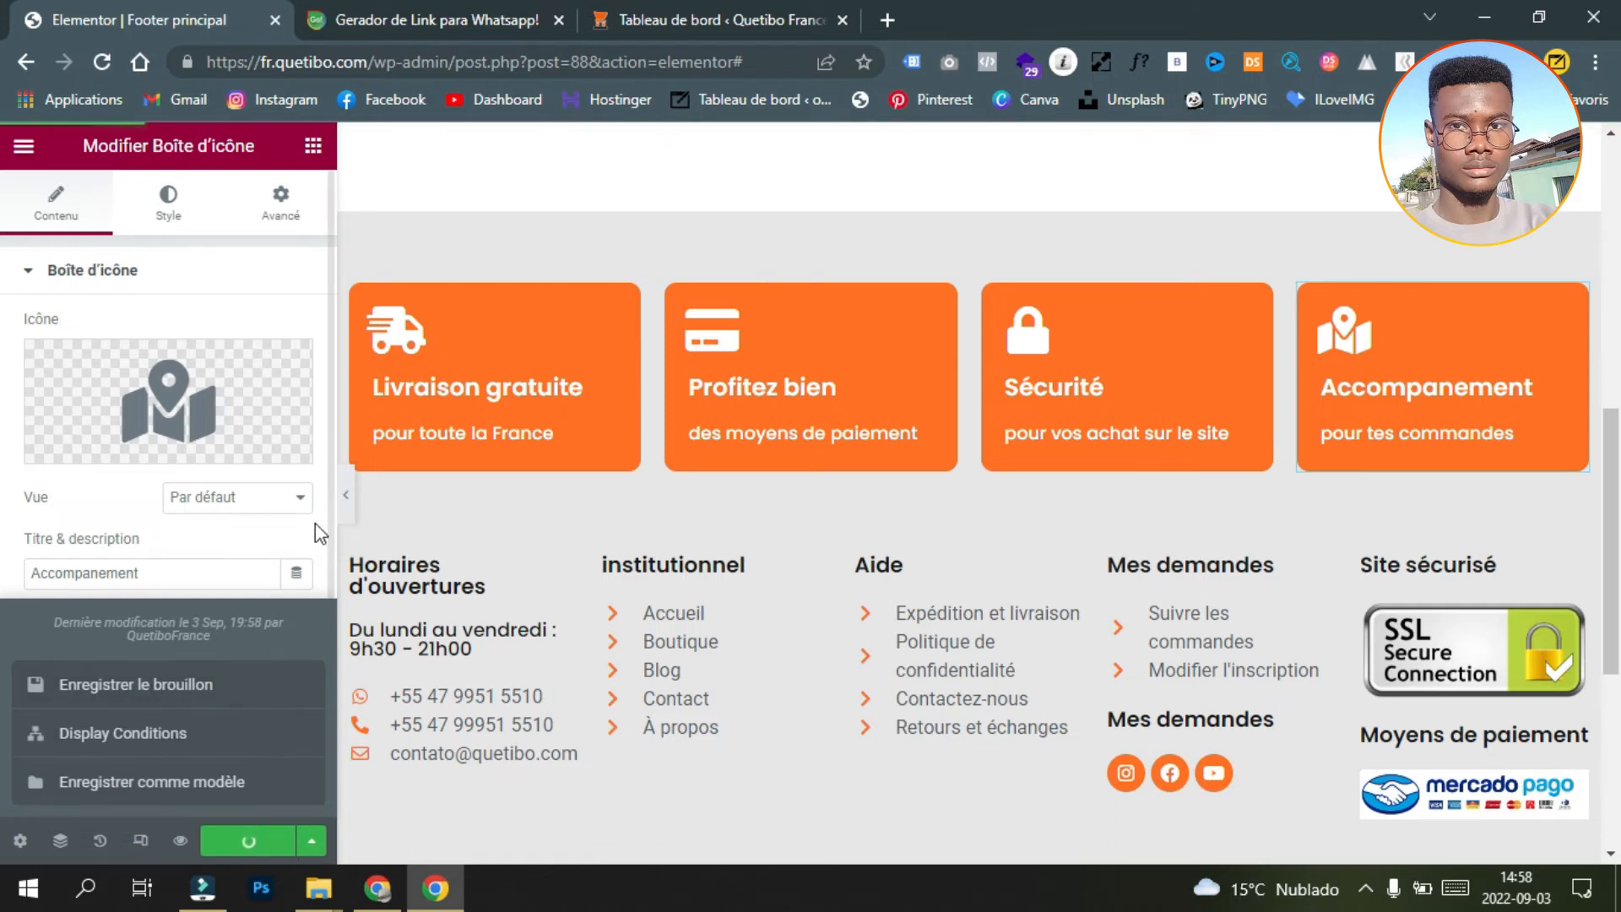
left_click(345, 500)
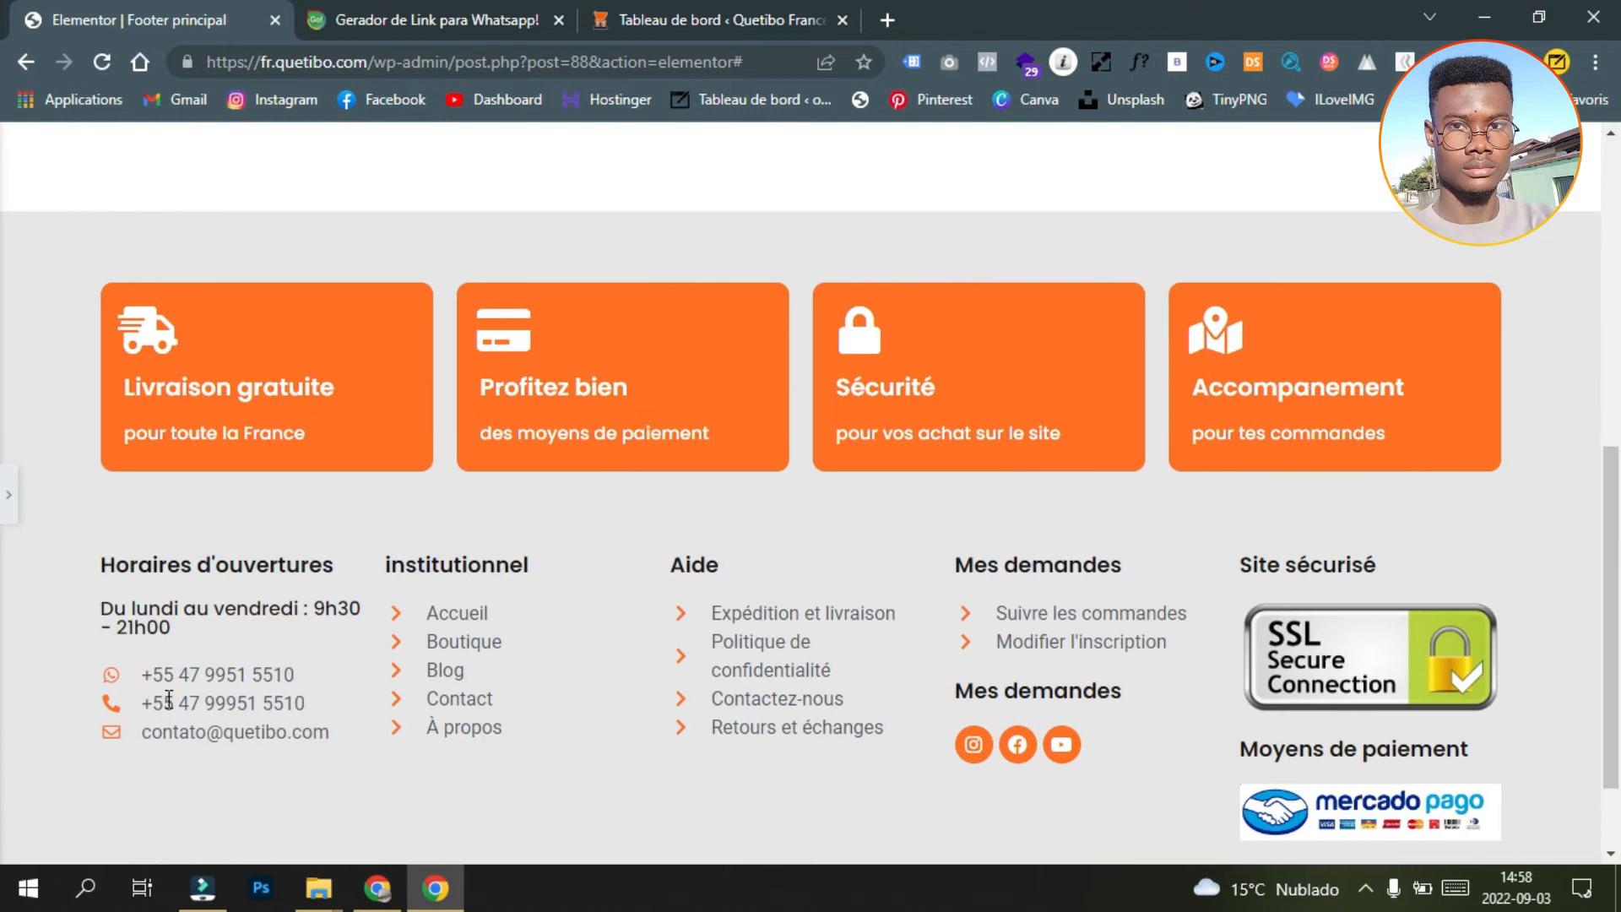
scroll(32, 663, "down", 2)
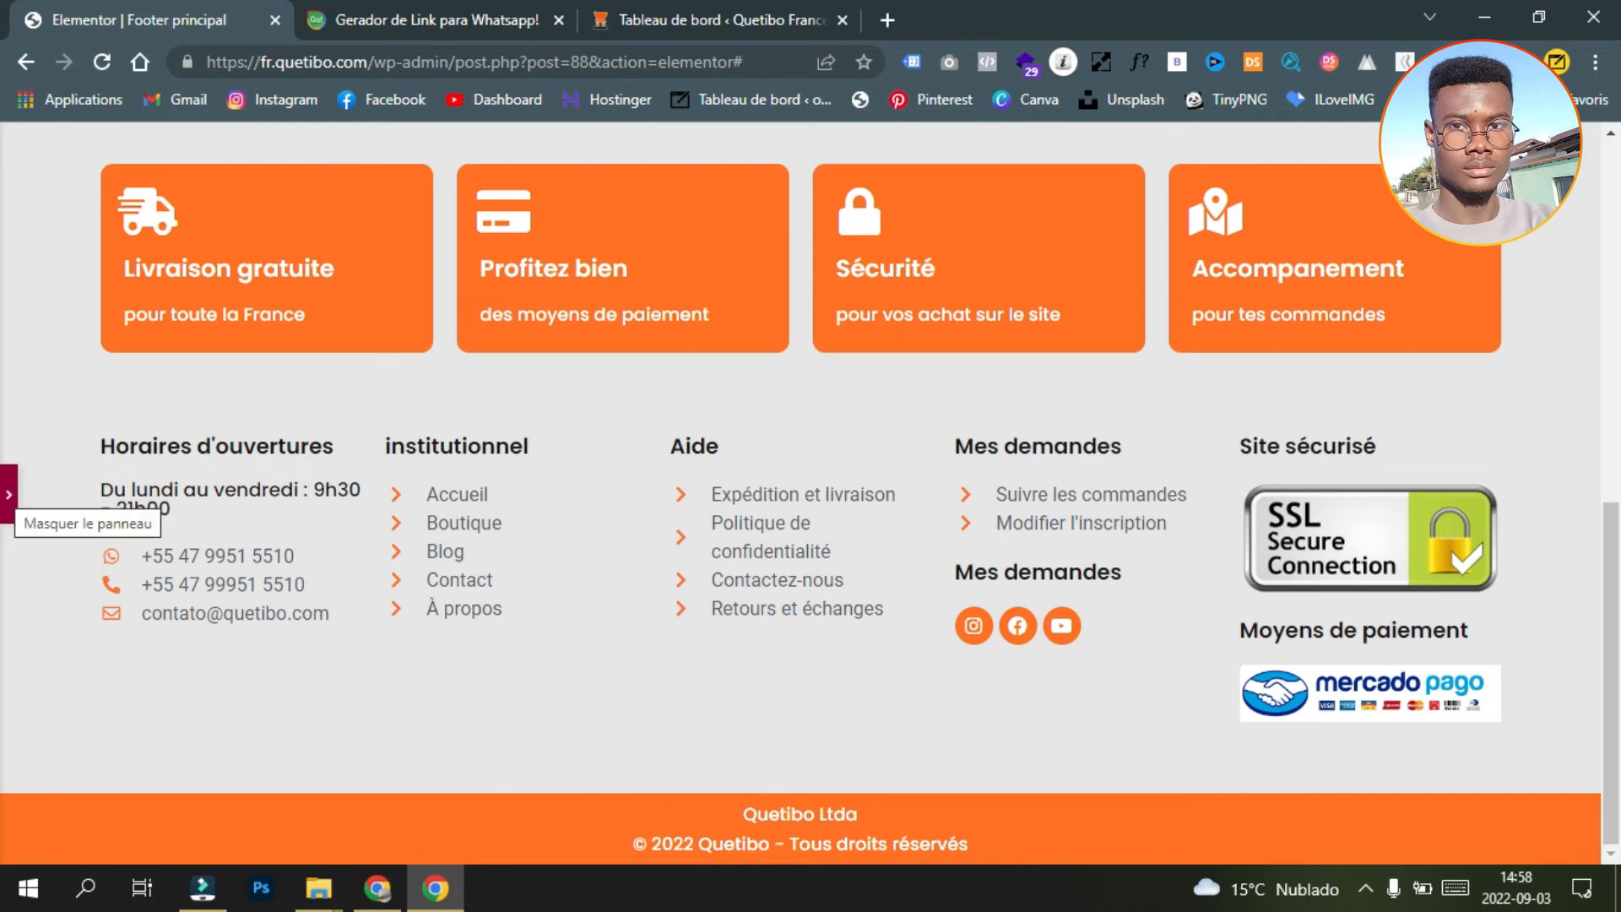
Step: Switch to the reference site's browser window, show the page in its original Portuguese, and examine its footer layout
left_click(378, 887)
right_click(43, 427)
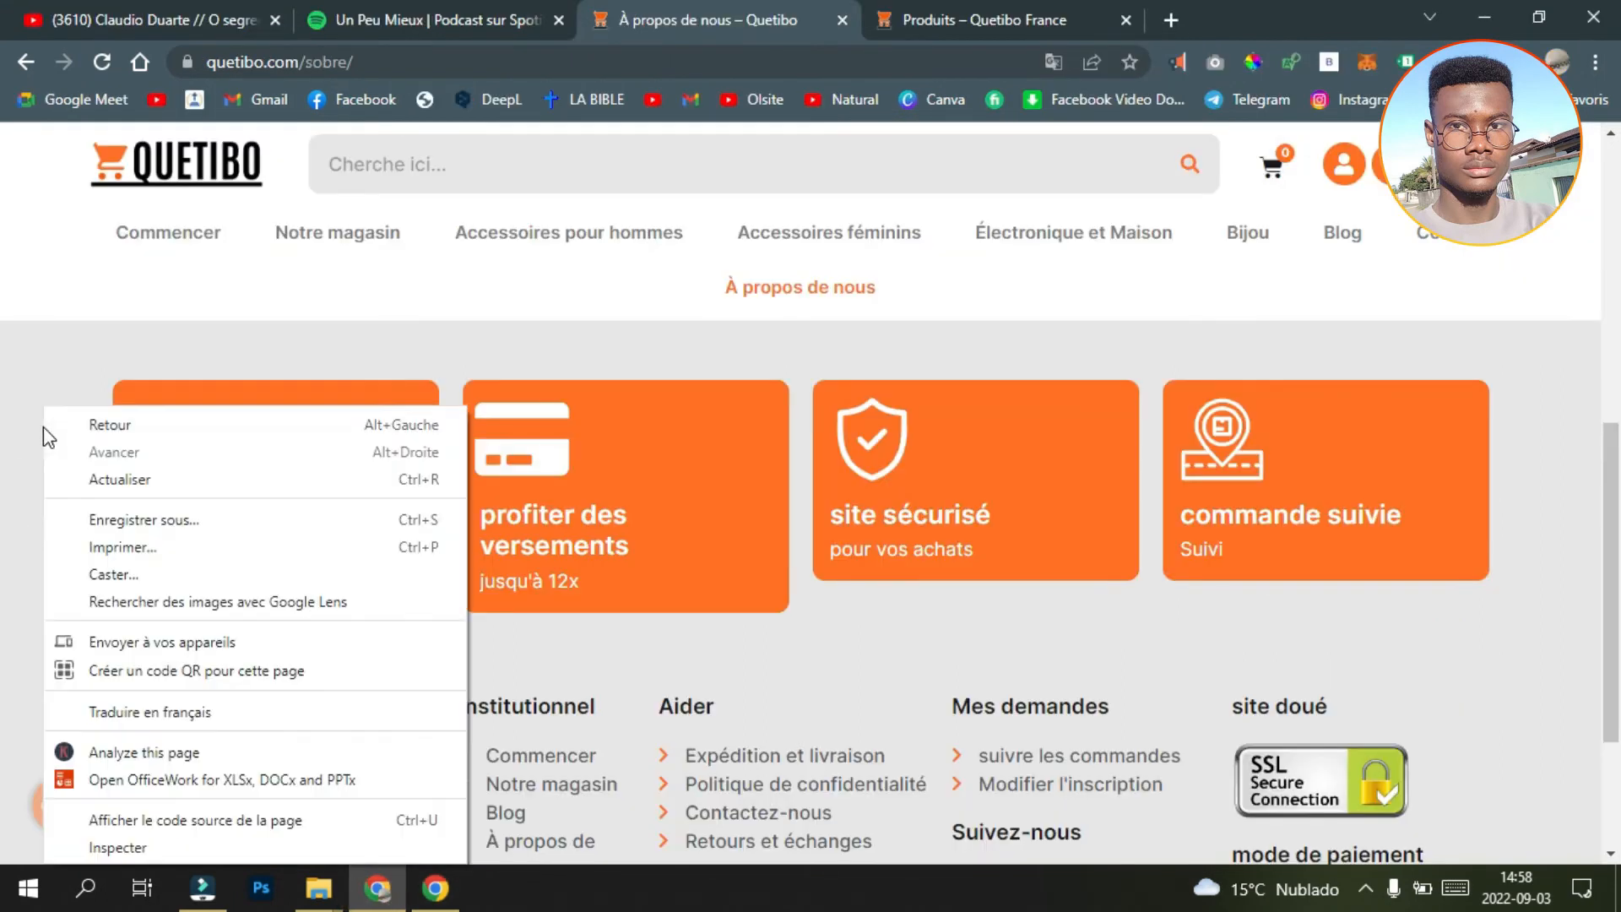
left_click(1054, 64)
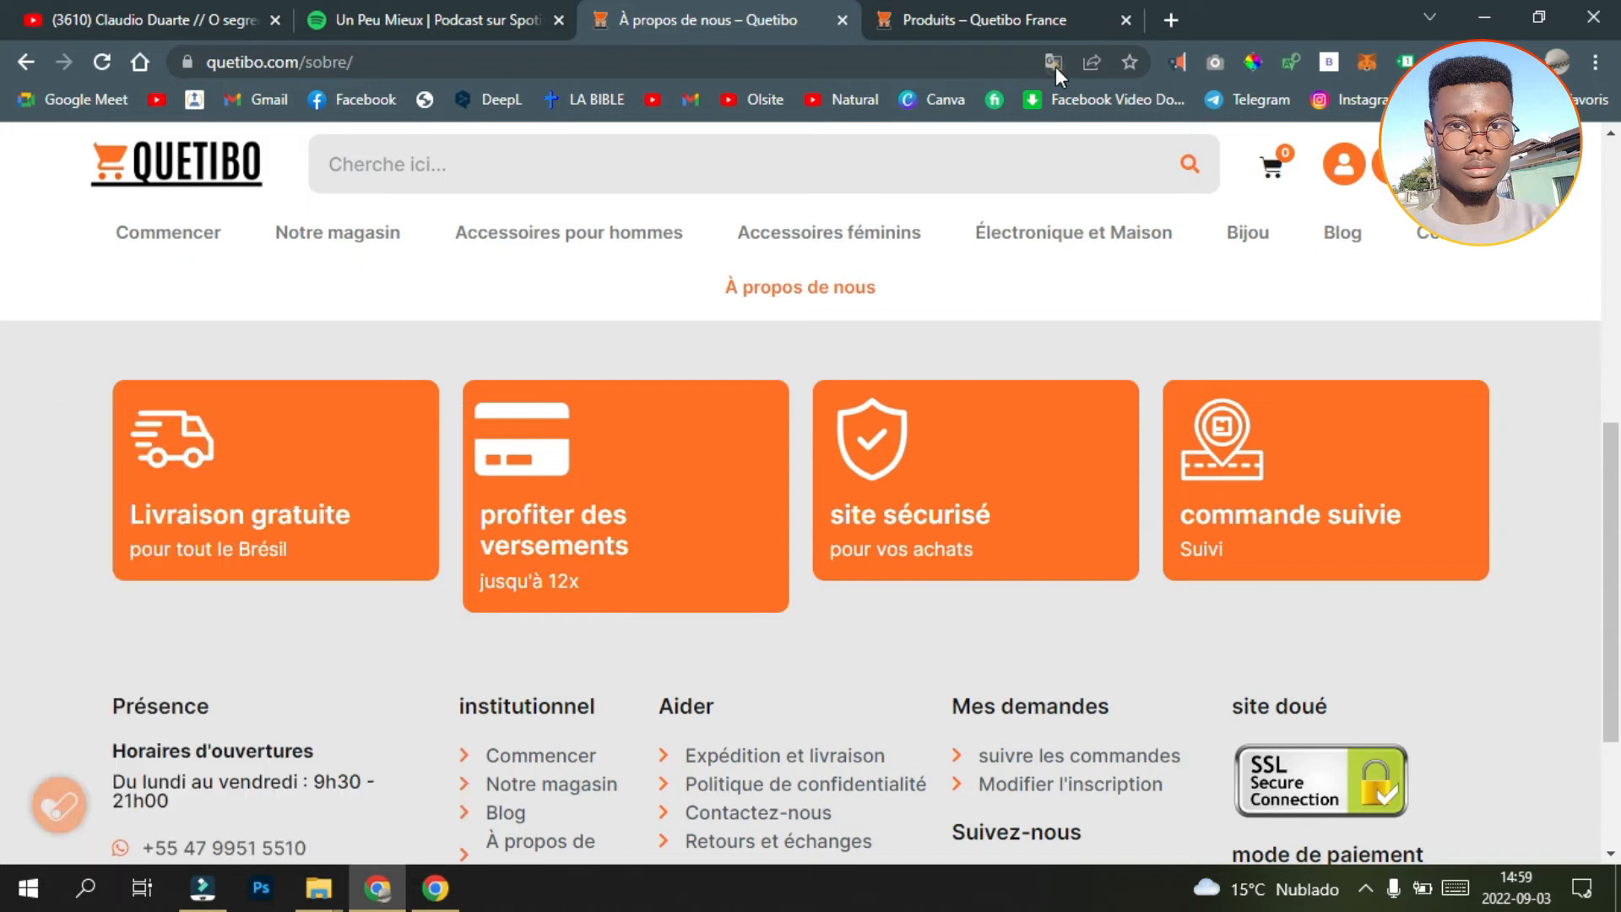
left_click(1054, 64)
left_click(825, 110)
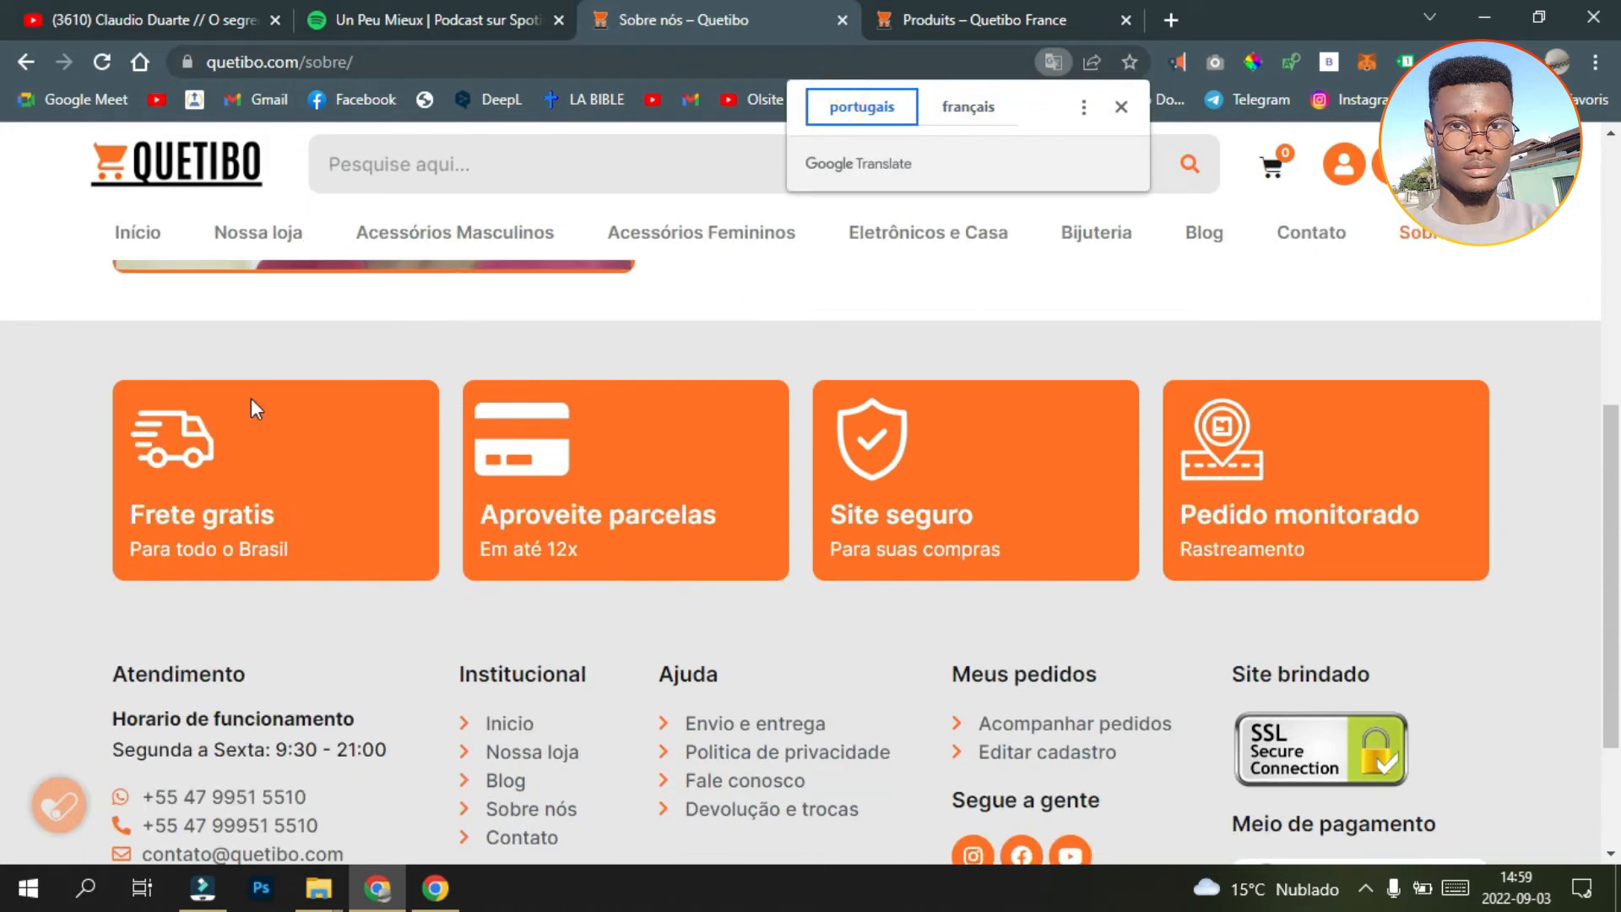
scroll(52, 448, "down", 3)
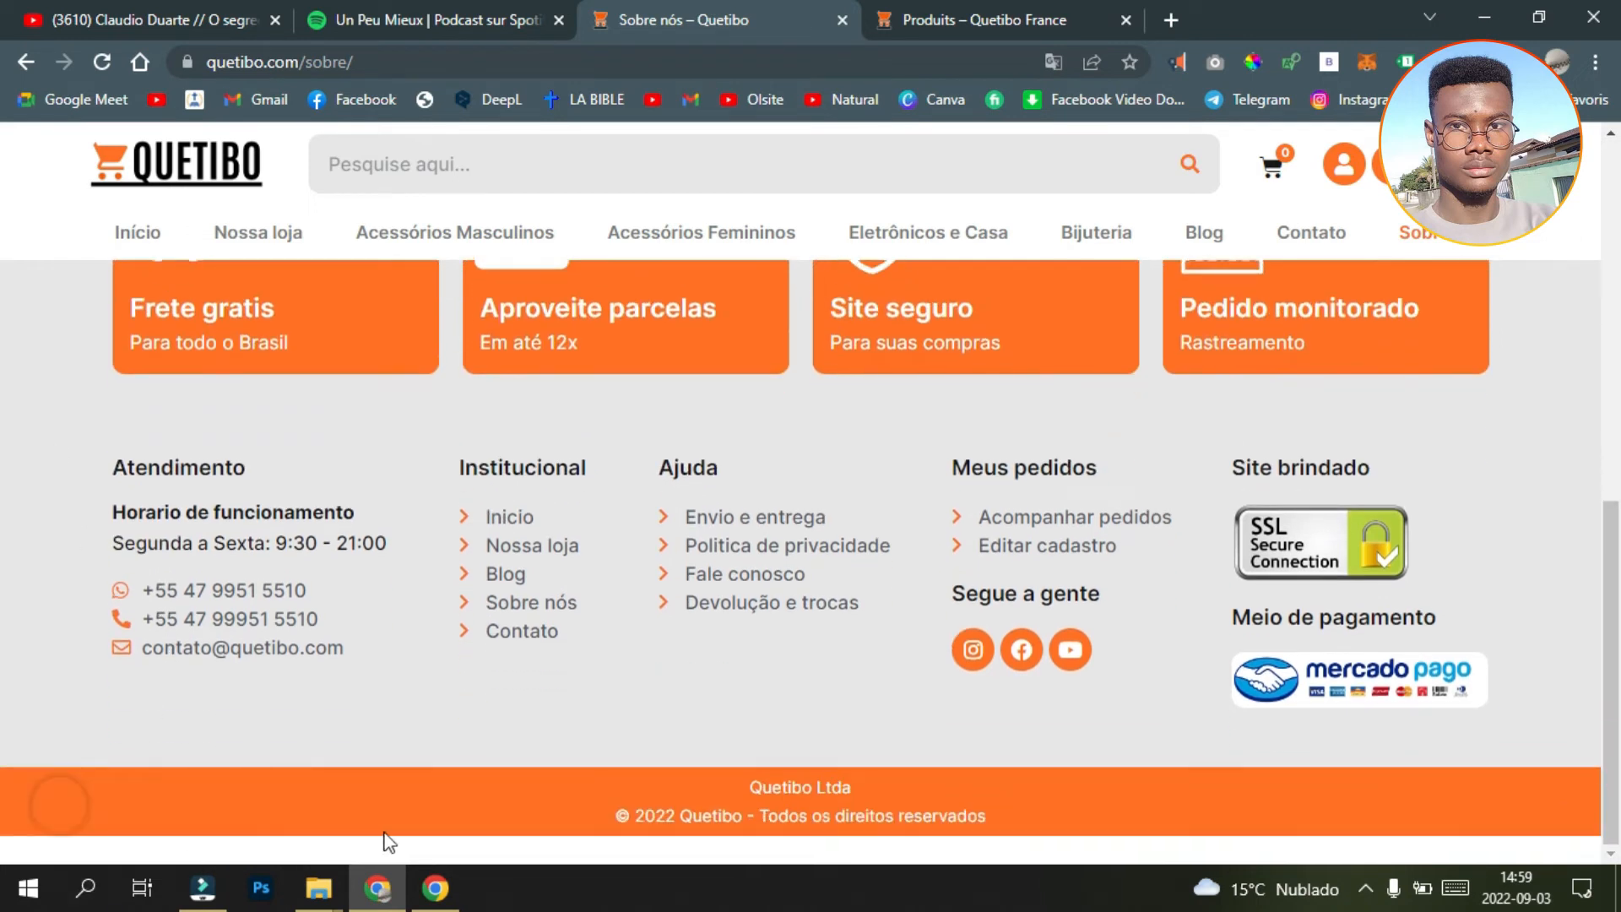
Step: Return to the Elementor window, show the editing panel, and set the link-columns section's top inner margin to 40 px
left_click(435, 887)
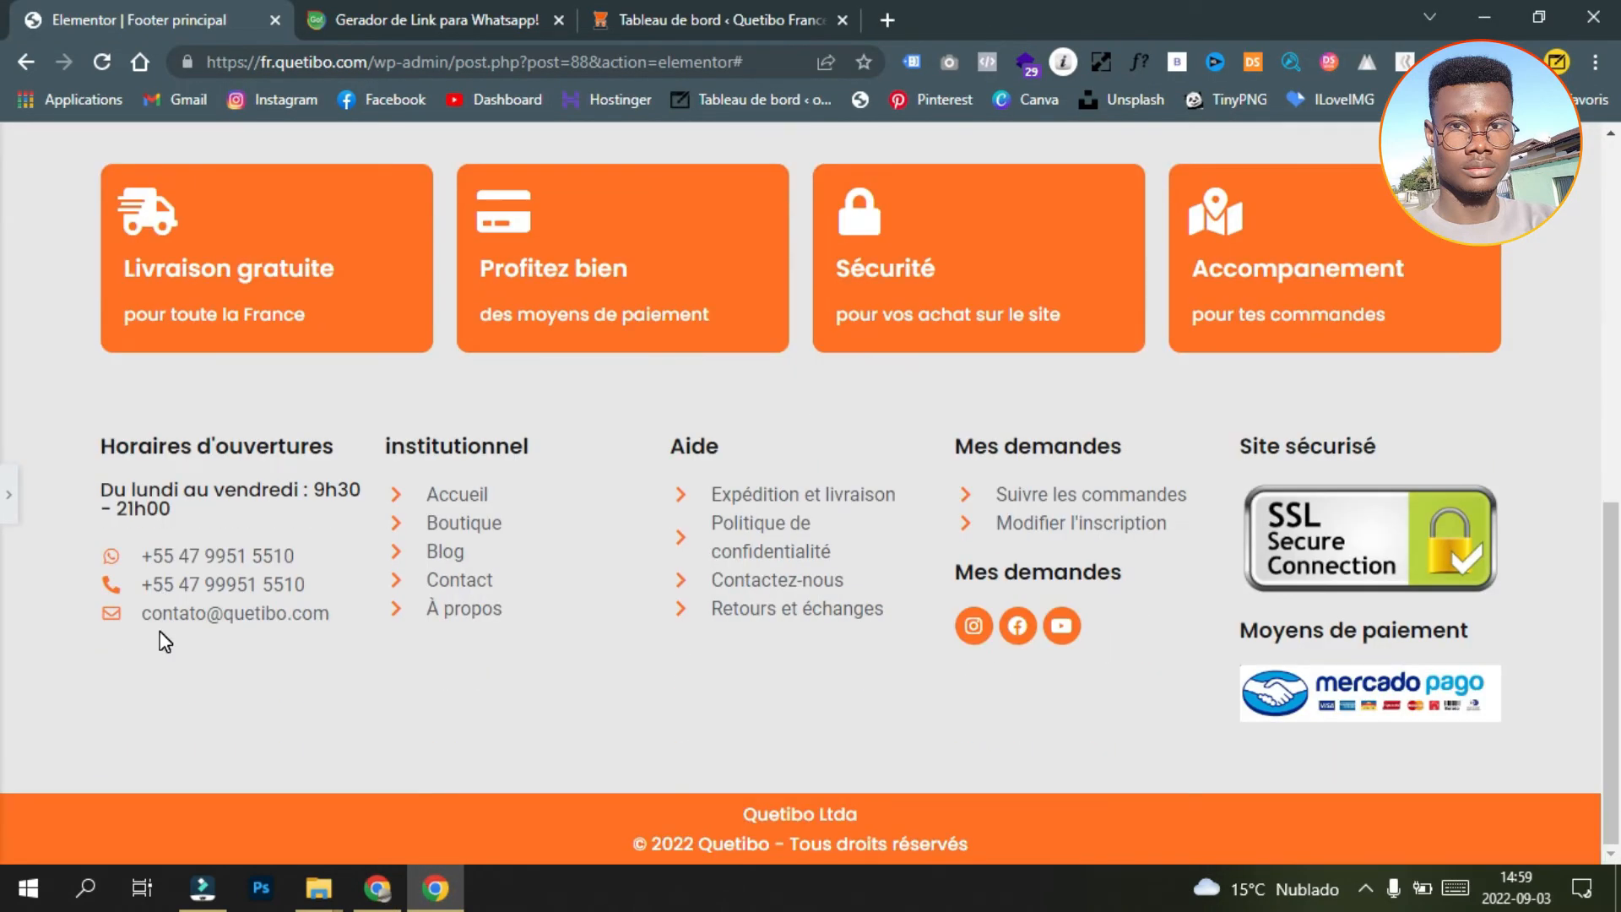
left_click(8, 506)
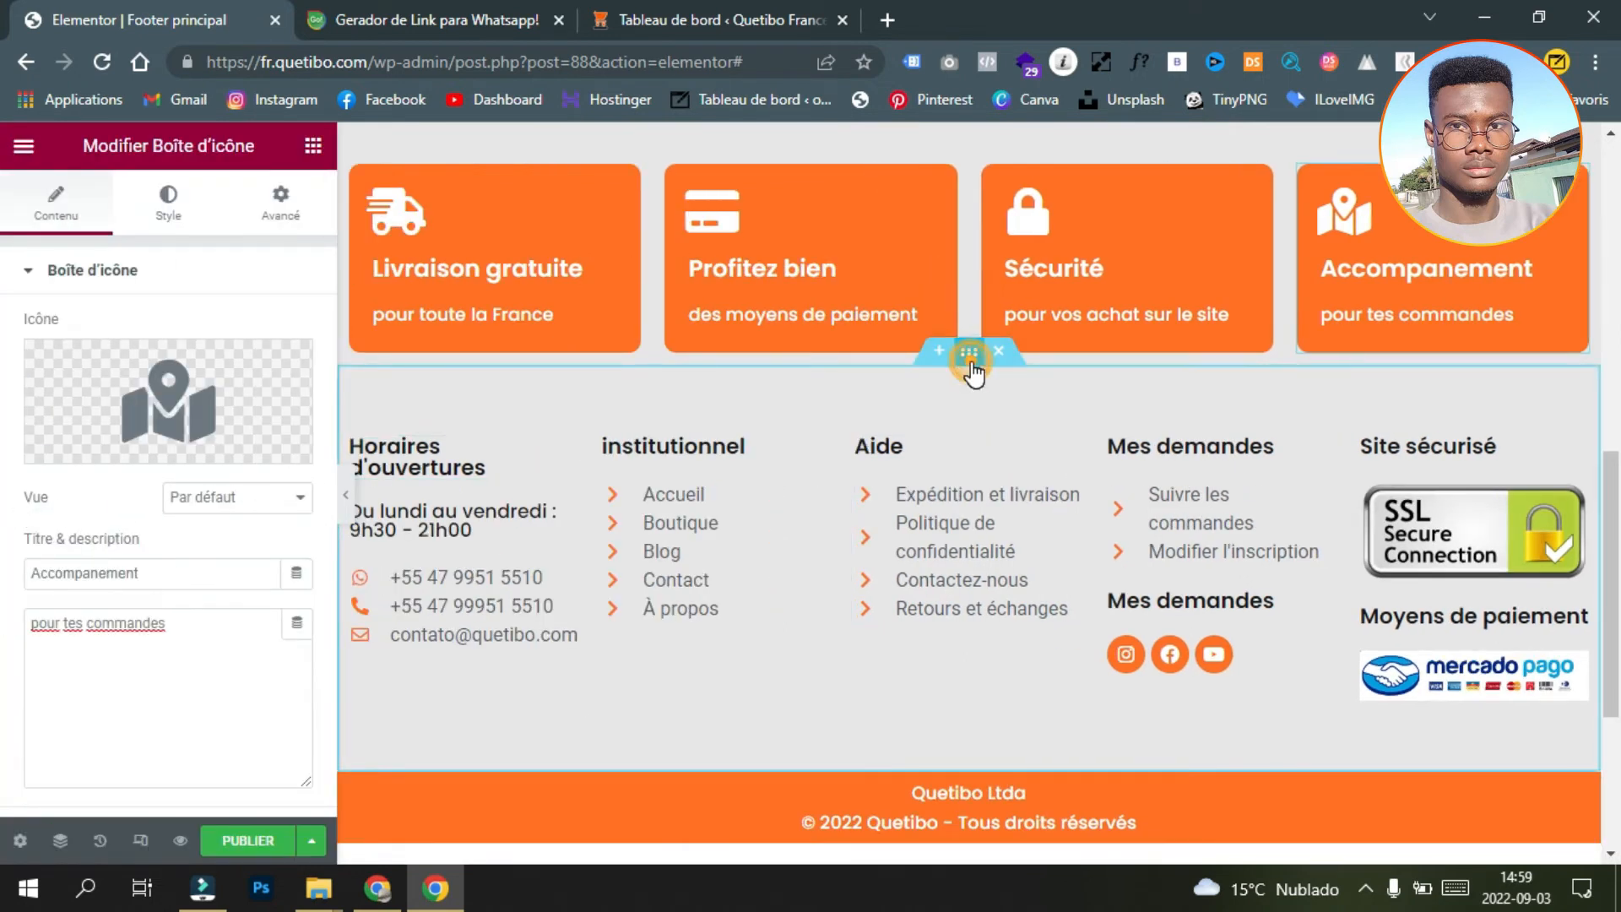
left_click(972, 364)
left_click(279, 203)
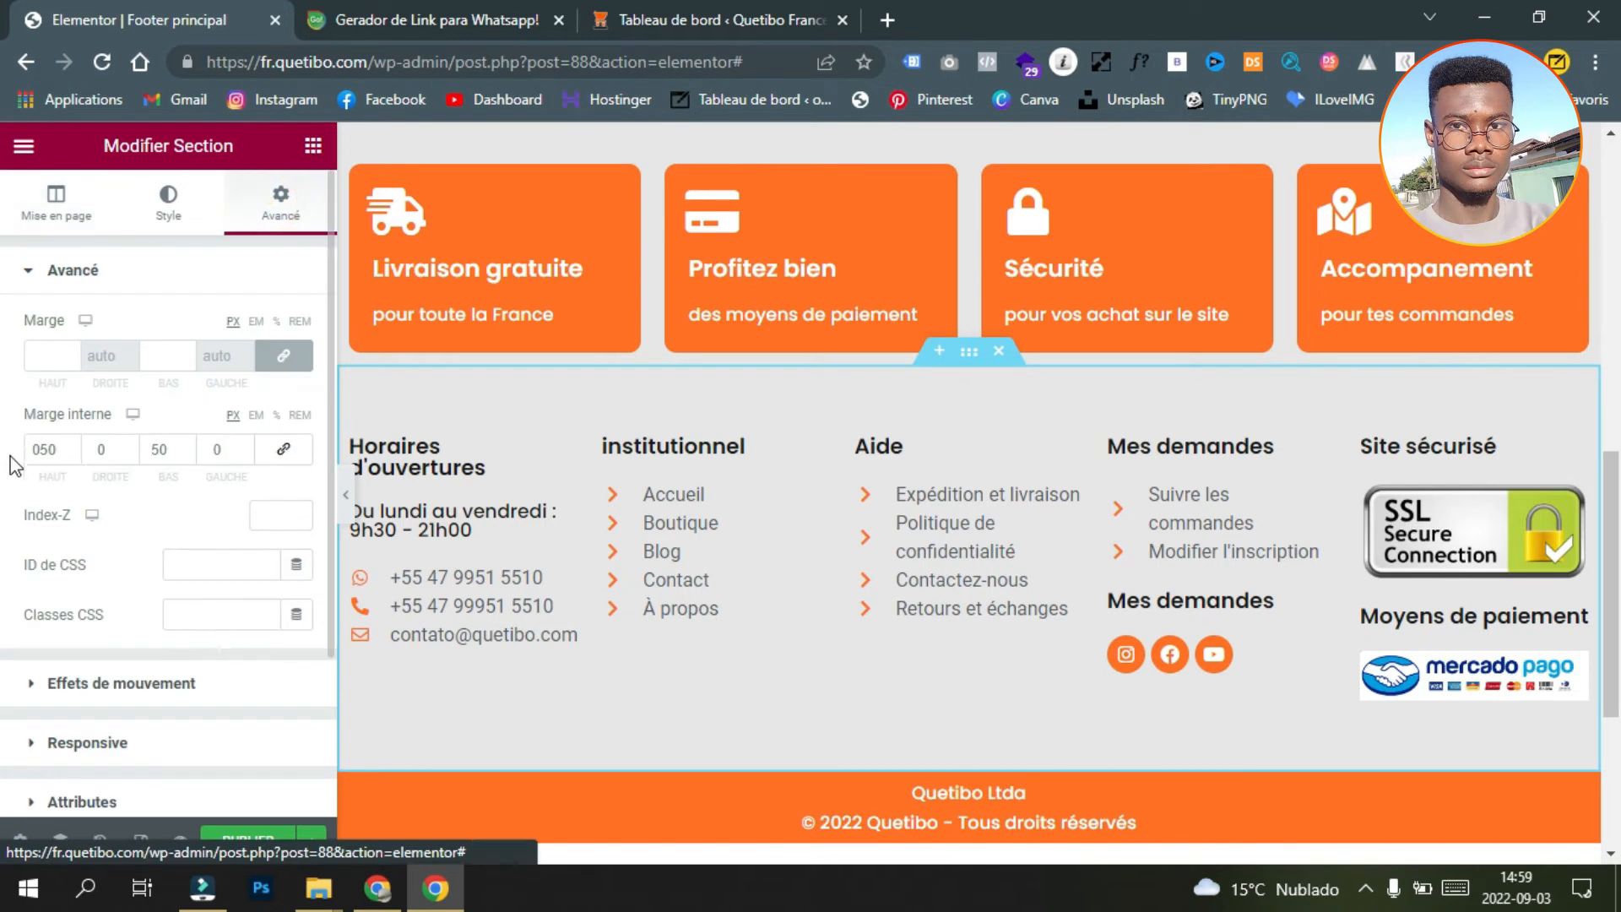
left_click(51, 449)
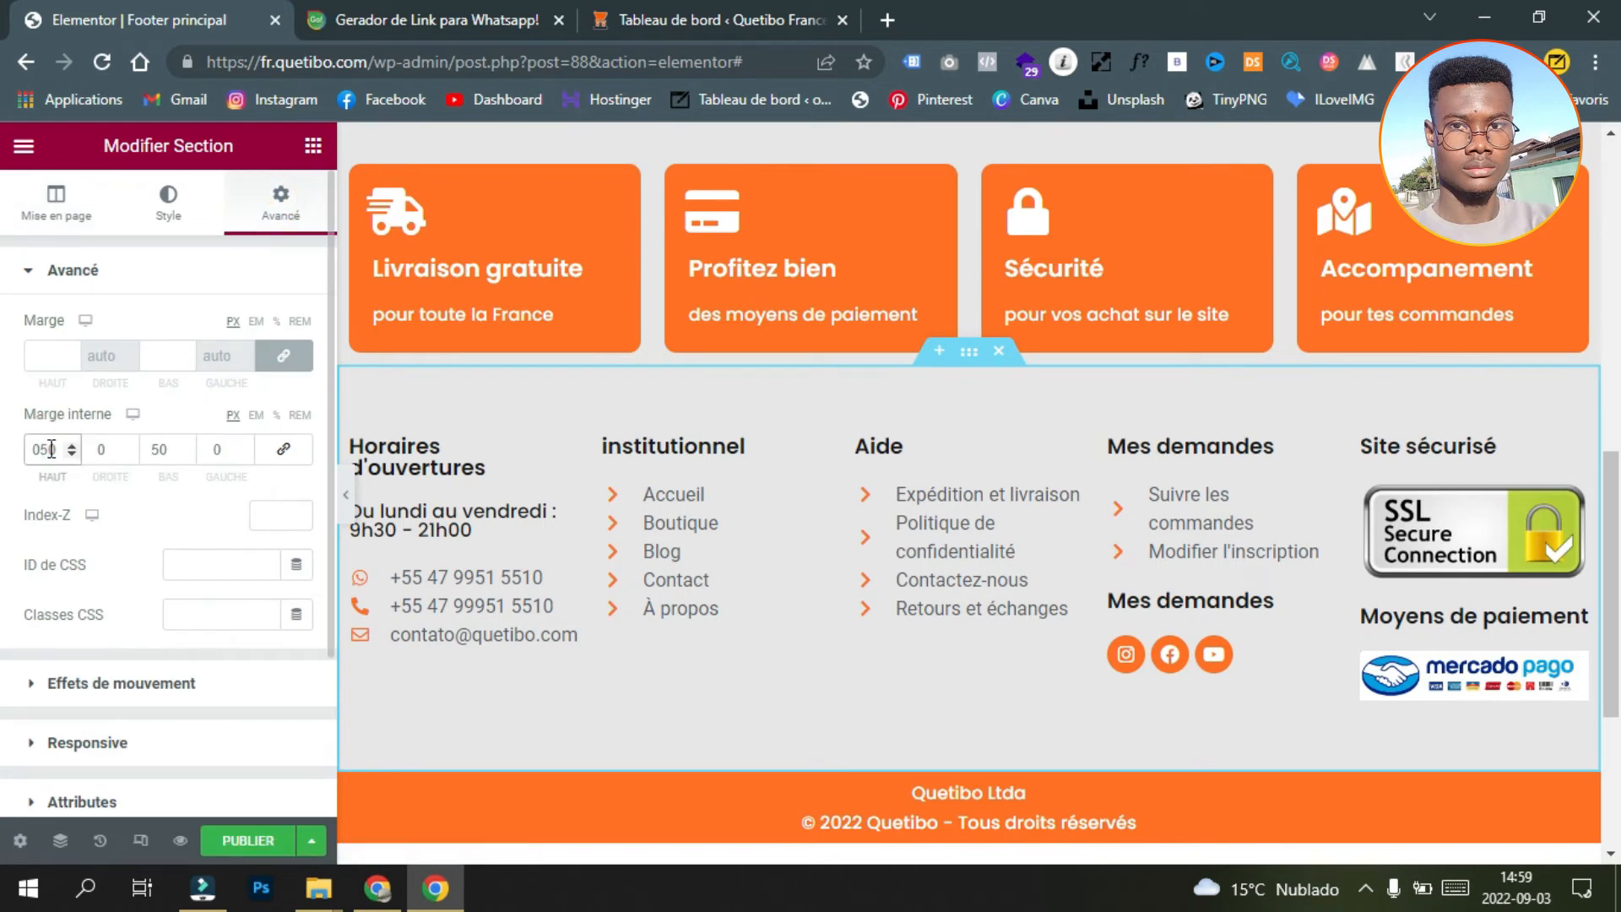
key("BackSpace")
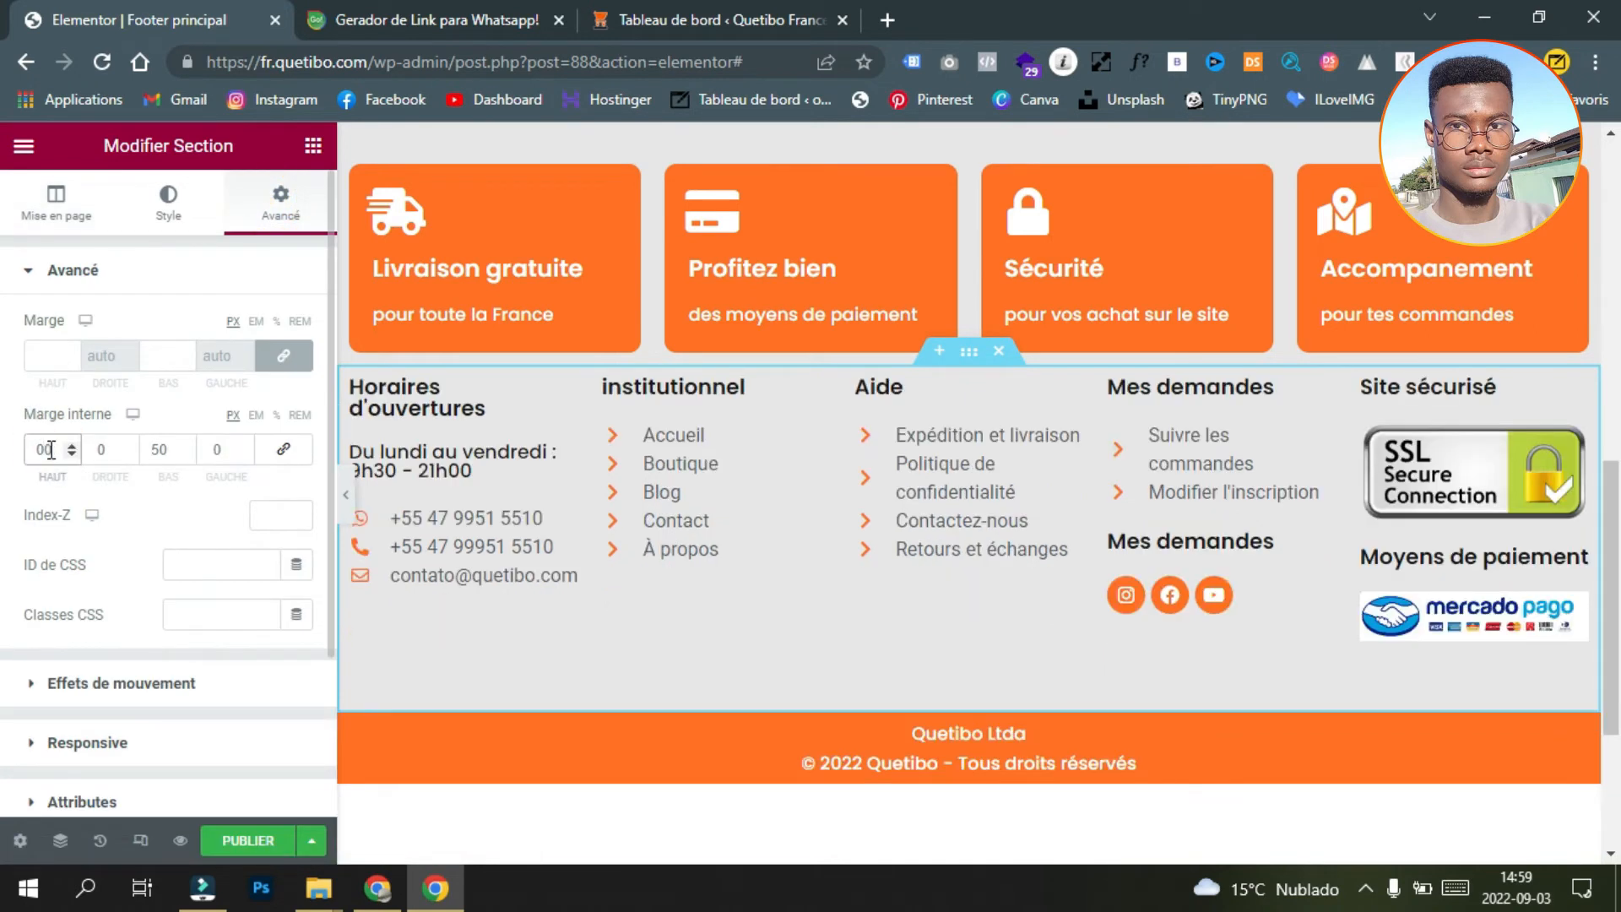
type("4")
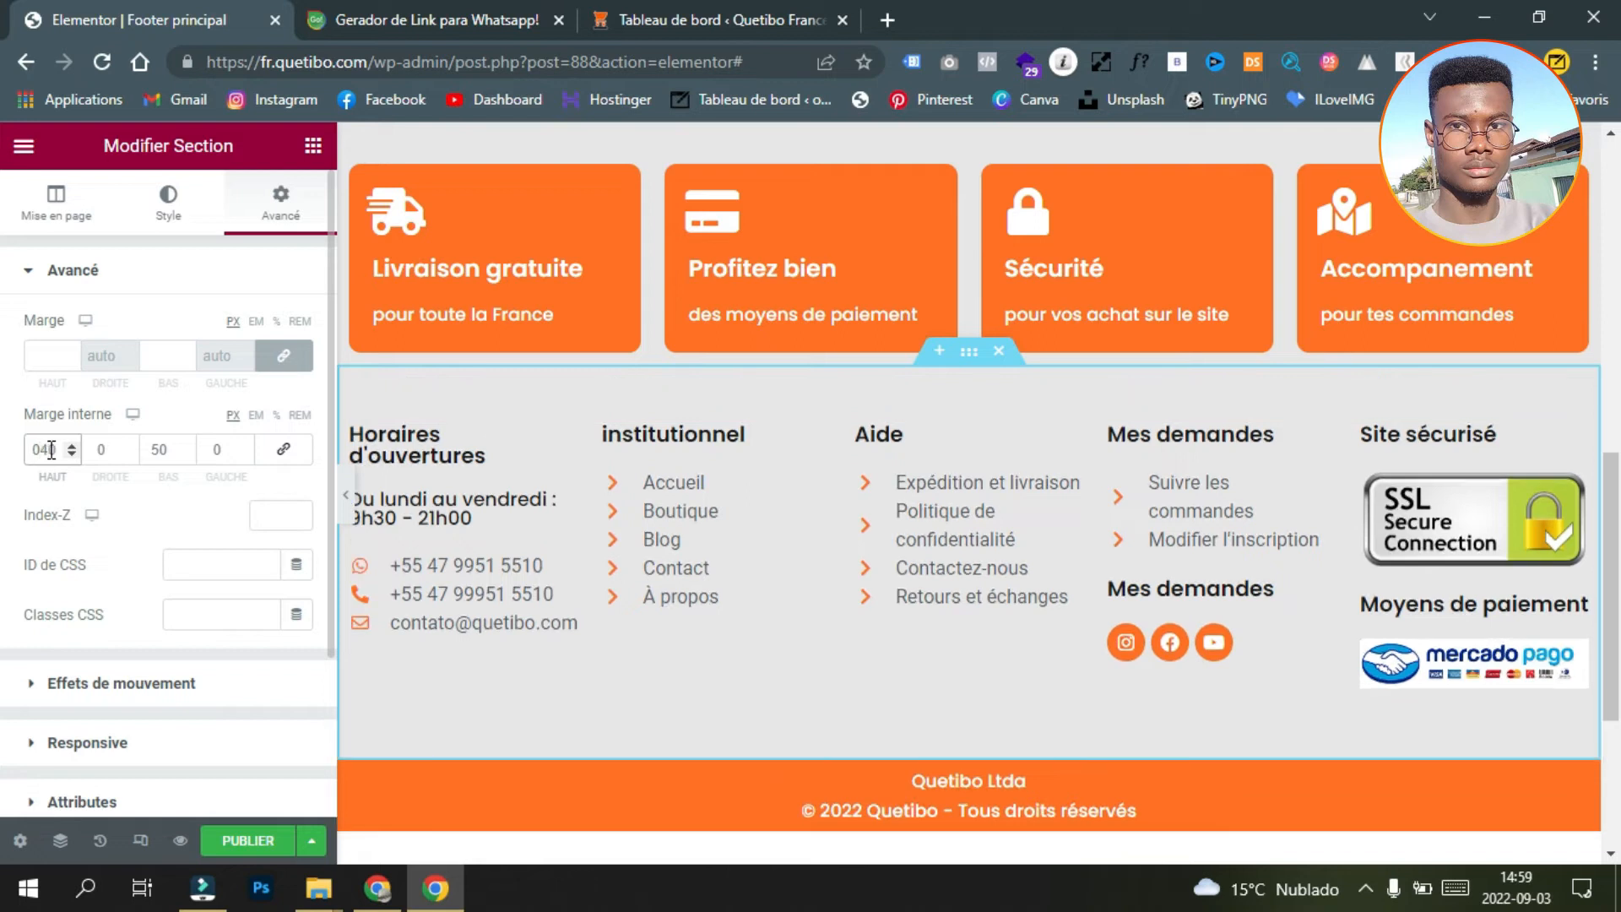
Step: Set the link-columns section's bottom inner margin to 40 px and check the footer at full width with the editing panel hidden
double_click(159, 450)
key("BackSpace")
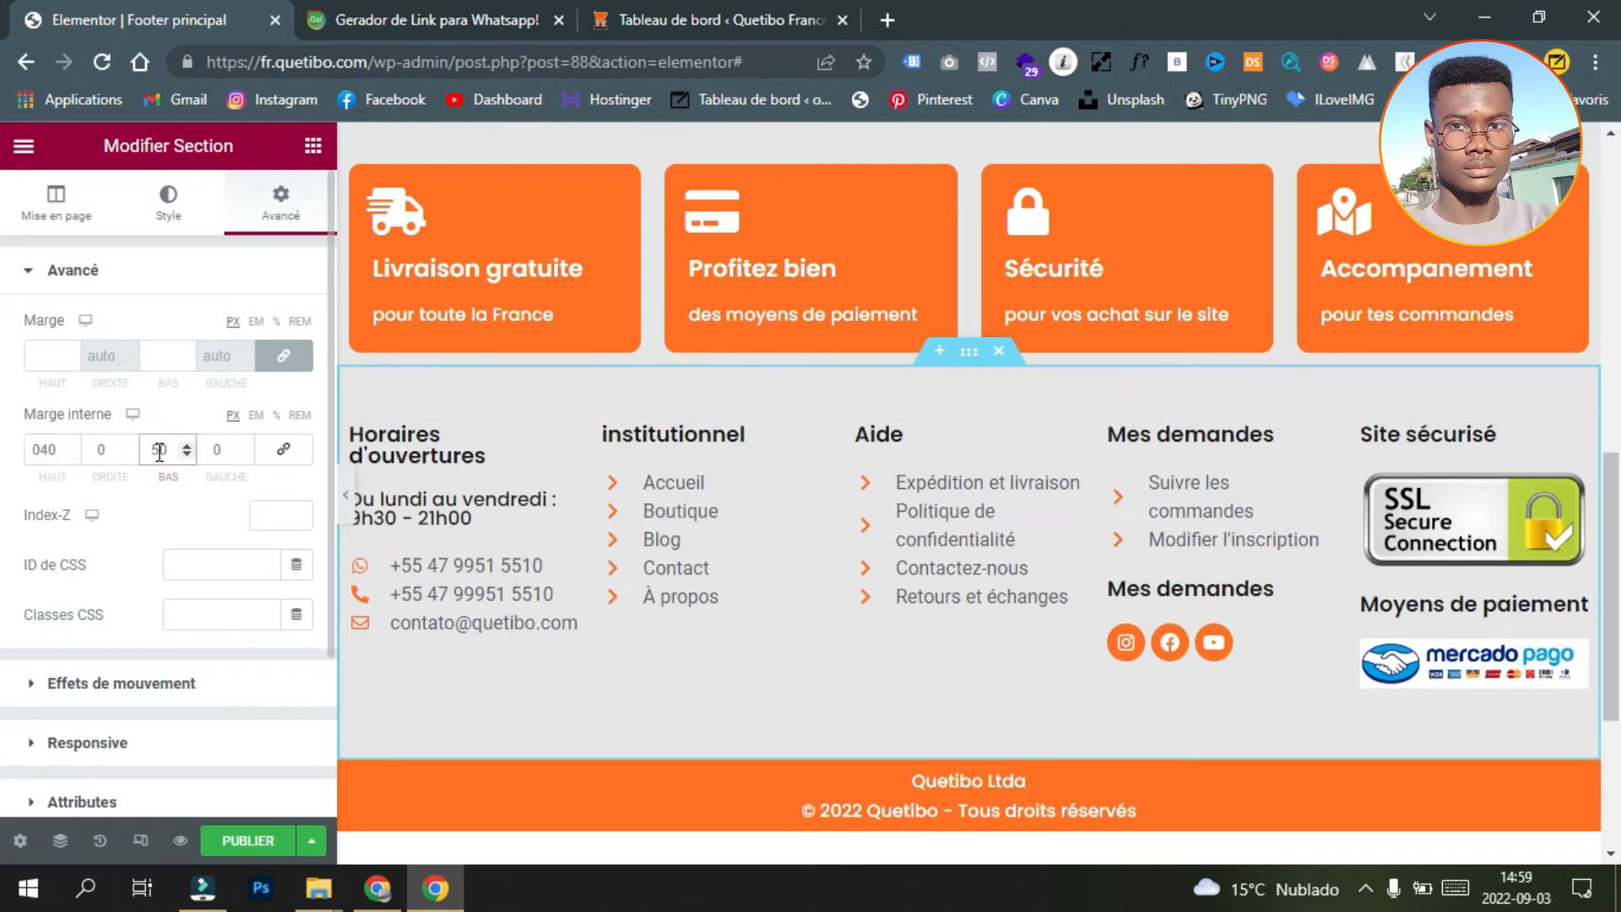
type("40")
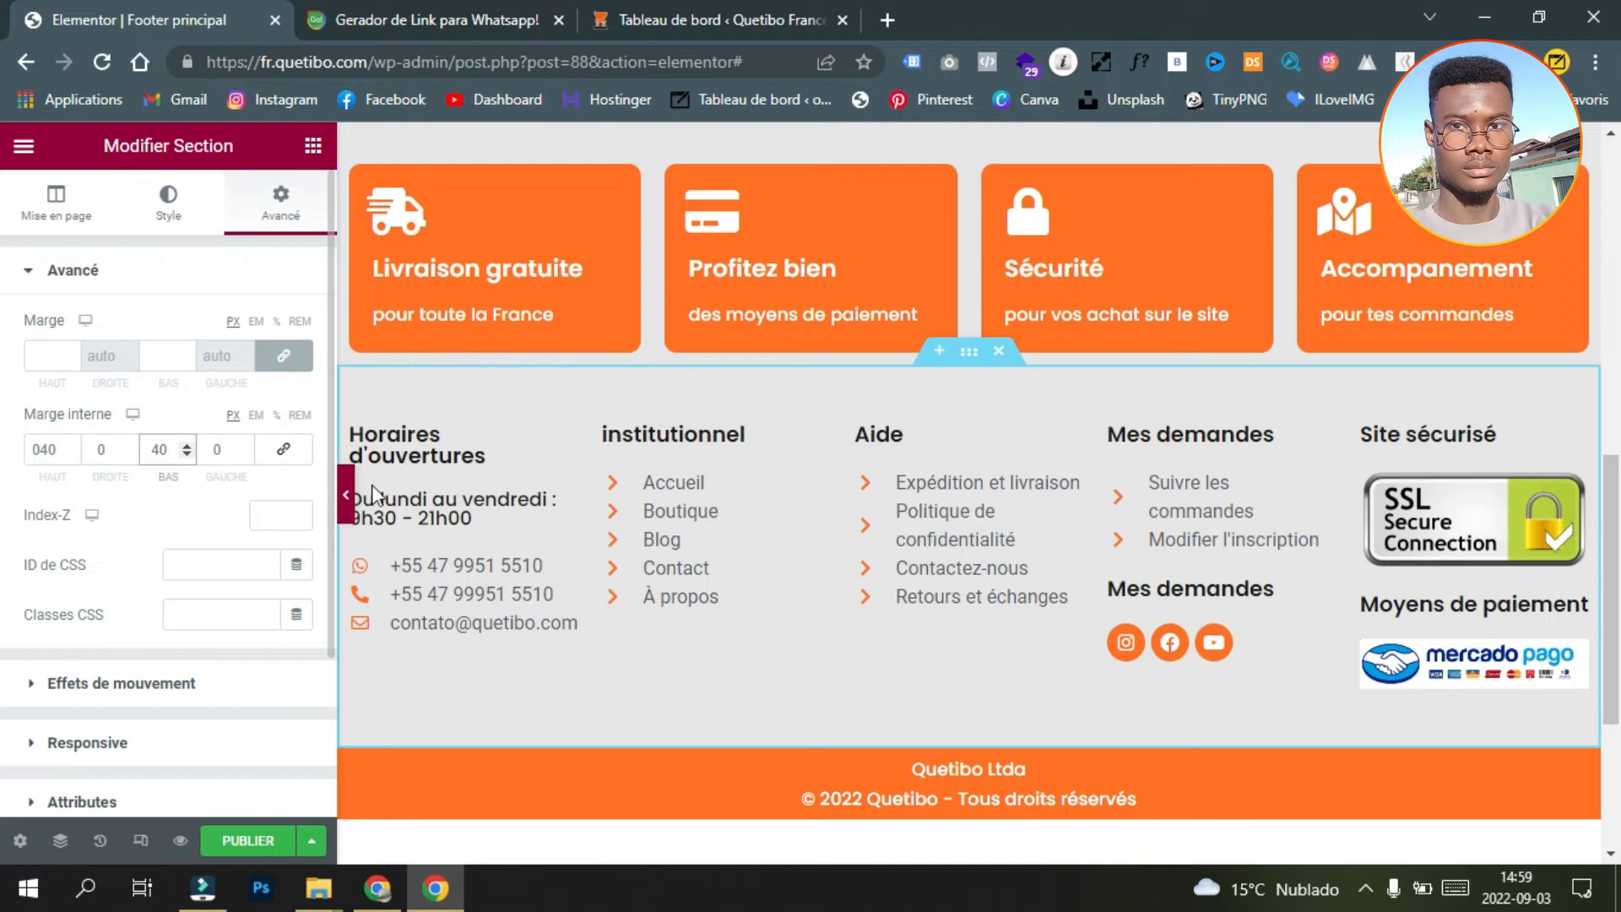
left_click(345, 495)
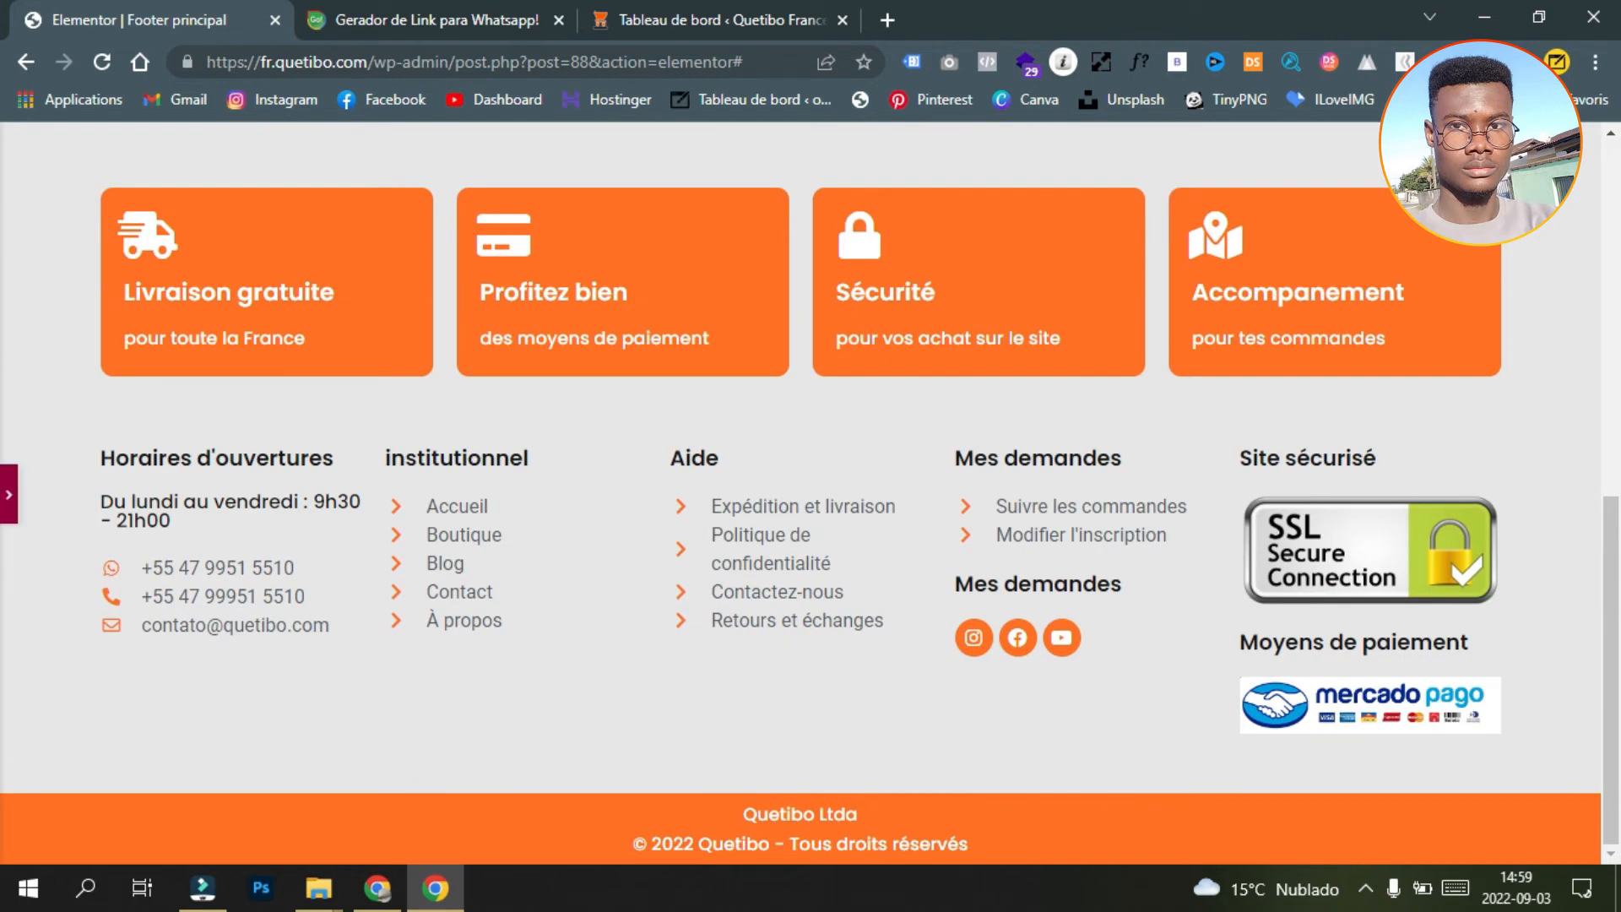
left_click(9, 494)
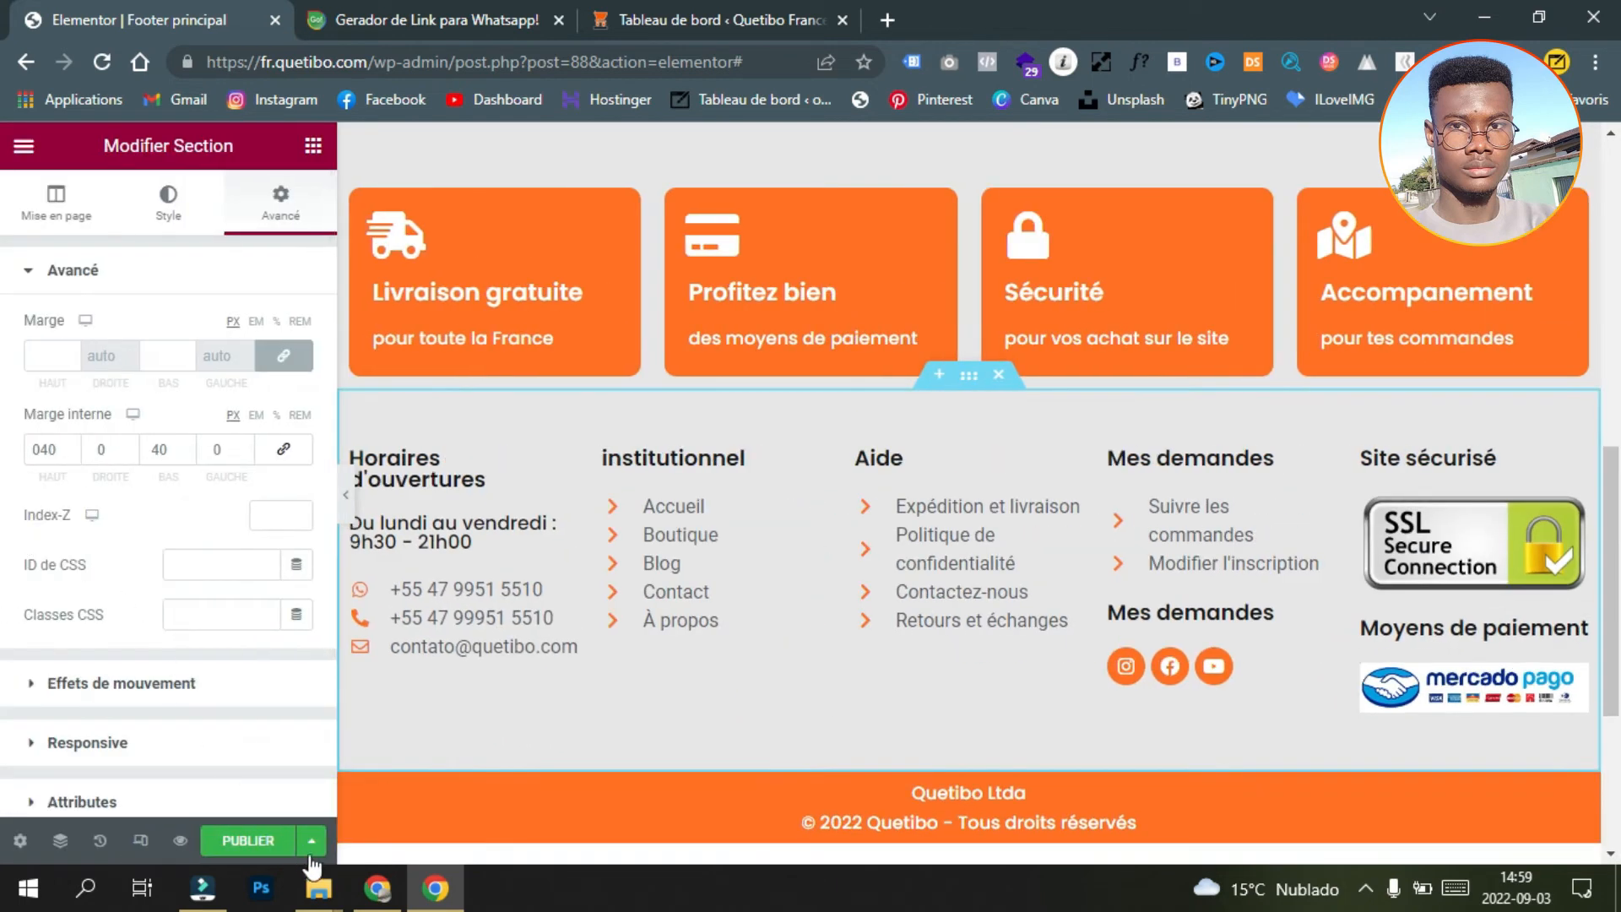
Step: Save the footer as a draft
left_click(312, 843)
left_click(193, 685)
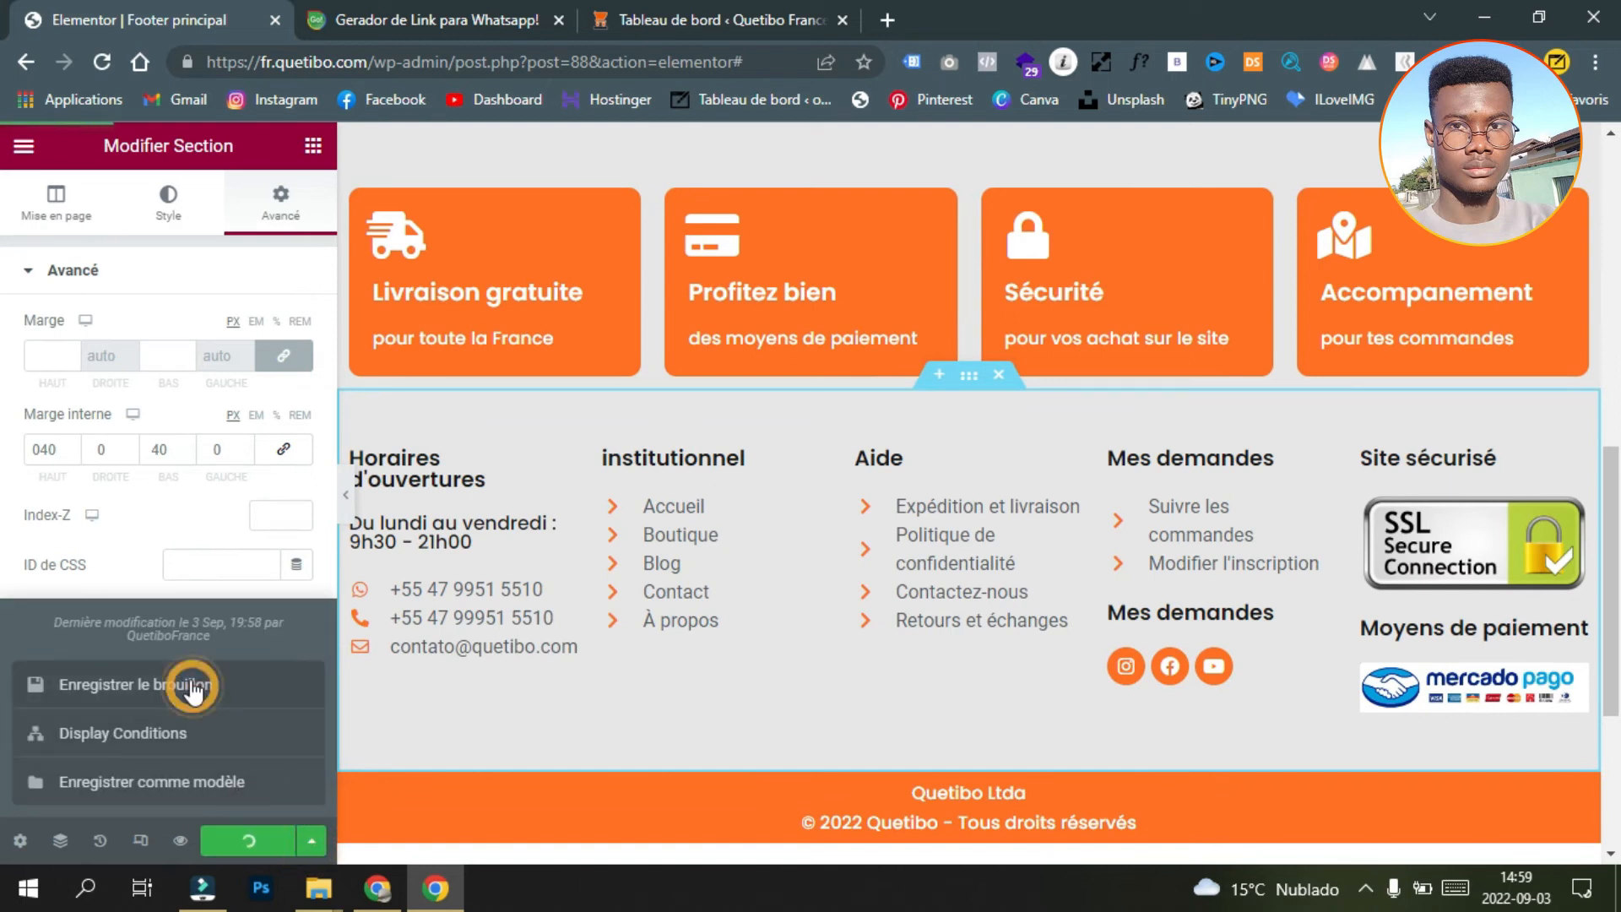
left_click(135, 553)
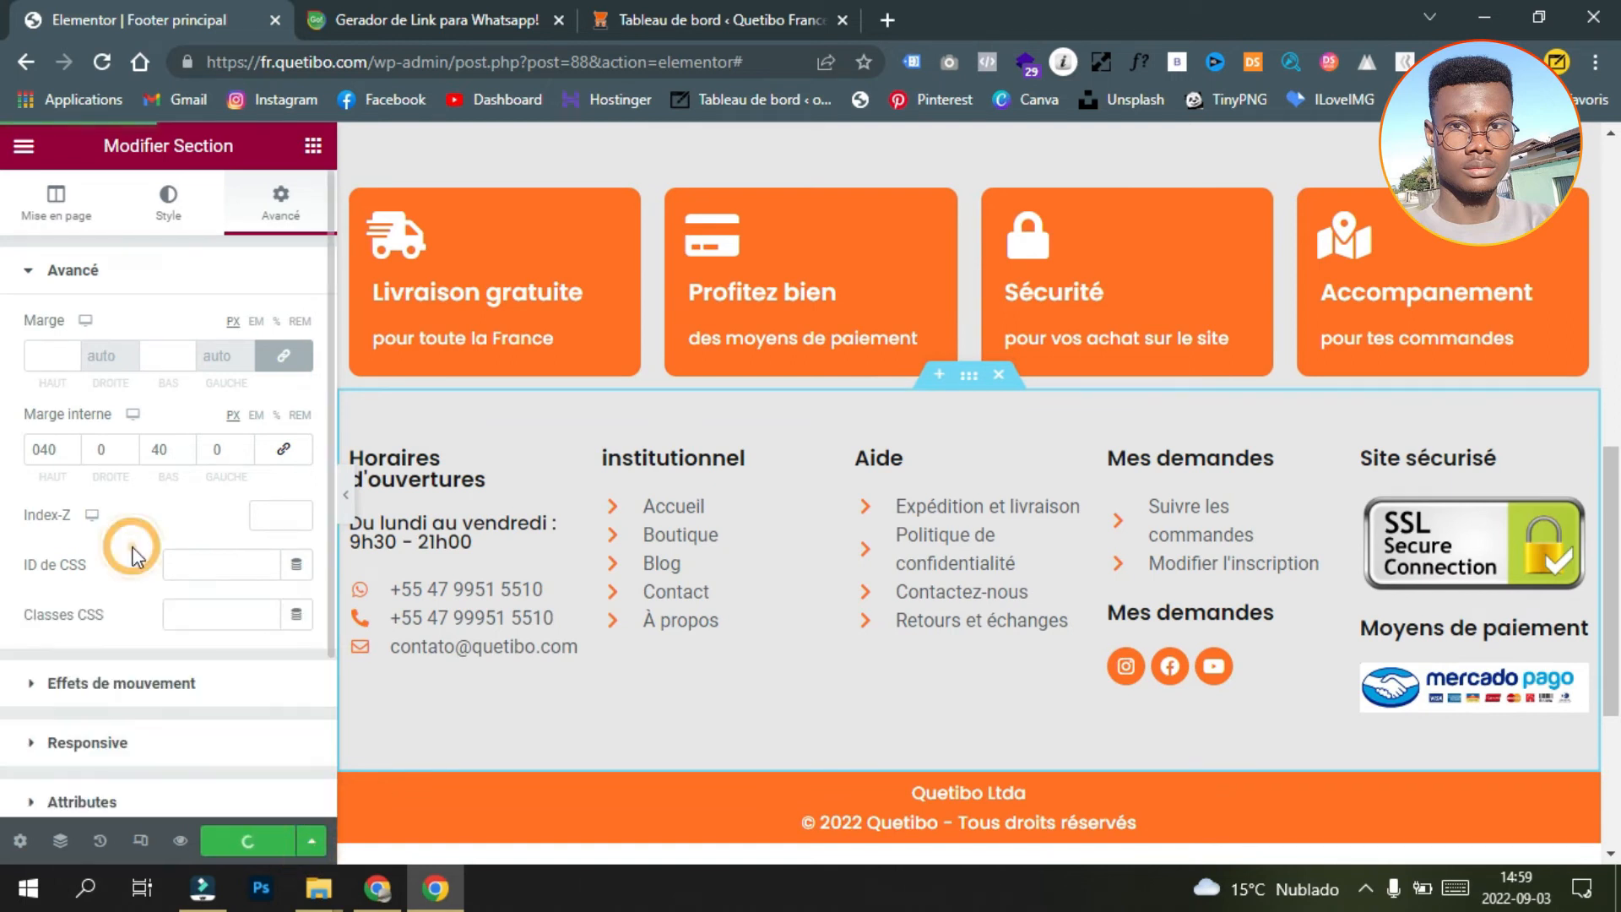
Step: Switch the responsive preview to the mobile portrait size and examine the footer's stacked sections from the cards down to the copyright bar
left_click(140, 842)
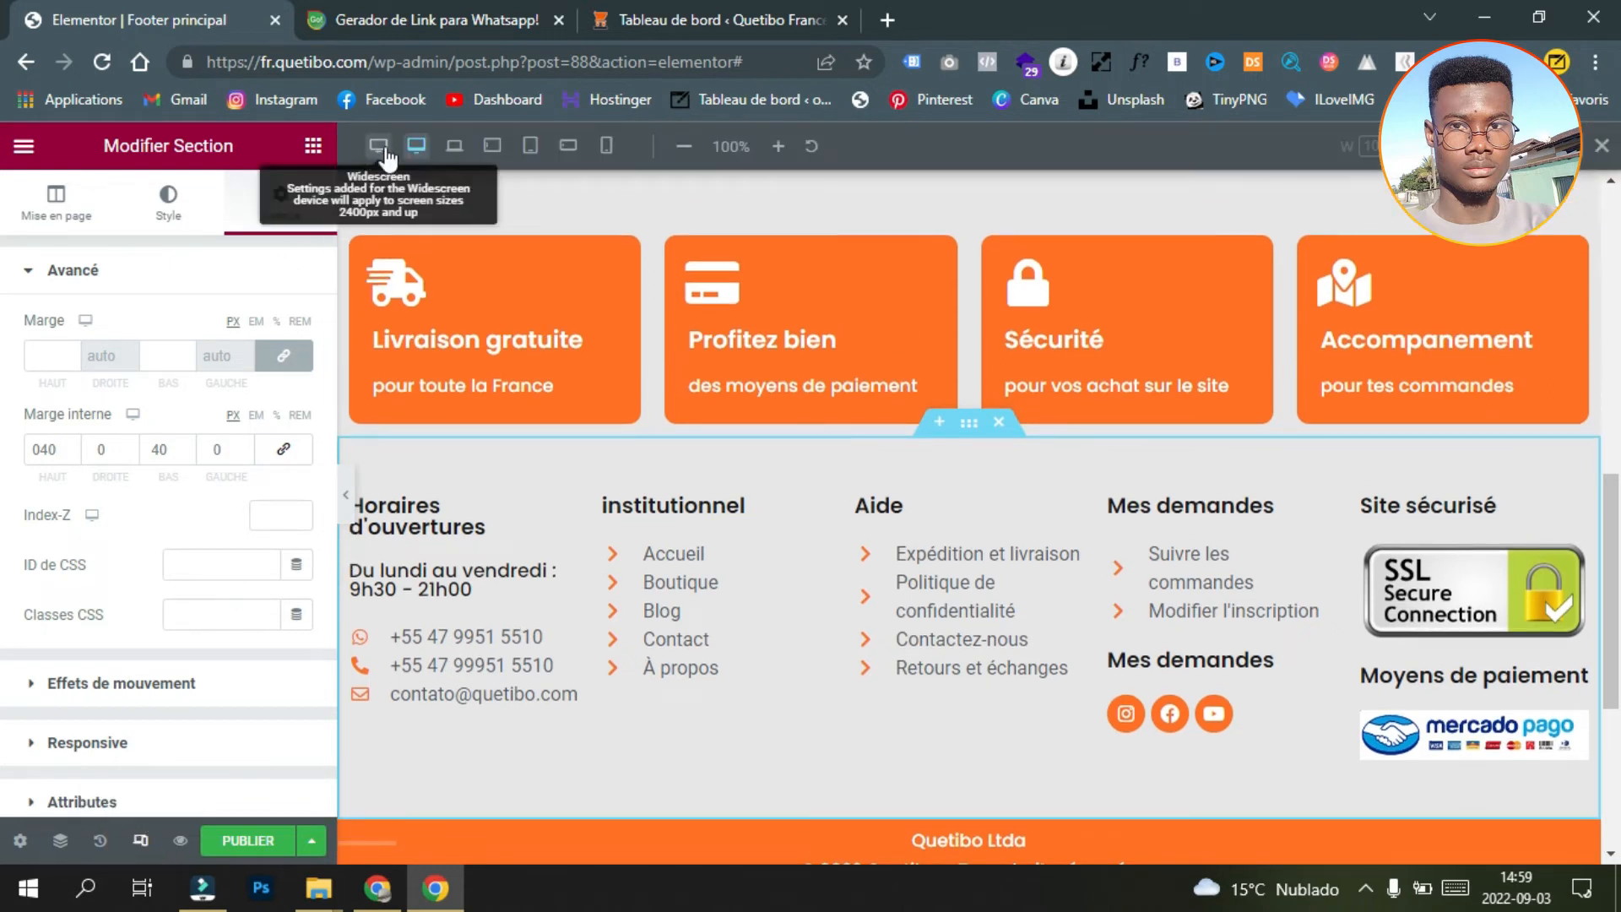
left_click(606, 147)
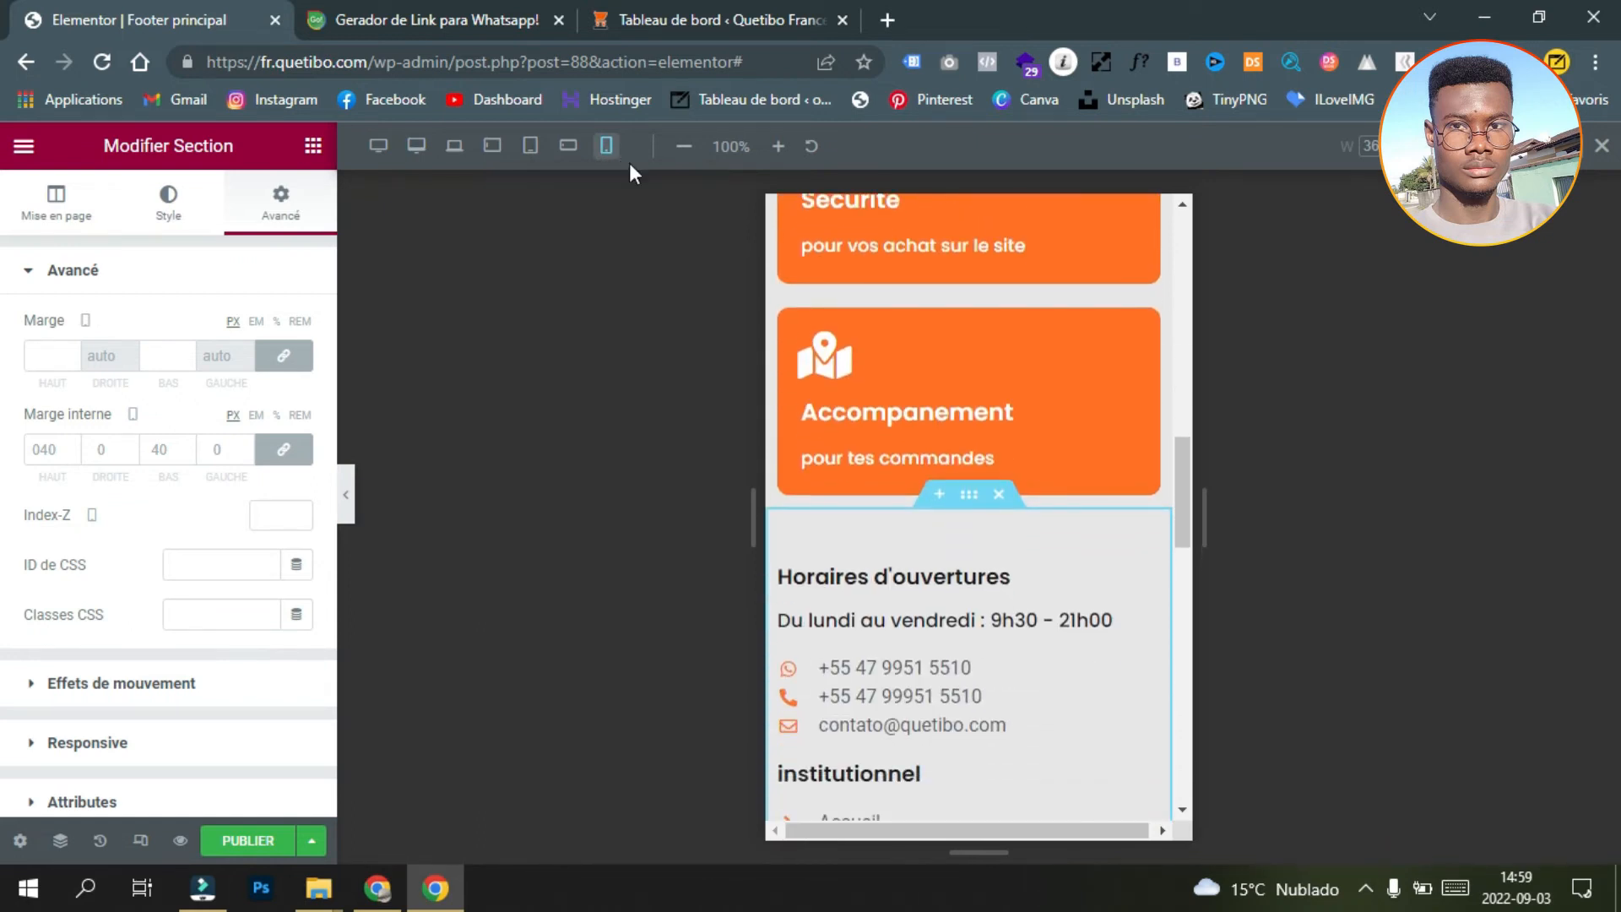
scroll(912, 499, "down", 8)
scroll(910, 499, "down", 7)
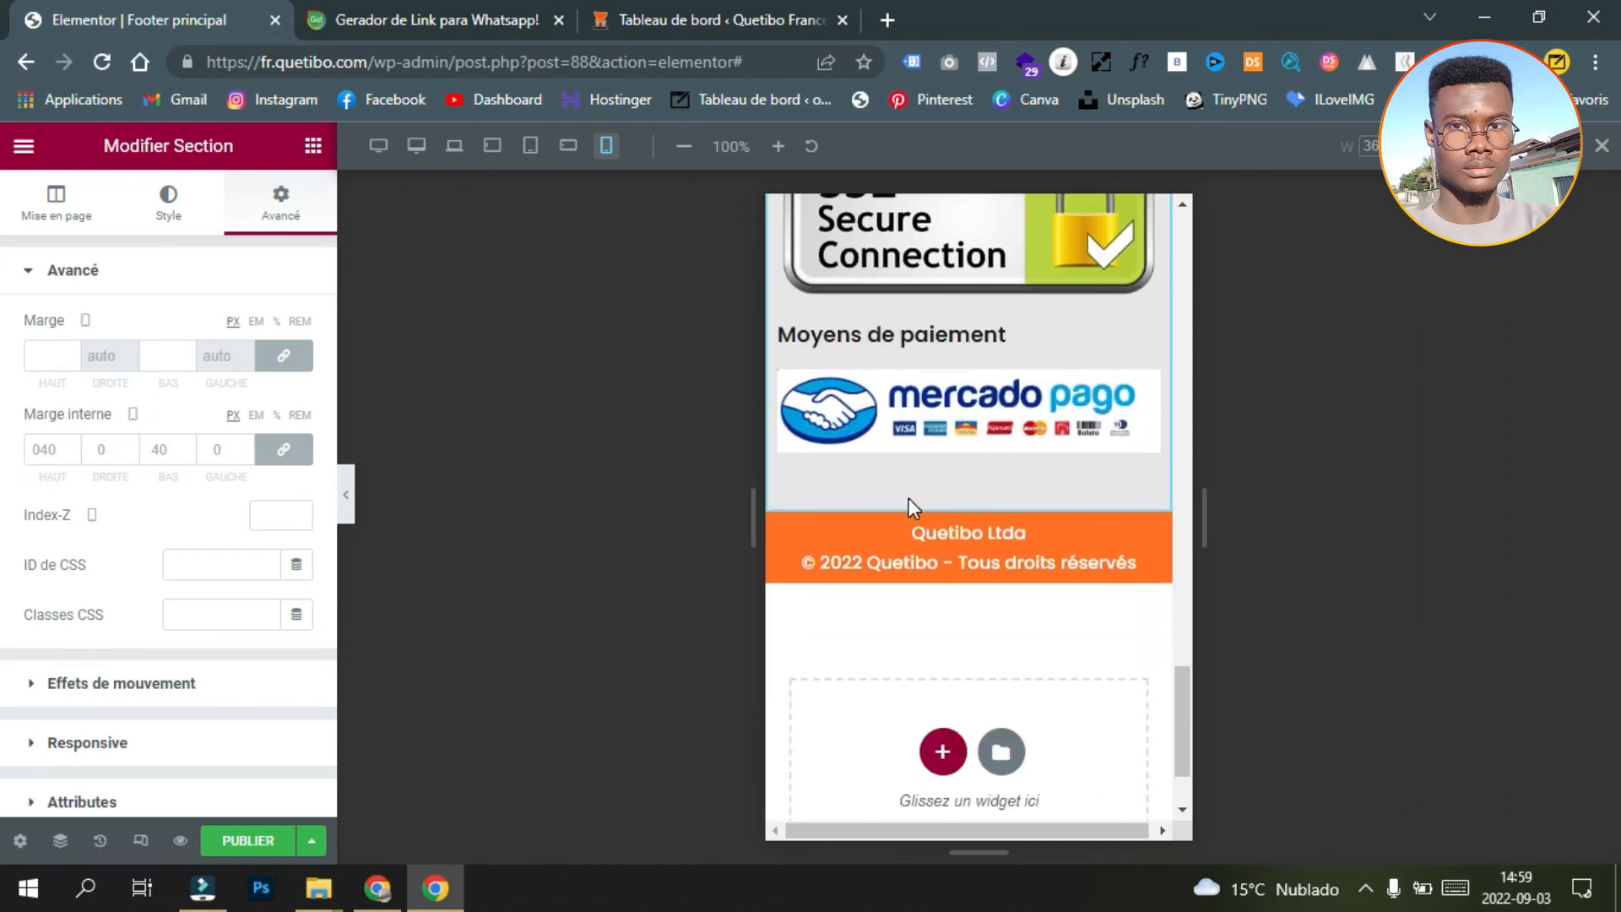
scroll(908, 499, "up", 3)
scroll(910, 506, "up", 9)
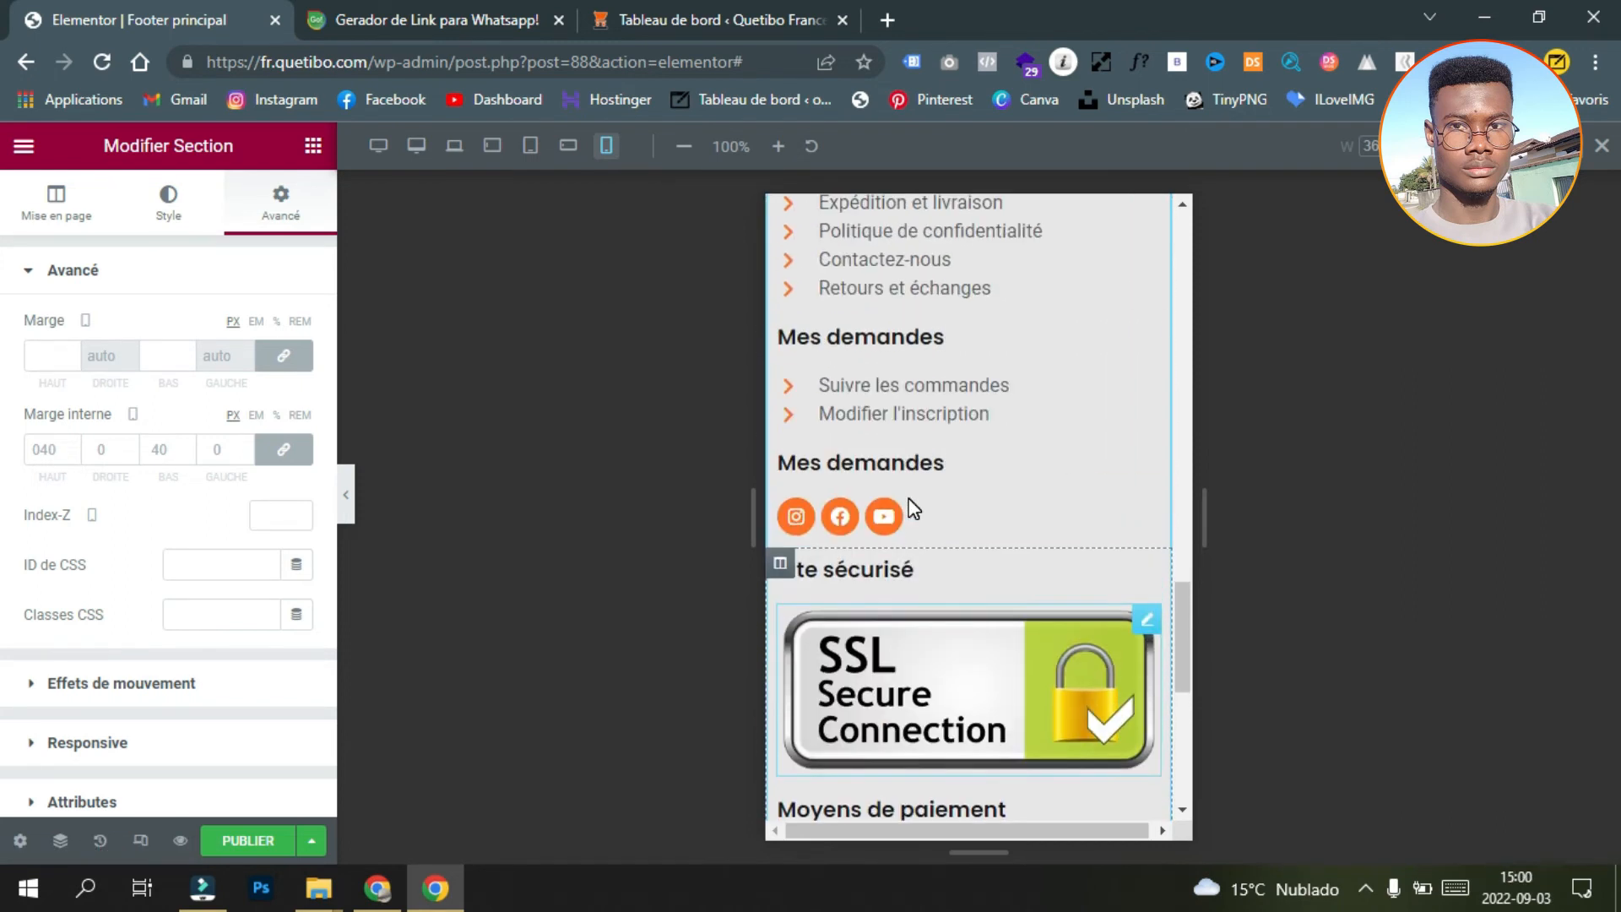
scroll(908, 498, "up", 6)
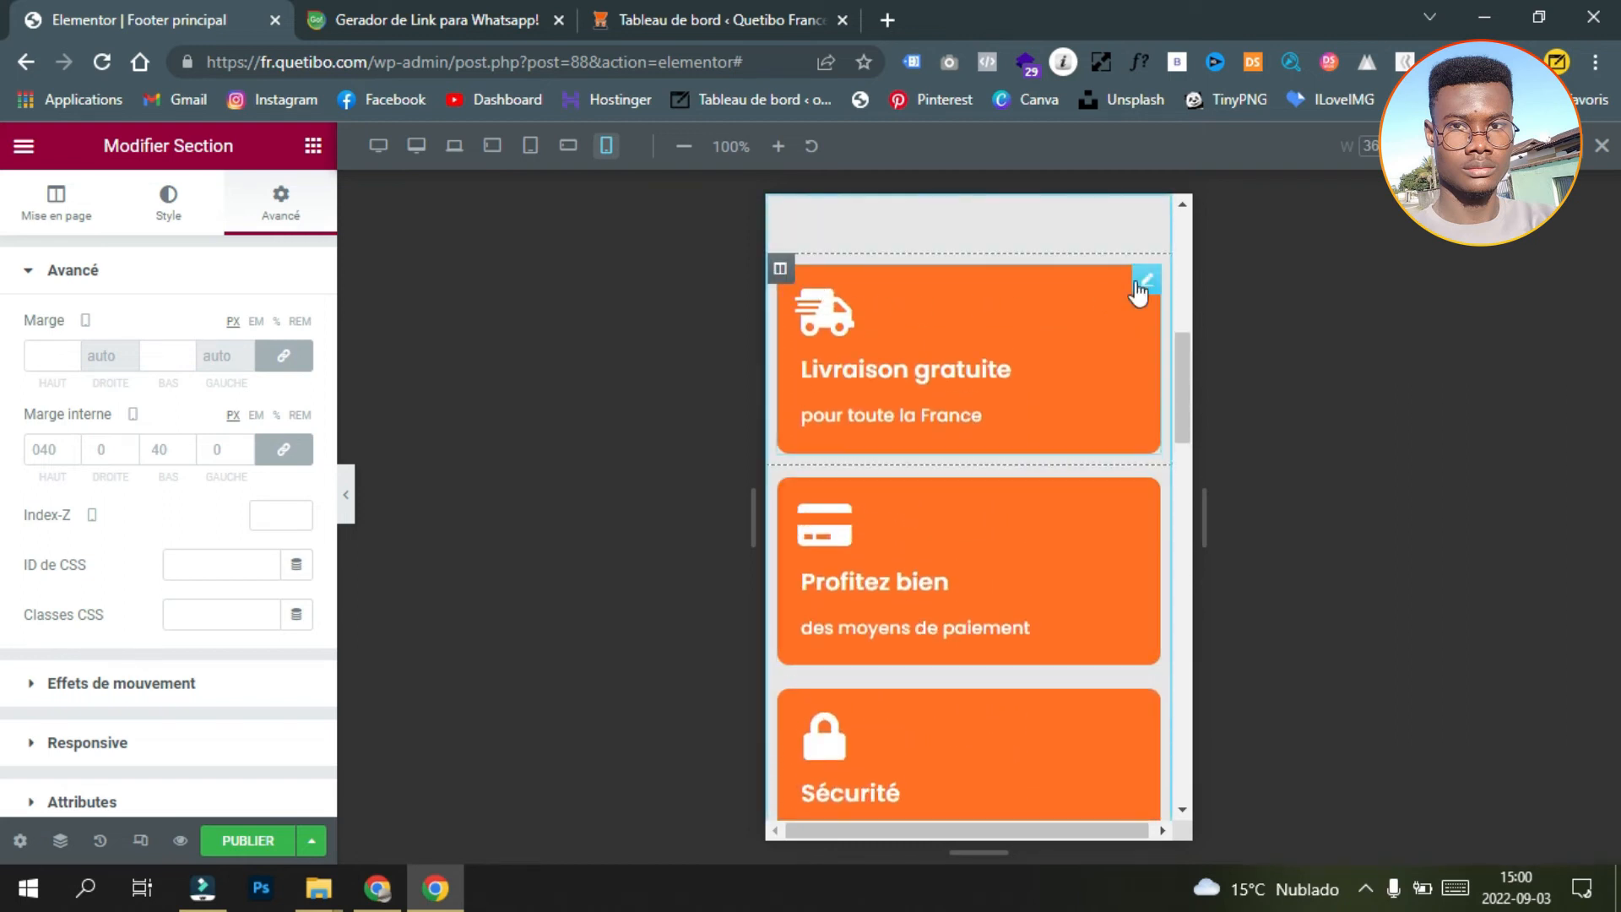
Step: Set the mobile icon size of the "Livraison gratuite" card to 30
left_click(1147, 279)
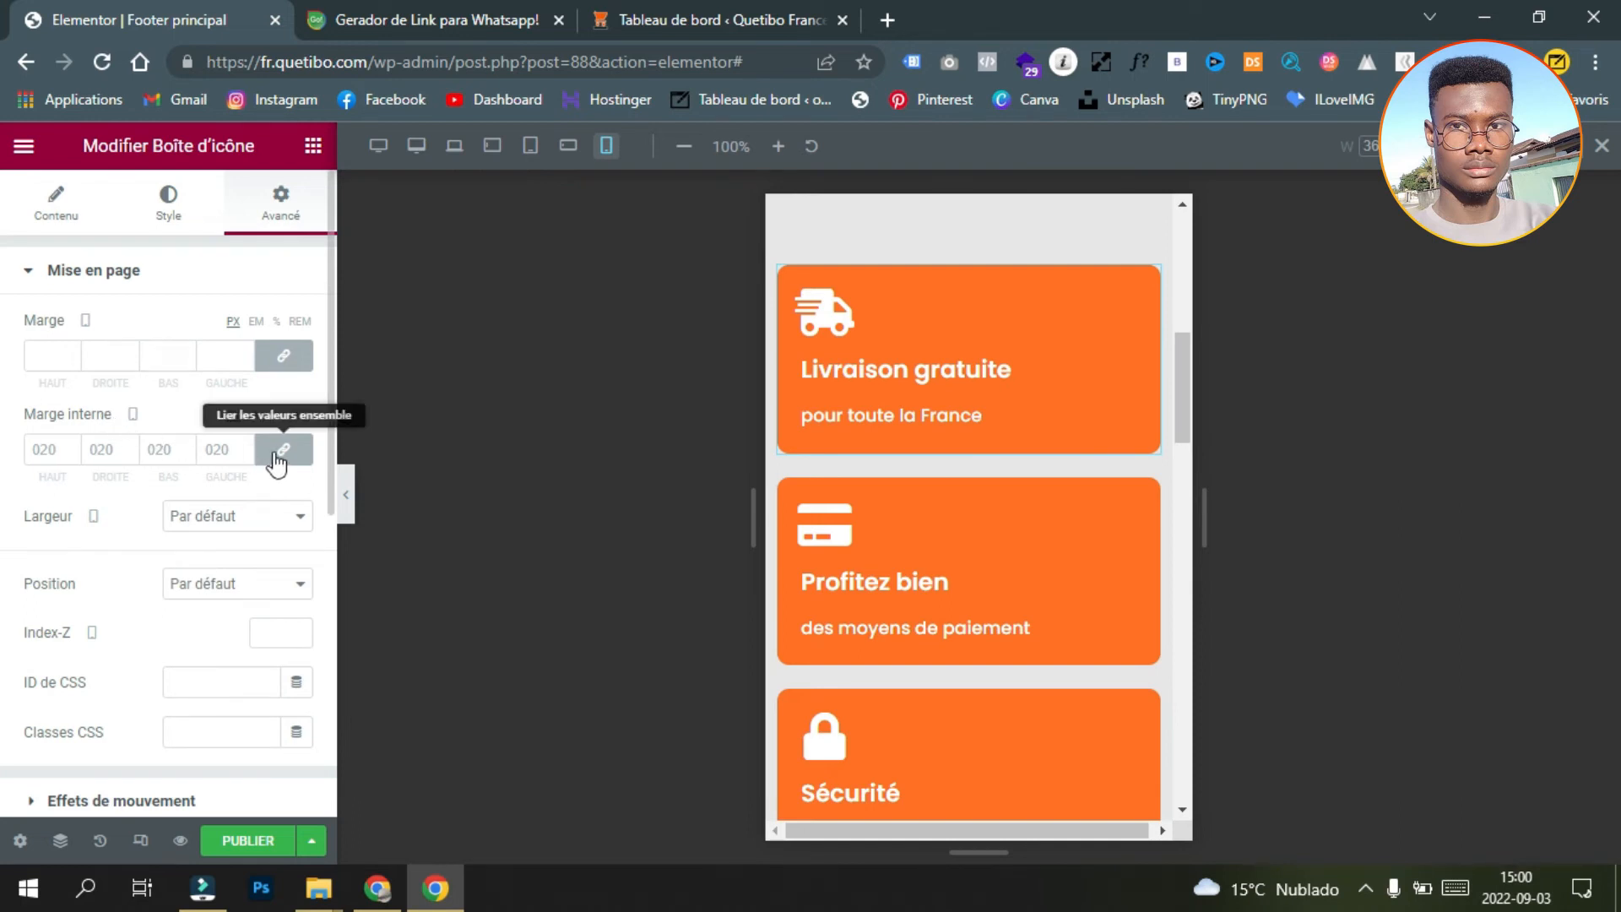
left_click(154, 221)
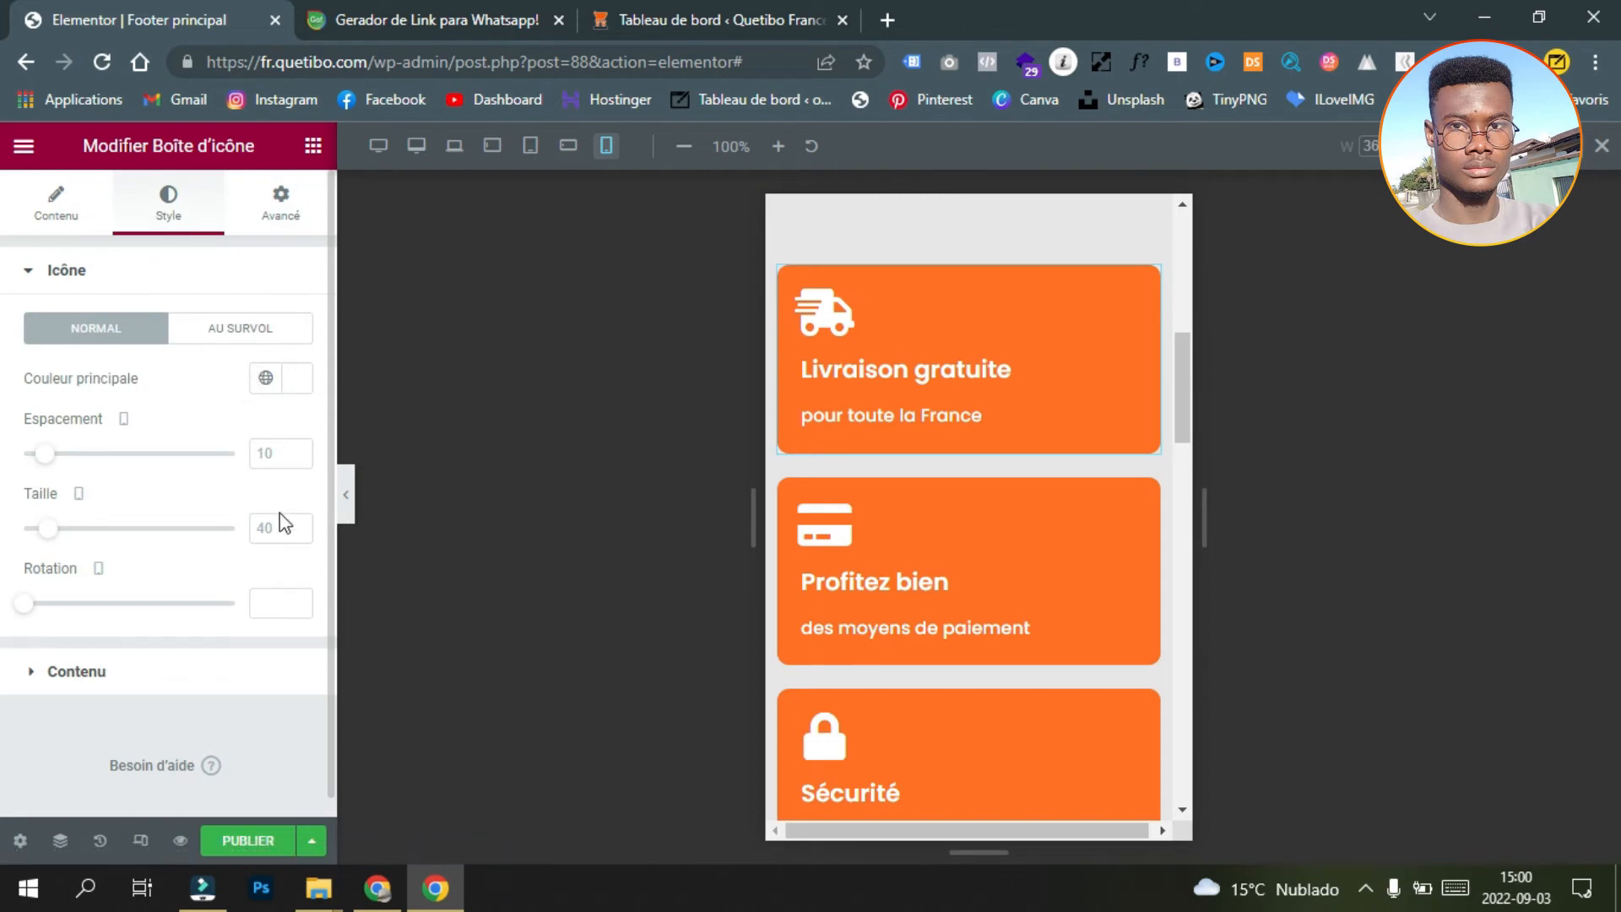
left_click(297, 533)
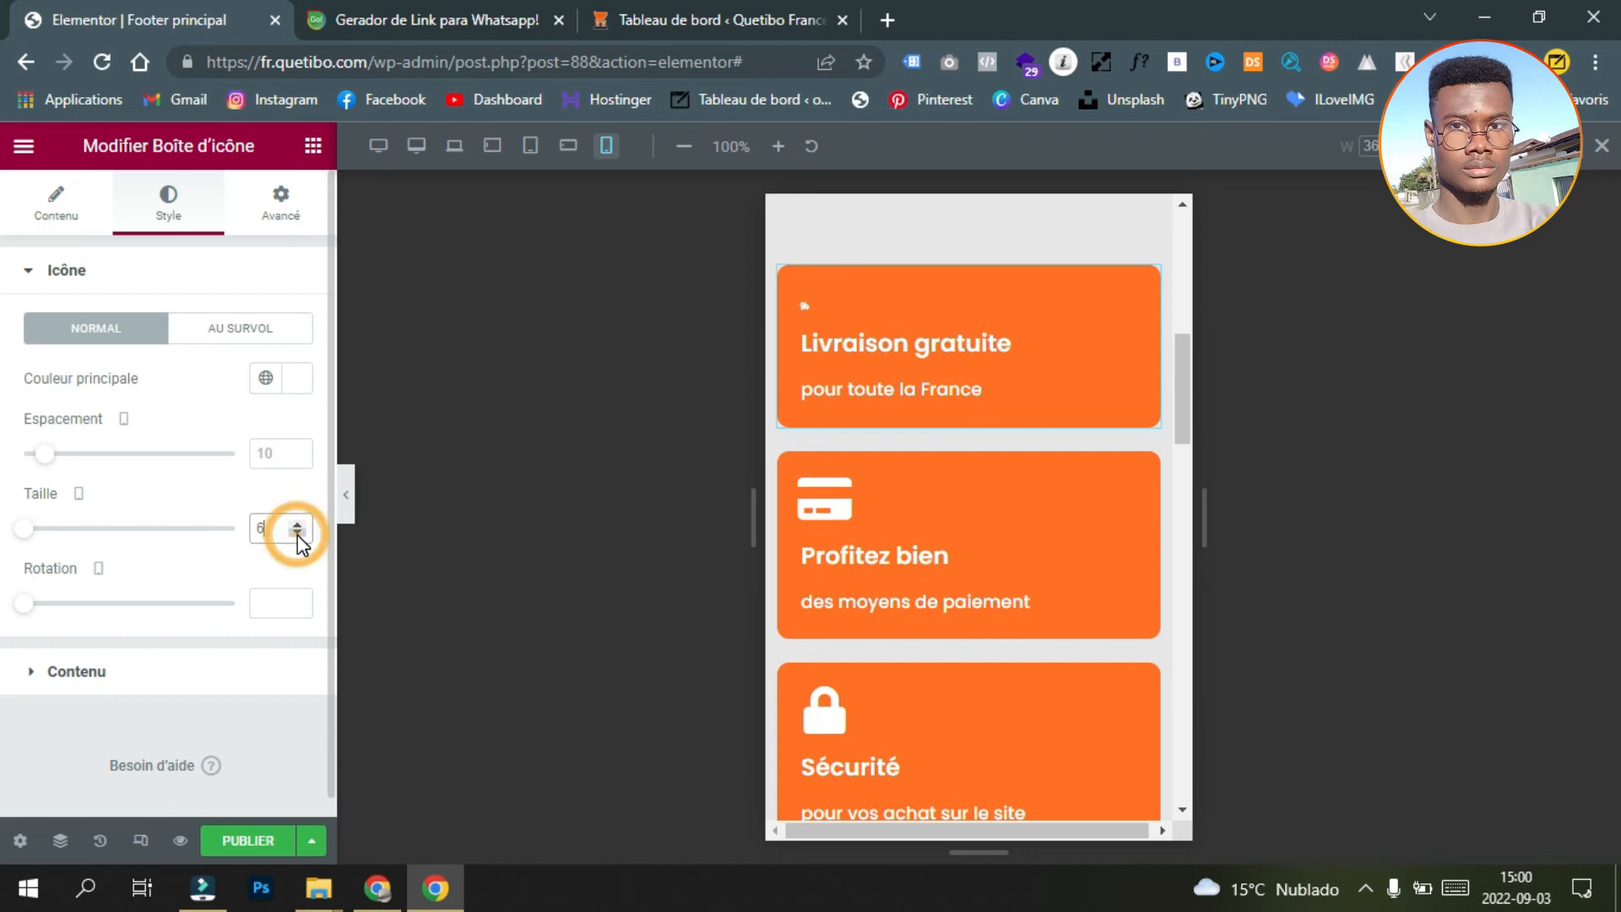
left_click(298, 522)
left_click(298, 521)
left_click(298, 521)
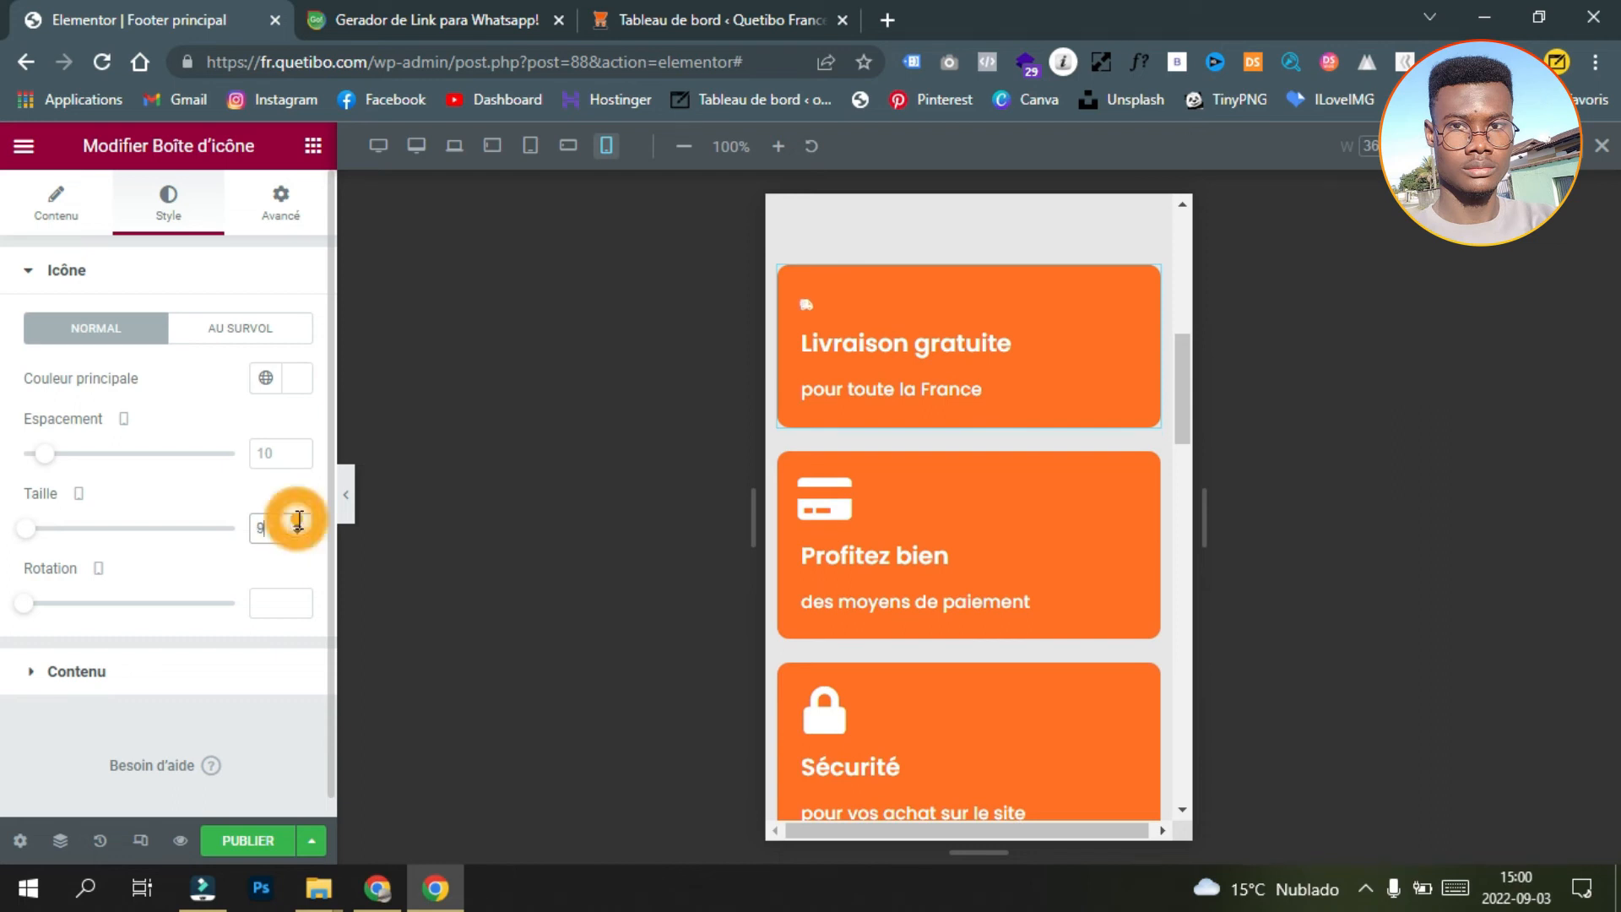
key("BackSpace")
type("30")
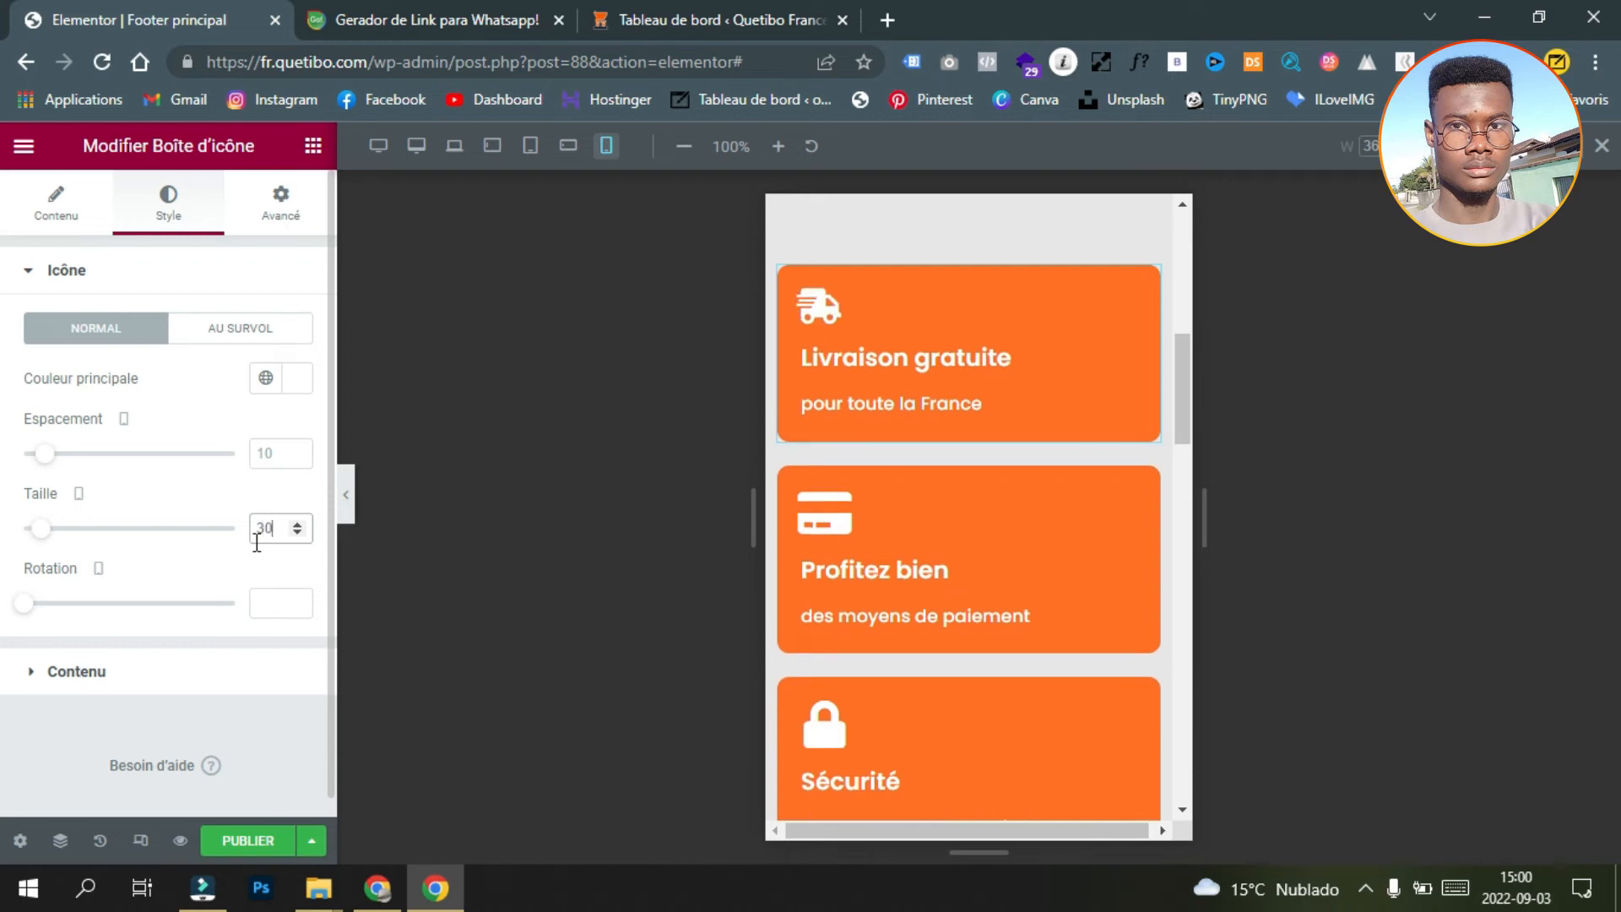
left_click(148, 470)
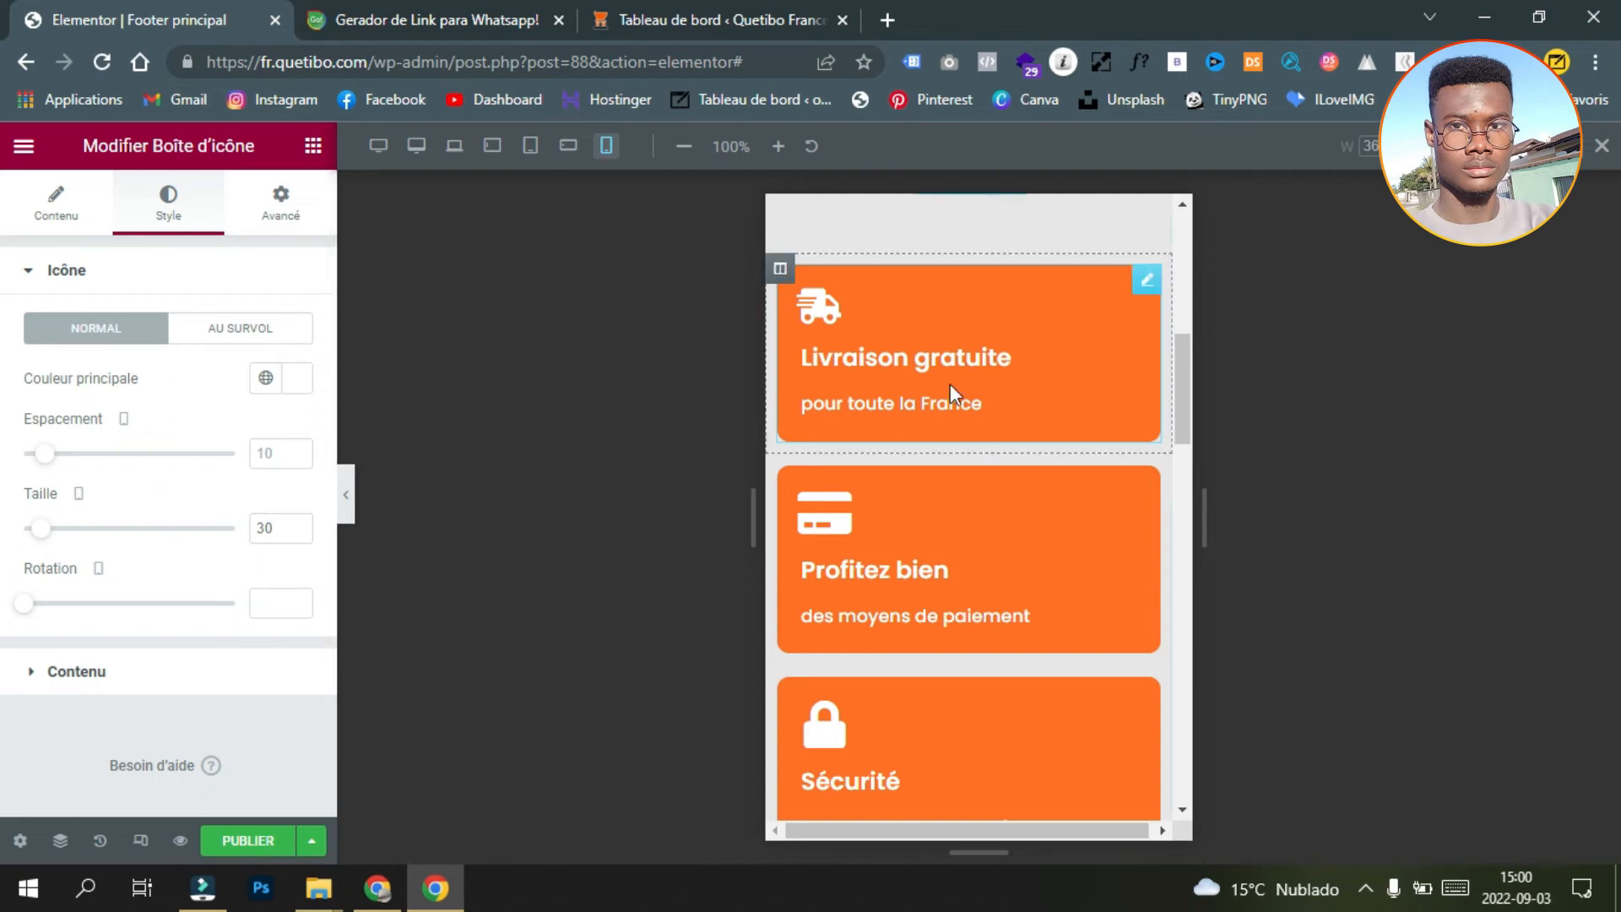
Step: Set the mobile title spacing of the "Livraison gratuite" card to 5
left_click(1146, 282)
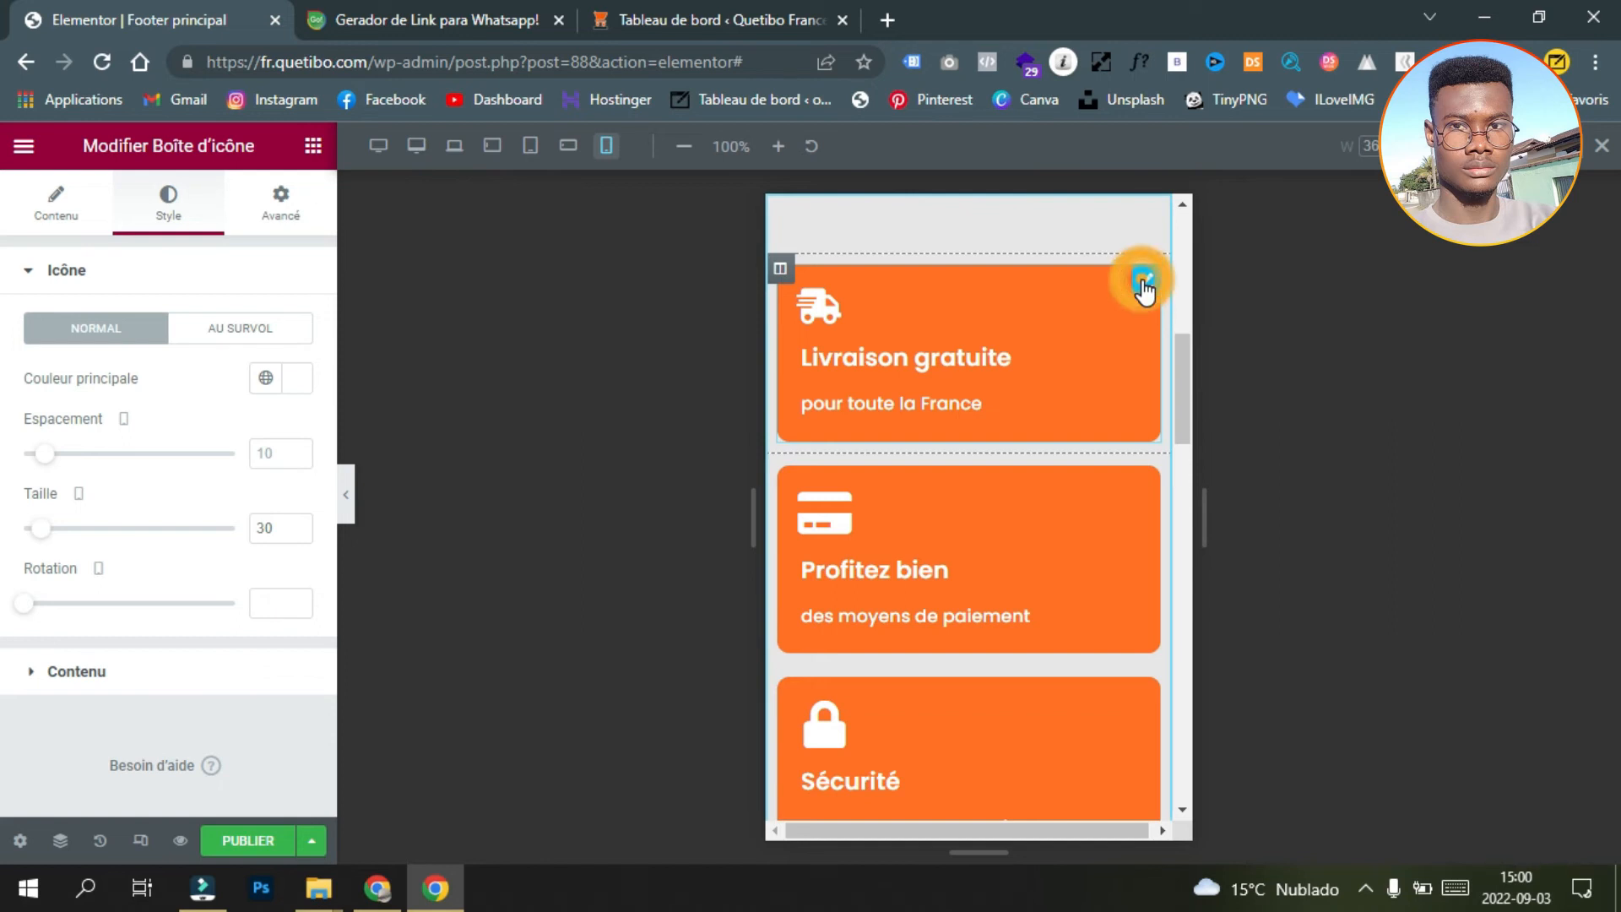
left_click(131, 664)
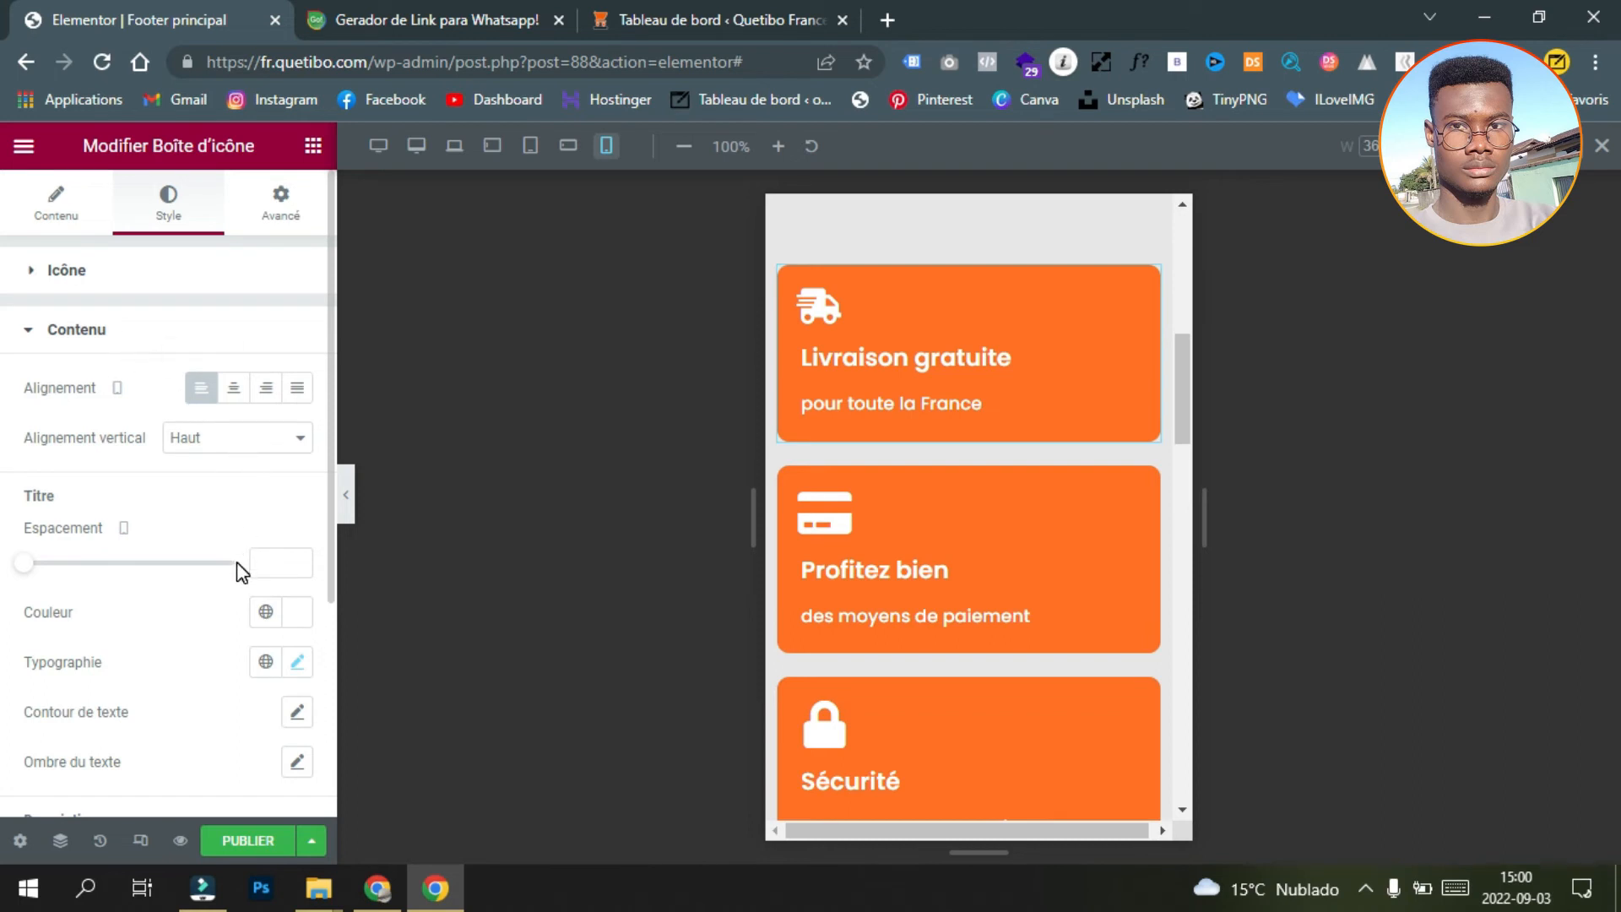
scroll(253, 541, "down", 1)
left_click(296, 439)
left_click(296, 440)
left_click(296, 440)
left_click(296, 440)
left_click(296, 440)
left_click(296, 440)
left_click(297, 449)
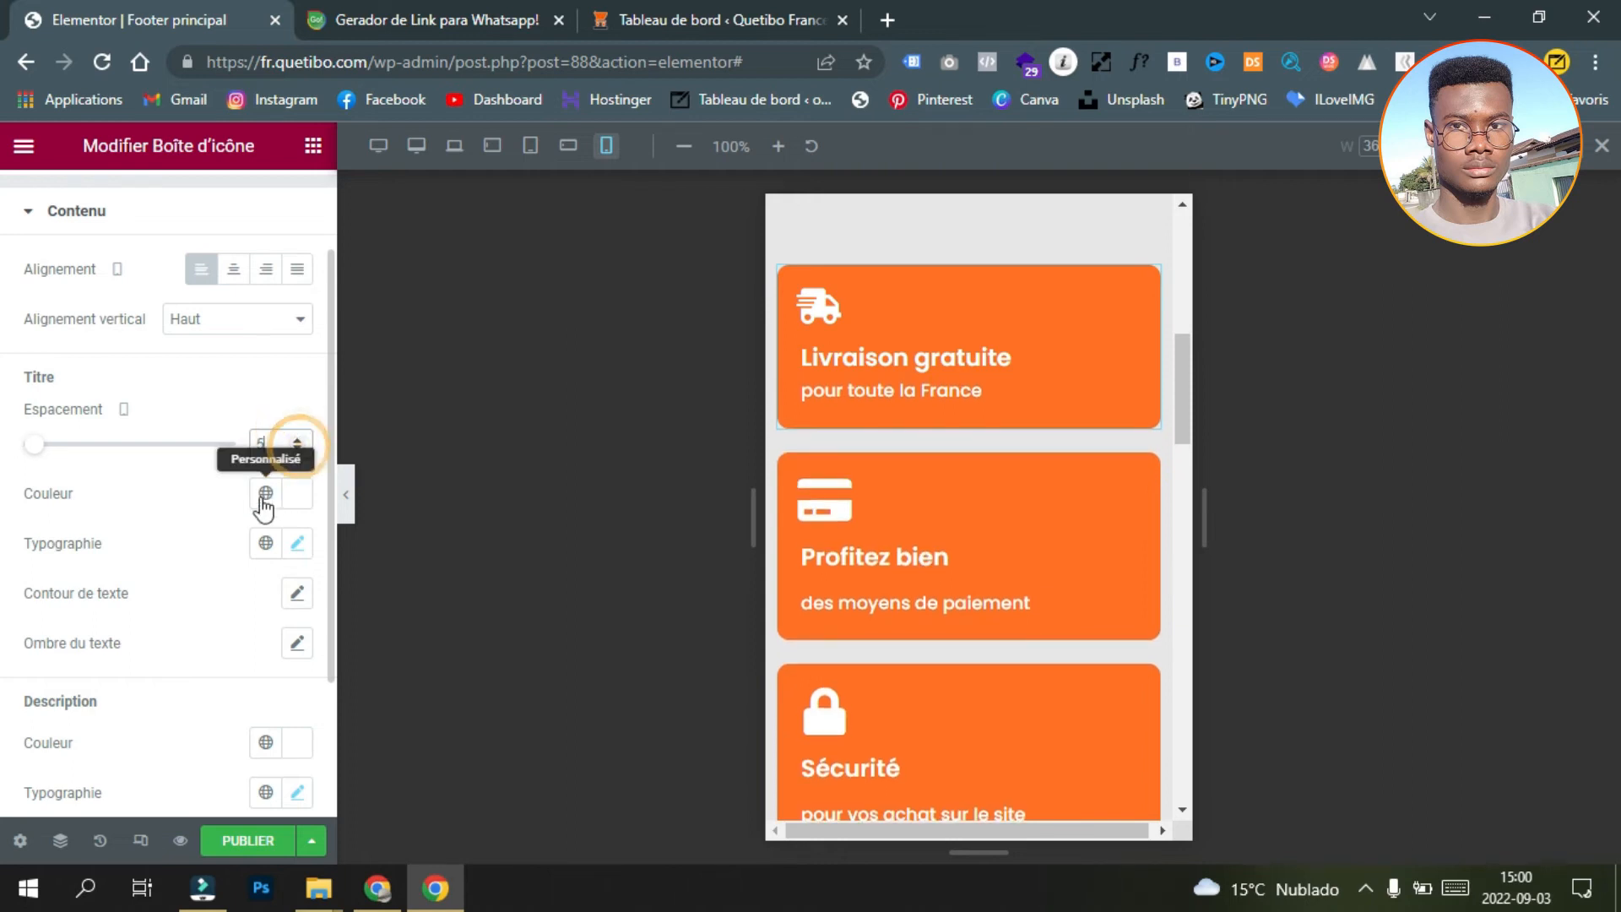
Step: Set the mobile font size of the "Livraison gratuite" card's title to 17 px
left_click(297, 545)
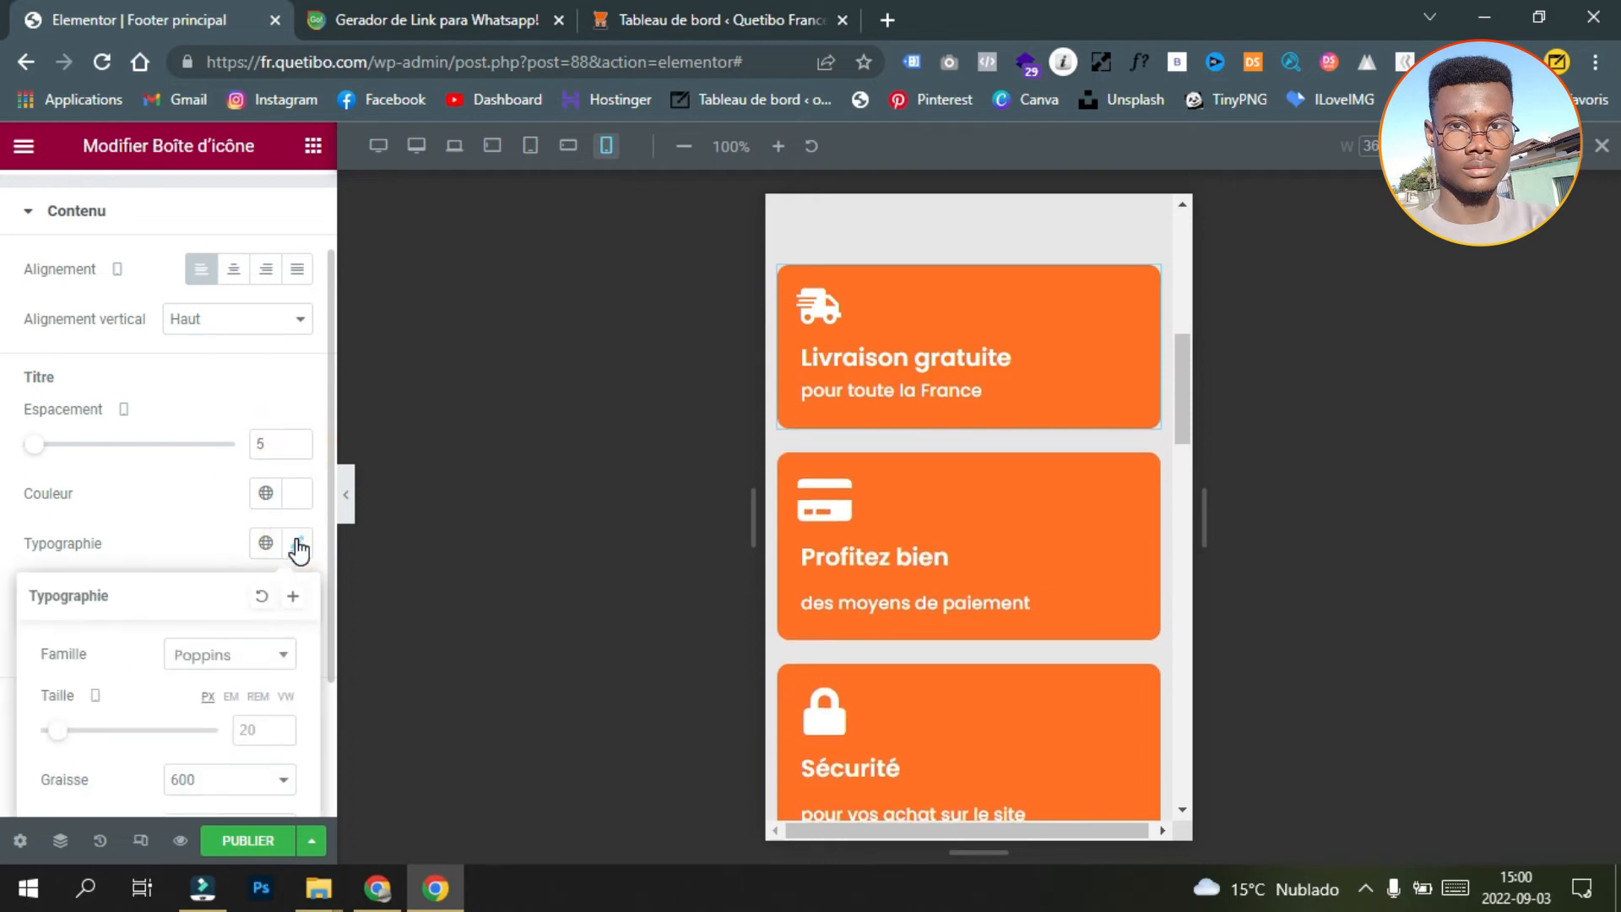
scroll(281, 718, "down", 2)
scroll(281, 724, "down", 2)
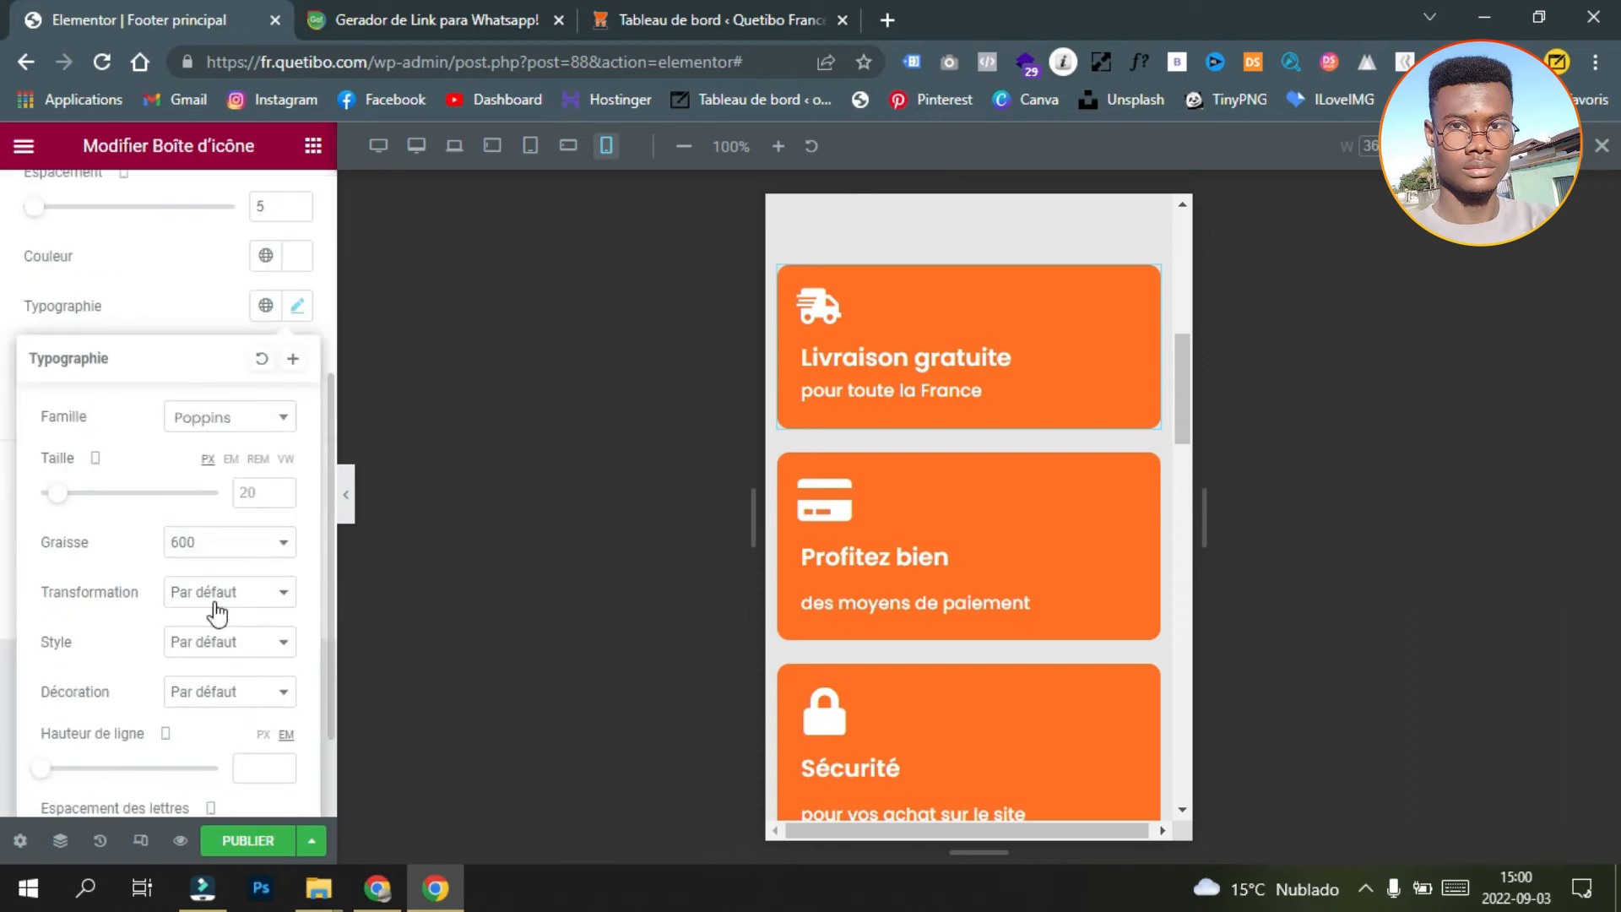
left_click(244, 489)
key("BackSpace")
key("BackSpace")
type("18")
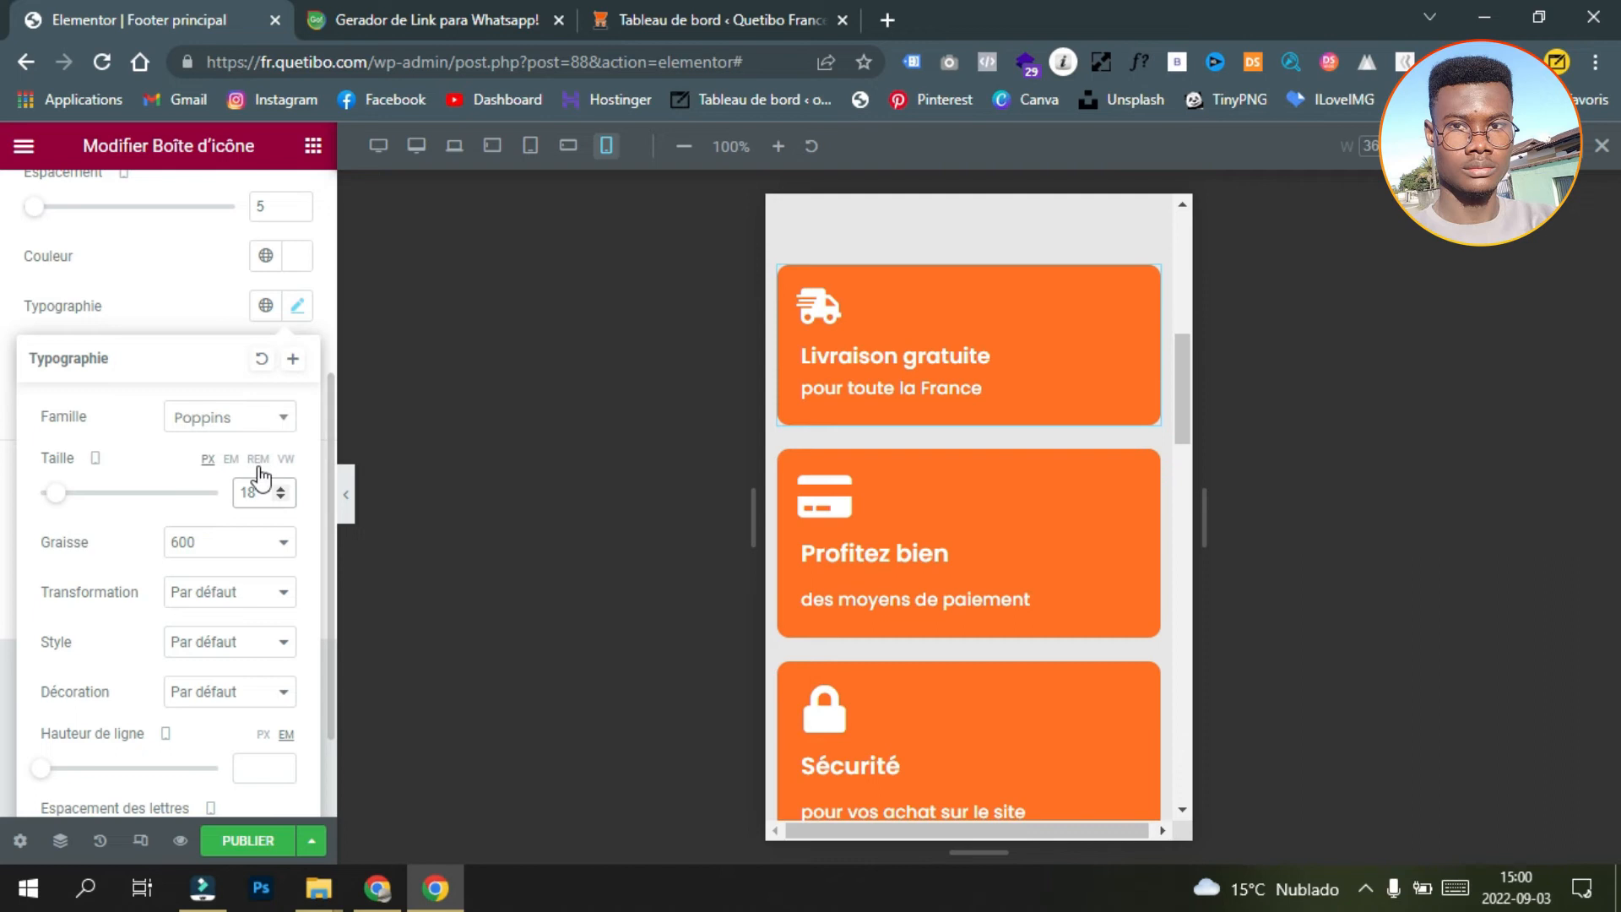
left_click(286, 499)
left_click(285, 499)
left_click(286, 497)
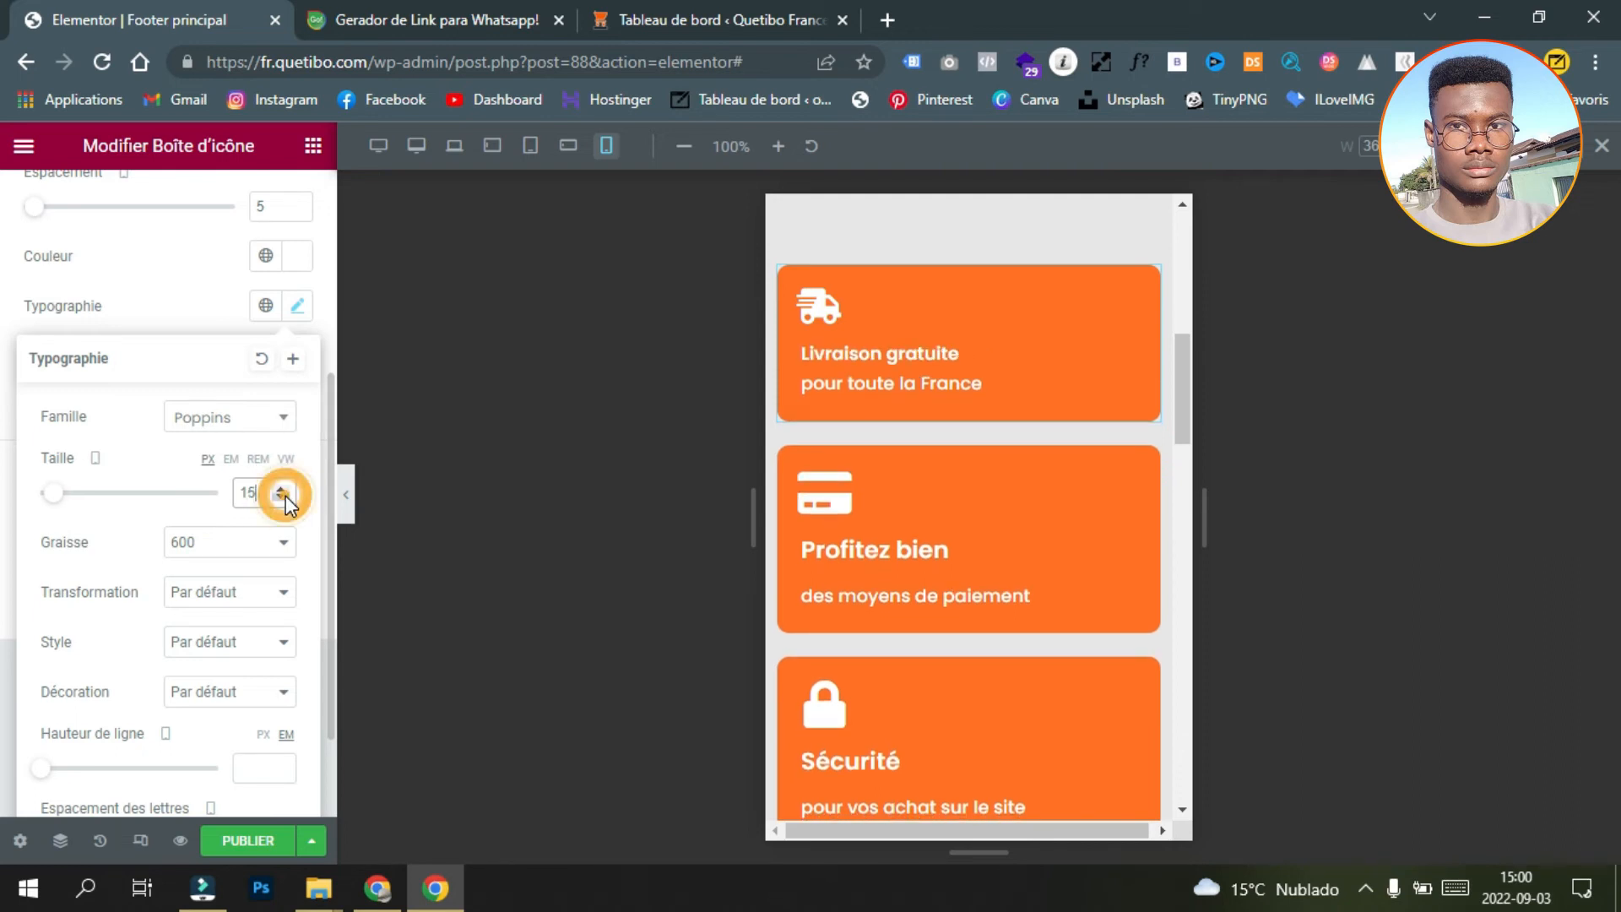
left_click(281, 489)
left_click(281, 488)
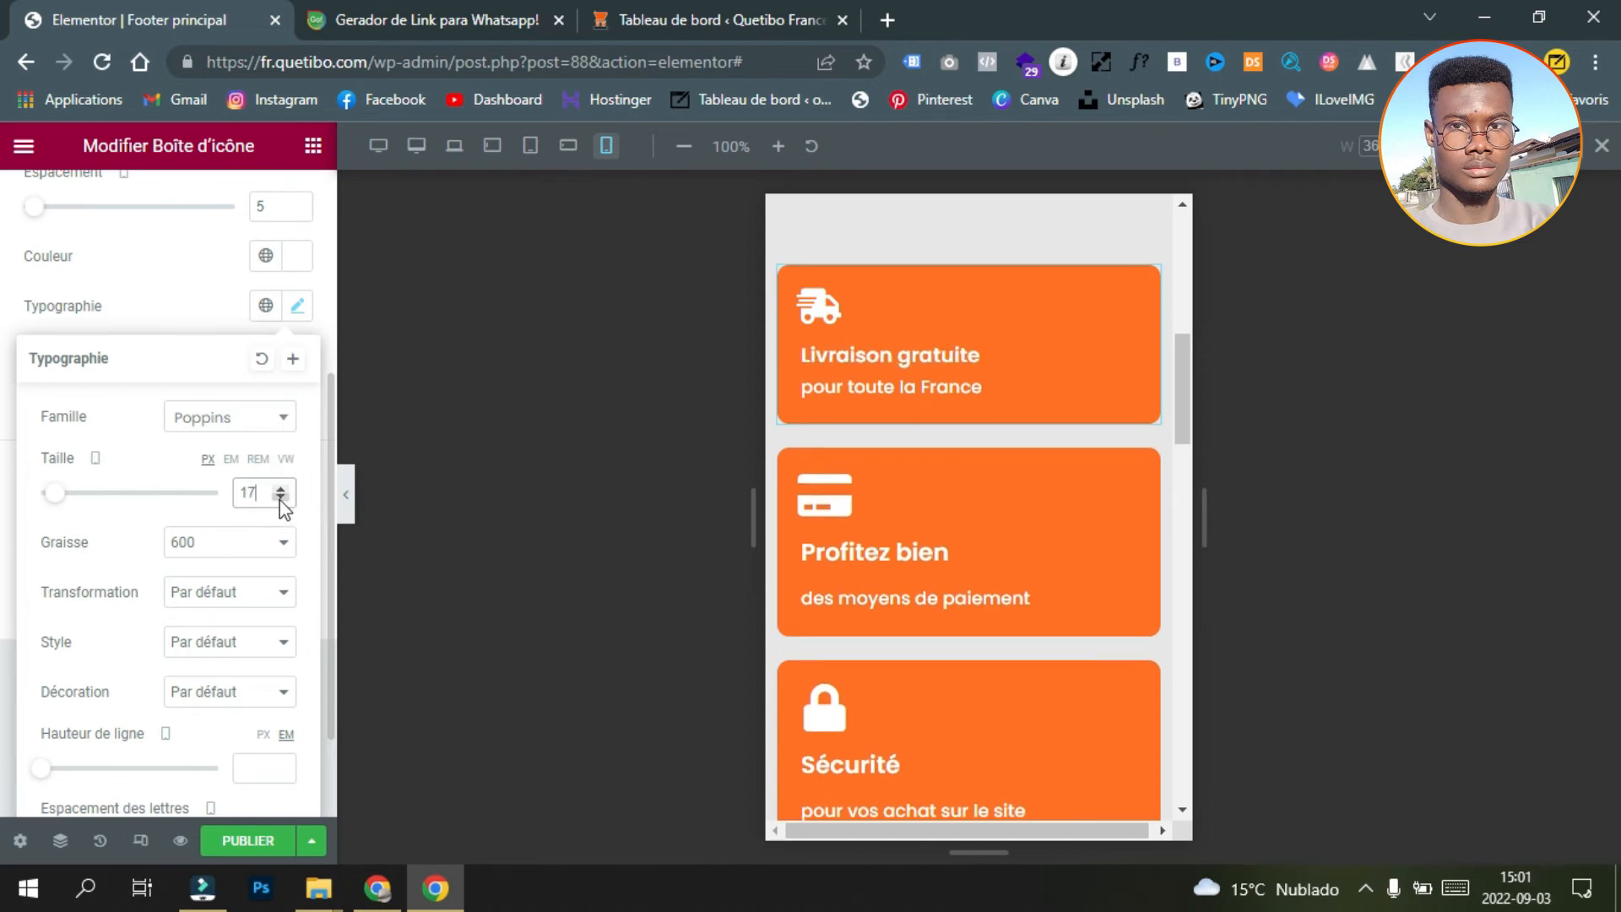
Step: Set the Livraison gratuite box's title font size to 18 px and its description font size to 13 px for mobile
left_click(281, 489)
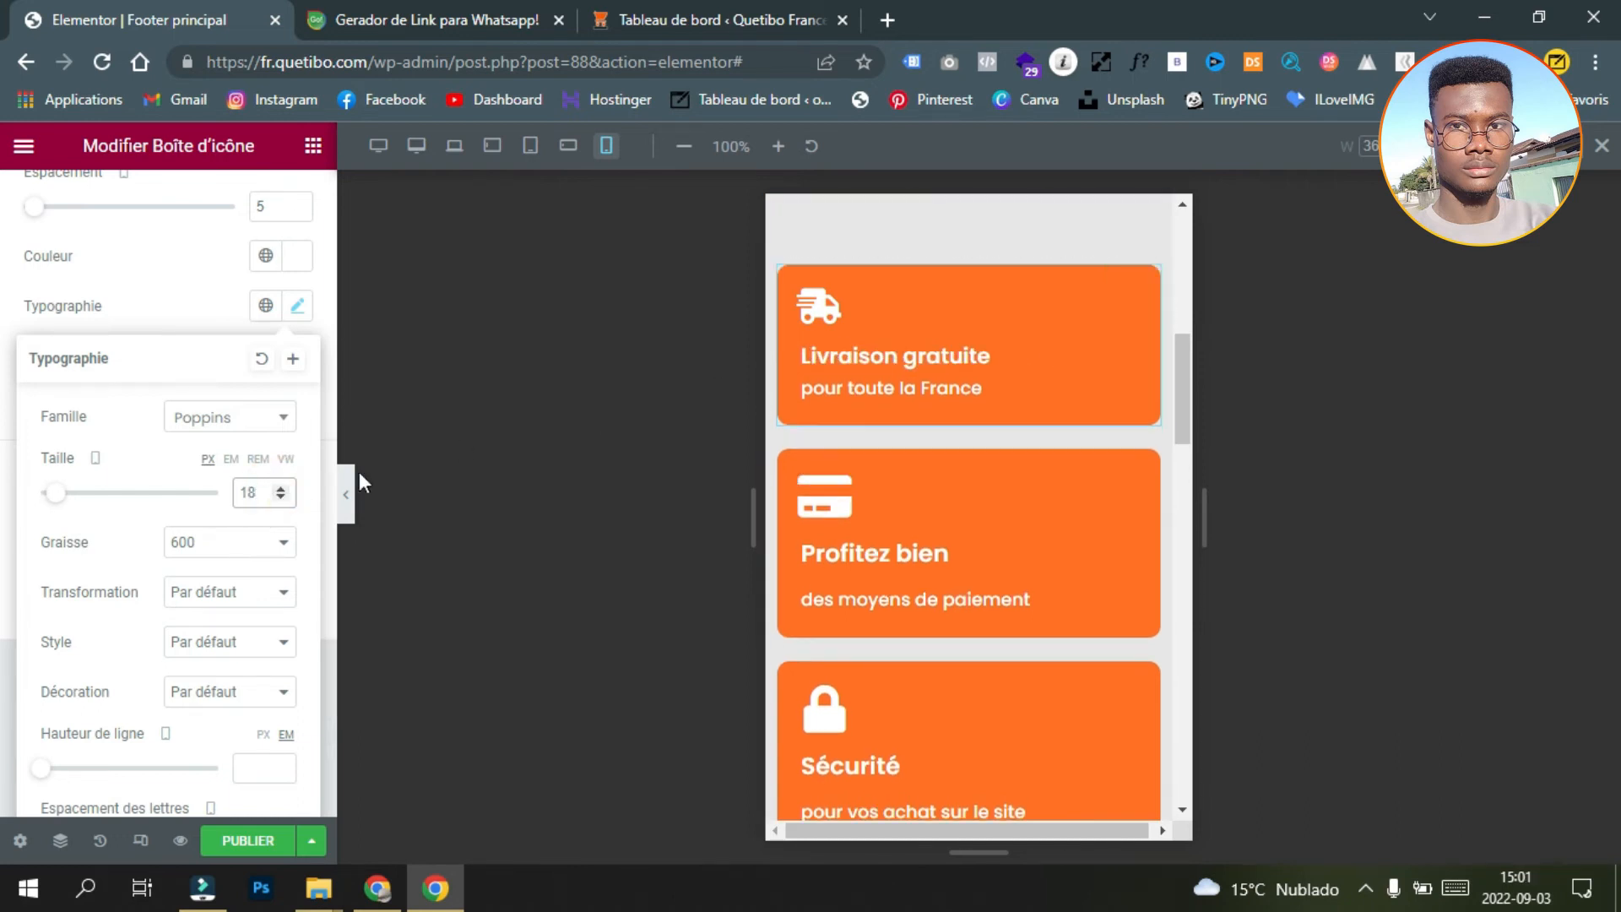
left_click(184, 319)
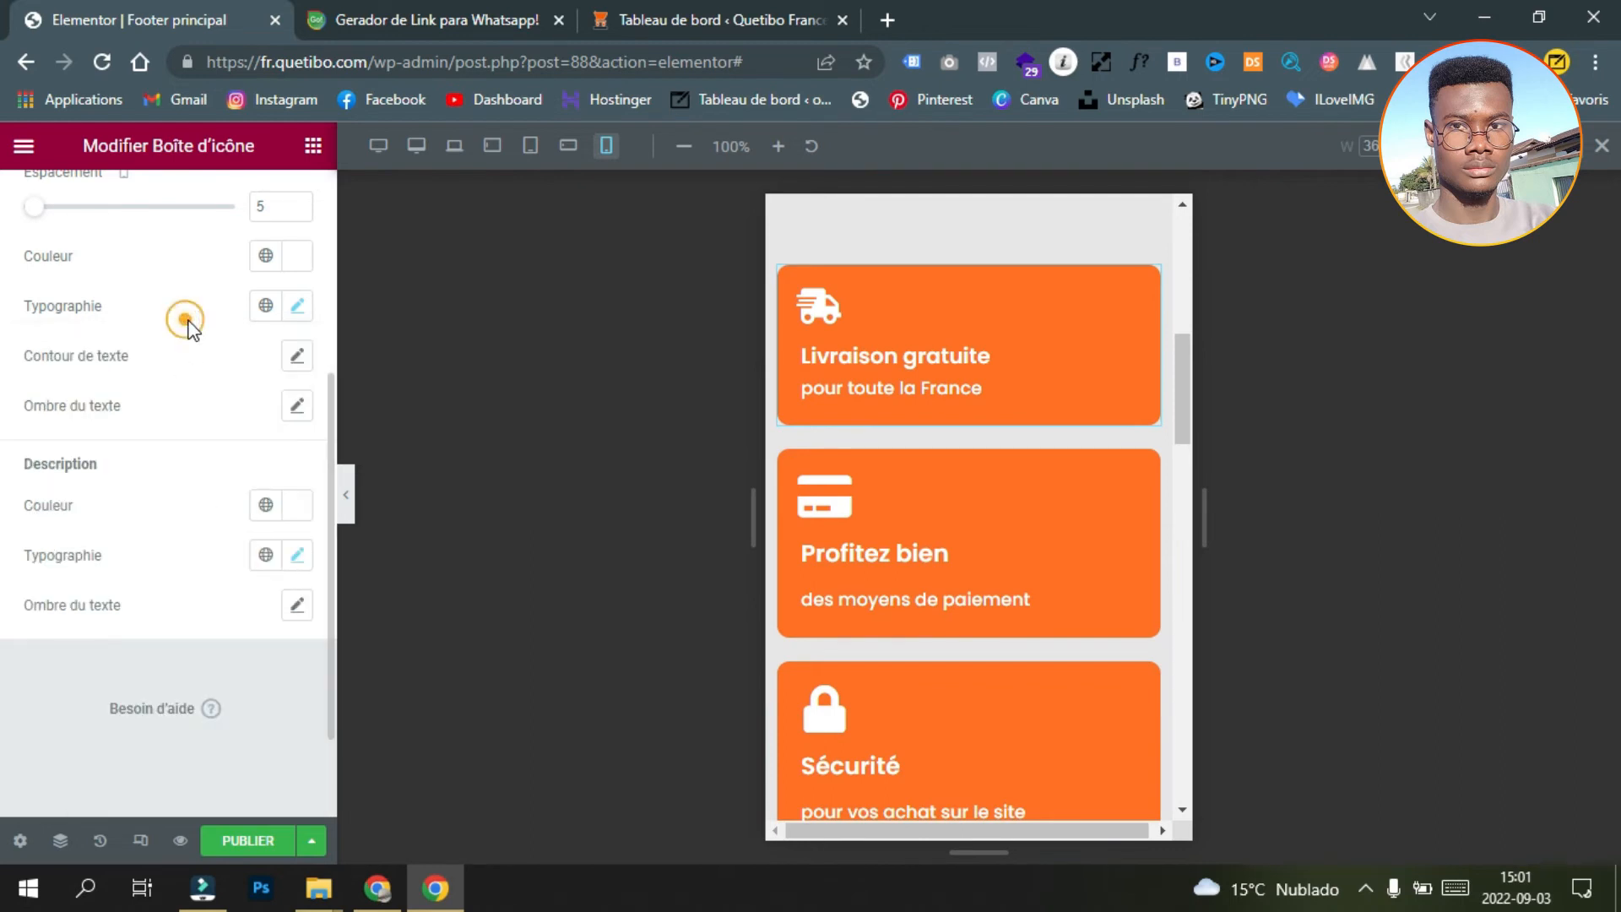
left_click(297, 555)
left_click(264, 745)
type("1")
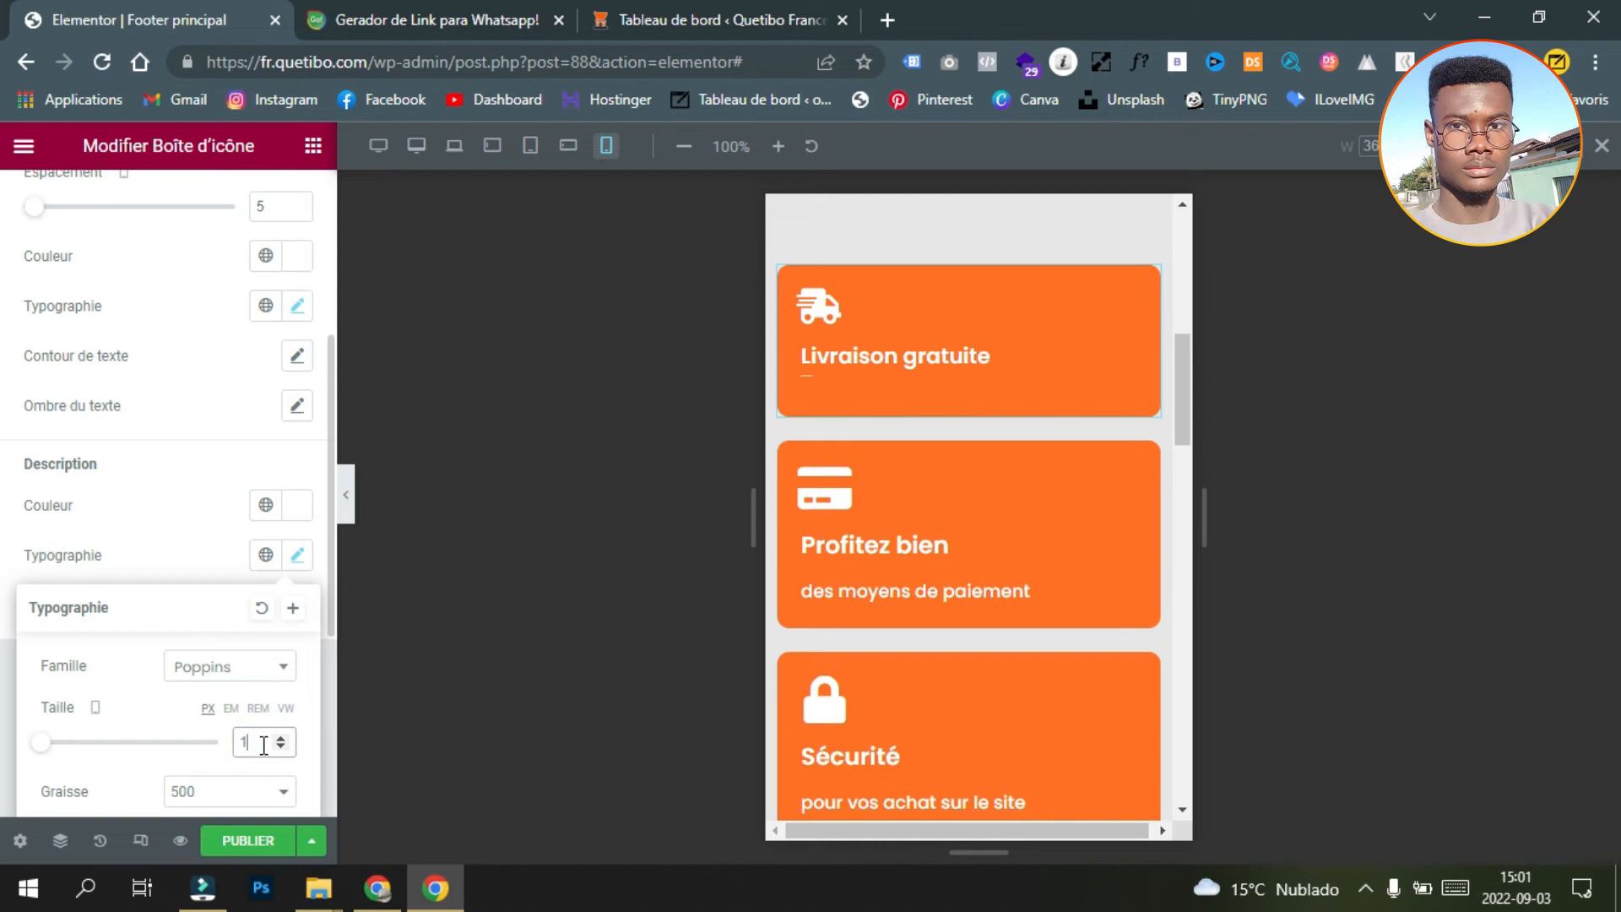
type("5")
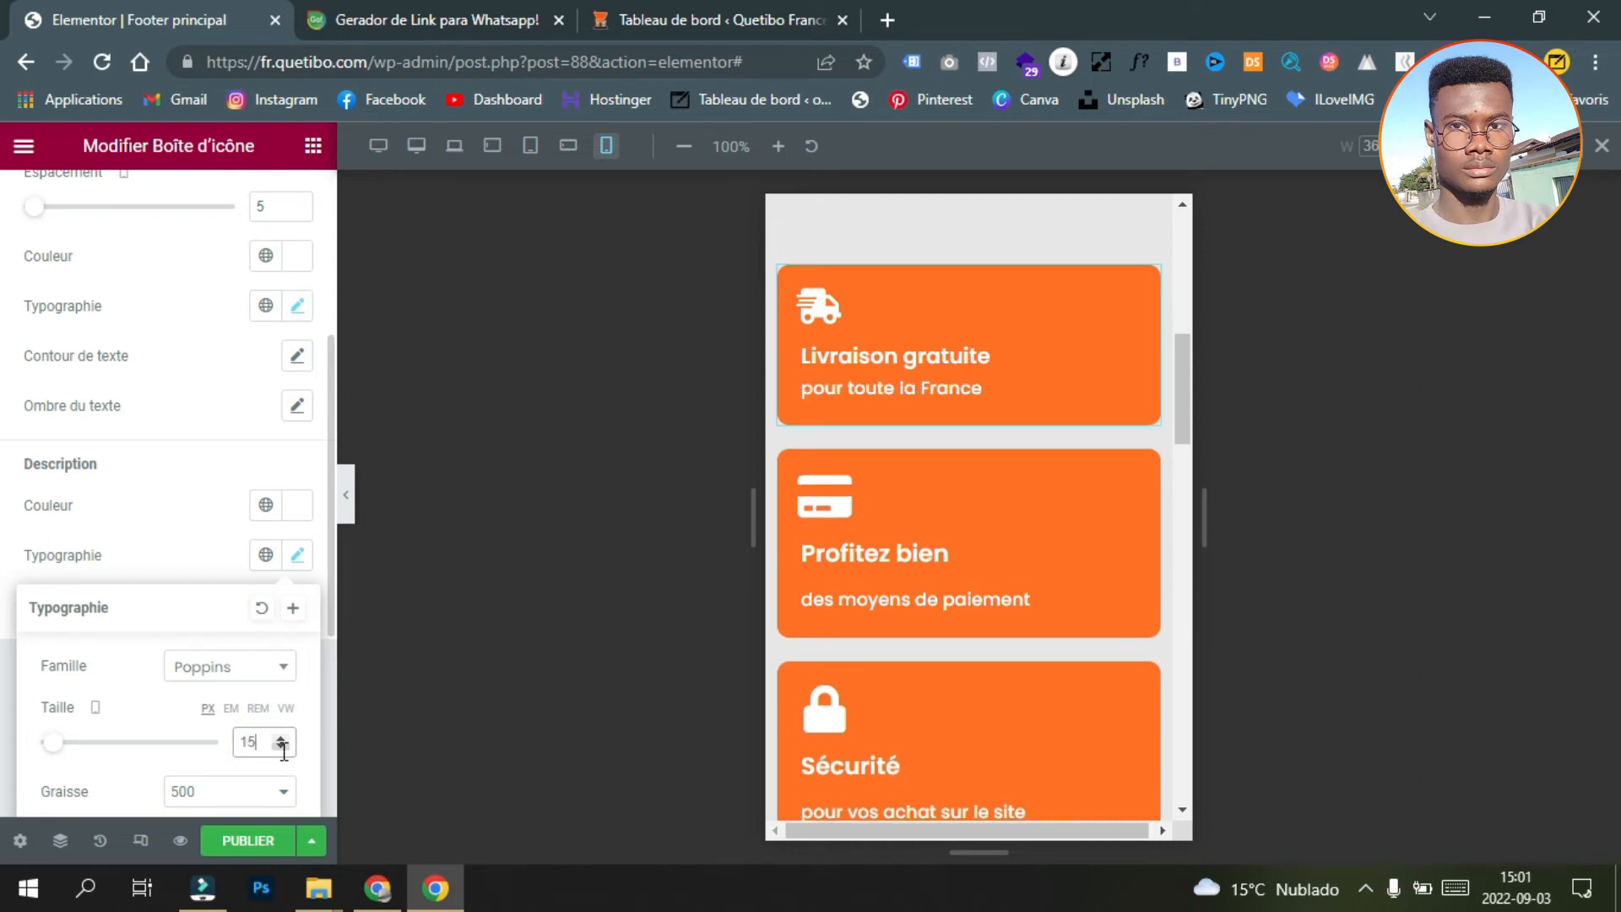
scroll(213, 684, "down", 3)
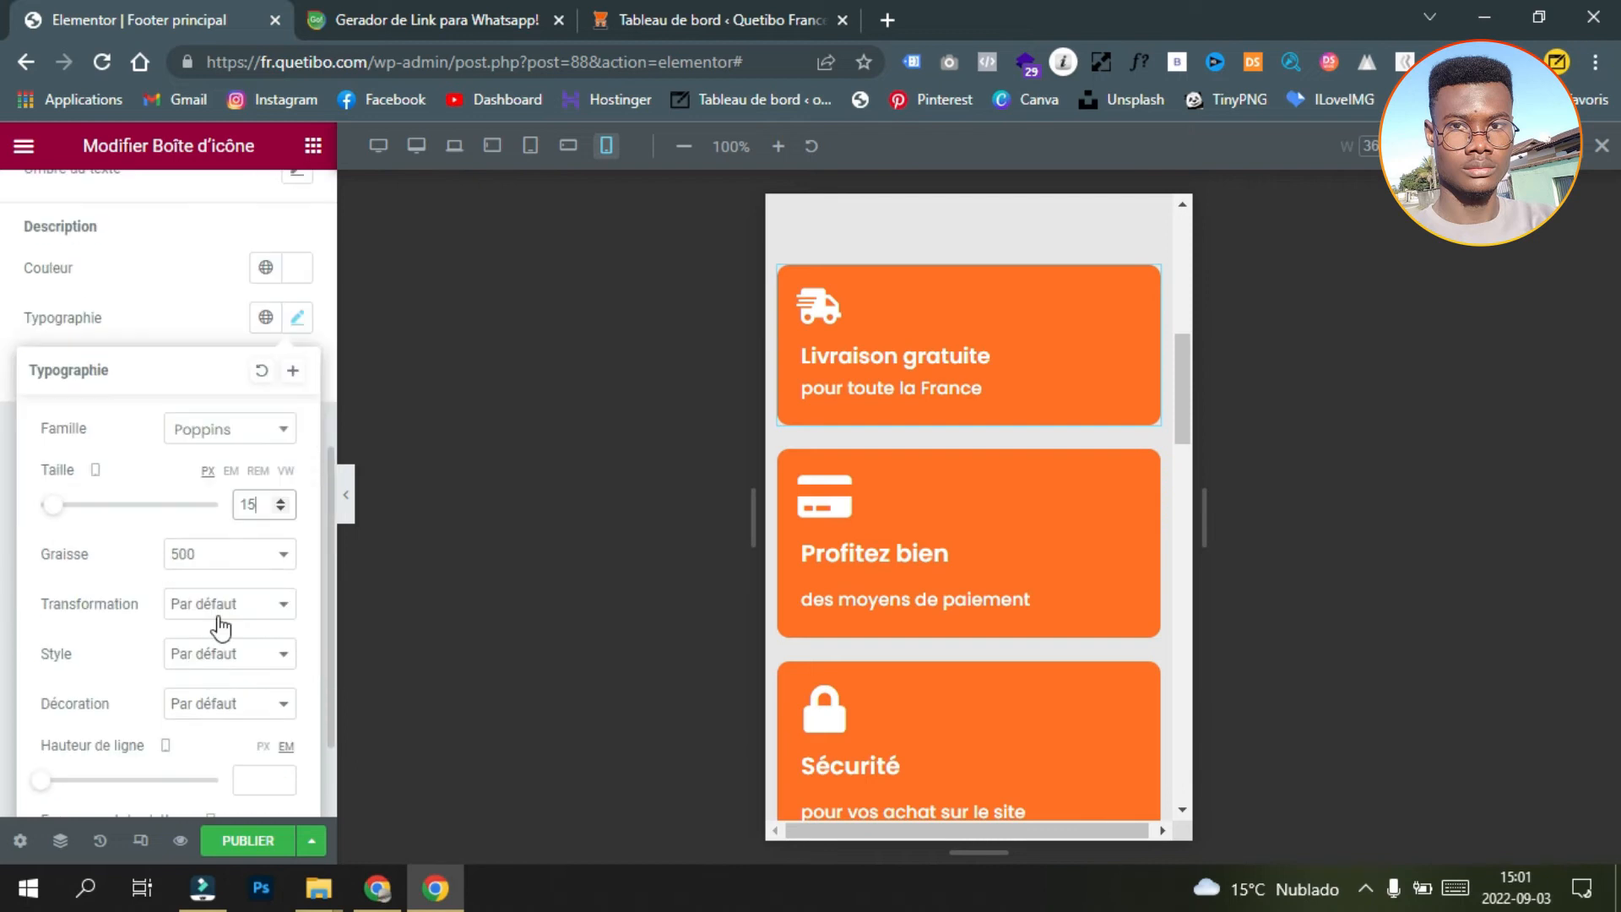
left_click(280, 509)
left_click(281, 510)
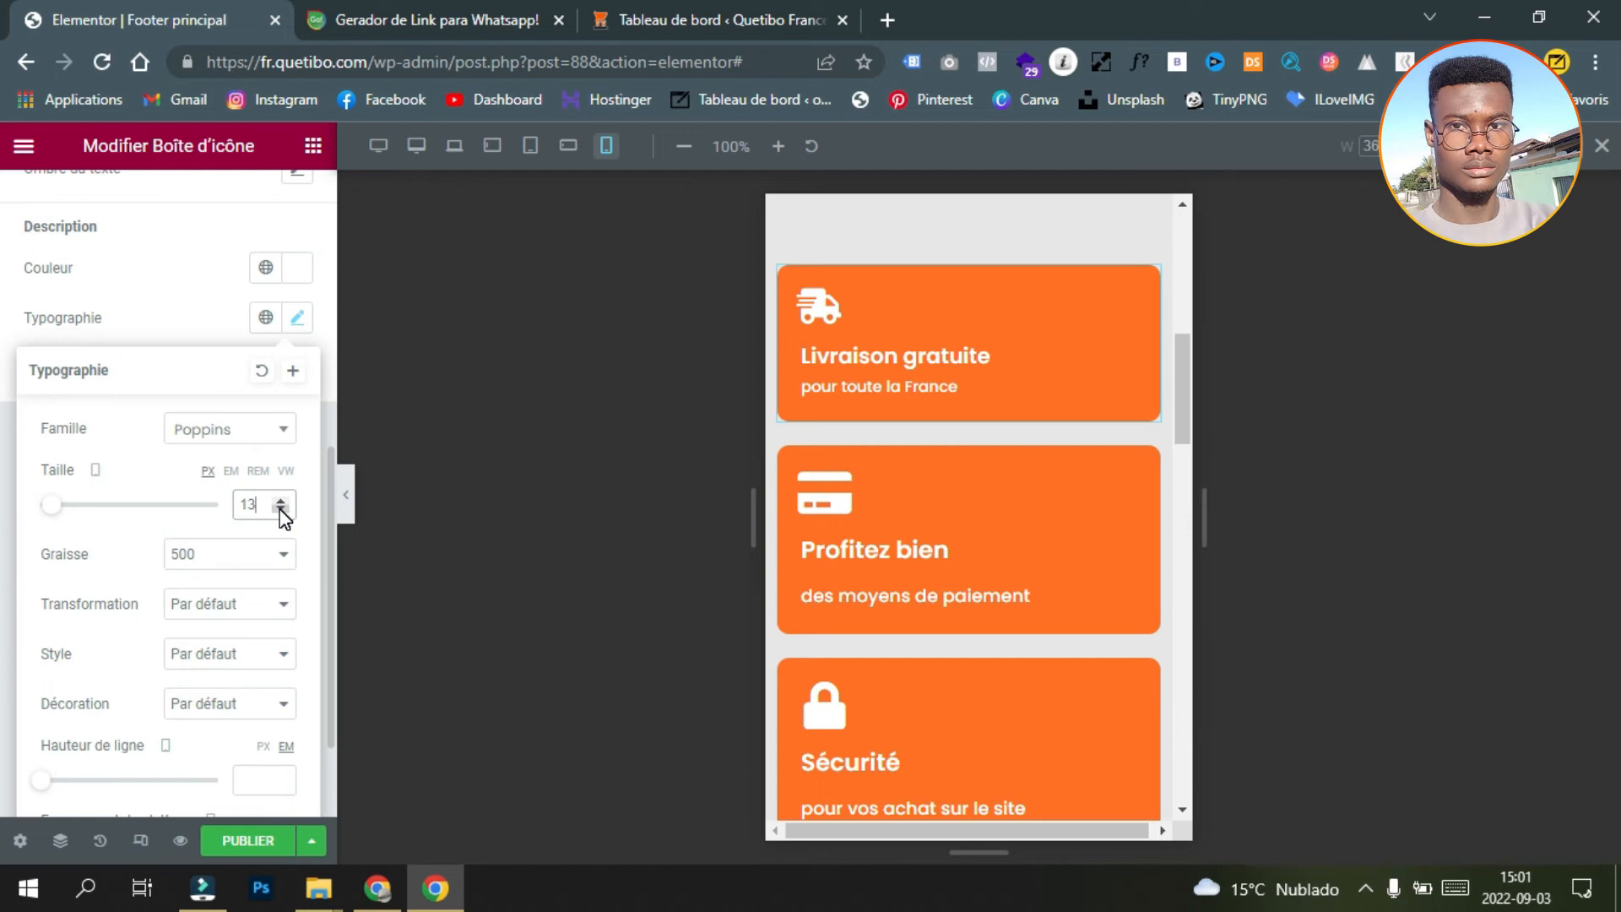
left_click(211, 265)
Step: Reduce the mobile font size of the Livraison gratuite title by a few pixels
scroll(206, 301, "up", 3)
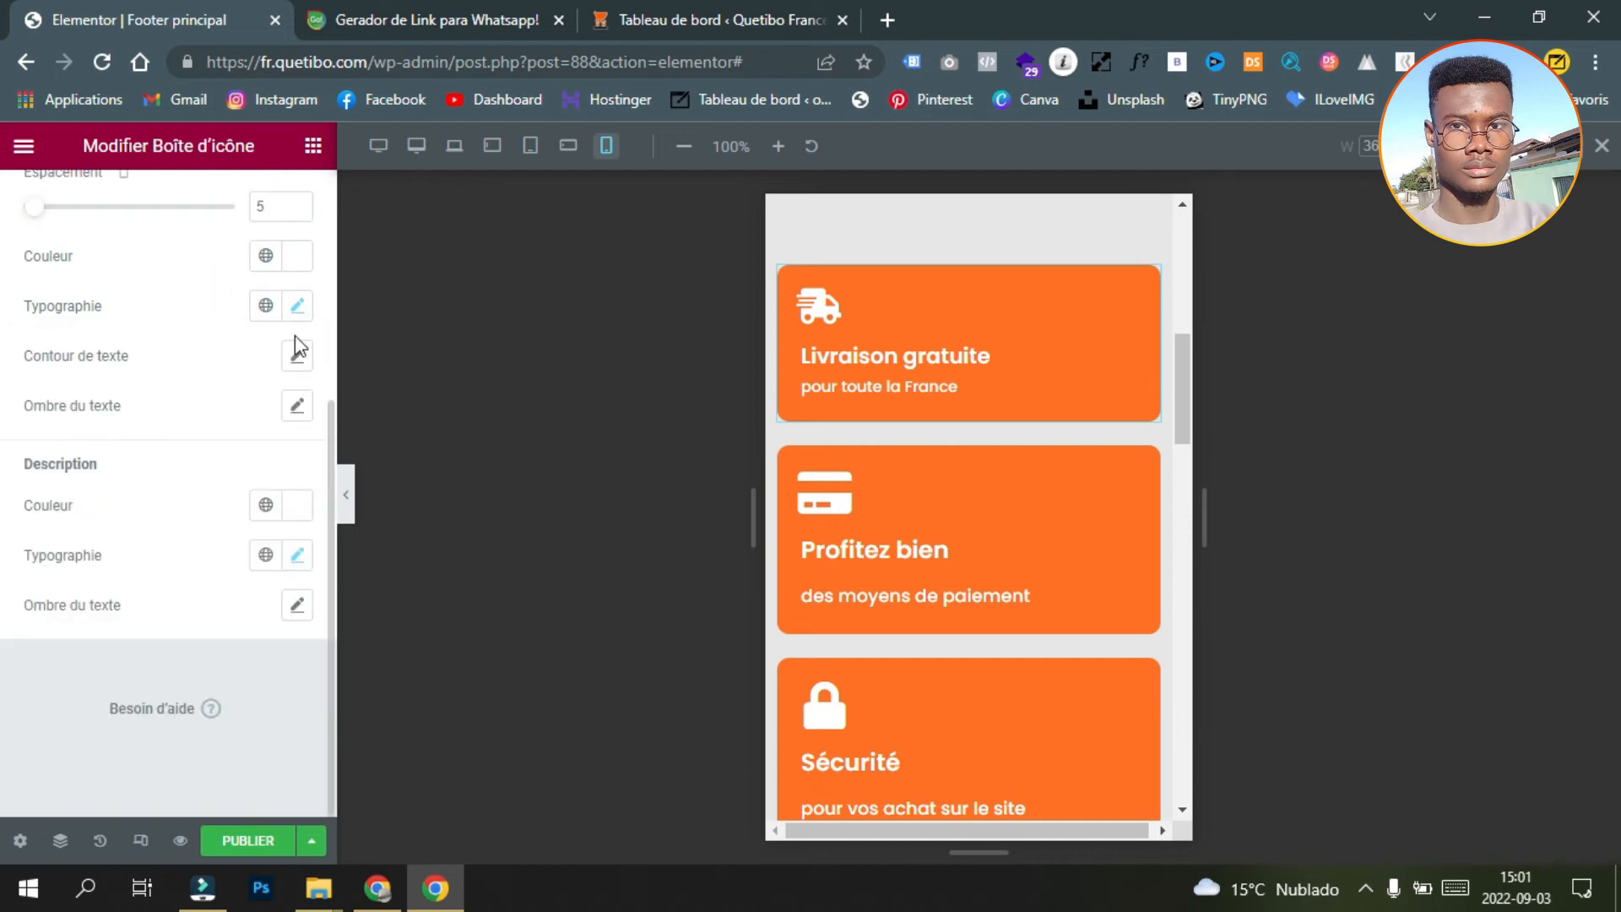
left_click(298, 307)
left_click(282, 497)
left_click(282, 497)
left_click(177, 327)
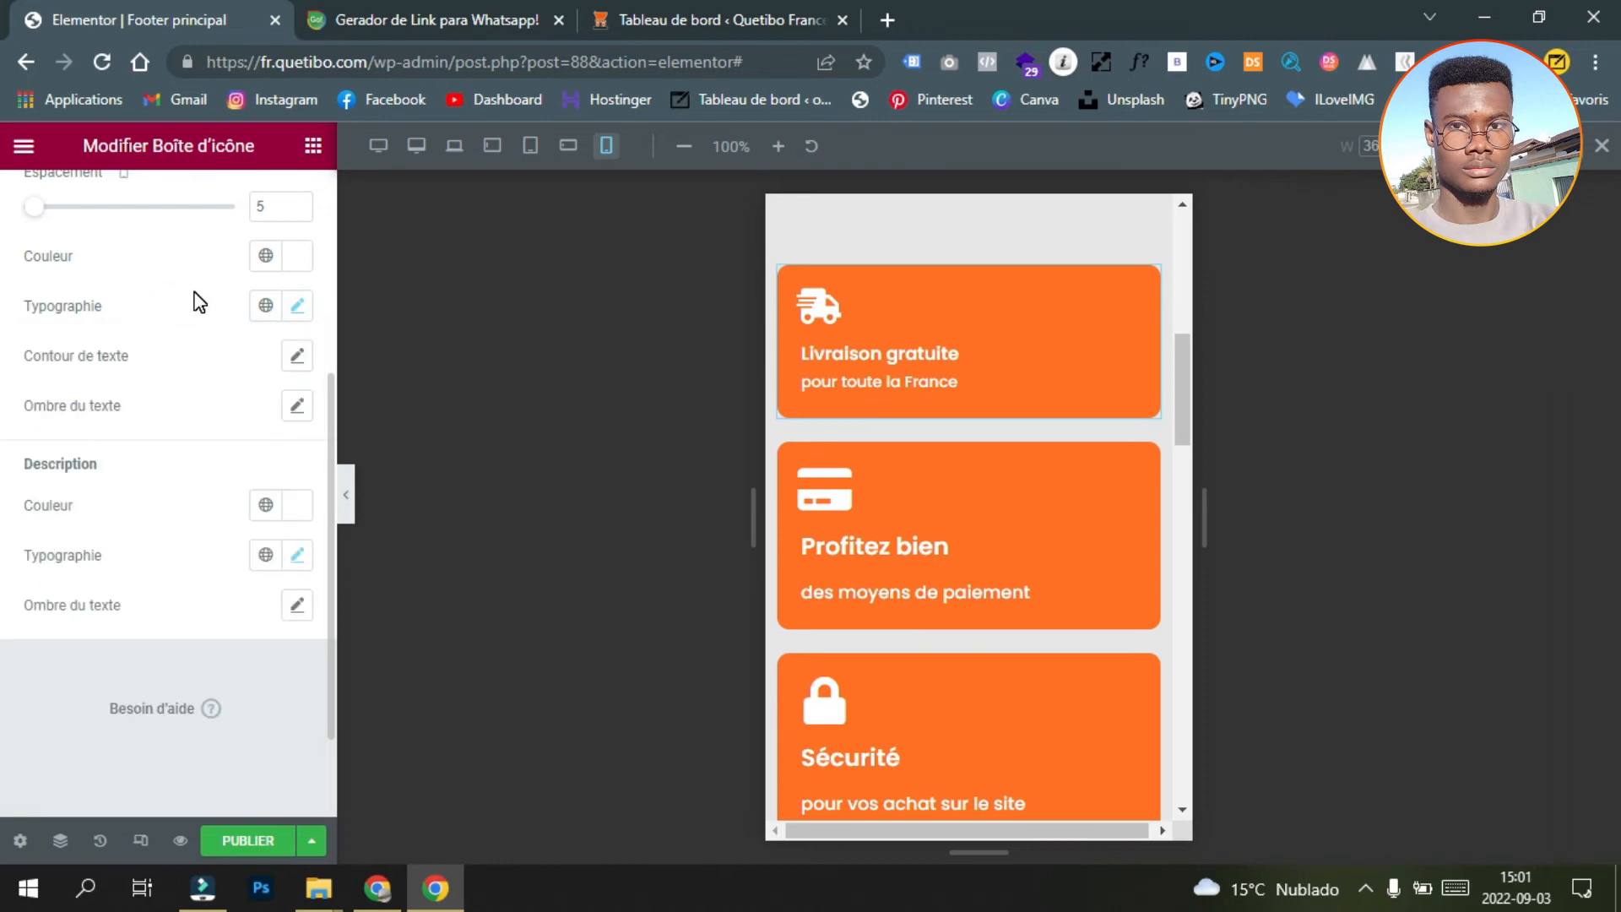
Step: Set the font weight of the Livraison gratuite box's description to 400
left_click(298, 554)
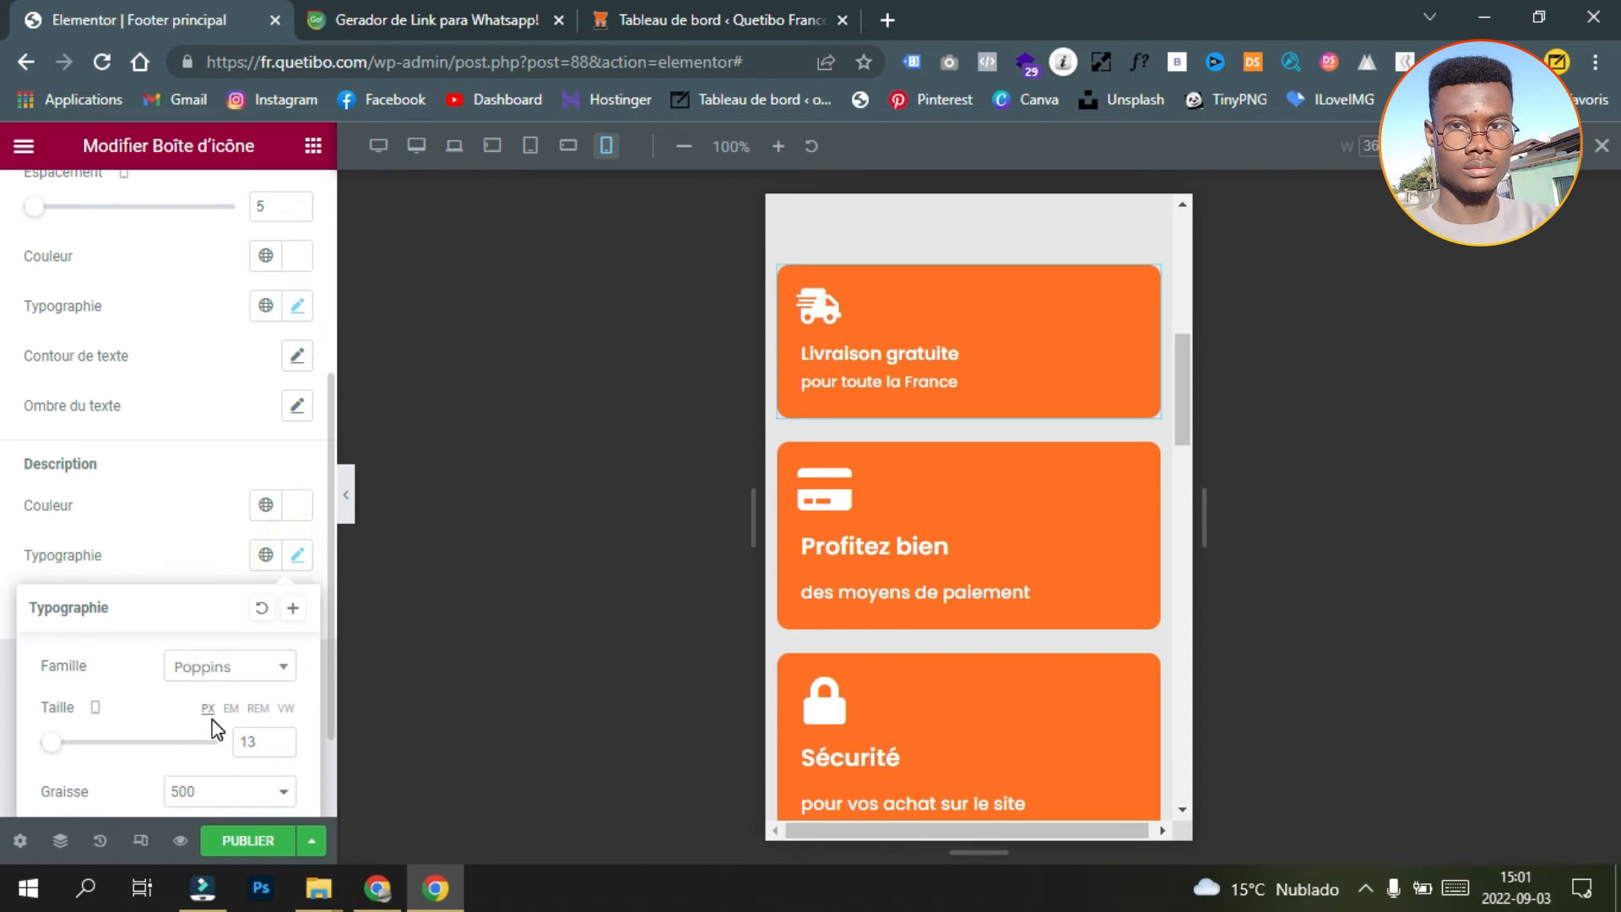
scroll(215, 728, "down", 3)
left_click(254, 554)
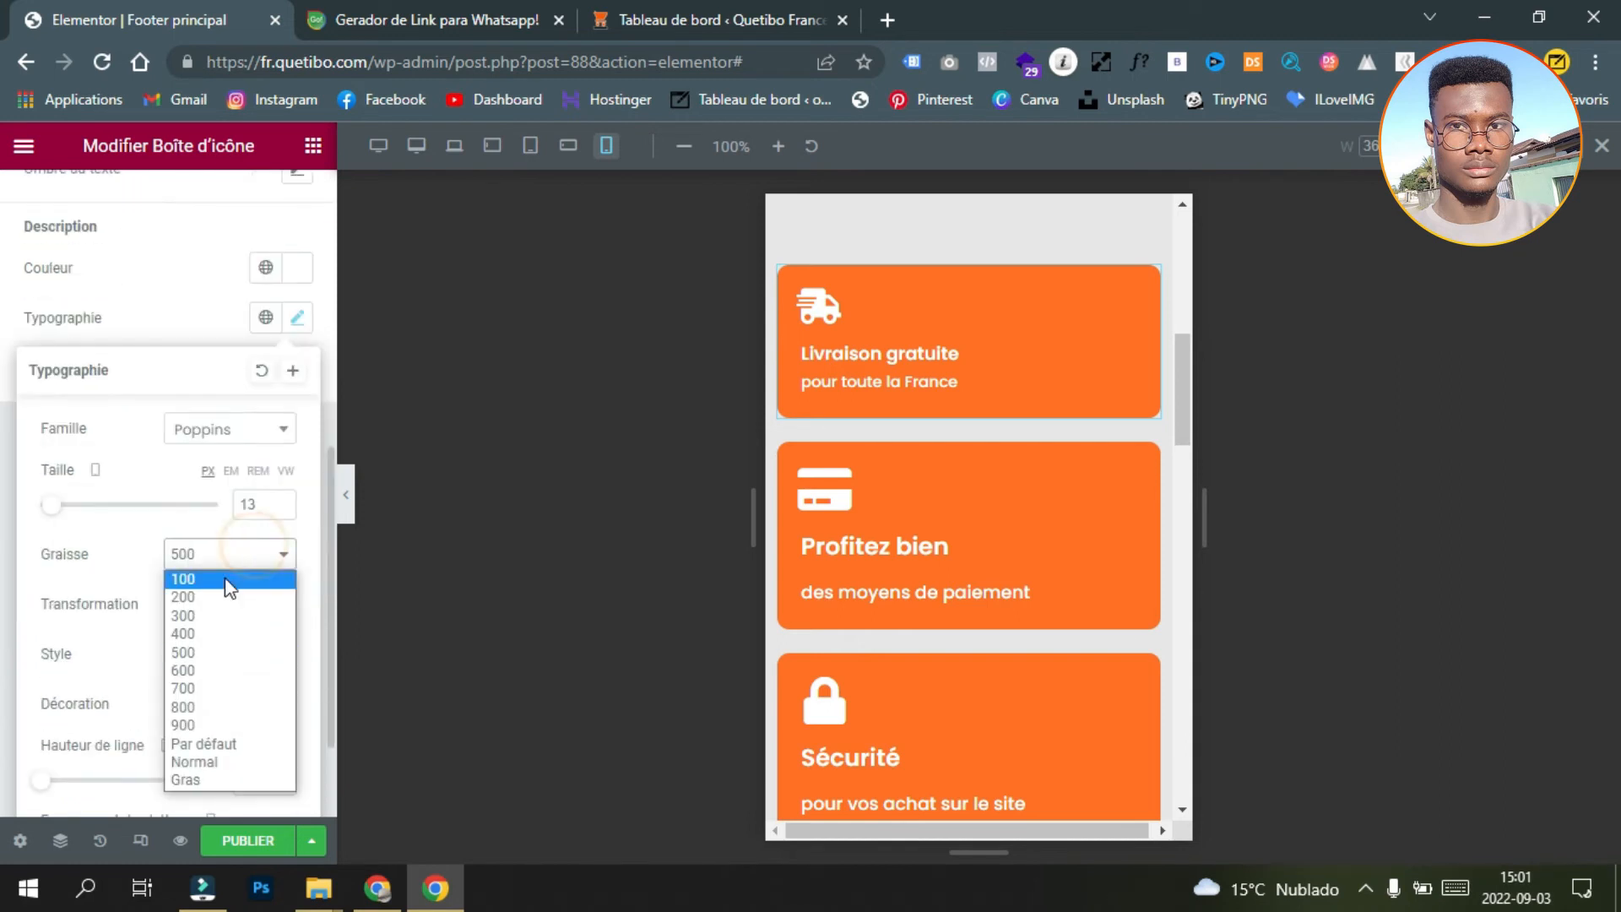
left_click(216, 635)
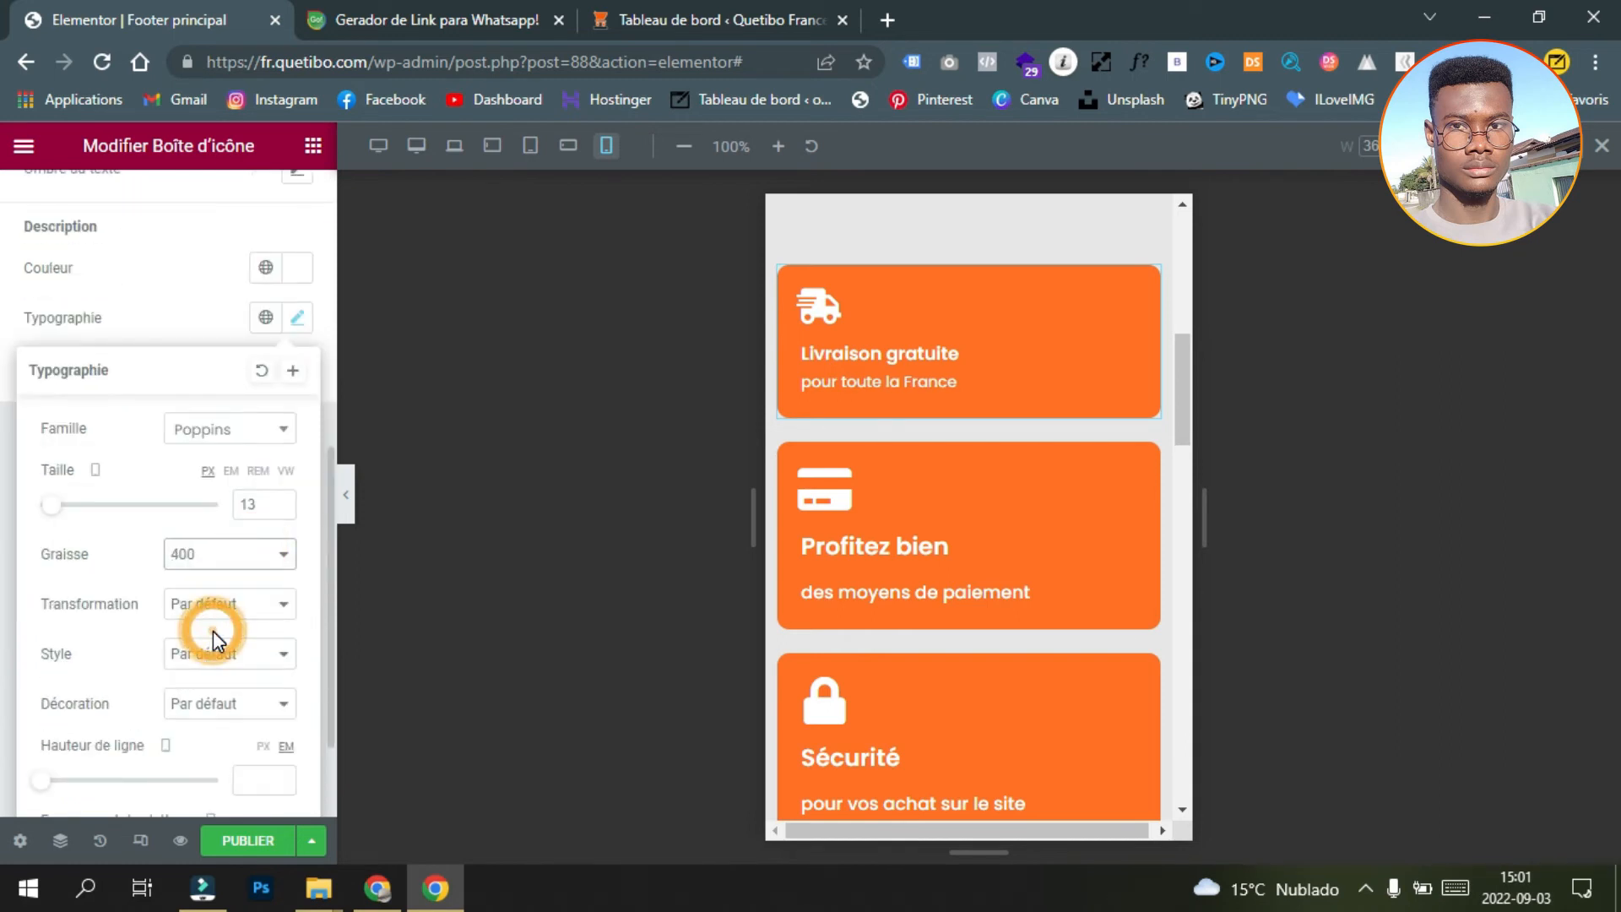
left_click(164, 311)
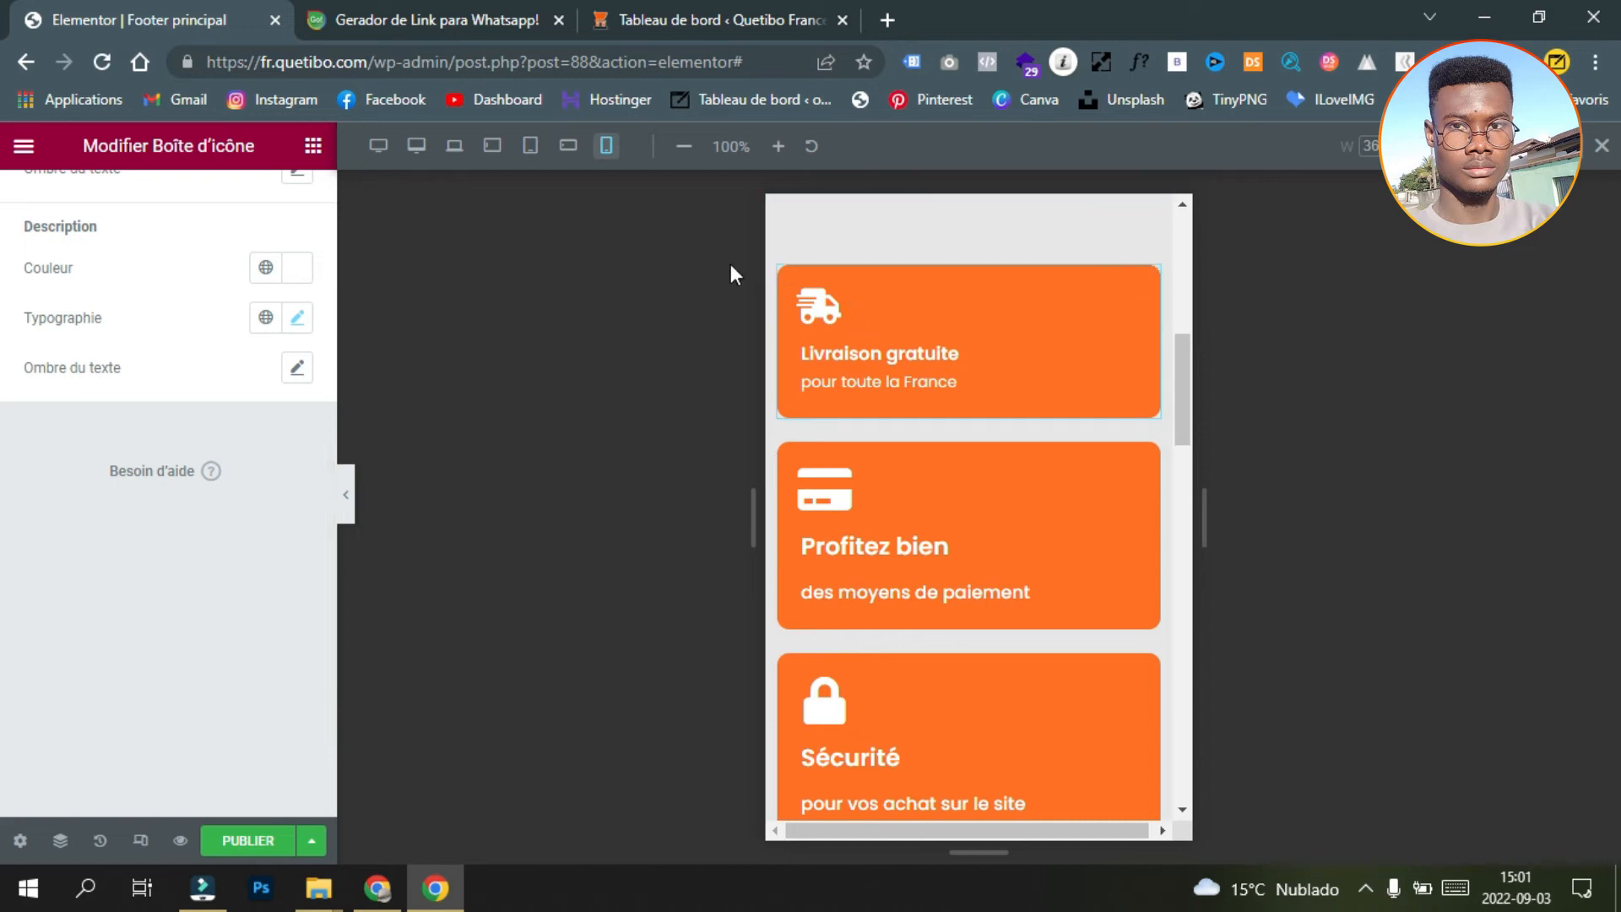
Step: Set the mobile width of the column holding the Livraison gratuite box to 50%
left_click(780, 268)
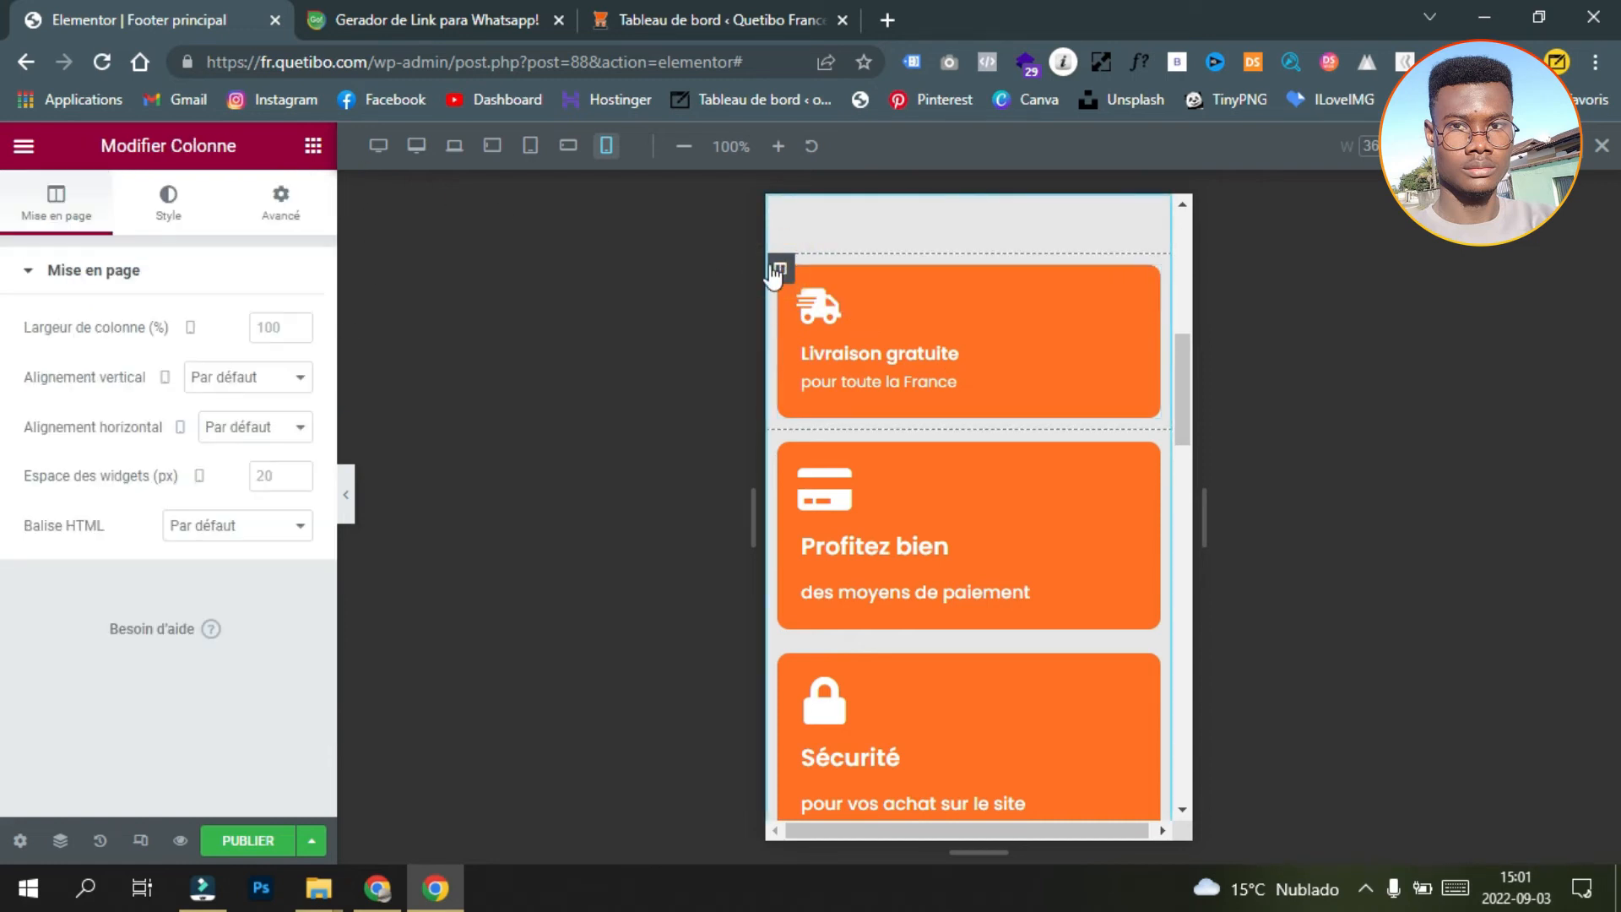
left_click(272, 335)
type("5")
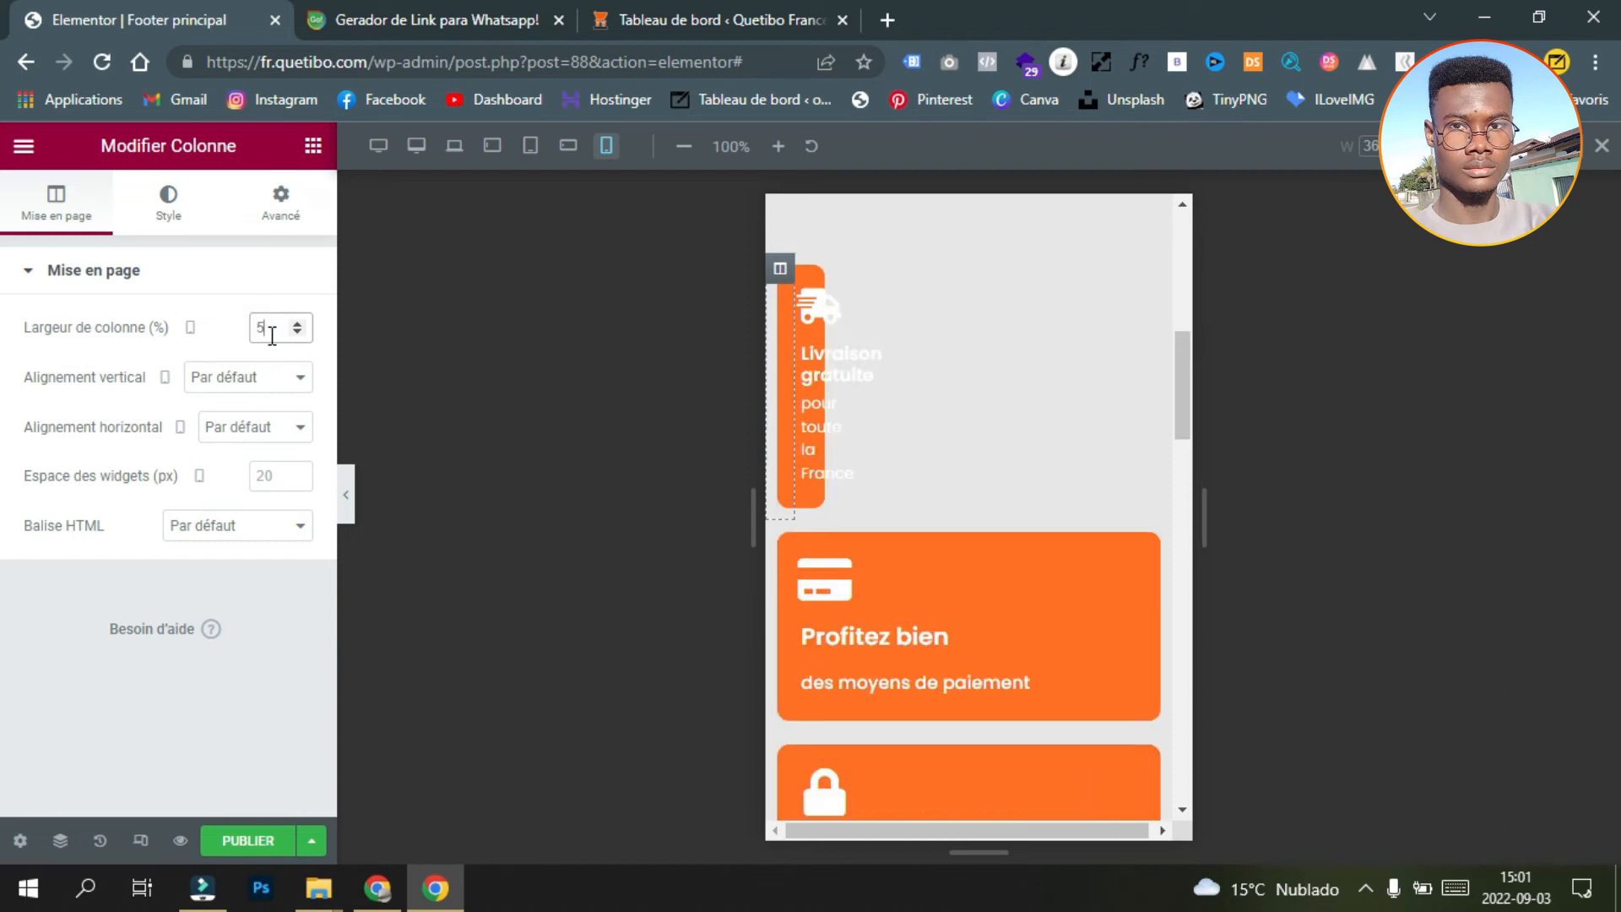
type("0")
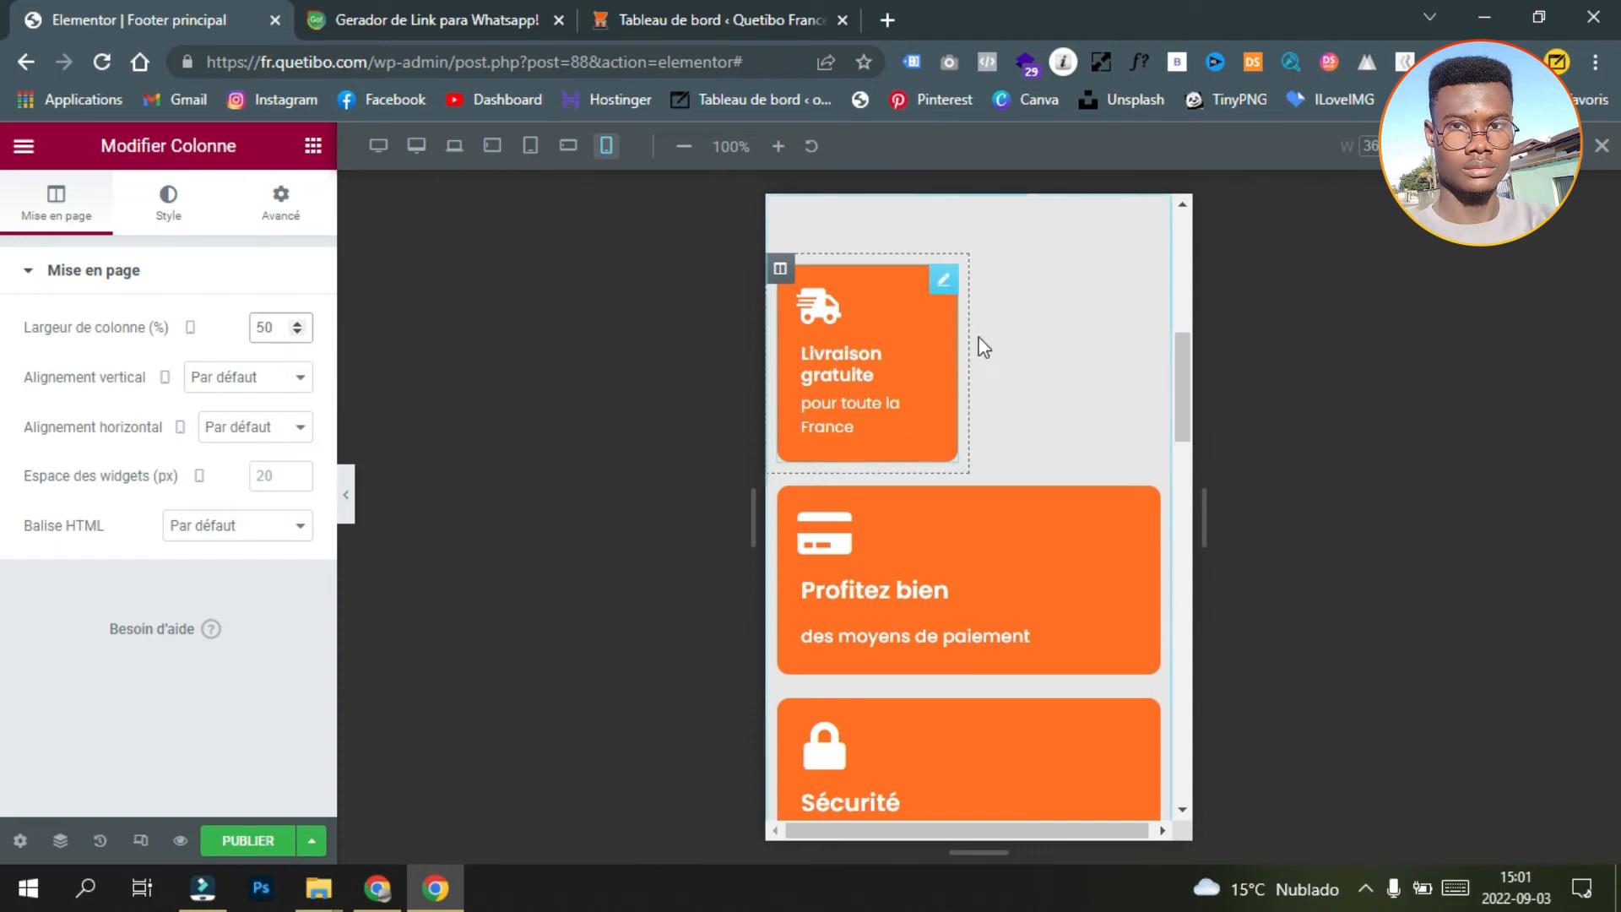
Step: Copy the Livraison gratuite icon box and paste its style onto the Profitez bien, Sécurité and Accompanement boxes
right_click(946, 291)
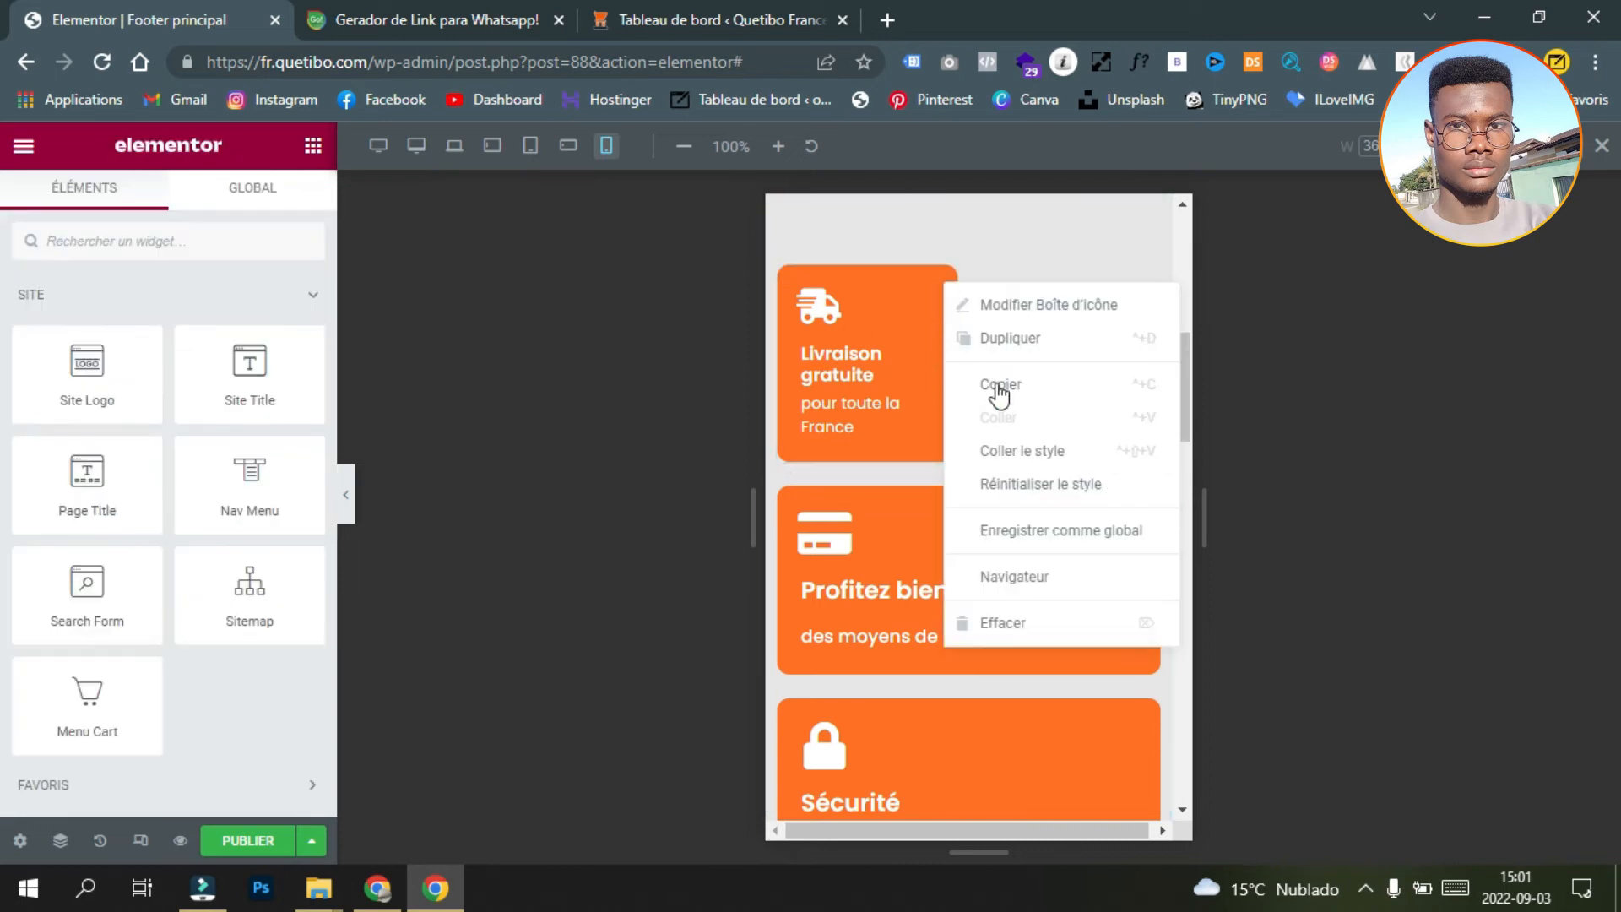
left_click(1056, 387)
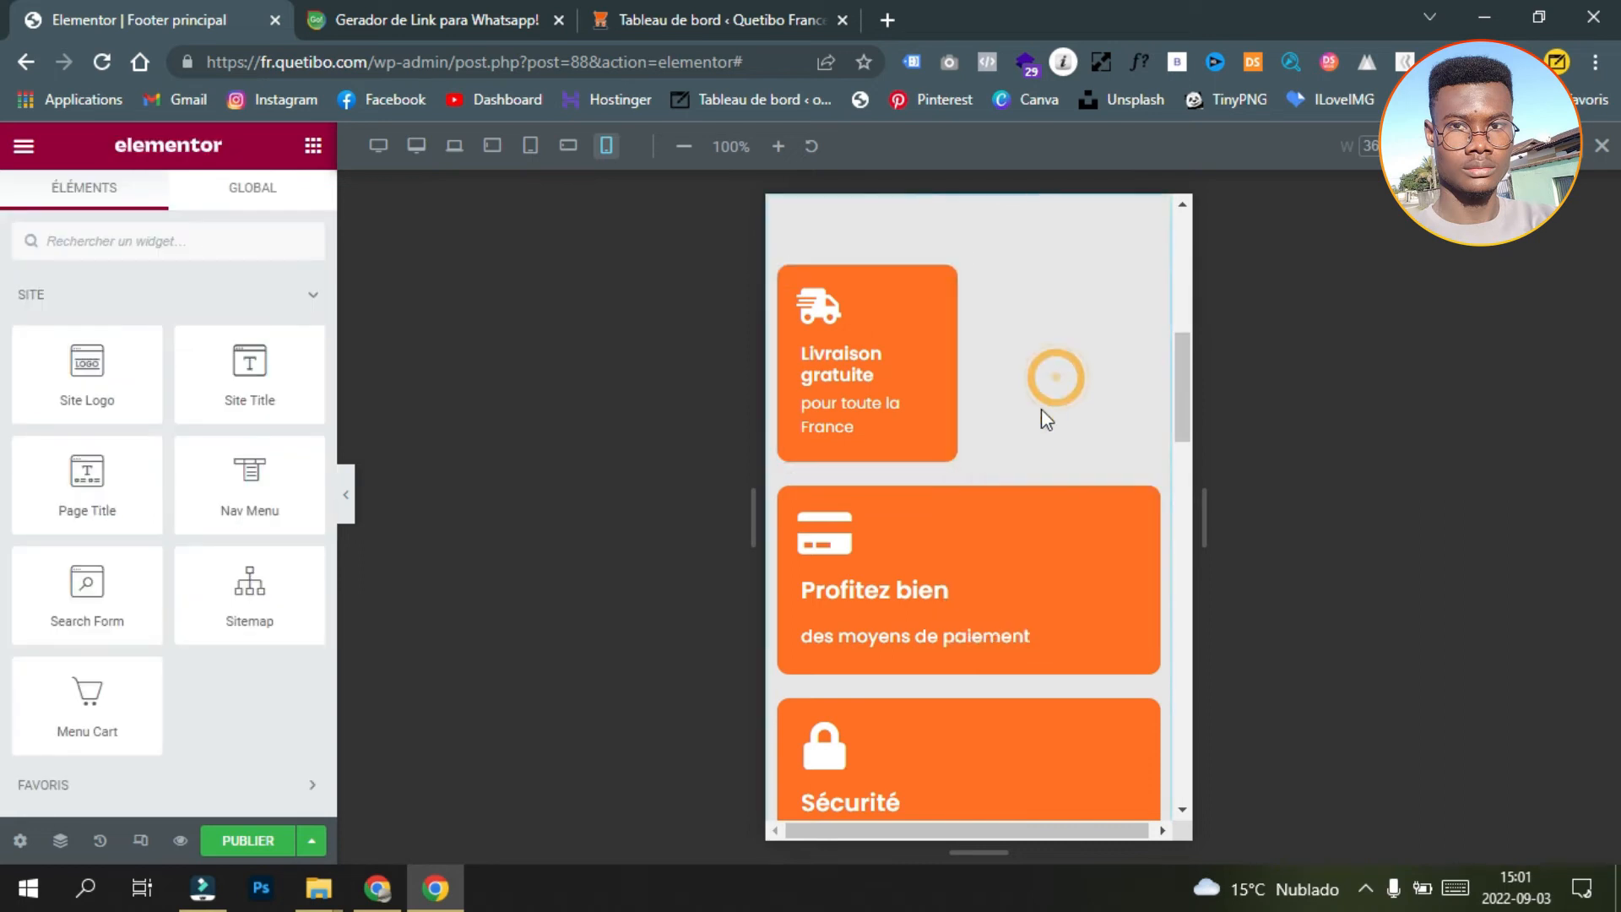
right_click(1130, 509)
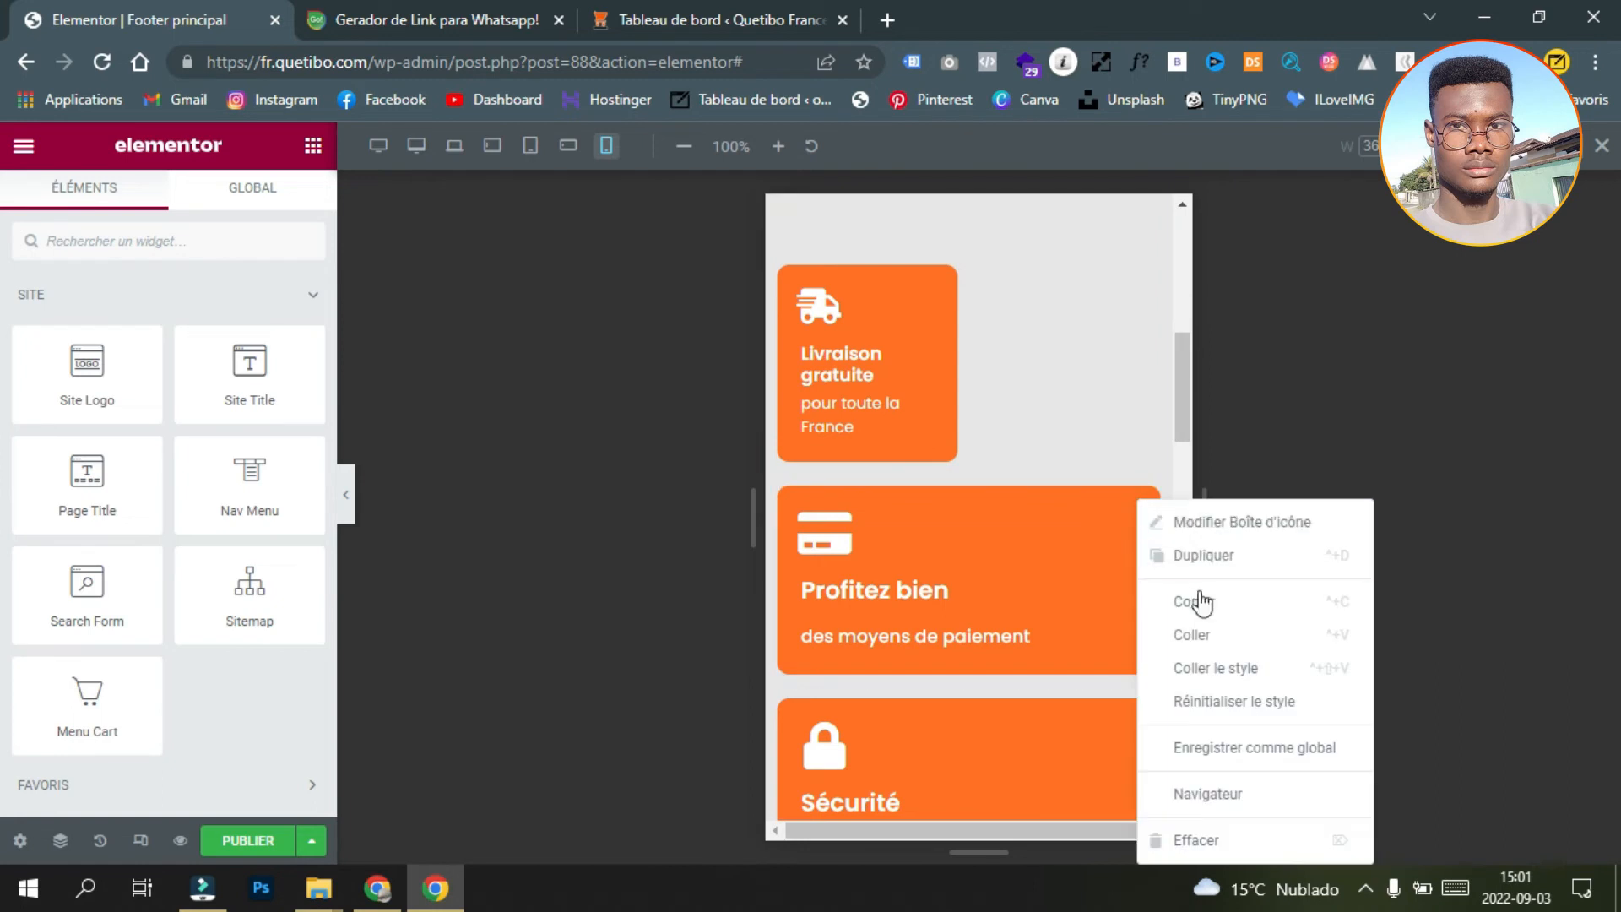
left_click(1244, 671)
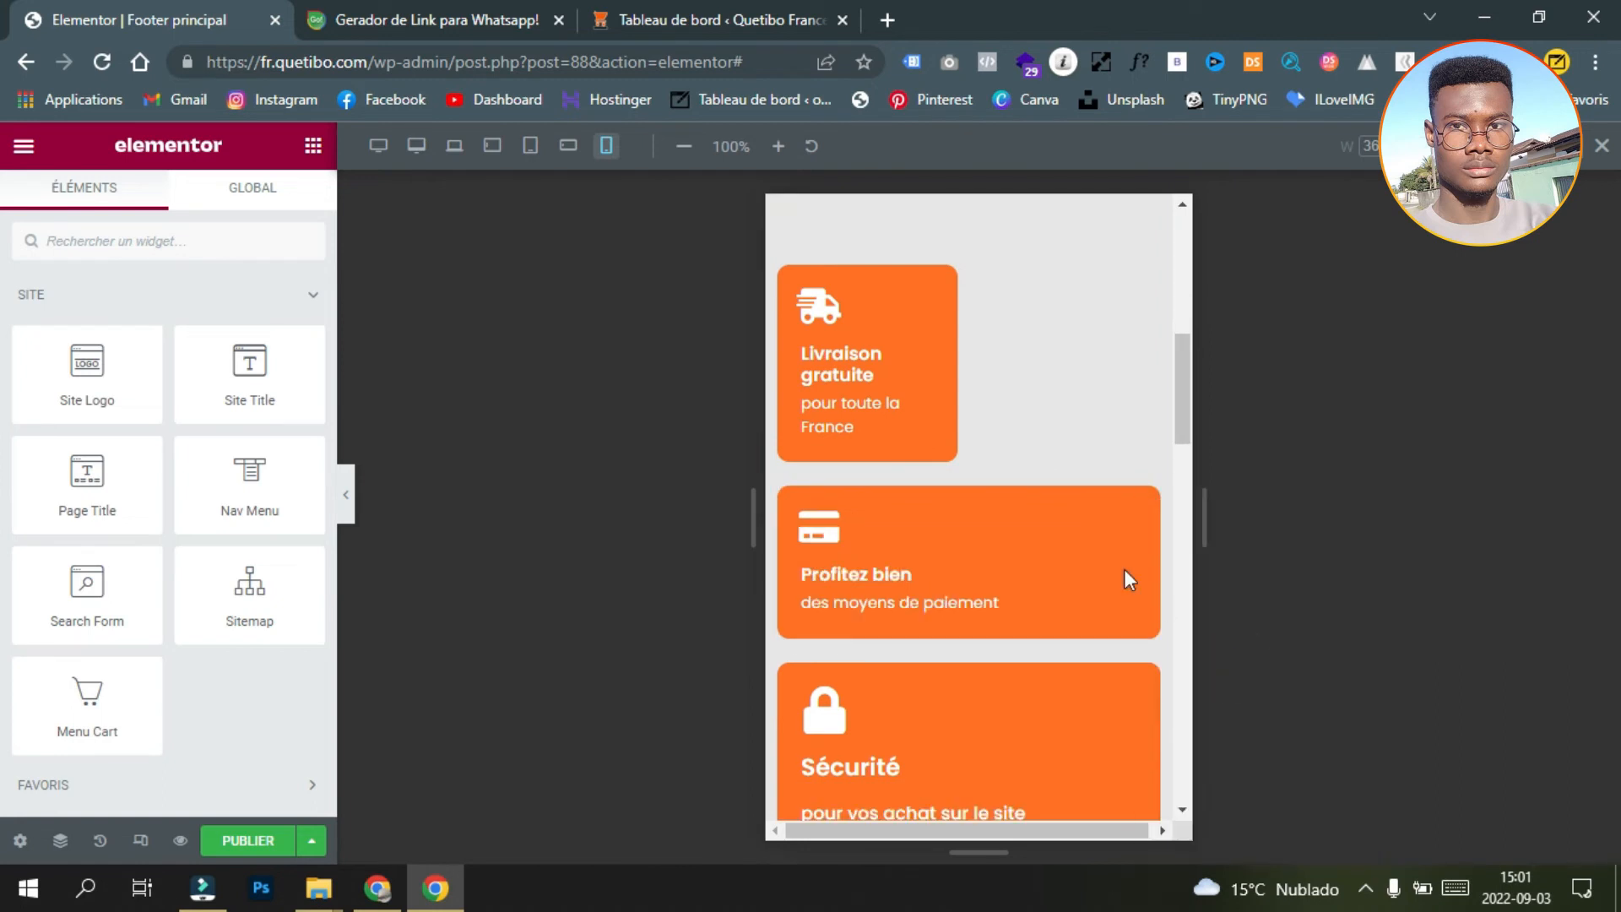
scroll(1027, 527, "down", 2)
right_click(1151, 562)
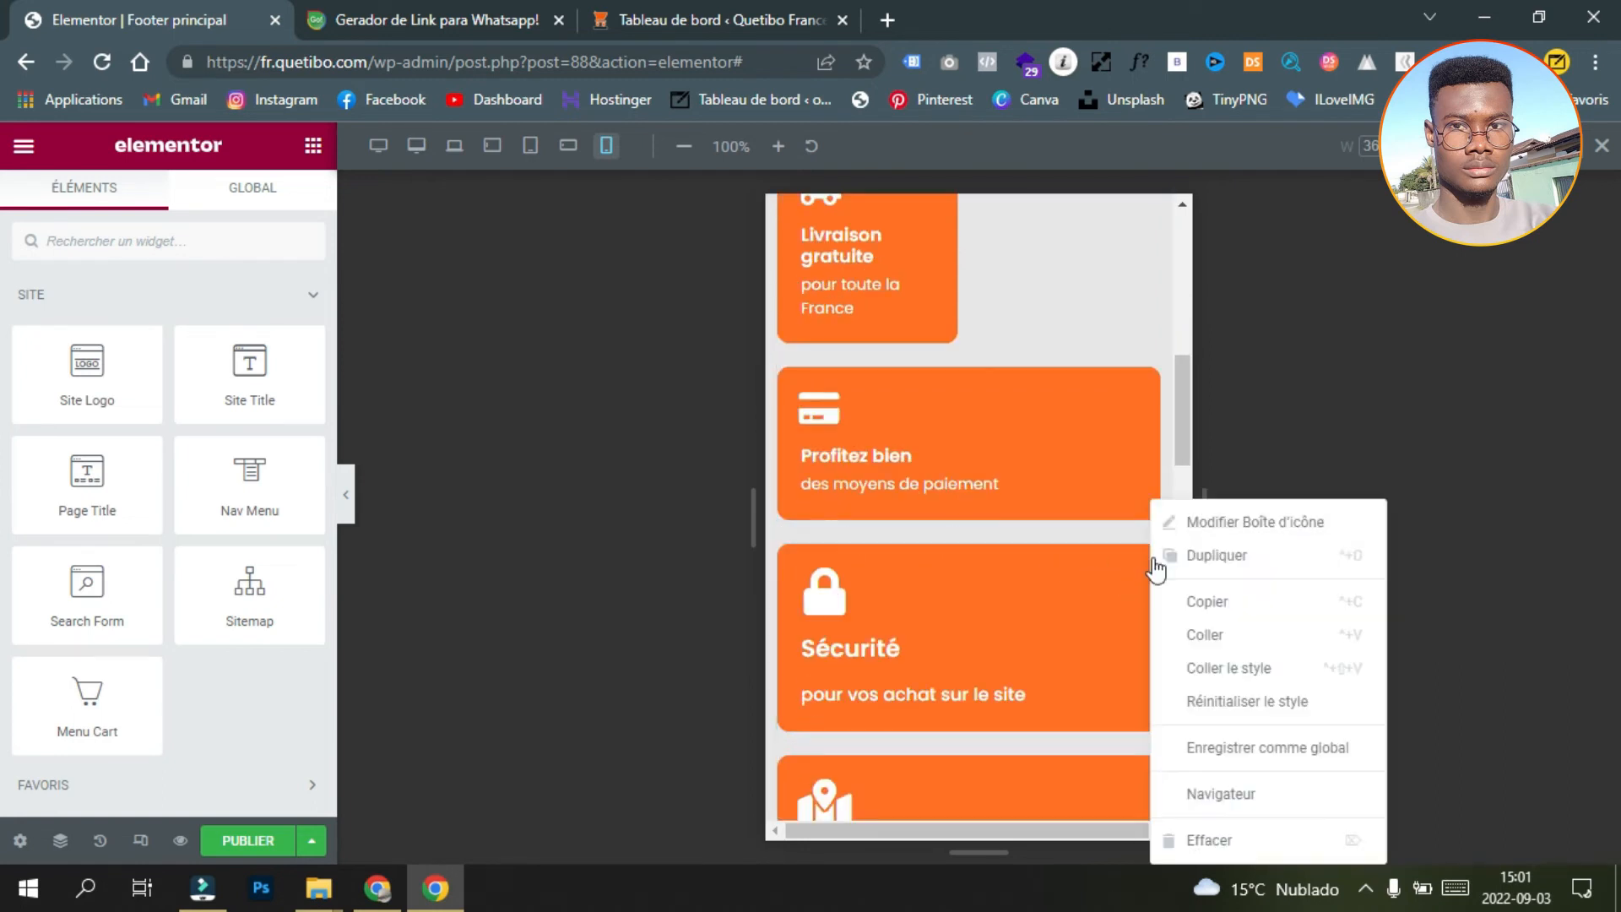
left_click(1300, 667)
scroll(1040, 672, "down", 3)
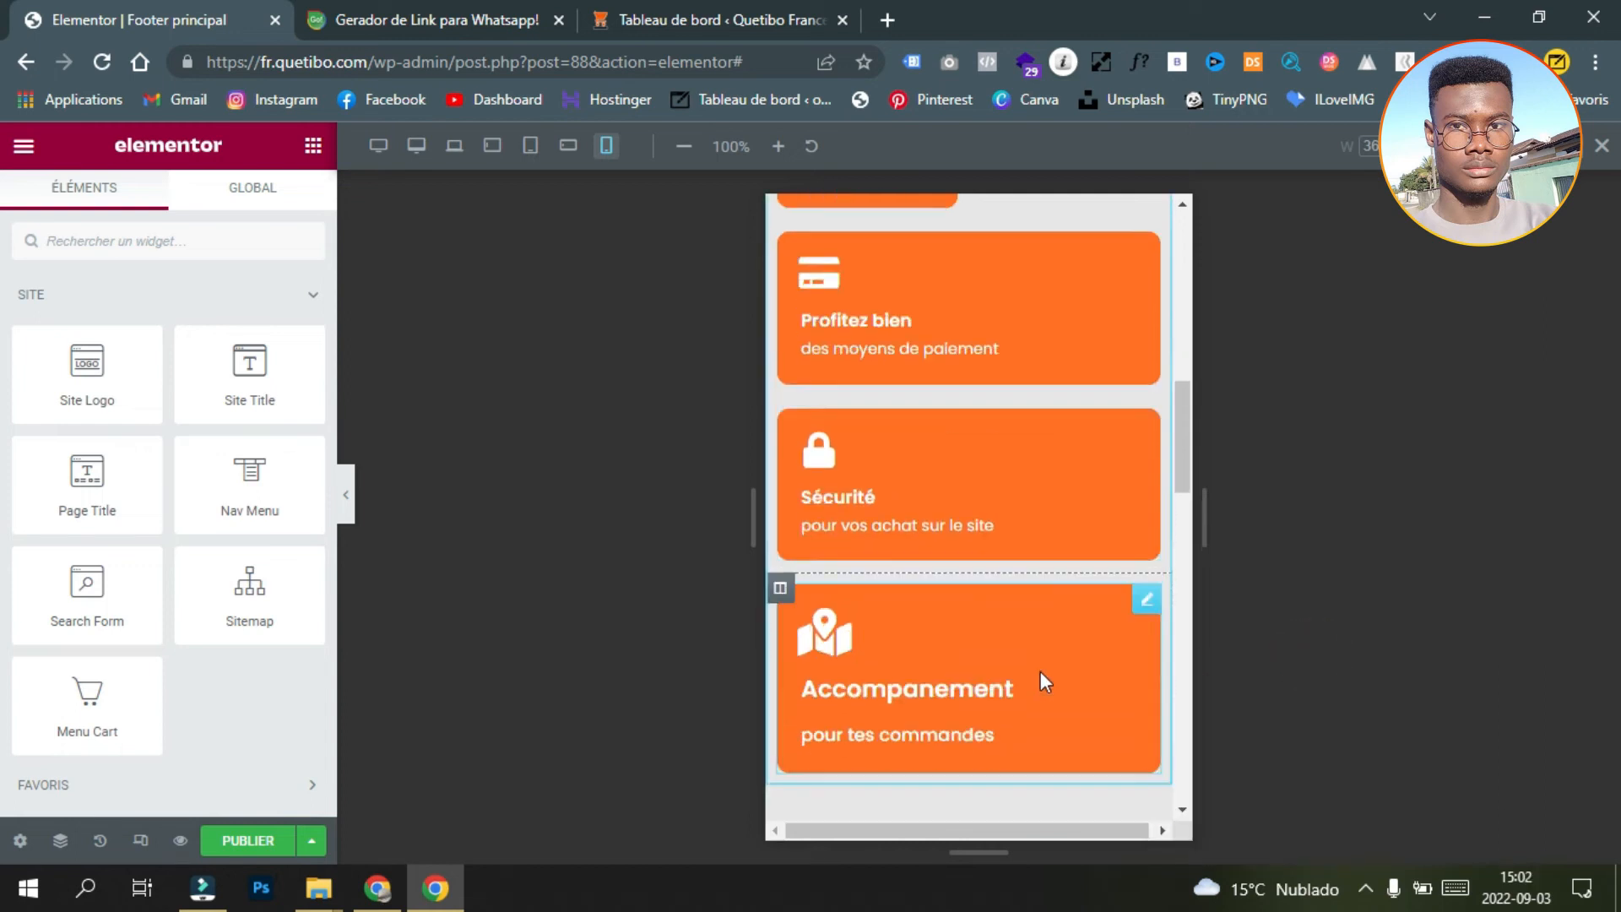
right_click(1138, 511)
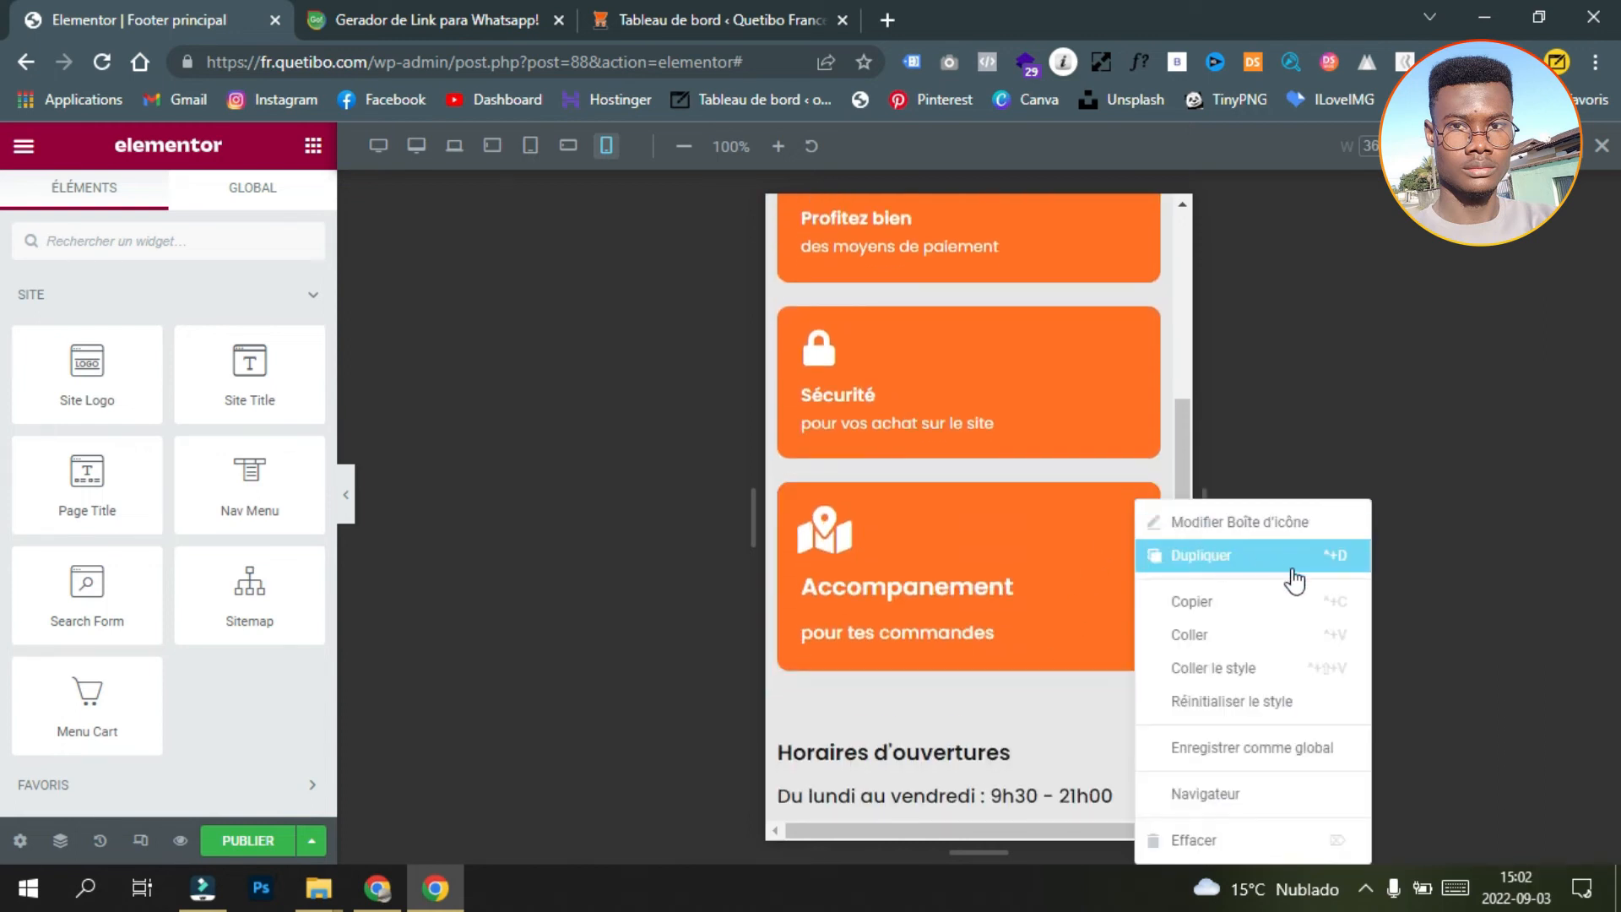
left_click(1343, 668)
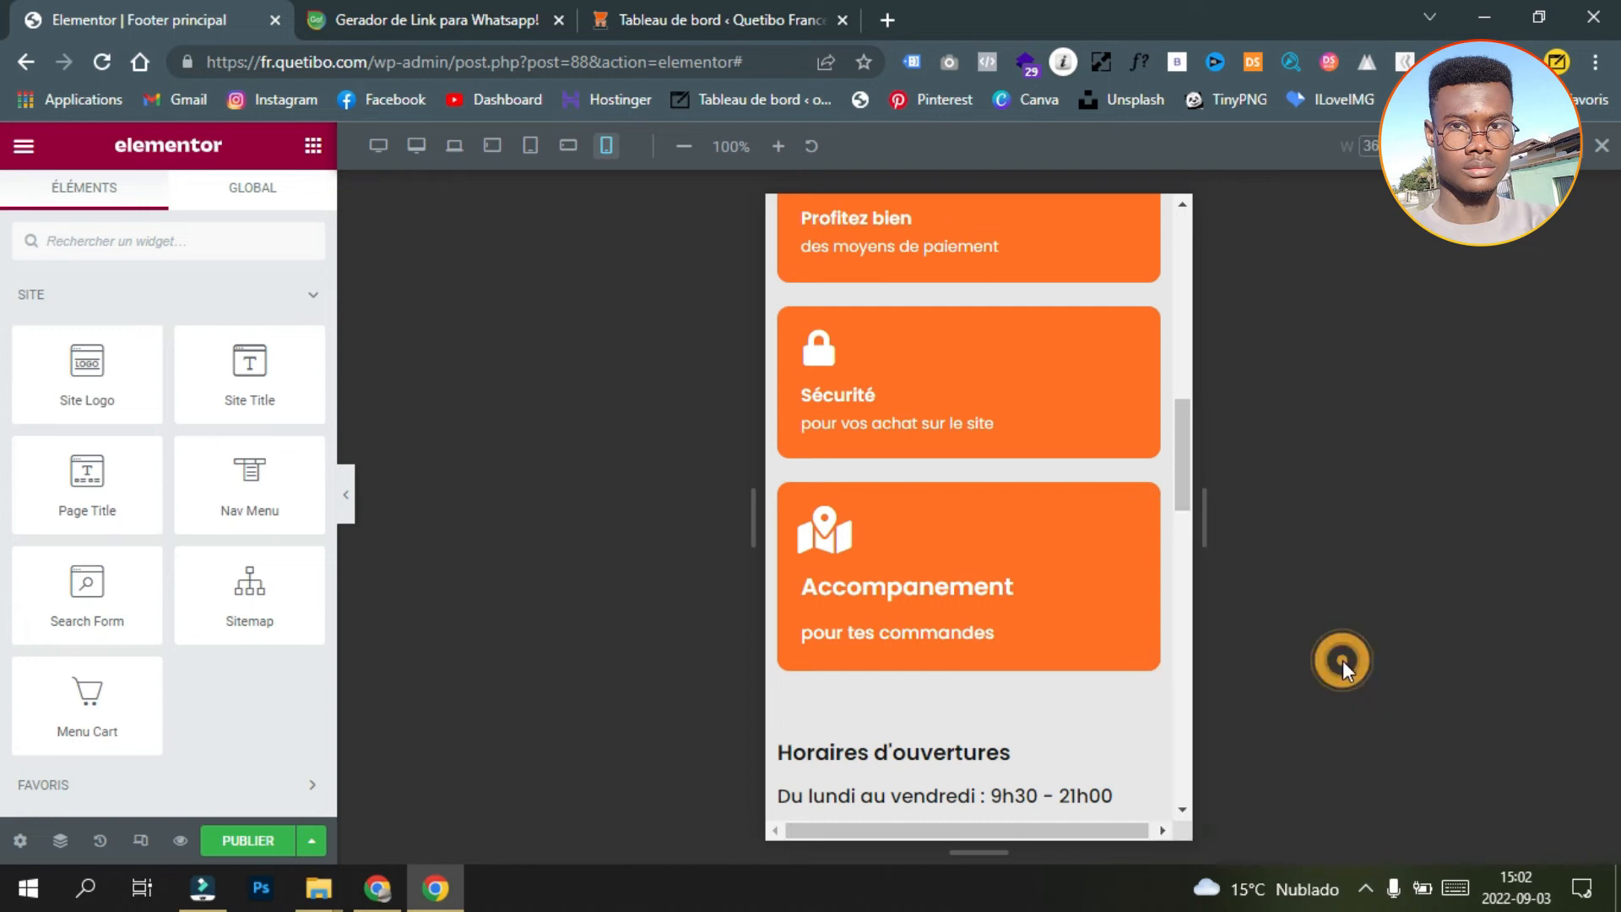
Step: Copy the Livraison gratuite column and paste its style onto the Profitez bien, Sécurité and Accompanement columns
scroll(834, 514, "up", 4)
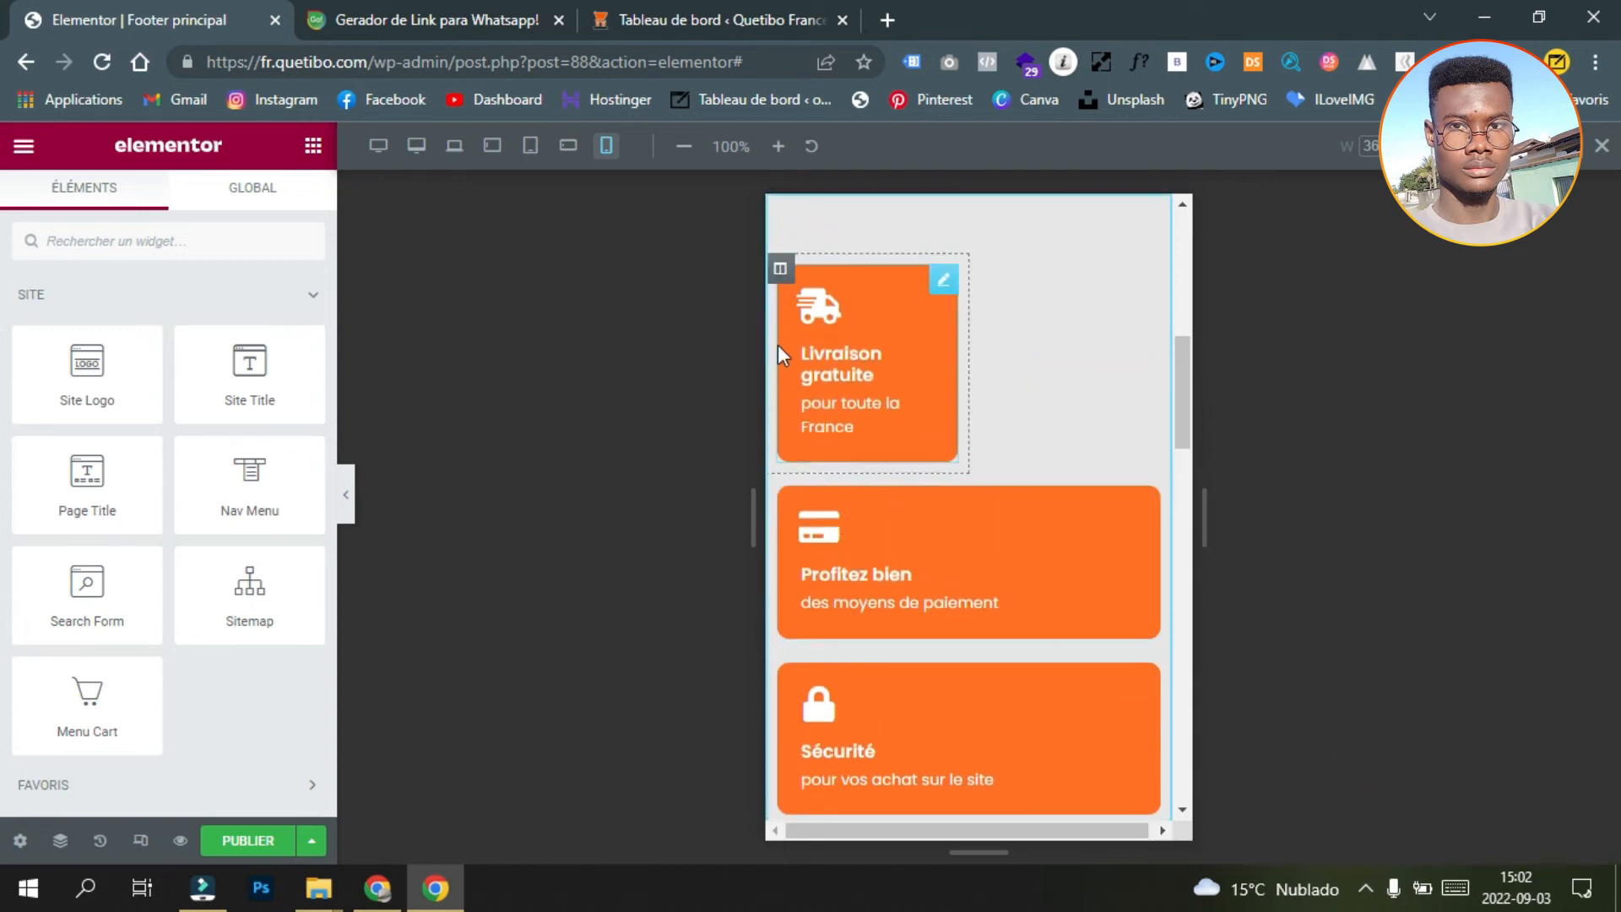
right_click(778, 269)
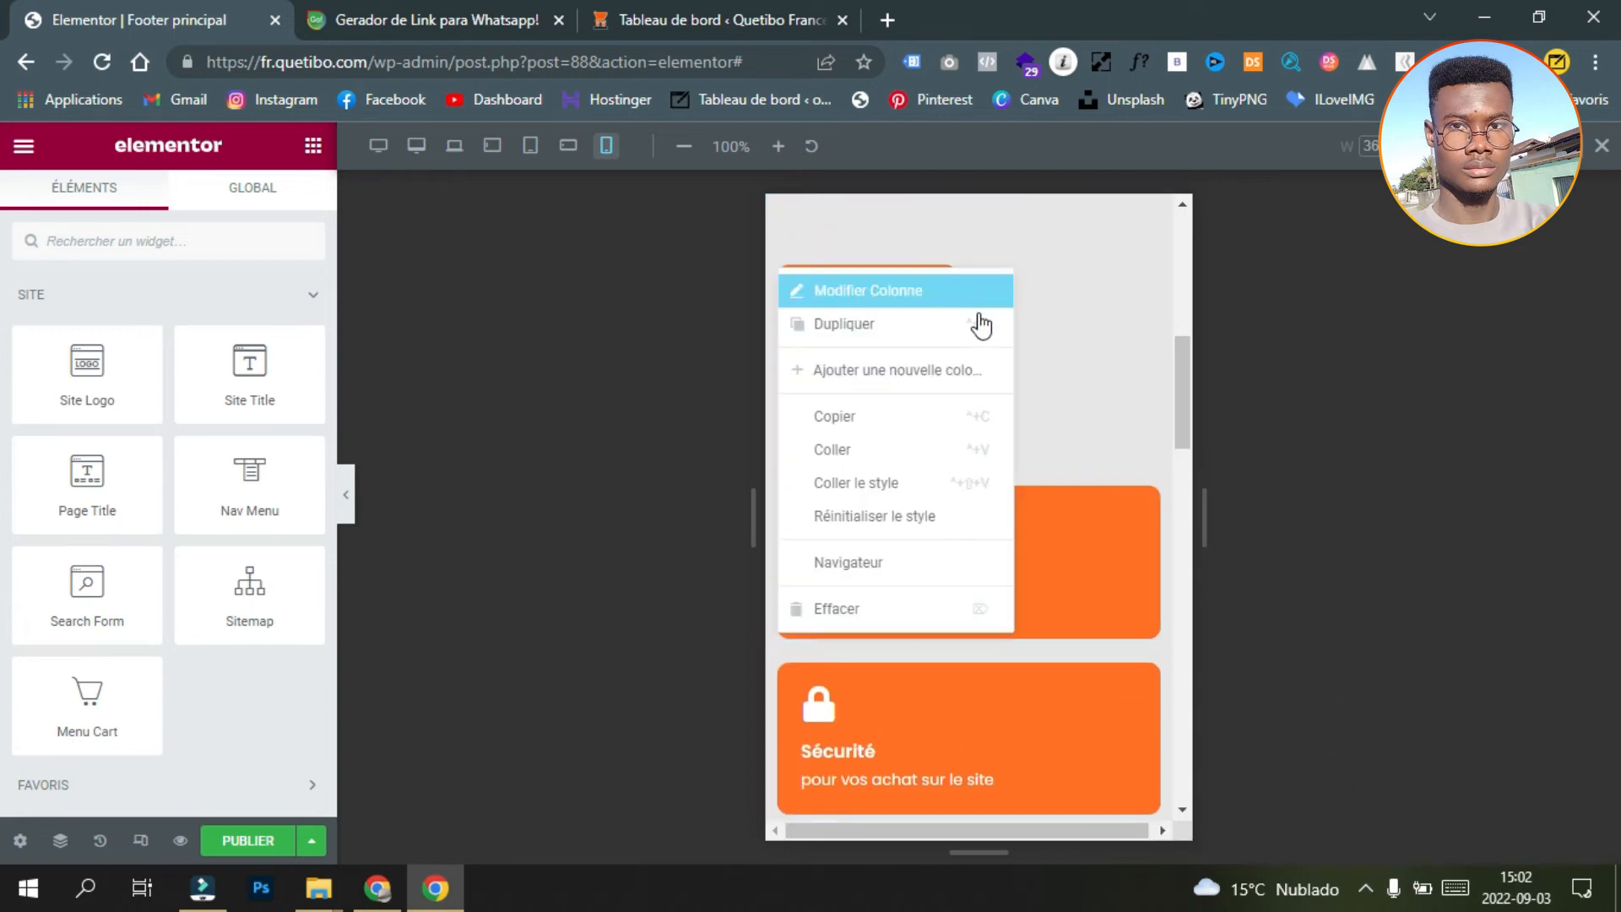
left_click(967, 417)
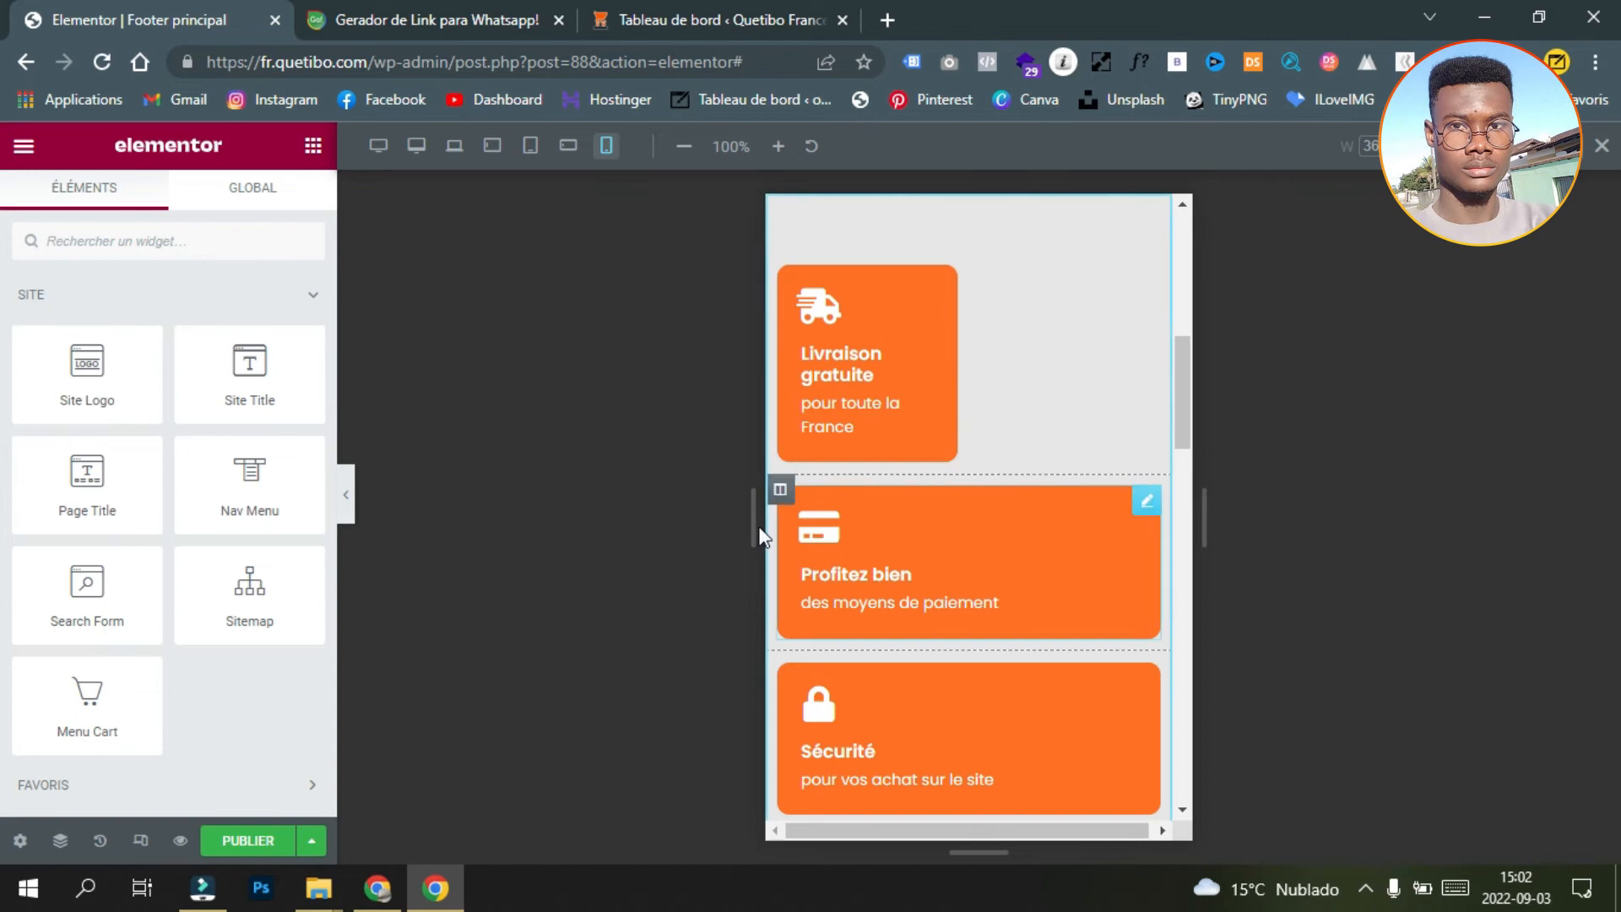
right_click(781, 498)
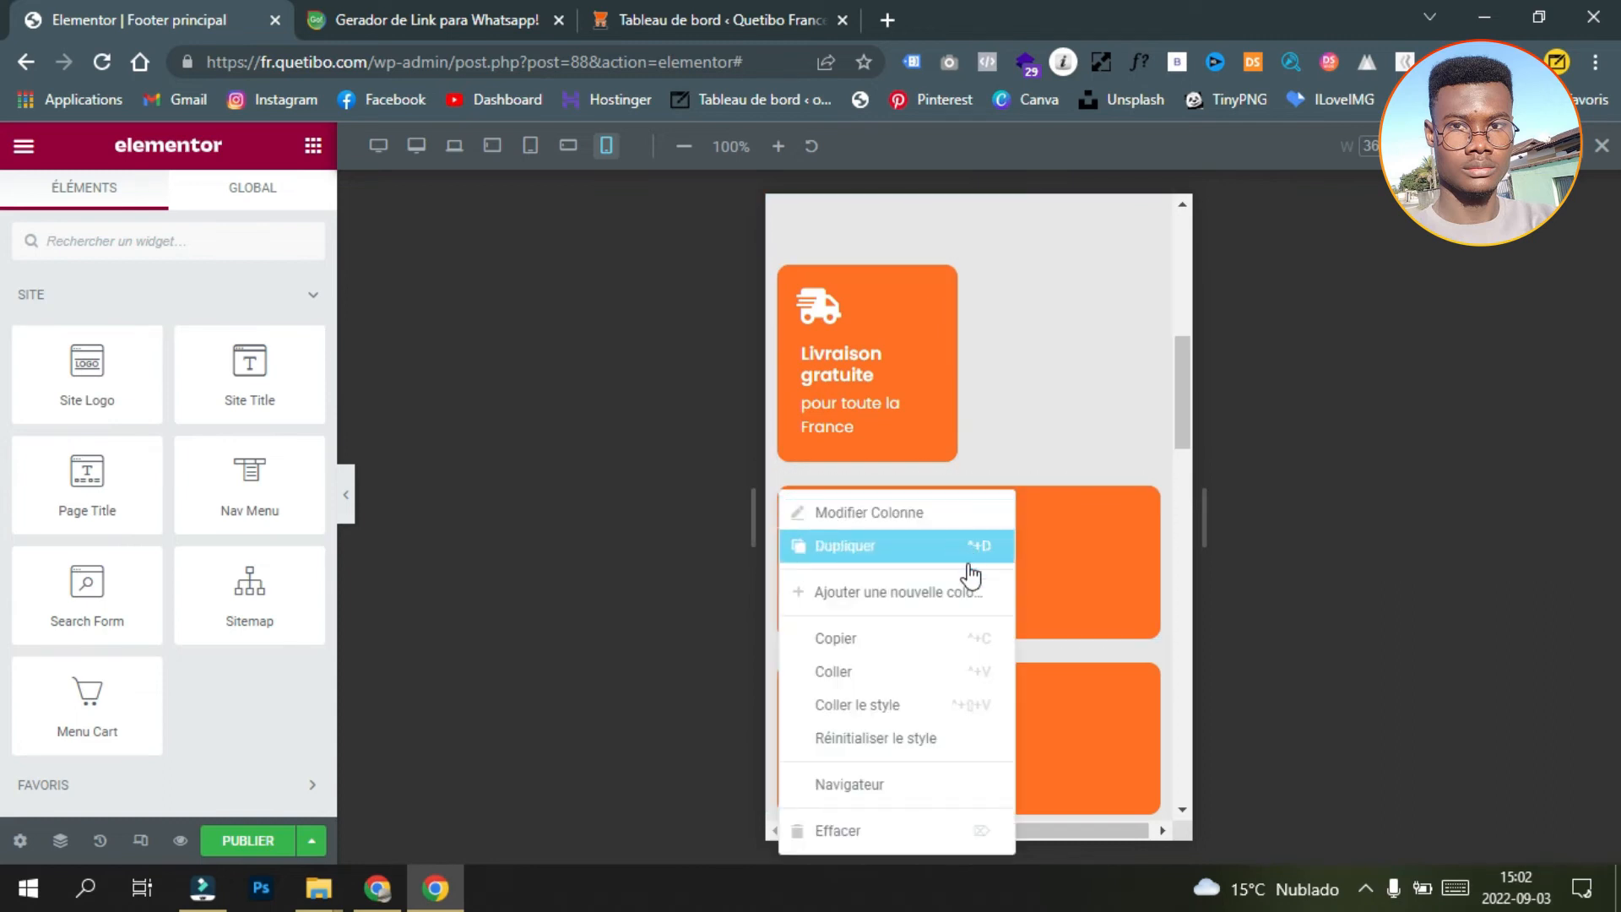
left_click(977, 705)
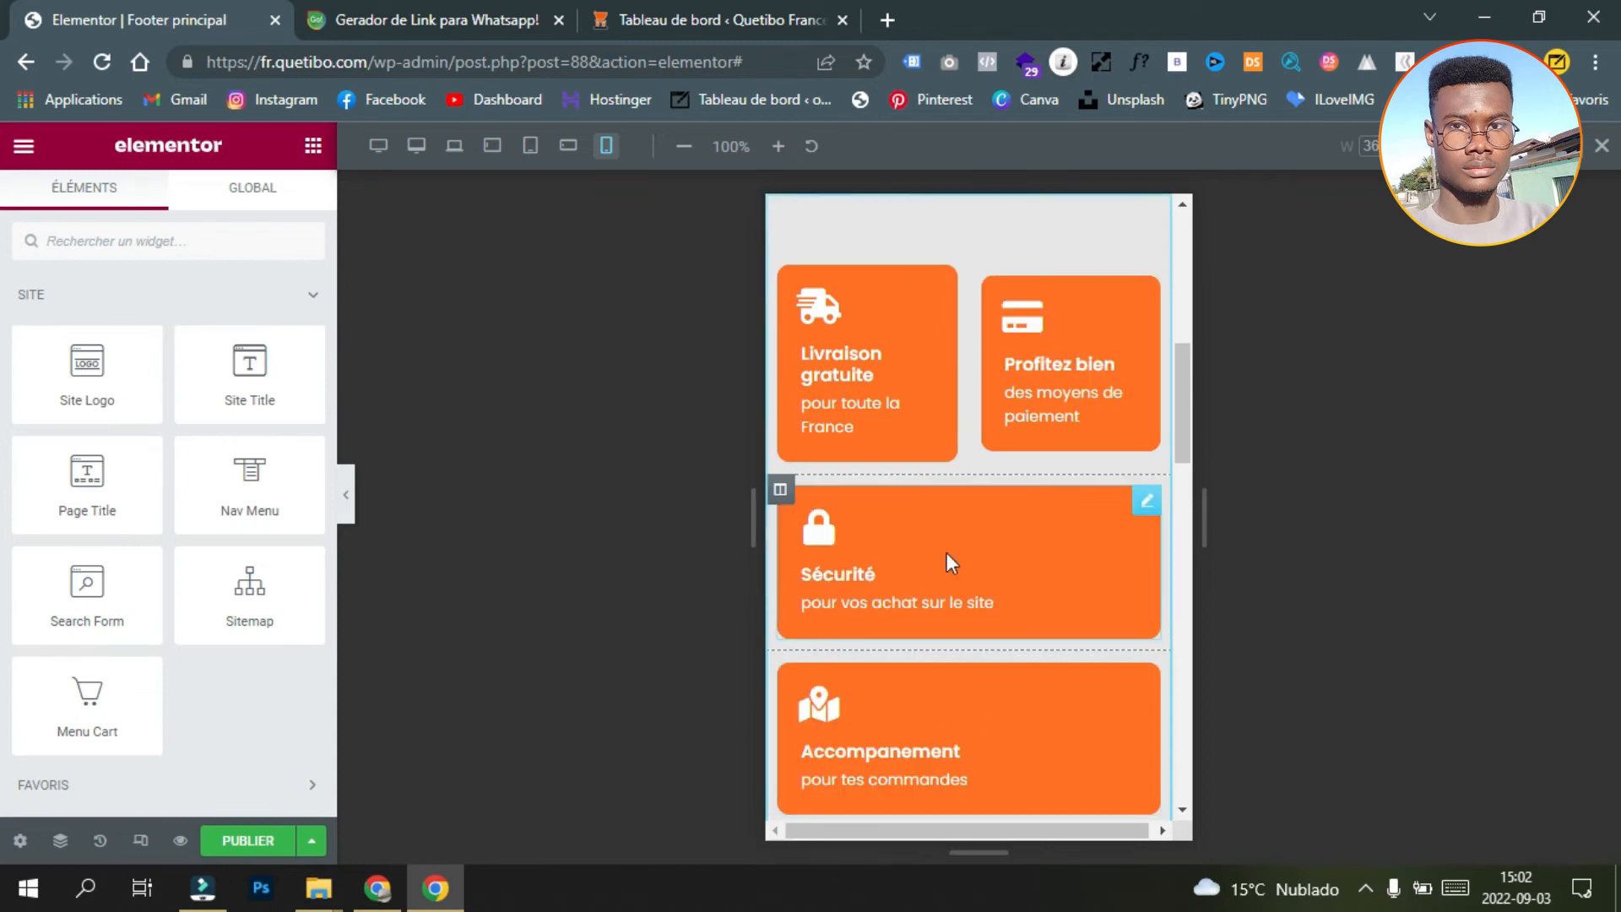
right_click(779, 498)
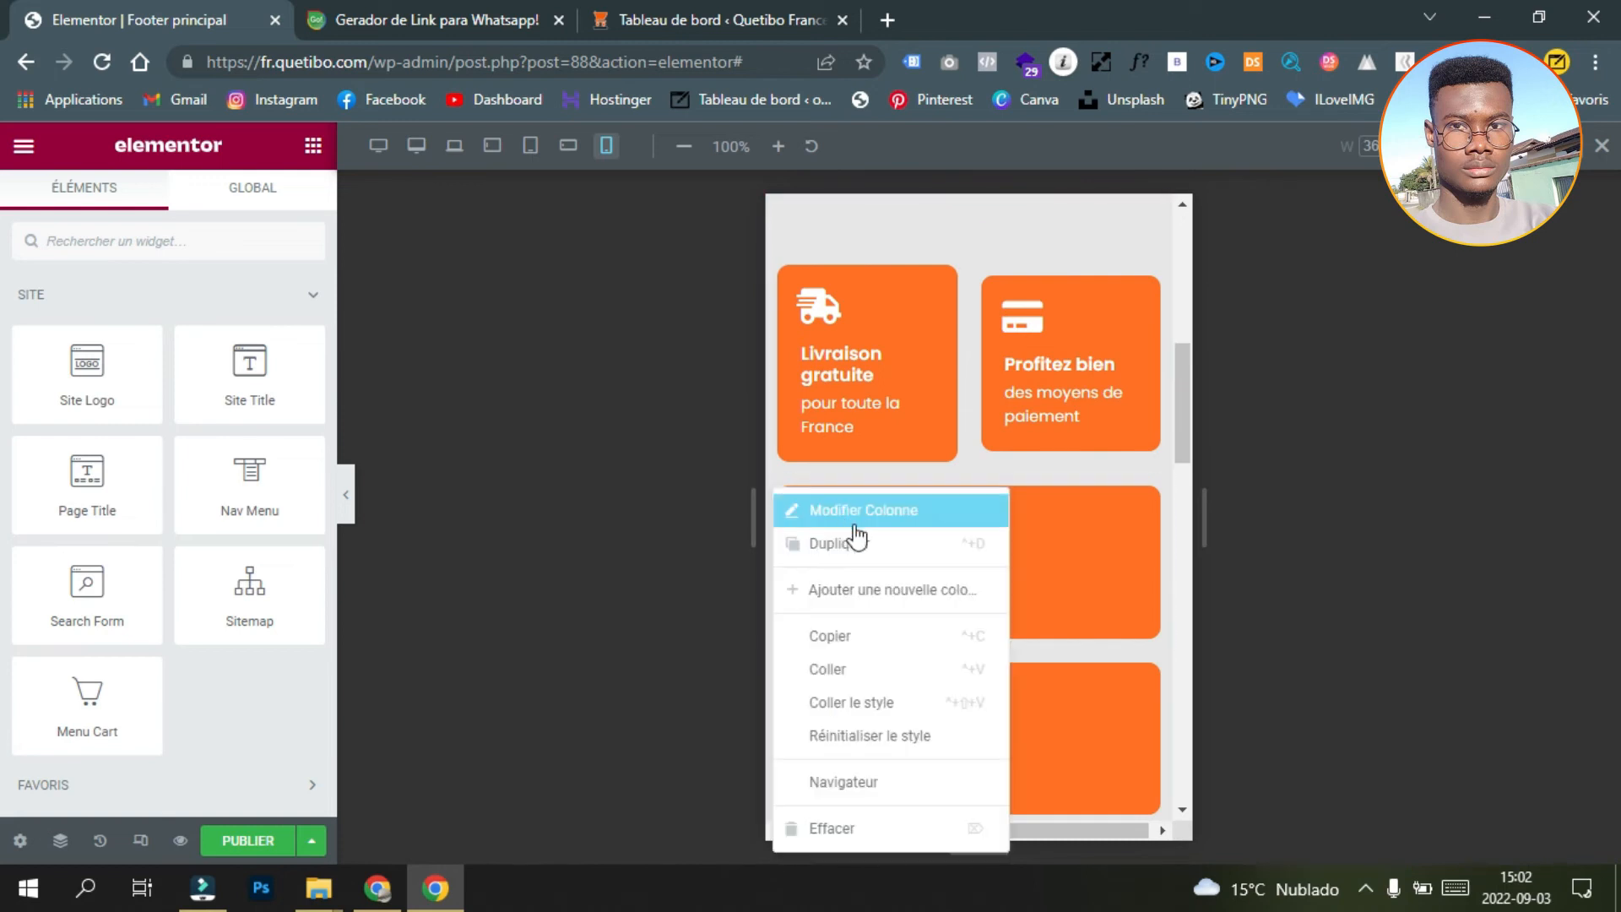
left_click(975, 711)
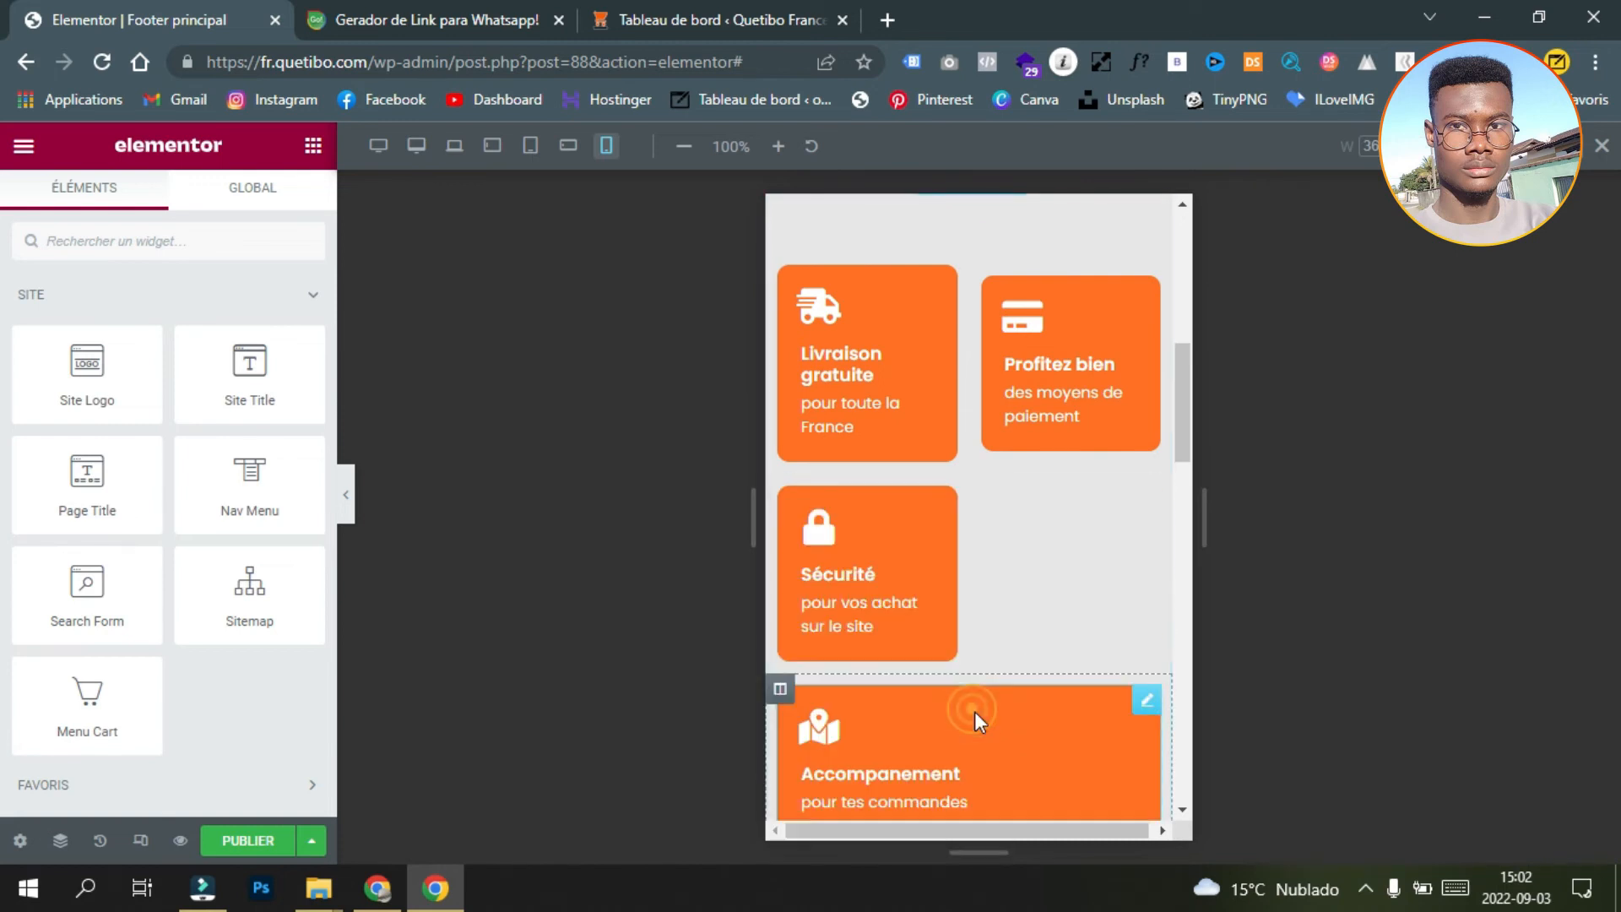
scroll(831, 596, "down", 3)
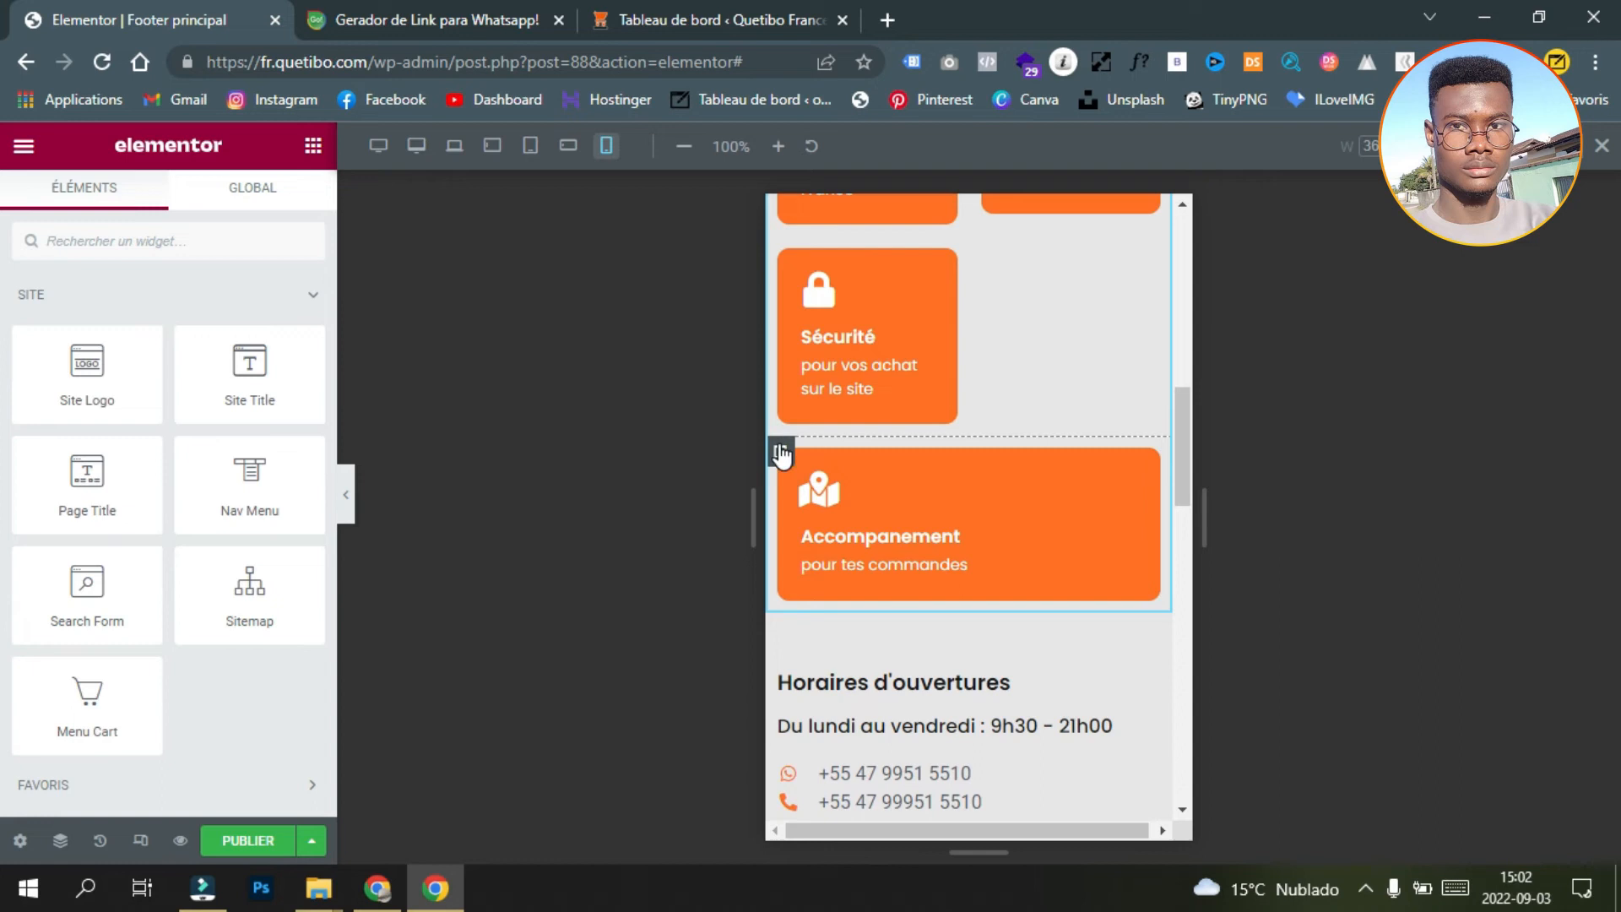
right_click(780, 449)
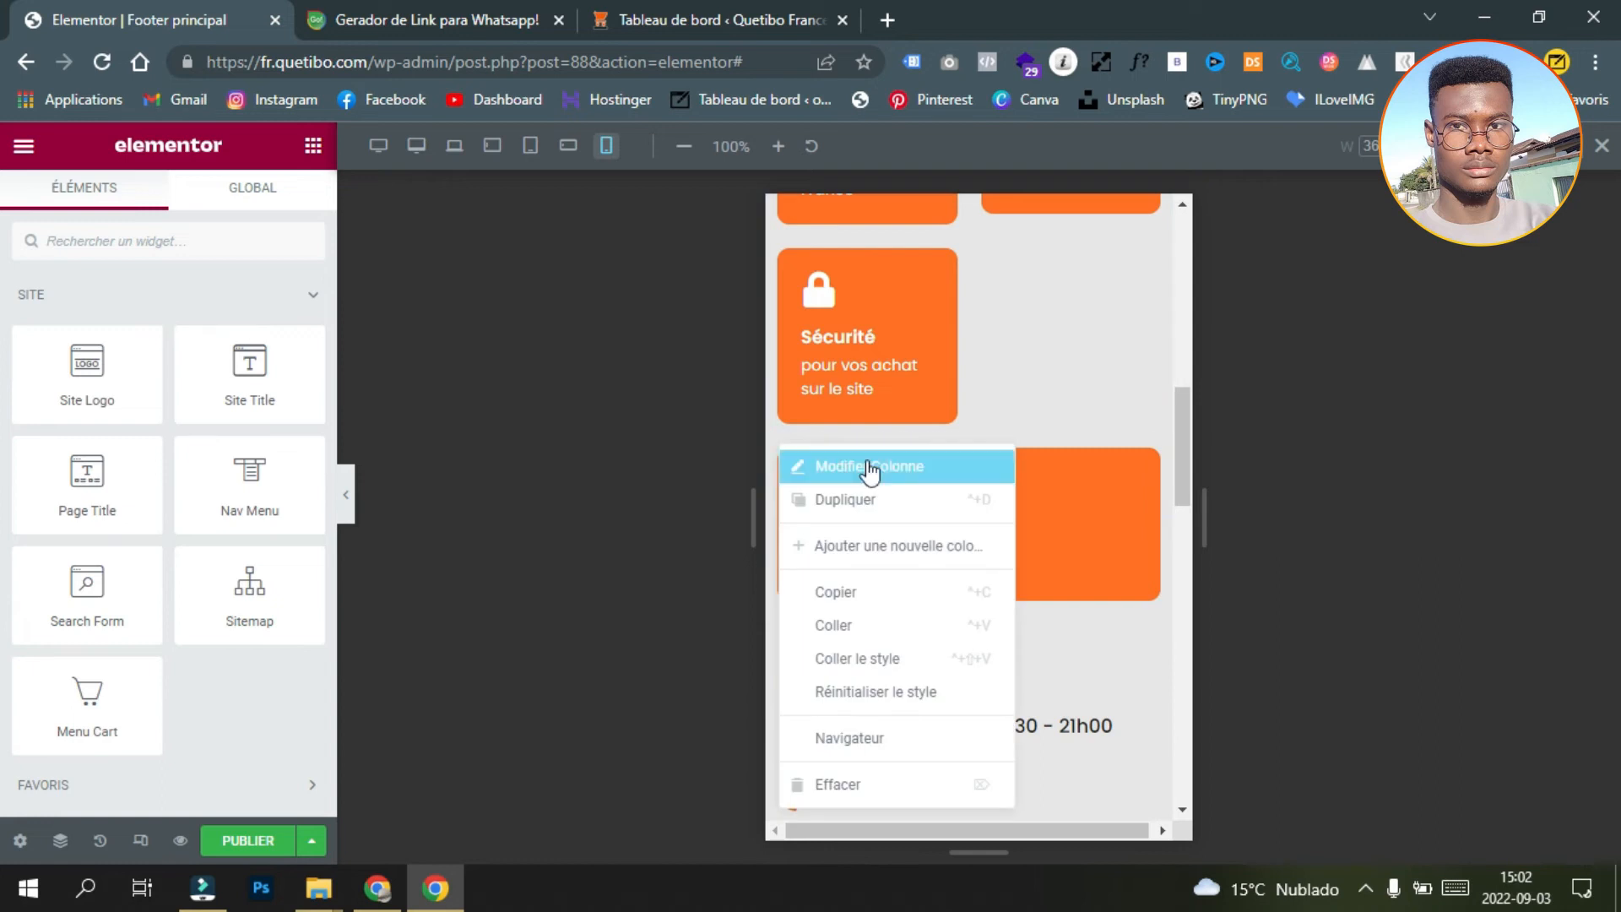
left_click(980, 658)
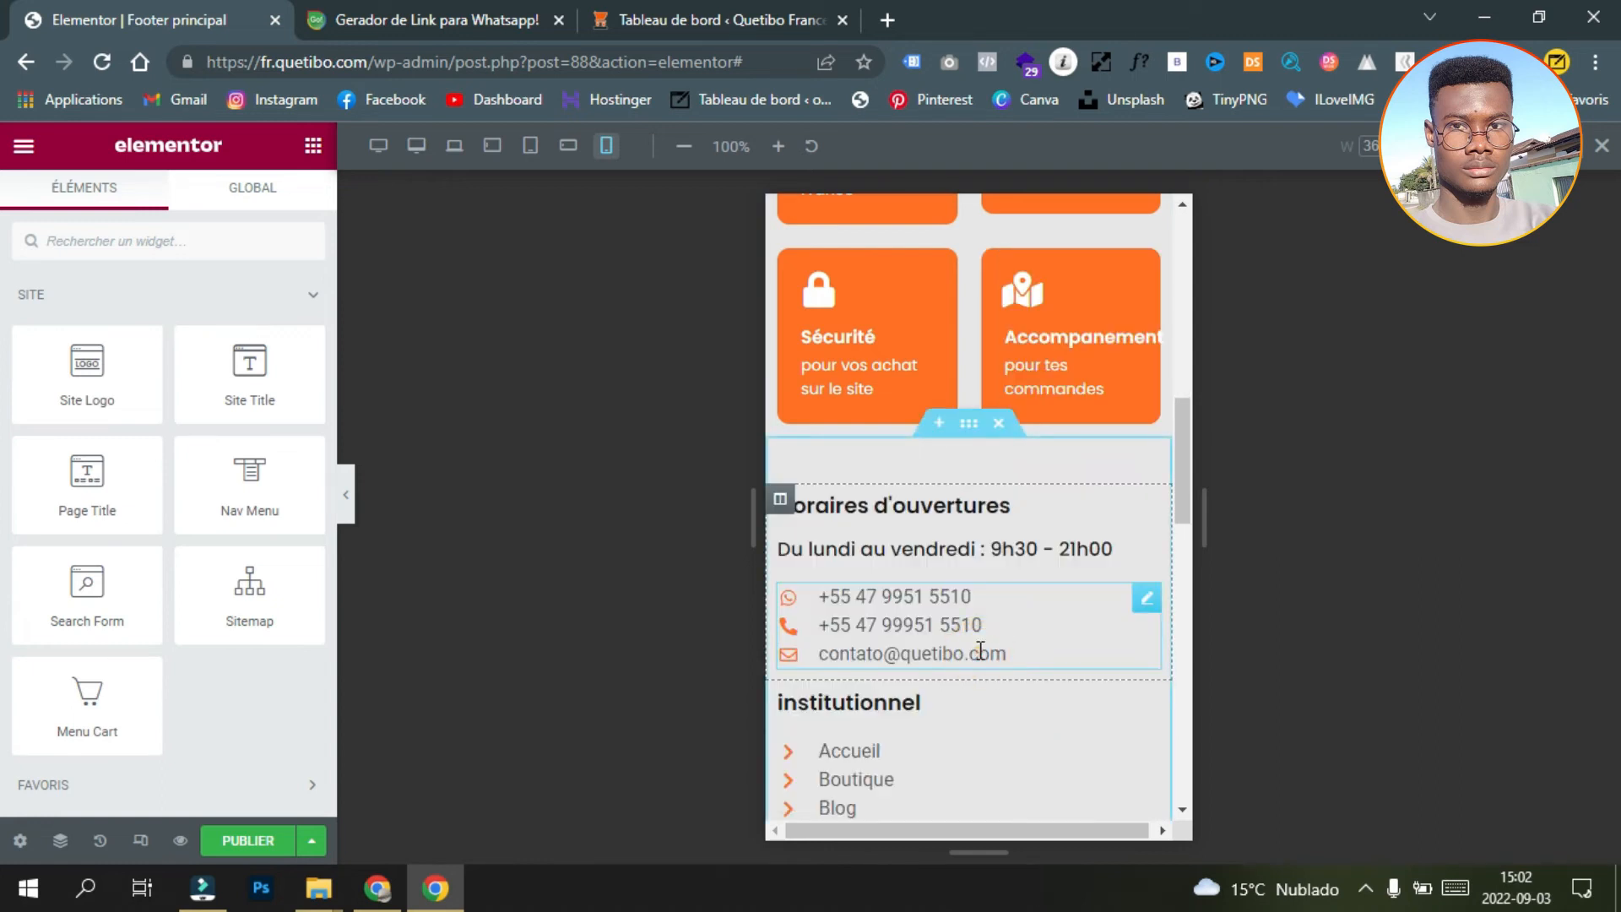
Step: Hide the editing panel and examine the layout of the four icon boxes in the mobile preview
left_click(351, 498)
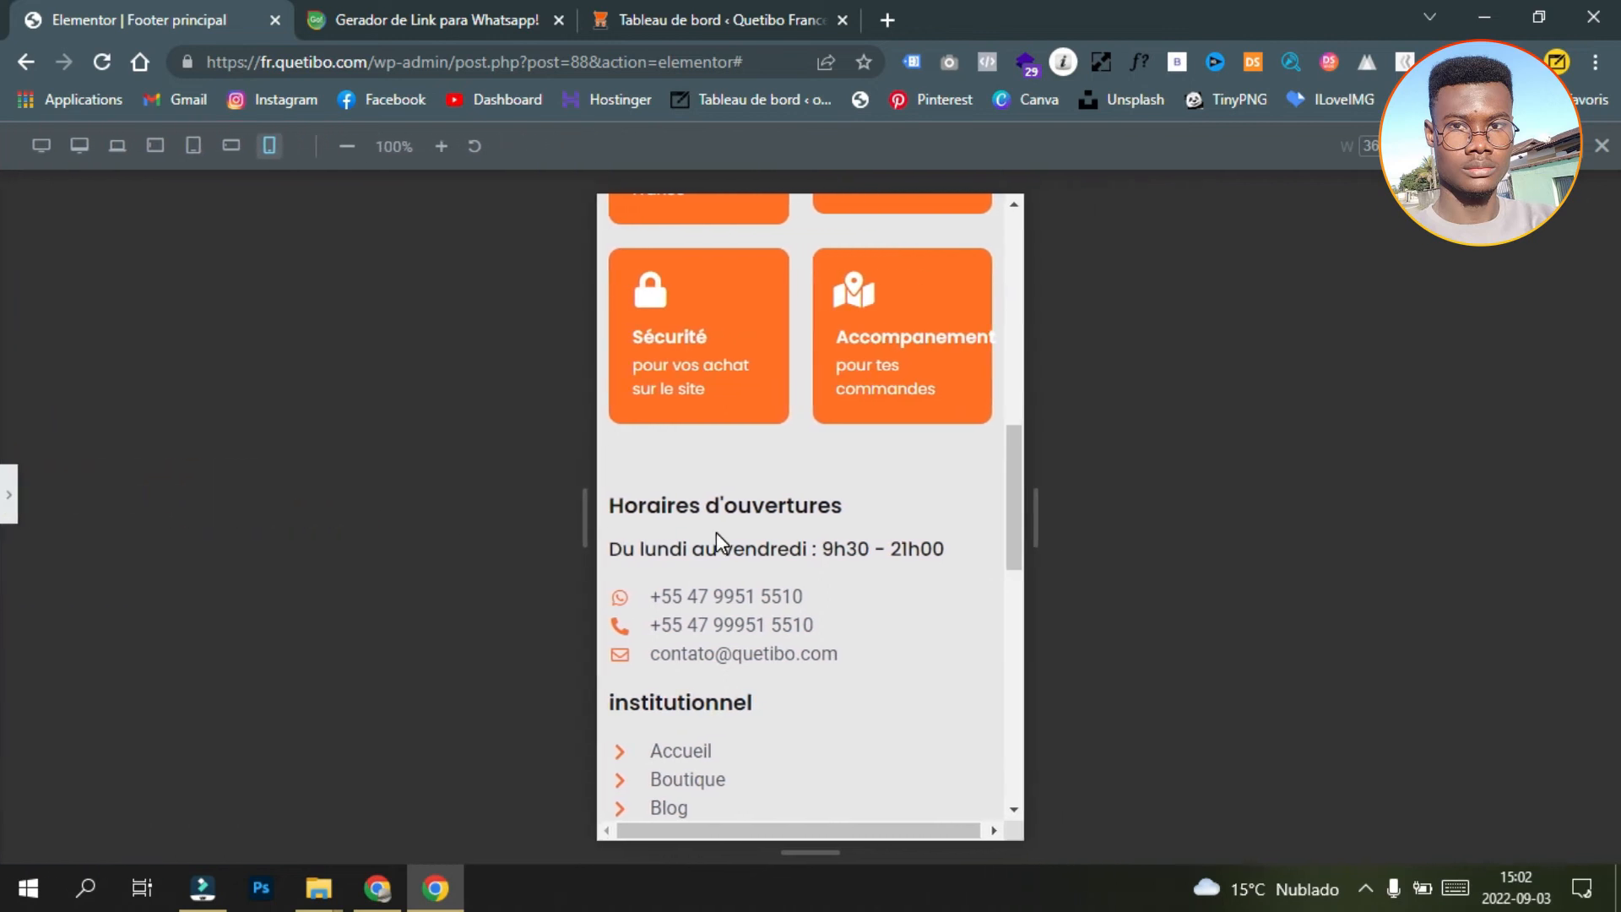
scroll(716, 541, "up", 3)
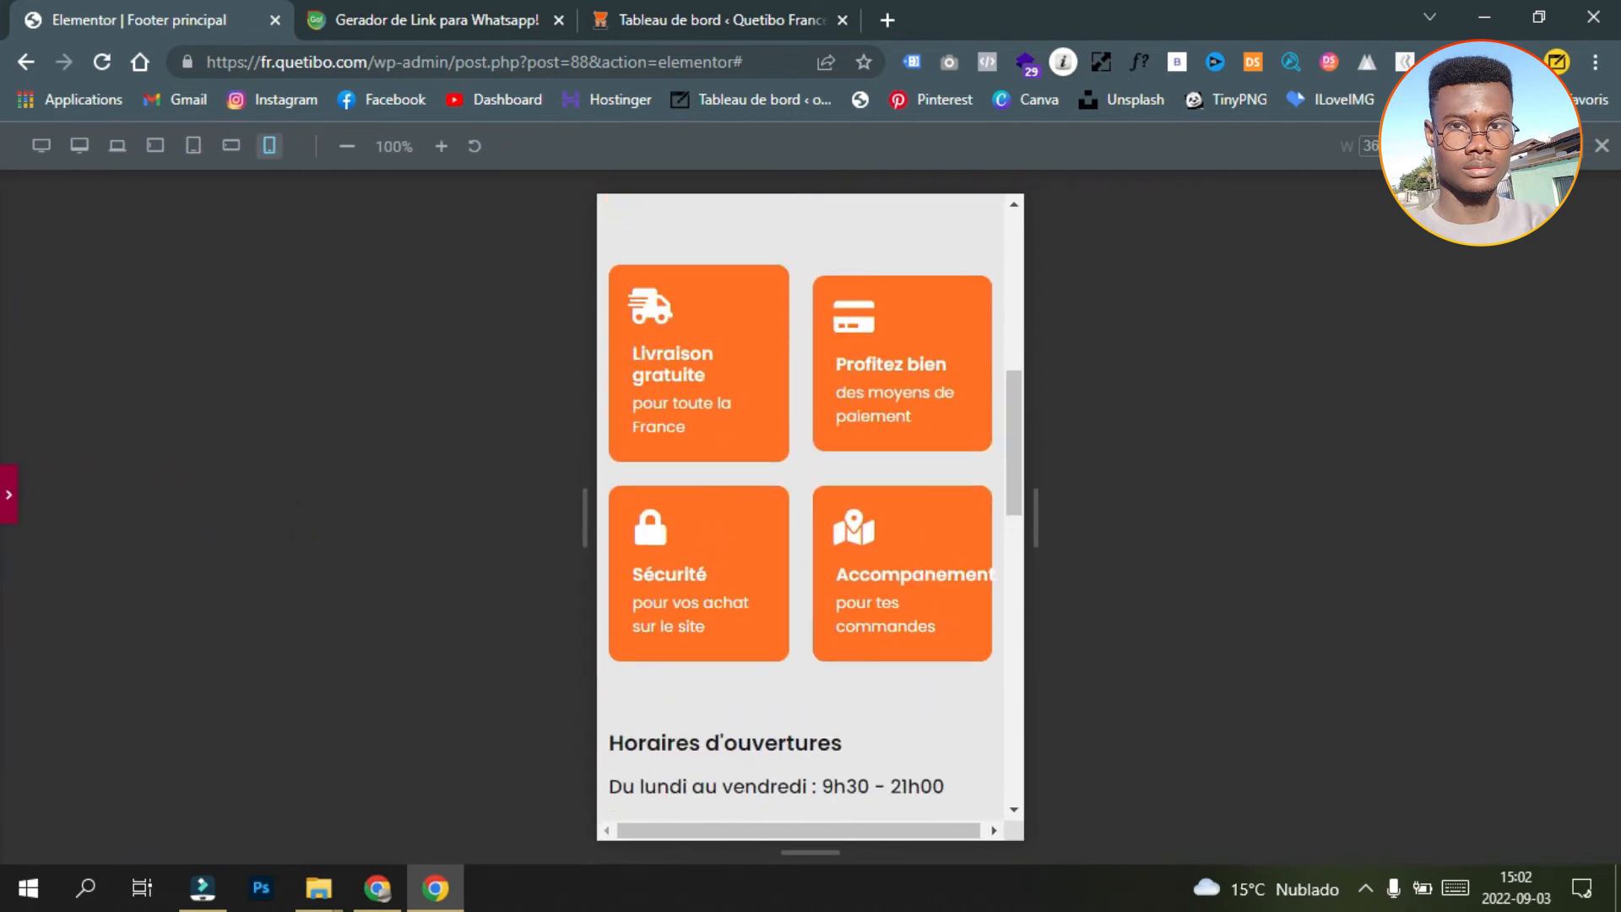
Step: Set the mobile inner padding of the Accompanement icon box to 10 px on all sides
left_click(9, 494)
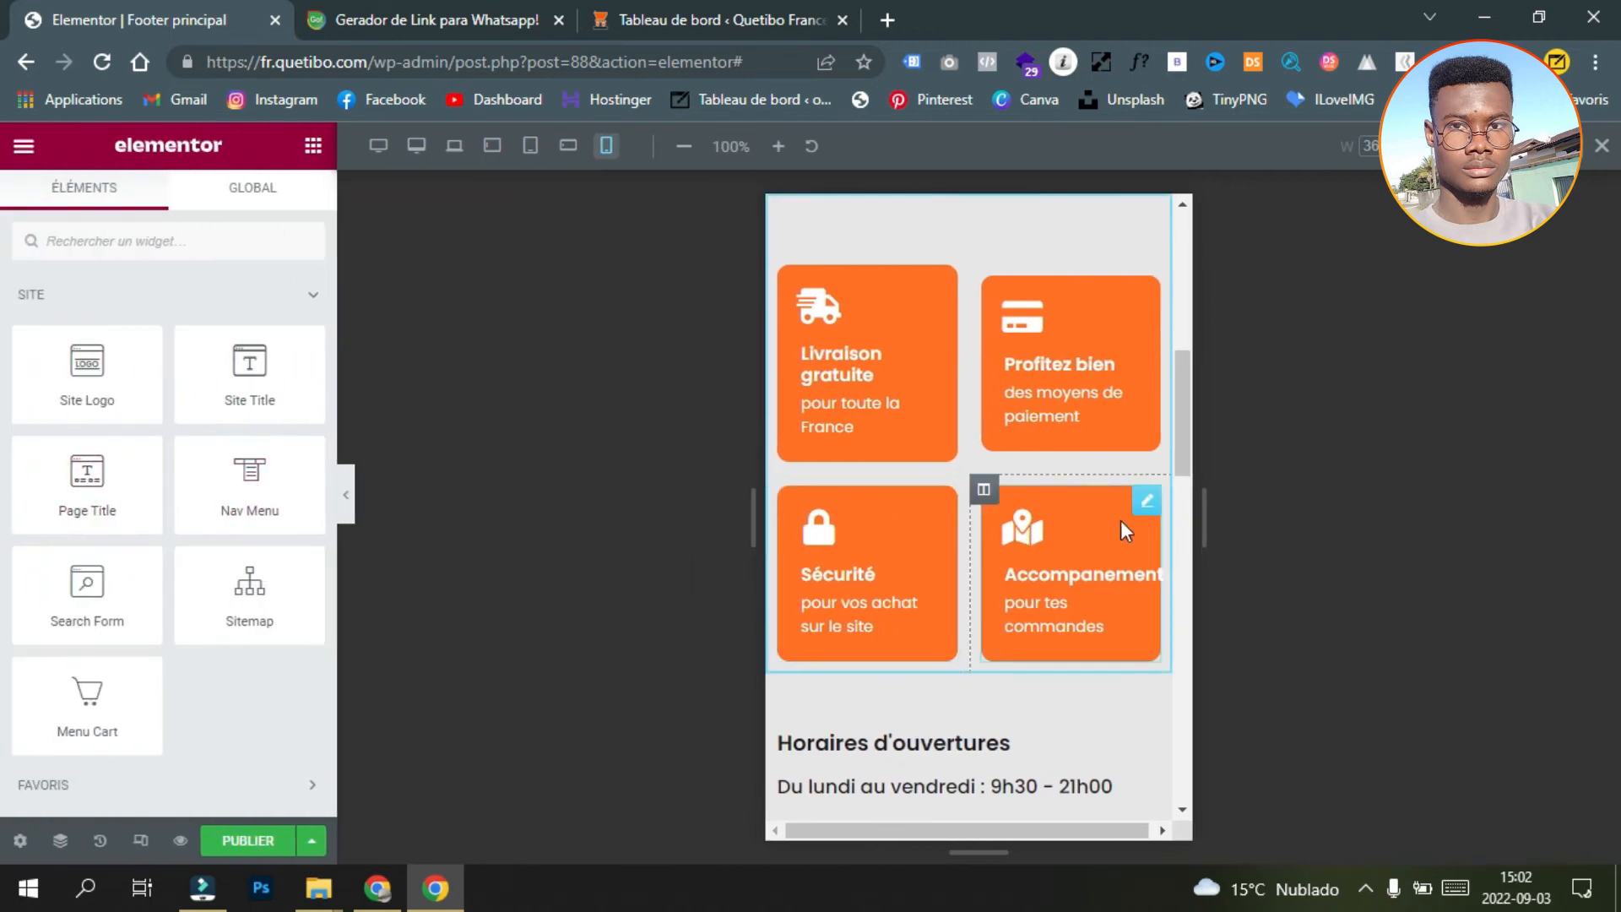
left_click(1147, 501)
left_click(275, 196)
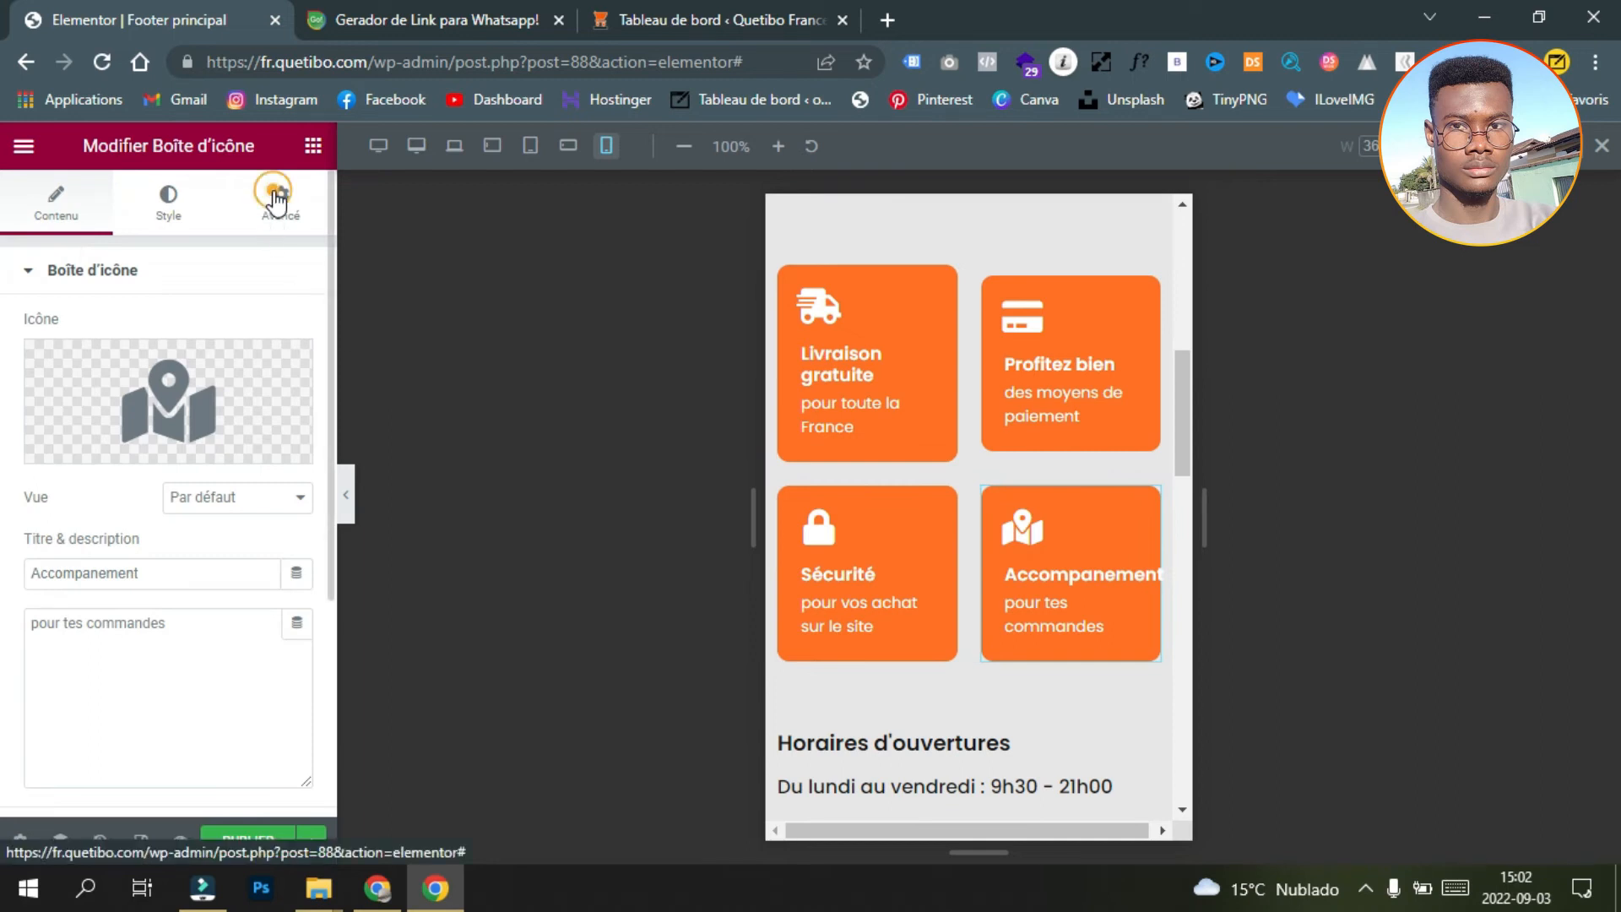
left_click(45, 452)
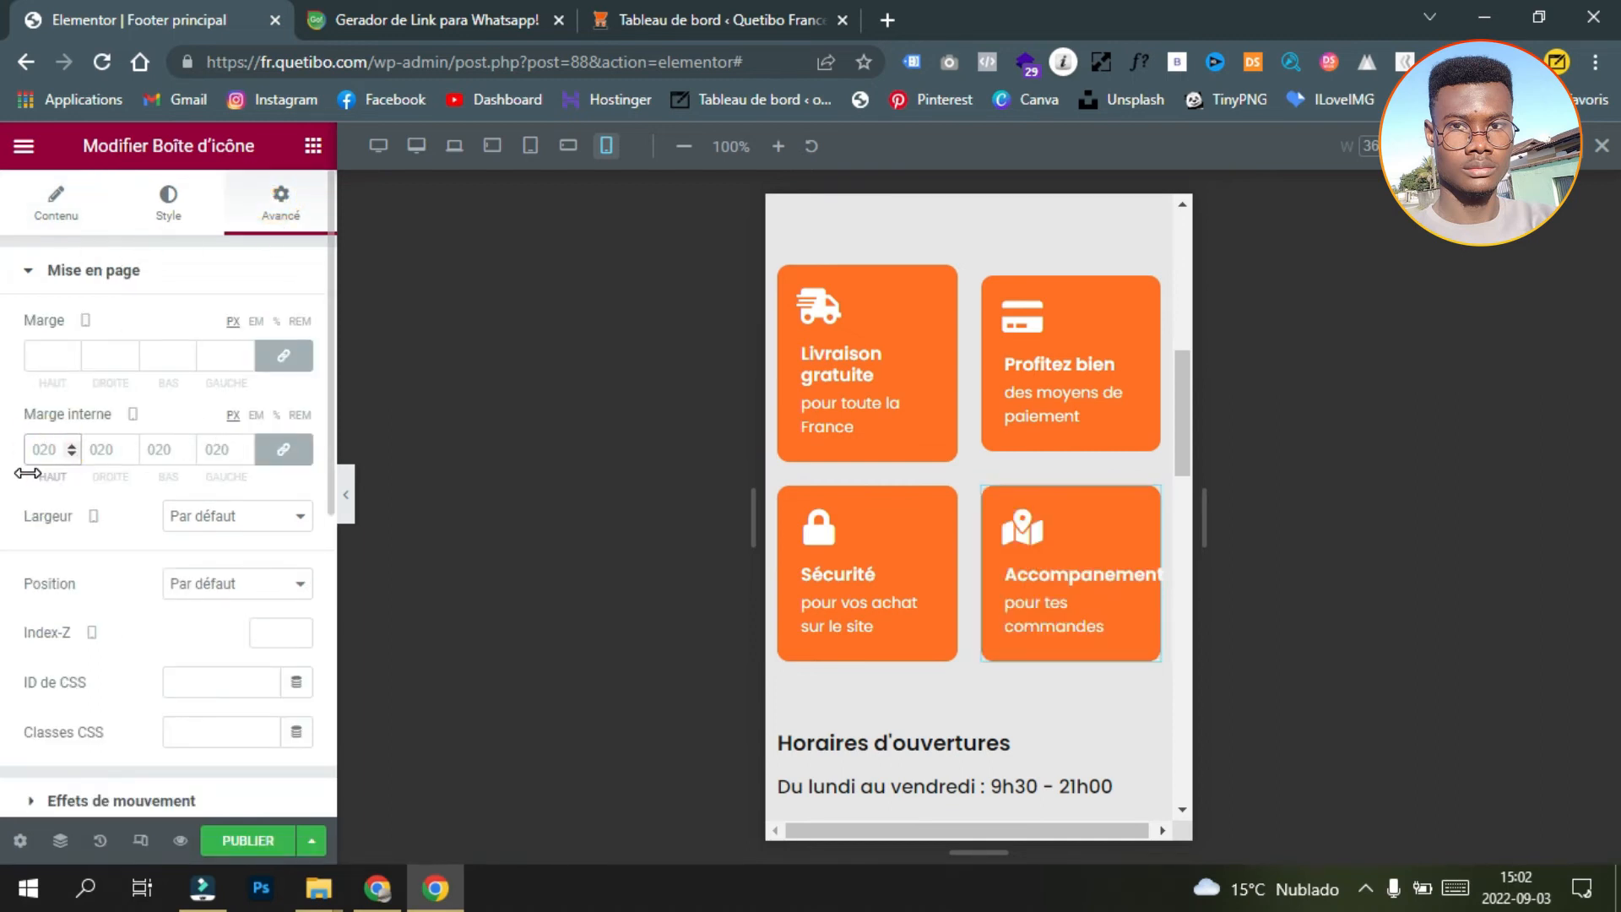
type("10")
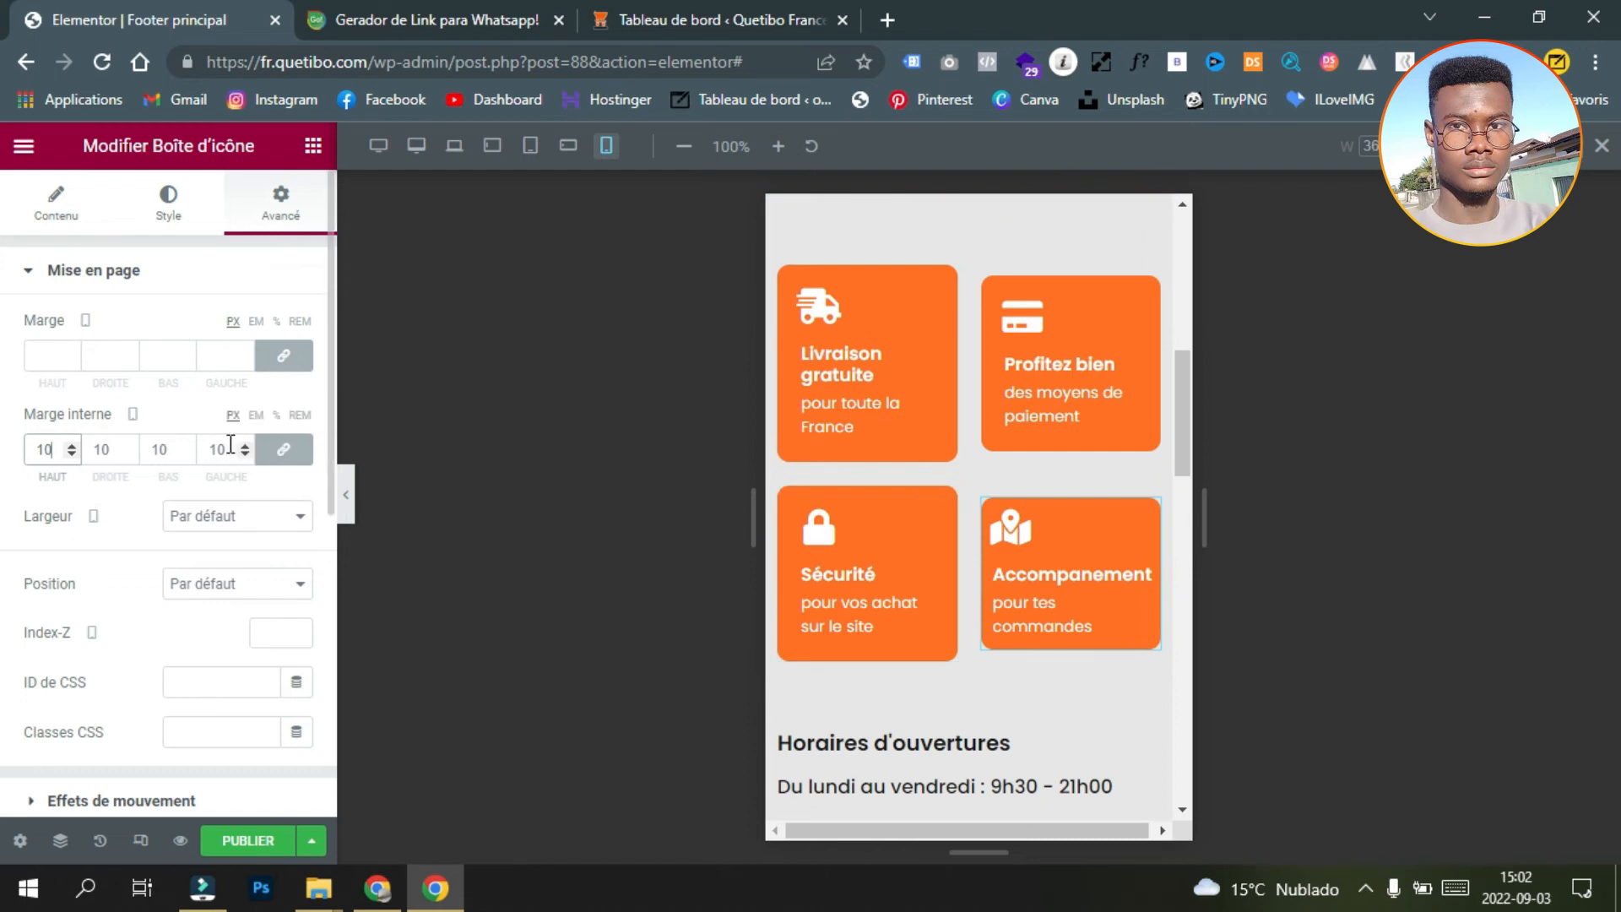
Step: Unlink the inner padding sides of the Accompanement box and set the top and bottom padding to 15 px
left_click(296, 450)
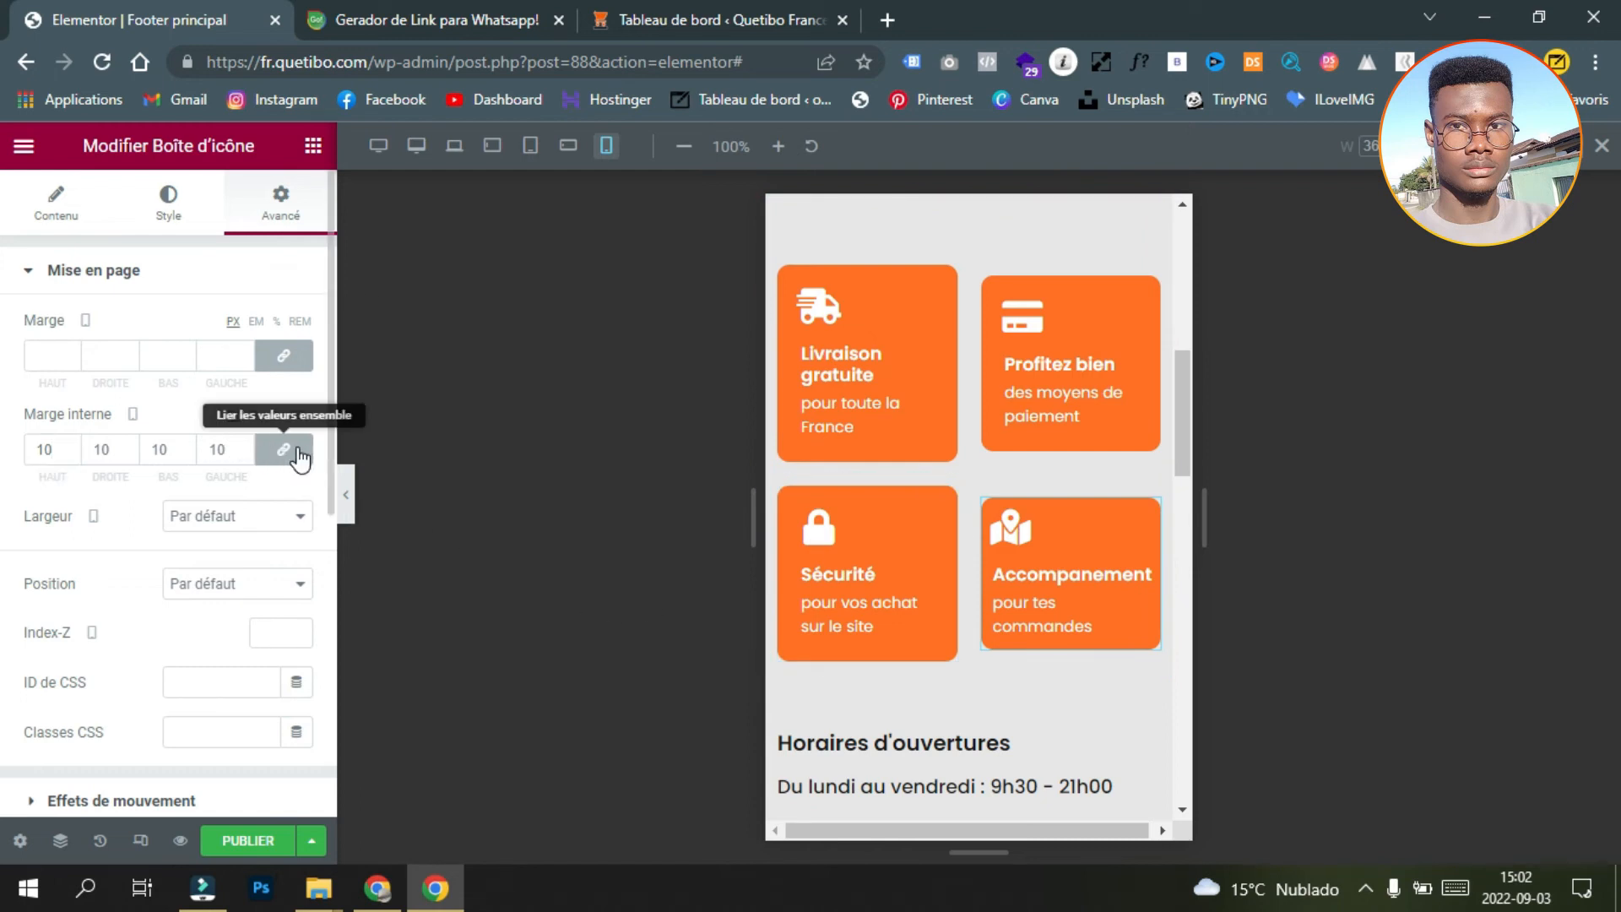
left_click(110, 451)
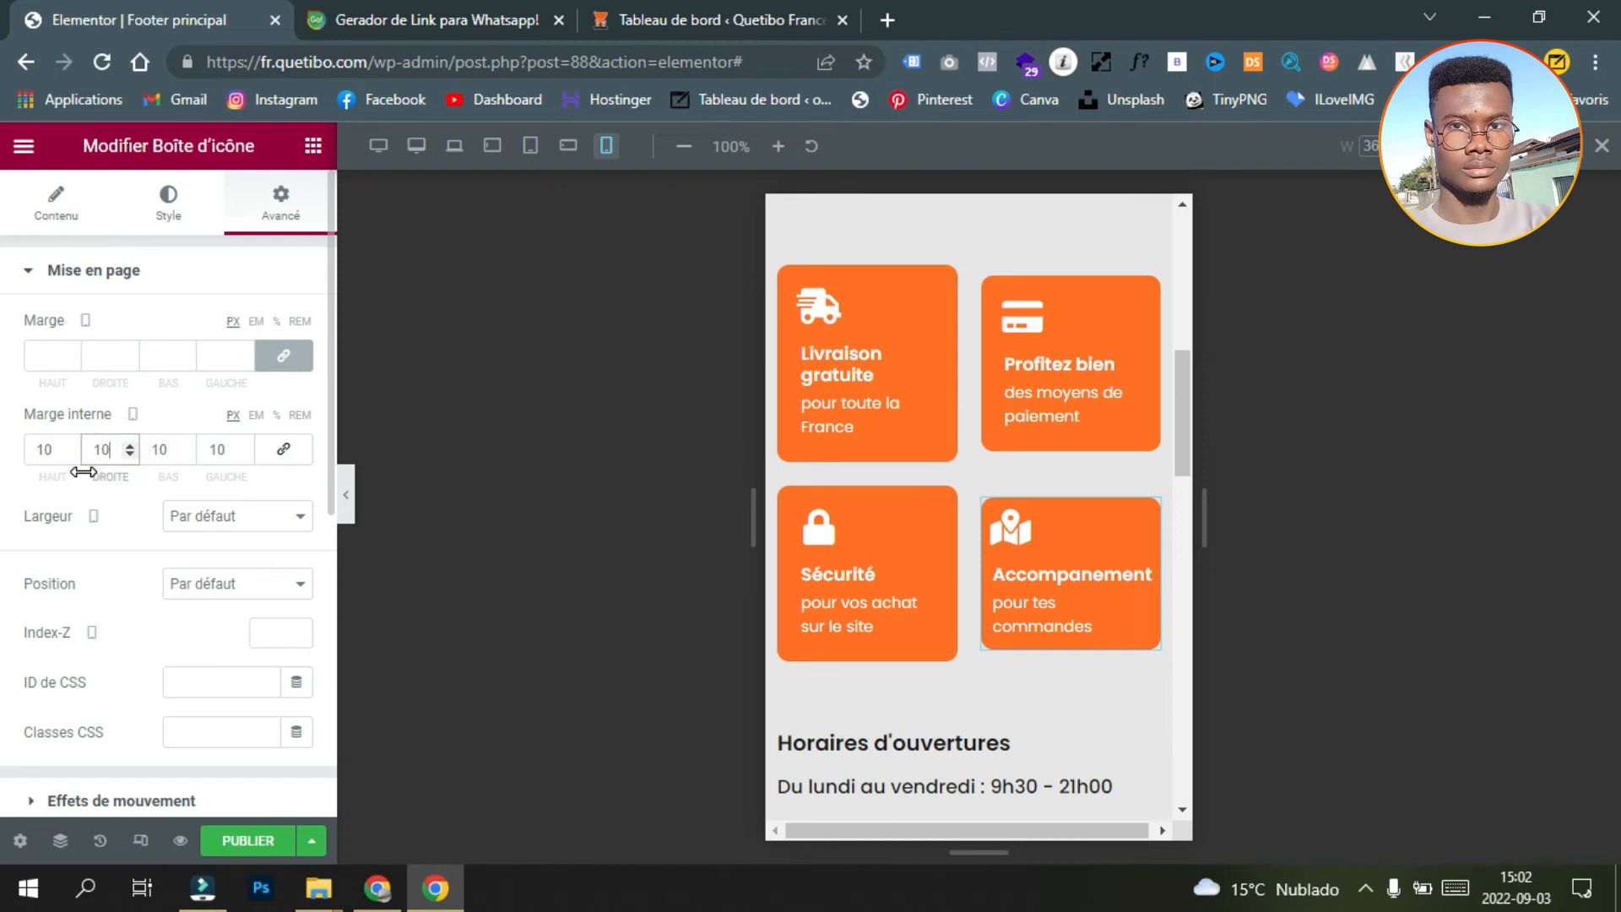
left_click(56, 454)
key("BackSpace")
type("5")
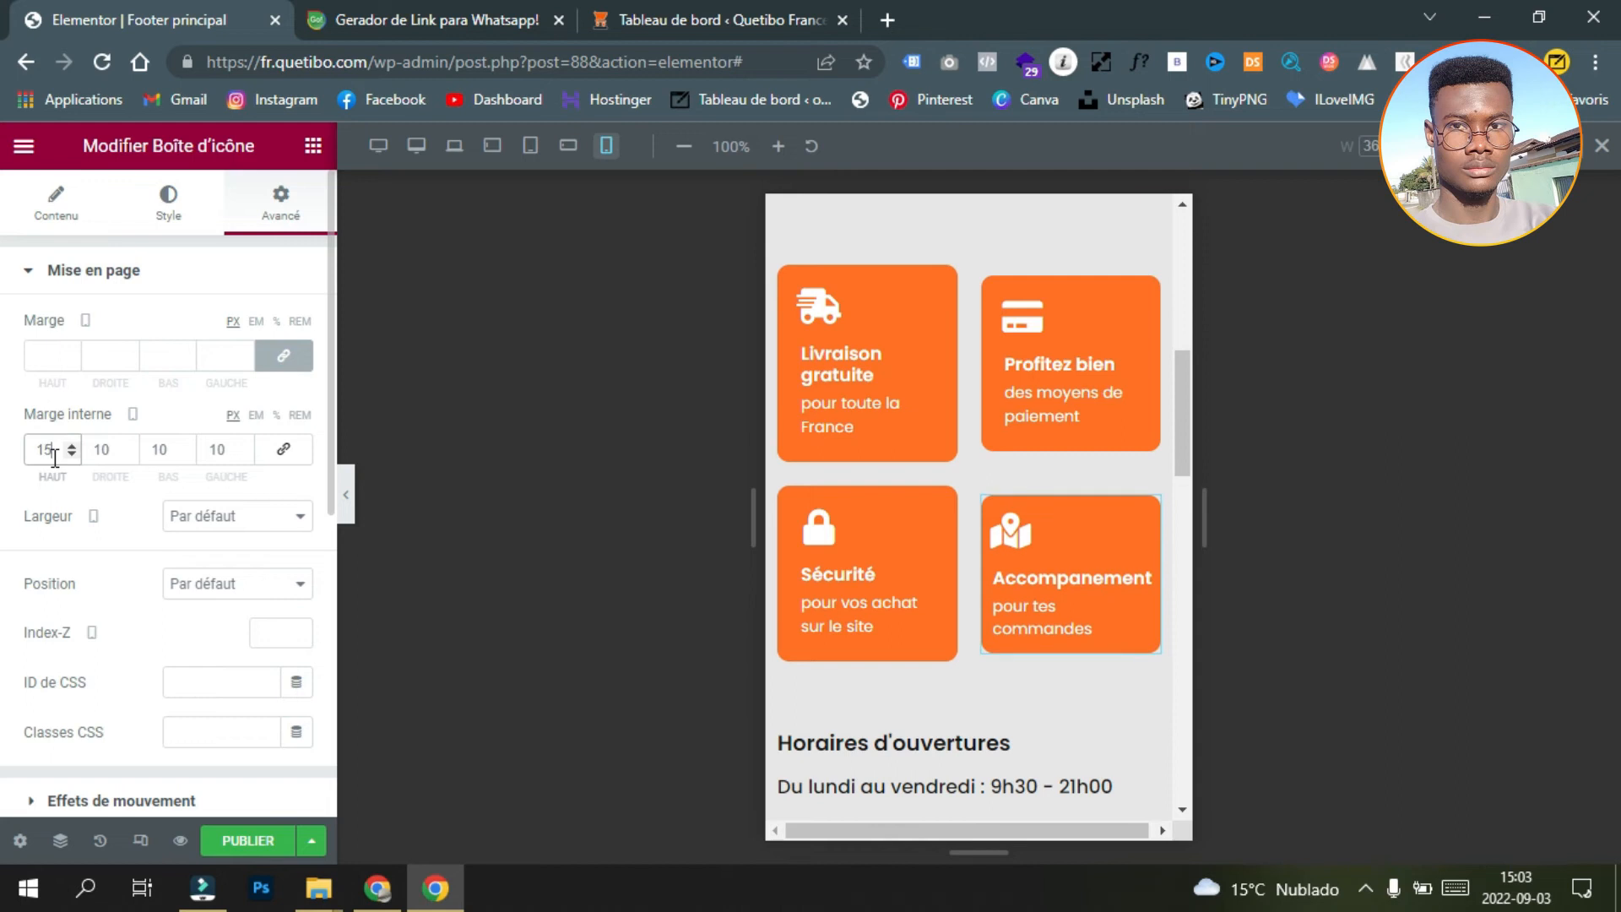
left_click(164, 450)
key("BackSpace")
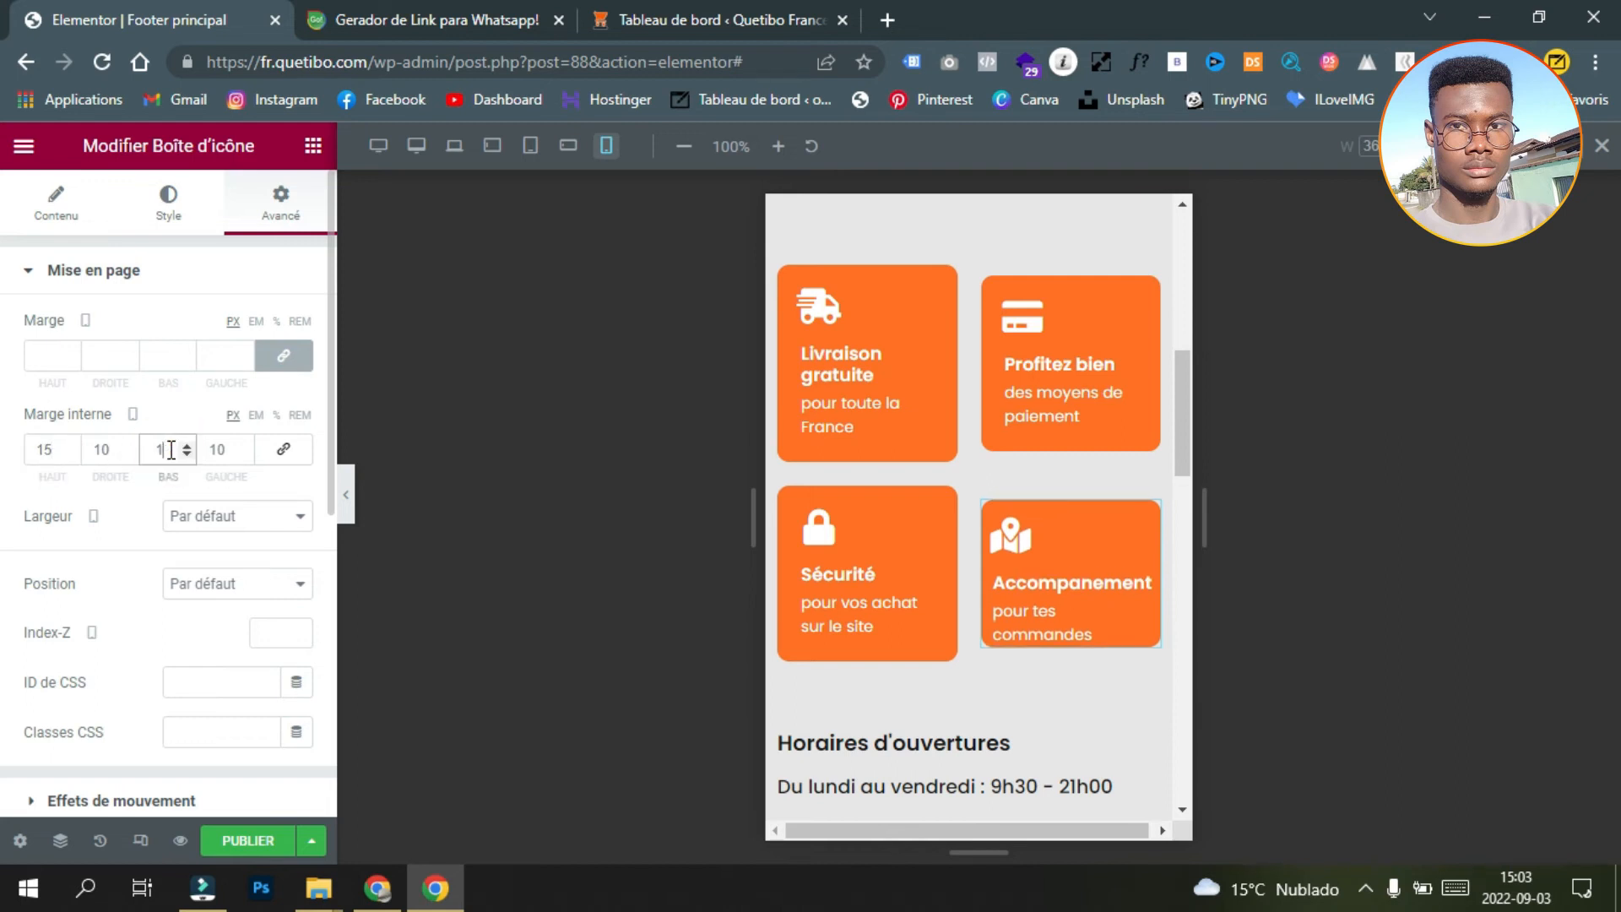
type("5")
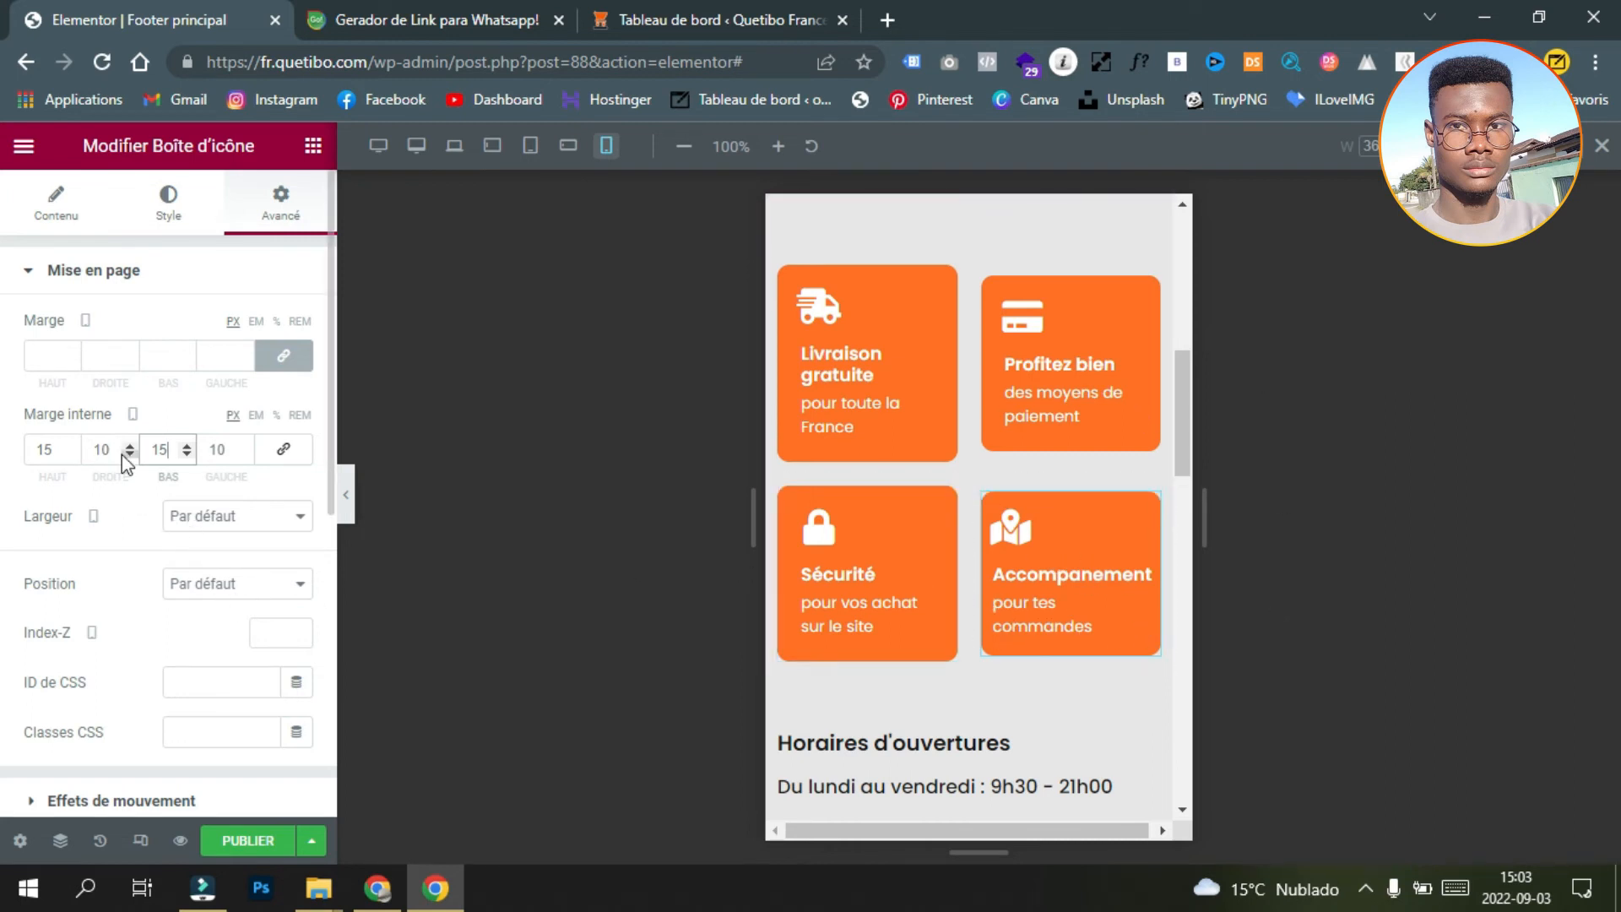
left_click(284, 450)
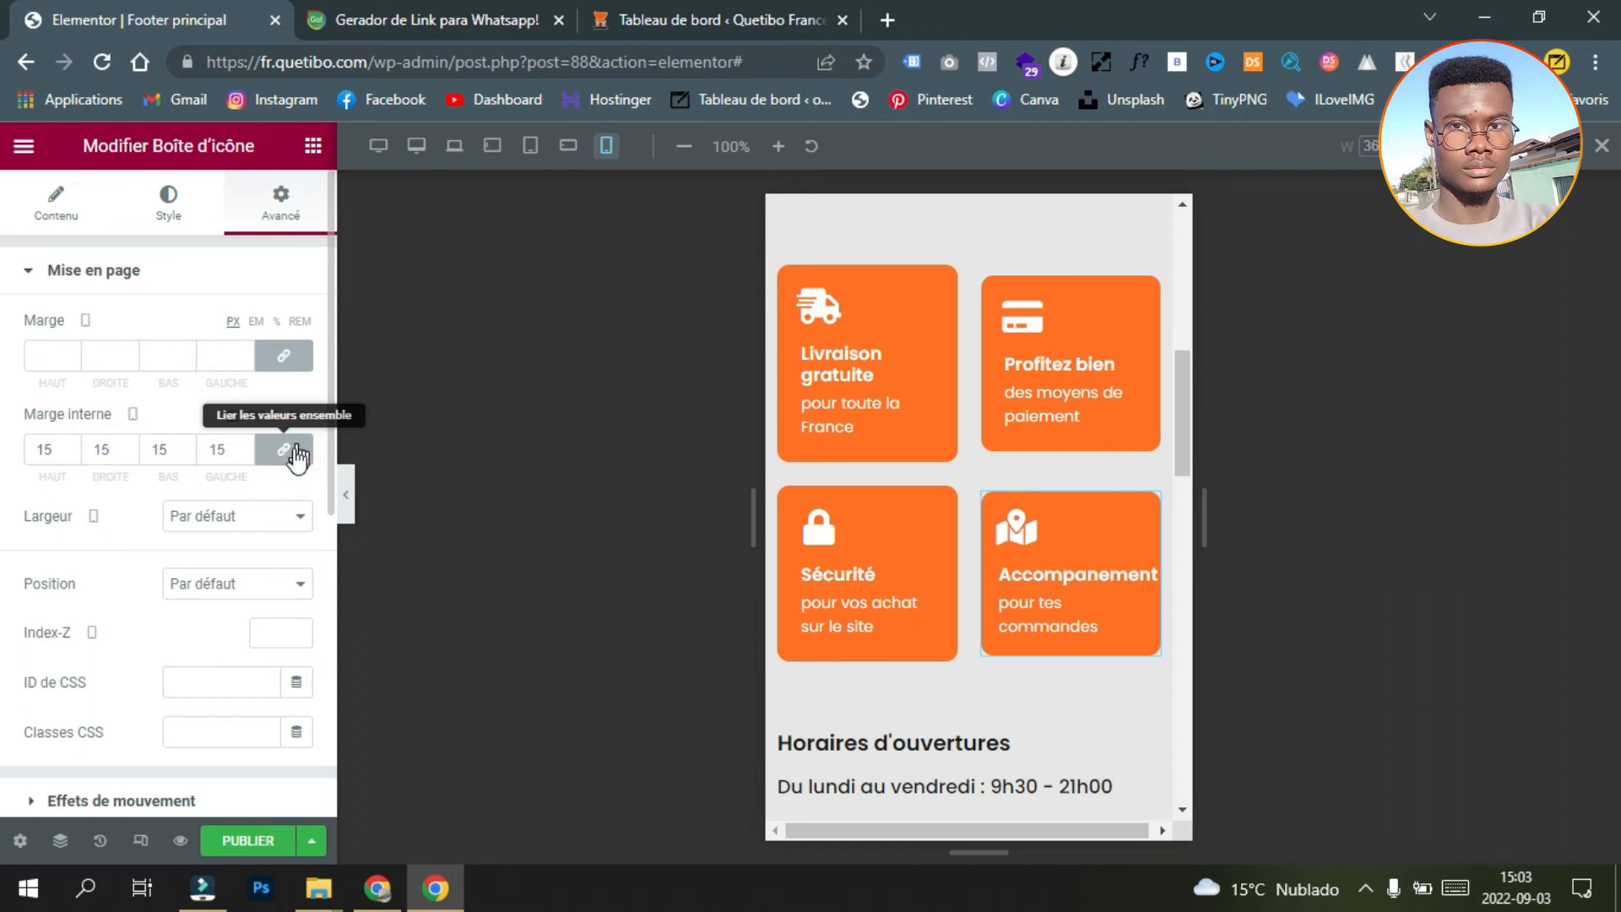
left_click(100, 840)
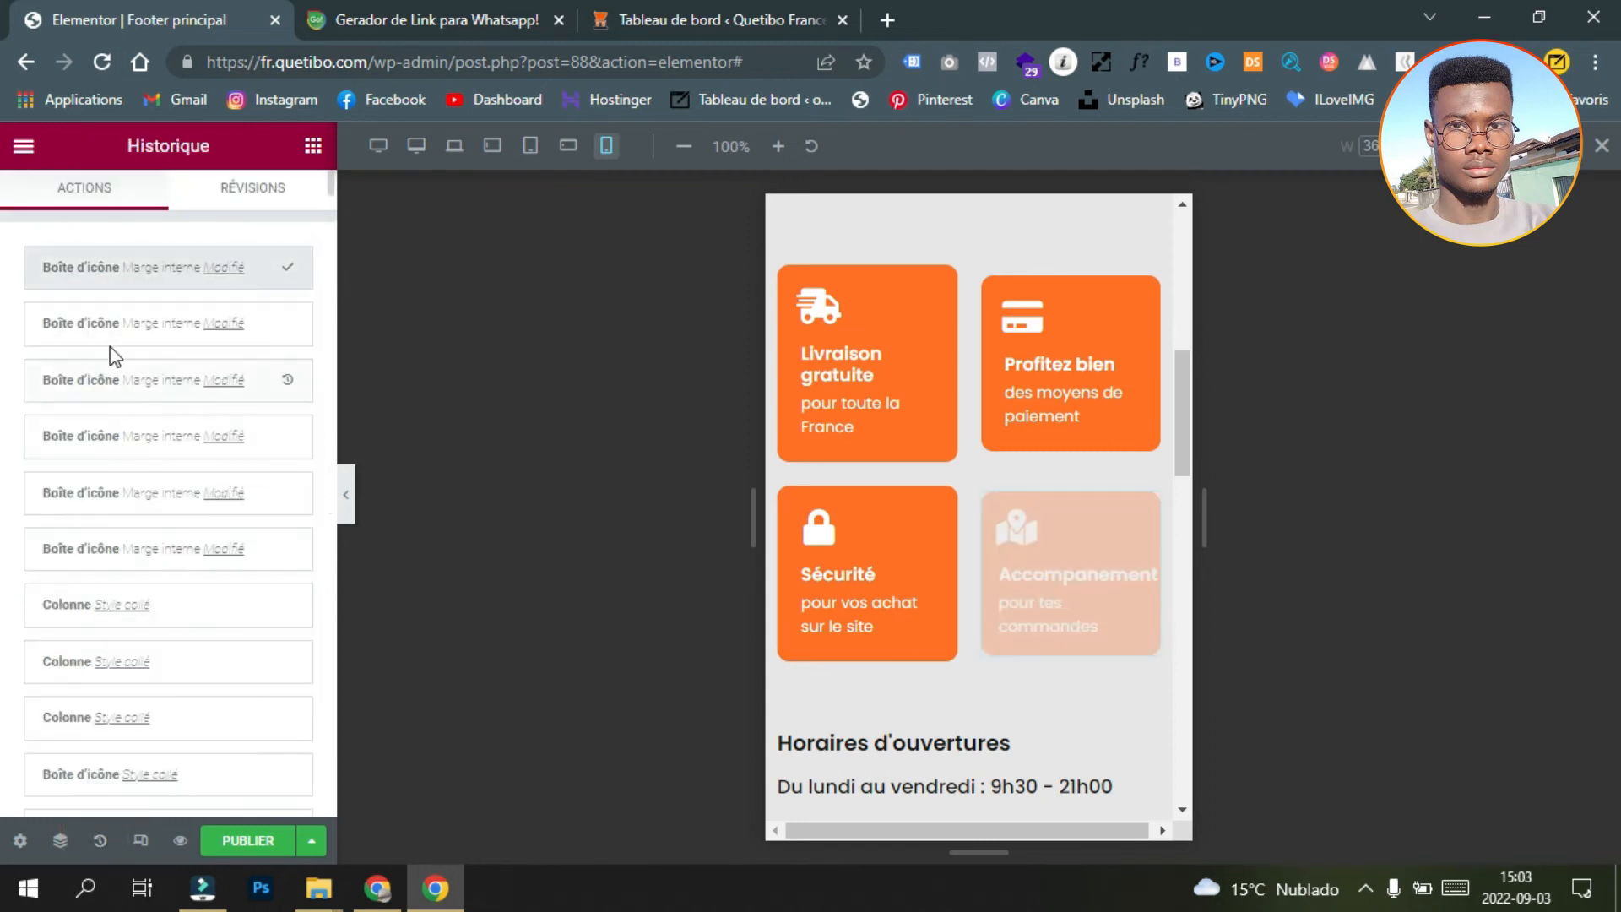
left_click(112, 324)
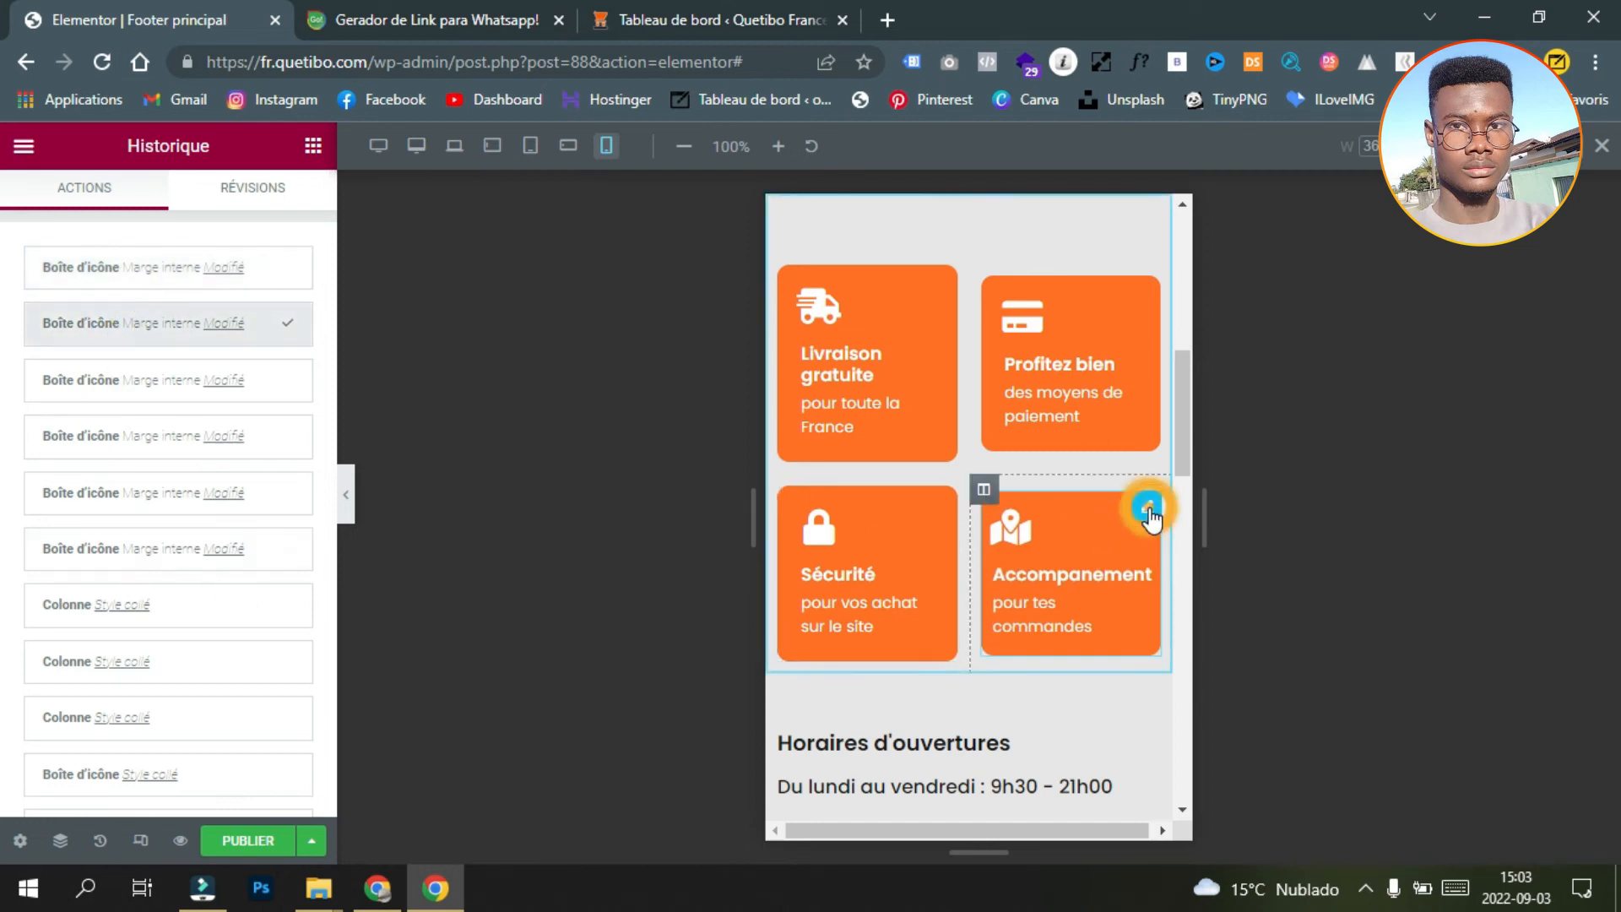
Step: Copy the Accompanement icon box and paste its style onto the Sécurité, Profitez bien and Livraison gratuite boxes
left_click(1148, 510)
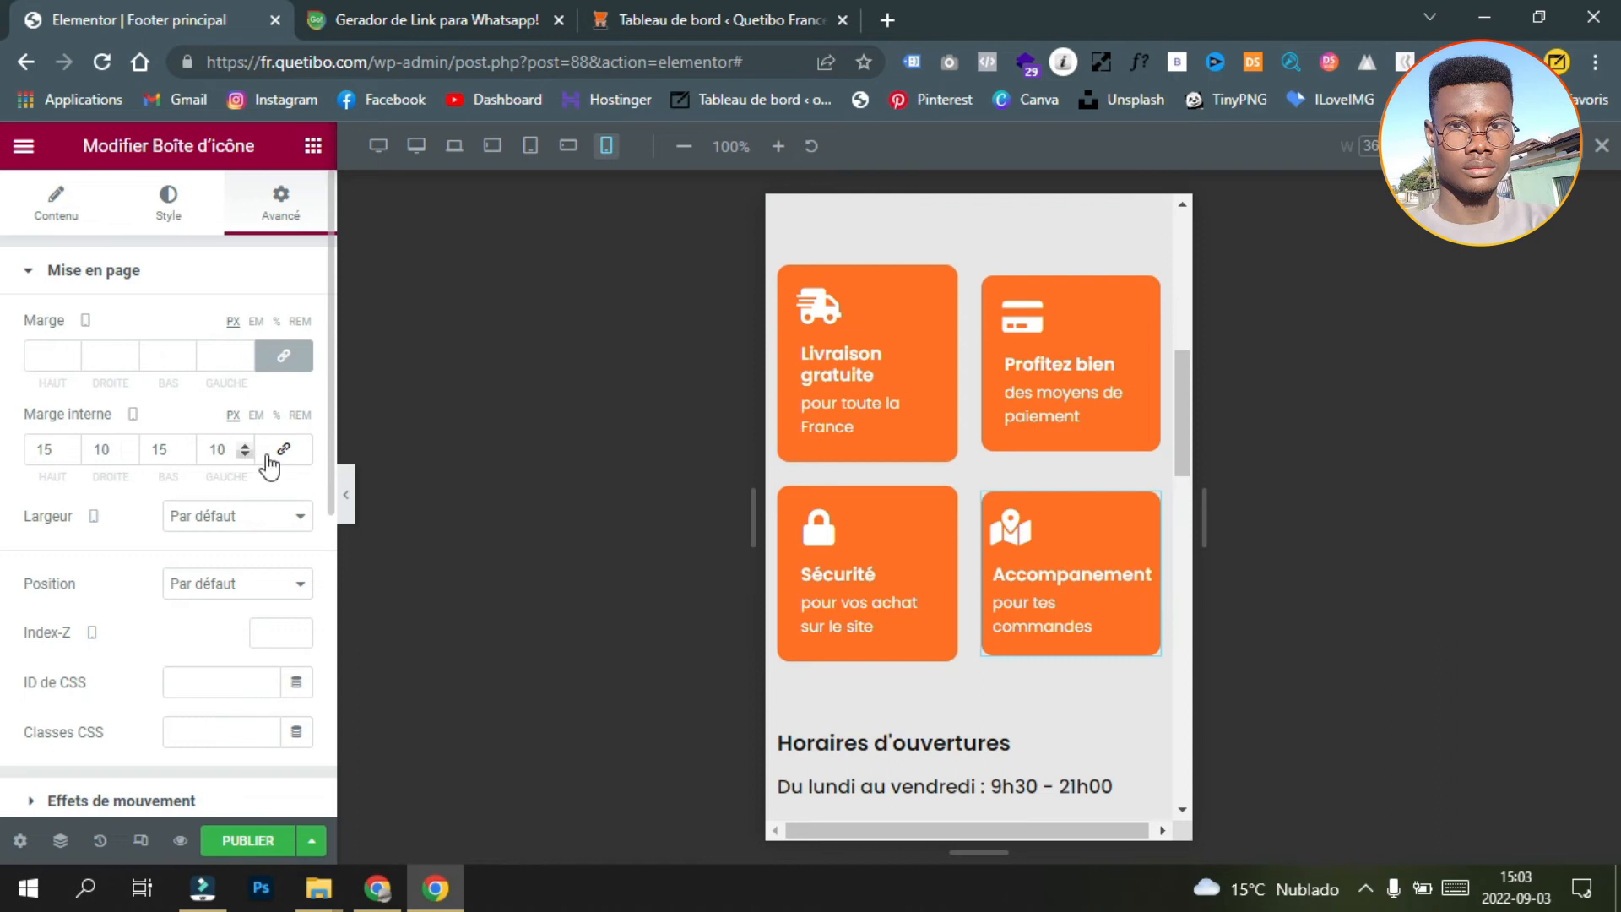
right_click(1153, 506)
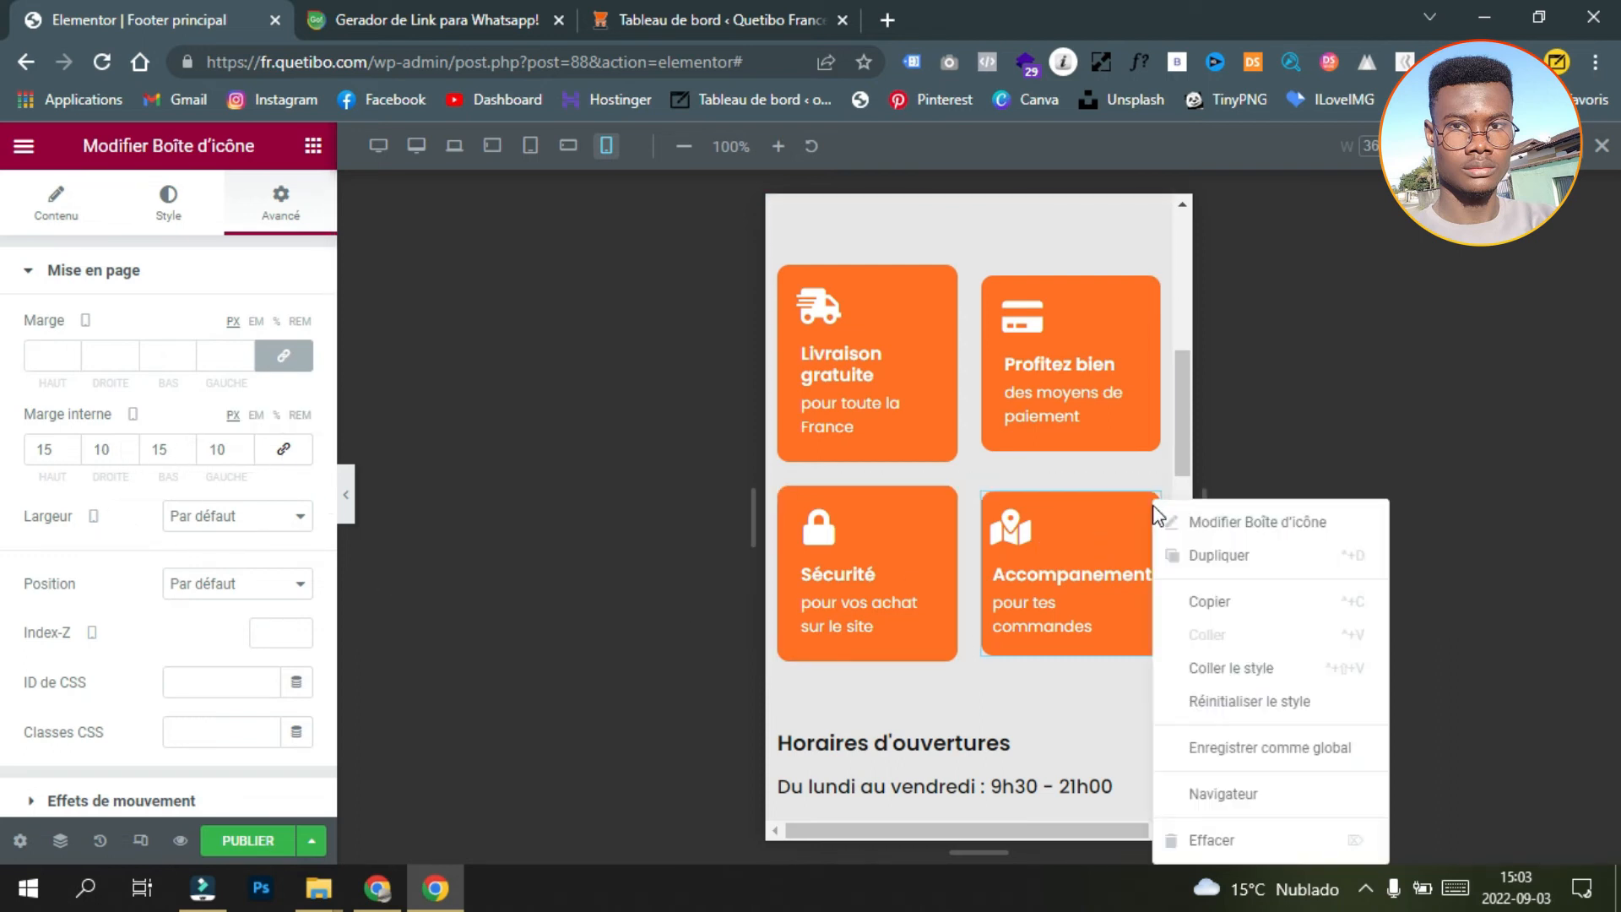
left_click(1293, 602)
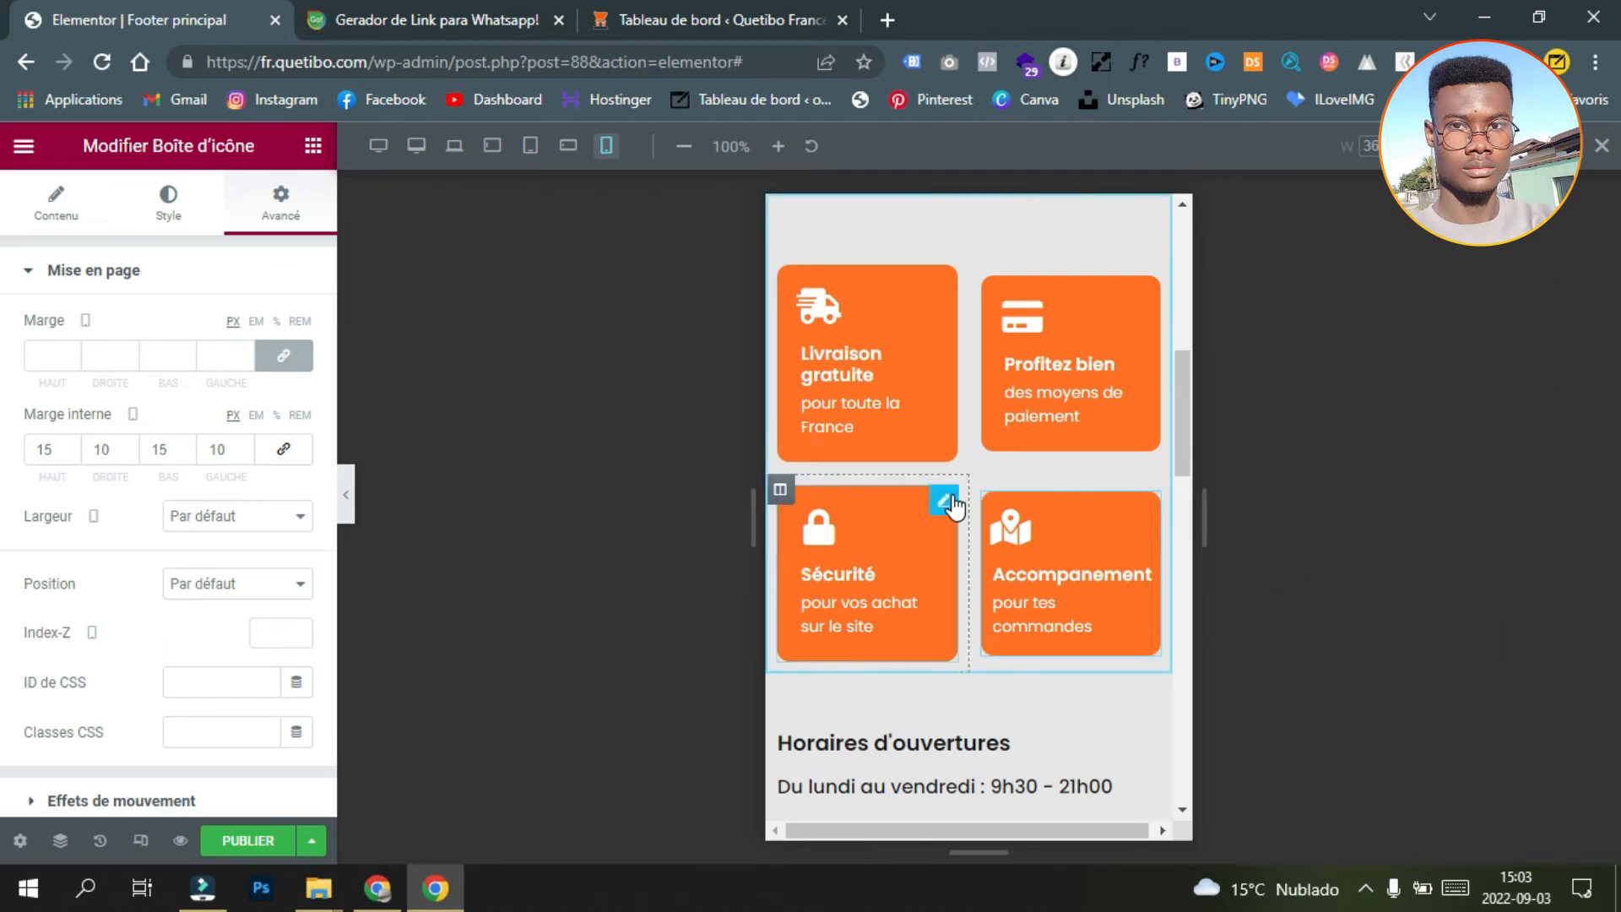
right_click(948, 508)
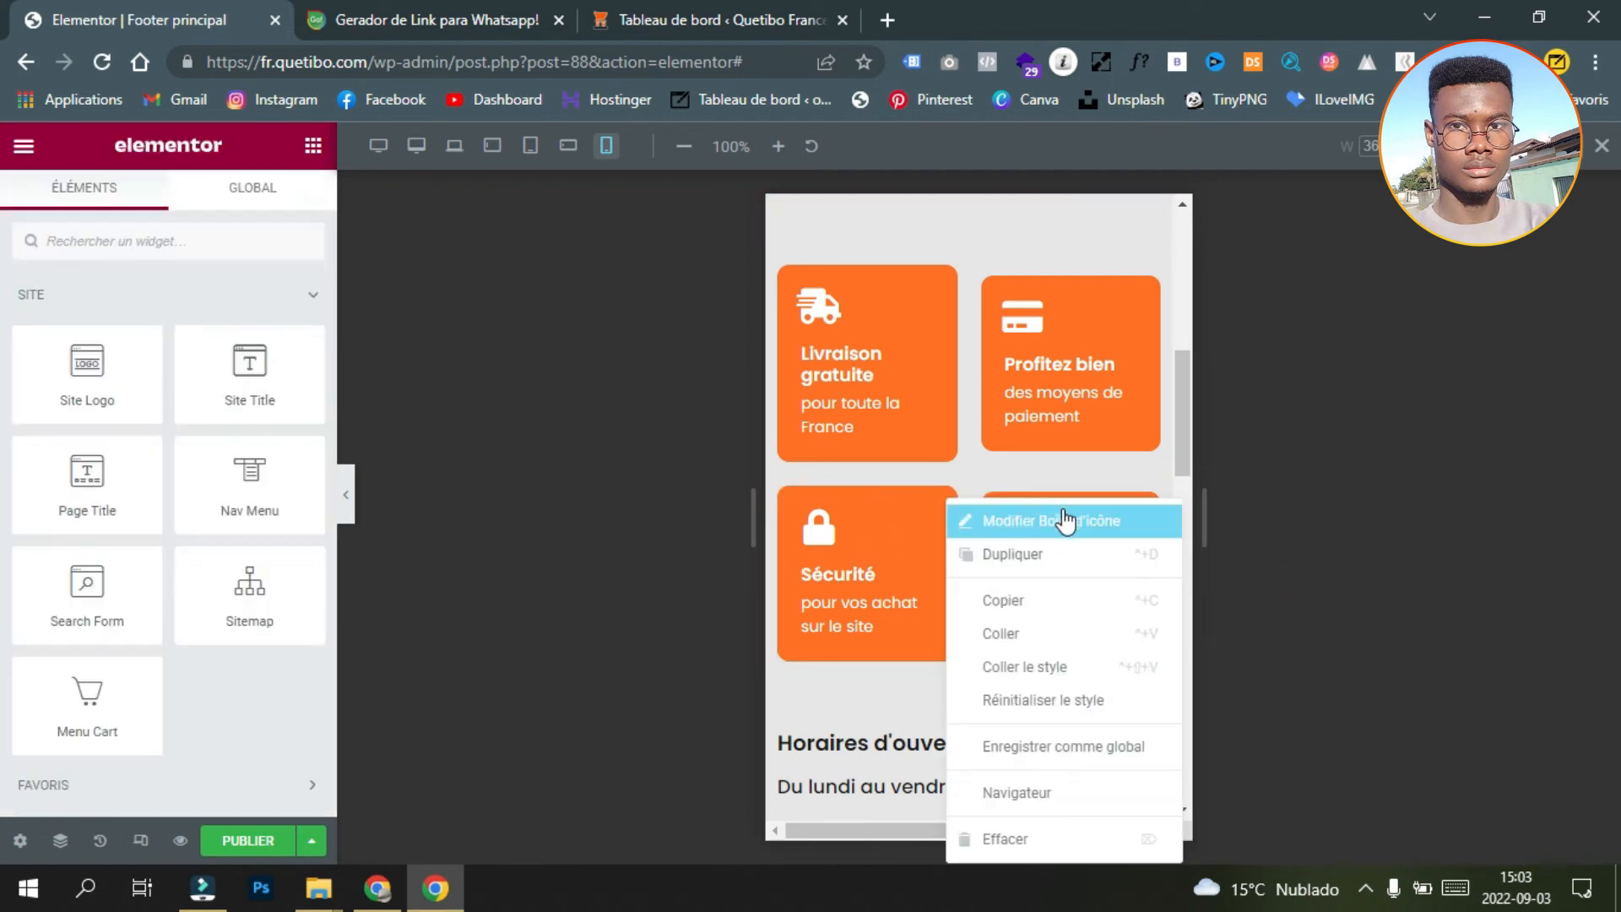
left_click(1158, 671)
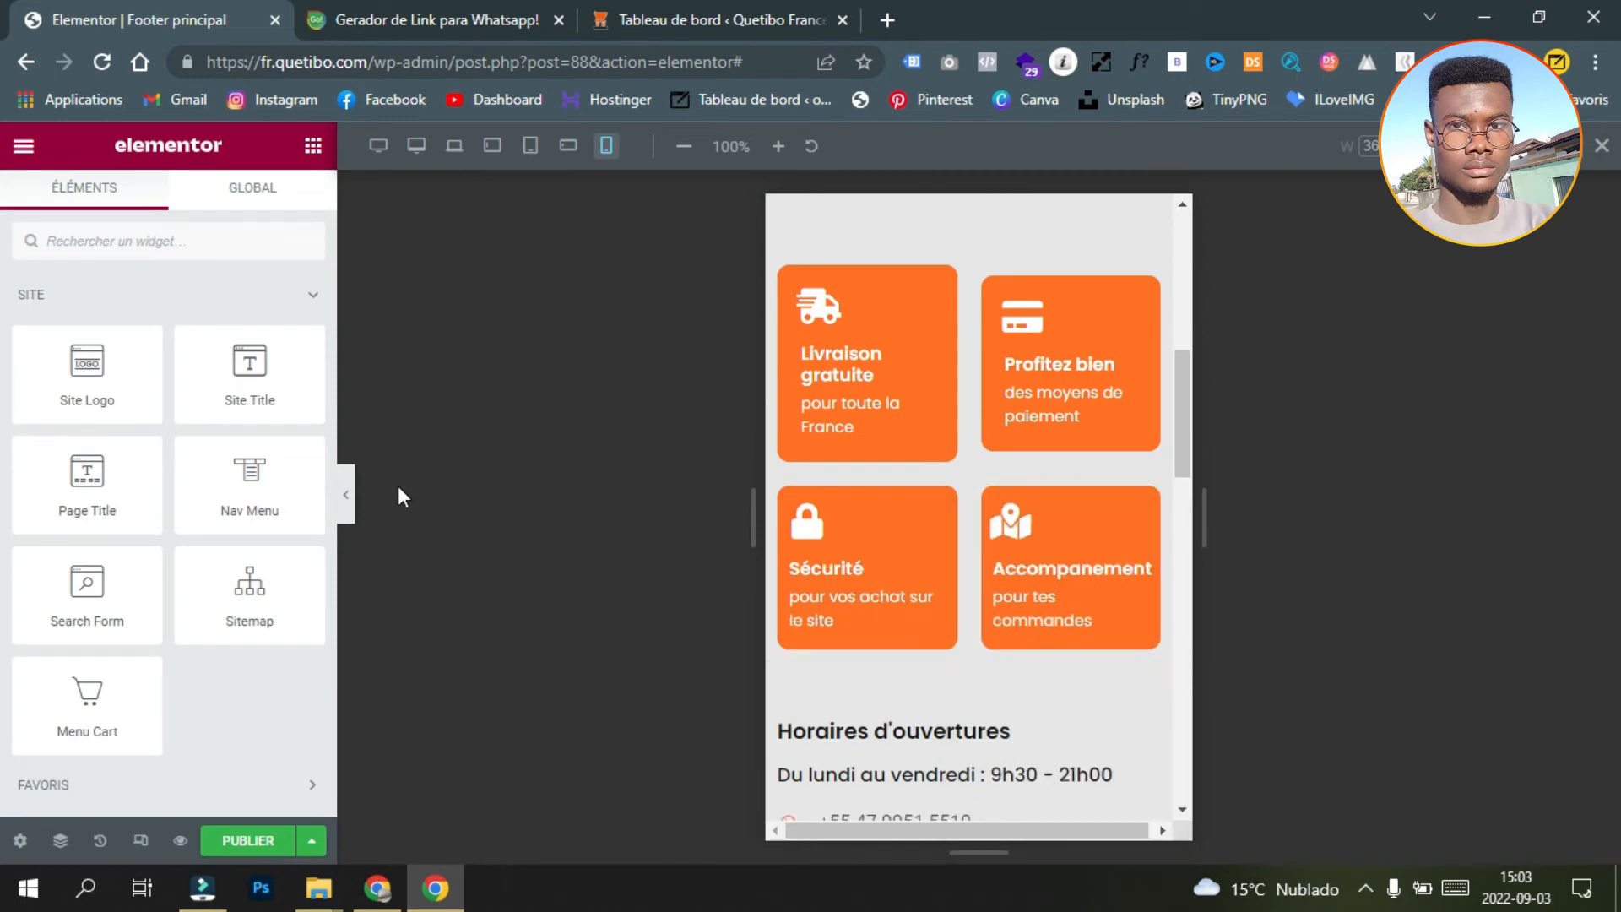
left_click(348, 511)
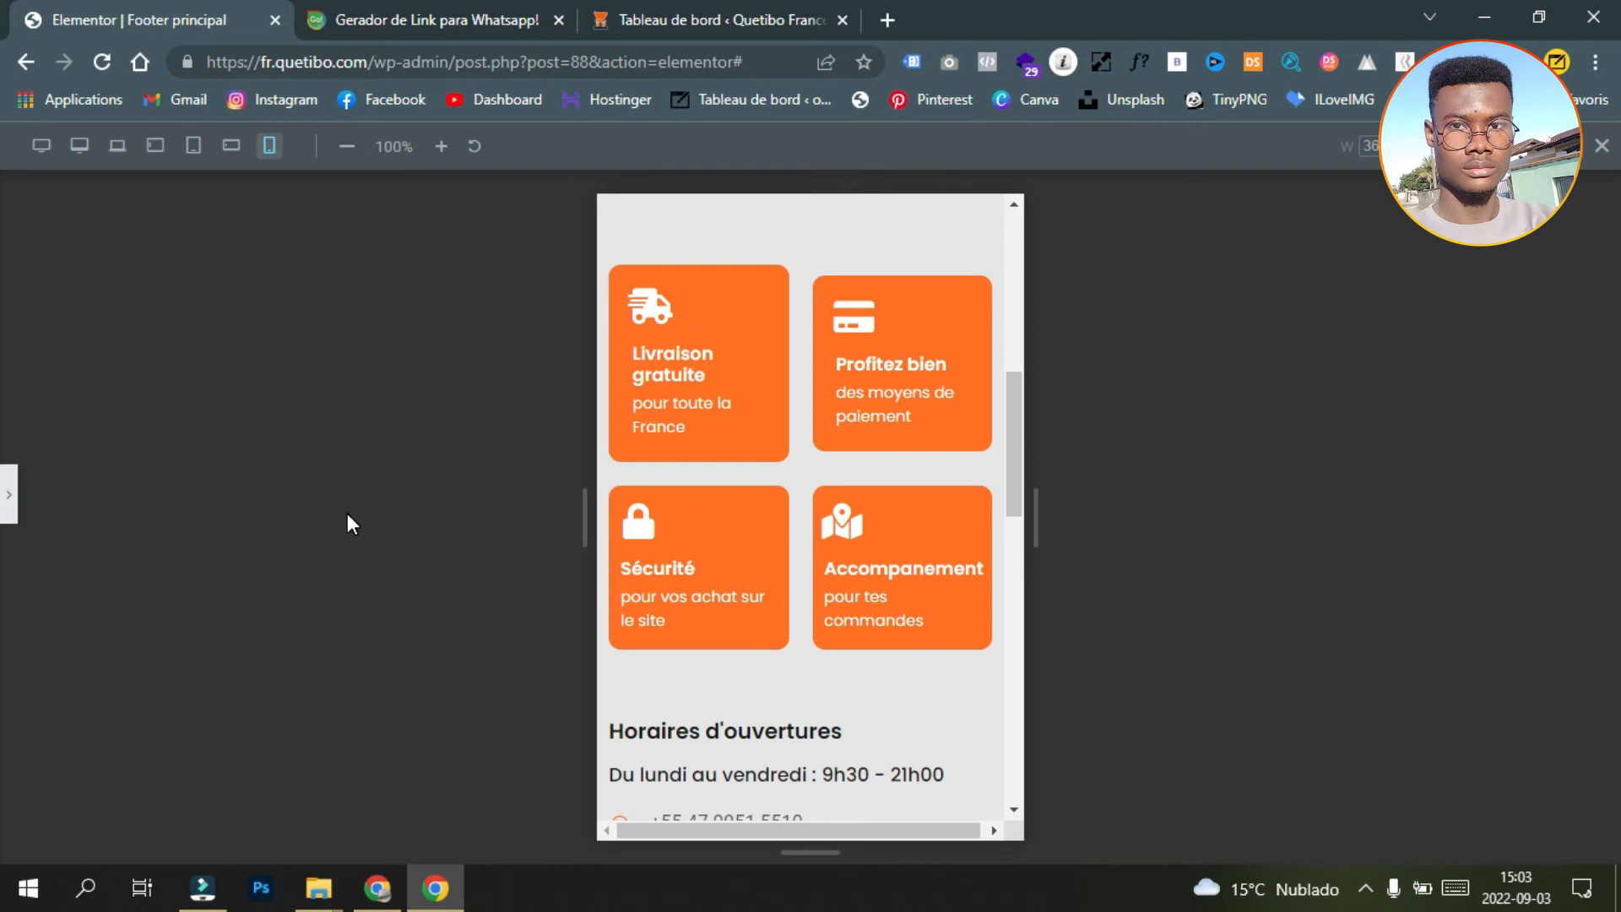
left_click(8, 494)
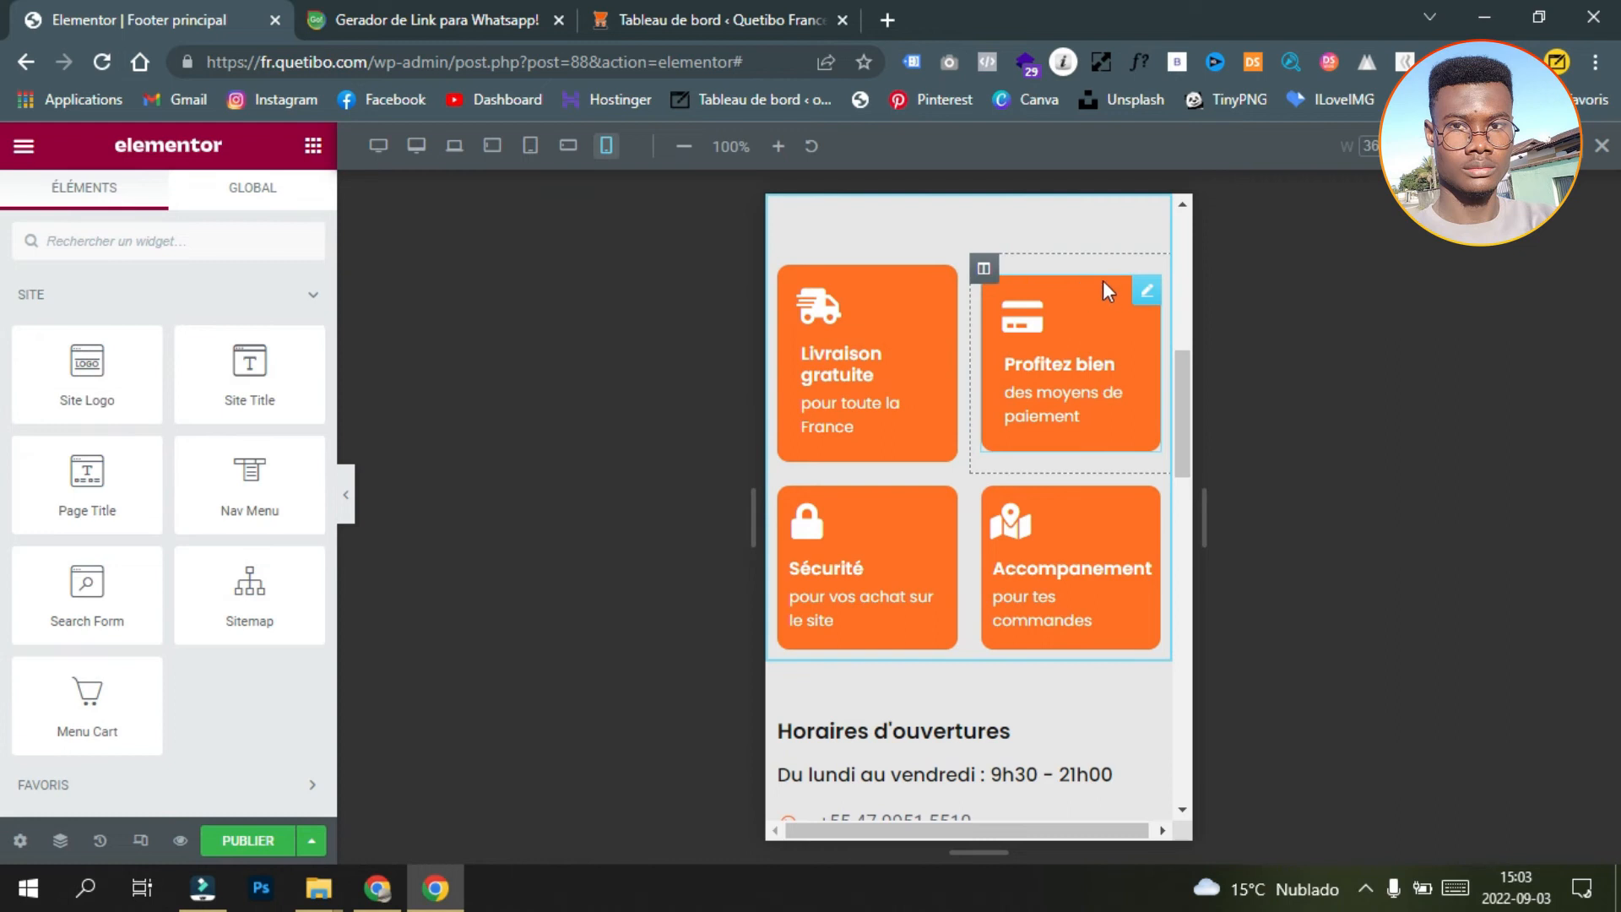
right_click(1151, 297)
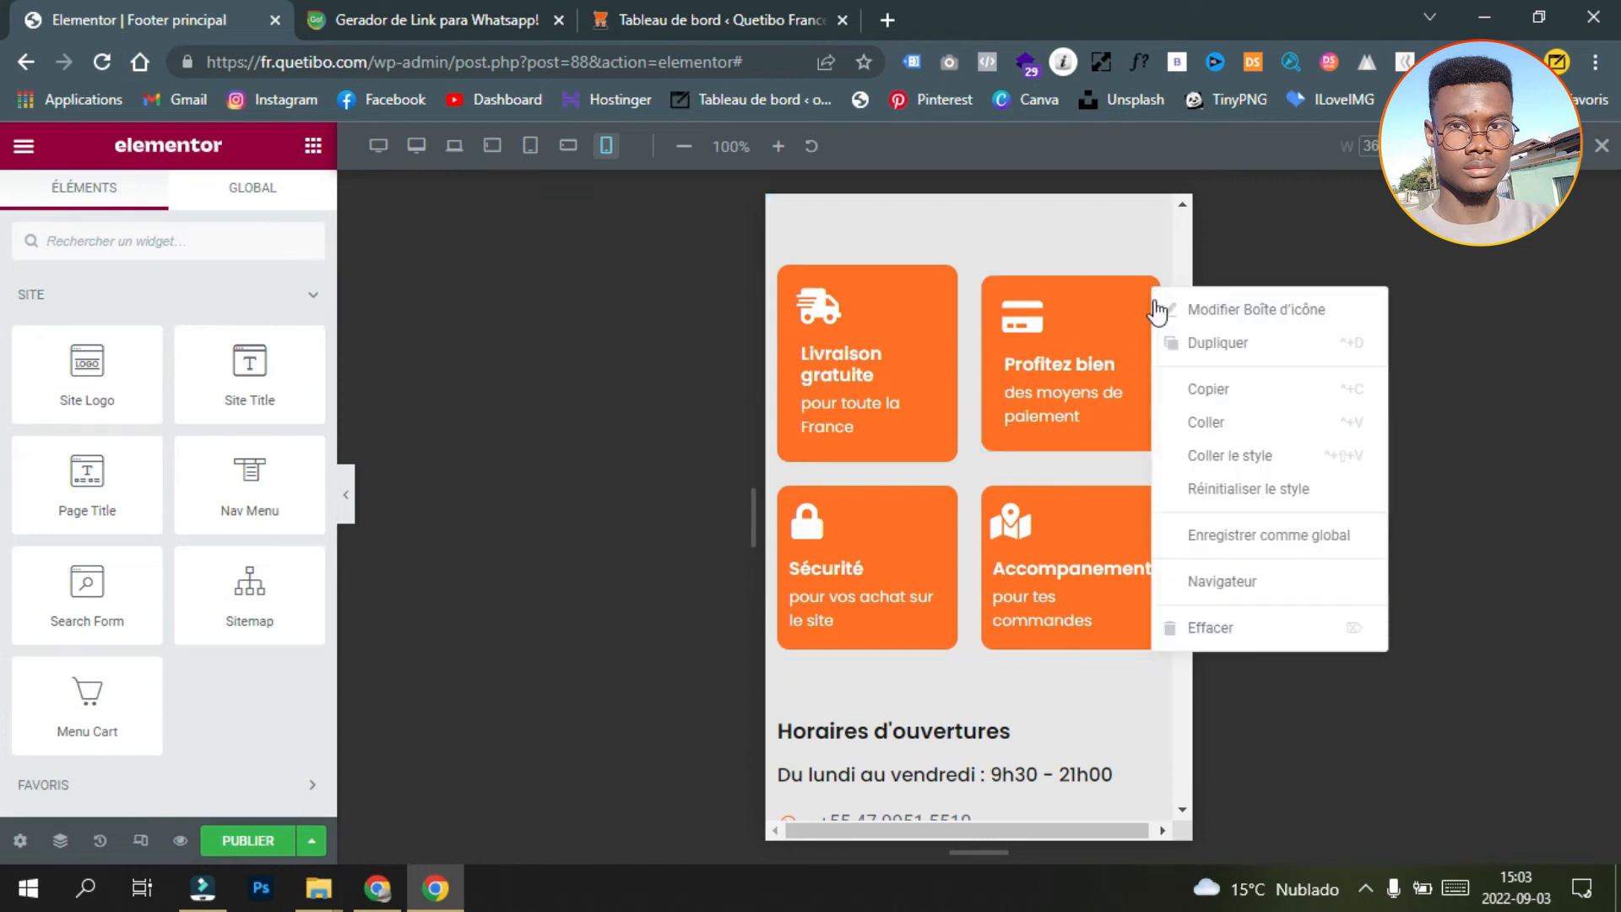
left_click(1299, 460)
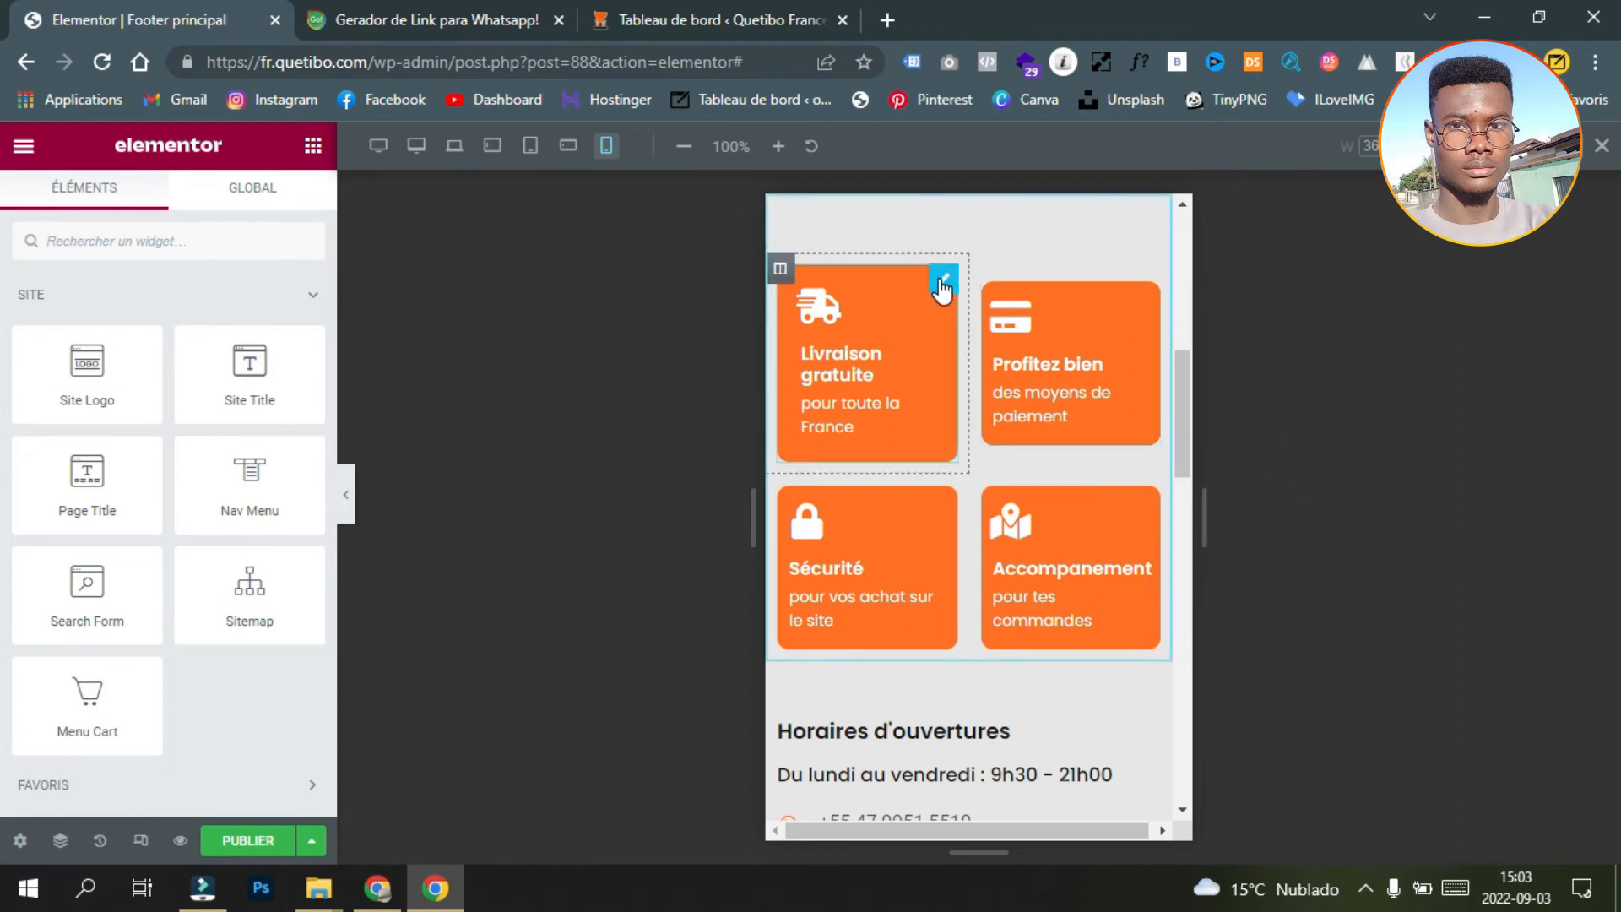
right_click(944, 289)
left_click(1140, 444)
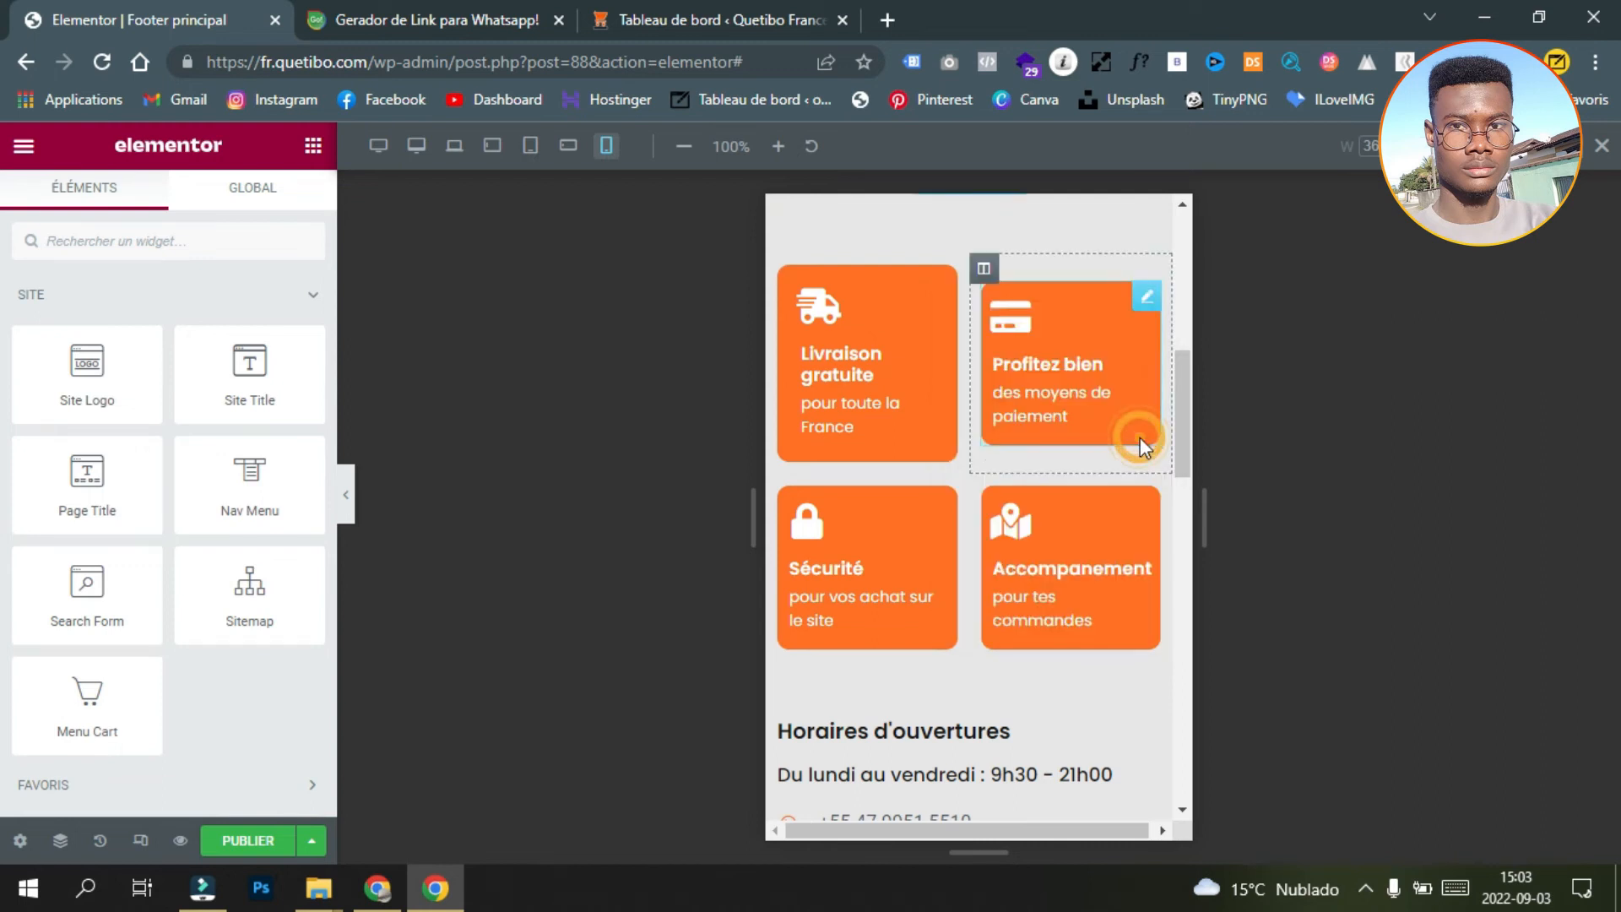
Step: Hide the editing panel and examine the icon boxes and the footer content around them in the mobile preview
left_click(348, 500)
scroll(834, 608, "down", 5)
scroll(831, 590, "down", 5)
scroll(836, 590, "up", 10)
scroll(836, 590, "down", 2)
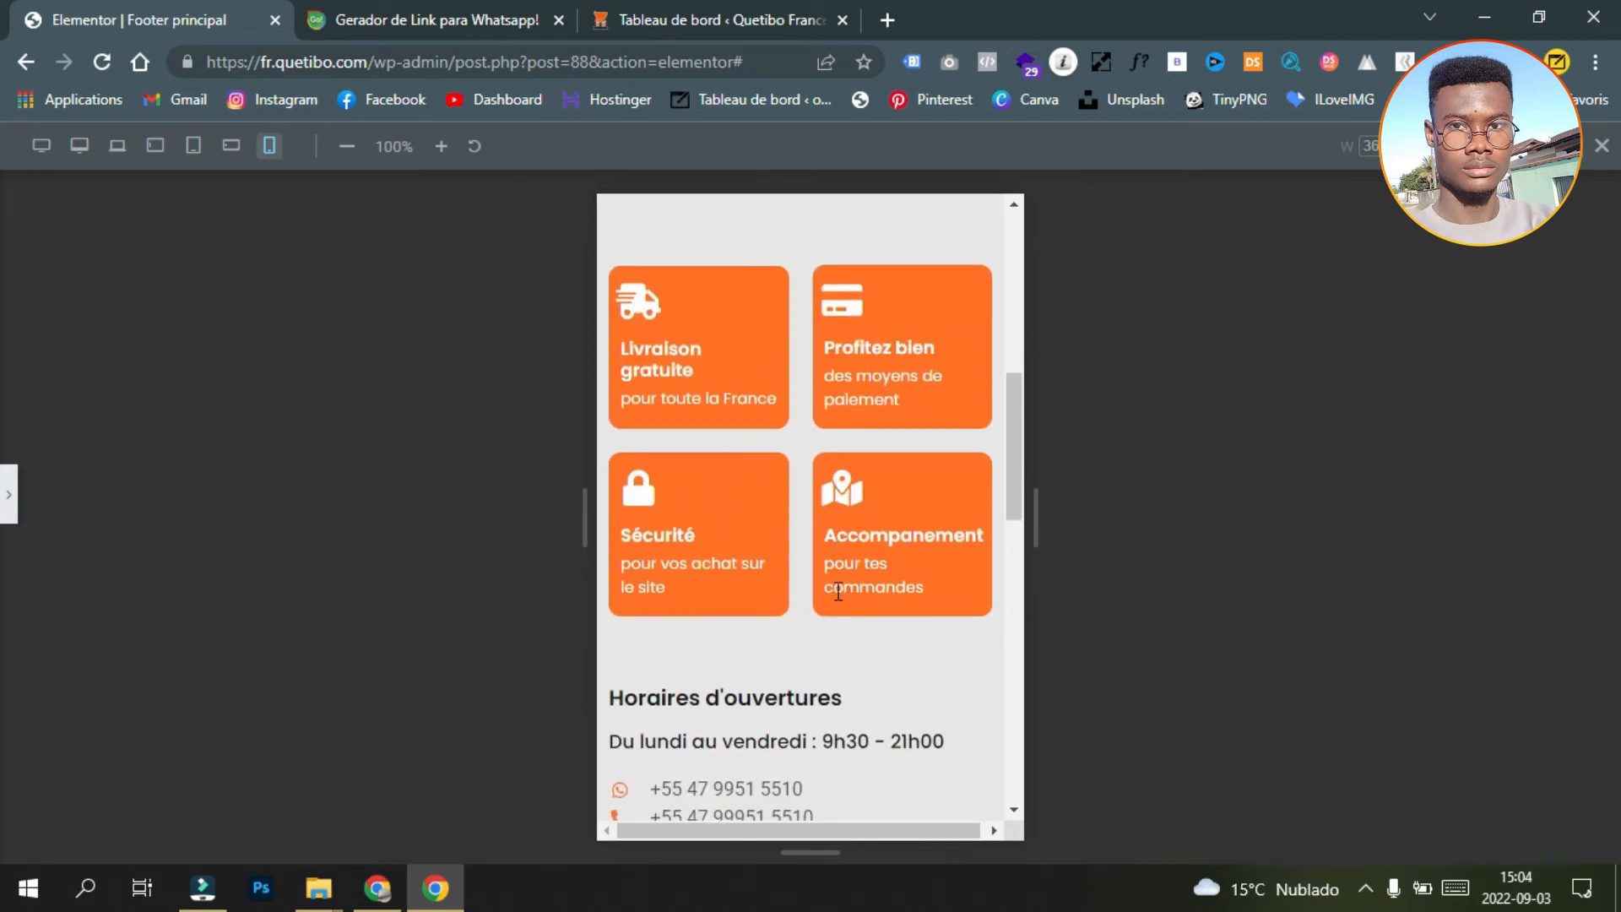
scroll(834, 494, "up", 4)
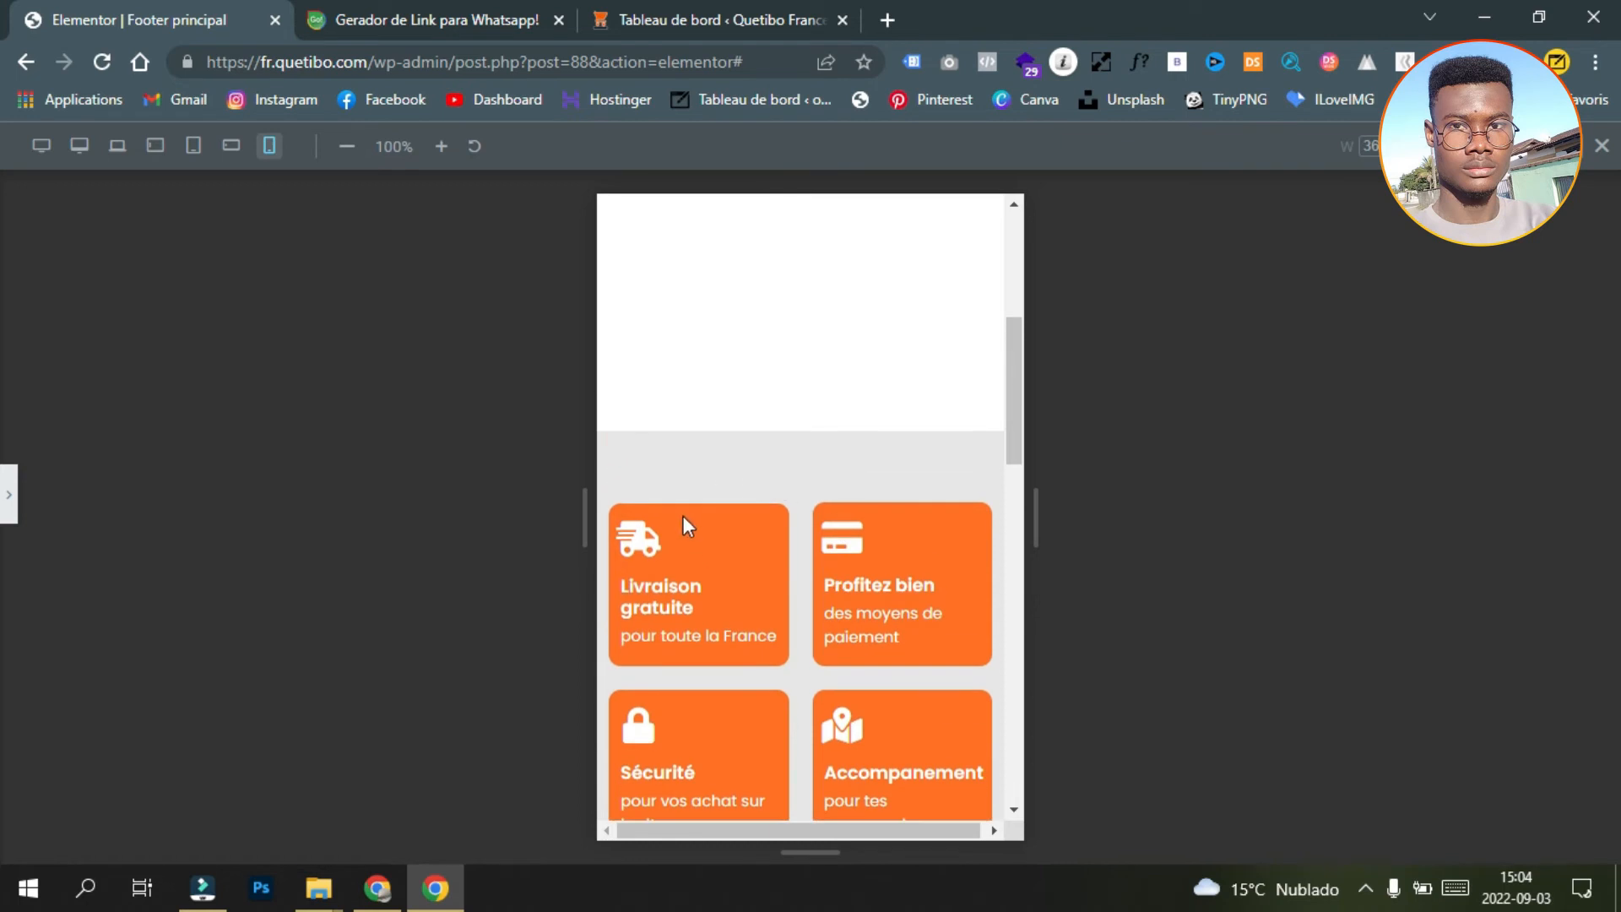
scroll(684, 517, "down", 2)
scroll(764, 355, "down", 6)
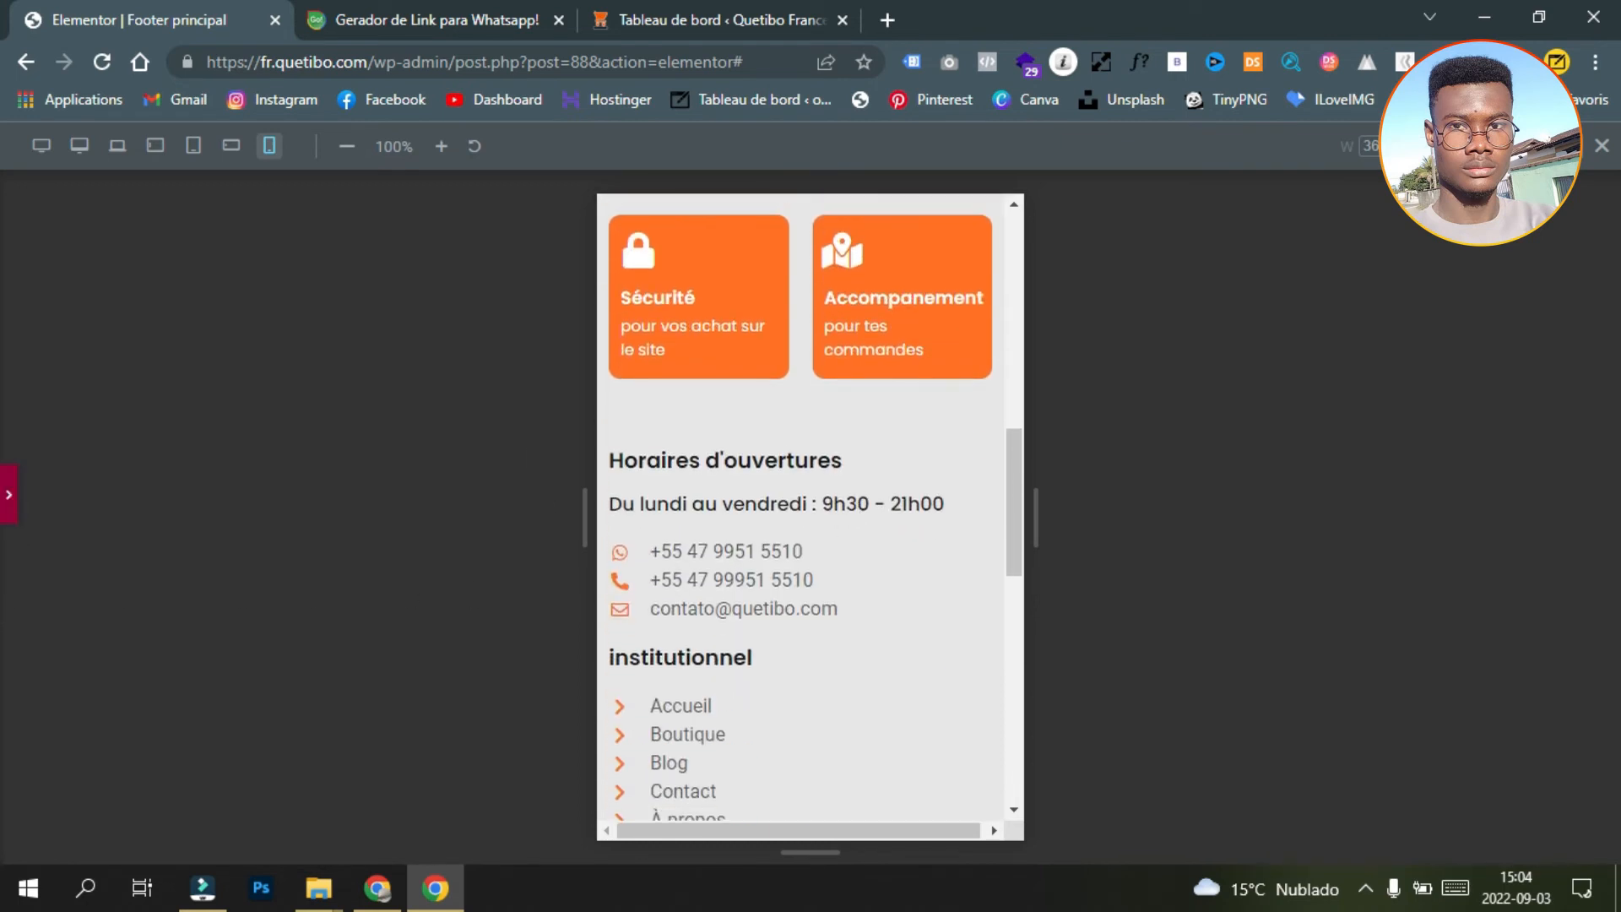
Step: Show the editing panel again and set the mobile font size of the institutionnel heading to 15 px
key("ctrl+p")
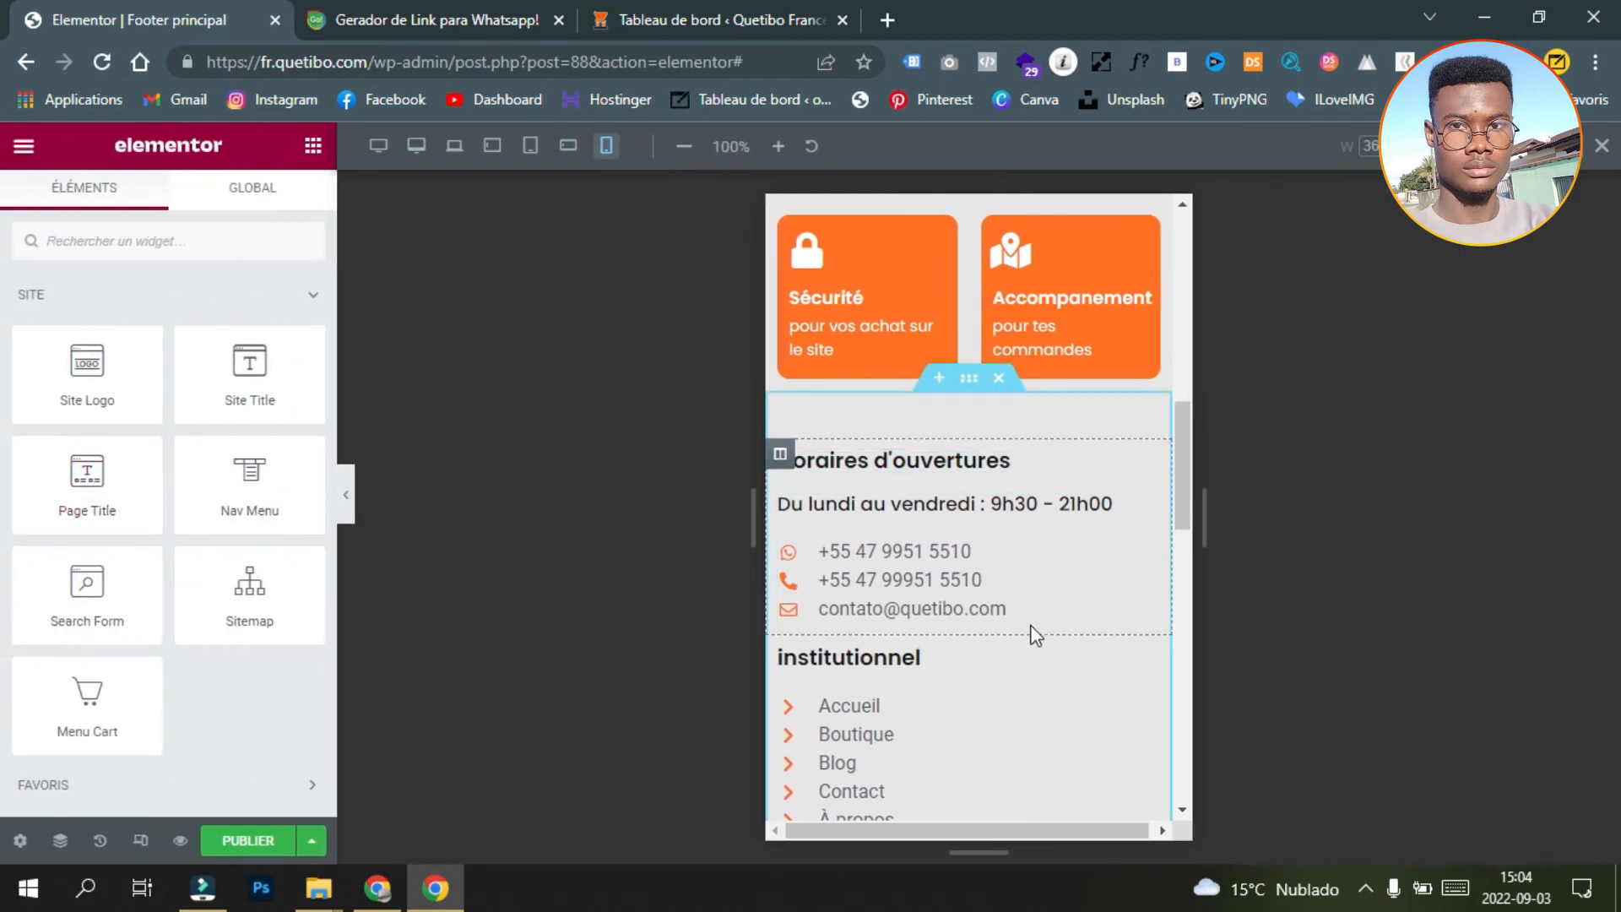
scroll(1039, 630, "down", 2)
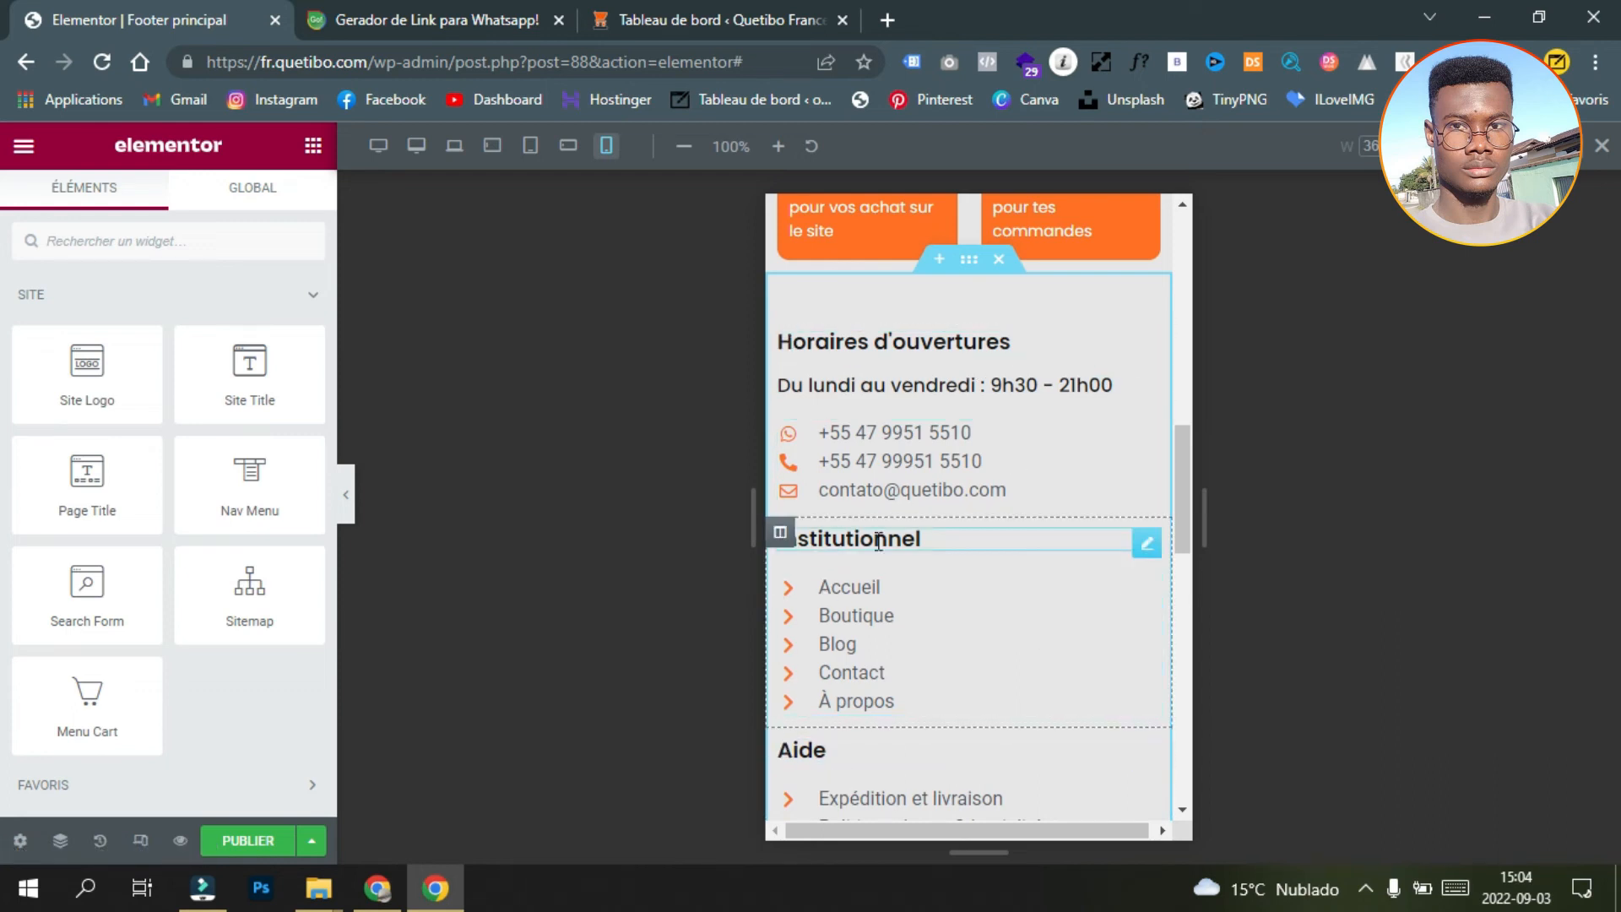
left_click(1152, 544)
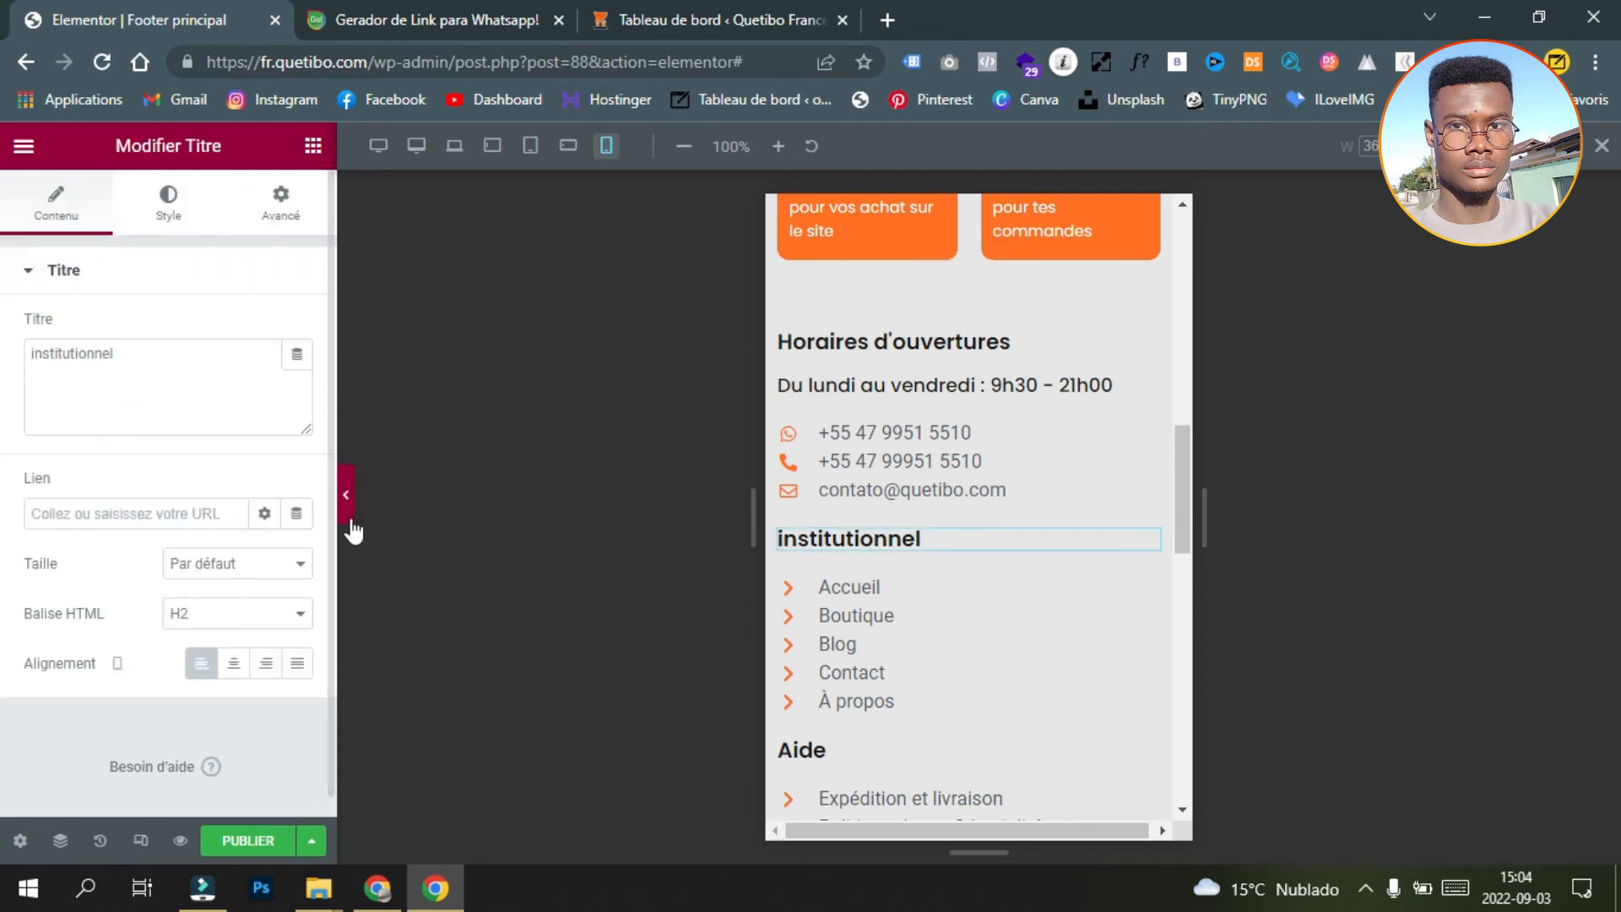
left_click(154, 211)
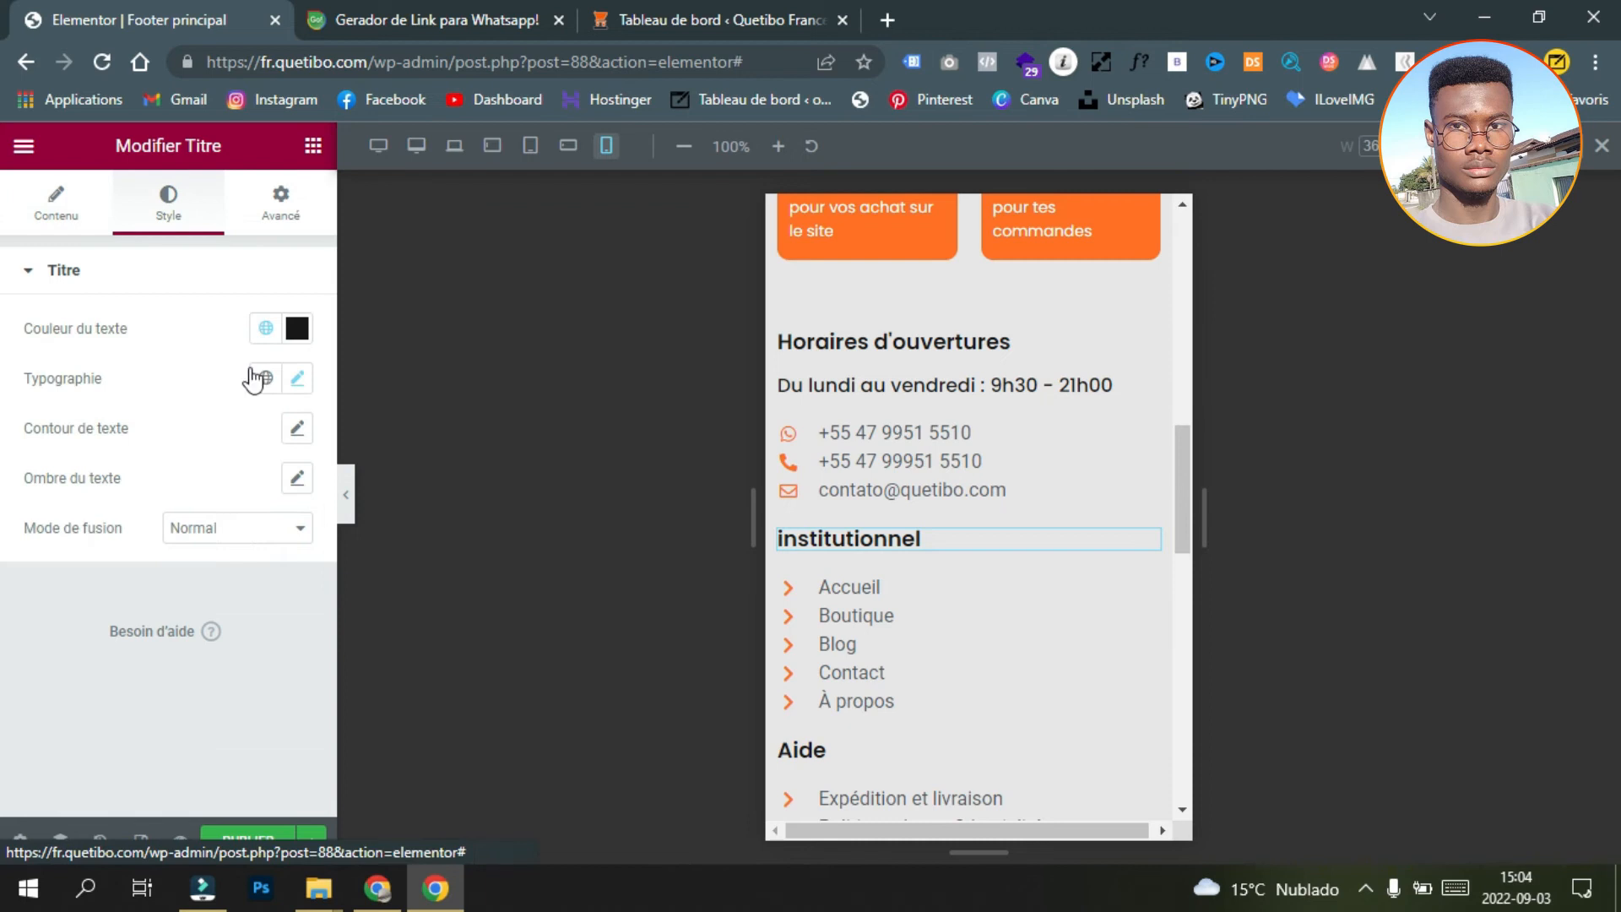
left_click(294, 379)
left_click(253, 570)
type("15")
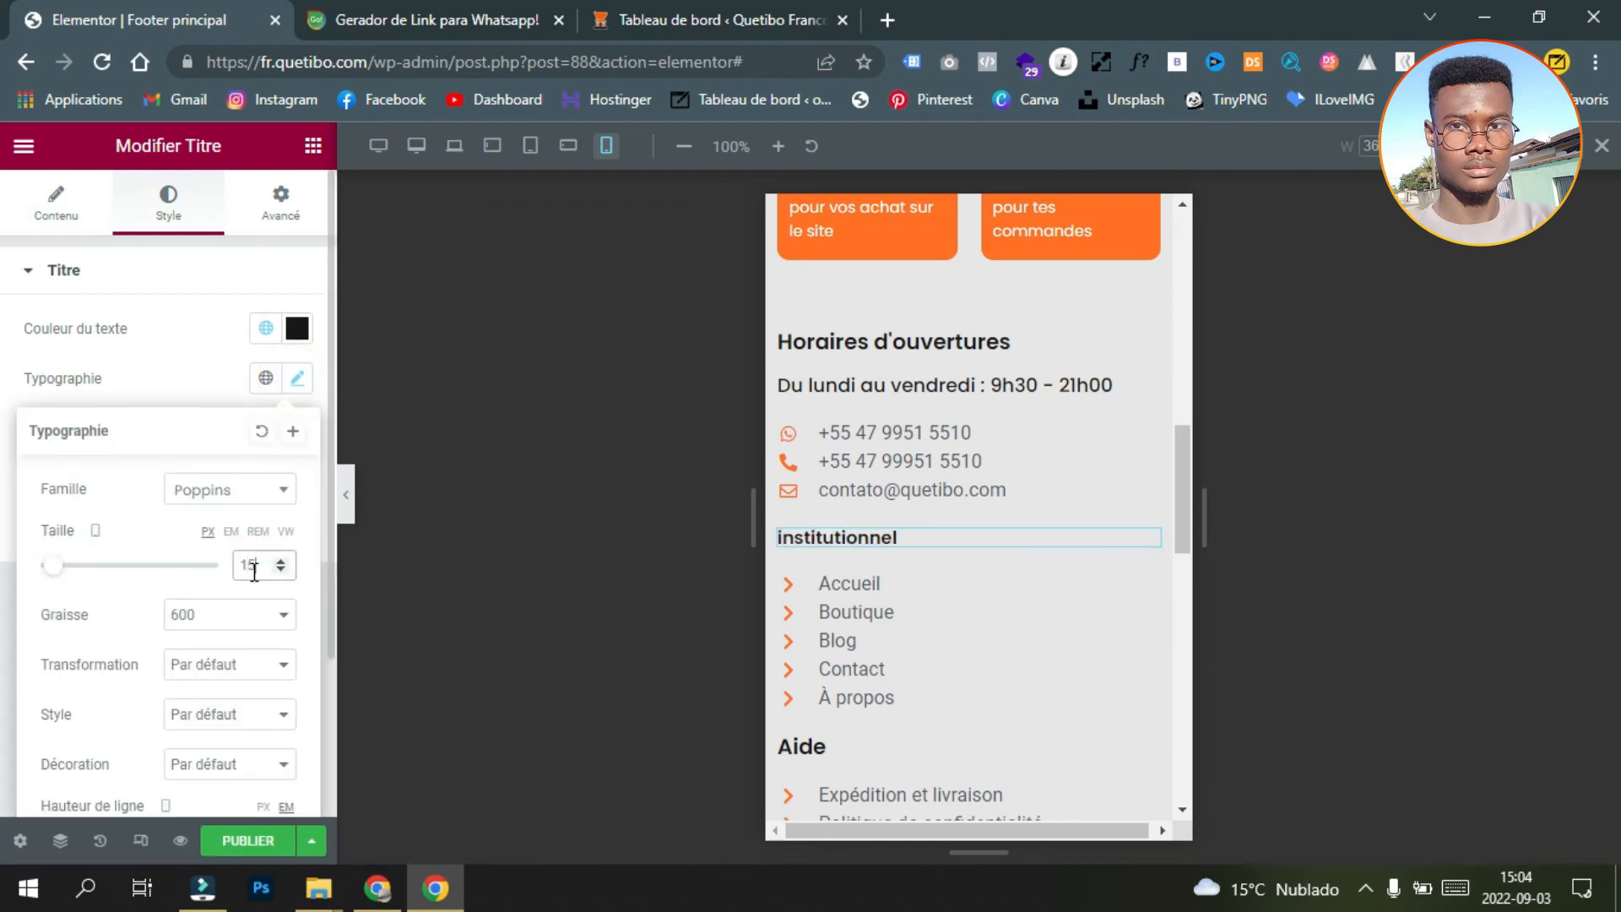
left_click(194, 376)
Step: Apply the Poppins medium global font to the text of the institutionnel link list and open its detailed typography settings
left_click(1151, 584)
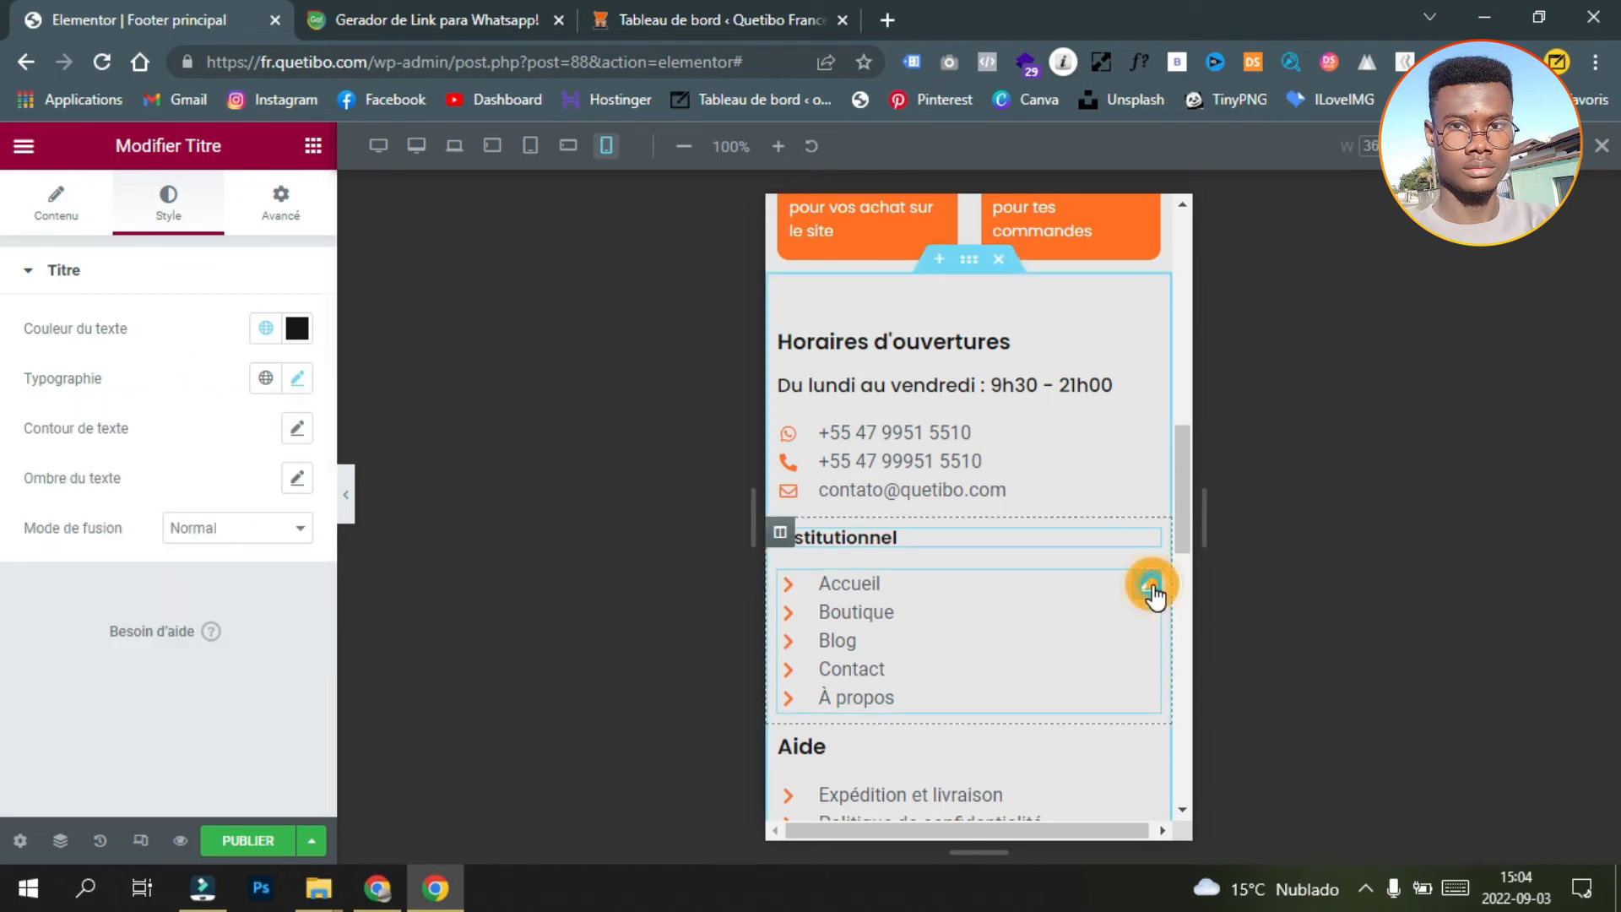
left_click(168, 203)
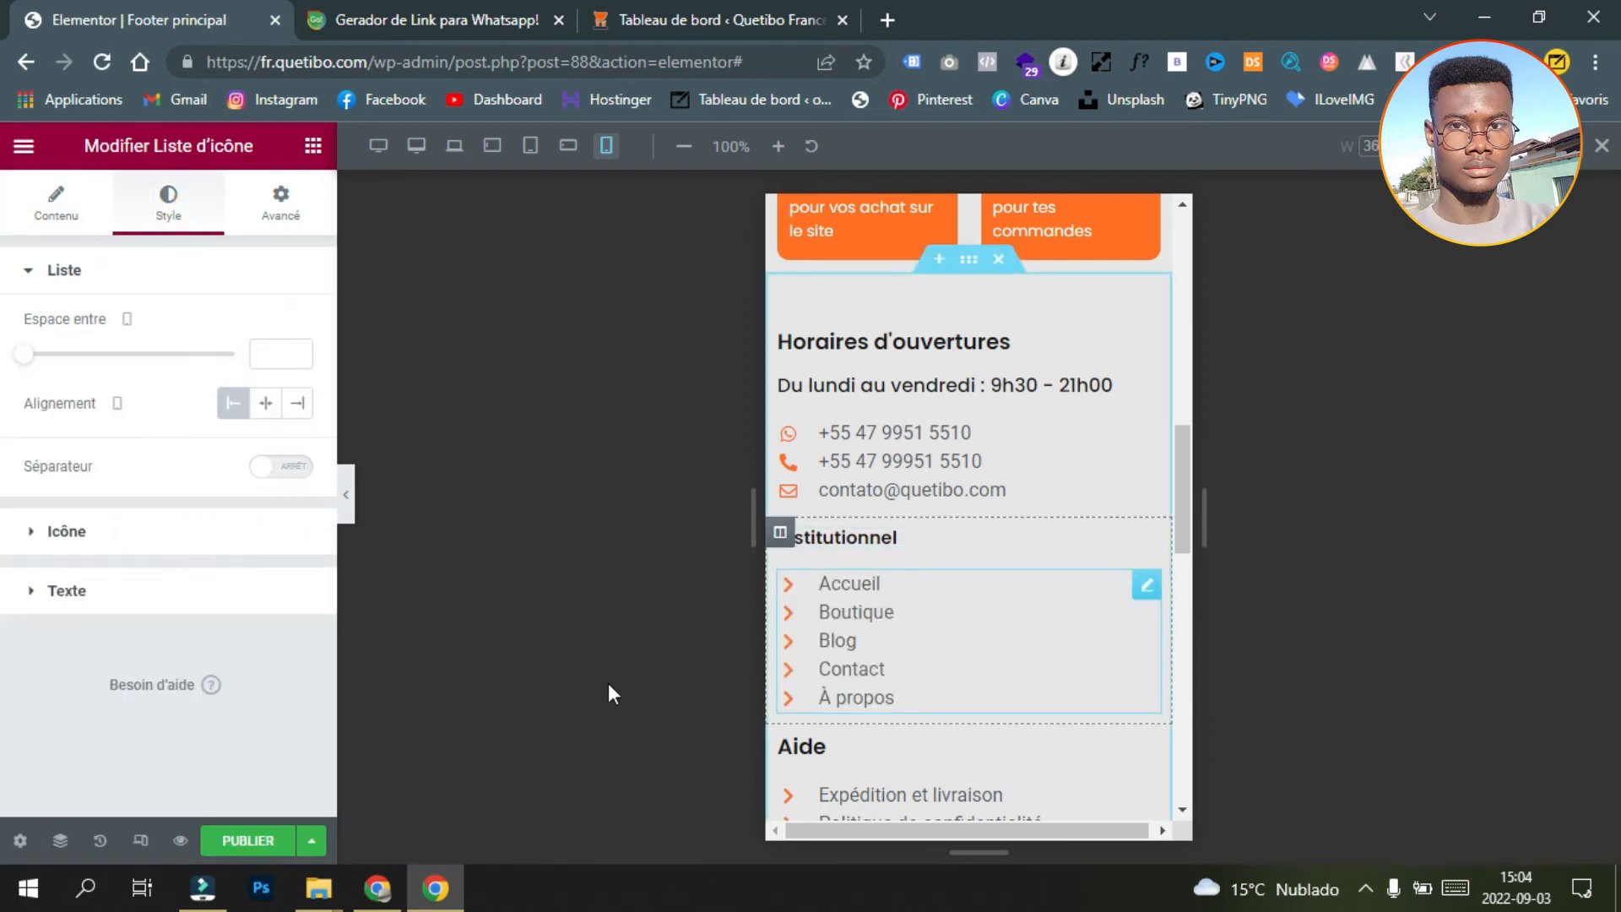
left_click(180, 593)
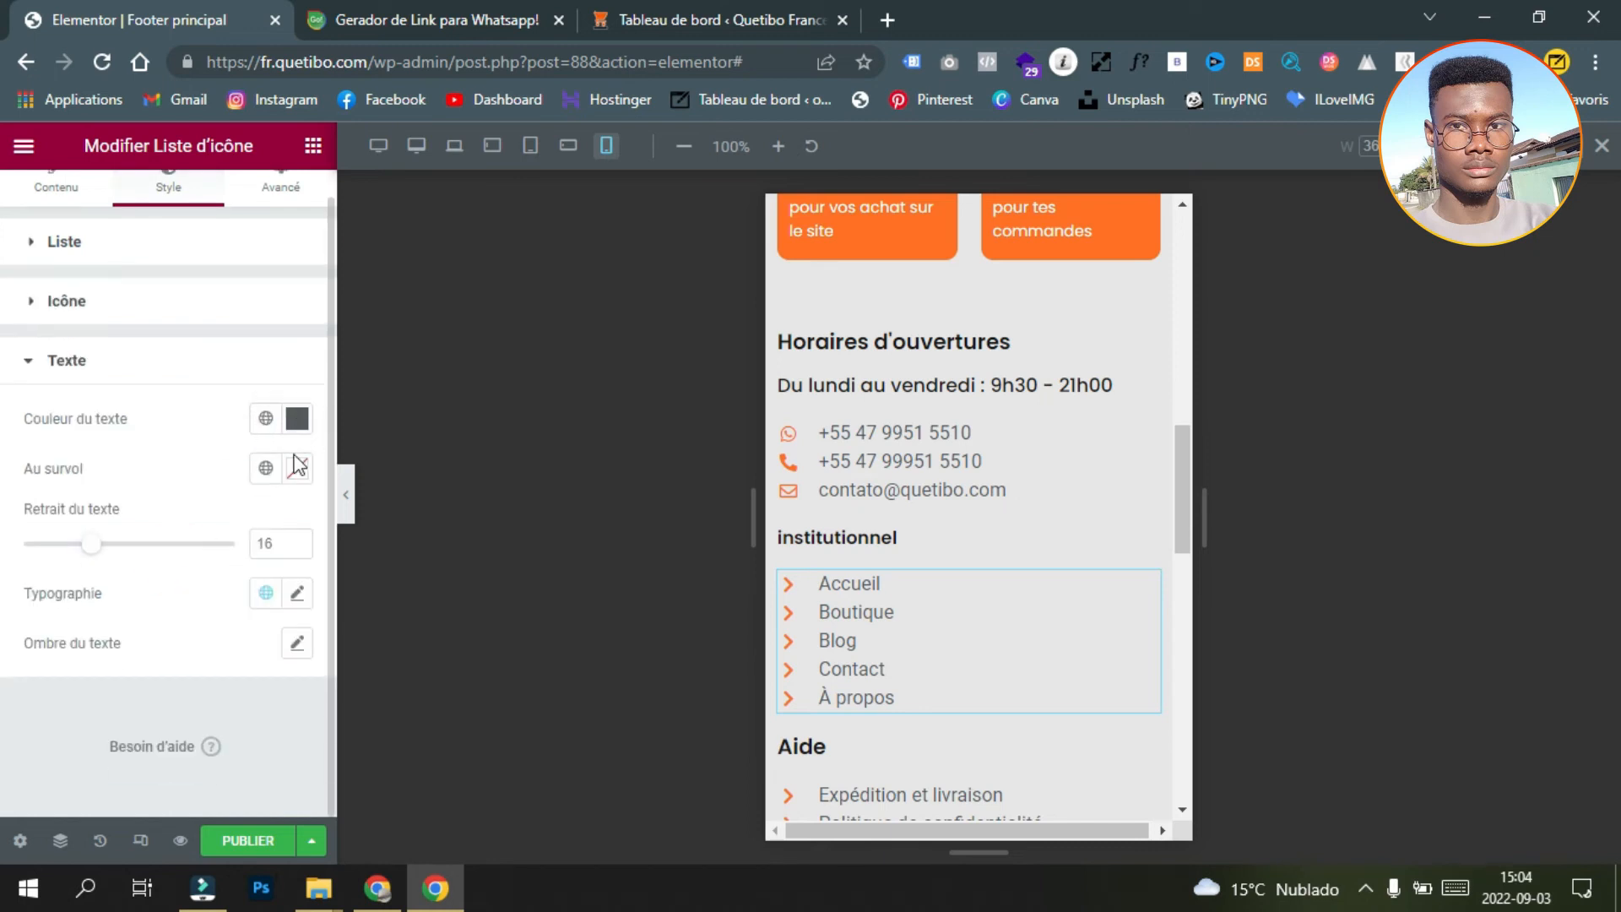
left_click(298, 596)
scroll(260, 712, "down", 4)
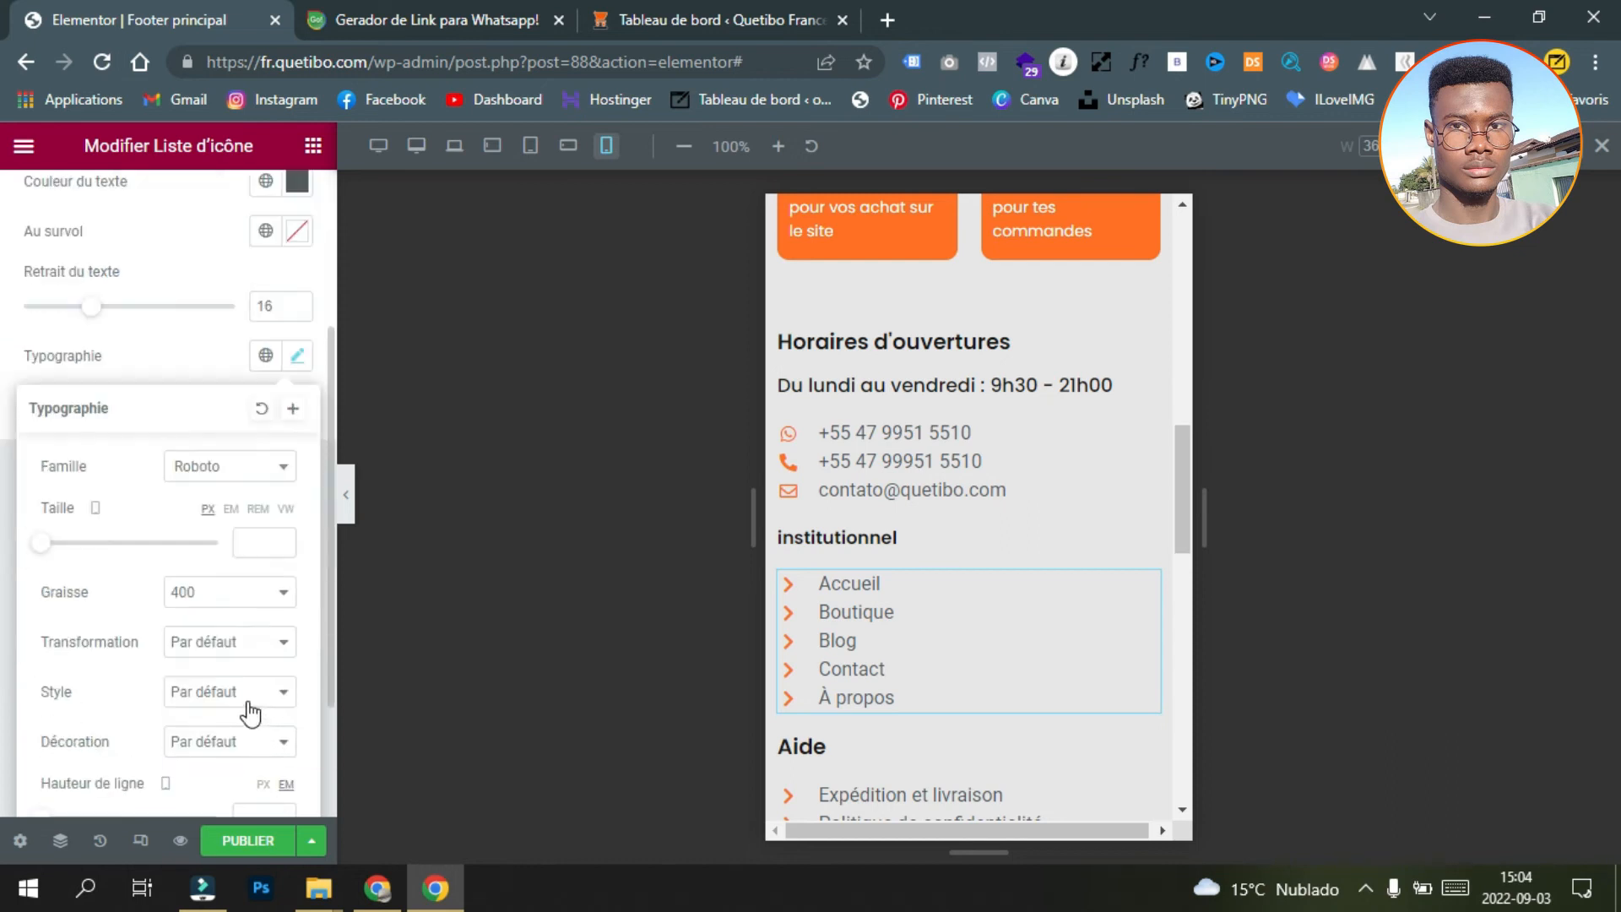
left_click(267, 239)
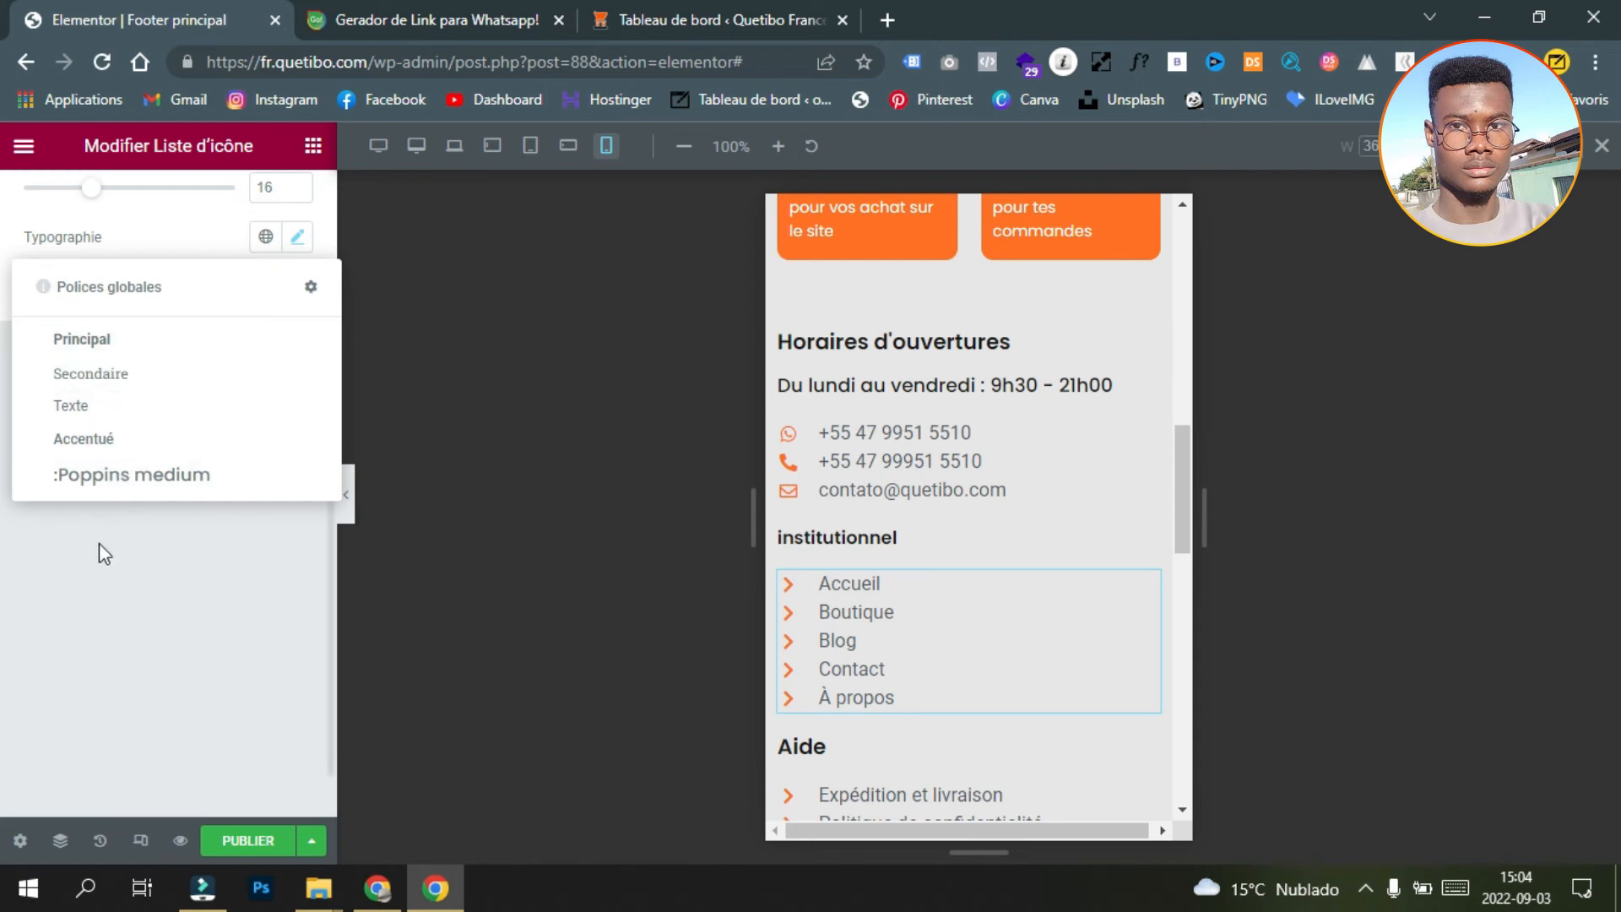
left_click(108, 471)
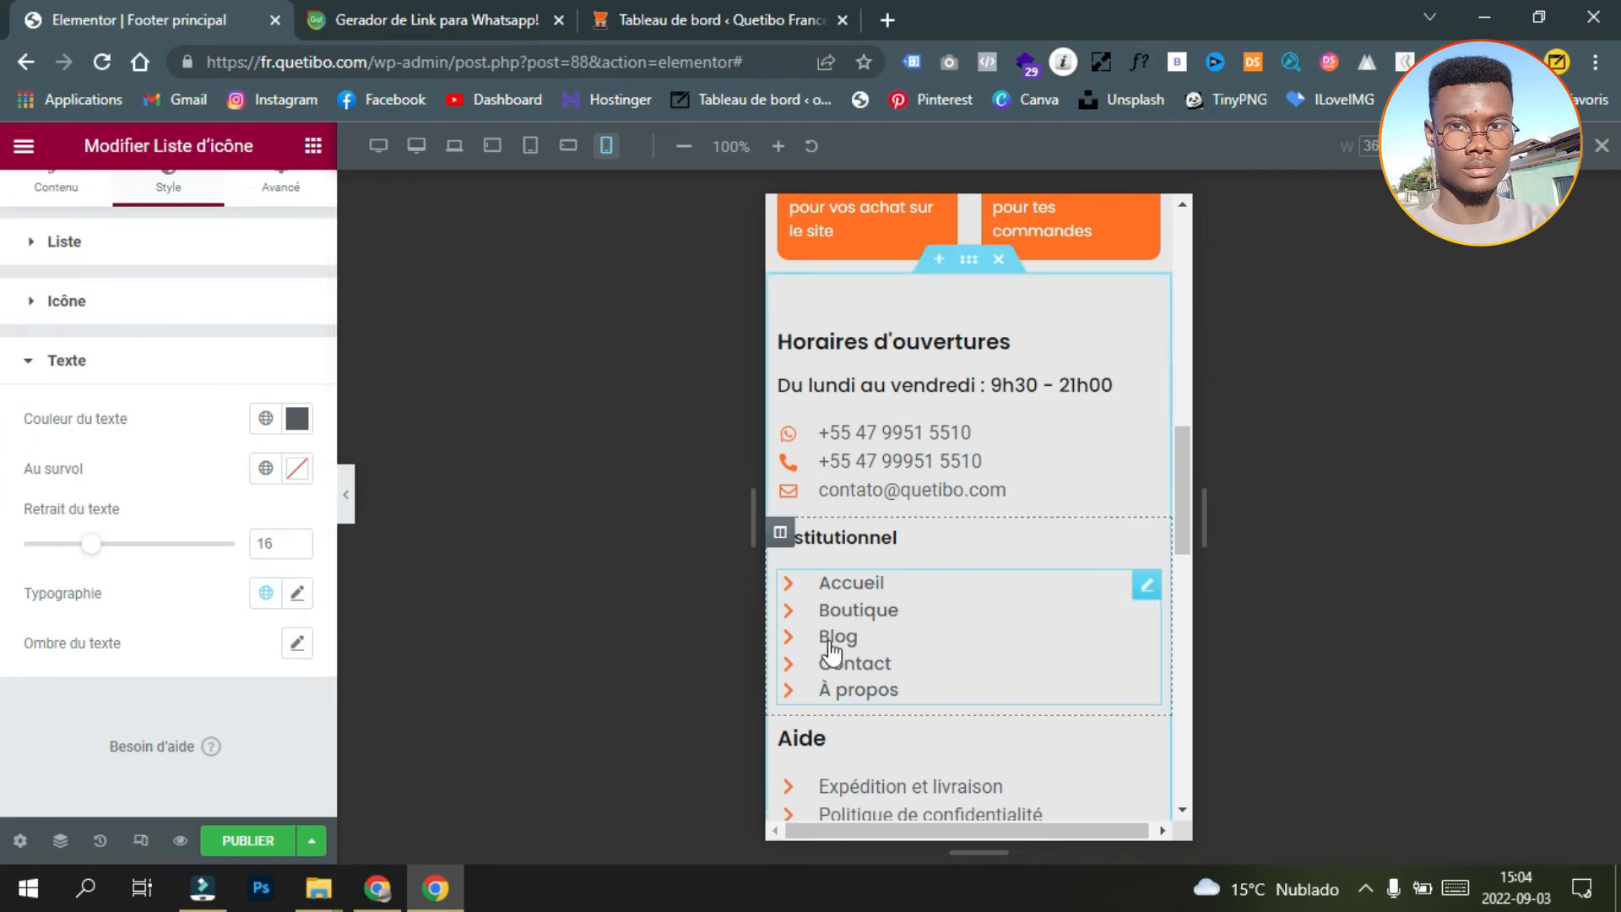
left_click(296, 593)
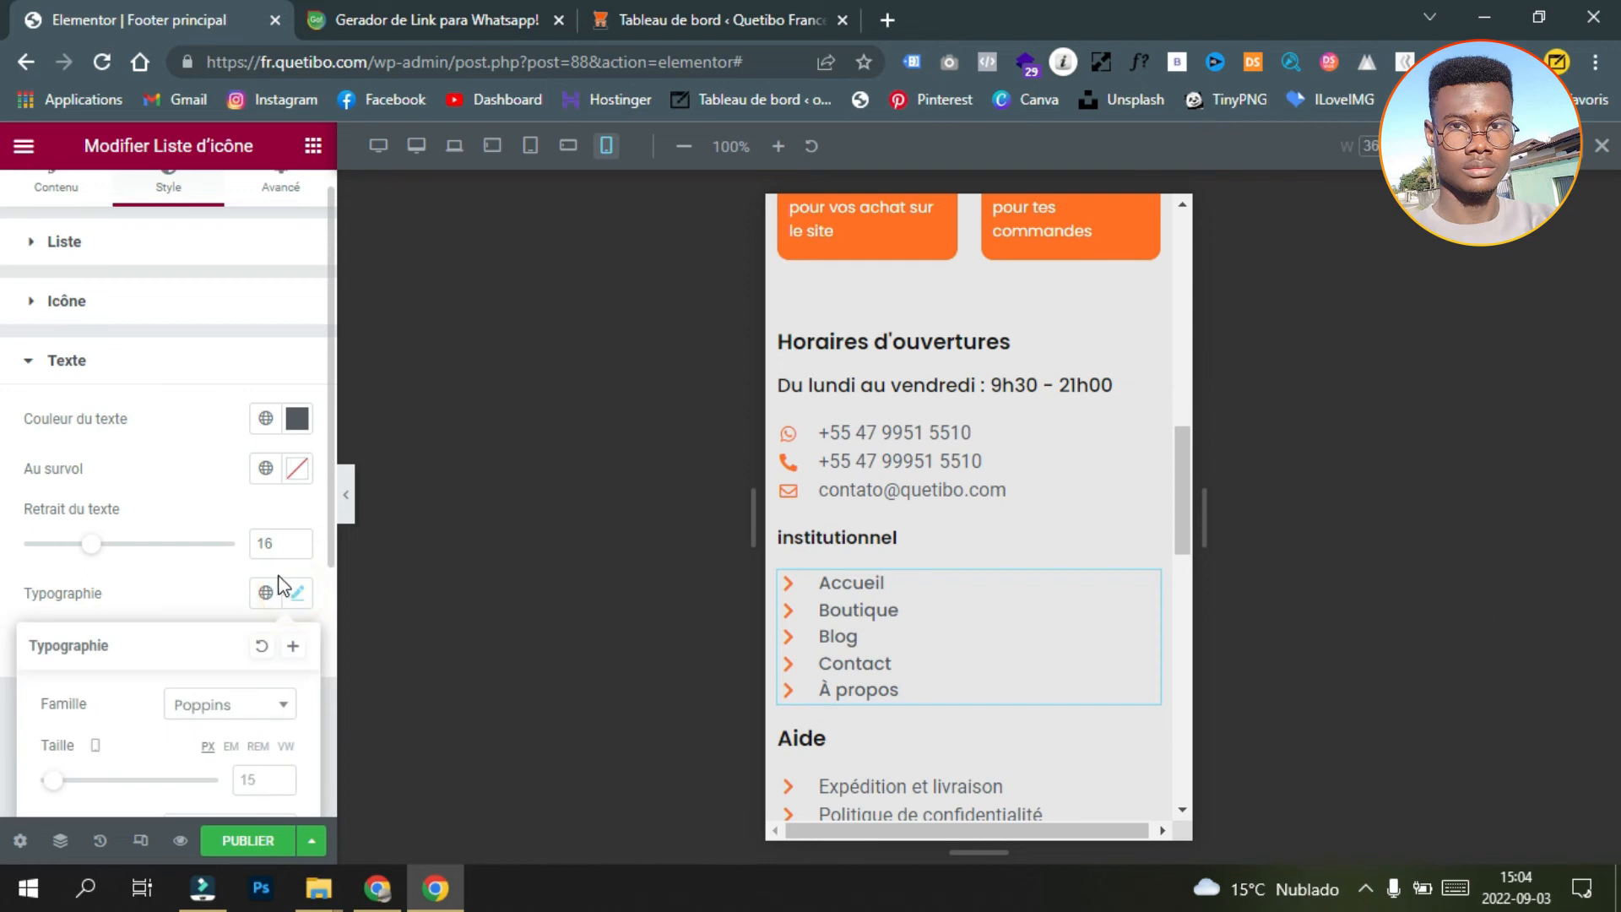
scroll(288, 659, "down", 2)
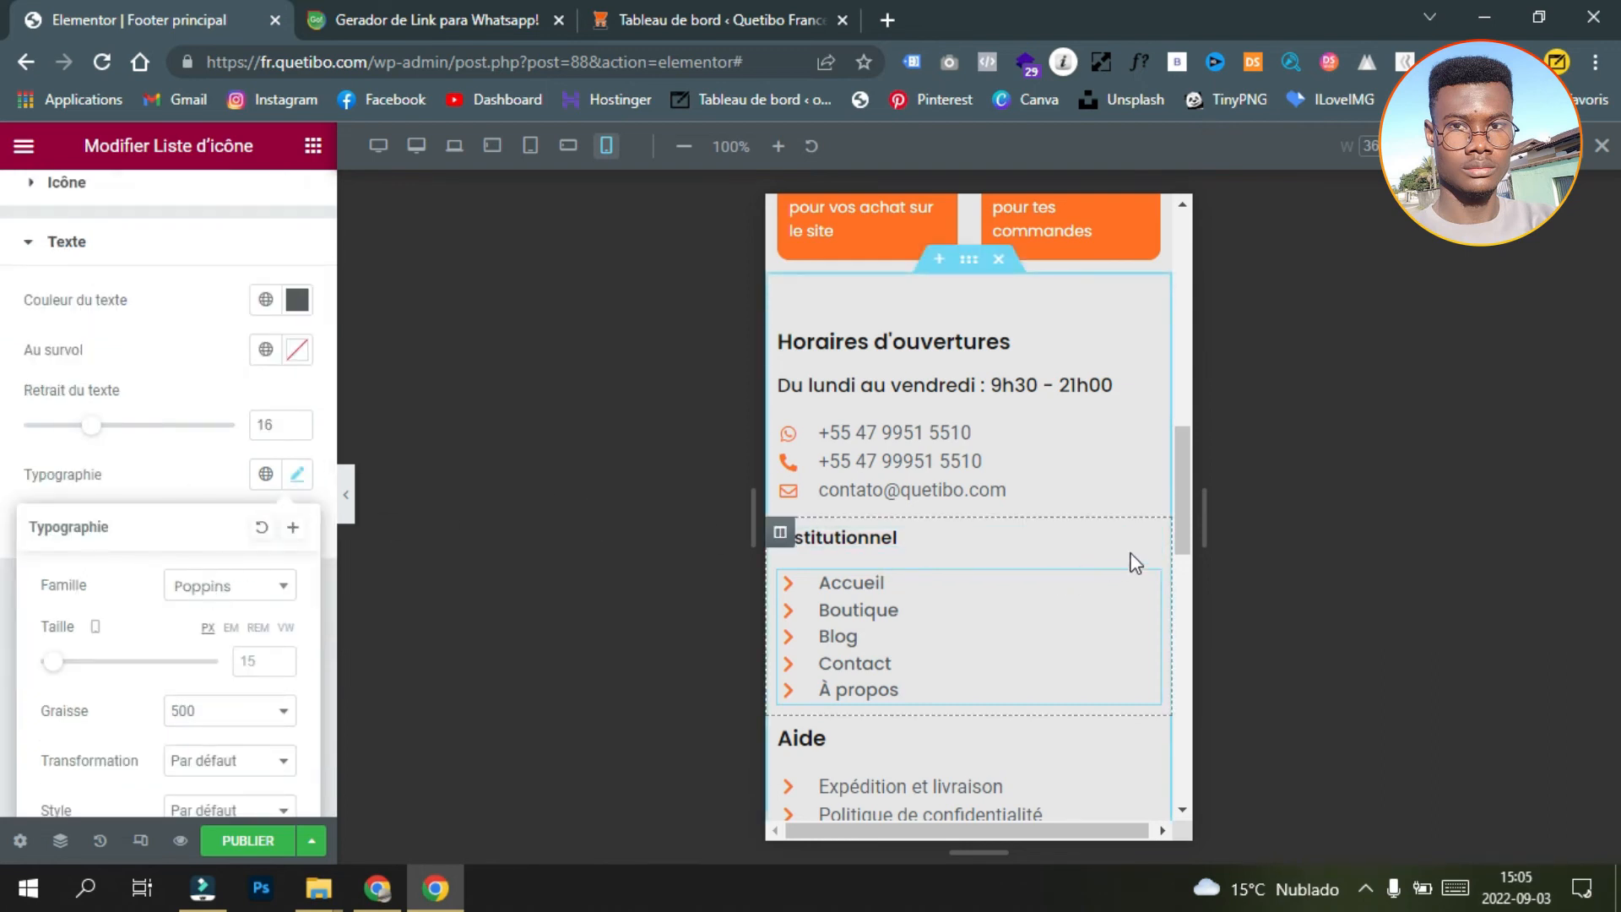
Step: Copy the institutionnel heading and paste its style onto the Aide heading and the first Mes demandes heading
right_click(1154, 555)
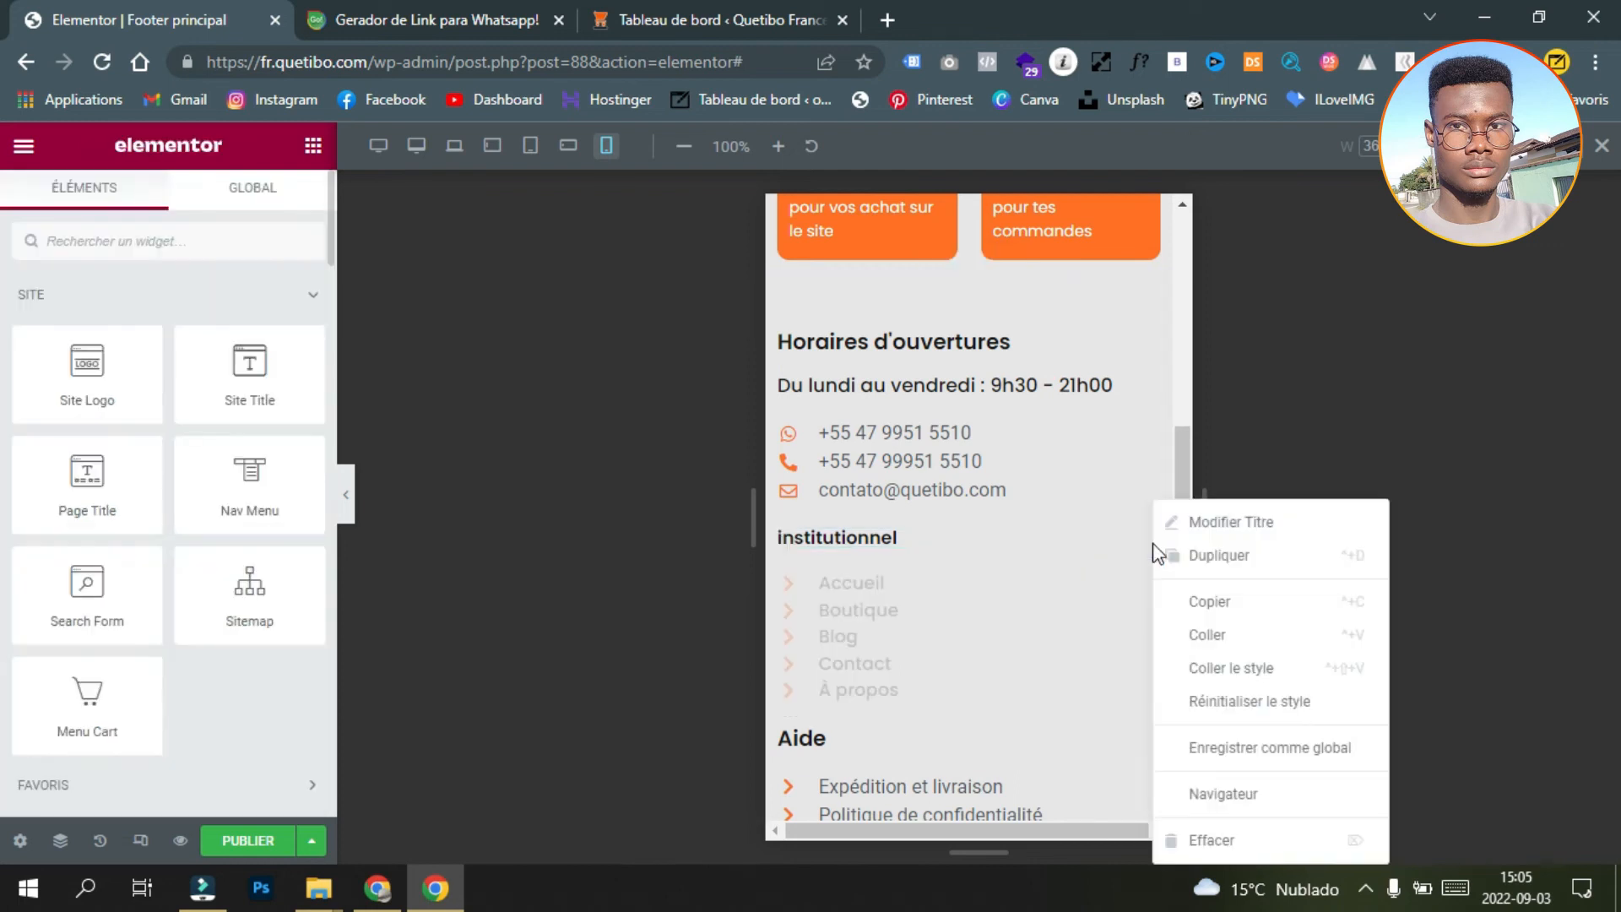
left_click(1245, 601)
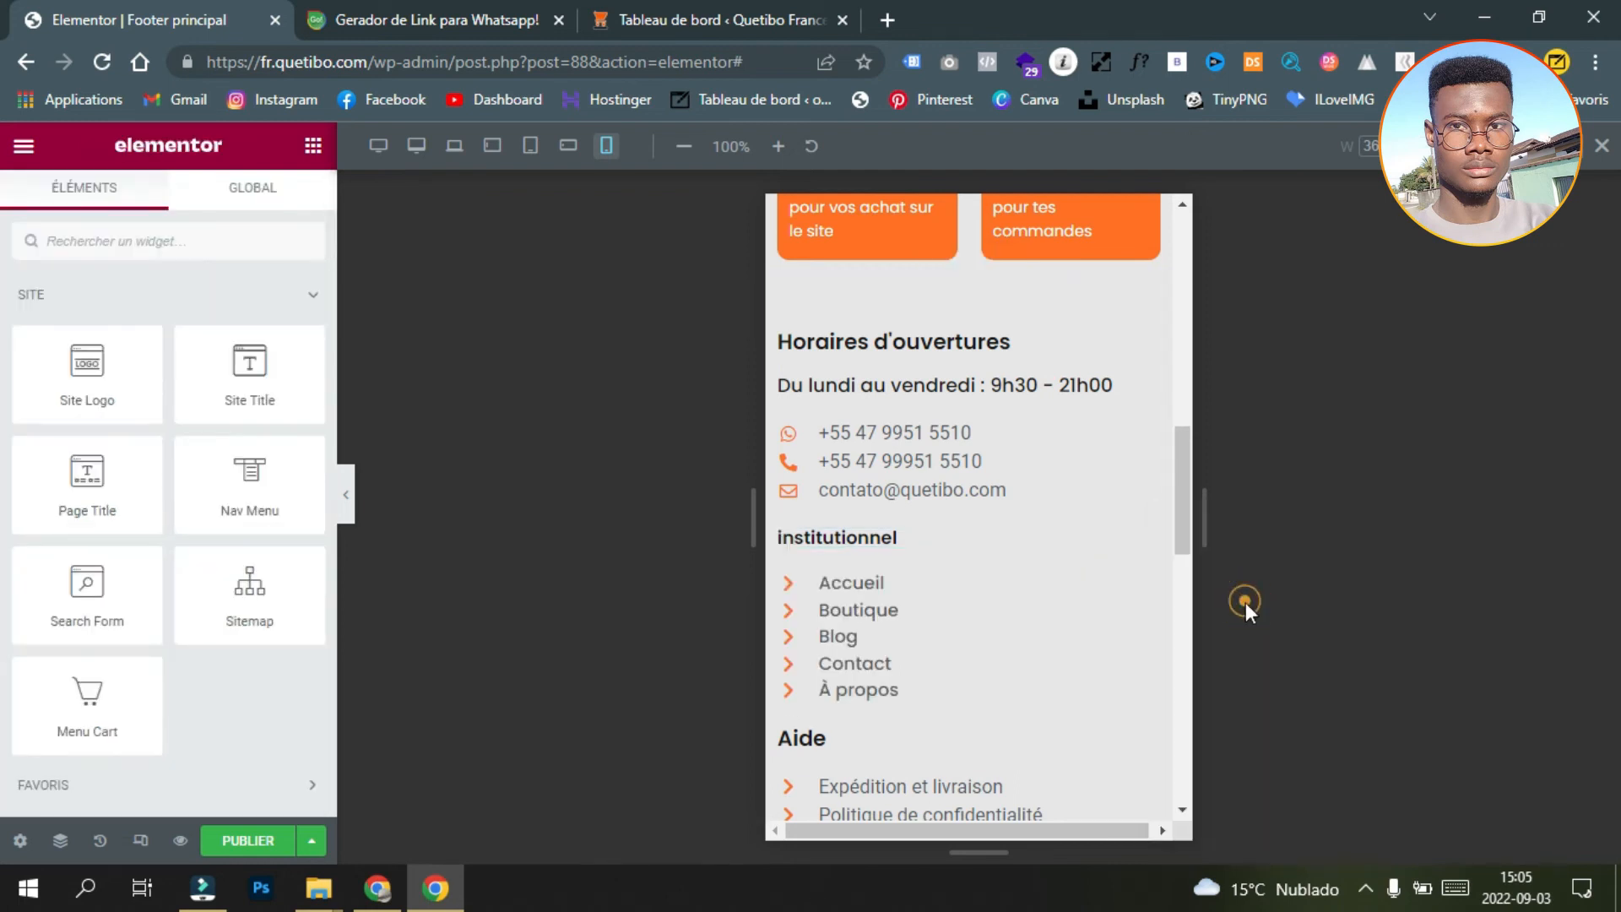
scroll(833, 572, "down", 3)
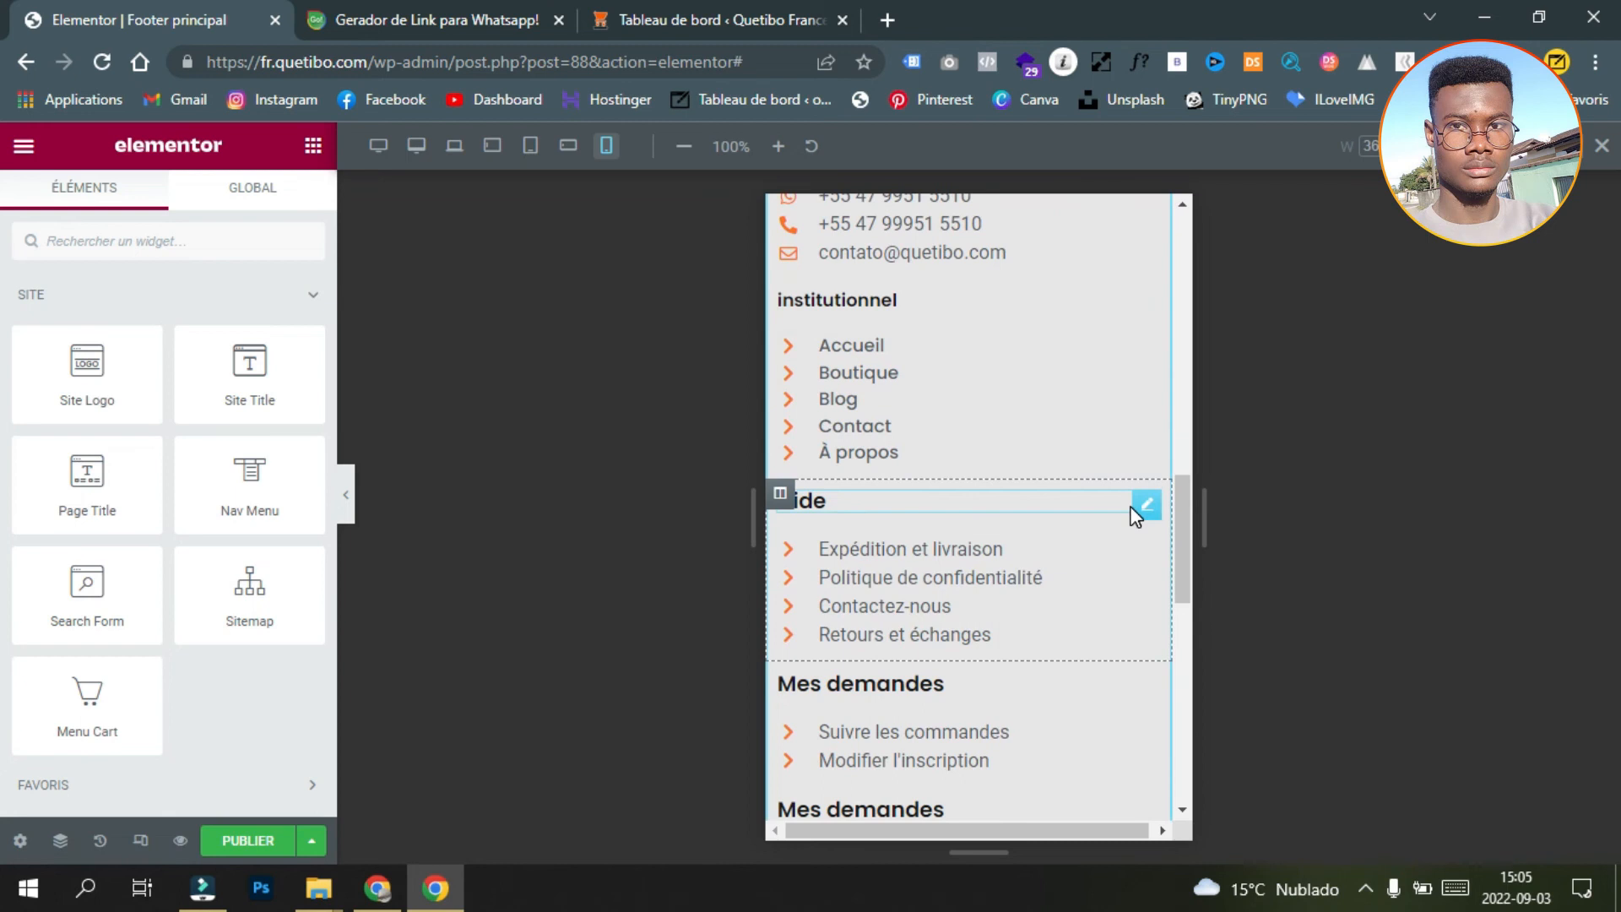
right_click(1154, 502)
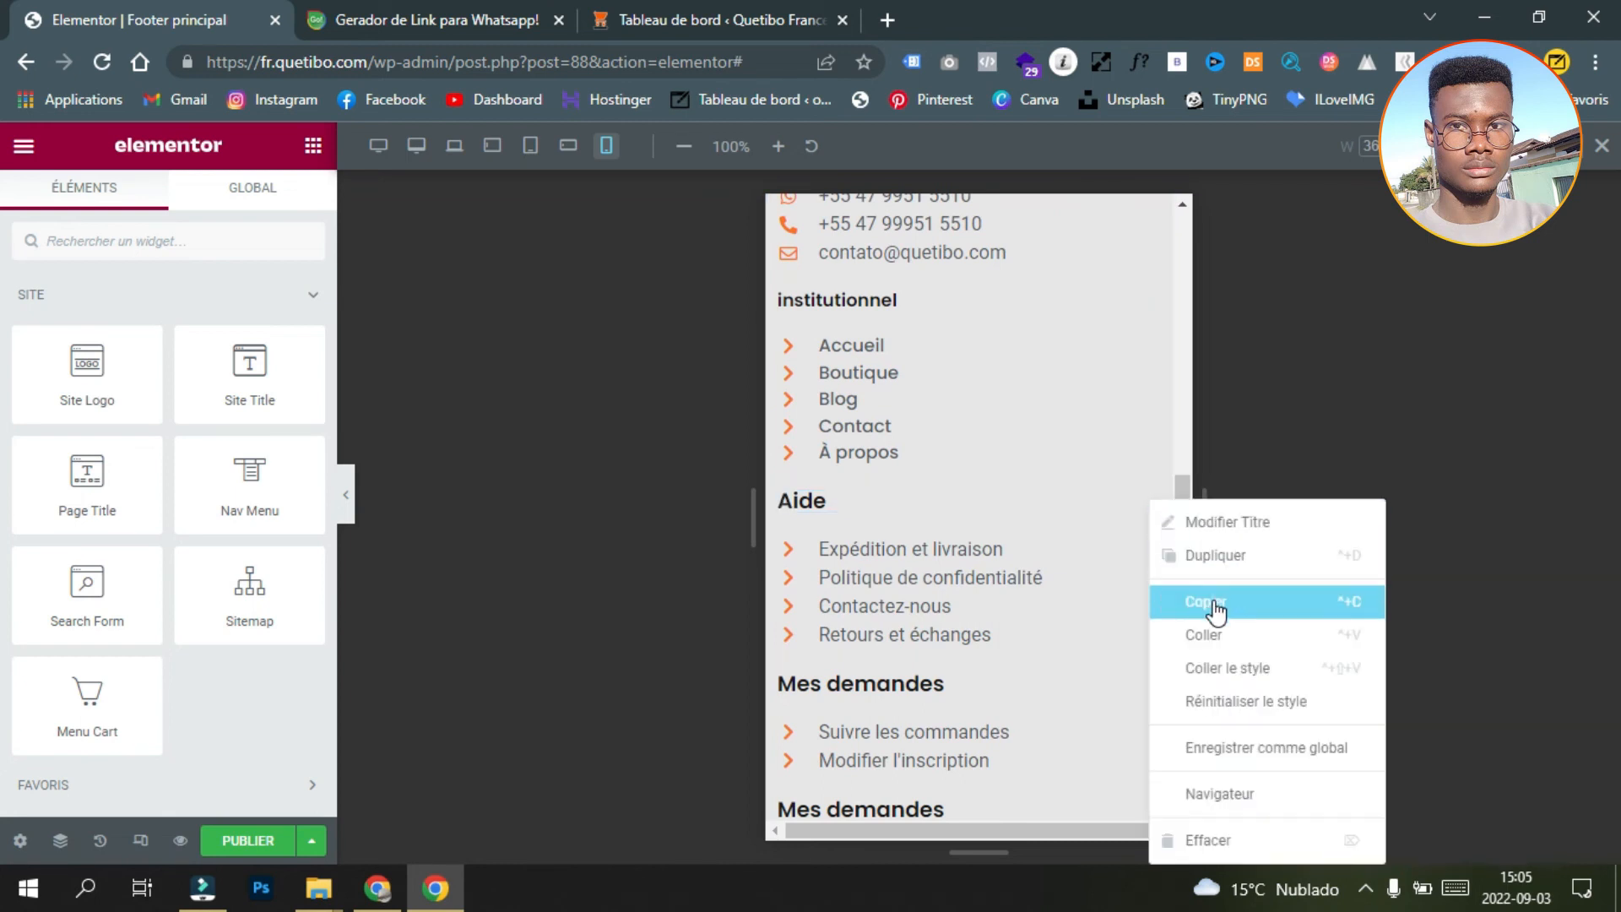
left_click(1226, 668)
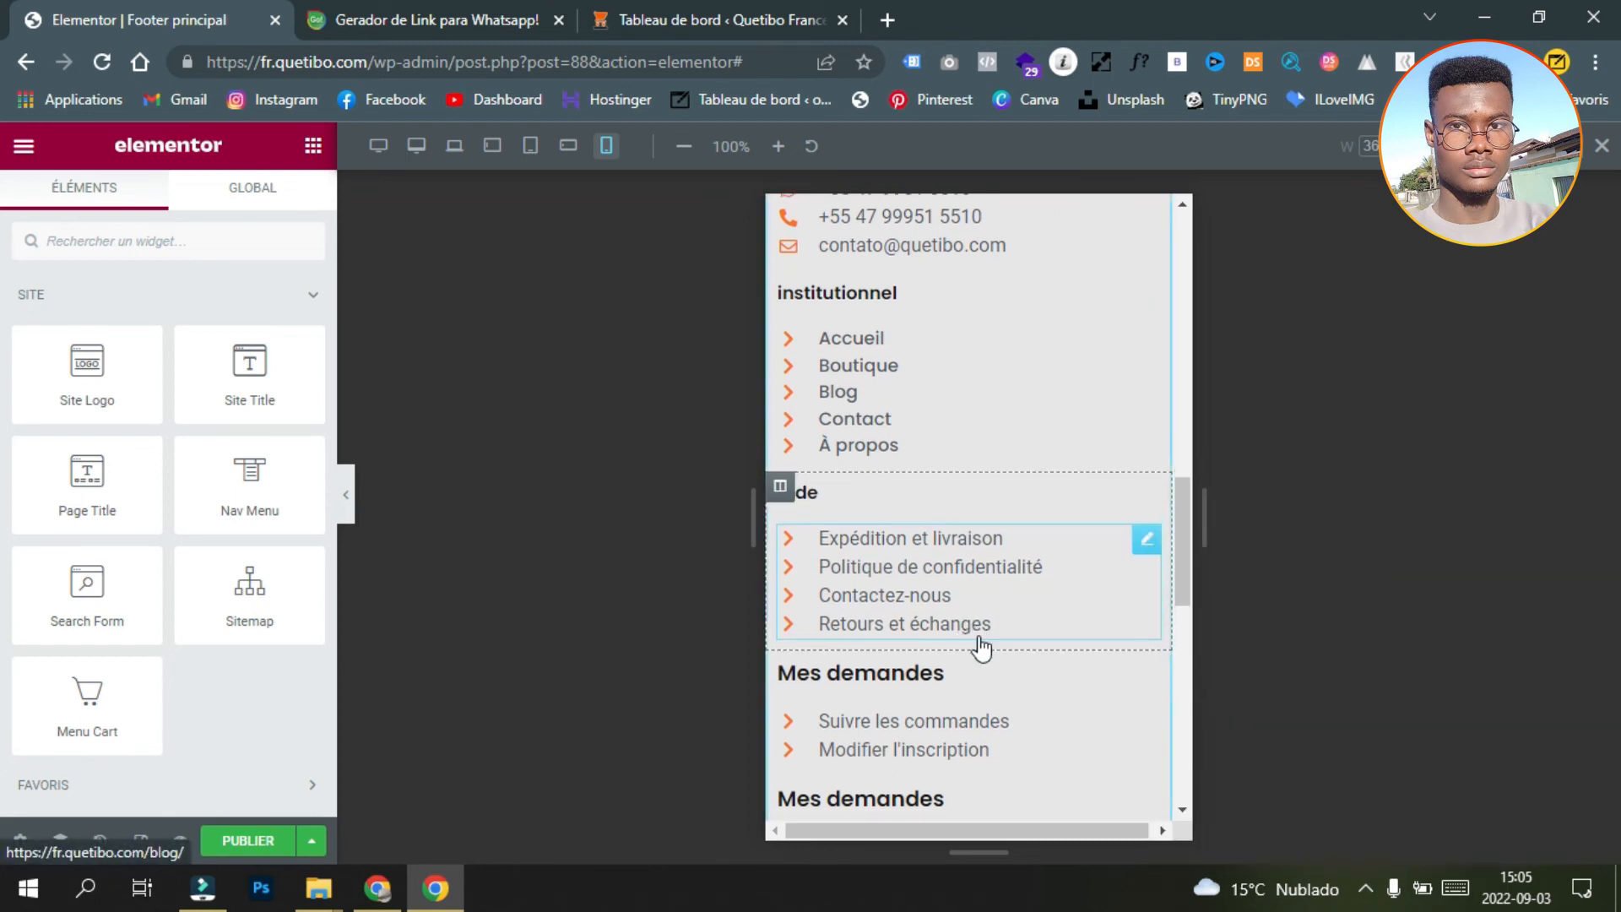
scroll(1056, 591, "down", 1)
right_click(1147, 568)
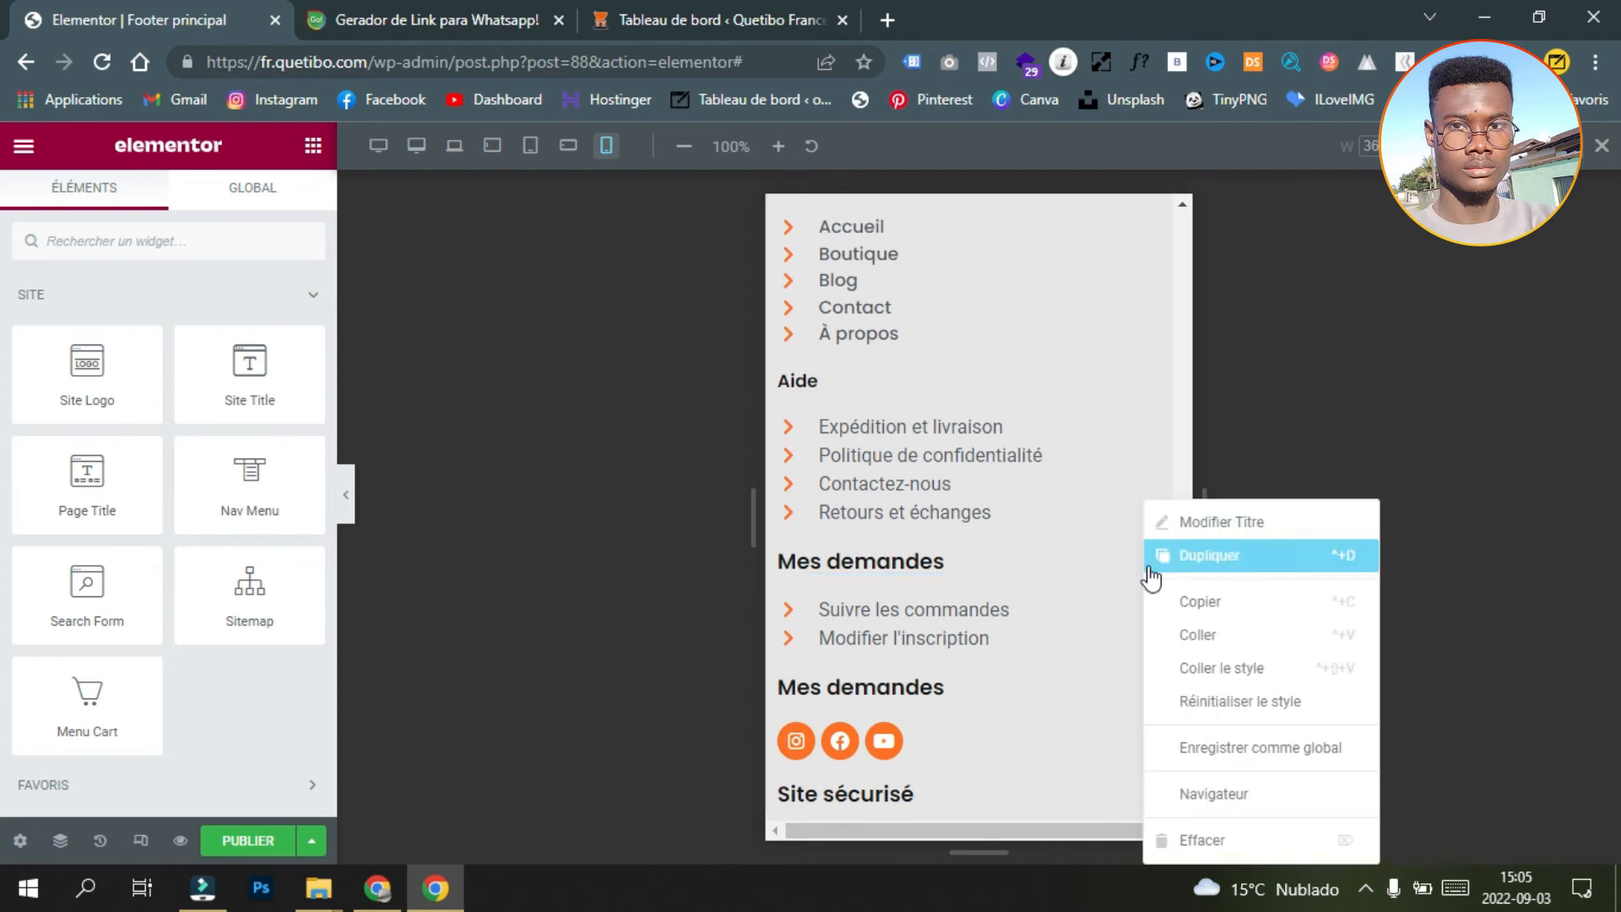
left_click(1261, 668)
Step: Paste the copied heading style onto the second Mes demandes, Site sécurisé and Moyens de paiement headings
scroll(1098, 633, "down", 2)
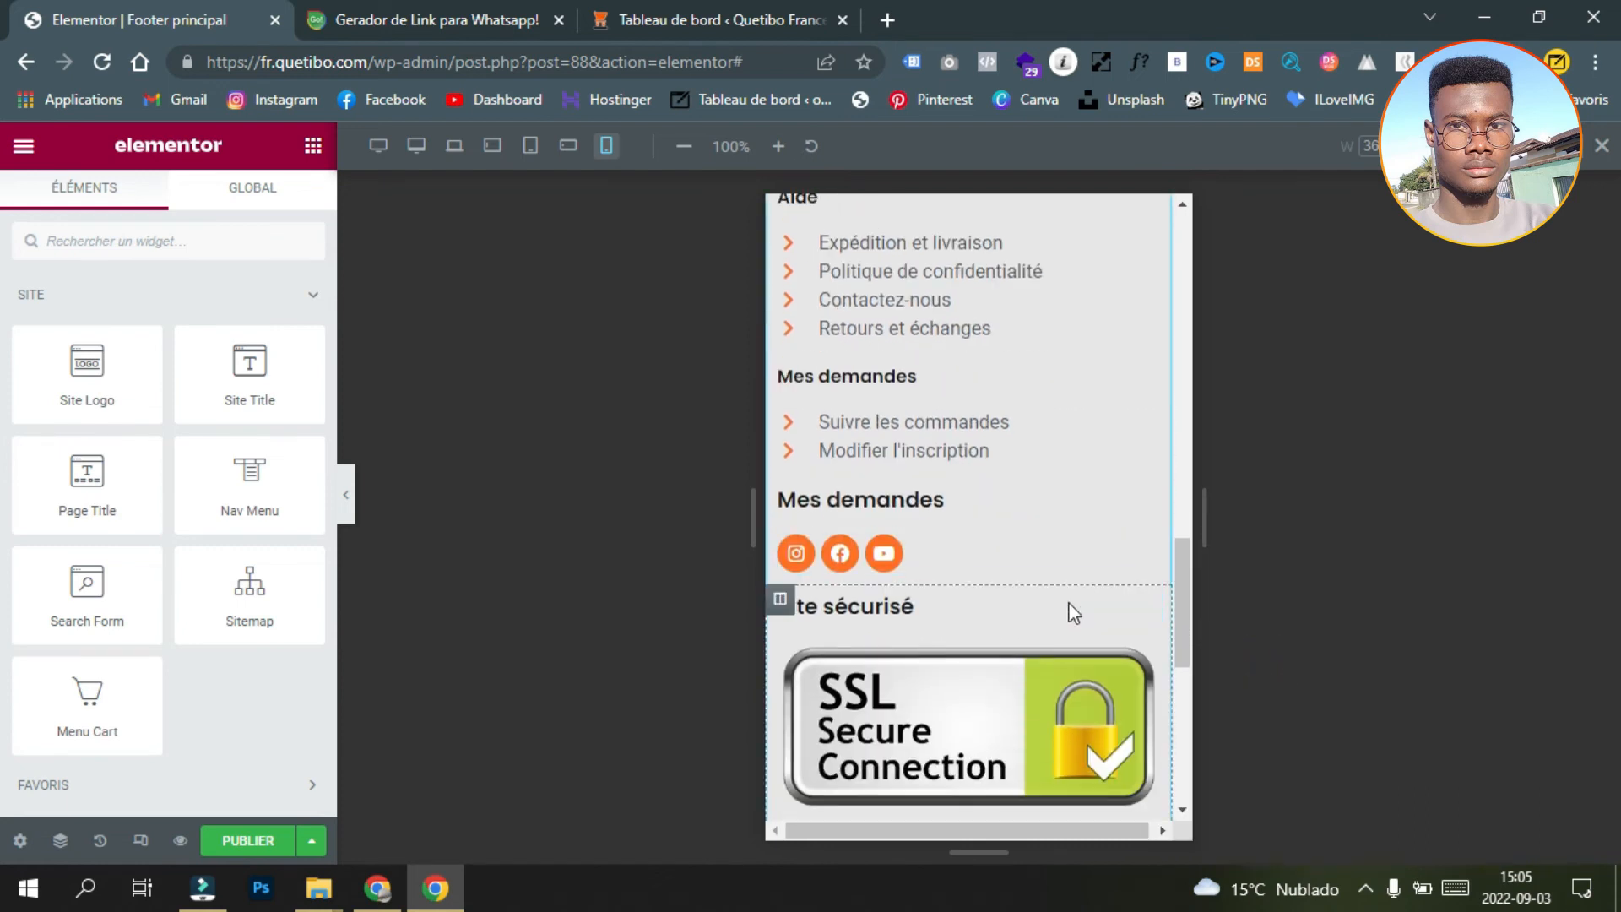
right_click(1140, 453)
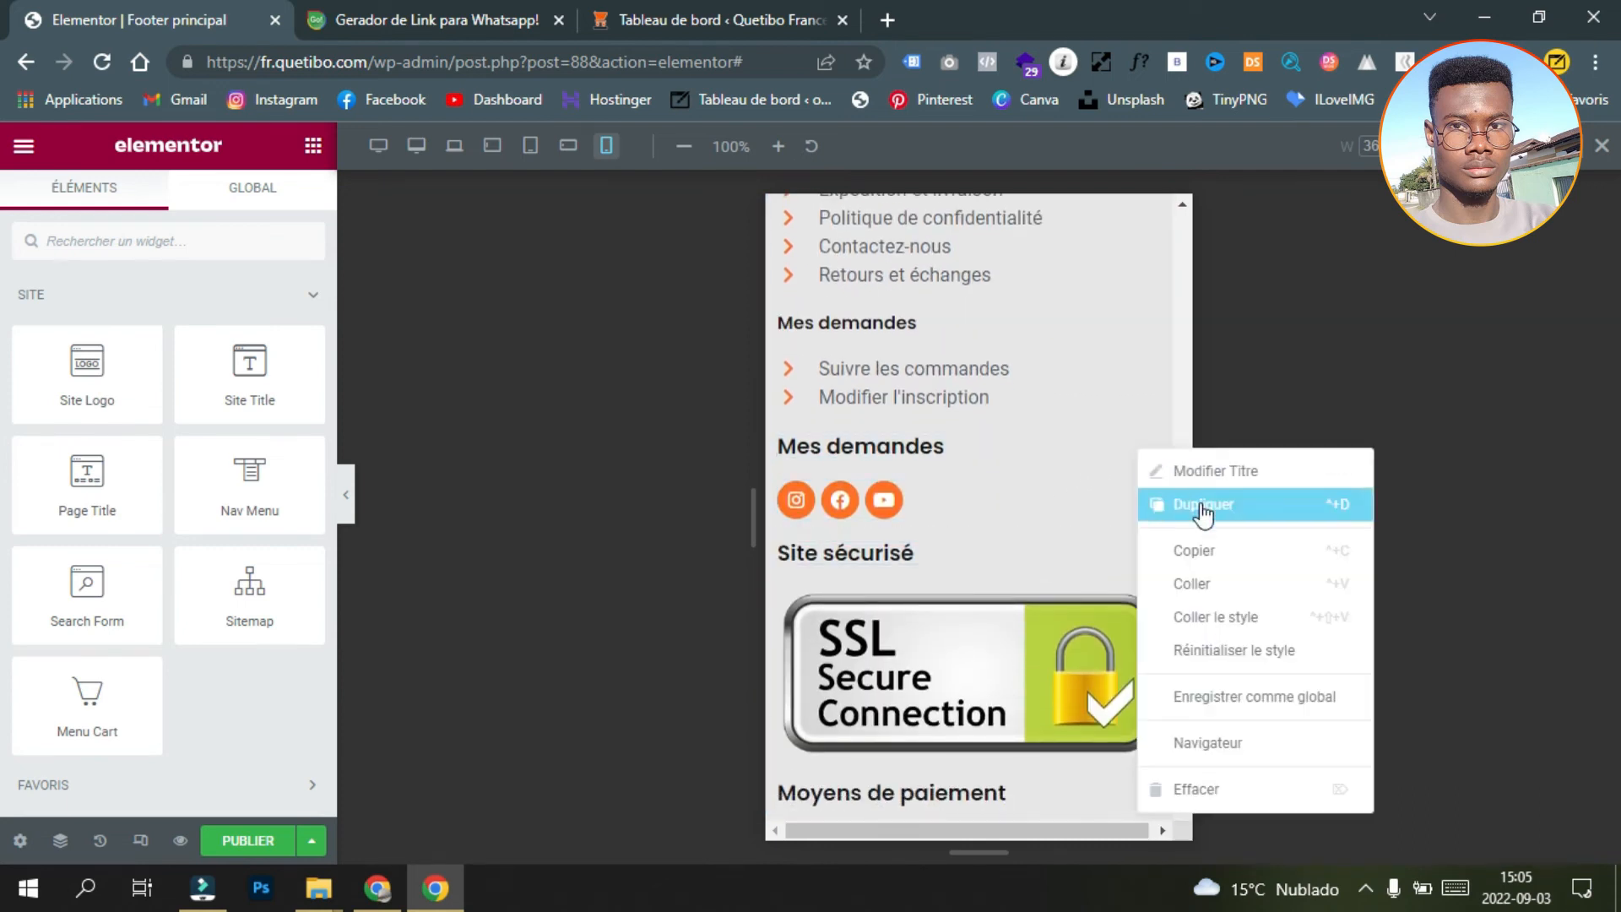
left_click(1305, 619)
scroll(1147, 585, "down", 1)
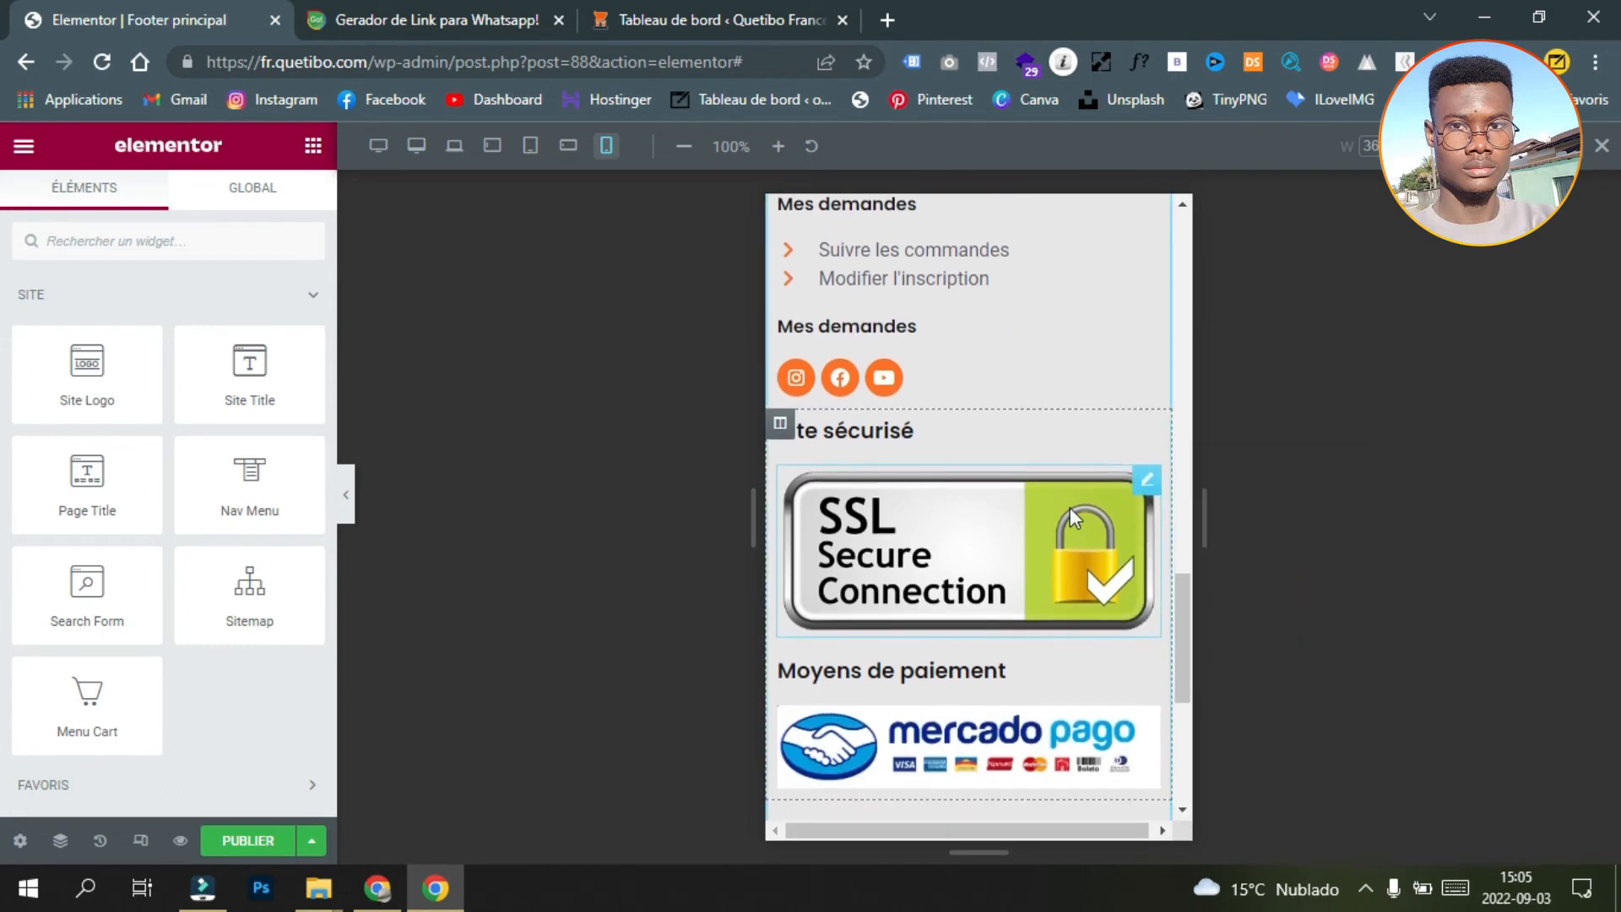
right_click(1148, 434)
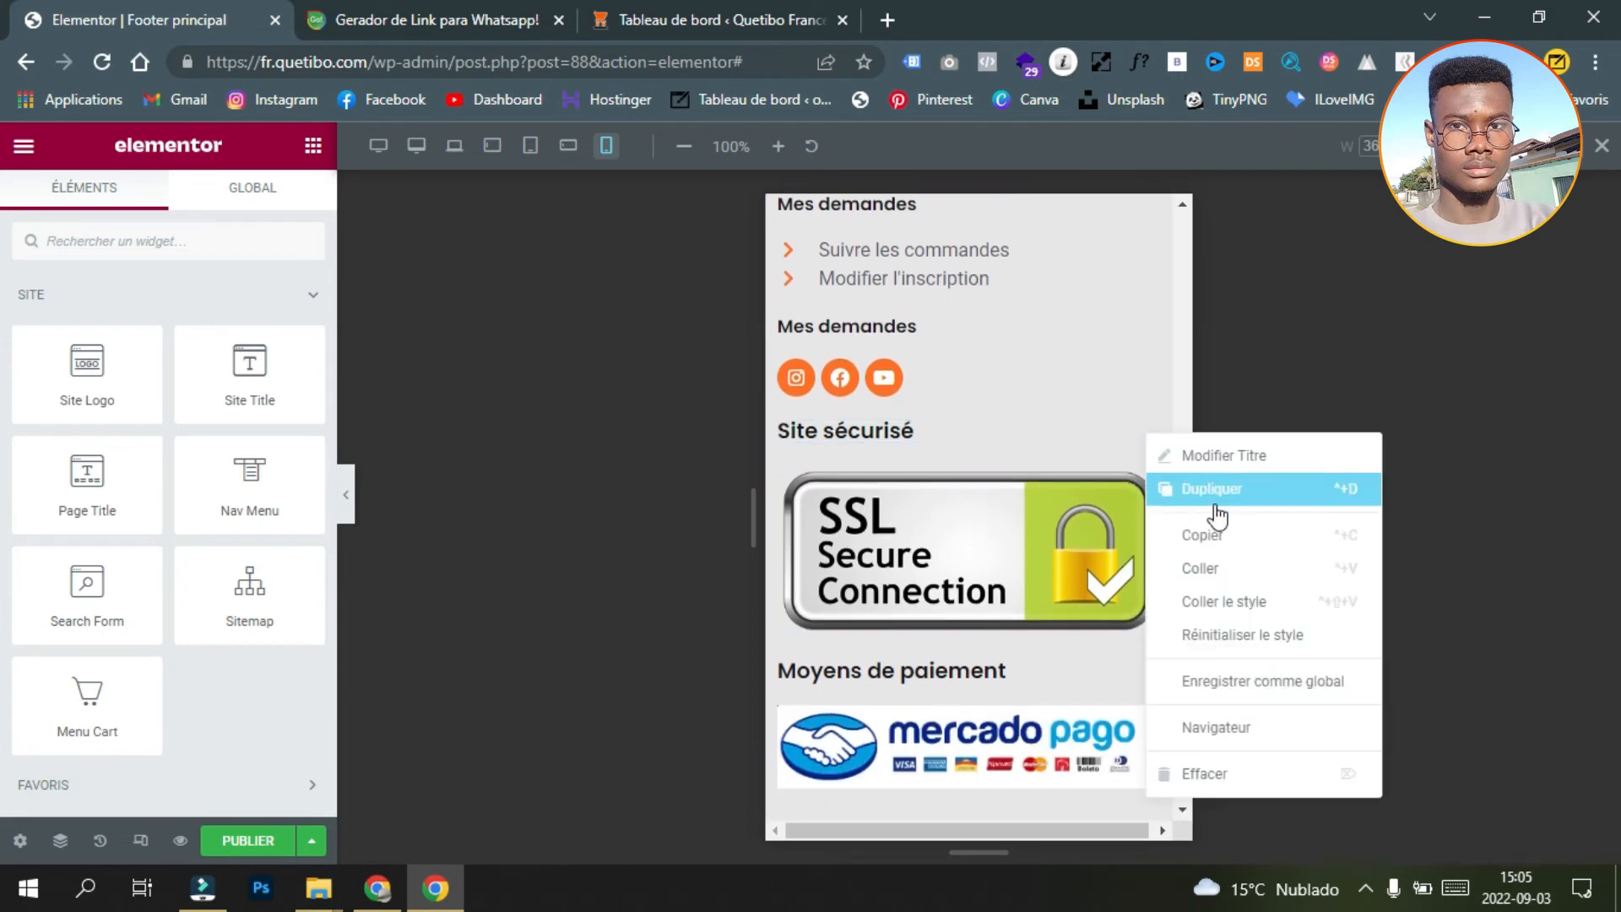
left_click(1267, 603)
scroll(1077, 458, "down", 2)
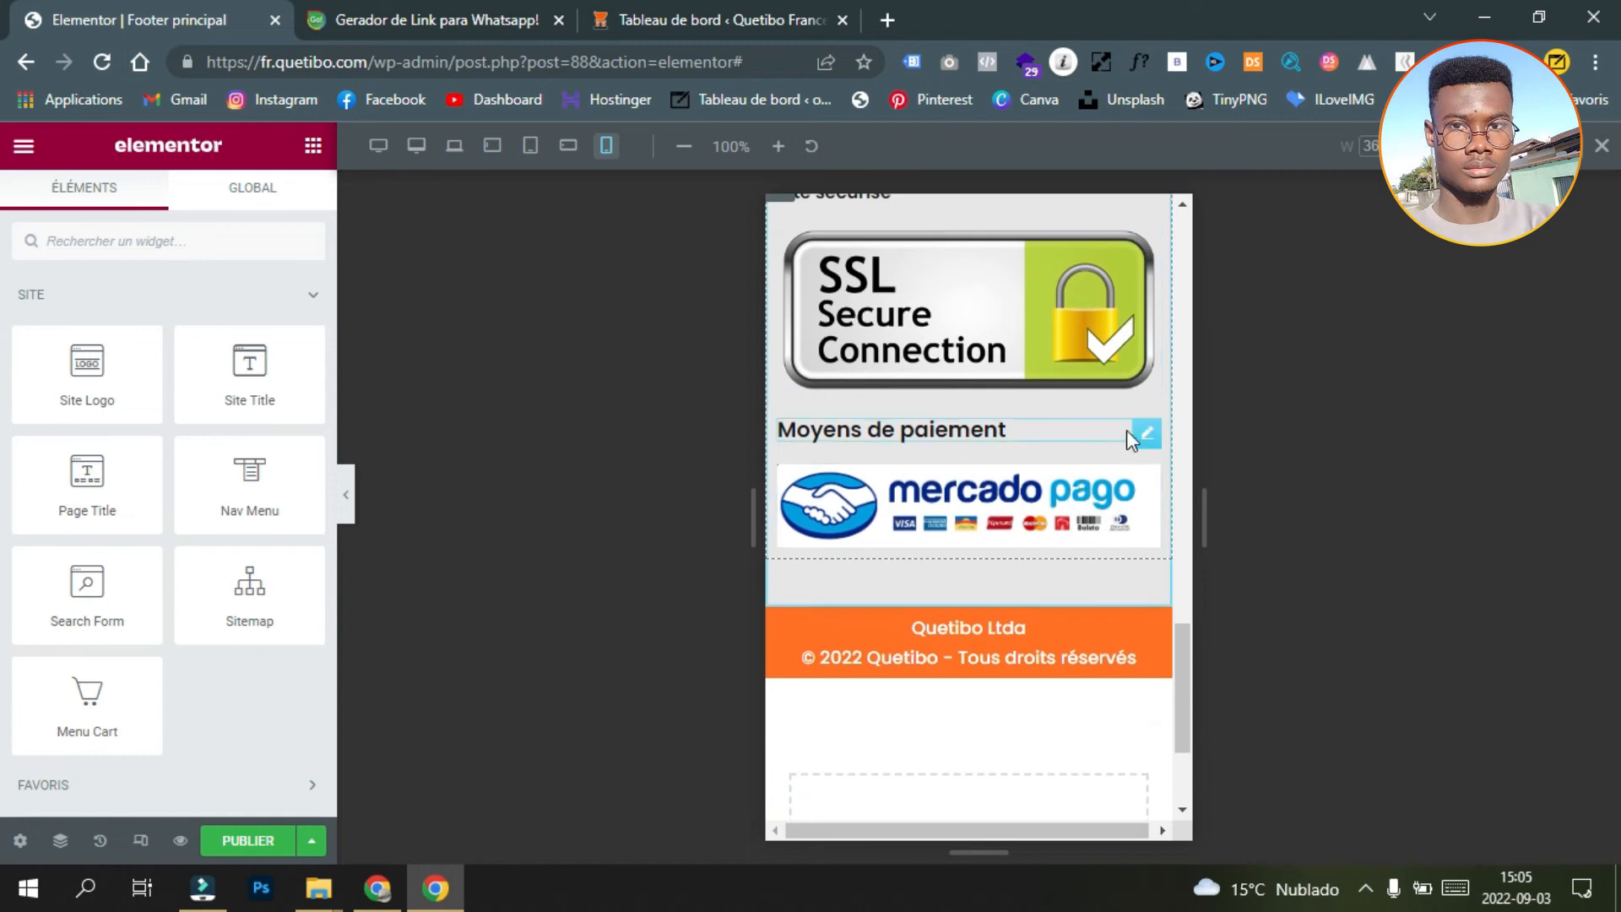
right_click(1145, 439)
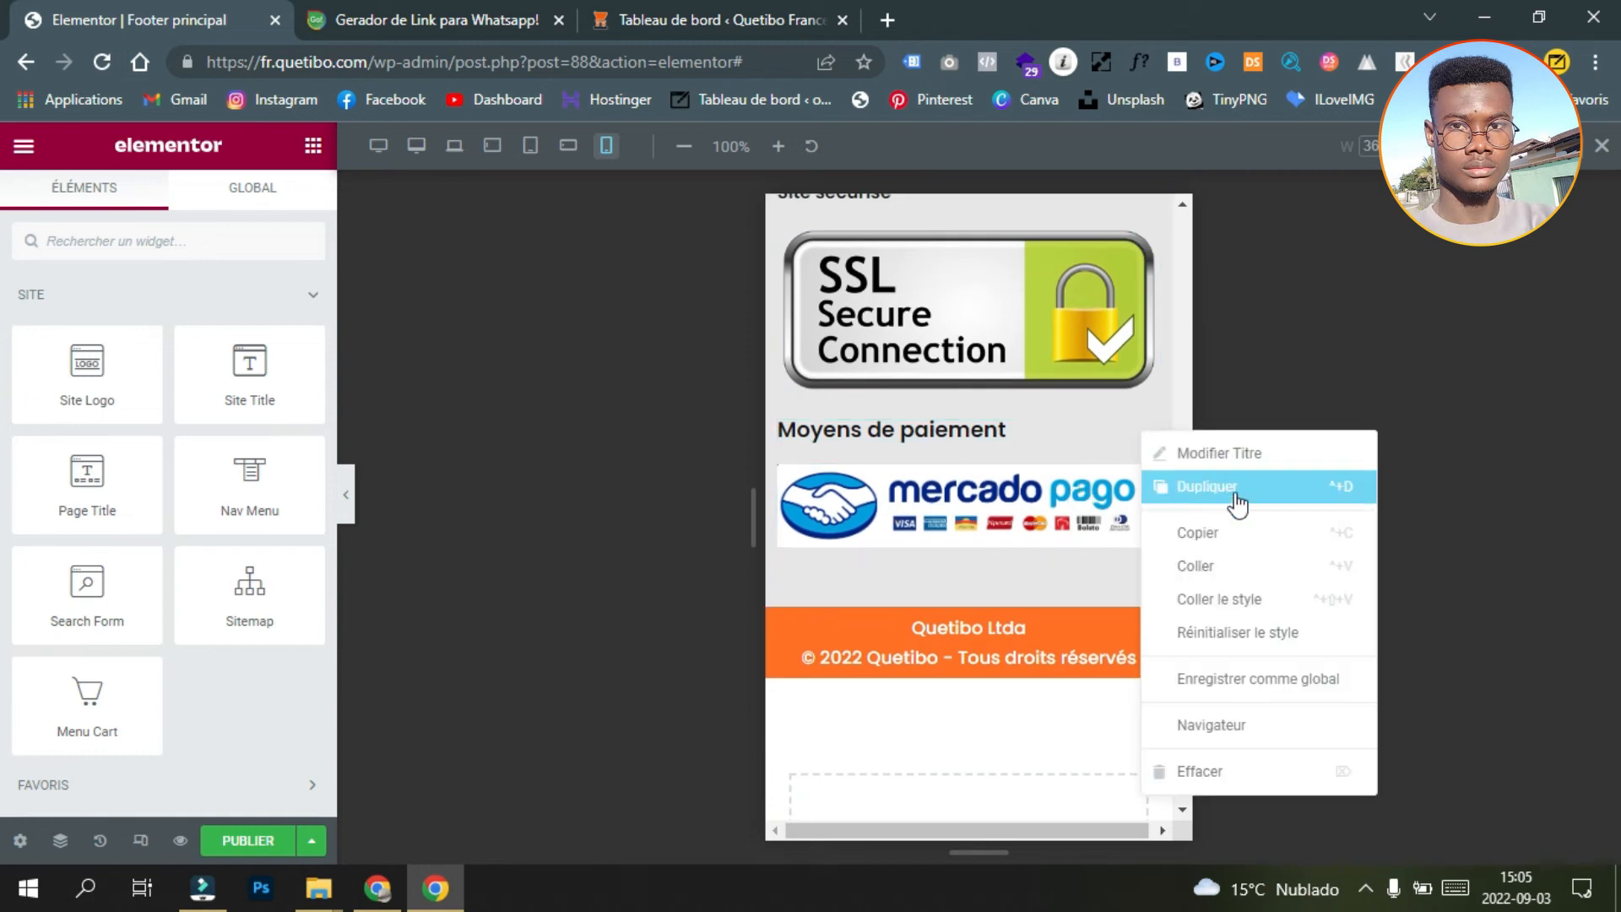
left_click(1303, 605)
Step: Copy the institutionnel link list and paste its style onto the contact details list under Horaires d'ouvertures
scroll(933, 465, "up", 10)
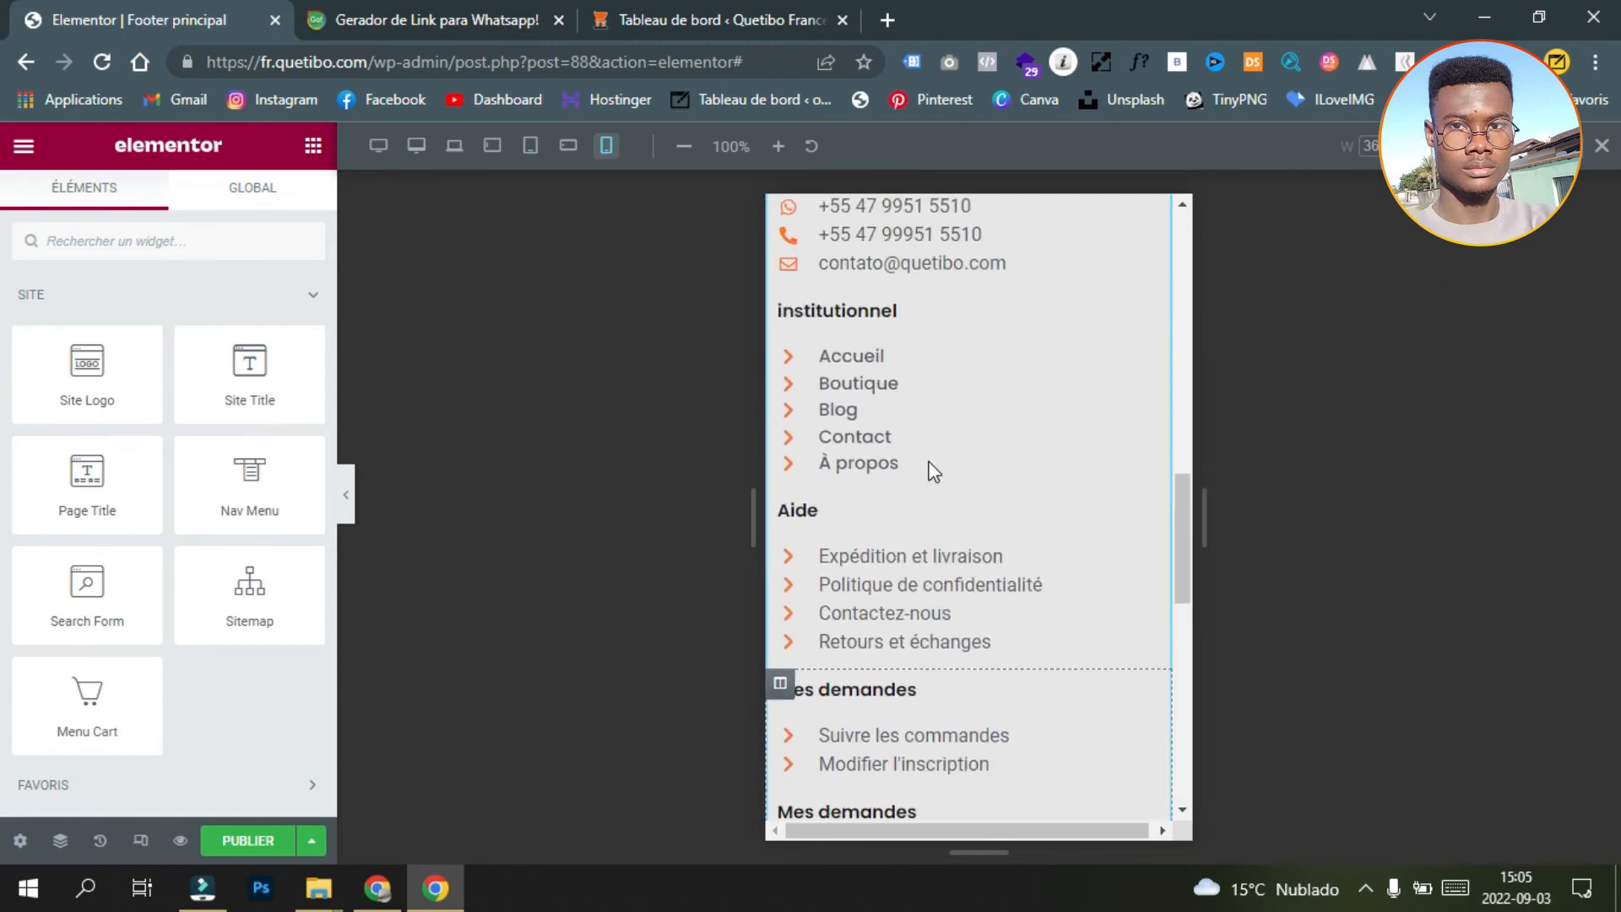
scroll(933, 469, "down", 2)
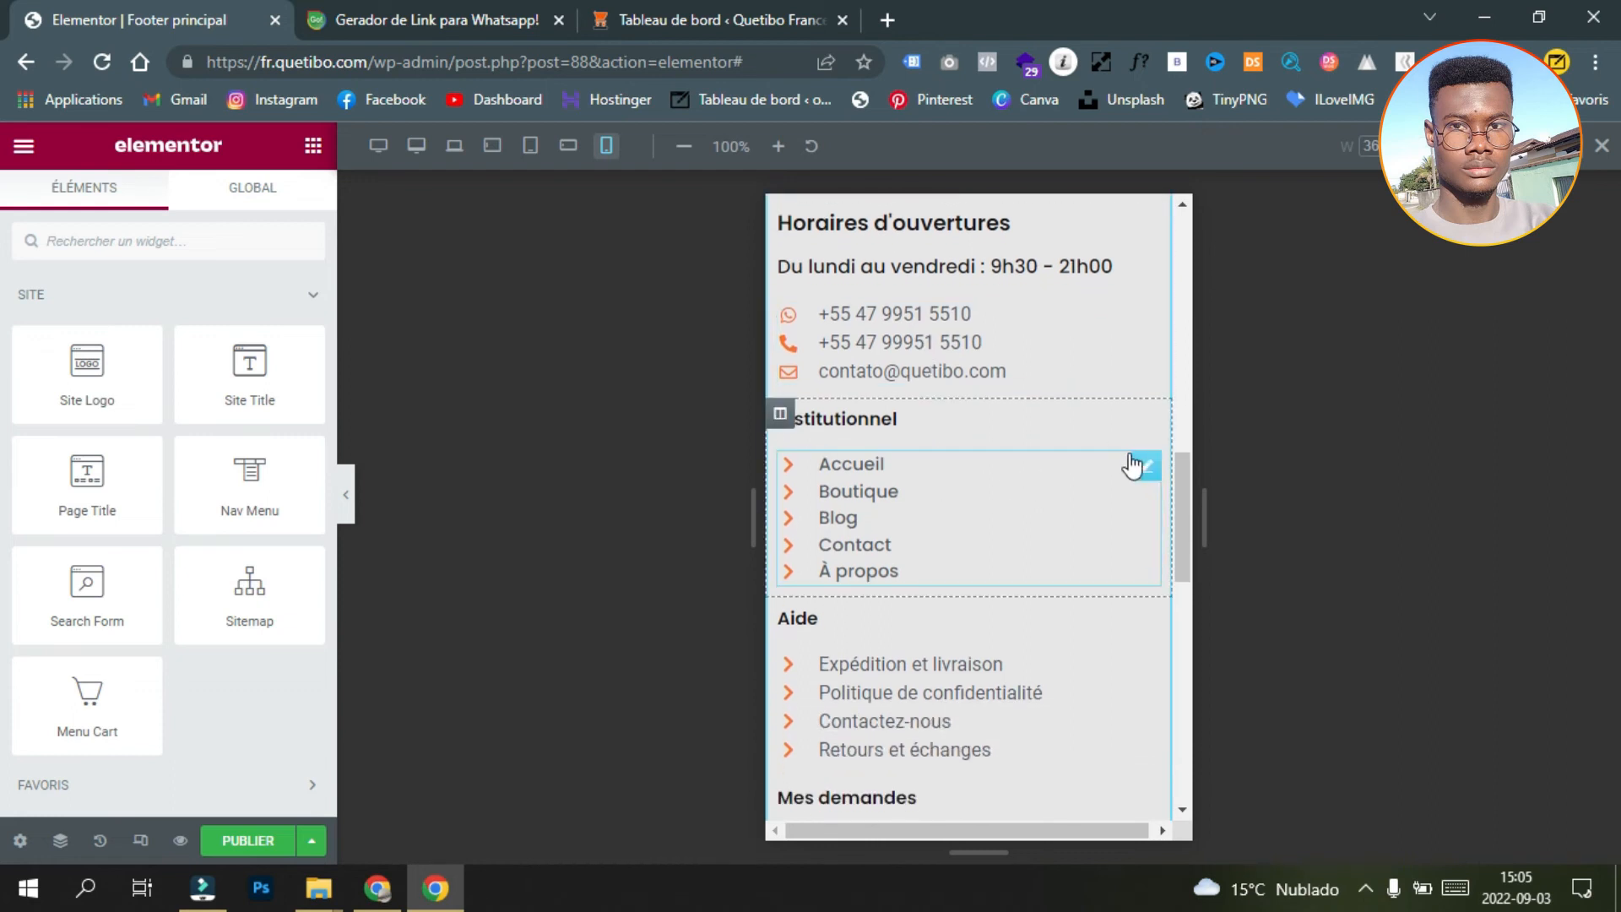
right_click(1150, 471)
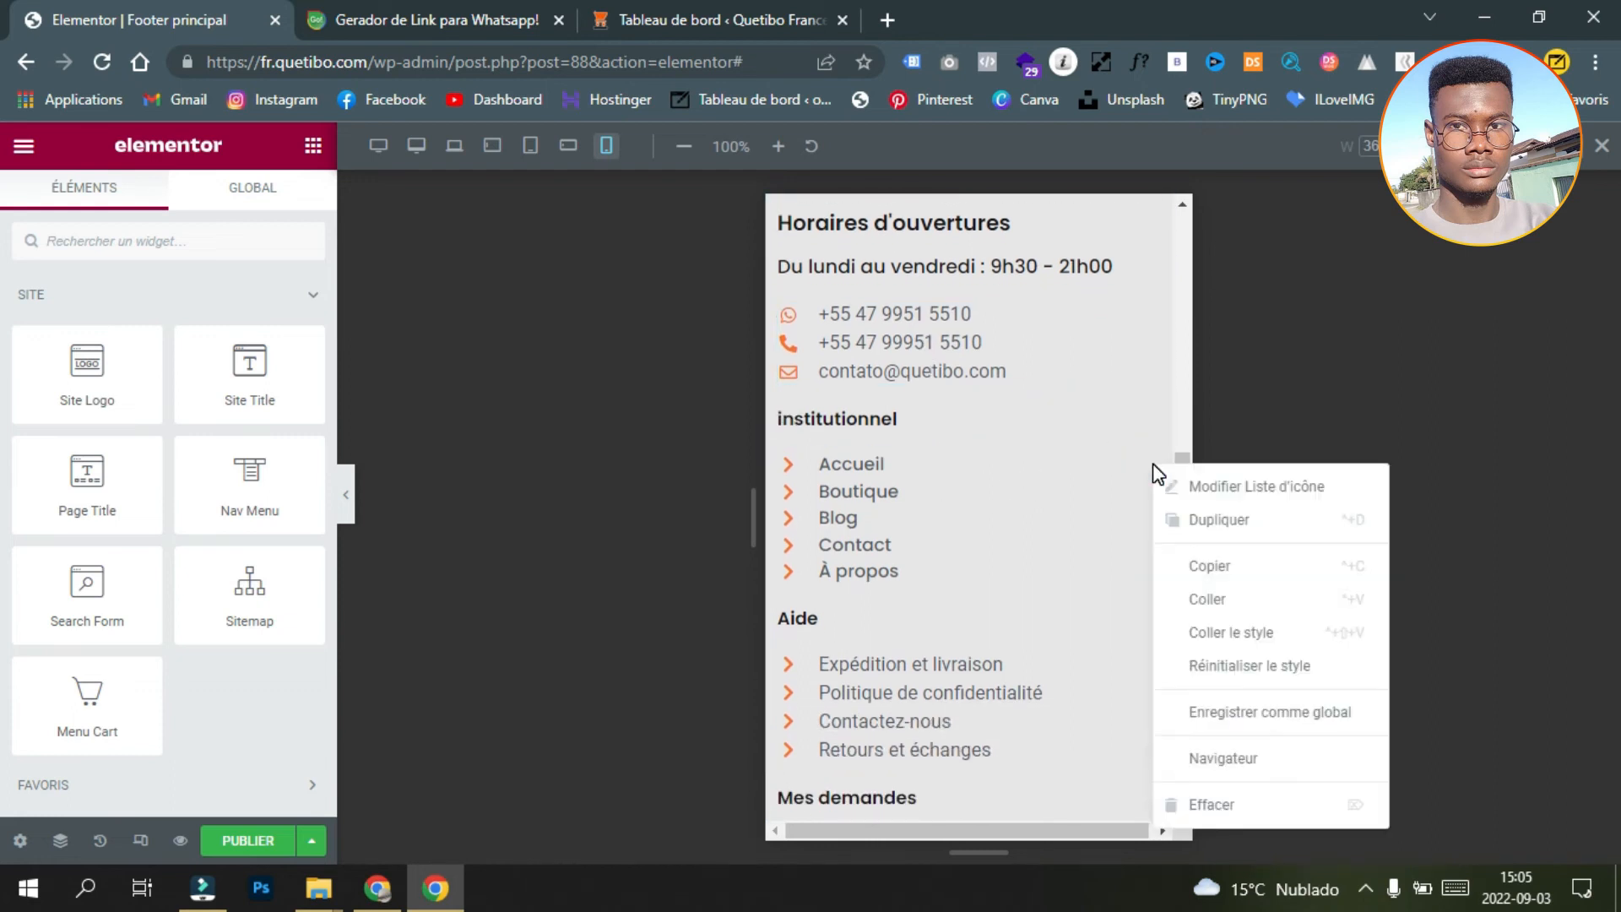
left_click(1220, 572)
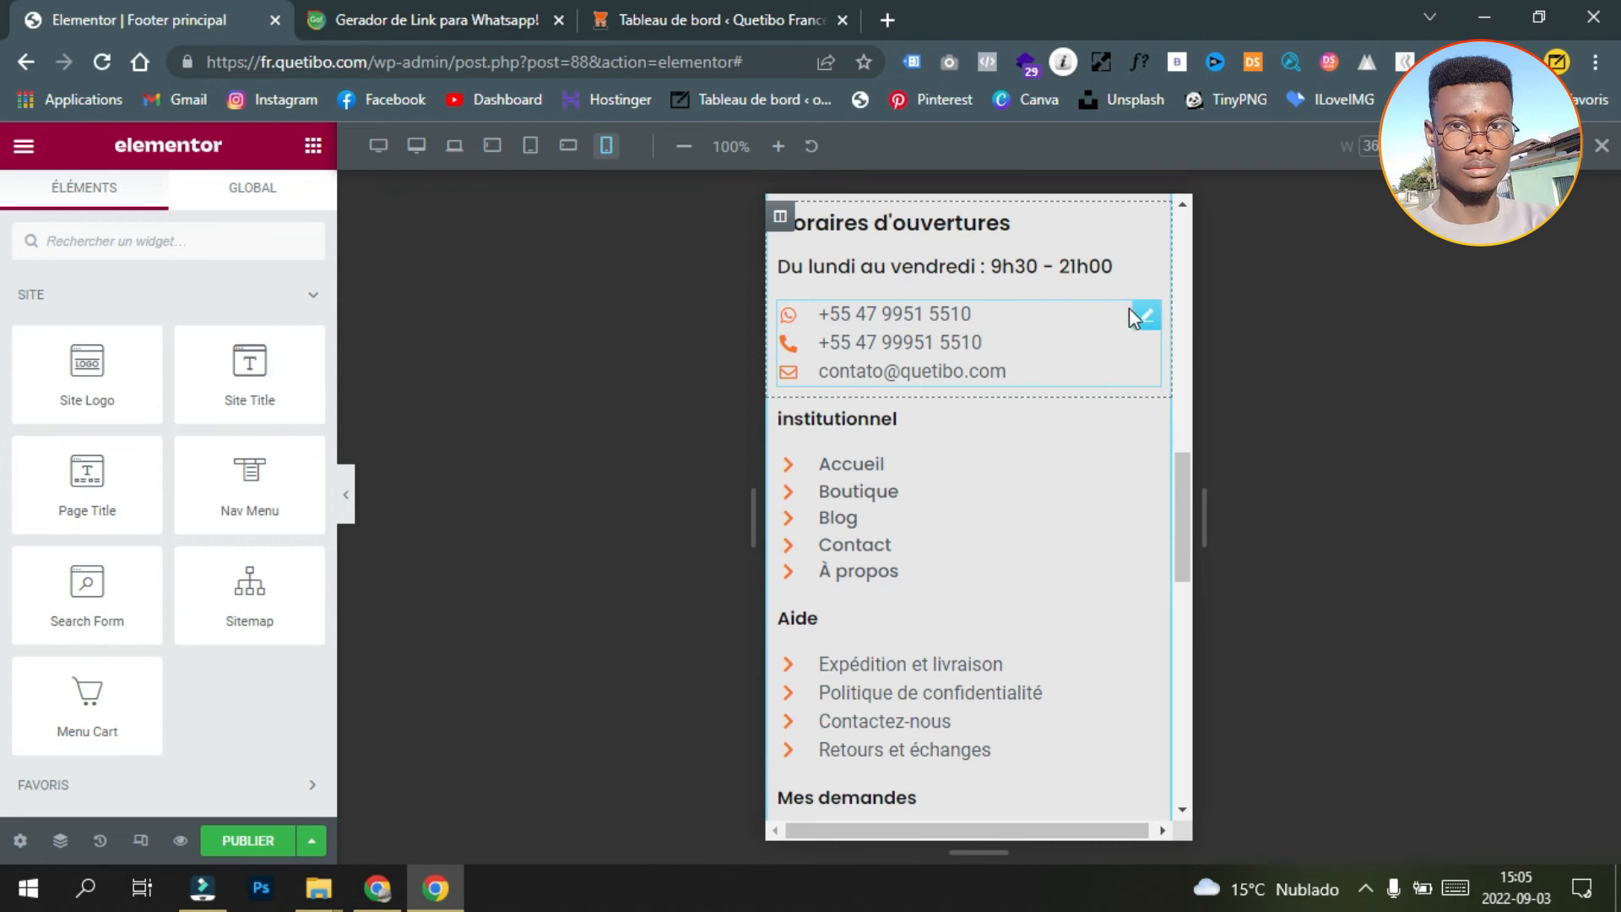
right_click(1151, 319)
left_click(1249, 473)
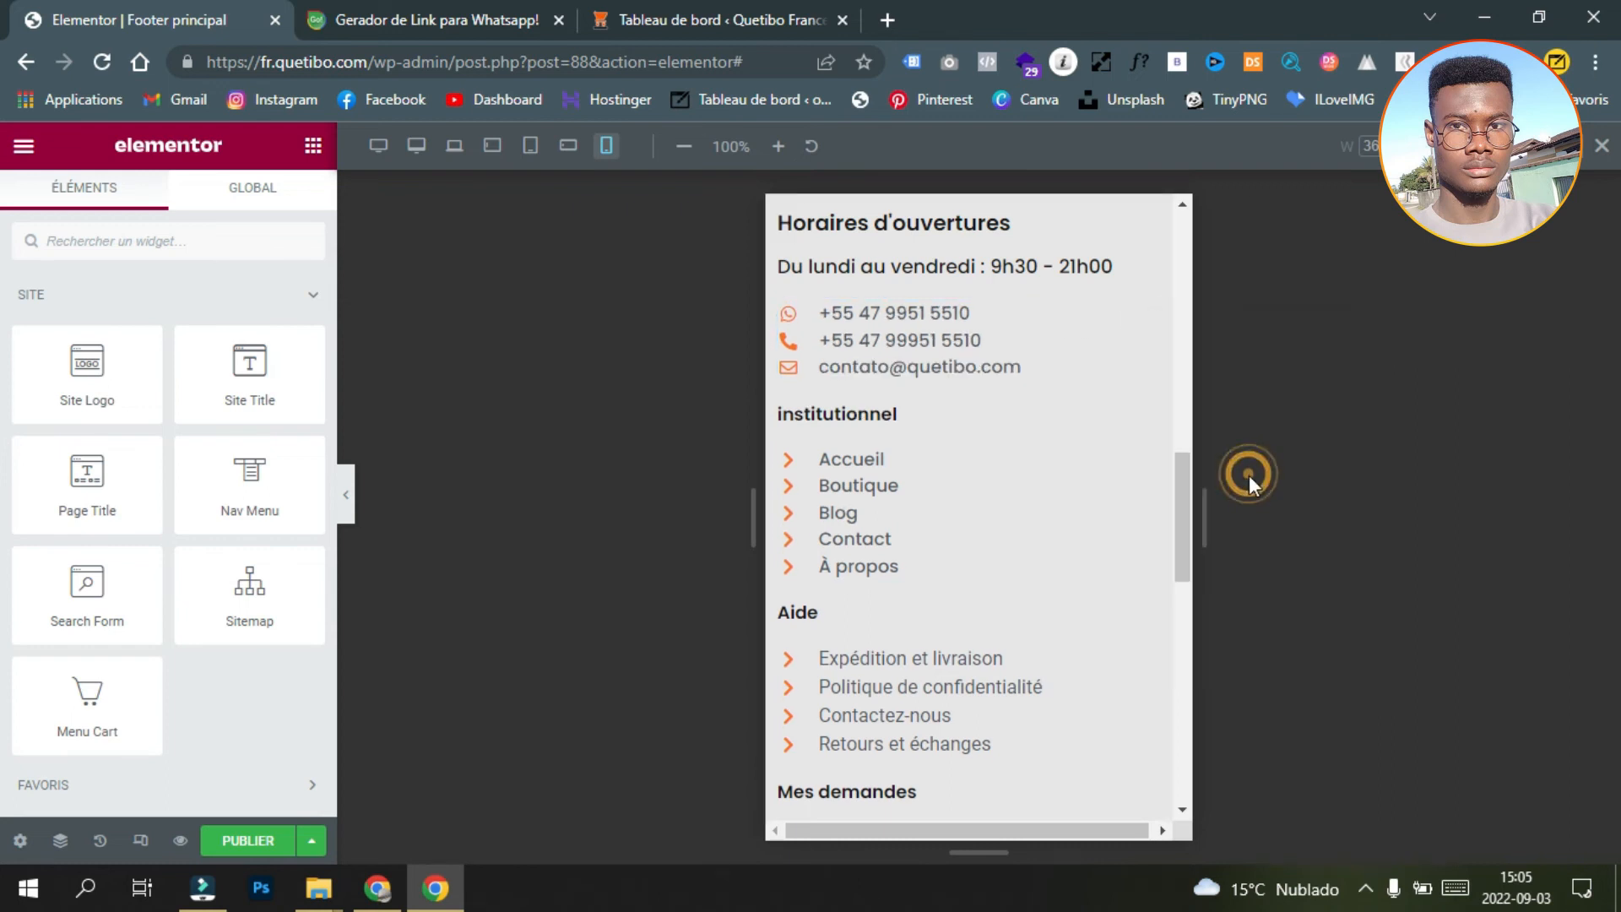
Step: Paste the copied list style onto the link lists under Aide and Mes demandes
scroll(908, 432, "down", 2)
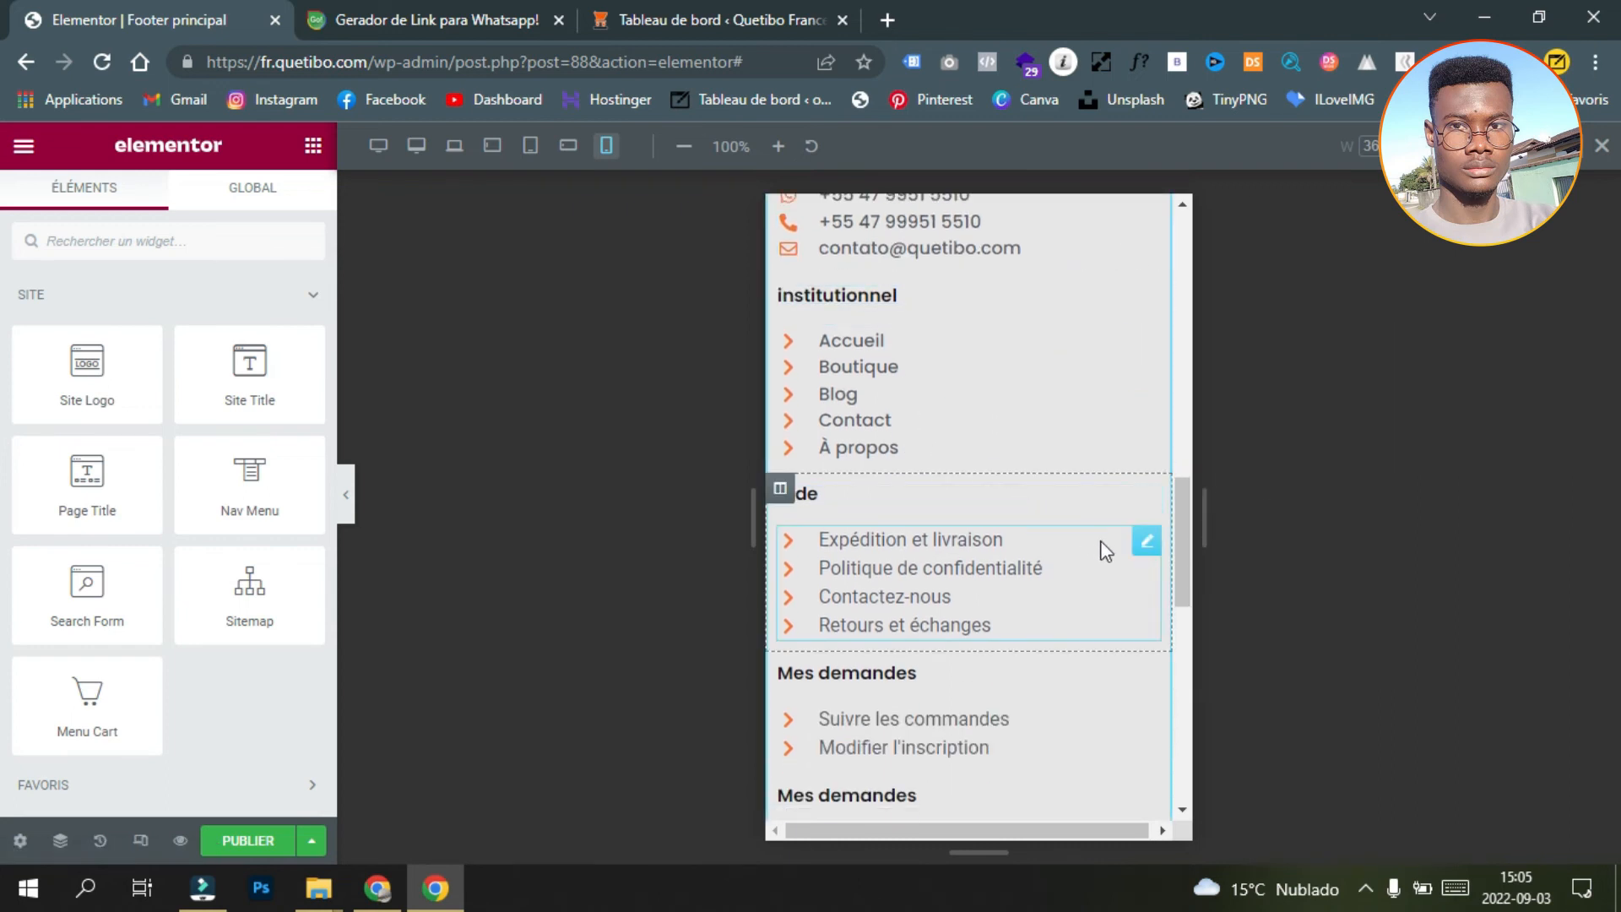
right_click(1146, 551)
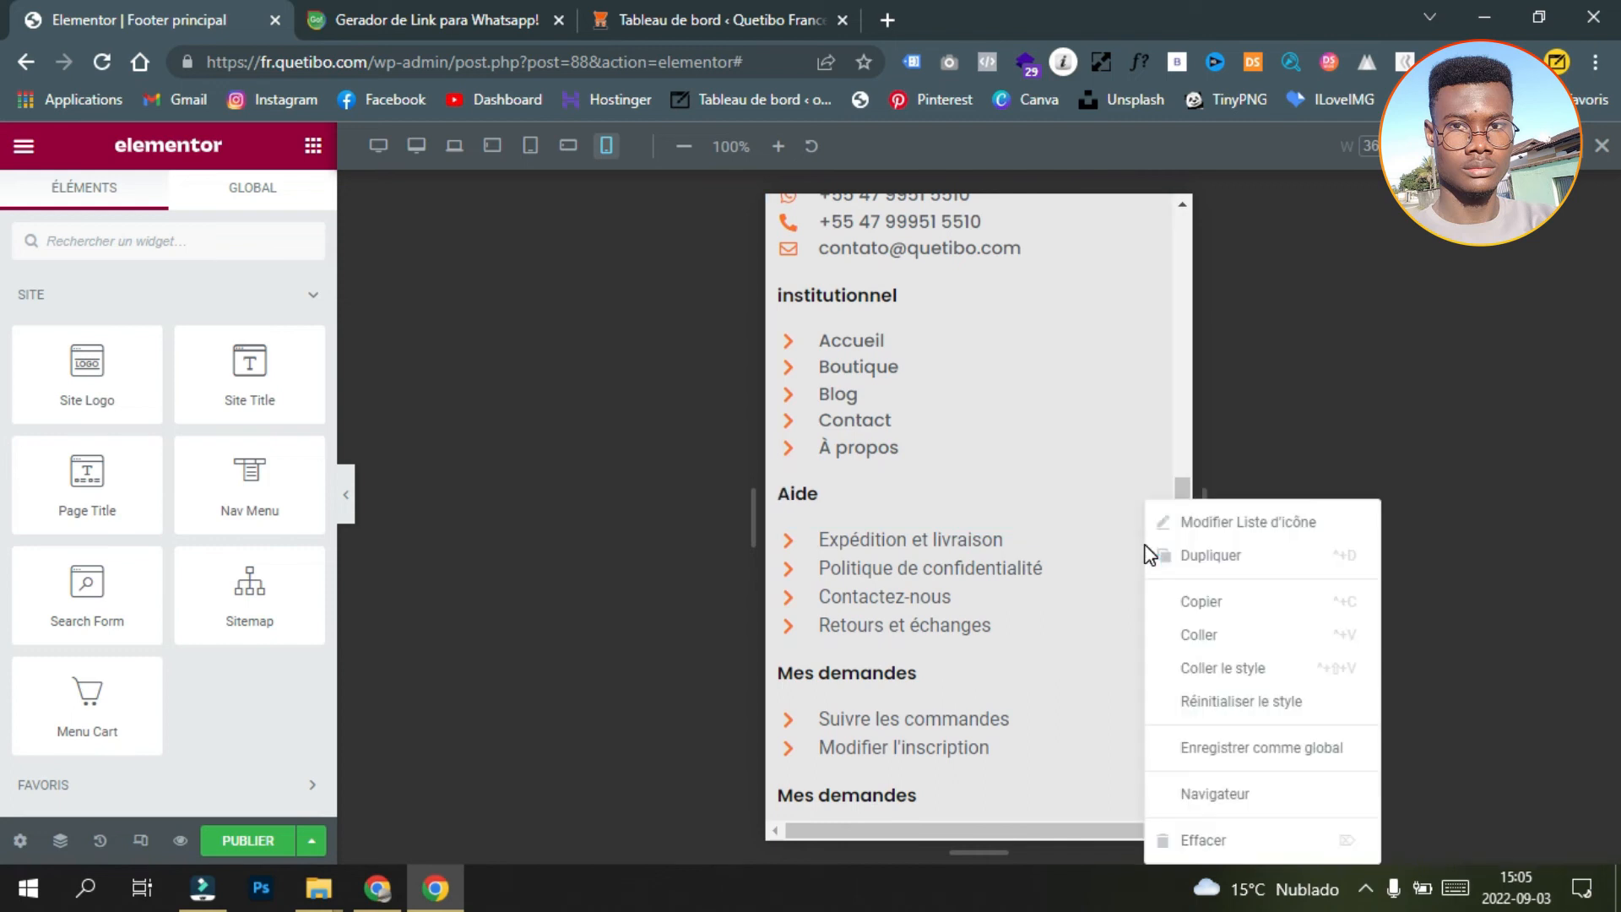
left_click(1271, 669)
scroll(870, 523, "down", 3)
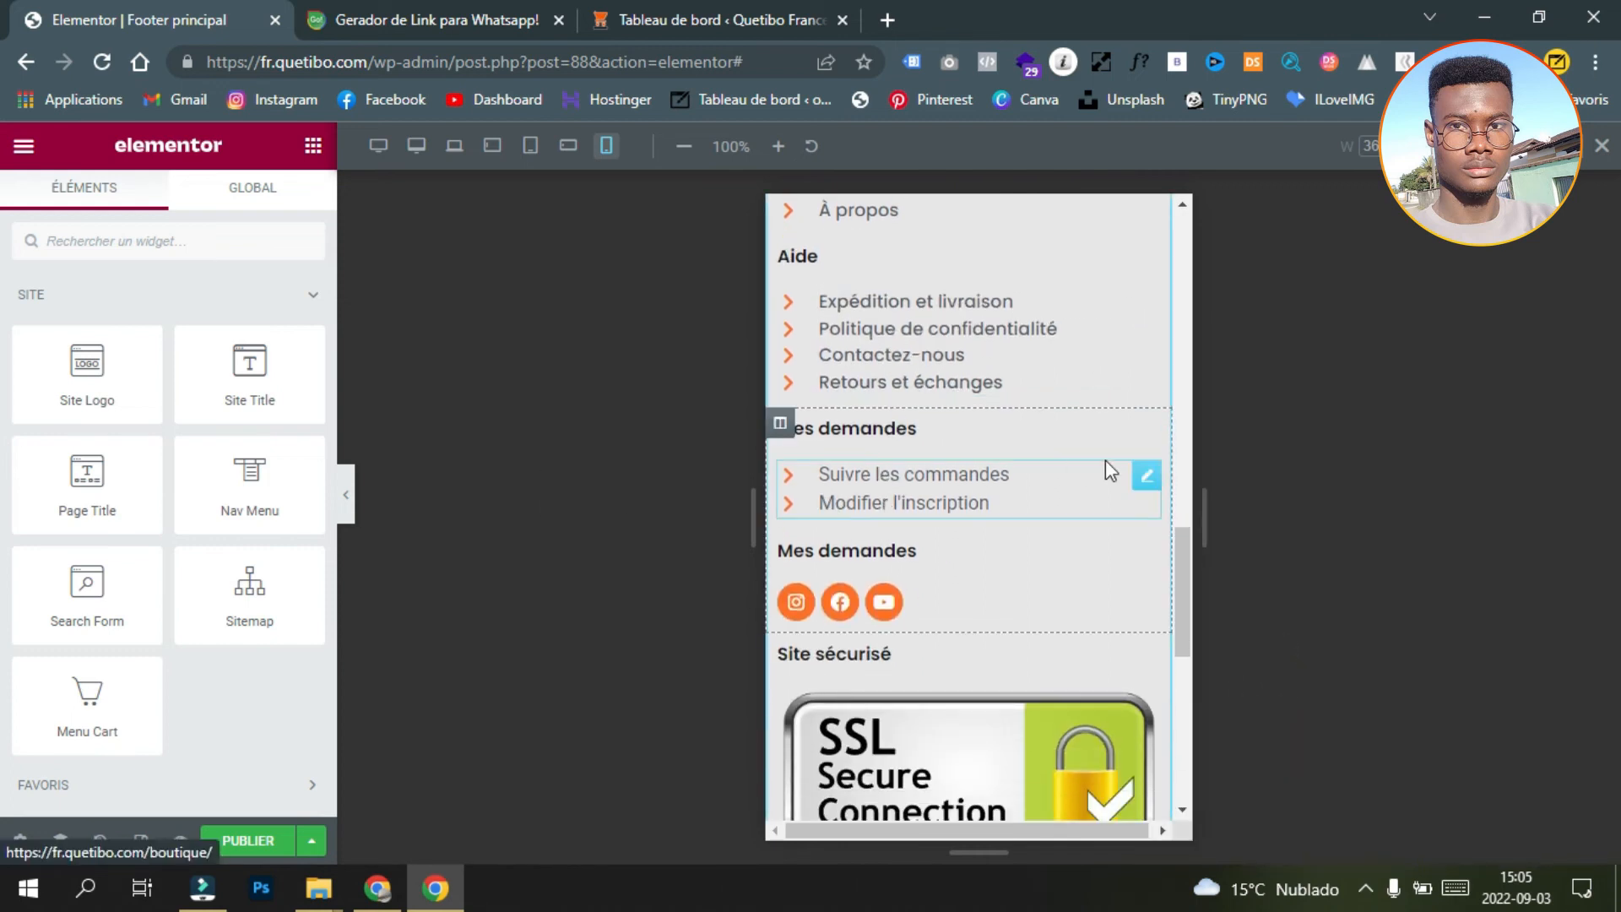
right_click(1147, 477)
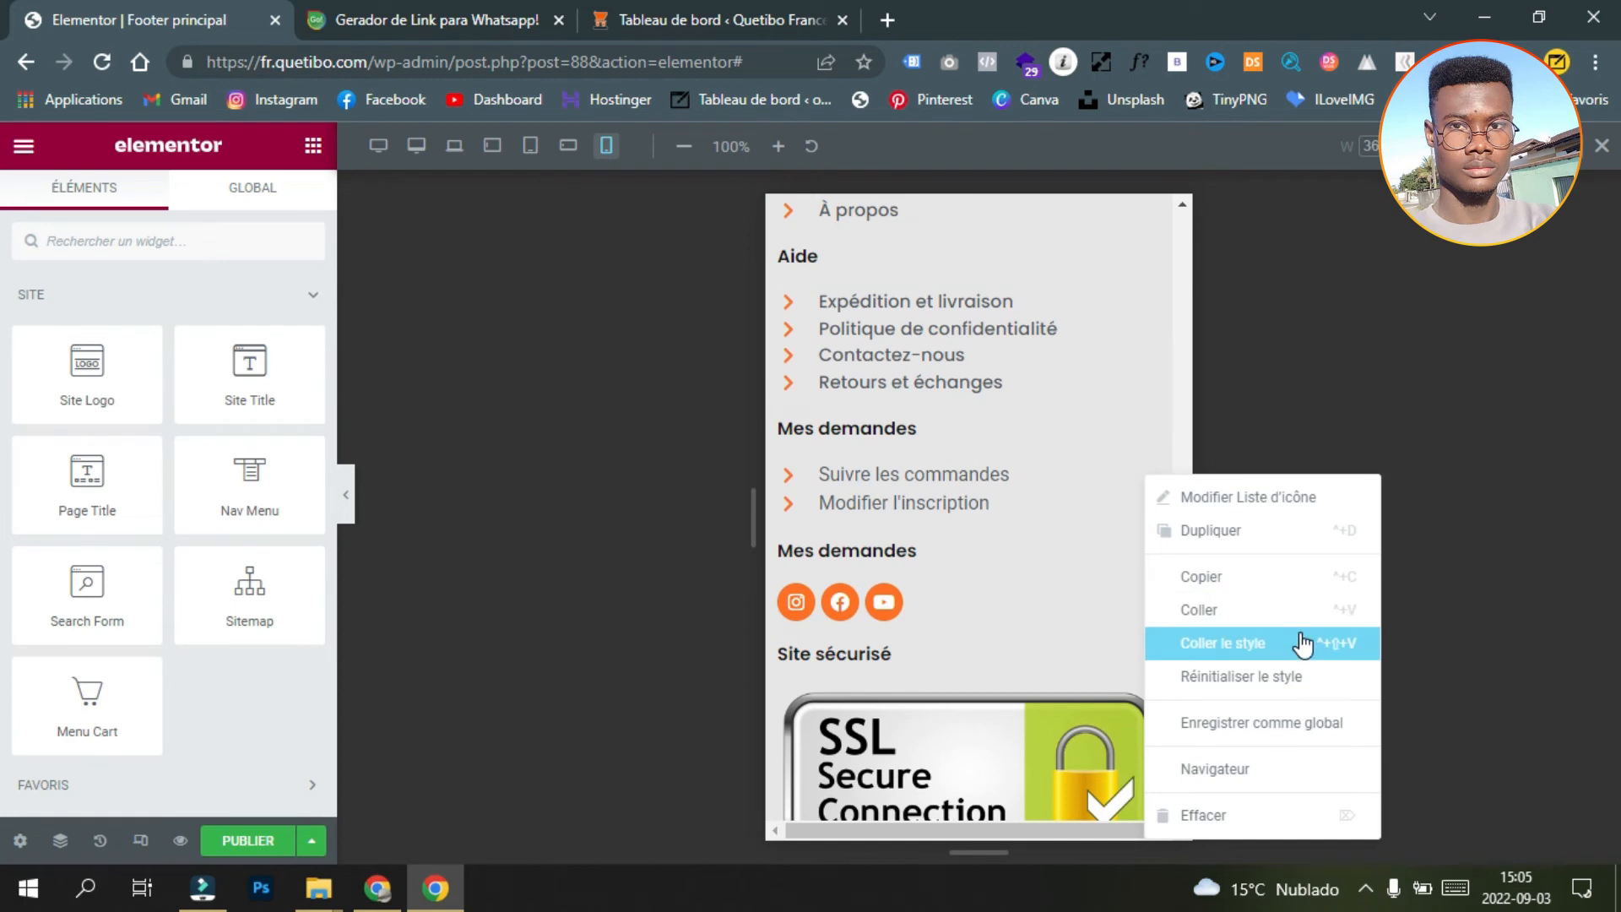
left_click(1303, 644)
Step: Open the link list under institutionnel for style editing
scroll(1050, 518, "down", 4)
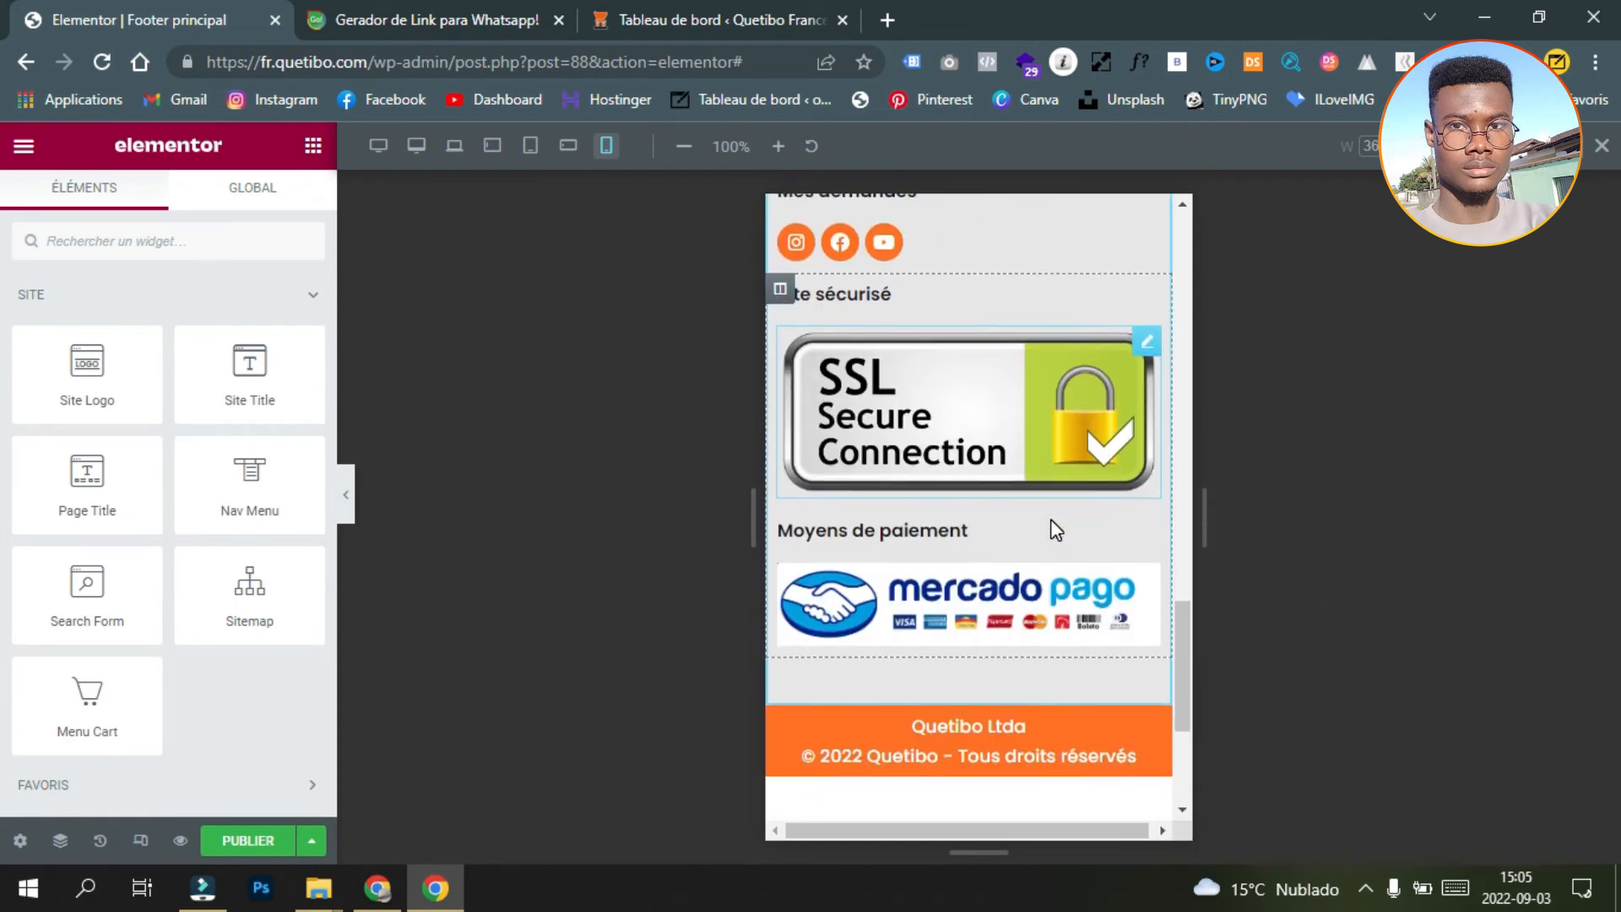
scroll(1056, 530, "up", 5)
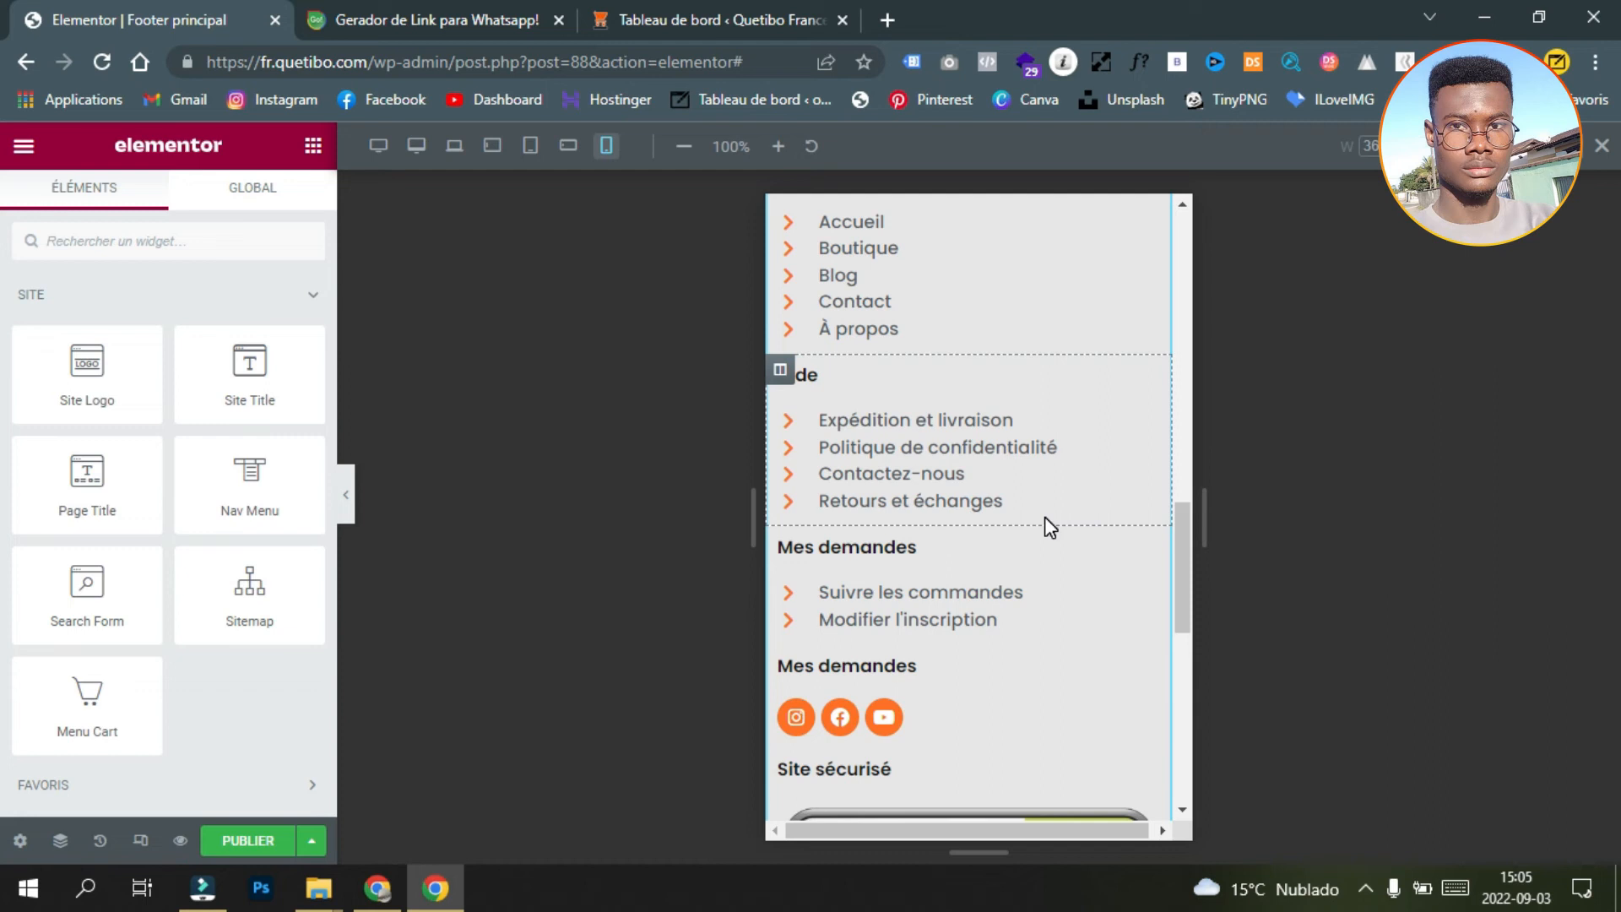
scroll(863, 377, "up", 3)
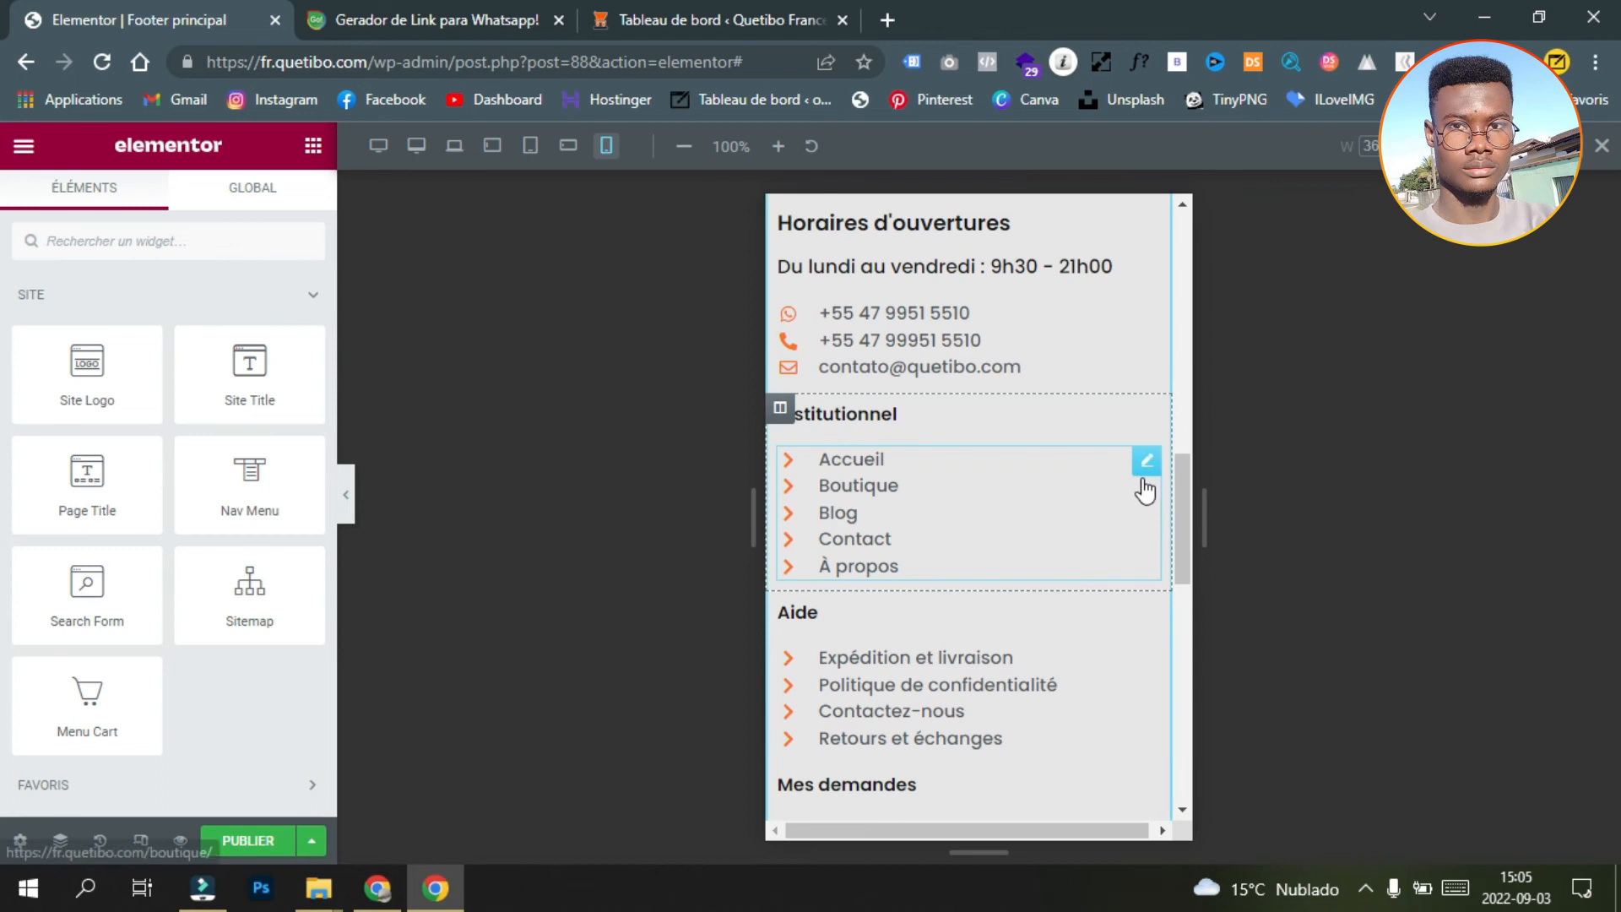
left_click(1147, 462)
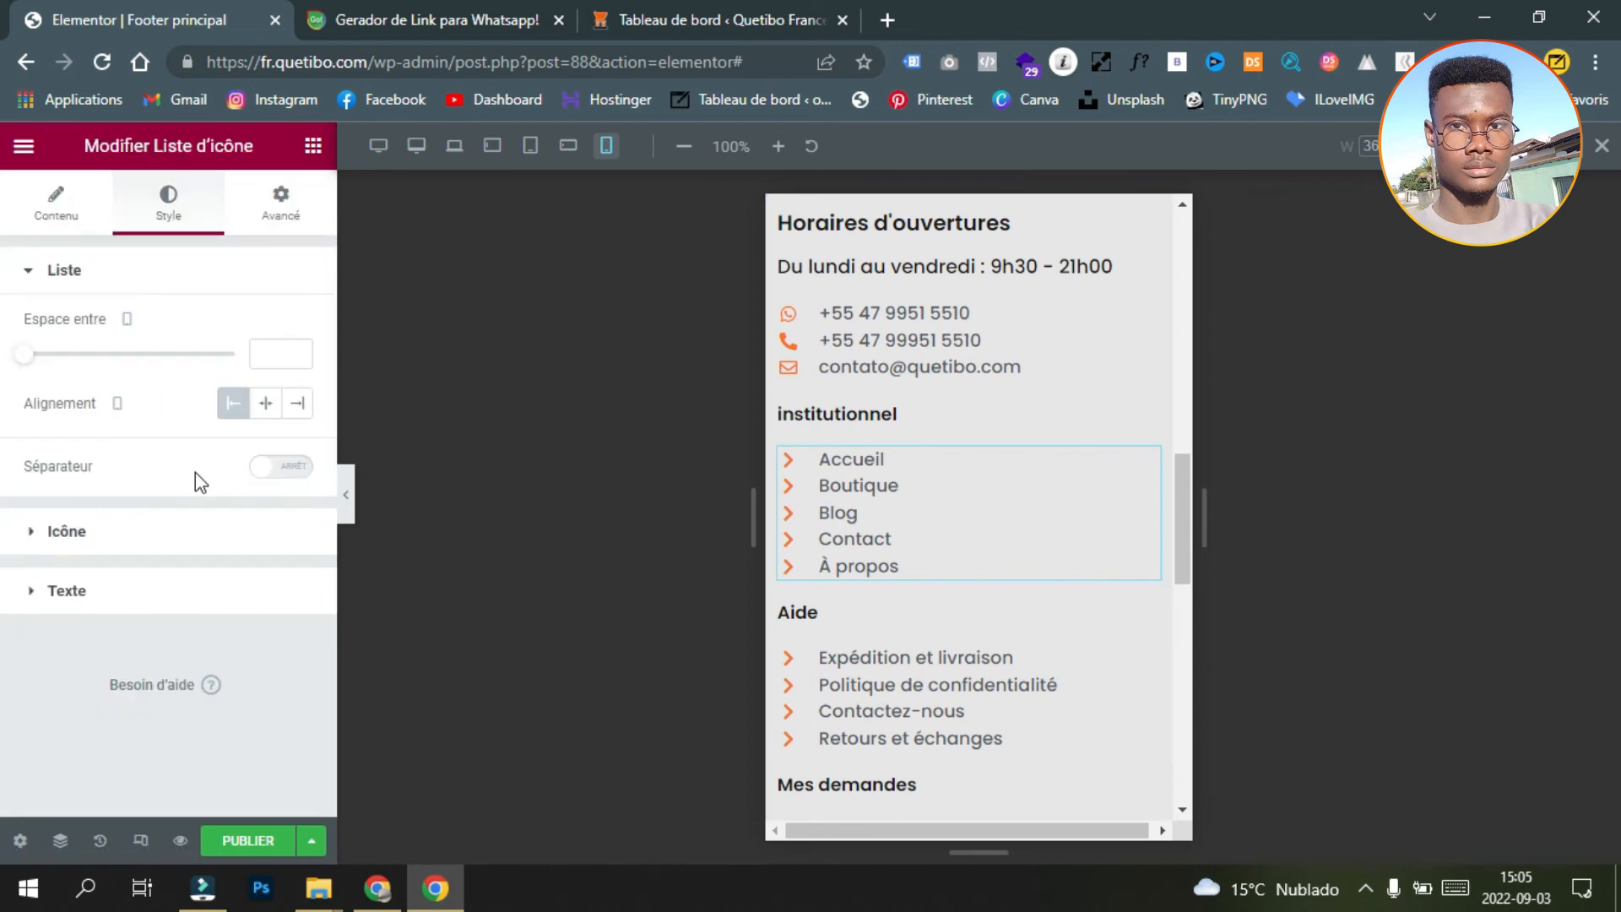
Step: Try left alignment for the icons of the institutionnel link list, and restore their centre alignment
left_click(151, 597)
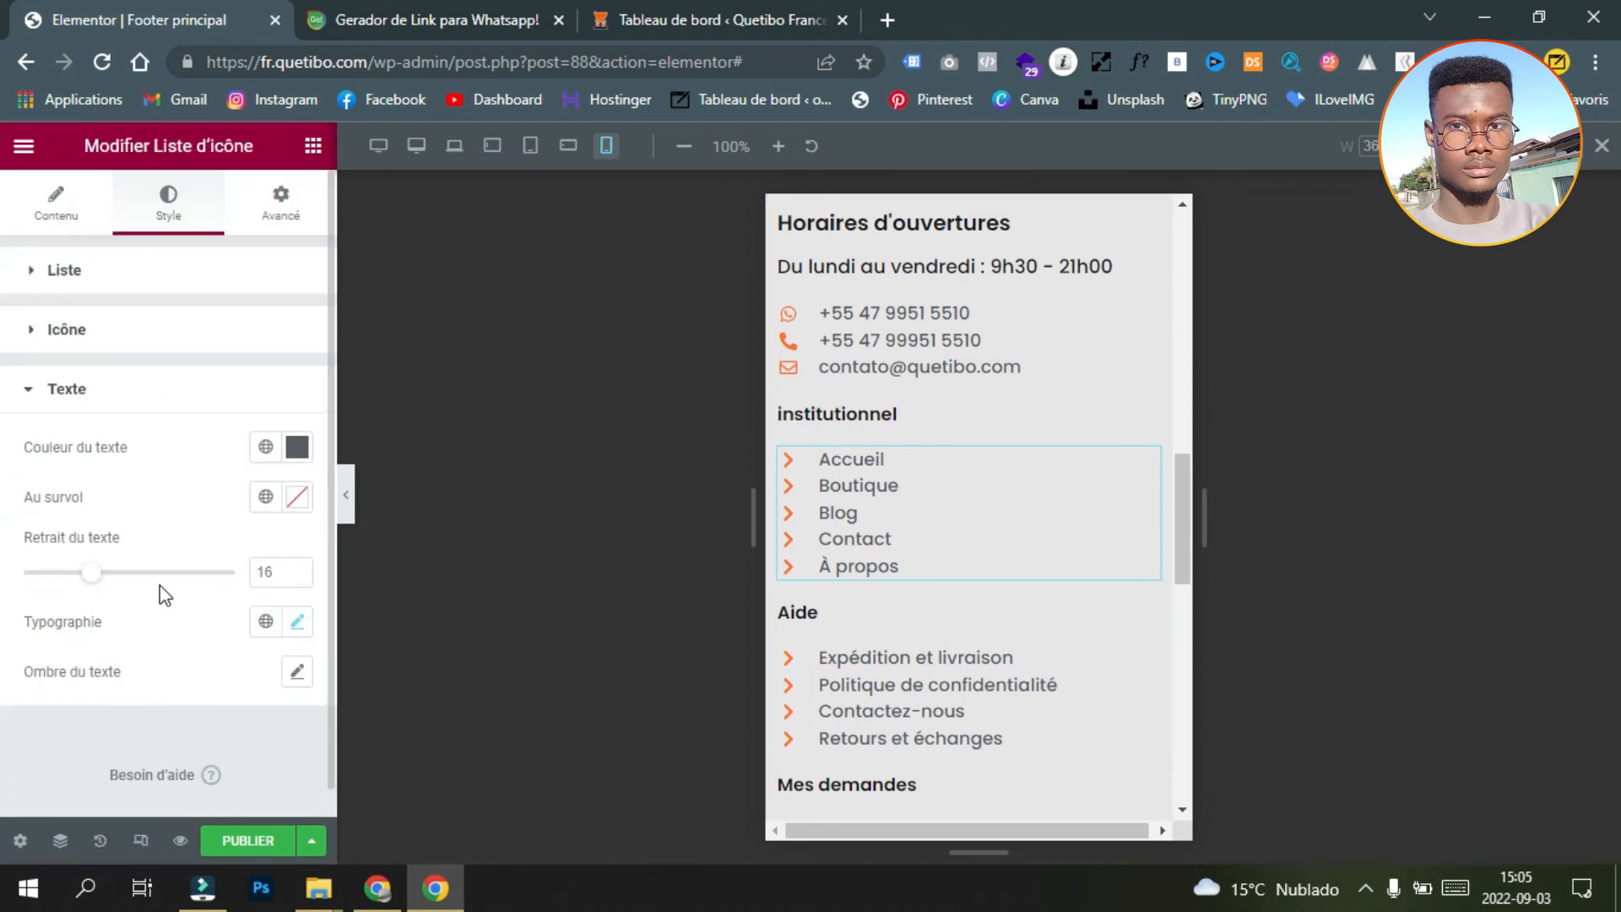
left_click(160, 329)
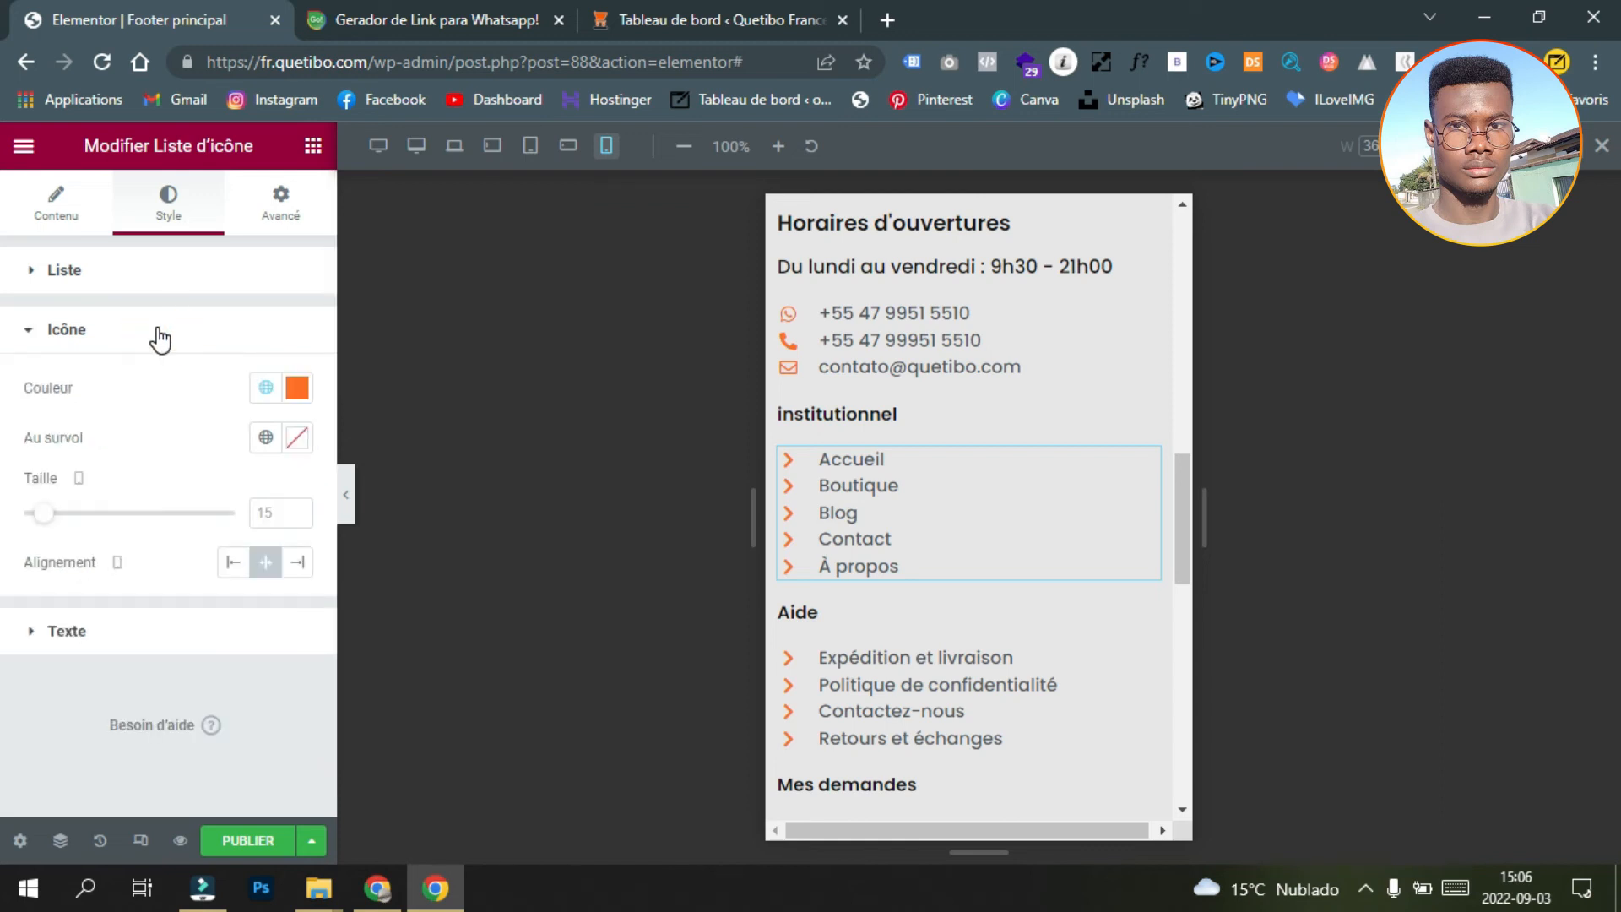
left_click(231, 564)
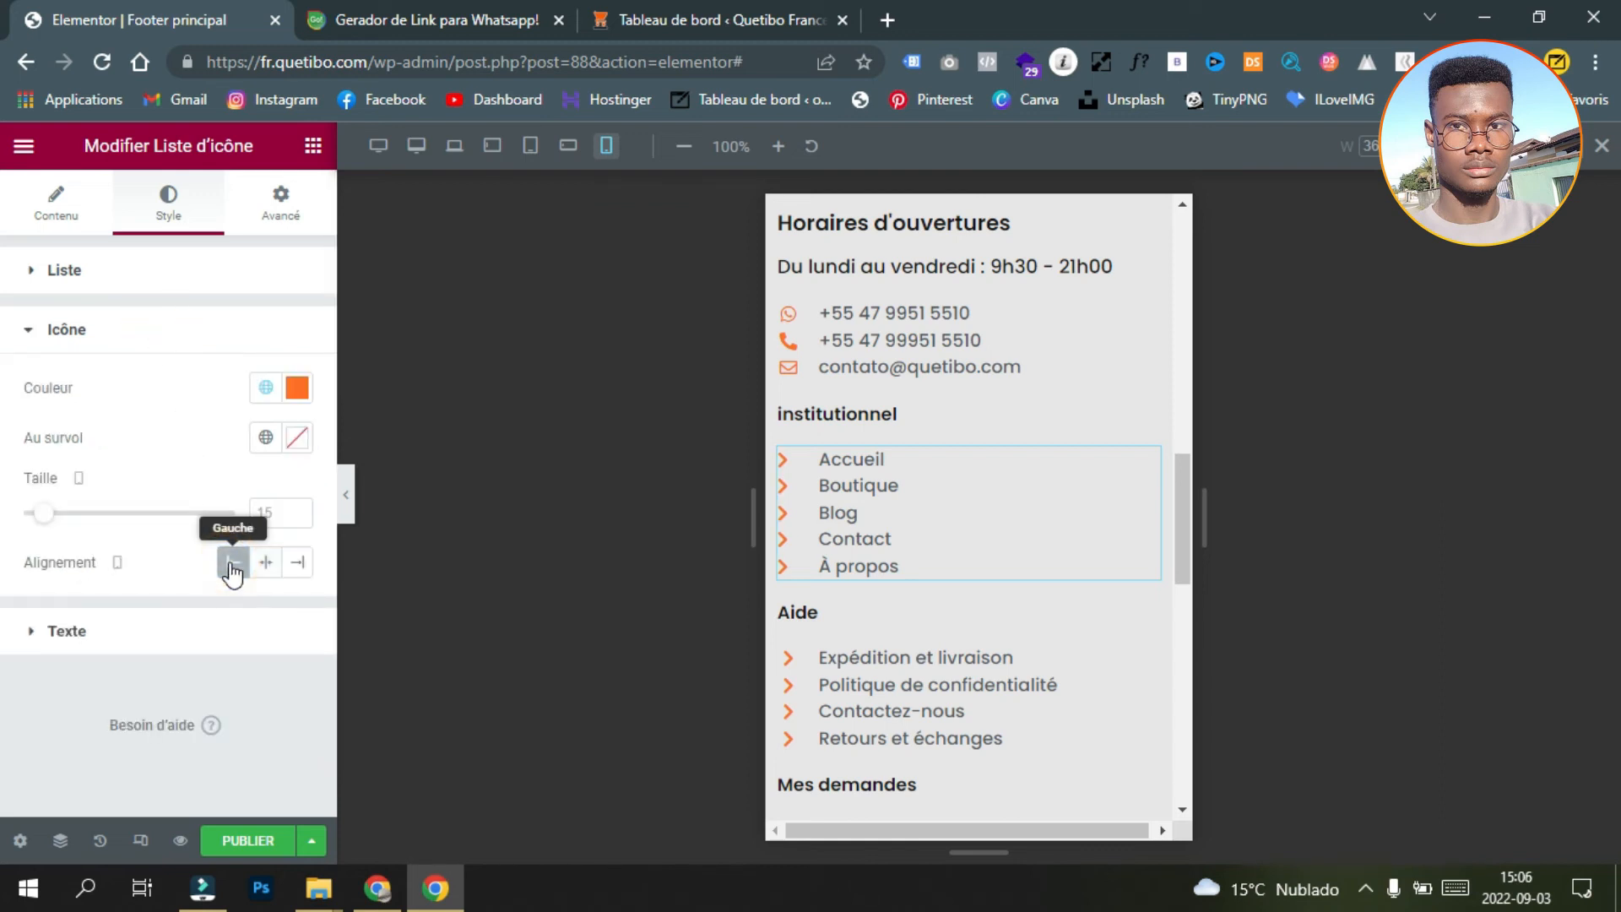
left_click(264, 564)
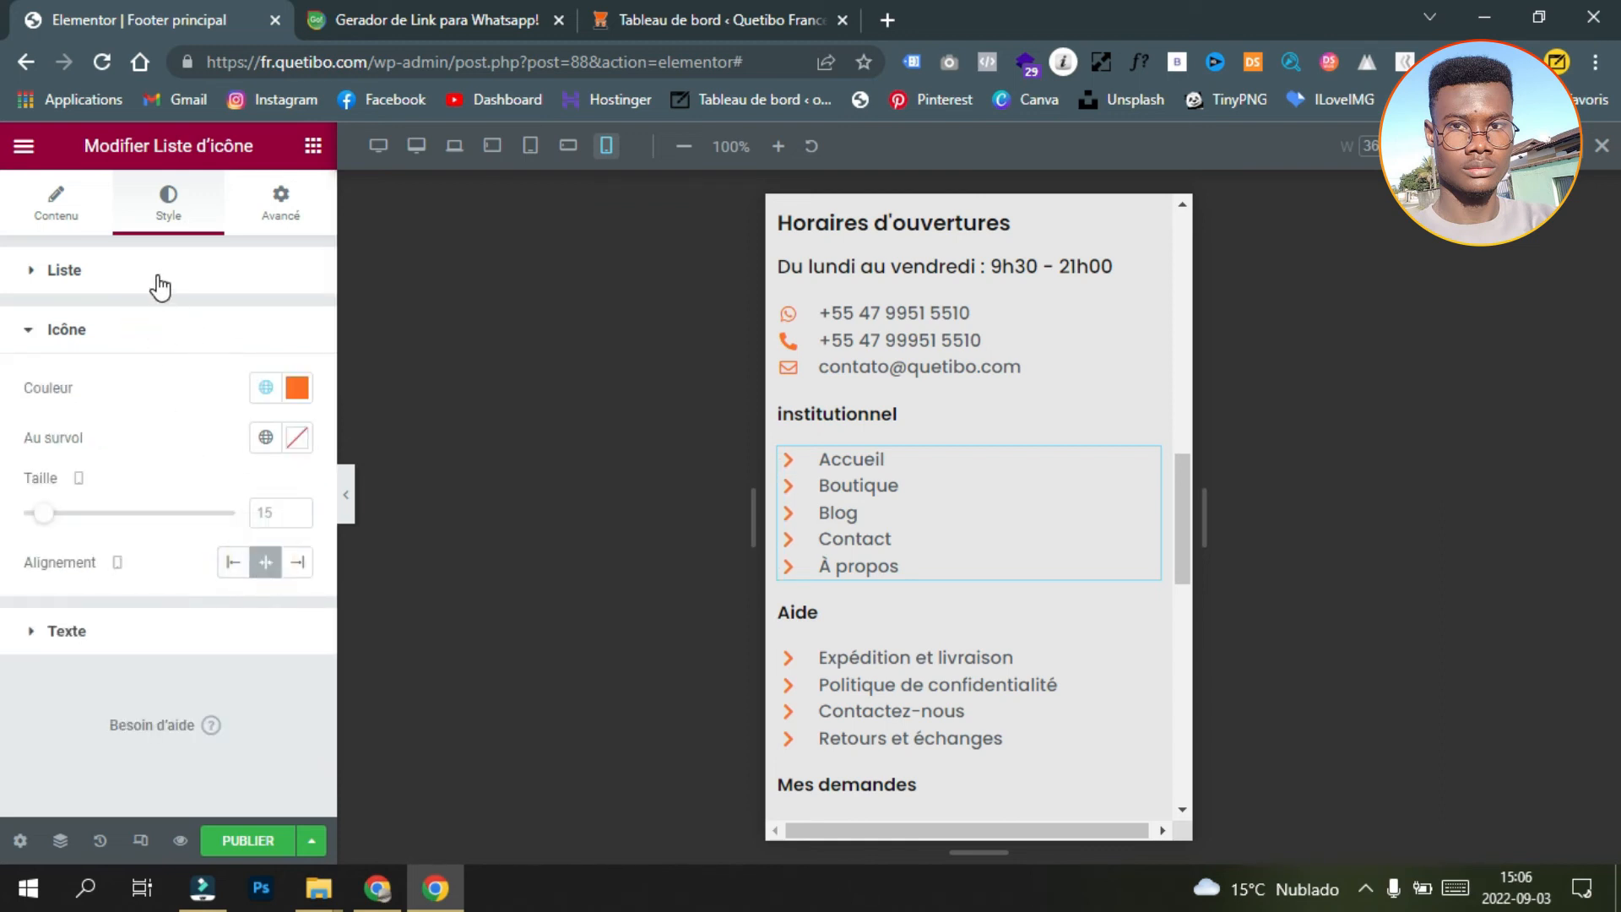
Step: Try smaller and larger icon sizes on the institutionnel link list, and return the size to 15
left_click(154, 270)
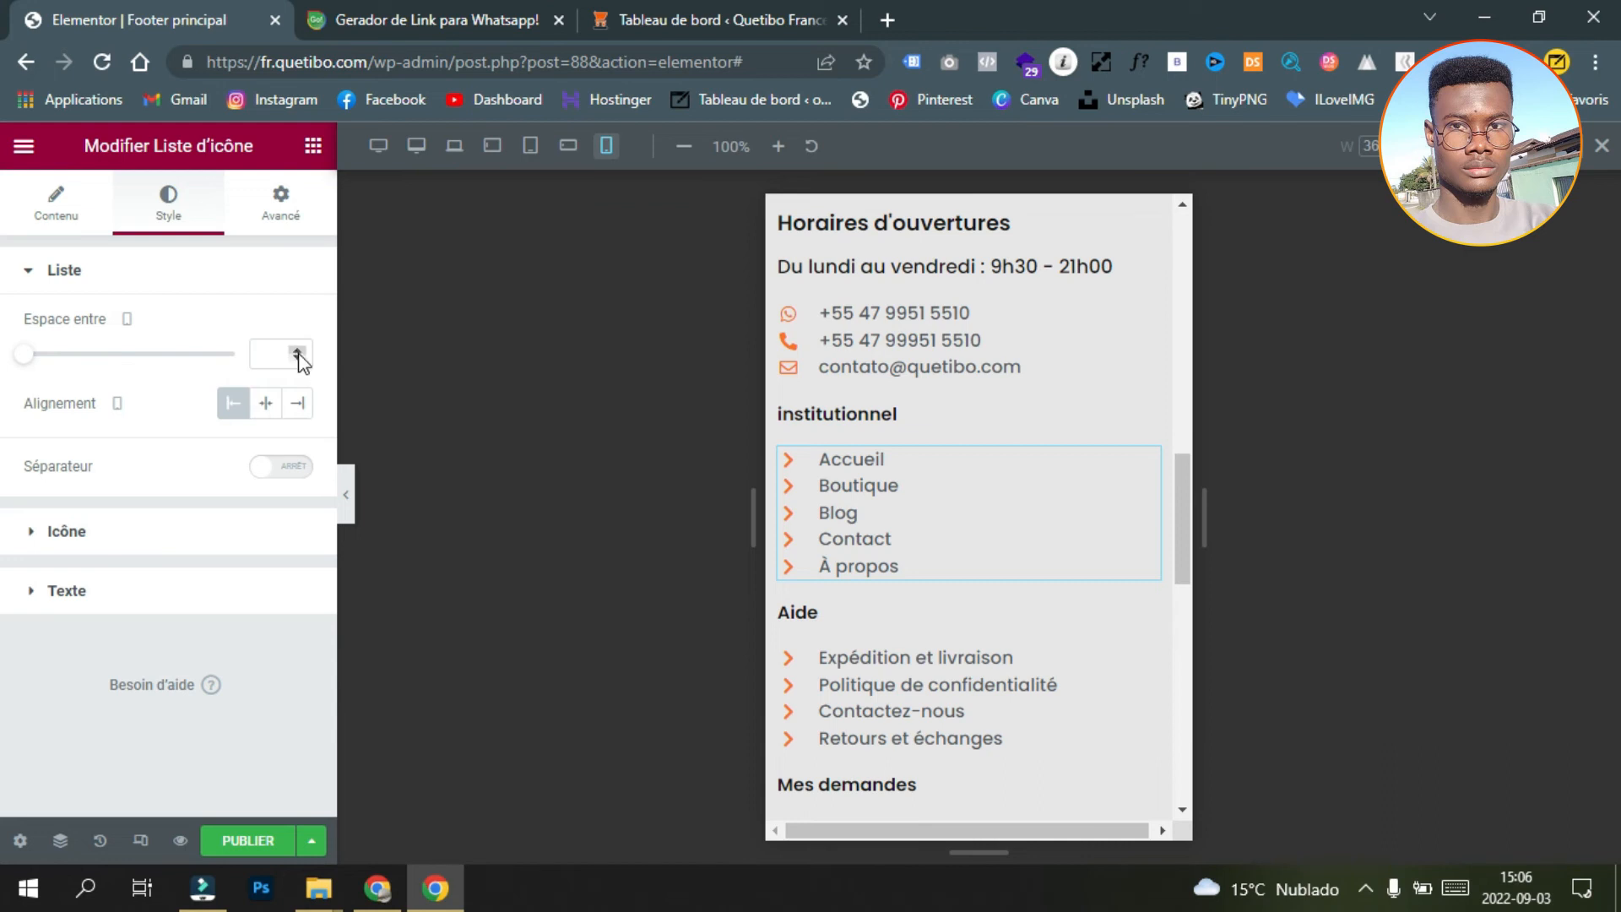
left_click(200, 530)
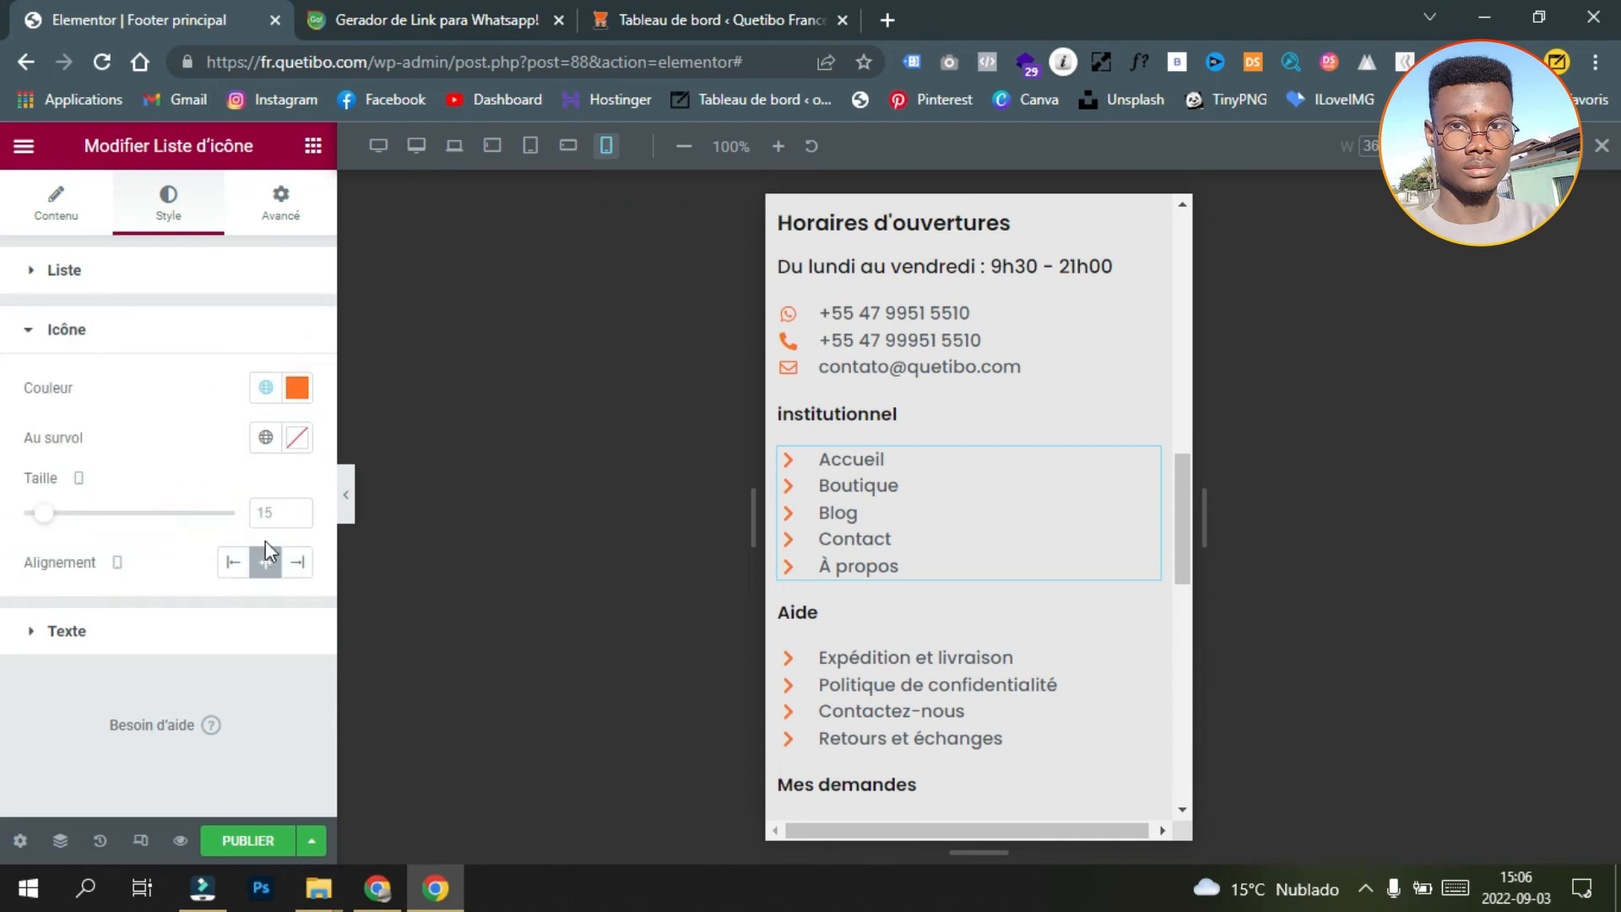
left_click(296, 517)
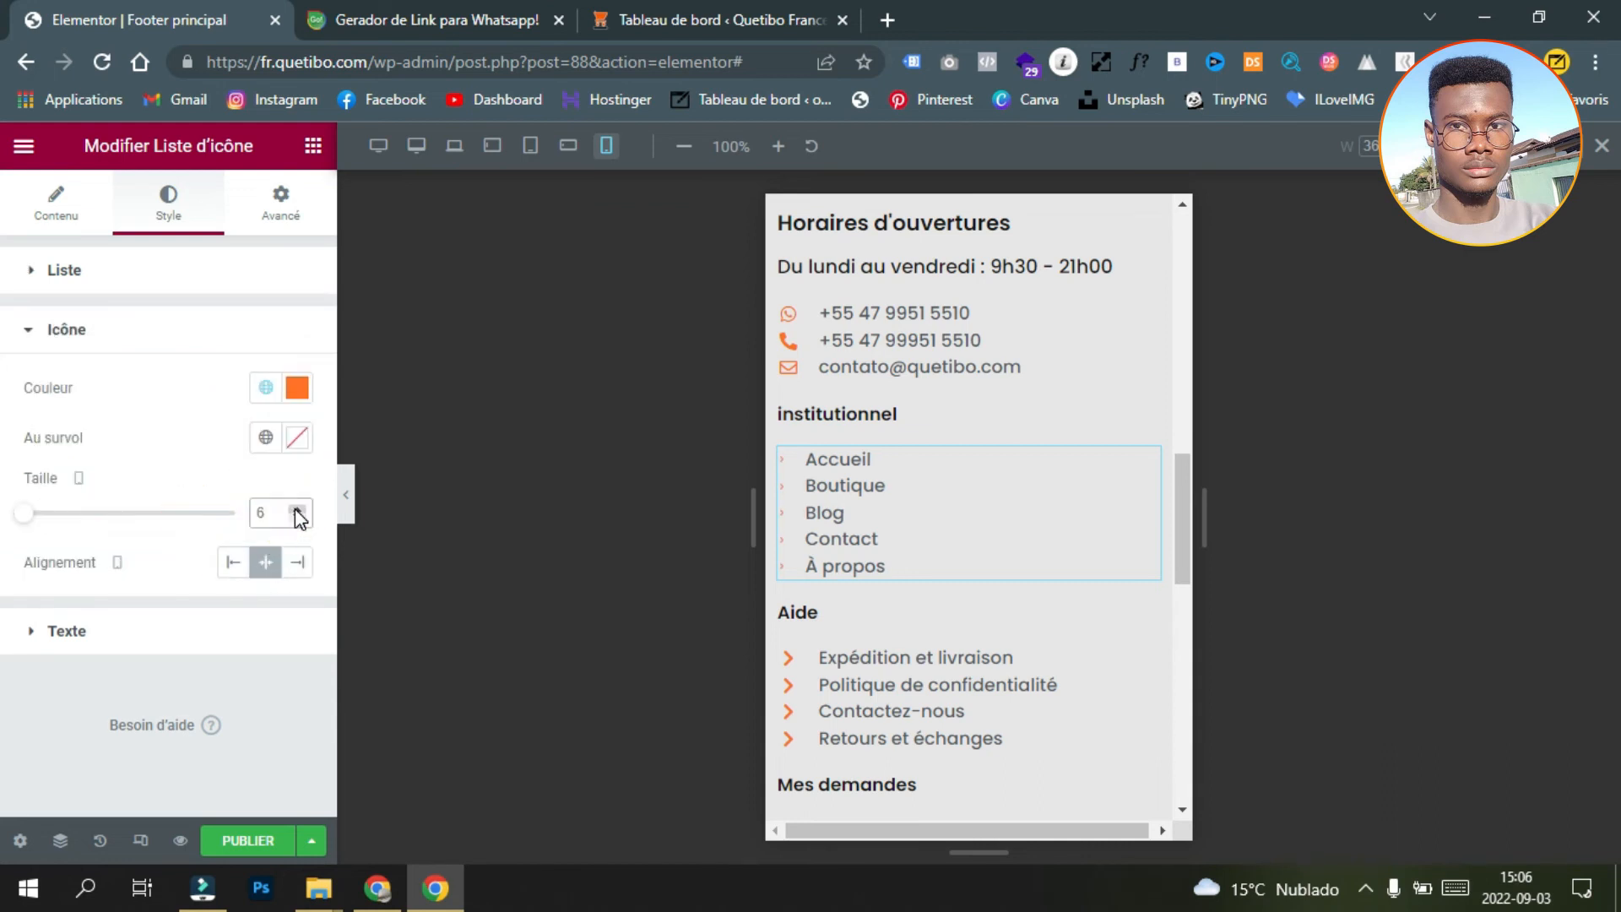
left_click(296, 508)
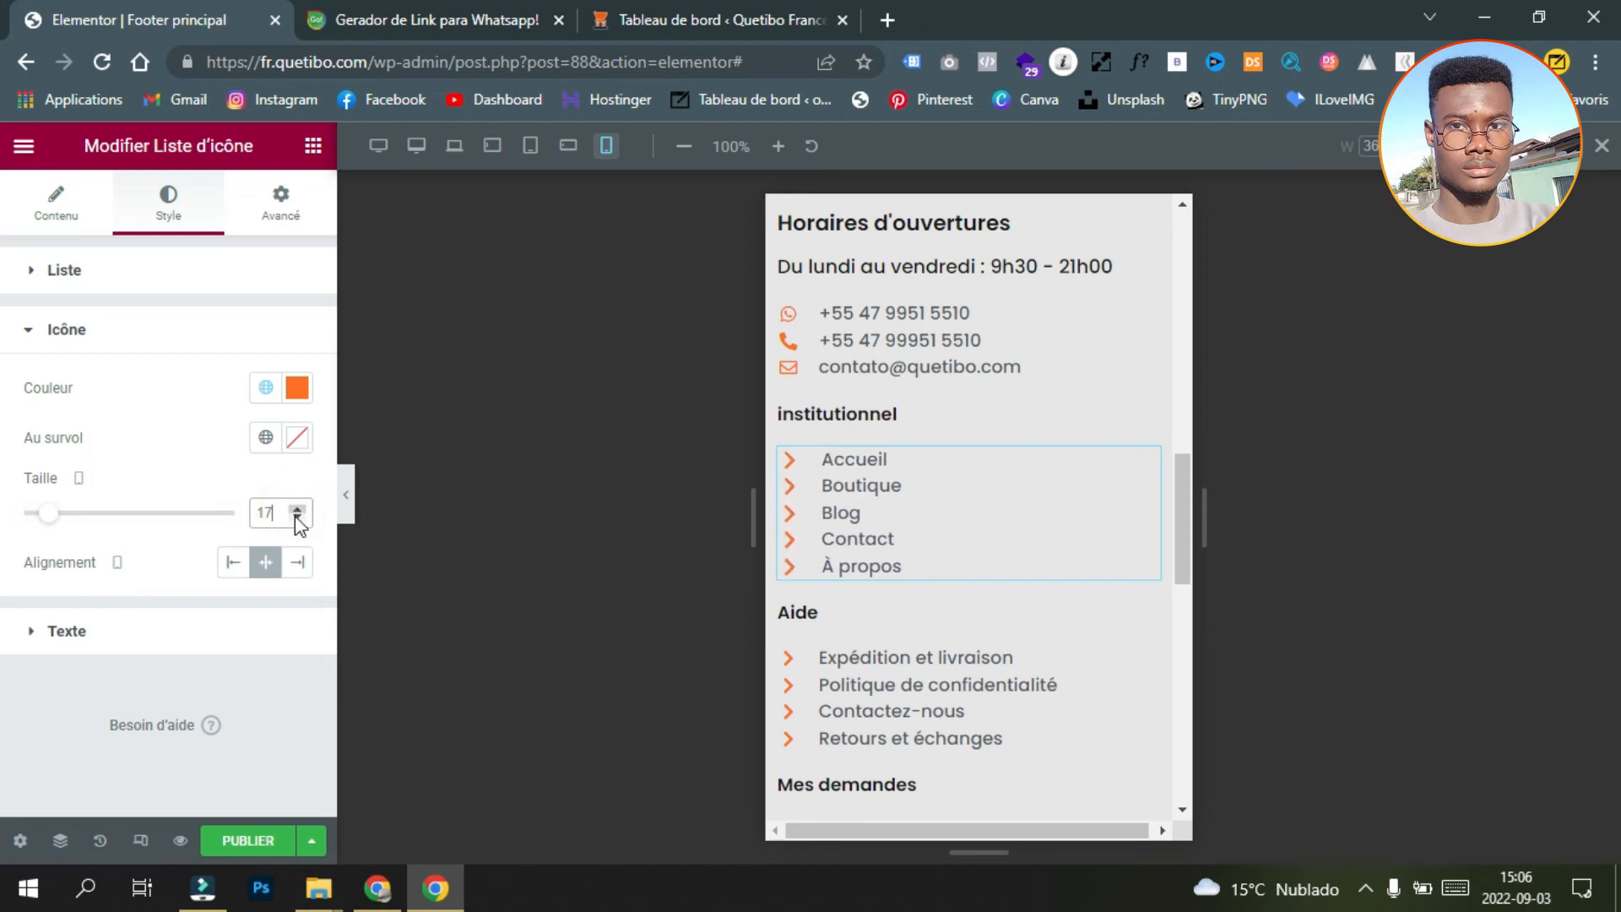
left_click(296, 519)
left_click(297, 519)
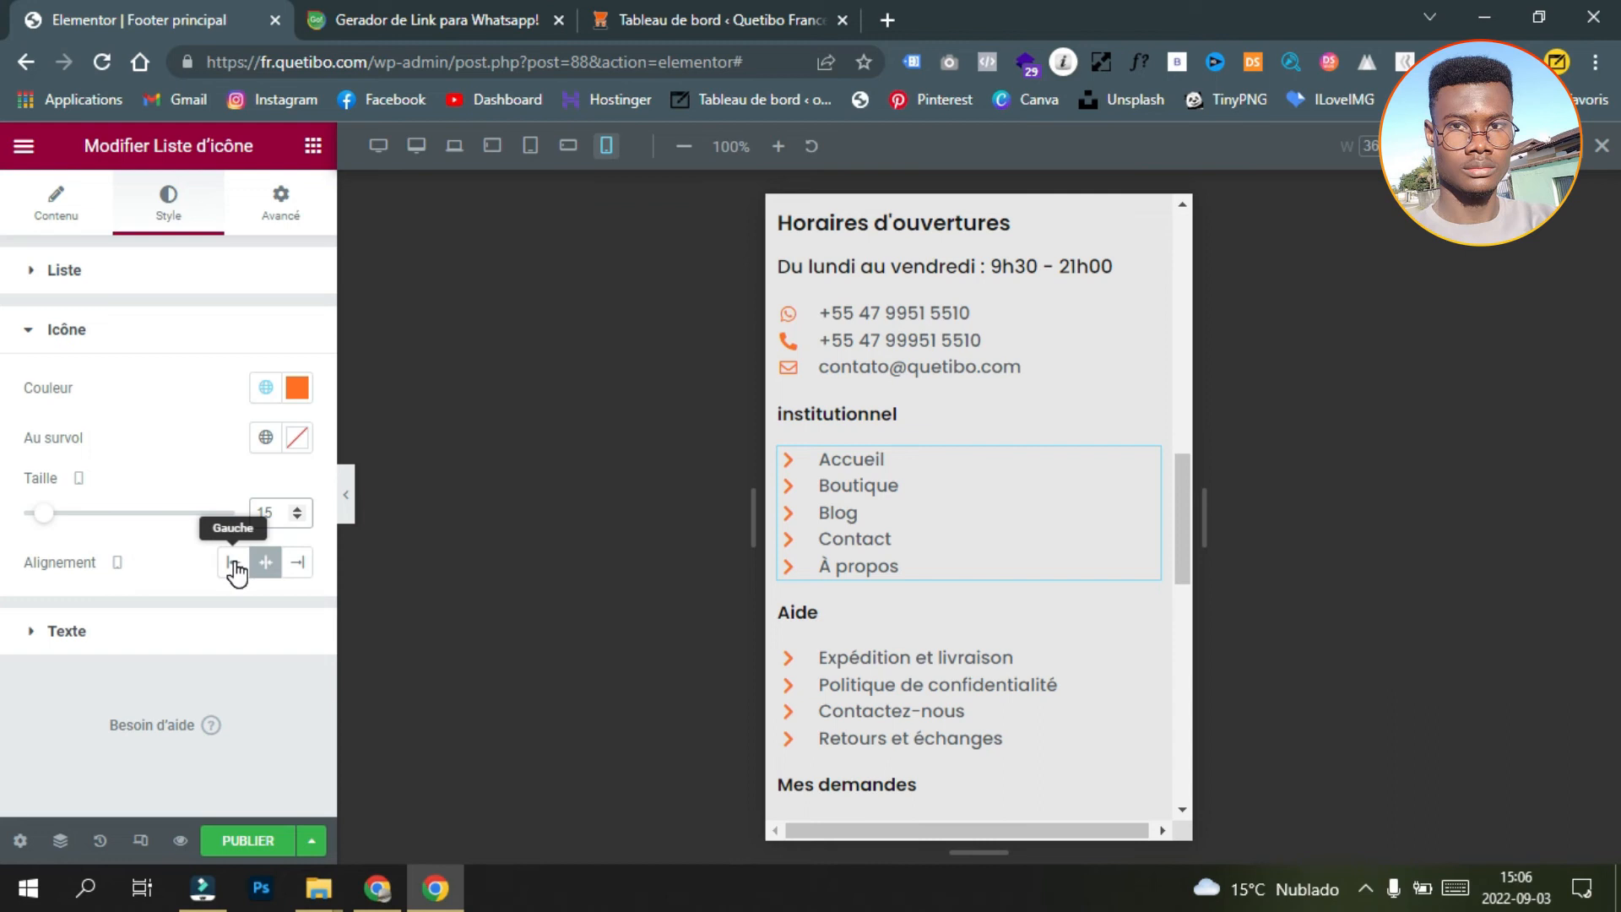
Step: Try adjusting the space between the items of the institutionnel link list
left_click(195, 271)
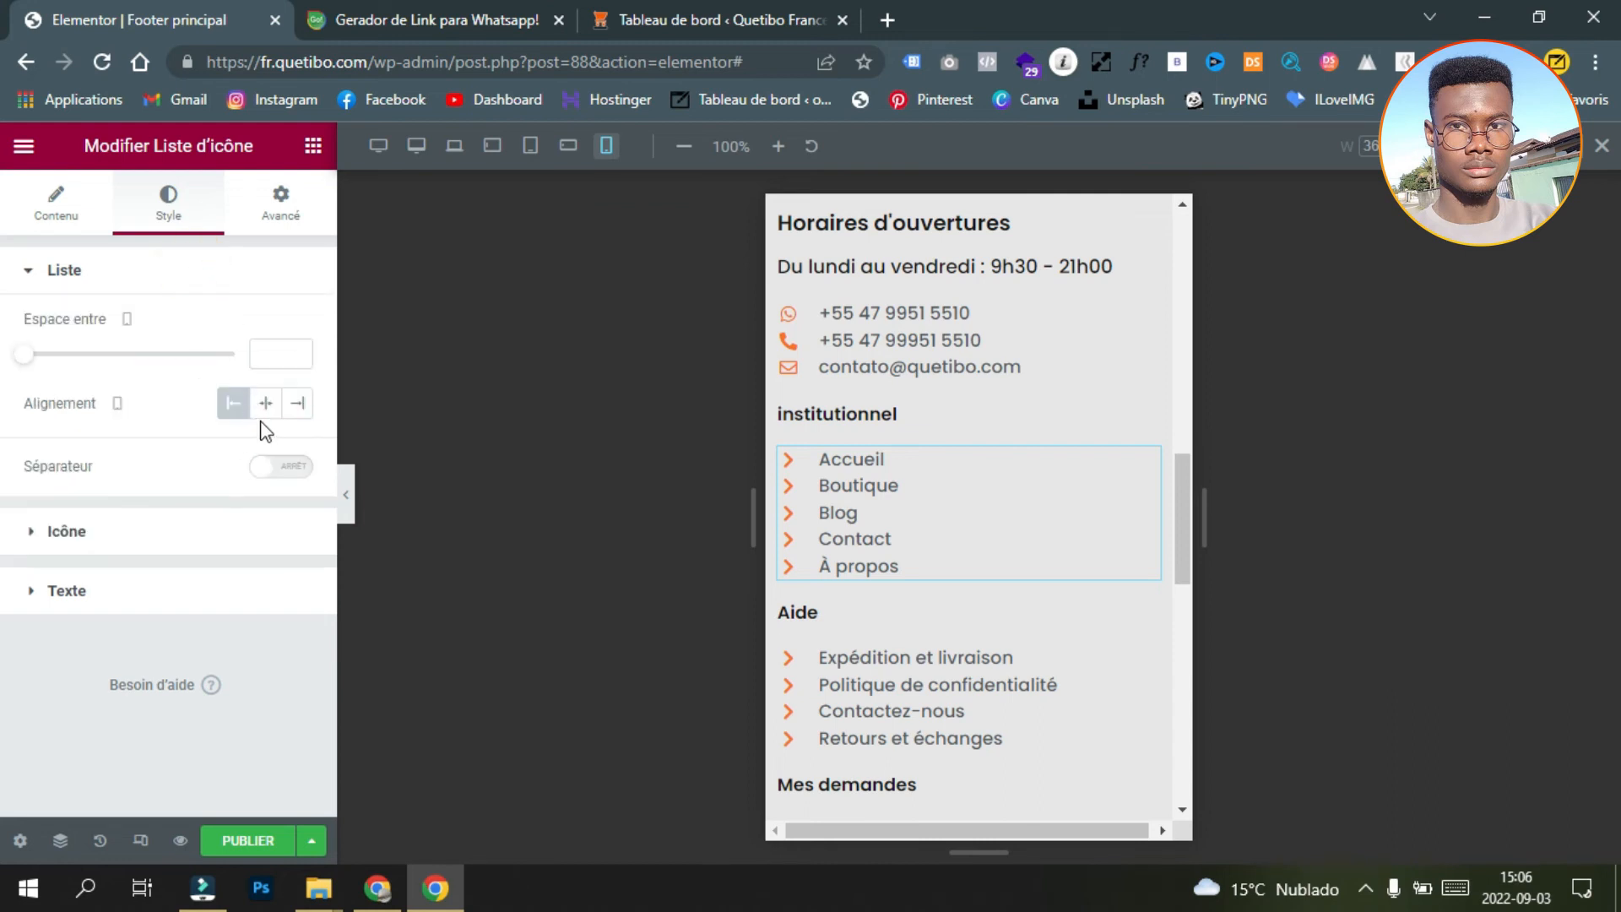
left_click(296, 351)
left_click(297, 360)
left_click(298, 360)
left_click(266, 530)
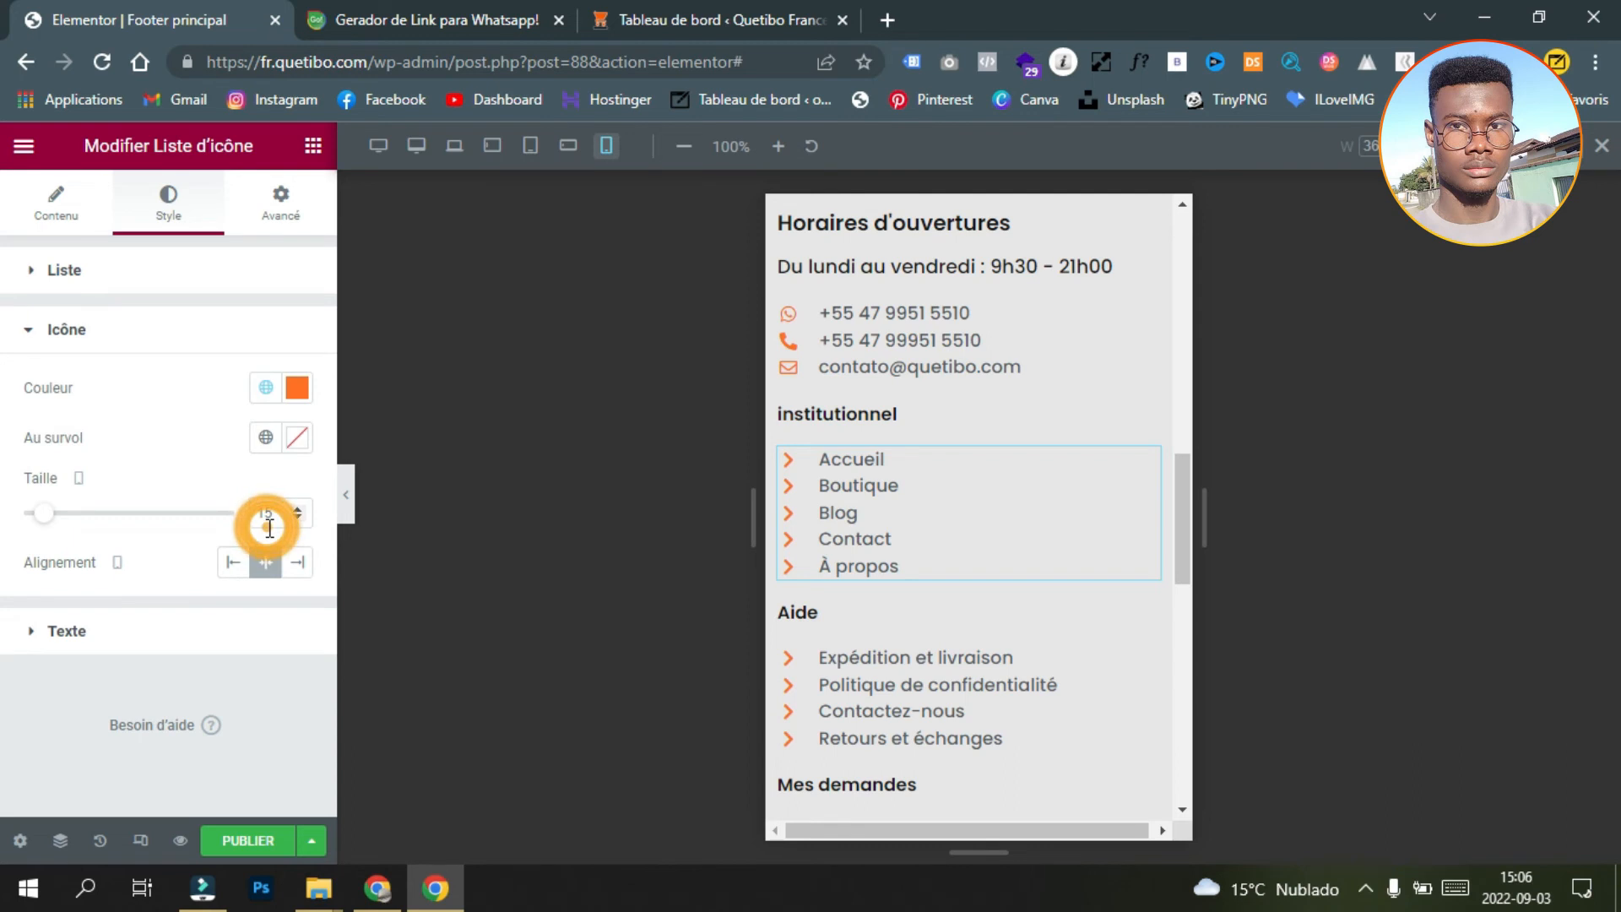
Step: Set the text indent of the institutionnel link list to 5
left_click(211, 629)
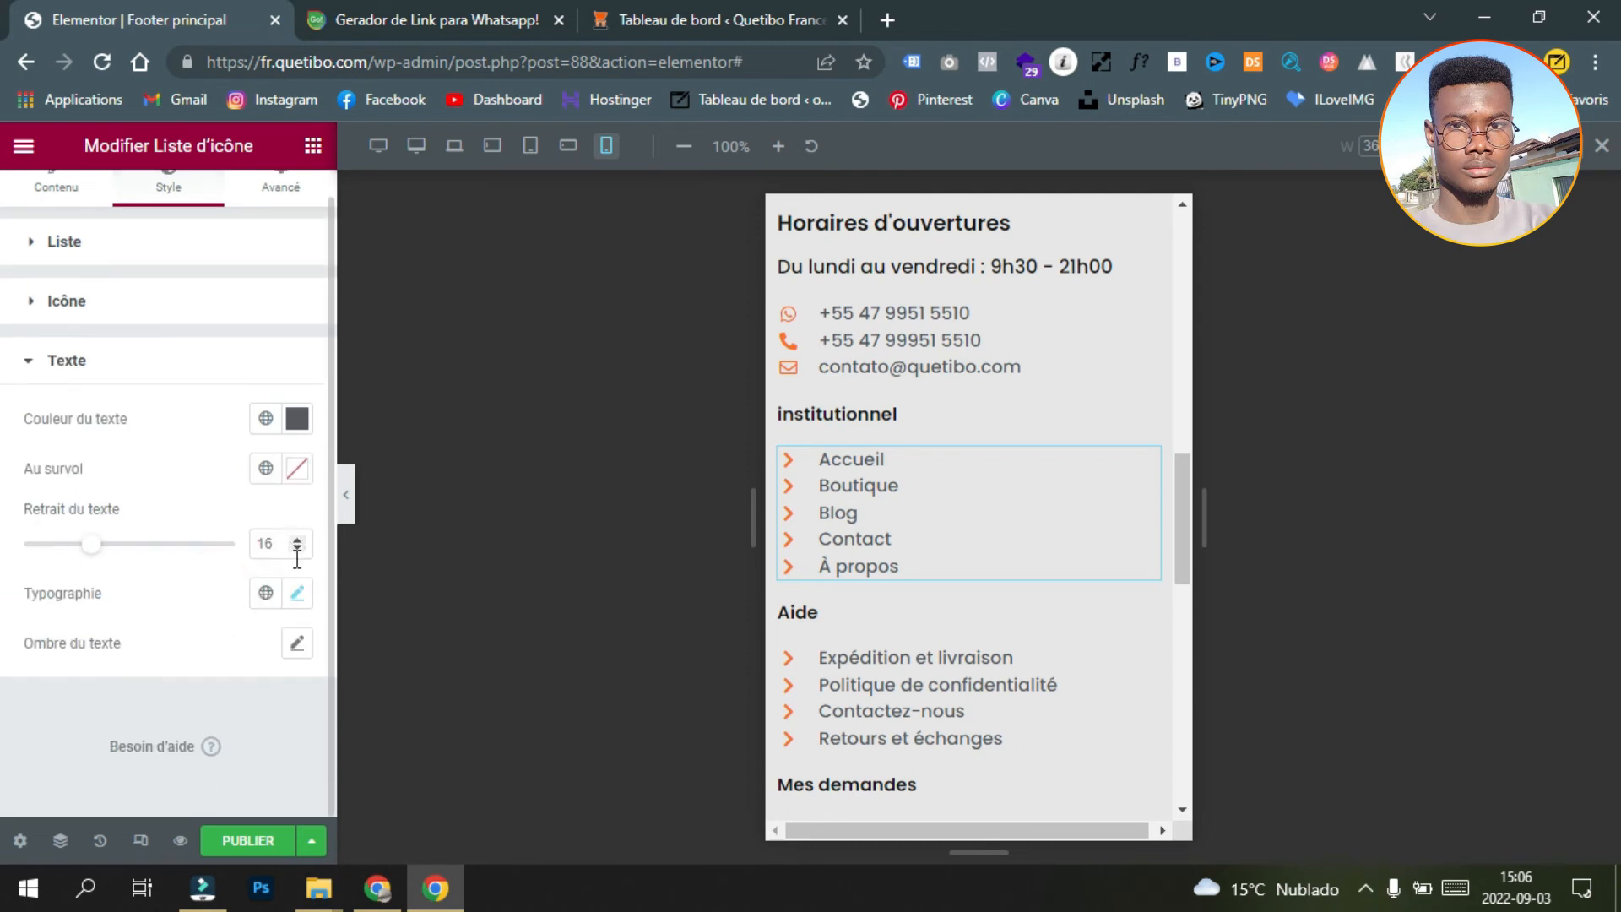
left_click(300, 551)
left_click(301, 550)
left_click(300, 551)
left_click(301, 550)
left_click(301, 551)
left_click(301, 551)
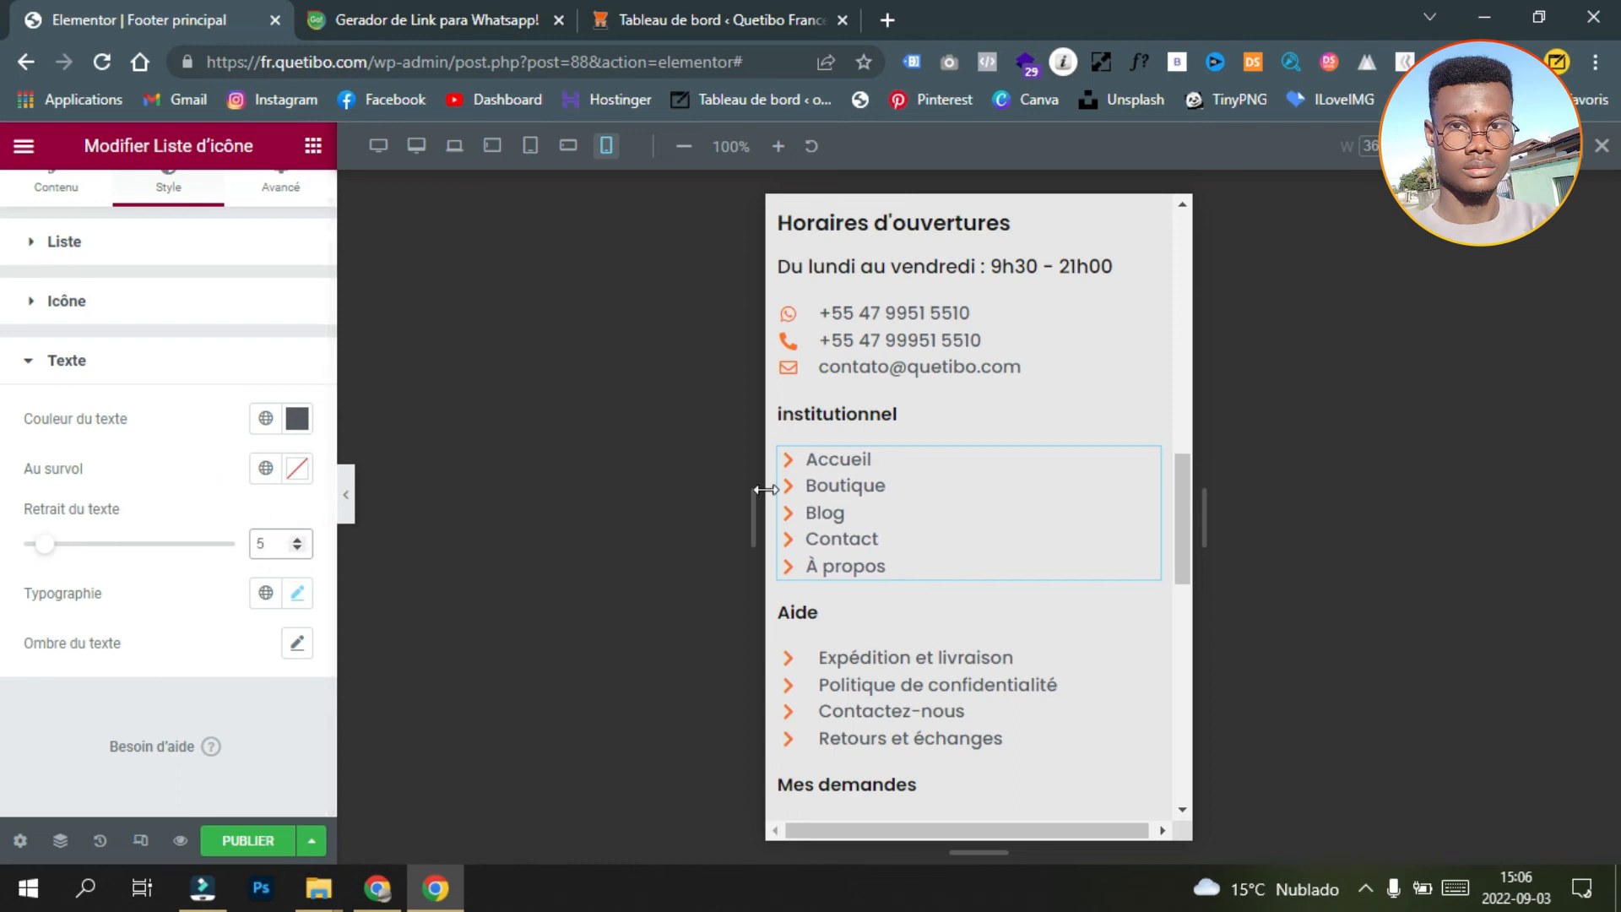
Step: Copy the institutionnel link list and paste its reduced-indent style onto the contact details list
right_click(1147, 471)
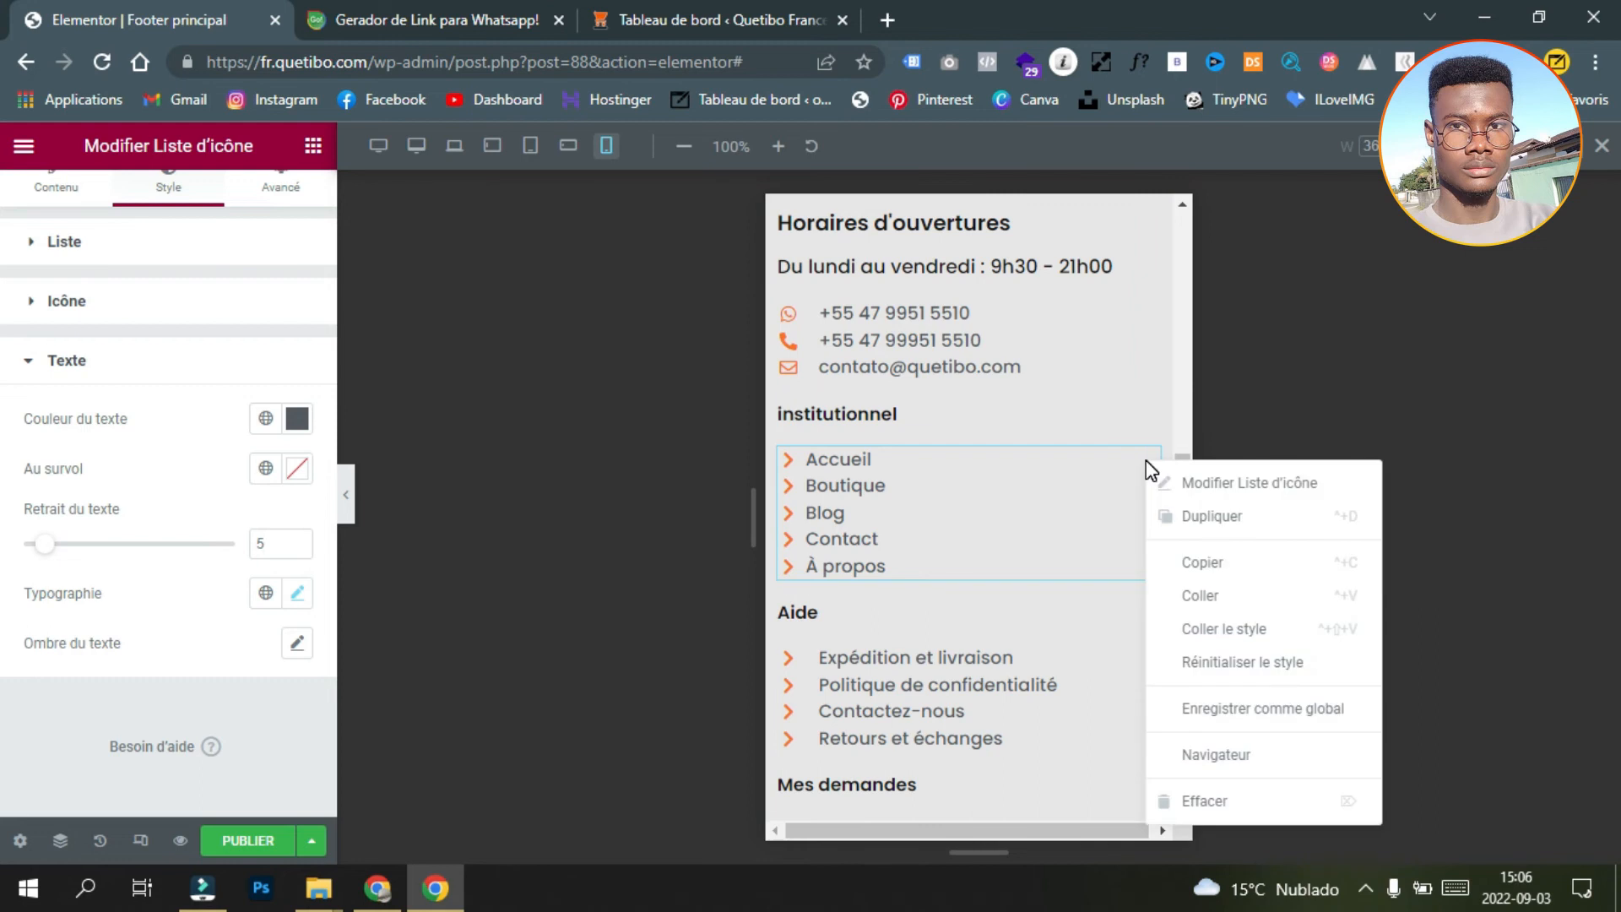
left_click(1199, 563)
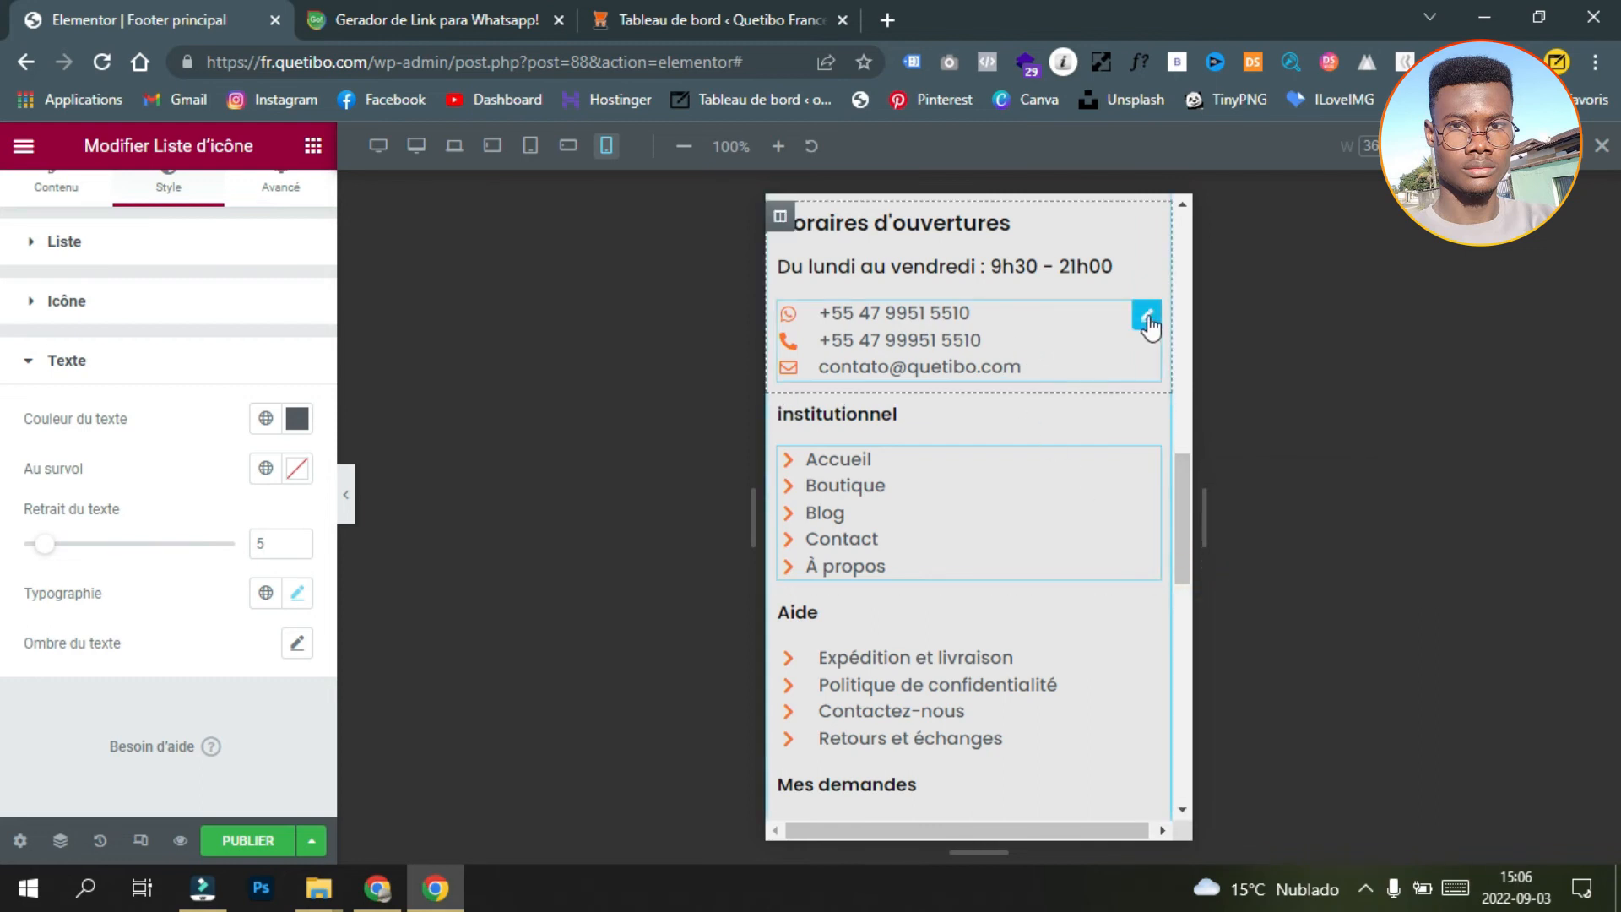
right_click(1153, 327)
left_click(1248, 479)
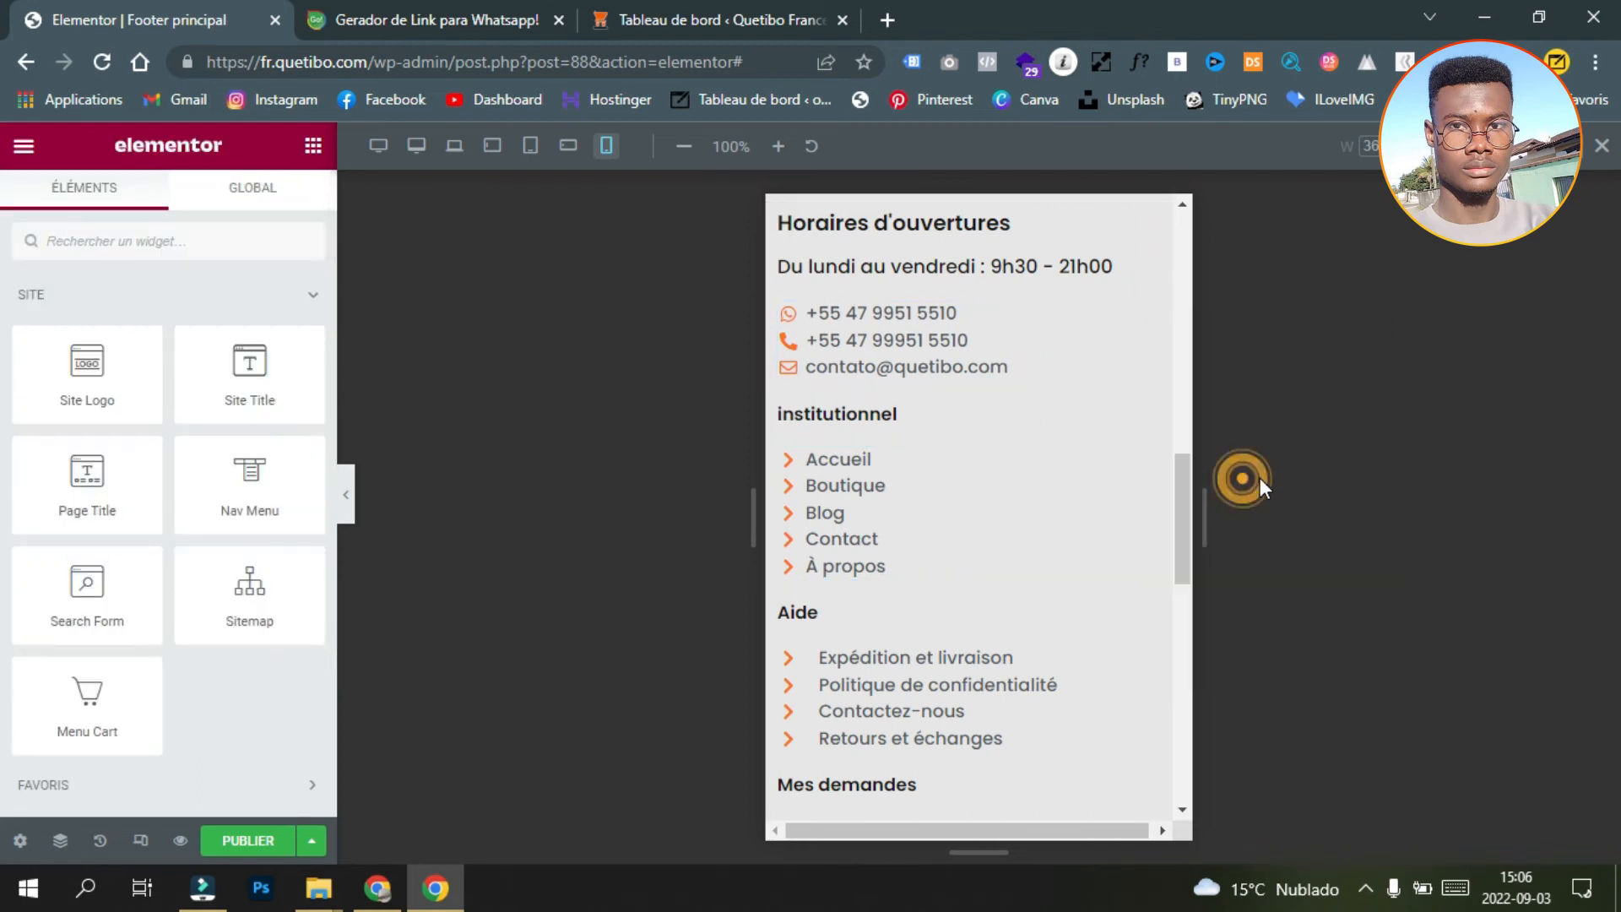
Step: Paste the copied reduced-indent list style onto the link lists under Aide and Mes demandes
scroll(1167, 506, "down", 3)
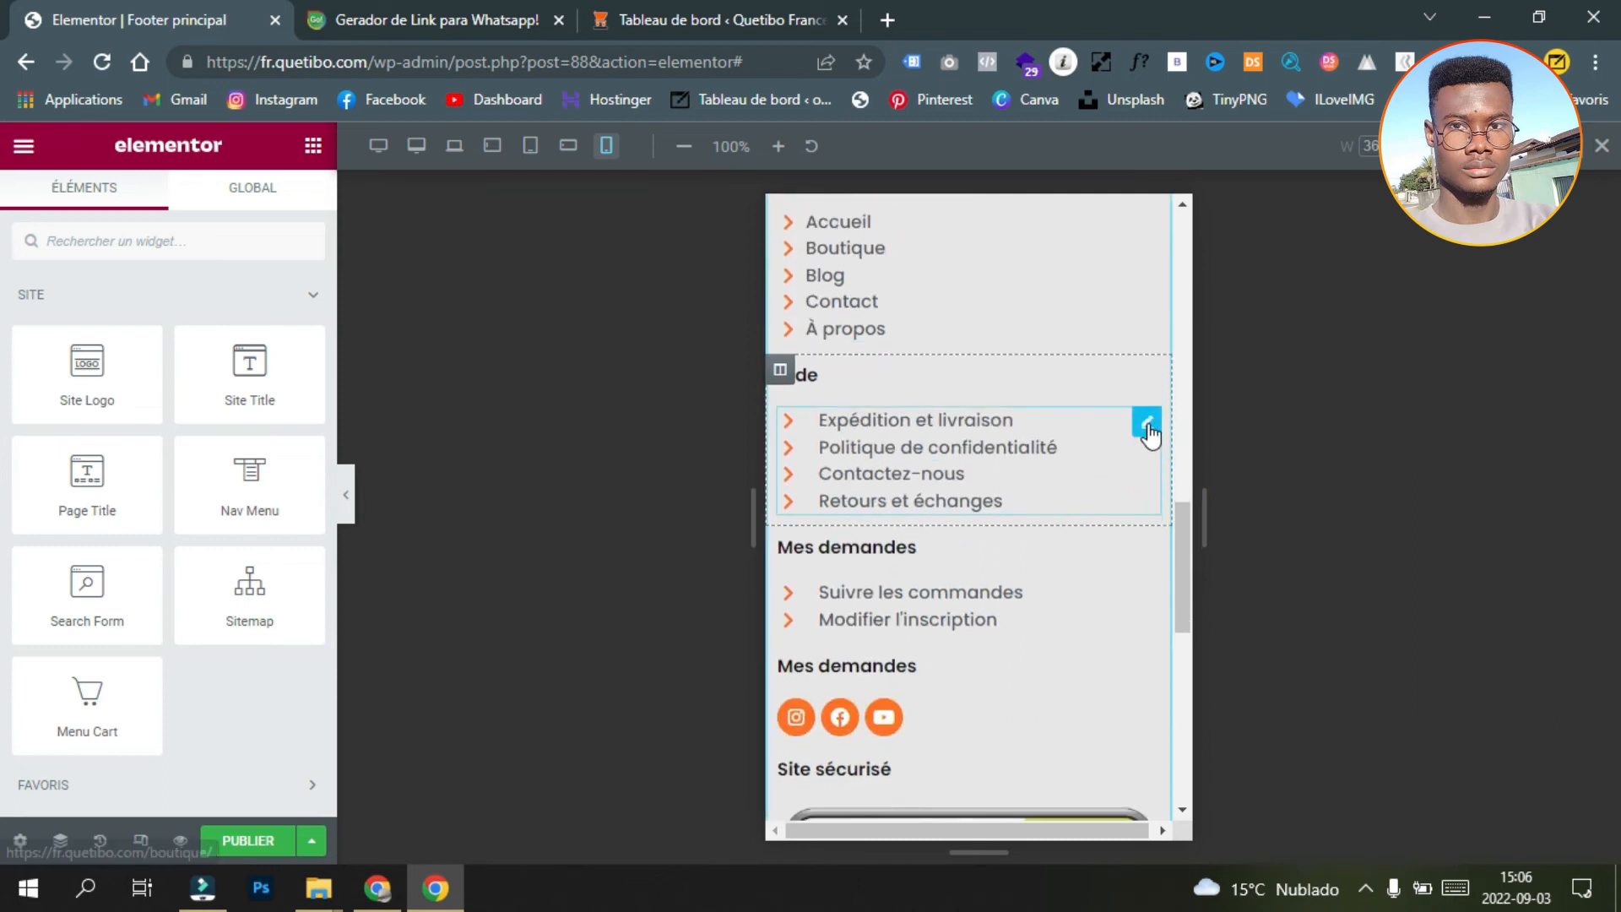
right_click(1150, 429)
left_click(1345, 591)
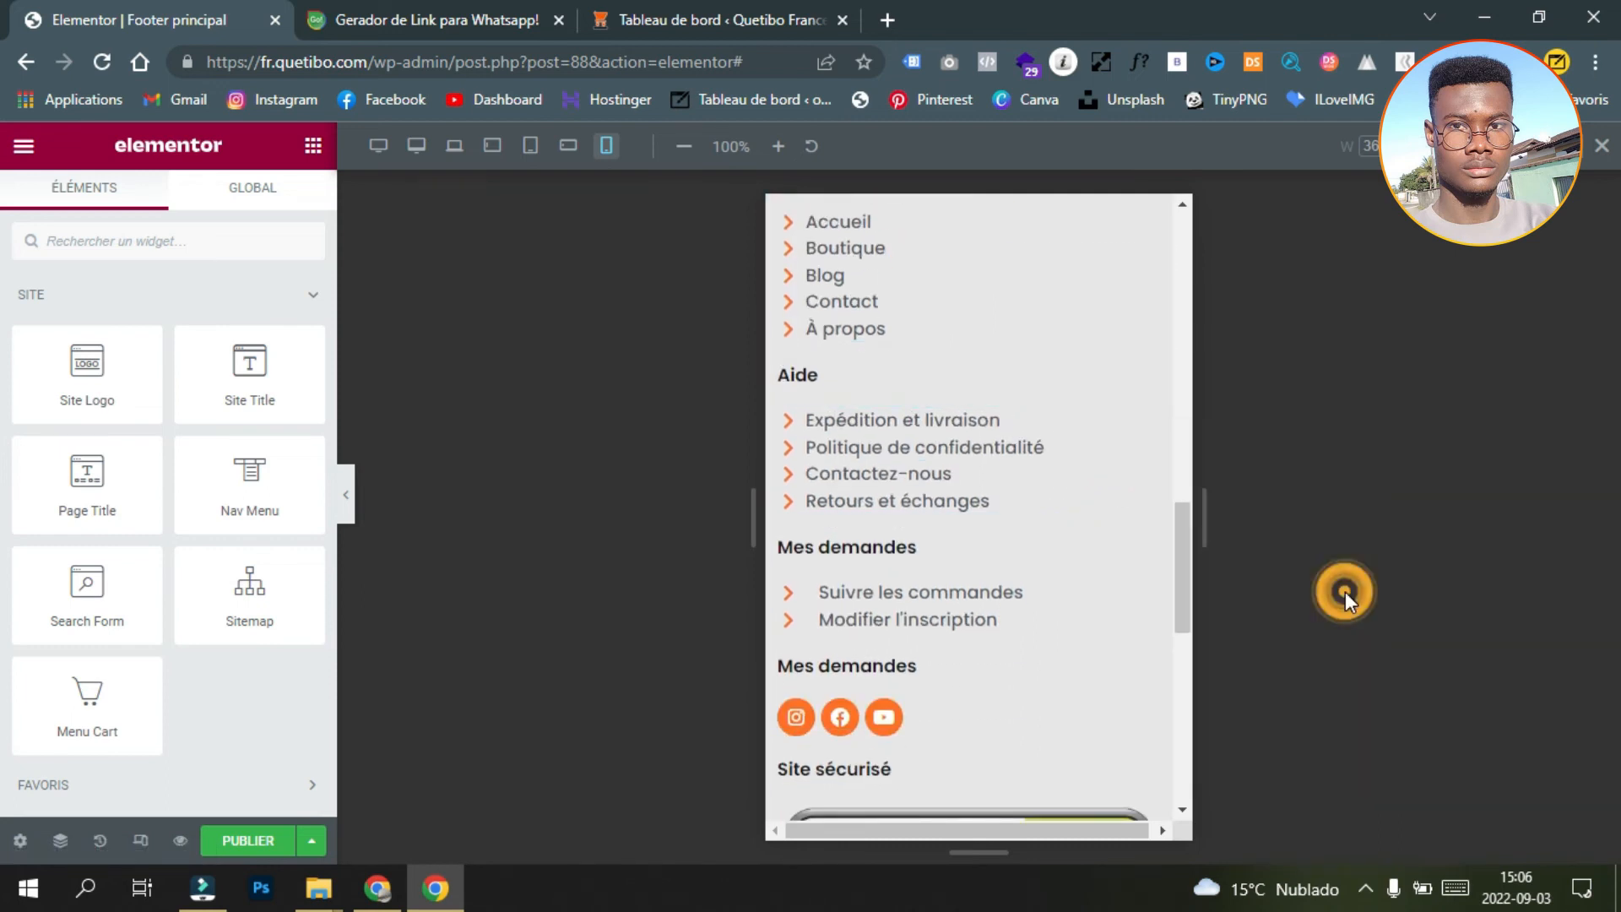
scroll(1134, 547, "down", 1)
scroll(1130, 538, "down", 3)
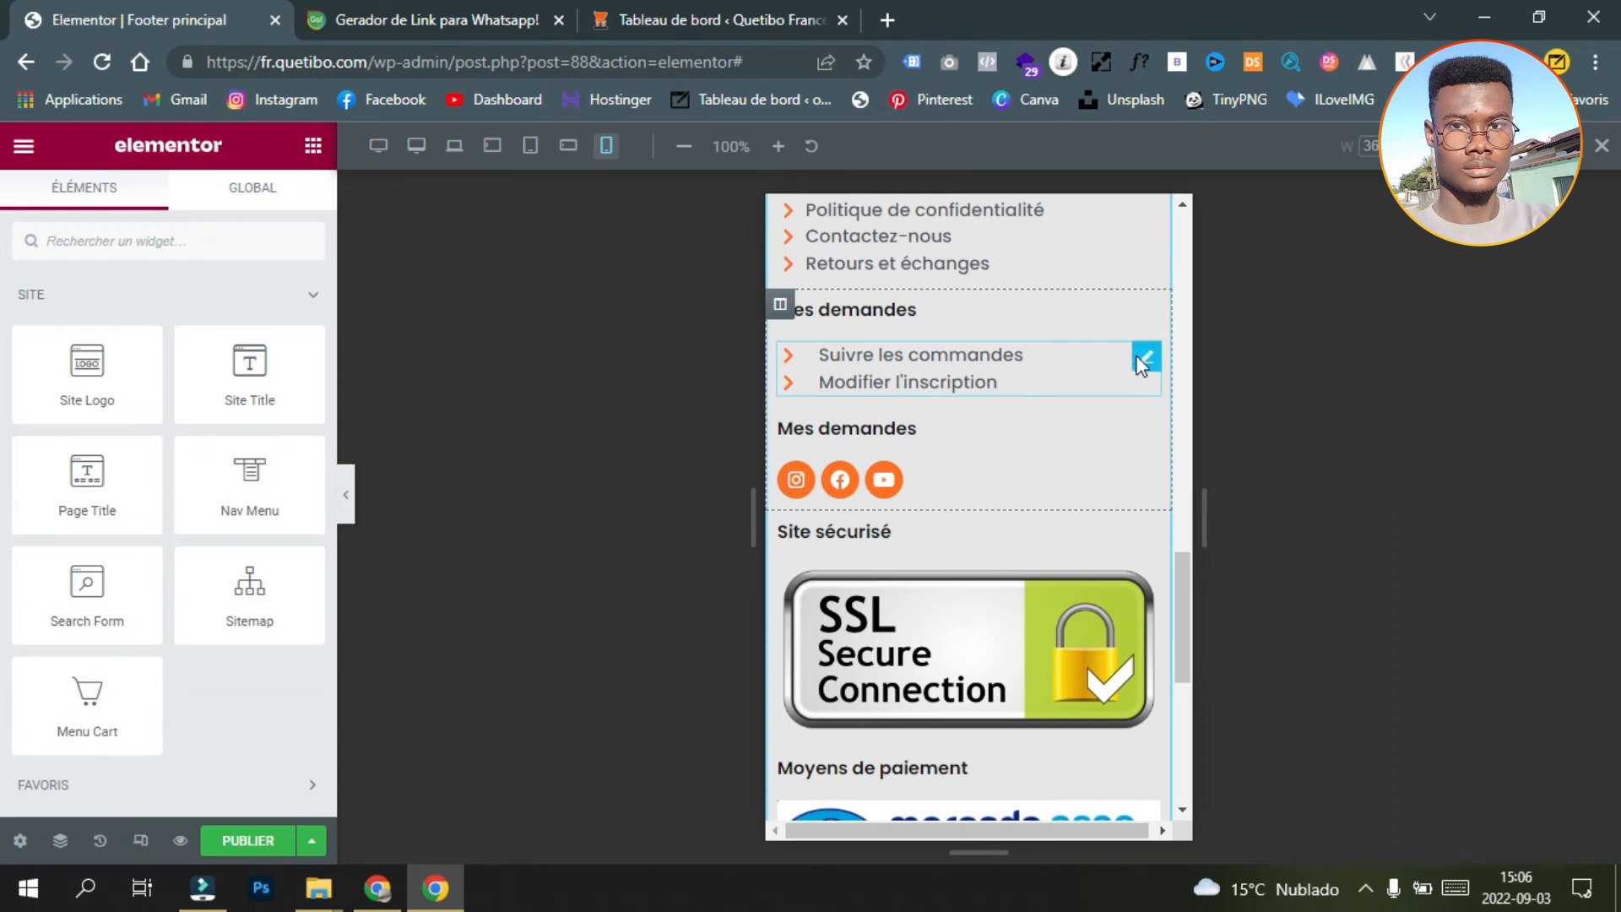
right_click(1142, 364)
left_click(1238, 524)
Step: Set the mobile width of the institutionnel column to 40%
scroll(1050, 490, "down", 1)
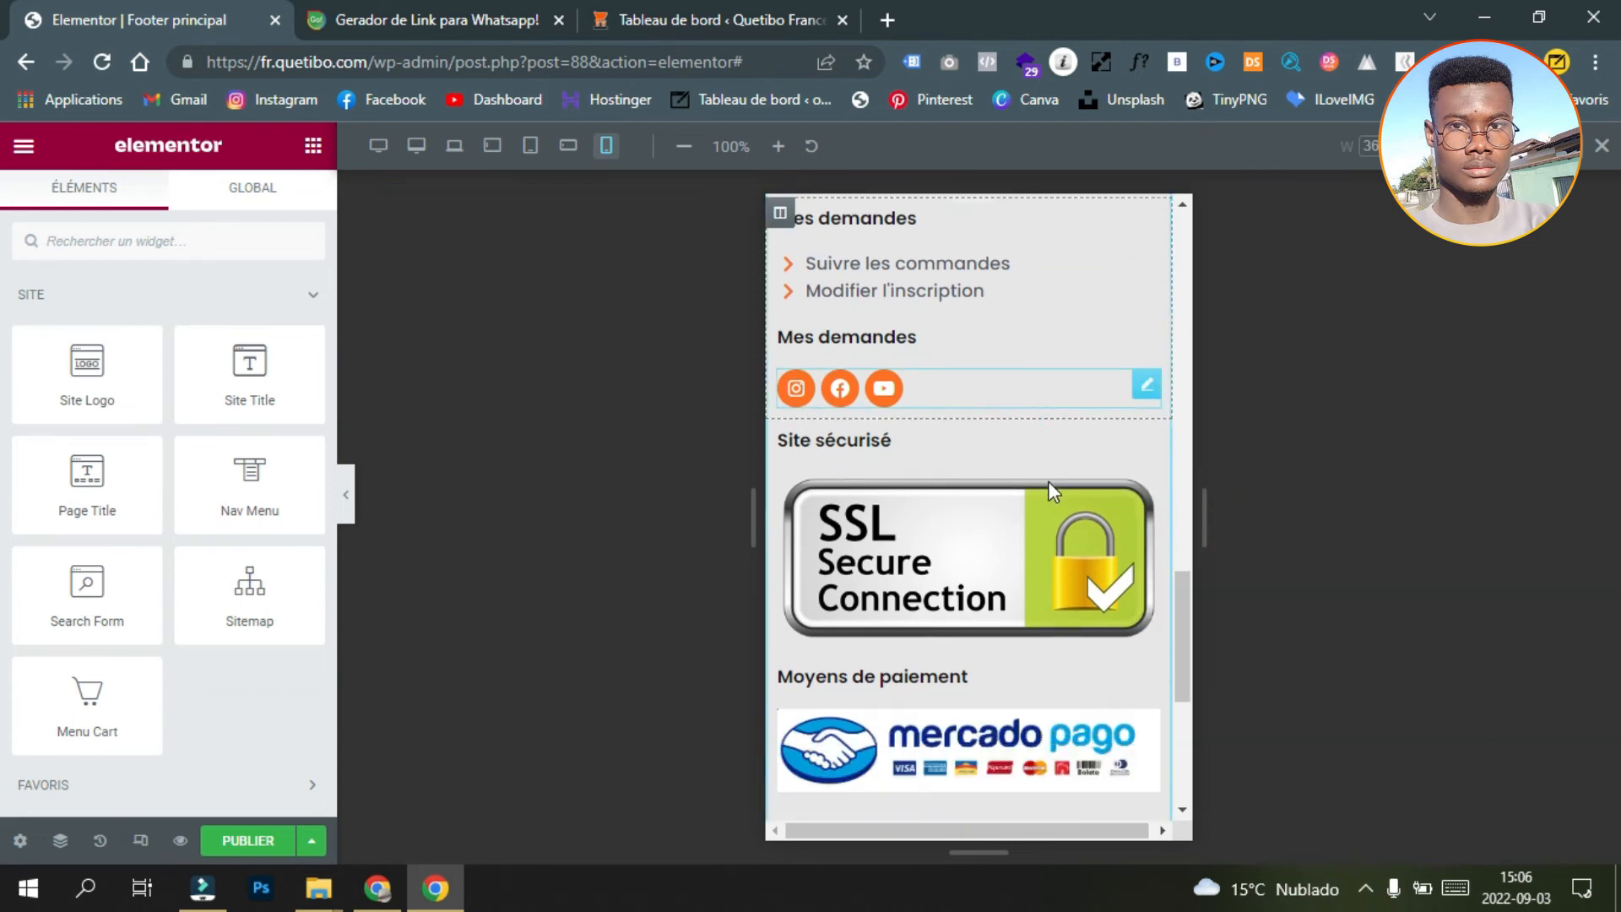
scroll(1050, 489, "down", 2)
scroll(1049, 481, "up", 6)
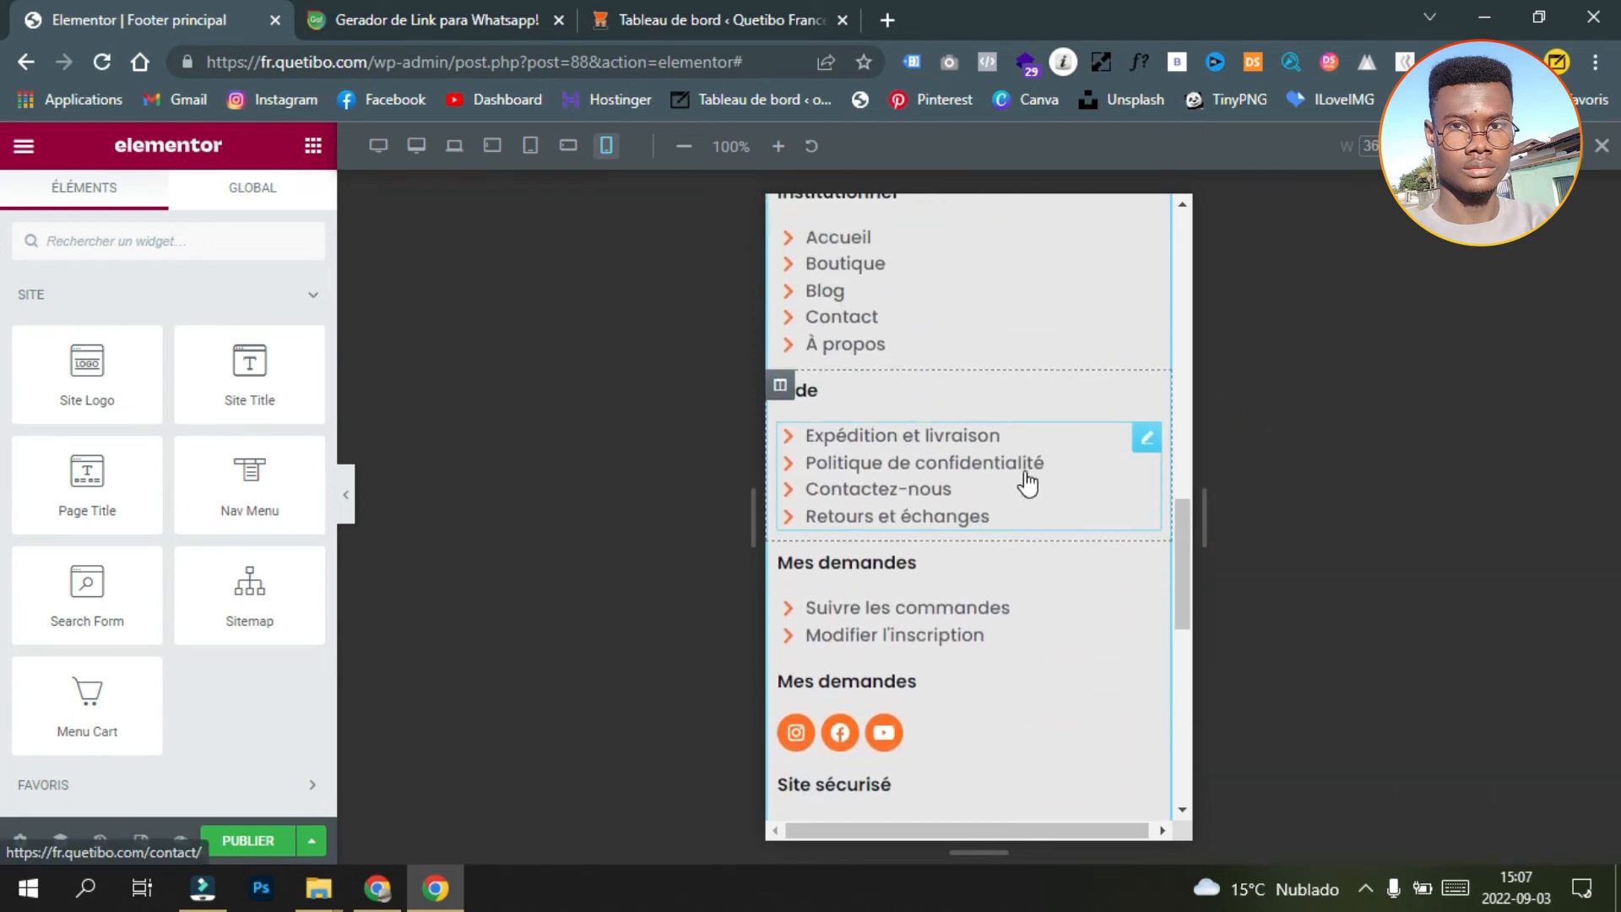
scroll(1026, 477, "up", 3)
left_click(780, 409)
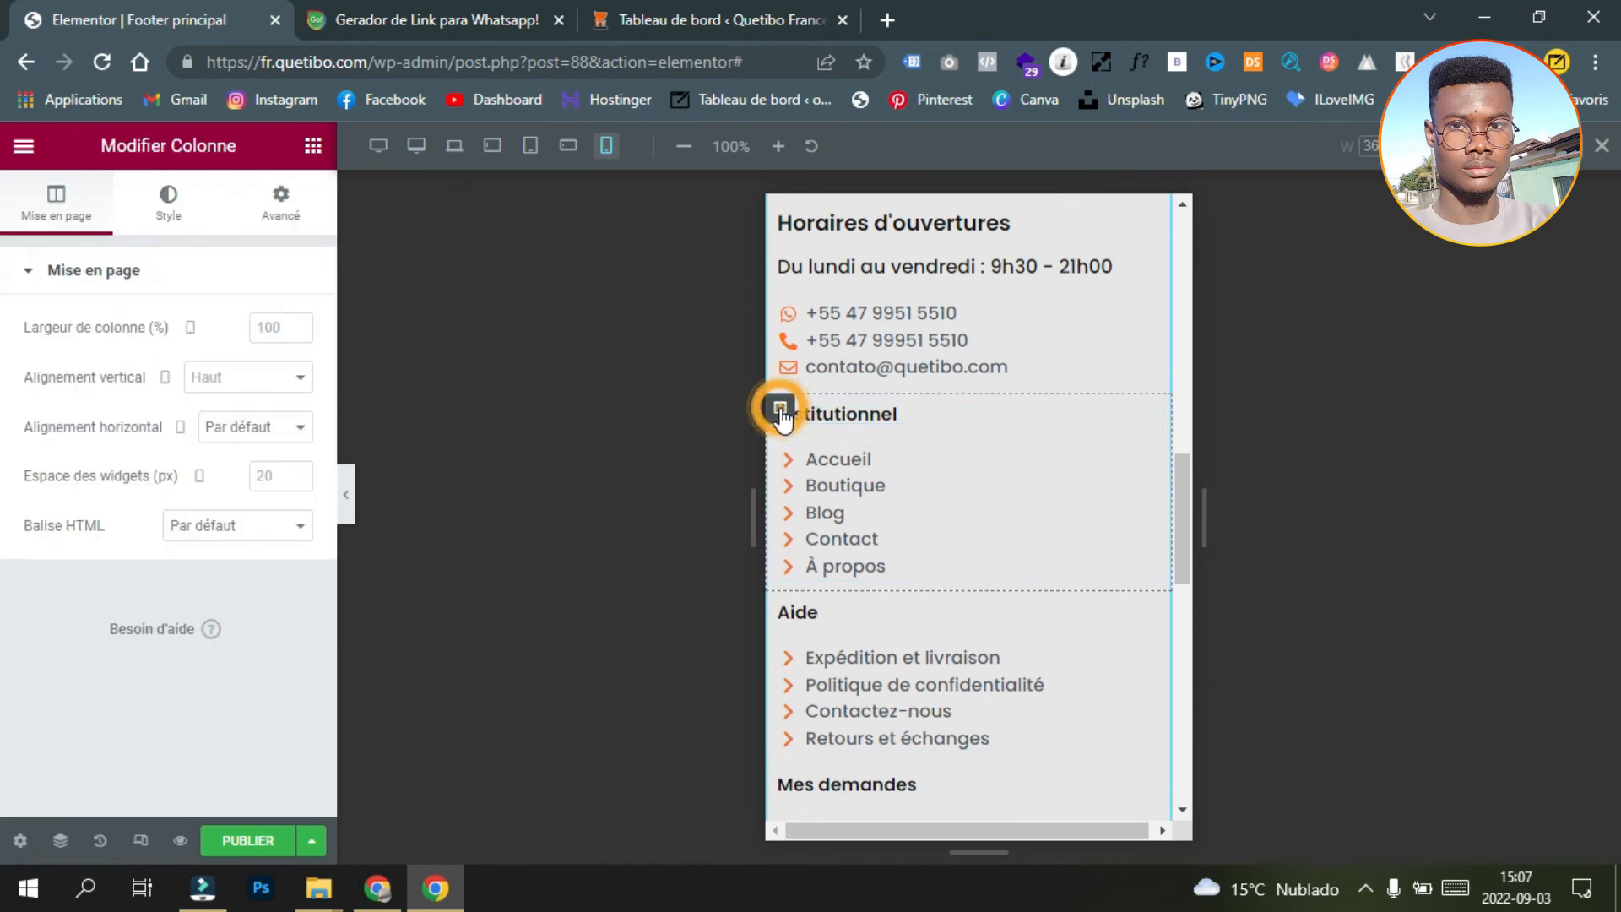
left_click(266, 329)
type("40")
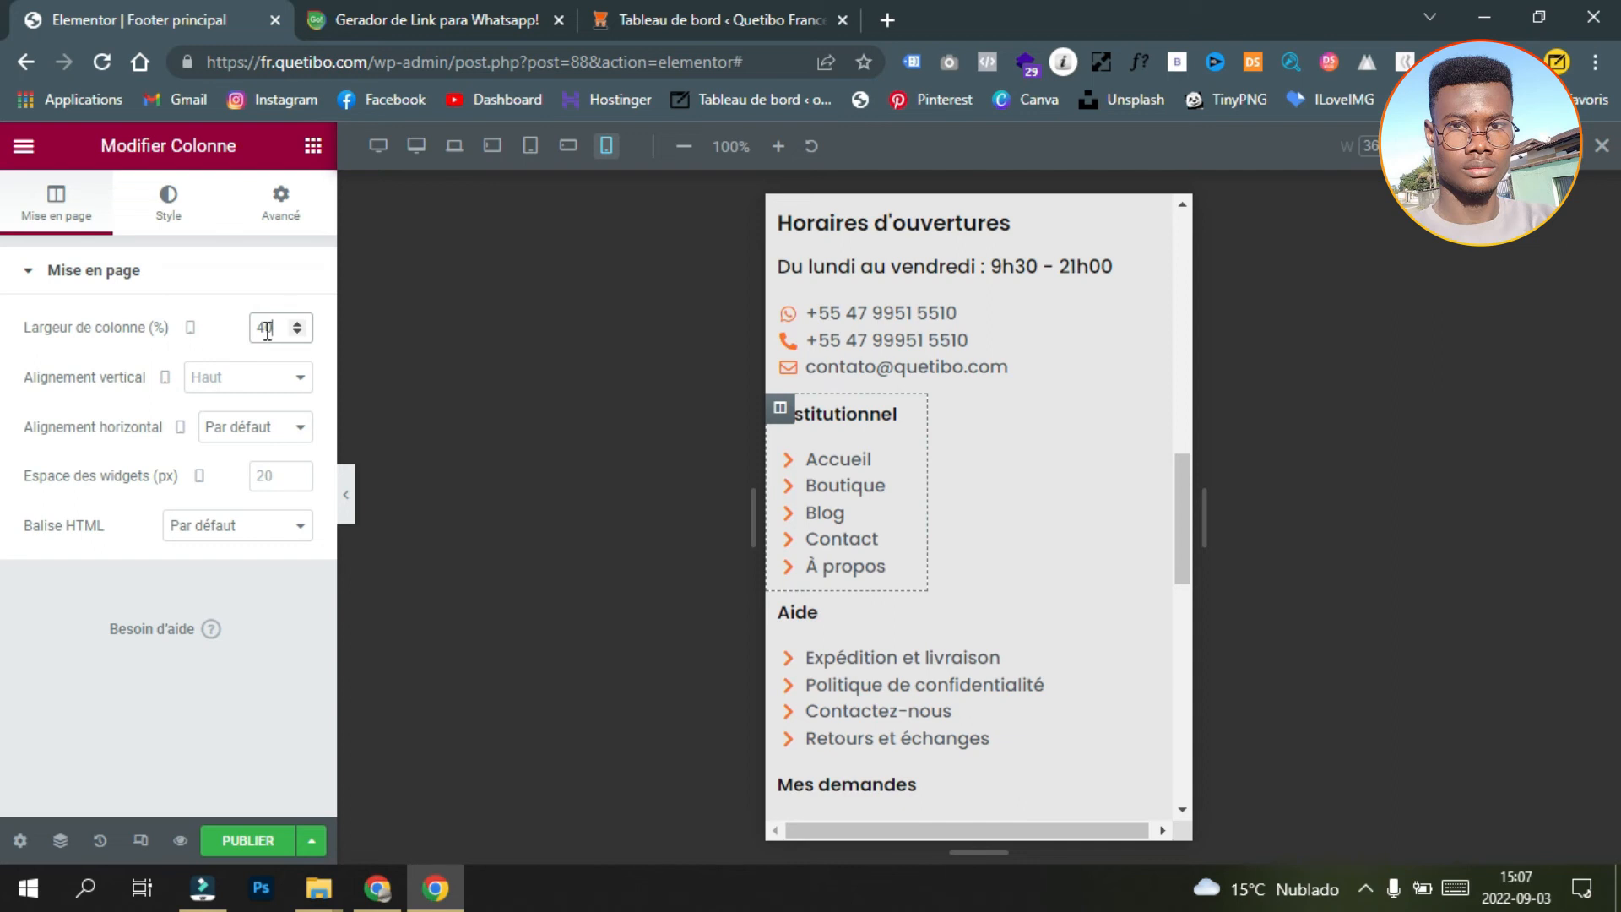
Step: Set the mobile width of the Aide column to 60% and check the two-column layout without the editing panel
left_click(782, 607)
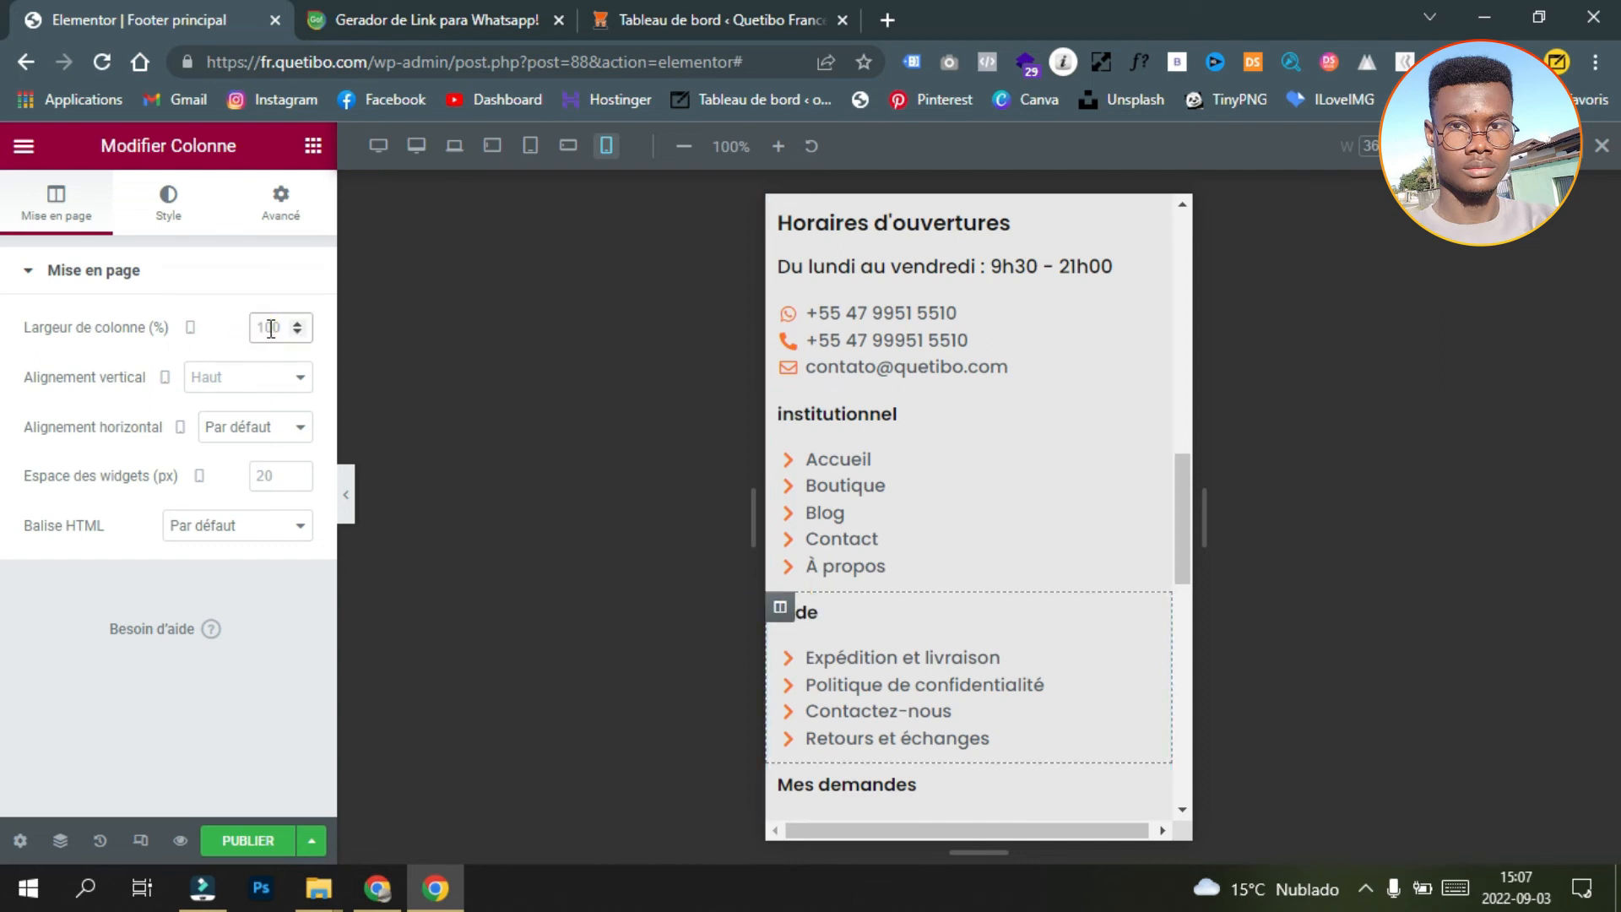
type("60")
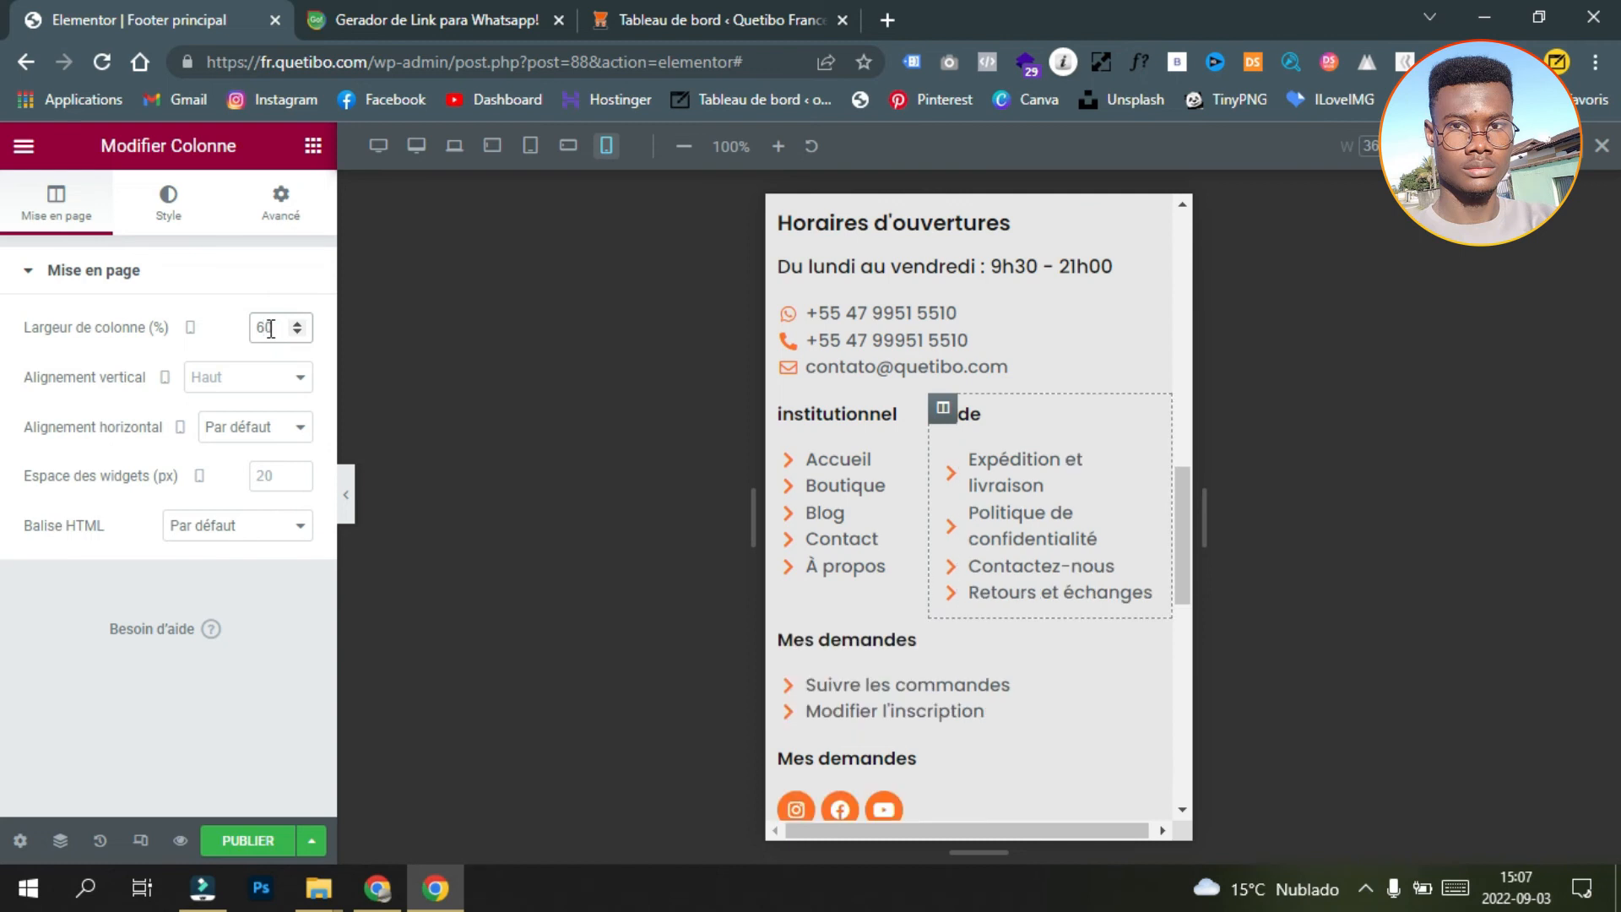
left_click(348, 493)
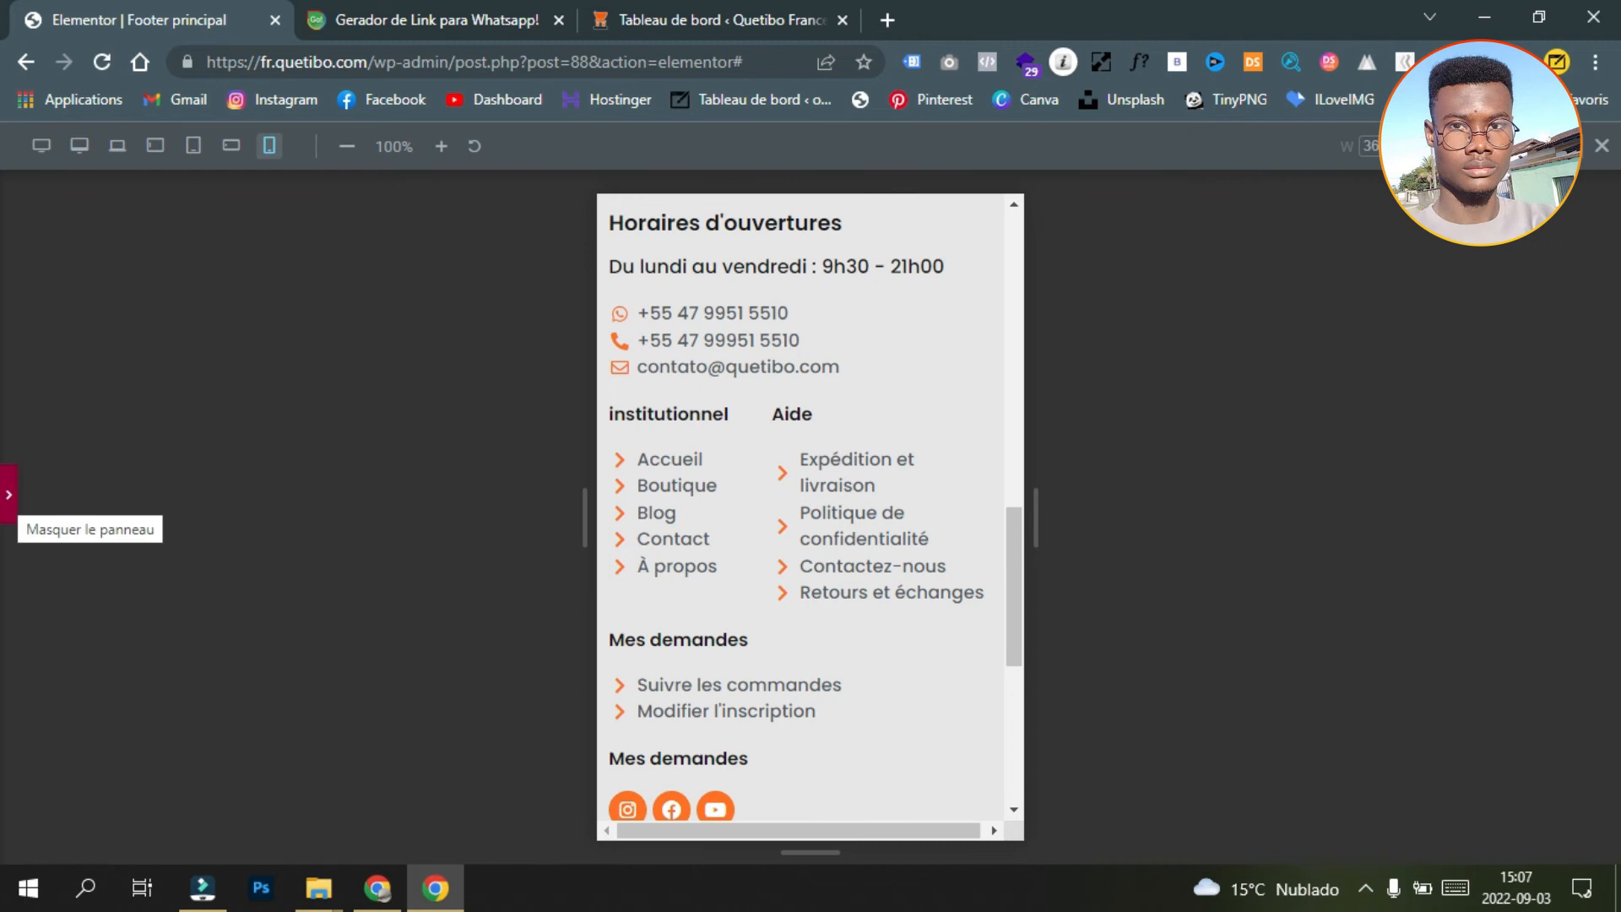
left_click(8, 497)
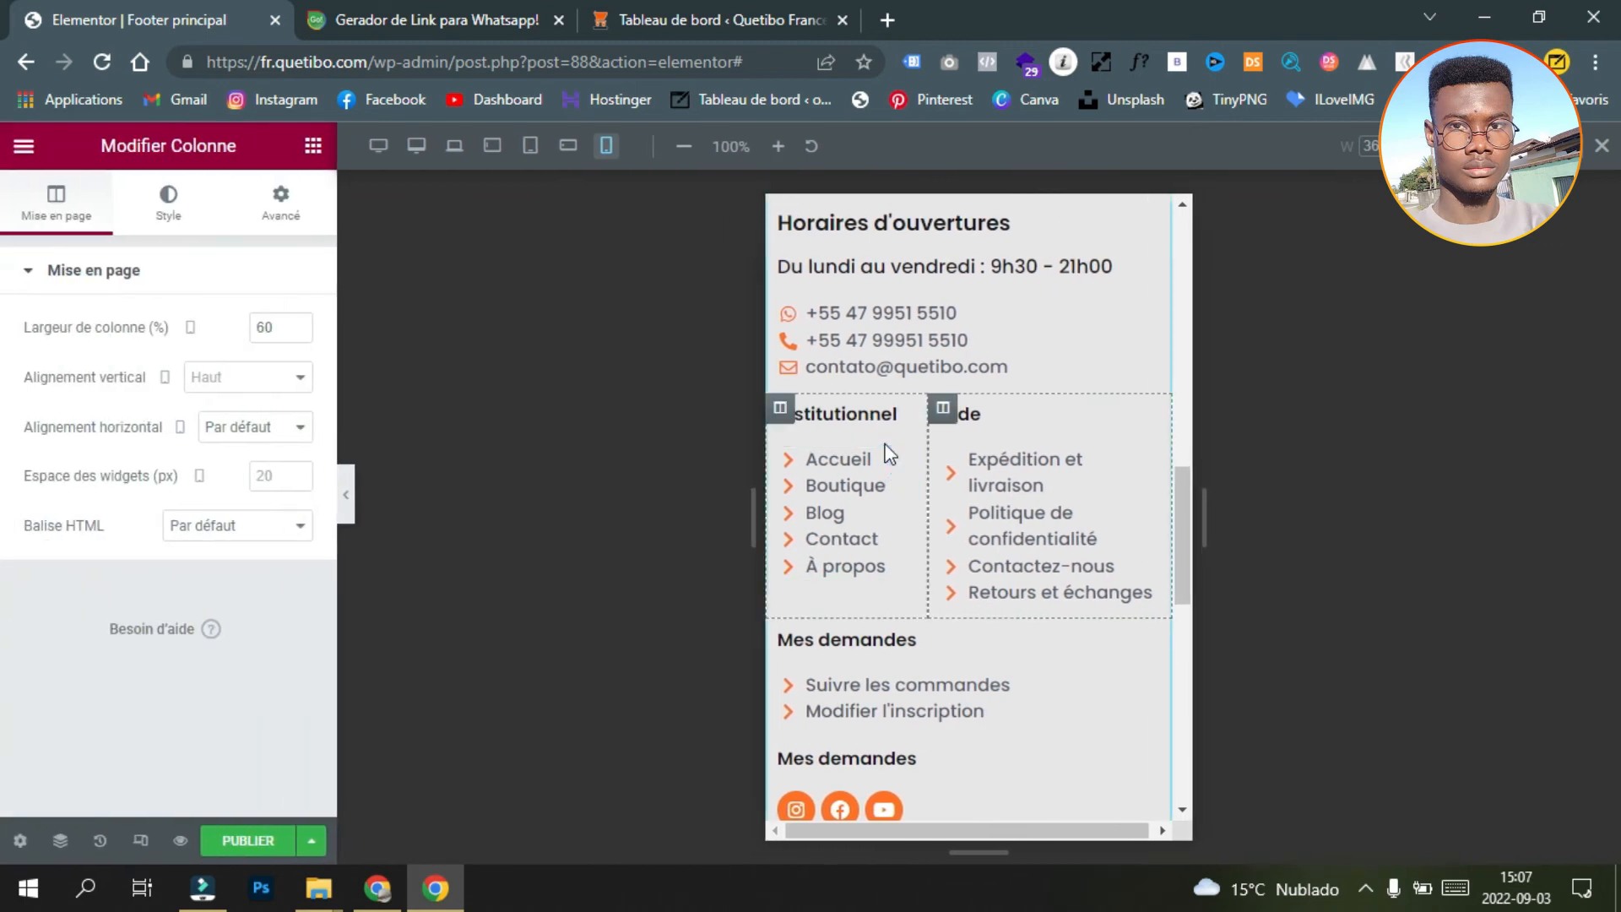
Step: Reduce the mobile width of the institutionnel column to 35% after trying 30%
left_click(779, 411)
left_click(267, 329)
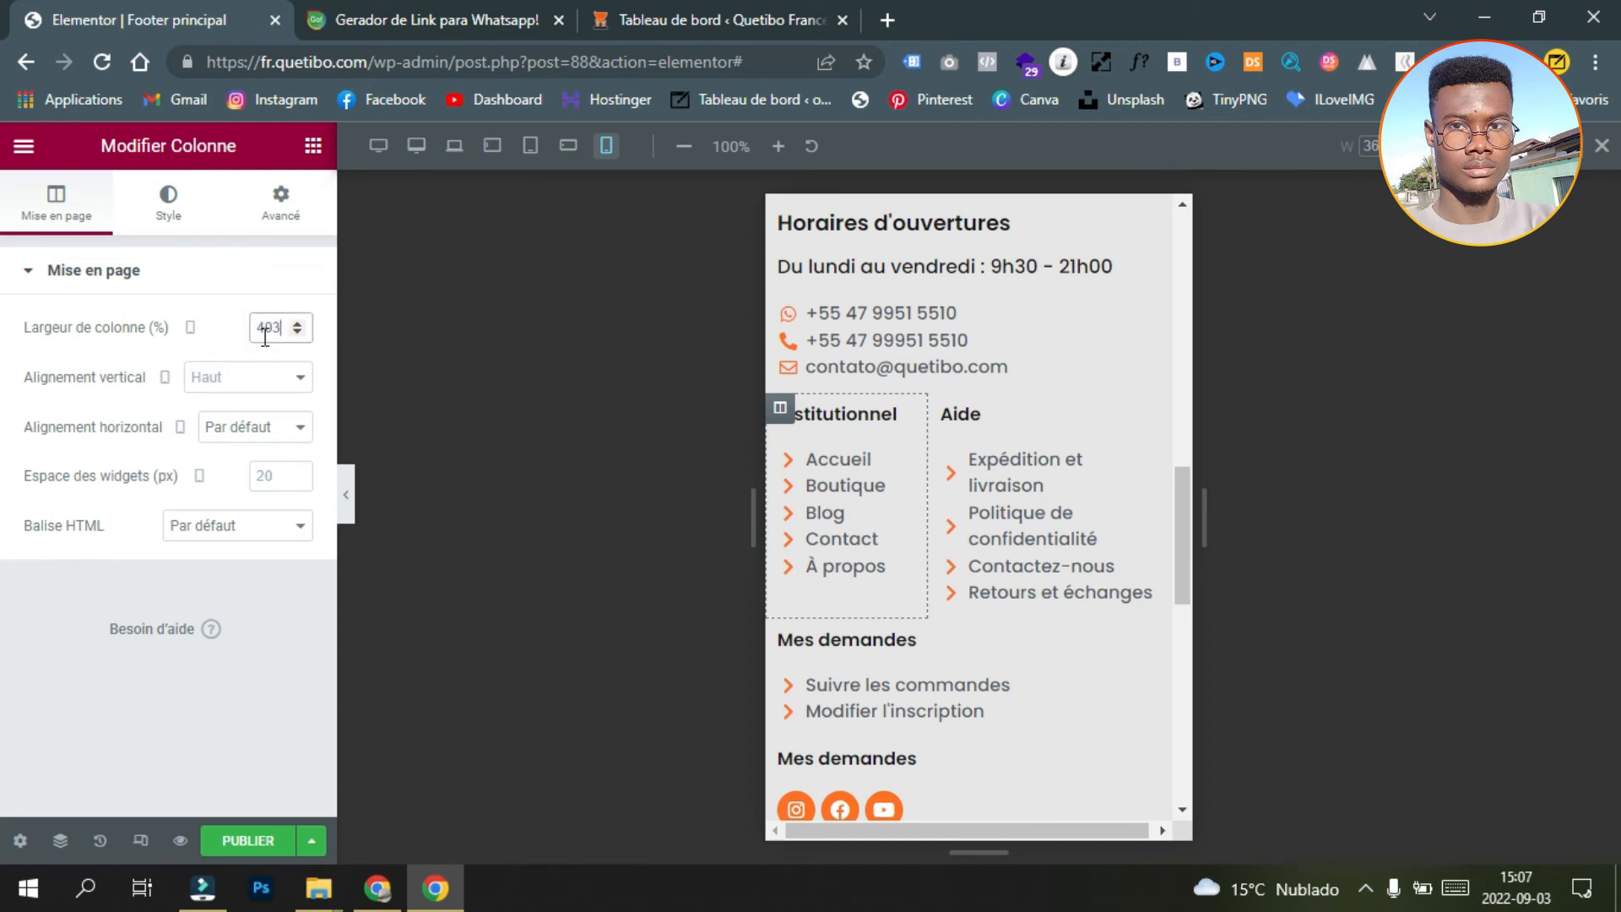
key("BackSpace")
key("BackSpace")
type("30")
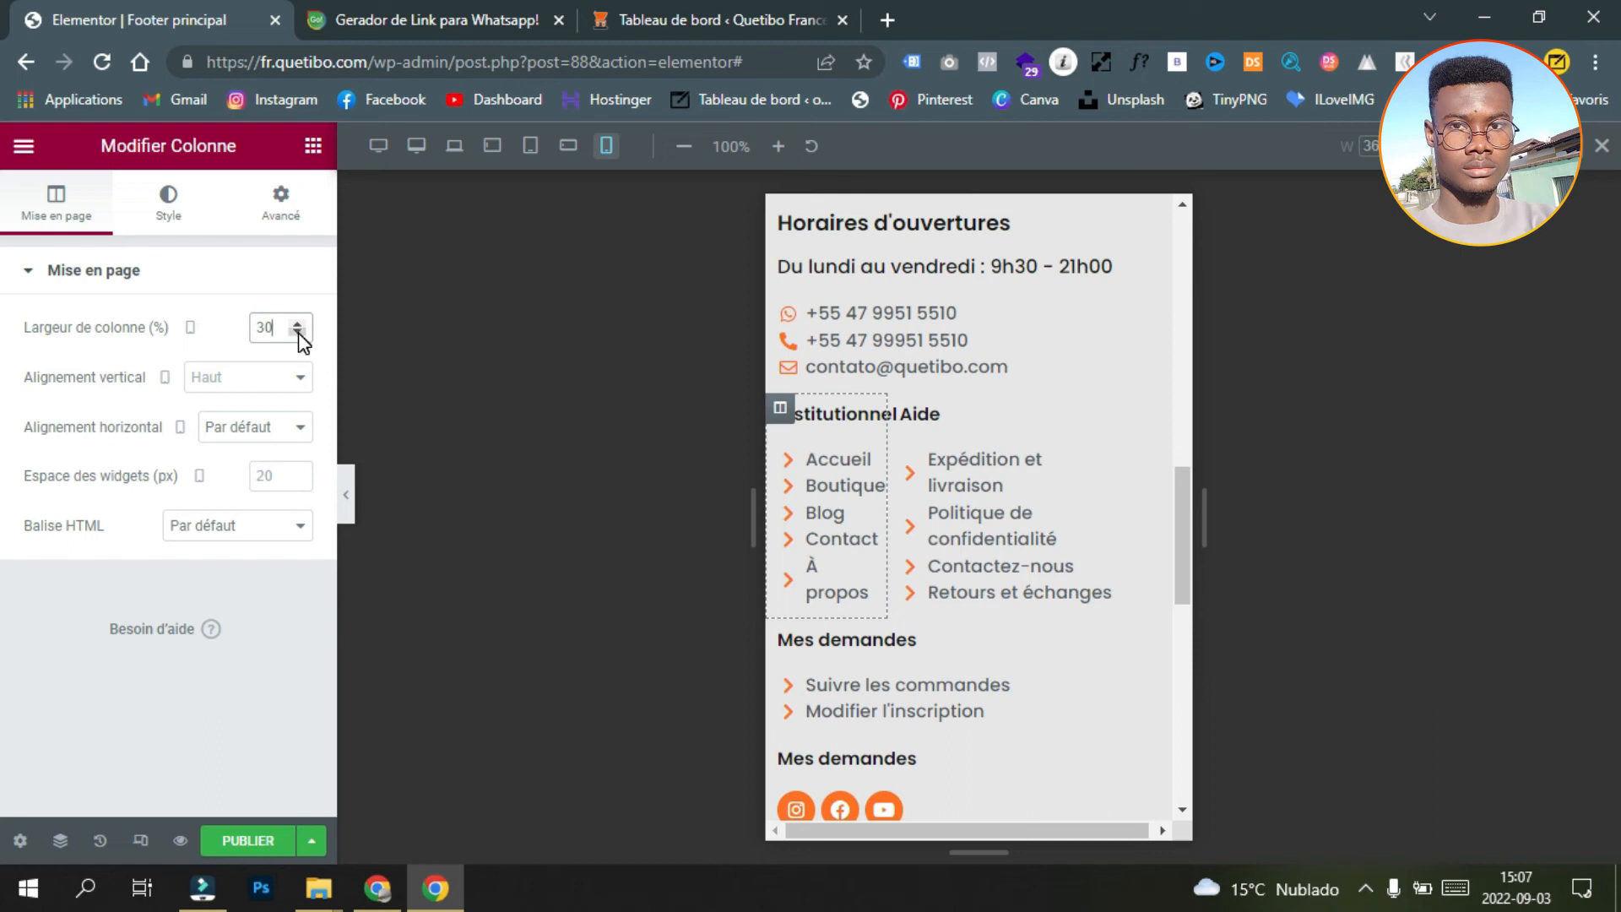
key("BackSpace")
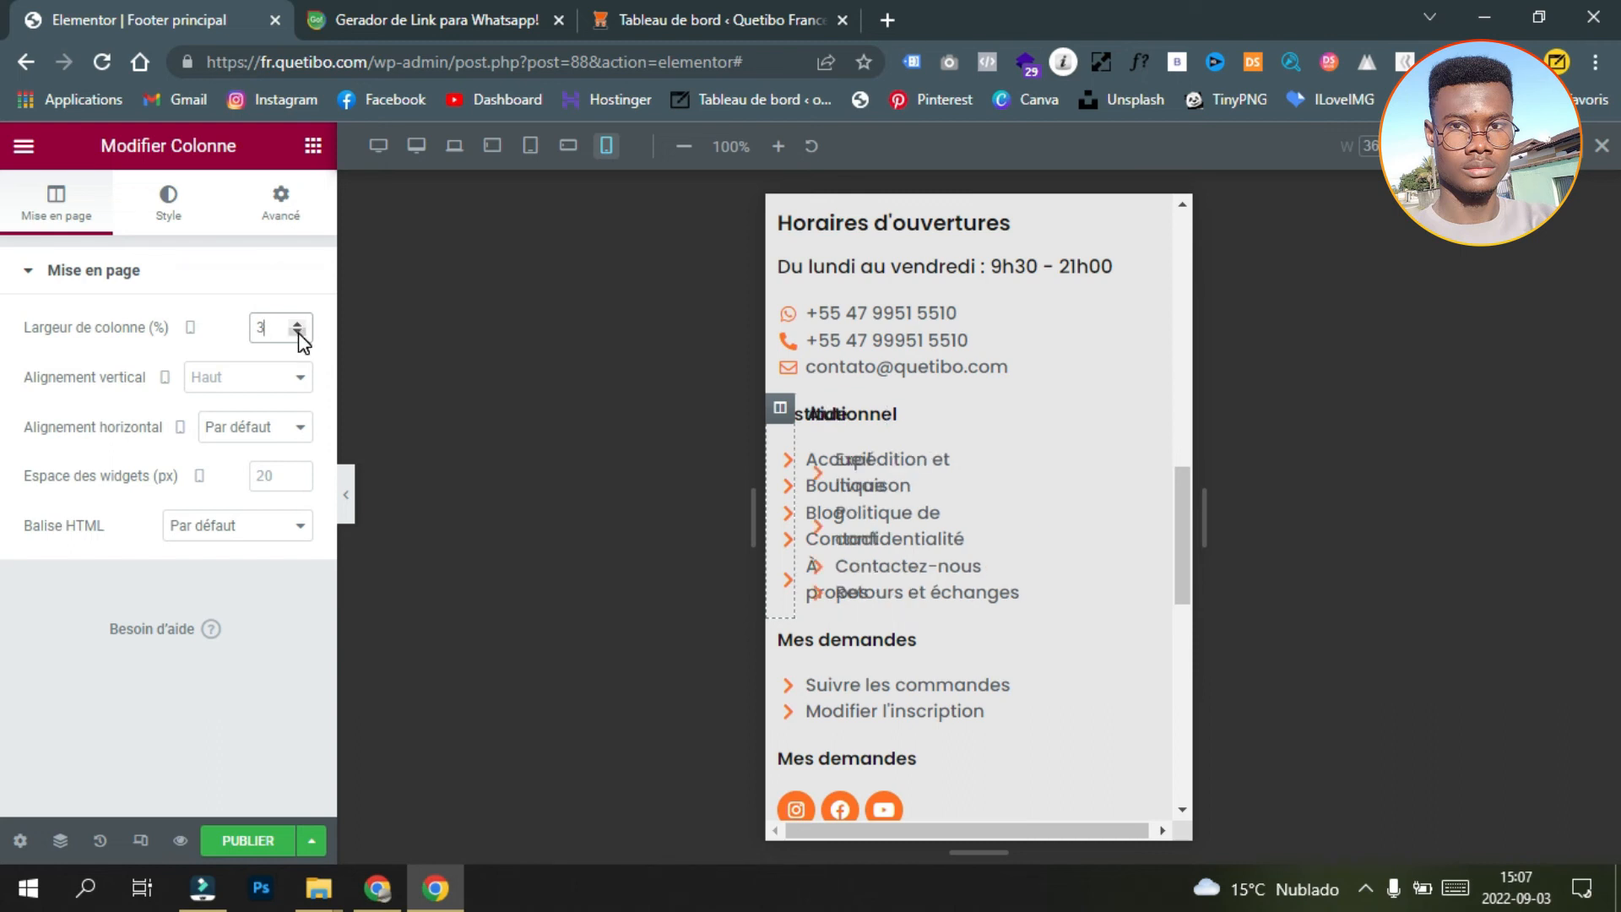
type("5")
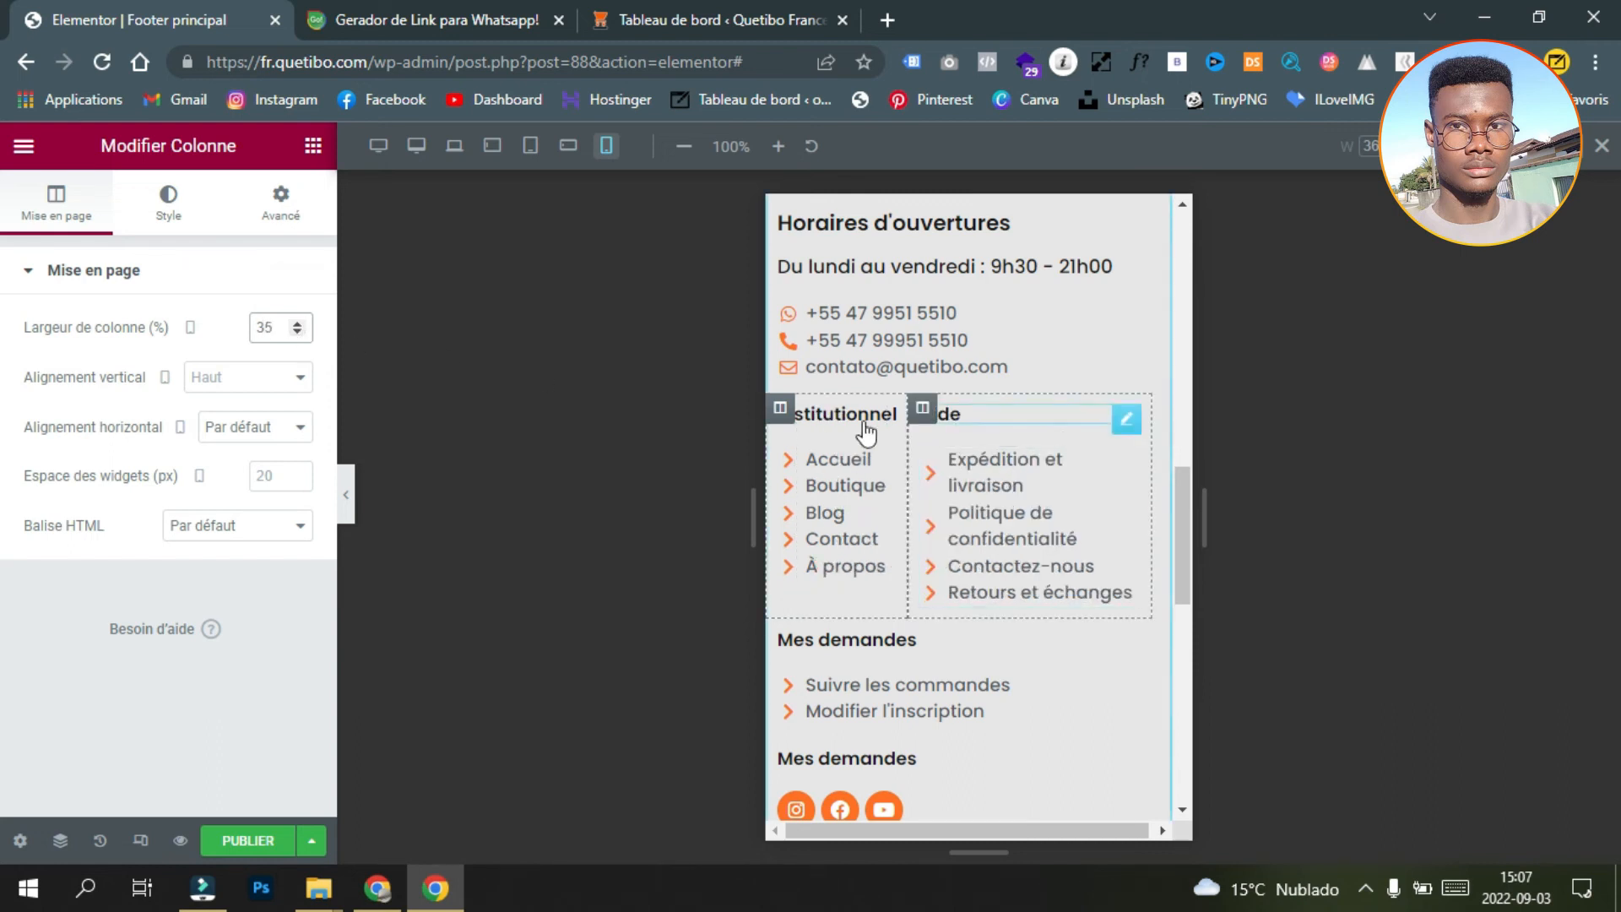
Step: Check the side-by-side institutionnel and Aide columns in the mobile preview with the editing panel hidden
left_click(351, 505)
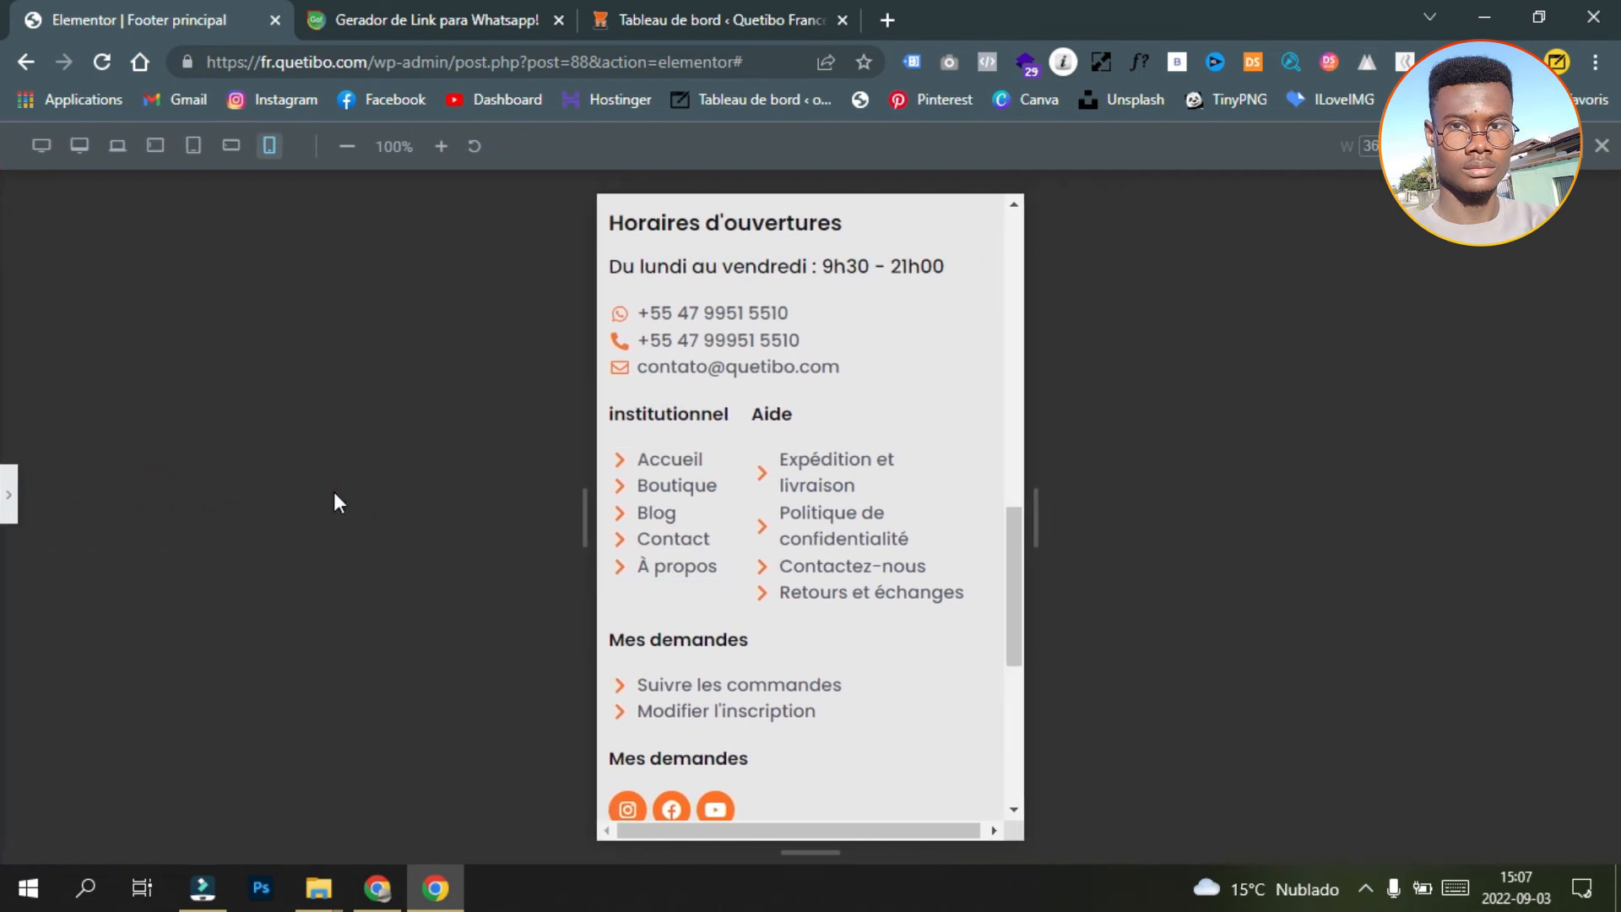
left_click(8, 494)
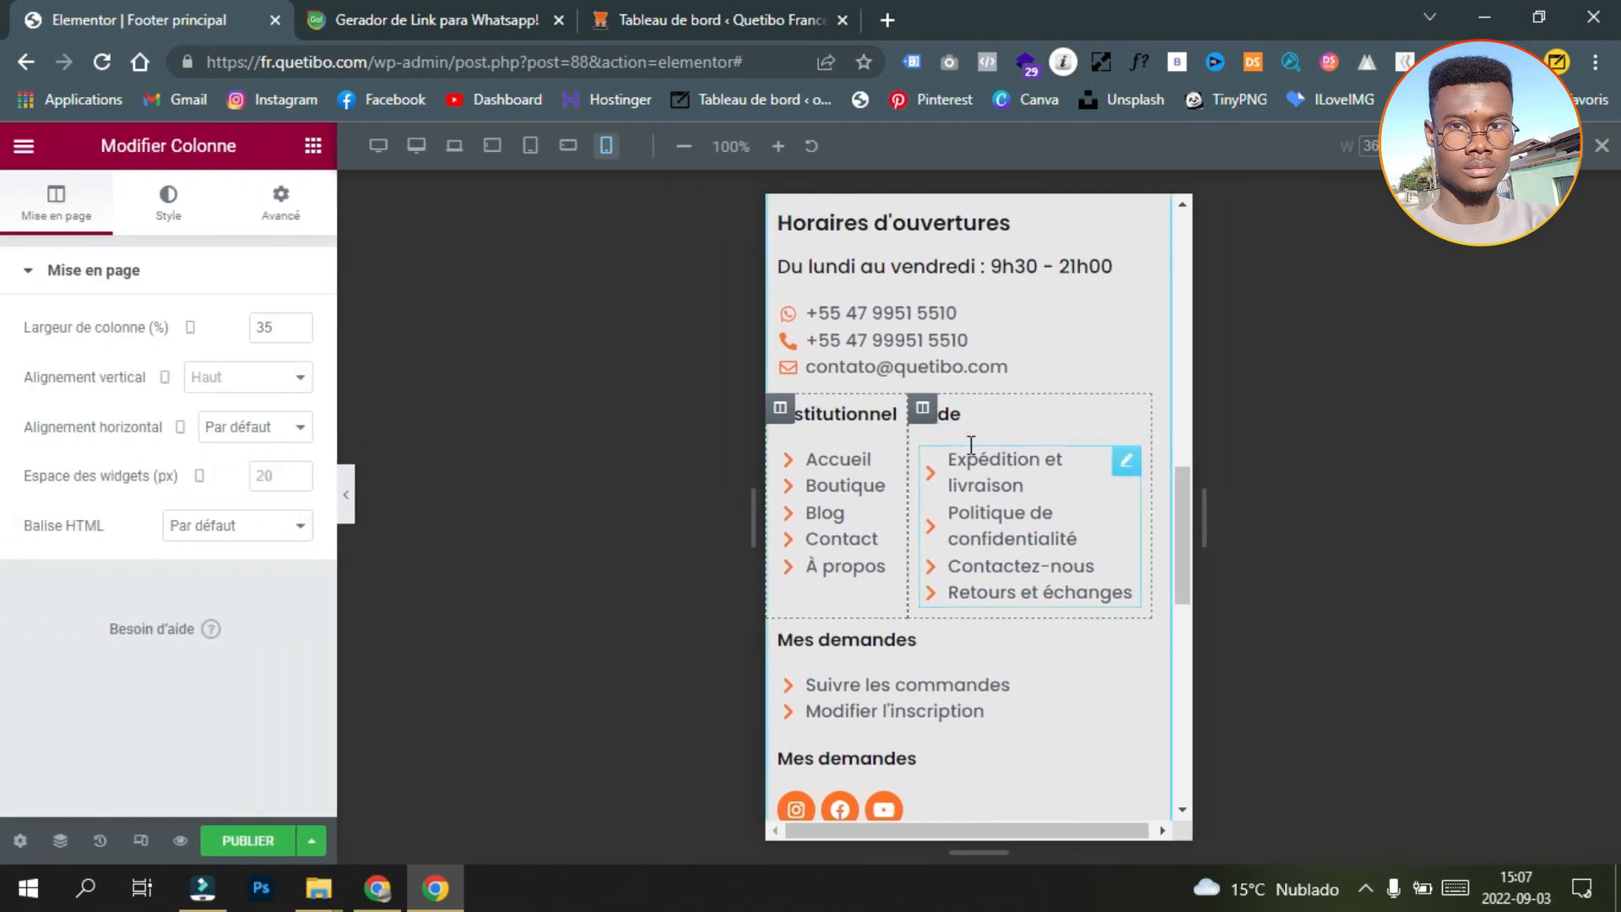
left_click(1130, 415)
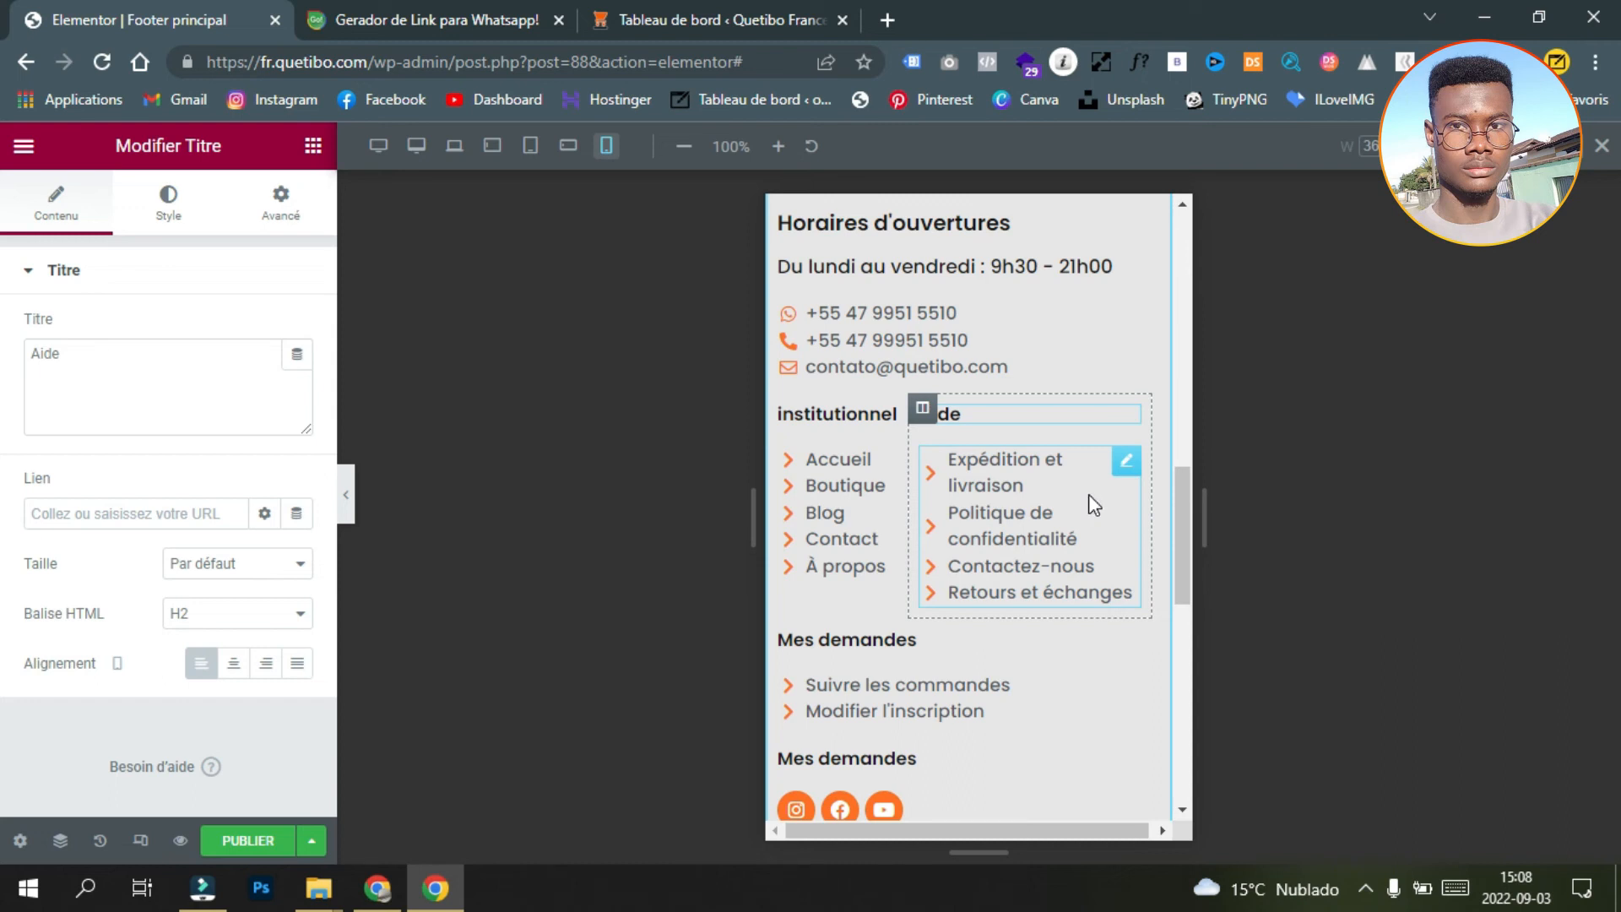
left_click(348, 501)
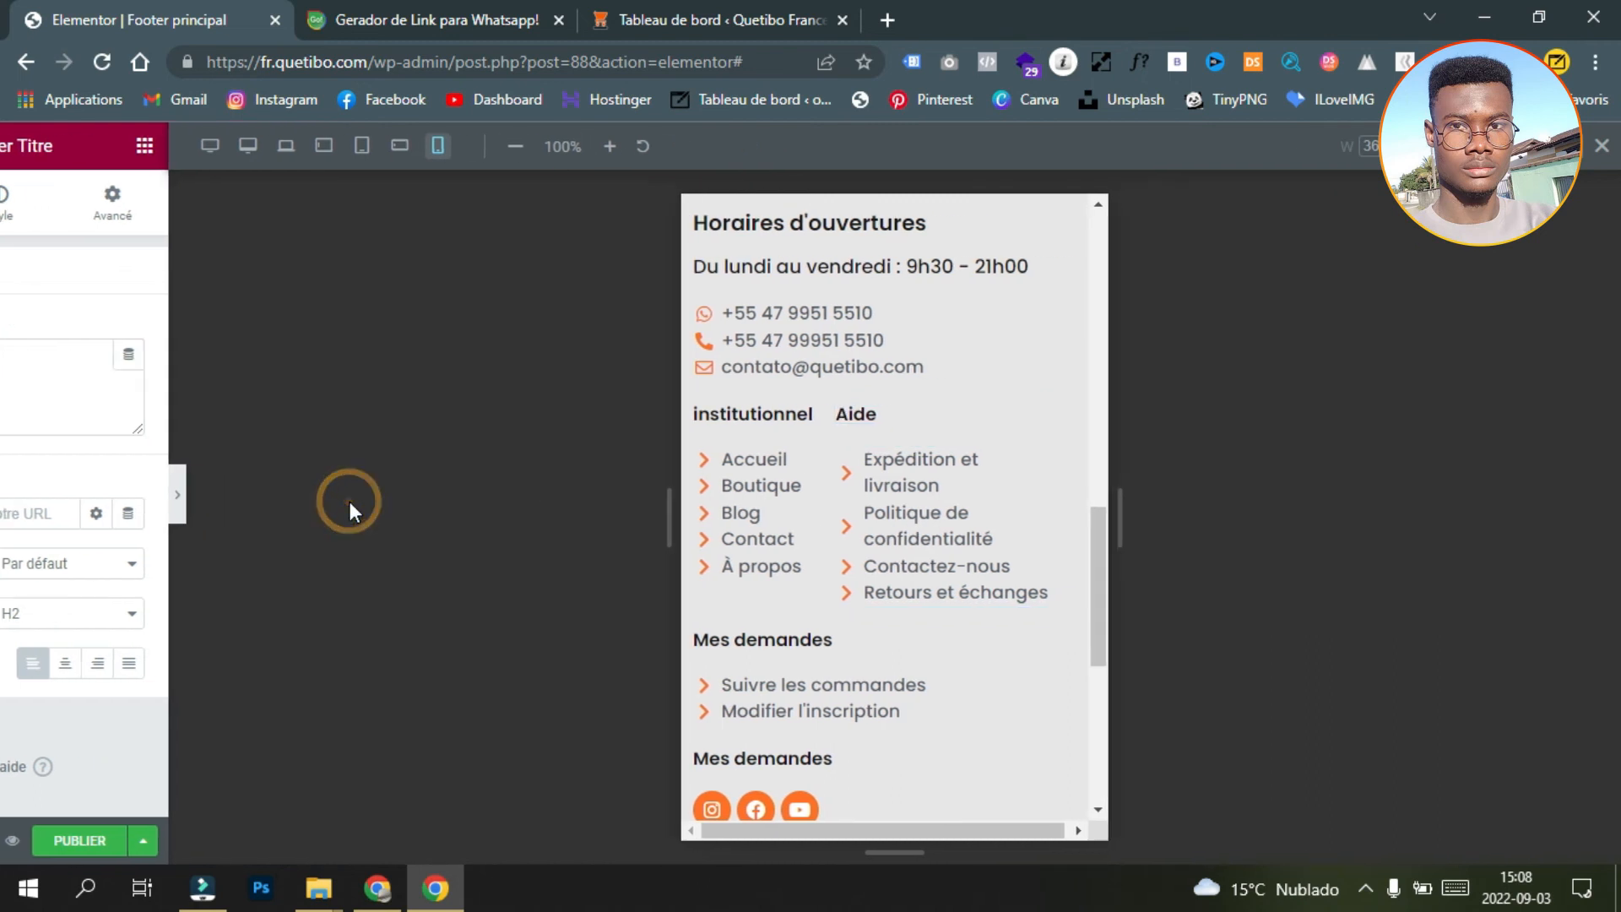
scroll(762, 534, "up", 1)
scroll(761, 532, "down", 1)
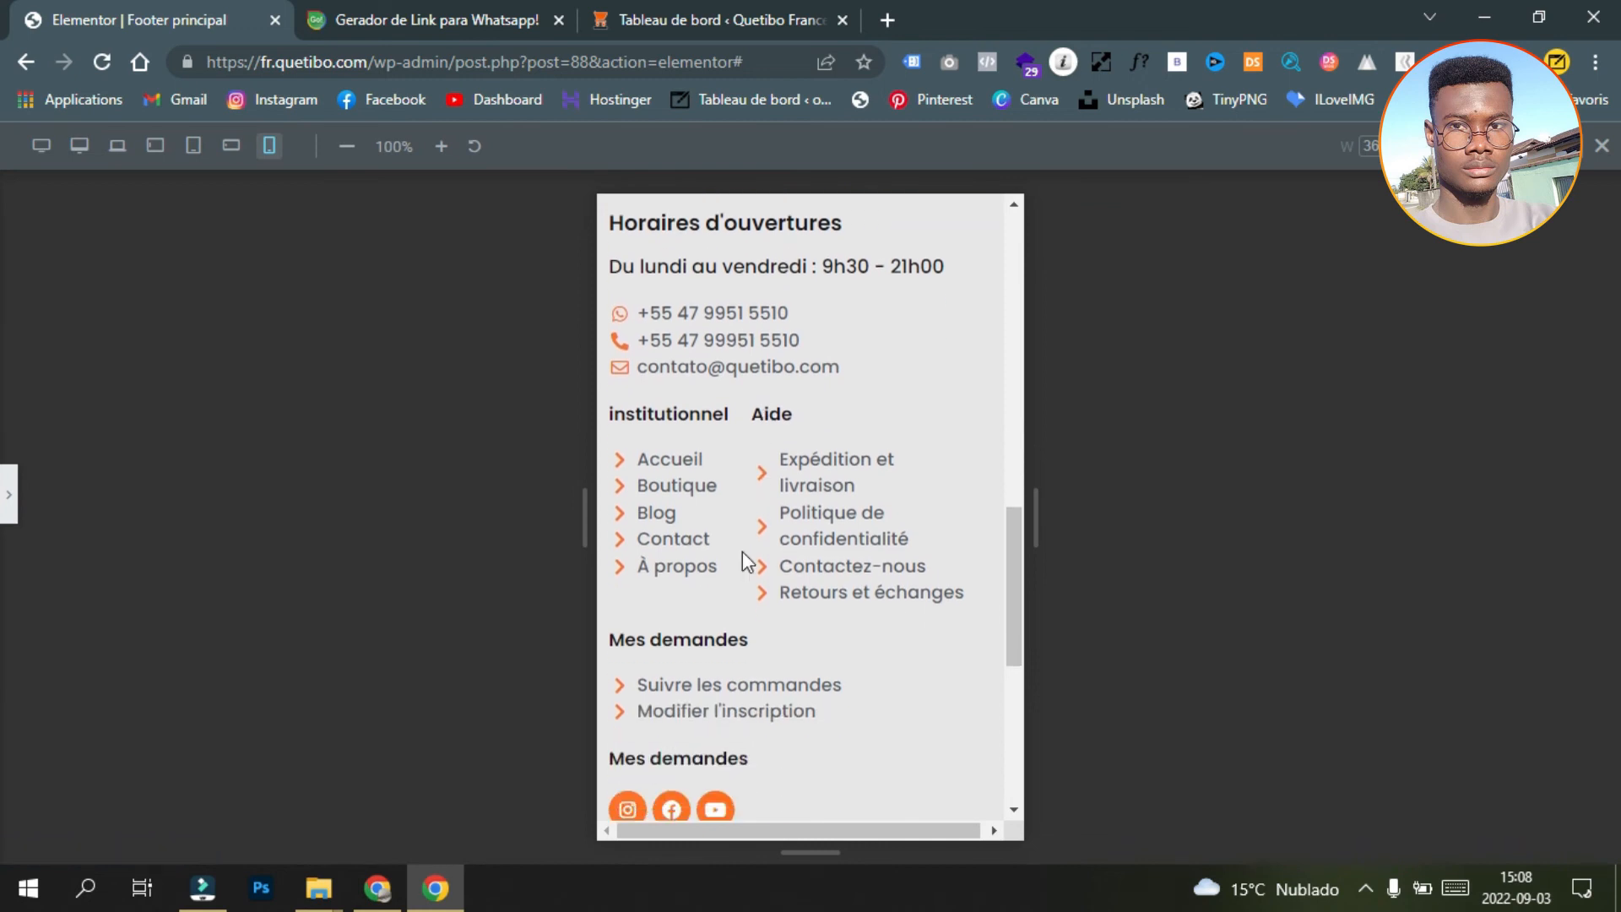
left_click(772, 414)
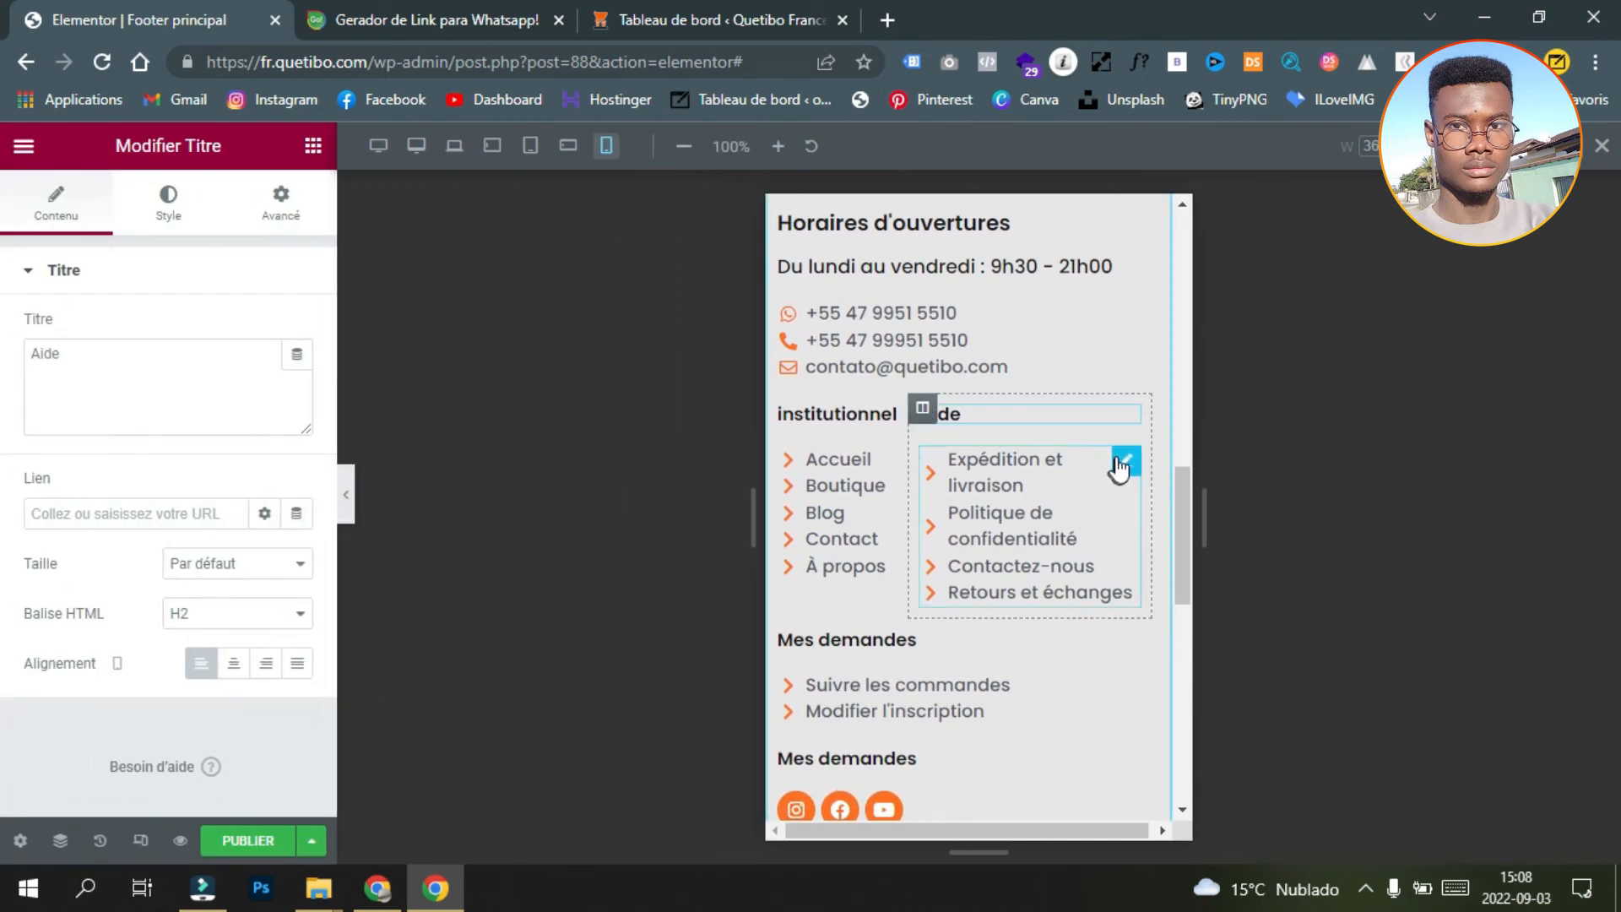
Step: Set the mobile text size of the Aide link list to 14 px and check it without the editing panel
left_click(1127, 461)
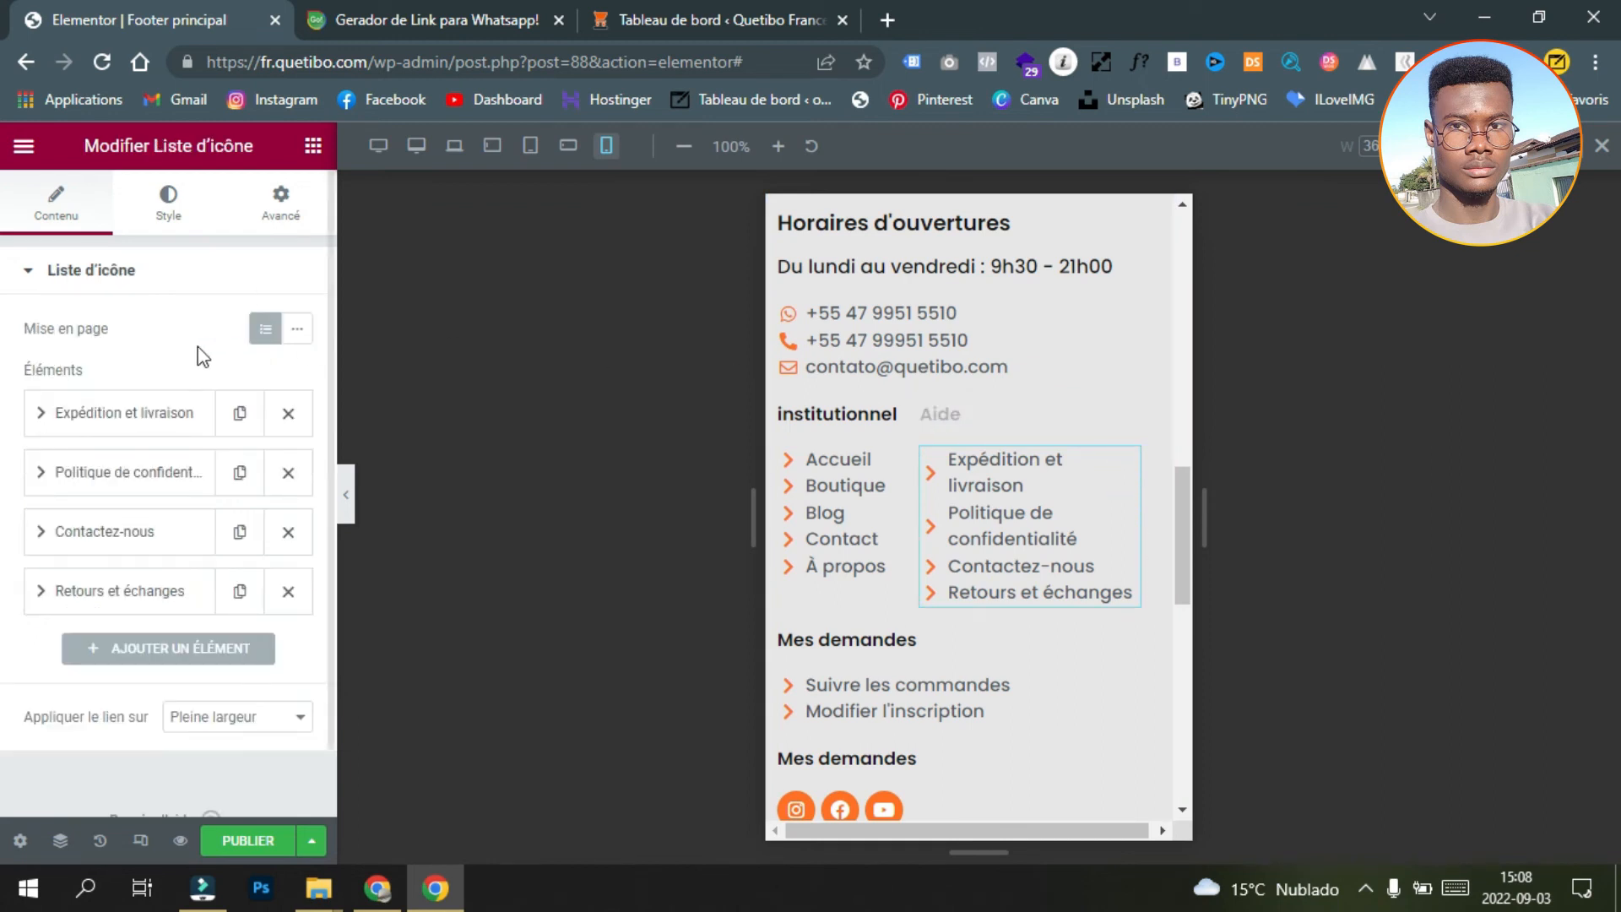
left_click(158, 194)
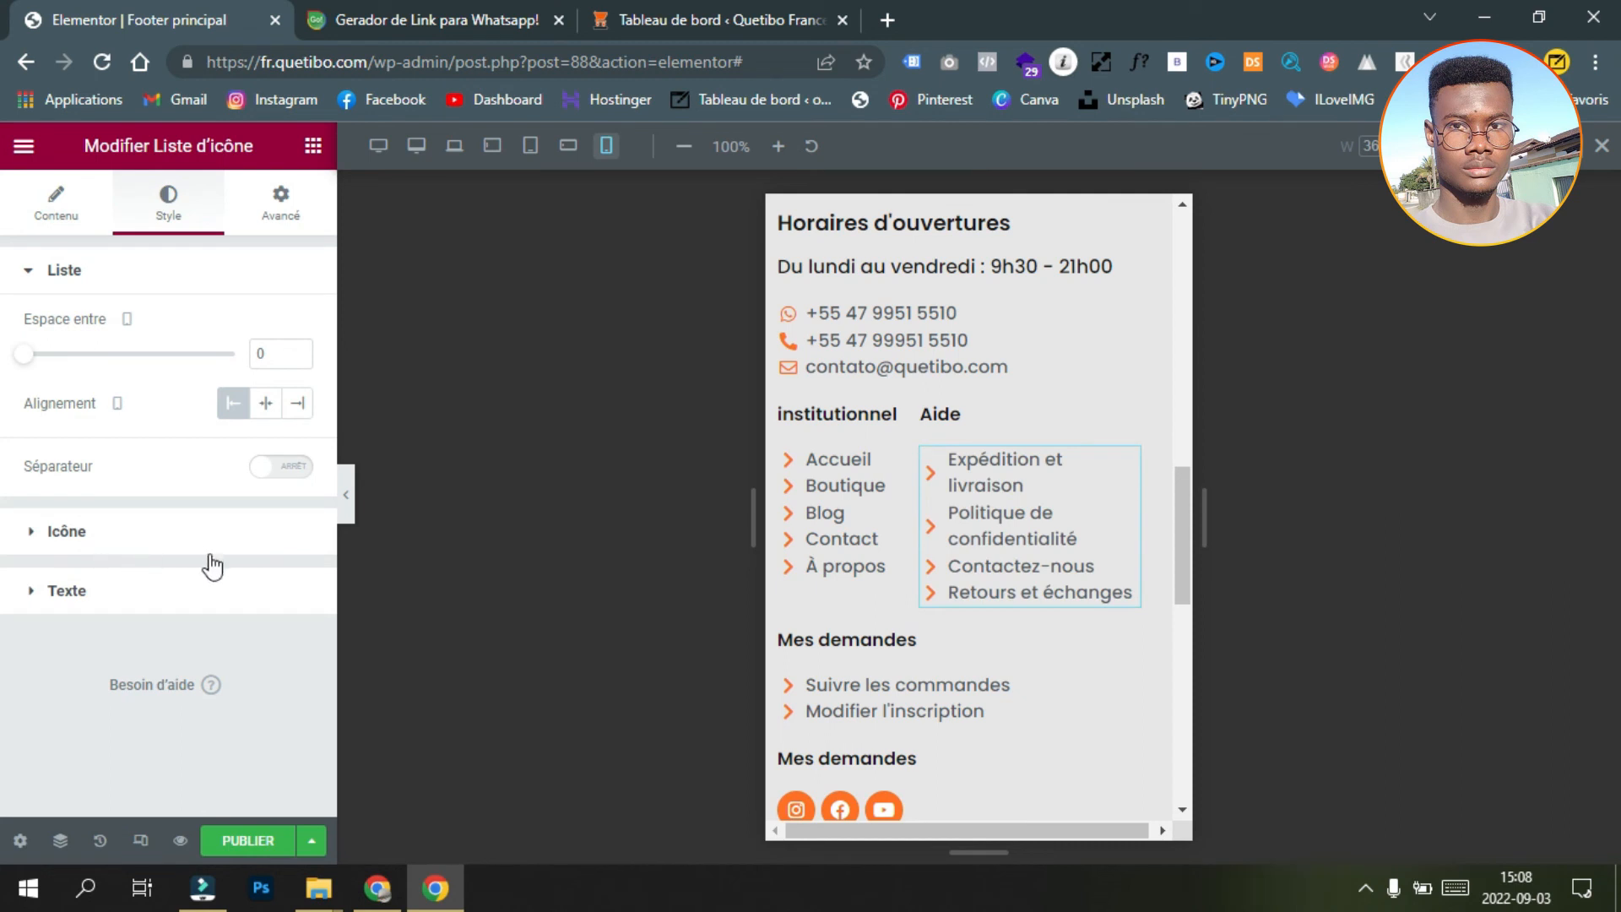
left_click(204, 594)
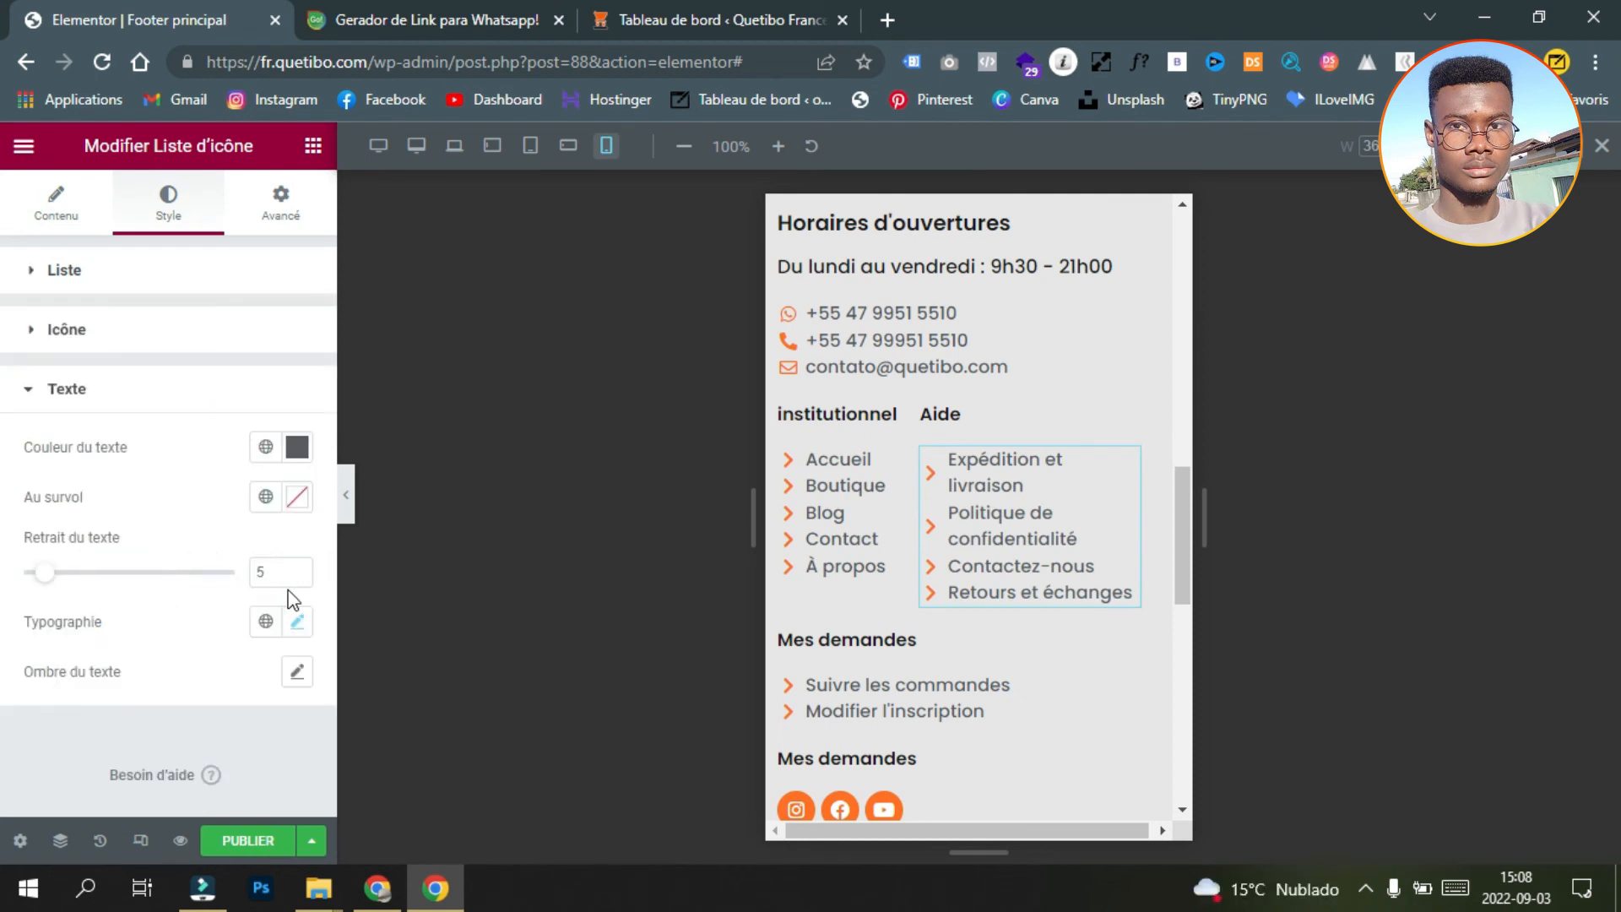
left_click(295, 626)
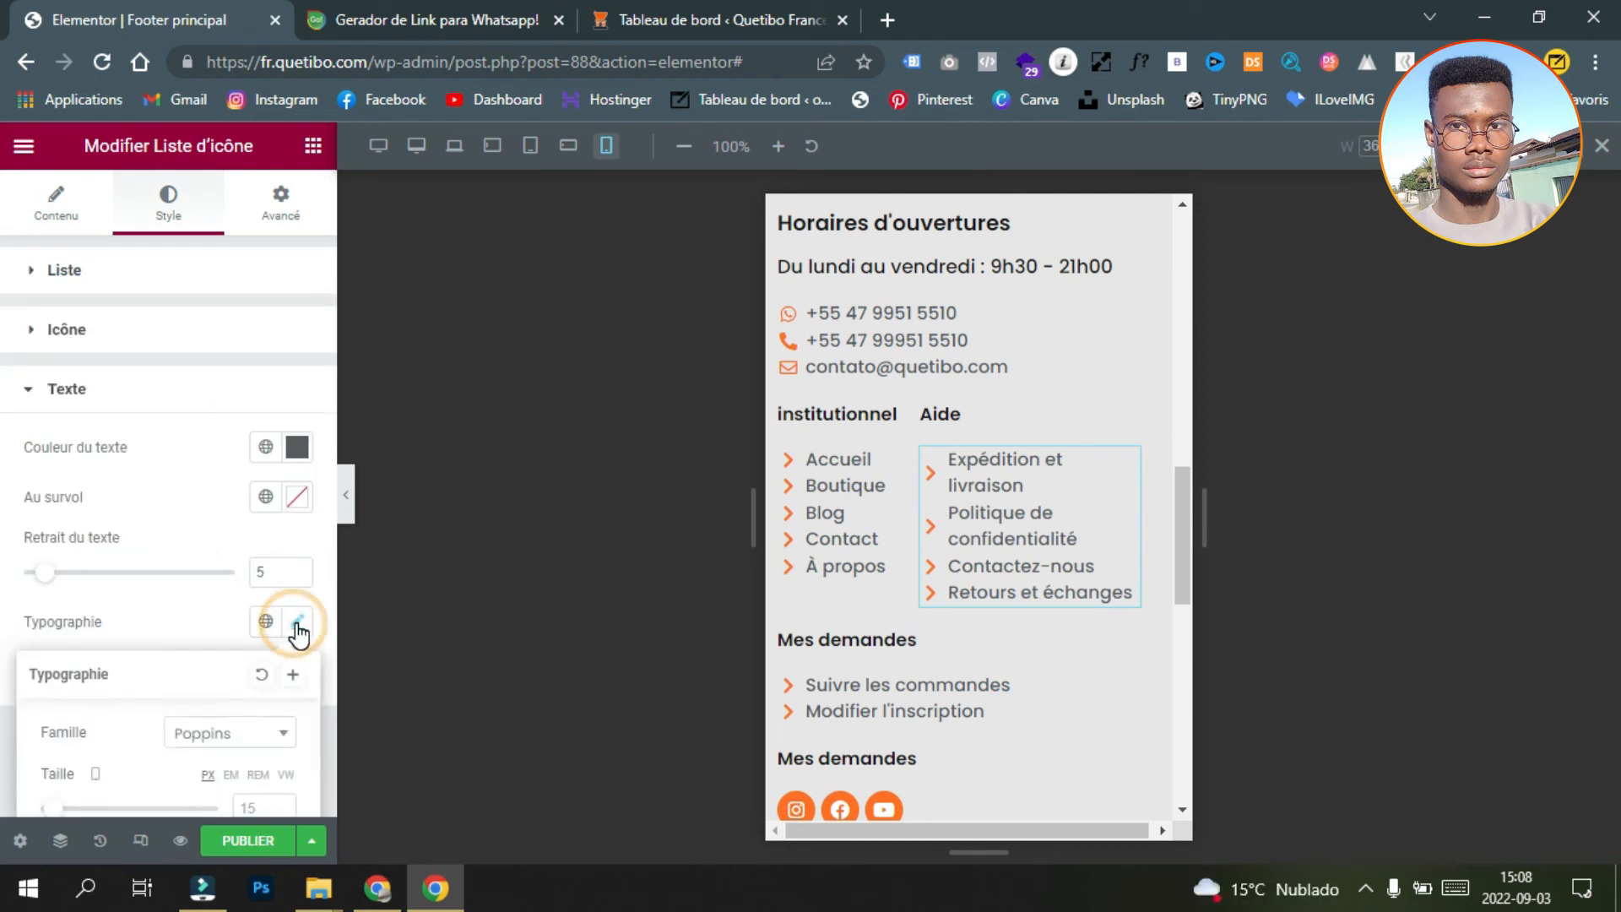
scroll(220, 638, "down", 3)
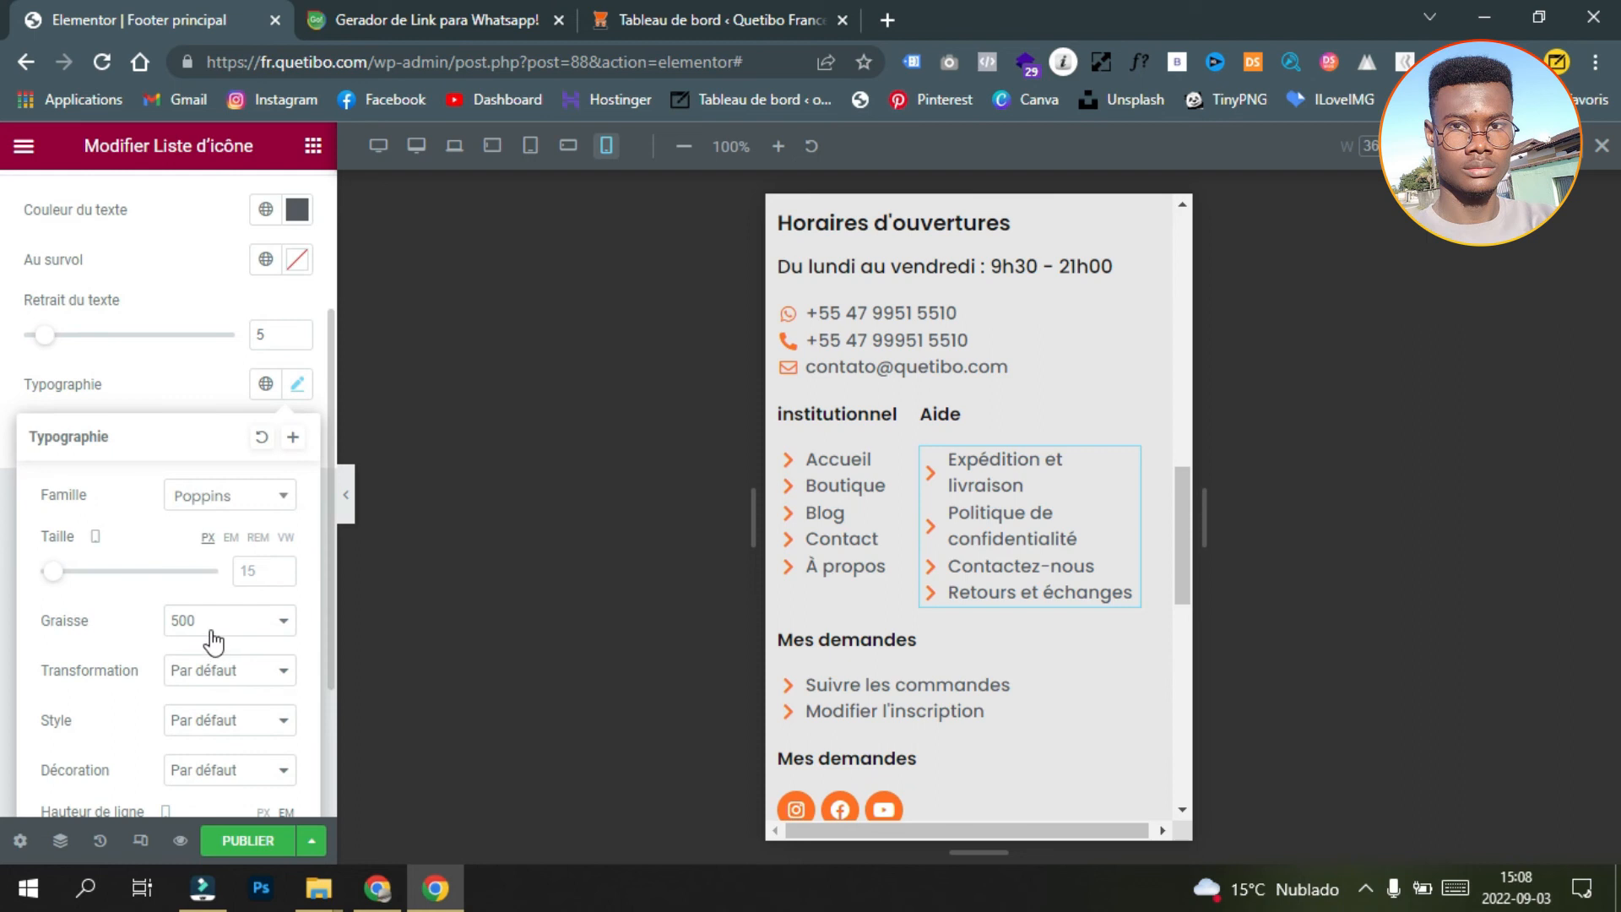
left_click(280, 574)
left_click(280, 574)
left_click(280, 574)
left_click(280, 575)
left_click(281, 571)
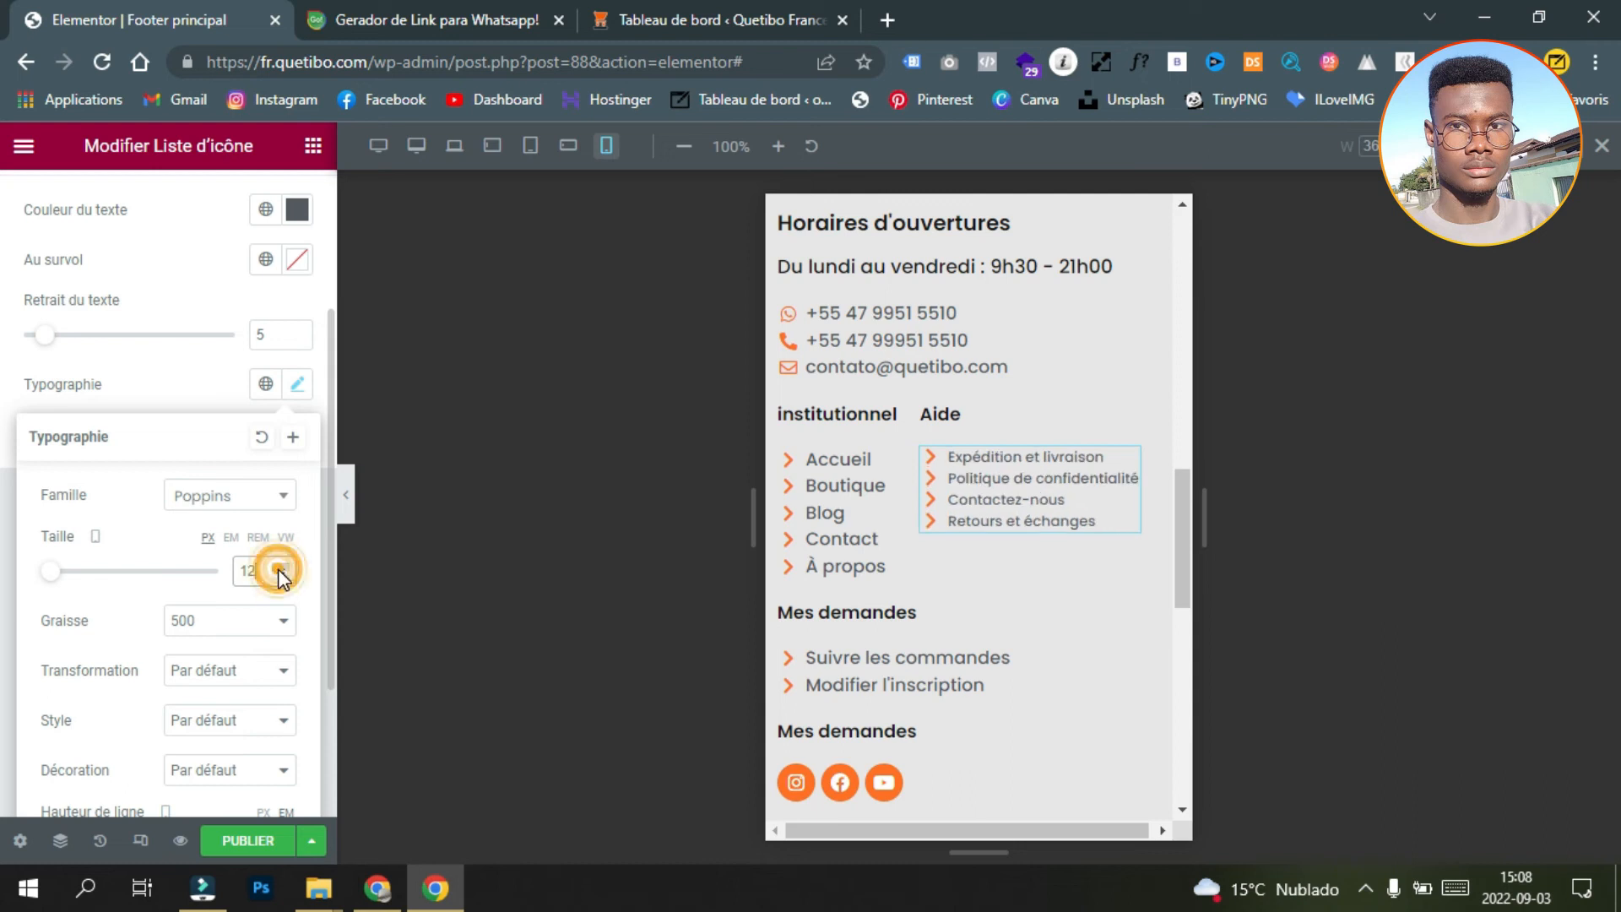
left_click(280, 570)
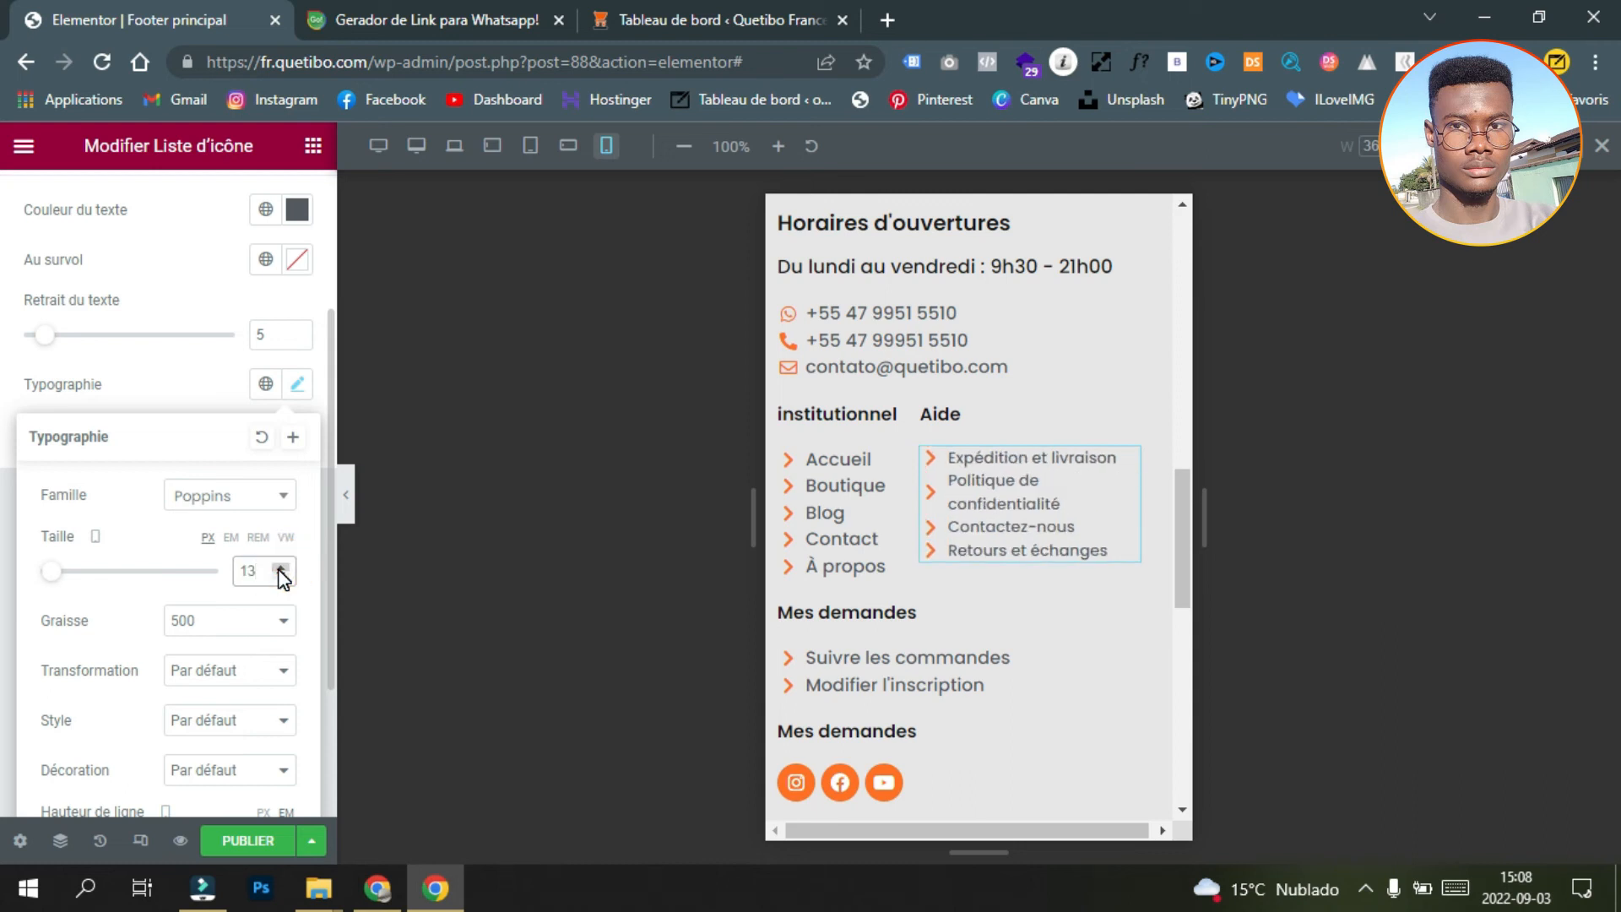
left_click(281, 571)
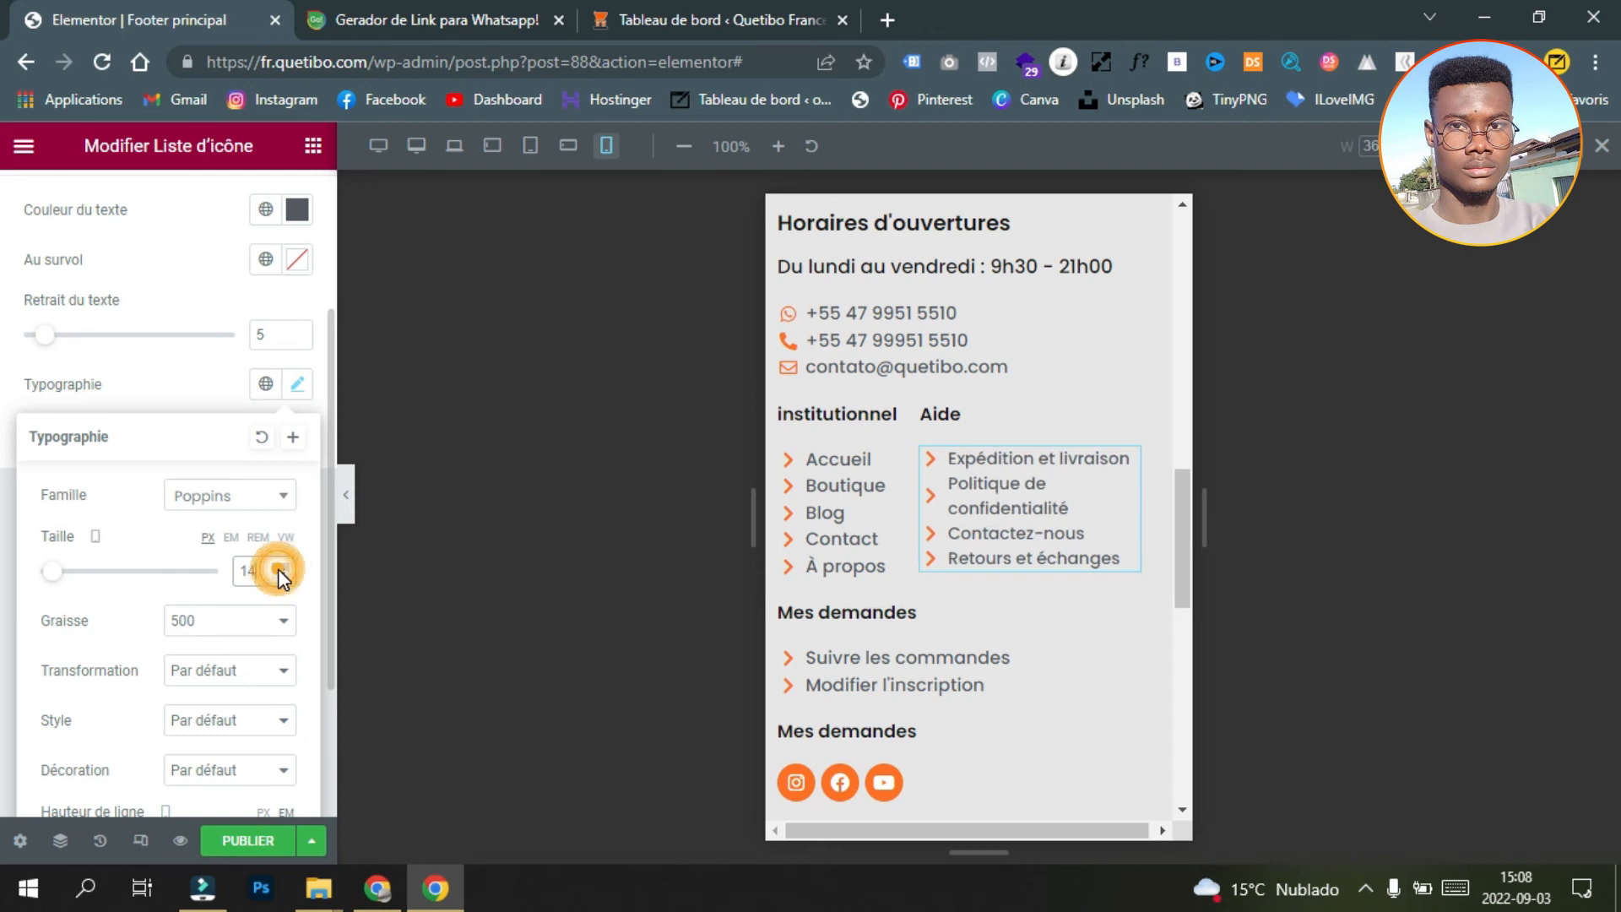
left_click(351, 503)
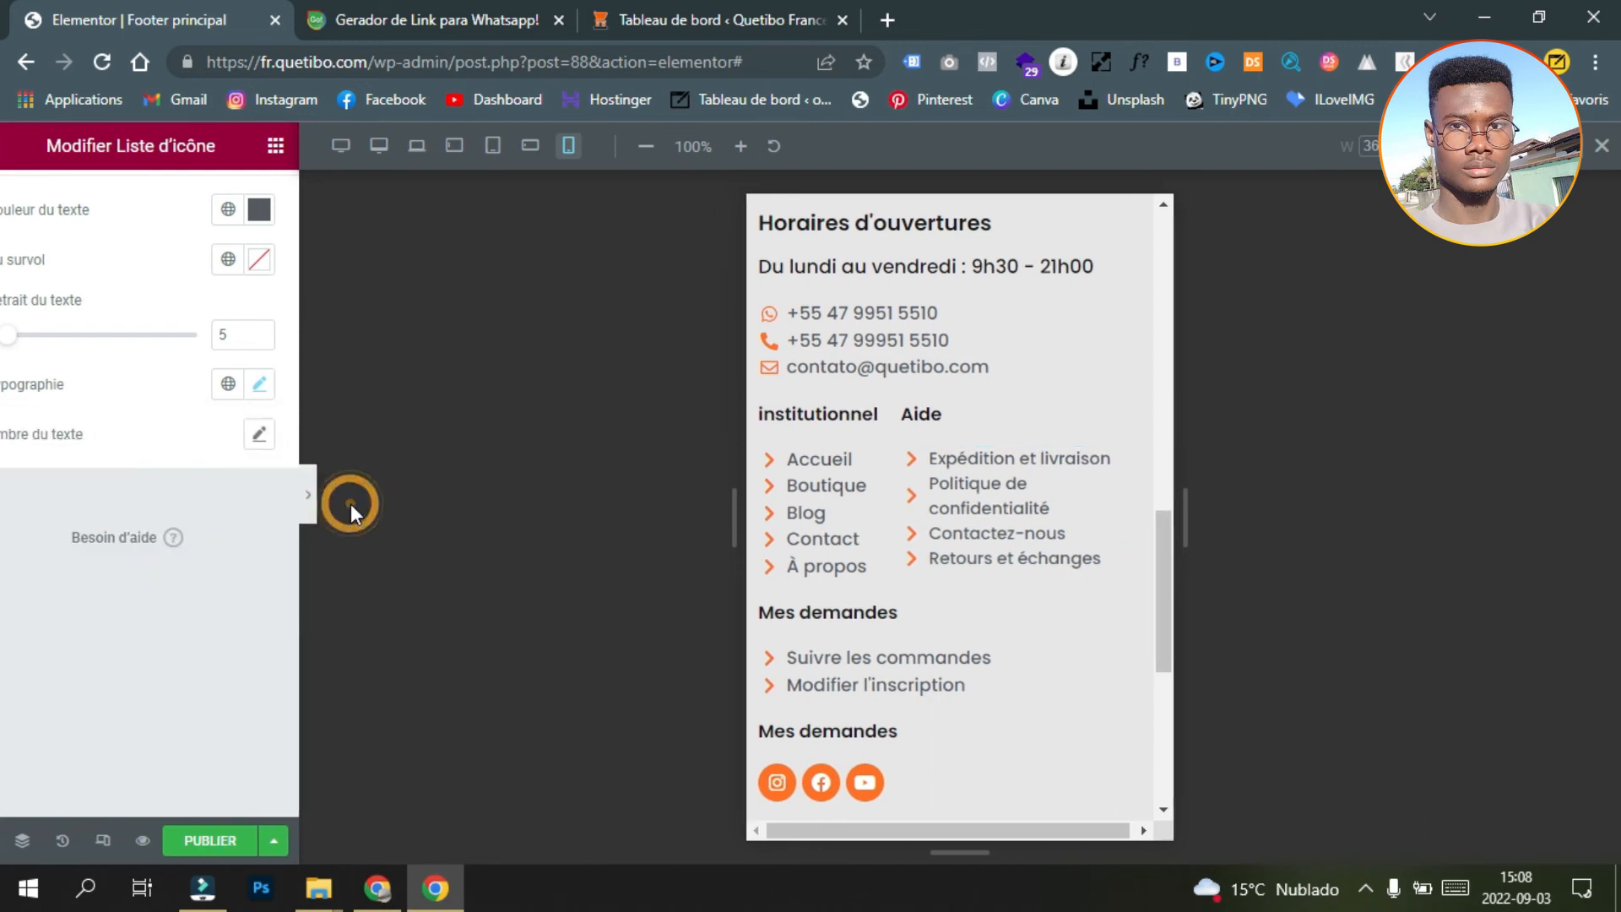
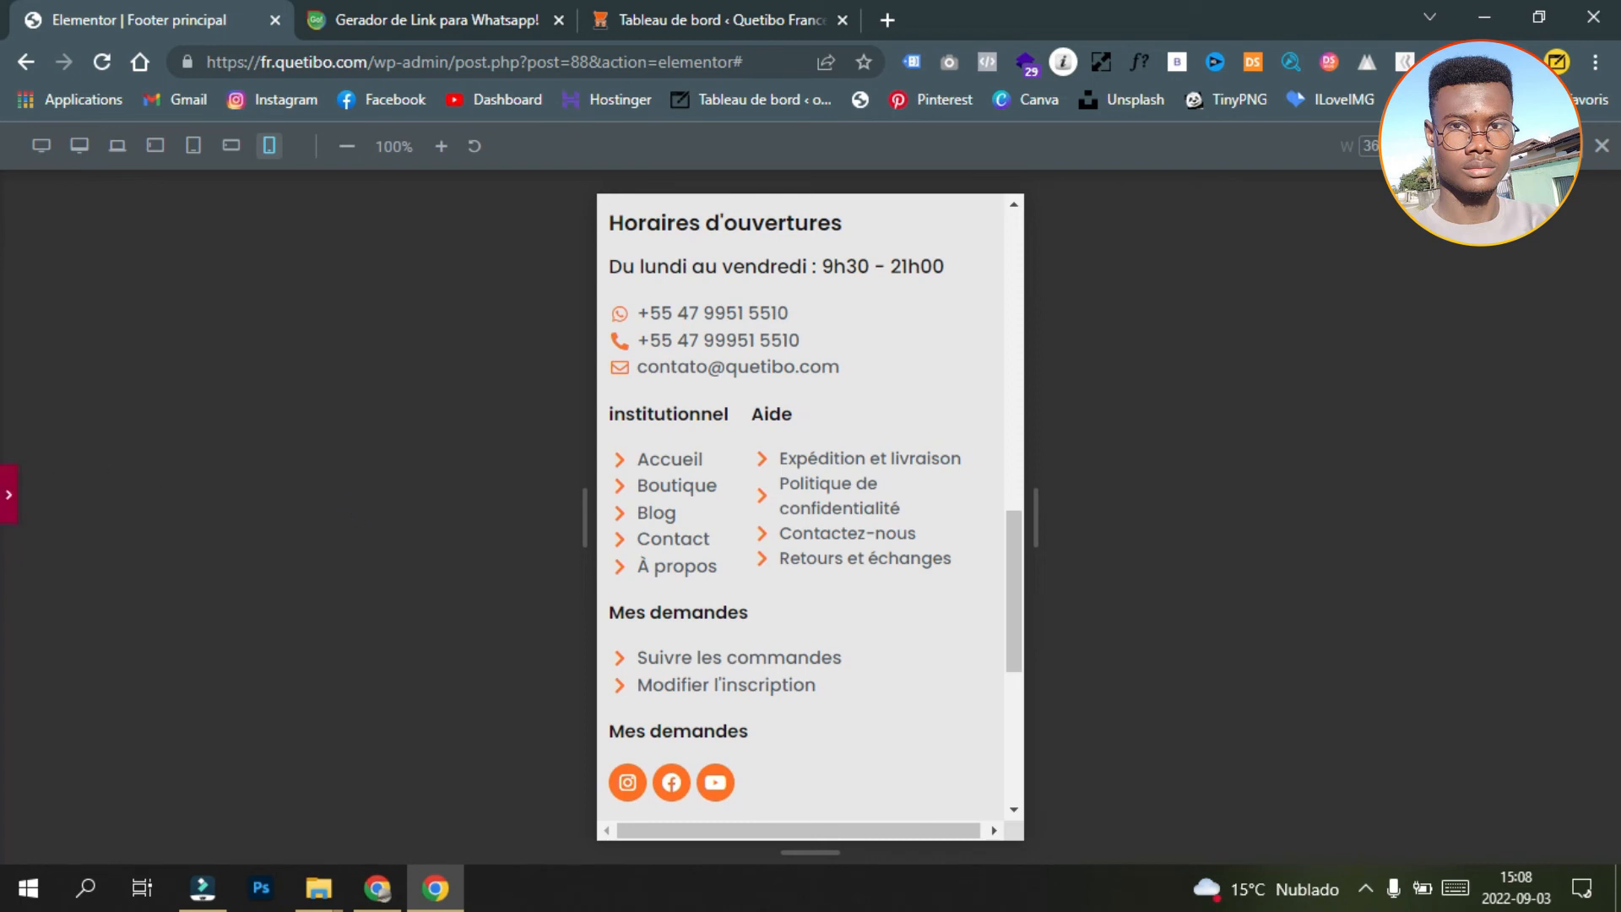
left_click(9, 495)
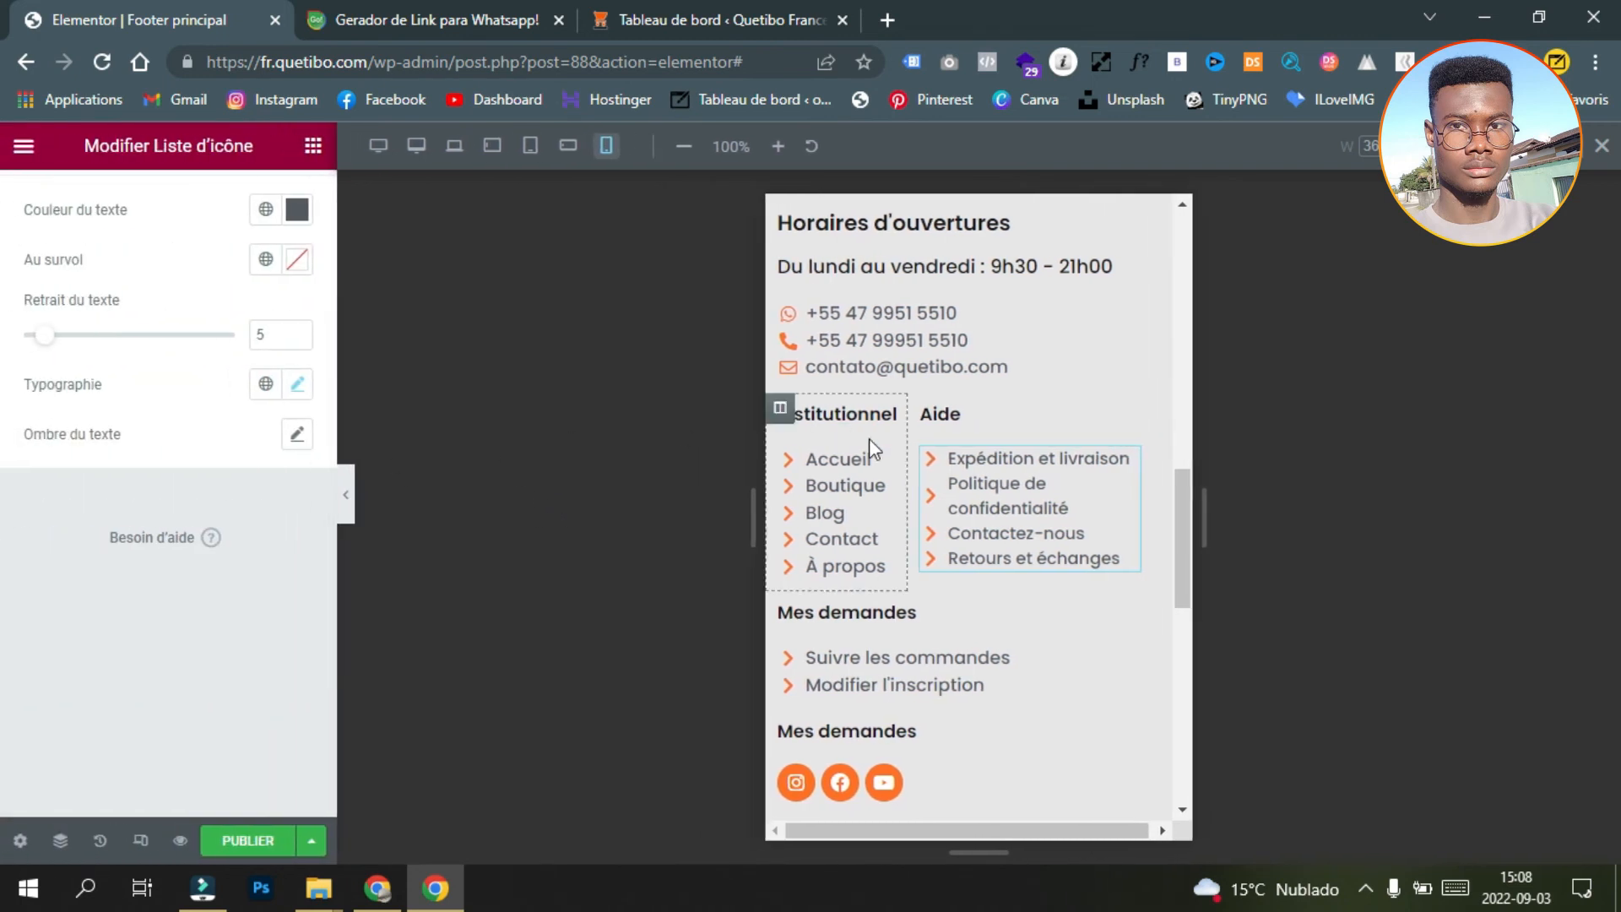
Step: Copy the Aide link list and paste its style onto the institutionnel link list
right_click(1128, 465)
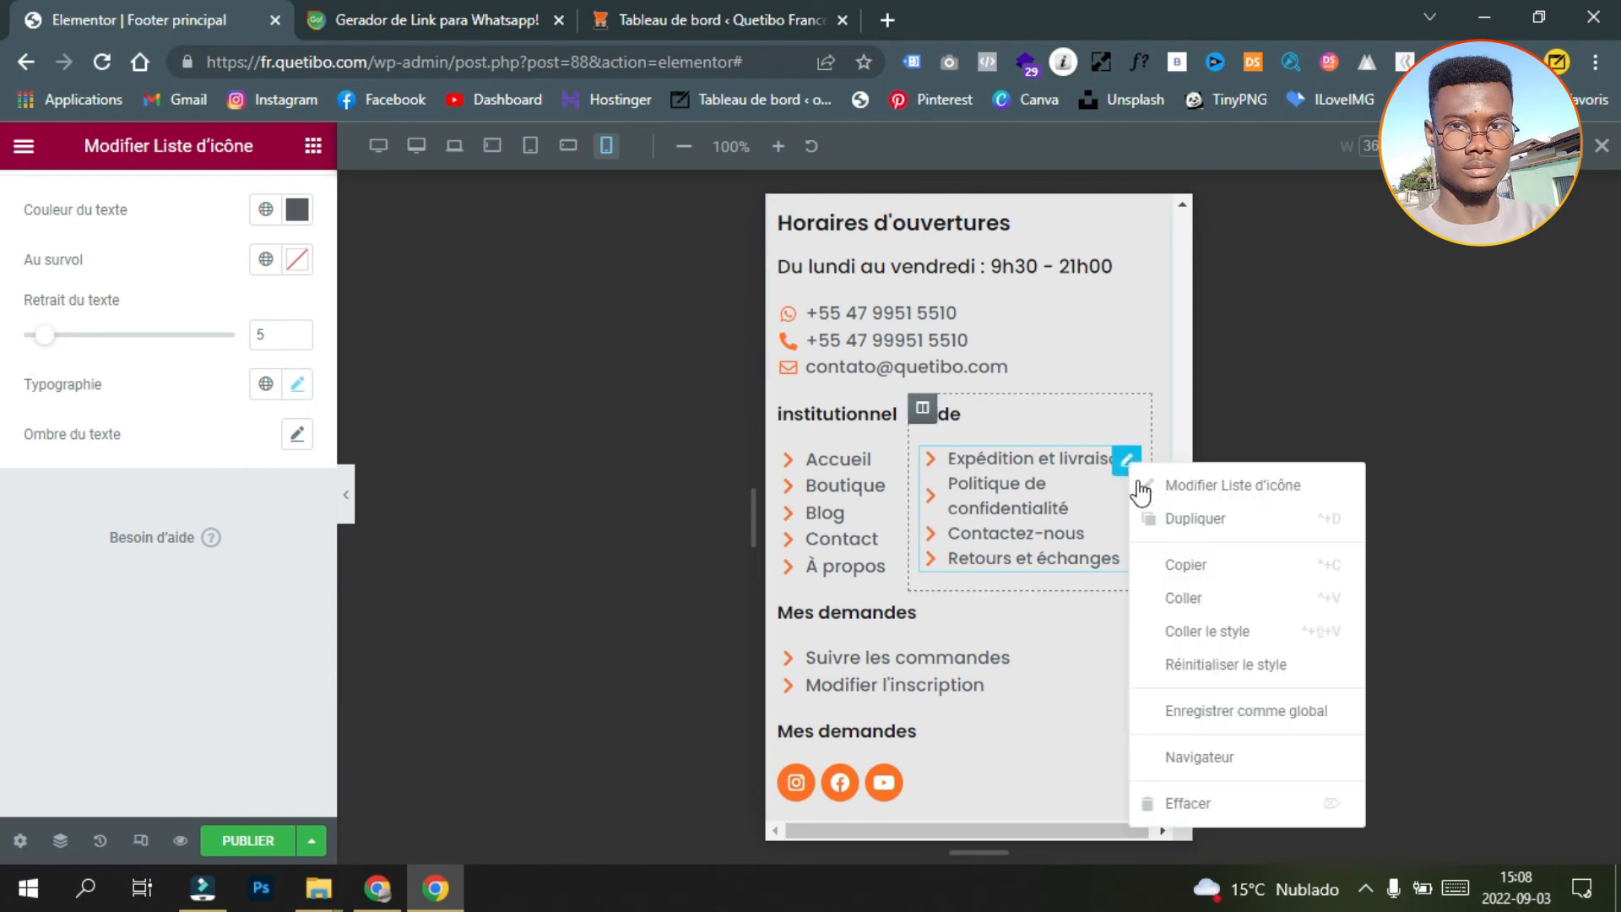
left_click(1191, 571)
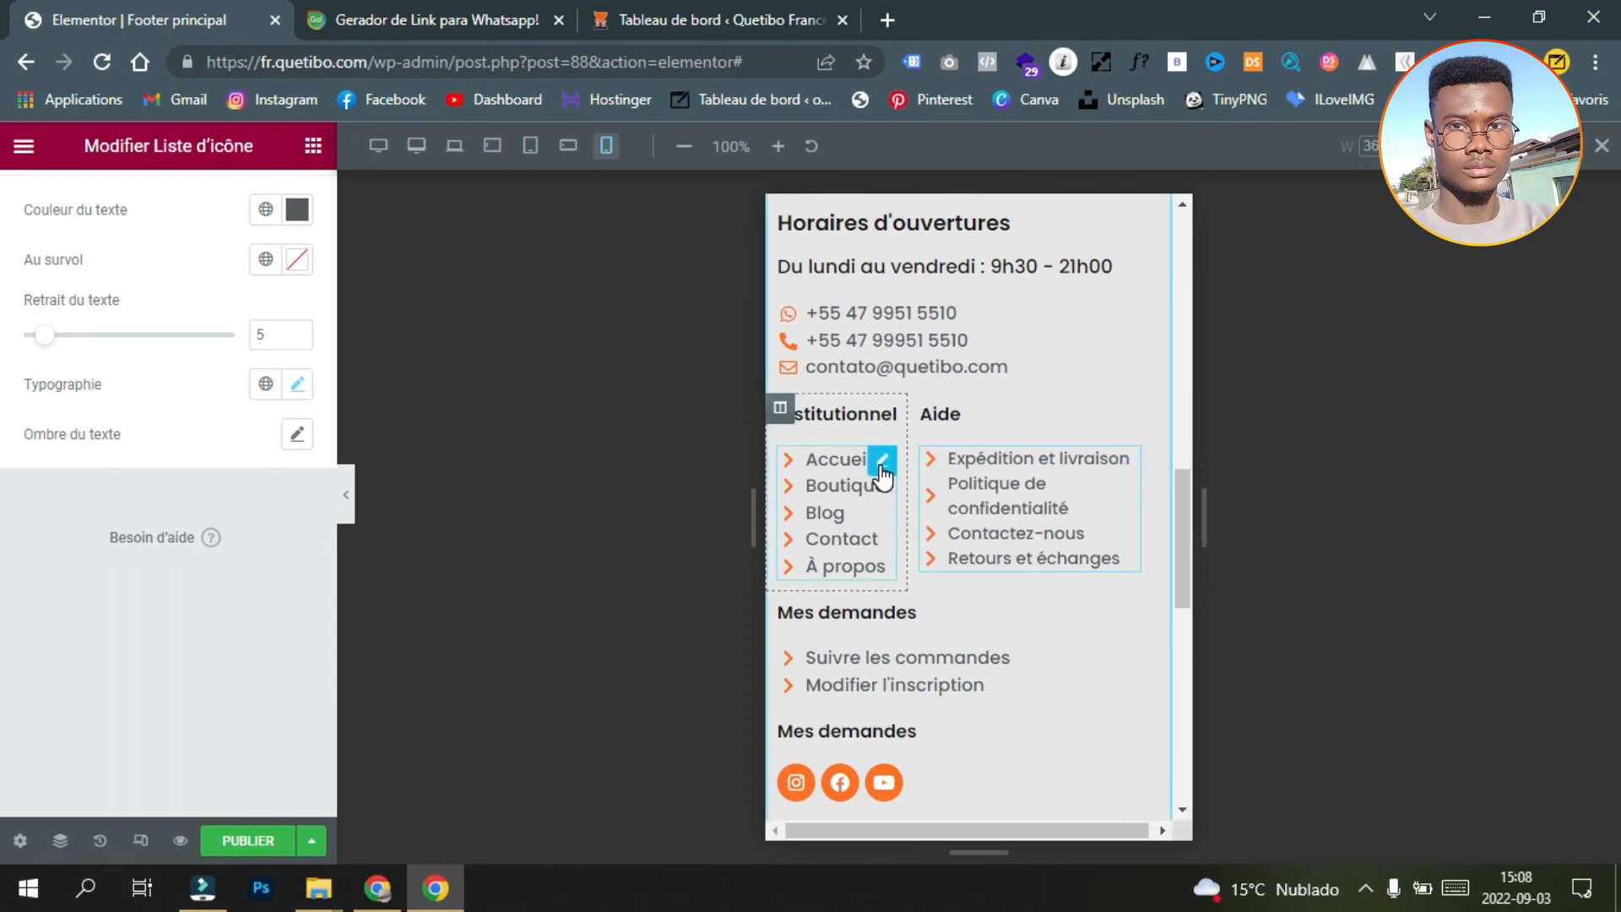
right_click(880, 462)
left_click(1006, 633)
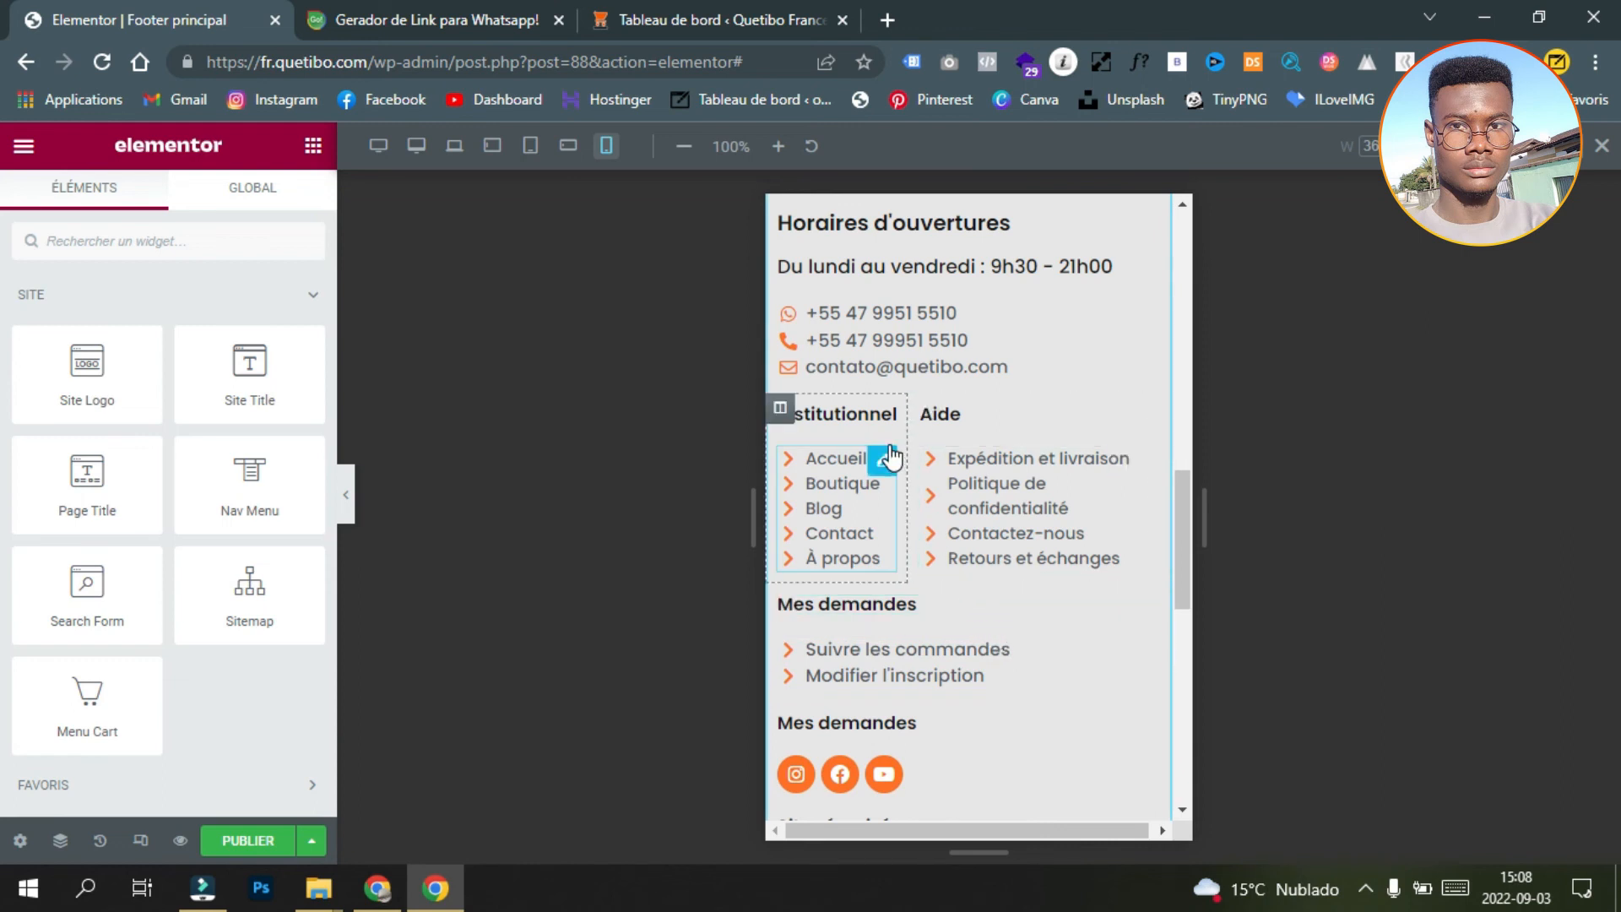
Step: Review the whole mobile footer, from the orange feature boxes to the copyright bar, with the editing panel hidden
scroll(871, 430, "up", 1)
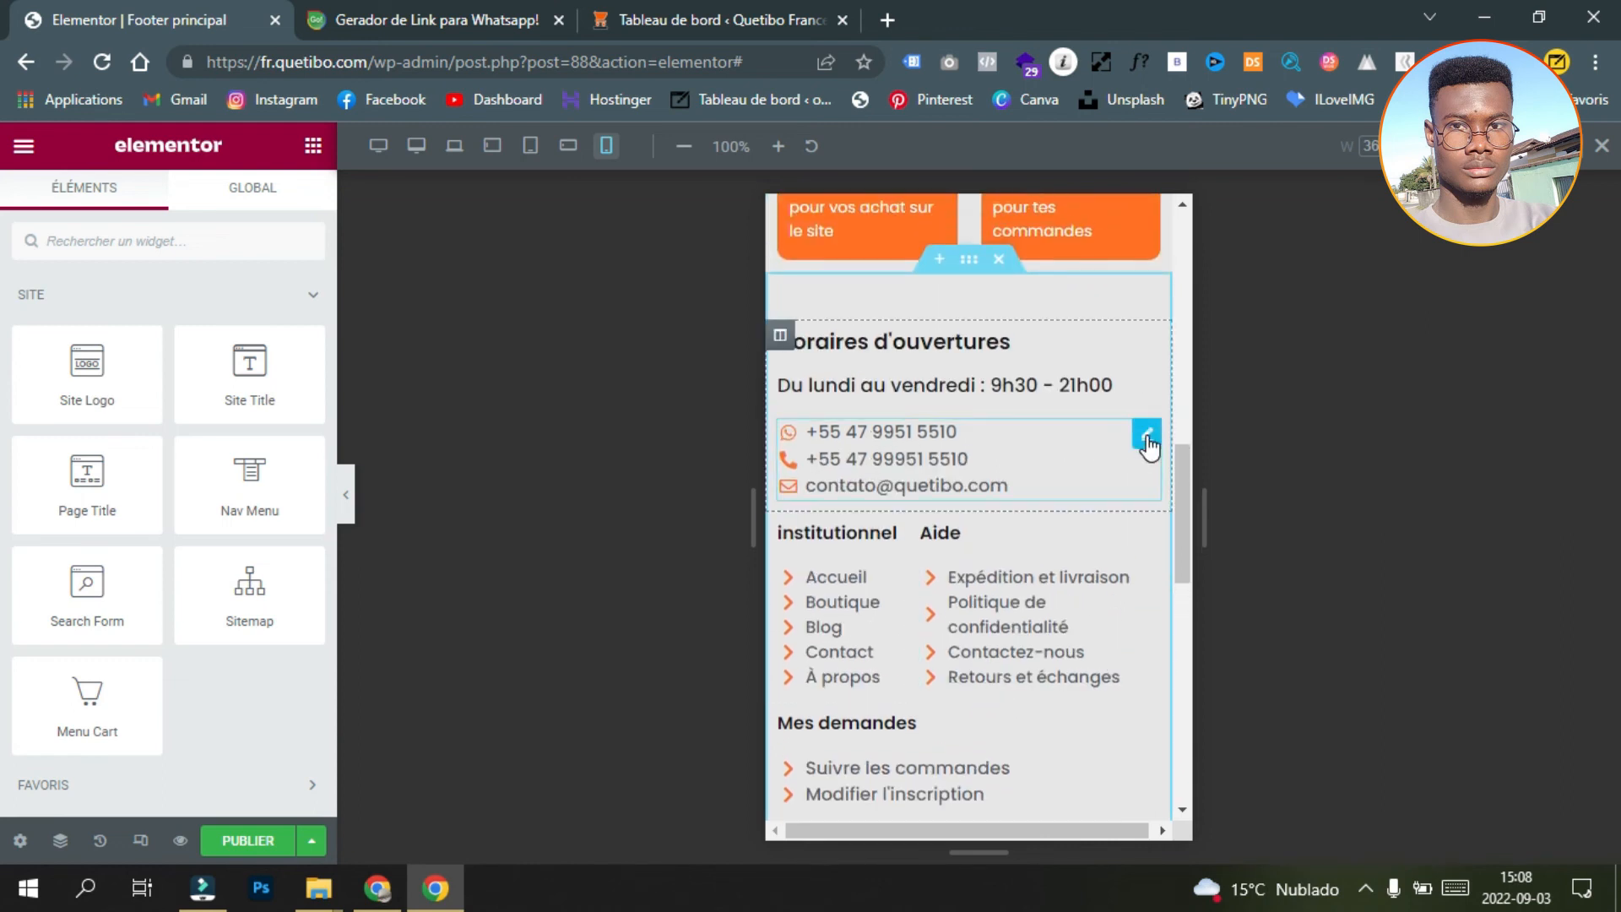
scroll(846, 549, "down", 1)
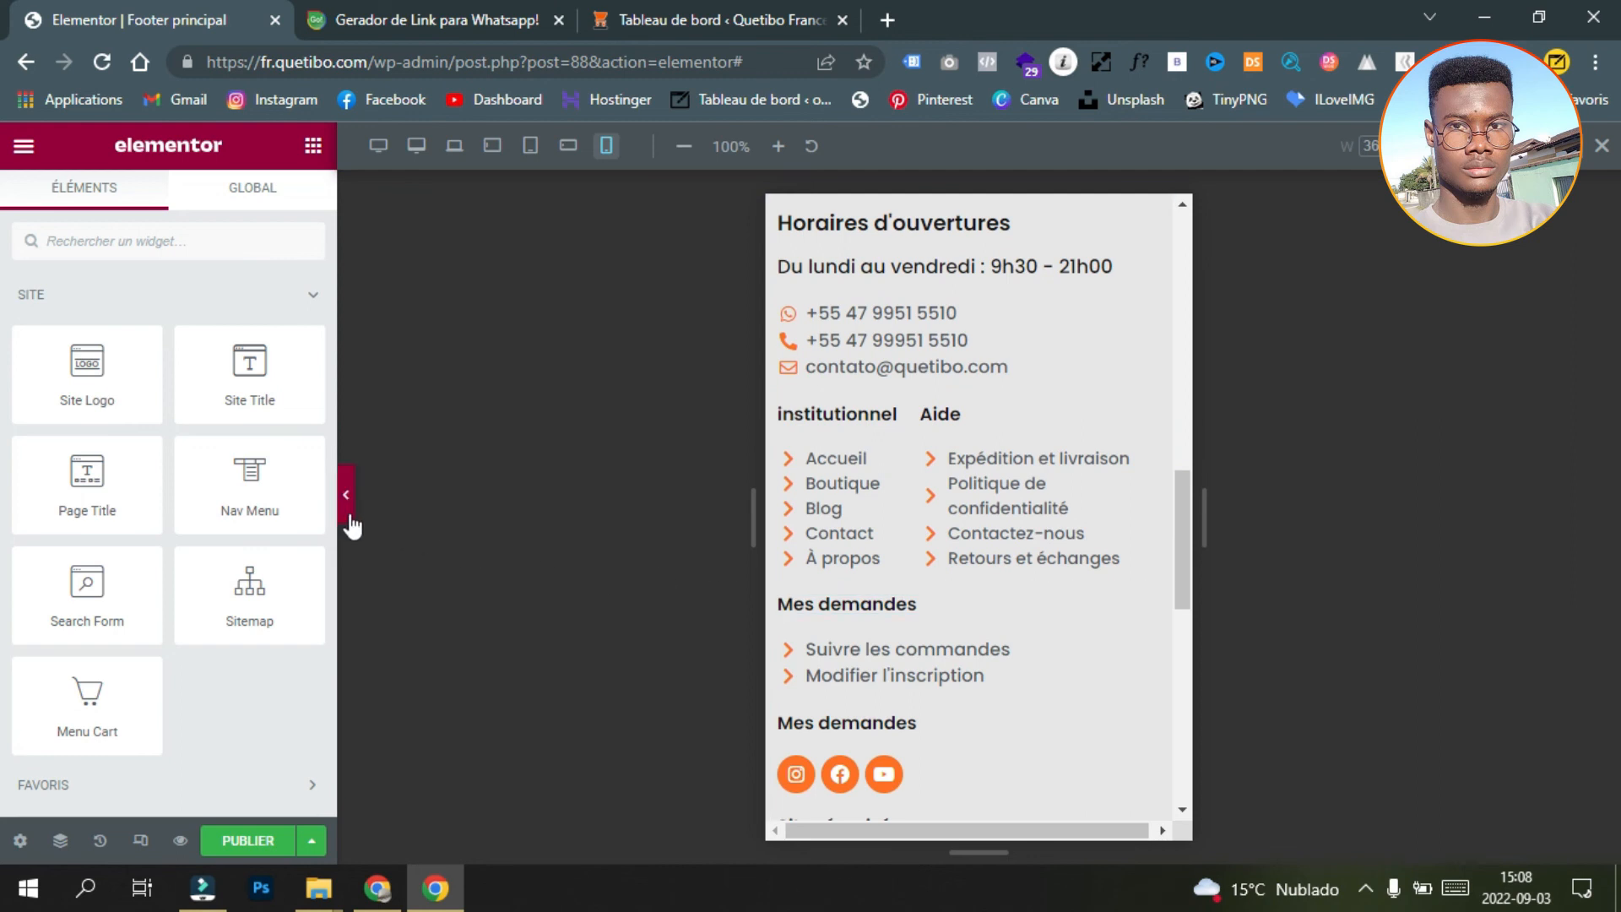
left_click(349, 515)
scroll(798, 632, "down", 4)
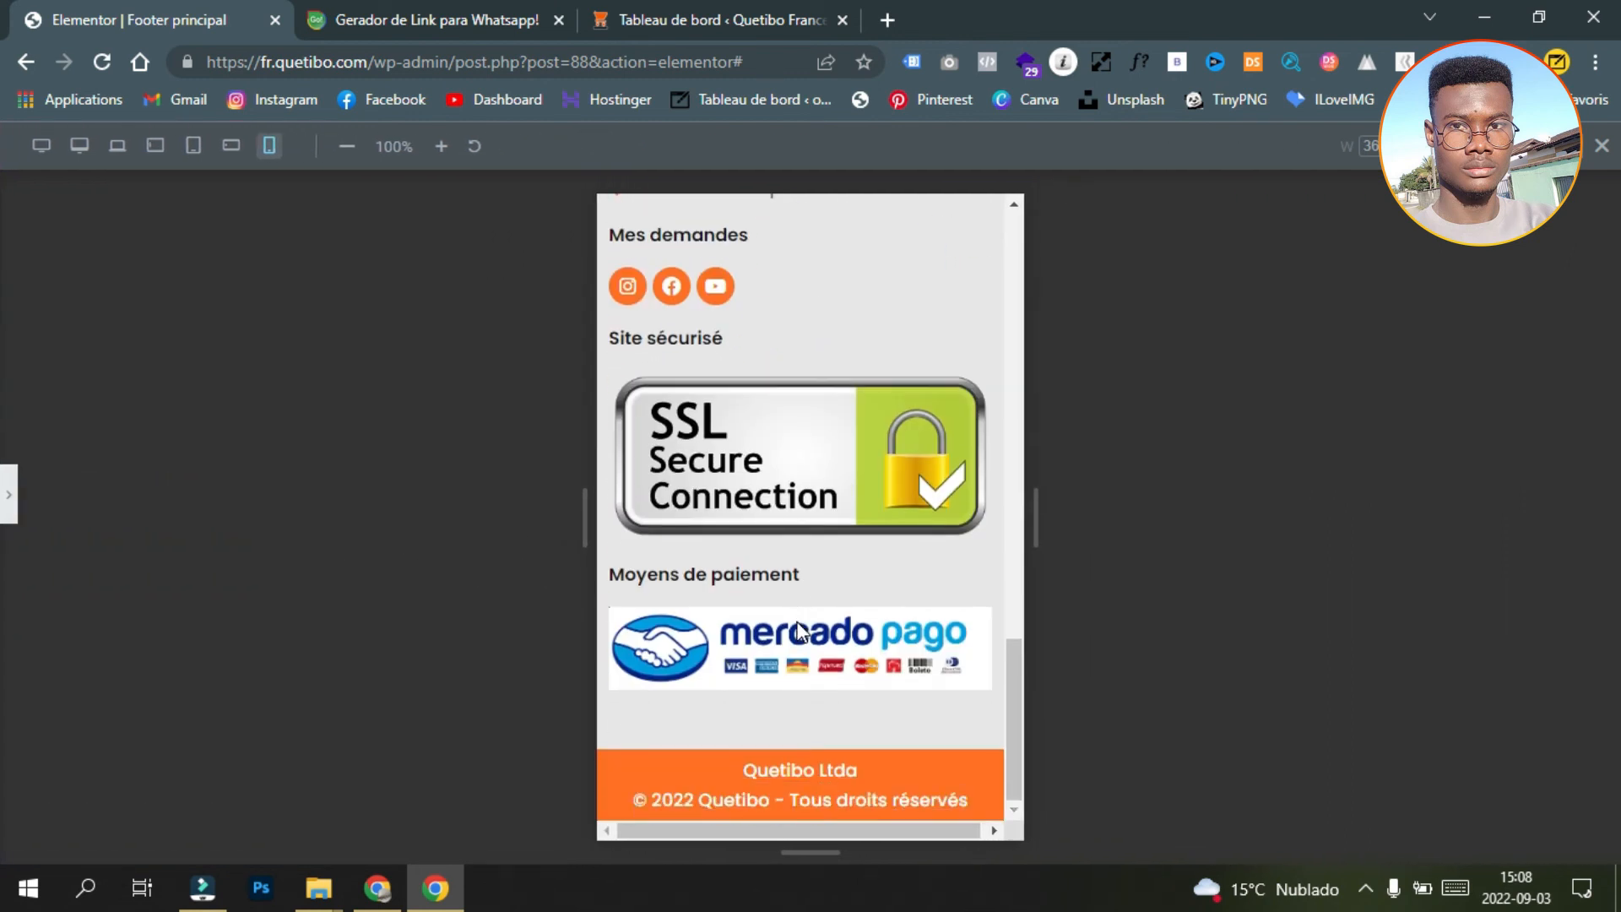
scroll(799, 632, "up", 2)
scroll(799, 632, "down", 2)
scroll(802, 634, "up", 2)
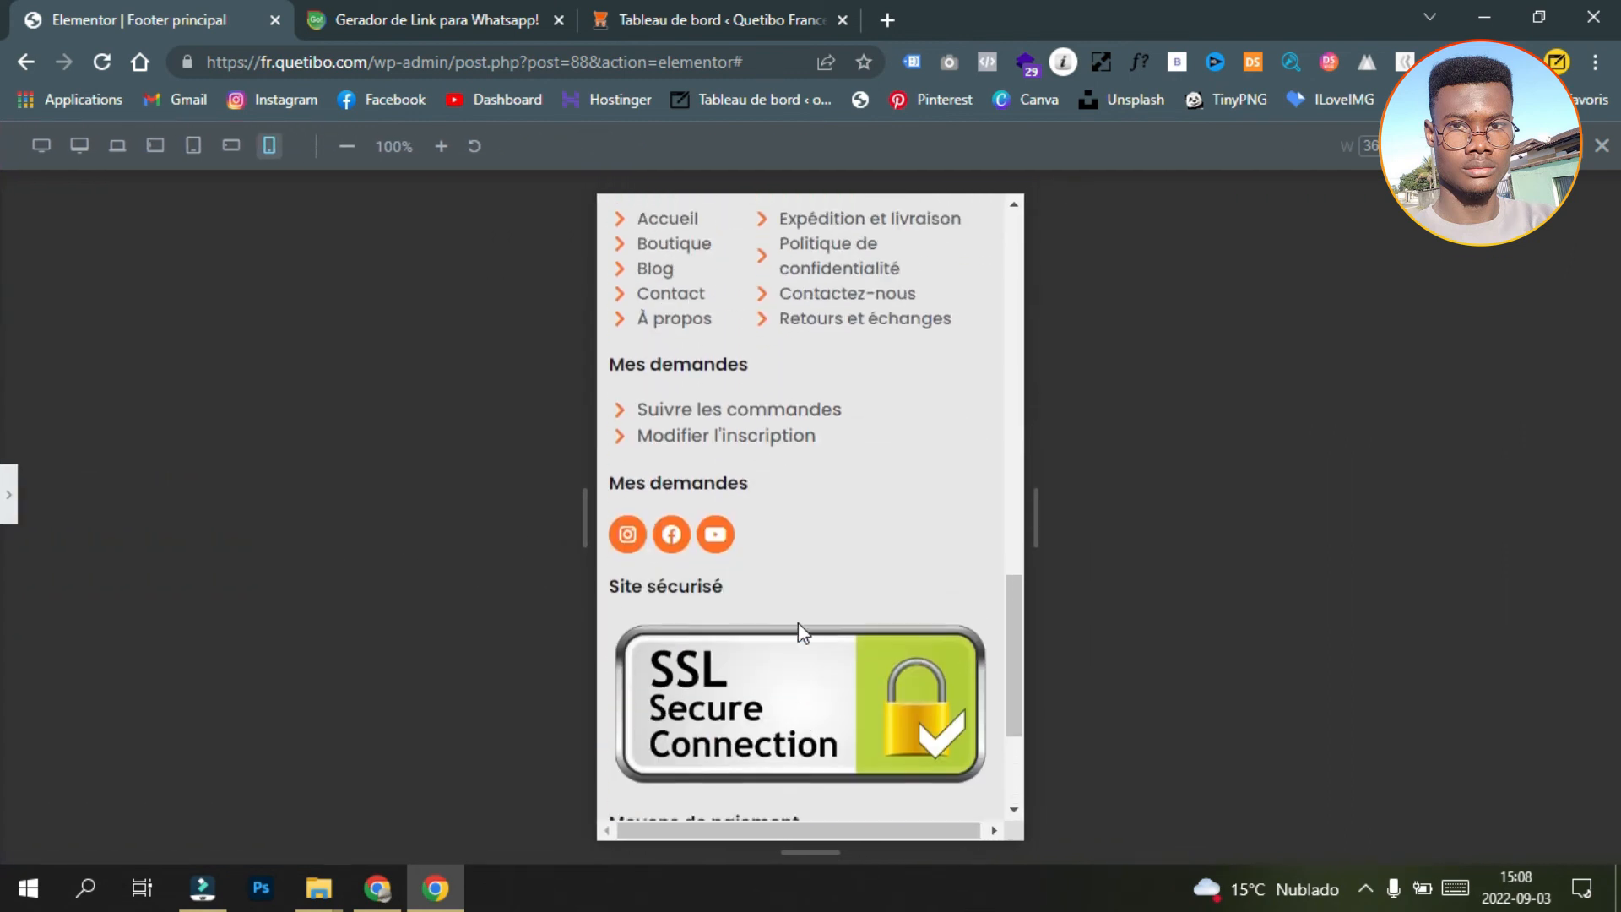
scroll(798, 622, "up", 4)
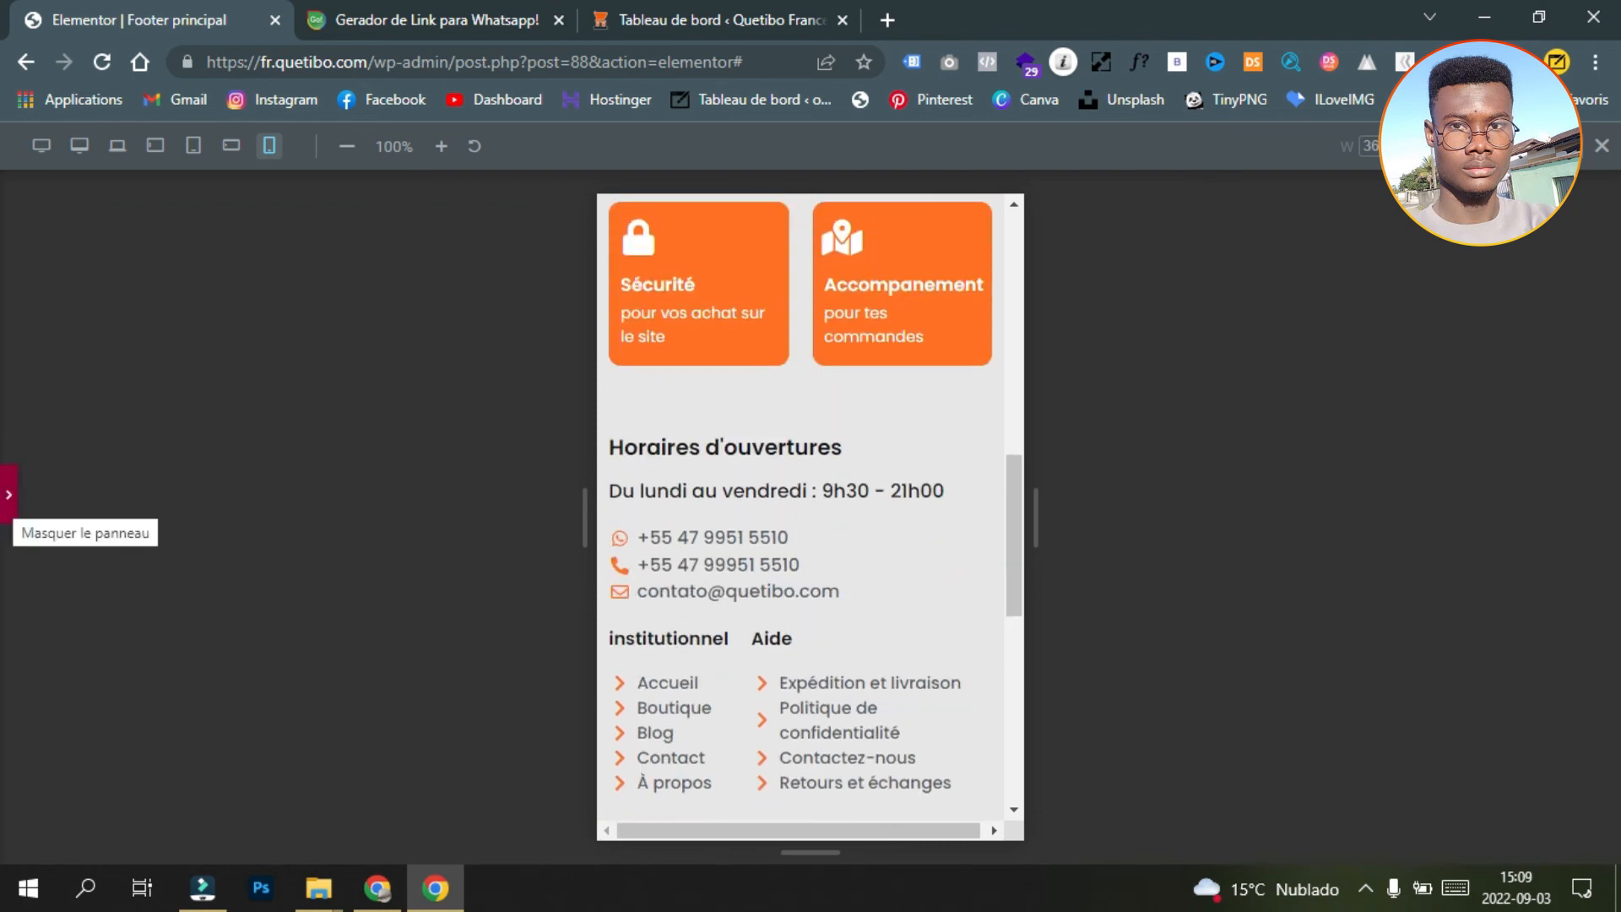
left_click(9, 494)
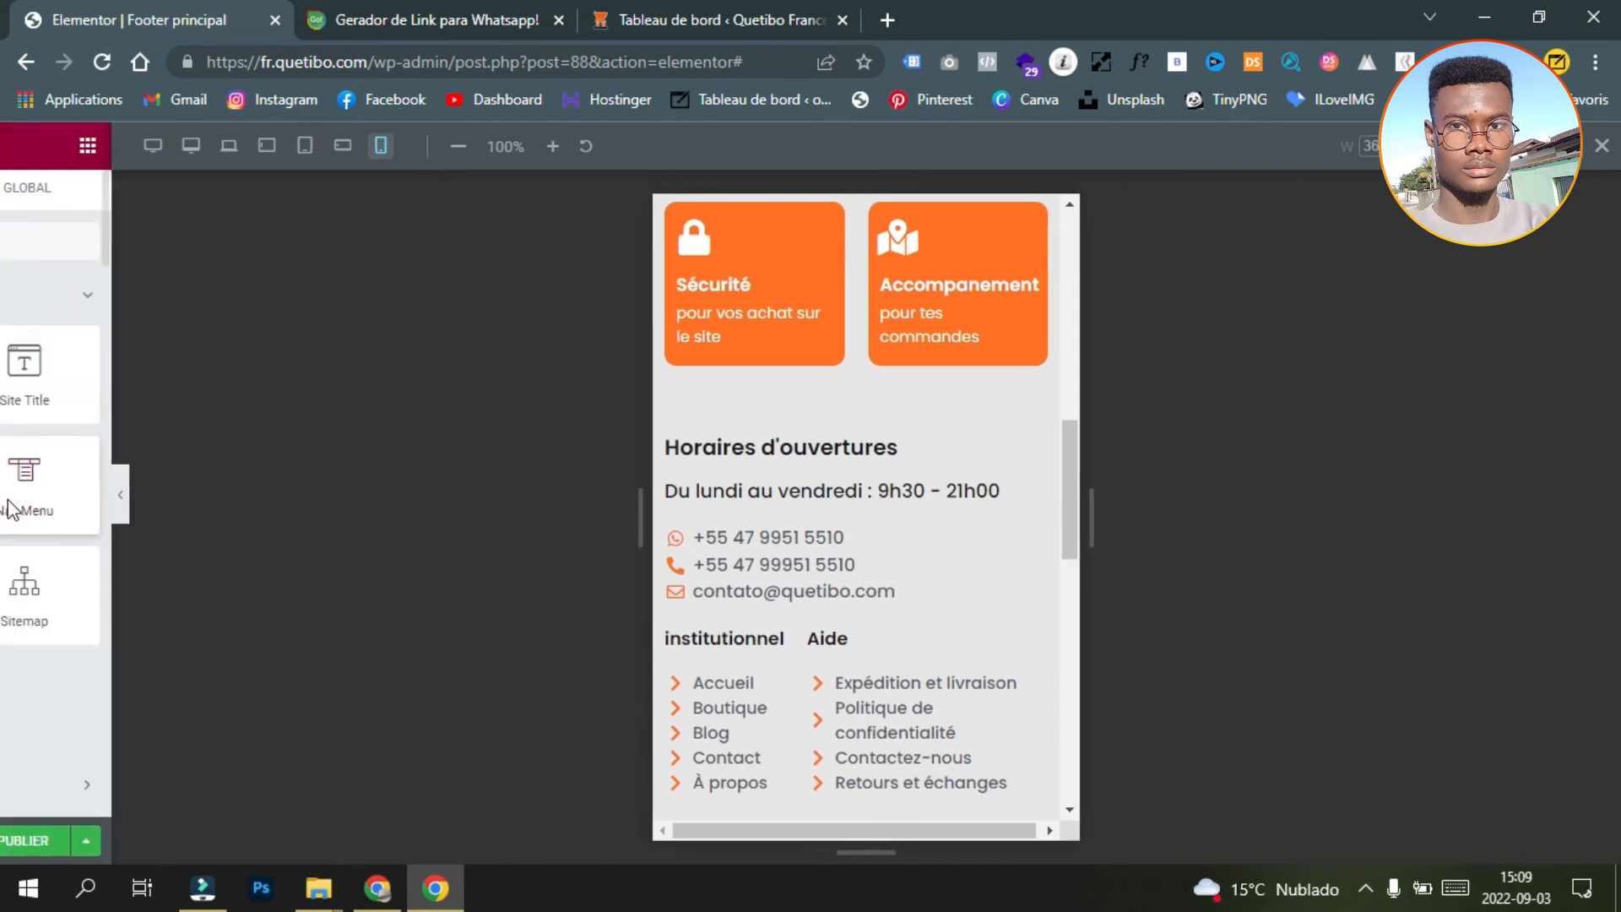
Step: Centre the contact details list under the opening hours on mobile
left_click(1146, 540)
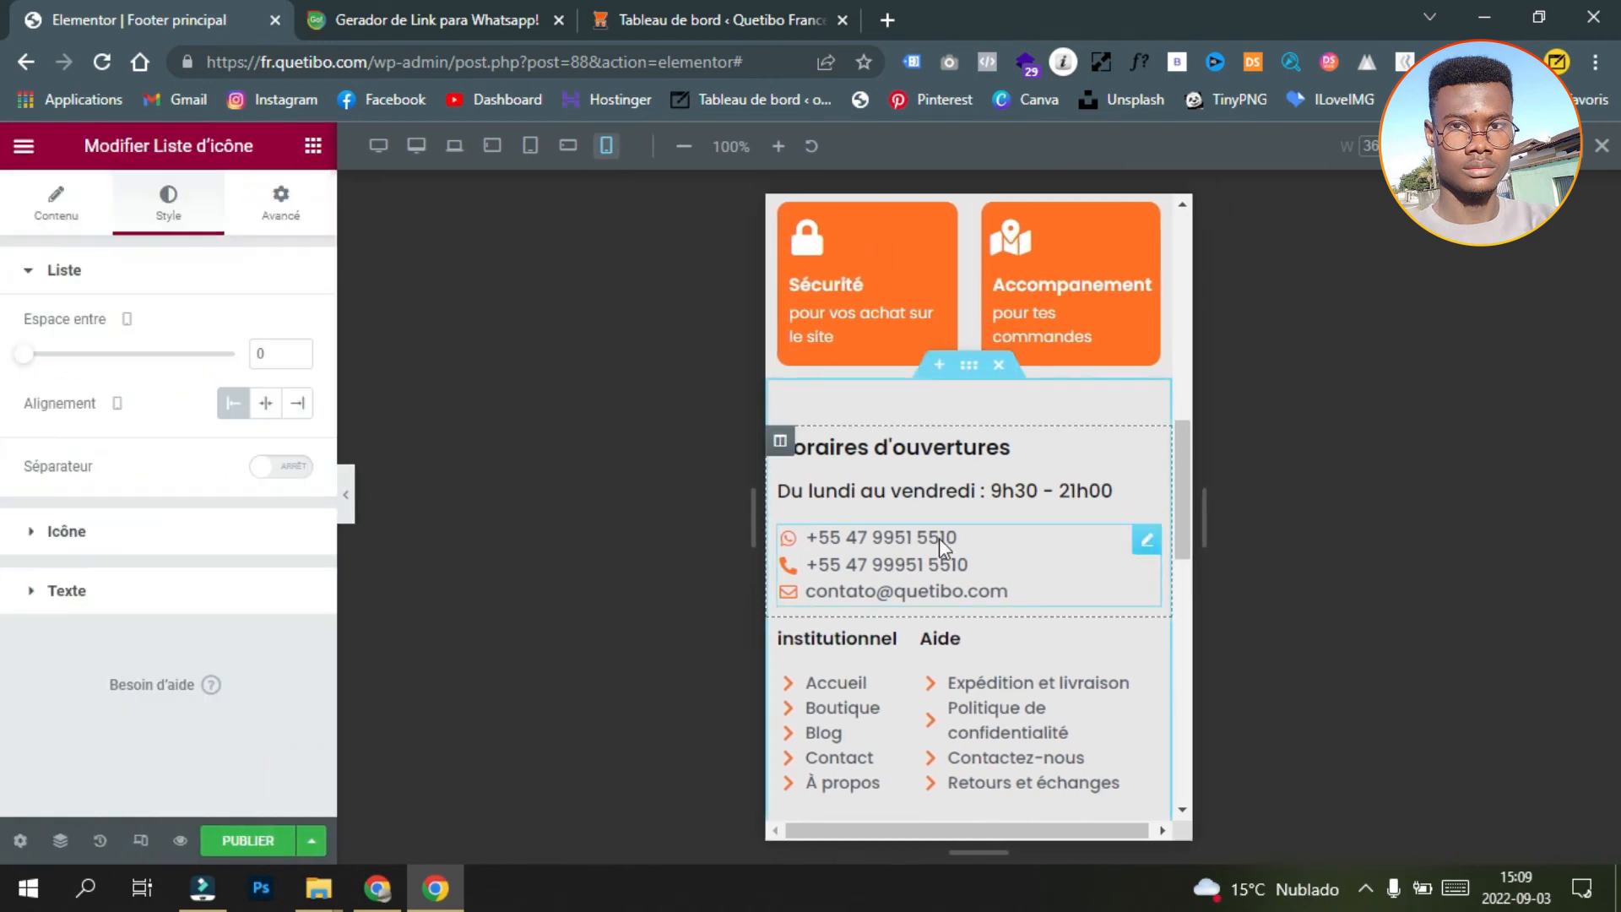
left_click(59, 211)
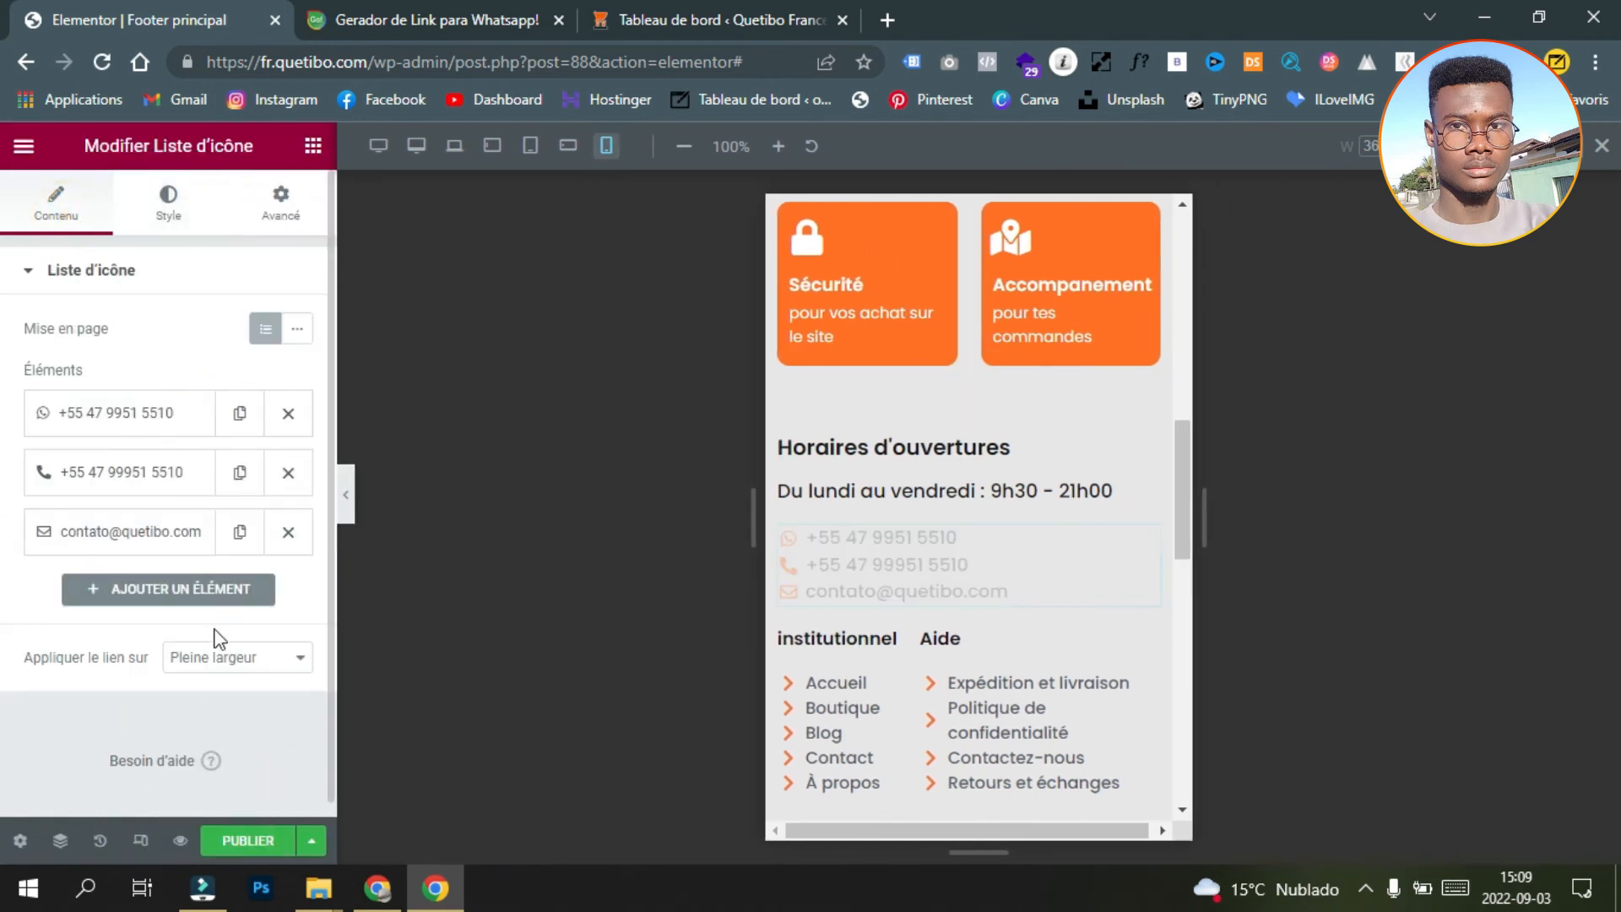
left_click(165, 207)
left_click(266, 404)
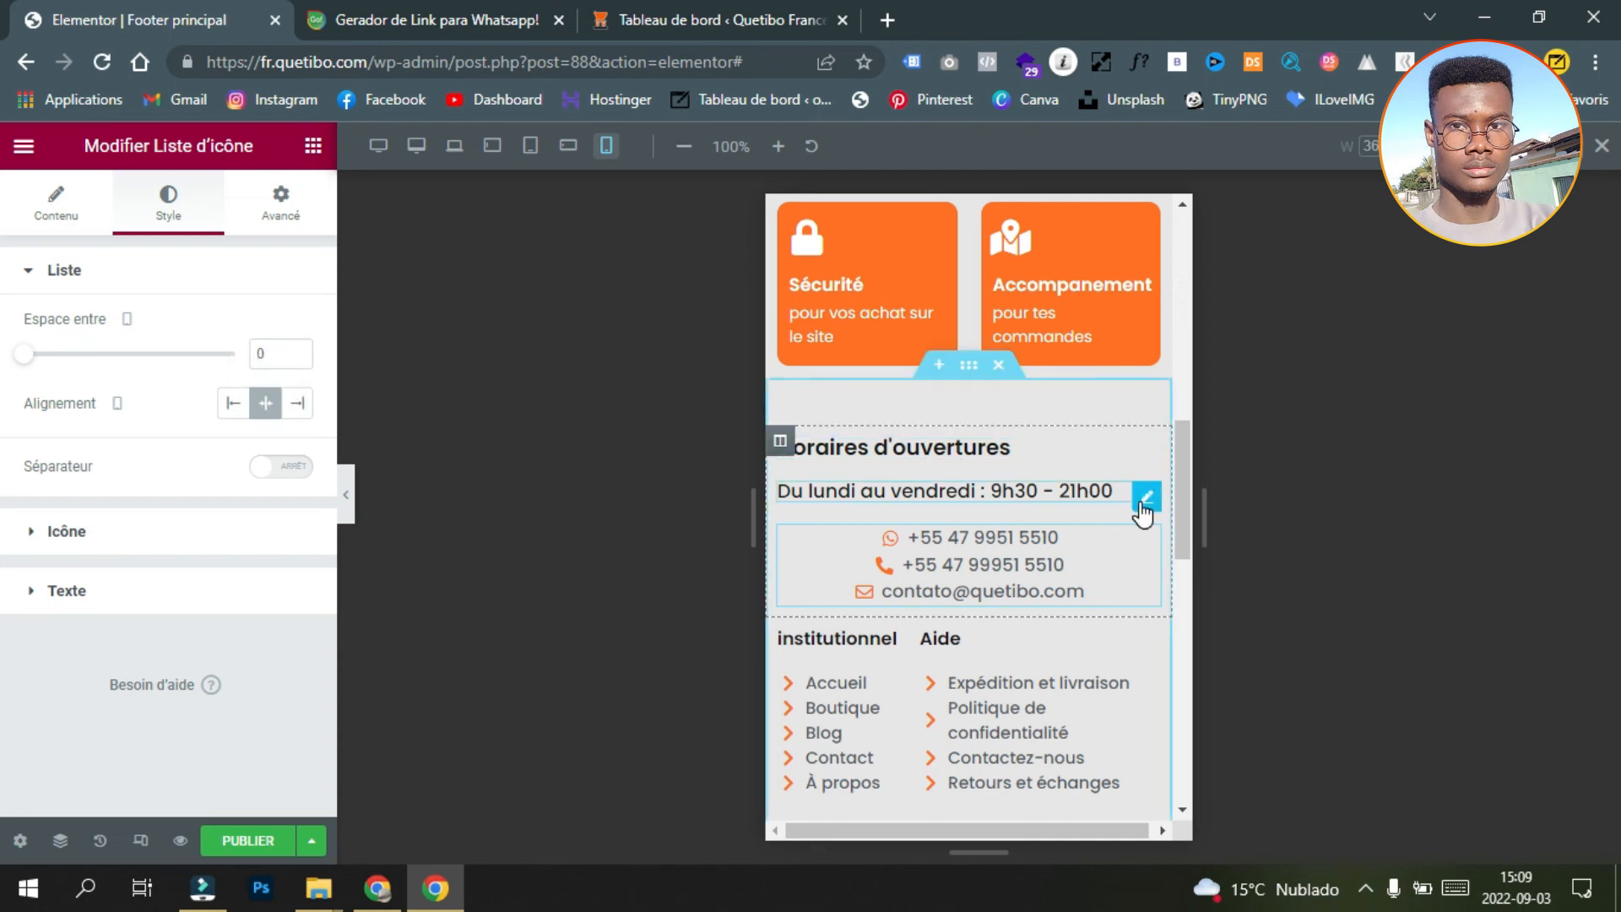
Step: Centre the "Du lundi au vendredi" opening-hours line and the "Horaires d'ouvertures" heading on mobile
left_click(1139, 495)
left_click(57, 204)
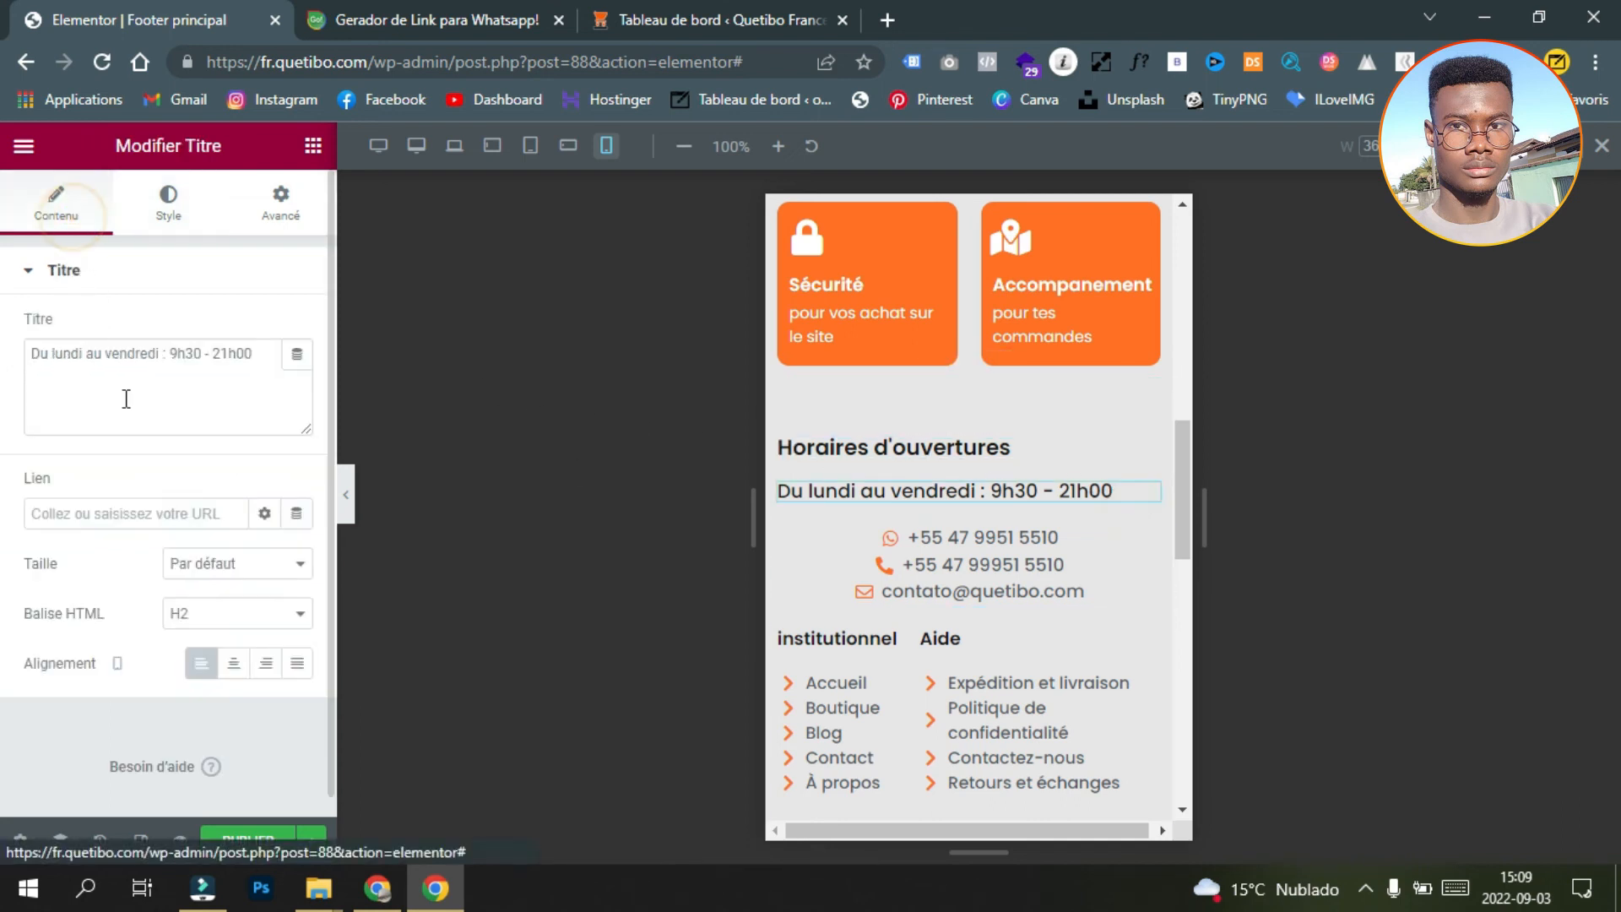
left_click(244, 667)
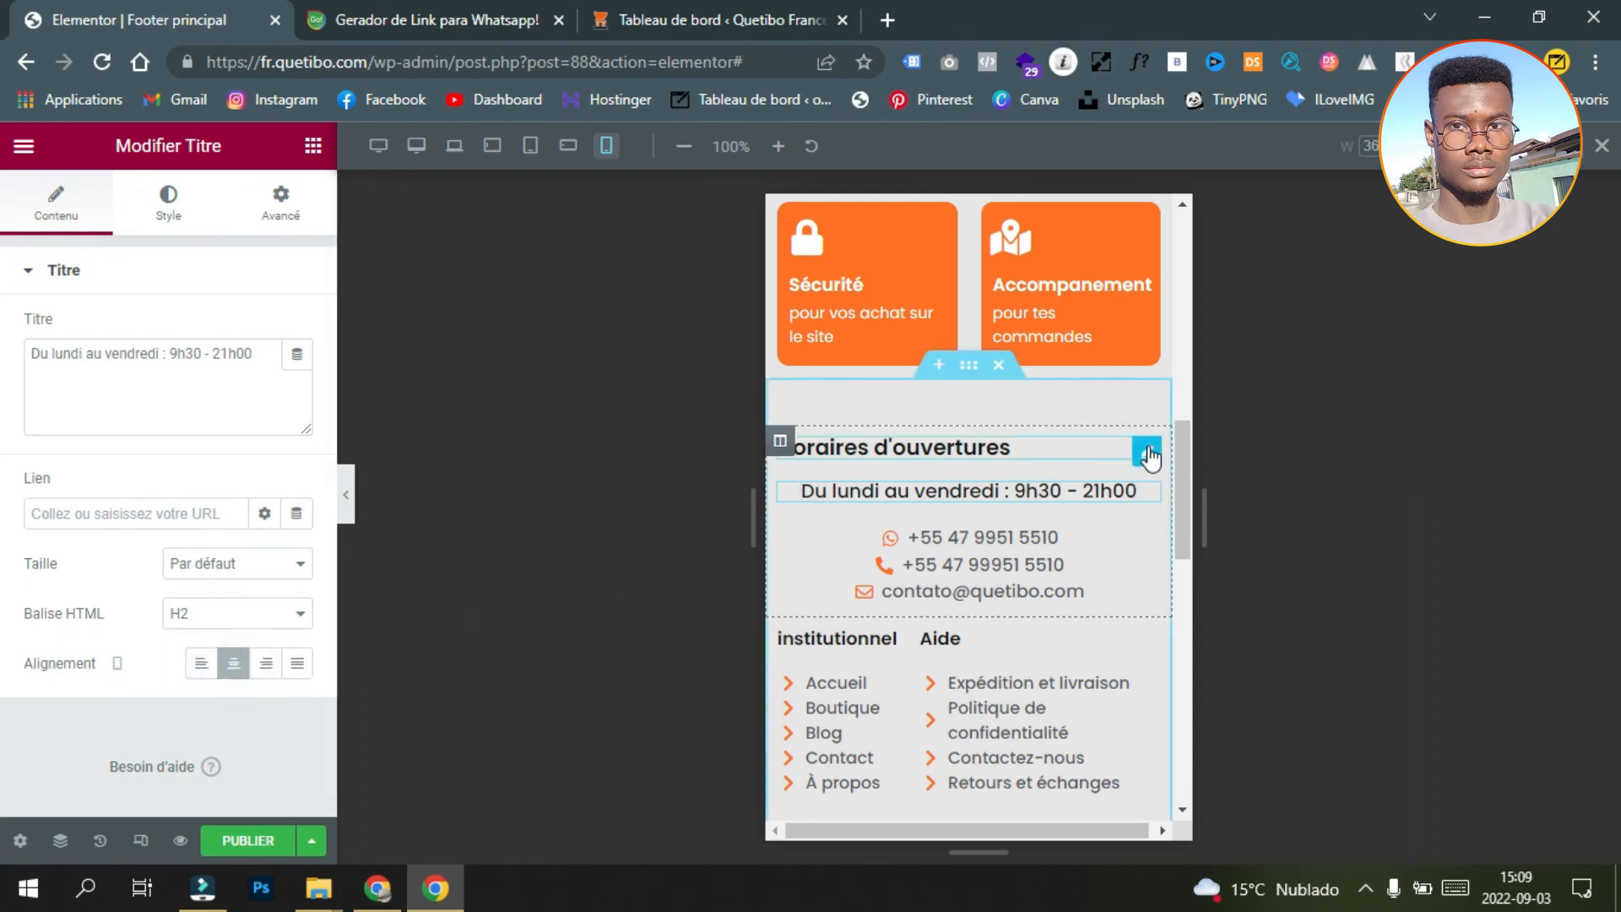
left_click(1145, 444)
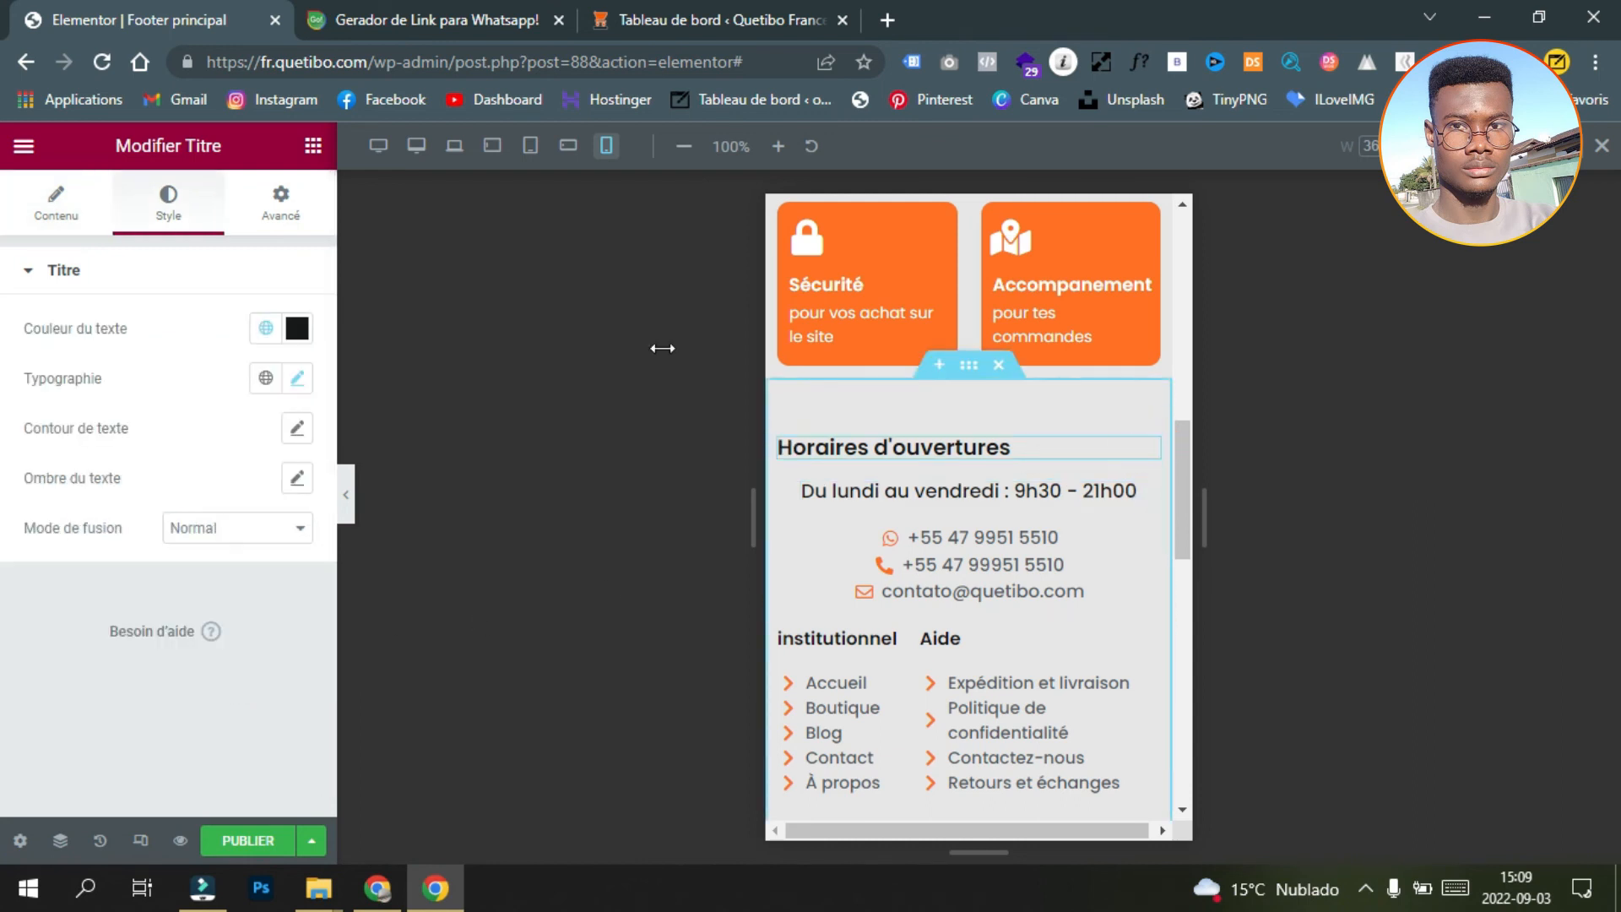
left_click(34, 207)
left_click(233, 662)
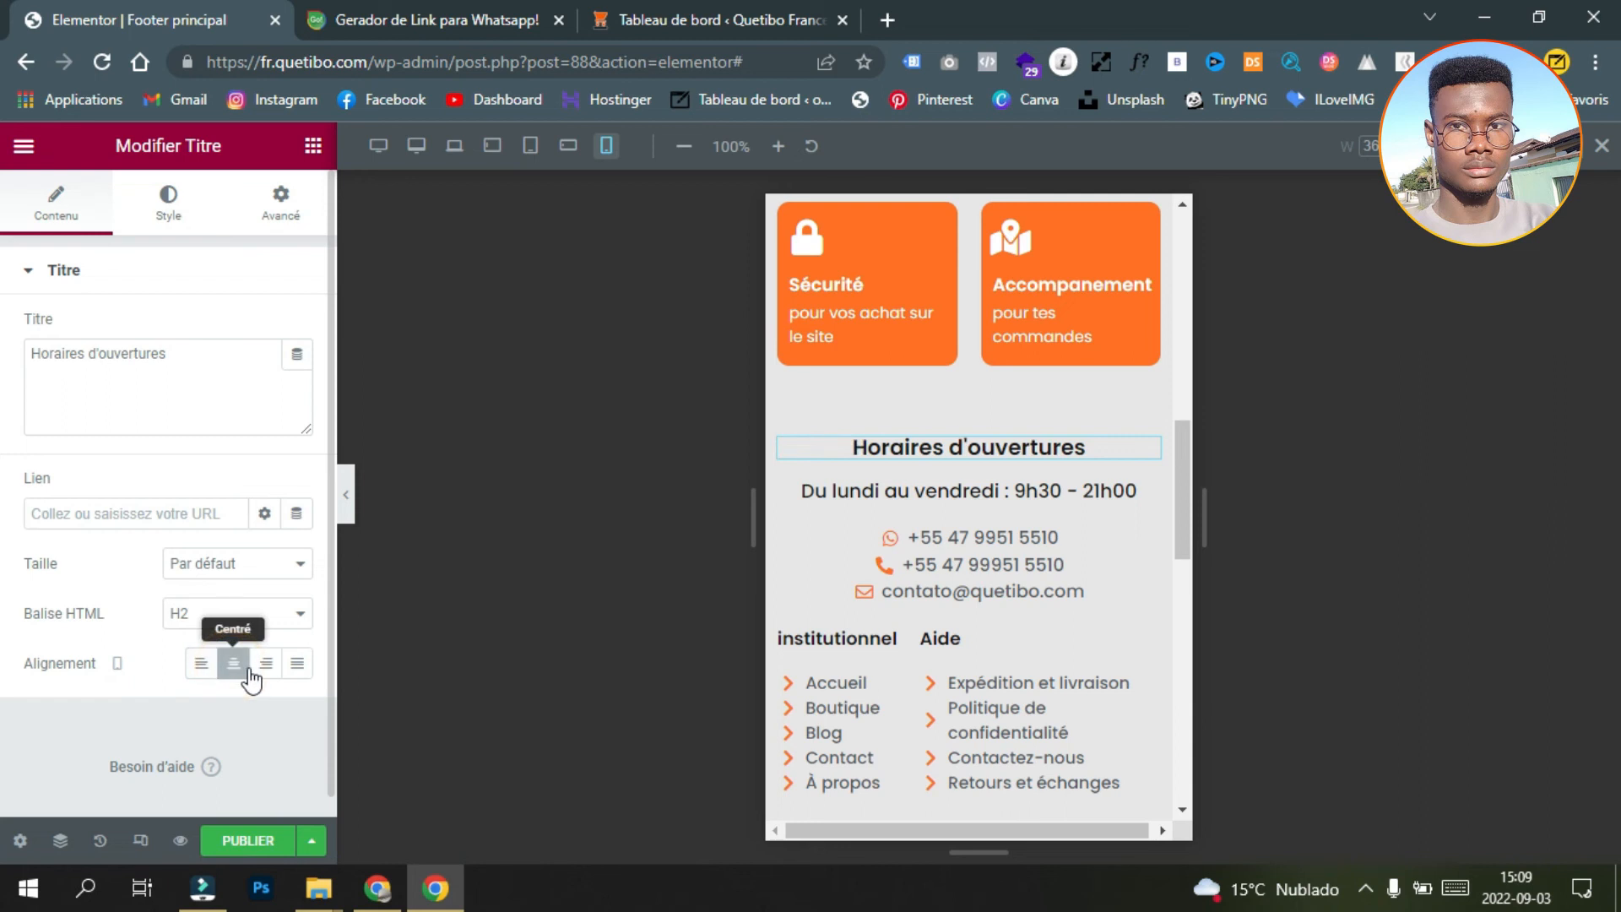
scroll(929, 587, "down", 2)
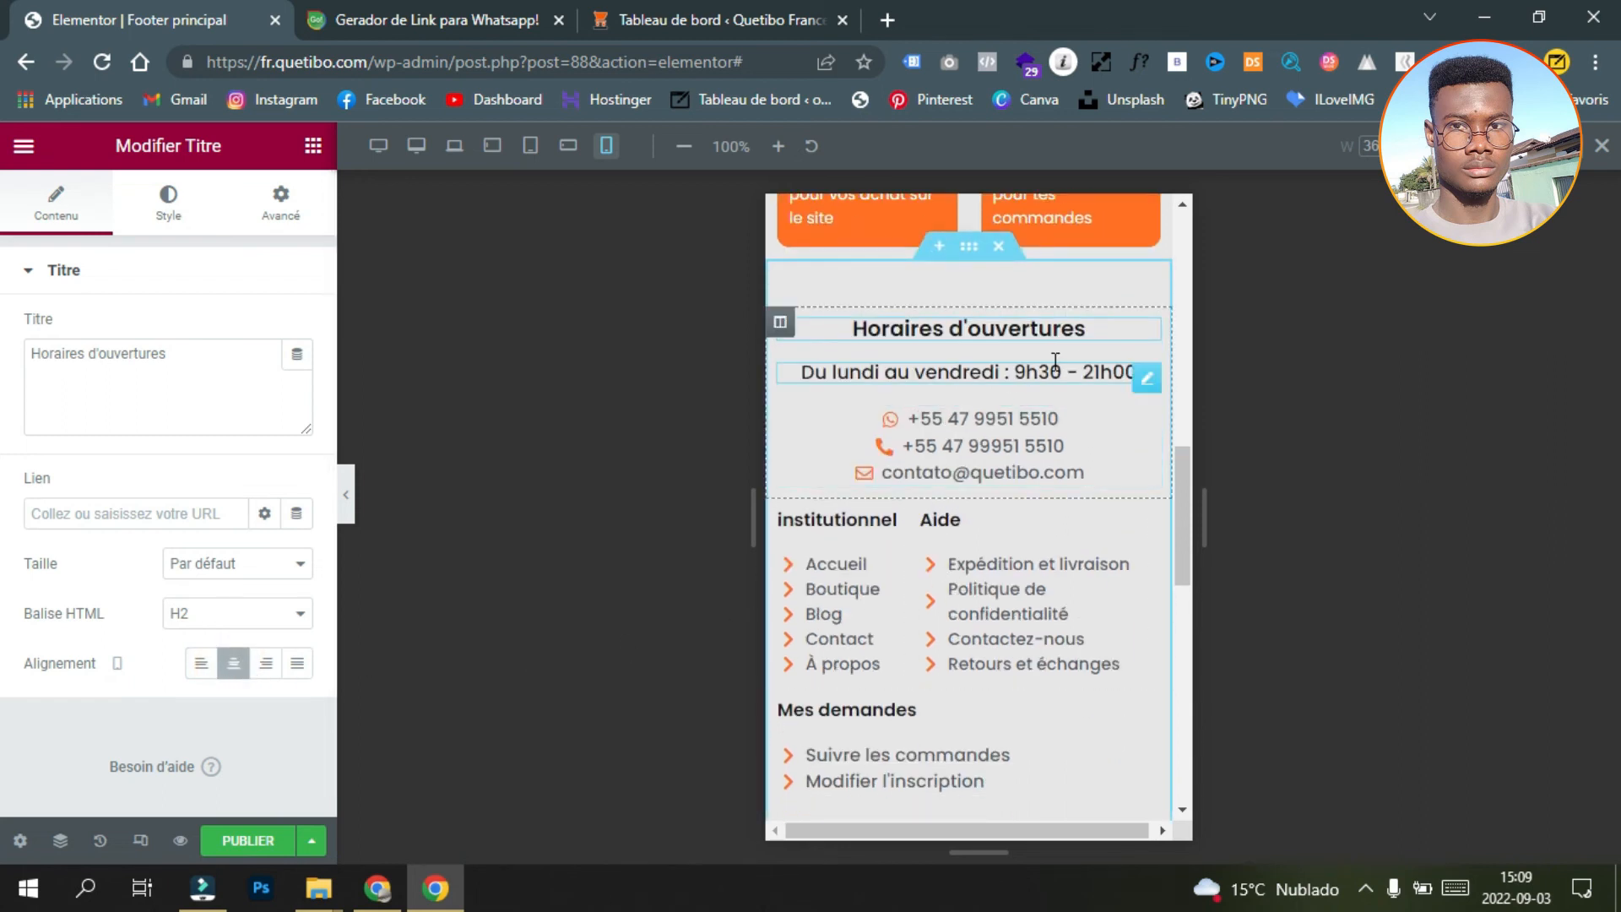
scroll(970, 543, "down", 3)
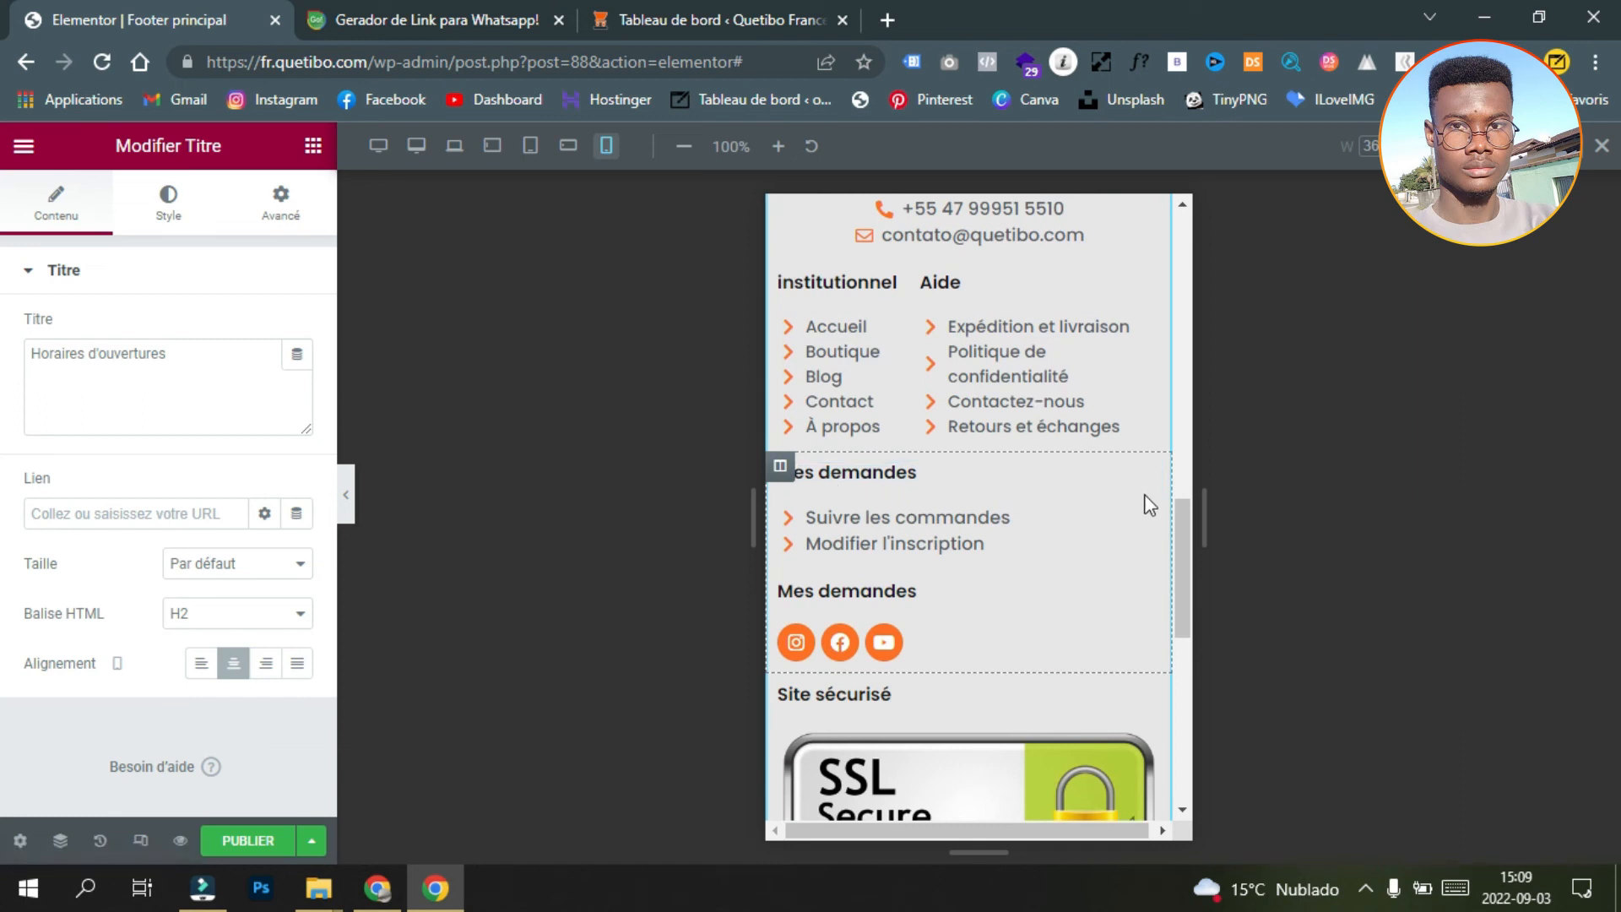
Step: Centre the "Suivre les commandes" link list and the "Mes demandes" heading above it on mobile
left_click(1149, 521)
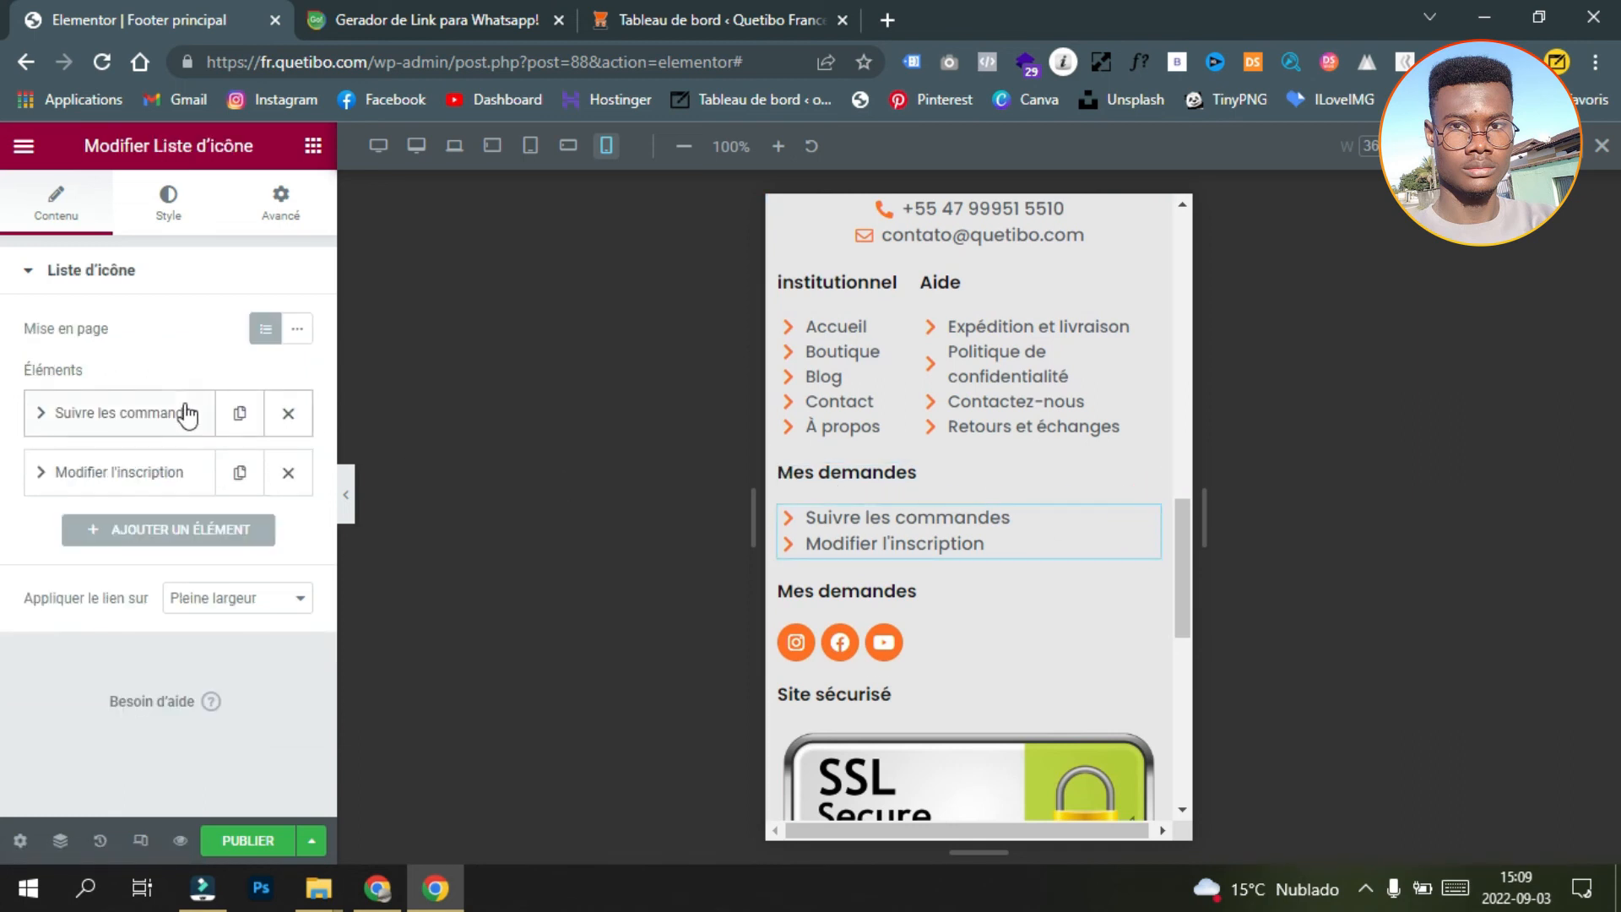
left_click(155, 211)
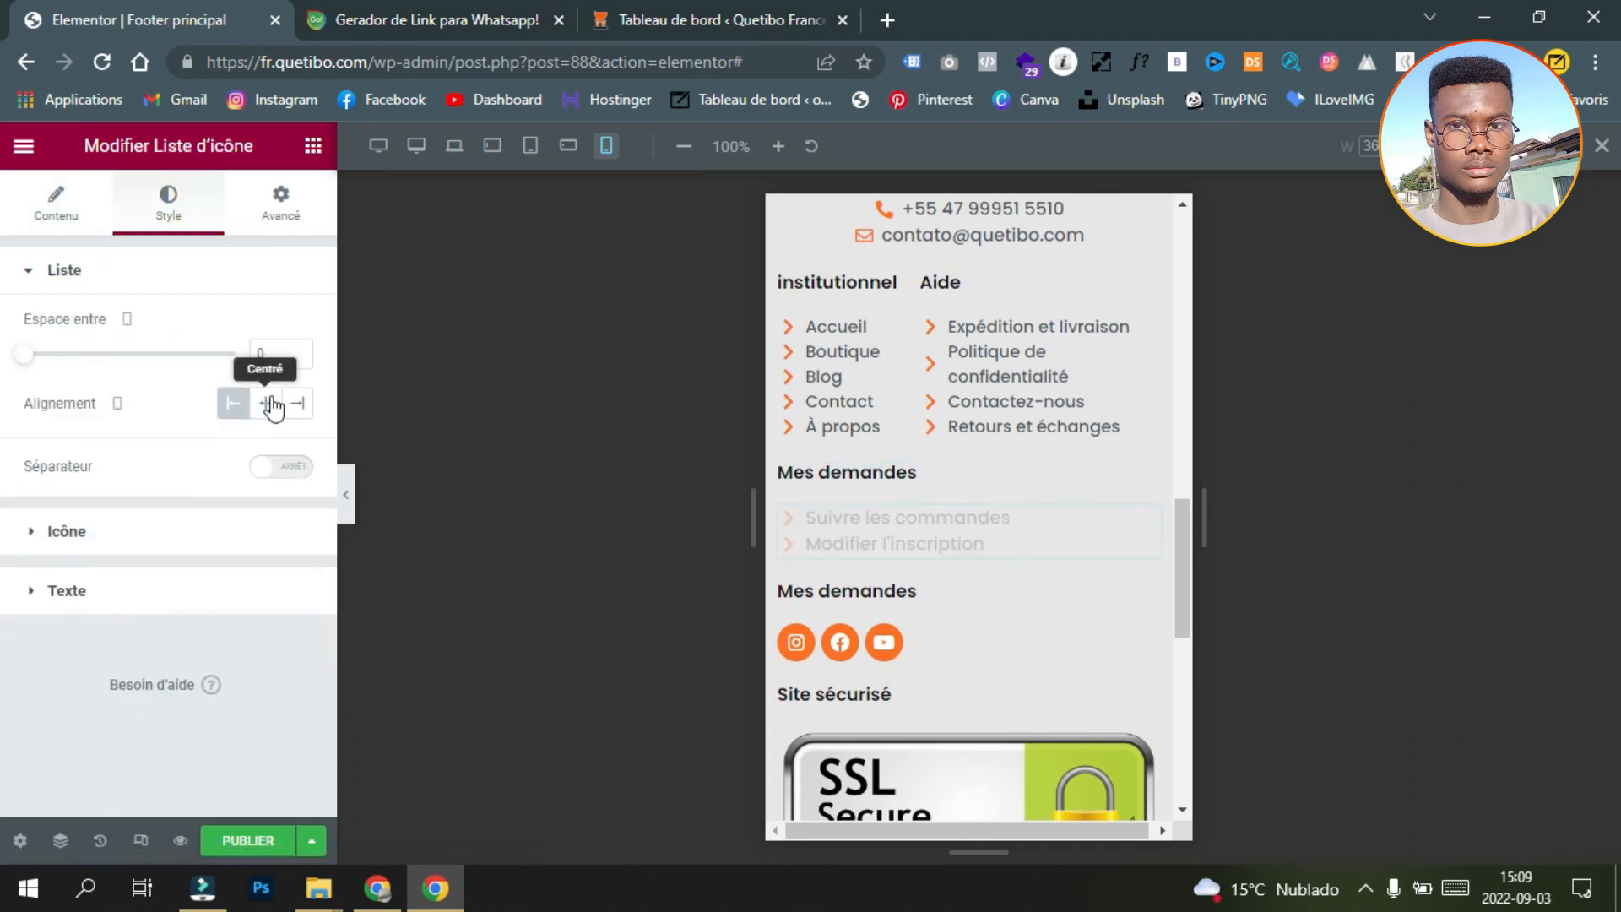
left_click(271, 404)
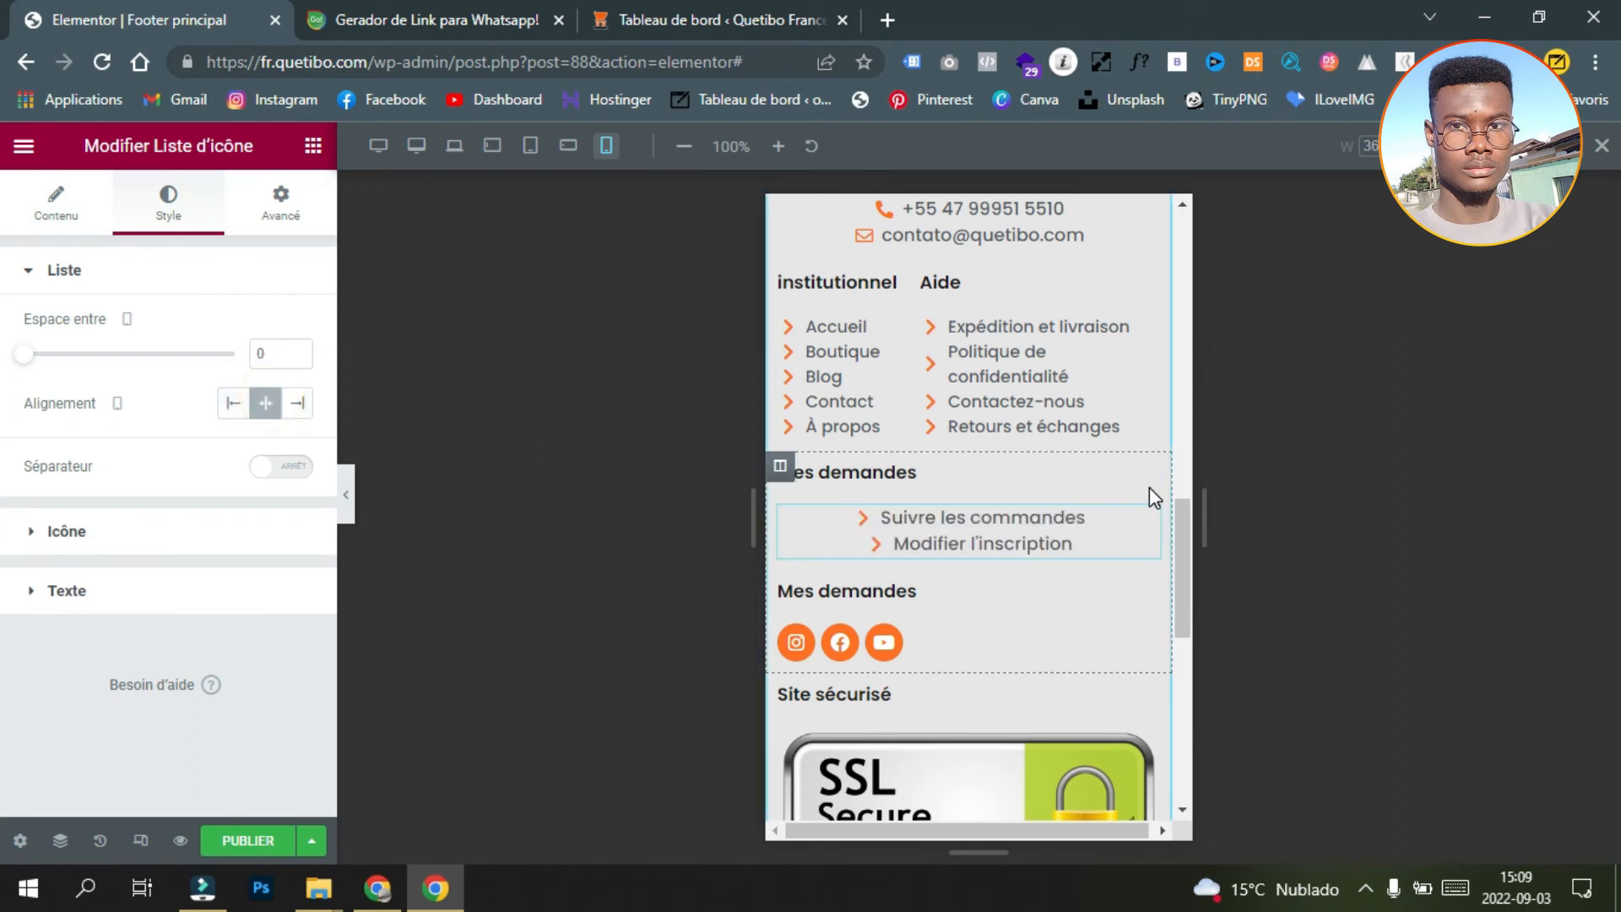
left_click(1144, 477)
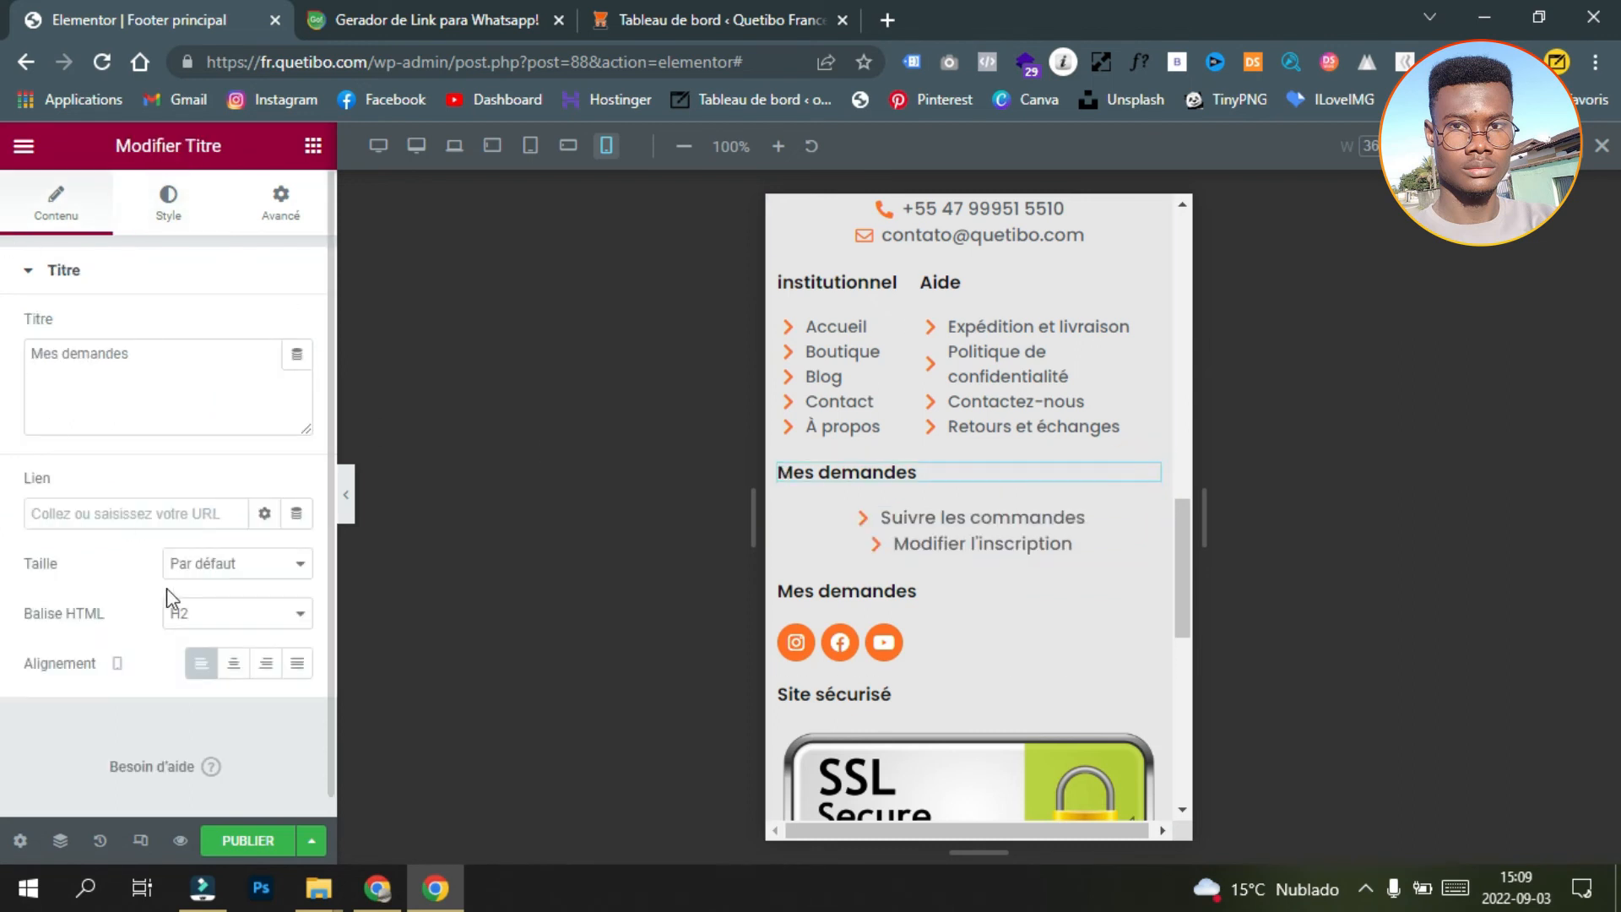
left_click(228, 665)
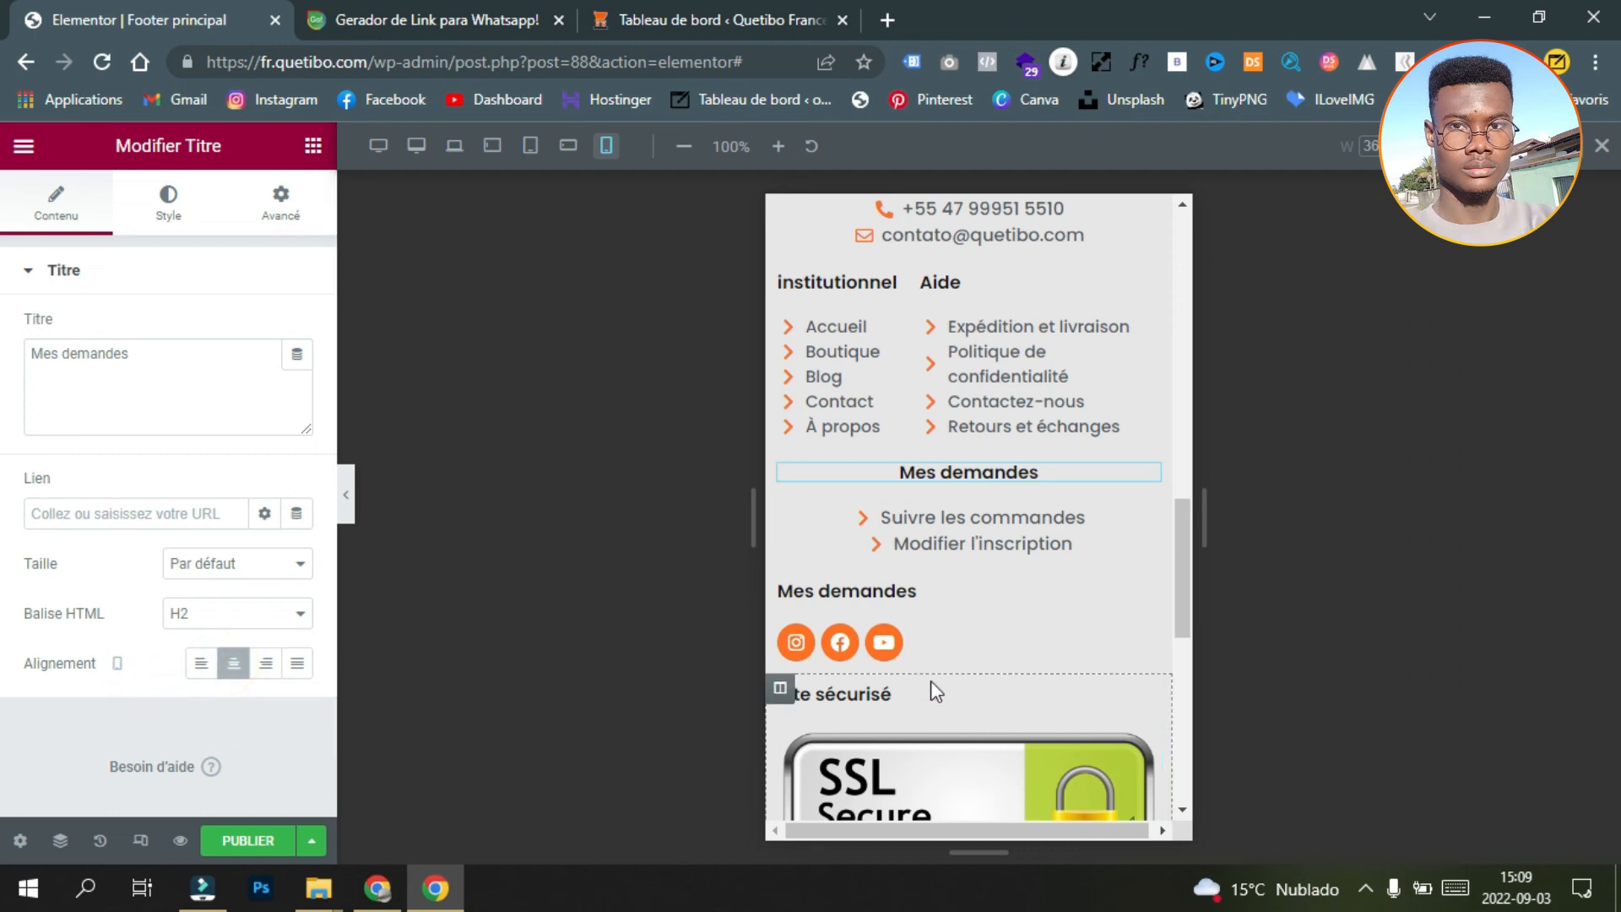
Step: Centre the second "Mes demandes" heading and the social media icons below it on mobile
left_click(1148, 597)
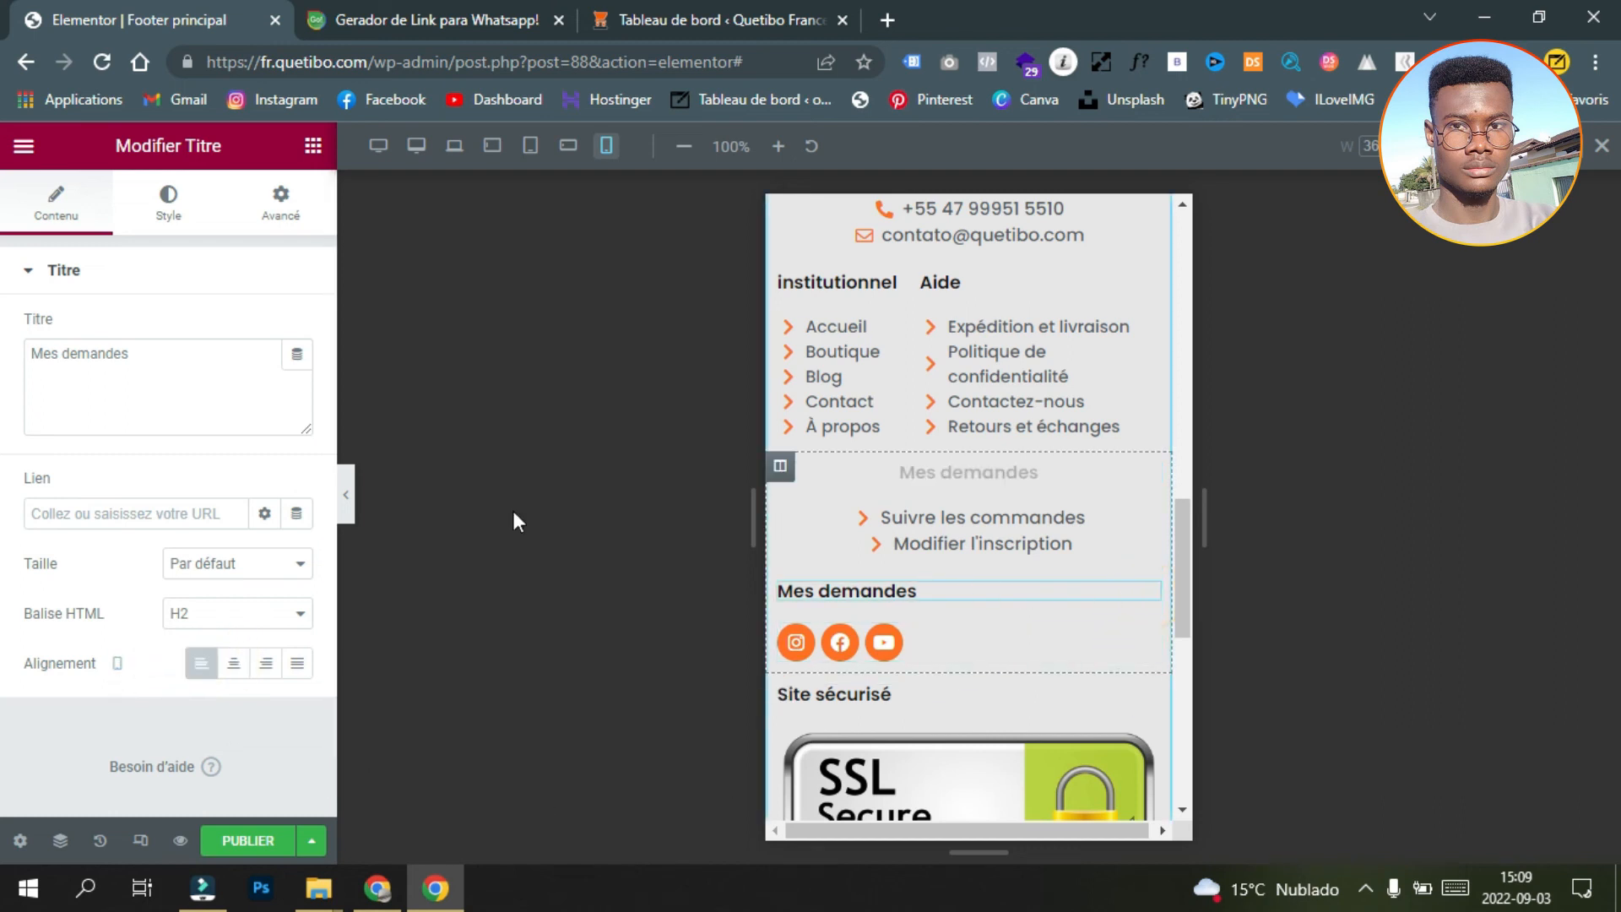
left_click(233, 663)
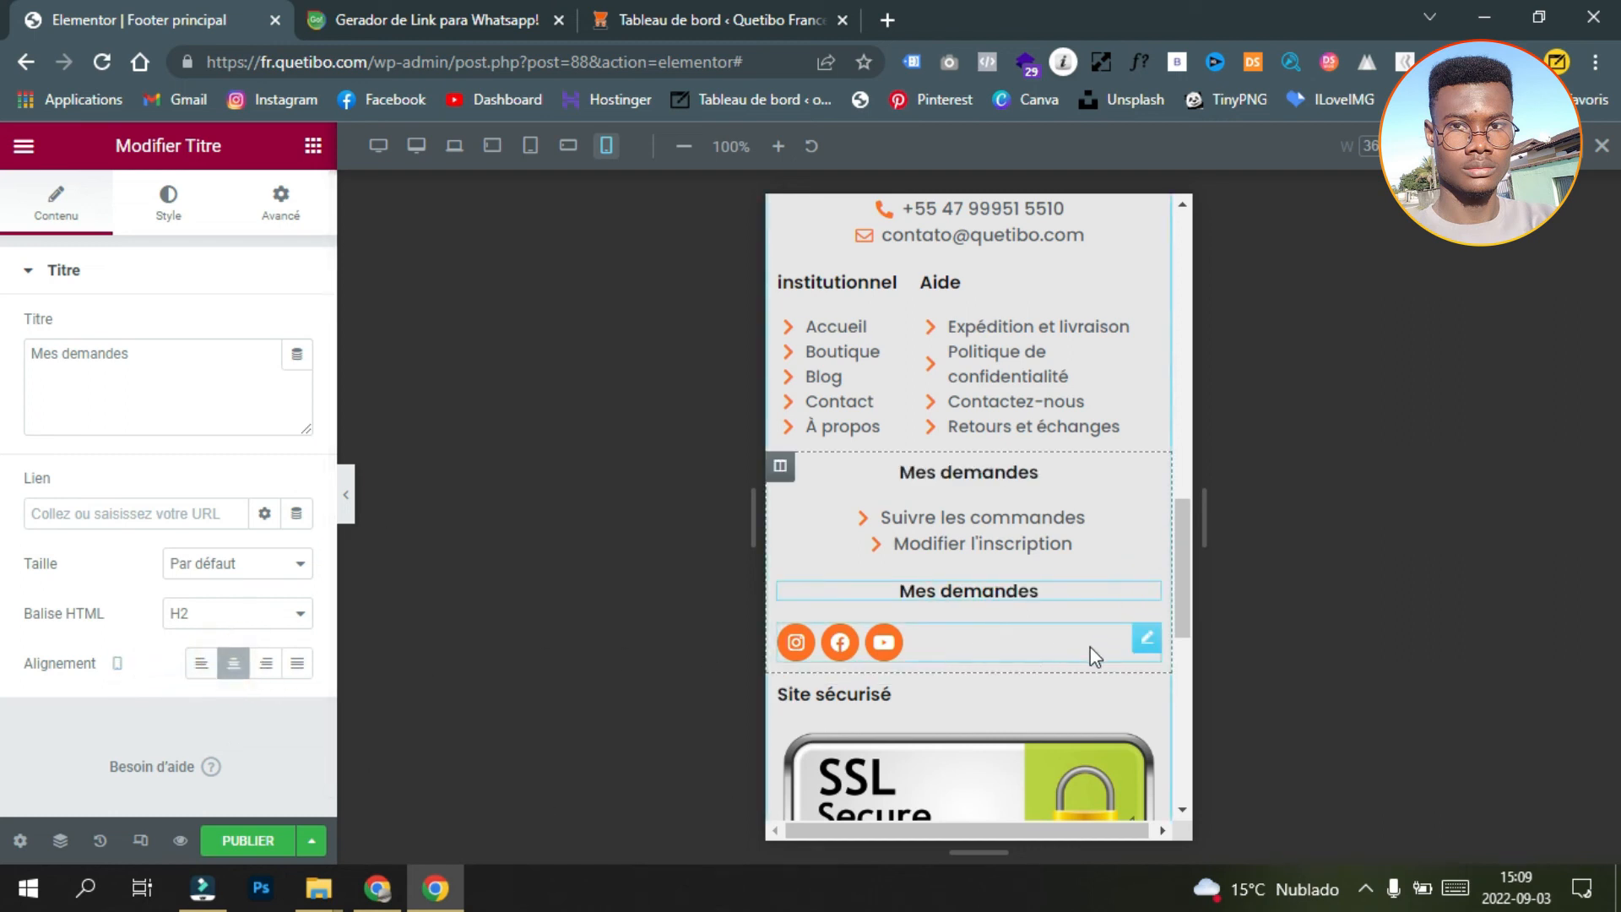
left_click(1143, 643)
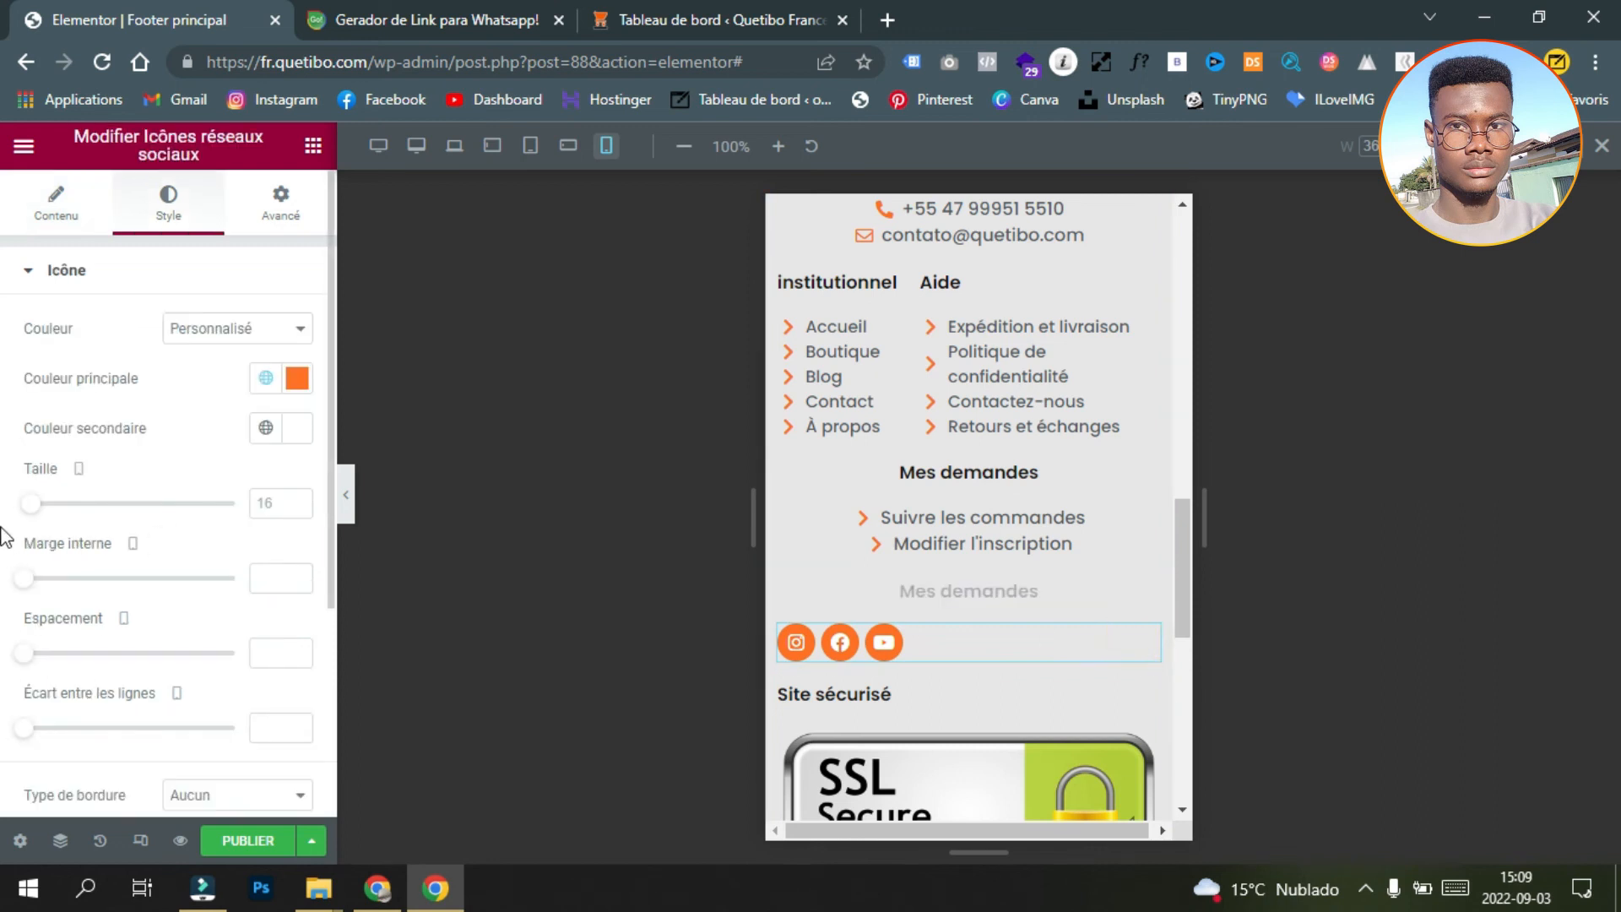
left_click(56, 201)
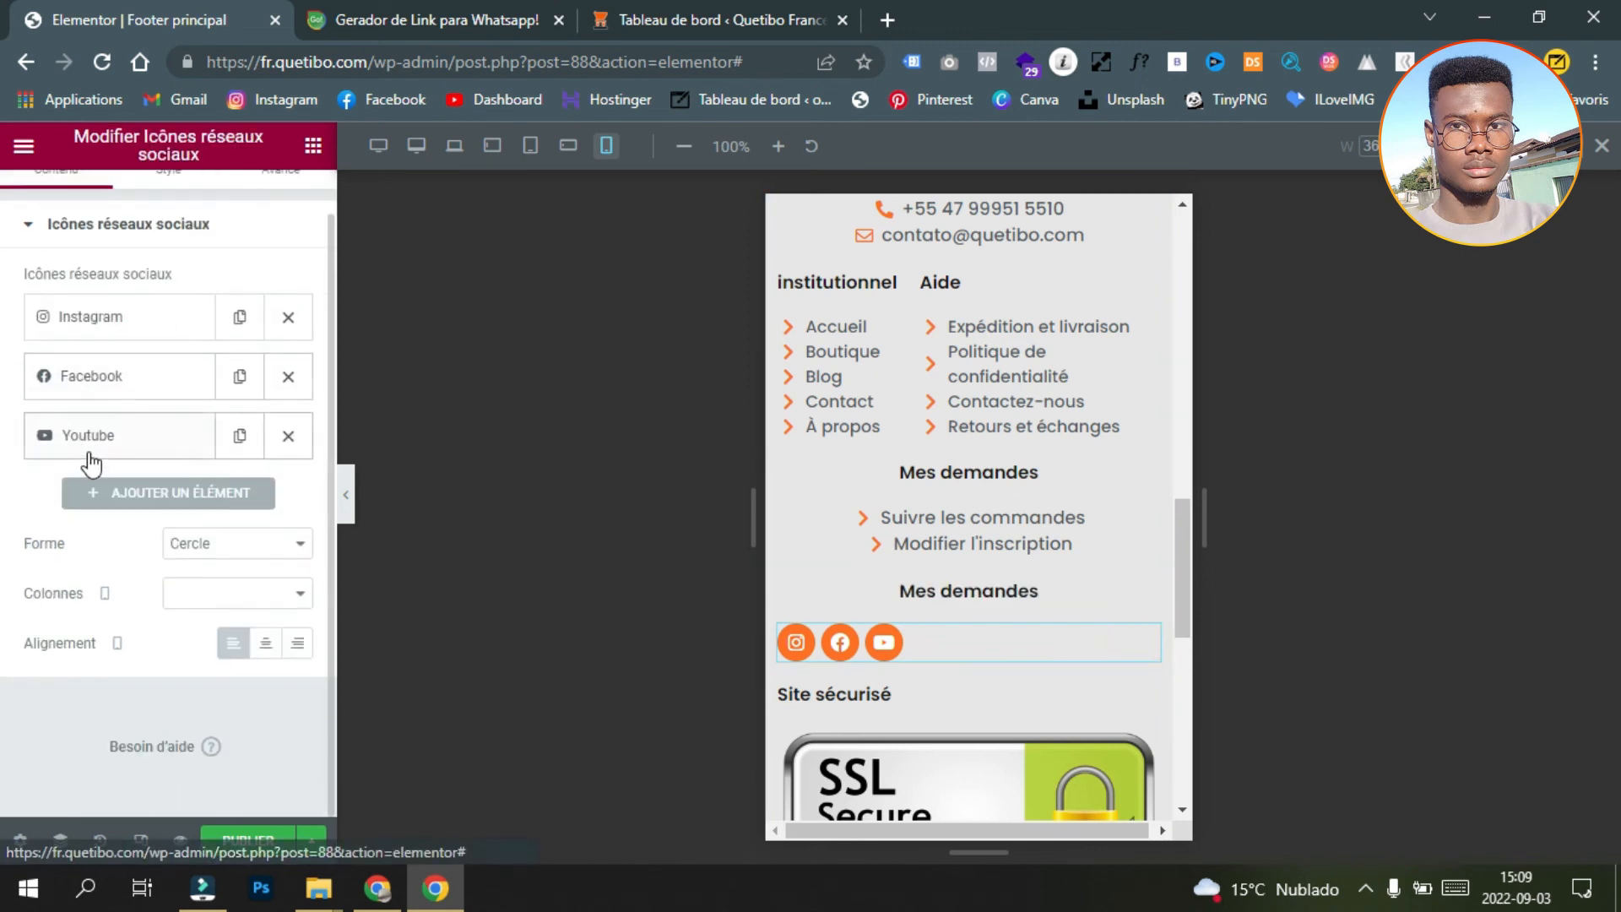
left_click(265, 644)
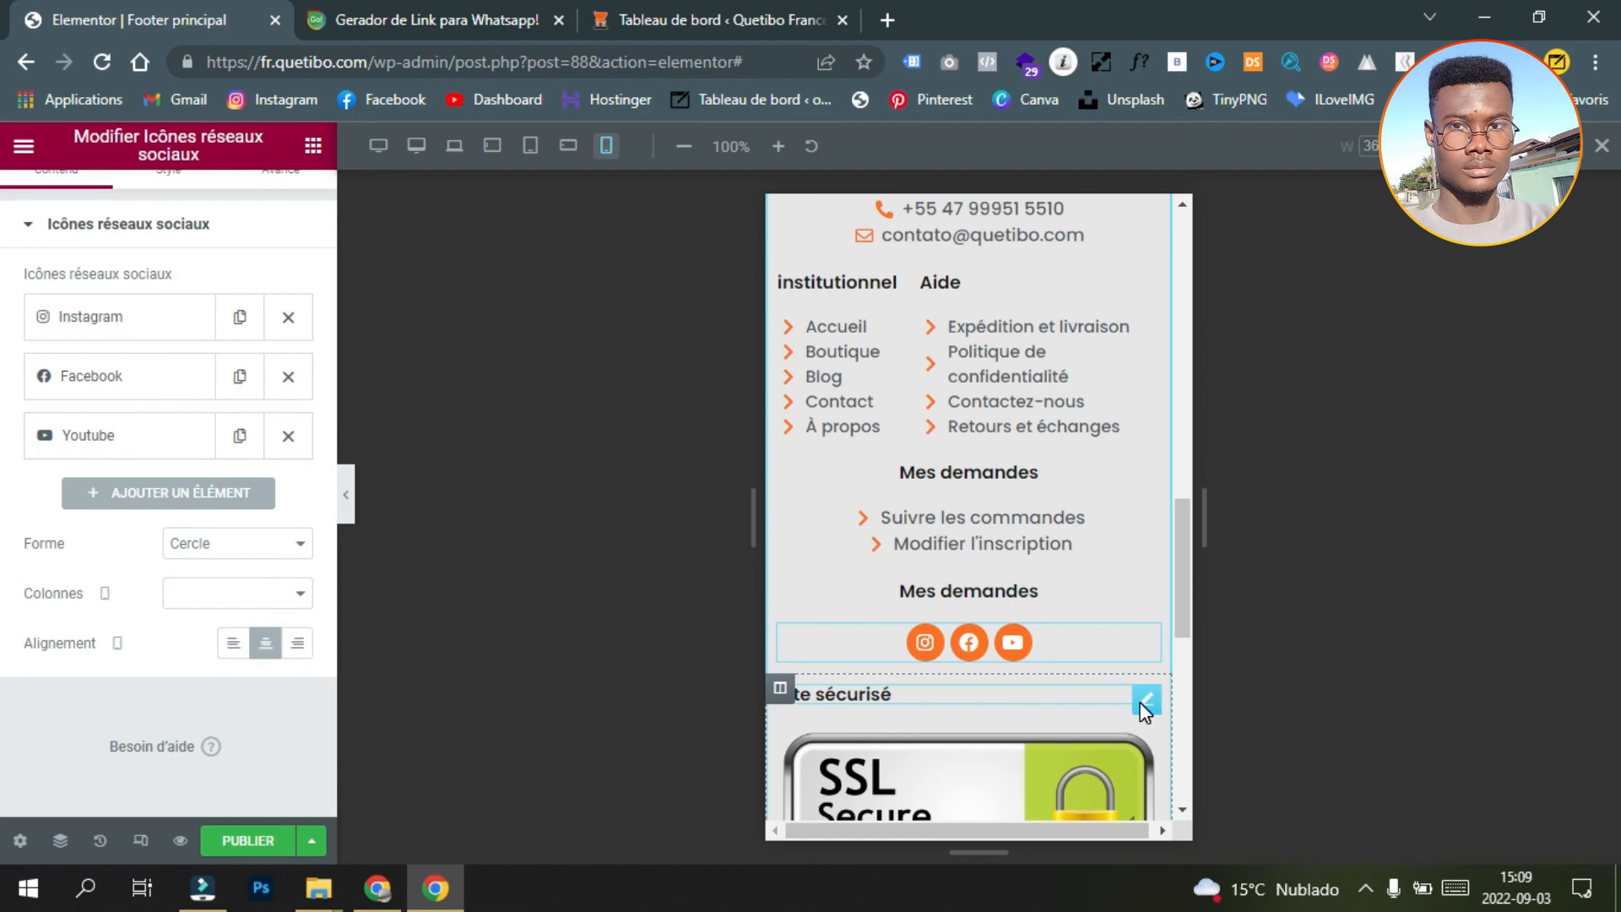
Step: Centre the "Site sécurisé" heading and the SSL Secure Connection image below it on mobile
left_click(1142, 701)
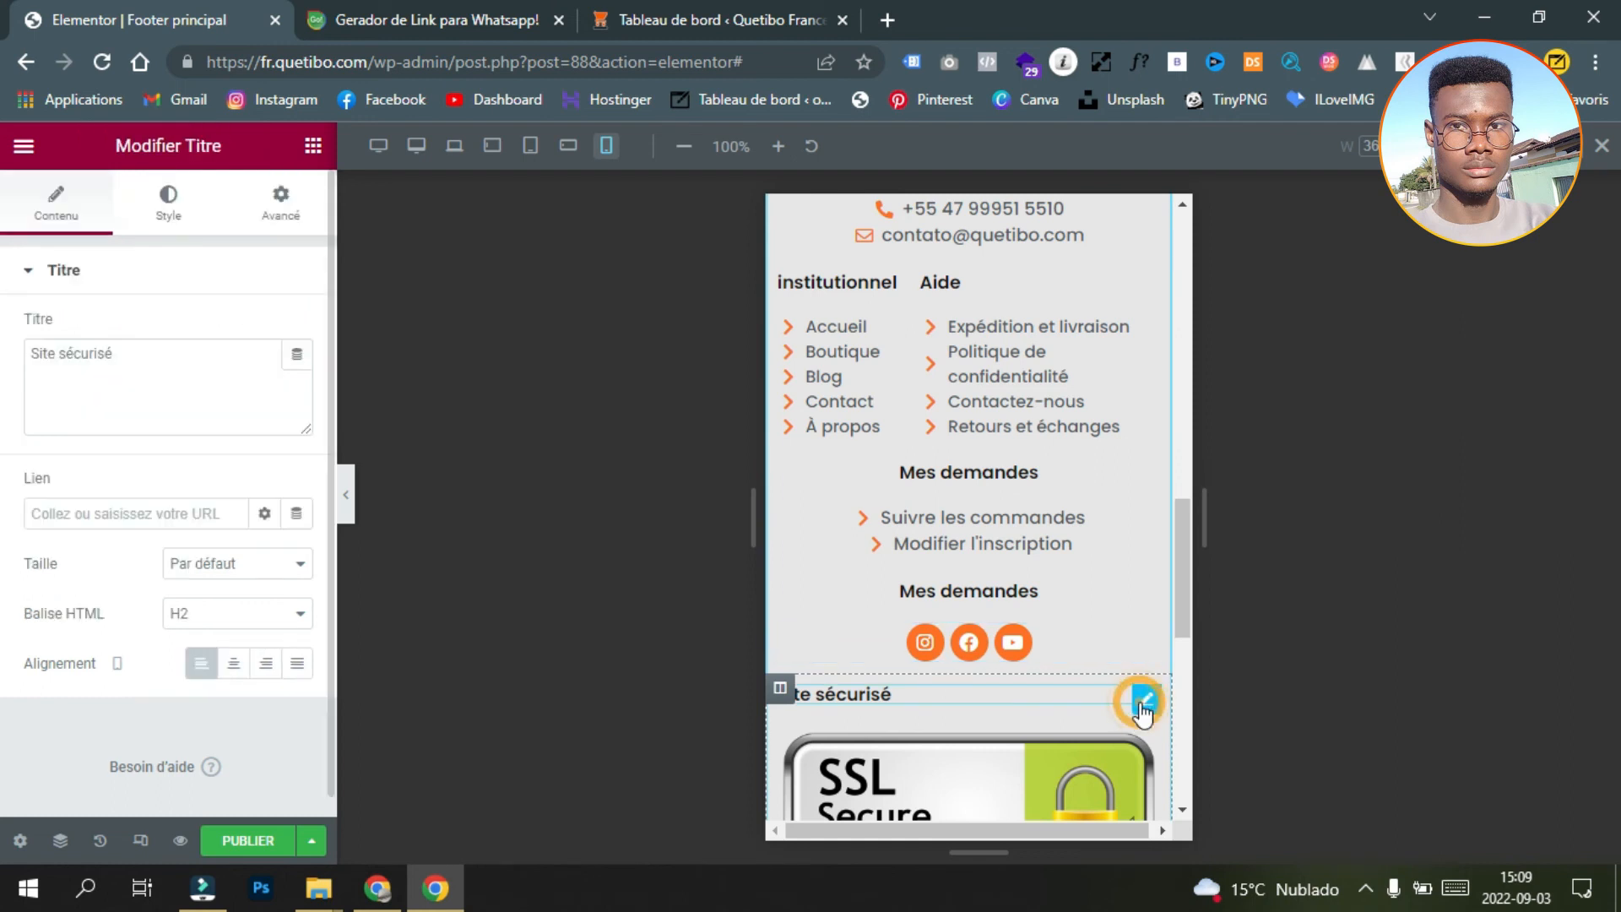
left_click(233, 663)
scroll(936, 677, "down", 3)
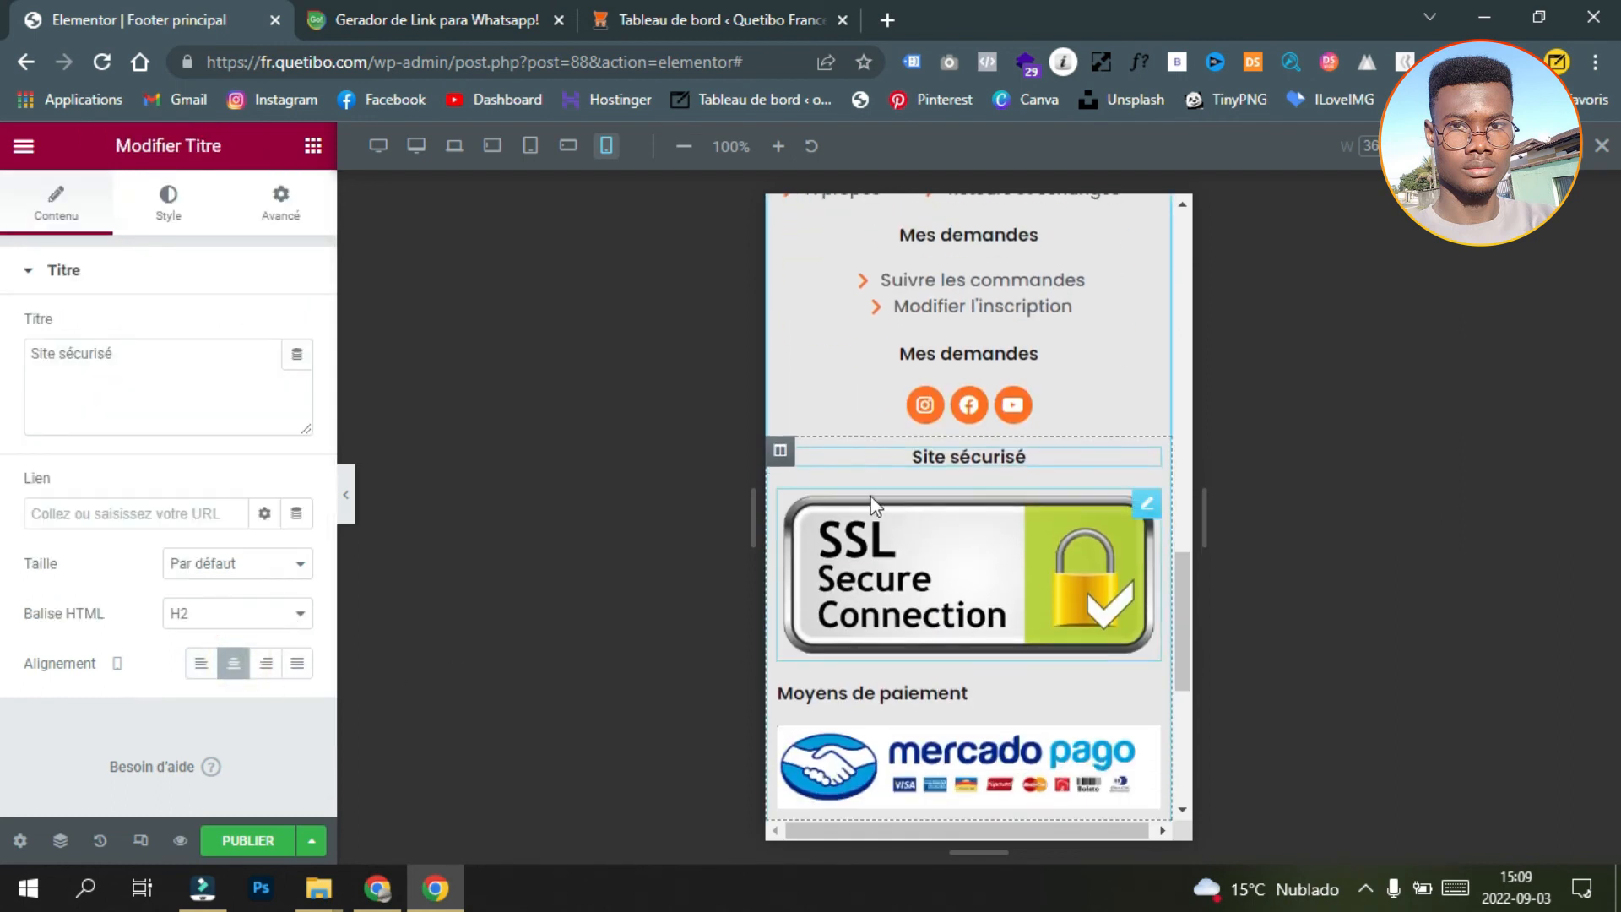
scroll(970, 581, "down", 2)
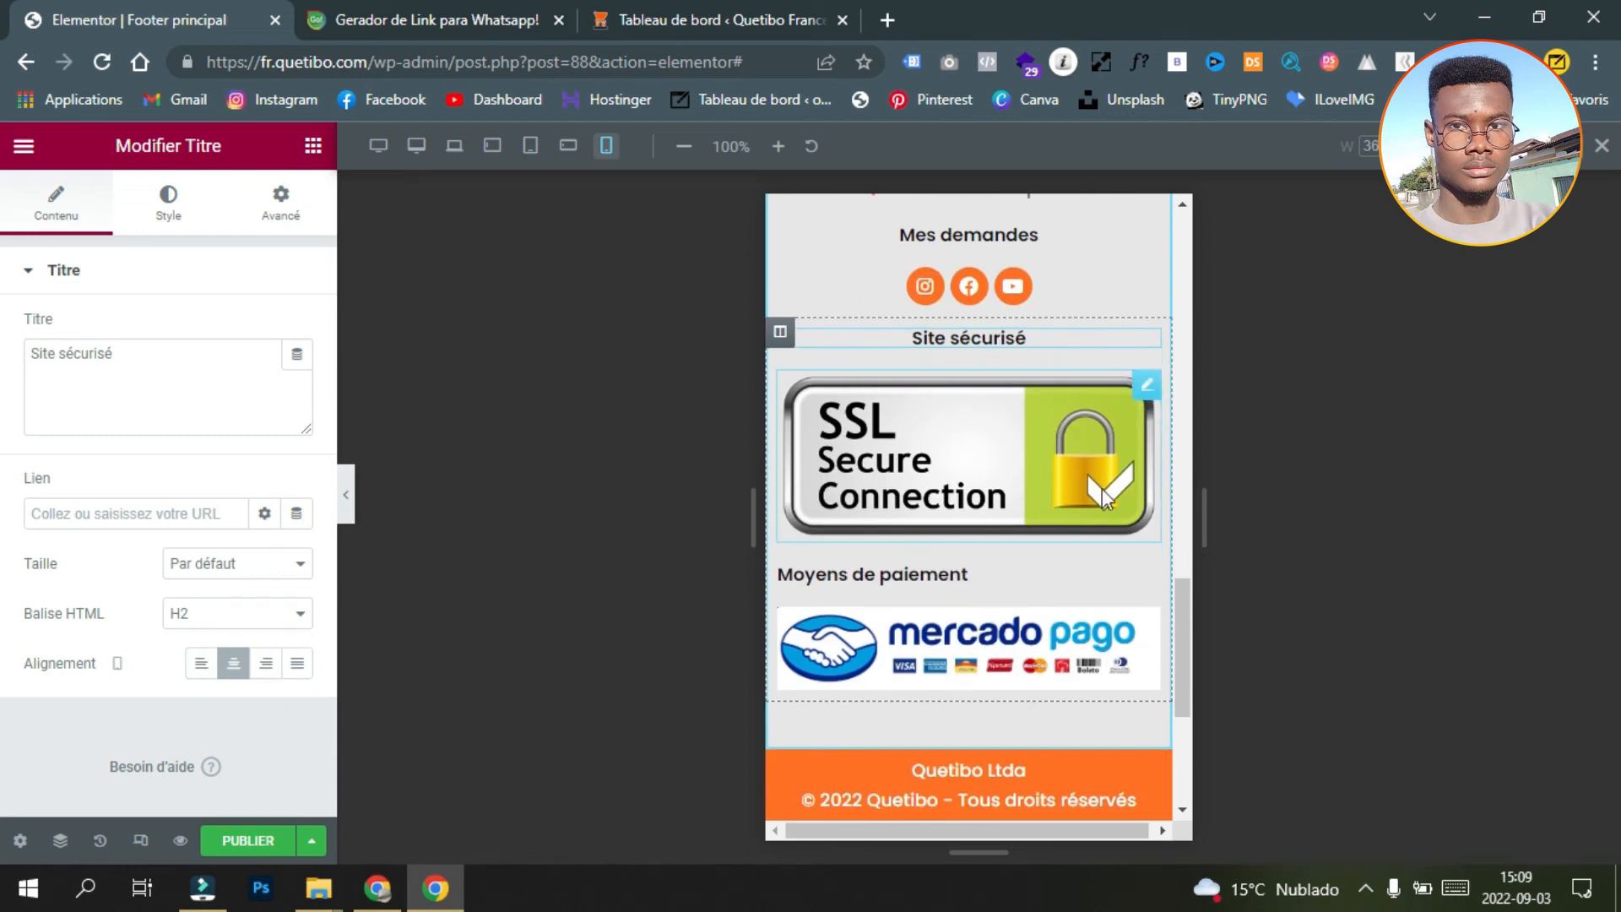
left_click(1144, 388)
left_click(269, 549)
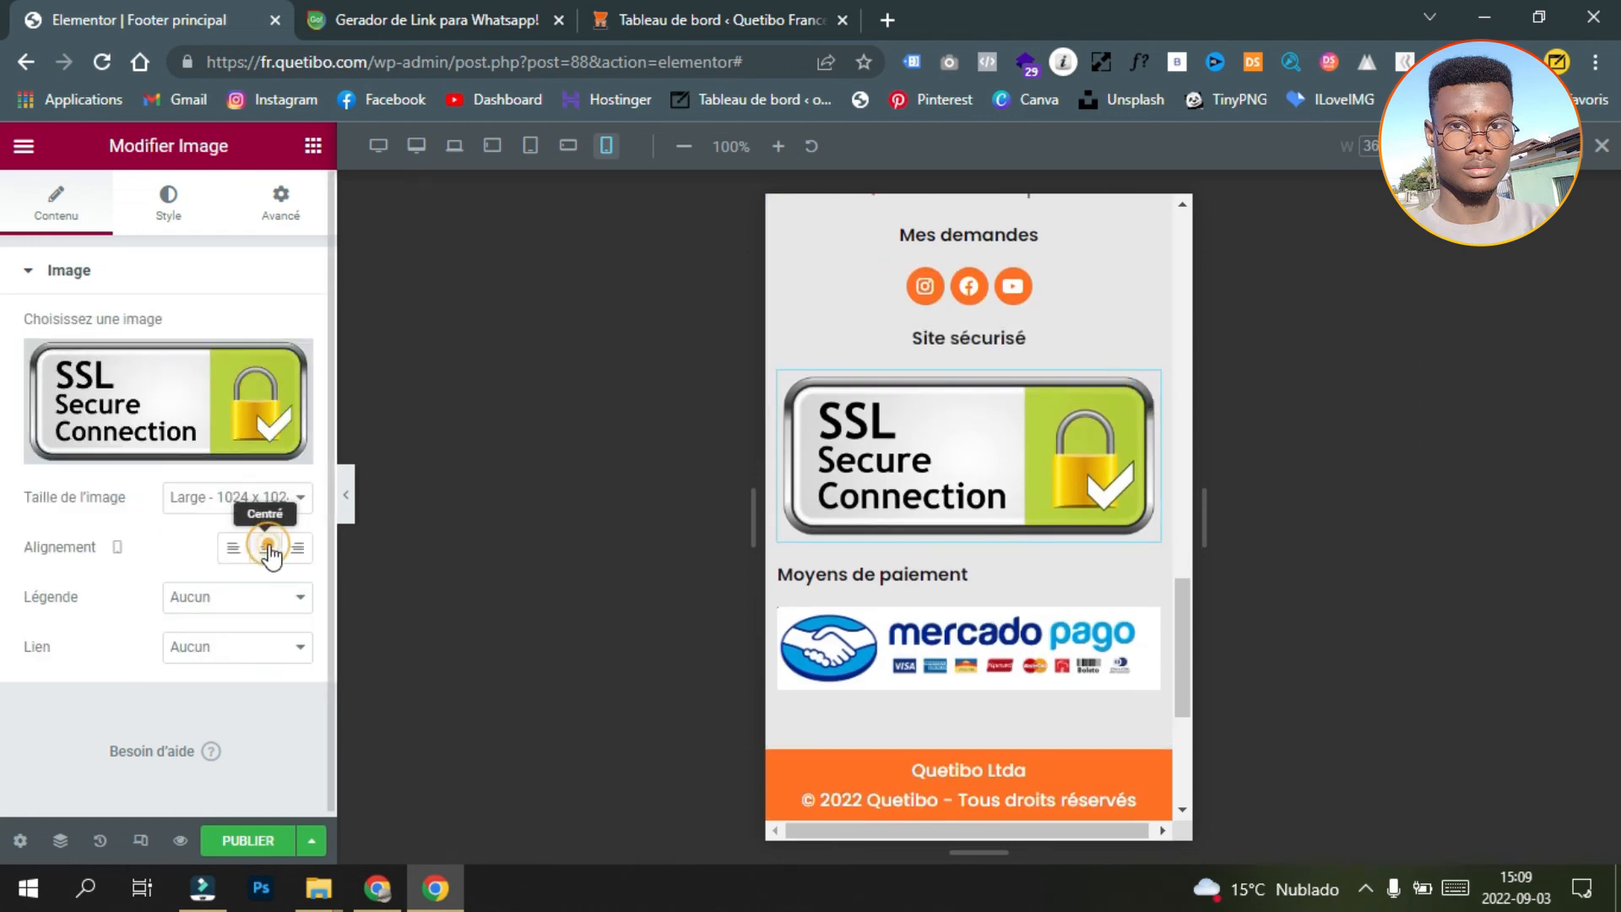
Step: Set the SSL Secure Connection image's mobile width to 60 %
left_click(159, 218)
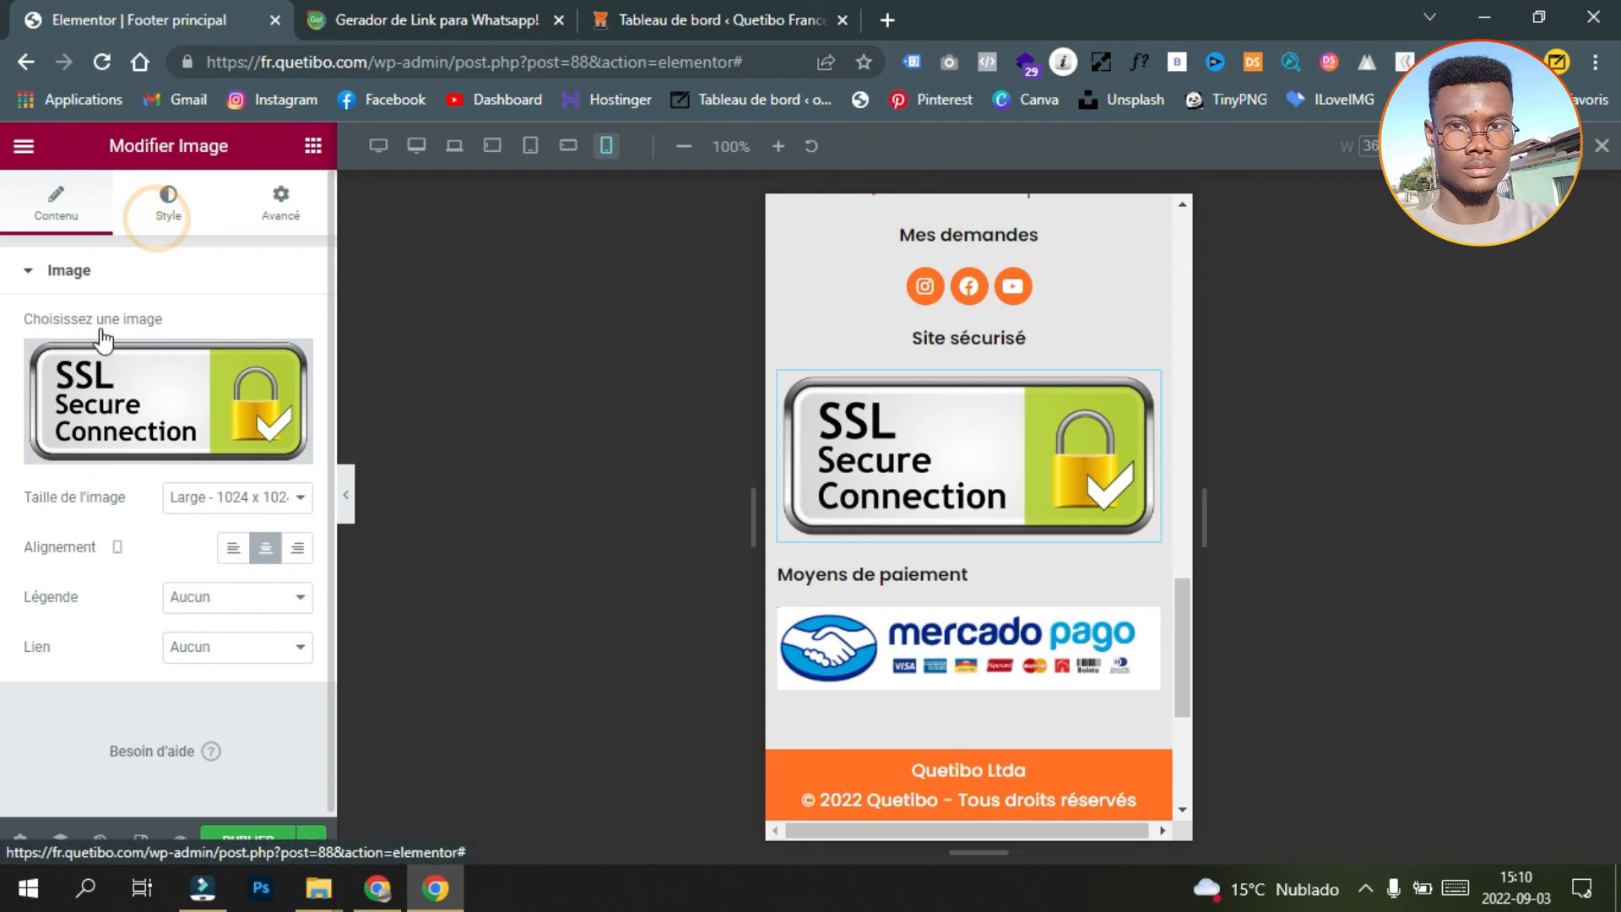
left_click_drag(25, 362, 153, 371)
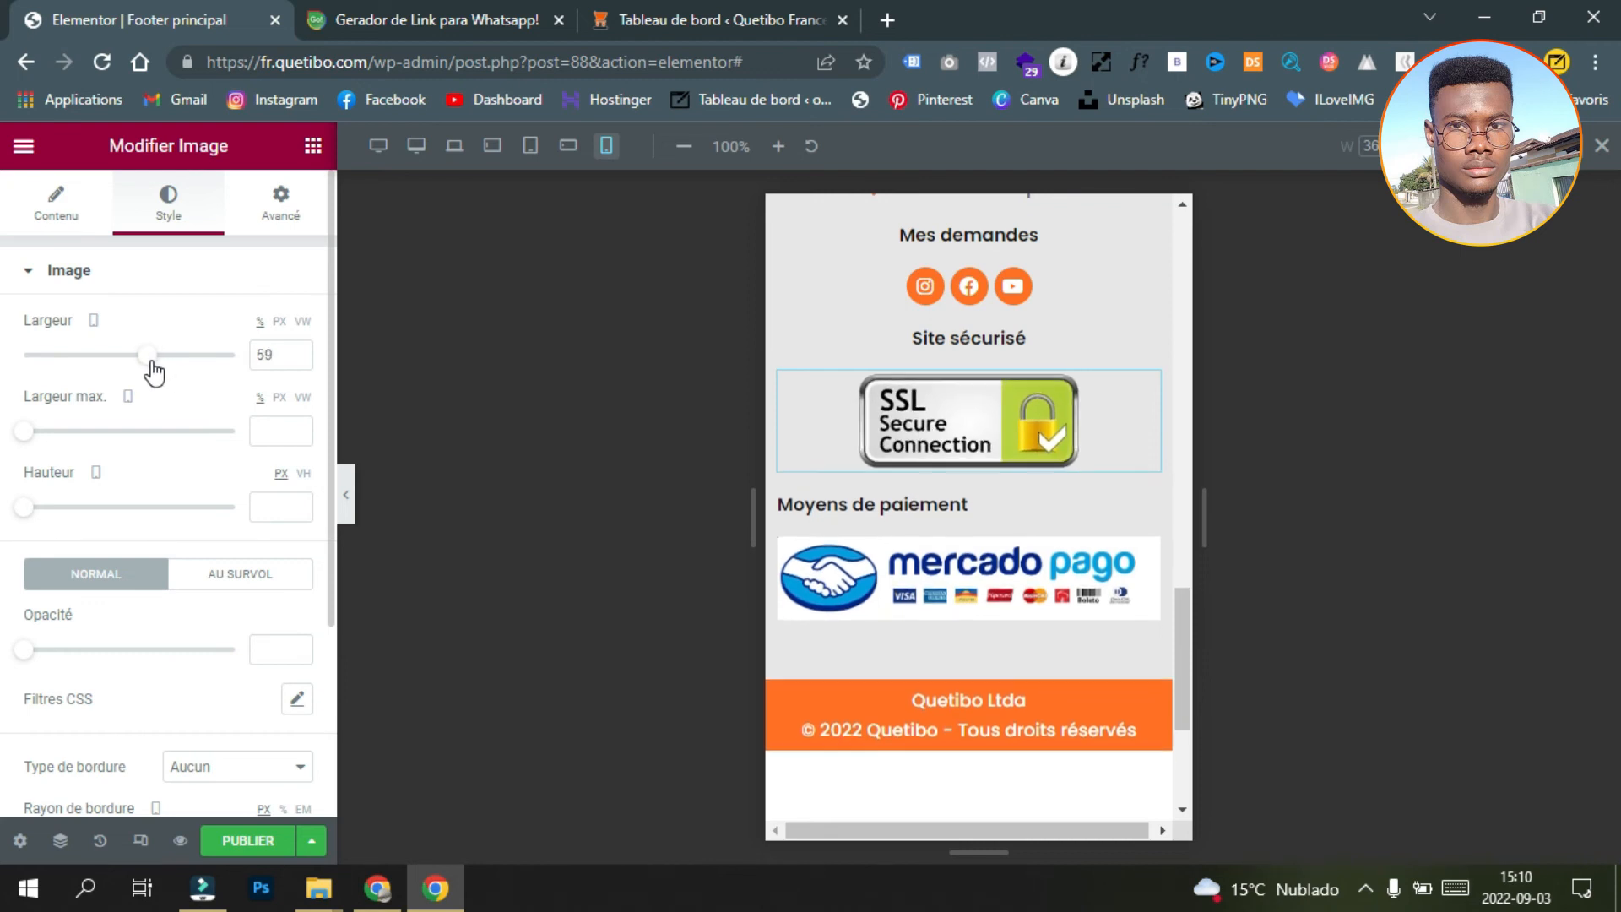
left_click(297, 349)
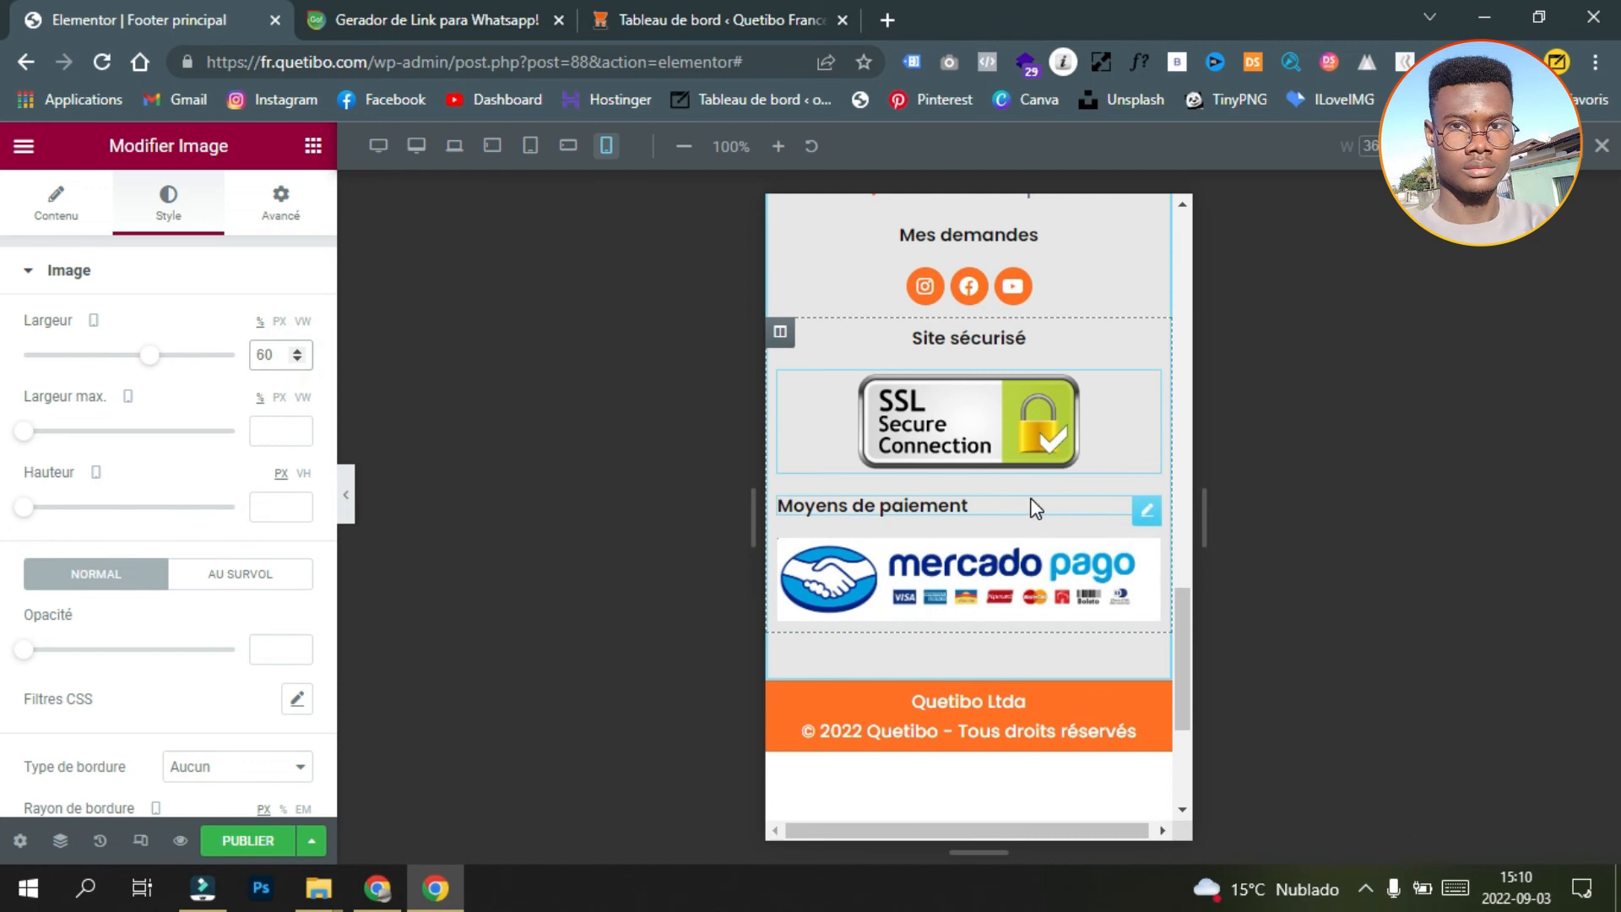
Step: Centre the "Moyens de paiement" heading and the Mercado Pago image below it on mobile
left_click(1146, 513)
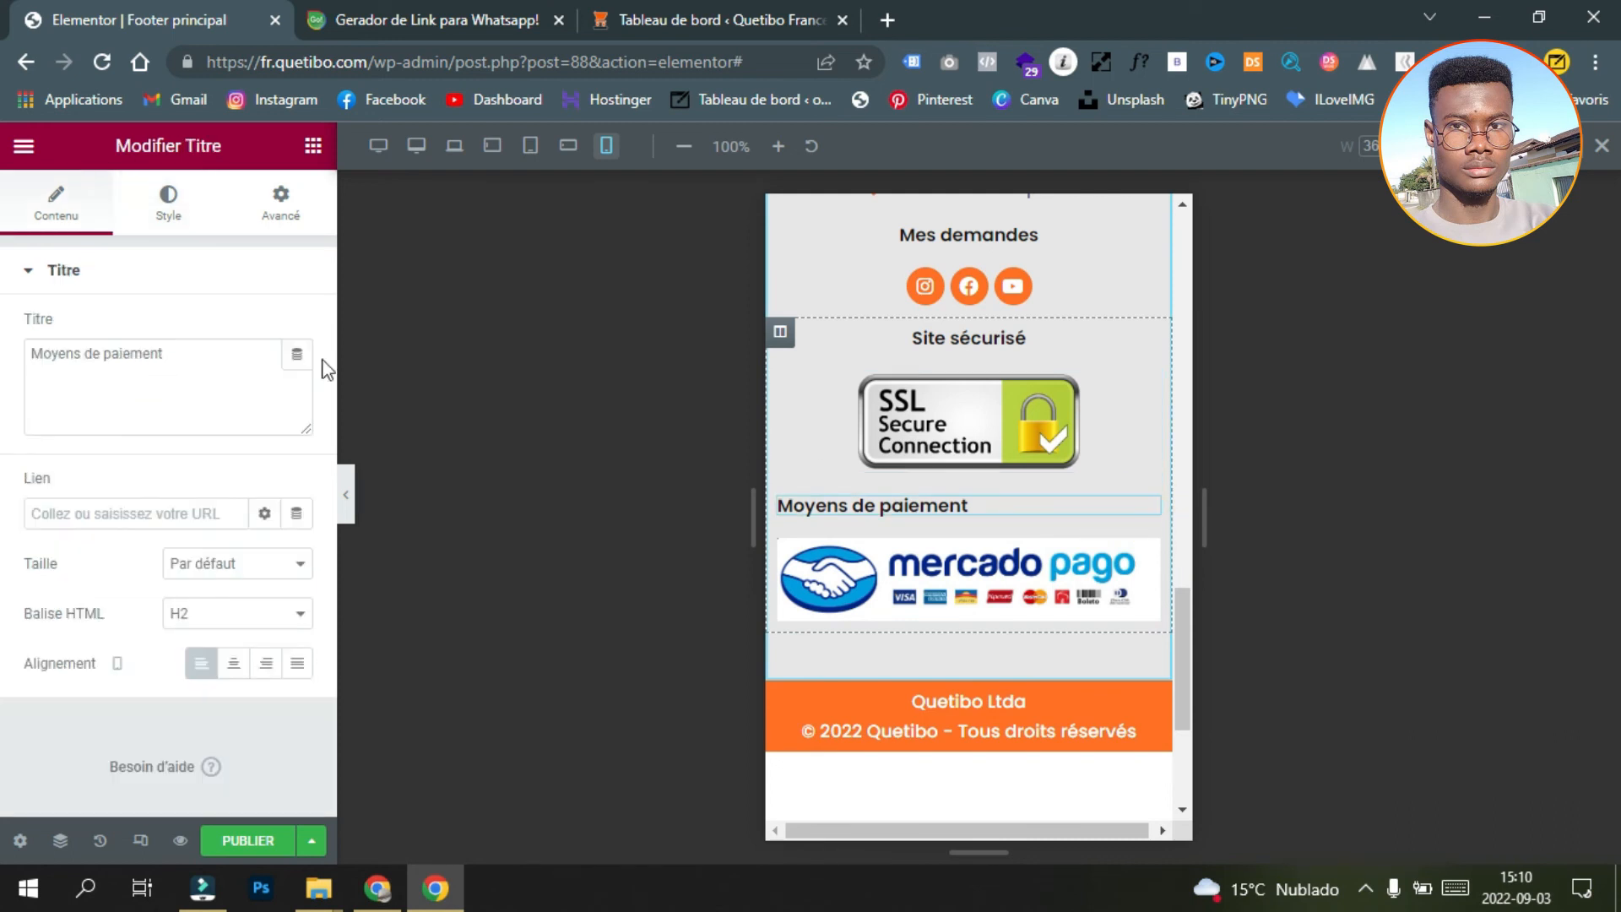
left_click(235, 664)
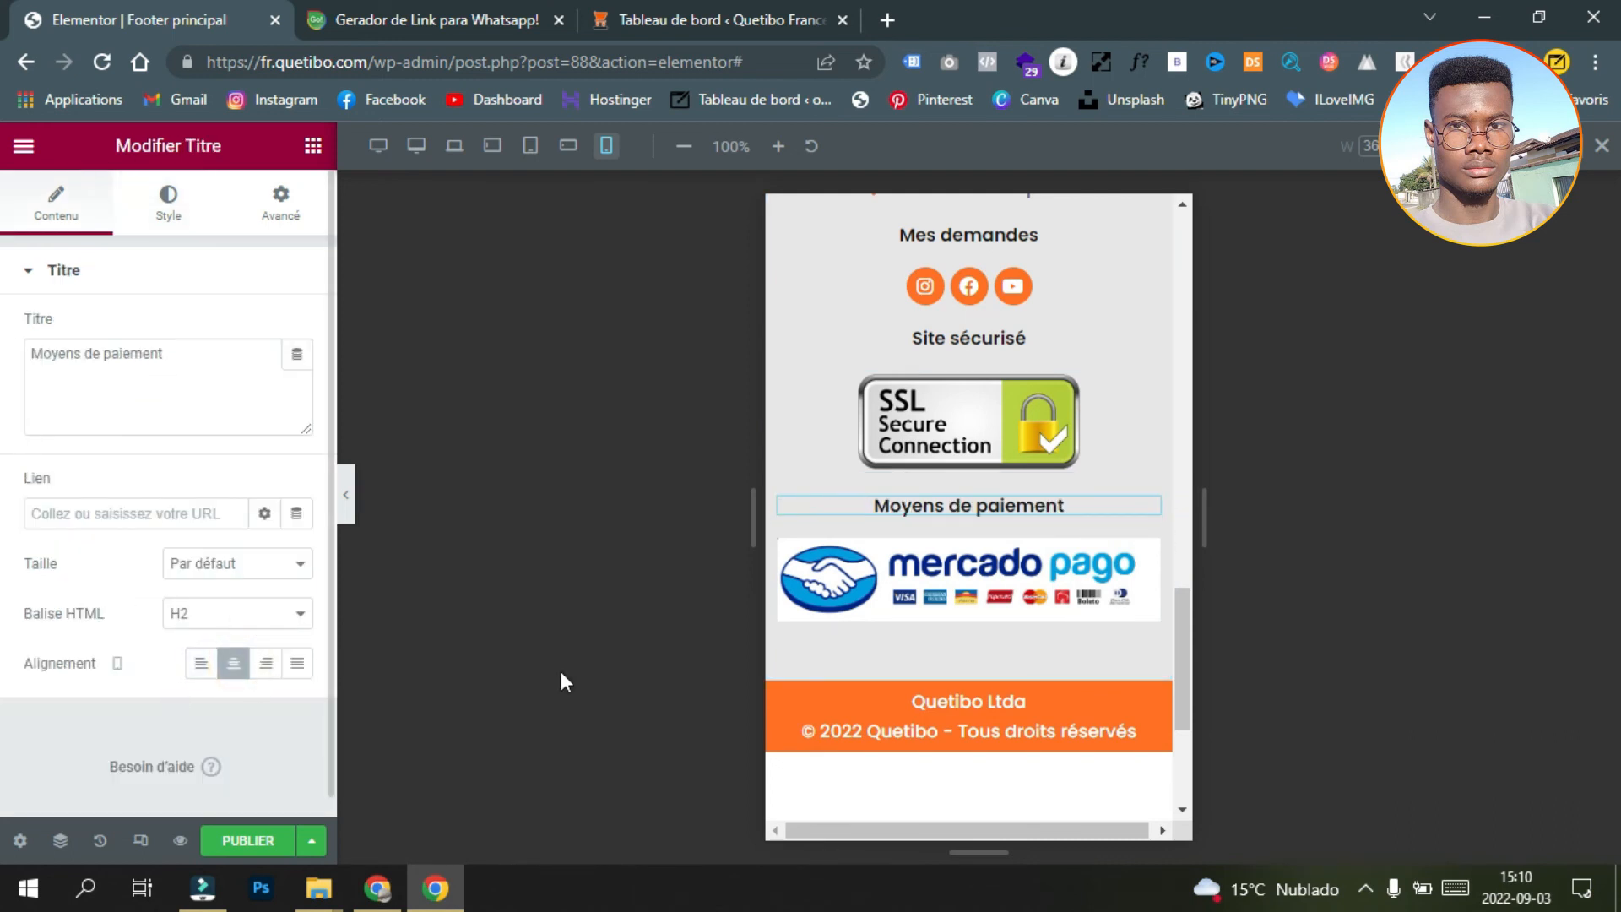
left_click(1146, 554)
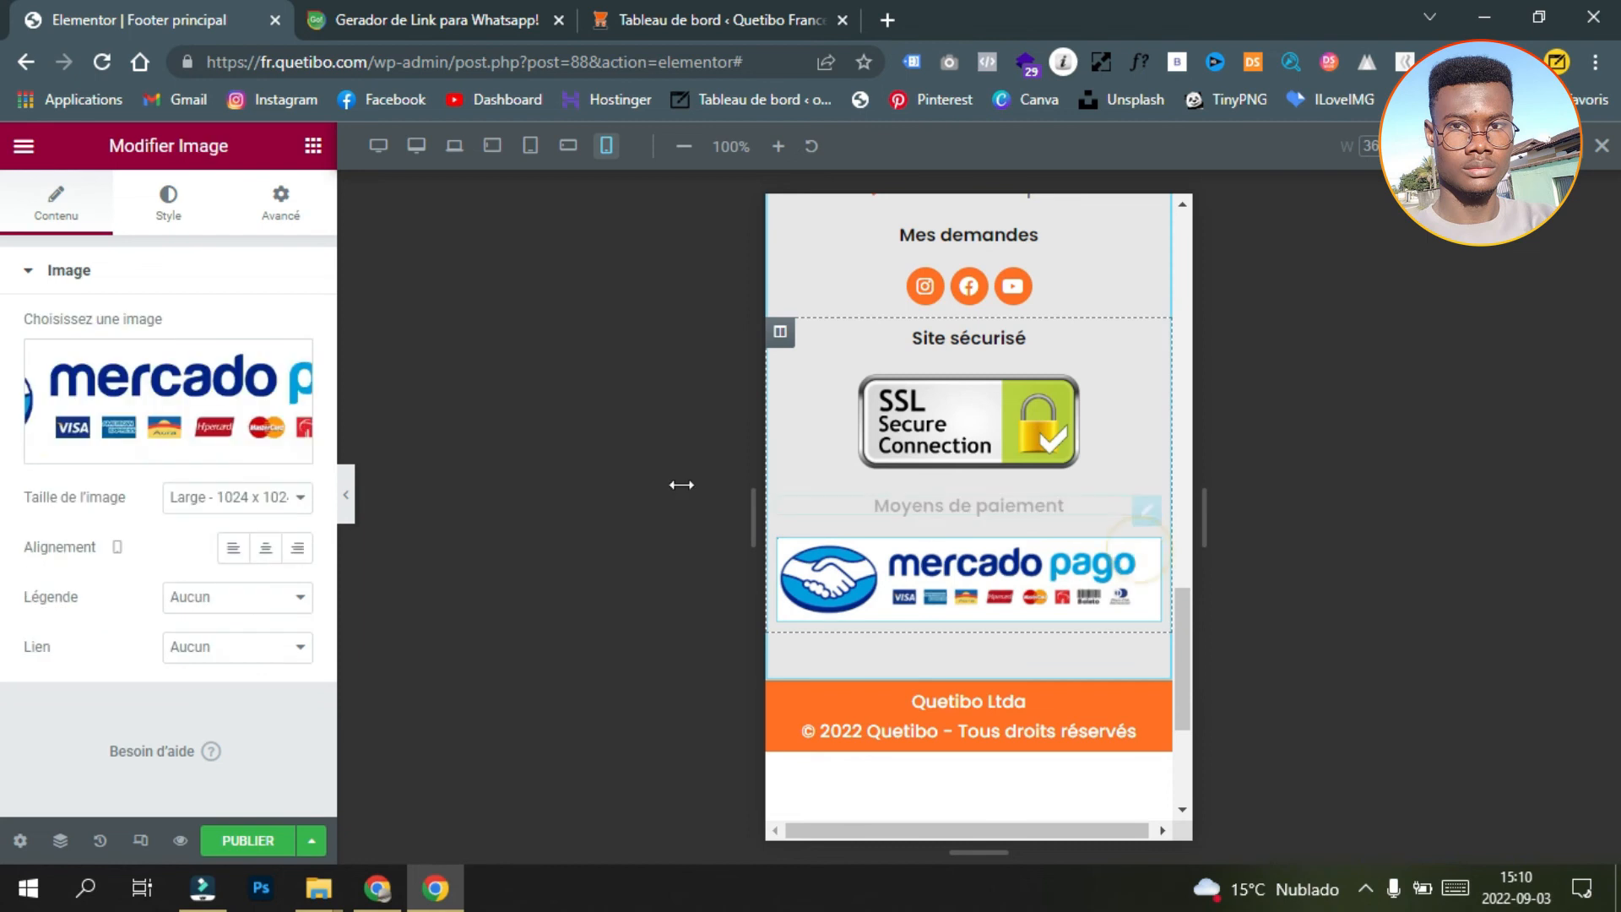
left_click(267, 550)
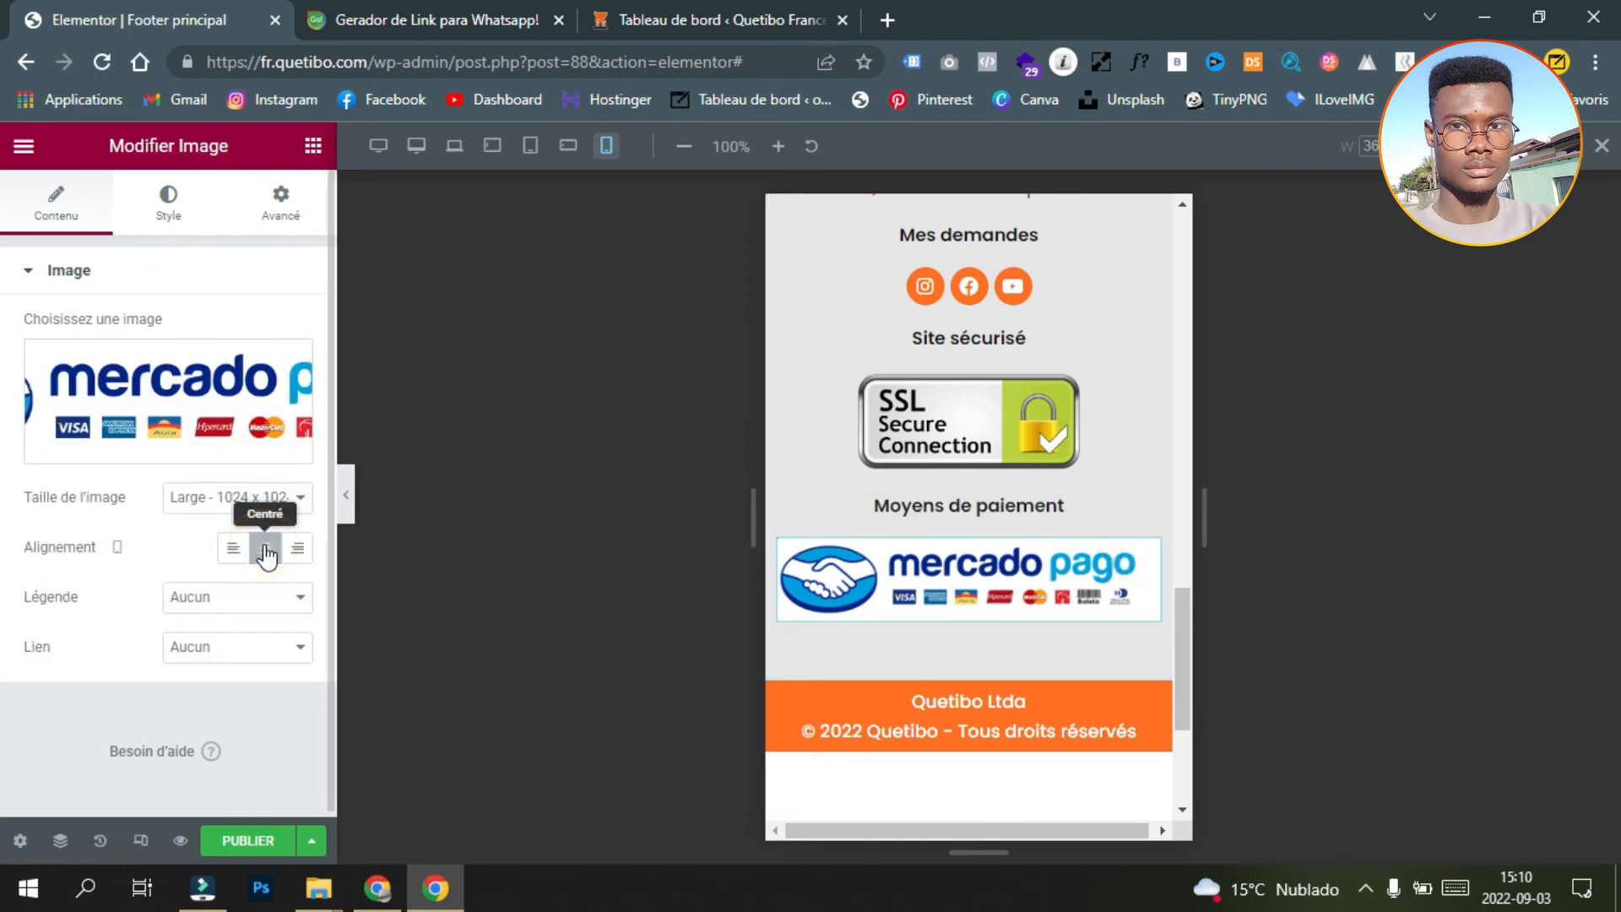
Step: Set the Mercado Pago image's mobile width to 90 % and its border radius to 10 px on all corners
left_click(162, 206)
left_click_drag(28, 357, 199, 356)
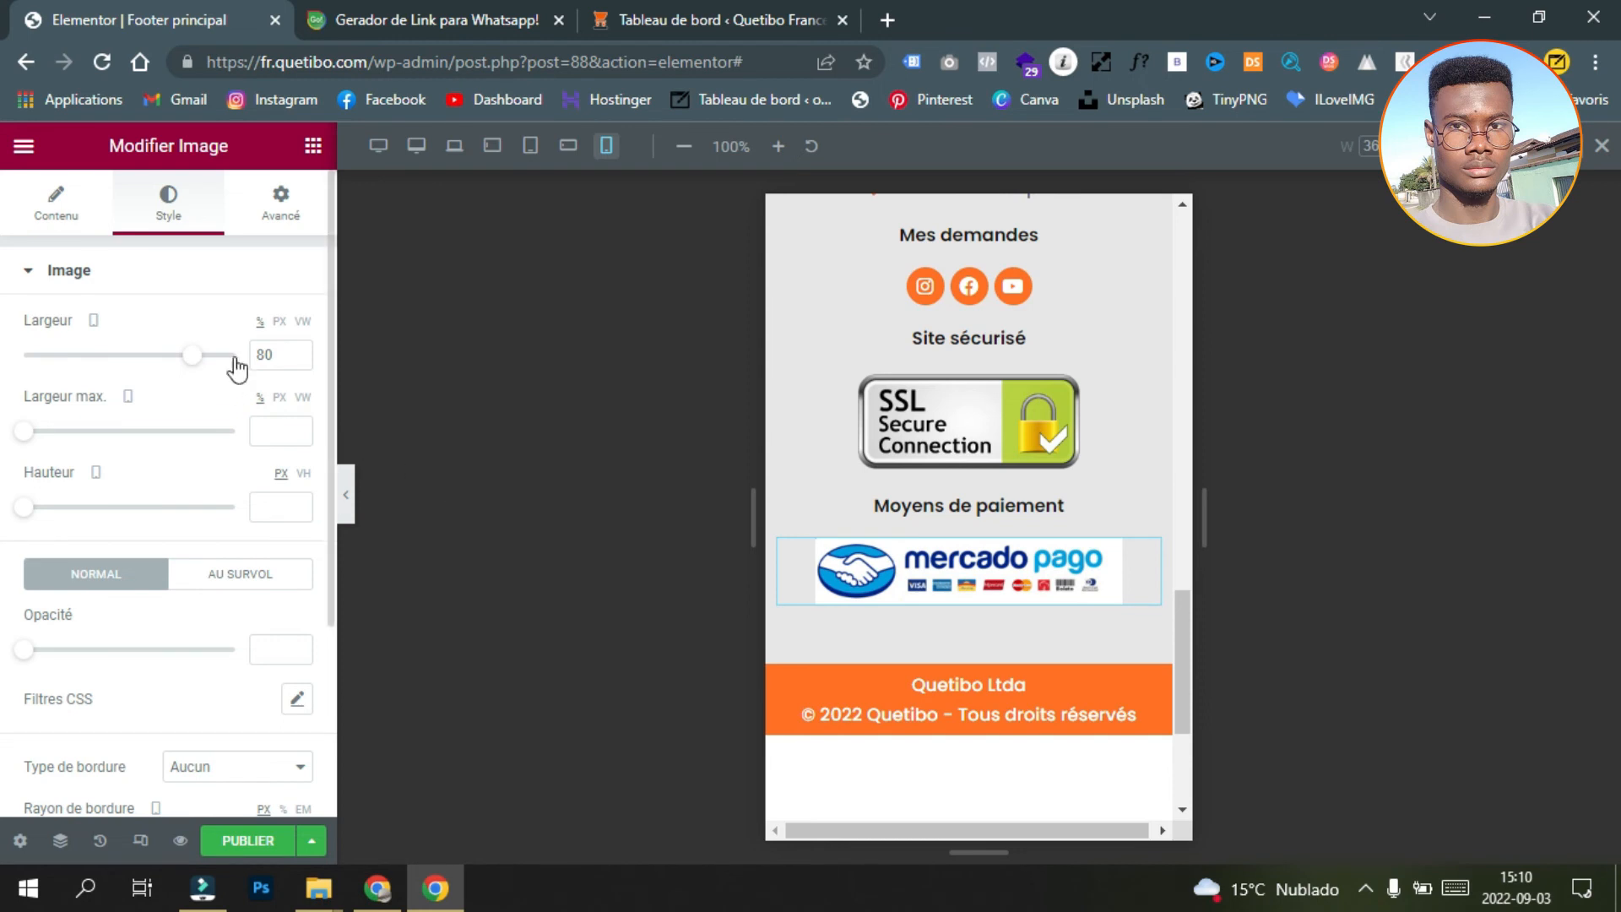
left_click_drag(297, 358, 297, 359)
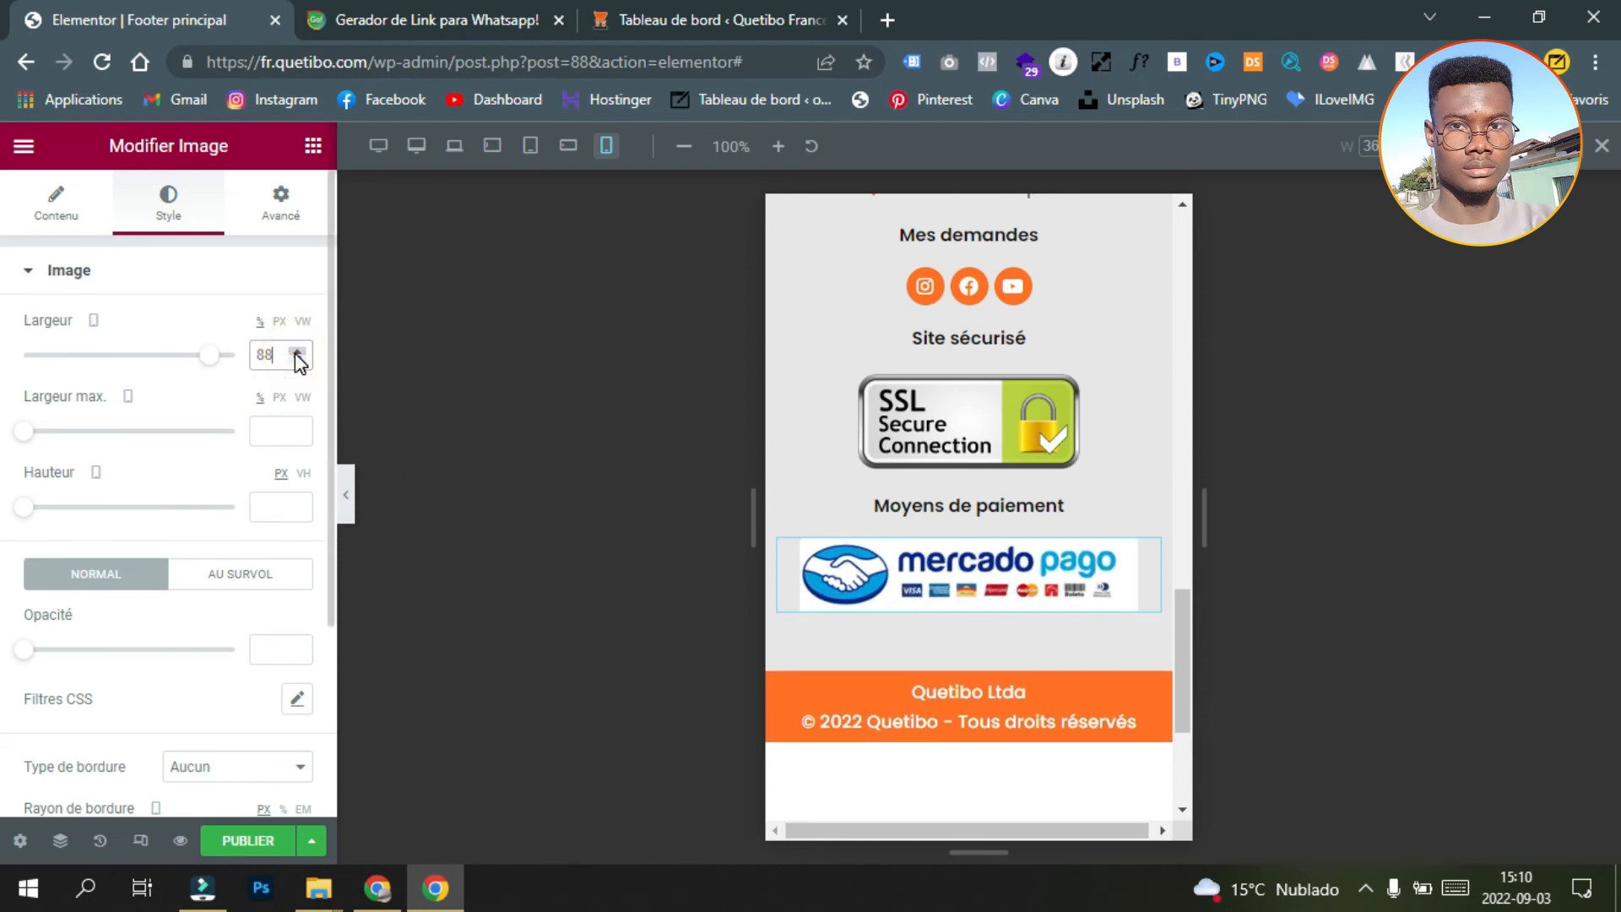
left_click(298, 356)
left_click(298, 356)
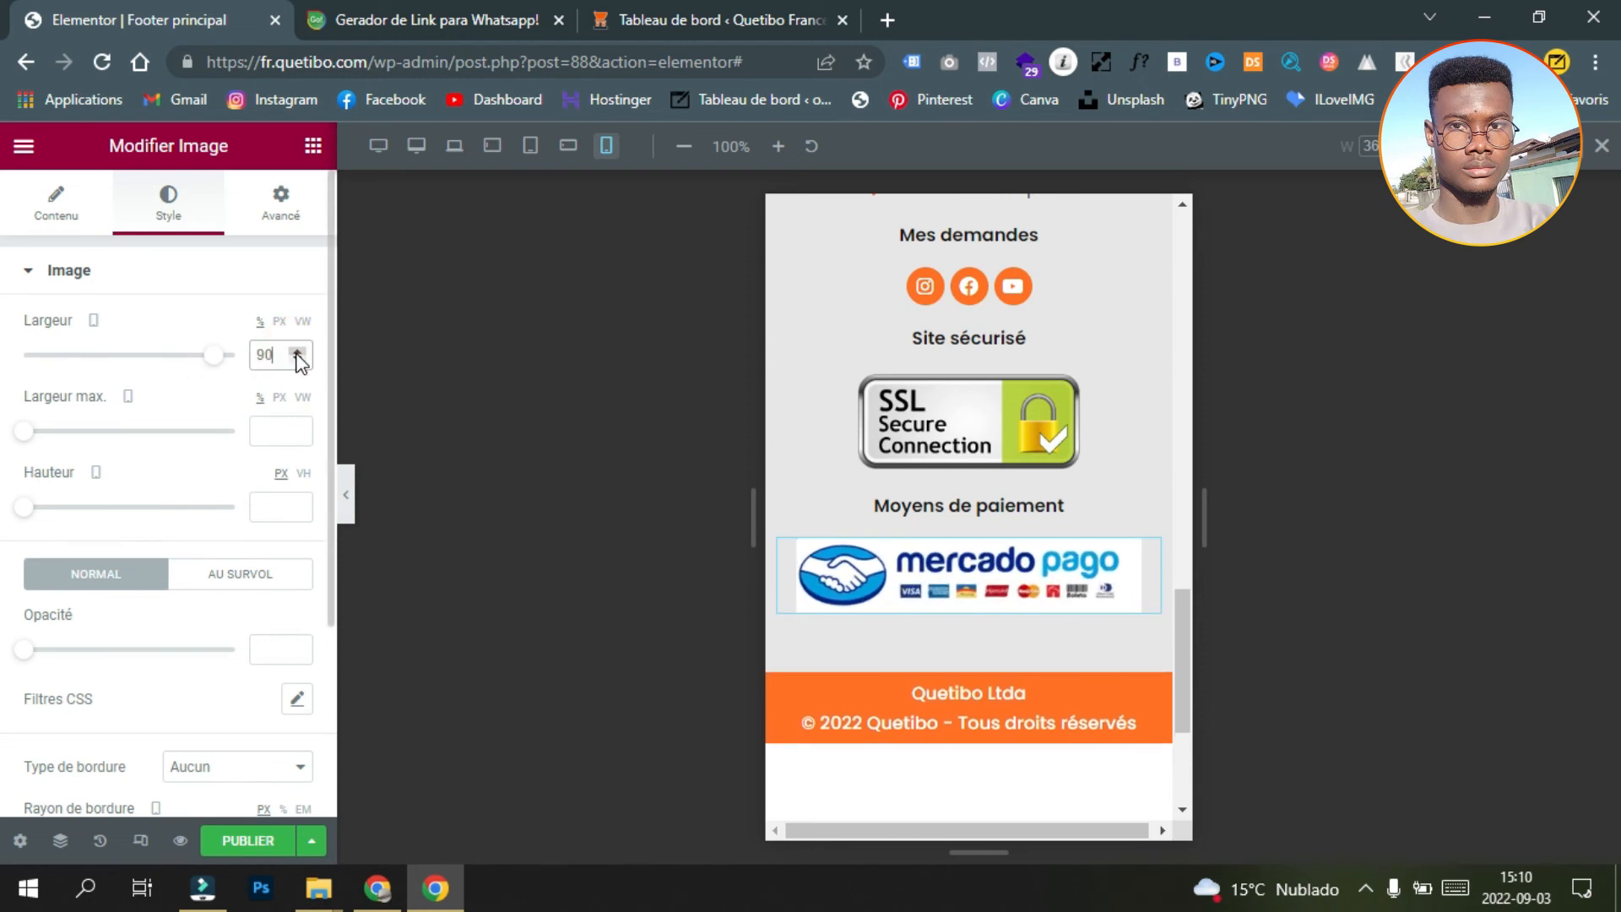
scroll(154, 504, "down", 3)
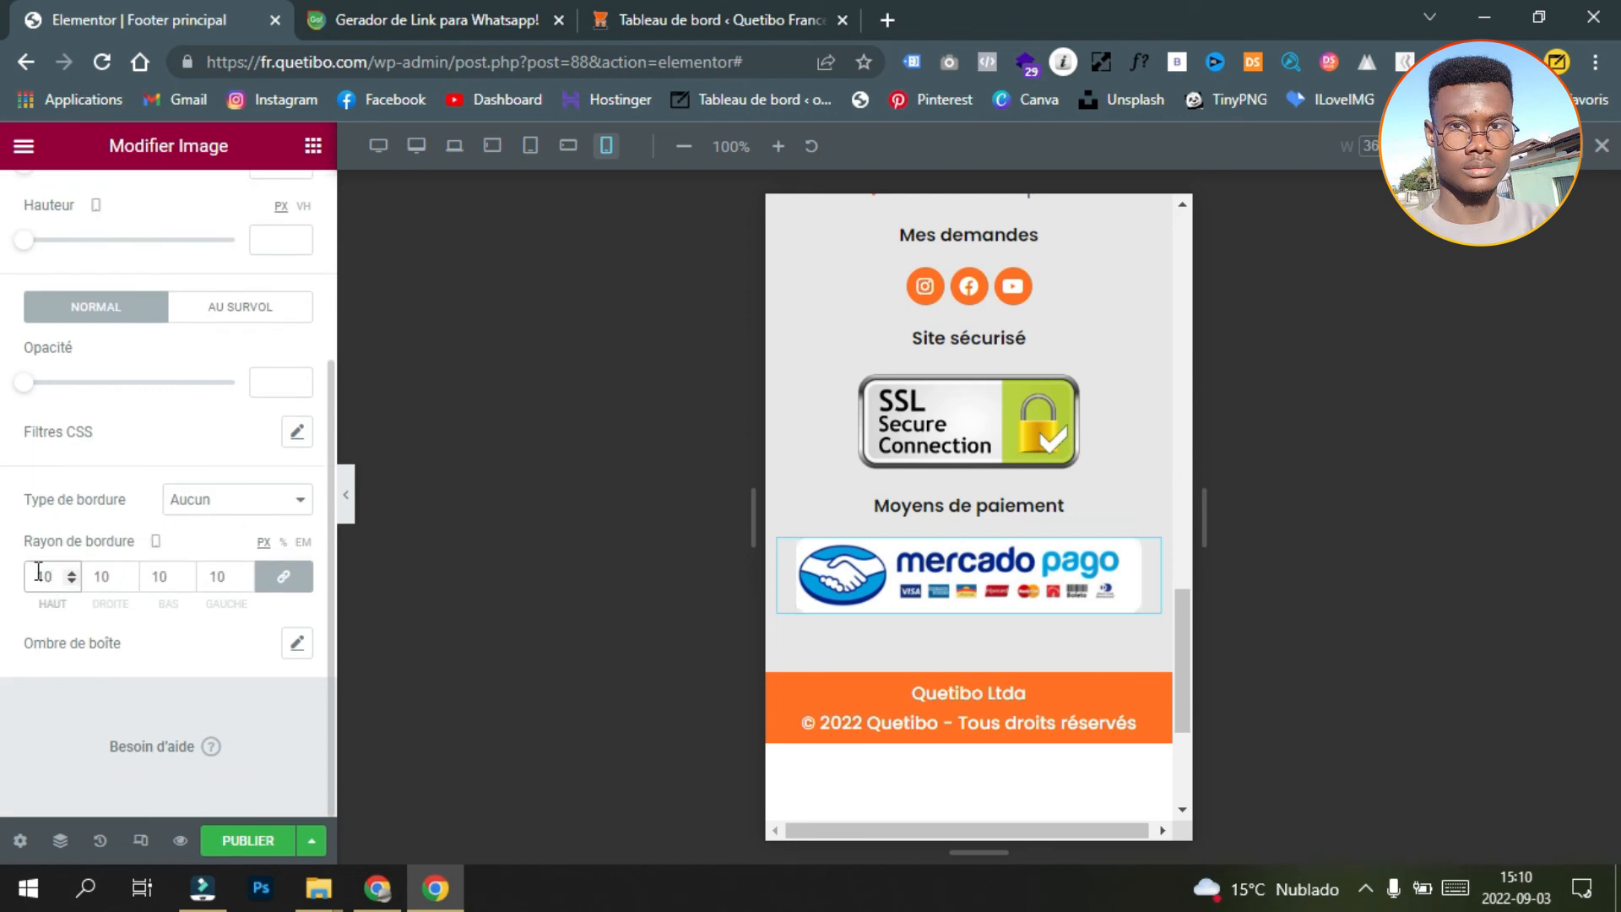
Step: Set the institutionnel column's mobile width to 40 % and open the layout settings of the Aide column beside it
left_click(350, 515)
scroll(878, 646, "up", 4)
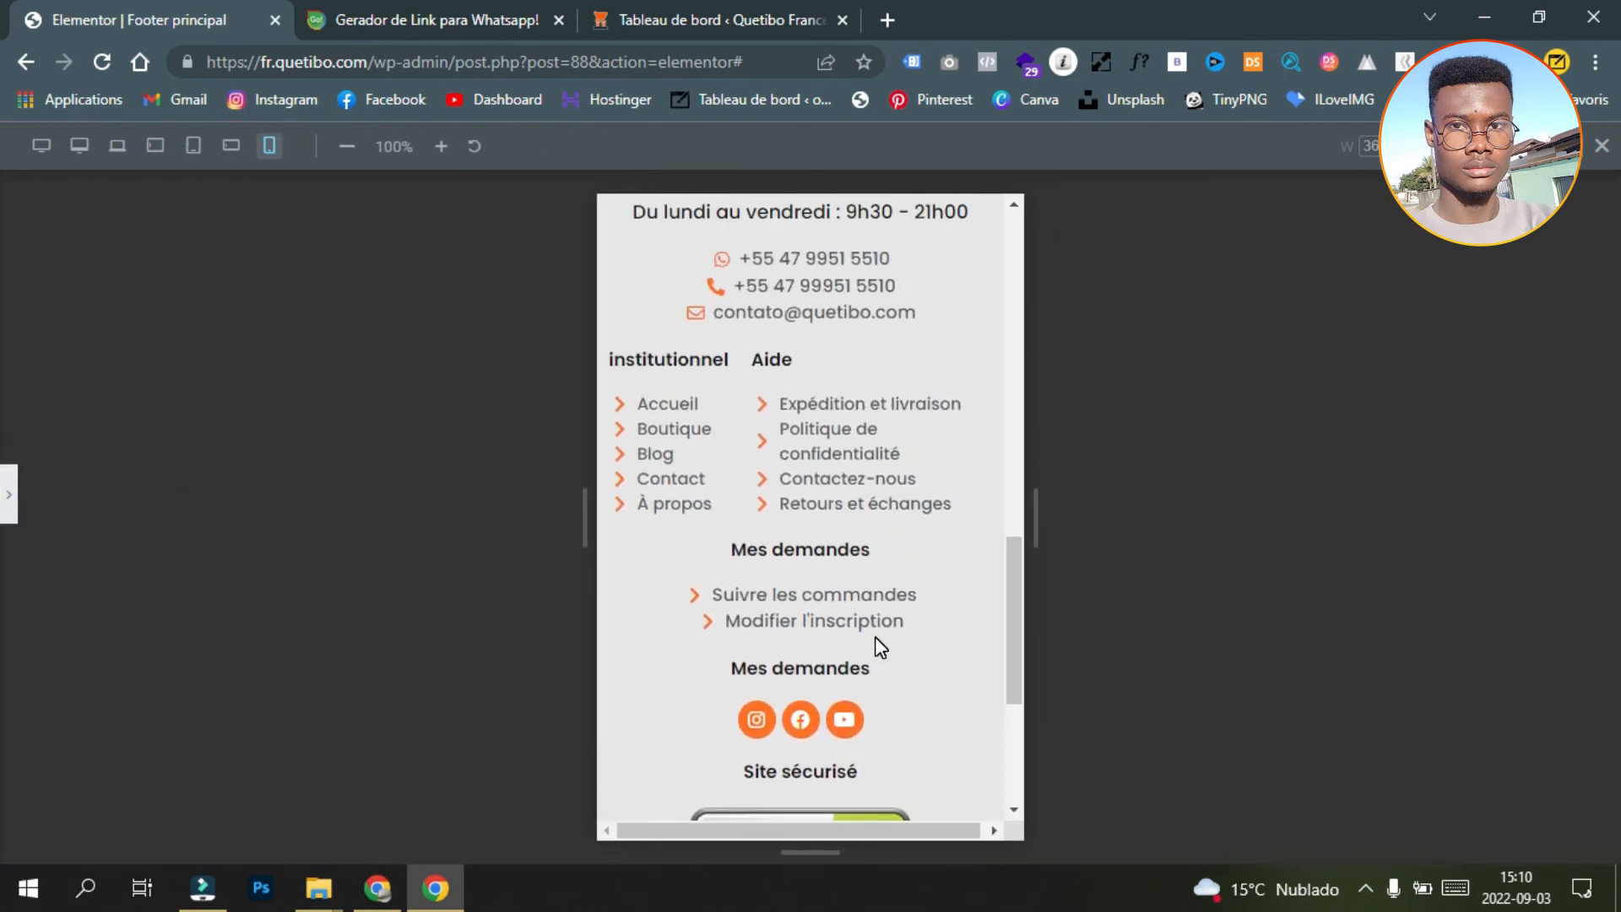
left_click(8, 494)
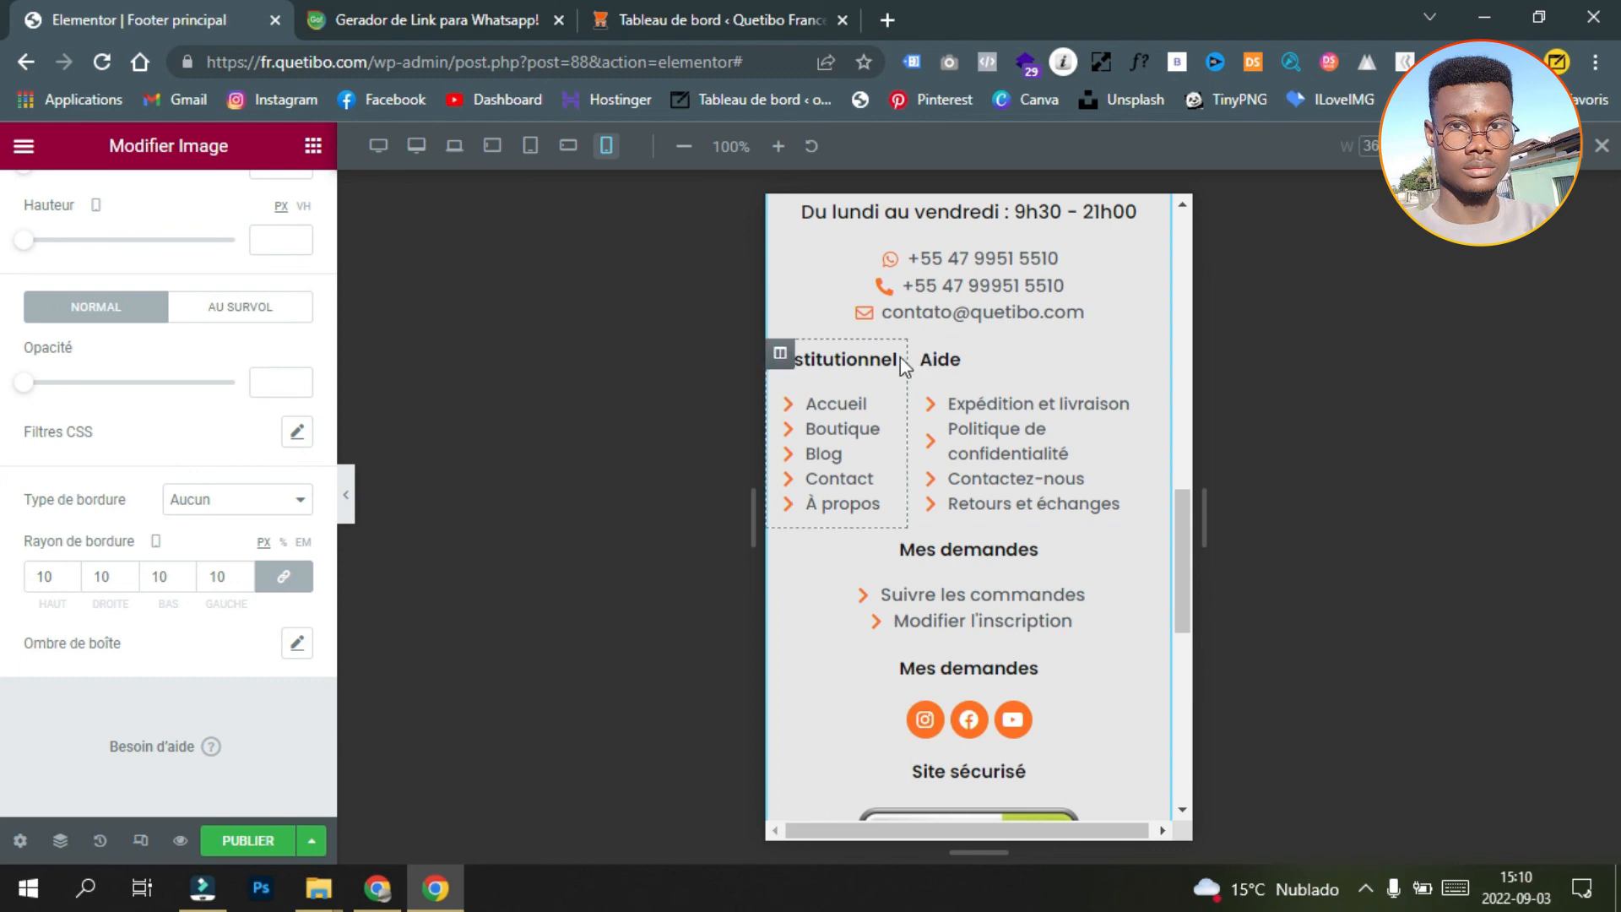
left_click(781, 354)
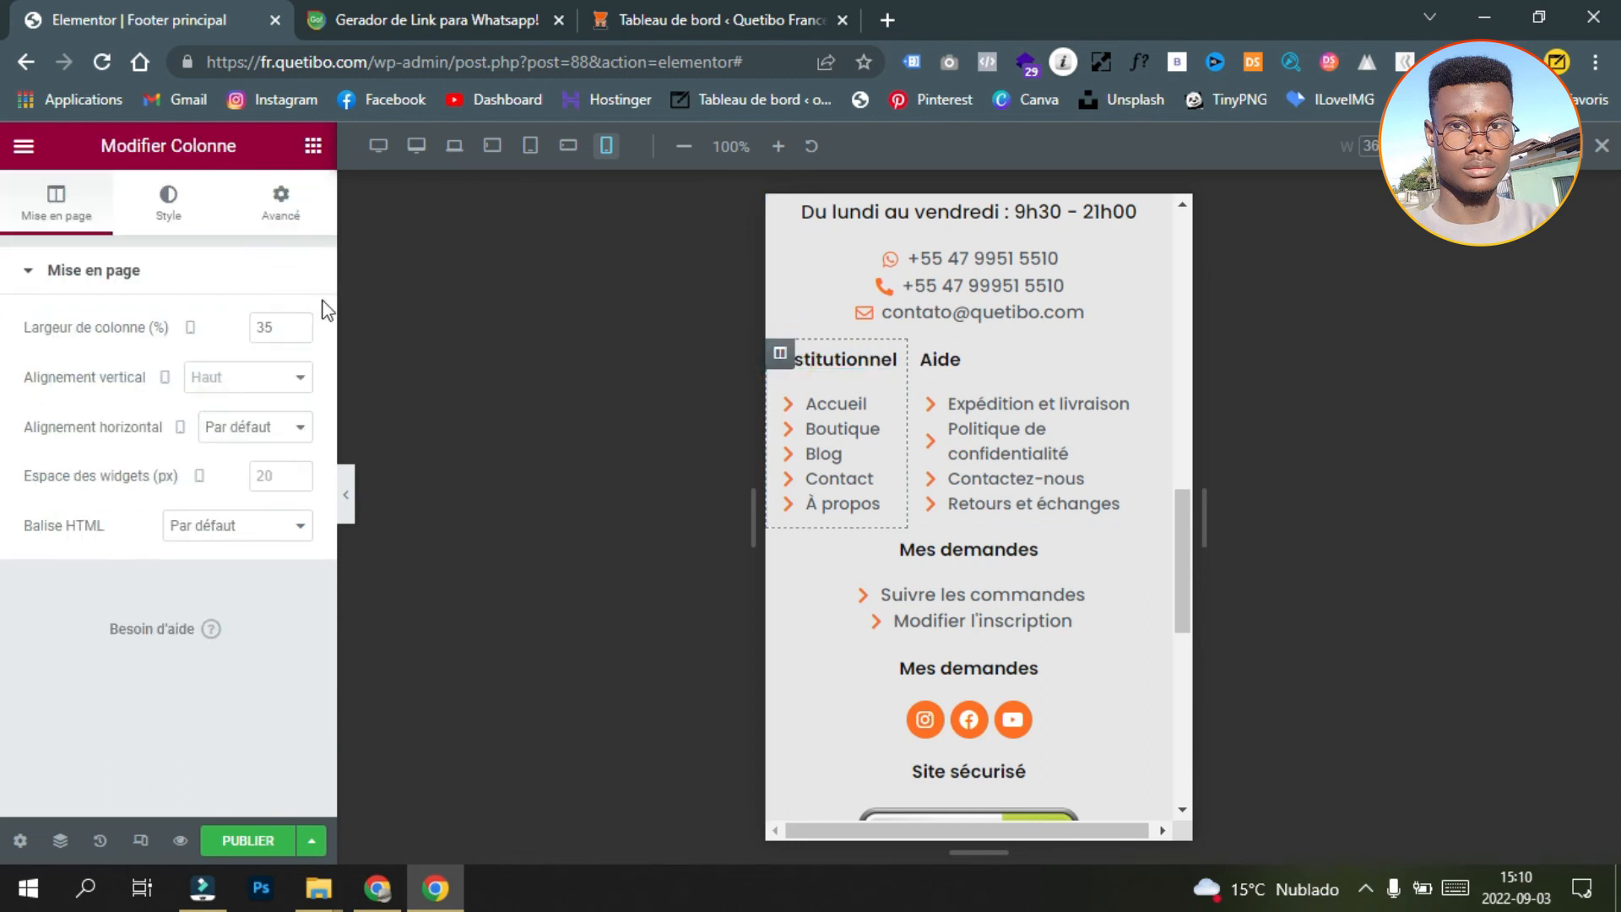
double_click(277, 328)
type("40")
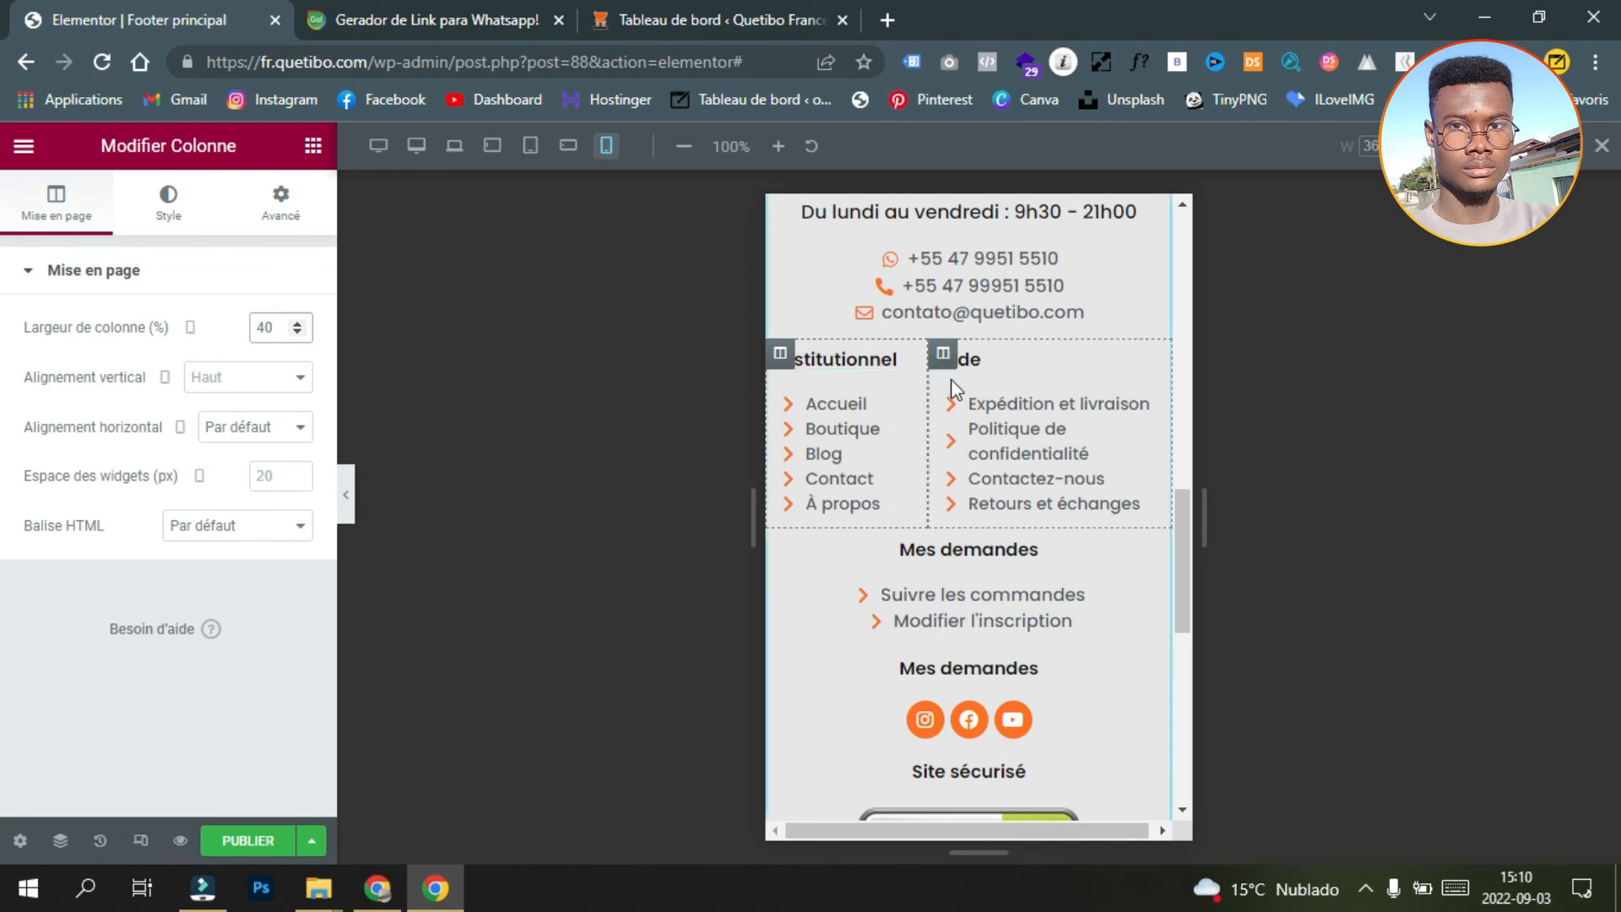
left_click(943, 353)
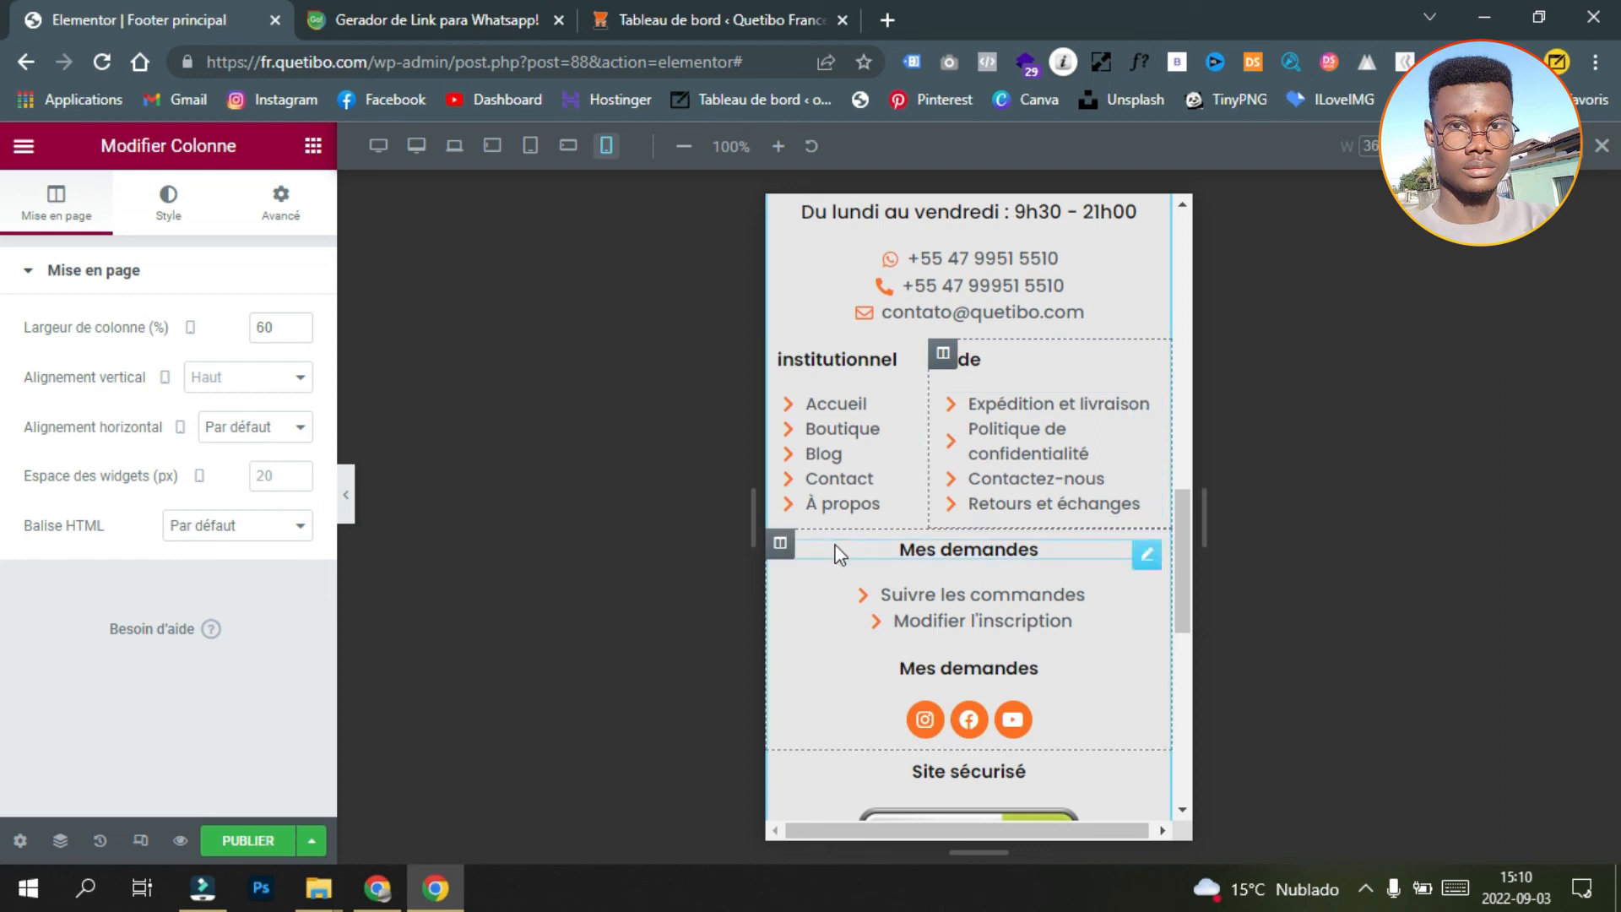
Step: Hide the "Quetibo Ltda" heading in the copyright bar on tablet, large mobile and mobile
scroll(818, 590, "down", 4)
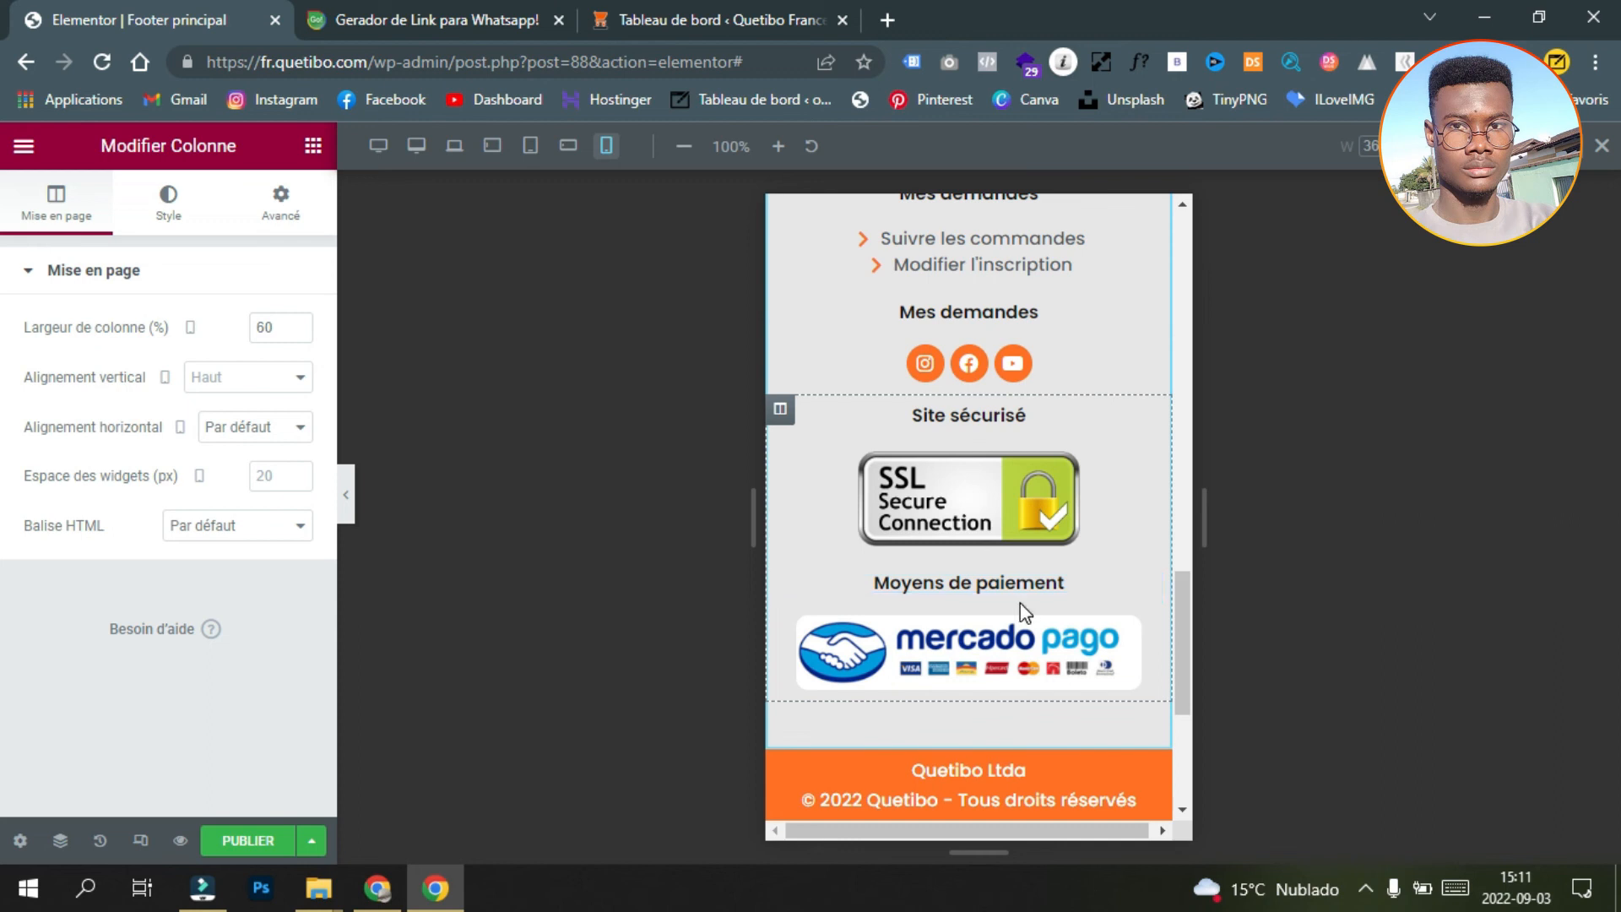
scroll(1024, 616, "down", 3)
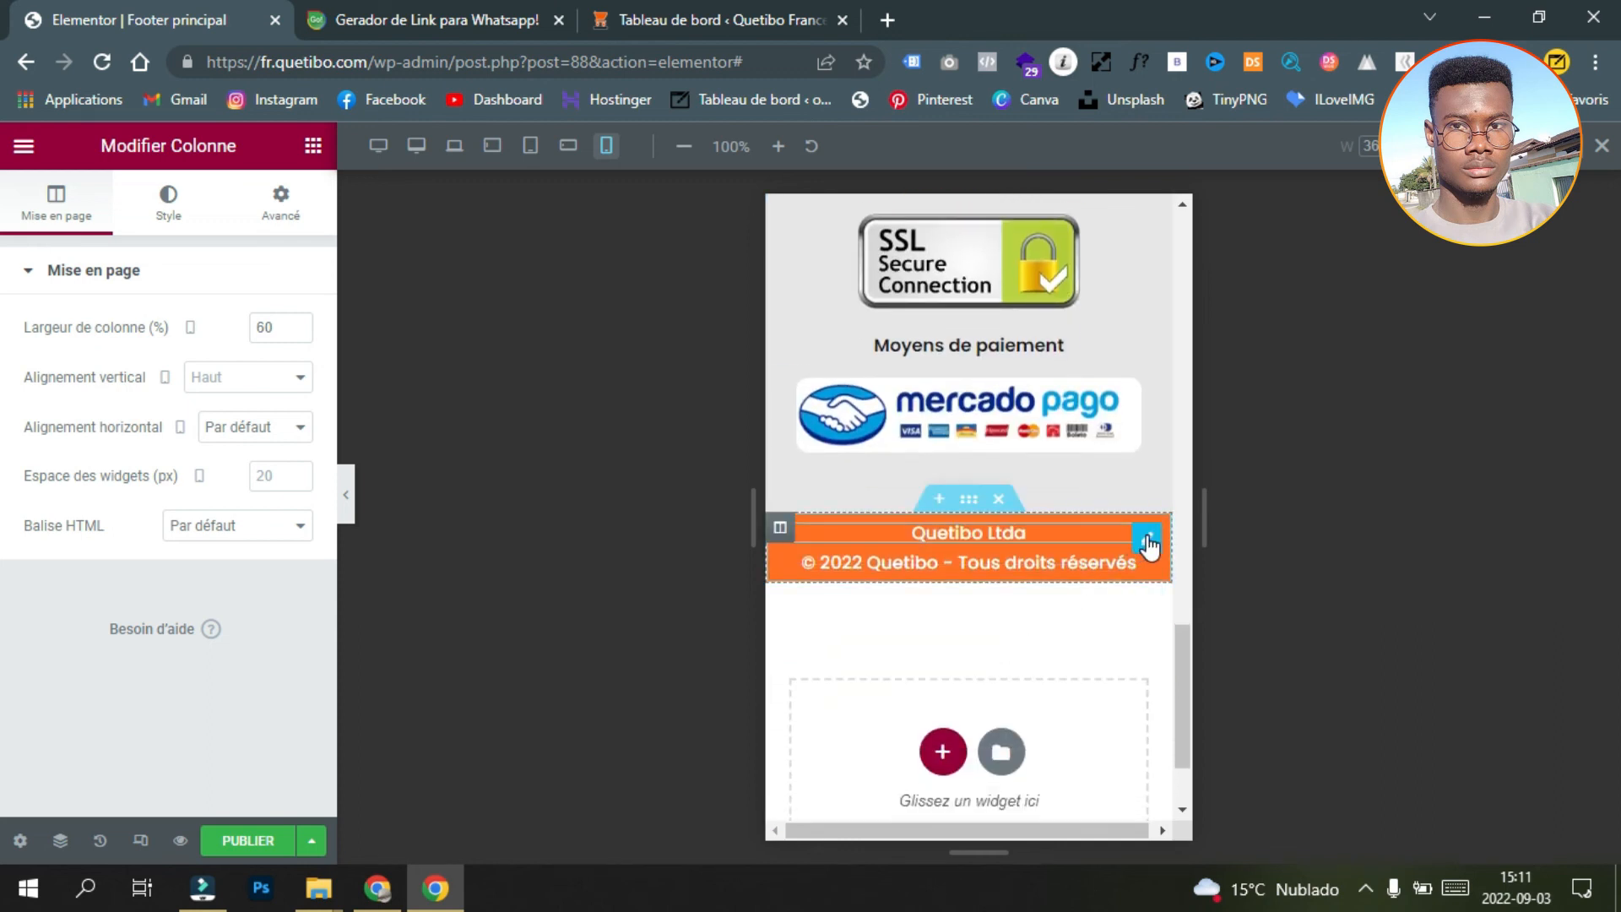
left_click(1146, 539)
right_click(1149, 545)
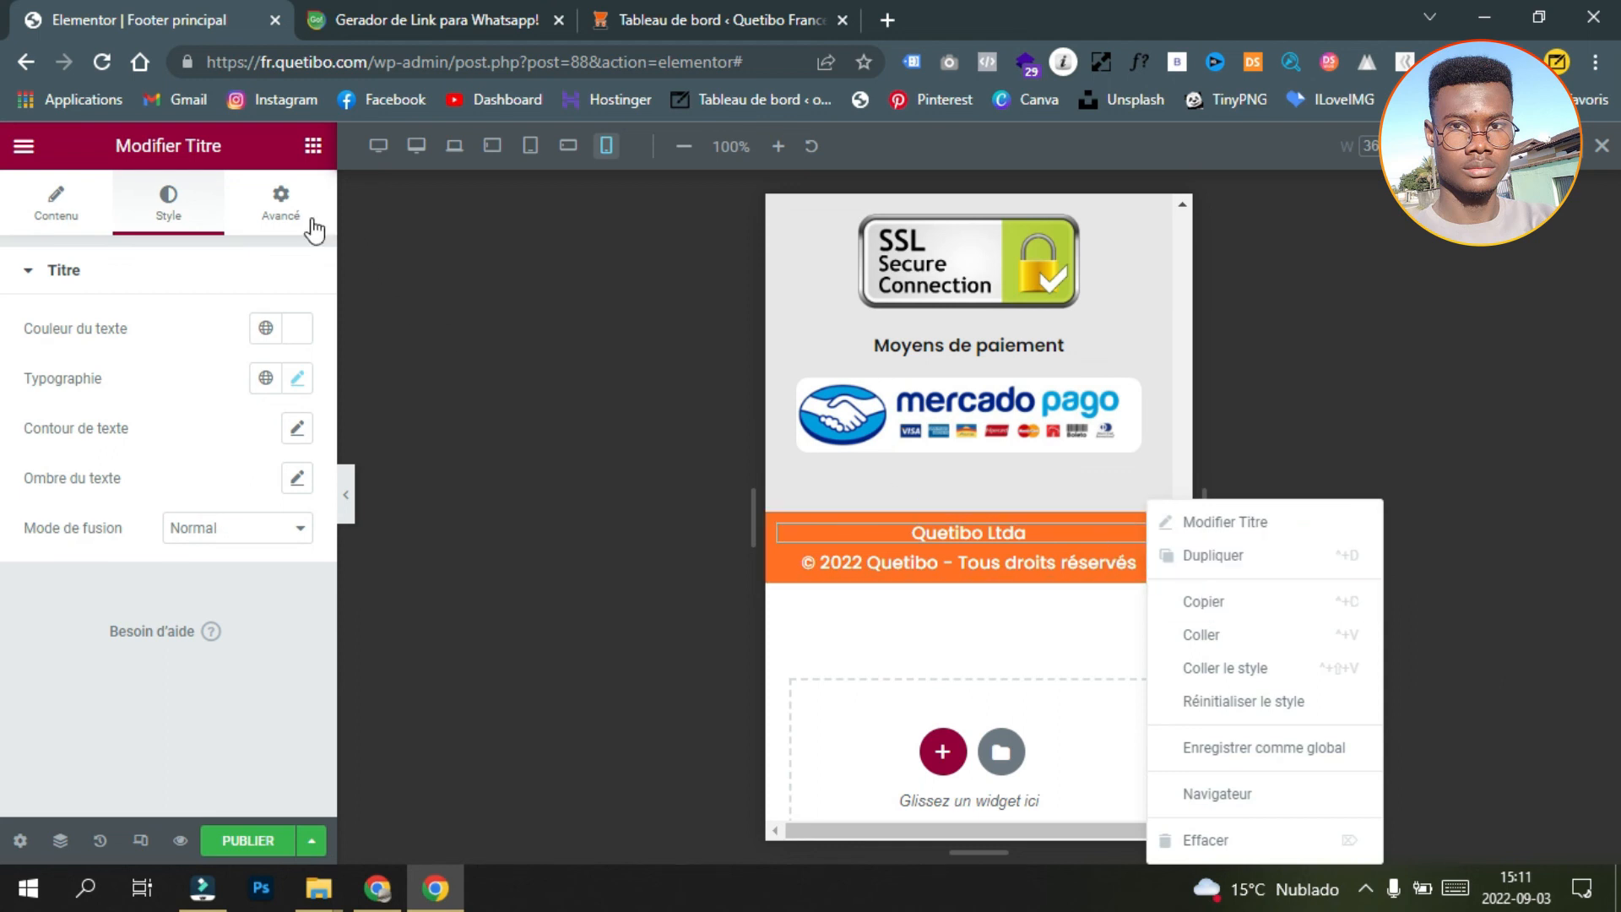
left_click(283, 203)
left_click(186, 288)
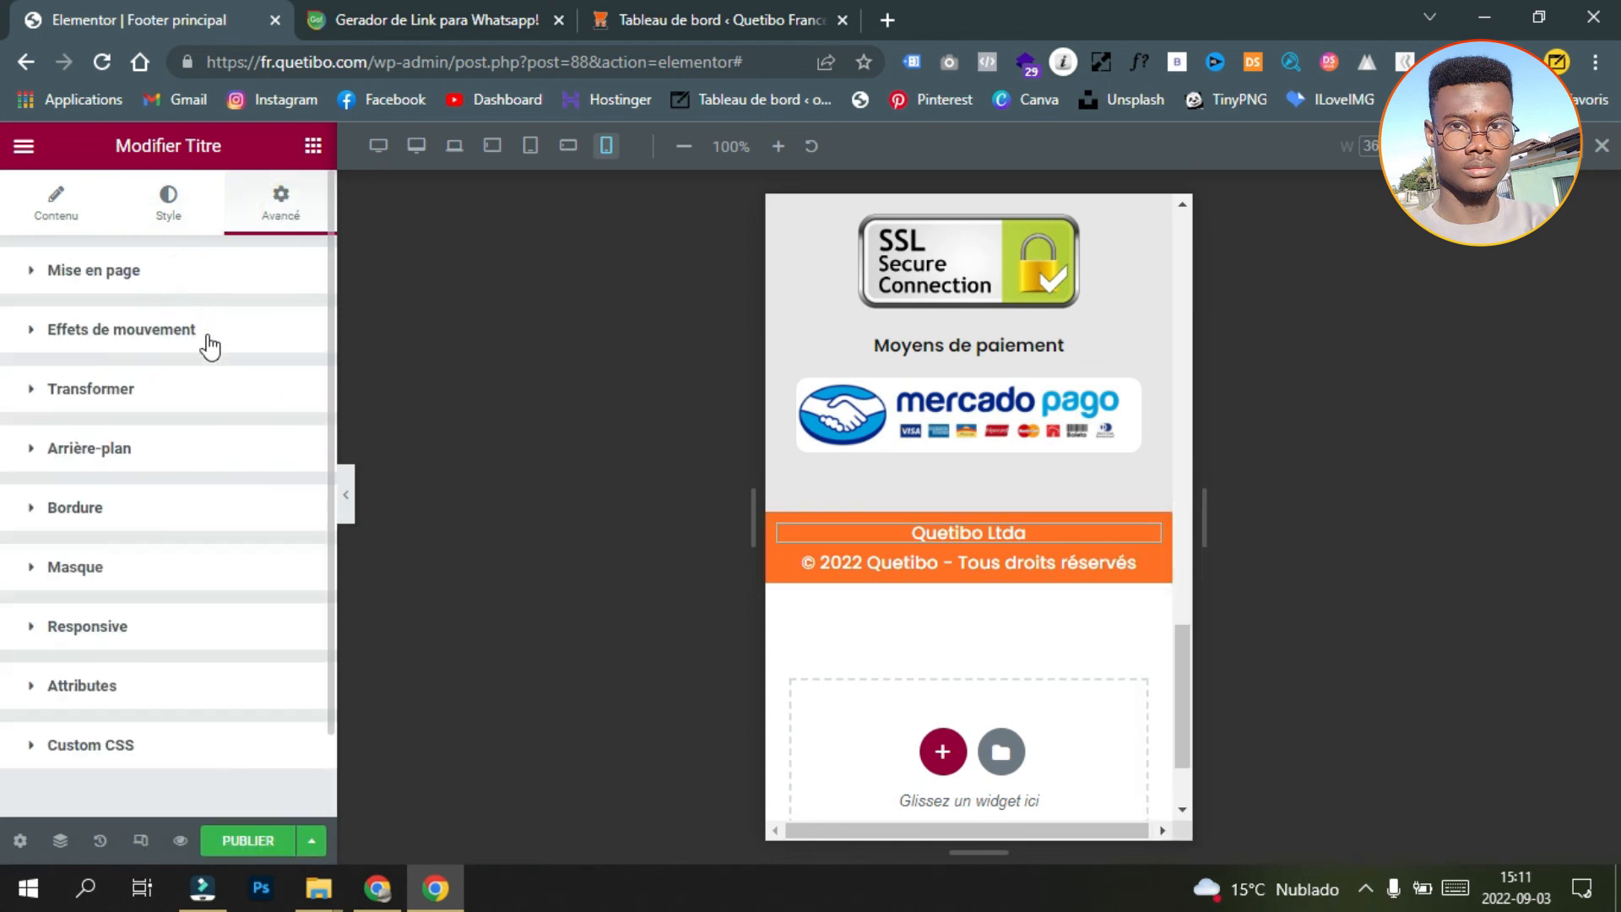
left_click(182, 626)
scroll(221, 546, "down", 5)
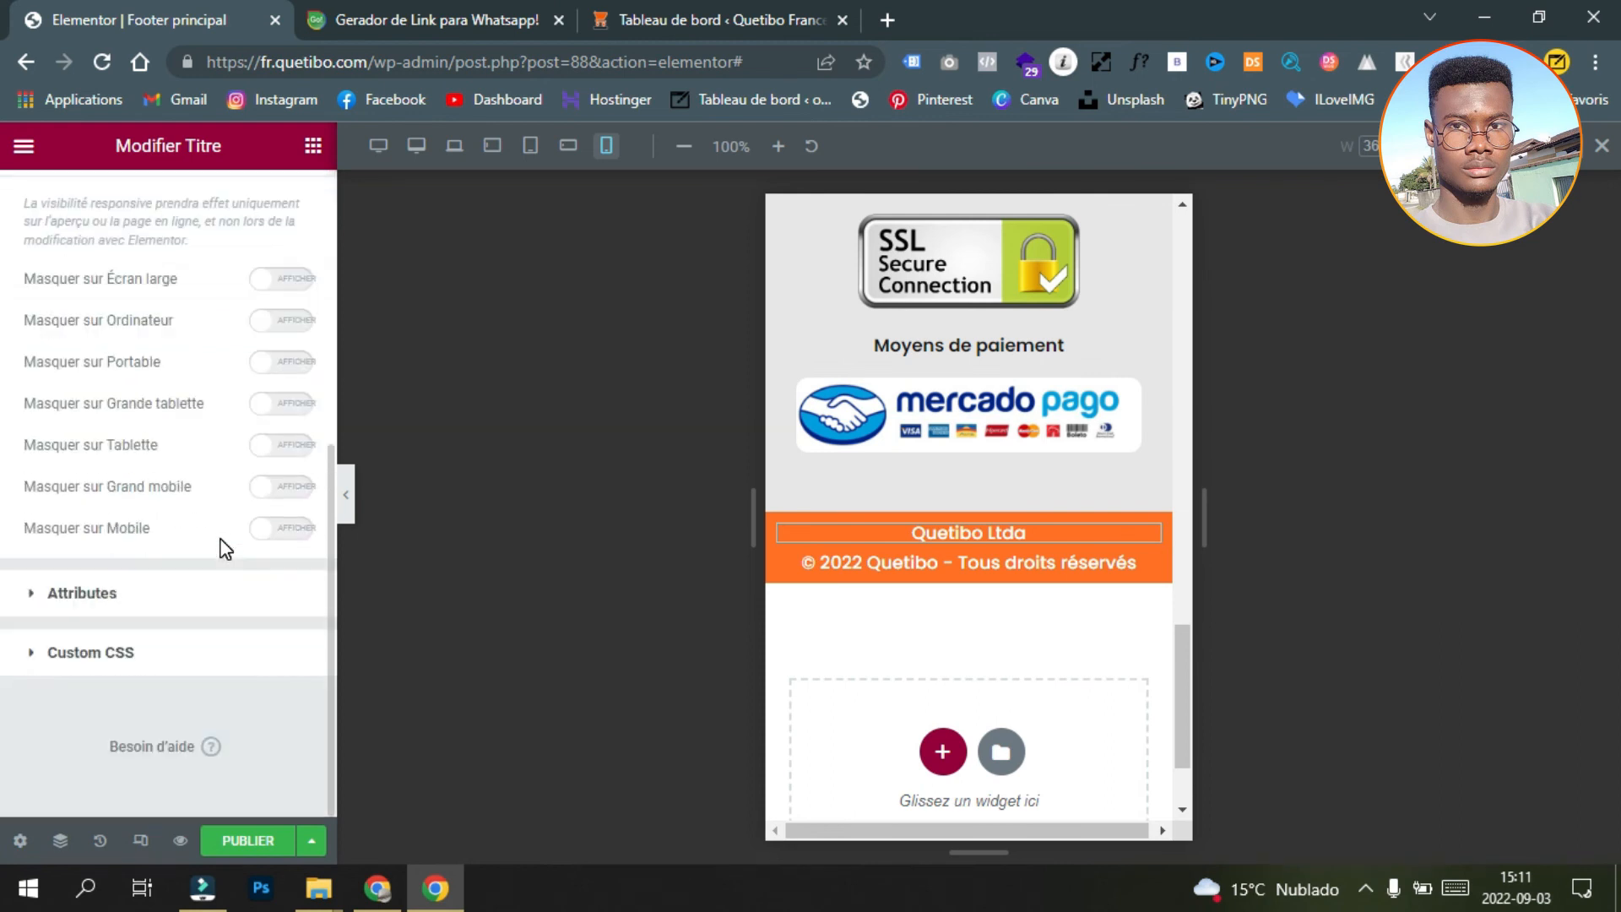
left_click(283, 527)
left_click(278, 486)
left_click(274, 445)
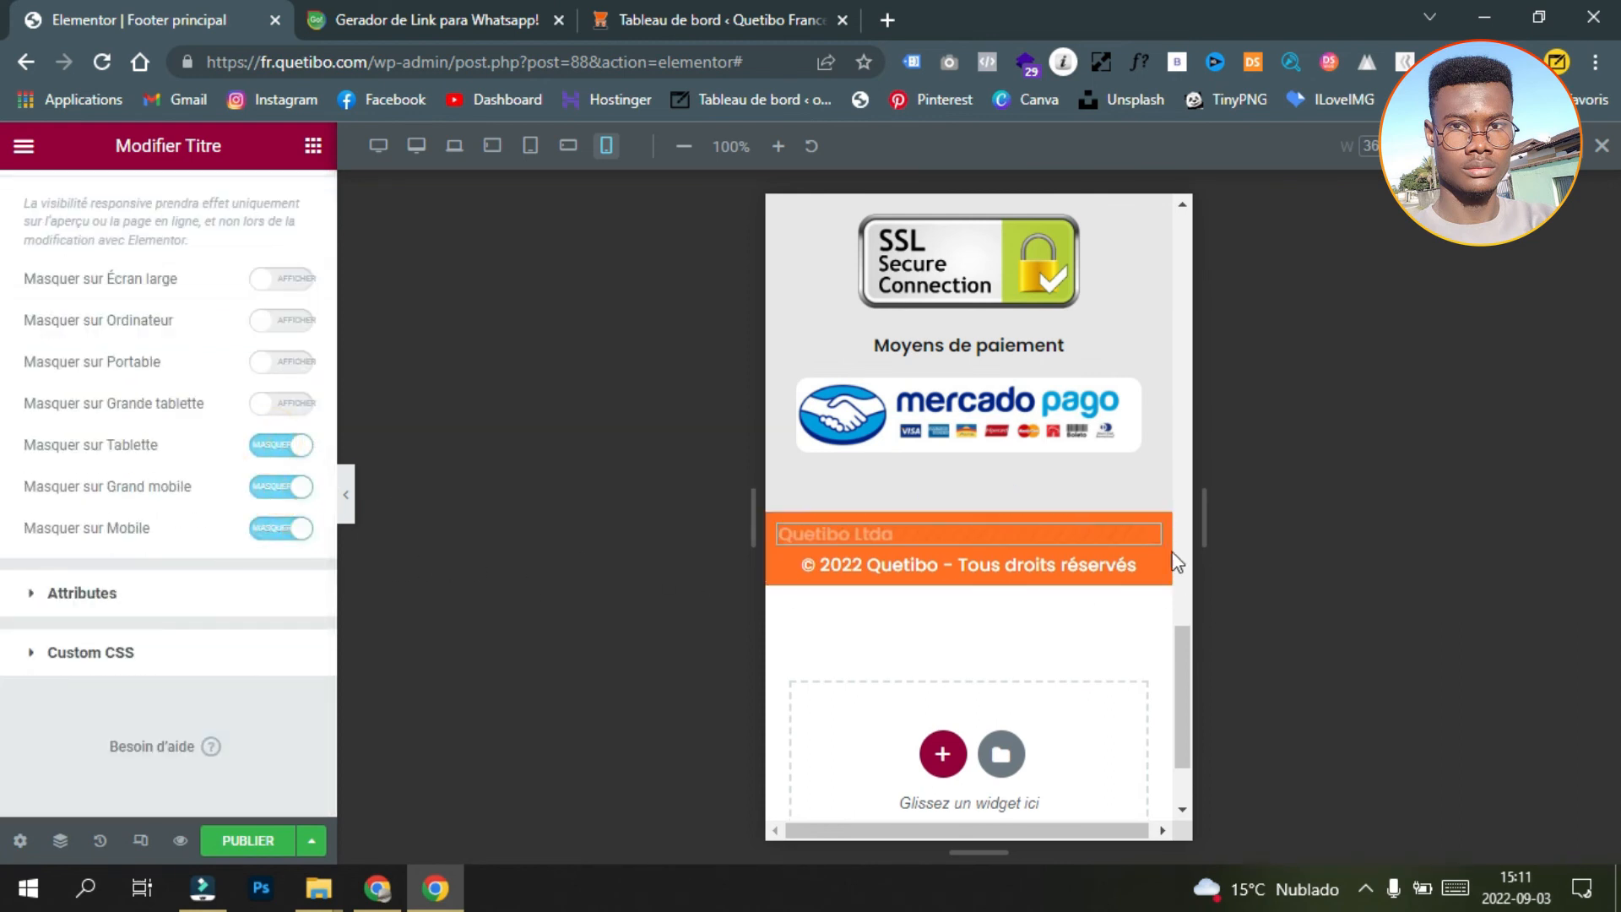
Step: Set the copyright line's mobile margin and padding to 0 px on all sides and preview the result
left_click(1150, 575)
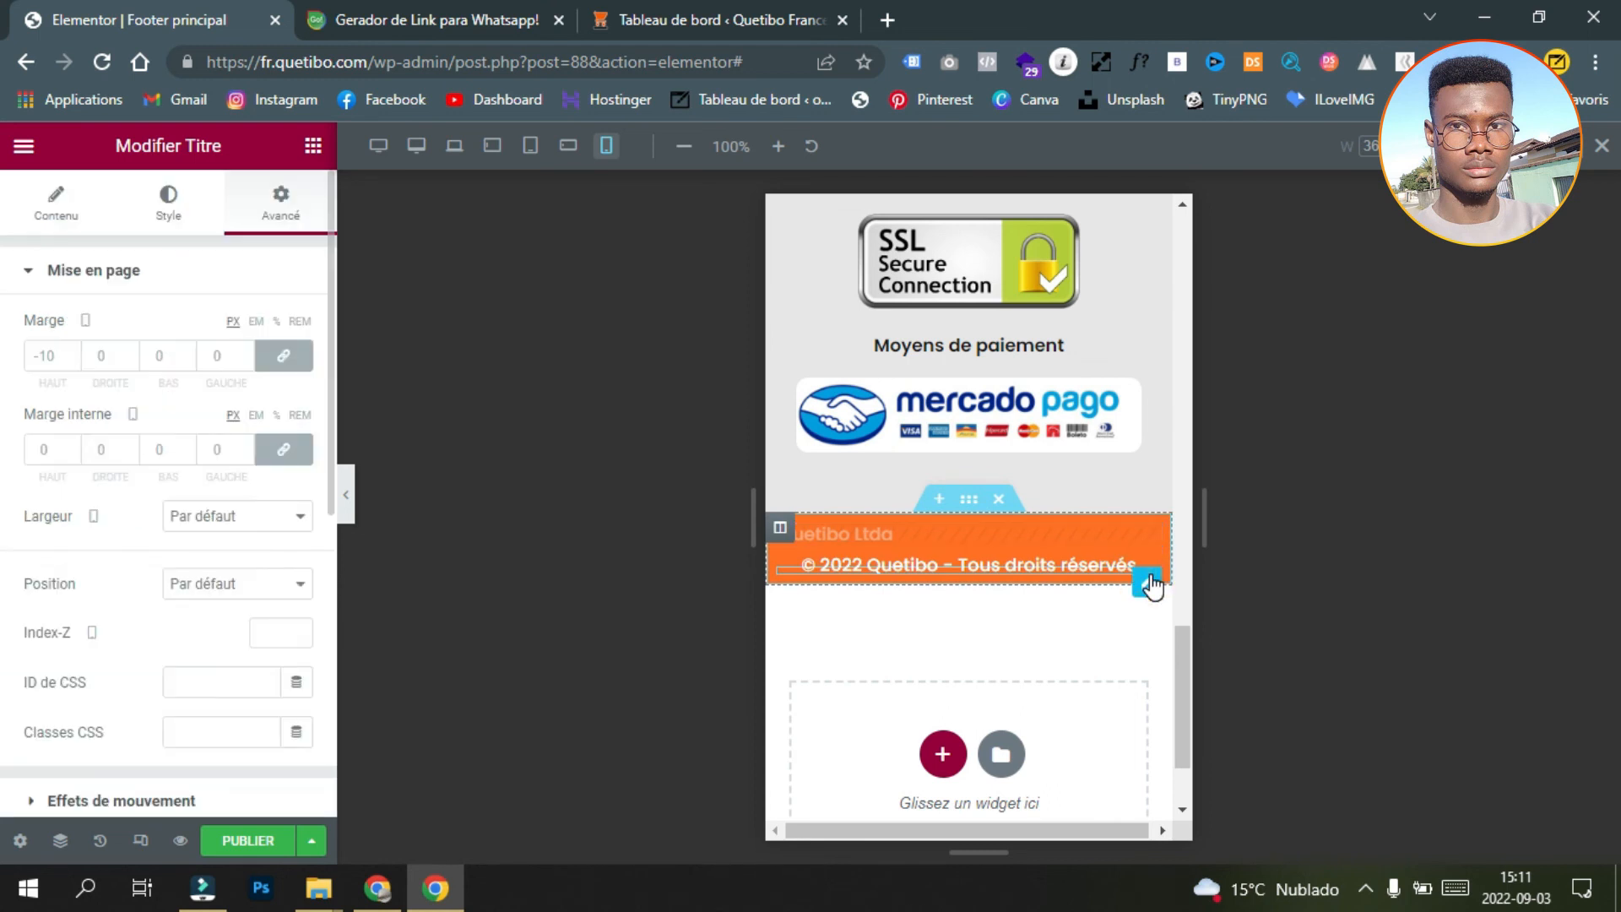
left_click(284, 355)
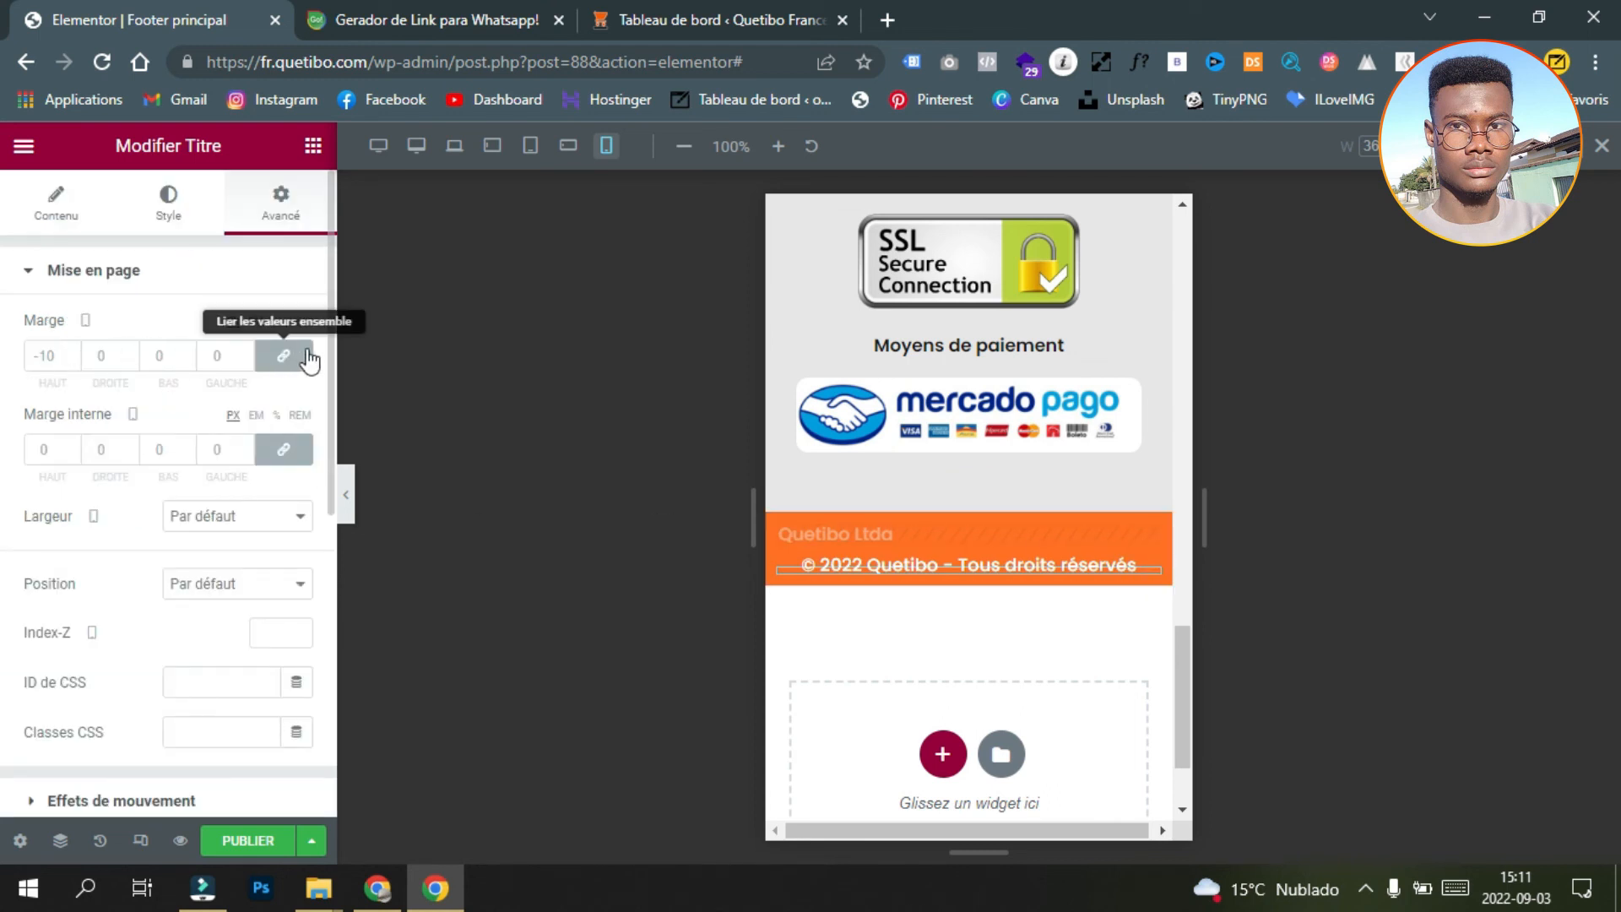
left_click(287, 453)
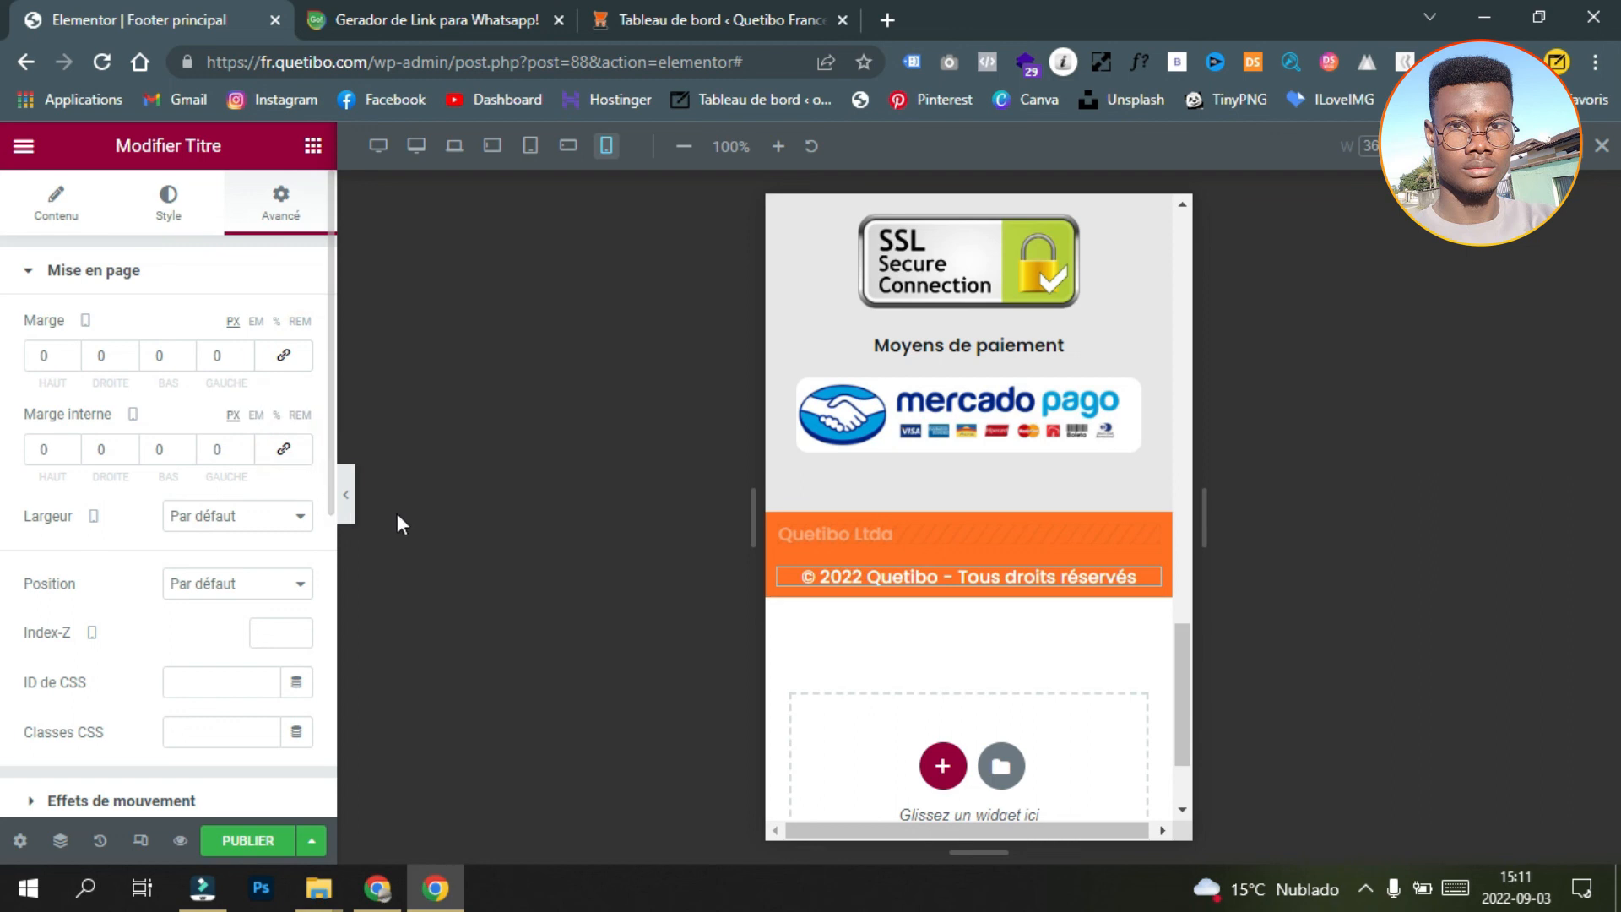
left_click(346, 494)
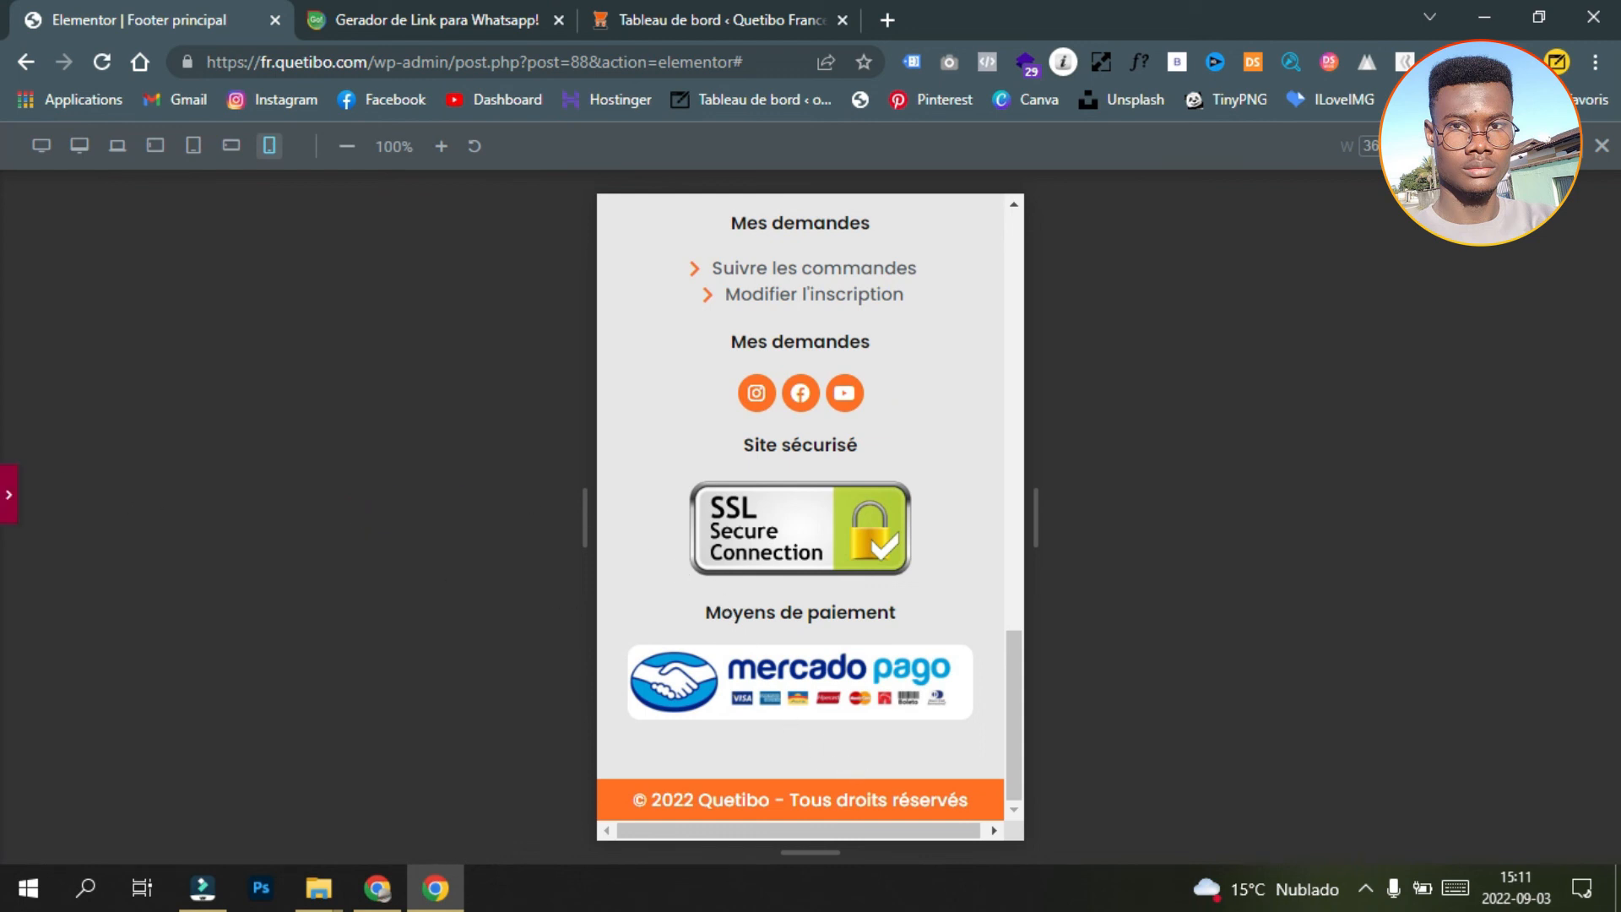
left_click(9, 495)
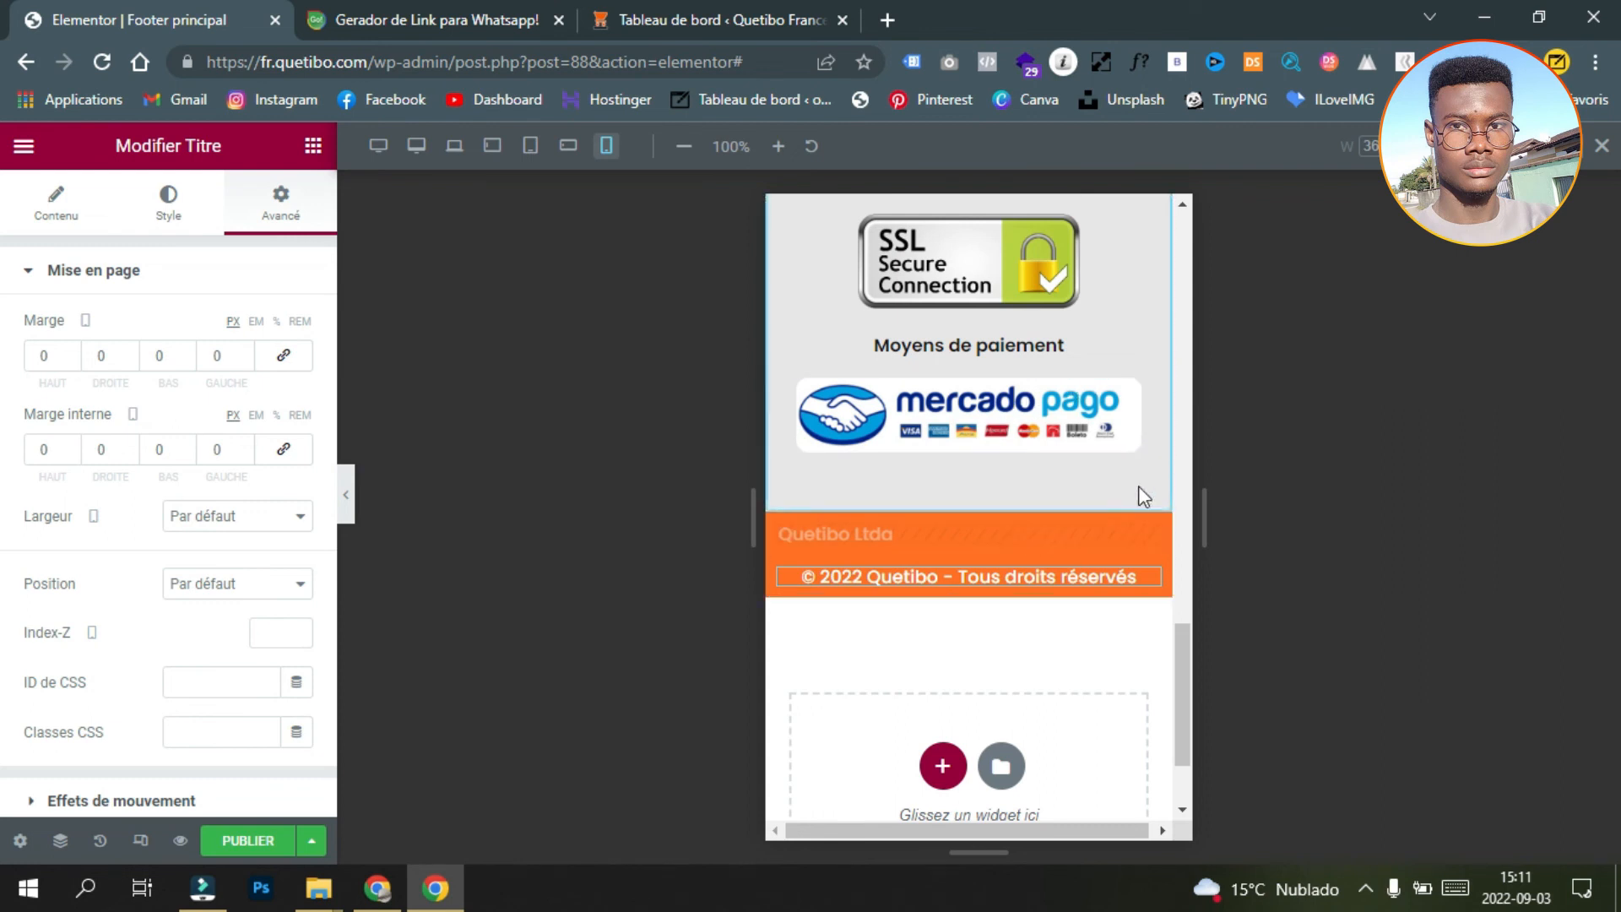
Step: Set the font weight of the copyright line to 400 and preview the footer
left_click(159, 207)
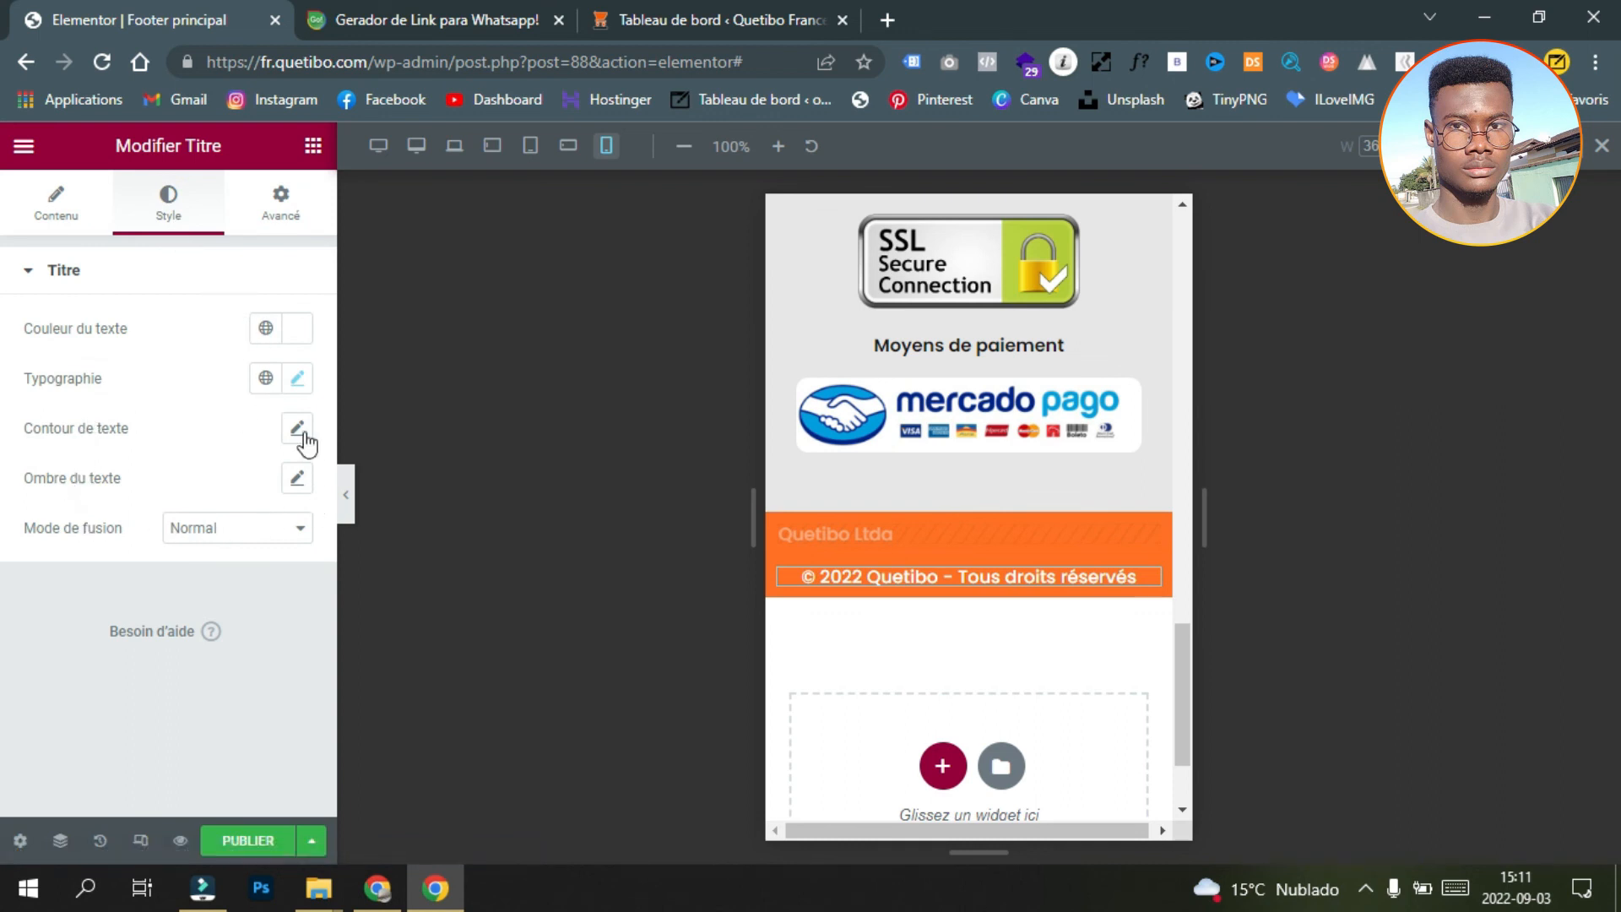
left_click(298, 379)
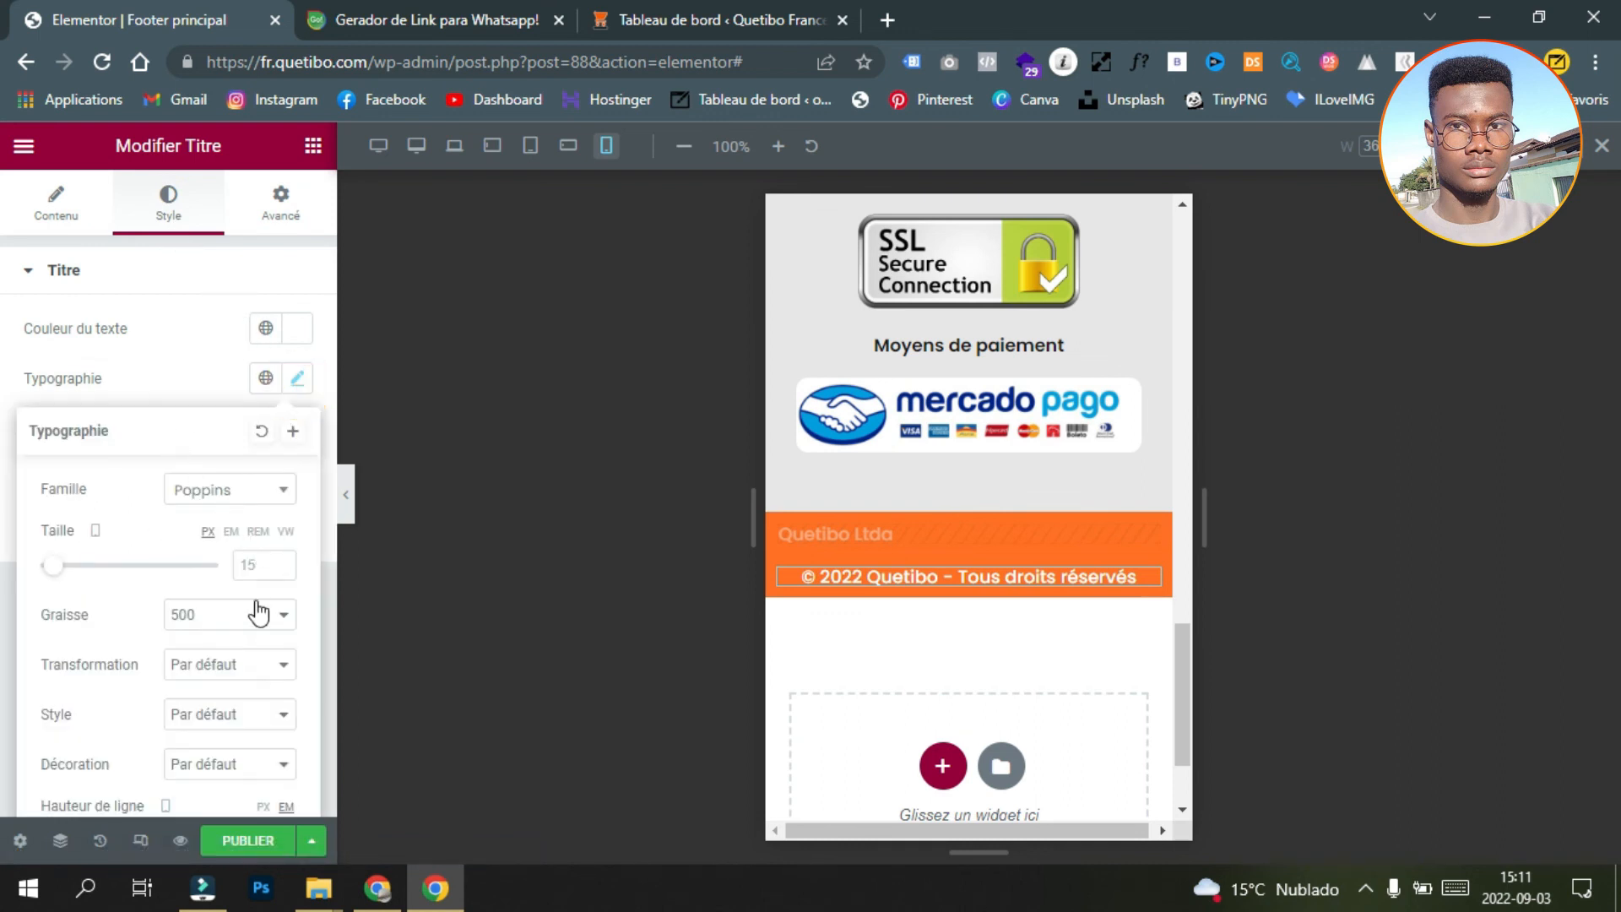
left_click(259, 613)
left_click(233, 690)
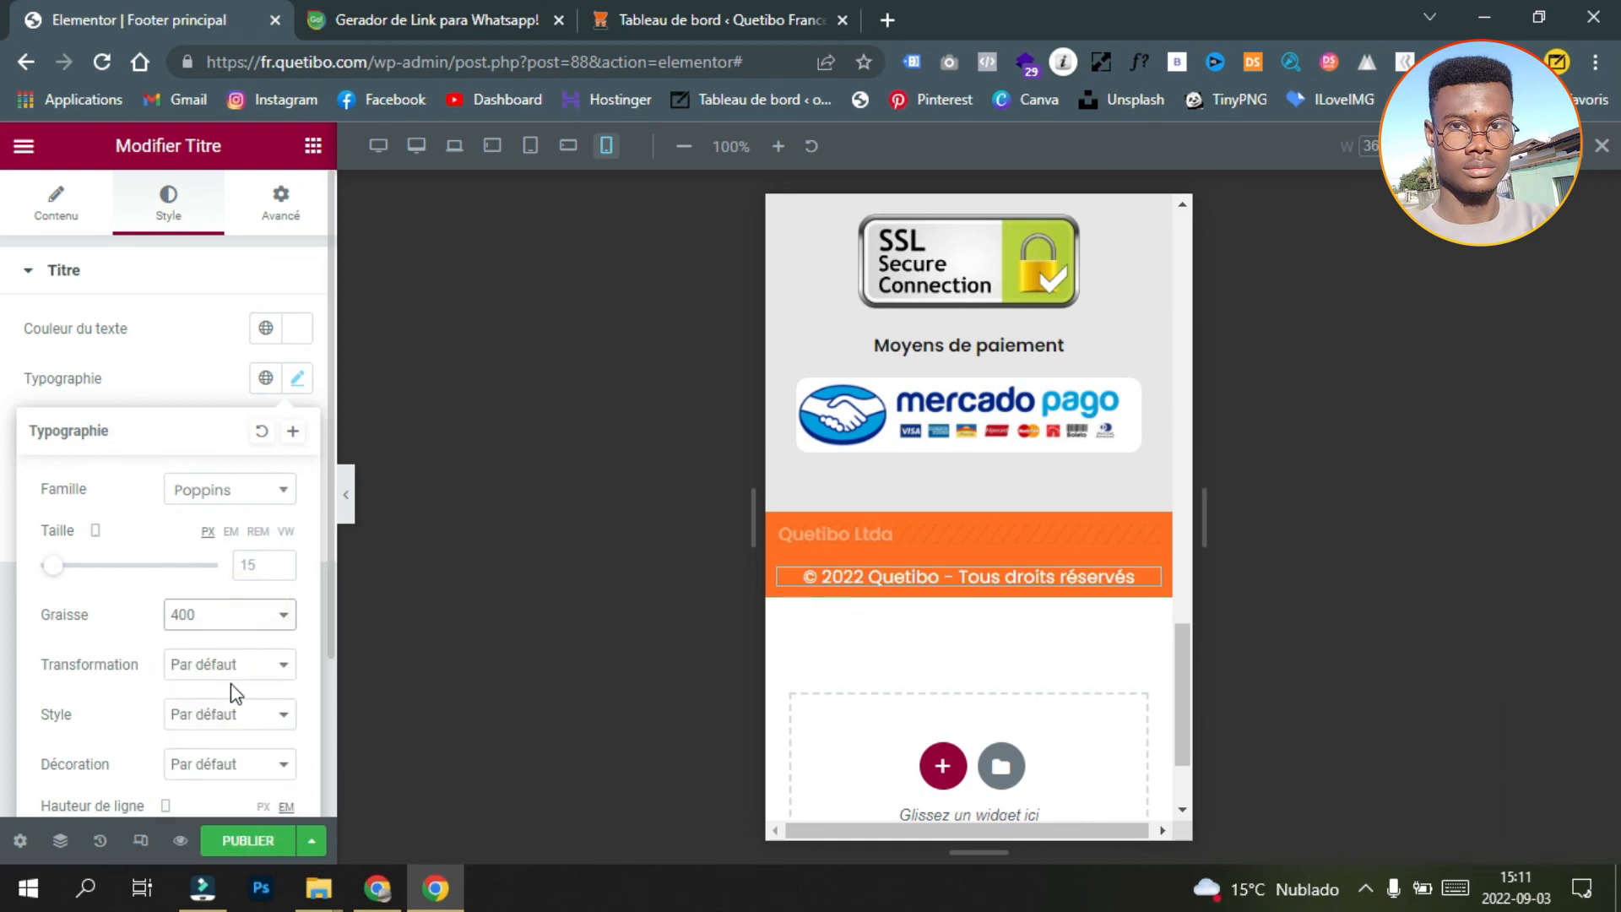
left_click(210, 387)
left_click(342, 493)
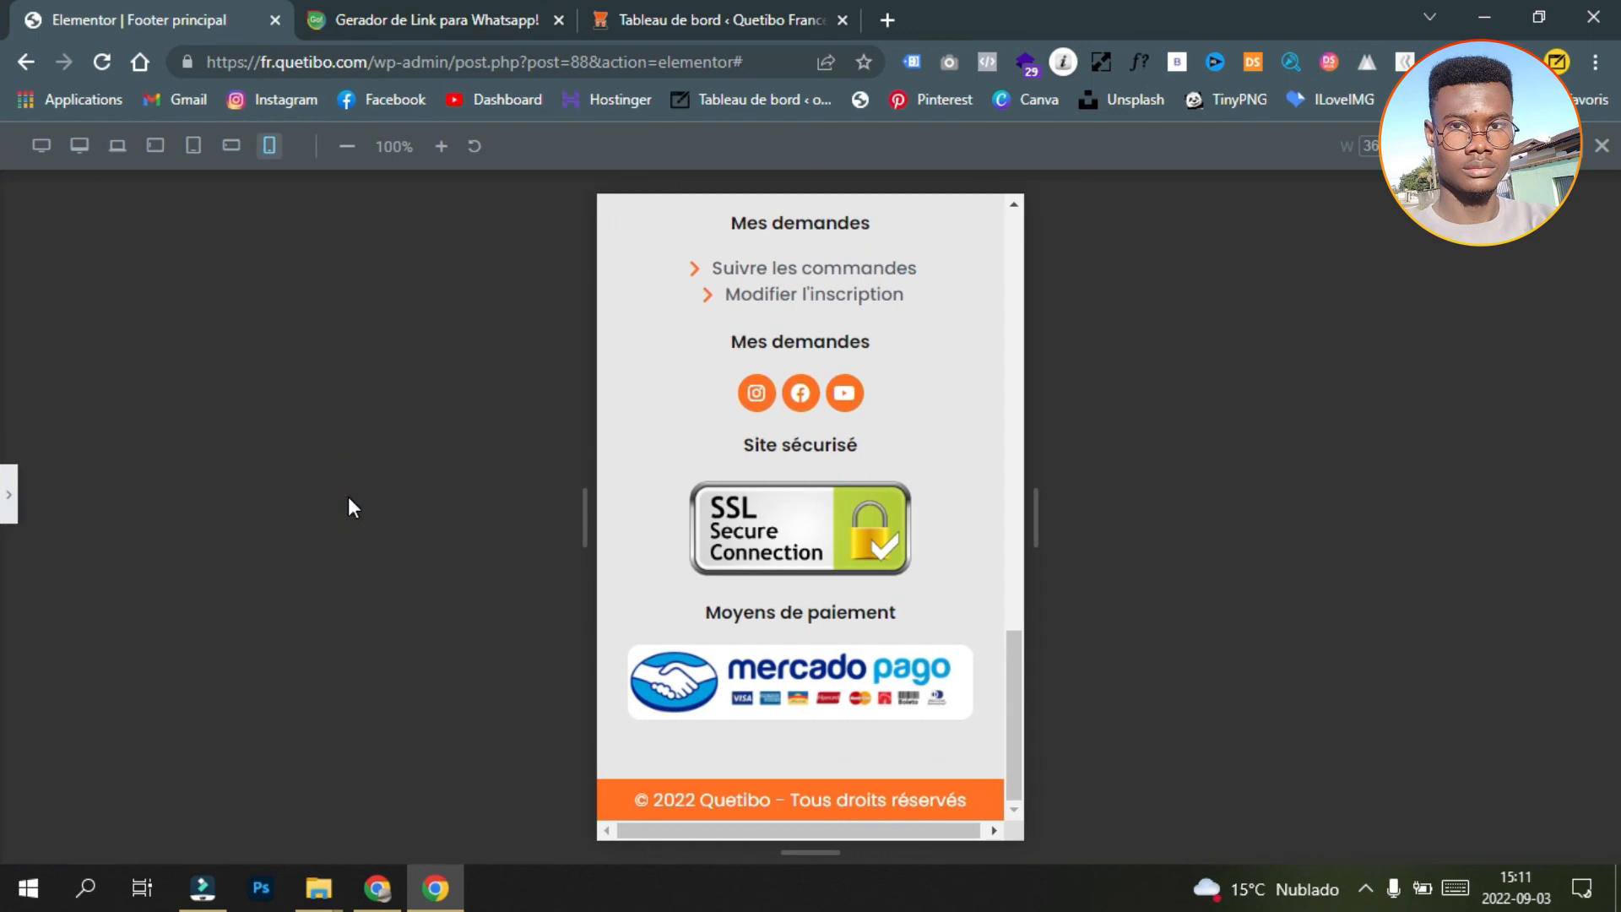
scroll(795, 657, "up", 2)
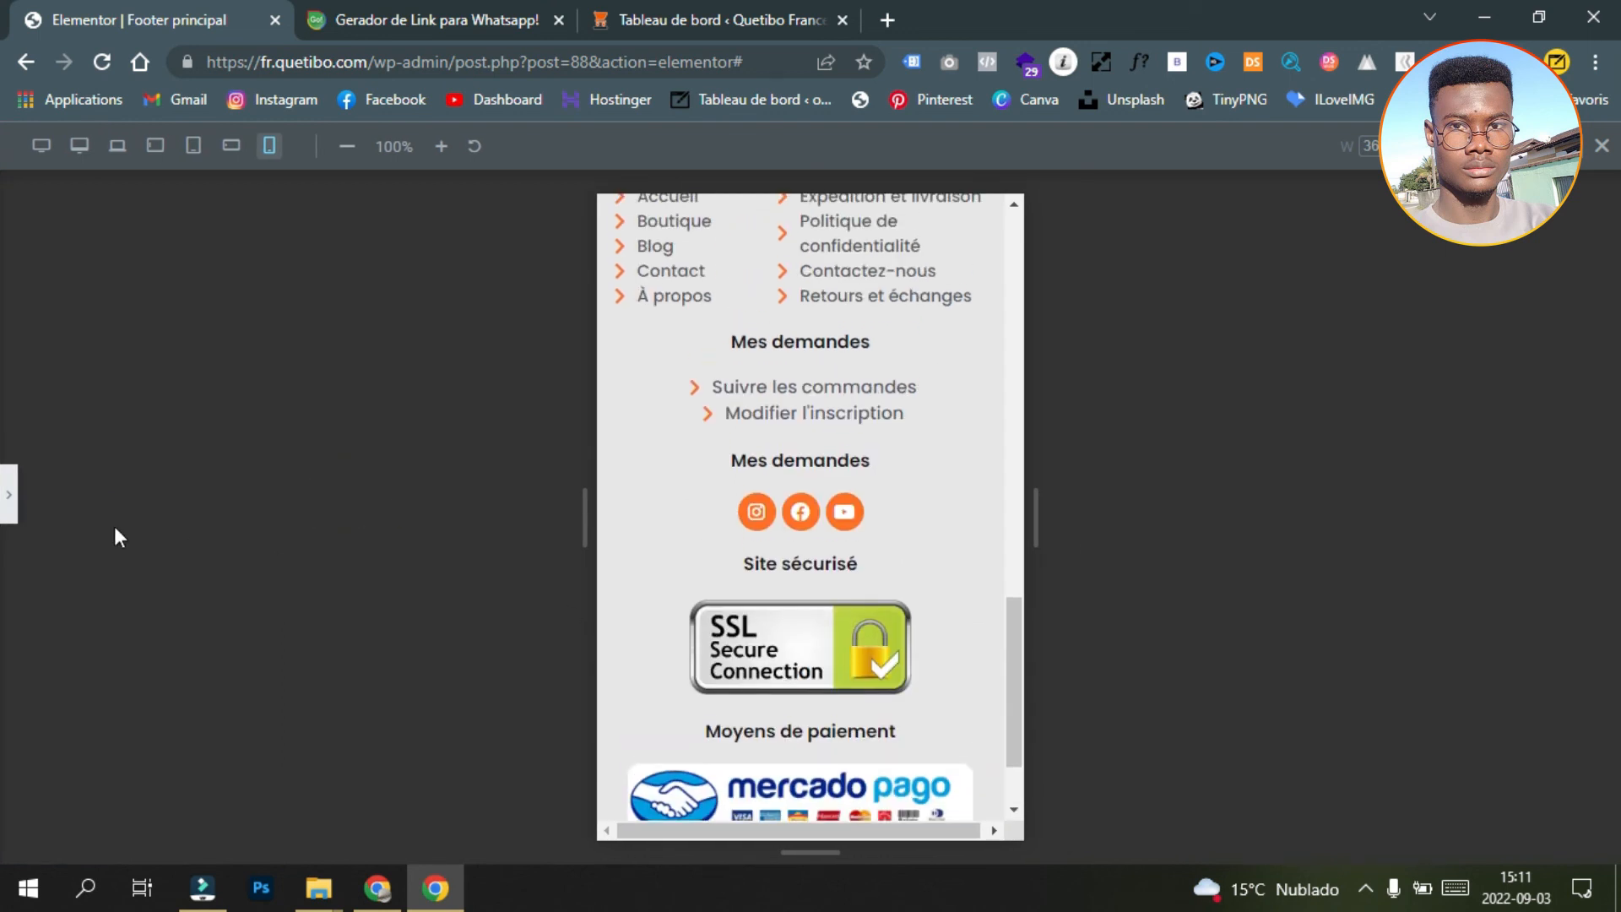
left_click(11, 505)
scroll(997, 490, "down", 3)
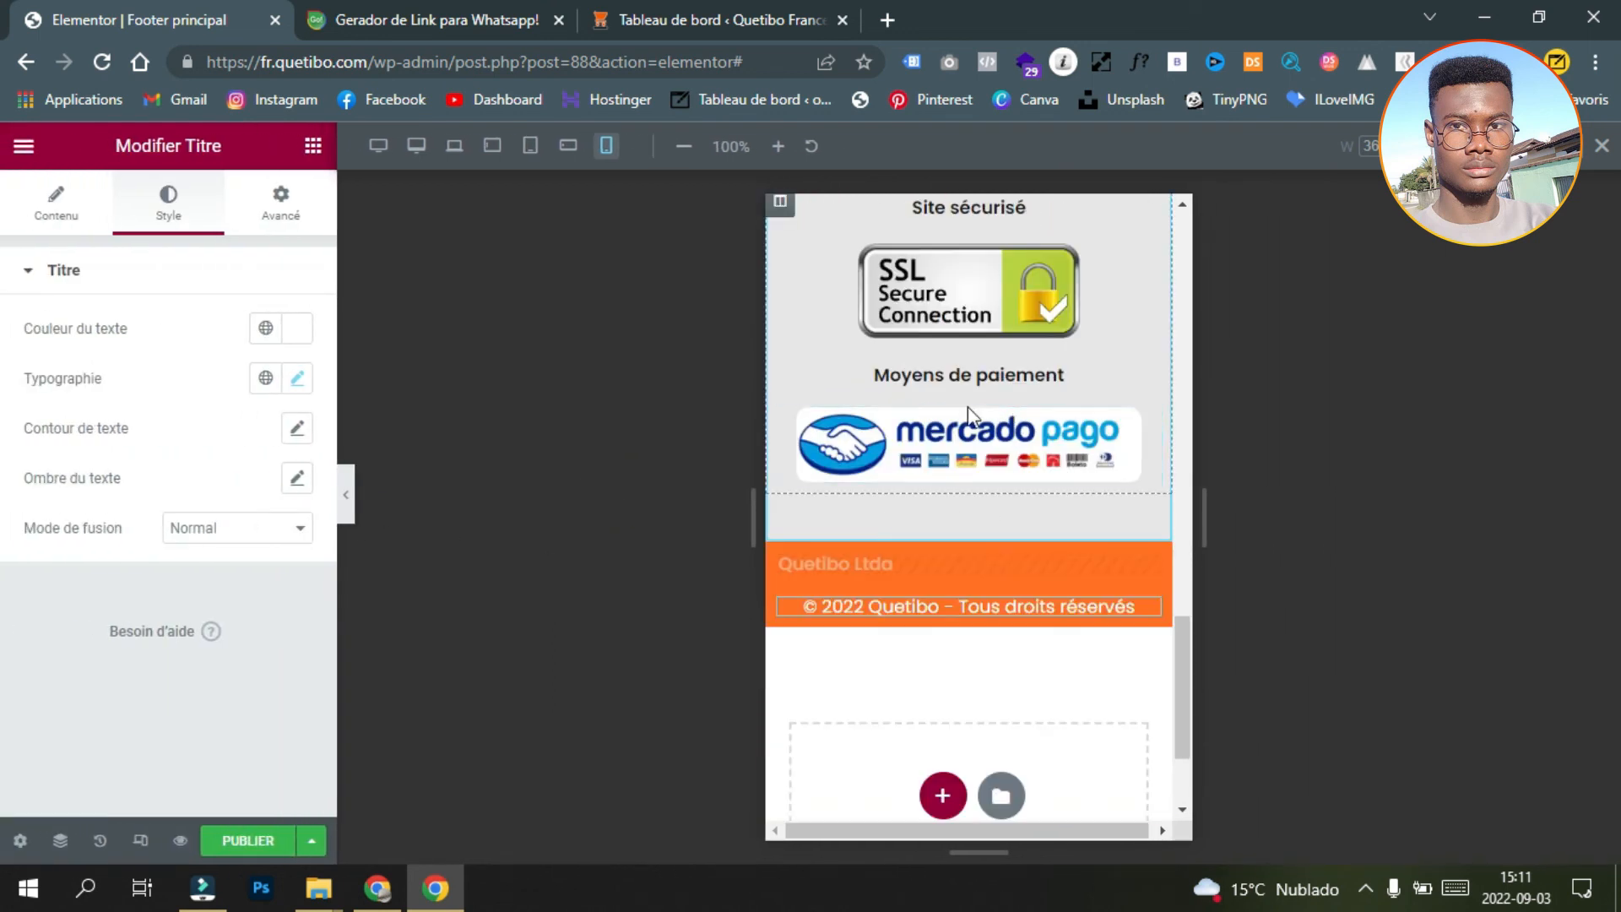
scroll(887, 452, "up", 2)
left_click(781, 319)
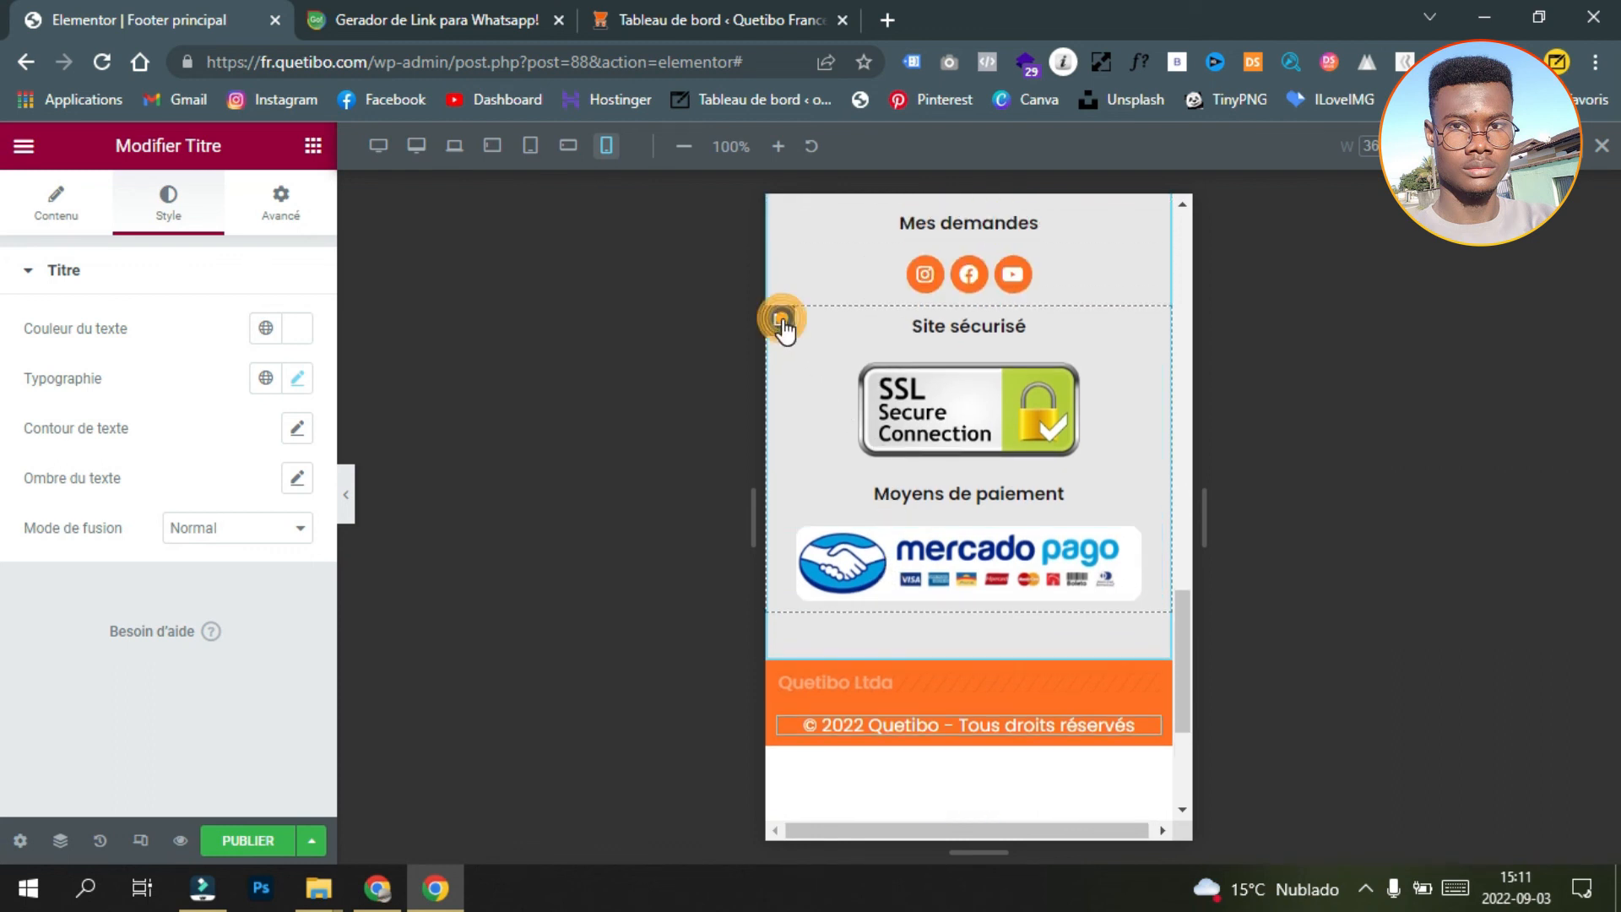
left_click(281, 219)
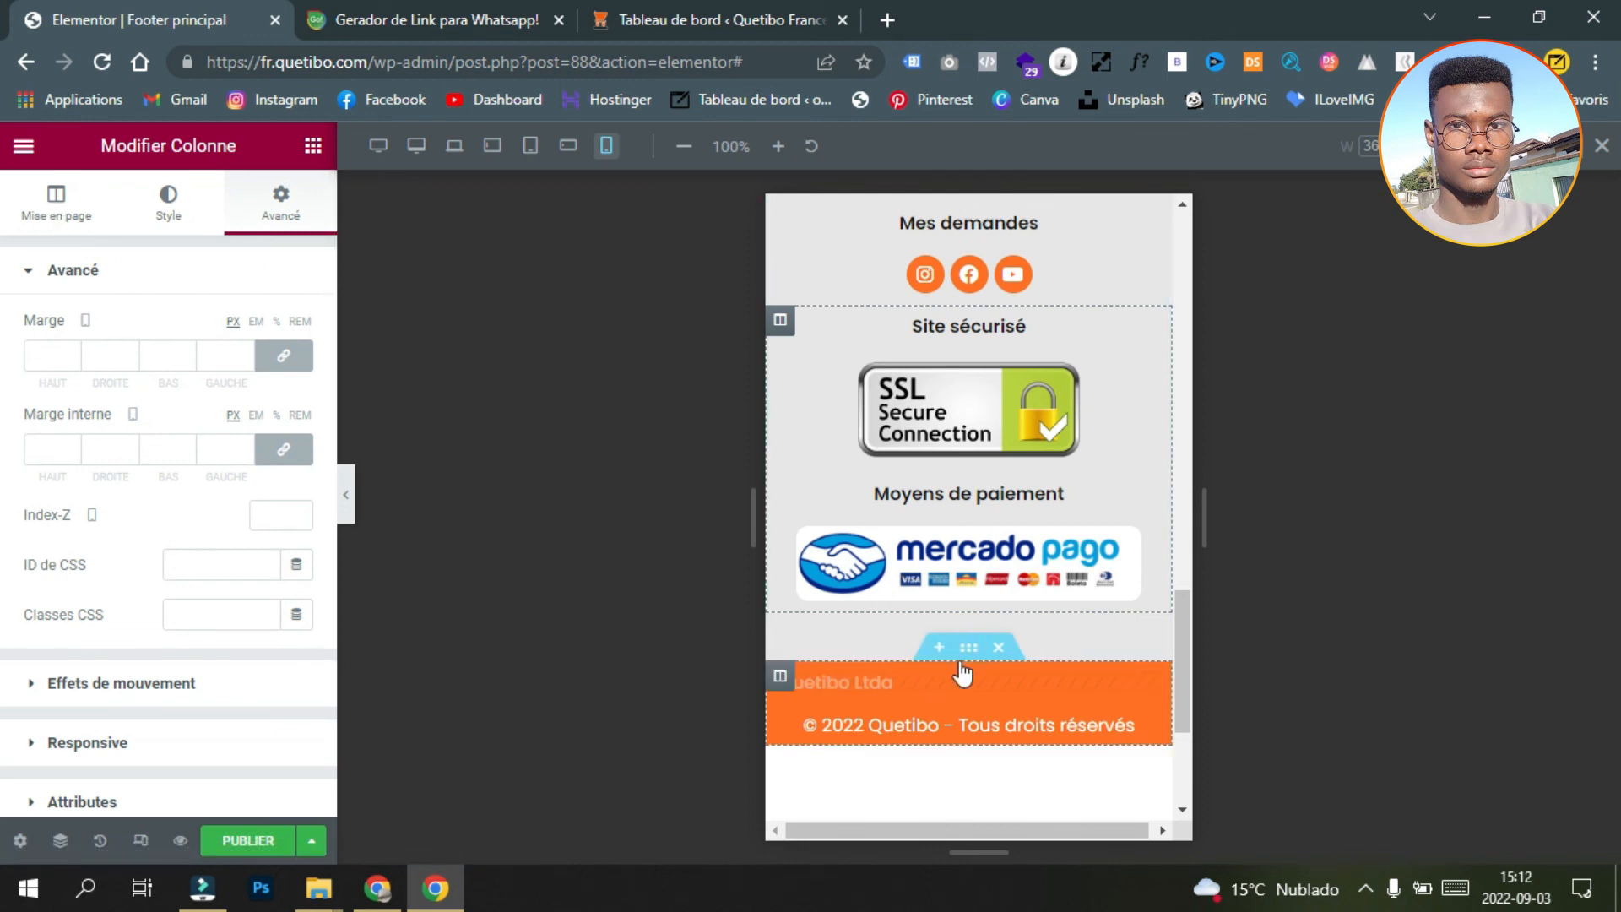
Step: Try the "Aucun écart" column gap on the orange copyright section, preview it, and restore the gap to "Par défaut"
left_click(964, 652)
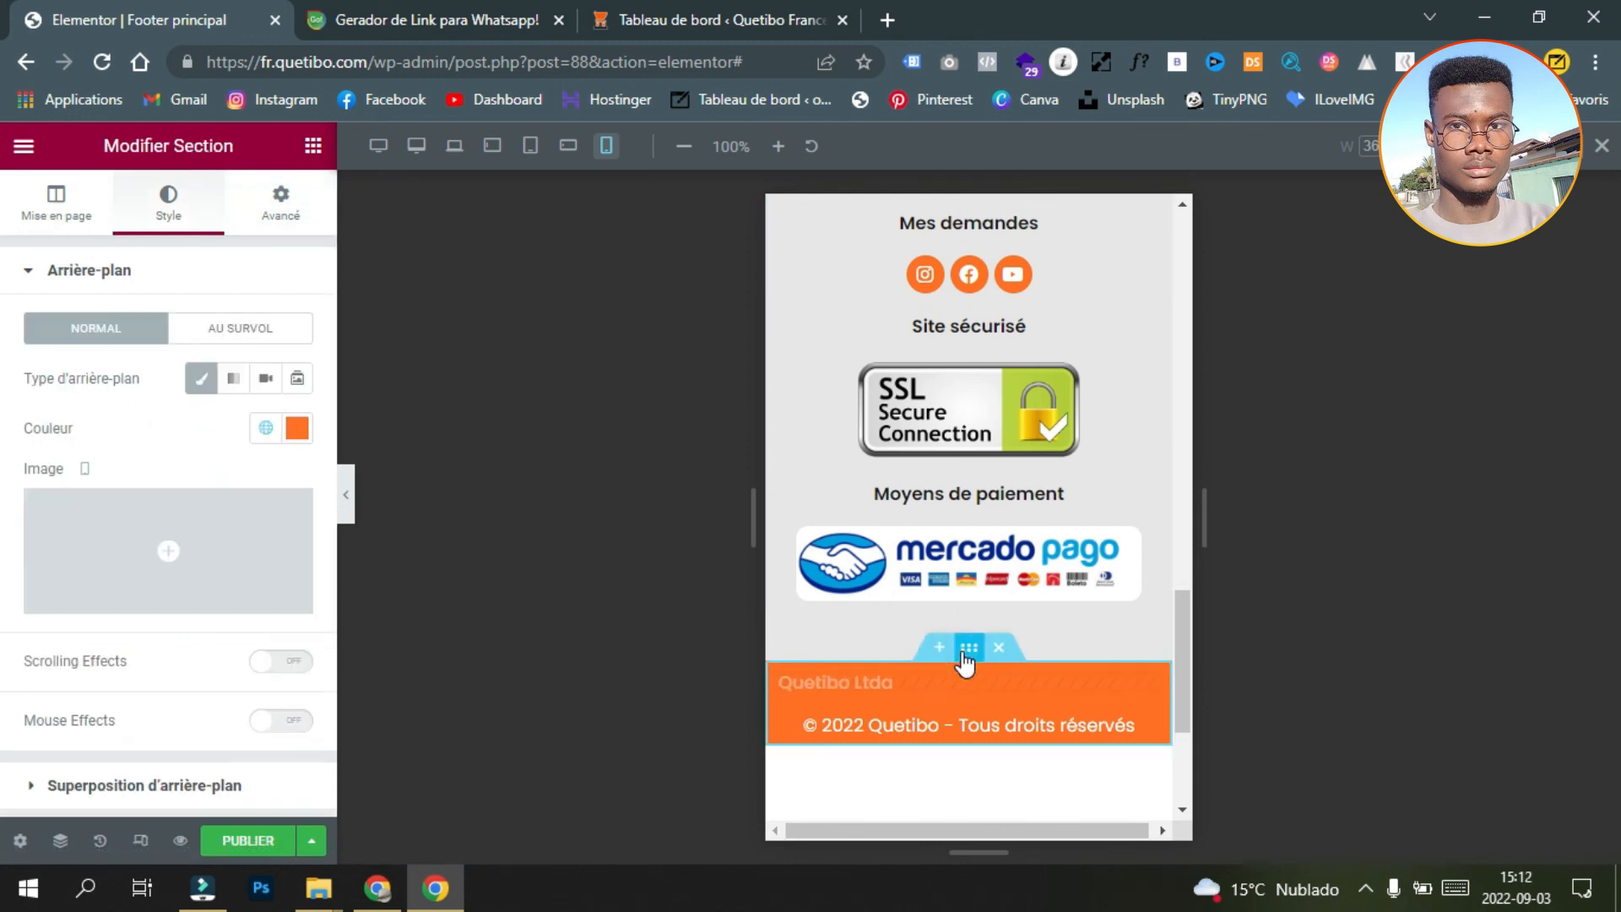
left_click(67, 220)
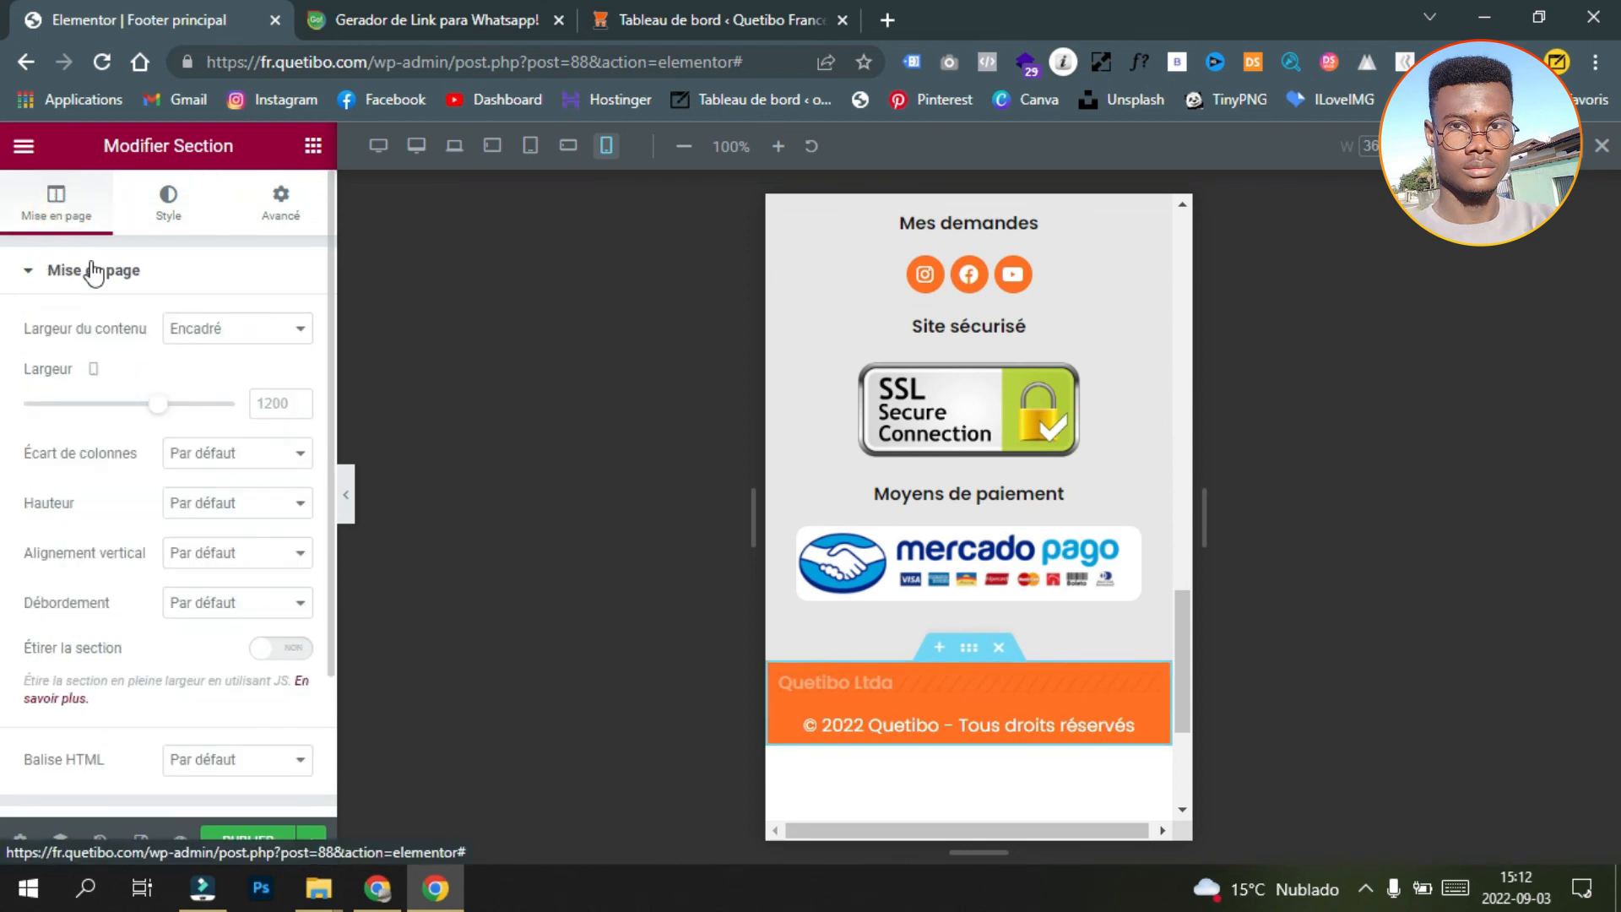
left_click(267, 456)
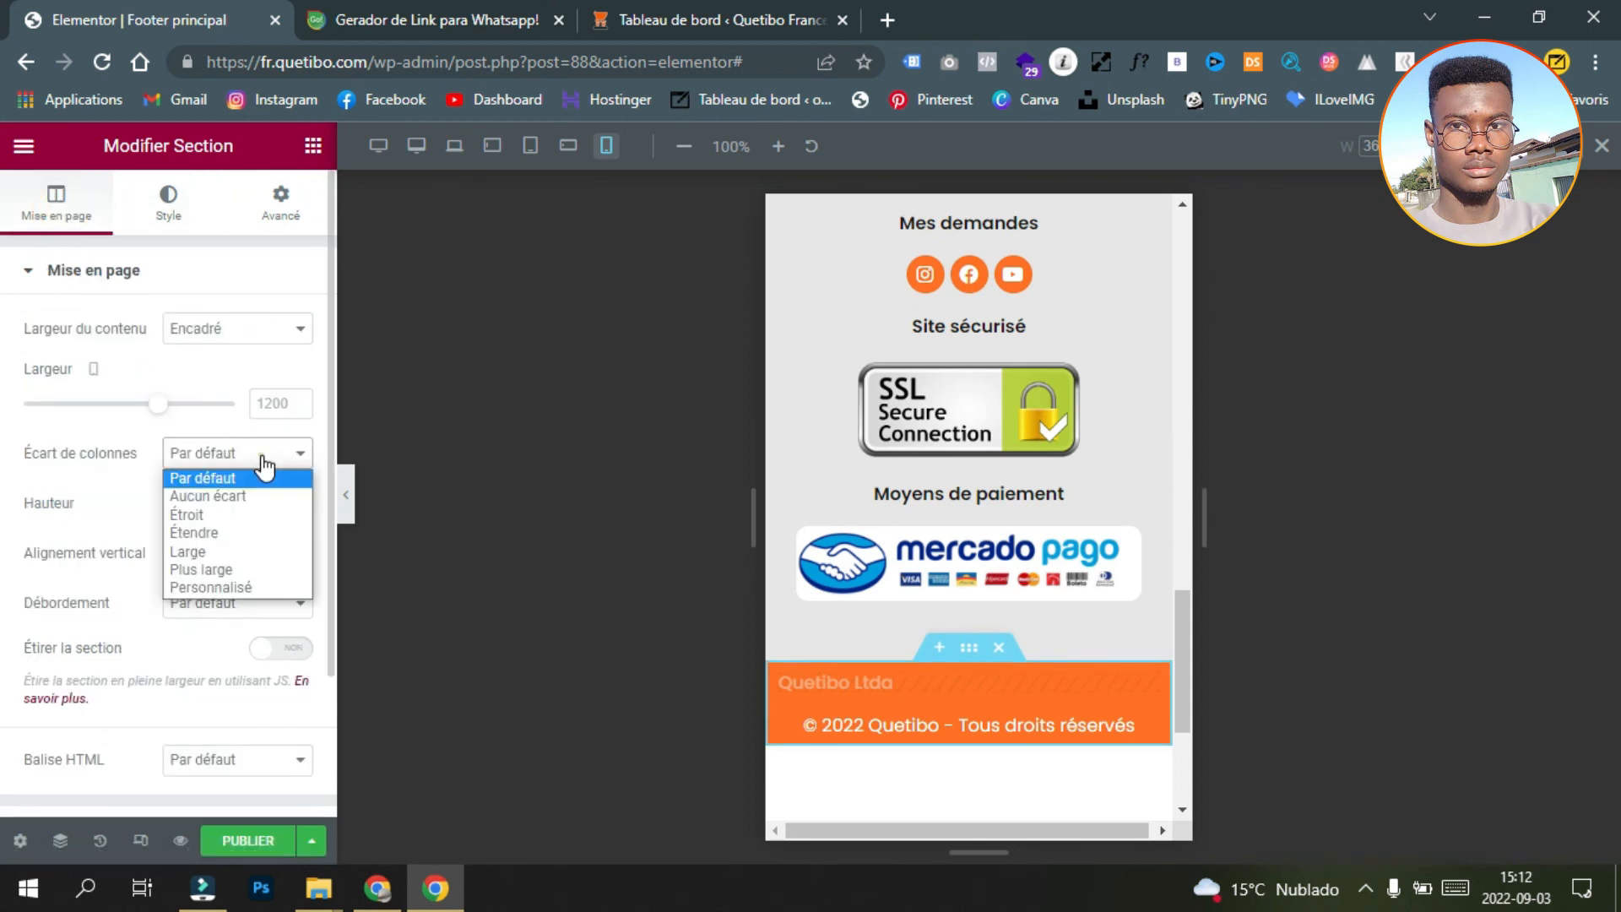
left_click(258, 497)
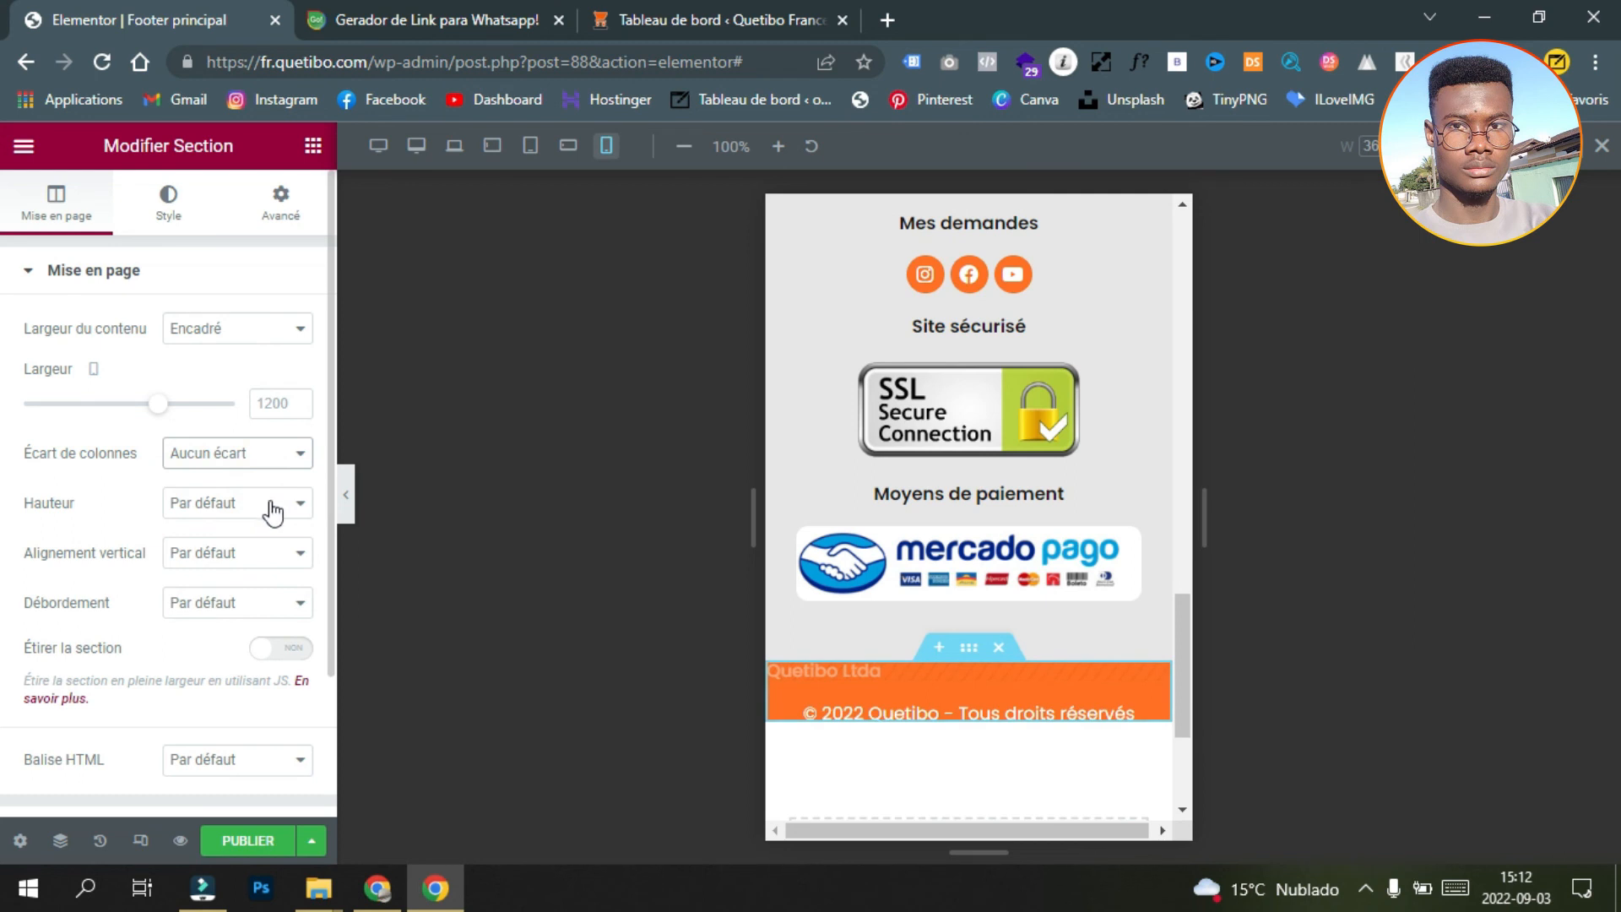
left_click(346, 507)
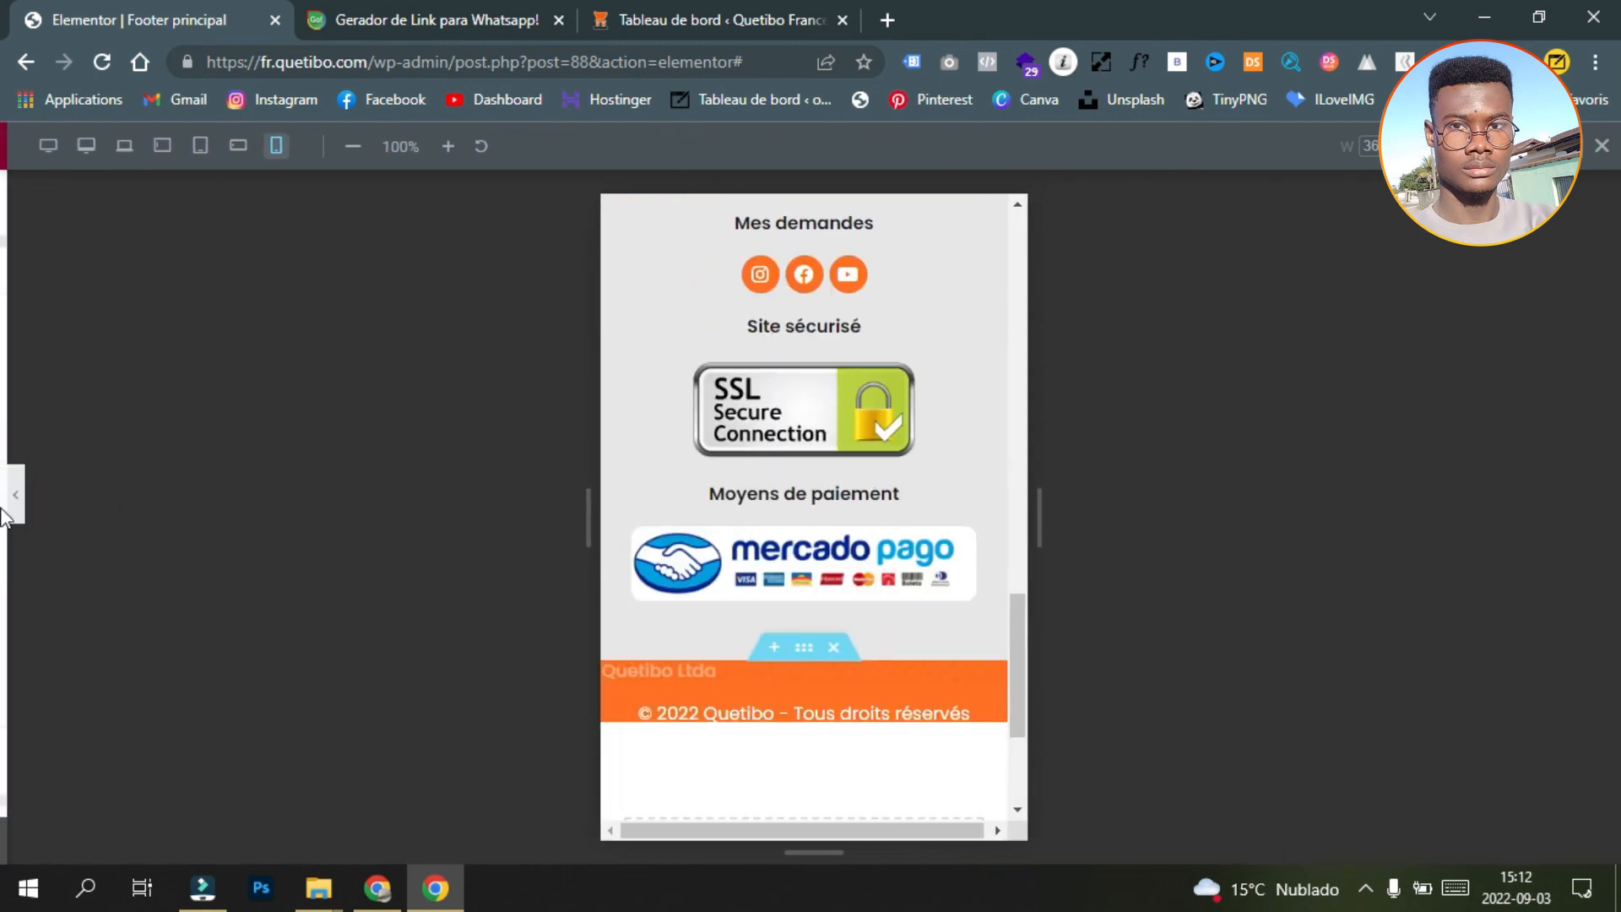
left_click(9, 494)
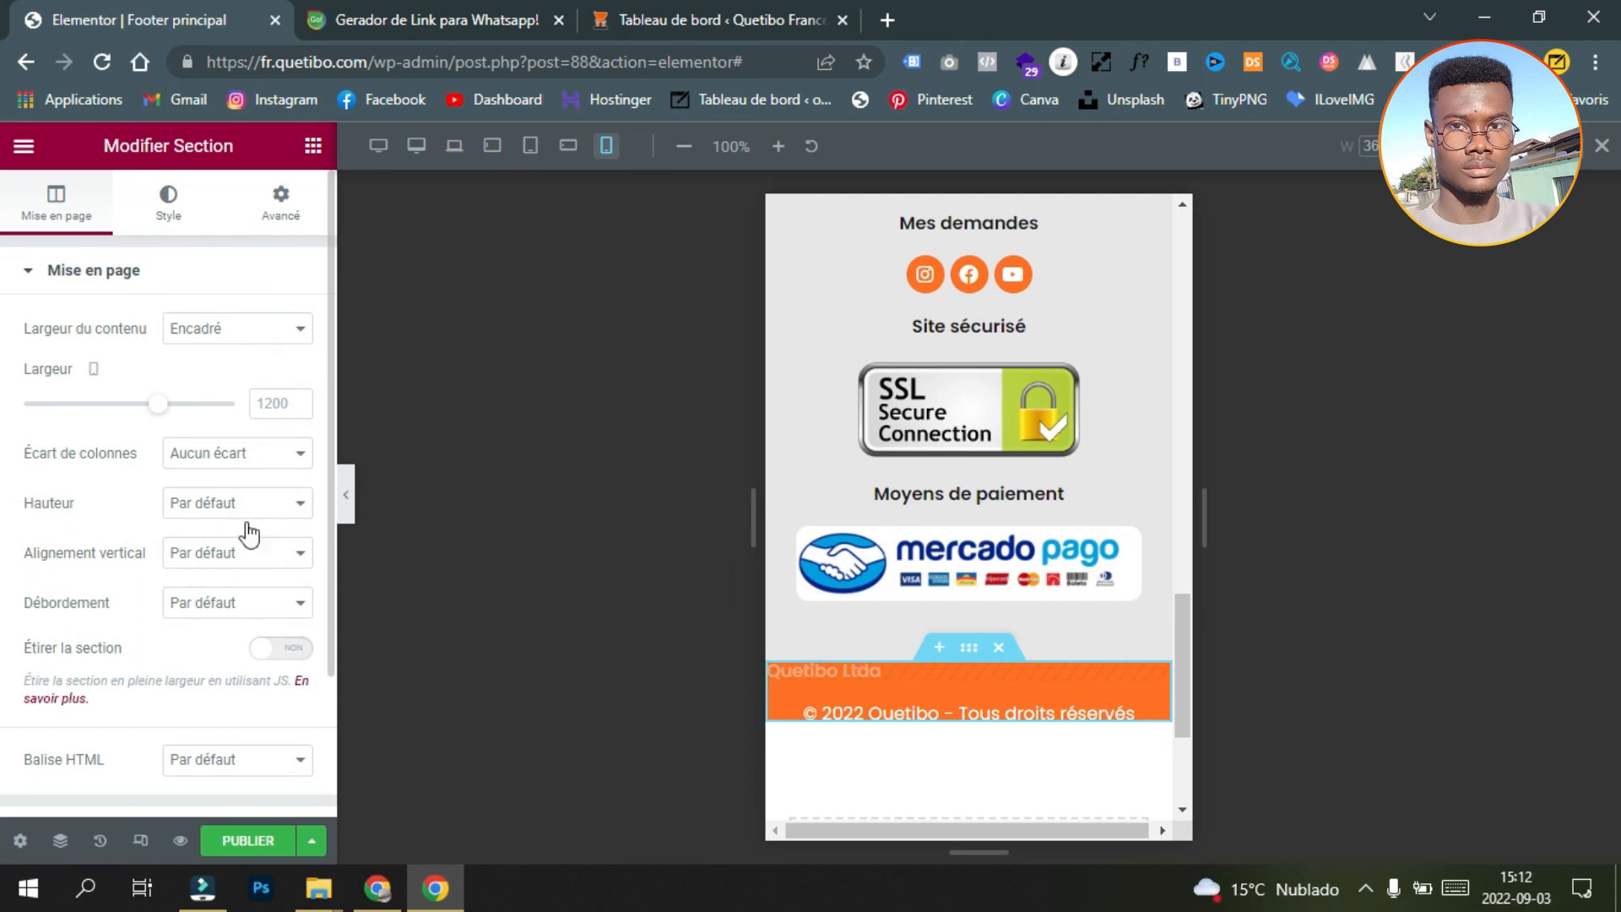
left_click(237, 463)
left_click(211, 474)
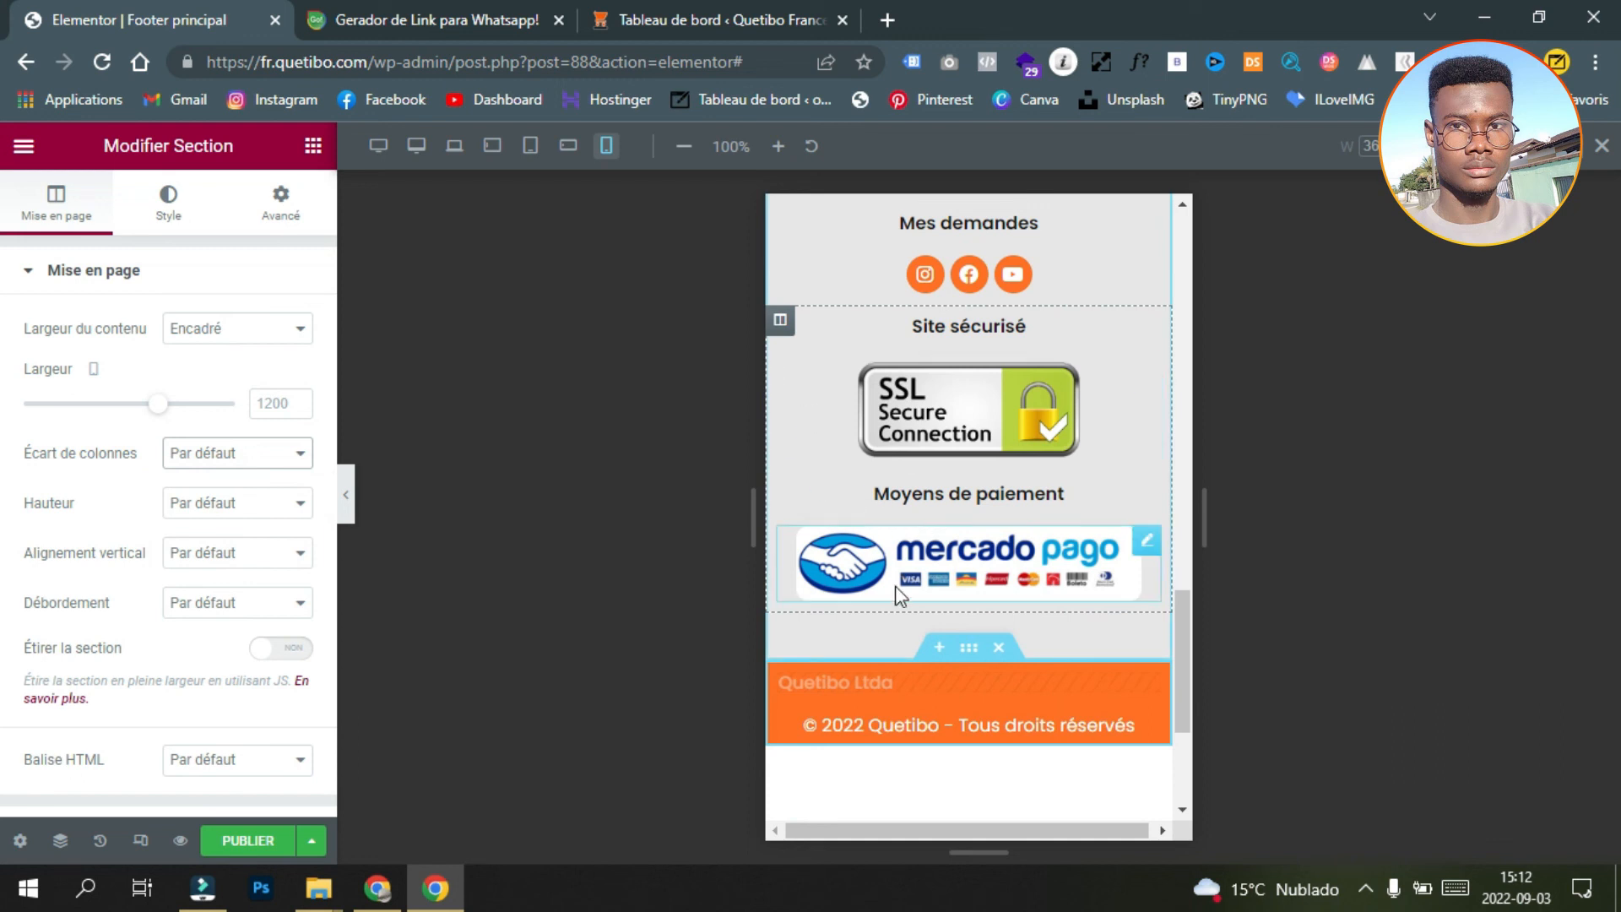
Step: Try the "Aucun écart" column gap on the grey footer section starting with "Horaires d'ouvertures" and preview it down to the copyright bar
scroll(915, 584, "up", 6)
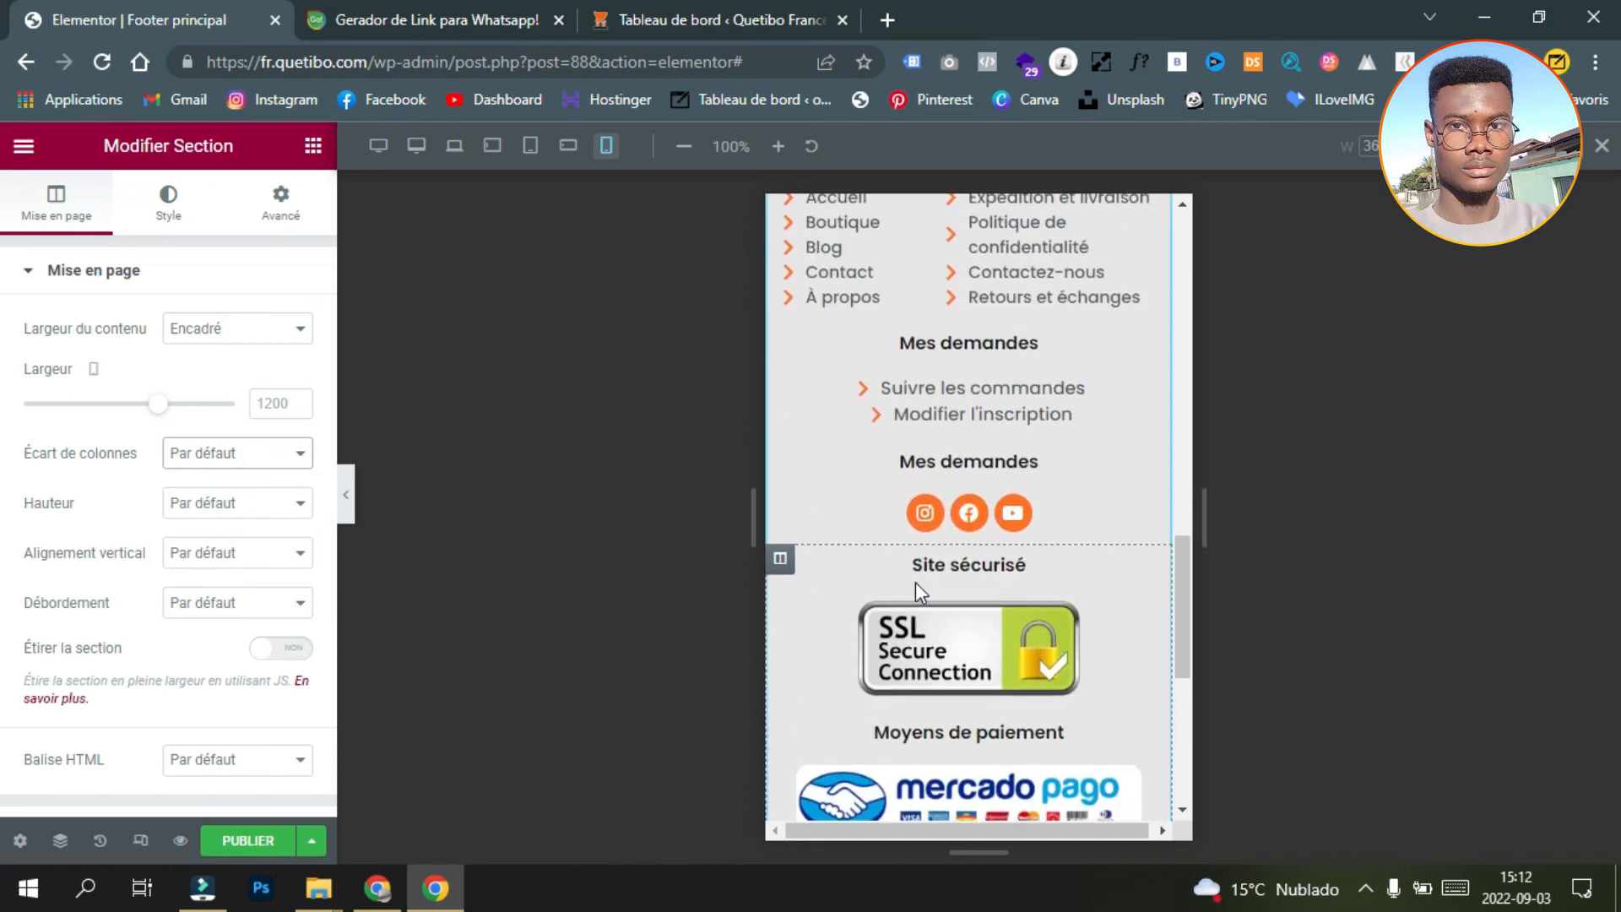
scroll(915, 581, "up", 3)
left_click(969, 475)
left_click(56, 203)
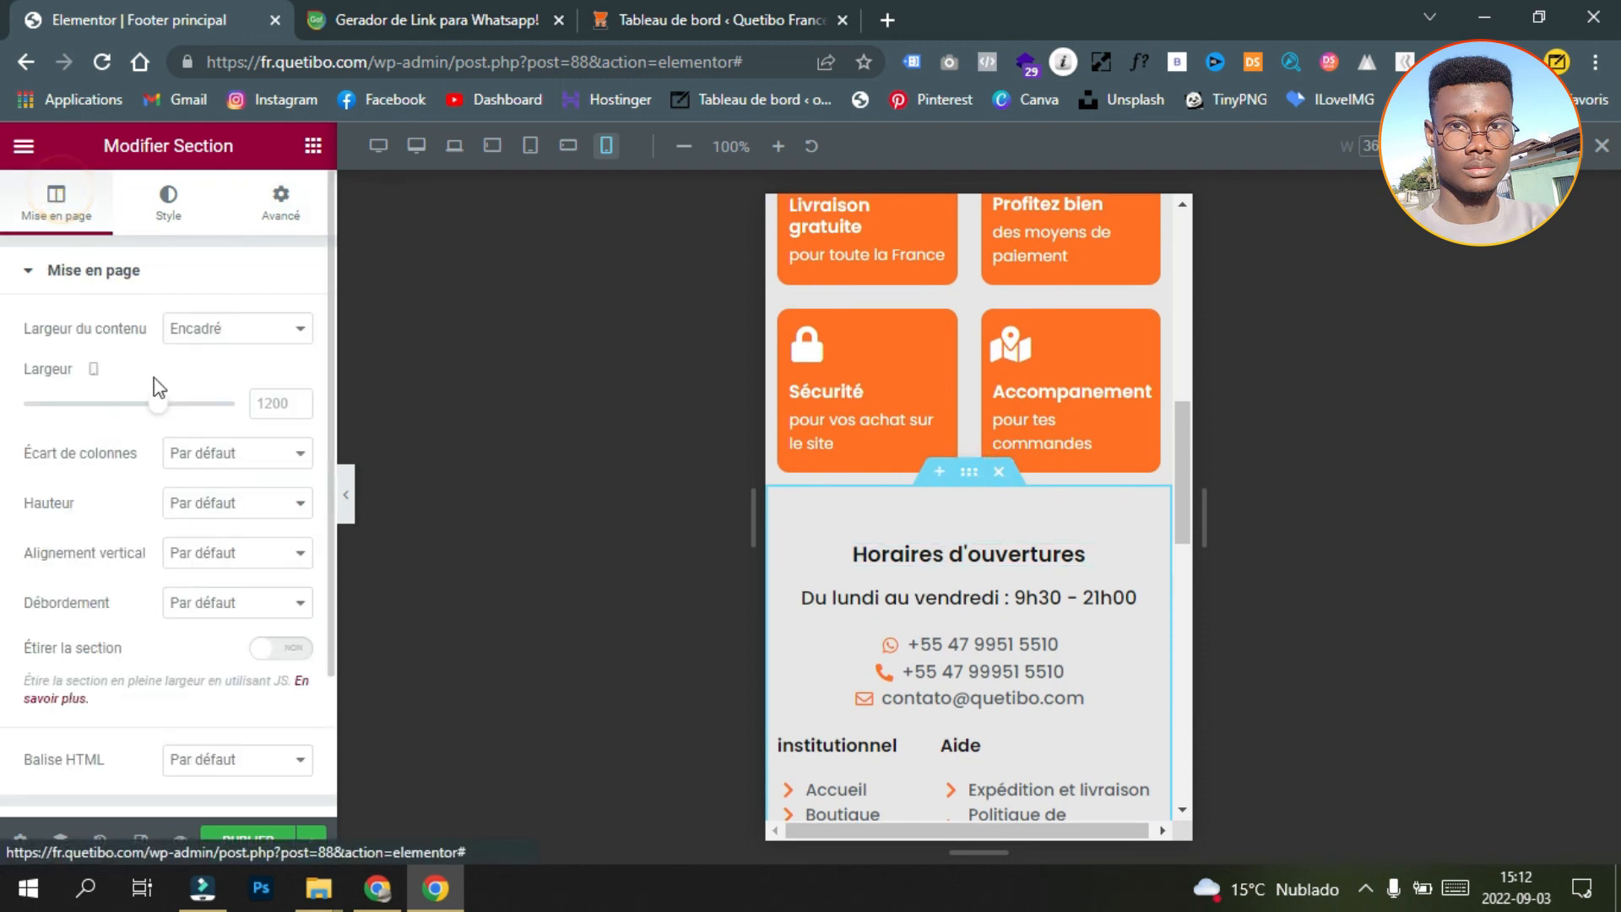
left_click(259, 465)
left_click(254, 498)
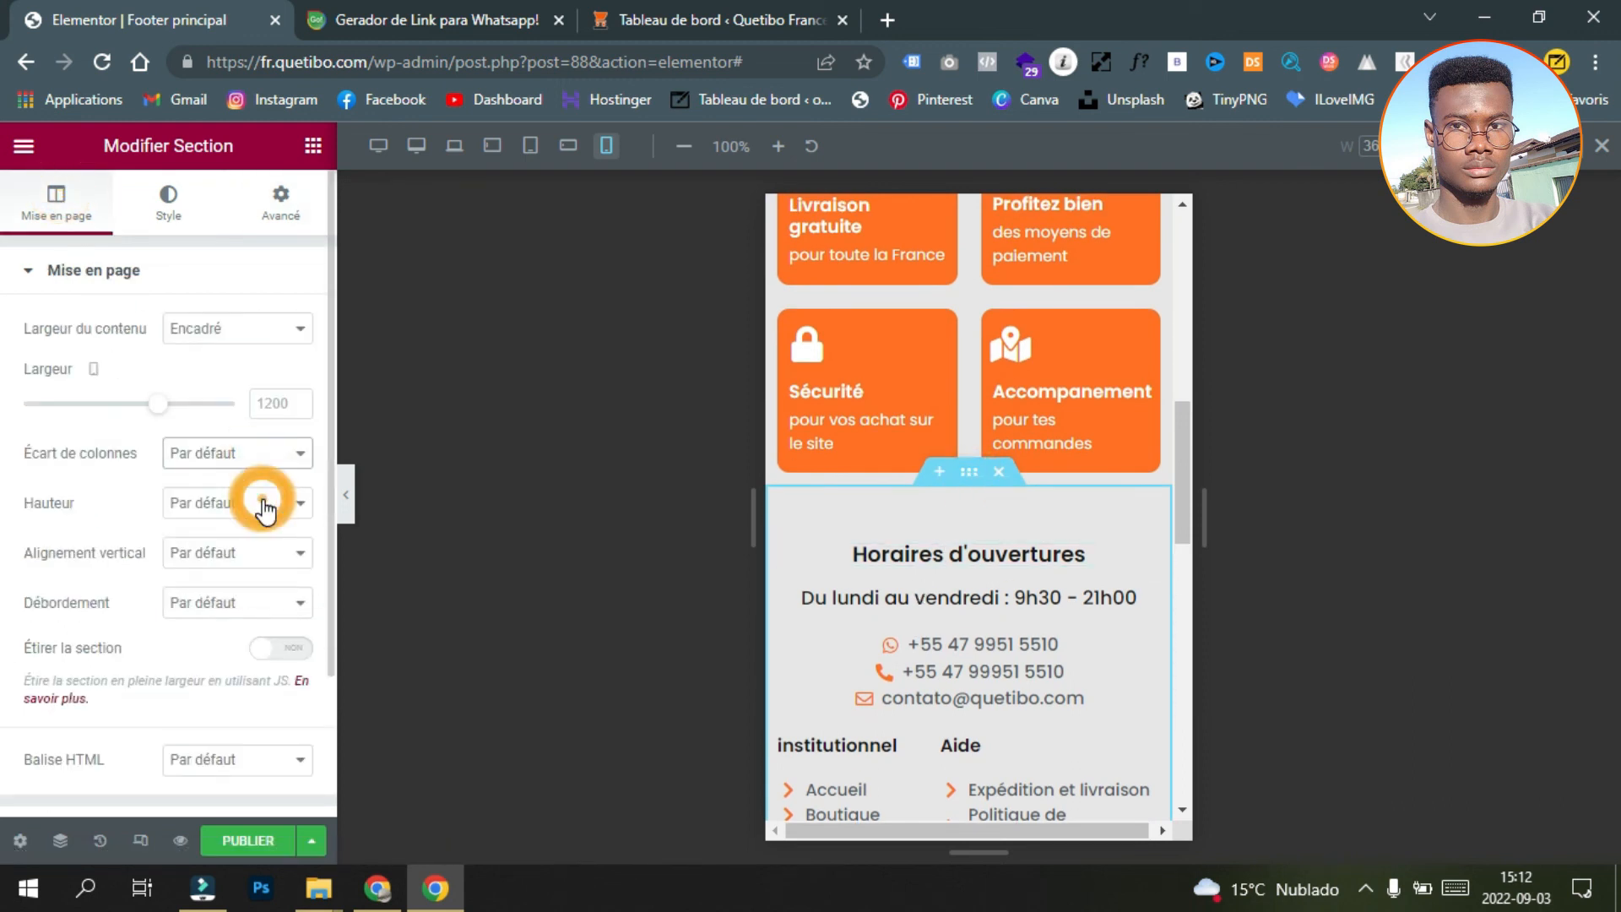
left_click(346, 497)
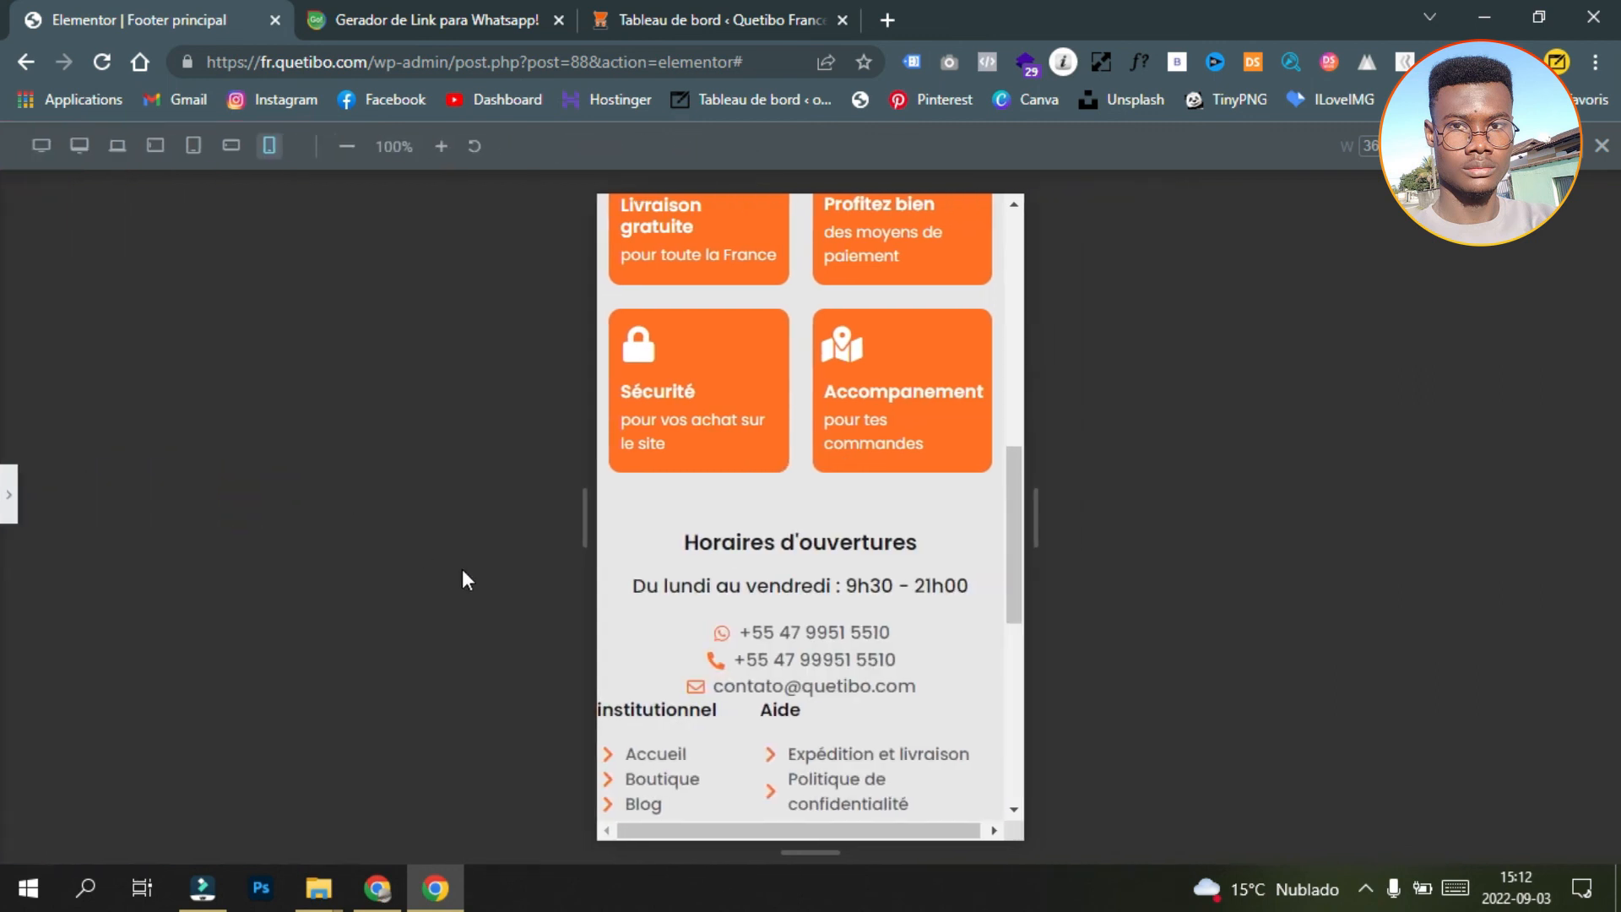
scroll(671, 684, "down", 6)
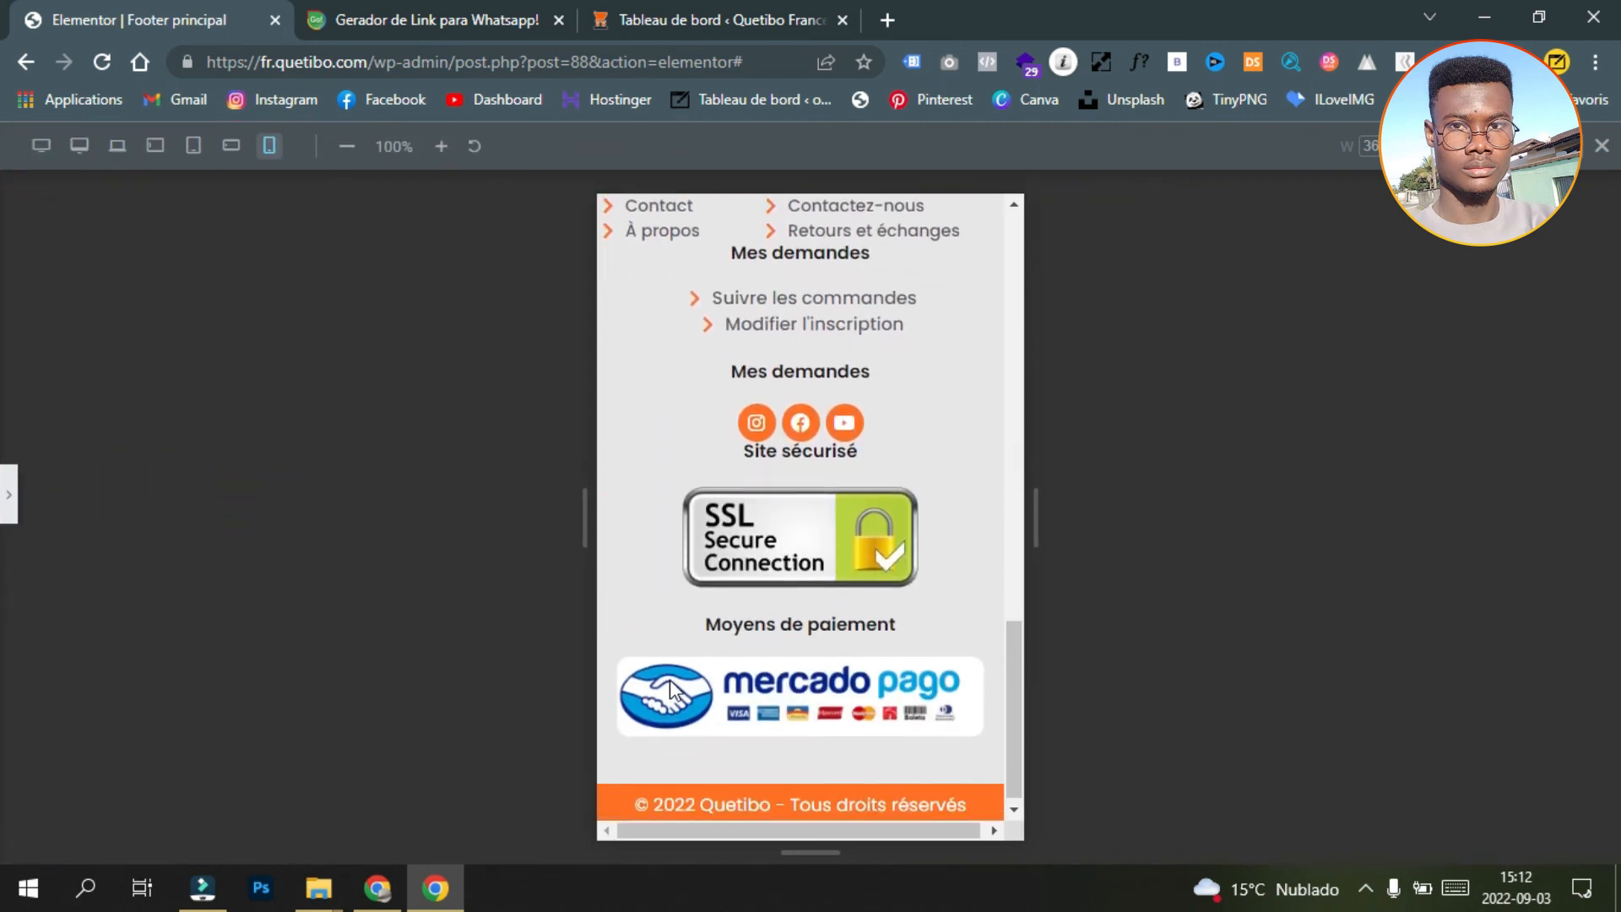
Step: Restore the grey footer section's column gap to "Par défaut"
left_click(8, 496)
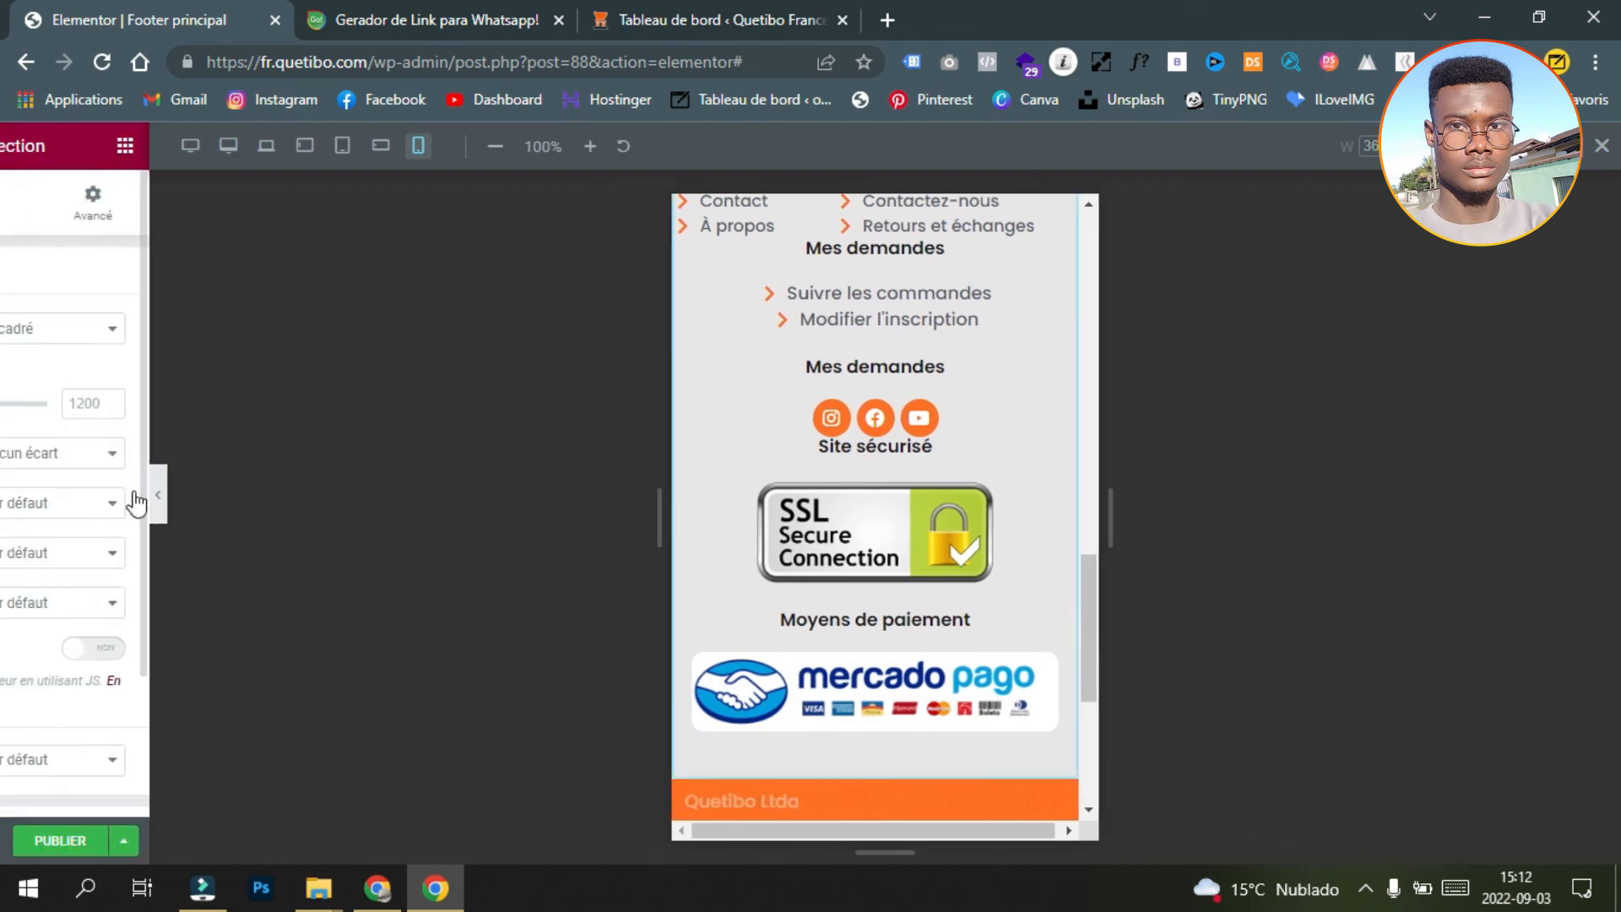
left_click(291, 456)
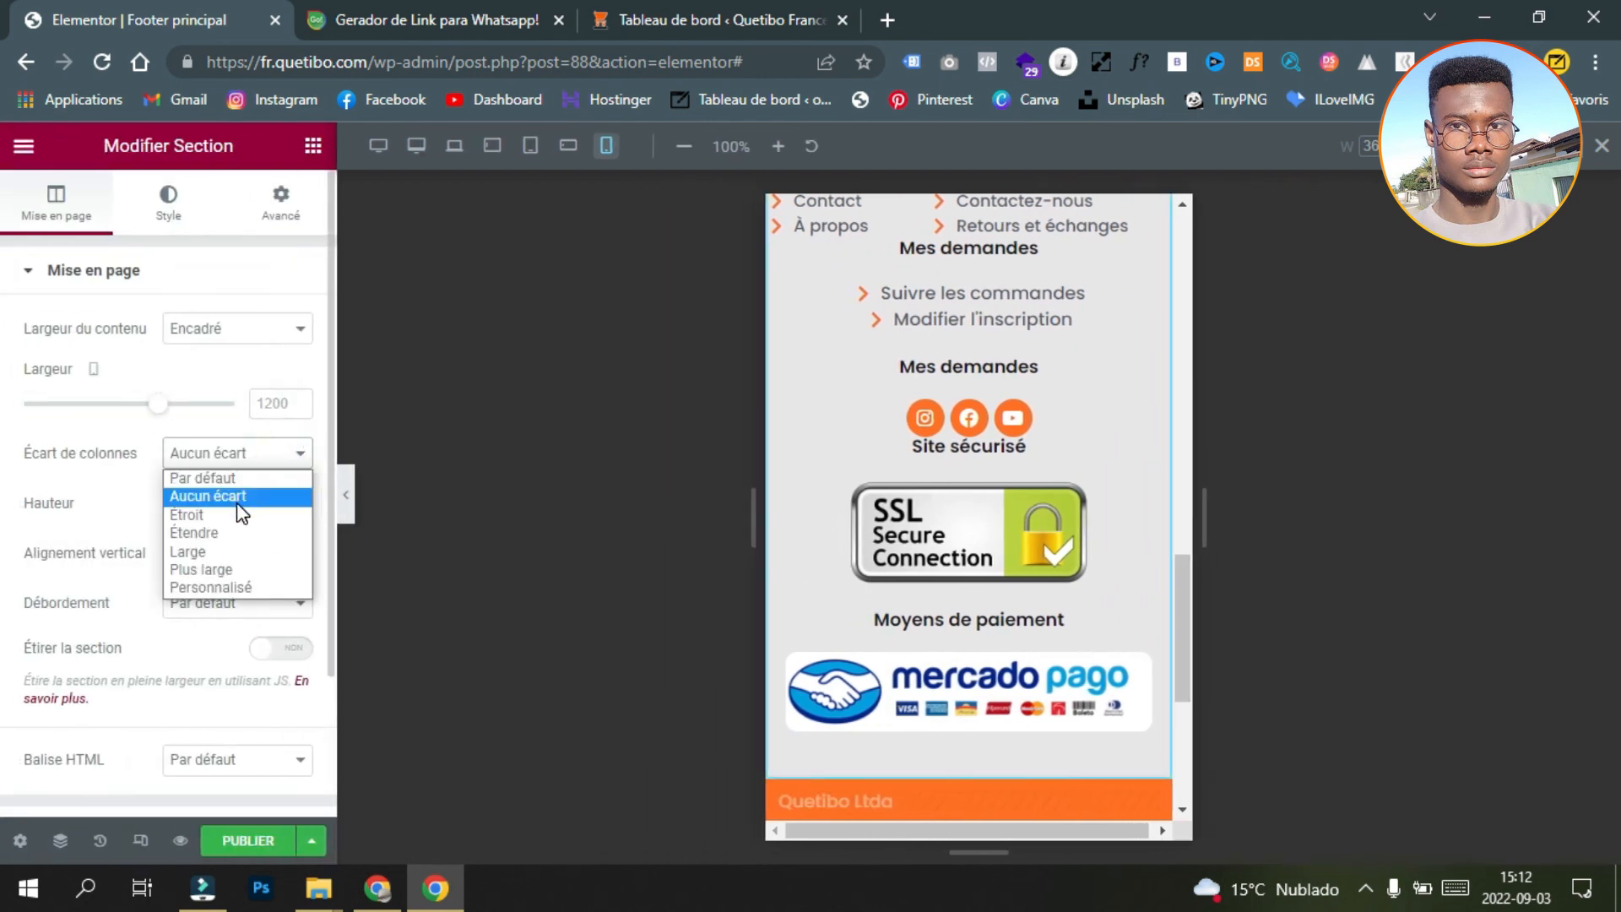
left_click(226, 488)
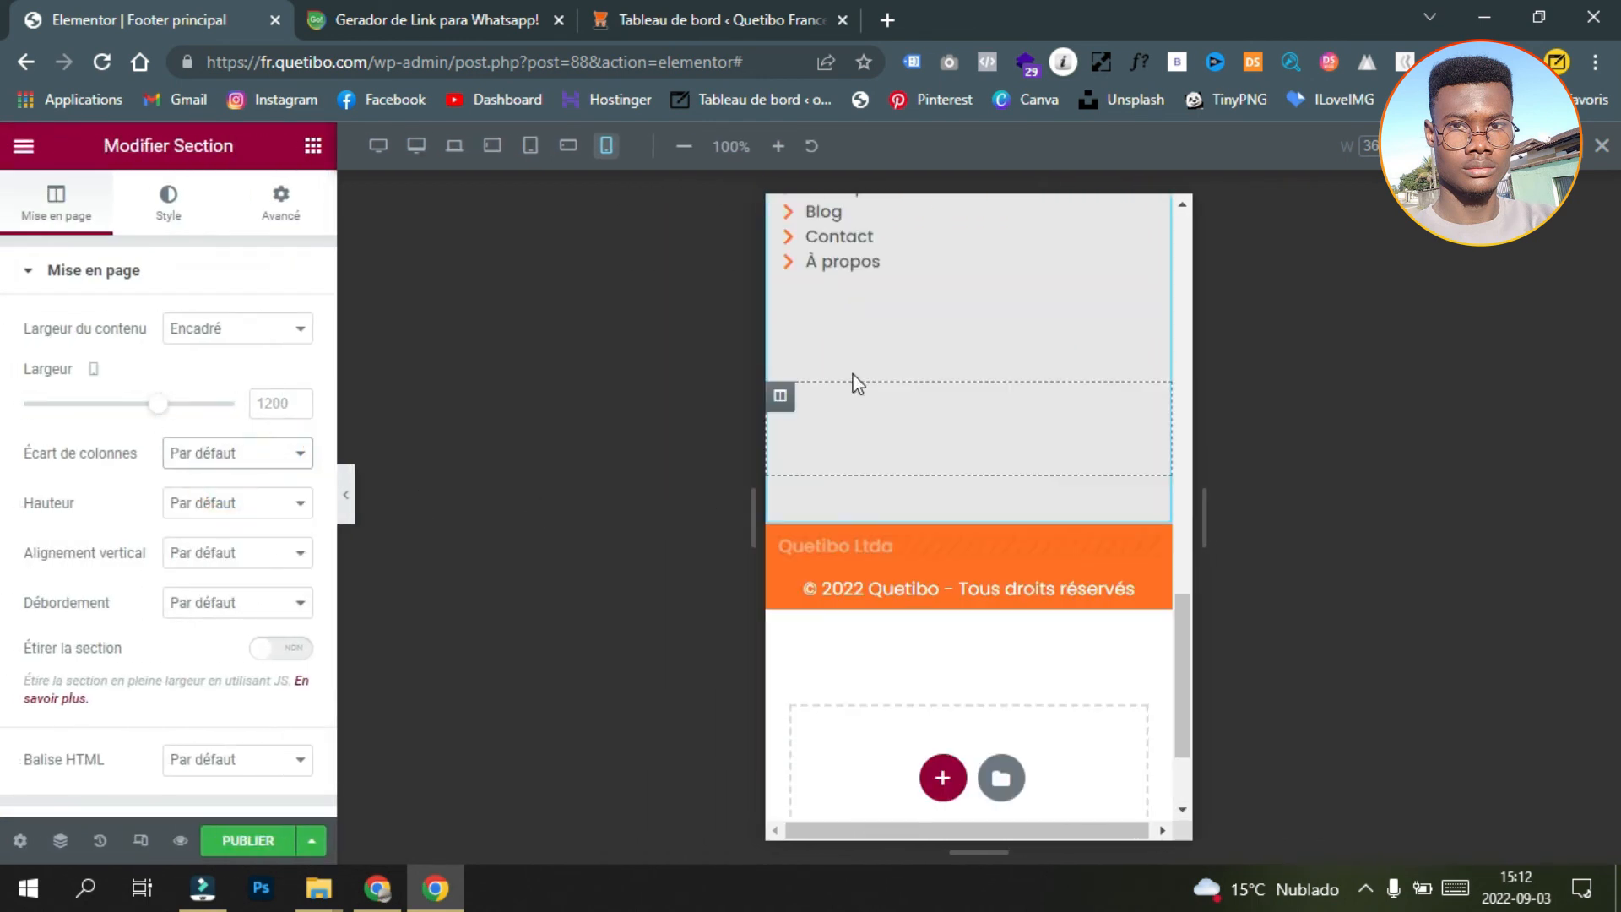
scroll(956, 449, "up", 3)
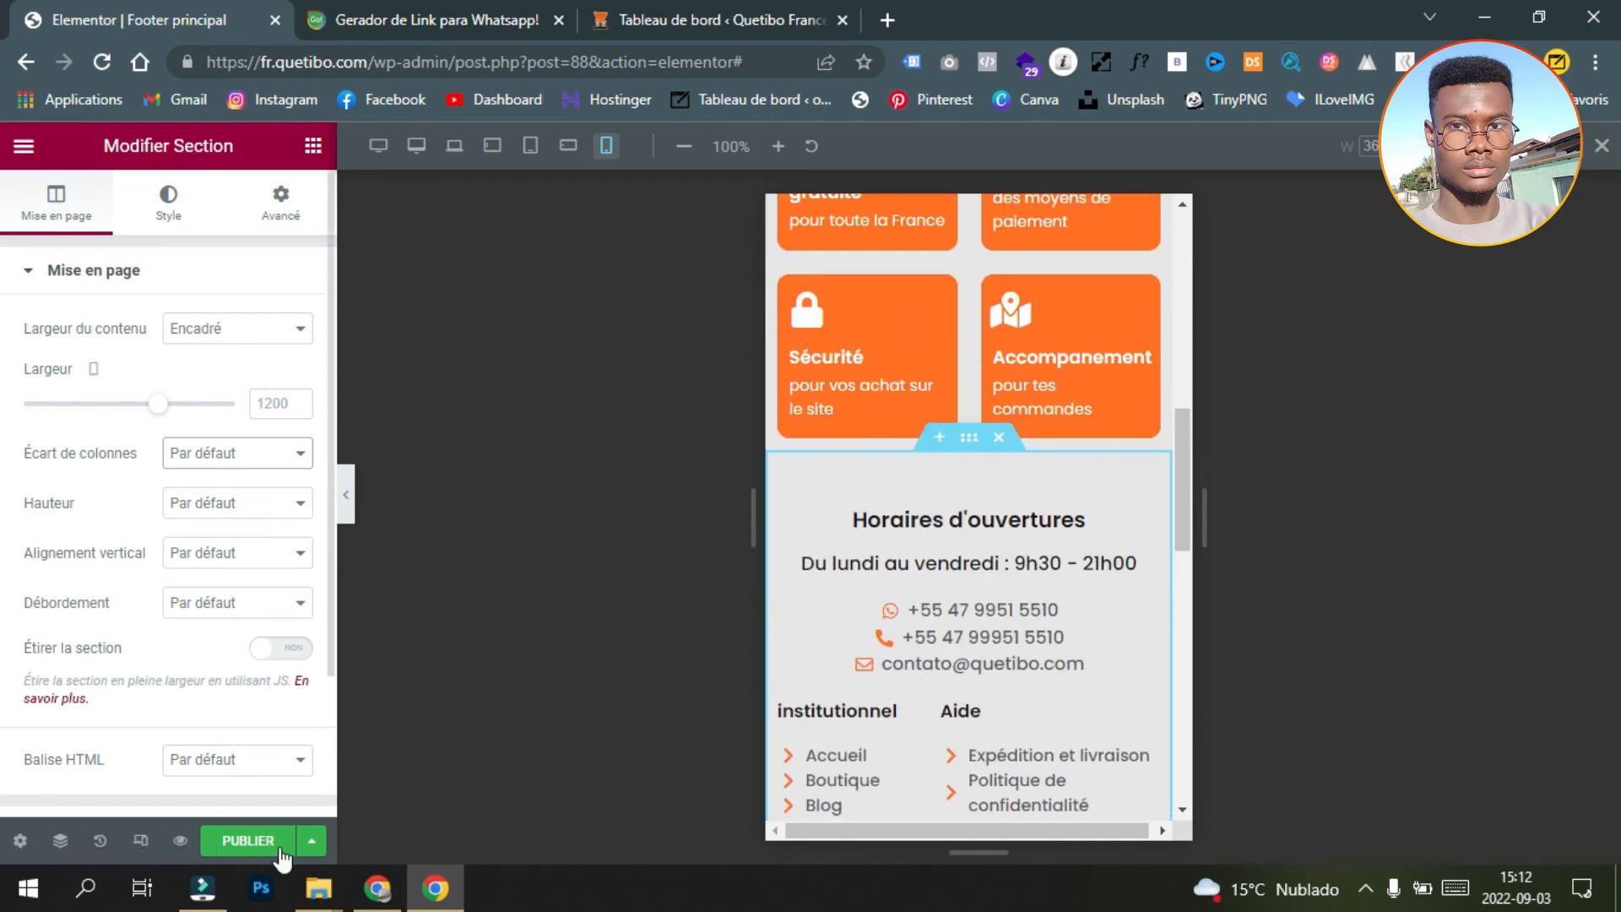
Step: Save the footer as a draft and preview its mobile layout down to the copyright bar
left_click(306, 841)
left_click(245, 683)
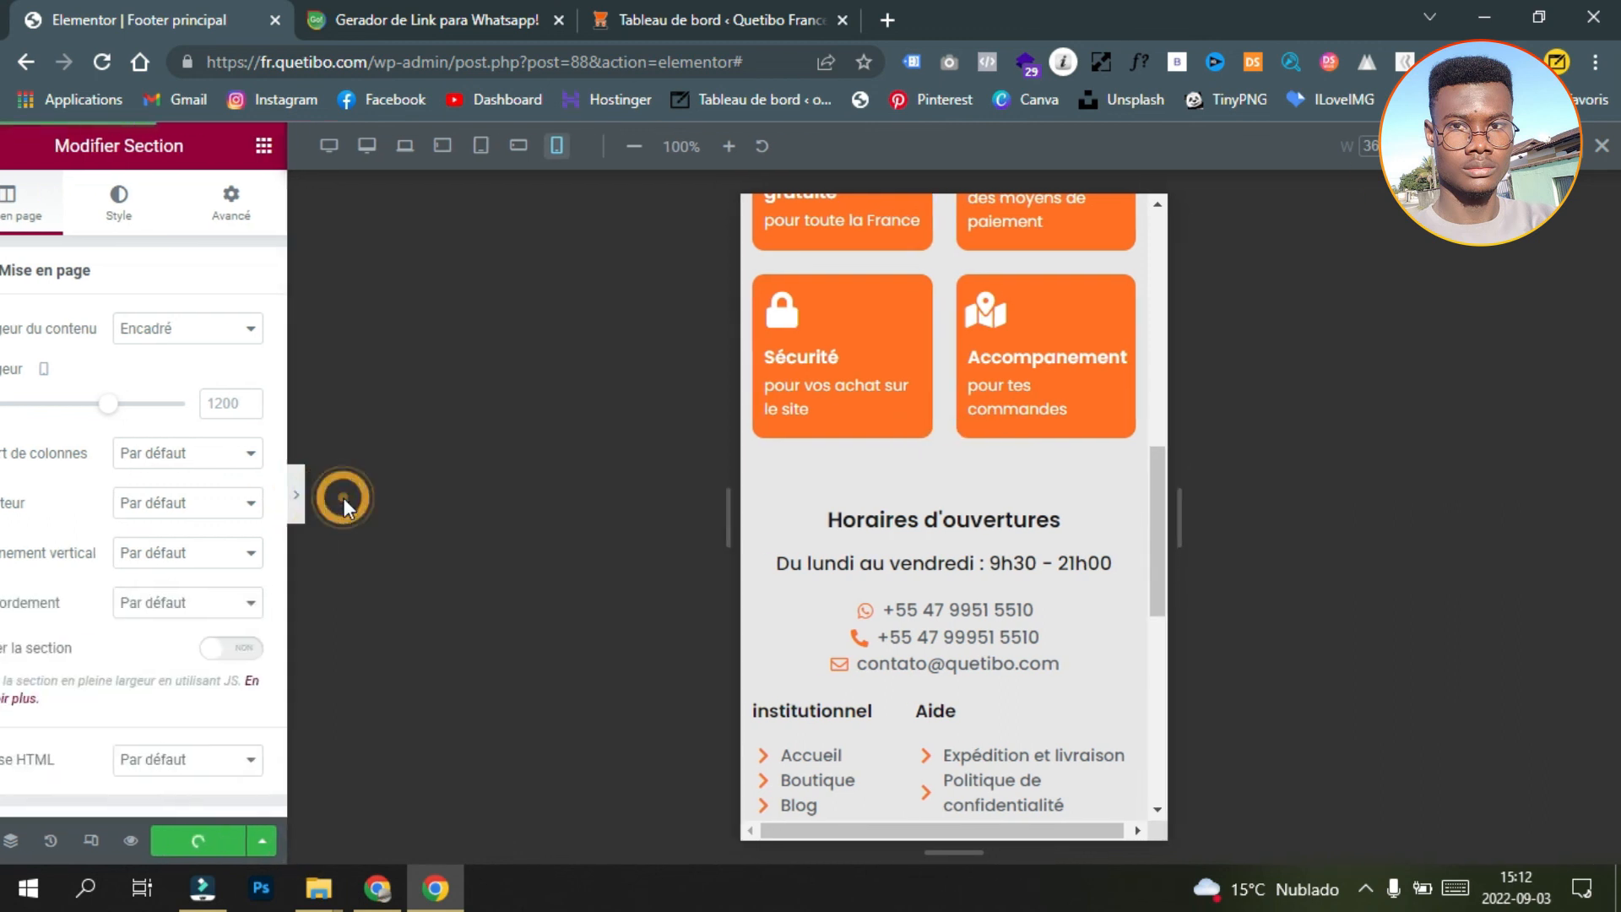
left_click(343, 499)
scroll(728, 773, "down", 8)
scroll(731, 763, "down", 1)
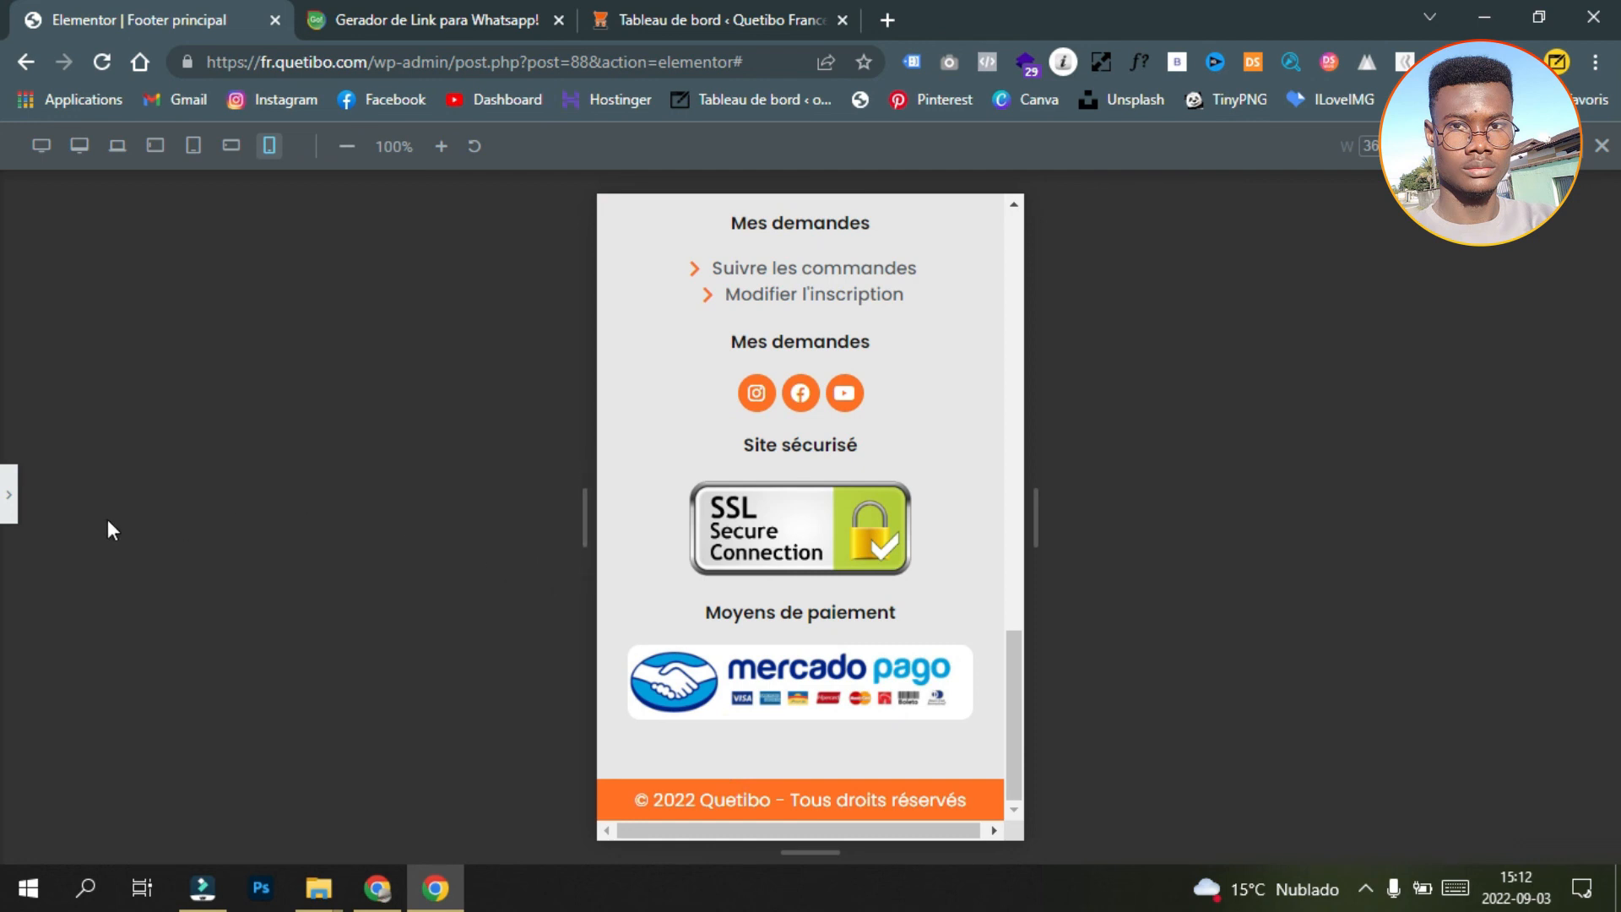
left_click(12, 511)
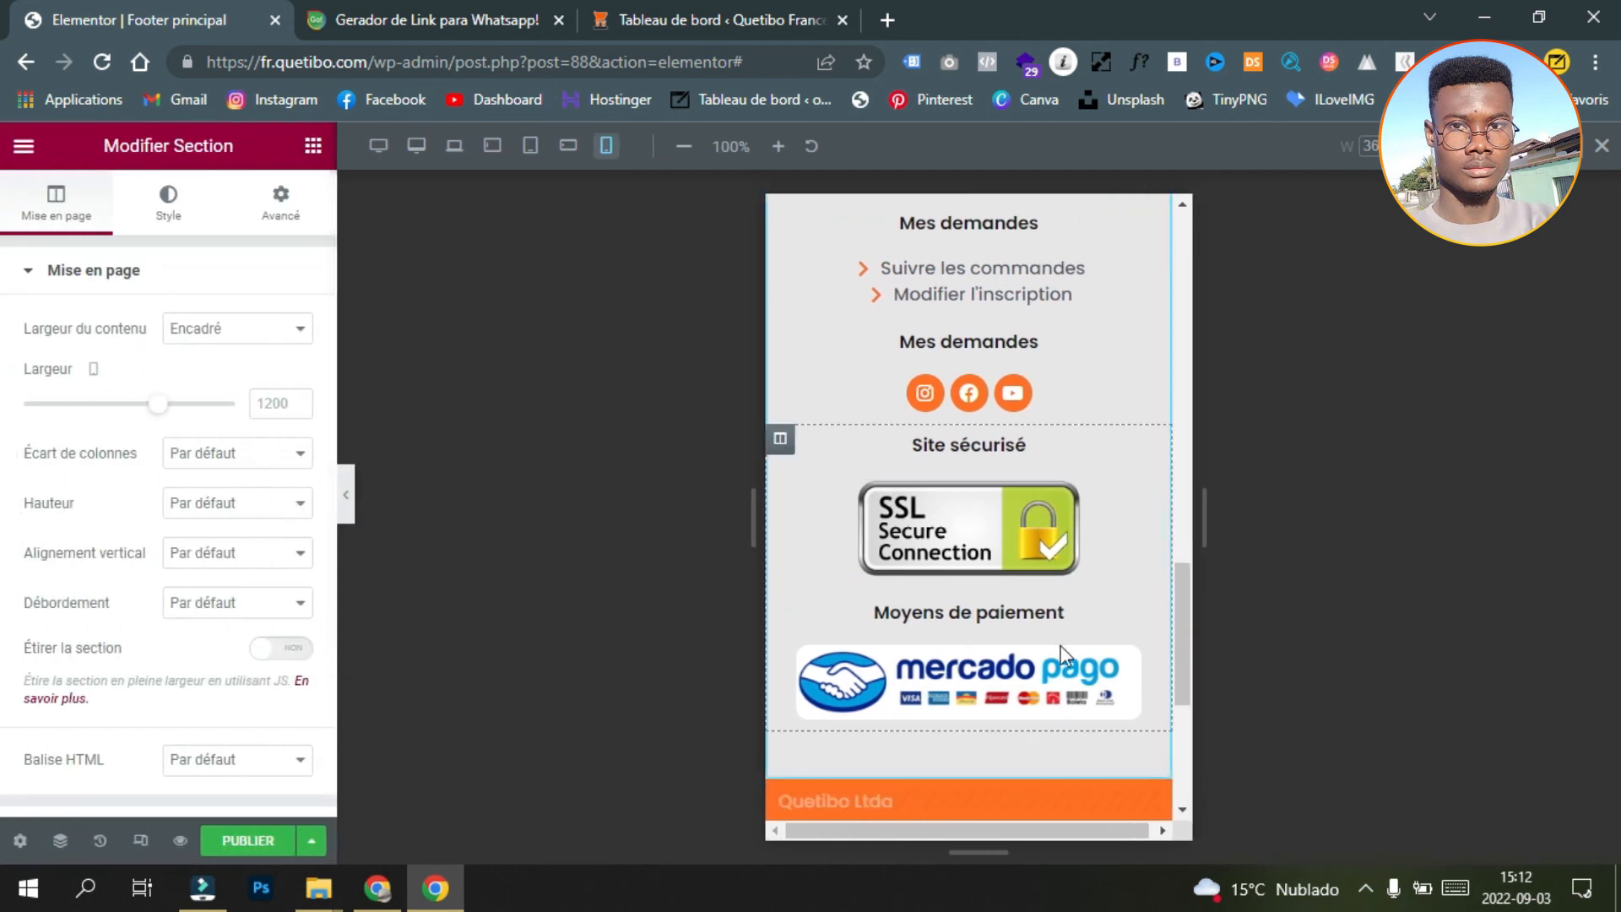
Step: Unlink the mobile padding values of the grey section starting with "Horaires d'ouvertures" and set top and bottom to 20 px, sides at 0
scroll(932, 673, "up", 5)
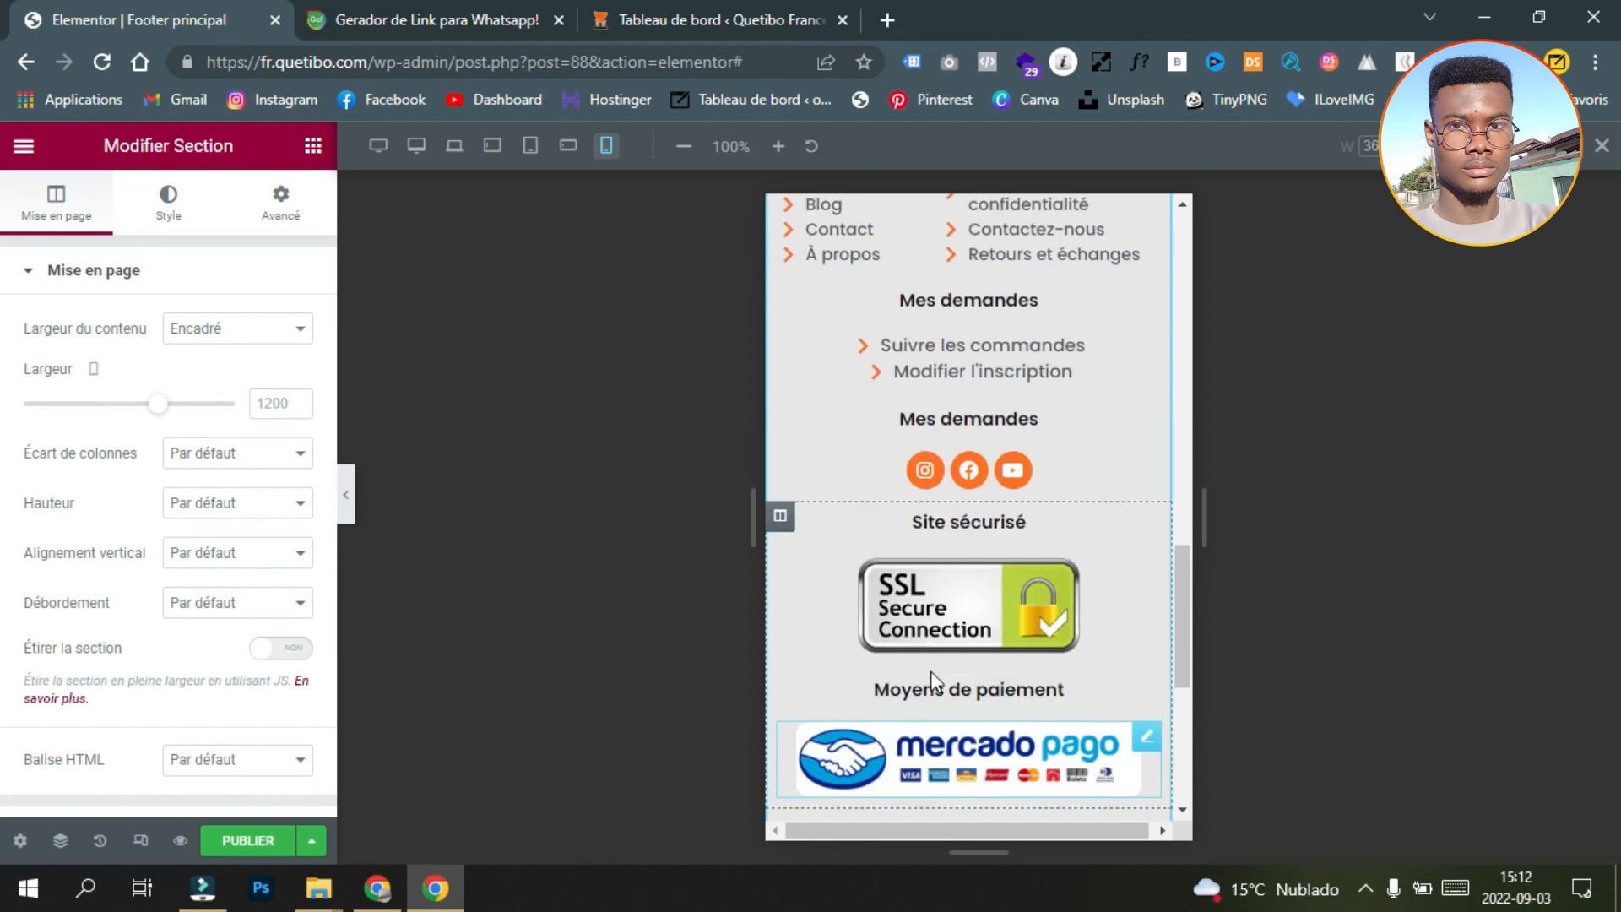
left_click(965, 474)
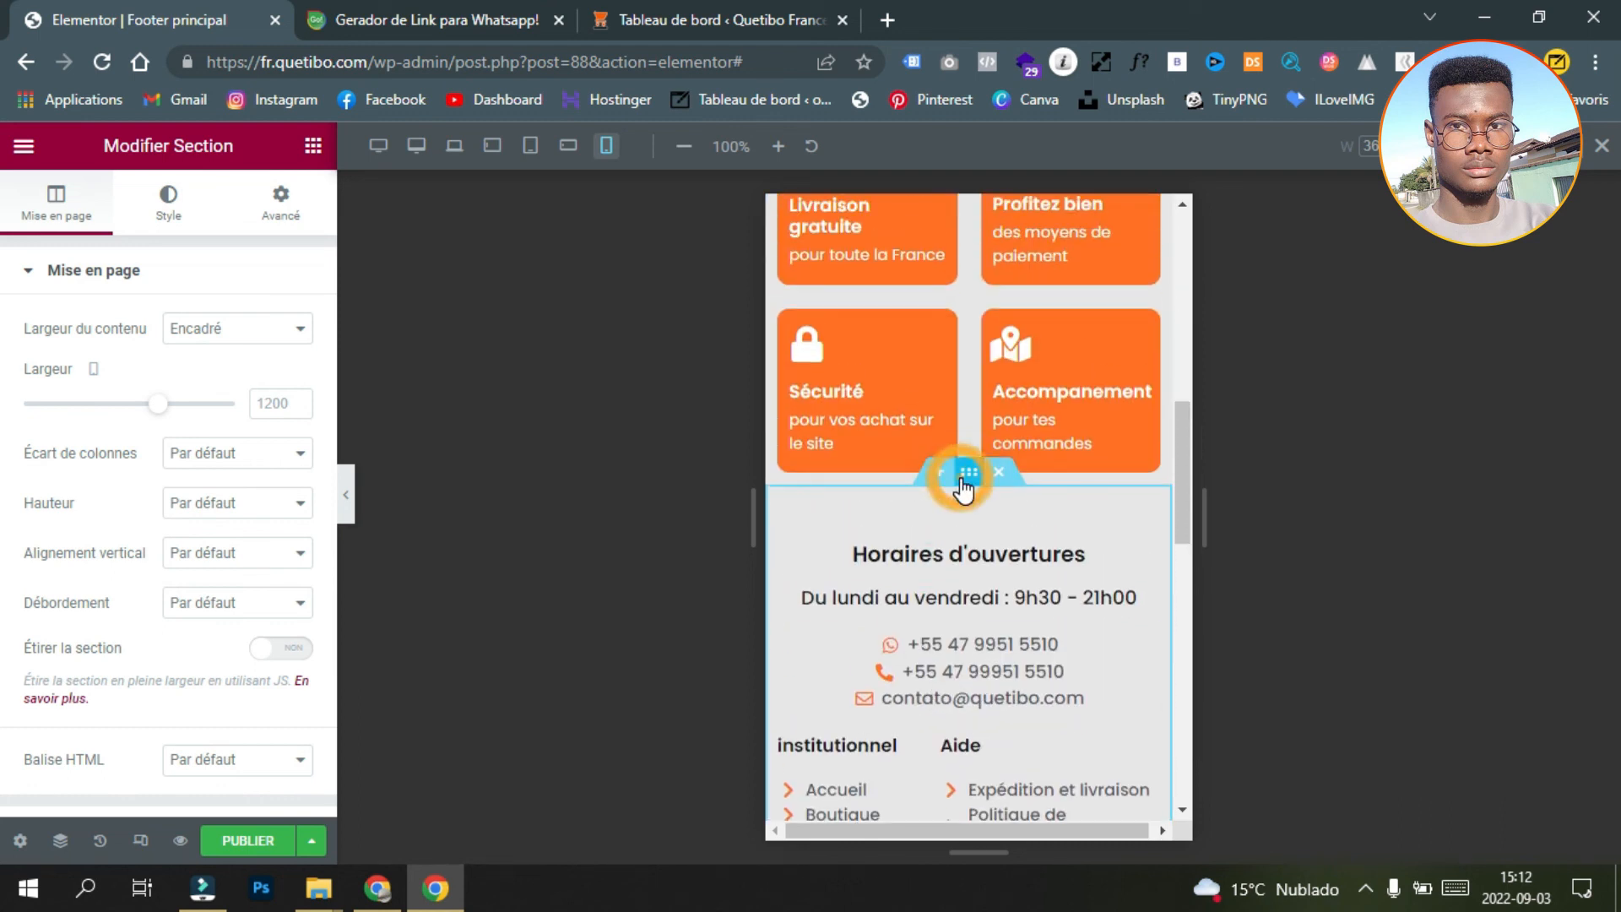
left_click(278, 207)
left_click(284, 449)
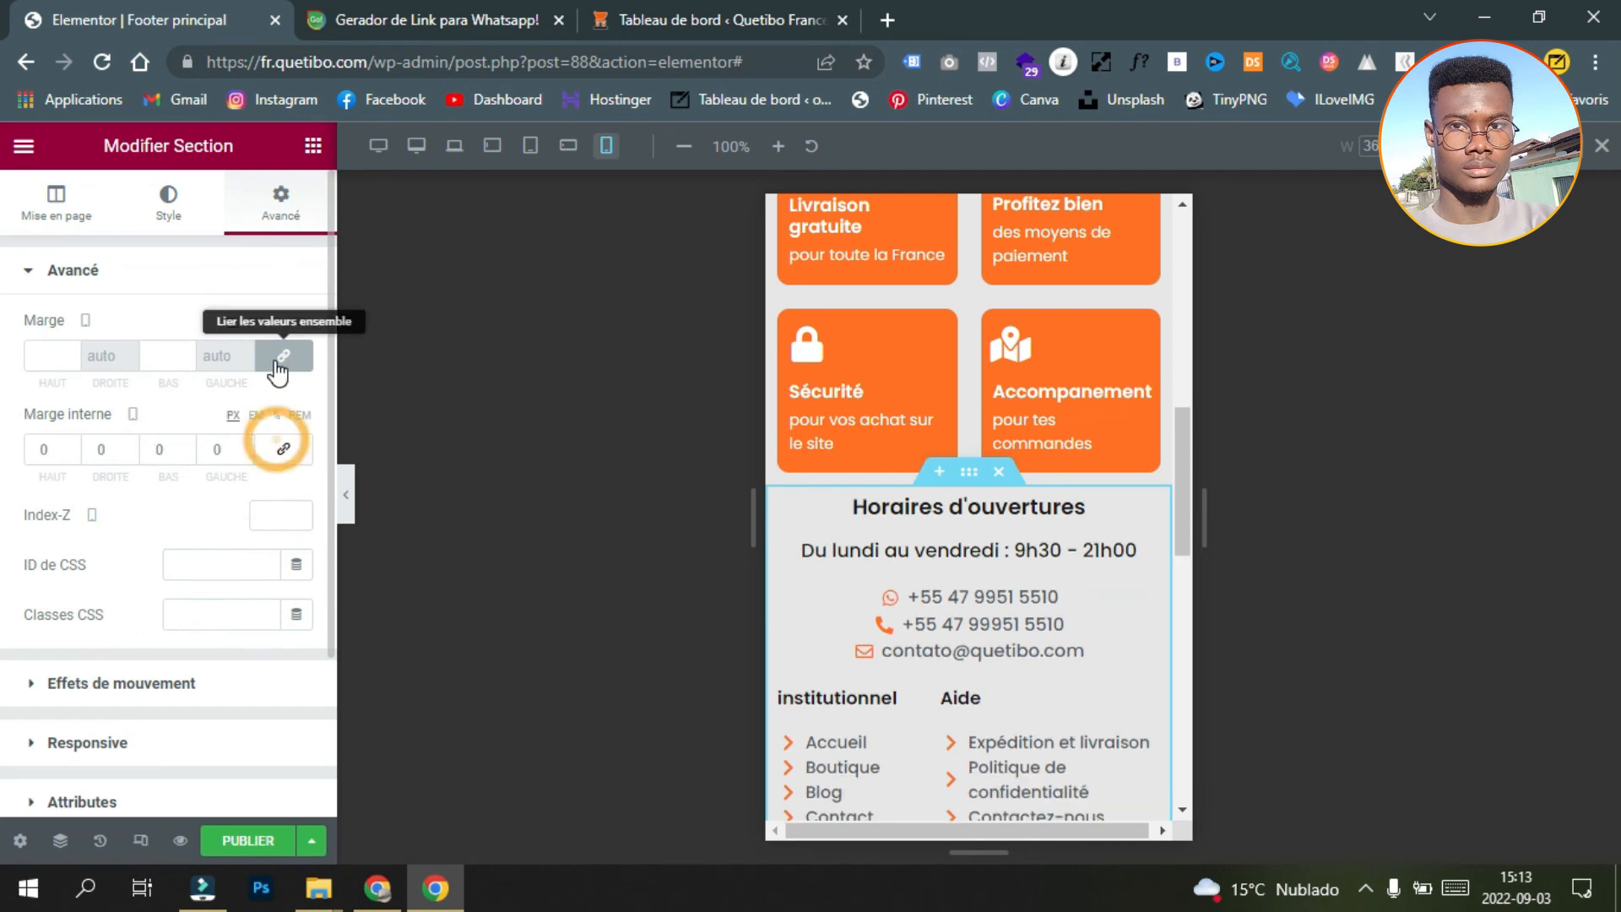
left_click(283, 356)
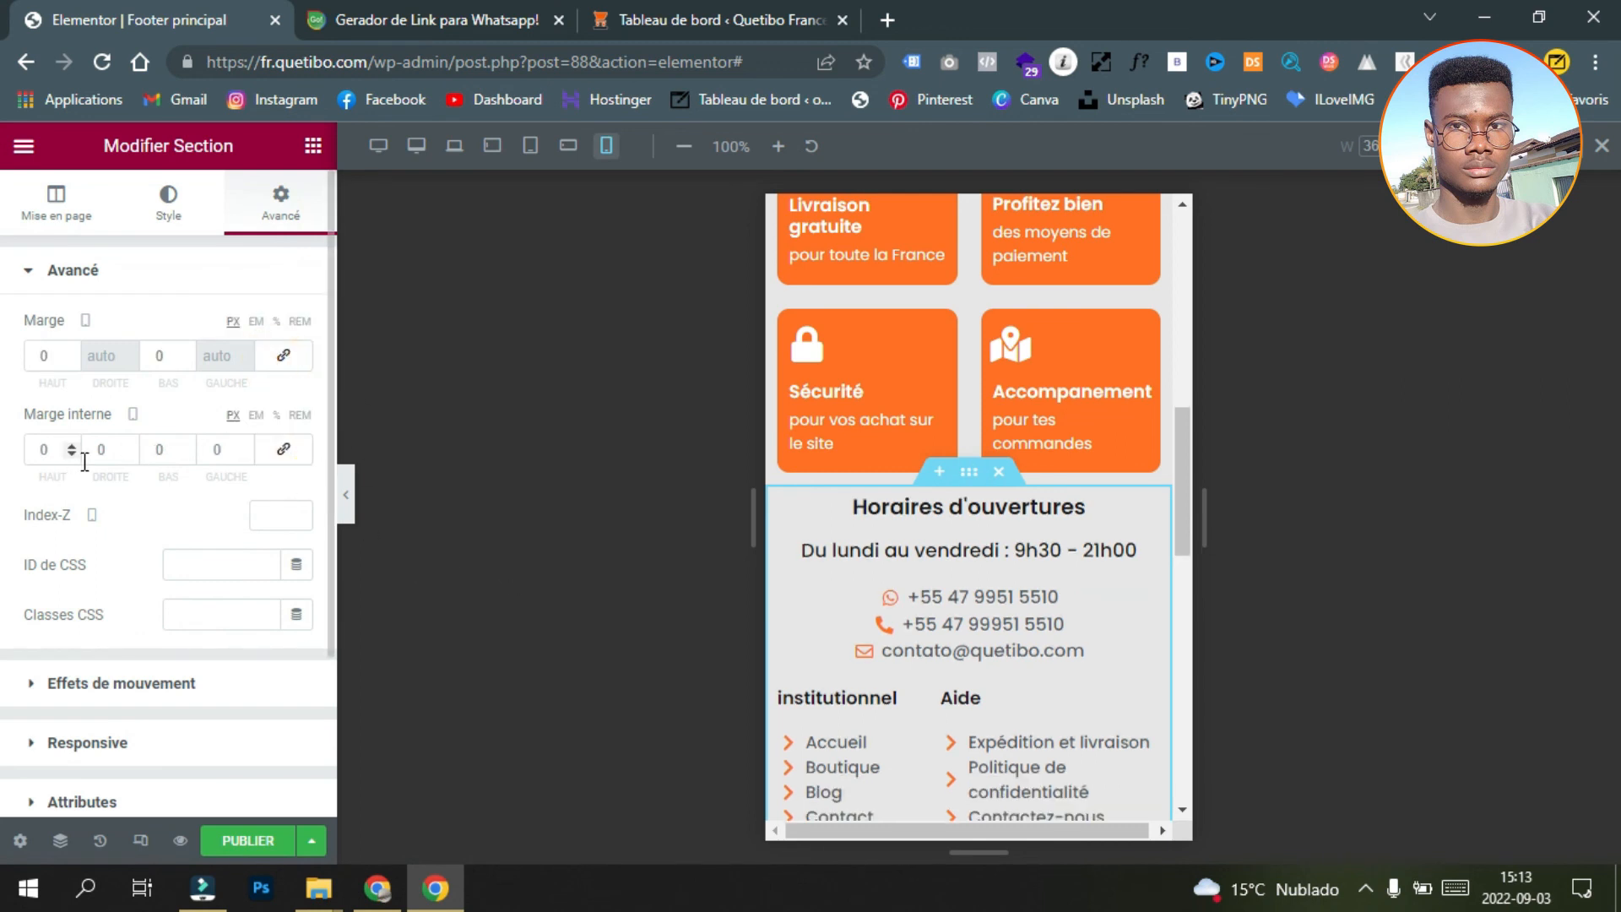
left_click(278, 455)
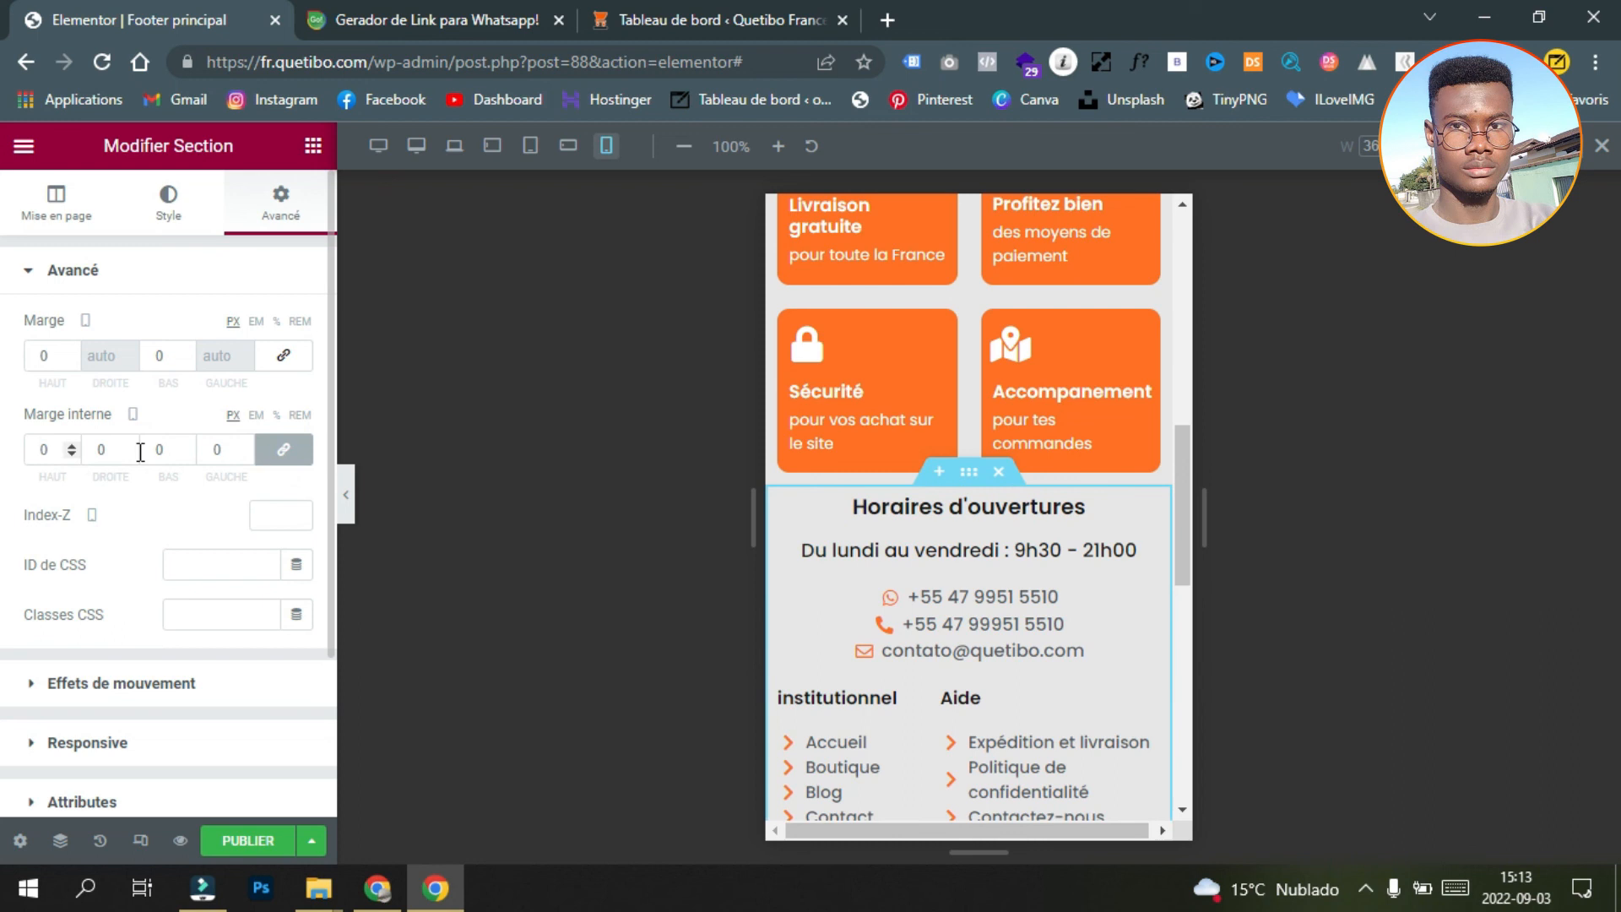
left_click(284, 452)
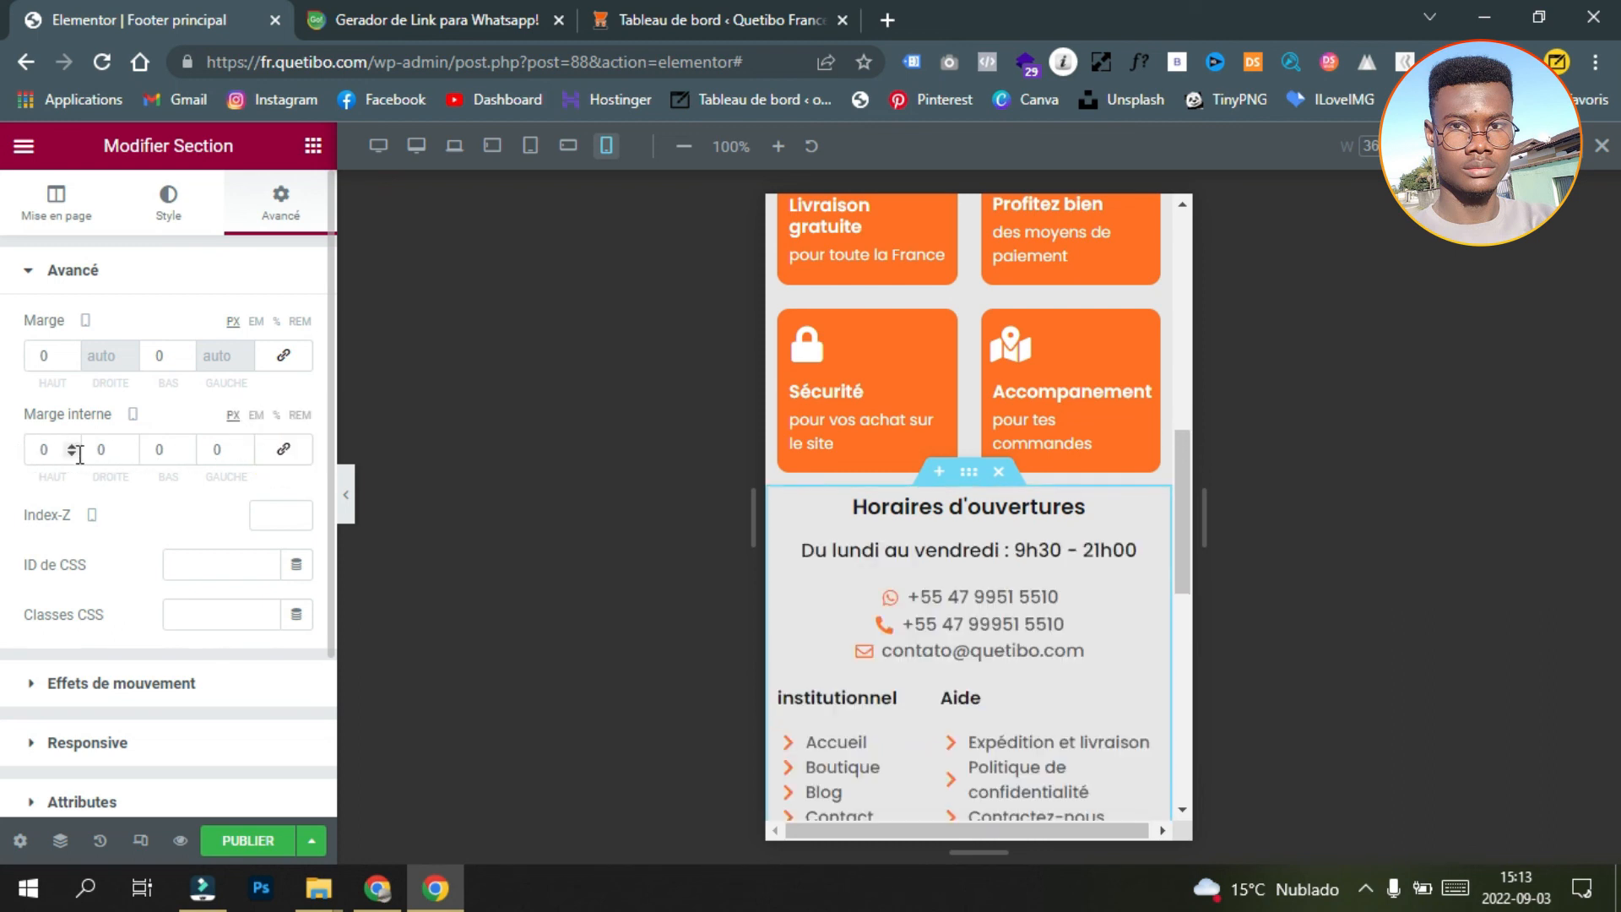
type("20")
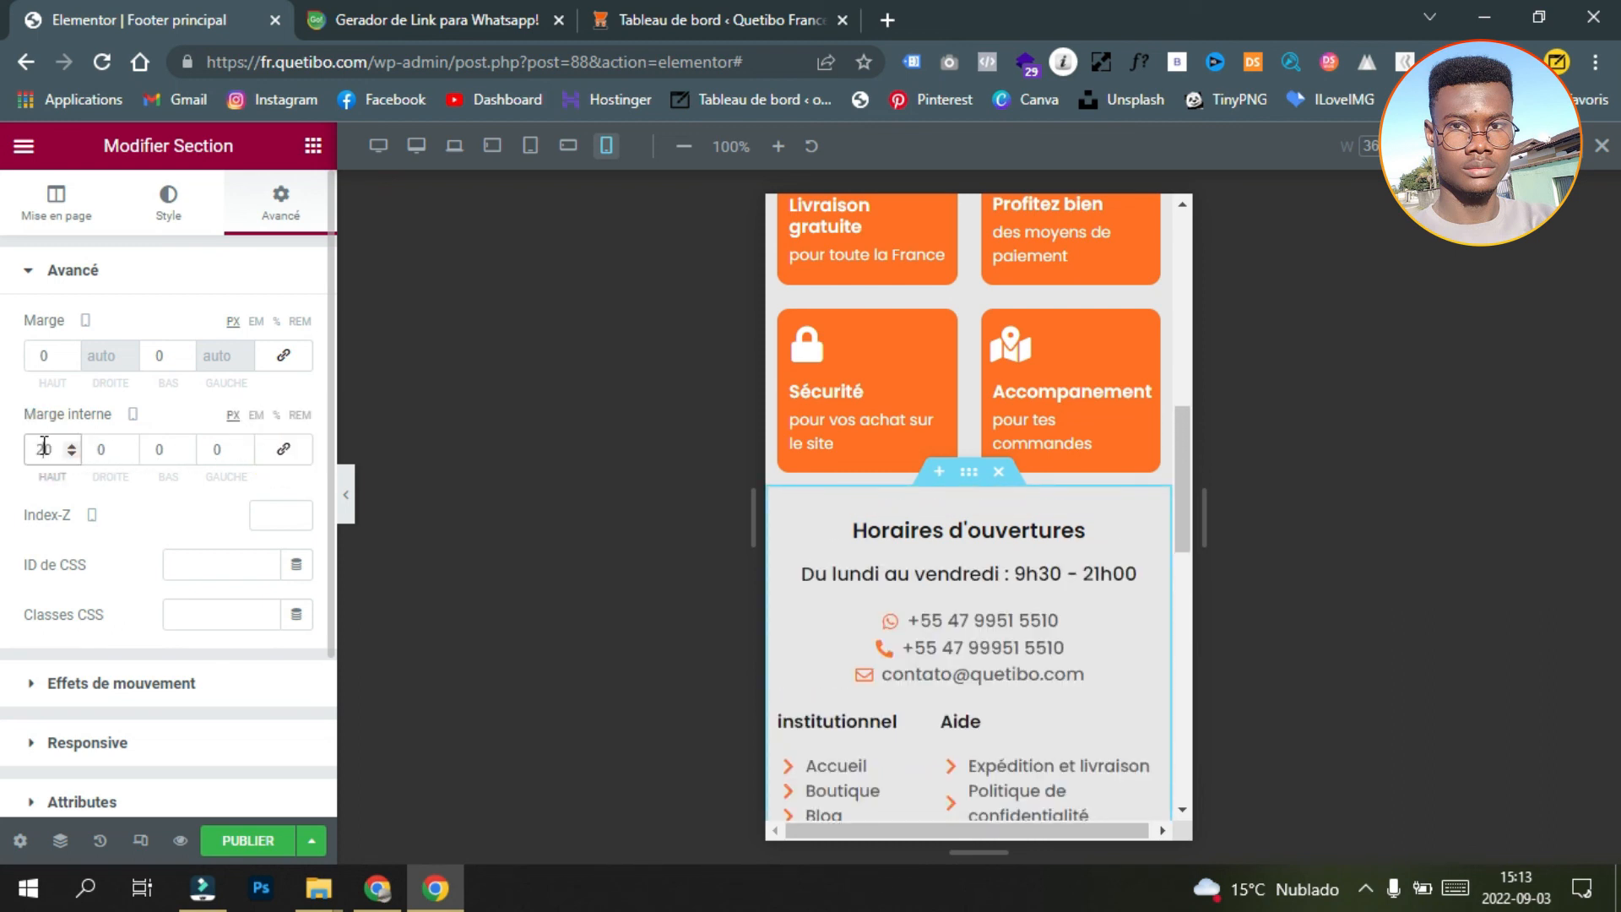
left_click(157, 447)
type("2")
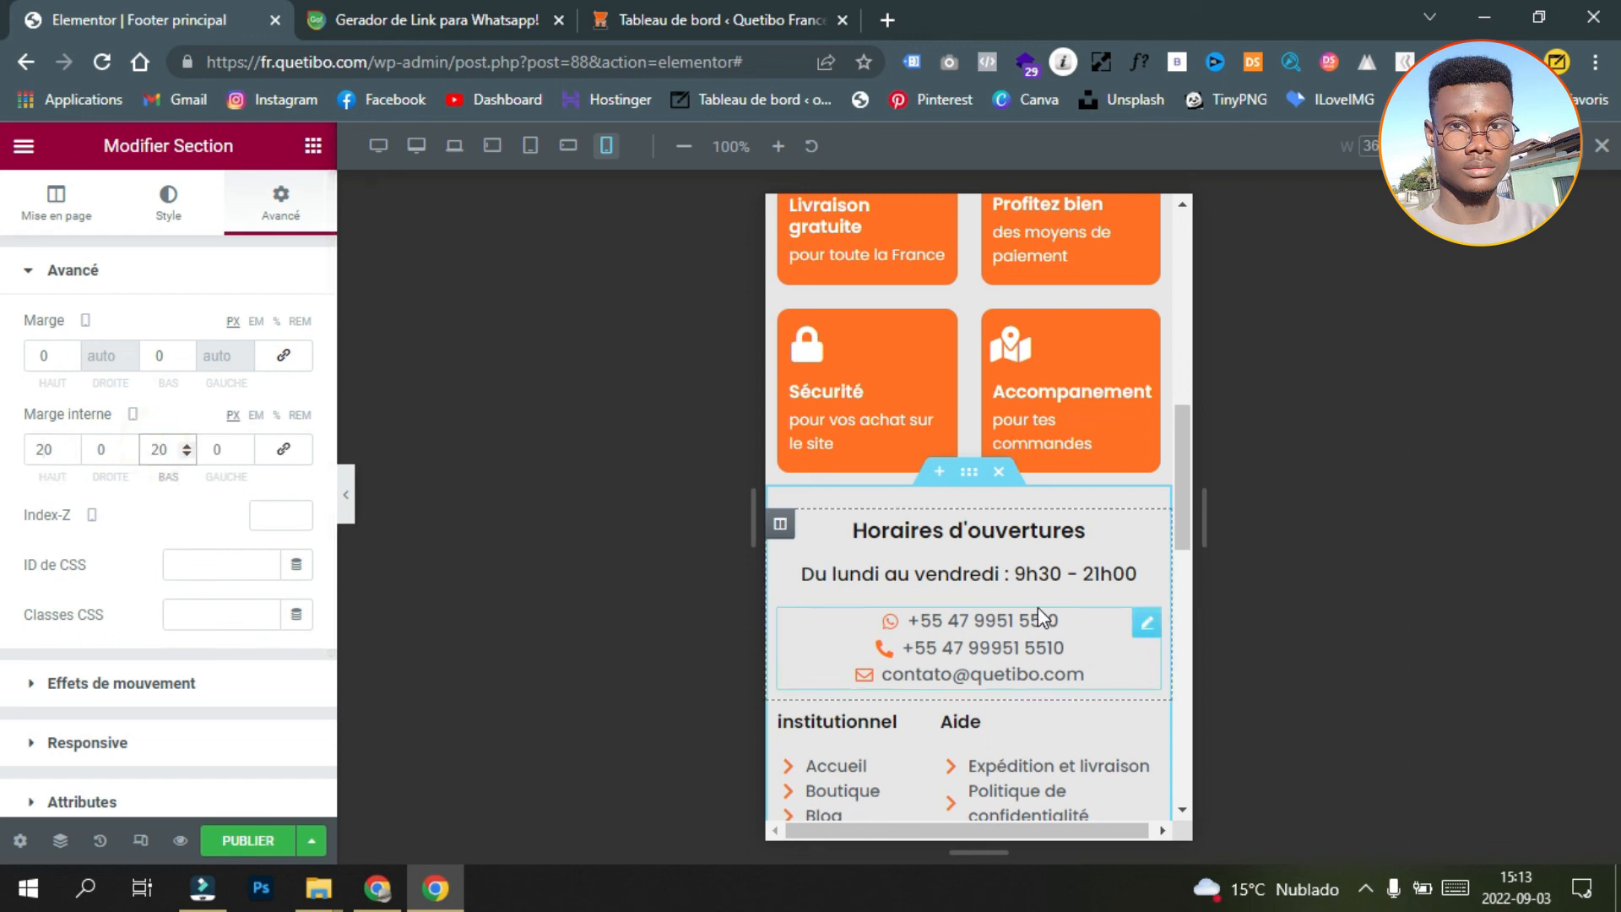
Step: Preview the whole mobile footer from the orange benefit cards down to the copyright bar to check the spacing
scroll(1035, 609, "down", 8)
scroll(1035, 609, "down", 2)
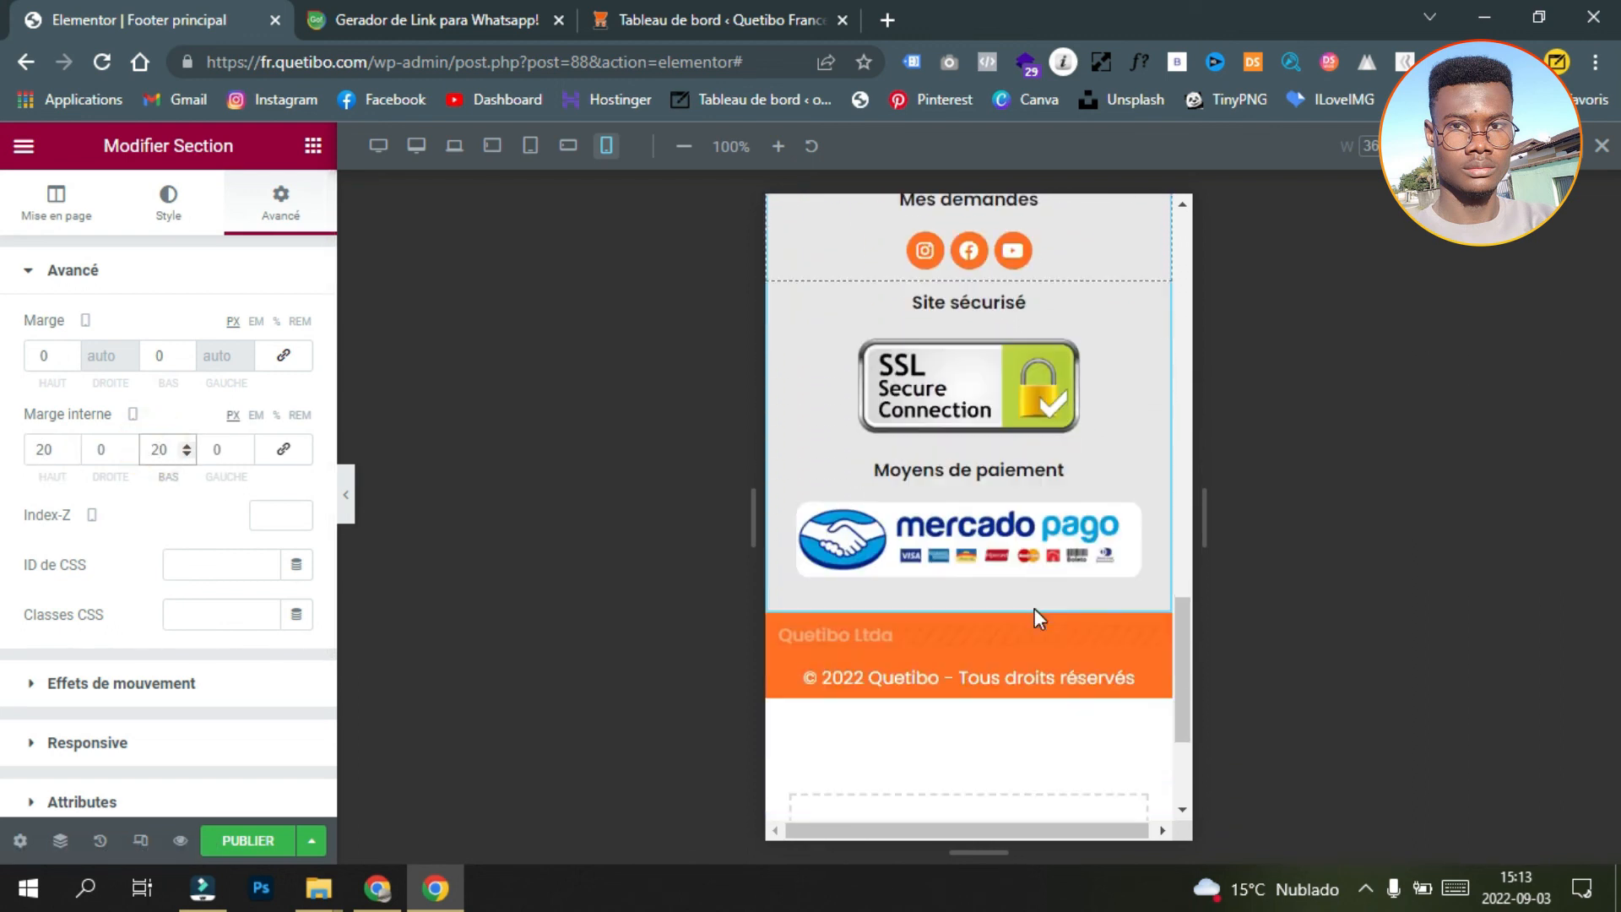
left_click(348, 511)
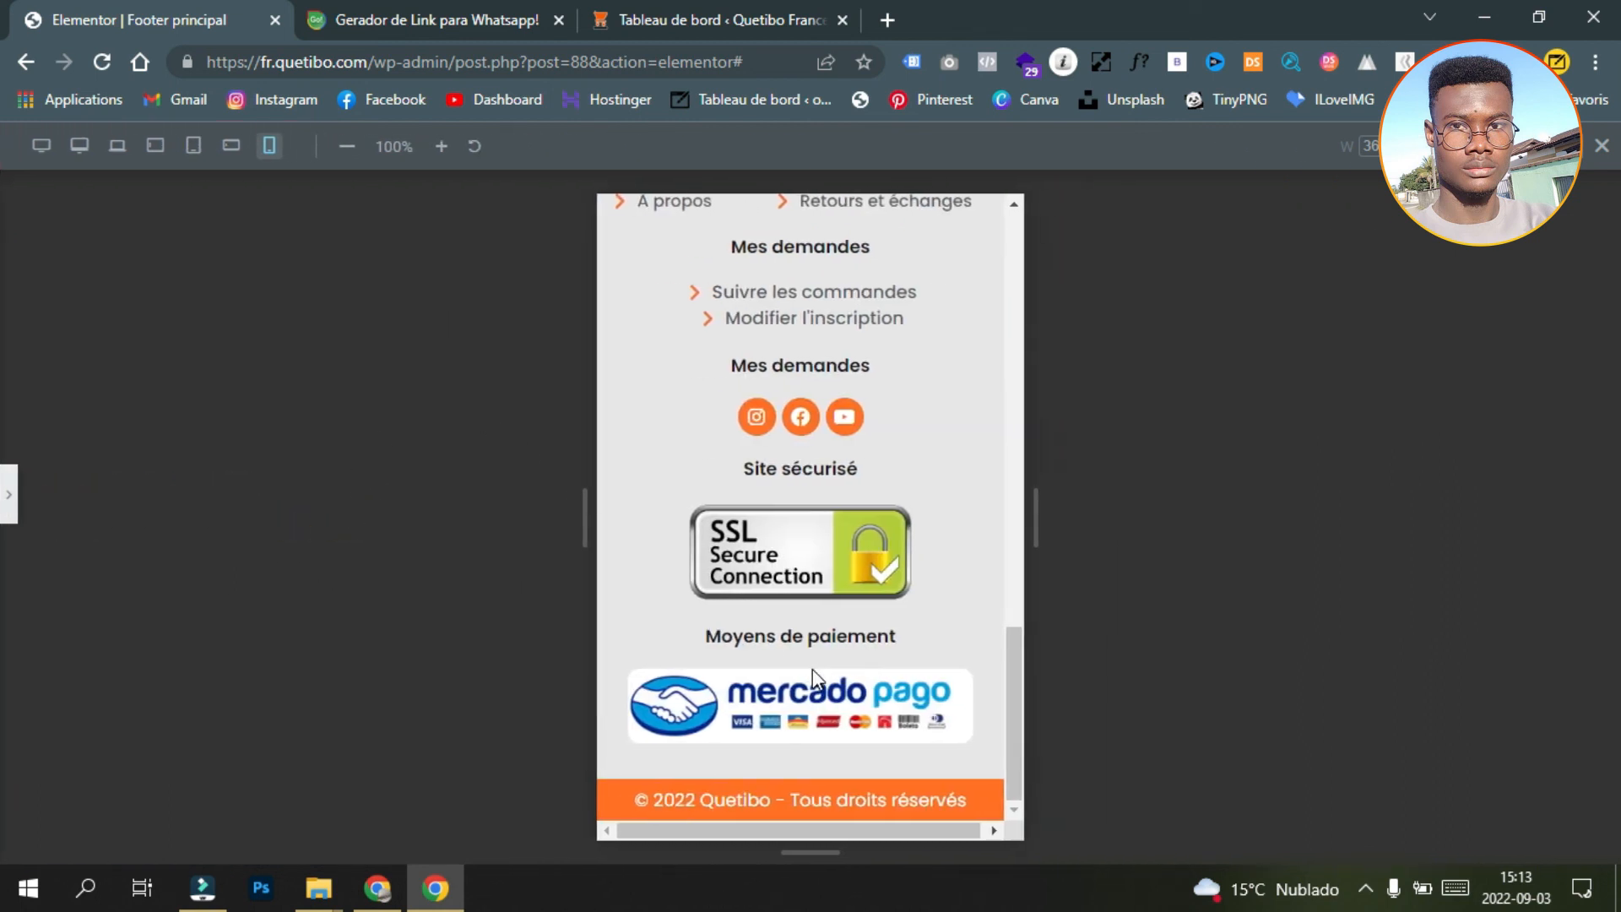
scroll(688, 760, "up", 4)
scroll(686, 753, "up", 1)
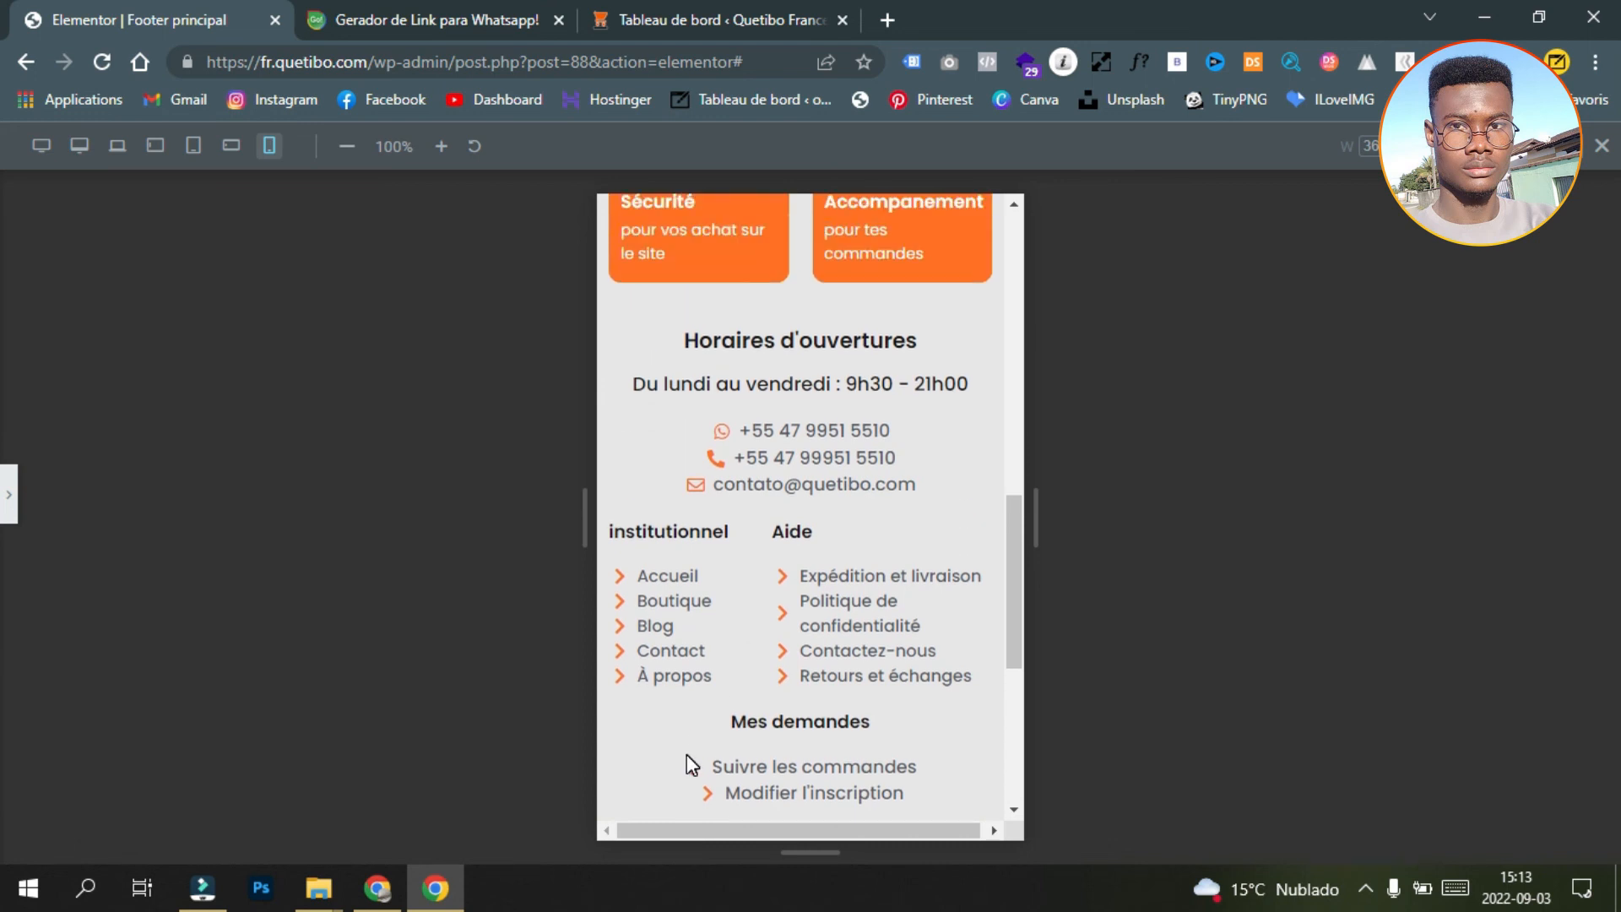
scroll(687, 760, "up", 1)
scroll(688, 760, "up", 7)
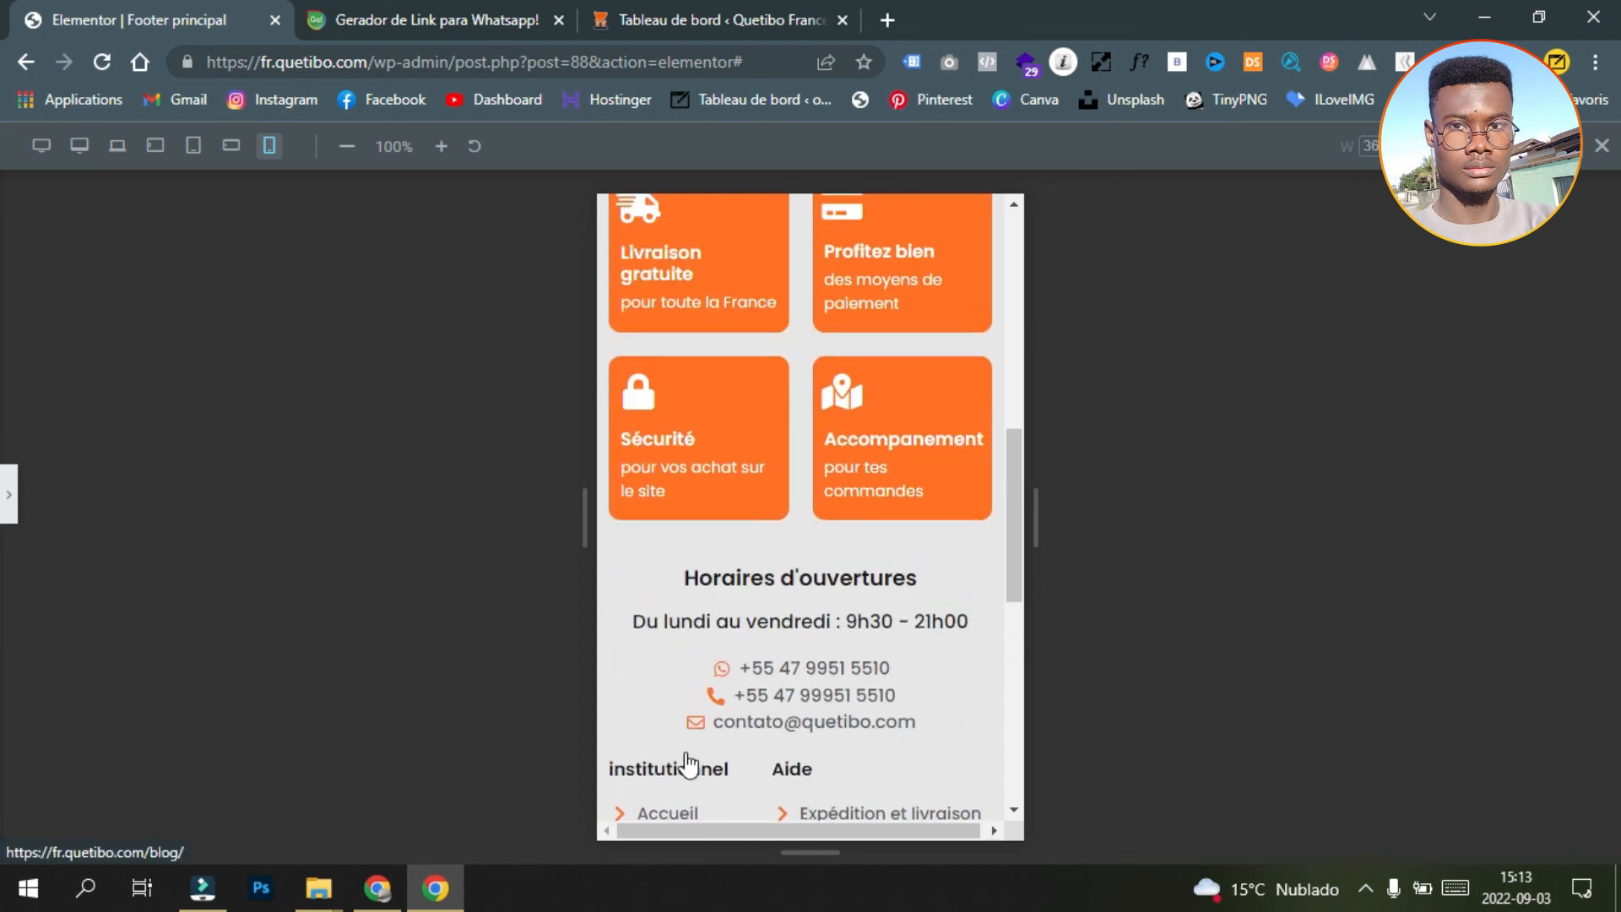
scroll(685, 752, "down", 10)
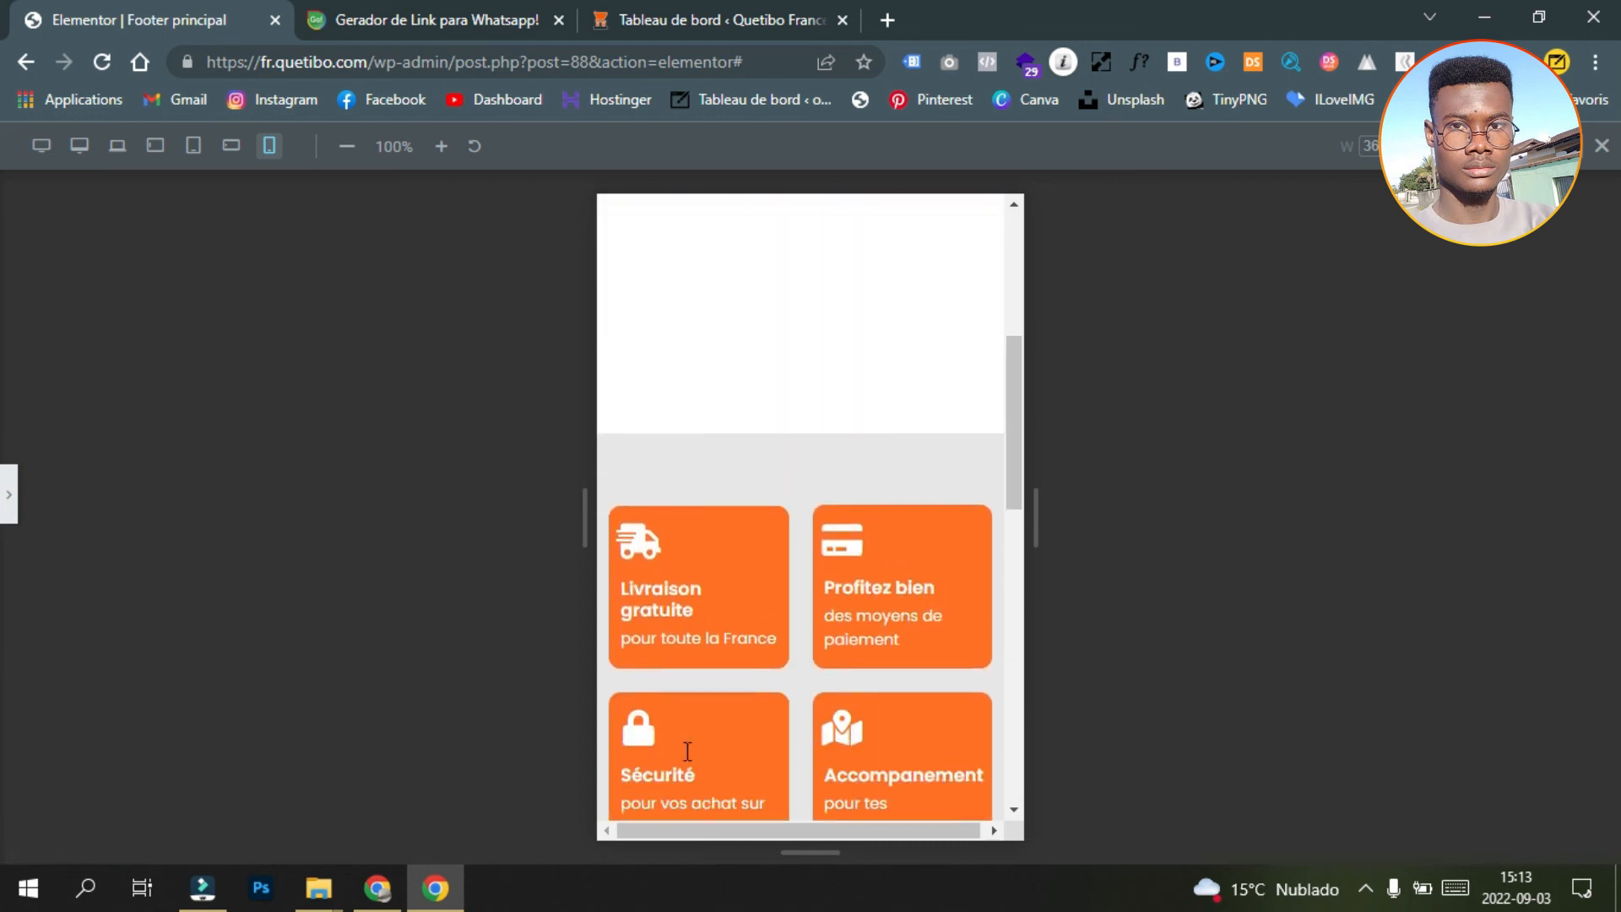
scroll(685, 756, "down", 3)
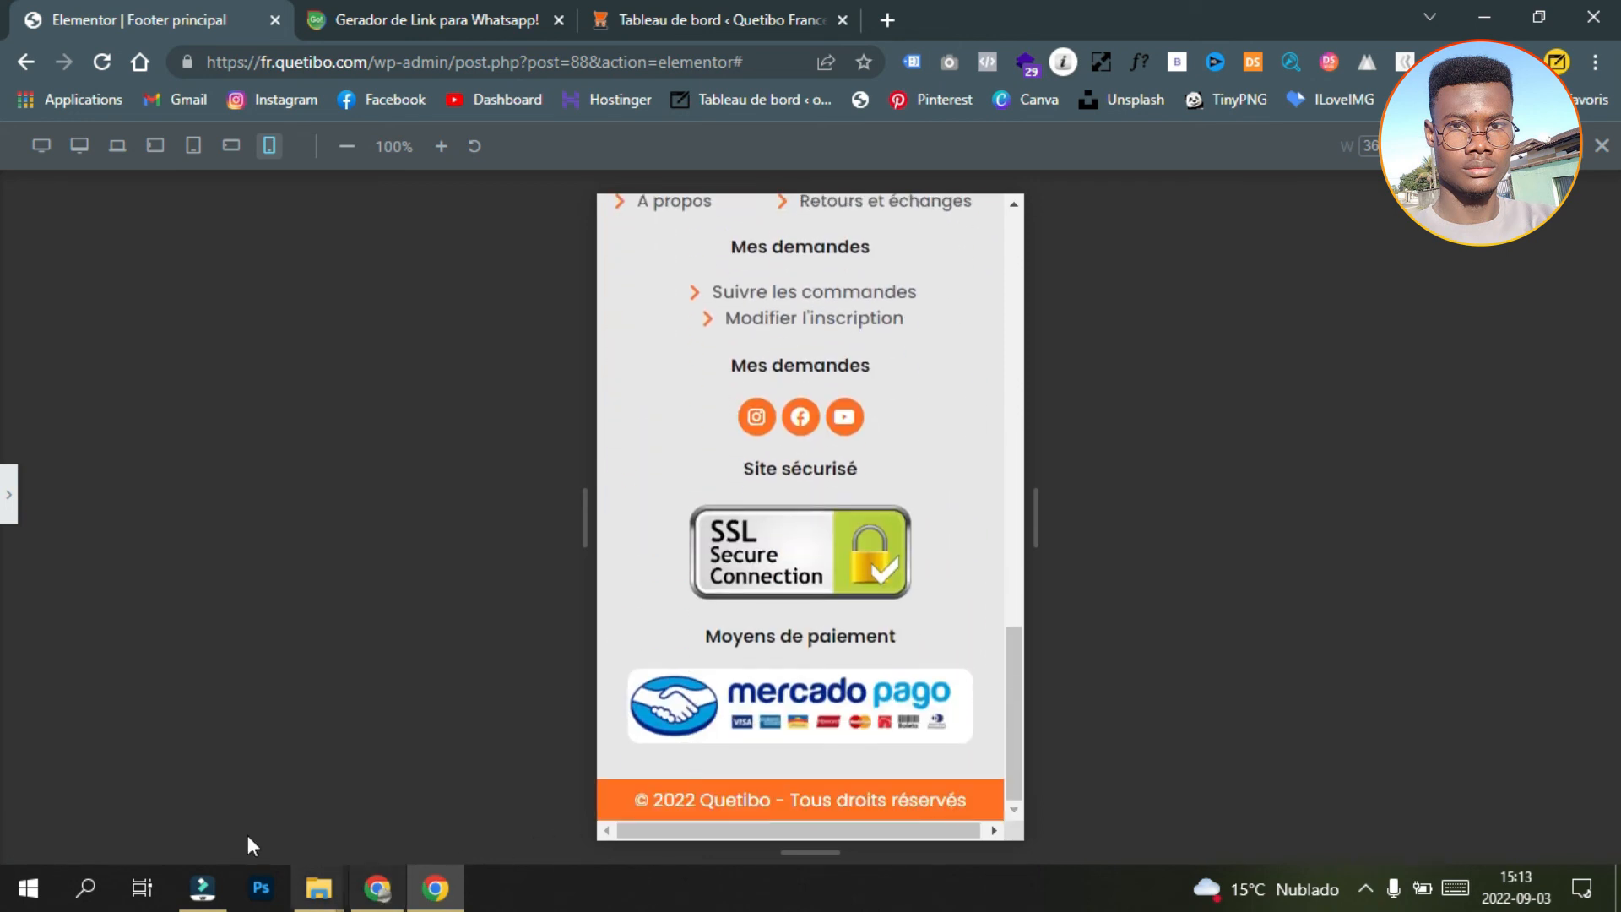
left_click(9, 507)
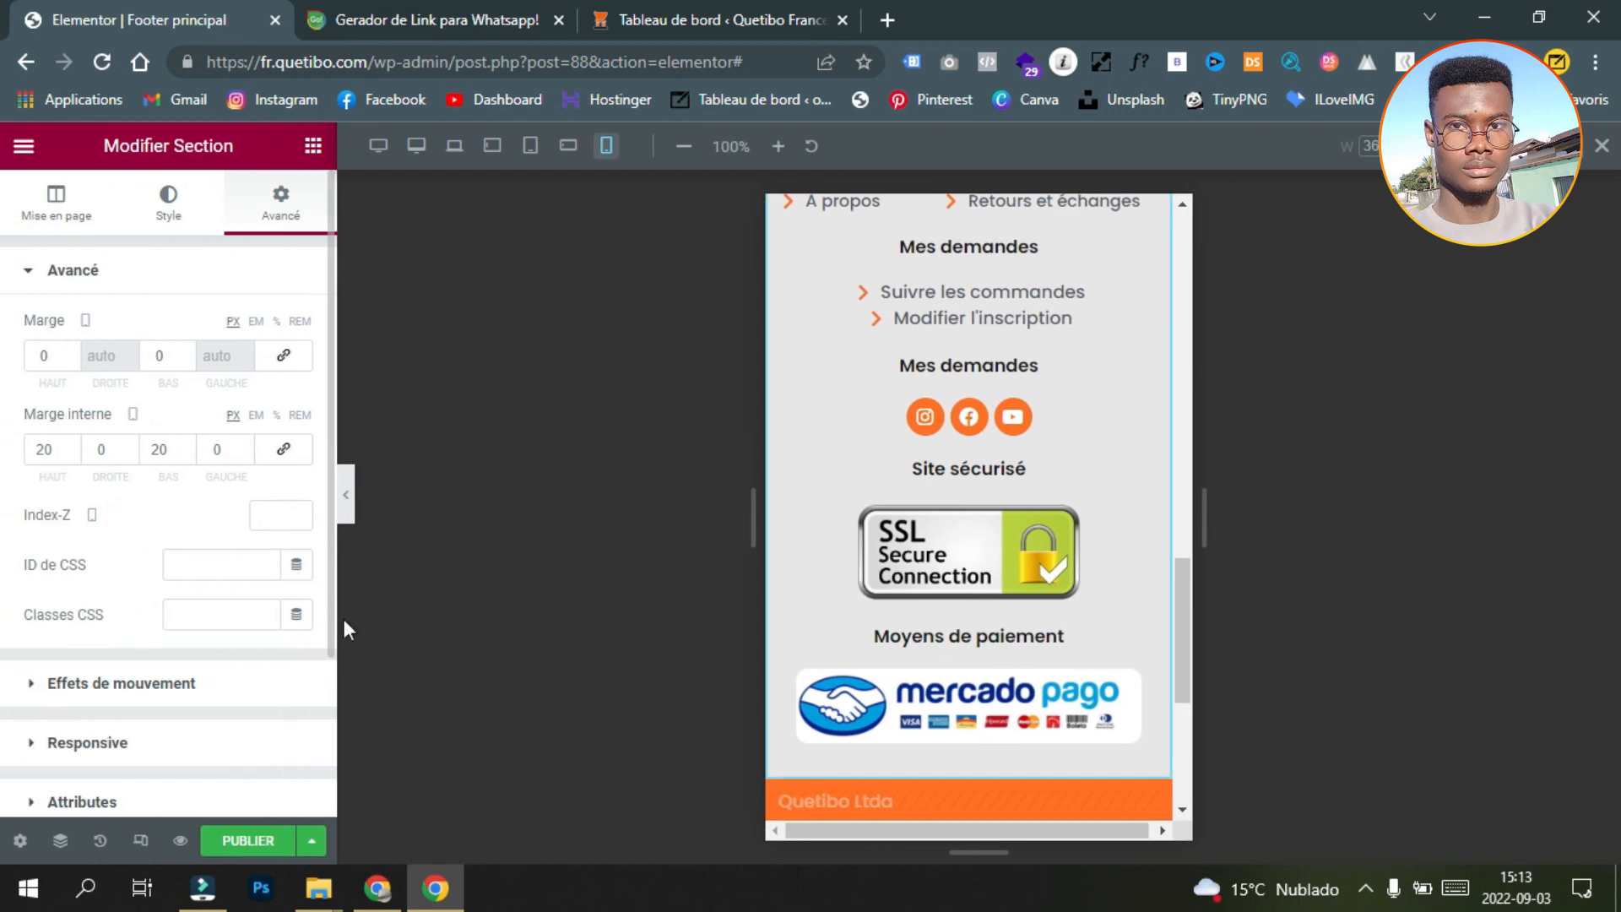
Step: Publish the footer with a display condition that includes "Entire Site"
left_click(253, 841)
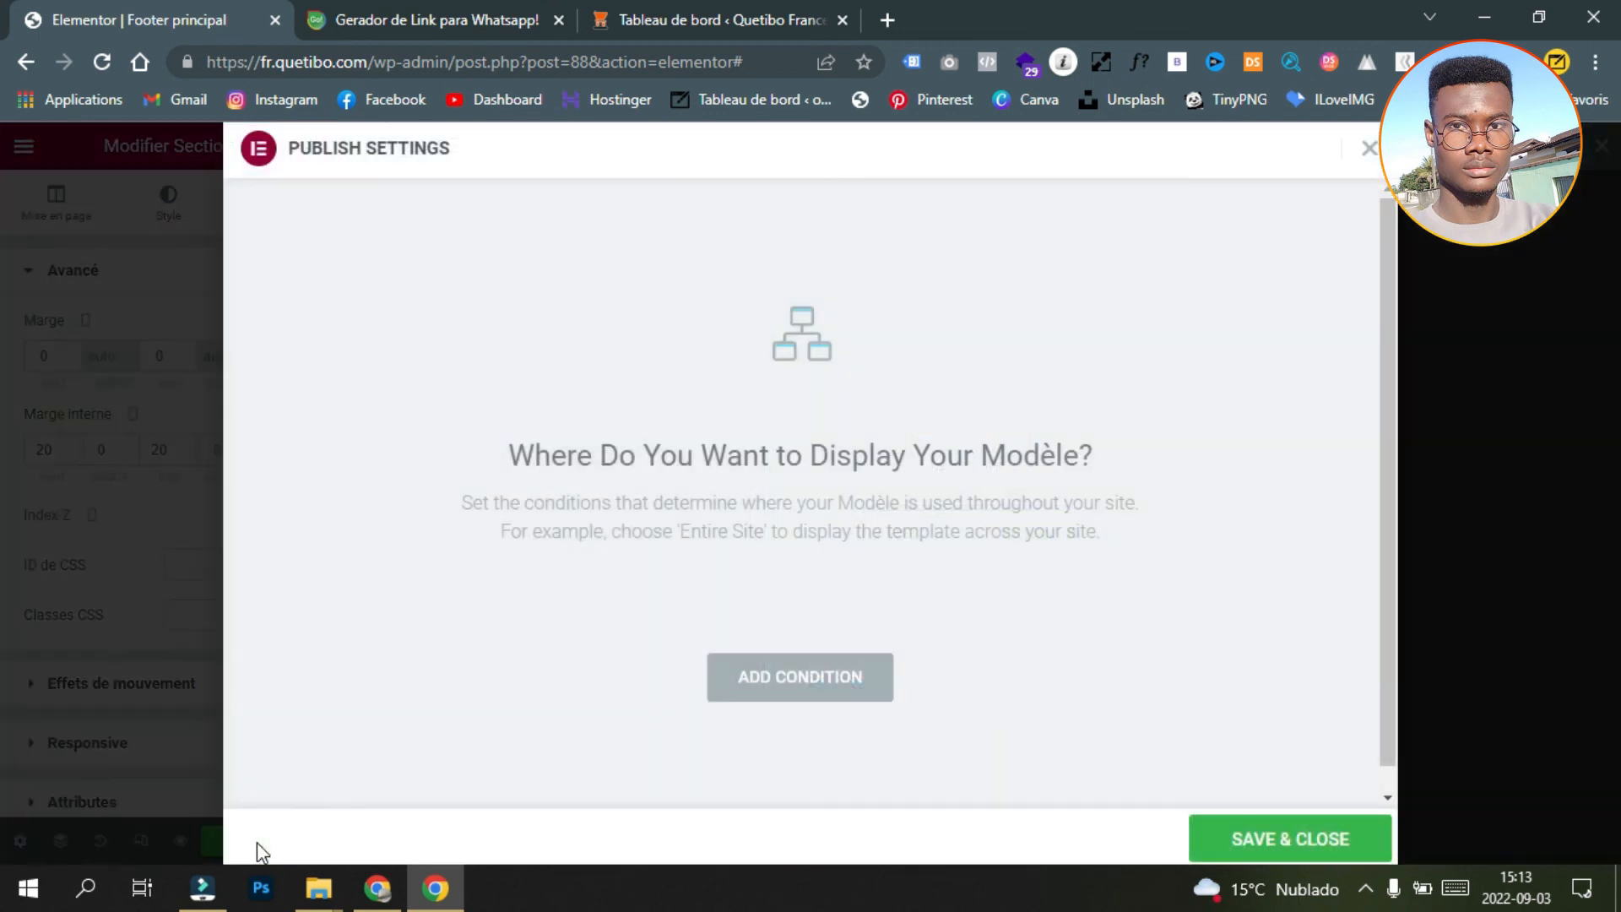
left_click(849, 680)
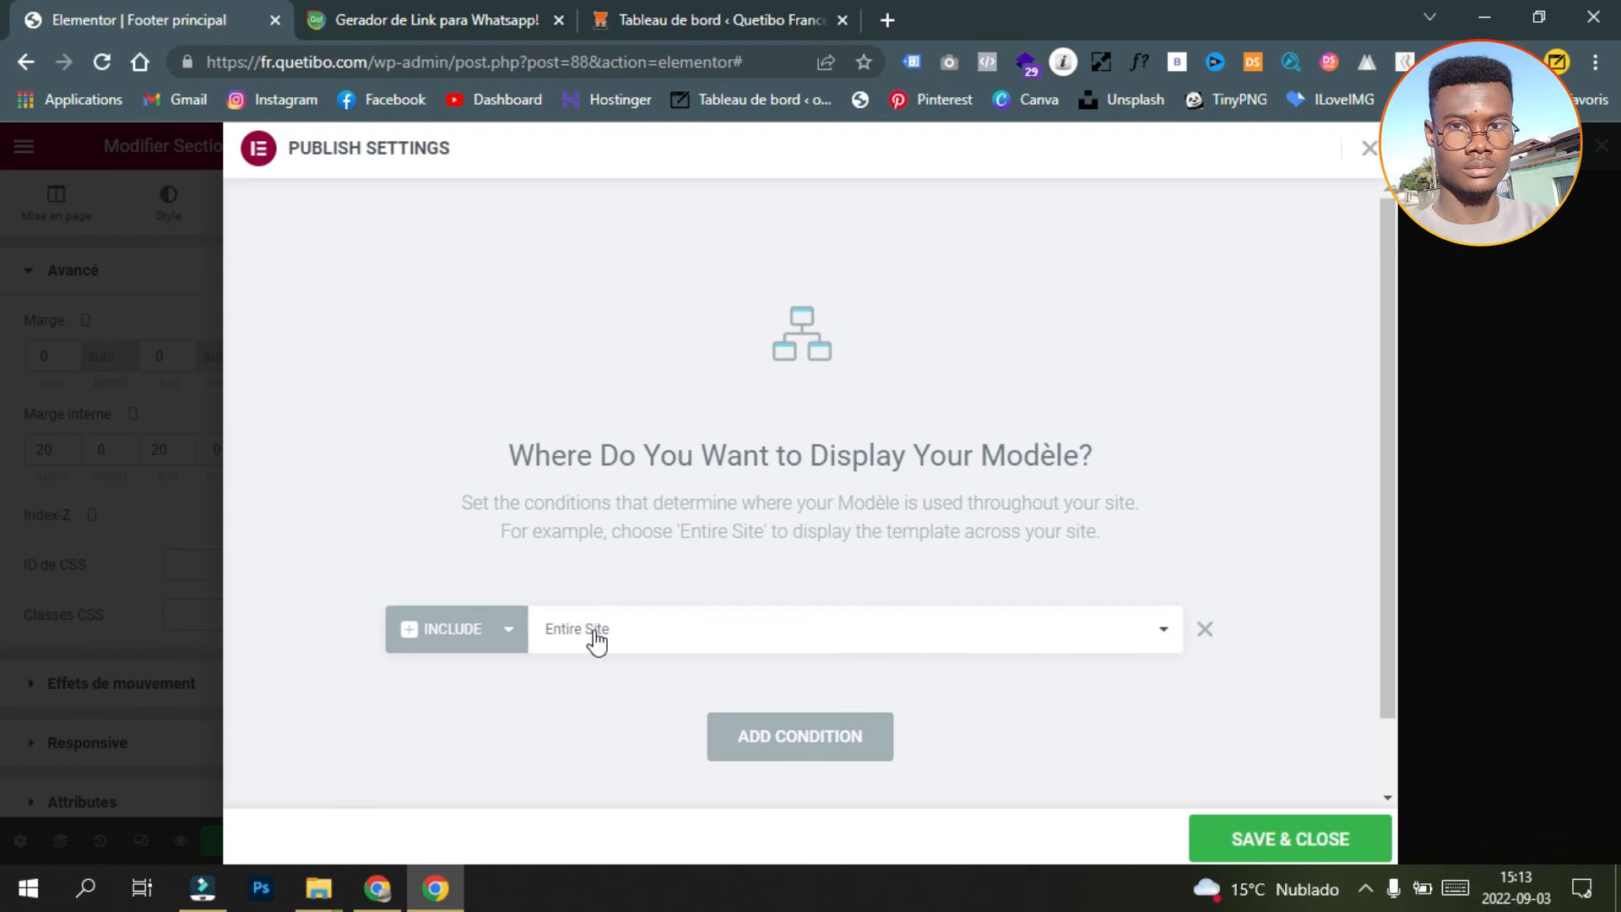
left_click(1153, 635)
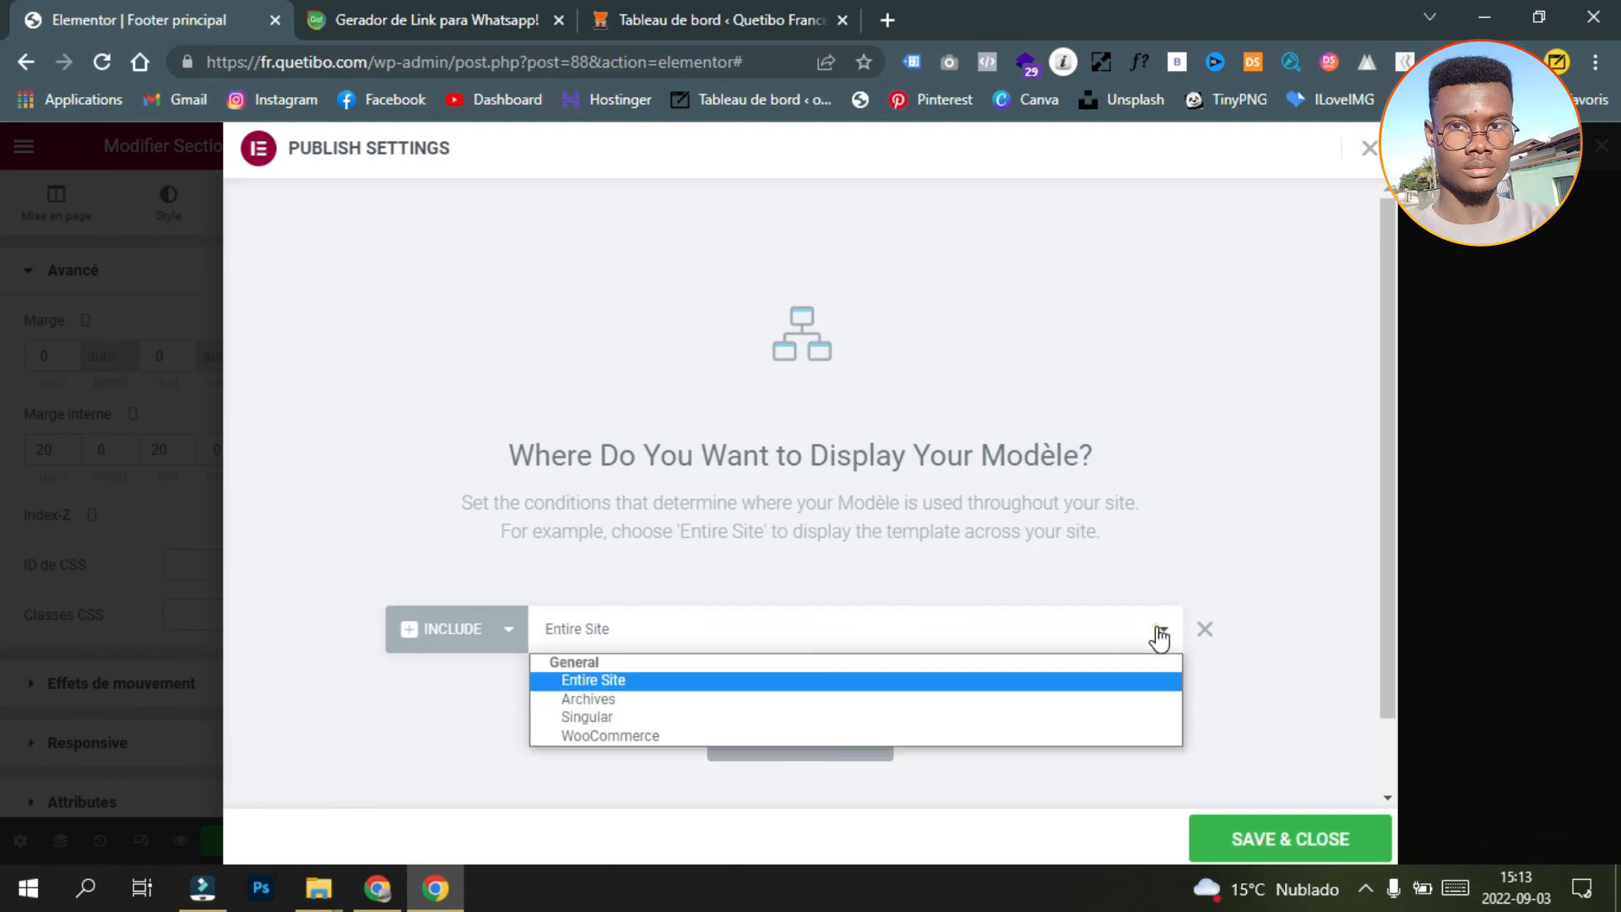
left_click(899, 680)
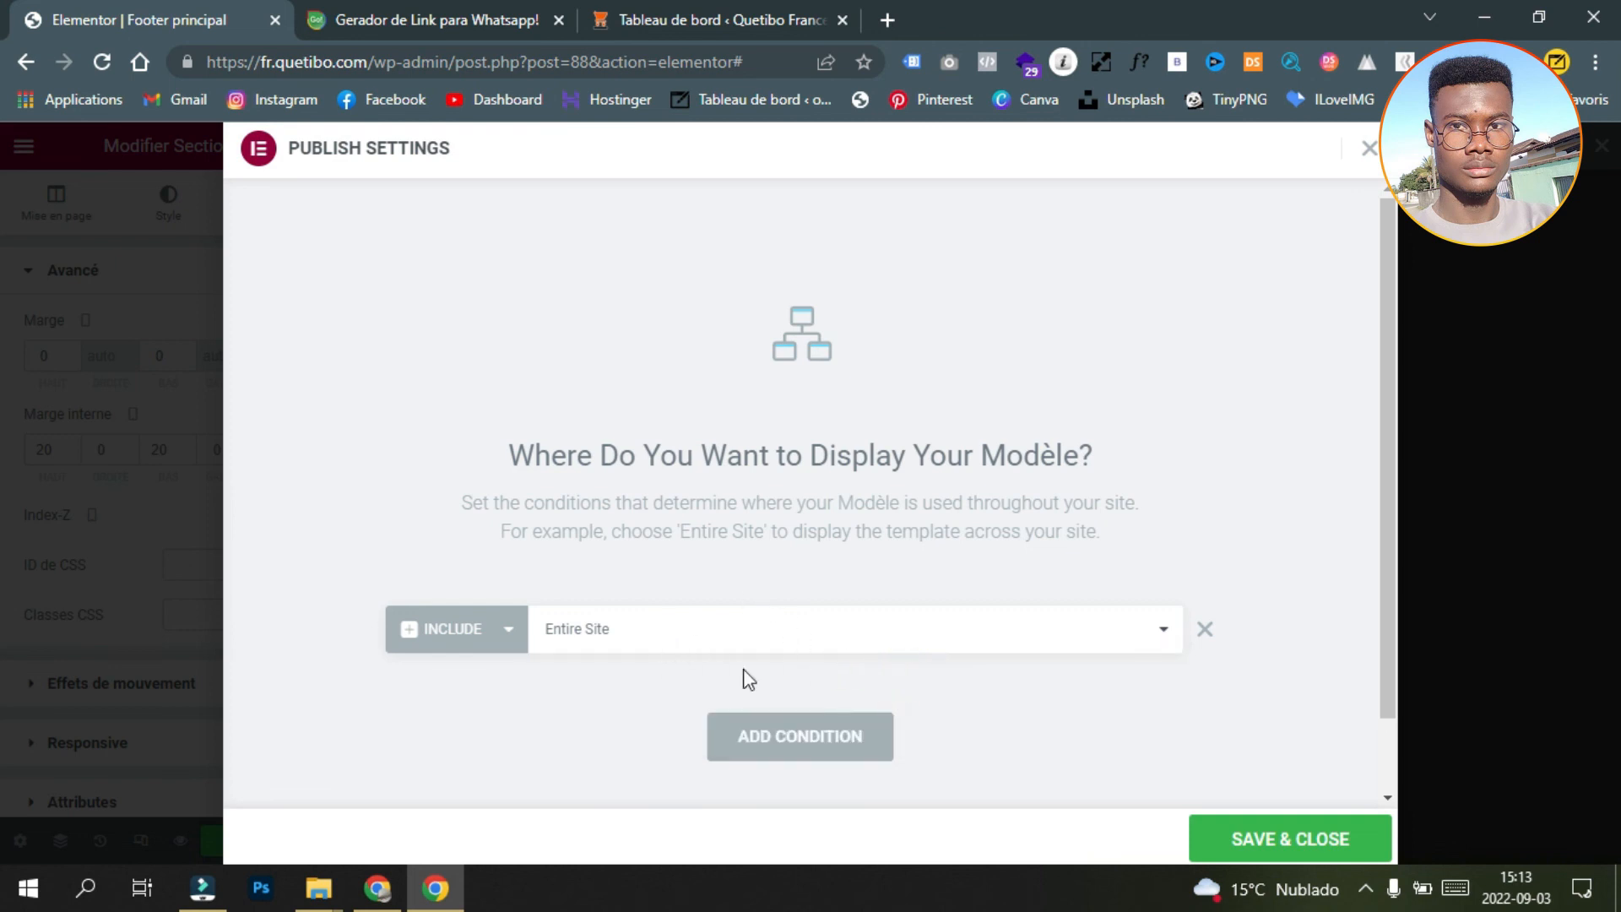
left_click(1272, 838)
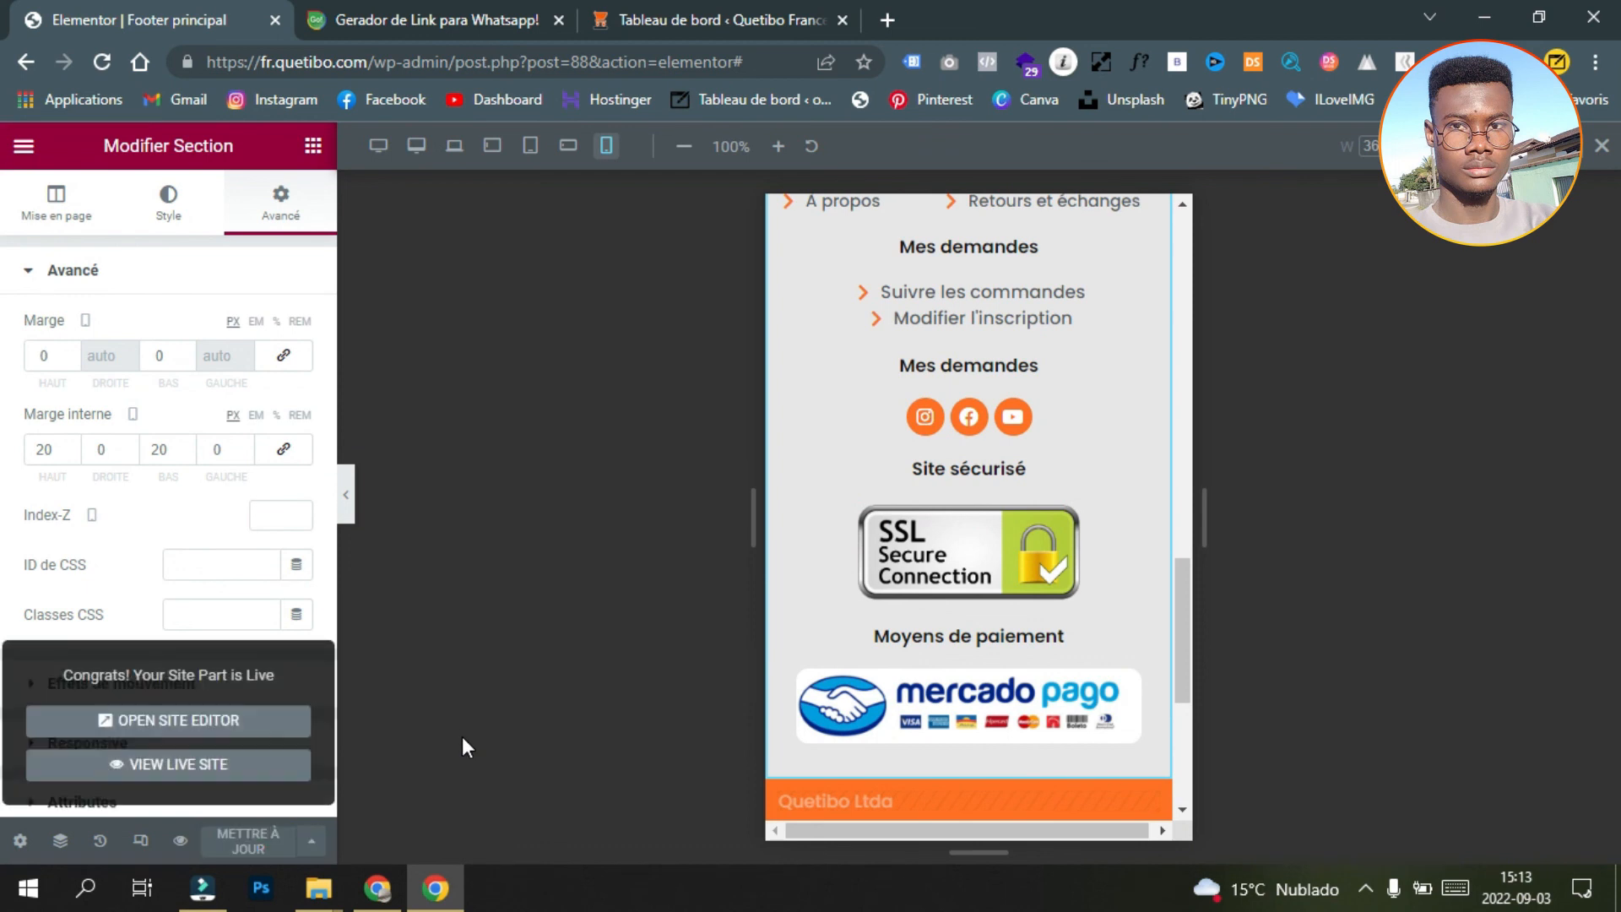
Step: Switch to the other Chrome window, reload the Boutique page of fr.quetibo.com and examine the live footer
left_click(376, 891)
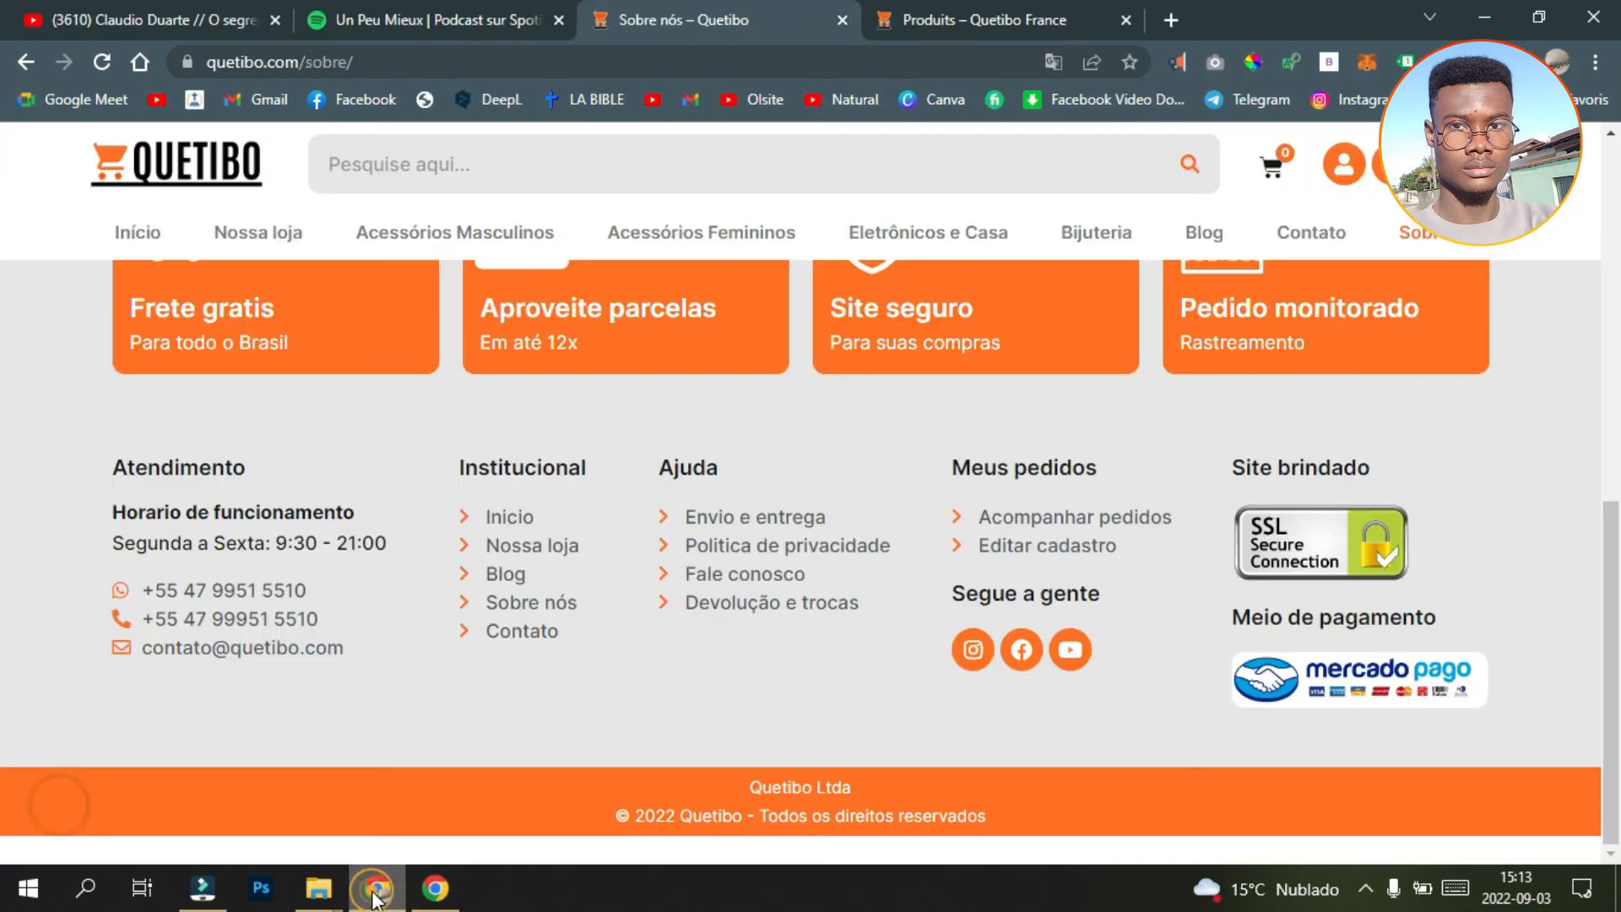
left_click(976, 12)
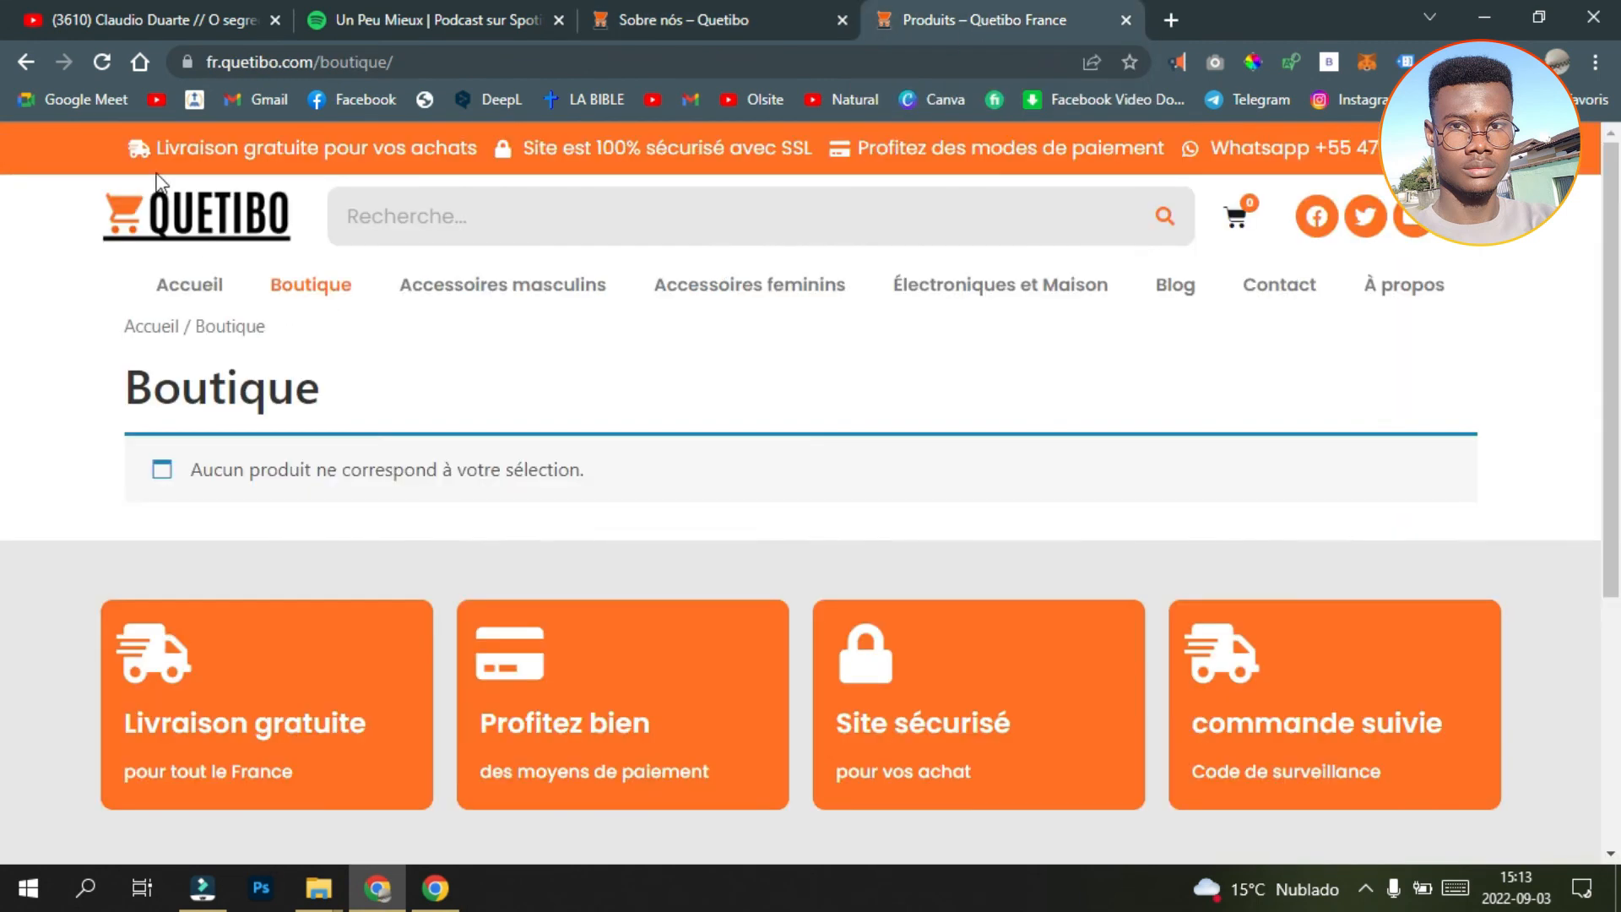
left_click(94, 58)
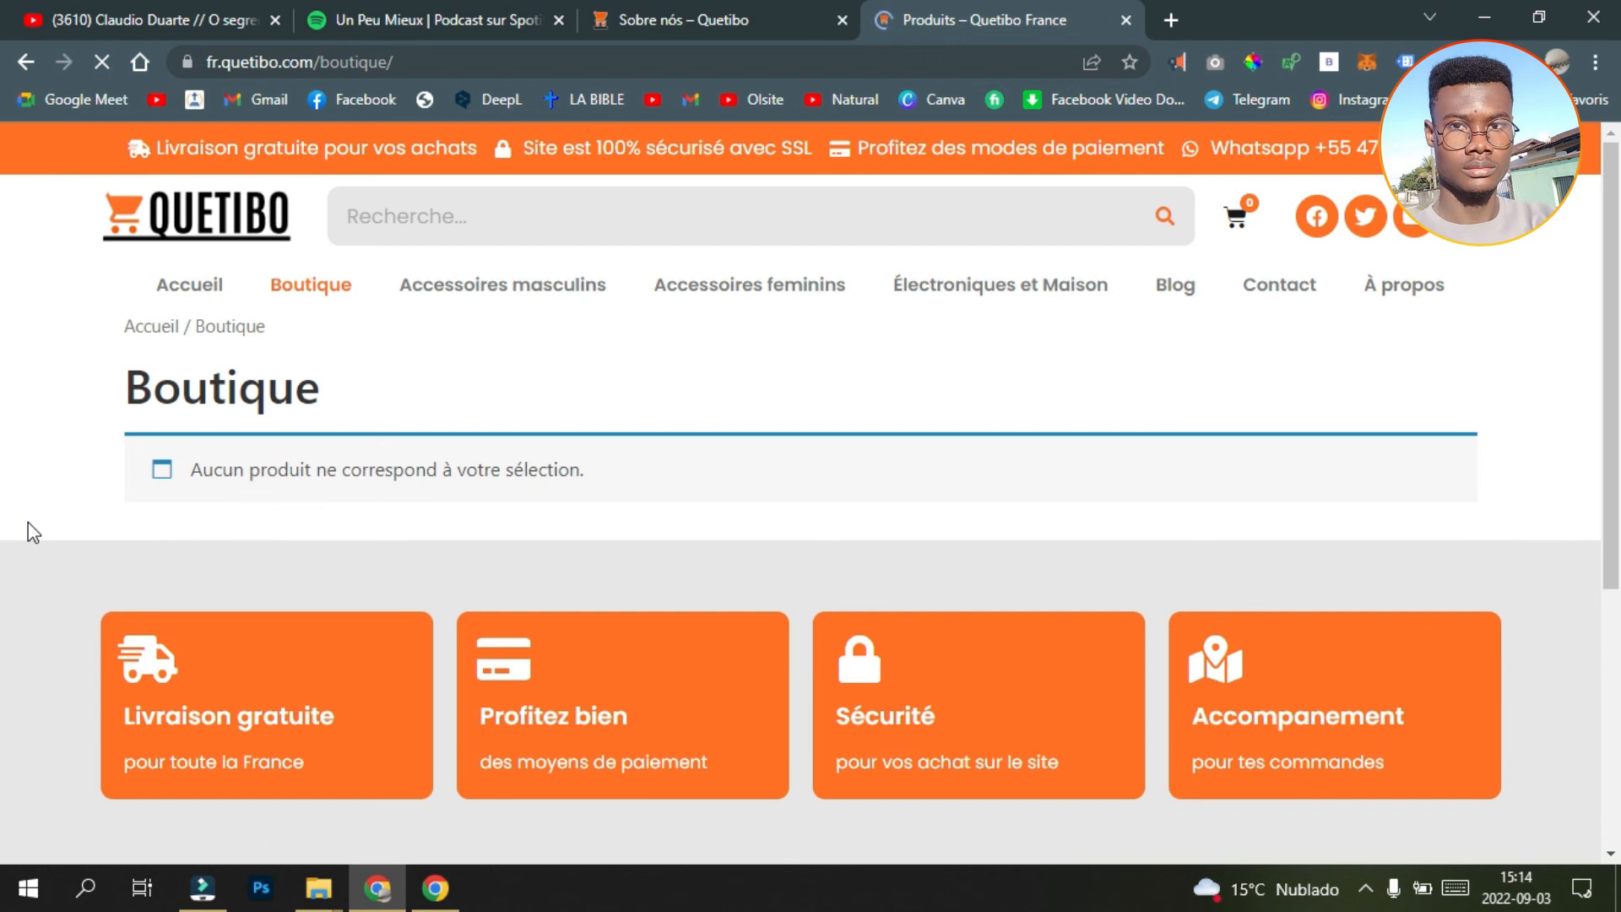
scroll(505, 557, "down", 5)
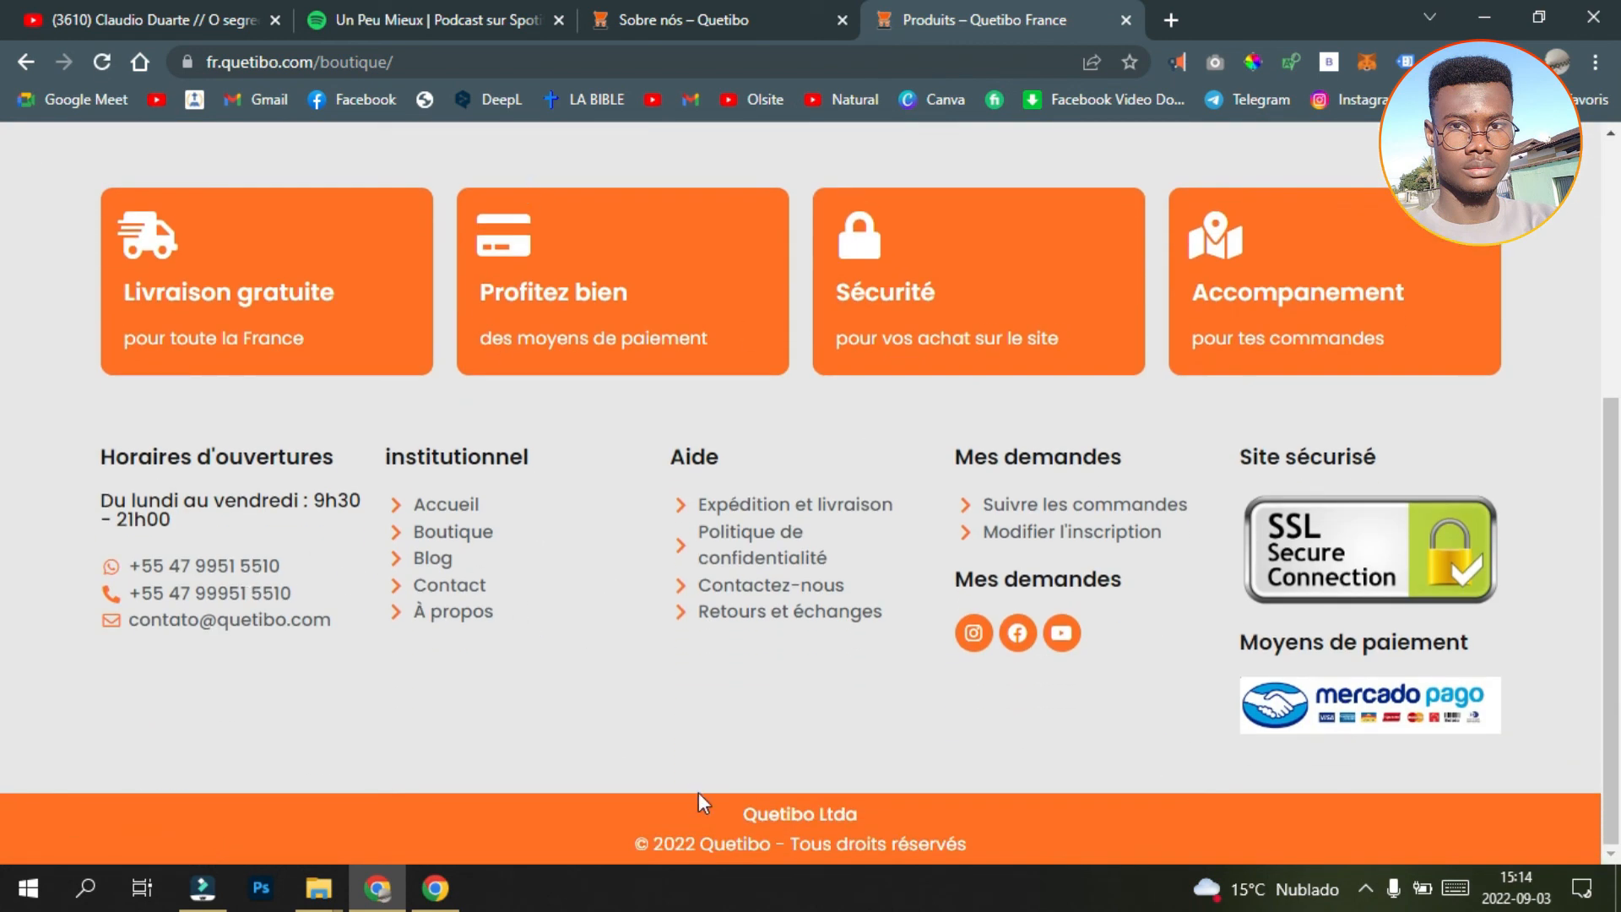
left_click(98, 59)
Step: Back in the Elementor window, switch to the desktop layout, give the Mercado Pago image a 10 px border radius on all corners and update the footer
left_click(434, 888)
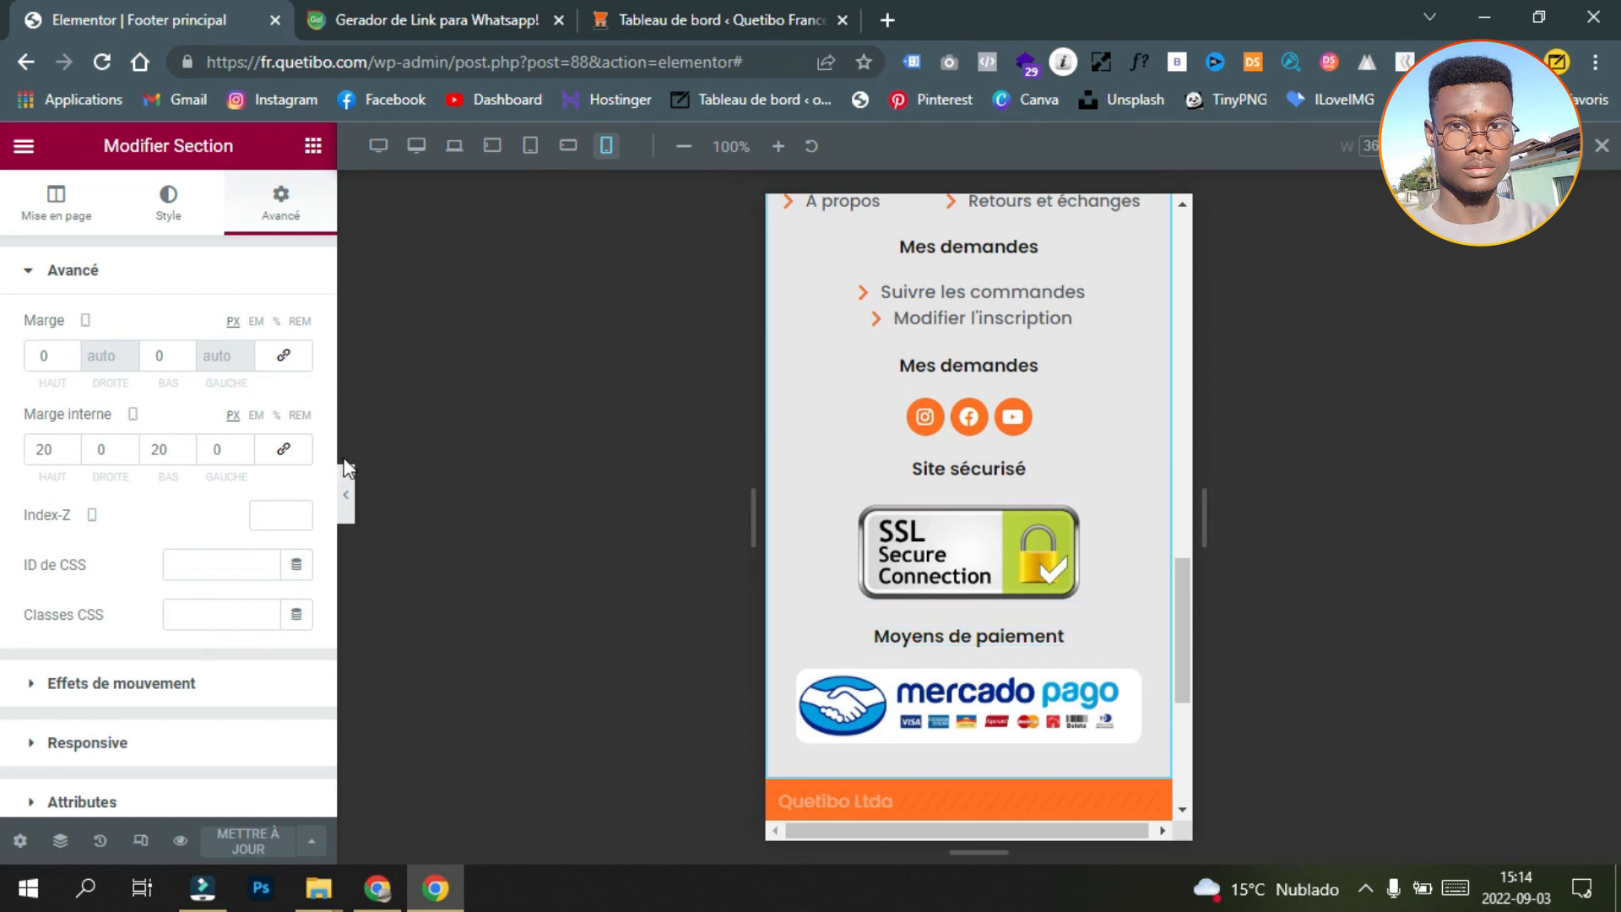
left_click(417, 146)
scroll(1170, 553, "up", 1)
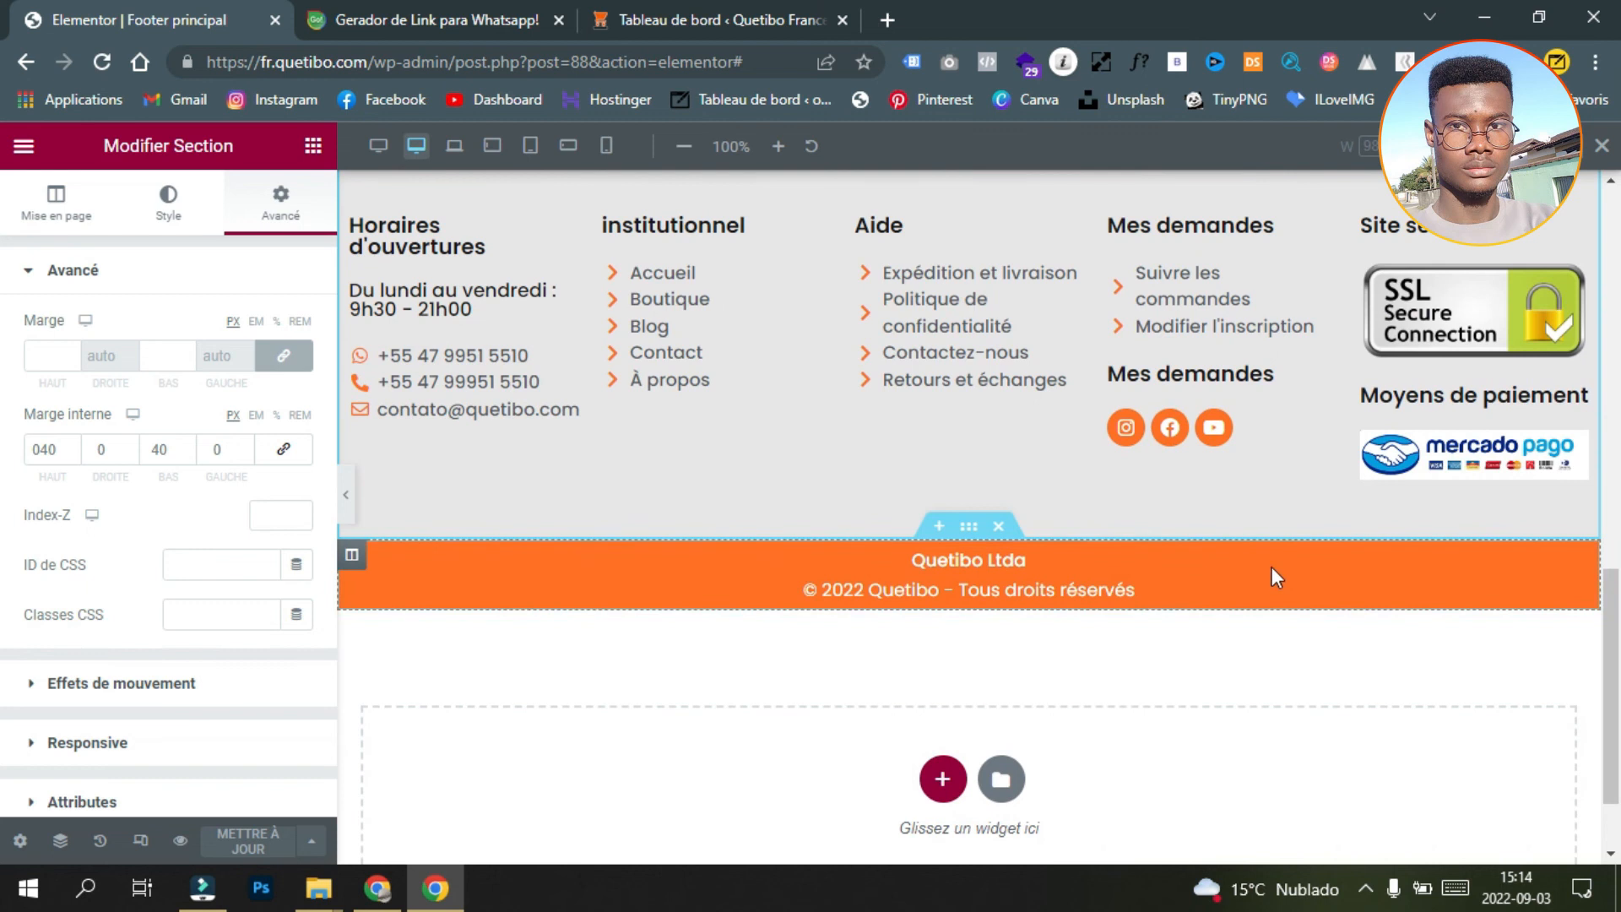
scroll(1545, 469, "up", 3)
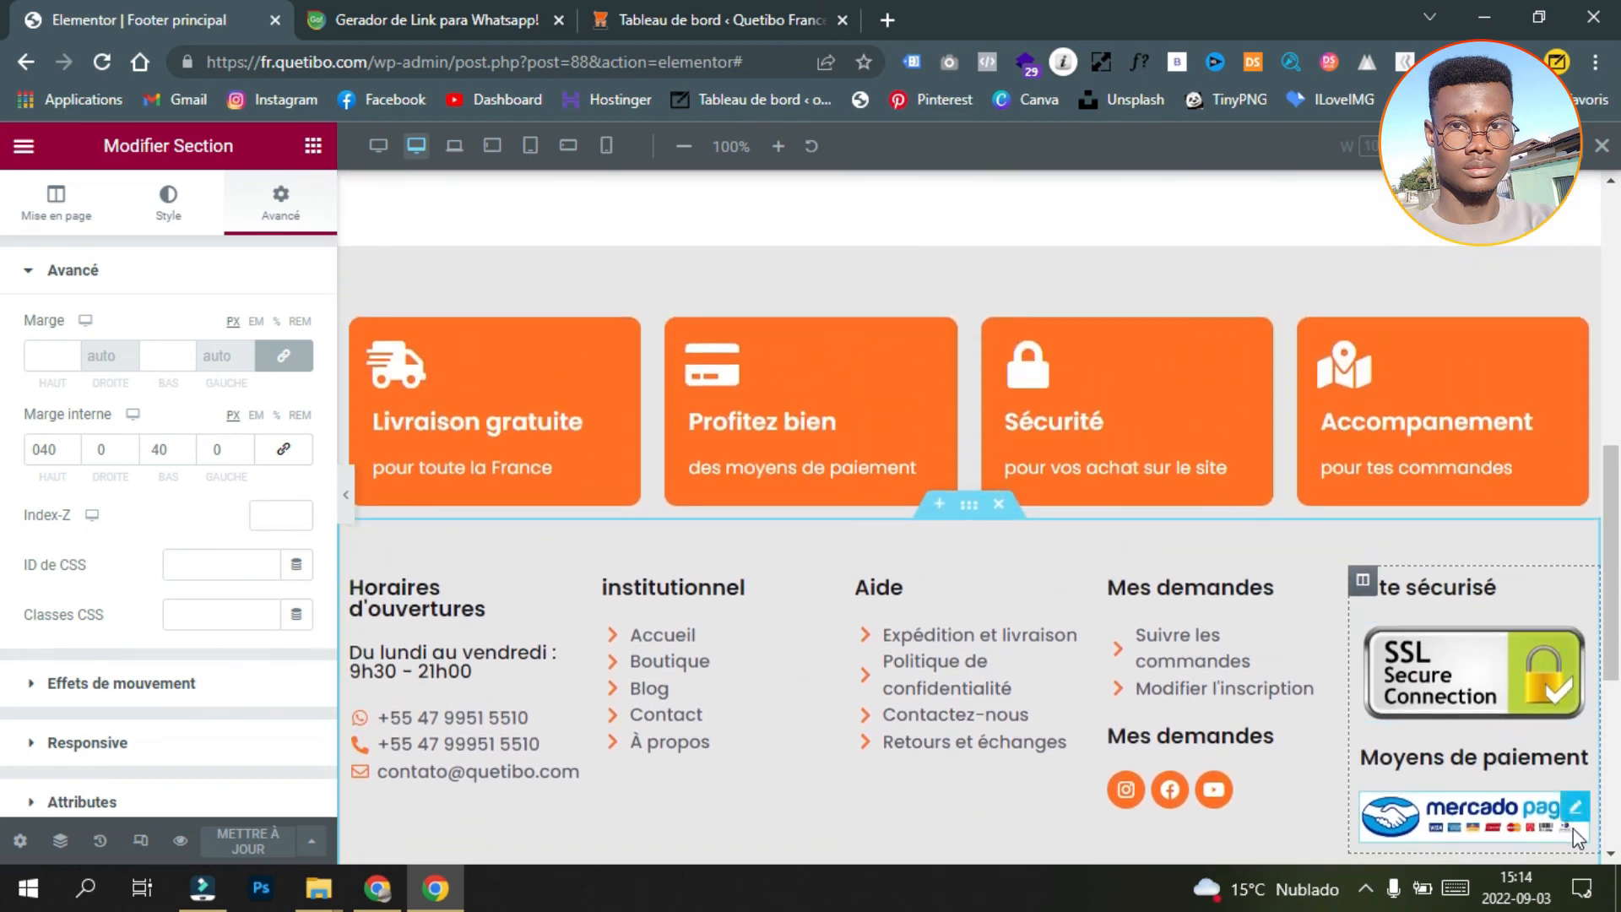
scroll(1533, 758, "down", 2)
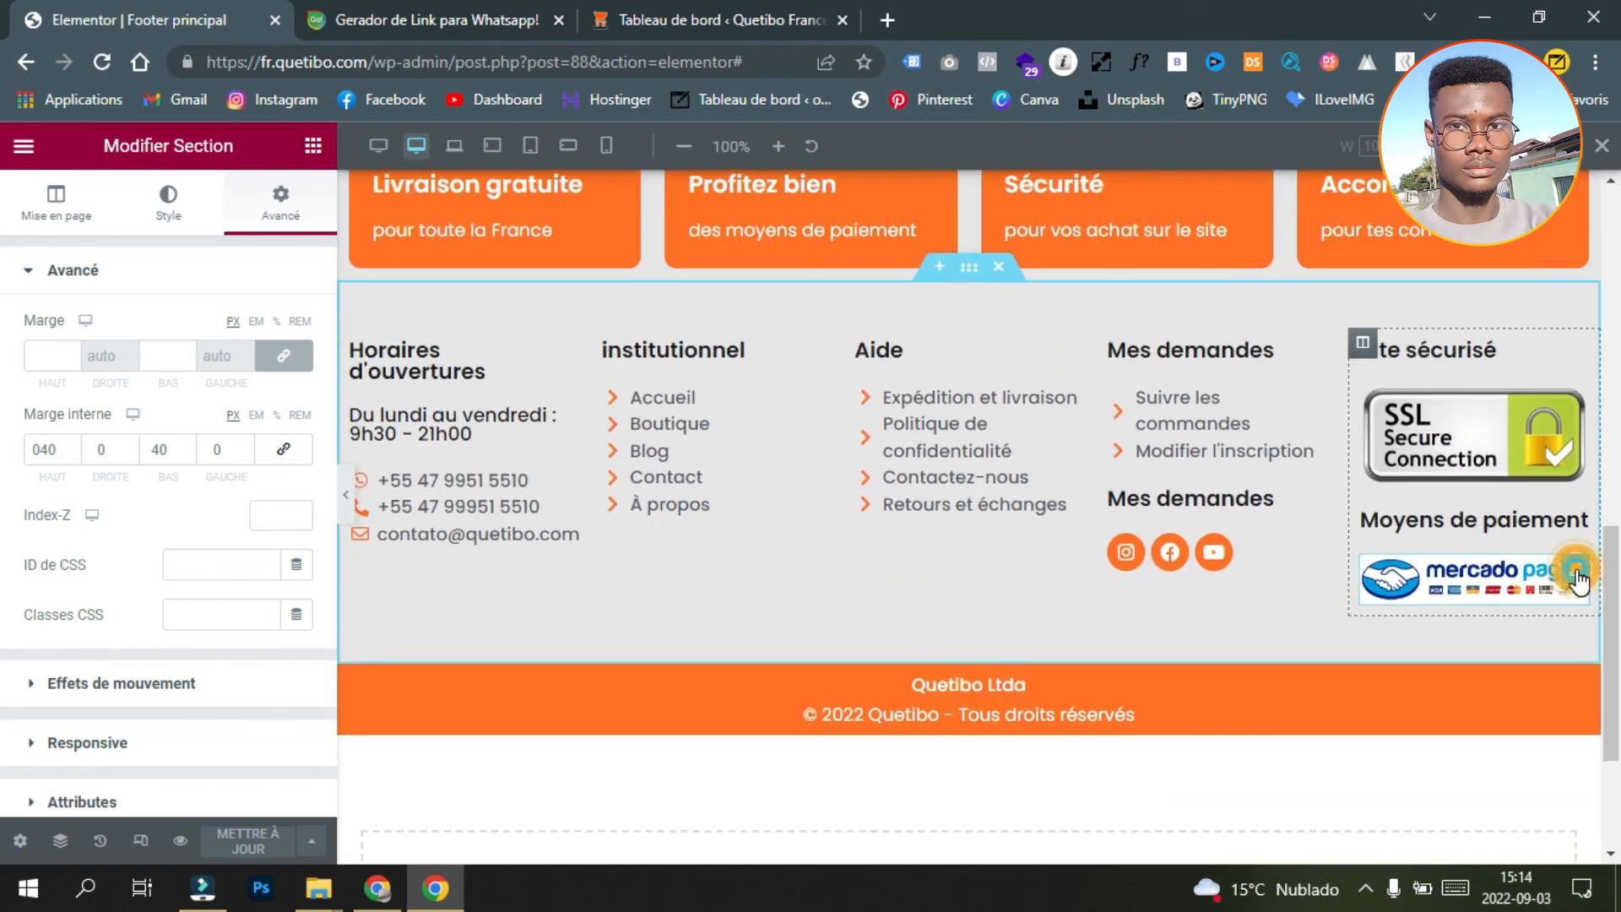
left_click(1576, 576)
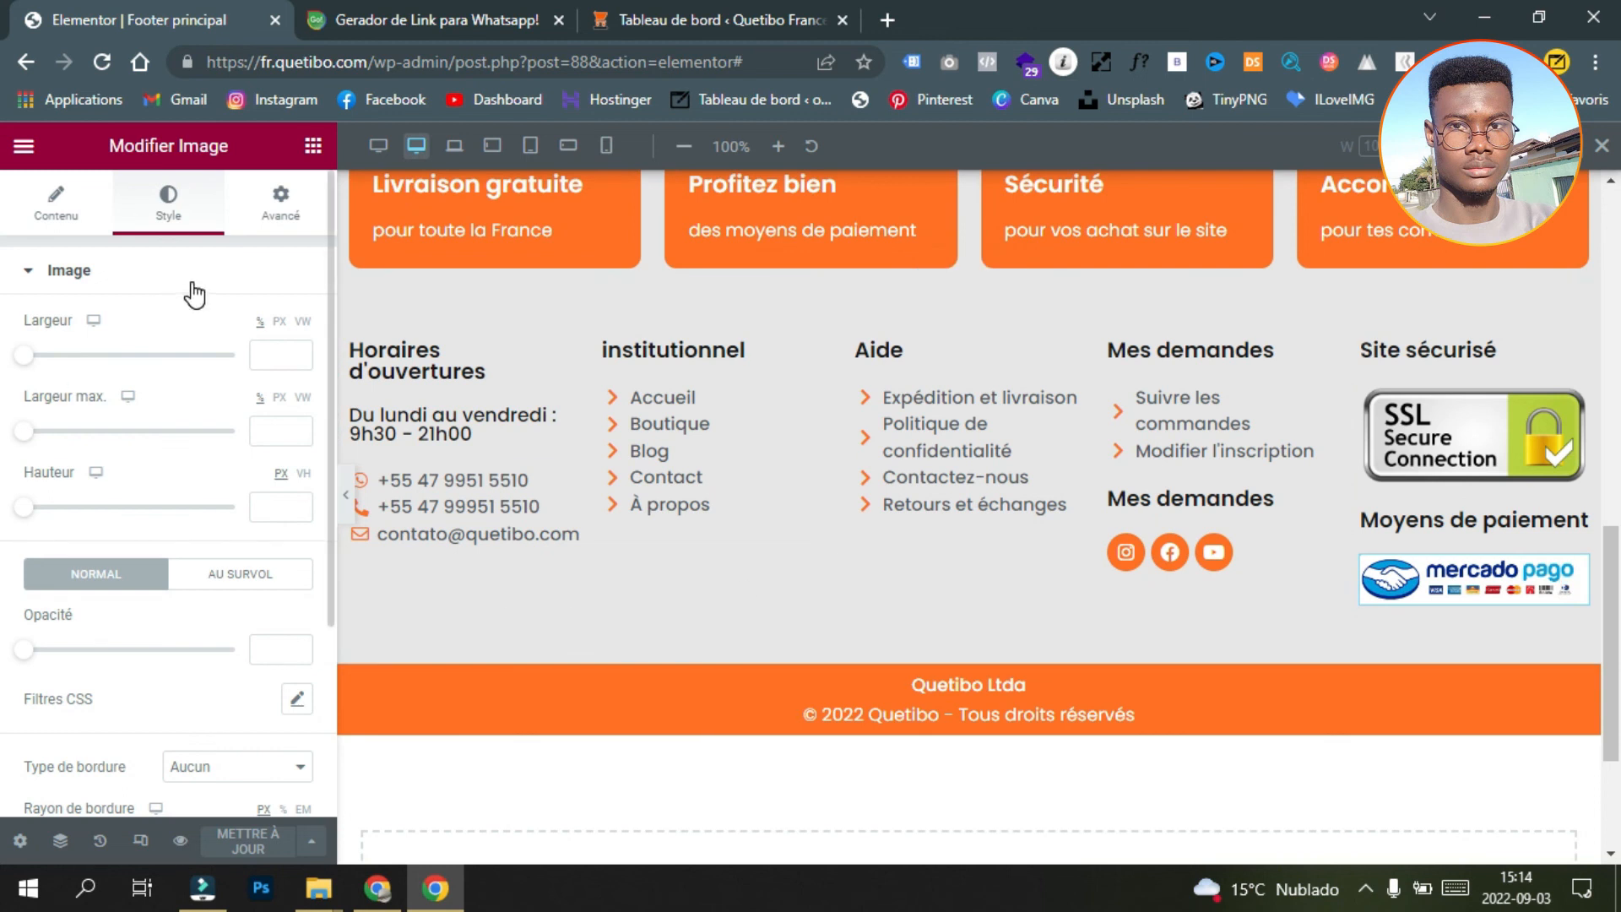
scroll(166, 630, "down", 3)
left_click(38, 586)
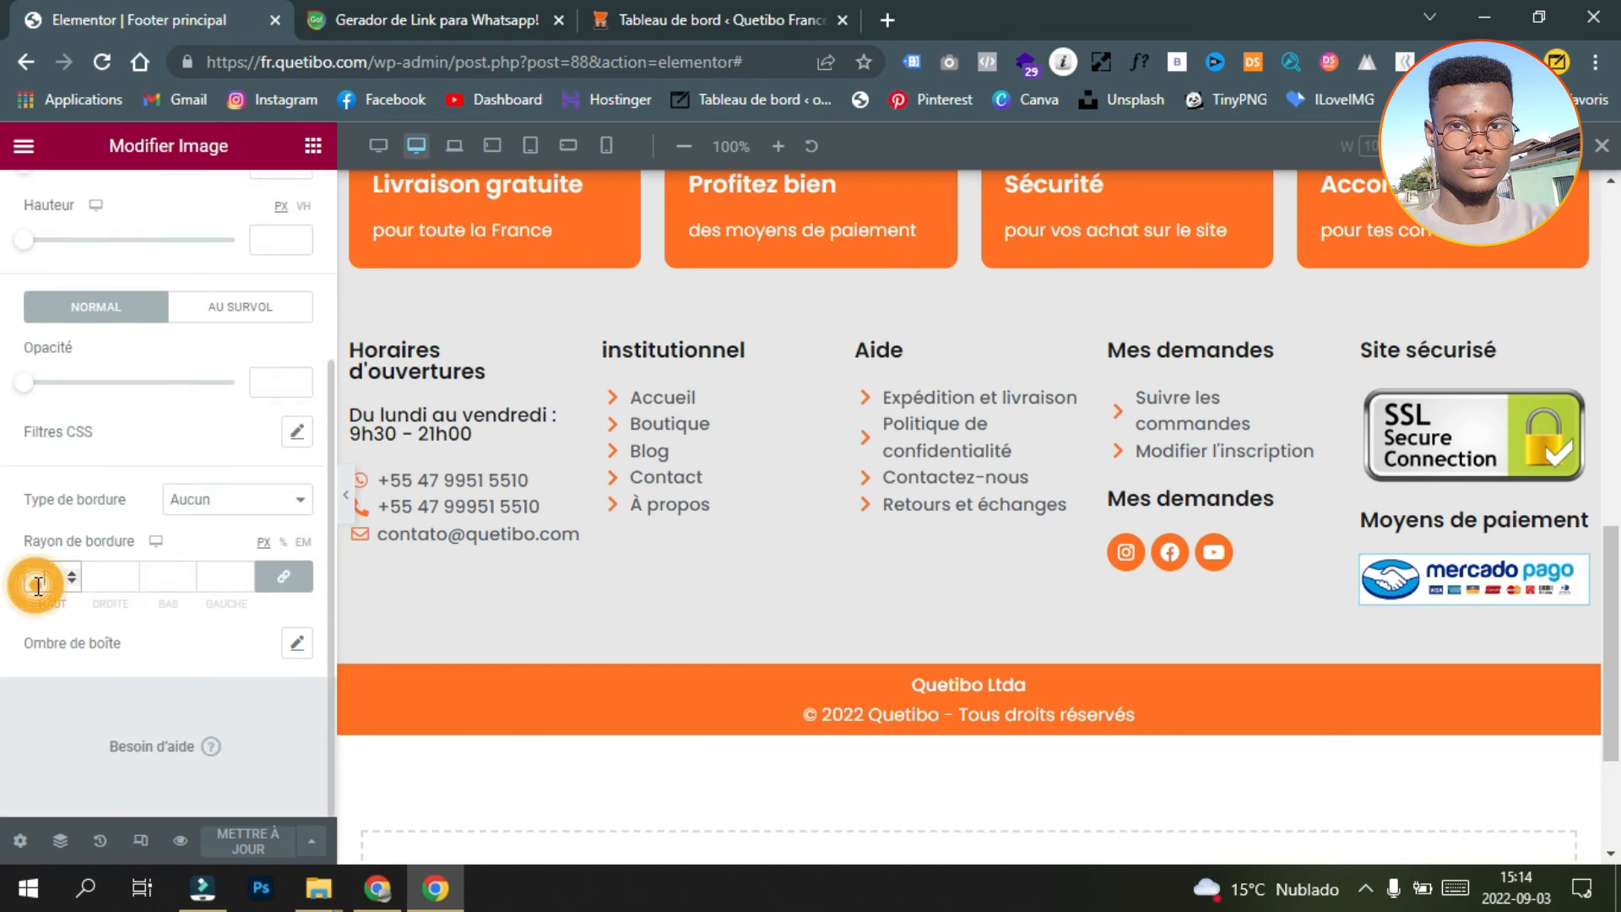
type("10")
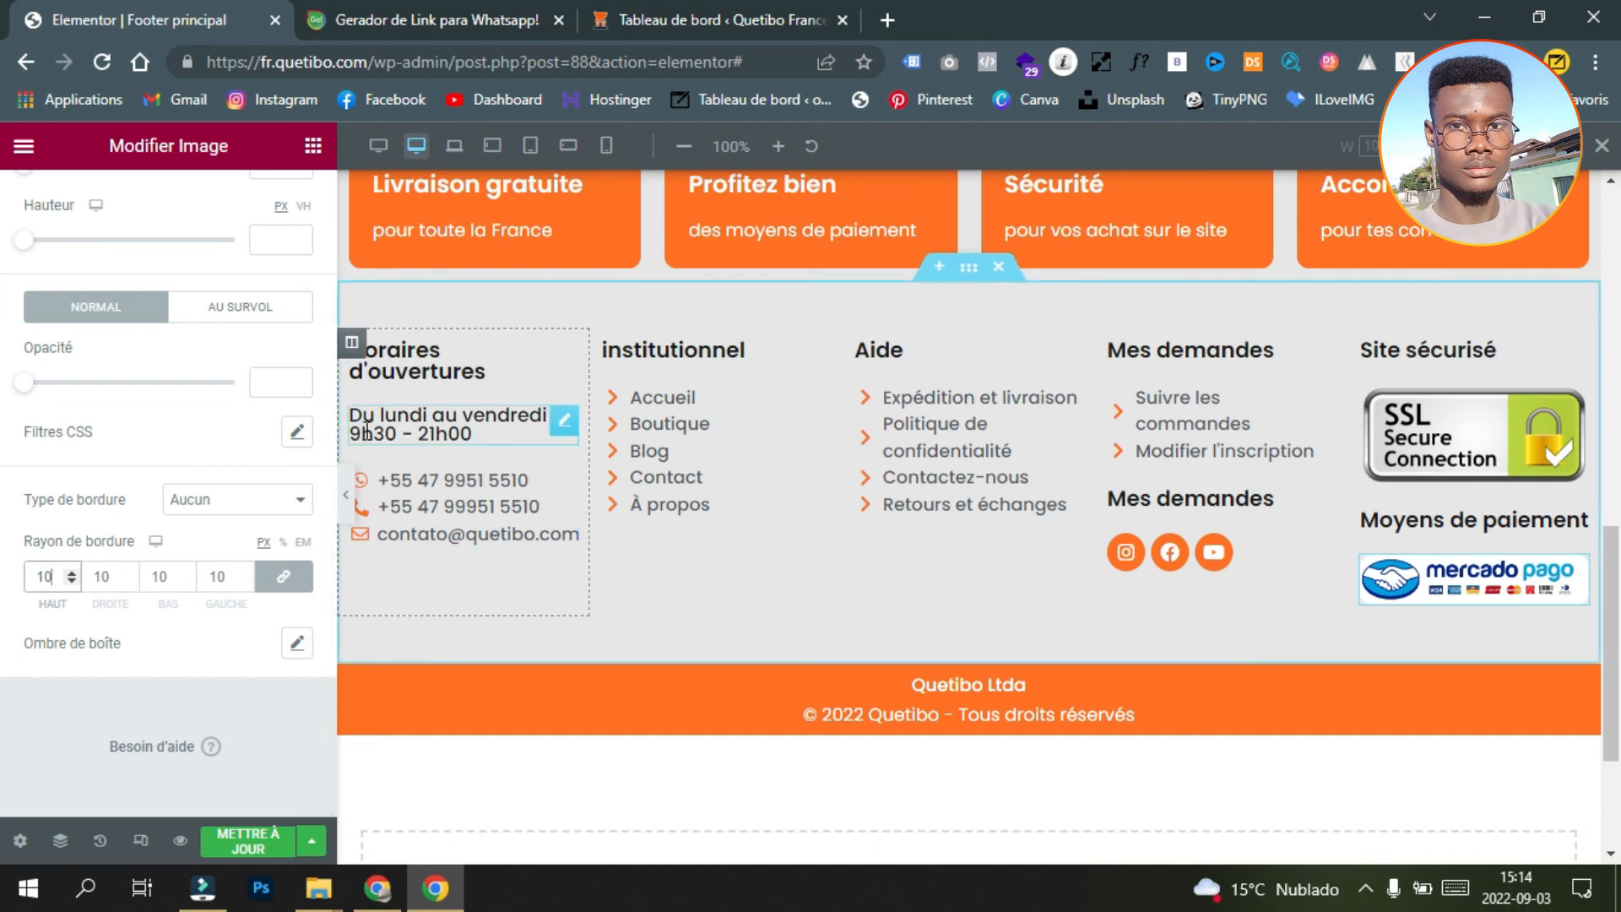
left_click(256, 836)
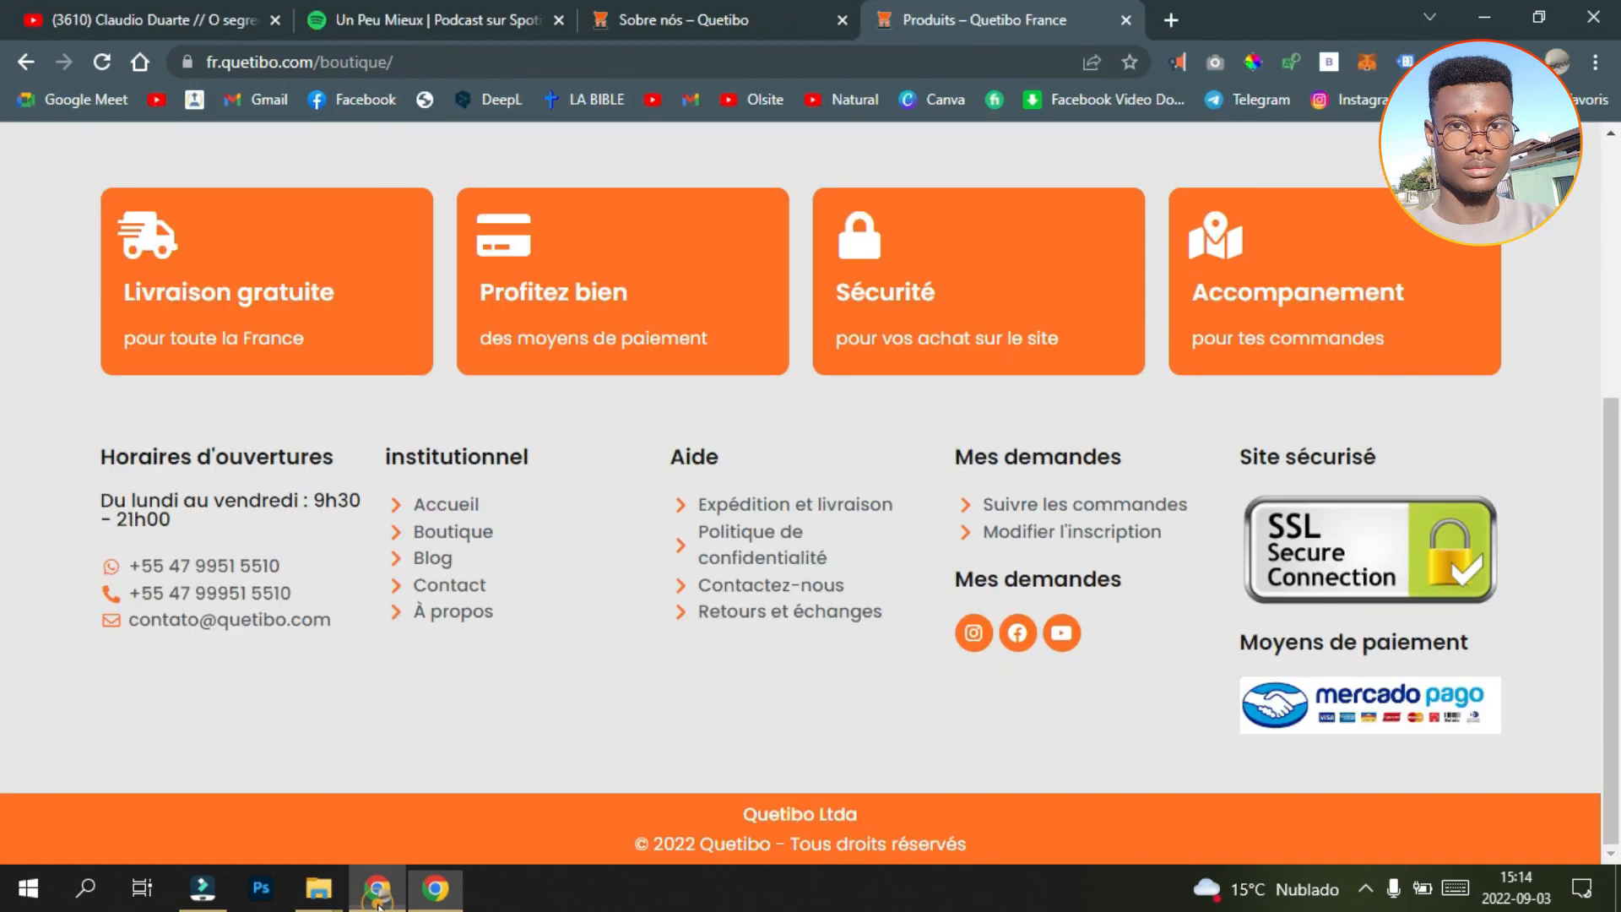
Step: Switch to the live shop's Chrome window, reload the Boutique page to check the Mercado Pago image's corners, and return to the Elementor window
left_click(378, 889)
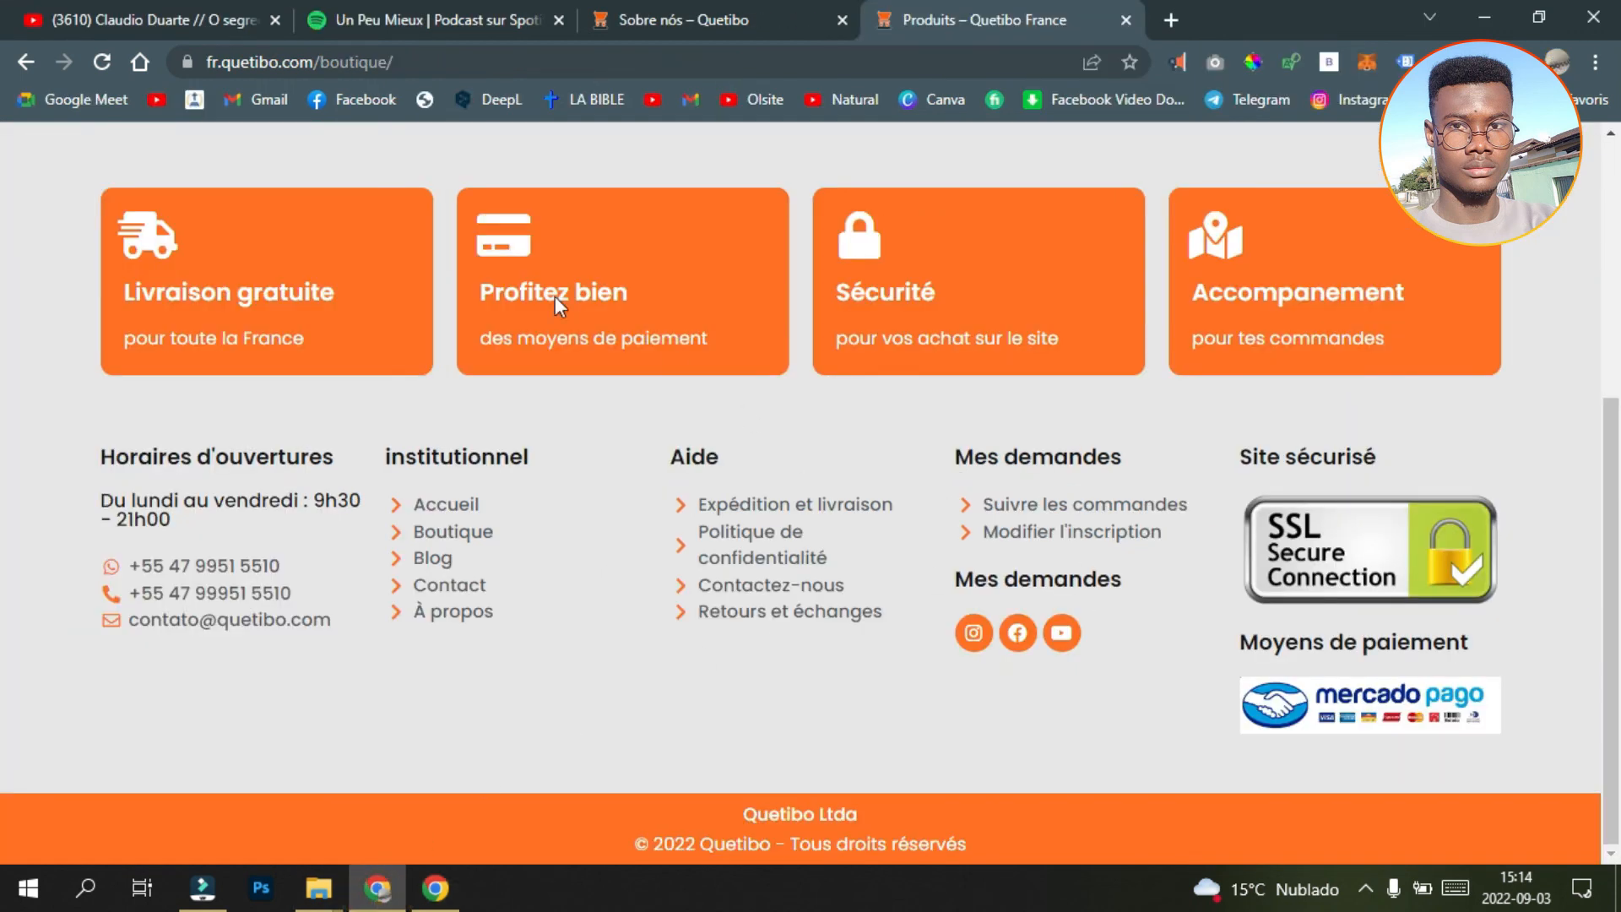
left_click(100, 62)
left_click(435, 888)
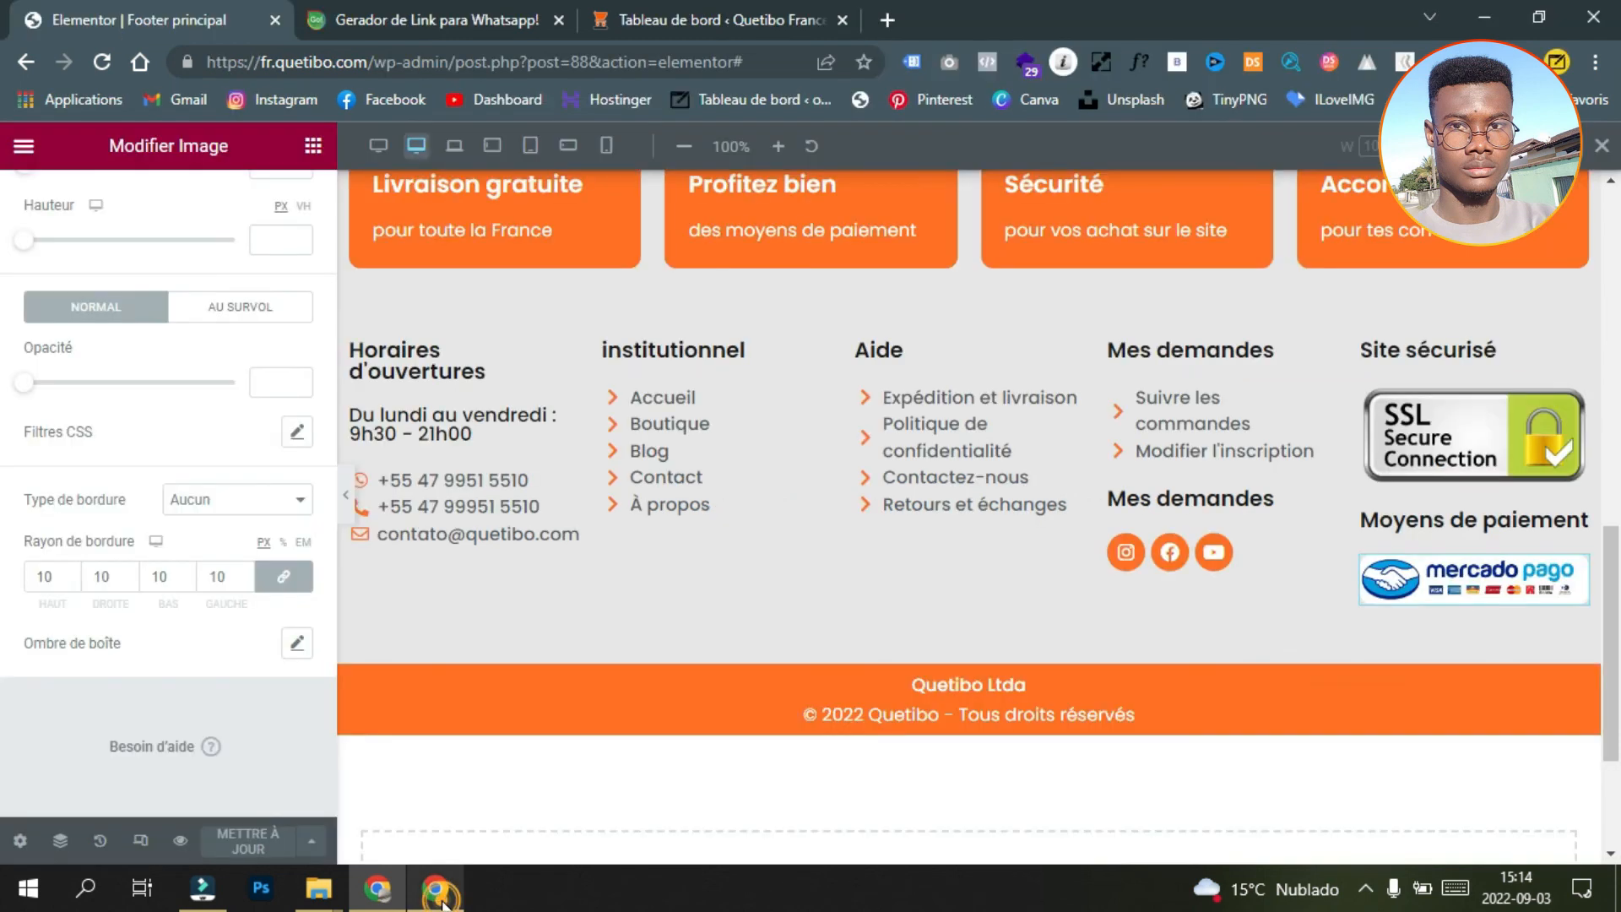
Step: Change the "Mes demandes" heading above the social icons to "Suivez-nous"
left_click(1304, 502)
triple_click(177, 355)
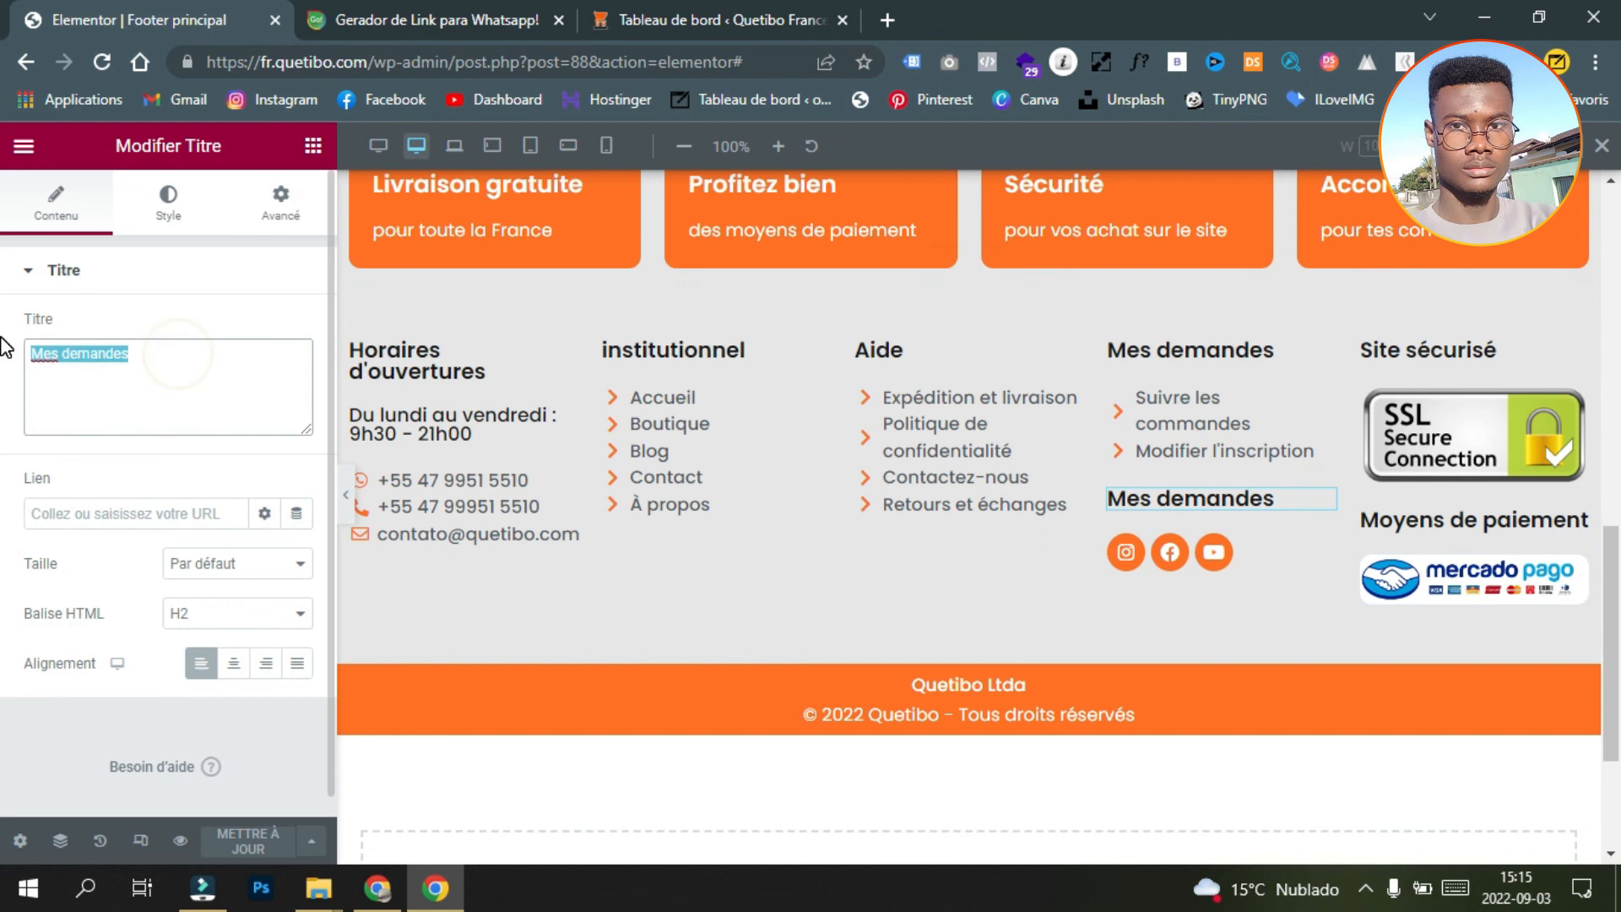
type("Suiv")
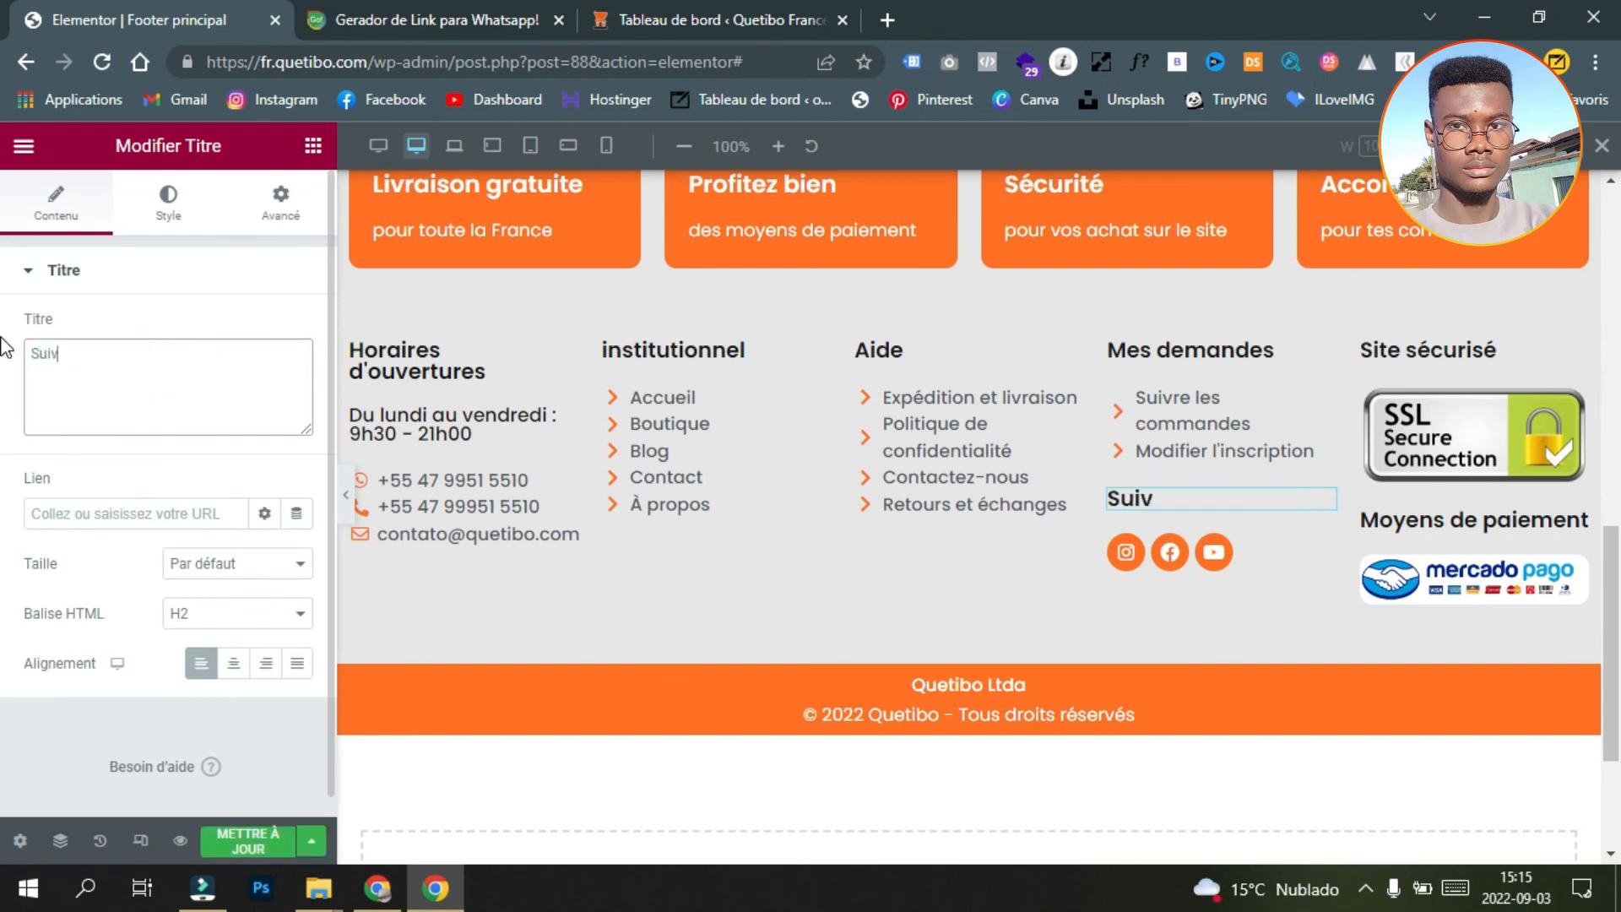
type("ez-nous")
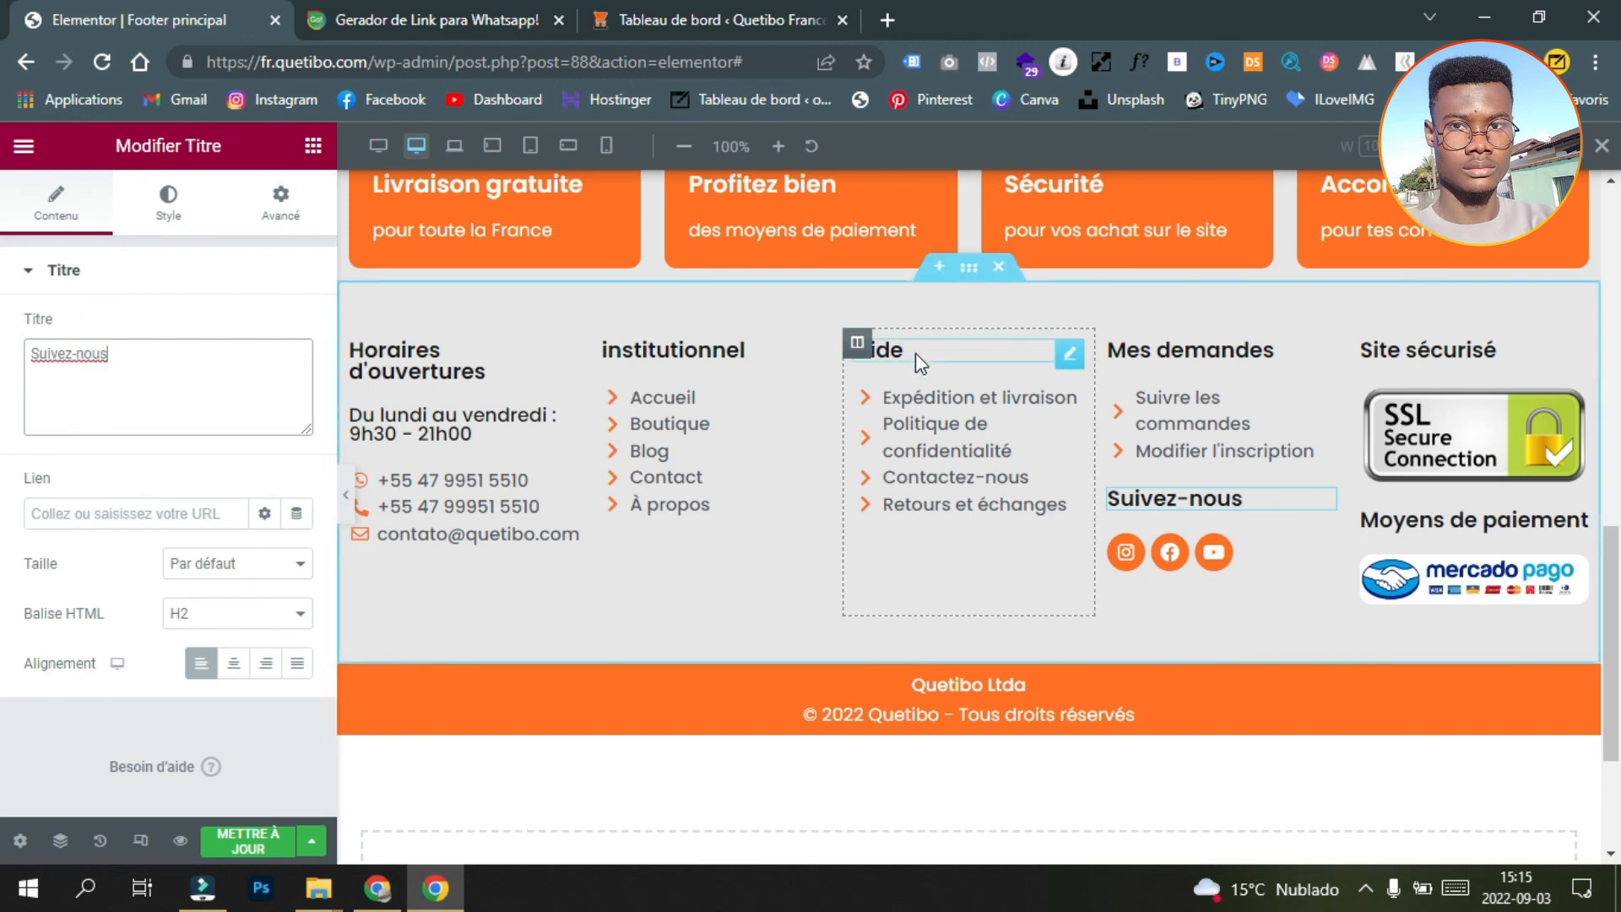
Step: Change the "Aide" column heading to "Politiques" and update the footer
left_click(1067, 355)
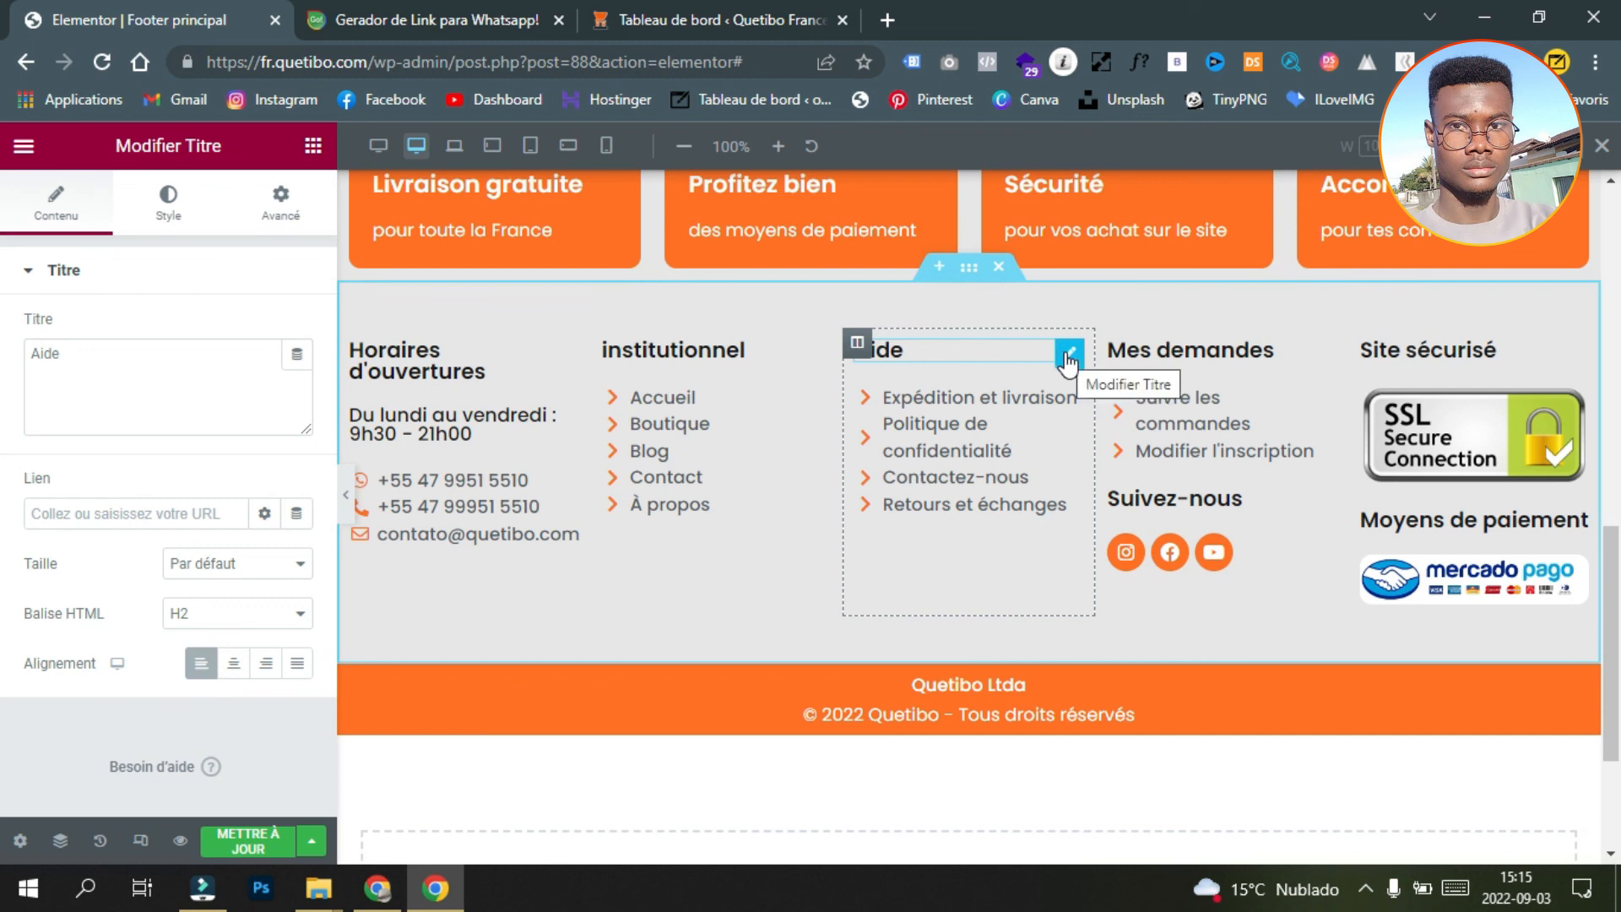
double_click(76, 372)
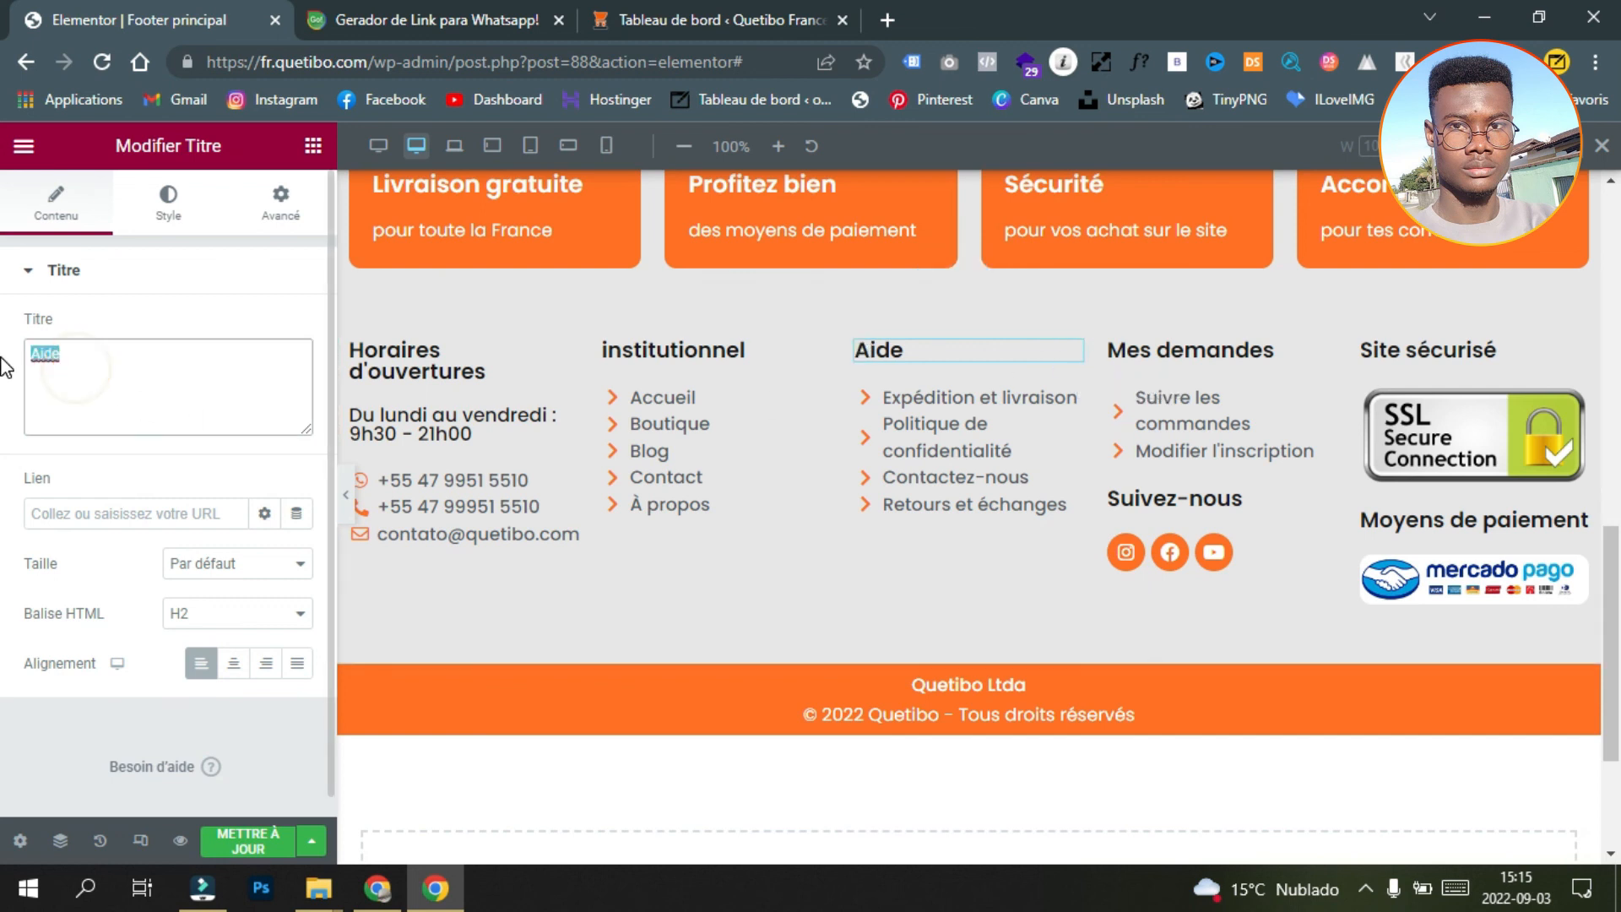
type("Politiques")
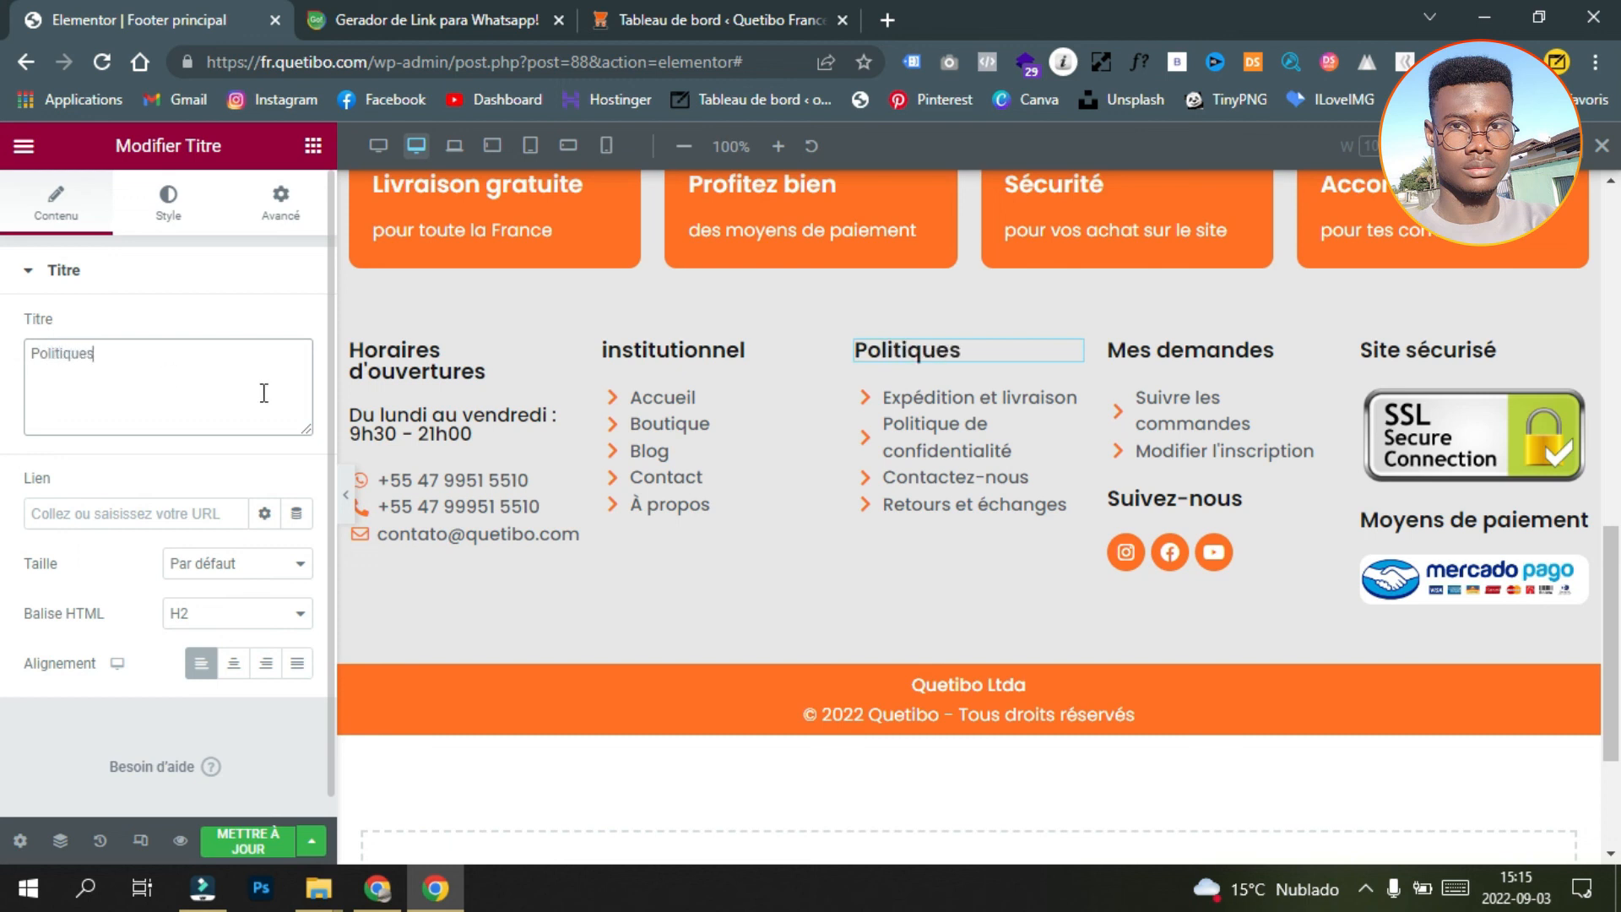
left_click(267, 853)
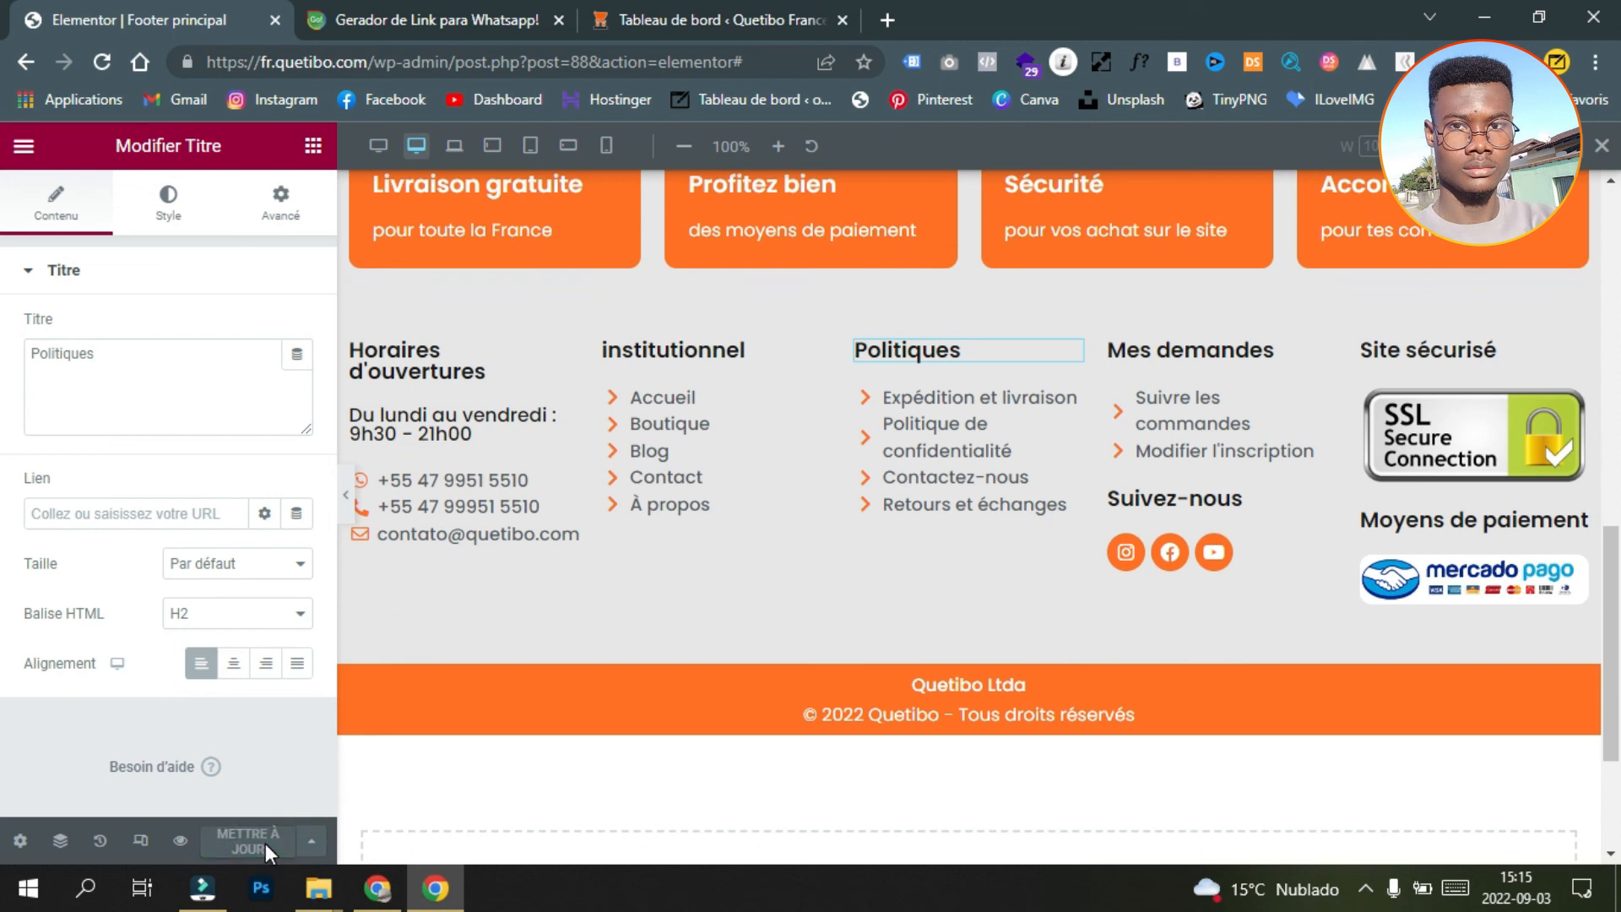
Step: Switch to the live shop's Chrome window, reload the Boutique page to check the footer headings, and return to the Elementor window
left_click(378, 889)
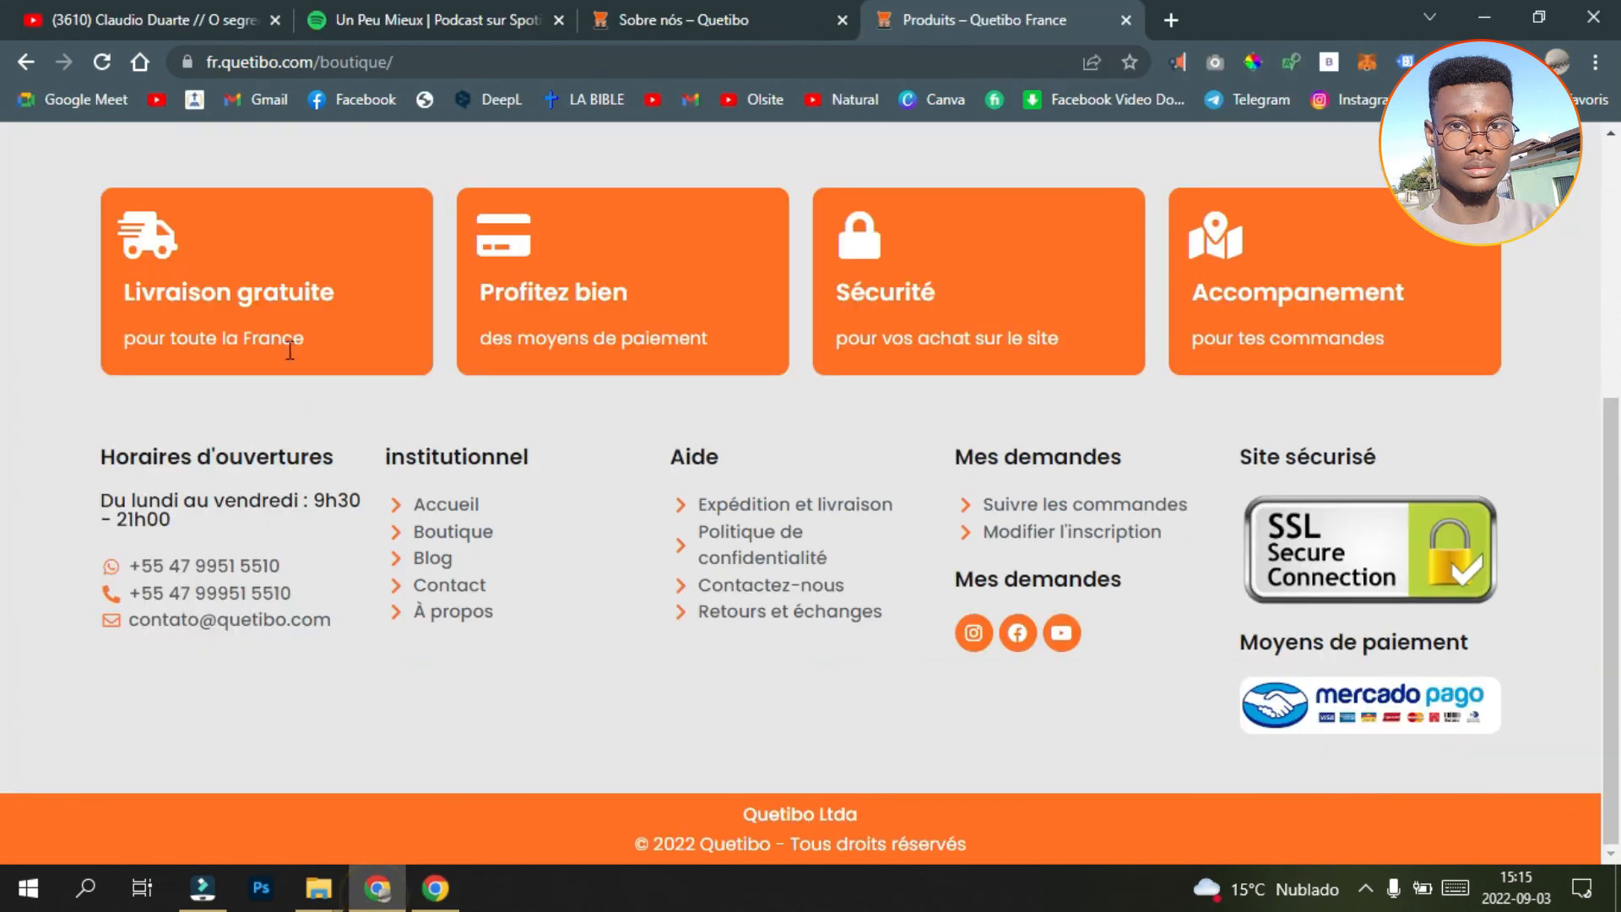
left_click(101, 61)
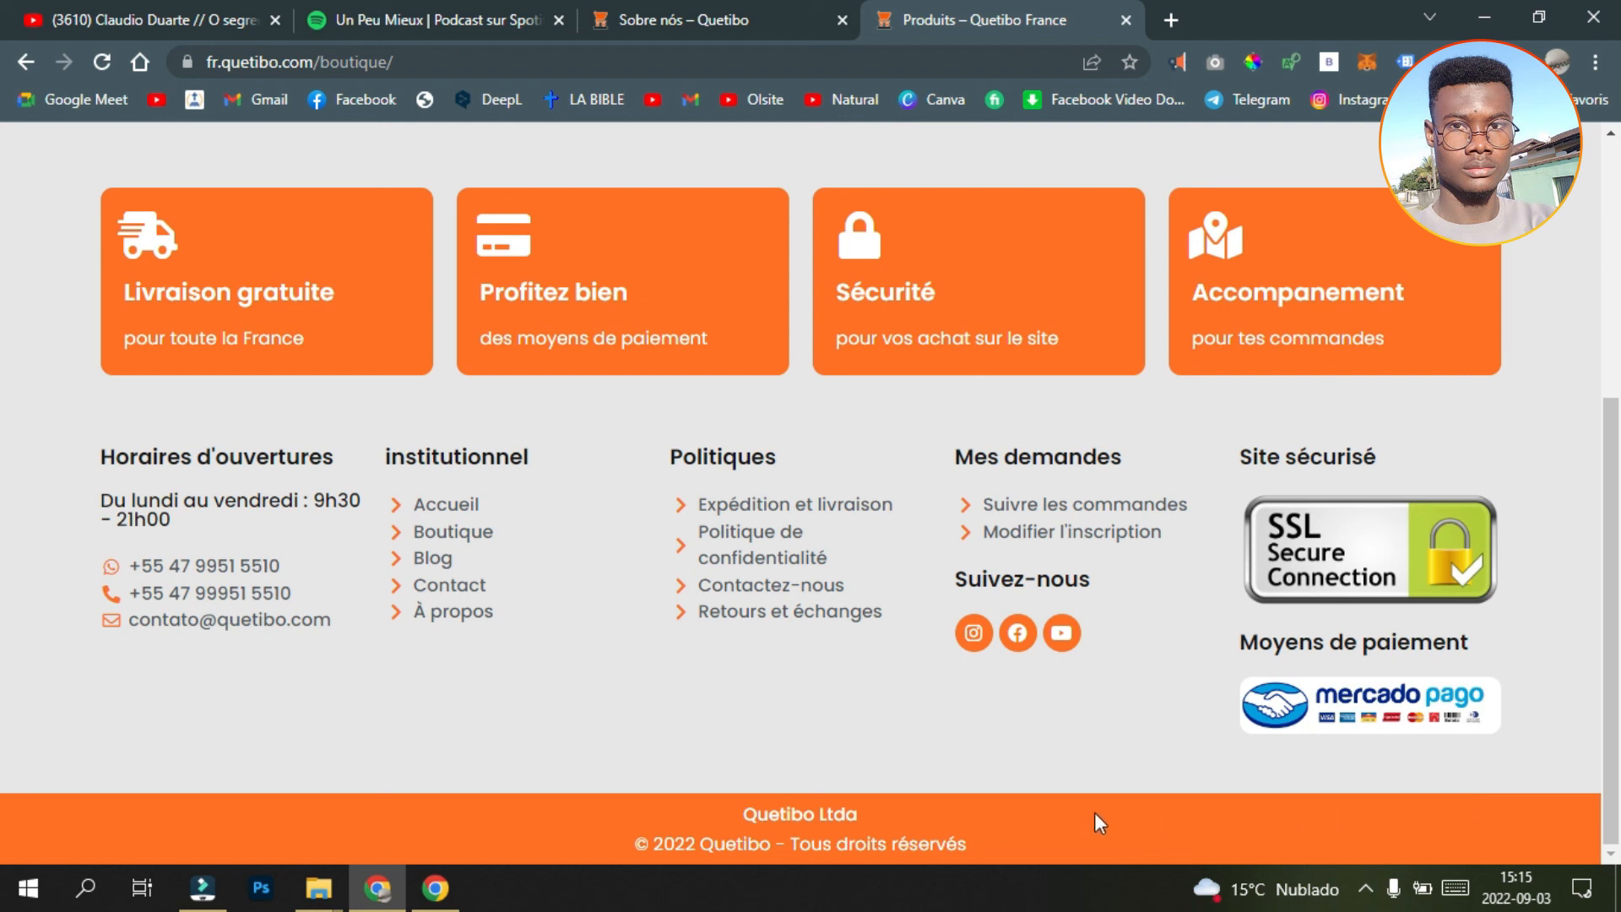
left_click(447, 903)
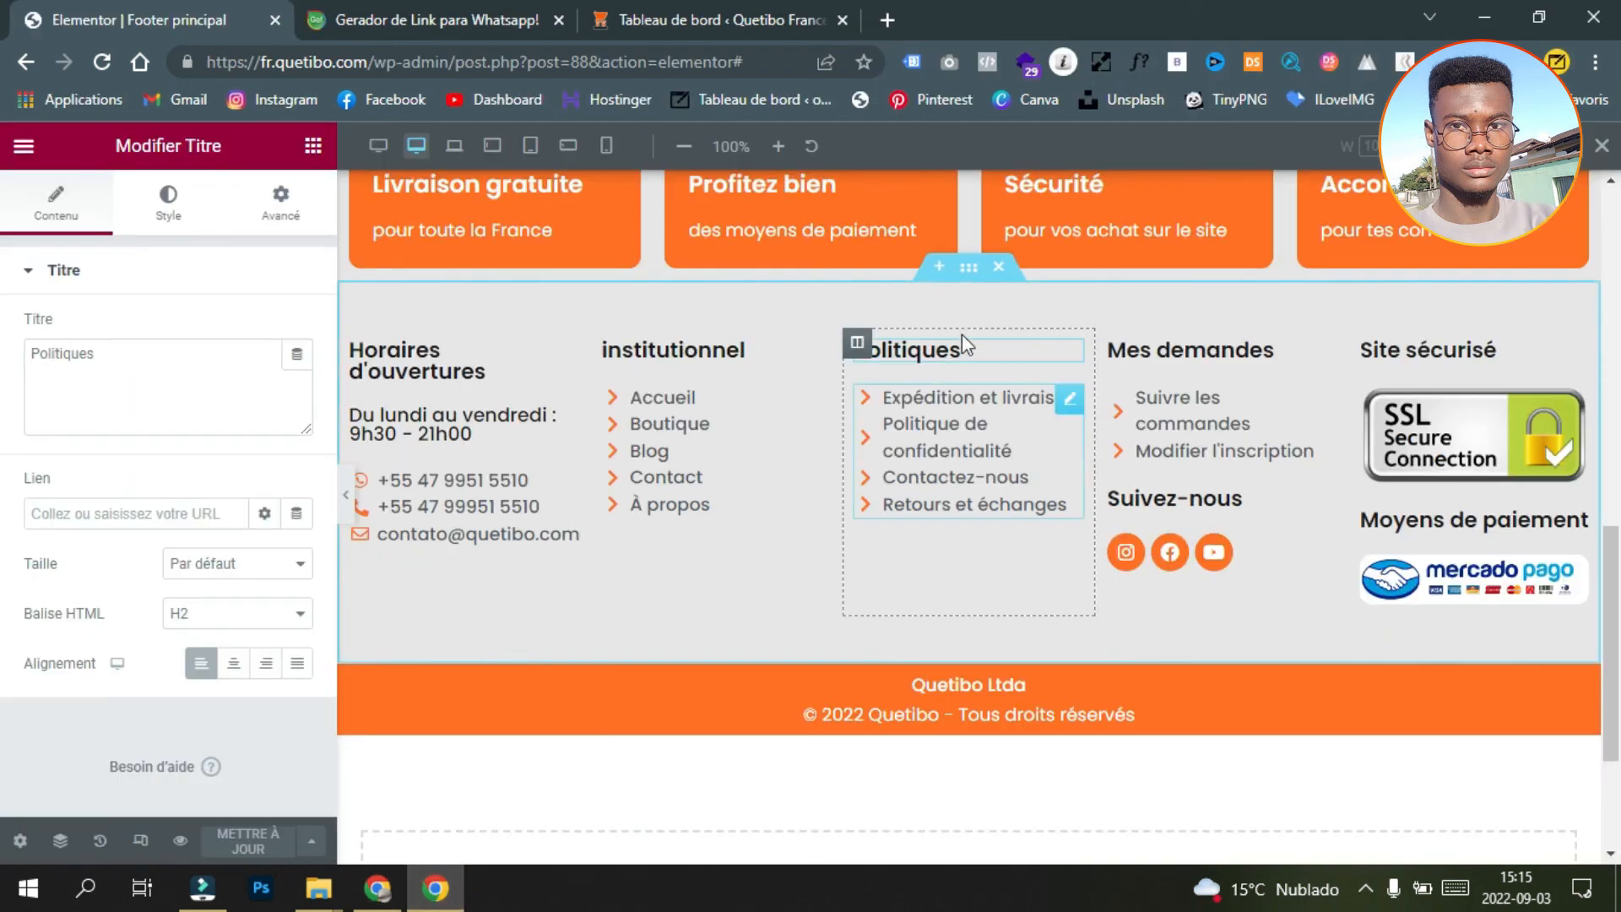
Step: Set the bottom padding of the footer's link-column section to 20 px, preview it at full width and update the footer
left_click(970, 275)
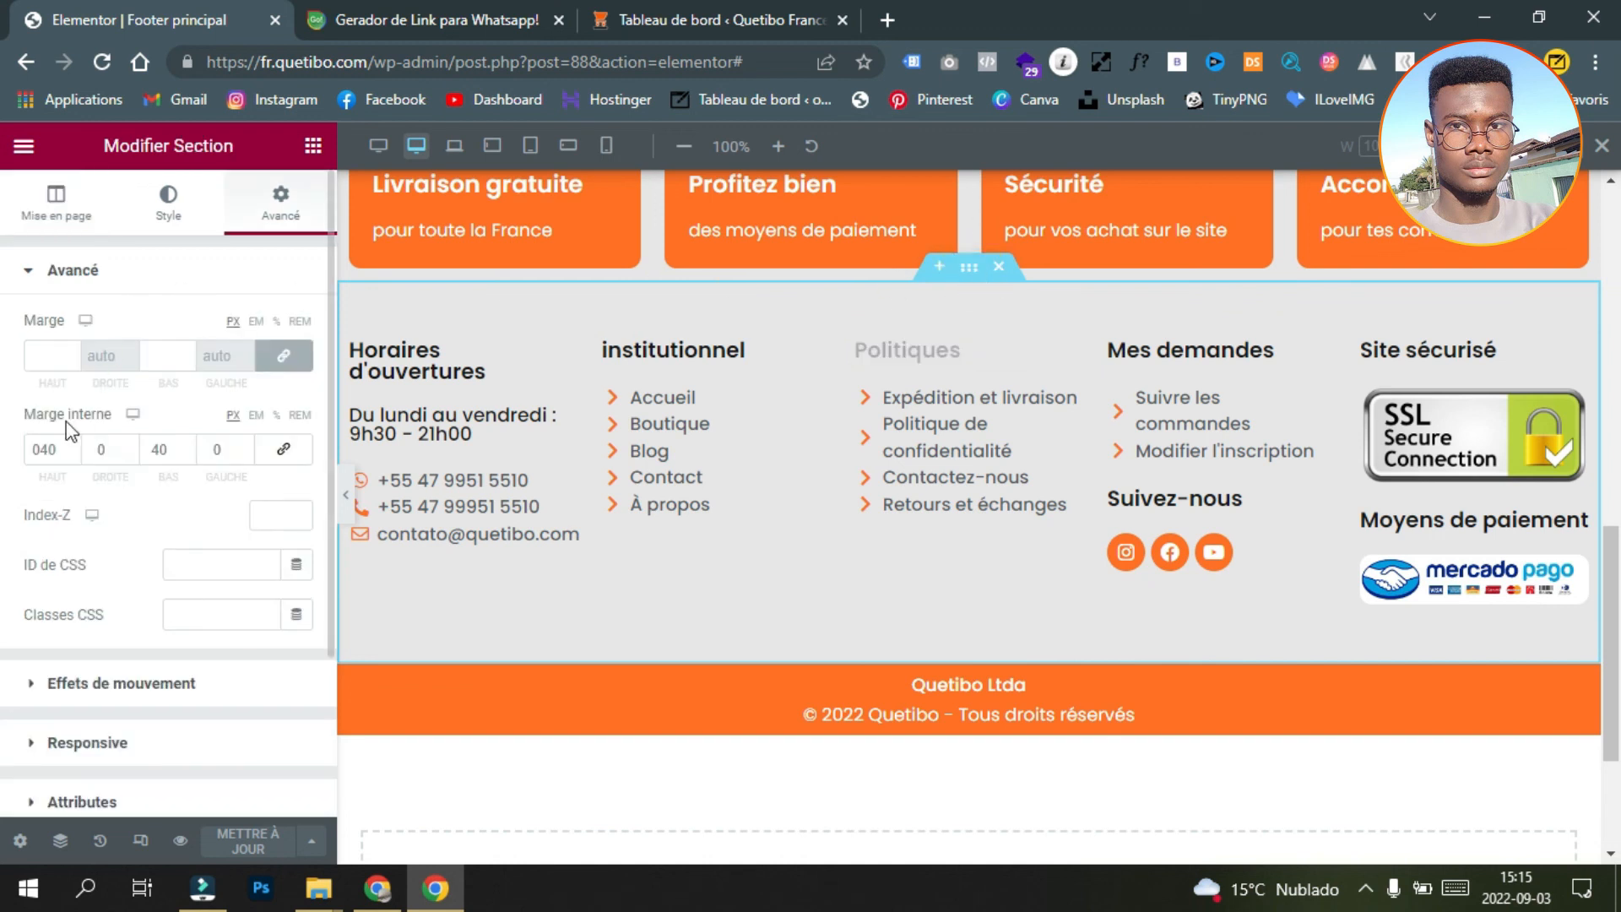
double_click(165, 451)
type("20")
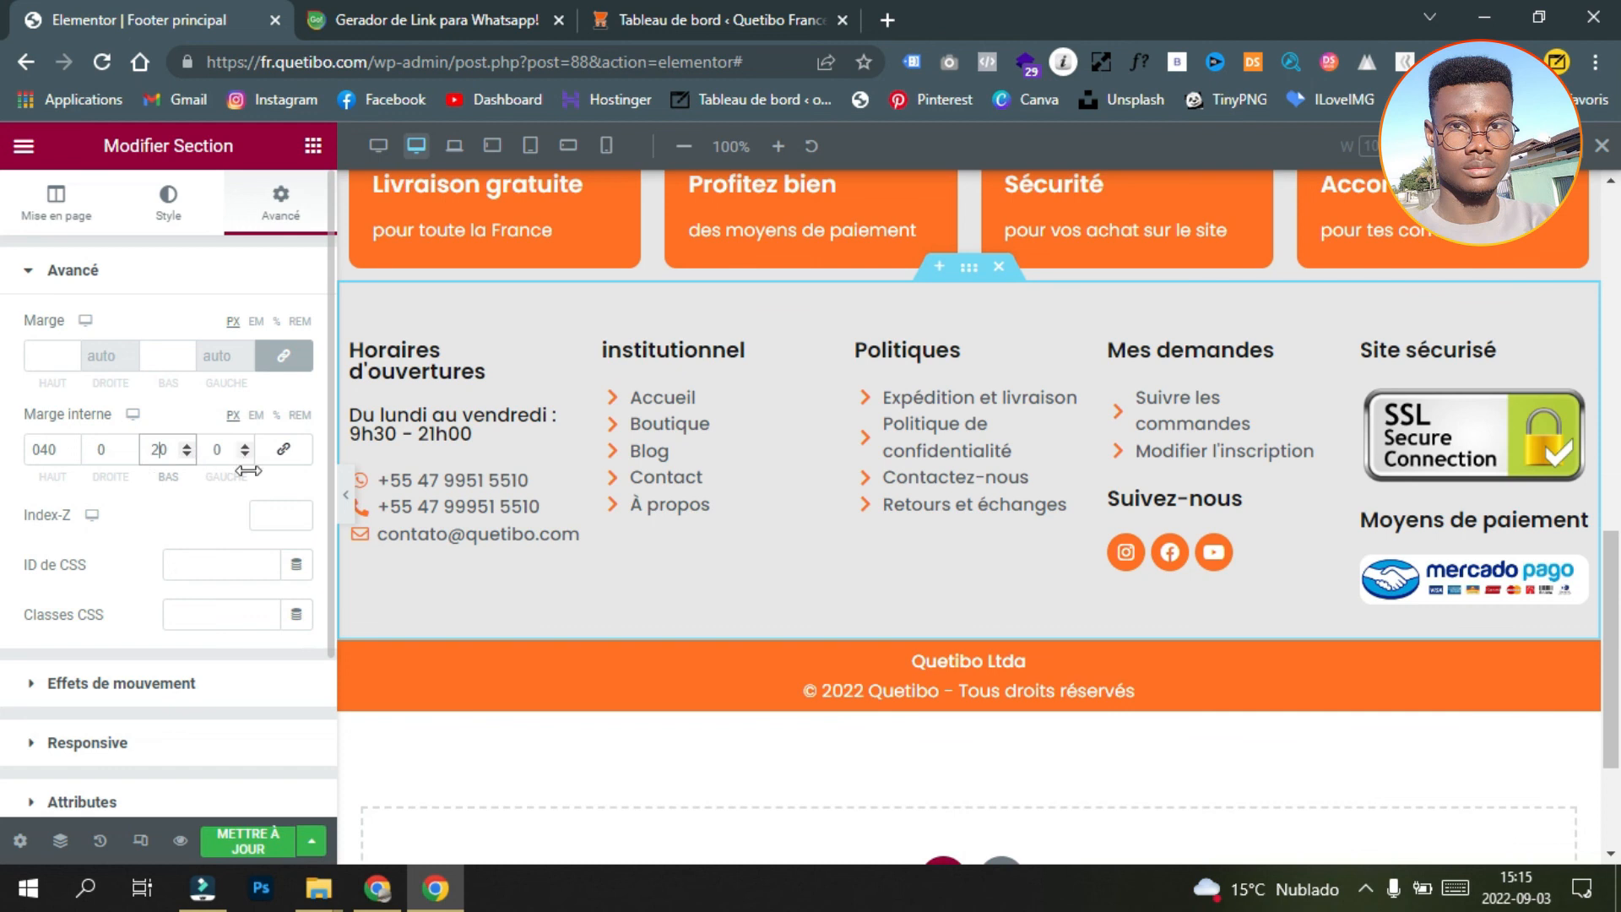
left_click(346, 496)
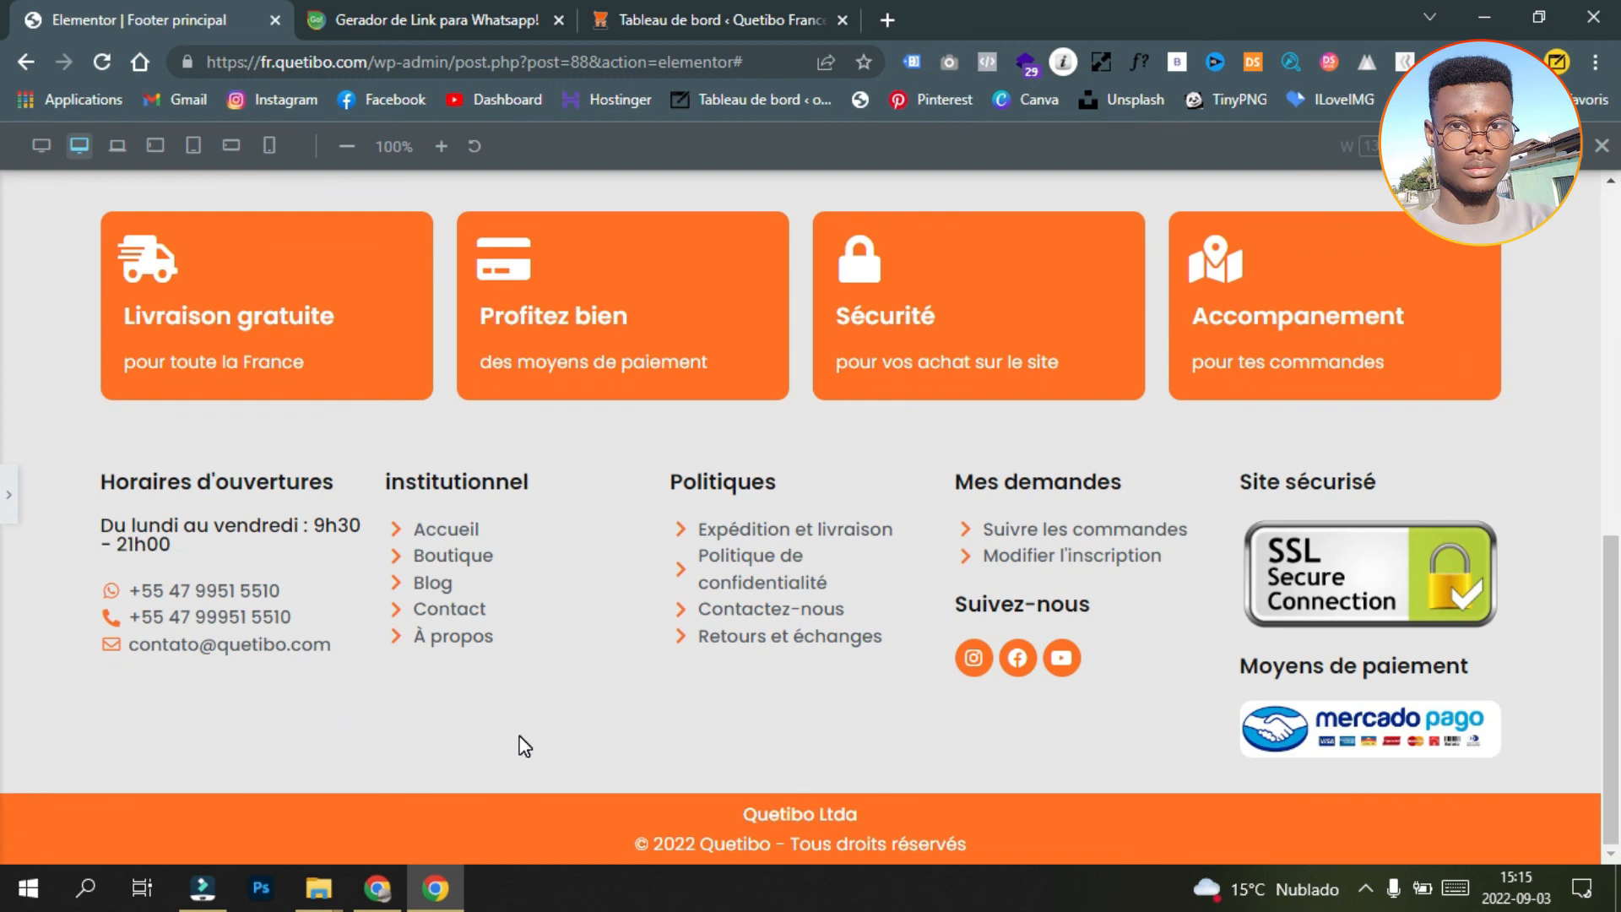
scroll(169, 760, "down", 2)
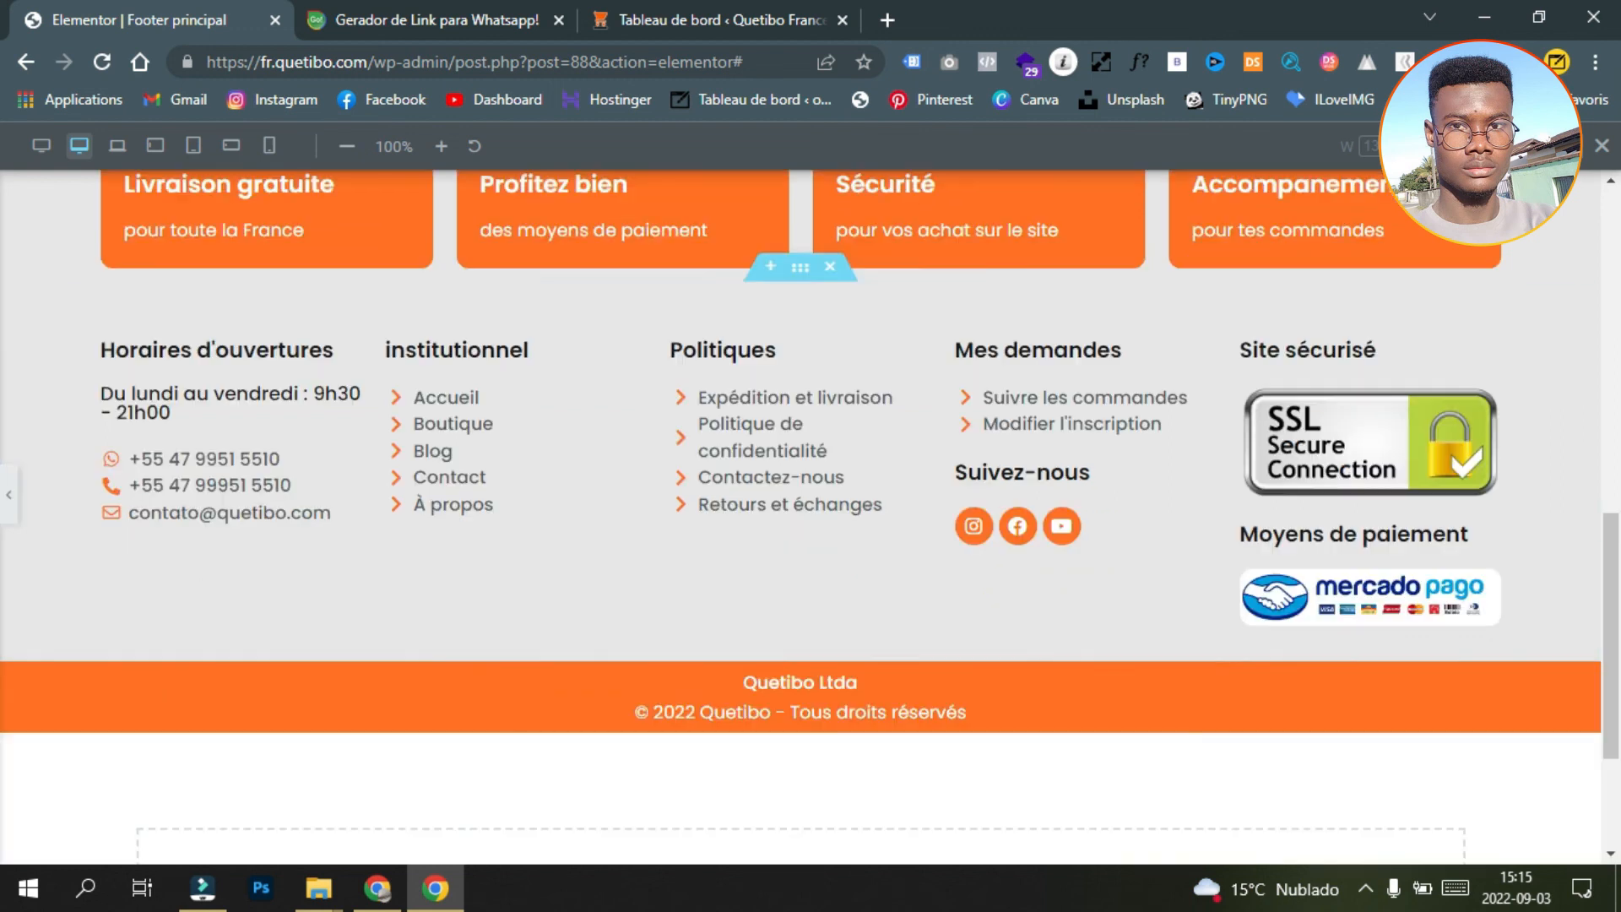
left_click(232, 842)
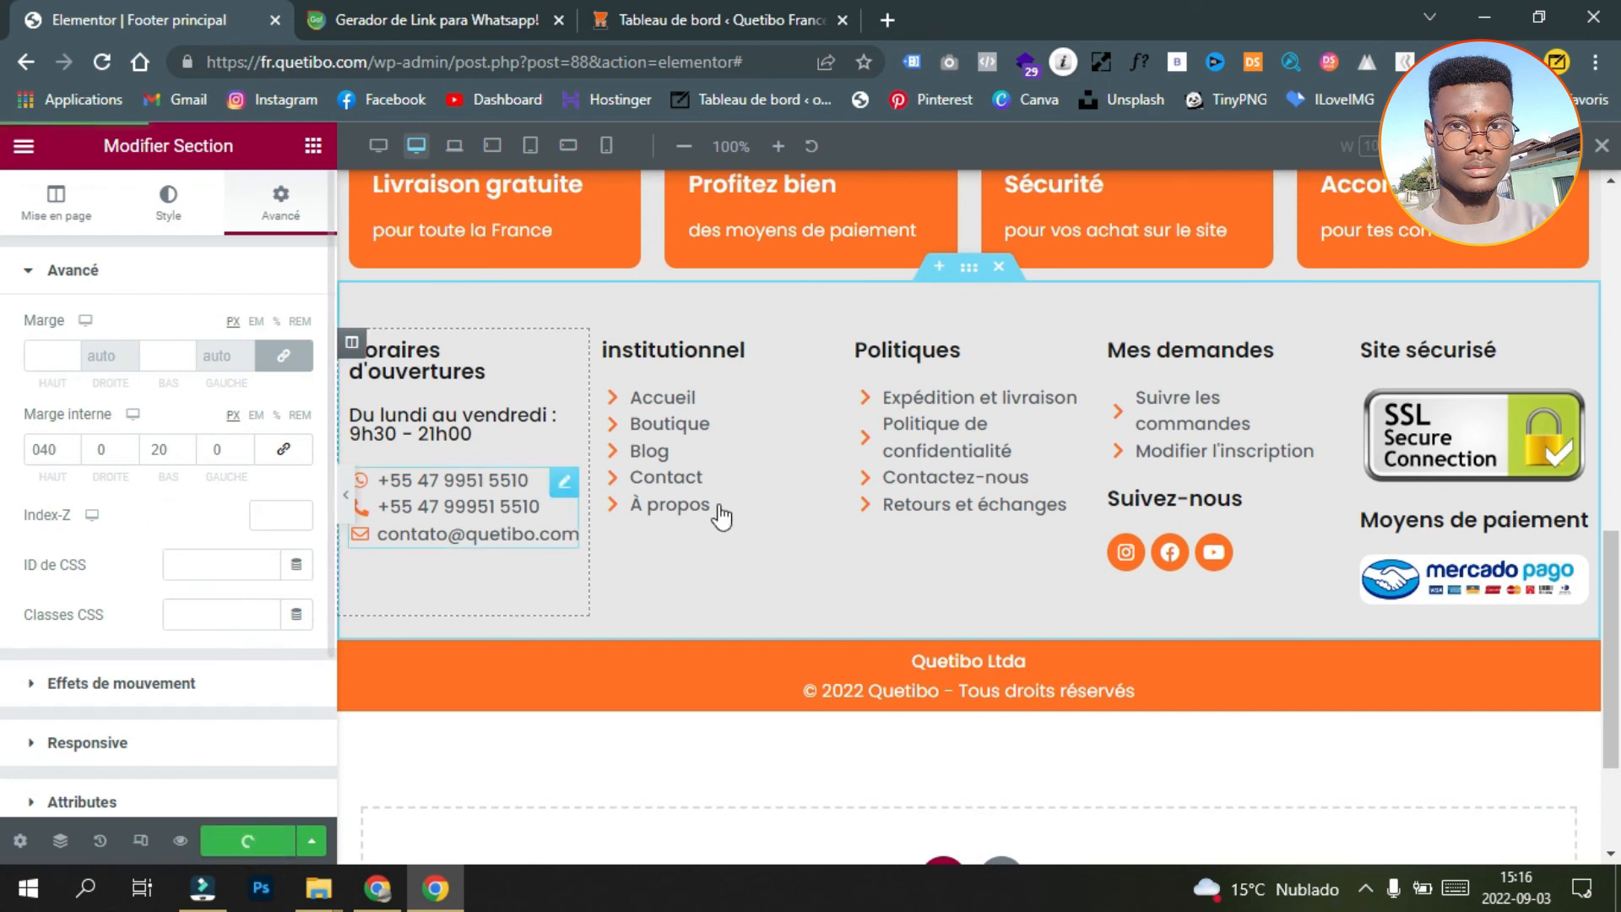
scroll(745, 515, "up", 3)
scroll(746, 515, "down", 5)
Step: Switch to the live shop's Chrome window and reload the Boutique page to check the updated footer spacing
left_click(378, 888)
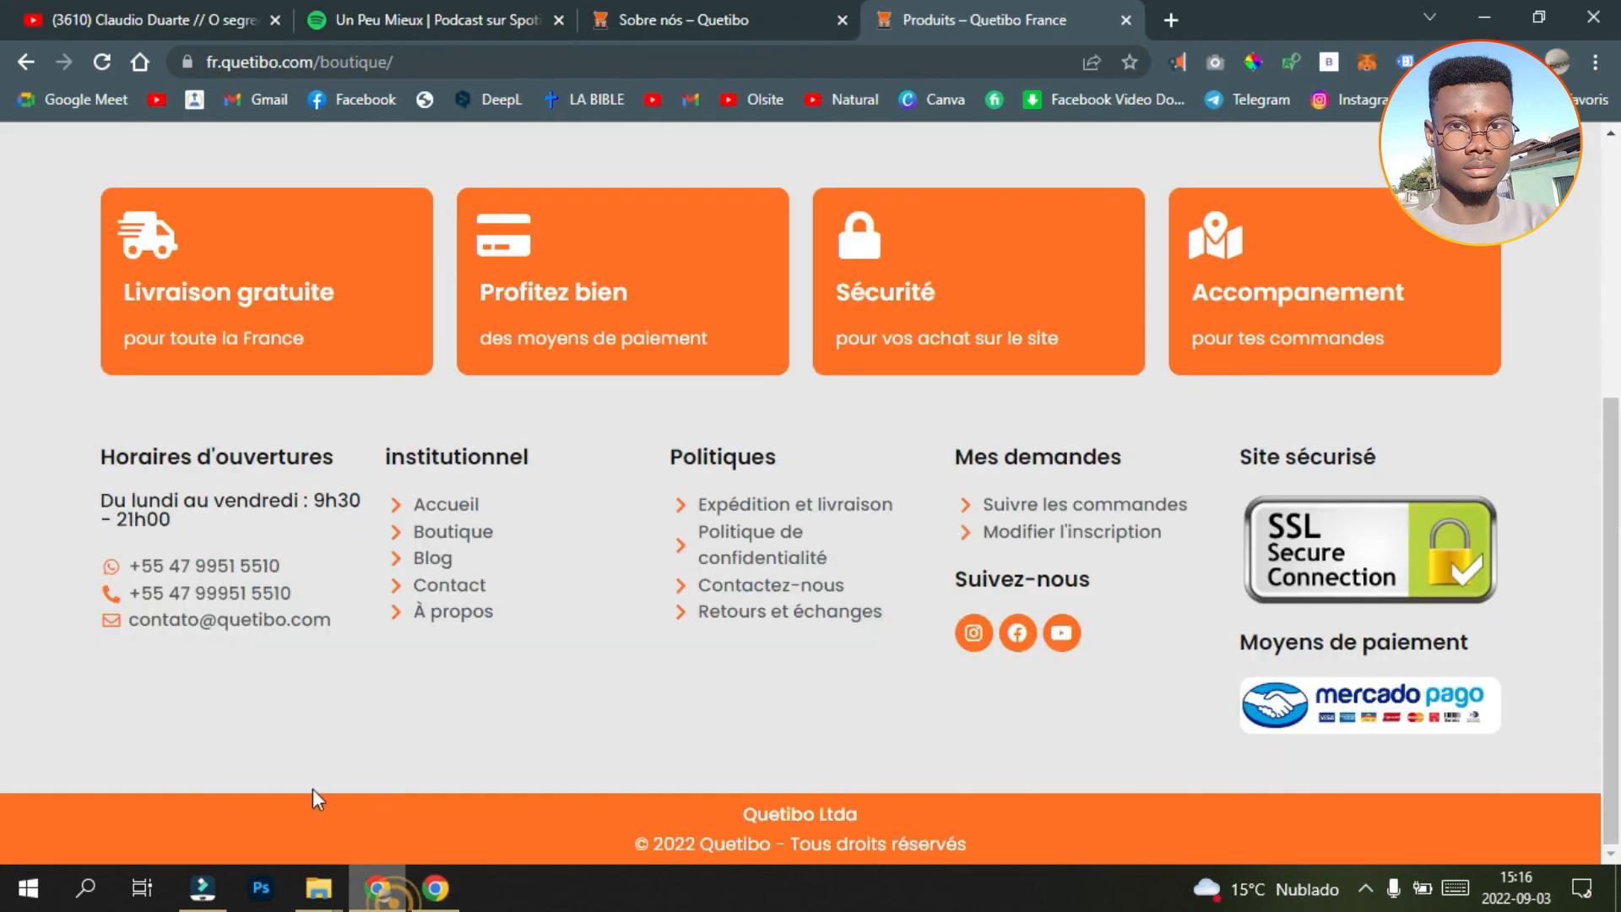
left_click(100, 64)
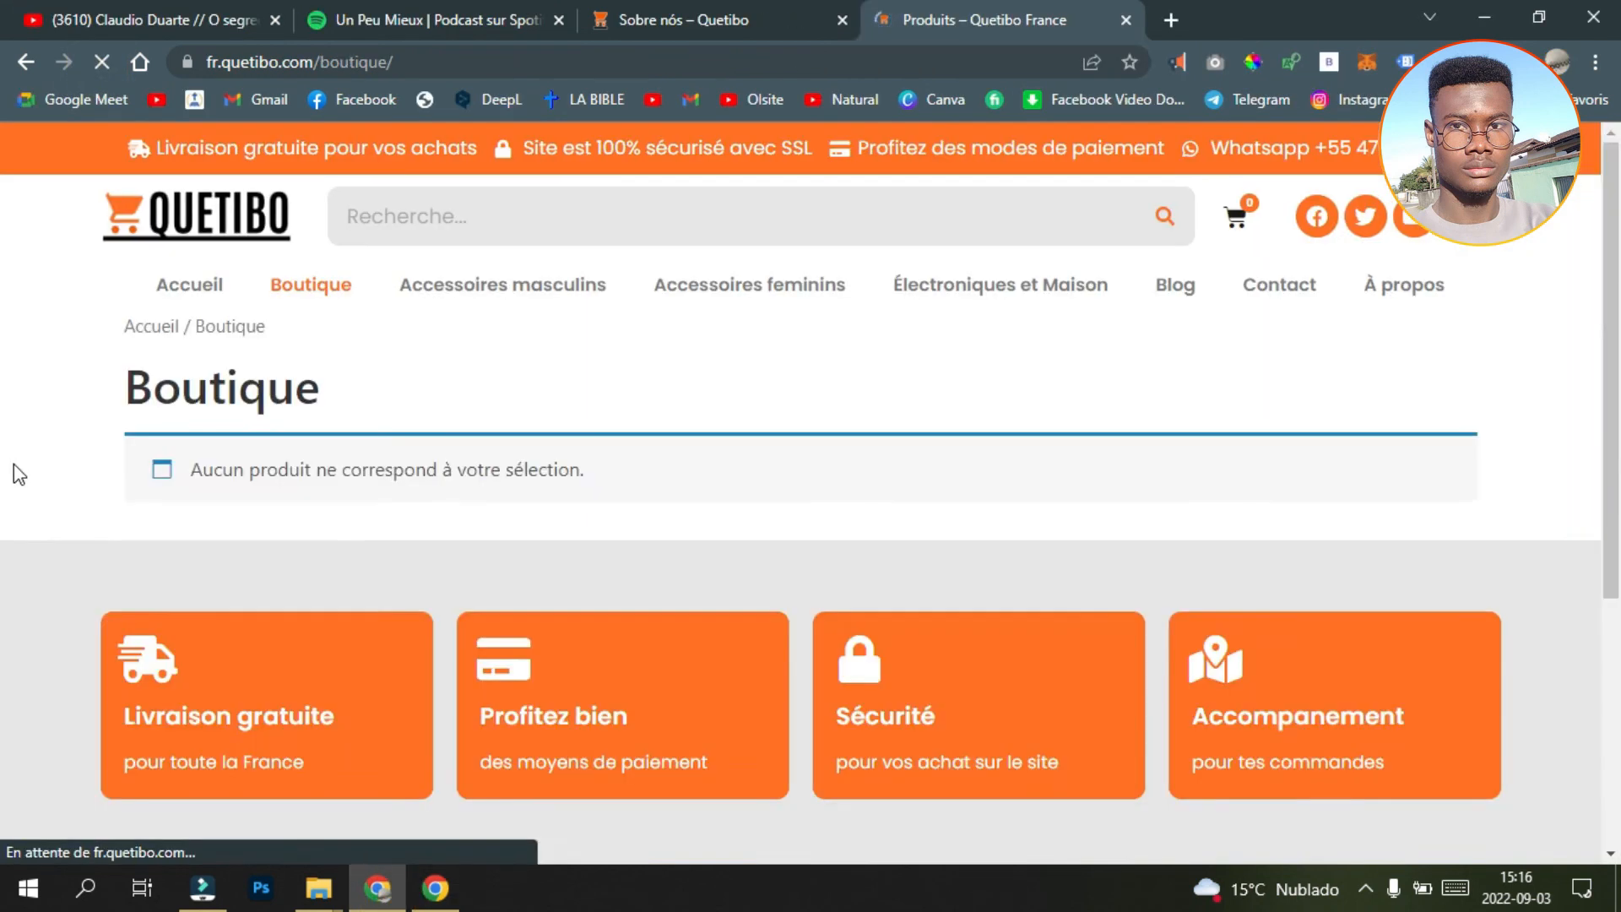
scroll(5, 593, "up", 5)
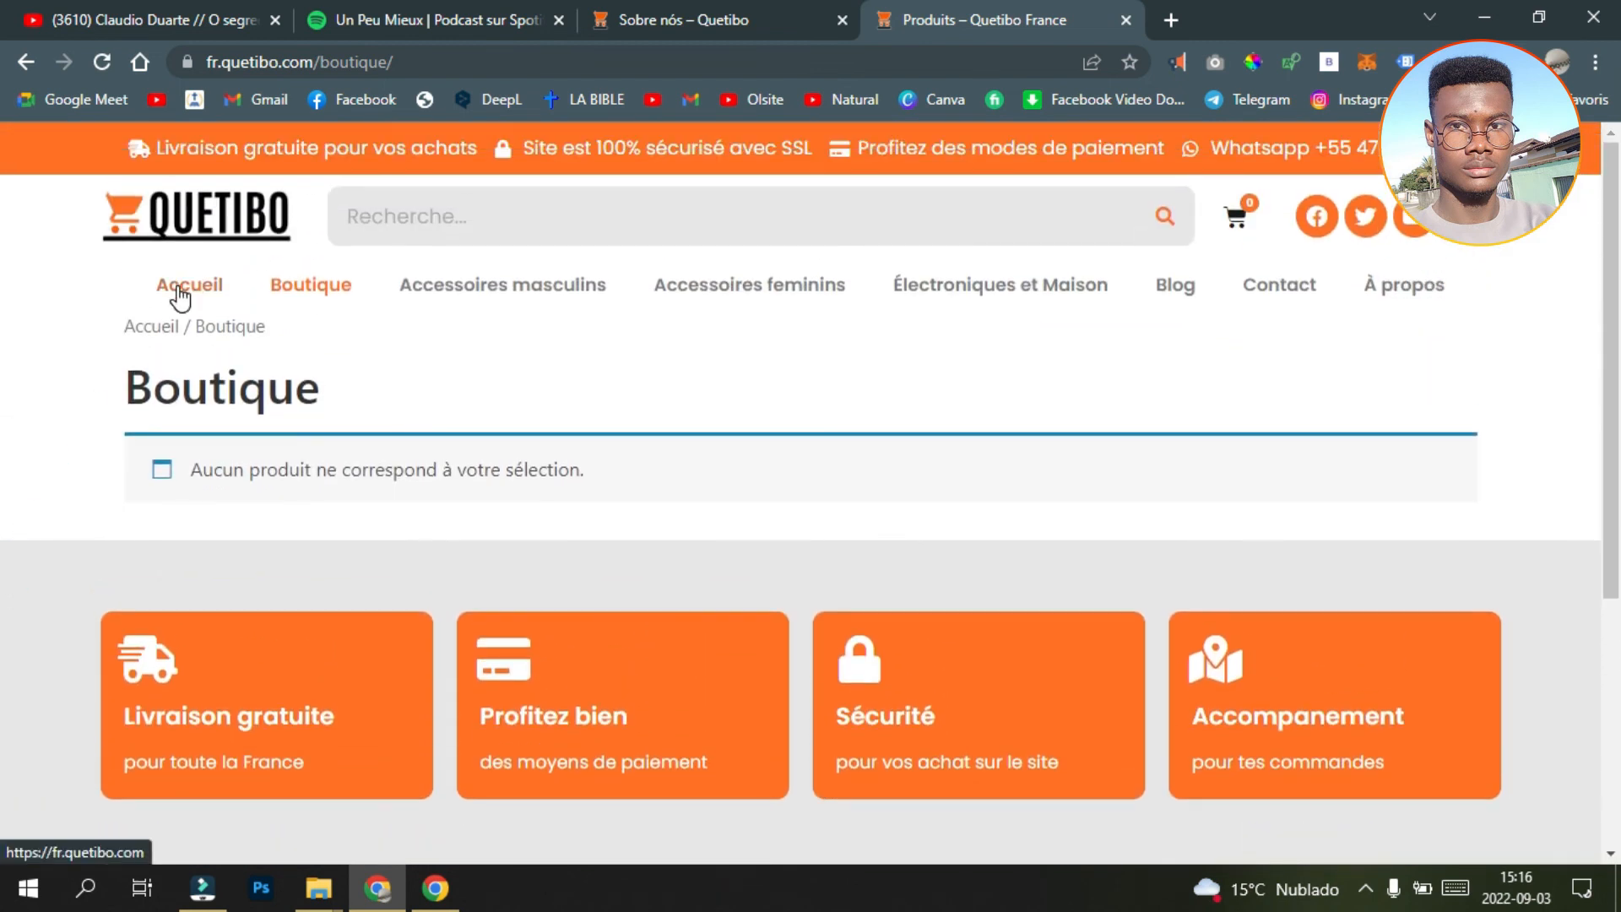
Step: Open the shop's Accueil page and examine it from the header down to the copyright bar
left_click(179, 287)
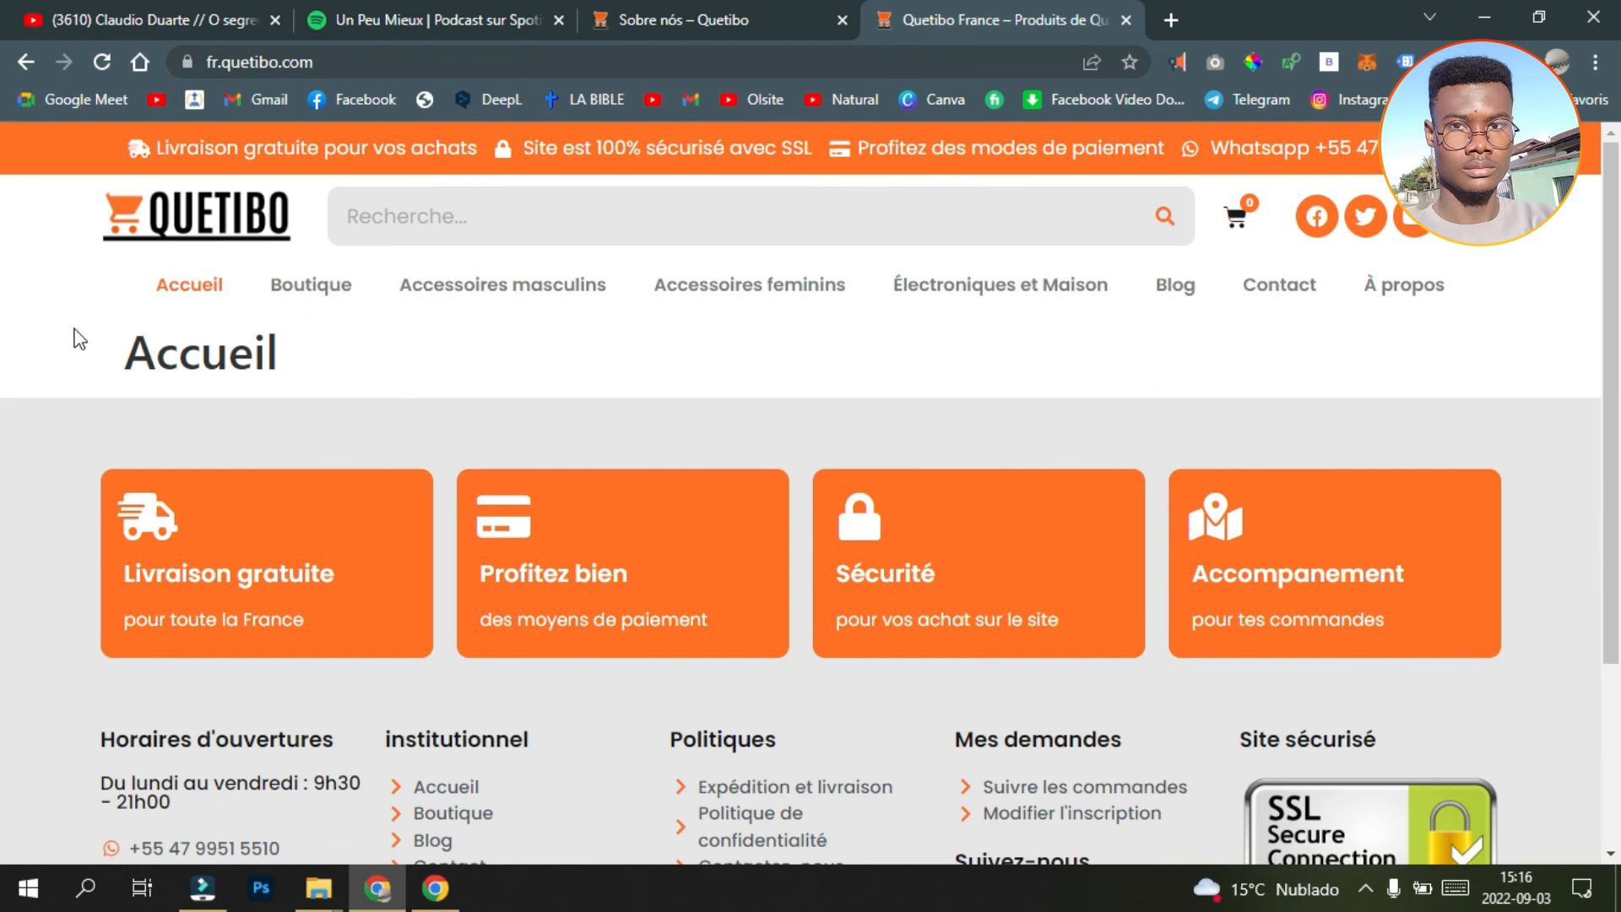
scroll(179, 481, "down", 3)
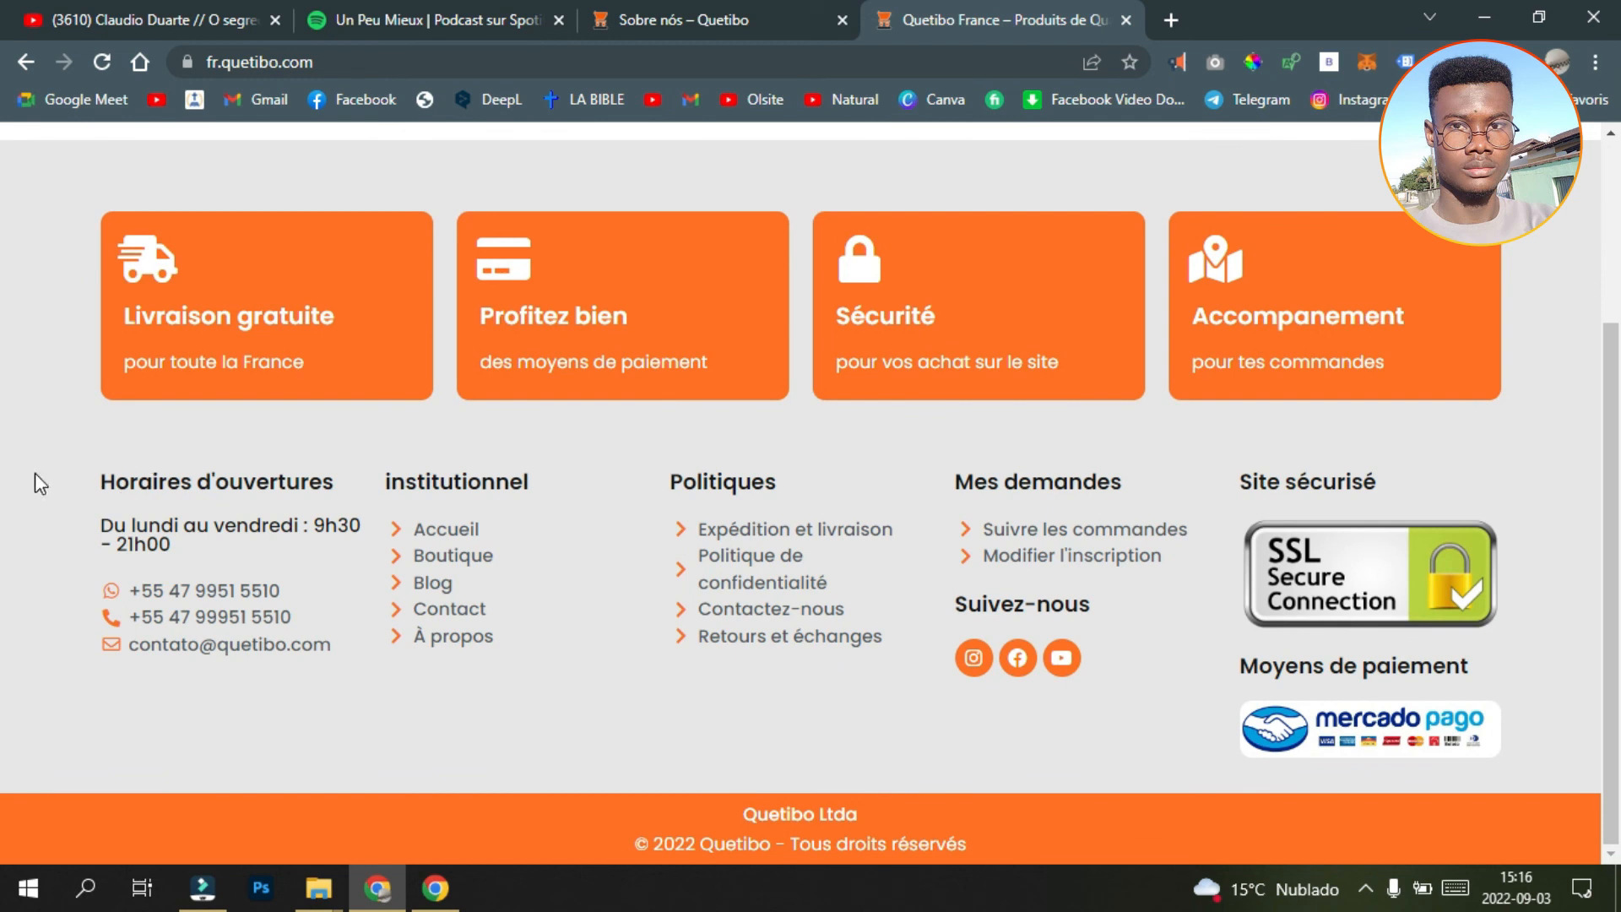
scroll(35, 470, "up", 3)
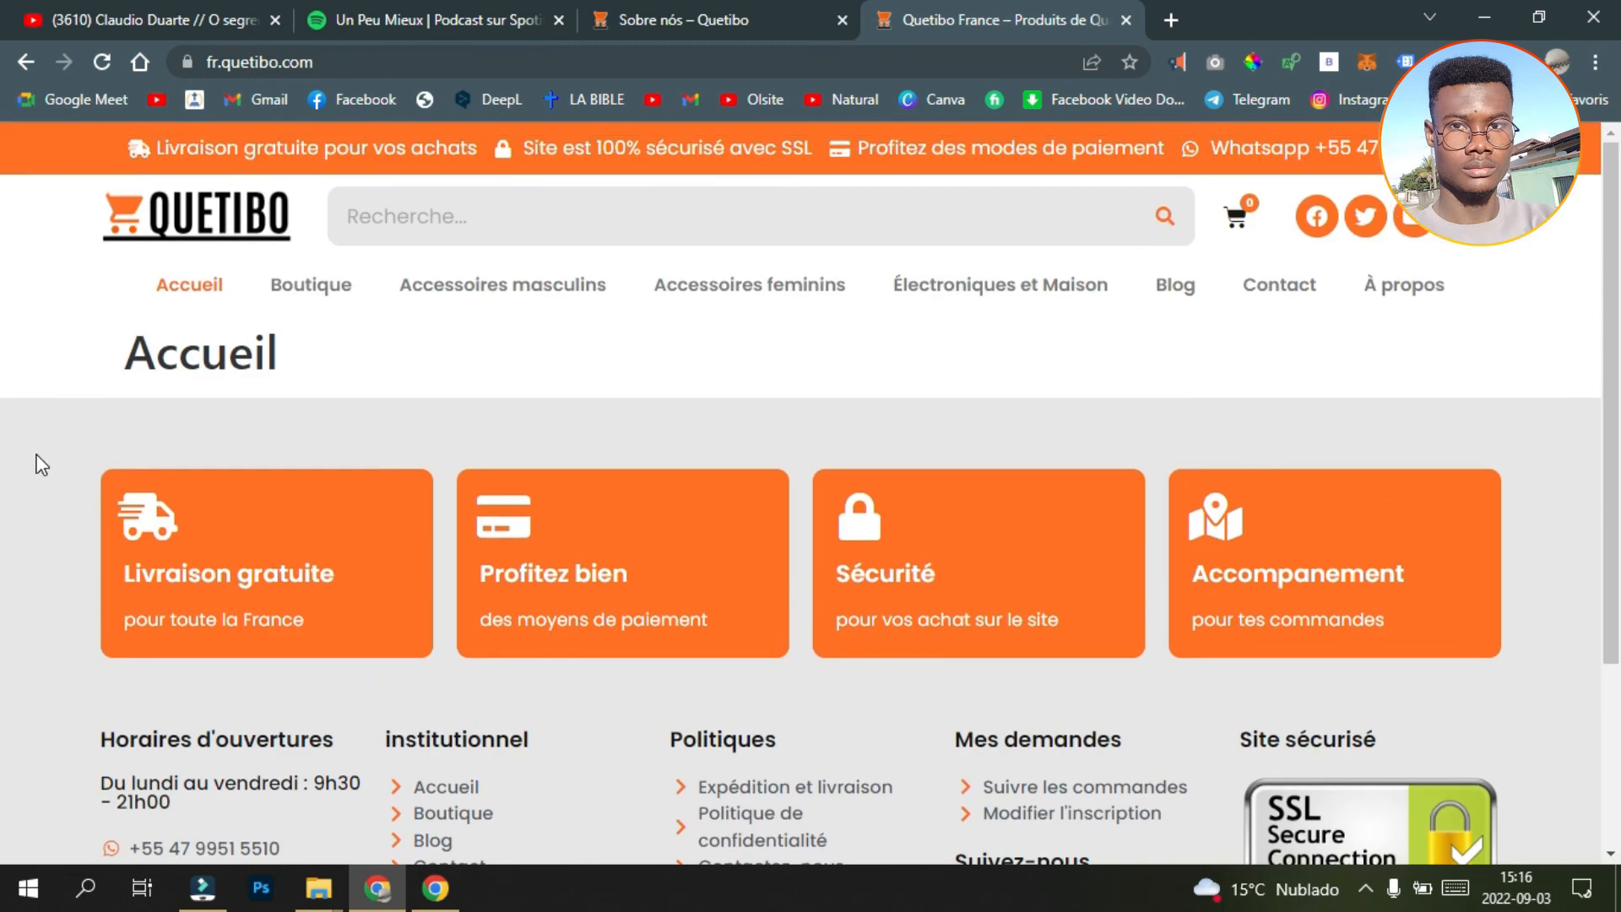
scroll(41, 464, "down", 3)
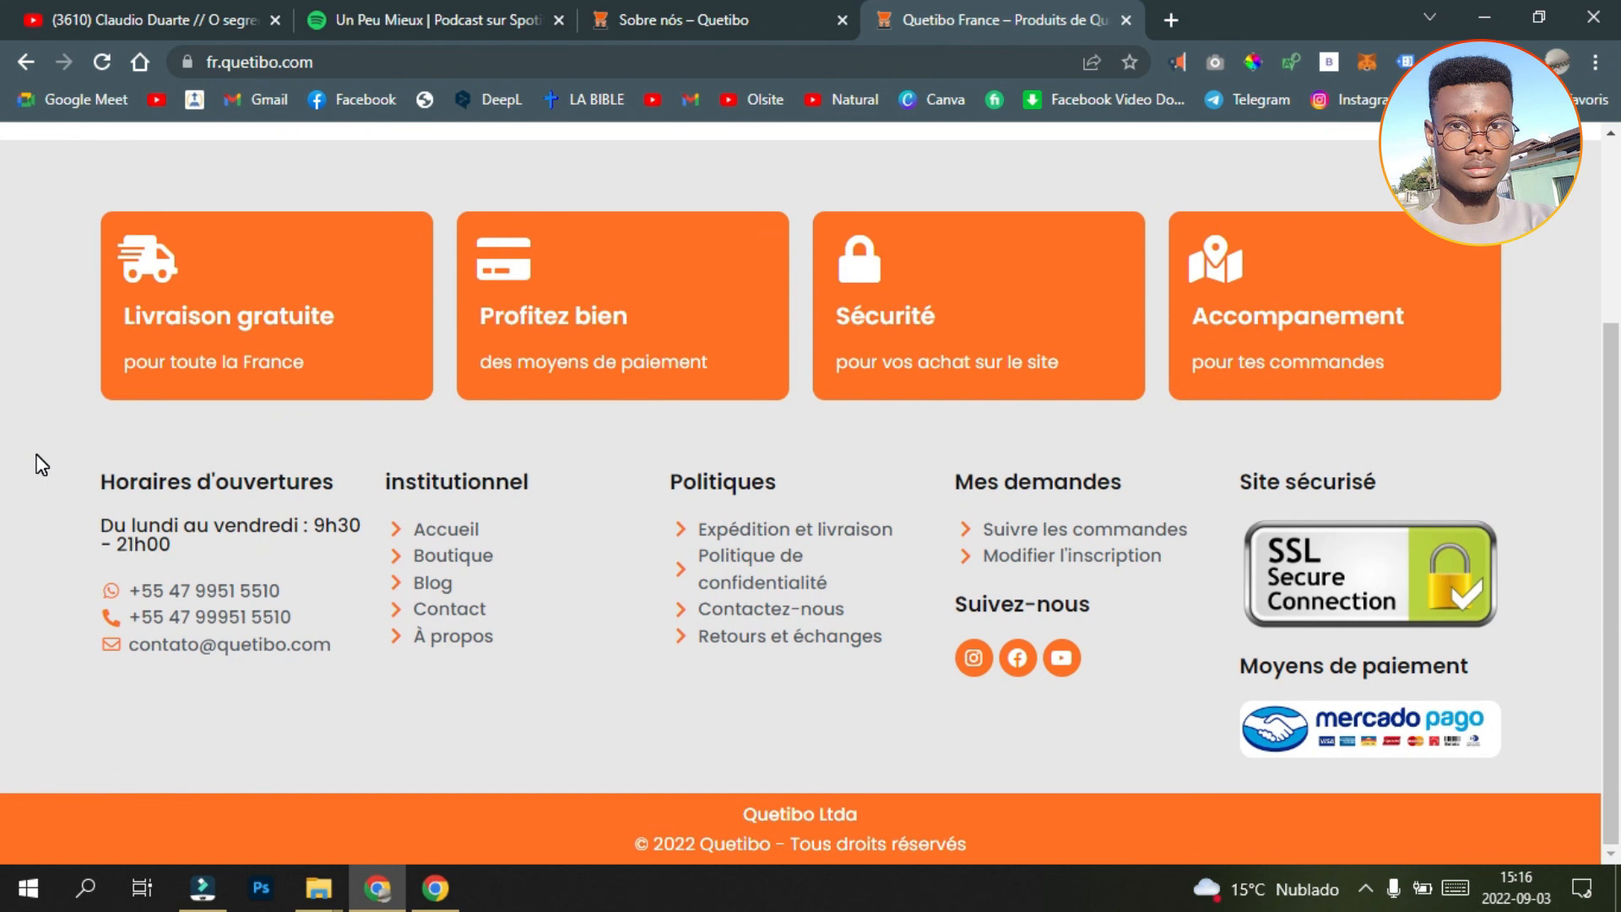